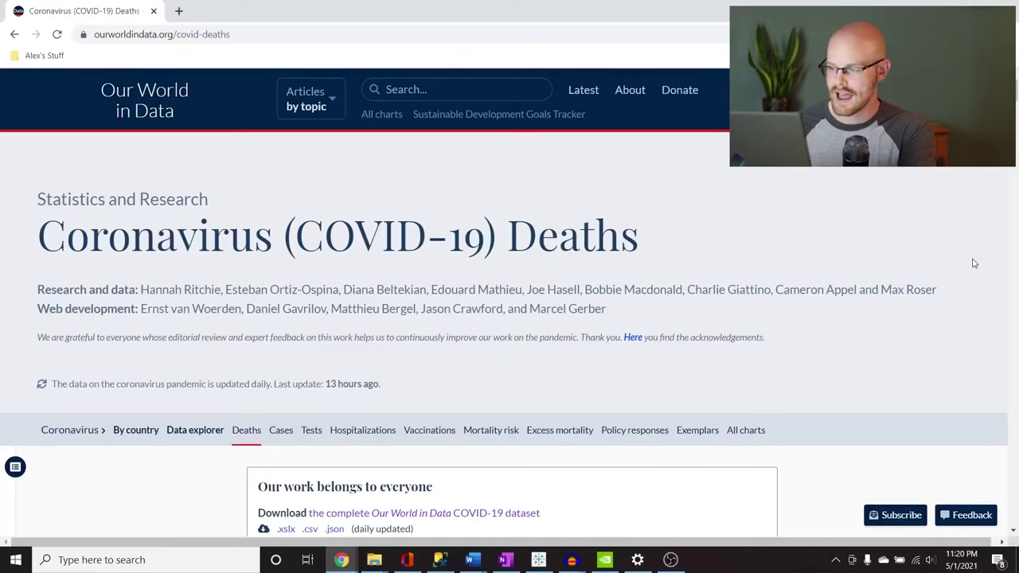
Extend the COVID-19 Data Explorer chart's time range to start at Jan 28, 2020.
{"action": "scroll", "coordinate": [981, 246], "scroll_direction": "down", "scroll_amount": 1}
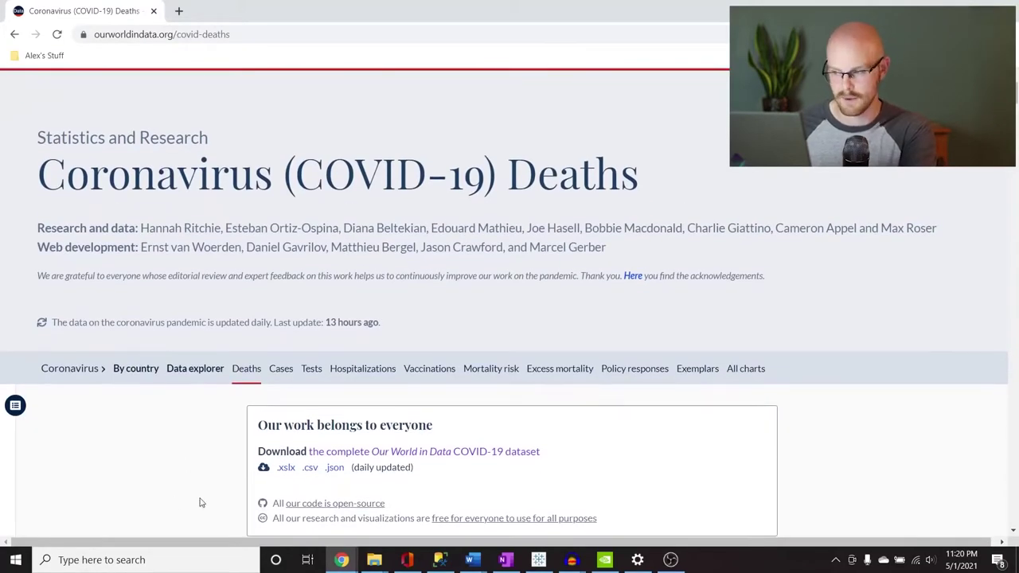
{"action": "scroll", "coordinate": [976, 249], "scroll_direction": "down", "scroll_amount": 2}
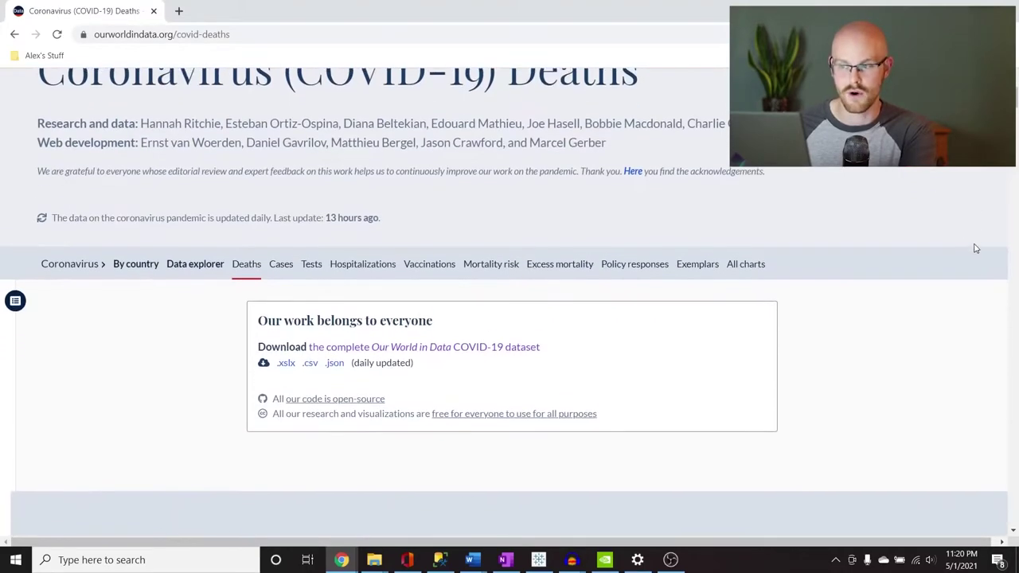
{"action": "scroll", "coordinate": [976, 248], "scroll_direction": "down", "scroll_amount": 1}
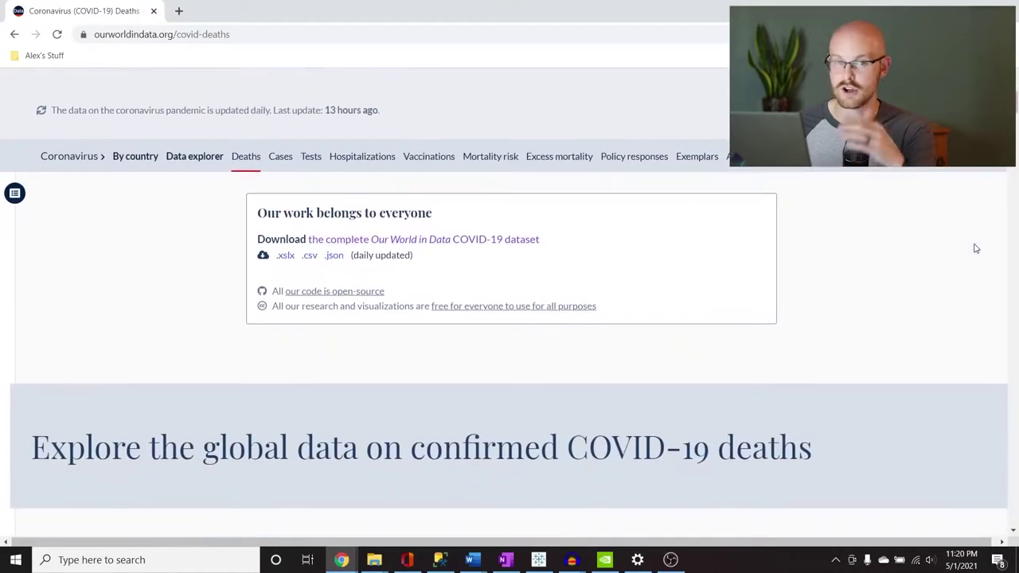
{"action": "scroll", "coordinate": [976, 249], "scroll_direction": "down", "scroll_amount": 1}
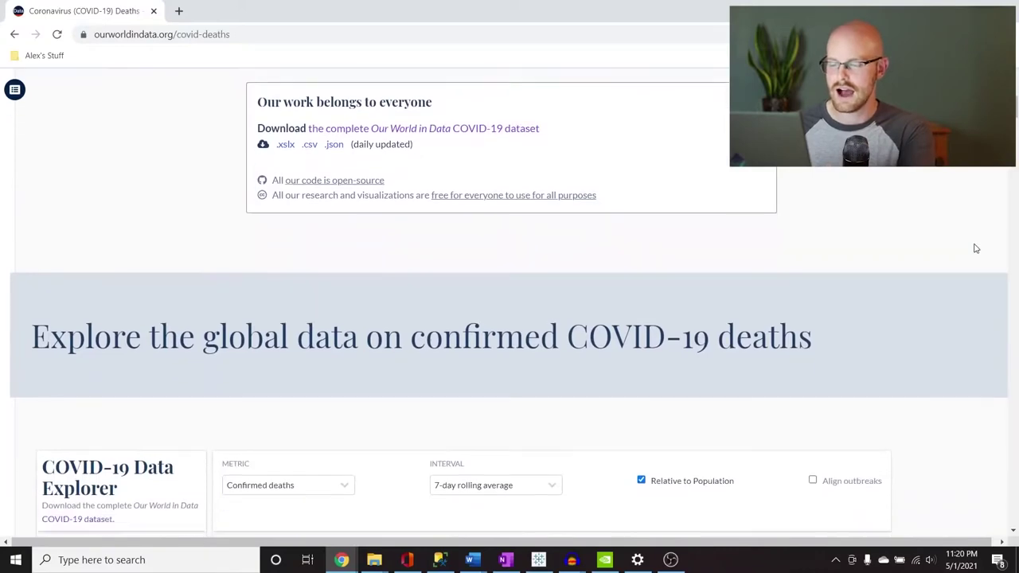
{"action": "scroll", "coordinate": [976, 249], "scroll_direction": "down", "scroll_amount": 4}
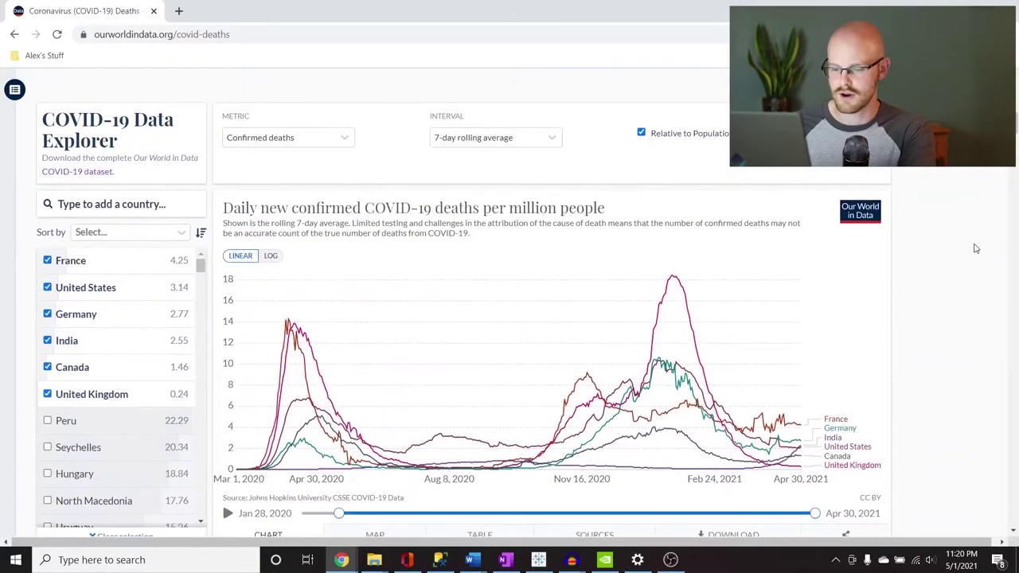
{"action": "left_click_drag", "start_coordinate": [339, 476], "coordinate": [302, 476]}
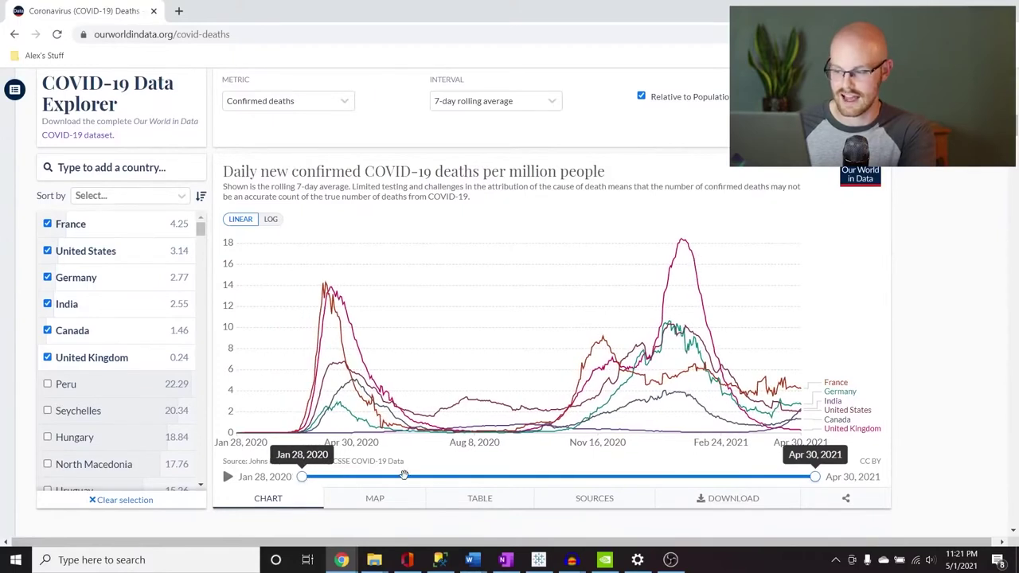
Download the explorer's COVID-19 data as a CSV file and open owid-covid-data (1).csv in Excel.
{"action": "left_click", "coordinate": [697, 498]}
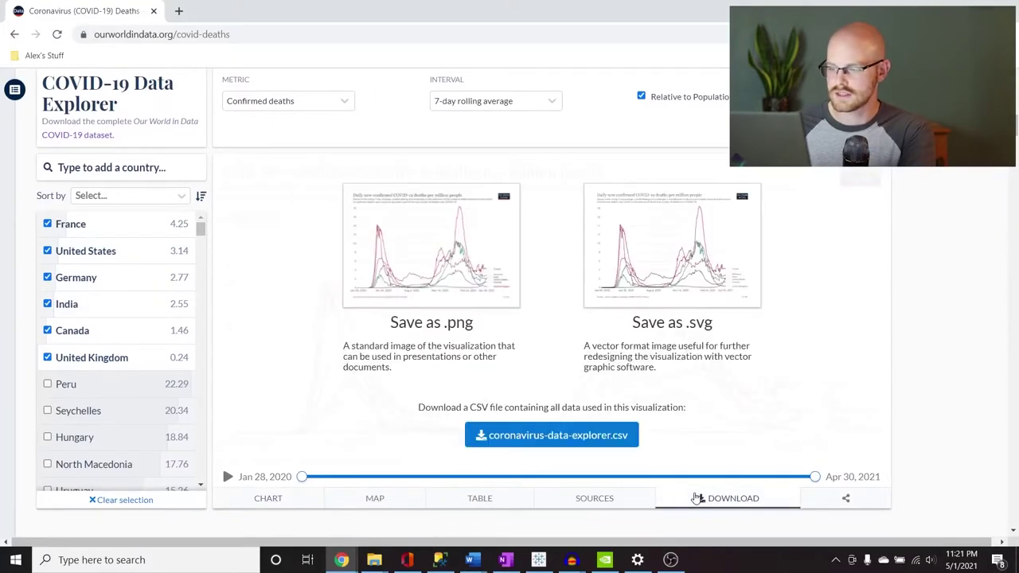
{"action": "left_click", "coordinate": [559, 444]}
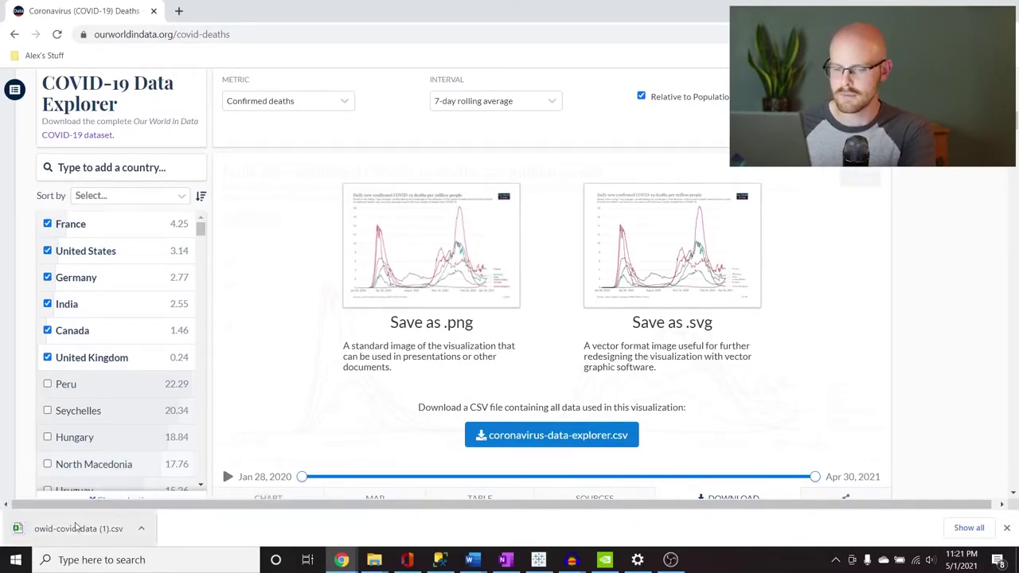
{"action": "left_click", "coordinate": [80, 527]}
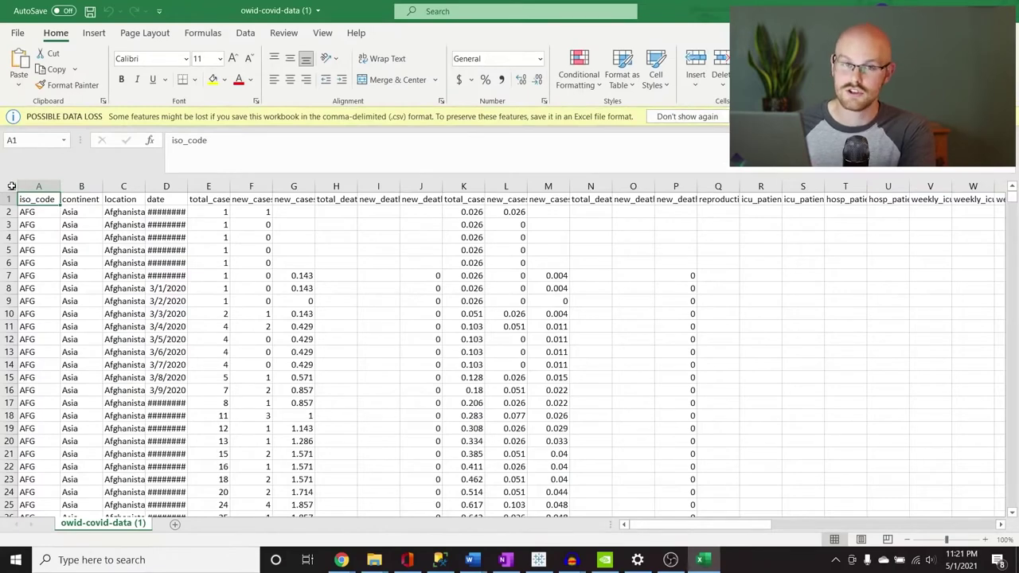
Fit all column widths to their contents and add filters to the header row.
{"action": "left_click", "coordinate": [12, 185]}
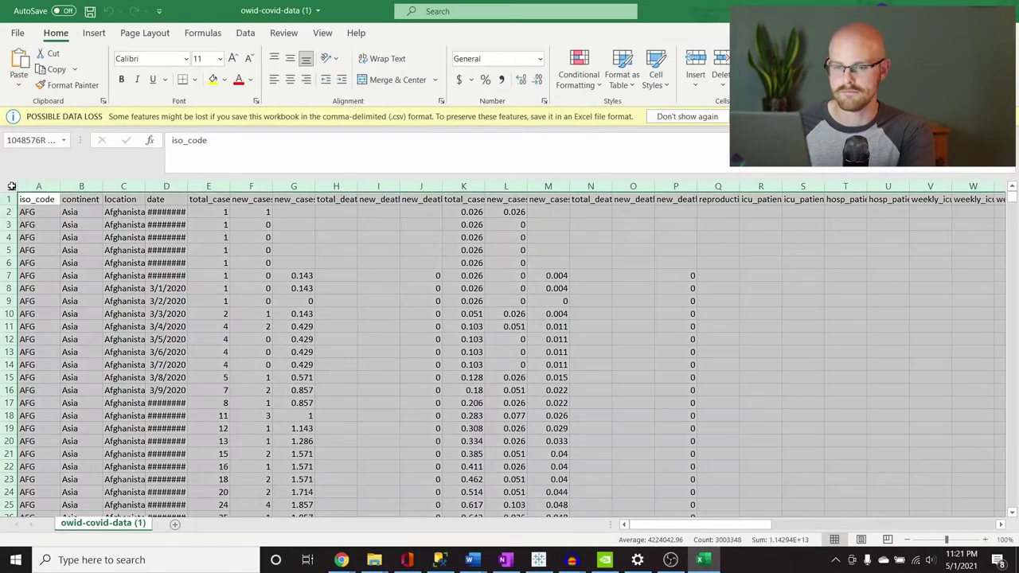
{"action": "double_click", "coordinate": [60, 185]}
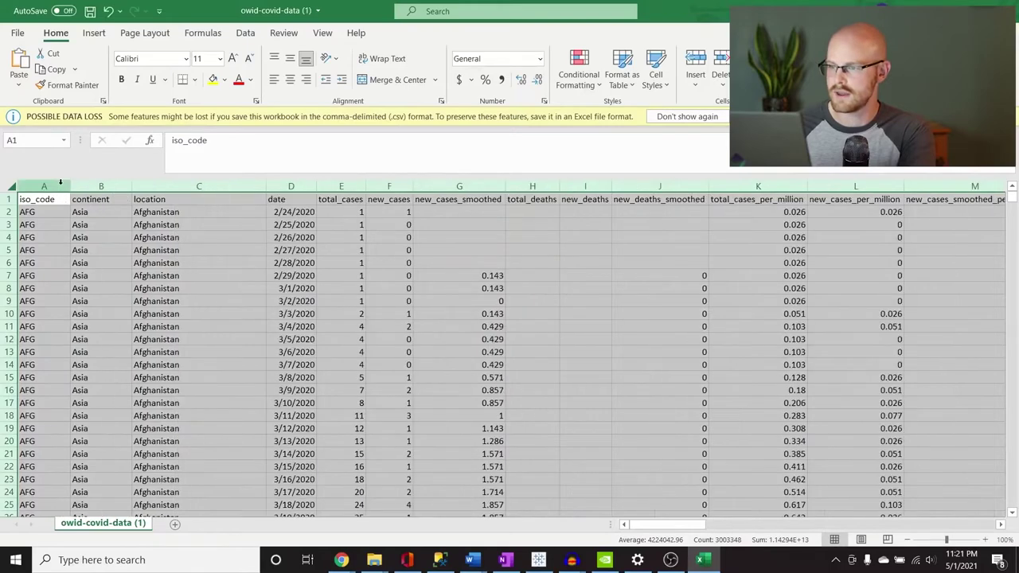
{"action": "left_click", "coordinate": [247, 34]}
{"action": "left_click", "coordinate": [547, 68]}
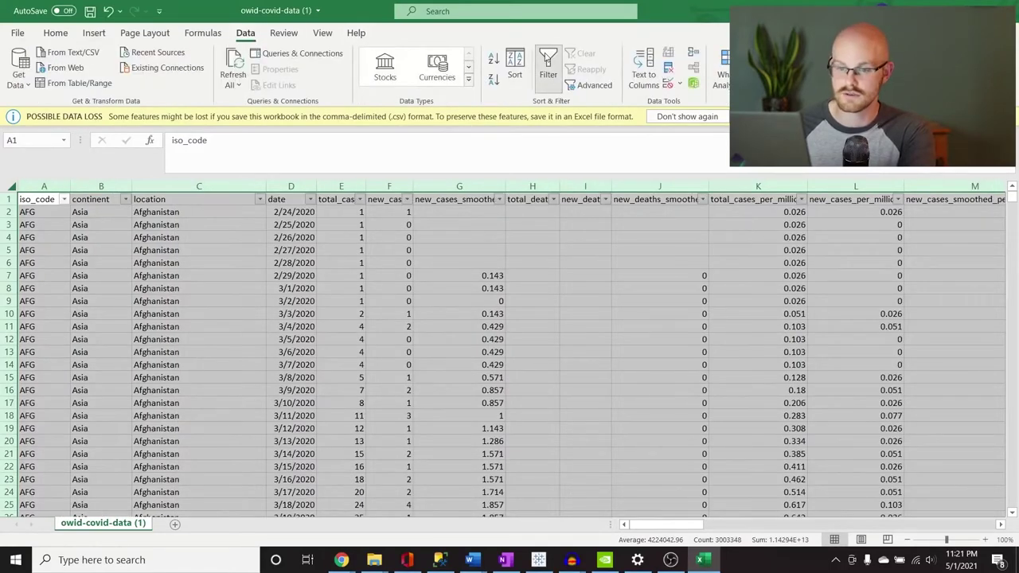
{"action": "double_click", "coordinate": [68, 186]}
{"action": "left_click", "coordinate": [116, 248]}
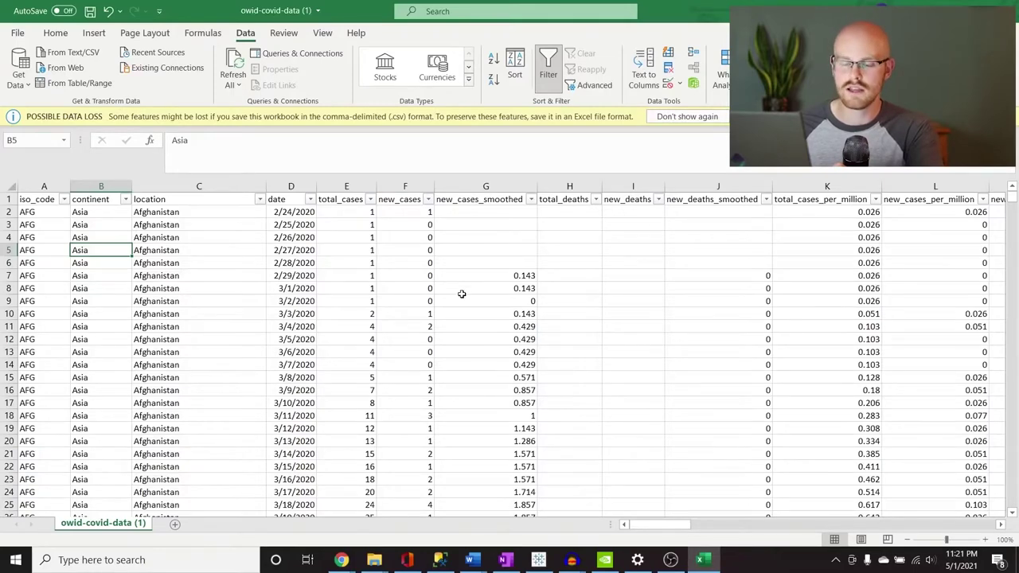
Examine the total_cases, new_cases, total_deaths and new_deaths columns.
{"action": "scroll", "coordinate": [462, 293], "scroll_direction": "right", "scroll_amount": 2}
{"action": "scroll", "coordinate": [462, 293], "scroll_direction": "right", "scroll_amount": 1}
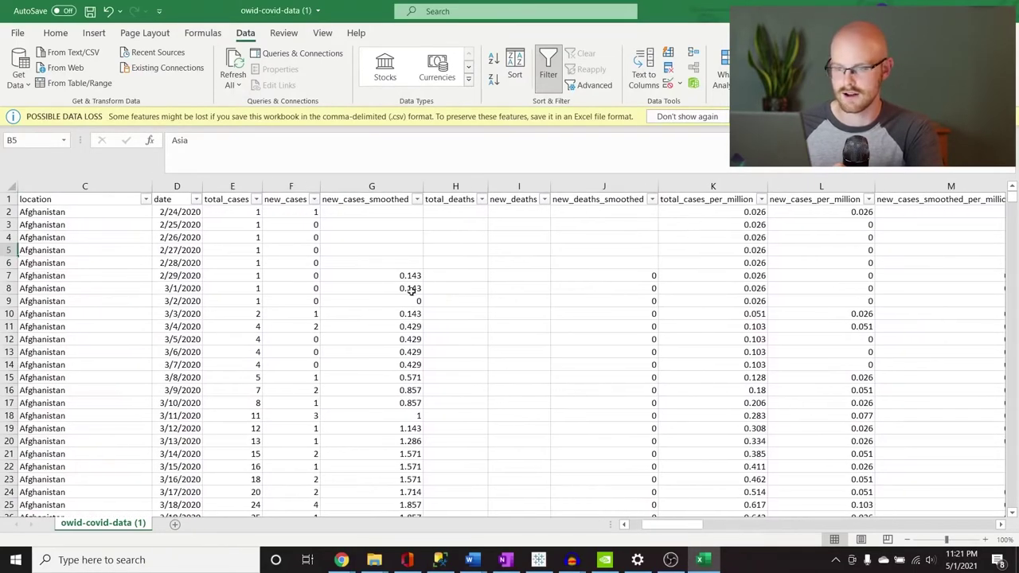
{"action": "left_click", "coordinate": [245, 180]}
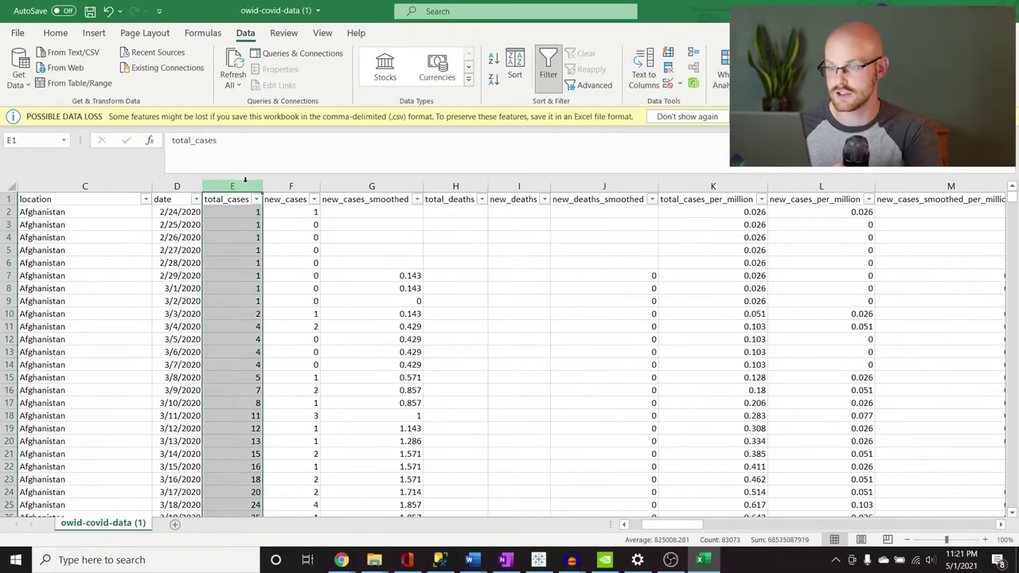
{"action": "left_click", "coordinate": [291, 184]}
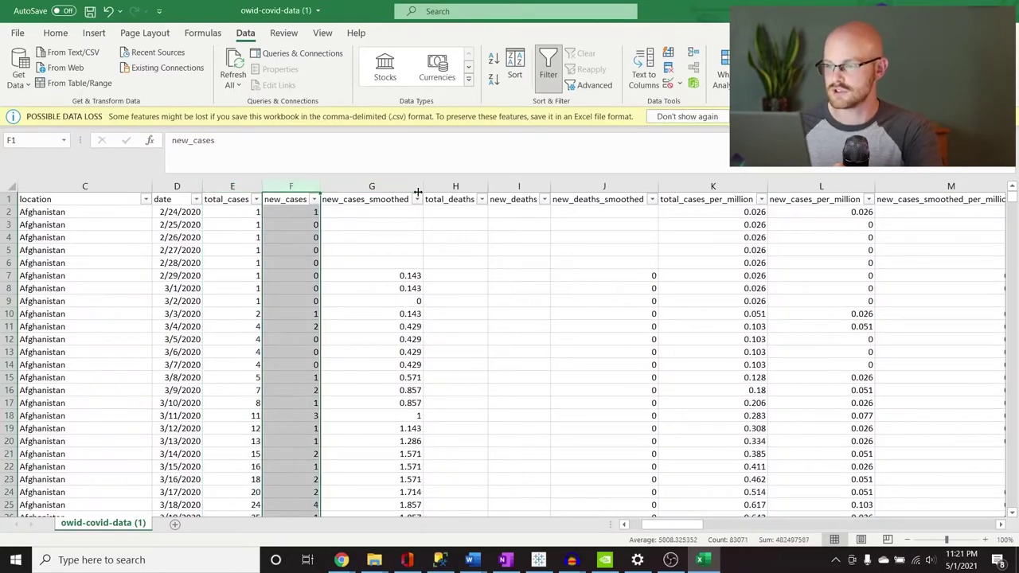
{"action": "left_click", "coordinate": [461, 185]}
{"action": "left_click", "coordinate": [518, 186]}
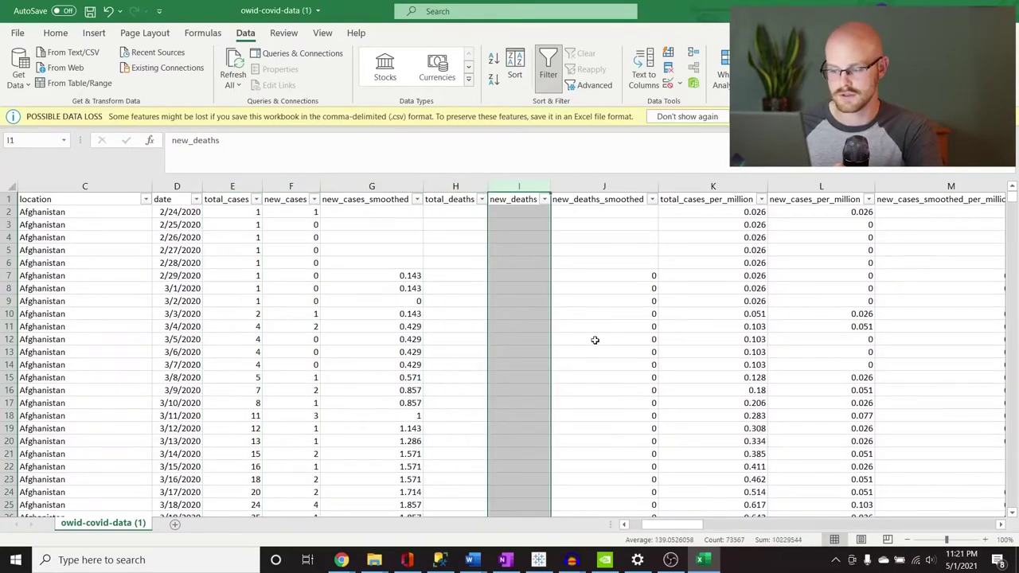
Examine the vaccination columns, including total_vaccinations and people_vaccinated.
{"action": "left_click_drag", "start_coordinate": [667, 527], "coordinate": [833, 517]}
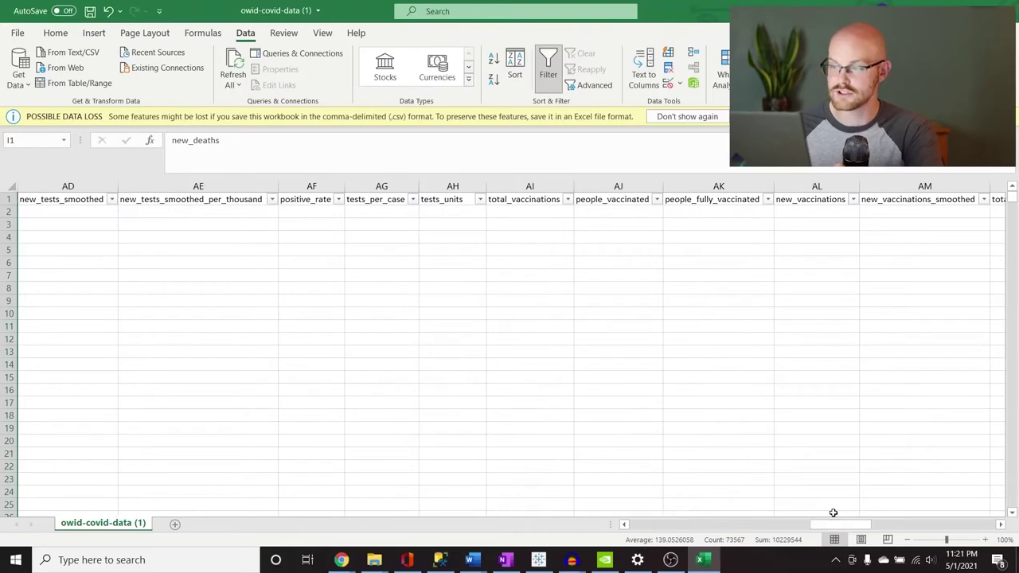
{"action": "left_click", "coordinate": [538, 188]}
{"action": "left_click", "coordinate": [618, 186]}
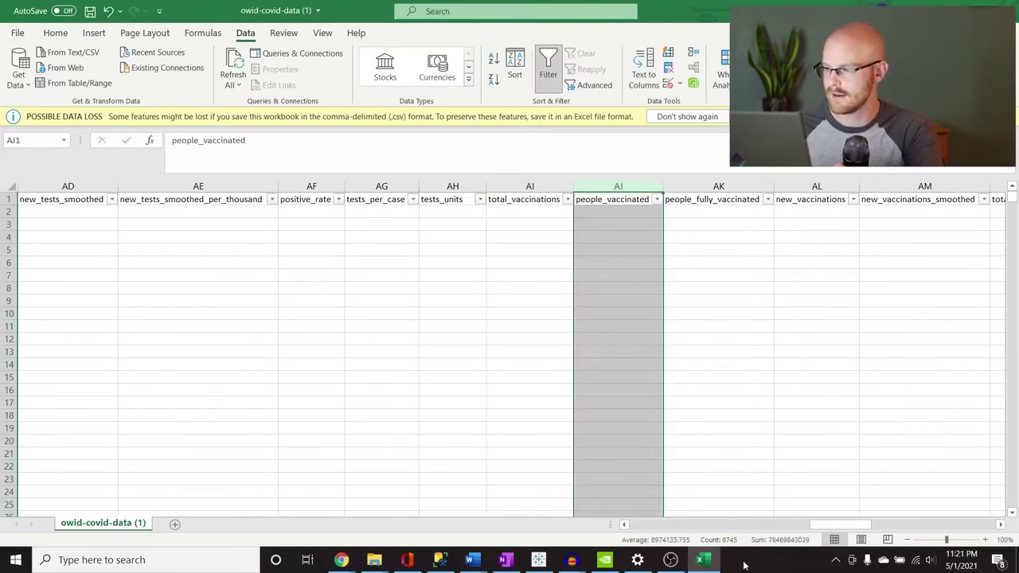
Examine the population, median_age and older-age columns, plus the health and development columns through human_development_index.
{"action": "left_click_drag", "start_coordinate": [835, 527], "coordinate": [918, 514]}
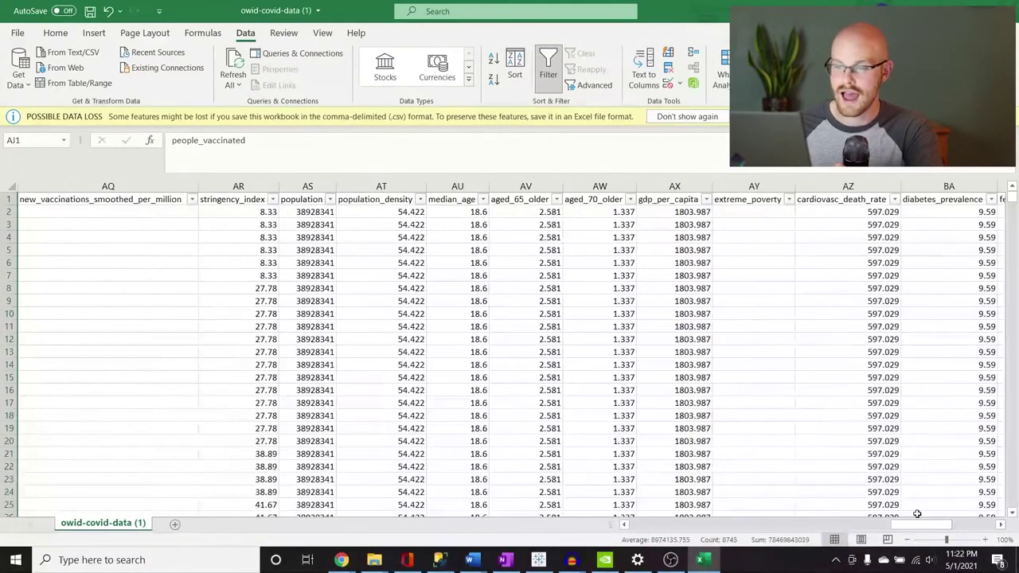
{"action": "left_click", "coordinate": [311, 186]}
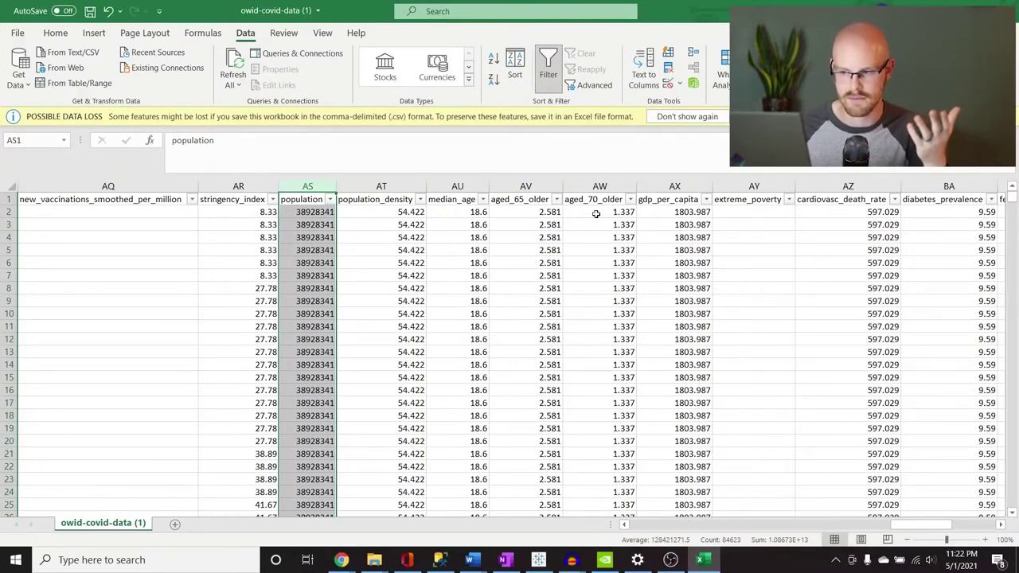
{"action": "left_click", "coordinate": [596, 185]}
{"action": "left_click", "coordinate": [527, 186]}
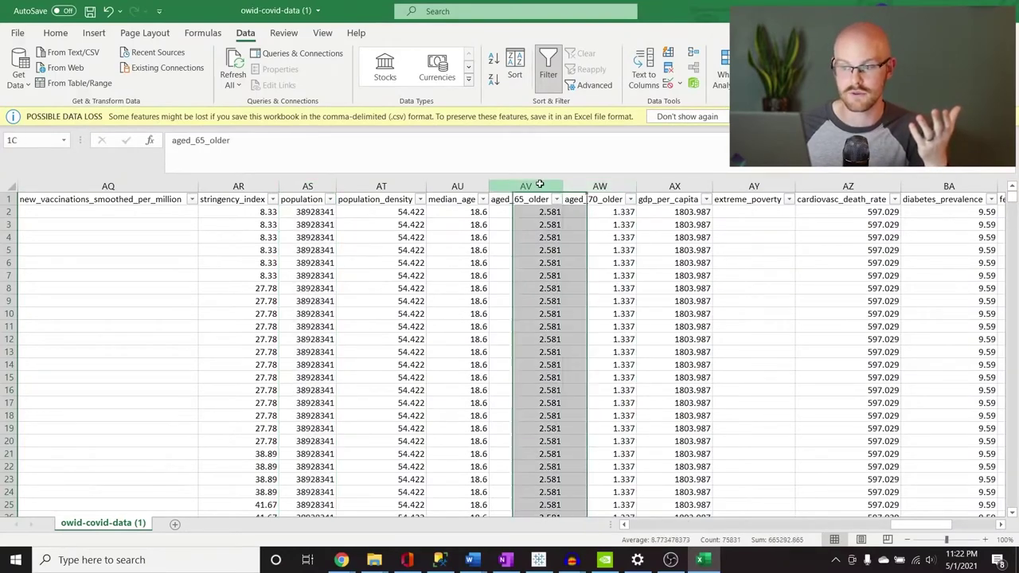
{"action": "left_click", "coordinate": [459, 185]}
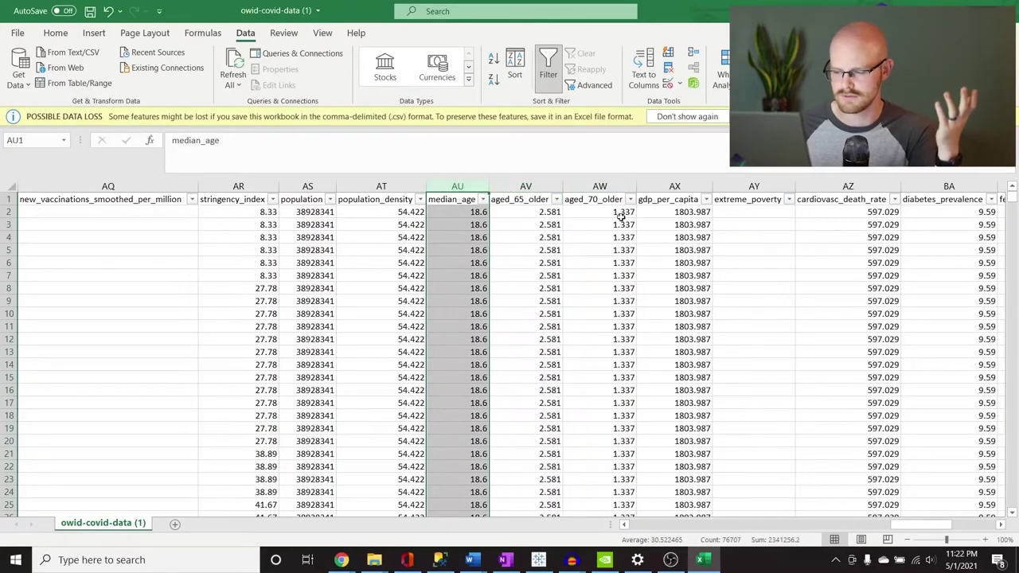
{"action": "left_click_drag", "start_coordinate": [934, 531], "coordinate": [970, 527]}
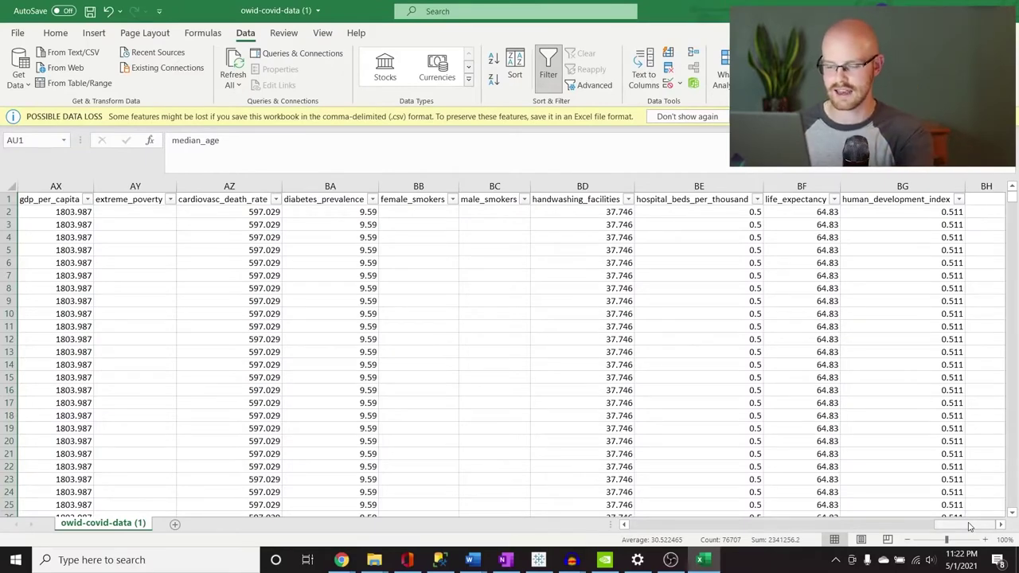
{"action": "left_click_drag", "start_coordinate": [962, 527], "coordinate": [924, 533]}
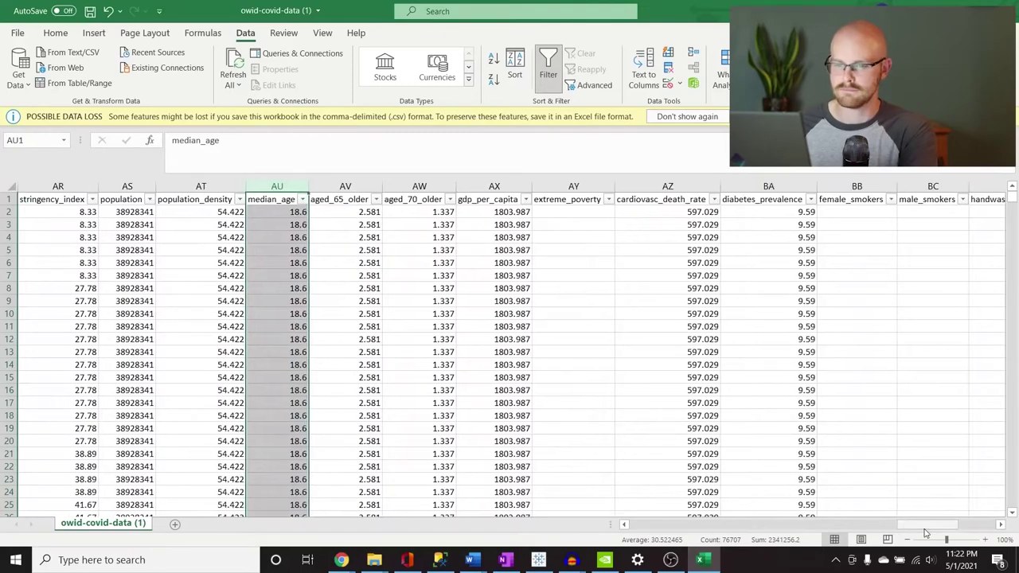
Move the population column to column E, between date and total_cases.
{"action": "left_click", "coordinate": [607, 340]}
{"action": "scroll", "coordinate": [608, 338], "scroll_direction": "left", "scroll_amount": 10}
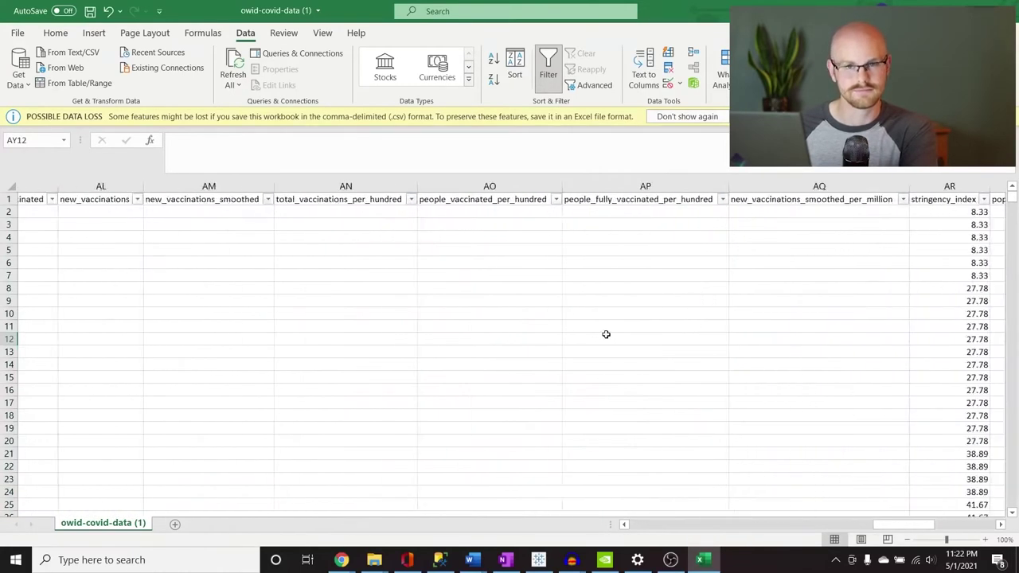
{"action": "scroll", "coordinate": [606, 335], "scroll_direction": "left", "scroll_amount": 10}
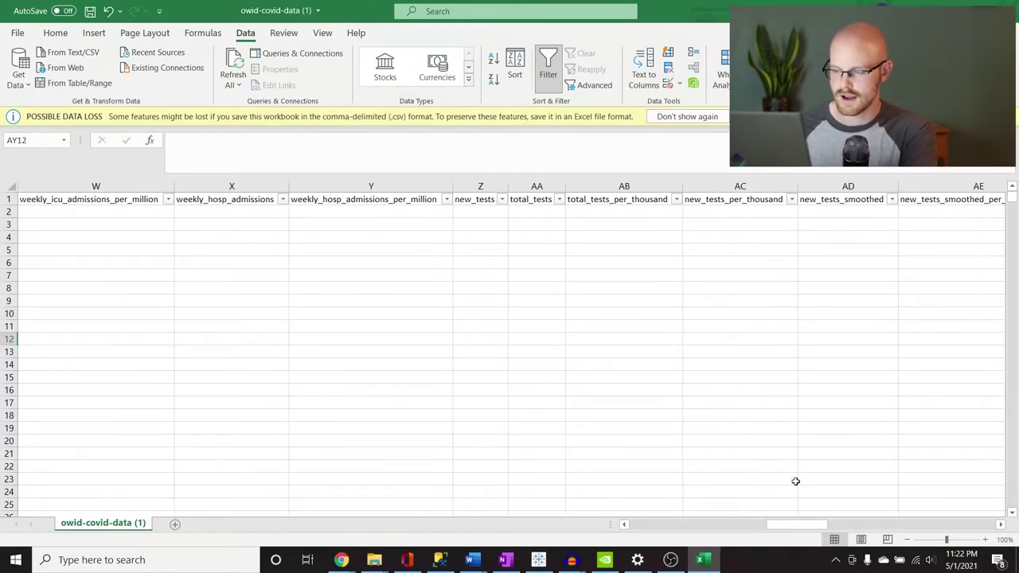
{"action": "left_click_drag", "start_coordinate": [798, 528], "coordinate": [926, 528]}
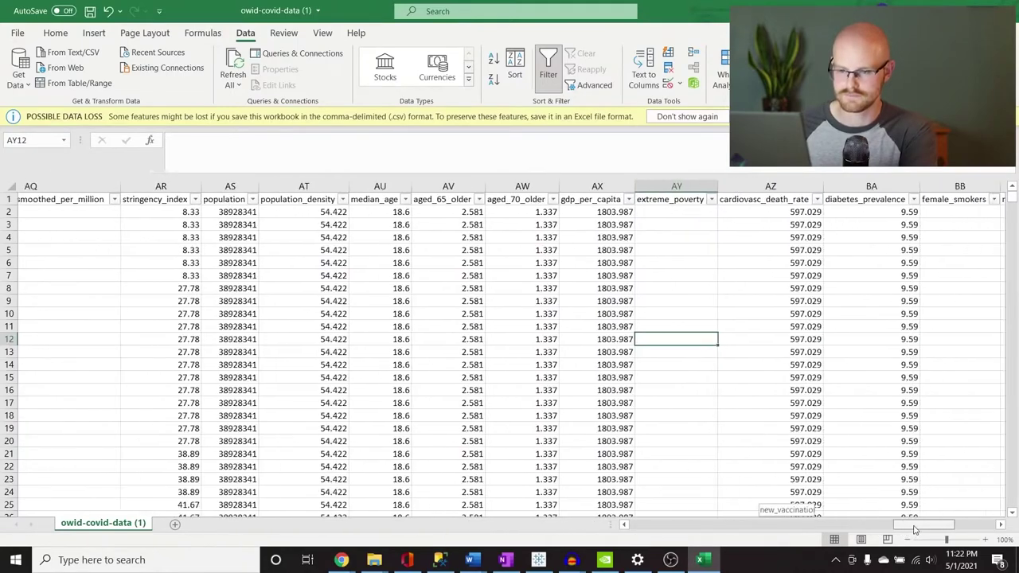
{"action": "left_click", "coordinate": [134, 186]}
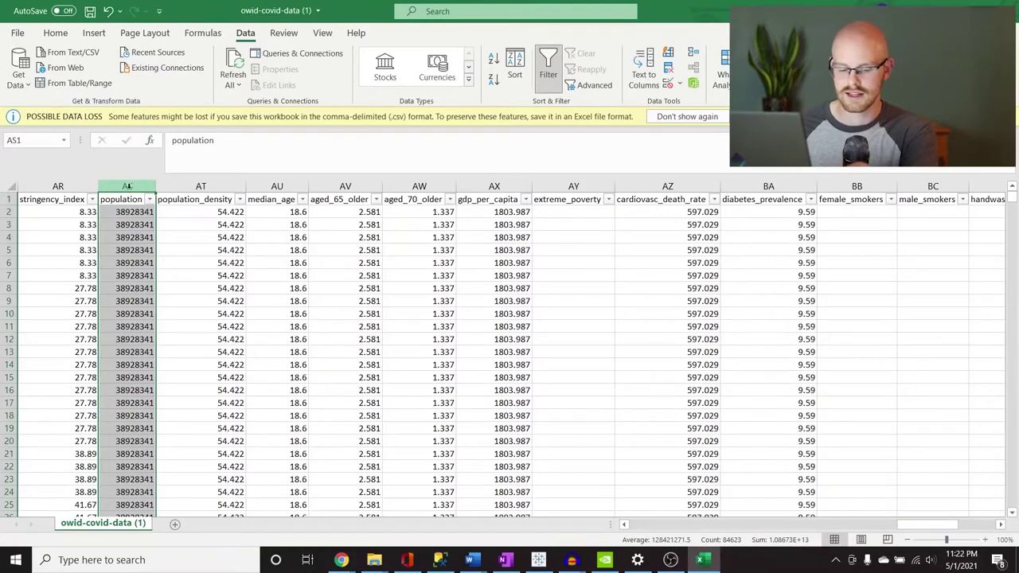
{"action": "key", "text": "ctrl+c"}
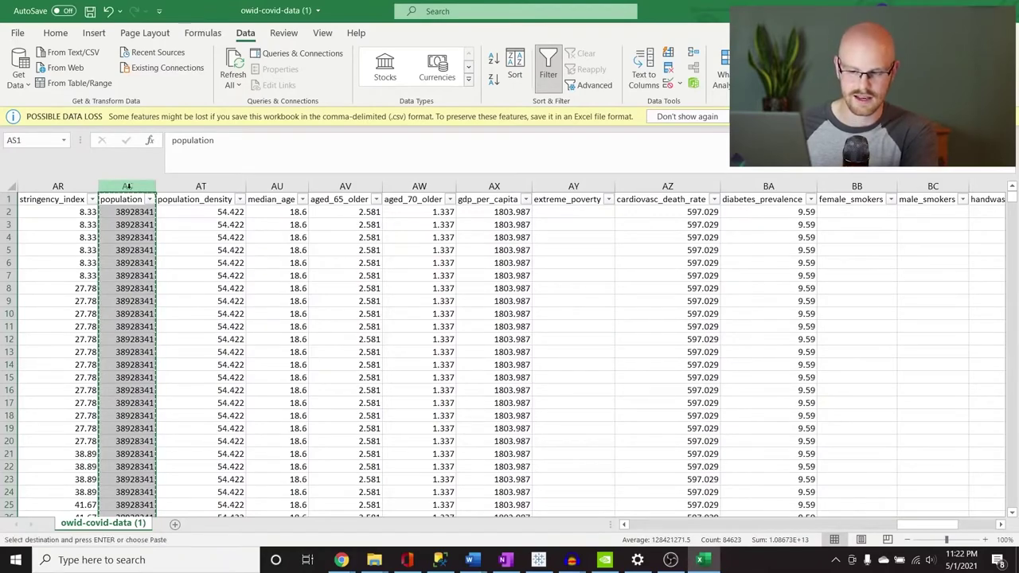
{"action": "scroll", "coordinate": [164, 263], "scroll_direction": "left", "scroll_amount": 5}
{"action": "scroll", "coordinate": [164, 263], "scroll_direction": "left", "scroll_amount": 15}
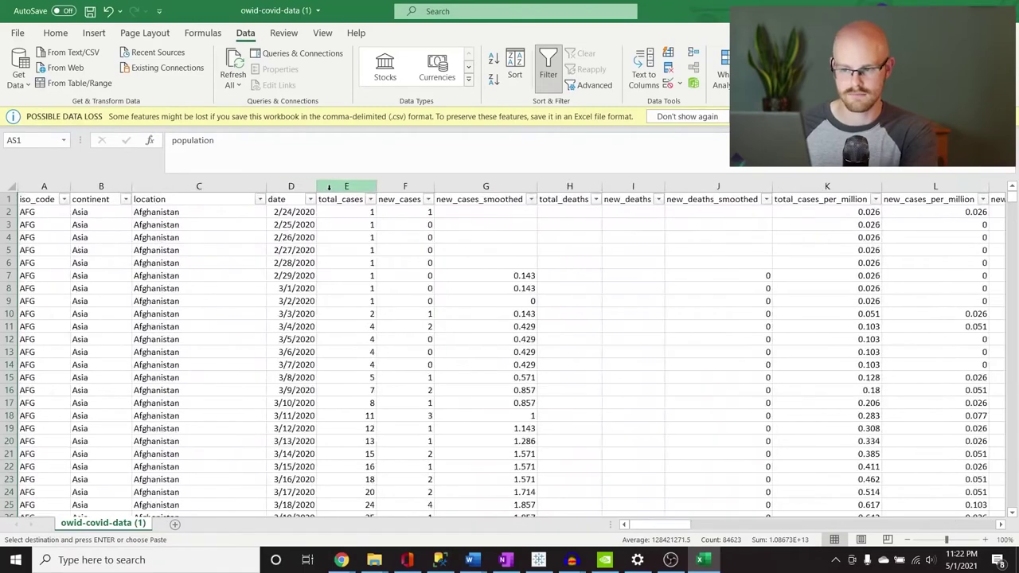
{"action": "left_click", "coordinate": [329, 187]}
{"action": "right_click", "coordinate": [329, 187]}
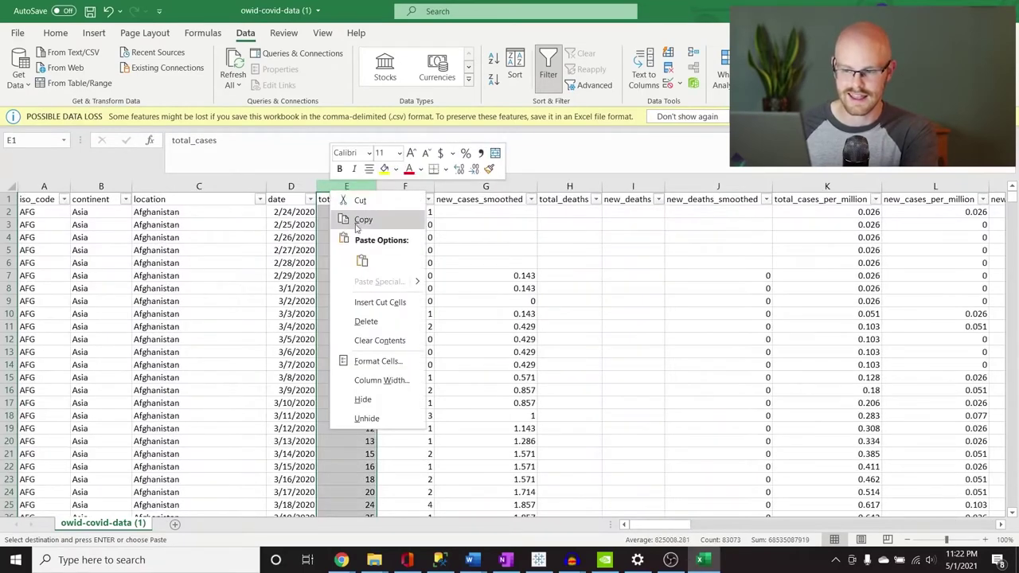
{"action": "left_click", "coordinate": [378, 306]}
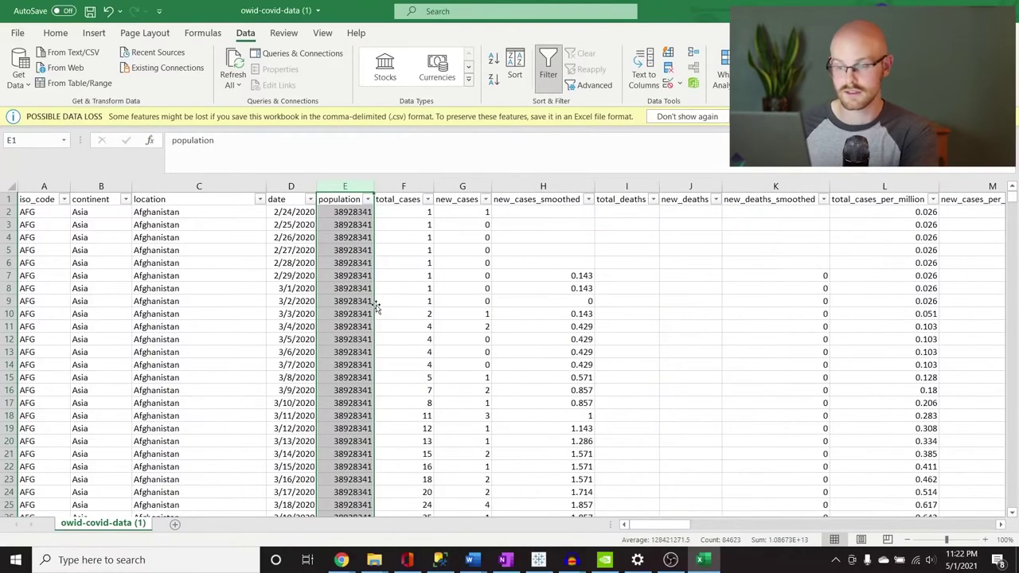
Delete columns AA to BG, from new_tests through human_development_index, and review the remaining case, death and hospital columns.
{"action": "left_click", "coordinate": [420, 290]}
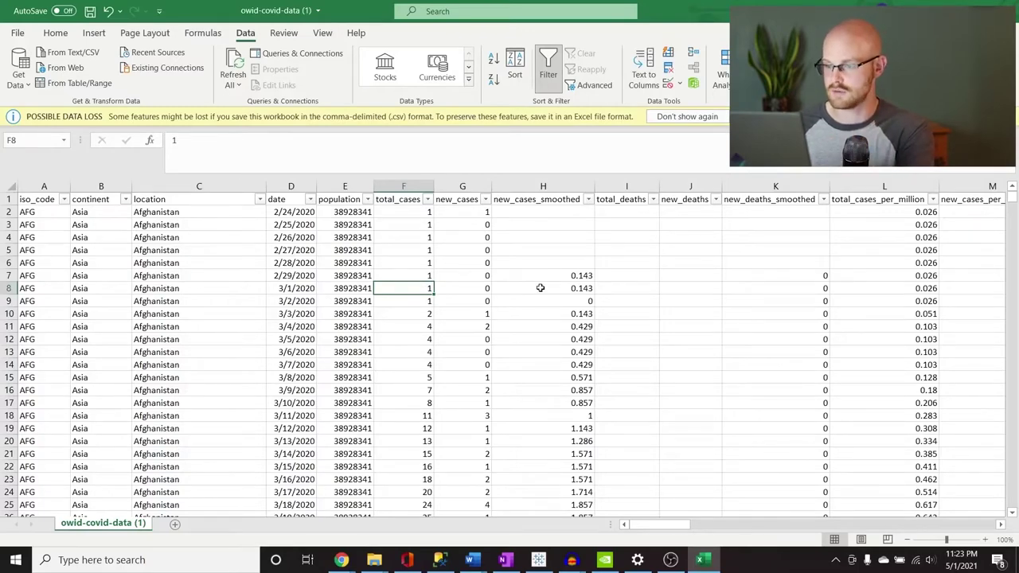
{"action": "scroll", "coordinate": [548, 289], "scroll_direction": "right", "scroll_amount": 10}
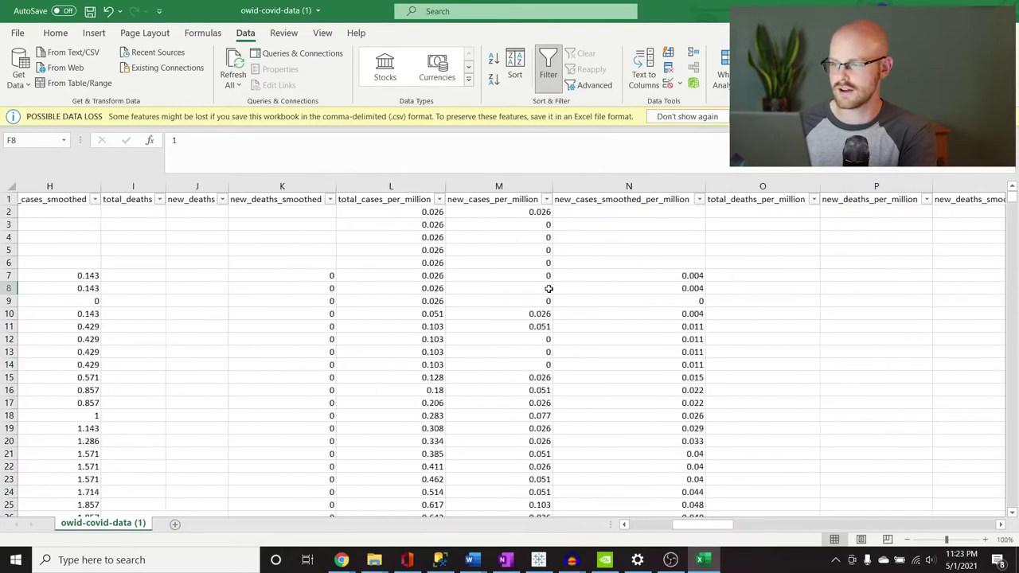
{"action": "scroll", "coordinate": [549, 288], "scroll_direction": "right", "scroll_amount": 3}
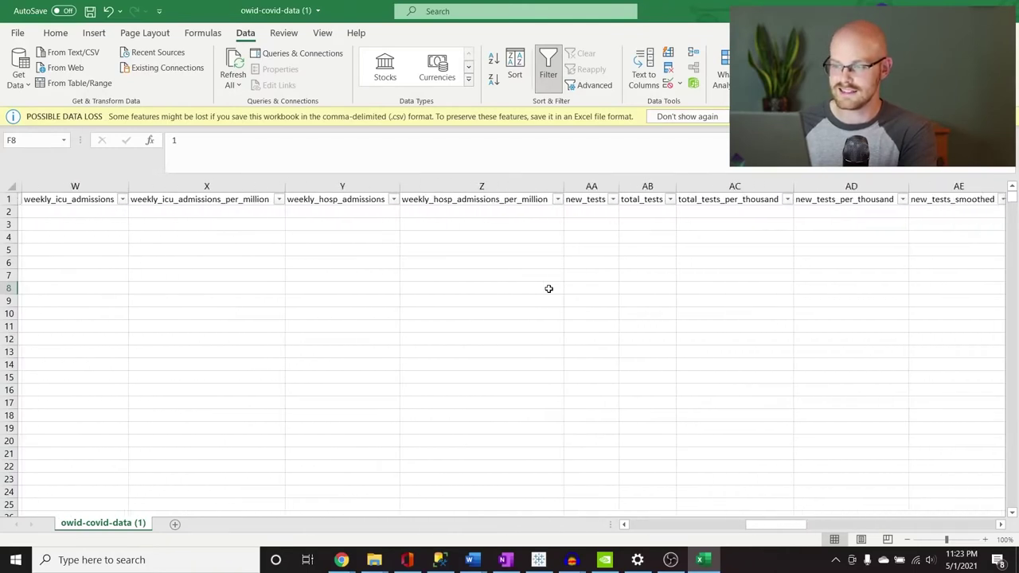
{"action": "left_click", "coordinate": [588, 186]}
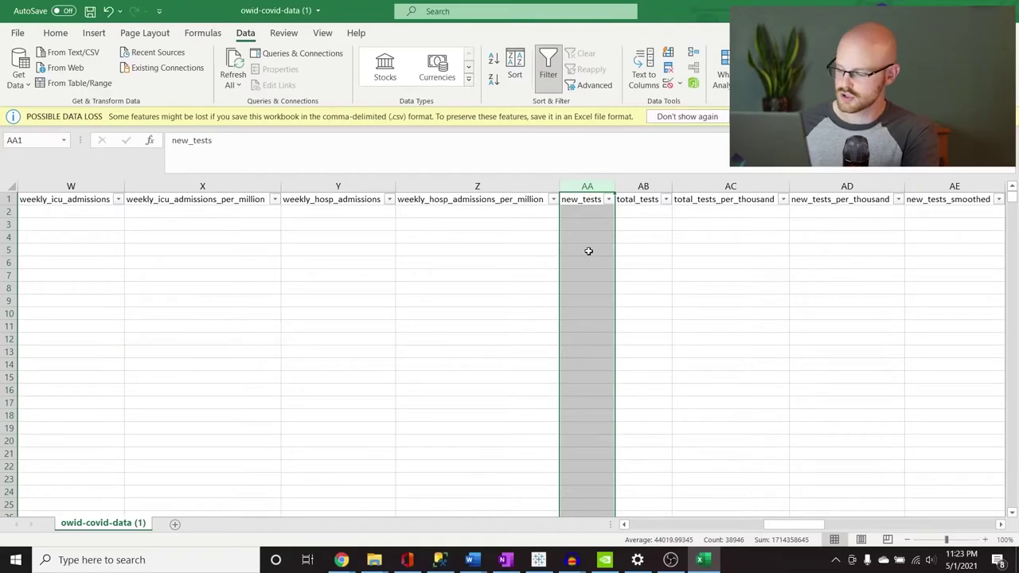
{"action": "key", "text": "ctrl+shift+Right"}
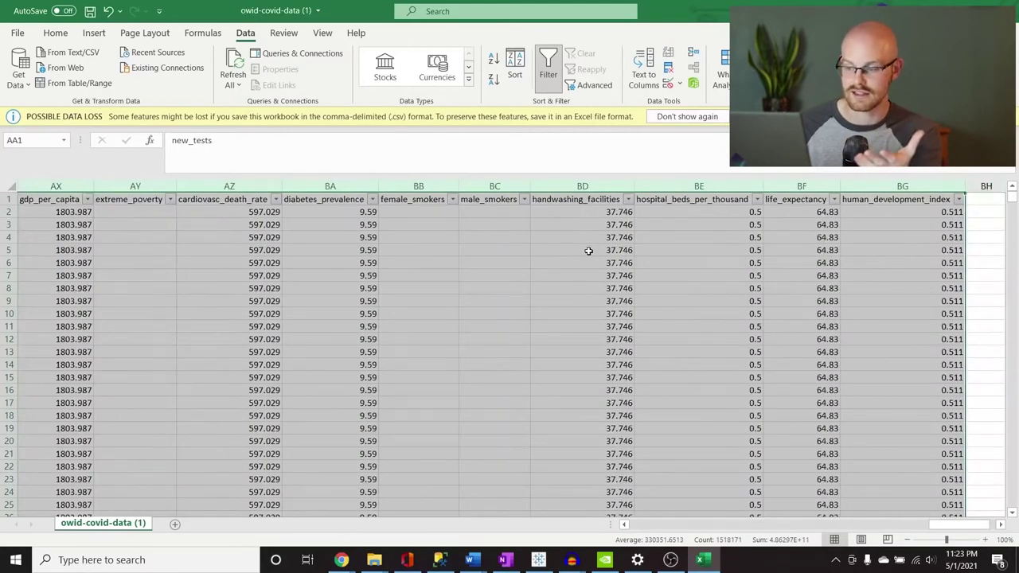
{"action": "right_click", "coordinate": [588, 251]}
{"action": "left_click", "coordinate": [648, 384]}
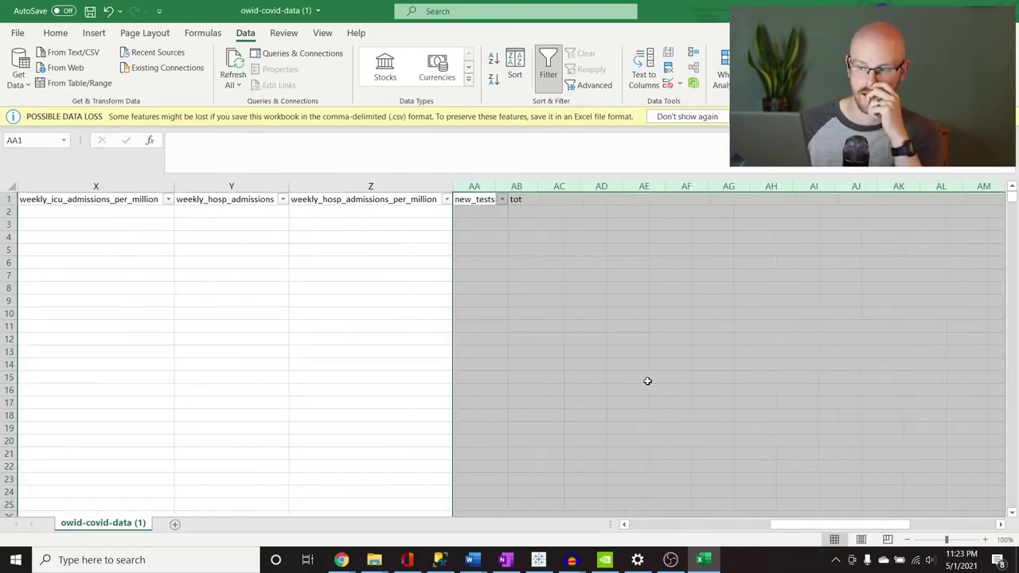
{"action": "left_click", "coordinate": [444, 250]}
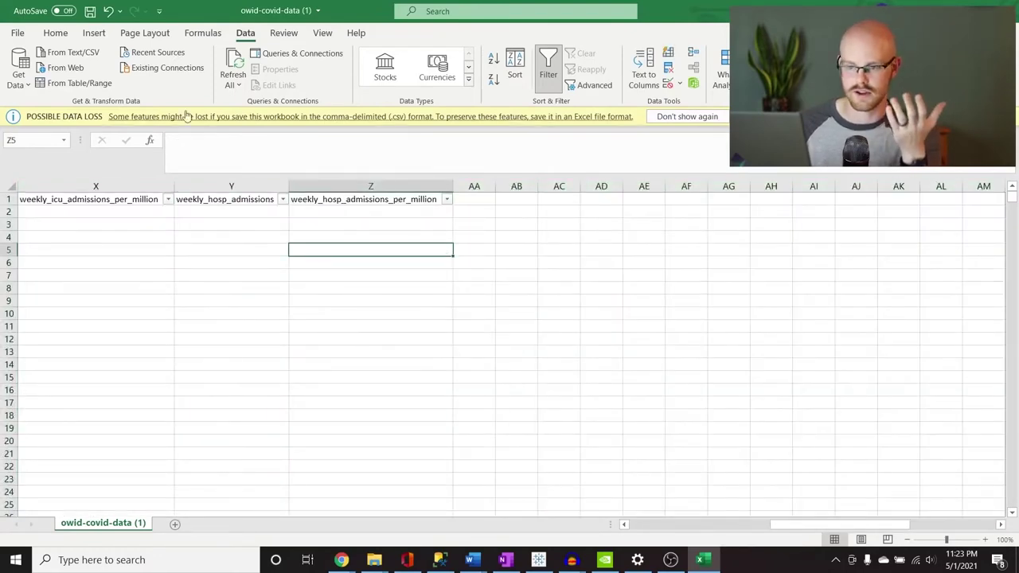
{"action": "scroll", "coordinate": [216, 280], "scroll_direction": "left", "scroll_amount": 3}
{"action": "scroll", "coordinate": [215, 280], "scroll_direction": "left", "scroll_amount": 5}
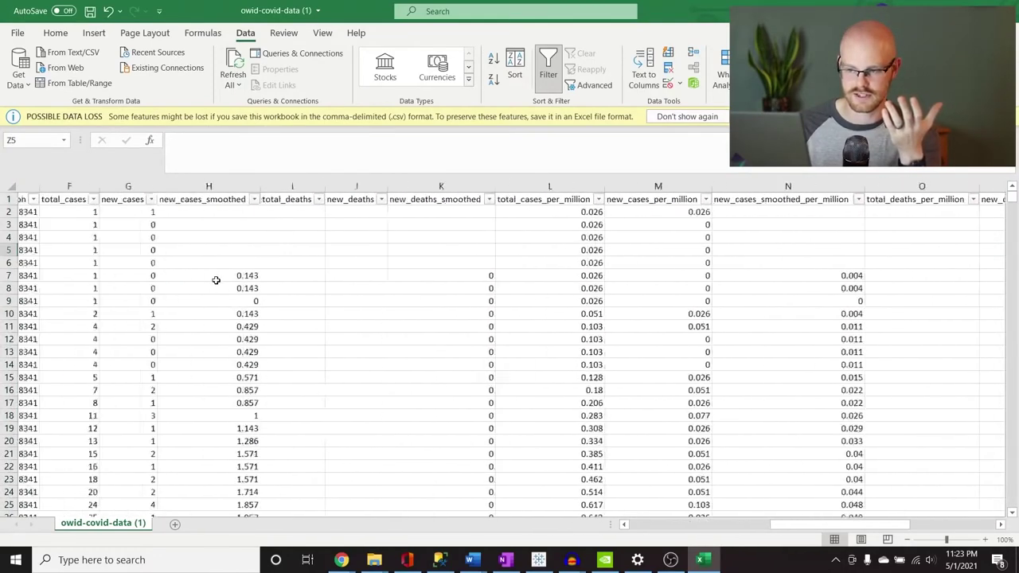
{"action": "scroll", "coordinate": [216, 280], "scroll_direction": "right", "scroll_amount": 7}
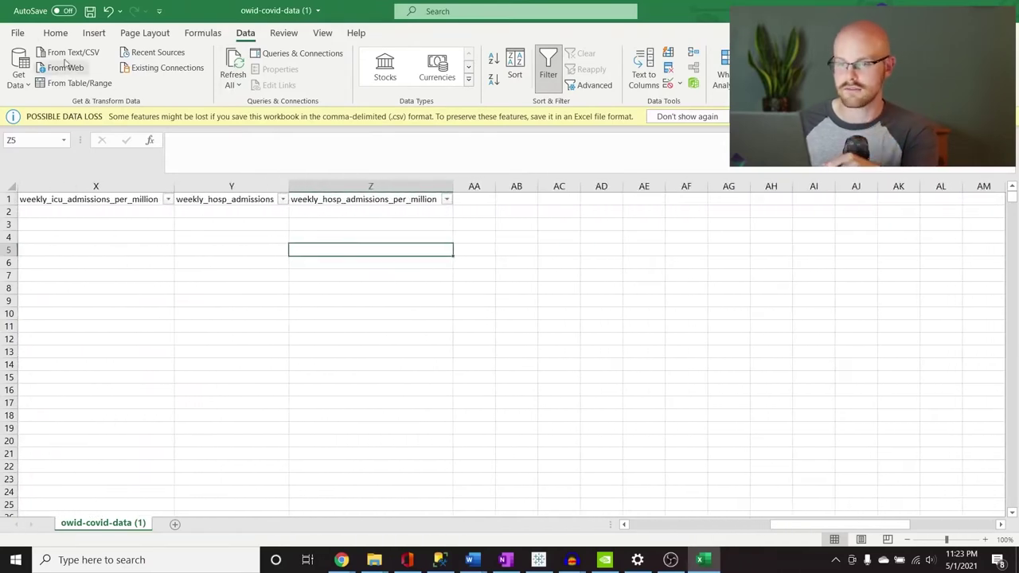
Save the trimmed sheet as a separate CSV file named CovidDeaths in the Downloads folder.
{"action": "left_click", "coordinate": [18, 33]}
{"action": "left_click", "coordinate": [63, 212]}
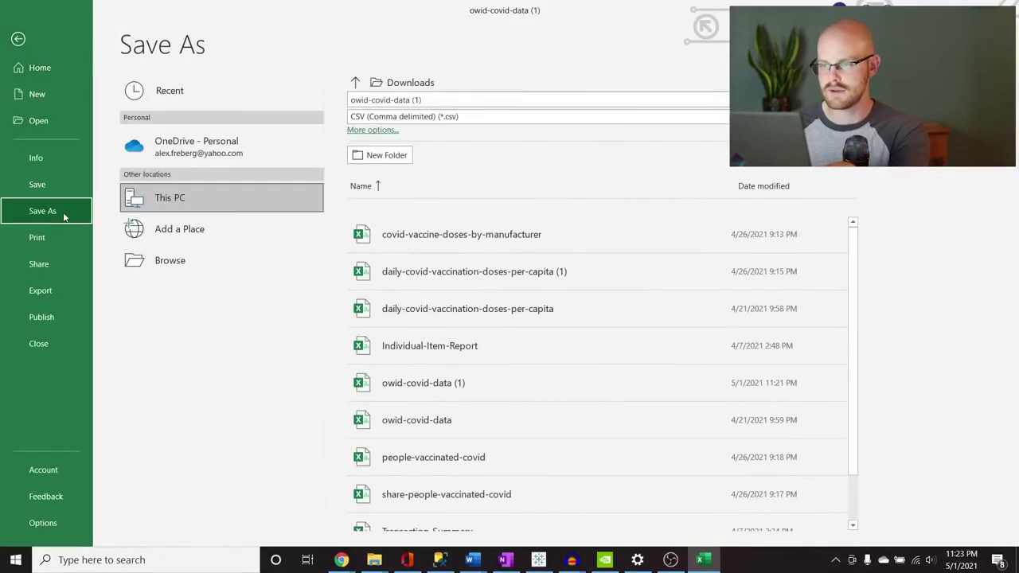
{"action": "left_click", "coordinate": [473, 98]}
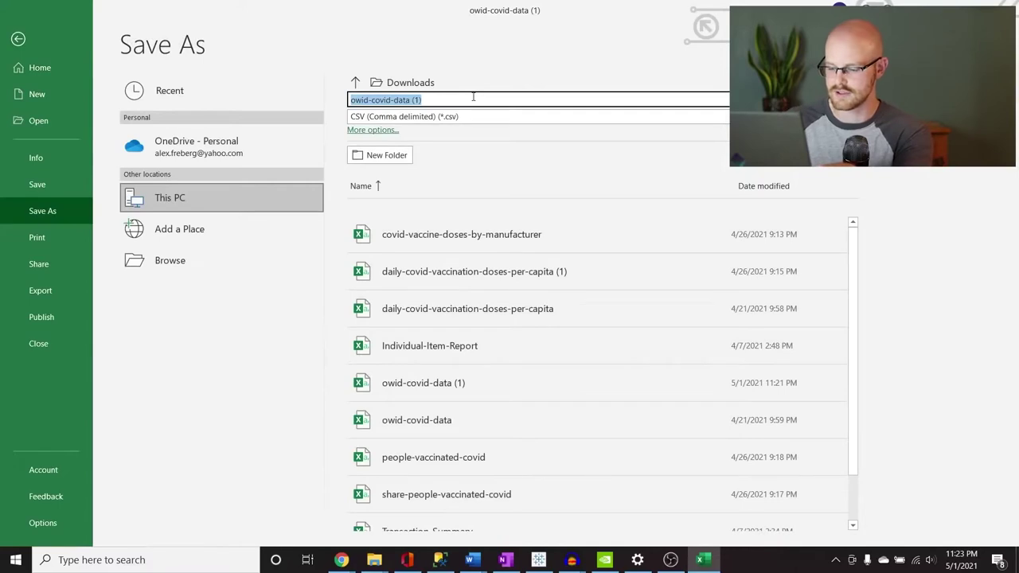
{"action": "type", "text": "CovidDeaths"}
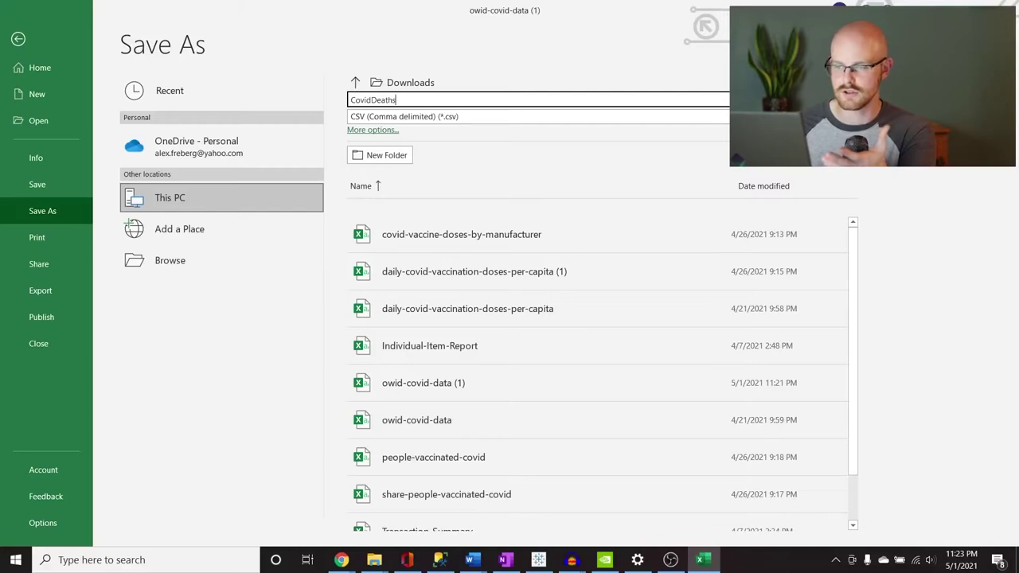
{"action": "key", "text": "Return"}
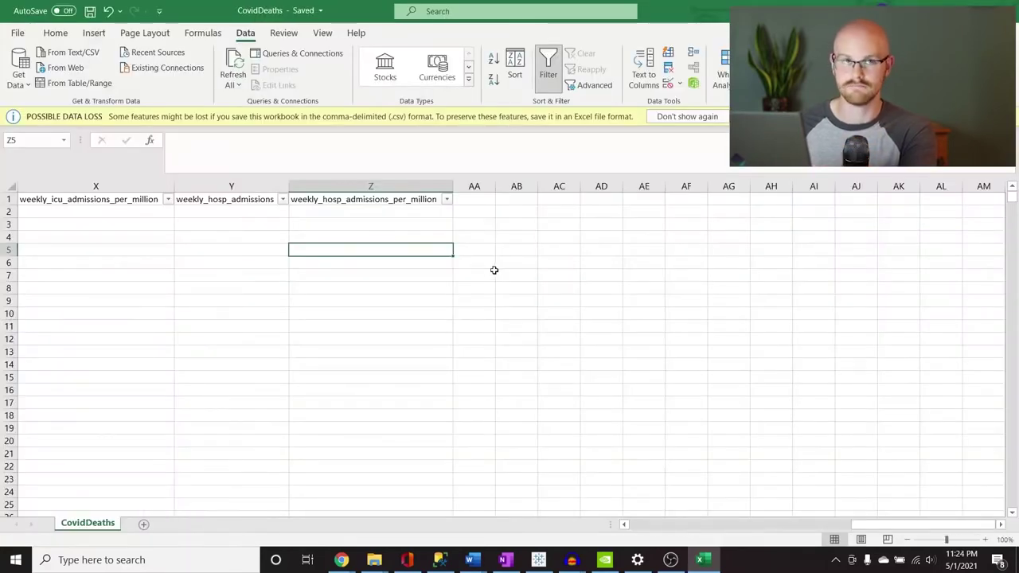
Undo the deletion of the columns from new_tests onward, and delete columns E to Z, from population through weekly_hosp_admissions_per_million.
{"action": "left_click", "coordinate": [477, 273]}
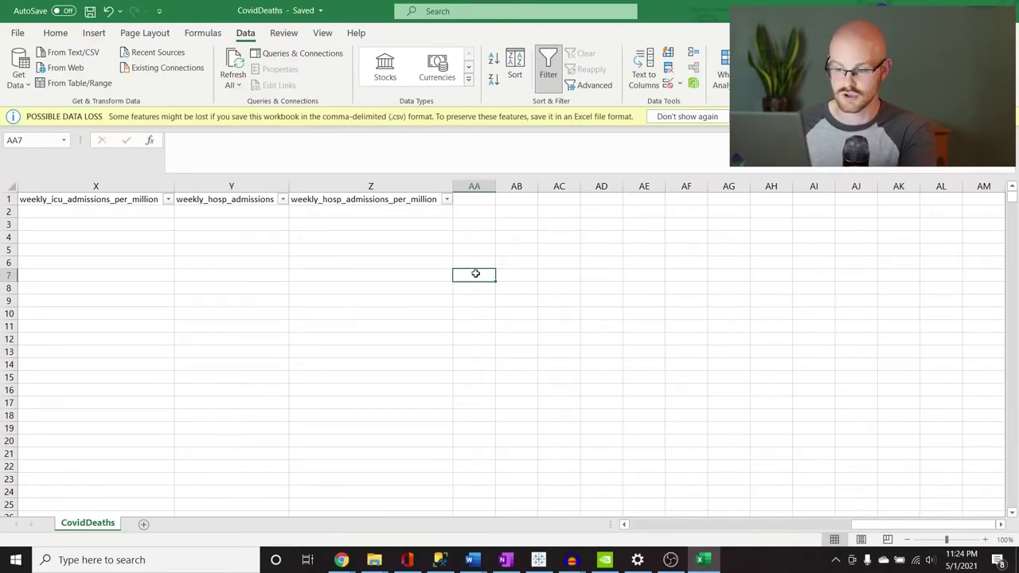
{"action": "key", "text": "ctrl+v"}
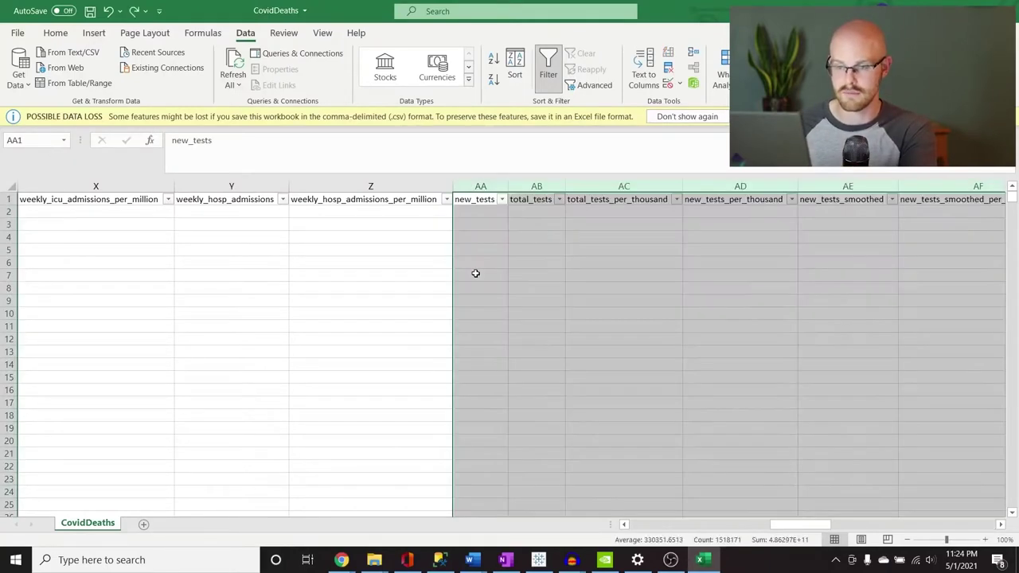
{"action": "left_click", "coordinate": [417, 187]}
{"action": "scroll", "coordinate": [342, 255], "scroll_direction": "left", "scroll_amount": 10}
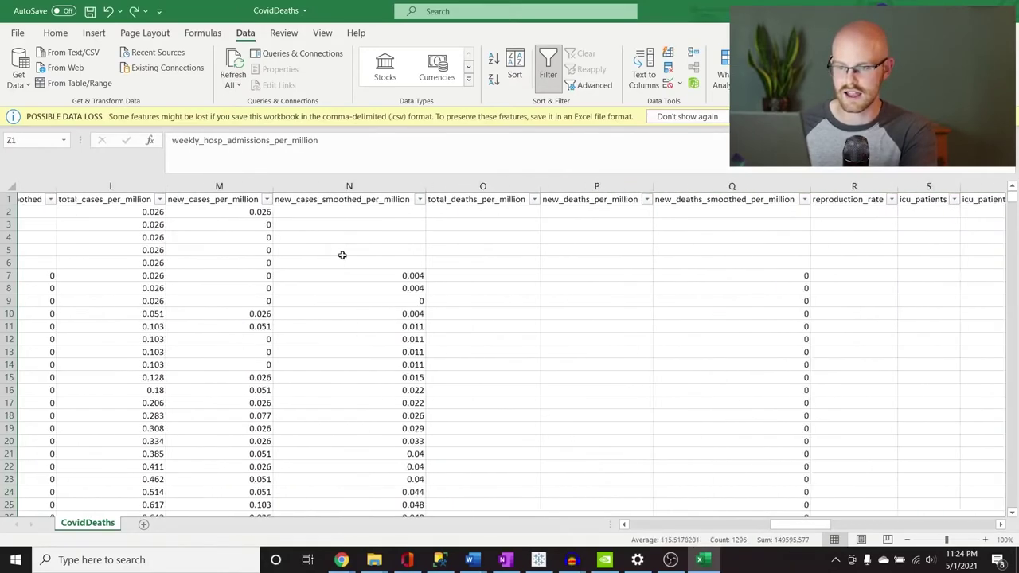
{"action": "scroll", "coordinate": [342, 254], "scroll_direction": "left", "scroll_amount": 2}
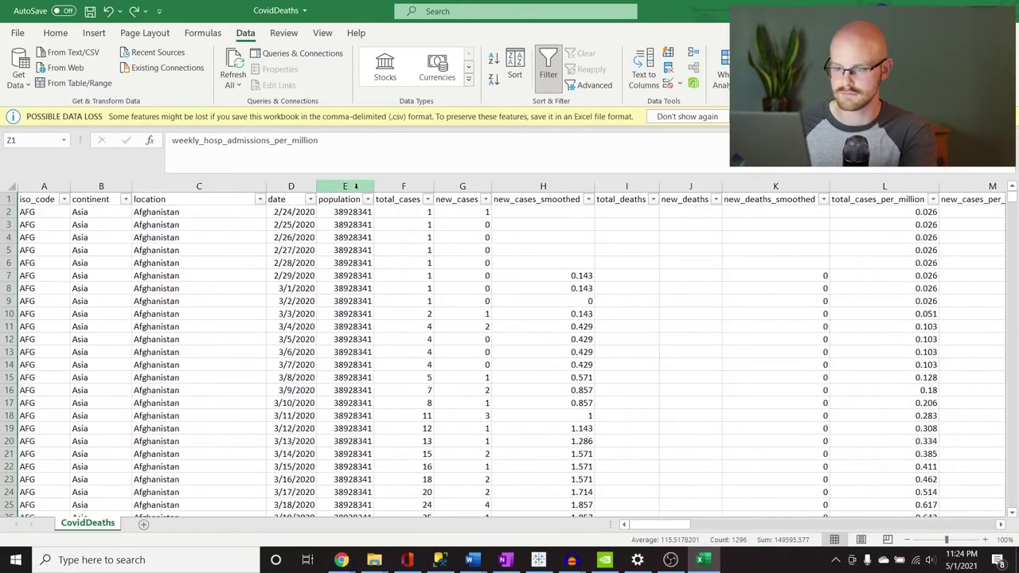
{"action": "left_click", "coordinate": [345, 186], "text": "shift"}
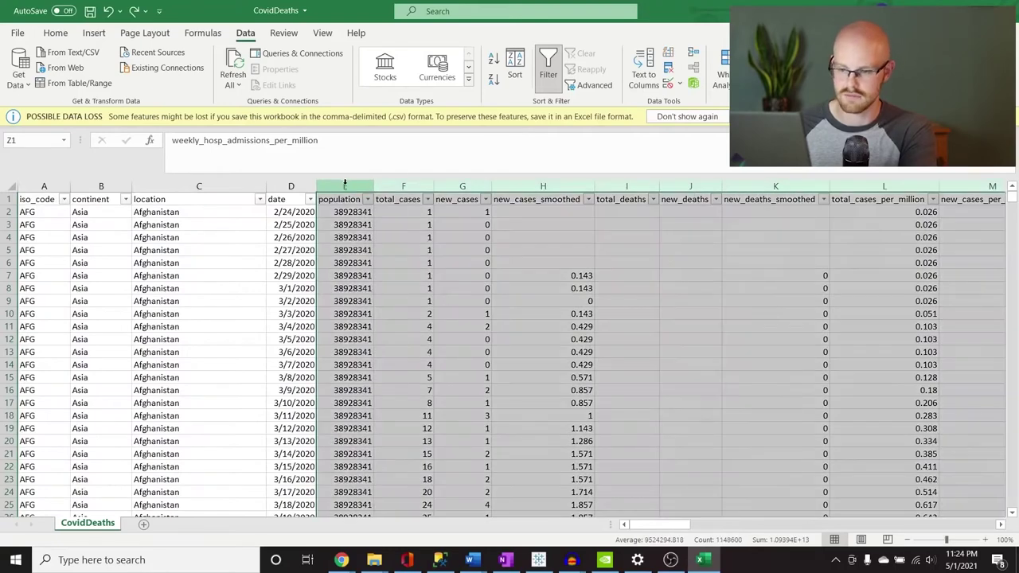
{"action": "right_click", "coordinate": [356, 244]}
{"action": "left_click", "coordinate": [392, 374]}
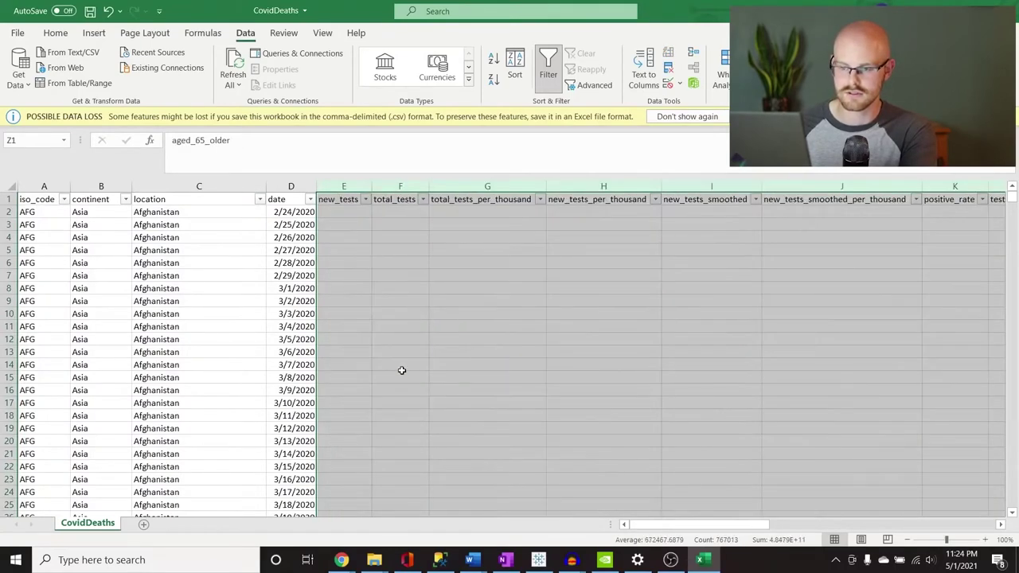
{"action": "left_click", "coordinate": [435, 286]}
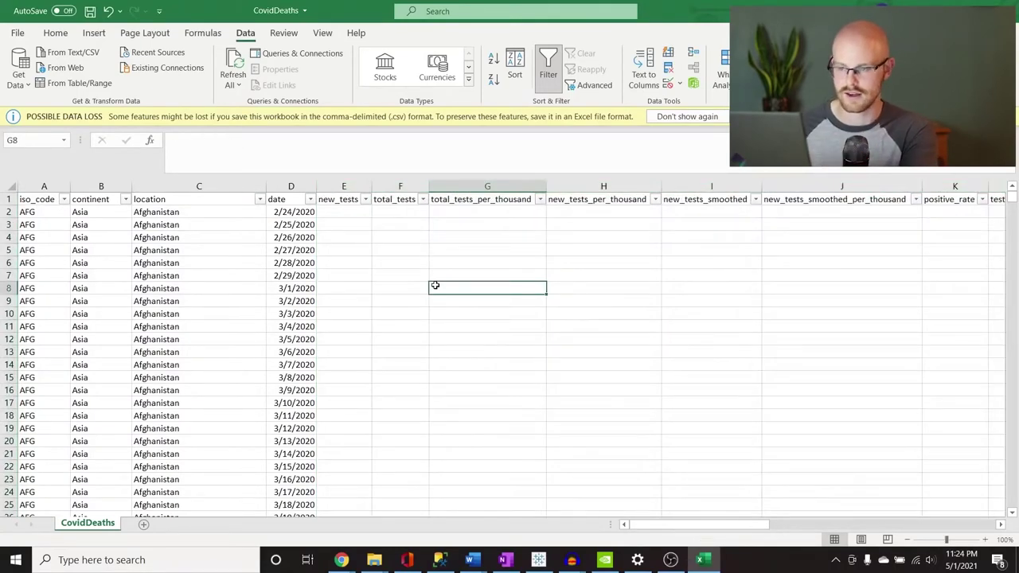
Examine the testing and vaccination columns, including the first total_vaccinations entries and their dates.
{"action": "scroll", "coordinate": [764, 266], "scroll_direction": "right", "scroll_amount": 5}
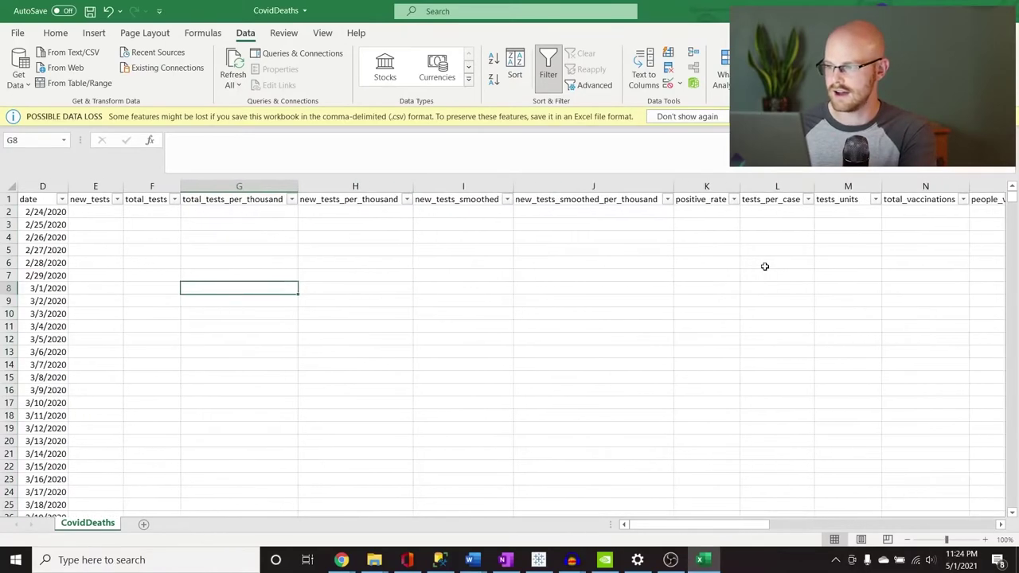
{"action": "scroll", "coordinate": [764, 267], "scroll_direction": "right", "scroll_amount": 2}
{"action": "left_click", "coordinate": [541, 215]}
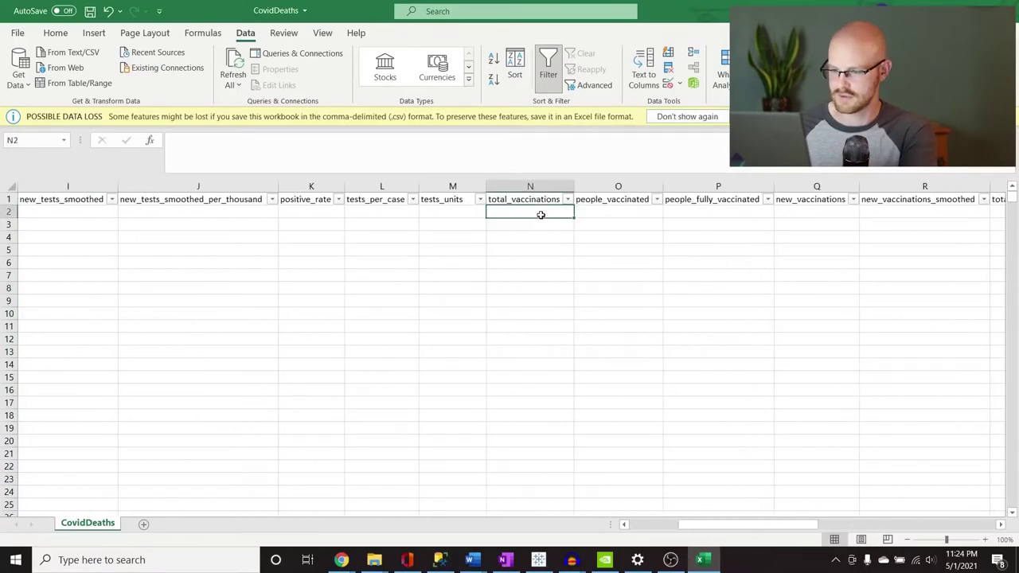
{"action": "key", "text": "ctrl+Down"}
{"action": "key", "text": "ctrl+Down"}
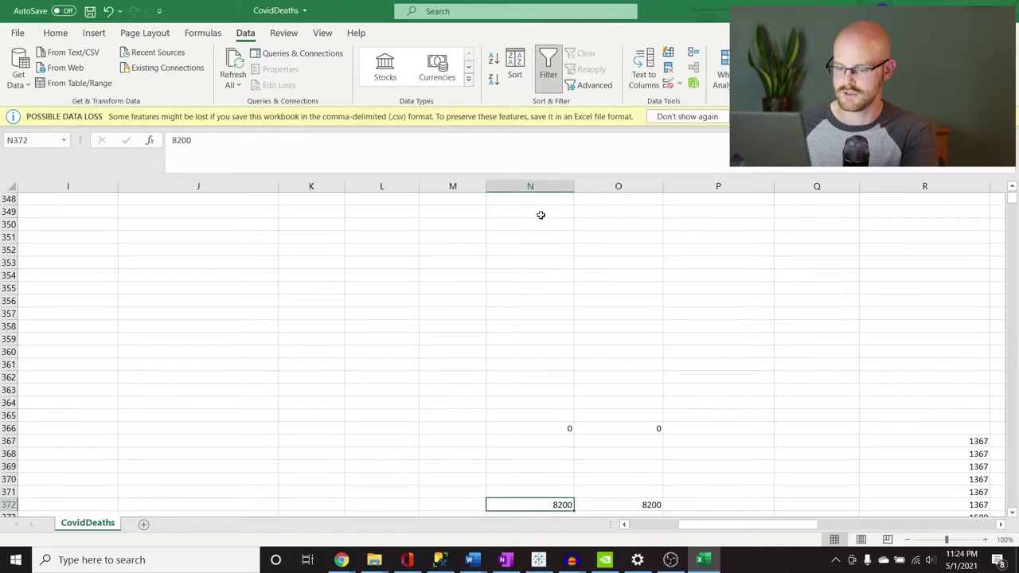
{"action": "key", "text": "ctrl+Left"}
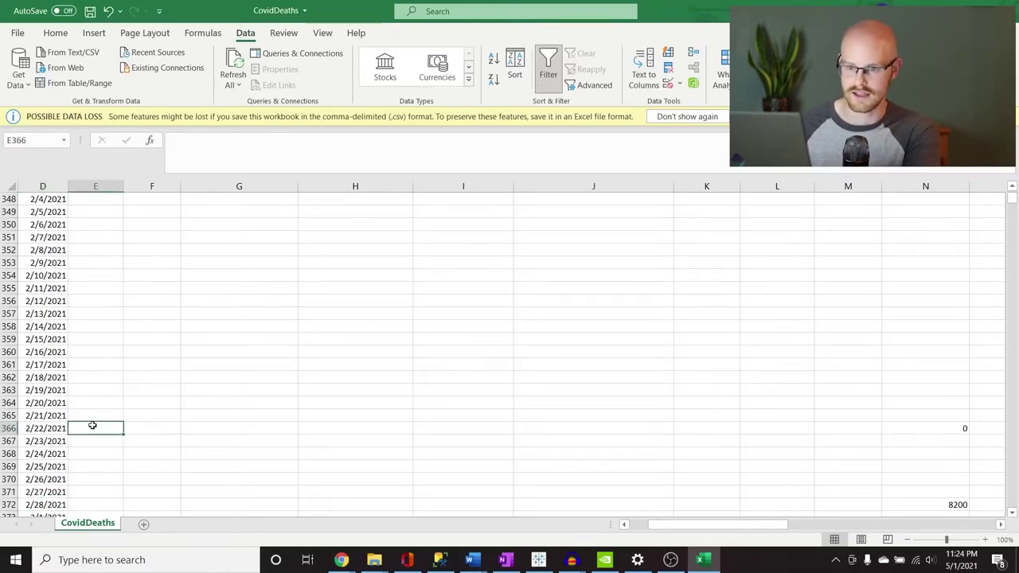
{"action": "key", "text": "ctrl+Up"}
{"action": "scroll", "coordinate": [92, 425], "scroll_direction": "left", "scroll_amount": 3}
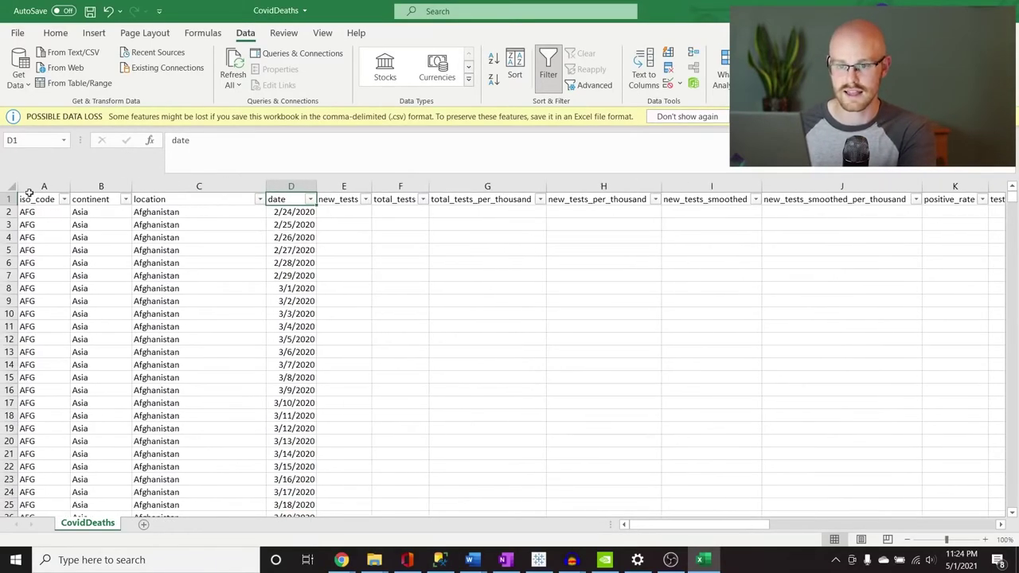
Save the testing and vaccination sheet as a separate CSV file named CovidVaccinations in the Downloads folder.
{"action": "left_click", "coordinate": [19, 34]}
{"action": "left_click", "coordinate": [42, 211]}
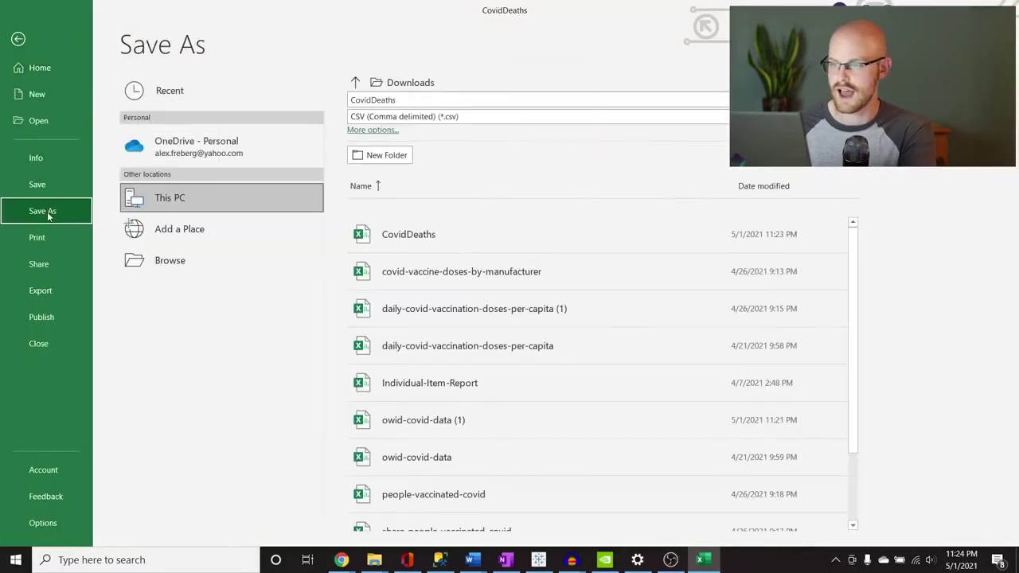
{"action": "left_click", "coordinate": [402, 100]}
{"action": "left_click", "coordinate": [402, 100]}
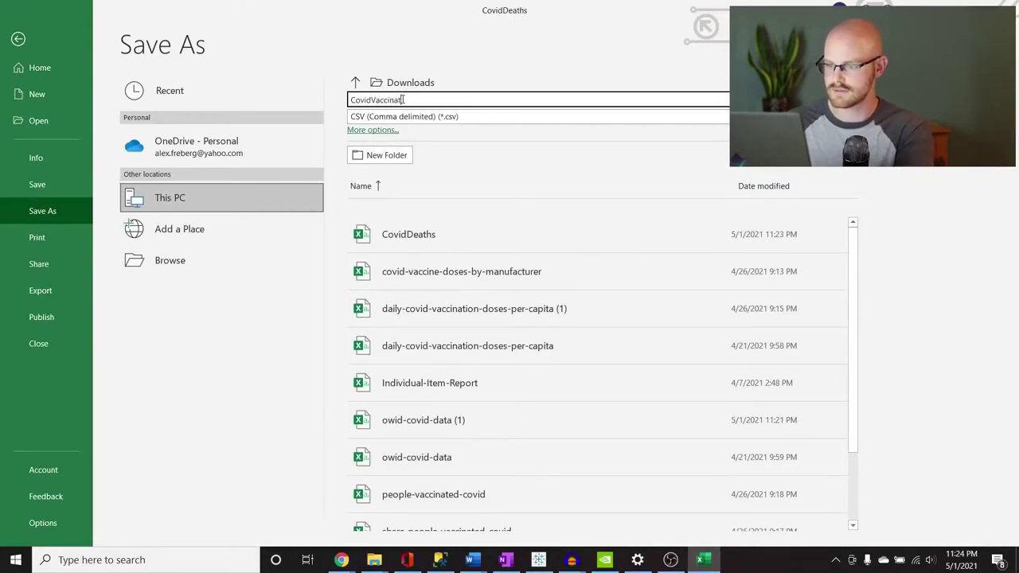
{"action": "type", "text": "Vaccinations"}
{"action": "key", "text": "Return"}
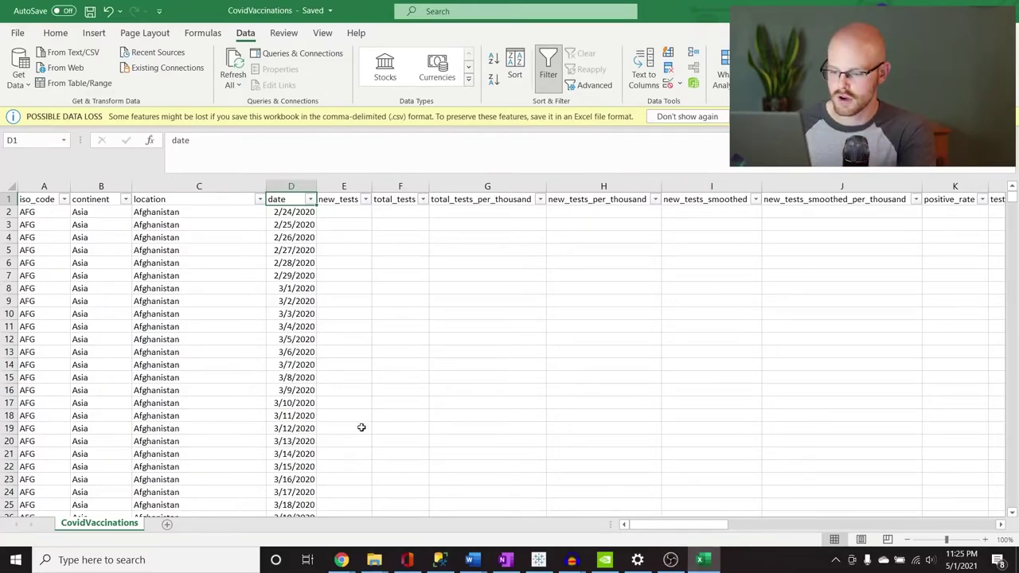
Switch to SQL Server Management Studio.
{"action": "left_click", "coordinate": [439, 560]}
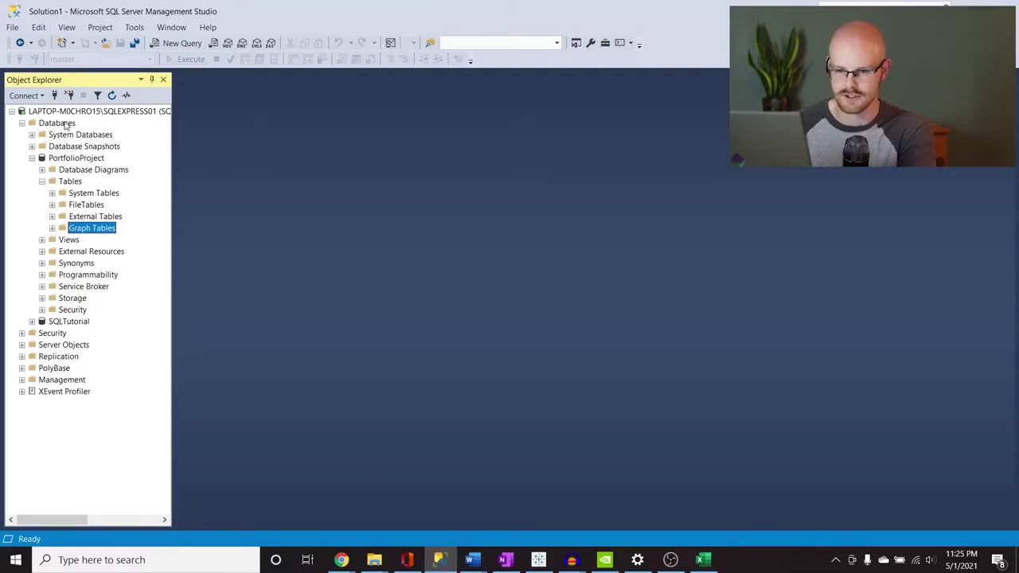
Start a new database named PortfolioProject on the server and cancel without creating it.
{"action": "right_click", "coordinate": [66, 124]}
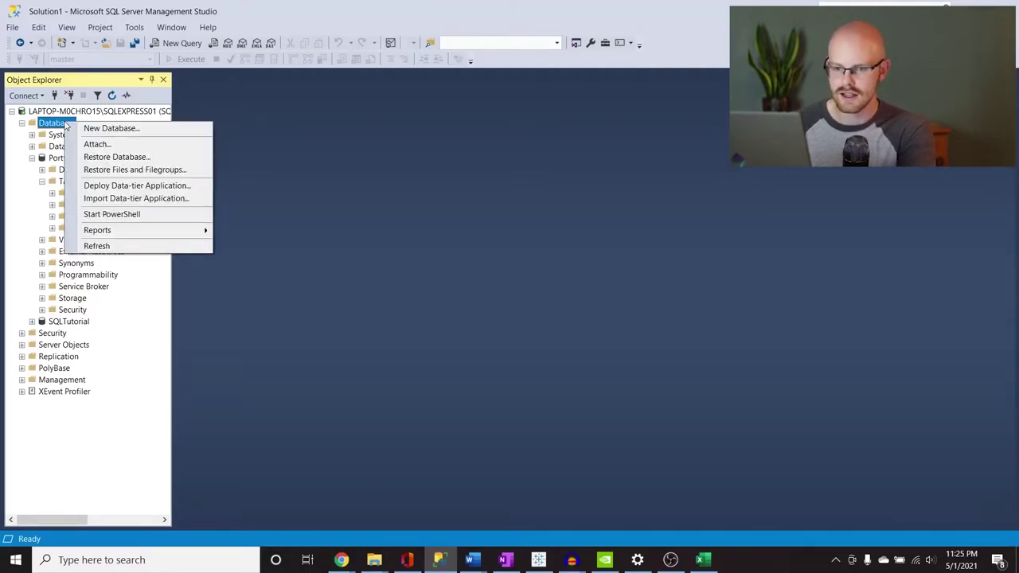
{"action": "left_click", "coordinate": [102, 129]}
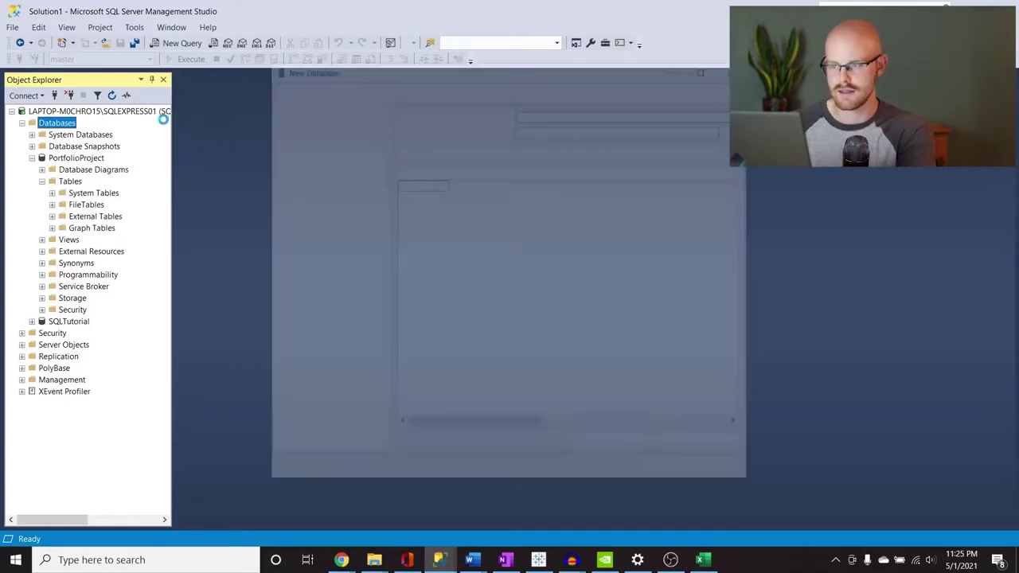
{"action": "type", "text": "Port"}
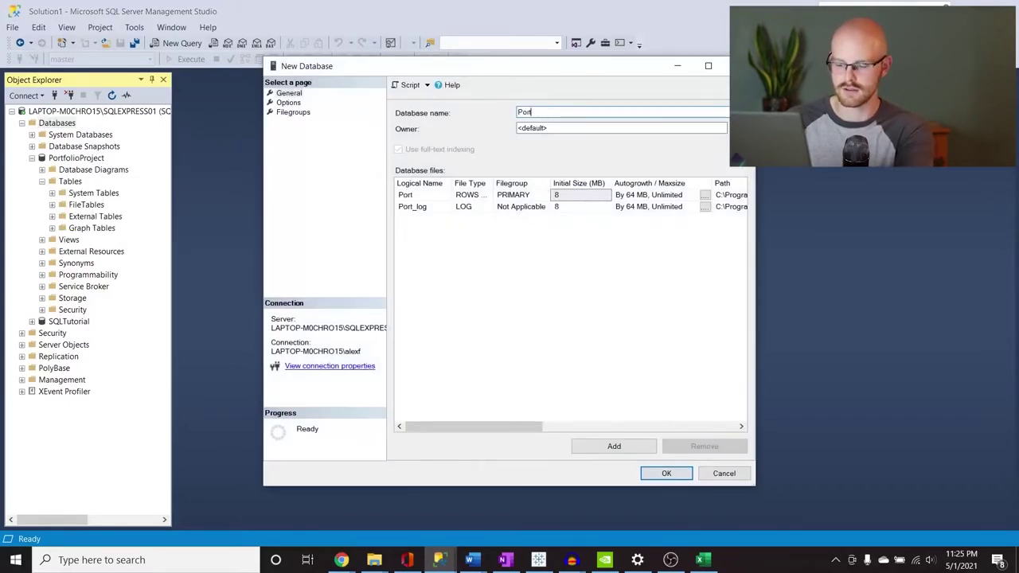
{"action": "type", "text": "folioPr"}
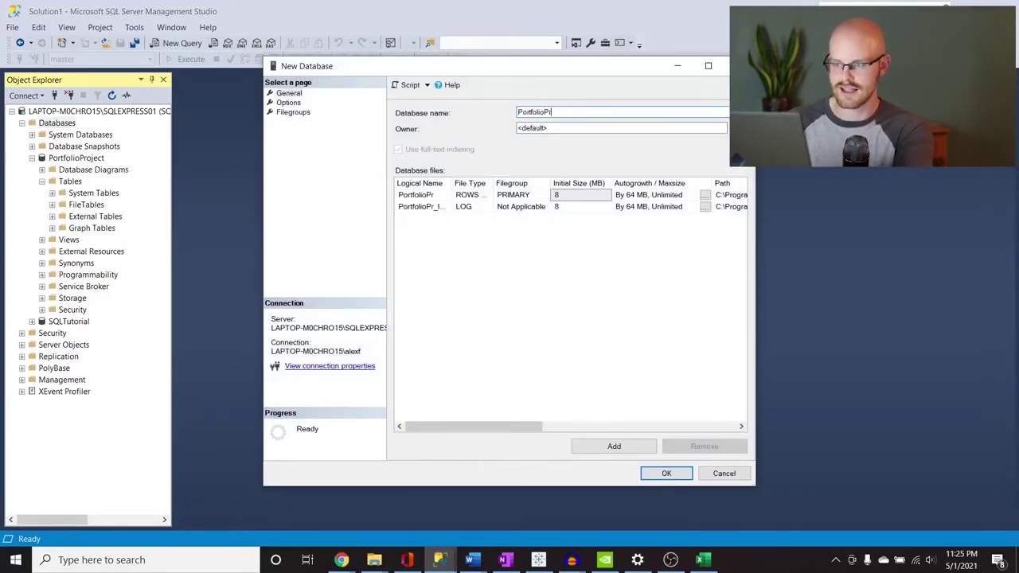
{"action": "type", "text": "oject"}
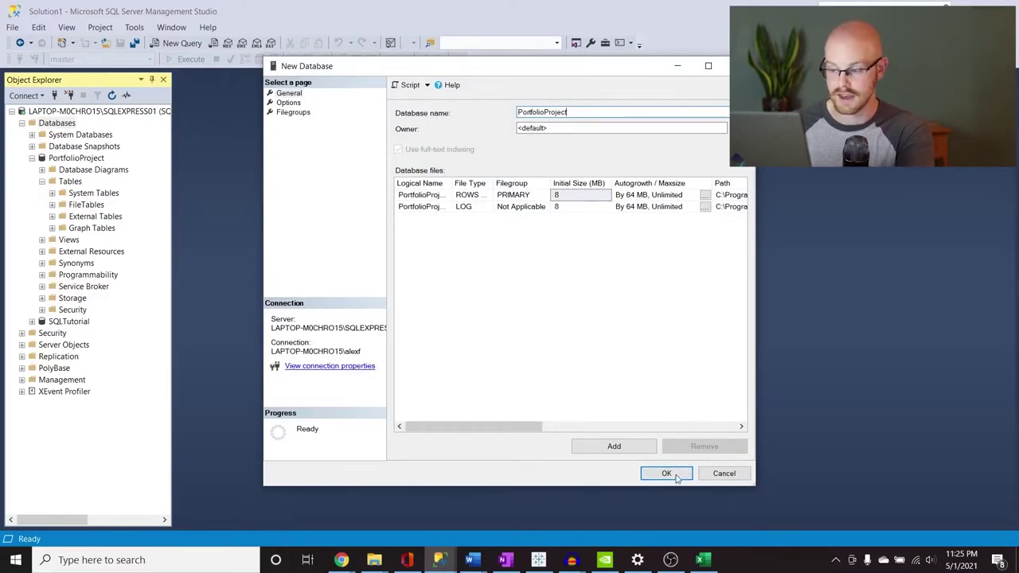
{"action": "left_click", "coordinate": [727, 474]}
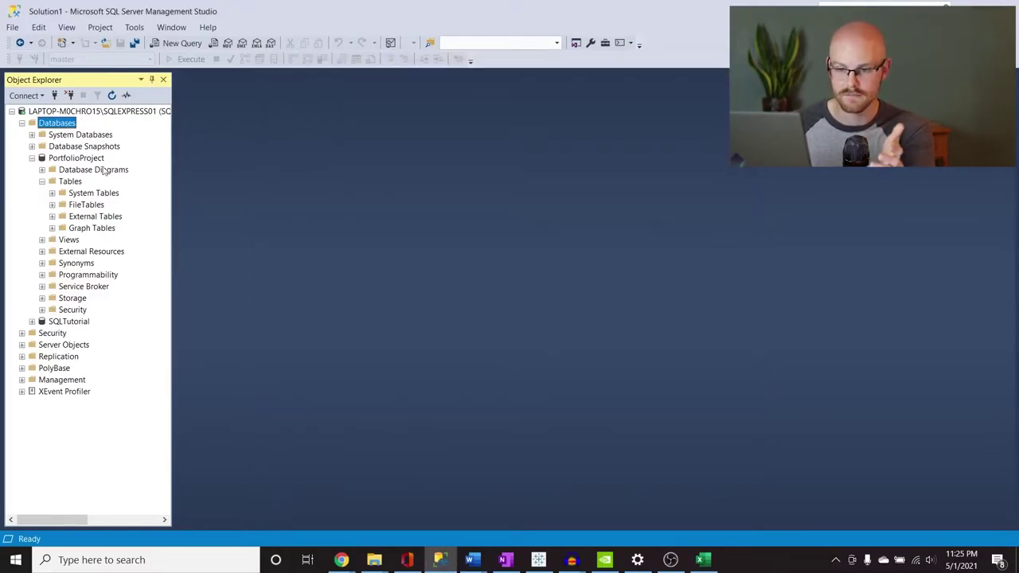
{"action": "left_click", "coordinate": [42, 182]}
{"action": "left_click", "coordinate": [42, 182]}
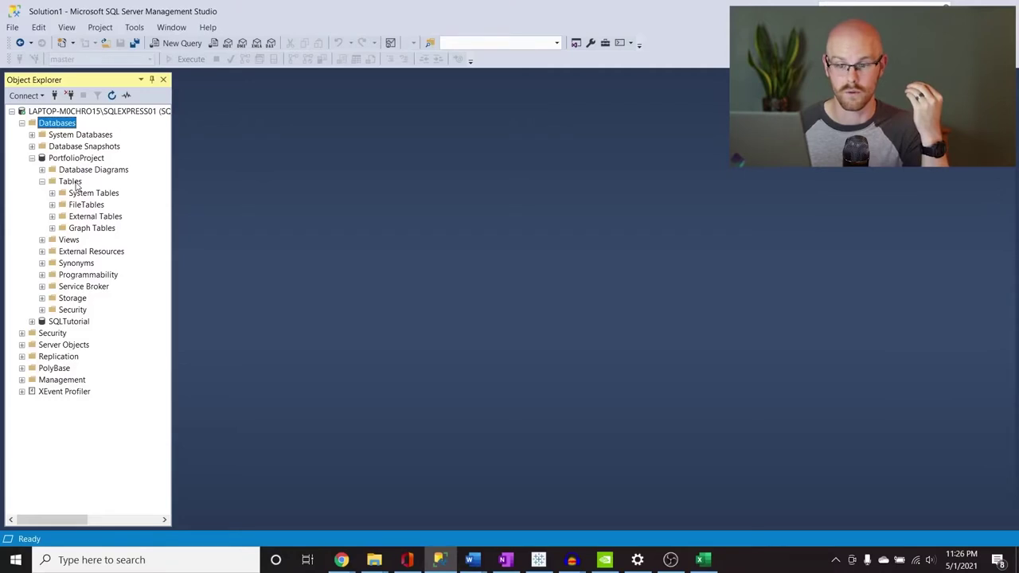
{"action": "right_click", "coordinate": [93, 160]}
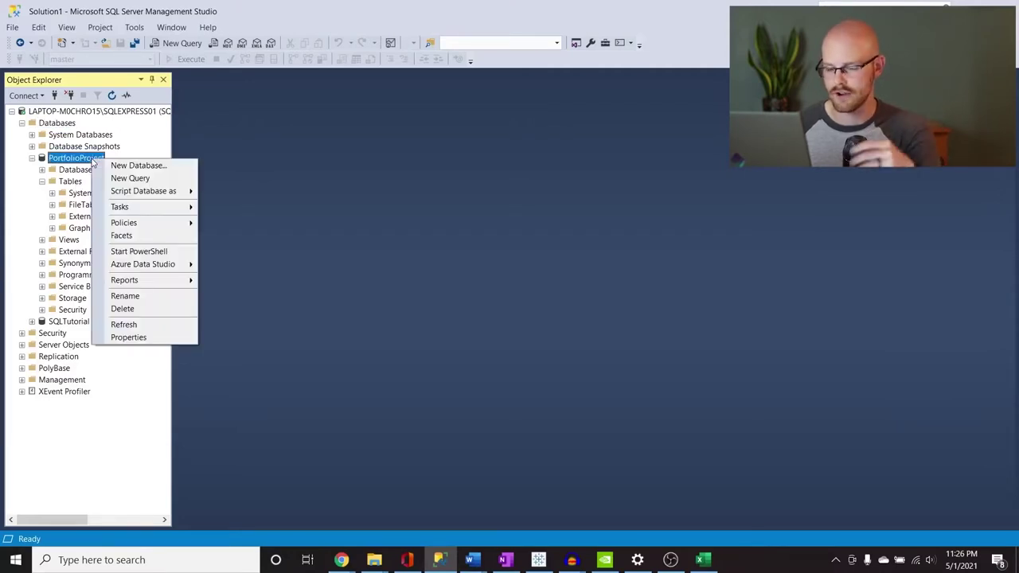
{"action": "mouse_move", "coordinate": [150, 211]}
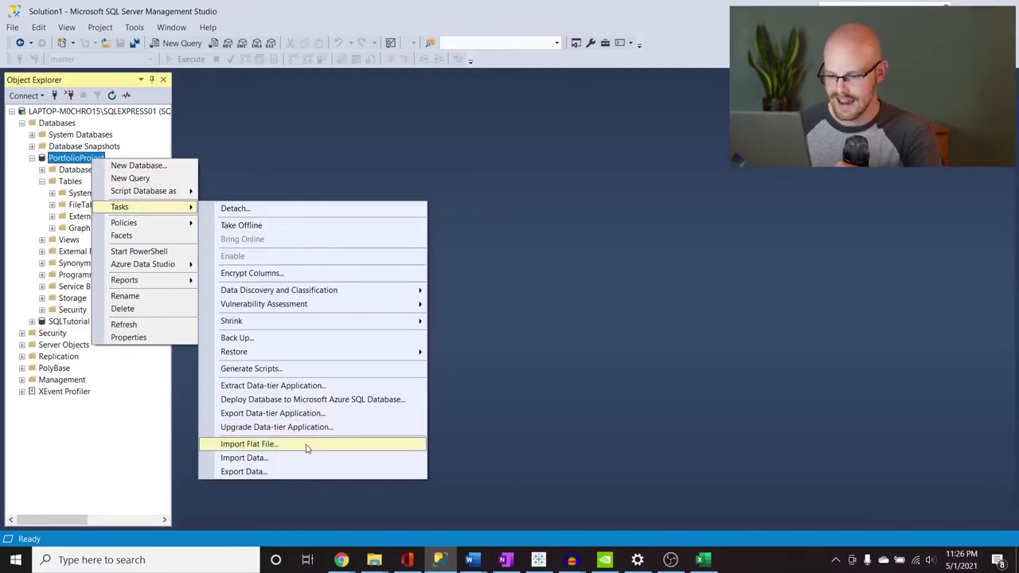
{"action": "left_click", "coordinate": [305, 459]}
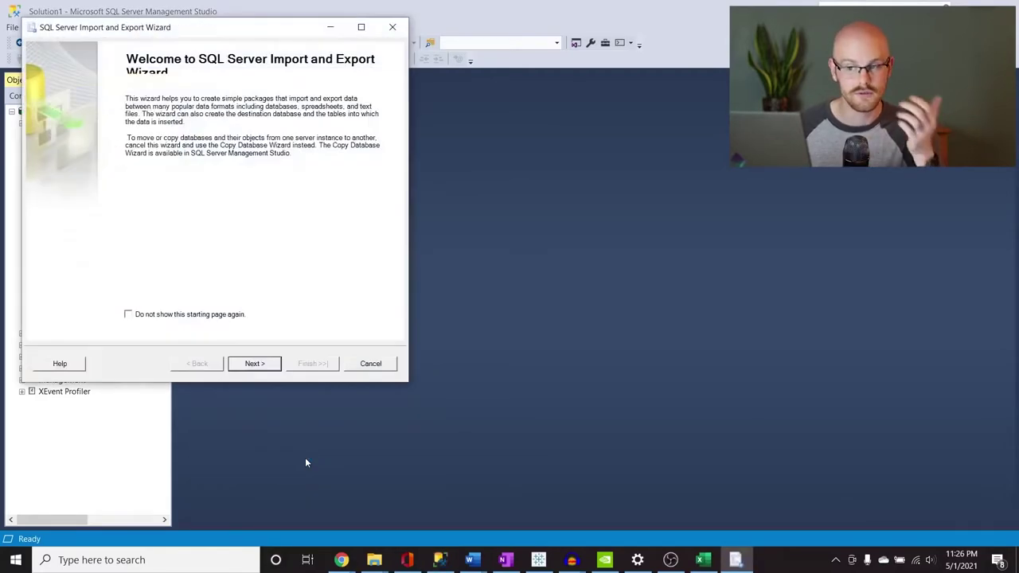
{"action": "left_click", "coordinate": [266, 363]}
{"action": "left_click", "coordinate": [393, 27]}
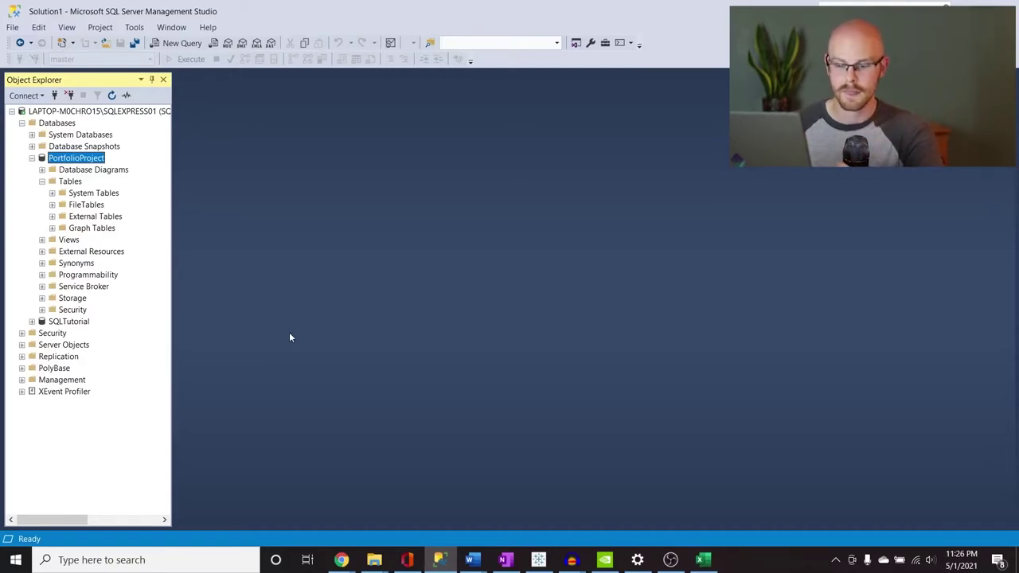
Launch the SQL Server 2019 Import and Export Wizard from the installed programs and proceed to the data source choice.
{"action": "left_click", "coordinate": [13, 561]}
{"action": "scroll", "coordinate": [114, 457], "scroll_direction": "down", "scroll_amount": 6}
{"action": "scroll", "coordinate": [115, 456], "scroll_direction": "down", "scroll_amount": 10}
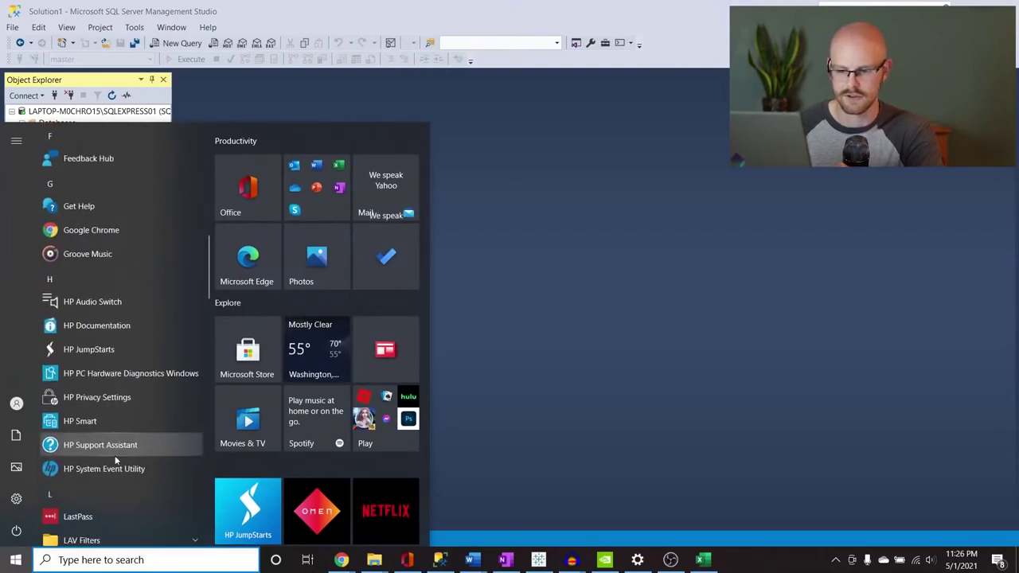
{"action": "left_click", "coordinate": [180, 354]}
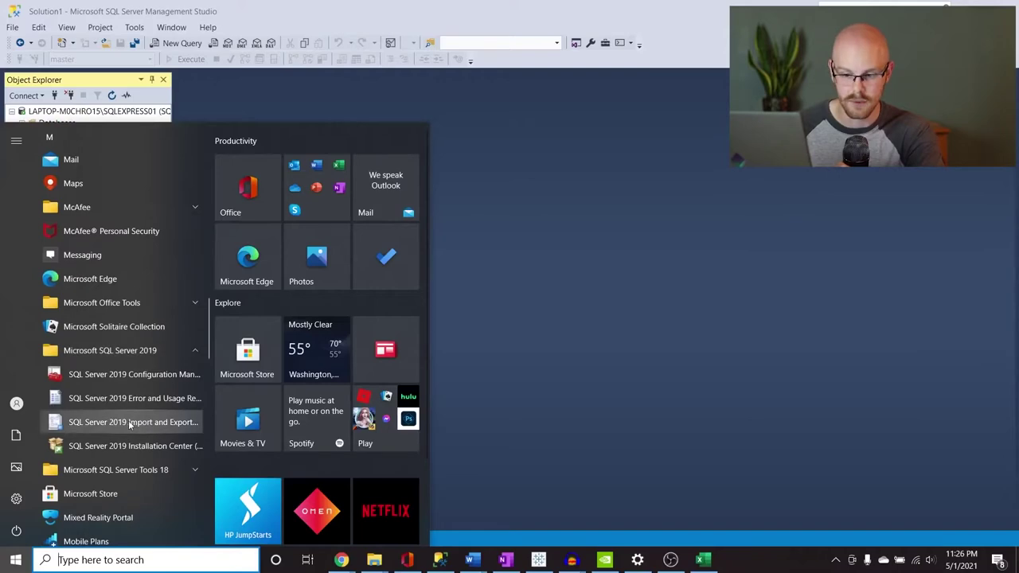
{"action": "left_click", "coordinate": [152, 425]}
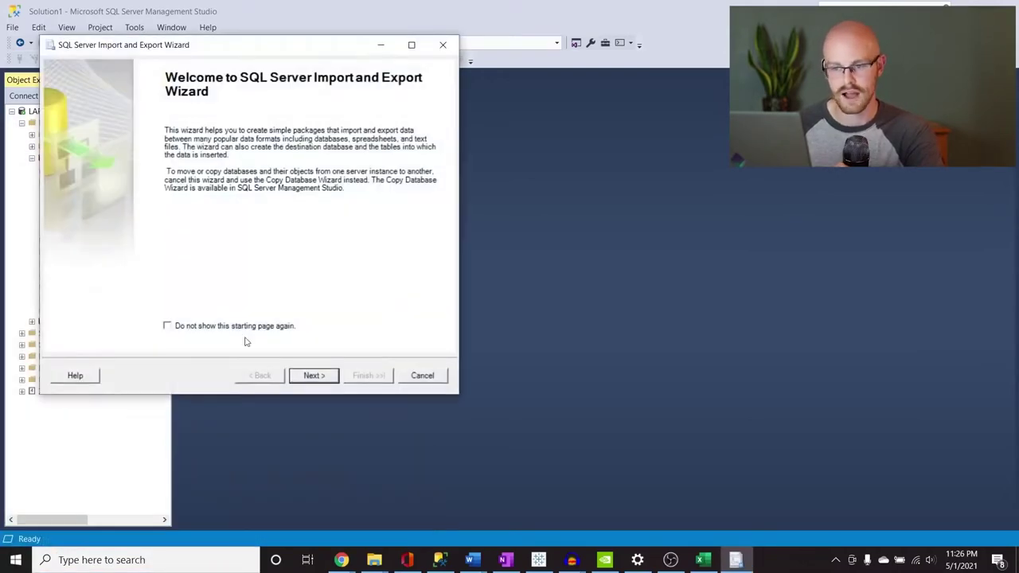
{"action": "left_click", "coordinate": [309, 376]}
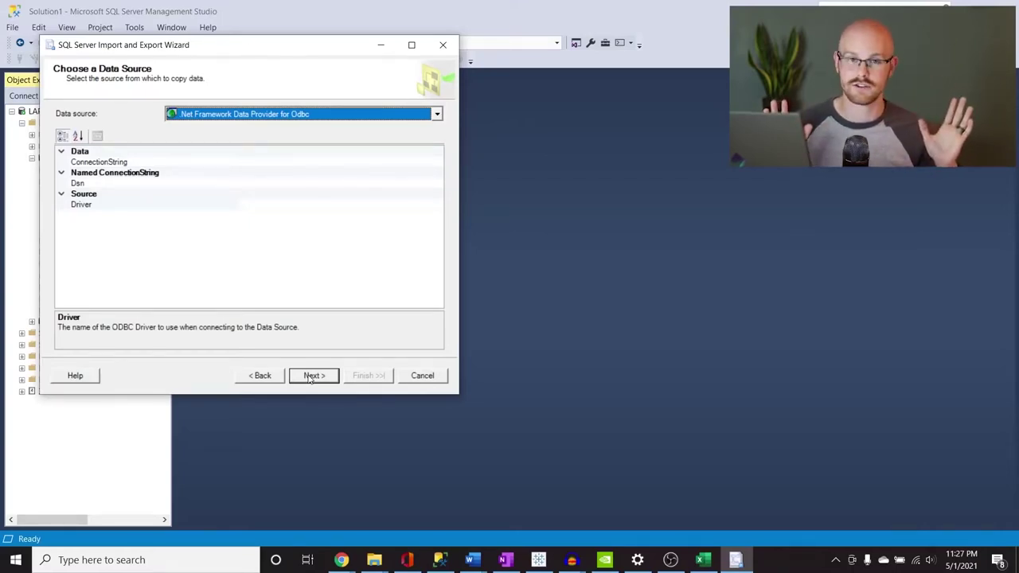
Choose Microsoft Excel as the data source and browse the Downloads folder for the workbook.
{"action": "left_click", "coordinate": [437, 115]}
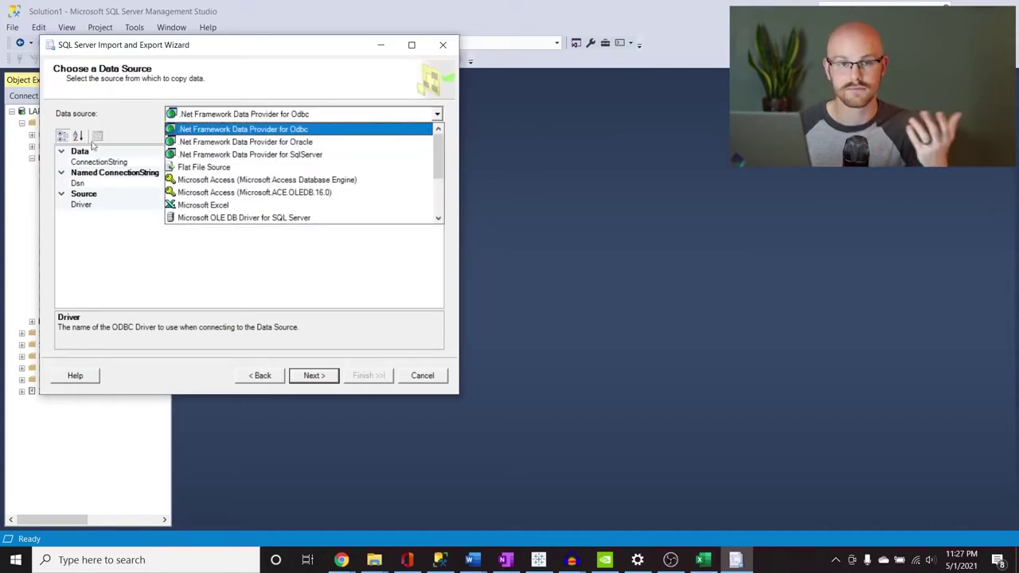
{"action": "left_click", "coordinate": [236, 205]}
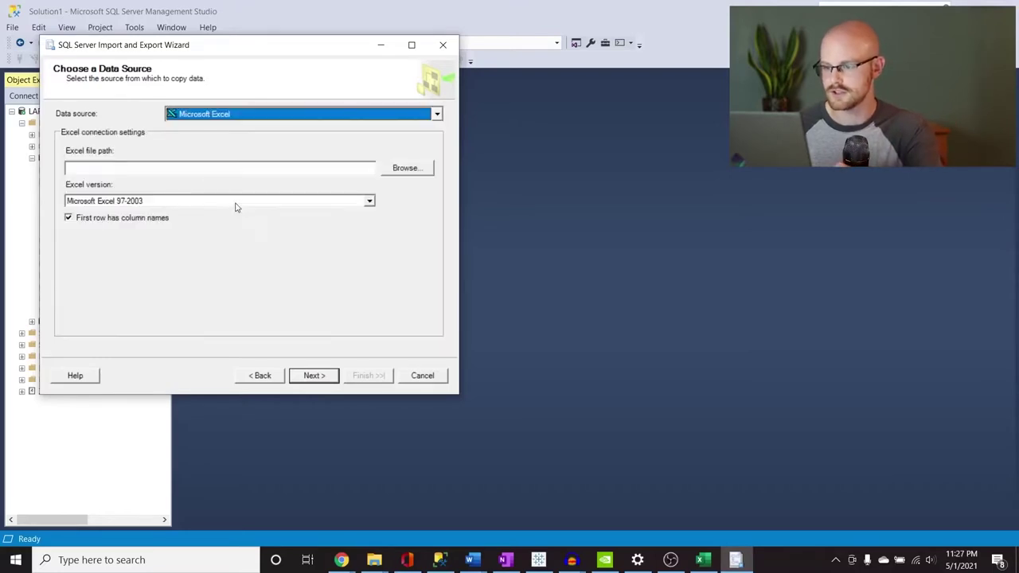
{"action": "left_click", "coordinate": [420, 168]}
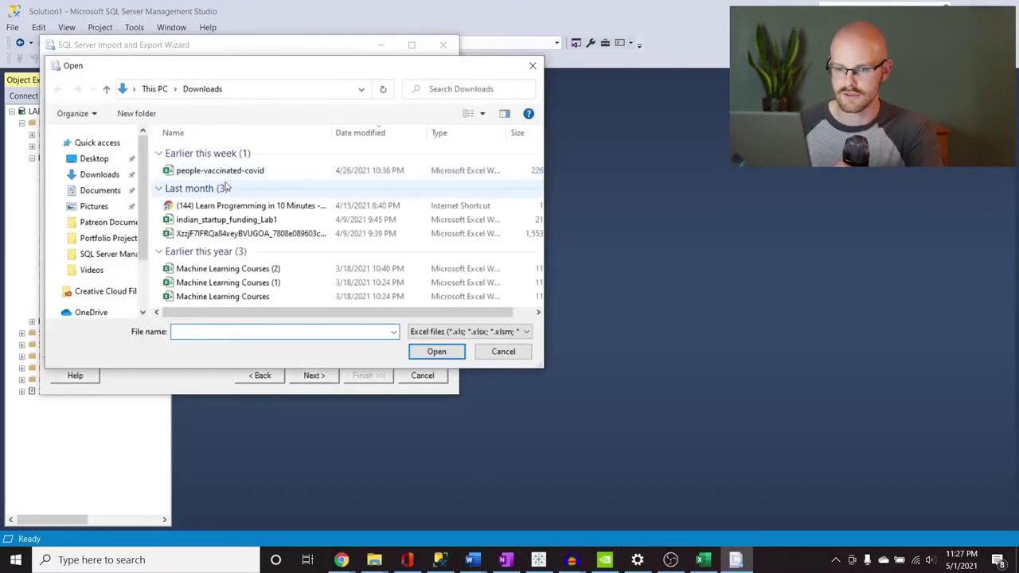
{"action": "left_click", "coordinate": [108, 177]}
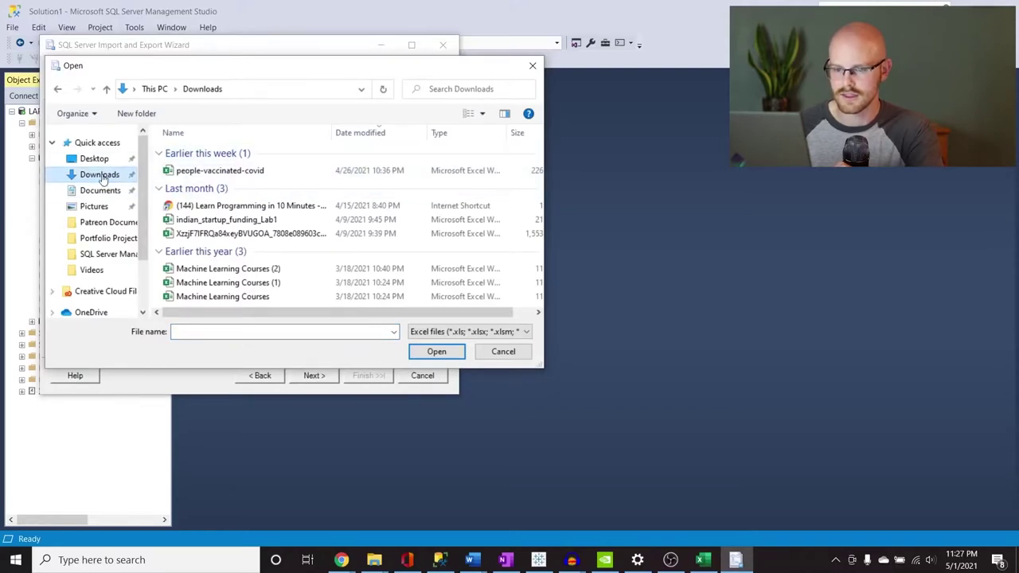
{"action": "left_click", "coordinate": [99, 190]}
{"action": "left_click", "coordinate": [99, 174]}
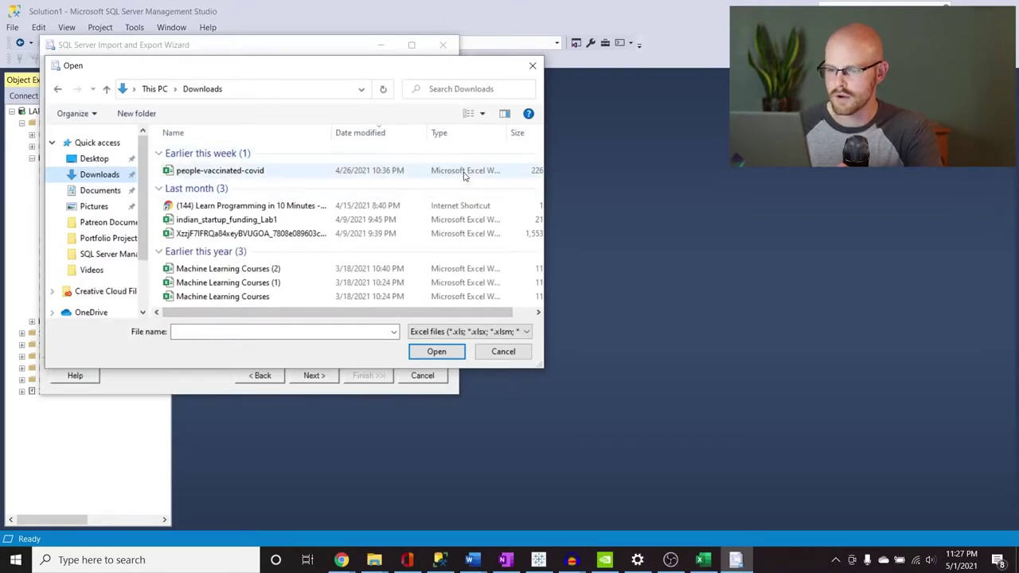
Switch to Excel and save CovidVaccinations in the Downloads folder as an Excel Workbook (*.xlsx).
{"action": "left_click", "coordinate": [704, 561]}
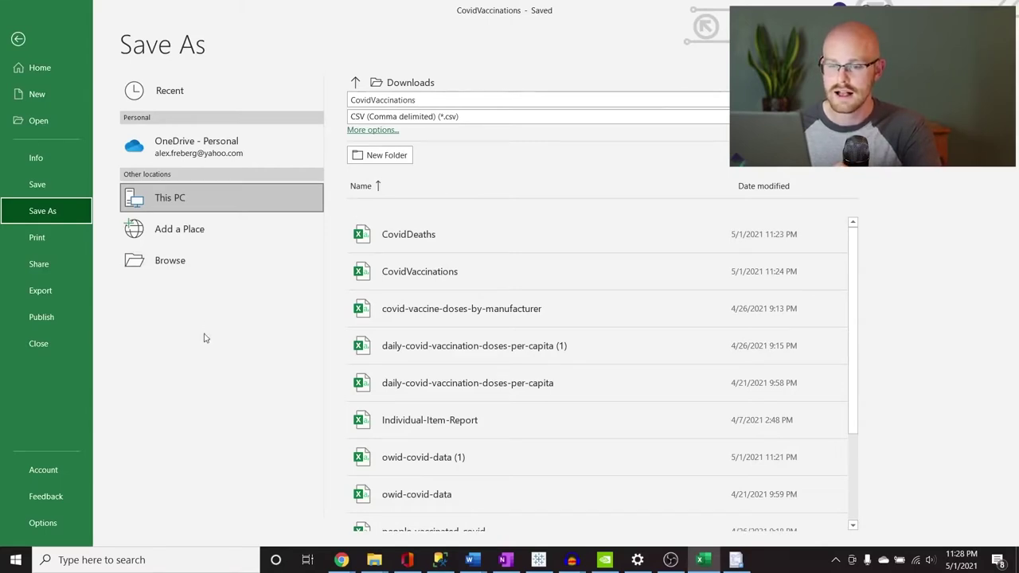
{"action": "left_click", "coordinate": [557, 120]}
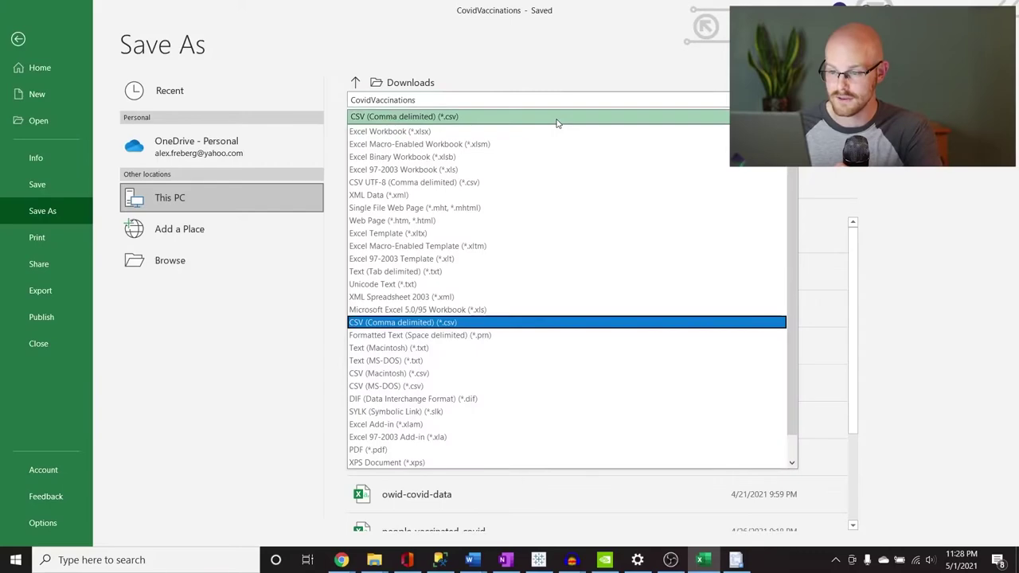
{"action": "left_click", "coordinate": [548, 132]}
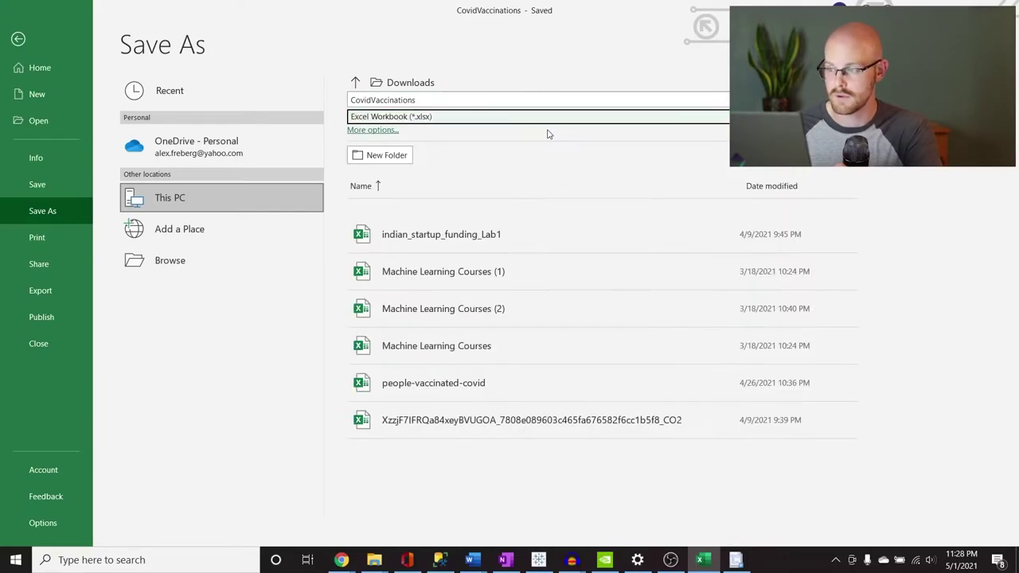
{"action": "left_click", "coordinate": [769, 99]}
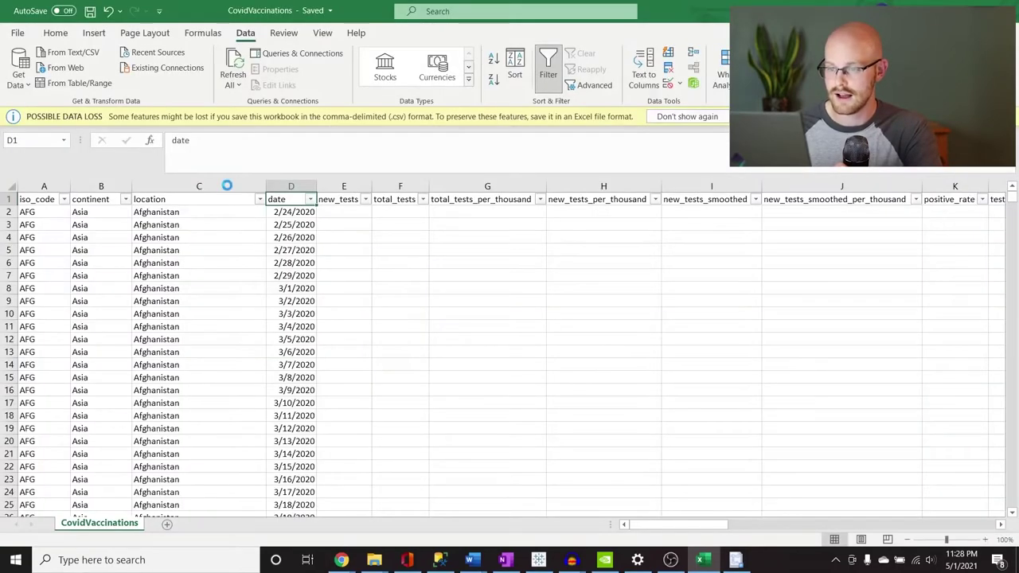
{"action": "left_click", "coordinate": [354, 277]}
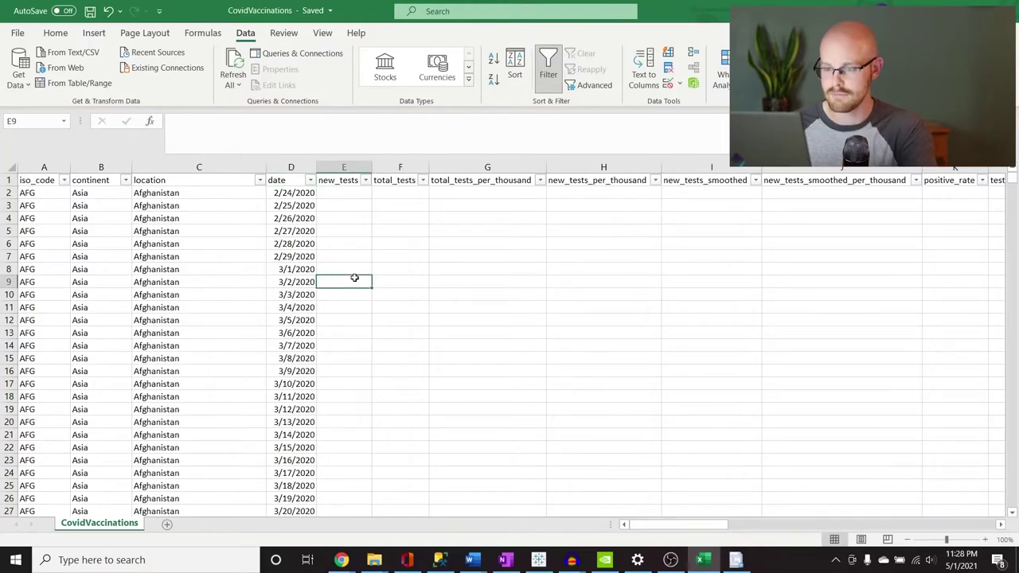
Undo the earlier column edits to restore the case and death columns beside the date column.
{"action": "key", "text": "ctrl+space"}
{"action": "key", "text": "ctrl+shift+Right"}
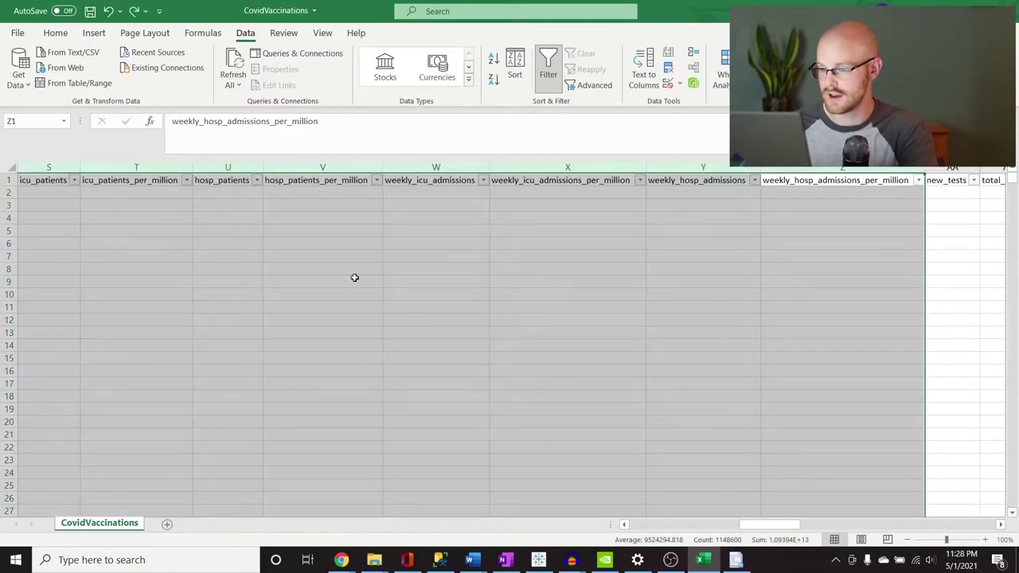
{"action": "key", "text": "ctrl+shift+Left"}
{"action": "key", "text": "ctrl+c"}
{"action": "left_click", "coordinate": [332, 271]}
{"action": "scroll", "coordinate": [333, 271], "scroll_direction": "left", "scroll_amount": 3}
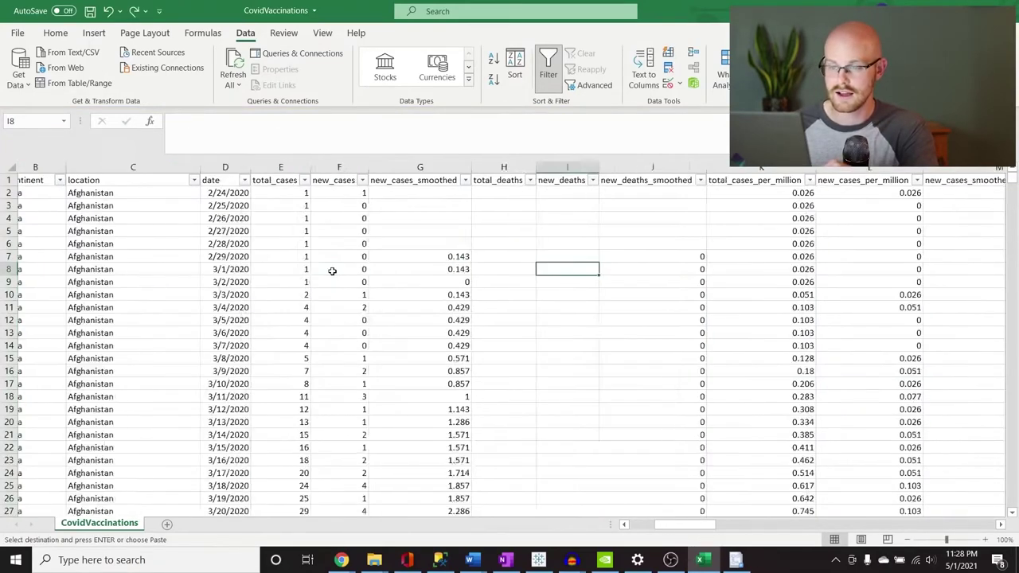
Save the restored sheet in the Downloads folder as an Excel Workbook named CovidDeaths.
{"action": "left_click", "coordinate": [13, 32]}
{"action": "left_click", "coordinate": [51, 205]}
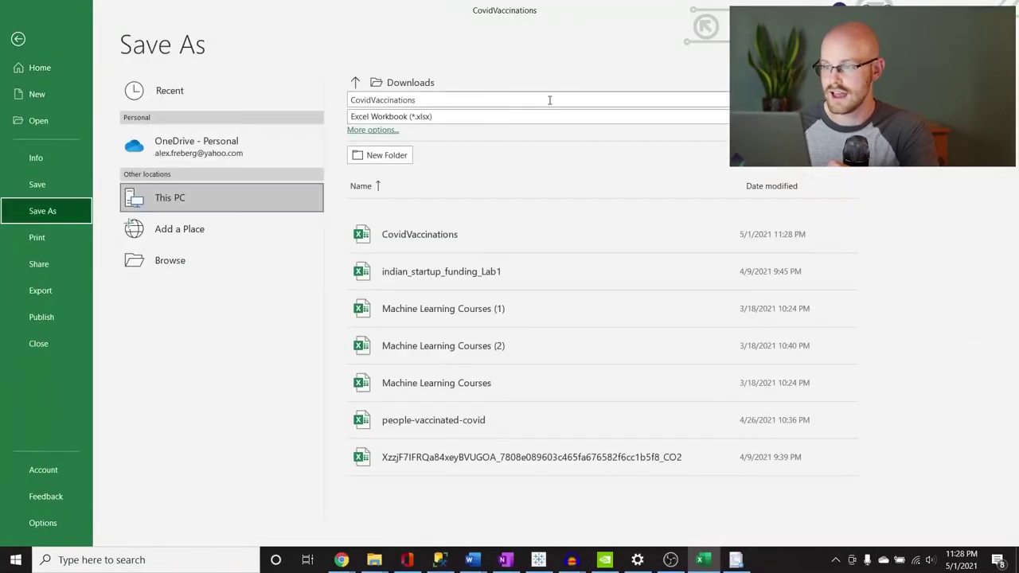
{"action": "left_click", "coordinate": [727, 98]}
{"action": "type", "text": "CovidDeaths"}
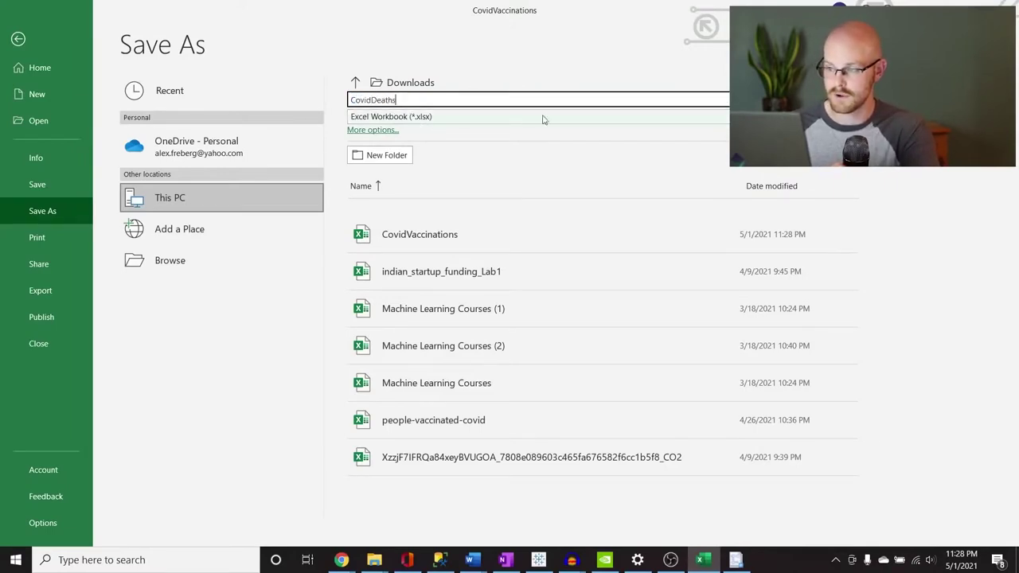
{"action": "key", "text": "Return"}
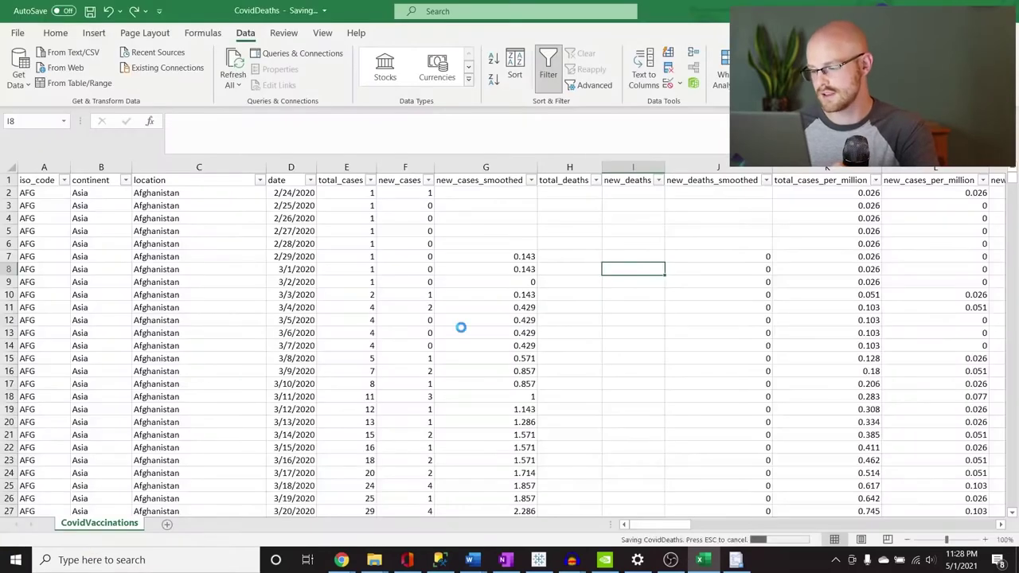
Switch back to the import wizard, select the CovidDeaths workbook as the source, and place the wizard over SQL Server Management Studio.
{"action": "left_click", "coordinate": [736, 560]}
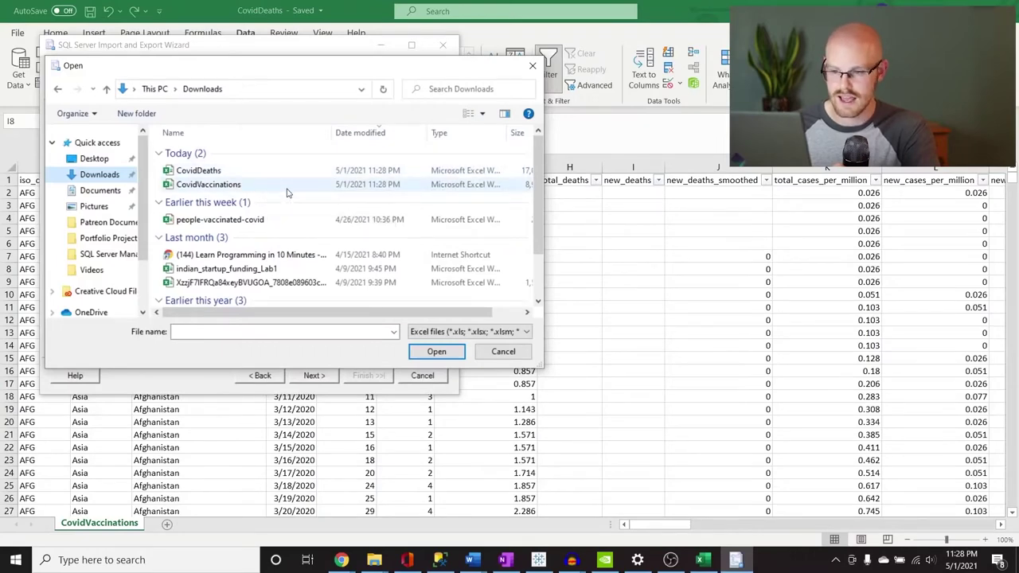
{"action": "double_click", "coordinate": [294, 171]}
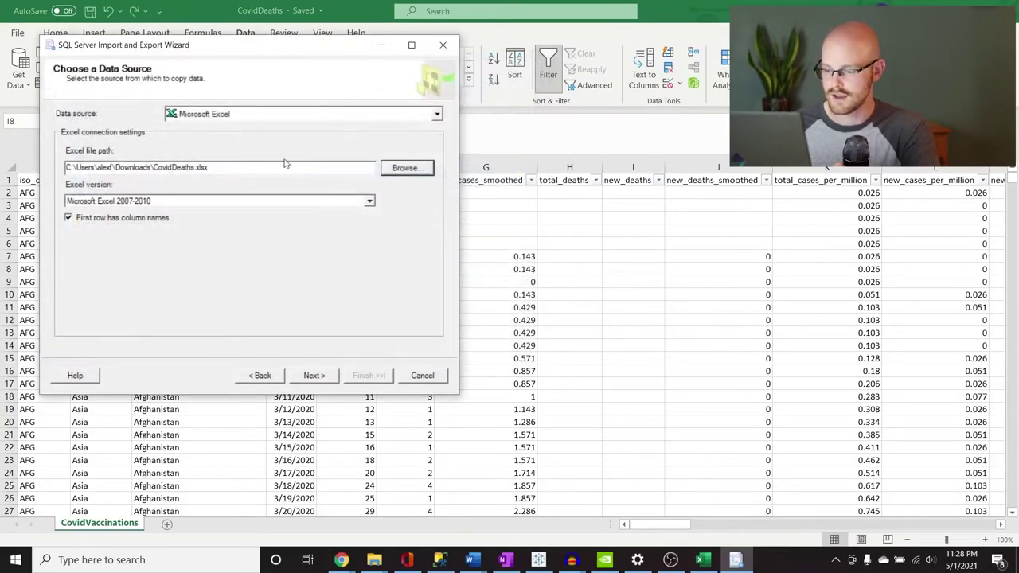
{"action": "left_click", "coordinate": [439, 560]}
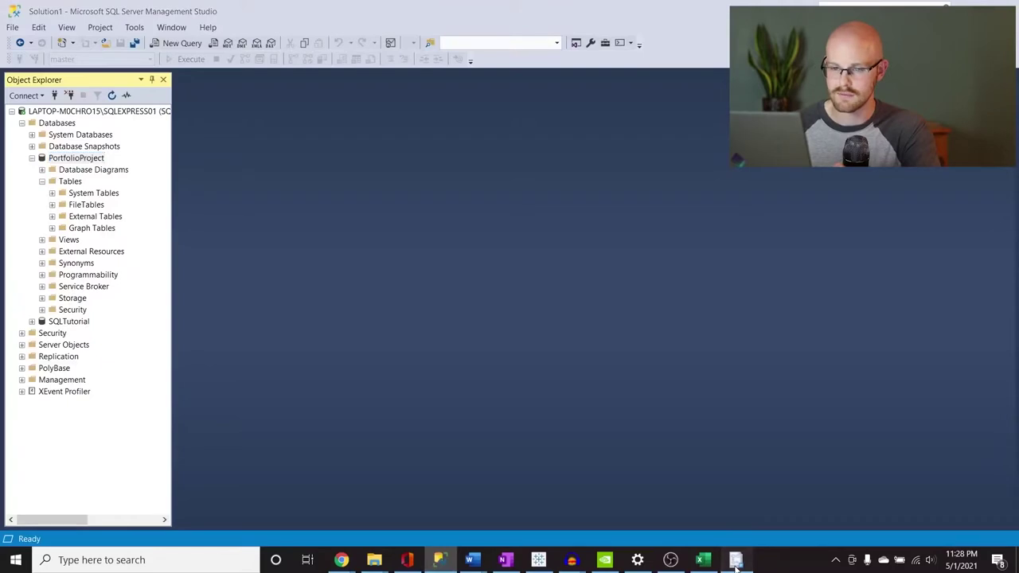
{"action": "left_click", "coordinate": [736, 561]}
{"action": "left_click_drag", "start_coordinate": [256, 46], "coordinate": [472, 114]}
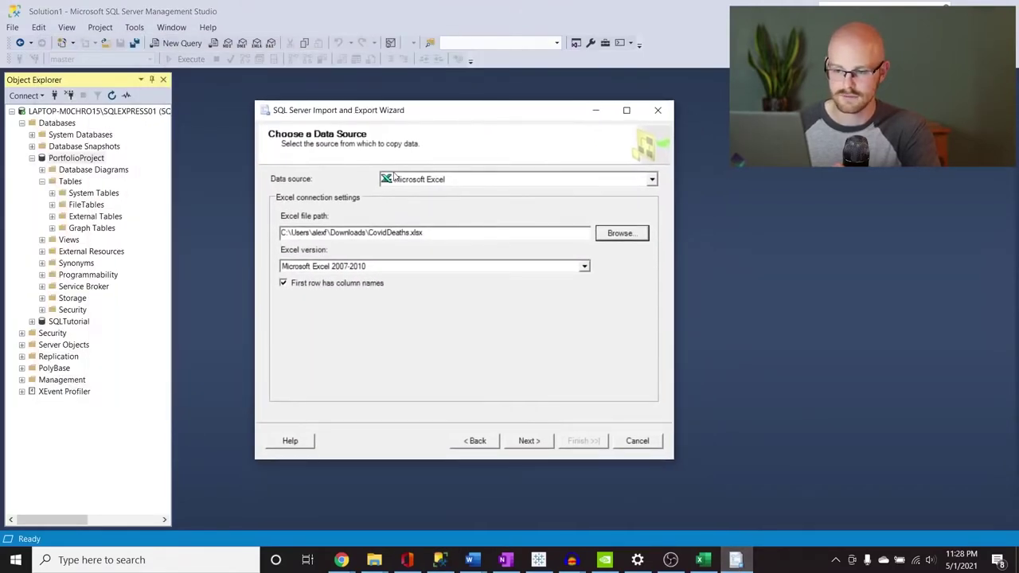
Accept the Excel source and set the import destination to SQL Server Native Client 11.0.
{"action": "left_click", "coordinate": [546, 443]}
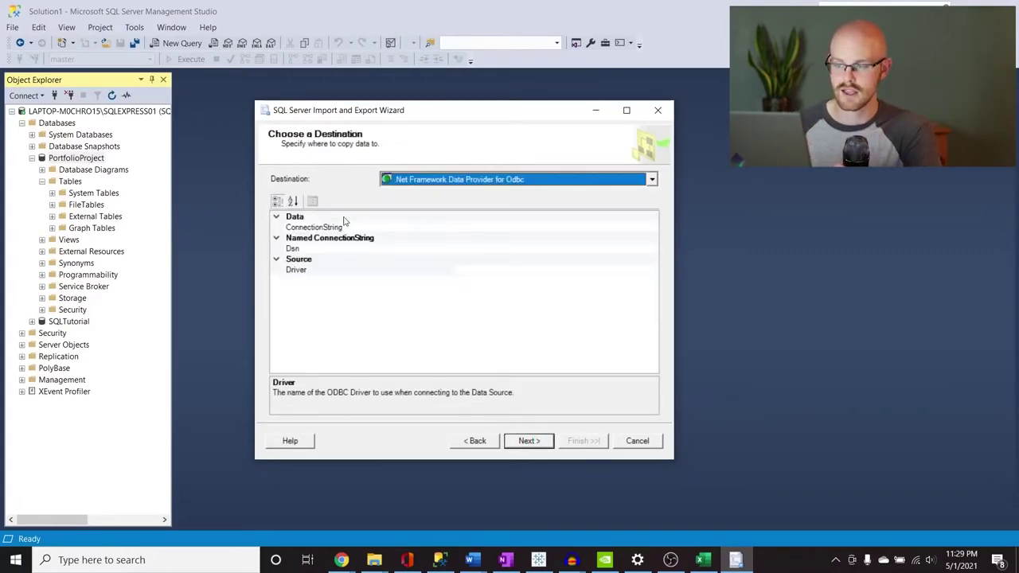
{"action": "left_click", "coordinate": [653, 180]}
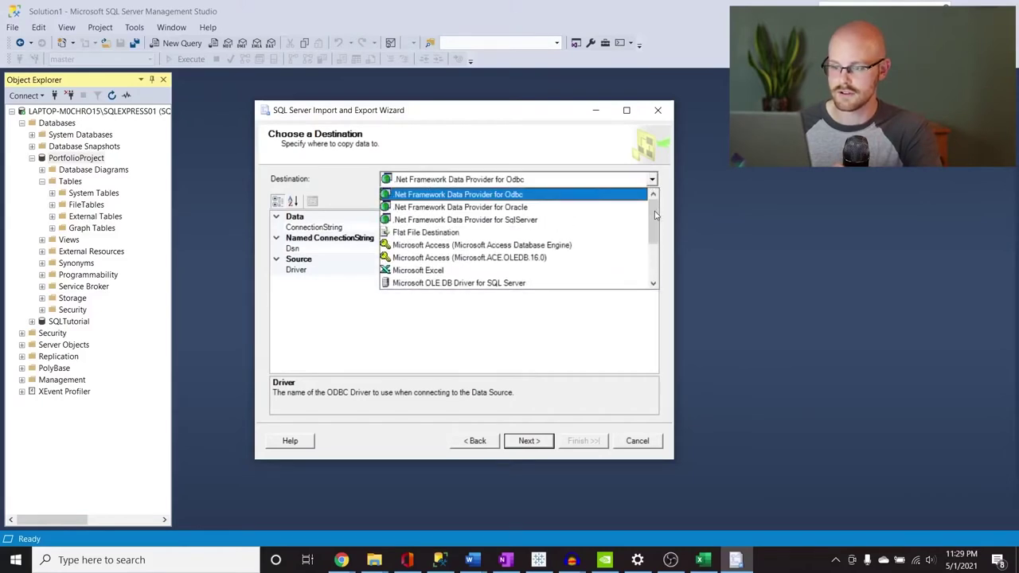
{"action": "scroll", "coordinate": [655, 215], "scroll_direction": "down", "scroll_amount": 2}
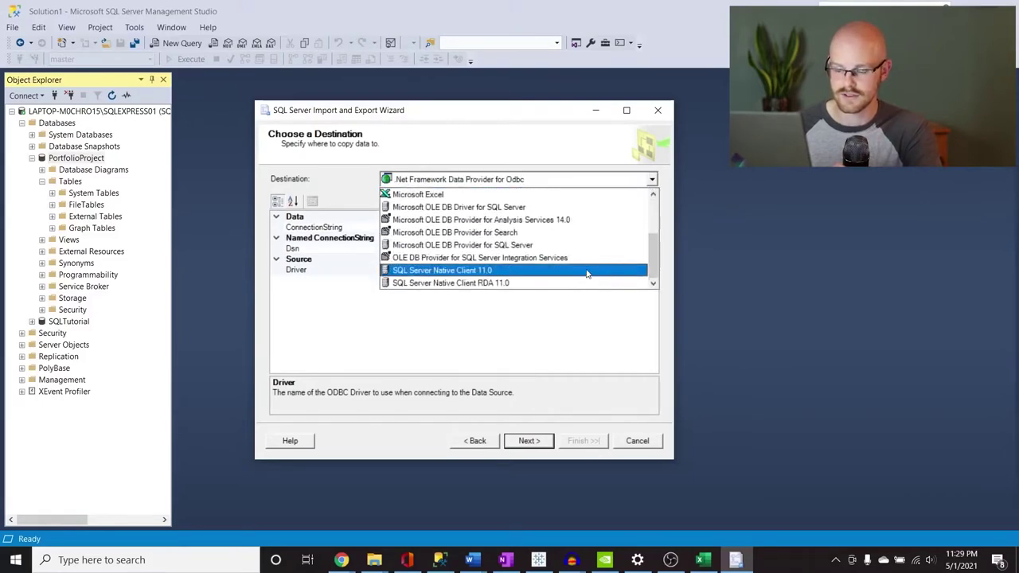
{"action": "left_click", "coordinate": [514, 271]}
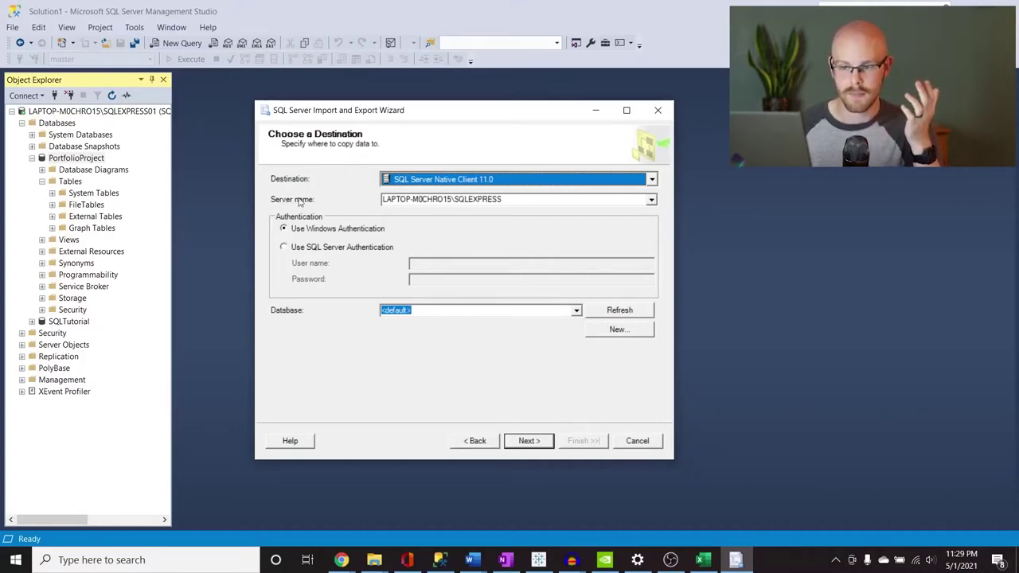
Set the destination server name to LAPTOP-M0CHRO15\SQLEXPRESS01 and refresh its database list.
{"action": "left_click", "coordinate": [506, 199]}
{"action": "left_click", "coordinate": [507, 200]}
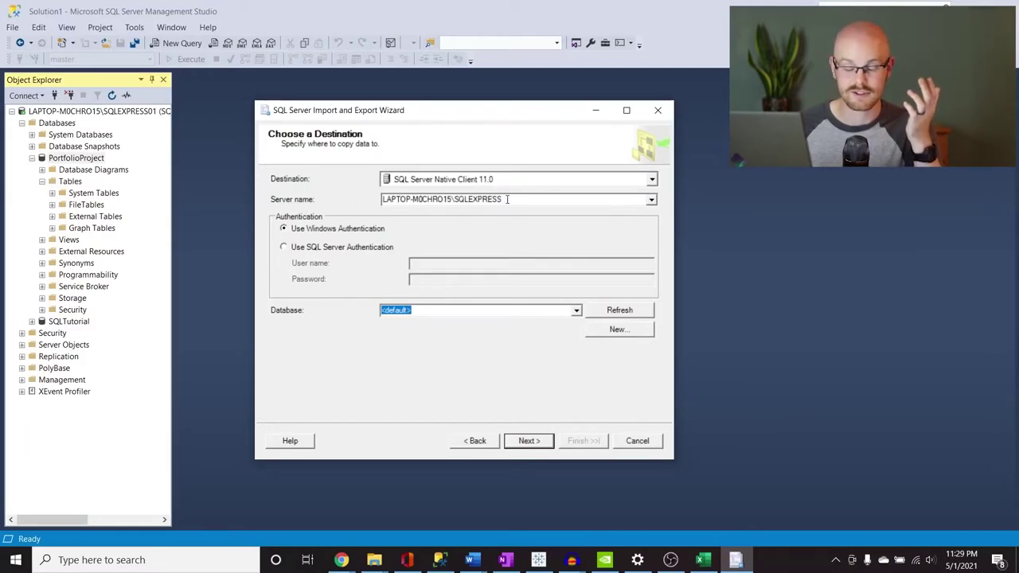
{"action": "left_click", "coordinate": [577, 310]}
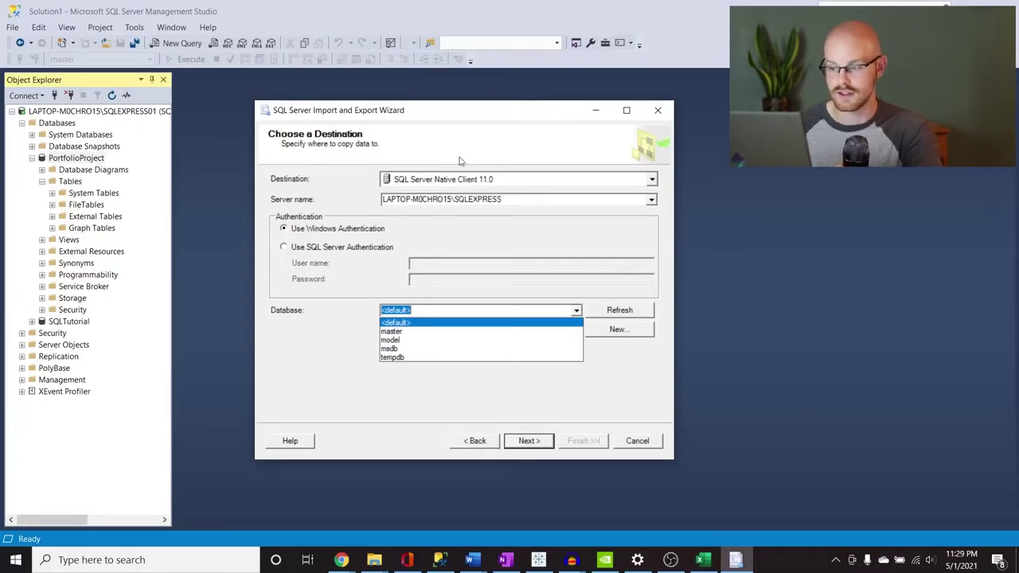
{"action": "left_click", "coordinate": [525, 199]}
{"action": "left_click", "coordinate": [526, 199]}
{"action": "left_click", "coordinate": [525, 199]}
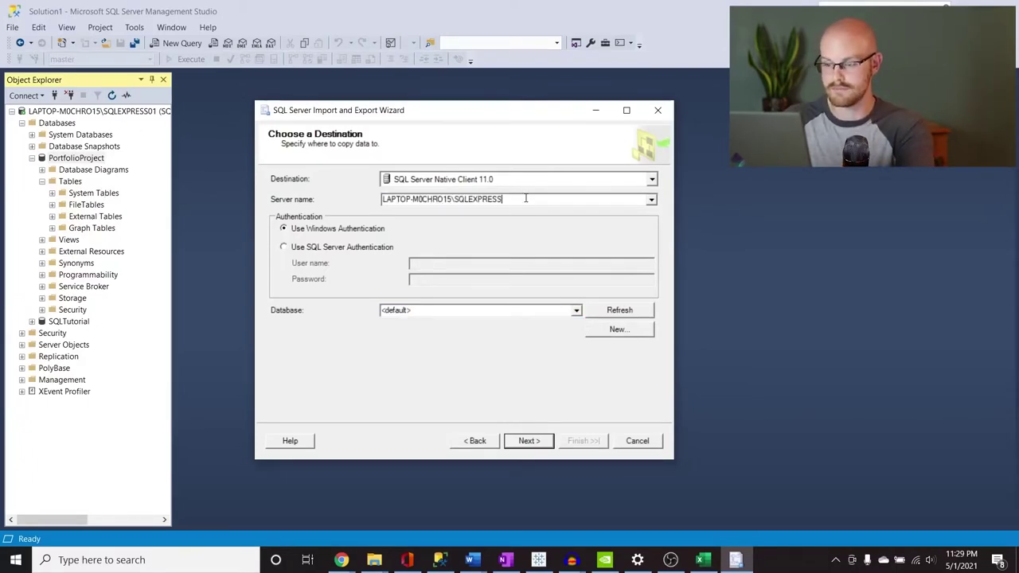
{"action": "type", "text": "01"}
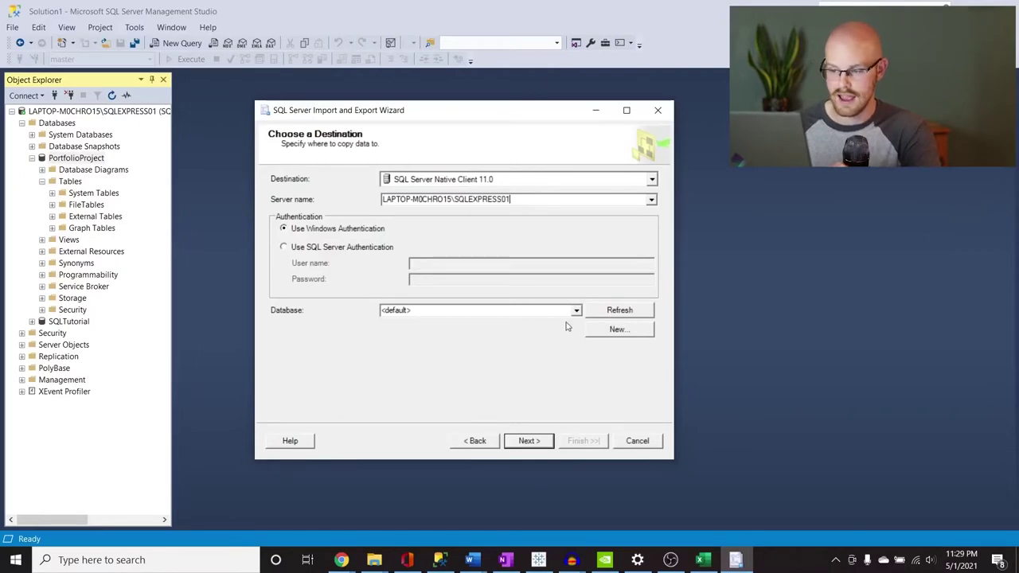
{"action": "left_click", "coordinate": [612, 317]}
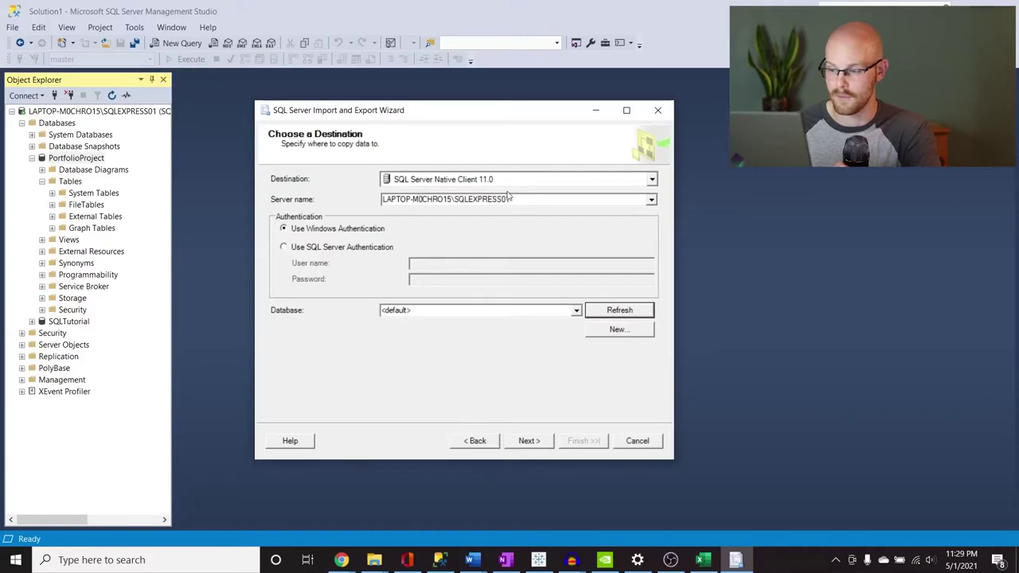
Choose PortfolioProject as the destination database and accept the destination settings.
{"action": "left_click", "coordinate": [576, 310]}
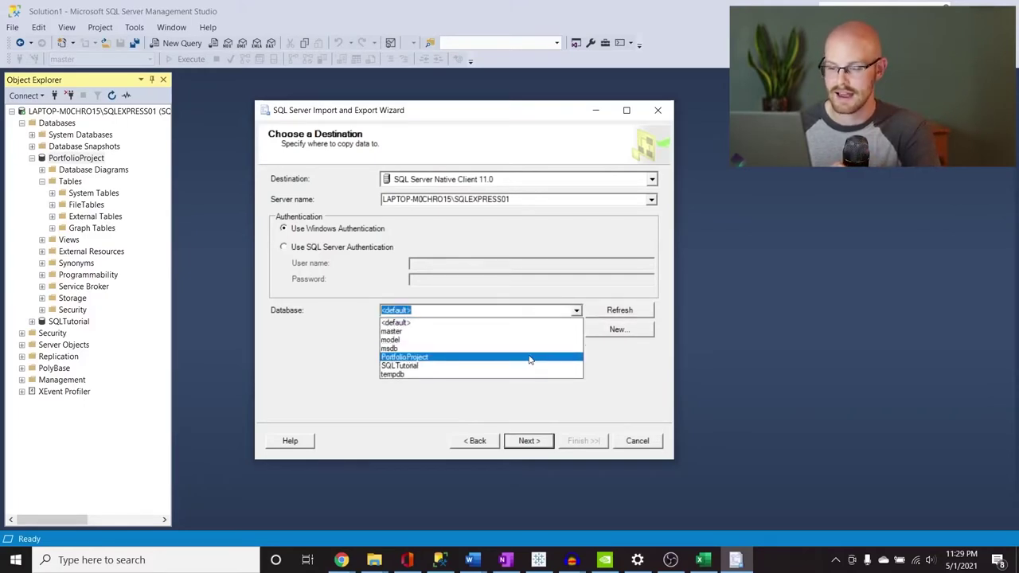
{"action": "left_click", "coordinate": [530, 358]}
{"action": "left_click", "coordinate": [530, 441]}
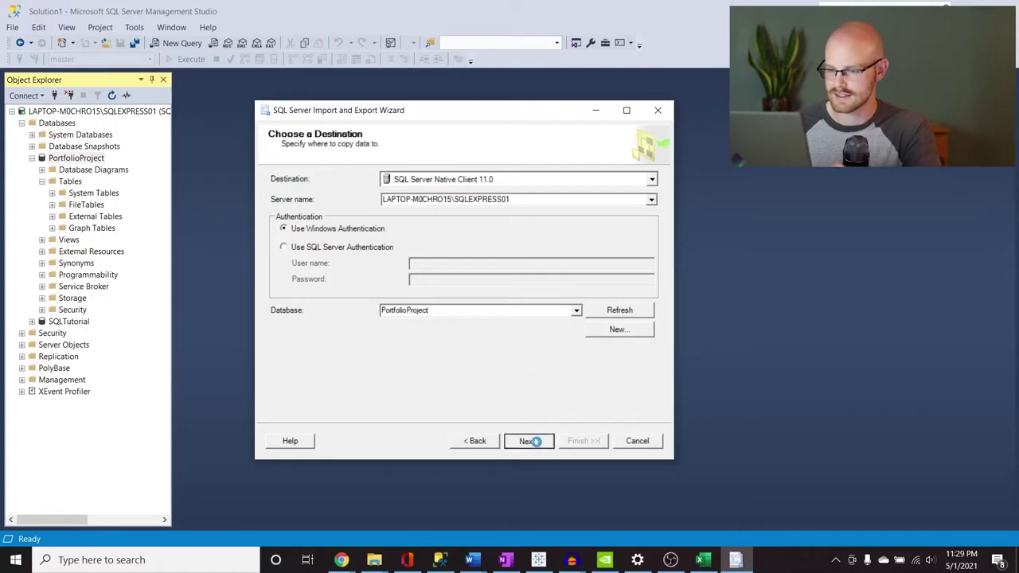
Accept the default copy method with the CovidVaccinations$ source sheet selected, run the import immediately, and close the finished wizard.
{"action": "left_click", "coordinate": [544, 444]}
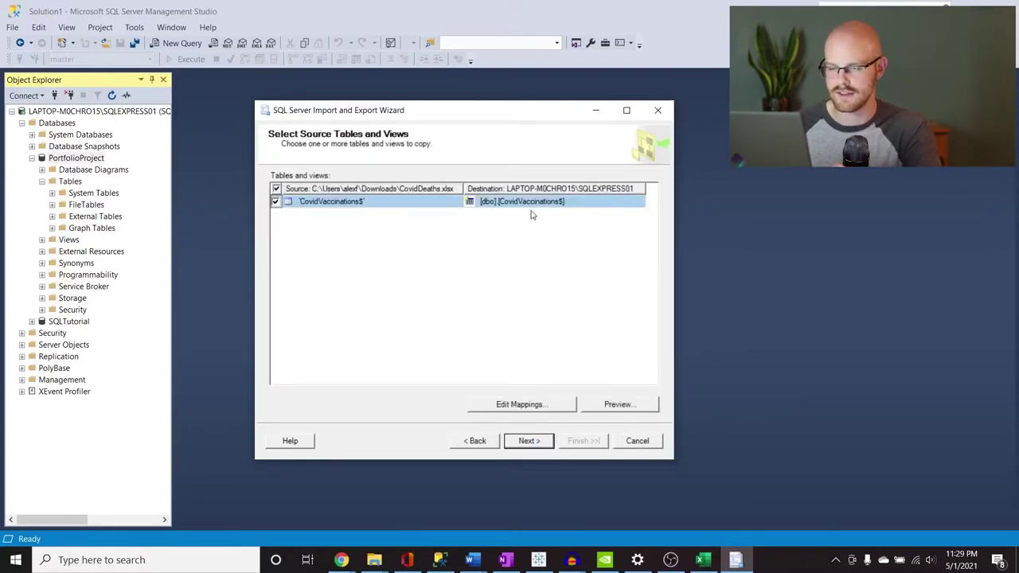
{"action": "left_click", "coordinate": [276, 203]}
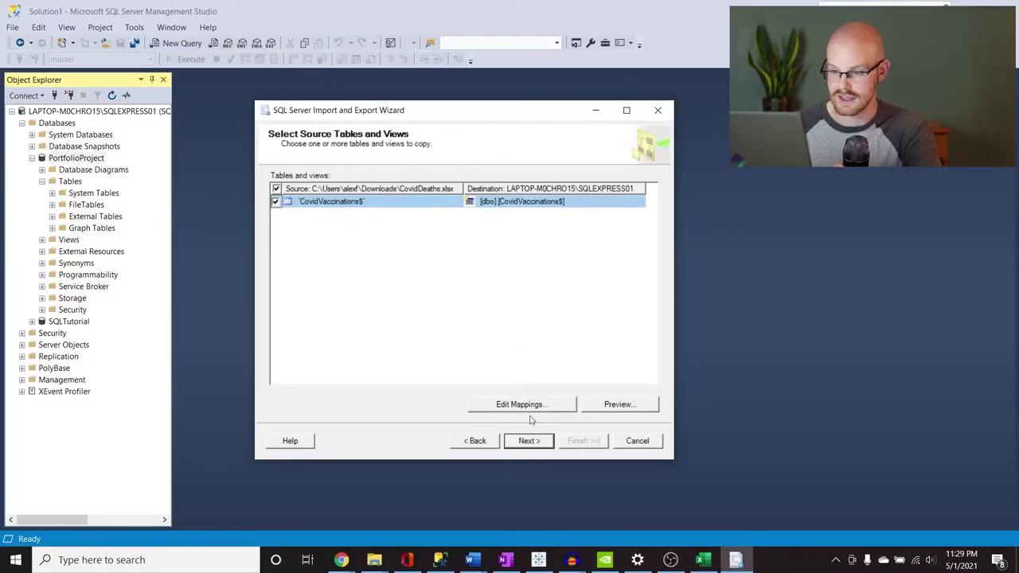
{"action": "left_click", "coordinate": [531, 443]}
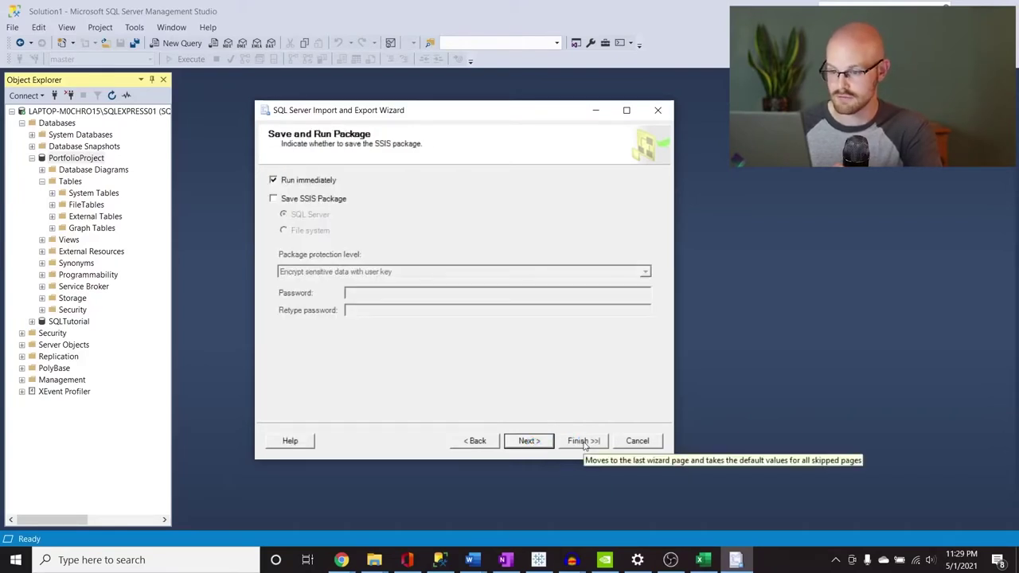
{"action": "left_click", "coordinate": [594, 441]}
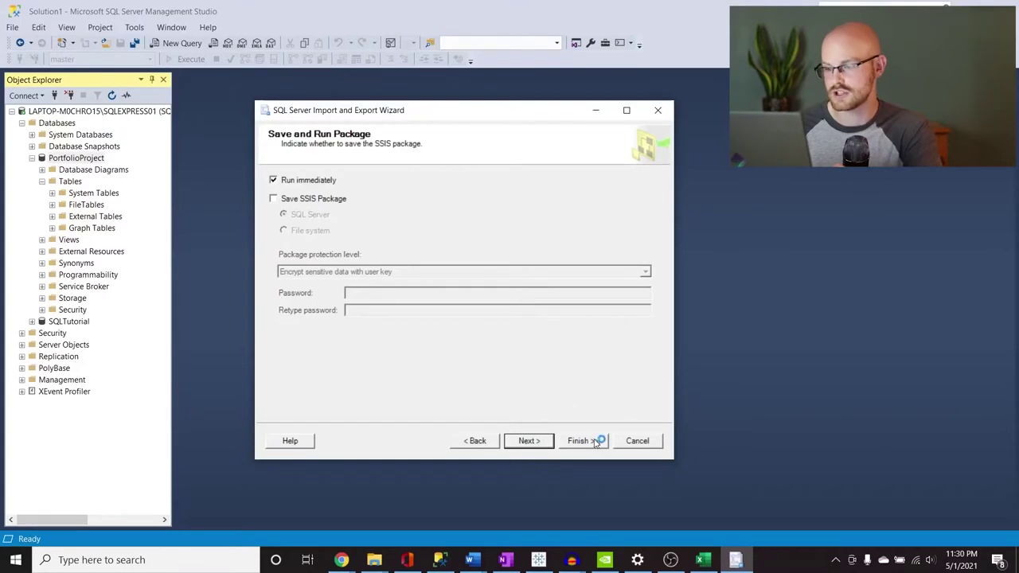
{"action": "left_click", "coordinate": [594, 442]}
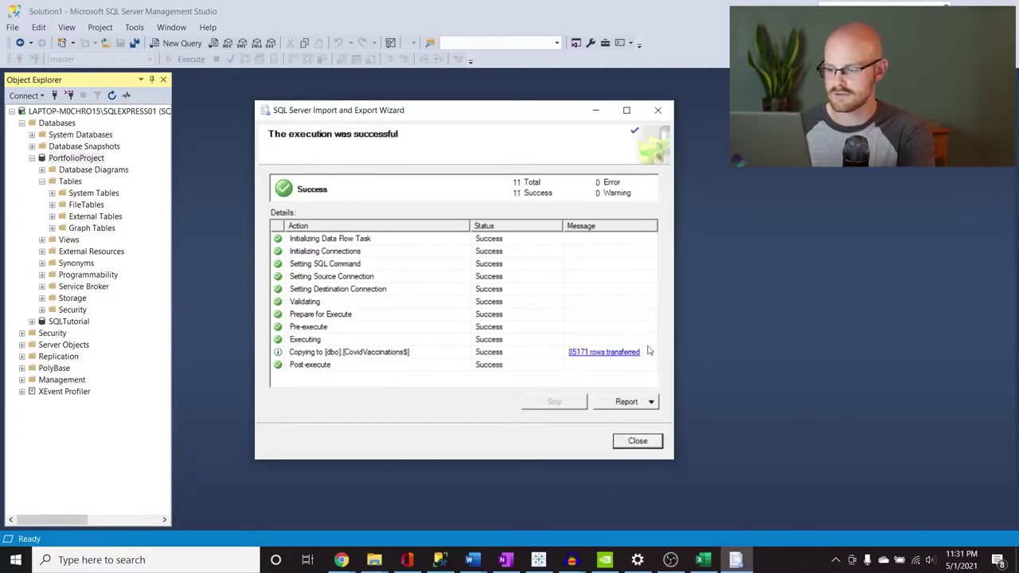
{"action": "left_click", "coordinate": [638, 441]}
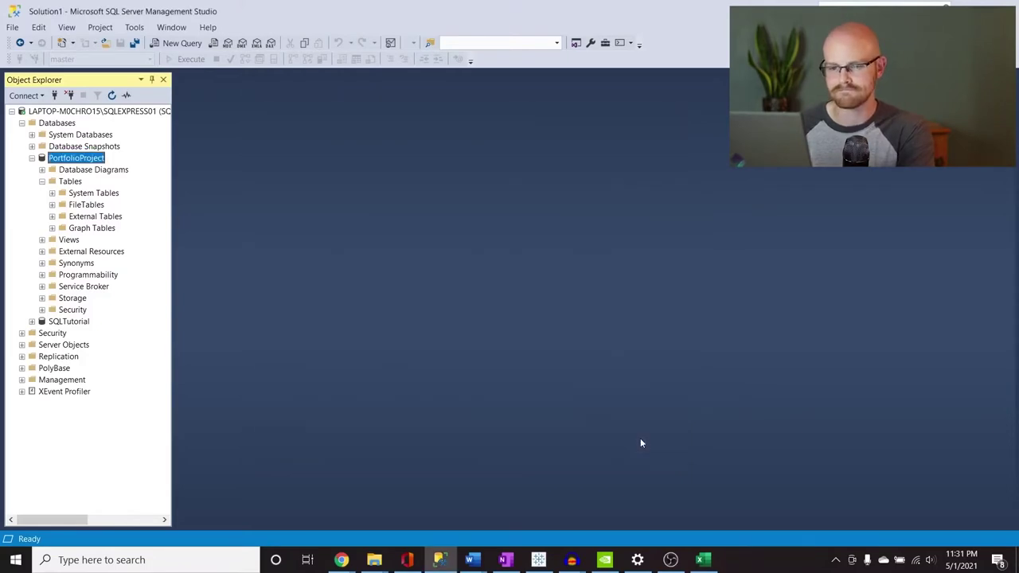
Refresh the PortfolioProject tables and rename the imported table to CovidVaccinations, without the trailing dollar sign.
{"action": "right_click", "coordinate": [76, 182]}
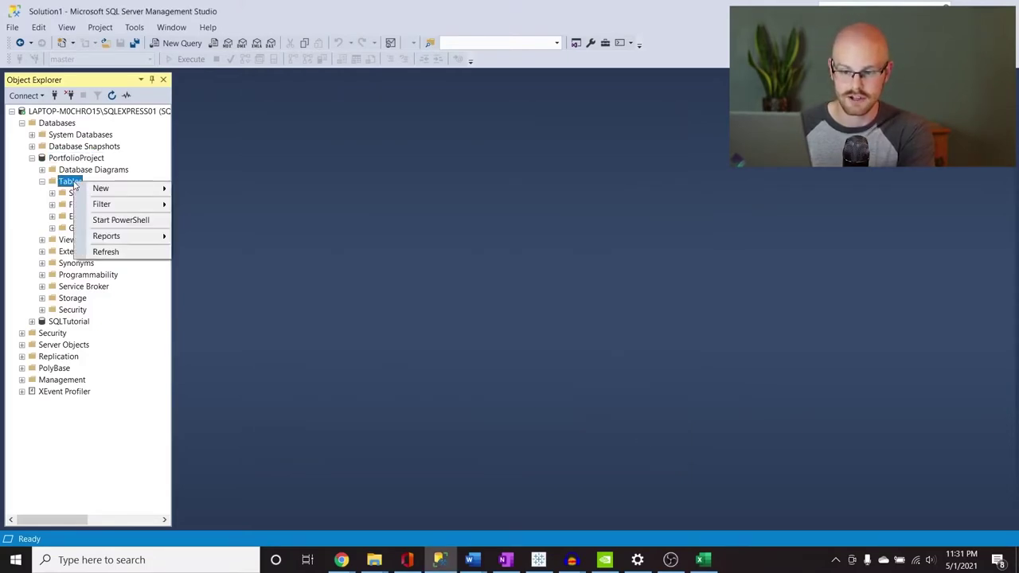
{"action": "left_click", "coordinate": [105, 252]}
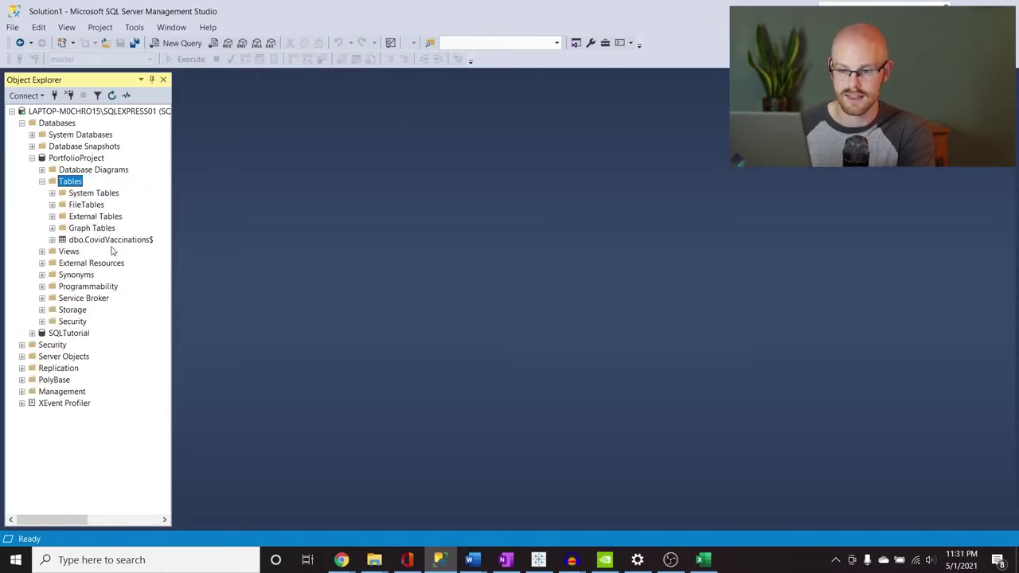
{"action": "left_click", "coordinate": [119, 240]}
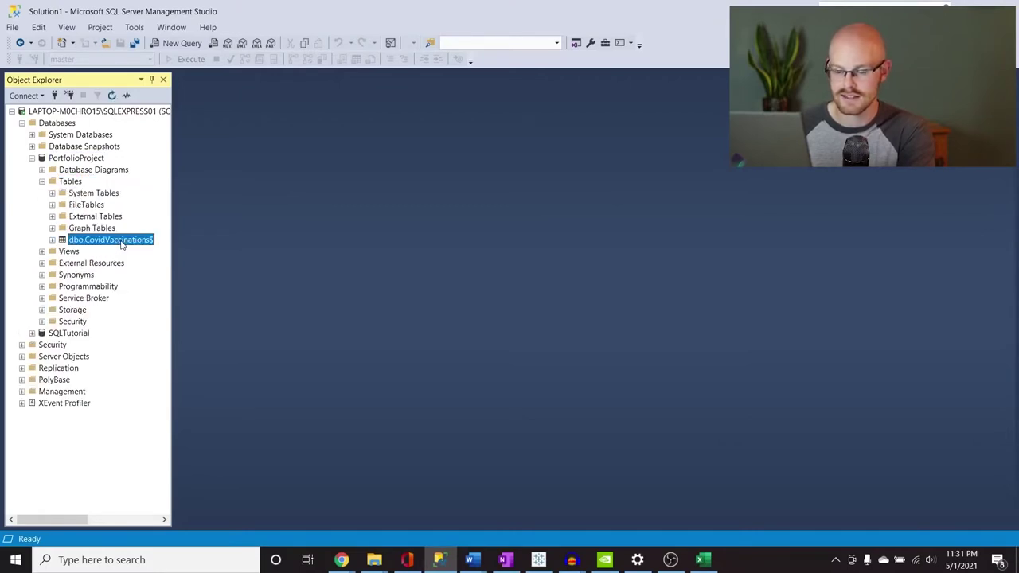
{"action": "left_click", "coordinate": [121, 240]}
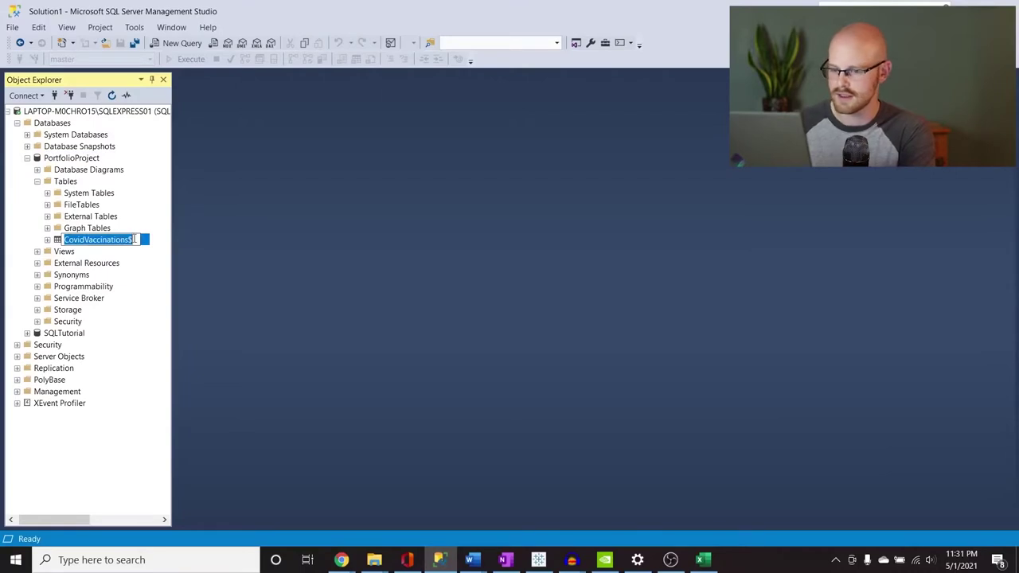
{"action": "left_click", "coordinate": [135, 240]}
{"action": "key", "text": "BackSpace"}
{"action": "key", "text": "Return"}
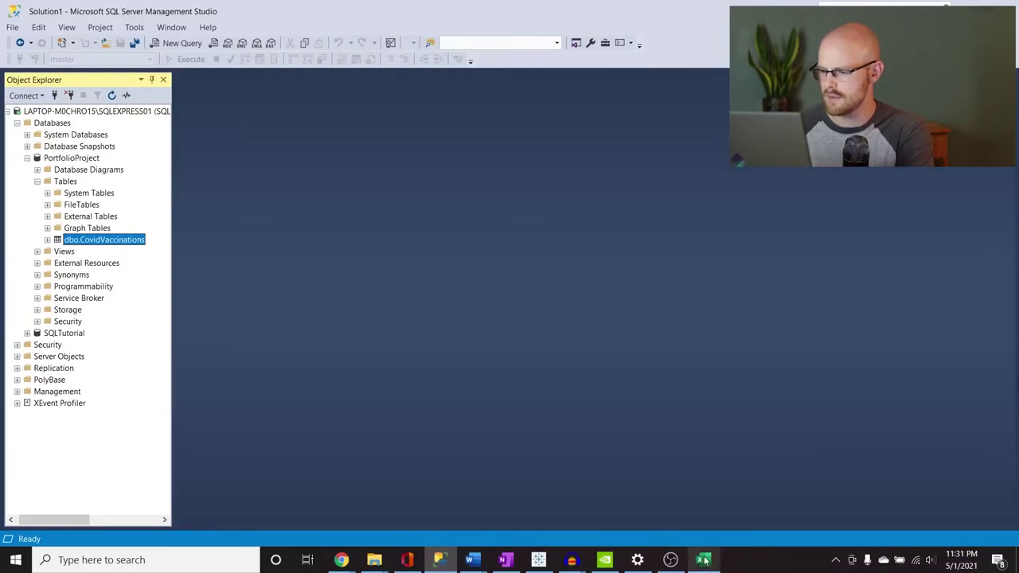
Launch the SQL Server 2019 Import and Export Data wizard from the installed Microsoft SQL Server 2019 programs.
{"action": "mouse_move", "coordinate": [700, 560]}
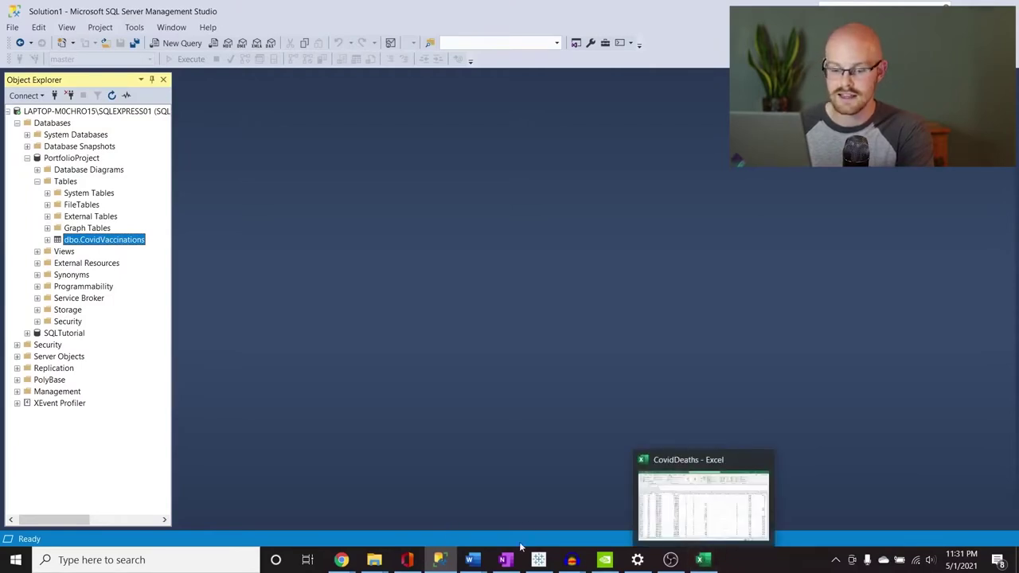
{"action": "left_click", "coordinate": [16, 561]}
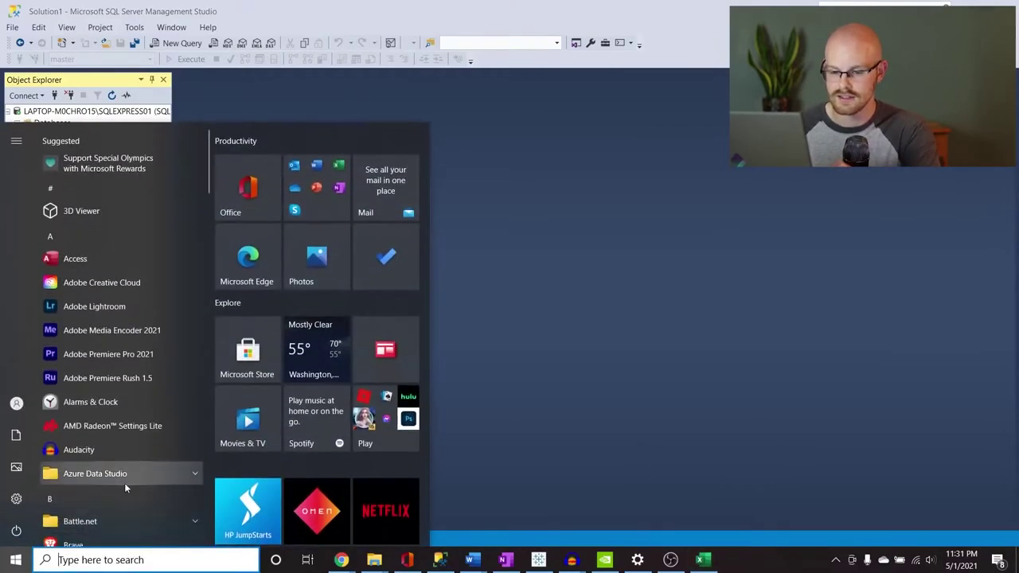
{"action": "scroll", "coordinate": [124, 483], "scroll_direction": "down", "scroll_amount": 15}
{"action": "scroll", "coordinate": [125, 484], "scroll_direction": "down", "scroll_amount": 1}
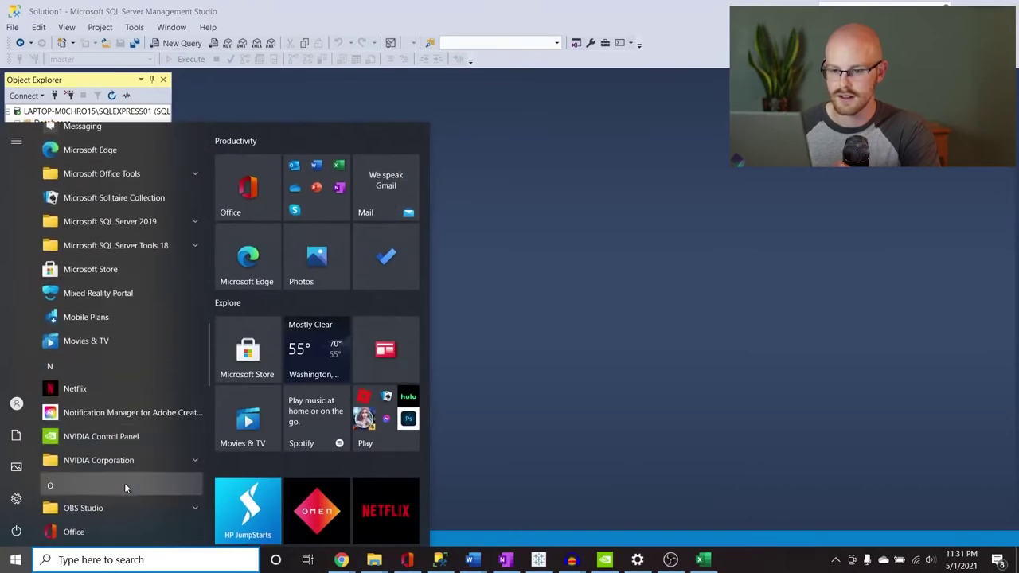
{"action": "scroll", "coordinate": [125, 484], "scroll_direction": "up", "scroll_amount": 1}
{"action": "left_click", "coordinate": [194, 284]}
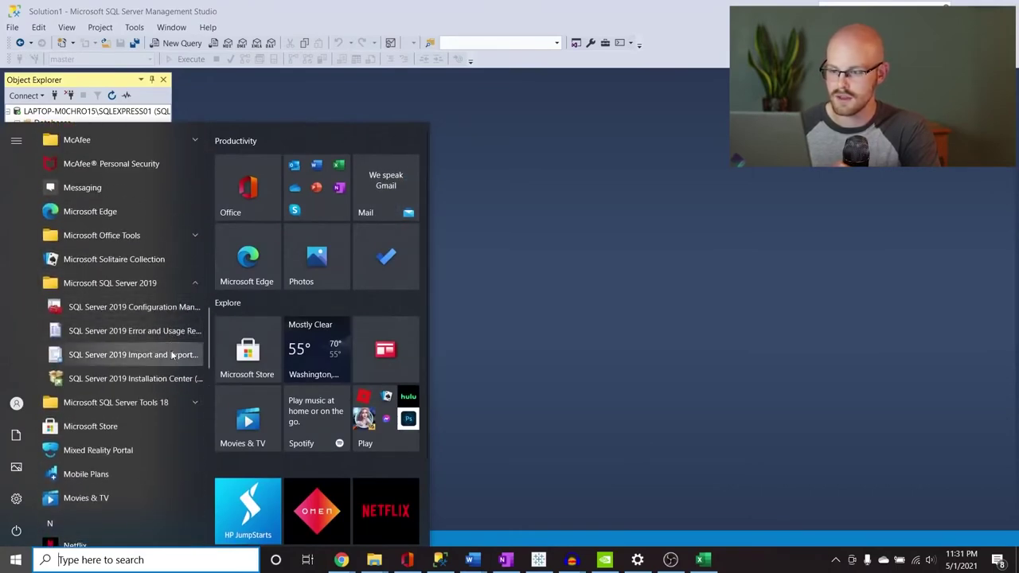
{"action": "left_click", "coordinate": [169, 354]}
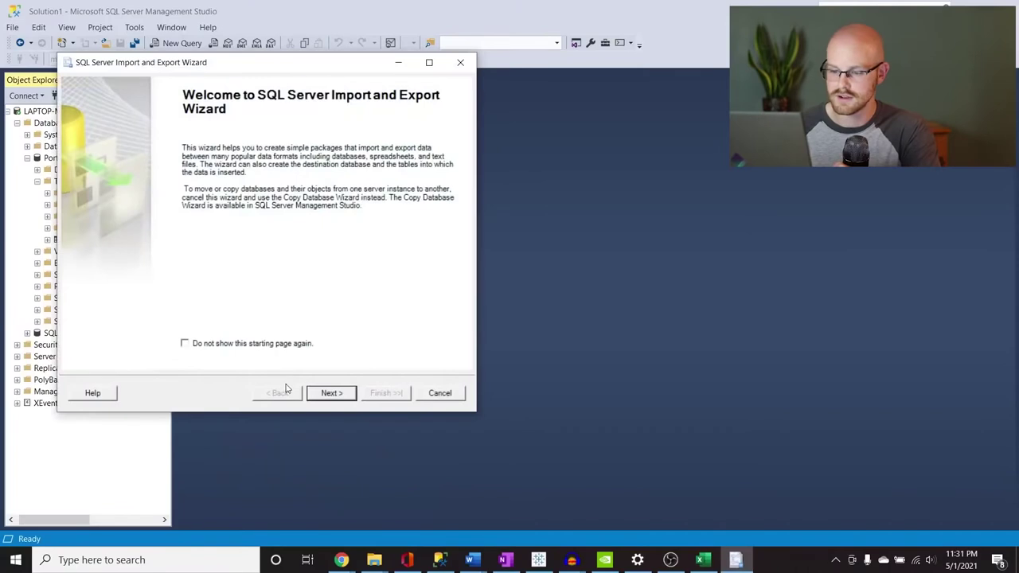
Continue past the wizard's welcome page and set the data source to Microsoft Excel.
{"action": "left_click", "coordinate": [329, 394]}
{"action": "left_click", "coordinate": [456, 131]}
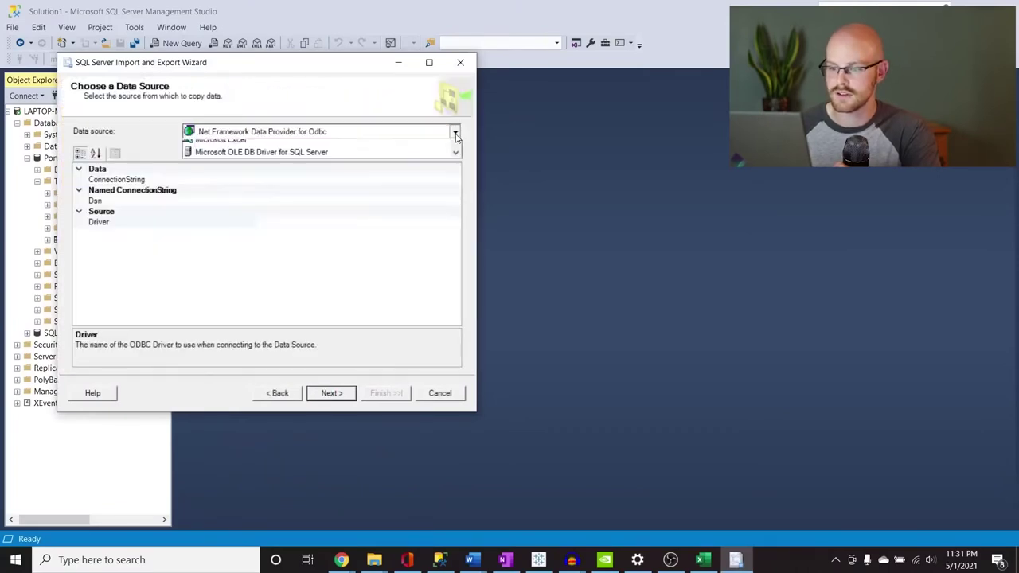
{"action": "left_click", "coordinate": [380, 224]}
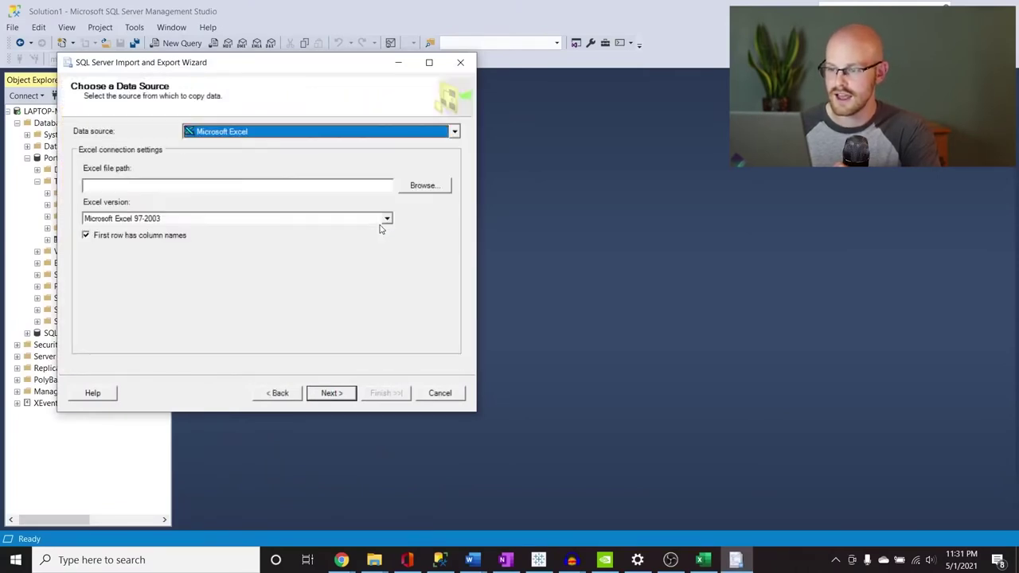
Select the CovidDeaths workbook as the Excel source, proceed to the destination page, and go back to the source page.
{"action": "left_click", "coordinate": [429, 184]}
{"action": "double_click", "coordinate": [336, 188]}
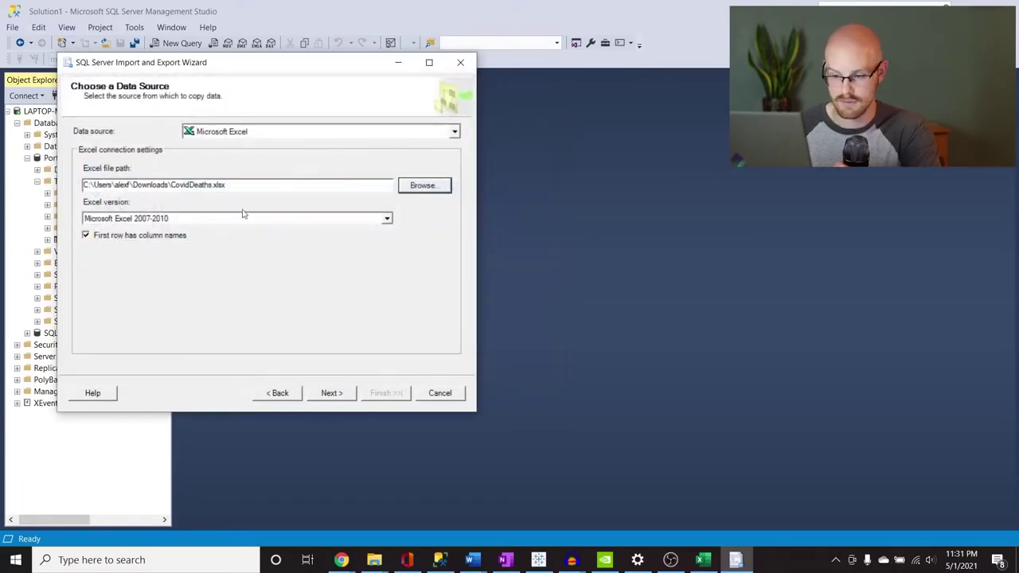
{"action": "left_click", "coordinate": [348, 395]}
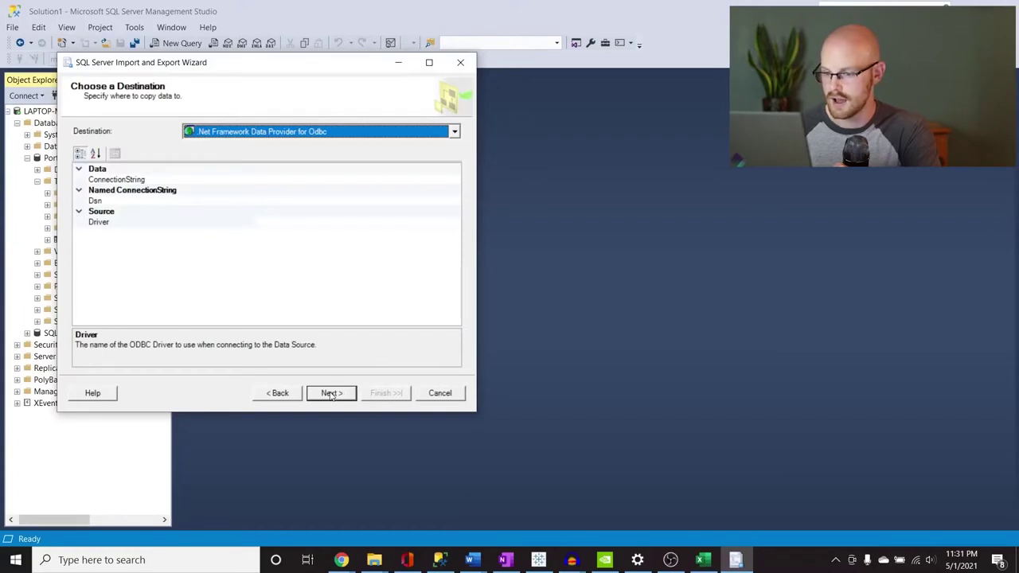
{"action": "left_click", "coordinate": [271, 396]}
Switch to Excel to check the name of the open workbook, and return to the import wizard.
{"action": "left_click", "coordinate": [701, 560]}
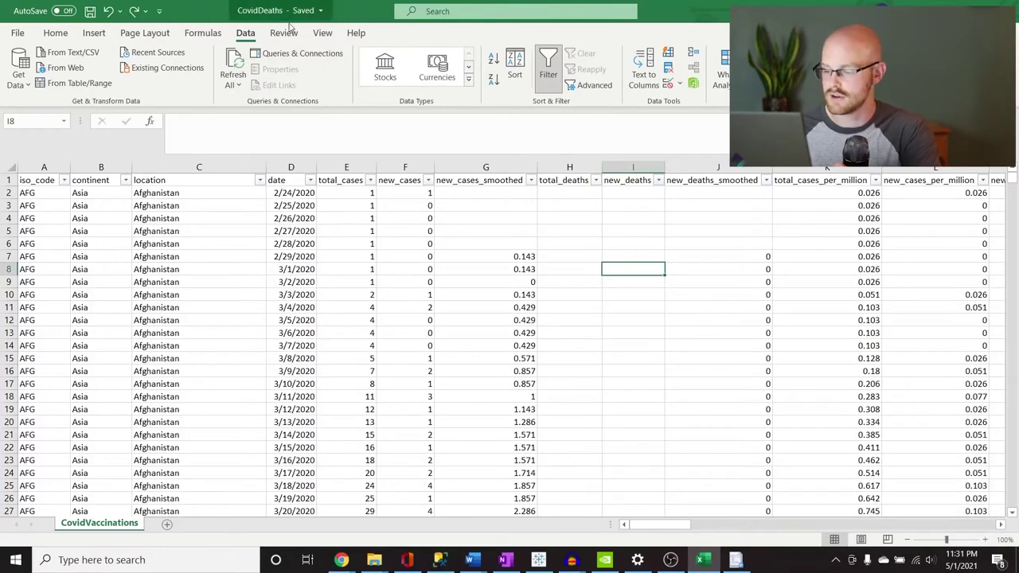
{"action": "left_click", "coordinate": [439, 561]}
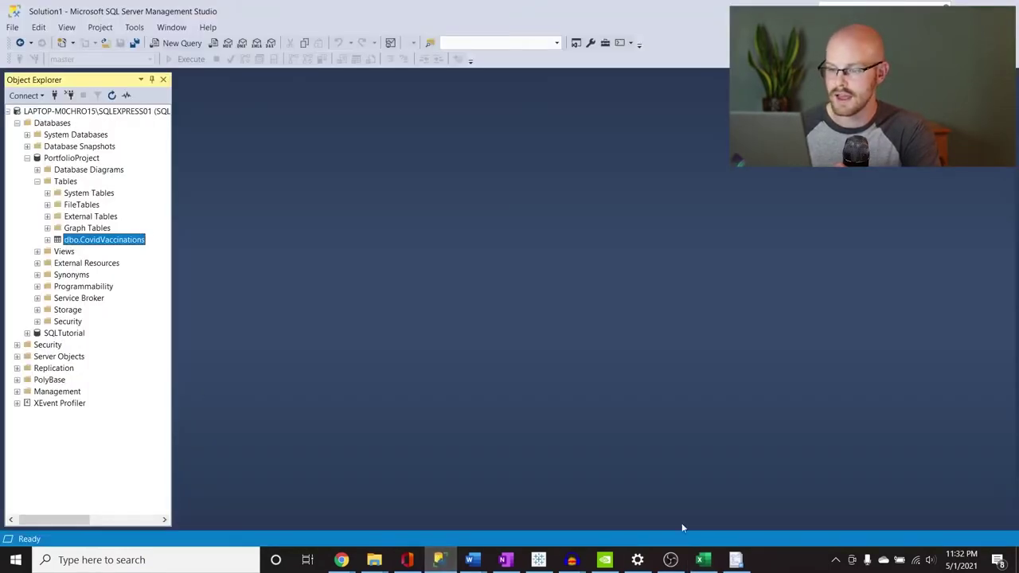
{"action": "left_click", "coordinate": [736, 560]}
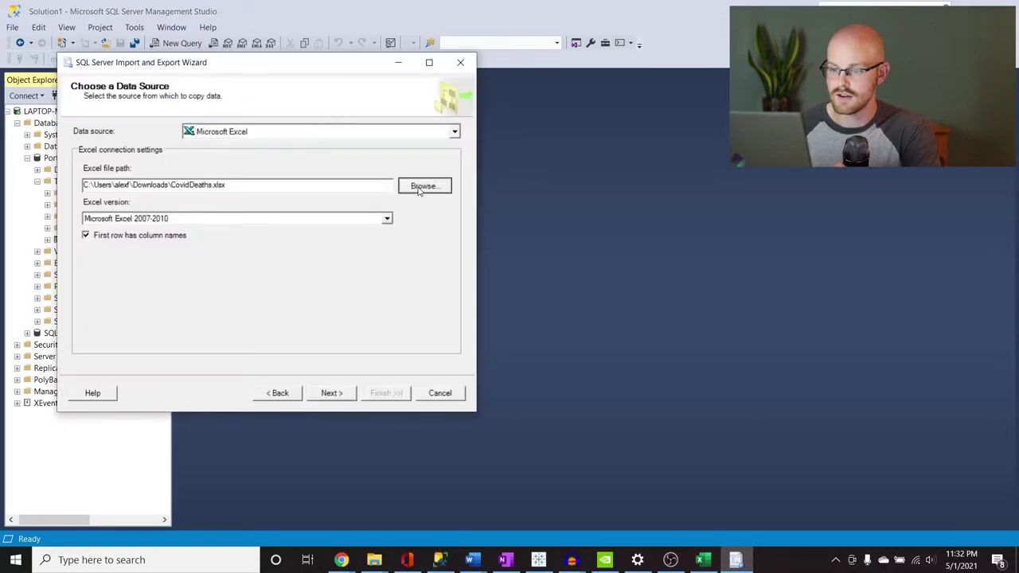
Select the CovidVaccinations workbook in the Downloads folder as the Excel source and accept it.
{"action": "left_click", "coordinate": [423, 186]}
{"action": "double_click", "coordinate": [362, 202]}
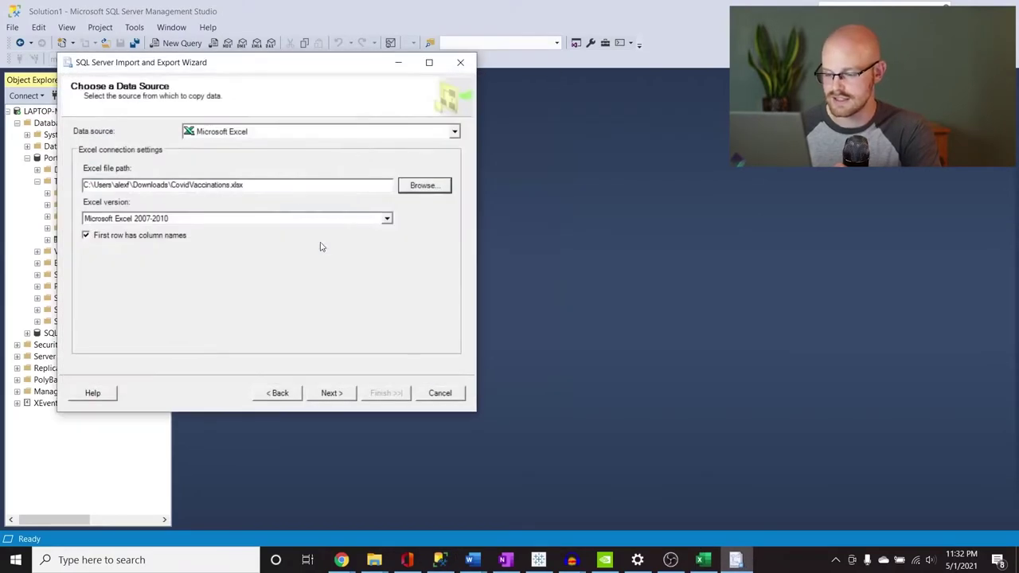
{"action": "left_click", "coordinate": [338, 396]}
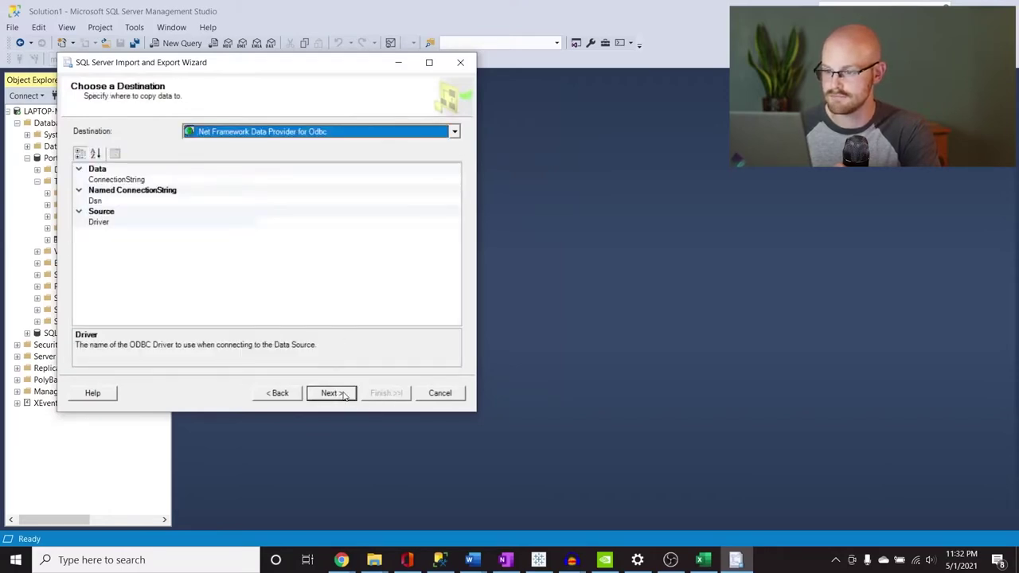
Set the second import's destination to SQL Server Native Client 11.0.
{"action": "left_click", "coordinate": [455, 132]}
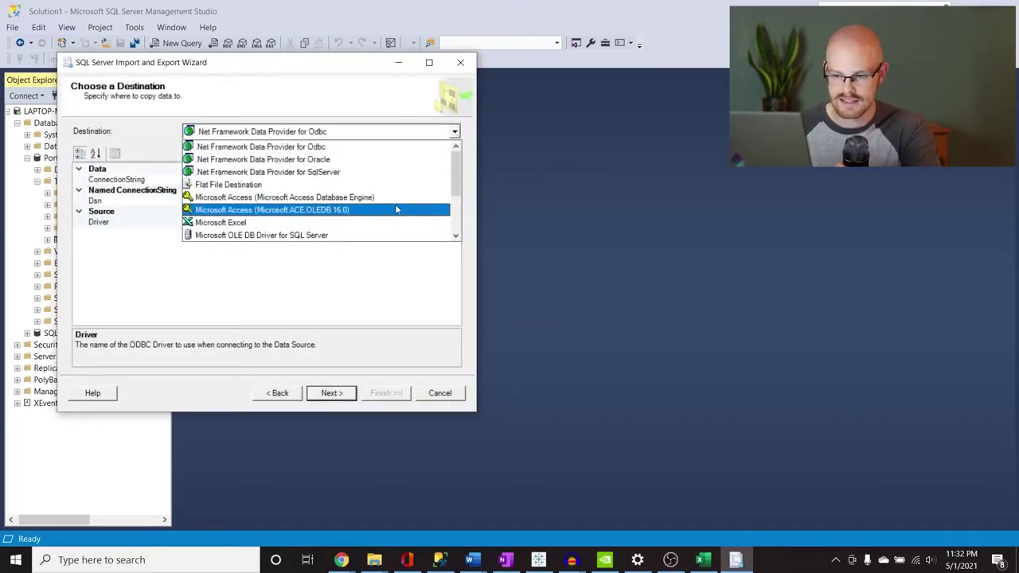
{"action": "scroll", "coordinate": [396, 210], "scroll_direction": "down", "scroll_amount": 2}
{"action": "scroll", "coordinate": [396, 209], "scroll_direction": "down", "scroll_amount": 1}
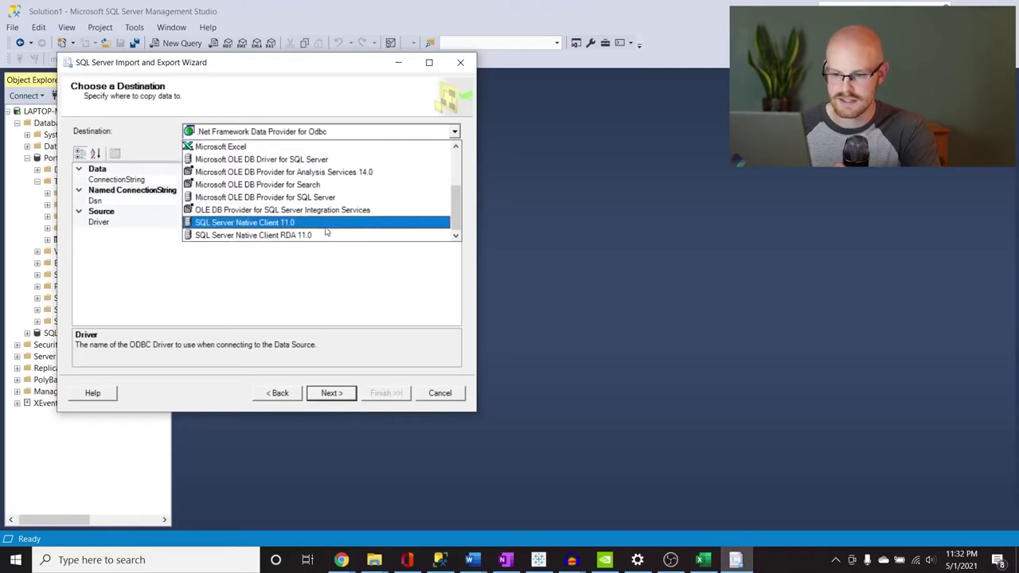
{"action": "left_click", "coordinate": [288, 223]}
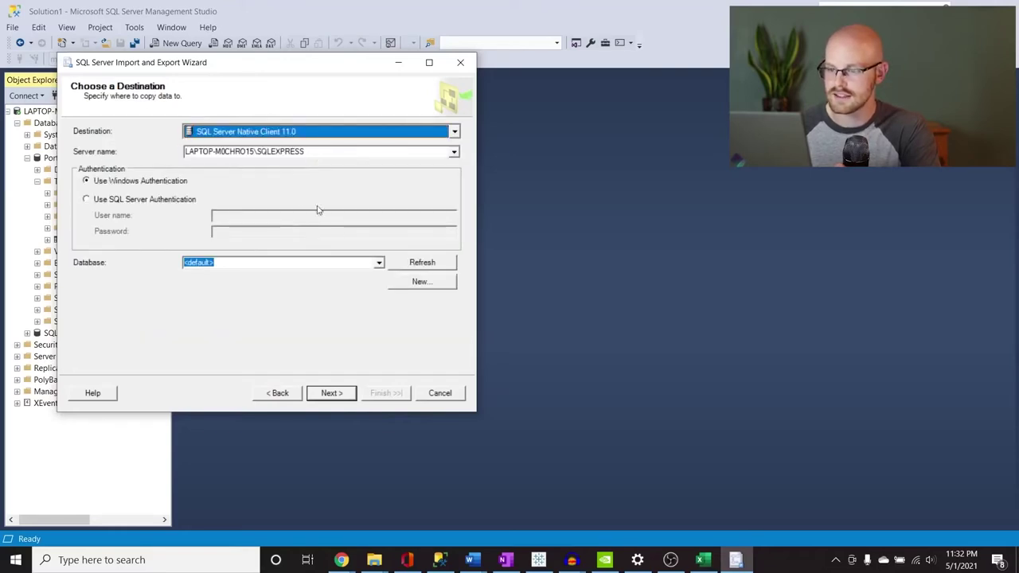
Set the import's destination server to the SQLEXPRESS01 instance and its database to PortfolioProject, and proceed from the destination page.
{"action": "left_click", "coordinate": [351, 148]}
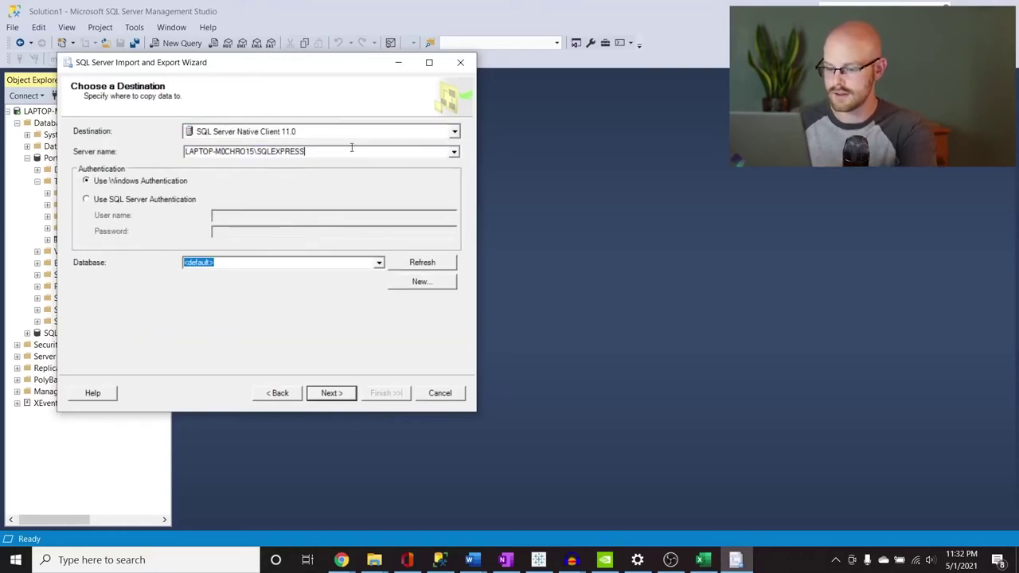
{"action": "left_click", "coordinate": [417, 266]}
{"action": "left_click", "coordinate": [379, 263]}
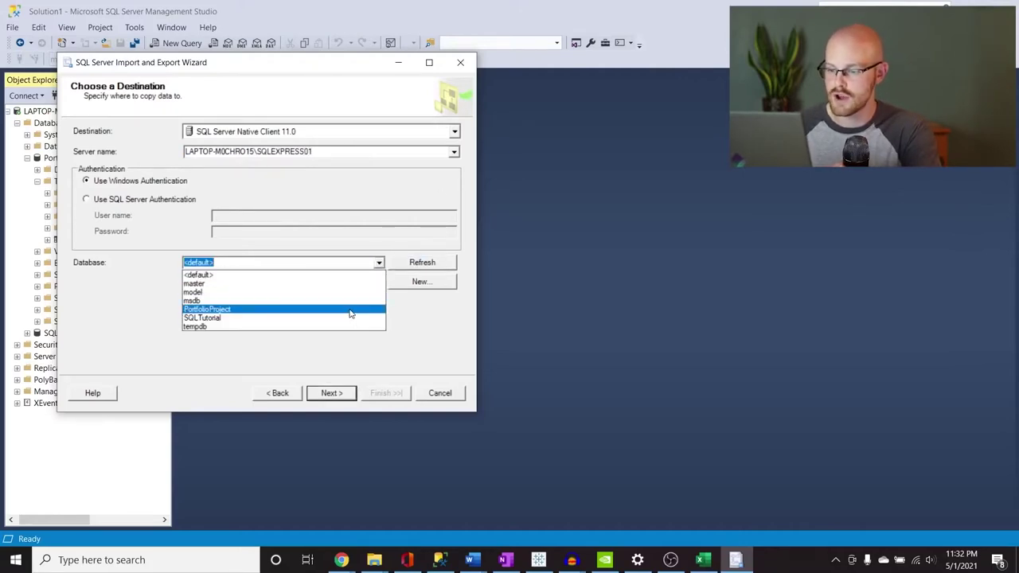
{"action": "left_click", "coordinate": [352, 310]}
{"action": "left_click", "coordinate": [339, 396]}
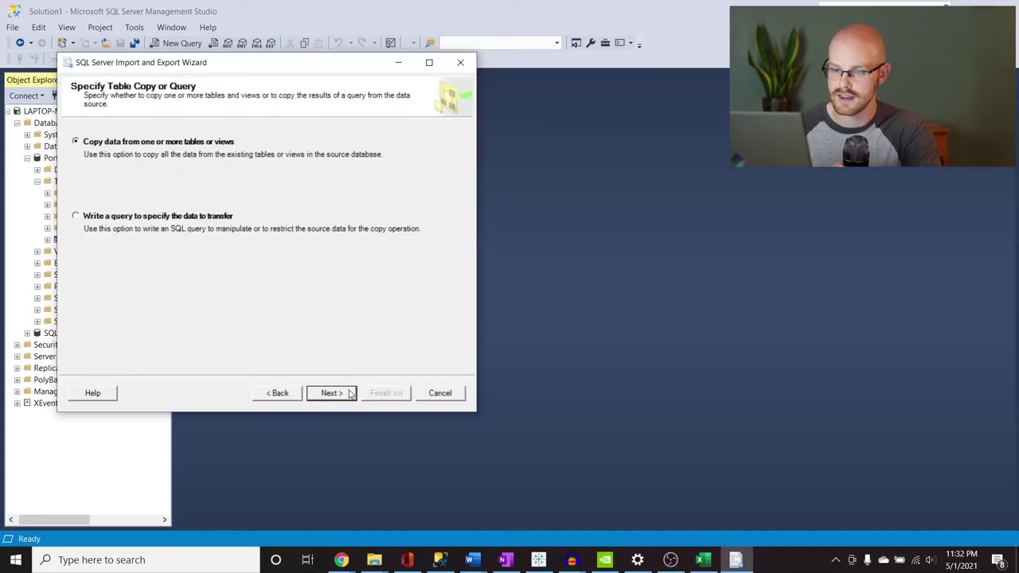
Copy only the CovidVaccinations$ source sheet, run the import immediately, and close the wizard.
{"action": "left_click", "coordinate": [342, 396]}
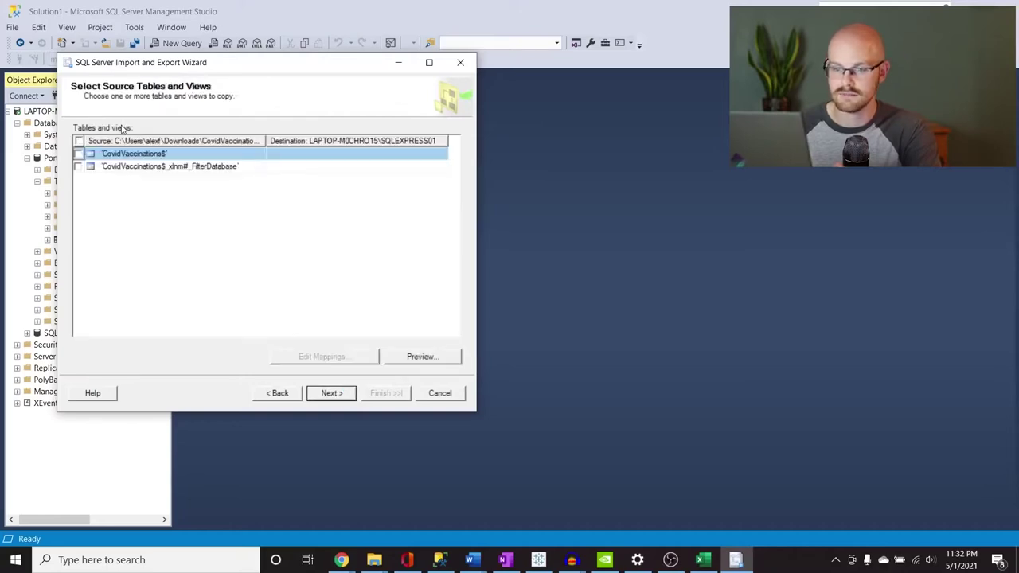
{"action": "left_click", "coordinate": [78, 155]}
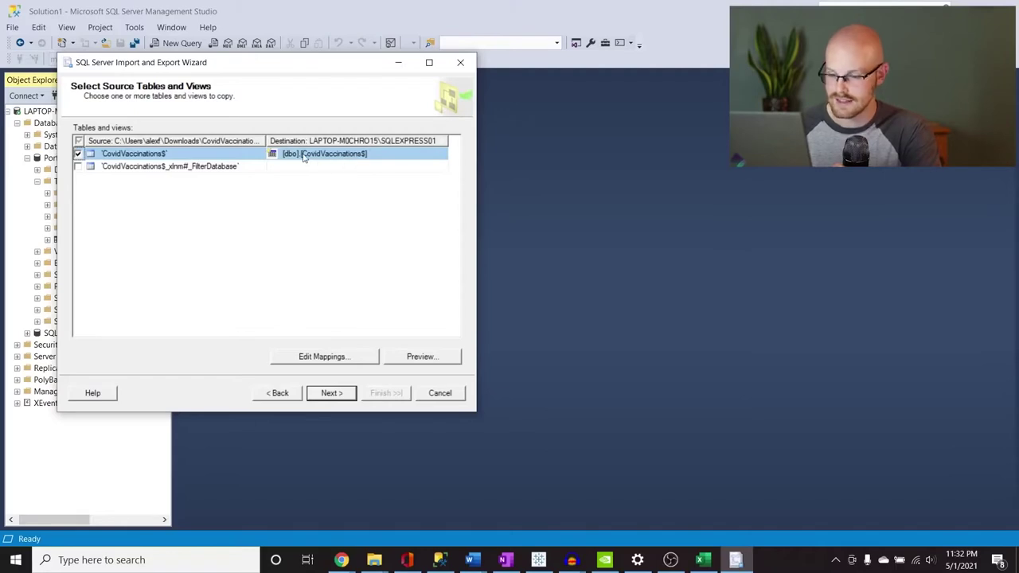
{"action": "left_click", "coordinate": [338, 393]}
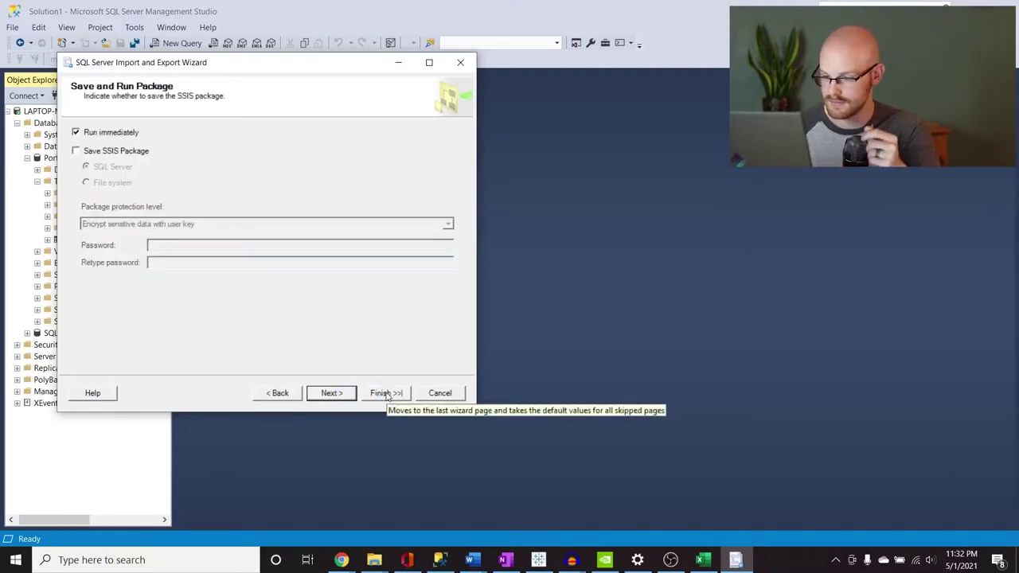
{"action": "left_click", "coordinate": [387, 394]}
{"action": "left_click", "coordinate": [387, 394]}
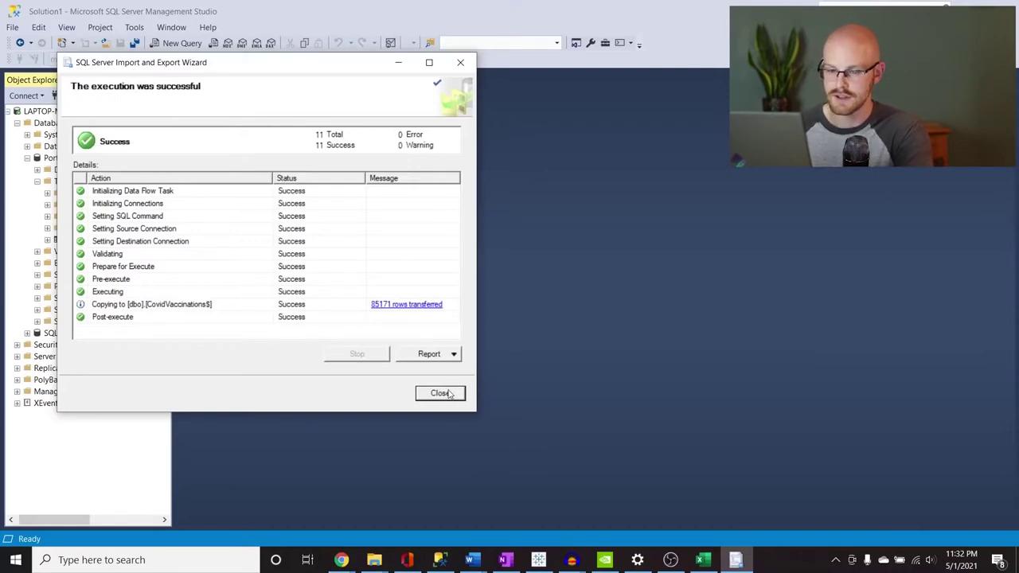
{"action": "left_click", "coordinate": [449, 394]}
Refresh the Tables folder of the PortfolioProject database and select the dbo.CovidVaccinations$ table.
{"action": "left_click", "coordinate": [67, 183]}
{"action": "right_click", "coordinate": [69, 188]}
{"action": "left_click", "coordinate": [107, 253]}
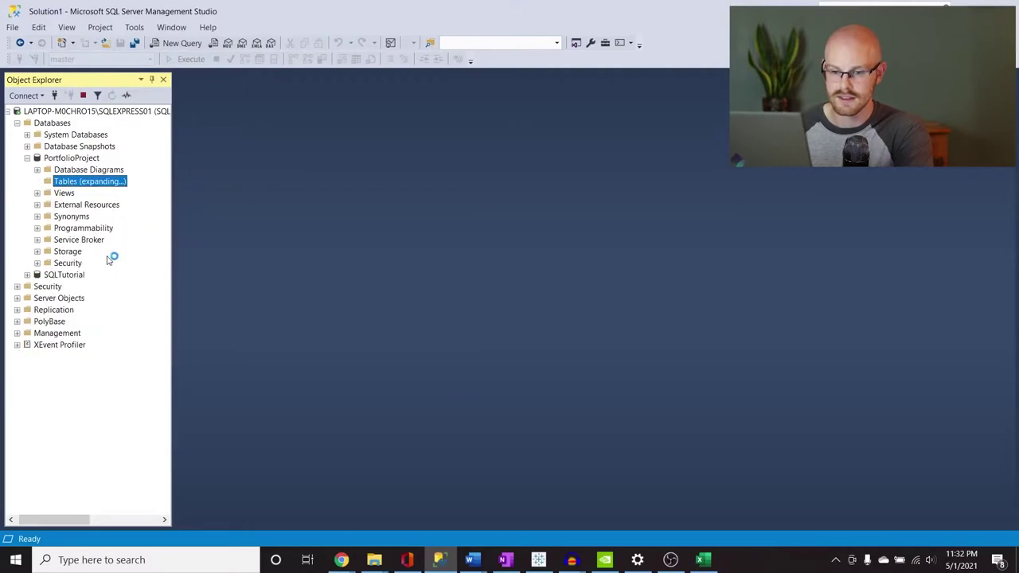
{"action": "left_click", "coordinate": [125, 253]}
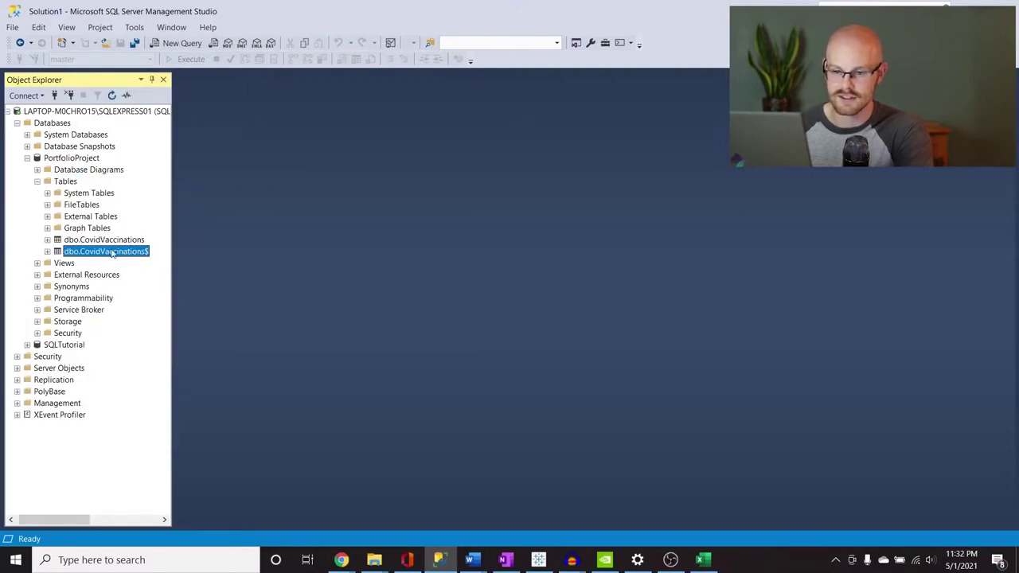
Rename the dbo.CovidVaccinations table, the one without the dollar sign, to CovidDeaths.
{"action": "left_click", "coordinate": [121, 240]}
{"action": "left_click", "coordinate": [122, 240]}
{"action": "type", "text": "CovidDeaths"}
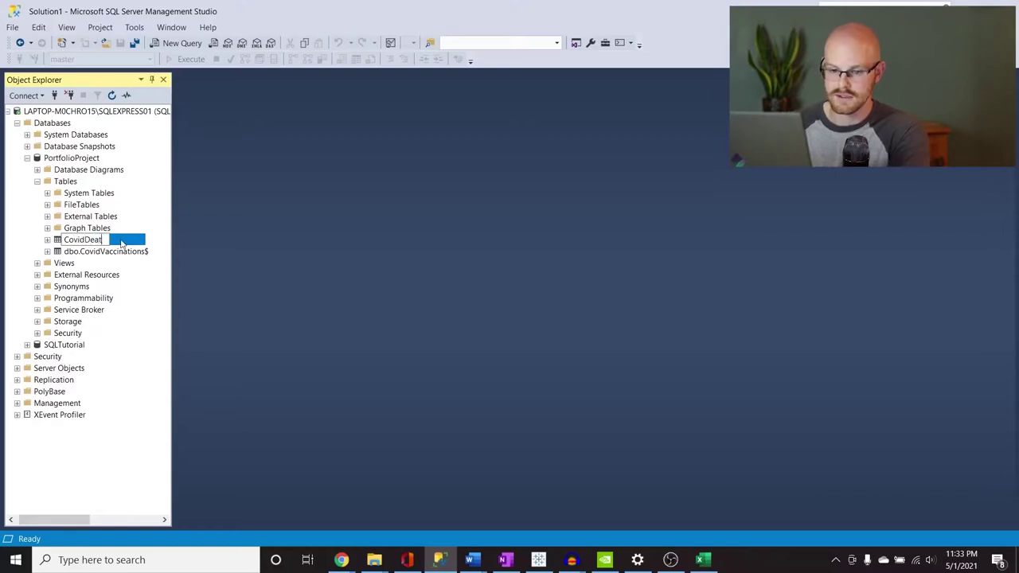
Remove the trailing dollar sign from the CovidVaccinations$ table's name.
{"action": "left_click", "coordinate": [130, 252]}
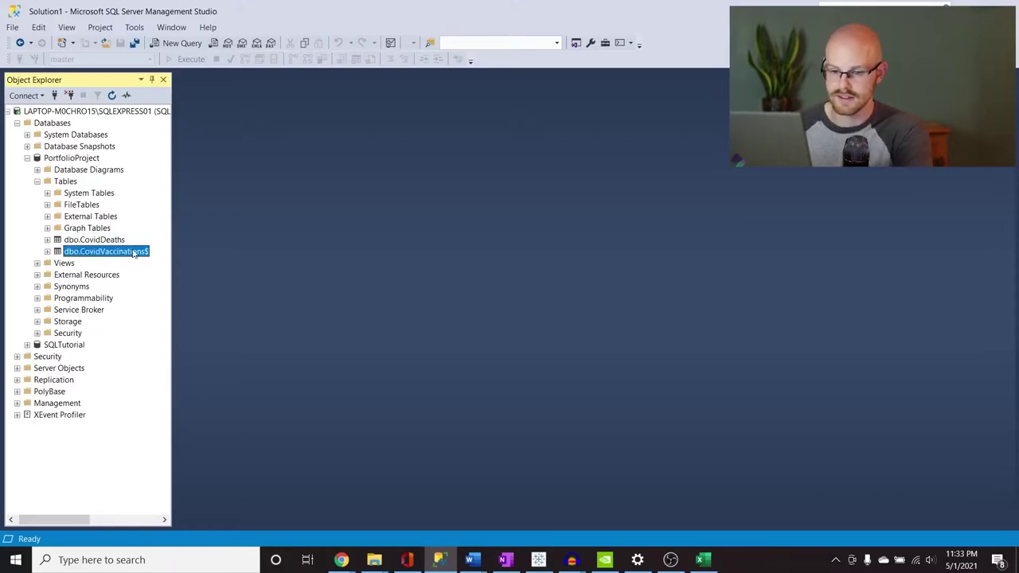
{"action": "left_click", "coordinate": [137, 251]}
{"action": "left_click", "coordinate": [137, 250]}
{"action": "key", "text": "BackSpace"}
{"action": "key", "text": "Return"}
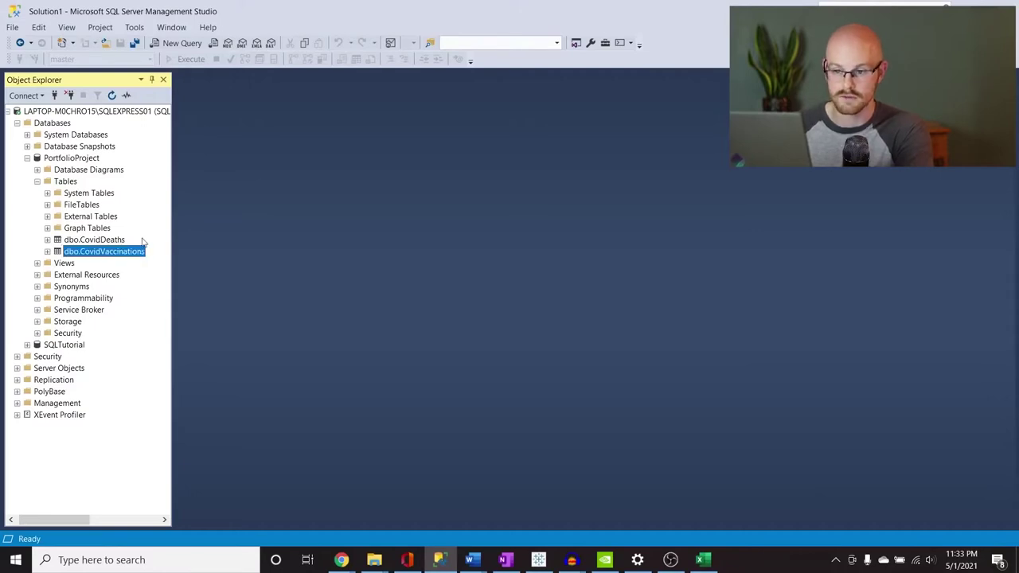
Open a new query and start it with "Select *" followed by "From" on the next line.
{"action": "left_click", "coordinate": [176, 44]}
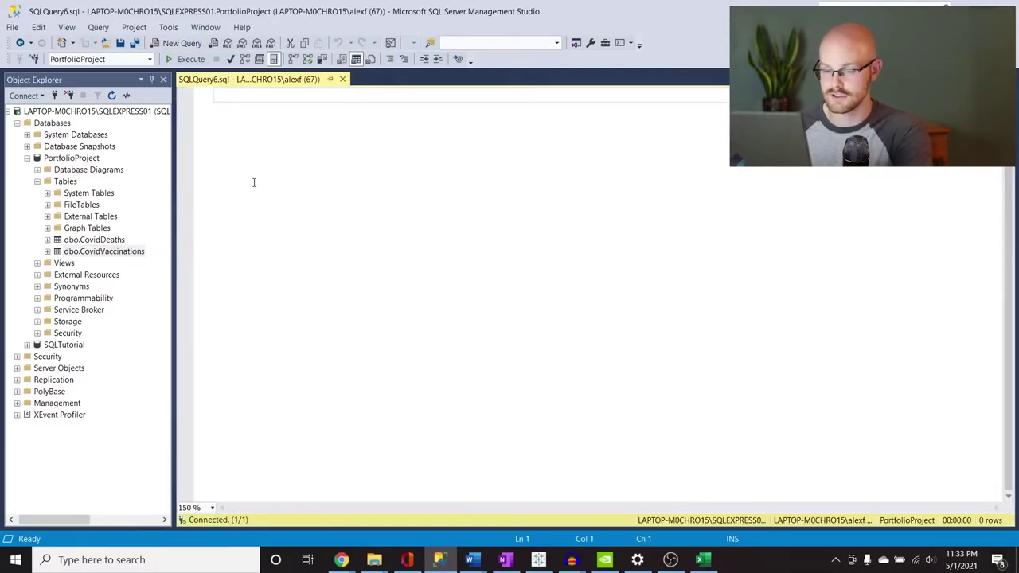
{"action": "key", "text": "Return"}
{"action": "type", "text": "Select"}
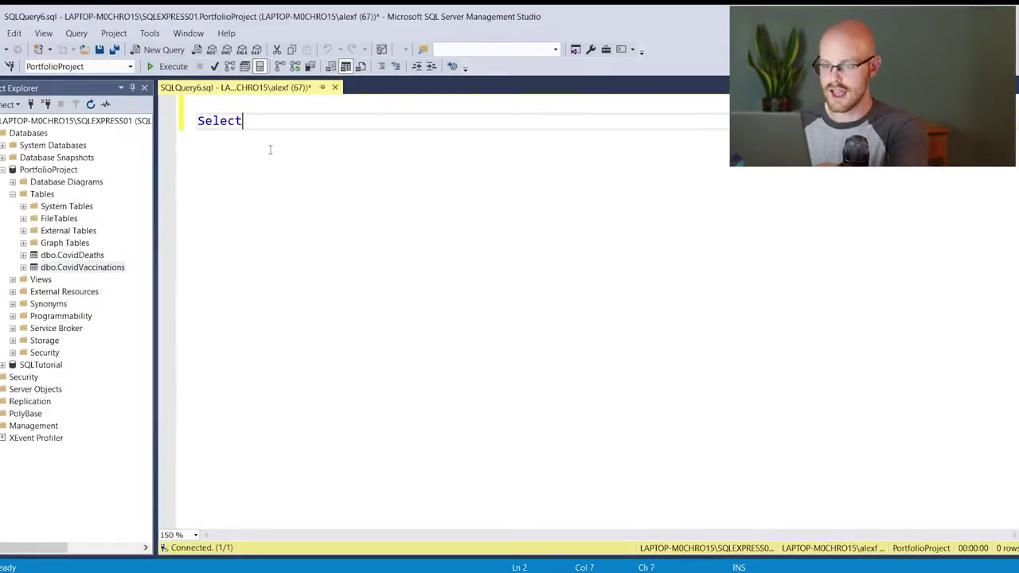
{"action": "type", "text": " *"}
{"action": "key", "text": "Return"}
{"action": "type", "text": "From "}
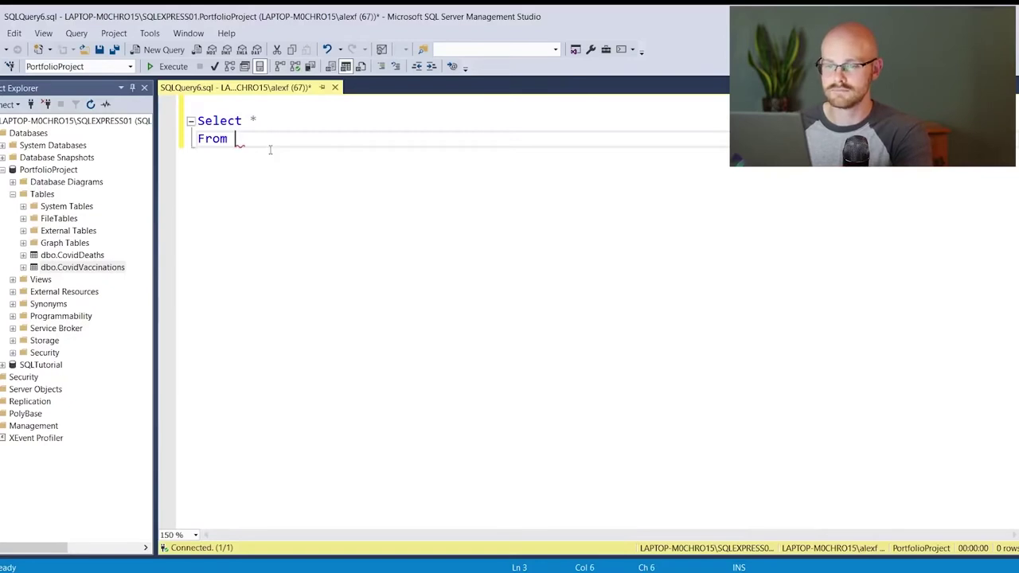
Complete the From clause with PortfolioProject..CovidDeaths and execute the whole query.
{"action": "type", "text": "PortfolioProject"}
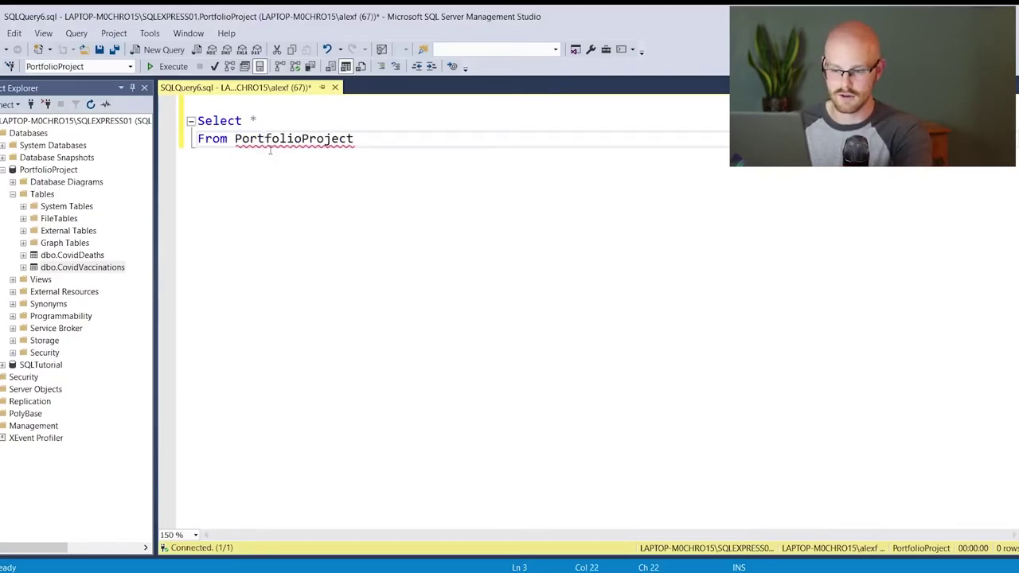
{"action": "type", "text": ".dbo"}
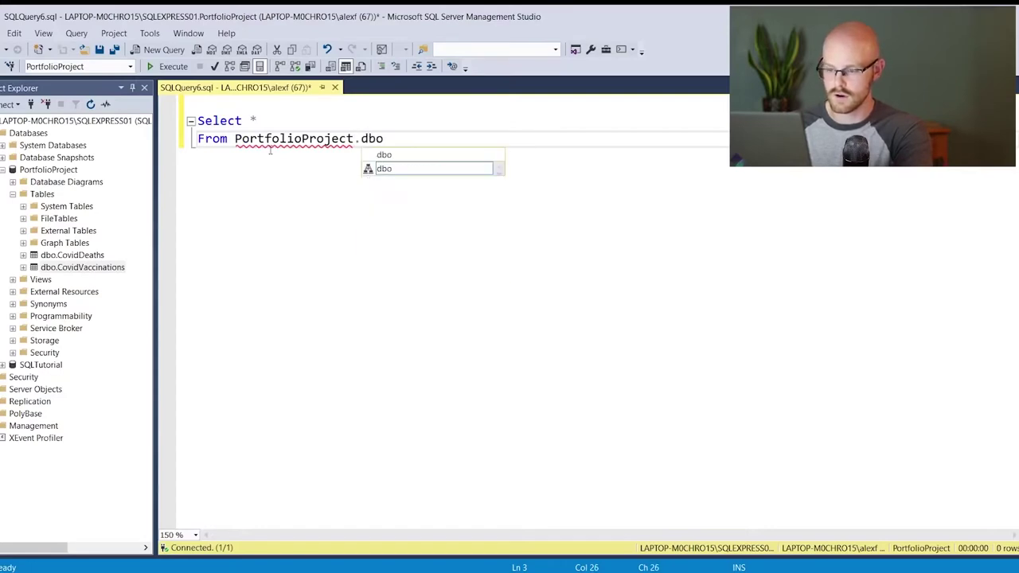
{"action": "type", "text": "."}
{"action": "key", "text": "BackSpace"}
{"action": "key", "text": "BackSpace"}
{"action": "key", "text": "BackSpace"}
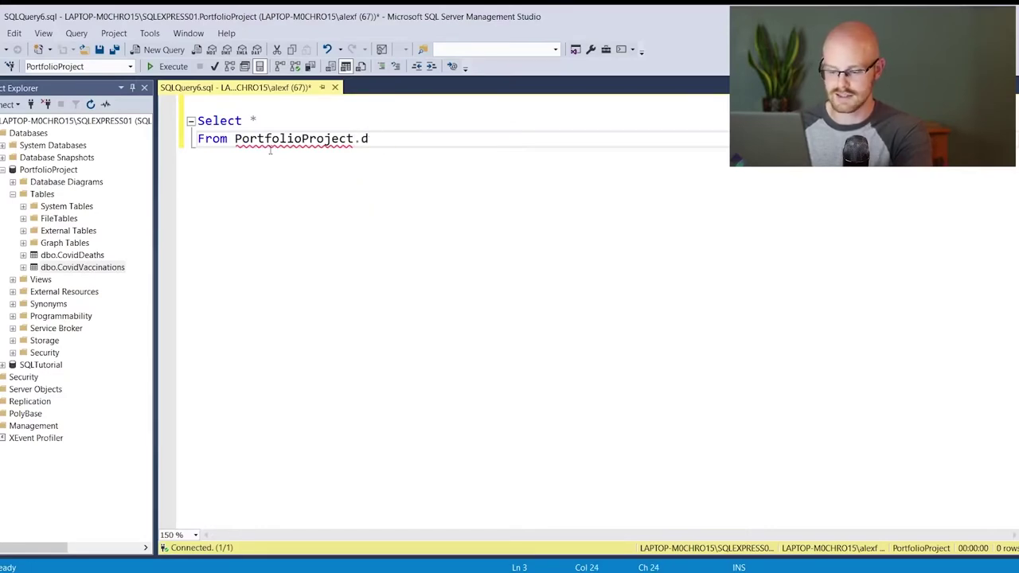
{"action": "type", "text": "."}
{"action": "double_click", "coordinate": [417, 169]}
{"action": "left_click_drag", "start_coordinate": [450, 140], "coordinate": [174, 110]}
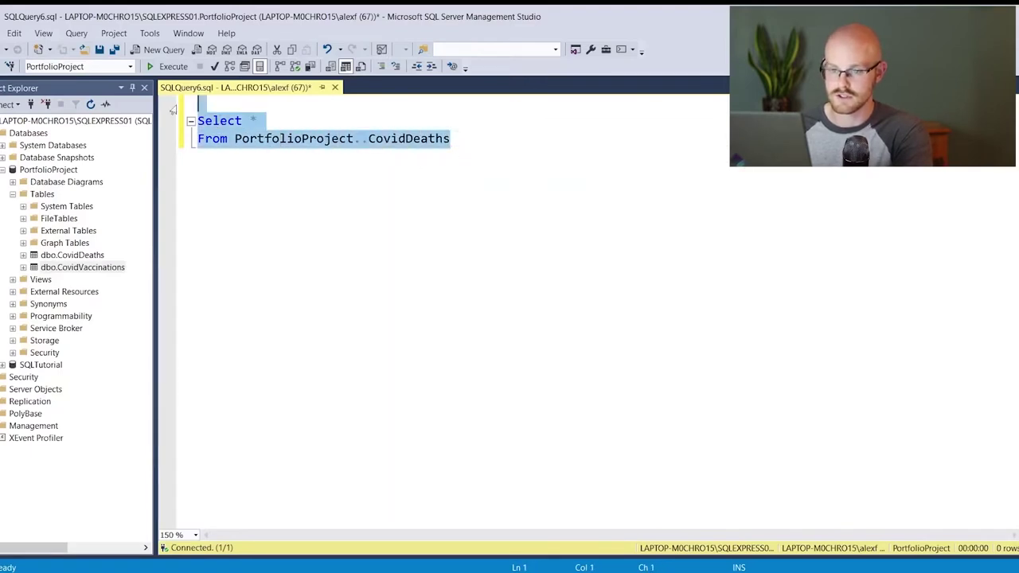
{"action": "left_click", "coordinate": [171, 67]}
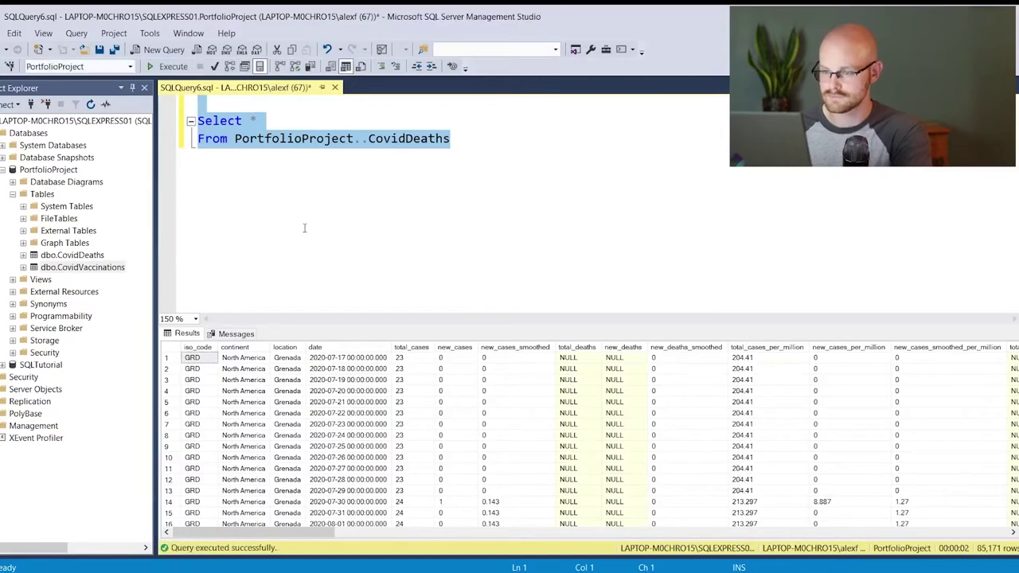
Add the line "order 3,4" below the CovidDeaths From clause and execute the query.
{"action": "left_click", "coordinate": [468, 149]}
{"action": "key", "text": "Return"}
{"action": "type", "text": "order 3,4"}
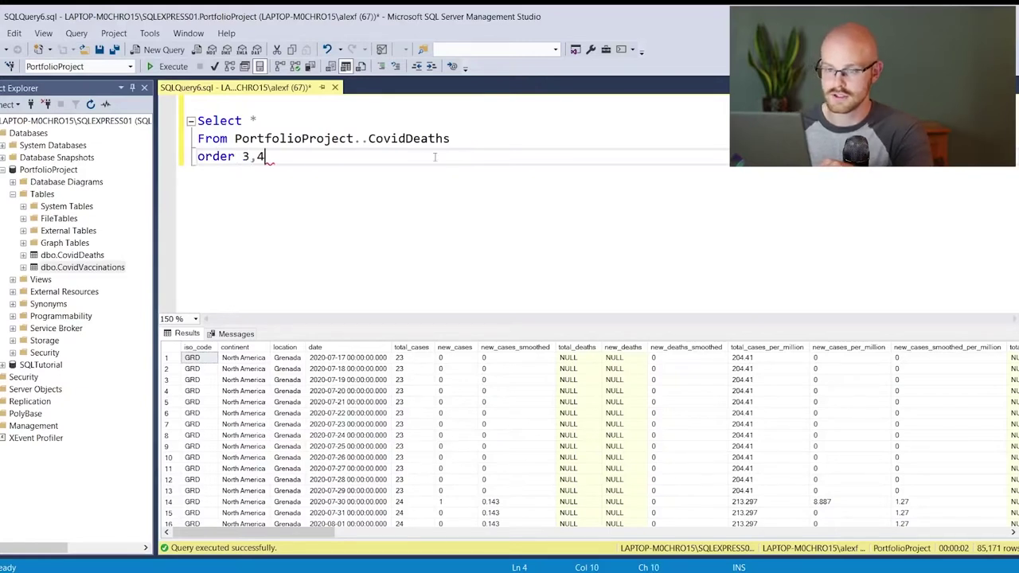
{"action": "key", "text": "ctrl+a"}
{"action": "key", "text": "F5"}
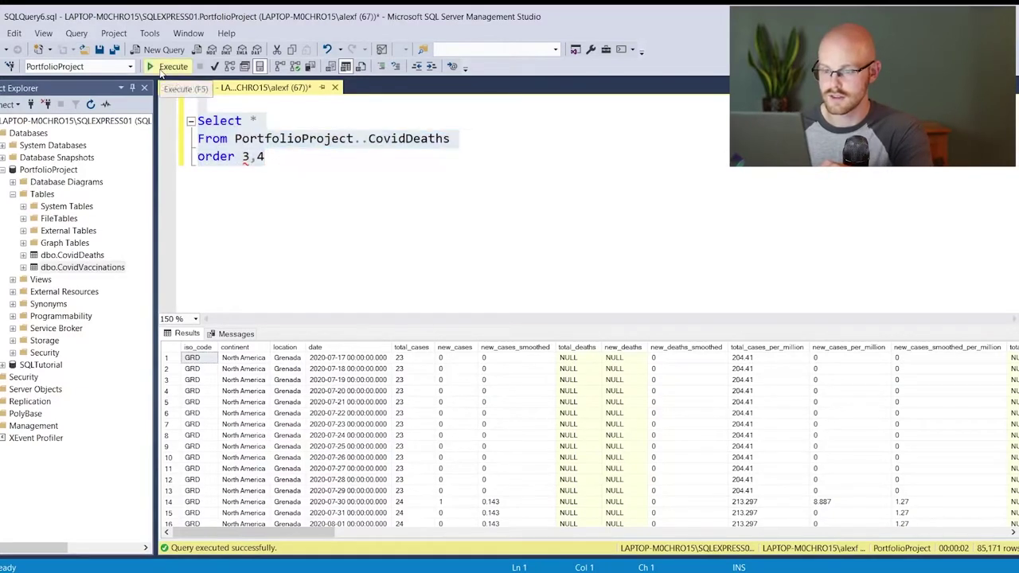
Correct the sort clause to "order by 3,4", rerun the query, and select the first row's date in the results.
{"action": "left_click", "coordinate": [243, 157]}
{"action": "type", "text": "by"}
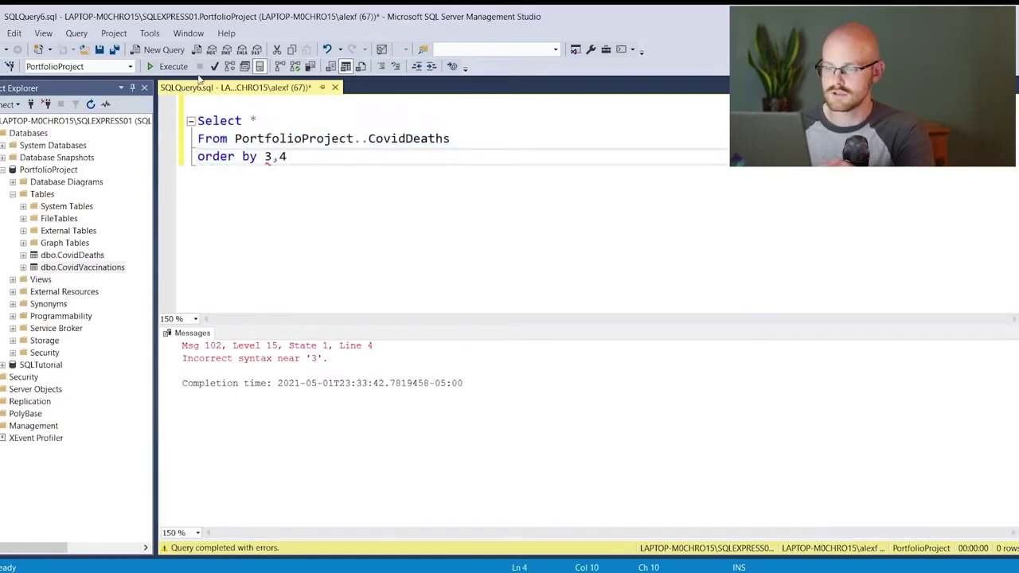
{"action": "left_click", "coordinate": [169, 67]}
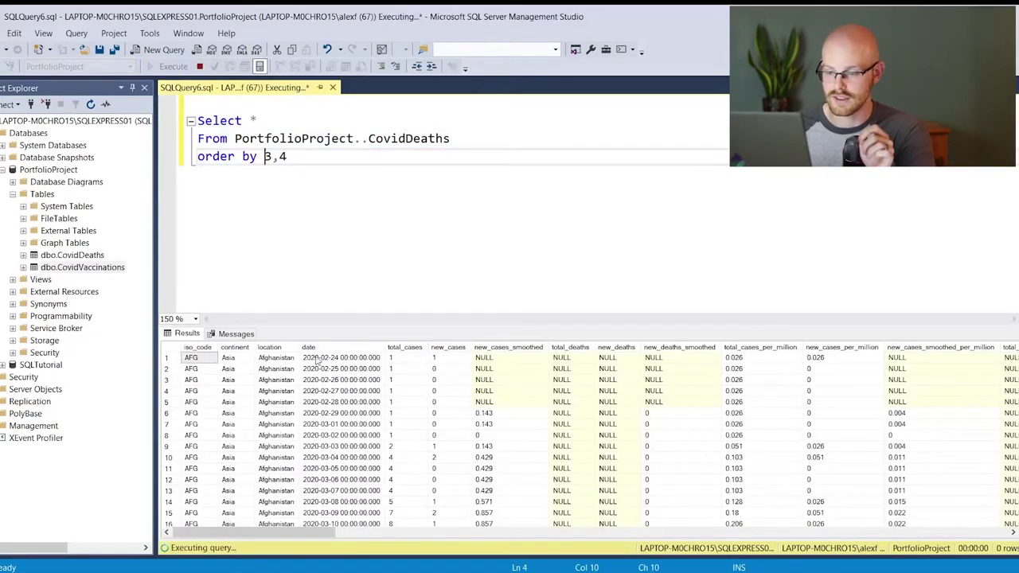
{"action": "left_click", "coordinate": [332, 360]}
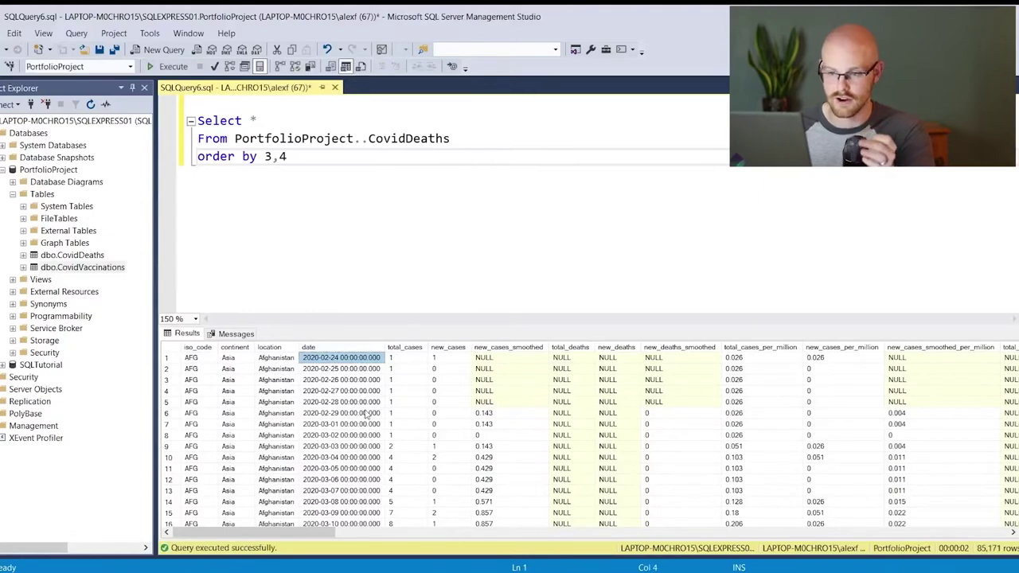
Duplicate the three-line CovidDeaths query below the original, separated by a blank line.
{"action": "left_click", "coordinate": [349, 156]}
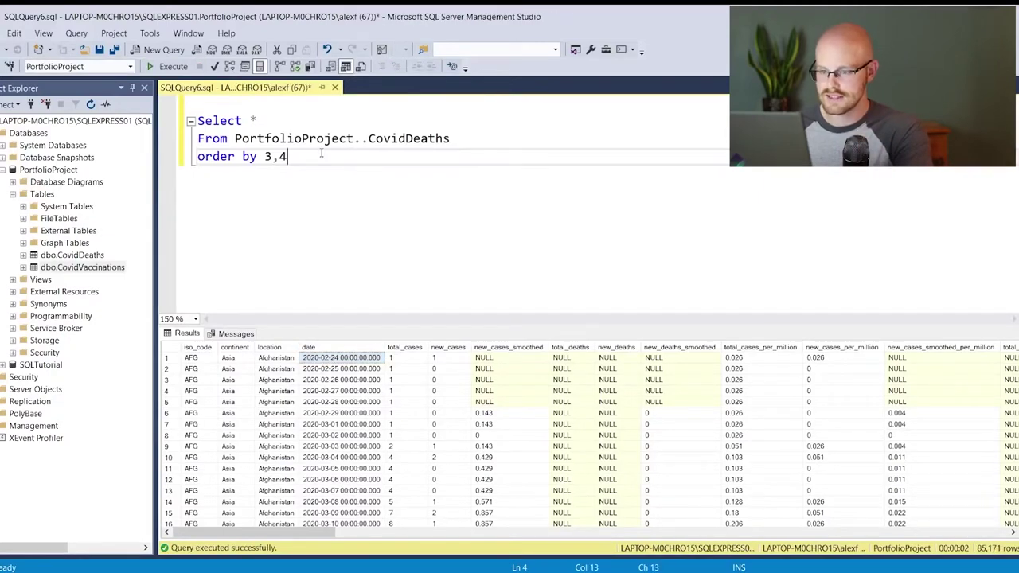
{"action": "left_click_drag", "start_coordinate": [321, 153], "coordinate": [192, 127]}
{"action": "key", "text": "ctrl+c"}
{"action": "left_click", "coordinate": [402, 213]}
{"action": "key", "text": "Return"}
{"action": "key", "text": "Return"}
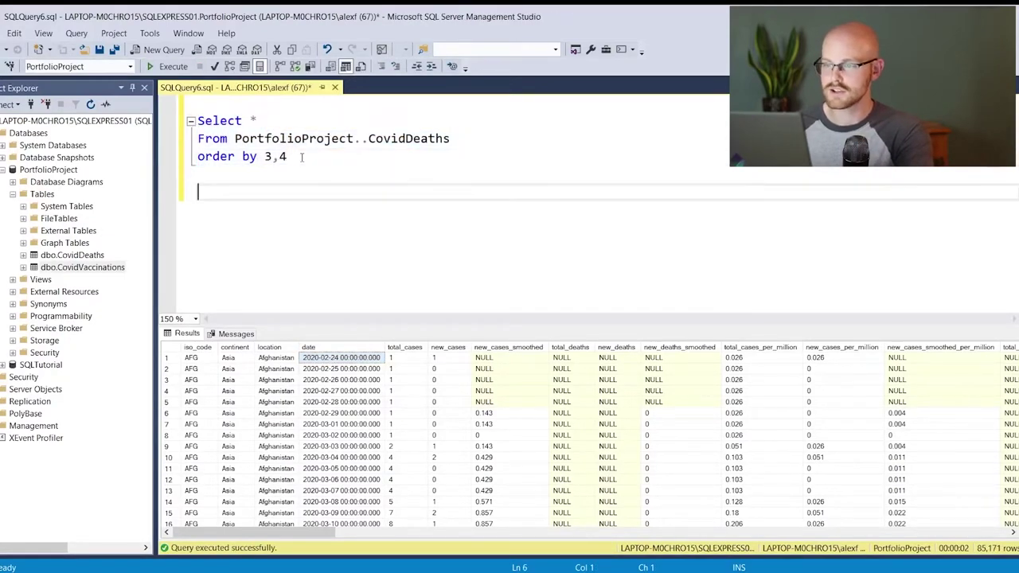
{"action": "key", "text": "ctrl+v"}
Change the table in the copied query to CovidVaccinations and execute both queries.
{"action": "double_click", "coordinate": [404, 212]}
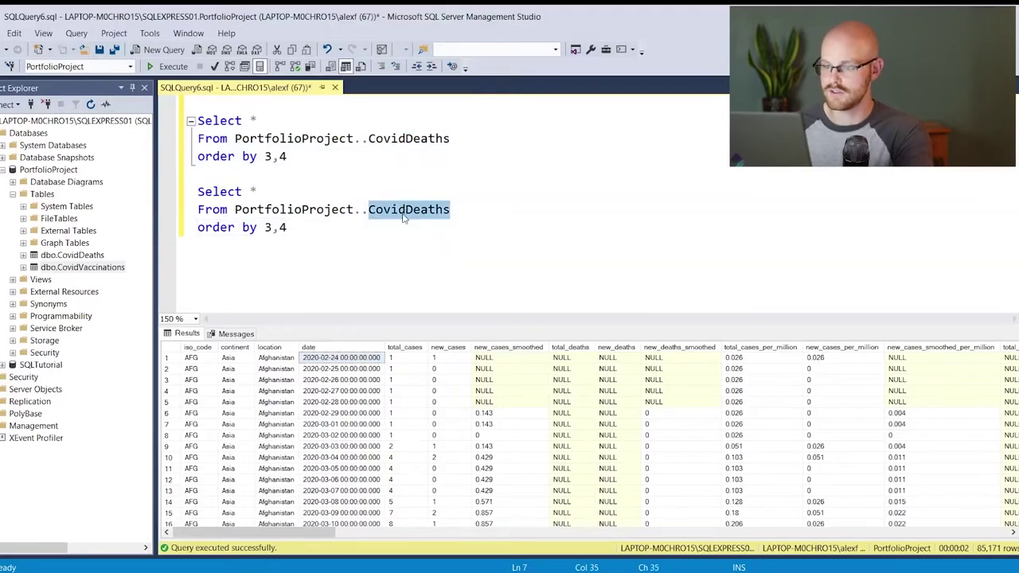
{"action": "type", "text": "Cov"}
{"action": "left_click", "coordinate": [430, 253]}
{"action": "key", "text": "Tab"}
{"action": "left_click", "coordinate": [296, 228]}
{"action": "left_click", "coordinate": [163, 67]}
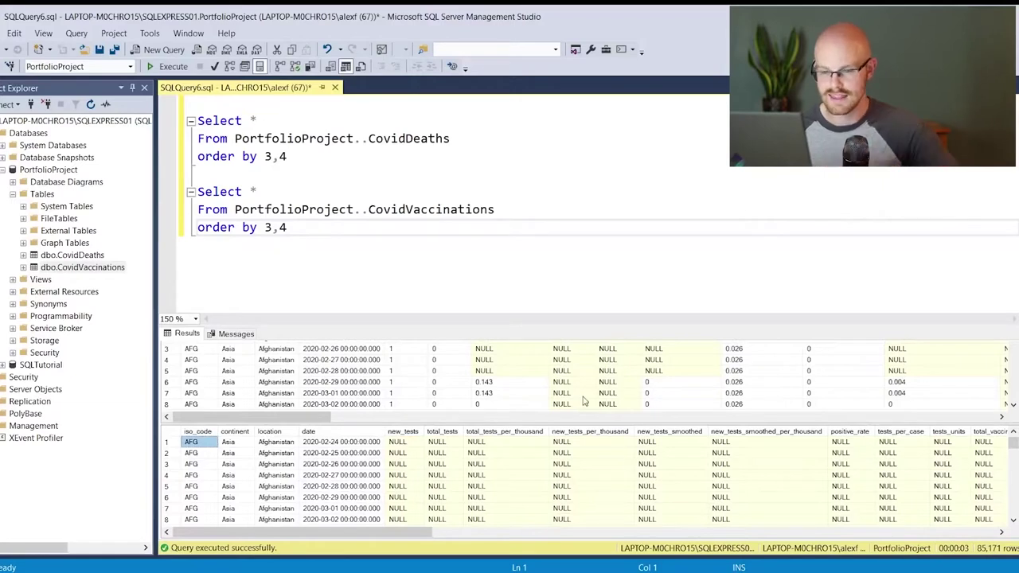
Comment out the three lines of the CovidVaccinations query.
{"action": "left_click", "coordinate": [469, 281]}
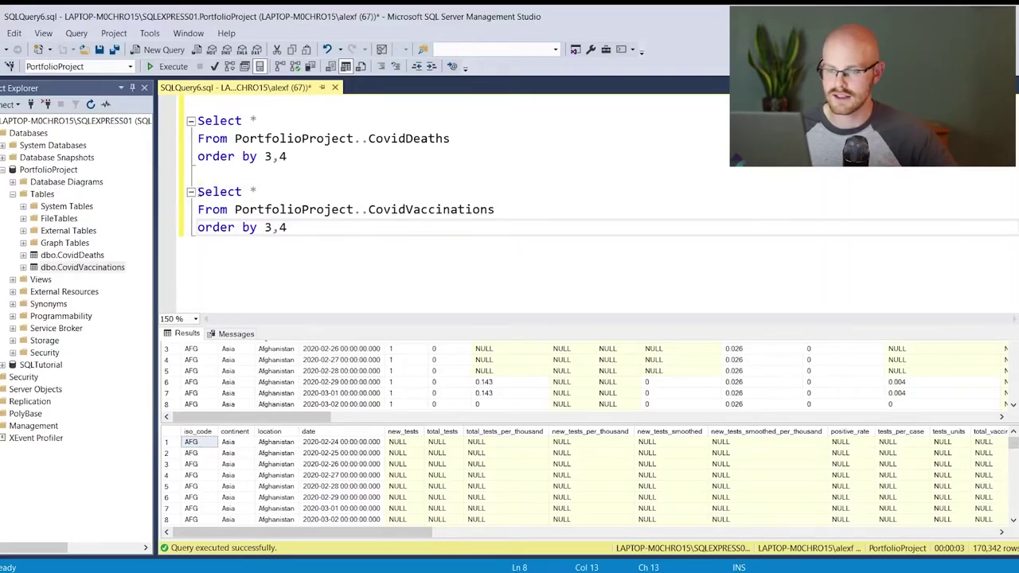
{"action": "left_click_drag", "start_coordinate": [198, 191], "coordinate": [288, 229]}
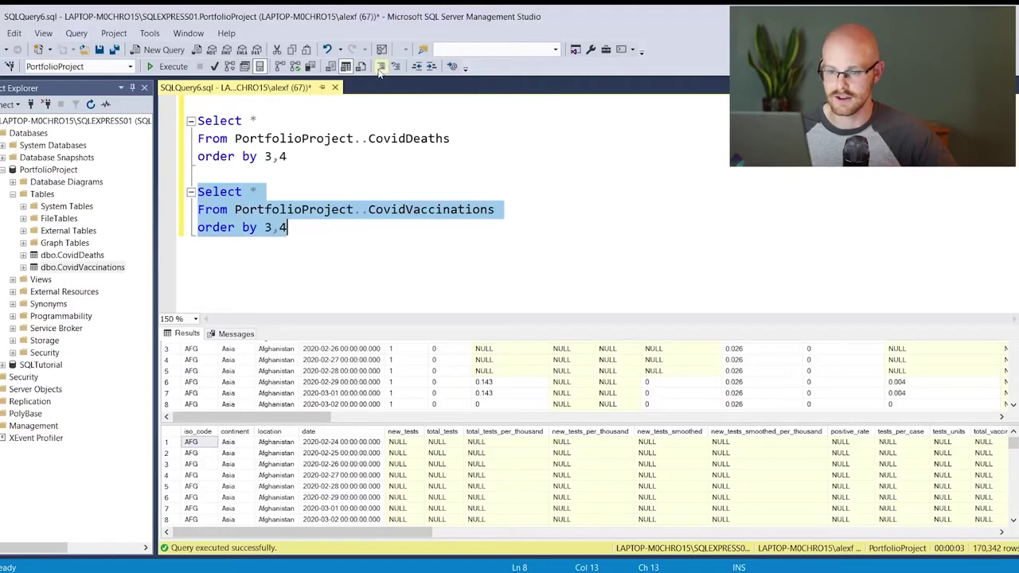
{"action": "left_click", "coordinate": [380, 68]}
{"action": "left_click", "coordinate": [366, 225]}
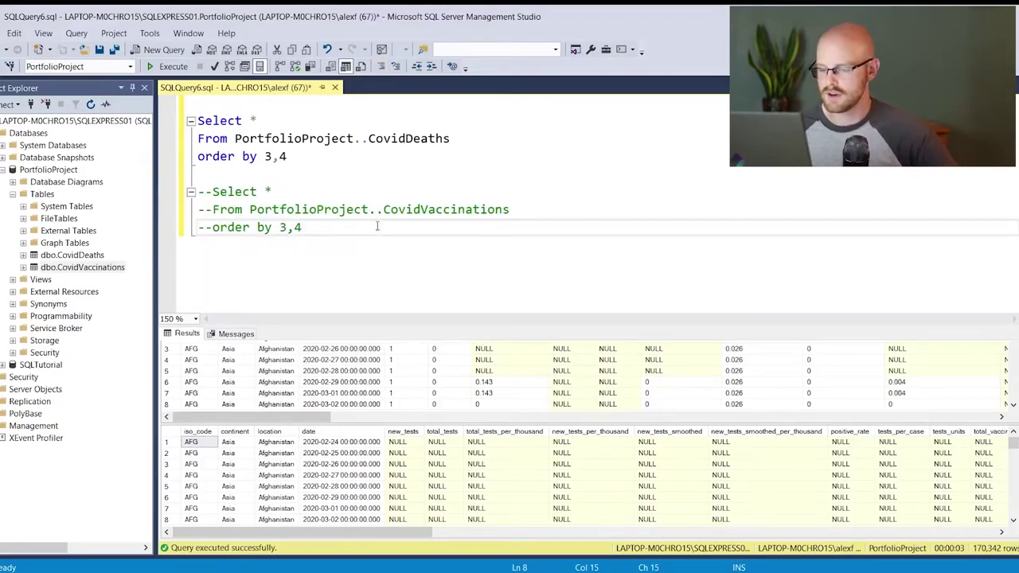
Add the comment "-- Select Data that we are going to be using" below the queries, followed by a blank line.
{"action": "key", "text": "Return"}
{"action": "key", "text": "Return"}
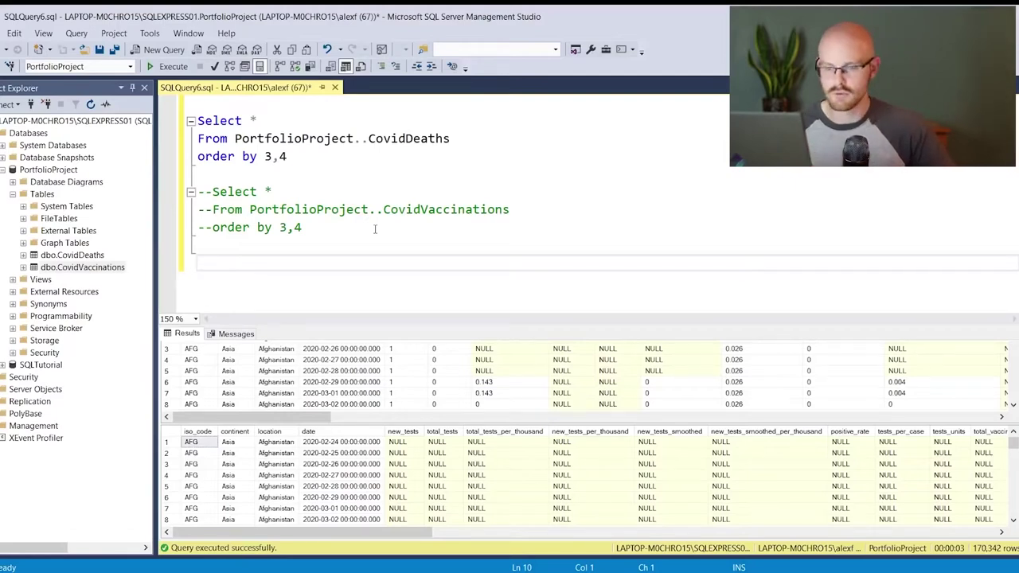
{"action": "type", "text": "-- Select Data that we are going to be using"}
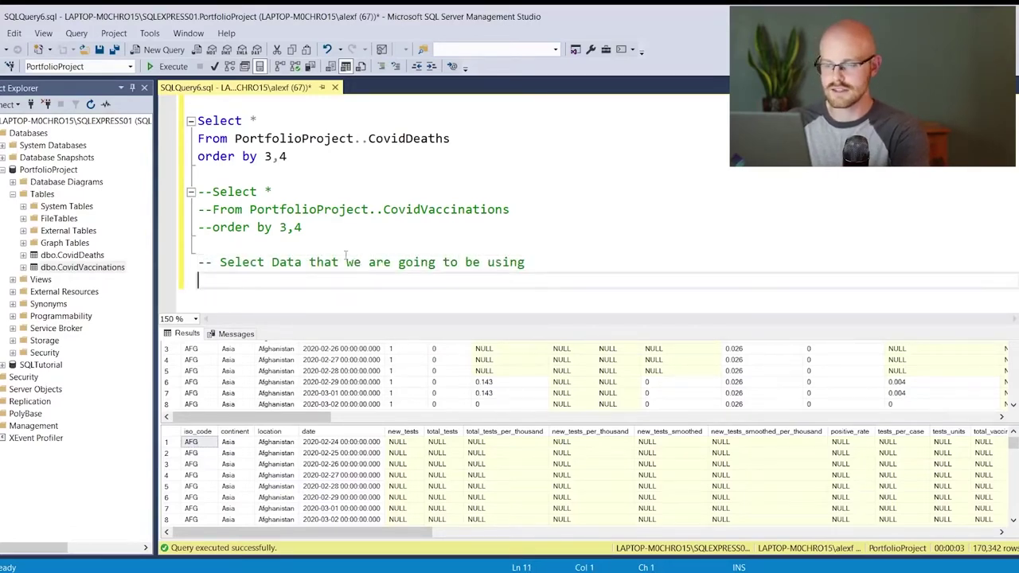
{"action": "key", "text": "Return"}
{"action": "key", "text": "Return"}
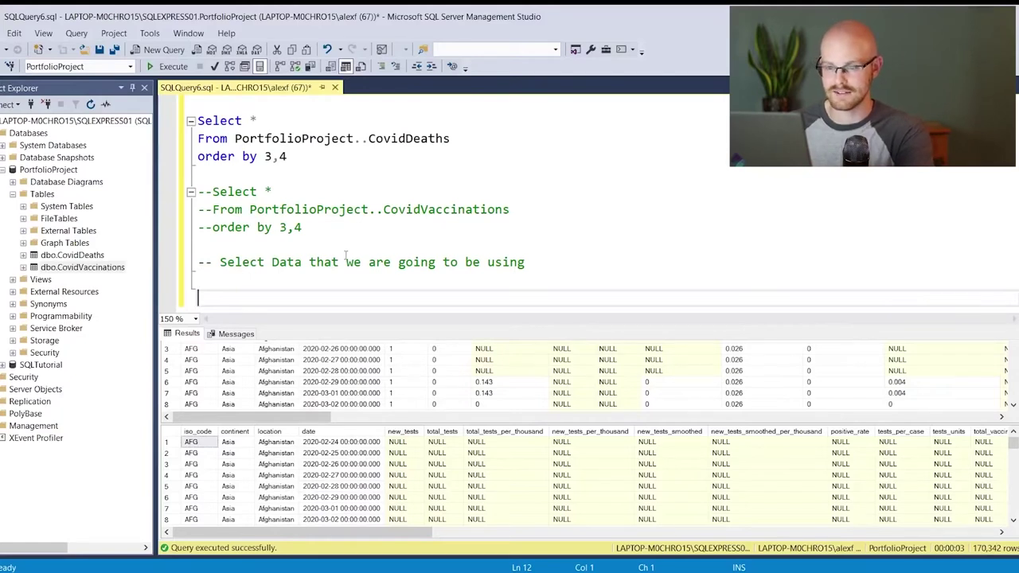
Start a new Select statement below the comment, reusing the line "From PortfolioProject..CovidDeaths" from the first query.
{"action": "scroll", "coordinate": [346, 255], "scroll_direction": "down", "scroll_amount": 1}
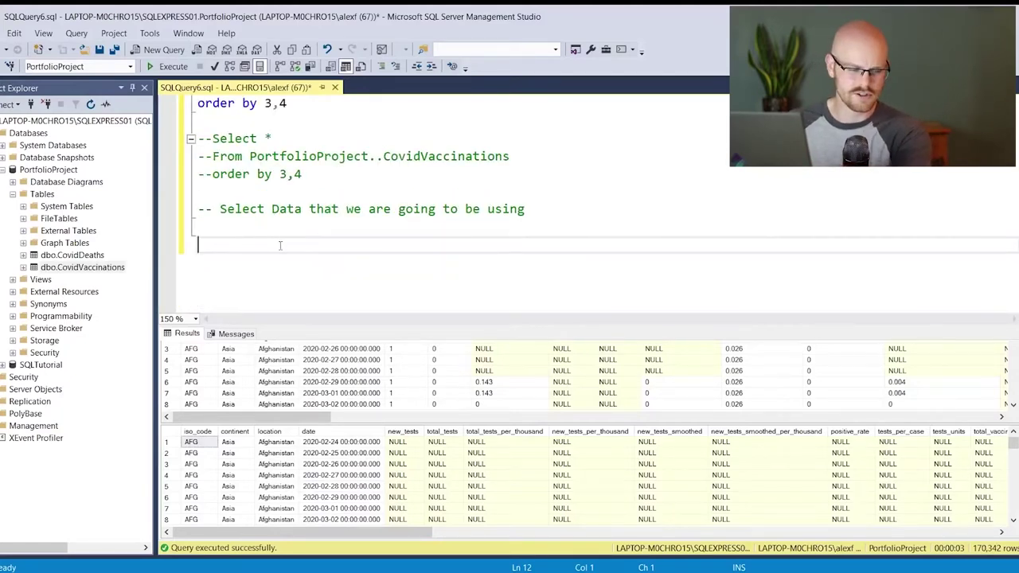
{"action": "type", "text": "Select"}
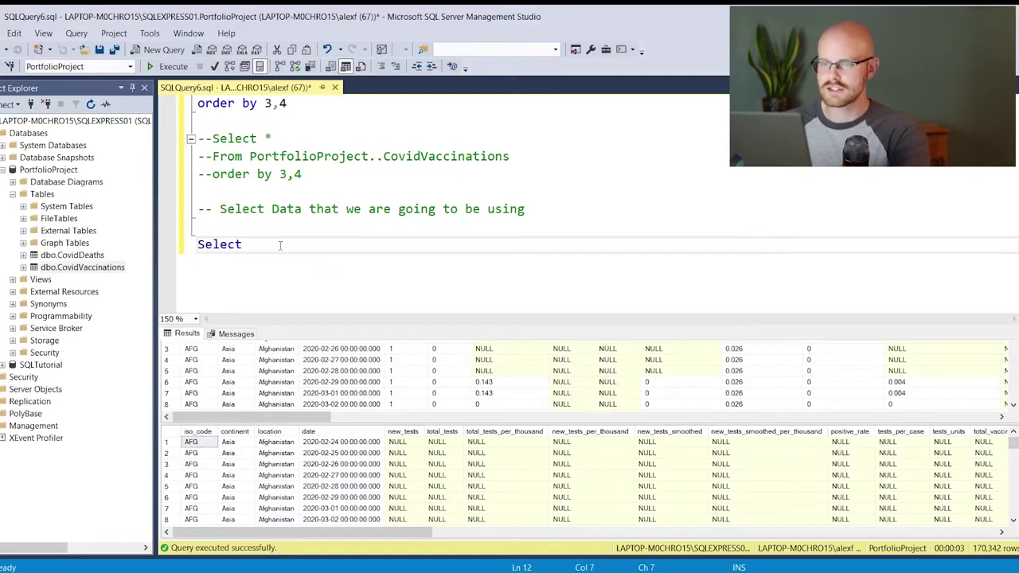
{"action": "key", "text": "Return"}
{"action": "scroll", "coordinate": [280, 245], "scroll_direction": "up", "scroll_amount": 1}
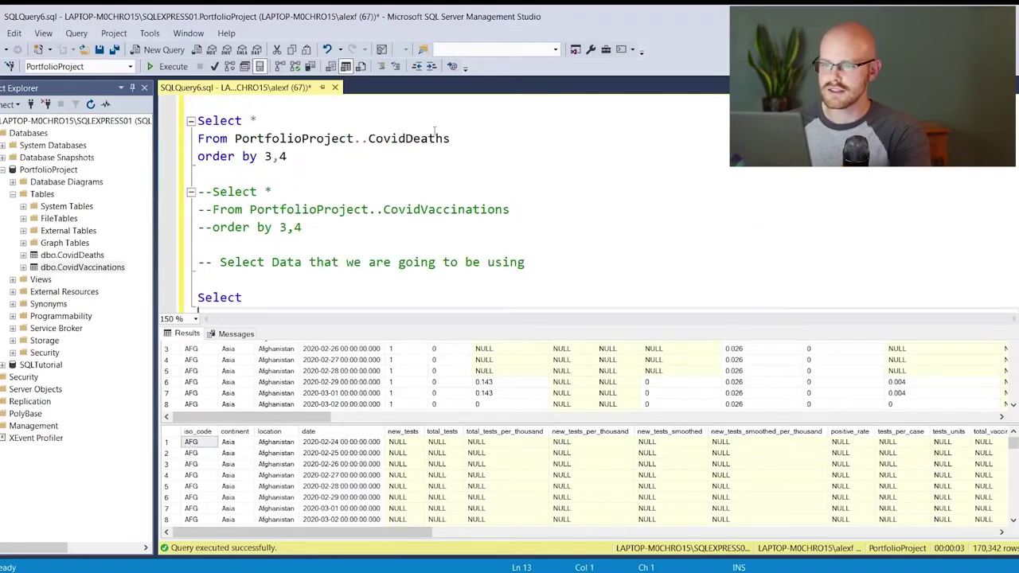
{"action": "left_click_drag", "start_coordinate": [451, 139], "coordinate": [198, 139]}
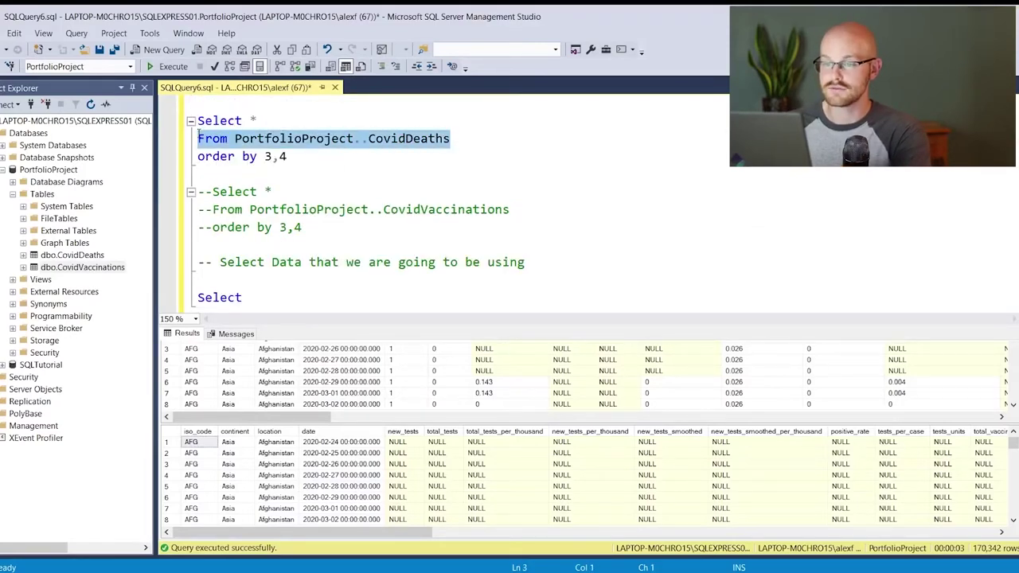
{"action": "scroll", "coordinate": [200, 134], "scroll_direction": "down", "scroll_amount": 2}
{"action": "key", "text": "ctrl+v"}
Enter the columns Location, date, total_cases and new_cases in the new Select statement.
{"action": "left_click", "coordinate": [264, 191]}
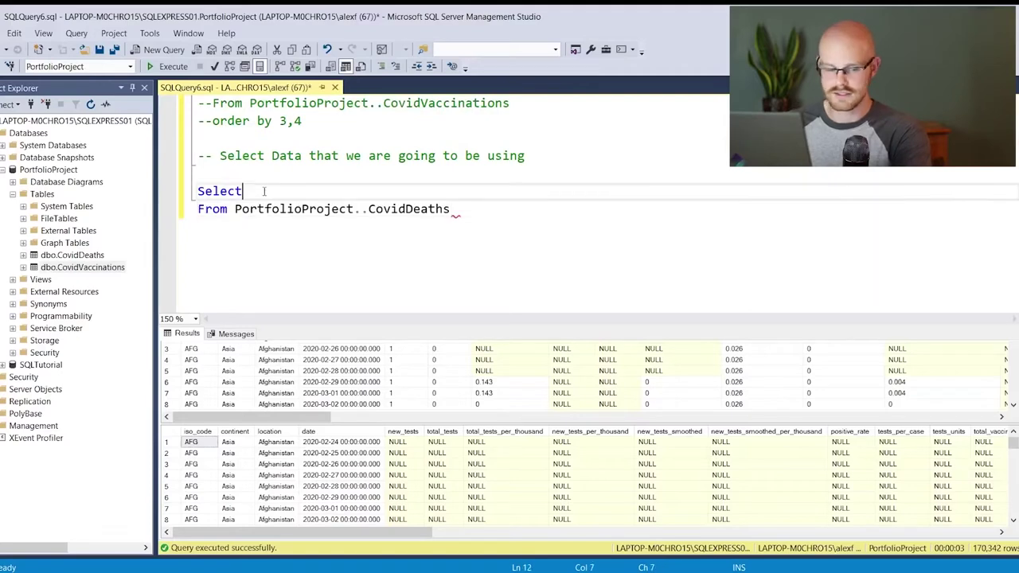
{"action": "type", "text": "Location,"}
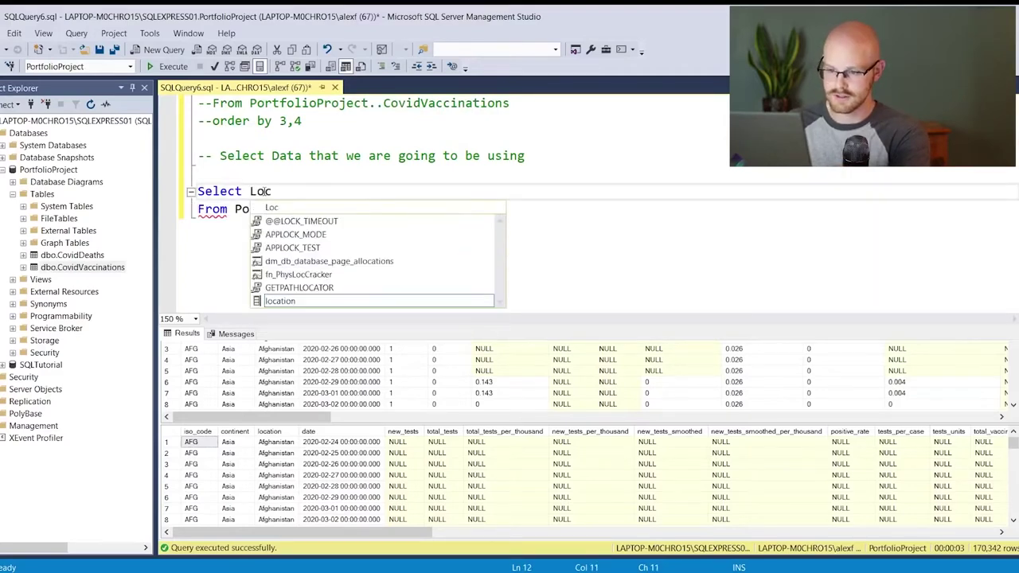
{"action": "type", "text": "date,"}
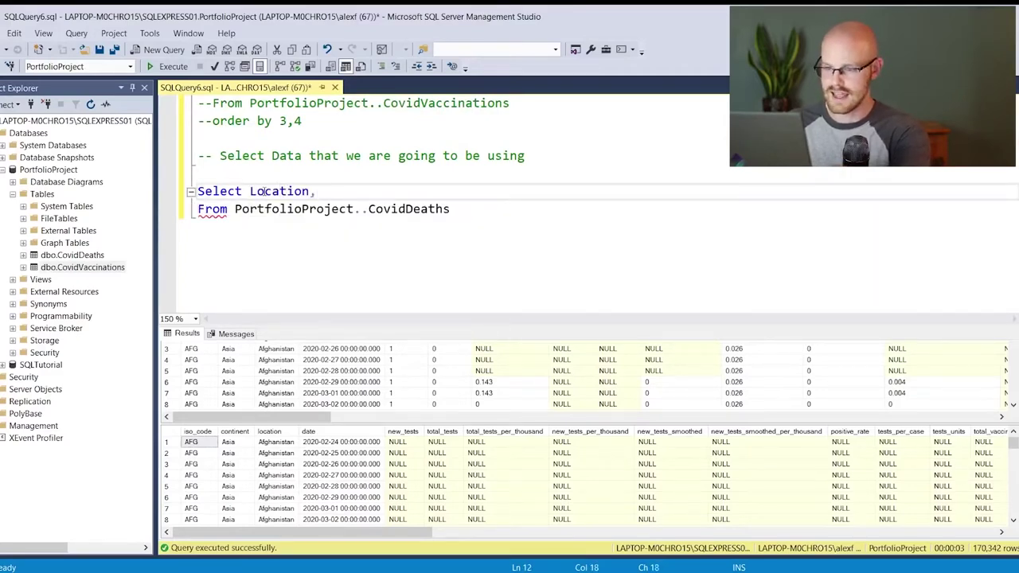
{"action": "type", "text": " total_cas"}
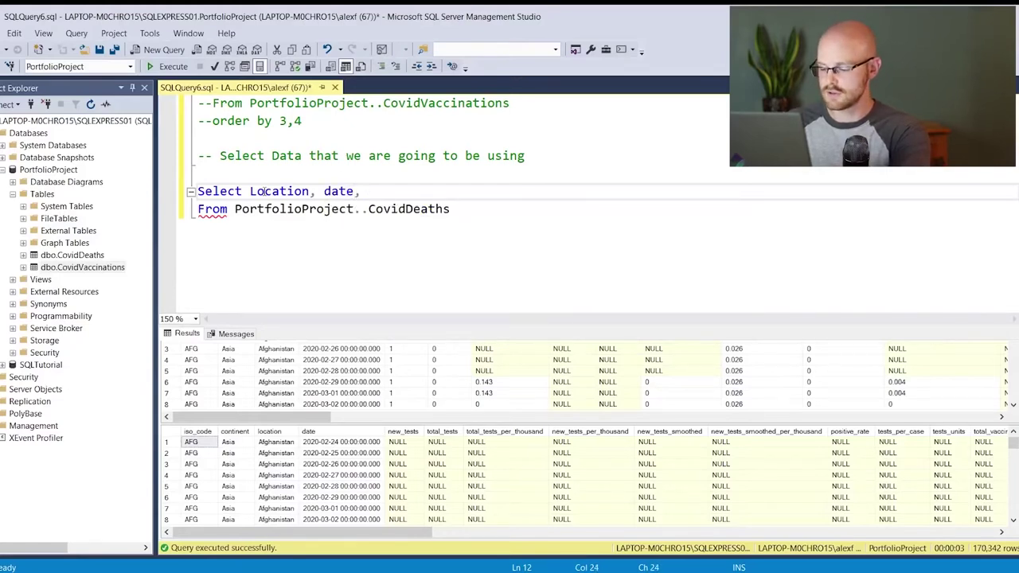
{"action": "key", "text": "Tab"}
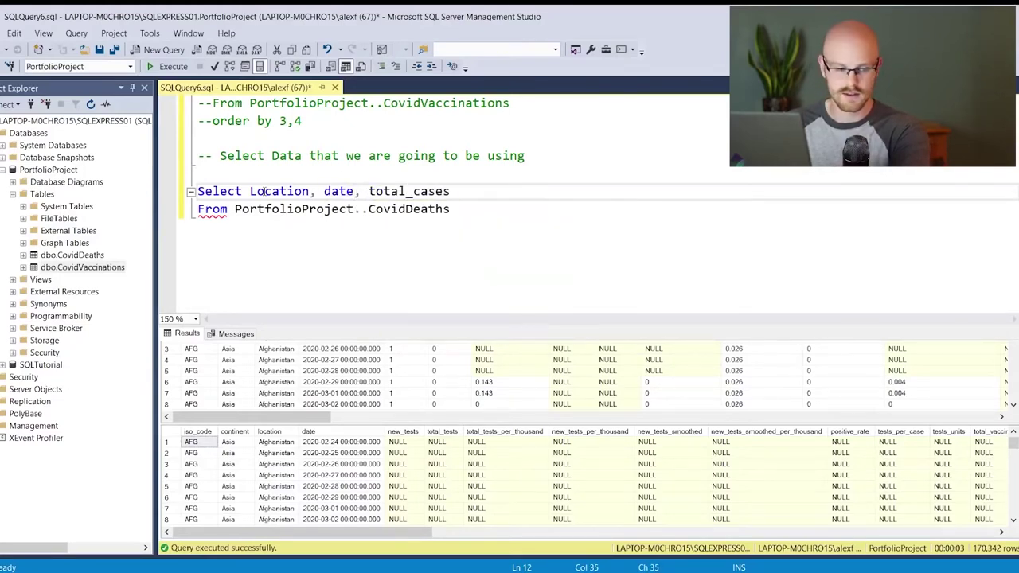
{"action": "type", "text": ", new_"}
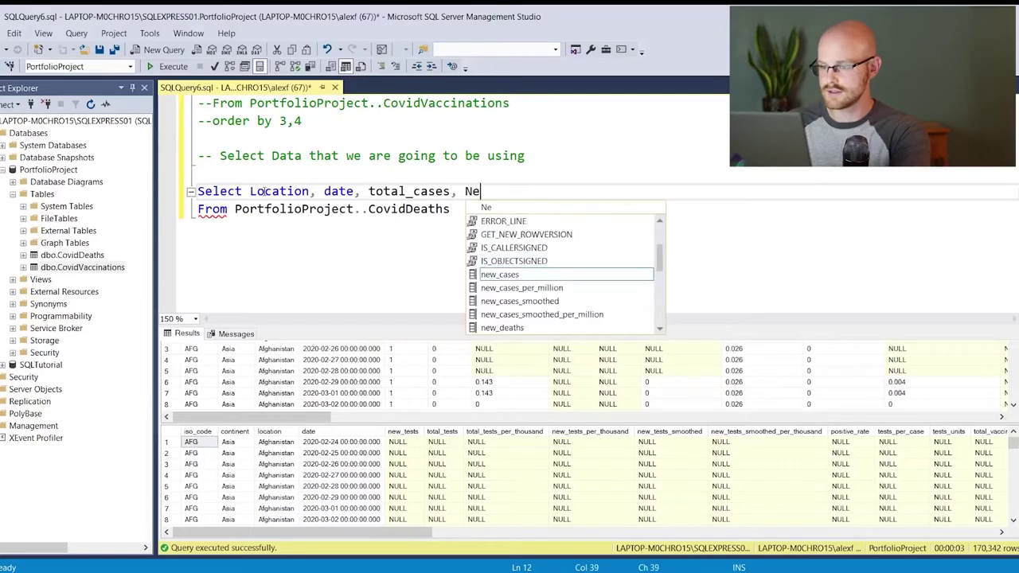
{"action": "key", "text": "Tab"}
Add total_deaths and population to the column list and execute only this new query.
{"action": "type", "text": ", total"}
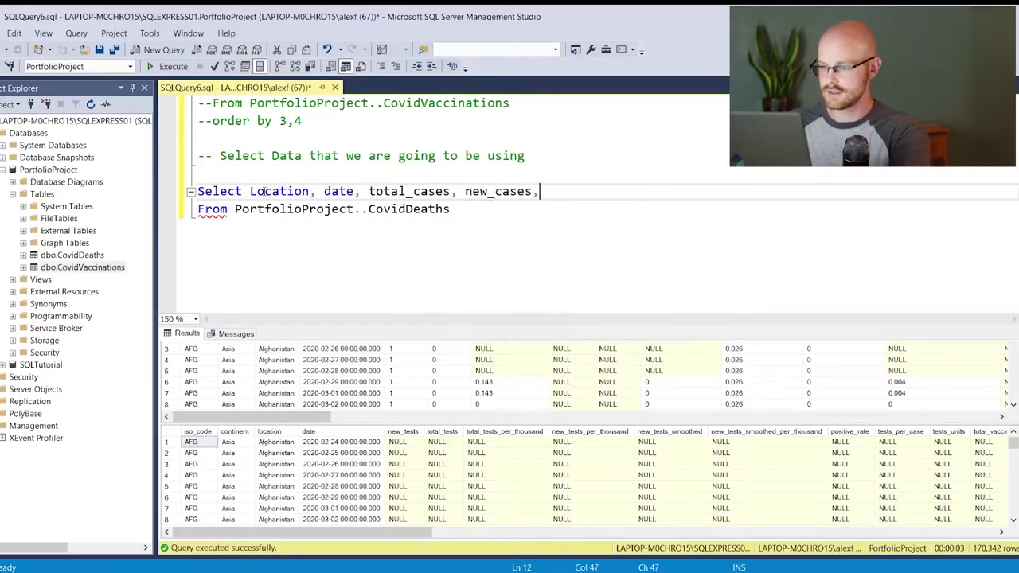
{"action": "type", "text": "_deat"}
{"action": "key", "text": "Tab"}
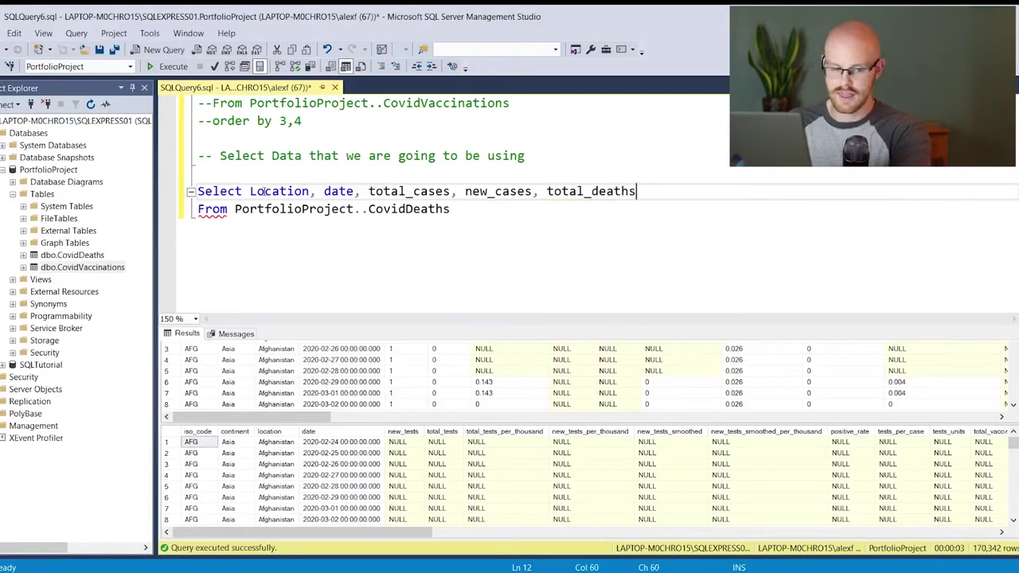
{"action": "type", "text": ","}
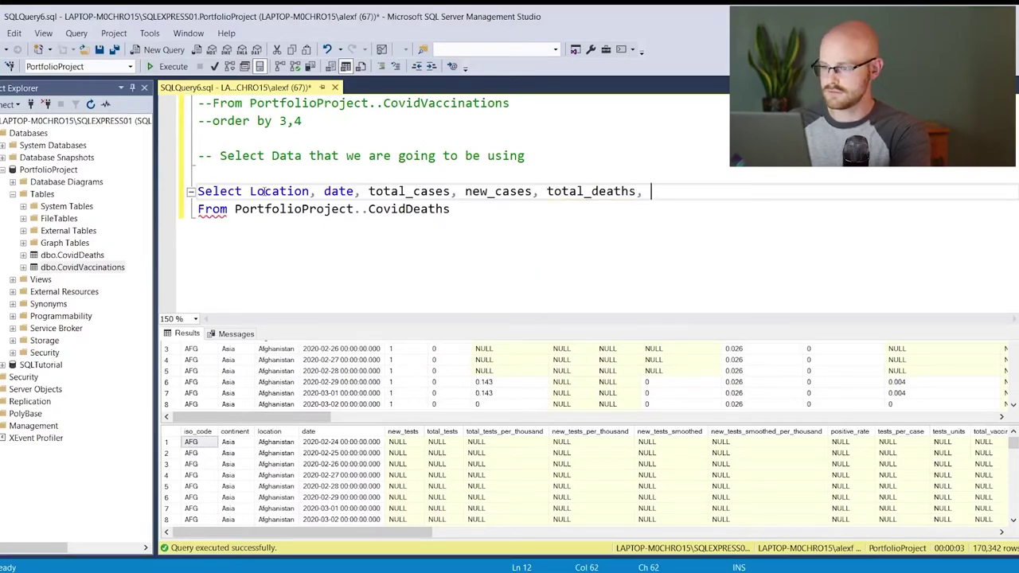
{"action": "type", "text": " pop"}
{"action": "key", "text": "Tab"}
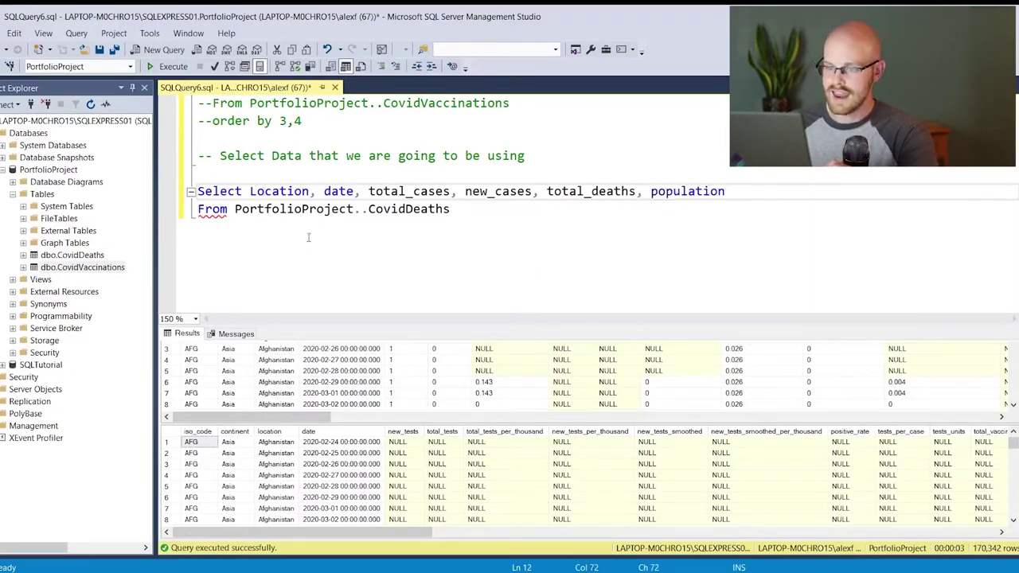
{"action": "left_click_drag", "start_coordinate": [450, 209], "coordinate": [197, 192]}
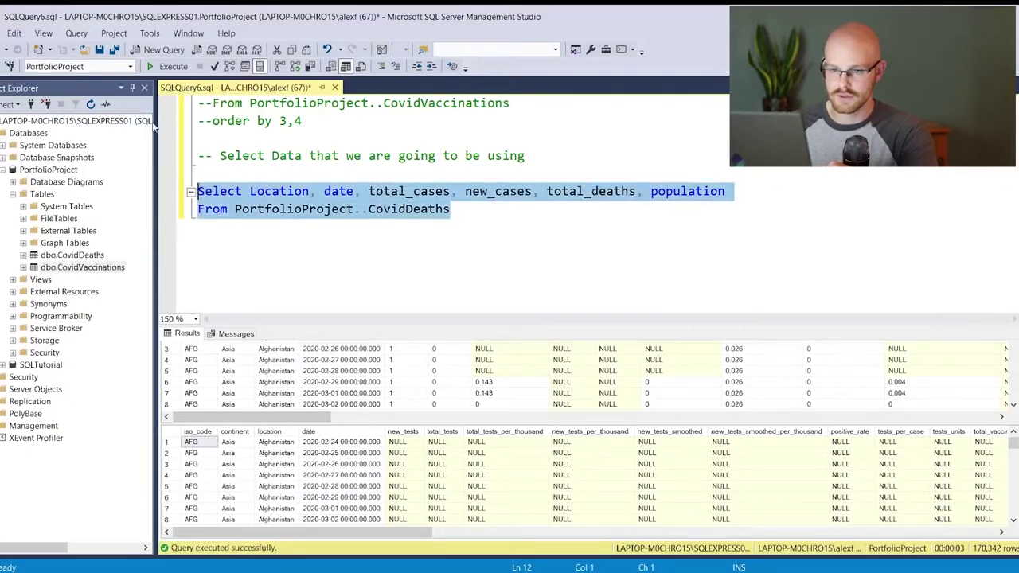
{"action": "left_click", "coordinate": [168, 66]}
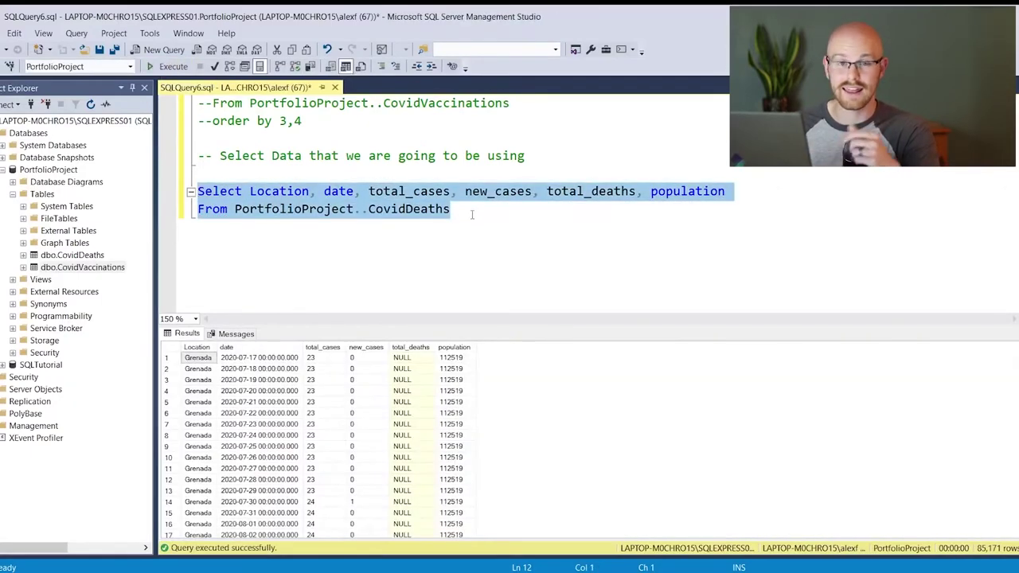
Add the line "order by 3,4", copied from the commented query, to the end of the new query and execute it.
{"action": "left_click", "coordinate": [474, 210]}
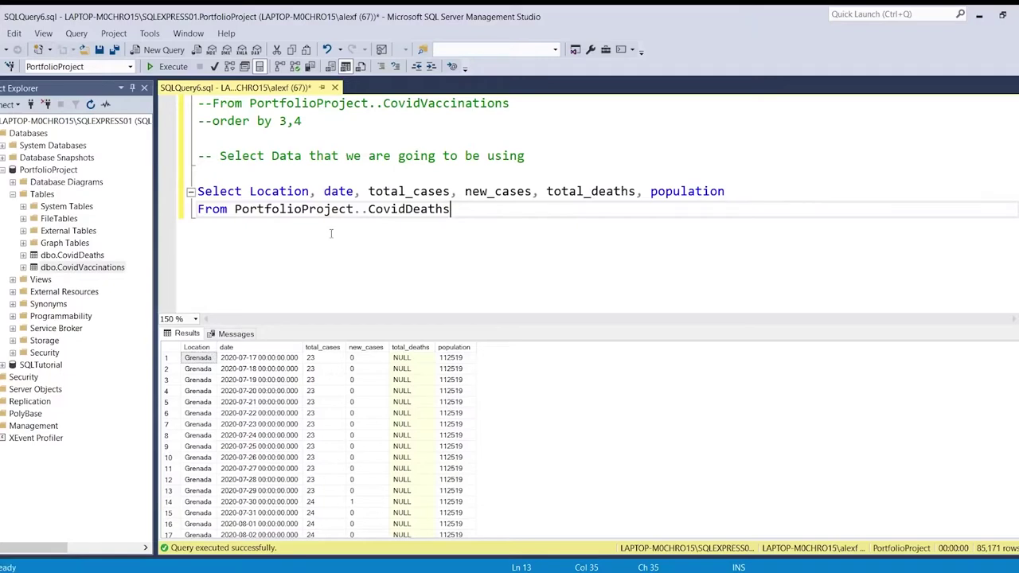
{"action": "scroll", "coordinate": [346, 140], "scroll_direction": "up", "scroll_amount": 1}
{"action": "left_click_drag", "start_coordinate": [303, 174], "coordinate": [215, 182]}
{"action": "key", "text": "ctrl+c"}
{"action": "left_click", "coordinate": [475, 262]}
{"action": "key", "text": "Return"}
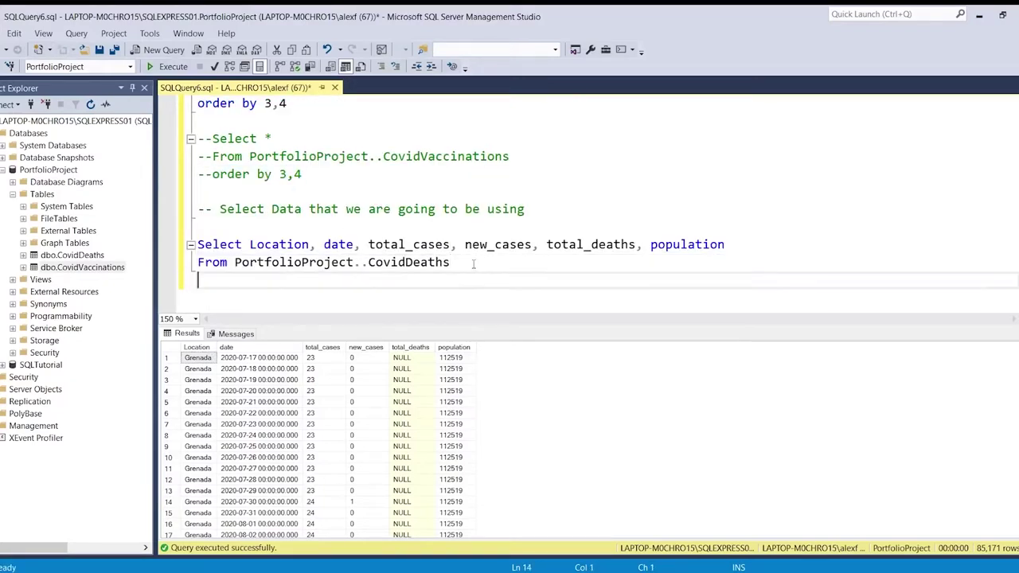
{"action": "key", "text": "ctrl+v"}
{"action": "left_click_drag", "start_coordinate": [318, 277], "coordinate": [198, 245]}
{"action": "key", "text": "F5"}
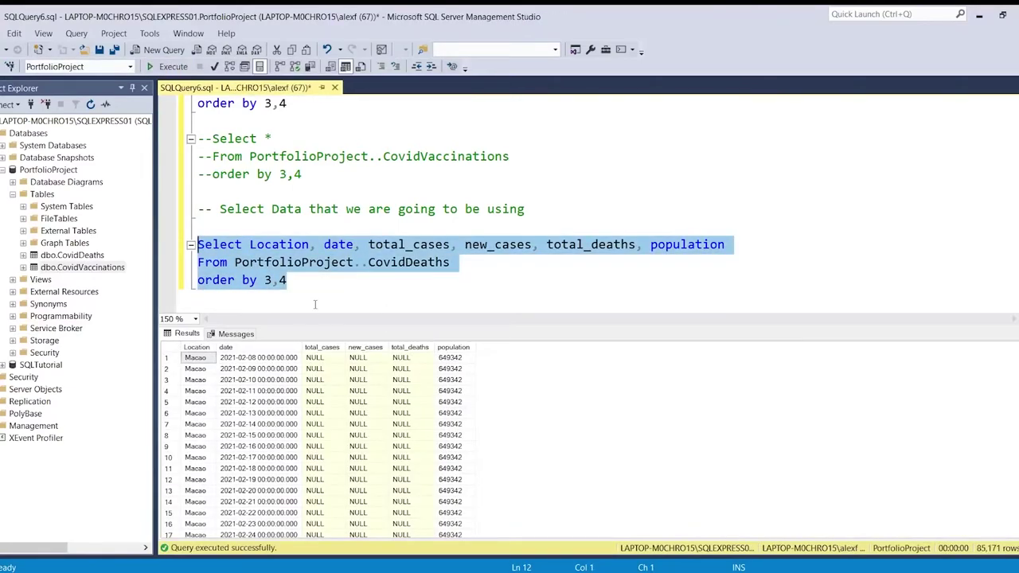
Change the new query's sorting to "order by 1,2" and execute it again.
{"action": "left_click", "coordinate": [305, 289]}
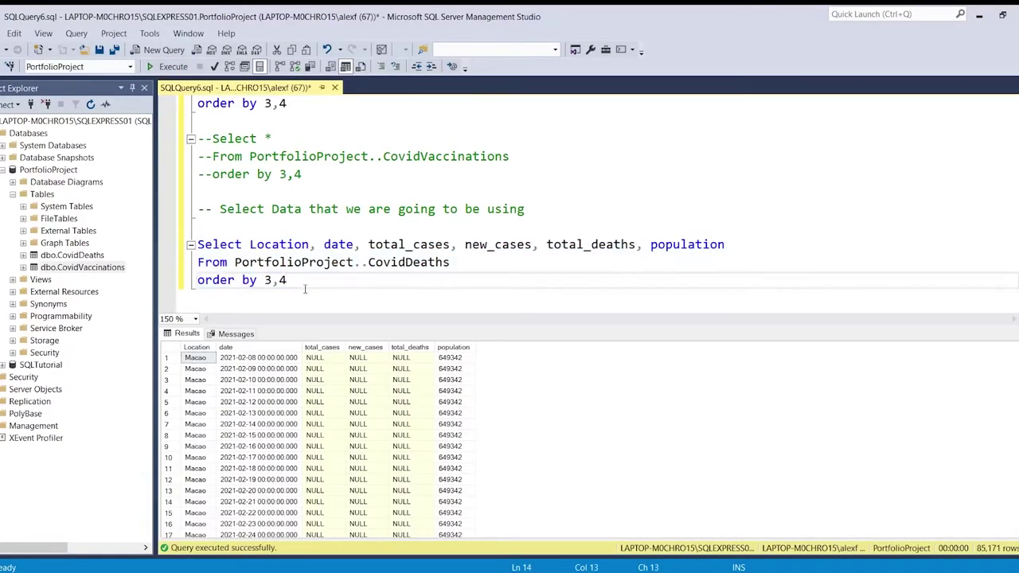
{"action": "left_click_drag", "start_coordinate": [286, 281], "coordinate": [264, 281]}
{"action": "type", "text": "1,2"}
{"action": "left_click_drag", "start_coordinate": [286, 280], "coordinate": [197, 244]}
{"action": "left_click", "coordinate": [166, 66]}
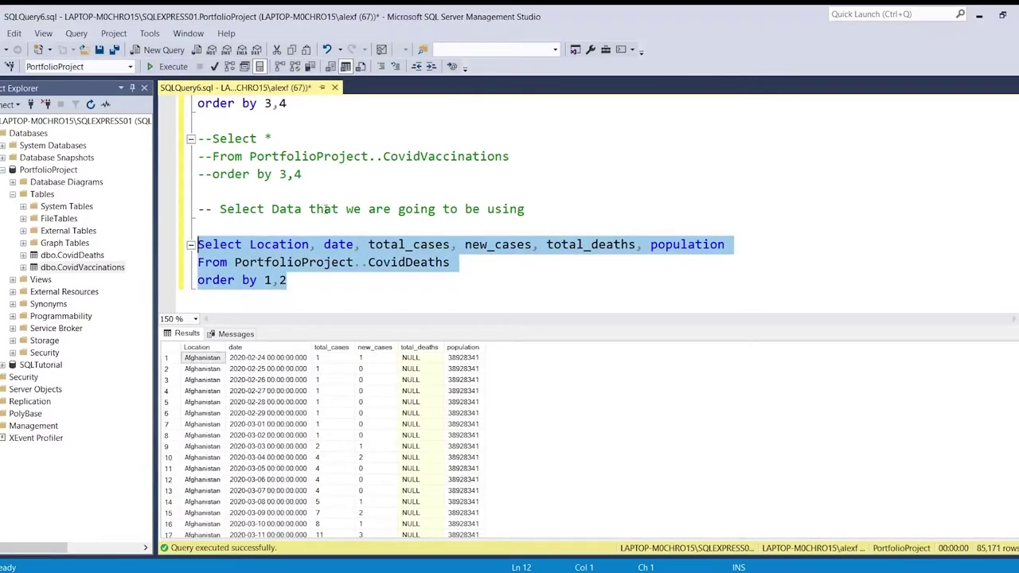
Review the Location, date, total_cases, new_cases, total_deaths and population columns of the results one by one.
{"action": "left_click", "coordinate": [206, 352]}
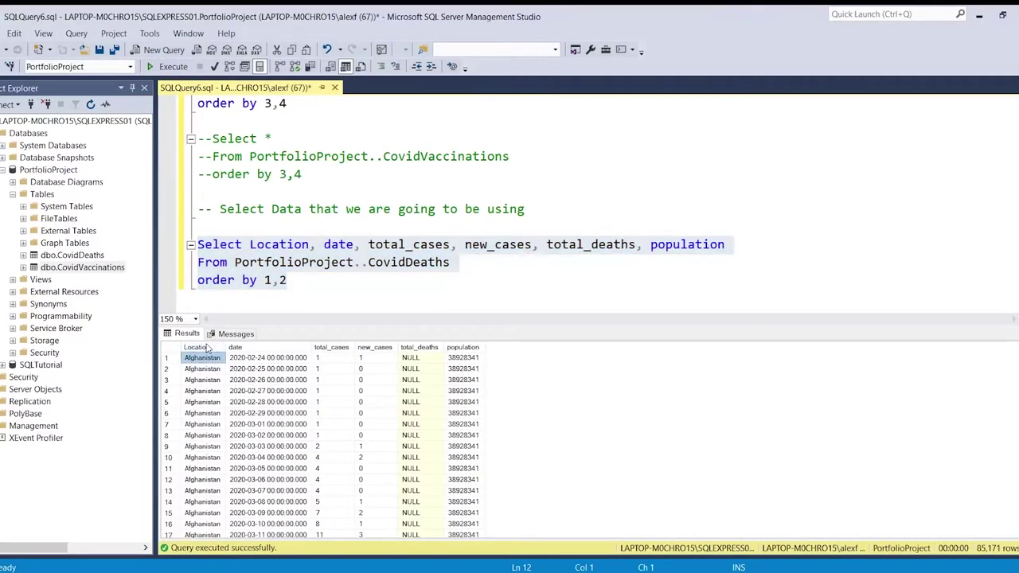
{"action": "left_click", "coordinate": [206, 349]}
{"action": "left_click", "coordinate": [250, 348]}
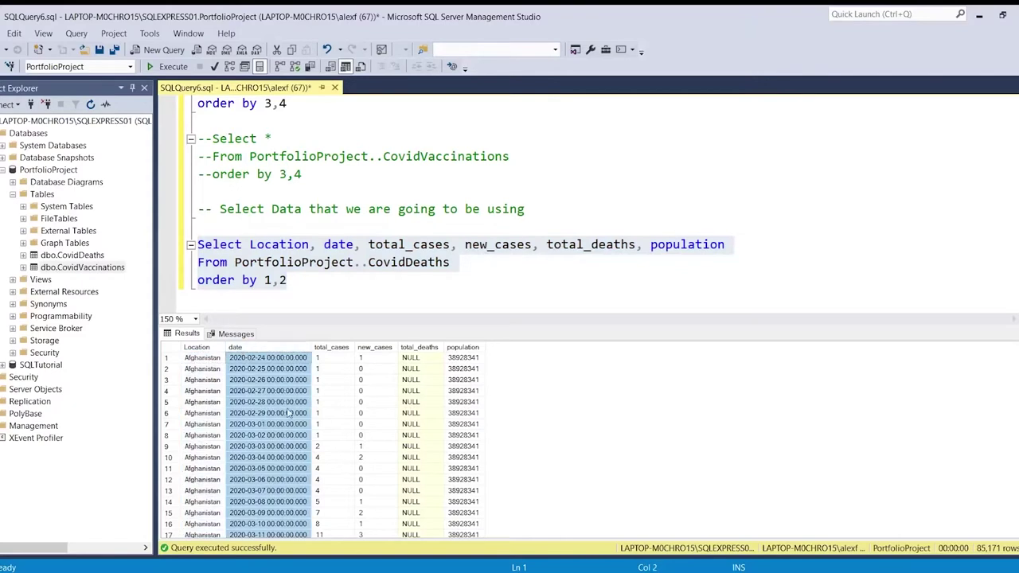
{"action": "left_click", "coordinate": [335, 348]}
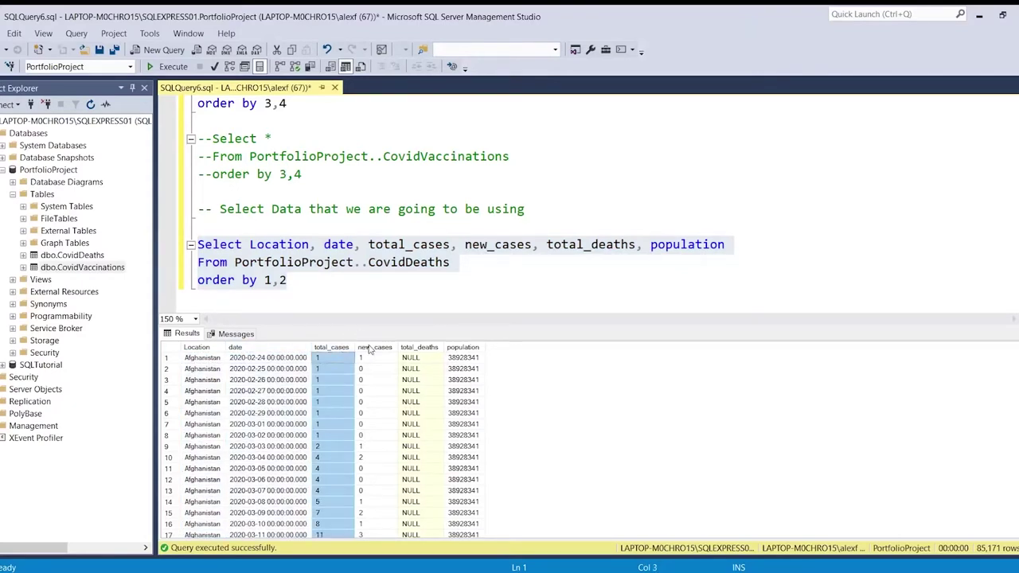
{"action": "left_click", "coordinate": [370, 348]}
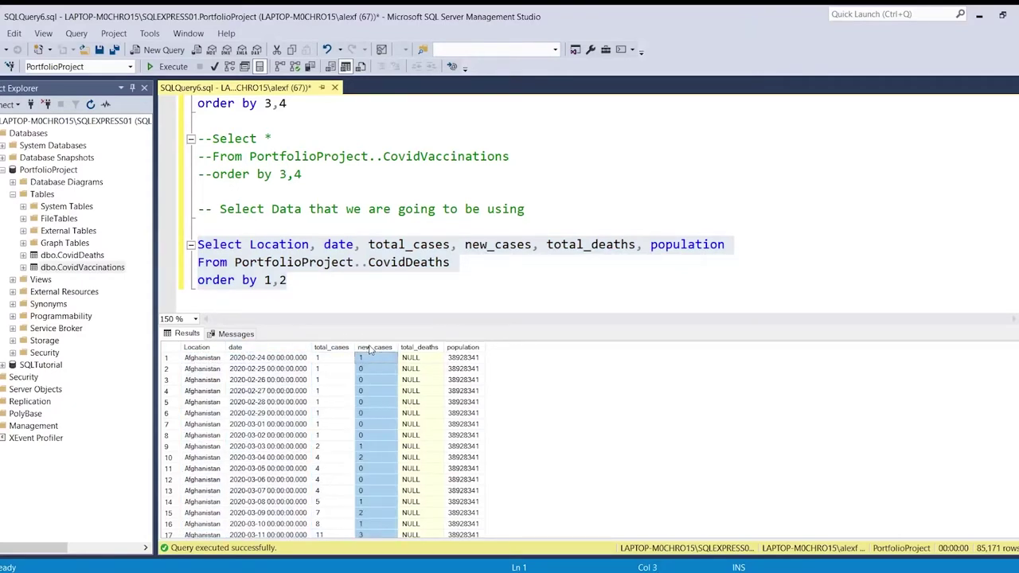
{"action": "left_click", "coordinate": [422, 349]}
{"action": "left_click", "coordinate": [462, 348]}
Examine how total_cases and total_deaths develop over time in the Afghanistan rows, and return to the end of the query.
{"action": "left_click", "coordinate": [428, 358]}
{"action": "scroll", "coordinate": [428, 365], "scroll_direction": "down", "scroll_amount": 6}
{"action": "scroll", "coordinate": [428, 365], "scroll_direction": "down", "scroll_amount": 2}
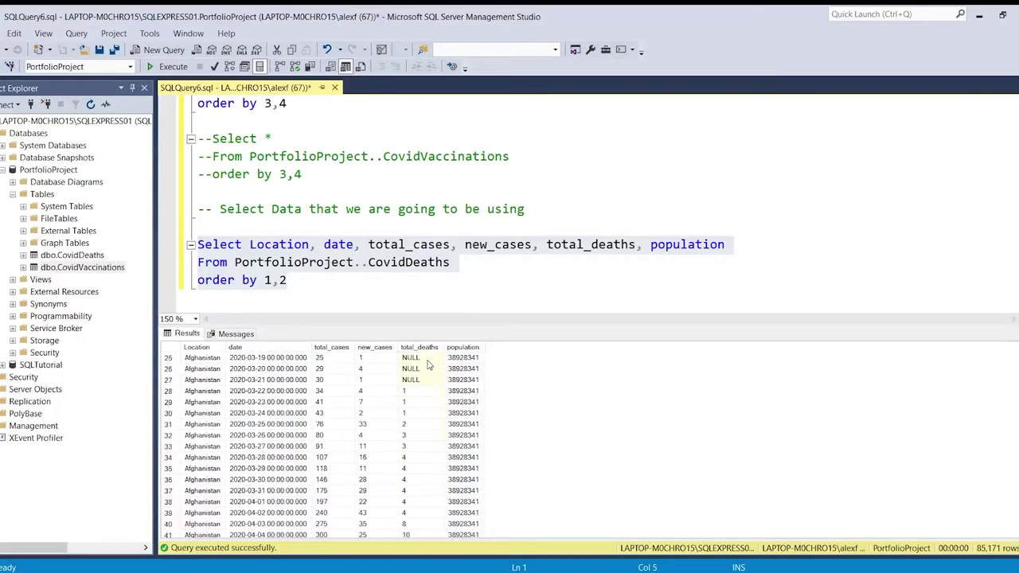
{"action": "left_click", "coordinate": [170, 391]}
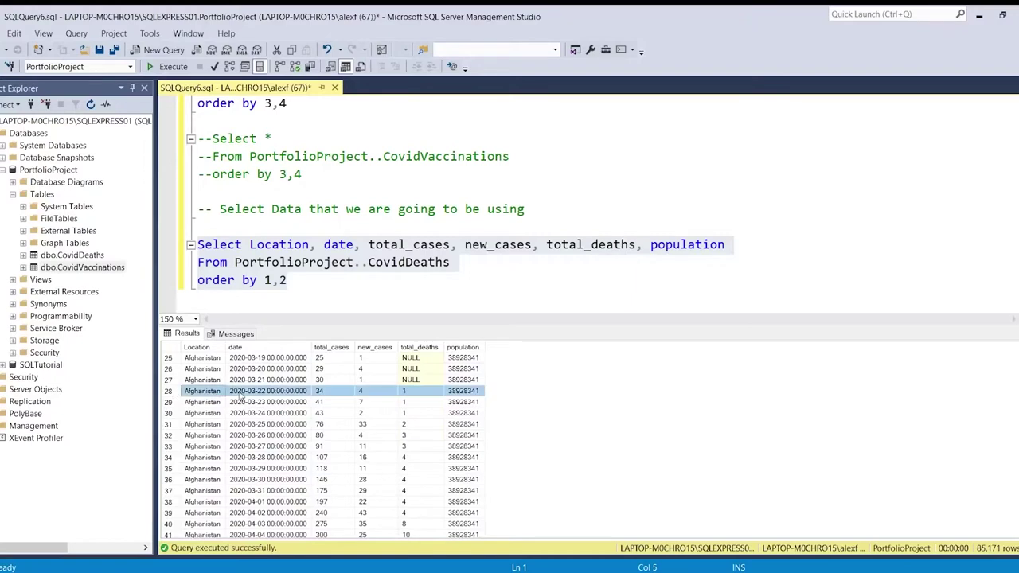
{"action": "left_click", "coordinate": [432, 393]}
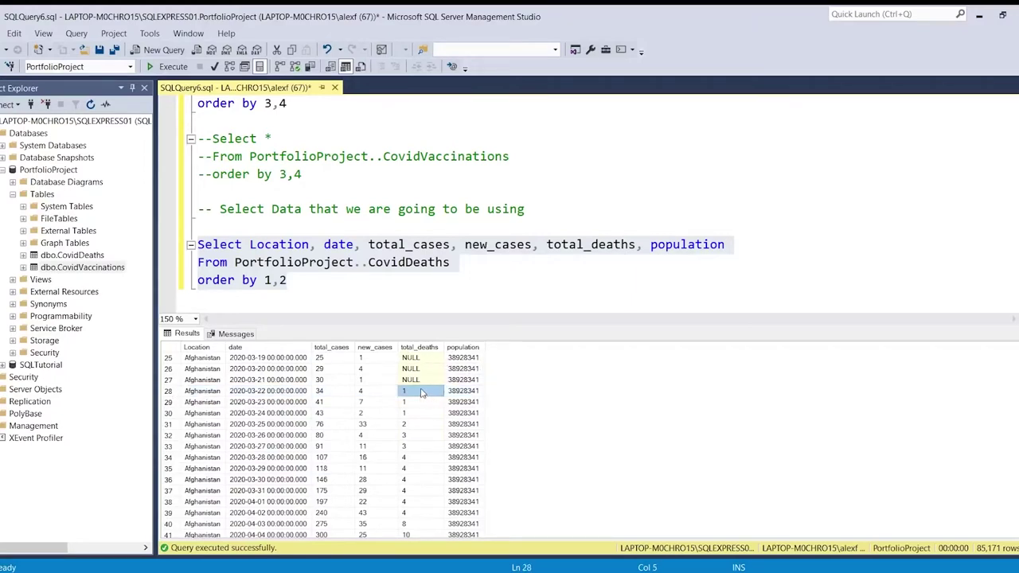
{"action": "scroll", "coordinate": [330, 395], "scroll_direction": "up", "scroll_amount": 8}
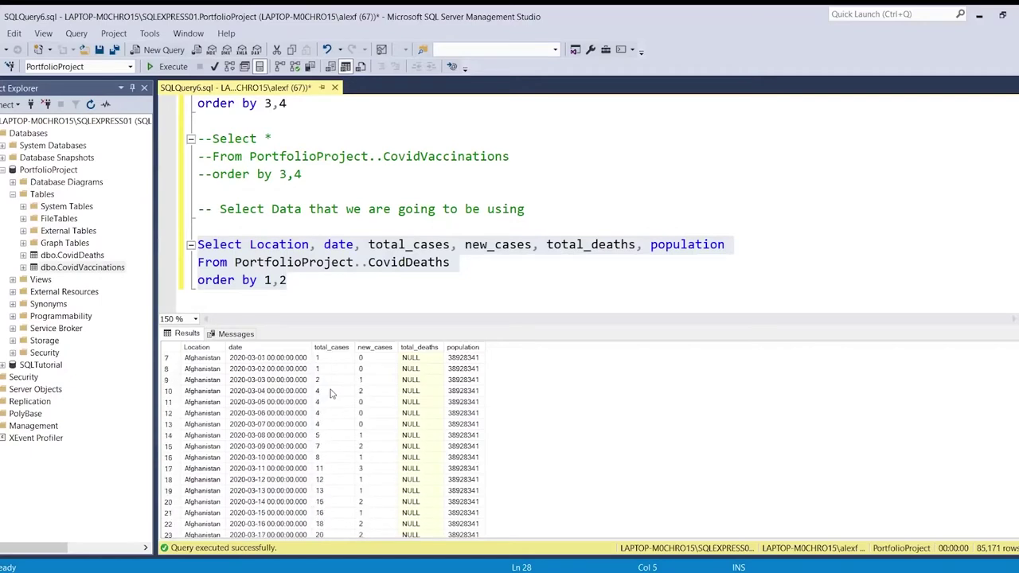
{"action": "scroll", "coordinate": [331, 394], "scroll_direction": "down", "scroll_amount": 7}
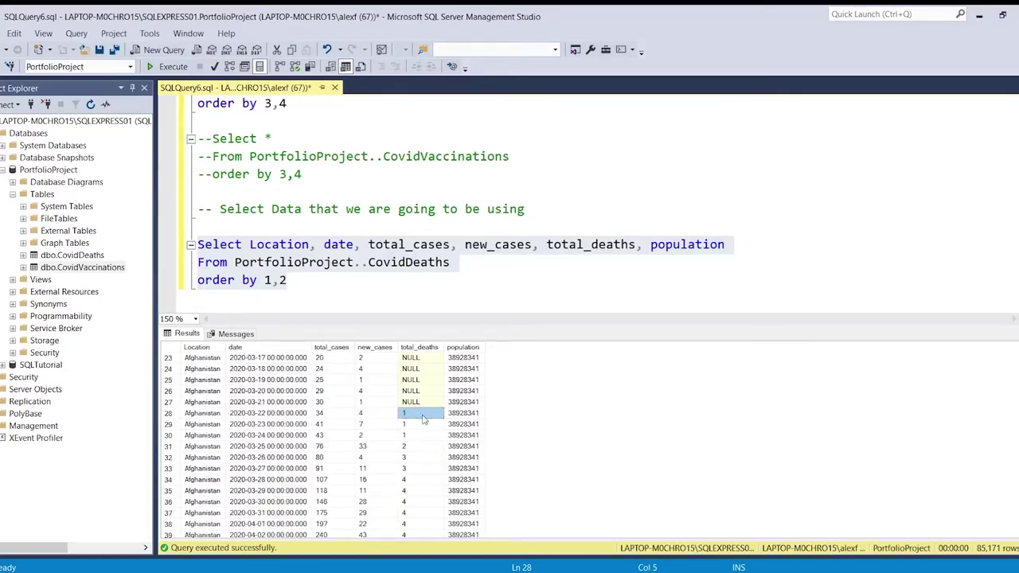
{"action": "scroll", "coordinate": [424, 420], "scroll_direction": "up", "scroll_amount": 7}
{"action": "scroll", "coordinate": [424, 419], "scroll_direction": "down", "scroll_amount": 20}
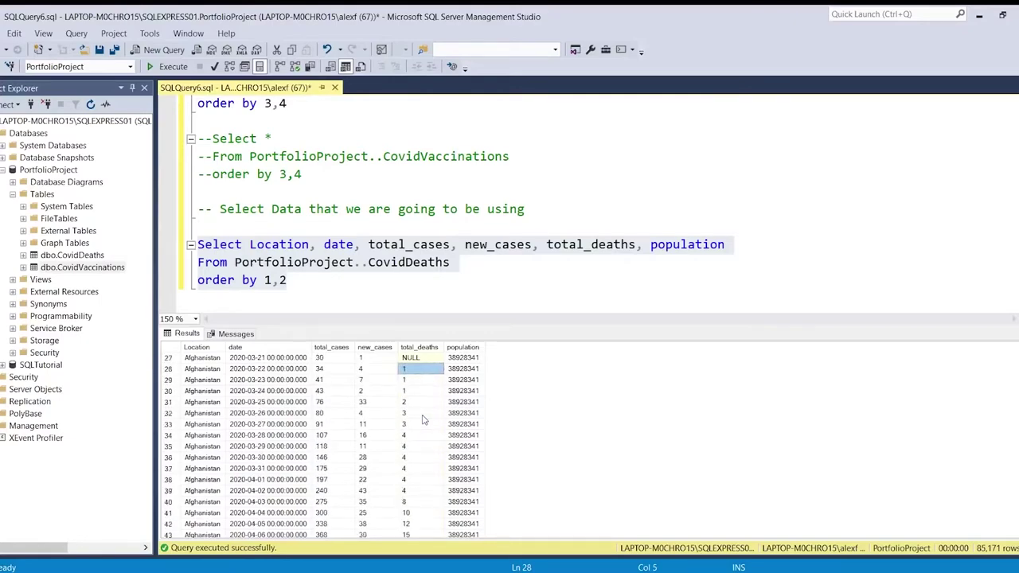
{"action": "scroll", "coordinate": [424, 420], "scroll_direction": "down", "scroll_amount": 20}
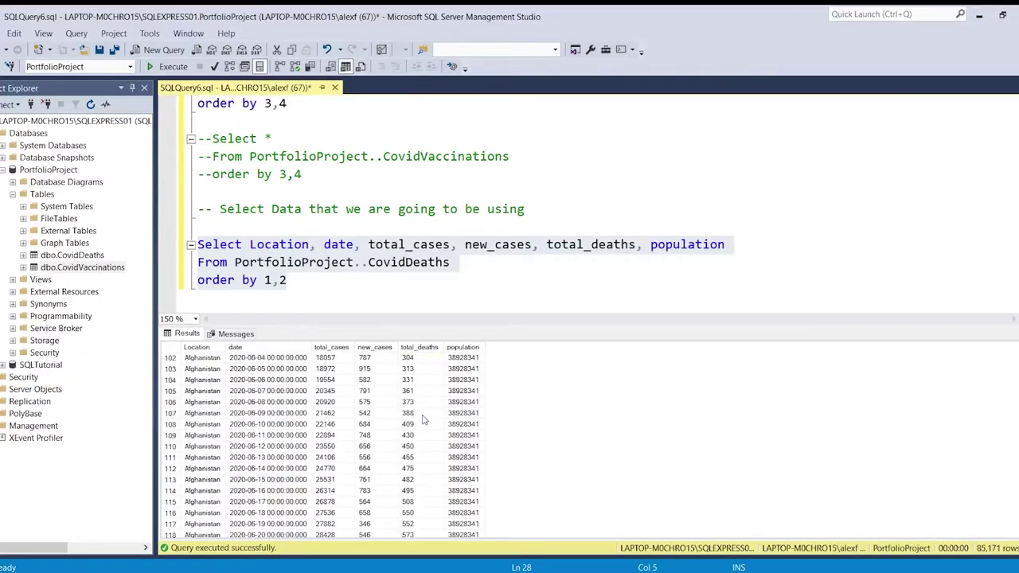
{"action": "scroll", "coordinate": [424, 419], "scroll_direction": "down", "scroll_amount": 11}
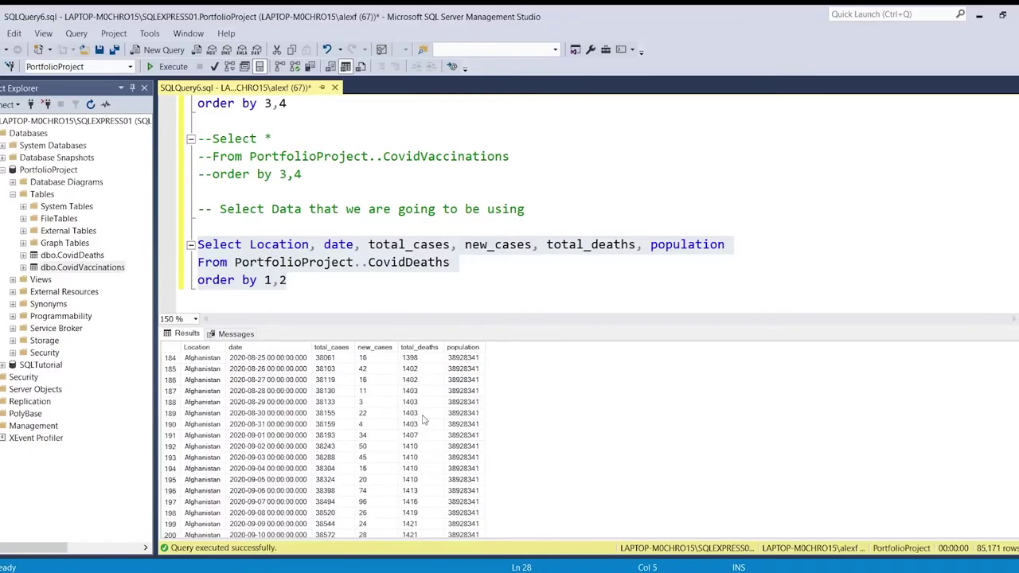
{"action": "scroll", "coordinate": [425, 420], "scroll_direction": "up", "scroll_amount": 20}
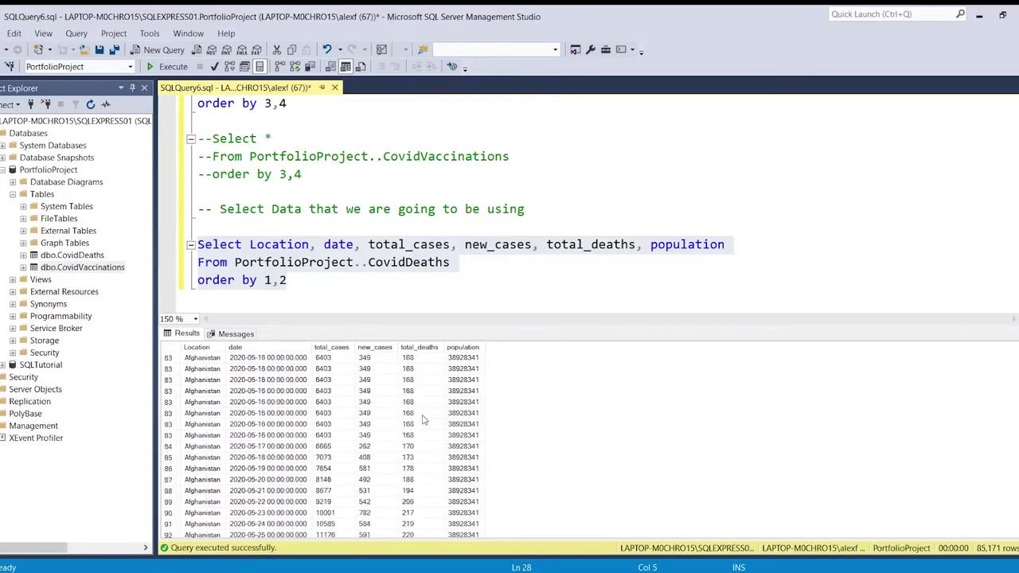
{"action": "scroll", "coordinate": [425, 419], "scroll_direction": "up", "scroll_amount": 6}
{"action": "left_click", "coordinate": [325, 277]}
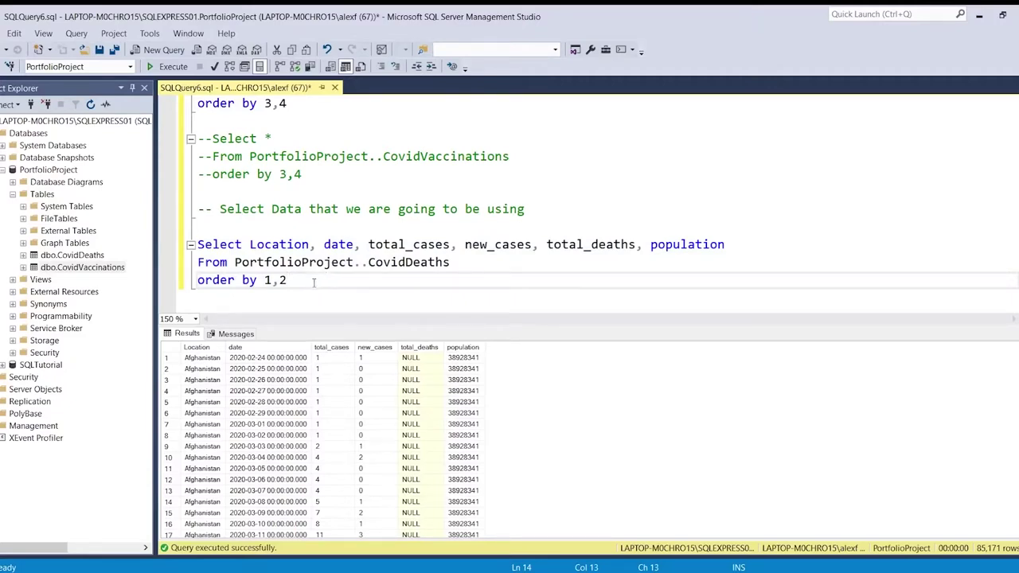
Add the comment "-- Looking at Total Cases vs Total Deaths" below the last query, separated by blank lines.
{"action": "key", "text": "Return"}
{"action": "key", "text": "Return"}
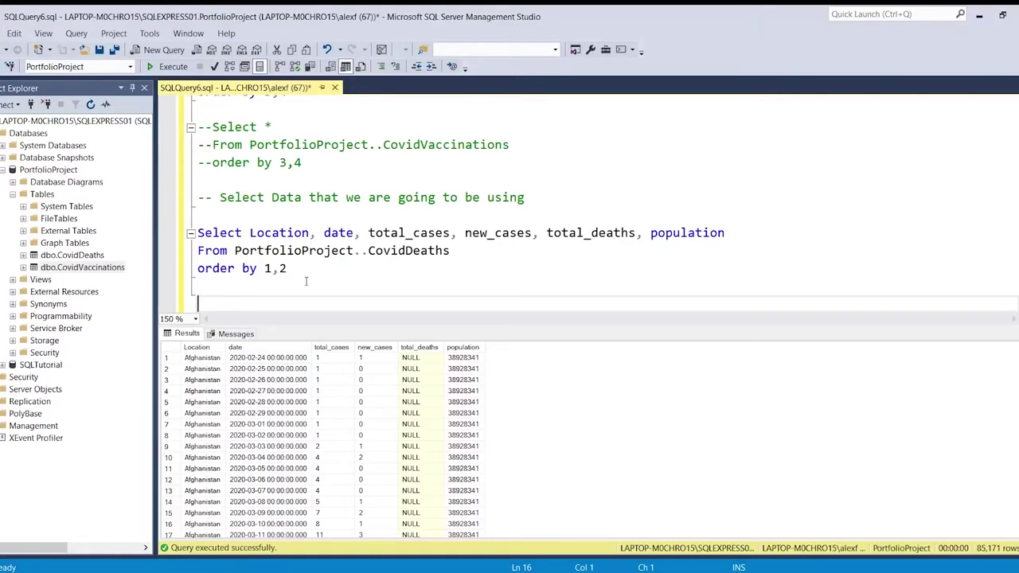
{"action": "key", "text": "Return"}
{"action": "type", "text": "--"}
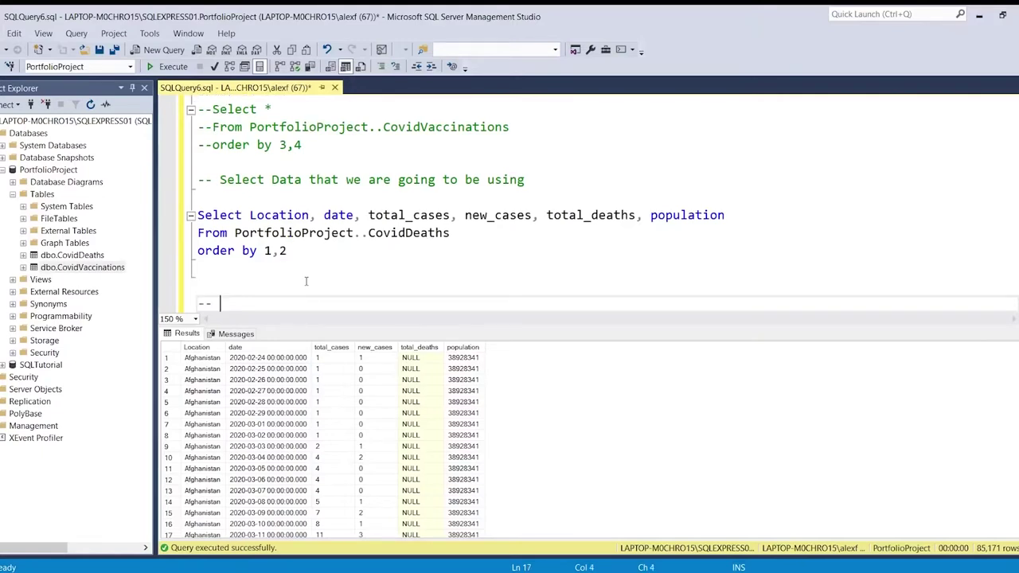
{"action": "scroll", "coordinate": [306, 281], "scroll_direction": "down", "scroll_amount": 2}
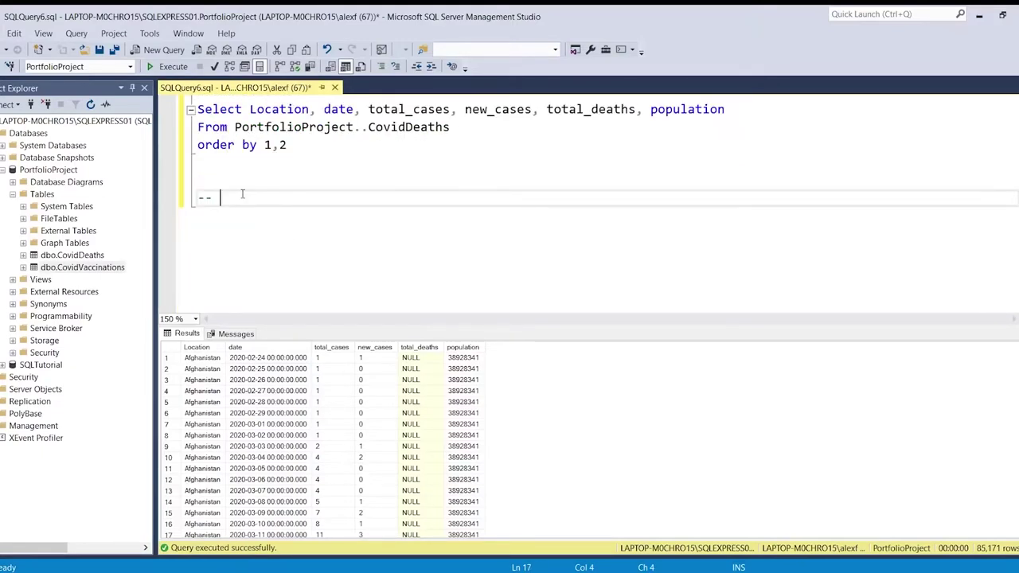
{"action": "type", "text": "Looking at Total"}
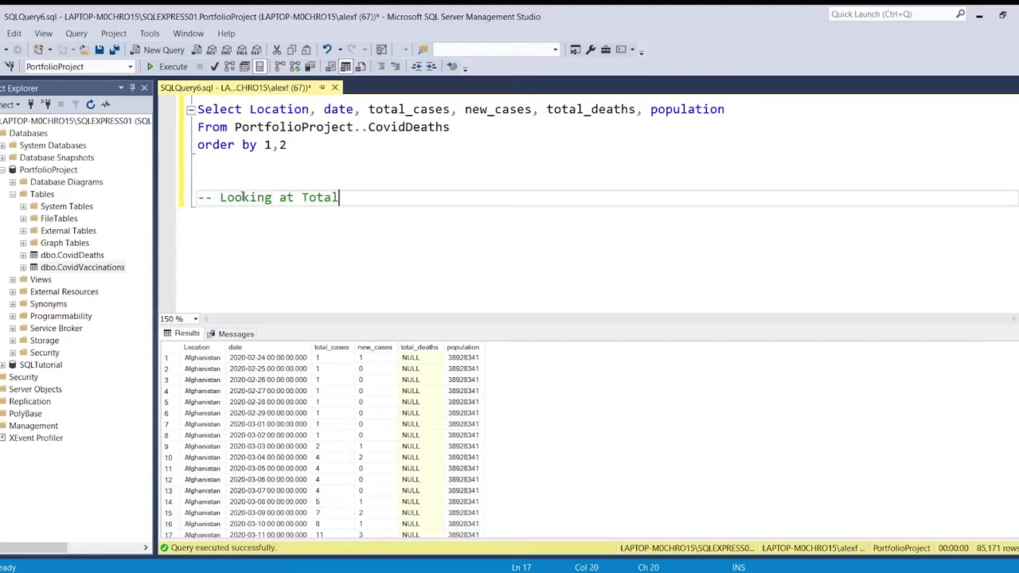
{"action": "type", "text": " Cases vs Total Deaths"}
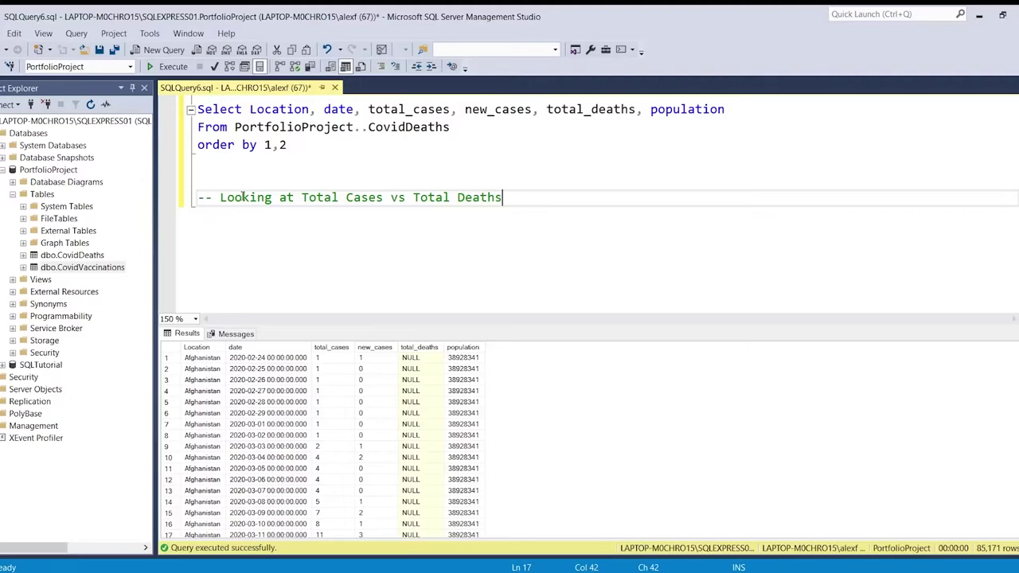
Copy the three-line CovidDeaths query sorted by 1,2 and paste the copy below the new comment.
{"action": "key", "text": "Return"}
{"action": "key", "text": "Return"}
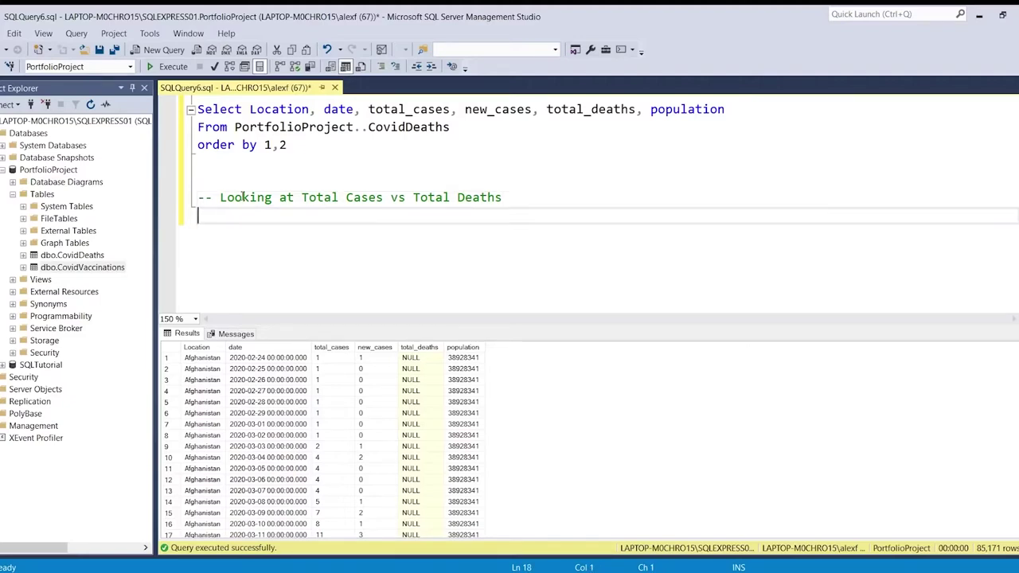
{"action": "left_click", "coordinate": [296, 146]}
{"action": "left_click_drag", "start_coordinate": [296, 146], "coordinate": [196, 109]}
{"action": "key", "text": "ctrl+c"}
{"action": "left_click", "coordinate": [243, 227]}
{"action": "key", "text": "ctrl+v"}
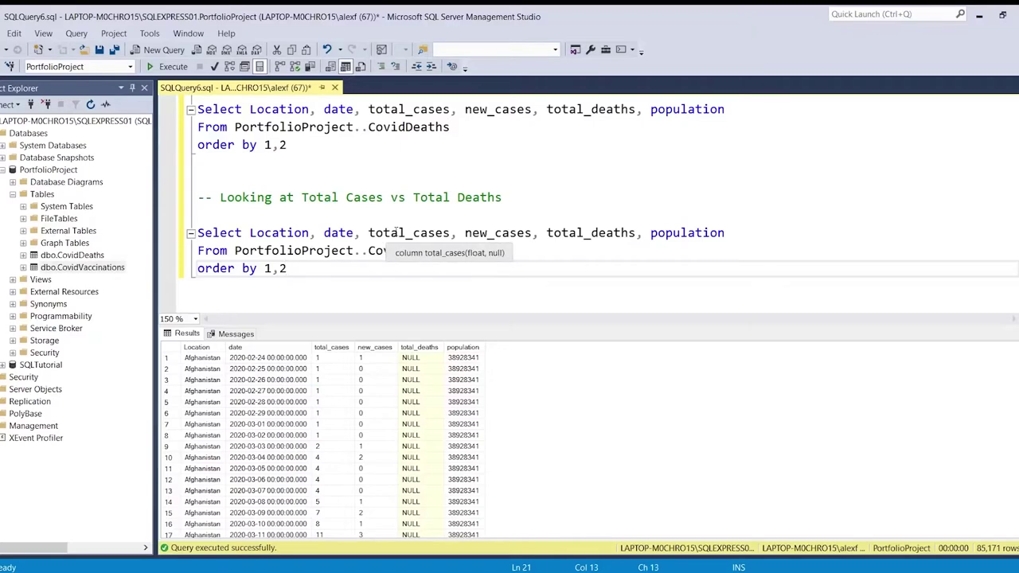
Remove the new_cases and population columns from the copied query's Select line, keeping a trailing comma after total_deaths.
{"action": "left_click", "coordinate": [546, 233]}
{"action": "left_click_drag", "start_coordinate": [547, 232], "coordinate": [452, 232]}
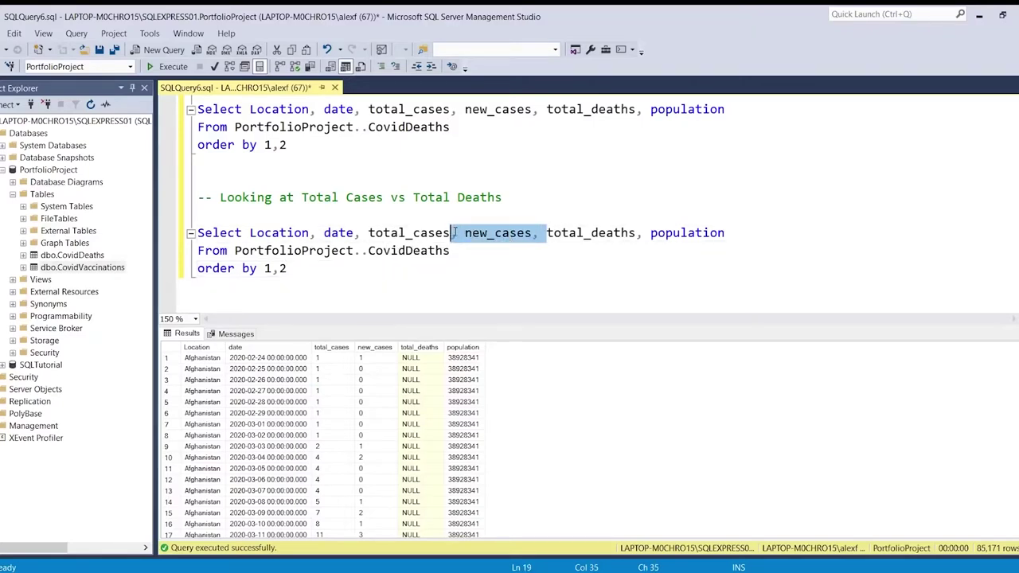
{"action": "type", "text": ","}
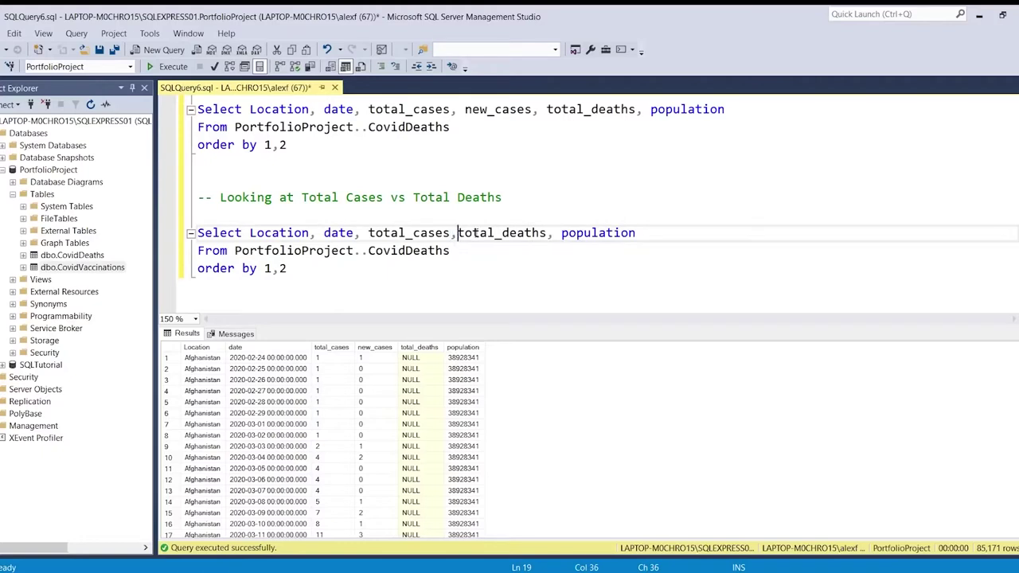
{"action": "left_click_drag", "start_coordinate": [650, 234], "coordinate": [558, 237]}
{"action": "key", "text": "BackSpace"}
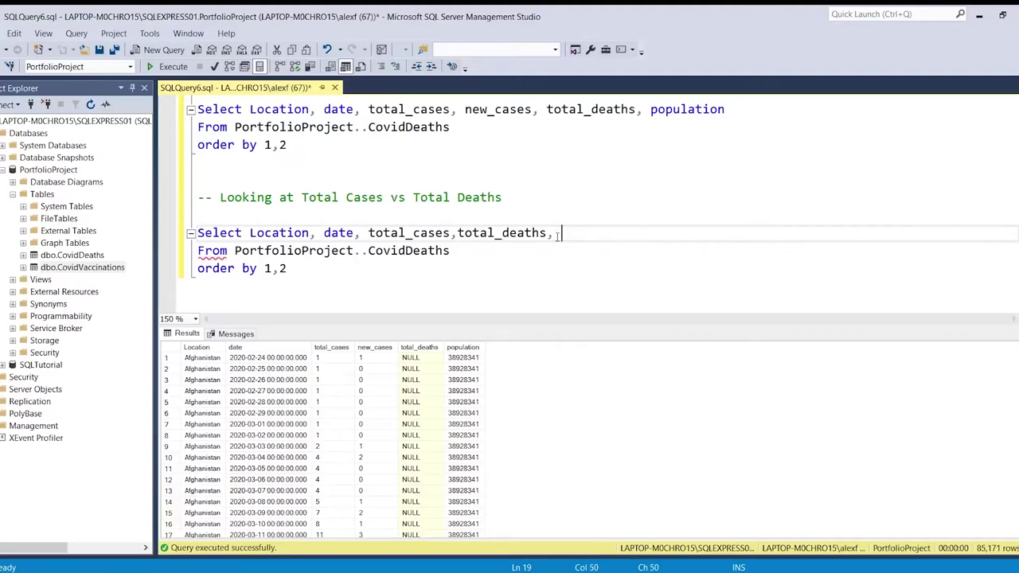
{"action": "mouse_move", "coordinate": [569, 572]}
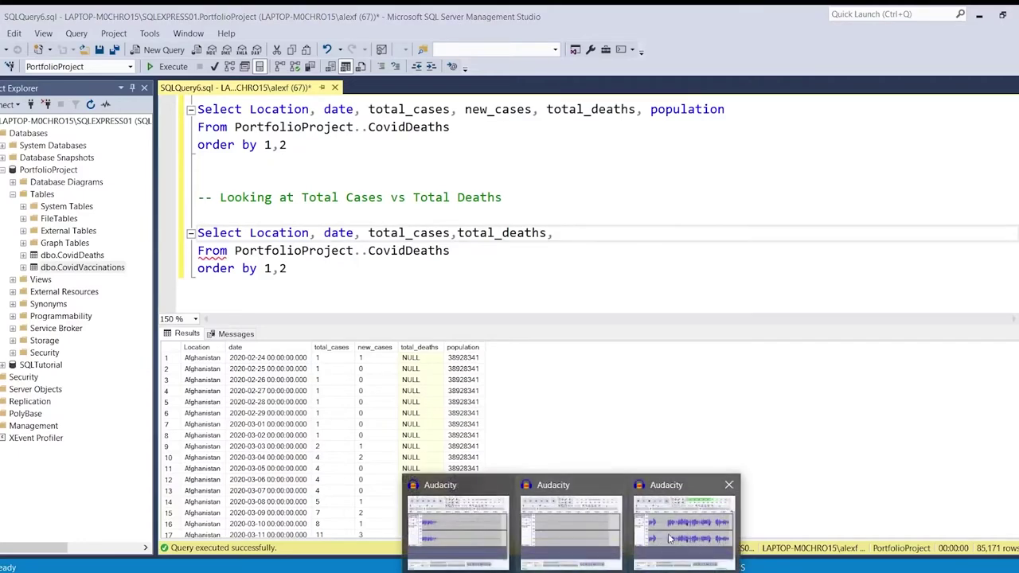
{"action": "mouse_move", "coordinate": [673, 540]}
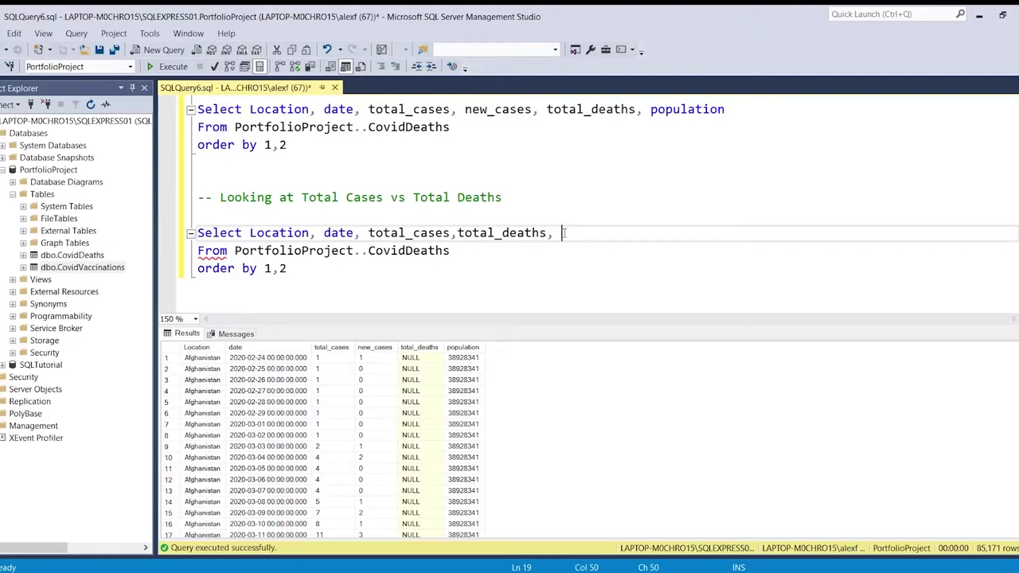
Add the calculated column (total_deaths/total_cases) to the copied query's Select line and execute only that query.
{"action": "type", "text": "(Total"}
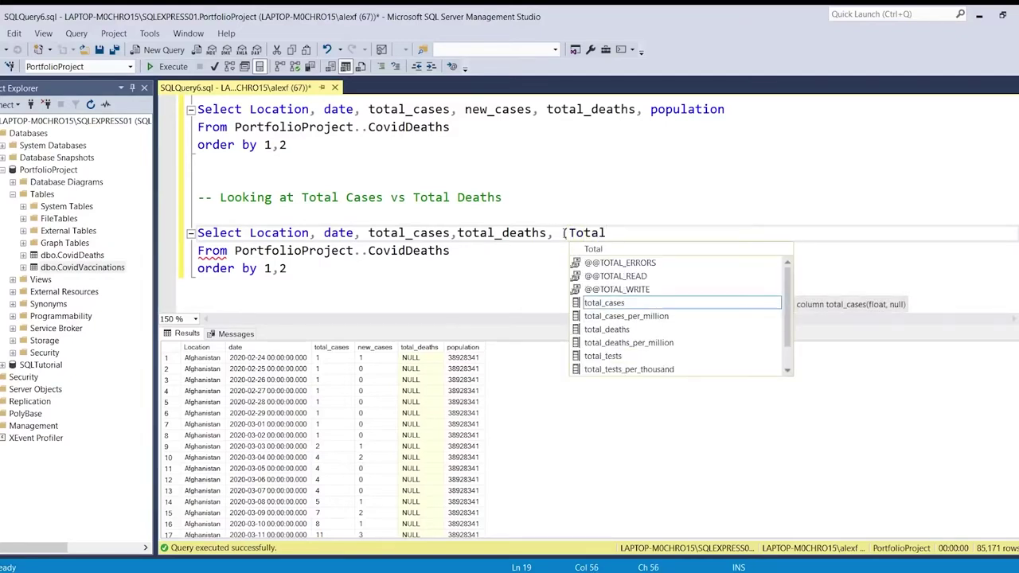
{"action": "key", "text": "Down"}
{"action": "key", "text": "Down"}
{"action": "key", "text": "Tab"}
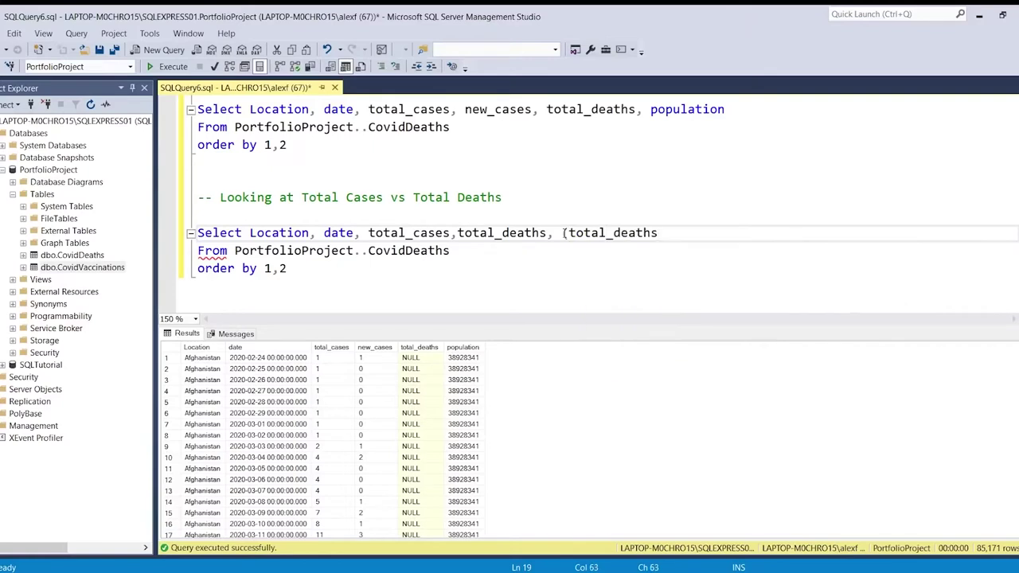
{"action": "type", "text": "/"}
{"action": "type", "text": "total"}
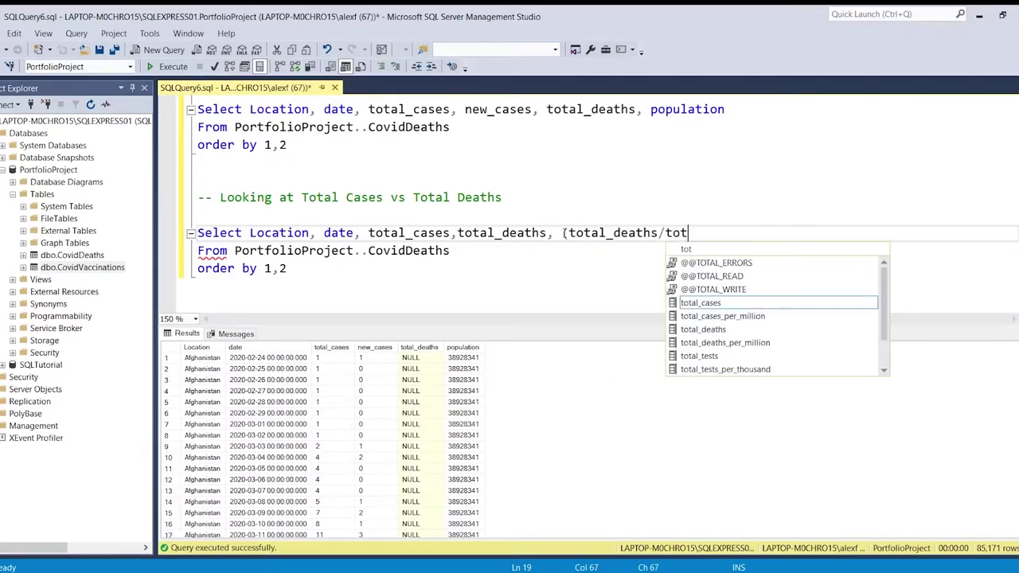
{"action": "key", "text": "Tab"}
{"action": "type", "text": ")"}
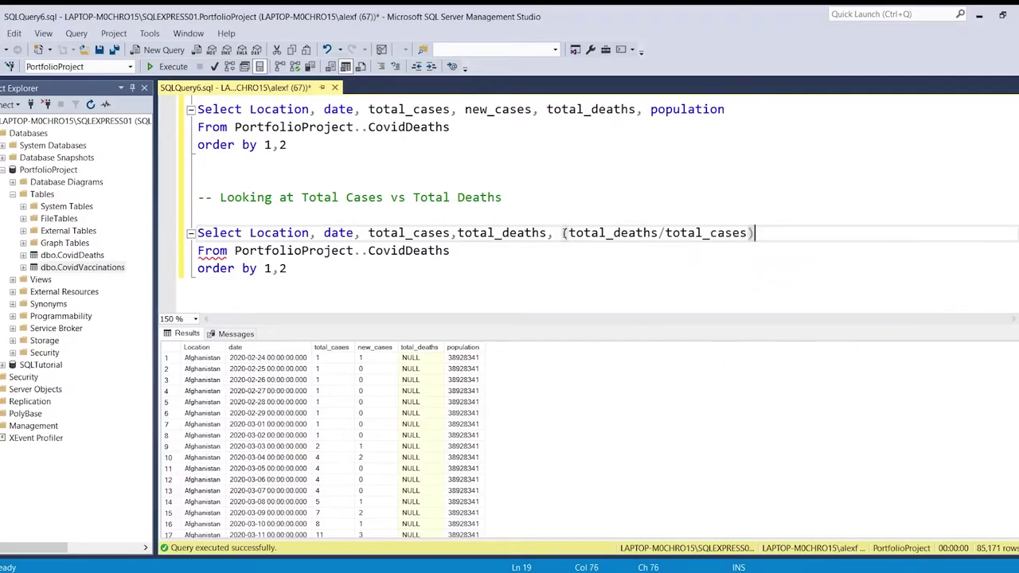
{"action": "left_click_drag", "start_coordinate": [352, 263], "coordinate": [197, 232]}
{"action": "left_click", "coordinate": [169, 69]}
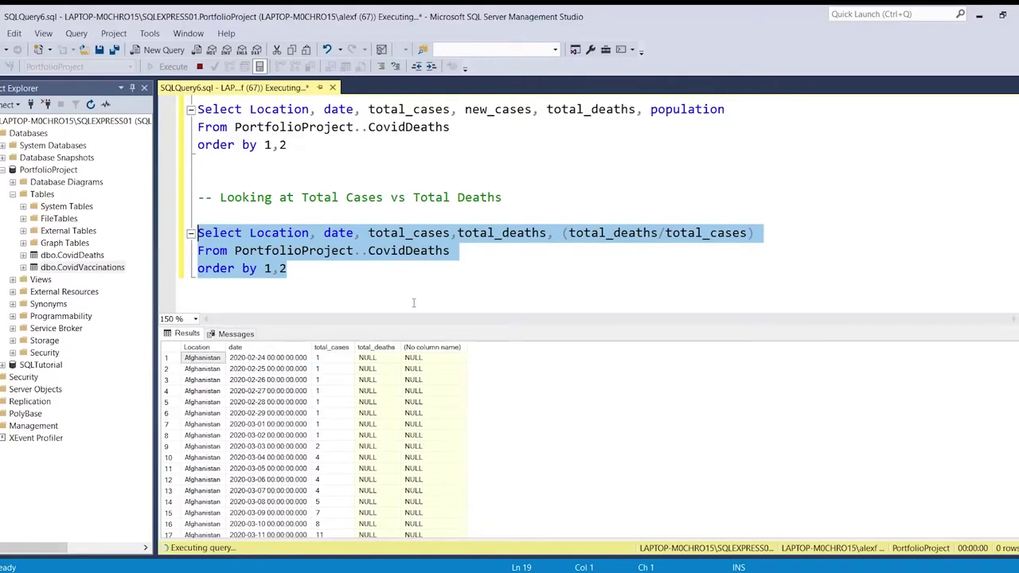
Widen the unnamed ratio column and compare total_cases, total_deaths and the ratio in the Afghanistan row for 2020-03-22.
{"action": "left_click", "coordinate": [339, 433]}
{"action": "scroll", "coordinate": [340, 433], "scroll_direction": "down", "scroll_amount": 8}
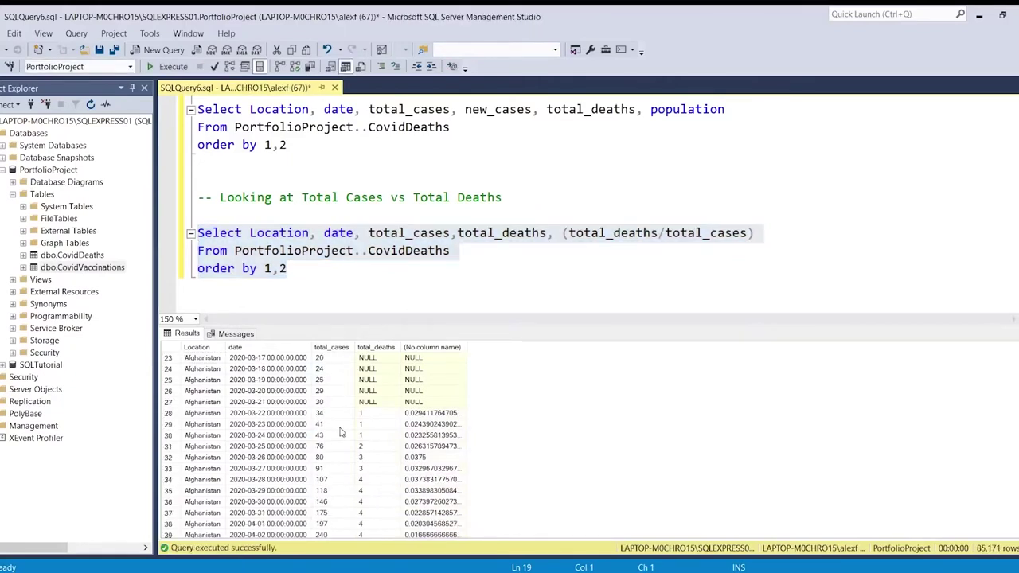
{"action": "left_click_drag", "start_coordinate": [463, 348], "coordinate": [538, 348]}
{"action": "left_click", "coordinate": [318, 393]}
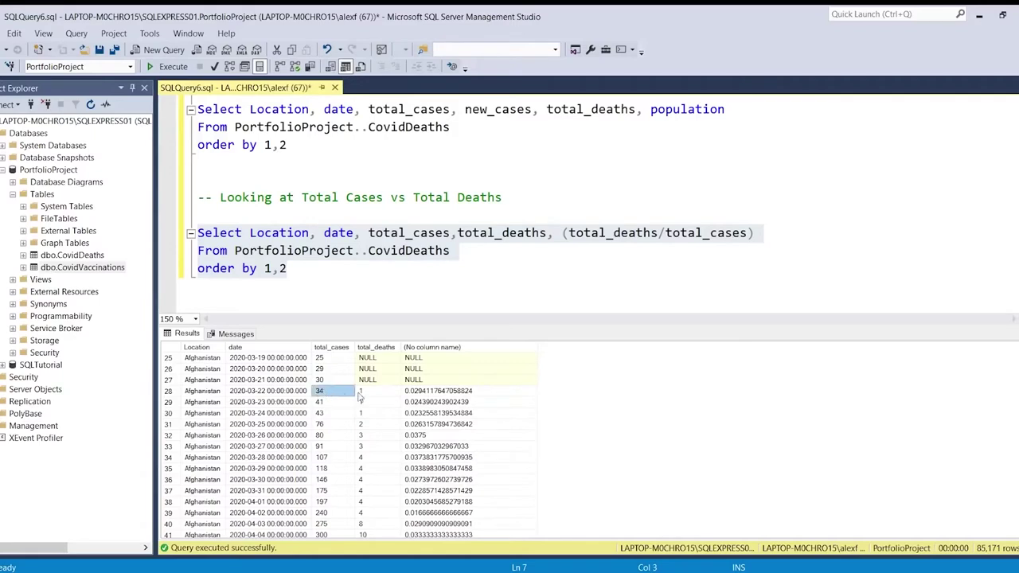
{"action": "left_click", "coordinate": [378, 395]}
{"action": "left_click", "coordinate": [422, 392]}
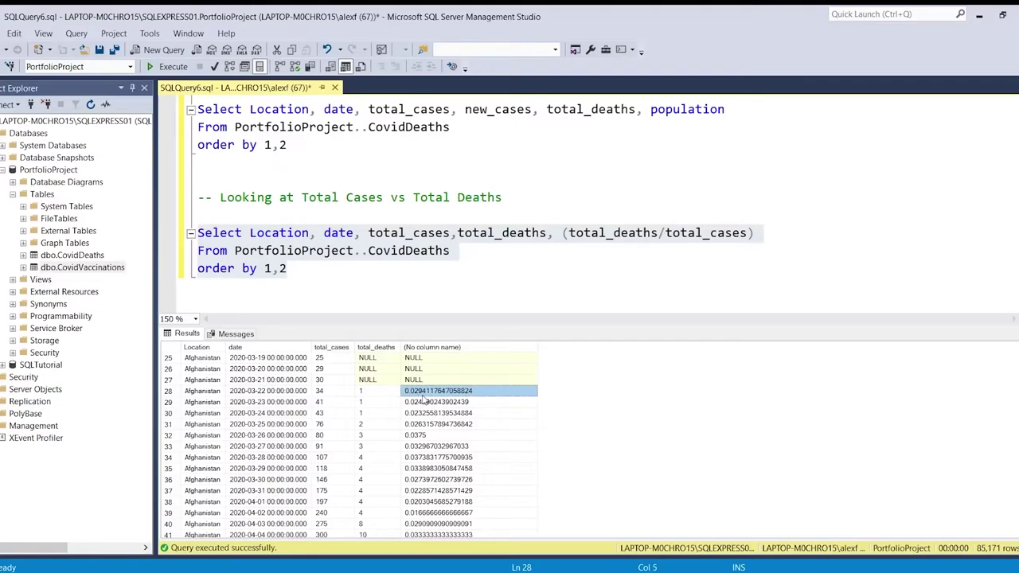
Multiply the calculated ratio by 100, alias it as DeathPercentage, and execute the query again.
{"action": "left_click", "coordinate": [596, 254]}
{"action": "left_click", "coordinate": [763, 230]}
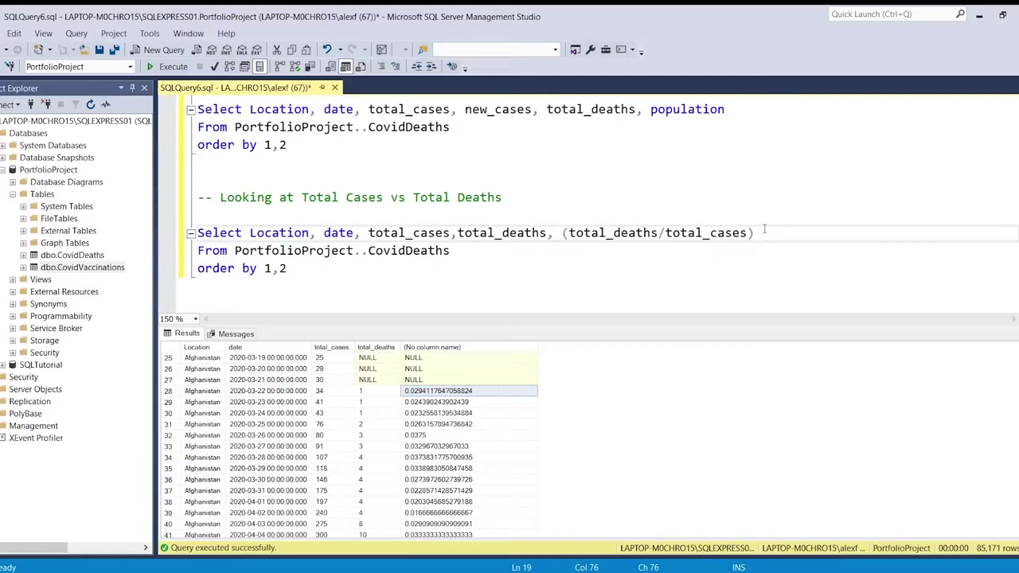
{"action": "type", "text": "*100 as DeathPercentage"}
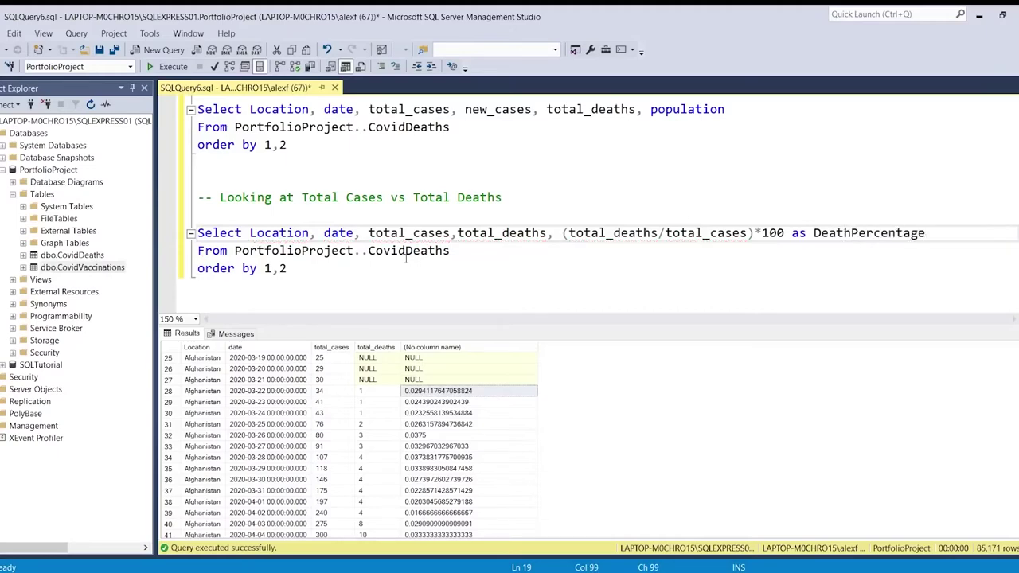
{"action": "left_click_drag", "start_coordinate": [342, 268], "coordinate": [192, 232]}
{"action": "left_click", "coordinate": [169, 69]}
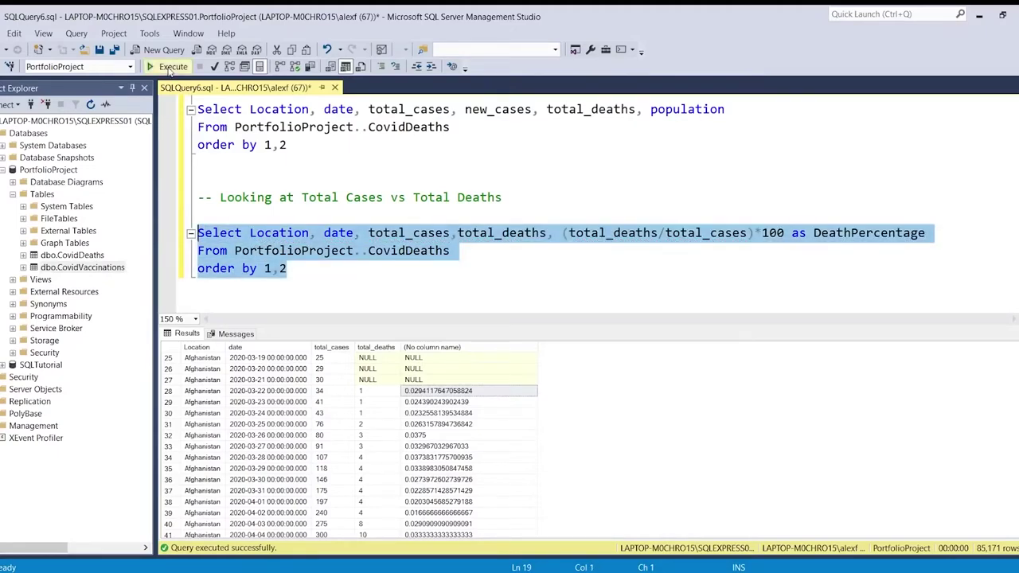
Widen the DeathPercentage column and review the cases, deaths and percentage in the Afghanistan row for 2020-03-22.
{"action": "scroll", "coordinate": [384, 397], "scroll_direction": "down", "scroll_amount": 3}
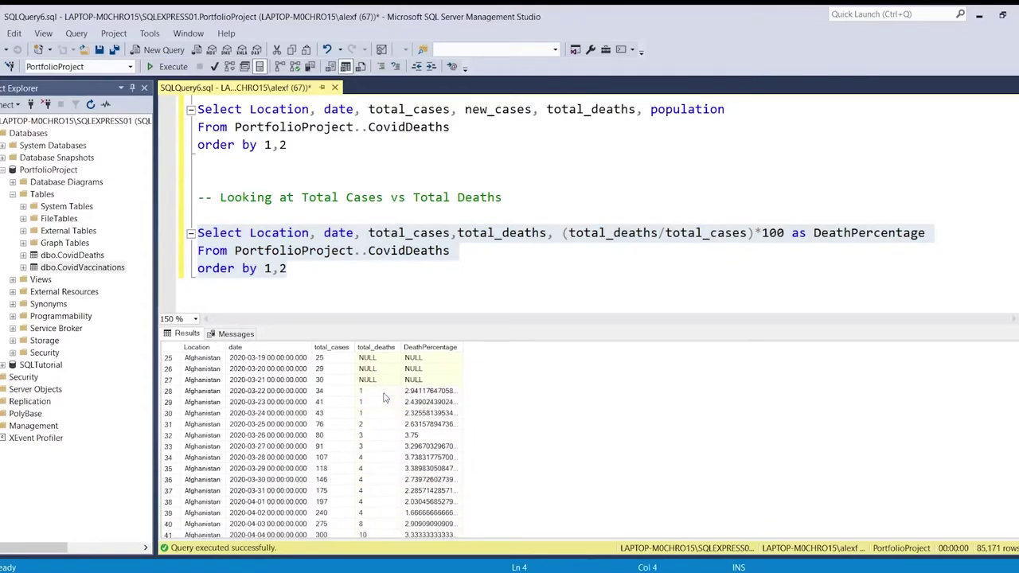
{"action": "left_click_drag", "start_coordinate": [459, 347], "coordinate": [529, 352]}
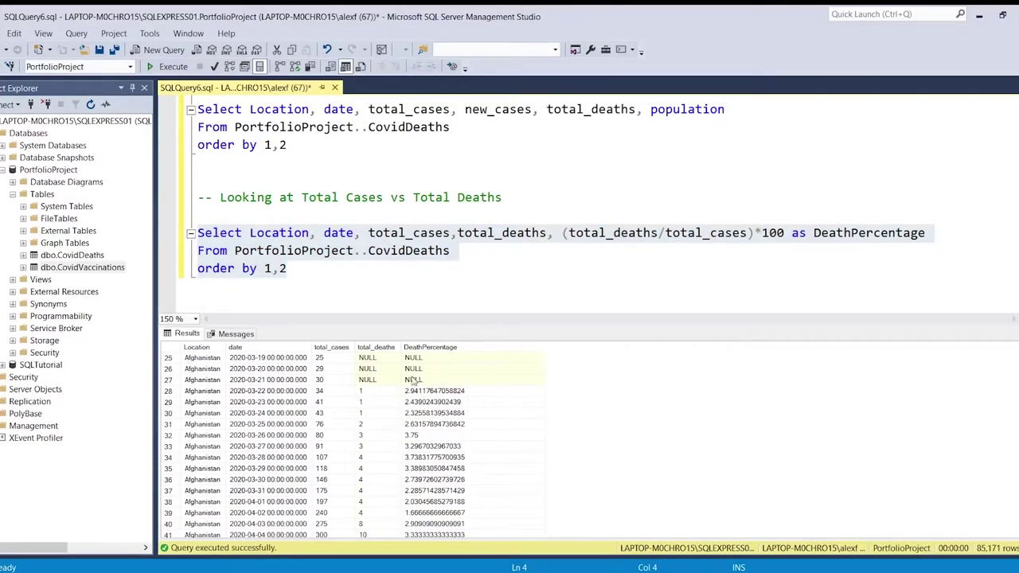
{"action": "left_click", "coordinate": [170, 392]}
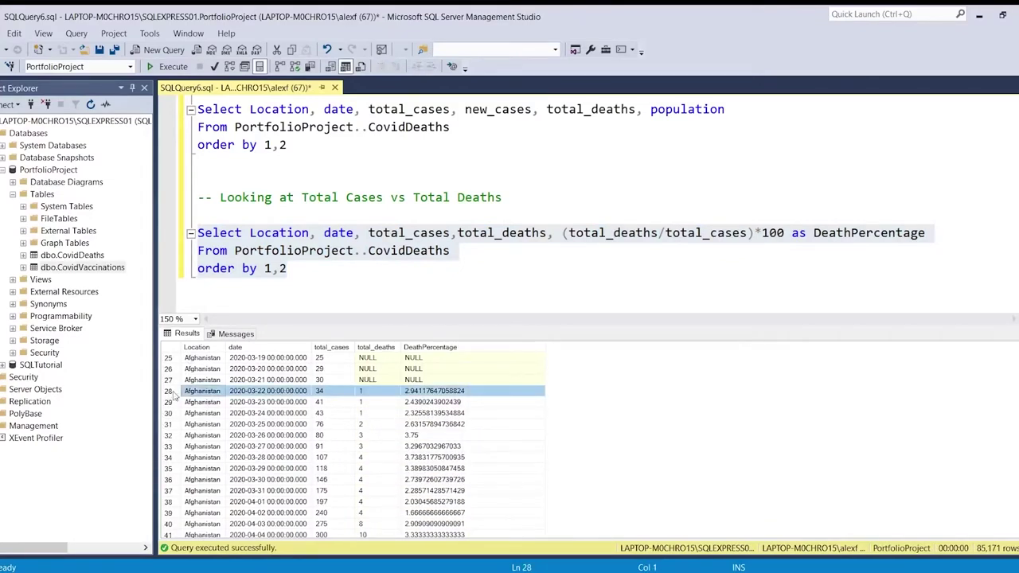
{"action": "left_click", "coordinate": [338, 395]}
{"action": "left_click", "coordinate": [389, 395]}
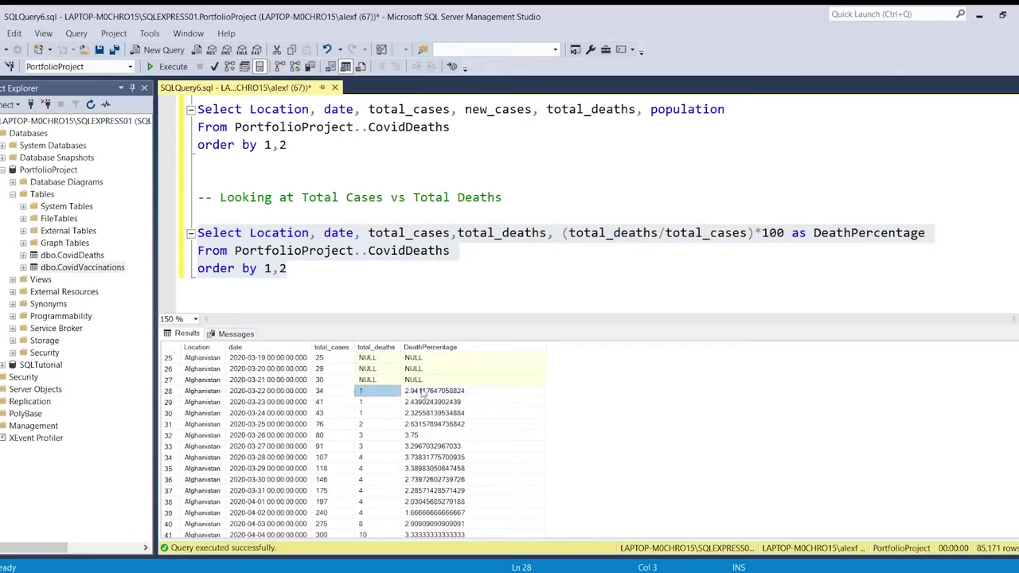
{"action": "left_click", "coordinate": [420, 394]}
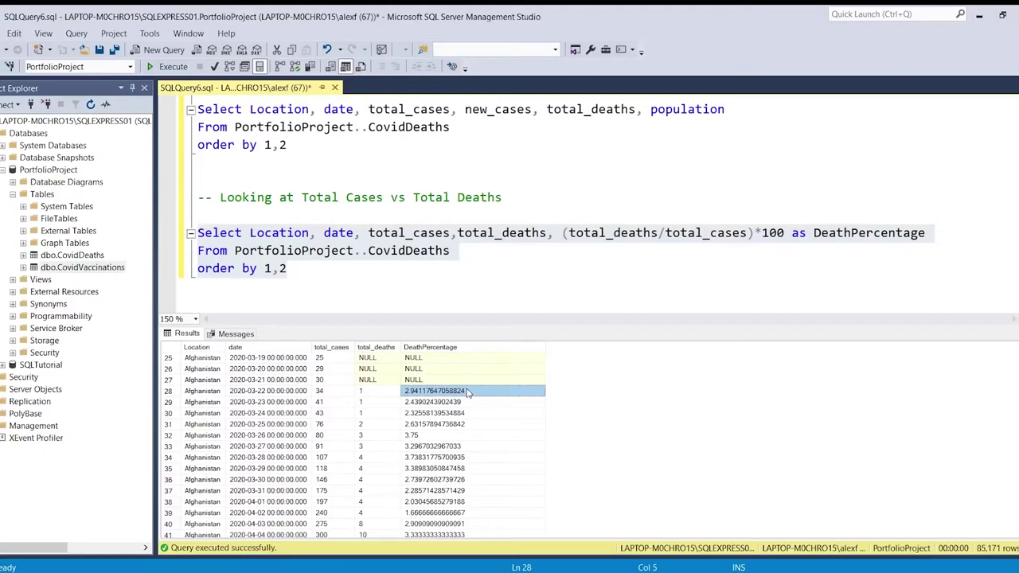
Find the last Afghanistan row, dated 2021-04-30, and examine its total_cases, total_deaths and DeathPercentage values.
{"action": "scroll", "coordinate": [410, 422], "scroll_direction": "down", "scroll_amount": 18}
{"action": "scroll", "coordinate": [408, 424], "scroll_direction": "down", "scroll_amount": 19}
{"action": "scroll", "coordinate": [342, 419], "scroll_direction": "down", "scroll_amount": 20}
{"action": "scroll", "coordinate": [343, 419], "scroll_direction": "down", "scroll_amount": 20}
{"action": "scroll", "coordinate": [343, 419], "scroll_direction": "up", "scroll_amount": 9}
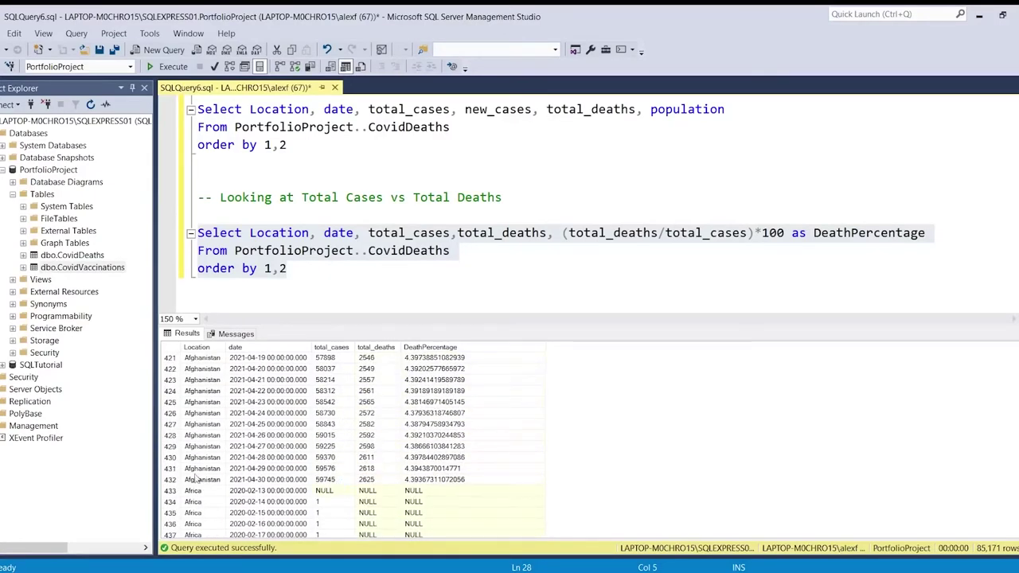
{"action": "left_click", "coordinate": [169, 481]}
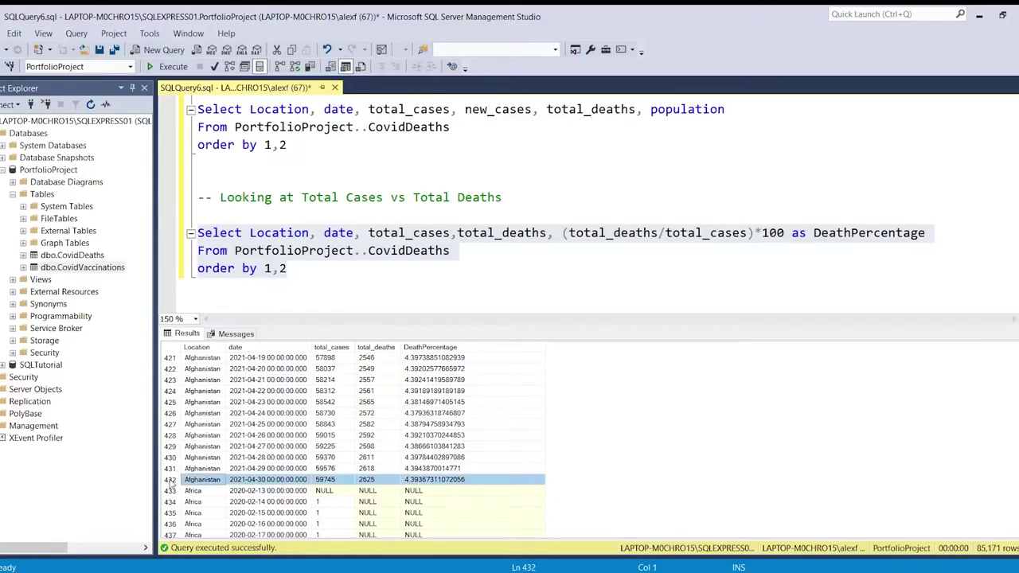
{"action": "left_click", "coordinate": [333, 482]}
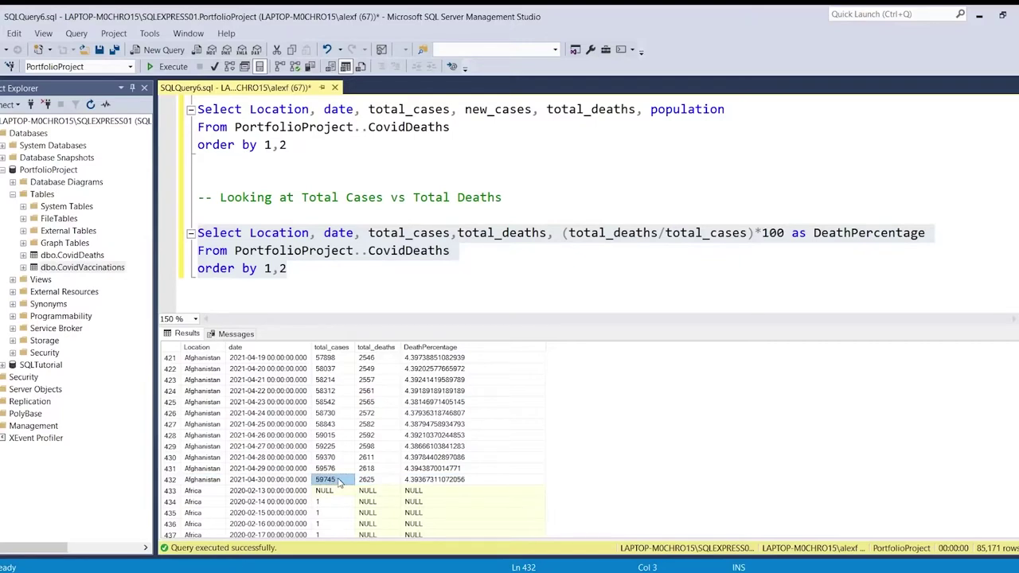
{"action": "left_click", "coordinate": [379, 483]}
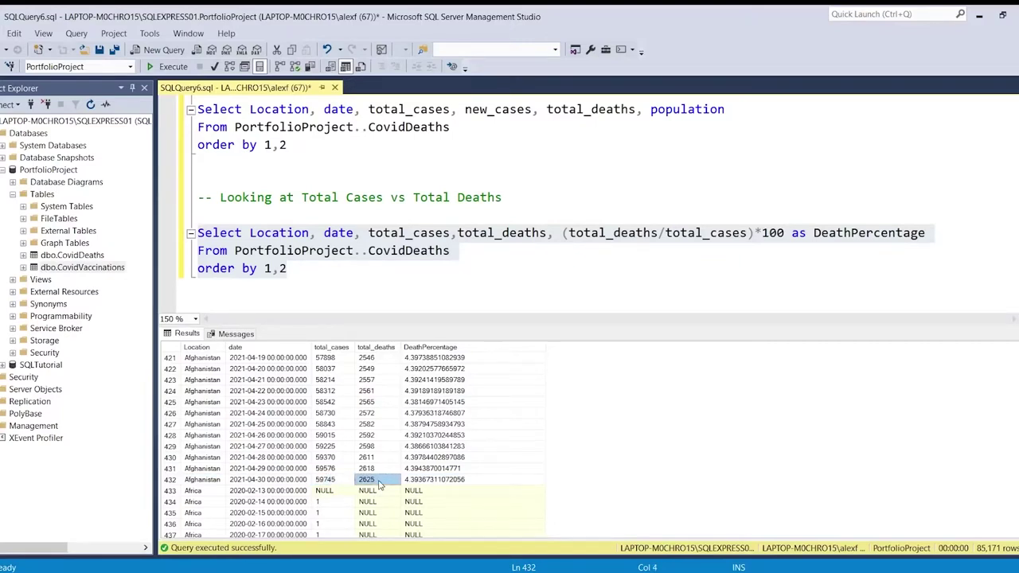
{"action": "left_click", "coordinate": [416, 483]}
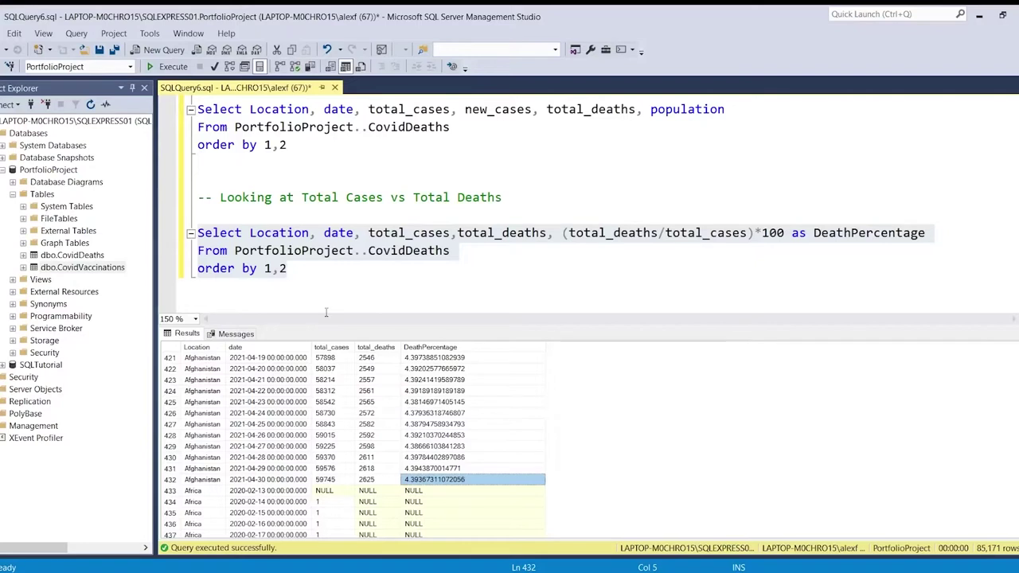
Add the condition Where location like '%states%' to the DeathPercentage query, before its order by clause, and execute that query.
{"action": "left_click", "coordinate": [468, 253]}
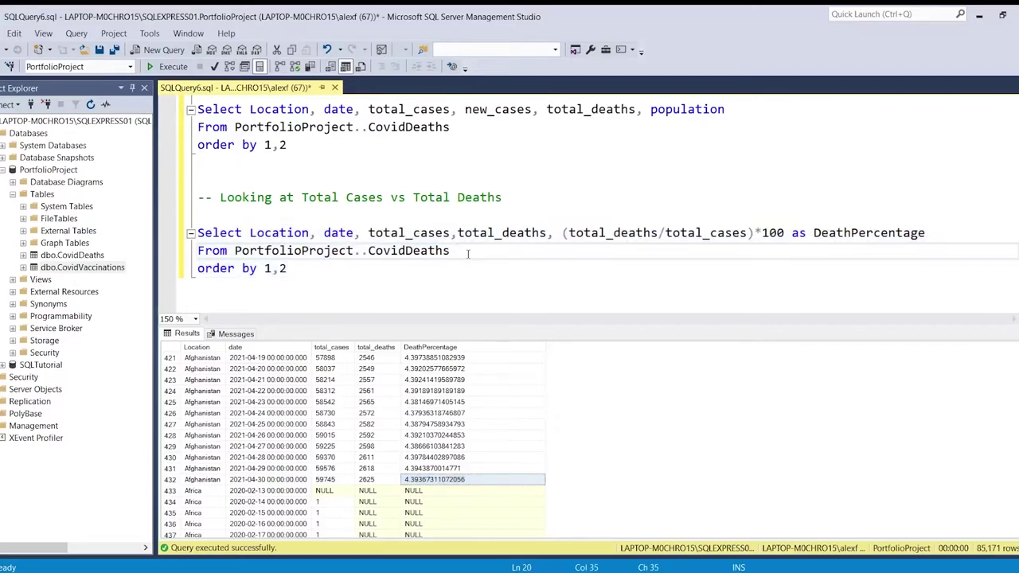
{"action": "key", "text": "Return"}
{"action": "type", "text": "Where"}
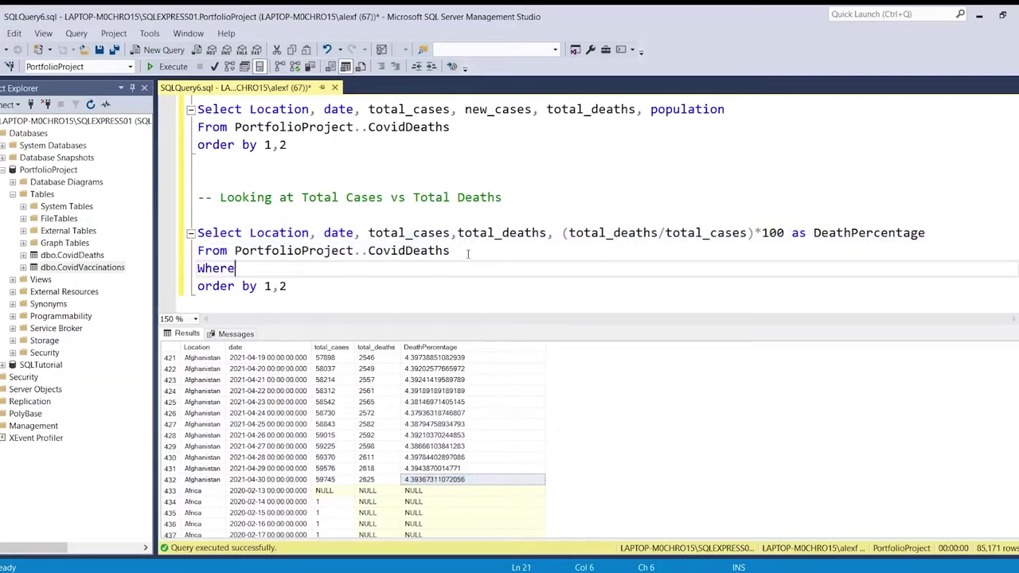
{"action": "type", "text": " Location"}
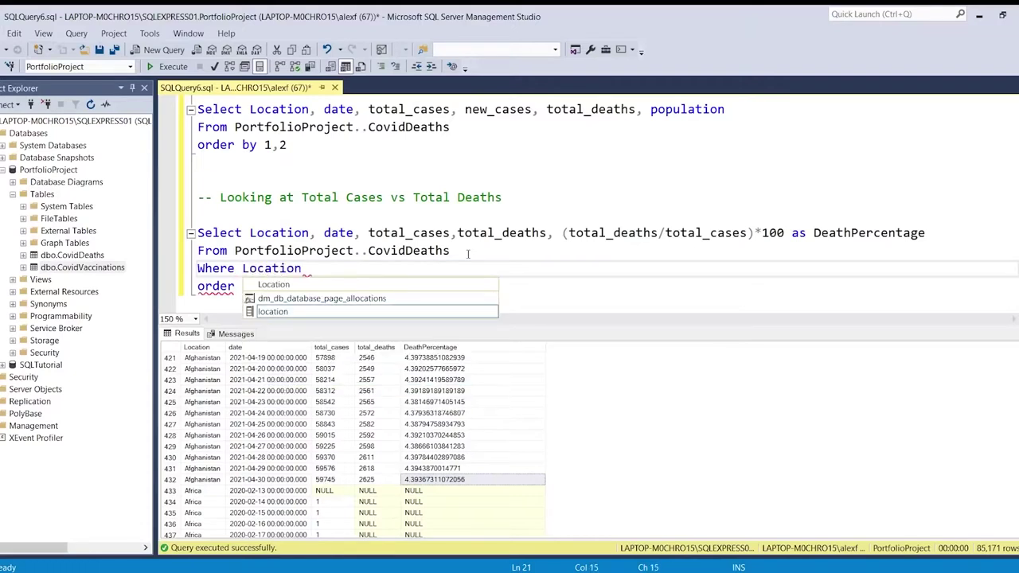
{"action": "key", "text": "Tab"}
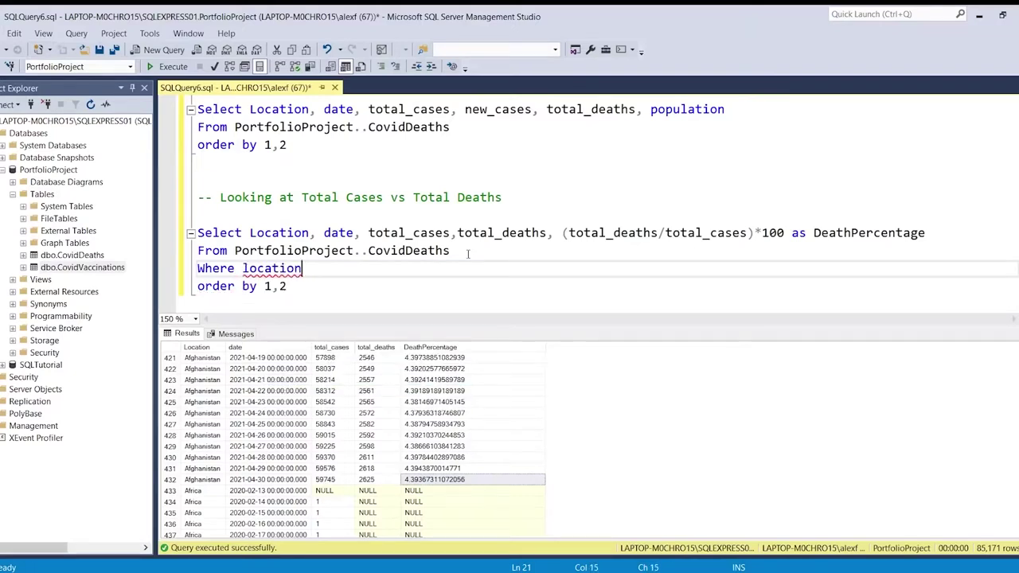
{"action": "type", "text": "like '%states&"}
{"action": "key", "text": "BackSpace"}
{"action": "type", "text": "%'"}
{"action": "left_click", "coordinate": [313, 290]}
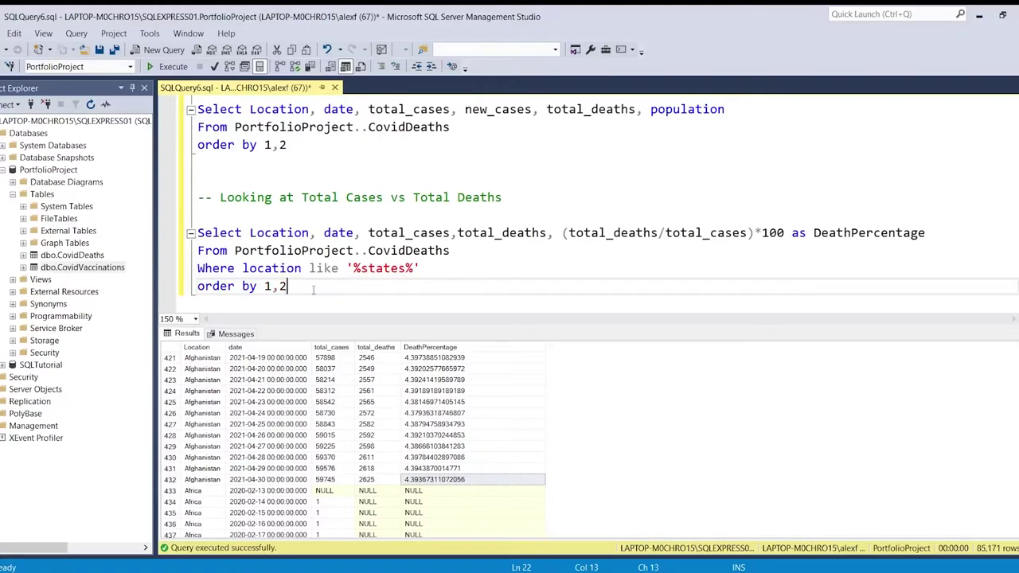
{"action": "left_click_drag", "start_coordinate": [313, 290], "coordinate": [198, 233]}
{"action": "left_click", "coordinate": [173, 66]}
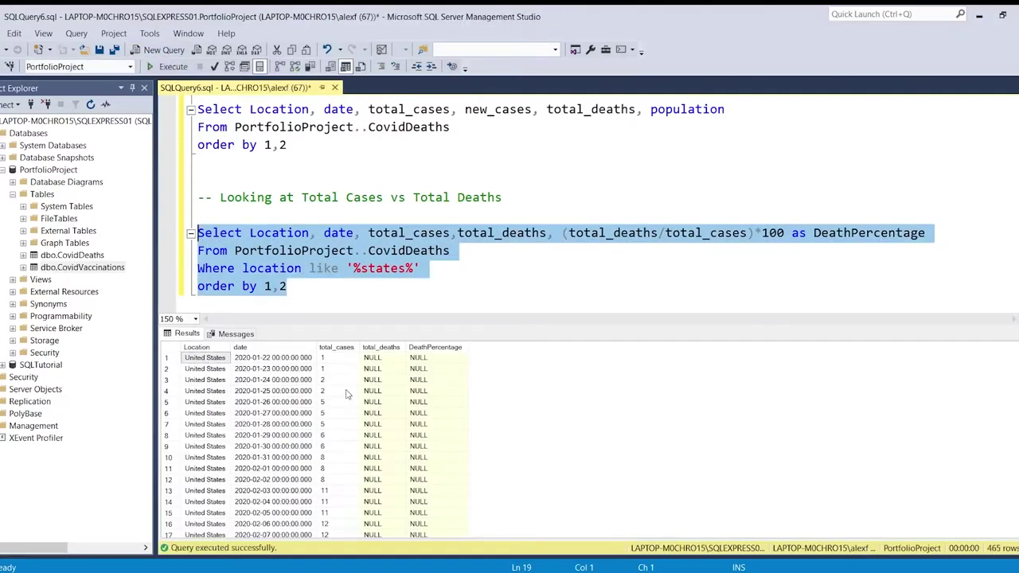
Widen the DeathPercentage column and examine the United States percentages from 2020-03-02 to 2020-03-08.
{"action": "right_click", "coordinate": [346, 395]}
{"action": "left_click", "coordinate": [317, 390]}
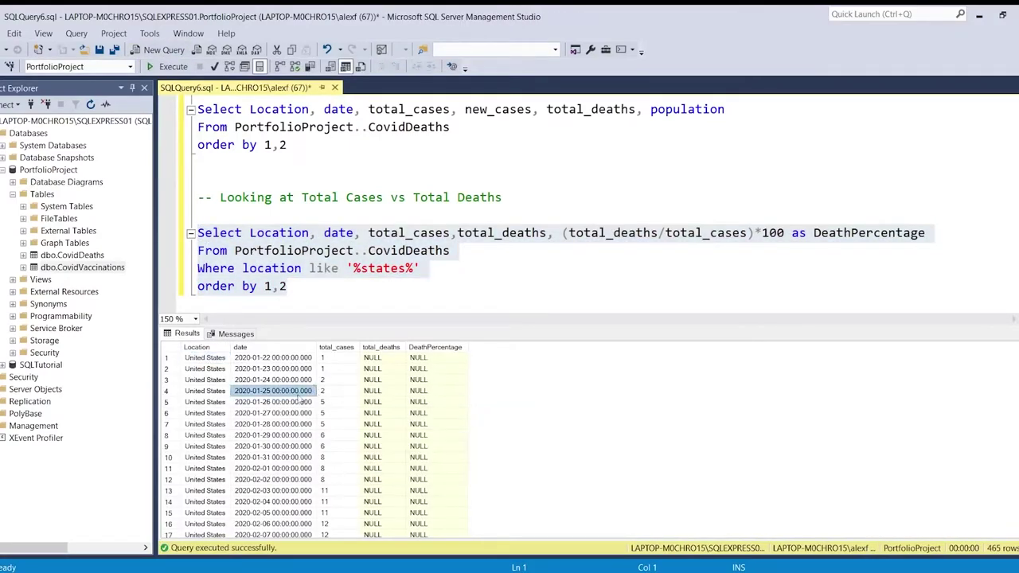
{"action": "left_click", "coordinate": [344, 393]}
{"action": "scroll", "coordinate": [342, 393], "scroll_direction": "down", "scroll_amount": 13}
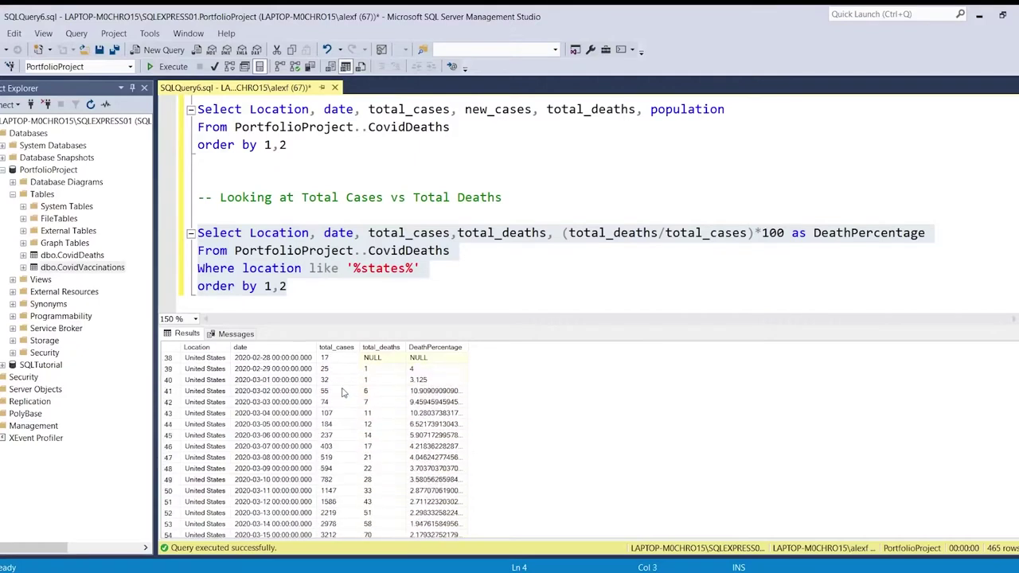
{"action": "left_click_drag", "start_coordinate": [468, 348], "coordinate": [529, 348]}
{"action": "scroll", "coordinate": [338, 380], "scroll_direction": "up", "scroll_amount": 1}
{"action": "scroll", "coordinate": [337, 379], "scroll_direction": "up", "scroll_amount": 1}
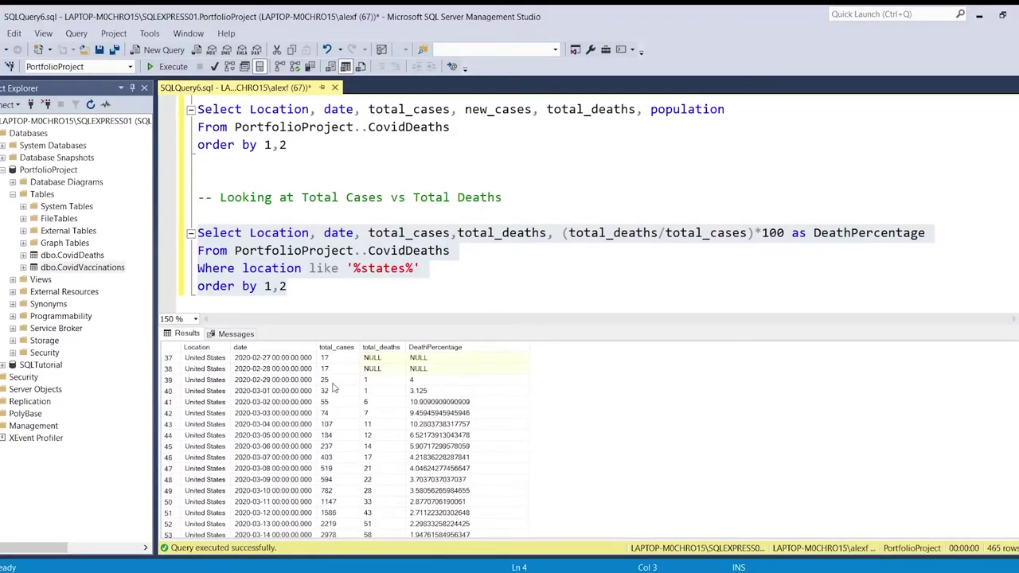
{"action": "left_click", "coordinate": [338, 403]}
{"action": "left_click_drag", "start_coordinate": [425, 403], "coordinate": [438, 472]}
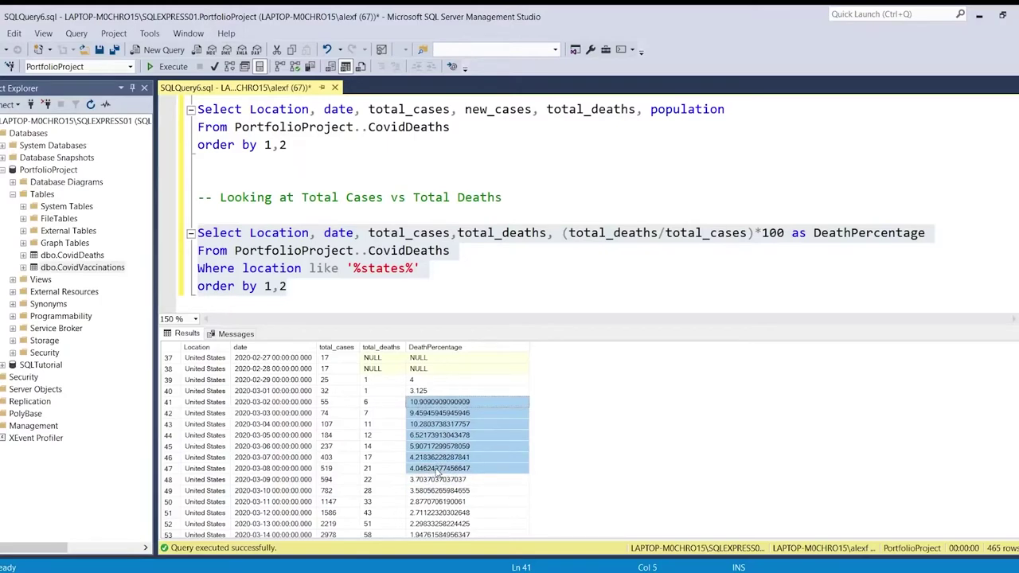
Examine how the United States DeathPercentage develops through April and into early May 2020.
{"action": "scroll", "coordinate": [373, 451], "scroll_direction": "down", "scroll_amount": 4}
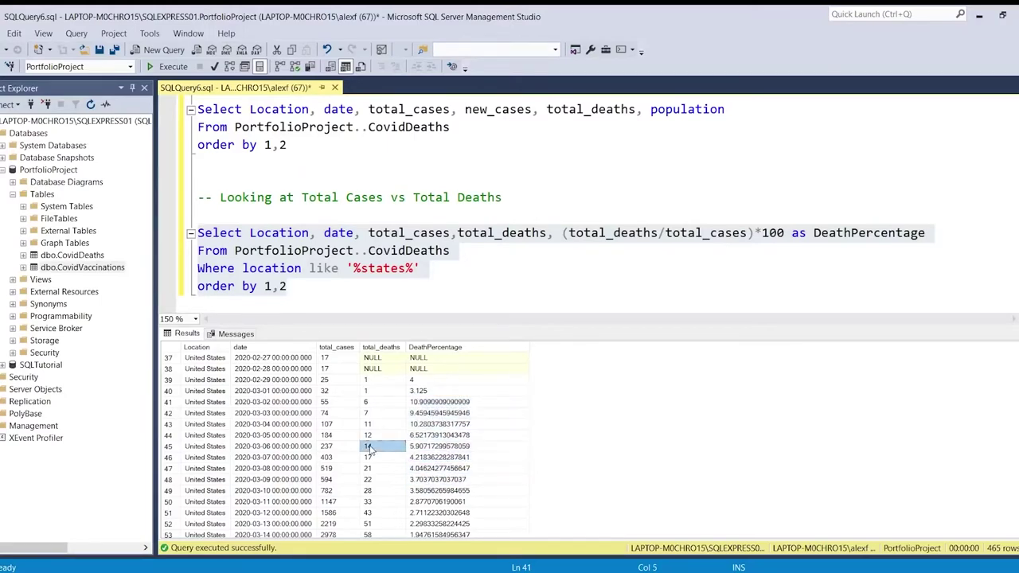
{"action": "scroll", "coordinate": [370, 450], "scroll_direction": "down", "scroll_amount": 11}
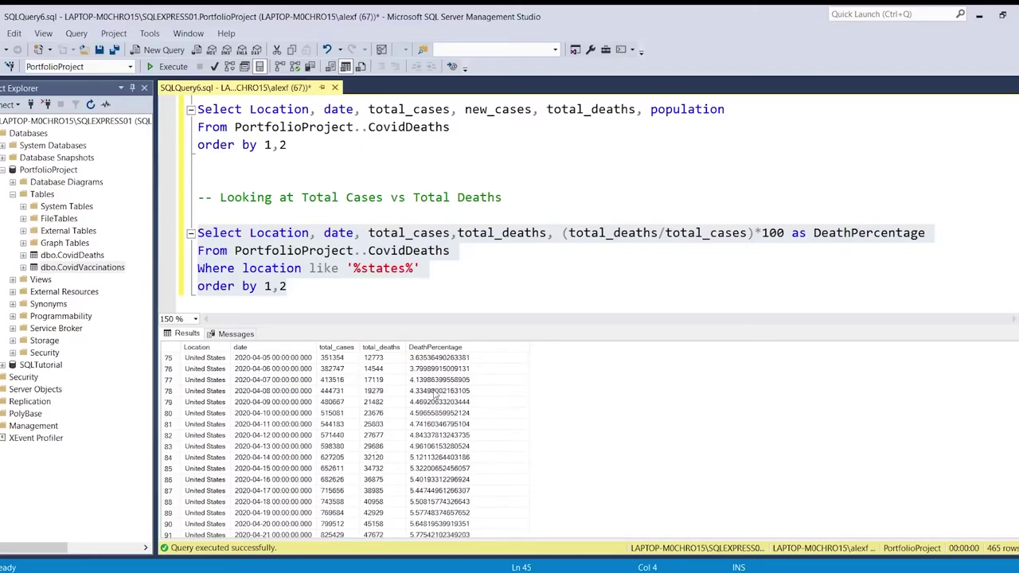
{"action": "scroll", "coordinate": [436, 395], "scroll_direction": "down", "scroll_amount": 4}
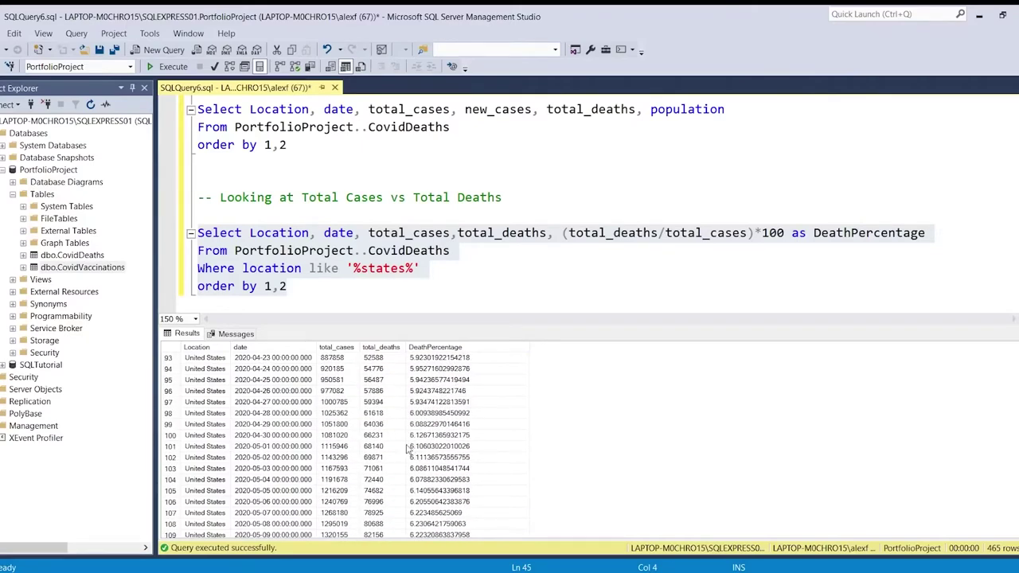
{"action": "left_click_drag", "start_coordinate": [296, 459], "coordinate": [428, 499]}
{"action": "left_click", "coordinate": [428, 494]}
Follow the United States DeathPercentage through 2020, find the 2020-12-31 row and examine its total_cases and total_deaths.
{"action": "scroll", "coordinate": [431, 495], "scroll_direction": "down", "scroll_amount": 9}
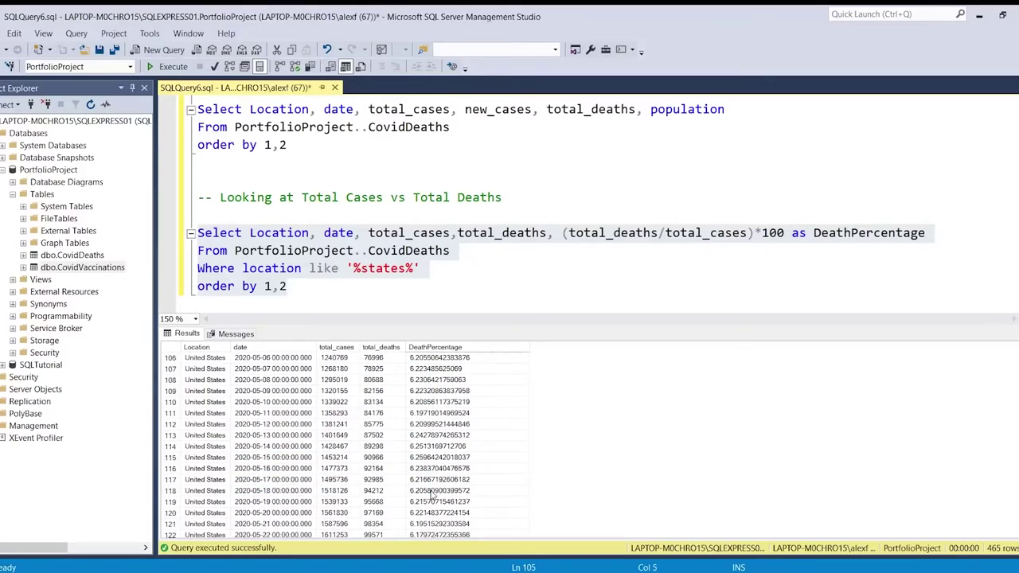
{"action": "scroll", "coordinate": [431, 496], "scroll_direction": "down", "scroll_amount": 17}
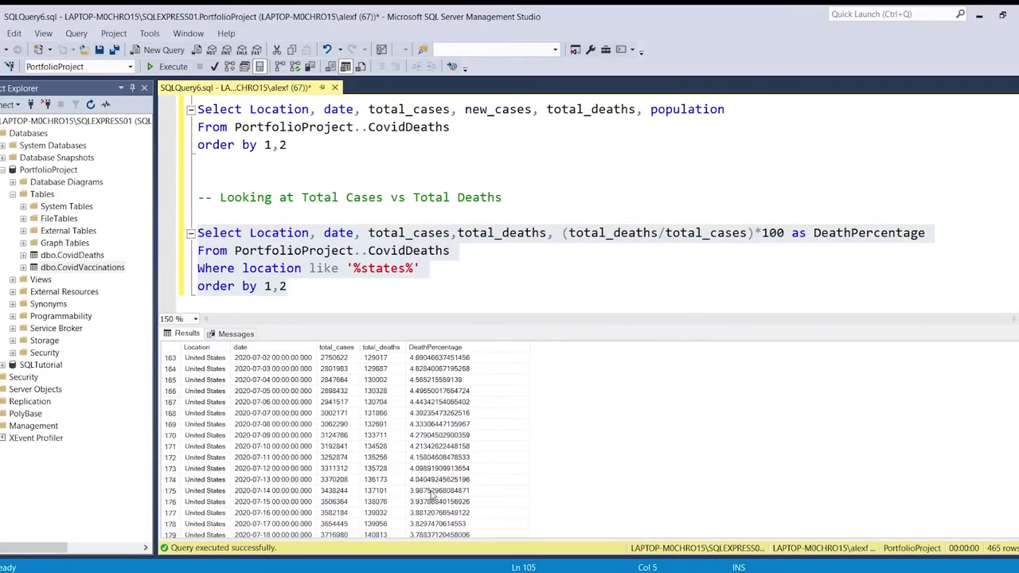
{"action": "scroll", "coordinate": [432, 495], "scroll_direction": "down", "scroll_amount": 4}
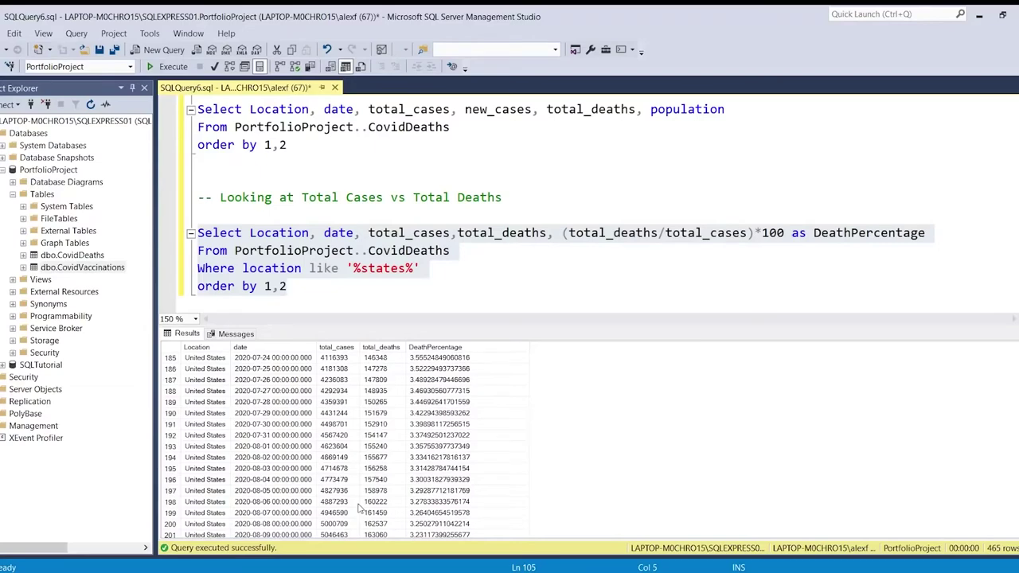
{"action": "scroll", "coordinate": [255, 518], "scroll_direction": "down", "scroll_amount": 17}
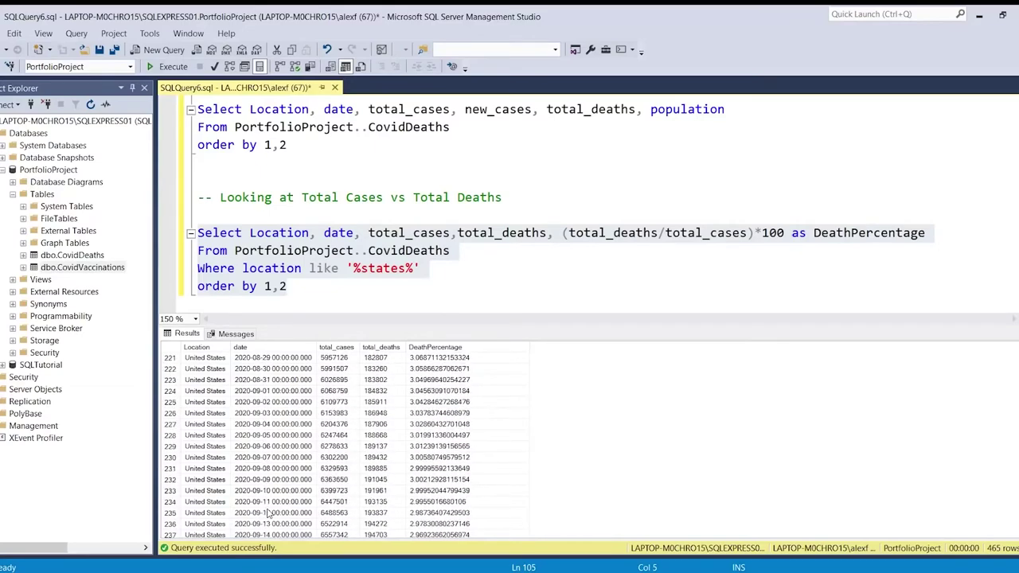
{"action": "scroll", "coordinate": [450, 500], "scroll_direction": "down", "scroll_amount": 5}
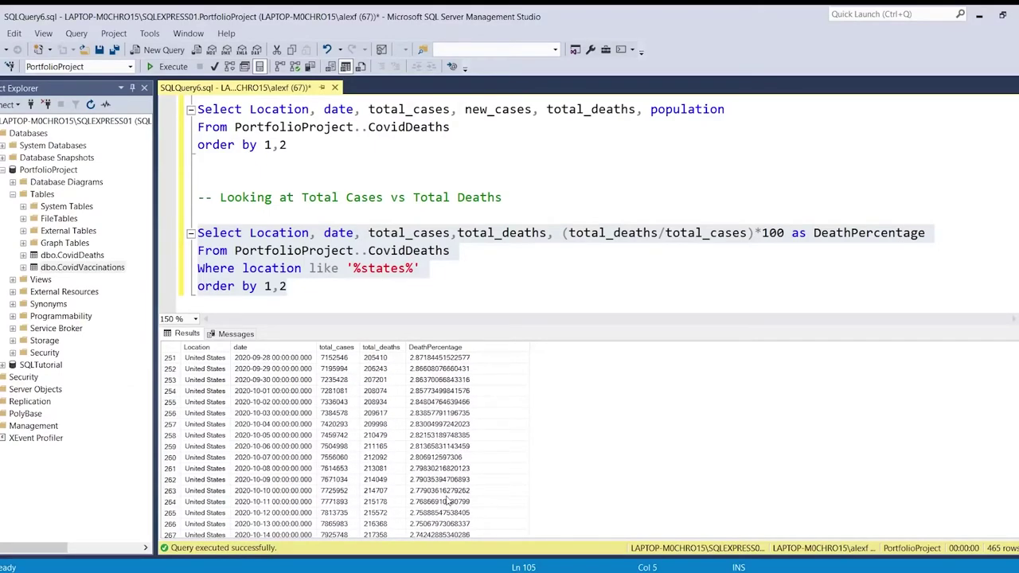
{"action": "scroll", "coordinate": [428, 405], "scroll_direction": "down", "scroll_amount": 15}
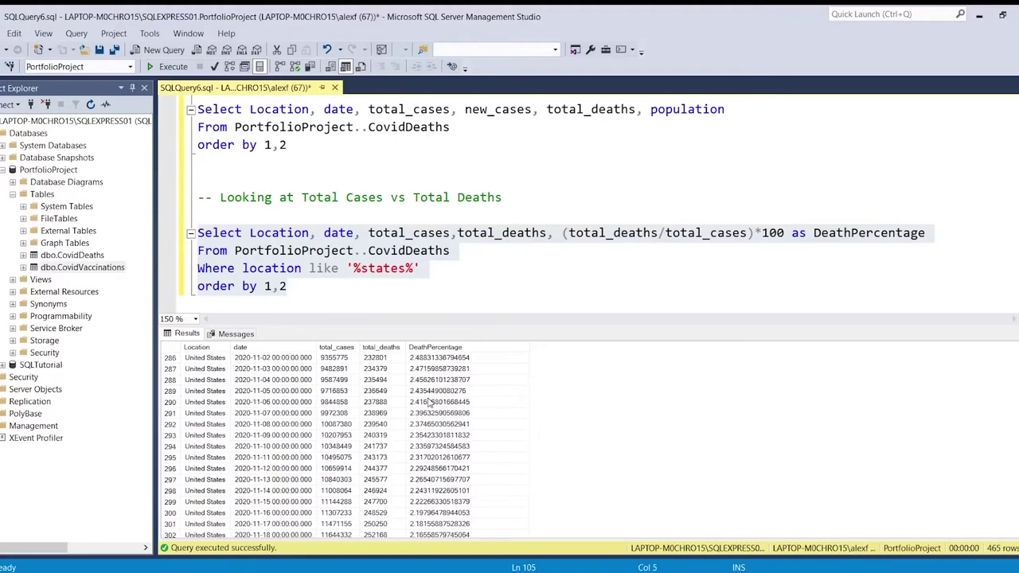
{"action": "scroll", "coordinate": [429, 405], "scroll_direction": "down", "scroll_amount": 17}
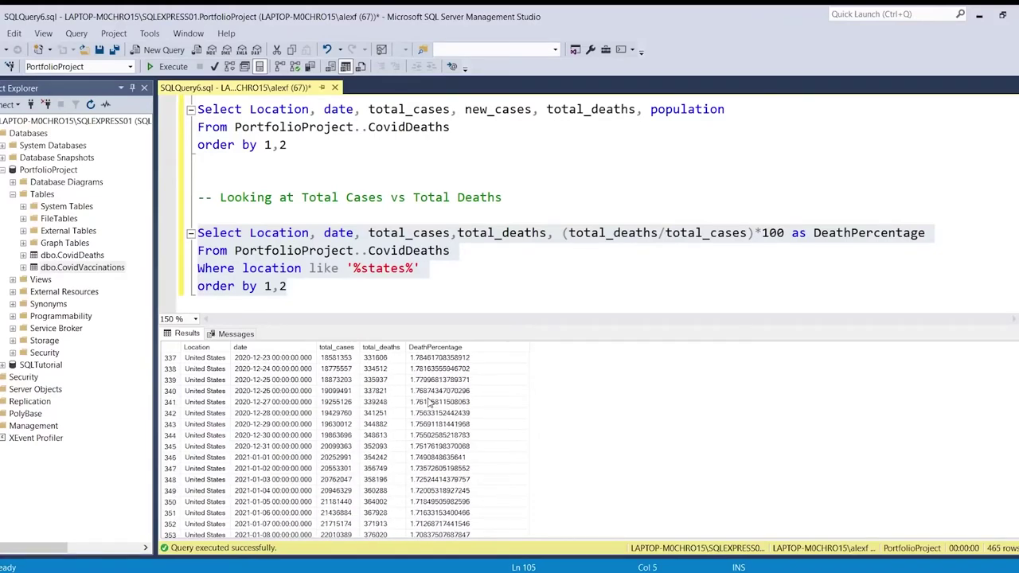
{"action": "scroll", "coordinate": [429, 405], "scroll_direction": "up", "scroll_amount": 2}
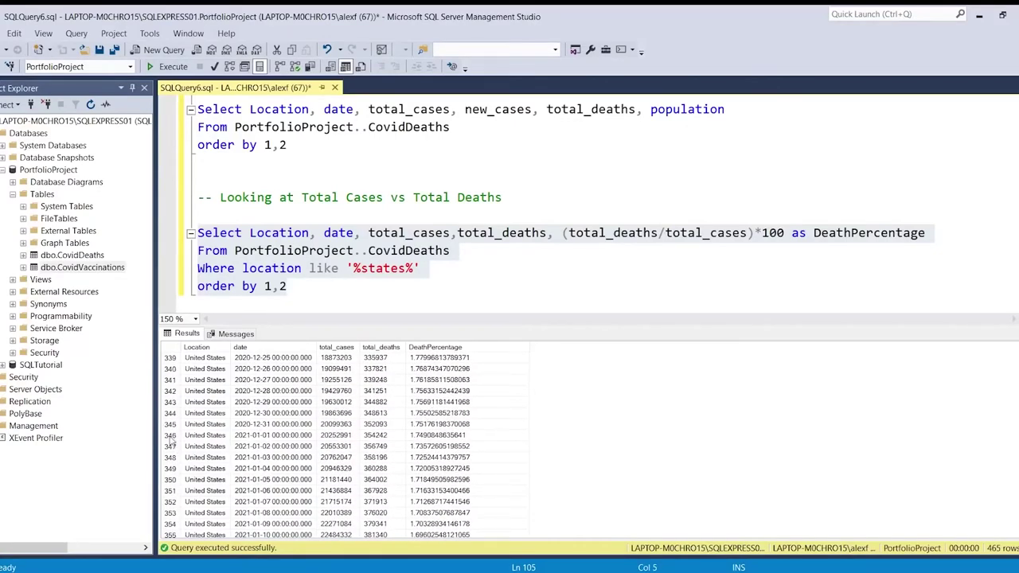
{"action": "left_click", "coordinate": [170, 436]}
{"action": "left_click", "coordinate": [171, 424]}
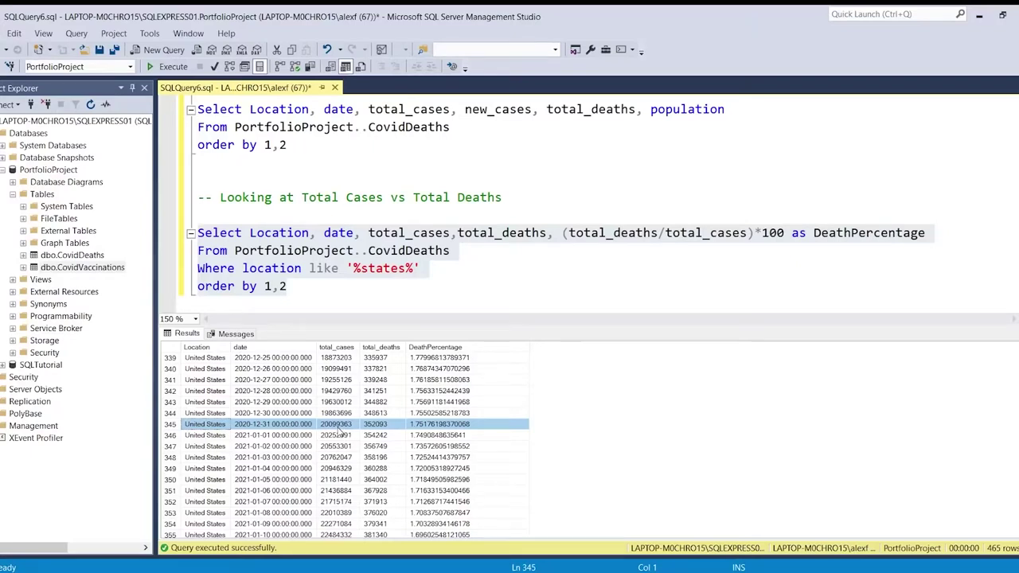
{"action": "left_click", "coordinate": [341, 424]}
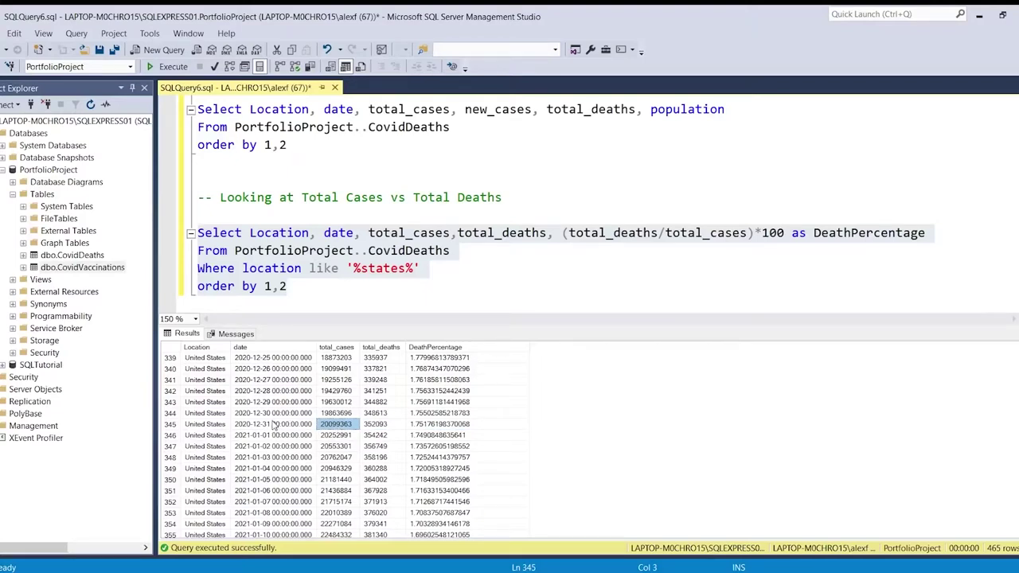
{"action": "left_click", "coordinate": [382, 425]}
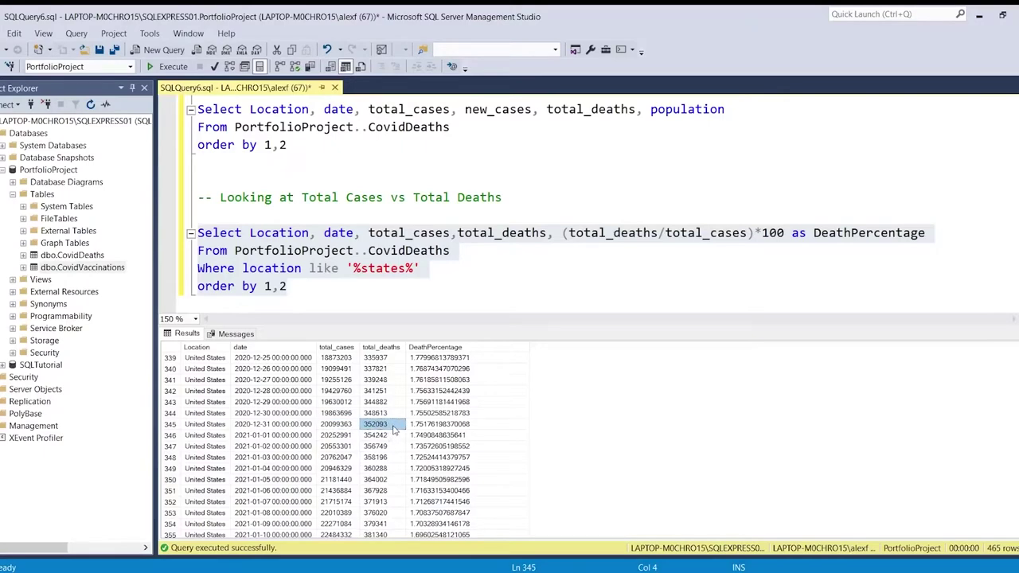
Examine total_cases, total_deaths and DeathPercentage in the last United States row, dated 2021-04-30.
{"action": "scroll", "coordinate": [280, 433], "scroll_direction": "down", "scroll_amount": 20}
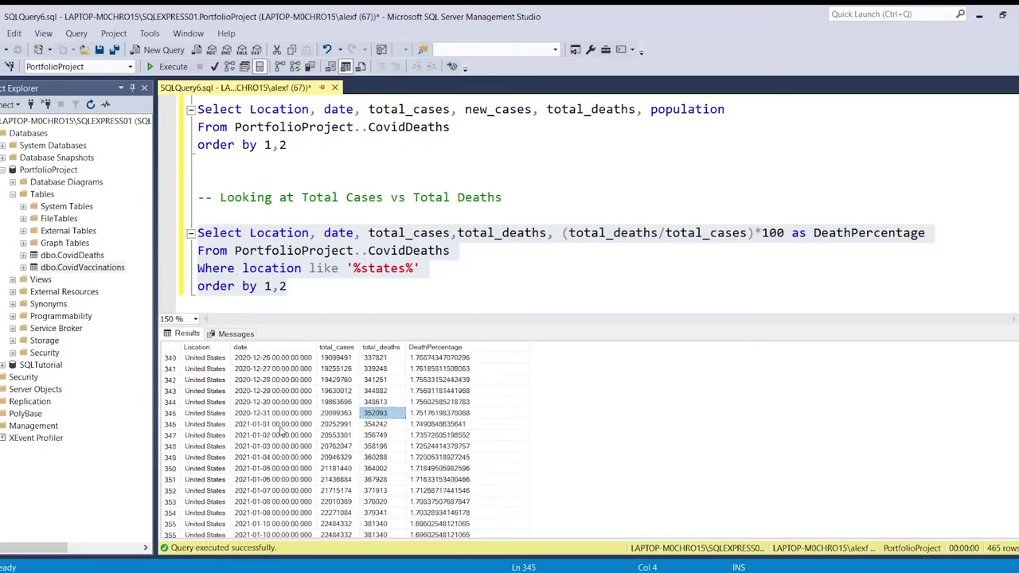
{"action": "scroll", "coordinate": [281, 433], "scroll_direction": "down", "scroll_amount": 4}
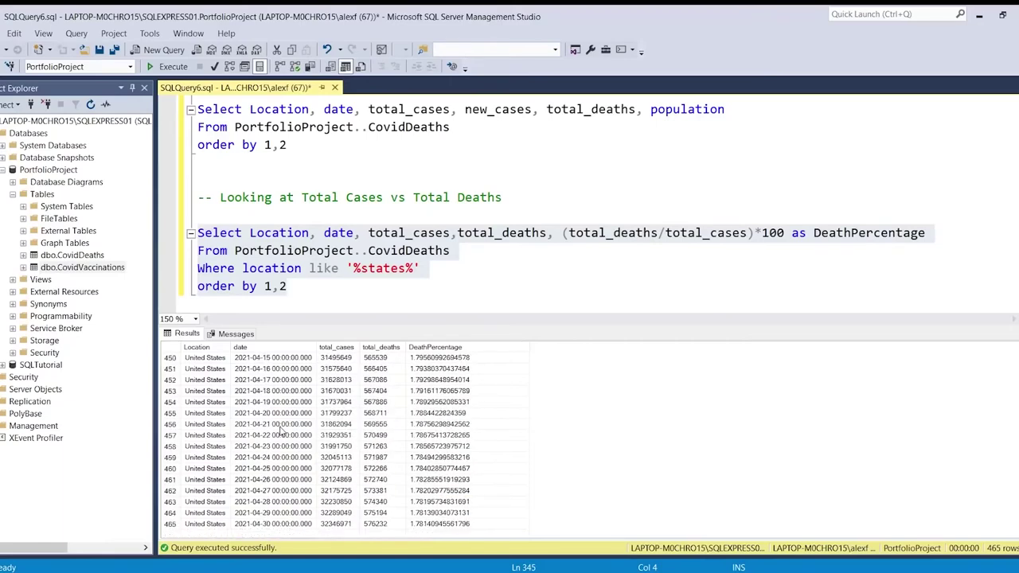
{"action": "left_click", "coordinate": [174, 527]}
{"action": "left_click", "coordinate": [342, 526]}
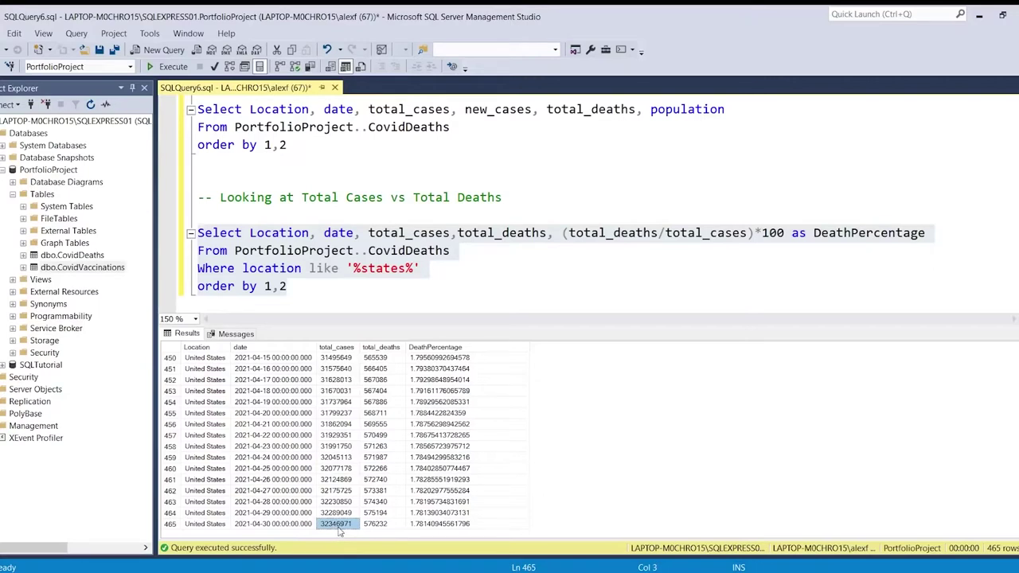
{"action": "left_click", "coordinate": [394, 525]}
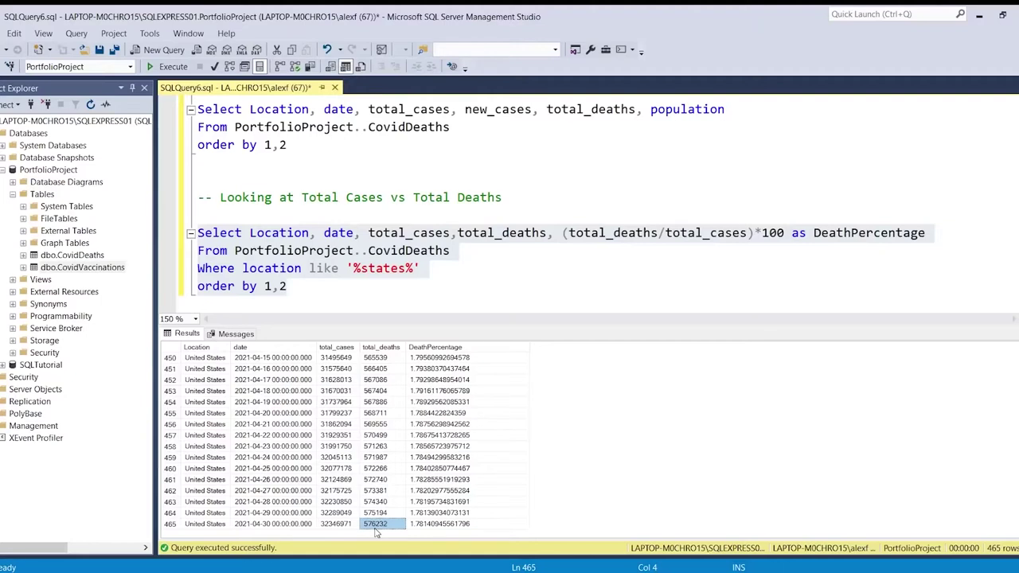
{"action": "key", "text": "Right"}
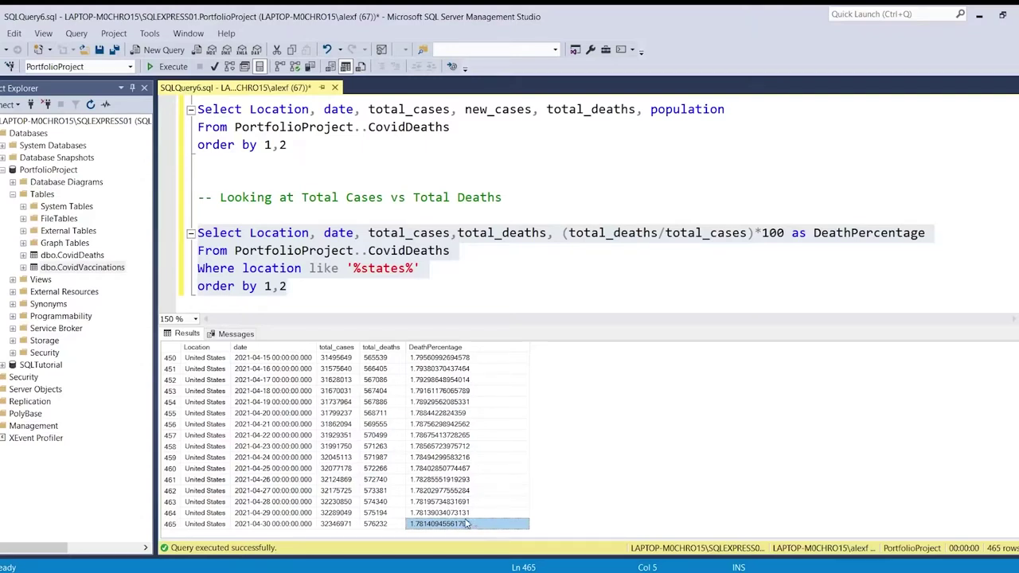
Add the comment "-- Shows likelihood of dying if you contract covid in your country" below the "Looking at Total Cases vs Total Deaths" comment.
{"action": "left_click", "coordinate": [394, 298]}
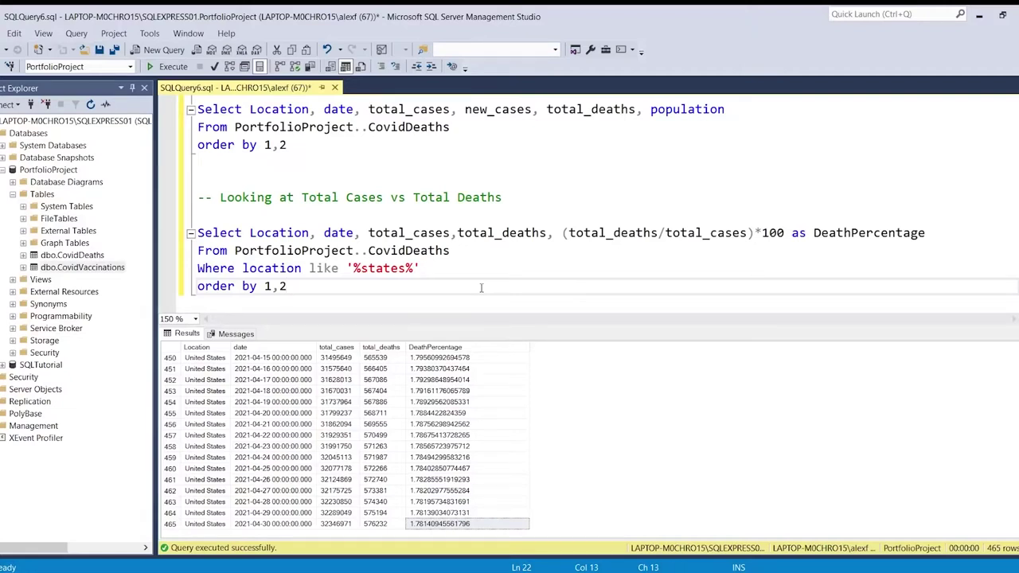
{"action": "left_click", "coordinate": [479, 210]}
{"action": "type", "text": "-- Shows lik"}
{"action": "type", "text": "lihood"}
{"action": "key", "text": "BackSpace"}
{"action": "key", "text": "BackSpace"}
{"action": "key", "text": "BackSpace"}
{"action": "key", "text": "BackSpace"}
{"action": "key", "text": "BackSpace"}
{"action": "key", "text": "BackSpace"}
{"action": "type", "text": "elihood"}
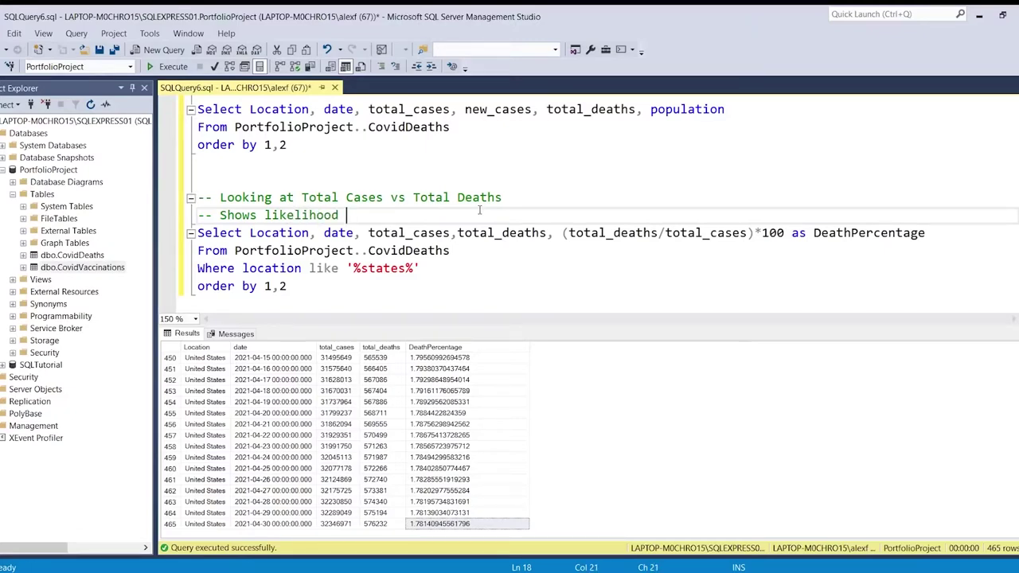
{"action": "type", "text": " of dying if you con"}
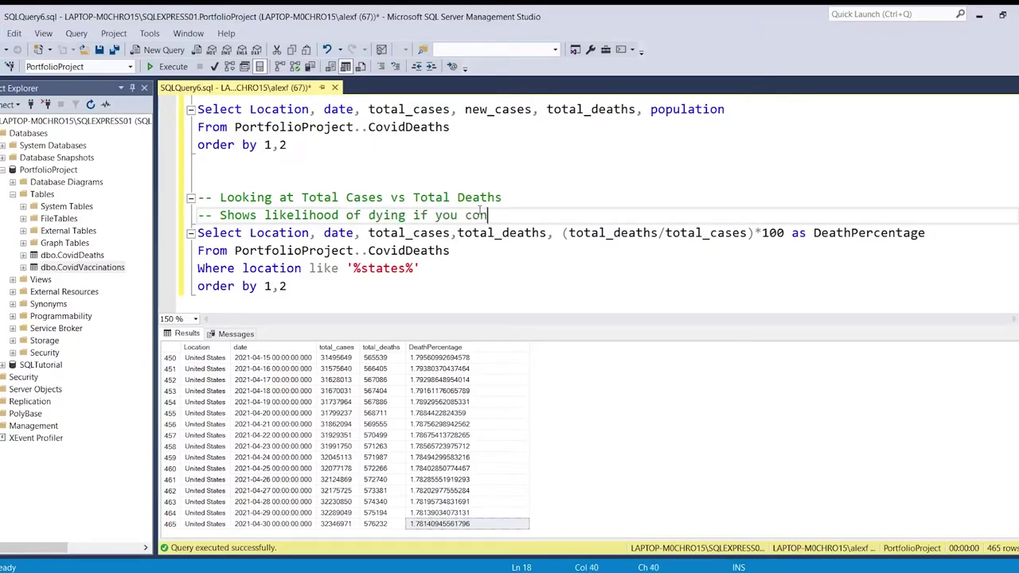
{"action": "type", "text": "tract the"}
{"action": "key", "text": "BackSpace"}
{"action": "key", "text": "BackSpace"}
{"action": "key", "text": "BackSpace"}
{"action": "key", "text": "BackSpace"}
{"action": "type", "text": "covid in your country"}
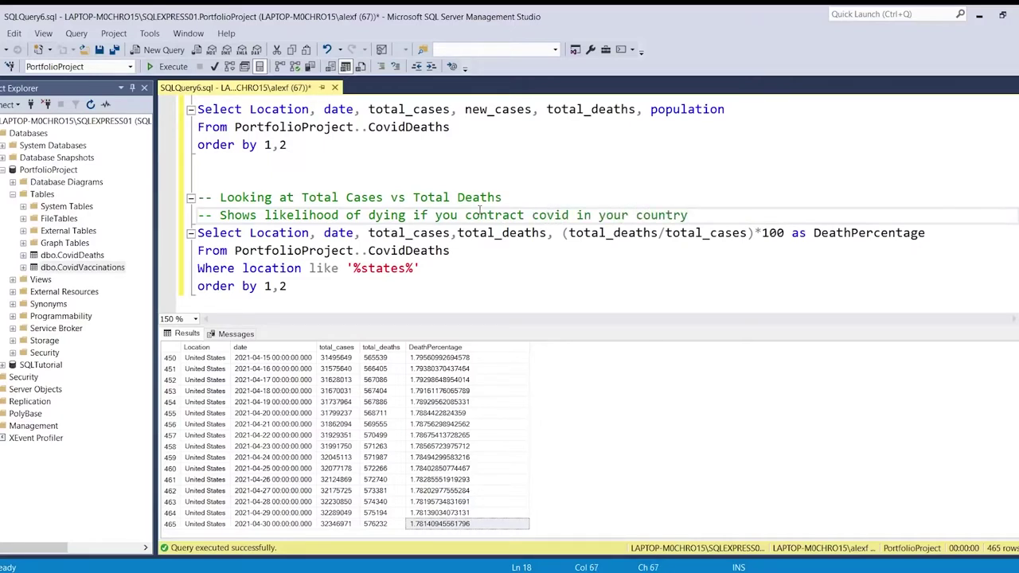
Add the comment "-- Looking at Total Cases vs Population" below the United States death percentage query.
{"action": "left_click", "coordinate": [458, 286]}
{"action": "scroll", "coordinate": [458, 283], "scroll_direction": "down", "scroll_amount": 1}
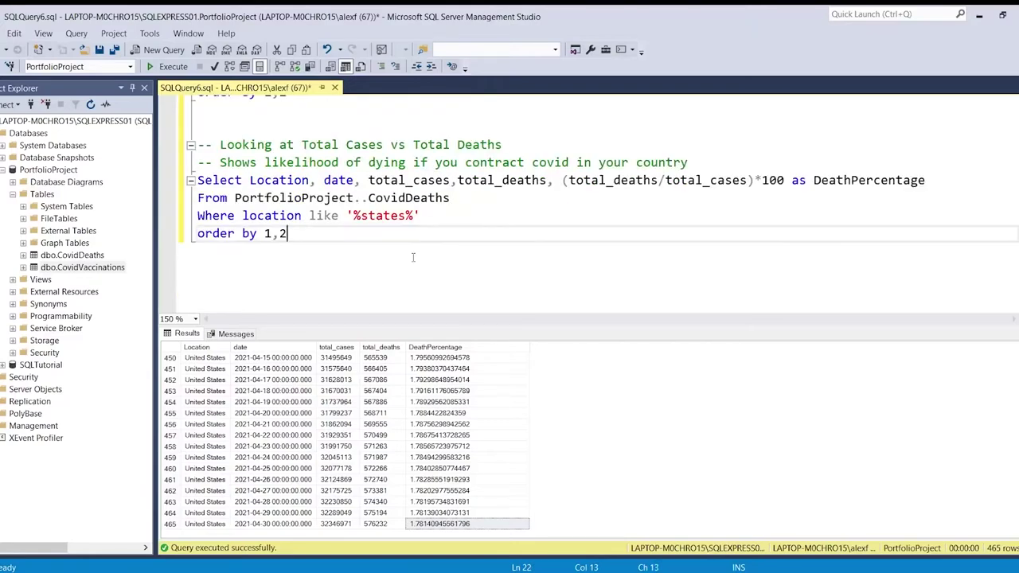
{"action": "key", "text": "Return"}
{"action": "key", "text": "Return"}
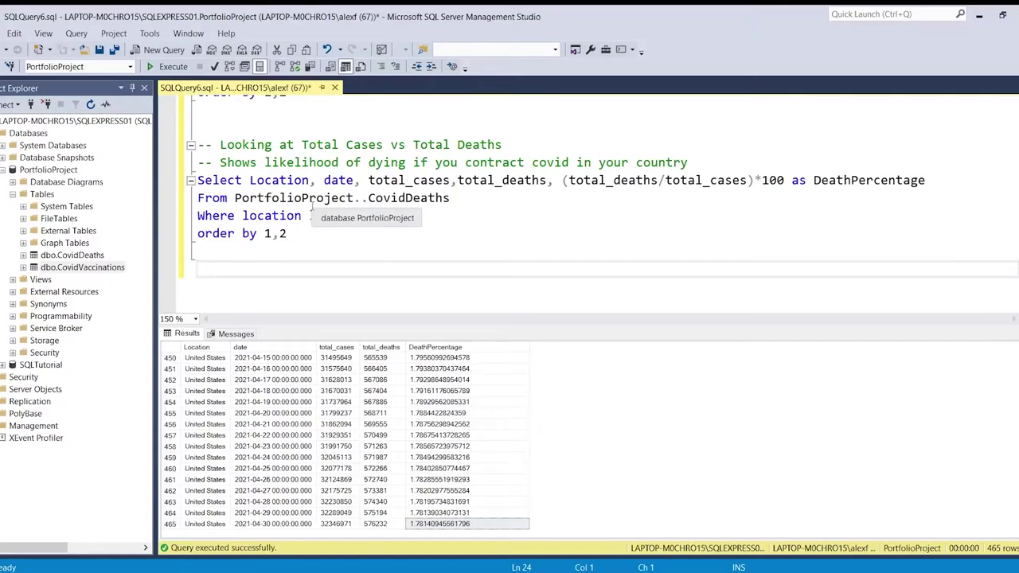
{"action": "key", "text": "Return"}
{"action": "type", "text": "--"}
{"action": "scroll", "coordinate": [312, 206], "scroll_direction": "down", "scroll_amount": 3}
{"action": "scroll", "coordinate": [301, 160], "scroll_direction": "up", "scroll_amount": 1}
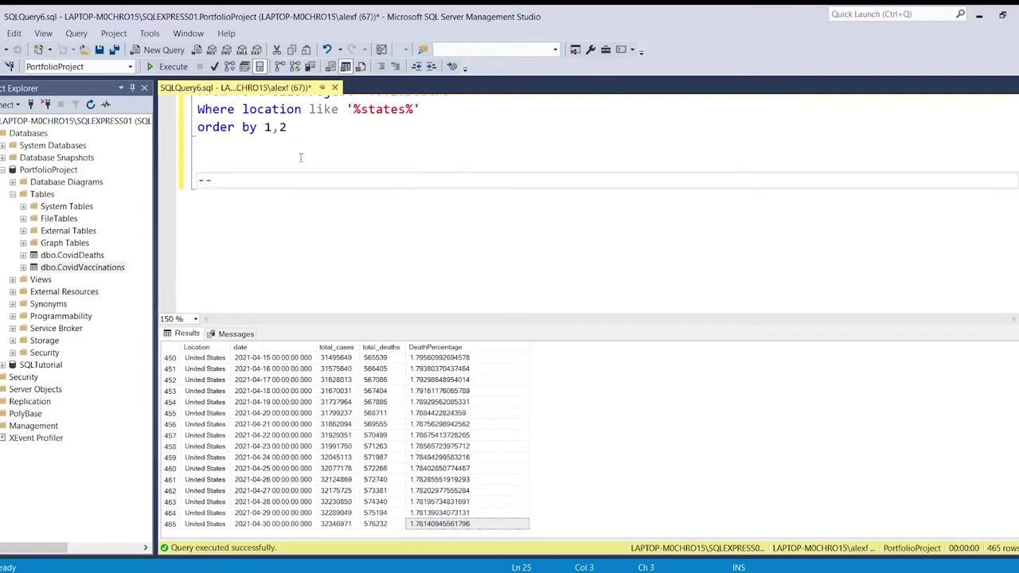
{"action": "type", "text": "Looking at Tota"}
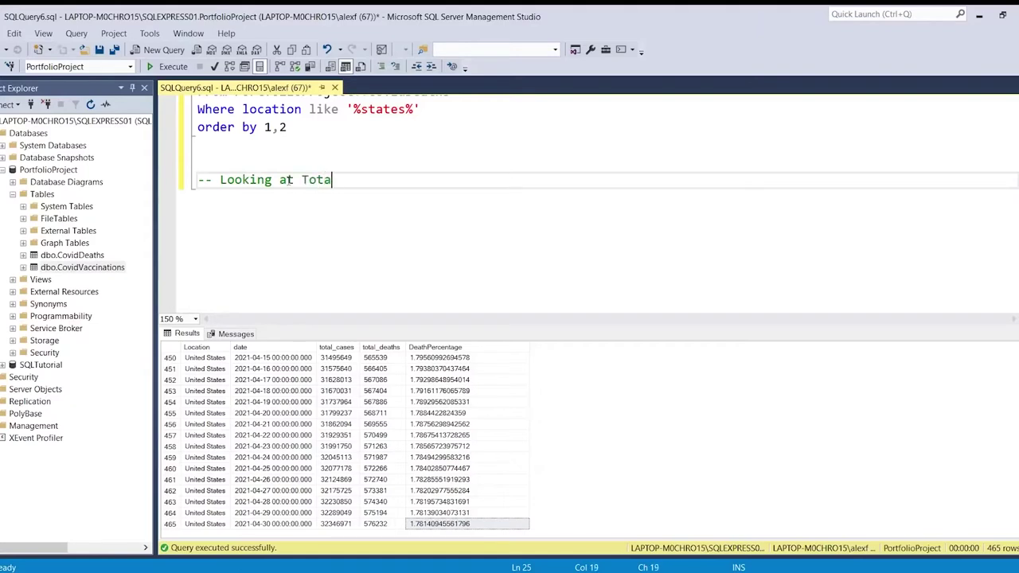
{"action": "type", "text": "l Cases vs Population"}
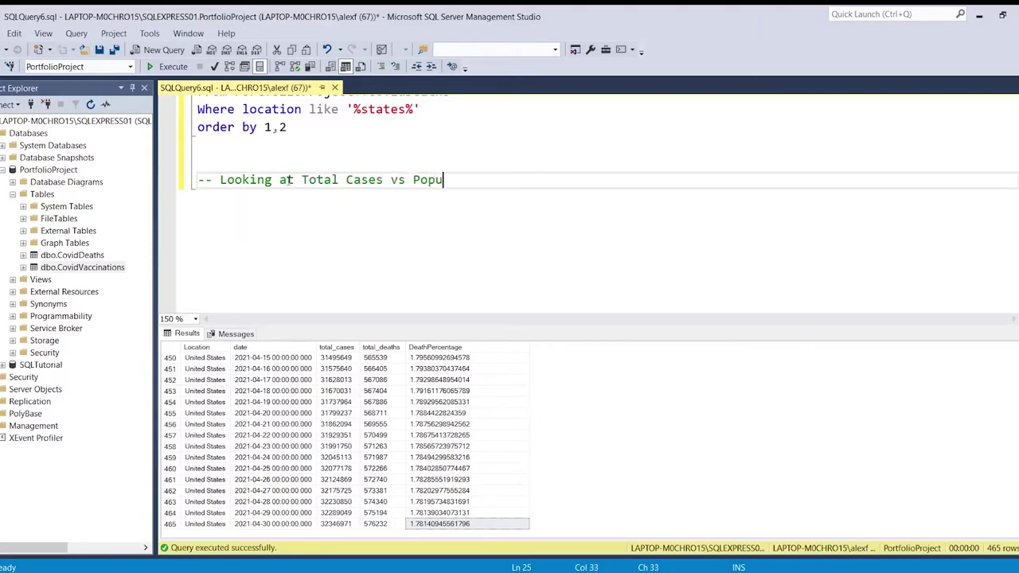
{"action": "key", "text": "Return"}
{"action": "key", "text": "Return"}
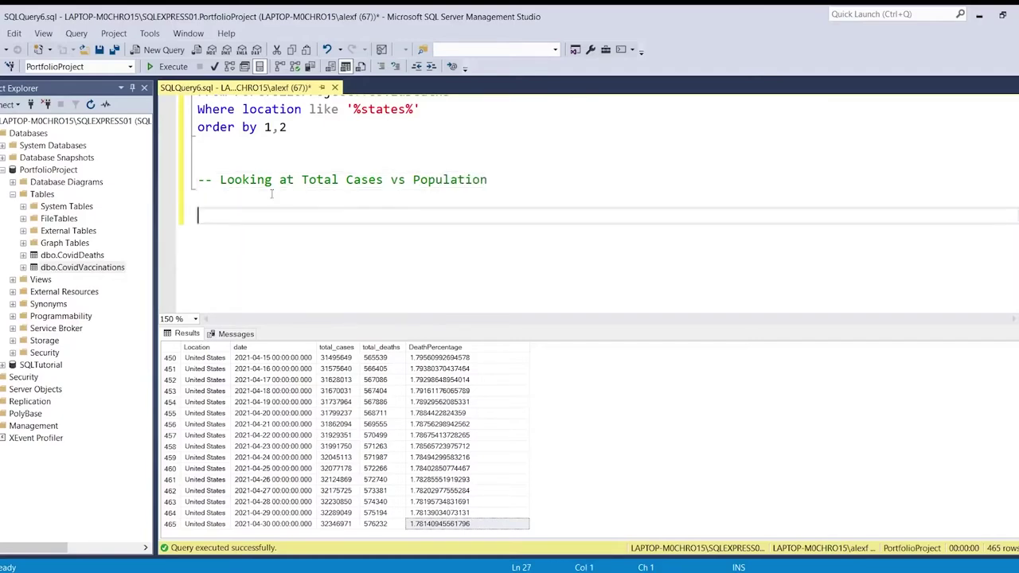
Copy the United States death percentage query beneath the "Looking at Total Cases vs Population" comment.
{"action": "scroll", "coordinate": [478, 199], "scroll_direction": "up", "scroll_amount": 3}
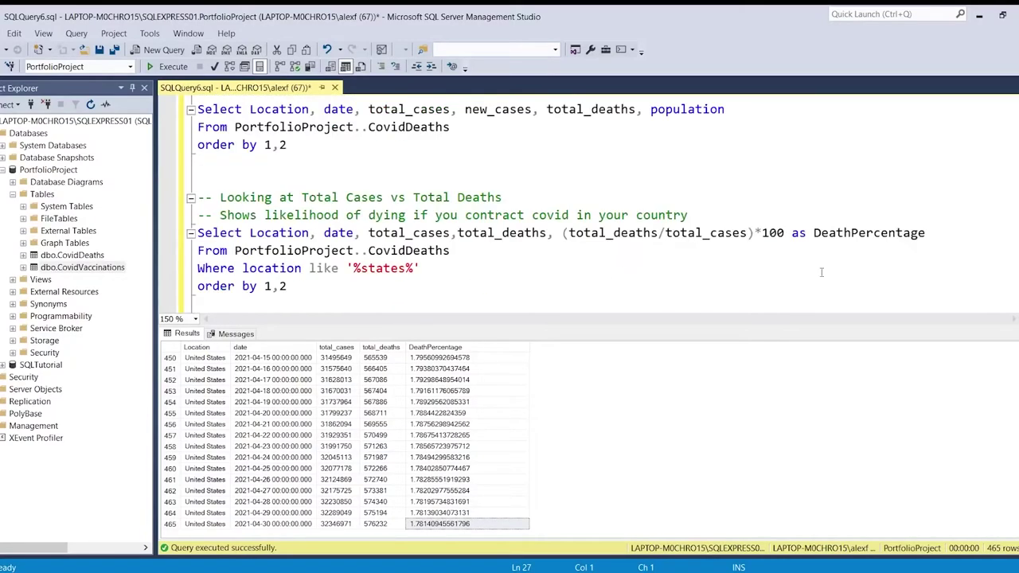
{"action": "left_click_drag", "start_coordinate": [287, 286], "coordinate": [198, 232]}
{"action": "key", "text": "ctrl+c"}
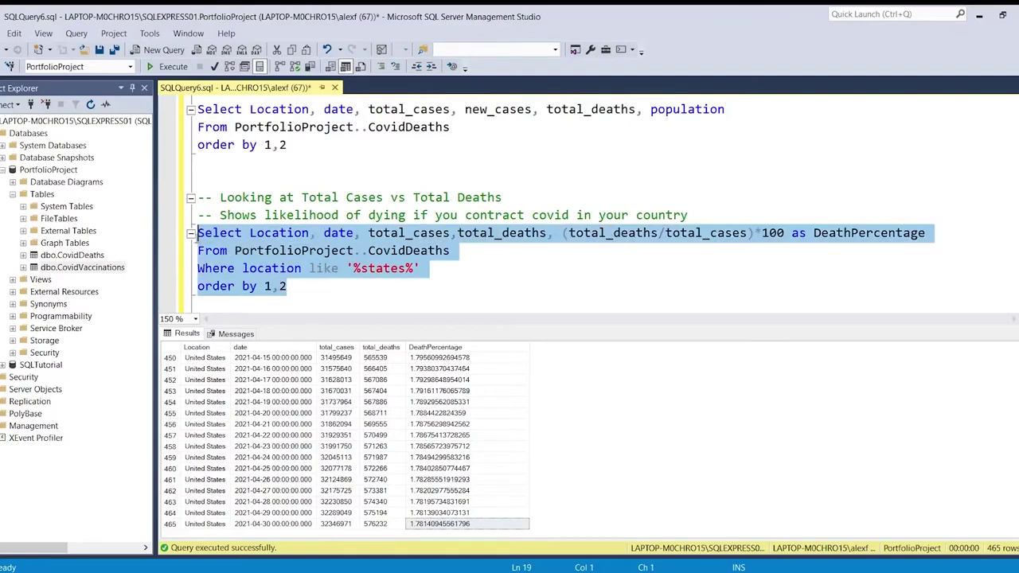
{"action": "left_click", "coordinate": [443, 275]}
{"action": "scroll", "coordinate": [443, 276], "scroll_direction": "down", "scroll_amount": 2}
{"action": "left_click", "coordinate": [401, 257]}
{"action": "key", "text": "Return"}
{"action": "key", "text": "ctrl+v"}
{"action": "scroll", "coordinate": [393, 269], "scroll_direction": "down", "scroll_amount": 4}
{"action": "scroll", "coordinate": [393, 263], "scroll_direction": "up", "scroll_amount": 3}
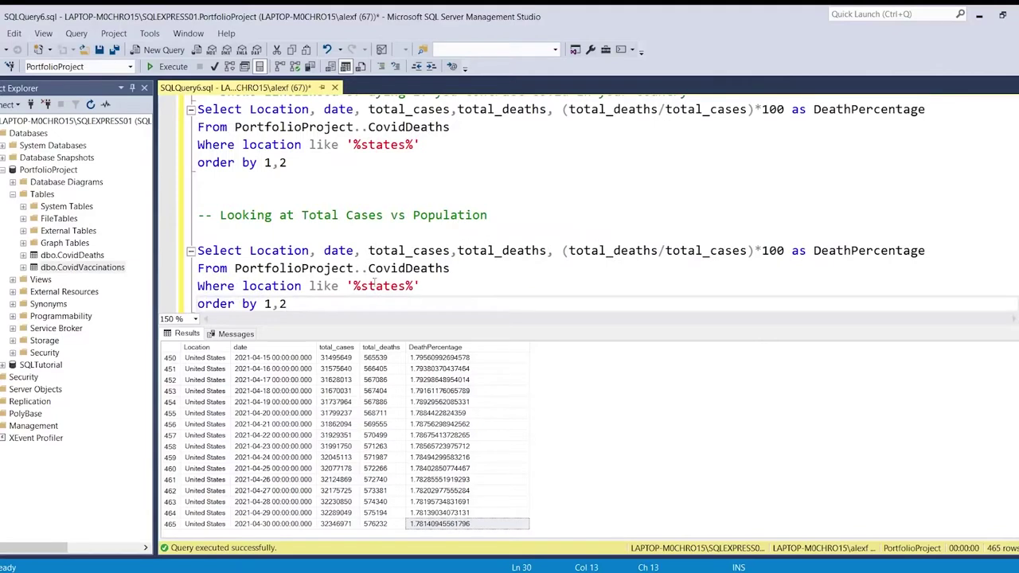
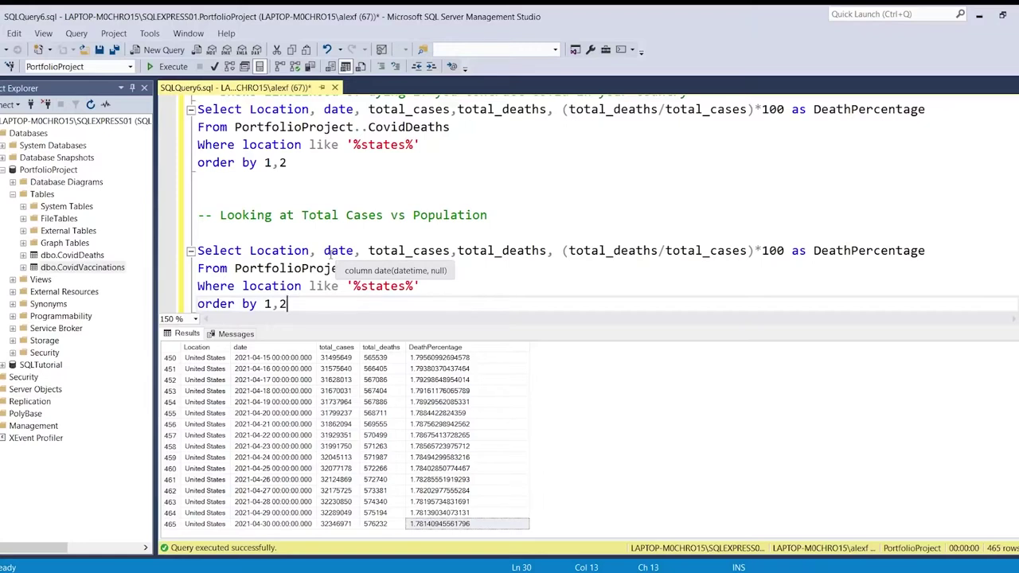
Replace the total_deaths column with Population in the copied query's Select list.
{"action": "double_click", "coordinate": [479, 252]}
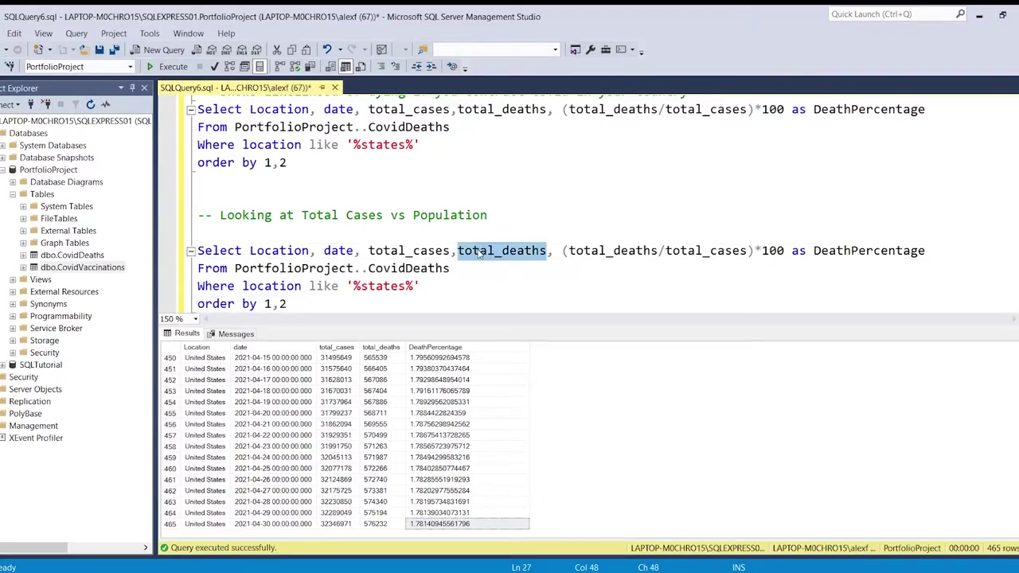
{"action": "type", "text": "Population"}
{"action": "key", "text": "Escape"}
{"action": "key", "text": "Up"}
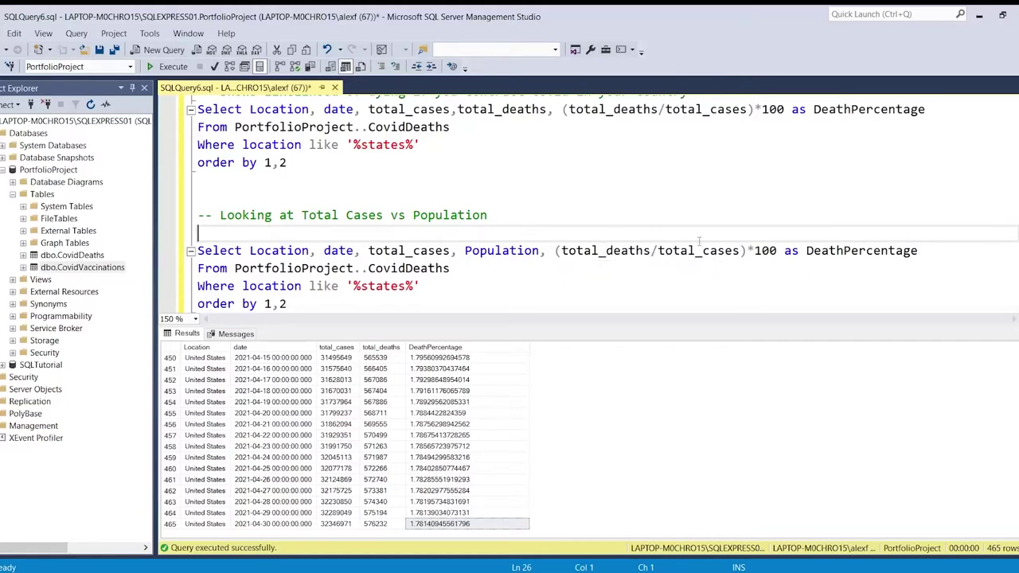
Change the copied query's percentage calculation to (total_cases/population)*100.
{"action": "double_click", "coordinate": [621, 252]}
{"action": "type", "text": "total_"}
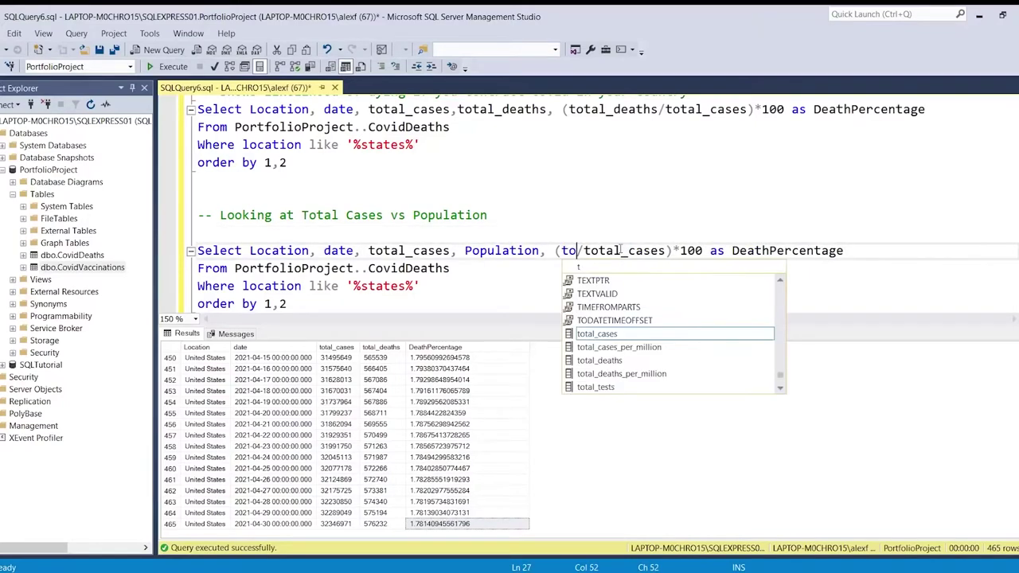
{"action": "key", "text": "Tab"}
{"action": "double_click", "coordinate": [689, 253]}
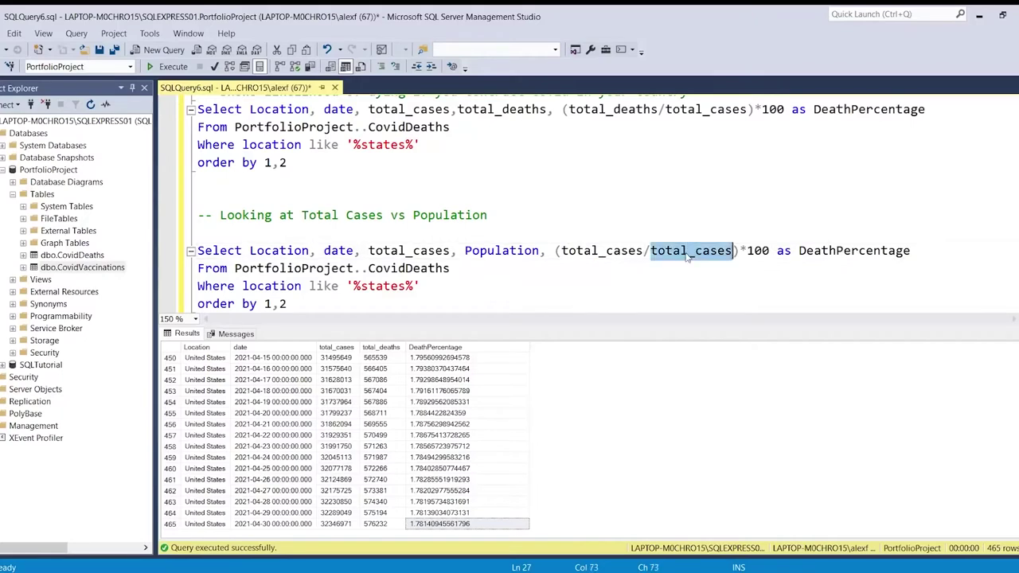
{"action": "type", "text": "pop"}
{"action": "key", "text": "Tab"}
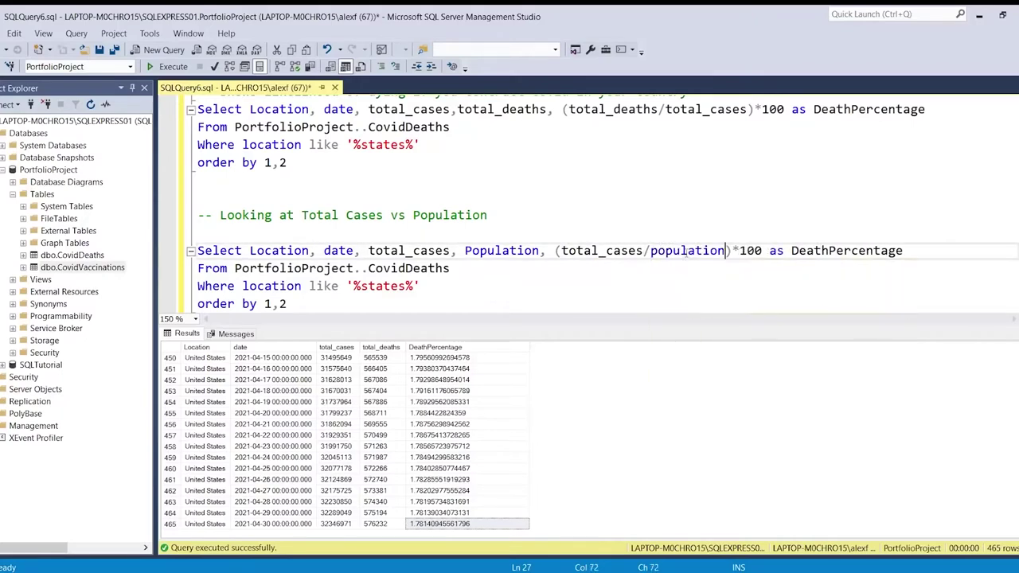
Add the comment "-- Shows what percentage of population got Covid" directly below the "Looking at Total Cases vs Population" comment.
{"action": "left_click", "coordinate": [556, 229]}
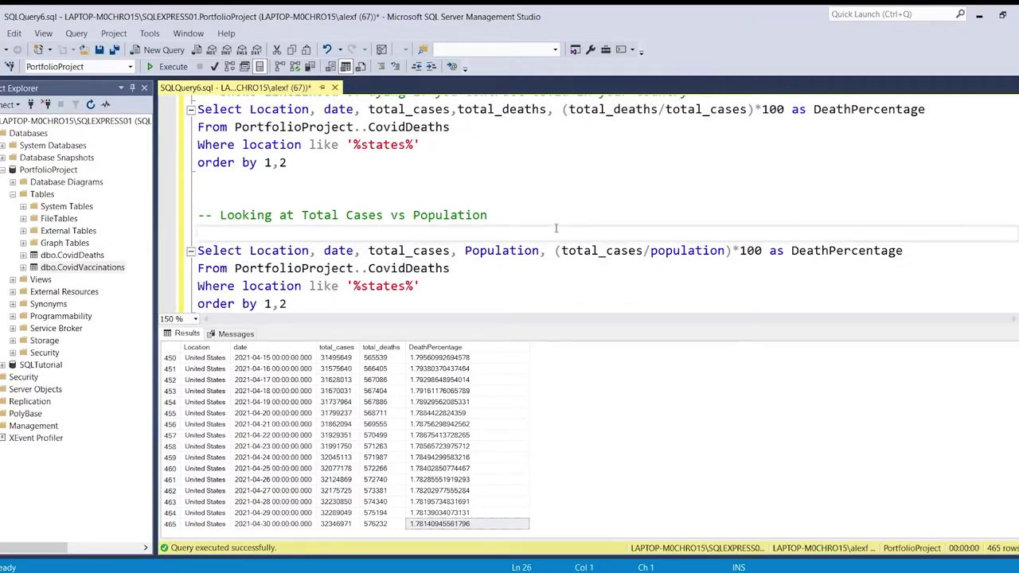
{"action": "type", "text": "-- Shows what percent"}
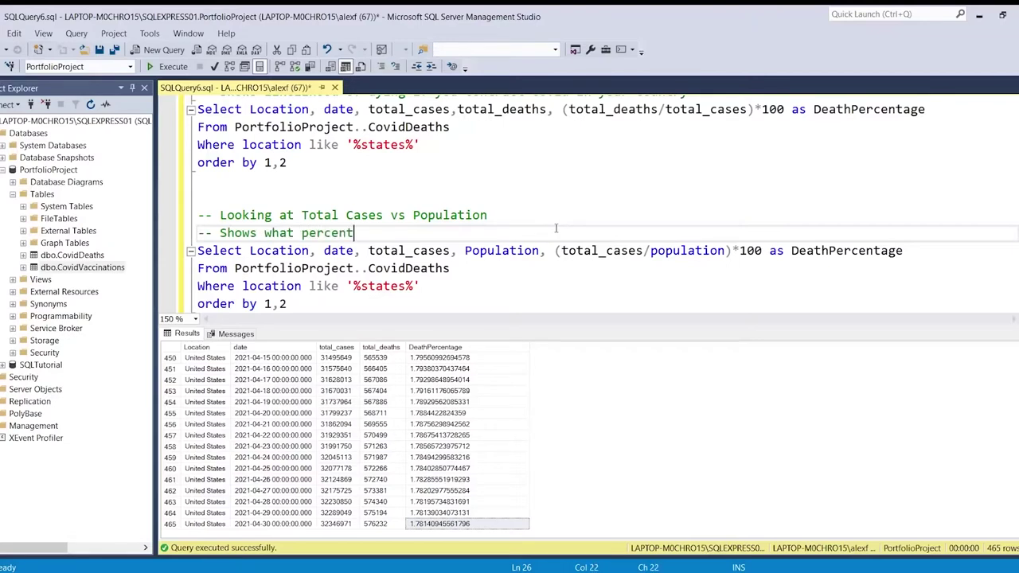
{"action": "type", "text": "age of popylat"}
{"action": "key", "text": "BackSpace"}
{"action": "key", "text": "BackSpace"}
{"action": "key", "text": "BackSpace"}
{"action": "type", "text": "ulation "}
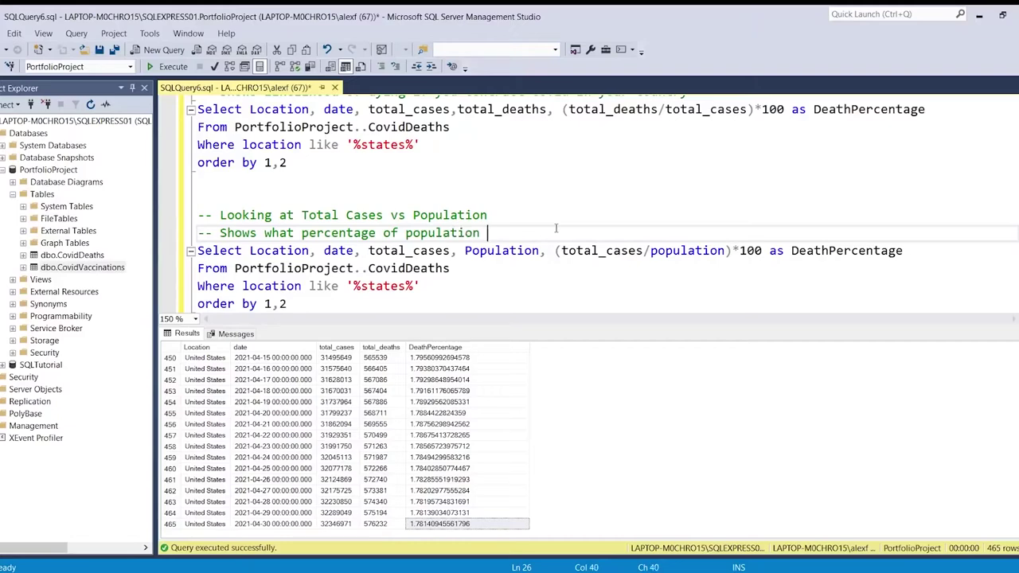
{"action": "type", "text": "got Covid"}
{"action": "key", "text": "Return"}
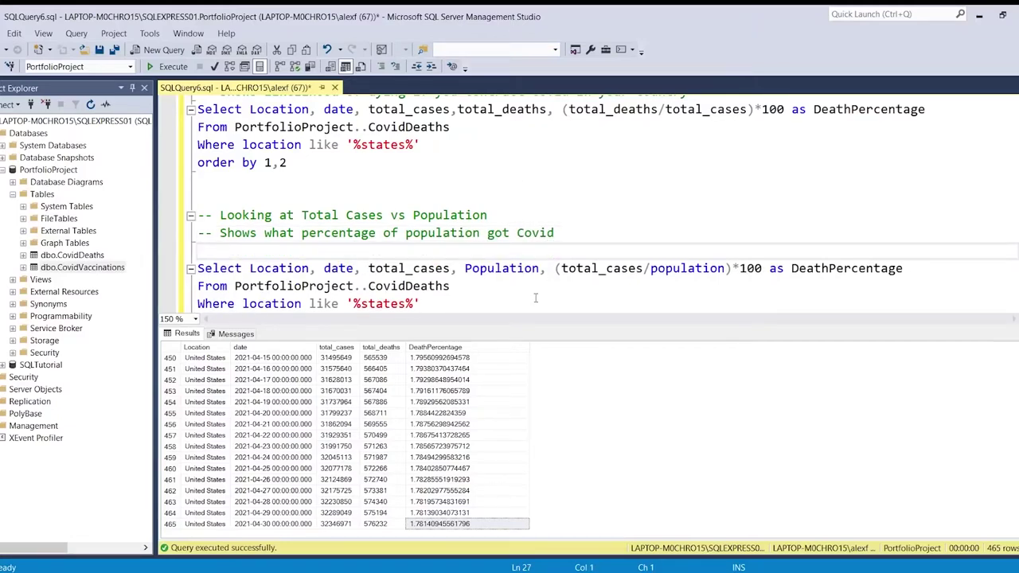
Run only the total cases vs population query for locations like '%states%'.
{"action": "scroll", "coordinate": [536, 298], "scroll_direction": "down", "scroll_amount": 1}
{"action": "left_click", "coordinate": [394, 275]}
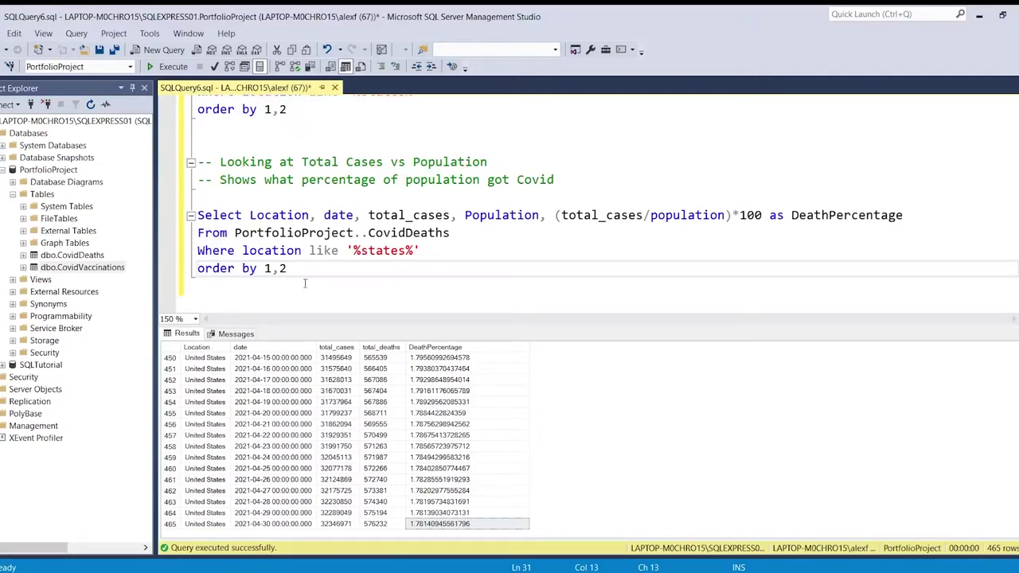
{"action": "left_click_drag", "start_coordinate": [322, 274], "coordinate": [193, 215]}
{"action": "left_click", "coordinate": [169, 68]}
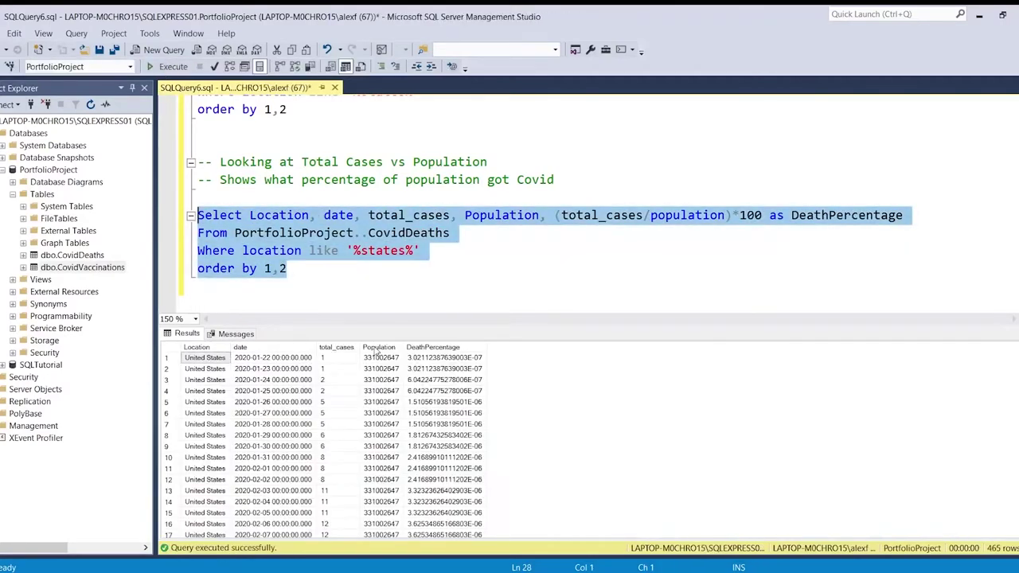
{"action": "left_click", "coordinate": [459, 223]}
{"action": "left_click", "coordinate": [395, 268]}
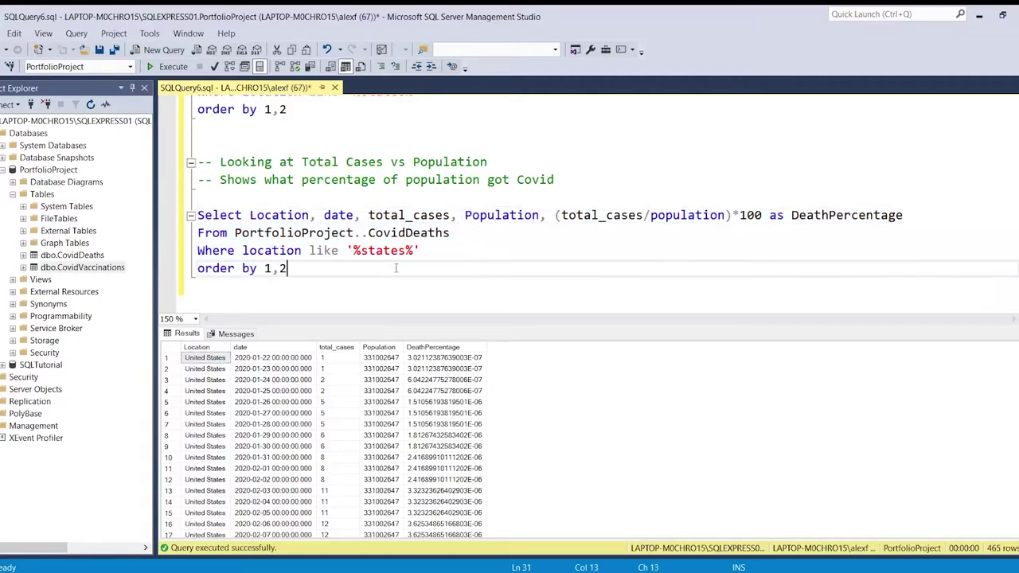
Place Population before total_cases in the Select list and rerun the total cases vs population query.
{"action": "left_click_drag", "start_coordinate": [547, 215], "coordinate": [465, 215]}
{"action": "key", "text": "ctrl+x"}
{"action": "left_click", "coordinate": [369, 217]}
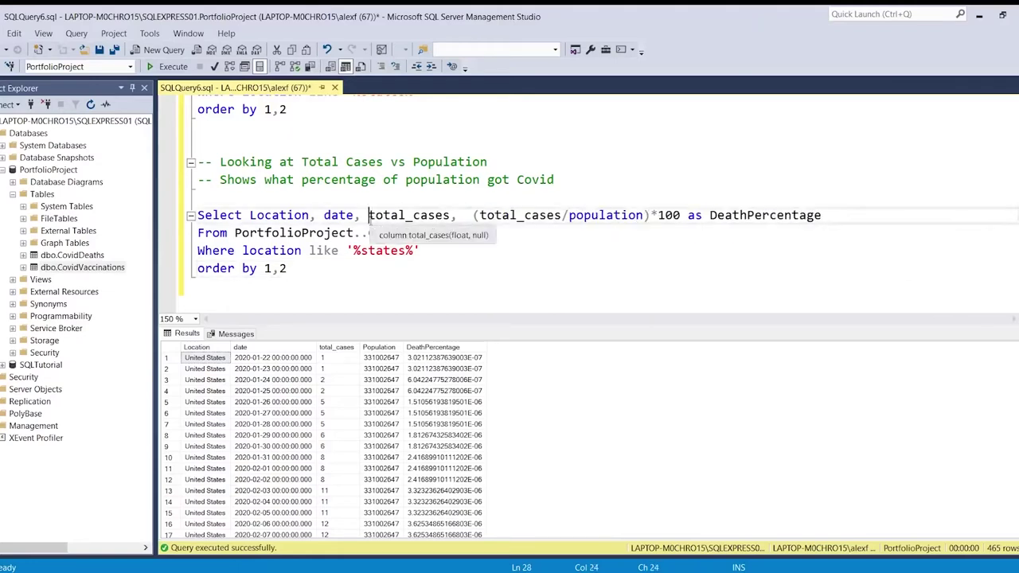
{"action": "key", "text": "ctrl+v"}
{"action": "left_click_drag", "start_coordinate": [296, 274], "coordinate": [177, 214]}
{"action": "left_click", "coordinate": [171, 67]}
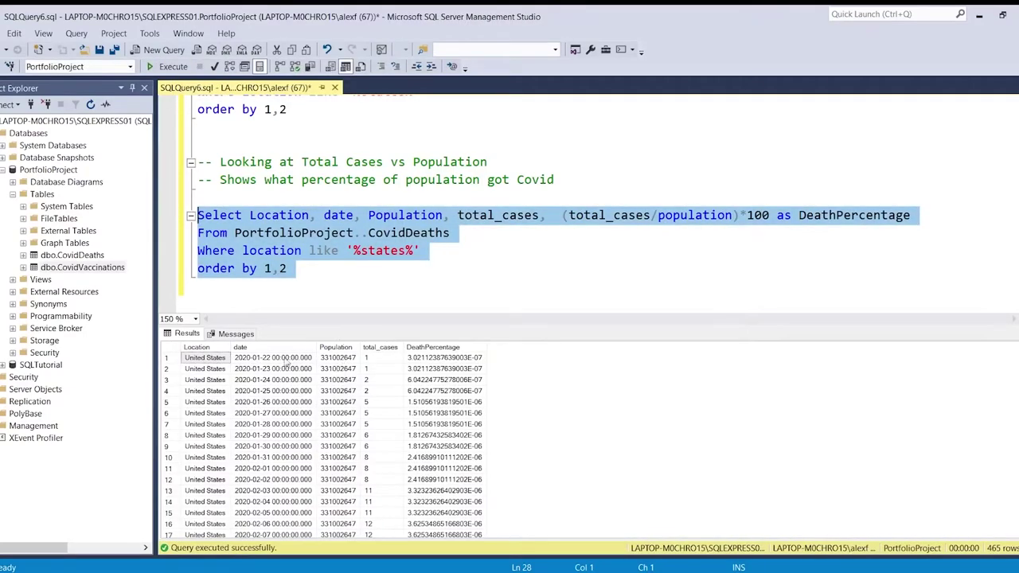
Examine Population, total_cases and the percentage in the first row, and follow the percentage to the 2020-07-12 row.
{"action": "left_click", "coordinate": [333, 357]}
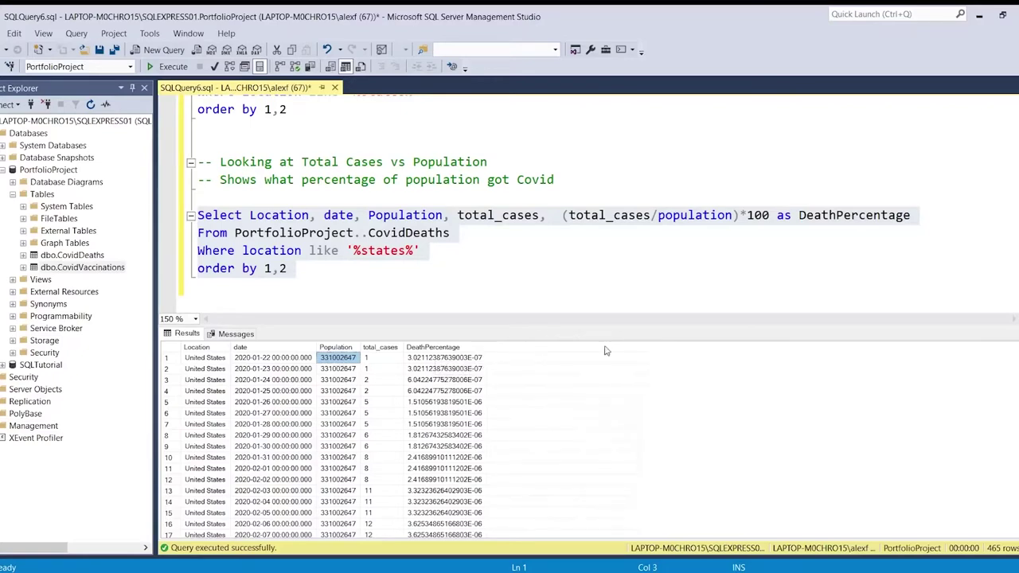
{"action": "left_click", "coordinate": [379, 361]}
{"action": "left_click", "coordinate": [421, 360]}
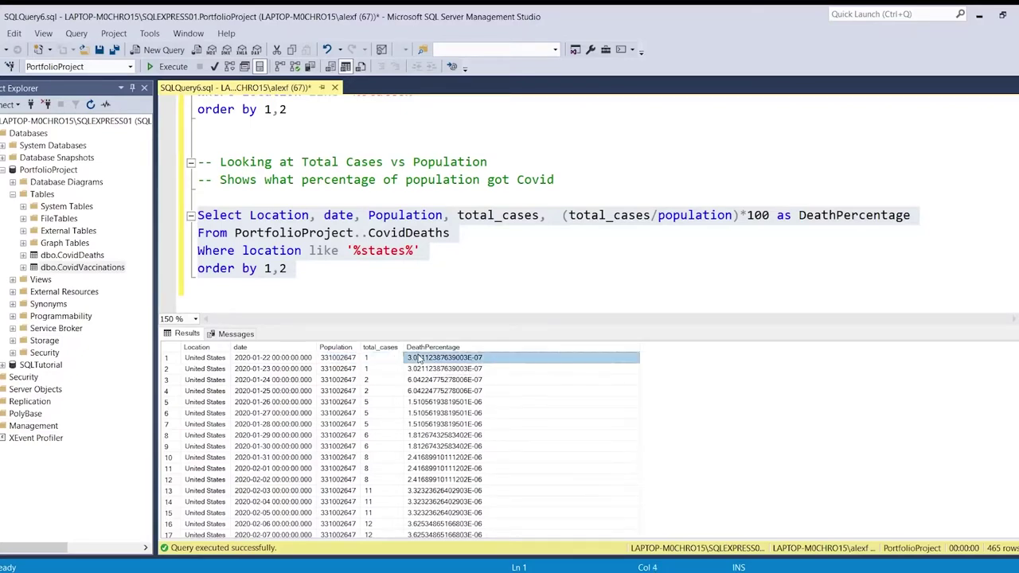
{"action": "scroll", "coordinate": [447, 374], "scroll_direction": "down", "scroll_amount": 2}
{"action": "scroll", "coordinate": [444, 374], "scroll_direction": "down", "scroll_amount": 20}
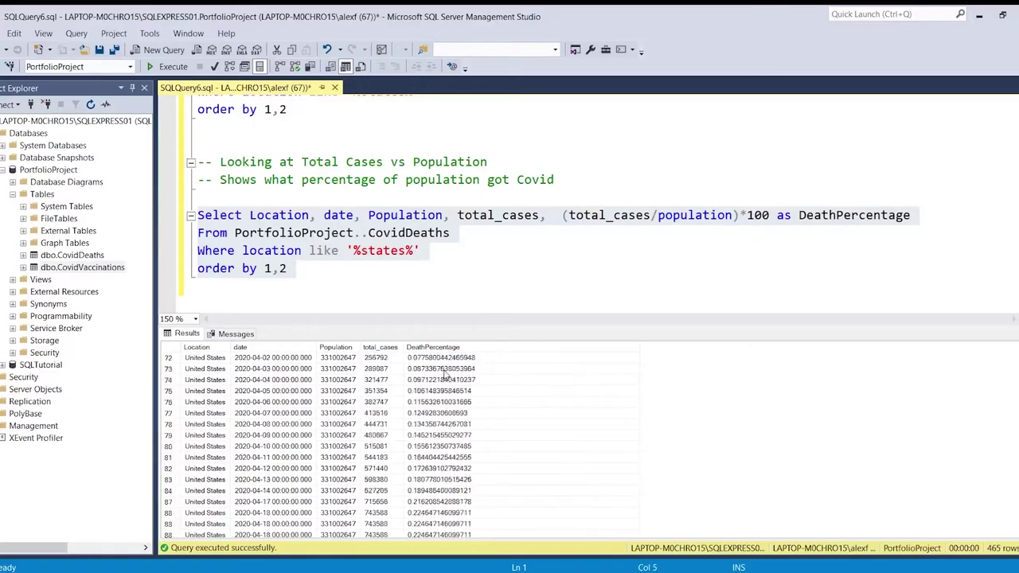
{"action": "scroll", "coordinate": [446, 374], "scroll_direction": "down", "scroll_amount": 20}
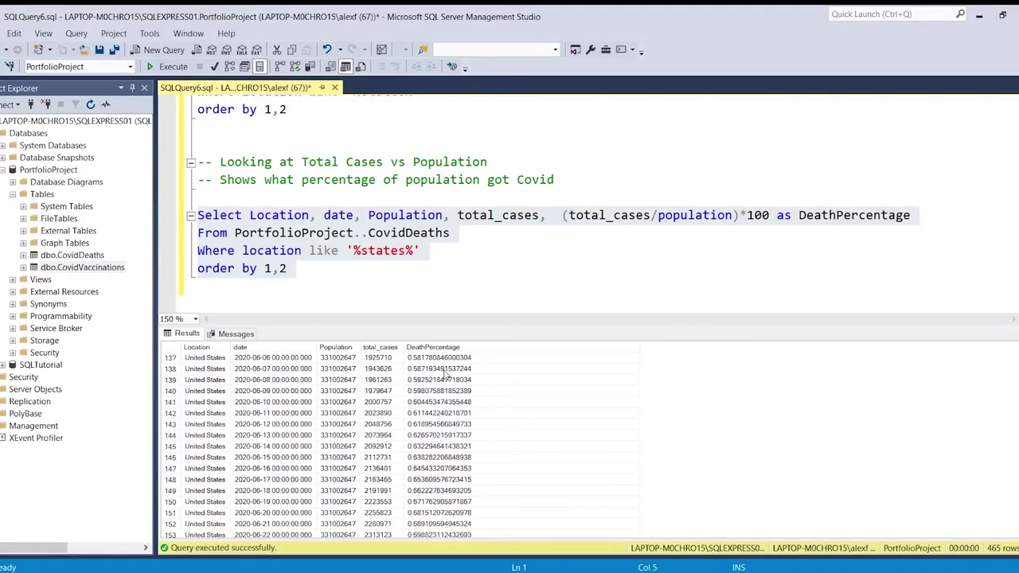
{"action": "scroll", "coordinate": [447, 375], "scroll_direction": "up", "scroll_amount": 1}
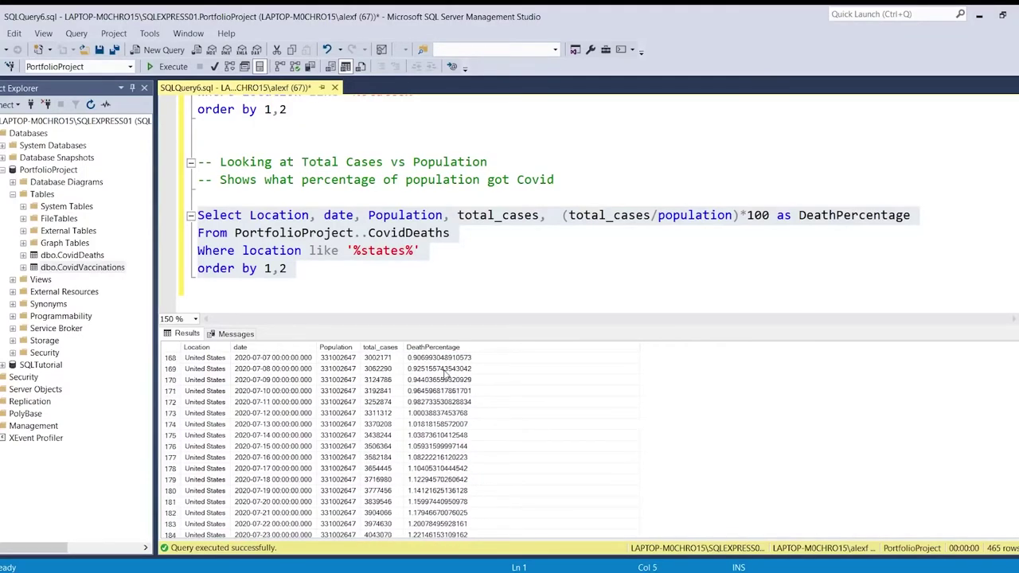
{"action": "left_click", "coordinate": [171, 413]}
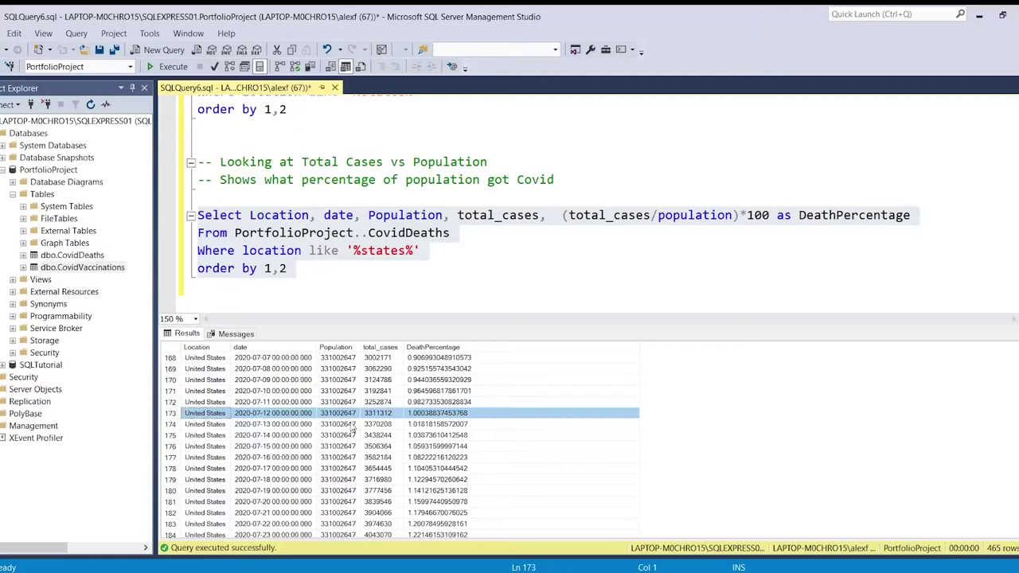
{"action": "left_click", "coordinate": [545, 414]}
Follow the infected percentage to the last United States row, dated 2021-04-30, and examine its total_cases and percentage.
{"action": "scroll", "coordinate": [557, 416], "scroll_direction": "down", "scroll_amount": 20}
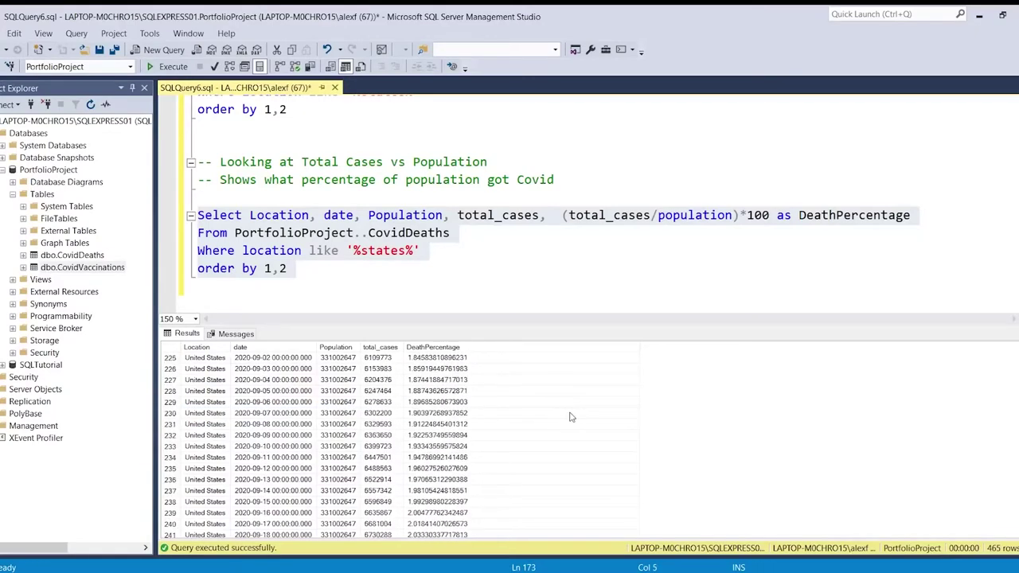
{"action": "scroll", "coordinate": [570, 416], "scroll_direction": "down", "scroll_amount": 20}
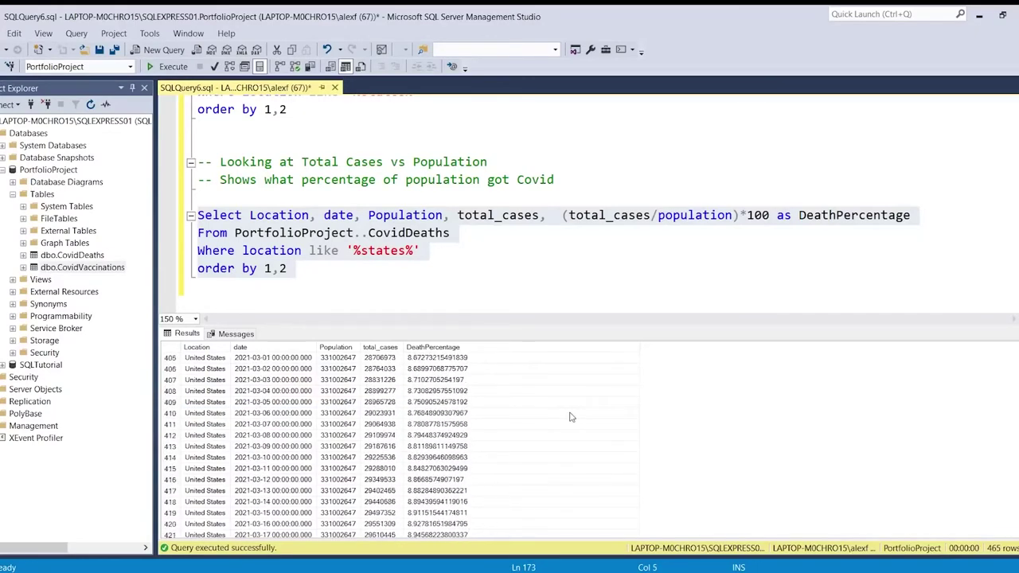
{"action": "left_click", "coordinate": [450, 524]}
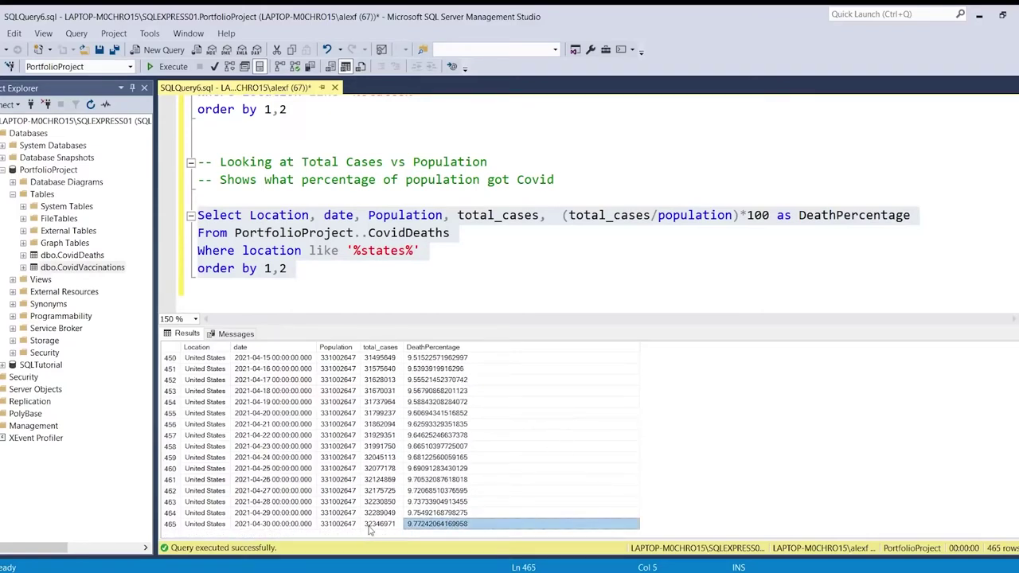
{"action": "left_click", "coordinate": [372, 525]}
{"action": "left_click", "coordinate": [439, 527]}
Comment out the '%states%' location filter in the total cases vs population query and run only that query for all locations.
{"action": "left_click", "coordinate": [360, 285]}
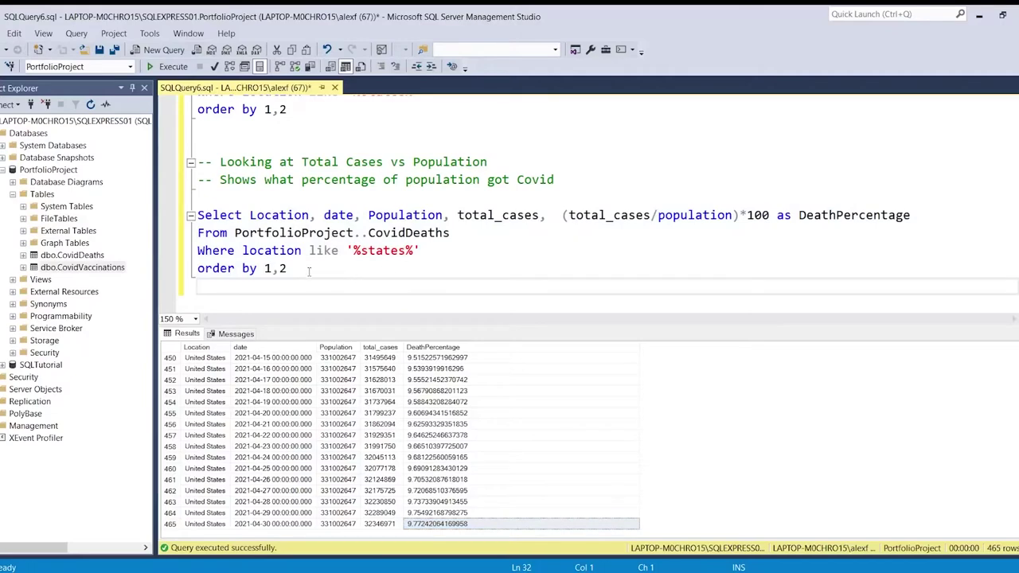
{"action": "key", "text": "Return"}
{"action": "scroll", "coordinate": [315, 287], "scroll_direction": "down", "scroll_amount": 2}
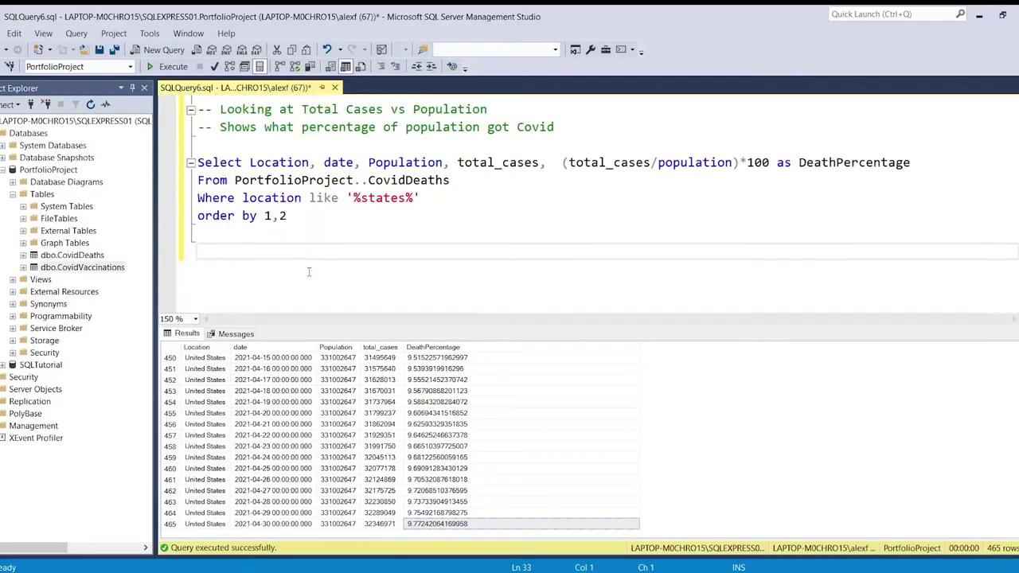
{"action": "scroll", "coordinate": [264, 248], "scroll_direction": "up", "scroll_amount": 1}
{"action": "left_click", "coordinate": [205, 198]}
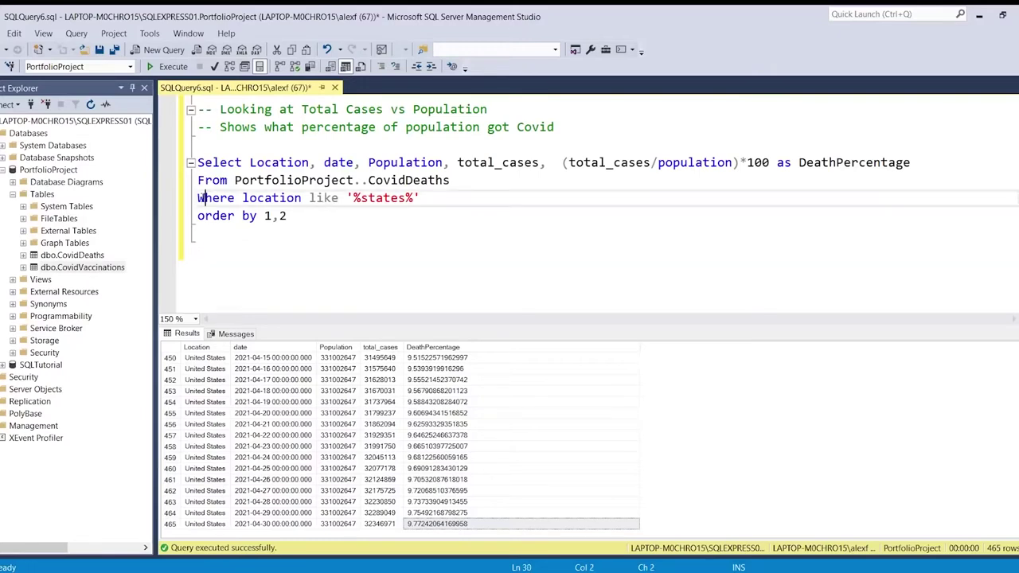
{"action": "left_click", "coordinate": [198, 197]}
{"action": "type", "text": "--"}
{"action": "left_click_drag", "start_coordinate": [310, 223], "coordinate": [198, 163]}
{"action": "key", "text": "F5"}
{"action": "left_click", "coordinate": [350, 228]}
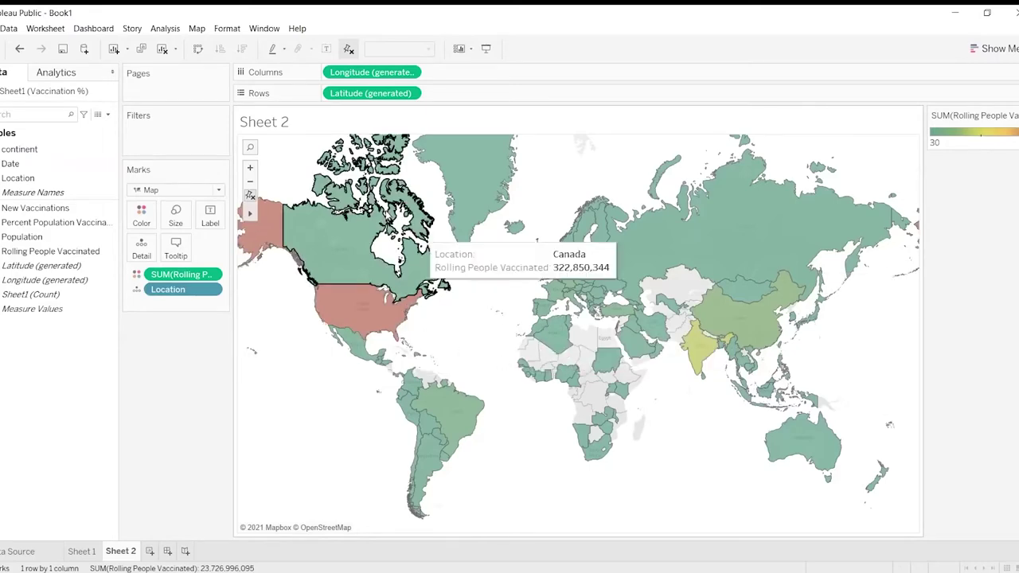
Return from the Tableau map to the query results and examine the total_cases and percentage values across the different countries.
{"action": "left_click", "coordinate": [956, 13]}
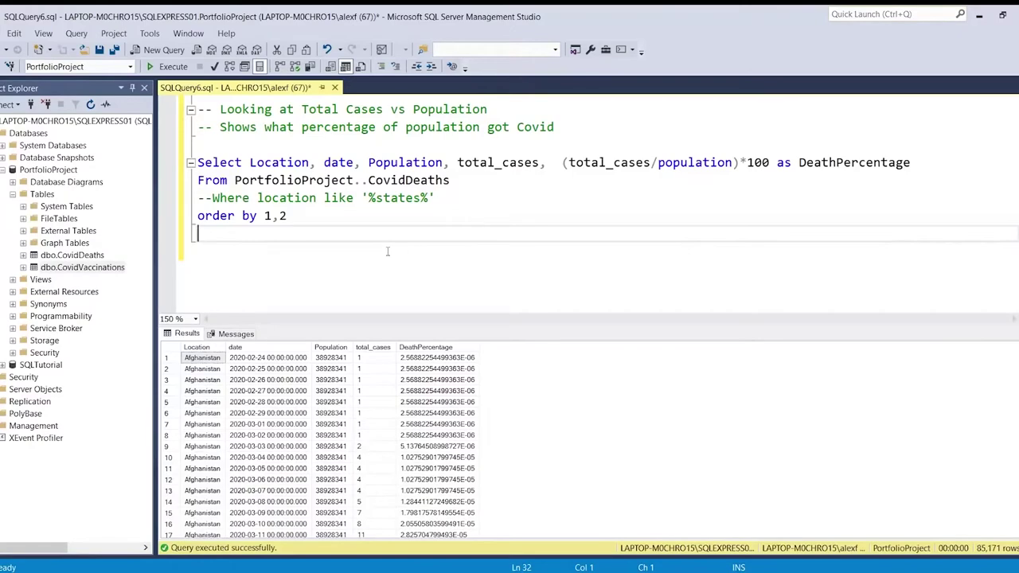
{"action": "scroll", "coordinate": [201, 373], "scroll_direction": "down", "scroll_amount": 20}
{"action": "scroll", "coordinate": [202, 373], "scroll_direction": "down", "scroll_amount": 20}
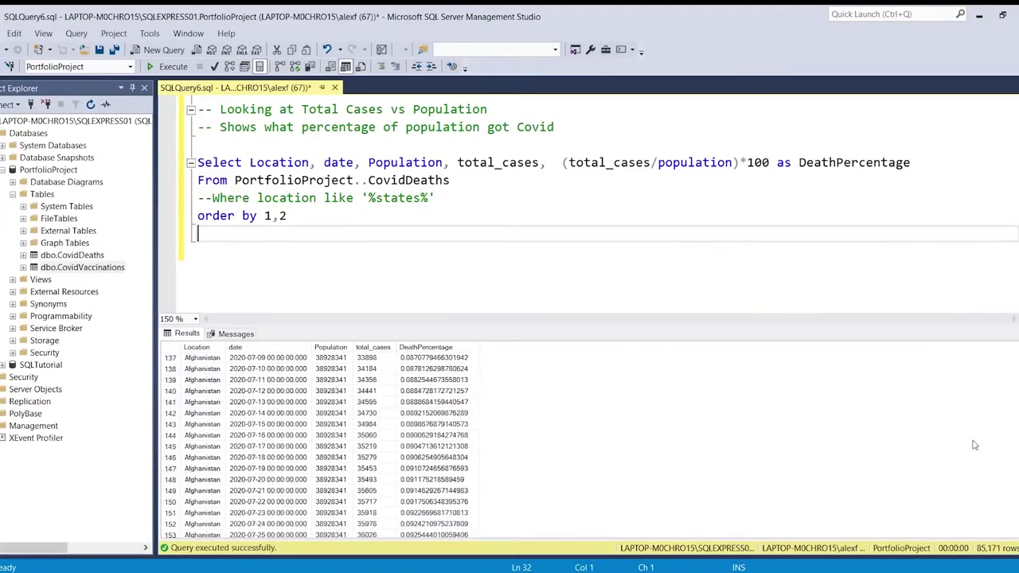
{"action": "scroll", "coordinate": [316, 446], "scroll_direction": "down", "scroll_amount": 20}
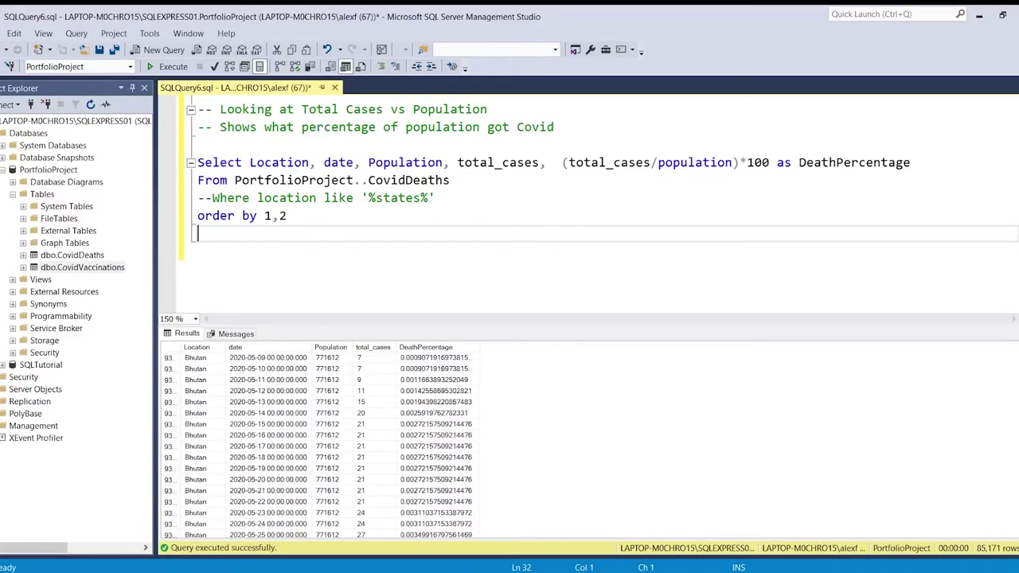
{"action": "scroll", "coordinate": [319, 446], "scroll_direction": "down", "scroll_amount": 20}
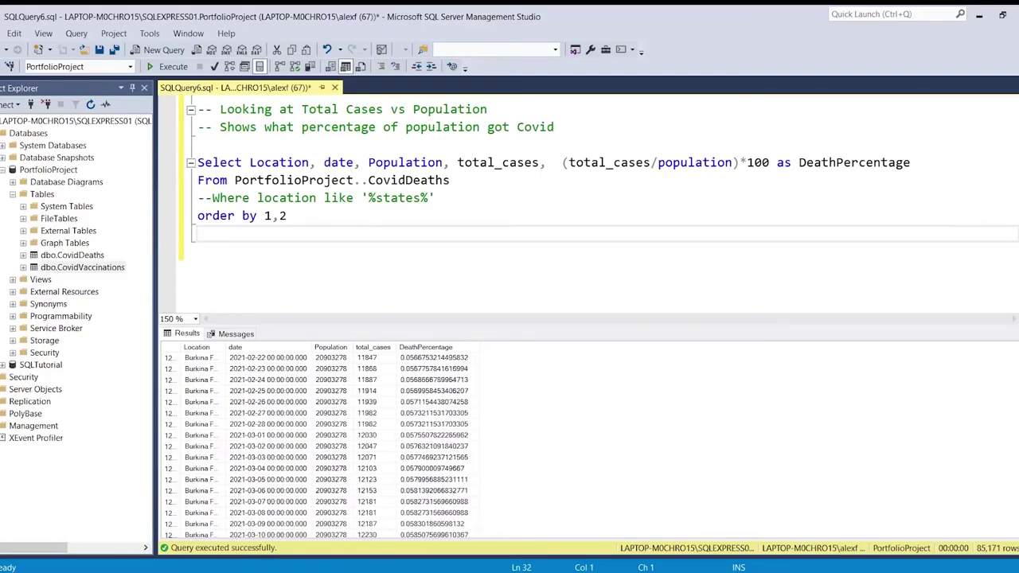
{"action": "scroll", "coordinate": [319, 446], "scroll_direction": "down", "scroll_amount": 20}
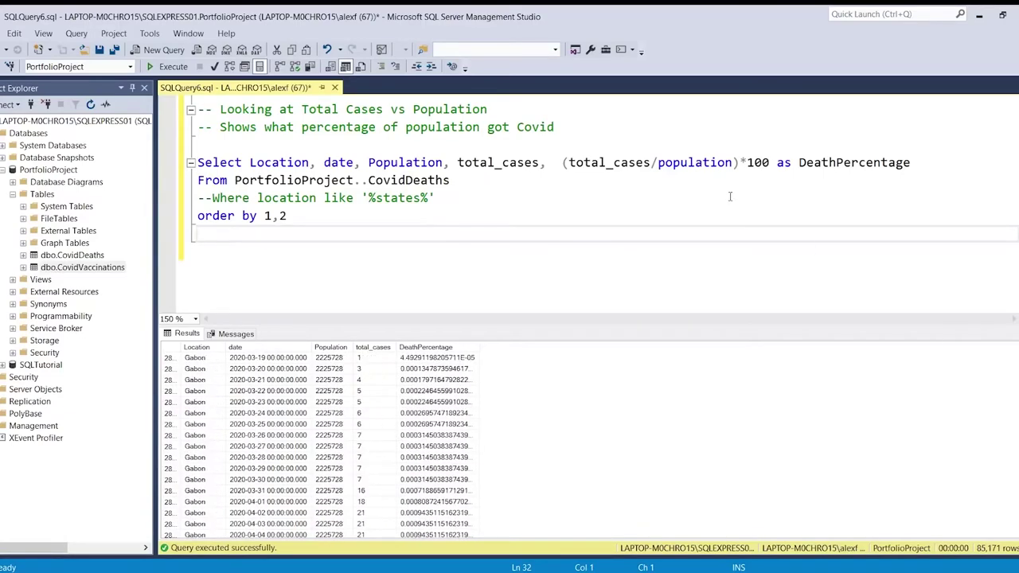
{"action": "scroll", "coordinate": [319, 446], "scroll_direction": "up", "scroll_amount": 20}
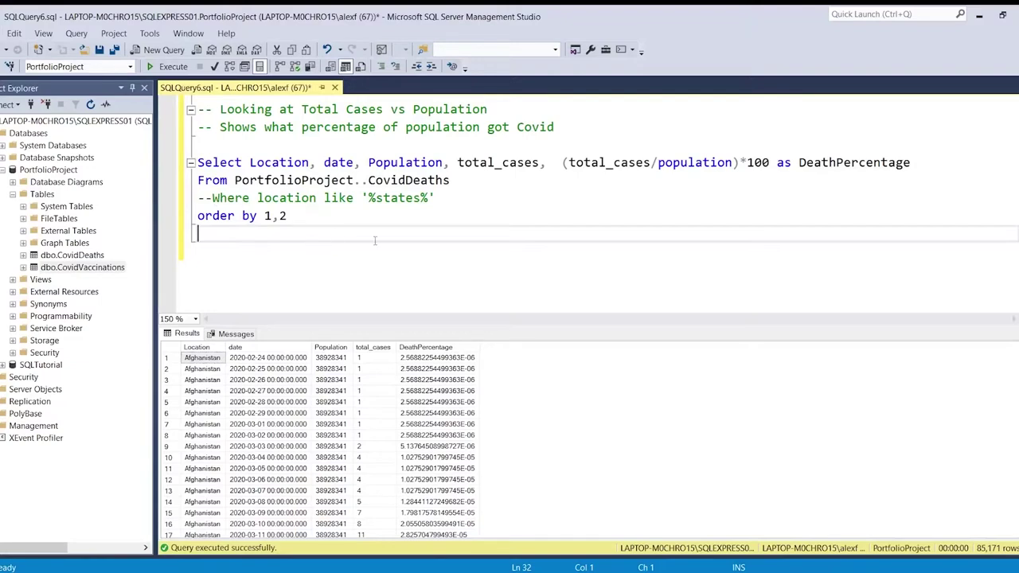
Add the comment "-- Looking at Countries with Highest Infection Rate compared to Population" below the total cases vs population query.
{"action": "left_click", "coordinate": [350, 259]}
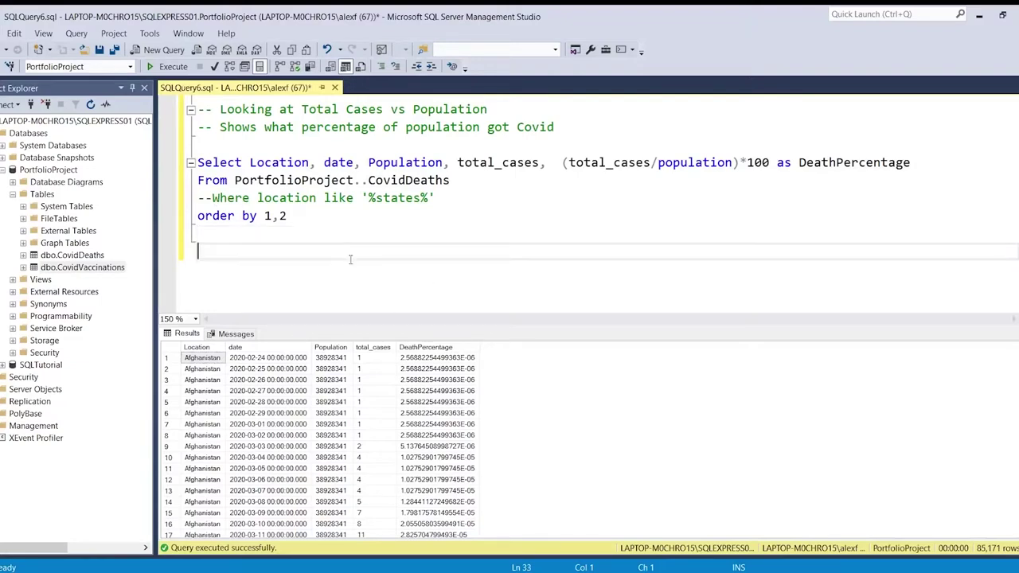
{"action": "key", "text": "Return"}
{"action": "key", "text": "Return"}
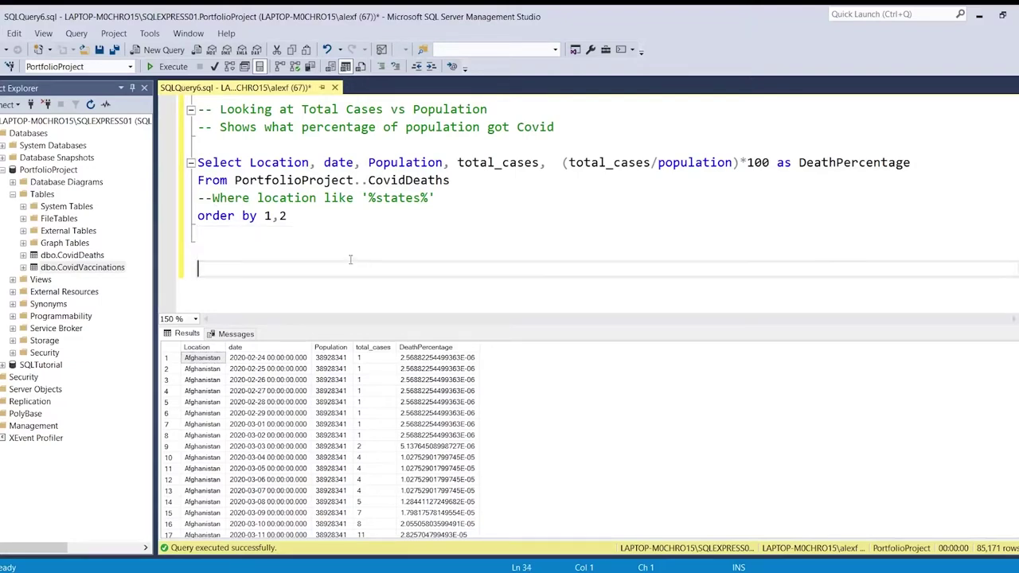
{"action": "key", "text": "BackSpace"}
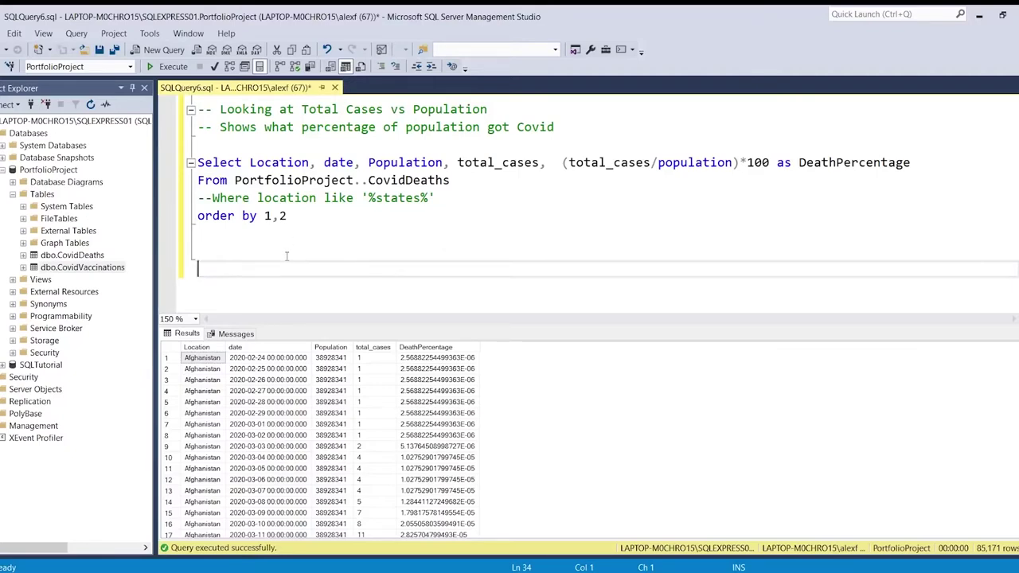
{"action": "type", "text": "S"}
{"action": "key", "text": "BackSpace"}
{"action": "type", "text": "-- Looking a"}
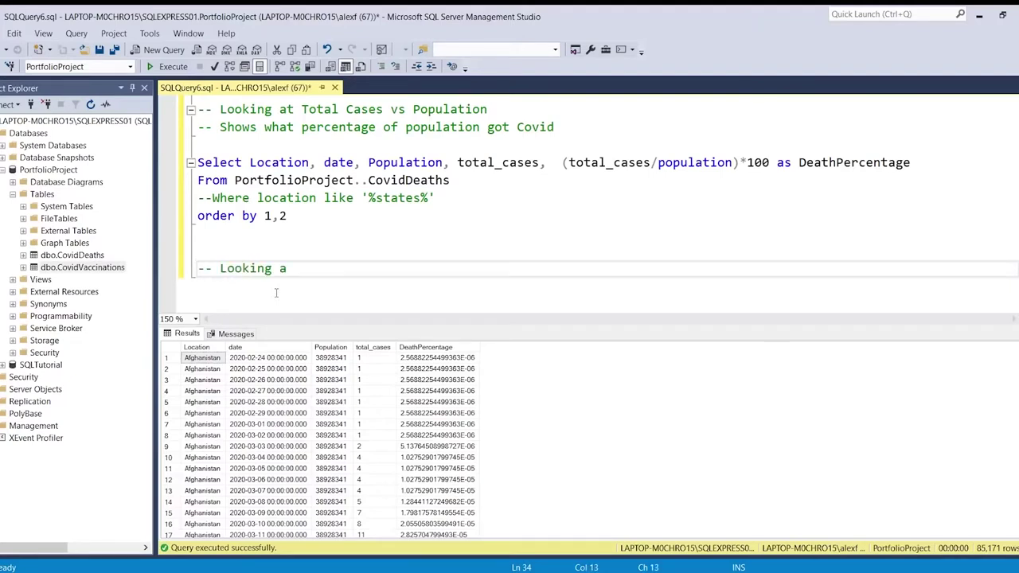
{"action": "type", "text": "t Countries with Highest"}
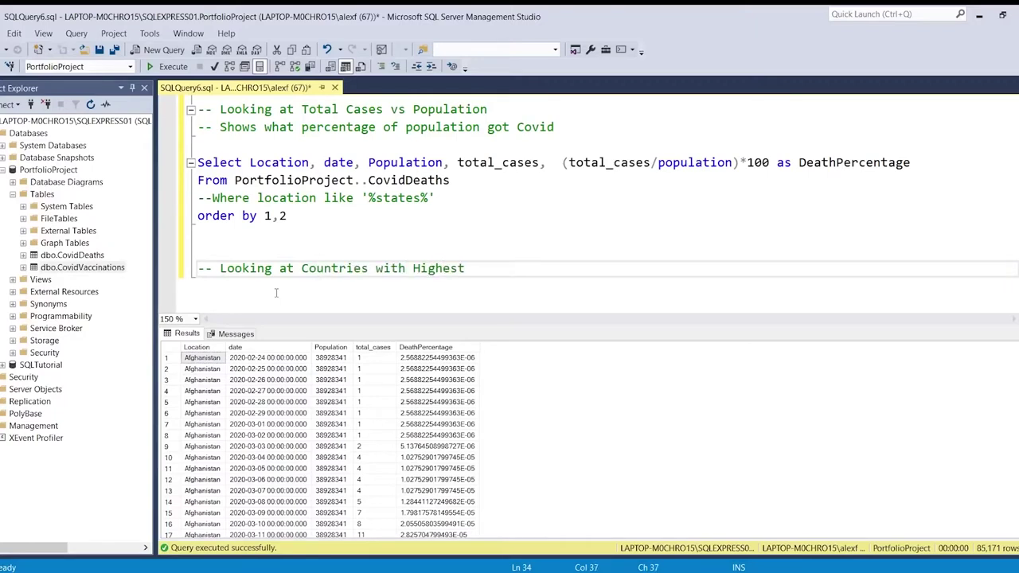
{"action": "type", "text": " Infection Rate co"}
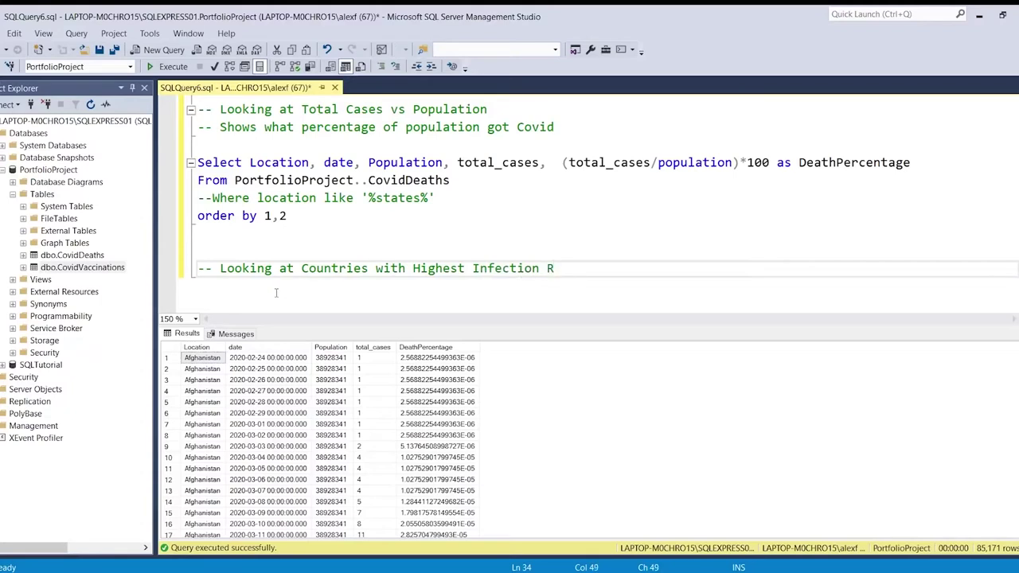
{"action": "key", "text": "BackSpace"}
{"action": "type", "text": "ompared to Population"}
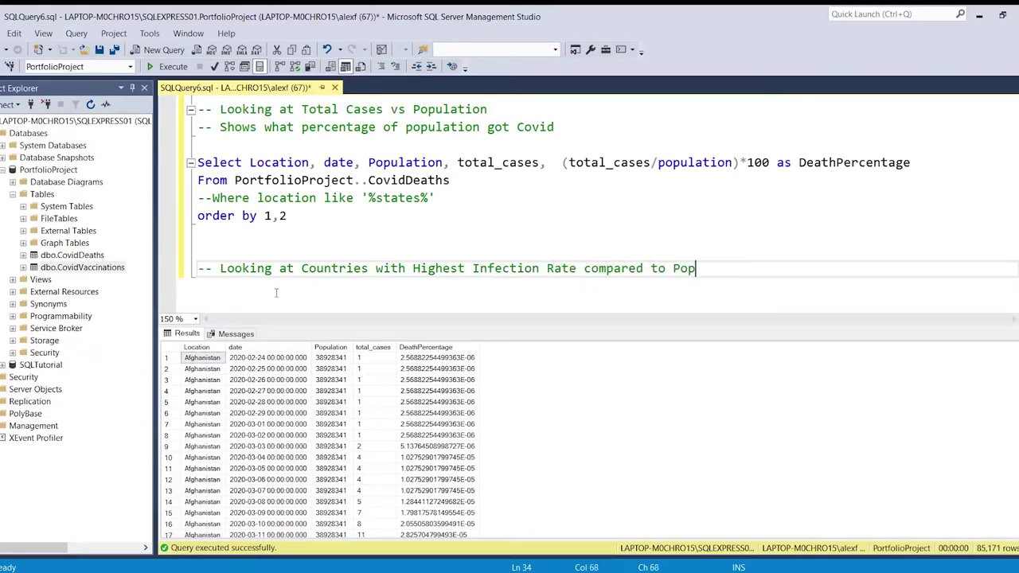
{"action": "key", "text": "Return"}
{"action": "key", "text": "Return"}
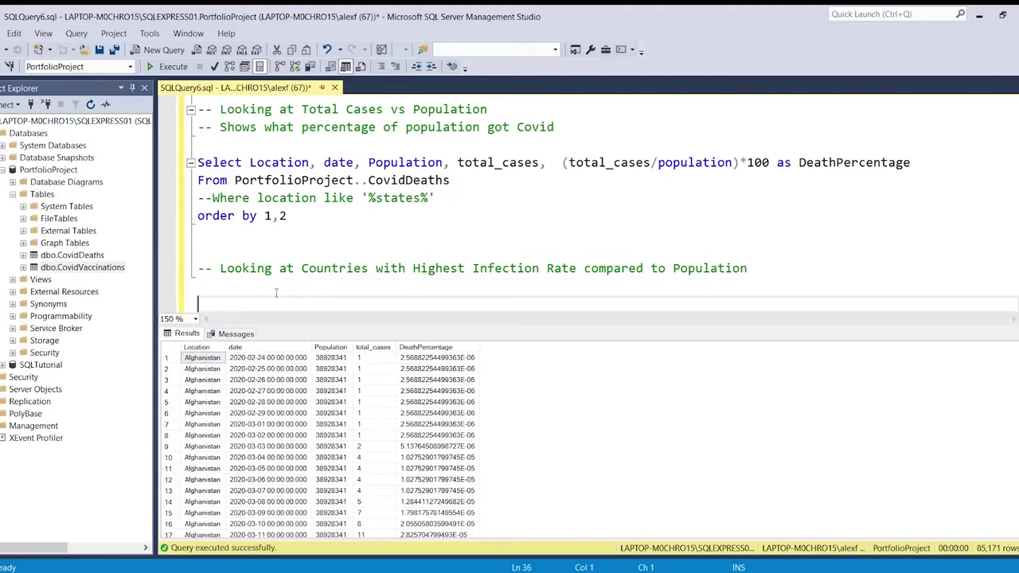
Copy the total cases vs population query beneath the new comment and remove the date column from the copy's Select list.
{"action": "left_click_drag", "start_coordinate": [291, 221], "coordinate": [195, 163]}
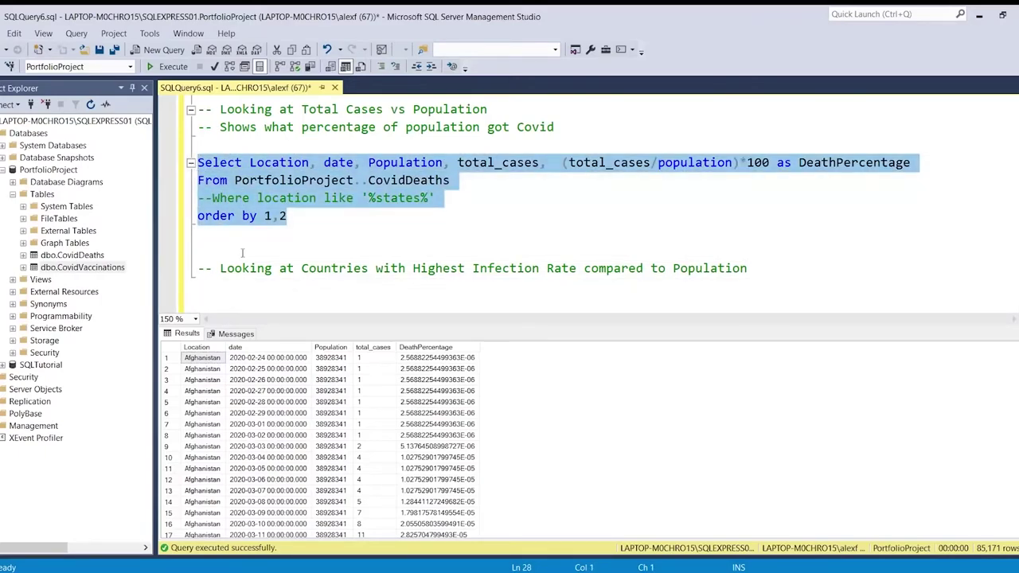
{"action": "key", "text": "ctrl+c"}
{"action": "left_click", "coordinate": [245, 303]}
{"action": "key", "text": "ctrl+v"}
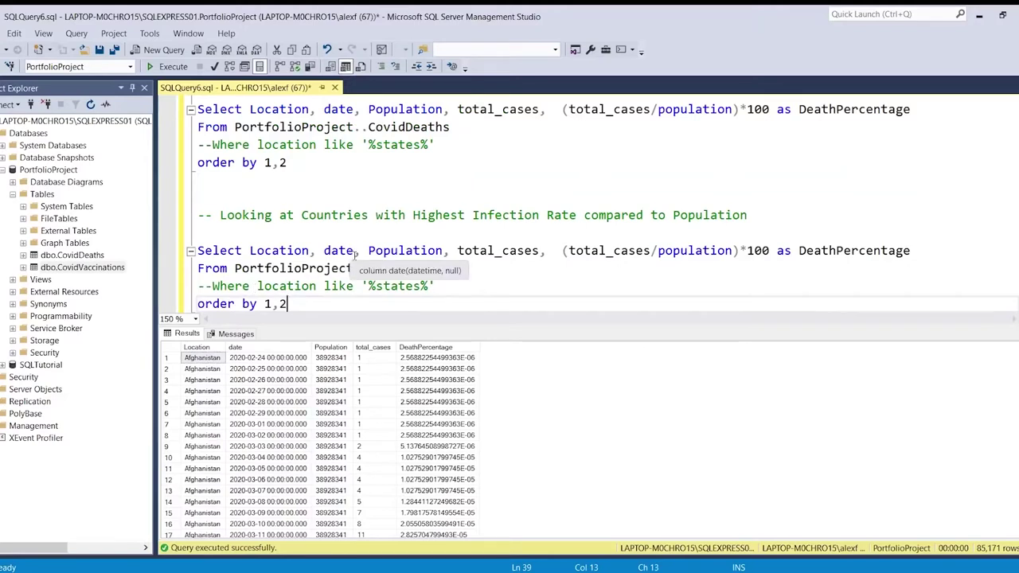
{"action": "left_click_drag", "start_coordinate": [368, 253], "coordinate": [319, 255]}
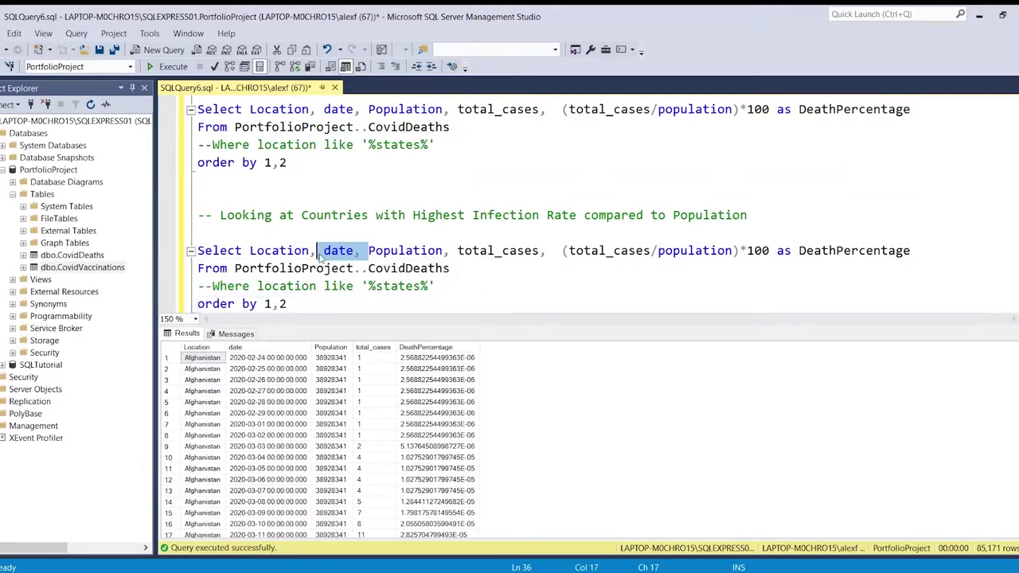
{"action": "key", "text": "Delete"}
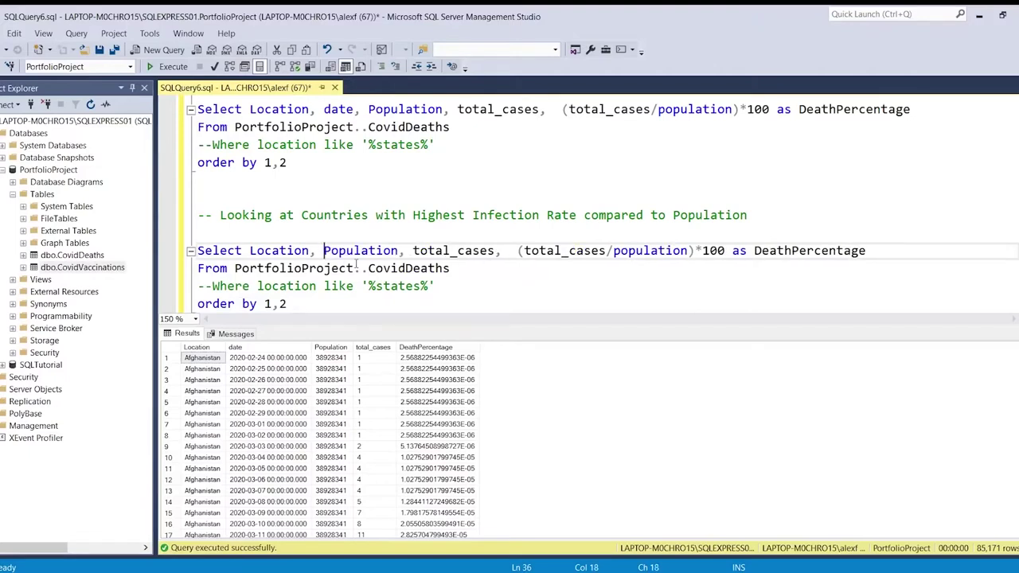
Wrap total_cases in MAX() in the new query's Select list and alias it as HighestInfectionCount.
{"action": "left_click", "coordinate": [413, 251]}
{"action": "type", "text": "MAX("}
{"action": "left_click", "coordinate": [525, 251]}
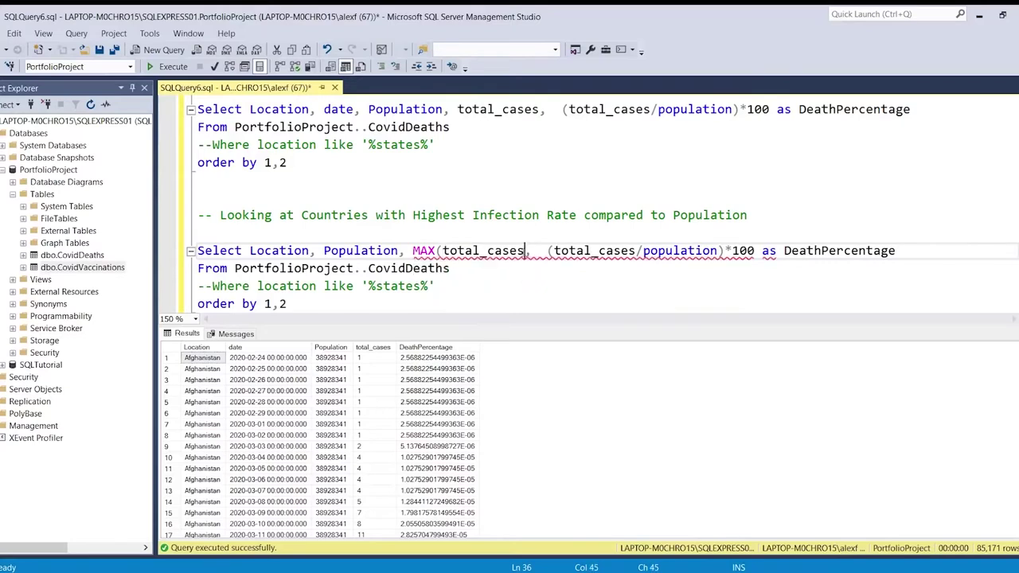
{"action": "type", "text": ")"}
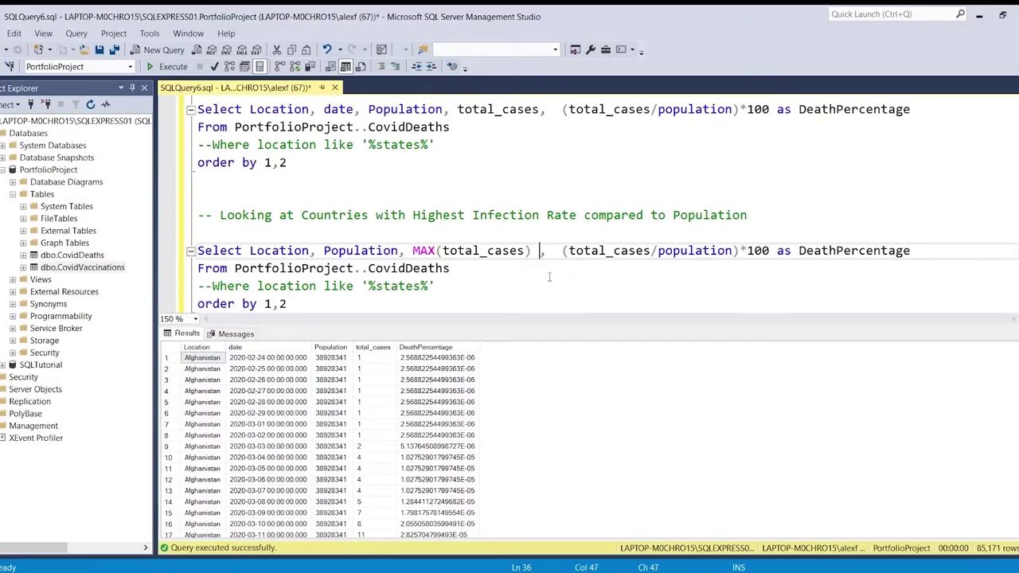
{"action": "type", "text": "as H"}
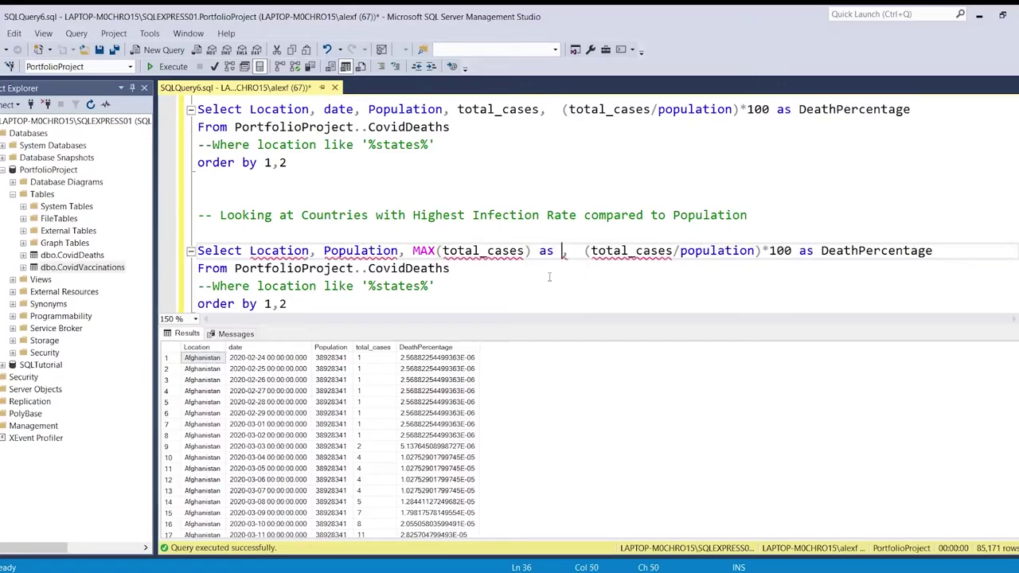
{"action": "type", "text": "ighest"}
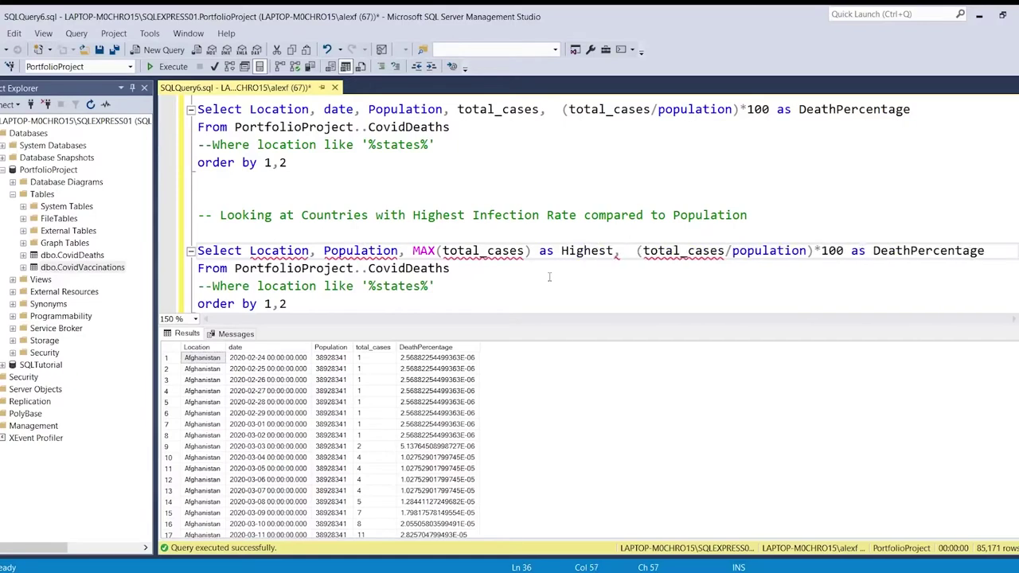
{"action": "type", "text": "Infection"}
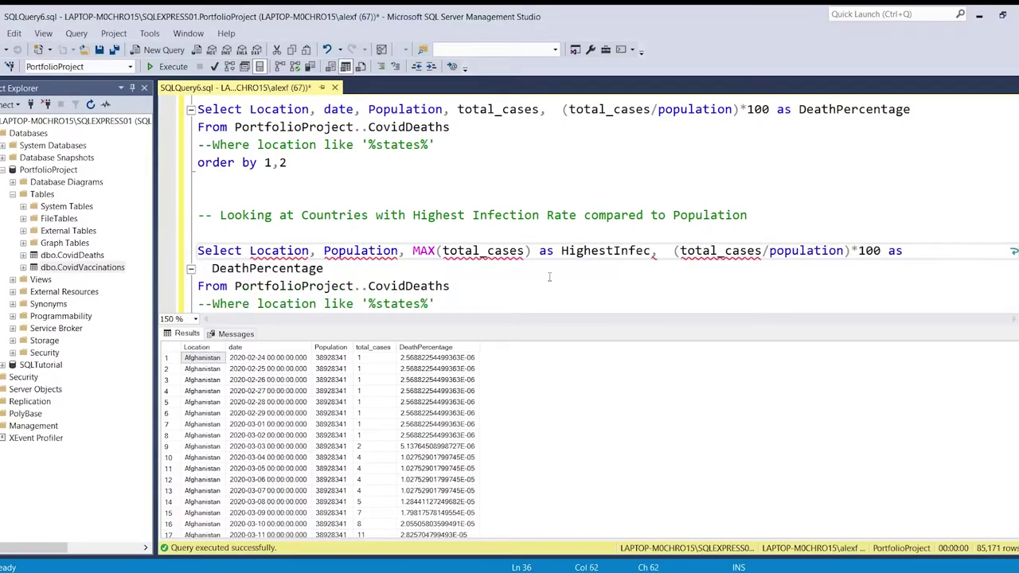
{"action": "type", "text": "Count"}
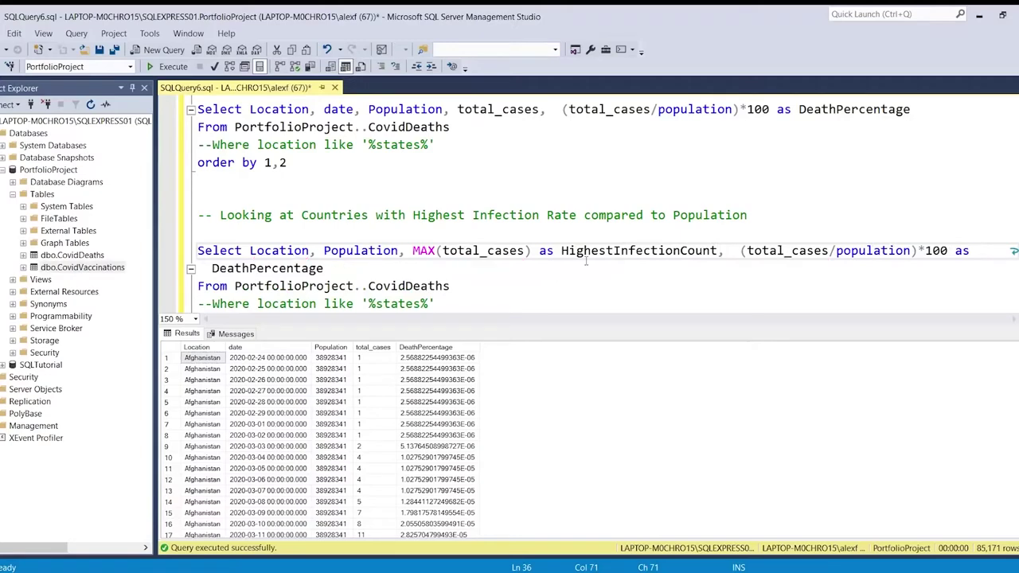
Wrap (total_cases/population) in Max() before the *100 in the highest infection rate query.
{"action": "scroll", "coordinate": [586, 262], "scroll_direction": "down", "scroll_amount": 1}
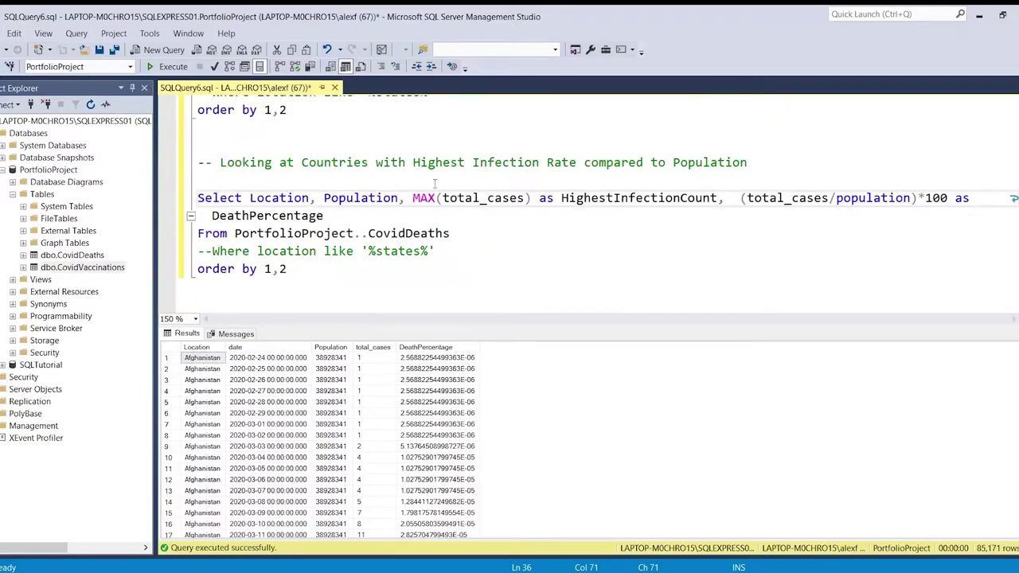
{"action": "double_click", "coordinate": [274, 198]}
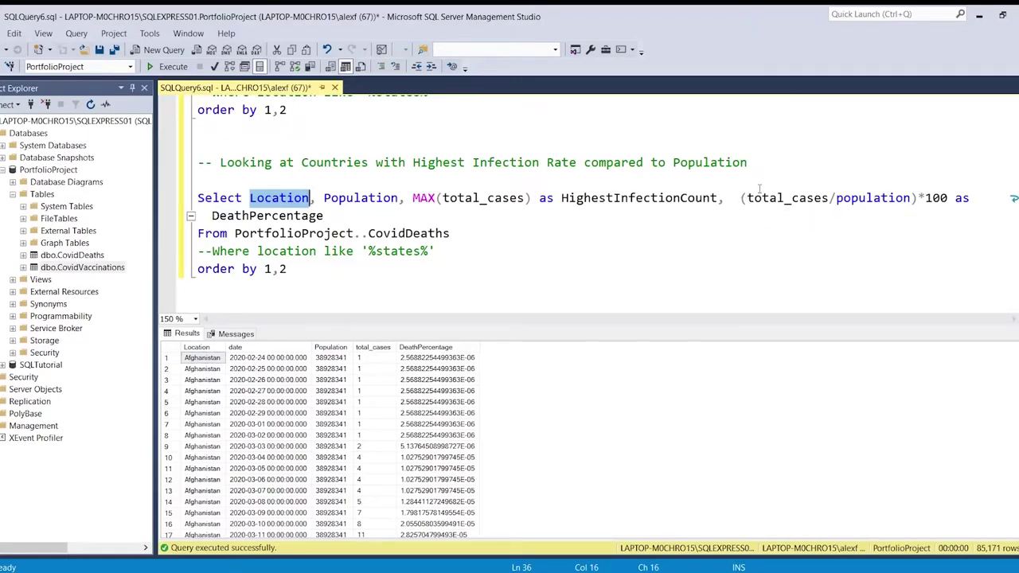
{"action": "key", "text": "Up"}
{"action": "double_click", "coordinate": [763, 198]}
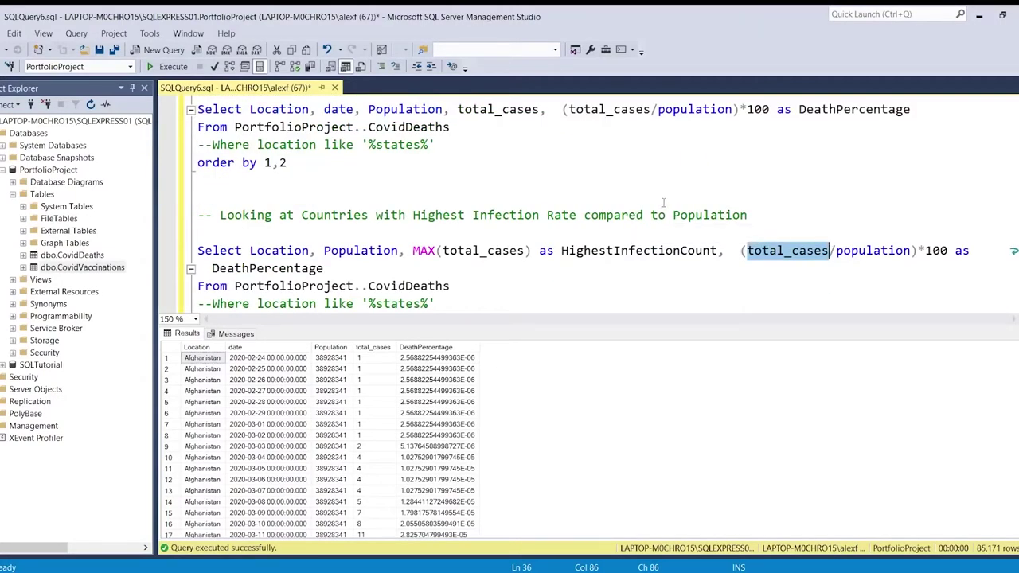
{"action": "left_click", "coordinate": [742, 252]}
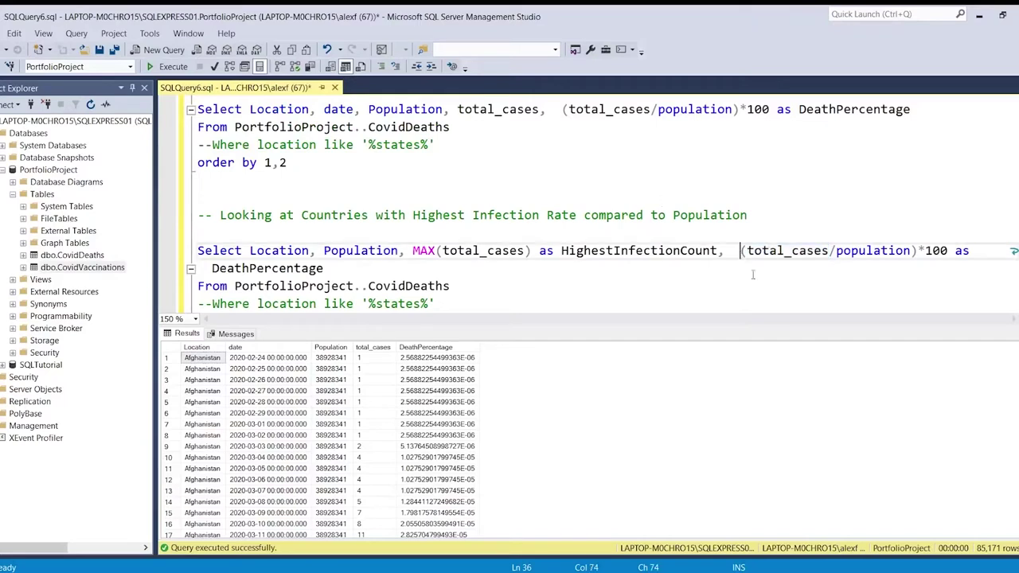
{"action": "type", "text": "Max("}
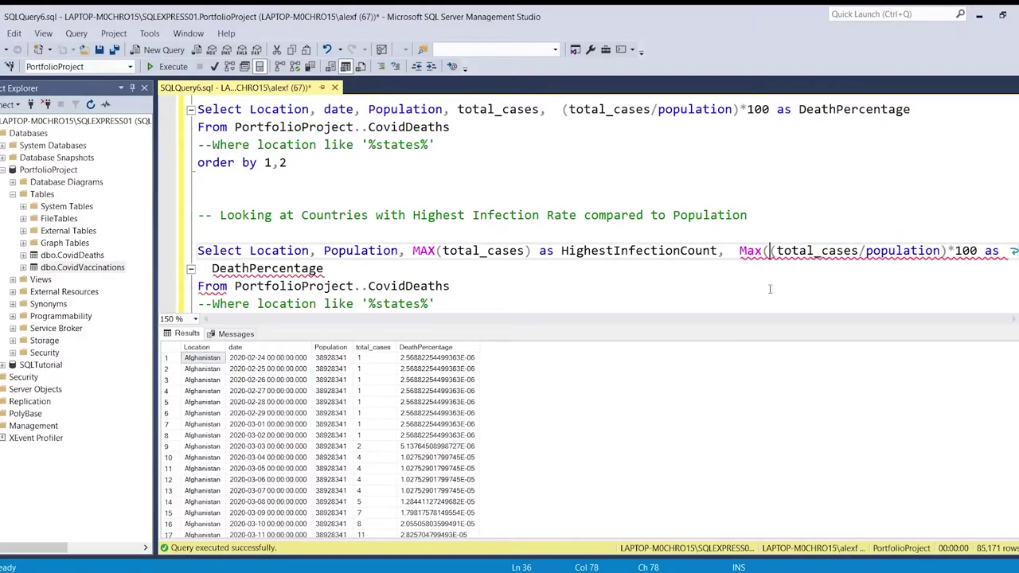
{"action": "left_click", "coordinate": [948, 252]}
{"action": "type", "text": ")"}
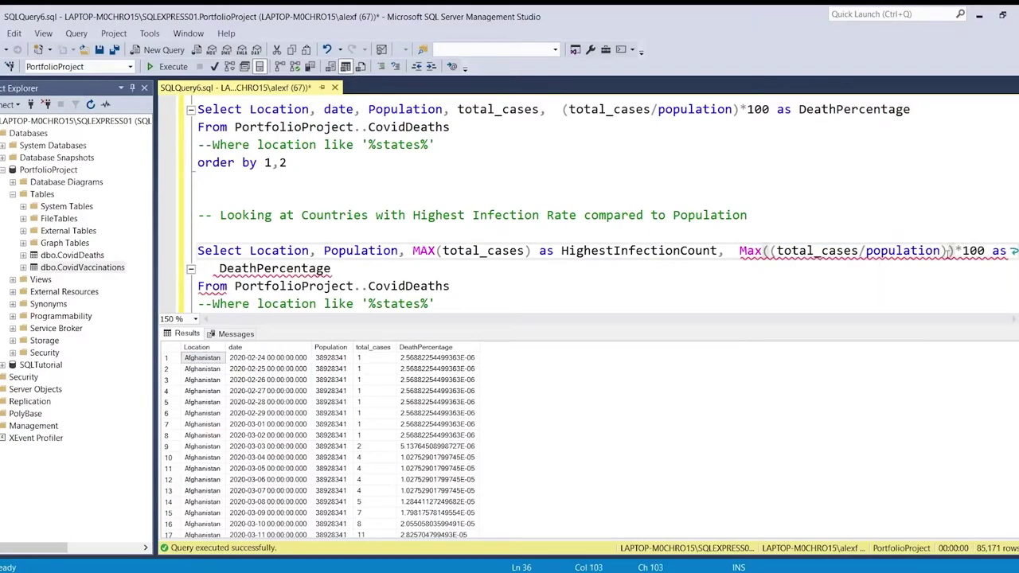
{"action": "left_click", "coordinate": [492, 276]}
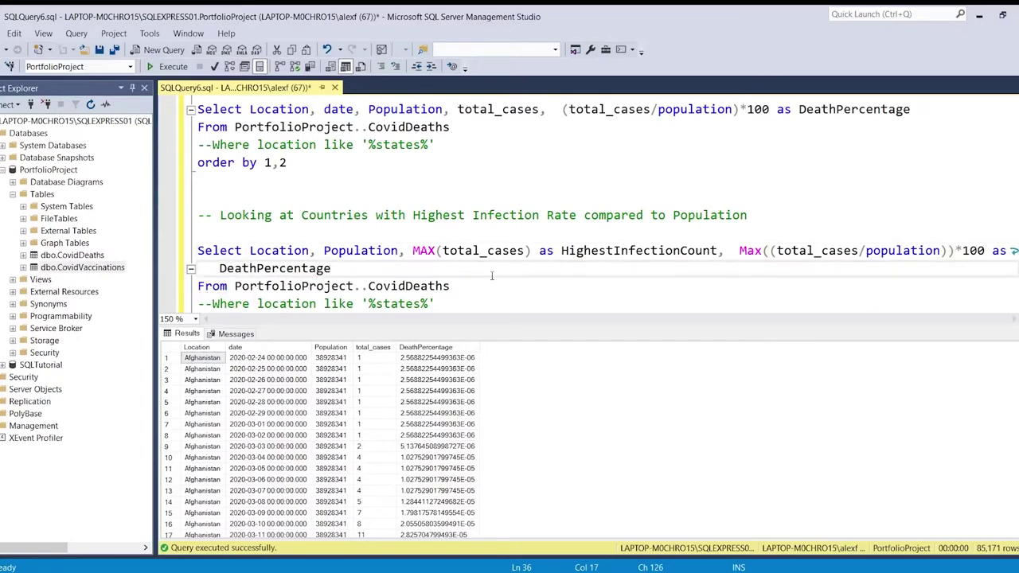
Rename the DeathPercentage alias in the total cases vs population query to PercentPopulationInfected.
{"action": "double_click", "coordinate": [293, 272]}
{"action": "scroll", "coordinate": [295, 274], "scroll_direction": "up", "scroll_amount": 1}
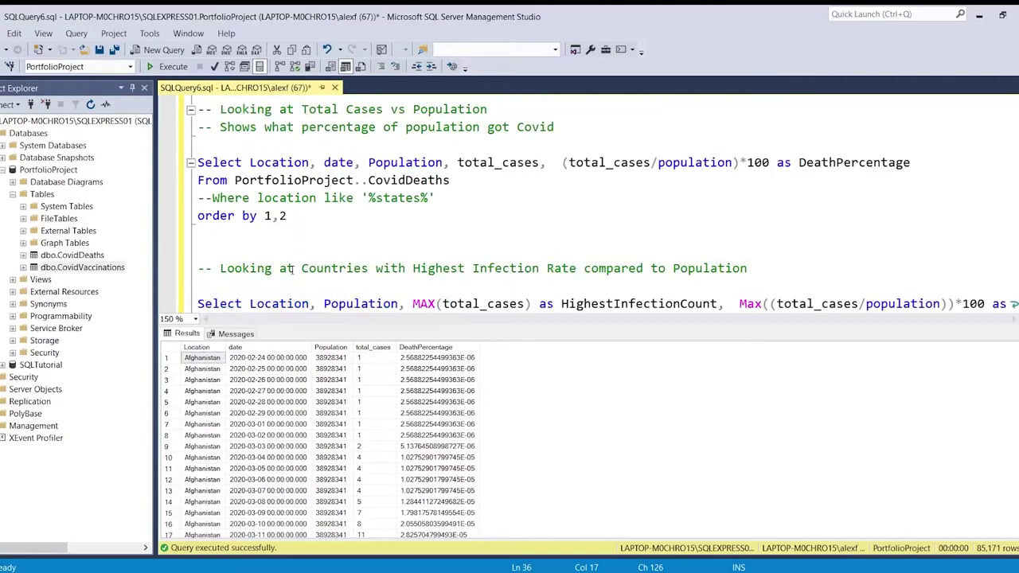
{"action": "double_click", "coordinate": [844, 163]}
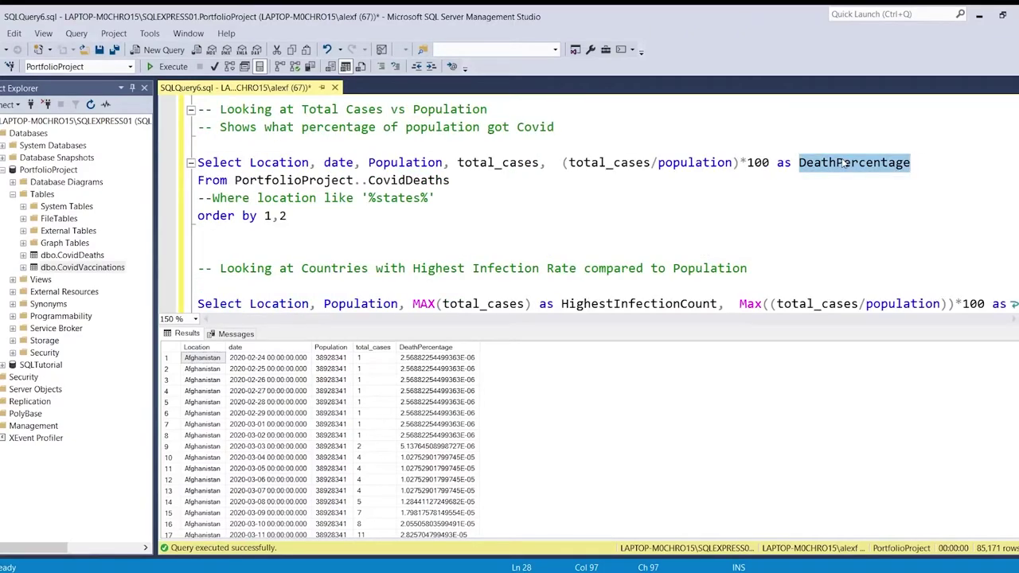
{"action": "type", "text": "Percent"}
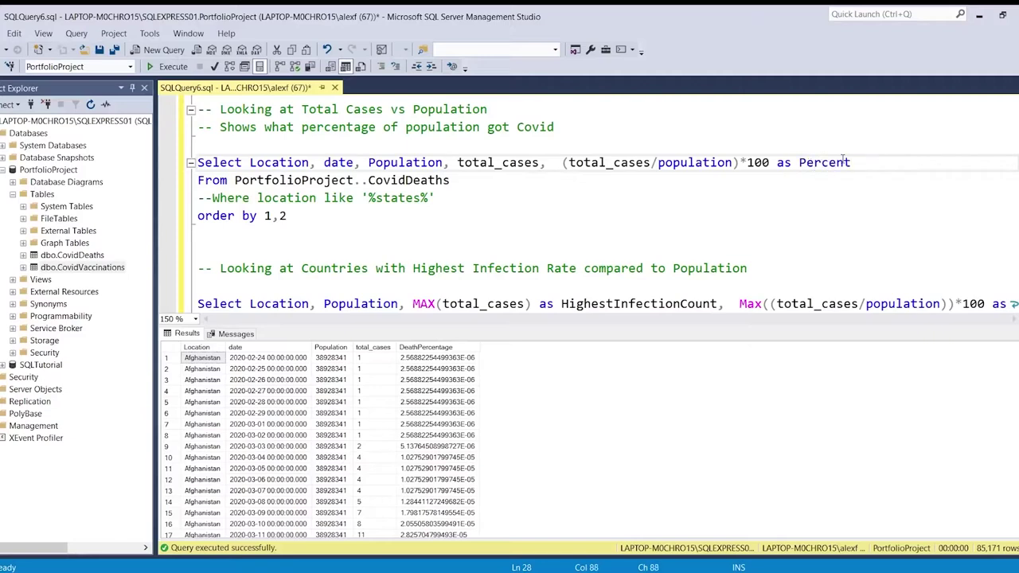
{"action": "type", "text": "PopulationInfected"}
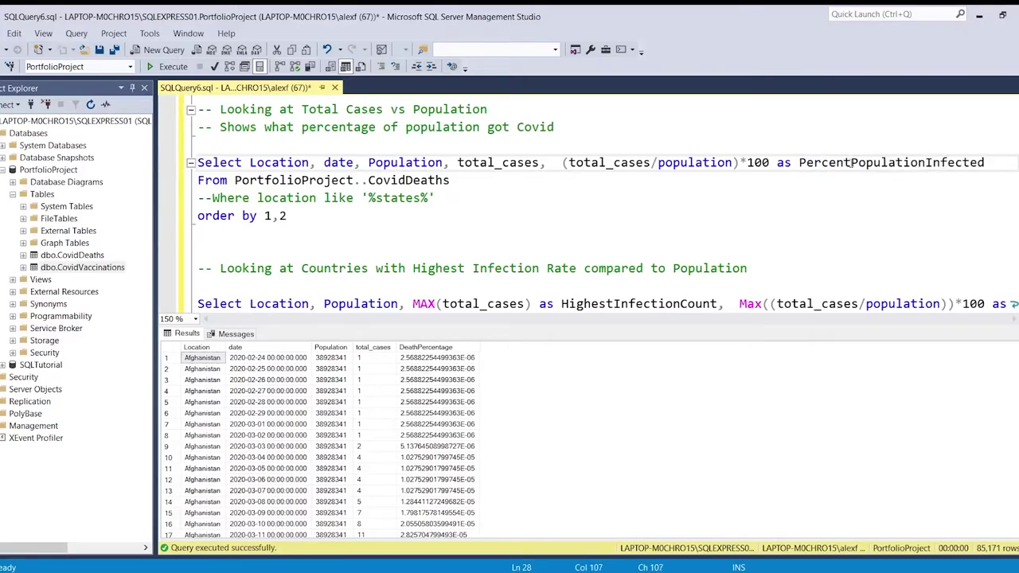
Replace the DeathPercentage alias in the highest infection rate query with a copy of PercentPopulationInfected and run that query alone.
{"action": "double_click", "coordinate": [852, 165]}
{"action": "key", "text": "ctrl+c"}
{"action": "scroll", "coordinate": [852, 165], "scroll_direction": "down", "scroll_amount": 2}
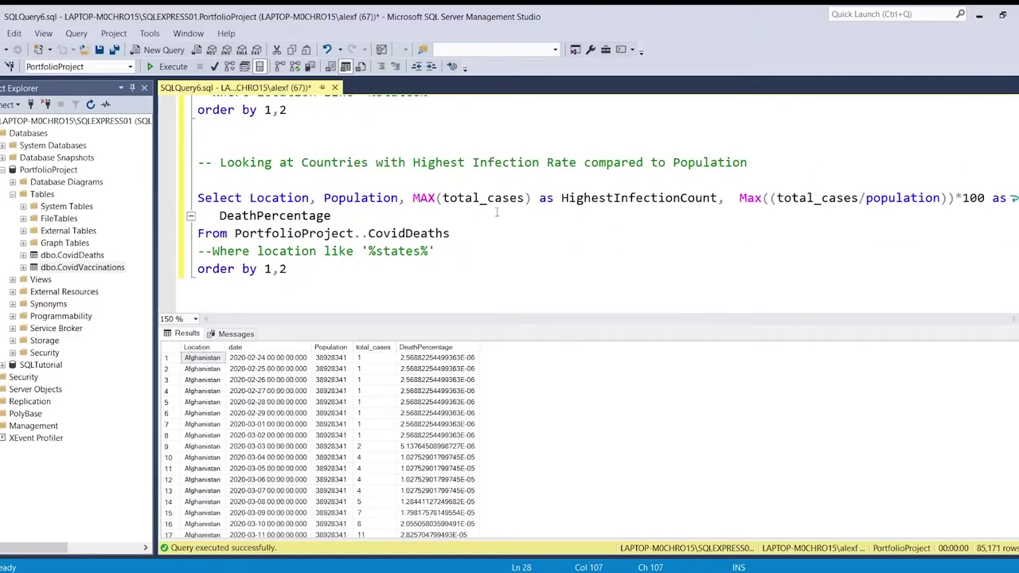
{"action": "double_click", "coordinate": [319, 216]}
{"action": "key", "text": "ctrl+v"}
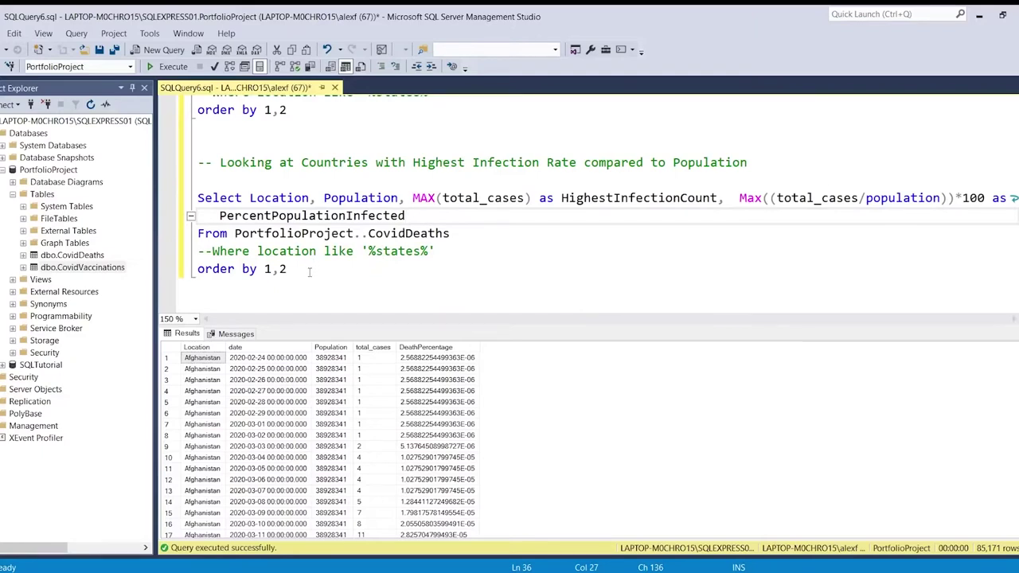
{"action": "left_click_drag", "start_coordinate": [314, 266], "coordinate": [196, 199]}
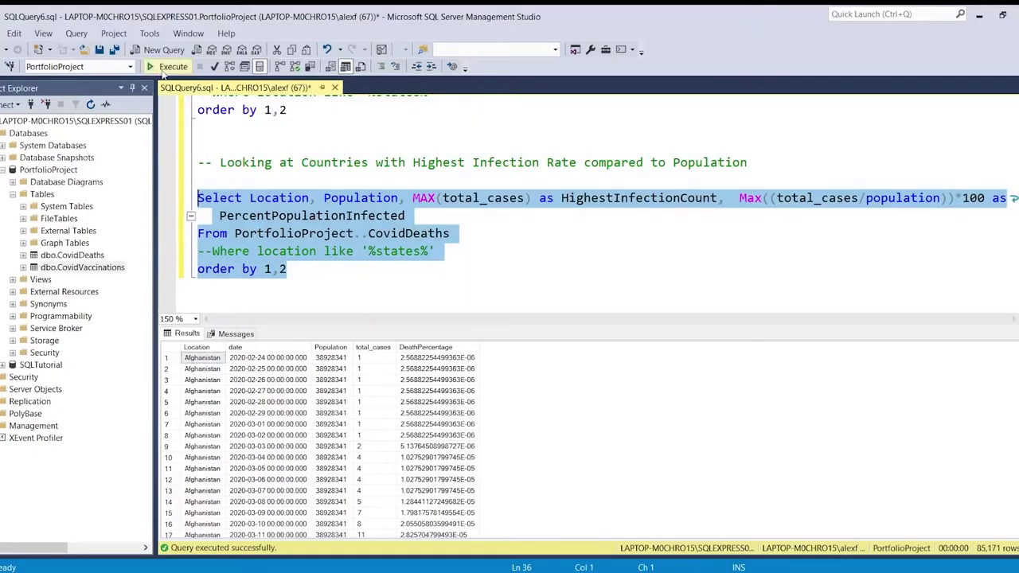
{"action": "left_click", "coordinate": [164, 70]}
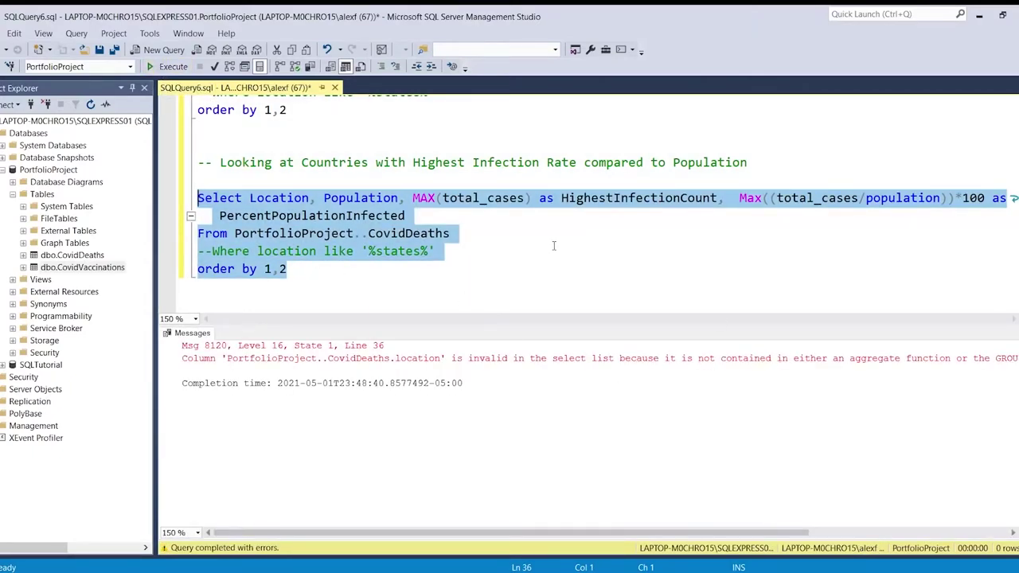
Add "Group by Location, Population" above the order by line of the highest infection rate query and run that query alone.
{"action": "left_click", "coordinate": [457, 251]}
{"action": "key", "text": "Return"}
{"action": "type", "text": "Group by"}
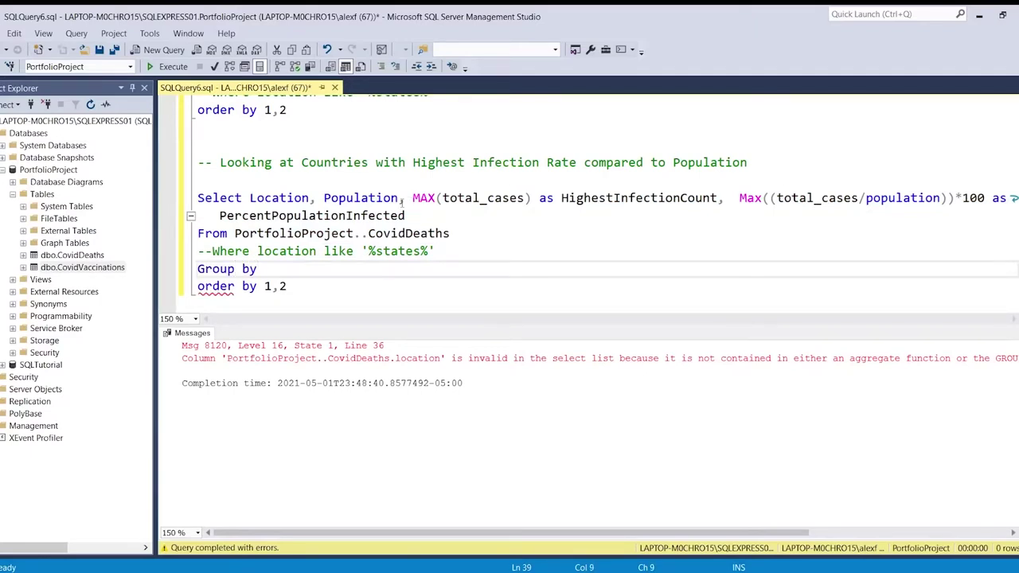
{"action": "left_click", "coordinate": [400, 198]}
{"action": "left_click_drag", "start_coordinate": [398, 198], "coordinate": [250, 198]}
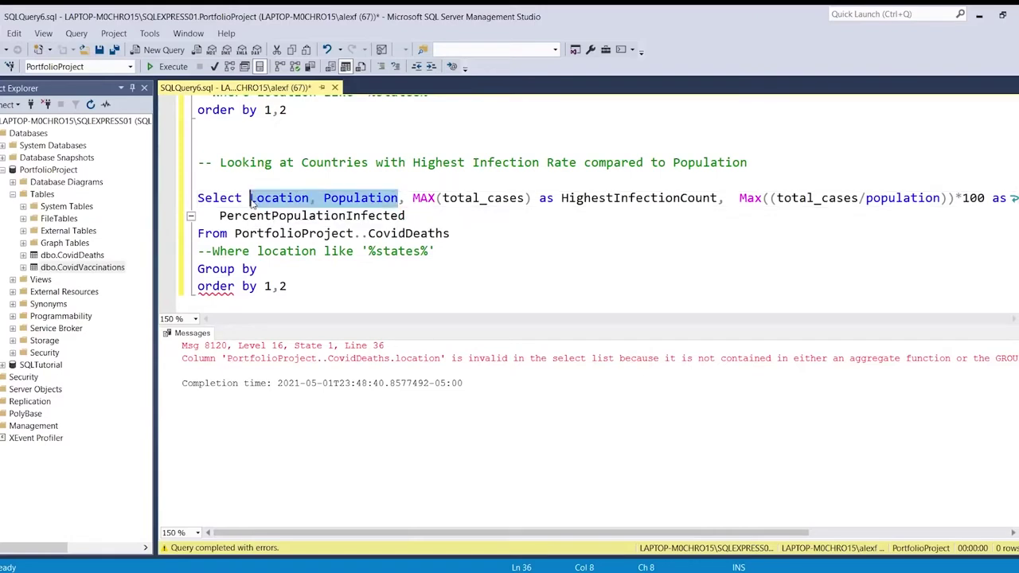
{"action": "key", "text": "ctrl+c"}
{"action": "left_click", "coordinate": [286, 269]}
{"action": "key", "text": "ctrl+v"}
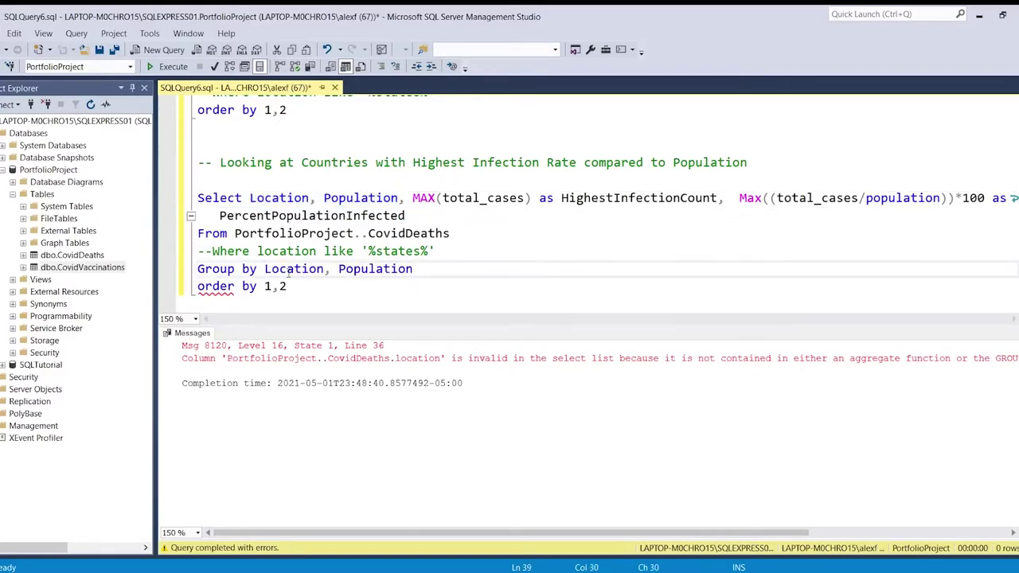
{"action": "left_click", "coordinate": [304, 290]}
{"action": "left_click_drag", "start_coordinate": [303, 290], "coordinate": [198, 199]}
{"action": "left_click", "coordinate": [172, 67]}
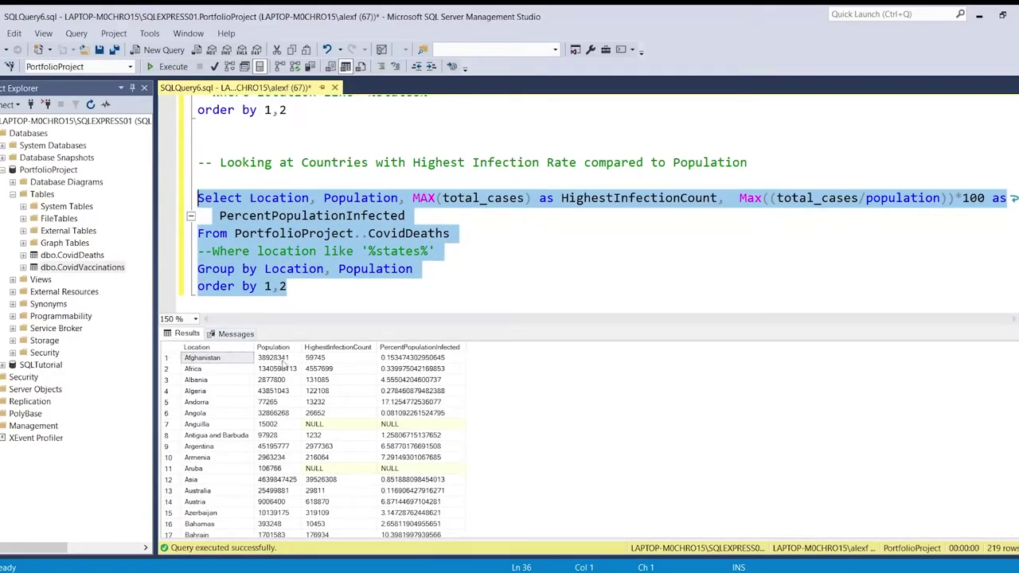
Examine the grouped results' Location and Population columns and compare the PercentPopulationInfected values of several countries.
{"action": "left_click", "coordinate": [331, 294]}
{"action": "left_click", "coordinate": [227, 349]}
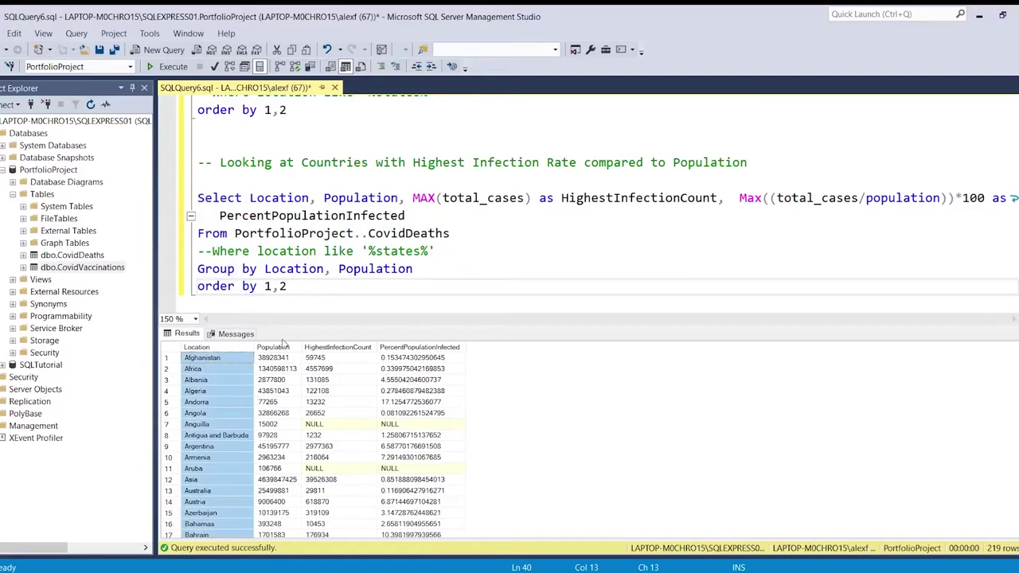
{"action": "left_click", "coordinate": [285, 347]}
{"action": "left_click", "coordinate": [311, 303]}
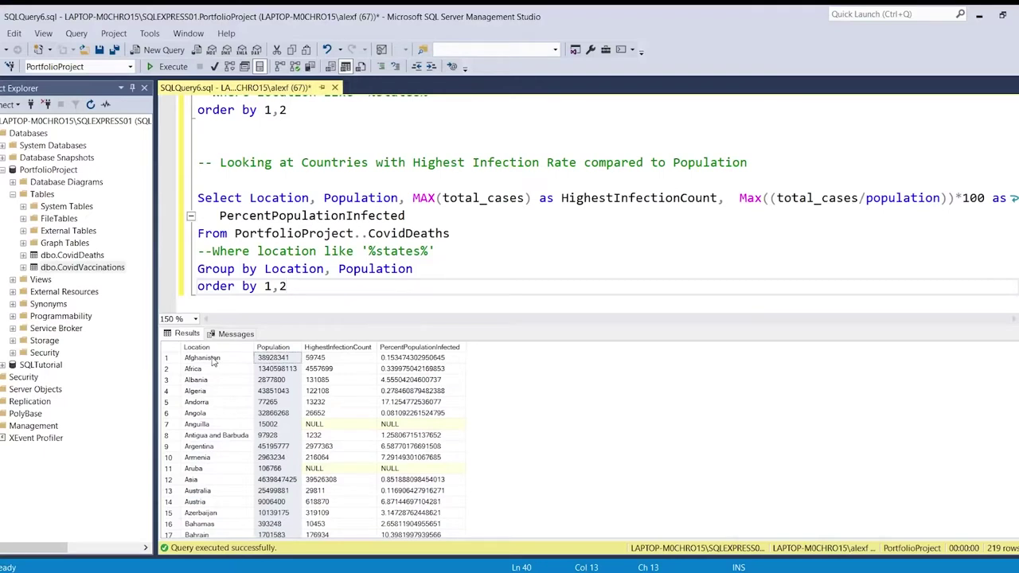
{"action": "left_click", "coordinate": [285, 360]}
{"action": "scroll", "coordinate": [297, 415], "scroll_direction": "down", "scroll_amount": 1}
{"action": "scroll", "coordinate": [297, 416], "scroll_direction": "up", "scroll_amount": 1}
{"action": "left_click", "coordinate": [395, 360]}
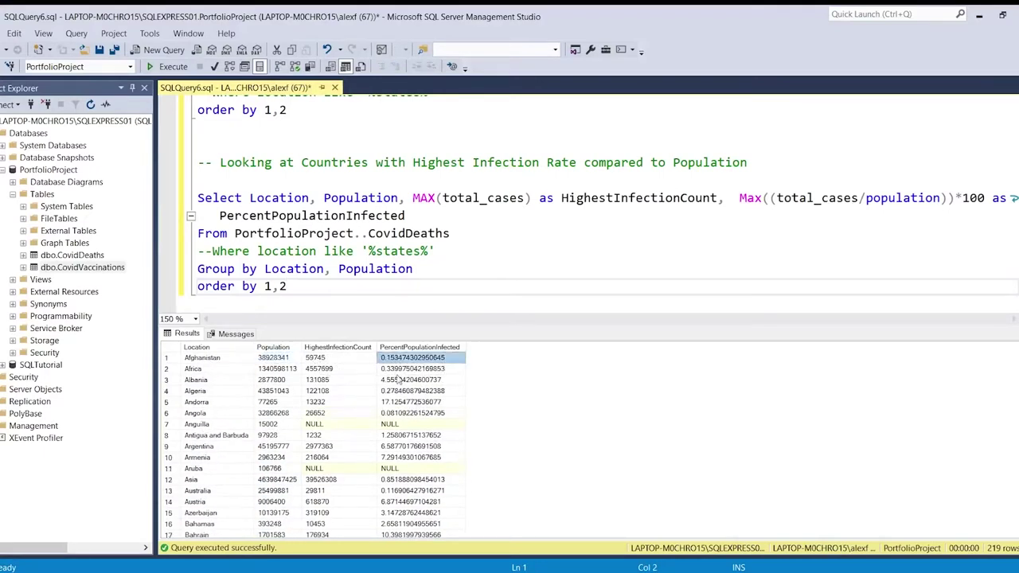
{"action": "left_click", "coordinate": [399, 380]}
{"action": "scroll", "coordinate": [399, 383], "scroll_direction": "down", "scroll_amount": 4}
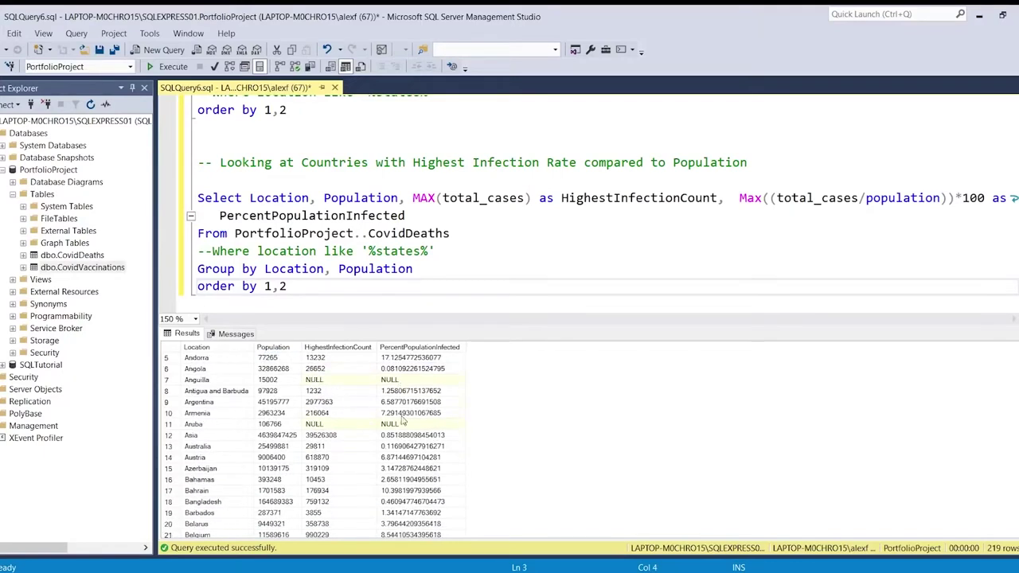
{"action": "left_click", "coordinate": [408, 491]}
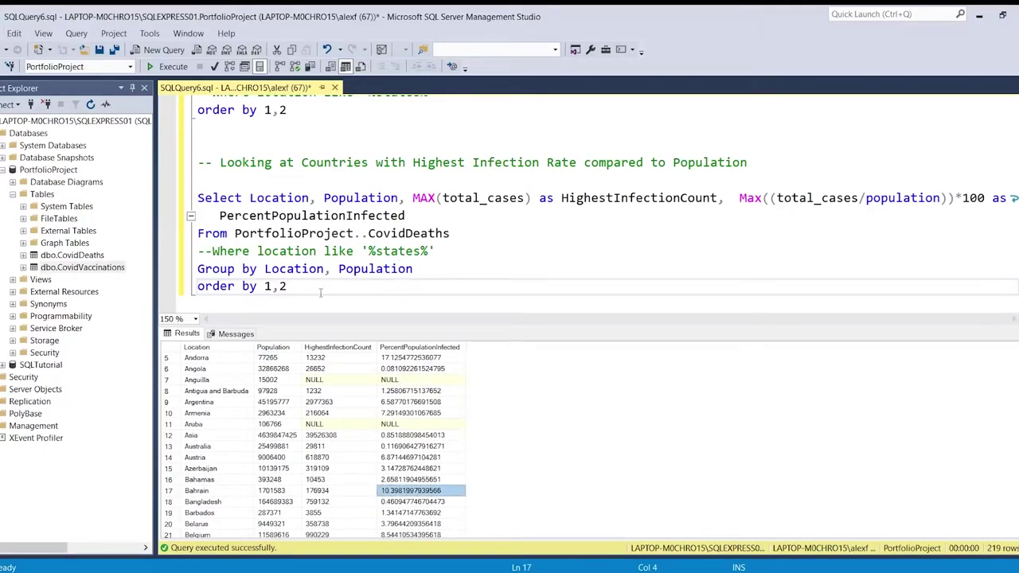
Change the highest infection rate query's ordering from 1,2 to PercentPopulationInfected and run that query alone.
{"action": "left_click", "coordinate": [321, 293]}
{"action": "key", "text": "BackSpace"}
{"action": "key", "text": "BackSpace"}
{"action": "key", "text": "BackSpace"}
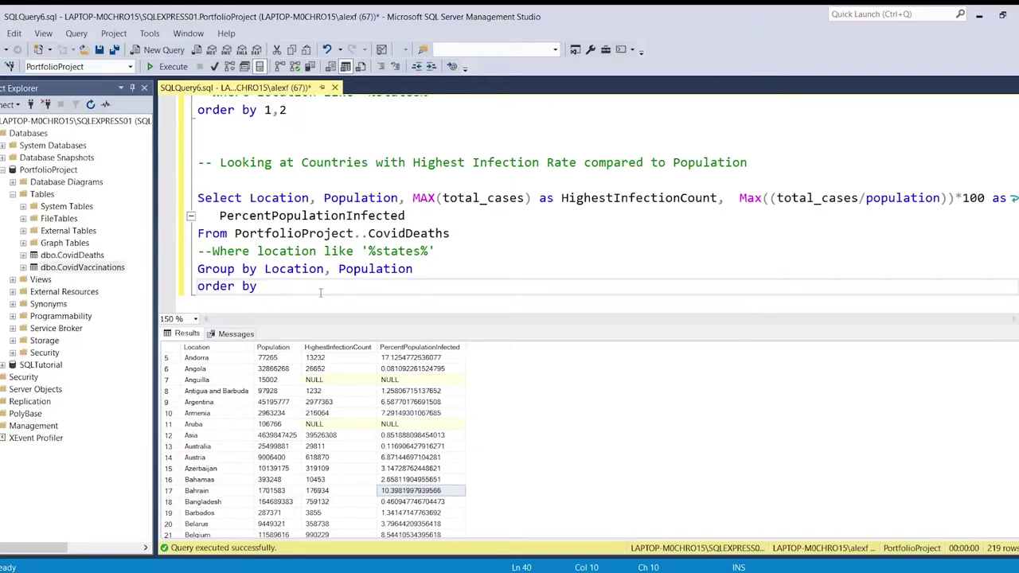
{"action": "double_click", "coordinate": [328, 216]}
{"action": "key", "text": "ctrl+c"}
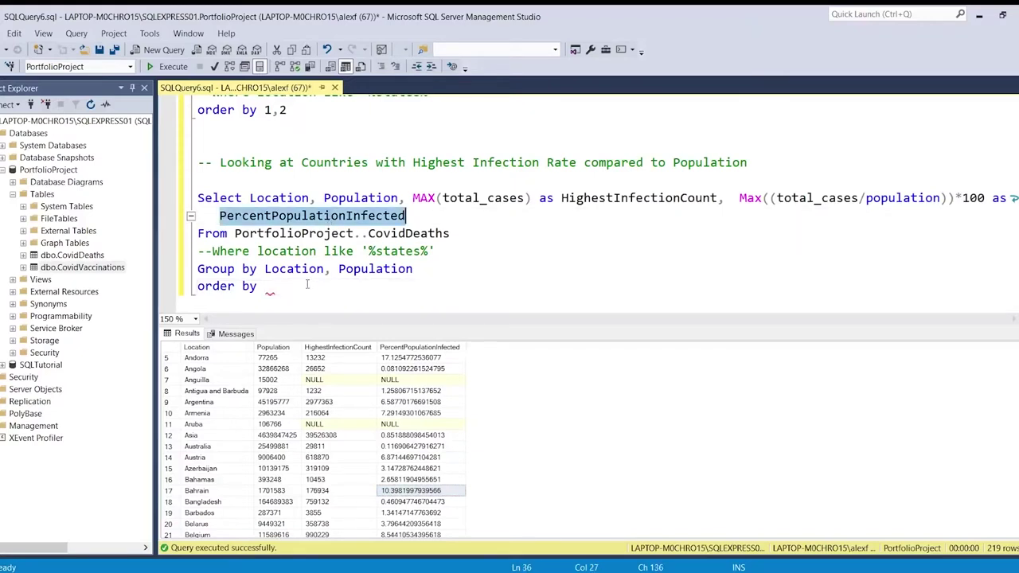
{"action": "left_click", "coordinate": [307, 286]}
{"action": "key", "text": "ctrl+v"}
{"action": "left_click_drag", "start_coordinate": [450, 287], "coordinate": [185, 201]}
{"action": "left_click", "coordinate": [167, 67]}
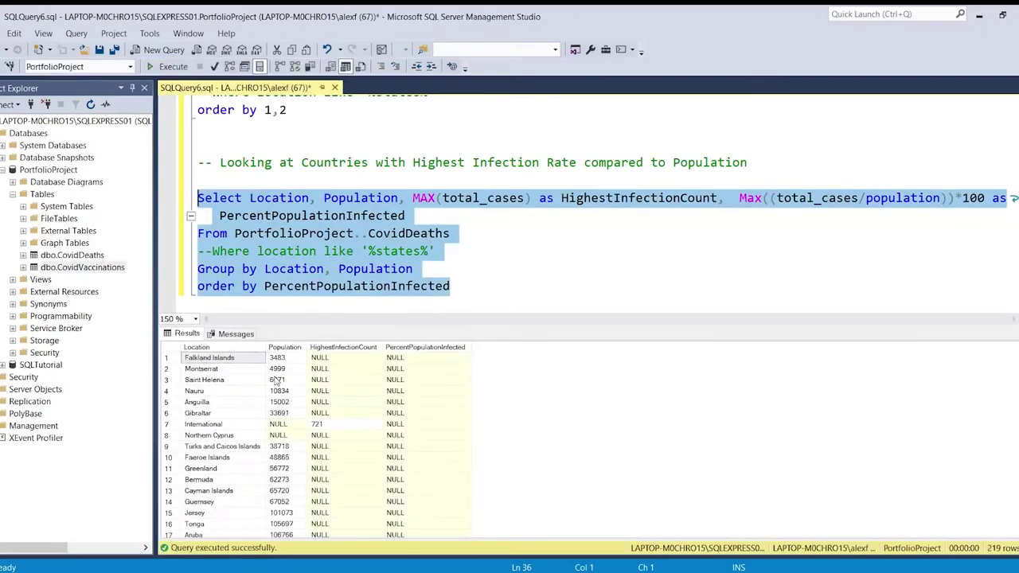
Add desc to the PercentPopulationInfected ordering and rerun the highest infection rate query.
{"action": "left_click", "coordinate": [469, 285]}
{"action": "type", "text": "desc"}
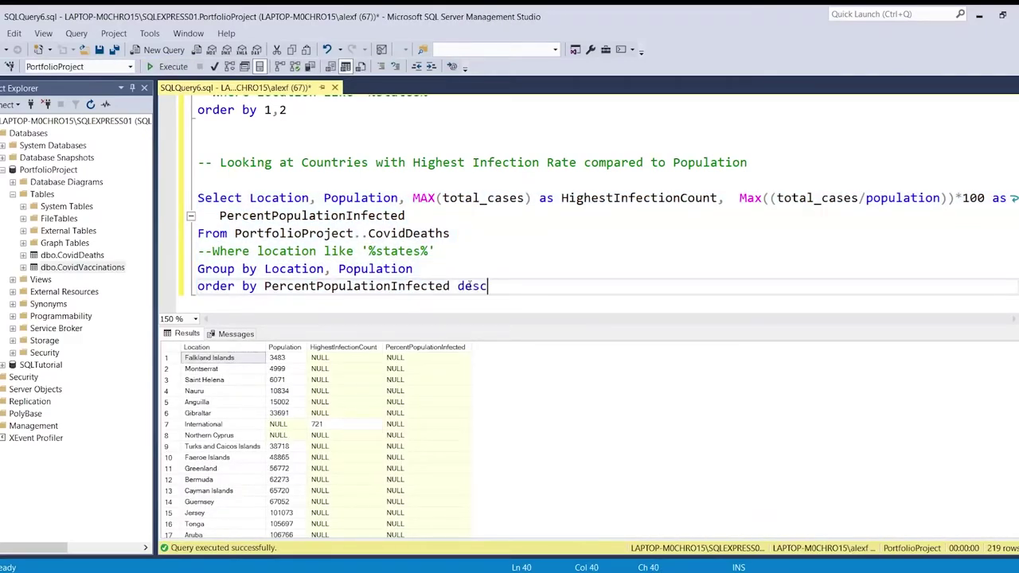
{"action": "left_click_drag", "start_coordinate": [487, 287], "coordinate": [197, 198]}
{"action": "left_click", "coordinate": [170, 69]}
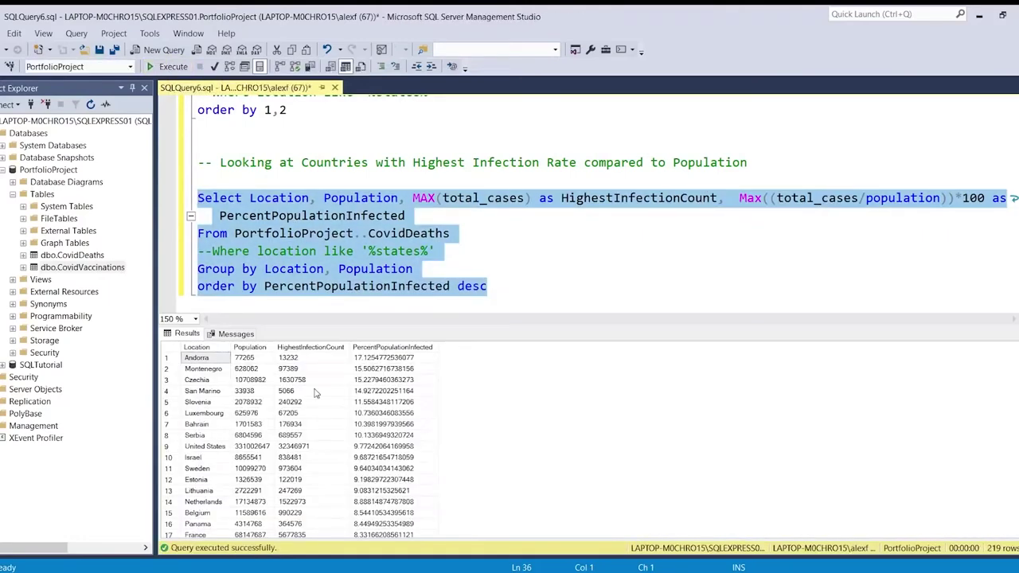
Examine the population, highest infection count and infected percentage in the Andorra and United States result rows.
{"action": "left_click", "coordinate": [439, 351]}
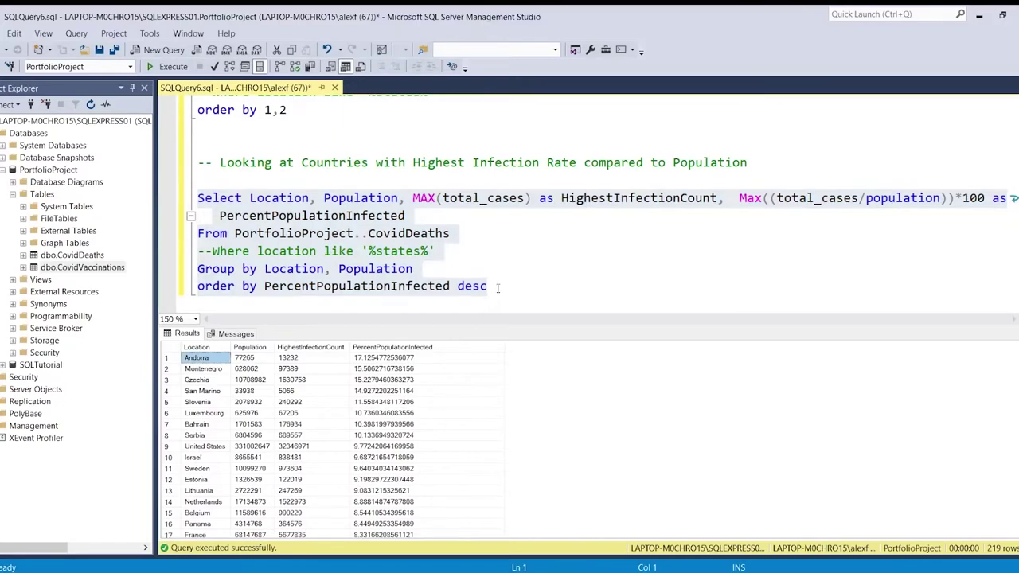
{"action": "left_click", "coordinate": [495, 287]}
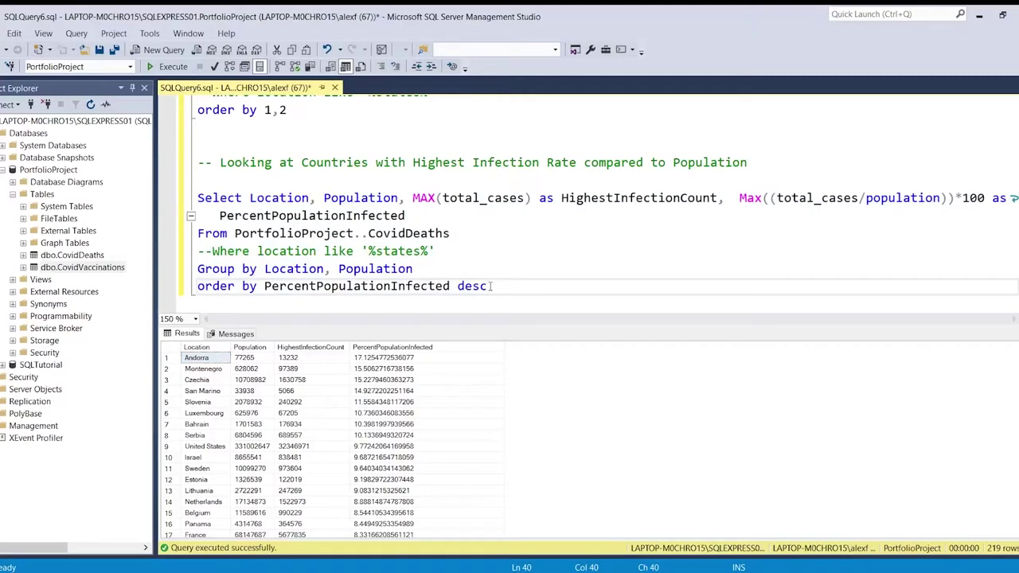
{"action": "left_click", "coordinate": [173, 358]}
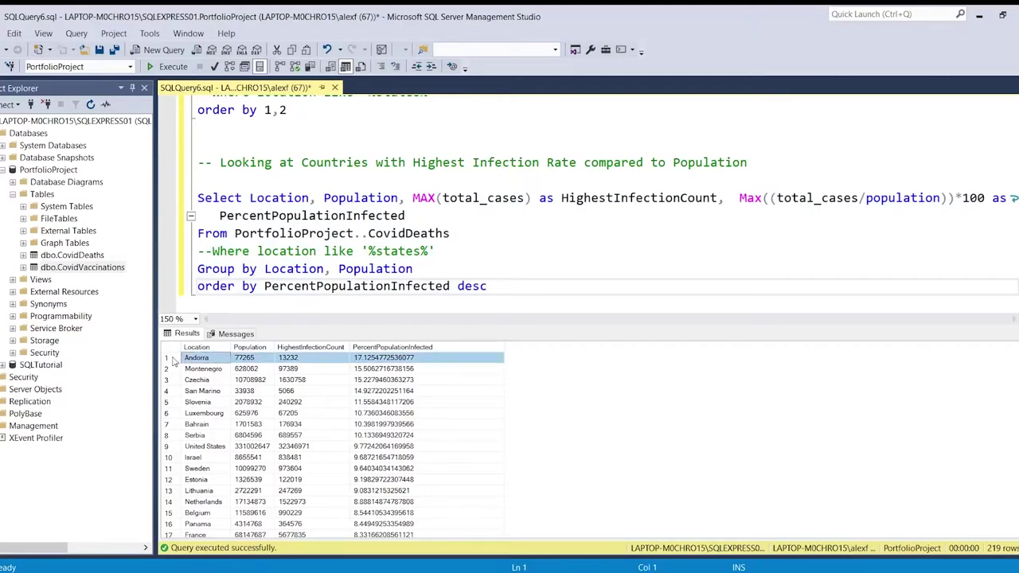
{"action": "left_click", "coordinate": [248, 359]}
{"action": "left_click", "coordinate": [299, 359]}
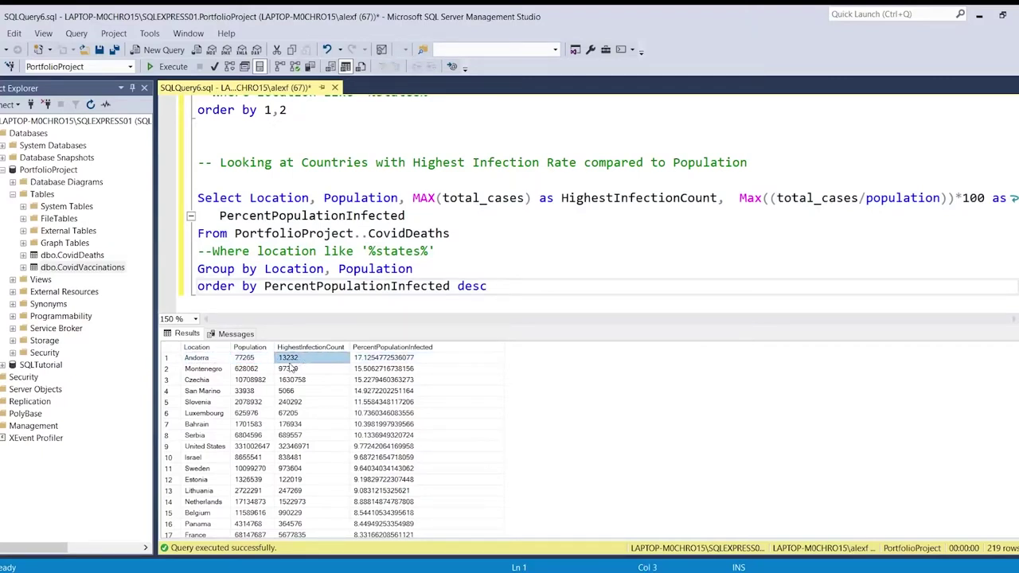
{"action": "left_click", "coordinate": [219, 447]}
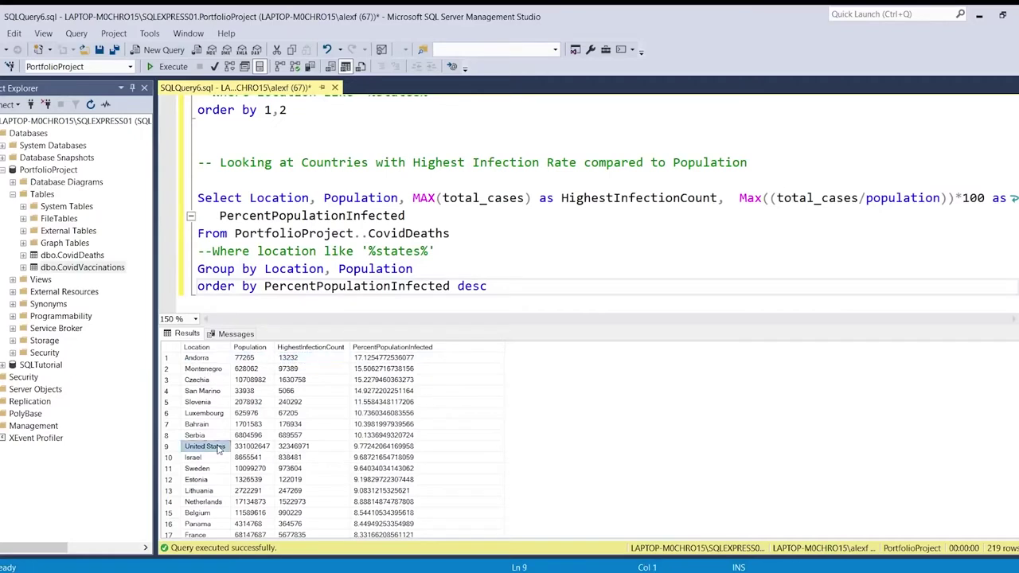
{"action": "left_click", "coordinate": [176, 450]}
{"action": "left_click", "coordinate": [287, 448]}
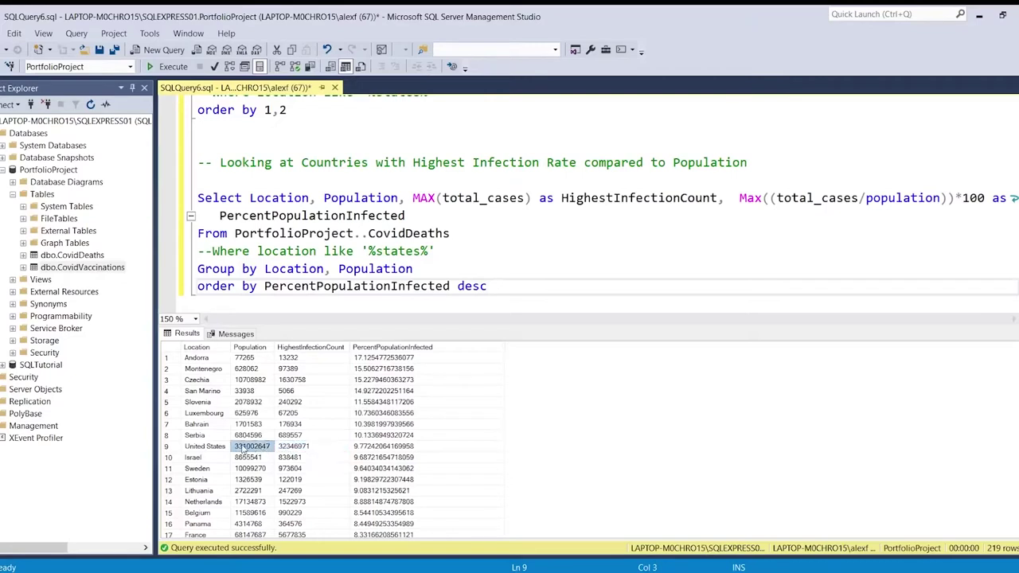
{"action": "left_click", "coordinate": [367, 448]}
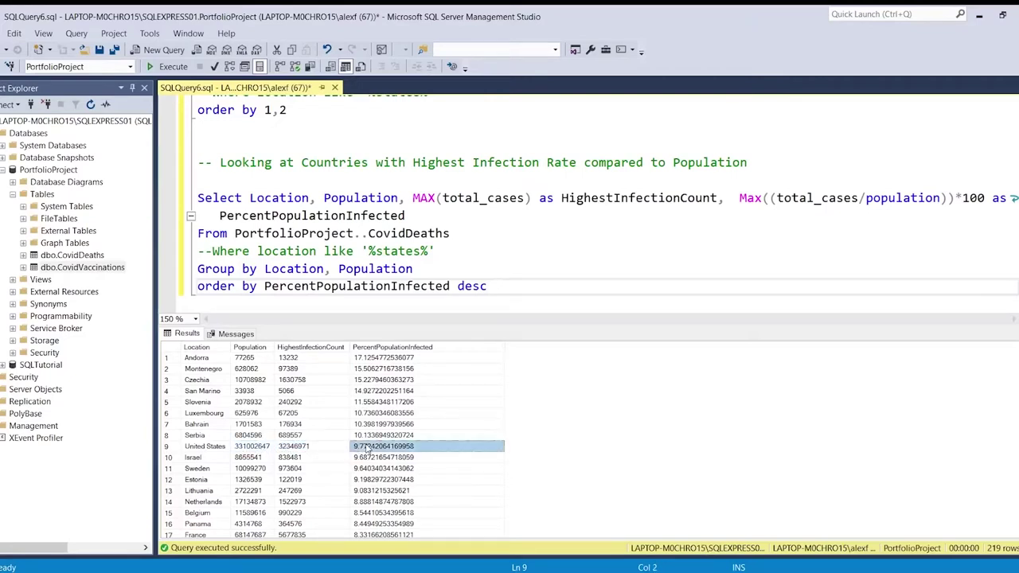
{"action": "left_click", "coordinate": [176, 447]}
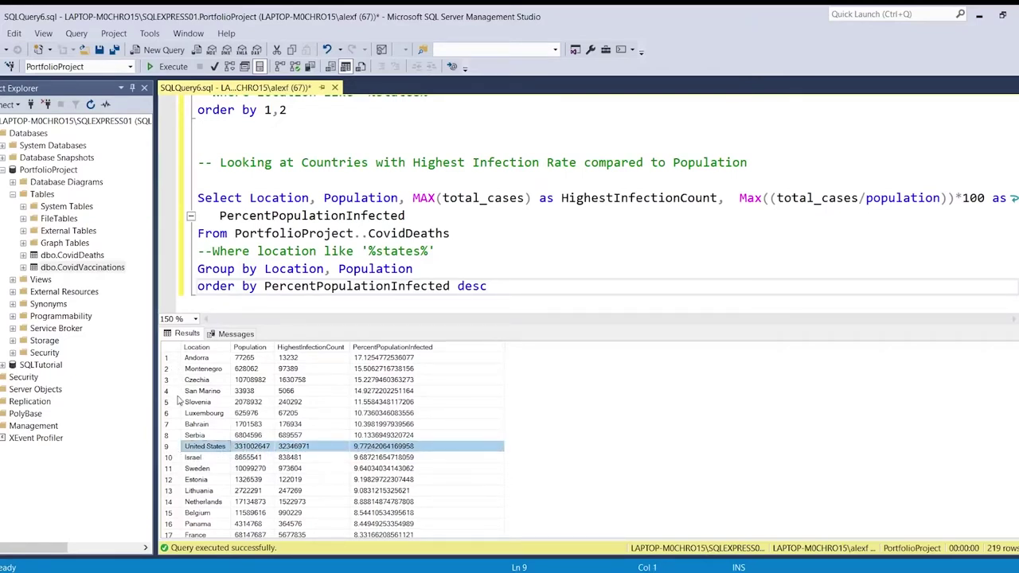
Compare the infection rates of Israel, Belgium, Portugal and France in the results with the United States row.
{"action": "left_click", "coordinate": [180, 460]}
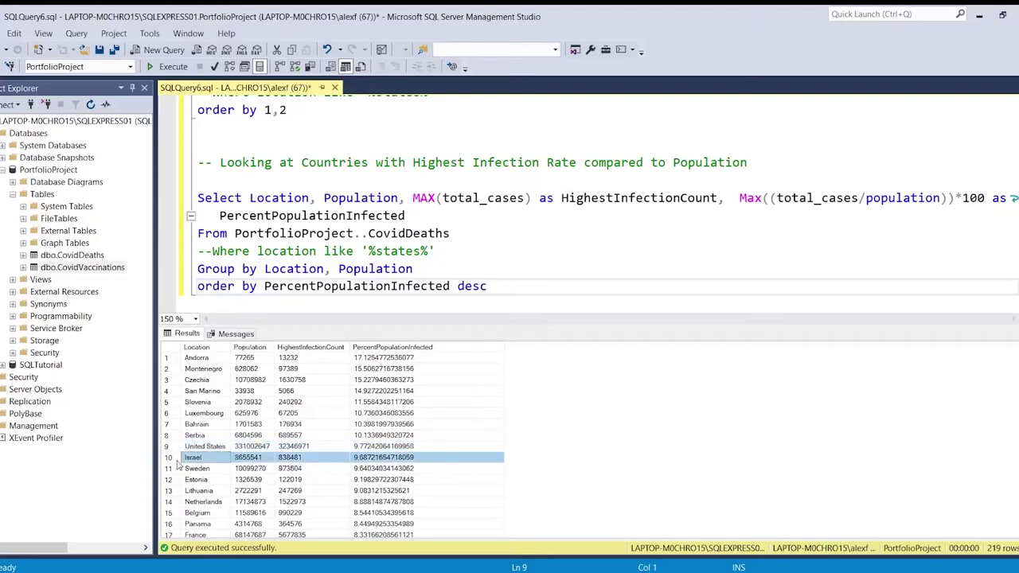
{"action": "scroll", "coordinate": [182, 489], "scroll_direction": "down", "scroll_amount": 1}
{"action": "scroll", "coordinate": [181, 485], "scroll_direction": "down", "scroll_amount": 1}
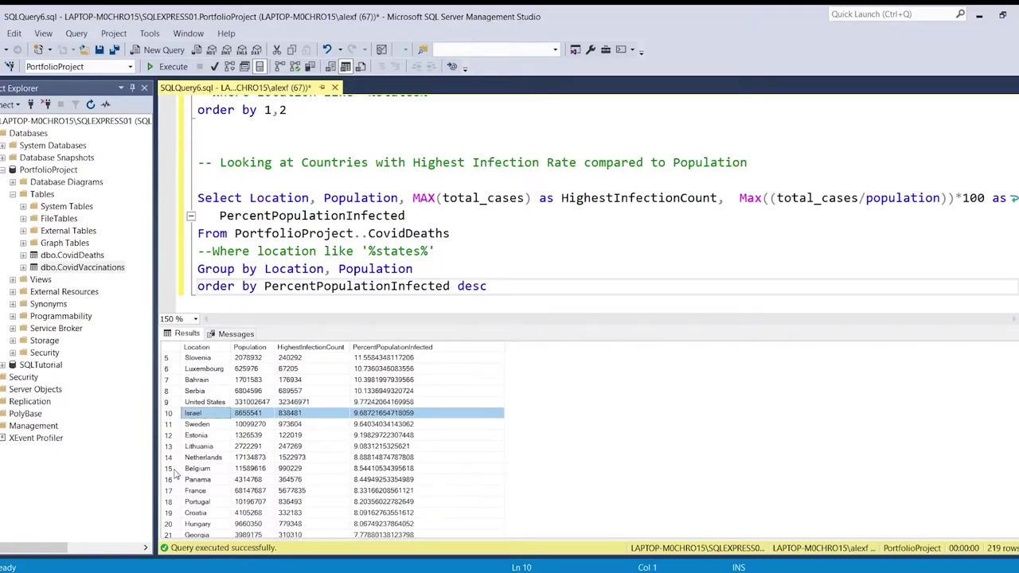
{"action": "left_click", "coordinate": [177, 470]}
{"action": "scroll", "coordinate": [175, 473], "scroll_direction": "down", "scroll_amount": 1}
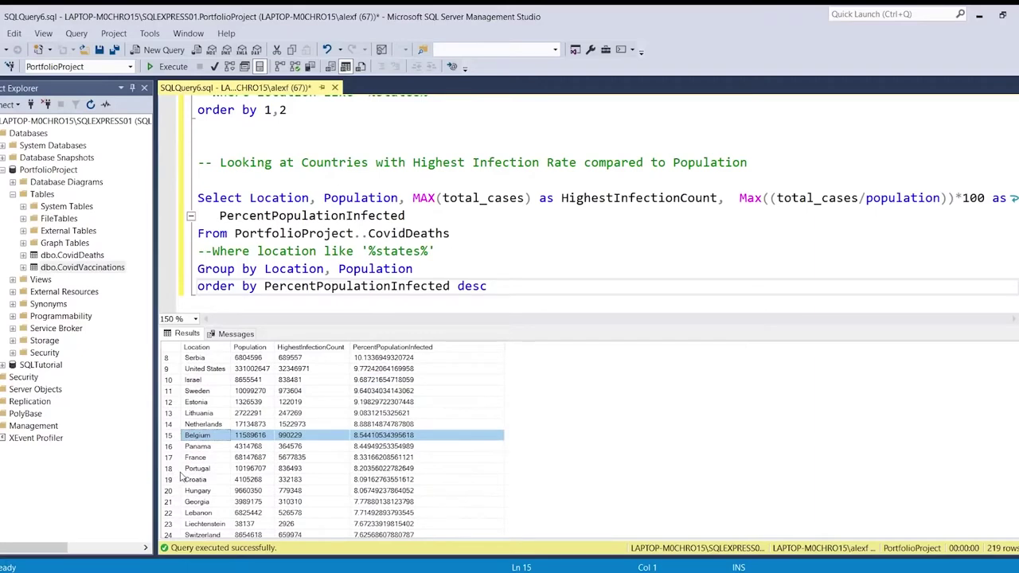
{"action": "left_click", "coordinate": [175, 470]}
{"action": "left_click", "coordinate": [172, 458]}
{"action": "scroll", "coordinate": [401, 477], "scroll_direction": "up", "scroll_amount": 3}
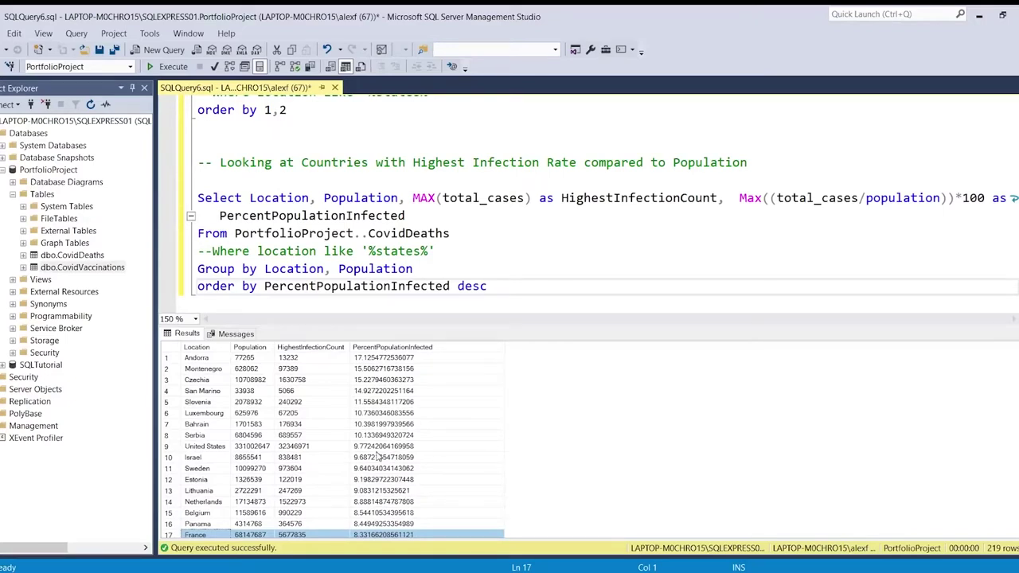
{"action": "left_click", "coordinate": [172, 448]}
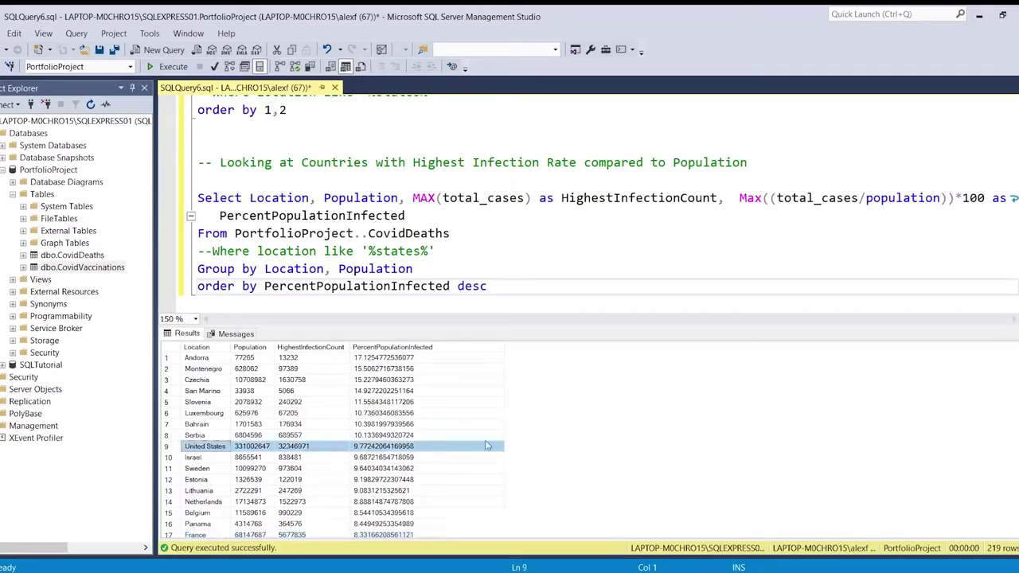
Add the comment "-- Showing Countries with Highest Death Count per Population" below the highest infection rate query.
{"action": "left_click", "coordinate": [446, 448]}
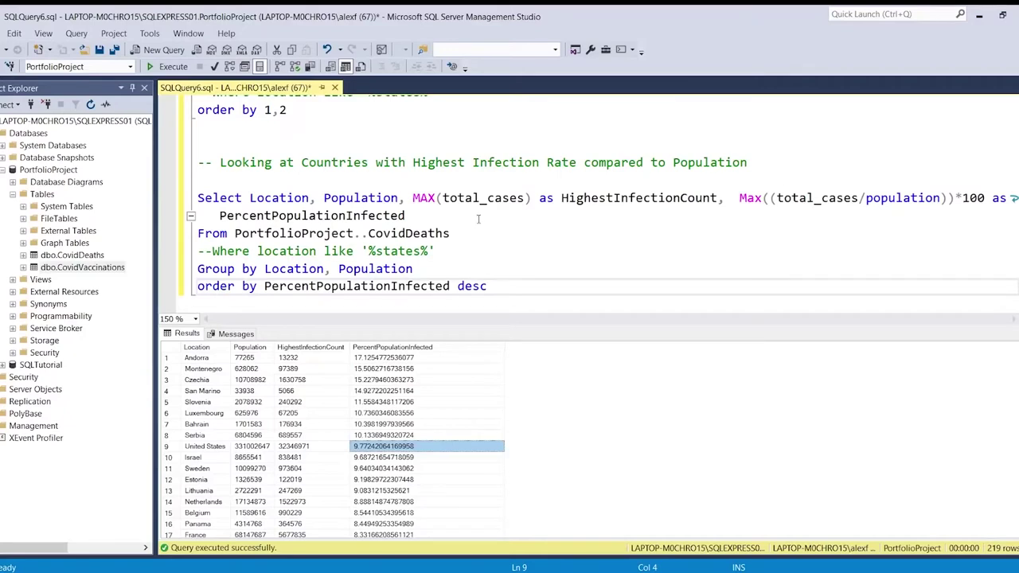
{"action": "left_click", "coordinate": [515, 301]}
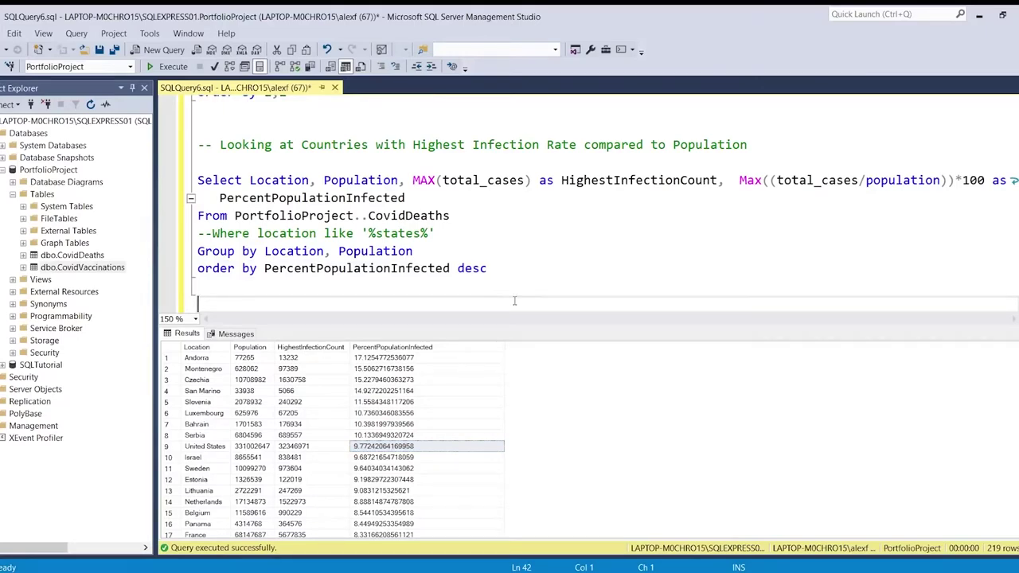
{"action": "key", "text": "Return"}
{"action": "scroll", "coordinate": [515, 301], "scroll_direction": "down", "scroll_amount": 2}
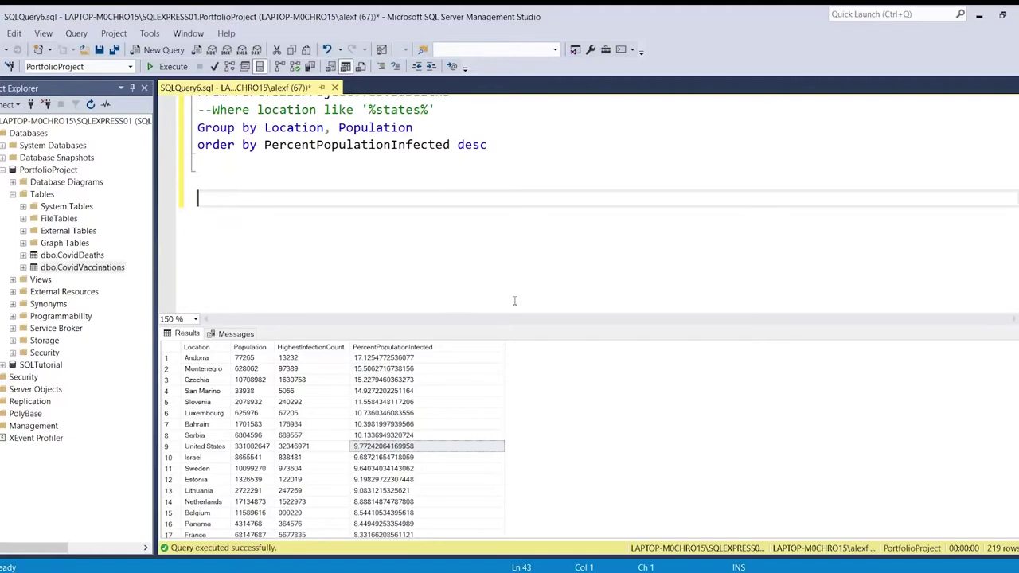
{"action": "type", "text": "-- Showing Countr"}
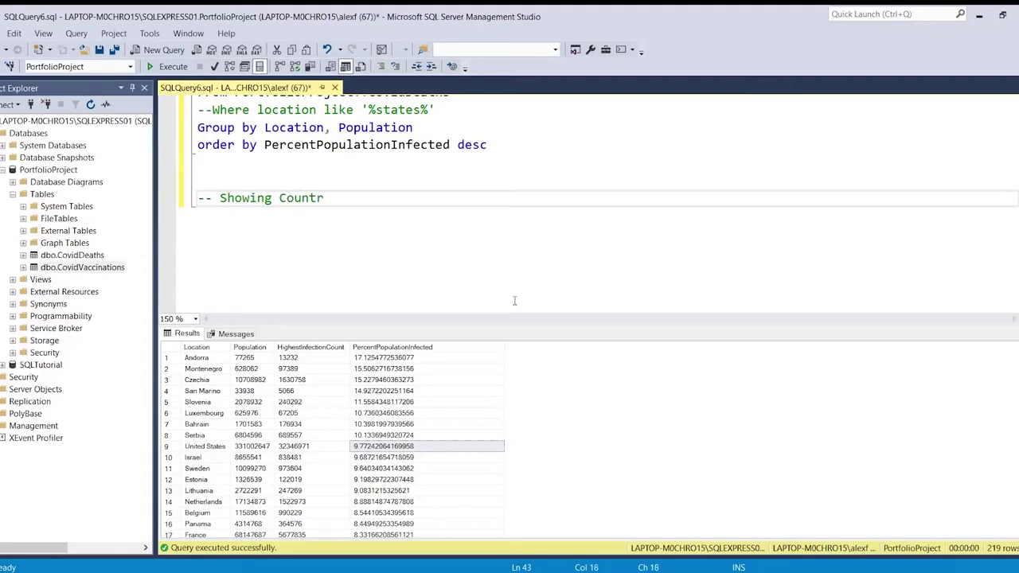
{"action": "type", "text": "ies with Hights"}
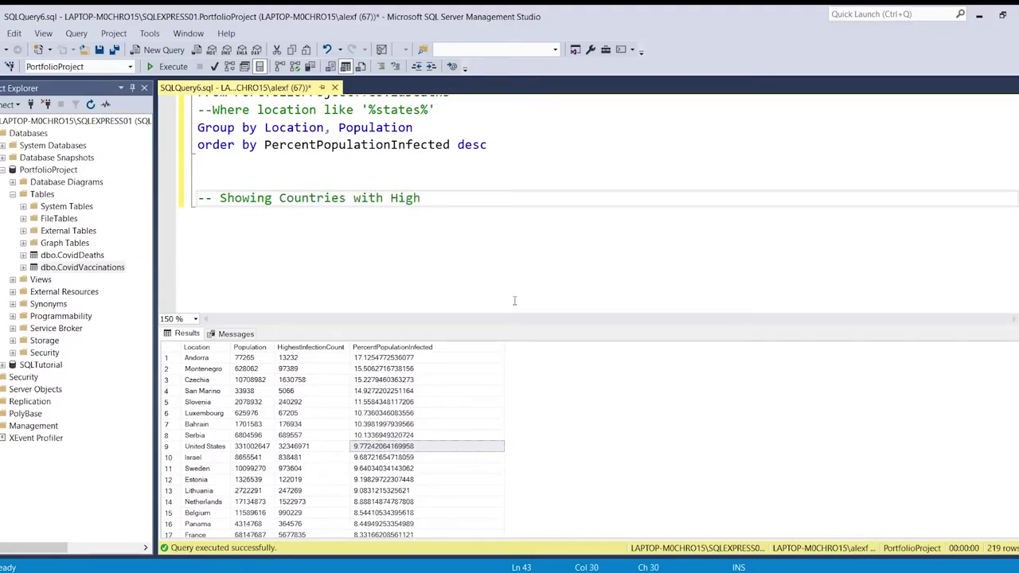
{"action": "key", "text": "BackSpace"}
{"action": "key", "text": "BackSpace"}
{"action": "type", "text": "est Death Count per"}
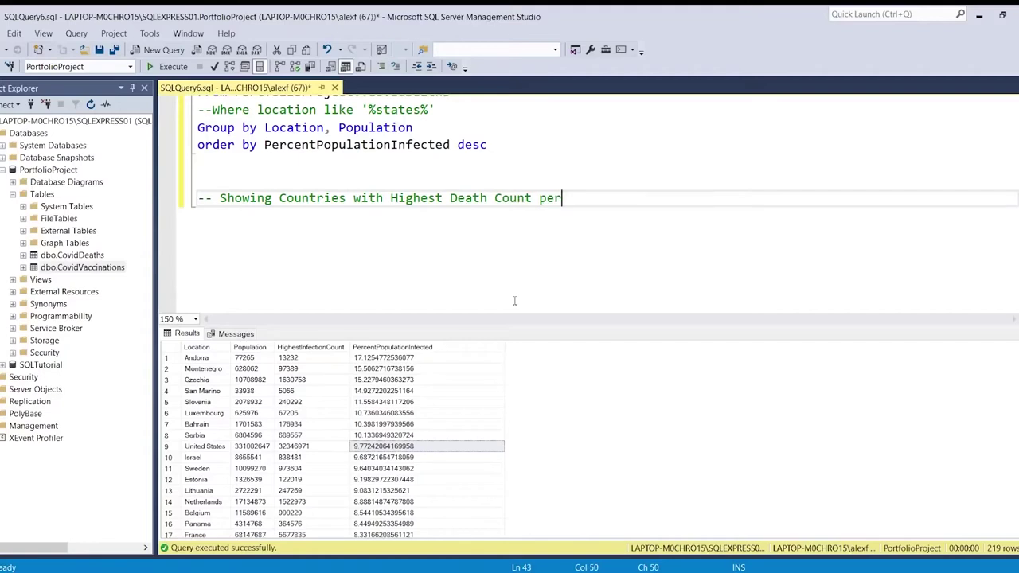
{"action": "type", "text": " Population"}
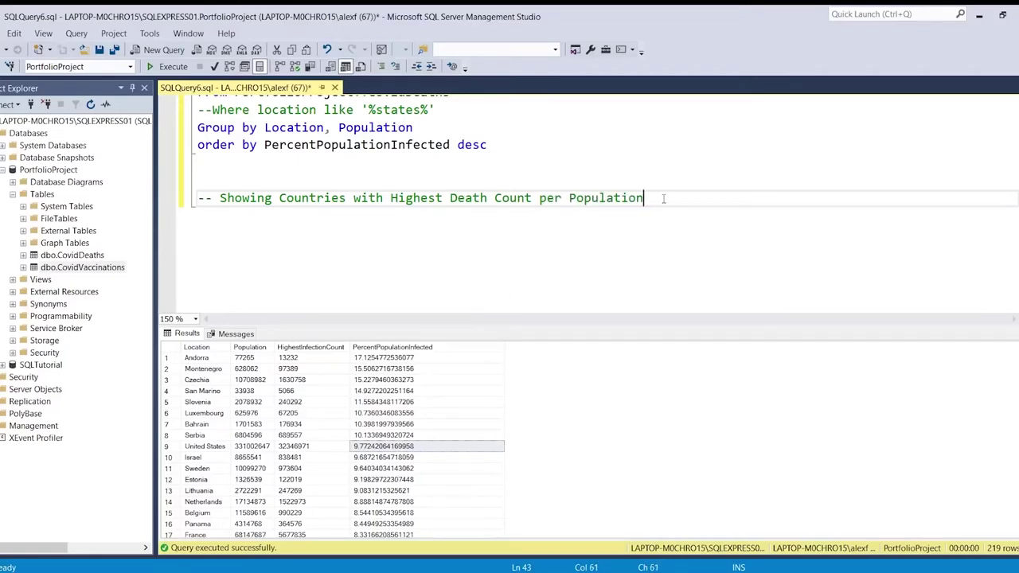
Duplicate the complete highest infection rate query, from Select to order by, beneath the Highest Death Count comment.
{"action": "key", "text": "Return"}
{"action": "key", "text": "Return"}
{"action": "type", "text": "S"}
{"action": "scroll", "coordinate": [521, 212], "scroll_direction": "up", "scroll_amount": 2}
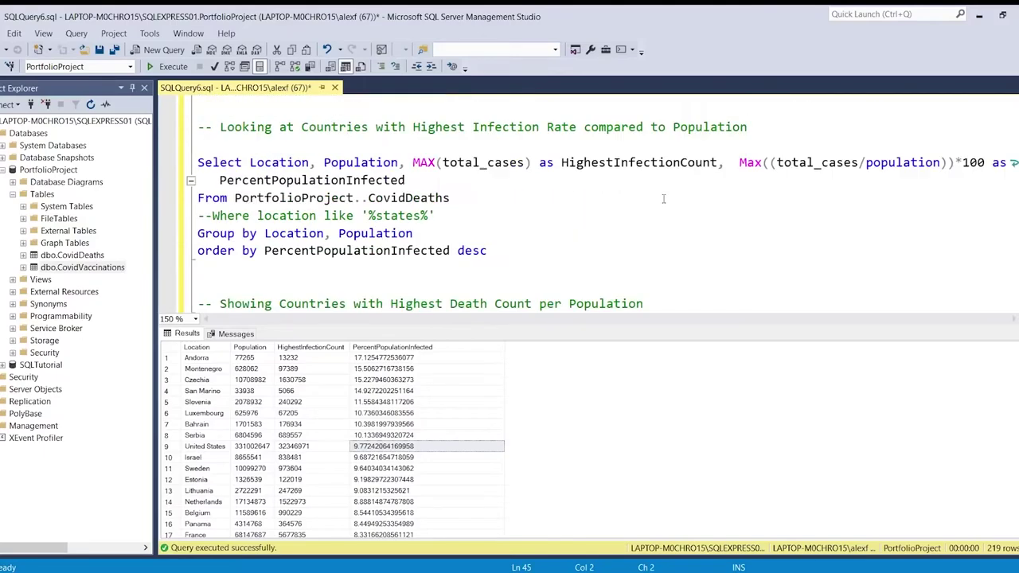
{"action": "left_click_drag", "start_coordinate": [501, 250], "coordinate": [199, 157]}
{"action": "key", "text": "ctrl+c"}
{"action": "left_click", "coordinate": [259, 197]}
{"action": "scroll", "coordinate": [259, 193], "scroll_direction": "down", "scroll_amount": 3}
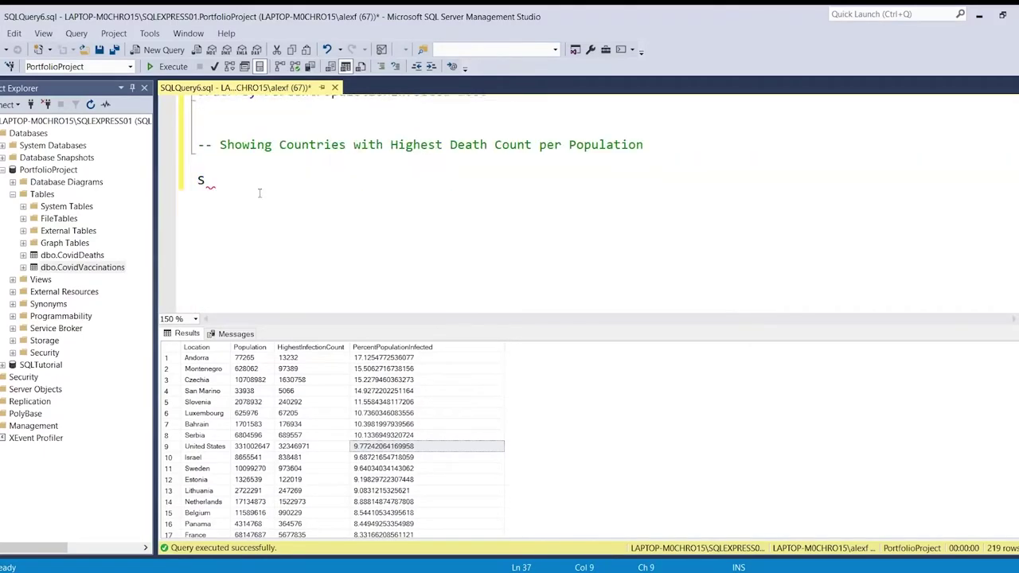
{"action": "key", "text": "BackSpace"}
{"action": "key", "text": "ctrl+v"}
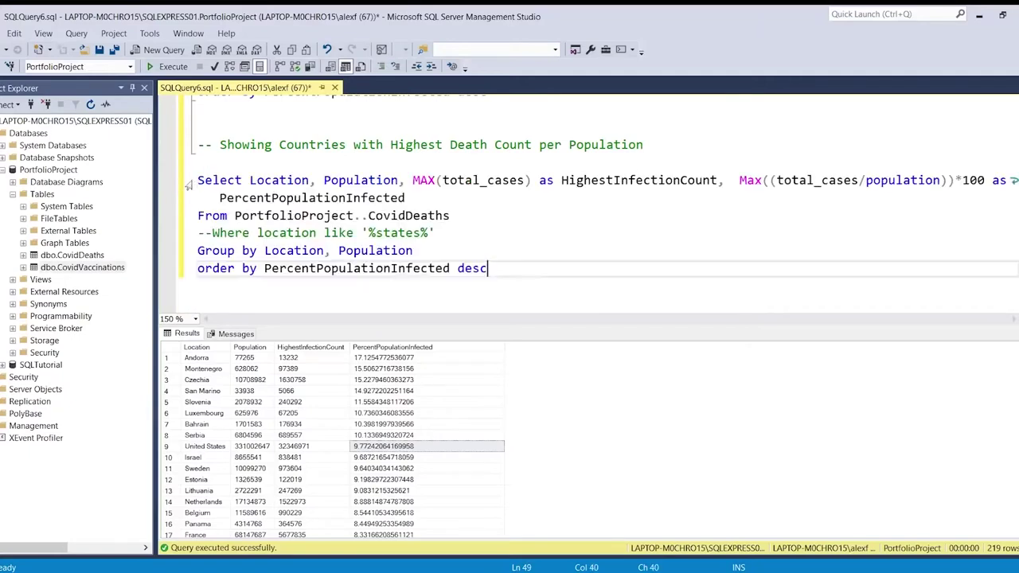
Remove Population and both MAX expressions with their aliases from the copied query's select list, keeping only "Location,".
{"action": "double_click", "coordinate": [280, 180]}
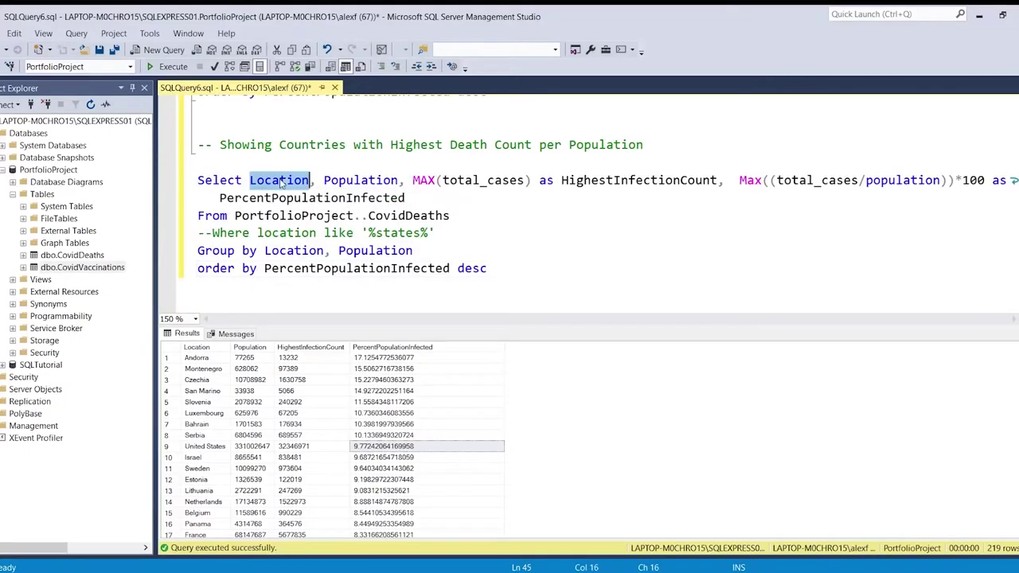
{"action": "left_click", "coordinate": [316, 181]}
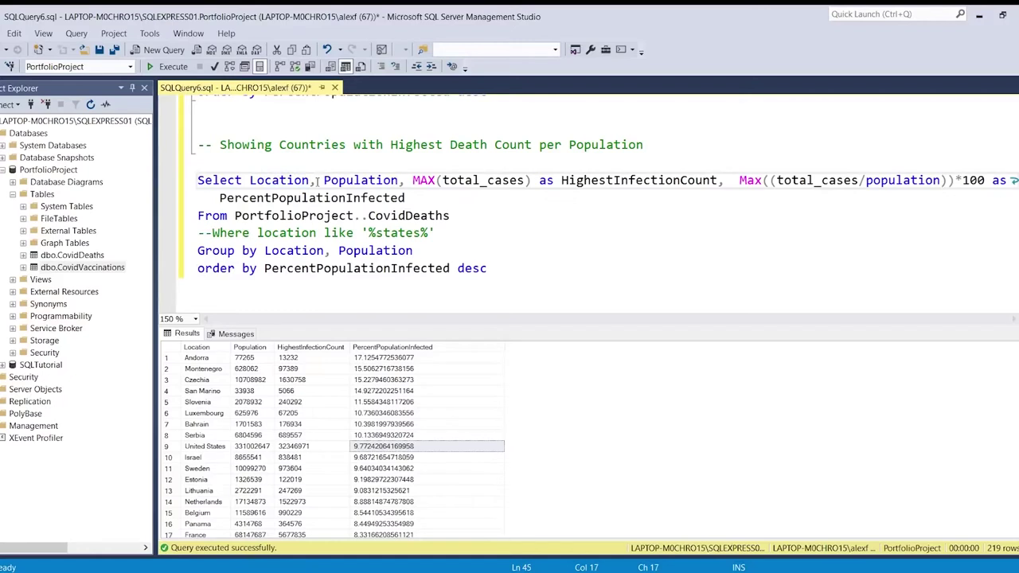
{"action": "left_click_drag", "start_coordinate": [316, 181], "coordinate": [631, 196]}
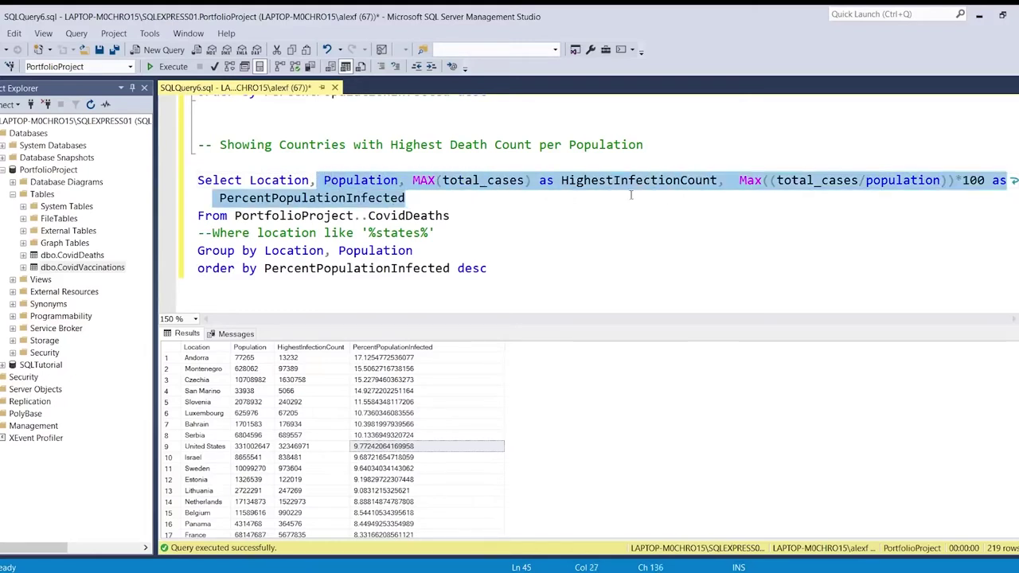
{"action": "key", "text": "BackSpace"}
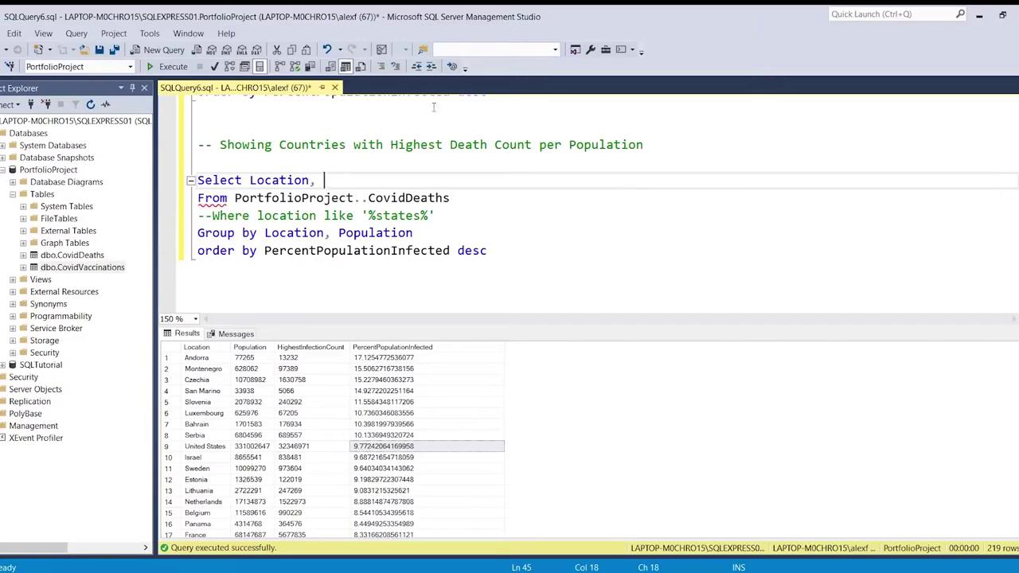
{"action": "scroll", "coordinate": [457, 165], "scroll_direction": "up", "scroll_amount": 3}
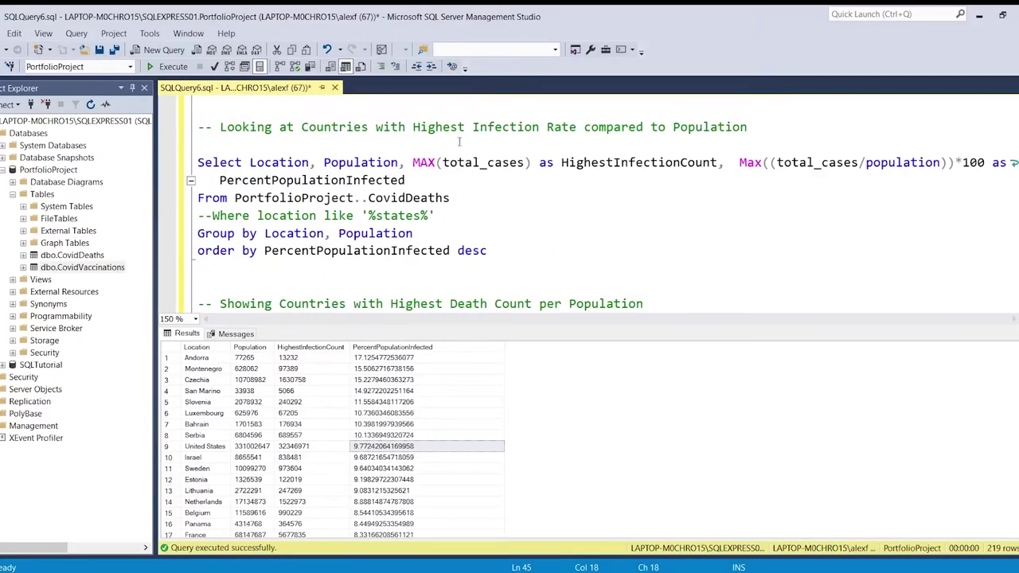
{"action": "scroll", "coordinate": [515, 211], "scroll_direction": "down", "scroll_amount": 3}
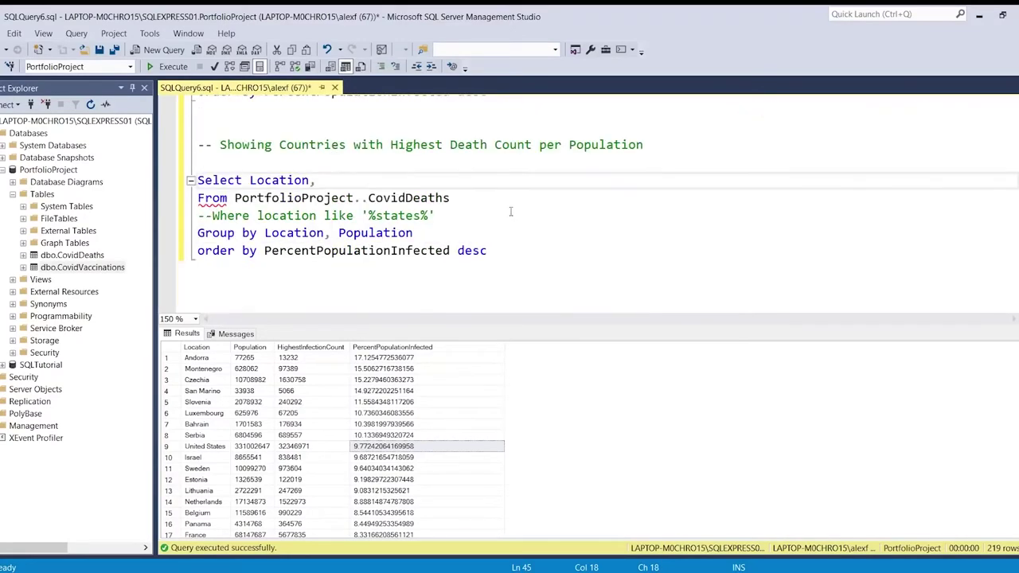
Add MAX(Total_deaths) as TotalDeathCount after Location in the highest death count query's Select line.
{"action": "type", "text": "MAX("}
{"action": "type", "text": "Total"}
{"action": "type", "text": "_e"}
{"action": "key", "text": "BackSpace"}
{"action": "type", "text": "deaths)"}
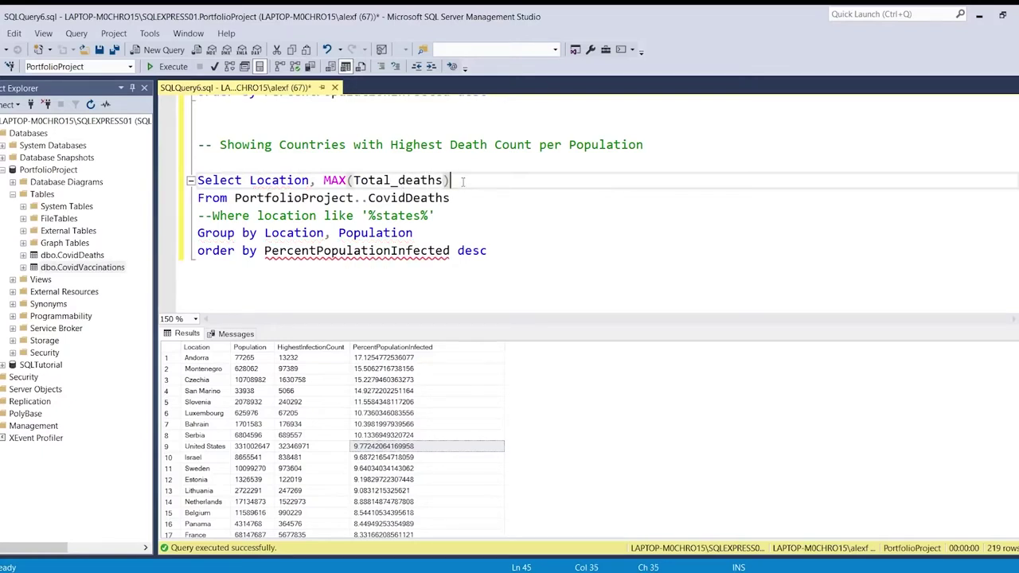
{"action": "type", "text": " as Total D"}
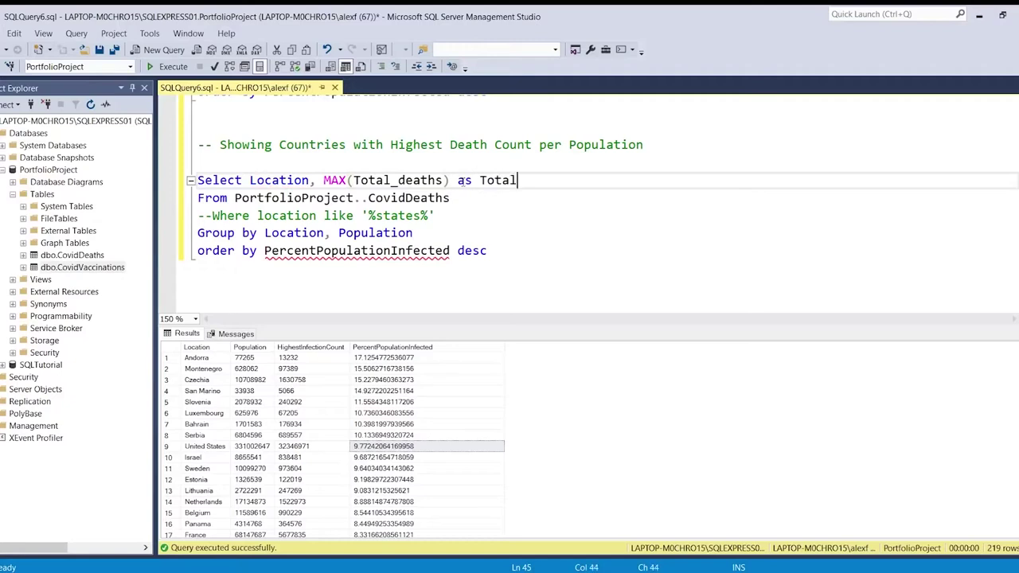
{"action": "key", "text": "BackSpace"}
{"action": "key", "text": "BackSpace"}
{"action": "type", "text": "DeathCount"}
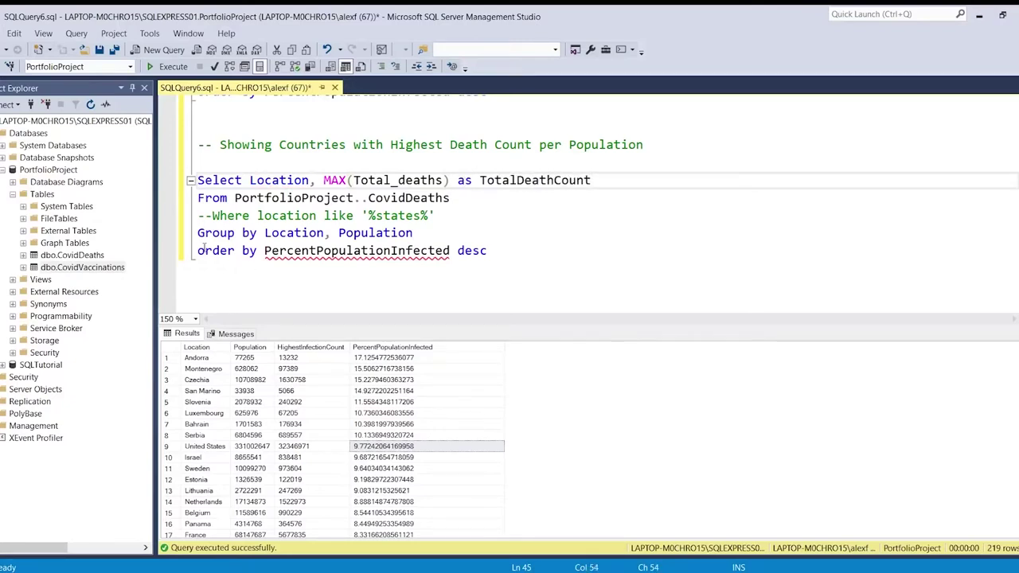
Order the death count query by TotalDeathCount desc and remove Population from its Group by clause.
{"action": "mouse_move", "coordinate": [336, 255]}
{"action": "double_click", "coordinate": [494, 180]}
{"action": "key", "text": "ctrl+c"}
{"action": "left_click", "coordinate": [400, 250]}
{"action": "double_click", "coordinate": [401, 250]}
{"action": "key", "text": "ctrl+v"}
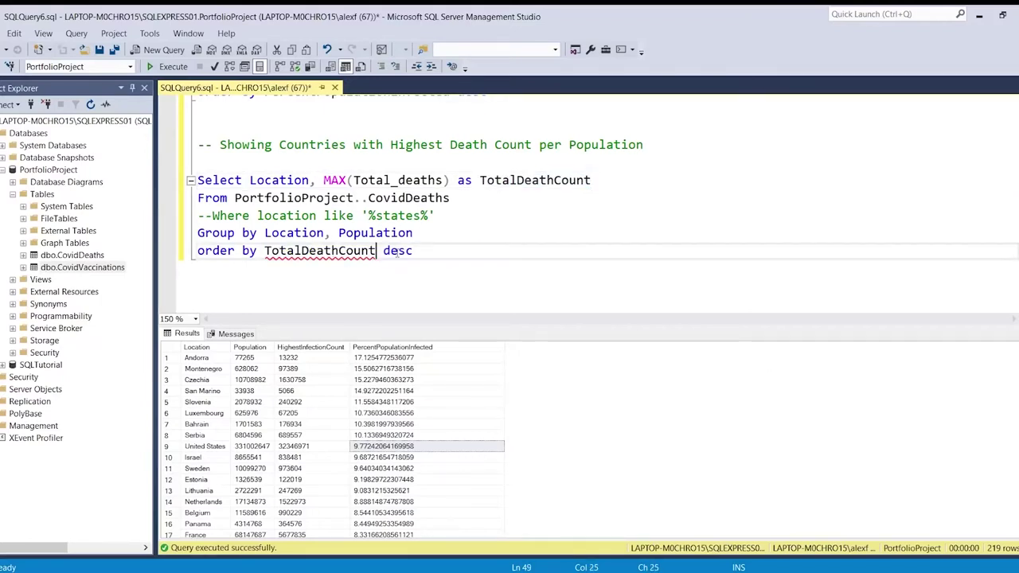
{"action": "left_click_drag", "start_coordinate": [412, 232], "coordinate": [327, 237]}
{"action": "key", "text": "Delete"}
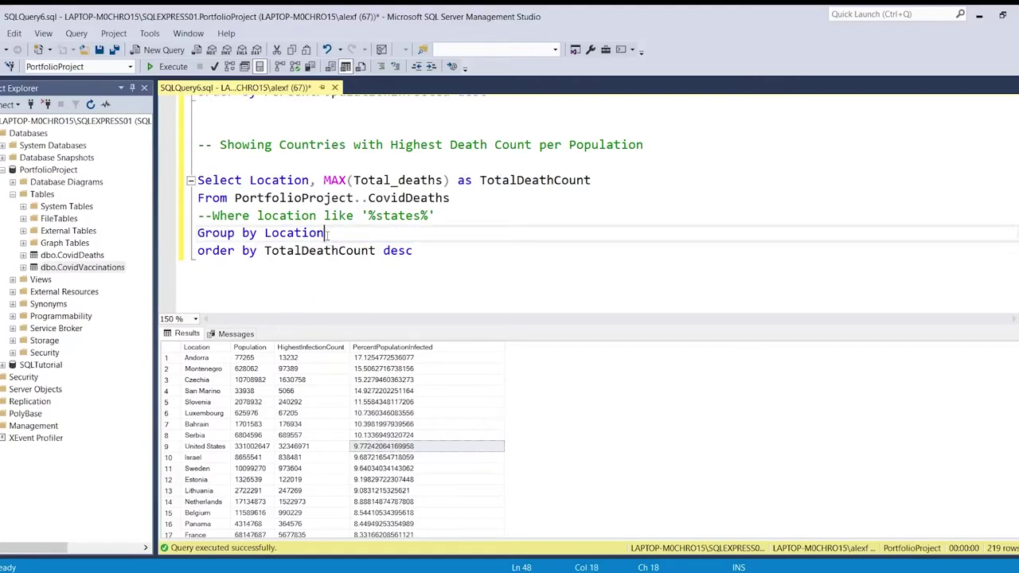
Run only the highest death count query and widen the Location column in its results.
{"action": "left_click_drag", "start_coordinate": [420, 250], "coordinate": [191, 182]}
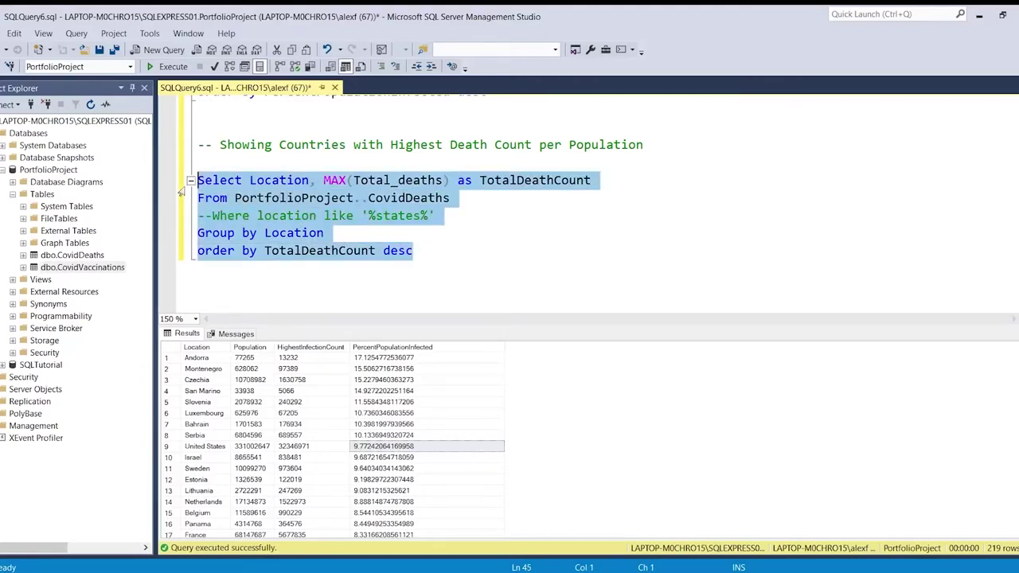
{"action": "left_click", "coordinate": [167, 67]}
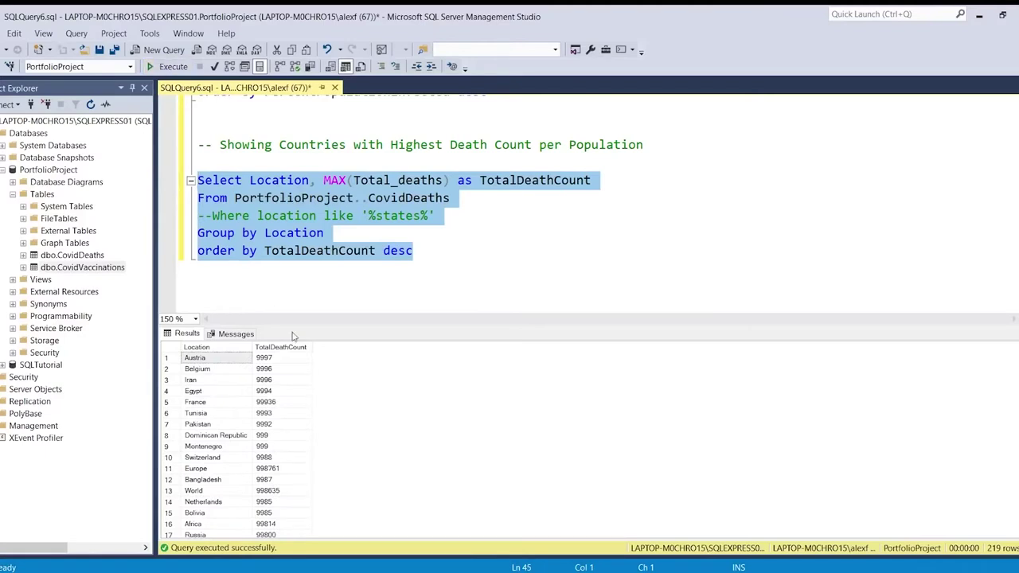
{"action": "left_click", "coordinate": [312, 349]}
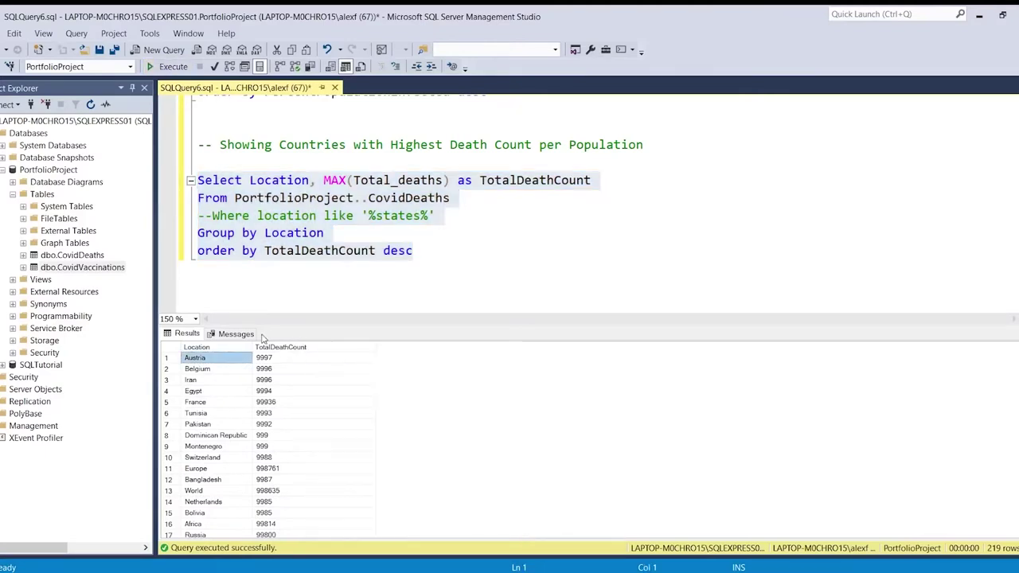
{"action": "left_click_drag", "start_coordinate": [253, 348], "coordinate": [318, 350]}
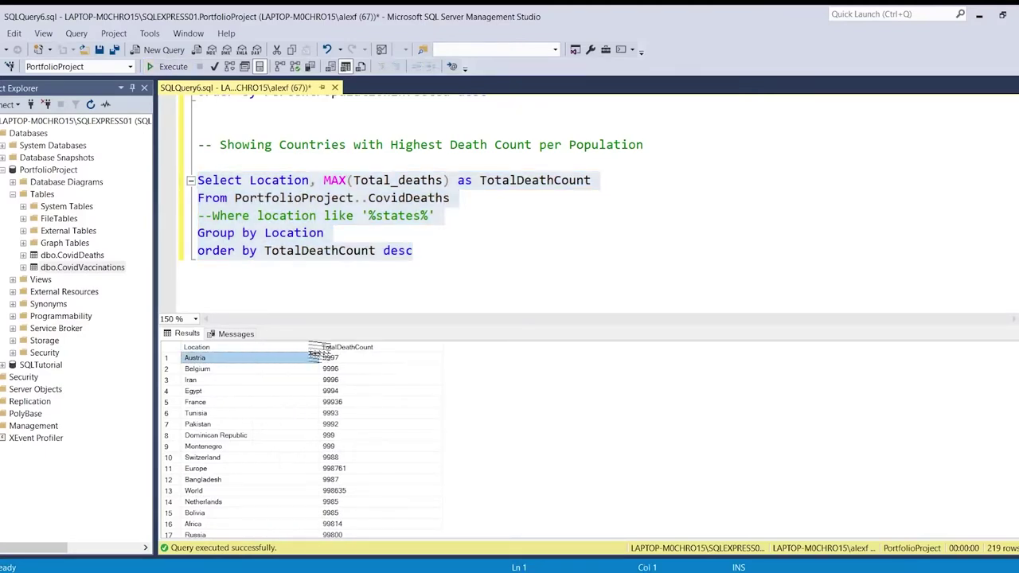
Expand the columns of dbo.CovidDeaths and check the data types of new_deaths and total_deaths.
{"action": "left_click", "coordinate": [24, 256]}
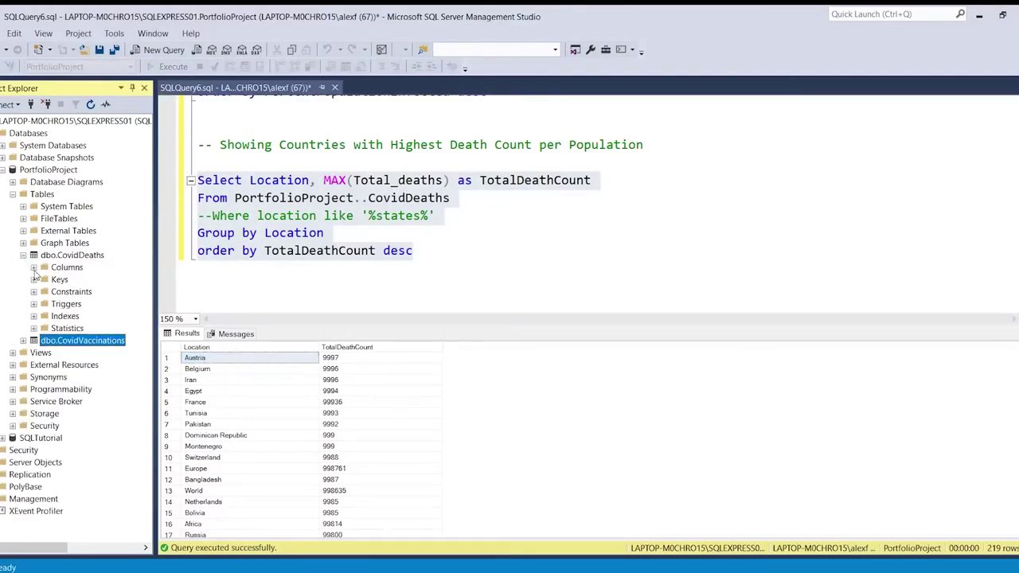
{"action": "left_click", "coordinate": [34, 268]}
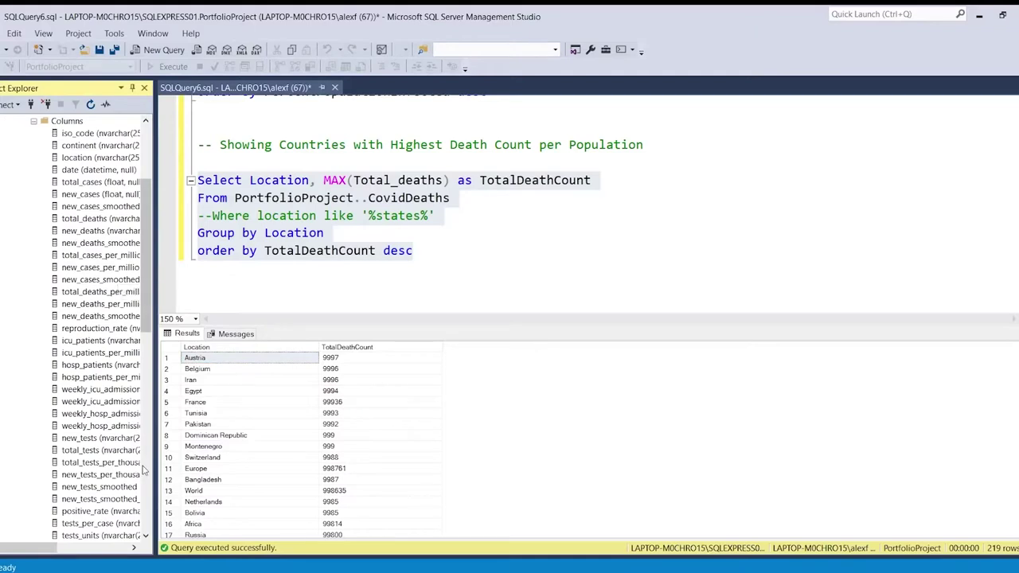
{"action": "left_click_drag", "start_coordinate": [154, 469], "coordinate": [222, 468]}
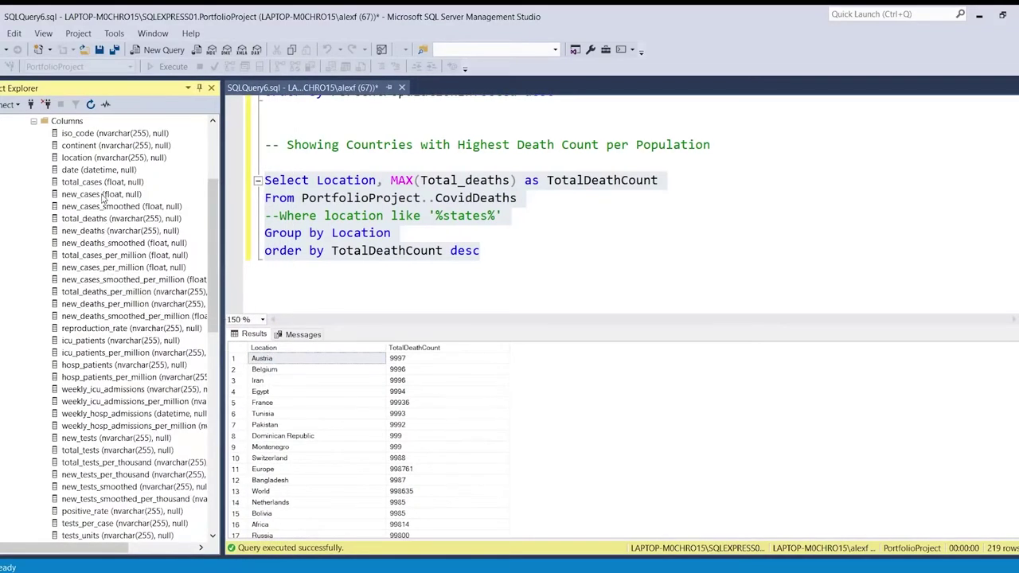
{"action": "left_click", "coordinate": [105, 231]}
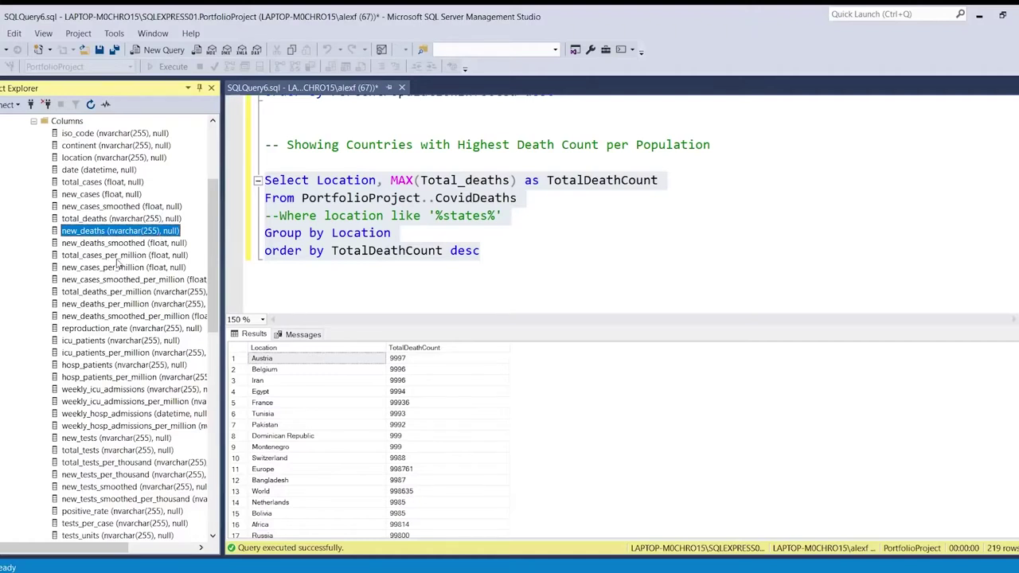
{"action": "left_click", "coordinate": [128, 219]}
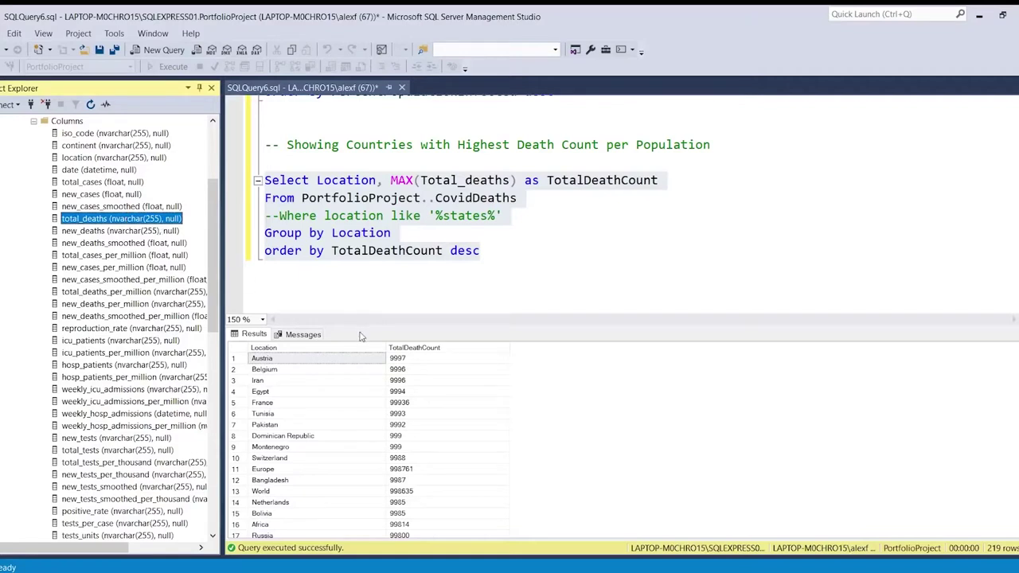
Convert Total_deaths to an integer inside the MAX function with cast(Total_deaths as int).
{"action": "left_click", "coordinate": [401, 182]}
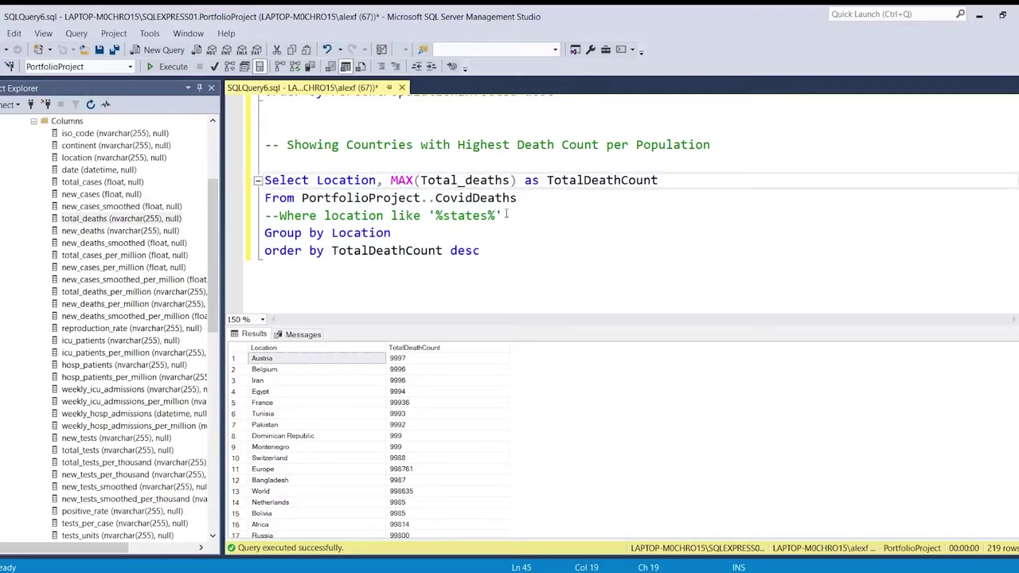
{"action": "left_click", "coordinate": [421, 182]}
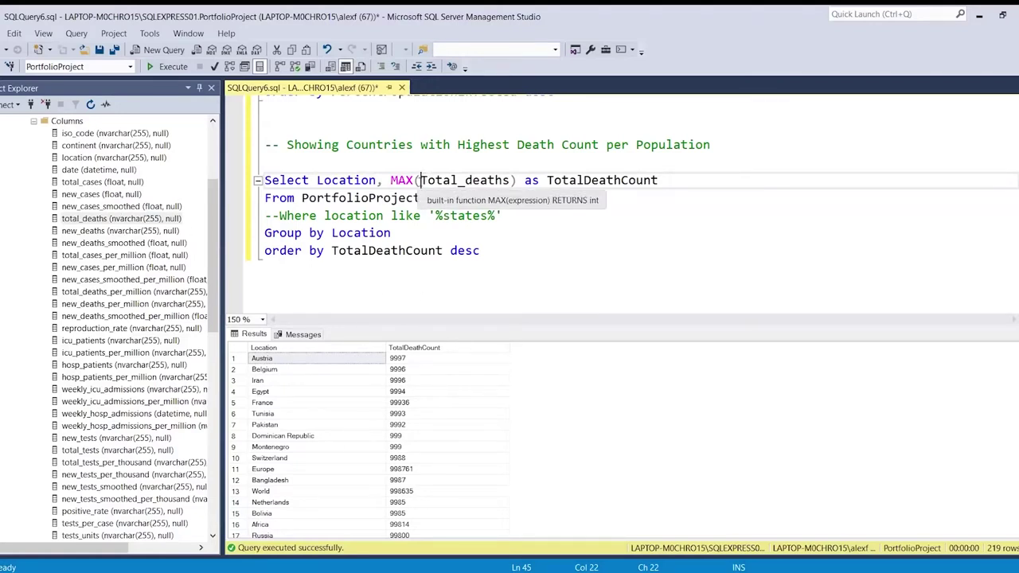
{"action": "type", "text": "cast("}
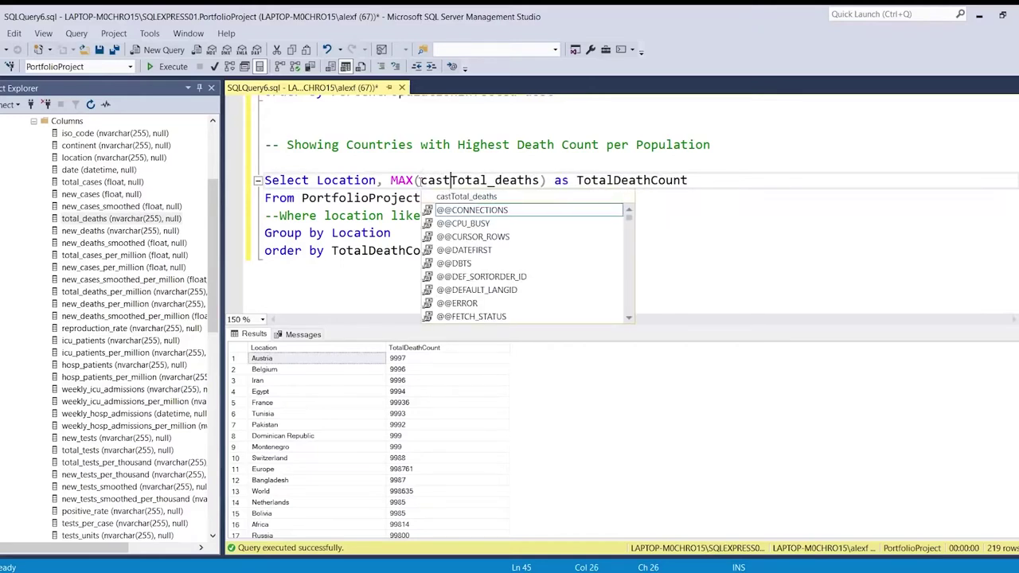
{"action": "key", "text": "ctrl+Right"}
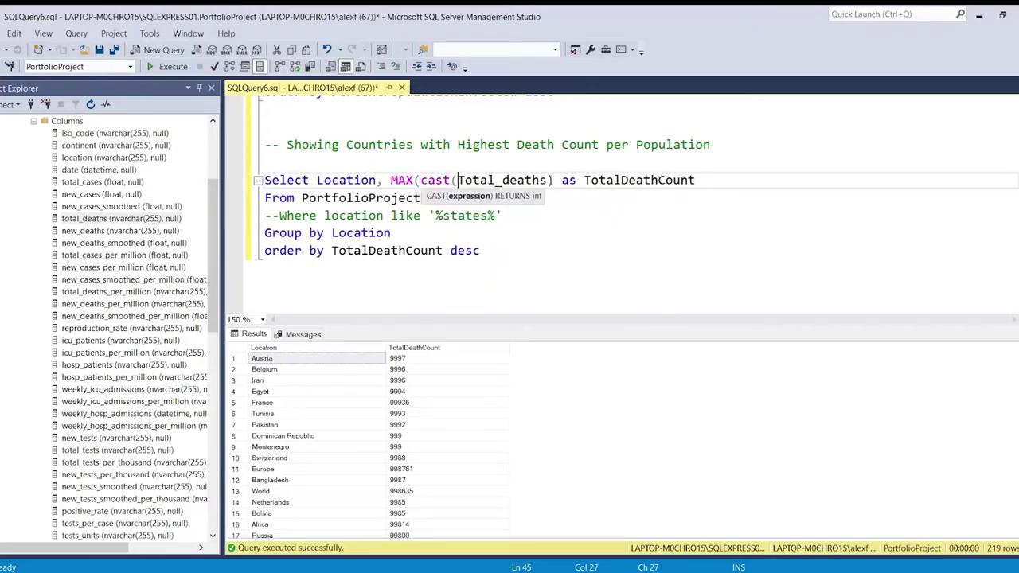
{"action": "type", "text": "as int)"}
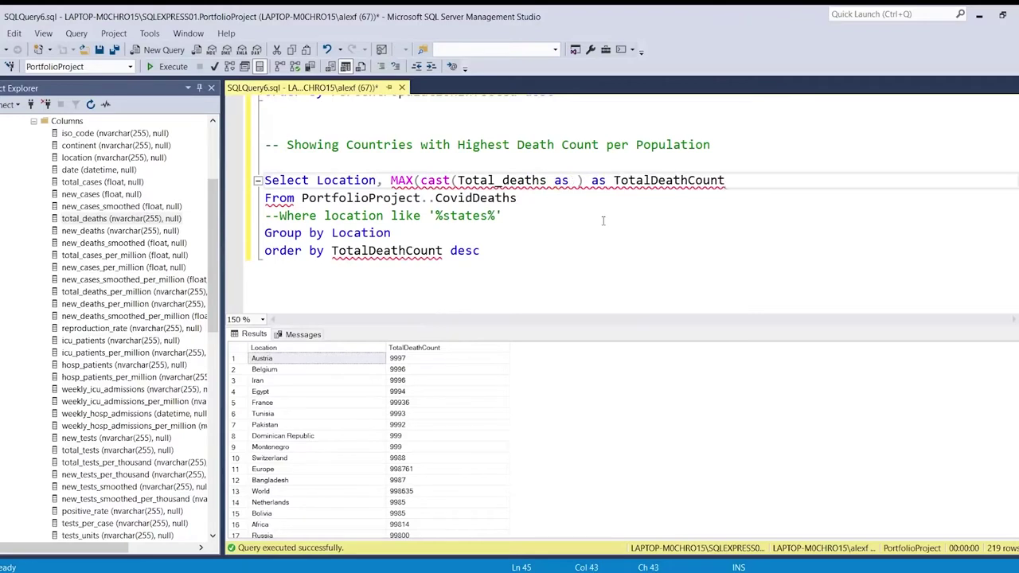
{"action": "left_click", "coordinate": [521, 252]}
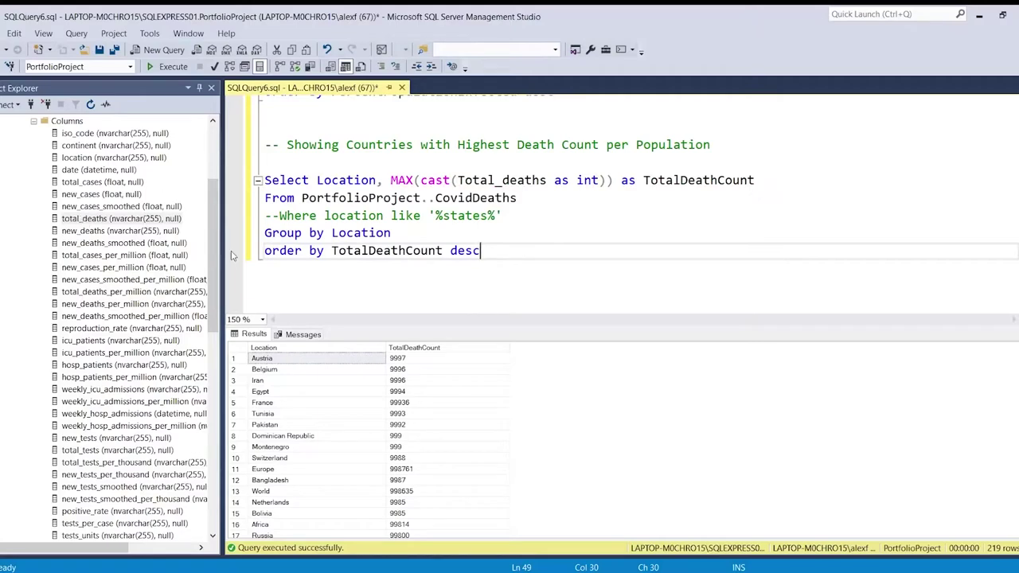
Run the revised death count query and collapse the column list of dbo.CovidDeaths.
{"action": "left_click_drag", "start_coordinate": [222, 255], "coordinate": [121, 263]}
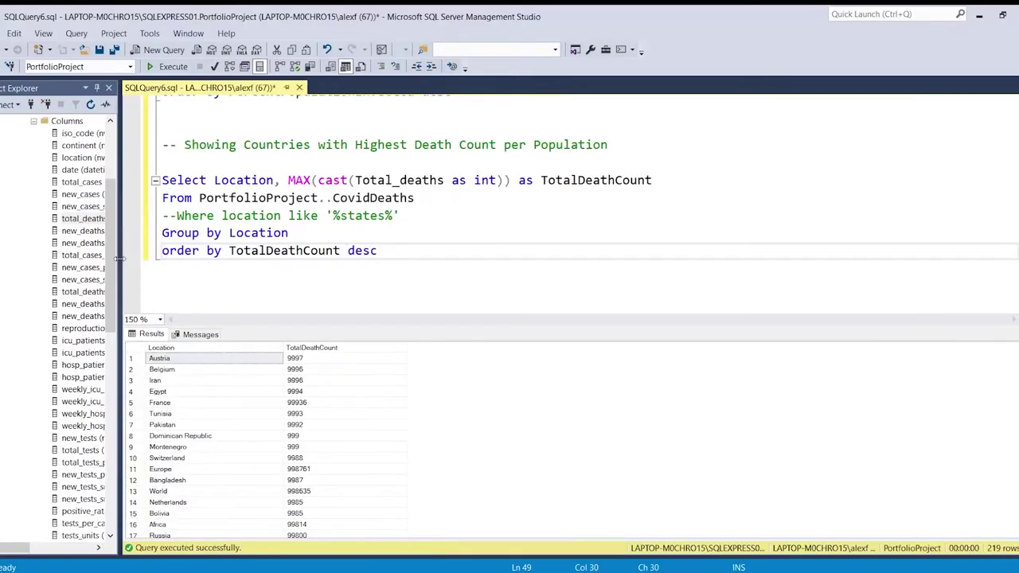
{"action": "left_click_drag", "start_coordinate": [381, 253], "coordinate": [159, 181]}
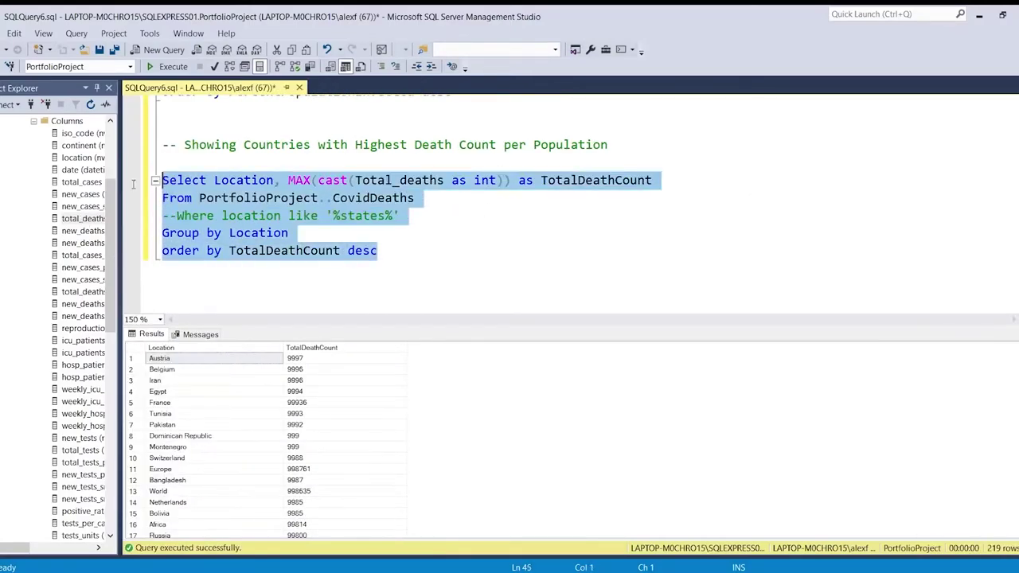
{"action": "left_click", "coordinate": [163, 67]}
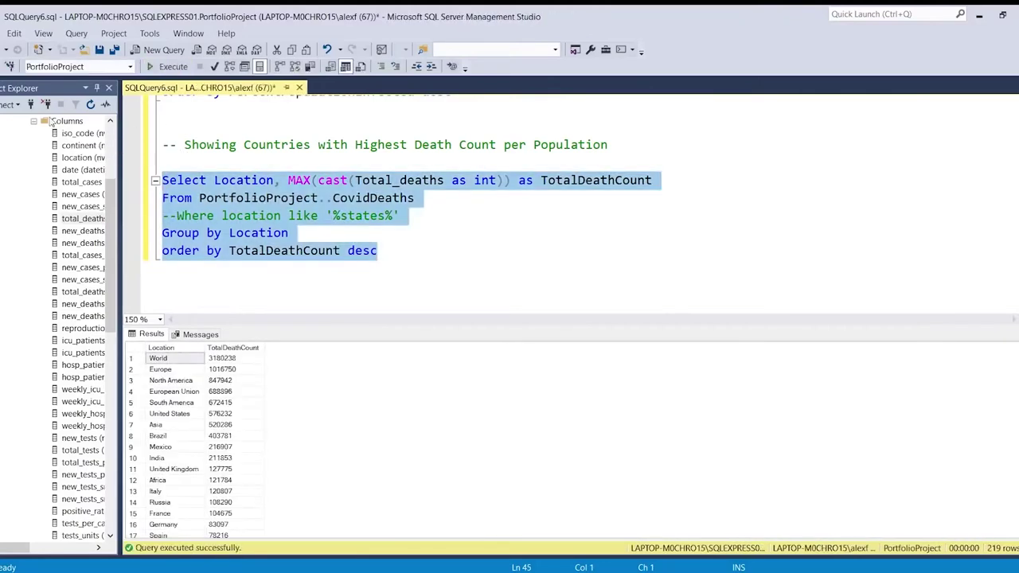
{"action": "left_click", "coordinate": [35, 122]}
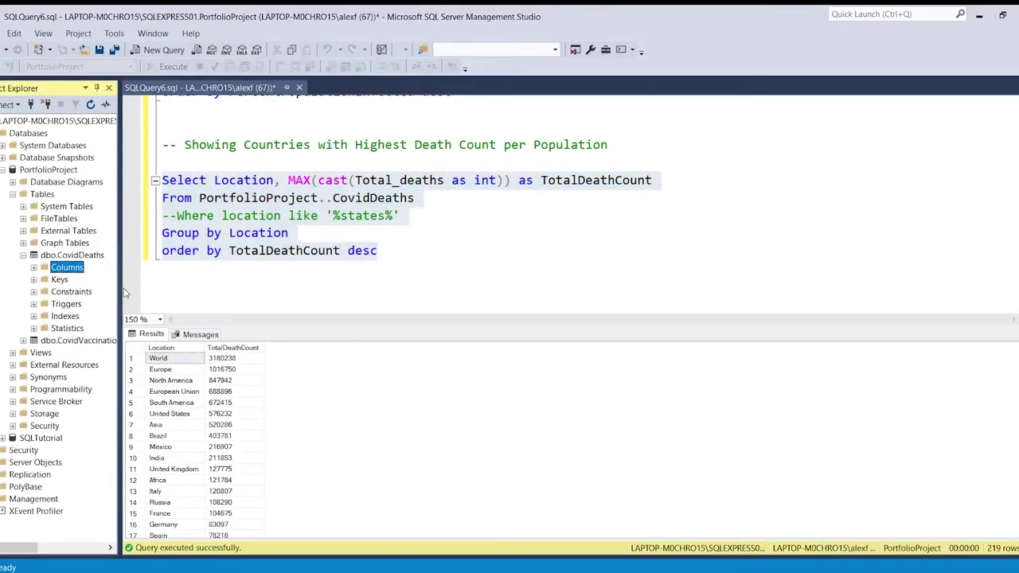
{"action": "left_click_drag", "start_coordinate": [122, 288], "coordinate": [167, 288]}
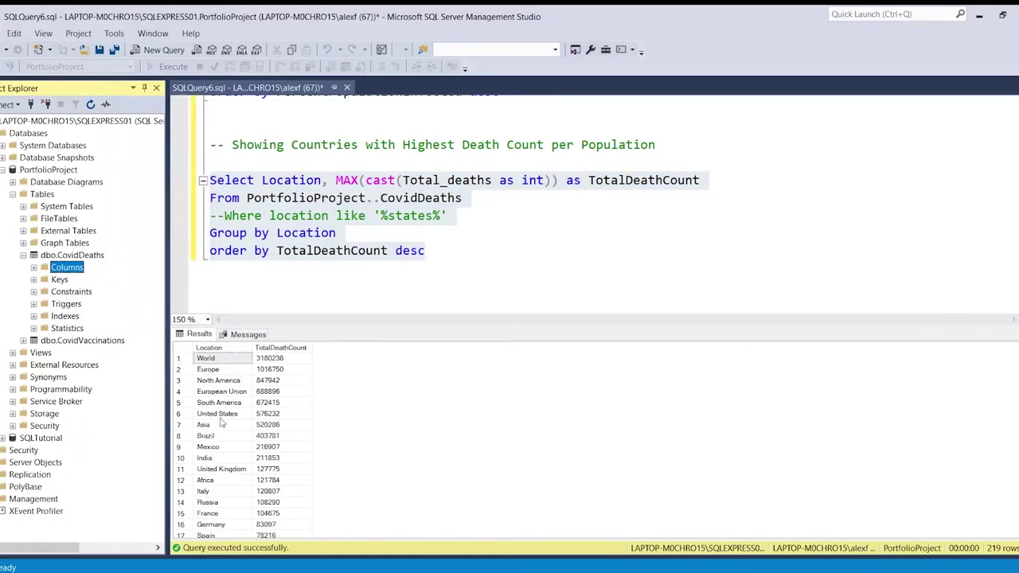
Examine the Location values in the death count results, including the World, Africa and South America rows.
{"action": "left_click", "coordinate": [399, 237]}
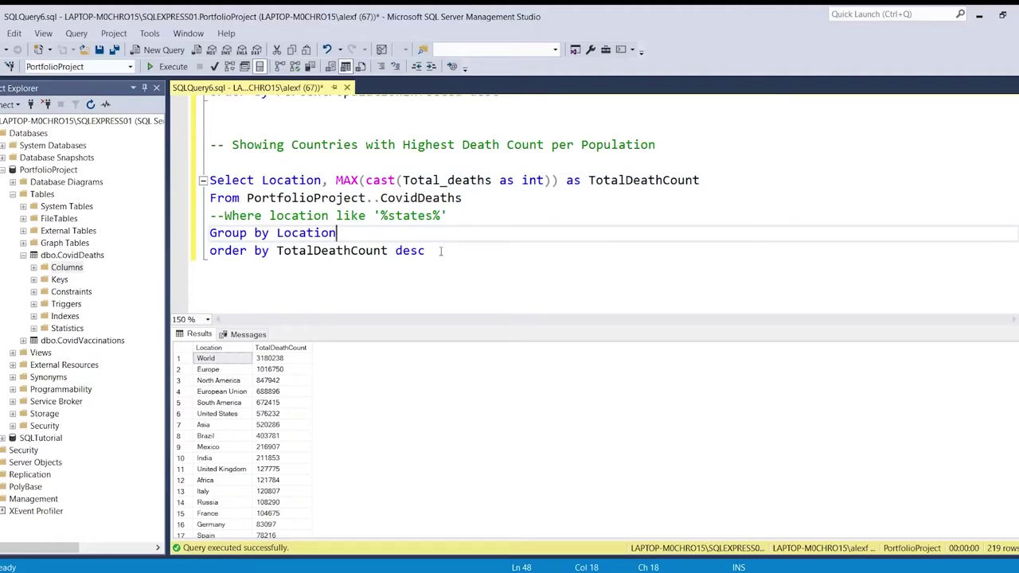
{"action": "left_click", "coordinate": [430, 250]}
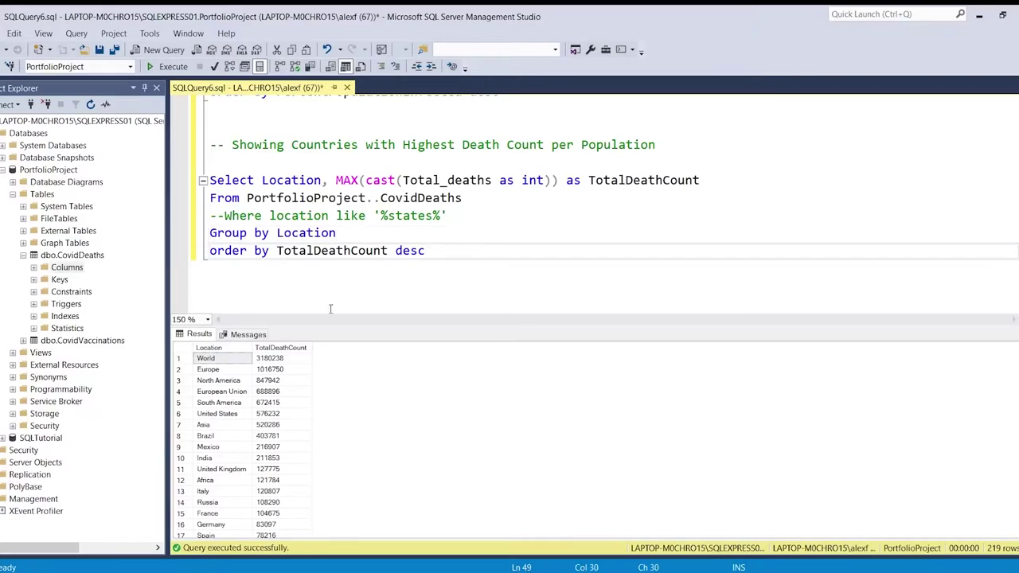
{"action": "double_click", "coordinate": [288, 181]}
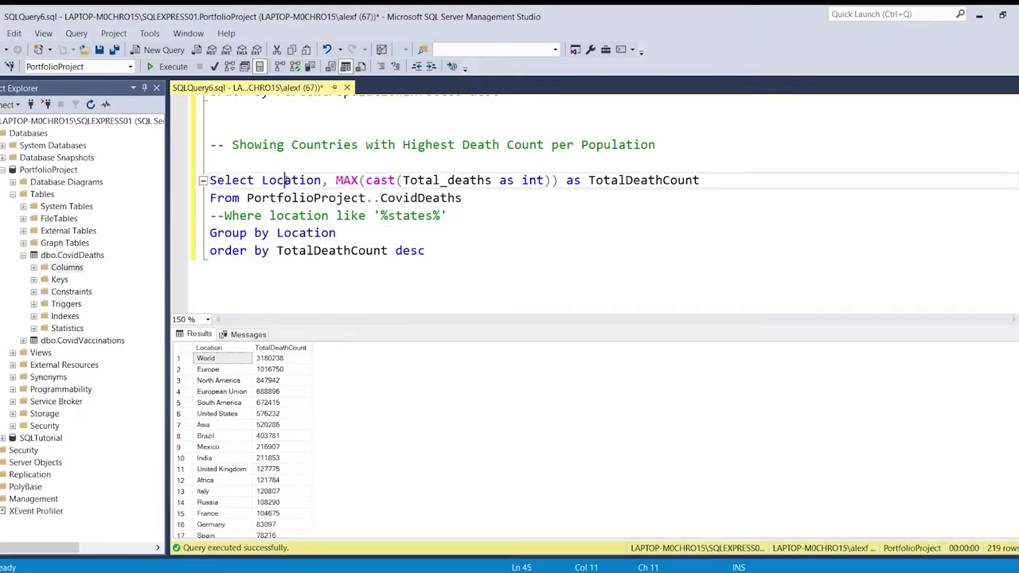
{"action": "left_click", "coordinate": [239, 364]}
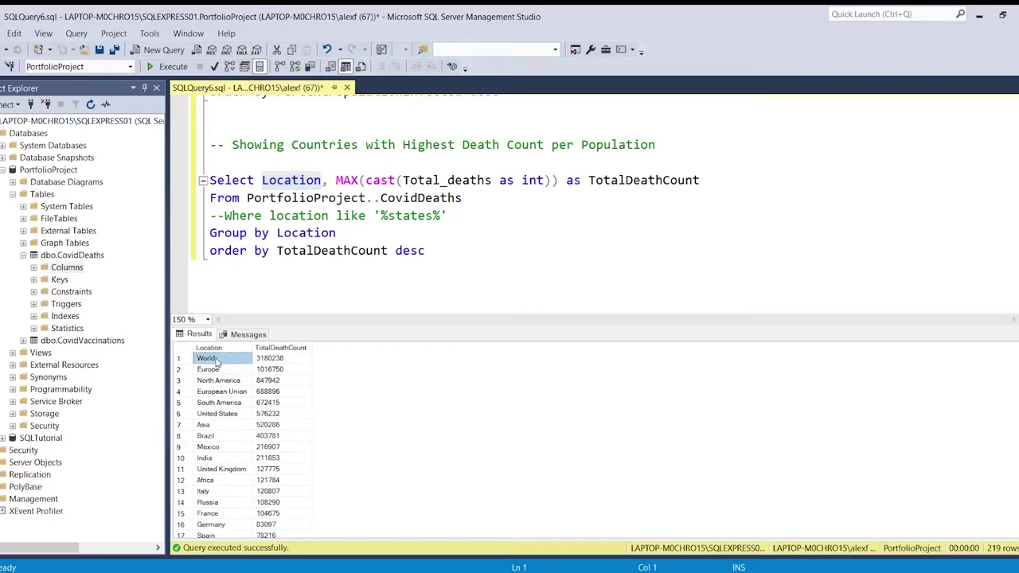
{"action": "left_click", "coordinate": [227, 482]}
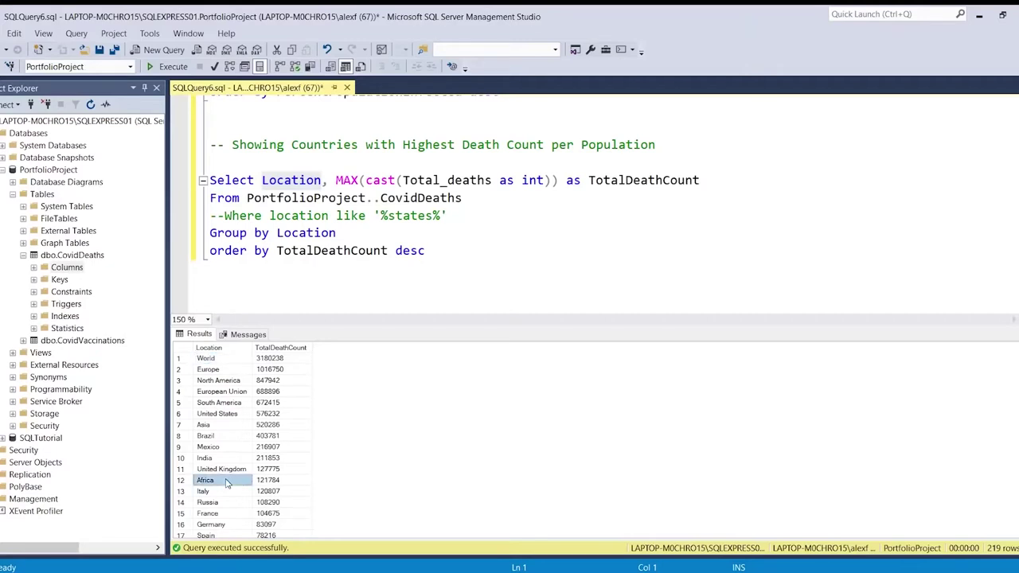
{"action": "left_click", "coordinate": [230, 404]}
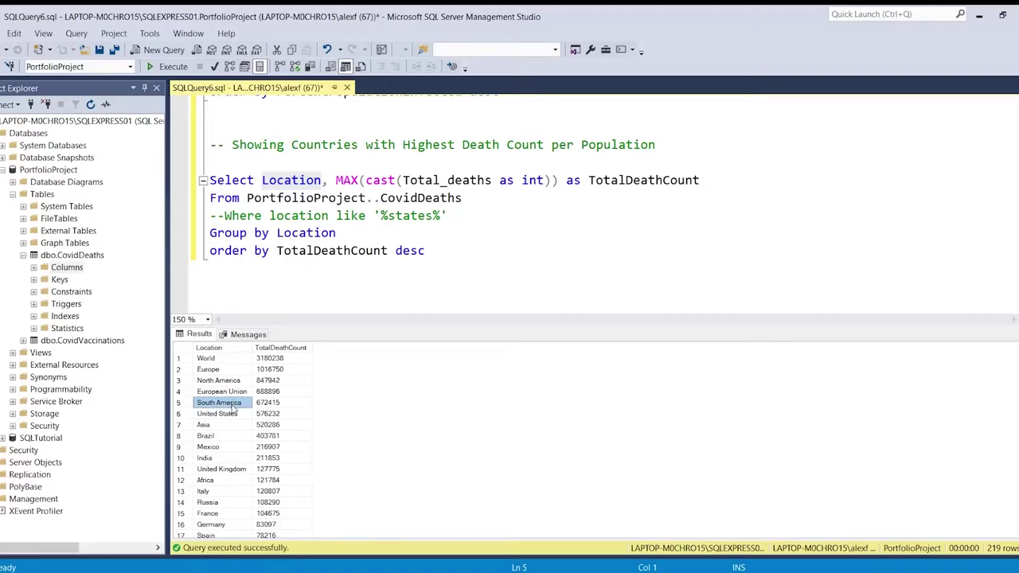
Run only the first Select * query on CovidDeaths, ordered by 3,4.
{"action": "left_click", "coordinate": [307, 227]}
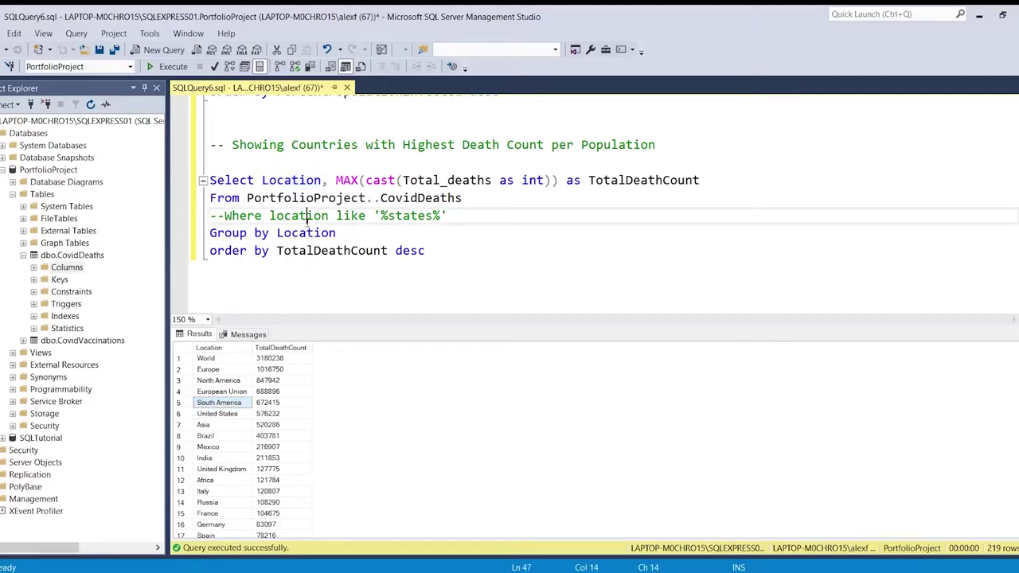
{"action": "scroll", "coordinate": [307, 227], "scroll_direction": "up", "scroll_amount": 13}
{"action": "left_click", "coordinate": [308, 159]}
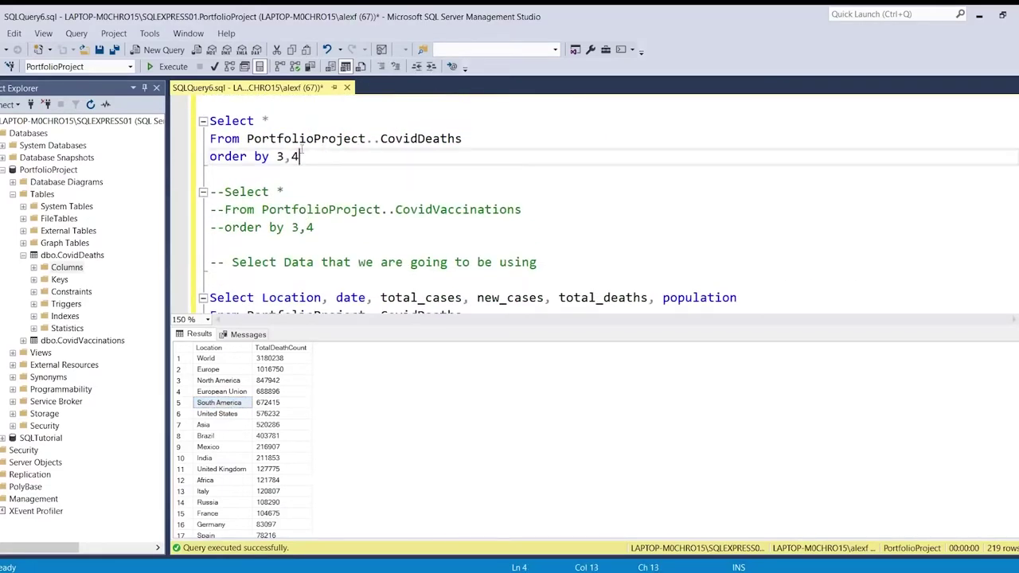
{"action": "left_click", "coordinate": [514, 139]}
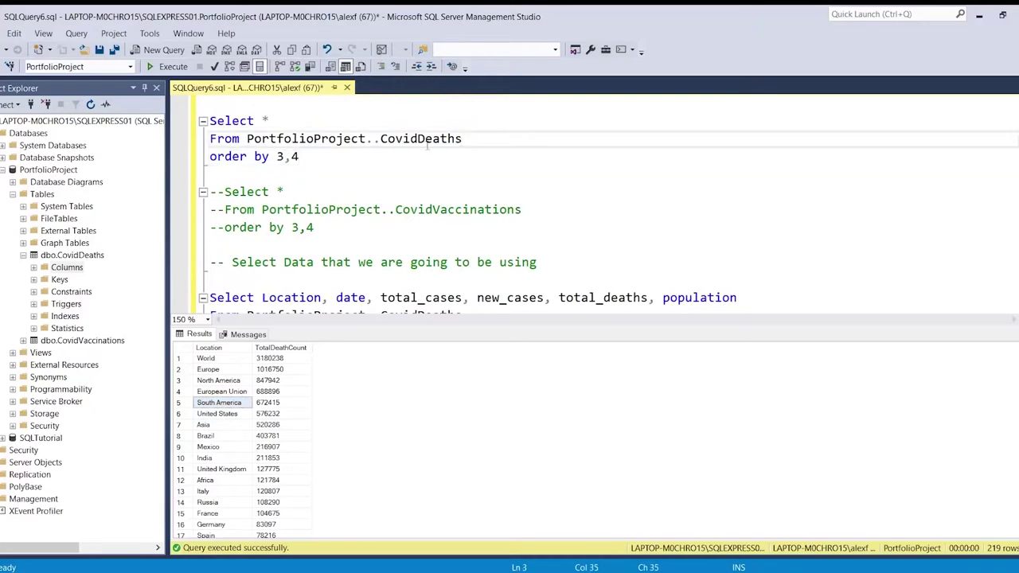
{"action": "left_click_drag", "start_coordinate": [309, 163], "coordinate": [200, 120]}
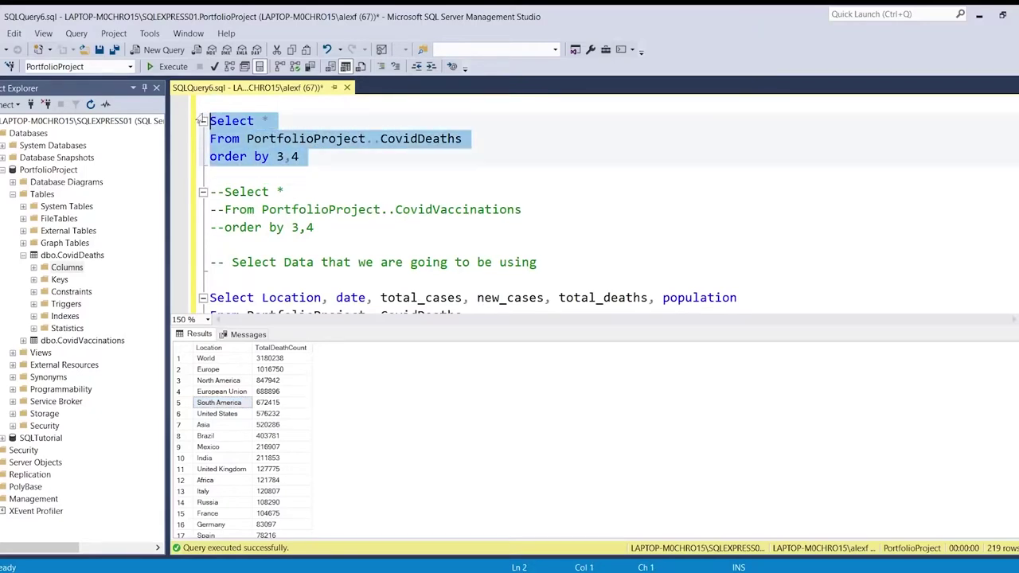
{"action": "left_click", "coordinate": [169, 67]}
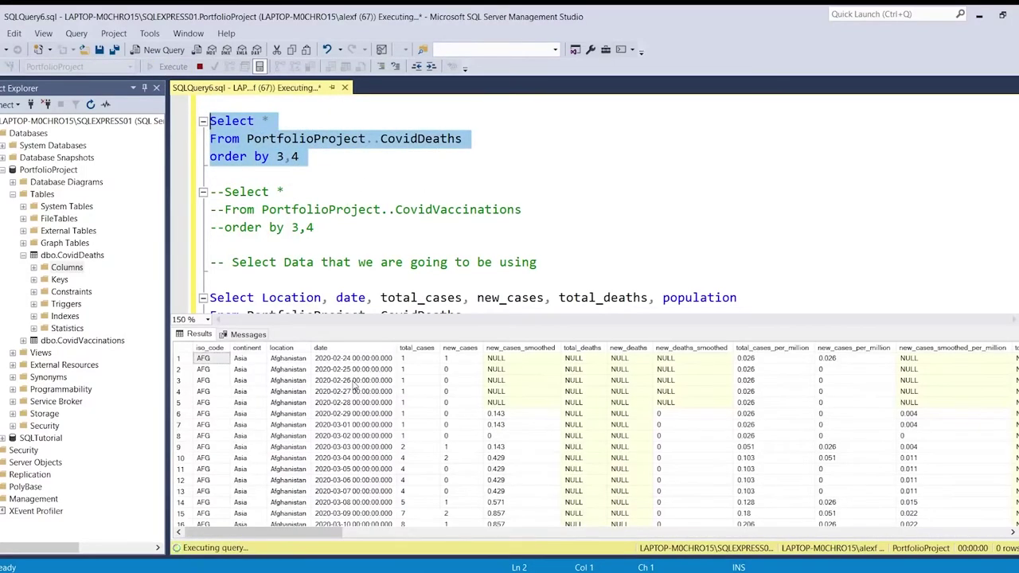
Examine the continent and location columns of the CovidDeaths results, comparing country rows with the rows whose location is Asia.
{"action": "left_click", "coordinate": [259, 368]}
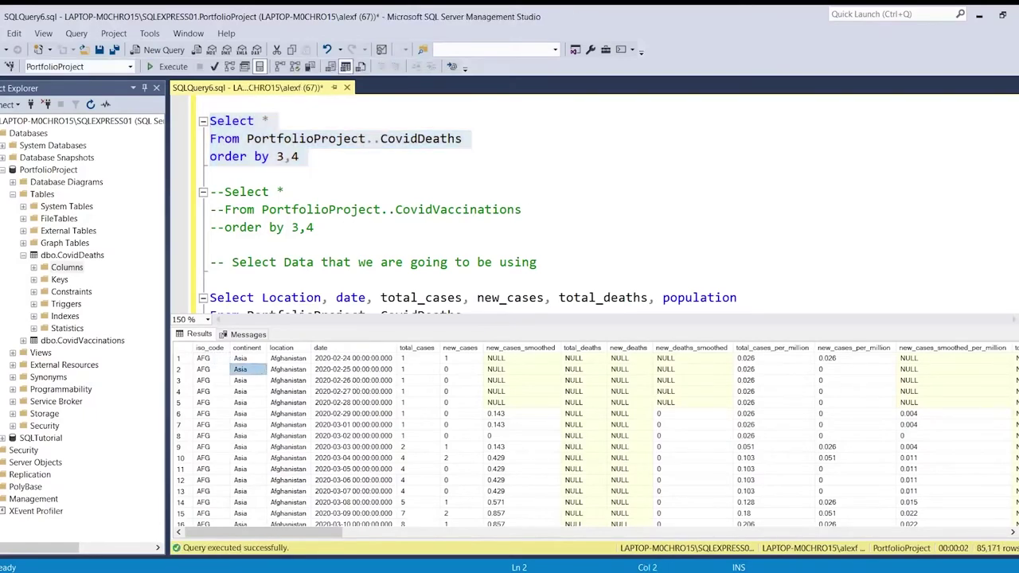
{"action": "scroll", "coordinate": [593, 438], "scroll_direction": "down", "scroll_amount": 20}
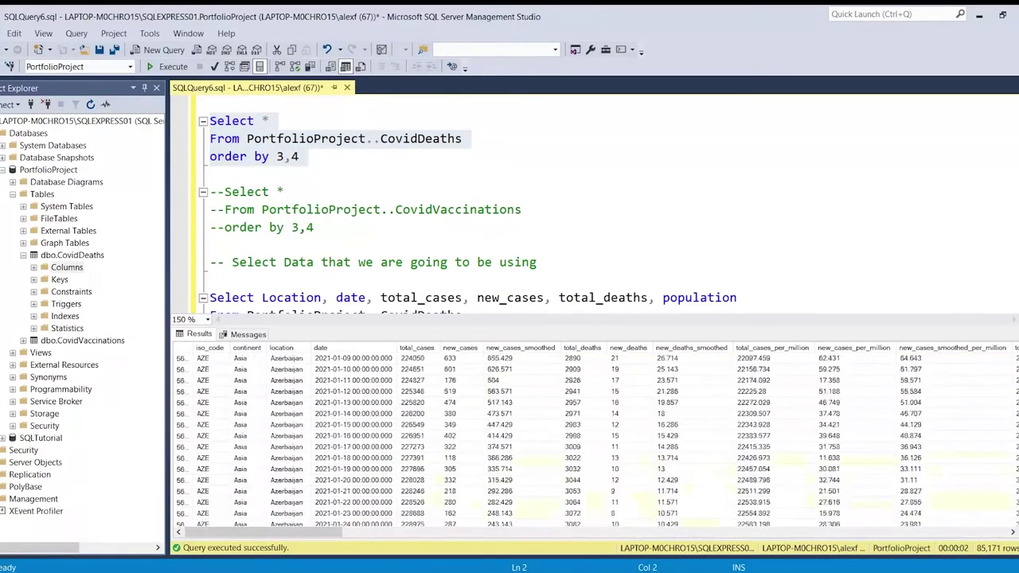
{"action": "scroll", "coordinate": [593, 438], "scroll_direction": "up", "scroll_amount": 15}
{"action": "scroll", "coordinate": [593, 438], "scroll_direction": "up", "scroll_amount": 10}
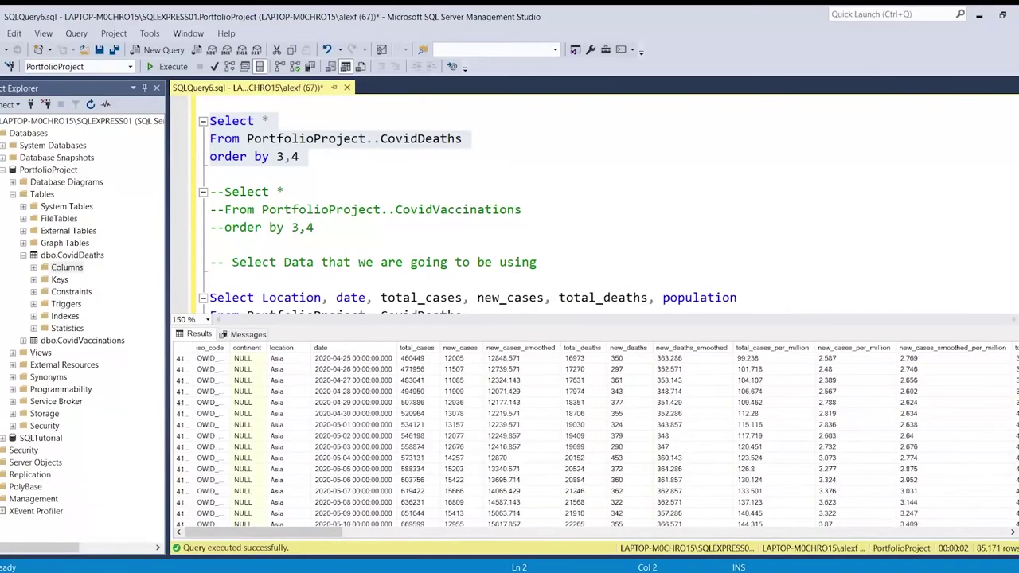
{"action": "left_click", "coordinate": [299, 350]}
{"action": "left_click", "coordinate": [291, 415]}
{"action": "left_click", "coordinate": [246, 382]}
{"action": "scroll", "coordinate": [247, 388], "scroll_direction": "down", "scroll_amount": 20}
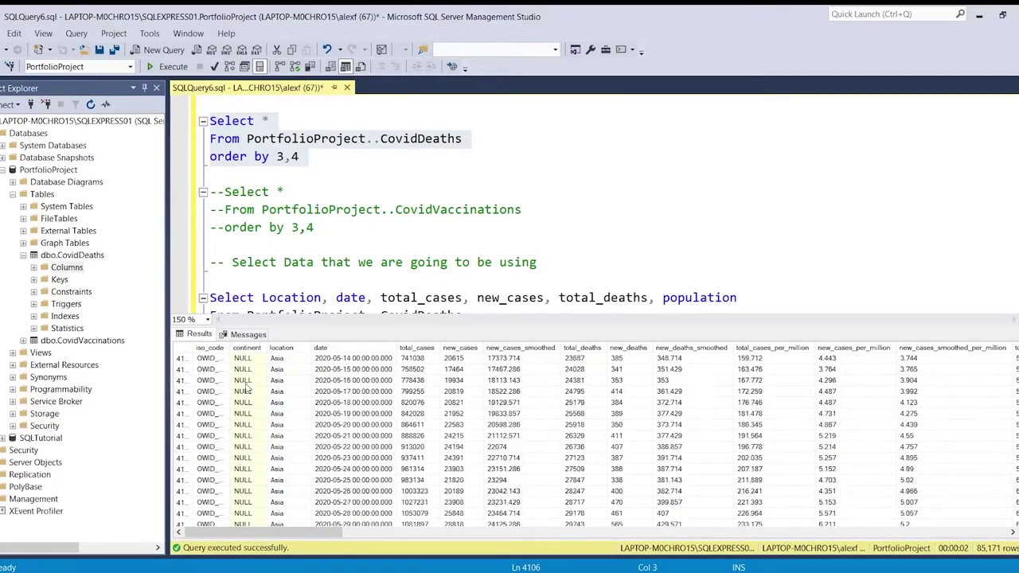
{"action": "scroll", "coordinate": [527, 470], "scroll_direction": "down", "scroll_amount": 20}
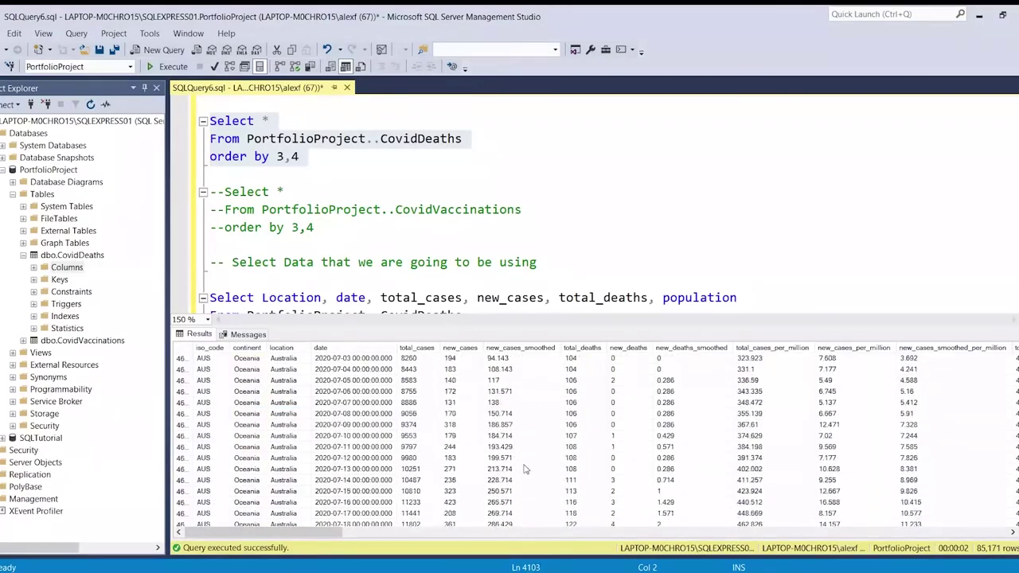
{"action": "scroll", "coordinate": [527, 470], "scroll_direction": "down", "scroll_amount": 20}
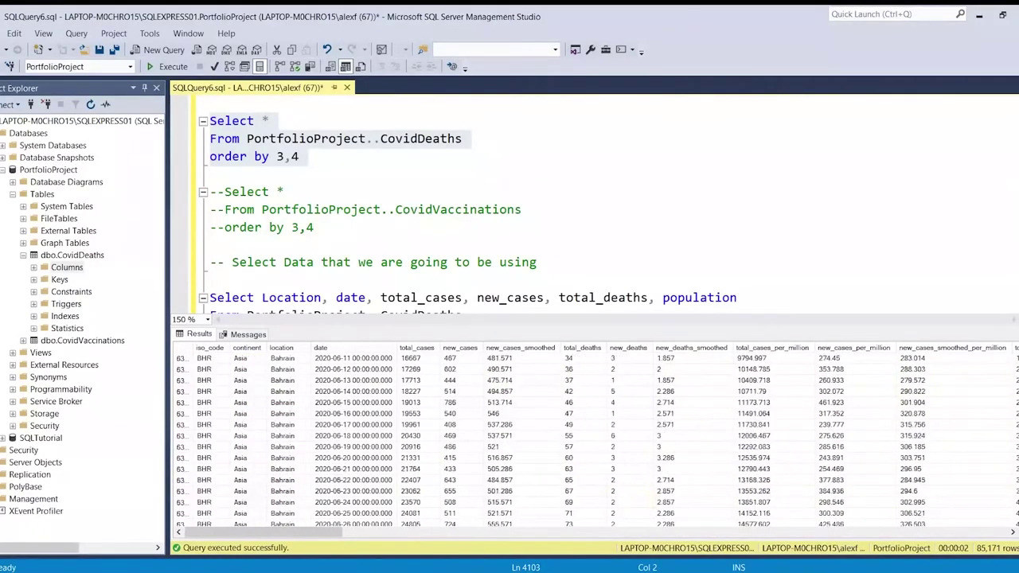
{"action": "left_click", "coordinate": [262, 393]}
{"action": "left_click", "coordinate": [292, 352]}
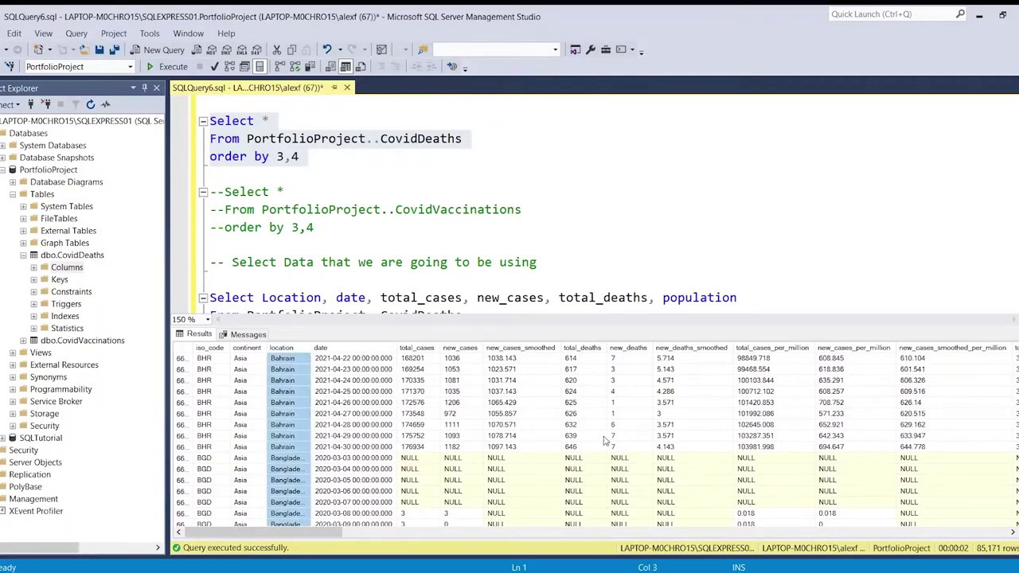
{"action": "scroll", "coordinate": [593, 442], "scroll_direction": "up", "scroll_amount": 20}
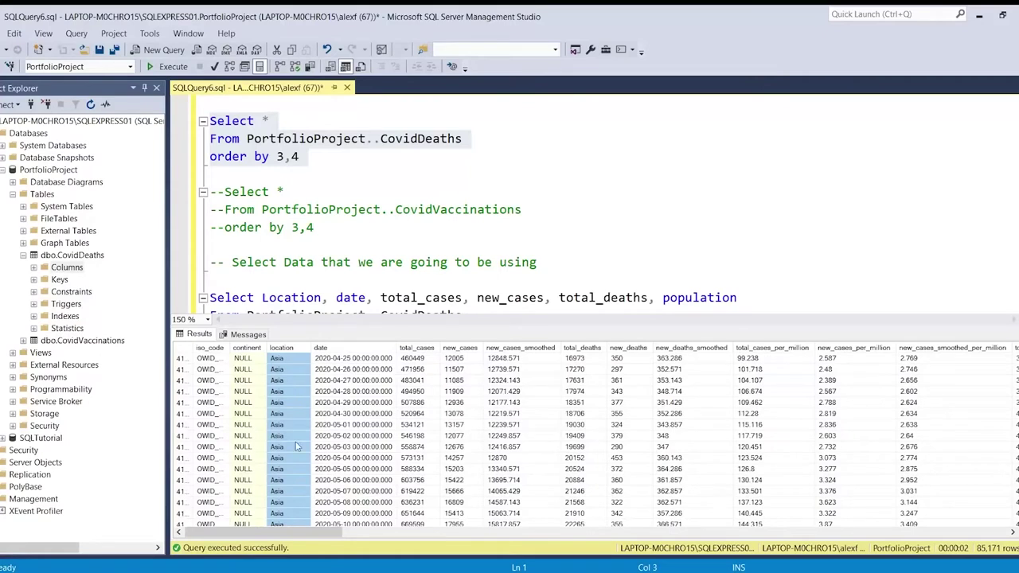
{"action": "left_click", "coordinate": [240, 403]}
Add the filter "Where continent is not null" to the first Select * query on CovidDeaths, before its order by line.
{"action": "left_click", "coordinate": [475, 138]}
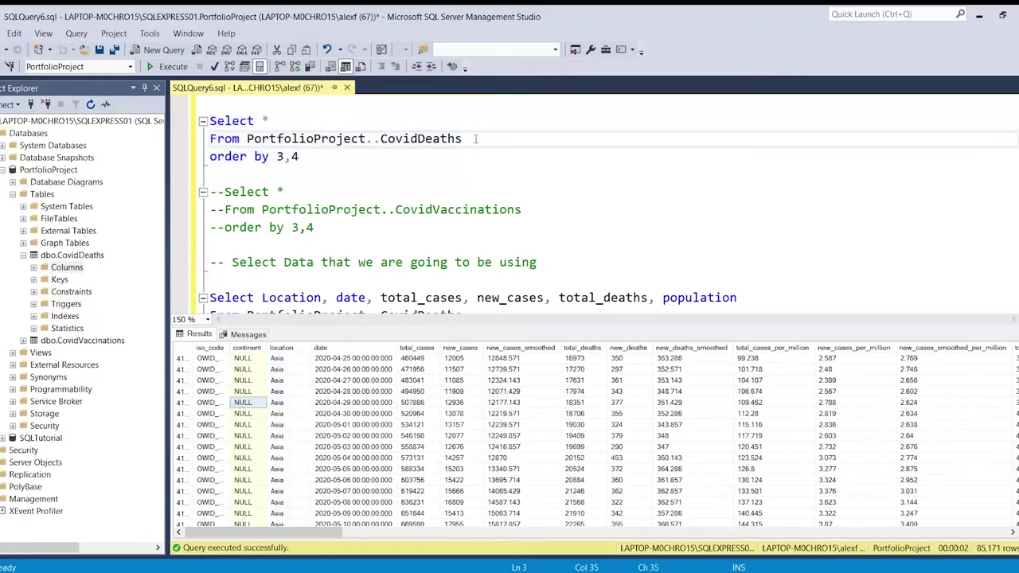
{"action": "key", "text": "Return"}
{"action": "type", "text": "where"}
{"action": "key", "text": "BackSpace"}
{"action": "key", "text": "BackSpace"}
{"action": "key", "text": "BackSpace"}
{"action": "key", "text": "BackSpace"}
{"action": "key", "text": "BackSpace"}
{"action": "type", "text": "Where continent is not null"}
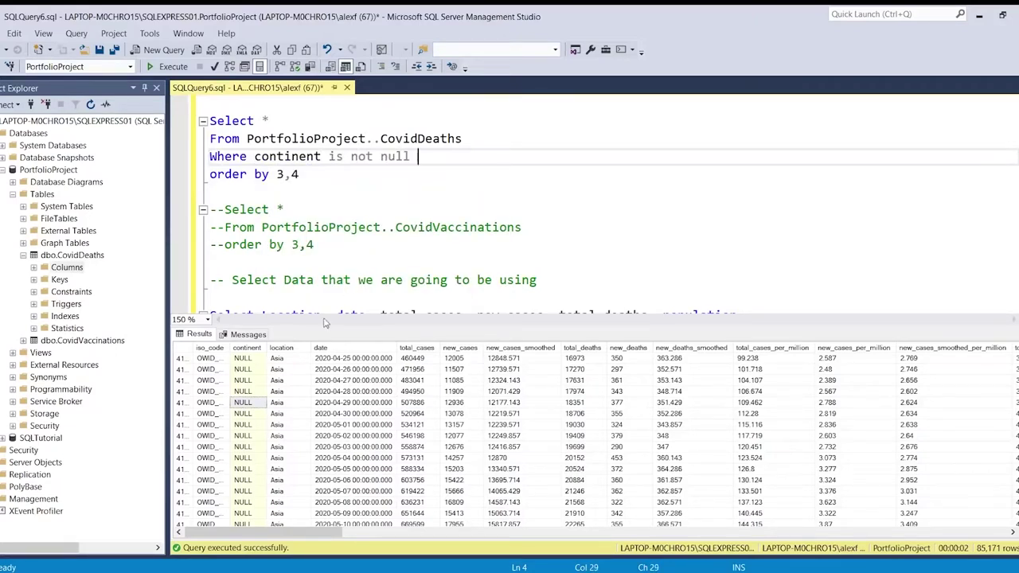
Widen the iso_code results column and run the filtered Select * query on CovidDeaths.
{"action": "left_click", "coordinate": [289, 371]}
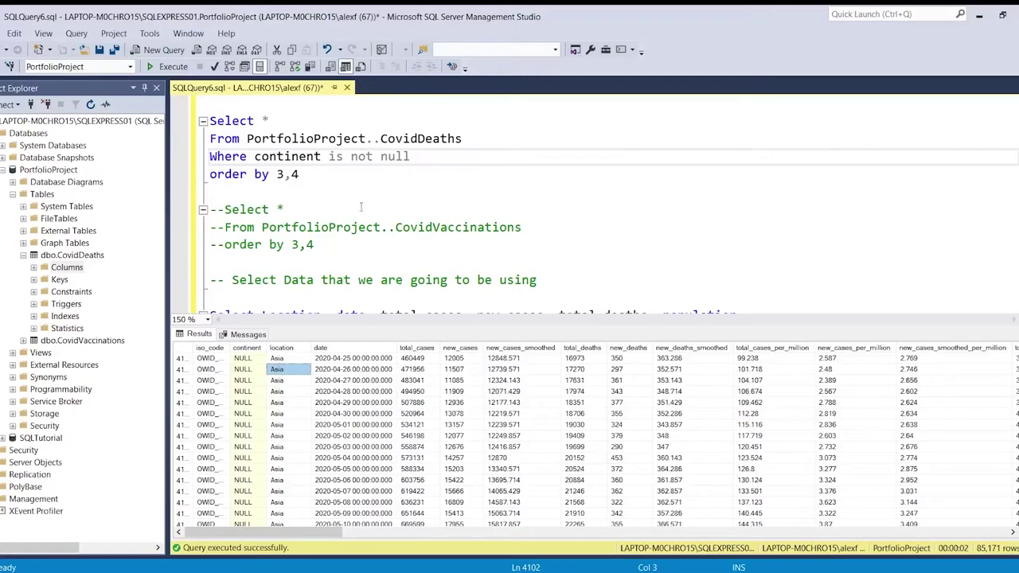
{"action": "left_click_drag", "start_coordinate": [231, 348], "coordinate": [262, 348]}
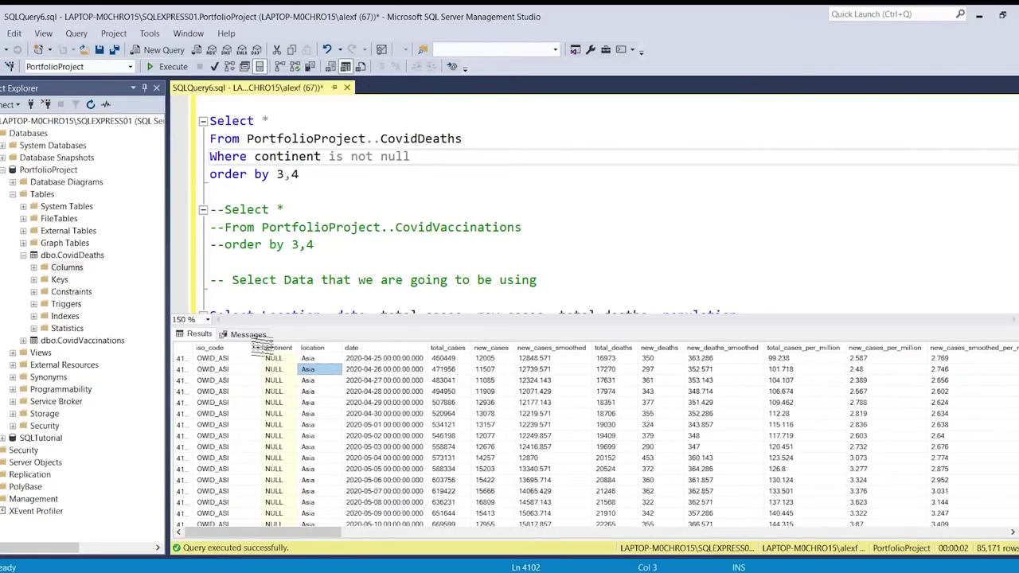
{"action": "left_click_drag", "start_coordinate": [320, 173], "coordinate": [207, 120]}
{"action": "key", "text": "F5"}
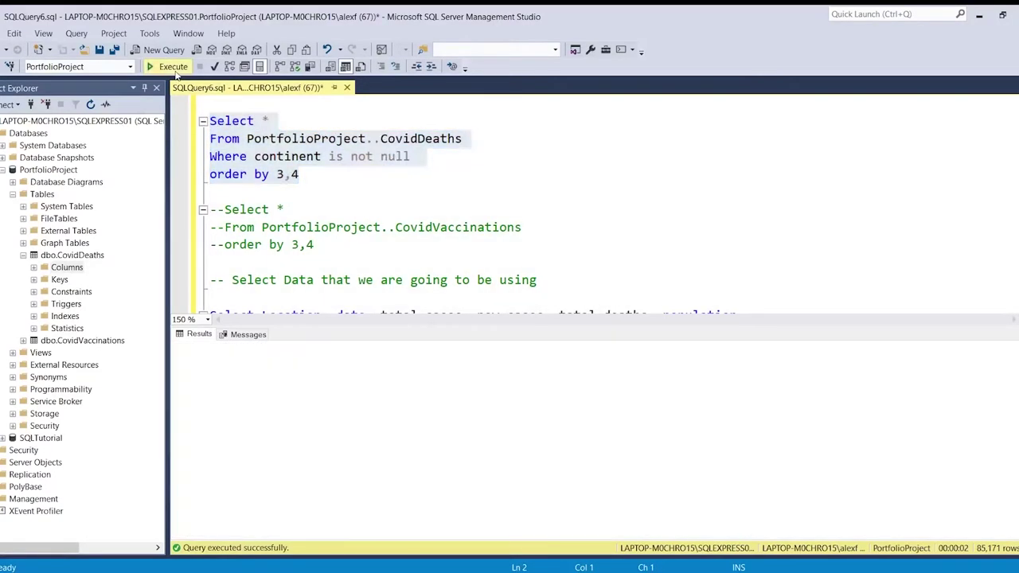
Copy the "Where continent is not null" line into the query under "Select Data that we are going to be using", before order by 1,2.
{"action": "left_click", "coordinate": [333, 157]}
{"action": "left_click_drag", "start_coordinate": [417, 157], "coordinate": [211, 156]}
{"action": "key", "text": "ctrl+c"}
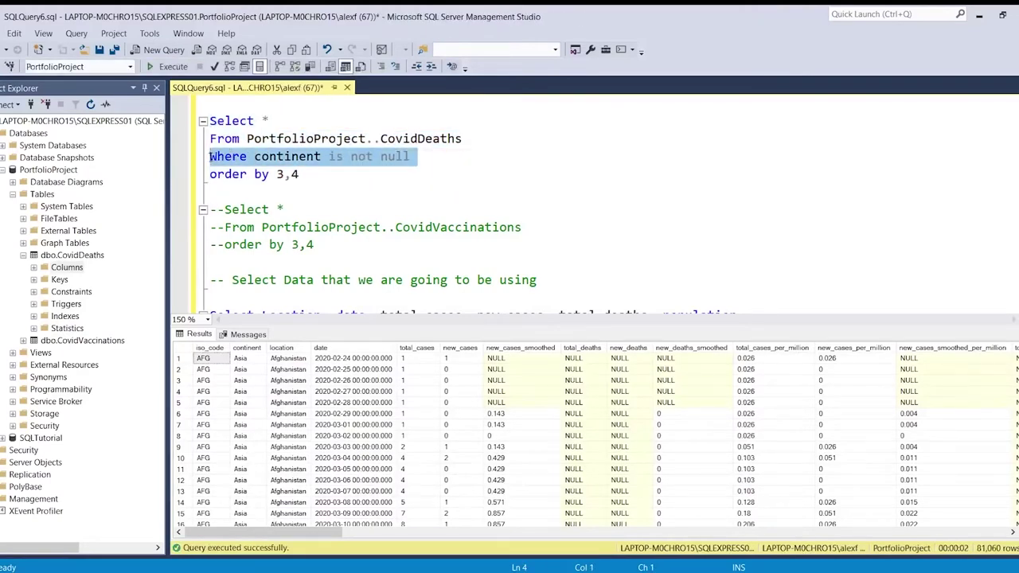
{"action": "left_click", "coordinate": [319, 207]}
{"action": "scroll", "coordinate": [319, 207], "scroll_direction": "down", "scroll_amount": 4}
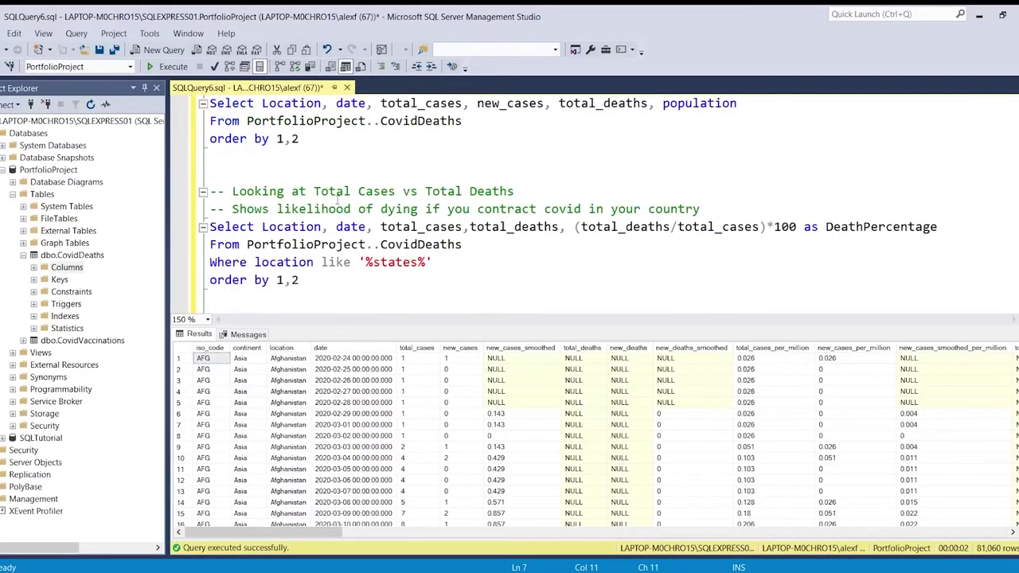
{"action": "left_click", "coordinate": [470, 122]}
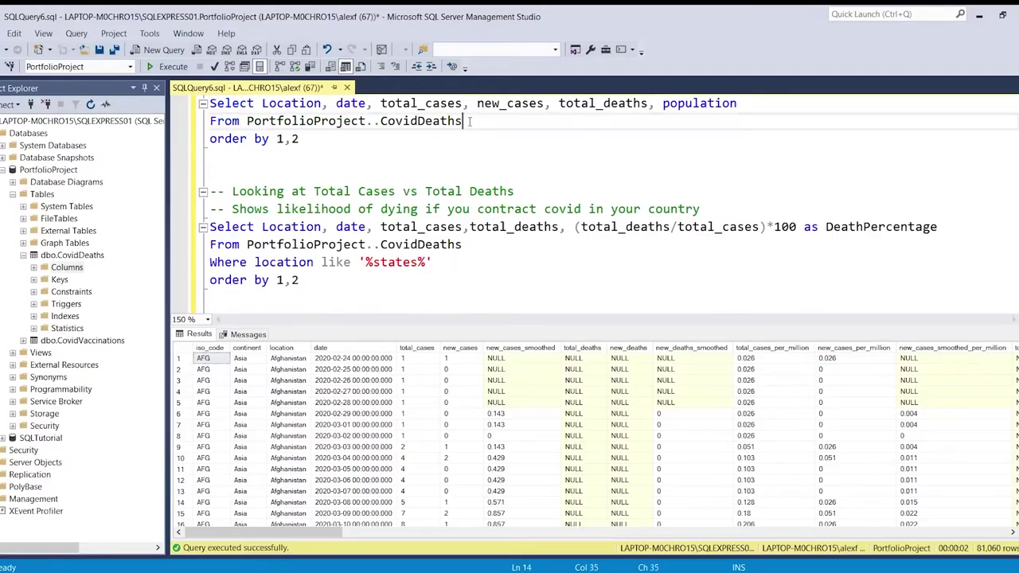
{"action": "key", "text": "Return"}
{"action": "key", "text": "ctrl+v"}
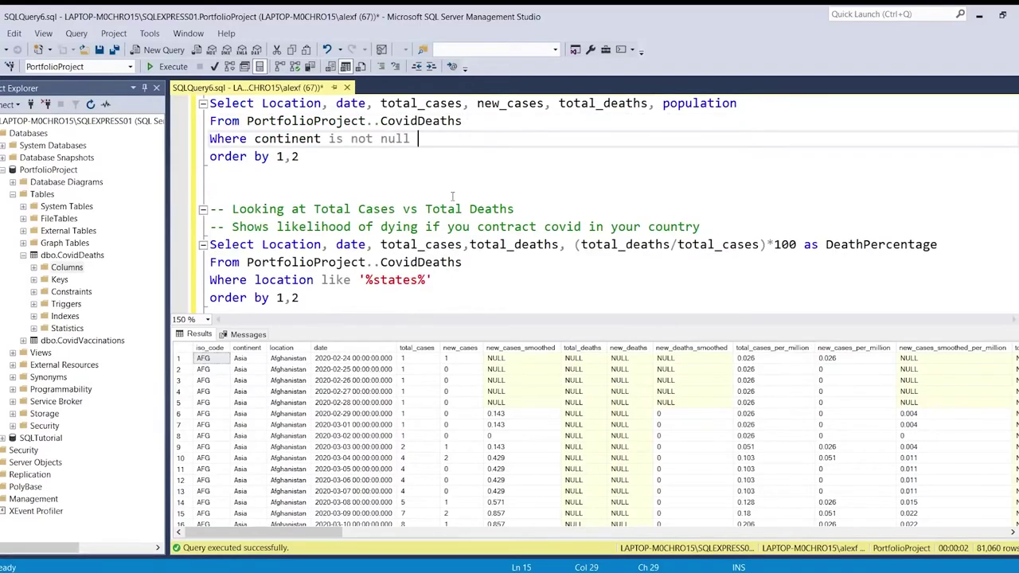
Add the condition "and continent is not null" after the '%states%' location filter in the DeathPercentage query.
{"action": "scroll", "coordinate": [451, 199], "scroll_direction": "down", "scroll_amount": 2}
{"action": "key", "text": "Return"}
{"action": "key", "text": "ctrl+v"}
{"action": "left_click_drag", "start_coordinate": [248, 192], "coordinate": [210, 193]}
{"action": "type", "text": "and"}
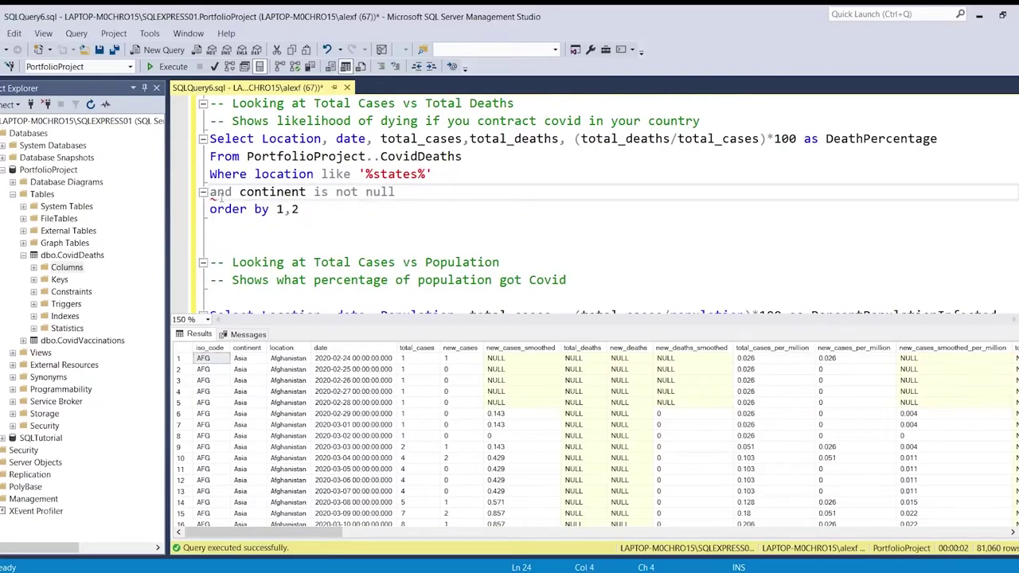
Insert "Where continent is not null" above Group by Location in the Highest Death Count per Population query.
{"action": "scroll", "coordinate": [318, 212], "scroll_direction": "down", "scroll_amount": 7}
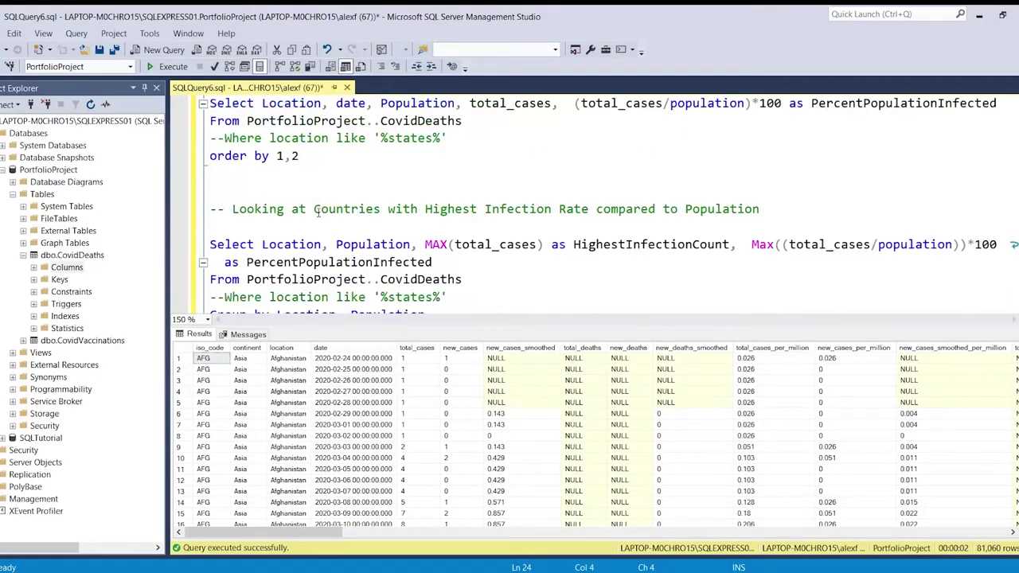
{"action": "scroll", "coordinate": [321, 200], "scroll_direction": "down", "scroll_amount": 4}
{"action": "scroll", "coordinate": [321, 203], "scroll_direction": "up", "scroll_amount": 2}
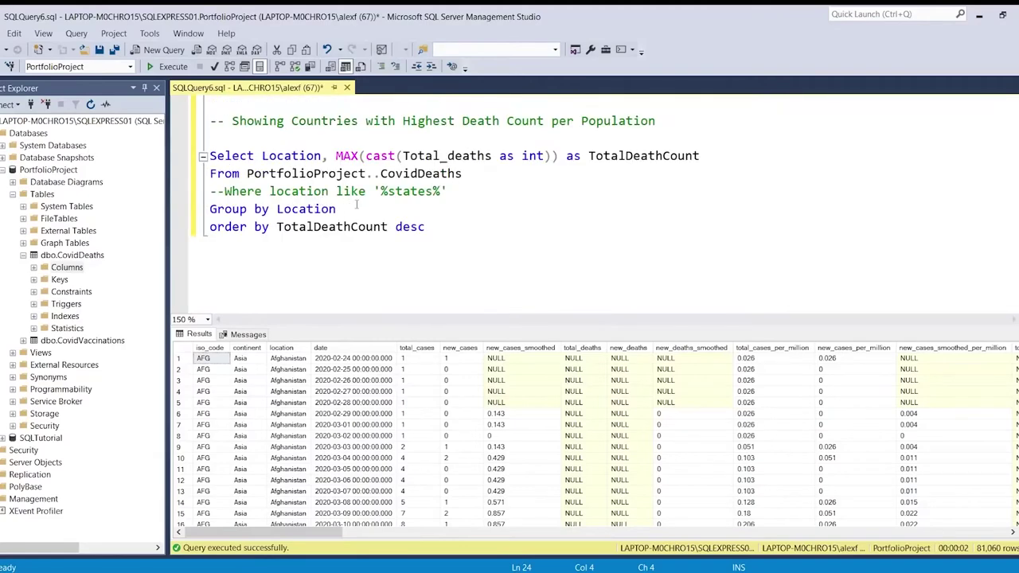
{"action": "left_click", "coordinate": [460, 184]}
{"action": "key", "text": "Return"}
{"action": "type", "text": "Where continent is not null"}
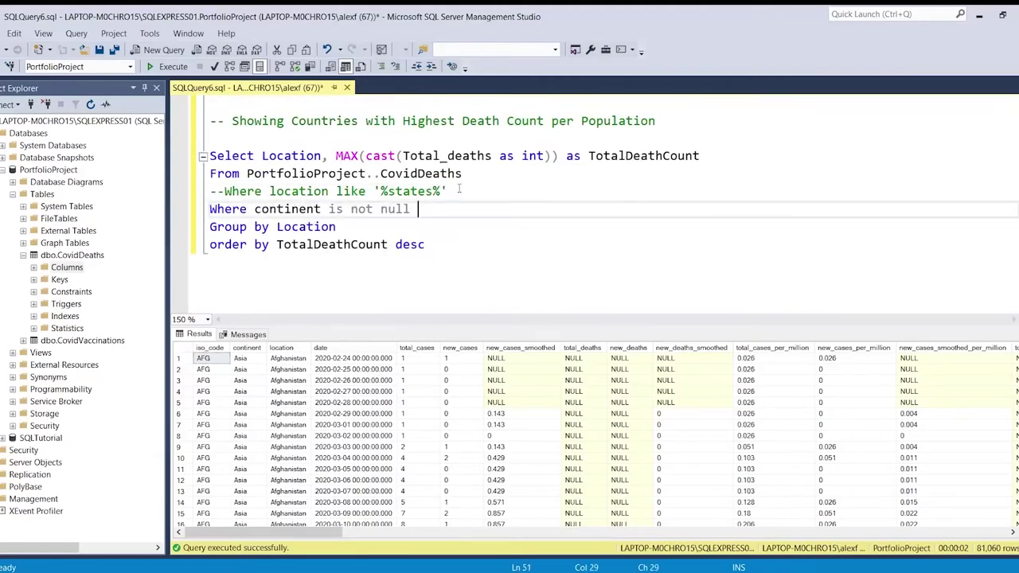
Run the filtered TotalDeathCount query and check its Location and TotalDeathCount results.
{"action": "left_click_drag", "start_coordinate": [449, 255], "coordinate": [203, 156]}
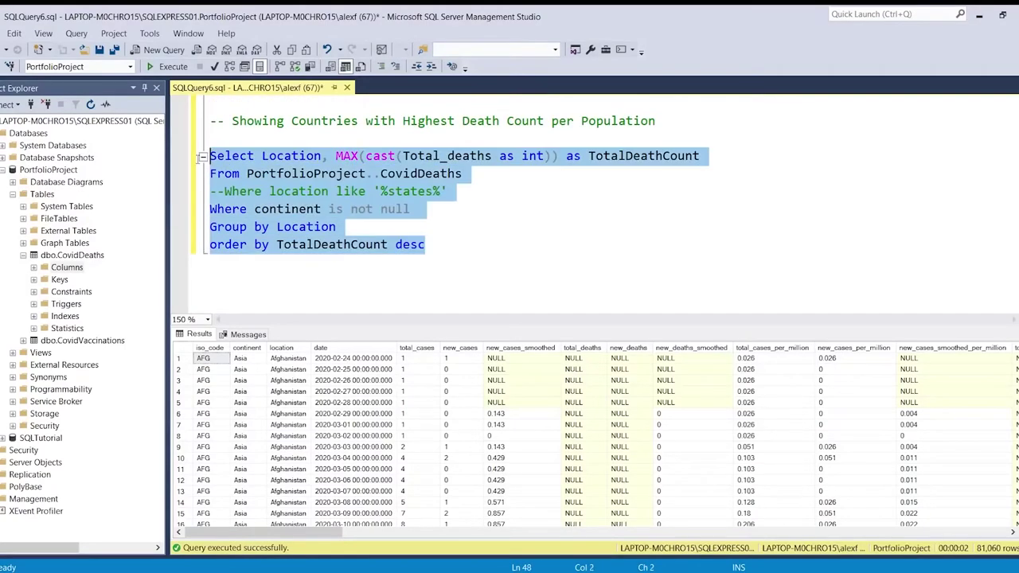
{"action": "left_click", "coordinate": [169, 66]}
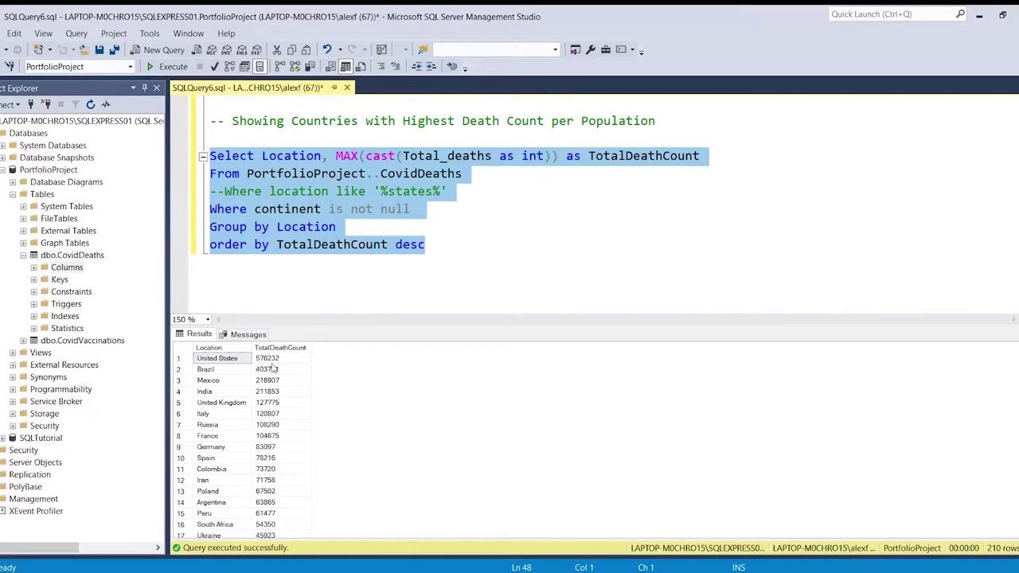
{"action": "left_click", "coordinate": [186, 362]}
{"action": "left_click", "coordinate": [270, 363]}
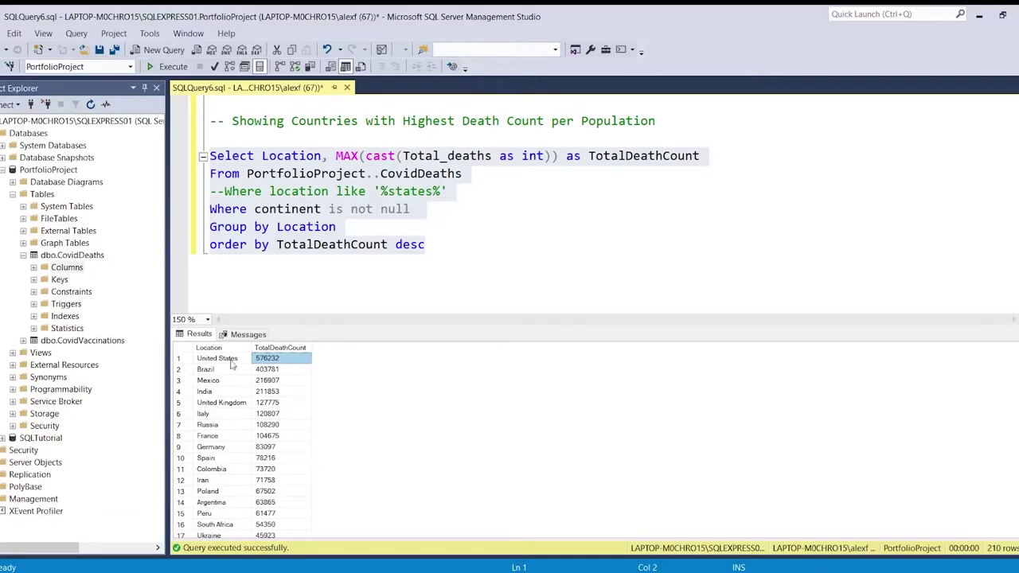
{"action": "left_click", "coordinate": [445, 236]}
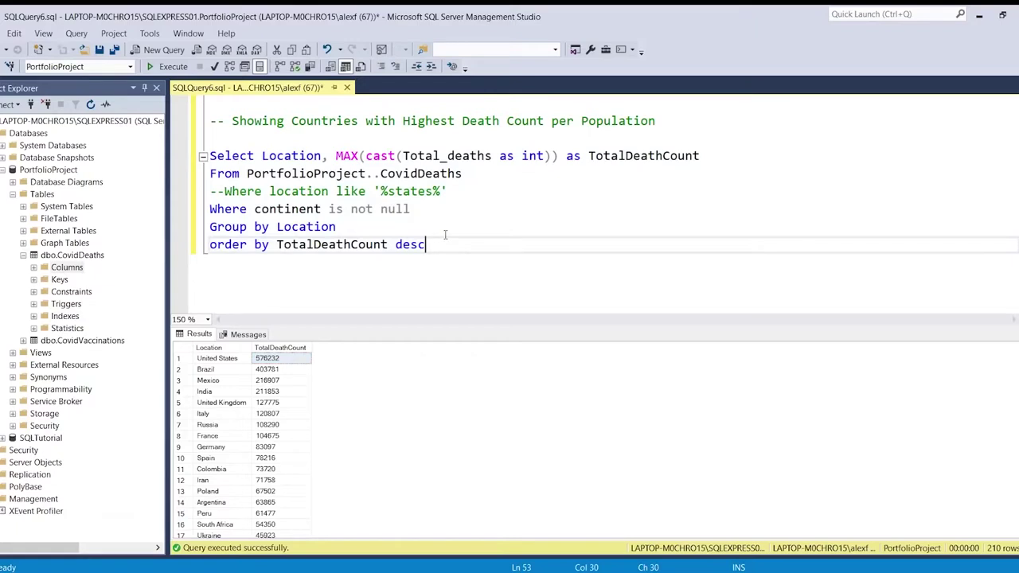
{"action": "left_click", "coordinate": [206, 348]}
Duplicate the entire TotalDeathCount query a few lines below the original.
{"action": "left_click_drag", "start_coordinate": [456, 243], "coordinate": [209, 156]}
{"action": "key", "text": "ctrl+c"}
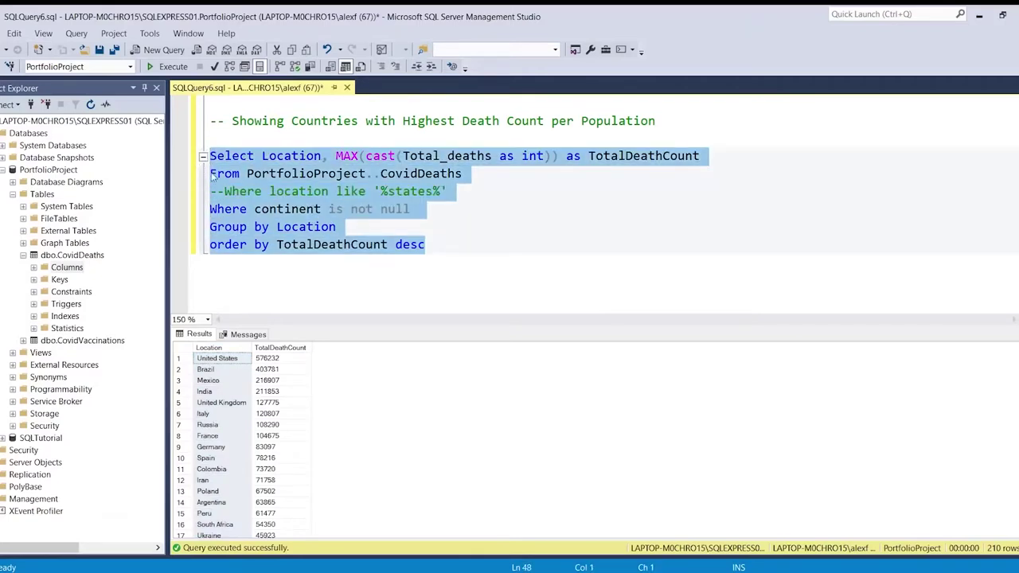
{"action": "left_click", "coordinate": [447, 244]}
{"action": "key", "text": "Return"}
{"action": "key", "text": "Return"}
{"action": "key", "text": "Return"}
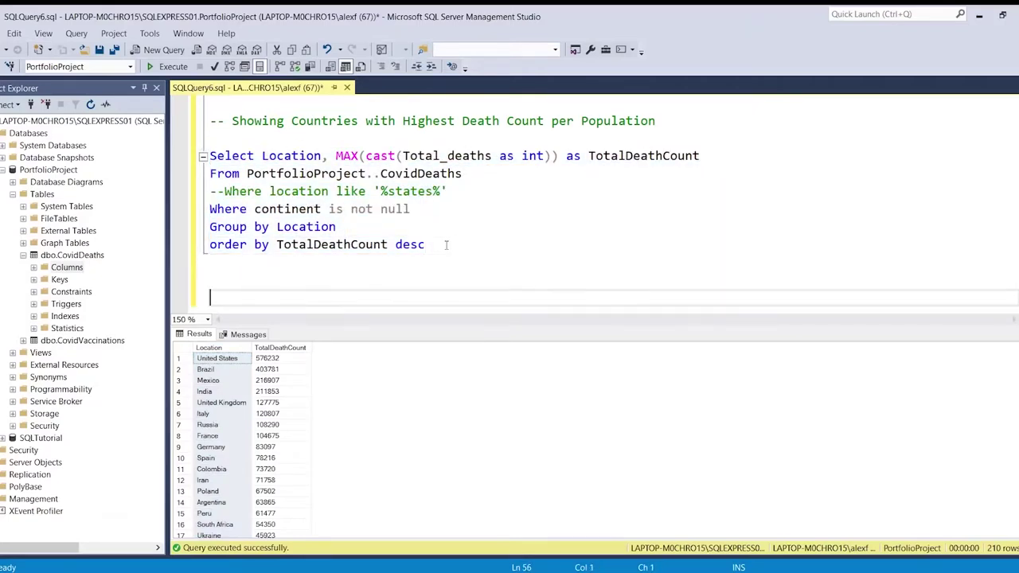
{"action": "key", "text": "ctrl+v"}
Add the comment "-- LET'S BREAK THINGS DOWN BY CONTINENT" on its own line above the duplicated TotalDeathCount query.
{"action": "left_click", "coordinate": [368, 200]}
{"action": "key", "text": "Return"}
{"action": "key", "text": "Return"}
{"action": "key", "text": "Return"}
{"action": "left_click", "coordinate": [307, 217]}
{"action": "type", "text": "-- "}
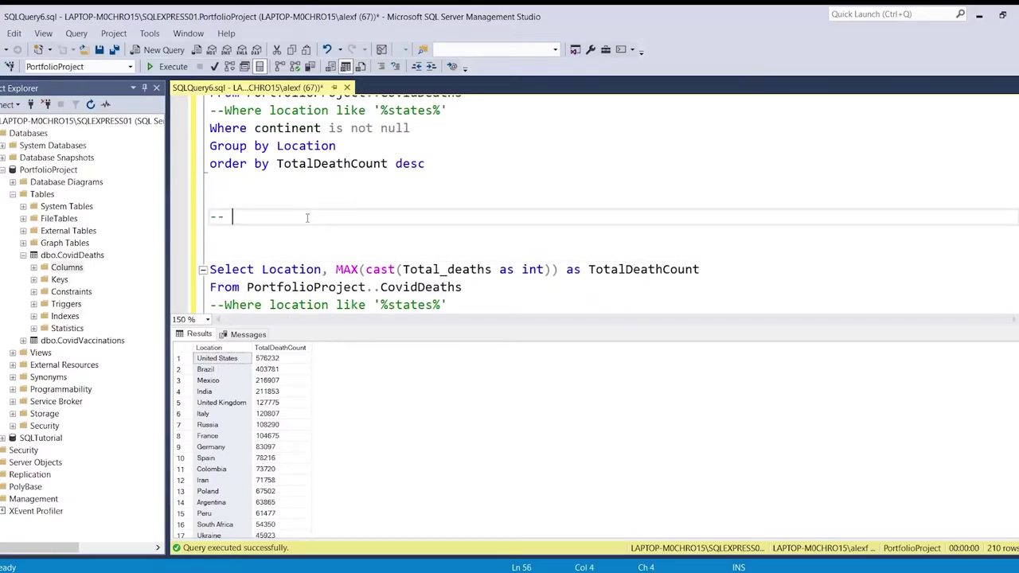
{"action": "type", "text": "LET'S BREAK THING"}
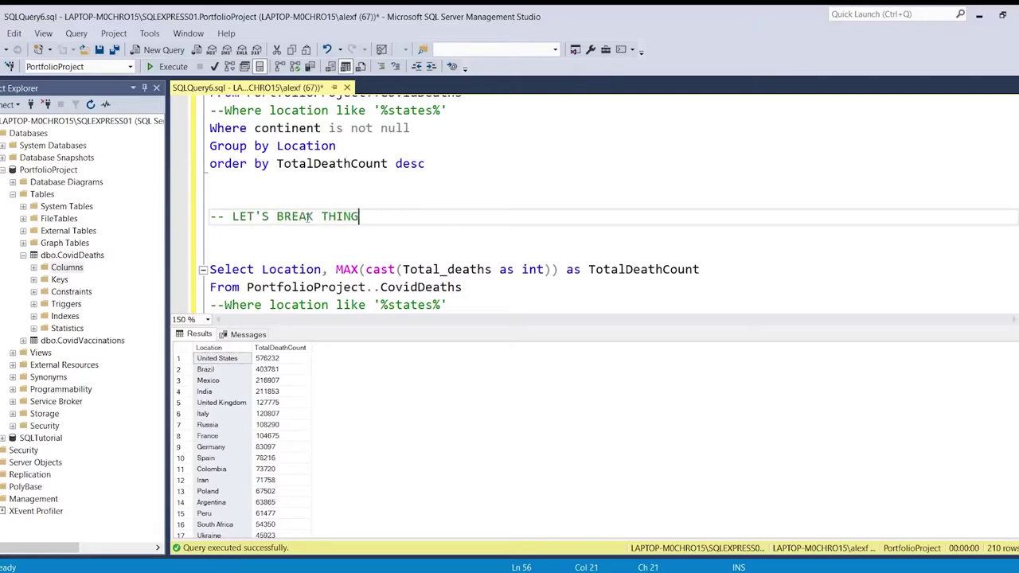
{"action": "type", "text": "S DOWN BY CONTINT"}
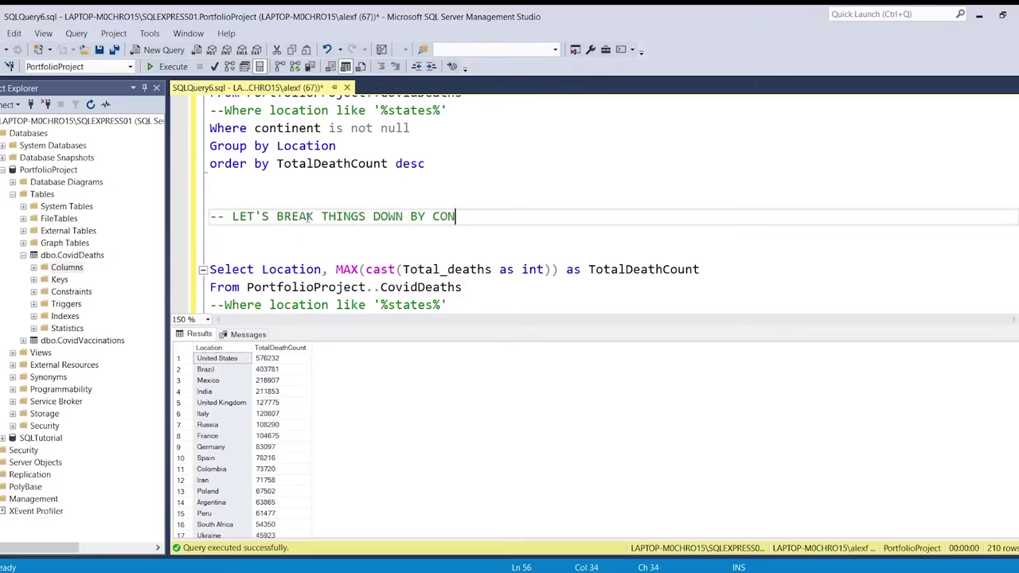
{"action": "key", "text": "BackSpace"}
{"action": "key", "text": "BackSpace"}
{"action": "type", "text": "NENT"}
{"action": "key", "text": "Return"}
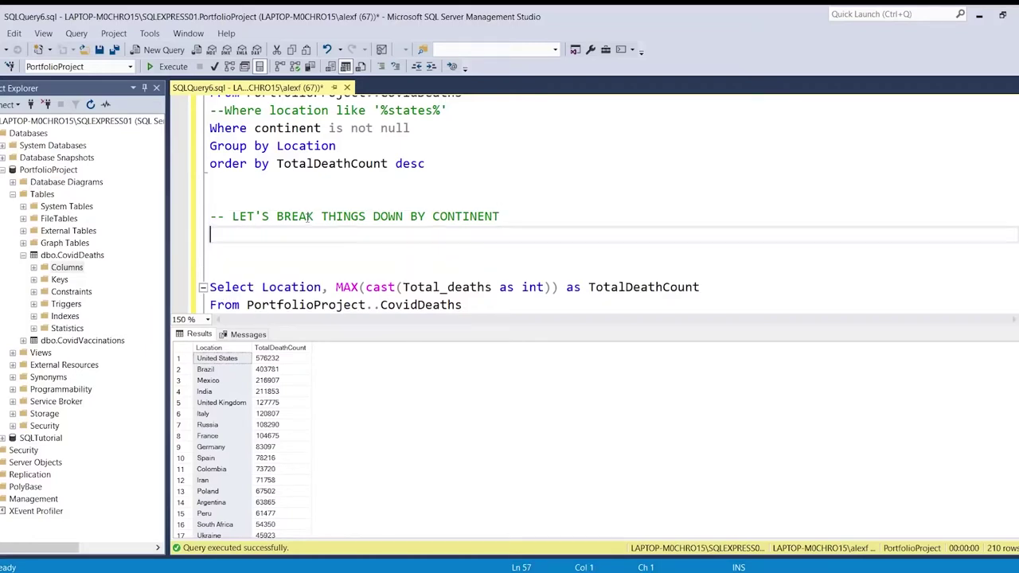
Replace Location with continent in both the Select and Group by clauses of the duplicated query.
{"action": "scroll", "coordinate": [298, 263], "scroll_direction": "down", "scroll_amount": 1}
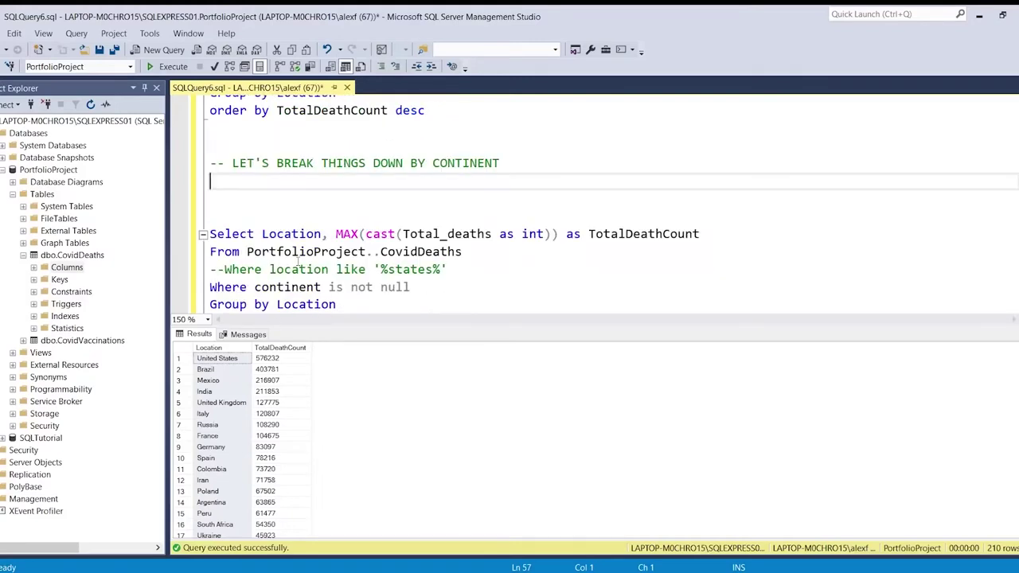
{"action": "double_click", "coordinate": [296, 237]}
{"action": "type", "text": "continent"}
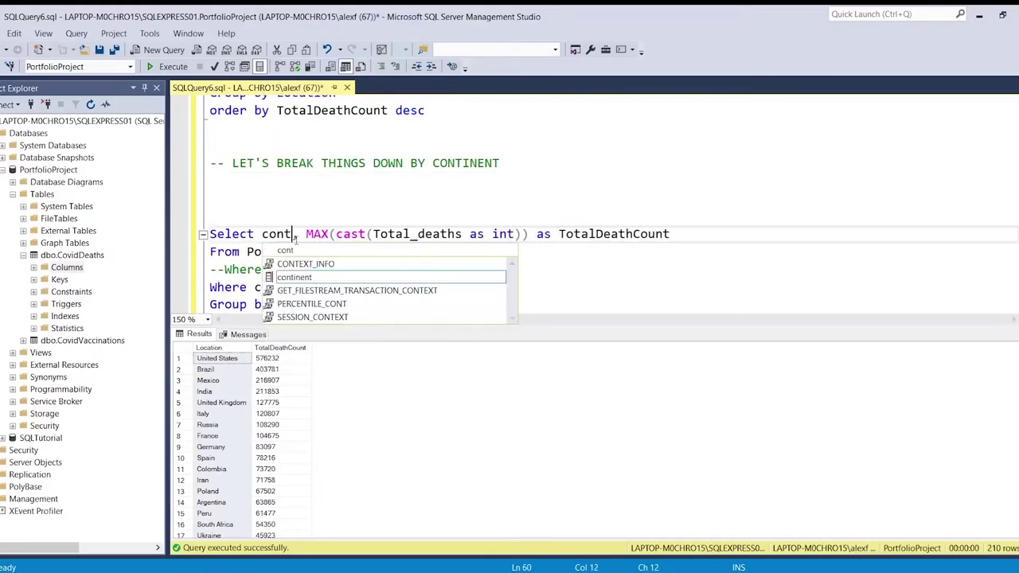
{"action": "double_click", "coordinate": [294, 234]}
{"action": "key", "text": "ctrl+c"}
{"action": "double_click", "coordinate": [310, 304]}
{"action": "key", "text": "ctrl+v"}
Remove two of the blank lines between the continent comment and the query below it.
{"action": "left_click", "coordinate": [311, 216]}
{"action": "key", "text": "Insert"}
{"action": "key", "text": "BackSpace"}
{"action": "key", "text": "BackSpace"}
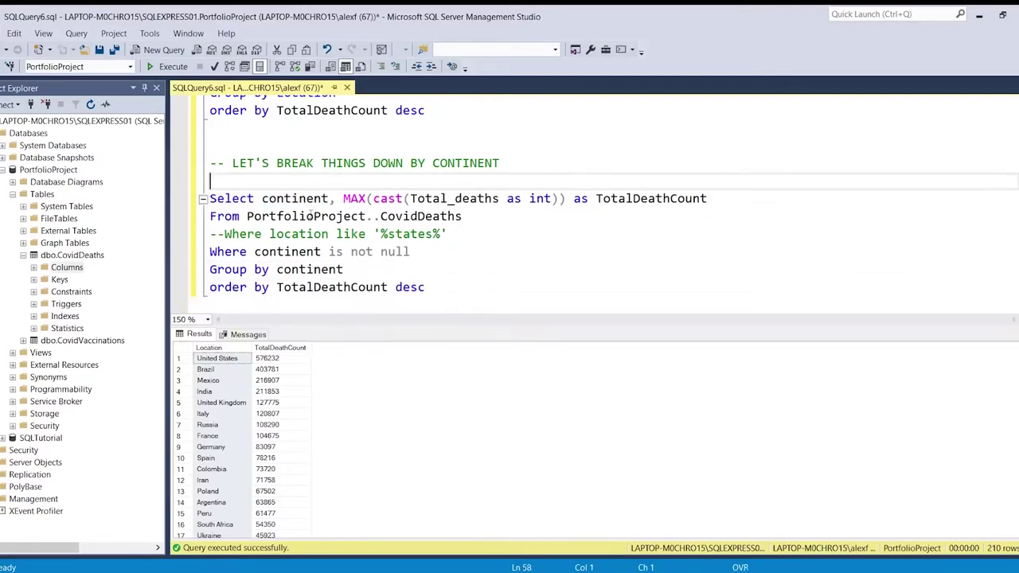
Run only the TotalDeathCount query that is grouped by continent.
{"action": "scroll", "coordinate": [360, 215], "scroll_direction": "down", "scroll_amount": 1}
{"action": "left_click_drag", "start_coordinate": [427, 235], "coordinate": [208, 146]}
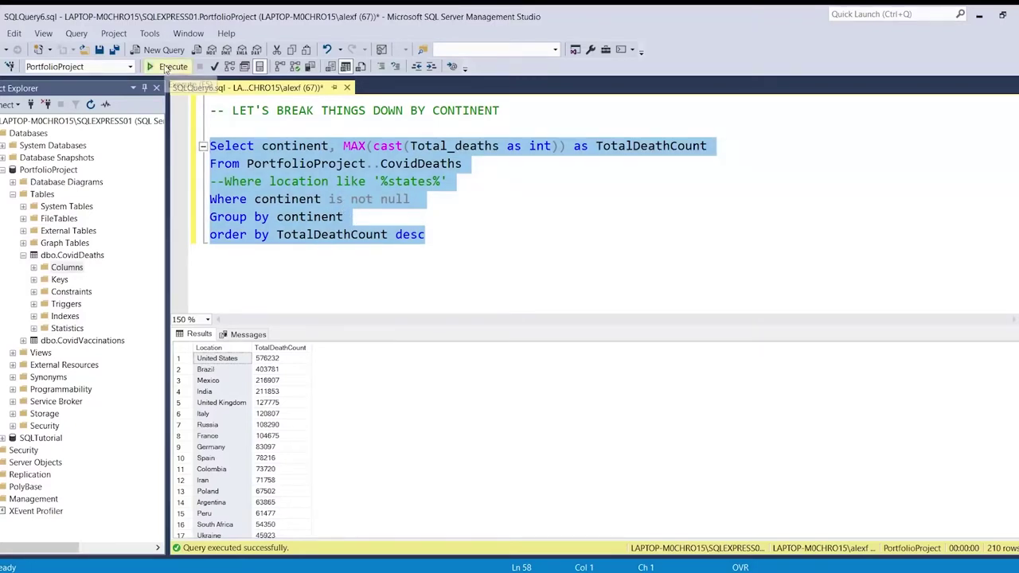
{"action": "left_click", "coordinate": [166, 68]}
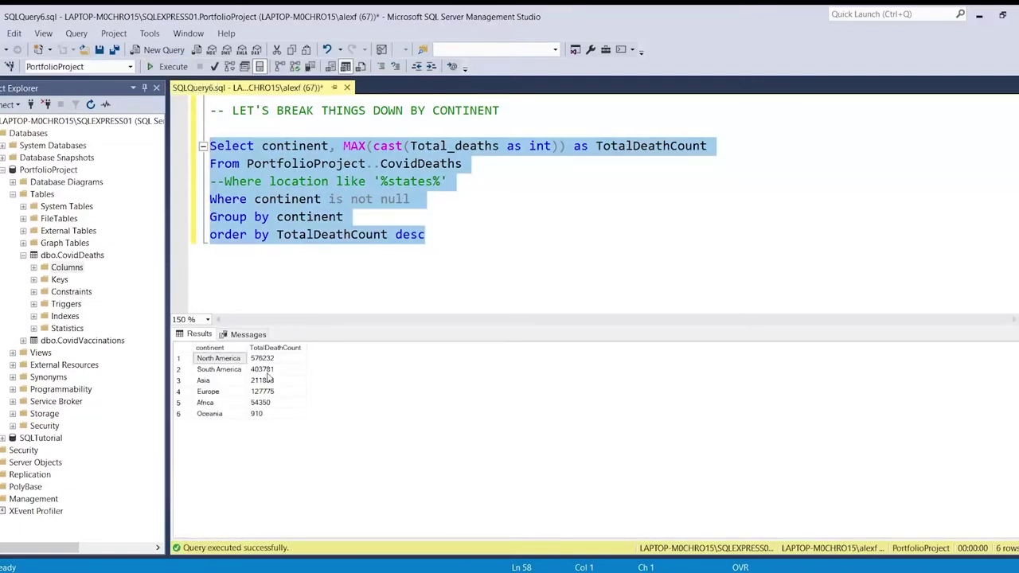
Examine the TotalDeathCount of each continent in the results, especially North America, against the continent column selected in the query.
{"action": "left_click", "coordinate": [223, 406]}
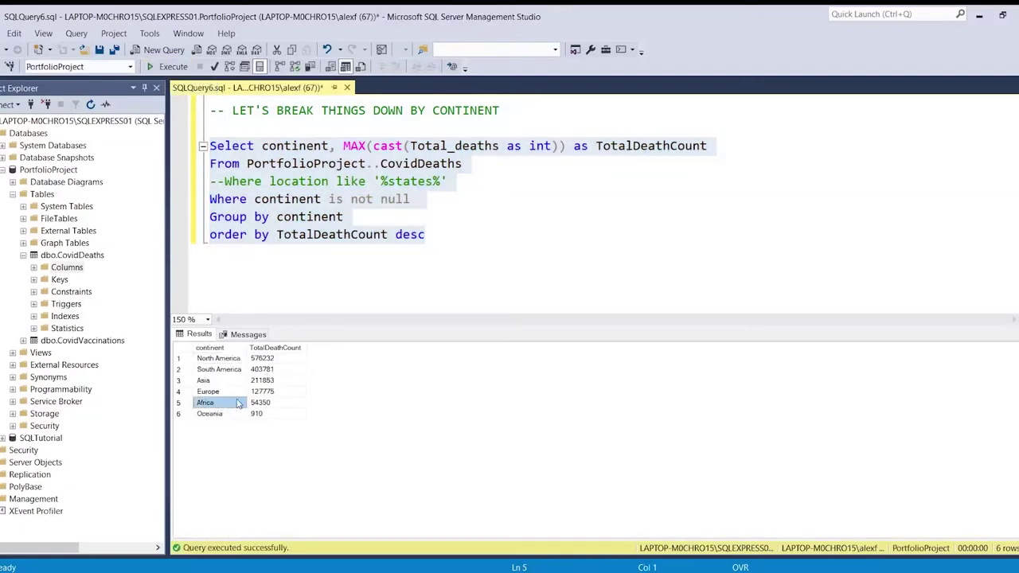
{"action": "left_click", "coordinate": [234, 362]}
{"action": "left_click", "coordinate": [235, 370]}
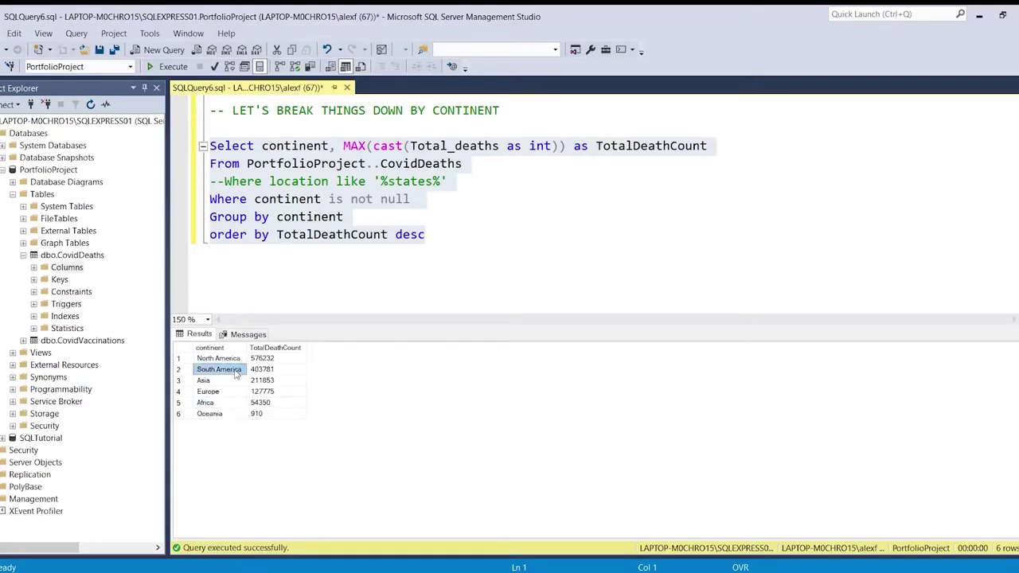
{"action": "left_click", "coordinate": [235, 381]}
{"action": "left_click", "coordinate": [234, 392]}
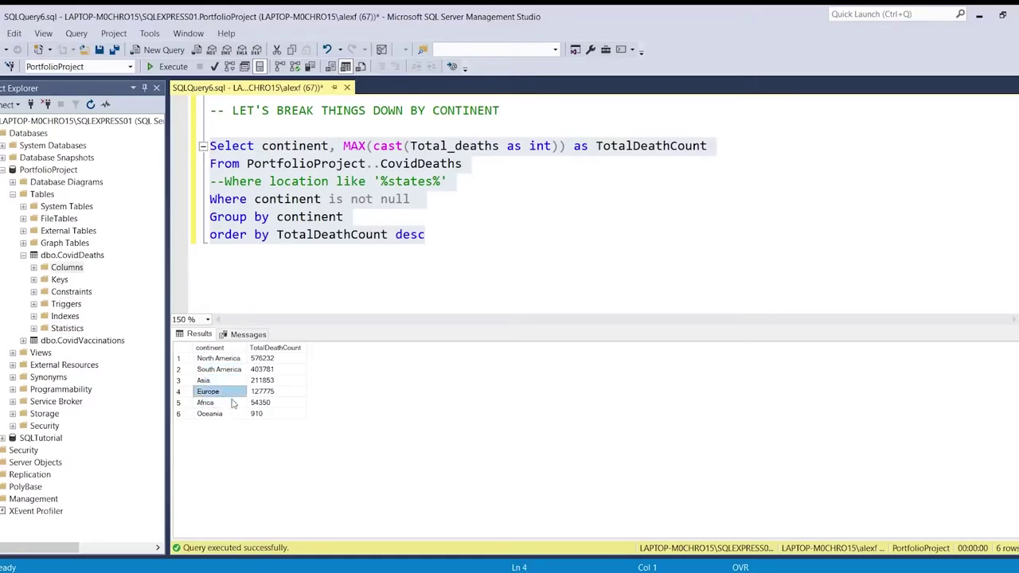
{"action": "left_click", "coordinate": [234, 403]}
{"action": "left_click", "coordinate": [234, 414]}
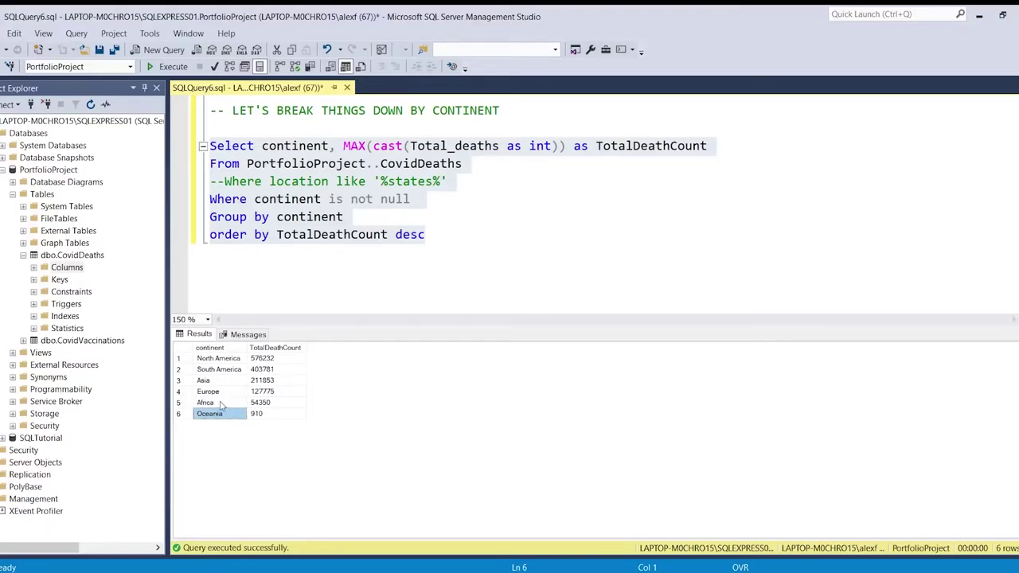
{"action": "left_click", "coordinate": [184, 360]}
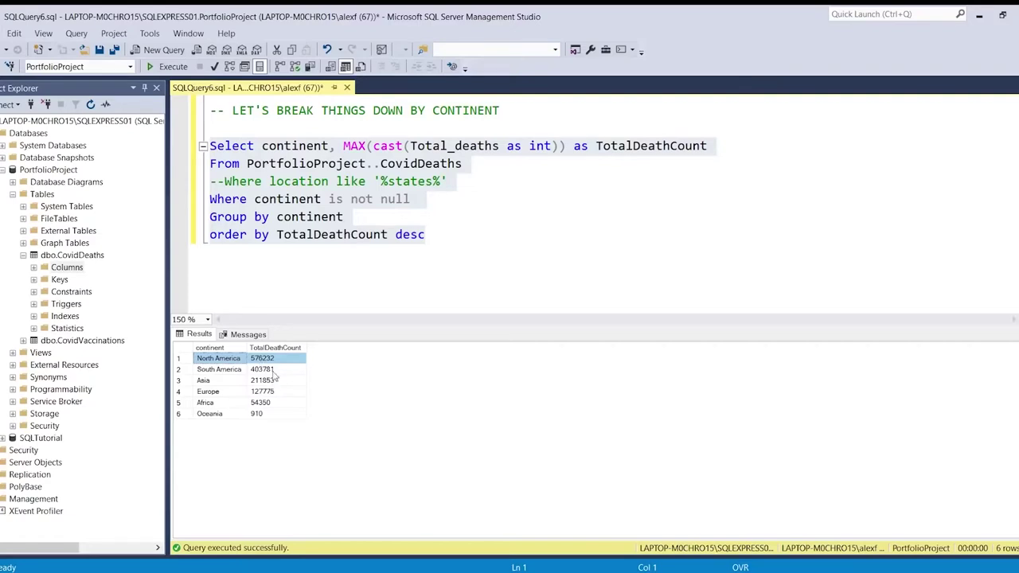
{"action": "left_click", "coordinate": [244, 372]}
{"action": "left_click", "coordinate": [263, 372]}
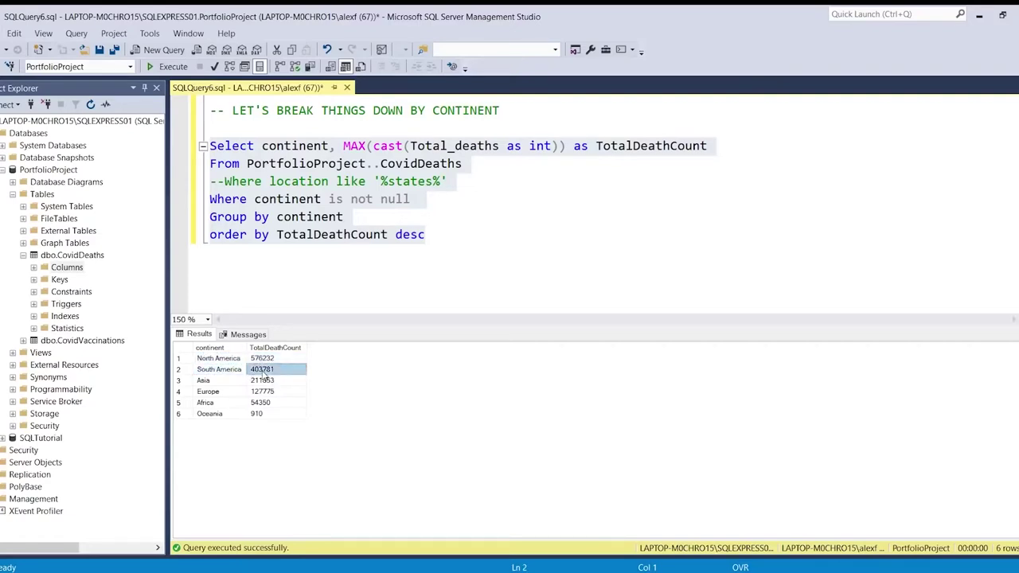
{"action": "left_click", "coordinate": [185, 352]}
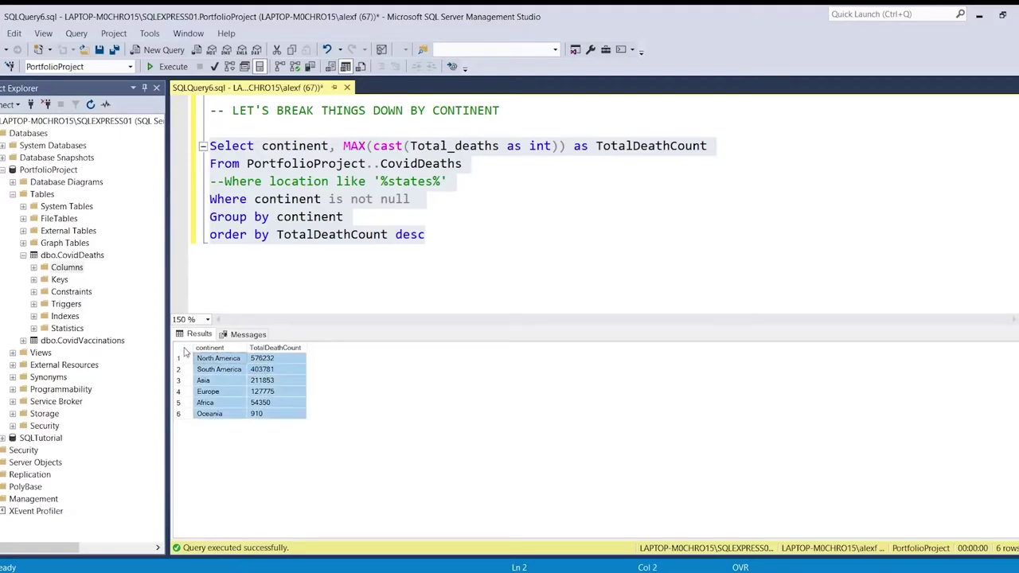
{"action": "left_click", "coordinate": [262, 382]}
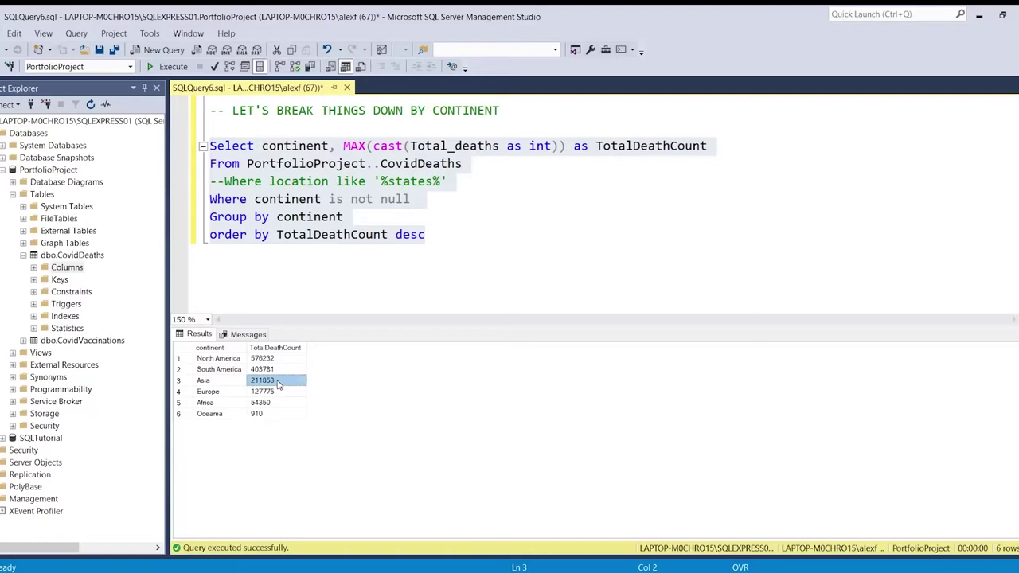
{"action": "left_click", "coordinate": [430, 235]}
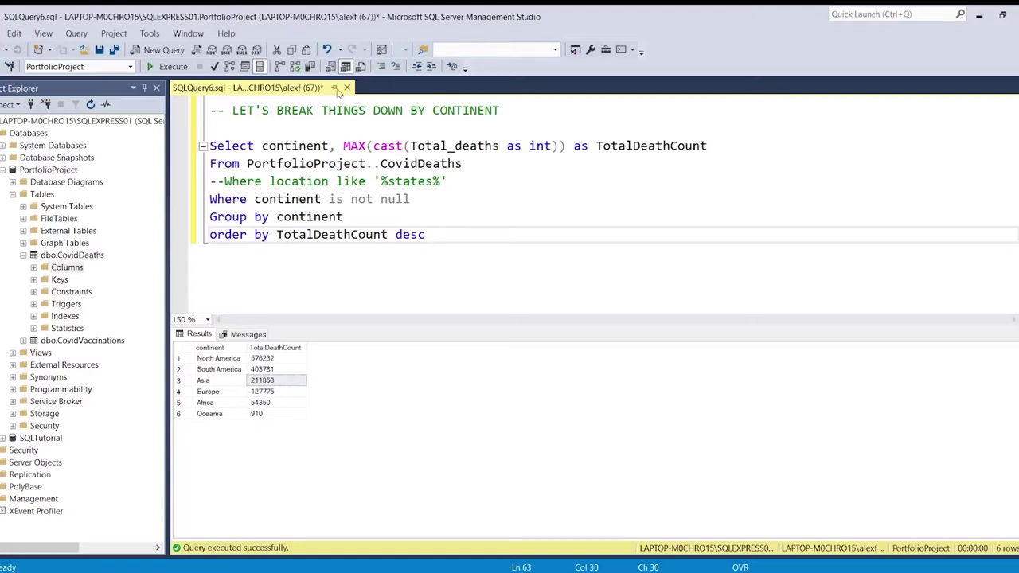
{"action": "double_click", "coordinate": [295, 148]}
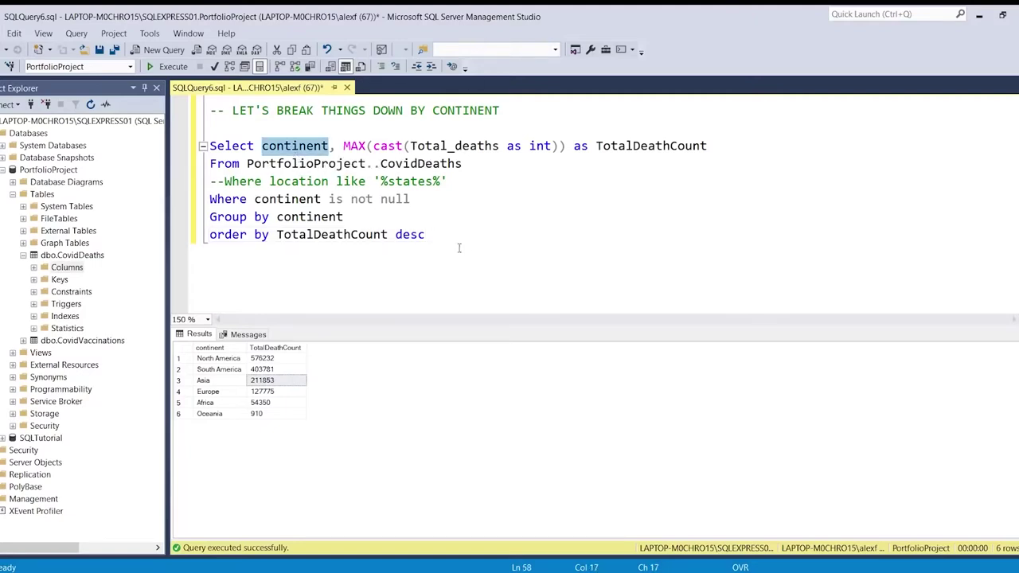
{"action": "left_click", "coordinate": [430, 235]}
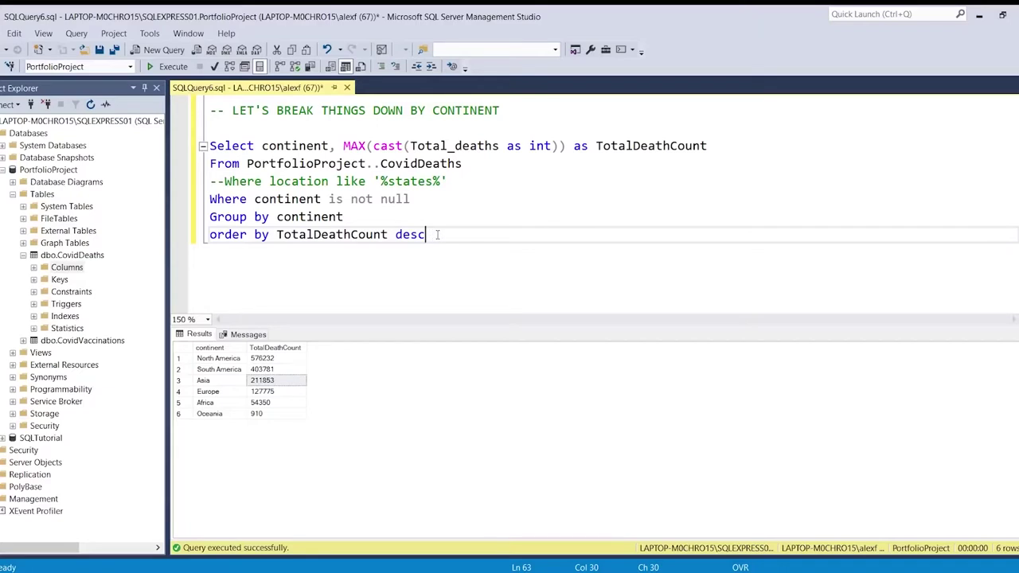
Change the filter of the continent query to "Where continent is null".
{"action": "left_click_drag", "start_coordinate": [421, 199], "coordinate": [351, 200]}
{"action": "key", "text": "Delete"}
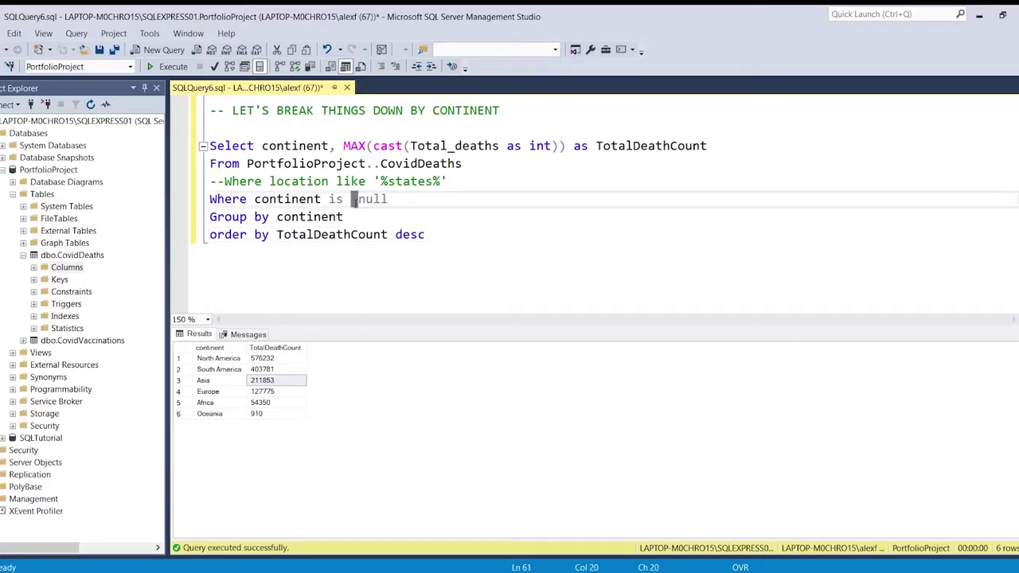
{"action": "key", "text": "Right"}
{"action": "key", "text": "BackSpace"}
{"action": "key", "text": "Insert"}
Replace continent with location in both the Select and Group by clauses of the query.
{"action": "double_click", "coordinate": [291, 146]}
{"action": "type", "text": "location"}
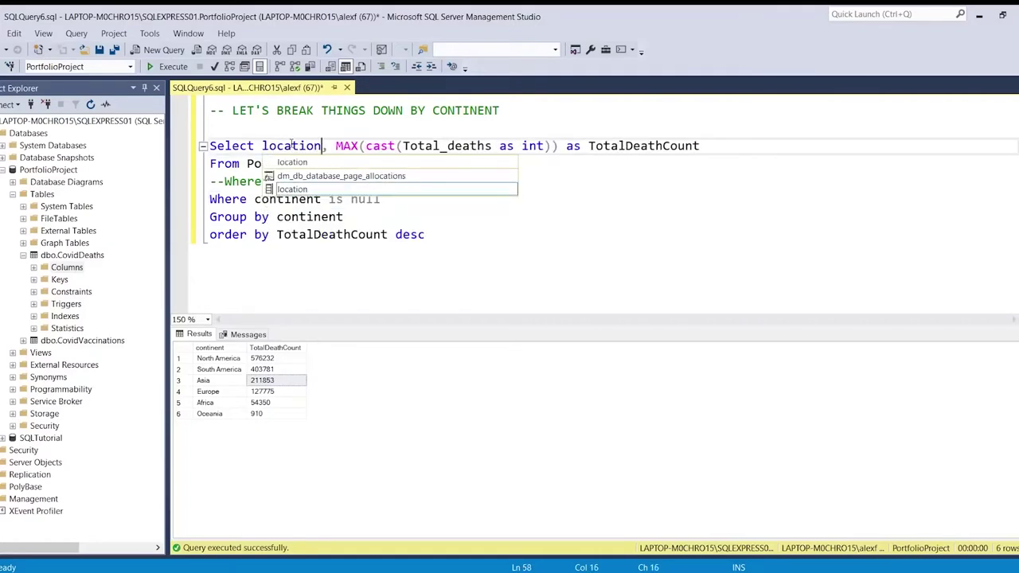
{"action": "double_click", "coordinate": [291, 146]}
{"action": "key", "text": "ctrl+c"}
{"action": "double_click", "coordinate": [309, 216]}
{"action": "key", "text": "ctrl+v"}
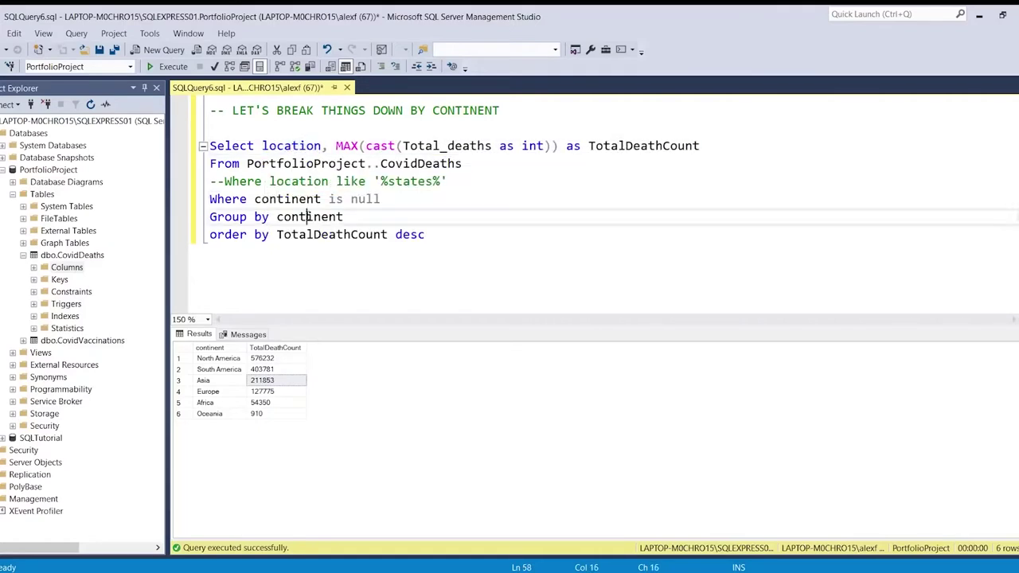
Run the query filtered on null continents and check the TotalDeathCount per location against its location grouping.
{"action": "left_click_drag", "start_coordinate": [427, 235], "coordinate": [209, 146]}
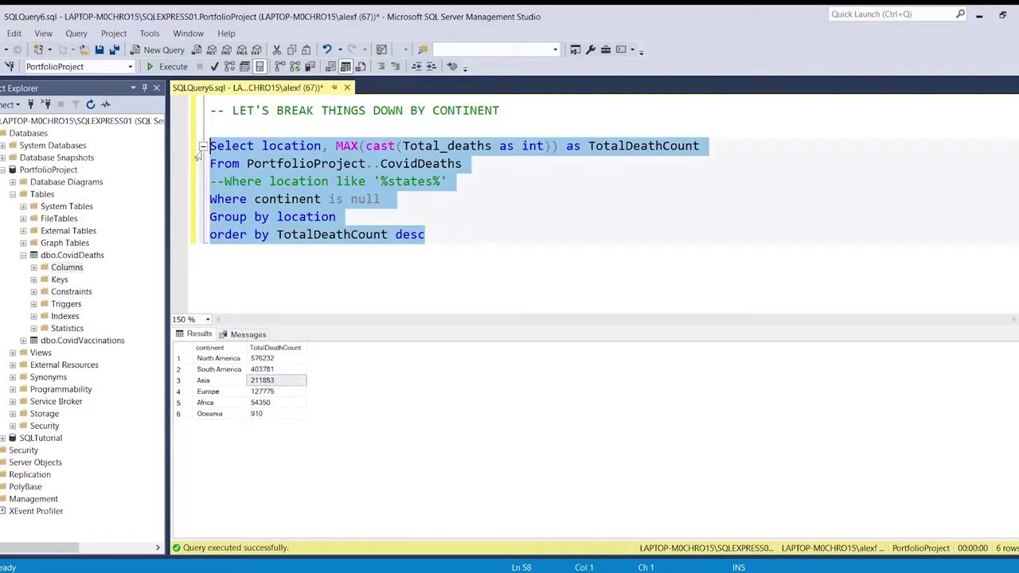
{"action": "left_click", "coordinate": [168, 66]}
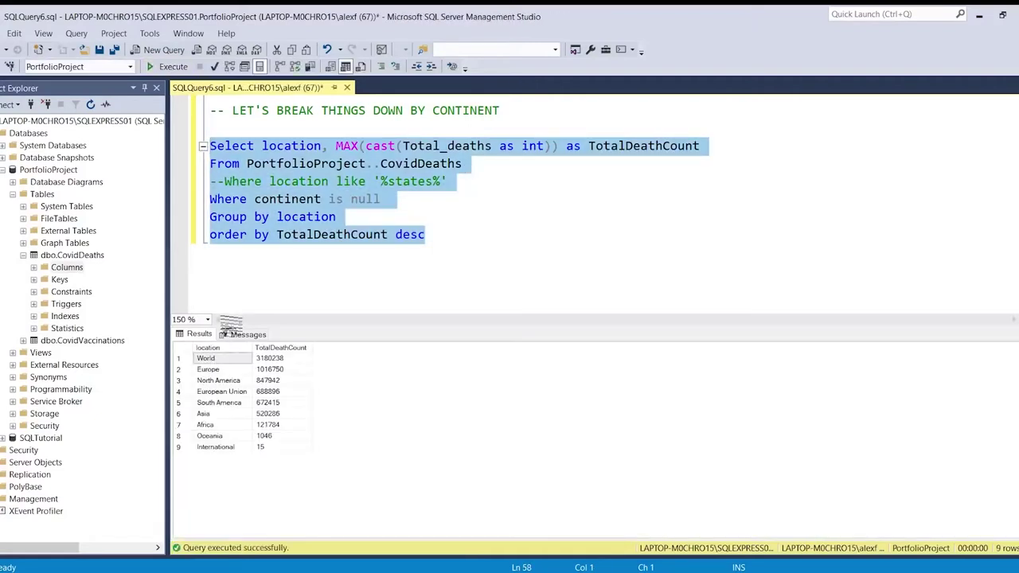
{"action": "left_click", "coordinate": [232, 386]}
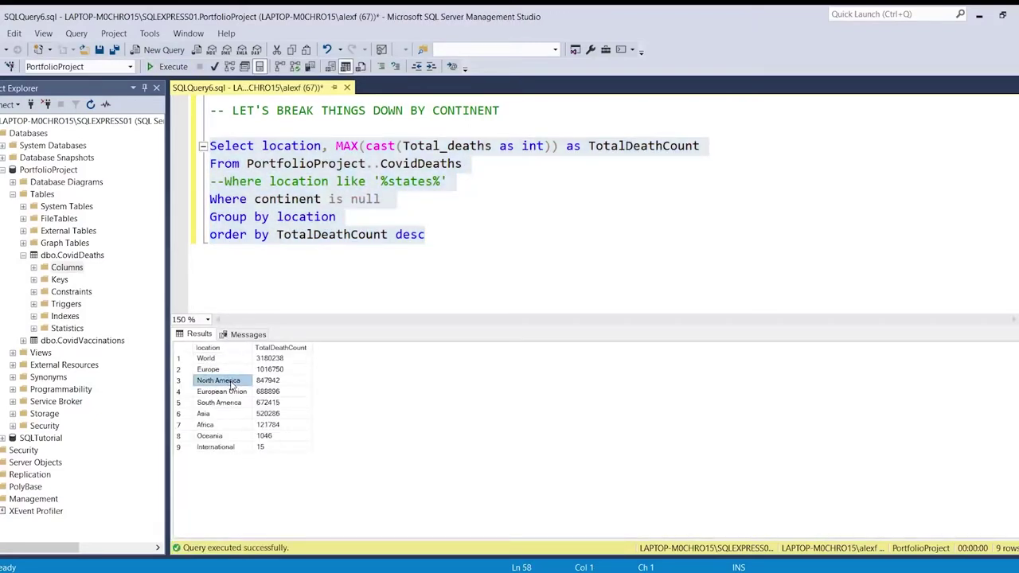
{"action": "left_click", "coordinate": [185, 351]}
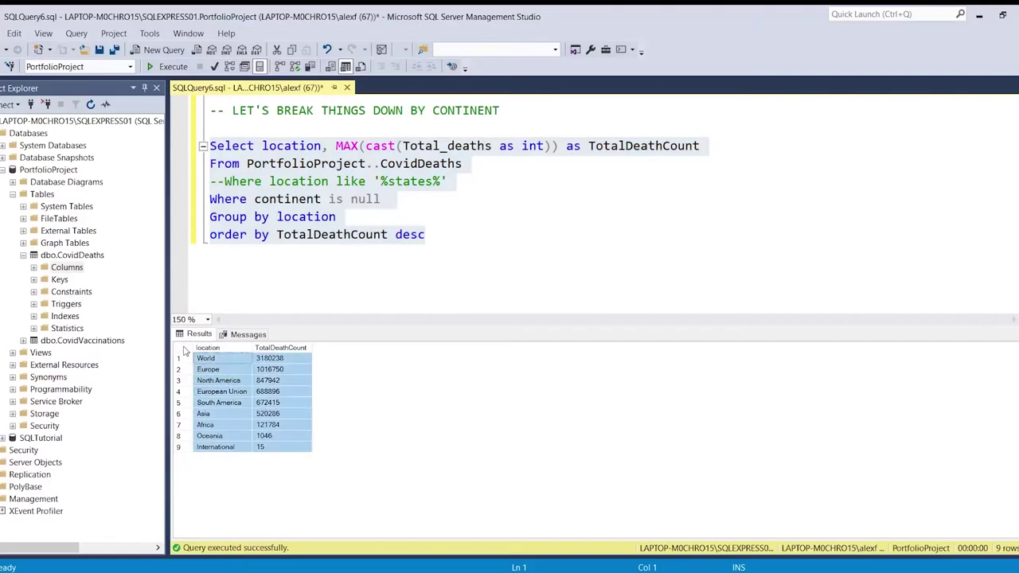
{"action": "left_click", "coordinate": [222, 370]}
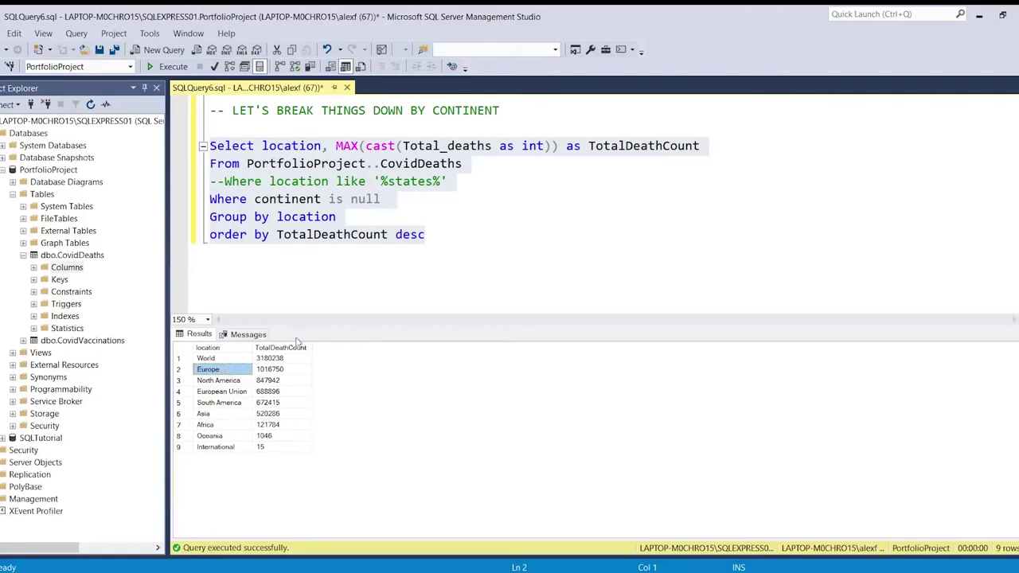
{"action": "left_click", "coordinate": [271, 391]}
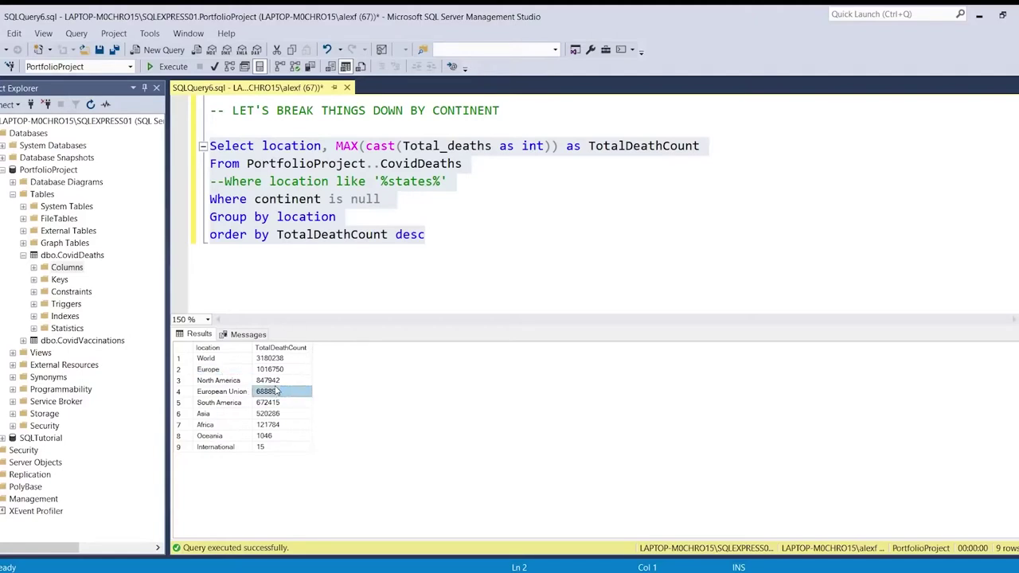
{"action": "left_click", "coordinate": [250, 381]}
{"action": "left_click", "coordinate": [265, 382]}
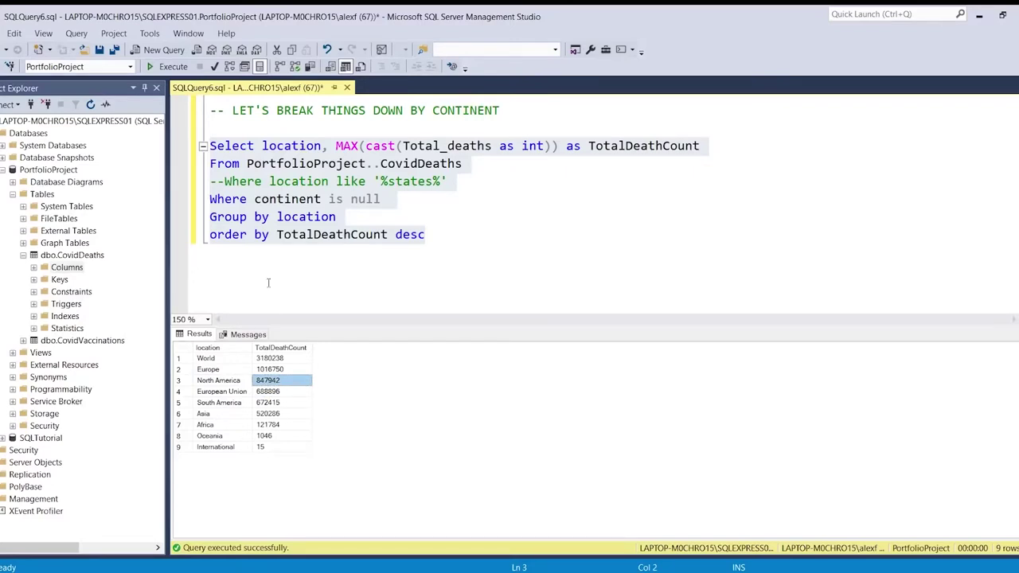
{"action": "left_click", "coordinate": [276, 236]}
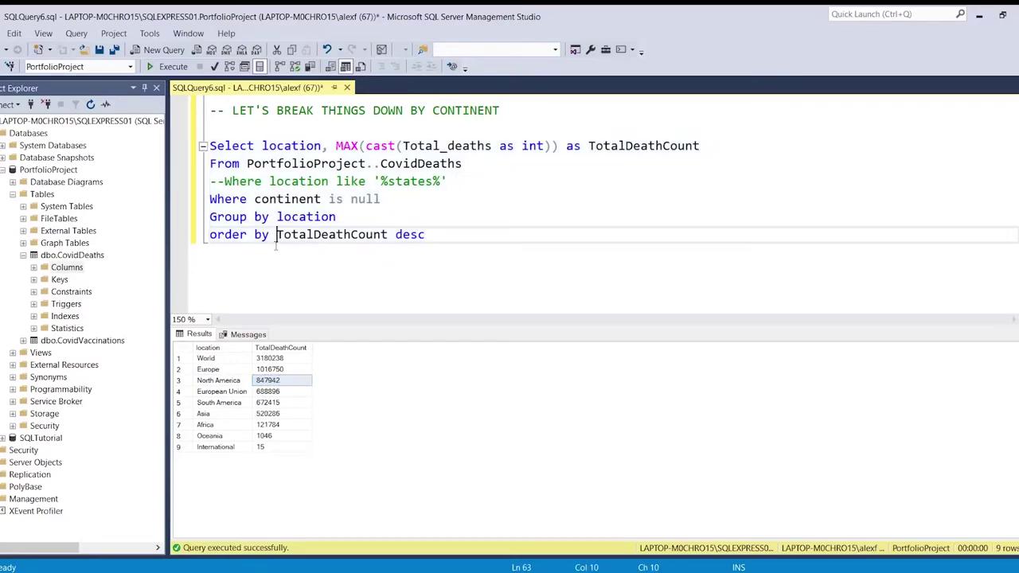
{"action": "double_click", "coordinate": [279, 145]}
{"action": "double_click", "coordinate": [302, 216]}
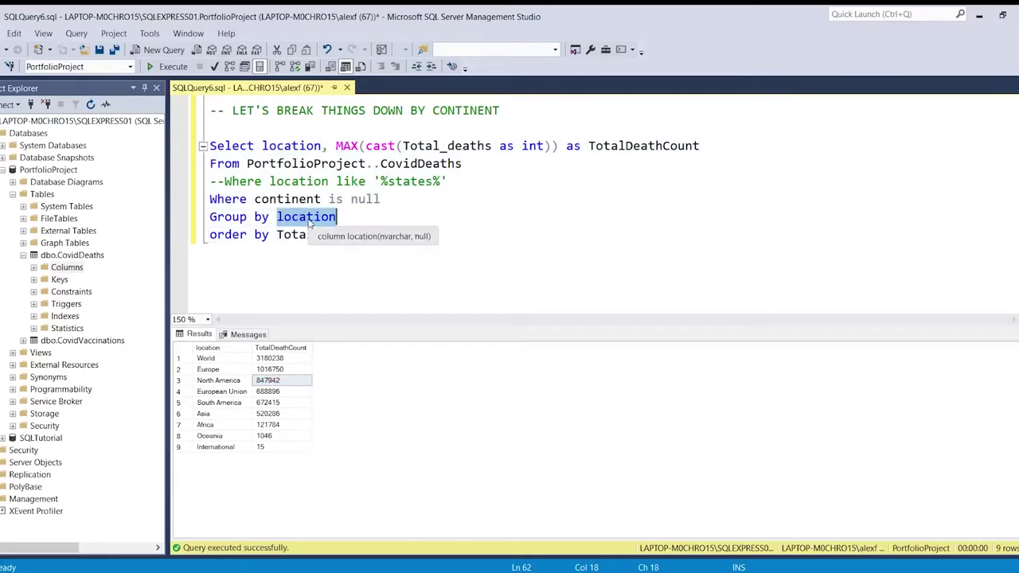
{"action": "left_click", "coordinate": [352, 200]}
{"action": "type", "text": "not"}
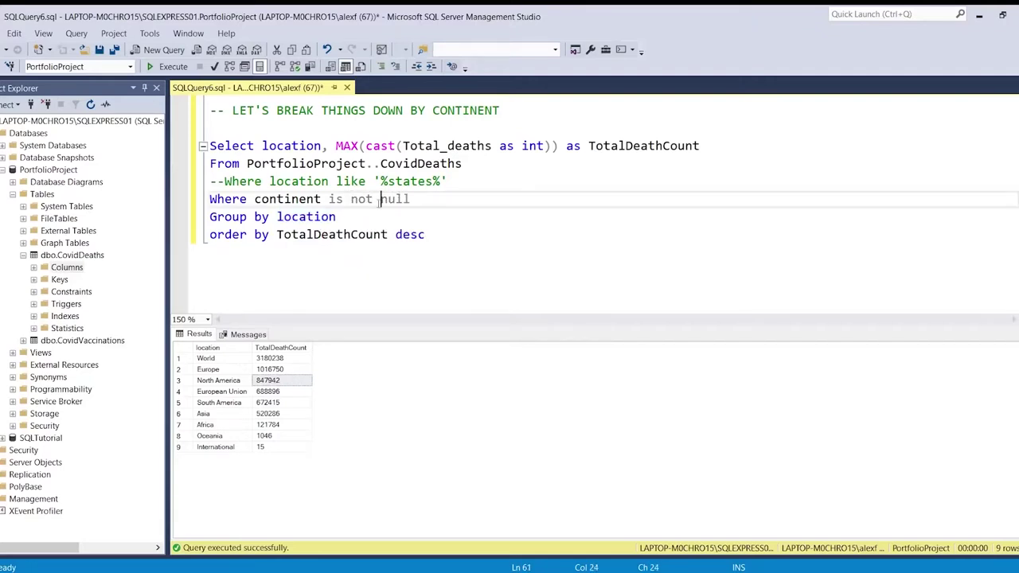
{"action": "key", "text": "BackSpace"}
{"action": "key", "text": "BackSpace"}
{"action": "key", "text": "BackSpace"}
{"action": "key", "text": "BackSpace"}
Check the North America row and its TotalDeathCount in the query results.
{"action": "left_click", "coordinate": [185, 381]}
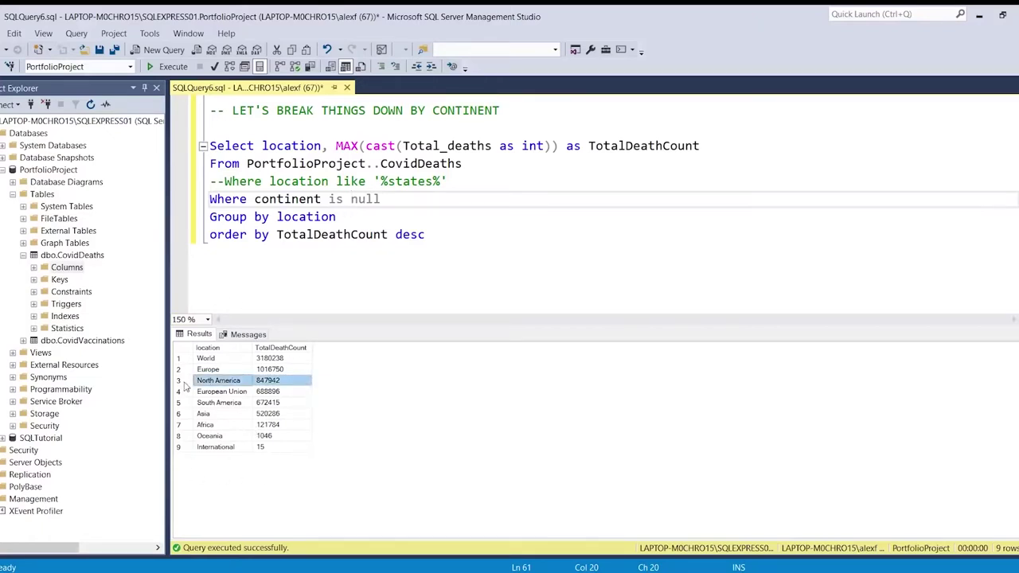
{"action": "left_click", "coordinate": [277, 380]}
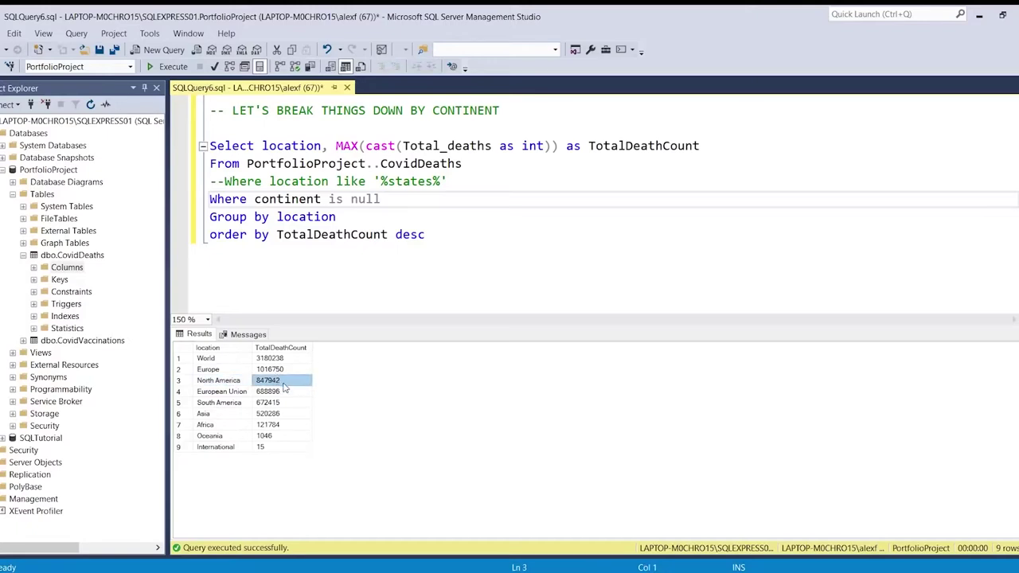
{"action": "left_click", "coordinate": [286, 393]}
{"action": "mouse_move", "coordinate": [446, 236]}
{"action": "left_mouse_down"}
{"action": "mouse_move", "coordinate": [210, 146]}
{"action": "mouse_move", "coordinate": [430, 231]}
{"action": "left_mouse_up"}
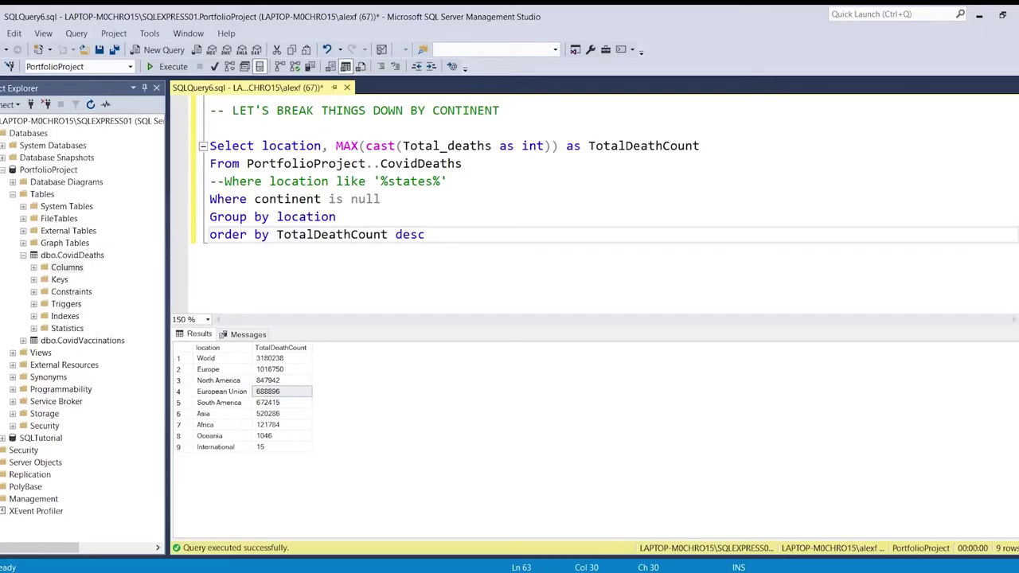
{"action": "left_click", "coordinate": [481, 570]}
{"action": "left_click", "coordinate": [689, 519]}
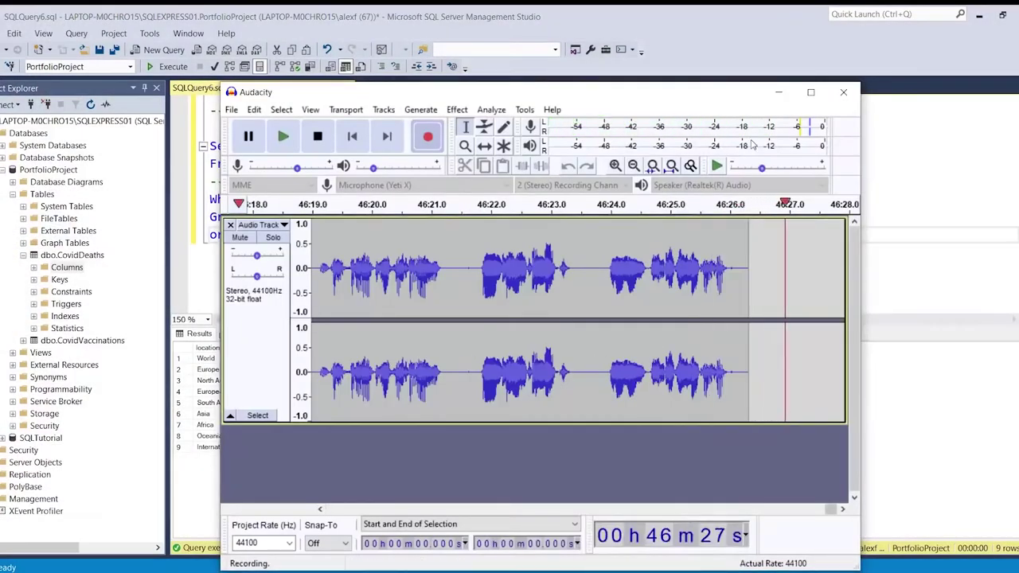
{"action": "left_click", "coordinate": [775, 90]}
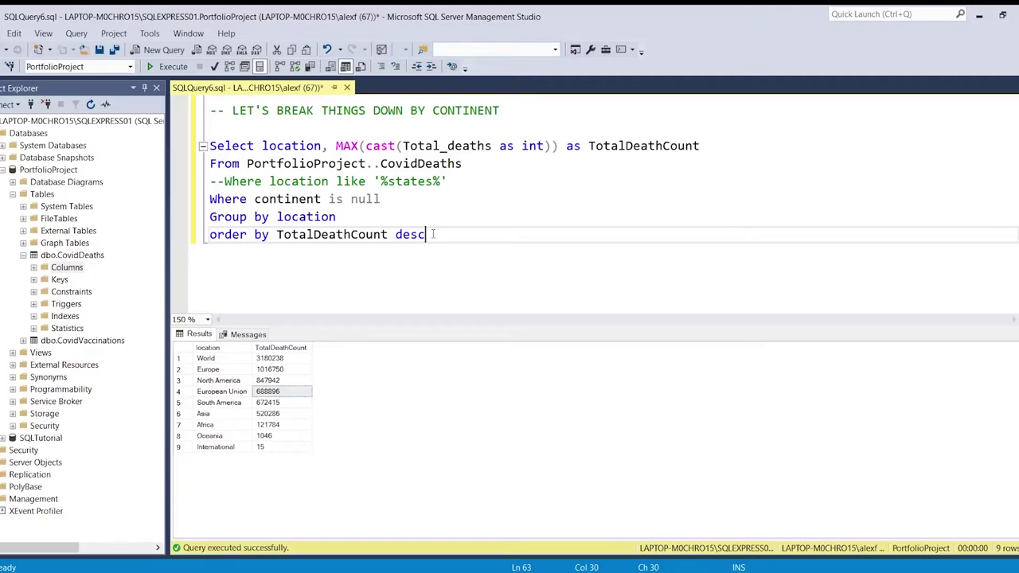
Review the earlier queries in the script, from the total cases comparisons down to the continent breakdown.
{"action": "left_click", "coordinate": [460, 225]}
{"action": "scroll", "coordinate": [460, 227], "scroll_direction": "up", "scroll_amount": 10}
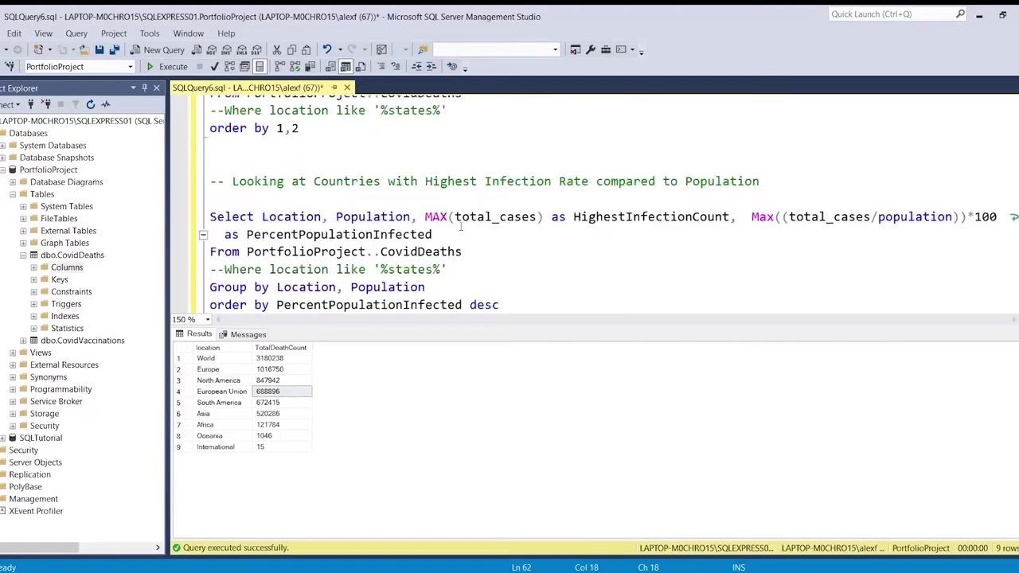
{"action": "scroll", "coordinate": [461, 226], "scroll_direction": "up", "scroll_amount": 6}
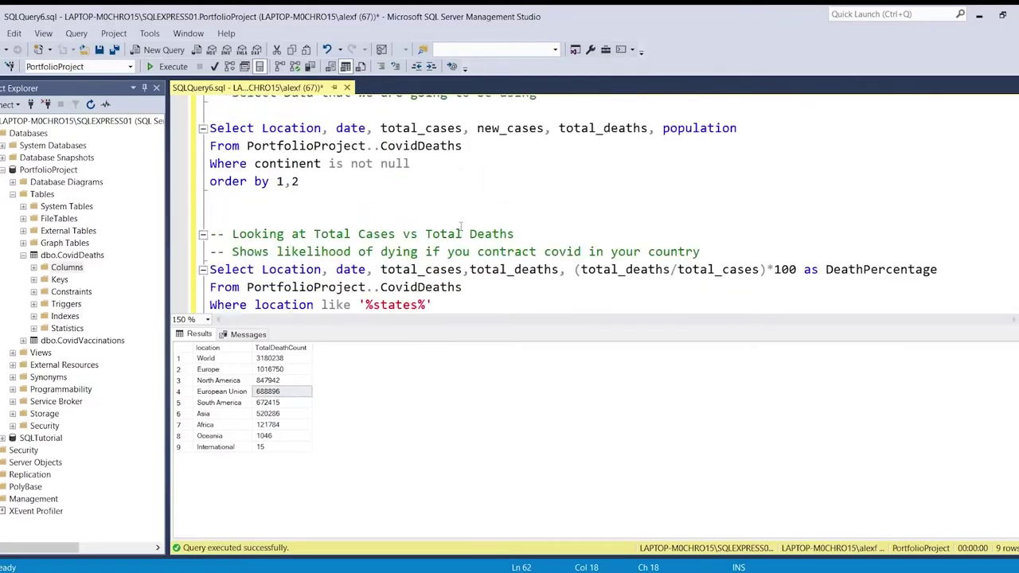
{"action": "scroll", "coordinate": [461, 227], "scroll_direction": "up", "scroll_amount": 2}
{"action": "scroll", "coordinate": [461, 227], "scroll_direction": "down", "scroll_amount": 9}
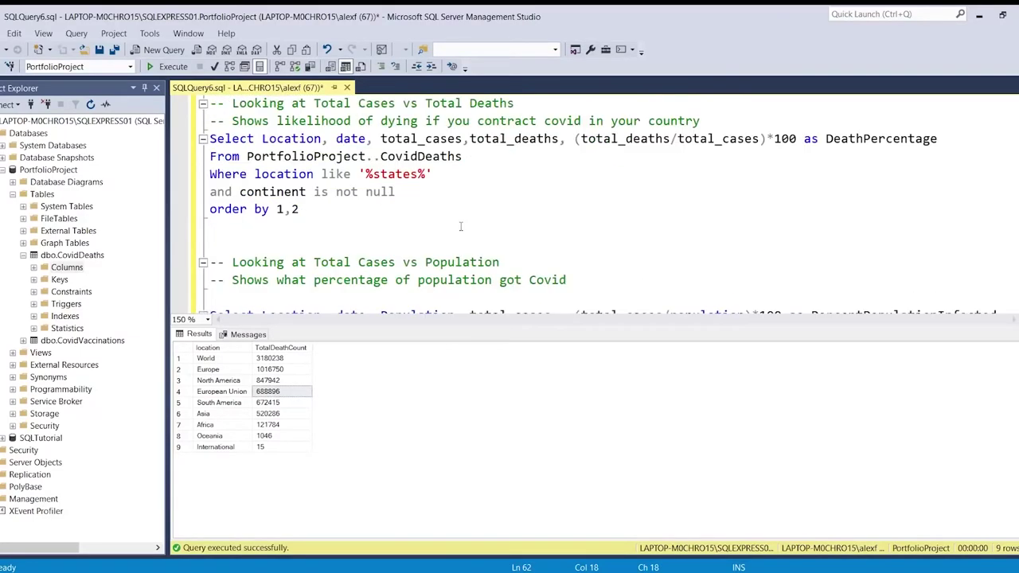
{"action": "scroll", "coordinate": [460, 227], "scroll_direction": "down", "scroll_amount": 9}
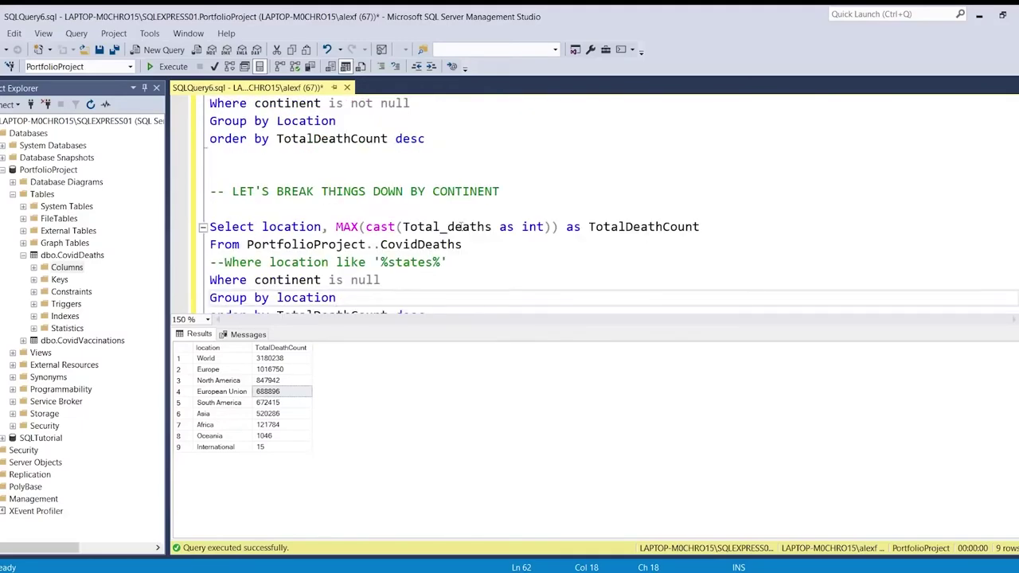
{"action": "scroll", "coordinate": [460, 227], "scroll_direction": "down", "scroll_amount": 1}
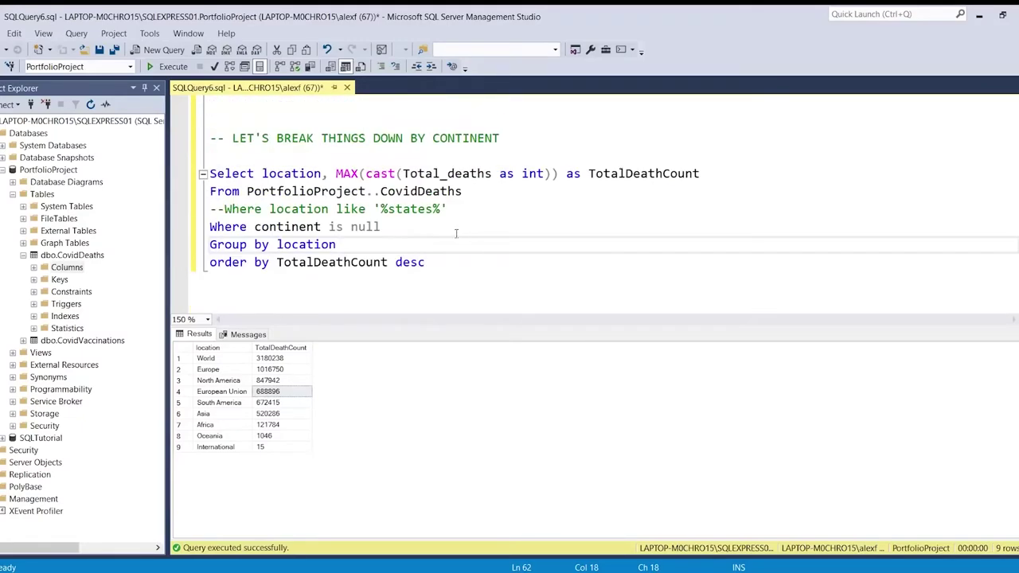
{"action": "left_click", "coordinate": [448, 262]}
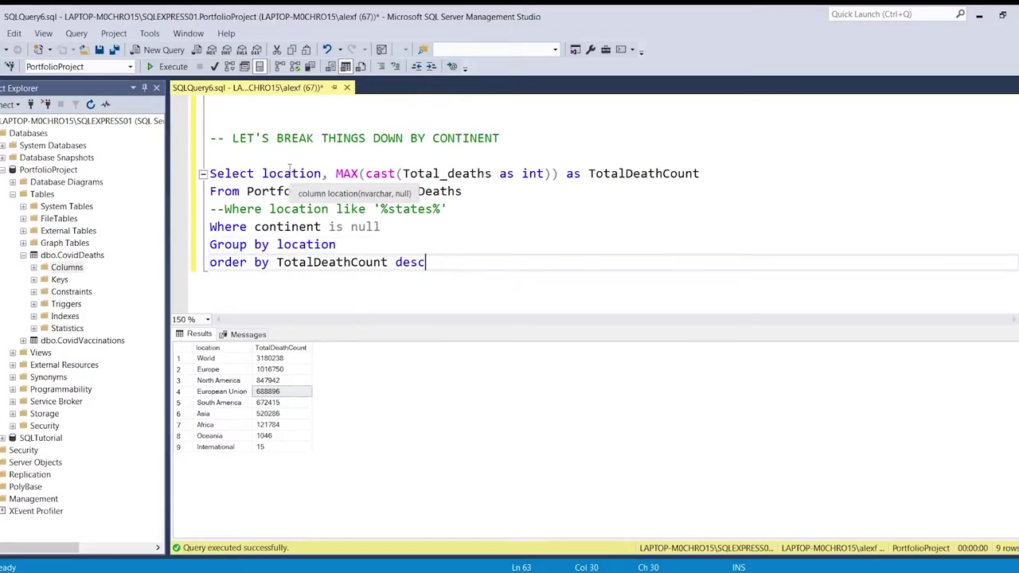
Undo the replacement with location to restore continent in the Select and Group by clauses of the query.
{"action": "left_click", "coordinate": [351, 227]}
{"action": "type", "text": "not"}
{"action": "key", "text": "ctrl+z"}
{"action": "key", "text": "ctrl+z"}
{"action": "key", "text": "ctrl+z"}
{"action": "key", "text": "ctrl+z"}
{"action": "key", "text": "ctrl+z"}
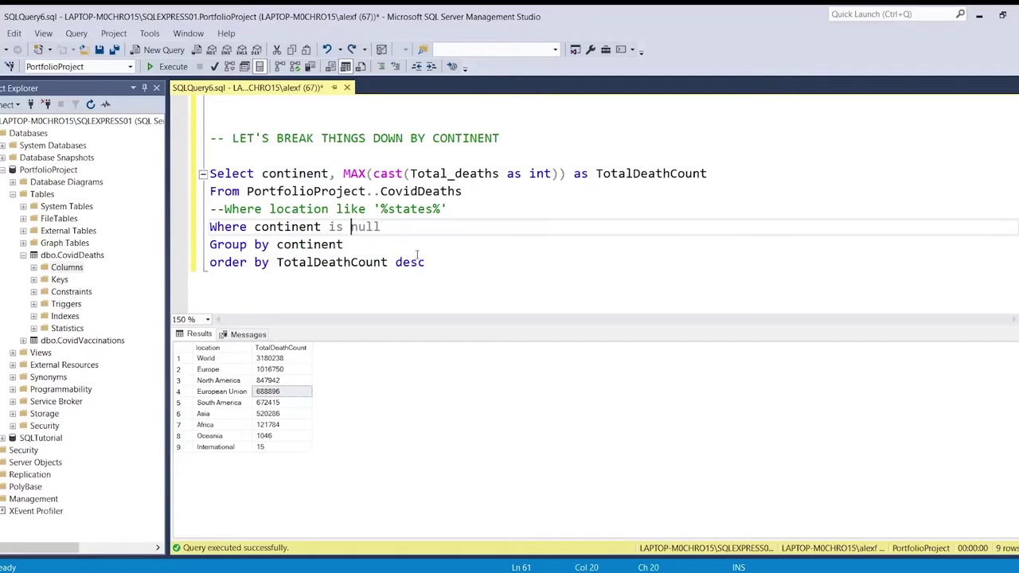
Run the continent-grouped query with the null continent filter.
{"action": "left_click", "coordinate": [437, 267]}
{"action": "left_click_drag", "start_coordinate": [437, 267], "coordinate": [164, 160]}
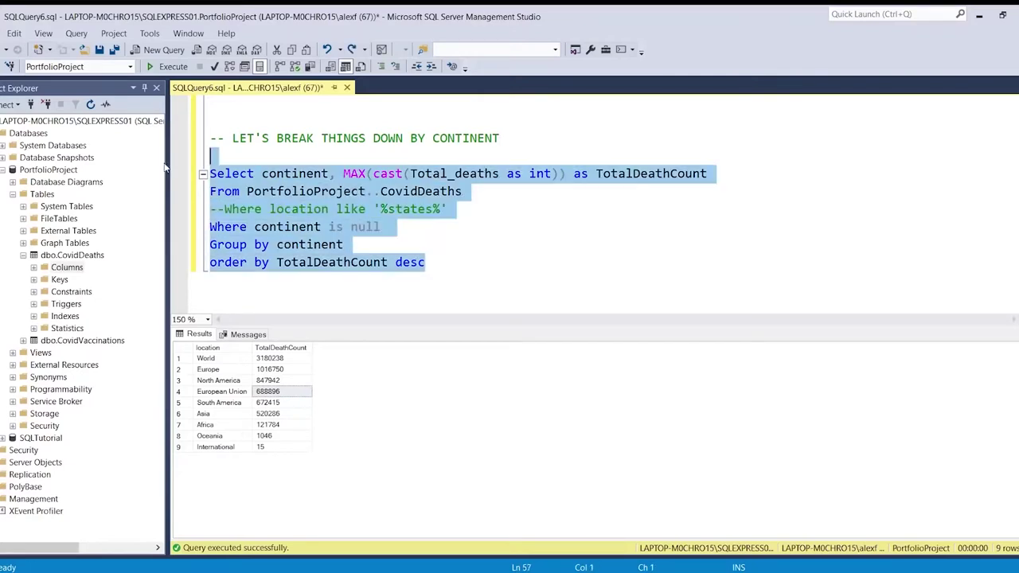
{"action": "left_click", "coordinate": [177, 68]}
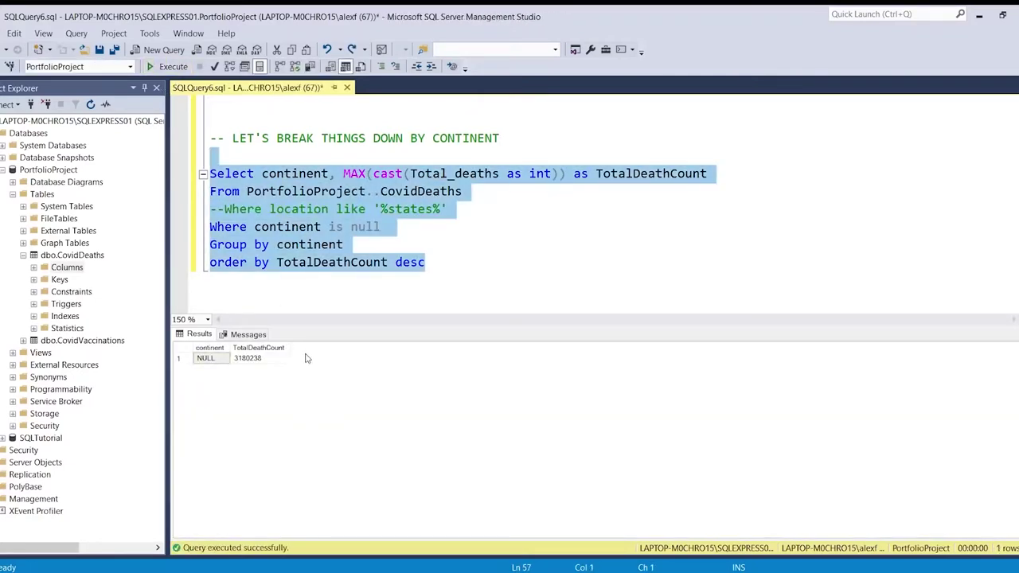
Change the filter to "Where continent is not null" and run the continent query again.
{"action": "left_click", "coordinate": [352, 227]}
{"action": "type", "text": "not"}
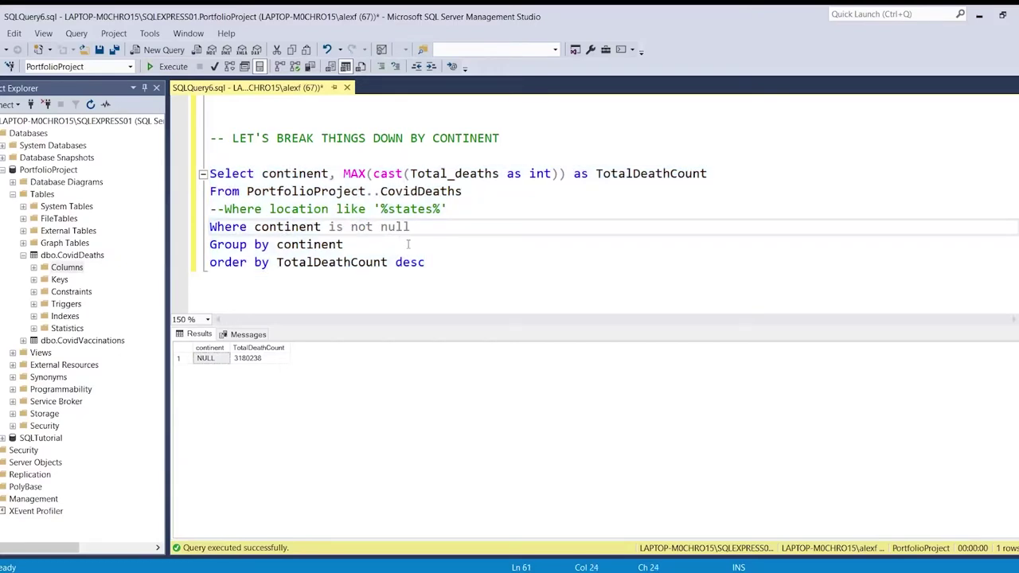
{"action": "left_click", "coordinate": [434, 263]}
{"action": "left_click_drag", "start_coordinate": [434, 264], "coordinate": [180, 187]}
{"action": "left_click", "coordinate": [167, 67]}
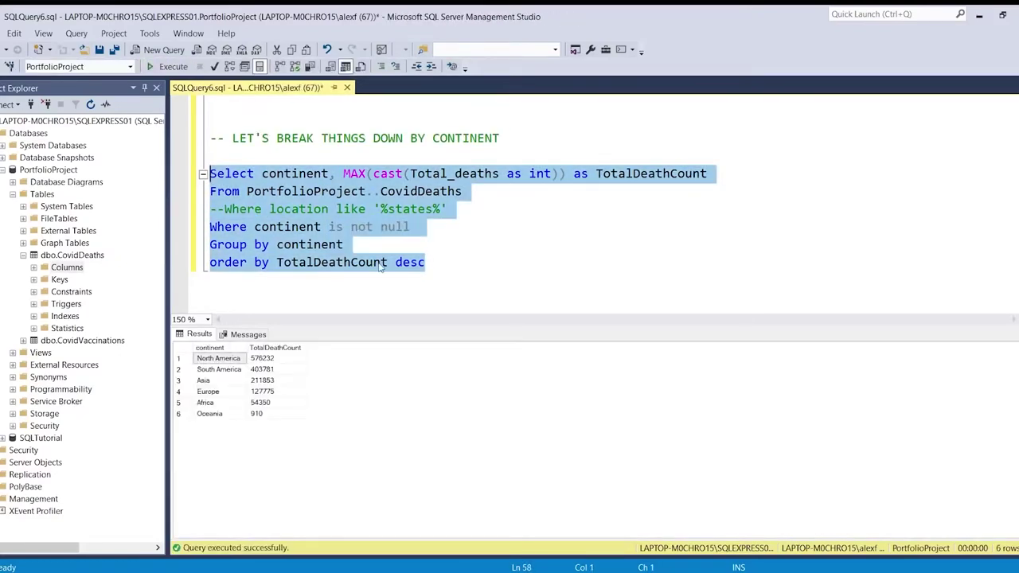
{"action": "left_click", "coordinate": [450, 265]}
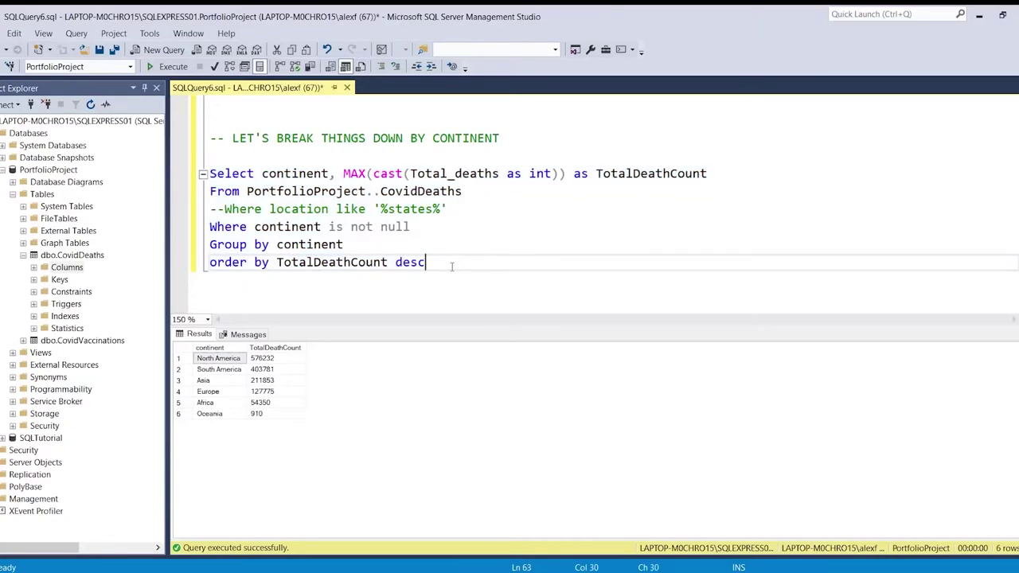
Add two new lines below the continent query and enlarge the query editor area above the results.
{"action": "double_click", "coordinate": [308, 176]}
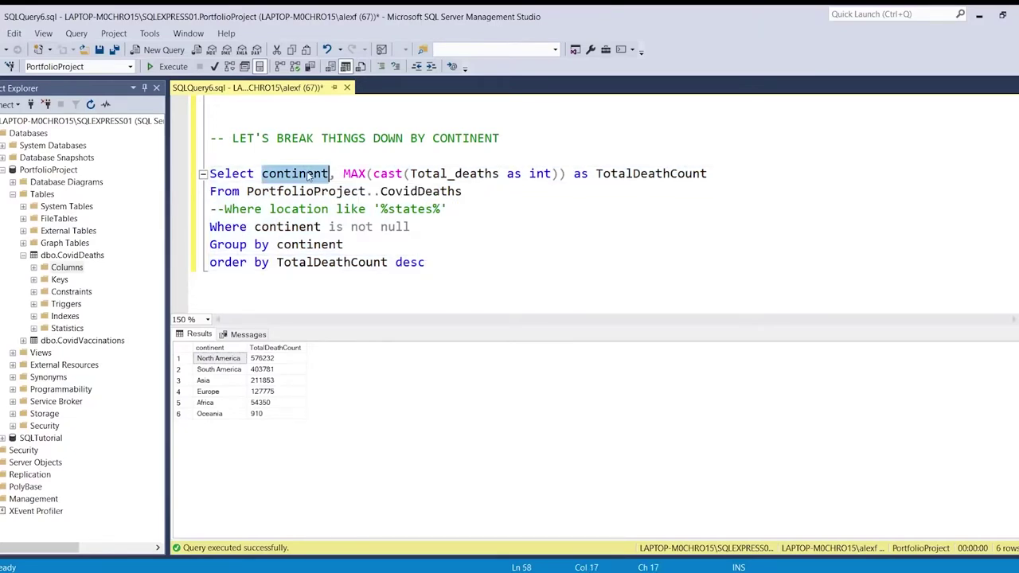
{"action": "left_click", "coordinate": [441, 268]}
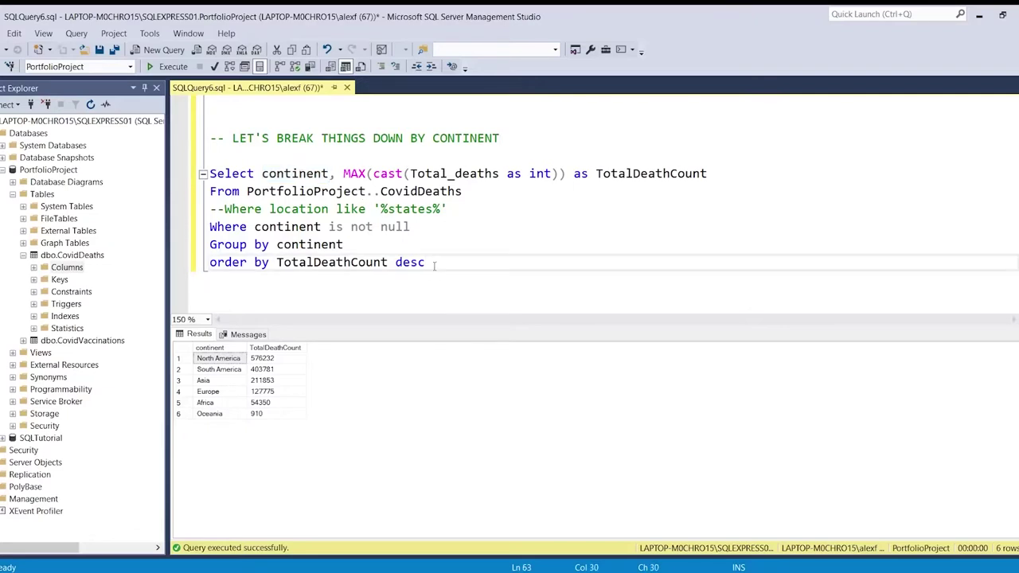
{"action": "key", "text": "Return"}
{"action": "key", "text": "Return"}
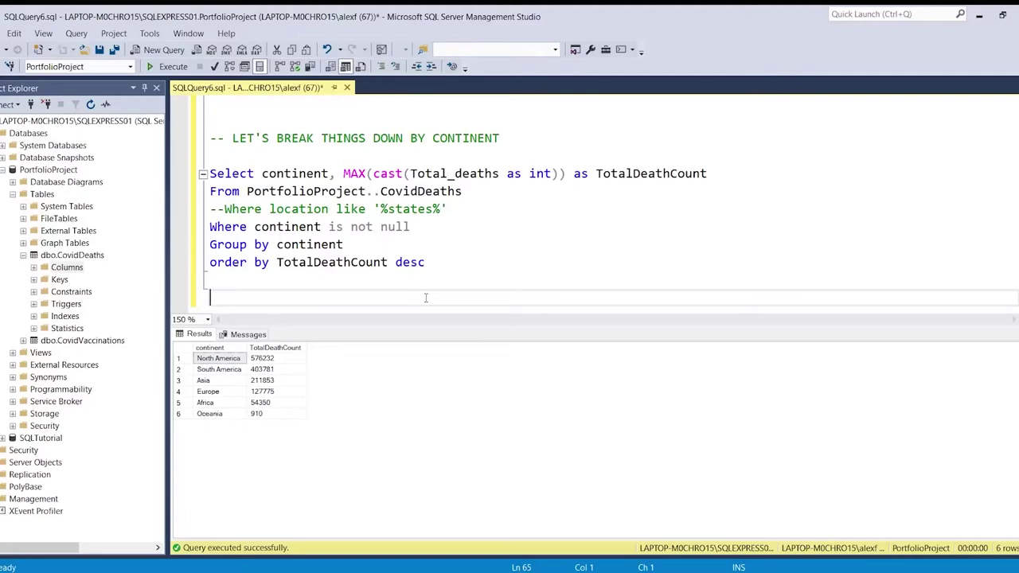
{"action": "scroll", "coordinate": [426, 298], "scroll_direction": "down", "scroll_amount": 1}
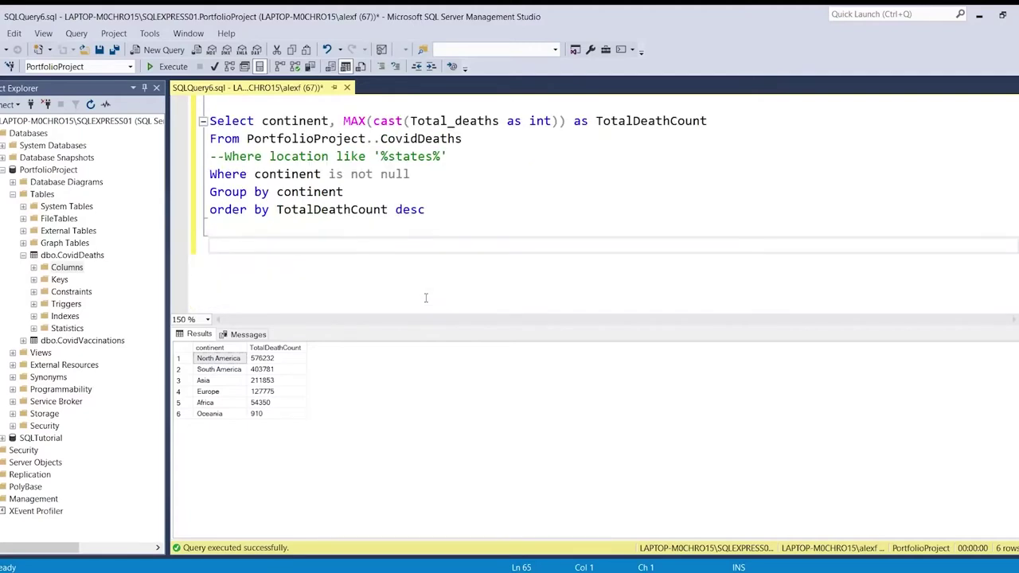
{"action": "left_click_drag", "start_coordinate": [436, 327], "coordinate": [438, 375]}
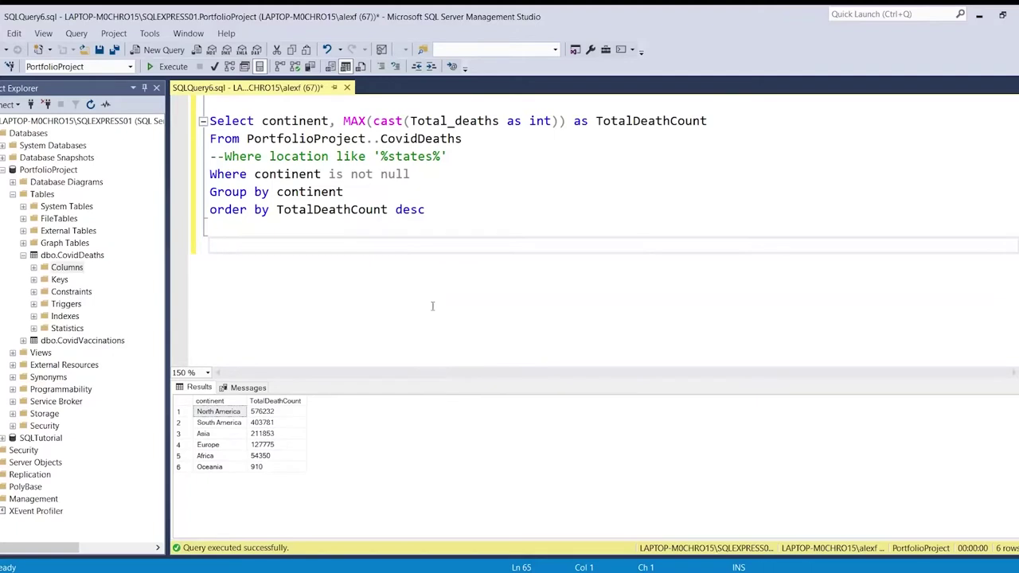
{"action": "scroll", "coordinate": [430, 277], "scroll_direction": "up", "scroll_amount": 1}
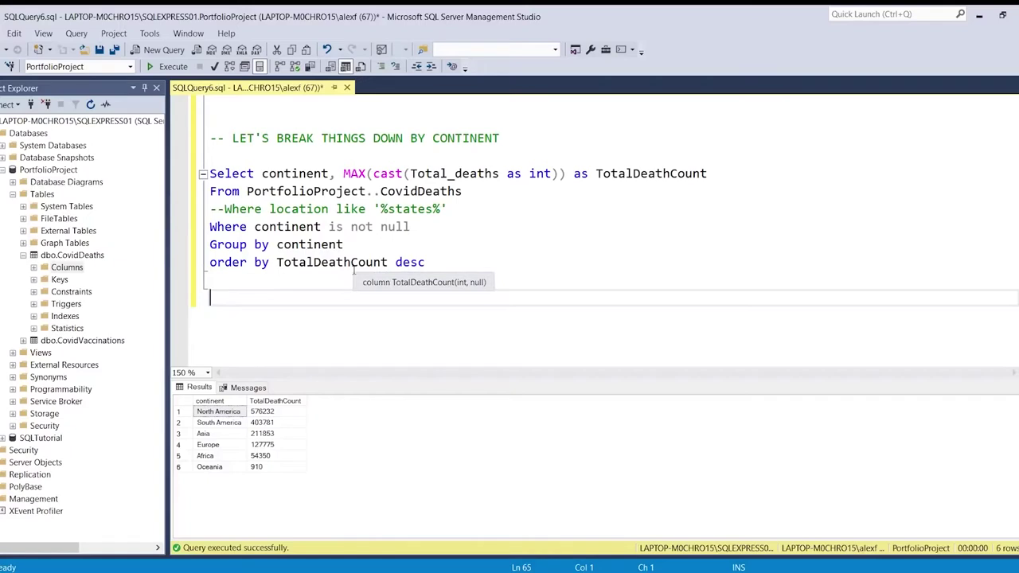
Add the comment "-- Showing contintents with the highest death count per population" below the continent query, followed by blank lines.
{"action": "key", "text": "Return"}
{"action": "type", "text": "--"}
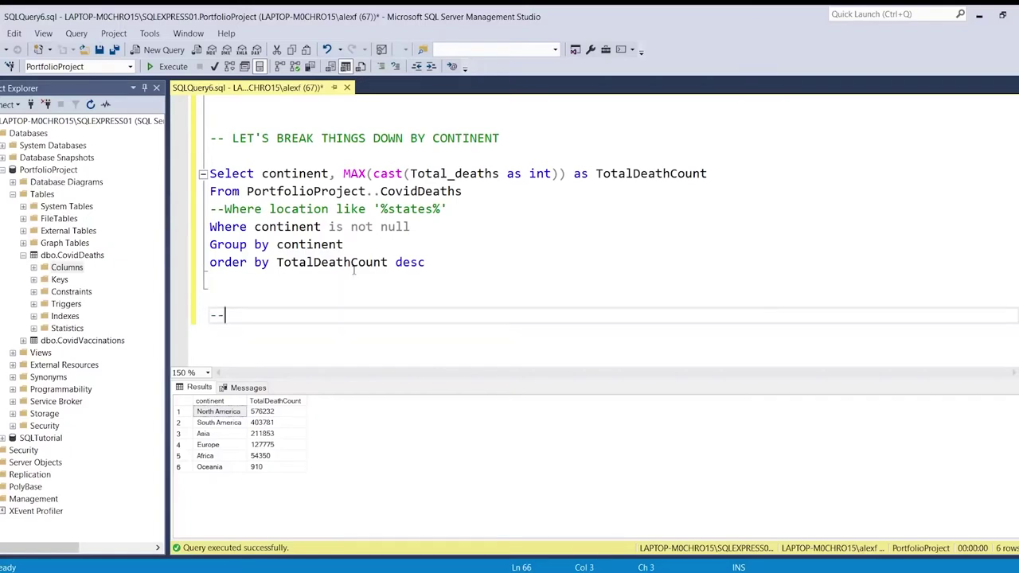
{"action": "scroll", "coordinate": [354, 270], "scroll_direction": "down", "scroll_amount": 2}
{"action": "type", "text": "Shoin"}
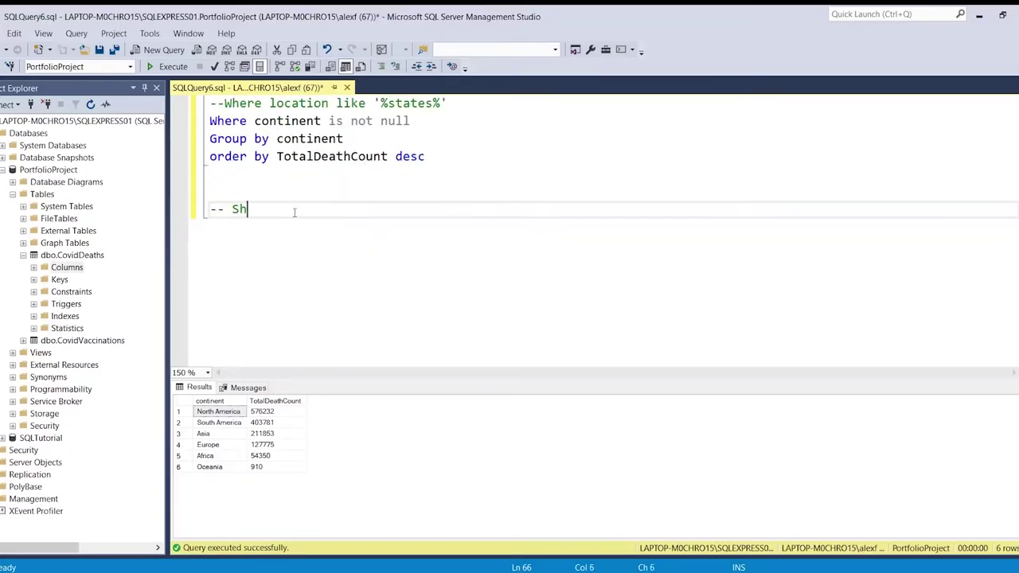
{"action": "key", "text": "BackSpace"}
{"action": "key", "text": "BackSpace"}
{"action": "type", "text": "wing contintent"}
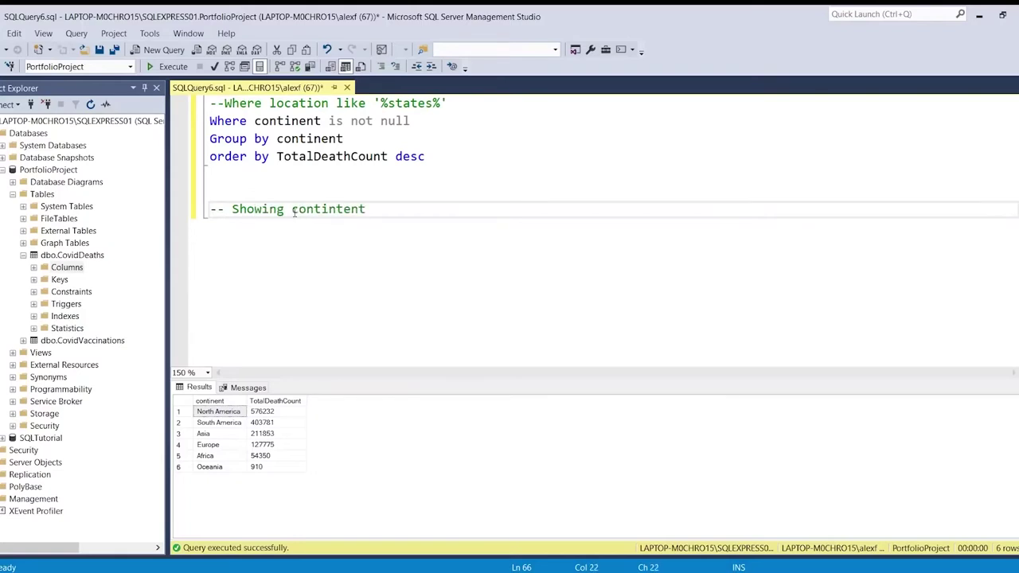
{"action": "type", "text": "s with the highe"}
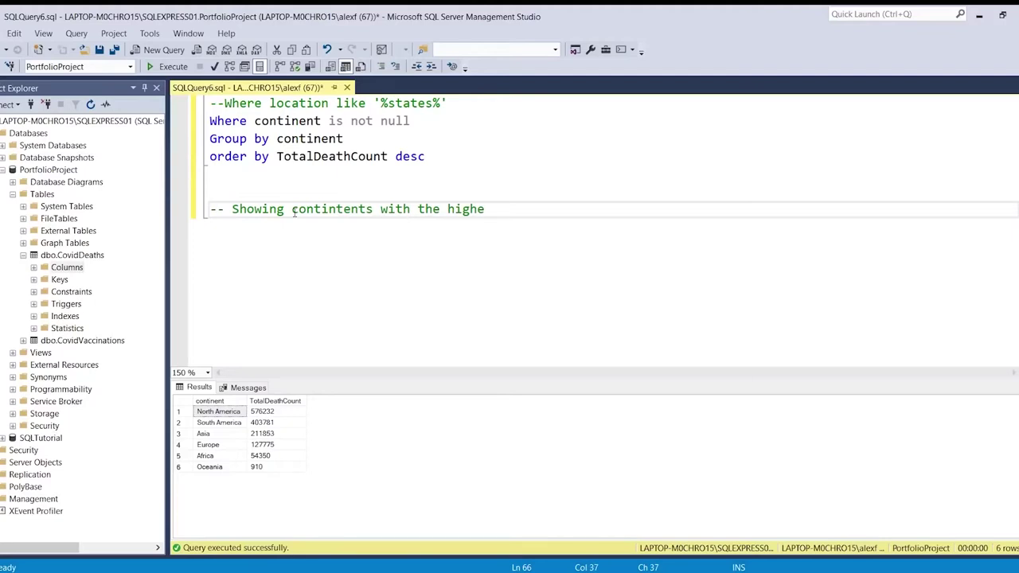
{"action": "type", "text": "st death cou"}
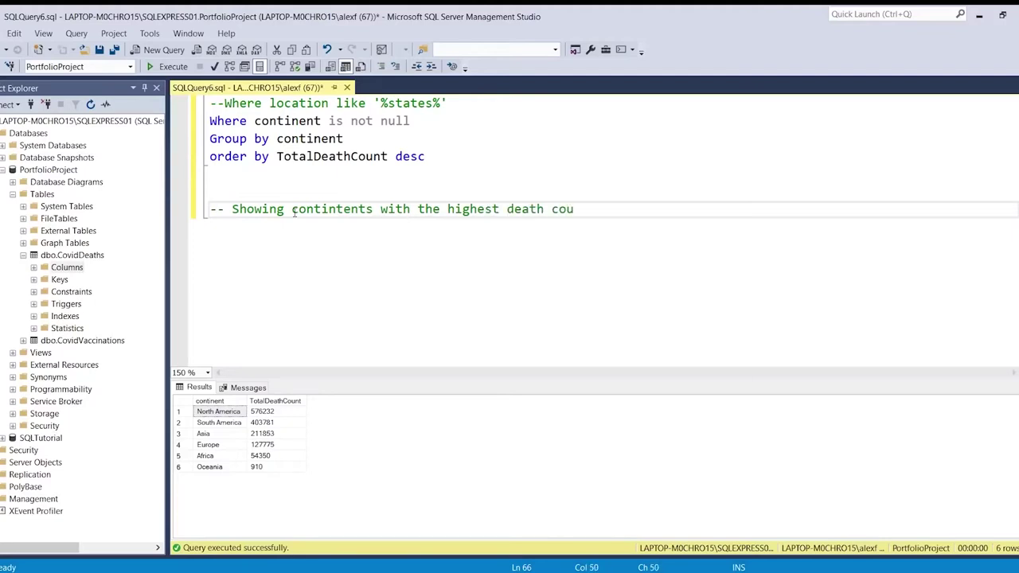
{"action": "type", "text": "nt per population"}
{"action": "key", "text": "Return"}
{"action": "key", "text": "Return"}
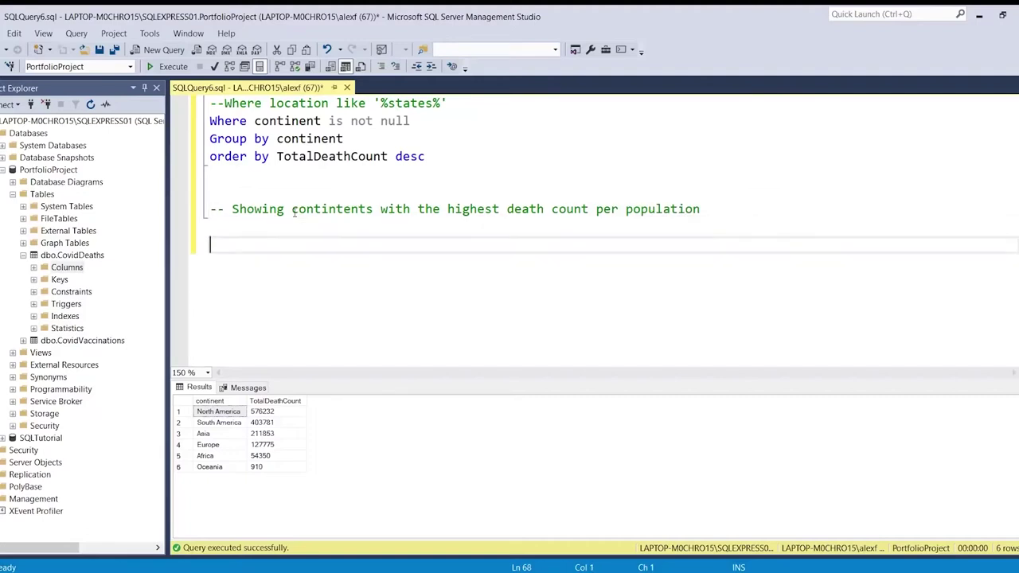
Copy the continent query and remove it, with its extra blank lines, from under the "LET'S BREAK THINGS DOWN BY CONTINENT" comment.
{"action": "scroll", "coordinate": [303, 256], "scroll_direction": "up", "scroll_amount": 4}
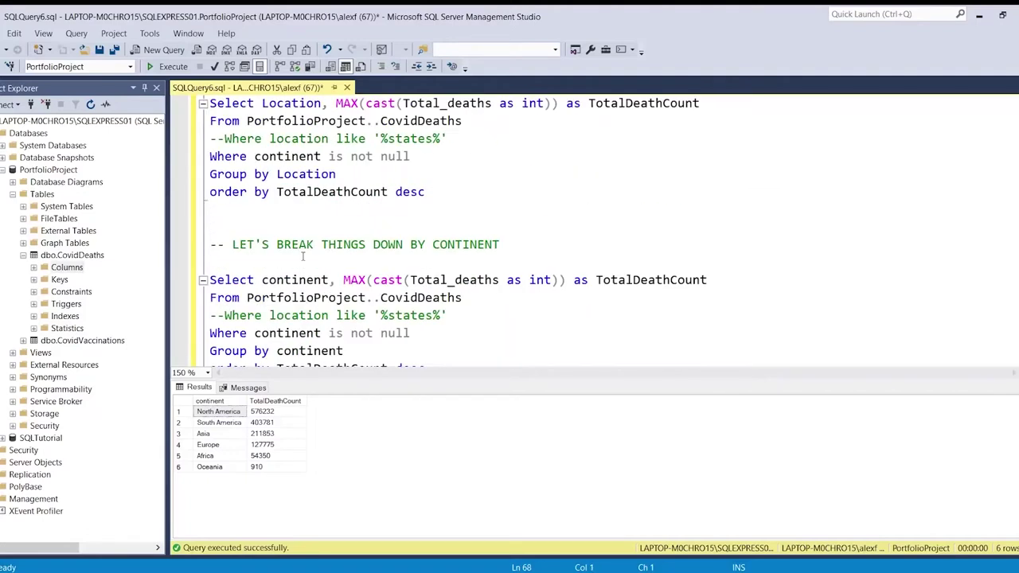
{"action": "scroll", "coordinate": [302, 255], "scroll_direction": "down", "scroll_amount": 1}
{"action": "left_click", "coordinate": [438, 317]}
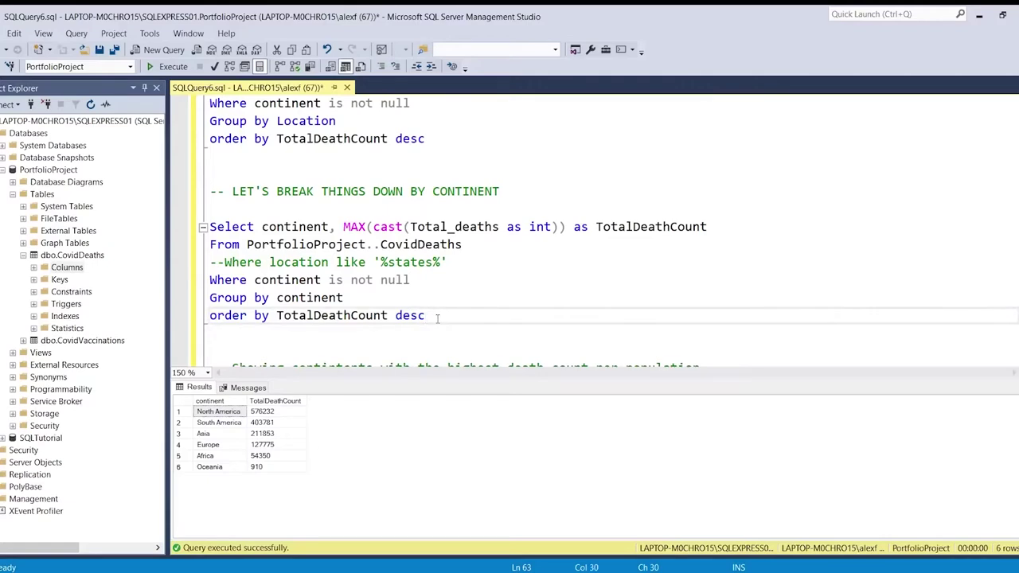
{"action": "left_click_drag", "start_coordinate": [438, 317], "coordinate": [203, 231]}
{"action": "key", "text": "ctrl+c"}
{"action": "key", "text": "BackSpace"}
{"action": "scroll", "coordinate": [203, 233], "scroll_direction": "down", "scroll_amount": 2}
{"action": "key", "text": "BackSpace"}
{"action": "key", "text": "BackSpace"}
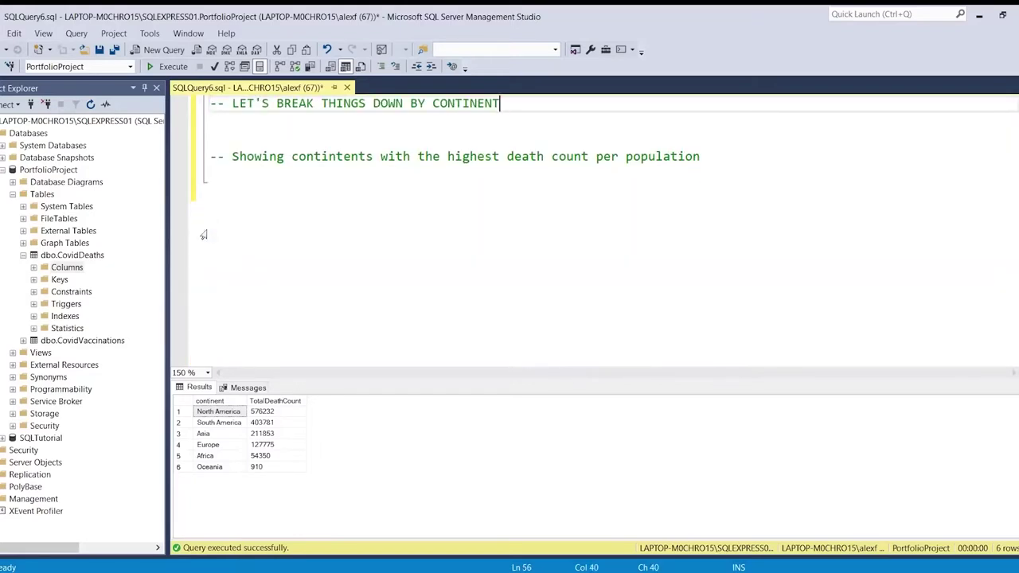
Paste the continent query below the comment about the highest death count per population, leaving a blank line between them.
{"action": "scroll", "coordinate": [203, 234], "scroll_direction": "up", "scroll_amount": 1}
{"action": "left_click", "coordinate": [254, 229]}
{"action": "key", "text": "Return"}
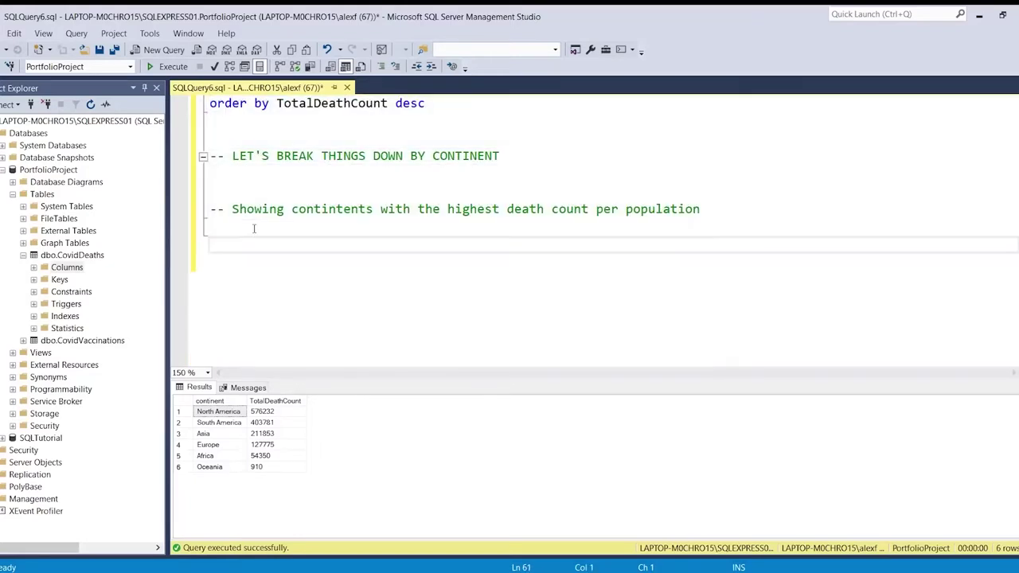
{"action": "key", "text": "ctrl+v"}
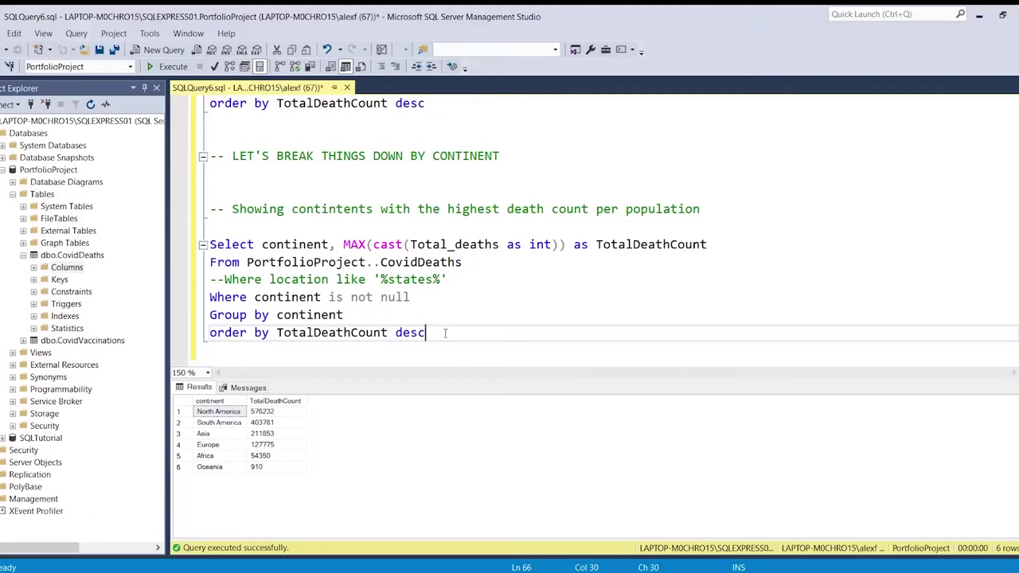
Review the script's earlier commented queries, from total cases versus total deaths through to the continent query.
{"action": "scroll", "coordinate": [444, 333], "scroll_direction": "down", "scroll_amount": 1}
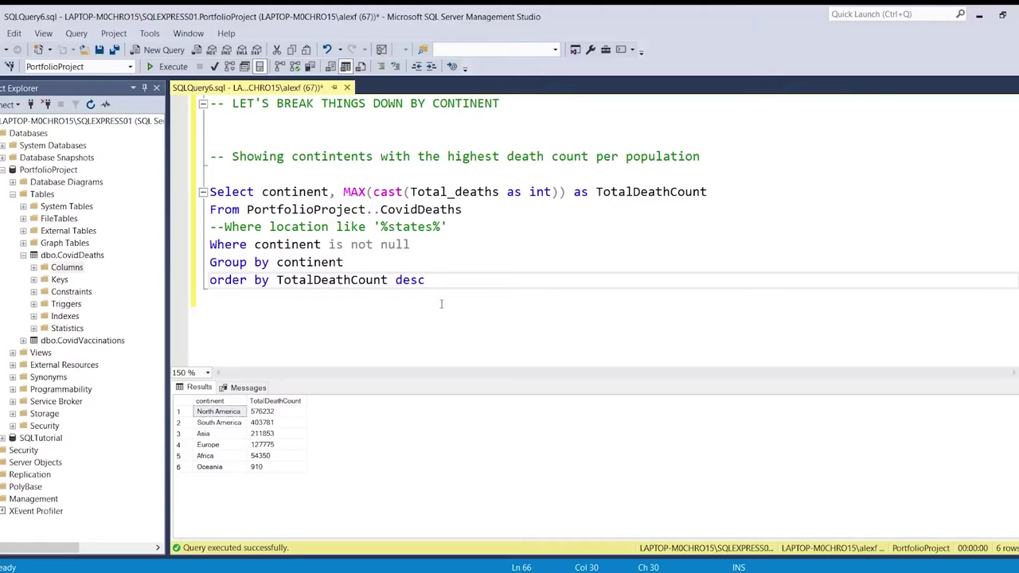
{"action": "scroll", "coordinate": [300, 265], "scroll_direction": "up", "scroll_amount": 10}
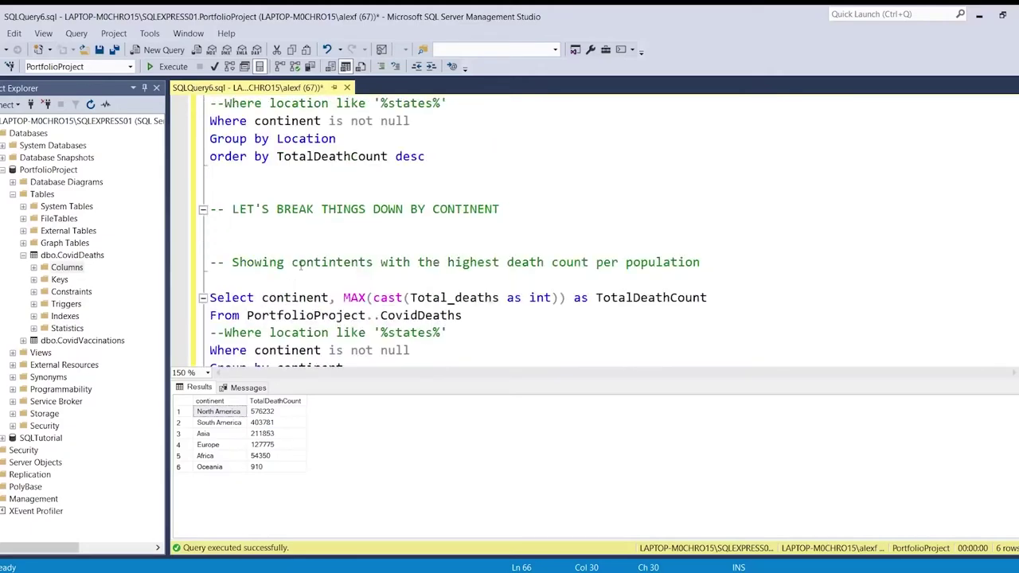
{"action": "scroll", "coordinate": [300, 265], "scroll_direction": "up", "scroll_amount": 3}
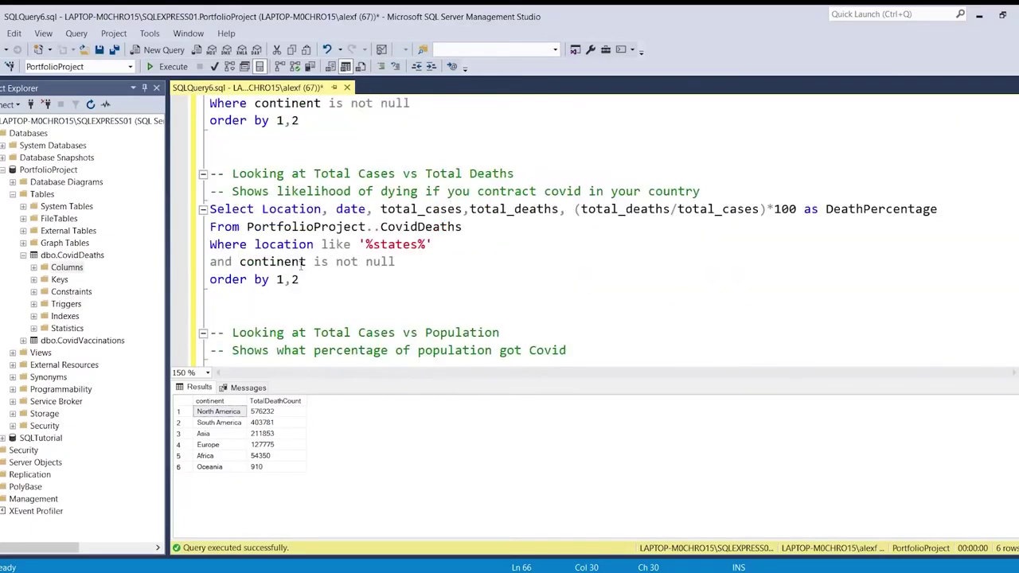
{"action": "scroll", "coordinate": [302, 264], "scroll_direction": "up", "scroll_amount": 1}
{"action": "scroll", "coordinate": [302, 265], "scroll_direction": "down", "scroll_amount": 7}
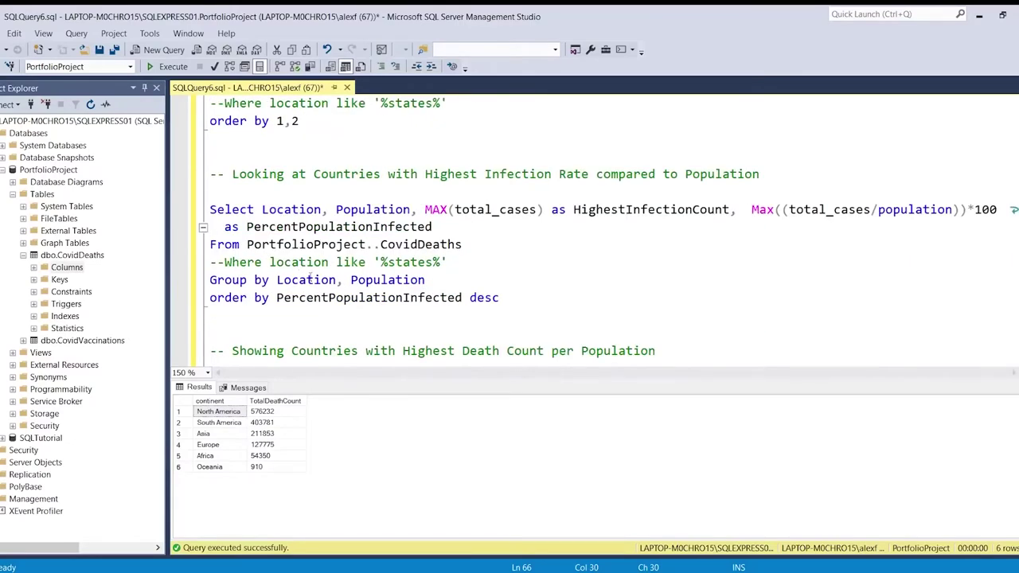
{"action": "scroll", "coordinate": [318, 287], "scroll_direction": "down", "scroll_amount": 7}
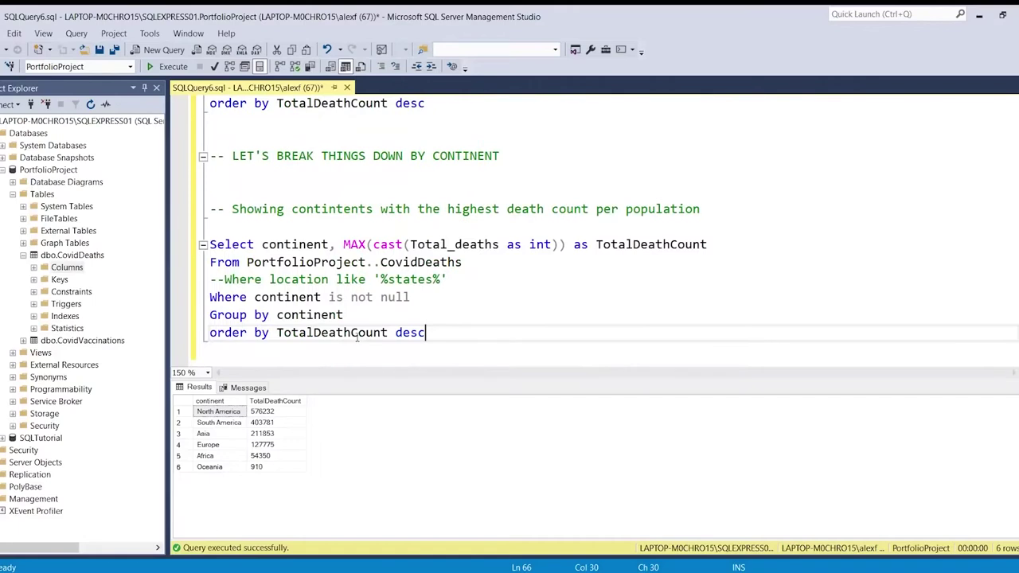
{"action": "scroll", "coordinate": [356, 337], "scroll_direction": "down", "scroll_amount": 1}
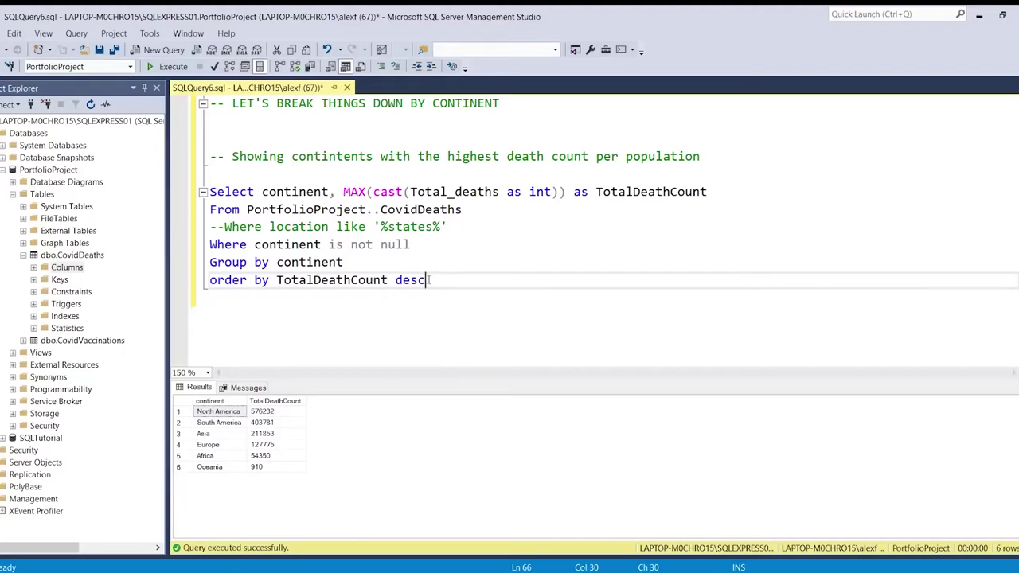
Add the comment "-- GLOBAL NUMBERS" a few blank lines below the continent query, followed by blank lines.
{"action": "scroll", "coordinate": [430, 279], "scroll_direction": "down", "scroll_amount": 1}
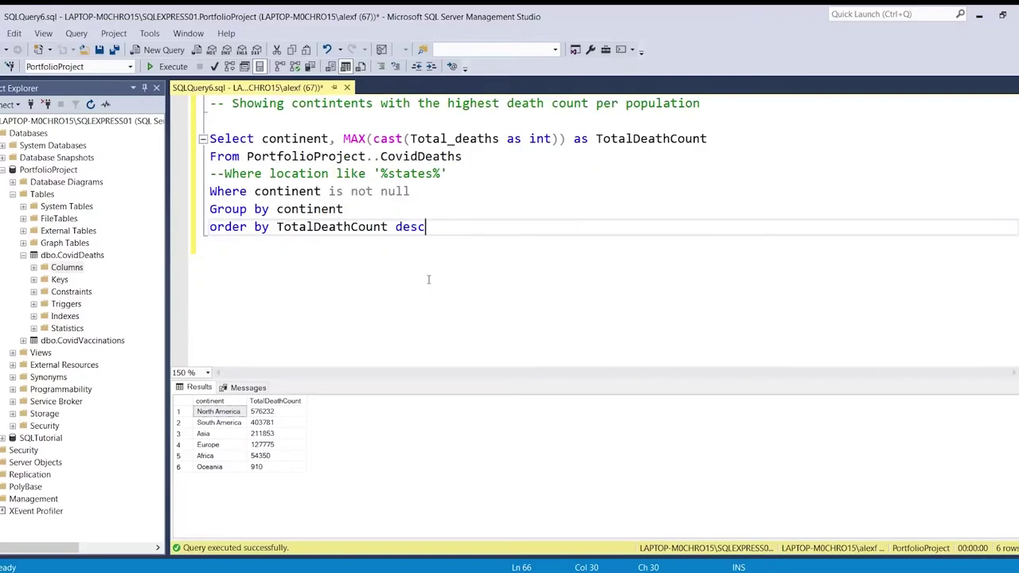
{"action": "scroll", "coordinate": [429, 280], "scroll_direction": "down", "scroll_amount": 1}
{"action": "key", "text": "Return"}
{"action": "key", "text": "Return"}
{"action": "key", "text": "Return"}
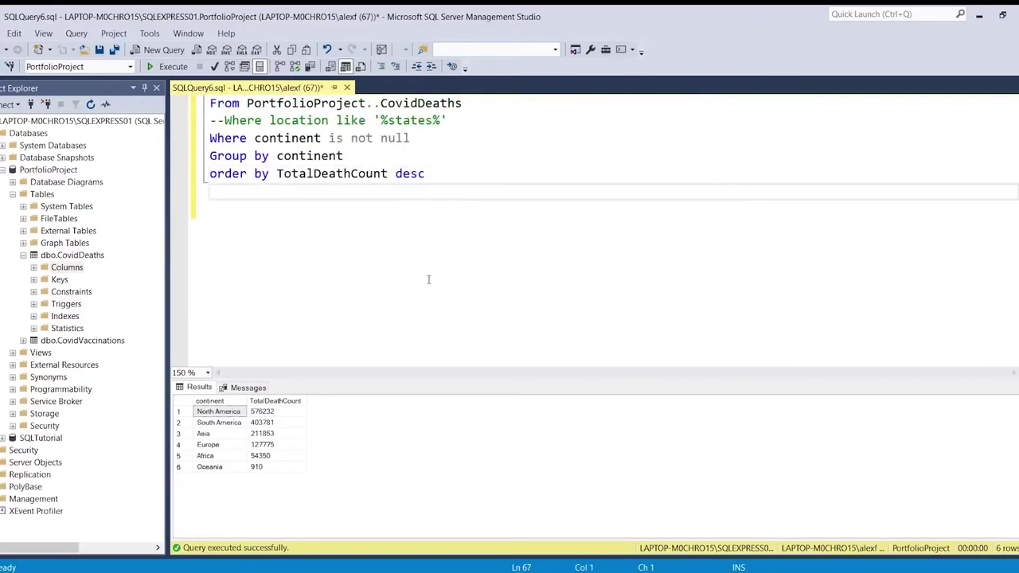
{"action": "key", "text": "Return"}
{"action": "key", "text": "Return"}
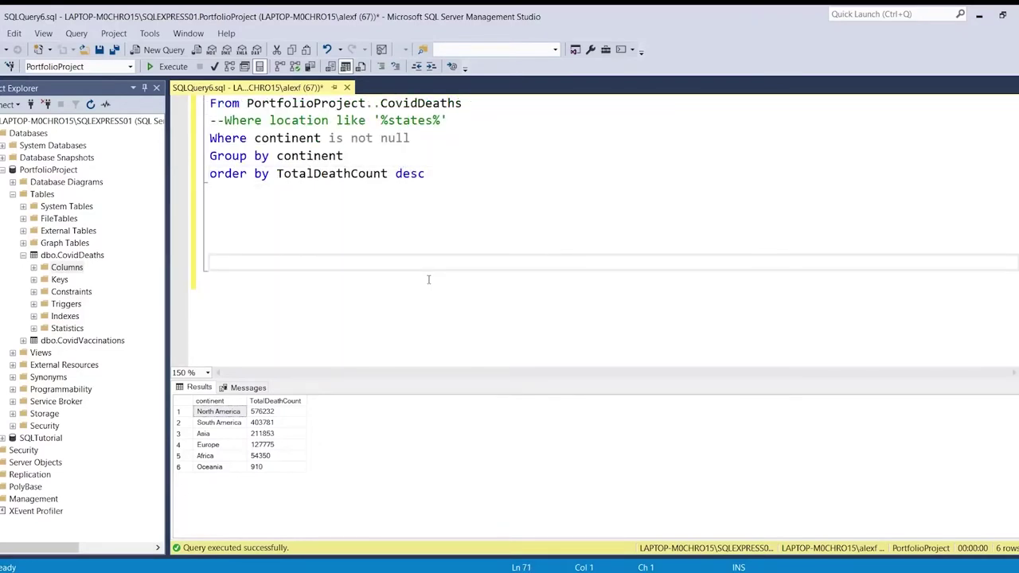
{"action": "key", "text": "BackSpace"}
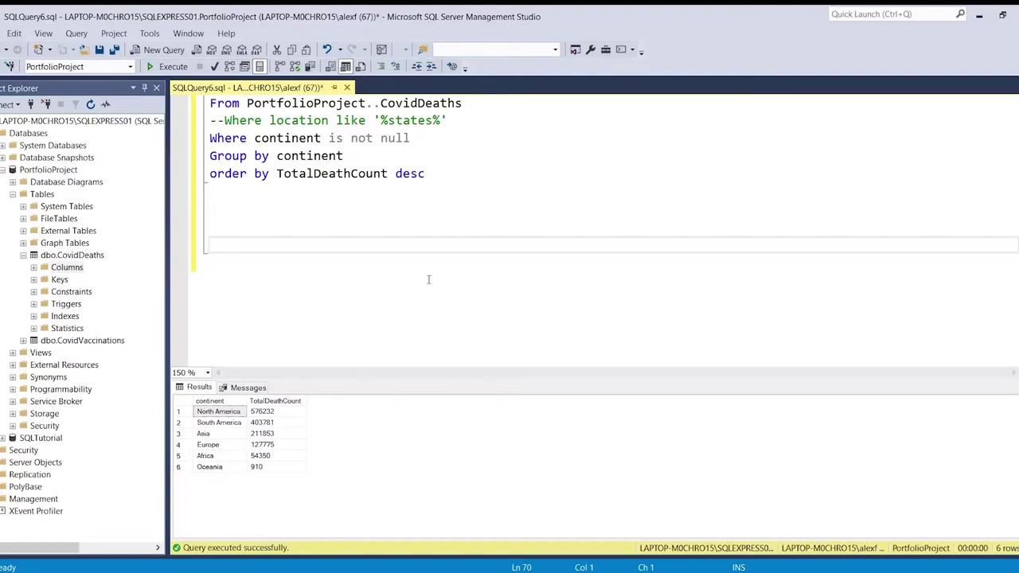
{"action": "type", "text": "-- GLOBAL NUMBERS"}
{"action": "key", "text": "Return"}
{"action": "key", "text": "Return"}
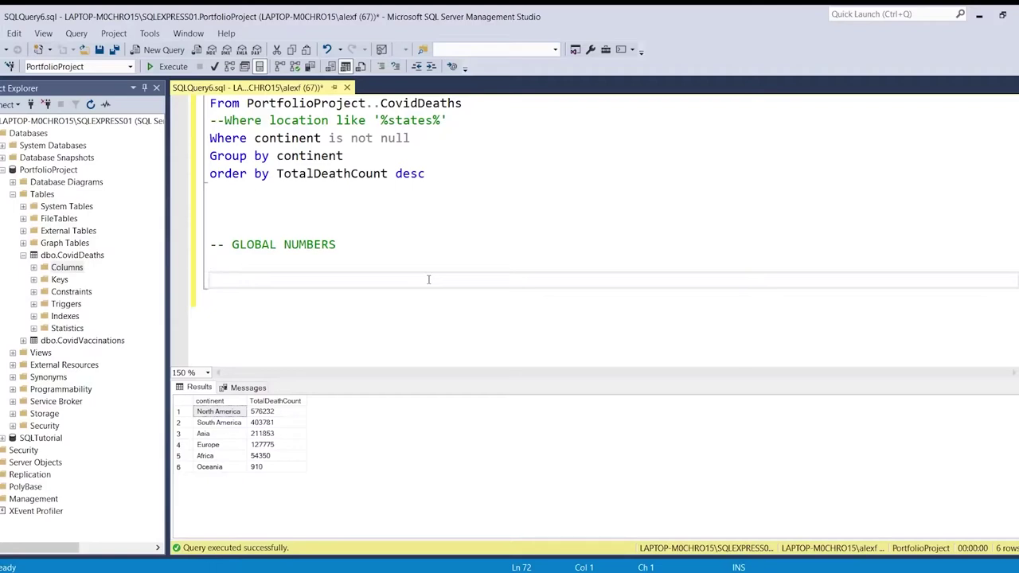
{"action": "type", "text": "Selec"}
{"action": "key", "text": "BackSpace"}
{"action": "key", "text": "BackSpace"}
{"action": "key", "text": "BackSpace"}
{"action": "key", "text": "BackSpace"}
{"action": "key", "text": "BackSpace"}
Copy the query under "Looking at Total Cases vs Total Deaths" and run it.
{"action": "scroll", "coordinate": [310, 281], "scroll_direction": "up", "scroll_amount": 20}
{"action": "scroll", "coordinate": [313, 281], "scroll_direction": "down", "scroll_amount": 4}
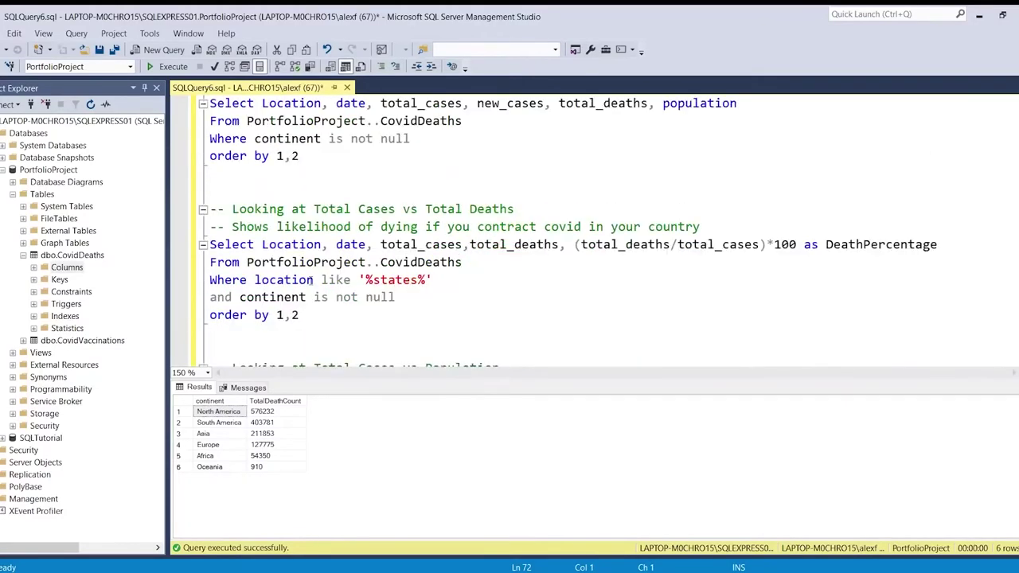
{"action": "scroll", "coordinate": [313, 281], "scroll_direction": "down", "scroll_amount": 1}
{"action": "left_click_drag", "start_coordinate": [301, 262], "coordinate": [208, 192]}
{"action": "key", "text": "ctrl+c"}
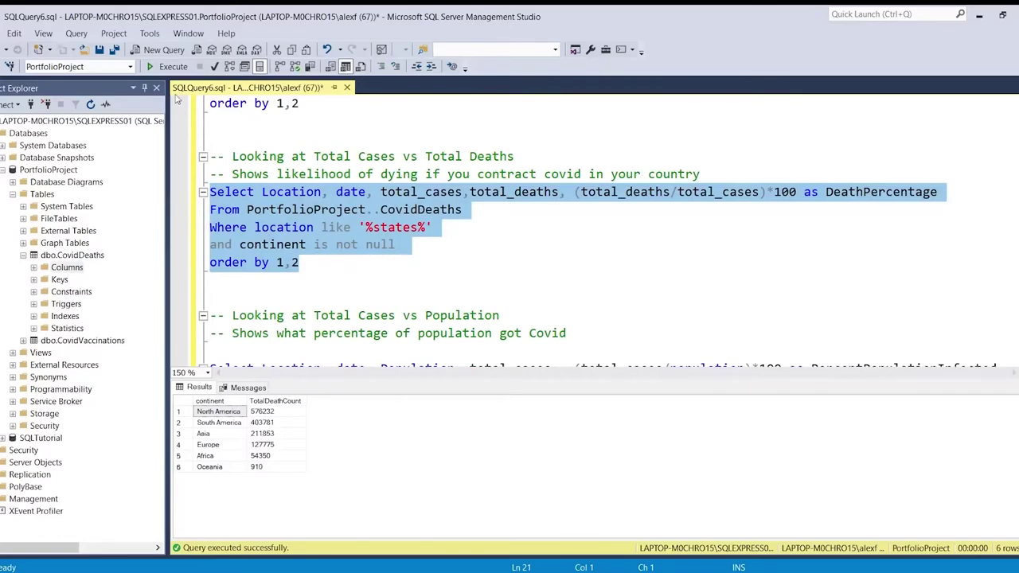
{"action": "left_click", "coordinate": [169, 70]}
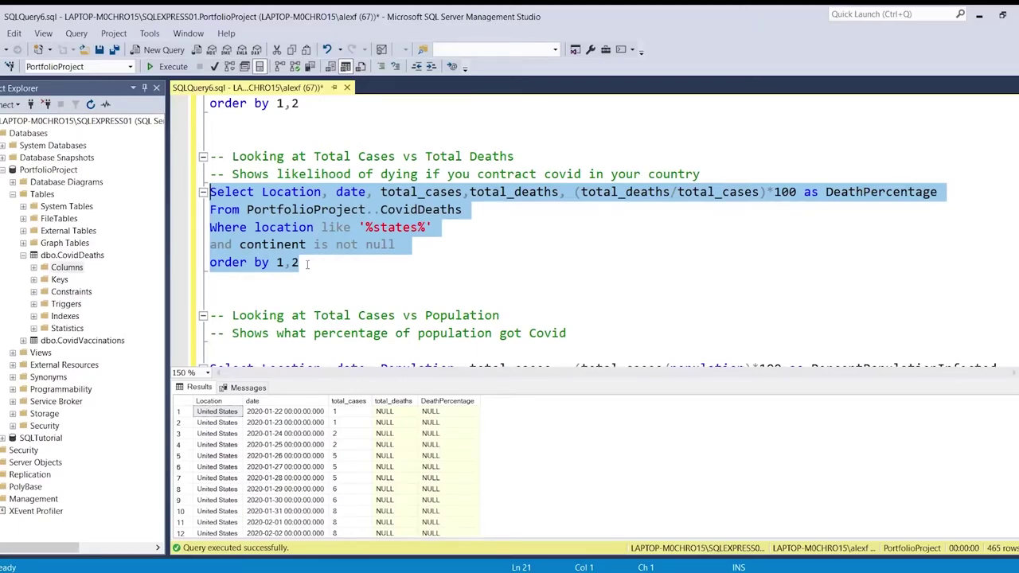
Paste the copied death percentage query below the "-- GLOBAL NUMBERS" comment.
{"action": "scroll", "coordinate": [308, 265], "scroll_direction": "down", "scroll_amount": 12}
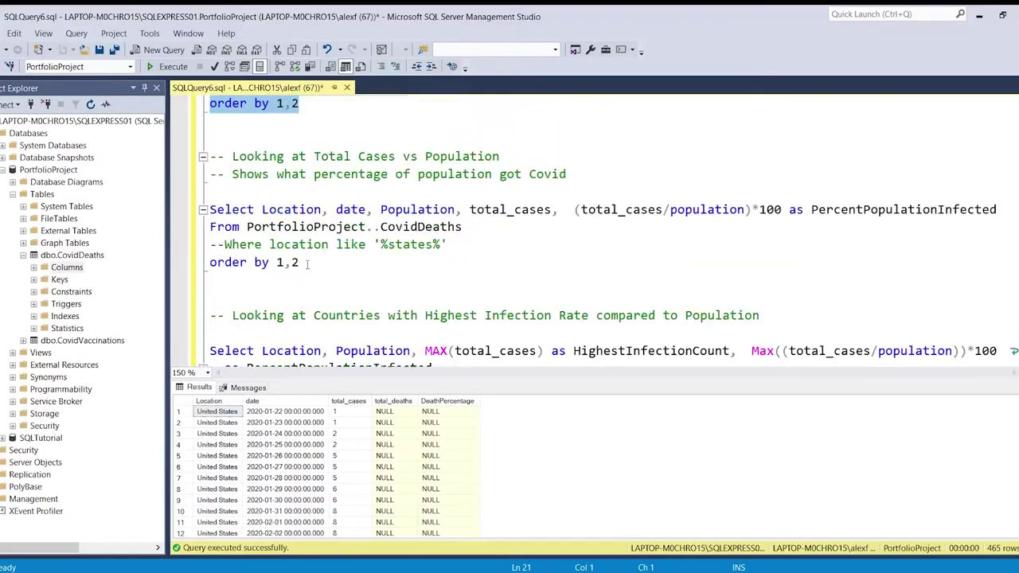
{"action": "scroll", "coordinate": [306, 265], "scroll_direction": "down", "scroll_amount": 8}
{"action": "scroll", "coordinate": [306, 264], "scroll_direction": "up", "scroll_amount": 4}
{"action": "left_click", "coordinate": [253, 303]}
{"action": "key", "text": "ctrl+v"}
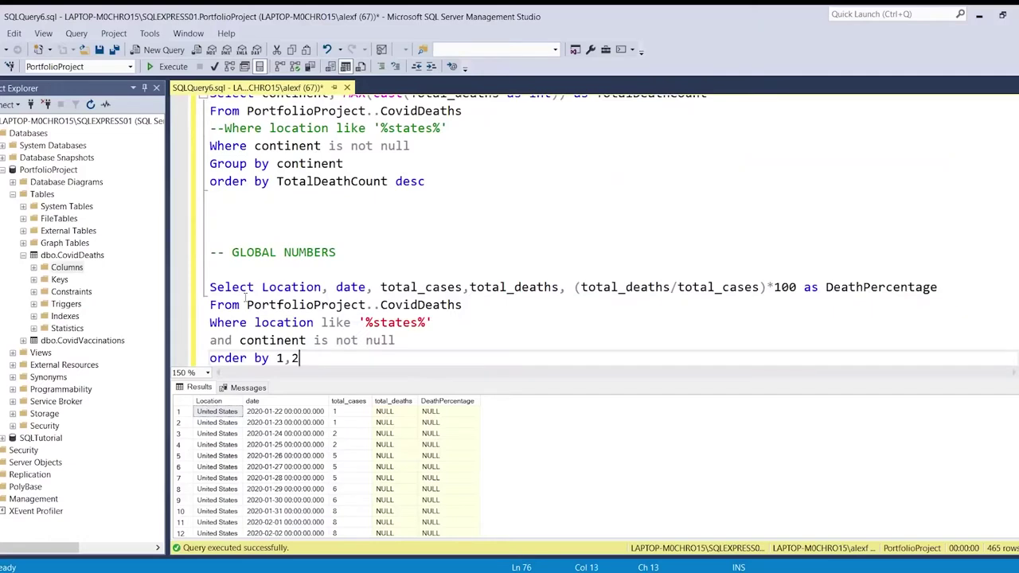
{"action": "scroll", "coordinate": [244, 296], "scroll_direction": "down", "scroll_amount": 1}
{"action": "scroll", "coordinate": [308, 312], "scroll_direction": "down", "scroll_amount": 2}
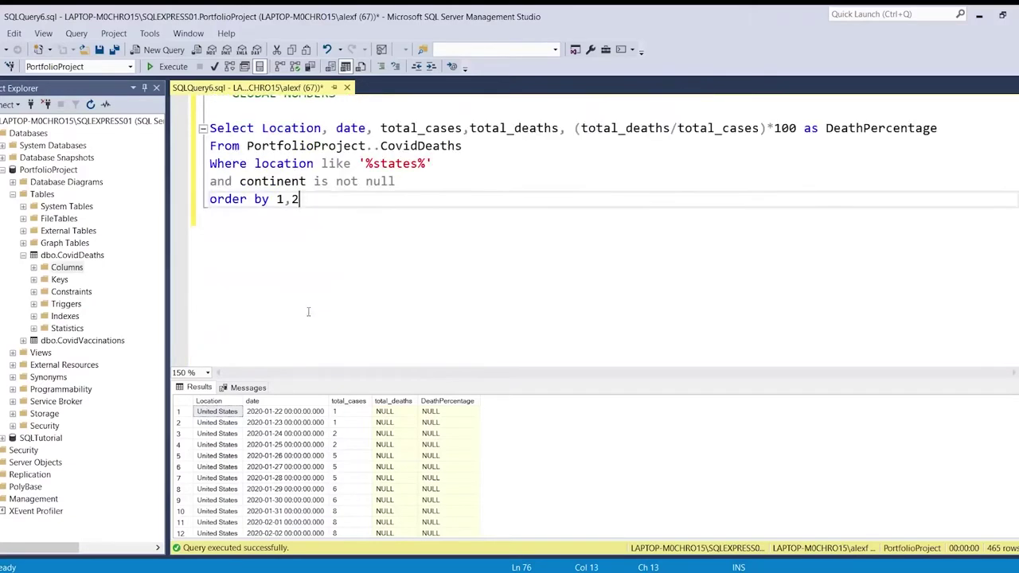
In the global numbers query, comment out the '%states%' location filter and make the continent condition start with "where".
{"action": "scroll", "coordinate": [308, 312], "scroll_direction": "up", "scroll_amount": 3}
{"action": "scroll", "coordinate": [308, 312], "scroll_direction": "down", "scroll_amount": 1}
{"action": "scroll", "coordinate": [309, 311], "scroll_direction": "down", "scroll_amount": 2}
{"action": "scroll", "coordinate": [309, 311], "scroll_direction": "up", "scroll_amount": 1}
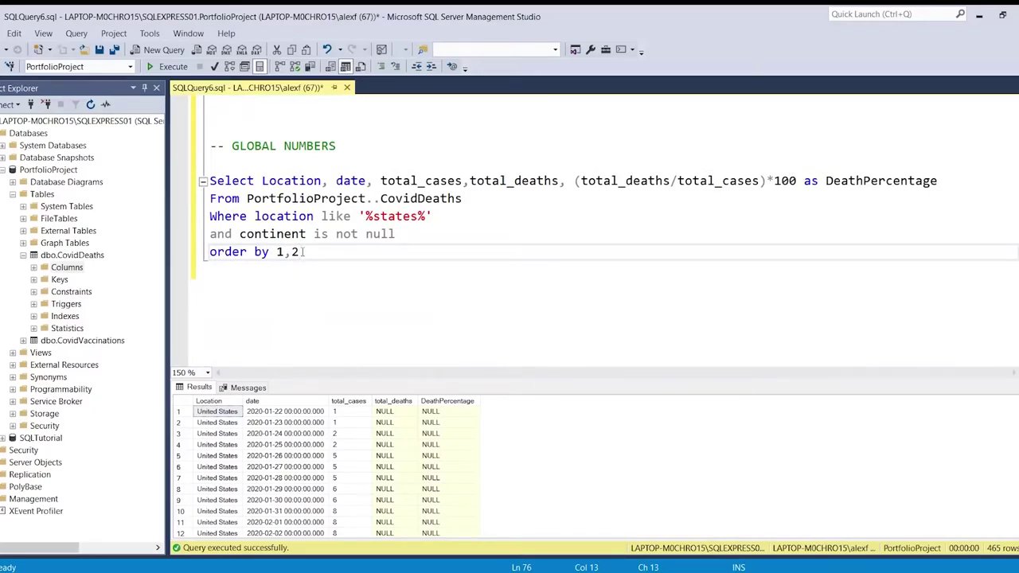
{"action": "left_click", "coordinate": [211, 217]}
{"action": "type", "text": "--"}
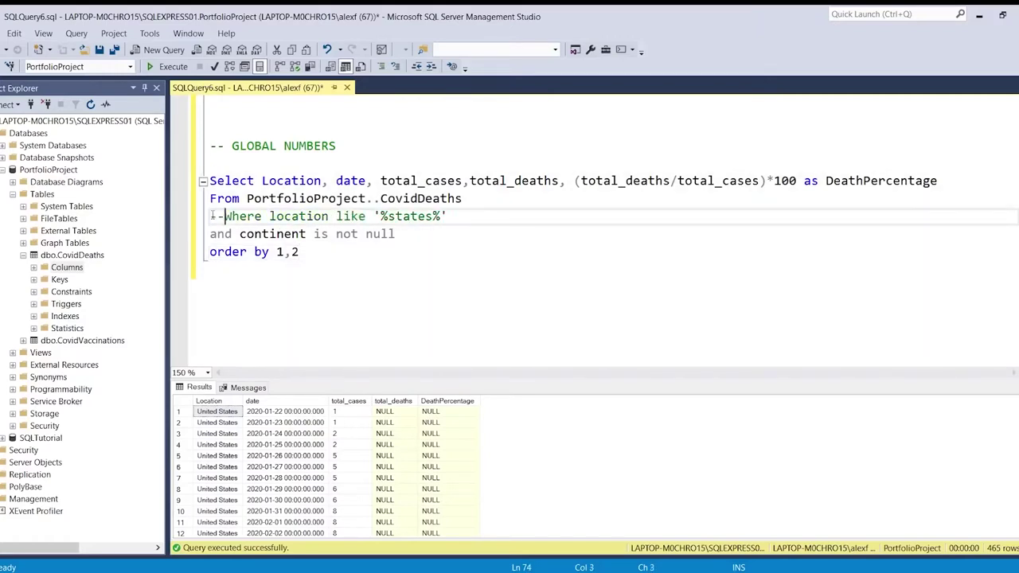
{"action": "left_click_drag", "start_coordinate": [306, 252], "coordinate": [222, 224]}
{"action": "left_click", "coordinate": [223, 231]}
{"action": "double_click", "coordinate": [223, 233]}
{"action": "type", "text": "where"}
Run only the global numbers query with the location filter commented out.
{"action": "left_click_drag", "start_coordinate": [307, 251], "coordinate": [210, 181]}
{"action": "left_click", "coordinate": [168, 66]}
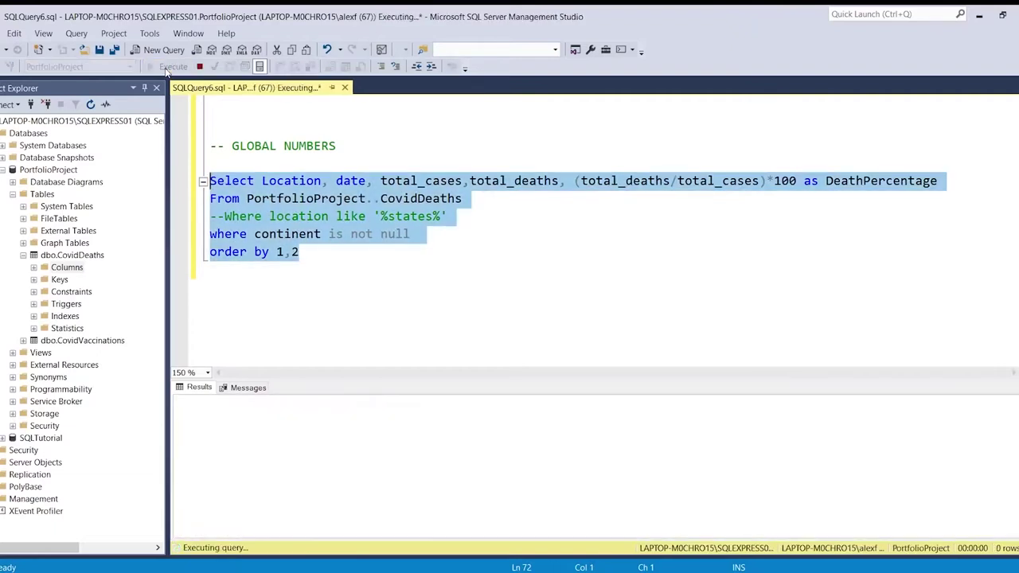
{"action": "left_click", "coordinate": [303, 252]}
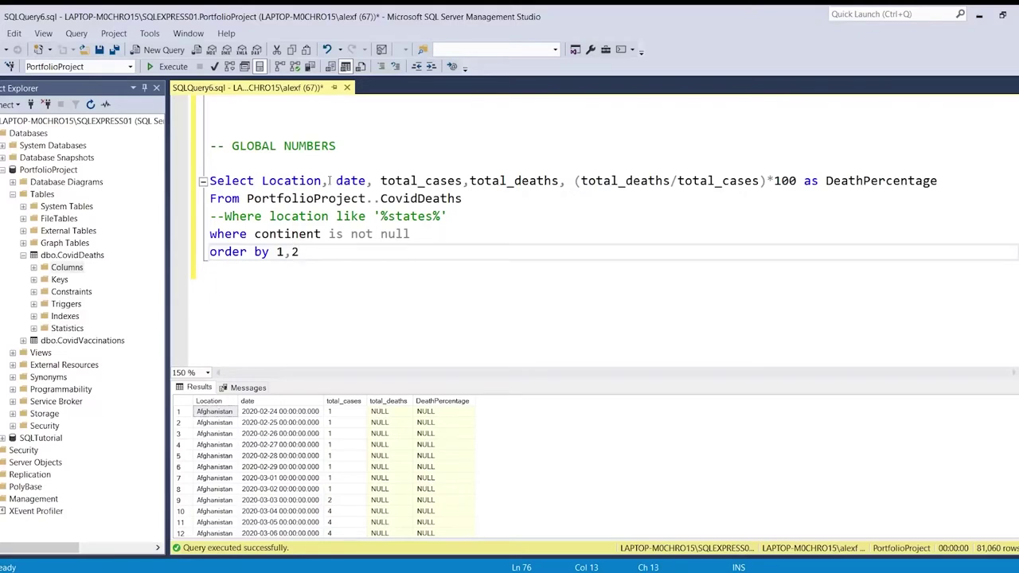
Remove Location from the global numbers query's select list and run the query again.
{"action": "left_click_drag", "start_coordinate": [335, 181], "coordinate": [264, 181]}
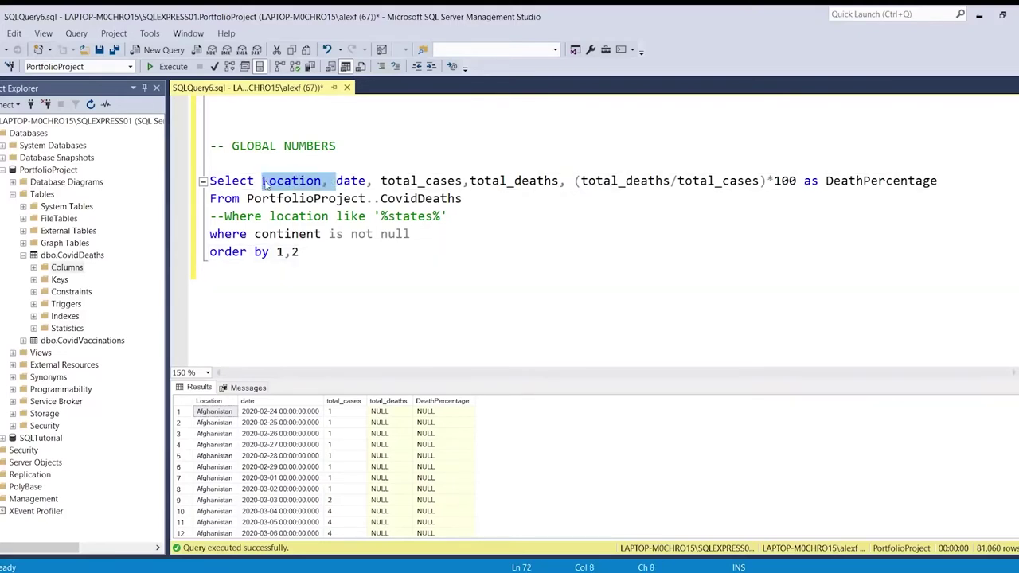
{"action": "key", "text": "Delete"}
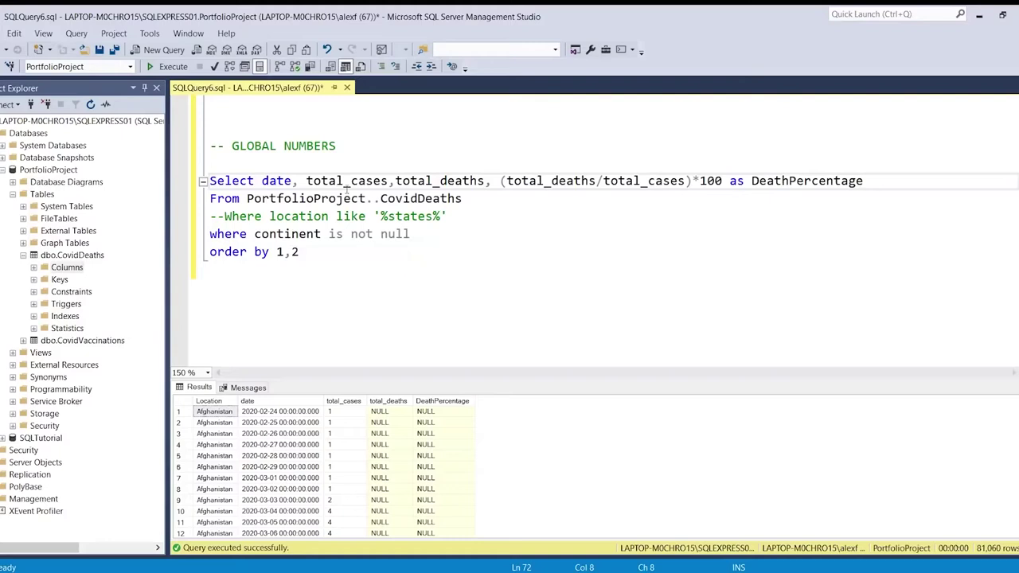
{"action": "double_click", "coordinate": [342, 181]}
{"action": "left_click_drag", "start_coordinate": [307, 254], "coordinate": [200, 183]}
{"action": "left_click", "coordinate": [167, 67]}
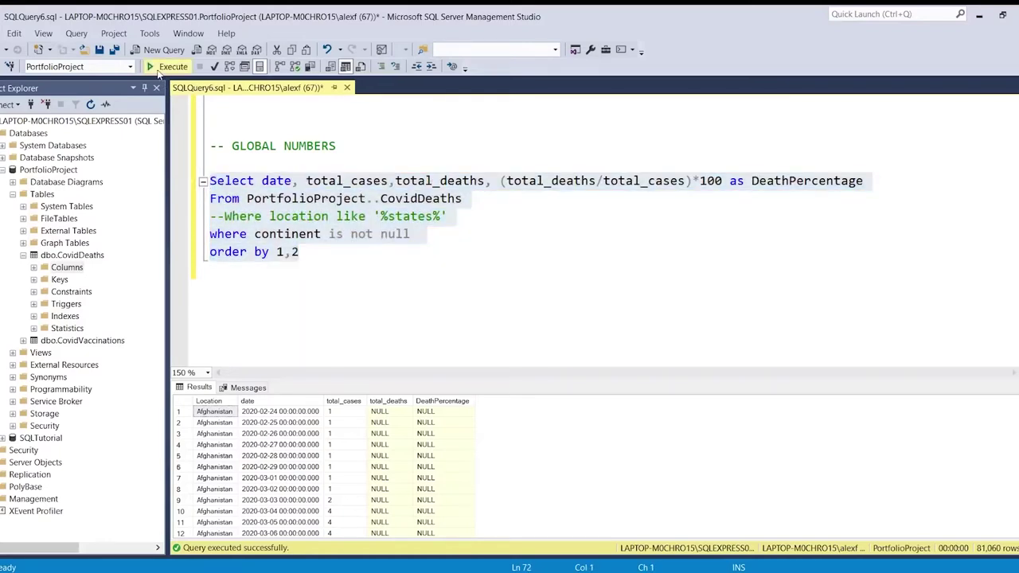
Examine the results for repeated dates and the total_cases values listed for the same day.
{"action": "right_click", "coordinate": [337, 433]}
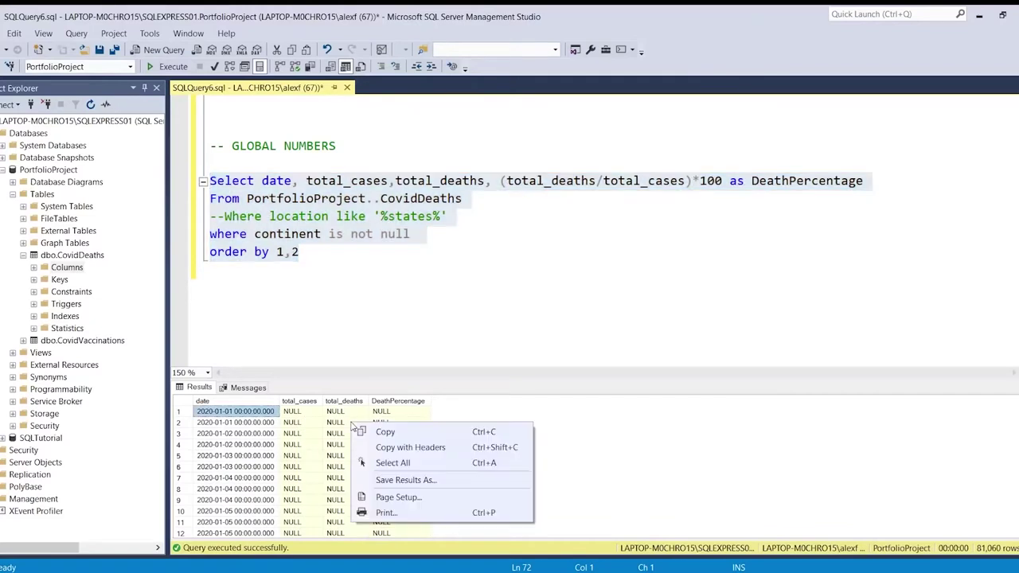
{"action": "key", "text": "Escape"}
{"action": "scroll", "coordinate": [337, 433], "scroll_direction": "down", "scroll_amount": 20}
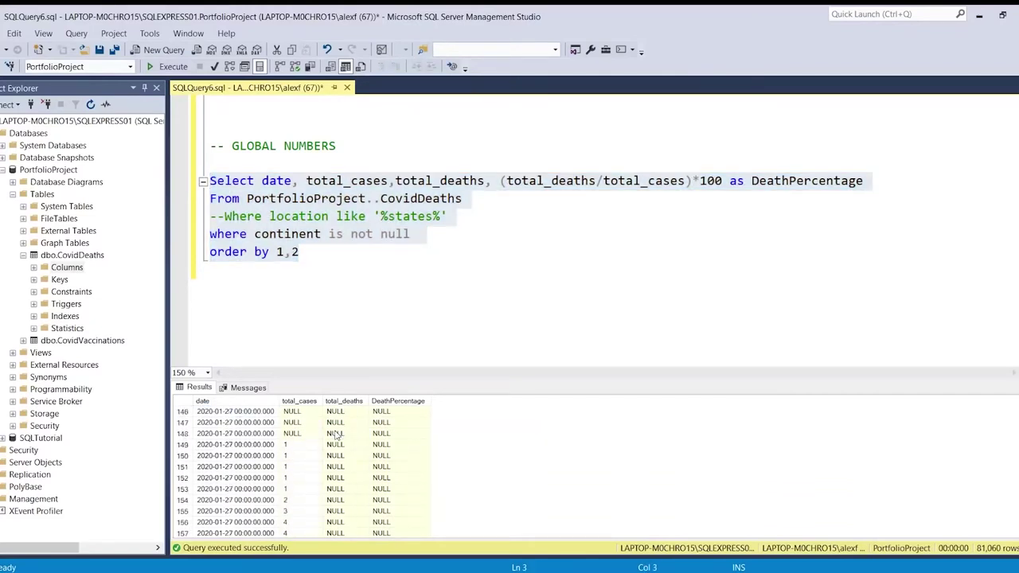
{"action": "scroll", "coordinate": [337, 433], "scroll_direction": "down", "scroll_amount": 20}
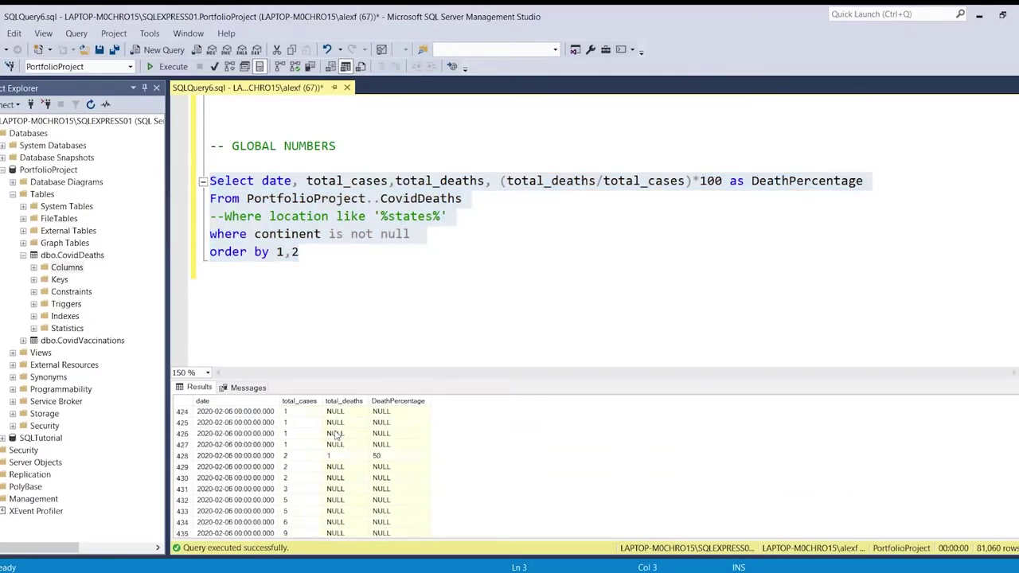
{"action": "left_click_drag", "start_coordinate": [239, 423], "coordinate": [248, 481]}
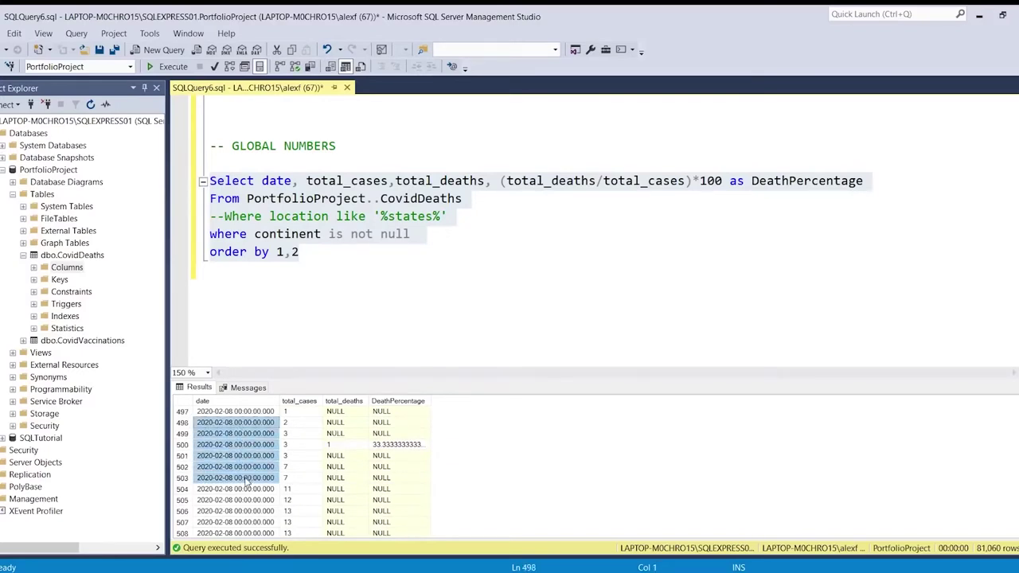
{"action": "left_click", "coordinate": [318, 253]}
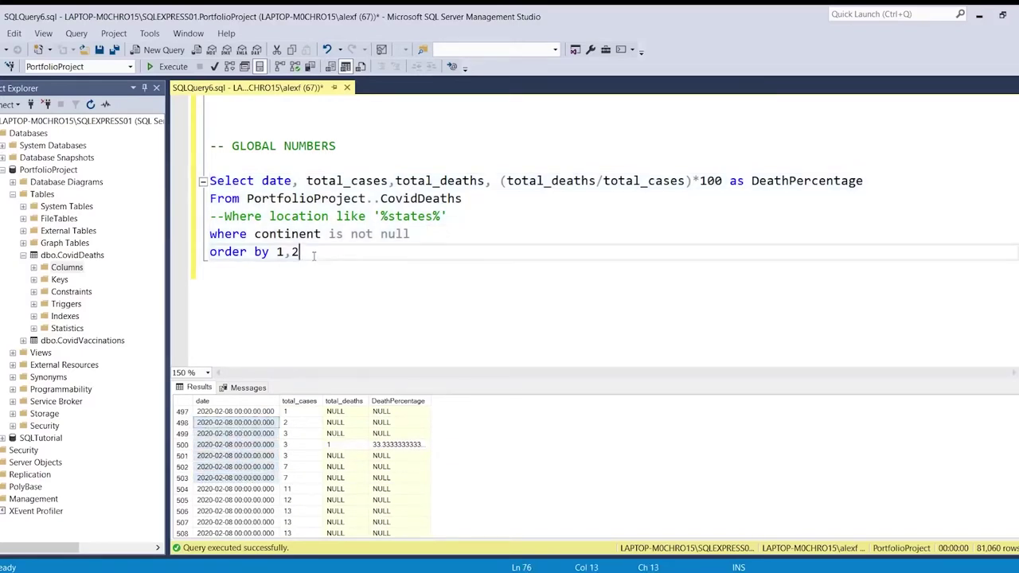
{"action": "left_click", "coordinate": [419, 234]}
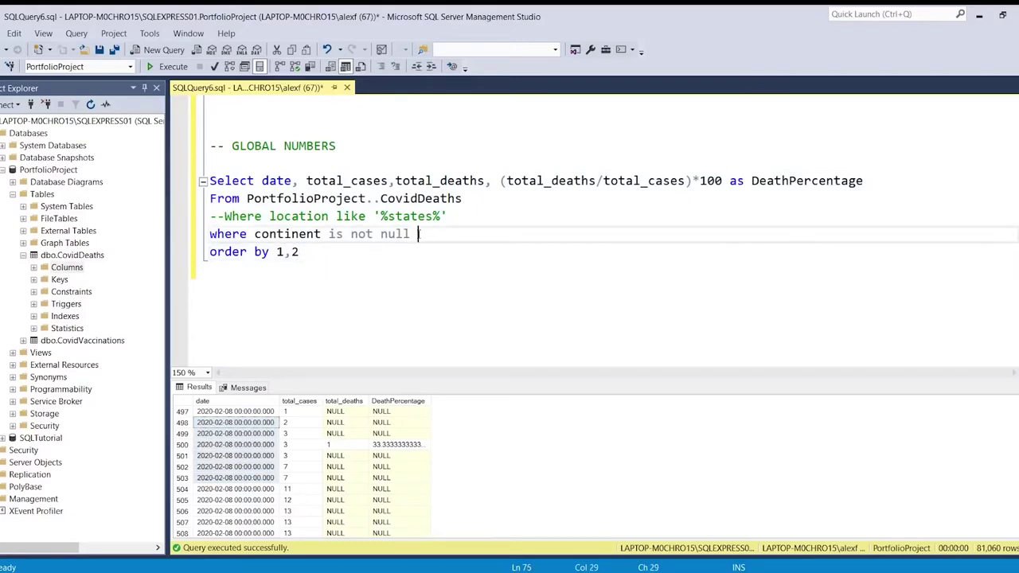
{"action": "left_click", "coordinate": [305, 403]}
{"action": "left_click", "coordinate": [295, 422]}
{"action": "left_click", "coordinate": [293, 432]}
Add "Group By date" after the continent condition in the global numbers query and run it.
{"action": "left_click", "coordinate": [429, 234]}
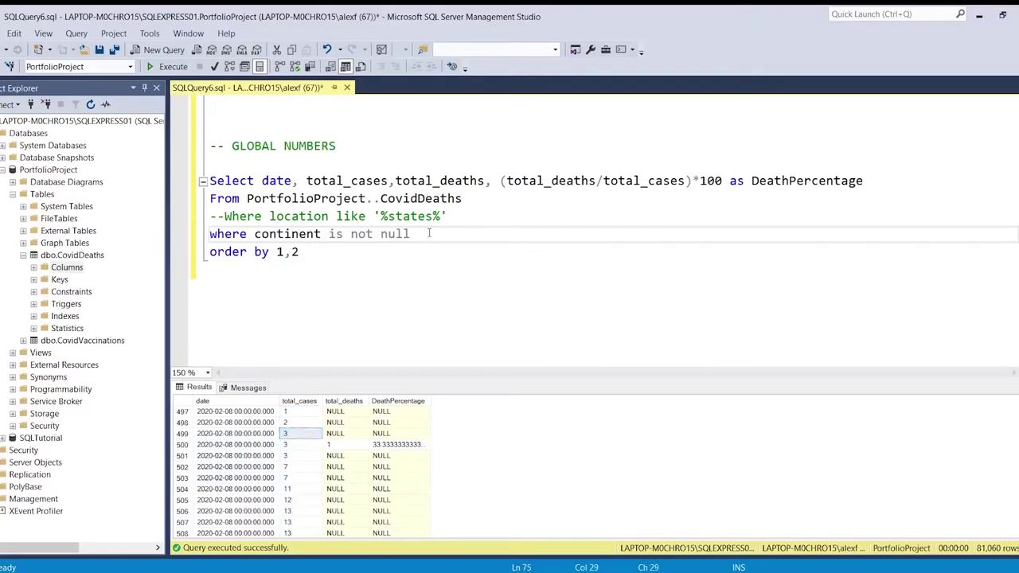
{"action": "key", "text": "Return"}
{"action": "type", "text": "Group By date"}
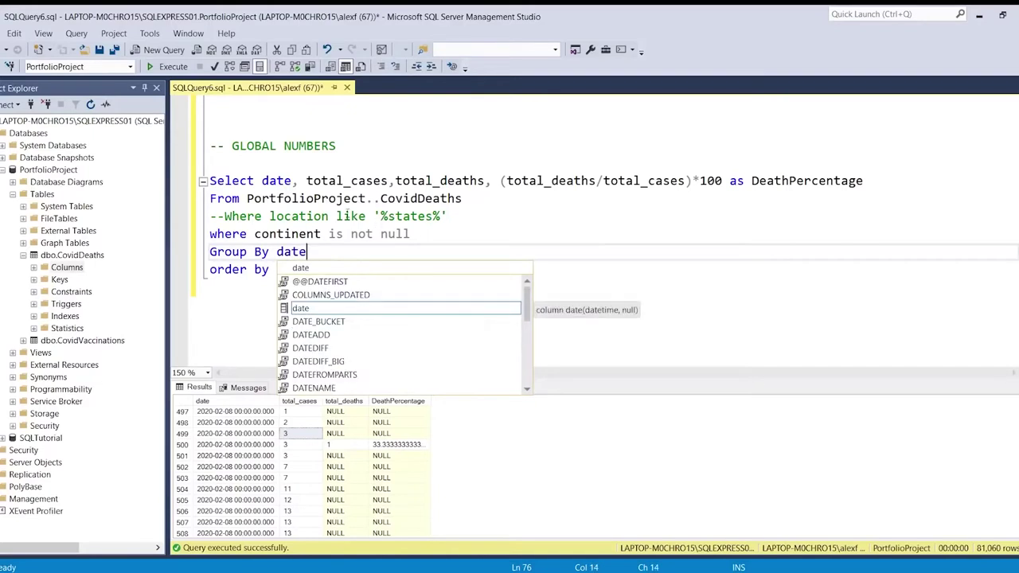
{"action": "key", "text": "Escape"}
{"action": "left_click_drag", "start_coordinate": [301, 270], "coordinate": [210, 180]}
{"action": "key", "text": "F5"}
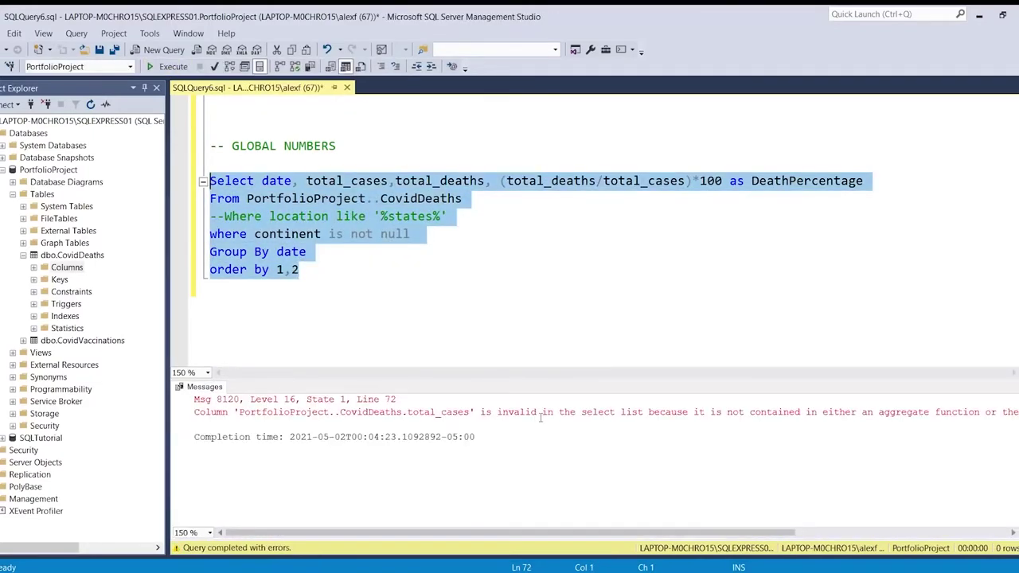
Examine the select list's non-aggregated columns in the global numbers query against its grouping by date.
{"action": "left_click", "coordinate": [366, 216]}
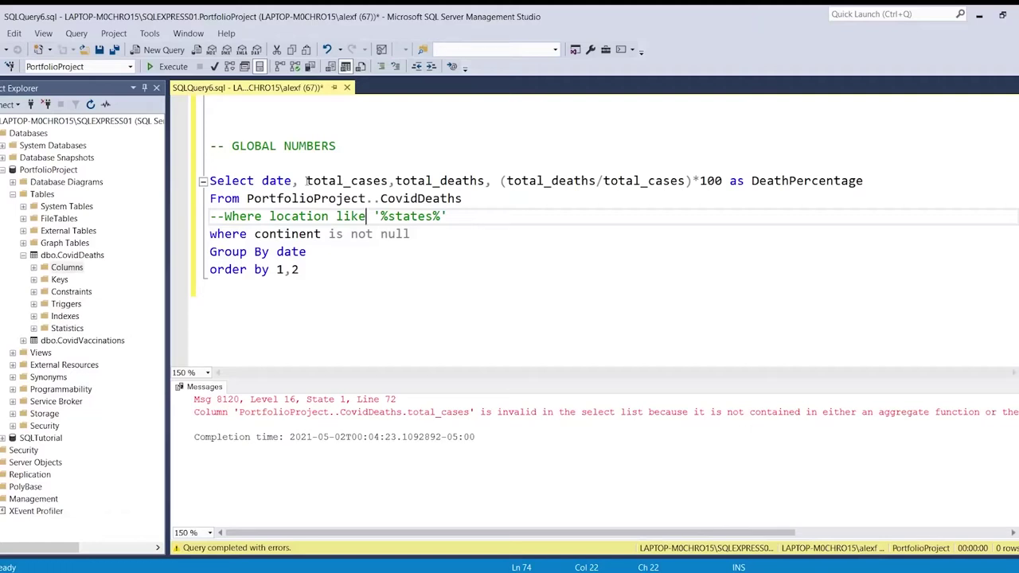
{"action": "left_click_drag", "start_coordinate": [306, 181], "coordinate": [655, 181]}
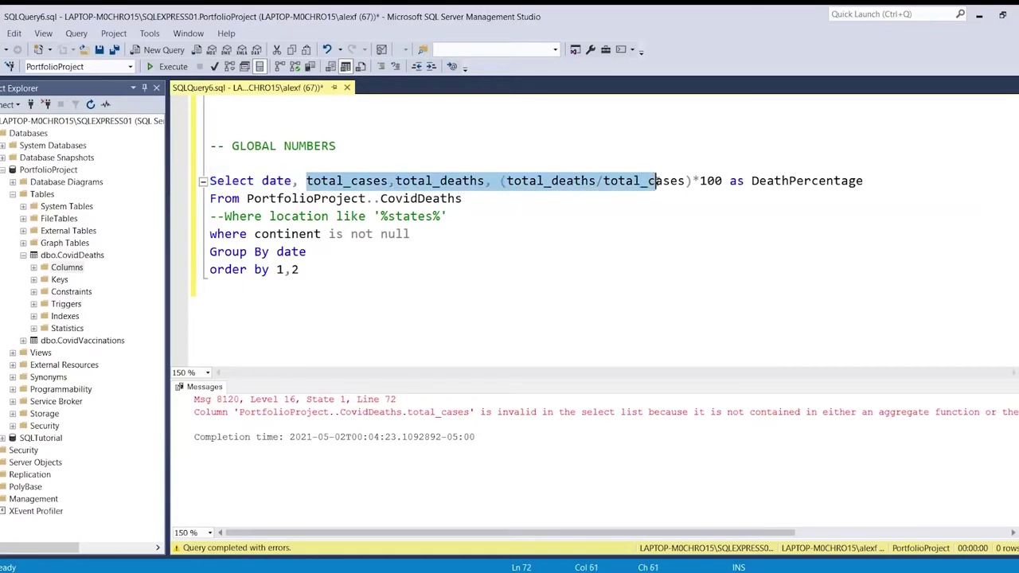
{"action": "left_click_drag", "start_coordinate": [299, 269], "coordinate": [264, 180]}
{"action": "left_click", "coordinate": [277, 181]}
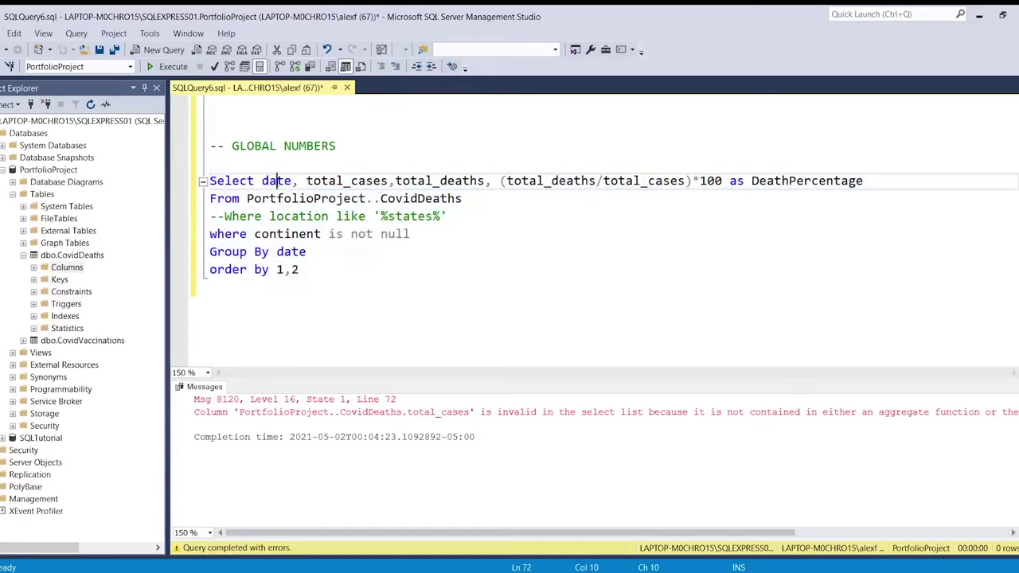
{"action": "double_click", "coordinate": [277, 181]}
{"action": "left_click", "coordinate": [306, 180]}
{"action": "left_click_drag", "start_coordinate": [307, 180], "coordinate": [476, 197]}
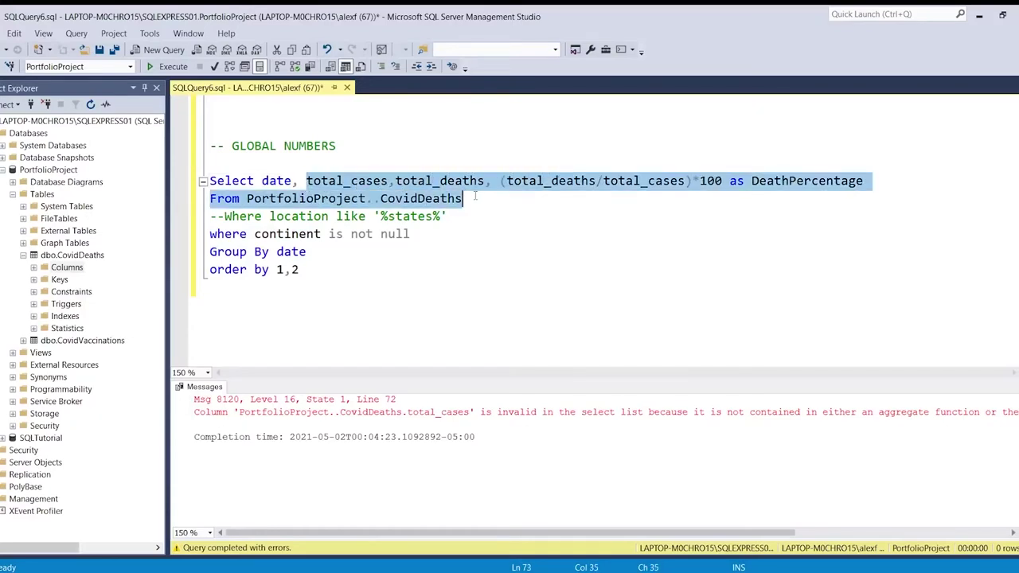
{"action": "left_click", "coordinate": [479, 199]}
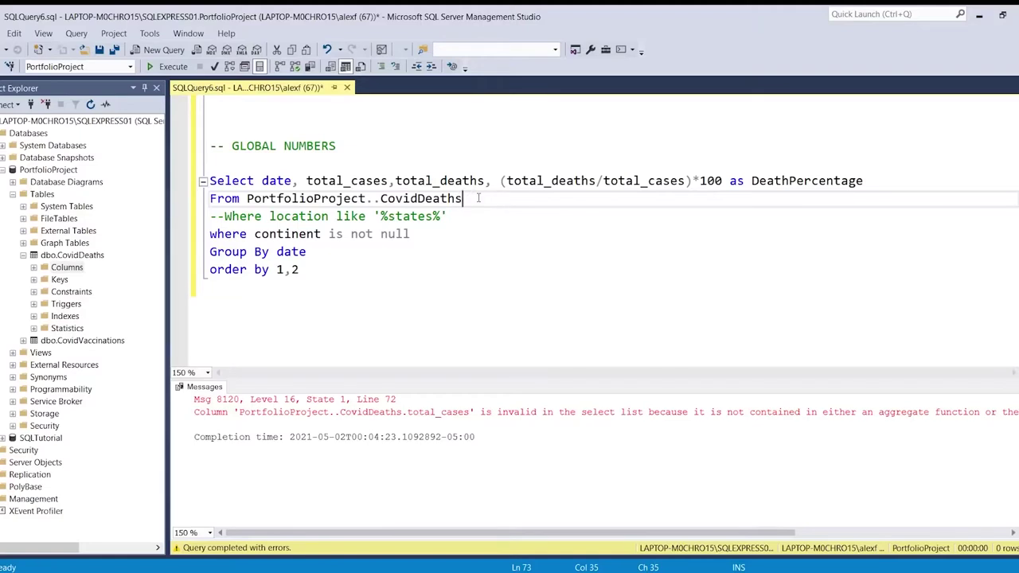
Wrap total_cases in the global numbers select list as SUM(MAX(total_cases)).
{"action": "left_click", "coordinate": [392, 181]}
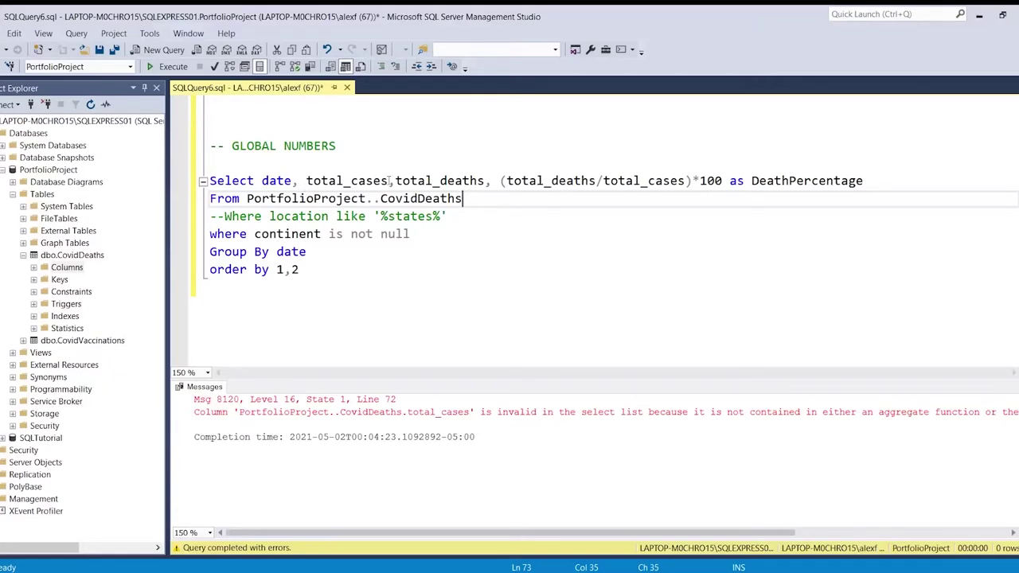
{"action": "left_click", "coordinate": [306, 181]}
{"action": "type", "text": "SUM("}
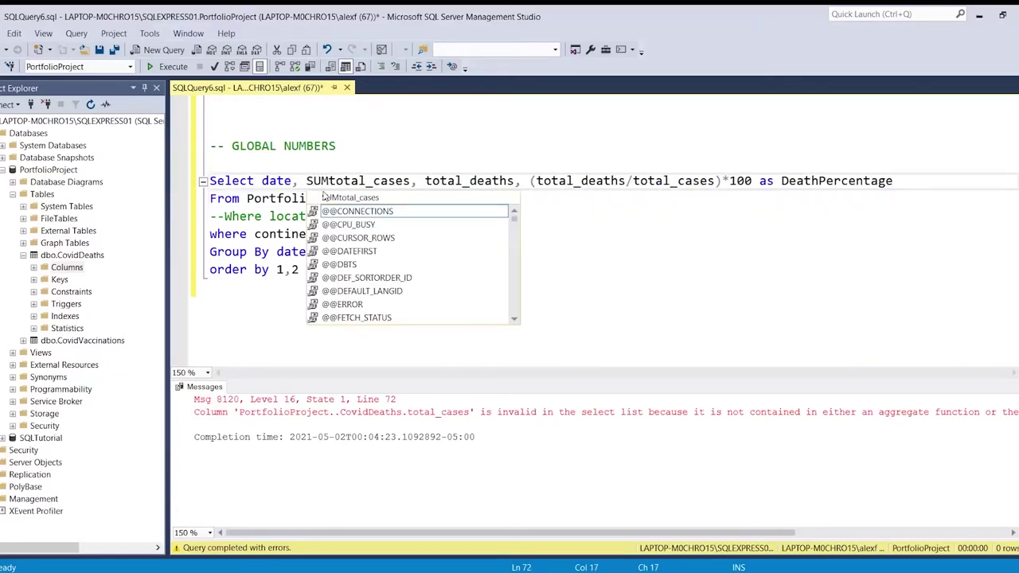
{"action": "type", "text": "MAX("}
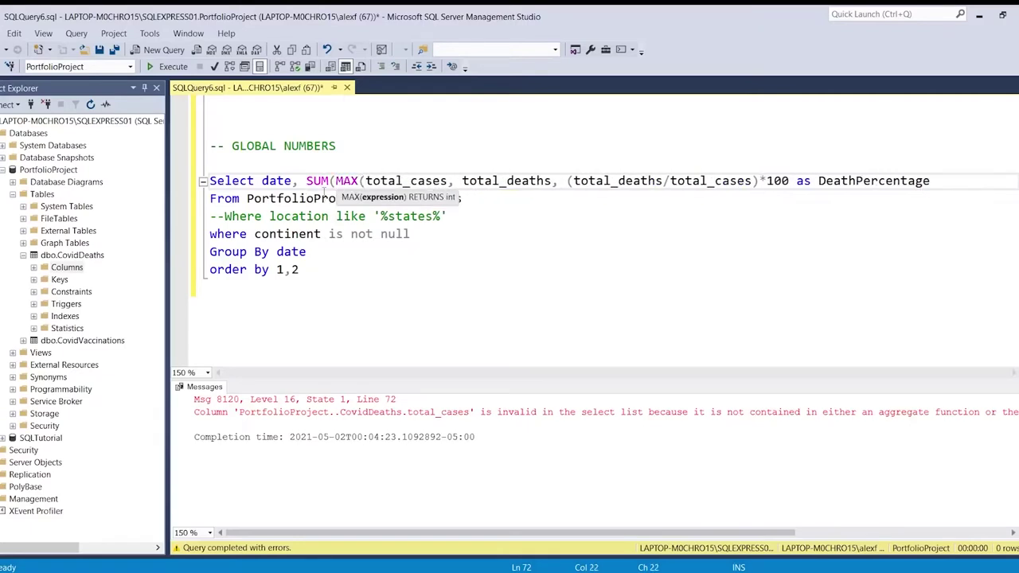
{"action": "left_click", "coordinate": [449, 181]}
{"action": "type", "text": "))"}
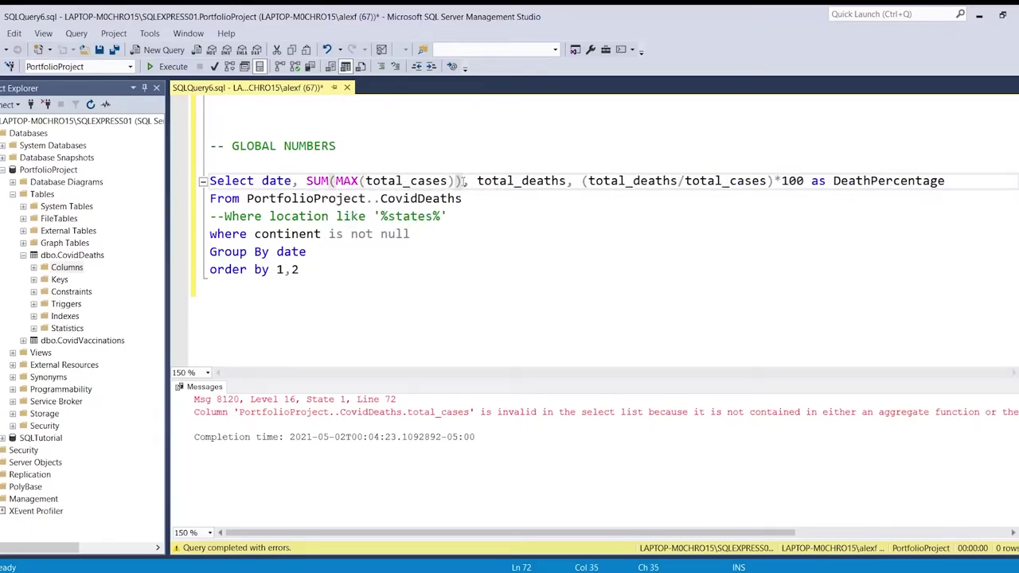
Comment out the total_deaths and DeathPercentage columns after the first aggregate and run the global numbers query.
{"action": "type", "text": "--"}
{"action": "left_click_drag", "start_coordinate": [363, 270], "coordinate": [199, 185]}
{"action": "left_click", "coordinate": [167, 66]}
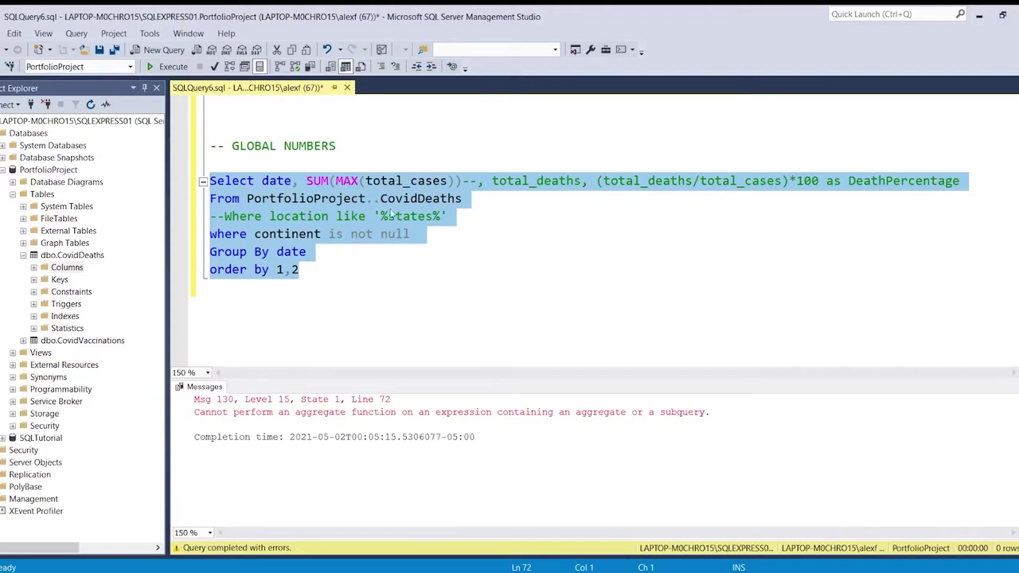
Change the nested aggregate in the select list to SUM(new_cases), removing MAX and the extra parenthesis.
{"action": "left_click", "coordinate": [340, 182]}
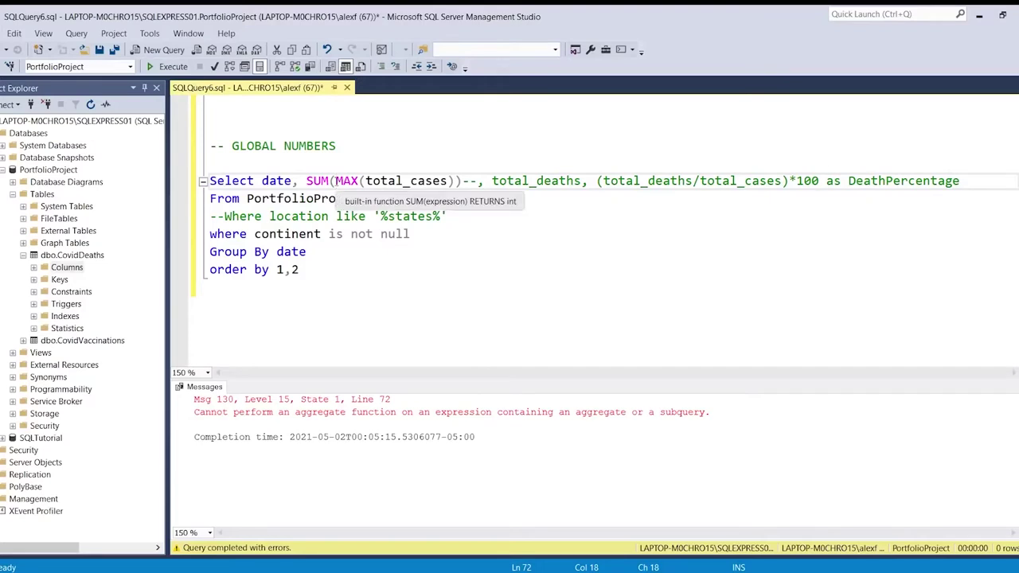
{"action": "double_click", "coordinate": [390, 181]}
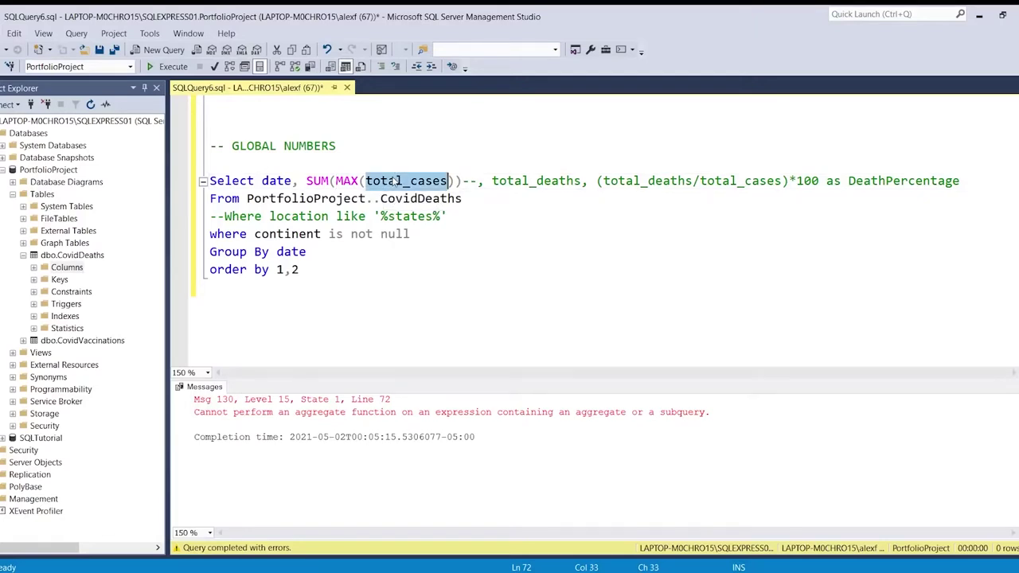
{"action": "type", "text": "New_case"}
{"action": "key", "text": "Tab"}
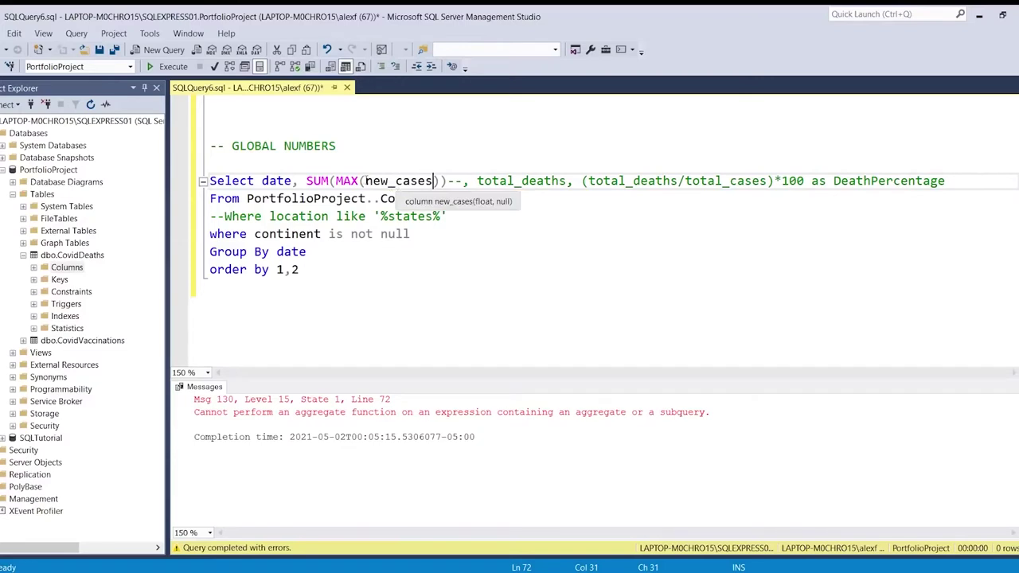
{"action": "left_click", "coordinate": [360, 180]}
{"action": "key", "text": "BackSpace"}
{"action": "key", "text": "BackSpace"}
{"action": "key", "text": "BackSpace"}
{"action": "key", "text": "BackSpace"}
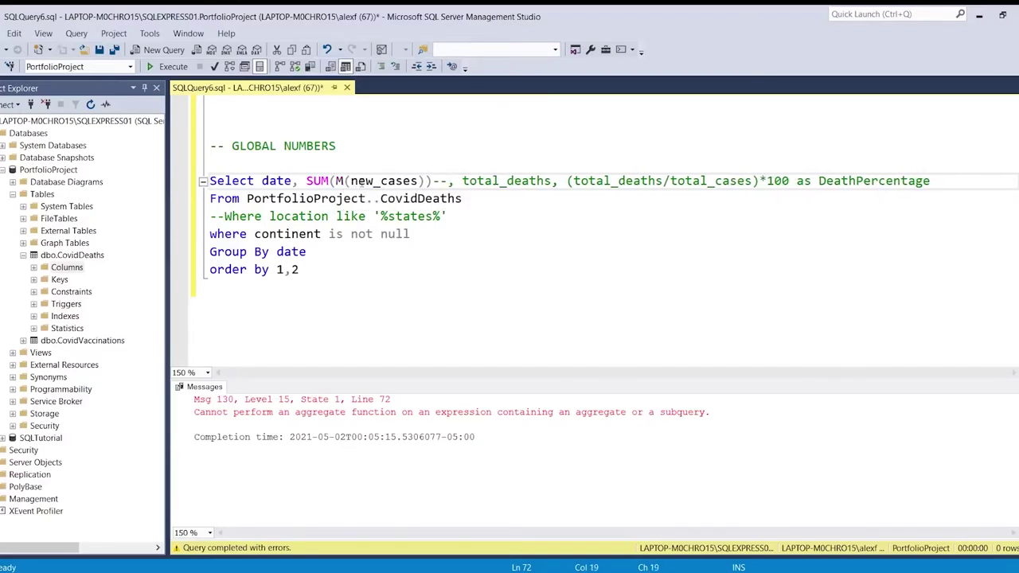
{"action": "left_click", "coordinate": [420, 181]}
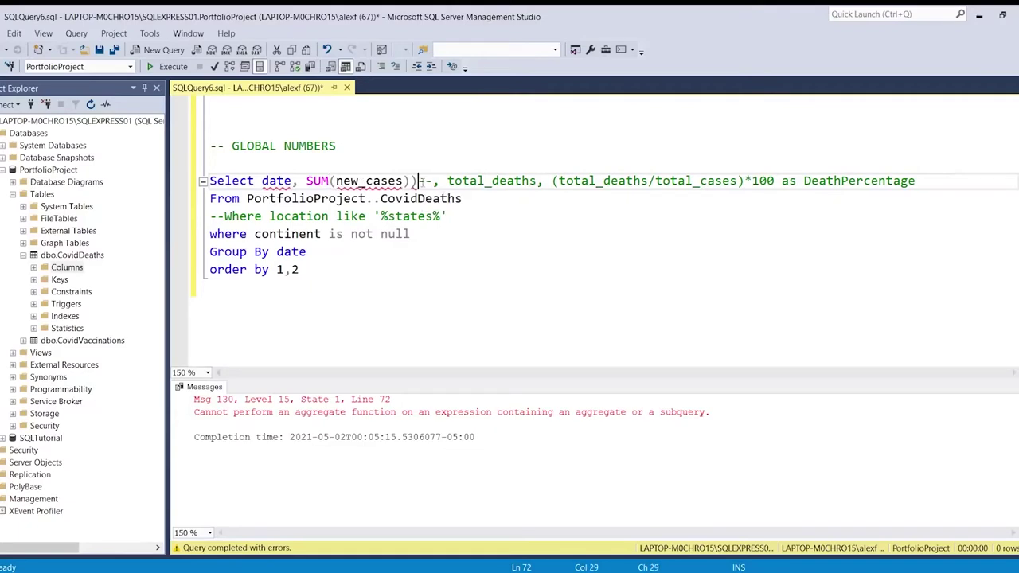
{"action": "key", "text": "BackSpace"}
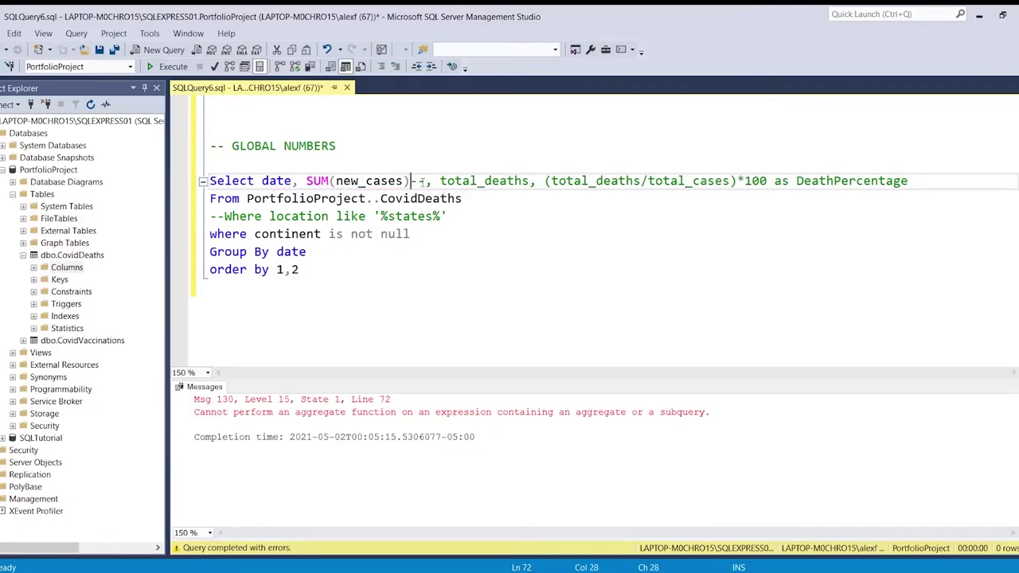
Run the global numbers query and review the summed new cases per date down to early April 2020.
{"action": "left_click_drag", "start_coordinate": [310, 269], "coordinate": [192, 191]}
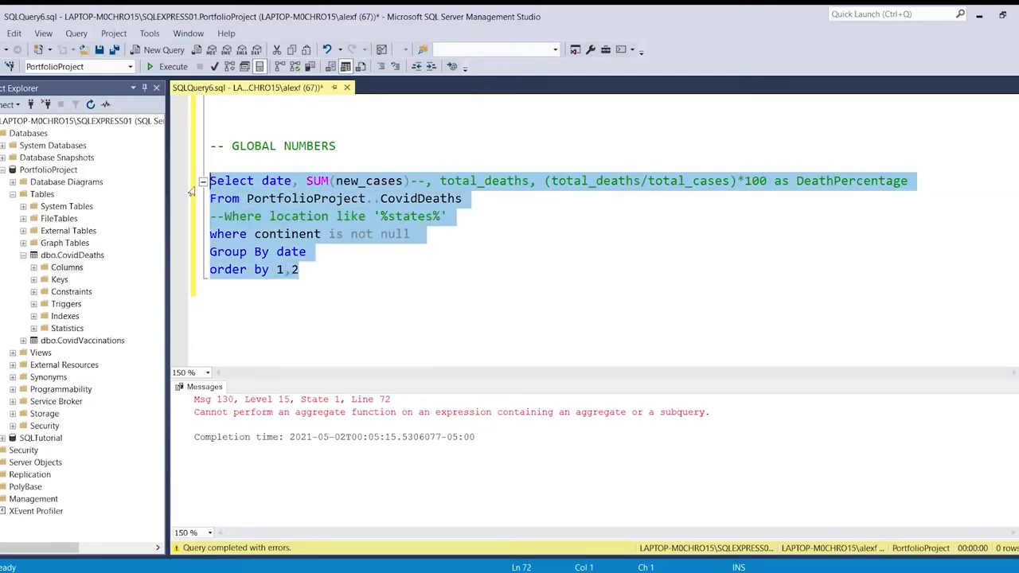
{"action": "left_click", "coordinate": [168, 66]}
{"action": "left_click", "coordinate": [333, 448]}
{"action": "scroll", "coordinate": [333, 453], "scroll_direction": "down", "scroll_amount": 20}
{"action": "scroll", "coordinate": [332, 454], "scroll_direction": "down", "scroll_amount": 6}
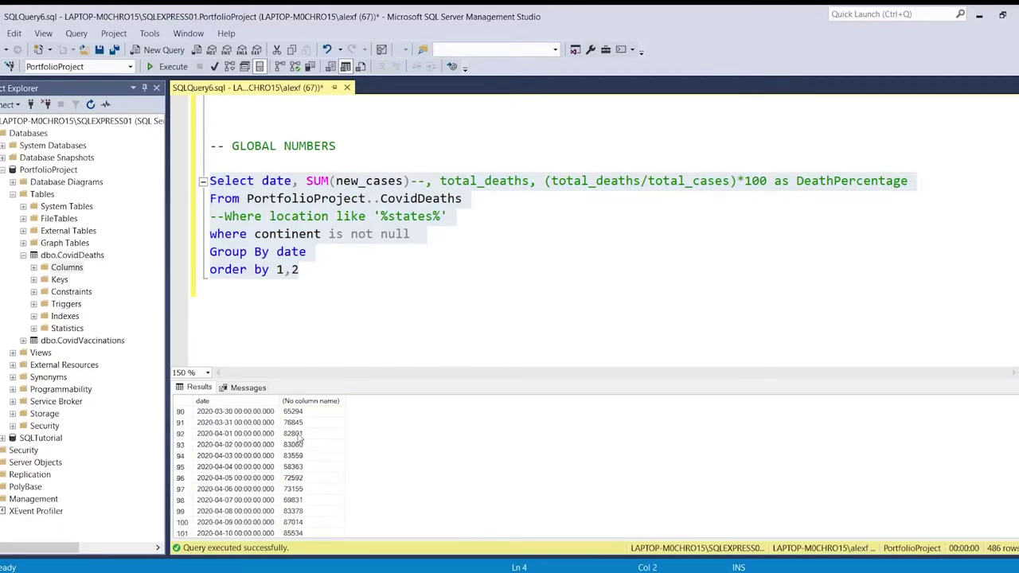
{"action": "left_click", "coordinate": [300, 437]}
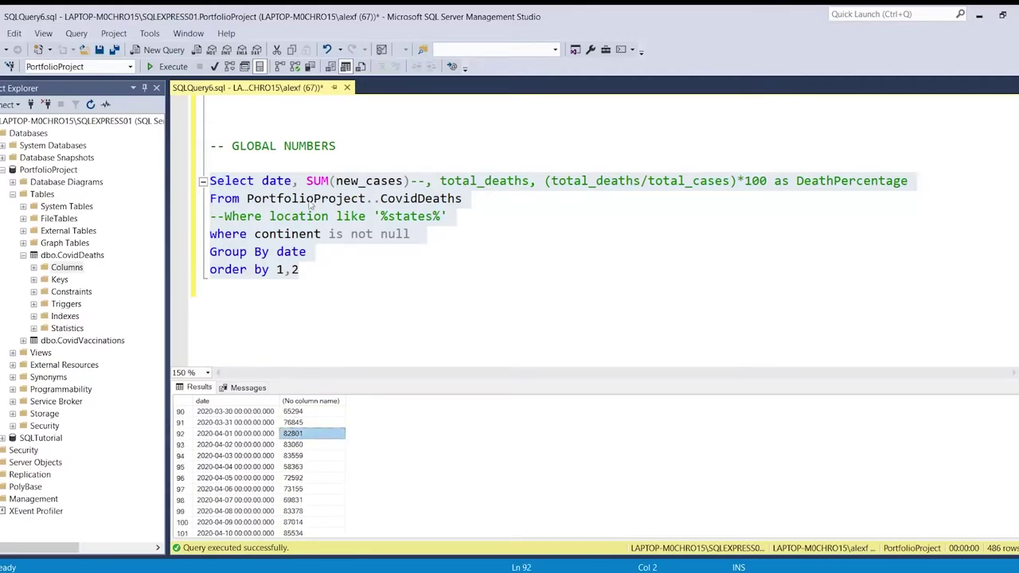
{"action": "left_click", "coordinate": [310, 254]}
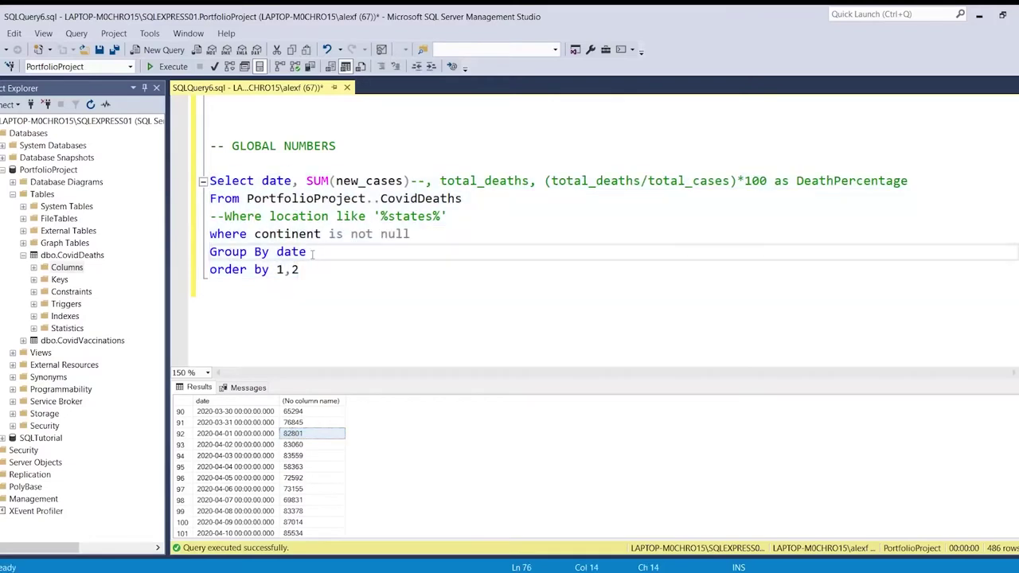
{"action": "left_click_drag", "start_coordinate": [410, 234], "coordinate": [273, 243]}
{"action": "left_click", "coordinate": [311, 251]}
{"action": "double_click", "coordinate": [277, 181]}
{"action": "left_click", "coordinate": [315, 181]}
{"action": "left_click_drag", "start_coordinate": [316, 181], "coordinate": [411, 181]}
Add SUM(new_deaths) after SUM(new_cases) in the select list and run the global numbers query.
{"action": "left_click", "coordinate": [410, 181]}
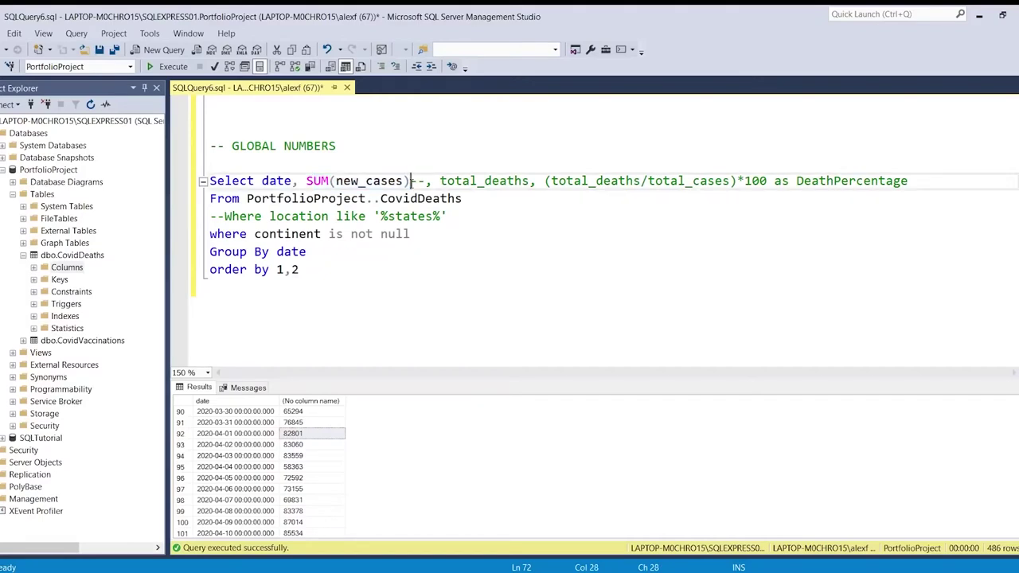
{"action": "type", "text": ", Su"}
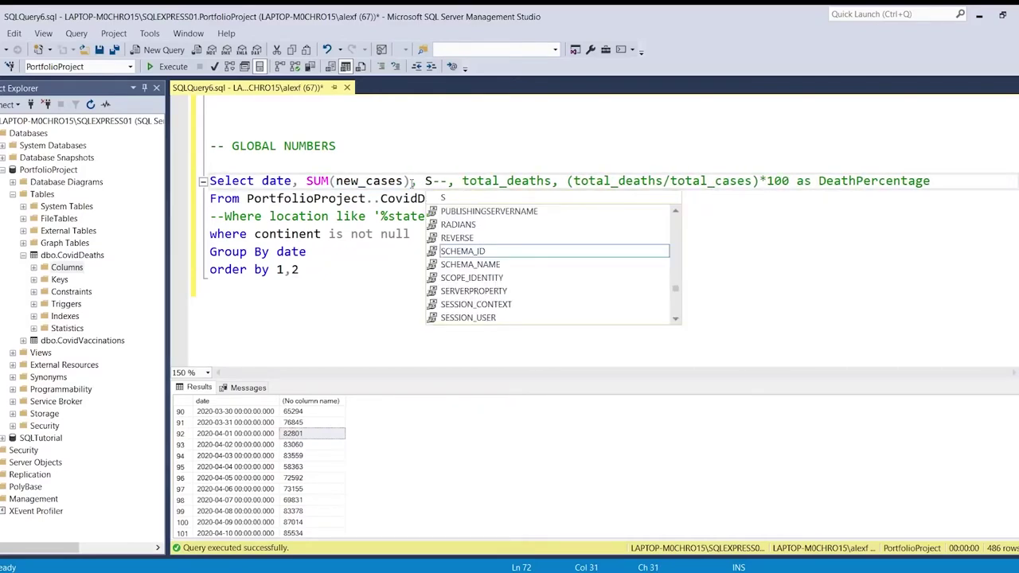
{"action": "key", "text": "BackSpace"}
{"action": "type", "text": "UM"}
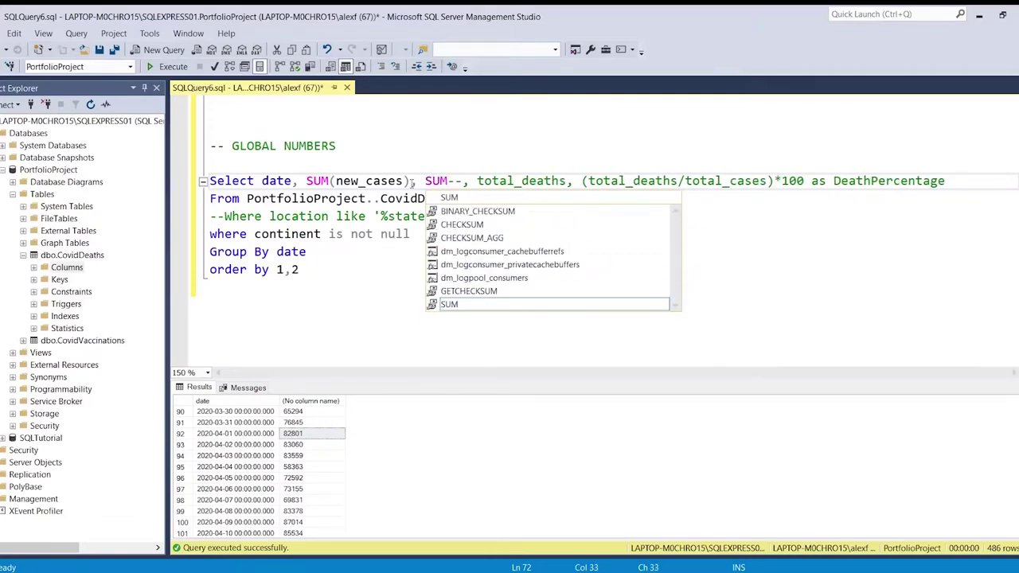
{"action": "type", "text": "(new_dea"}
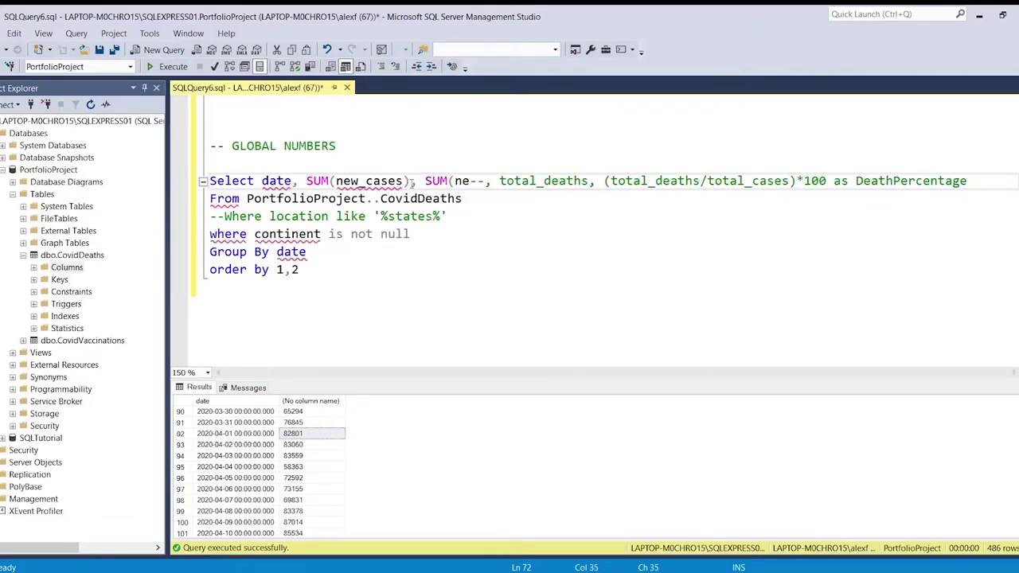
{"action": "type", "text": "ths"}
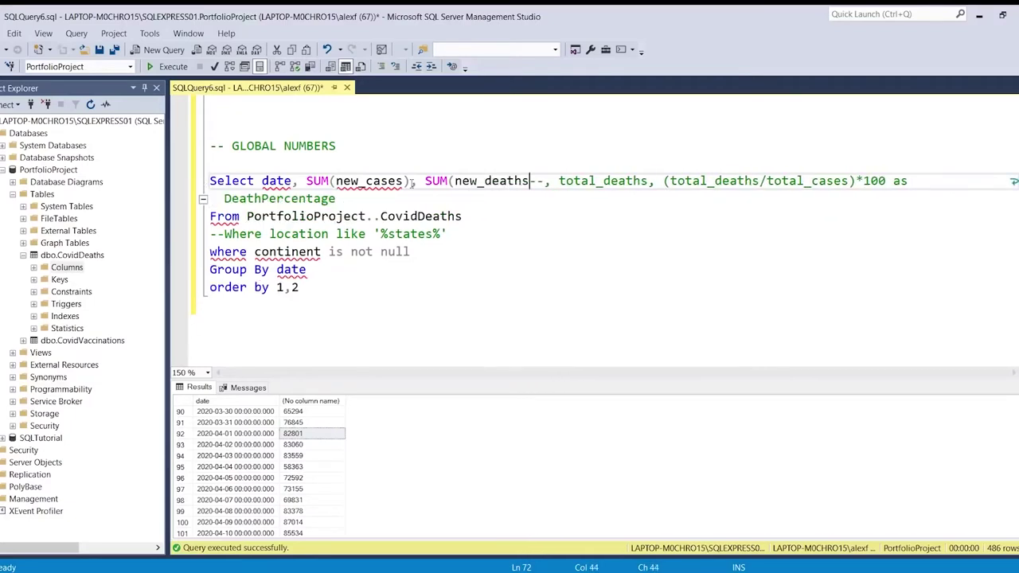
{"action": "type", "text": ")"}
{"action": "left_click_drag", "start_coordinate": [367, 290], "coordinate": [191, 189]}
{"action": "left_click", "coordinate": [169, 66]}
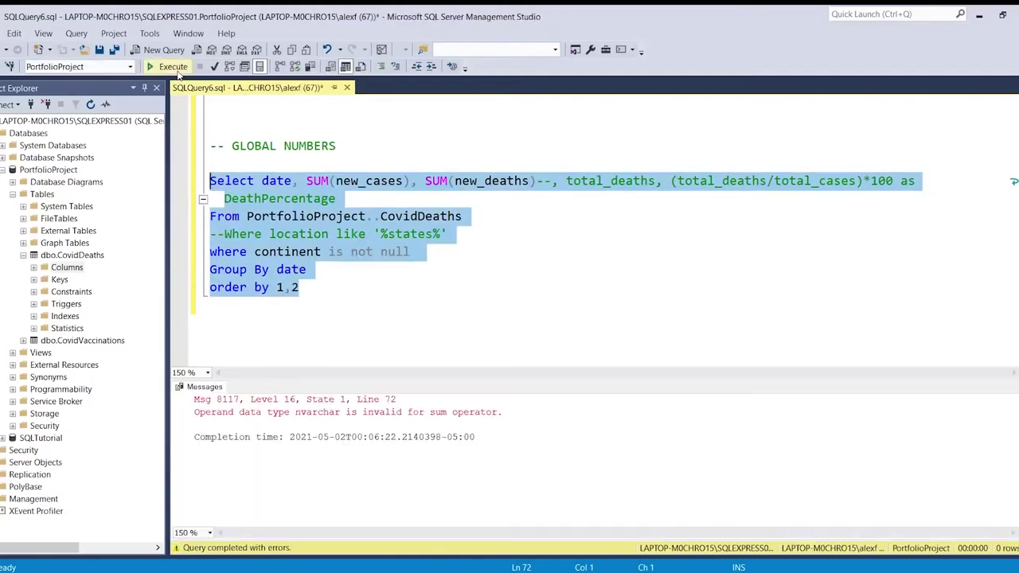
Check the data types of the case and death columns in the dbo.CovidDeaths table.
{"action": "left_click", "coordinate": [475, 270]}
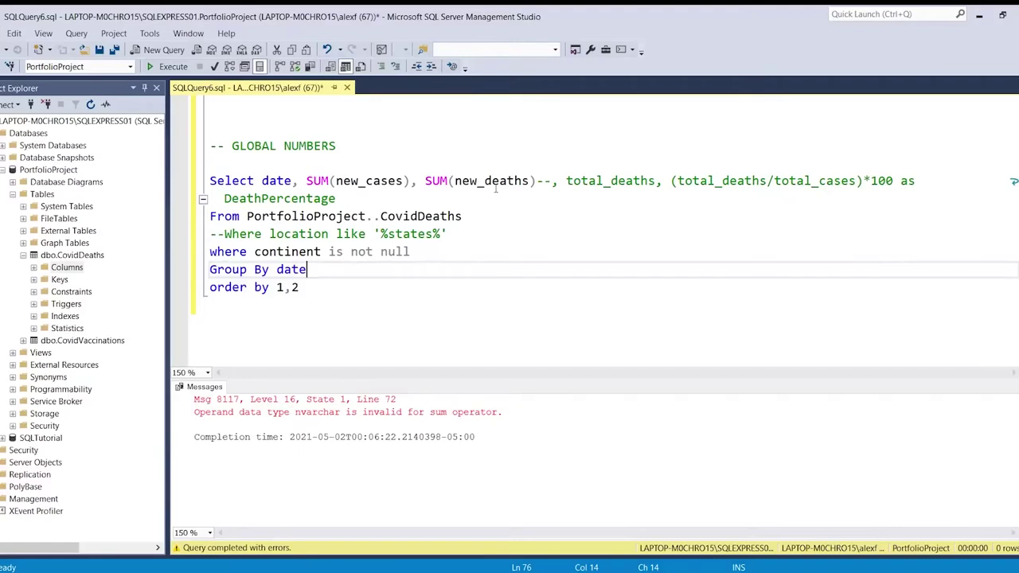
{"action": "left_click", "coordinate": [33, 271]}
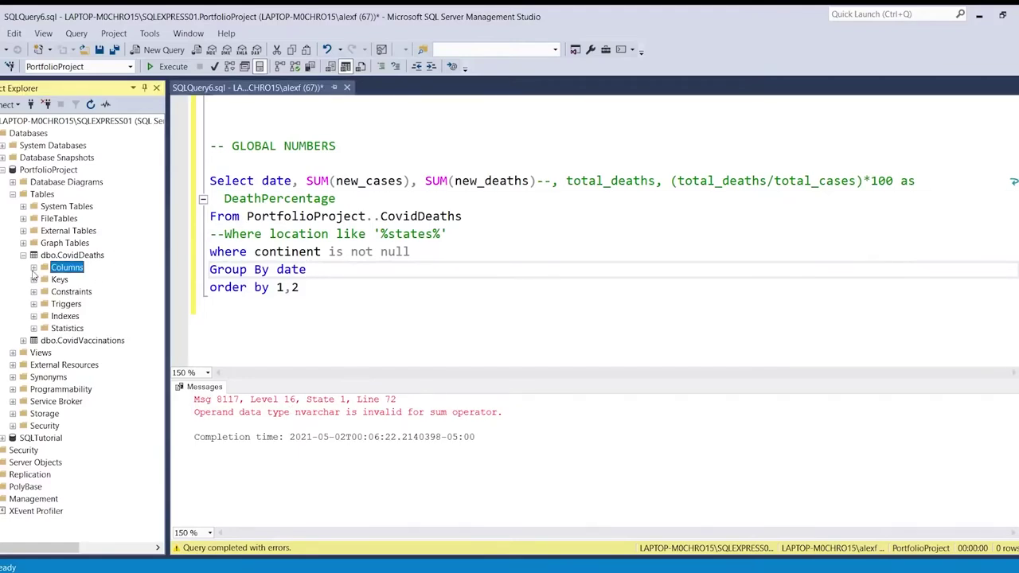
{"action": "left_click", "coordinate": [33, 268]}
{"action": "left_click_drag", "start_coordinate": [170, 316], "coordinate": [229, 310]}
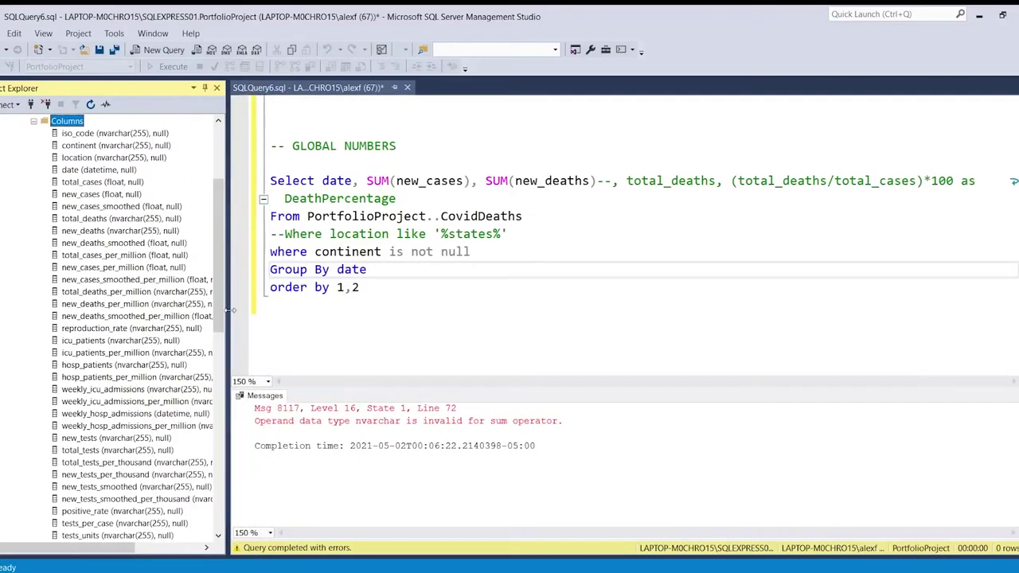
{"action": "left_click", "coordinate": [102, 196]}
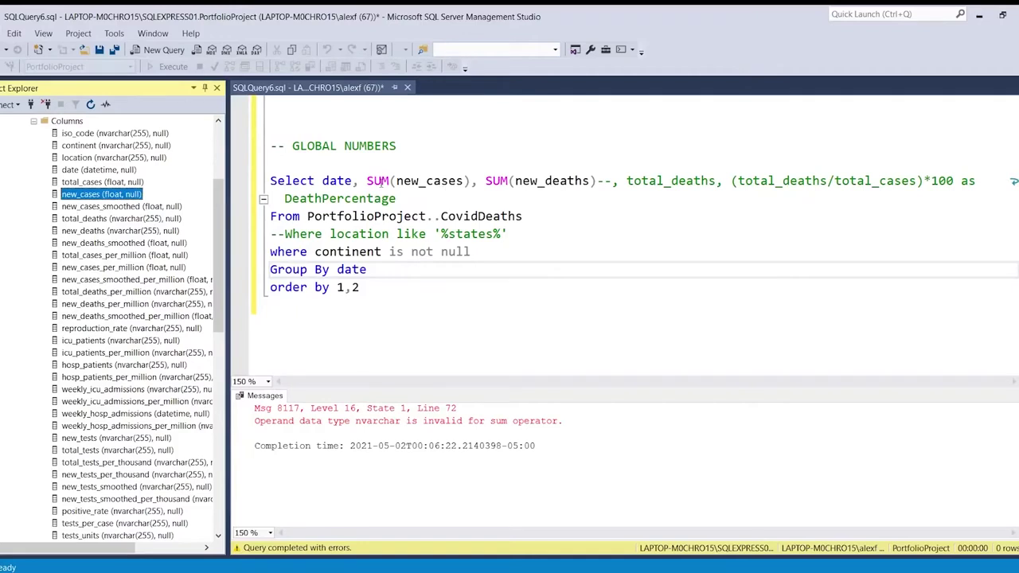
{"action": "left_click", "coordinate": [129, 220]}
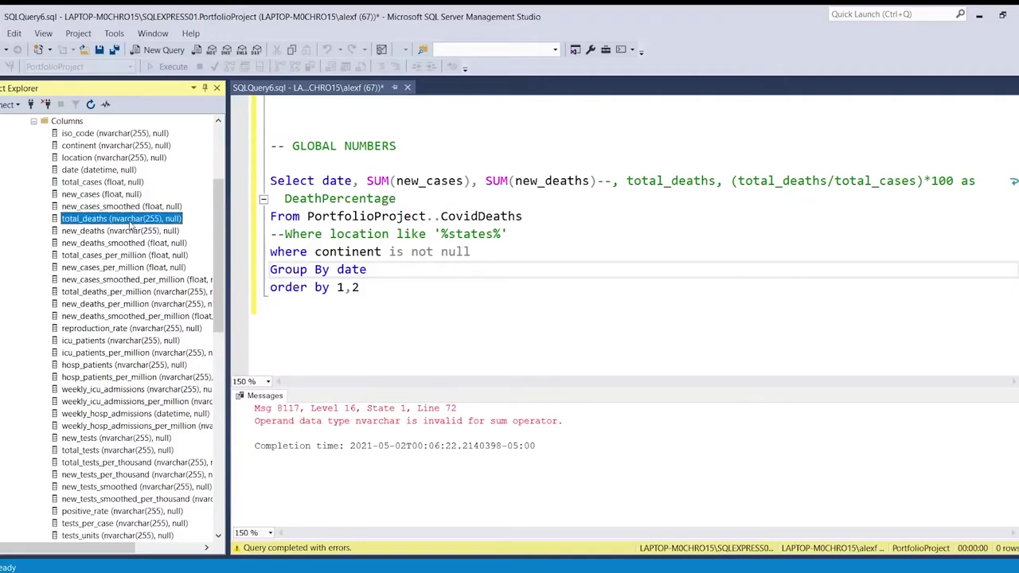
Cast new_deaths as int inside its SUM and run the global numbers query.
{"action": "left_click", "coordinate": [516, 180]}
{"action": "type", "text": "cast("}
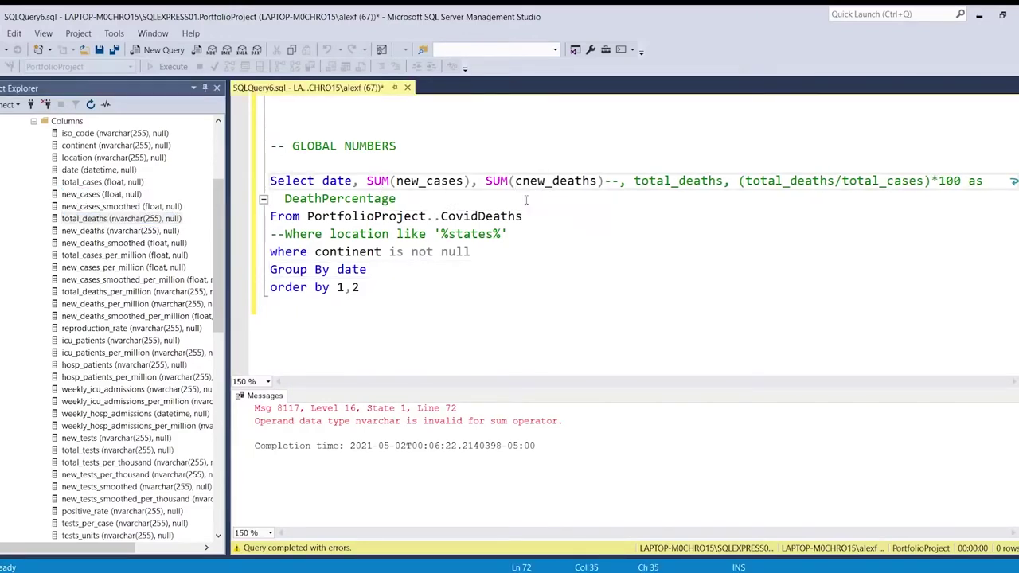
{"action": "left_click", "coordinate": [629, 182]}
{"action": "type", "text": "as i"}
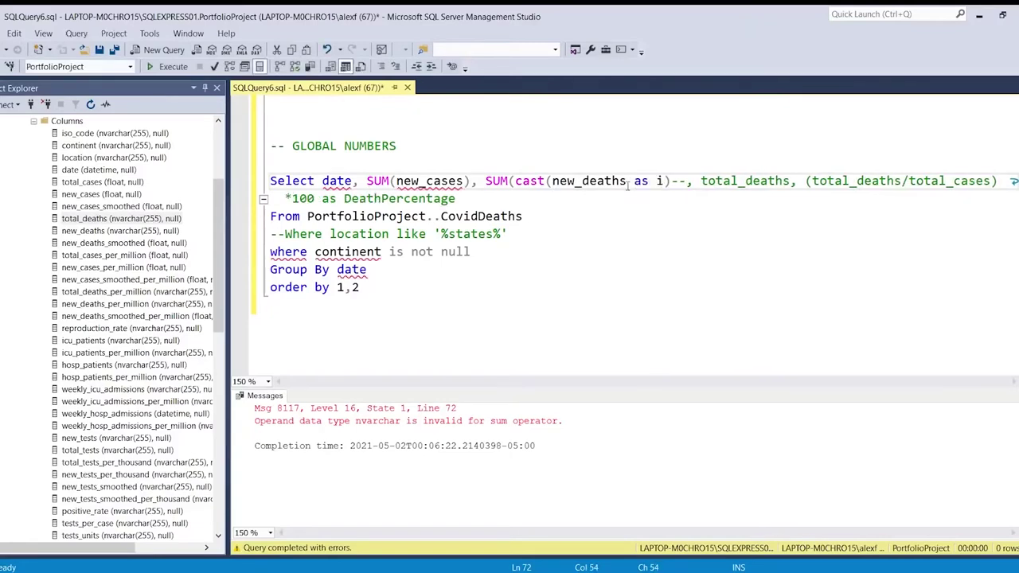
{"action": "type", "text": "nt)"}
{"action": "left_click_drag", "start_coordinate": [414, 301], "coordinate": [270, 181]}
{"action": "left_click", "coordinate": [167, 66]}
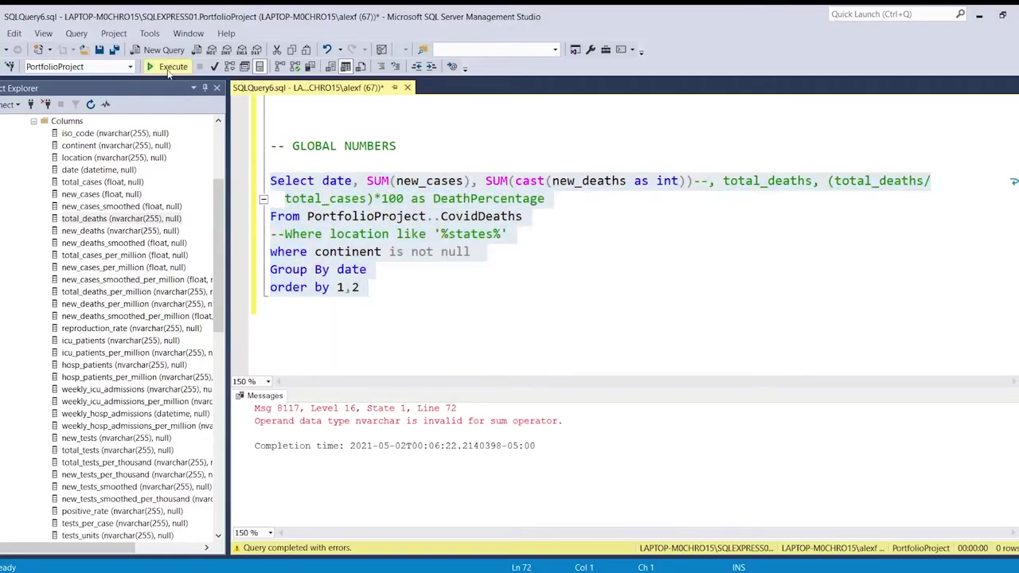
Remove the commented-out total_deaths and total_deaths/total_cases*100 text after SUM(cast(new_deaths as int)), keeping a comma before "as DeathPercentage".
{"action": "left_click", "coordinate": [694, 181]}
{"action": "left_click_drag", "start_coordinate": [697, 182], "coordinate": [411, 199]}
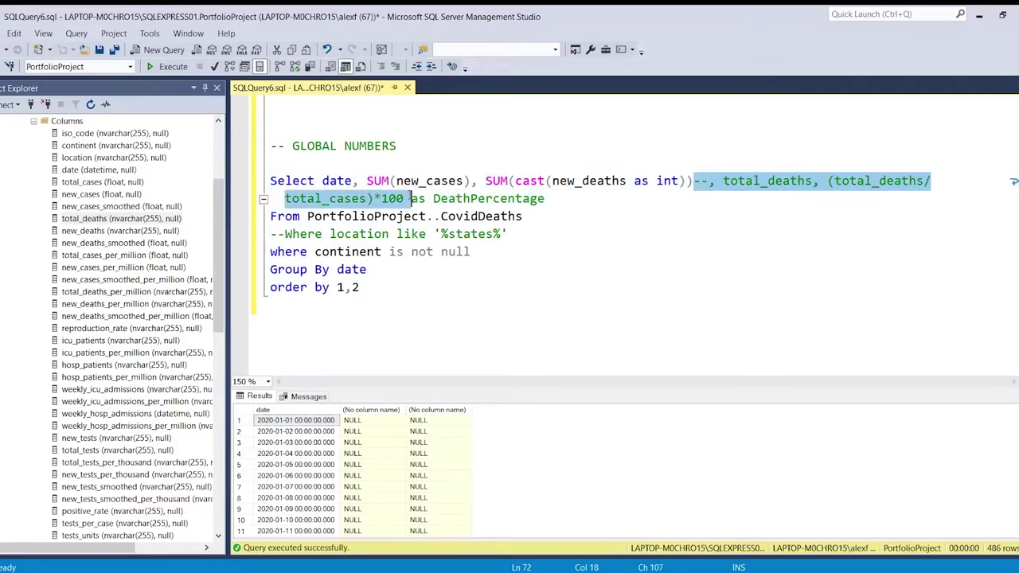
{"action": "key", "text": "BackSpace"}
{"action": "type", "text": ","}
{"action": "key", "text": "BackSpace"}
{"action": "type", "text": ","}
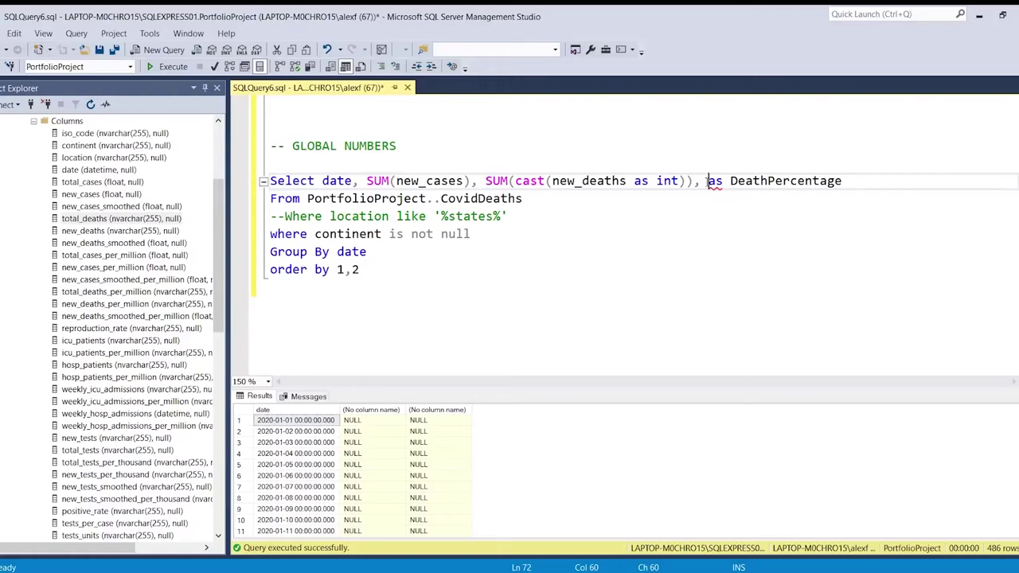
Define DeathPercentage as SUM(New_deaths)/SUM(New_Cases)*100 in the select list and run the global numbers query.
{"action": "type", "text": "SUM("}
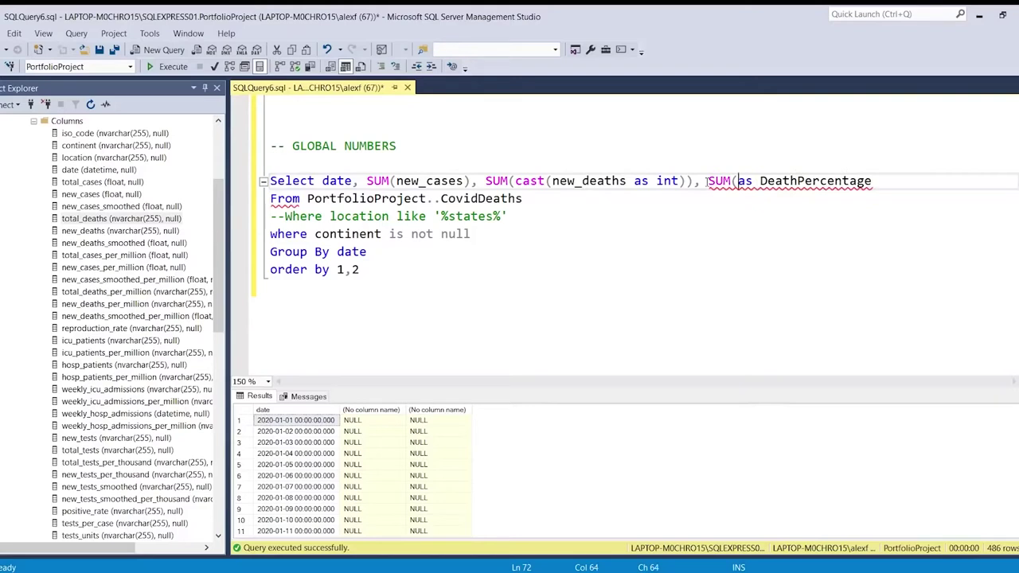
{"action": "type", "text": "New"}
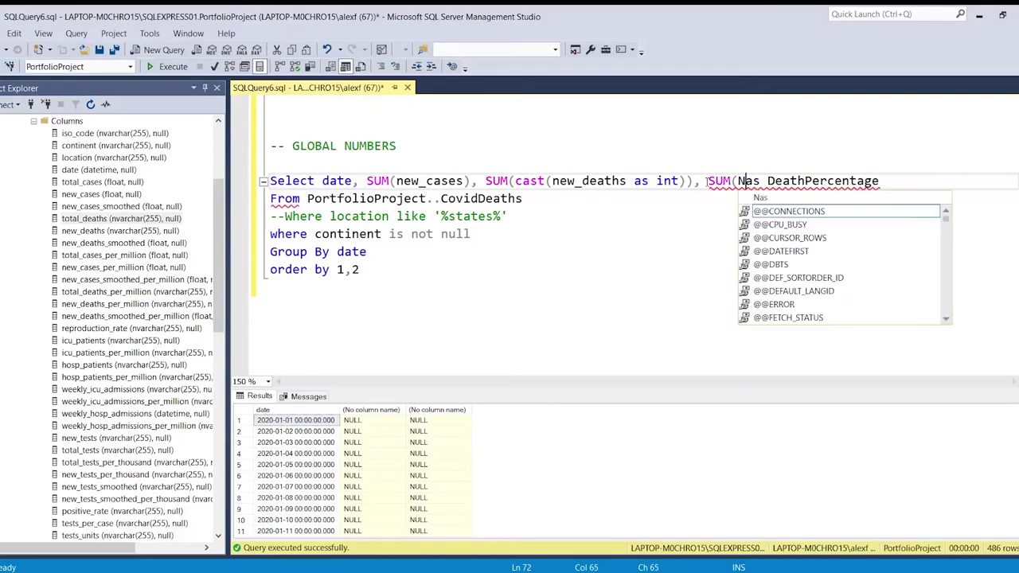
{"action": "type", "text": "_deaths"}
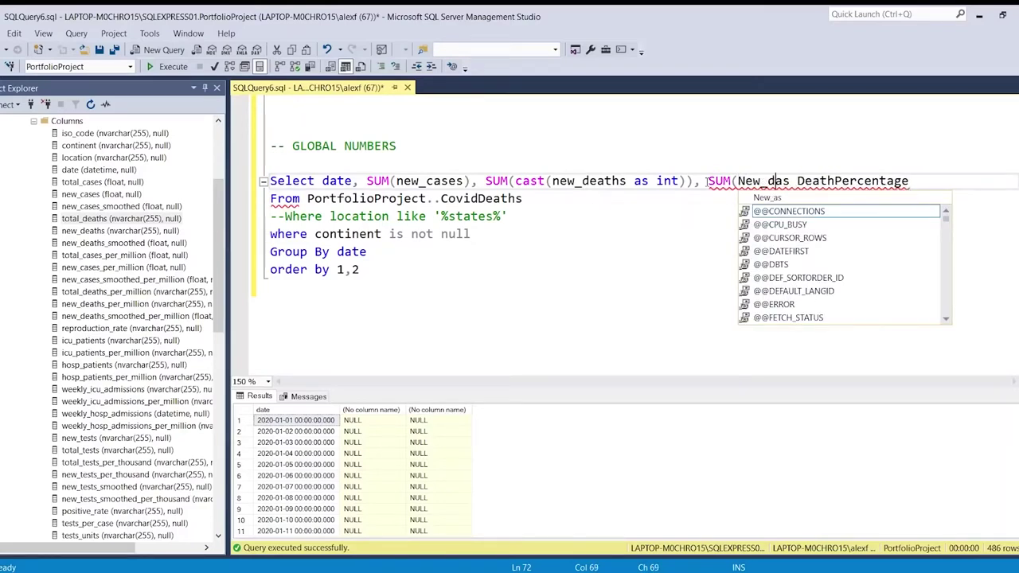
{"action": "type", "text": ")"}
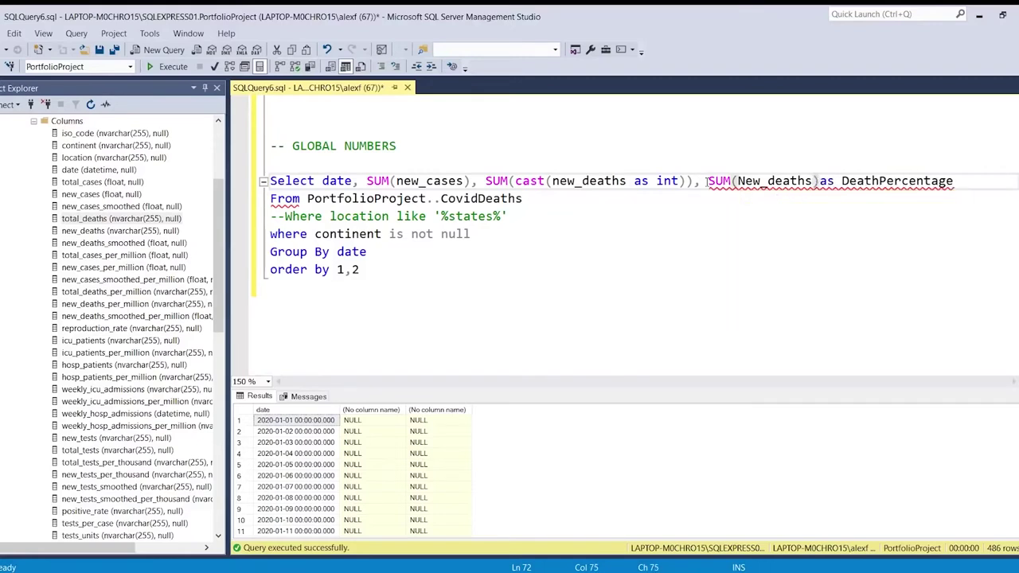
{"action": "type", "text": "/SUM("}
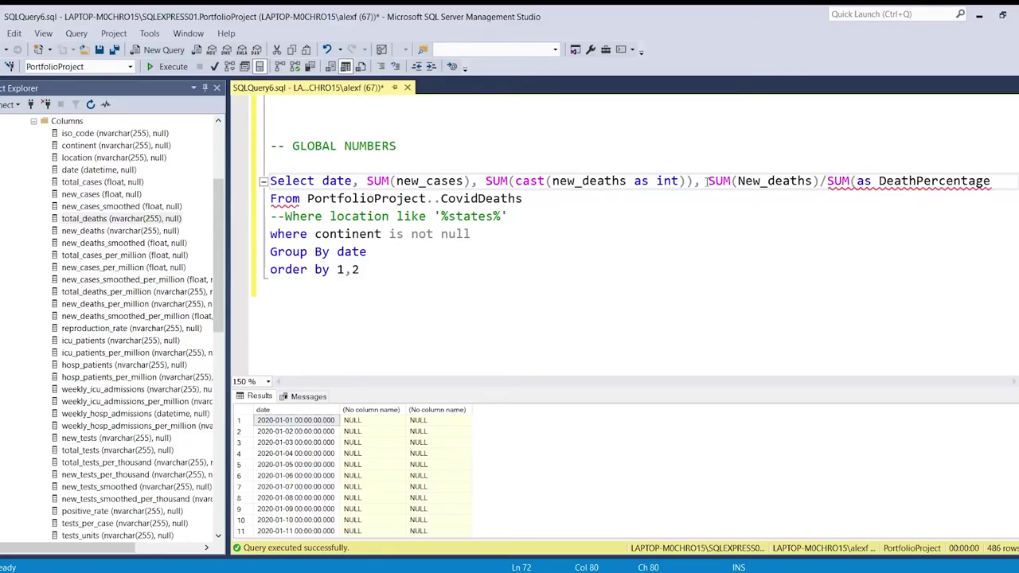
{"action": "type", "text": "New_Cases"}
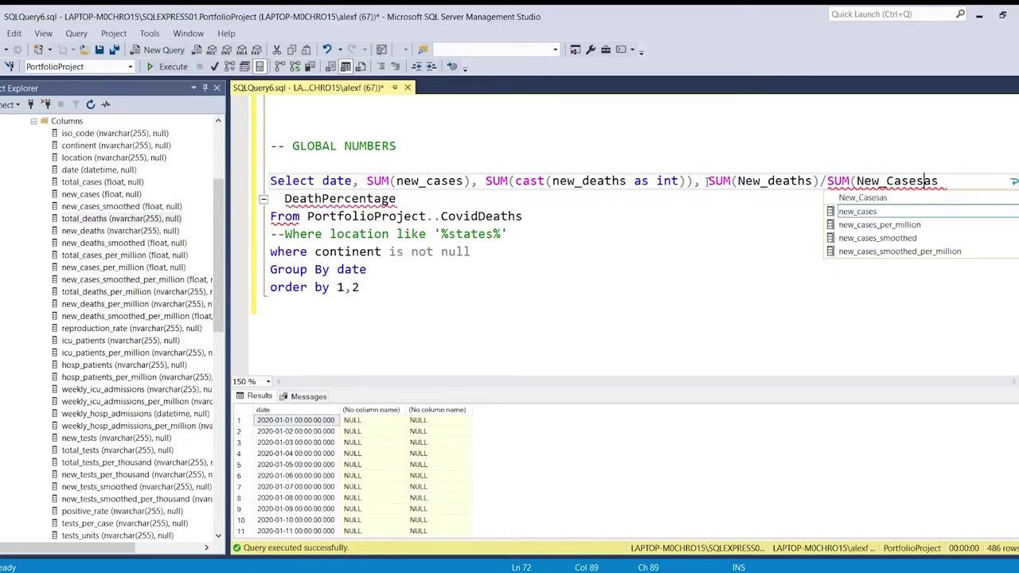
{"action": "type", "text": ")"}
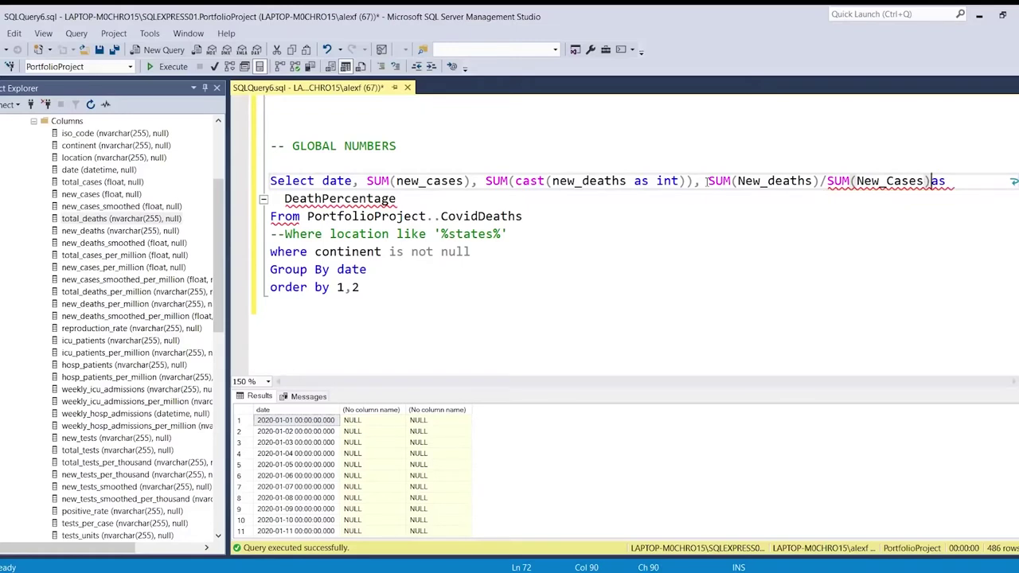
{"action": "type", "text": "*100"}
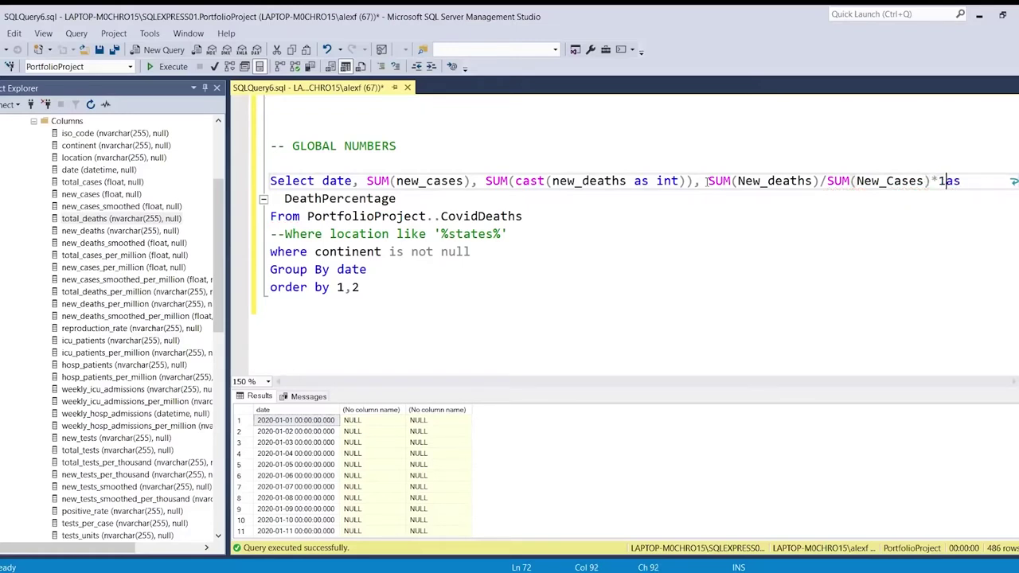
{"action": "left_click_drag", "start_coordinate": [437, 319], "coordinate": [271, 163]}
{"action": "left_click", "coordinate": [171, 67]}
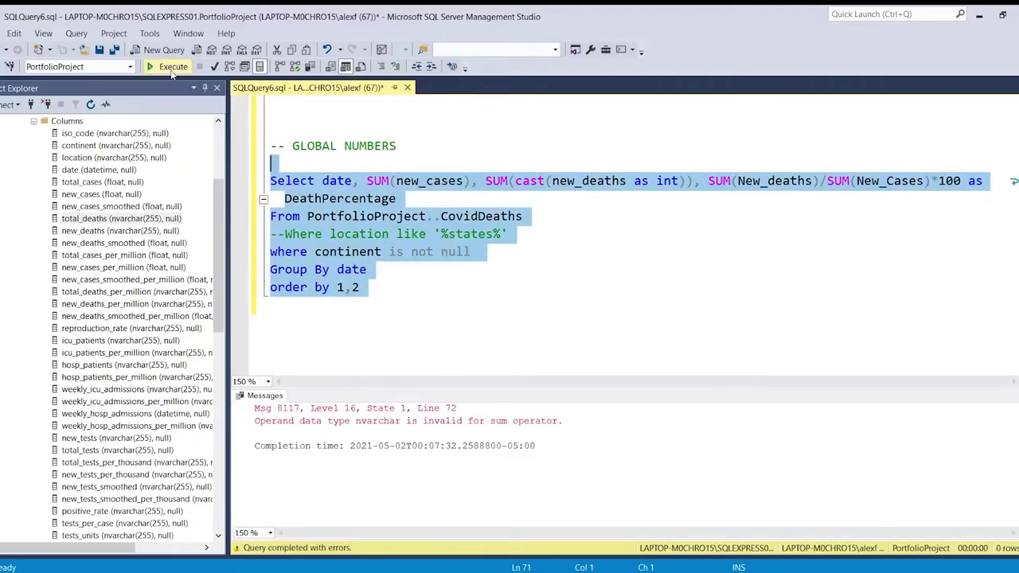
Try replacing SUM(New_Cases) in the DeathPercentage expression with SUM(cast(new_deaths as int)), run the query, and undo the replacement.
{"action": "left_click", "coordinate": [762, 199]}
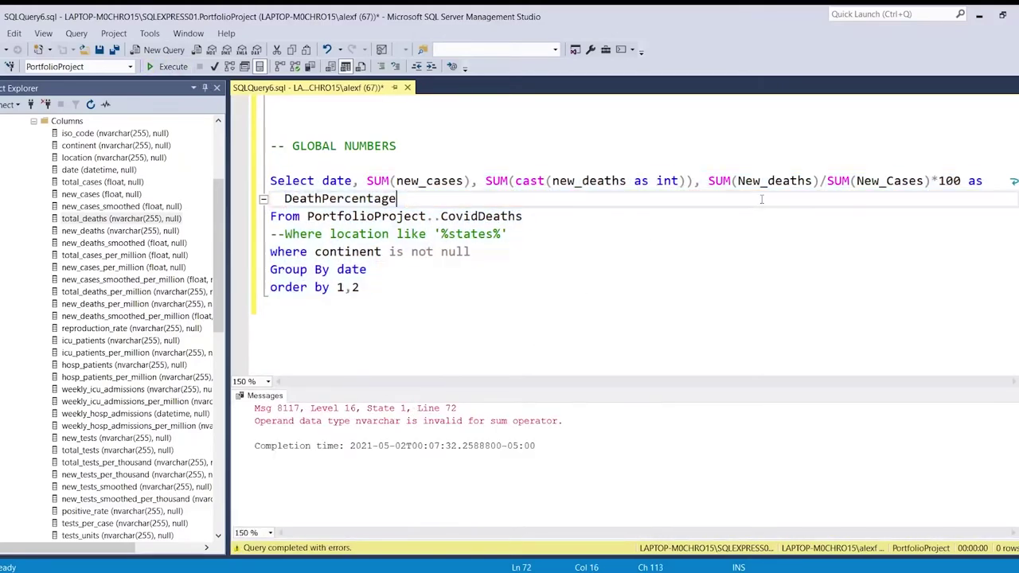
{"action": "left_click_drag", "start_coordinate": [694, 182], "coordinate": [486, 181]}
{"action": "key", "text": "ctrl+c"}
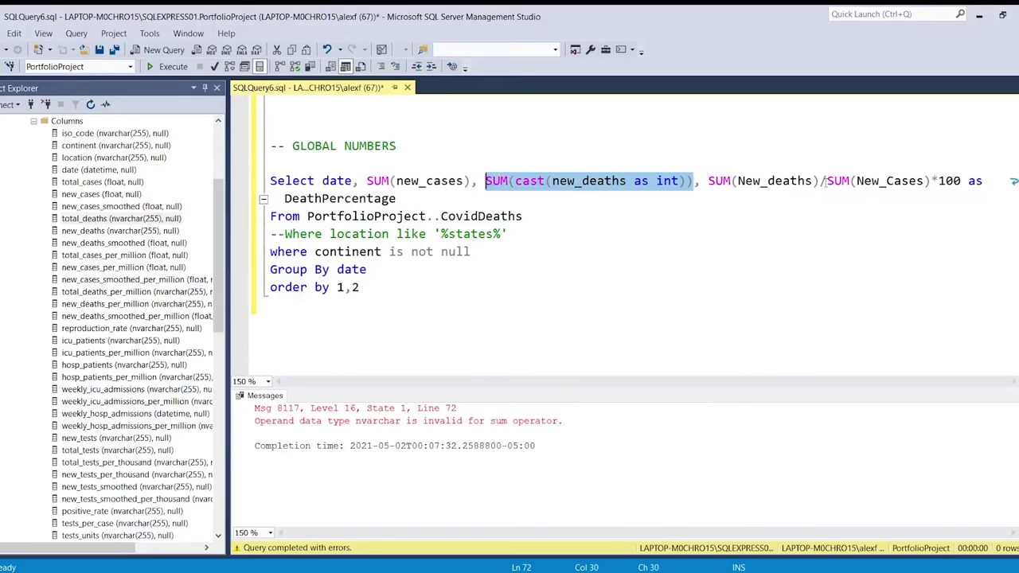
{"action": "left_click_drag", "start_coordinate": [828, 182], "coordinate": [934, 181]}
{"action": "key", "text": "ctrl+v"}
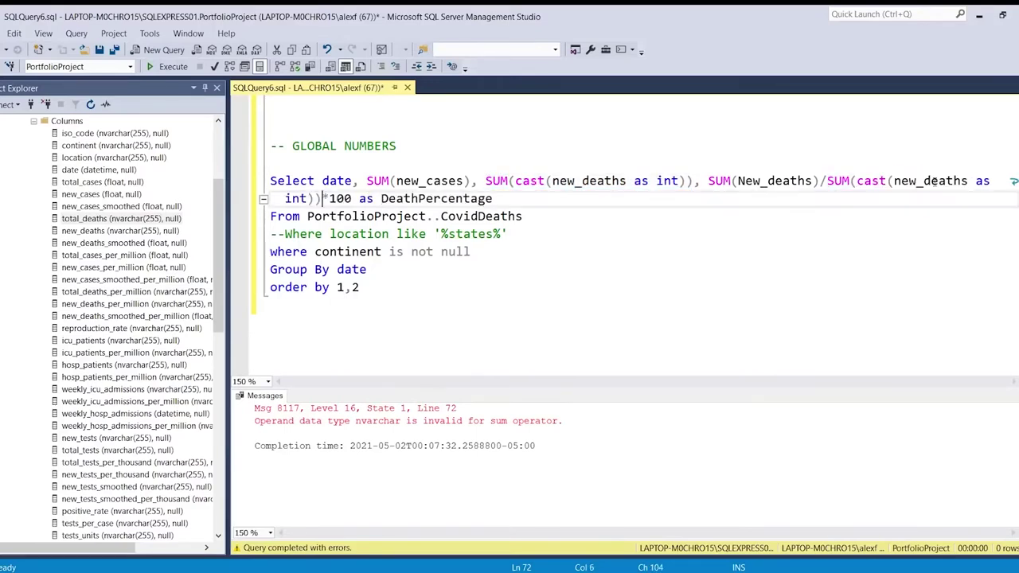
{"action": "left_click_drag", "start_coordinate": [362, 289], "coordinate": [270, 181]}
{"action": "left_click", "coordinate": [173, 67]}
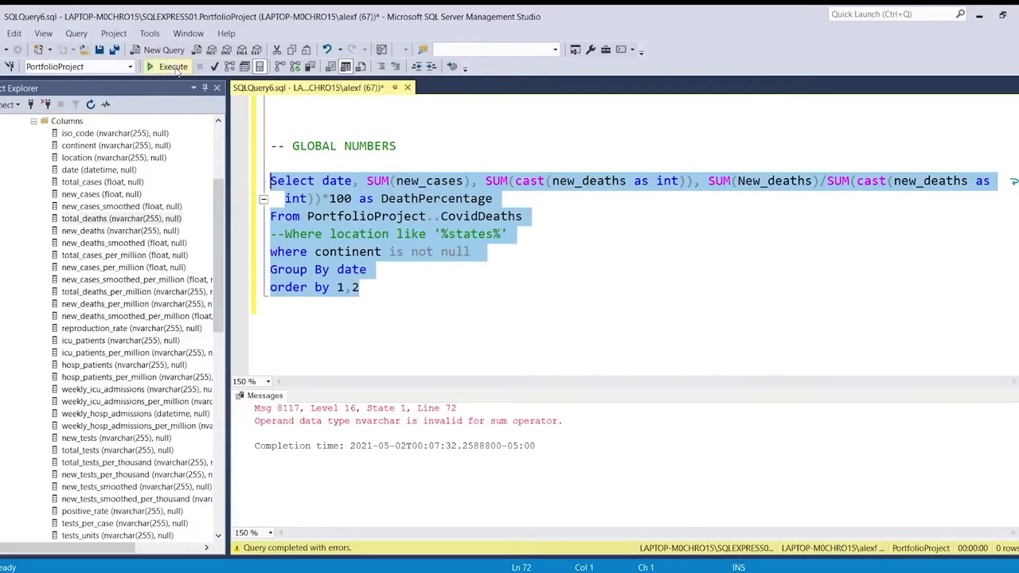
{"action": "left_click", "coordinate": [468, 281]}
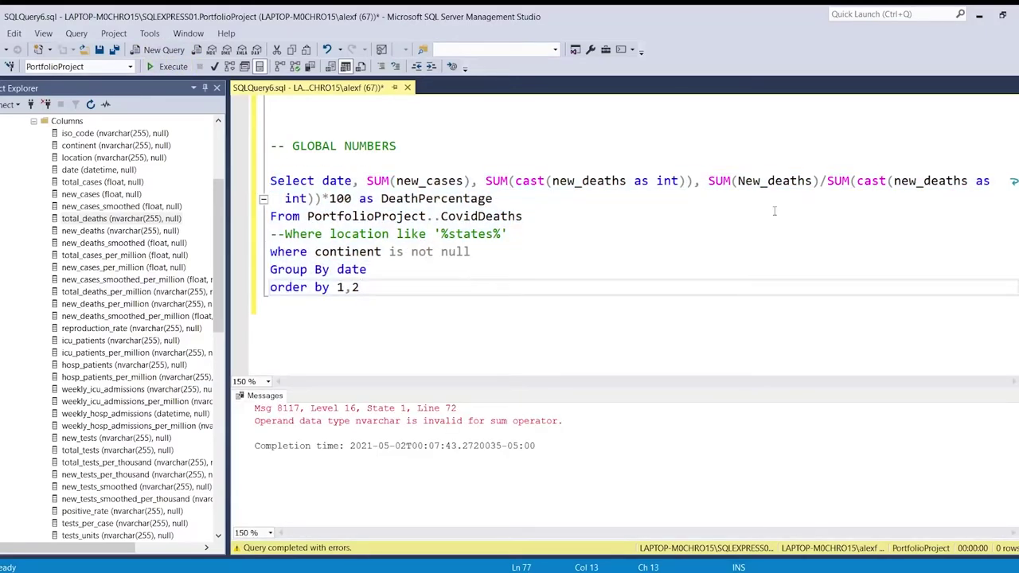
{"action": "key", "text": "ctrl+z"}
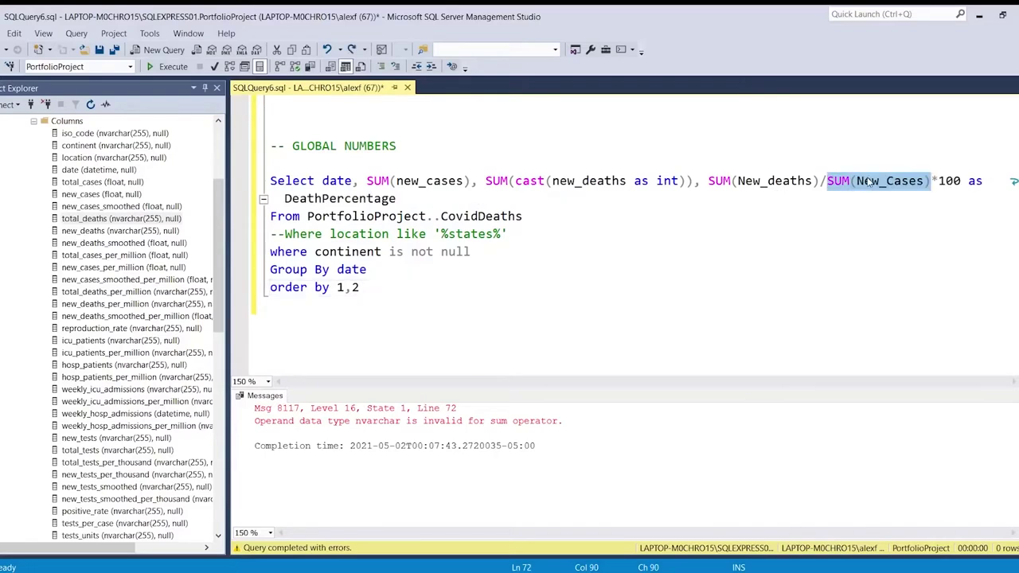
Replace SUM(New_deaths) in the DeathPercentage expression with SUM(cast(new_deaths as int)) and run the global numbers query.
{"action": "left_click_drag", "start_coordinate": [486, 181], "coordinate": [821, 182]}
{"action": "key", "text": "ctrl+c"}
{"action": "key", "text": "ctrl+v"}
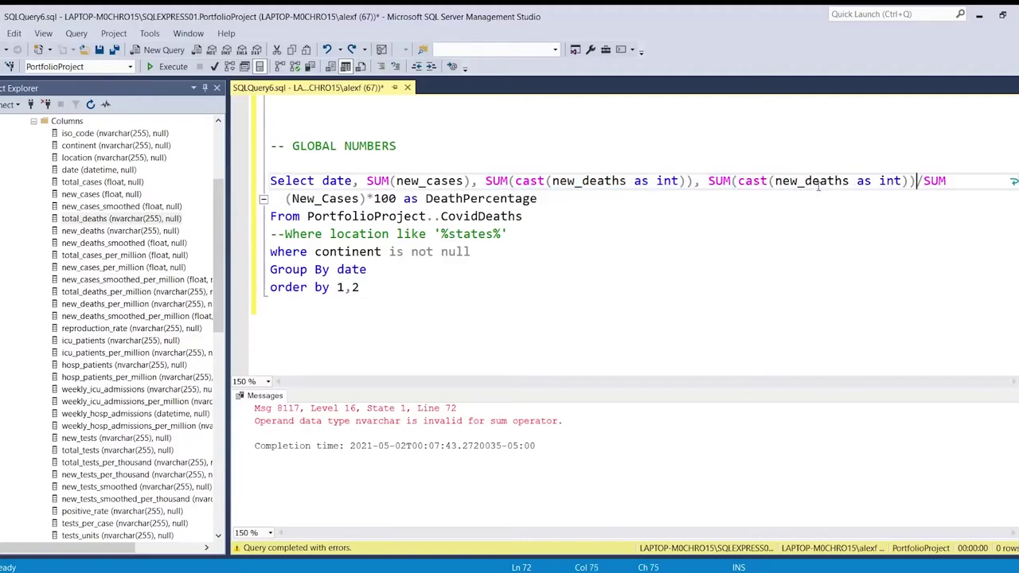
{"action": "left_click_drag", "start_coordinate": [407, 288], "coordinate": [243, 183]}
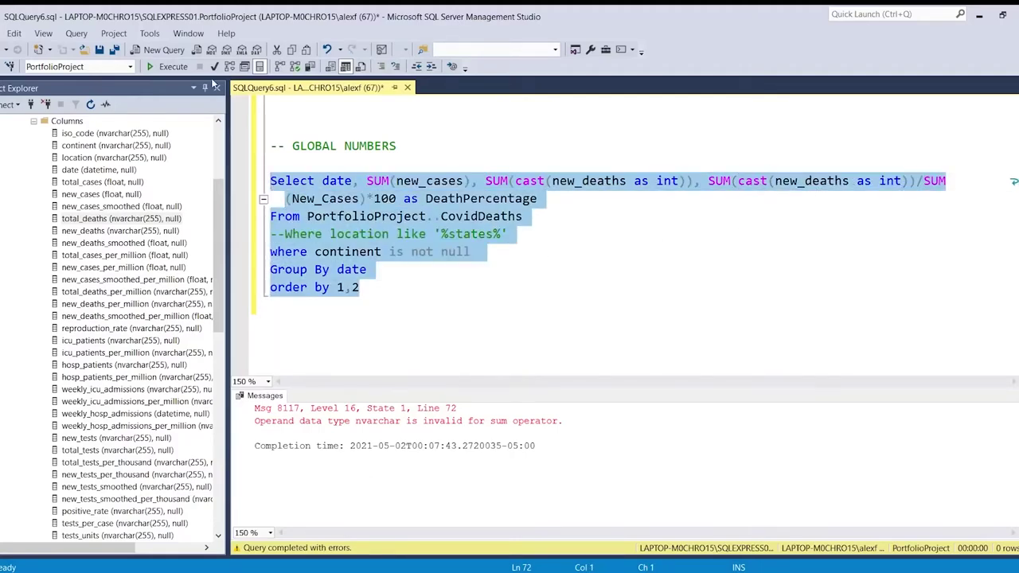
{"action": "left_click", "coordinate": [169, 69]}
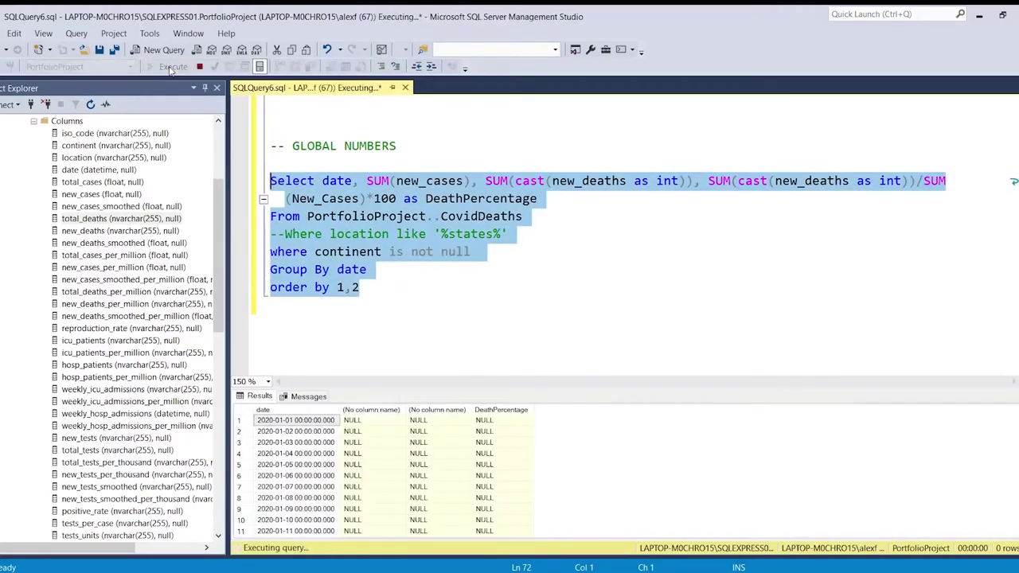
Widen the DeathPercentage result column and compare the 2020-01-23 row's summed cases, summed deaths and percentage.
{"action": "left_click", "coordinate": [465, 455]}
{"action": "scroll", "coordinate": [463, 456], "scroll_direction": "down", "scroll_amount": 6}
{"action": "scroll", "coordinate": [463, 457], "scroll_direction": "down", "scroll_amount": 2}
{"action": "scroll", "coordinate": [464, 456], "scroll_direction": "up", "scroll_amount": 2}
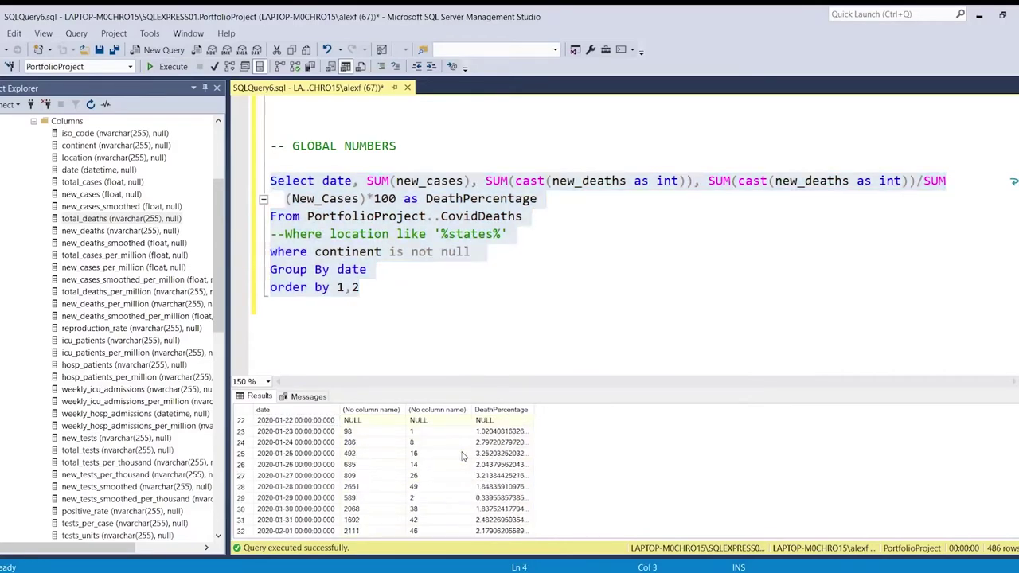
{"action": "scroll", "coordinate": [463, 456], "scroll_direction": "up", "scroll_amount": 2}
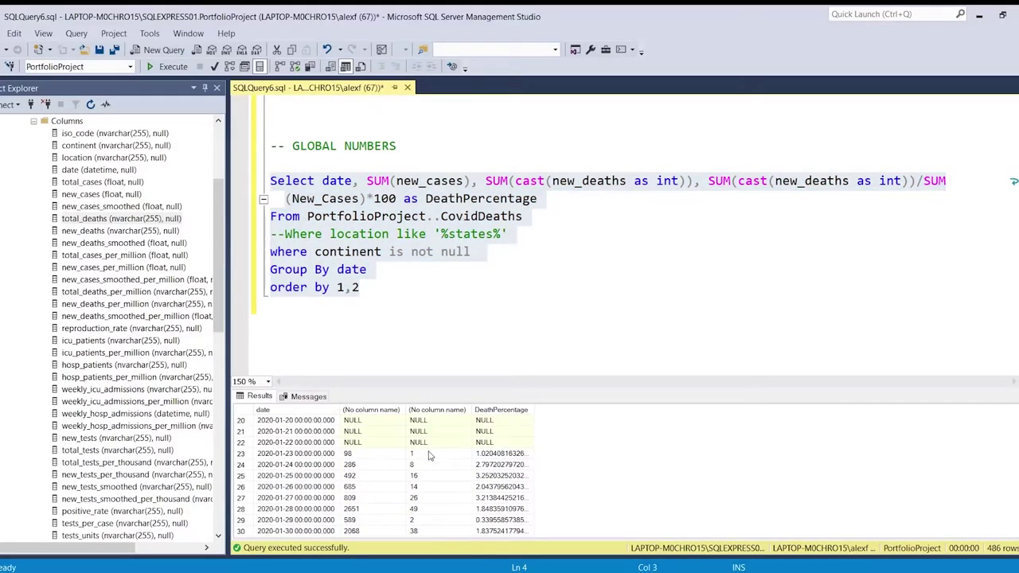
{"action": "left_click", "coordinate": [483, 454]}
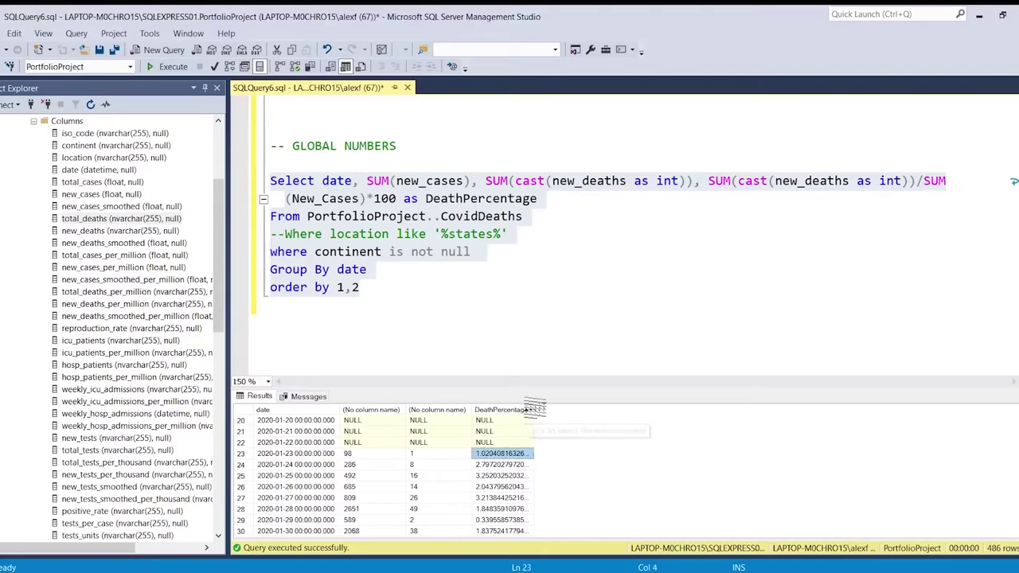
{"action": "left_click_drag", "start_coordinate": [533, 409], "coordinate": [569, 410]}
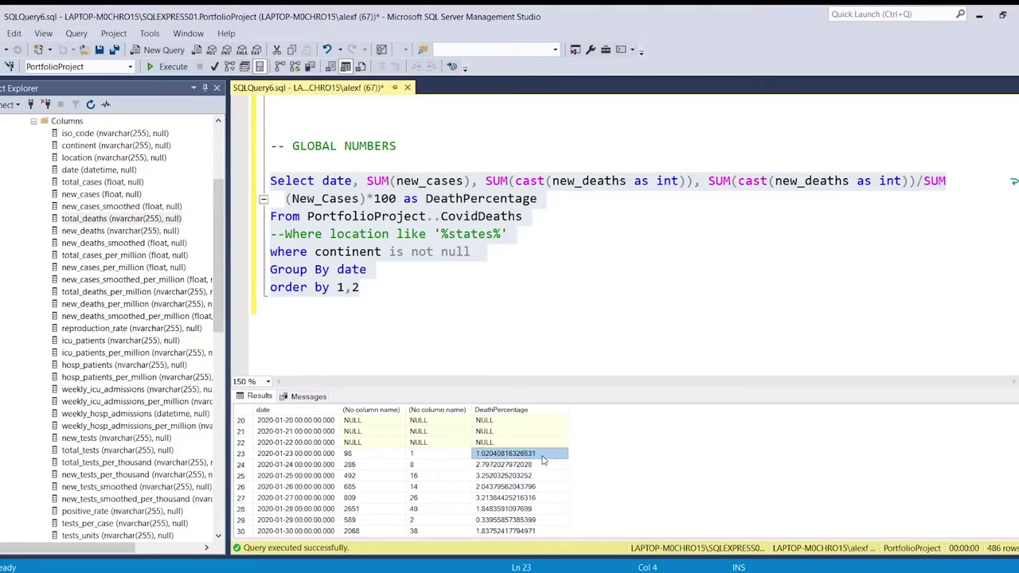
{"action": "left_click", "coordinate": [349, 455]}
{"action": "left_click", "coordinate": [423, 455]}
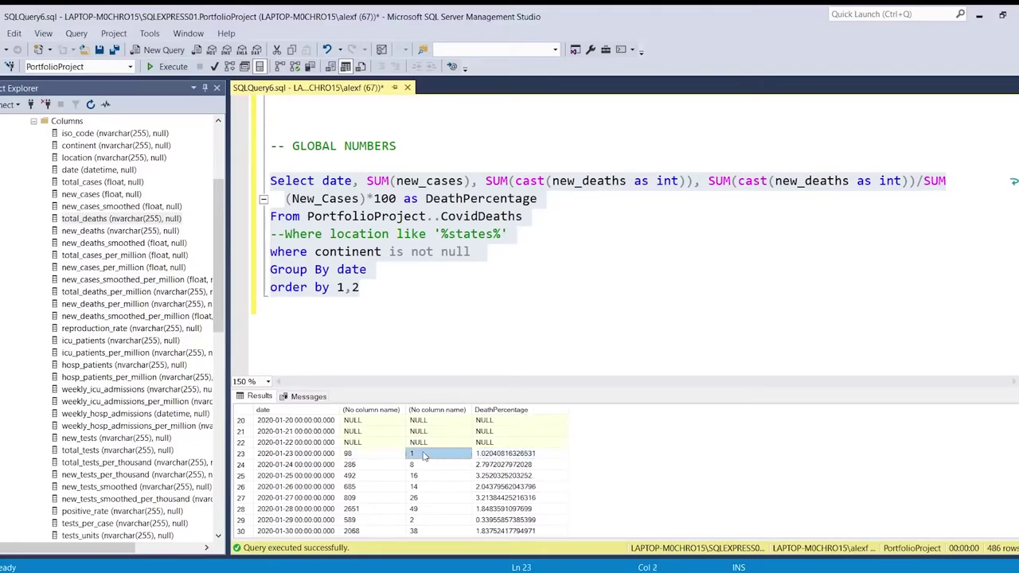
Give SUM(new_cases) in the select list the alias total_cases.
{"action": "left_click", "coordinate": [613, 212]}
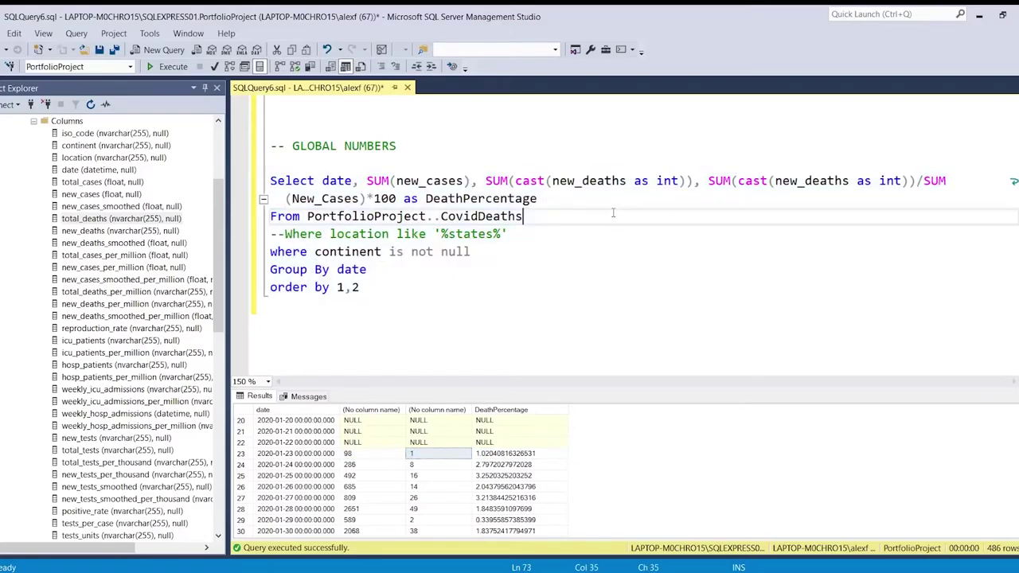
{"action": "left_click_drag", "start_coordinate": [377, 288], "coordinate": [477, 190]}
{"action": "left_click", "coordinate": [470, 182]}
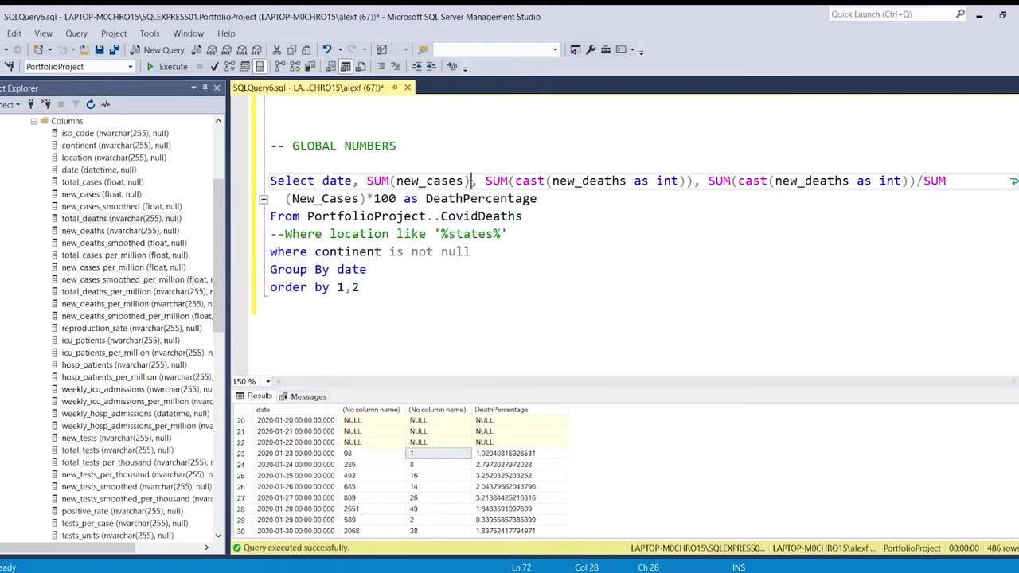
{"action": "type", "text": "as total_case"}
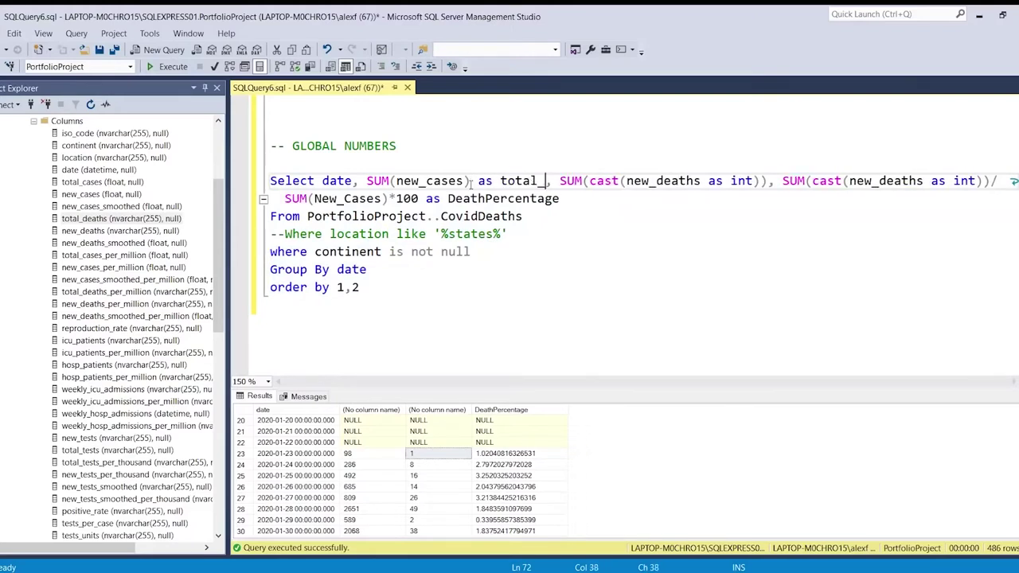
{"action": "type", "text": "s"}
Give SUM(cast(new_deaths as int)) the alias total_deaths and run the global numbers query.
{"action": "left_click", "coordinate": [804, 182]}
{"action": "type", "text": "as total"}
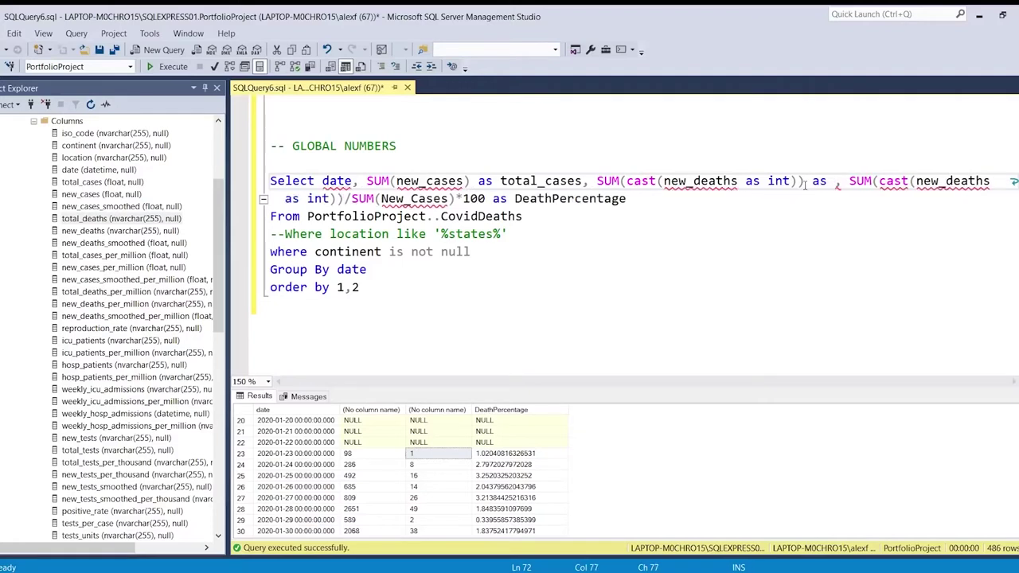
{"action": "type", "text": "_da, SUM(cast"}
{"action": "key", "text": "BackSpace"}
{"action": "type", "text": "aths"}
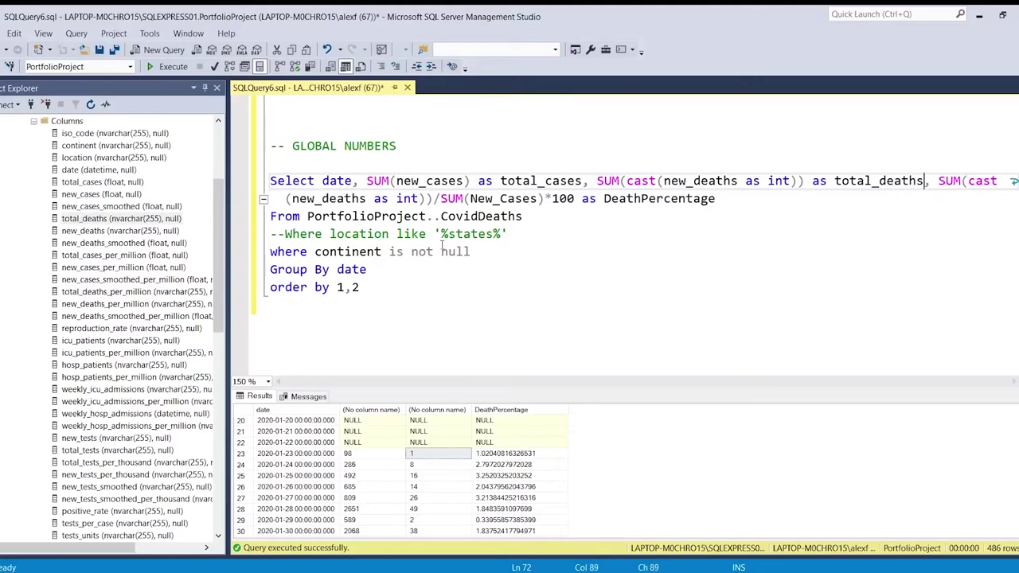
{"action": "left_click_drag", "start_coordinate": [374, 285], "coordinate": [270, 181]}
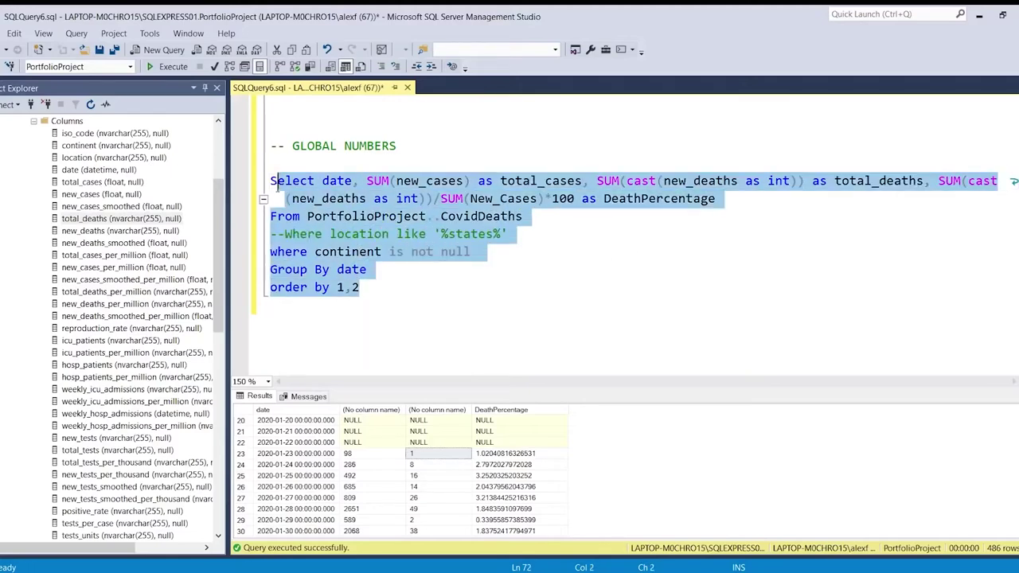
{"action": "left_click", "coordinate": [169, 67]}
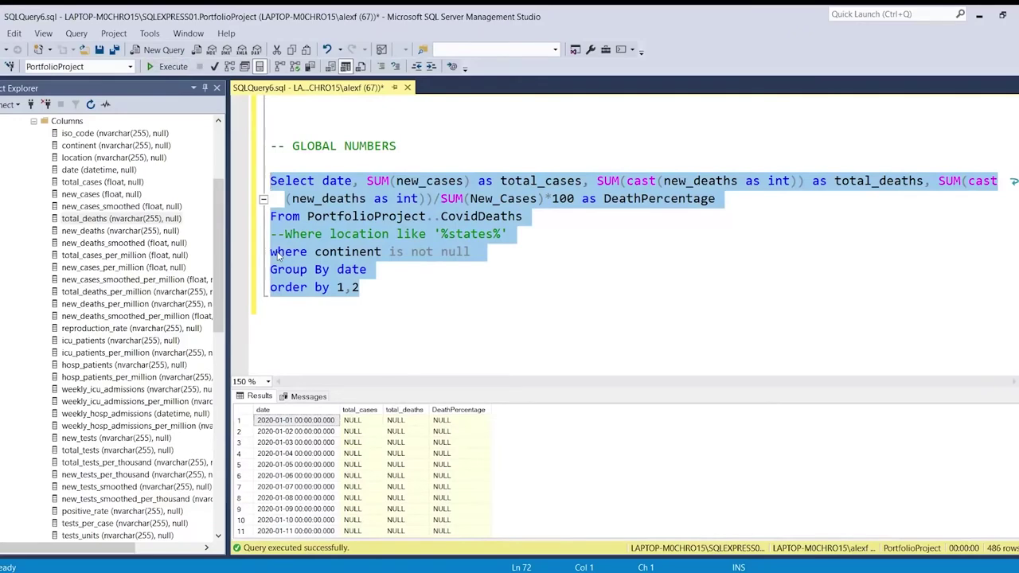
Review the daily total_cases, total_deaths and DeathPercentage values for late January and early February 2020.
{"action": "left_click", "coordinate": [552, 268]}
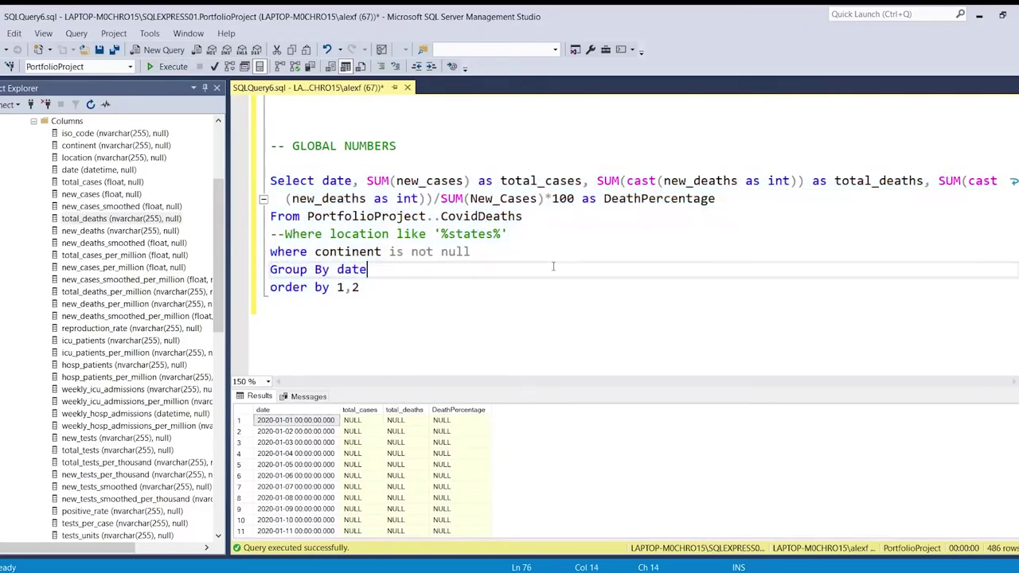
{"action": "scroll", "coordinate": [551, 268], "scroll_direction": "down", "scroll_amount": 1}
{"action": "left_click", "coordinate": [444, 489]}
{"action": "scroll", "coordinate": [446, 496], "scroll_direction": "down", "scroll_amount": 10}
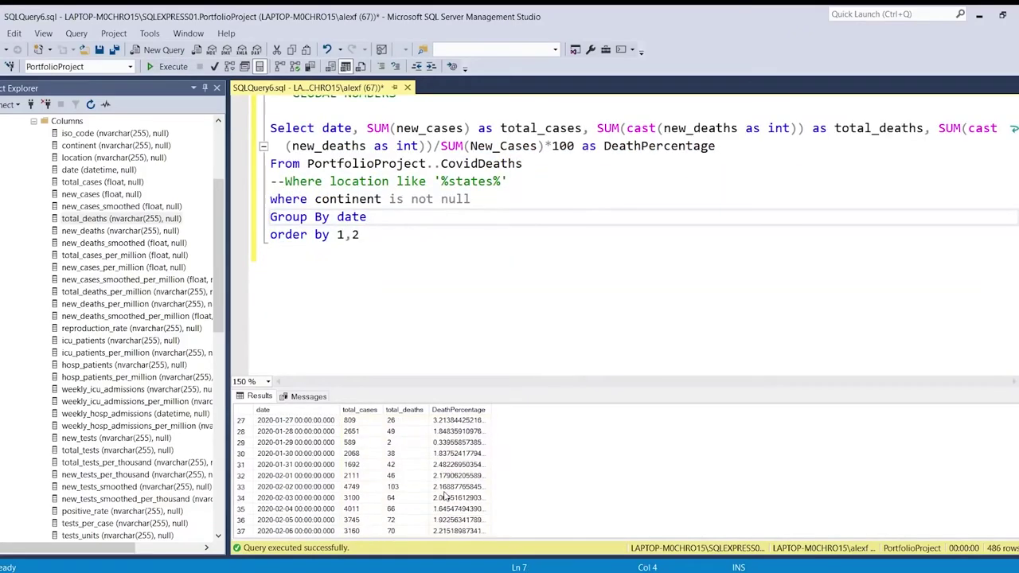
{"action": "scroll", "coordinate": [445, 495], "scroll_direction": "up", "scroll_amount": 3}
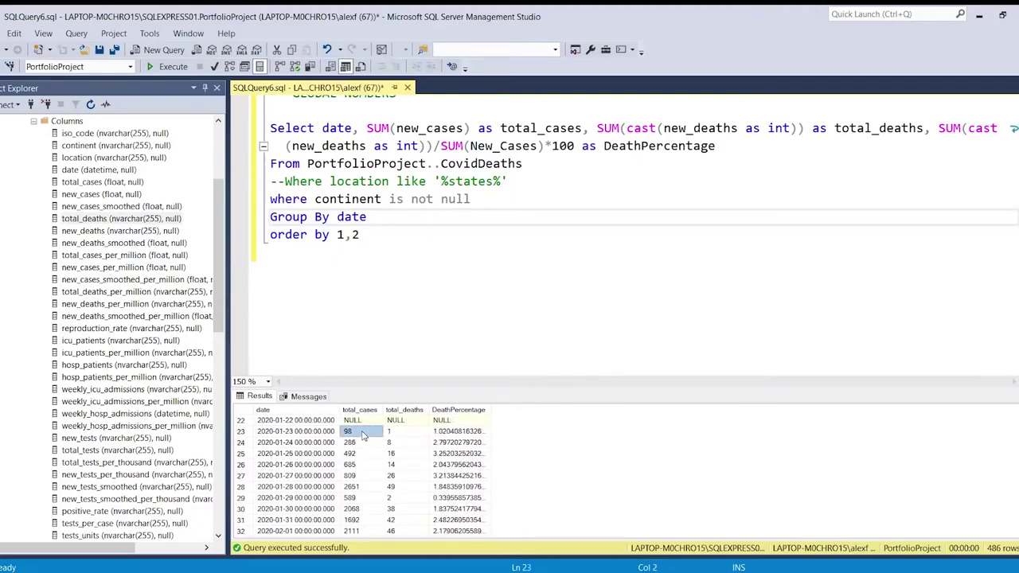
Compare the total_cases, total_deaths and DeathPercentage values of the 2020-01-23 row with those of the late April 2021 rows.
{"action": "left_click_drag", "start_coordinate": [302, 431], "coordinate": [450, 434]}
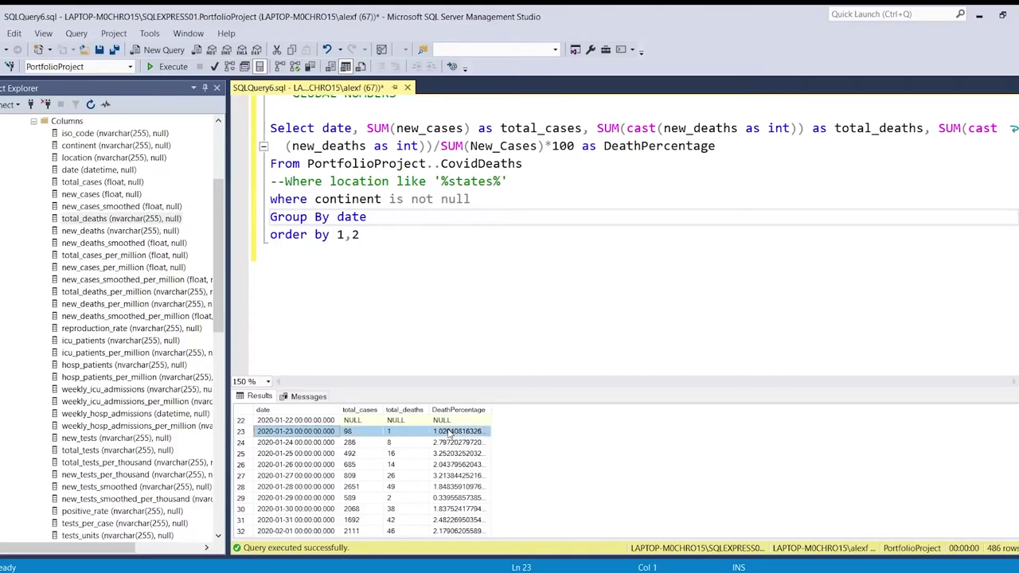
{"action": "left_click", "coordinate": [363, 434]}
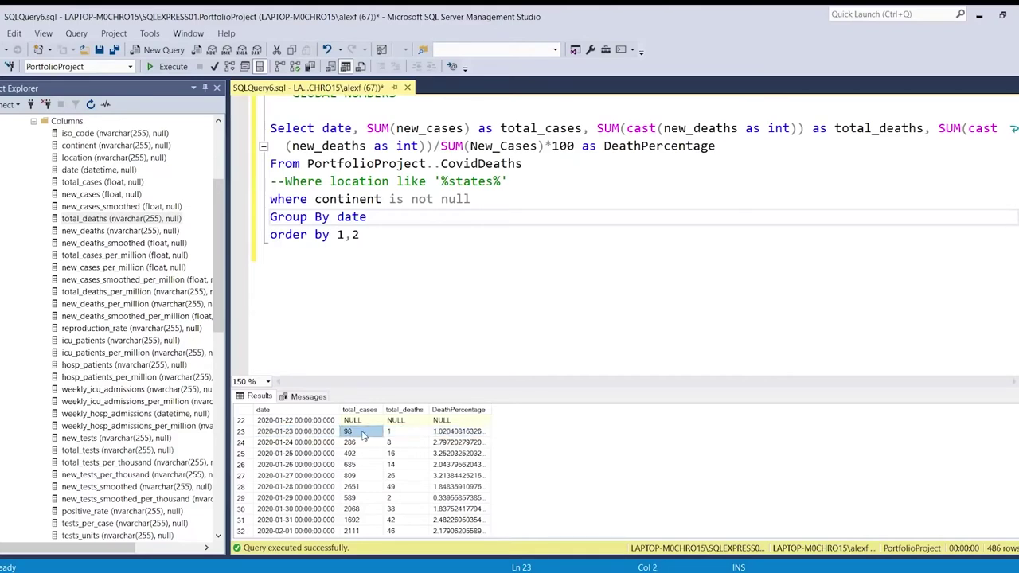
{"action": "left_click", "coordinate": [403, 436]}
{"action": "left_click", "coordinate": [446, 435]}
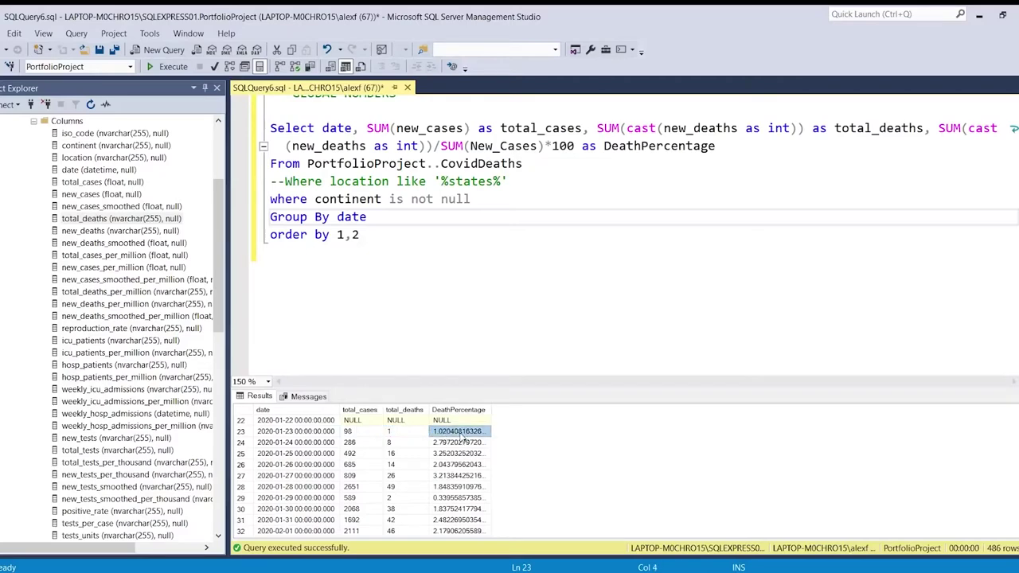
{"action": "scroll", "coordinate": [446, 446], "scroll_direction": "down", "scroll_amount": 18}
{"action": "scroll", "coordinate": [430, 453], "scroll_direction": "down", "scroll_amount": 20}
{"action": "scroll", "coordinate": [430, 453], "scroll_direction": "down", "scroll_amount": 20}
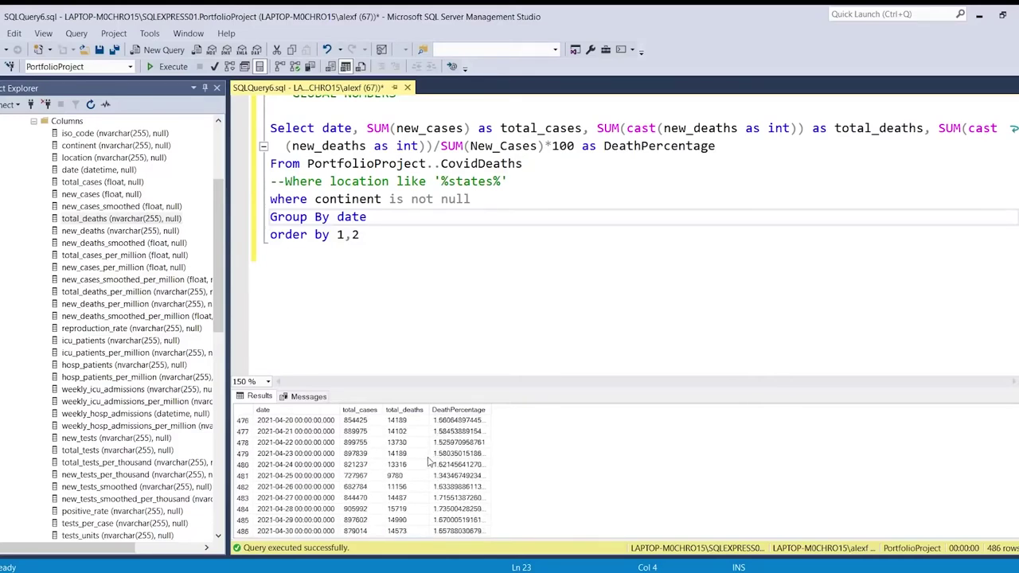
{"action": "left_click_drag", "start_coordinate": [440, 530], "coordinate": [369, 536]}
{"action": "left_click", "coordinate": [369, 533]}
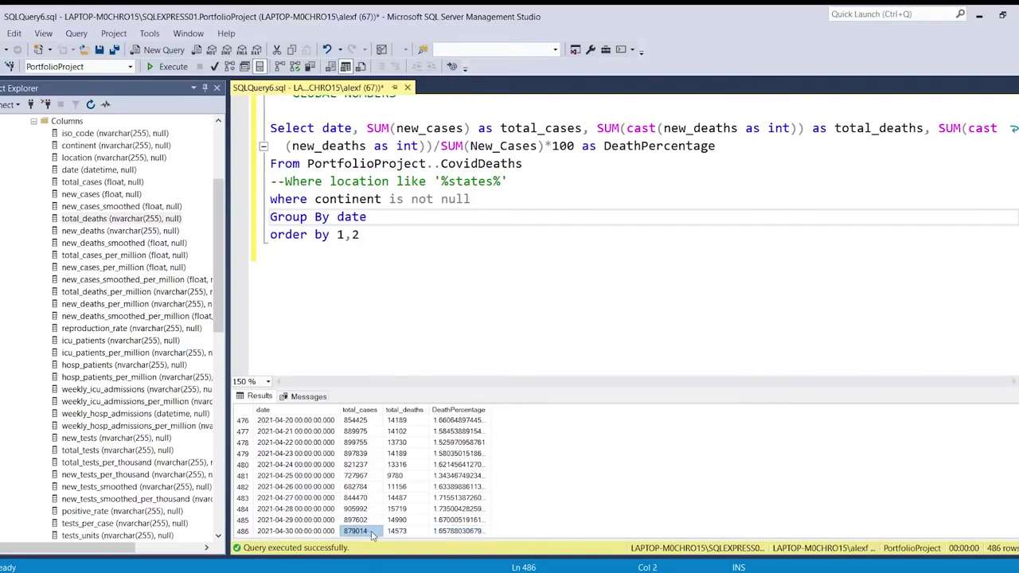
{"action": "left_click_drag", "start_coordinate": [303, 471], "coordinate": [352, 470]}
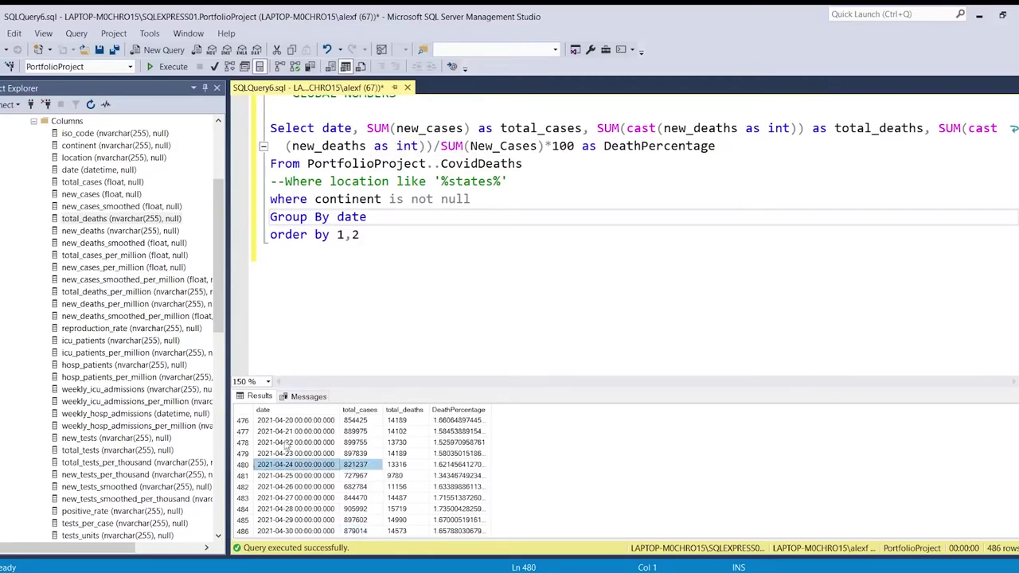
Comment out Group By date, remove date from the select list and run the query for the overall global totals.
{"action": "left_click", "coordinate": [271, 217]}
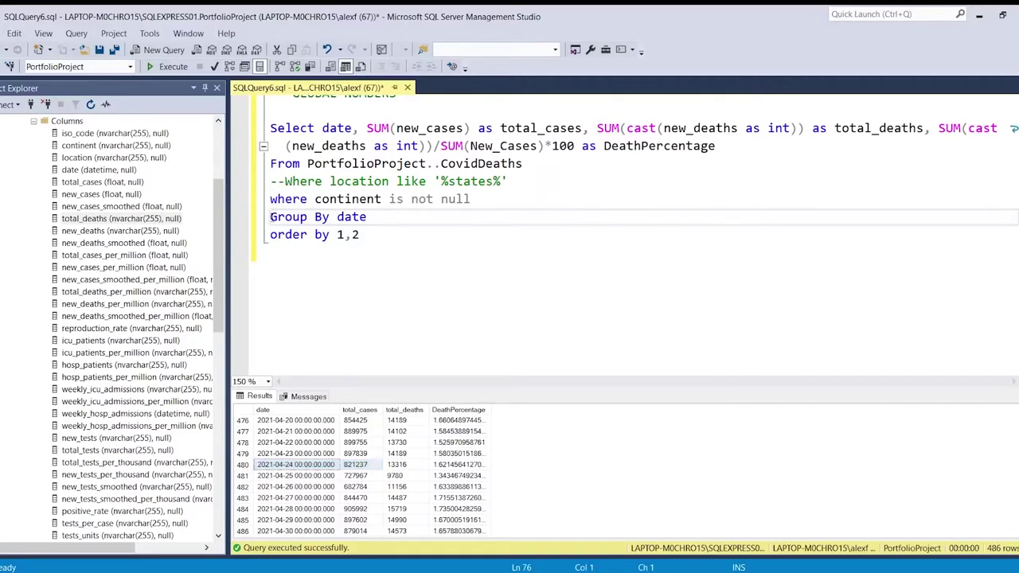
{"action": "type", "text": "--"}
{"action": "left_click_drag", "start_coordinate": [367, 128], "coordinate": [321, 129]}
{"action": "key", "text": "Delete"}
{"action": "left_click_drag", "start_coordinate": [390, 236], "coordinate": [270, 130]}
{"action": "left_click", "coordinate": [168, 66]}
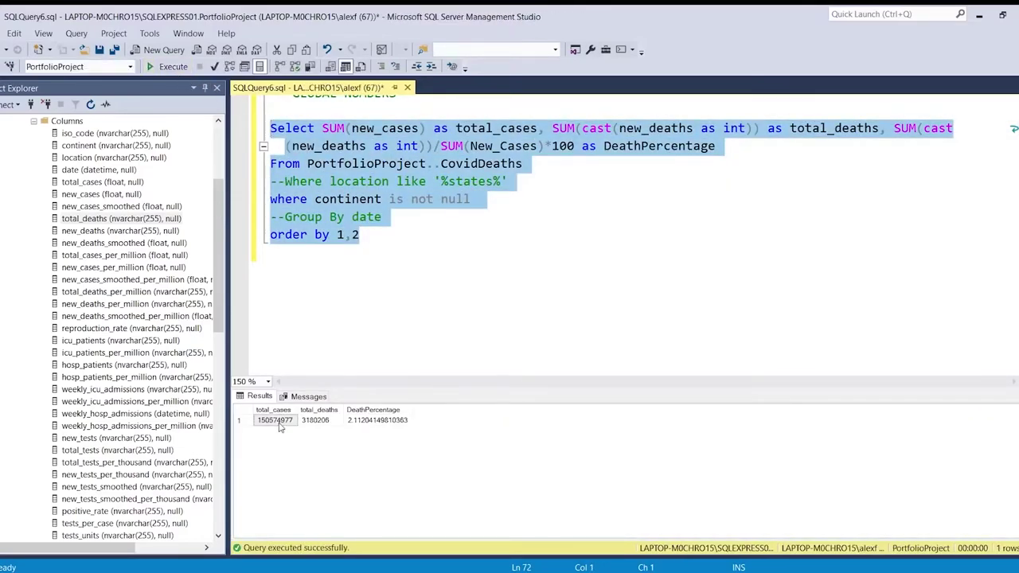
{"action": "left_click", "coordinate": [281, 424]}
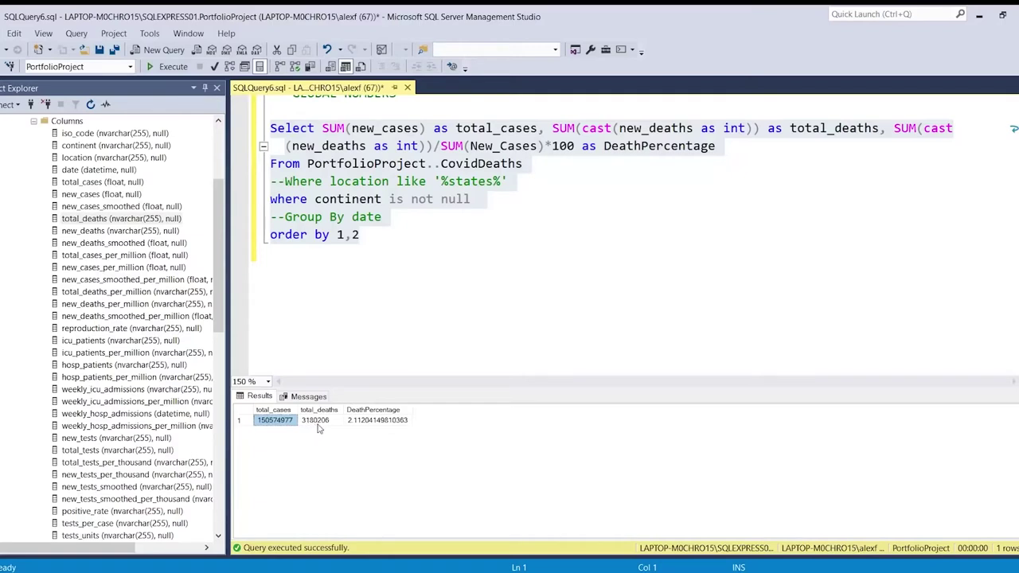
{"action": "left_click", "coordinate": [369, 425]}
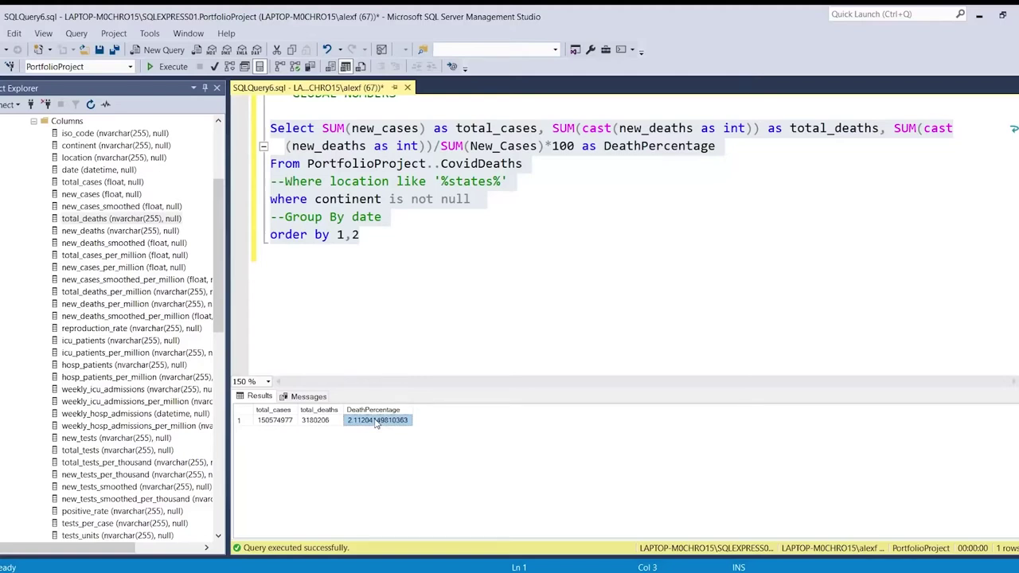
Add blank lines below the global numbers query and collapse the Columns folder of dbo.CovidDeaths.
{"action": "left_click", "coordinate": [372, 237]}
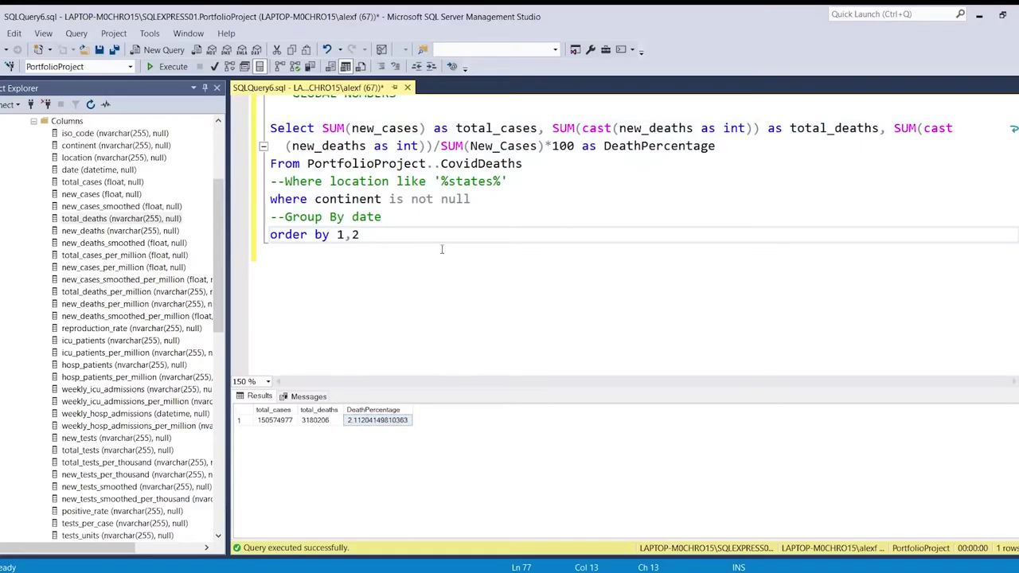
{"action": "key", "text": "Return"}
{"action": "key", "text": "Return"}
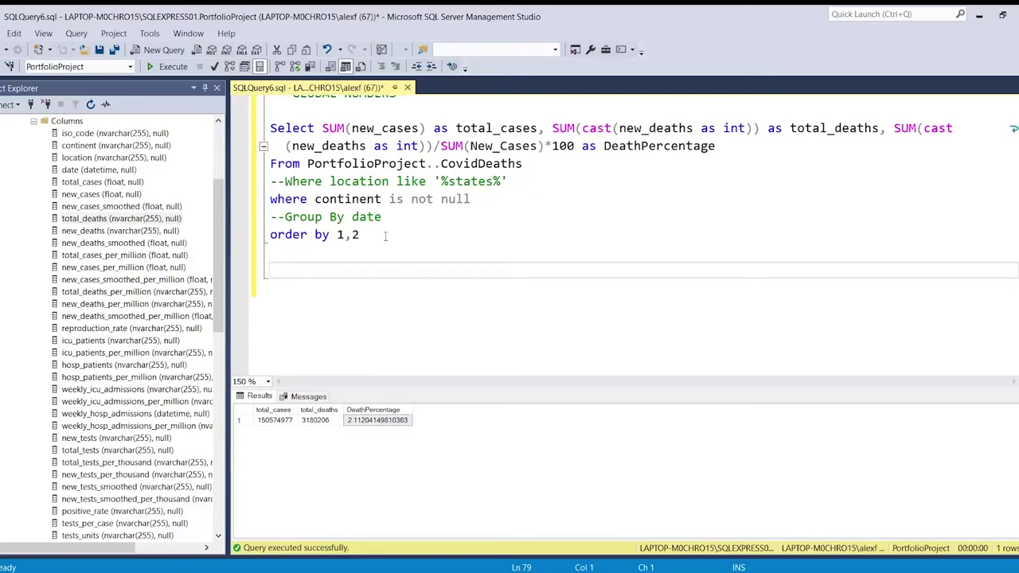
{"action": "left_click", "coordinate": [33, 121]}
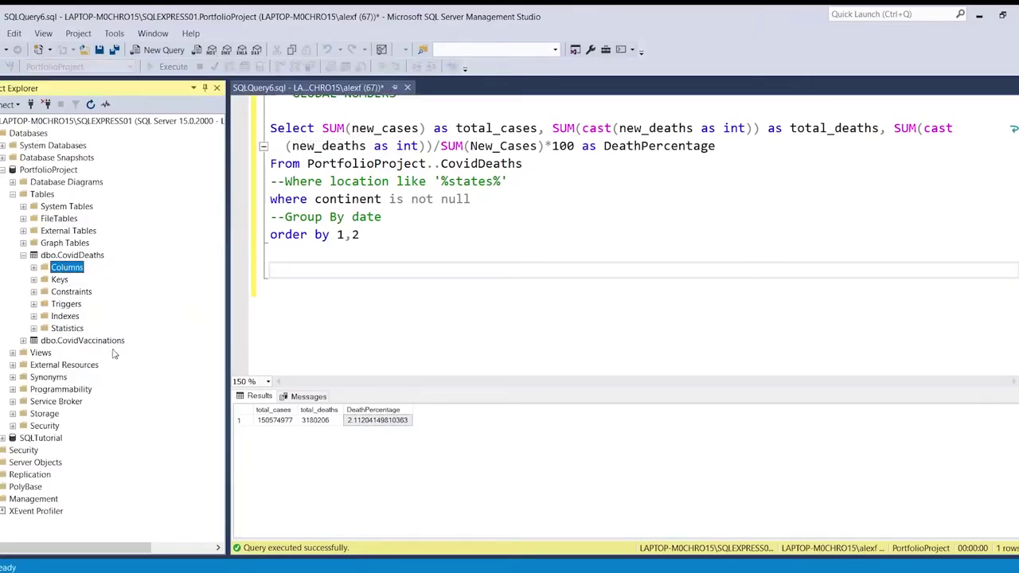
Write the query Select * From PortfolioProject..CovidVaccinations below the global numbers query and run only that query.
{"action": "left_click", "coordinate": [364, 274]}
{"action": "key", "text": "Return"}
{"action": "key", "text": "Return"}
{"action": "type", "text": "Select "}
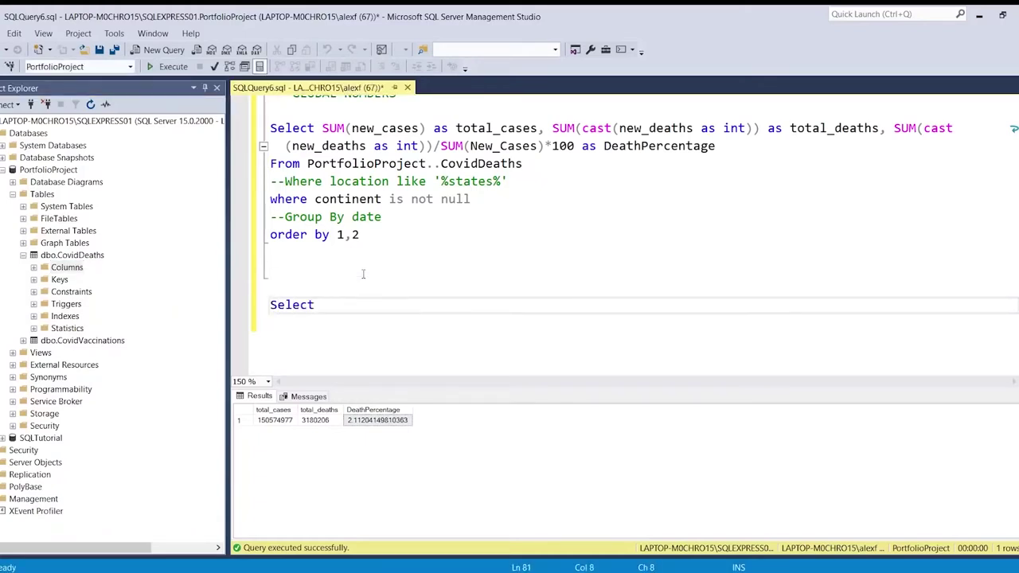
{"action": "type", "text": "*"}
{"action": "key", "text": "Return"}
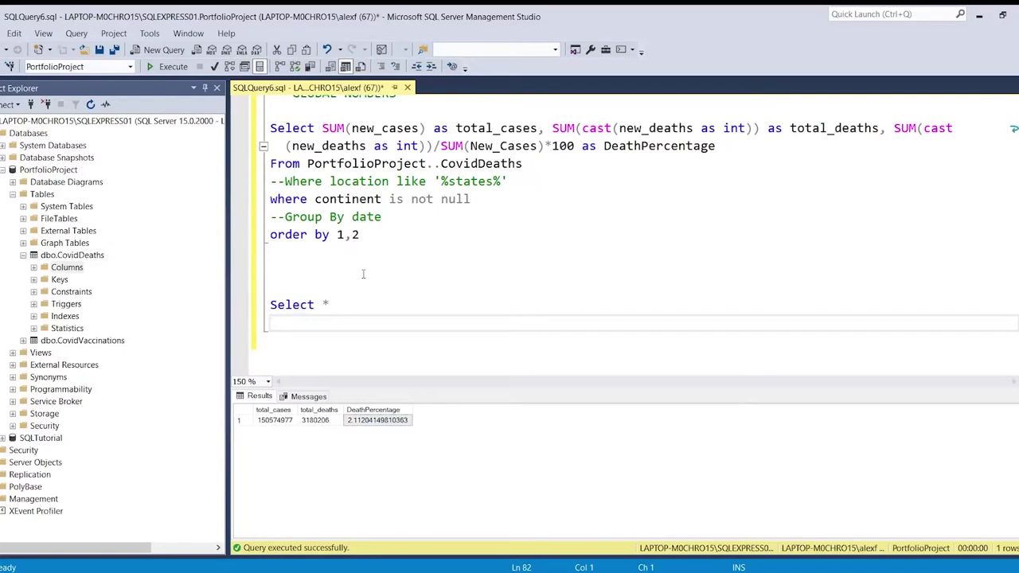
{"action": "type", "text": "From po"}
{"action": "key", "text": "Tab"}
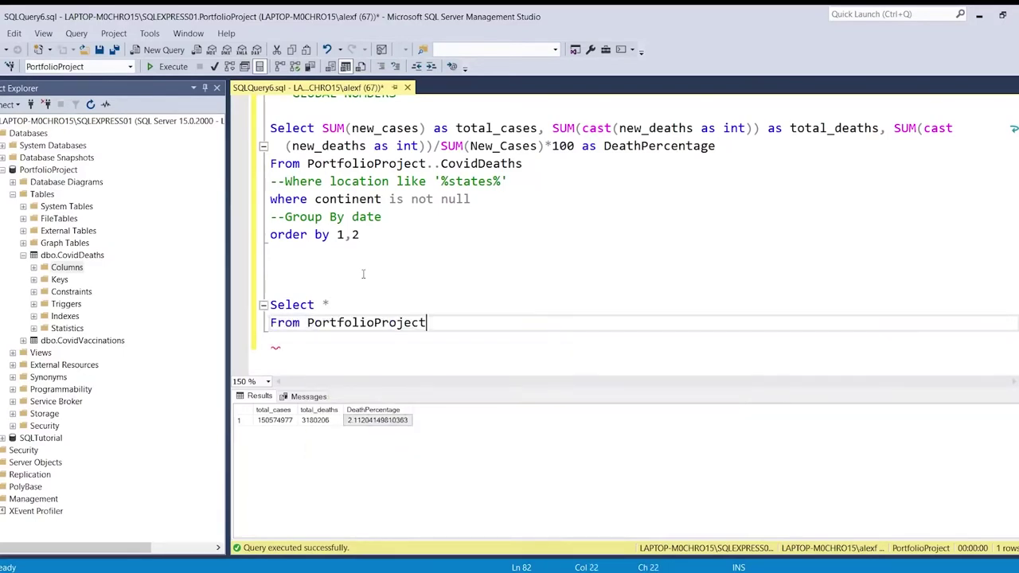
{"action": "type", "text": "..co"}
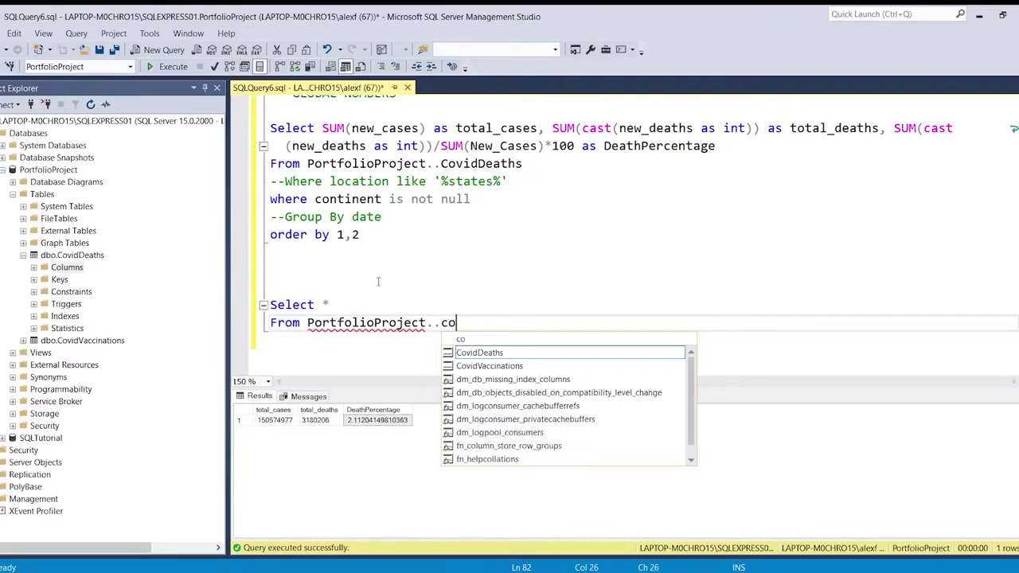
{"action": "double_click", "coordinate": [503, 366]}
{"action": "left_click_drag", "start_coordinate": [583, 329], "coordinate": [271, 305]}
{"action": "left_click", "coordinate": [169, 69]}
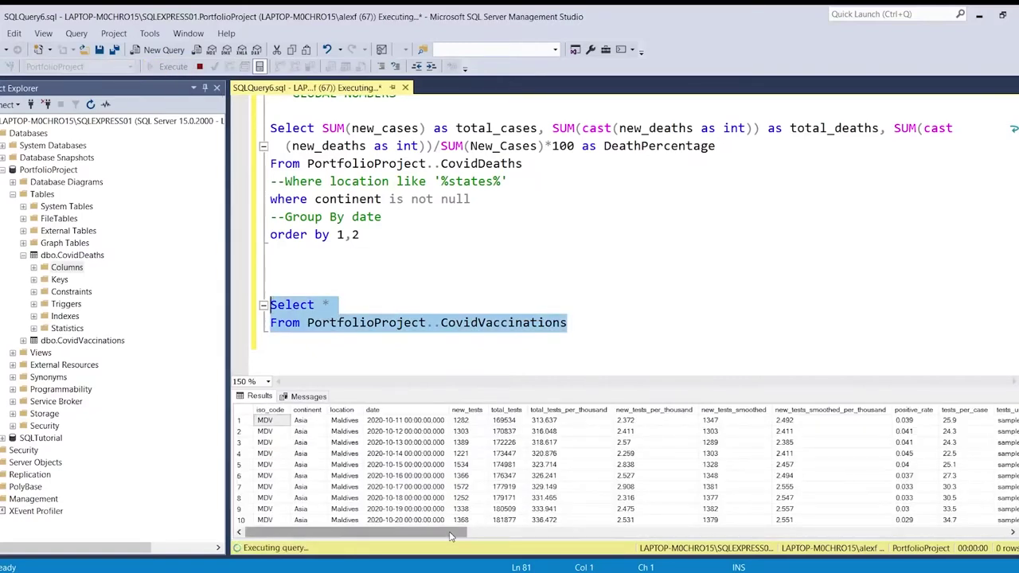
Look through the CovidVaccinations result columns, including new_tests, people_vaccinated and people_fully_vaccinated.
{"action": "left_click_drag", "start_coordinate": [448, 537], "coordinate": [451, 537]}
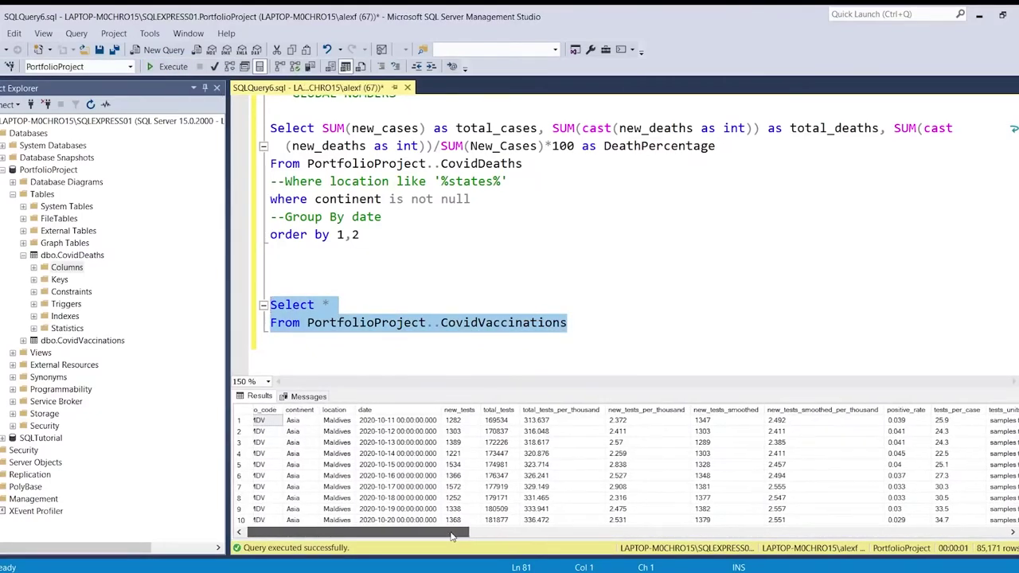
{"action": "left_click", "coordinate": [460, 410]}
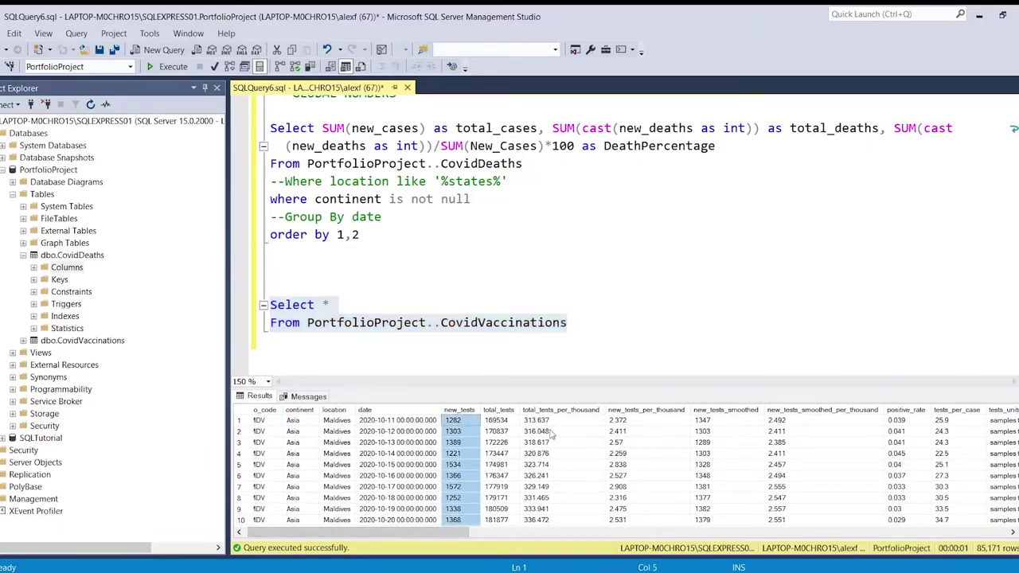
{"action": "left_click_drag", "start_coordinate": [439, 539], "coordinate": [574, 531]}
{"action": "left_click", "coordinate": [617, 410]}
{"action": "left_click", "coordinate": [650, 411]}
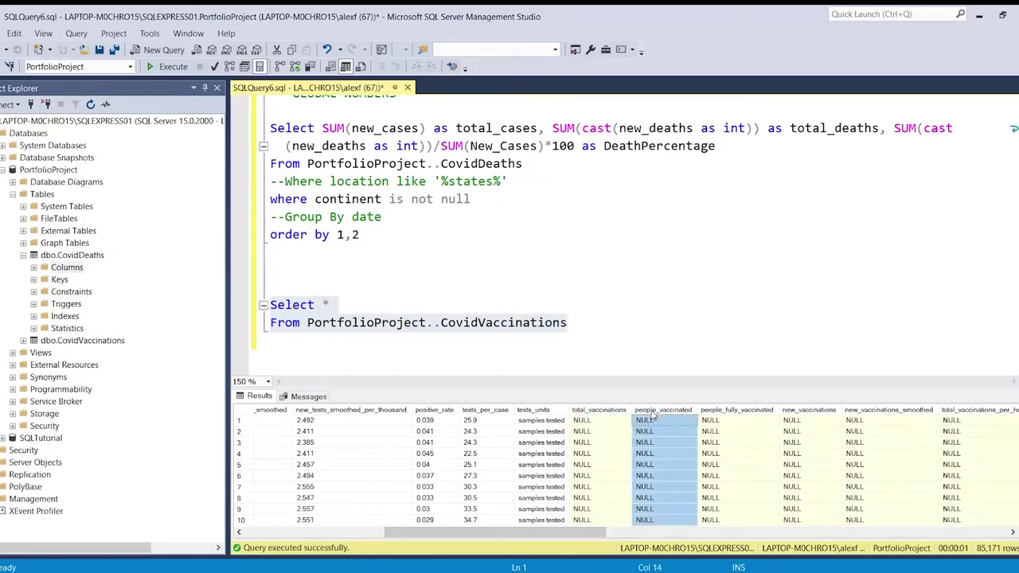
{"action": "left_click", "coordinate": [733, 411]}
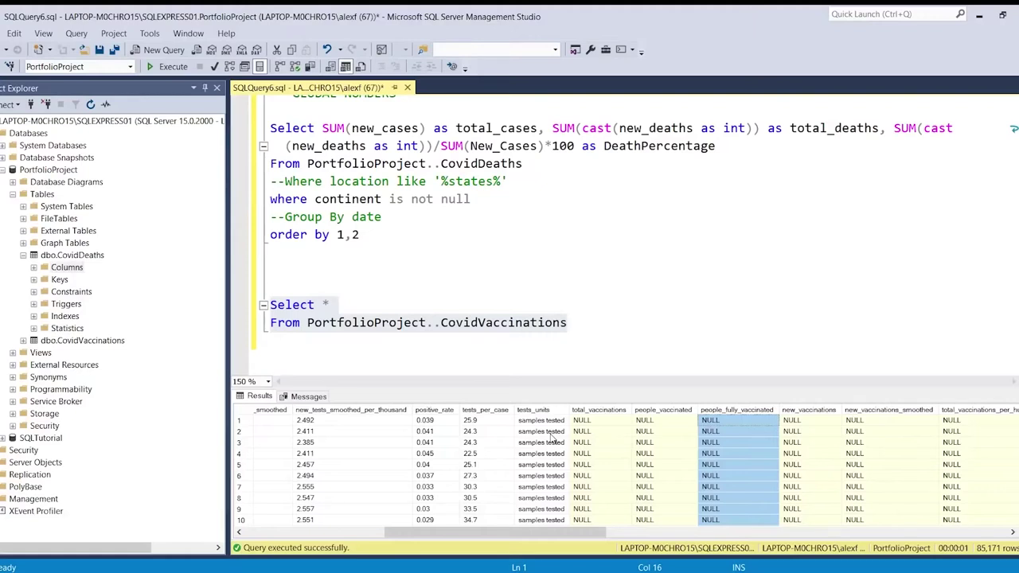
Duplicate the From PortfolioProject..CovidVaccinations line directly below Select *.
{"action": "left_click", "coordinate": [600, 324]}
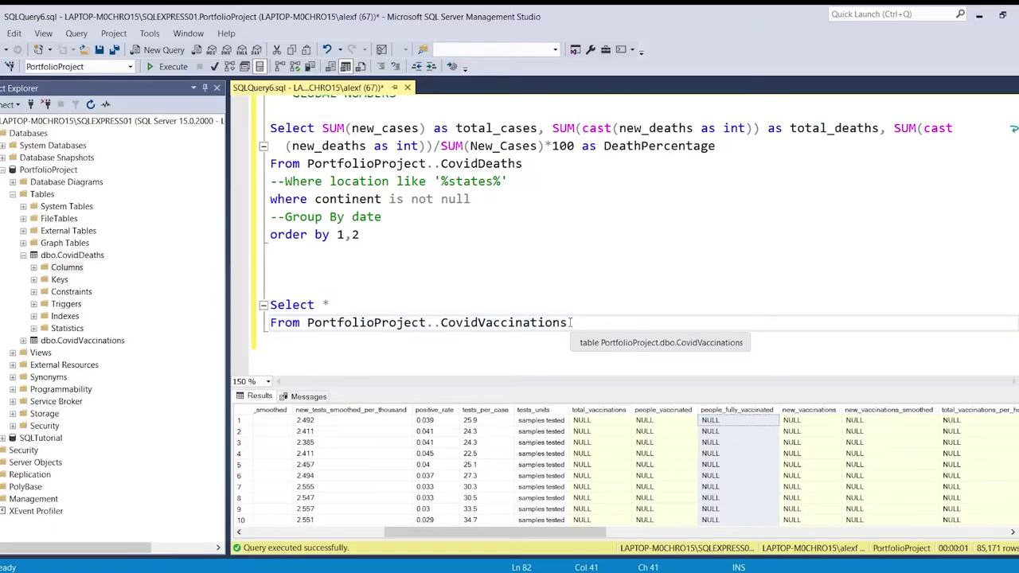
{"action": "scroll", "coordinate": [409, 283], "scroll_direction": "down", "scroll_amount": 1}
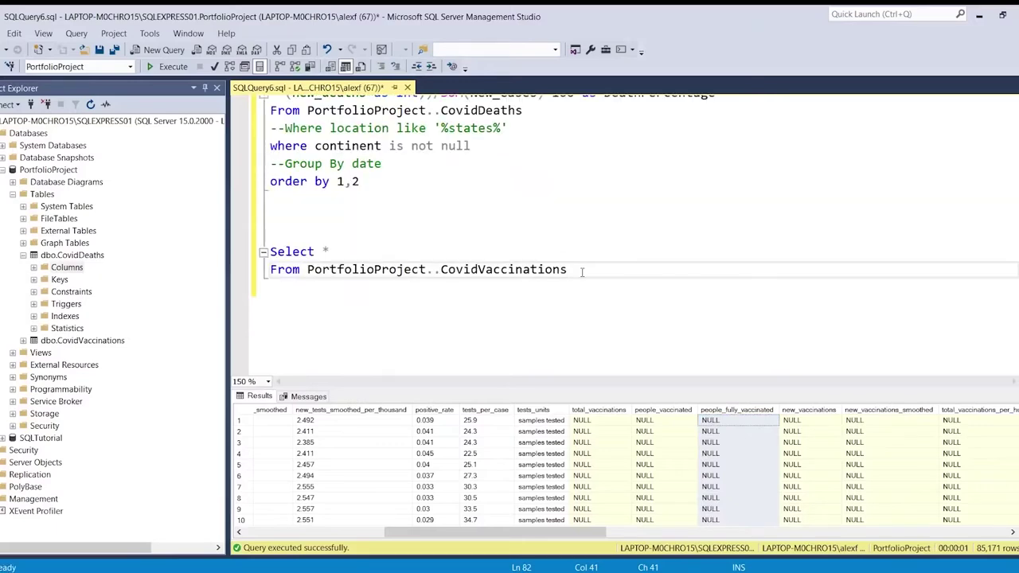
{"action": "scroll", "coordinate": [582, 272], "scroll_direction": "up", "scroll_amount": 1}
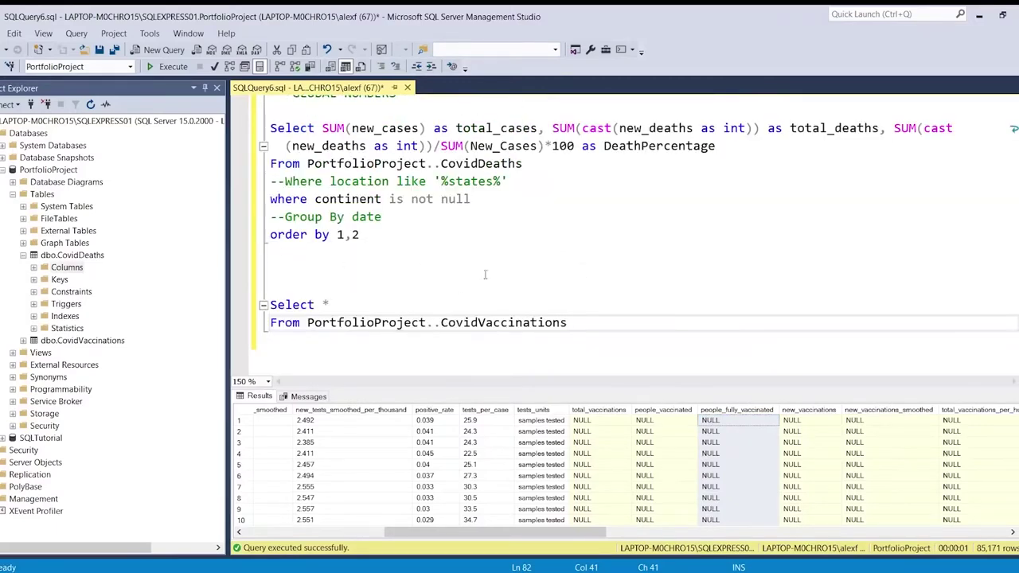
{"action": "left_click", "coordinate": [532, 306]}
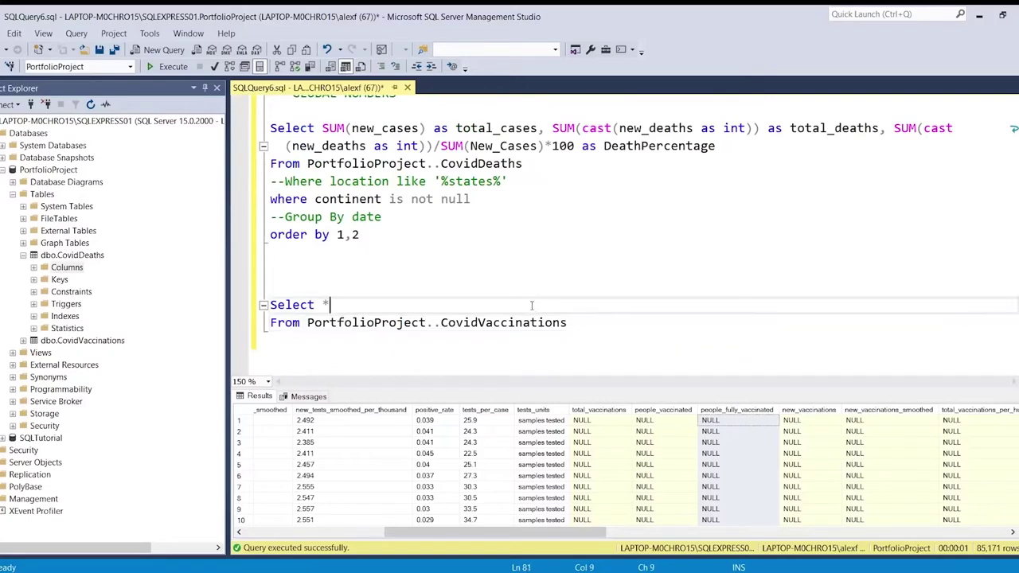
{"action": "key", "text": "Return"}
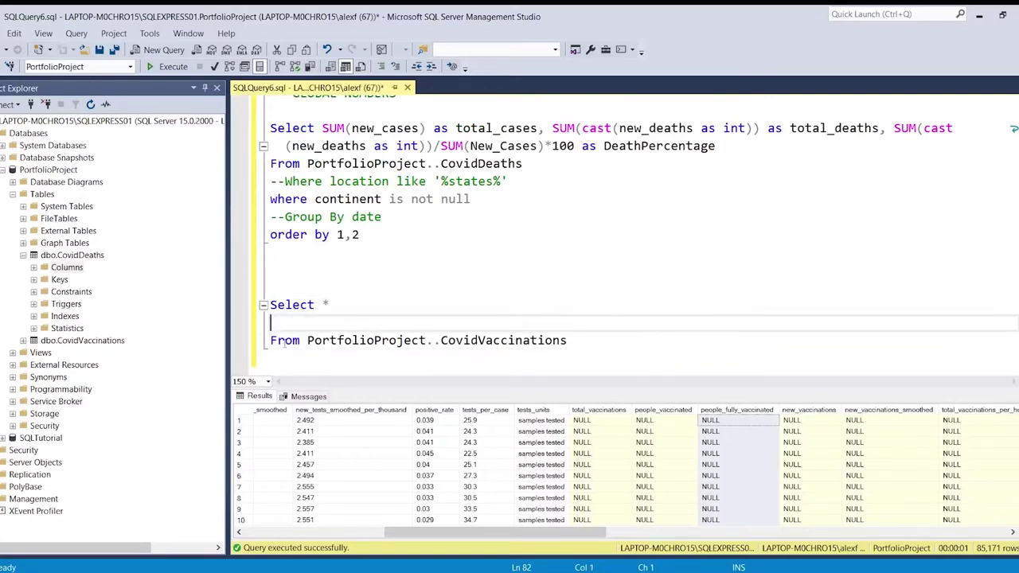
{"action": "double_click", "coordinate": [285, 341]}
{"action": "left_click", "coordinate": [301, 326]}
{"action": "left_click_drag", "start_coordinate": [567, 341], "coordinate": [247, 325]}
{"action": "key", "text": "ctrl+c"}
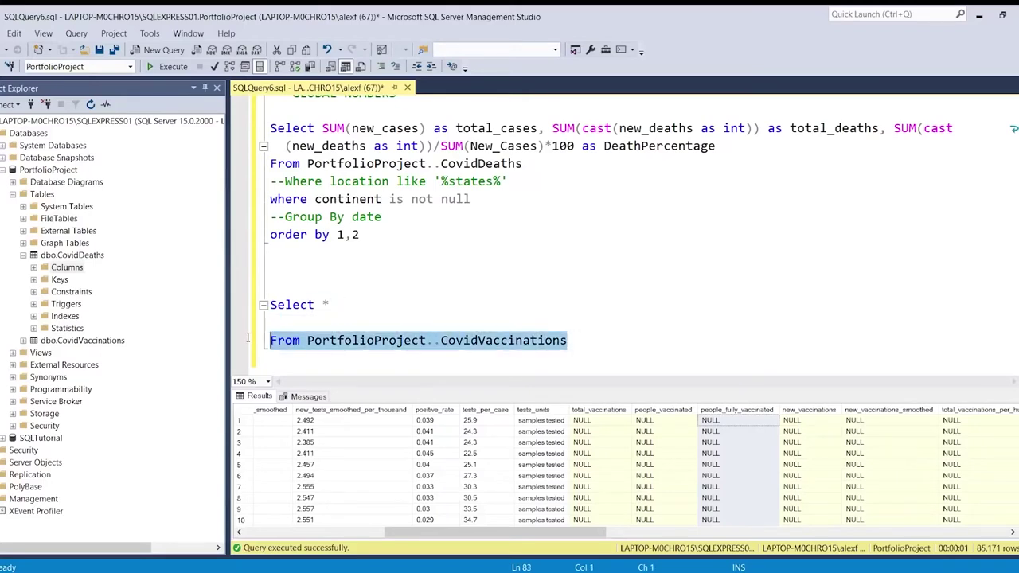
{"action": "left_click", "coordinate": [296, 326]}
{"action": "key", "text": "ctrl+v"}
Change the table in the first of the two From lines to CovidDeaths.
{"action": "double_click", "coordinate": [507, 325]}
{"action": "type", "text": "co"}
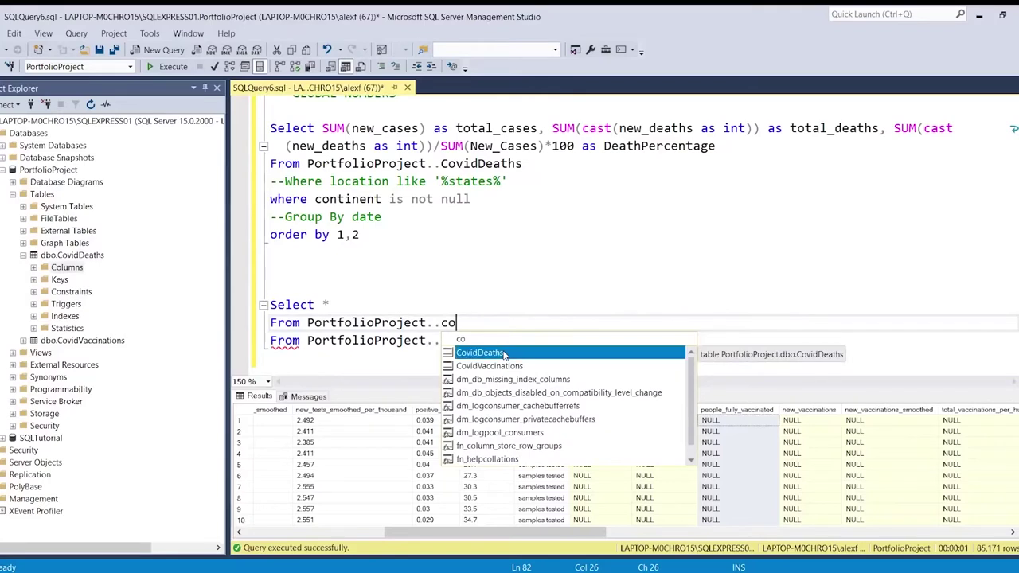
{"action": "double_click", "coordinate": [504, 352]}
Turn the CovidVaccinations From line into a Join and start an indented On clause below it.
{"action": "left_click", "coordinate": [571, 340]}
{"action": "key", "text": "Return"}
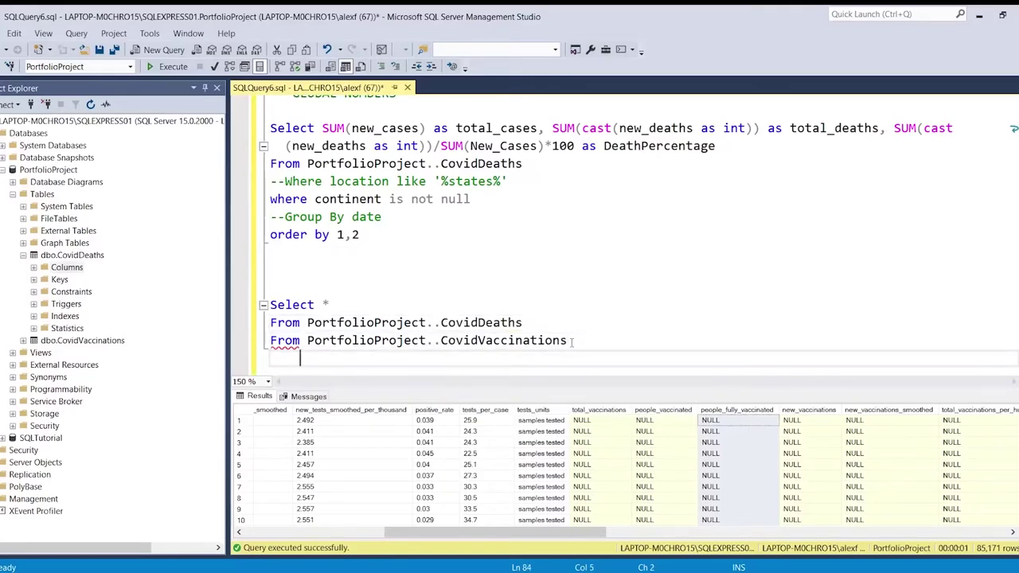
{"action": "type", "text": "Join"}
{"action": "scroll", "coordinate": [571, 343], "scroll_direction": "down", "scroll_amount": 1}
{"action": "double_click", "coordinate": [295, 288]}
{"action": "key", "text": "BackSpace"}
{"action": "type", "text": "Join"}
{"action": "double_click", "coordinate": [315, 306]}
{"action": "type", "text": "On"}
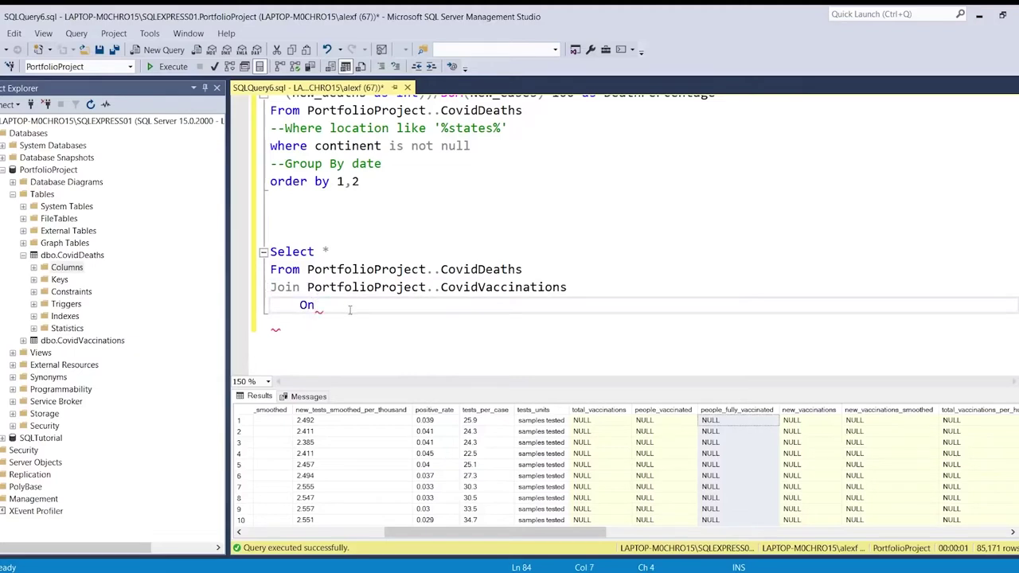
Examine the location and date columns in the CovidVaccinations results as keys for the join.
{"action": "left_click", "coordinate": [343, 534]}
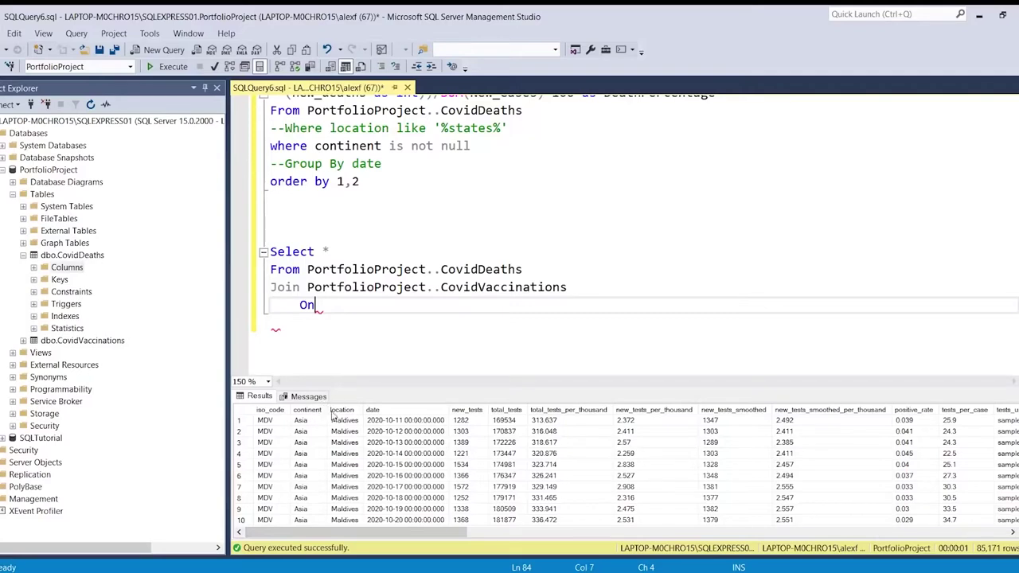
{"action": "left_click", "coordinate": [342, 410]}
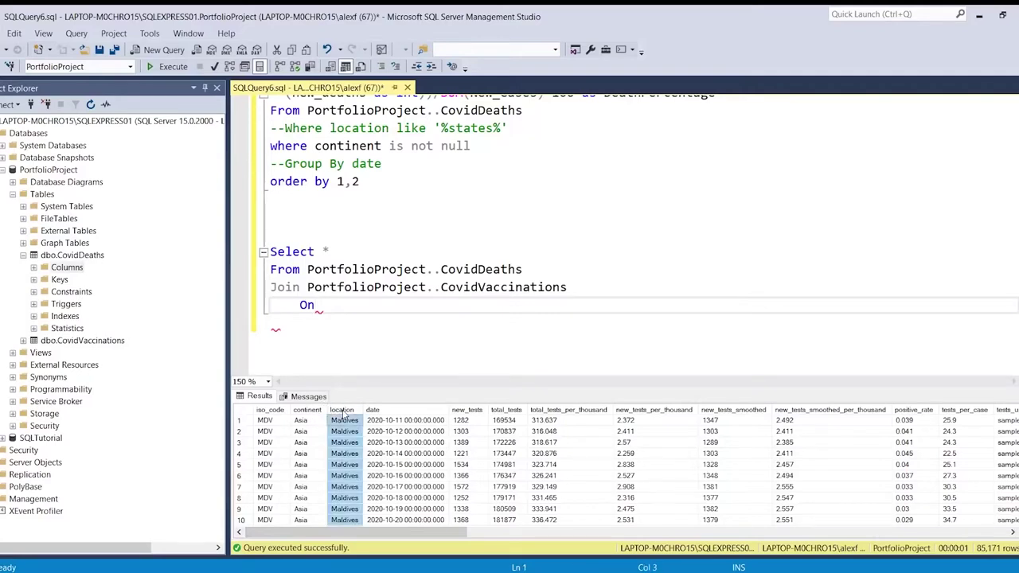
{"action": "mouse_move", "coordinate": [343, 412]}
{"action": "left_mouse_down"}
{"action": "mouse_move", "coordinate": [307, 411]}
{"action": "mouse_move", "coordinate": [340, 418]}
{"action": "left_mouse_up"}
{"action": "left_click", "coordinate": [387, 410]}
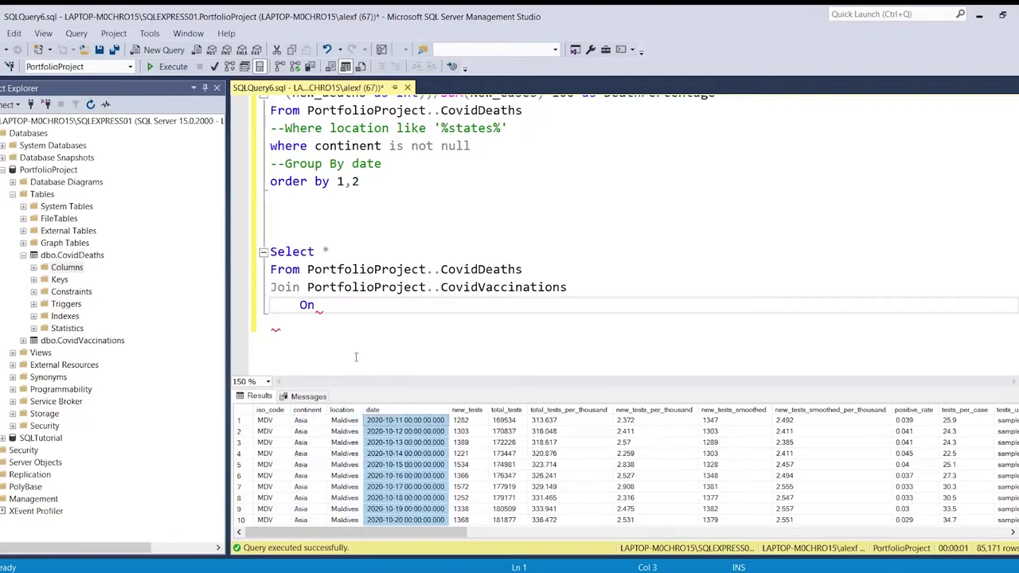
{"action": "left_click", "coordinate": [346, 321]}
{"action": "left_click", "coordinate": [535, 271]}
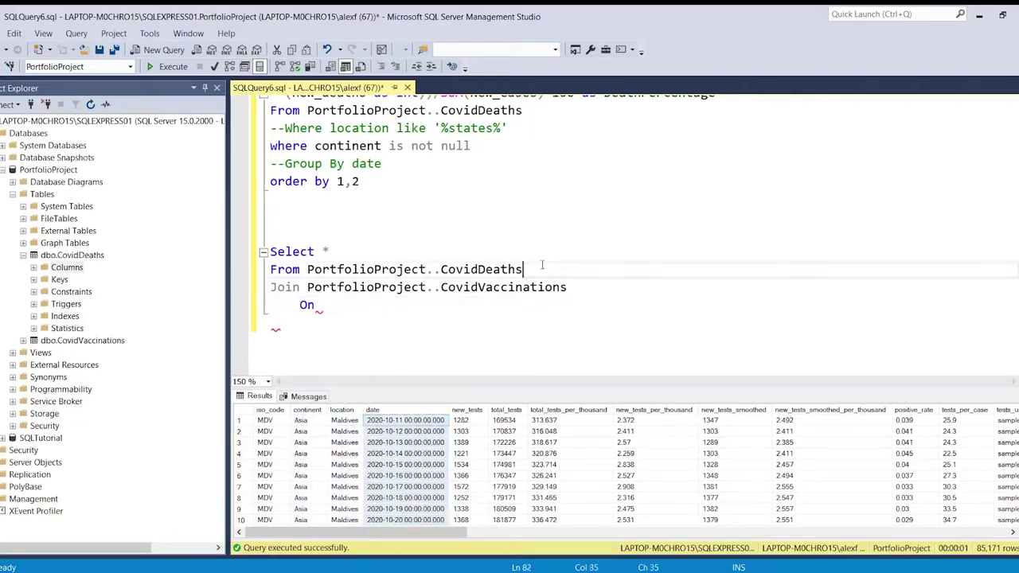
Give the CovidDeaths table the alias dea and the CovidVaccinations table the alias vac.
{"action": "type", "text": "dea"}
{"action": "left_click", "coordinate": [580, 286]}
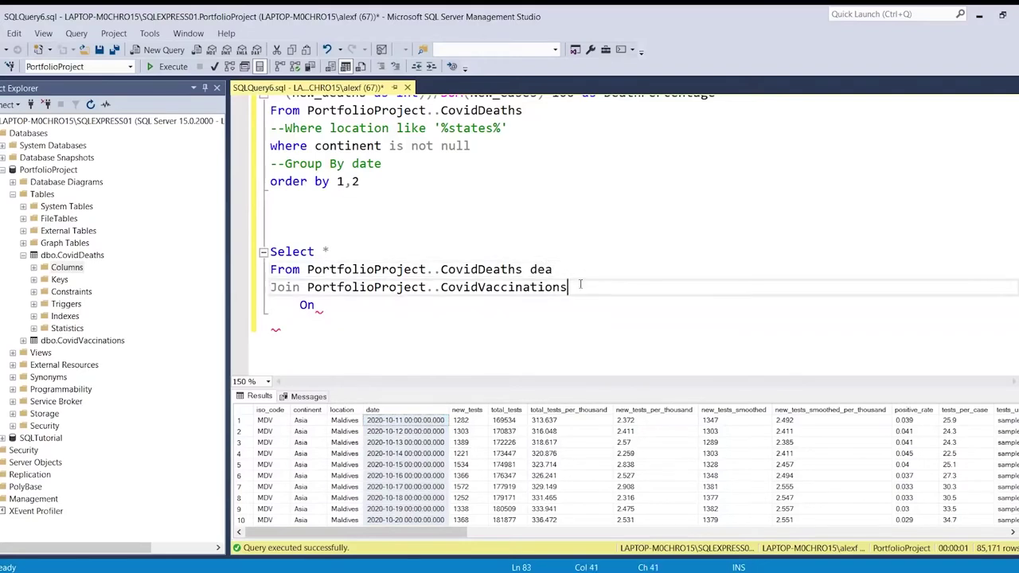
{"action": "type", "text": "Vac"}
{"action": "double_click", "coordinate": [540, 270]}
{"action": "double_click", "coordinate": [586, 288]}
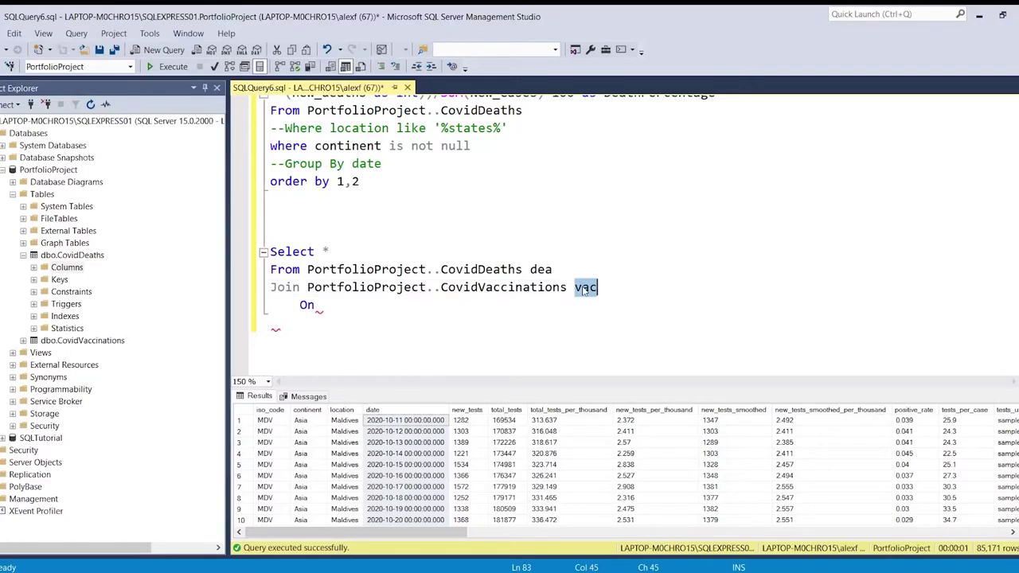
{"action": "left_click_drag", "start_coordinate": [586, 288], "coordinate": [518, 269]}
{"action": "left_click", "coordinate": [518, 269]}
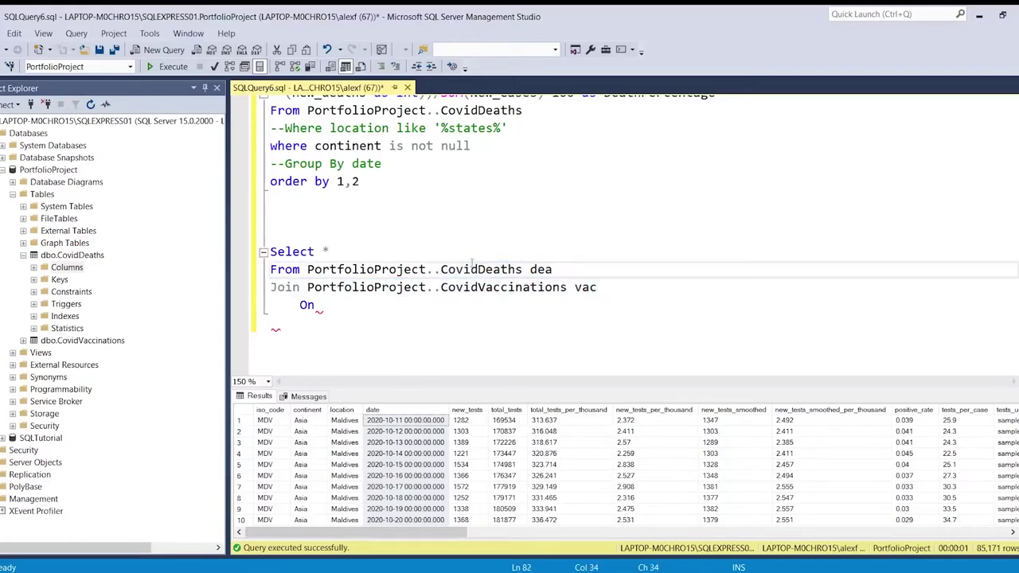
Complete the On clause with dea.location = vac.location and a second line reading and dea.date = vac.date.
{"action": "left_click", "coordinate": [423, 308]}
{"action": "type", "text": "dea."}
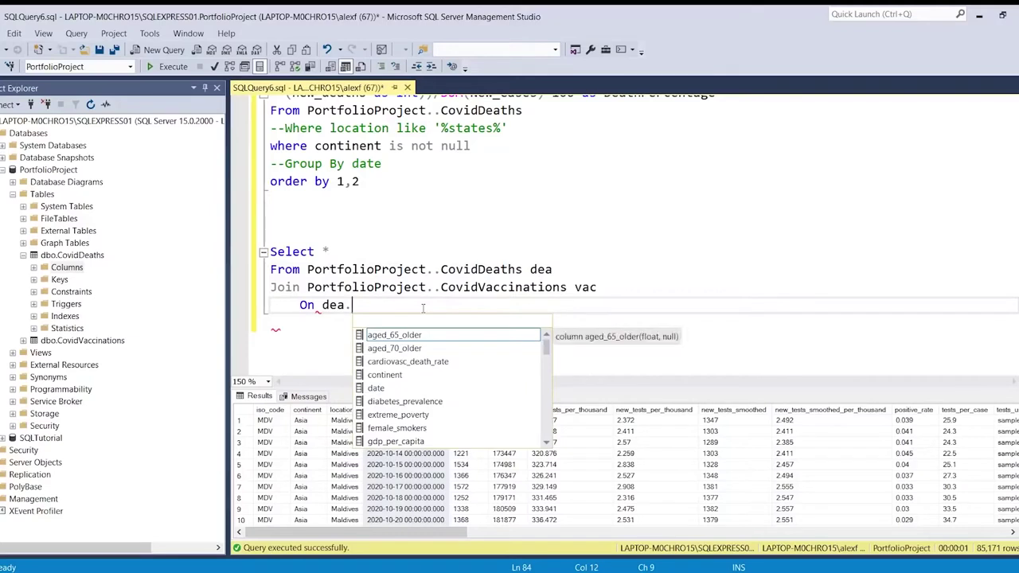
{"action": "type", "text": "location"}
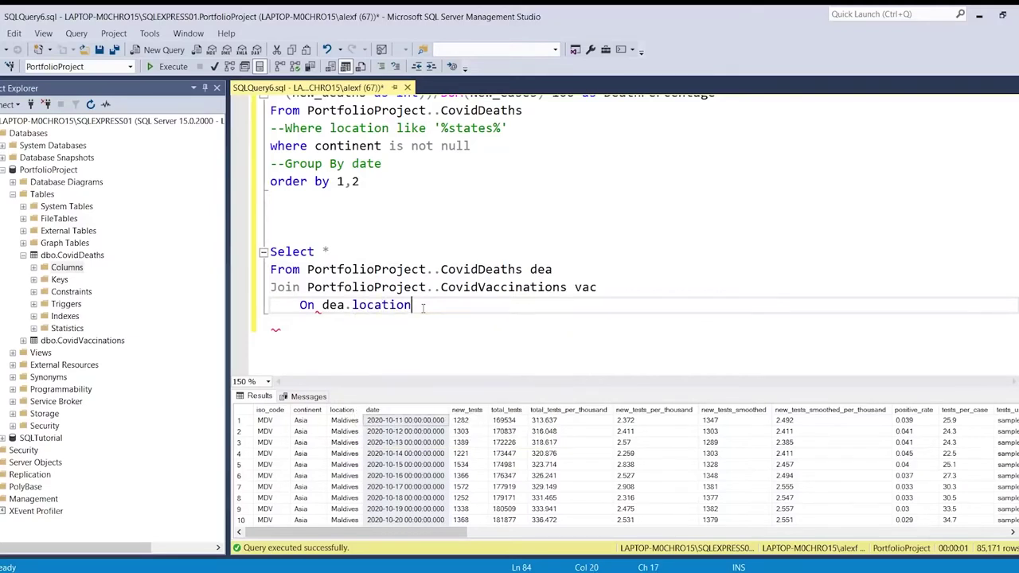
{"action": "type", "text": " = vac.loca"}
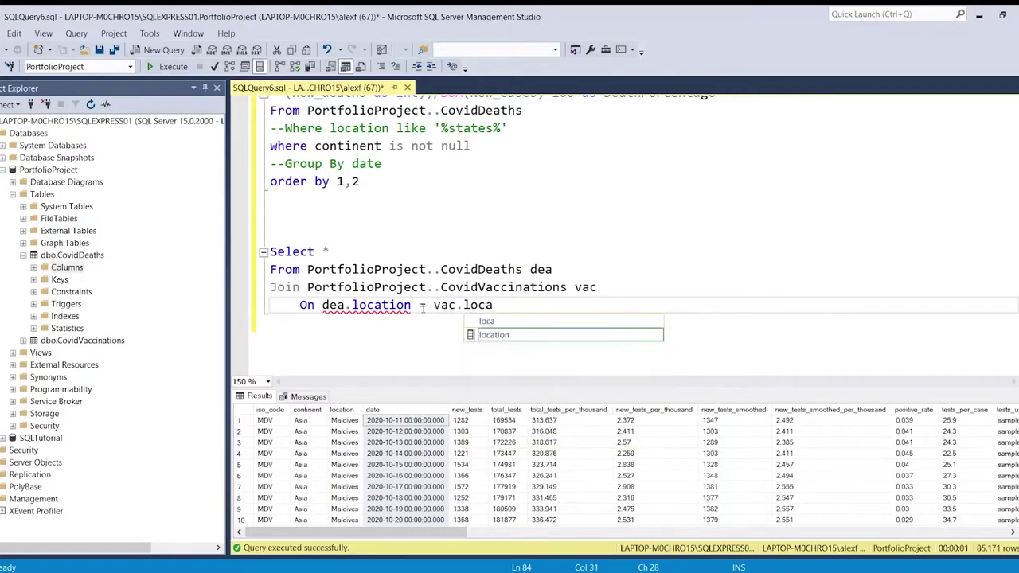
{"action": "key", "text": "Tab"}
{"action": "key", "text": "Return"}
{"action": "type", "text": "and dea."}
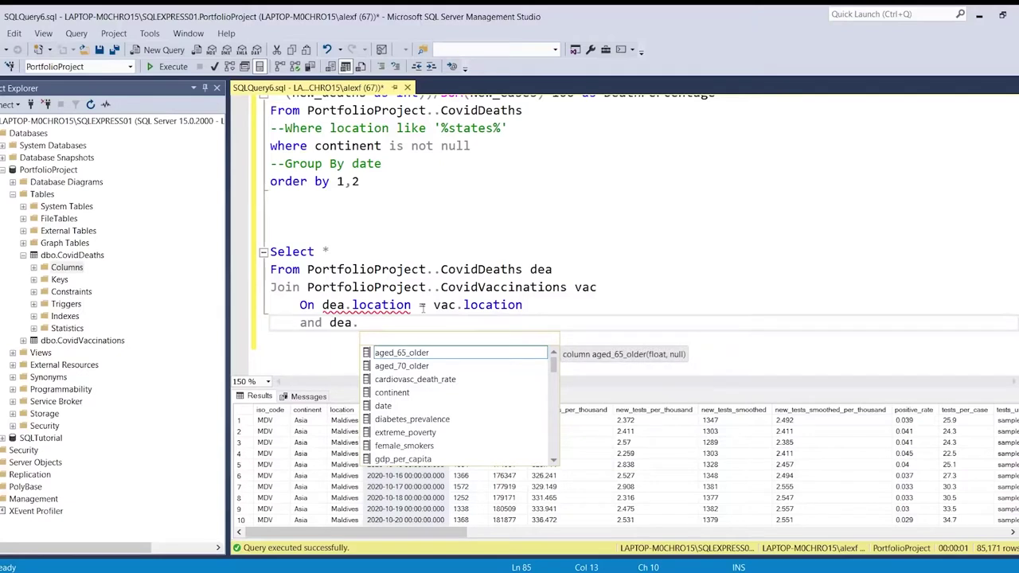
{"action": "type", "text": "date"}
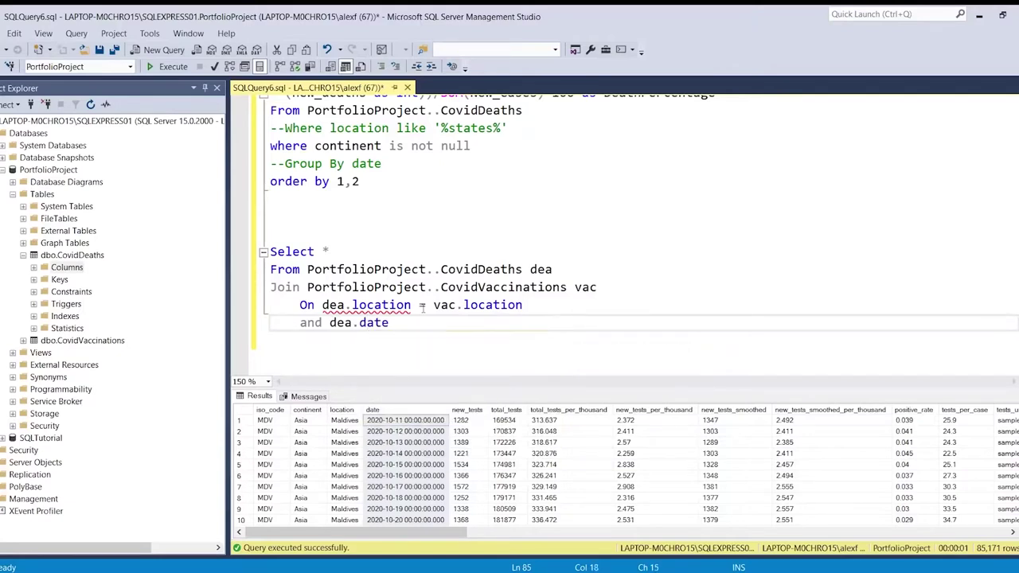
{"action": "type", "text": " = vac.date"}
Run the join query and compare the location and date columns of both tables in the results.
{"action": "left_click_drag", "start_coordinate": [504, 332], "coordinate": [270, 252]}
{"action": "left_click", "coordinate": [172, 68]}
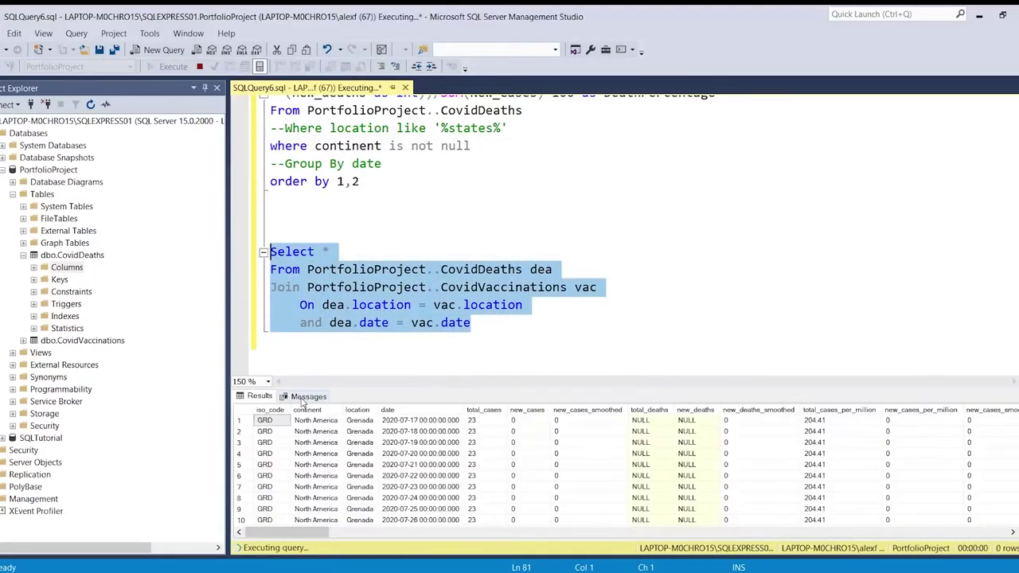
{"action": "left_click", "coordinate": [269, 420]}
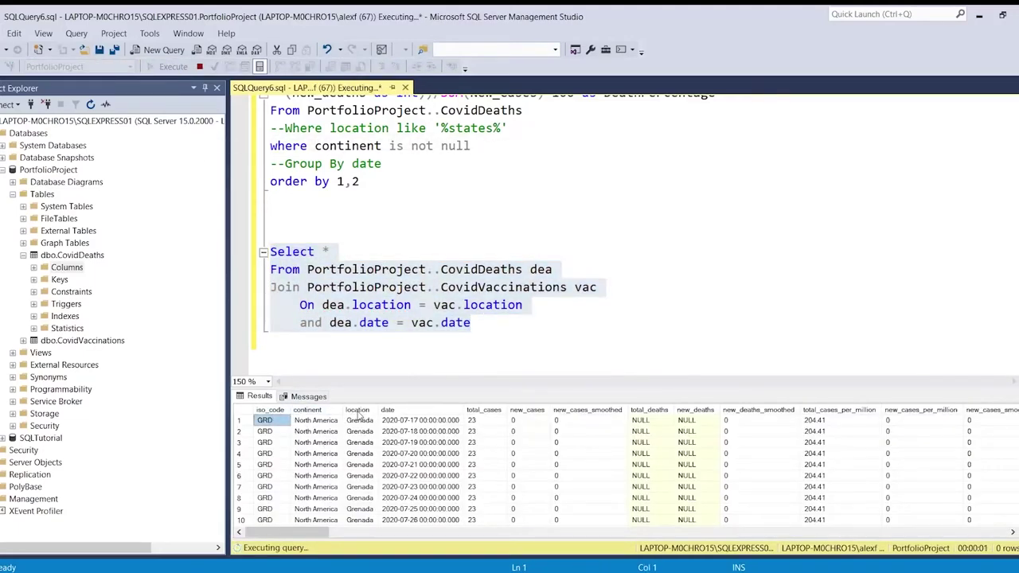
{"action": "left_click", "coordinate": [375, 422]}
{"action": "left_click", "coordinate": [393, 425]}
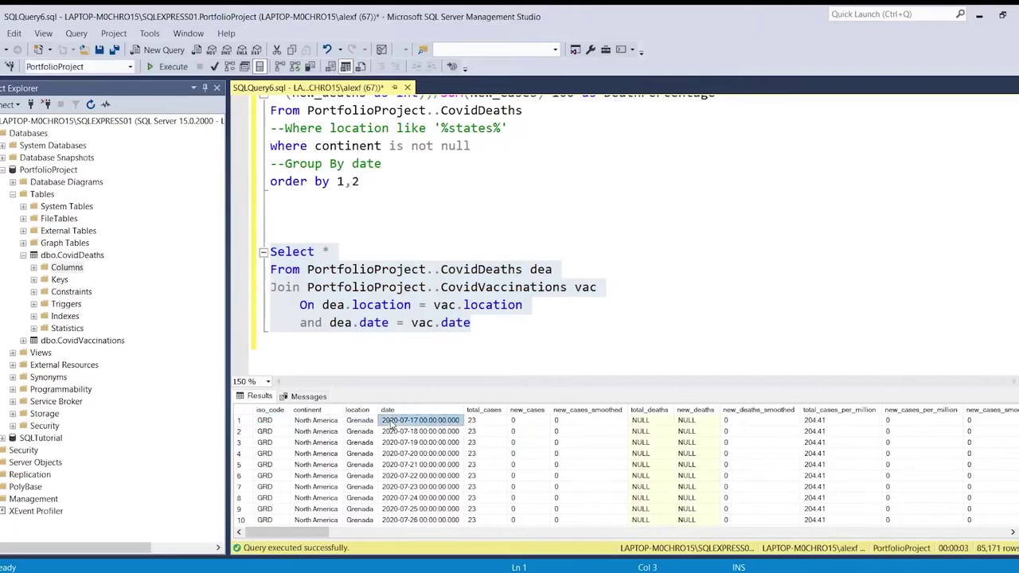
{"action": "left_click_drag", "start_coordinate": [303, 534], "coordinate": [759, 526]}
{"action": "left_click", "coordinate": [496, 420]}
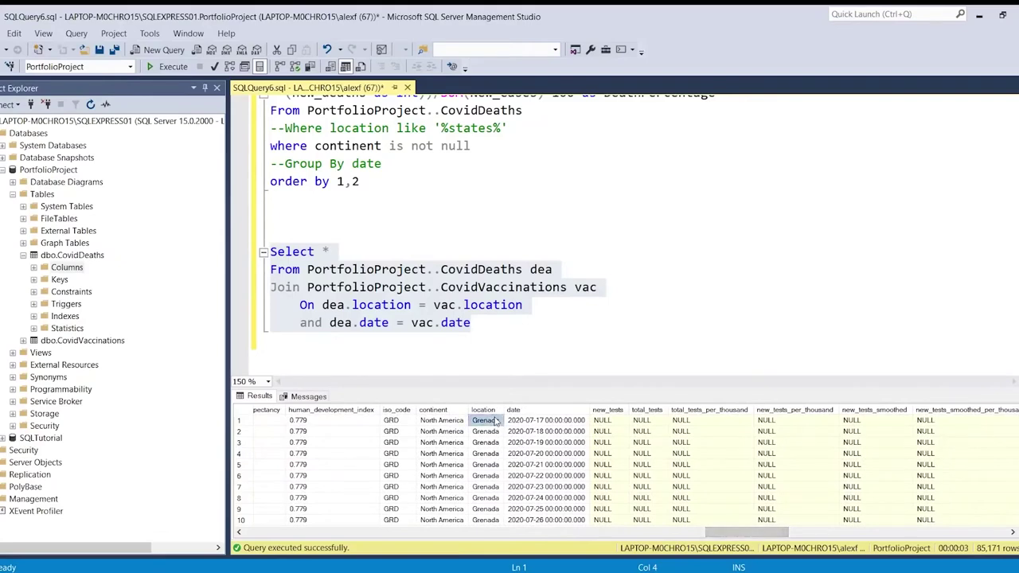
{"action": "left_click", "coordinate": [530, 422]}
{"action": "left_click", "coordinate": [510, 360]}
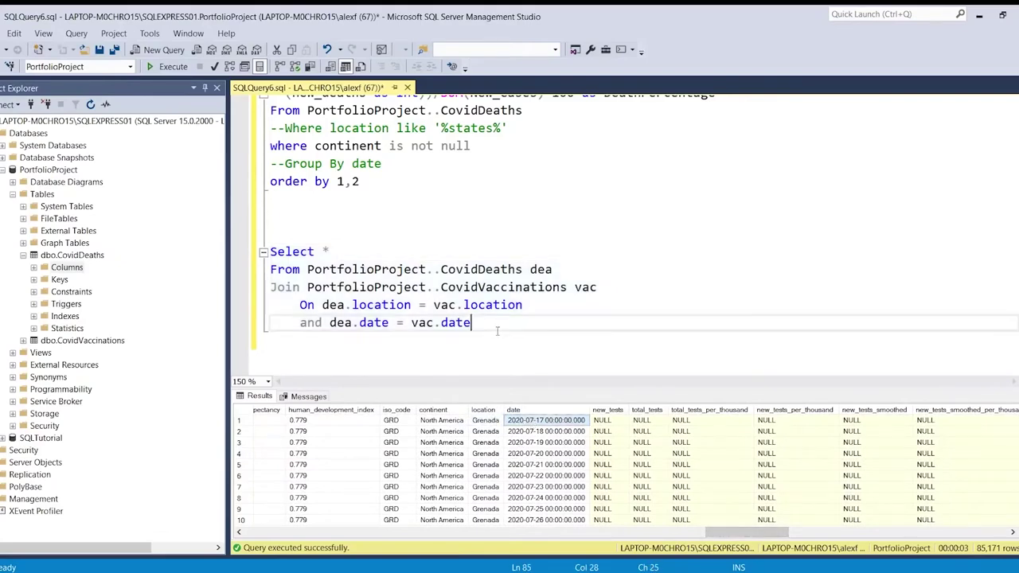
{"action": "left_click_drag", "start_coordinate": [732, 539], "coordinate": [274, 538]}
Add the comment "-- Looking at Total Population vs Vaccinations" above the join query, leaving a blank line between them.
{"action": "left_click", "coordinate": [342, 252]}
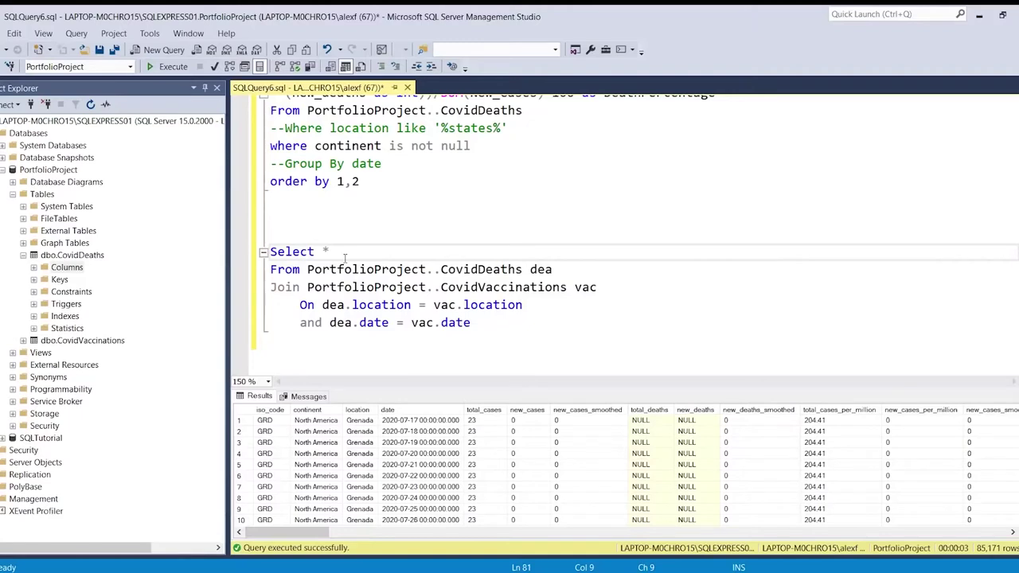
{"action": "left_click", "coordinate": [351, 221]}
{"action": "key", "text": "Return"}
{"action": "key", "text": "Return"}
{"action": "type", "text": "-"}
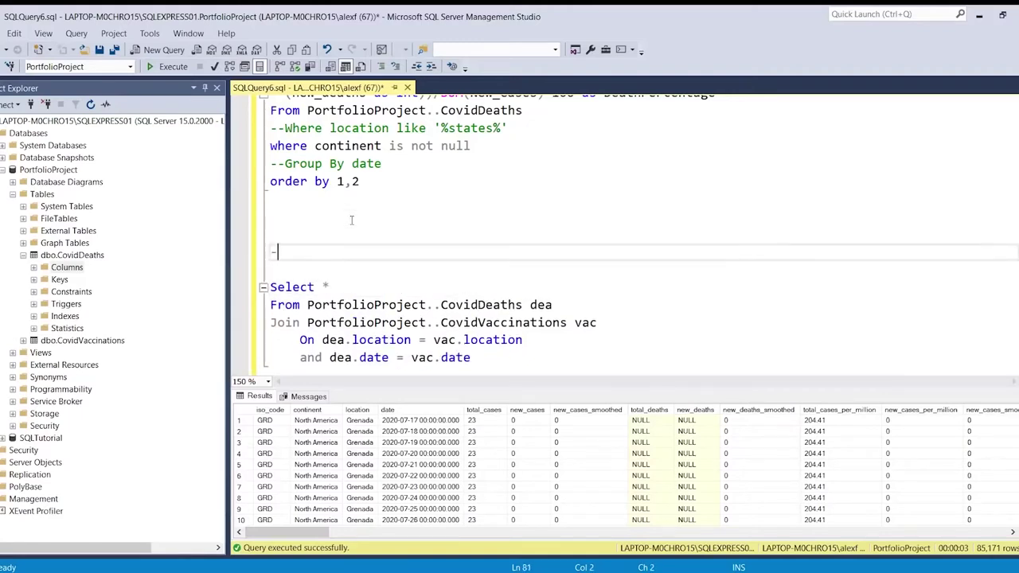
{"action": "type", "text": "- Looking at Total Popula"}
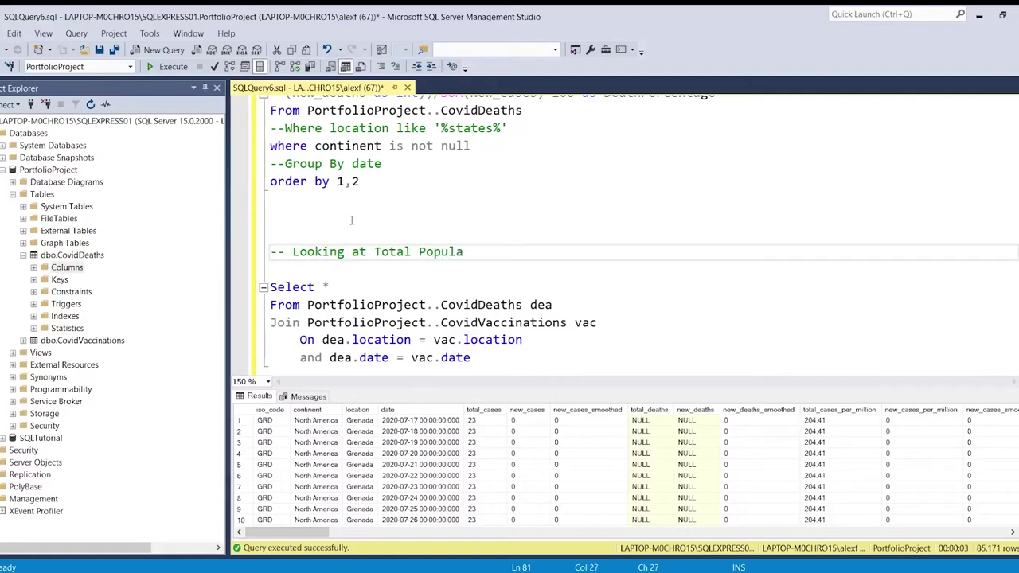
{"action": "type", "text": "tion vs Vaccinations"}
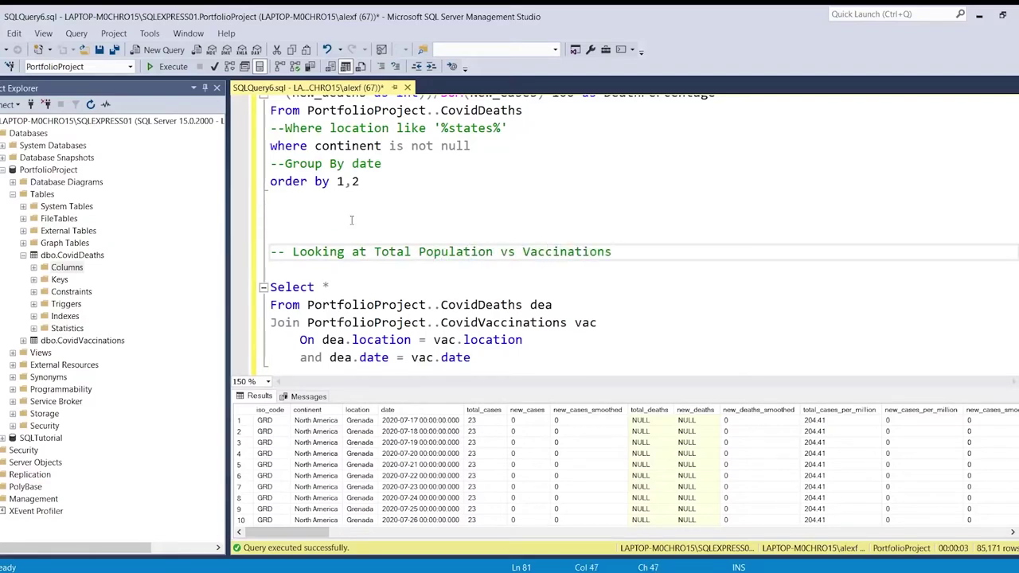
Replace the asterisk in the join query's Select with dea.continent, dea.location, dea.date.
{"action": "left_click", "coordinate": [404, 272]}
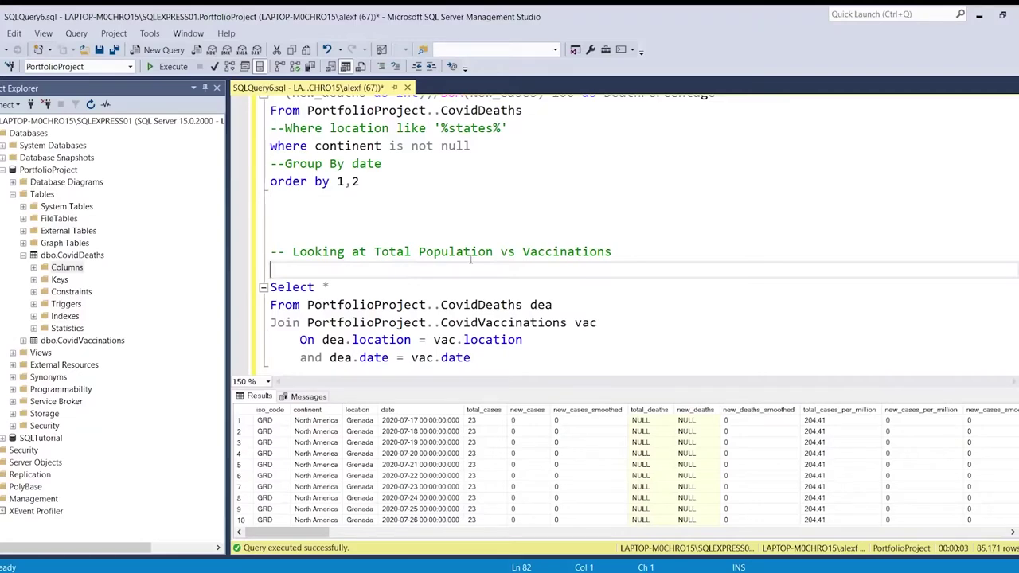
{"action": "scroll", "coordinate": [407, 267], "scroll_direction": "down", "scroll_amount": 1}
{"action": "left_click", "coordinate": [419, 237]}
{"action": "key", "text": "BackSpace"}
{"action": "type", "text": "dea."}
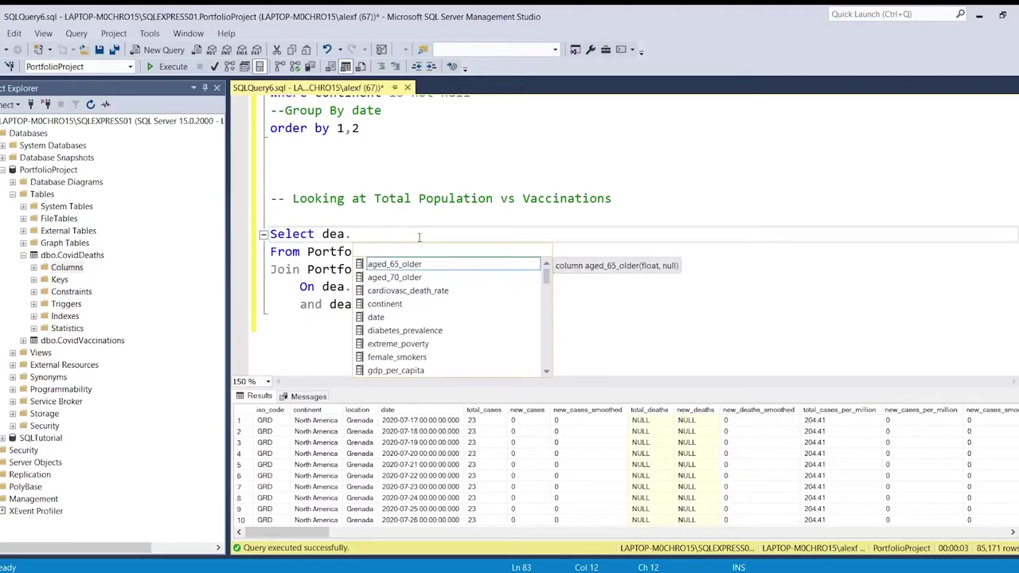
{"action": "type", "text": "cont"}
{"action": "key", "text": "Tab"}
{"action": "type", "text": ", "}
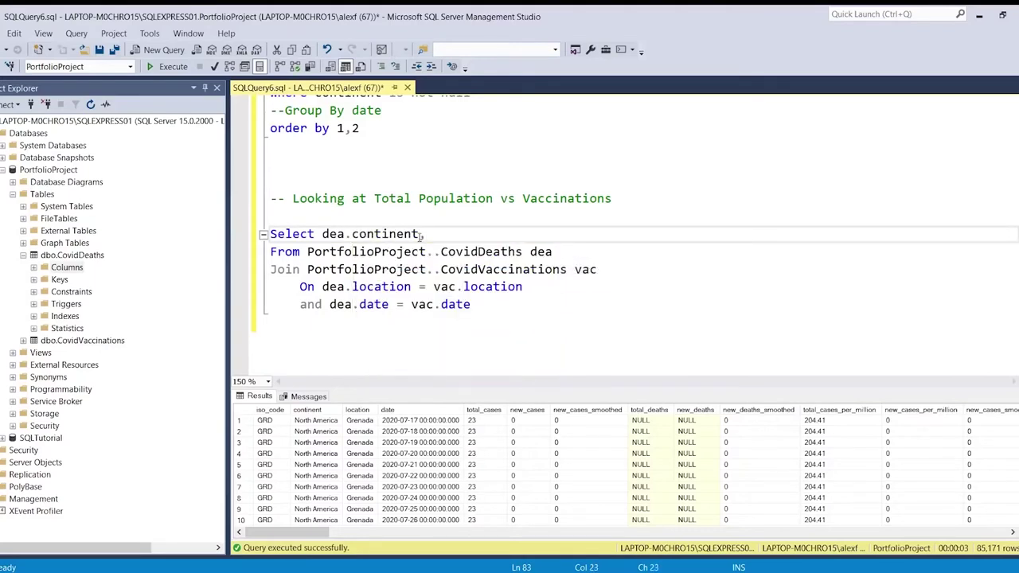
{"action": "type", "text": "dea.locat"}
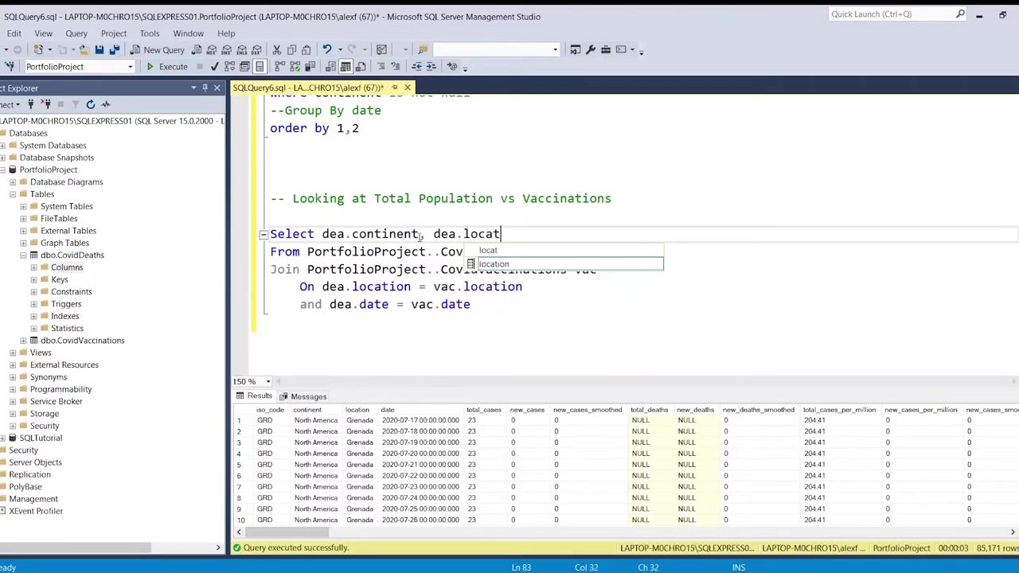
{"action": "key", "text": "Tab"}
{"action": "type", "text": ","}
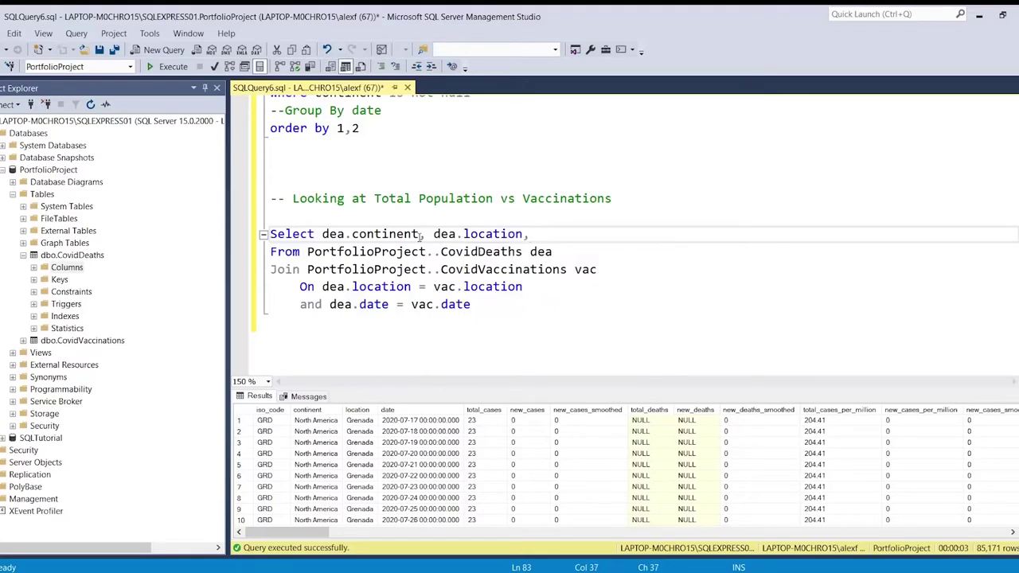
{"action": "type", "text": " dea.date"}
{"action": "key", "text": "Escape"}
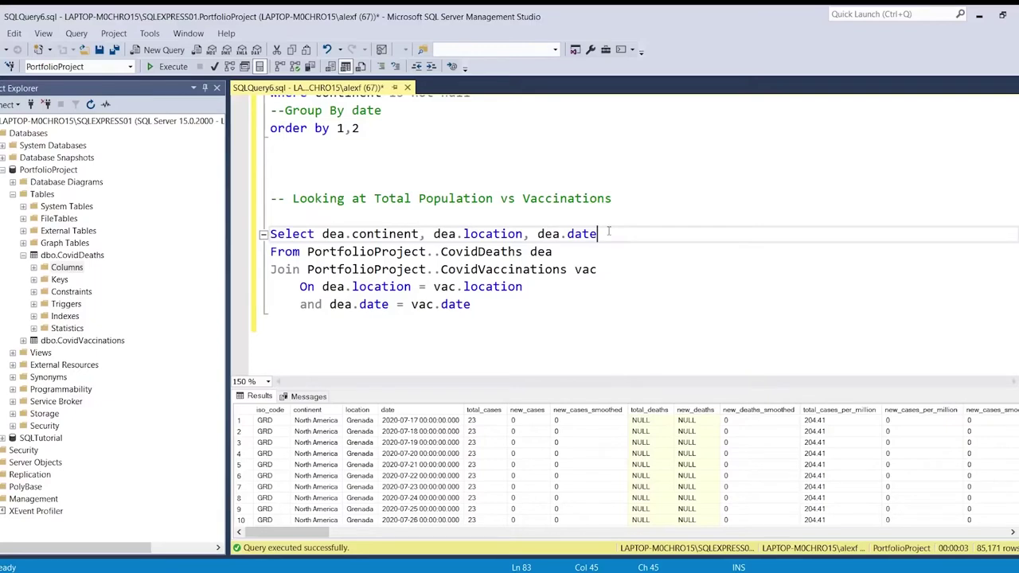
Add population to the end of the join query's Select list.
{"action": "type", "text": ", popu"}
{"action": "key", "text": "Tab"}
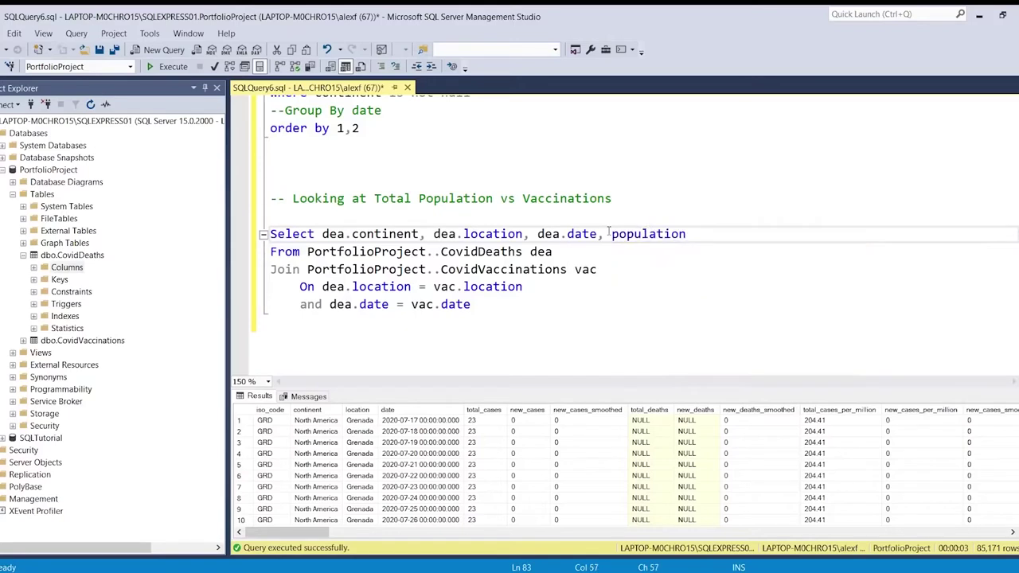
{"action": "double_click", "coordinate": [656, 237]}
{"action": "left_click", "coordinate": [667, 268]}
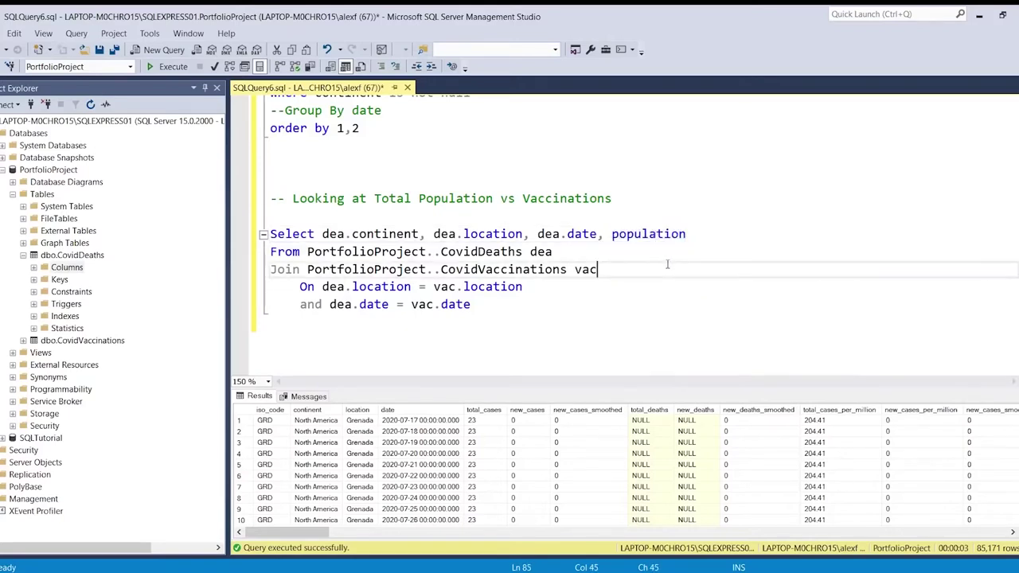
Try the date column in the Select list without its dea alias, and restore the alias.
{"action": "left_click_drag", "start_coordinate": [593, 236], "coordinate": [539, 235]}
{"action": "key", "text": "BackSpace"}
{"action": "key", "text": "Delete"}
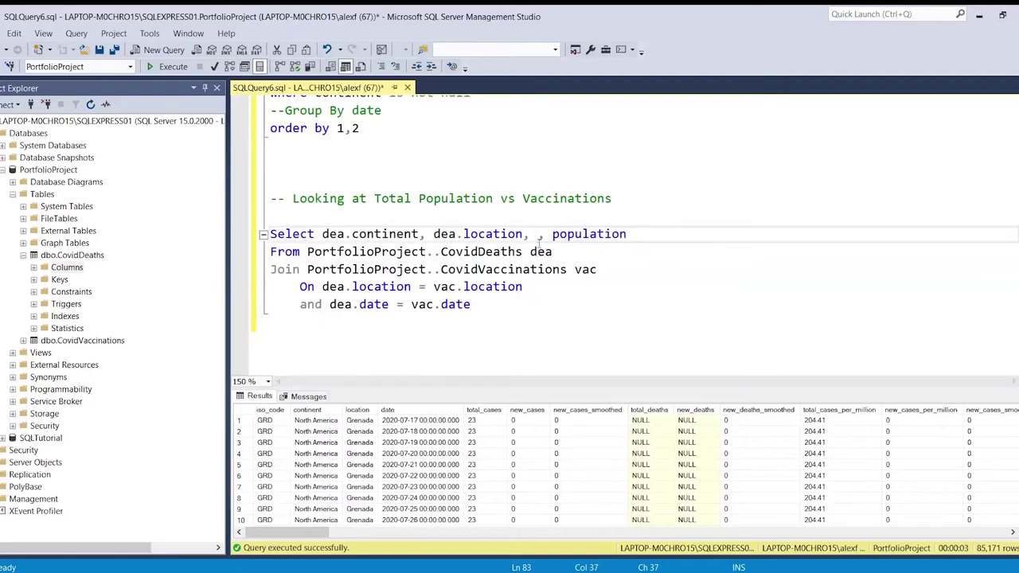
{"action": "type", "text": "date"}
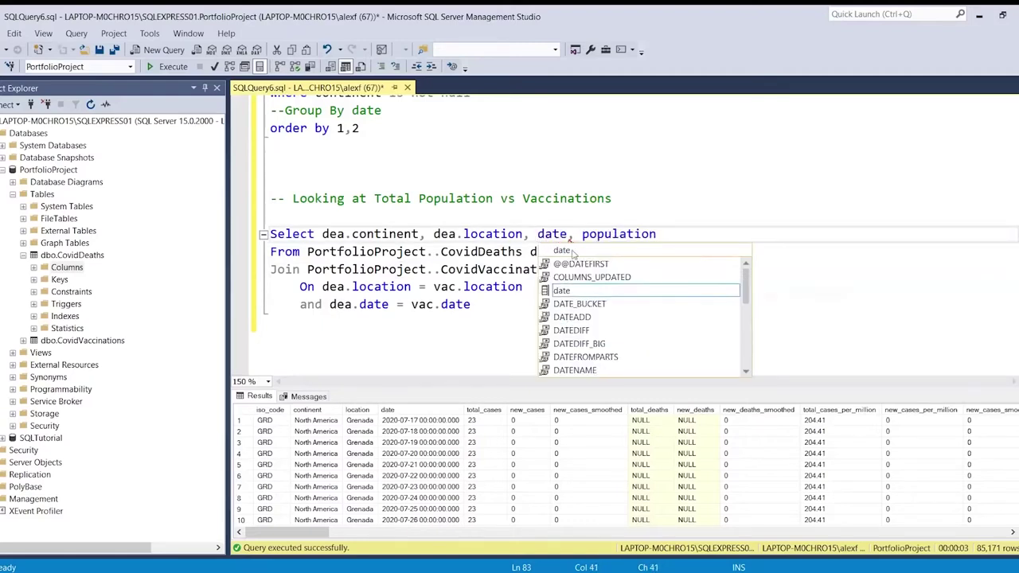
{"action": "left_click", "coordinate": [612, 234]}
{"action": "left_click", "coordinate": [671, 236]}
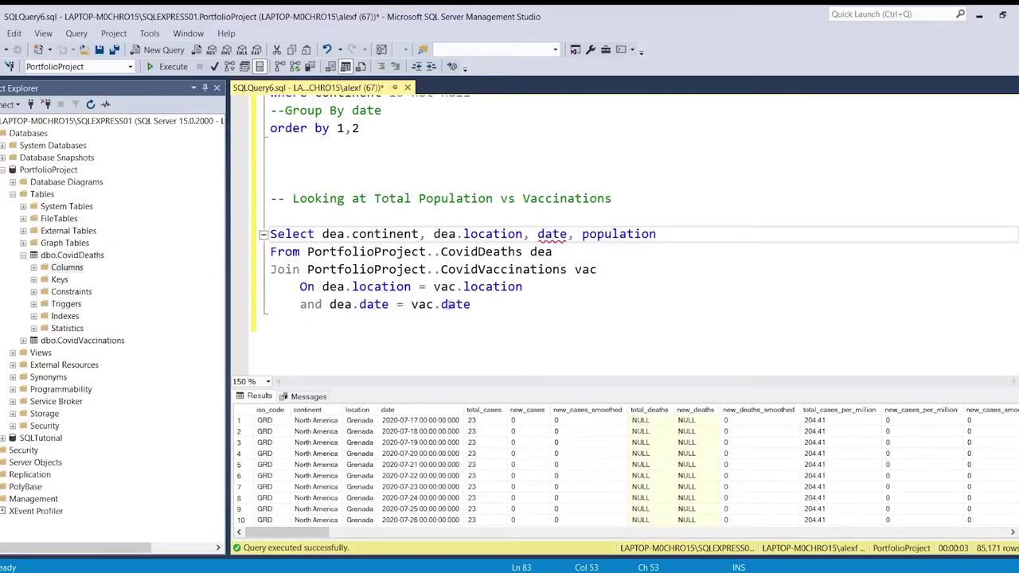
{"action": "left_click", "coordinate": [538, 234]}
{"action": "type", "text": "dea."}
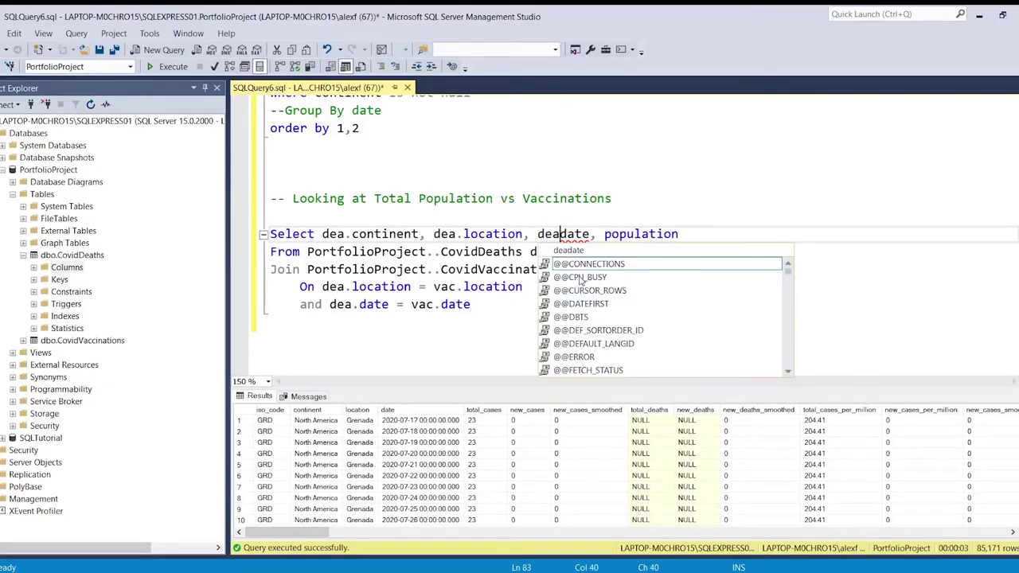
Prefix population with the dea alias and add vac.new_vaccinations to the end of the Select list.
{"action": "left_click", "coordinate": [612, 235]}
{"action": "type", "text": "dea."}
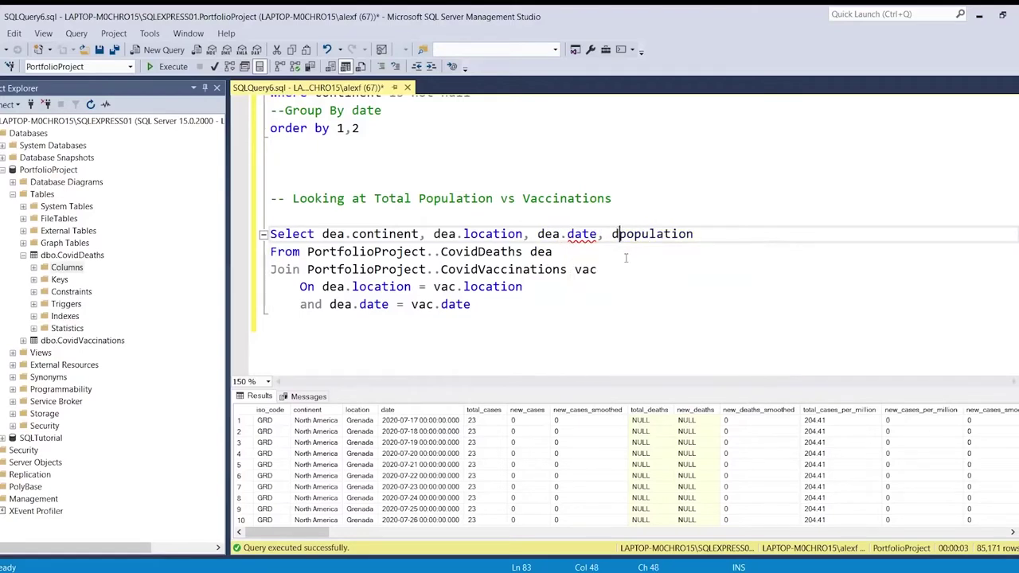
{"action": "left_click", "coordinate": [731, 234]}
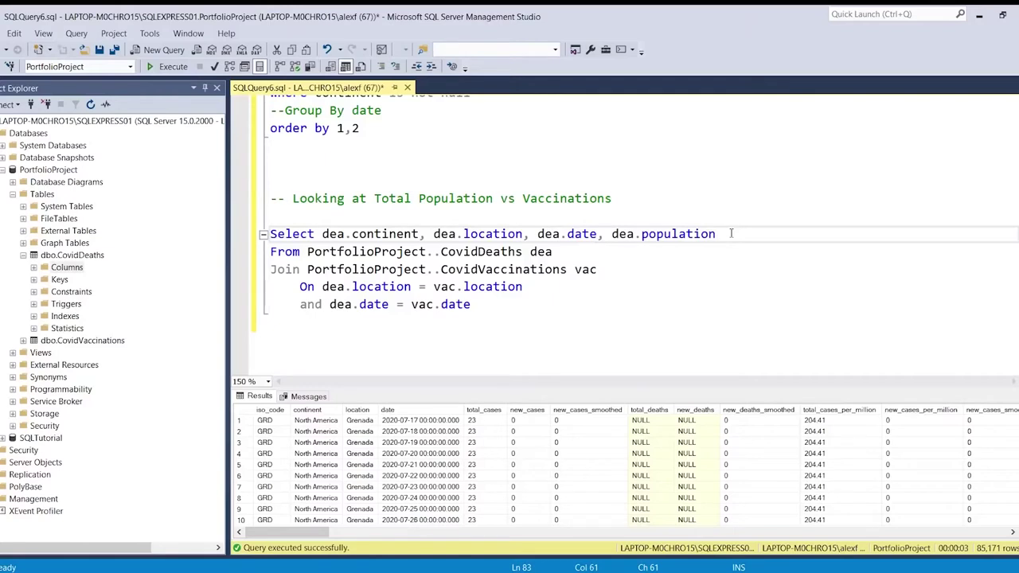
{"action": "type", "text": ", vac."}
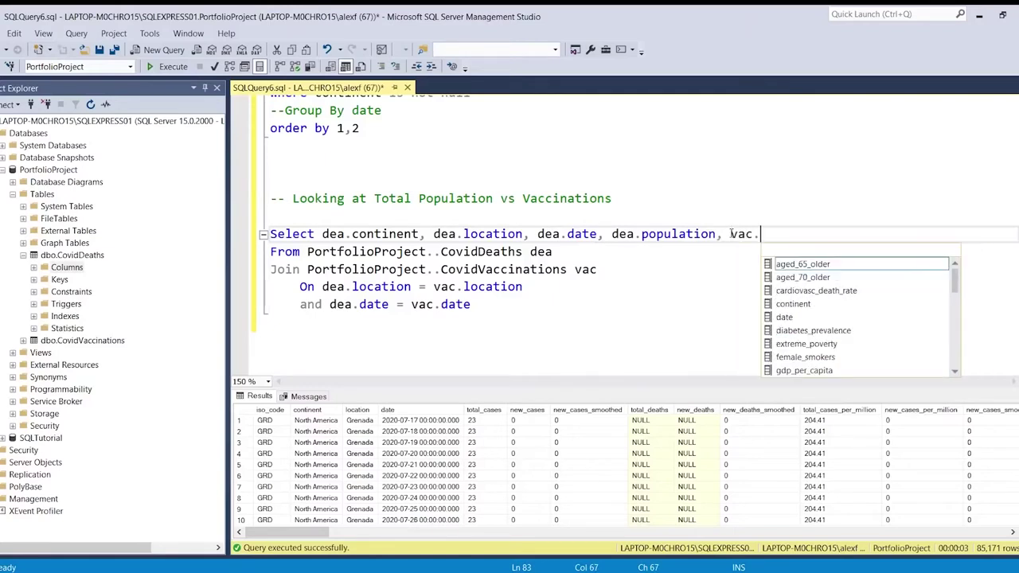
{"action": "type", "text": "new_vaccinations"}
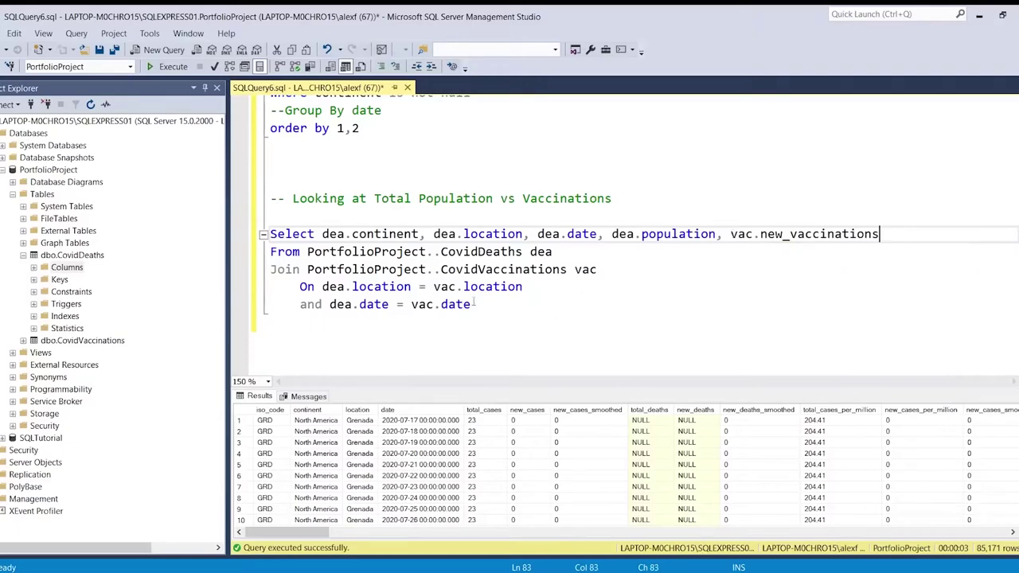
Run the population and vaccinations join query and enlarge the results area upward.
{"action": "left_click_drag", "start_coordinate": [472, 305], "coordinate": [270, 233]}
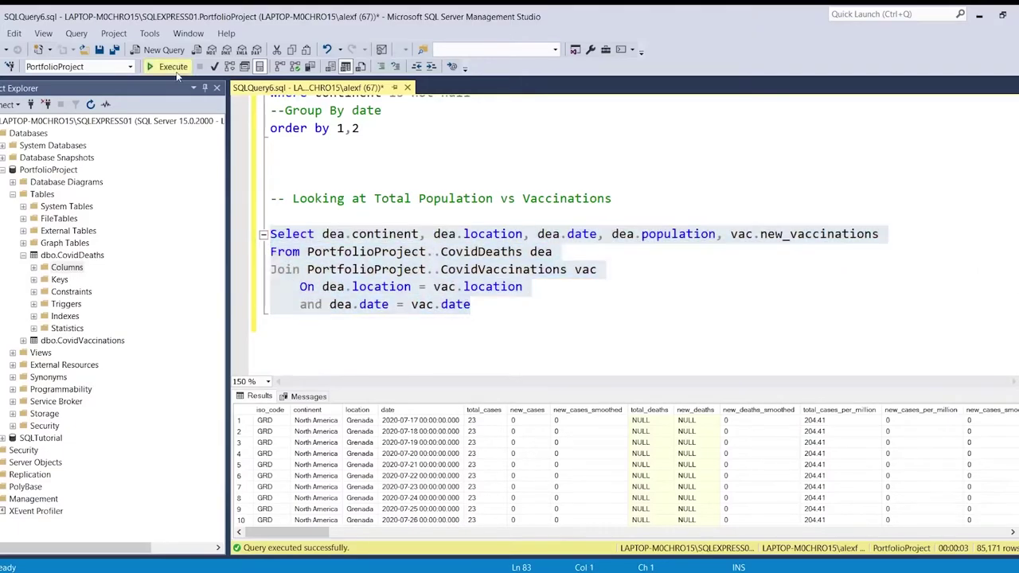
{"action": "left_click", "coordinate": [174, 68]}
{"action": "left_click_drag", "start_coordinate": [495, 389], "coordinate": [500, 356]}
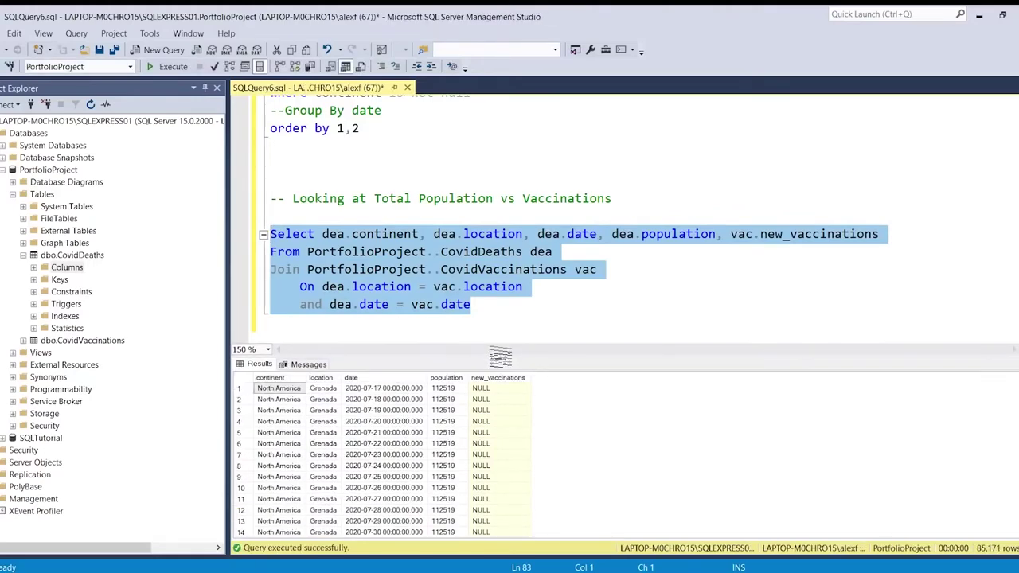
Copy the order by 1,2 clause from the preceding query to the end of the population and vaccinations join query.
{"action": "left_click", "coordinate": [472, 307]}
{"action": "scroll", "coordinate": [478, 305], "scroll_direction": "up", "scroll_amount": 1}
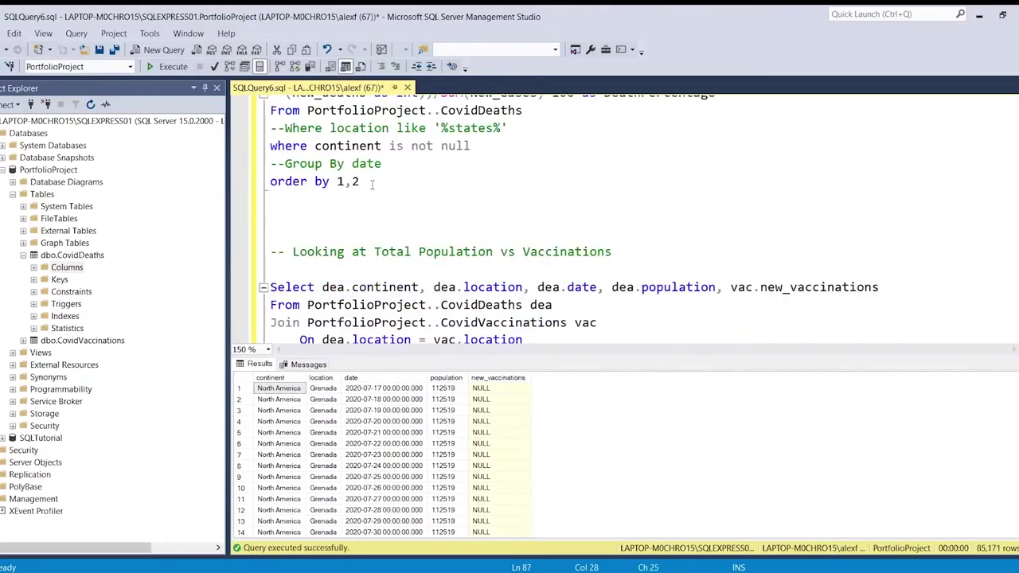
{"action": "left_click_drag", "start_coordinate": [372, 185], "coordinate": [271, 182]}
{"action": "key", "text": "ctrl+c"}
{"action": "scroll", "coordinate": [387, 274], "scroll_direction": "down", "scroll_amount": 2}
{"action": "left_click", "coordinate": [481, 255]}
{"action": "key", "text": "Return"}
{"action": "key", "text": "BackSpace"}
{"action": "key", "text": "ctrl+v"}
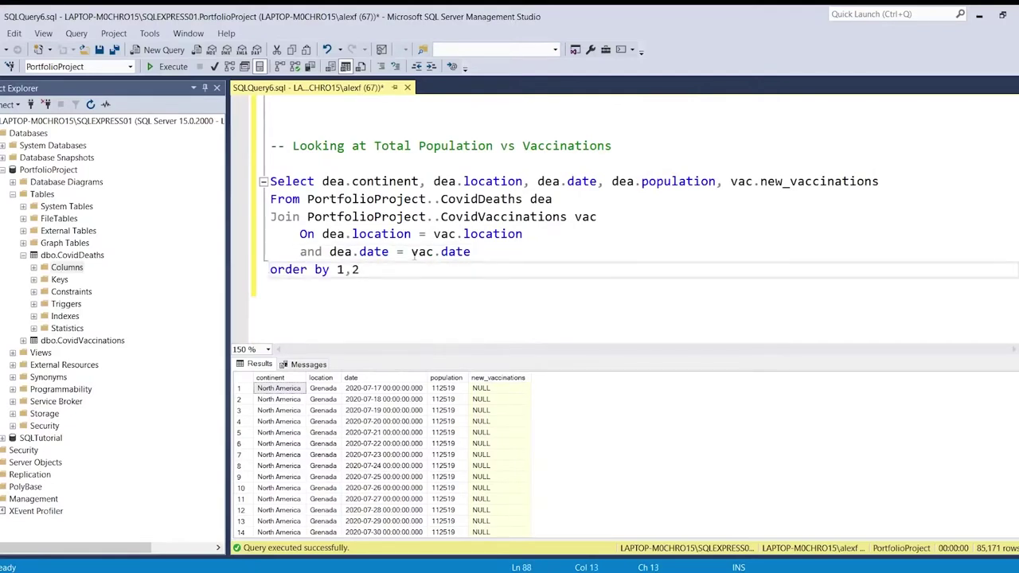
Extend the join query's sorting to order by 1,2,3 and run the query.
{"action": "left_click_drag", "start_coordinate": [359, 269], "coordinate": [367, 251]}
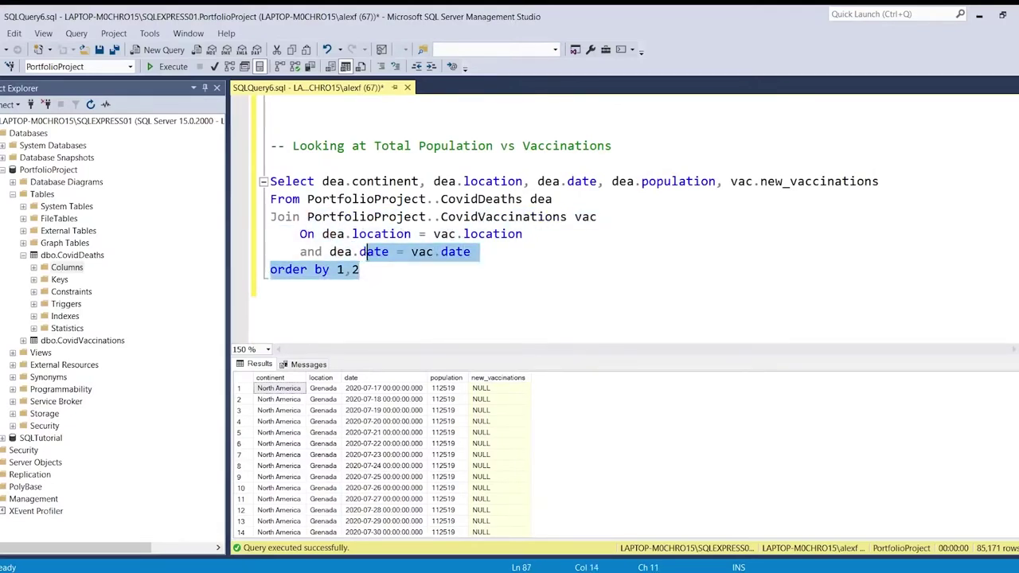
{"action": "left_click", "coordinate": [362, 270]}
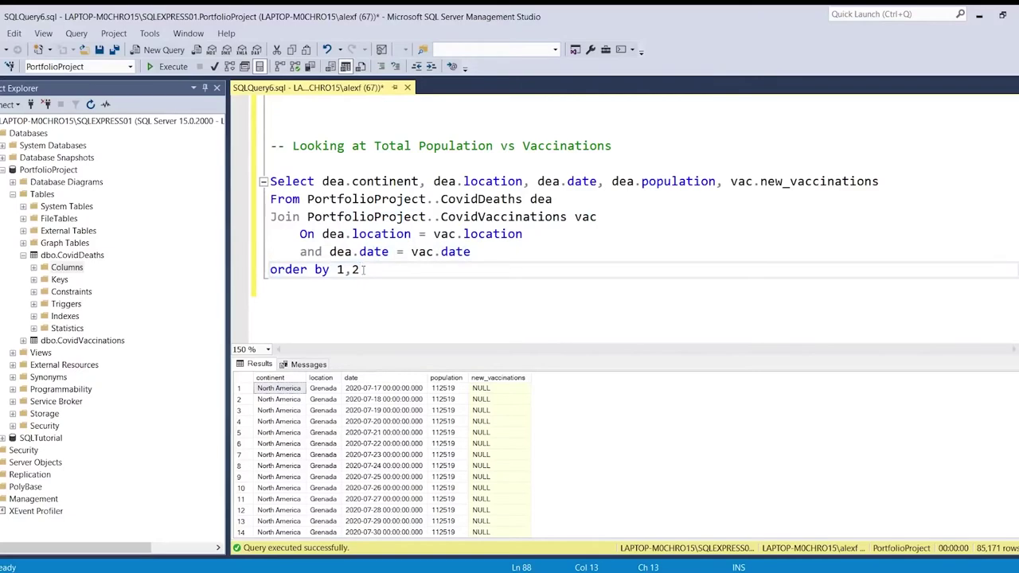
{"action": "type", "text": ", 3"}
{"action": "key", "text": "BackSpace"}
{"action": "key", "text": "BackSpace"}
{"action": "type", "text": "3"}
{"action": "left_click_drag", "start_coordinate": [402, 275], "coordinate": [271, 181]}
{"action": "left_click", "coordinate": [169, 66]}
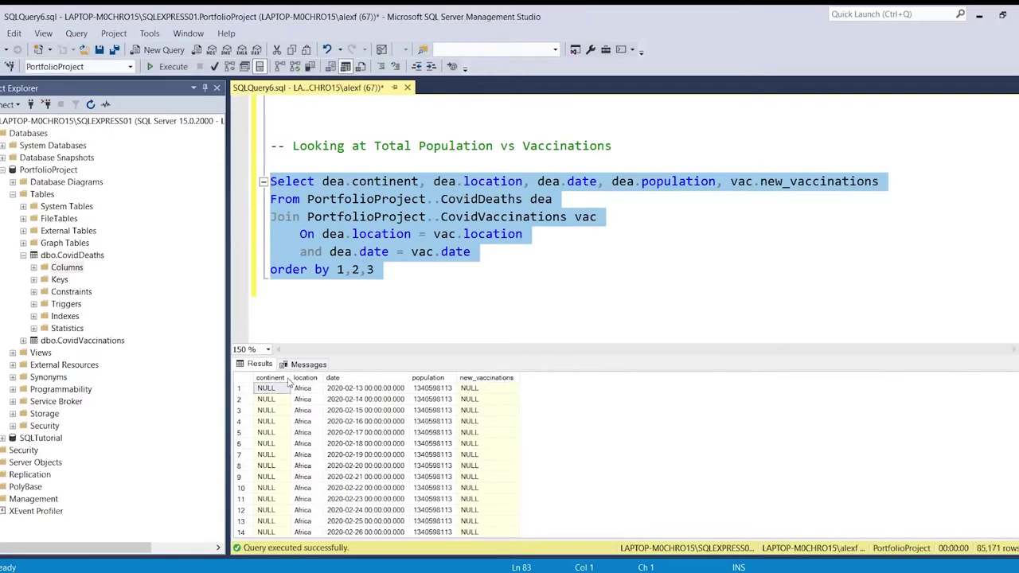
Copy the where continent is not null filter from the preceding query into the join query, above its order by clause.
{"action": "left_click", "coordinate": [388, 272]}
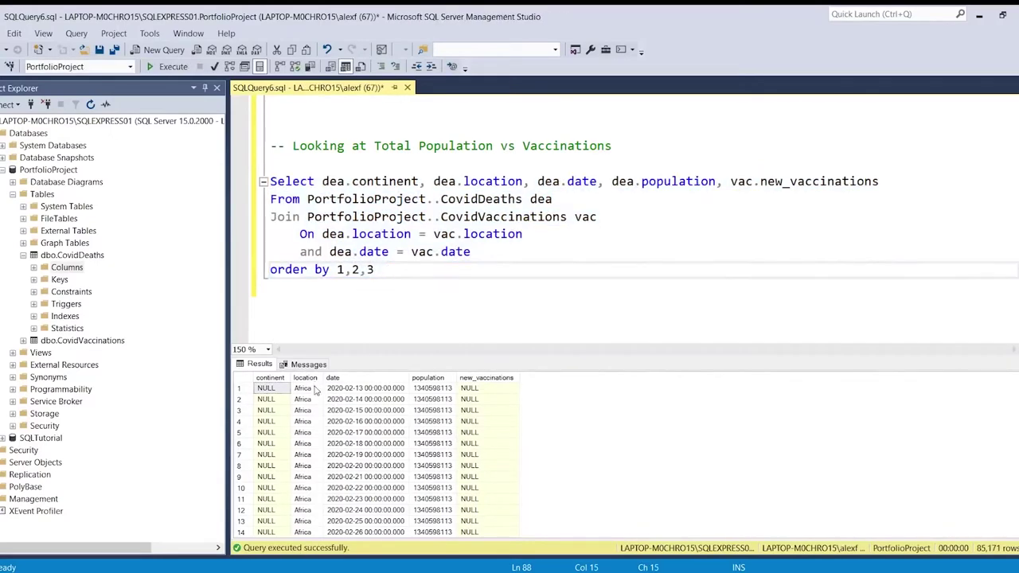
{"action": "scroll", "coordinate": [414, 251], "scroll_direction": "up", "scroll_amount": 4}
{"action": "left_click_drag", "start_coordinate": [481, 251], "coordinate": [270, 252]}
{"action": "scroll", "coordinate": [271, 252], "scroll_direction": "down", "scroll_amount": 3}
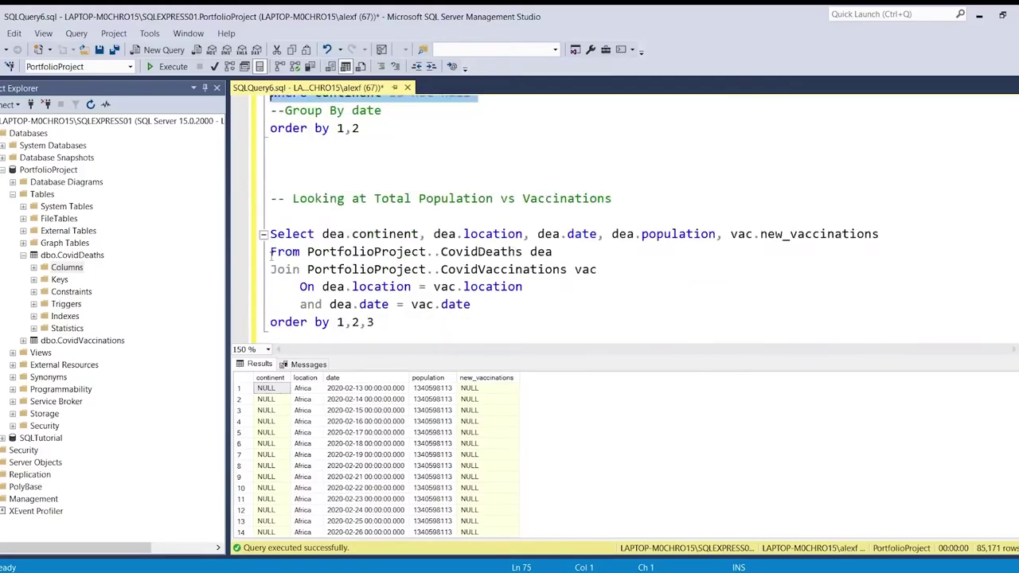
{"action": "key", "text": "ctrl+c"}
{"action": "left_click", "coordinate": [519, 304]}
{"action": "key", "text": "Return"}
{"action": "key", "text": "BackSpace"}
{"action": "key", "text": "ctrl+v"}
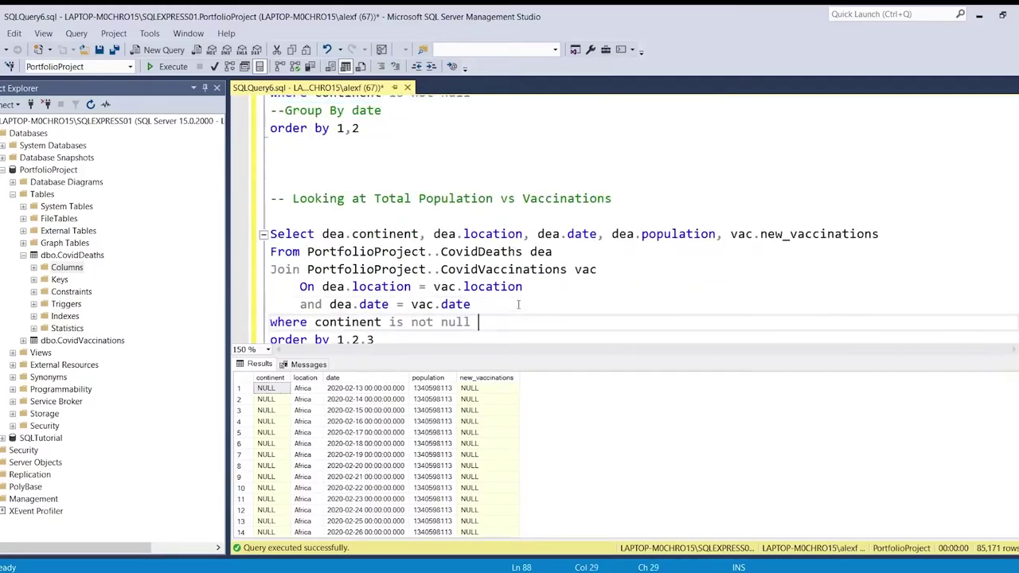
{"action": "scroll", "coordinate": [422, 269], "scroll_direction": "down", "scroll_amount": 1}
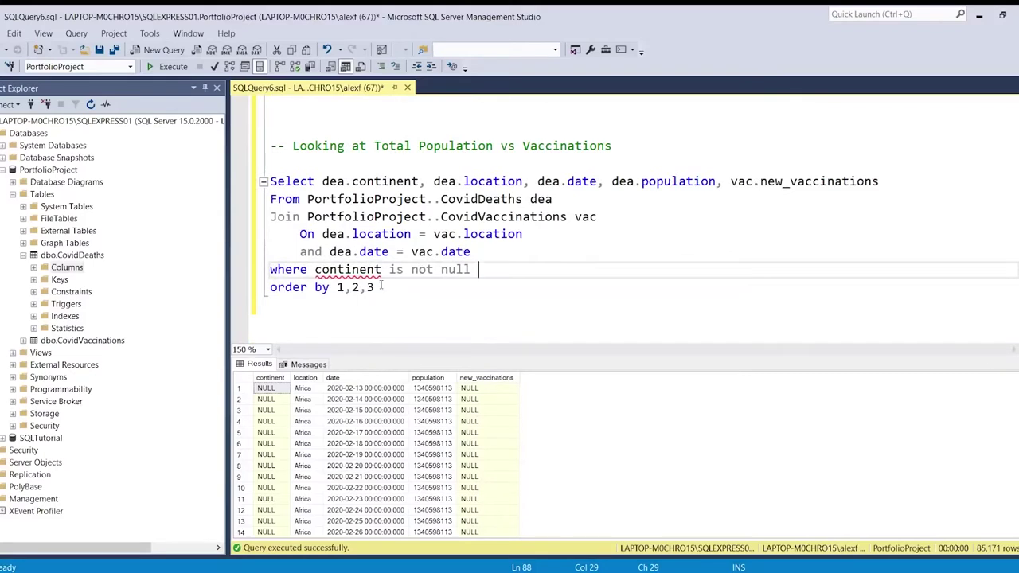
Prefix continent in the where clause with the dea alias and run the filtered join query.
{"action": "left_click", "coordinate": [316, 270]}
{"action": "type", "text": "dea."}
{"action": "left_click", "coordinate": [601, 237]}
{"action": "left_click_drag", "start_coordinate": [434, 296], "coordinate": [269, 182]}
{"action": "left_click", "coordinate": [171, 69]}
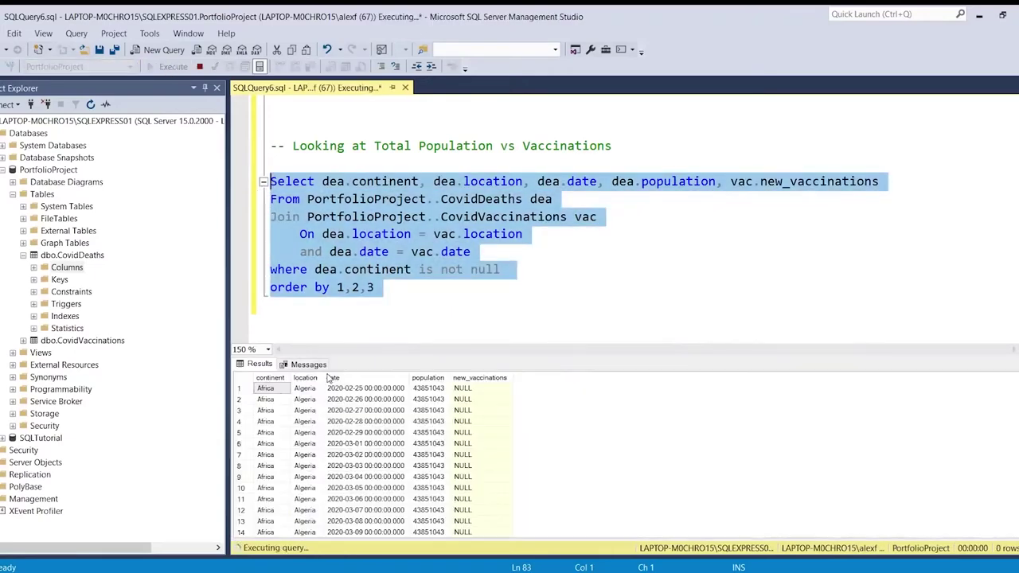
{"action": "left_click", "coordinate": [305, 390]}
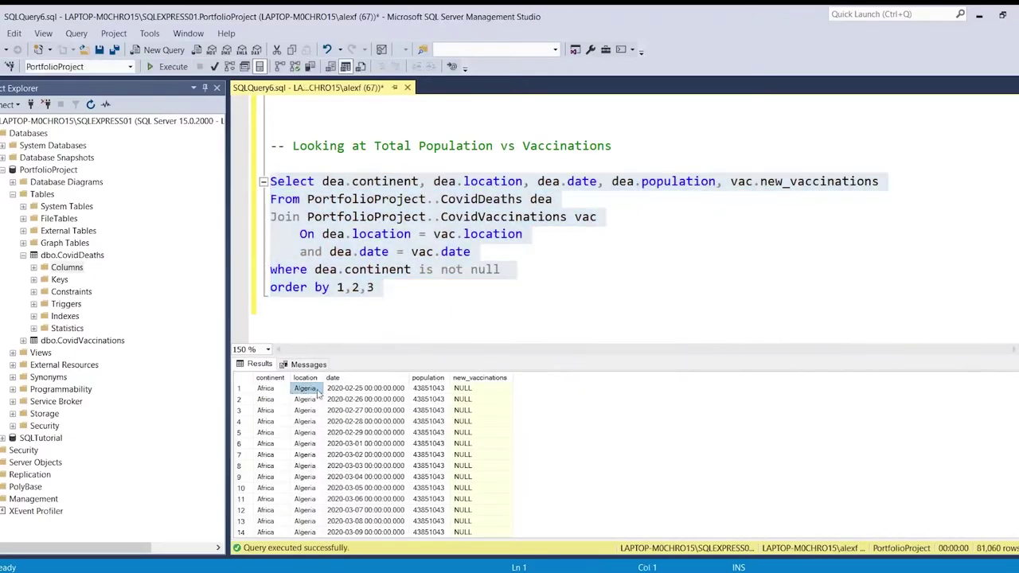
{"action": "left_click", "coordinate": [339, 390]}
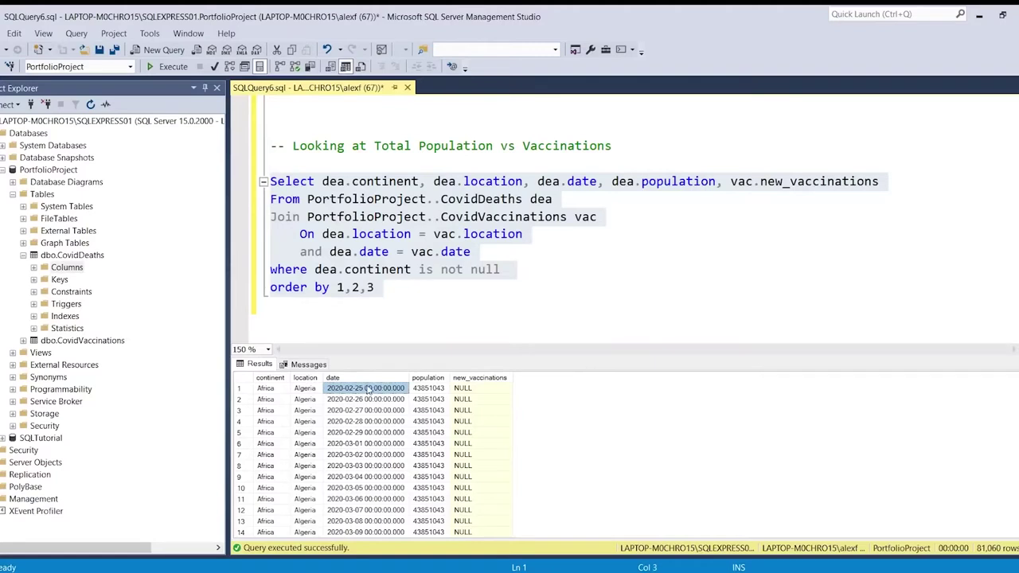
Change the join query's sorting to order by 2,3 and run it again.
{"action": "left_click", "coordinate": [368, 291]}
{"action": "left_click_drag", "start_coordinate": [387, 291], "coordinate": [271, 182]}
{"action": "type", "text": "2,3"}
{"action": "left_click", "coordinate": [173, 67]}
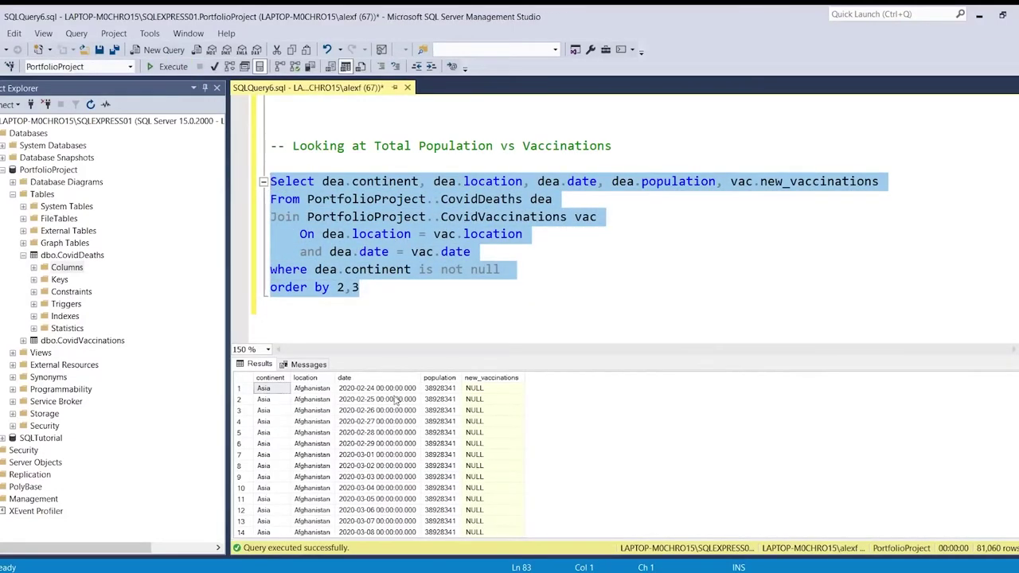
Widen the new_vaccinations result column and look through the Afghanistan and Albania rows for the first vaccination entries.
{"action": "left_click", "coordinate": [437, 391]}
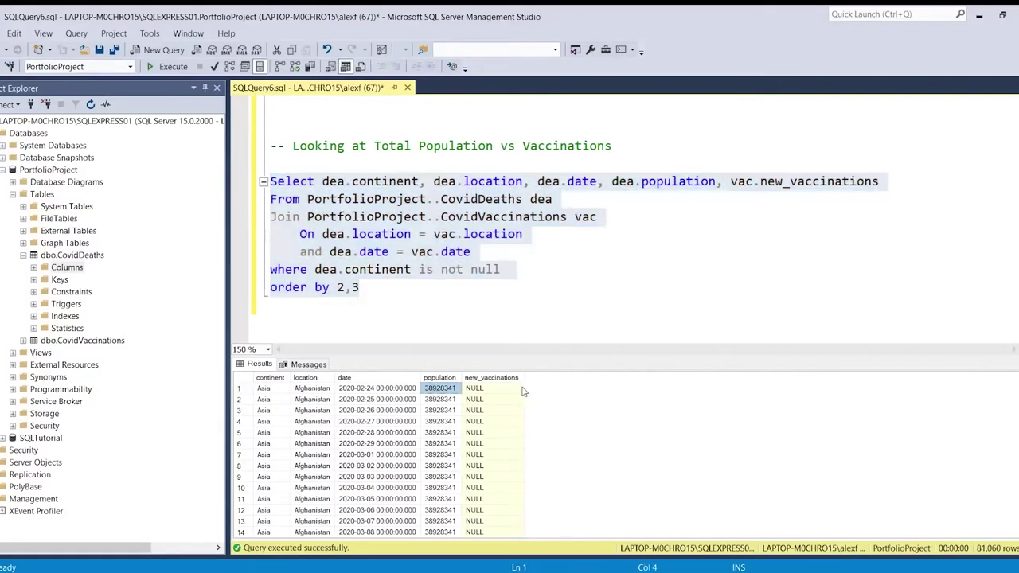
{"action": "left_click_drag", "start_coordinate": [524, 379], "coordinate": [587, 381]}
{"action": "left_click", "coordinate": [506, 433]}
{"action": "scroll", "coordinate": [507, 436], "scroll_direction": "down", "scroll_amount": 2}
{"action": "scroll", "coordinate": [507, 436], "scroll_direction": "down", "scroll_amount": 20}
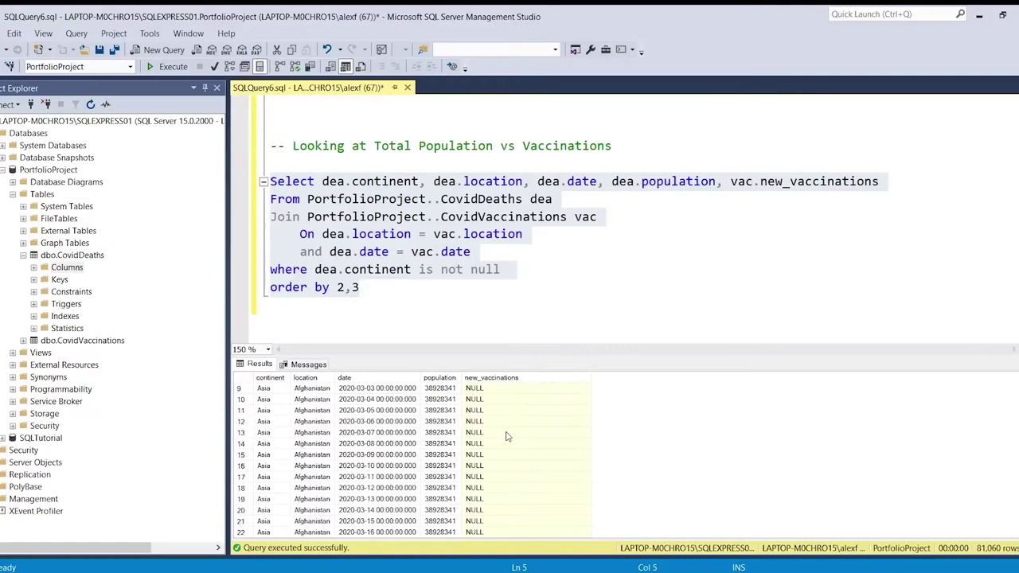
{"action": "scroll", "coordinate": [506, 436], "scroll_direction": "down", "scroll_amount": 20}
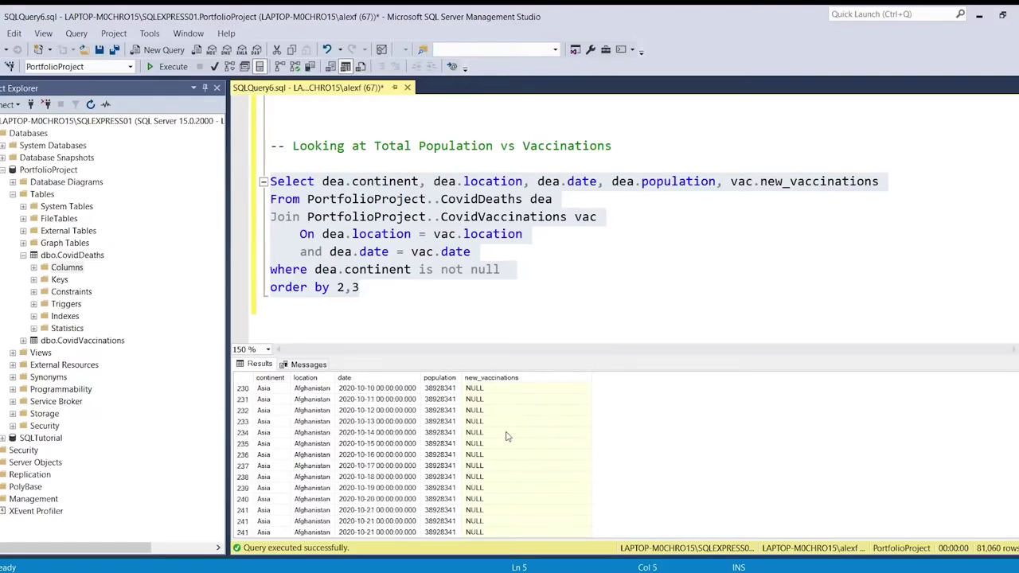
{"action": "scroll", "coordinate": [507, 435], "scroll_direction": "down", "scroll_amount": 20}
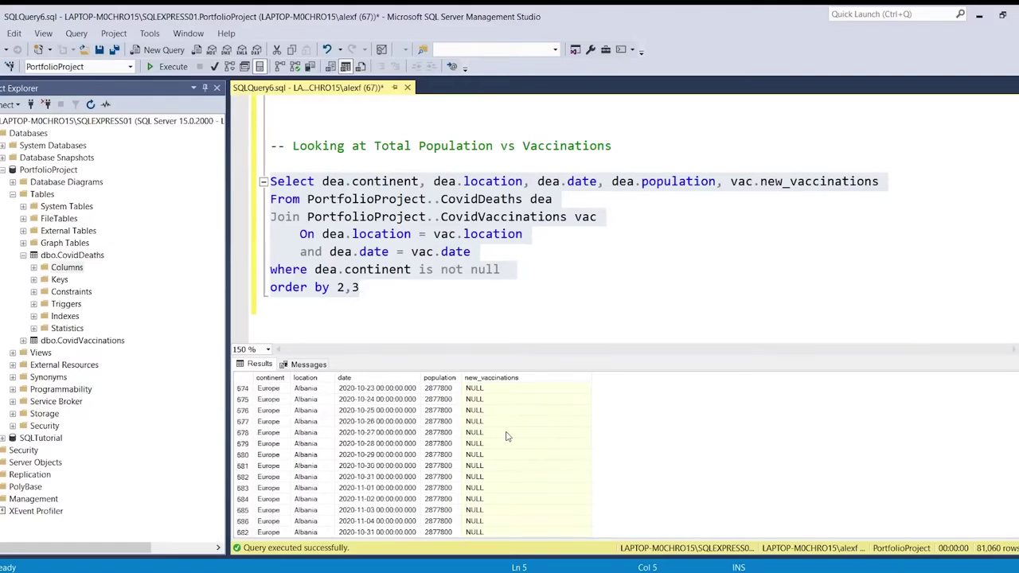
{"action": "scroll", "coordinate": [507, 436], "scroll_direction": "down", "scroll_amount": 2}
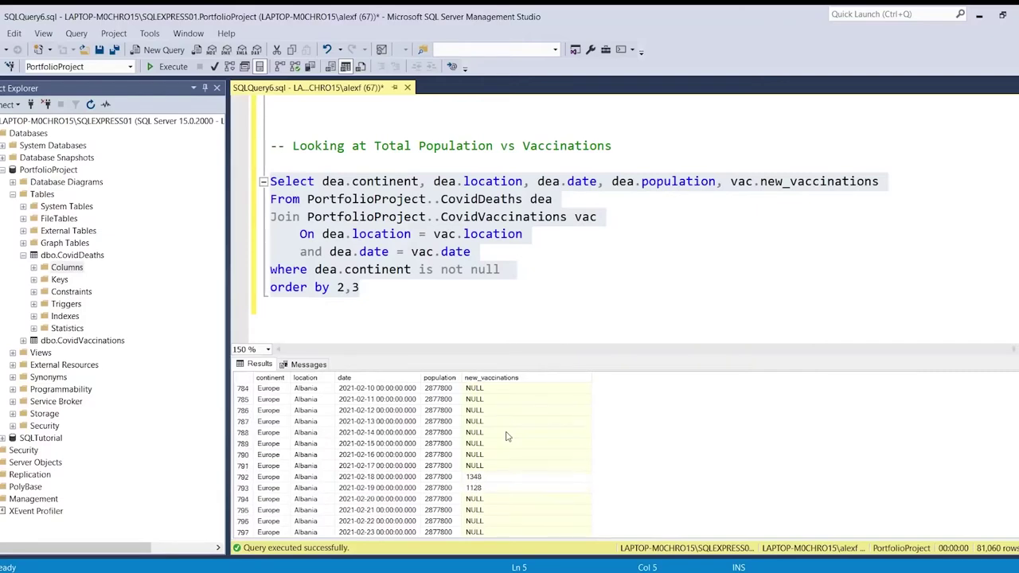
{"action": "left_click", "coordinate": [379, 479]}
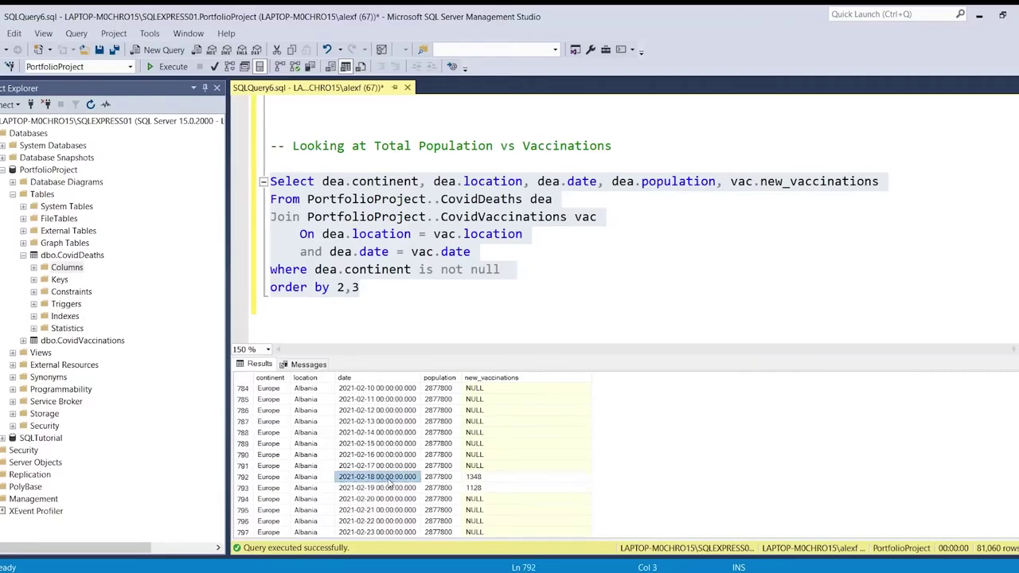
Examine Canada's daily new_vaccinations values in the results, from mid-December 2020 through the end of April 2021.
{"action": "scroll", "coordinate": [796, 454], "scroll_direction": "down", "scroll_amount": 20}
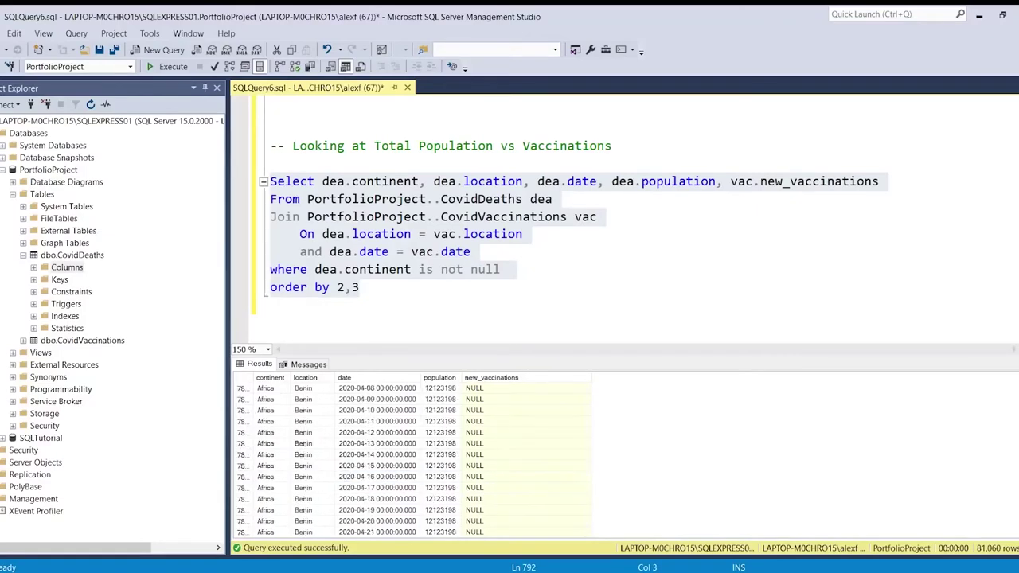
{"action": "scroll", "coordinate": [415, 461], "scroll_direction": "down", "scroll_amount": 20}
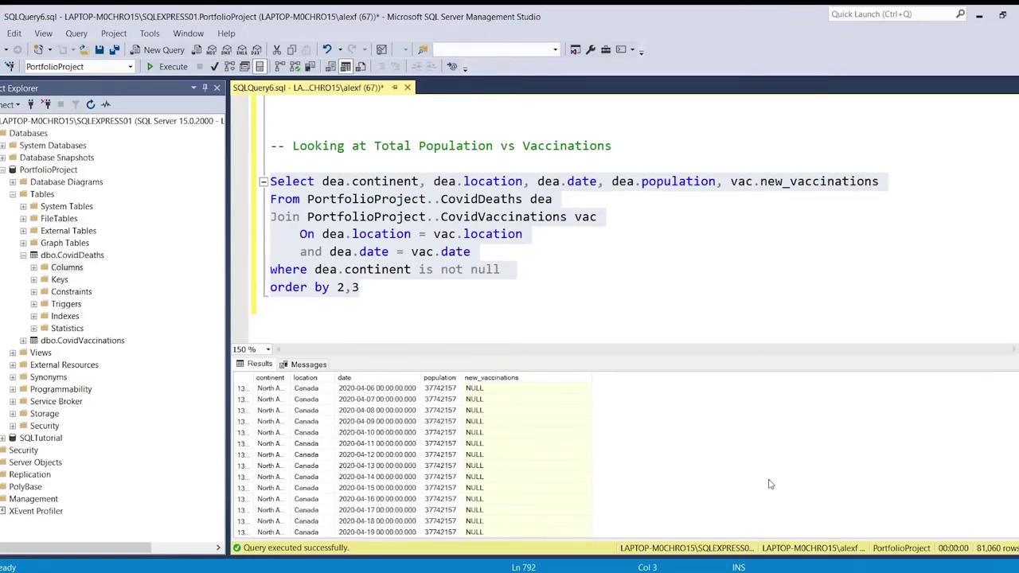
{"action": "scroll", "coordinate": [770, 484], "scroll_direction": "down", "scroll_amount": 20}
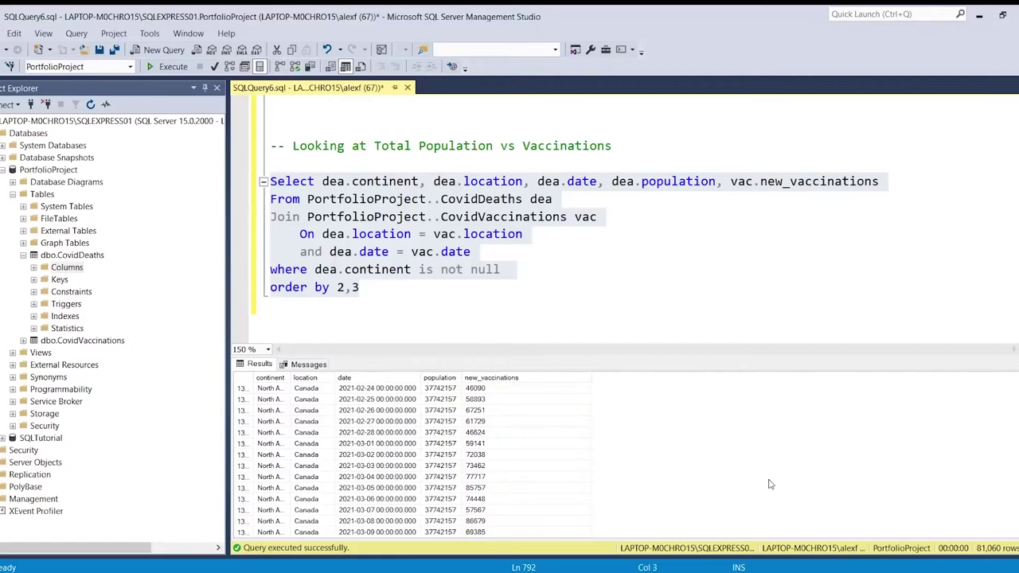
{"action": "scroll", "coordinate": [420, 449], "scroll_direction": "up", "scroll_amount": 20}
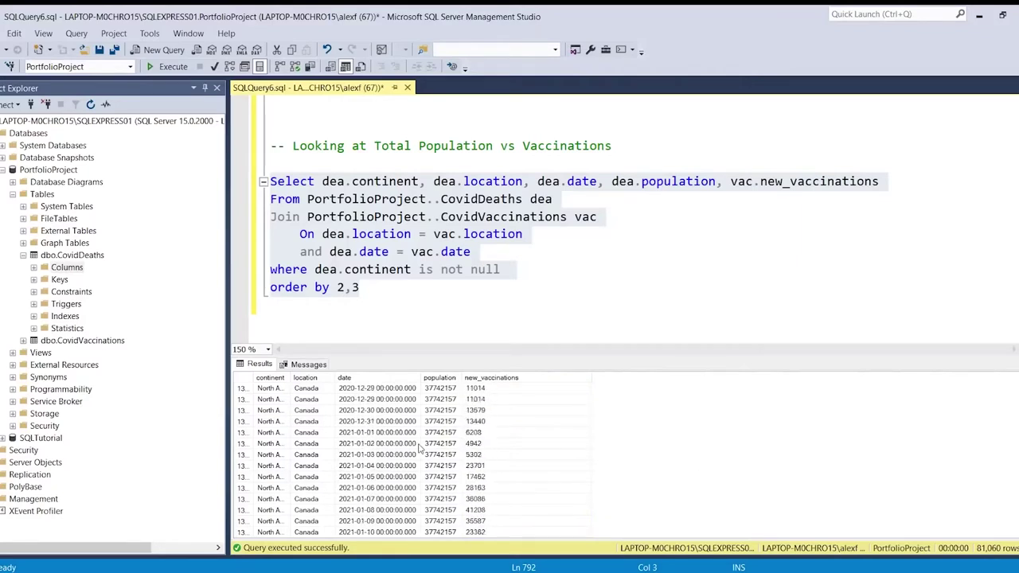
{"action": "scroll", "coordinate": [420, 449], "scroll_direction": "down", "scroll_amount": 2}
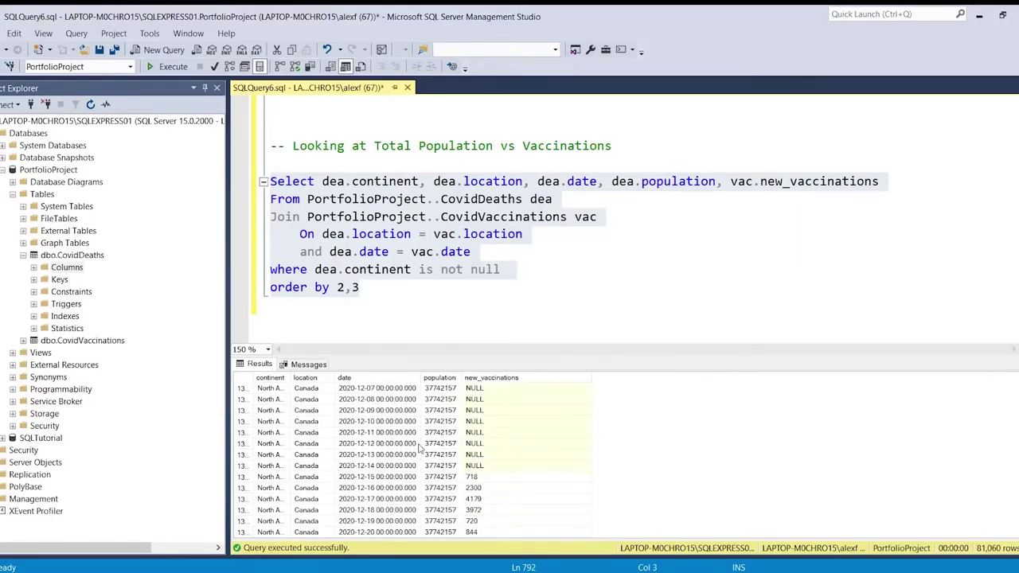
{"action": "left_click", "coordinate": [244, 468]}
{"action": "left_click", "coordinate": [367, 466]}
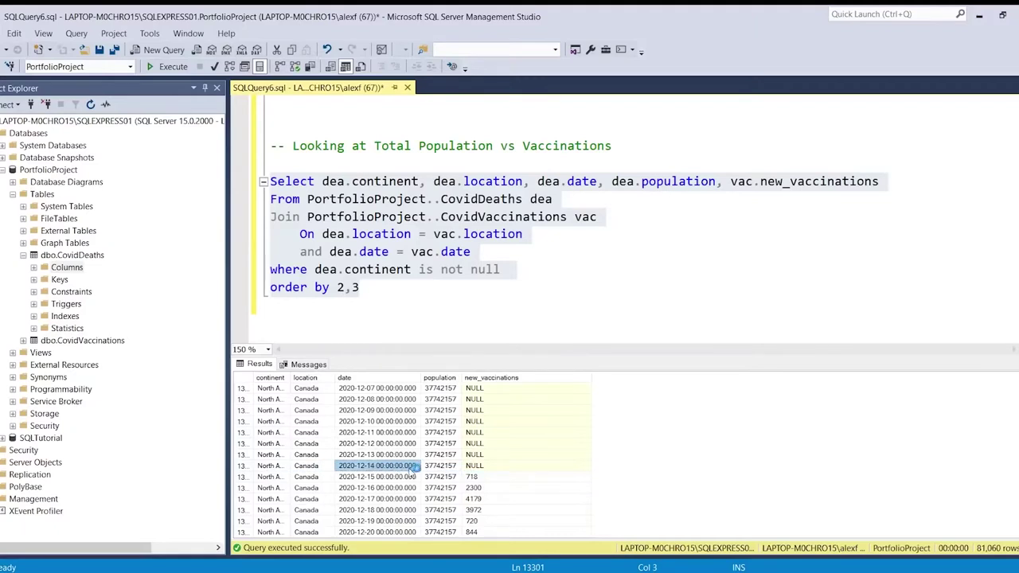
{"action": "left_click", "coordinate": [401, 477]}
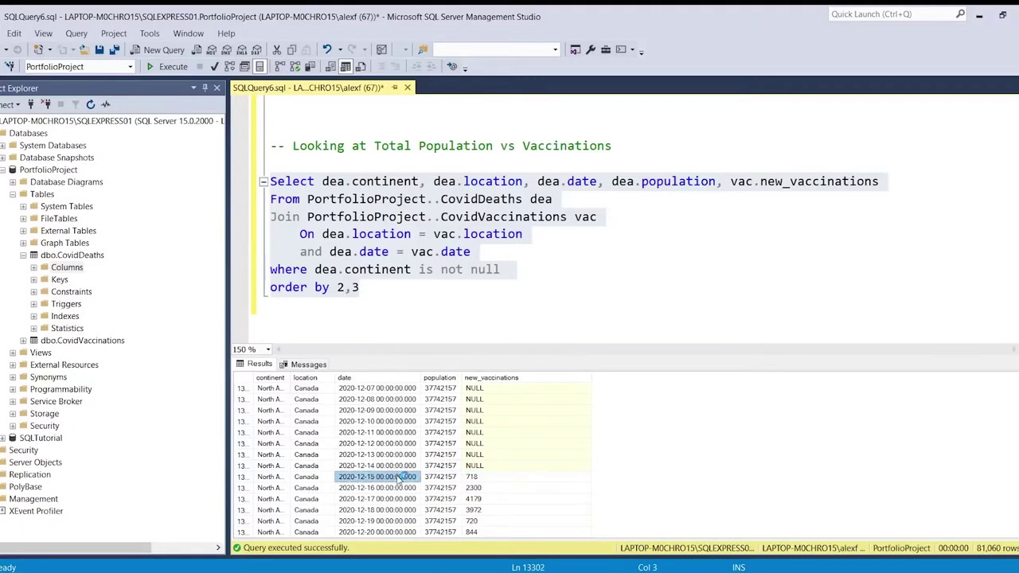
{"action": "left_click", "coordinate": [498, 477]}
{"action": "scroll", "coordinate": [516, 485], "scroll_direction": "down", "scroll_amount": 20}
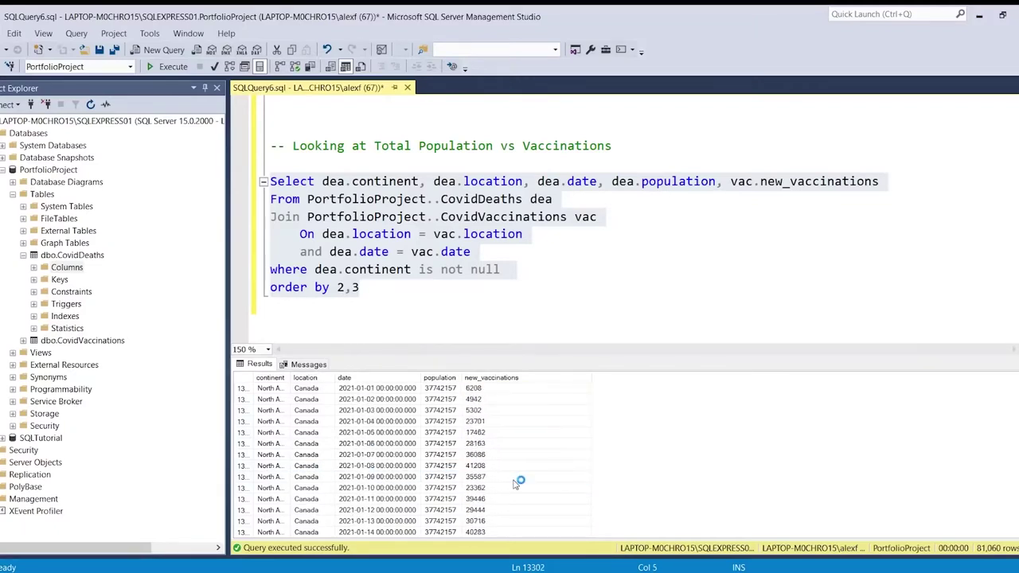
{"action": "scroll", "coordinate": [515, 484], "scroll_direction": "down", "scroll_amount": 16}
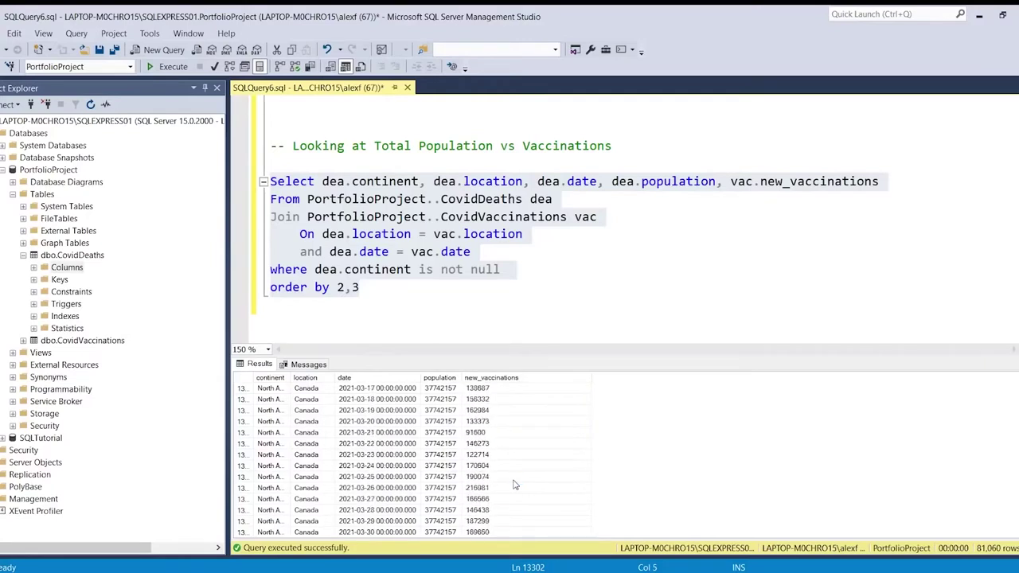
{"action": "scroll", "coordinate": [515, 484], "scroll_direction": "down", "scroll_amount": 1}
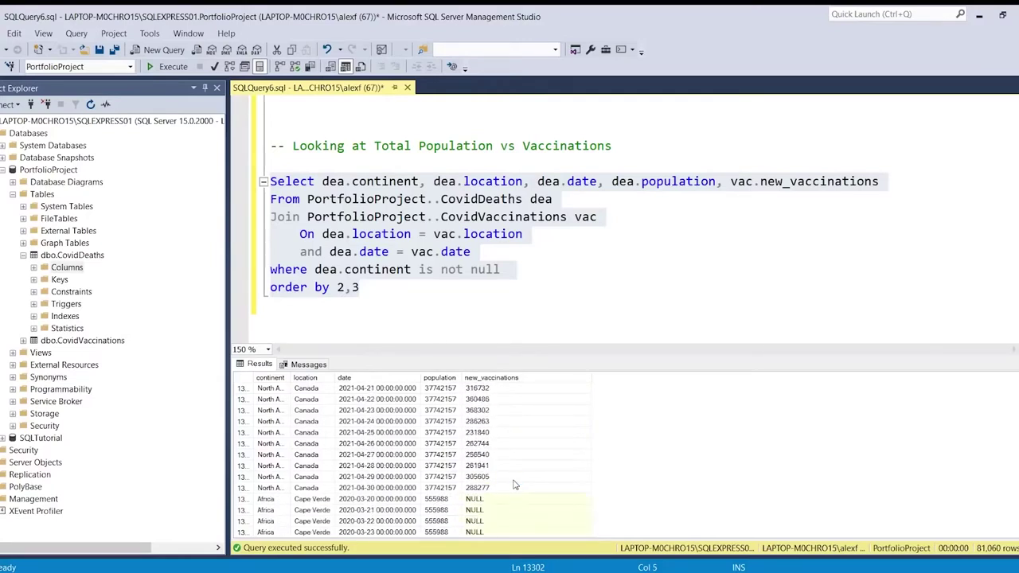
Check the new_vaccinations values in Canada's late April 2021 rows and collapse the dbo.CovidDeaths table in the object tree.
{"action": "mouse_move", "coordinate": [502, 489]}
{"action": "left_mouse_down"}
{"action": "mouse_move", "coordinate": [403, 494]}
{"action": "mouse_move", "coordinate": [492, 498]}
{"action": "left_mouse_up"}
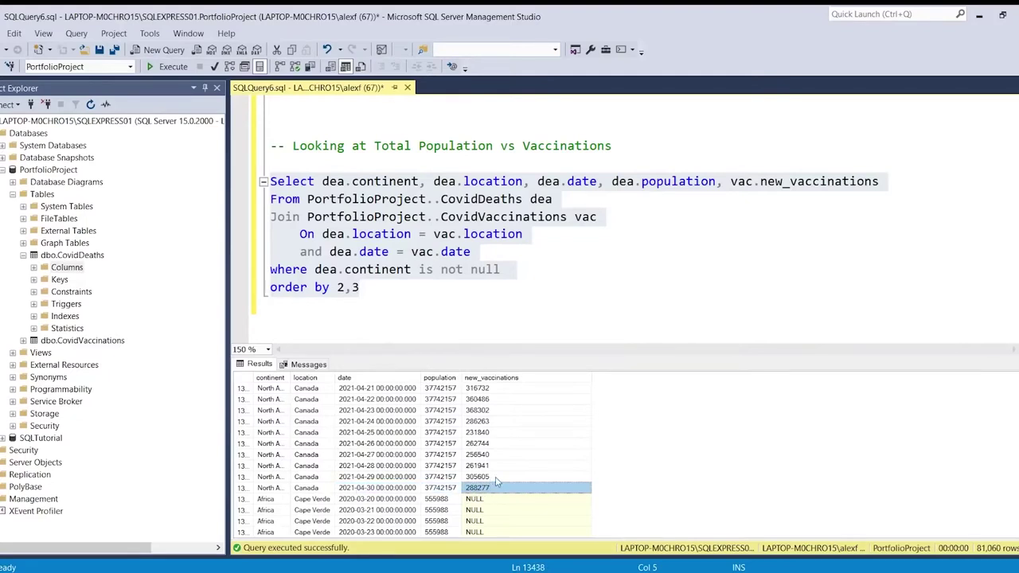
{"action": "left_click", "coordinate": [497, 479]}
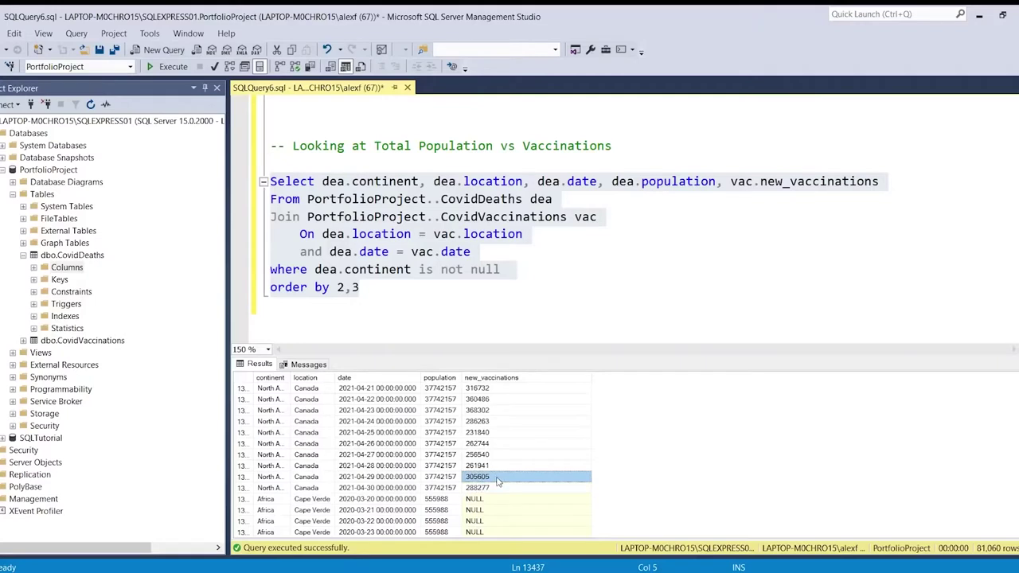
{"action": "left_click", "coordinate": [495, 379]}
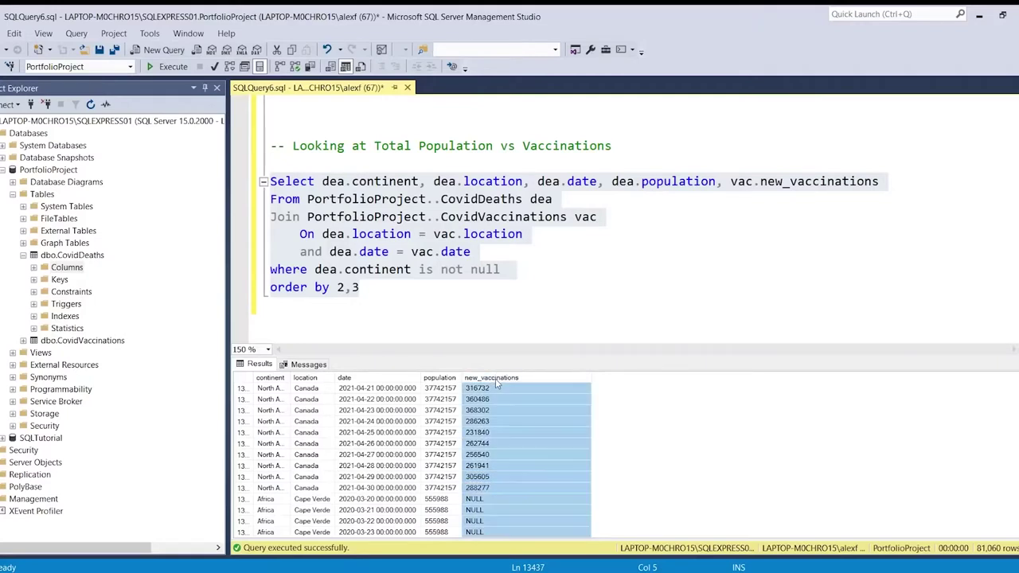
{"action": "left_click", "coordinate": [521, 400]}
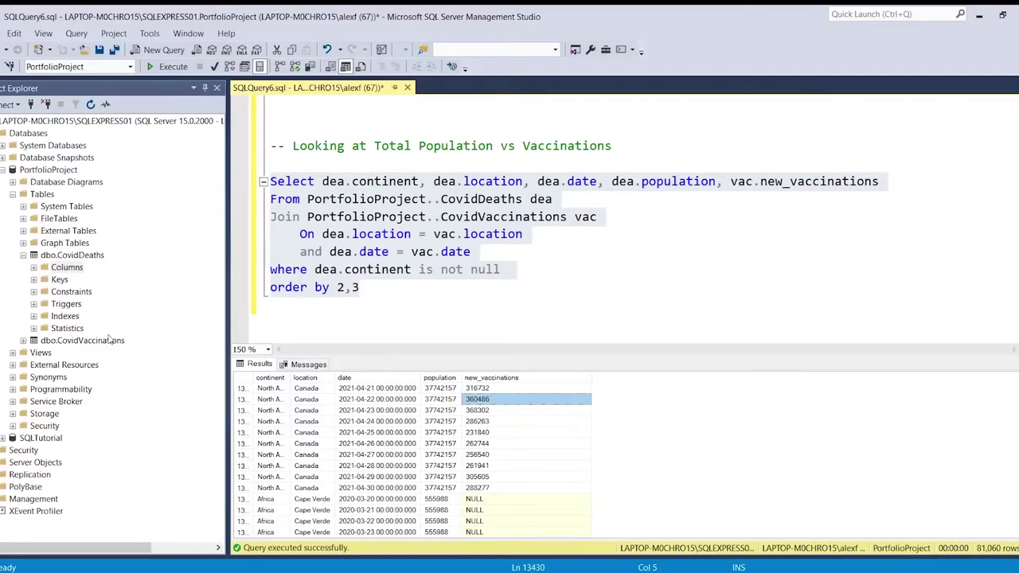
{"action": "left_click", "coordinate": [24, 256]}
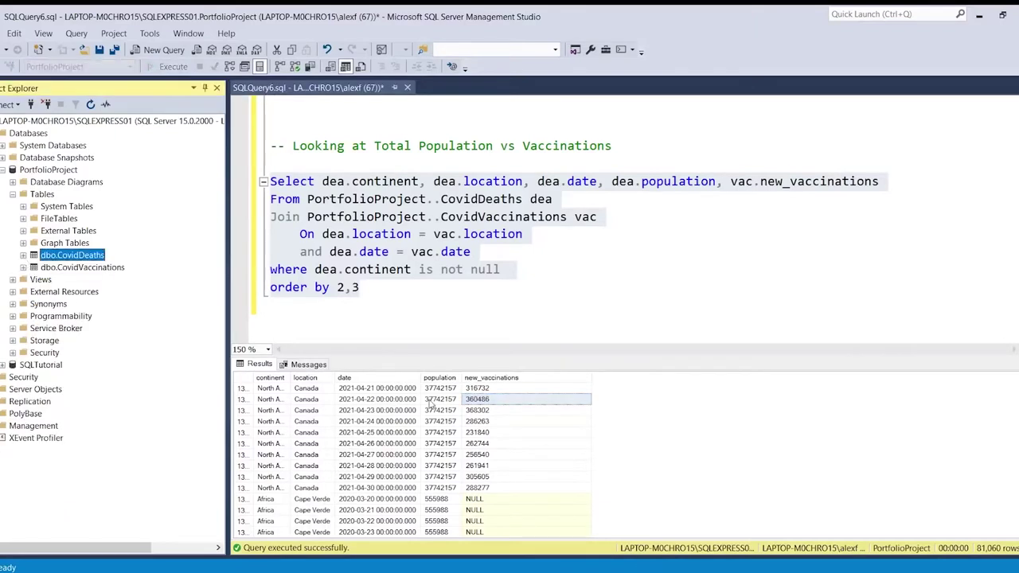
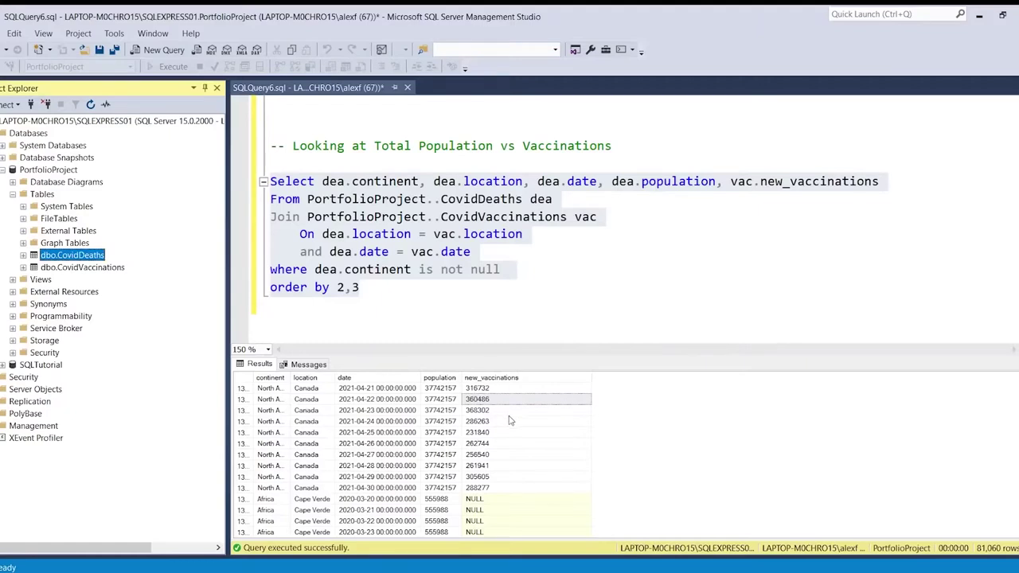
Look back through Canada's daily new_vaccinations values to the mid-December 2020 rows.
{"action": "left_click", "coordinate": [595, 397]}
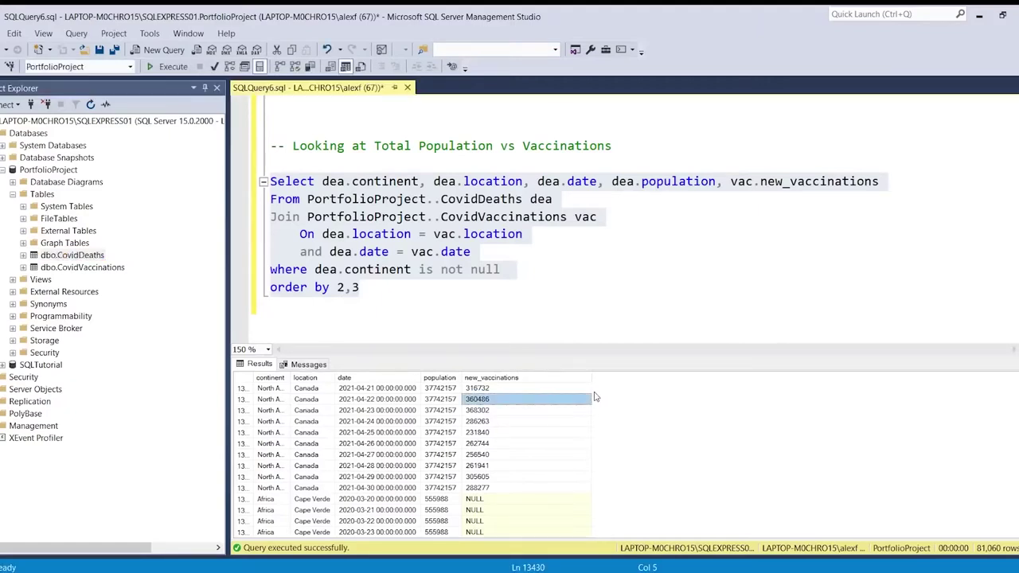
{"action": "scroll", "coordinate": [573, 414], "scroll_direction": "up", "scroll_amount": 20}
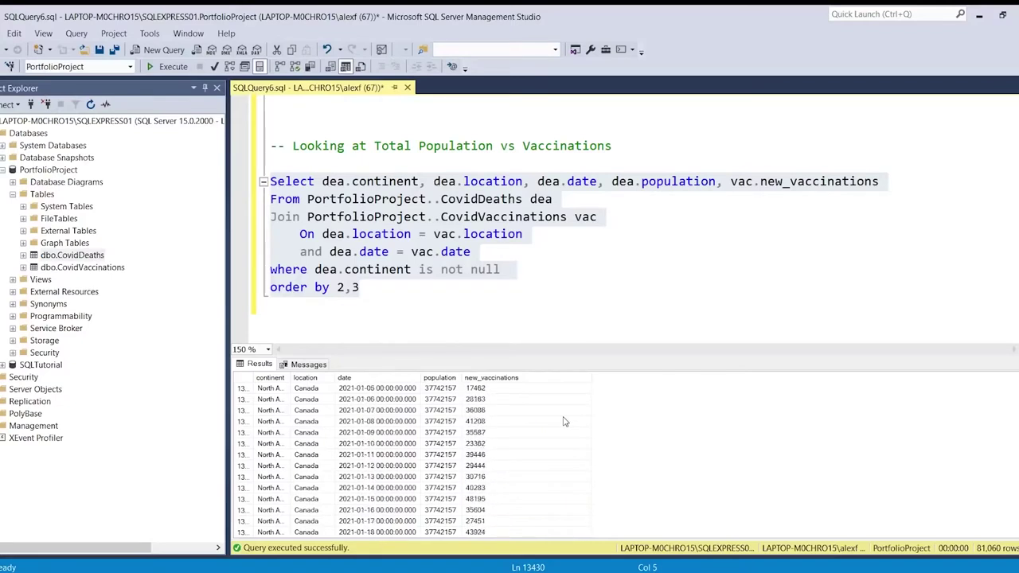
{"action": "scroll", "coordinate": [566, 421], "scroll_direction": "up", "scroll_amount": 8}
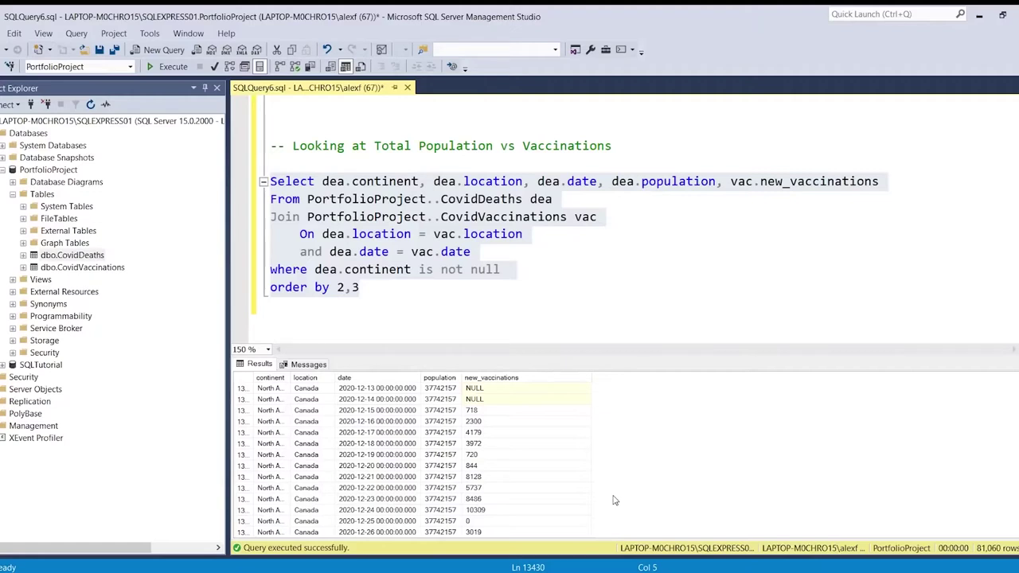
Start a new line in the Select list with a comma and SUM( around a copy of vac.new_vaccinations.
{"action": "left_click", "coordinate": [893, 179]}
{"action": "key", "text": "Return"}
{"action": "type", "text": ","}
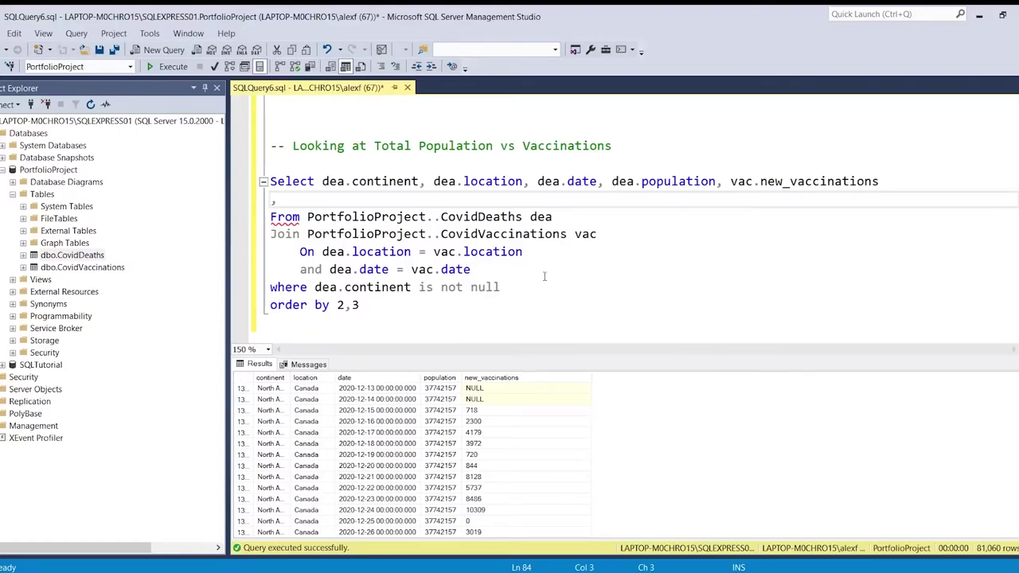
{"action": "type", "text": "SUM("}
{"action": "left_click", "coordinate": [724, 181]}
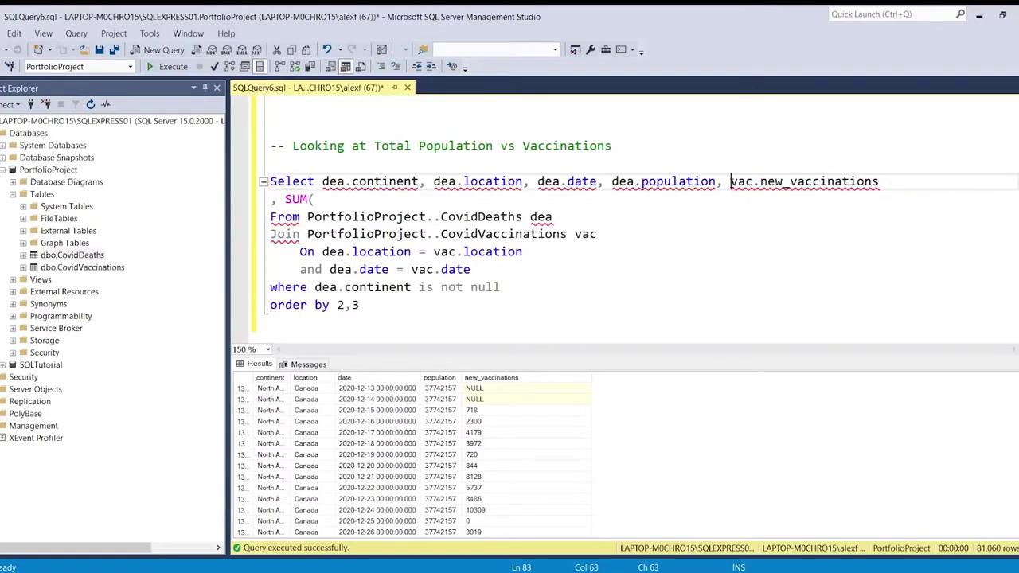
{"action": "left_click_drag", "start_coordinate": [730, 181], "coordinate": [879, 182]}
{"action": "key", "text": "ctrl+c"}
{"action": "left_click", "coordinate": [661, 204]}
{"action": "key", "text": "ctrl+v"}
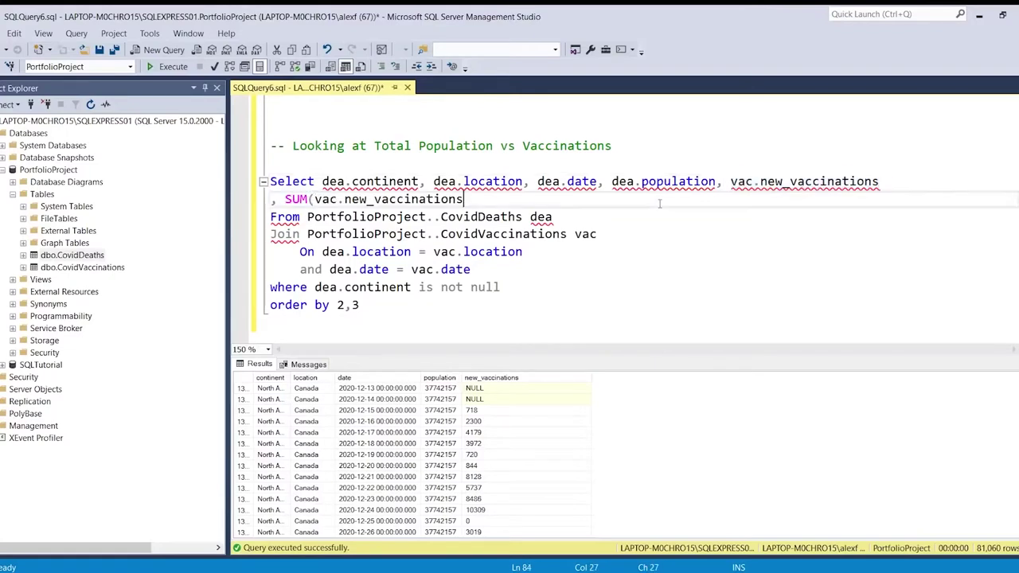
Close the SUM and add a window clause that reads OVER (Partition by dea.Location.
{"action": "type", "text": ") OB"}
{"action": "key", "text": "BackSpace"}
{"action": "type", "text": "V"}
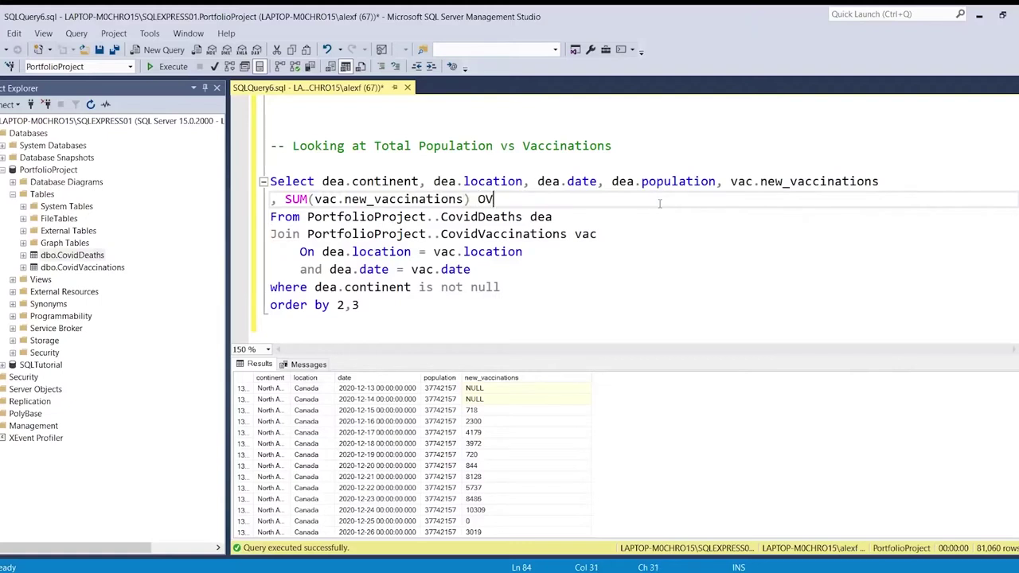
{"action": "type", "text": "ER (Partio"}
{"action": "type", "text": "n"}
{"action": "key", "text": "BackSpace"}
{"action": "key", "text": "BackSpace"}
{"action": "key", "text": "BackSpace"}
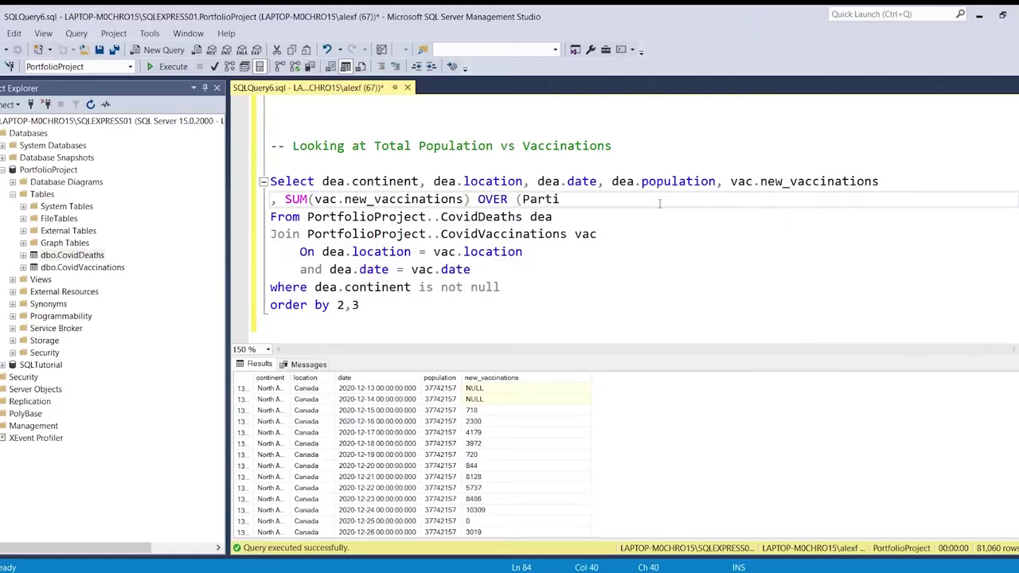
{"action": "type", "text": "ition by"}
{"action": "type", "text": "dea."}
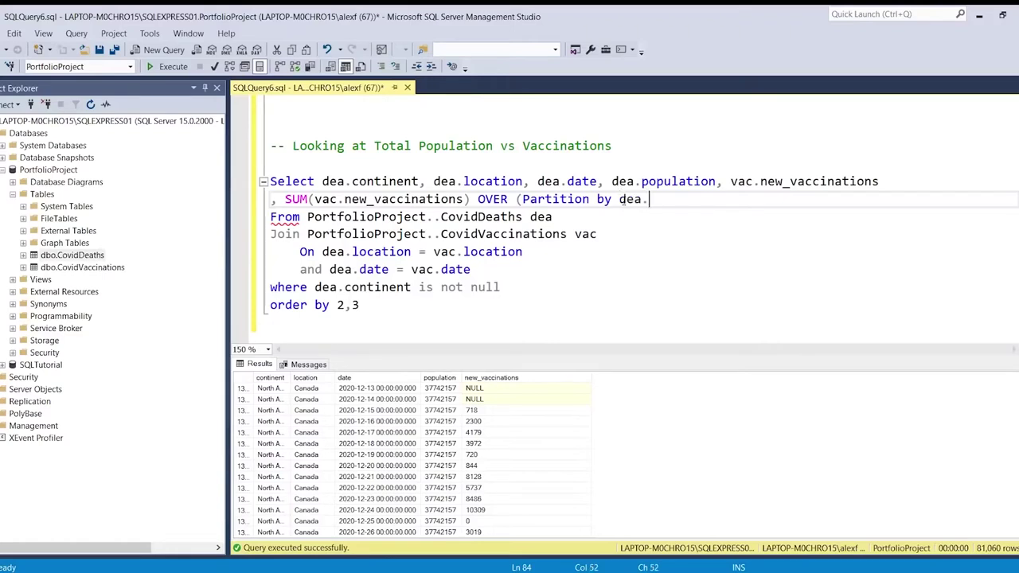
{"action": "type", "text": "Location"}
Close the OVER clause's parenthesis after dea.Location and run the whole join query.
{"action": "left_click_drag", "start_coordinate": [285, 199], "coordinate": [308, 199]}
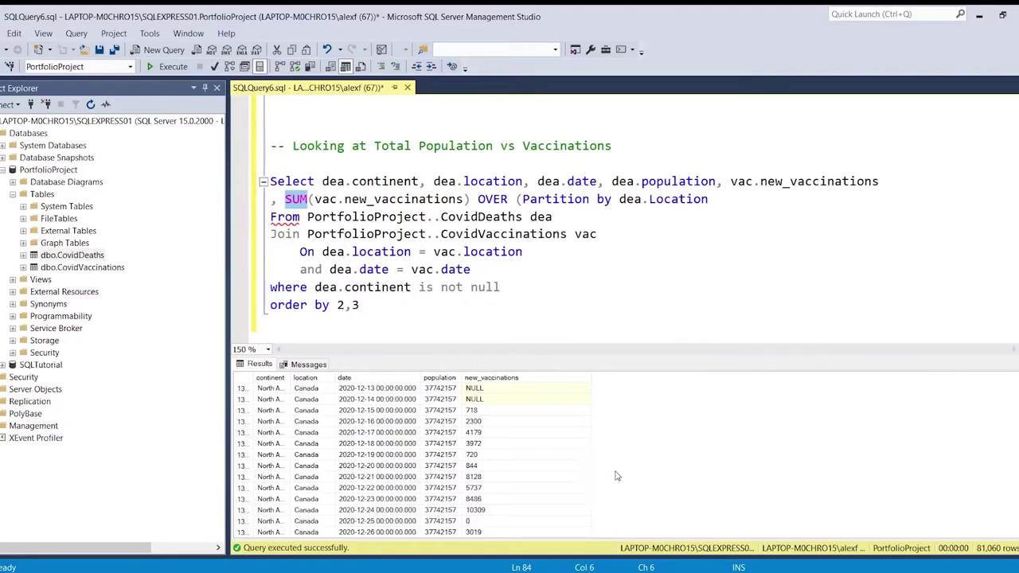
{"action": "left_click", "coordinate": [724, 194]}
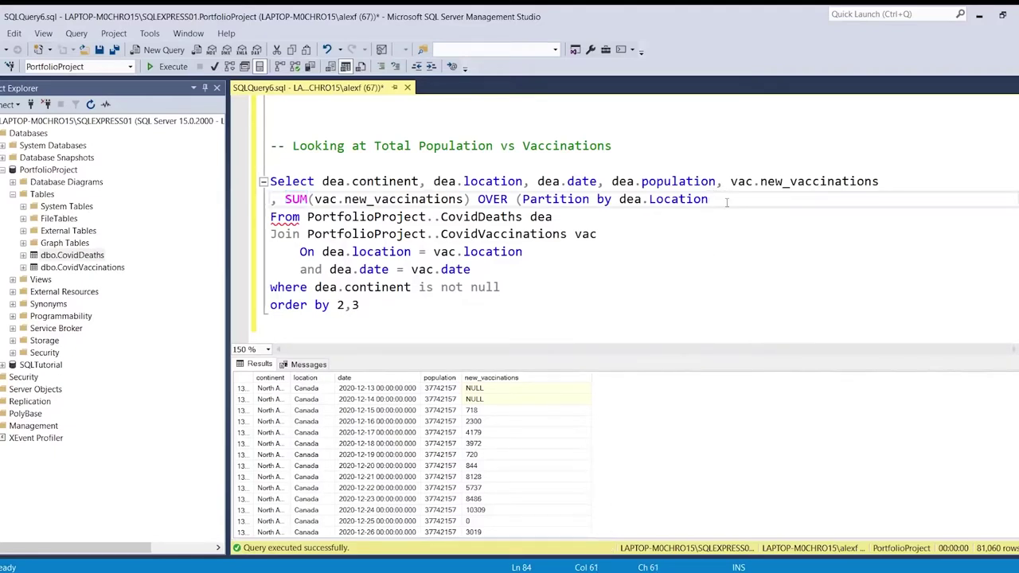
{"action": "type", "text": ")"}
{"action": "left_click_drag", "start_coordinate": [363, 305], "coordinate": [251, 183]}
{"action": "left_click", "coordinate": [167, 66]}
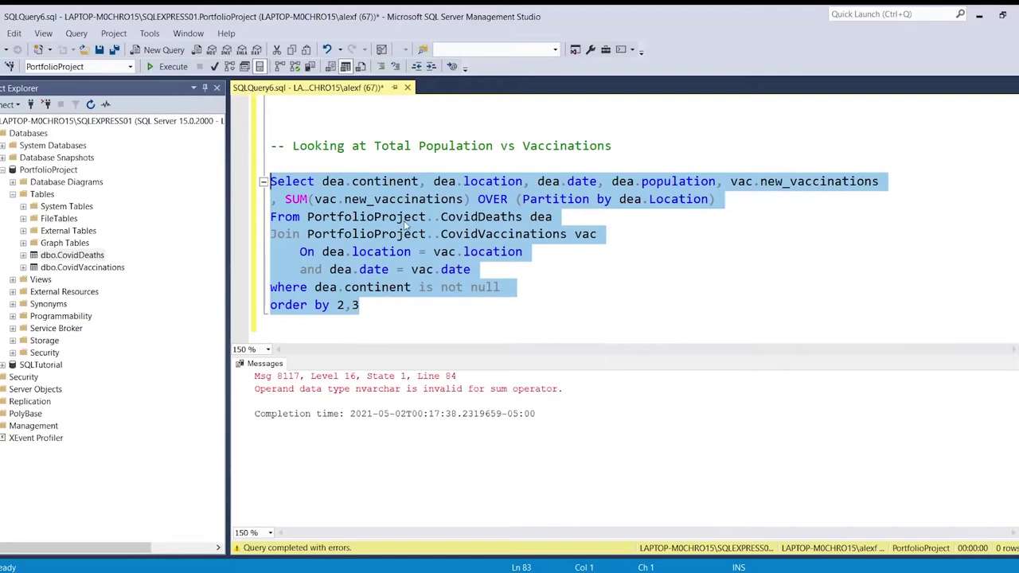
Wrap the summed column as Cast(vac.new_vaccinations as int) and run the query again.
{"action": "left_click", "coordinate": [314, 199]}
{"action": "type", "text": "Cast("}
{"action": "left_click", "coordinate": [502, 200]}
{"action": "type", "text": "as int)"}
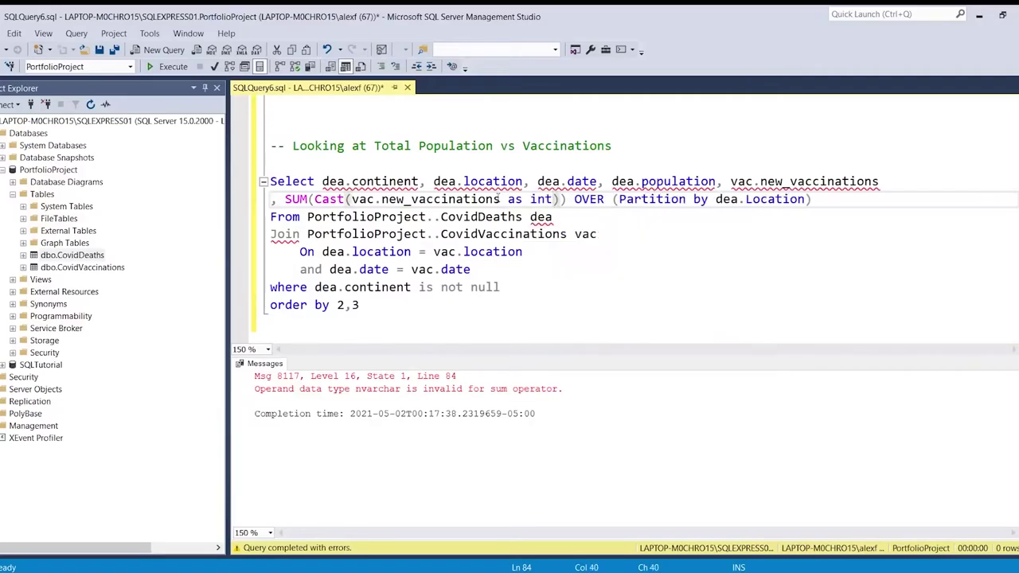
{"action": "left_click_drag", "start_coordinate": [360, 305], "coordinate": [261, 193]}
{"action": "key", "text": "F5"}
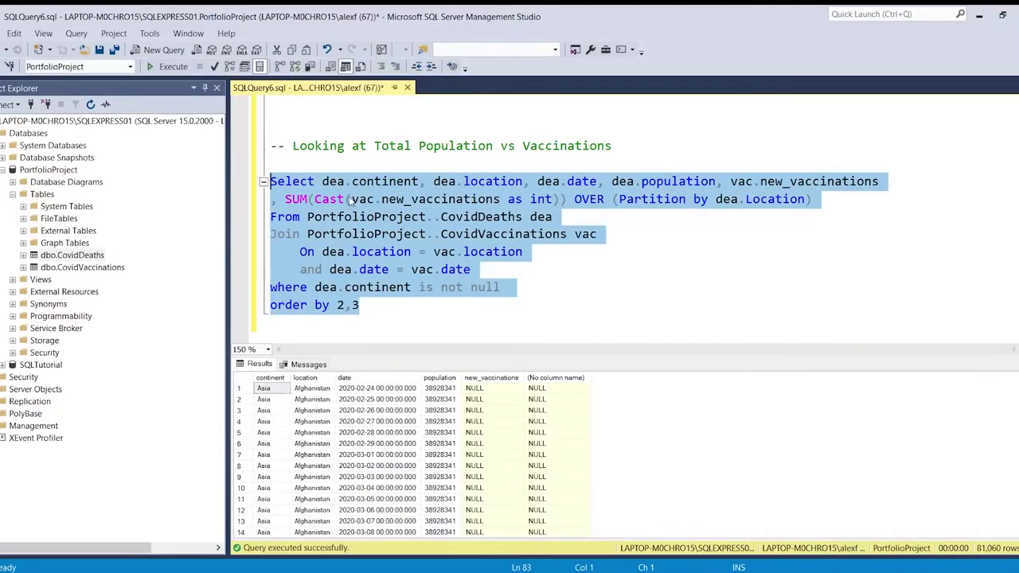
Replace the Cast inside the SUM with CONVERT(int,vac.new_vaccinations).
{"action": "left_click", "coordinate": [350, 200]}
{"action": "double_click", "coordinate": [330, 199]}
{"action": "type", "text": "CONVERT"}
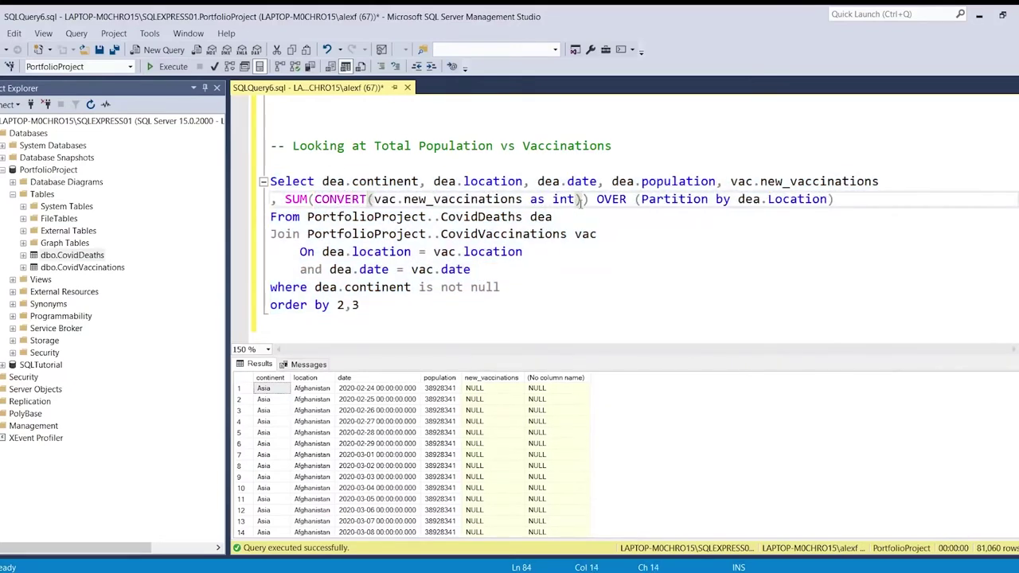
{"action": "left_click_drag", "start_coordinate": [576, 199], "coordinate": [524, 200]}
{"action": "type", "text": ", int)"}
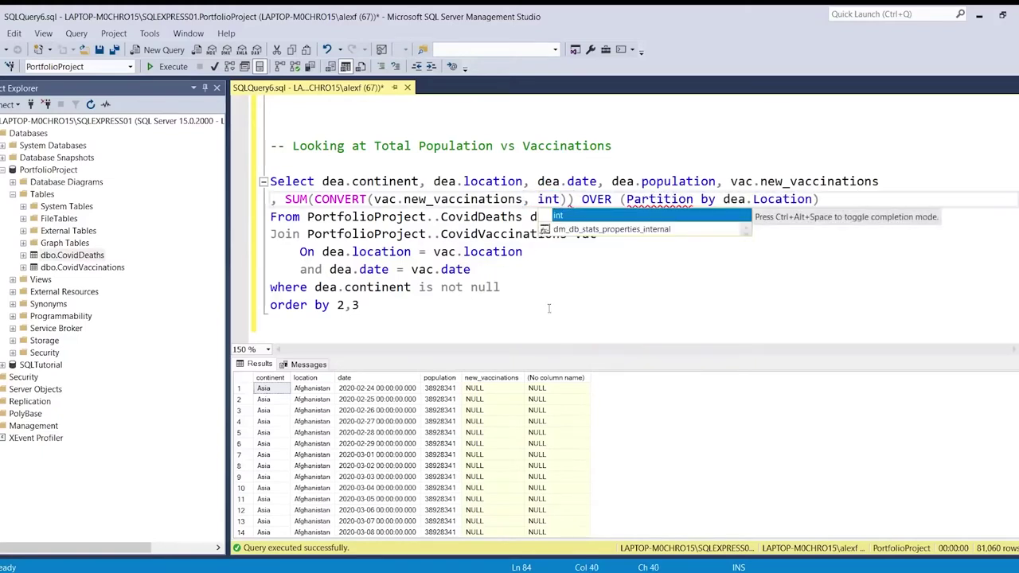
{"action": "left_click", "coordinate": [441, 304]}
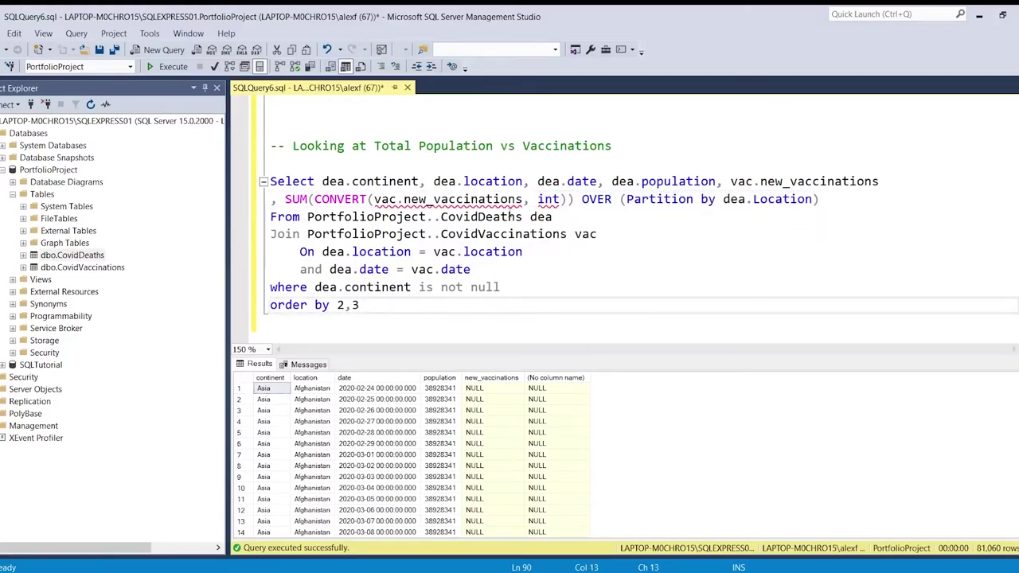
{"action": "left_click", "coordinate": [375, 199]}
{"action": "type", "text": "int,"}
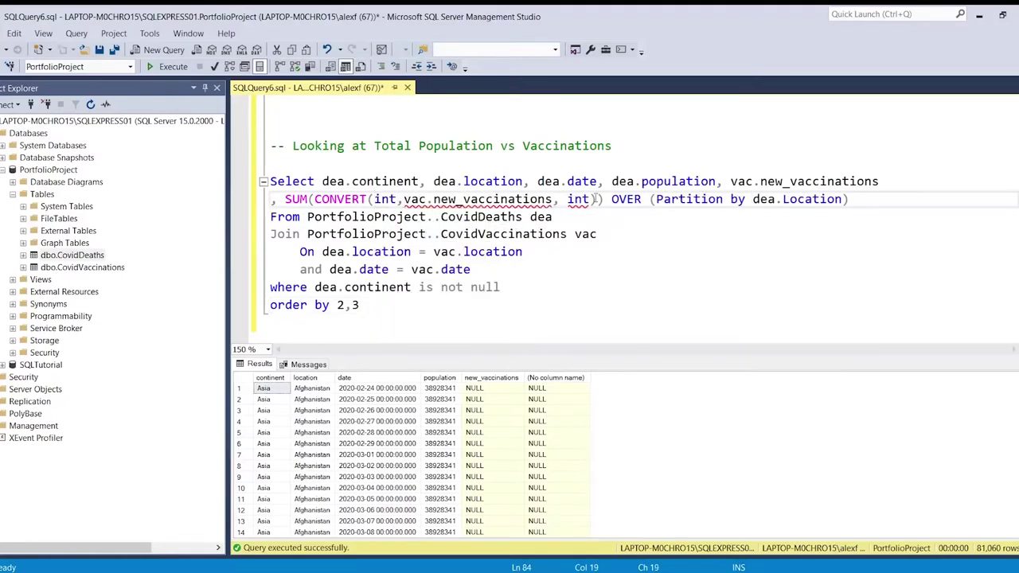
{"action": "left_click_drag", "start_coordinate": [590, 199], "coordinate": [554, 201]}
{"action": "key", "text": "Delete"}
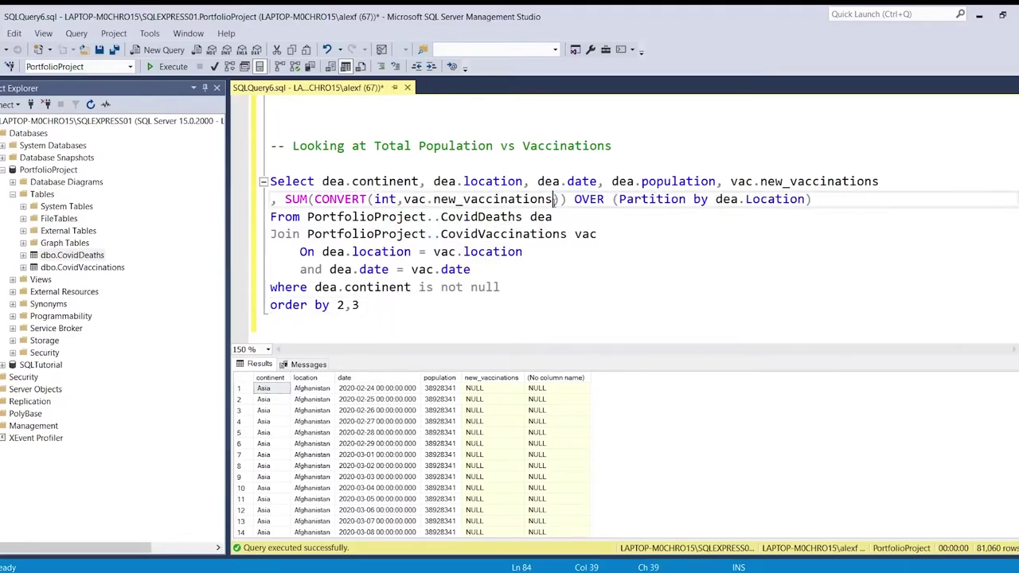
Run the join query with the CONVERT version of the sum.
{"action": "left_click_drag", "start_coordinate": [360, 309], "coordinate": [271, 182]}
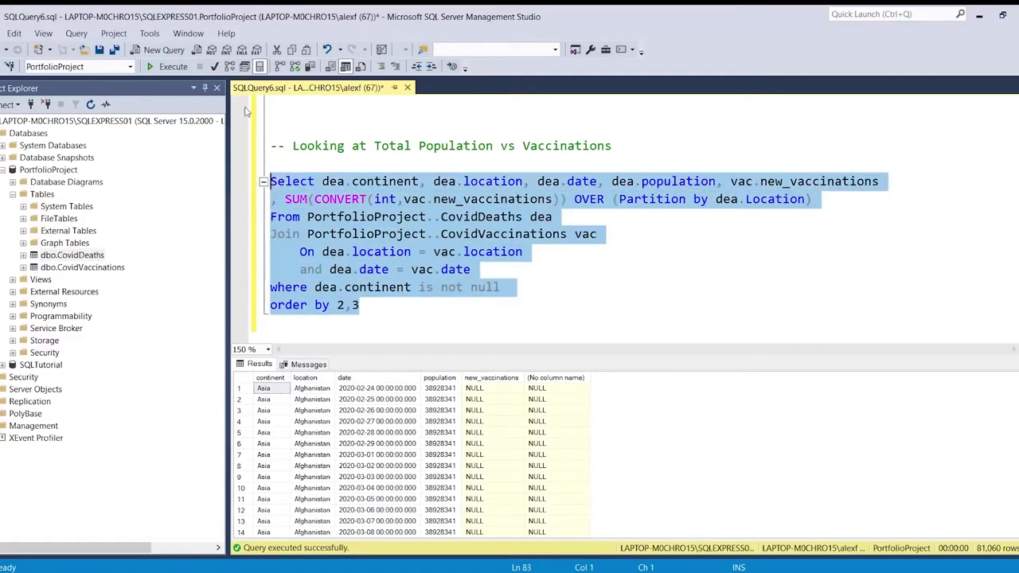
{"action": "left_click", "coordinate": [171, 67]}
{"action": "left_click", "coordinate": [390, 217]}
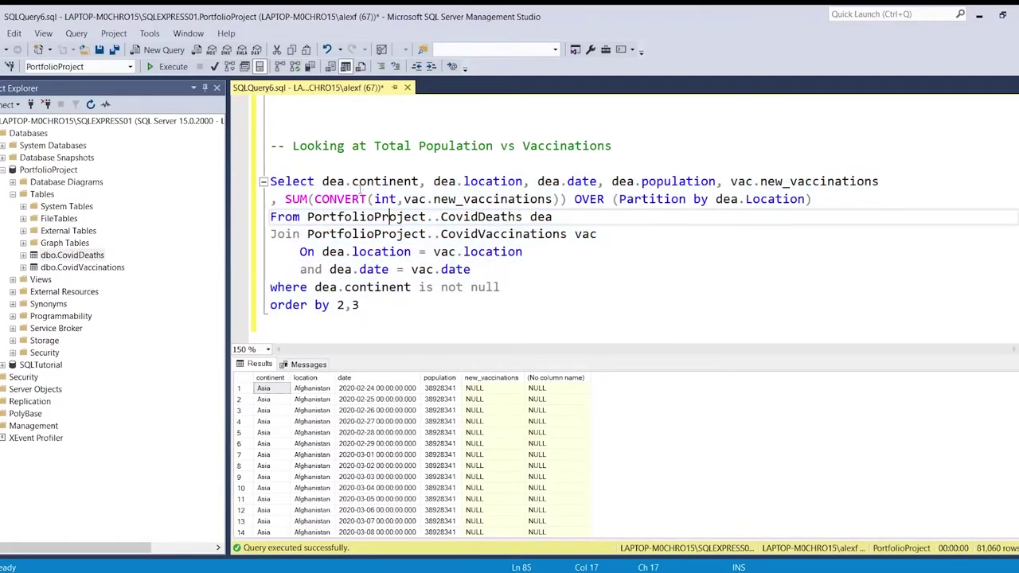
{"action": "left_click", "coordinate": [426, 303]}
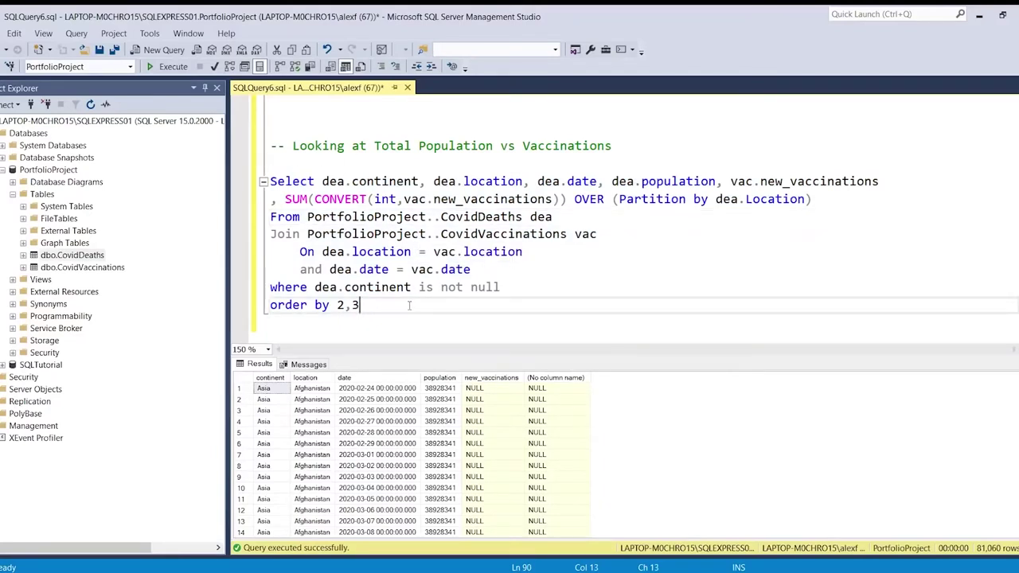
Find Albania's first rows in the results and check their value in the unnamed sum column.
{"action": "left_click", "coordinate": [458, 433]}
{"action": "scroll", "coordinate": [458, 433], "scroll_direction": "down", "scroll_amount": 20}
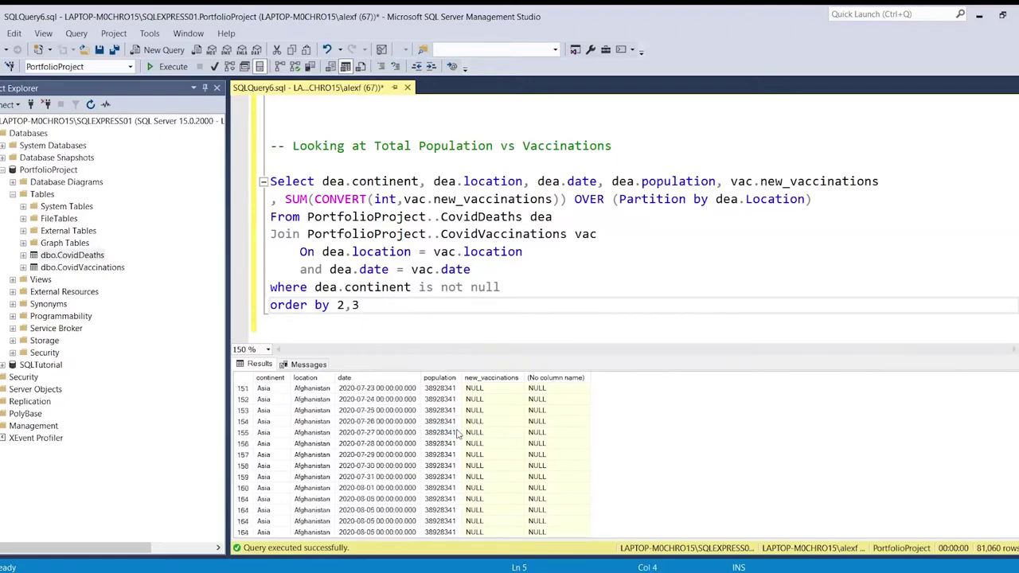
{"action": "scroll", "coordinate": [458, 433], "scroll_direction": "down", "scroll_amount": 20}
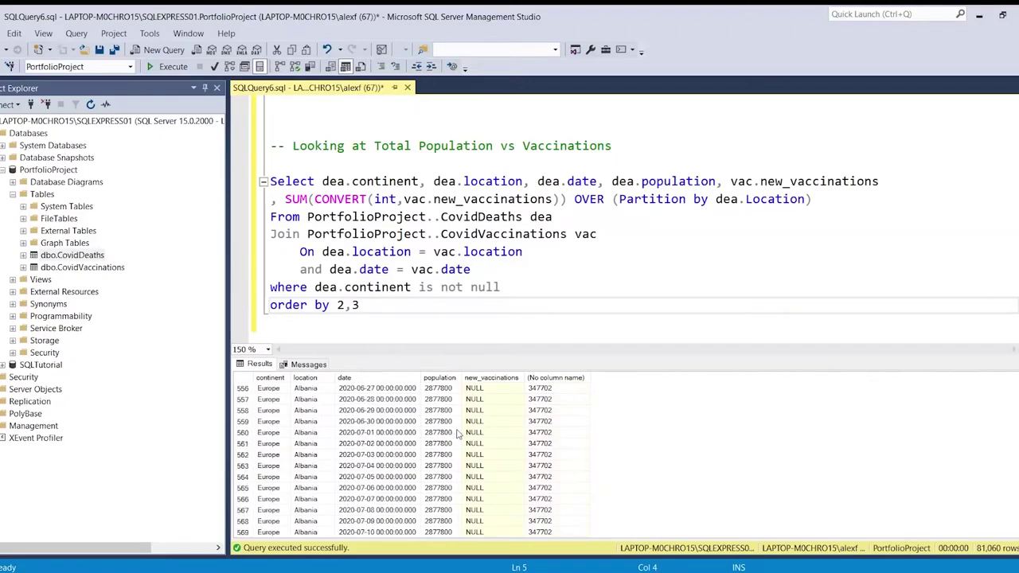
{"action": "scroll", "coordinate": [457, 433], "scroll_direction": "up", "scroll_amount": 20}
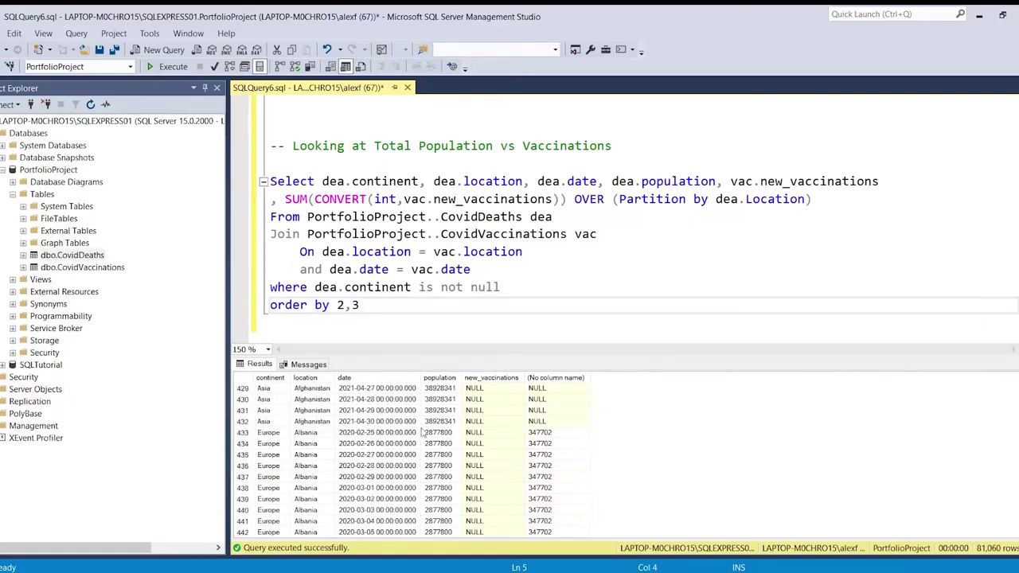
{"action": "left_click_drag", "start_coordinate": [272, 436], "coordinate": [558, 434]}
{"action": "left_click", "coordinate": [558, 434]}
{"action": "left_click", "coordinate": [324, 434]}
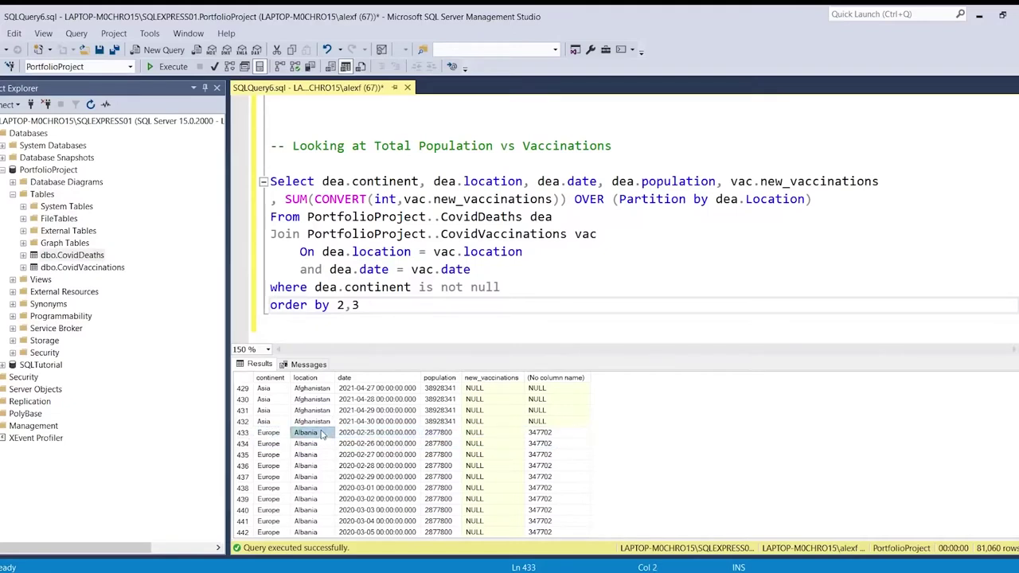
{"action": "left_click", "coordinate": [555, 435]}
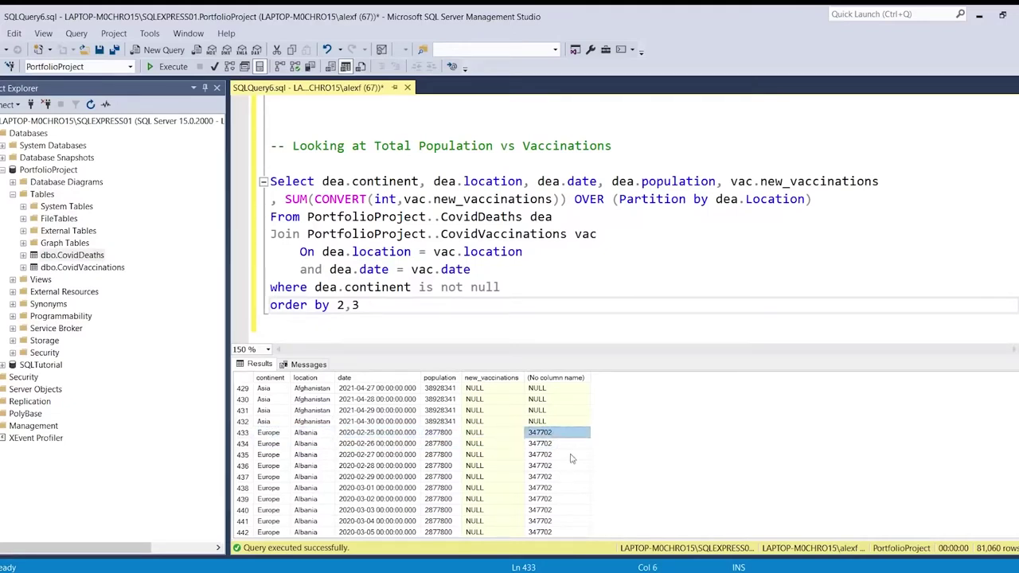
Compare Albania's daily new_vaccinations with the unnamed sum column down to the end of April 2021.
{"action": "left_click", "coordinate": [505, 436]}
{"action": "scroll", "coordinate": [505, 439], "scroll_direction": "down", "scroll_amount": 8}
{"action": "scroll", "coordinate": [504, 439], "scroll_direction": "down", "scroll_amount": 11}
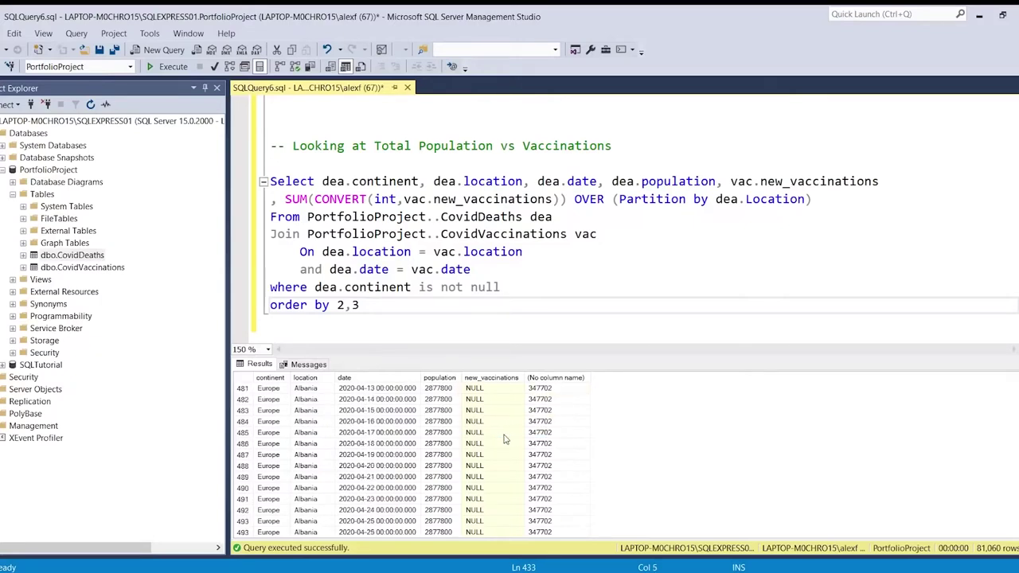
{"action": "left_click_drag", "start_coordinate": [577, 388], "coordinate": [575, 485]}
{"action": "left_click", "coordinate": [500, 499]}
{"action": "scroll", "coordinate": [500, 498], "scroll_direction": "down", "scroll_amount": 20}
{"action": "scroll", "coordinate": [500, 499], "scroll_direction": "down", "scroll_amount": 2}
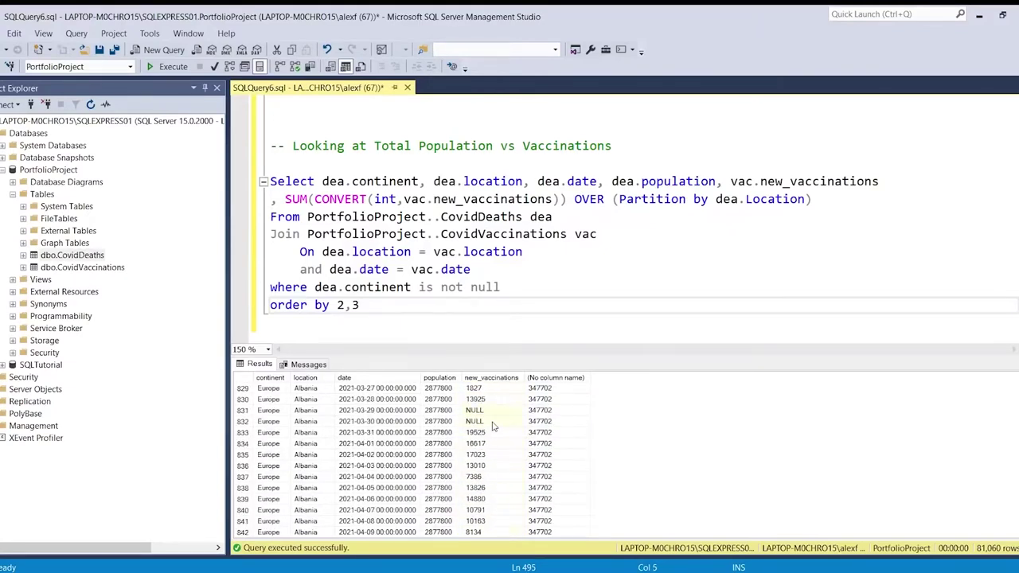
{"action": "left_click_drag", "start_coordinate": [493, 422], "coordinate": [494, 481]}
{"action": "scroll", "coordinate": [493, 481], "scroll_direction": "down", "scroll_amount": 6}
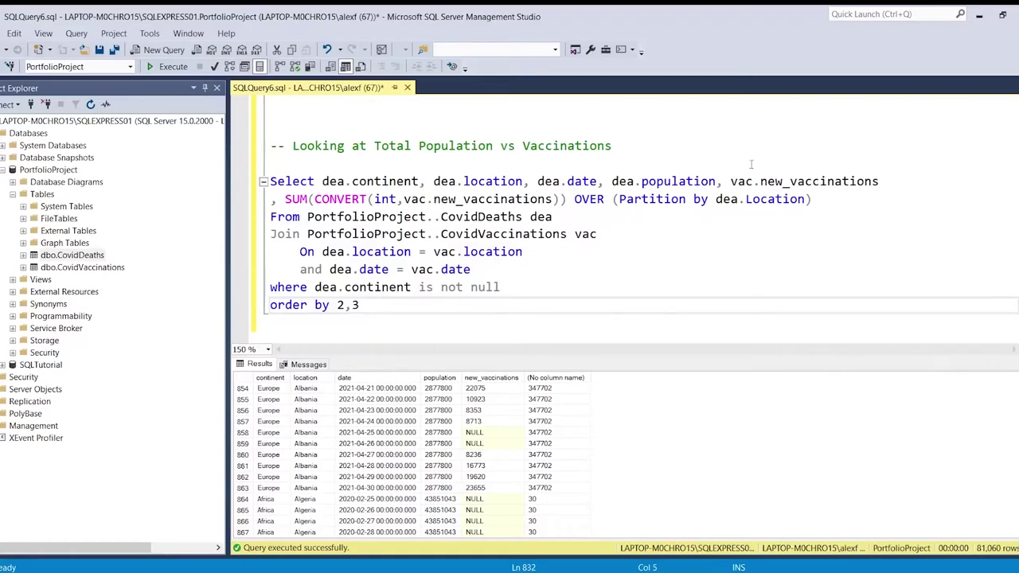
Extend the OVER clause after Partition by dea.Location with Order by dea.location, dea.Date.
{"action": "left_click", "coordinate": [807, 200]}
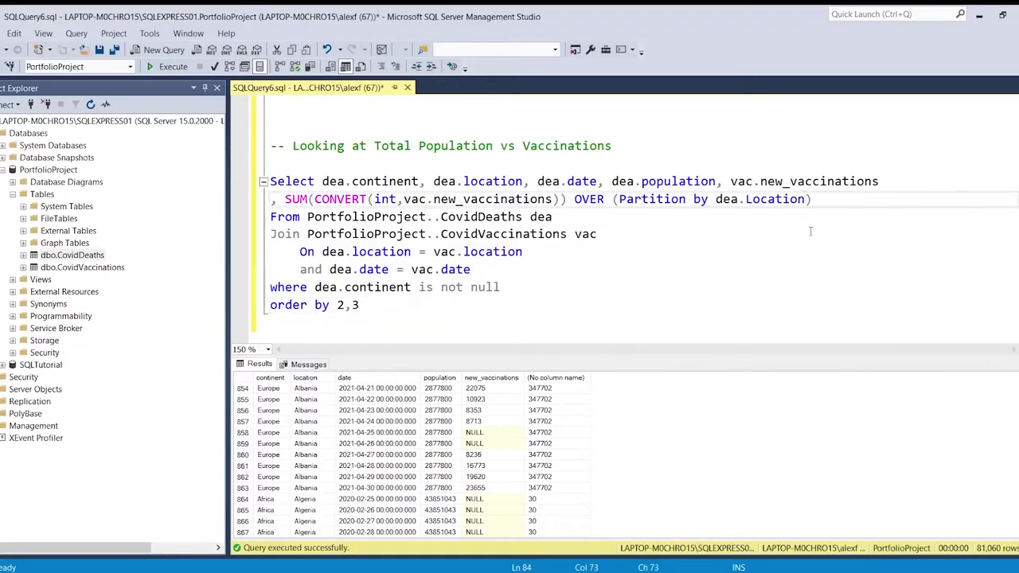
{"action": "type", "text": "Order by Locati"}
{"action": "key", "text": "BackSpace"}
{"action": "key", "text": "BackSpace"}
{"action": "key", "text": "BackSpace"}
{"action": "key", "text": "BackSpace"}
{"action": "key", "text": "BackSpace"}
{"action": "key", "text": "BackSpace"}
{"action": "type", "text": "dea.location"}
{"action": "type", "text": ","}
{"action": "type", "text": " dea"}
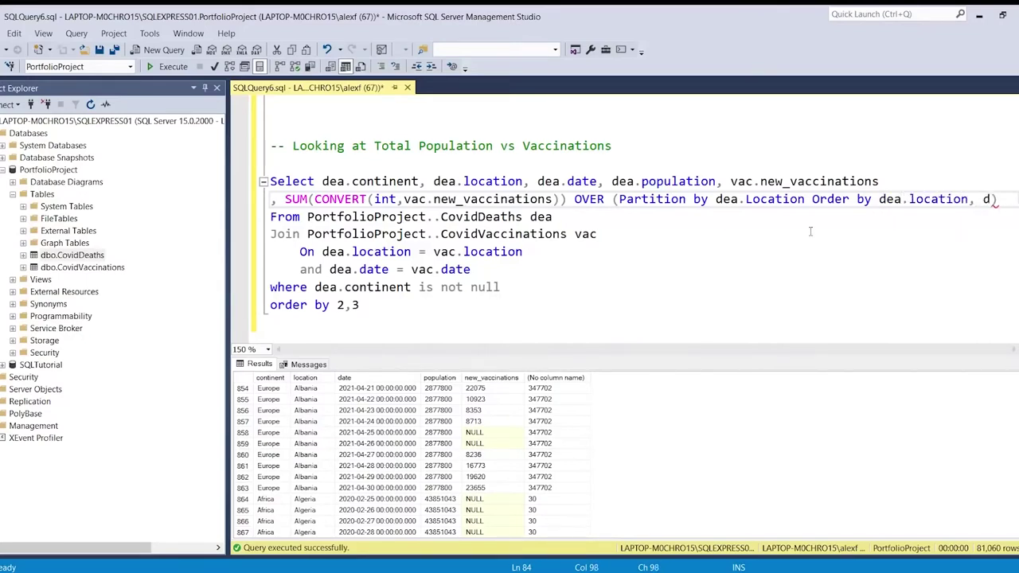
{"action": "type", "text": "."}
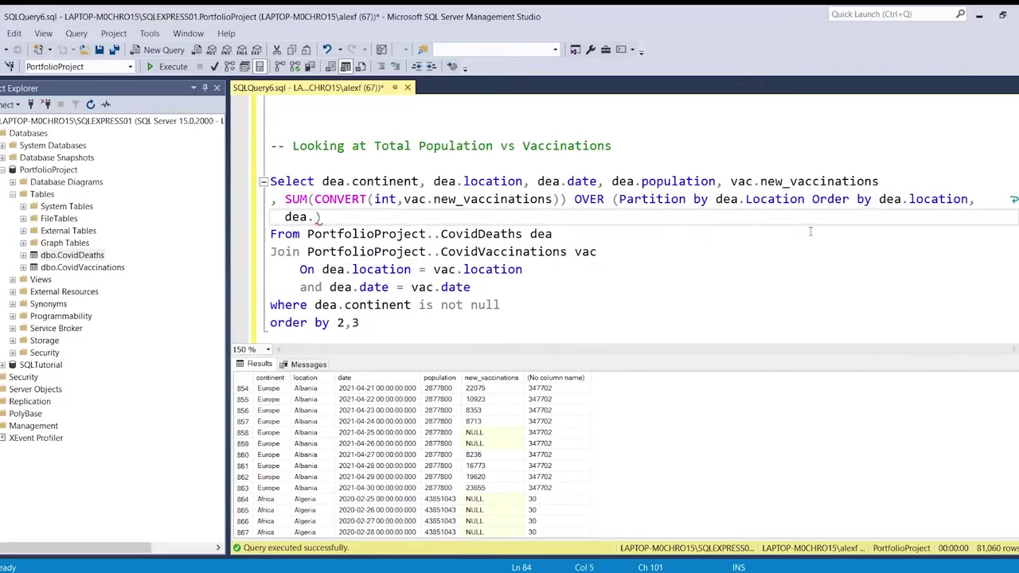
{"action": "type", "text": "Date"}
Run the join query with the date-ordered OVER clause and find Albania's mid-January 2021 rows in the results.
{"action": "left_click_drag", "start_coordinate": [374, 325], "coordinate": [270, 181]}
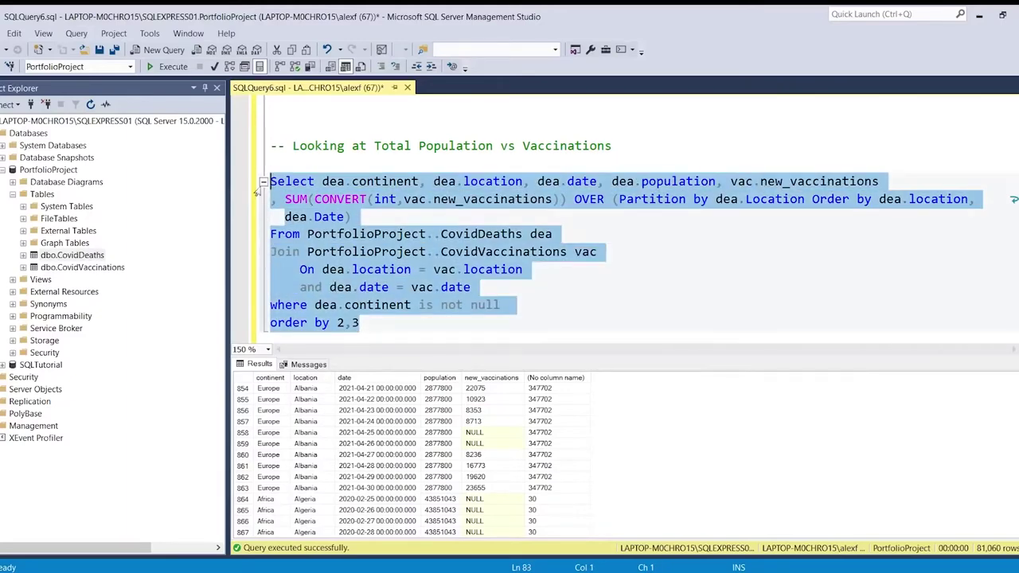
{"action": "left_click", "coordinate": [174, 67]}
{"action": "left_click", "coordinate": [448, 455]}
{"action": "scroll", "coordinate": [448, 455], "scroll_direction": "down", "scroll_amount": 20}
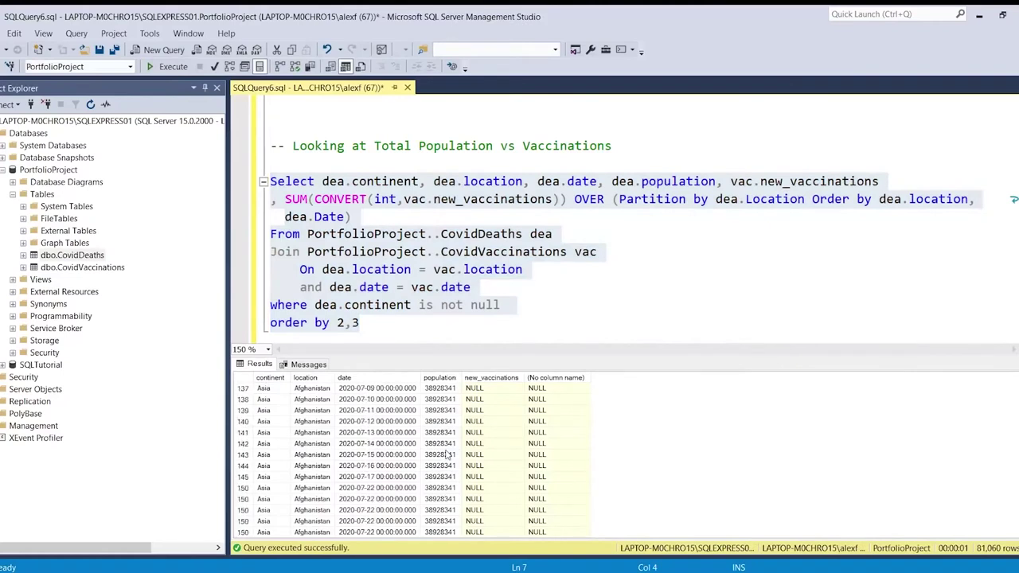
{"action": "scroll", "coordinate": [449, 455], "scroll_direction": "down", "scroll_amount": 20}
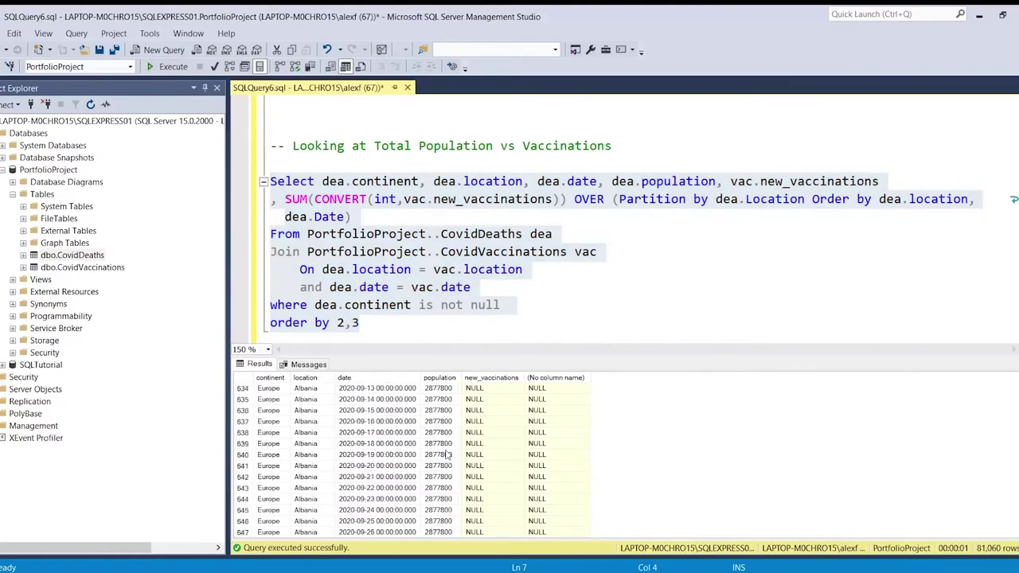
{"action": "scroll", "coordinate": [449, 455], "scroll_direction": "up", "scroll_amount": 9}
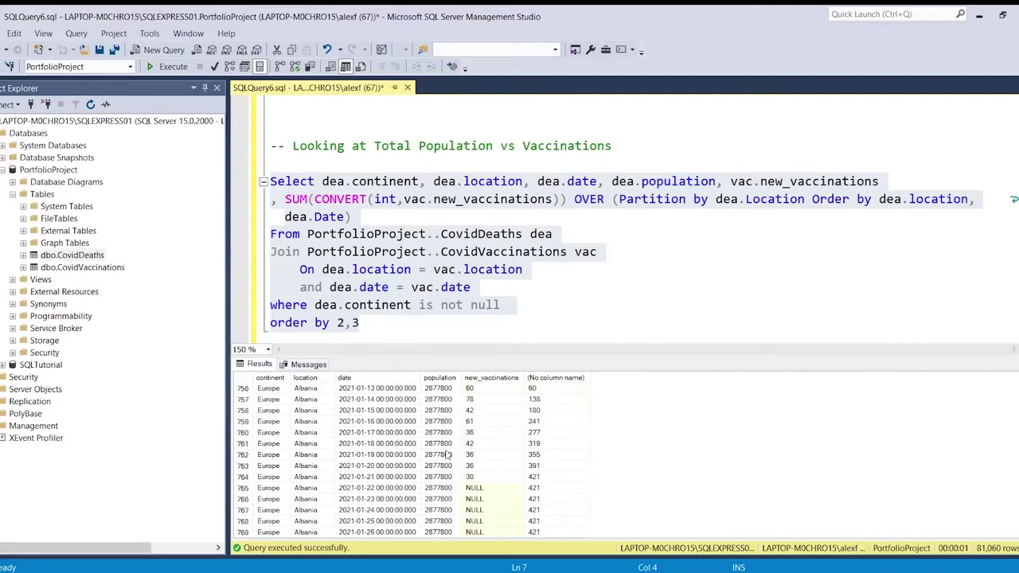
Compare new_vaccinations with the unnamed rolling sum row by row for Albania from 13 to 16 January 2021.
{"action": "left_click", "coordinate": [546, 391]}
{"action": "left_click", "coordinate": [508, 392]}
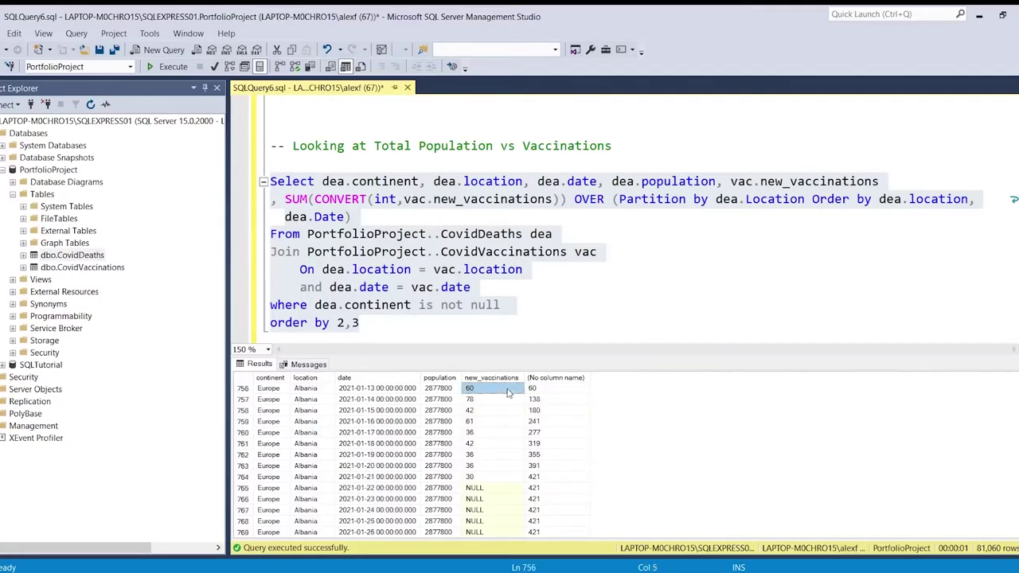
{"action": "left_click", "coordinate": [533, 391]}
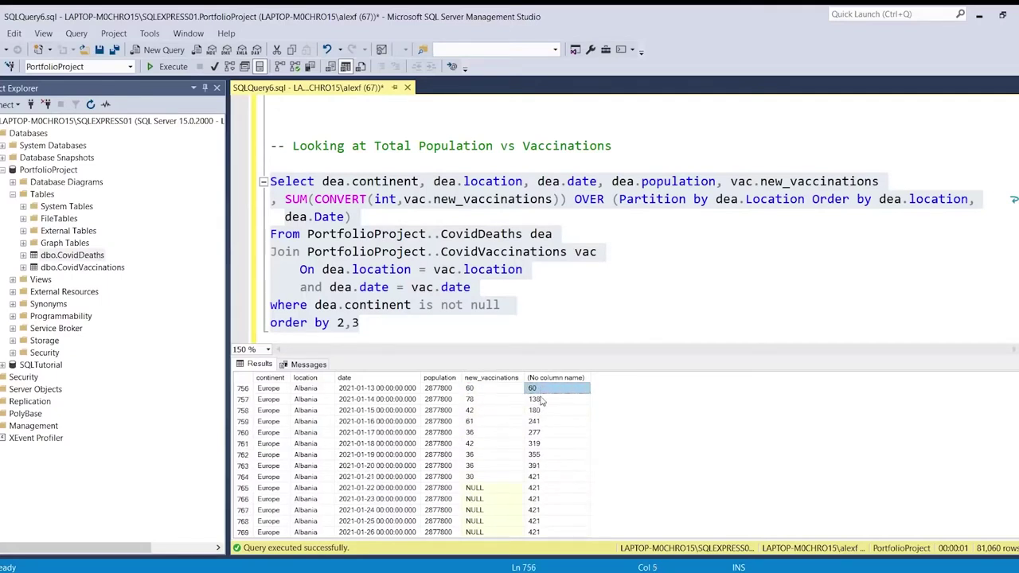
{"action": "left_click", "coordinate": [501, 402]}
{"action": "left_click", "coordinate": [551, 391]}
{"action": "left_click", "coordinate": [547, 400]}
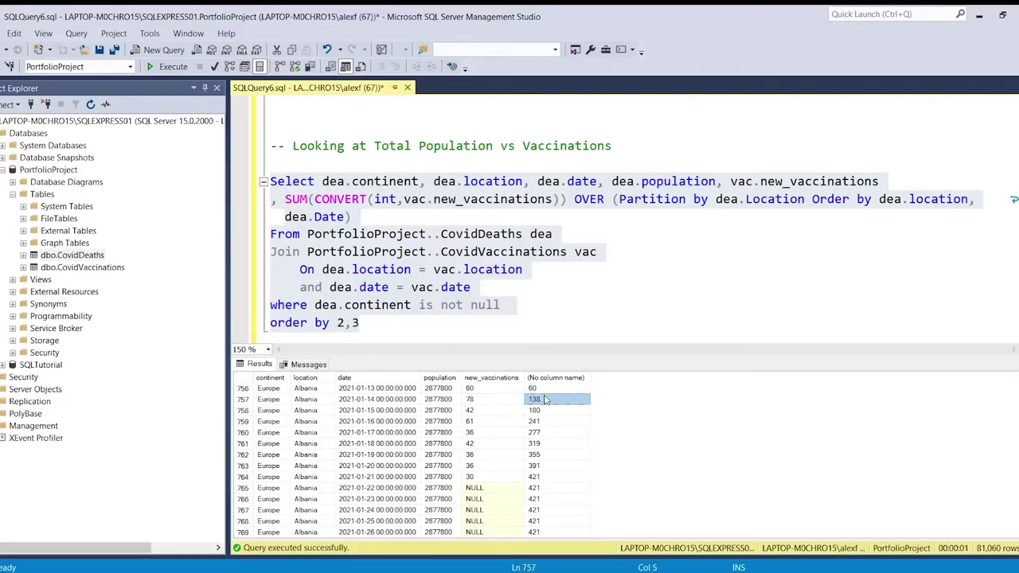
{"action": "left_click", "coordinate": [507, 402]}
{"action": "left_click", "coordinate": [539, 400]}
{"action": "left_click", "coordinate": [507, 403]}
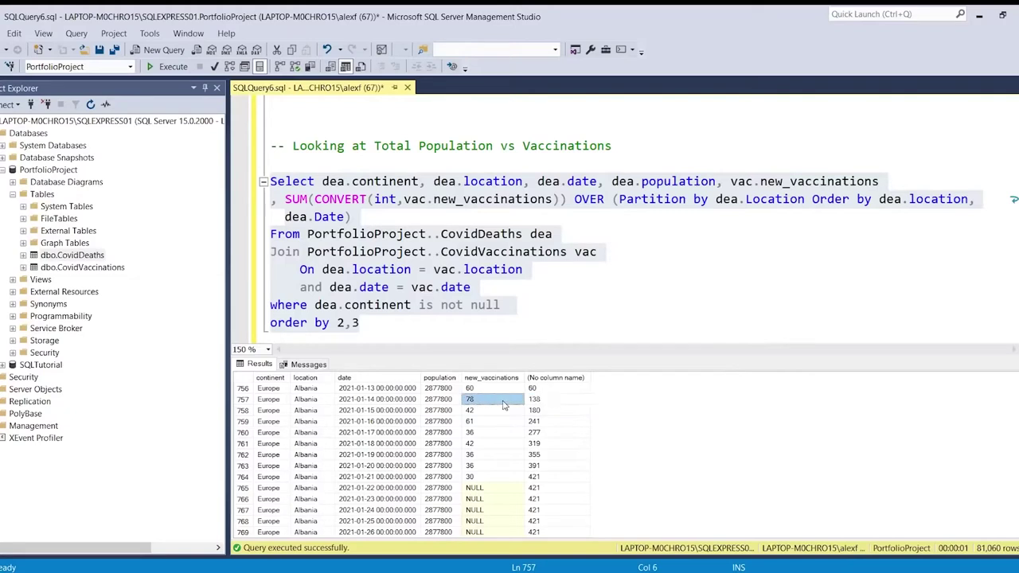
{"action": "left_click_drag", "start_coordinate": [507, 388], "coordinate": [532, 424]}
{"action": "left_click", "coordinate": [536, 412]}
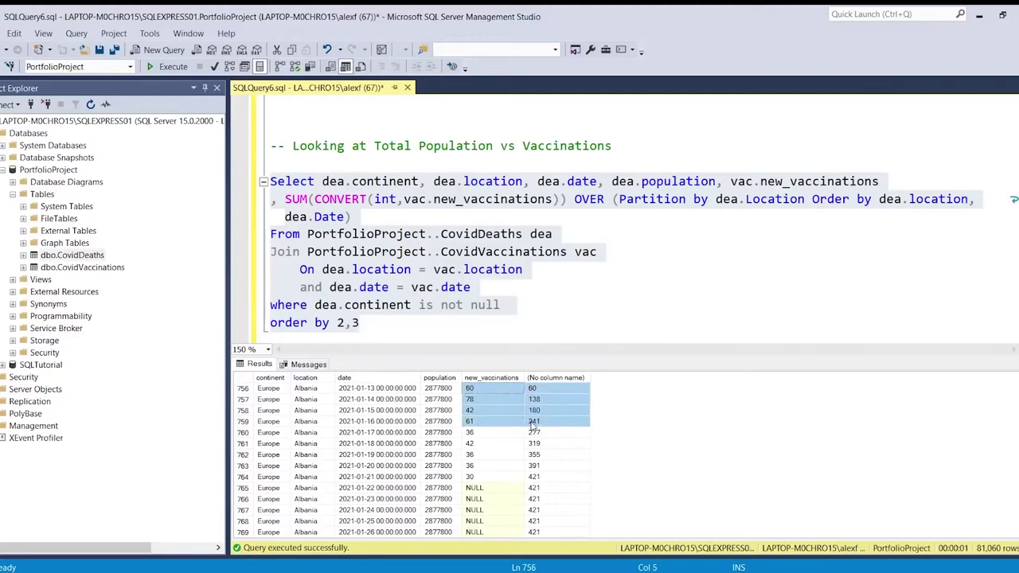
{"action": "left_click", "coordinate": [533, 422]}
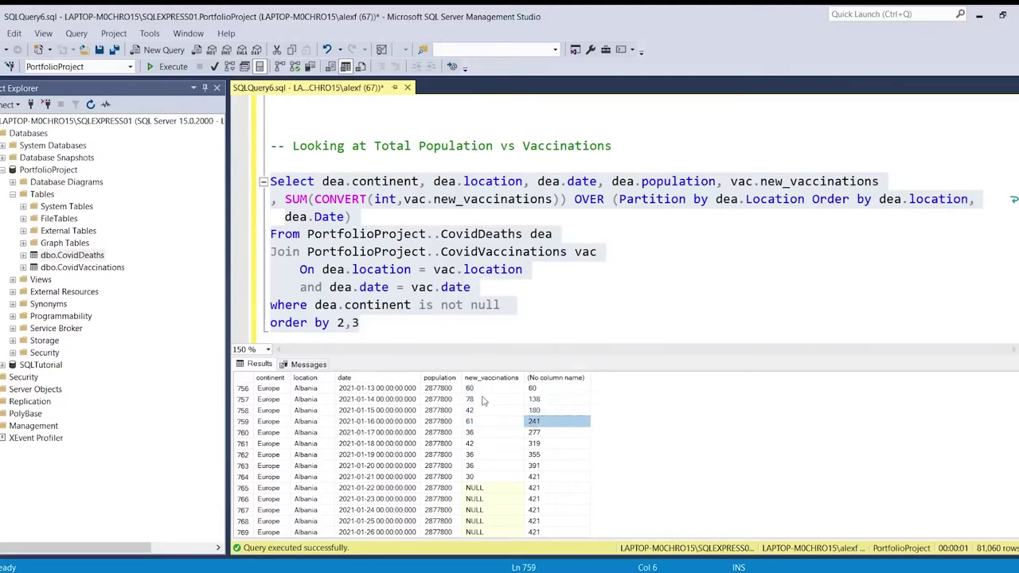
Check how Albania's rolling sum behaves across the NULL new_vaccinations rows and on through late April 2021.
{"action": "scroll", "coordinate": [490, 480], "scroll_direction": "down", "scroll_amount": 1}
{"action": "scroll", "coordinate": [489, 480], "scroll_direction": "down", "scroll_amount": 2}
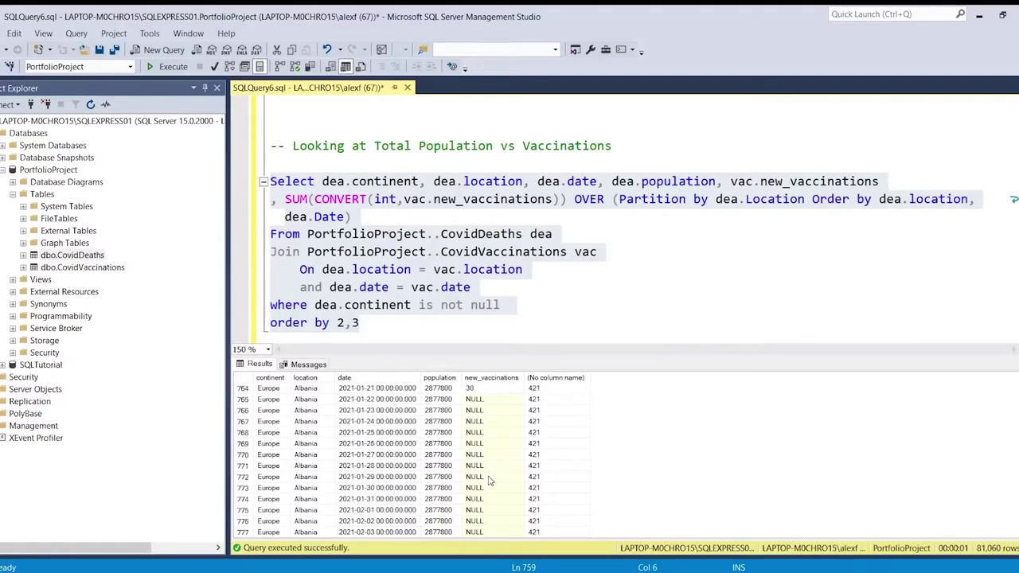
{"action": "left_click_drag", "start_coordinate": [495, 398], "coordinate": [496, 460]}
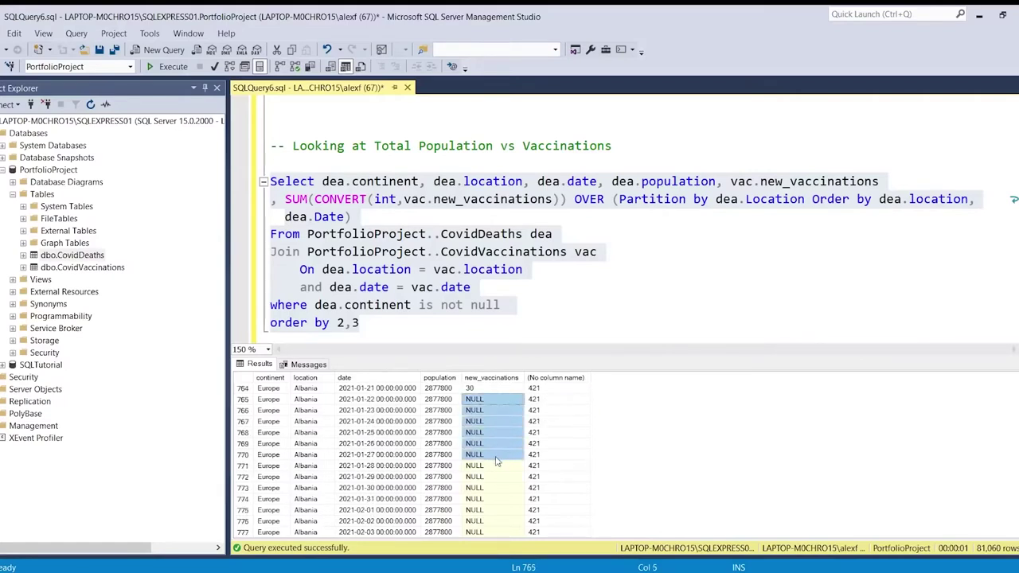
{"action": "left_click_drag", "start_coordinate": [553, 390], "coordinate": [553, 530]}
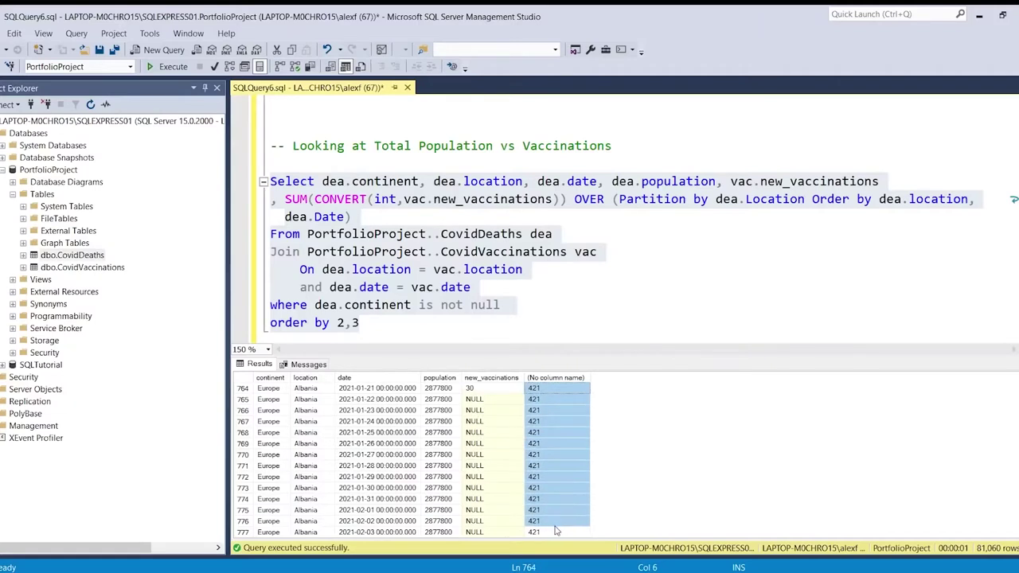
{"action": "scroll", "coordinate": [555, 531], "scroll_direction": "down", "scroll_amount": 8}
{"action": "left_click_drag", "start_coordinate": [507, 446], "coordinate": [545, 458]}
{"action": "scroll", "coordinate": [545, 460], "scroll_direction": "down", "scroll_amount": 18}
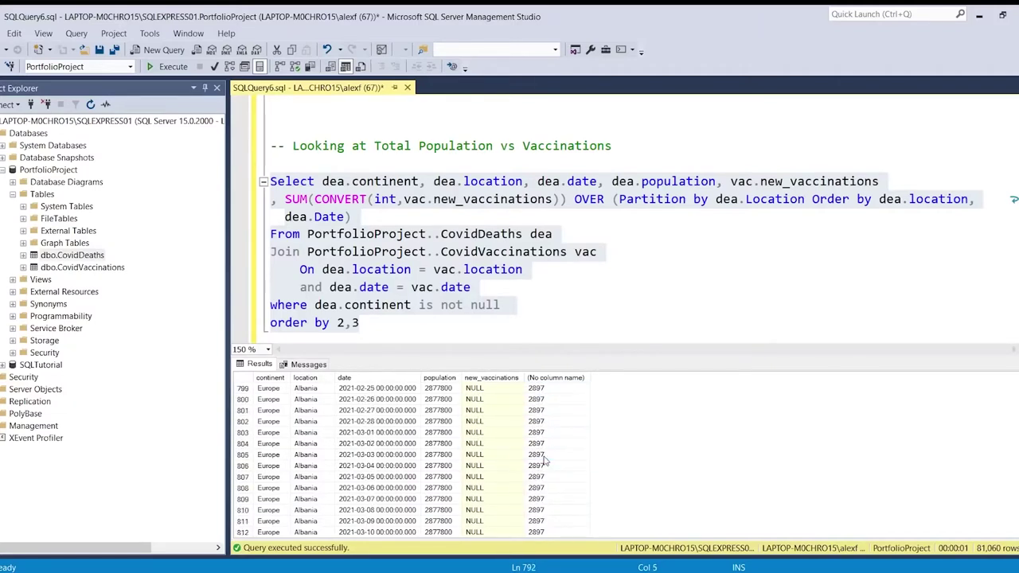
{"action": "scroll", "coordinate": [544, 460], "scroll_direction": "down", "scroll_amount": 2}
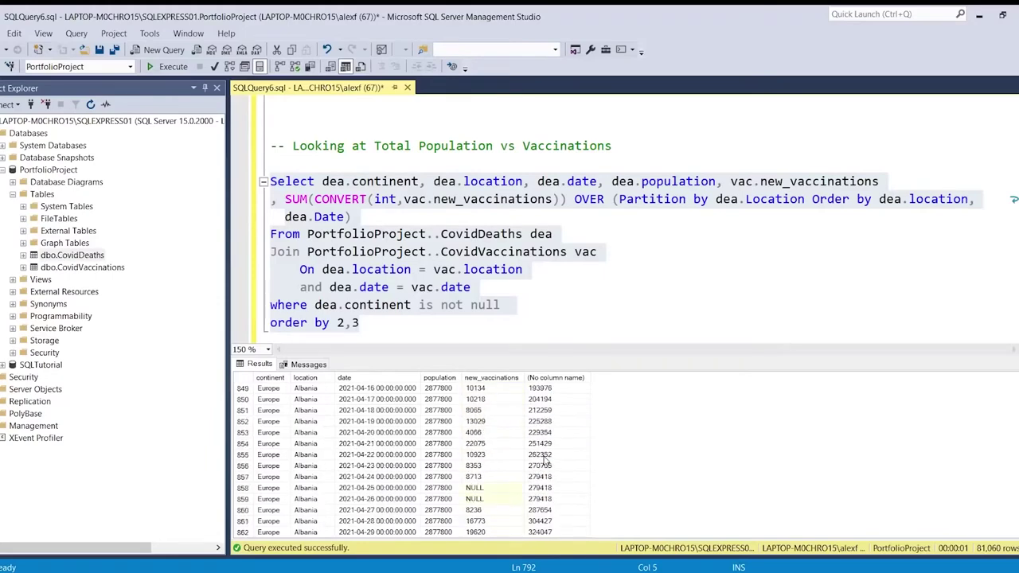
Alias the rolling sum column as RollingPeopleVaccinated and start a new line beneath it in the select list.
{"action": "left_click", "coordinate": [543, 219]}
{"action": "type", "text": "as"}
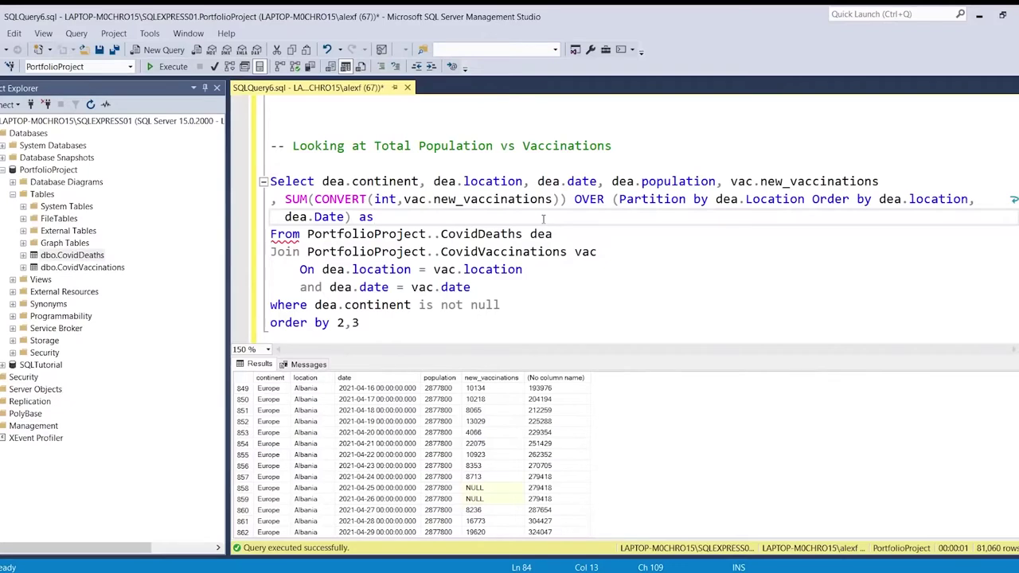
{"action": "type", "text": "RollingP"}
{"action": "key", "text": "BackSpace"}
{"action": "key", "text": "BackSpace"}
{"action": "type", "text": "PeopleVacc"}
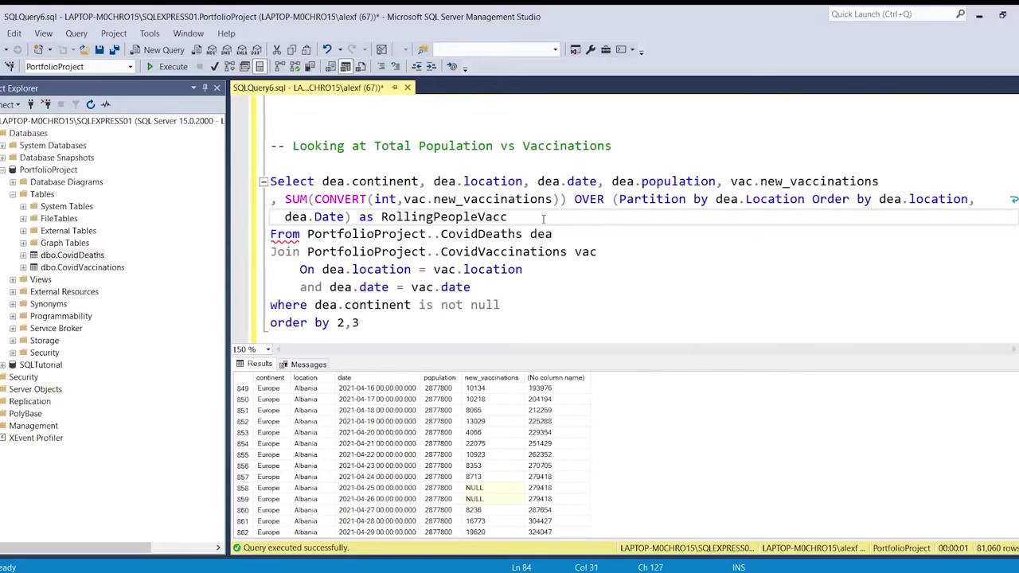
{"action": "type", "text": "inated"}
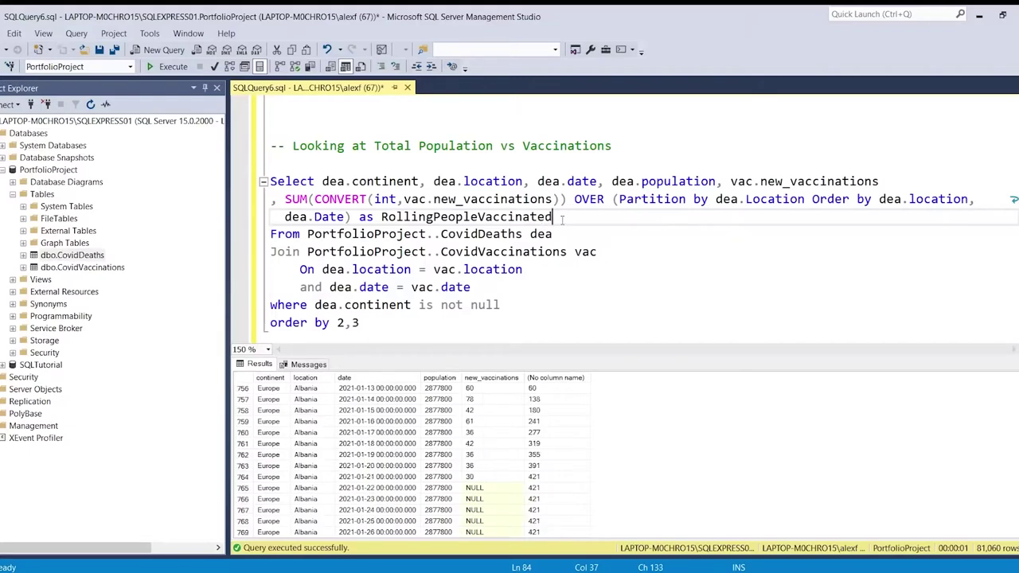
{"action": "key", "text": "Return"}
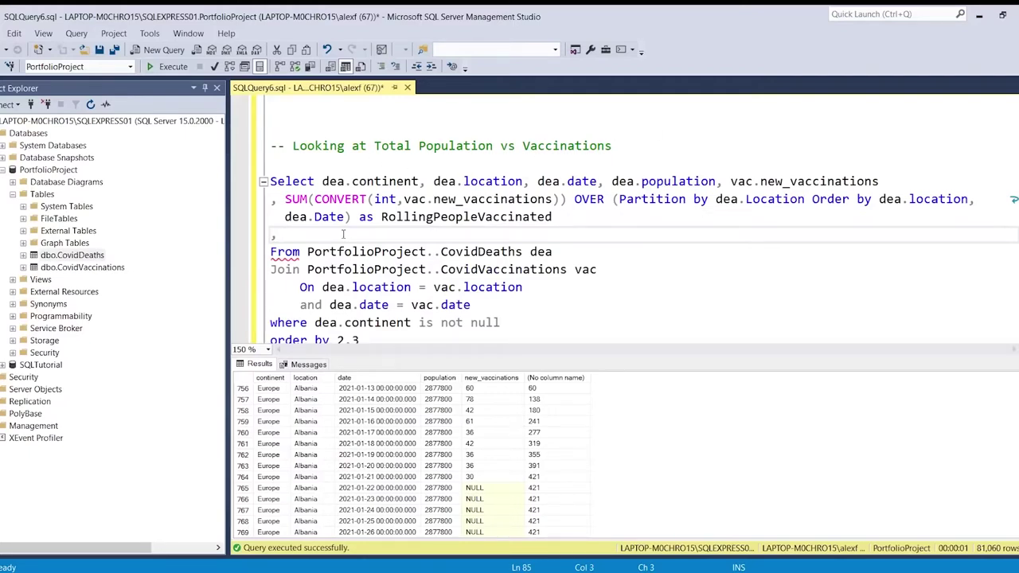
Examine Albania's rows in the results, comparing the final rolling vaccination total with the country's population.
{"action": "double_click", "coordinate": [422, 220]}
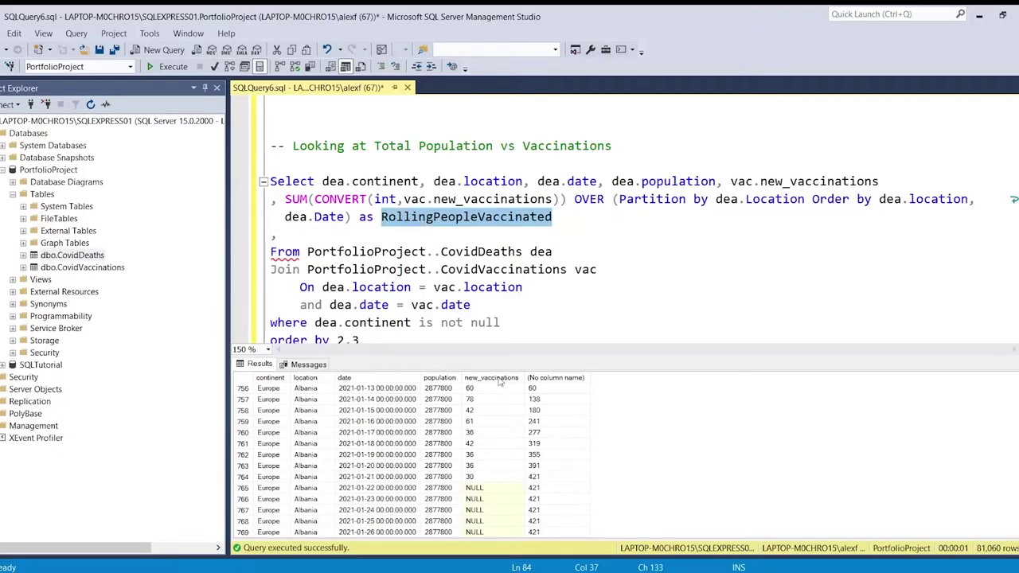
{"action": "left_click", "coordinate": [501, 411]}
{"action": "scroll", "coordinate": [503, 418], "scroll_direction": "down", "scroll_amount": 10}
{"action": "scroll", "coordinate": [503, 418], "scroll_direction": "down", "scroll_amount": 20}
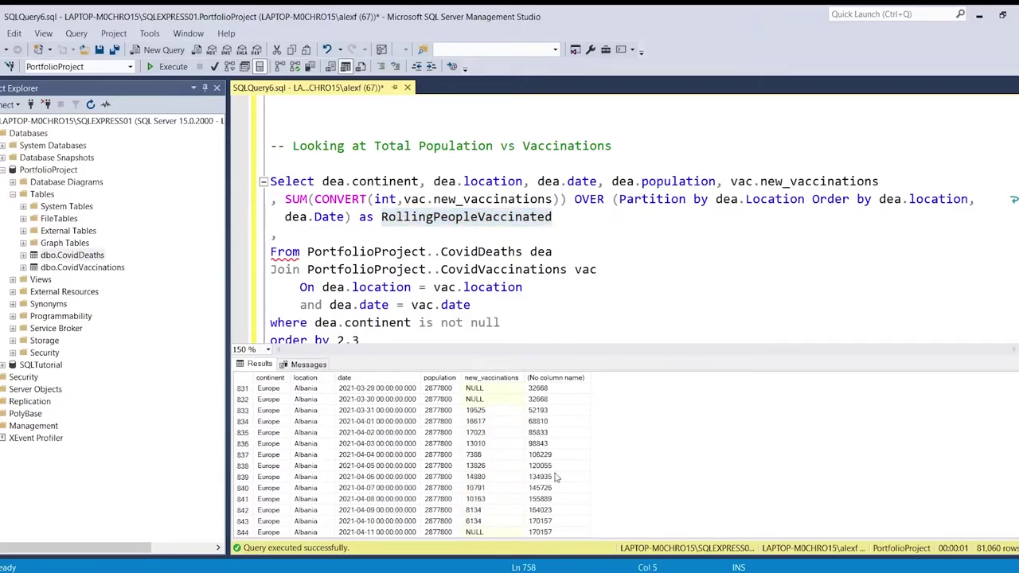
{"action": "scroll", "coordinate": [555, 477], "scroll_direction": "up", "scroll_amount": 1}
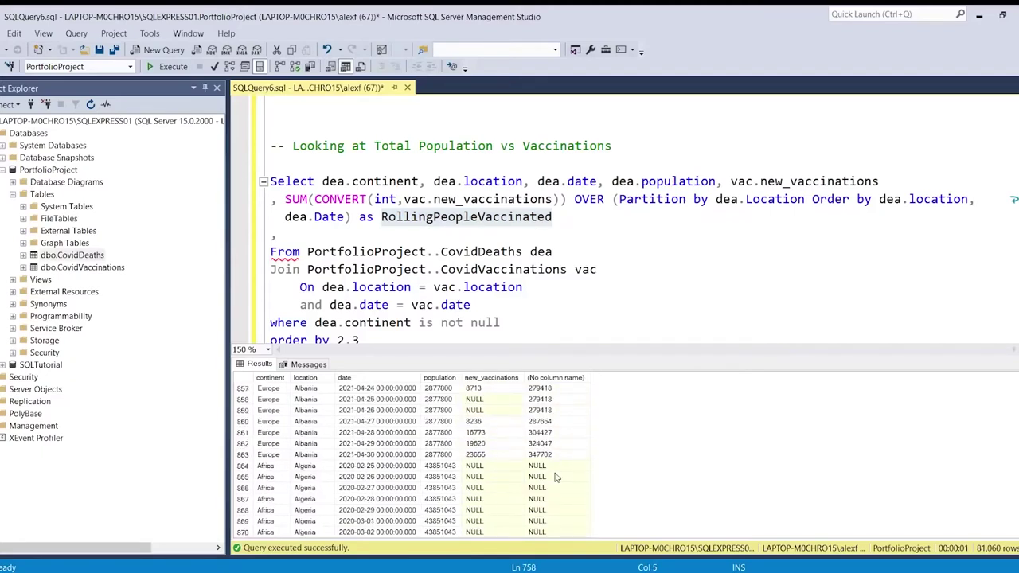
{"action": "left_click", "coordinate": [562, 455]}
{"action": "left_click", "coordinate": [324, 453], "text": "ctrl"}
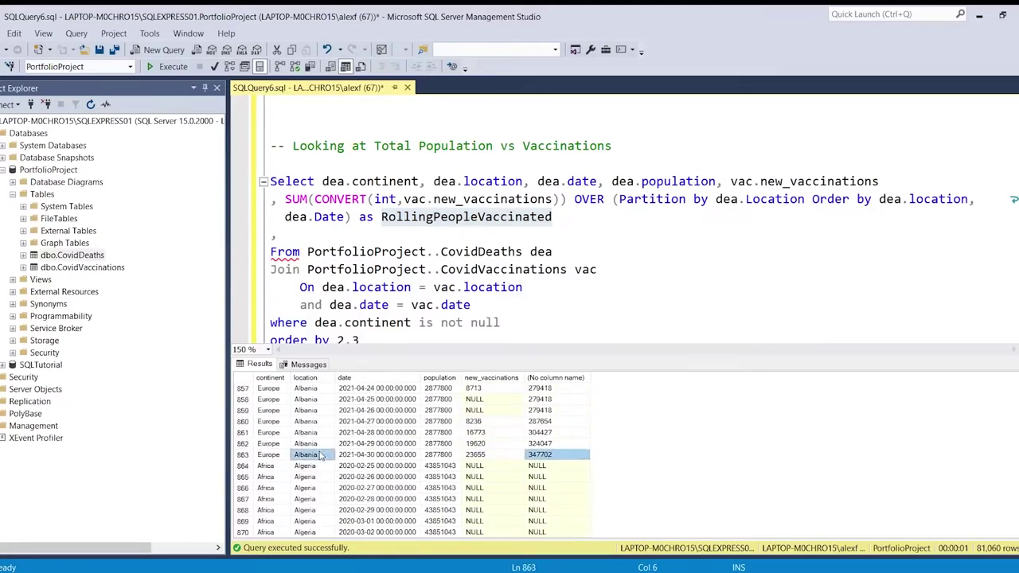
{"action": "left_click", "coordinate": [559, 456]}
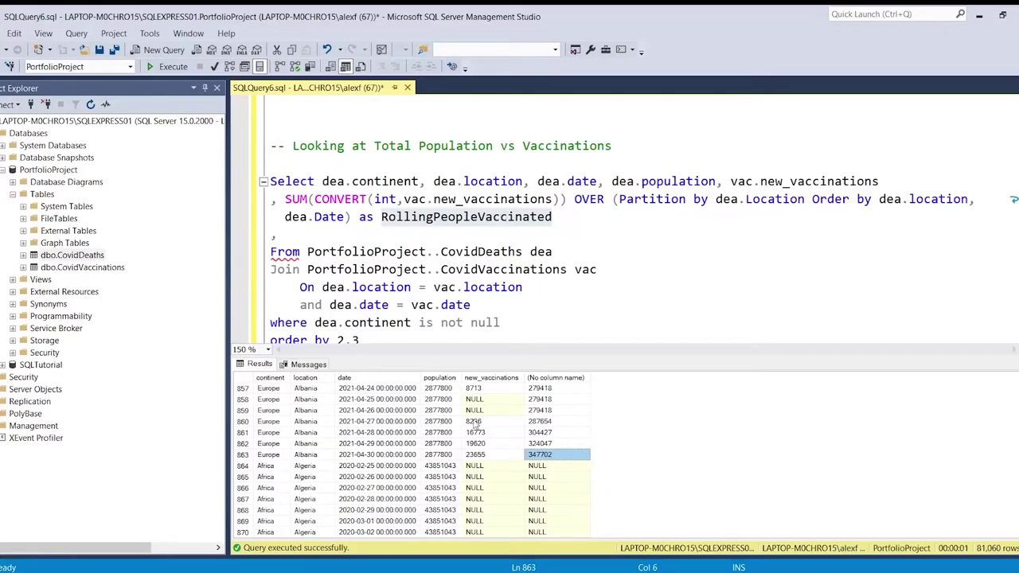
{"action": "left_click", "coordinate": [430, 455]}
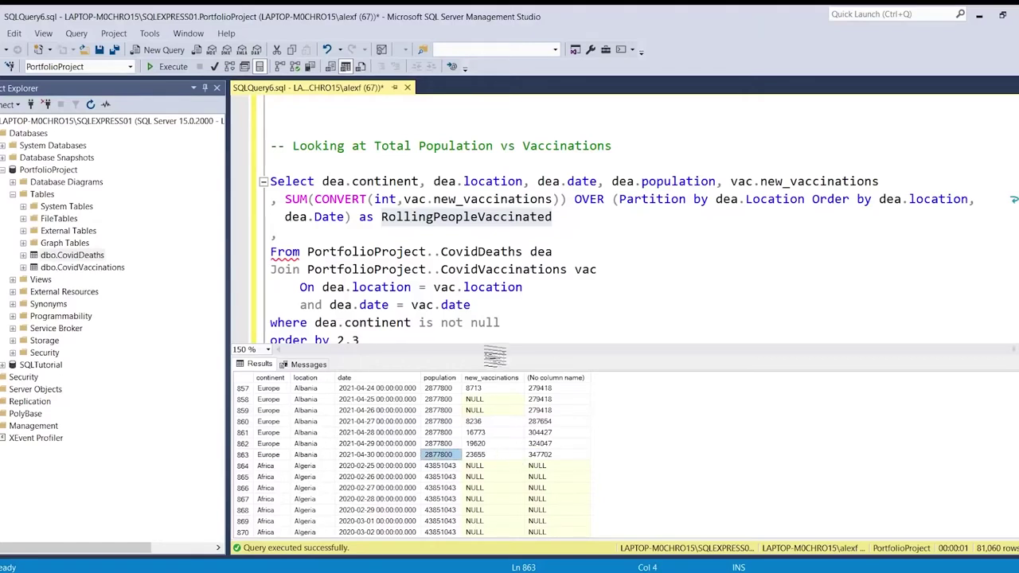
Add the calculated column (RollingPeopleVaccinated/population)*100 to the Select list, reusing the rolling sum's alias.
{"action": "left_click", "coordinate": [450, 216]}
{"action": "double_click", "coordinate": [450, 216]}
{"action": "key", "text": "ctrl+c"}
{"action": "left_click", "coordinate": [410, 239]}
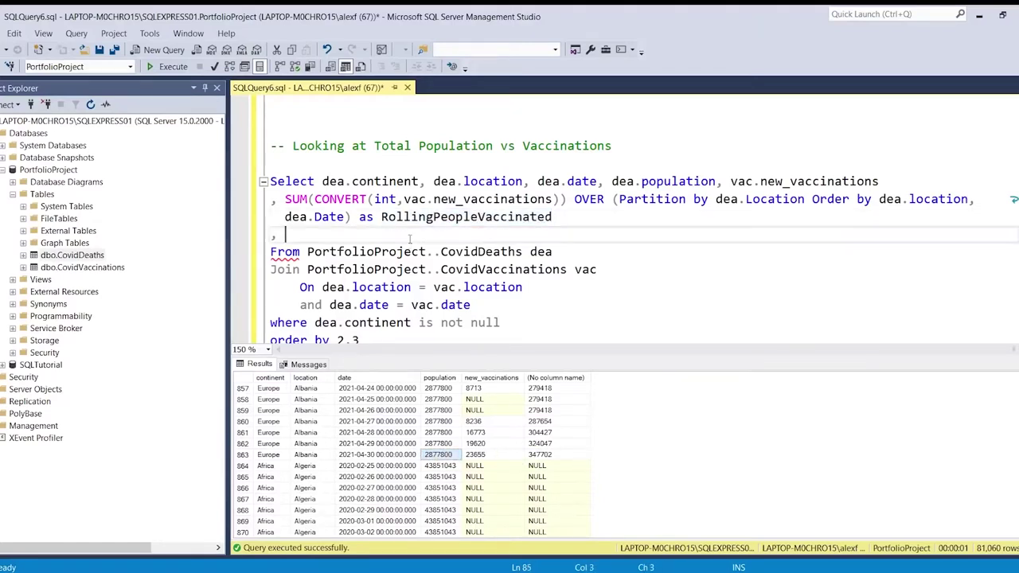
{"action": "type", "text": "("}
{"action": "key", "text": "ctrl+v"}
{"action": "type", "text": "/population)*100"}
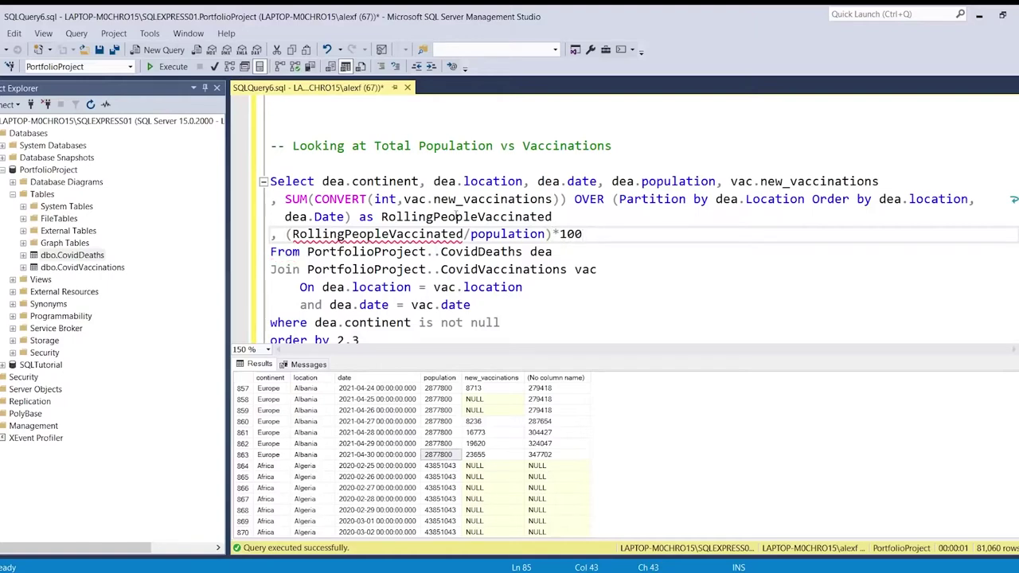
{"action": "double_click", "coordinate": [456, 217]}
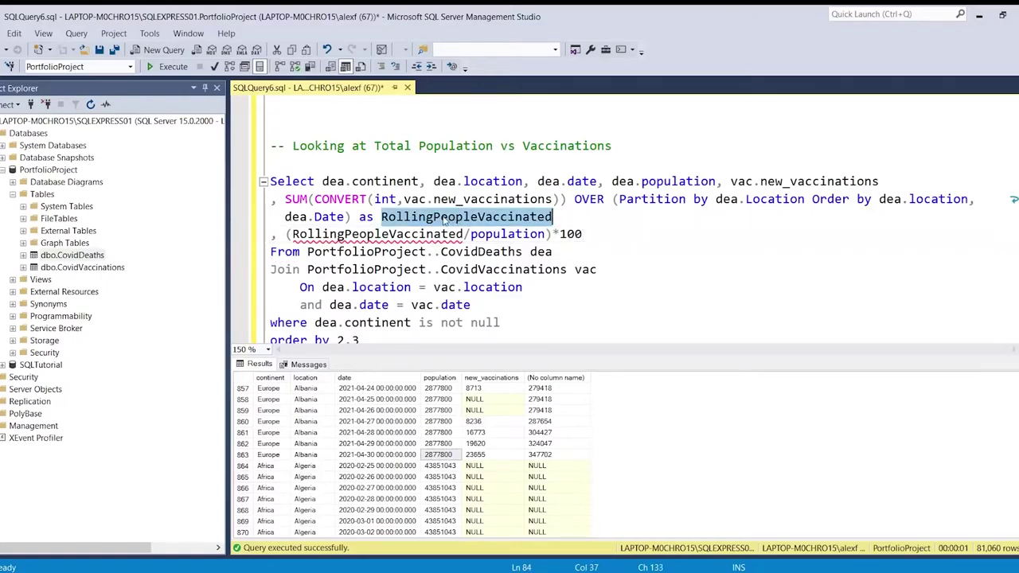
{"action": "double_click", "coordinate": [408, 234]}
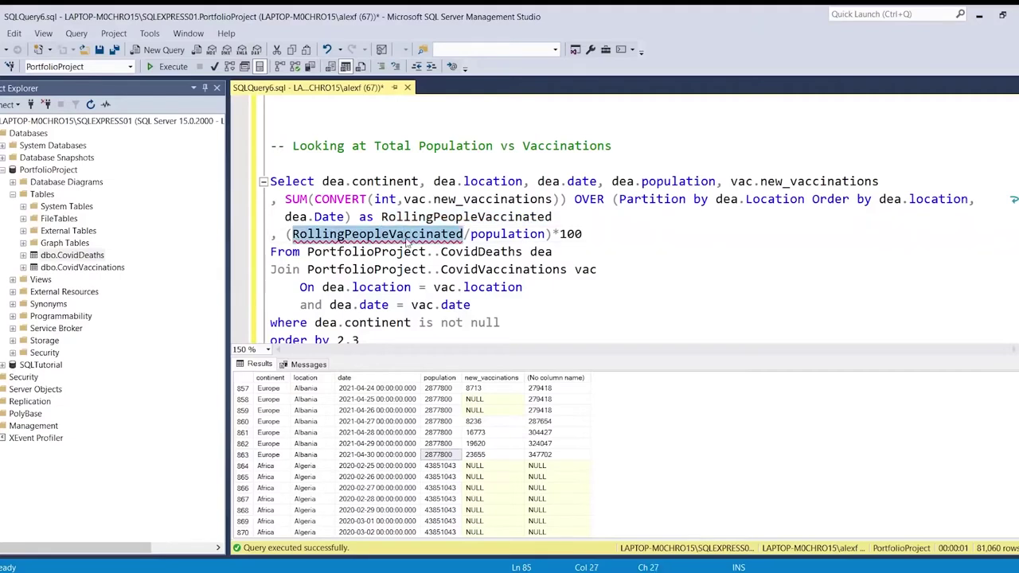
{"action": "left_click", "coordinate": [450, 238]}
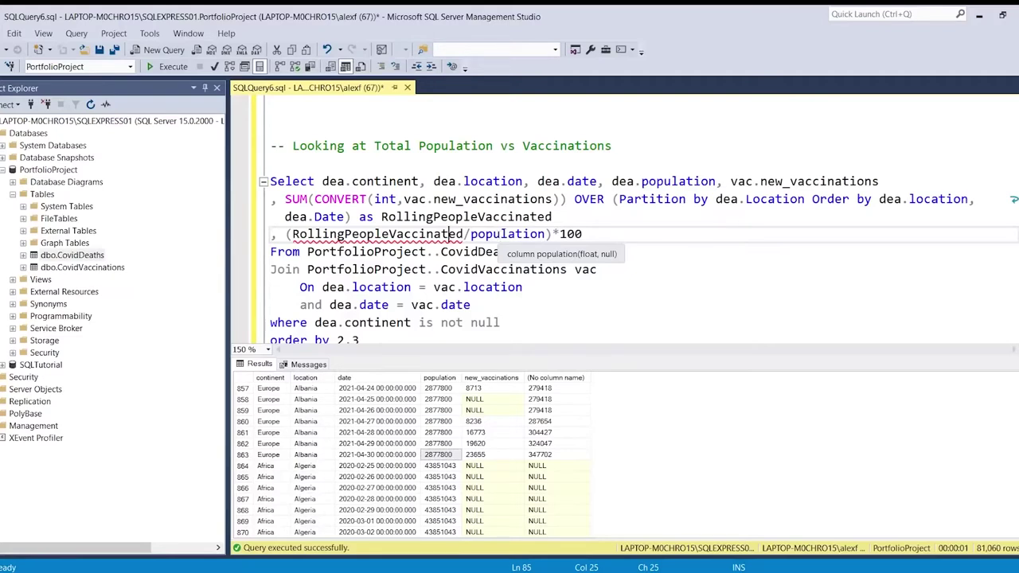
Comment out the (RollingPeopleVaccinated/population)*100 line and copy the whole population vs vaccinations query.
{"action": "left_click", "coordinate": [271, 236]}
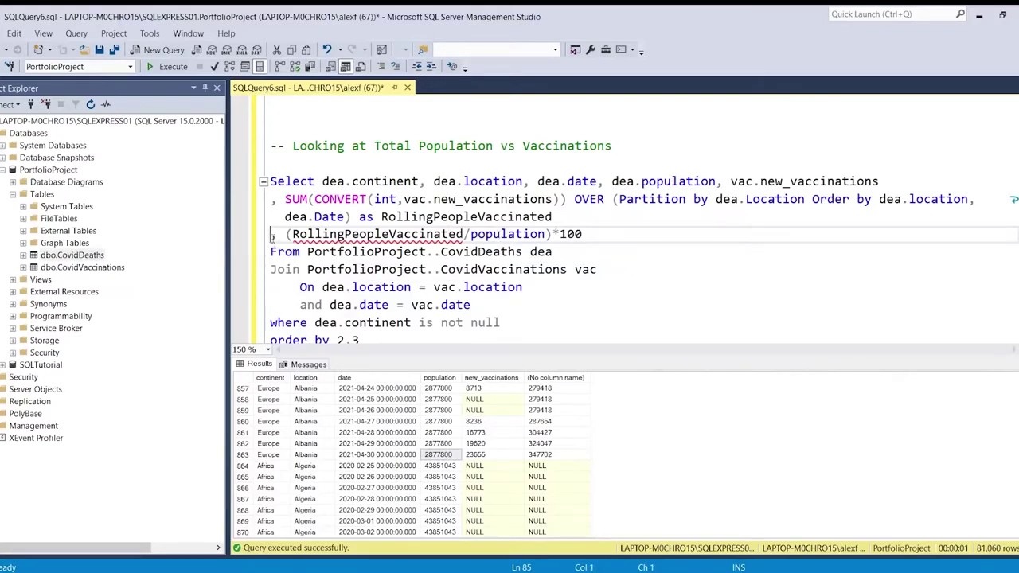
{"action": "type", "text": "--"}
{"action": "left_click", "coordinate": [296, 166]}
{"action": "scroll", "coordinate": [297, 170], "scroll_direction": "down", "scroll_amount": 1}
{"action": "left_click", "coordinate": [401, 288], "text": "shift"}
{"action": "key", "text": "ctrl+c"}
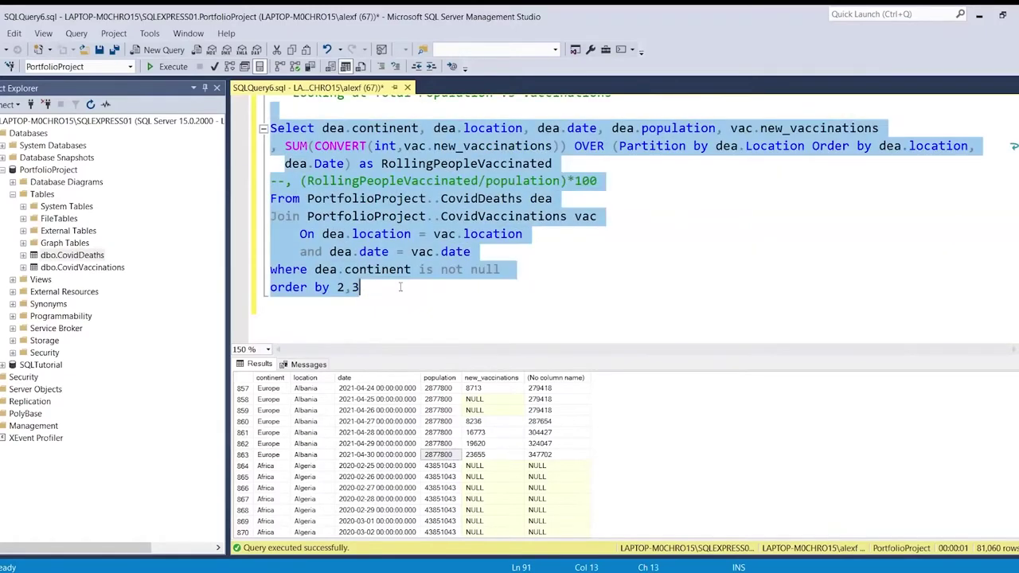
Add blank lines below the query and write the comment "-- USE CTE" there.
{"action": "left_click", "coordinate": [401, 287]}
{"action": "key", "text": "Return"}
{"action": "key", "text": "Return"}
{"action": "key", "text": "Return"}
{"action": "key", "text": "Return"}
{"action": "key", "text": "Return"}
{"action": "key", "text": "Return"}
{"action": "key", "text": "Return"}
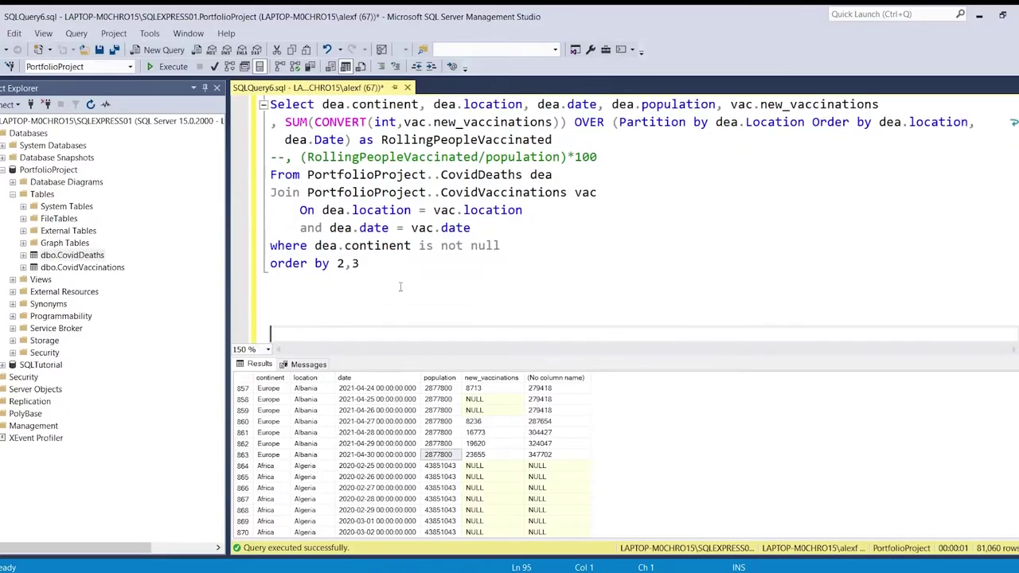
{"action": "left_click", "coordinate": [390, 246]}
{"action": "type", "text": "-- USE CTE"}
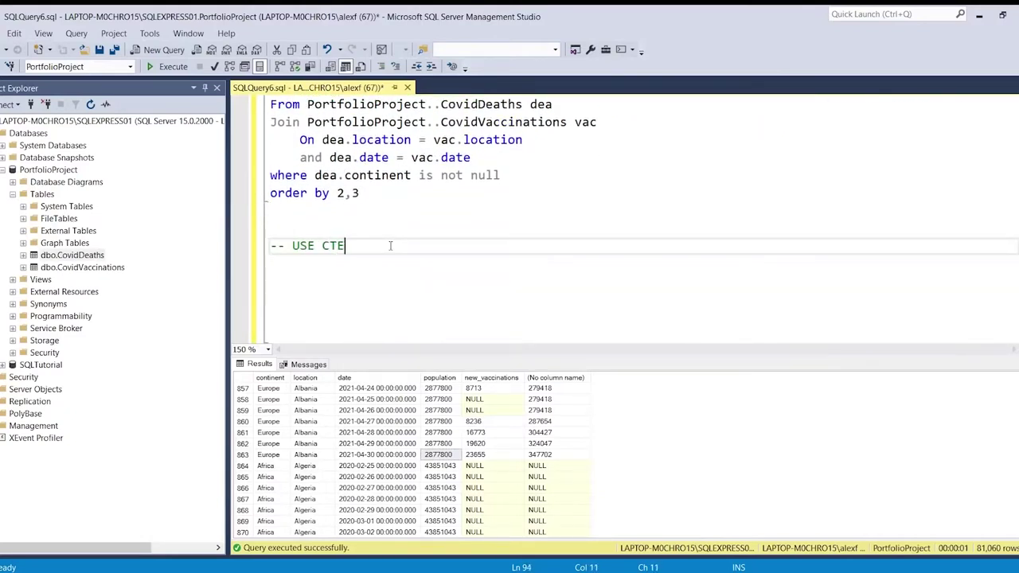
{"action": "key", "text": "Return"}
{"action": "key", "text": "Return"}
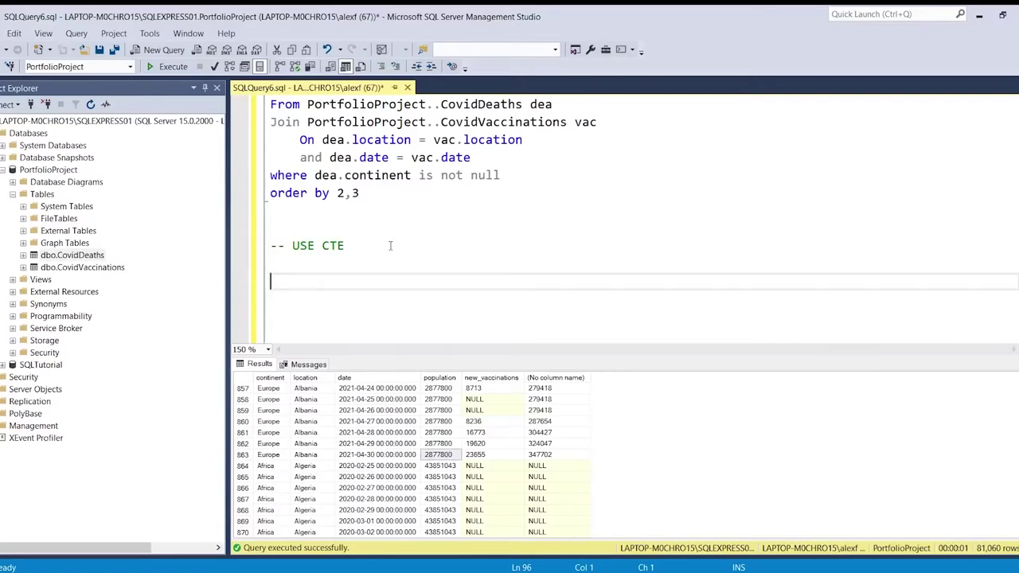
Begin a common table expression below the comment with "With PopvsVac".
{"action": "type", "text": "With"}
{"action": "scroll", "coordinate": [384, 276], "scroll_direction": "up", "scroll_amount": 1}
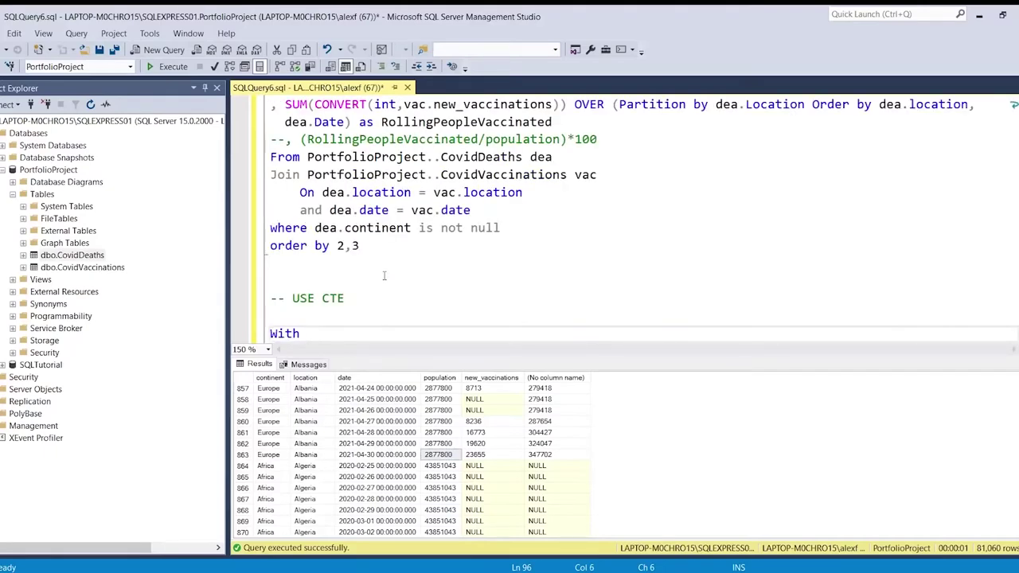
{"action": "scroll", "coordinate": [384, 275], "scroll_direction": "up", "scroll_amount": 3}
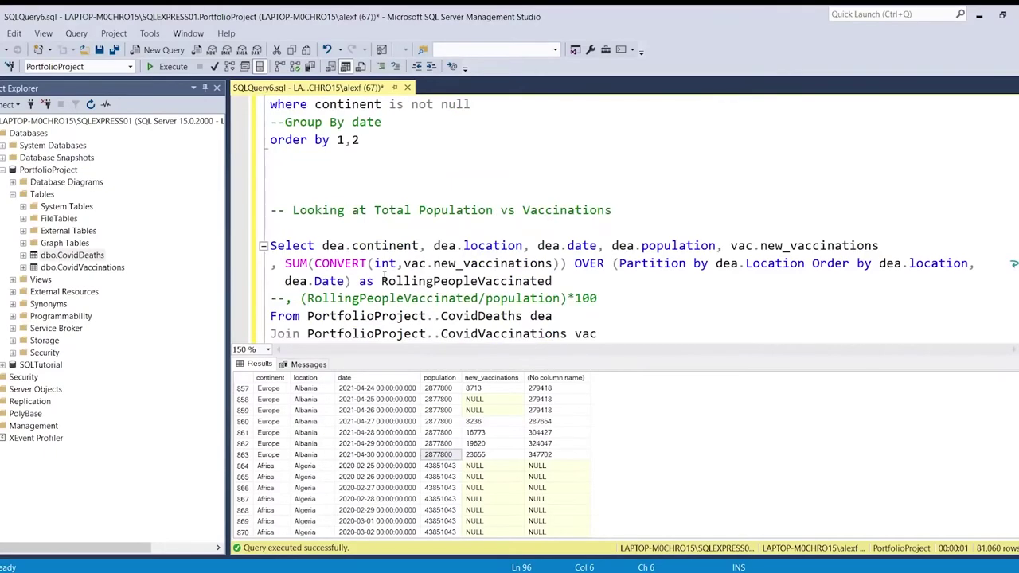
{"action": "scroll", "coordinate": [384, 276], "scroll_direction": "down", "scroll_amount": 3}
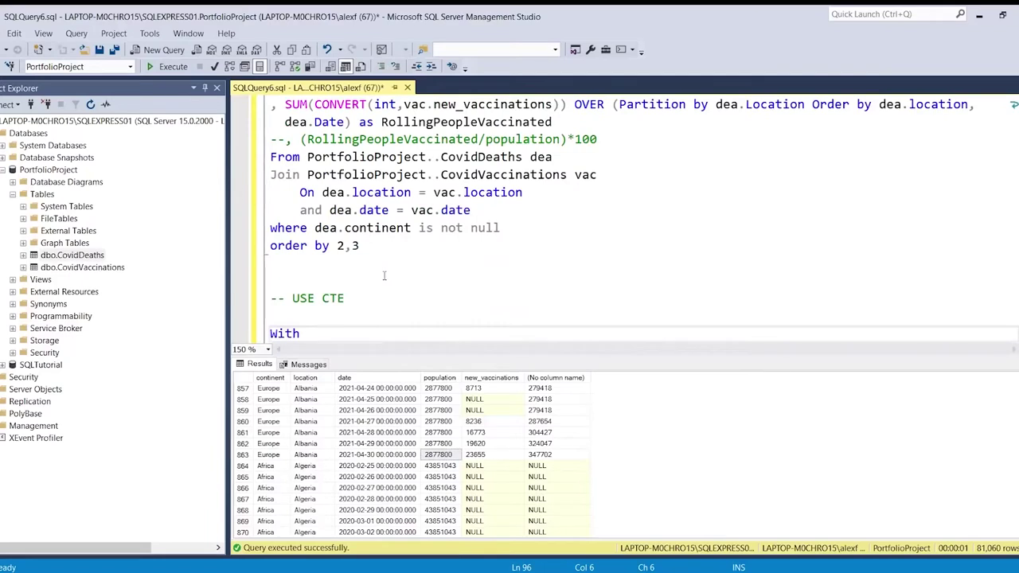
{"action": "scroll", "coordinate": [384, 276], "scroll_direction": "down", "scroll_amount": 1}
{"action": "type", "text": "PopvsVac"}
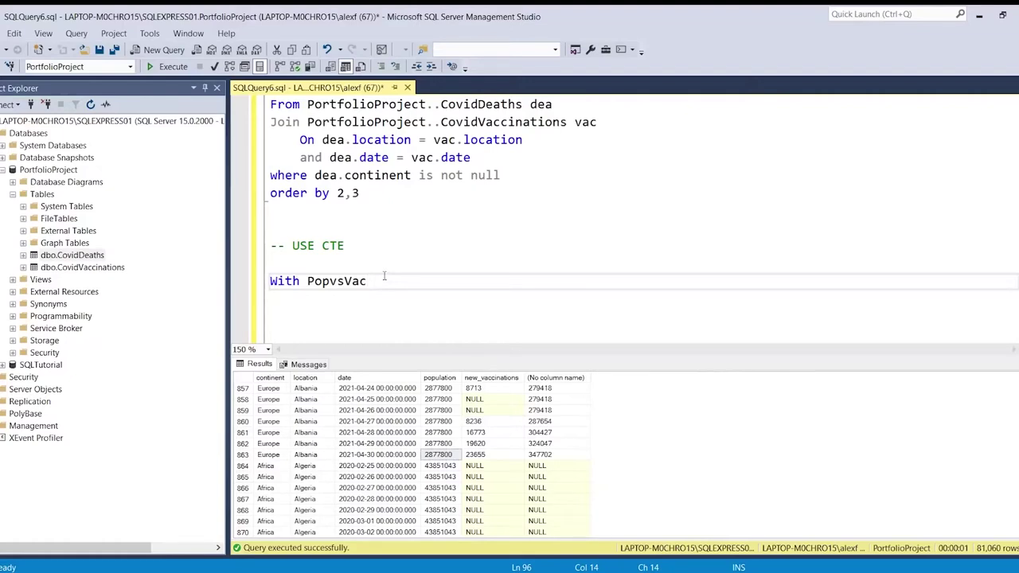
Add "as" under the PopvsVac line and paste the copied query beneath it.
{"action": "key", "text": "Return"}
{"action": "type", "text": "as"}
{"action": "key", "text": "Return"}
{"action": "key", "text": "Return"}
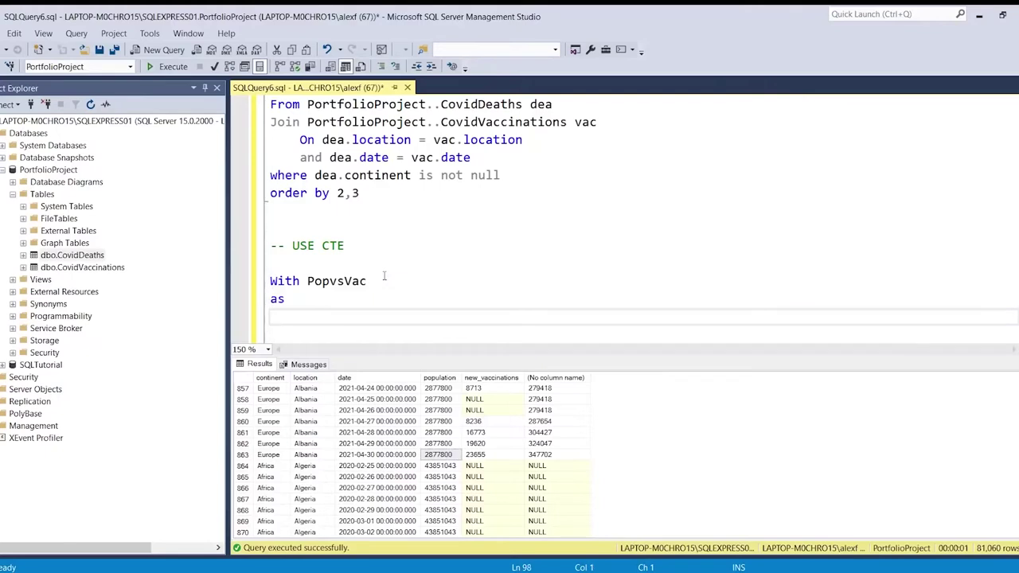
{"action": "key", "text": "ctrl+v"}
Open a column list after PopvsVac and enter Continent, Location, Date and Population.
{"action": "left_click", "coordinate": [386, 121]}
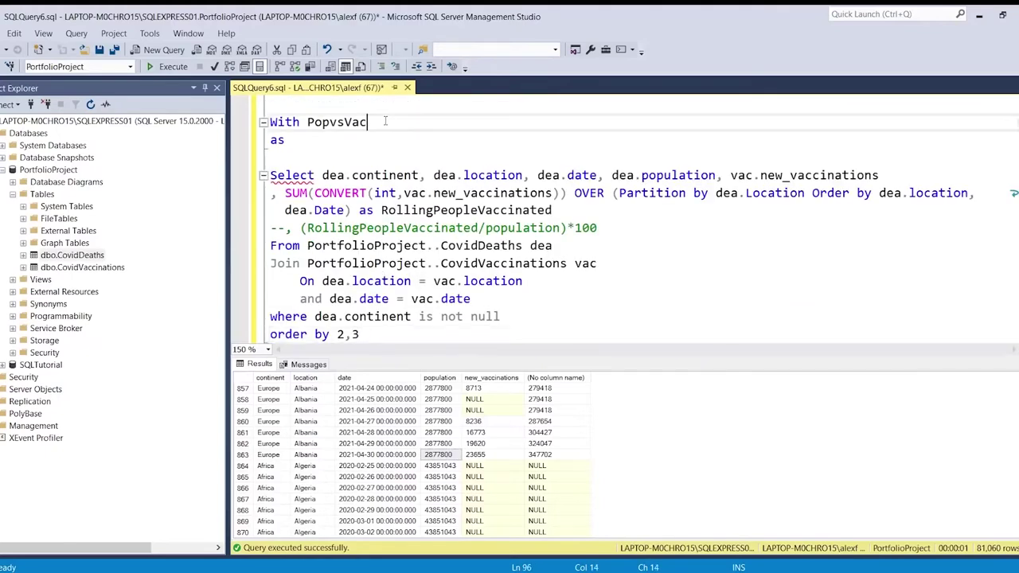
{"action": "type", "text": "(Cont"}
{"action": "type", "text": "Cont"}
{"action": "type", "text": "inte"}
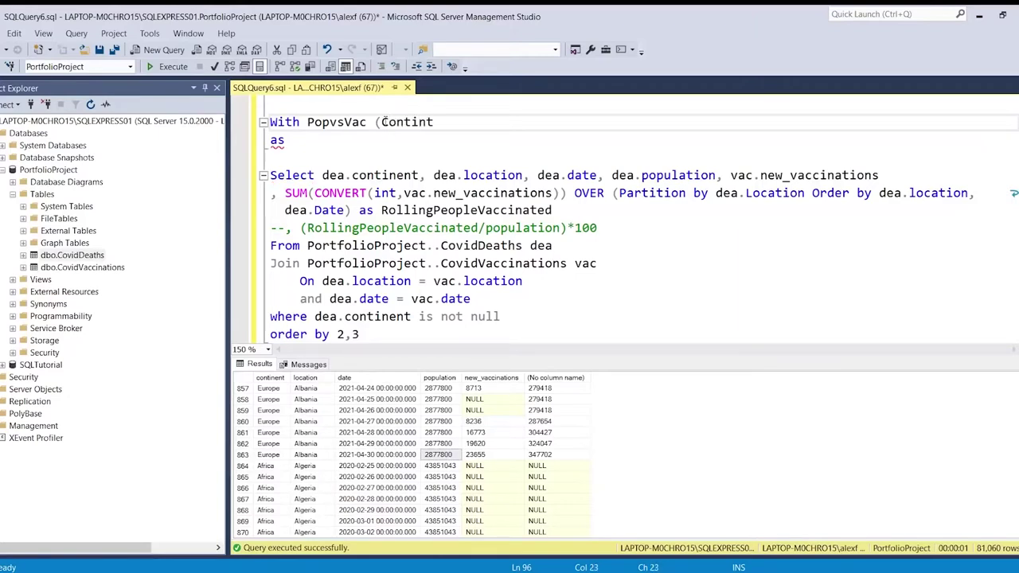
{"action": "key", "text": "BackSpace"}
{"action": "key", "text": "BackSpace"}
{"action": "key", "text": "BackSpace"}
{"action": "type", "text": "nent, Location, D"}
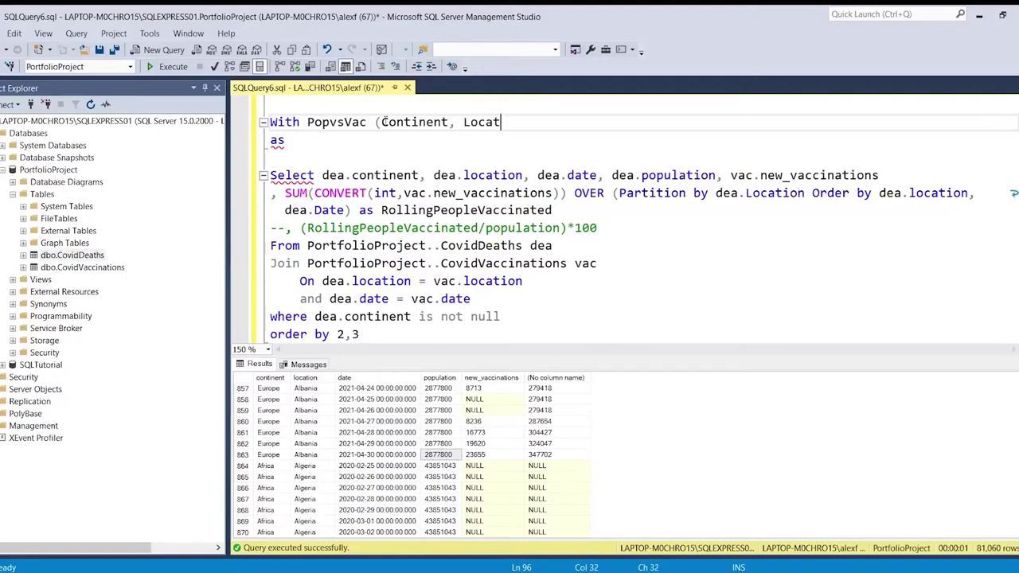
{"action": "type", "text": "ate, Population,"}
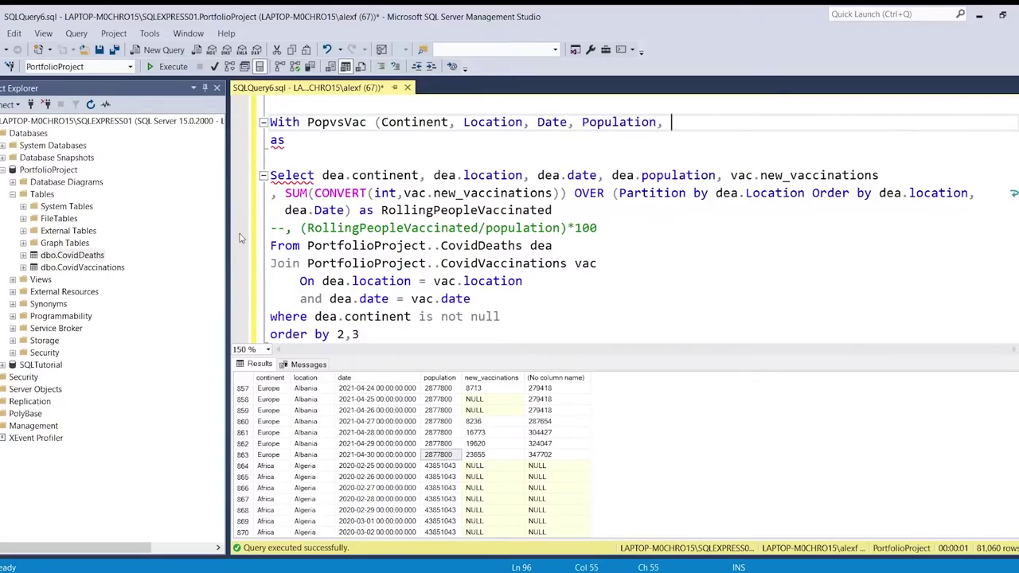
Append RollingPeopleVaccinated to the PopvsVac column list and close the list with a parenthesis.
{"action": "double_click", "coordinate": [415, 211]}
{"action": "key", "text": "ctrl+c"}
{"action": "left_click", "coordinate": [690, 127]}
{"action": "key", "text": "ctrl+v"}
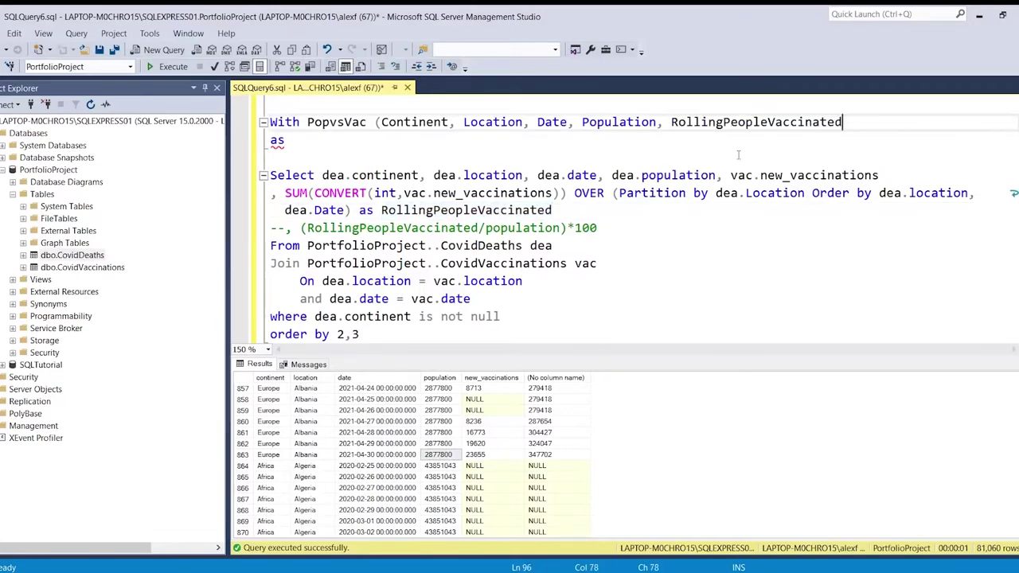
{"action": "type", "text": ")"}
Remove the blank line after "as", wrap the CTE's inner query in parentheses on their own lines, and enlarge the editor area.
{"action": "left_click", "coordinate": [313, 157]}
{"action": "key", "text": "BackSpace"}
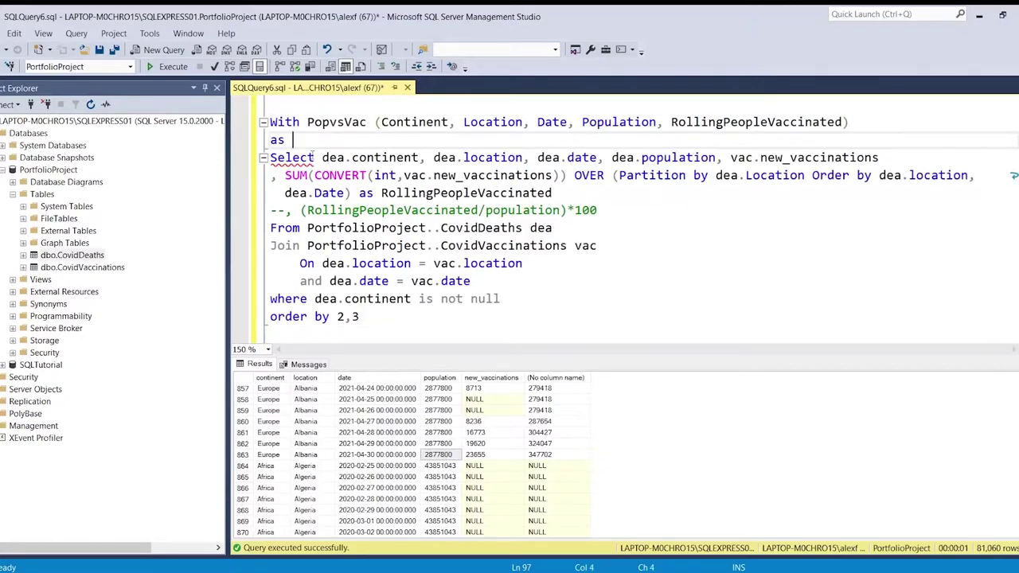
{"action": "left_click", "coordinate": [394, 327]}
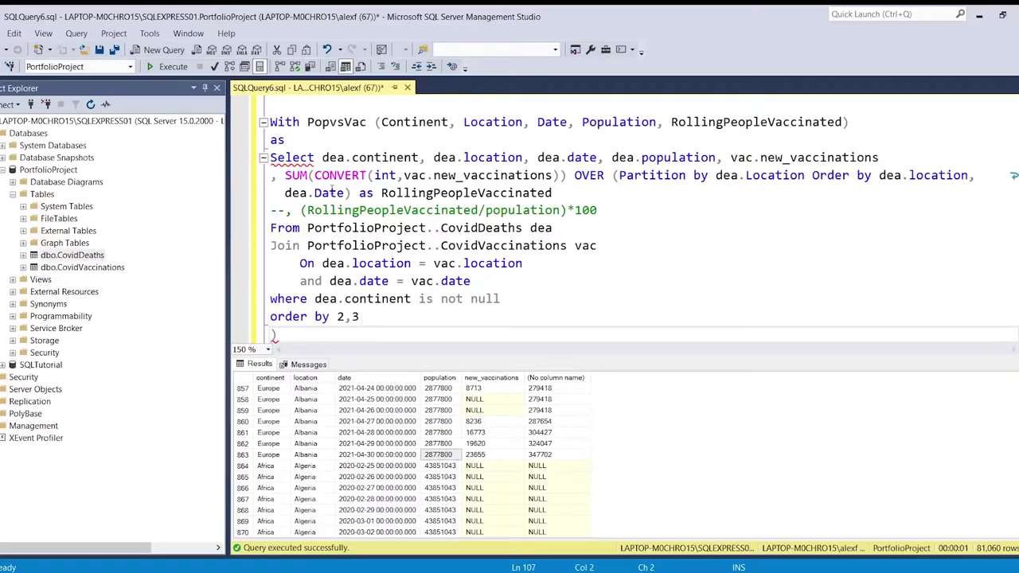
{"action": "left_click", "coordinate": [273, 156]}
{"action": "left_click", "coordinate": [295, 145]}
{"action": "key", "text": "Return"}
{"action": "type", "text": "("}
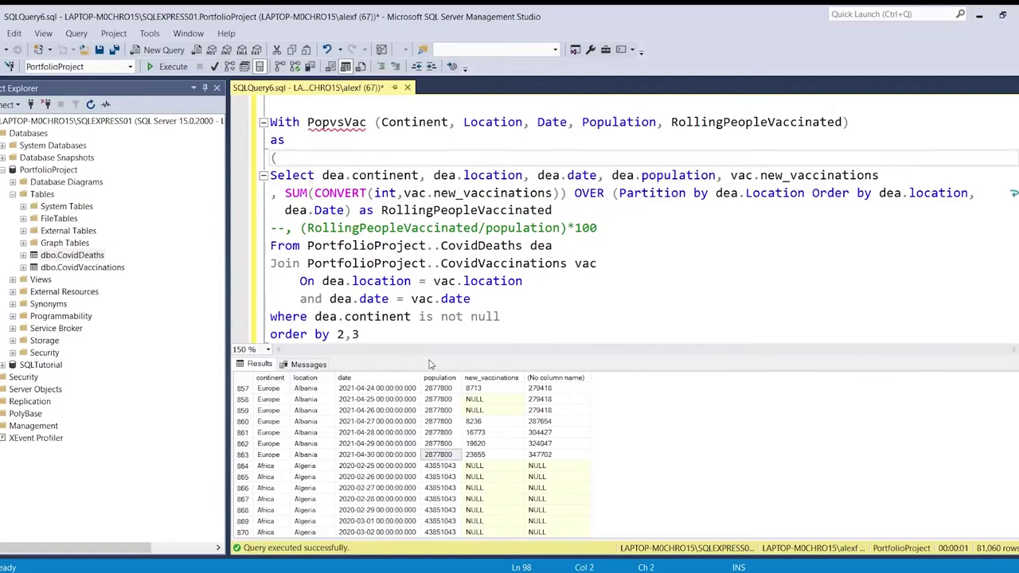
{"action": "left_click_drag", "start_coordinate": [437, 377], "coordinate": [437, 403]}
{"action": "left_click", "coordinate": [437, 338]}
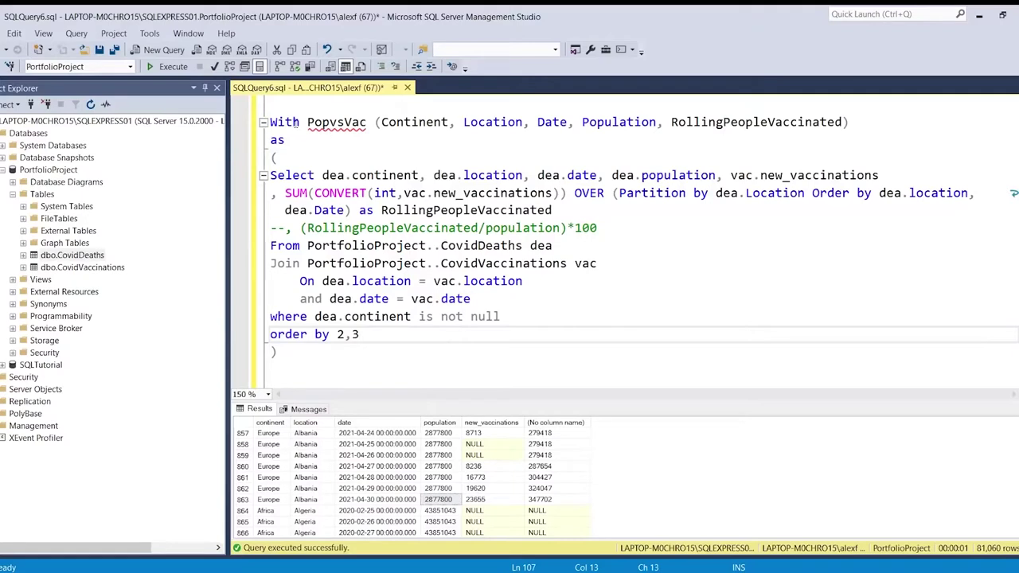
Compare the PopvsVac column list with the columns selected in the inner query.
{"action": "mouse_move", "coordinate": [357, 129]}
{"action": "left_click_drag", "start_coordinate": [369, 334], "coordinate": [271, 177]}
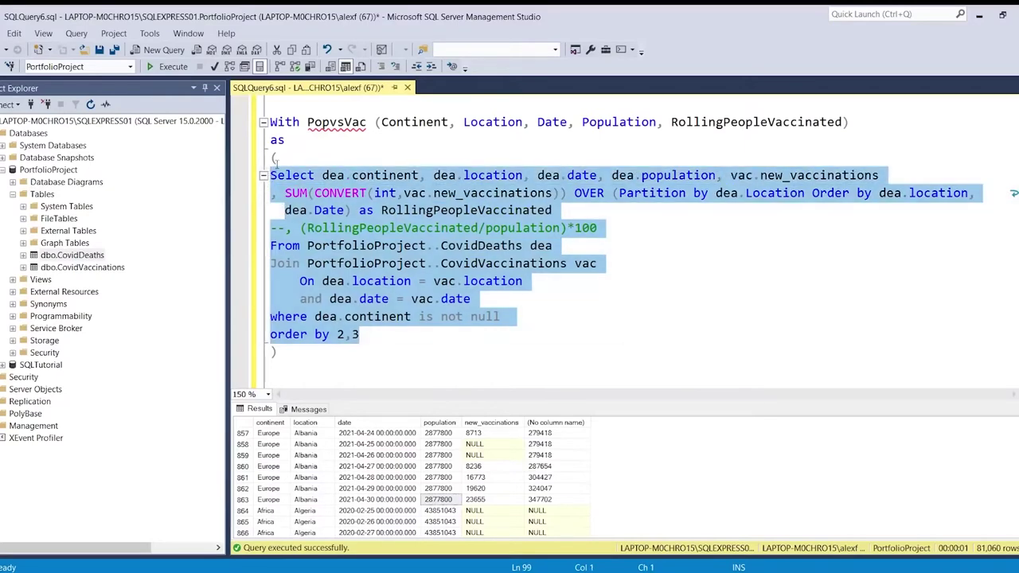
{"action": "left_click", "coordinate": [277, 159]}
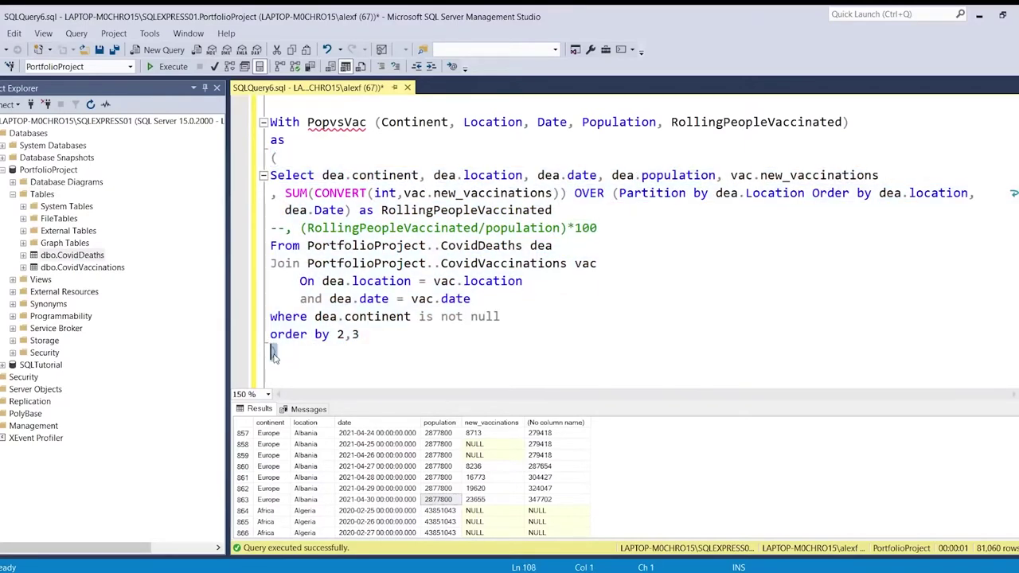
{"action": "left_click_drag", "start_coordinate": [270, 121], "coordinate": [368, 124]}
{"action": "left_click", "coordinate": [331, 124]}
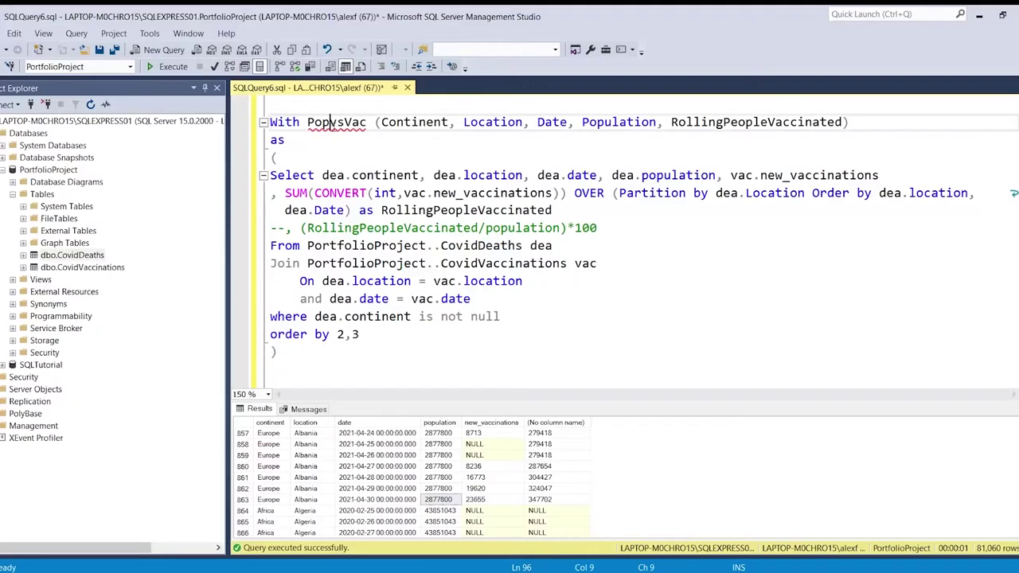
{"action": "left_click", "coordinate": [404, 125]}
{"action": "left_click", "coordinate": [484, 124]}
{"action": "left_click_drag", "start_coordinate": [880, 175], "coordinate": [731, 146]}
Insert New_Vaccinations before RollingPeopleVaccinated in the PopvsVac column list and compare the list with the inner query's columns.
{"action": "left_click", "coordinate": [665, 122]}
{"action": "type", "text": "Ne"}
{"action": "key", "text": "BackSpace"}
{"action": "key", "text": "BackSpace"}
{"action": "type", "text": "New "}
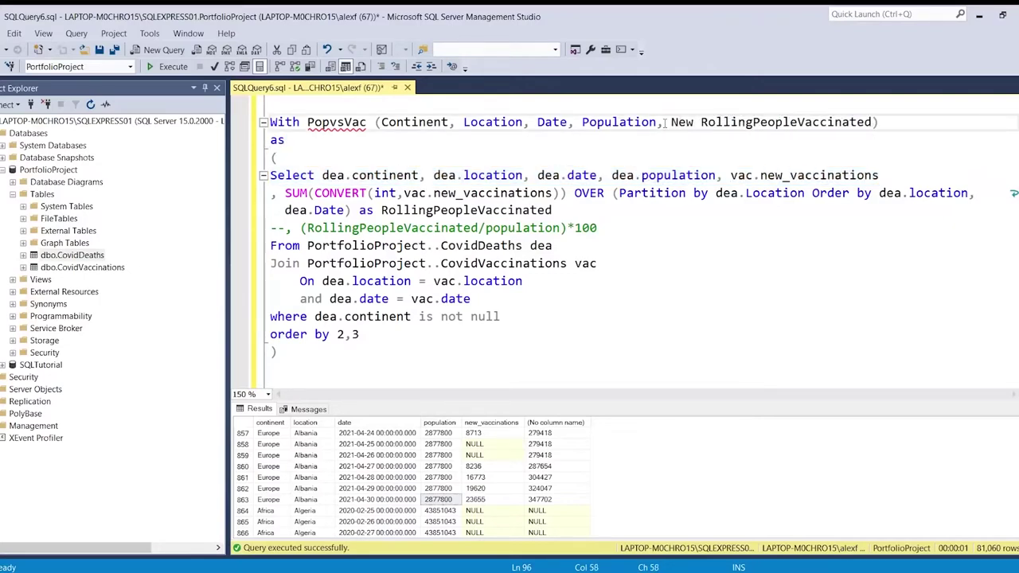
{"action": "type", "text": "_Vaccinations"}
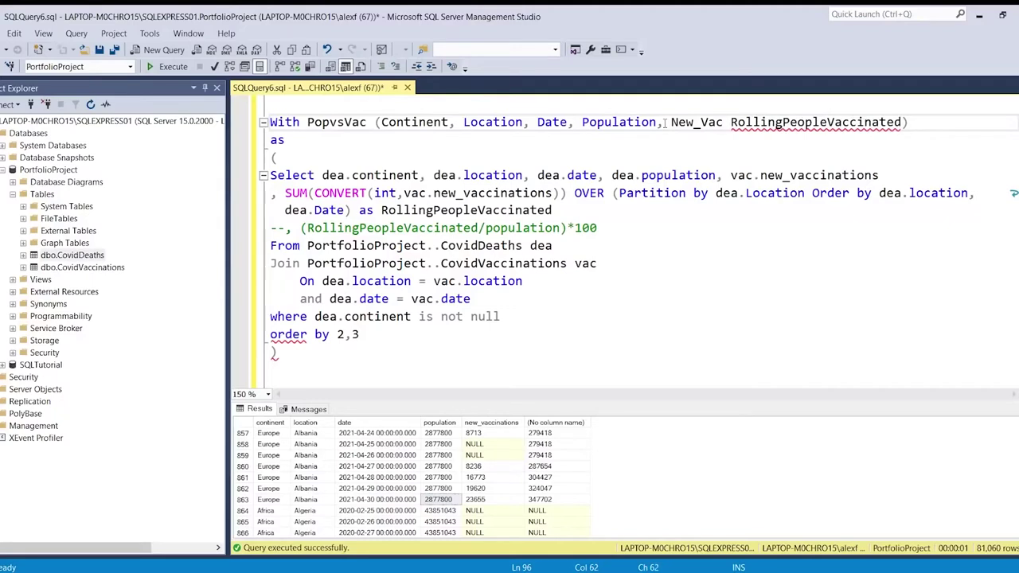
{"action": "type", "text": ","}
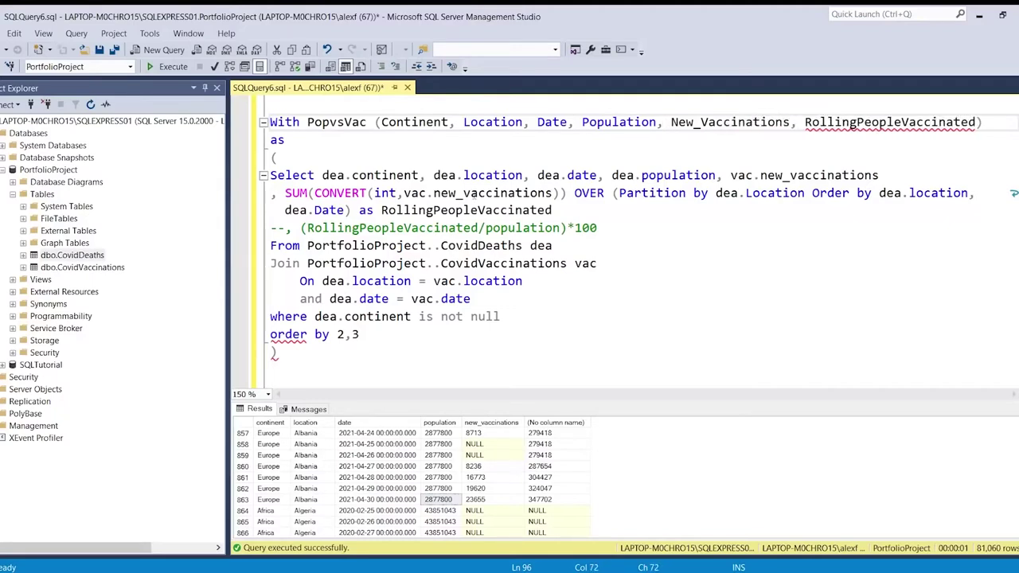
{"action": "left_click", "coordinate": [554, 333]}
{"action": "left_click_drag", "start_coordinate": [381, 122], "coordinate": [755, 122]}
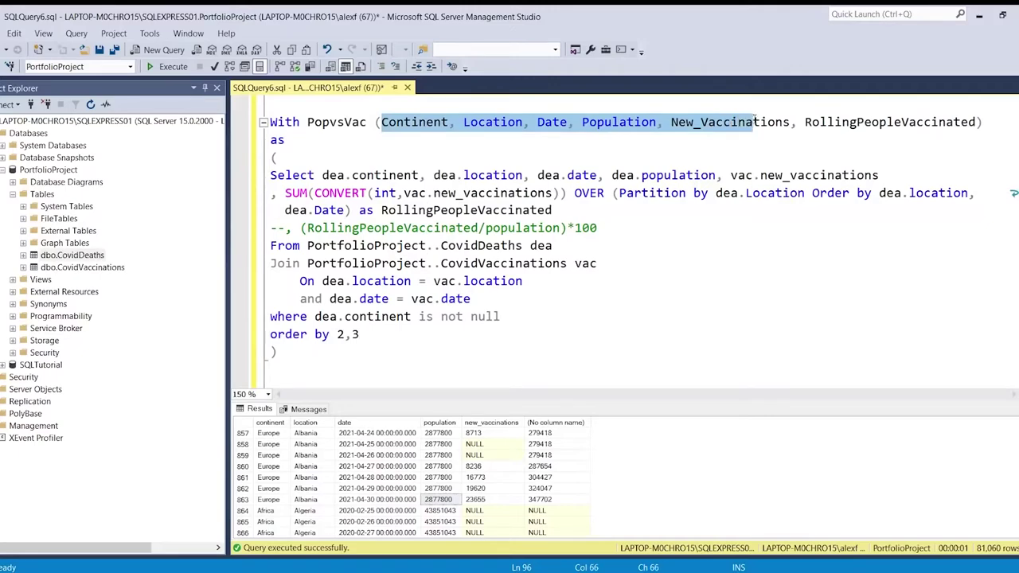
{"action": "left_click_drag", "start_coordinate": [445, 176], "coordinate": [566, 250]}
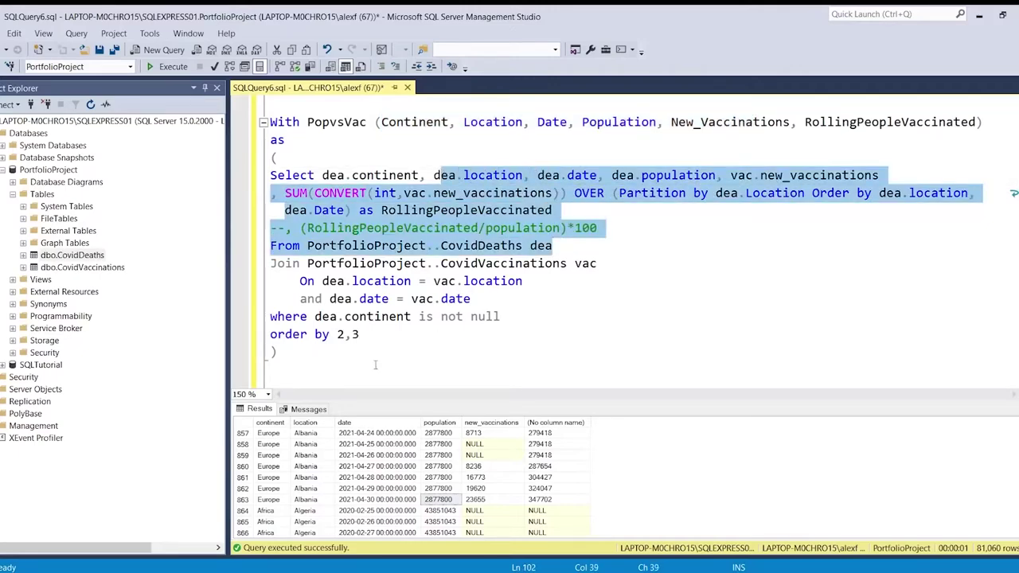
Add "Select * From PopvsVac" on two lines below the CTE's closing parenthesis and execute the whole CTE statement.
{"action": "left_click", "coordinate": [363, 334]}
{"action": "left_click", "coordinate": [329, 352]}
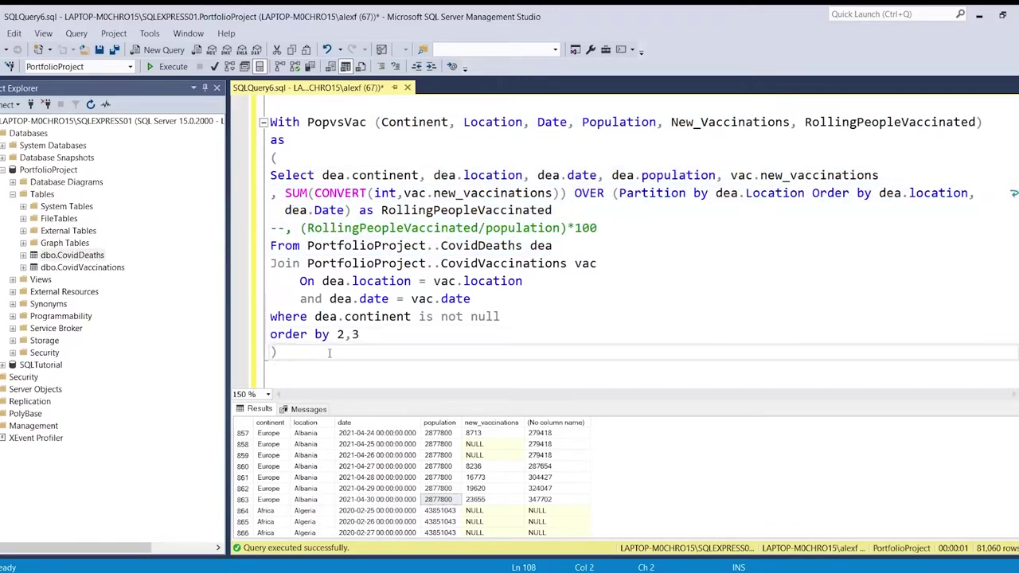
{"action": "key", "text": "Return"}
{"action": "type", "text": "Select *"}
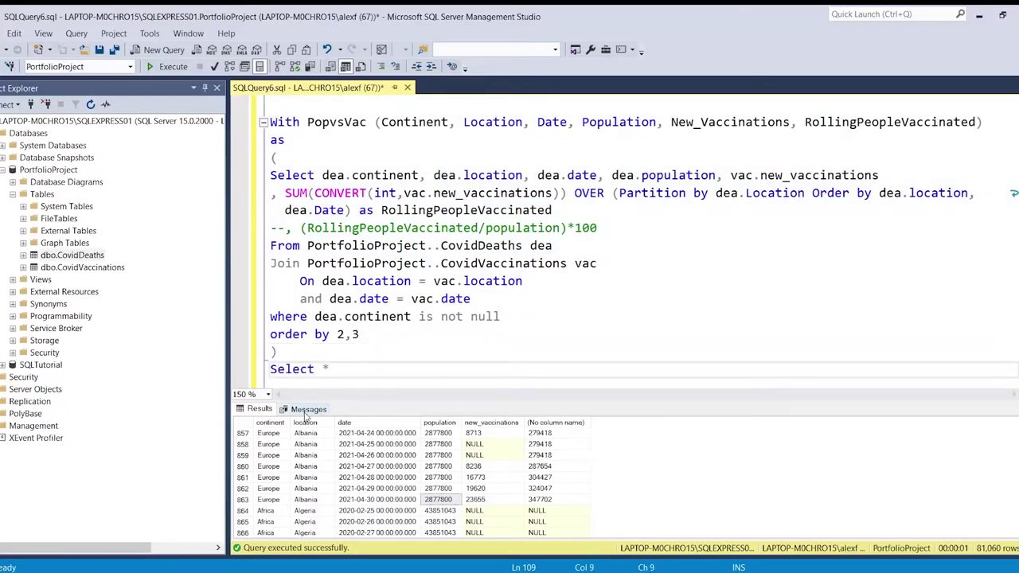
{"action": "key", "text": "Return"}
{"action": "type", "text": "From"}
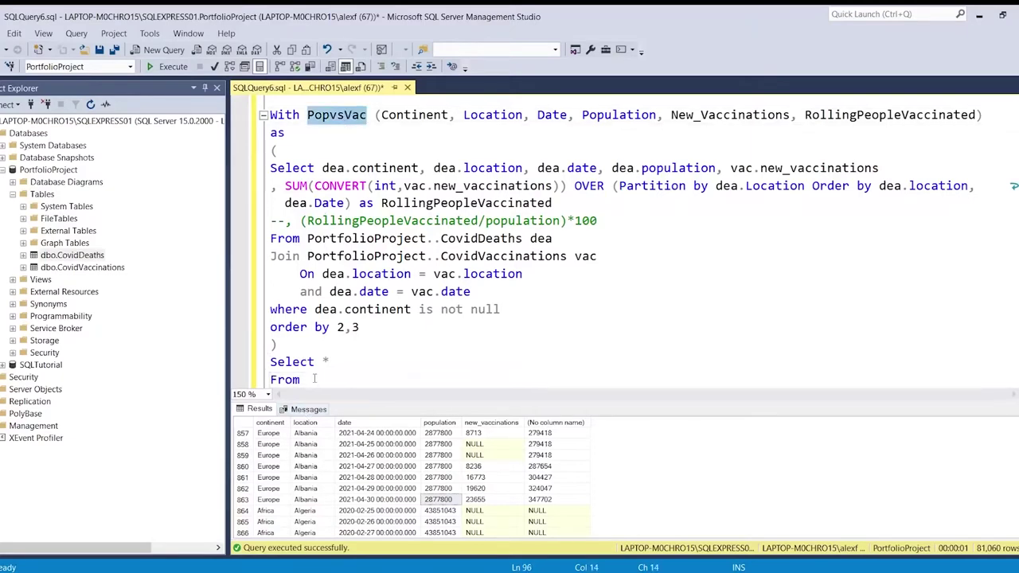
{"action": "type", "text": " pop"}
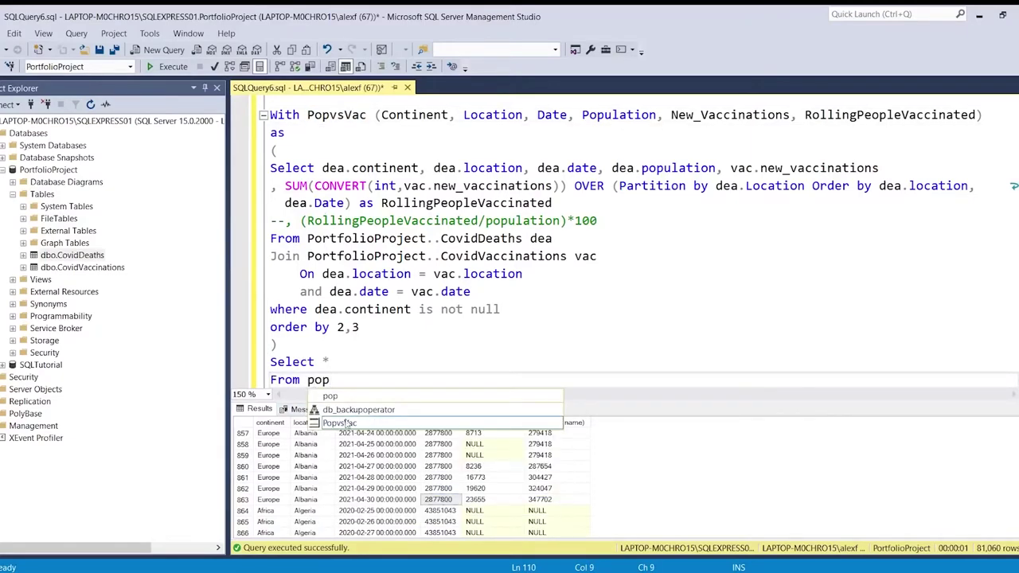
{"action": "double_click", "coordinate": [372, 424]}
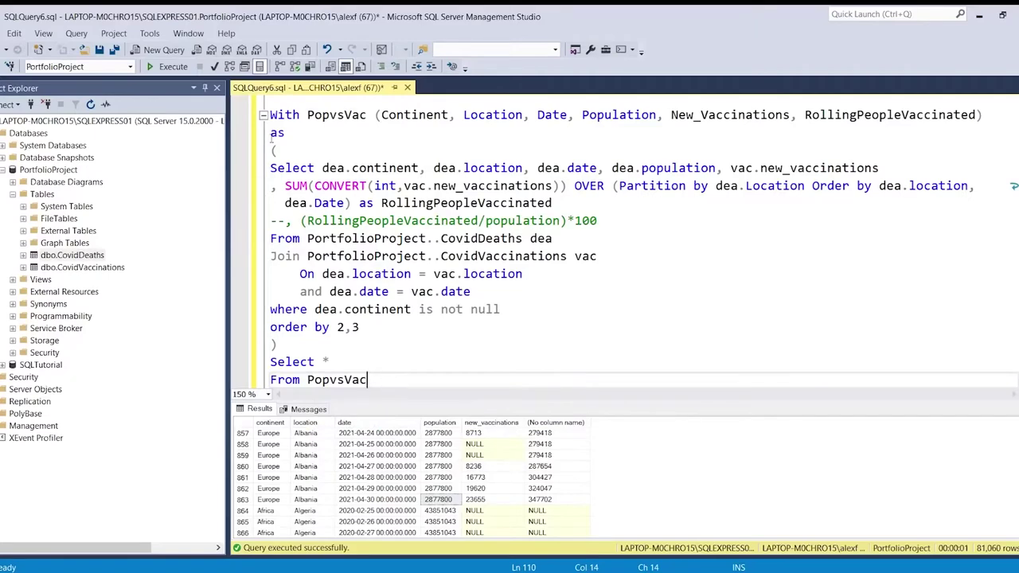
{"action": "left_click_drag", "start_coordinate": [367, 380], "coordinate": [270, 115]}
{"action": "left_click", "coordinate": [171, 67]}
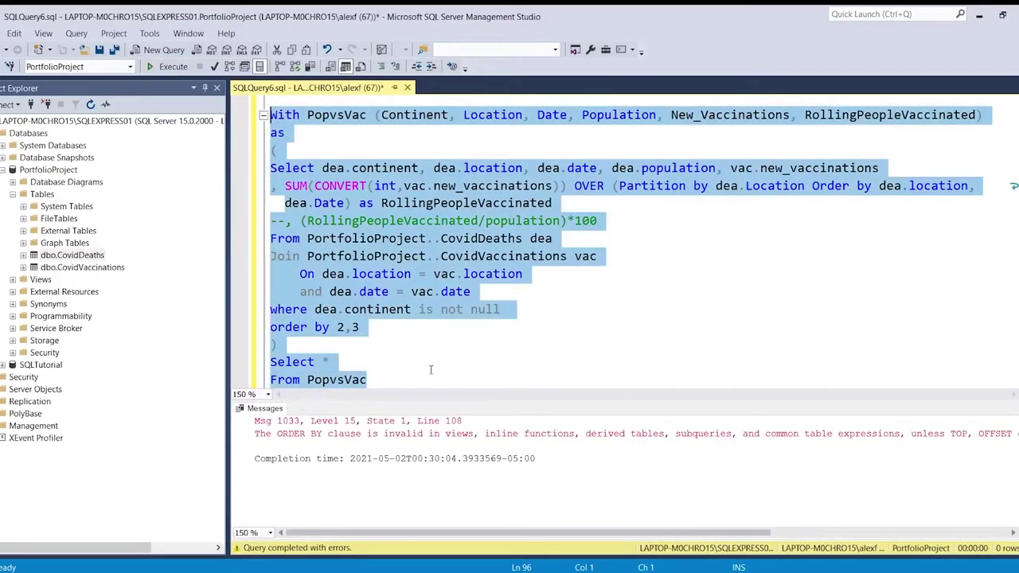
Comment out "order by 2,3" inside the CTE and execute the complete statement again.
{"action": "left_click", "coordinate": [275, 331]}
{"action": "left_click", "coordinate": [271, 327]}
{"action": "type", "text": "--"}
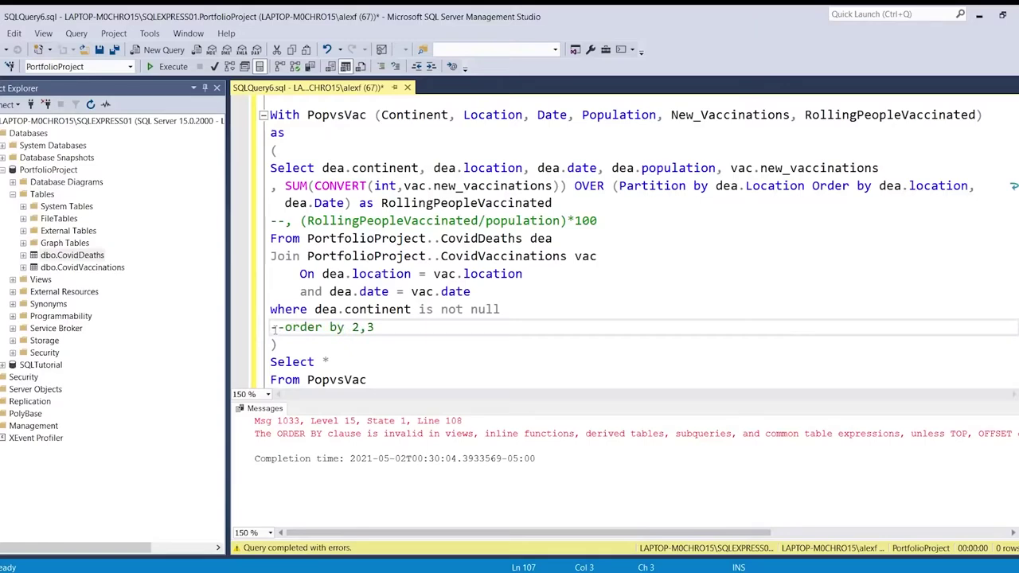
{"action": "left_click_drag", "start_coordinate": [376, 377], "coordinate": [270, 115]}
{"action": "key", "text": "F5"}
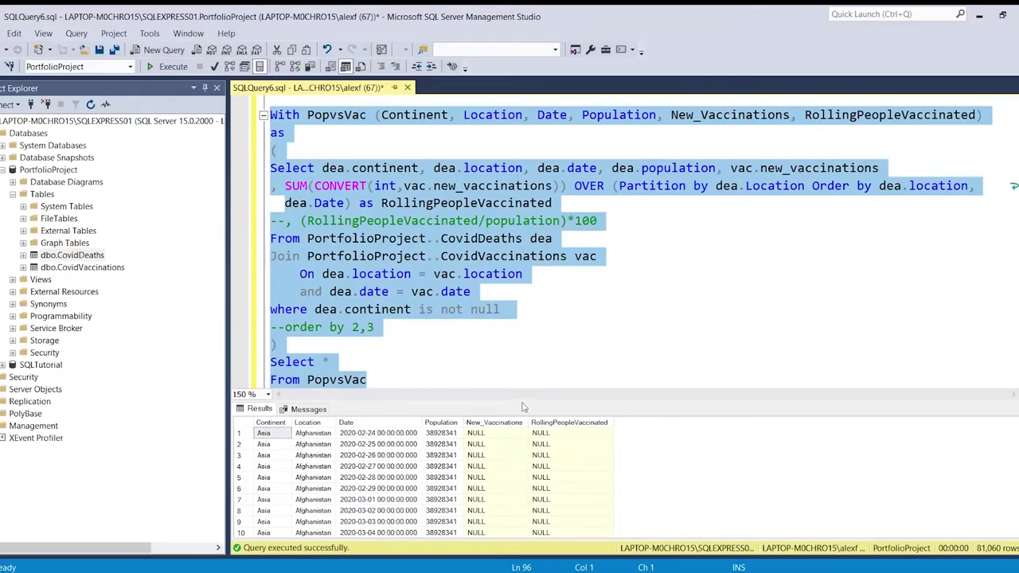
Enlarge the results area and examine the New_Vaccinations and RollingPeopleVaccinated values down to Albania's last rows.
{"action": "left_click_drag", "start_coordinate": [523, 400], "coordinate": [525, 338]}
{"action": "left_click", "coordinate": [533, 428]}
{"action": "scroll", "coordinate": [532, 429], "scroll_direction": "down", "scroll_amount": 20}
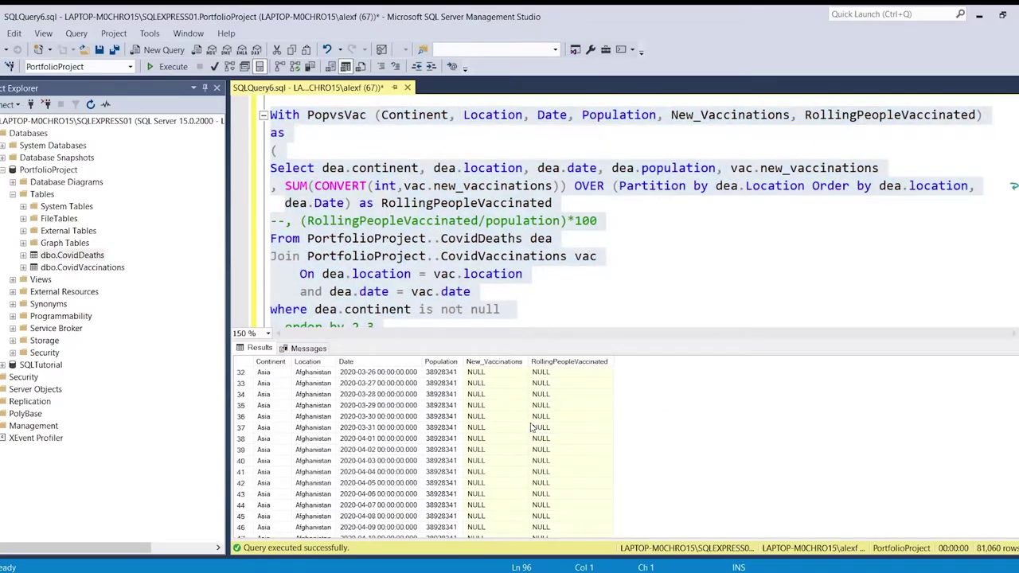
{"action": "scroll", "coordinate": [532, 428], "scroll_direction": "down", "scroll_amount": 20}
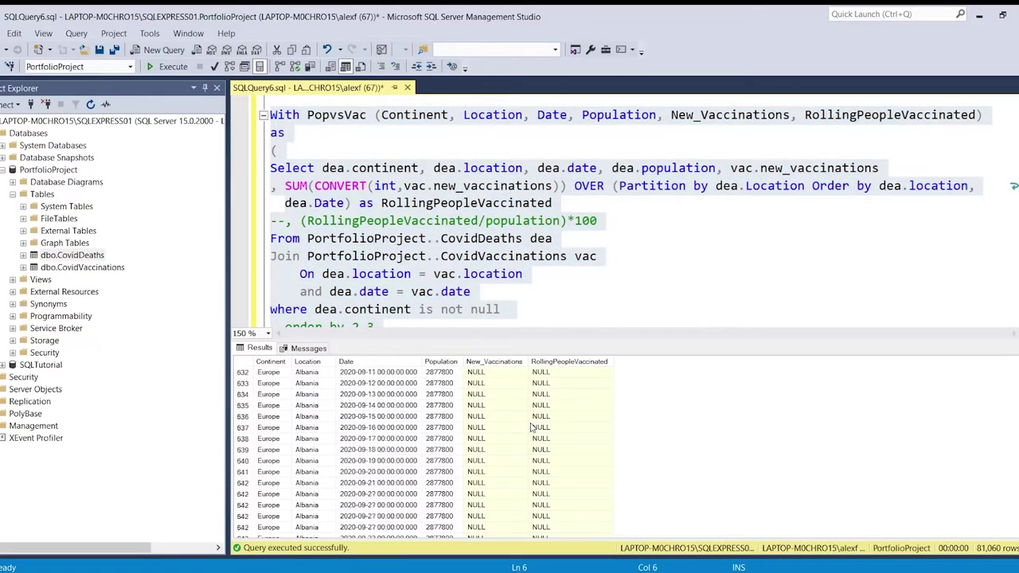
{"action": "scroll", "coordinate": [532, 428], "scroll_direction": "down", "scroll_amount": 20}
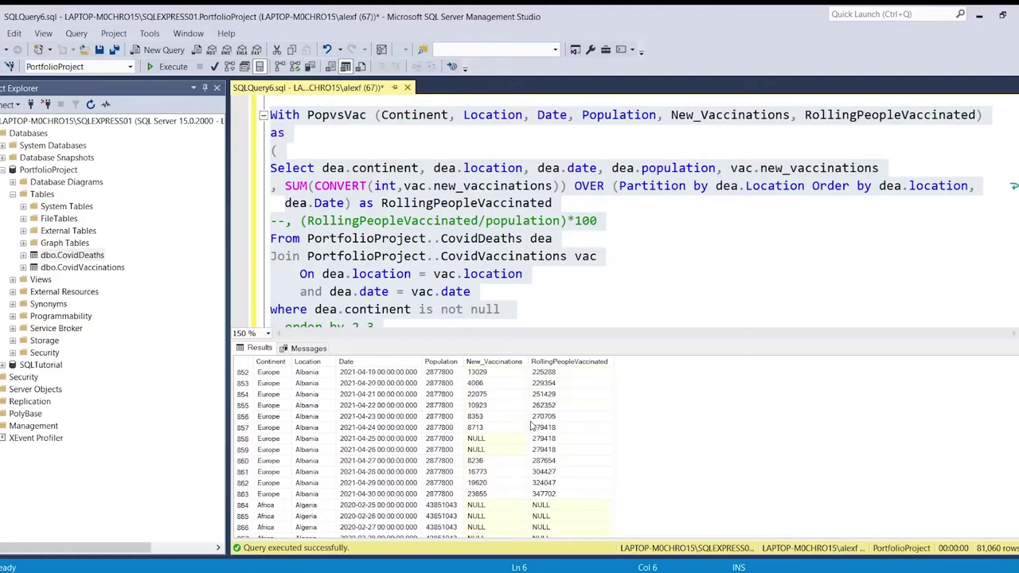
Add (RollingPeopleVaccinated/Population)*100 after the asterisk in the outer Select, and try executing only that Select statement.
{"action": "left_click", "coordinate": [513, 282]}
{"action": "scroll", "coordinate": [514, 283], "scroll_direction": "down", "scroll_amount": 2}
{"action": "left_click", "coordinate": [373, 260]}
{"action": "type", "text": ", "}
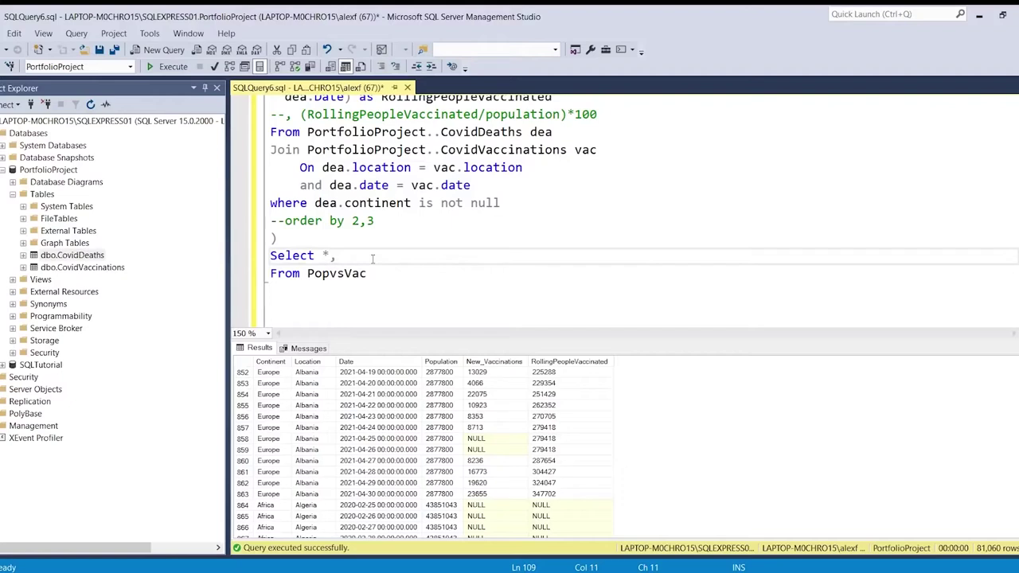
{"action": "type", "text": "(RollingPeopleVaccinated"}
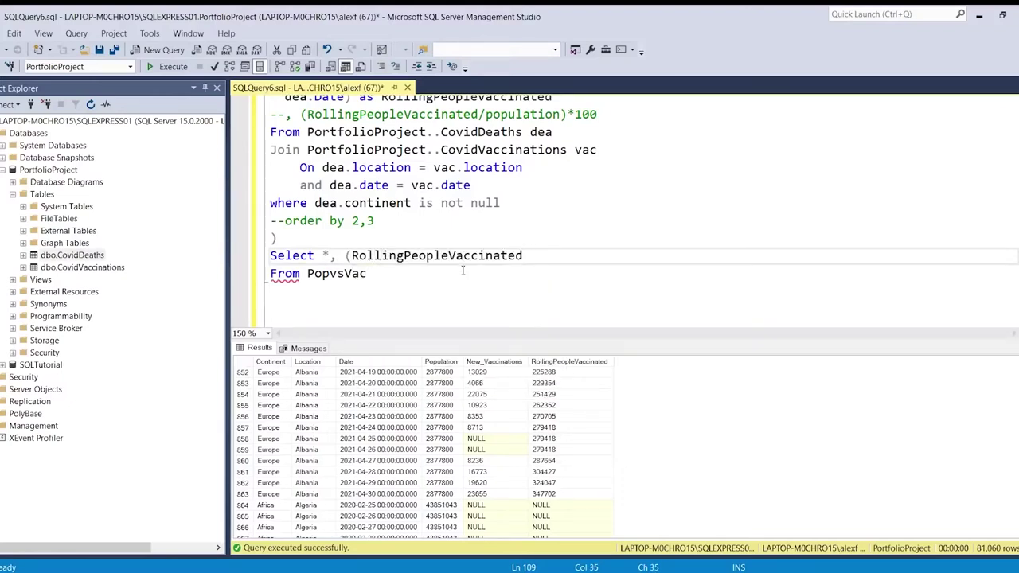
{"action": "type", "text": "/Population"}
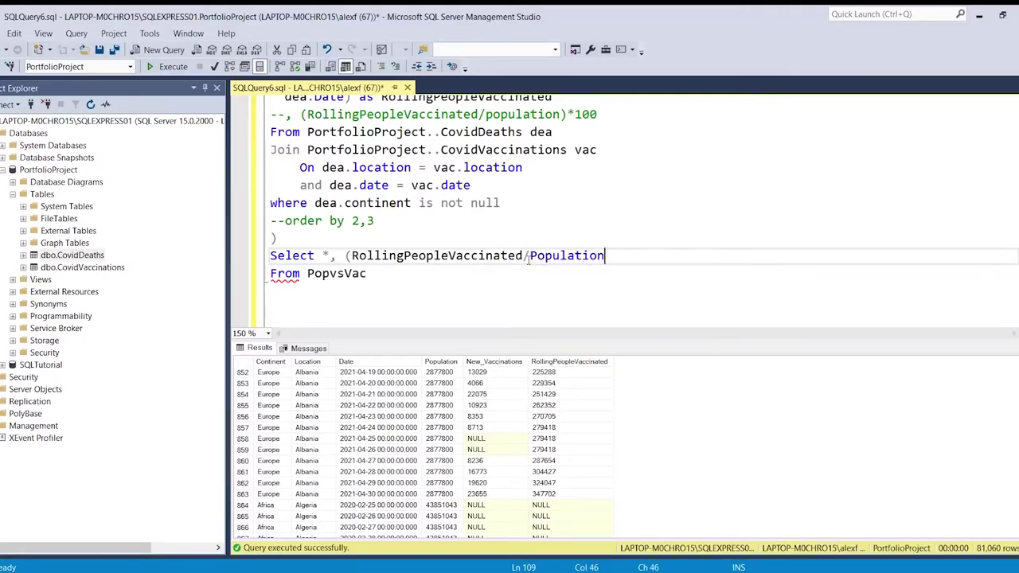
{"action": "type", "text": ")*100"}
{"action": "left_click_drag", "start_coordinate": [379, 274], "coordinate": [267, 256]}
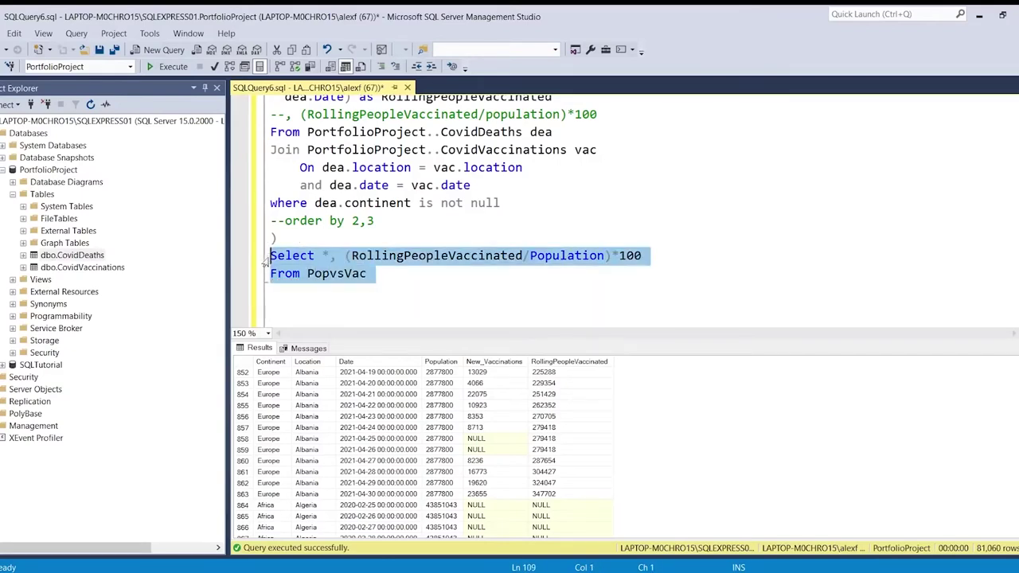
{"action": "left_click", "coordinate": [169, 67]}
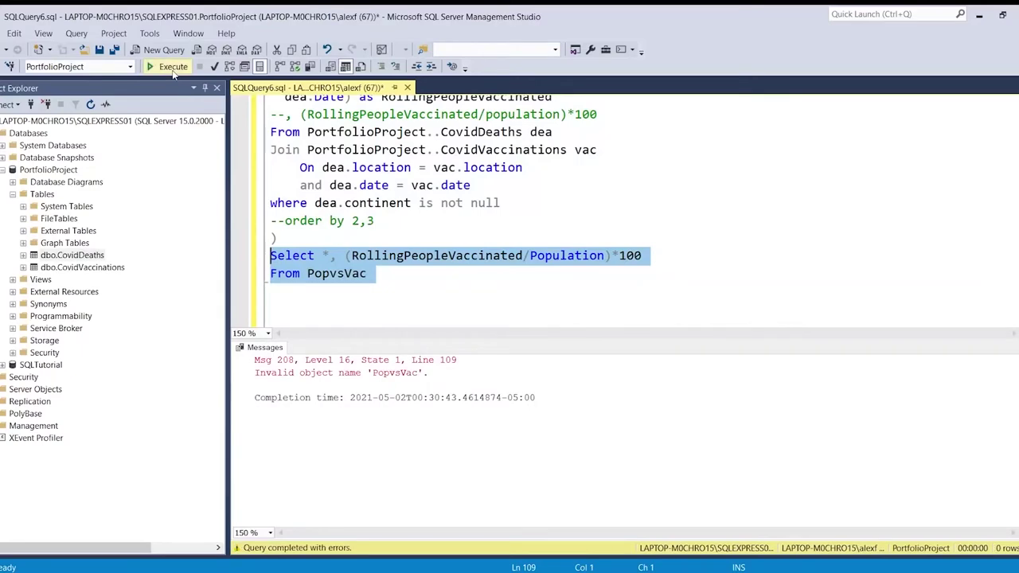
Execute the full PopvsVac CTE together with its outer Select statement.
{"action": "left_click", "coordinate": [377, 279]}
{"action": "scroll", "coordinate": [377, 279], "scroll_direction": "up", "scroll_amount": 3}
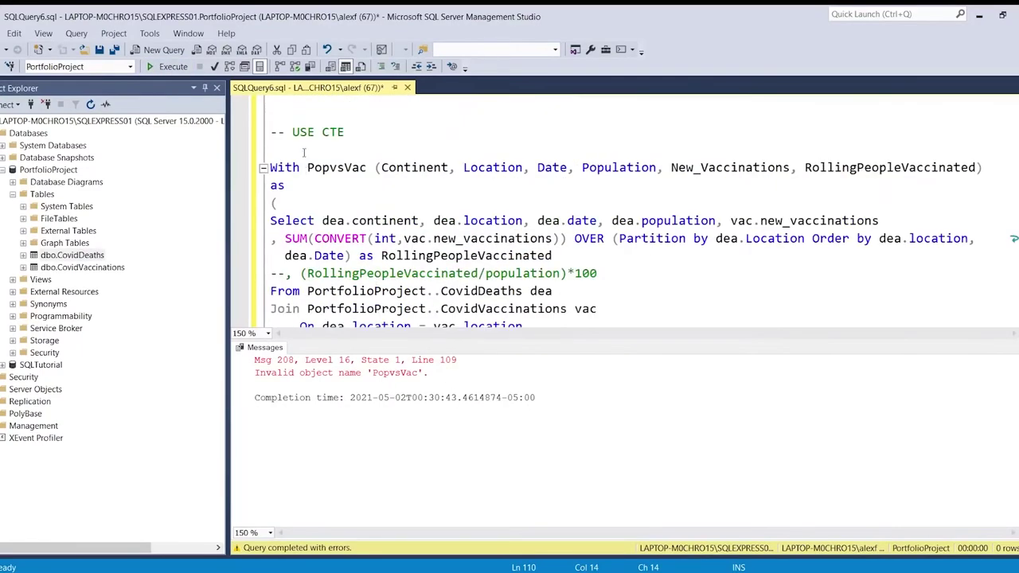
{"action": "left_click", "coordinate": [304, 153], "text": "shift"}
{"action": "left_click", "coordinate": [168, 66]}
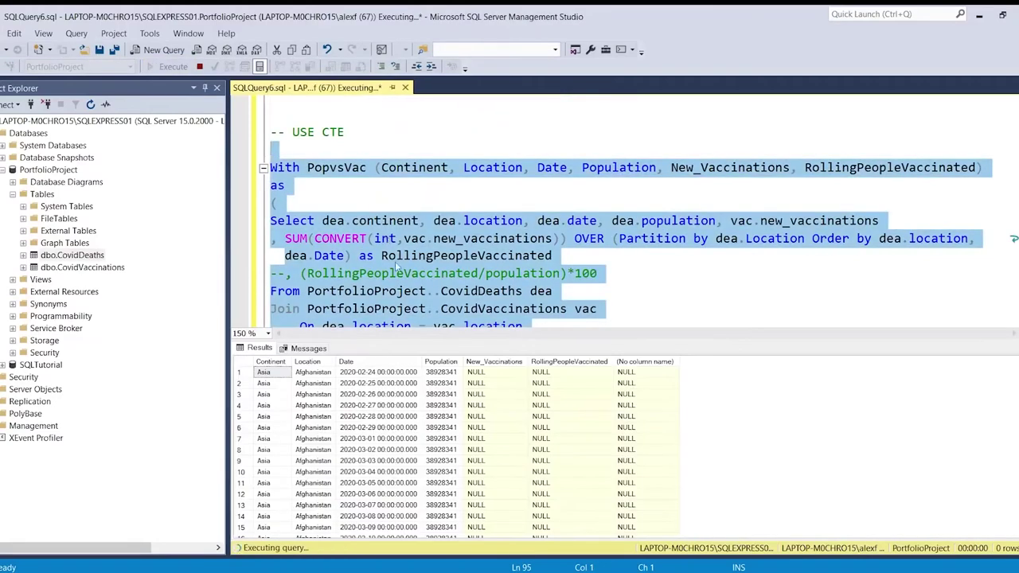
{"action": "left_click", "coordinate": [461, 291]}
Widen the unnamed percentage column in the results and examine Albania's values from the first vaccination rows onward.
{"action": "left_click", "coordinate": [539, 482]}
{"action": "scroll", "coordinate": [539, 482], "scroll_direction": "down", "scroll_amount": 20}
{"action": "scroll", "coordinate": [539, 482], "scroll_direction": "down", "scroll_amount": 20}
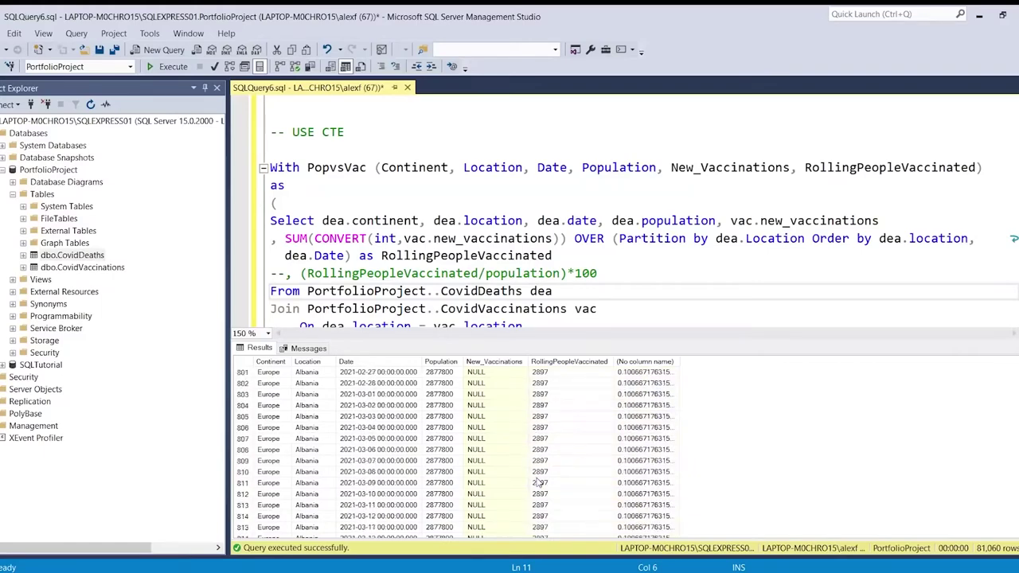
{"action": "scroll", "coordinate": [539, 483], "scroll_direction": "down", "scroll_amount": 3}
{"action": "scroll", "coordinate": [539, 483], "scroll_direction": "down", "scroll_amount": 5}
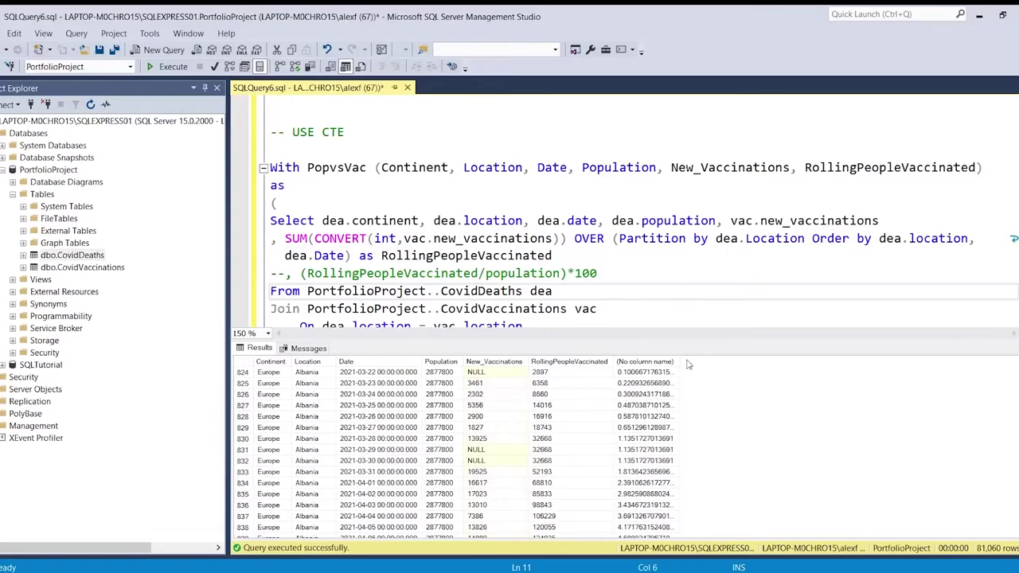
{"action": "left_click_drag", "start_coordinate": [681, 361], "coordinate": [736, 361]}
{"action": "left_click", "coordinate": [703, 443]}
{"action": "scroll", "coordinate": [704, 442], "scroll_direction": "down", "scroll_amount": 2}
{"action": "scroll", "coordinate": [703, 443], "scroll_direction": "up", "scroll_amount": 3}
{"action": "scroll", "coordinate": [703, 442], "scroll_direction": "up", "scroll_amount": 20}
{"action": "scroll", "coordinate": [704, 443], "scroll_direction": "up", "scroll_amount": 2}
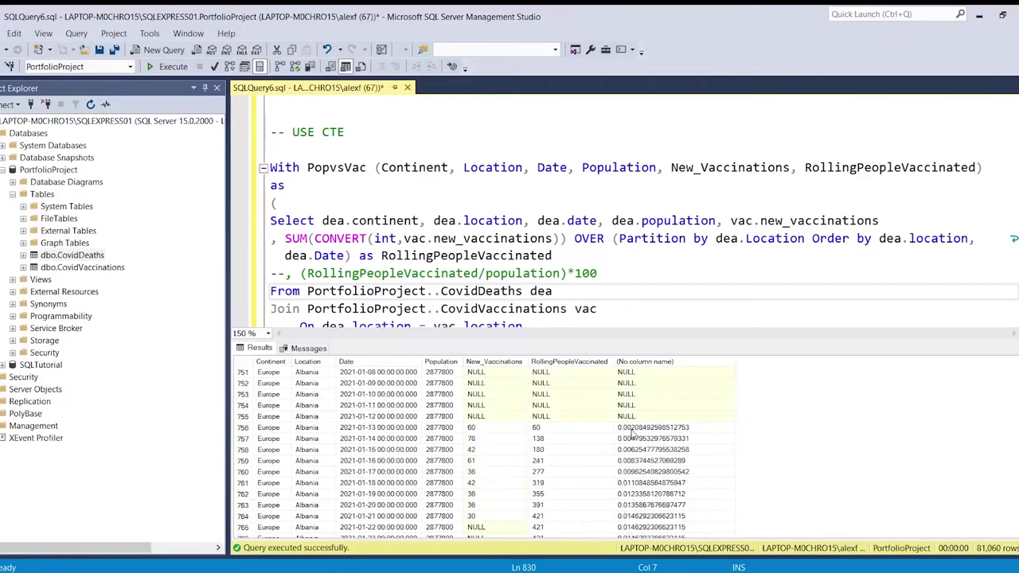
Compare the RollingPeopleVaccinated and Population columns with the calculated percentages in Albania's January 2021 rows.
{"action": "left_click", "coordinate": [607, 311]}
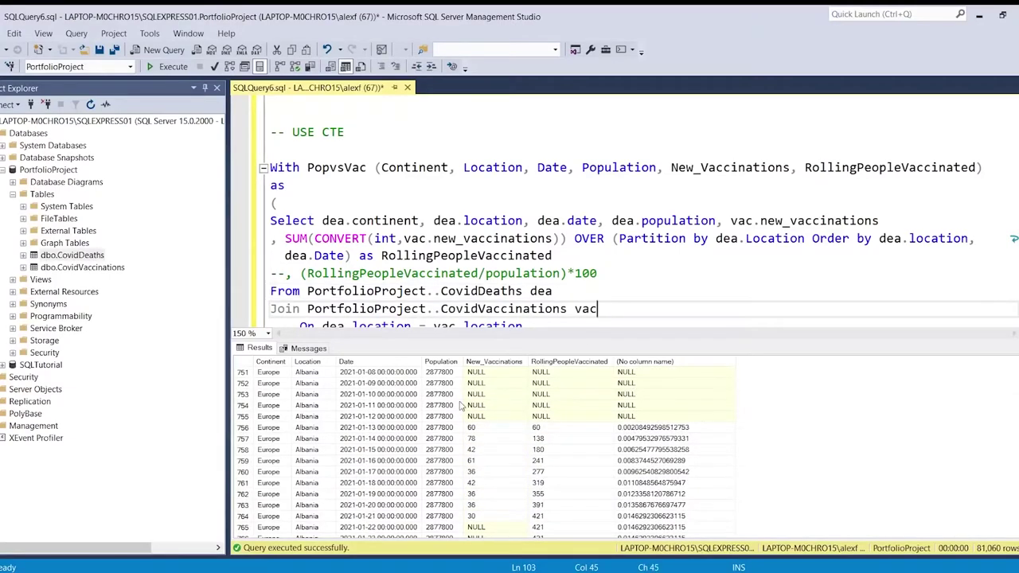
{"action": "left_click", "coordinate": [580, 363]}
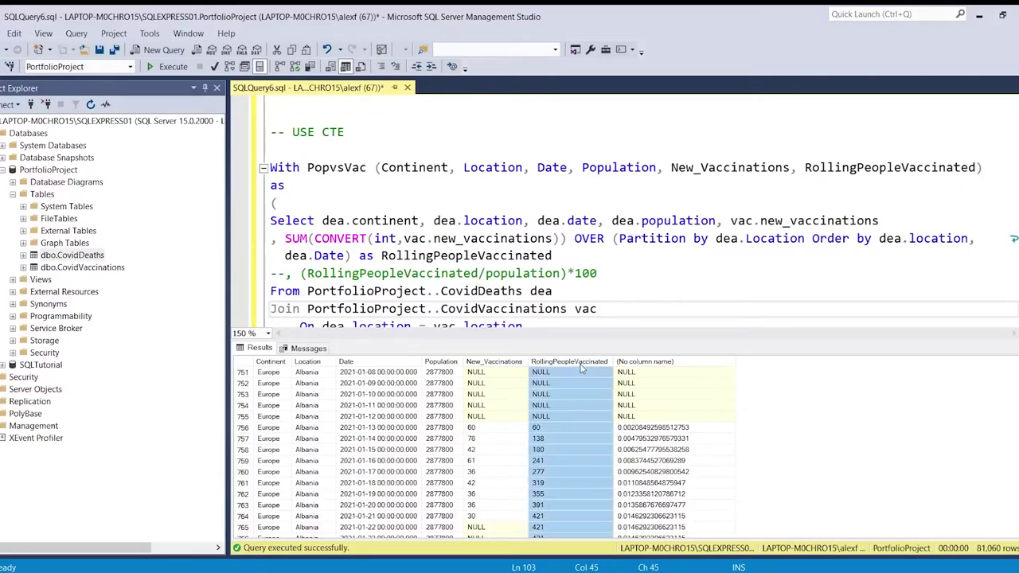
{"action": "left_click", "coordinate": [444, 362]}
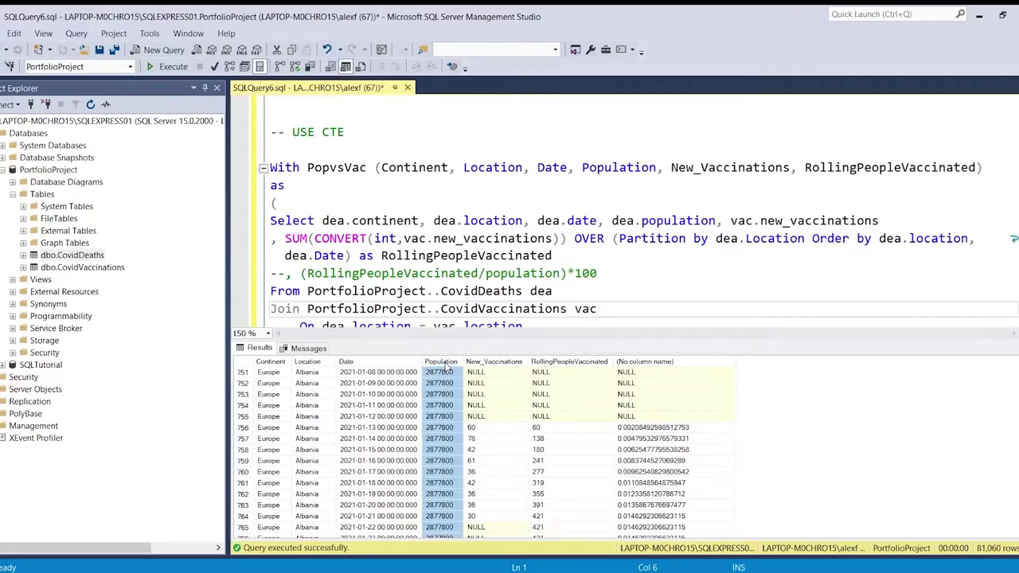
{"action": "left_click", "coordinate": [706, 430]}
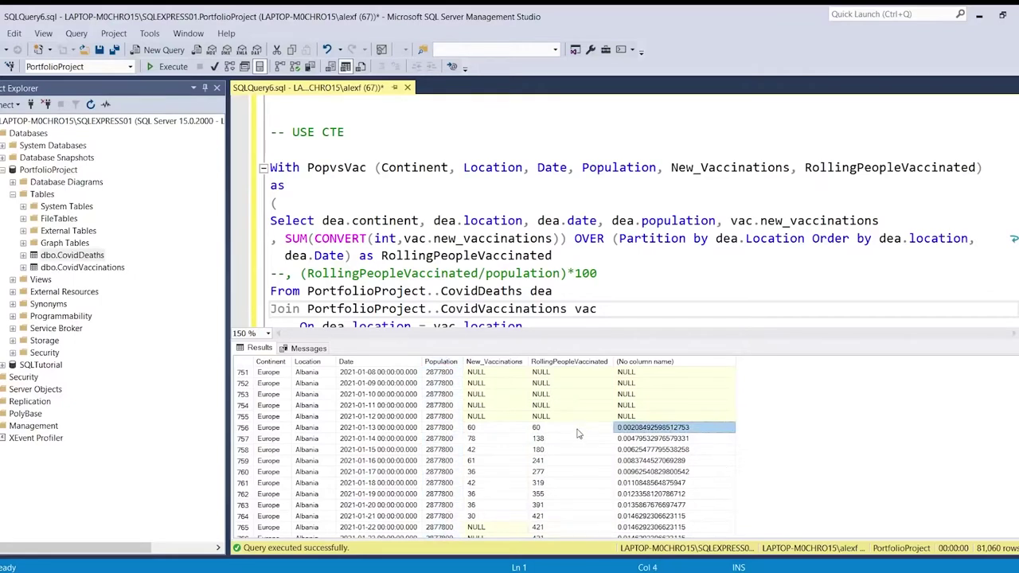
{"action": "left_click", "coordinate": [578, 430]}
{"action": "scroll", "coordinate": [578, 431], "scroll_direction": "down", "scroll_amount": 2}
{"action": "left_click", "coordinate": [541, 461]}
{"action": "left_click", "coordinate": [548, 473]}
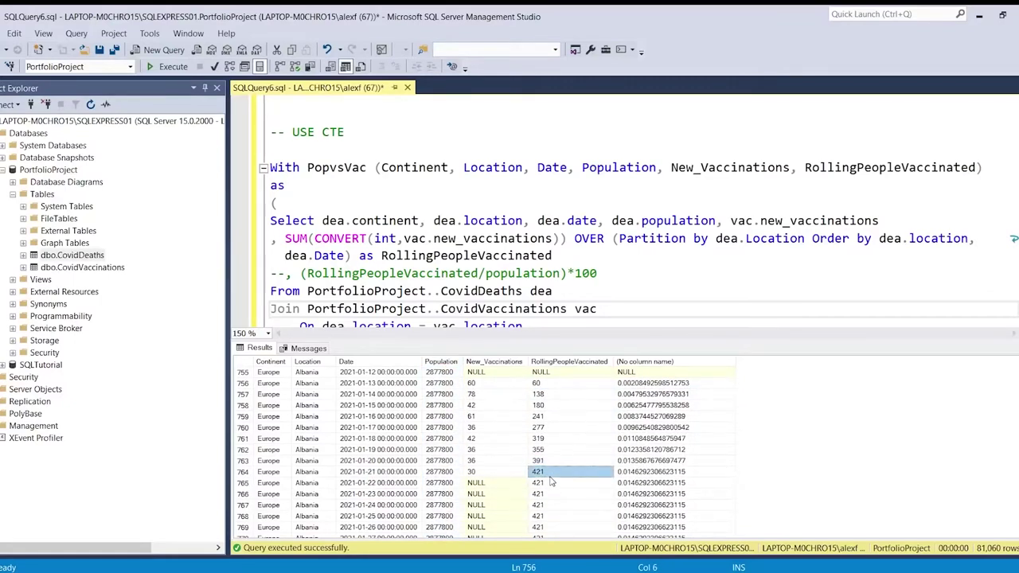
{"action": "left_click", "coordinate": [645, 461]}
{"action": "left_click", "coordinate": [443, 374]}
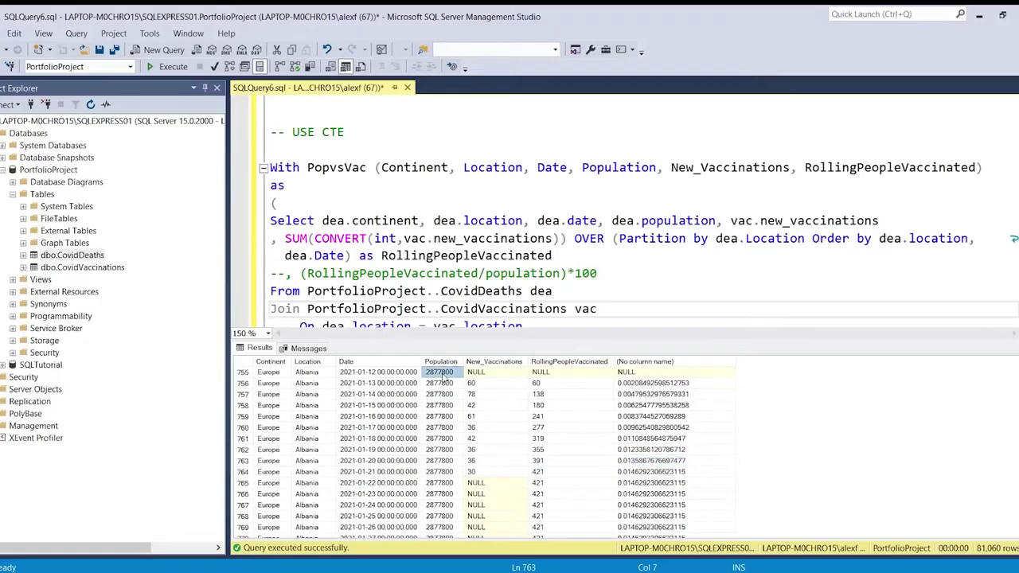
Follow Albania's calculated vaccination percentage through to its last row, dated 2021-04-30.
{"action": "left_click", "coordinate": [661, 440]}
{"action": "scroll", "coordinate": [661, 445], "scroll_direction": "down", "scroll_amount": 20}
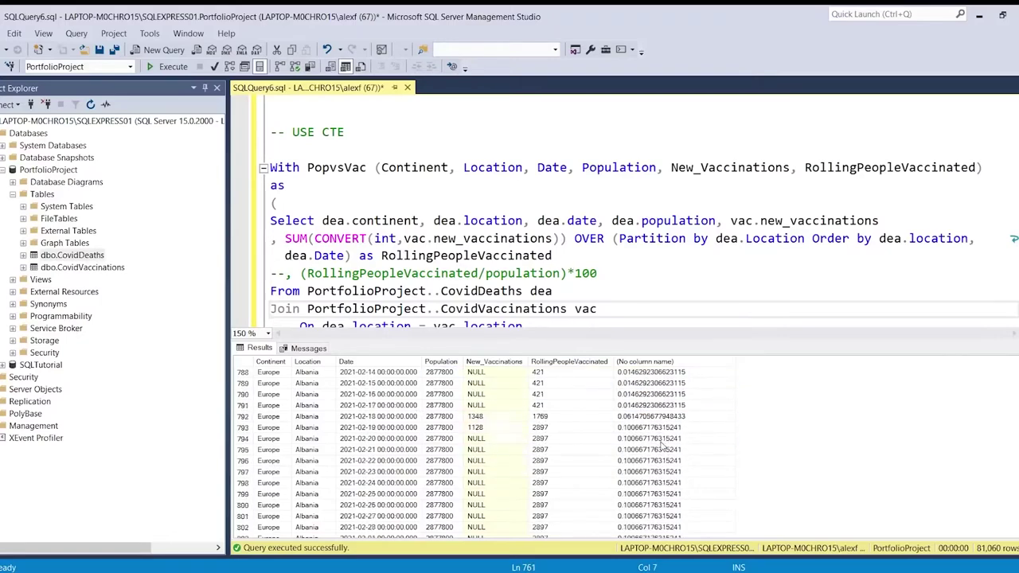
{"action": "scroll", "coordinate": [661, 448], "scroll_direction": "down", "scroll_amount": 7}
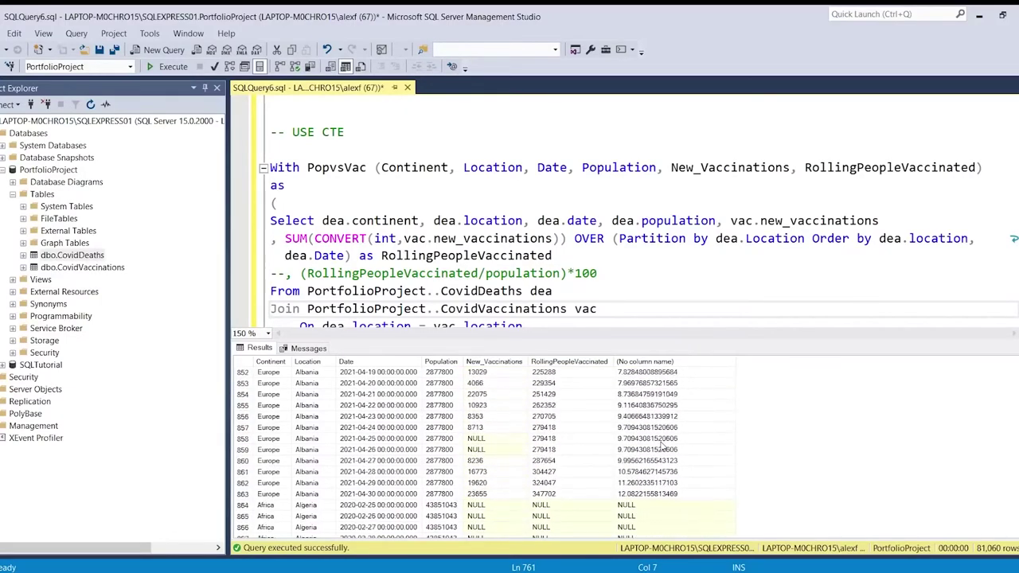
{"action": "left_click", "coordinate": [660, 484]}
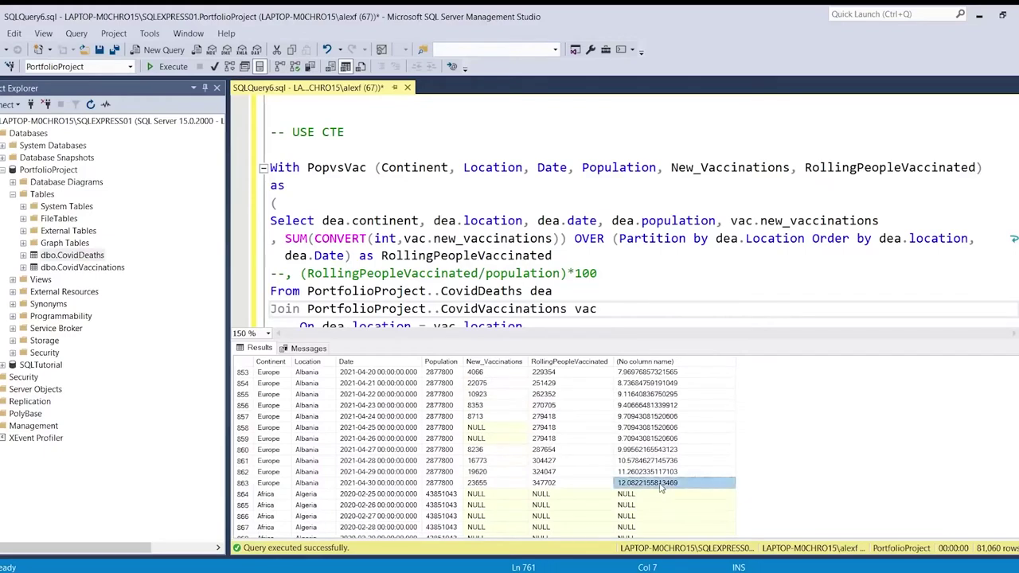
Shrink the results area so the PopvsVac CTE and its outer Select fit in the query editor.
{"action": "left_click", "coordinate": [442, 483], "text": "ctrl"}
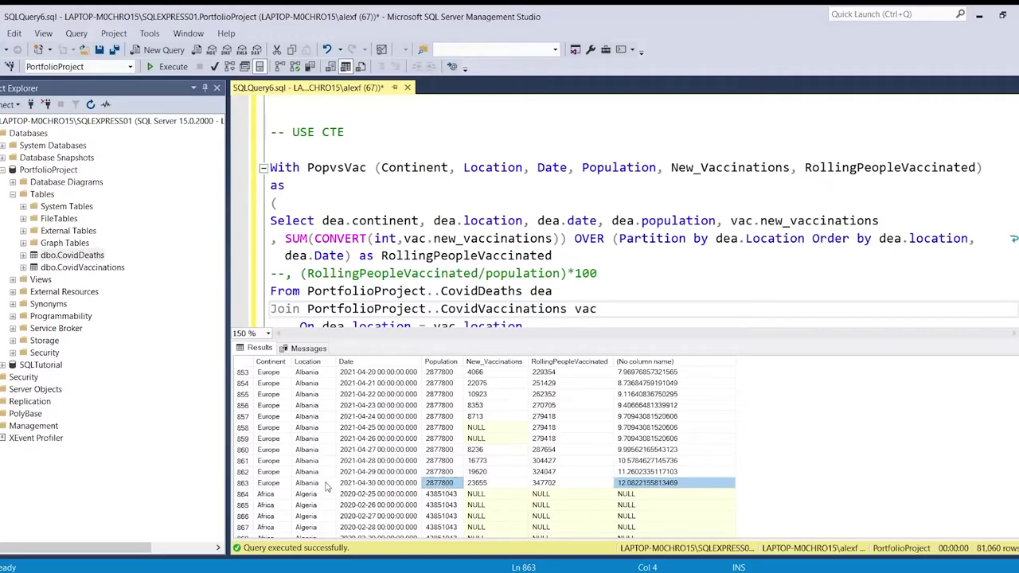
{"action": "left_click", "coordinate": [527, 291]}
{"action": "scroll", "coordinate": [527, 287], "scroll_direction": "down", "scroll_amount": 2}
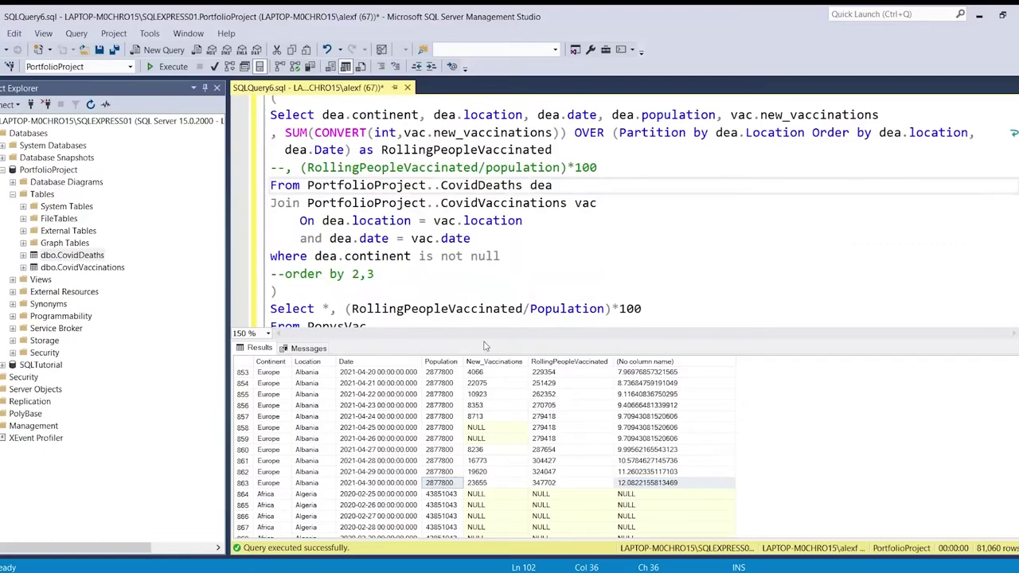
{"action": "left_click_drag", "start_coordinate": [484, 344], "coordinate": [486, 404]}
{"action": "left_click", "coordinate": [488, 331]}
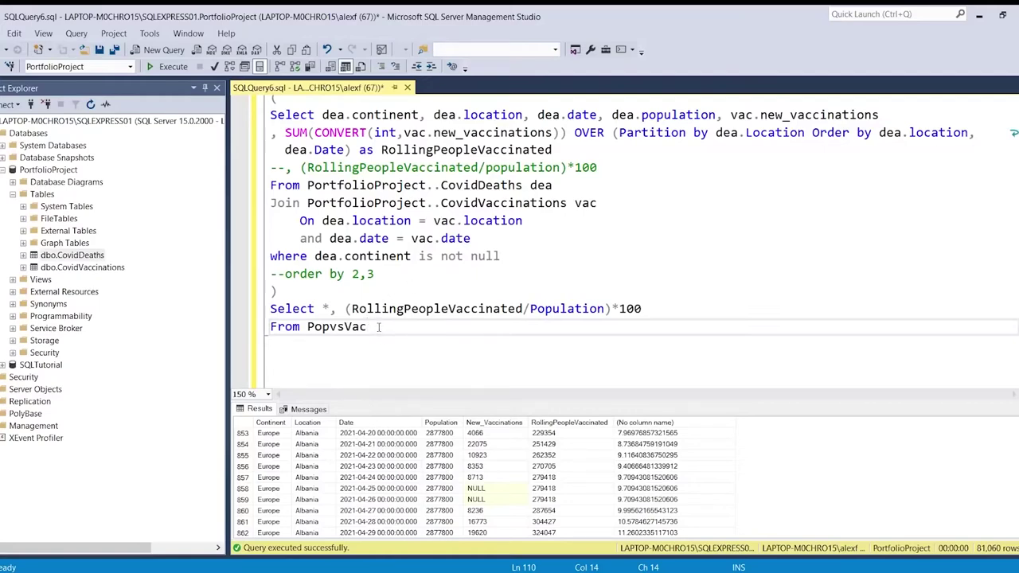
{"action": "scroll", "coordinate": [379, 326], "scroll_direction": "up", "scroll_amount": 1}
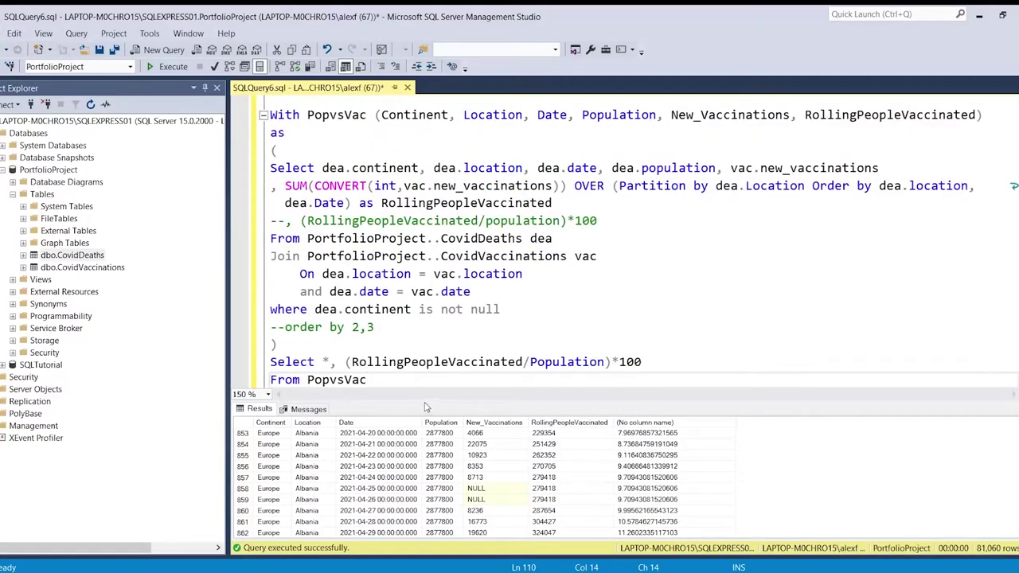
{"action": "left_click_drag", "start_coordinate": [425, 398], "coordinate": [426, 423]}
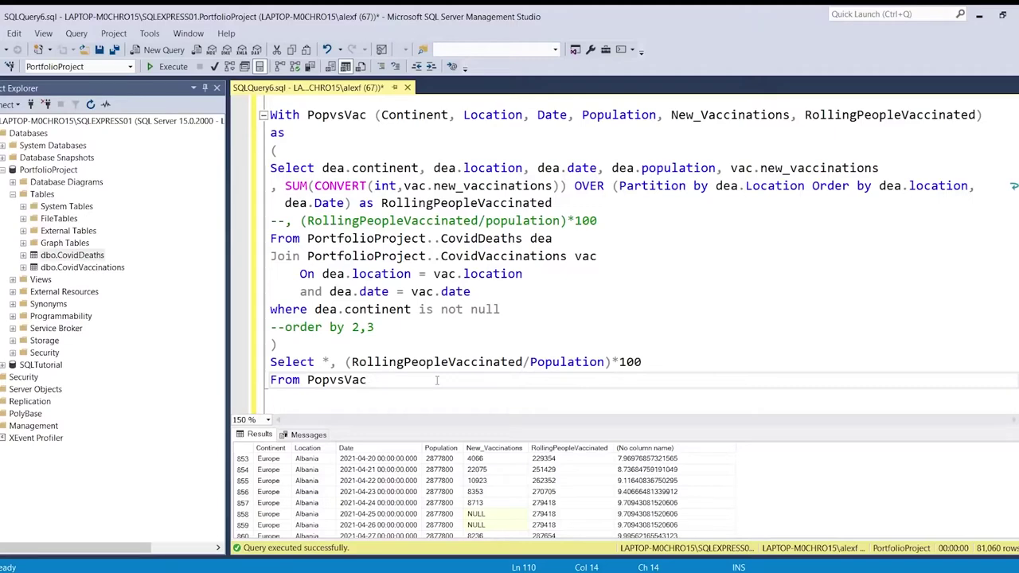
Add blank lines beneath the outer Select from PopvsVac to make room for a new section.
{"action": "key", "text": "Return"}
{"action": "key", "text": "Return"}
{"action": "key", "text": "Return"}
{"action": "key", "text": "Return"}
{"action": "key", "text": "Return"}
{"action": "key", "text": "Return"}
{"action": "key", "text": "Return"}
{"action": "key", "text": "Return"}
{"action": "key", "text": "Return"}
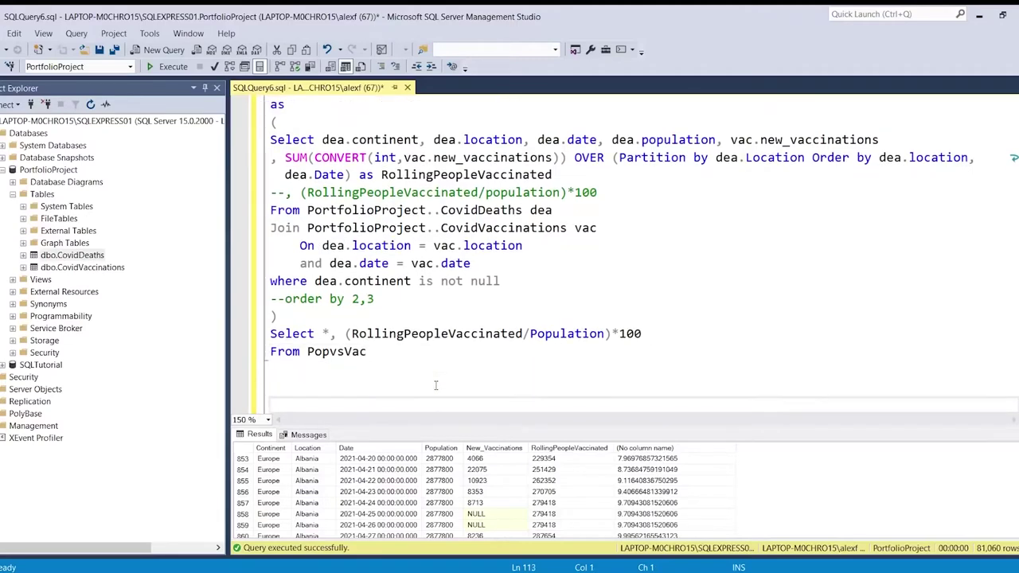
{"action": "key", "text": "BackSpace"}
{"action": "key", "text": "BackSpace"}
{"action": "key", "text": "BackSpace"}
{"action": "key", "text": "BackSpace"}
{"action": "key", "text": "BackSpace"}
{"action": "key", "text": "BackSpace"}
{"action": "key", "text": "BackSpace"}
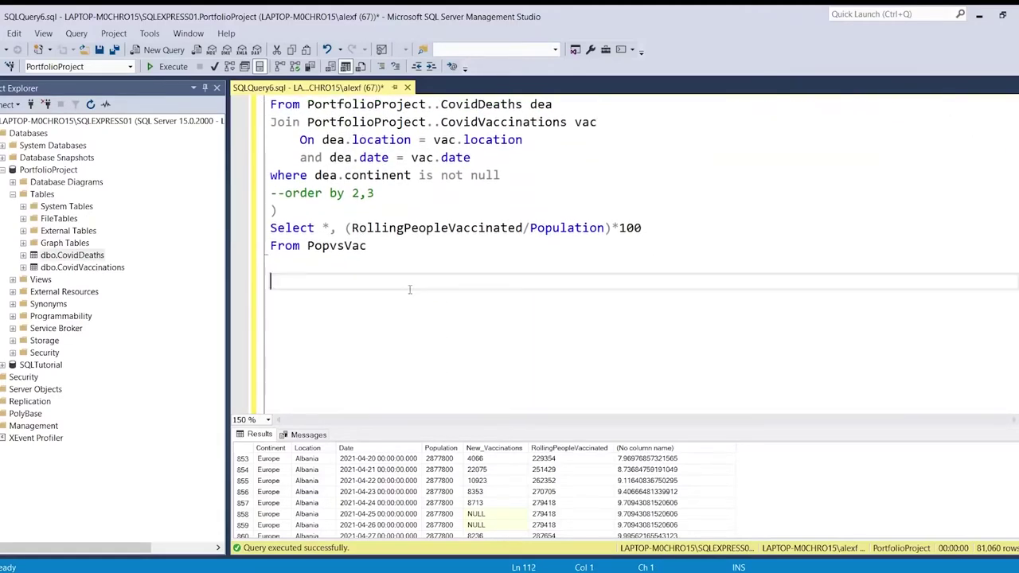
Add the comment "-- TEMP TABLE" in the empty space below the PopvsVac query.
{"action": "scroll", "coordinate": [410, 290], "scroll_direction": "up", "scroll_amount": 10}
{"action": "scroll", "coordinate": [410, 290], "scroll_direction": "down", "scroll_amount": 2}
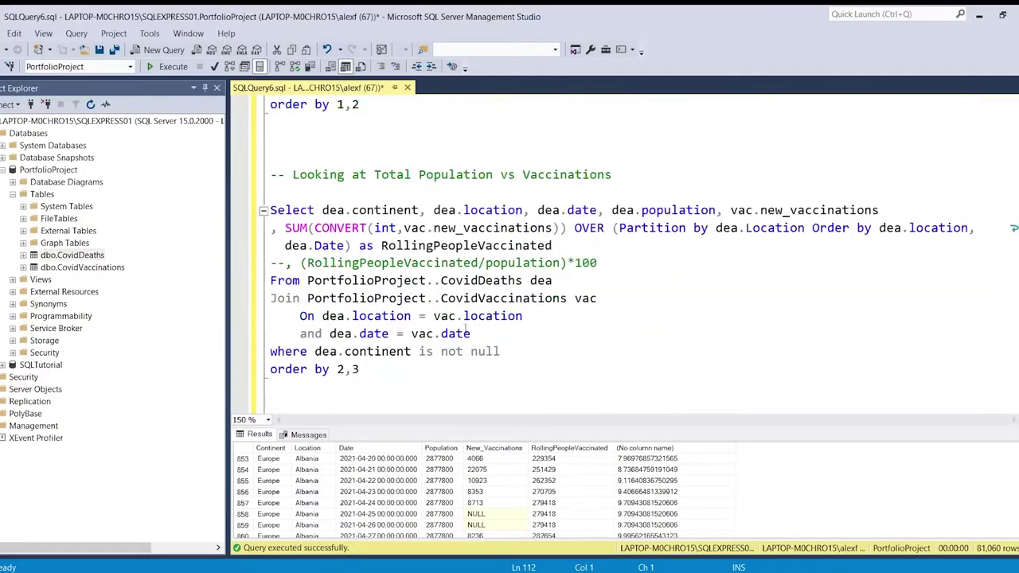
{"action": "double_click", "coordinate": [478, 229]}
{"action": "left_click", "coordinate": [472, 230]}
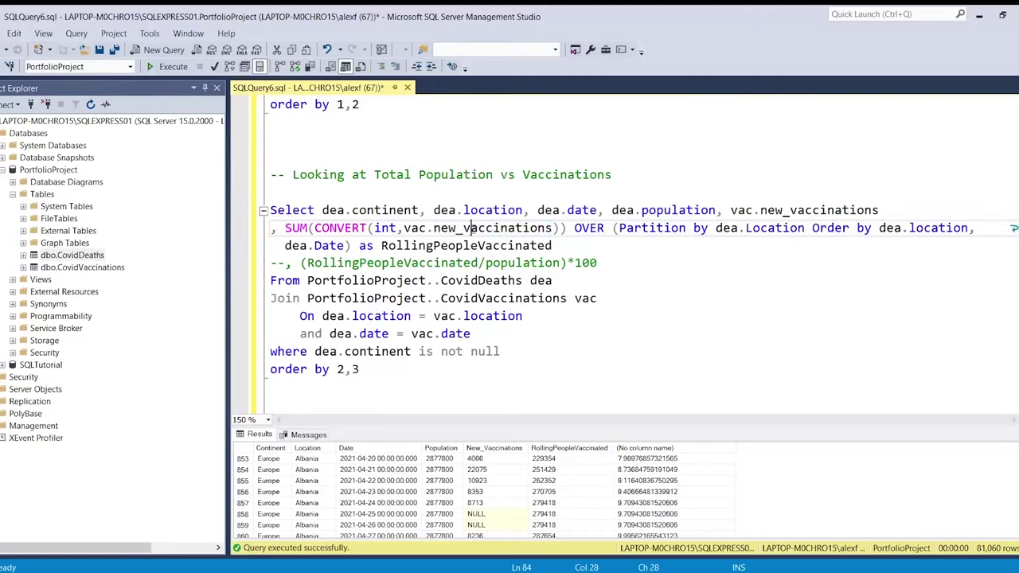
{"action": "scroll", "coordinate": [471, 233], "scroll_direction": "down", "scroll_amount": 10}
{"action": "left_click", "coordinate": [396, 270]}
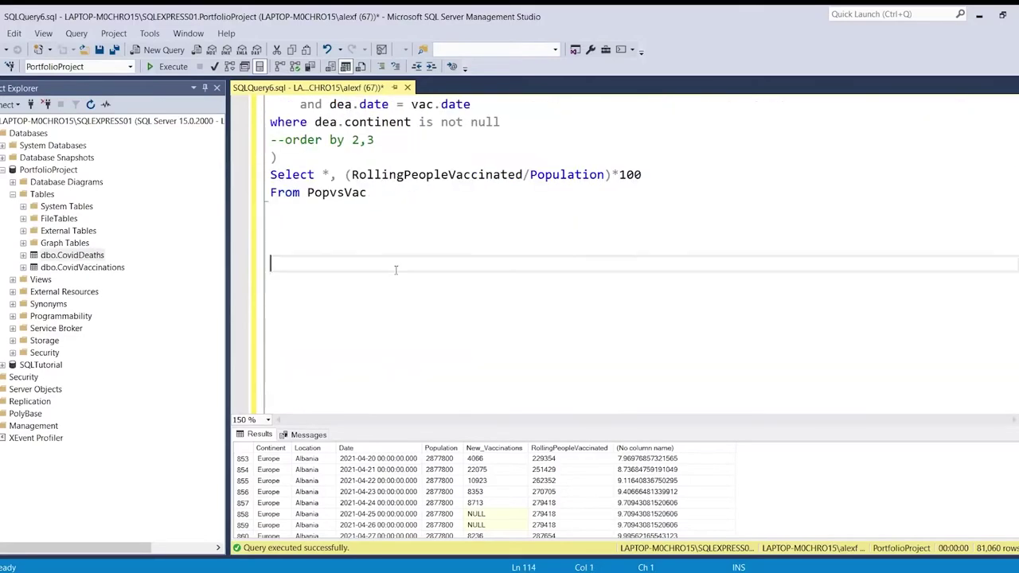
{"action": "type", "text": "-- TEMP TABLE"}
{"action": "key", "text": "Return"}
{"action": "key", "text": "Return"}
{"action": "scroll", "coordinate": [395, 270], "scroll_direction": "down", "scroll_amount": 2}
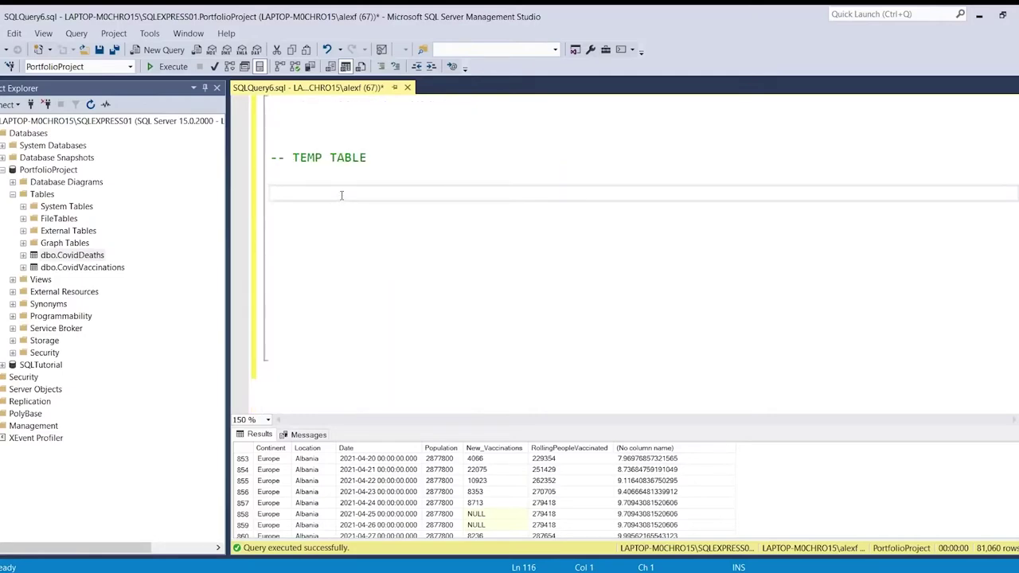
Write "Insert into" a few lines below the TEMP TABLE comment, followed by a copy of the CTE's inner Select query.
{"action": "scroll", "coordinate": [342, 195], "scroll_direction": "up", "scroll_amount": 6}
{"action": "left_click_drag", "start_coordinate": [381, 351], "coordinate": [257, 196]}
{"action": "key", "text": "ctrl+c"}
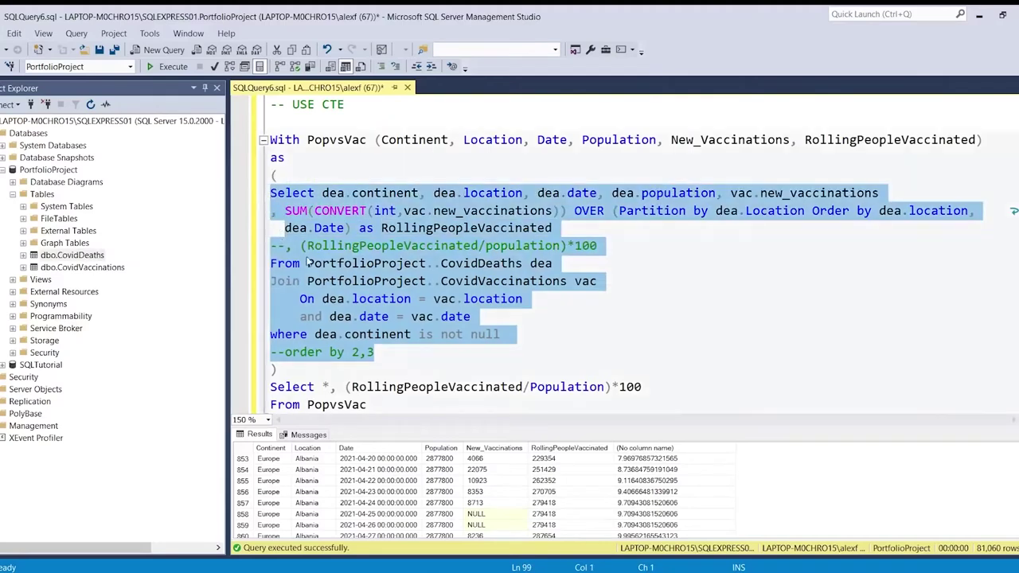
{"action": "left_click", "coordinate": [276, 352]}
{"action": "scroll", "coordinate": [410, 364], "scroll_direction": "down", "scroll_amount": 10}
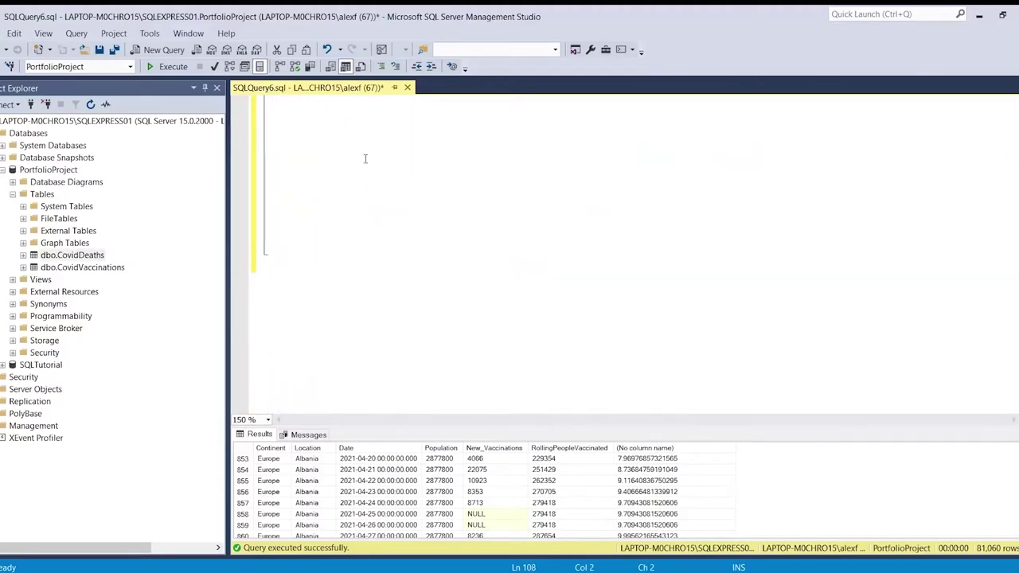
{"action": "scroll", "coordinate": [364, 159], "scroll_direction": "up", "scroll_amount": 3}
{"action": "left_click", "coordinate": [348, 268]}
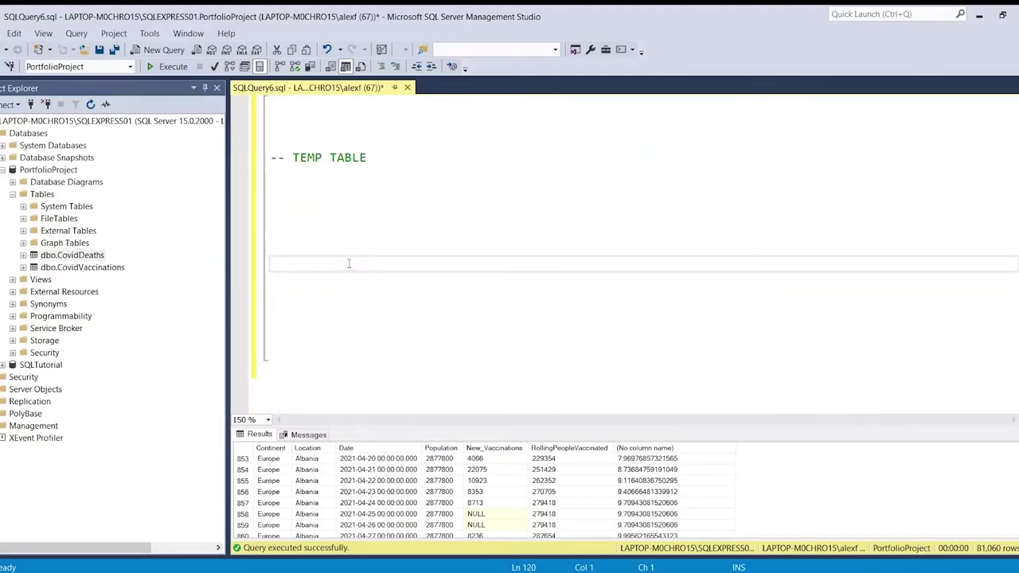
{"action": "type", "text": "Insert into"}
{"action": "key", "text": "Return"}
{"action": "key", "text": "ctrl+v"}
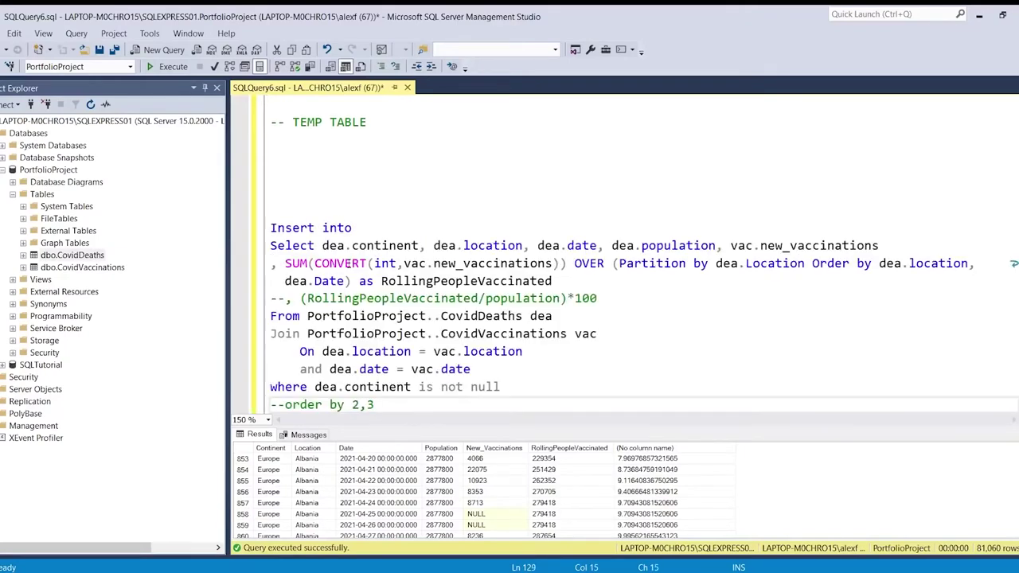
Begin a Create Table statement for #PercentPopulationVaccinated above the Insert into line, with an opening parenthesis for its columns.
{"action": "left_click", "coordinate": [403, 227]}
{"action": "left_click", "coordinate": [282, 177]}
{"action": "type", "text": "Cr"}
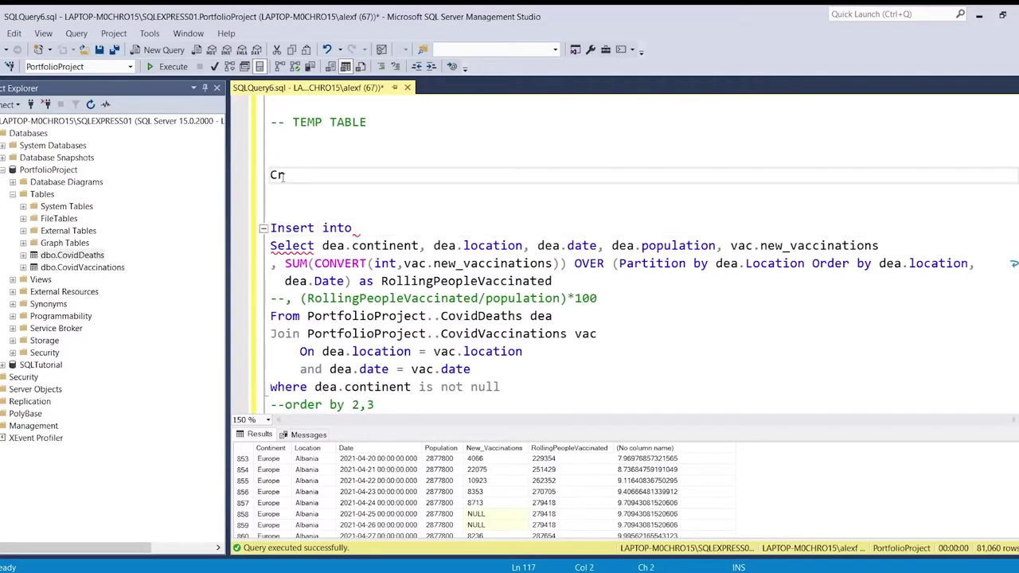
{"action": "type", "text": "eate TAble"}
{"action": "key", "text": "BackSpace"}
{"action": "key", "text": "BackSpace"}
{"action": "key", "text": "BackSpace"}
{"action": "key", "text": "BackSpace"}
{"action": "type", "text": "able"}
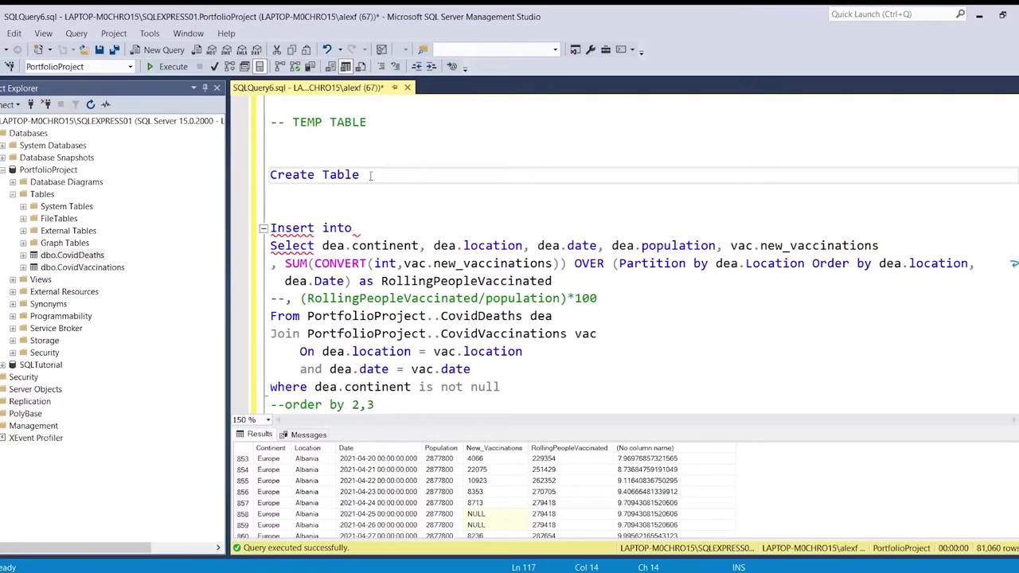
{"action": "type", "text": "#PercentPopulationVaccinated"}
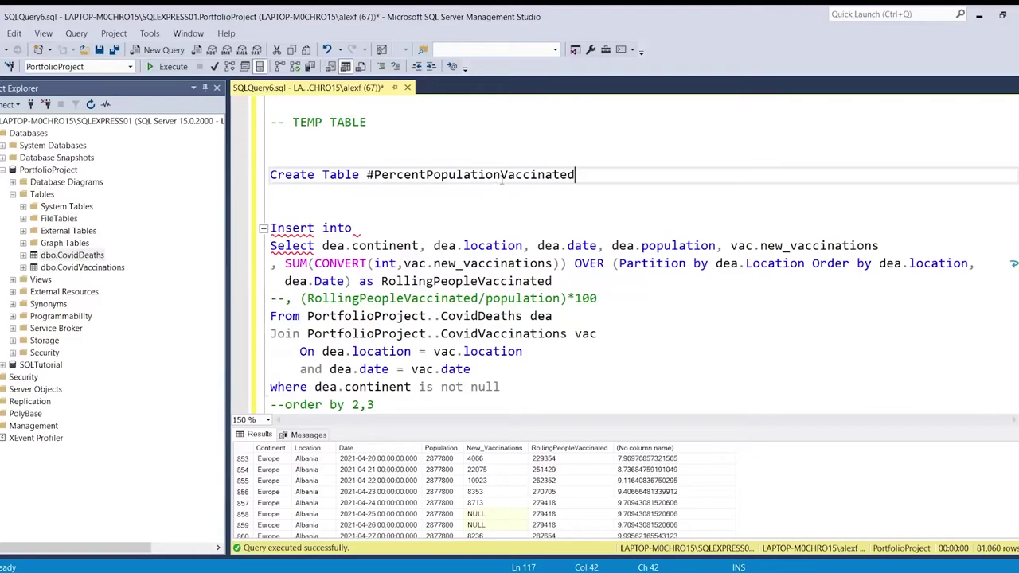
{"action": "key", "text": "Return"}
{"action": "type", "text": "("}
{"action": "key", "text": "Return"}
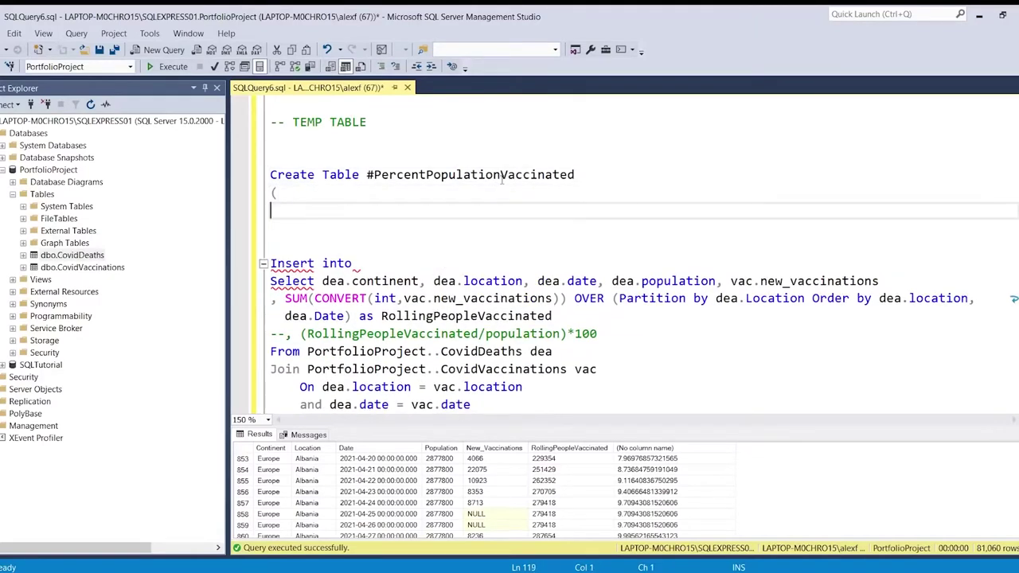
Define the temp table's first column as Continent nvarchar(255), ending with a comma.
{"action": "type", "text": "Contintent,"}
{"action": "key", "text": "BackSpace"}
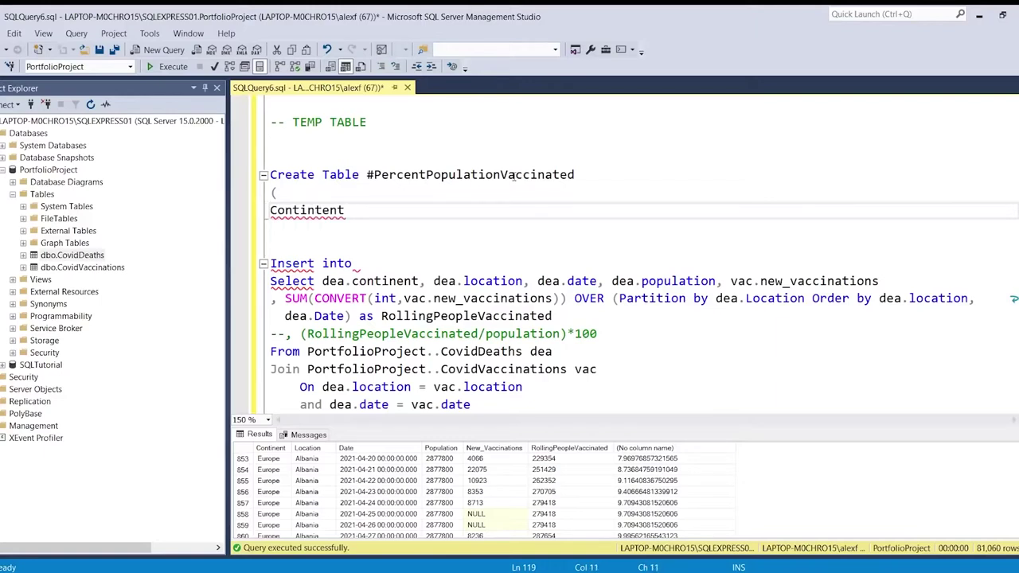
{"action": "key", "text": "BackSpace"}
{"action": "key", "text": "BackSpace"}
{"action": "key", "text": "BackSpace"}
{"action": "key", "text": "BackSpace"}
{"action": "type", "text": "ent nv"}
{"action": "type", "text": "archar(255)"}
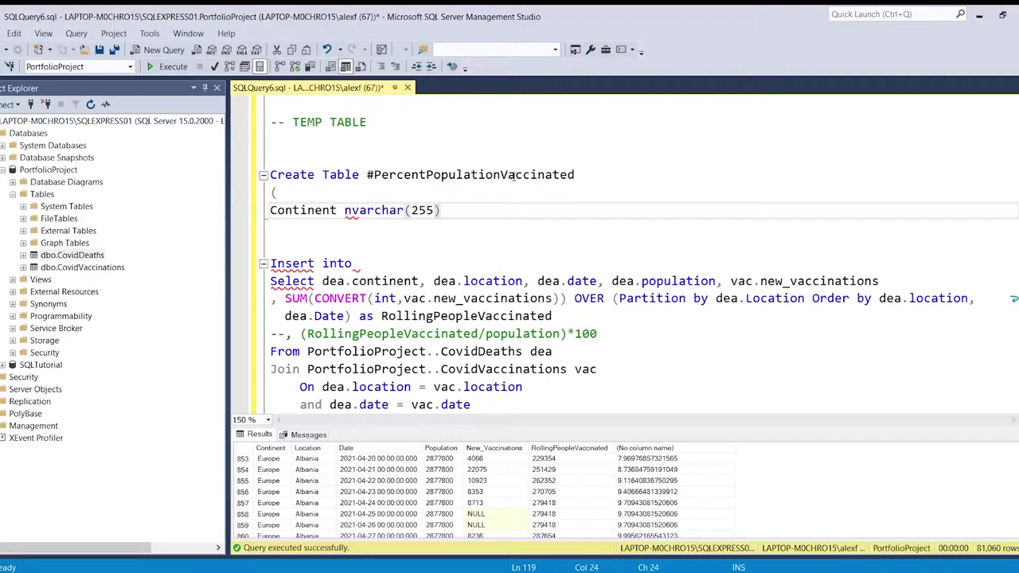
{"action": "type", "text": ","}
{"action": "key", "text": "Return"}
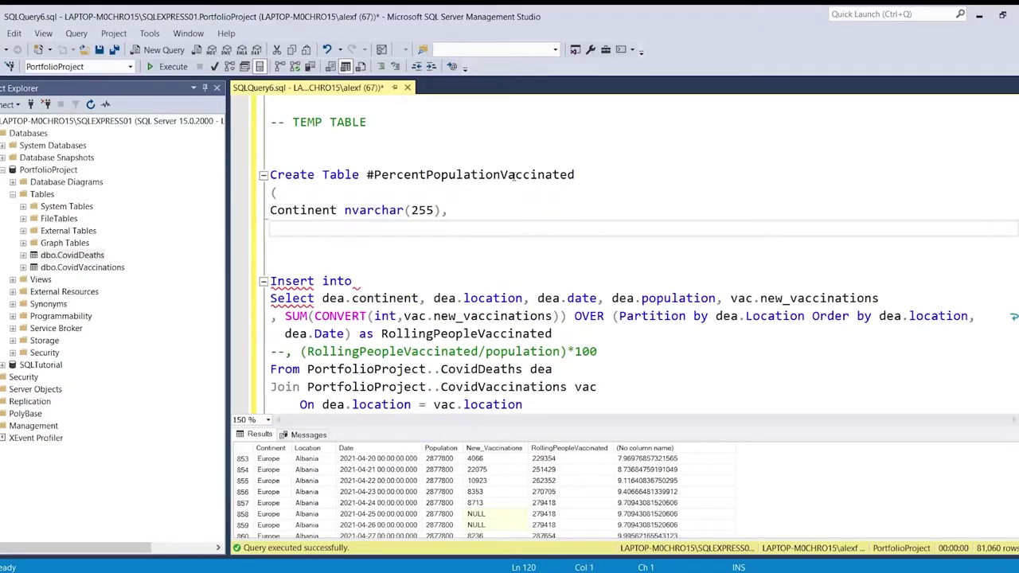
Add a Location nvarchar(255) column to the #PercentPopulationVaccinated definition.
{"action": "type", "text": "Location nvac"}
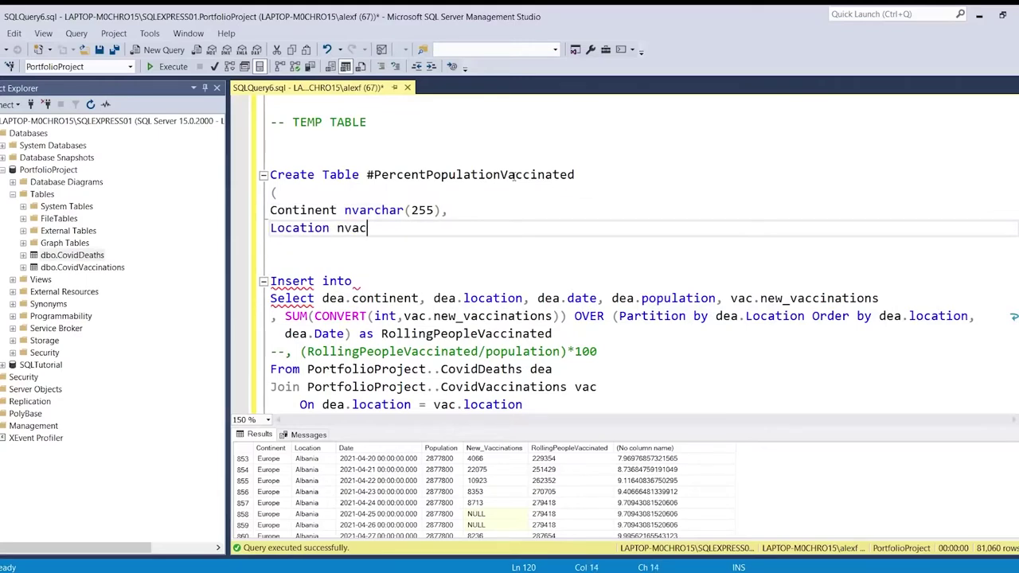
{"action": "type", "text": "har"}
{"action": "key", "text": "BackSpace"}
{"action": "key", "text": "BackSpace"}
{"action": "key", "text": "BackSpace"}
{"action": "key", "text": "BackSpace"}
{"action": "type", "text": "rchar(255),"}
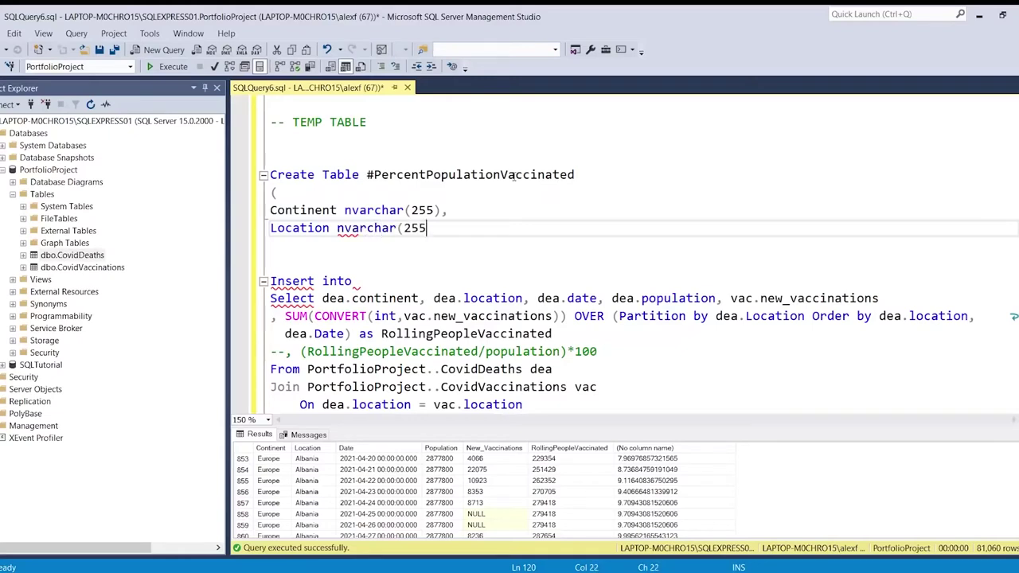
{"action": "key", "text": "Return"}
Add the columns Date datetime and Population numeric after Location in the temp table definition.
{"action": "type", "text": "Date da"}
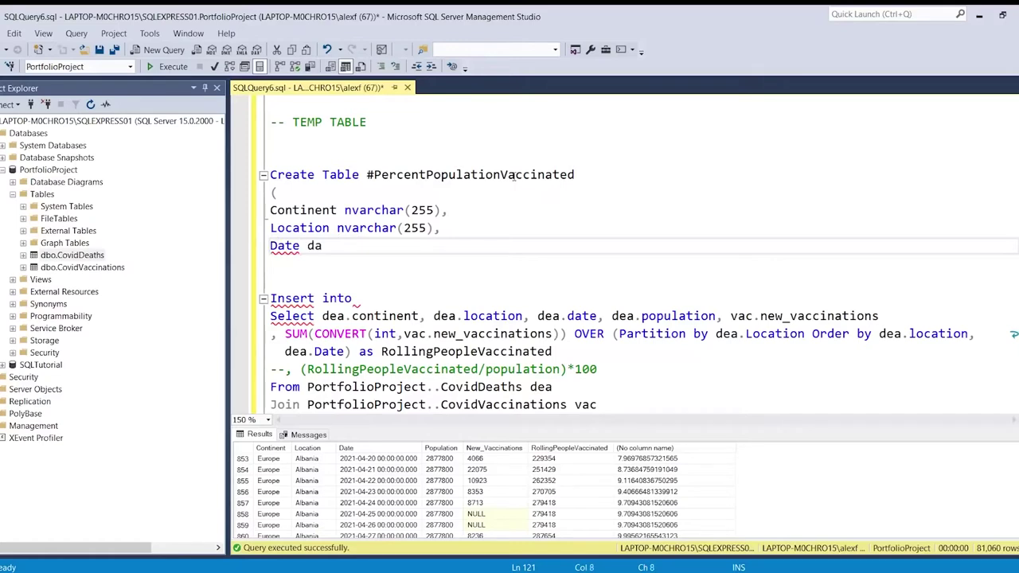
{"action": "type", "text": "tetime,"}
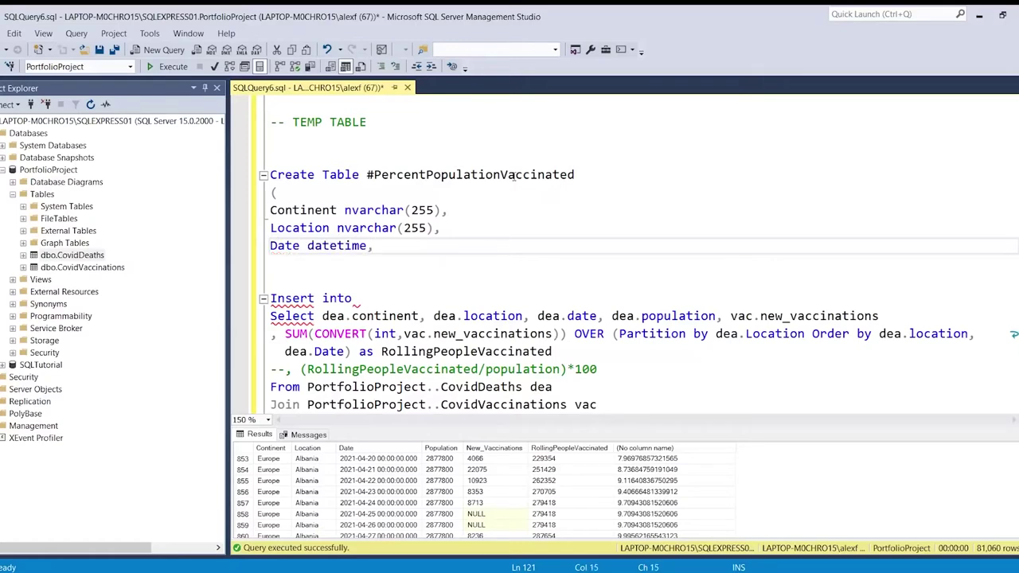
{"action": "key", "text": "Return"}
{"action": "type", "text": "Population nu"}
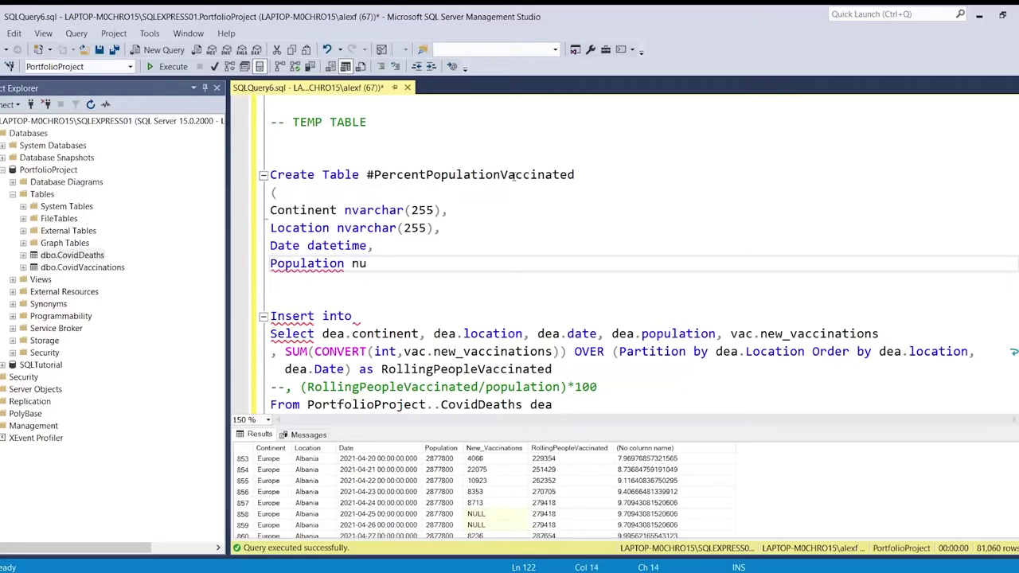
{"action": "type", "text": "meric,"}
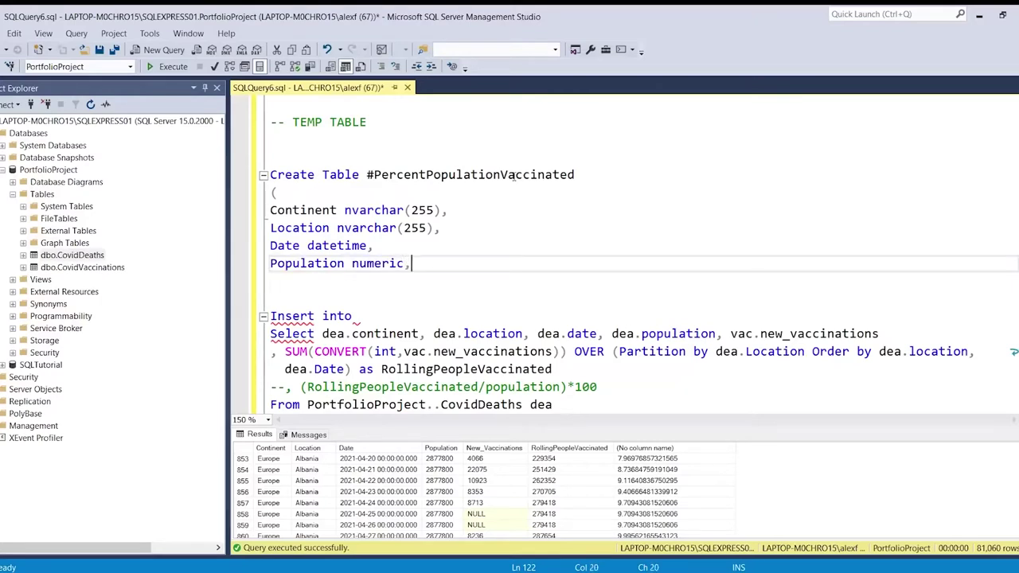
{"action": "key", "text": "Return"}
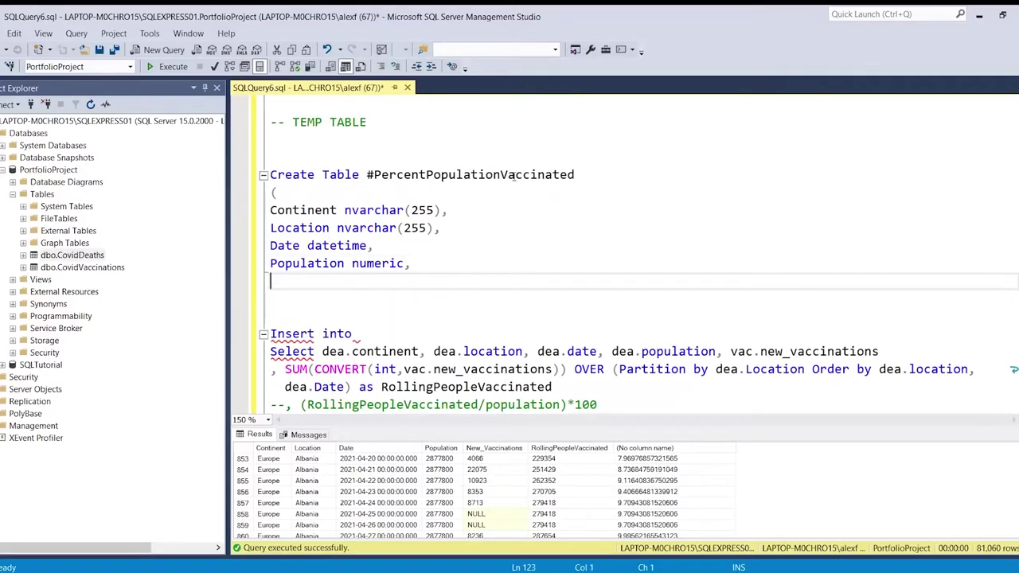
Add a New_vaccinations numeric column after Population in the temp table definition.
{"action": "type", "text": "New_vaccinat"}
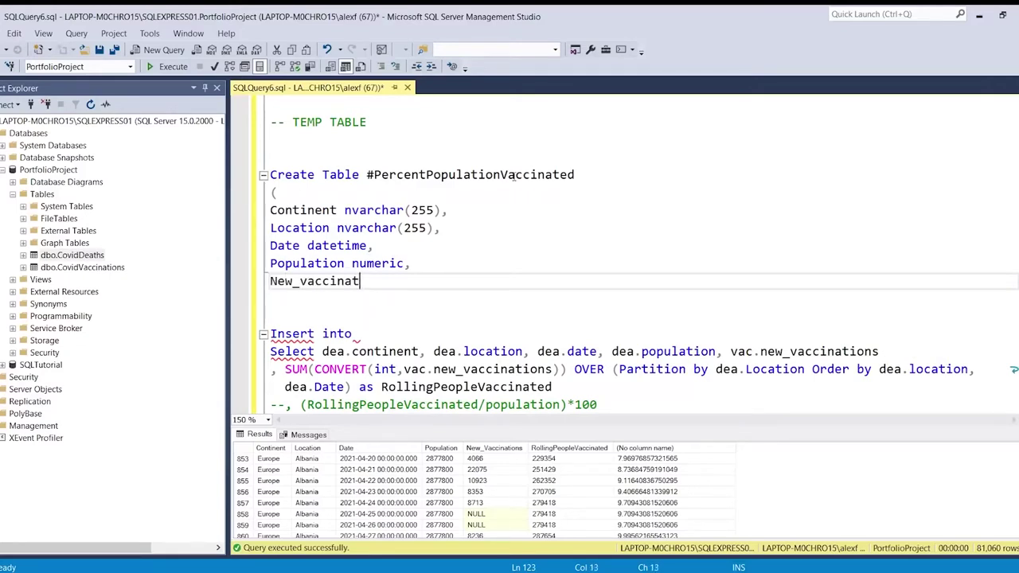
{"action": "type", "text": "ions numeric"}
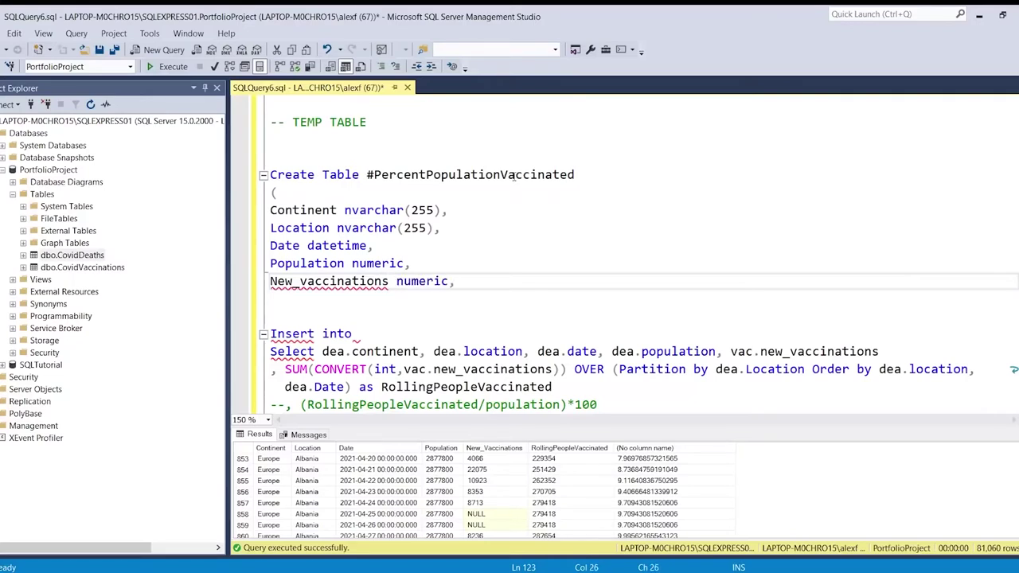
{"action": "type", "text": ","}
{"action": "key", "text": "Return"}
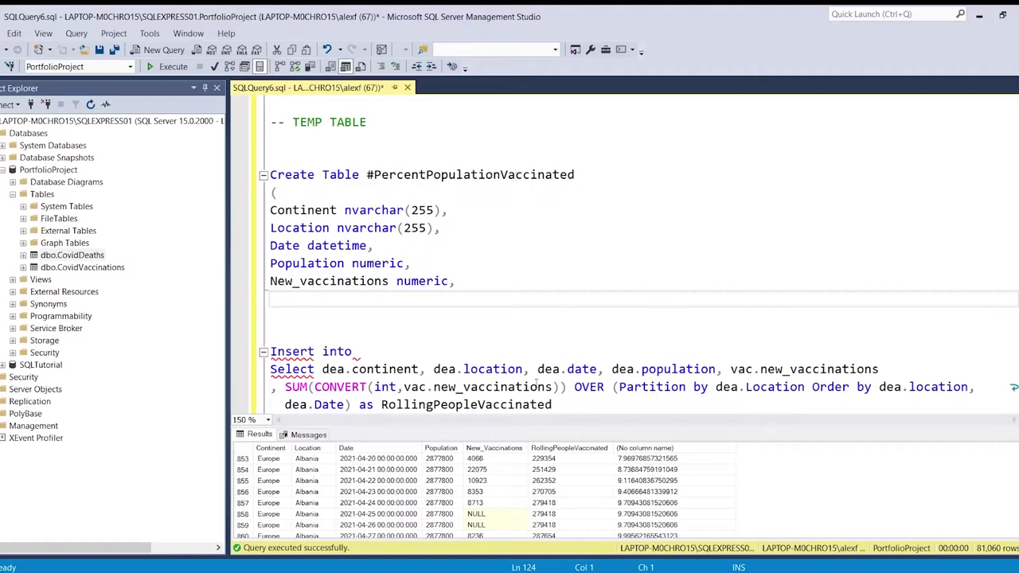
Add the final column RollingPeopleVaccinated numeric, reusing the alias from the Select query, and close the column list.
{"action": "double_click", "coordinate": [512, 405]}
{"action": "key", "text": "ctrl+c"}
{"action": "left_click", "coordinate": [442, 300]}
{"action": "key", "text": "ctrl+v"}
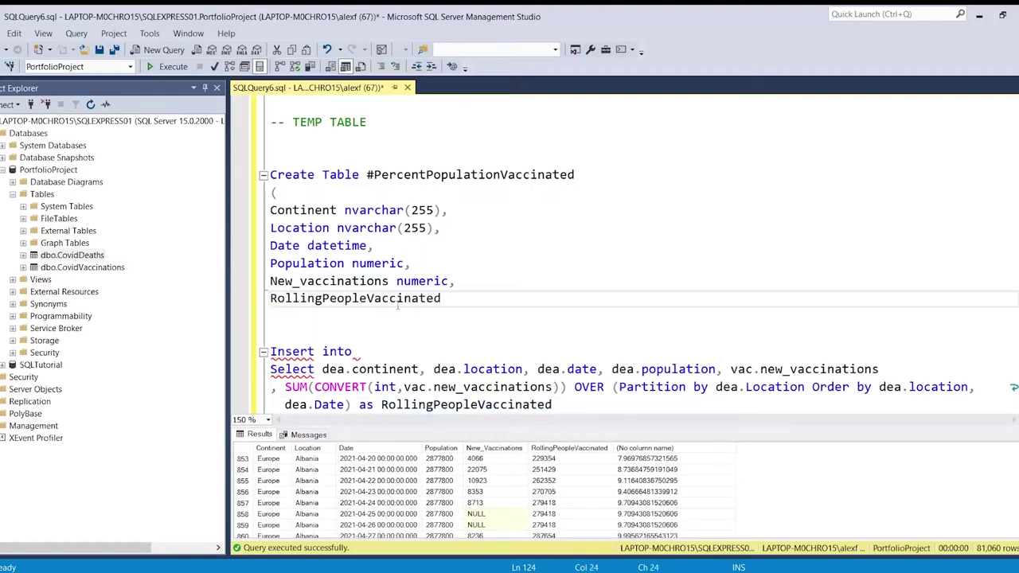
{"action": "type", "text": "numeric"}
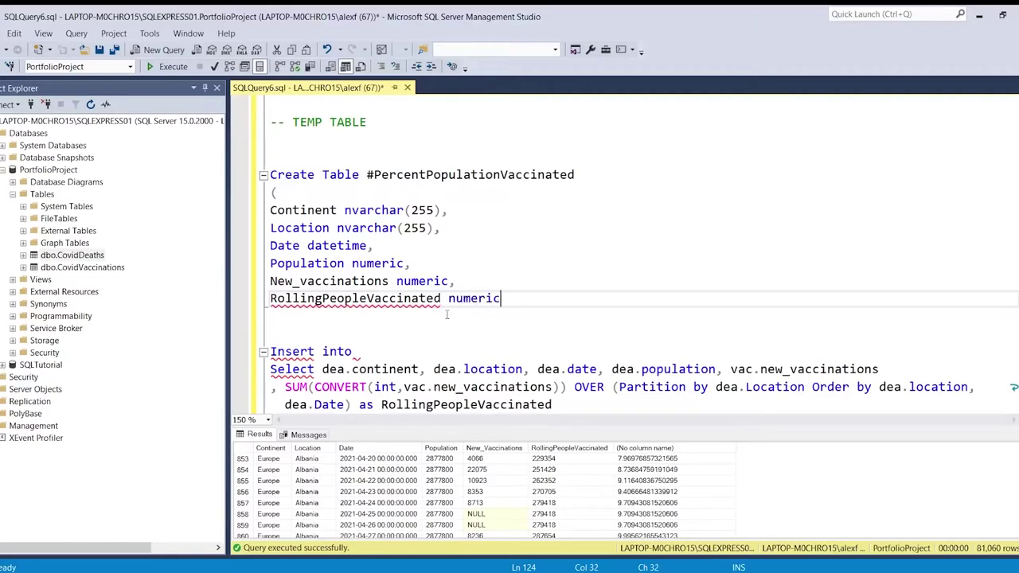
{"action": "key", "text": "Return"}
{"action": "type", "text": ")"}
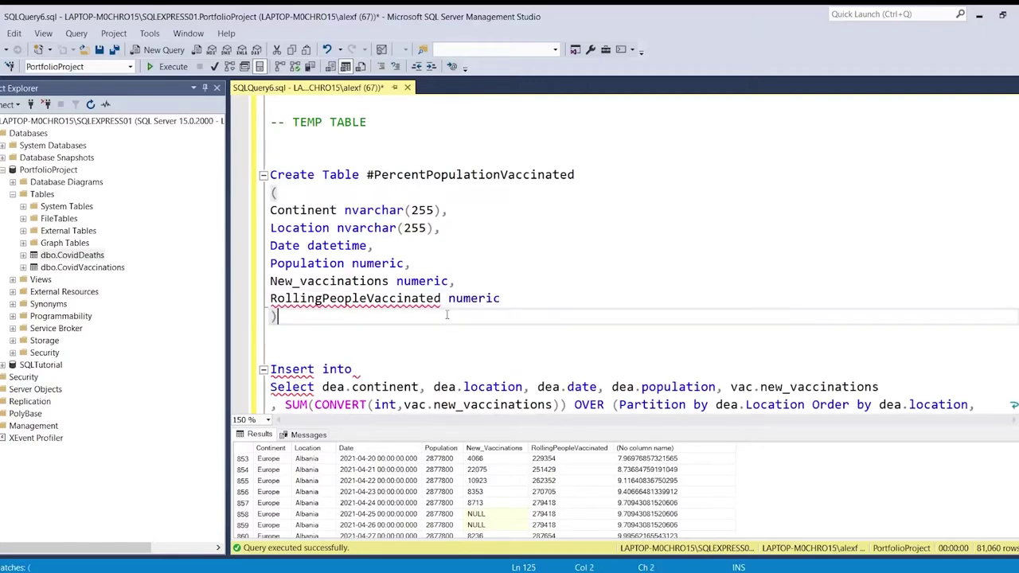
Complete the Insert into line with #PercentPopulationVaccinated as target and remove the extra blank line above it.
{"action": "double_click", "coordinate": [400, 175]}
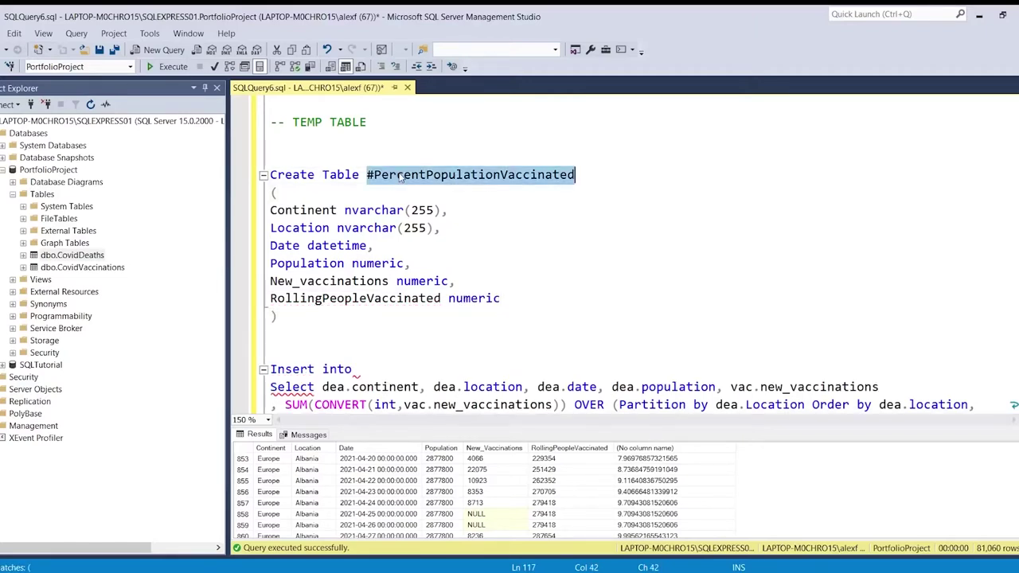
{"action": "key", "text": "ctrl+c"}
{"action": "left_click", "coordinate": [372, 368]}
{"action": "key", "text": "ctrl+v"}
{"action": "left_click", "coordinate": [371, 351]}
{"action": "key", "text": "BackSpace"}
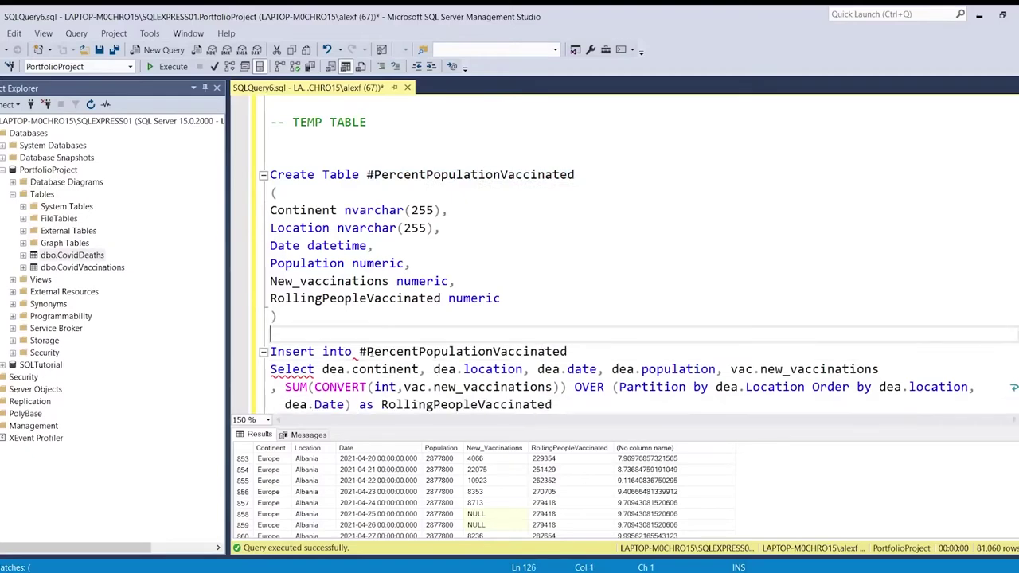
Copy the two-line percentage Select from PopvsVac and paste it below the commented order by line of the Insert statement.
{"action": "scroll", "coordinate": [402, 342], "scroll_direction": "down", "scroll_amount": 4}
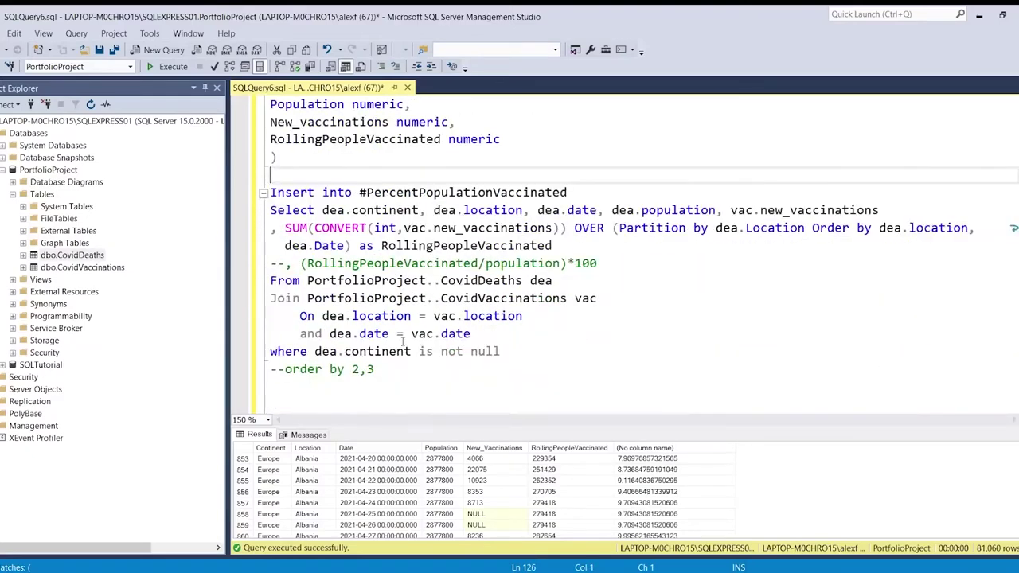
{"action": "left_click", "coordinate": [402, 341]}
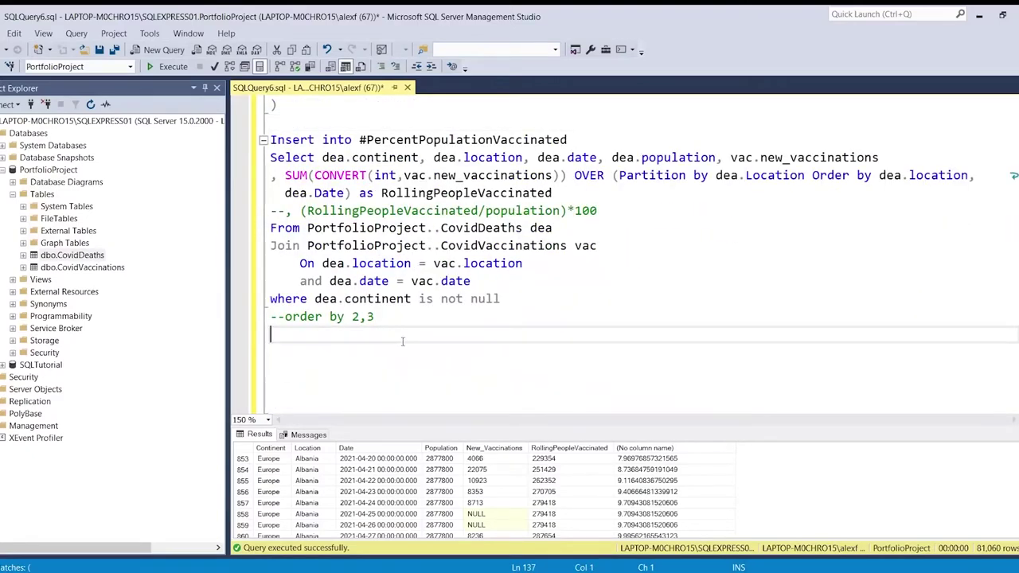
{"action": "key", "text": "Return"}
{"action": "scroll", "coordinate": [402, 341], "scroll_direction": "down", "scroll_amount": 1}
{"action": "scroll", "coordinate": [403, 341], "scroll_direction": "up", "scroll_amount": 4}
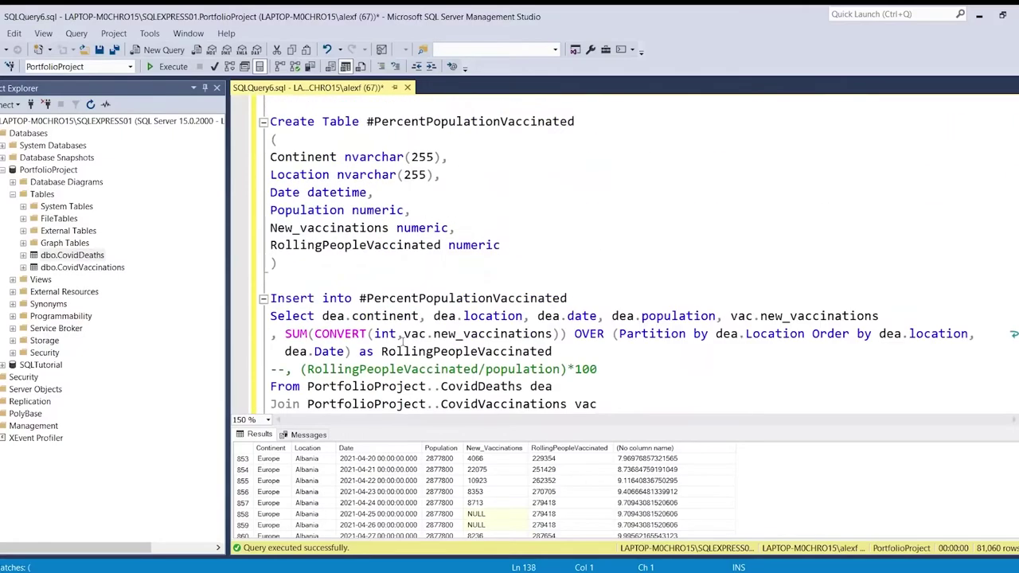
{"action": "scroll", "coordinate": [403, 338], "scroll_direction": "up", "scroll_amount": 4}
{"action": "left_click_drag", "start_coordinate": [366, 211], "coordinate": [268, 201]}
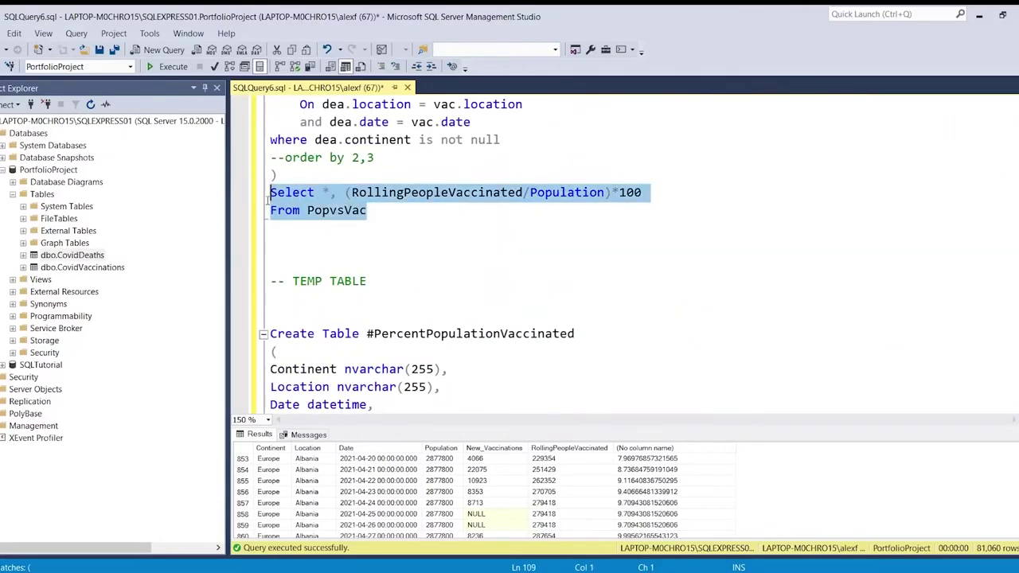
{"action": "scroll", "coordinate": [398, 268], "scroll_direction": "down", "scroll_amount": 9}
{"action": "left_click", "coordinate": [363, 247]}
{"action": "key", "text": "ctrl+v"}
{"action": "scroll", "coordinate": [363, 266], "scroll_direction": "up", "scroll_amount": 1}
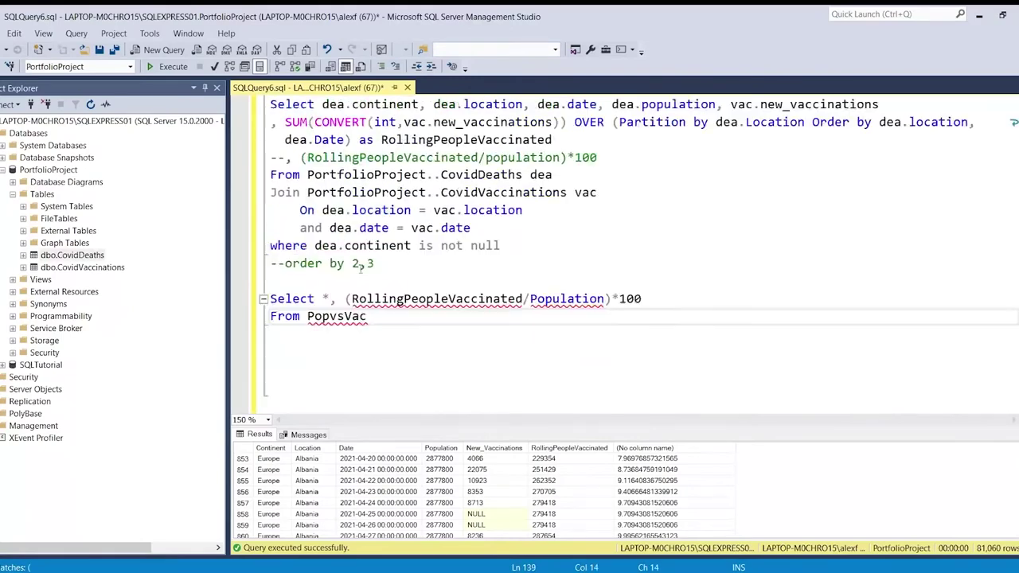
Replace PopvsVac with #PercentPopulationVaccinated in the From clause of the pasted Select.
{"action": "scroll", "coordinate": [363, 269], "scroll_direction": "up", "scroll_amount": 1}
{"action": "double_click", "coordinate": [413, 140]}
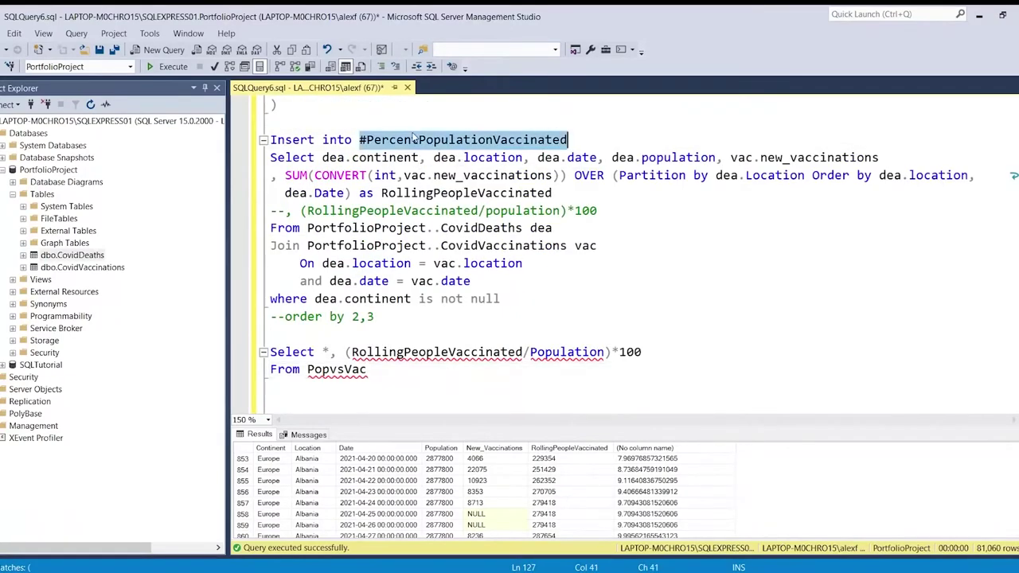
{"action": "key", "text": "ctrl+c"}
{"action": "double_click", "coordinate": [341, 370]}
{"action": "key", "text": "ctrl+v"}
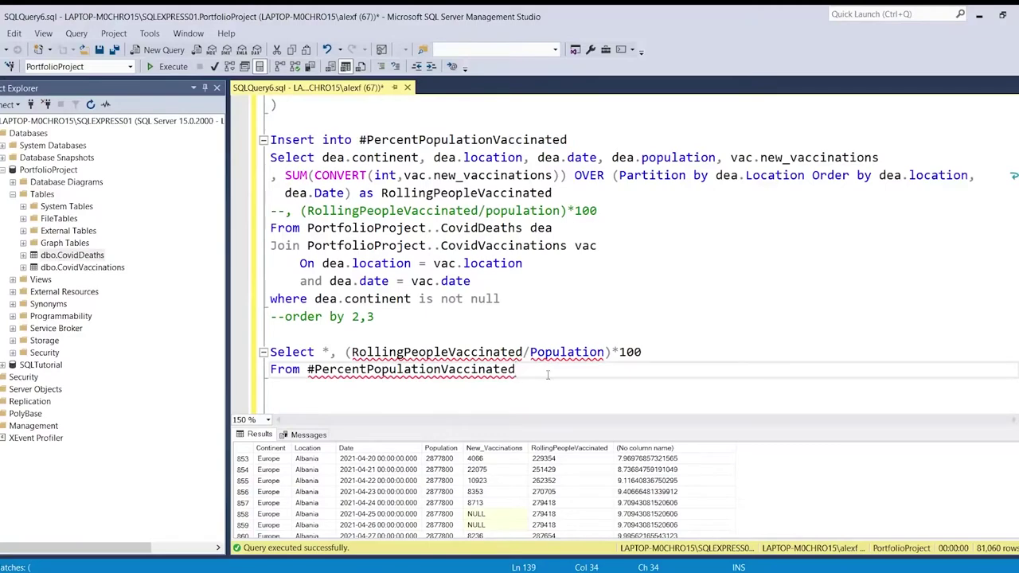
Execute the temp table script from the Create Table statement through the final Select.
{"action": "scroll", "coordinate": [548, 374], "scroll_direction": "up", "scroll_amount": 3}
{"action": "left_click", "coordinate": [306, 104], "text": "shift"}
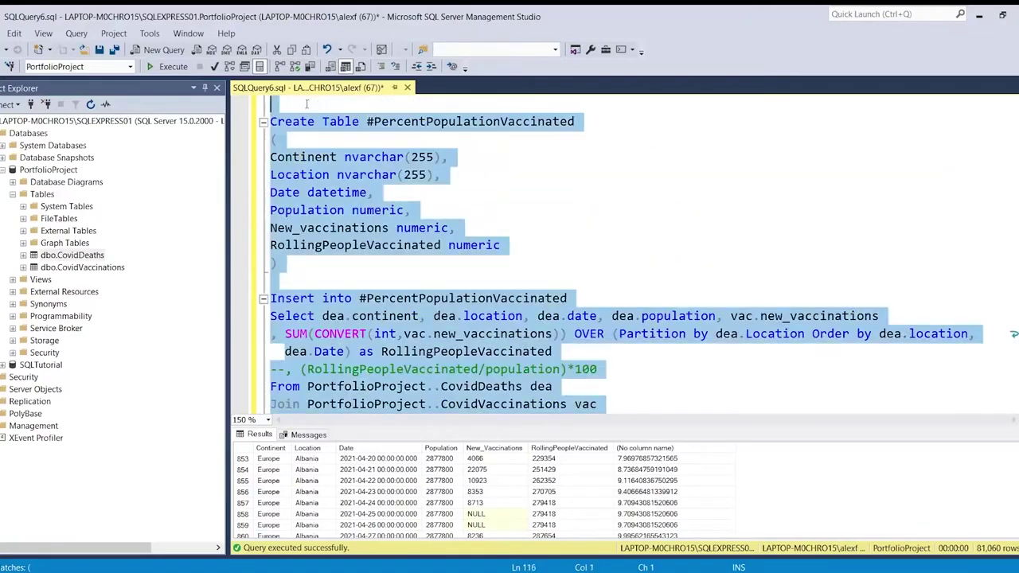
{"action": "left_click", "coordinate": [167, 66]}
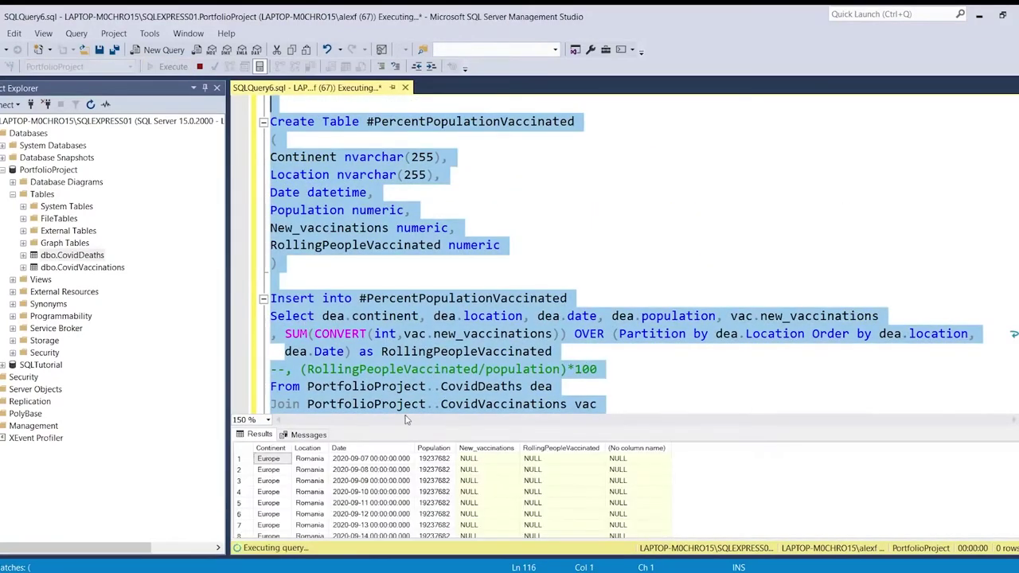
{"action": "left_click", "coordinate": [397, 174]}
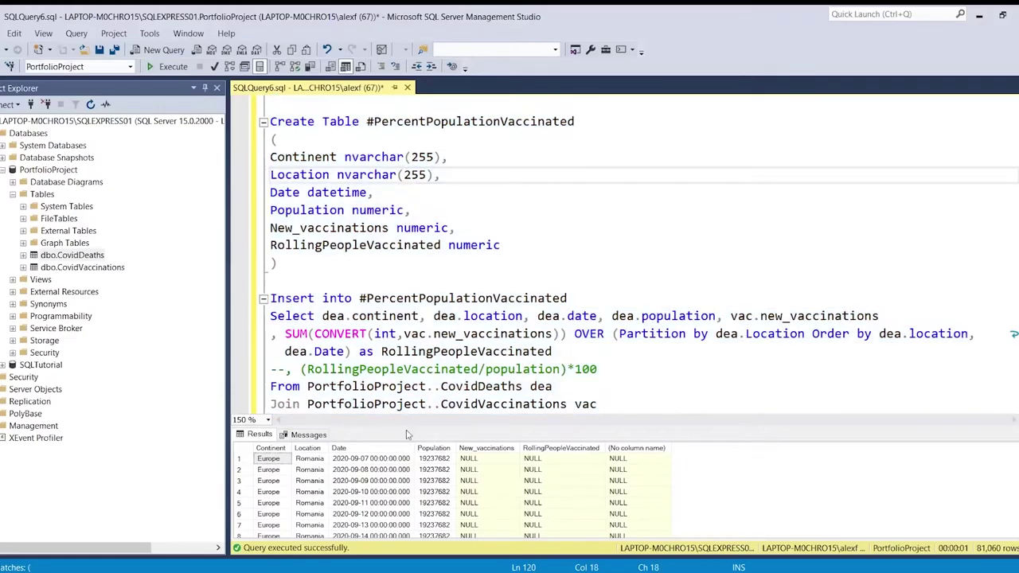
Check the execution messages of the temp table script and return to the result grid.
{"action": "left_click", "coordinate": [319, 435]}
{"action": "scroll", "coordinate": [385, 471], "scroll_direction": "down", "scroll_amount": 2}
{"action": "scroll", "coordinate": [366, 470], "scroll_direction": "up", "scroll_amount": 2}
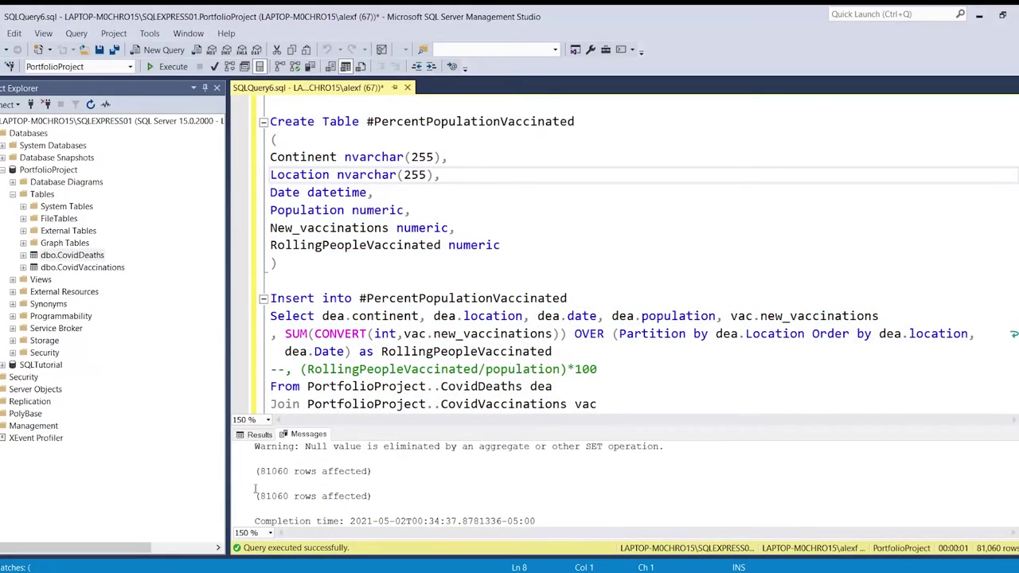
{"action": "left_click", "coordinate": [266, 439]}
{"action": "left_click", "coordinate": [421, 334]}
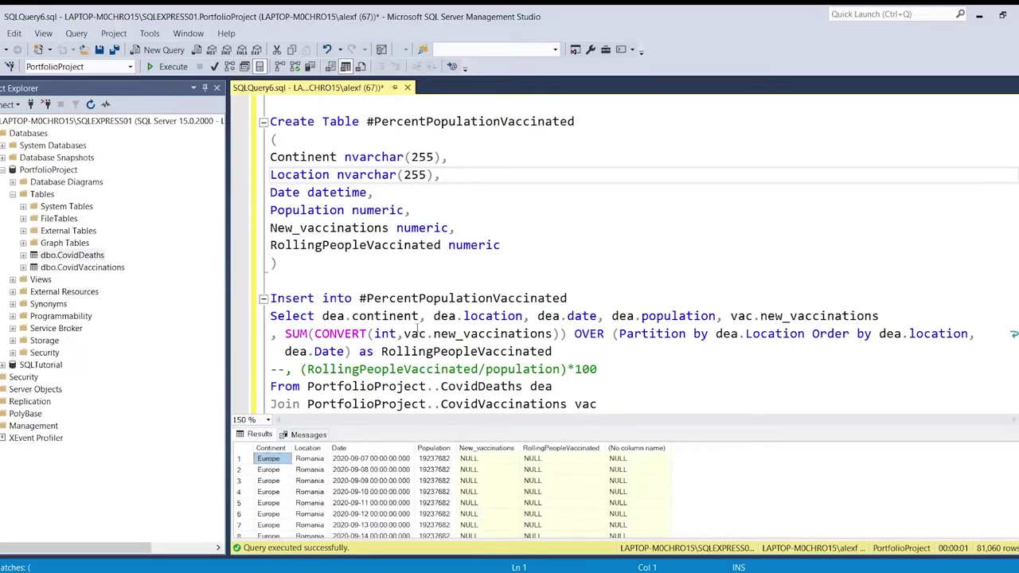
Comment out the "where dea.continent is not null" line in the Insert statement's Select query.
{"action": "scroll", "coordinate": [420, 333], "scroll_direction": "down", "scroll_amount": 1}
{"action": "scroll", "coordinate": [411, 318], "scroll_direction": "down", "scroll_amount": 5}
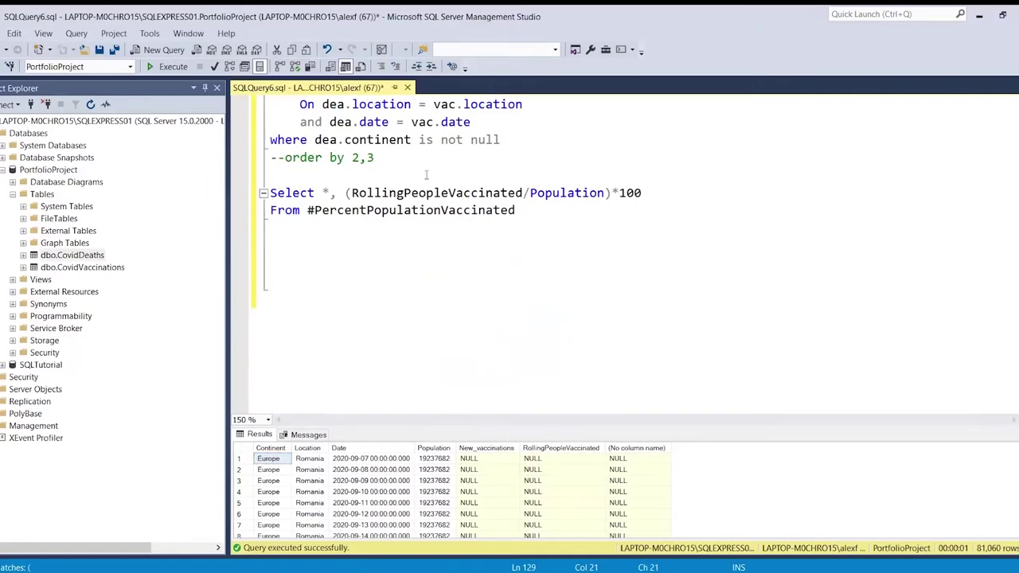
{"action": "scroll", "coordinate": [392, 227], "scroll_direction": "up", "scroll_amount": 6}
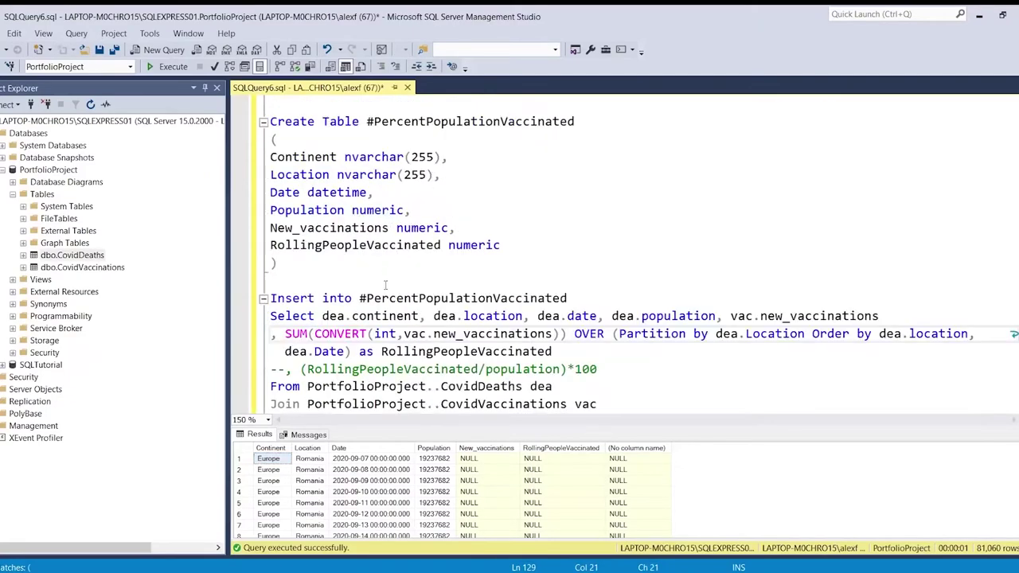
{"action": "scroll", "coordinate": [386, 284], "scroll_direction": "down", "scroll_amount": 2}
{"action": "left_click_drag", "start_coordinate": [271, 370], "coordinate": [275, 357]}
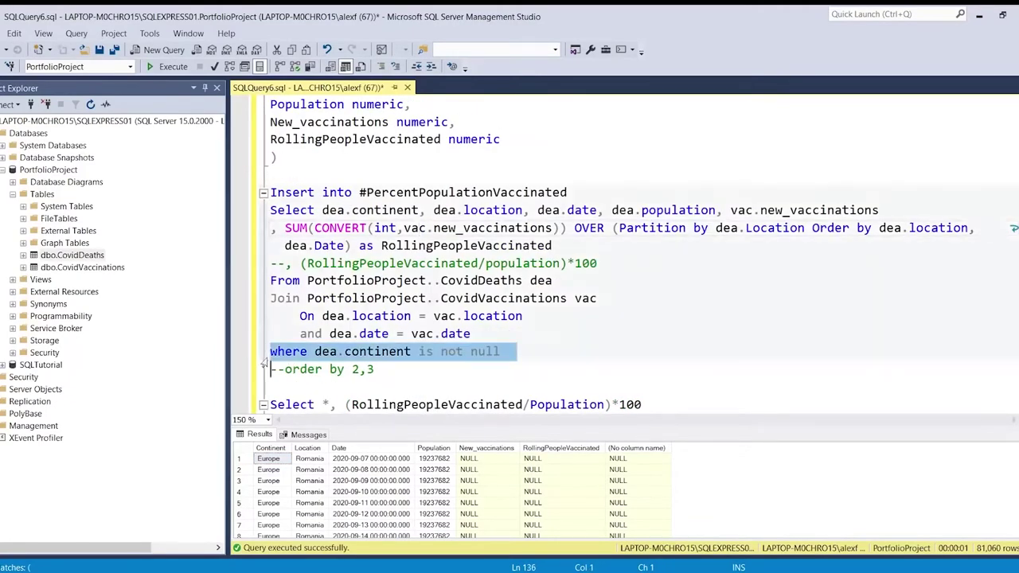
{"action": "left_click", "coordinate": [275, 356]}
{"action": "type", "text": "--"}
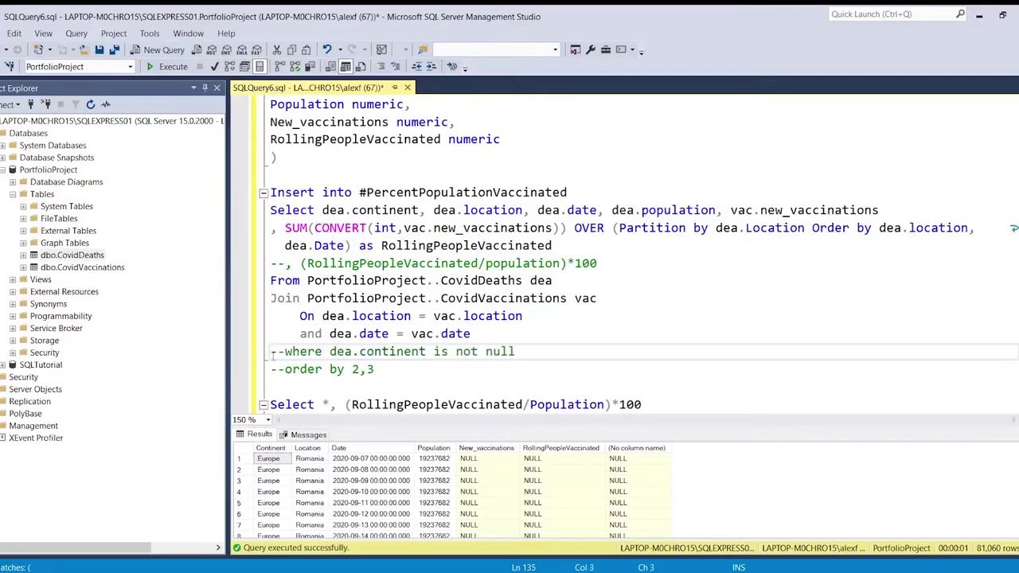
Try to rerun the edited temp table script from Create Table through the final Select.
{"action": "scroll", "coordinate": [319, 343], "scroll_direction": "down", "scroll_amount": 4}
{"action": "left_click", "coordinate": [524, 229]}
{"action": "scroll", "coordinate": [478, 223], "scroll_direction": "up", "scroll_amount": 5}
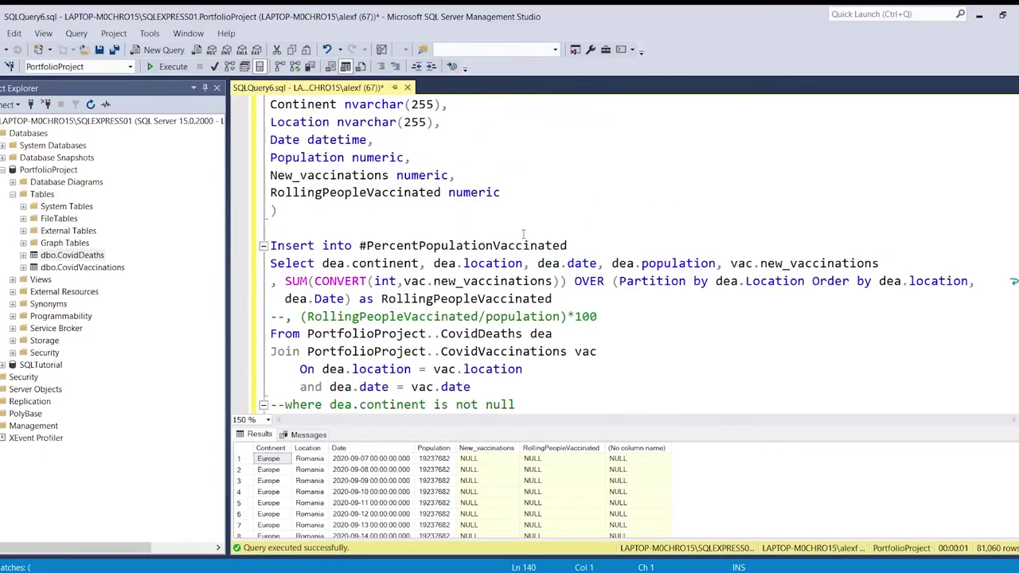
{"action": "left_click", "coordinate": [272, 227], "text": "shift"}
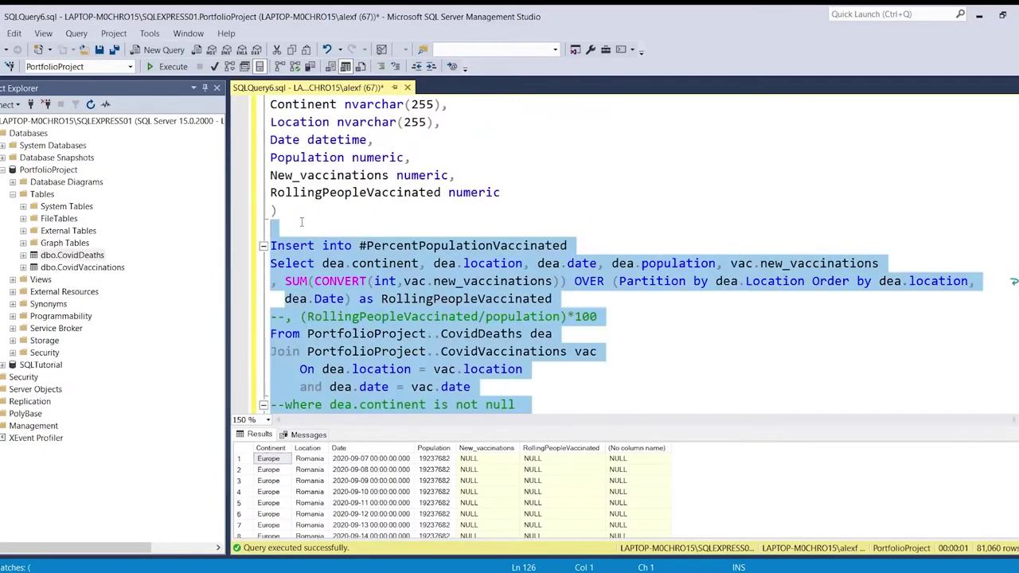
{"action": "scroll", "coordinate": [310, 226], "scroll_direction": "up", "scroll_amount": 2}
{"action": "left_click", "coordinate": [286, 158], "text": "shift"}
{"action": "left_click", "coordinate": [182, 67]}
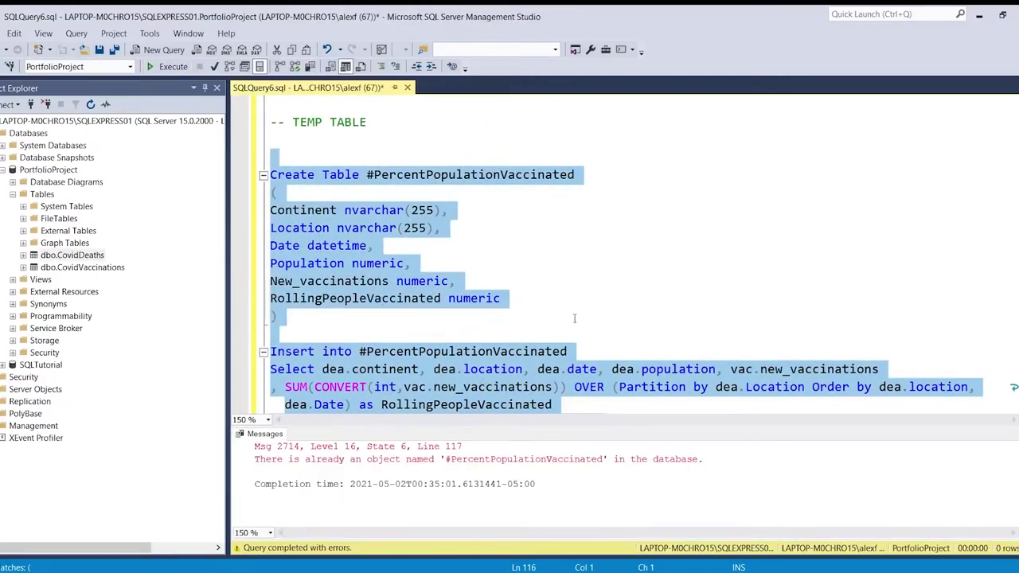
Add the line "DROP Table if exists #PercentPopulationVaccinated" directly above the Create Table statement.
{"action": "scroll", "coordinate": [571, 286], "scroll_direction": "down", "scroll_amount": 2}
{"action": "scroll", "coordinate": [571, 287], "scroll_direction": "up", "scroll_amount": 2}
{"action": "left_click", "coordinate": [415, 165]}
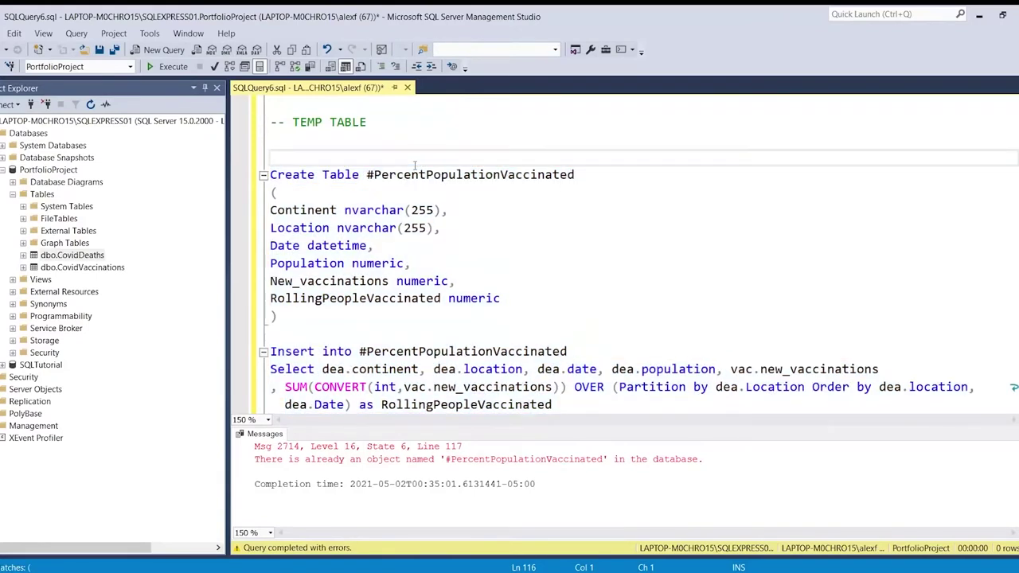
{"action": "type", "text": "DROP Table if "}
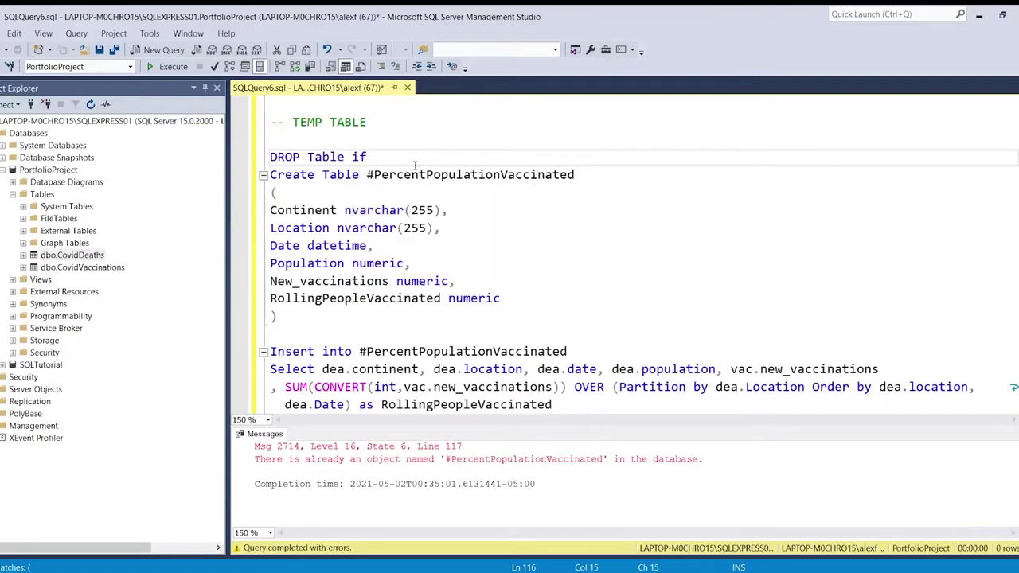
{"action": "type", "text": "exists"}
{"action": "double_click", "coordinate": [470, 175]}
{"action": "key", "text": "ctrl+c"}
{"action": "left_click", "coordinate": [454, 157]}
{"action": "key", "text": "ctrl+v"}
{"action": "left_click", "coordinate": [422, 139]}
Execute the temp table script including the DROP Table line, and enlarge the result grid.
{"action": "scroll", "coordinate": [532, 321], "scroll_direction": "down", "scroll_amount": 5}
{"action": "key", "text": "ctrl+a"}
{"action": "left_click", "coordinate": [167, 66]}
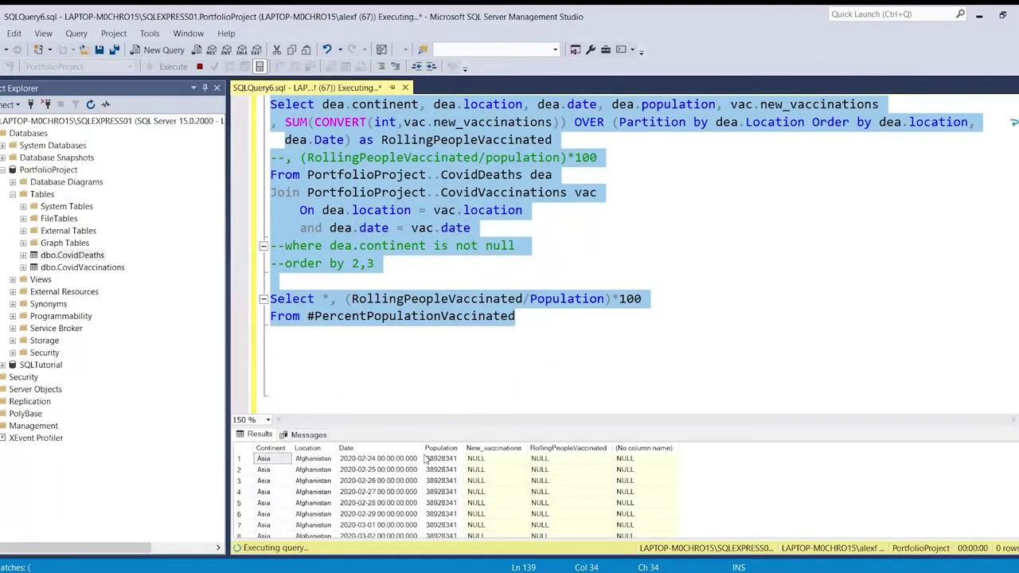
{"action": "left_click_drag", "start_coordinate": [440, 426], "coordinate": [443, 380]}
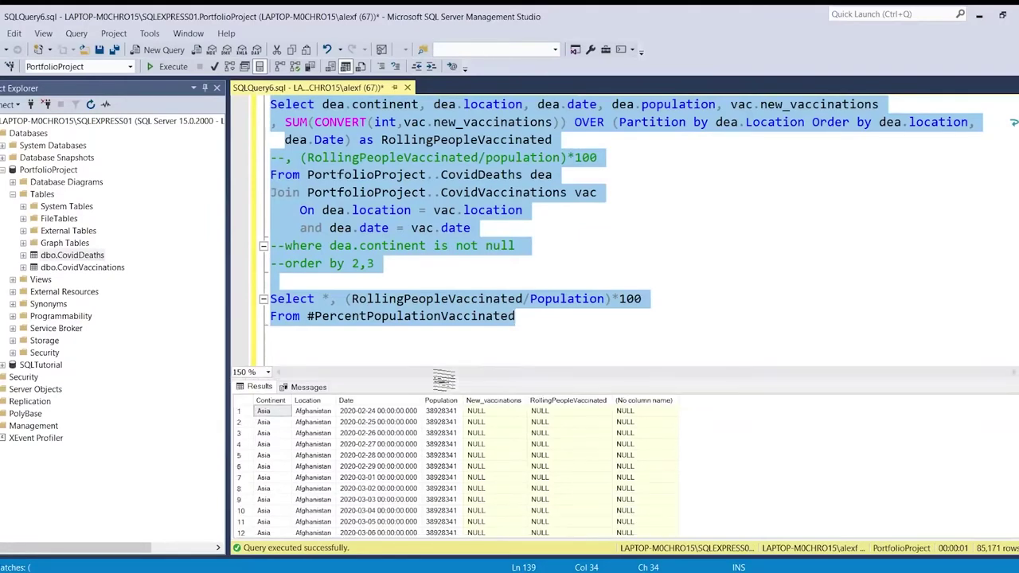
{"action": "left_click", "coordinate": [448, 298]}
Review the DROP Table if exists line of the temp table script and go to the blank end of the file.
{"action": "scroll", "coordinate": [447, 296], "scroll_direction": "up", "scroll_amount": 5}
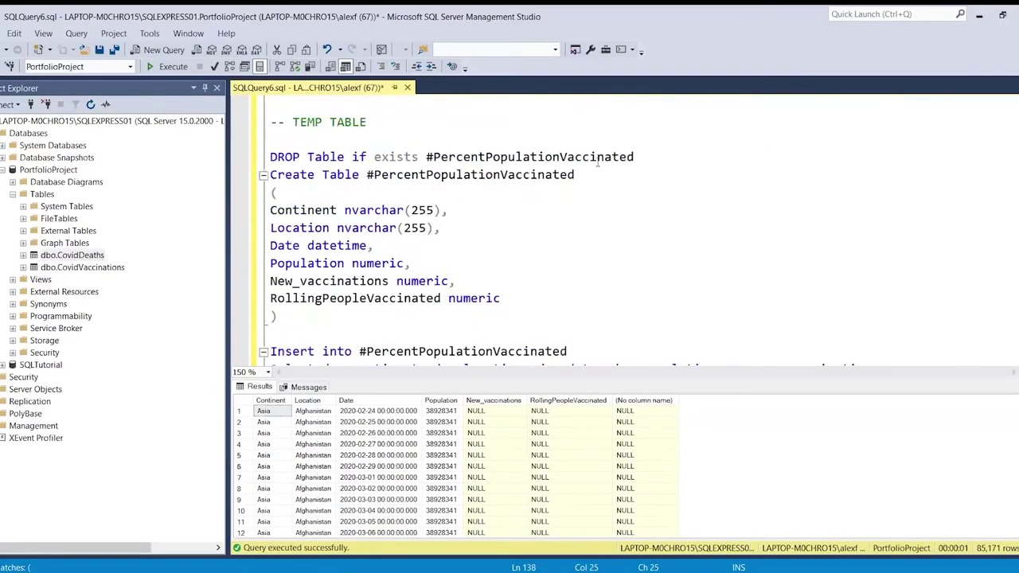
{"action": "left_click_drag", "start_coordinate": [635, 159], "coordinate": [273, 160]}
{"action": "left_click", "coordinate": [293, 143]}
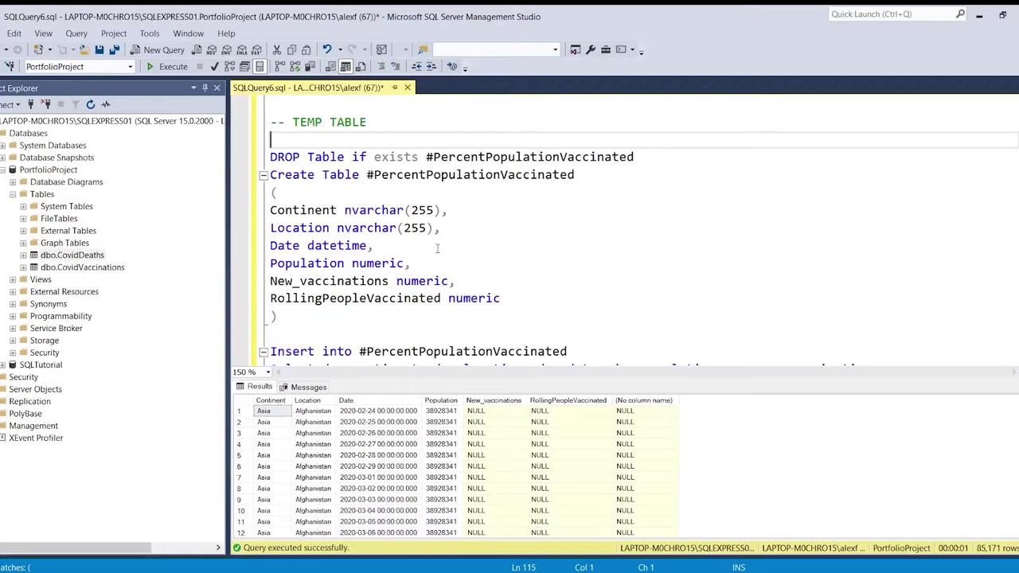
{"action": "scroll", "coordinate": [471, 221], "scroll_direction": "down", "scroll_amount": 8}
{"action": "left_click", "coordinate": [427, 203]}
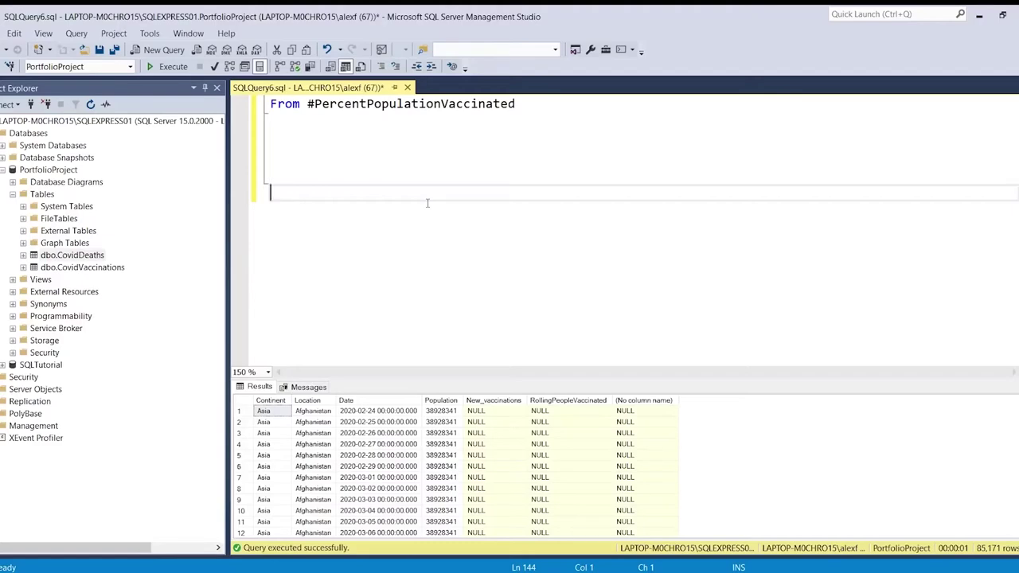
Run only the GLOBAL NUMBERS query to view total cases, total deaths and death percentage.
{"action": "scroll", "coordinate": [427, 203], "scroll_direction": "up", "scroll_amount": 20}
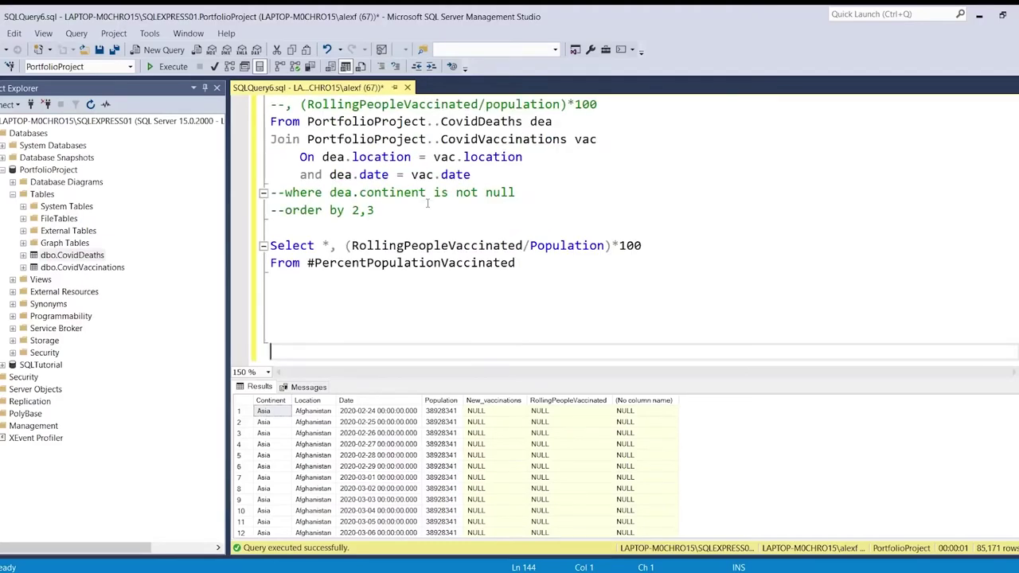
{"action": "scroll", "coordinate": [436, 211], "scroll_direction": "up", "scroll_amount": 3}
{"action": "scroll", "coordinate": [416, 291], "scroll_direction": "down", "scroll_amount": 2}
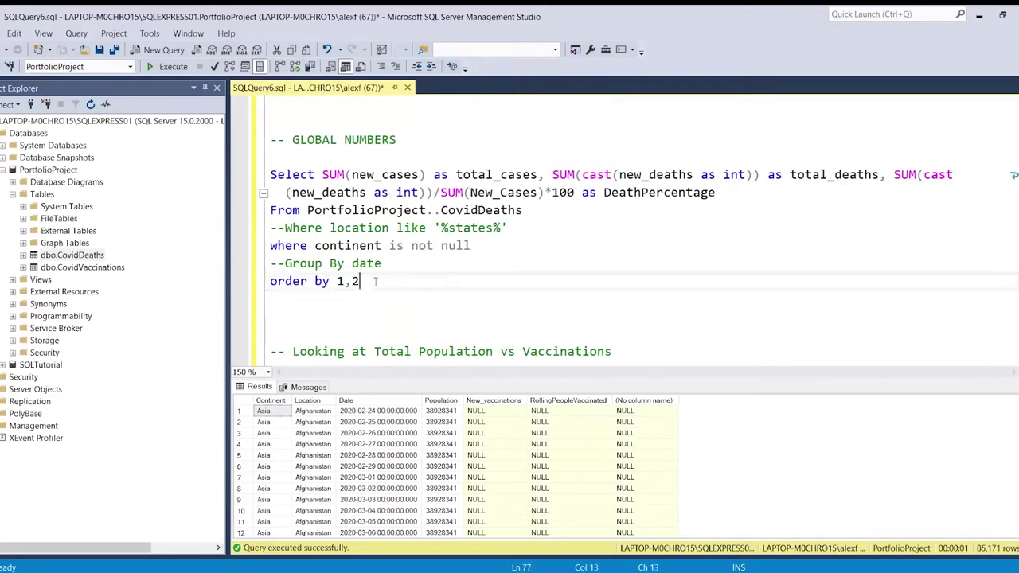
{"action": "left_click_drag", "start_coordinate": [359, 282], "coordinate": [270, 174]}
{"action": "left_click", "coordinate": [172, 68]}
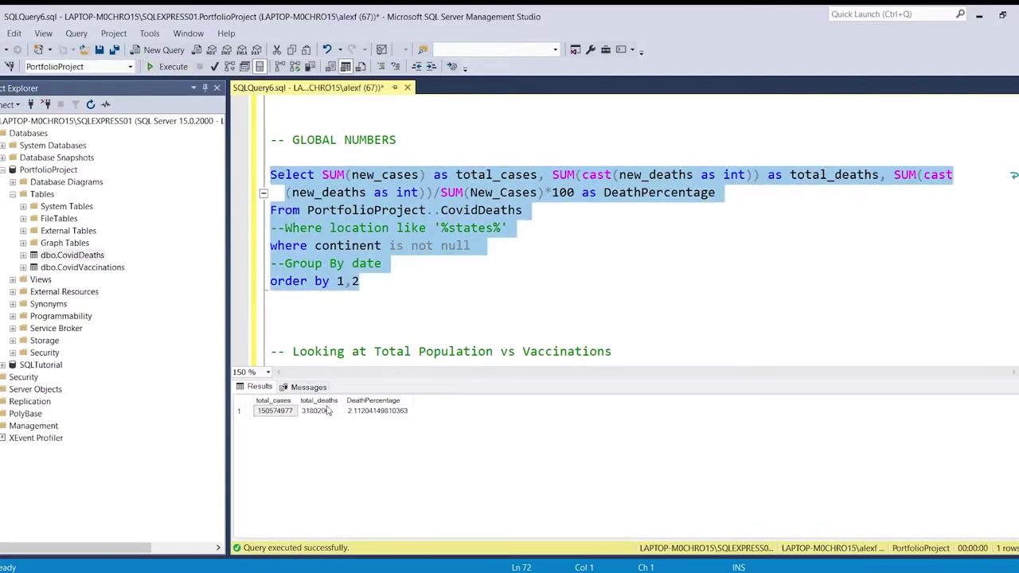
{"action": "left_click", "coordinate": [371, 314]}
Run only the query showing the highest death count per continent and view its results.
{"action": "scroll", "coordinate": [370, 311], "scroll_direction": "up", "scroll_amount": 3}
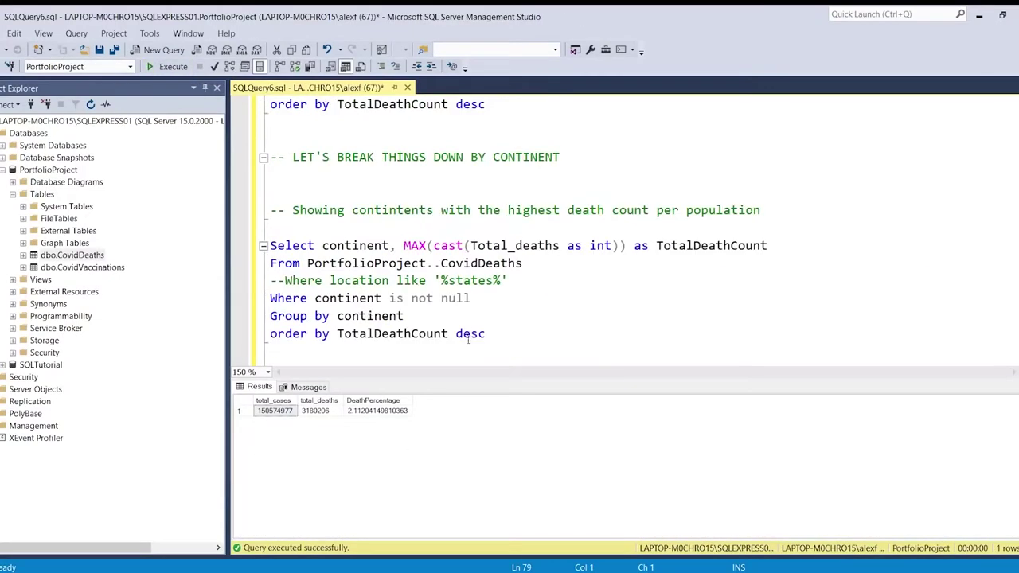
{"action": "left_click_drag", "start_coordinate": [485, 333], "coordinate": [270, 245]}
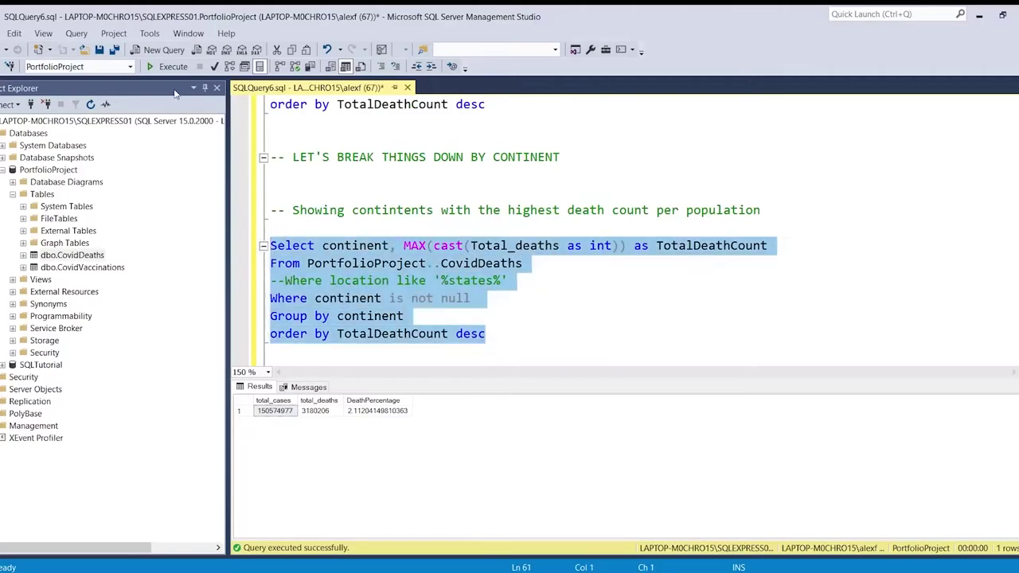
{"action": "left_click", "coordinate": [163, 69]}
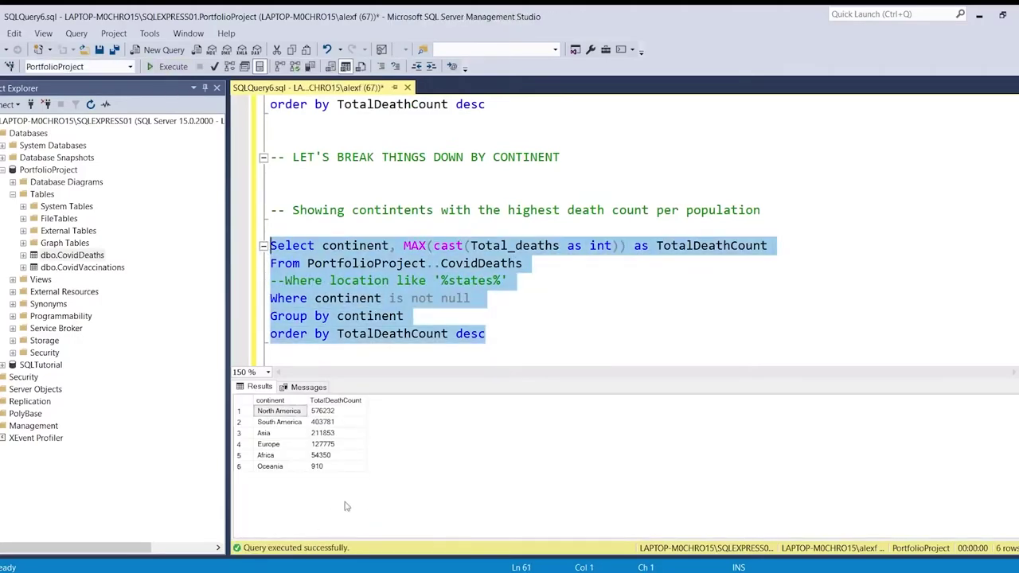
{"action": "left_click", "coordinate": [497, 334]}
{"action": "scroll", "coordinate": [497, 334], "scroll_direction": "down", "scroll_amount": 15}
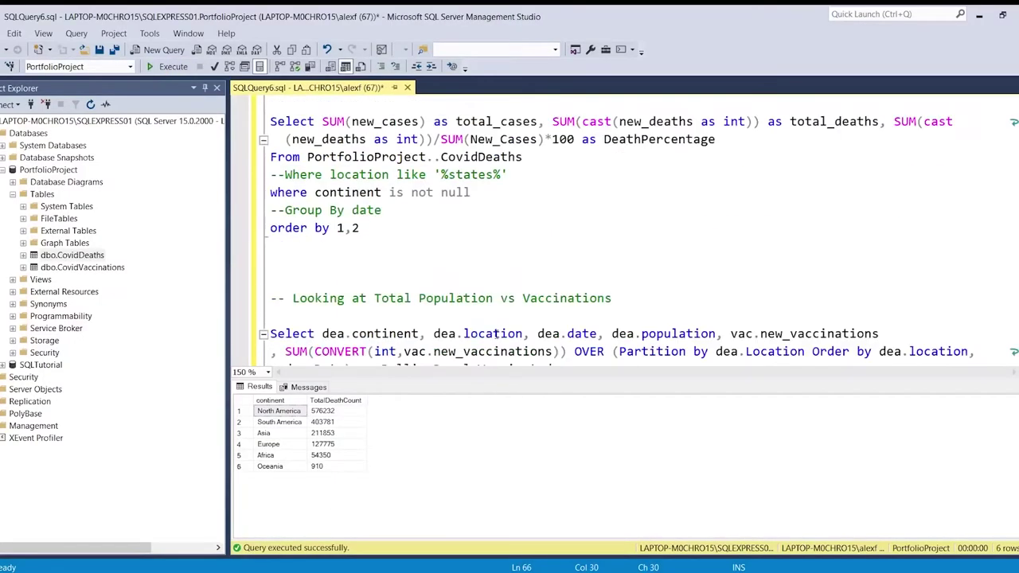
At the end of the script, begin a Create statement and add the comment "-- Creating View to store data for later visualizations" above it.
{"action": "scroll", "coordinate": [497, 335], "scroll_direction": "down", "scroll_amount": 12}
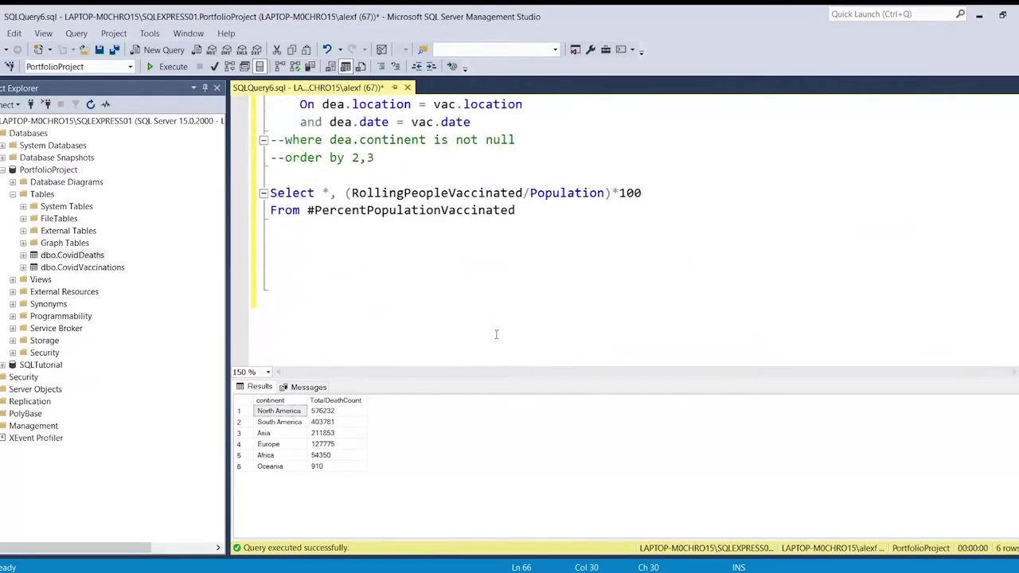
{"action": "left_click", "coordinate": [406, 255]}
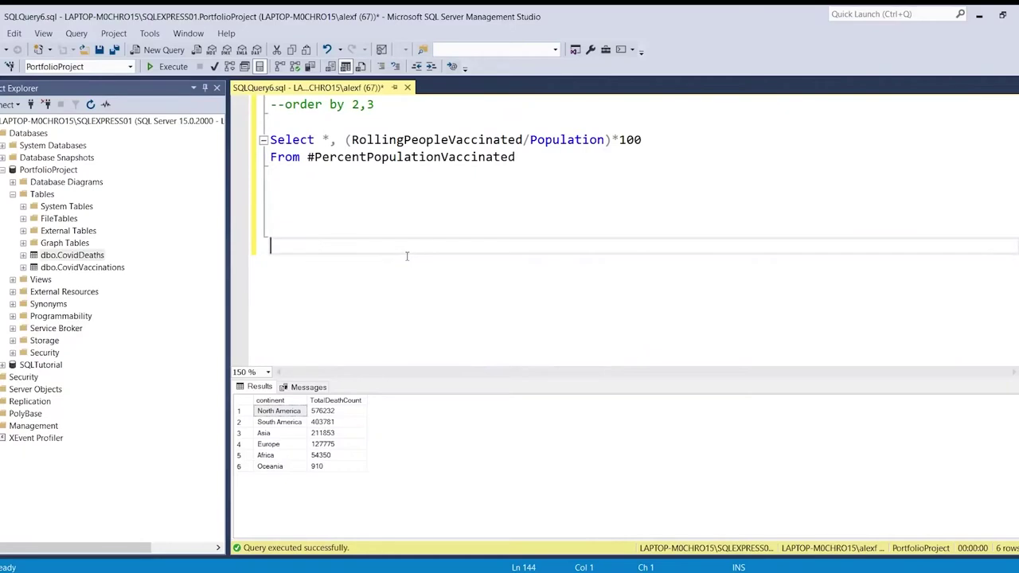
{"action": "type", "text": "Create"}
{"action": "left_click", "coordinate": [369, 215]}
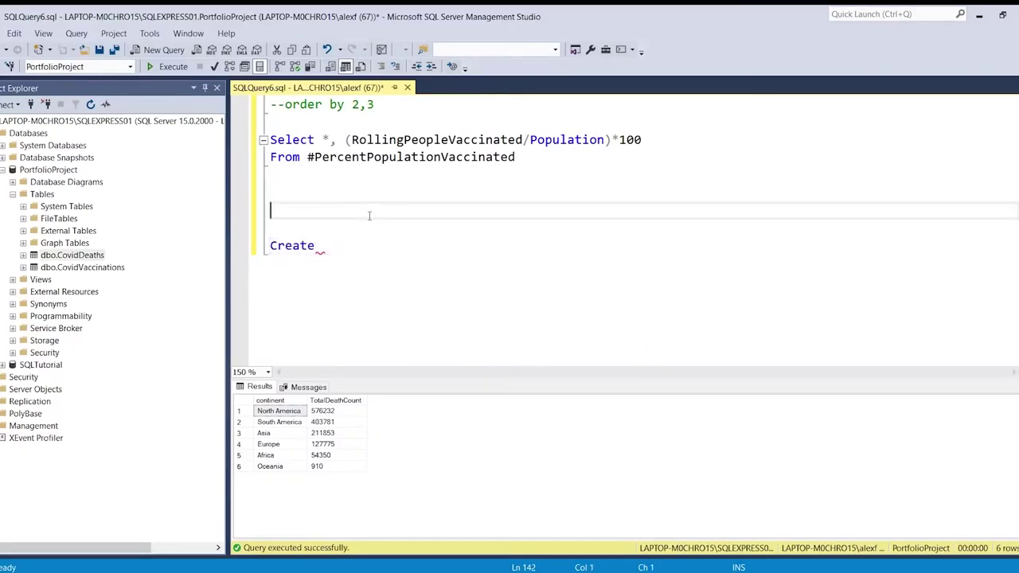
{"action": "type", "text": "-- Creating View "}
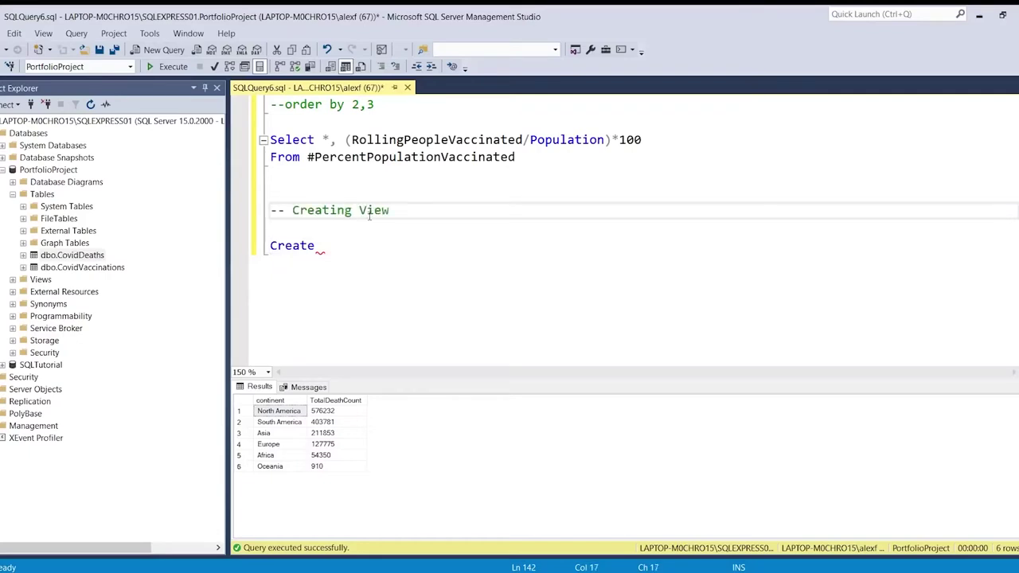
{"action": "type", "text": "to store data for later"}
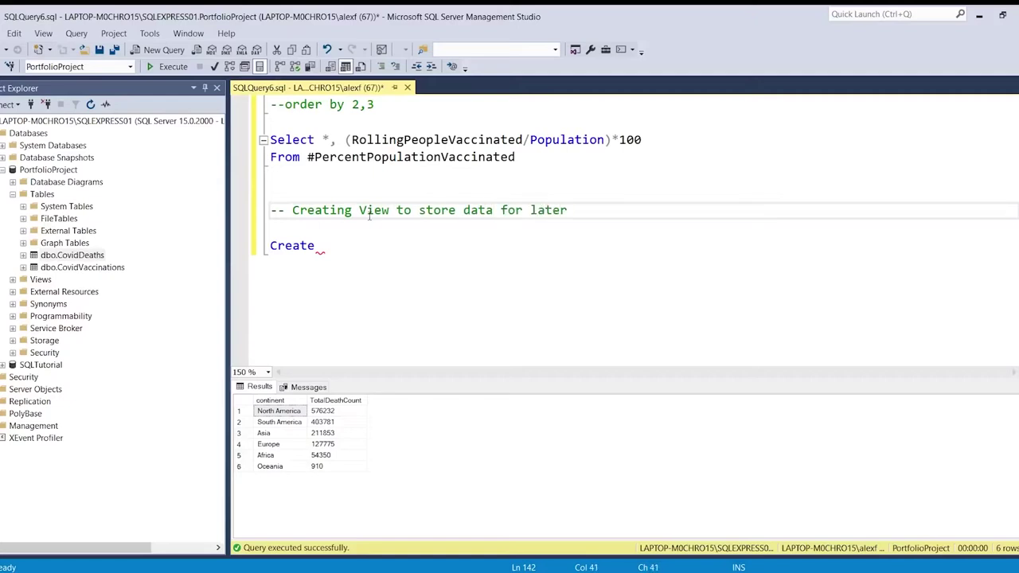
{"action": "type", "text": " visualizations"}
Complete the statement header as "Create View PercentPopulationVaccinated as", reusing the temp table's name without the # sign.
{"action": "left_click", "coordinate": [357, 244]}
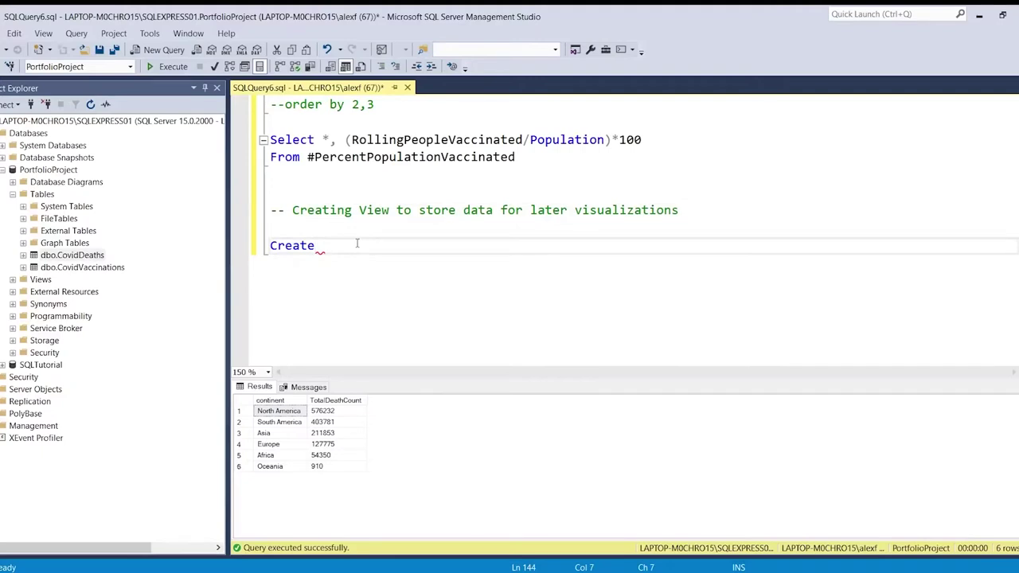
{"action": "type", "text": "View"}
{"action": "double_click", "coordinate": [430, 163]}
{"action": "key", "text": "ctrl+c"}
{"action": "left_click", "coordinate": [394, 243]}
{"action": "key", "text": "ctrl+v"}
{"action": "left_click", "coordinate": [367, 245]}
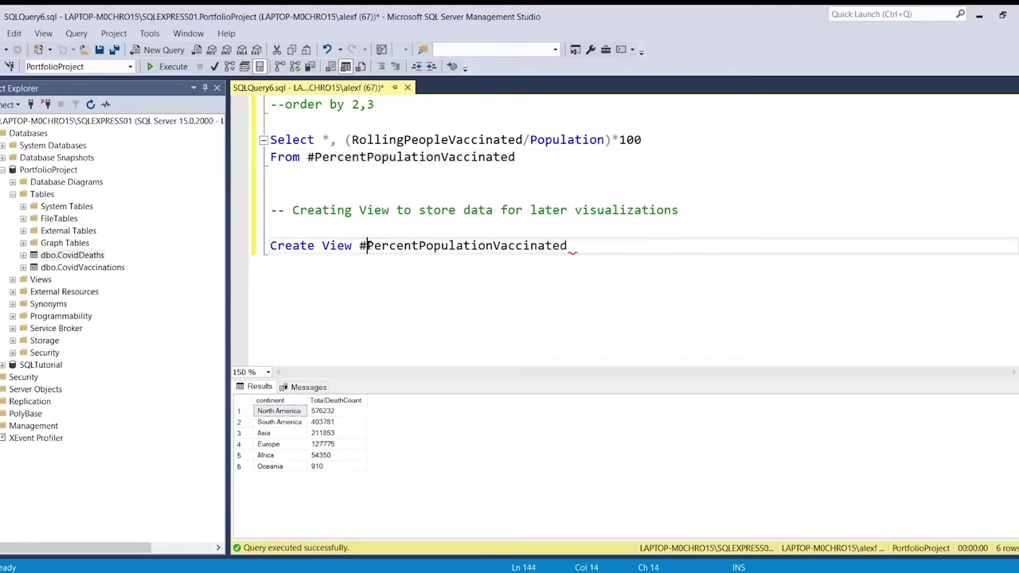
{"action": "key", "text": "BackSpace"}
{"action": "left_click", "coordinate": [581, 245]}
{"action": "type", "text": "as"}
{"action": "key", "text": "Return"}
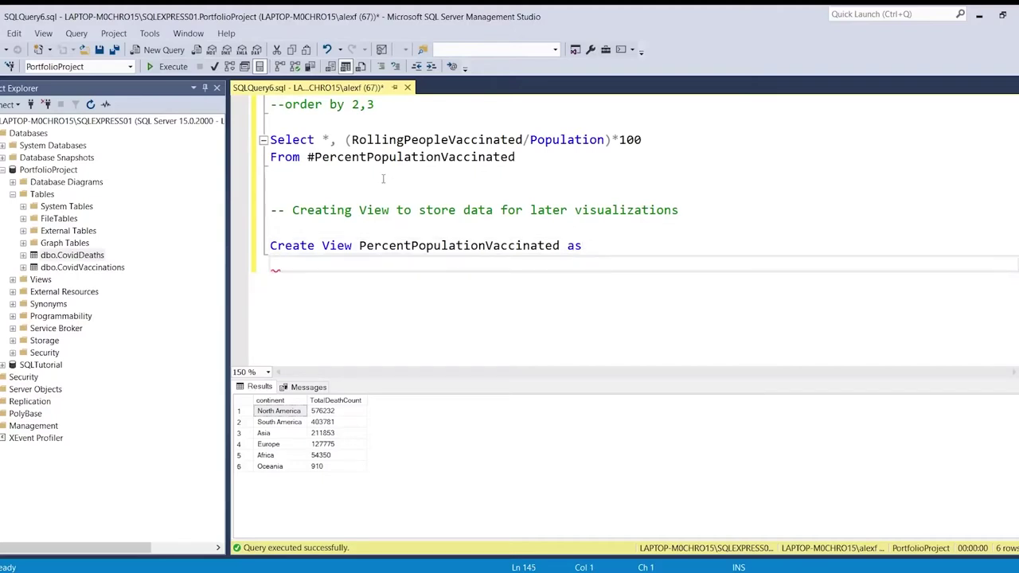
Copy the Select query from the temp table's Insert statement, including its commented lines, and place it under the Create View line.
{"action": "scroll", "coordinate": [433, 267], "scroll_direction": "up", "scroll_amount": 4}
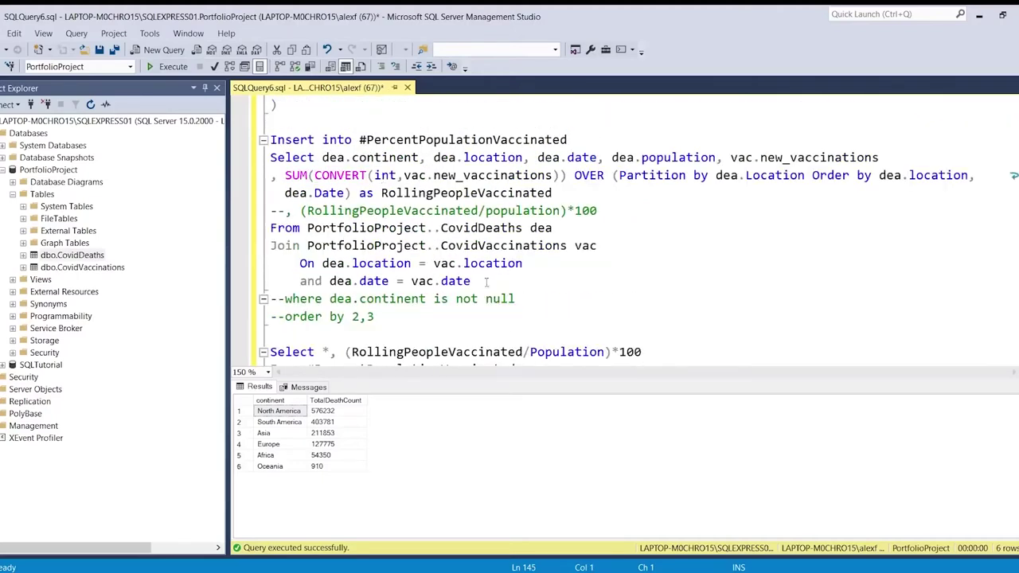
{"action": "left_click_drag", "start_coordinate": [438, 316], "coordinate": [272, 157]}
{"action": "key", "text": "ctrl+c"}
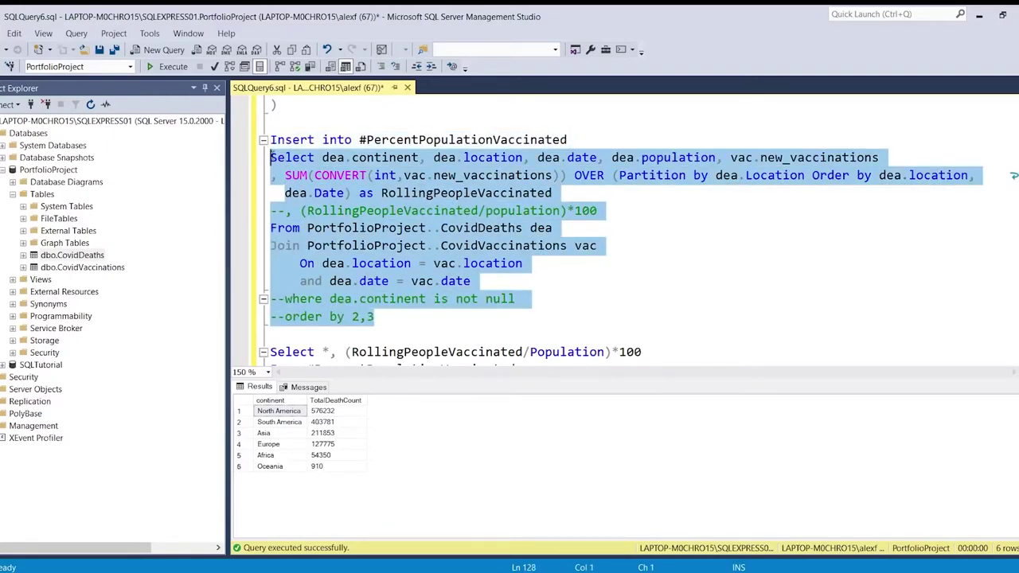
{"action": "scroll", "coordinate": [387, 268], "scroll_direction": "down", "scroll_amount": 4}
{"action": "left_click", "coordinate": [386, 269]}
{"action": "key", "text": "ctrl+v"}
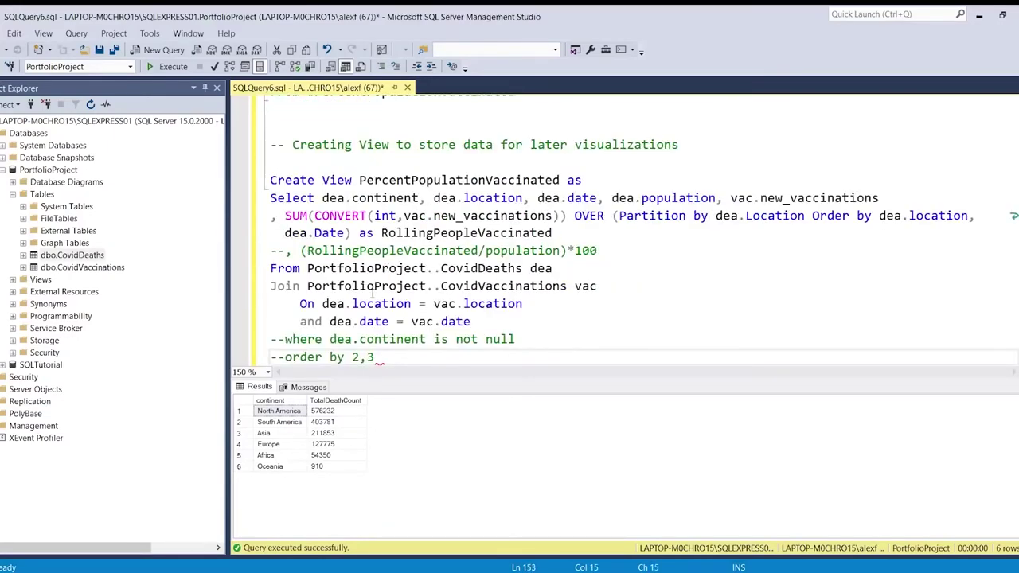
Uncomment the "order by 2,3" and "where dea.continent is not null" lines in the view's query.
{"action": "left_click", "coordinate": [285, 357]}
{"action": "key", "text": "BackSpace"}
{"action": "key", "text": "BackSpace"}
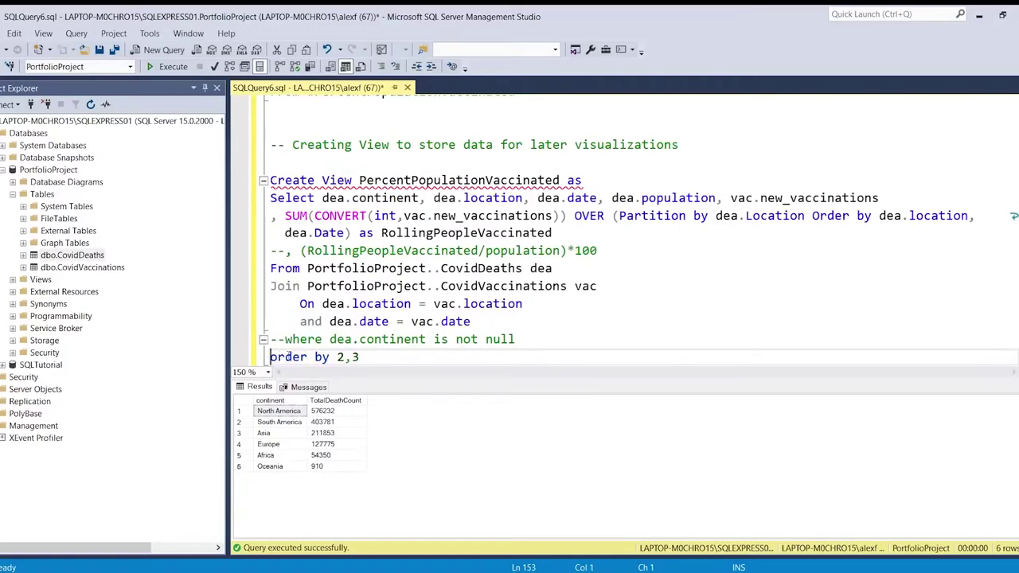
{"action": "left_click", "coordinate": [284, 339]}
{"action": "key", "text": "BackSpace"}
{"action": "key", "text": "BackSpace"}
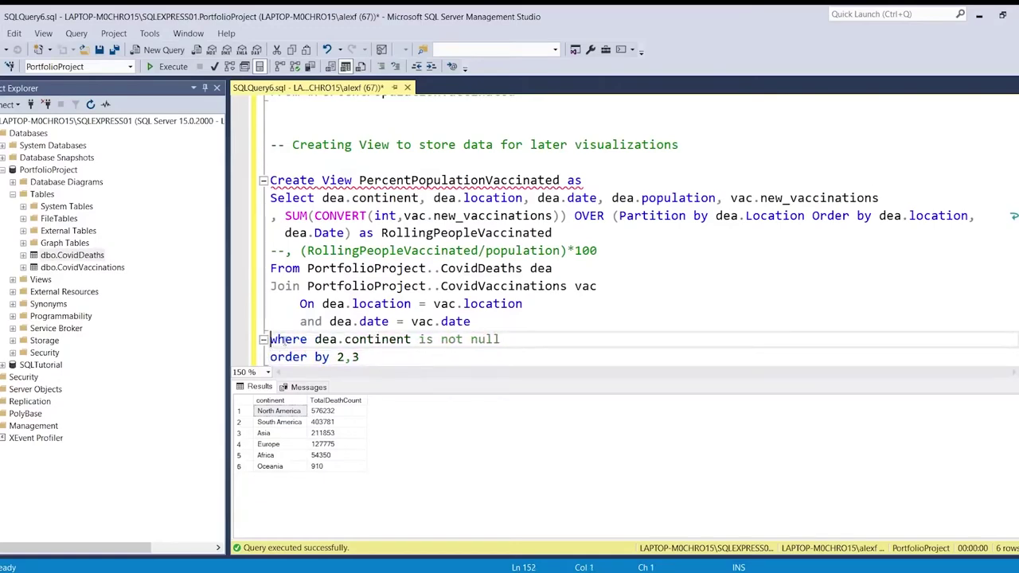
{"action": "scroll", "coordinate": [481, 147], "scroll_direction": "down", "scroll_amount": 1}
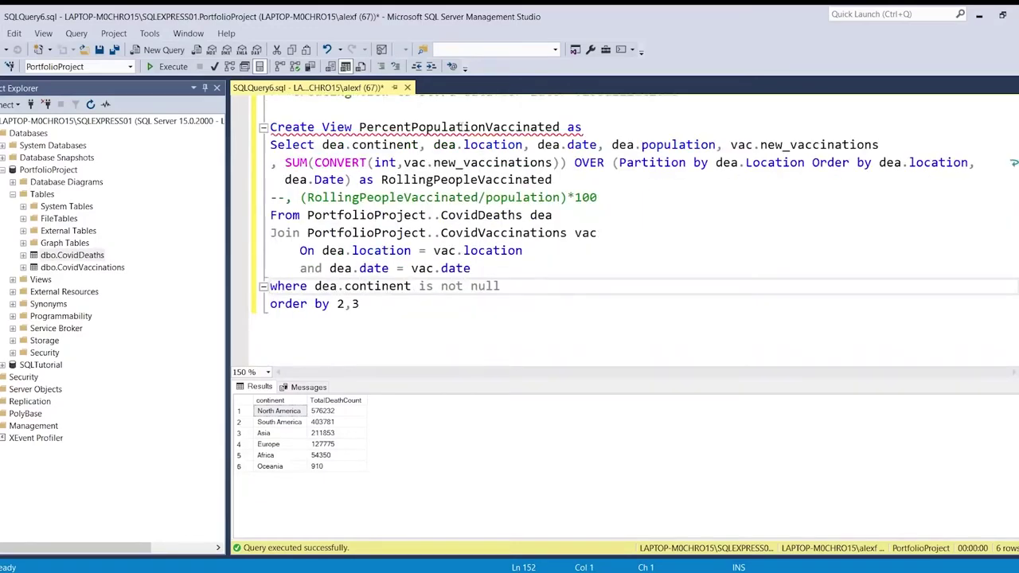
Try to create the view by executing only the Create View statement with its order by line active.
{"action": "mouse_move", "coordinate": [414, 128]}
{"action": "left_click_drag", "start_coordinate": [390, 303], "coordinate": [254, 129]}
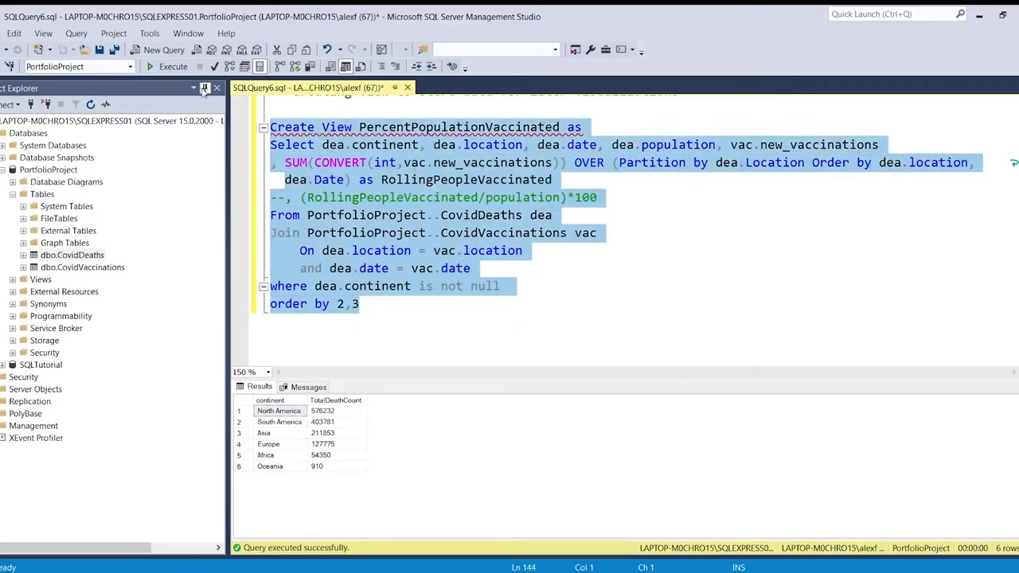
{"action": "left_click", "coordinate": [169, 66]}
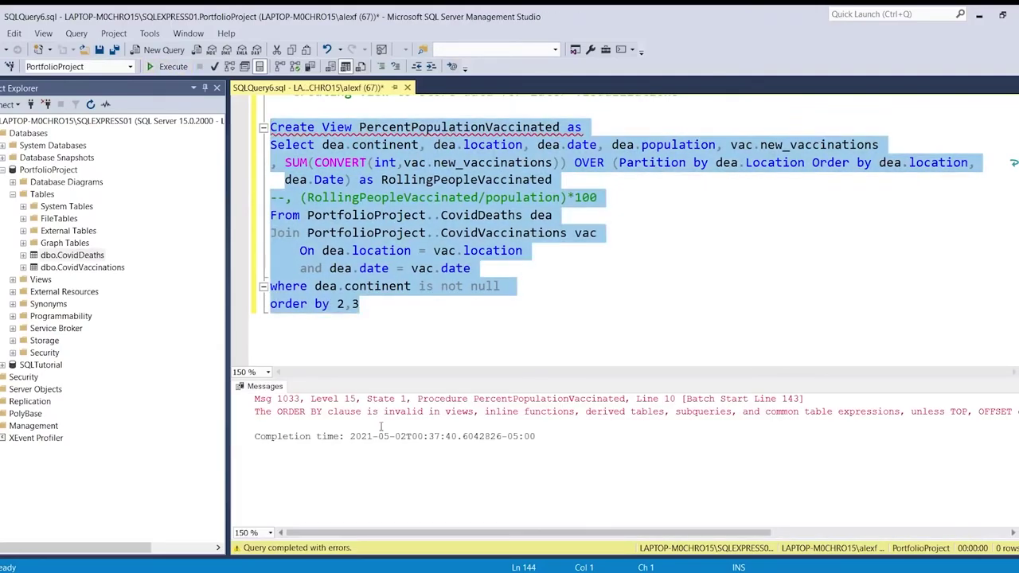
Comment out the "order by 2,3" line in the view's query and execute only the Create View statement.
{"action": "left_click", "coordinate": [272, 305]}
{"action": "type", "text": "-"}
{"action": "key", "text": "BackSpace"}
{"action": "type", "text": "--"}
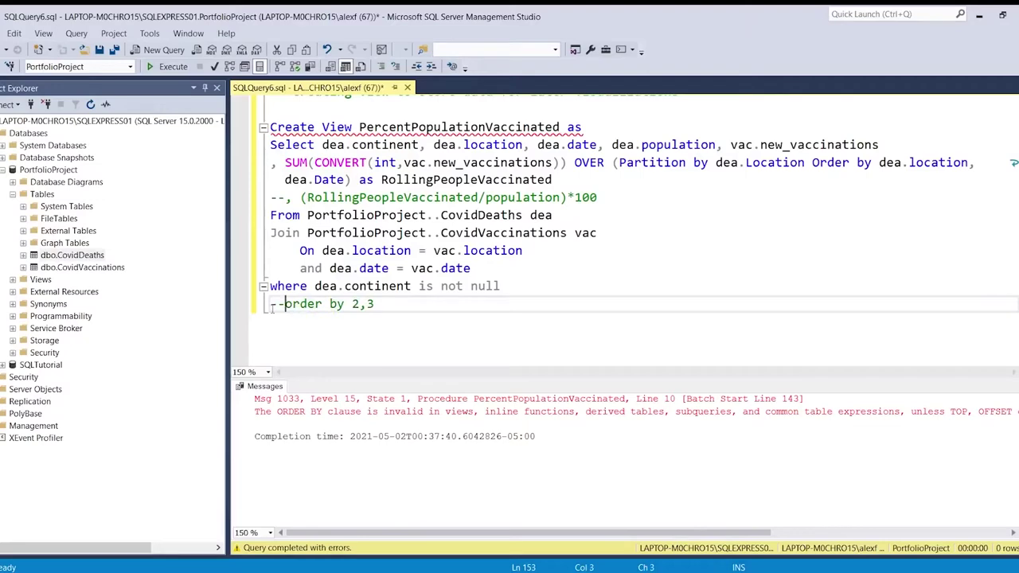
{"action": "left_click_drag", "start_coordinate": [394, 305], "coordinate": [254, 129]}
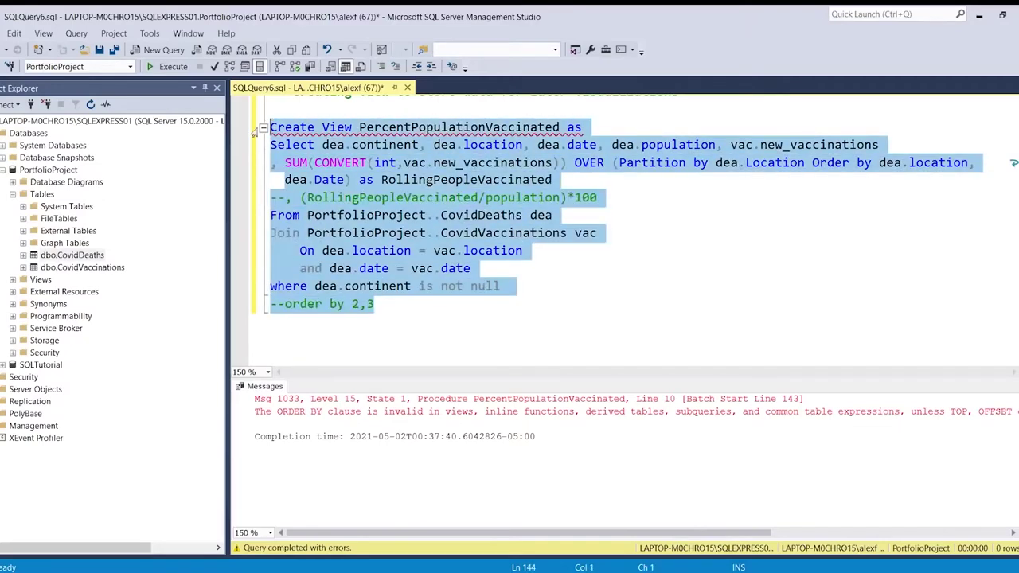
{"action": "left_click", "coordinate": [173, 68]}
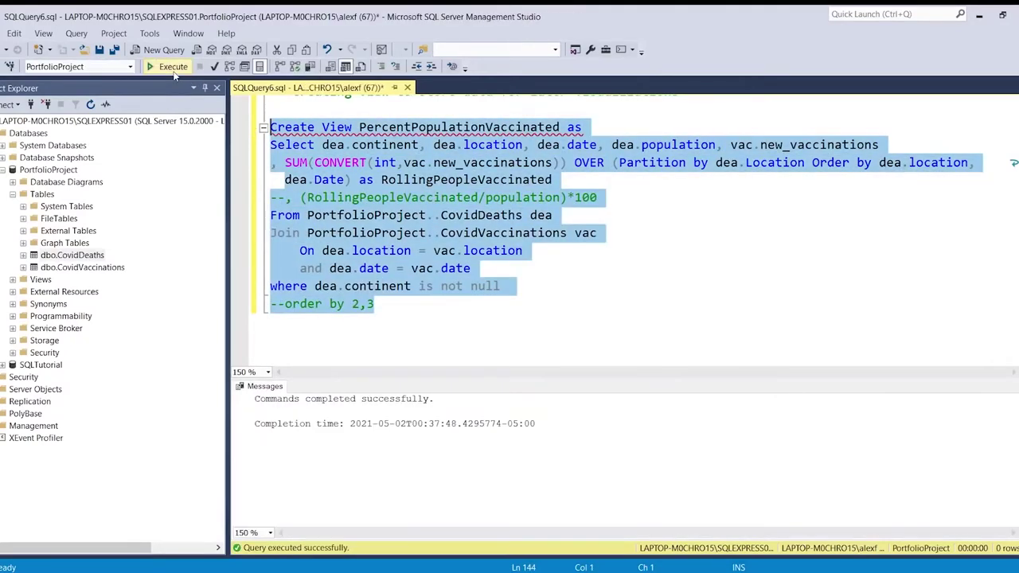
{"action": "left_click", "coordinate": [395, 308]}
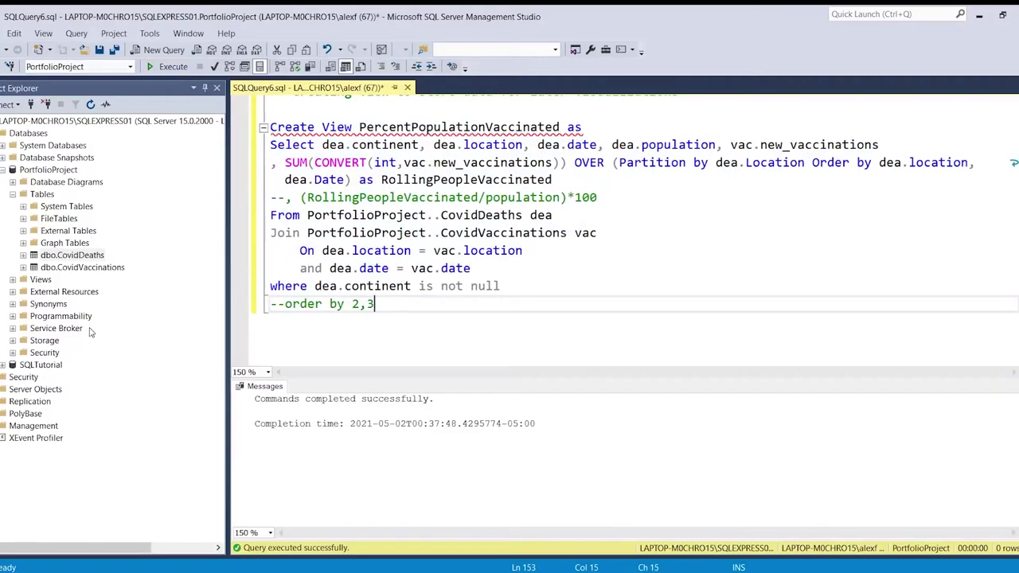
Expand the Views folder of the PortfolioProject database and refresh its contents.
{"action": "left_click", "coordinate": [12, 280]}
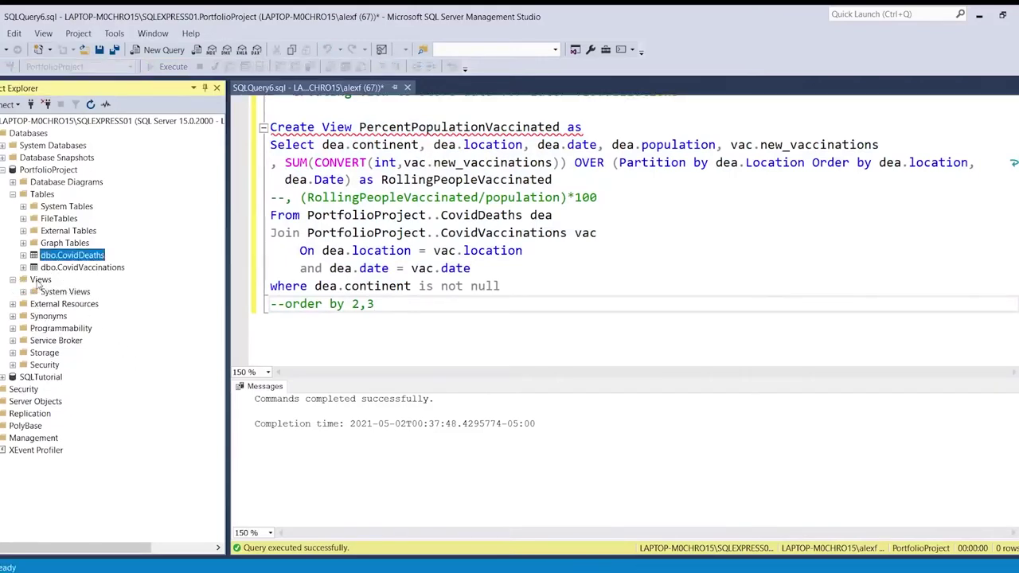
{"action": "right_click", "coordinate": [41, 281]}
{"action": "left_click", "coordinate": [89, 355]}
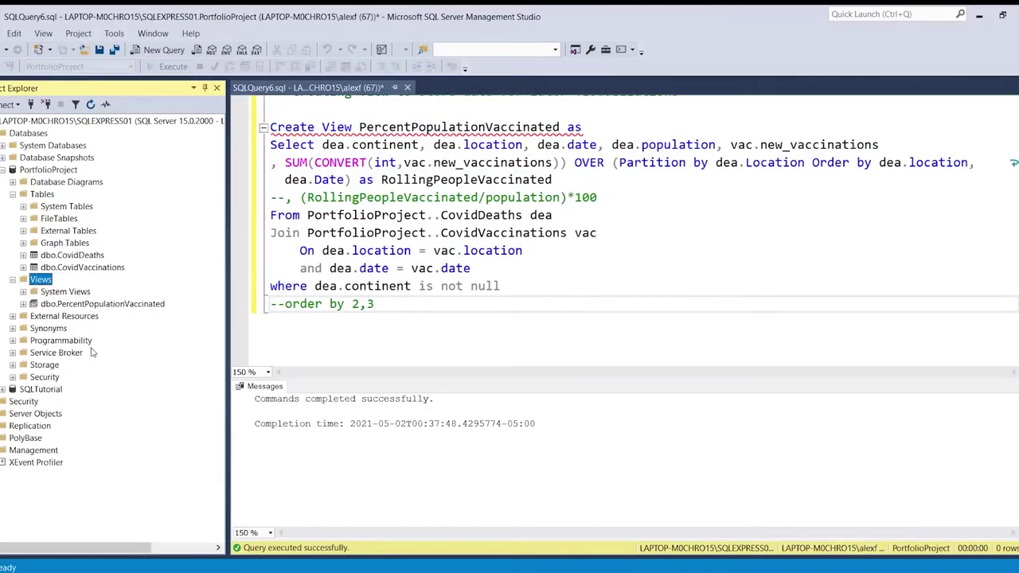
Show the top 1000 rows of the dbo.PercentPopulationVaccinated view and enlarge the result grid slightly.
{"action": "right_click", "coordinate": [89, 306]}
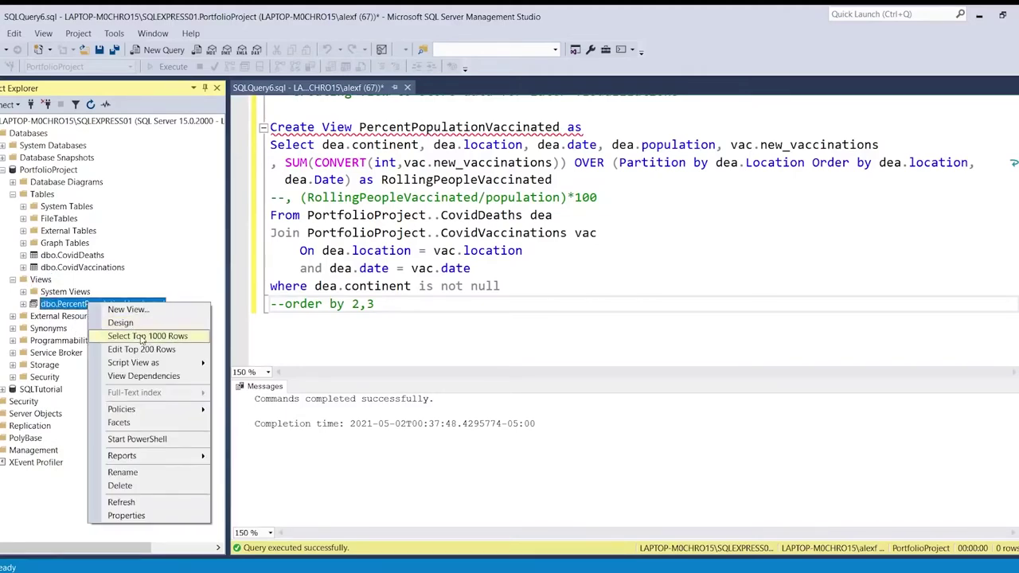
{"action": "left_click", "coordinate": [139, 335]}
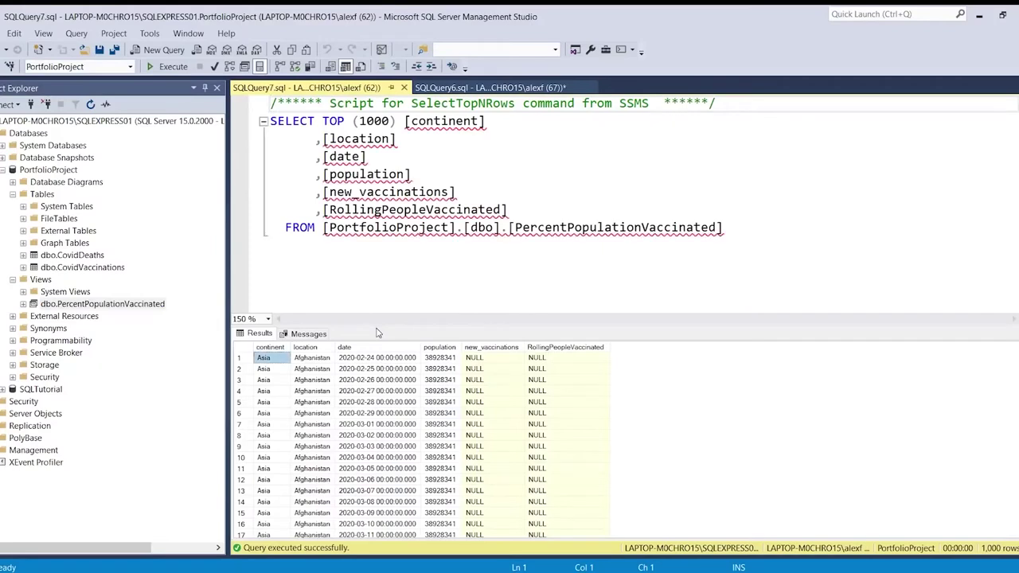
{"action": "left_click_drag", "start_coordinate": [377, 327], "coordinate": [376, 315]}
{"action": "left_click", "coordinate": [395, 278]}
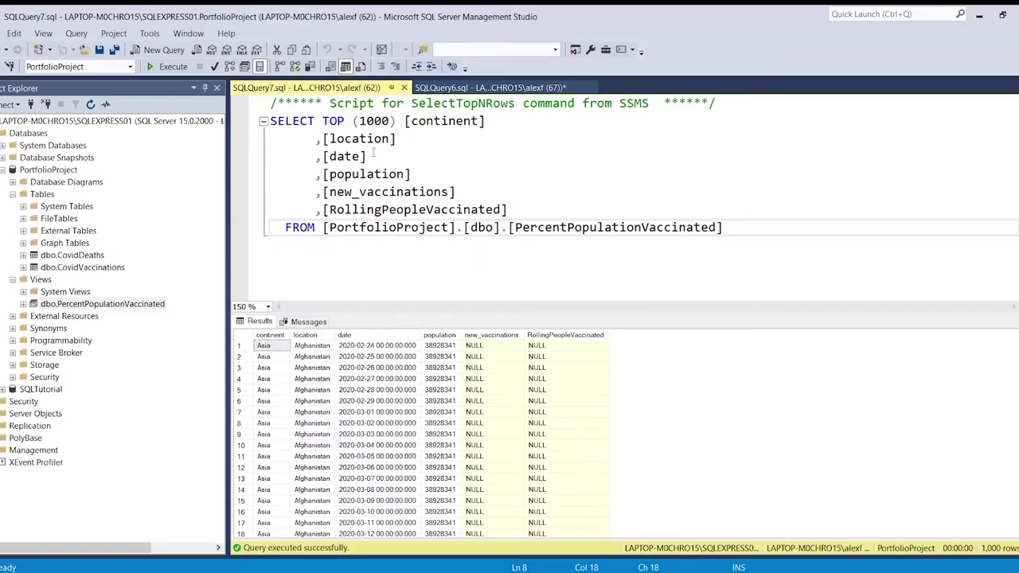
Back in SQLQuery6.sql, add the query "Select * From PercentPopulationVaccinated" below the Create View statement.
{"action": "left_click", "coordinate": [448, 89]}
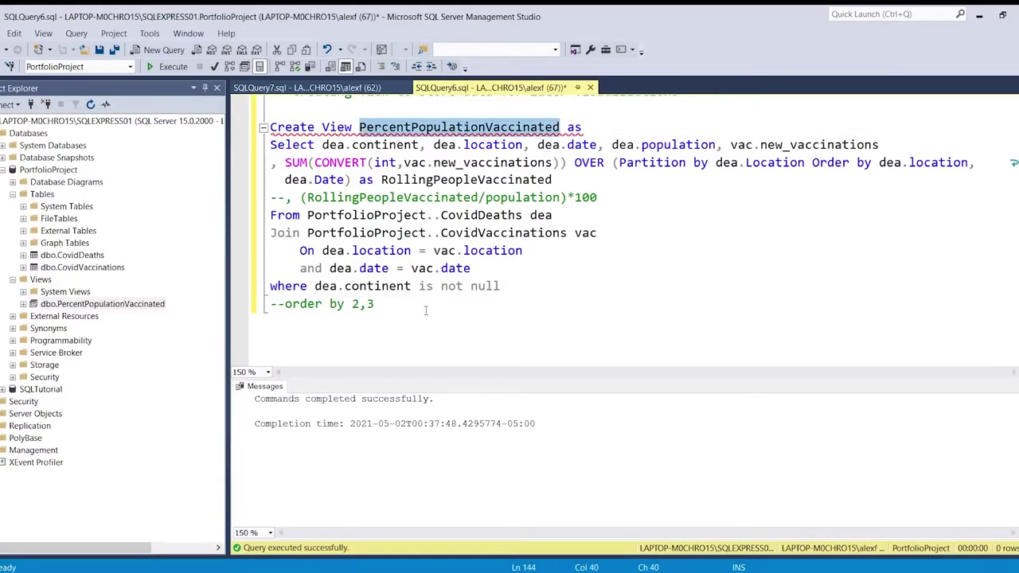
{"action": "left_click", "coordinate": [425, 311]}
{"action": "key", "text": "Return"}
{"action": "key", "text": "Return"}
{"action": "type", "text": "Select *"}
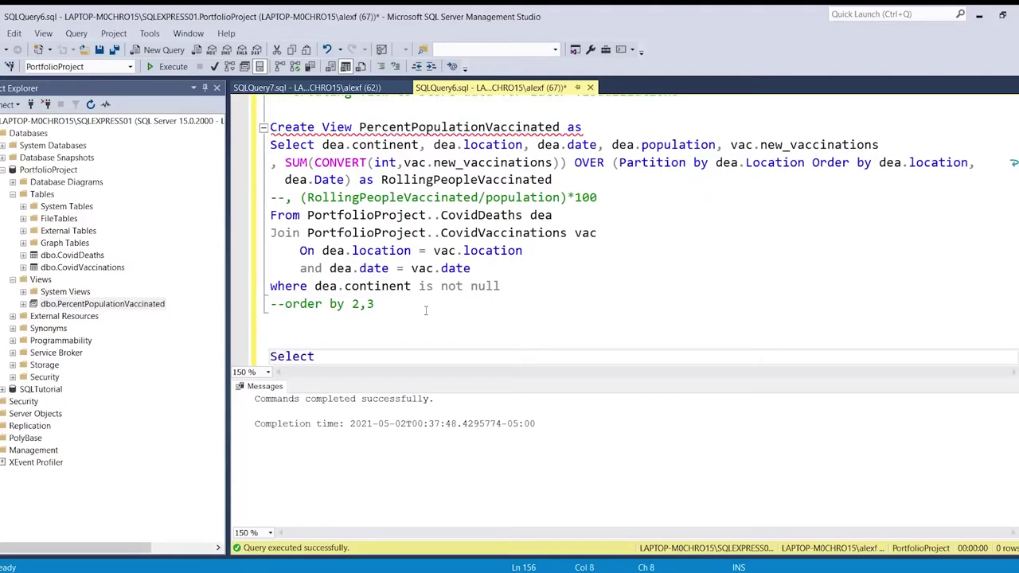
{"action": "key", "text": "Return"}
{"action": "type", "text": "From PercentPopulationVaccinated"}
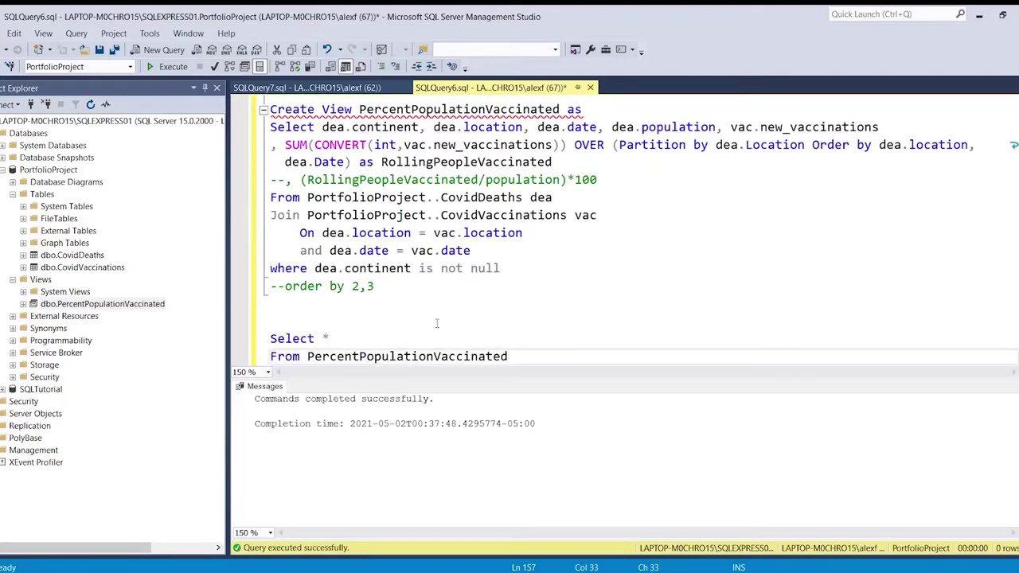
Run only the Select query on the PercentPopulationVaccinated view and look over the results and the view's script.
{"action": "left_click", "coordinate": [303, 321], "text": "shift"}
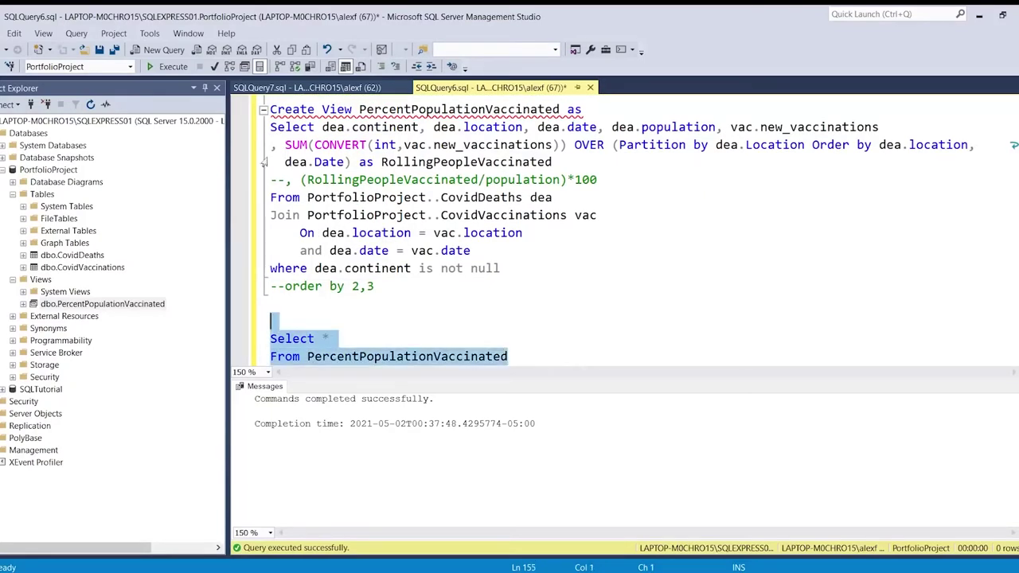
{"action": "left_click", "coordinate": [163, 70]}
{"action": "left_click", "coordinate": [495, 323]}
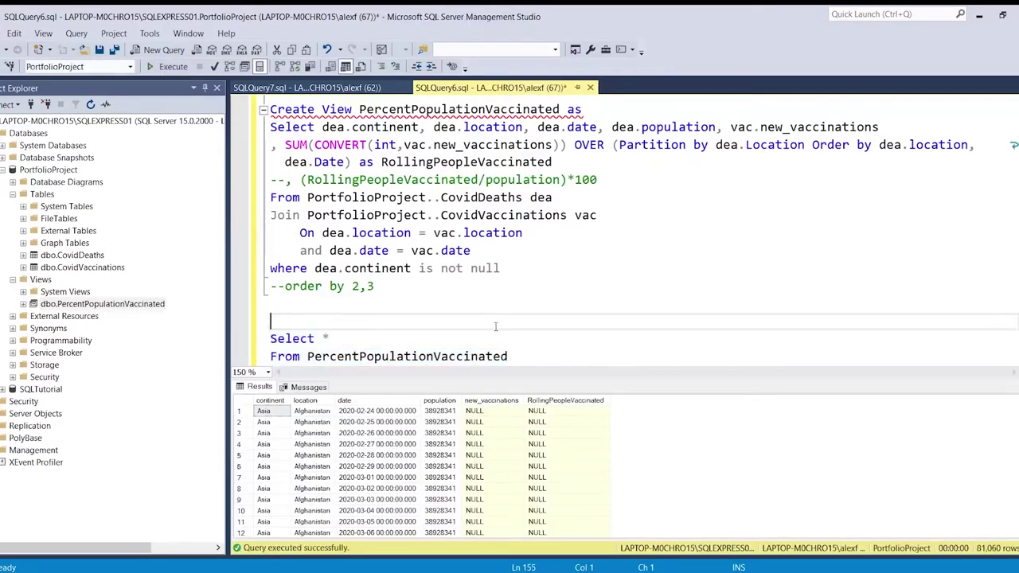
{"action": "scroll", "coordinate": [496, 326], "scroll_direction": "down", "scroll_amount": 2}
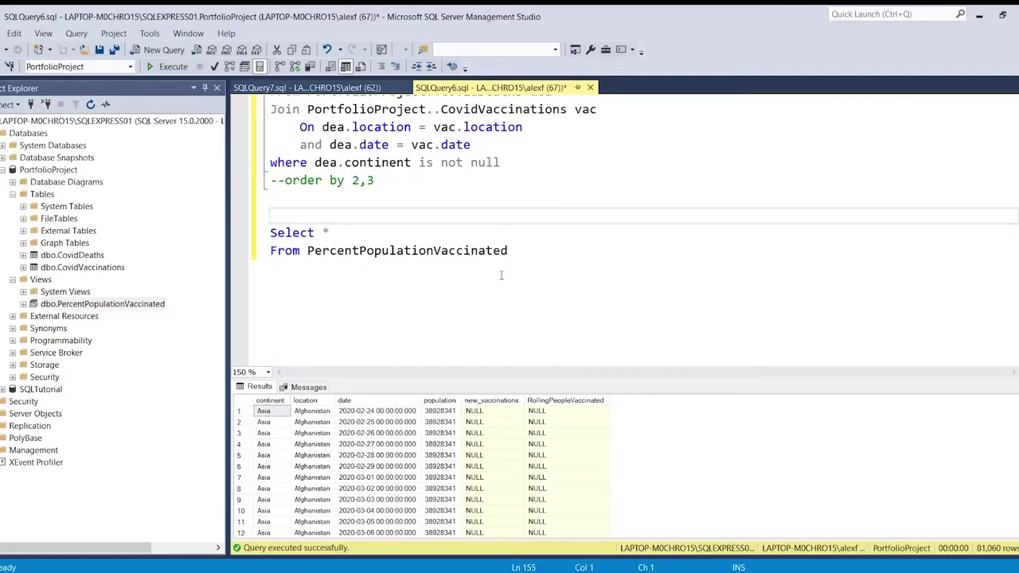
{"action": "scroll", "coordinate": [474, 268], "scroll_direction": "up", "scroll_amount": 3}
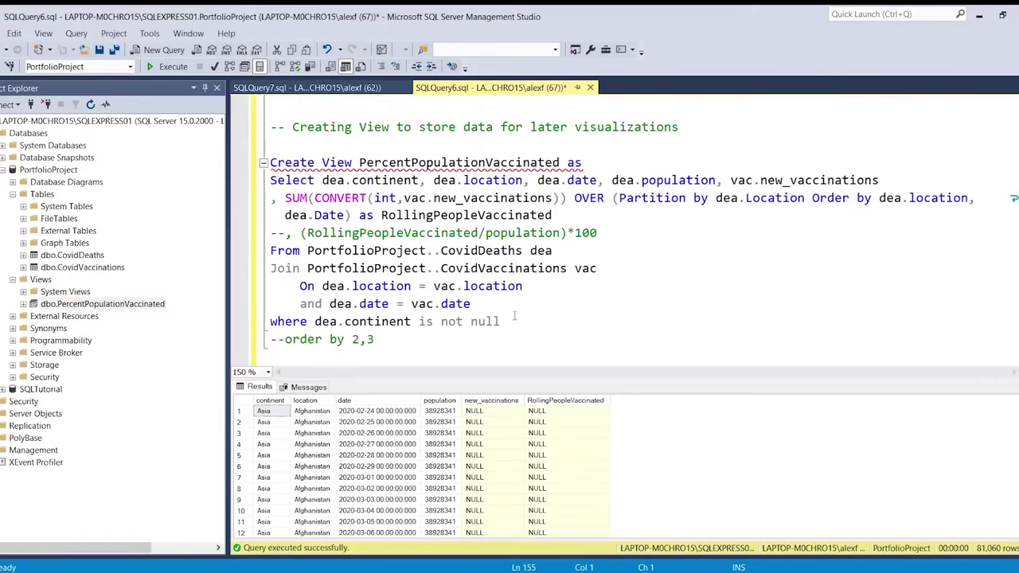
{"action": "scroll", "coordinate": [458, 339], "scroll_direction": "down", "scroll_amount": 3}
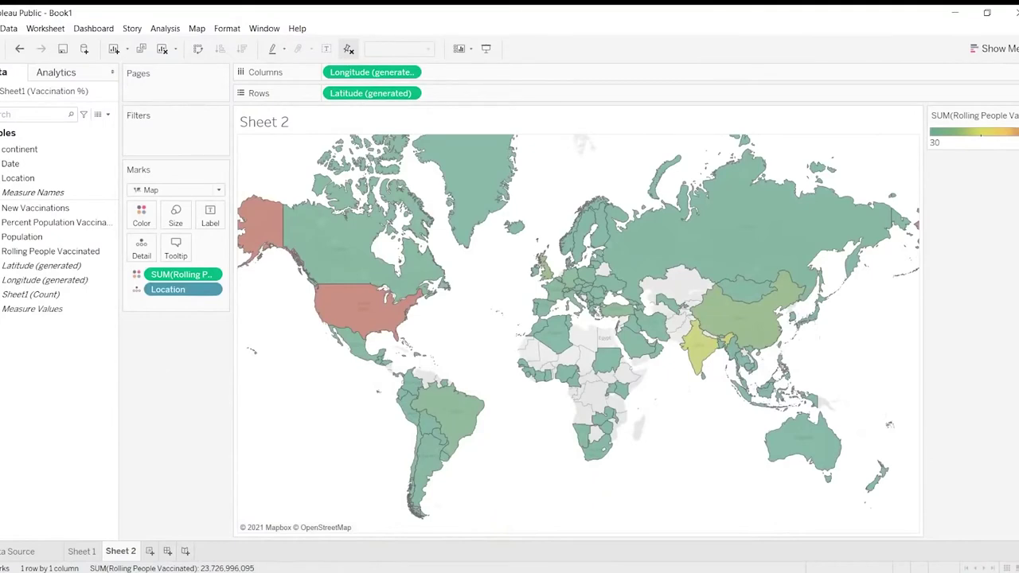
{"action": "left_click", "coordinate": [1, 28]}
{"action": "mouse_move", "coordinate": [9, 29]}
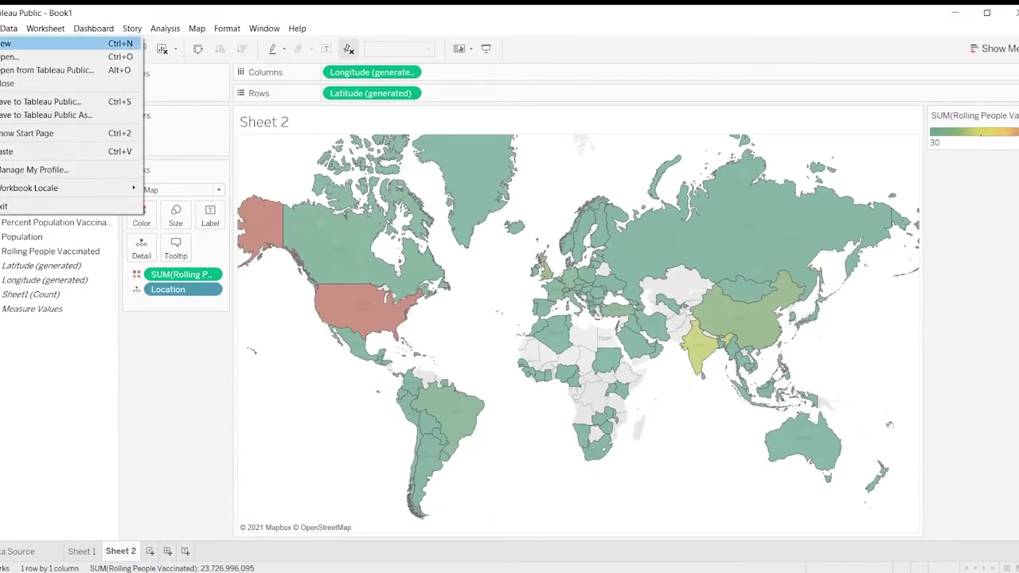
{"action": "left_click", "coordinate": [141, 348]}
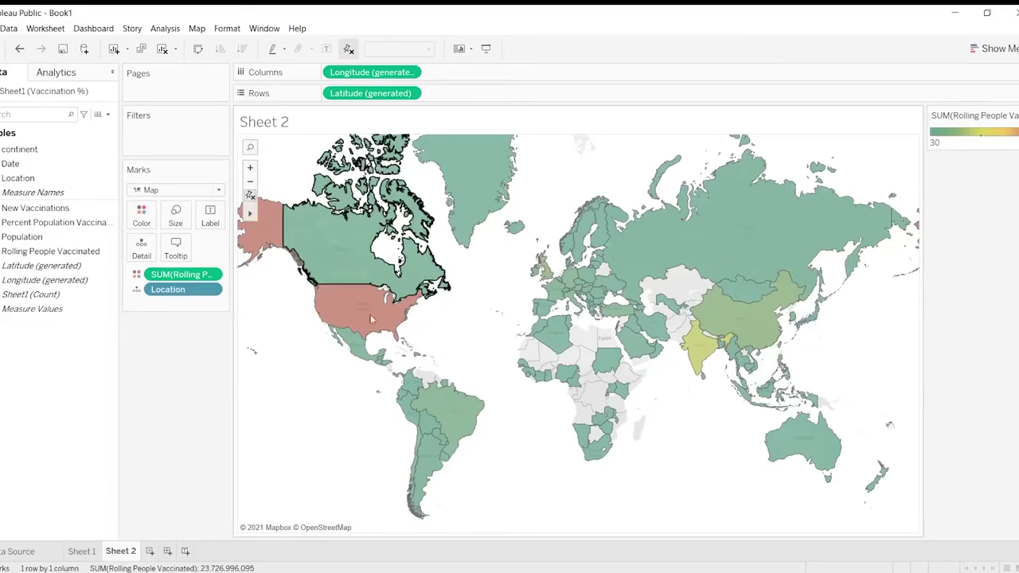
Switch to SQL Server Management Studio and save a copy of the query script as "COVID Portfolio Project actual scripts in video v2".
{"action": "left_click", "coordinate": [954, 15]}
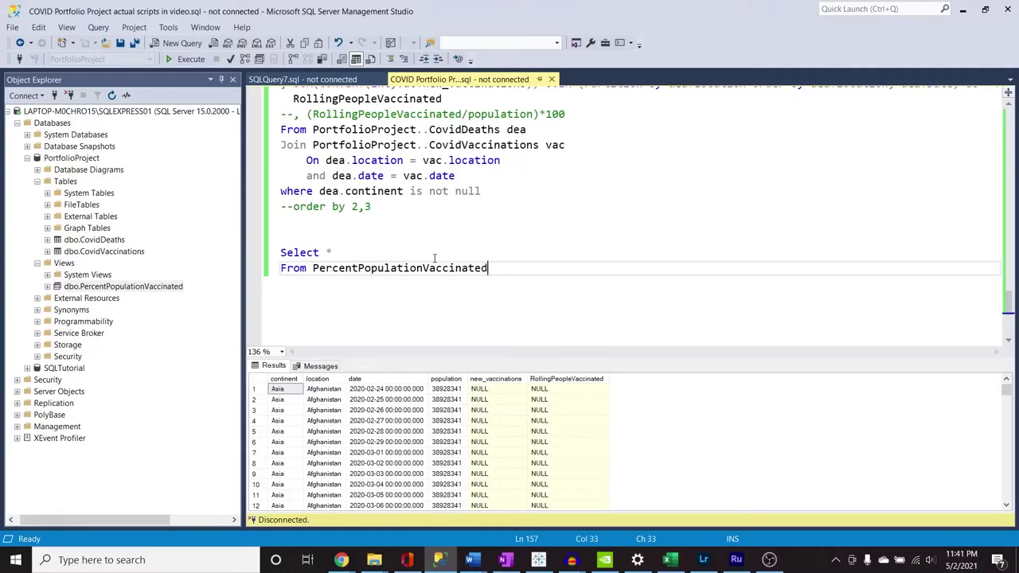
{"action": "left_click", "coordinate": [15, 30]}
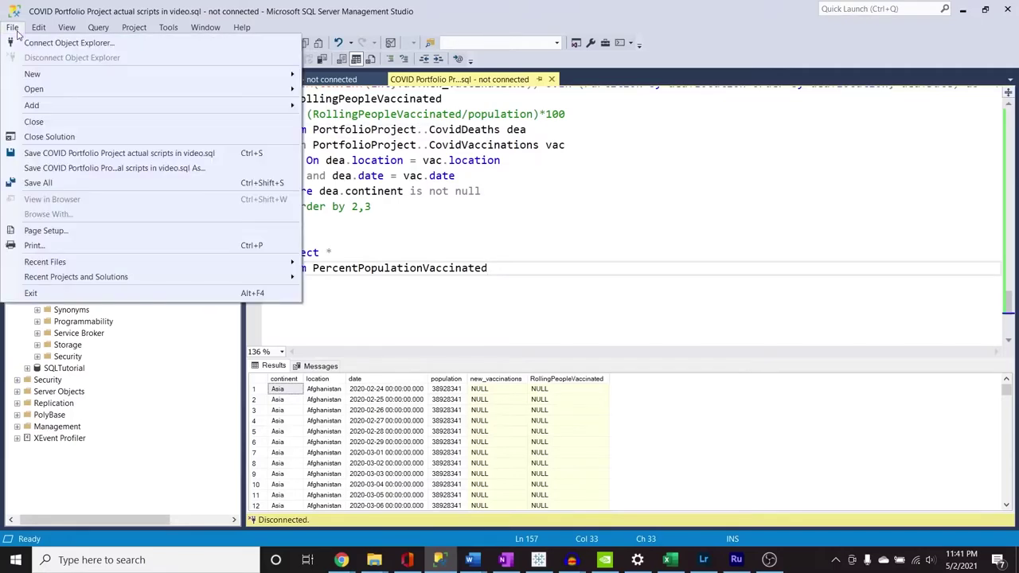
{"action": "left_click", "coordinate": [100, 169]}
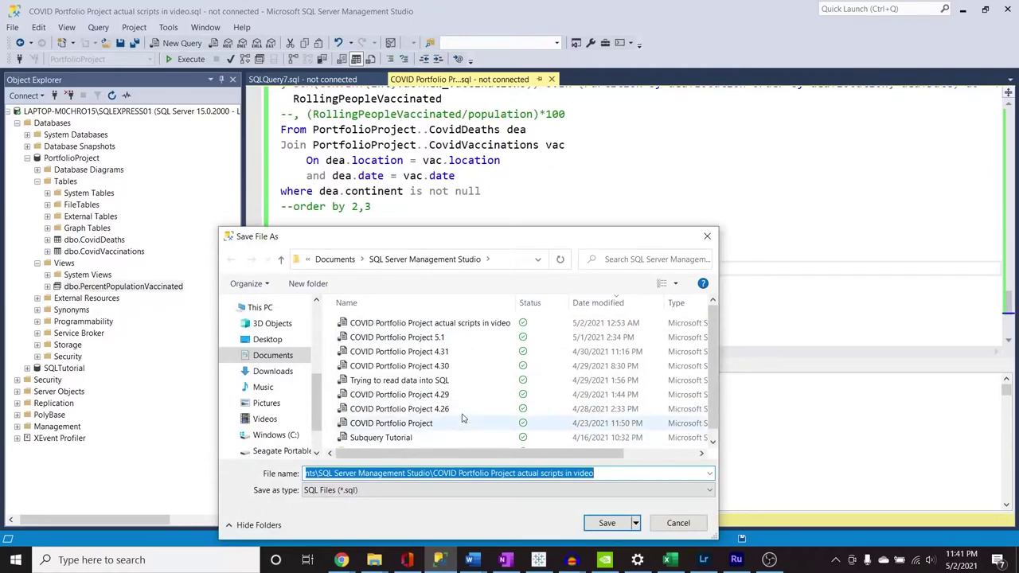
{"action": "left_click", "coordinate": [493, 323]}
{"action": "left_click", "coordinate": [504, 473]}
{"action": "left_click", "coordinate": [504, 473]}
{"action": "type", "text": "v2"}
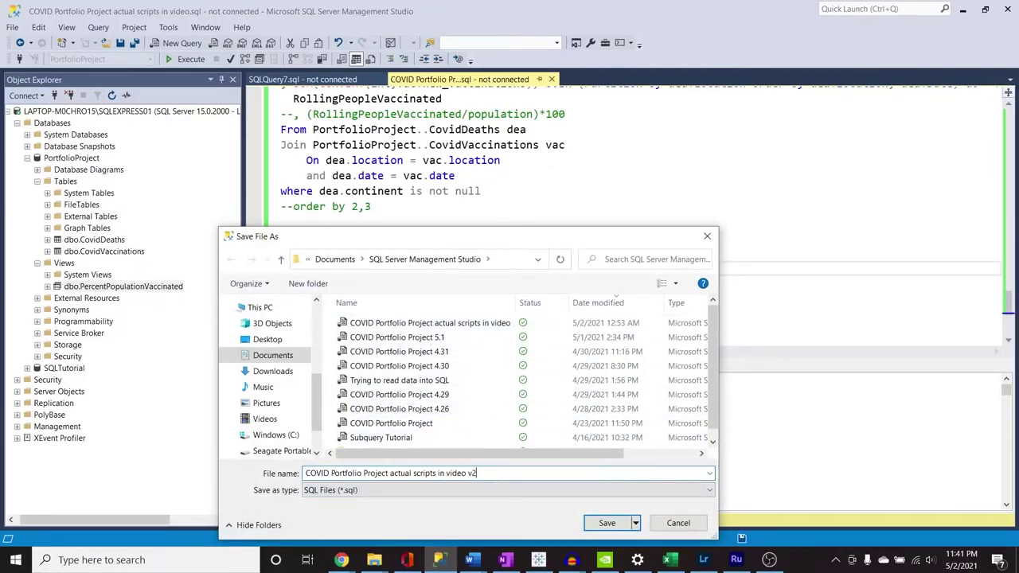
{"action": "left_click", "coordinate": [606, 524]}
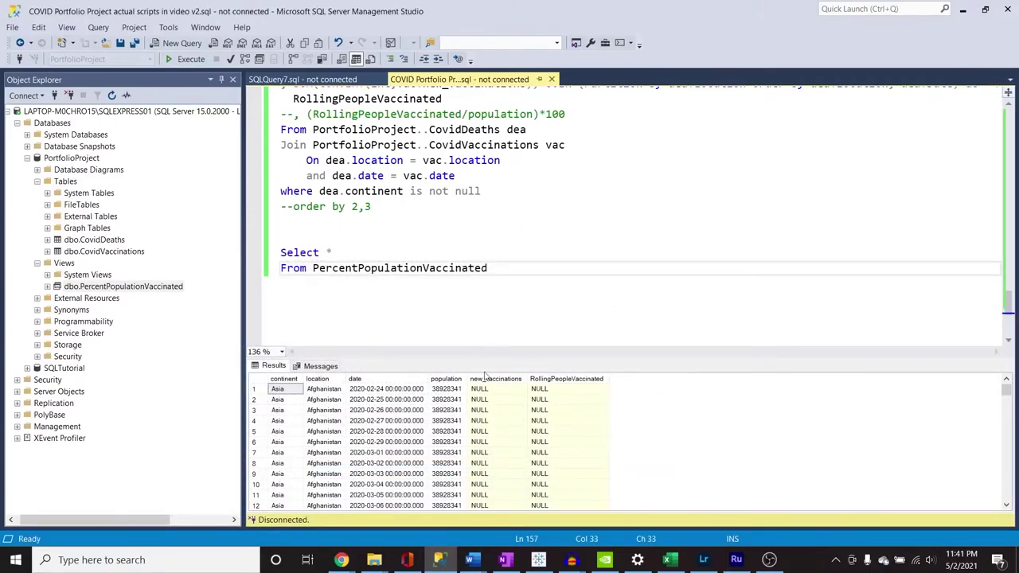
Switch to GitHub in Chrome and create a new public repository named PortfolioProjects.
{"action": "mouse_move", "coordinate": [340, 560]}
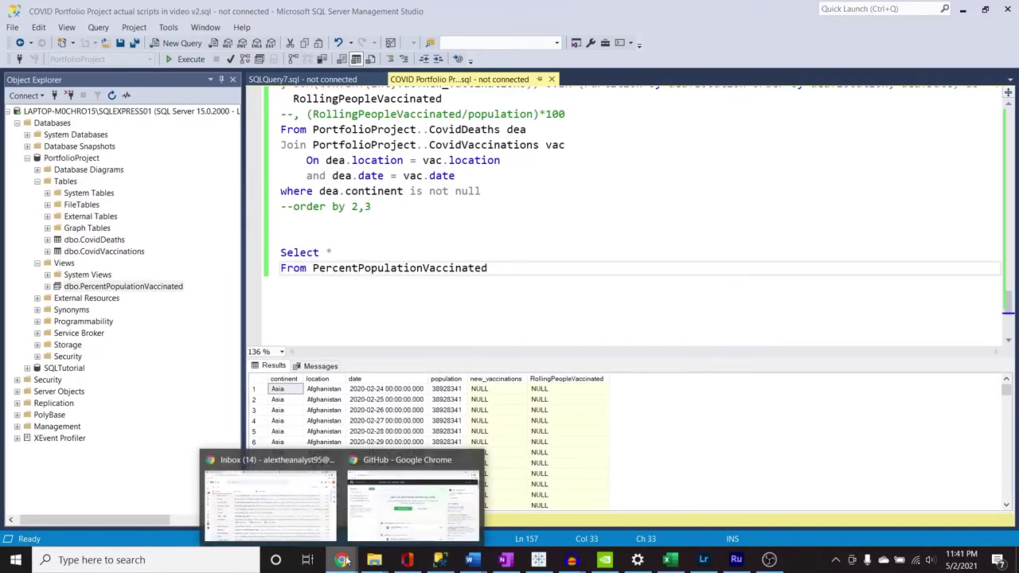
{"action": "left_click", "coordinate": [412, 502]}
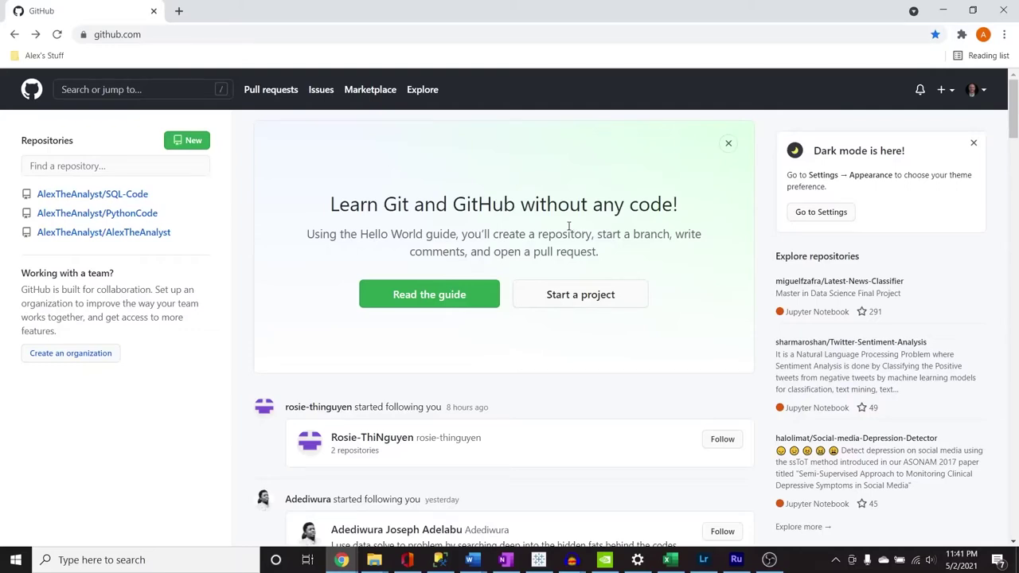
{"action": "left_click", "coordinate": [189, 142]}
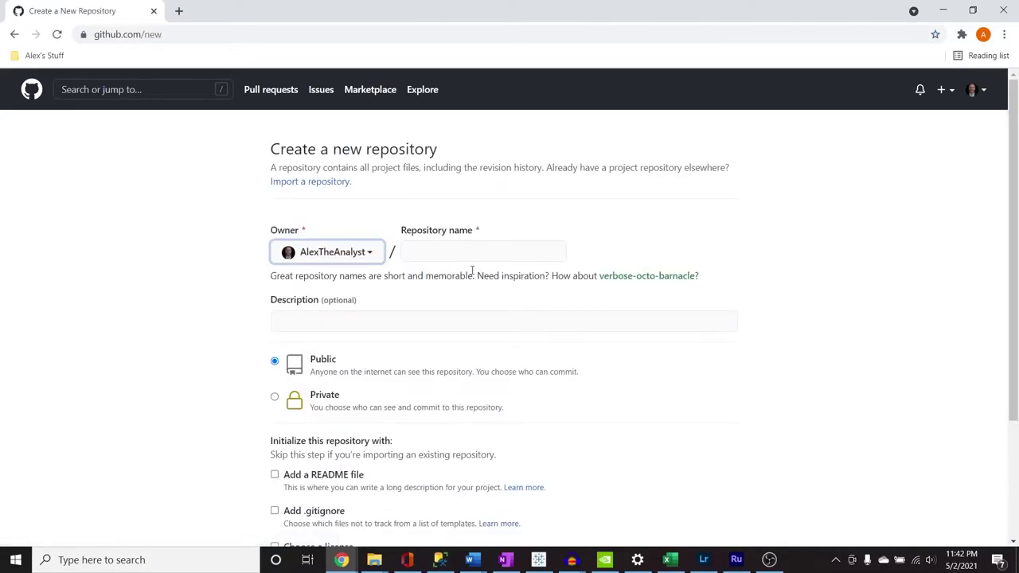
{"action": "left_click", "coordinate": [482, 249]}
{"action": "type", "text": "Po"}
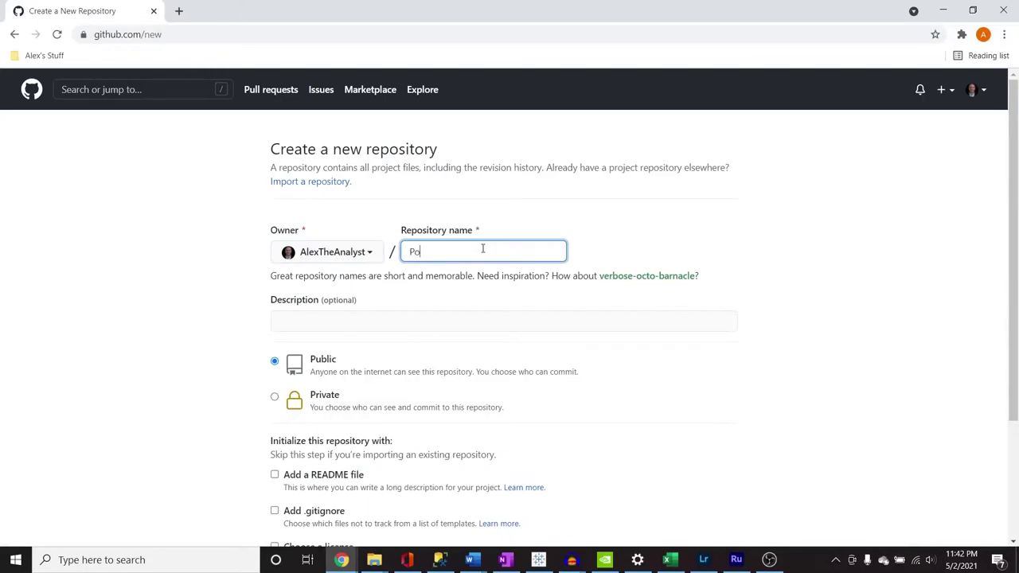
{"action": "type", "text": "rtfolio"}
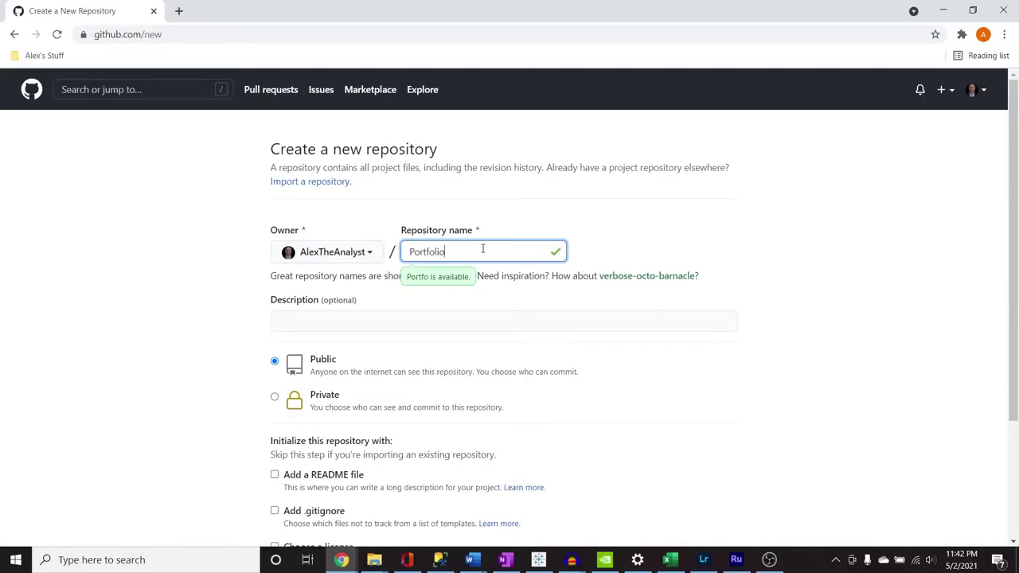
{"action": "type", "text": "Projects"}
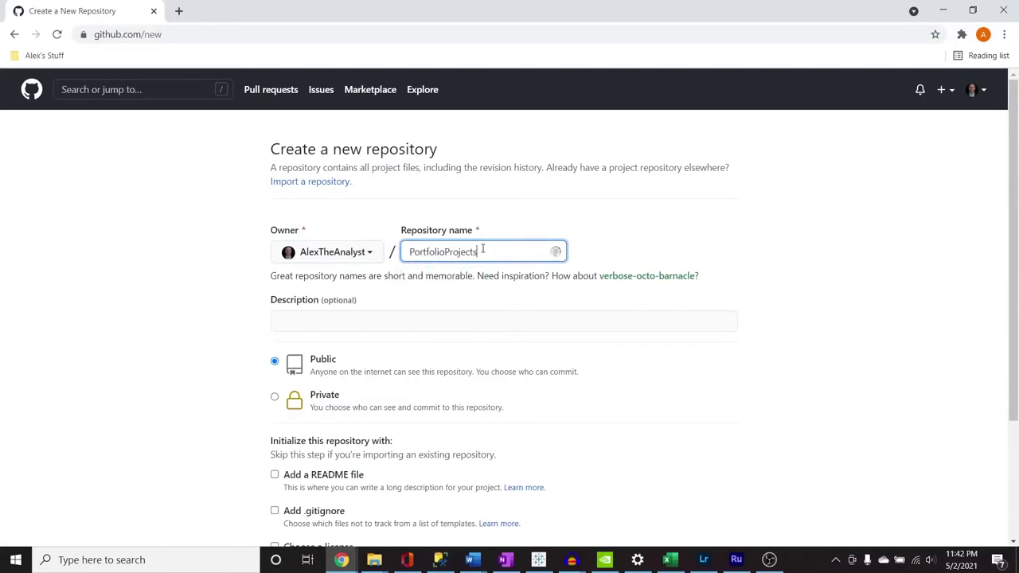
{"action": "scroll", "coordinate": [385, 299], "scroll_direction": "down", "scroll_amount": 2}
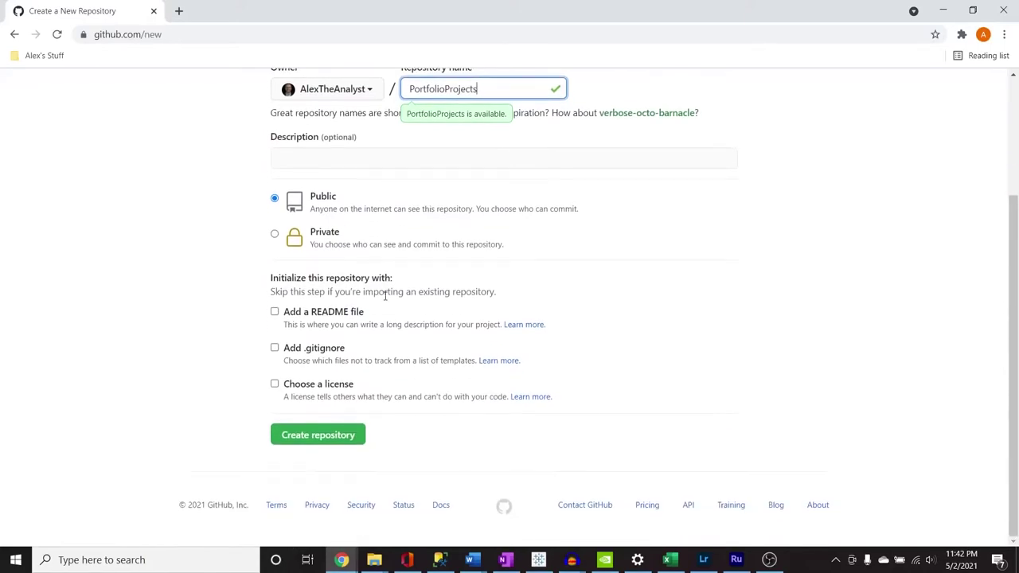
{"action": "left_click", "coordinate": [316, 440]}
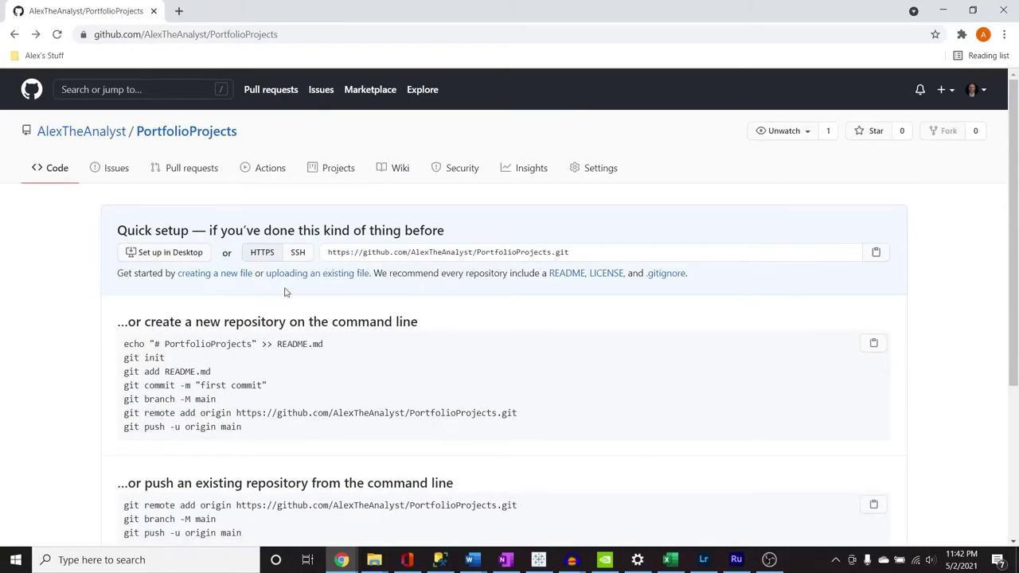
Upload the file "COVID Portfolio Project actual scripts in video v2.sql" to the PortfolioProjects repository and commit it.
{"action": "left_click", "coordinate": [313, 275]}
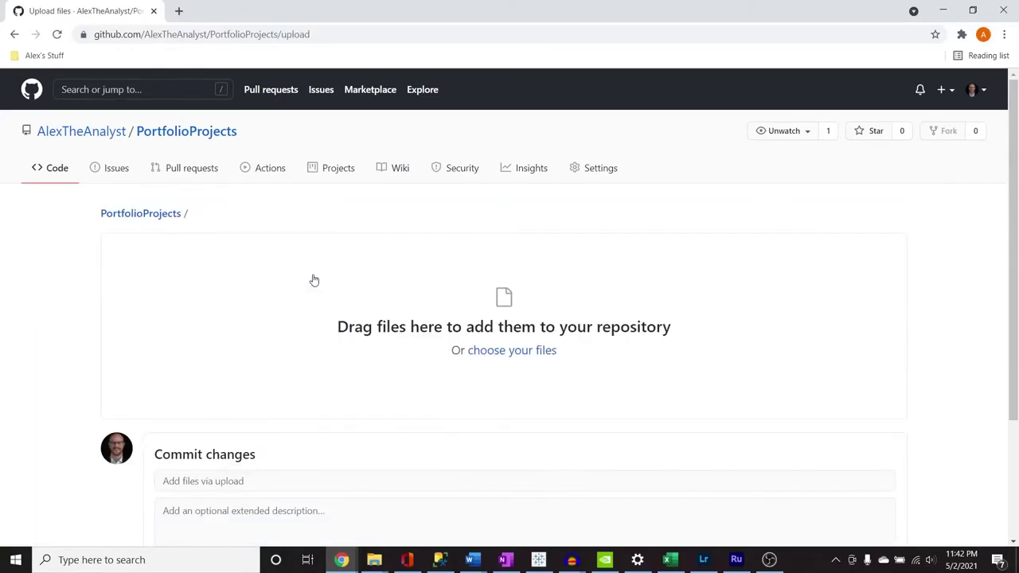
{"action": "left_click", "coordinate": [525, 355]}
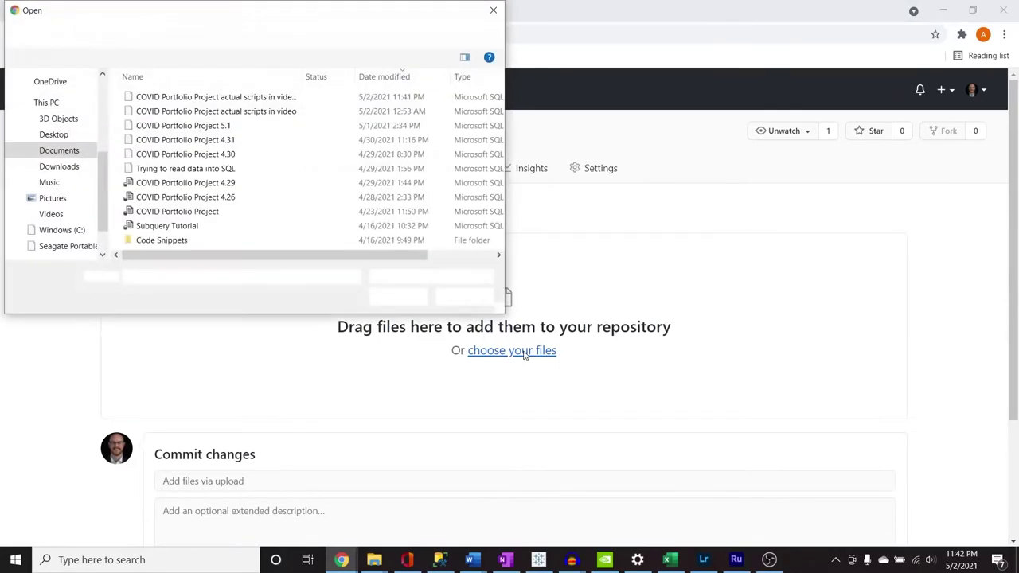
{"action": "double_click", "coordinate": [300, 77]}
{"action": "left_click", "coordinate": [291, 98]}
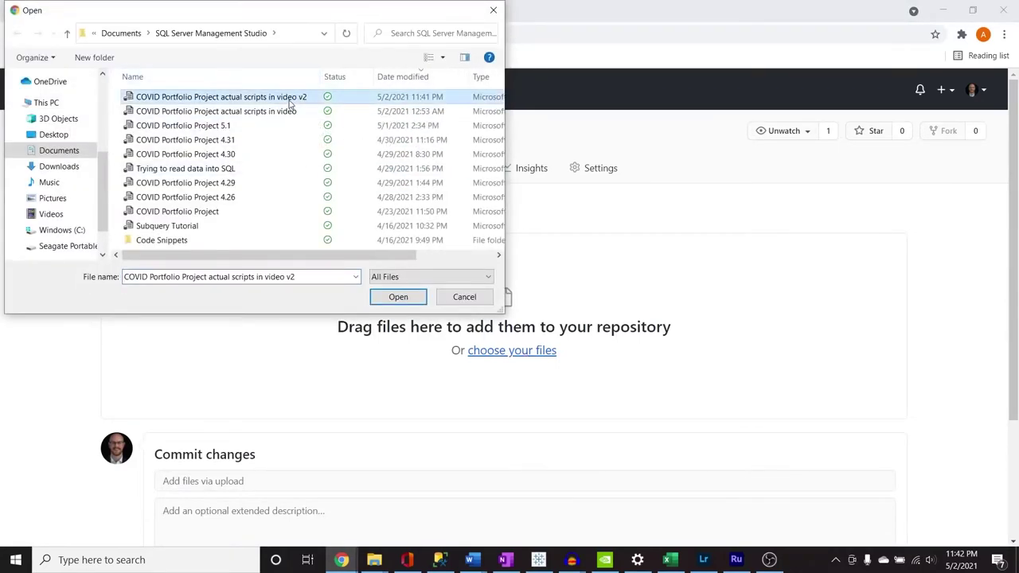
{"action": "left_click", "coordinate": [398, 297]}
{"action": "scroll", "coordinate": [326, 351], "scroll_direction": "down", "scroll_amount": 3}
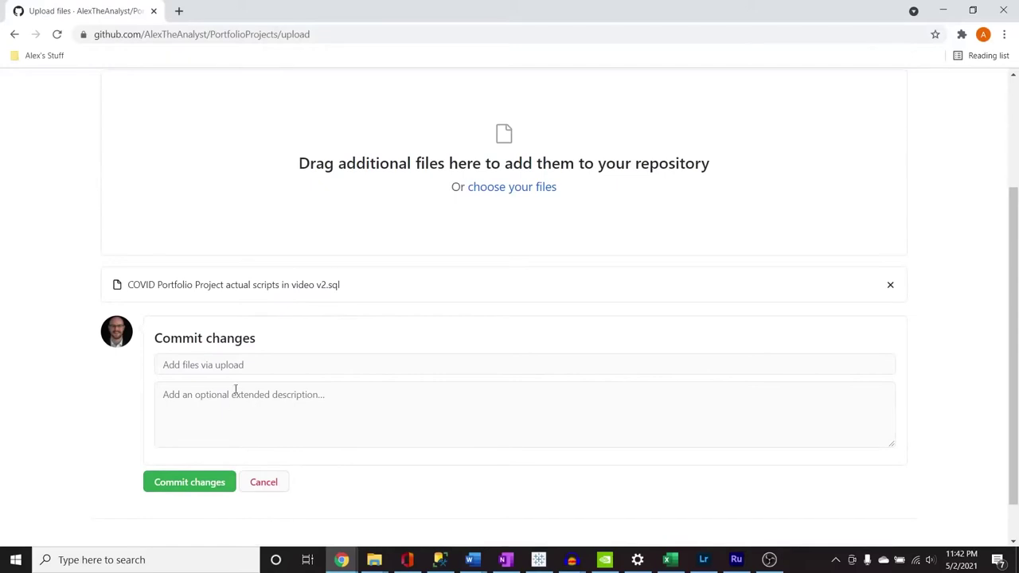
{"action": "left_click", "coordinate": [190, 485]}
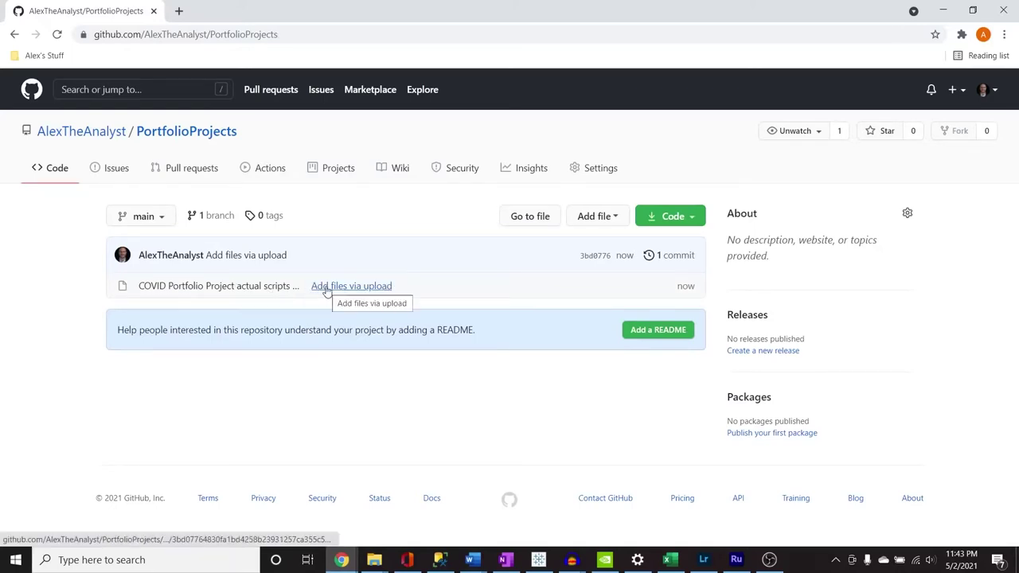
Open the committed SQL script in the repository and review its queries from the first Select to the PercentPopulationVaccinated view.
{"action": "left_click", "coordinate": [245, 286]}
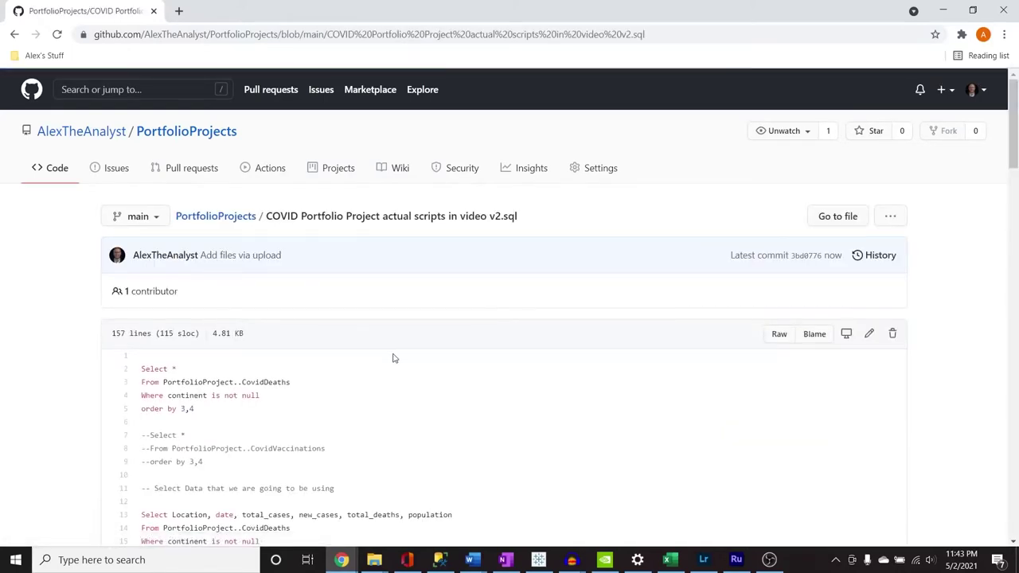
{"action": "scroll", "coordinate": [401, 378], "scroll_direction": "down", "scroll_amount": 2}
{"action": "scroll", "coordinate": [403, 378], "scroll_direction": "down", "scroll_amount": 2}
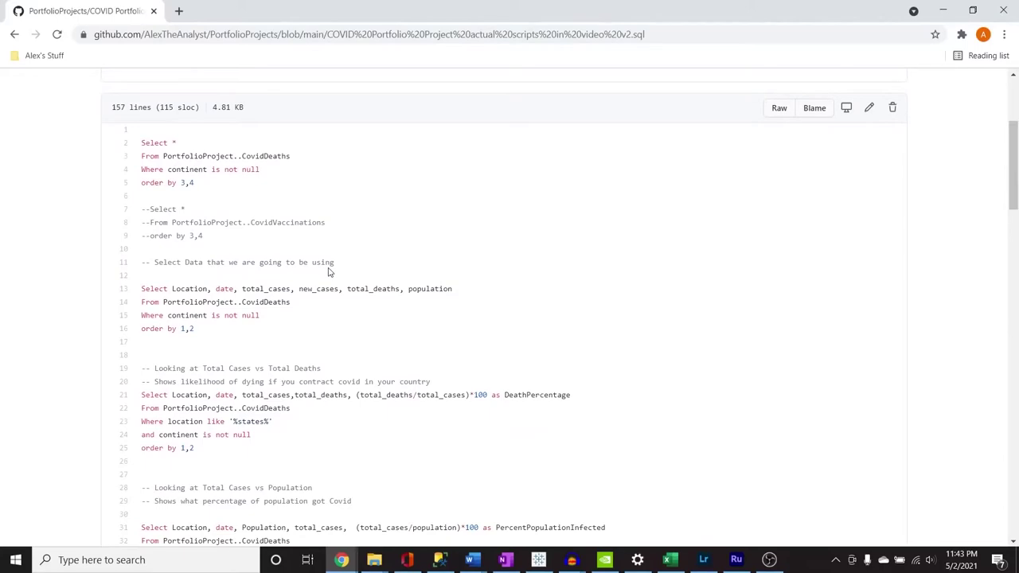
{"action": "scroll", "coordinate": [392, 267], "scroll_direction": "down", "scroll_amount": 4}
{"action": "scroll", "coordinate": [392, 270], "scroll_direction": "down", "scroll_amount": 10}
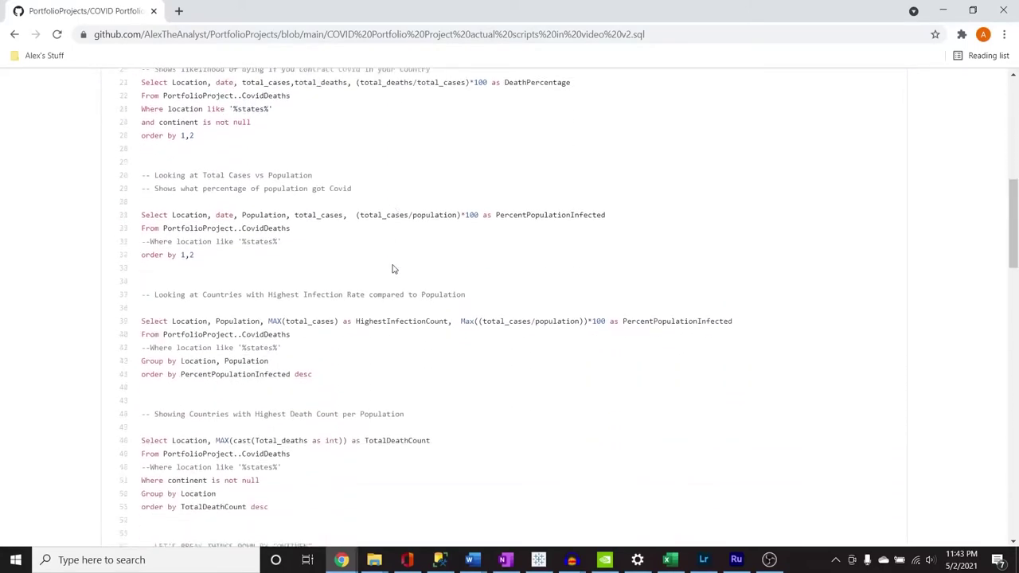
{"action": "scroll", "coordinate": [393, 267], "scroll_direction": "down", "scroll_amount": 7}
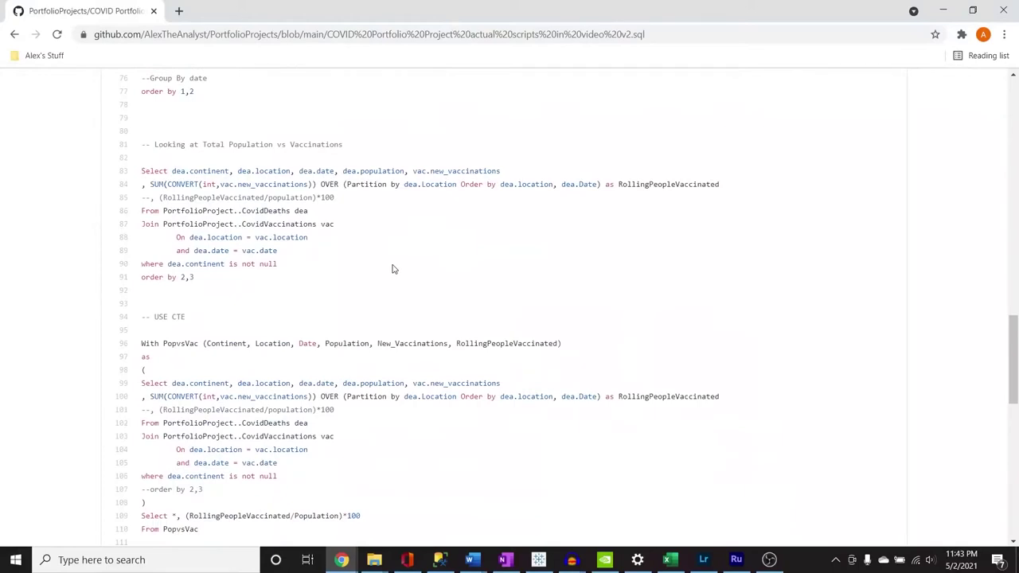
{"action": "scroll", "coordinate": [392, 270], "scroll_direction": "down", "scroll_amount": 8}
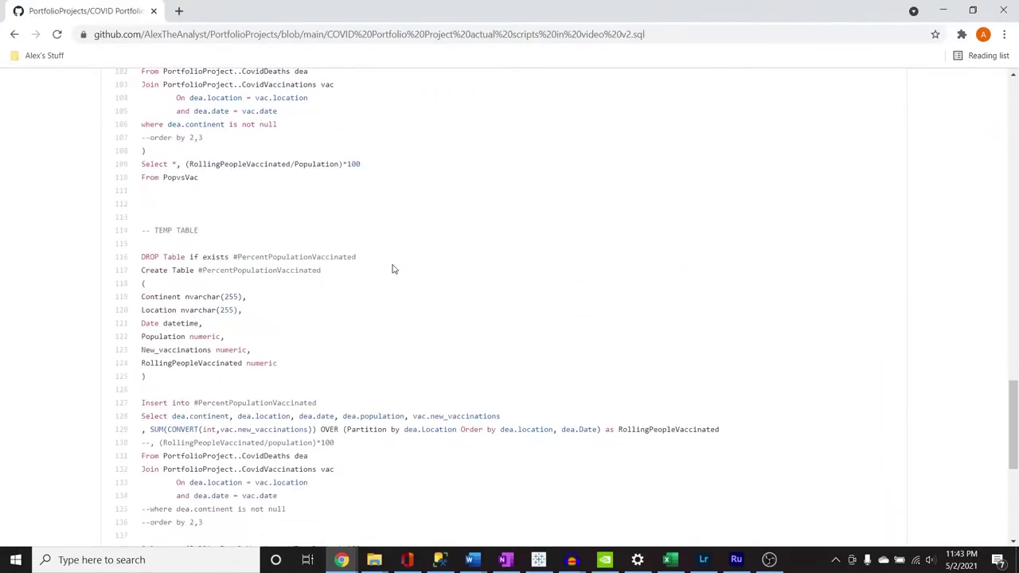
{"action": "scroll", "coordinate": [392, 269], "scroll_direction": "down", "scroll_amount": 3}
{"action": "scroll", "coordinate": [303, 207], "scroll_direction": "up", "scroll_amount": 3}
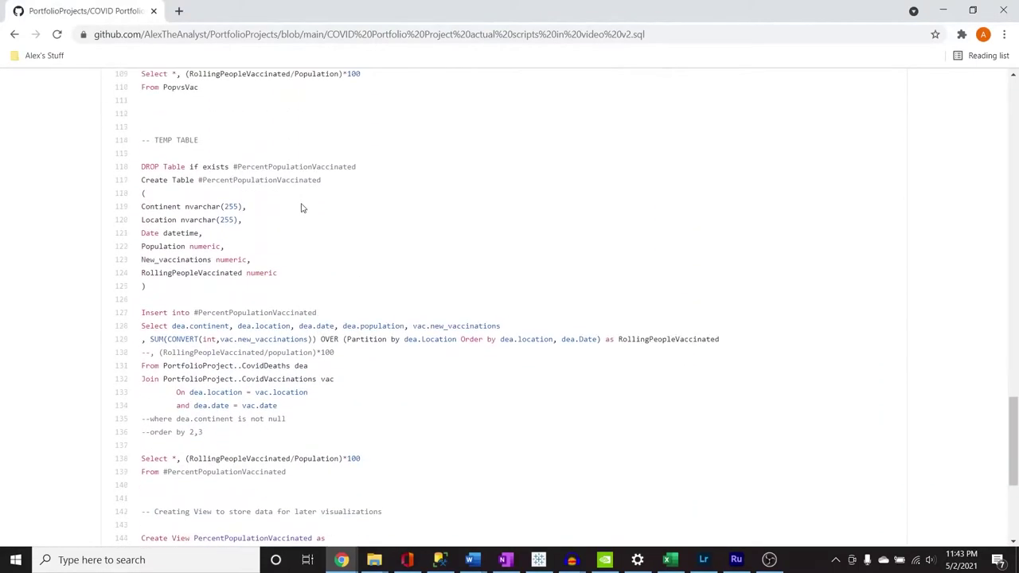
{"action": "scroll", "coordinate": [287, 234], "scroll_direction": "down", "scroll_amount": 3}
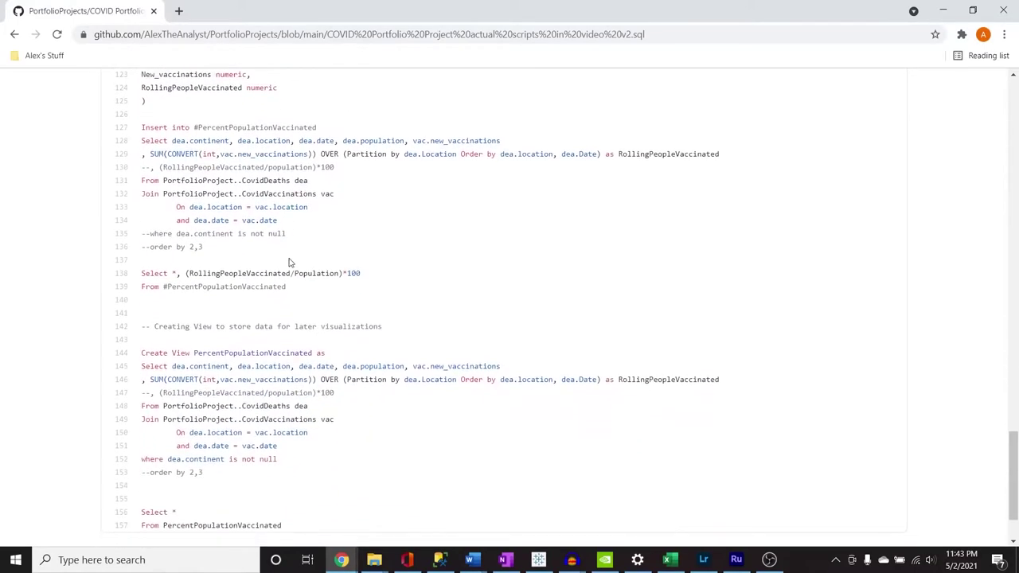
{"action": "scroll", "coordinate": [289, 263], "scroll_direction": "down", "scroll_amount": 2}
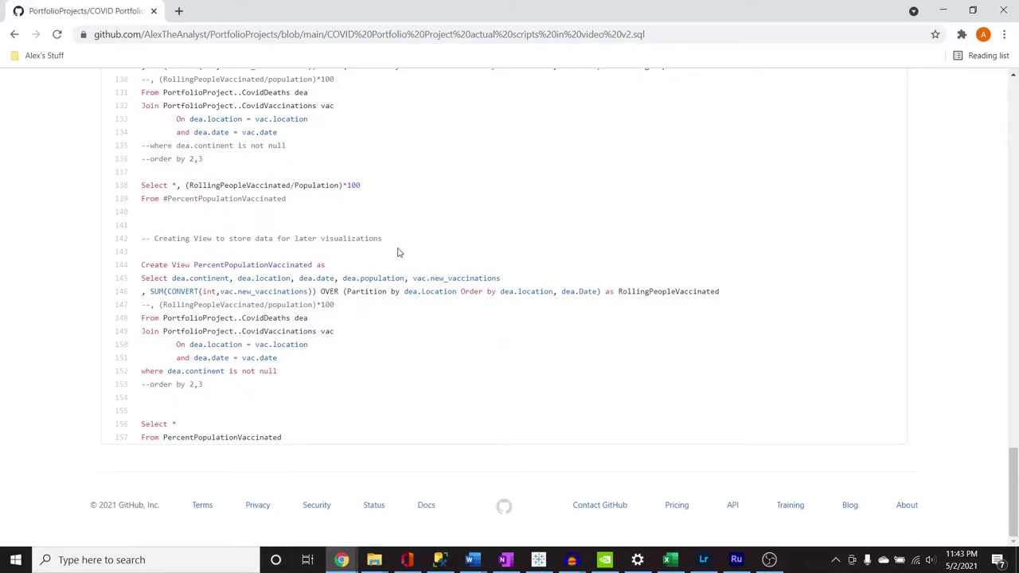
{"action": "scroll", "coordinate": [399, 253], "scroll_direction": "up", "scroll_amount": 7}
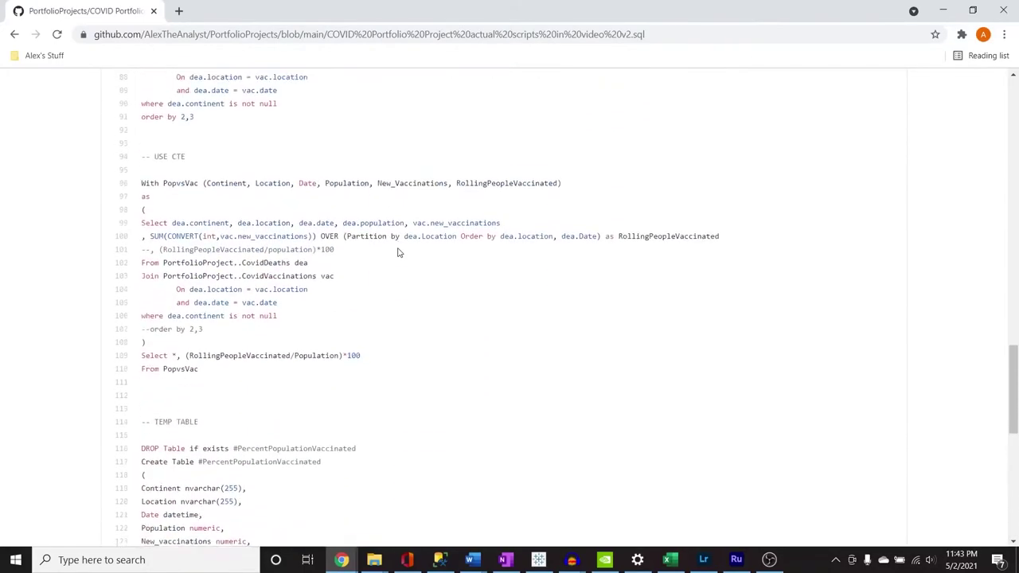
{"action": "scroll", "coordinate": [399, 252], "scroll_direction": "up", "scroll_amount": 10}
{"action": "scroll", "coordinate": [399, 252], "scroll_direction": "up", "scroll_amount": 10}
{"action": "scroll", "coordinate": [399, 252], "scroll_direction": "down", "scroll_amount": 1}
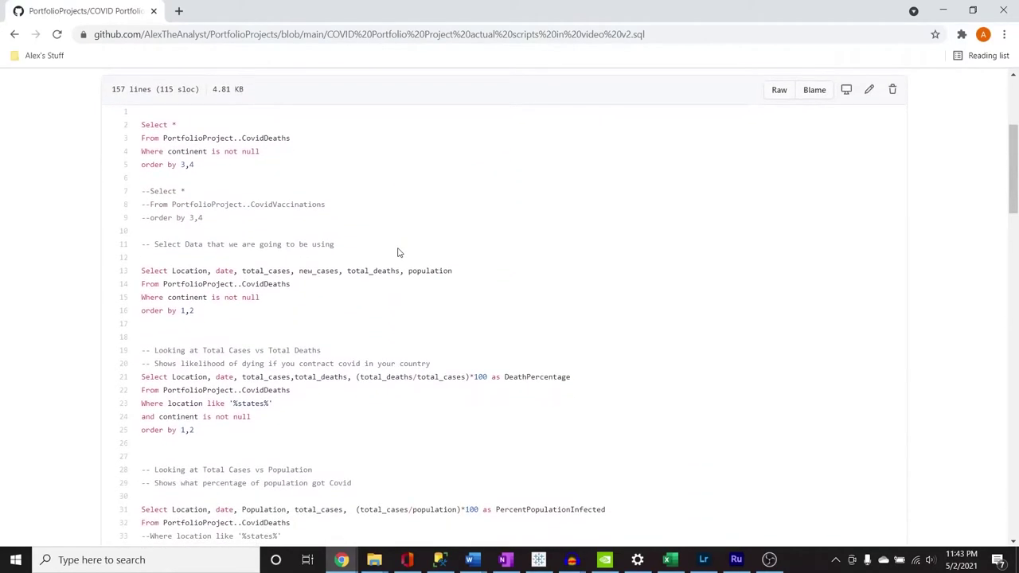
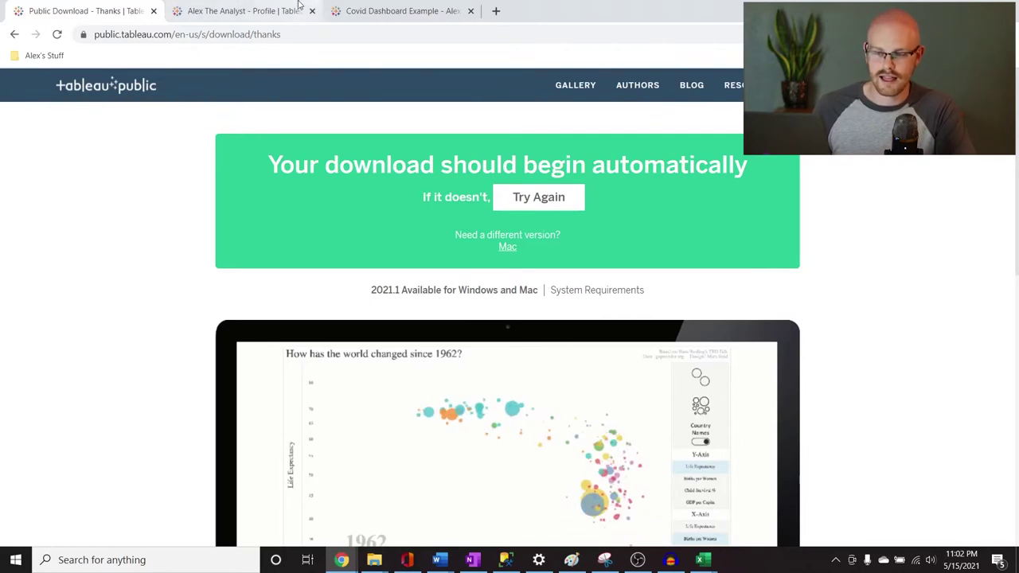
Look over the Tableau Public profile page and the published Covid Dashboard Example.
{"action": "left_click", "coordinate": [240, 5]}
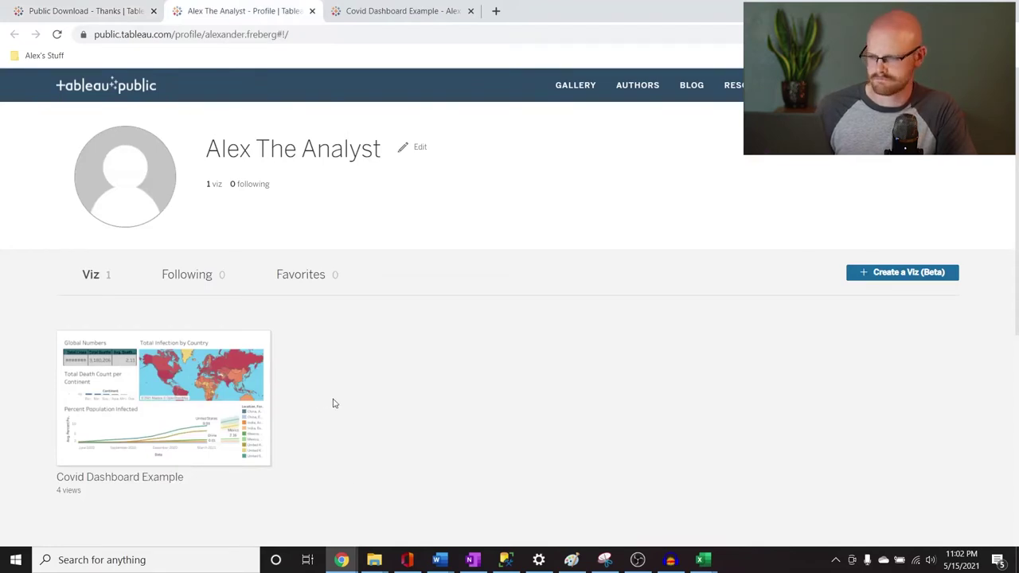
{"action": "left_click", "coordinate": [389, 5]}
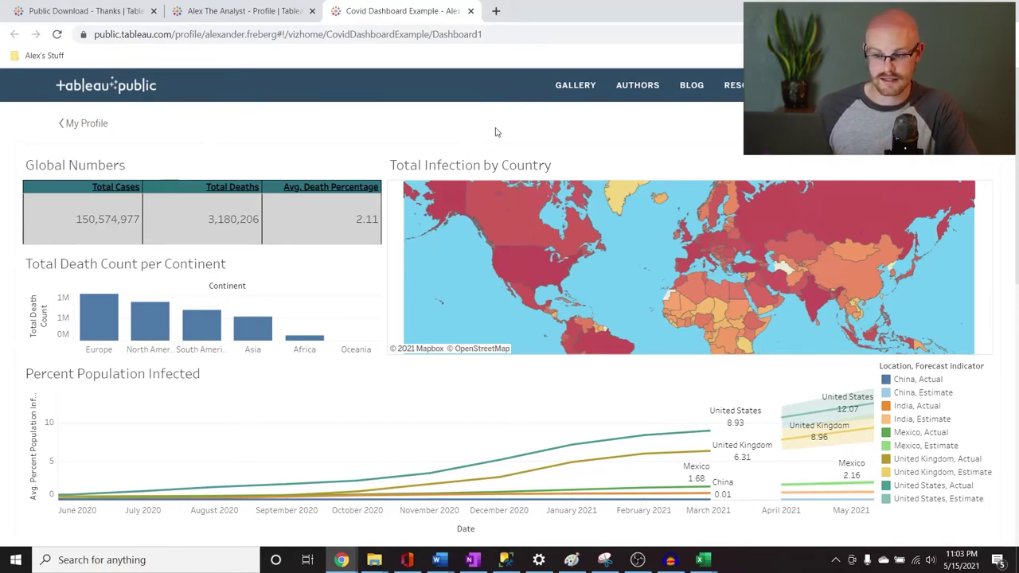
{"action": "left_click", "coordinate": [252, 5]}
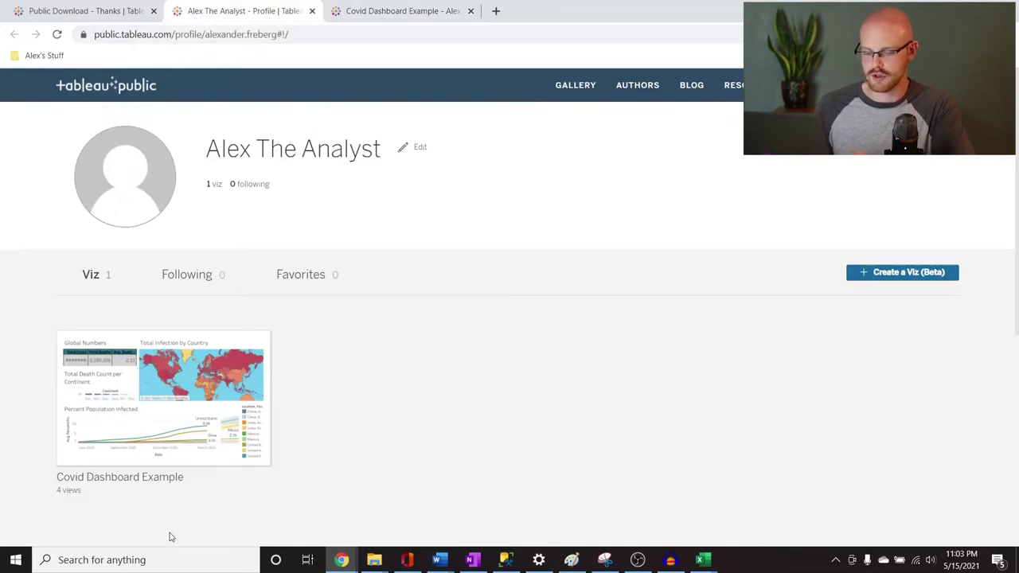
Launch the Tableau Public desktop application and dismiss its update notice.
{"action": "left_click", "coordinate": [168, 560]}
{"action": "type", "text": "table"}
{"action": "key", "text": "Return"}
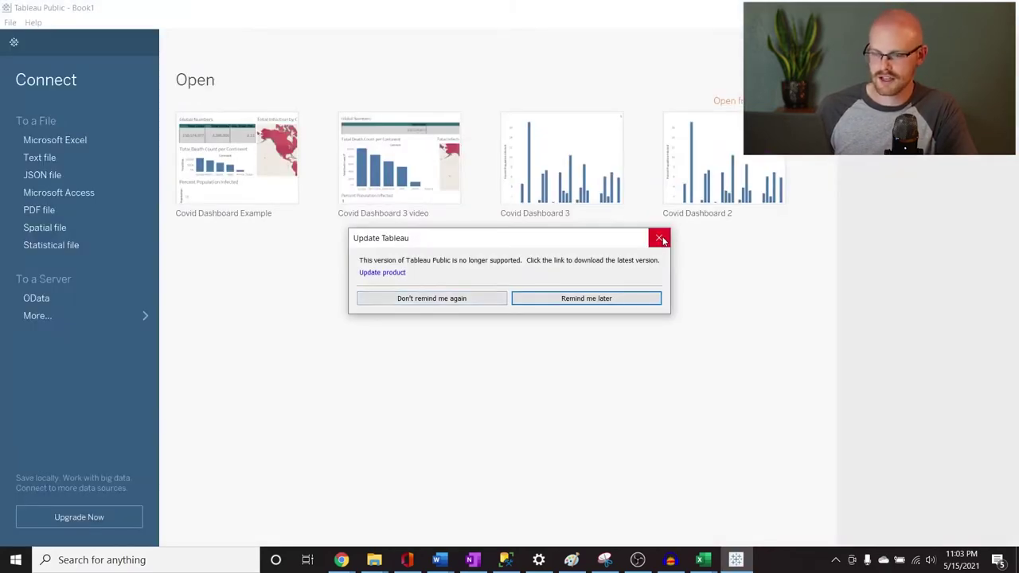
{"action": "left_click", "coordinate": [660, 238]}
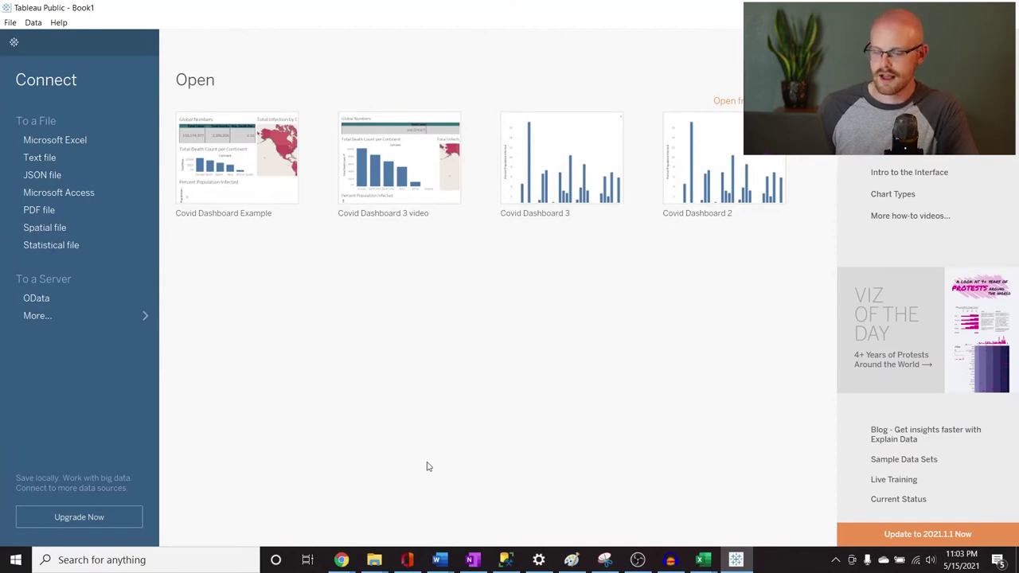
Switch to SQL Server Management Studio and review the four numbered queries used for the Tableau project.
{"action": "left_click", "coordinate": [506, 561]}
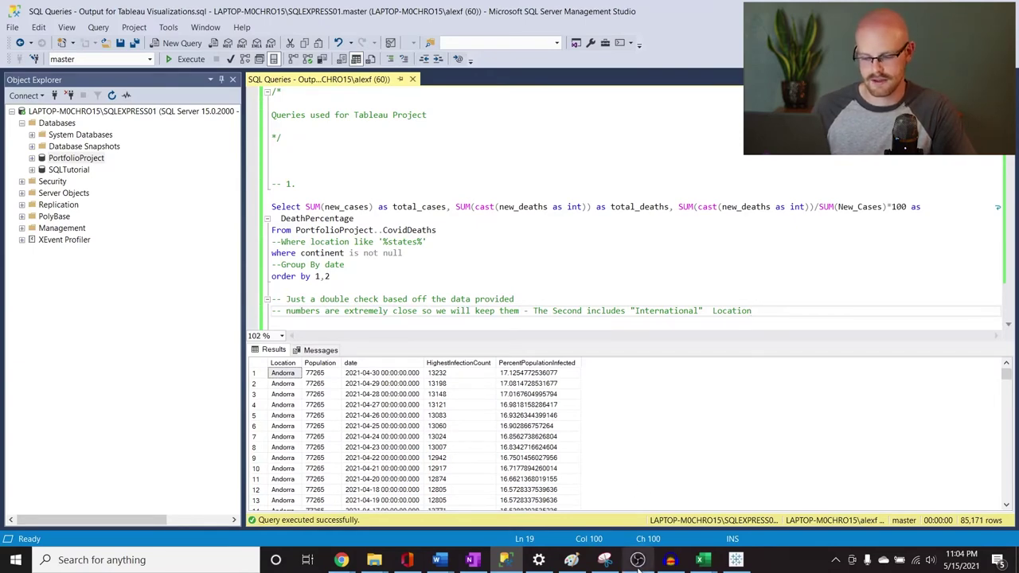
{"action": "left_click", "coordinate": [736, 560]}
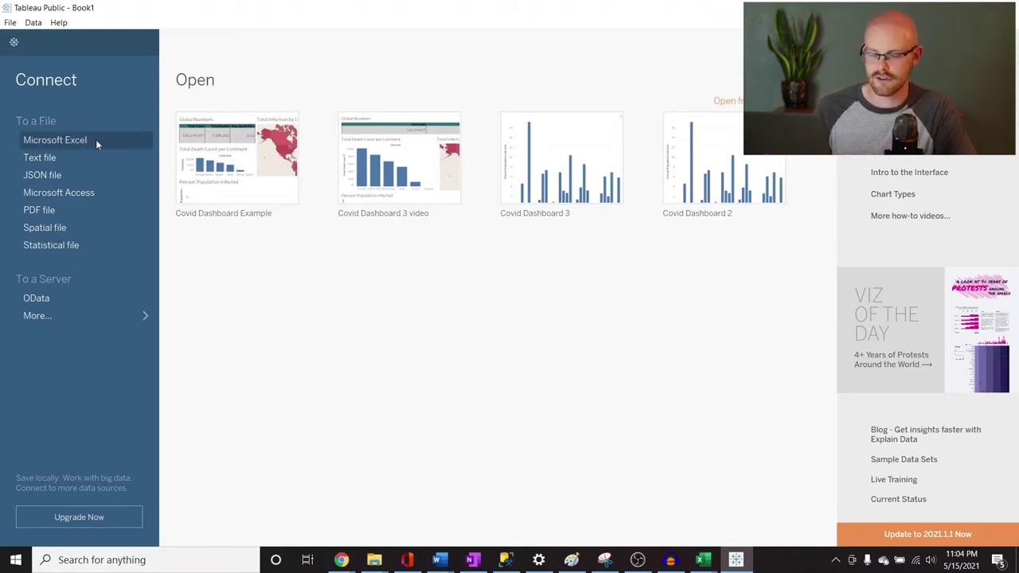
{"action": "key", "text": "alt+Tab"}
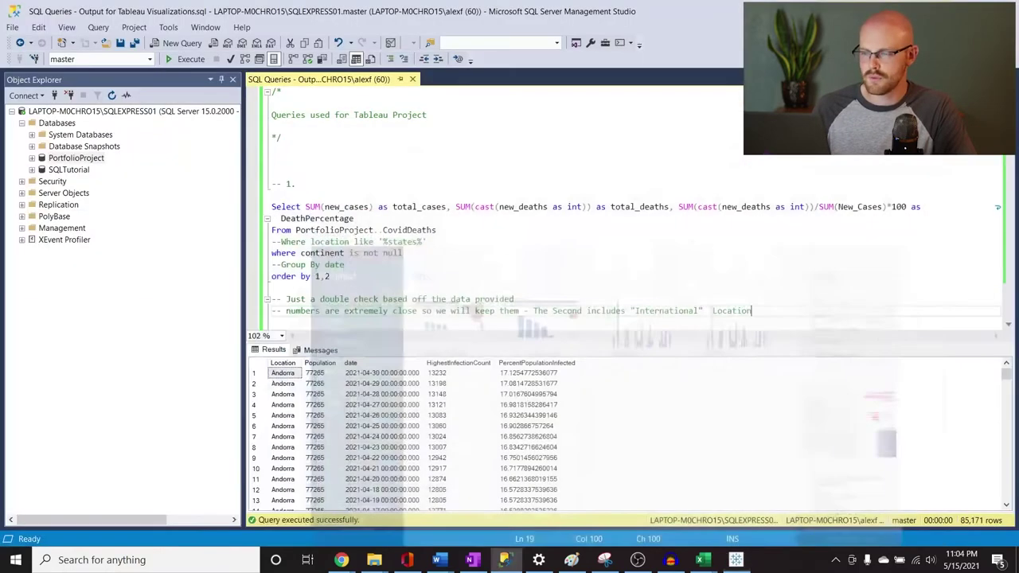
{"action": "left_click", "coordinate": [402, 197]}
{"action": "left_click", "coordinate": [347, 140]}
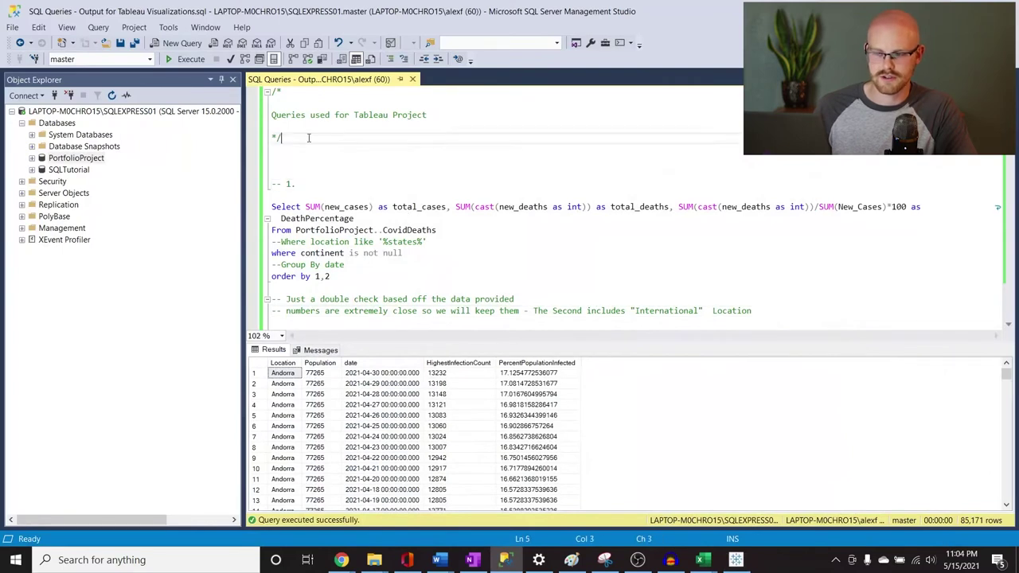
{"action": "key", "text": "ctrl+shift+Home"}
{"action": "left_click", "coordinate": [347, 133]}
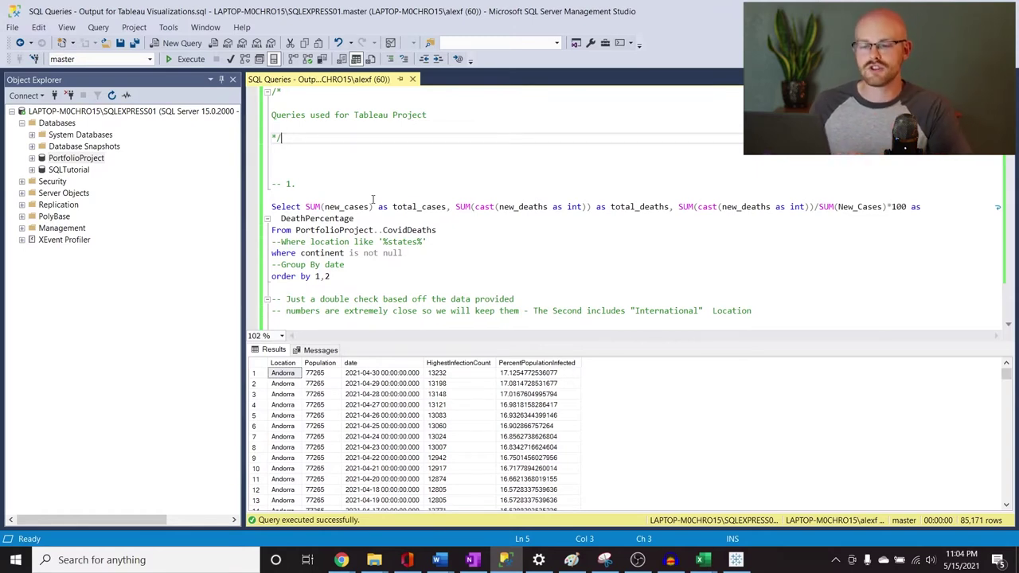
{"action": "scroll", "coordinate": [398, 195], "scroll_direction": "down", "scroll_amount": 2}
{"action": "scroll", "coordinate": [422, 192], "scroll_direction": "down", "scroll_amount": 6}
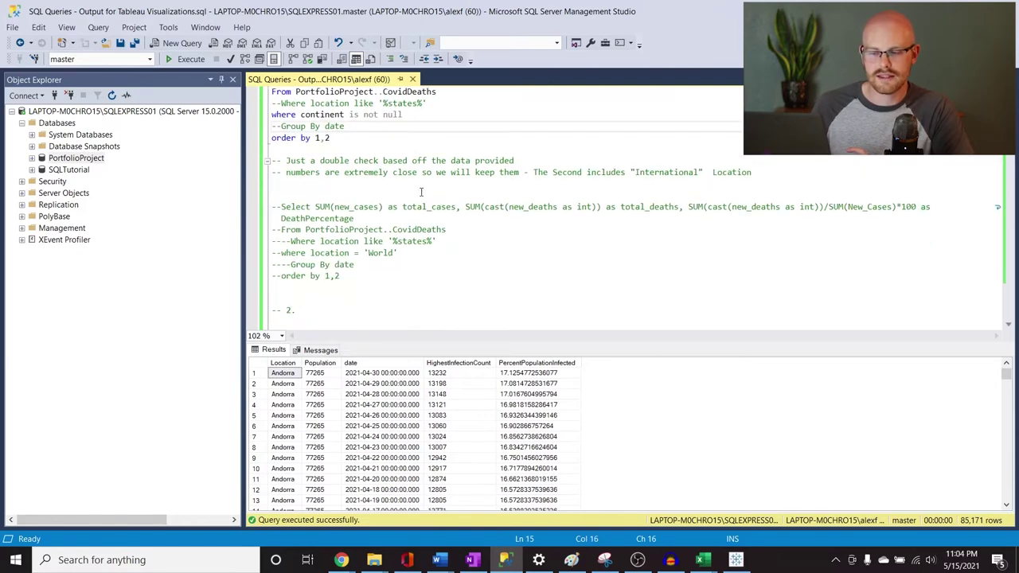
{"action": "scroll", "coordinate": [421, 192], "scroll_direction": "down", "scroll_amount": 1}
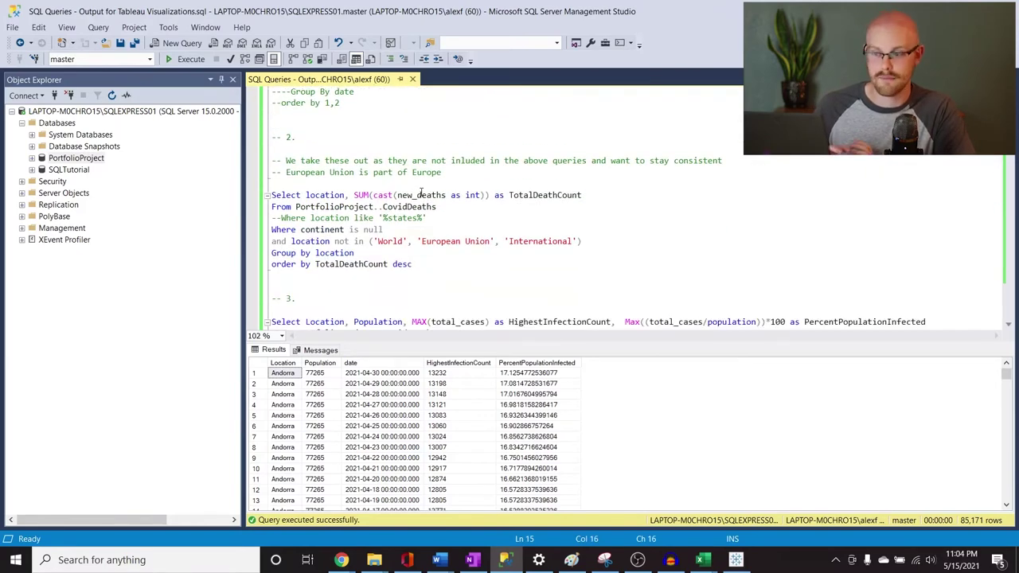
{"action": "scroll", "coordinate": [422, 192], "scroll_direction": "down", "scroll_amount": 6}
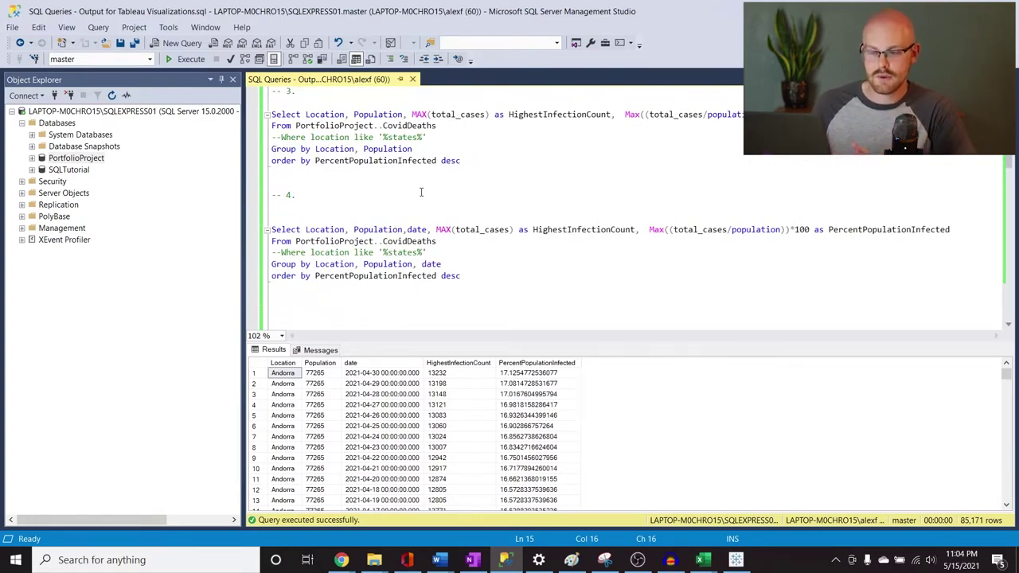
{"action": "scroll", "coordinate": [438, 138], "scroll_direction": "up", "scroll_amount": 6}
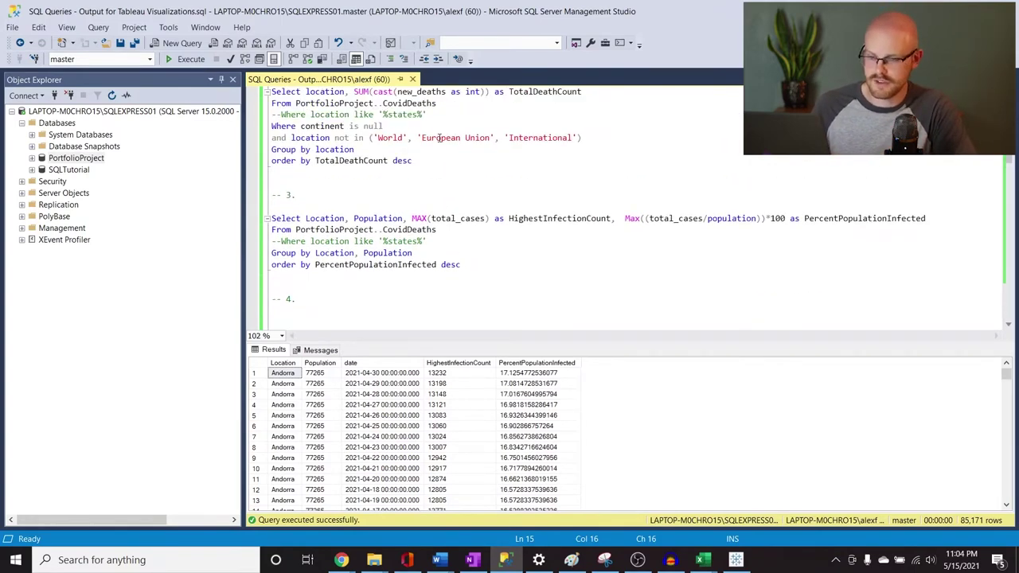
{"action": "scroll", "coordinate": [439, 138], "scroll_direction": "up", "scroll_amount": 7}
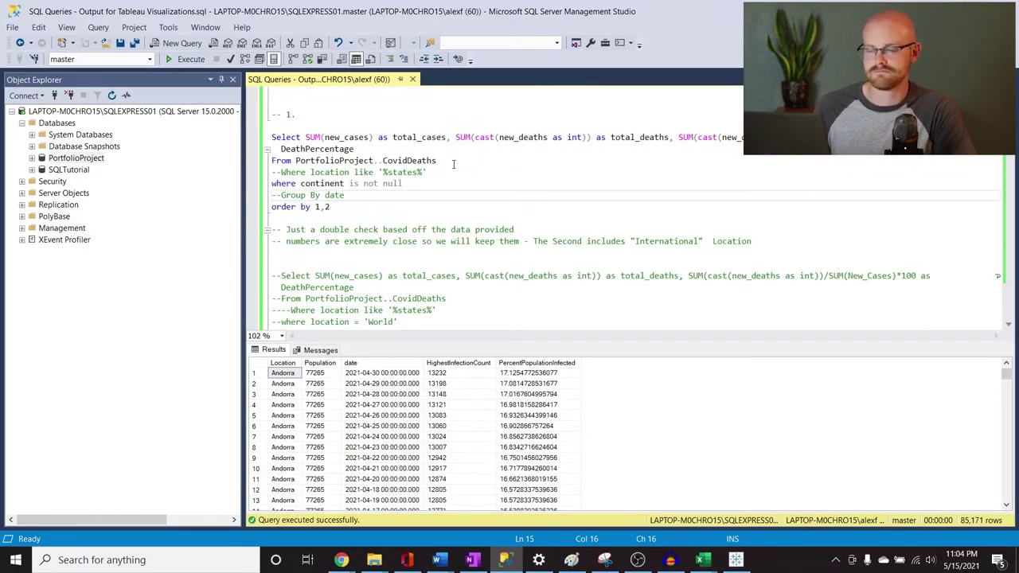
Look through the originally excluded queries 1 to 7 in the rest of the script.
{"action": "scroll", "coordinate": [454, 164], "scroll_direction": "down", "scroll_amount": 16}
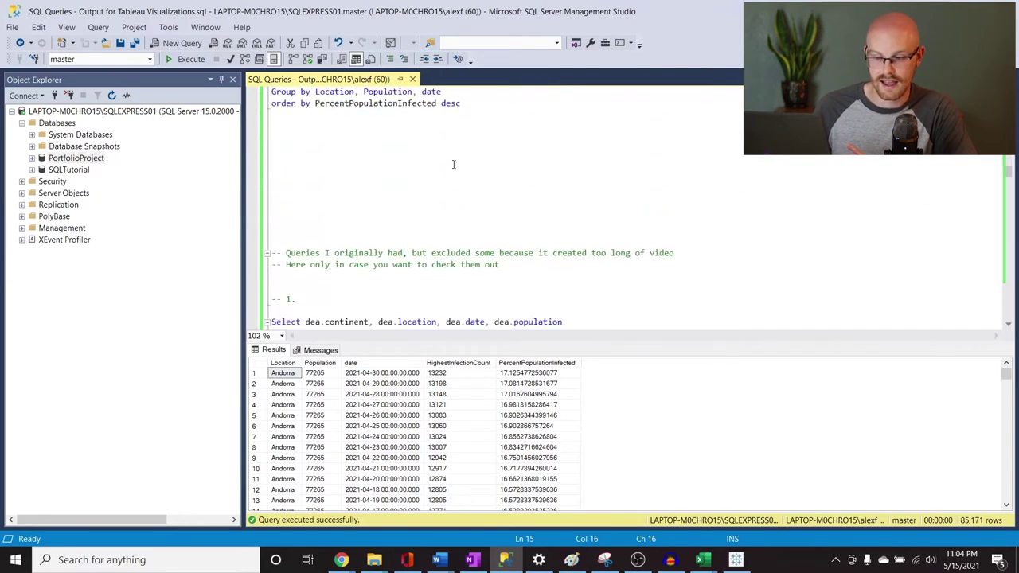
{"action": "scroll", "coordinate": [454, 164], "scroll_direction": "down", "scroll_amount": 2}
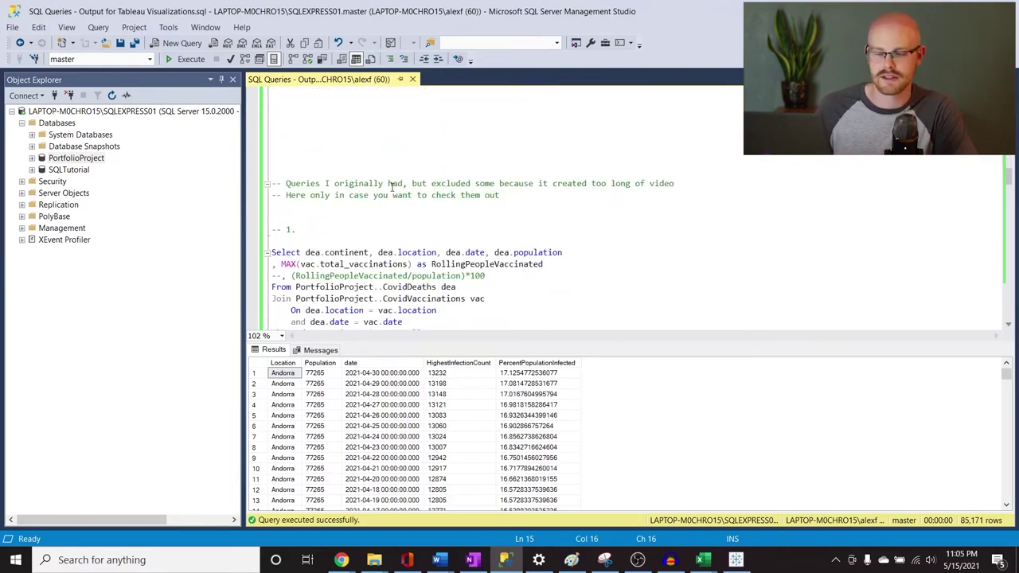
{"action": "scroll", "coordinate": [402, 207], "scroll_direction": "down", "scroll_amount": 9}
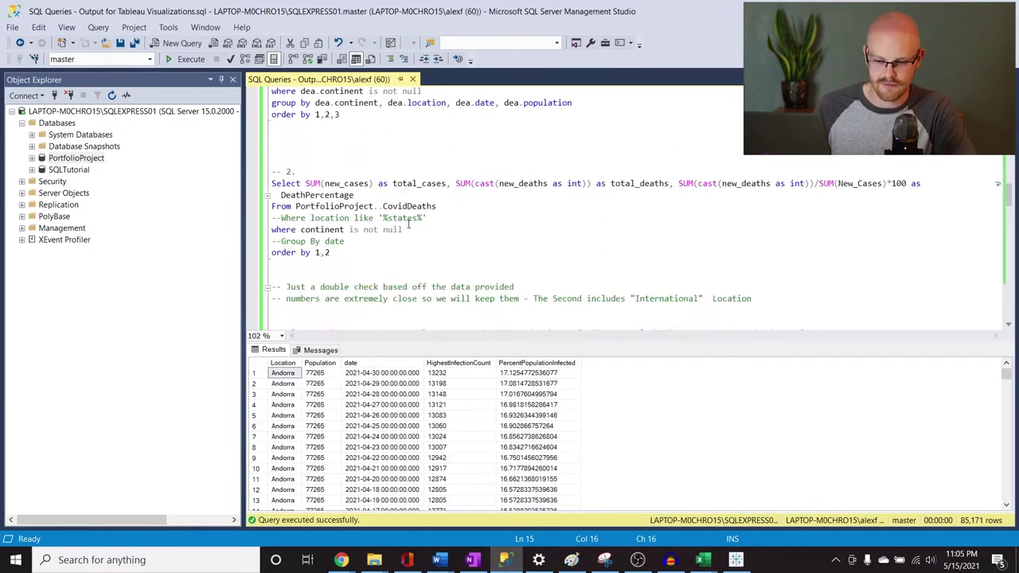
{"action": "scroll", "coordinate": [408, 223], "scroll_direction": "down", "scroll_amount": 13}
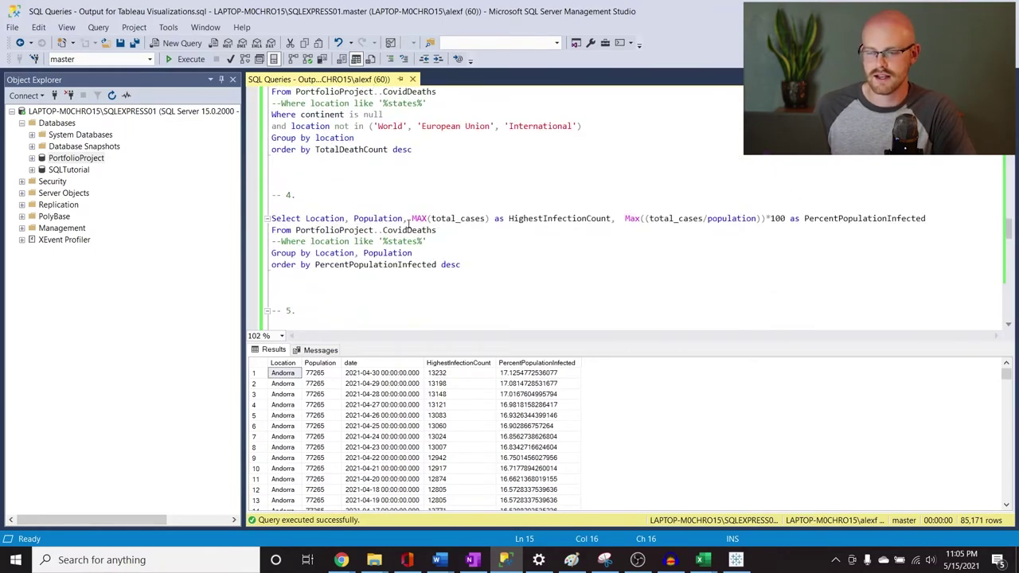
{"action": "scroll", "coordinate": [408, 224], "scroll_direction": "down", "scroll_amount": 10}
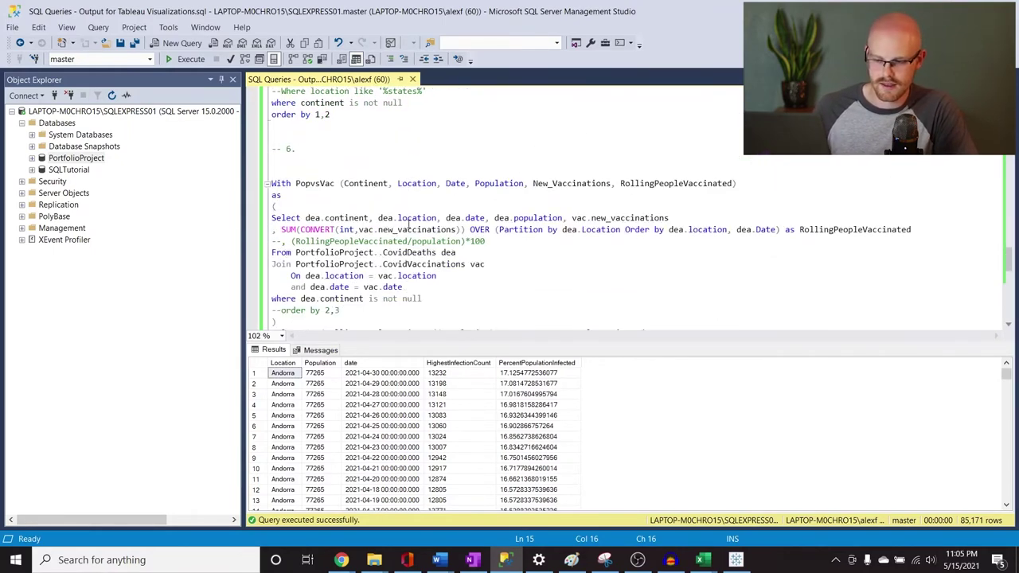
{"action": "scroll", "coordinate": [409, 224], "scroll_direction": "down", "scroll_amount": 5}
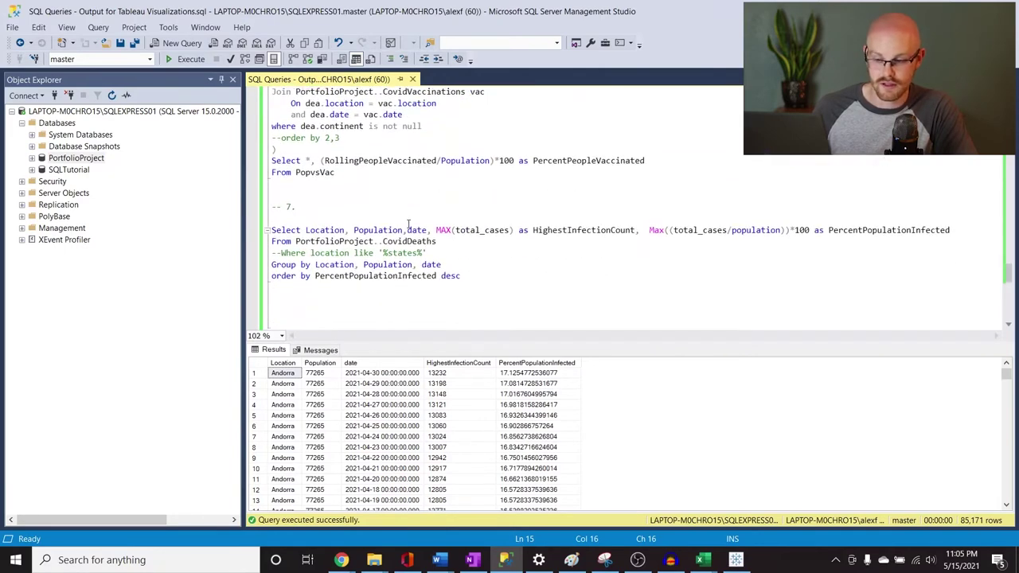
{"action": "scroll", "coordinate": [409, 224], "scroll_direction": "down", "scroll_amount": 1}
{"action": "scroll", "coordinate": [409, 223], "scroll_direction": "down", "scroll_amount": 1}
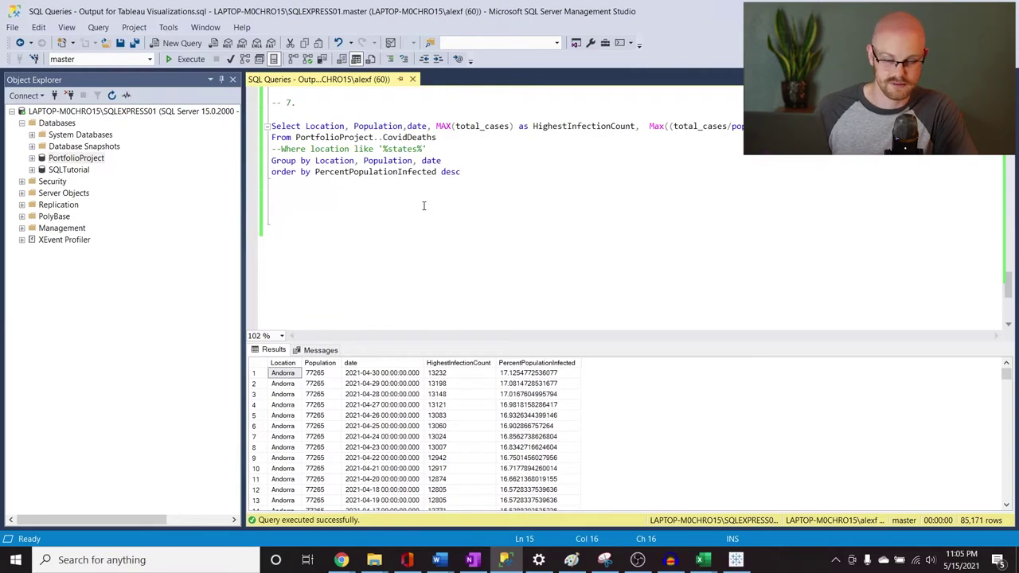
Run query 1 of the Tableau project, calculating total_cases, total_deaths and DeathPercentage, and copy its result row with headers.
{"action": "scroll", "coordinate": [423, 205], "scroll_direction": "up", "scroll_amount": 15}
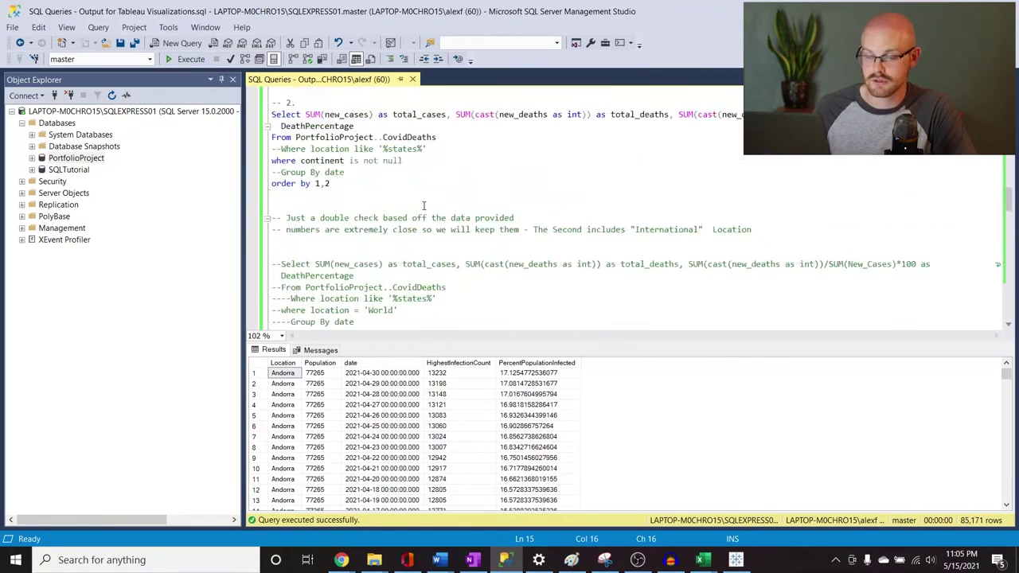
{"action": "scroll", "coordinate": [423, 205], "scroll_direction": "up", "scroll_amount": 6}
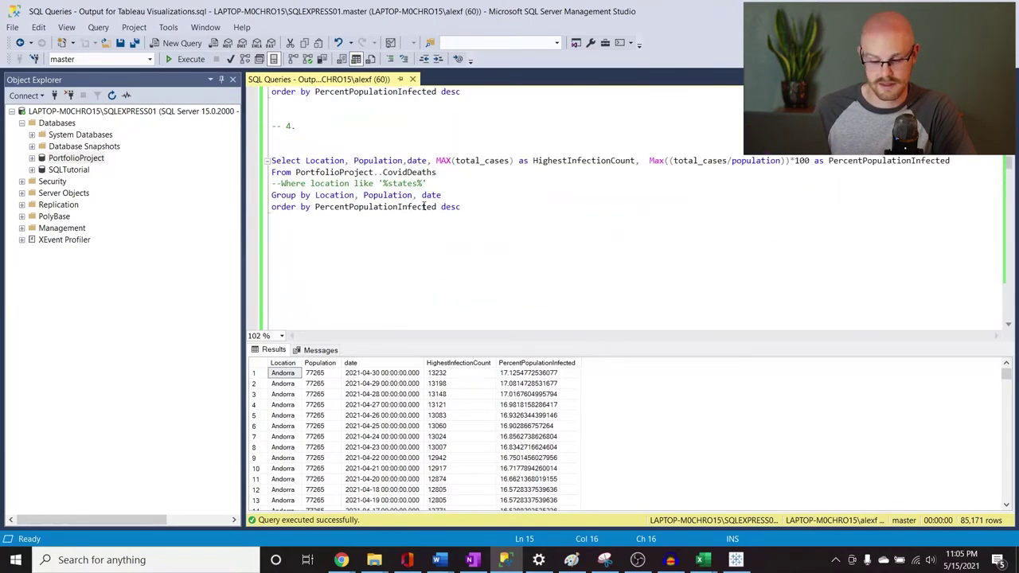
{"action": "scroll", "coordinate": [424, 205], "scroll_direction": "up", "scroll_amount": 9}
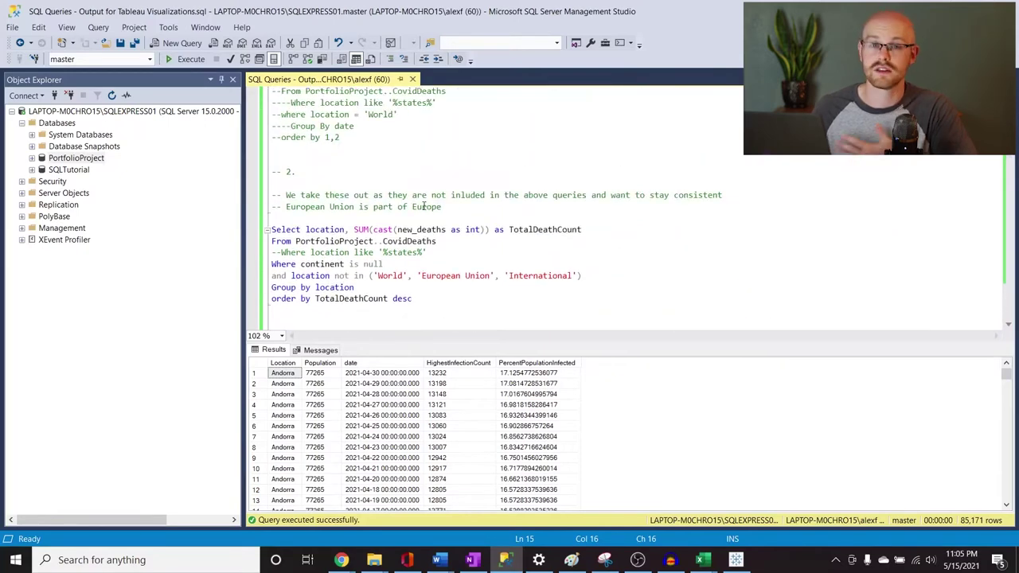
{"action": "scroll", "coordinate": [424, 205], "scroll_direction": "up", "scroll_amount": 6}
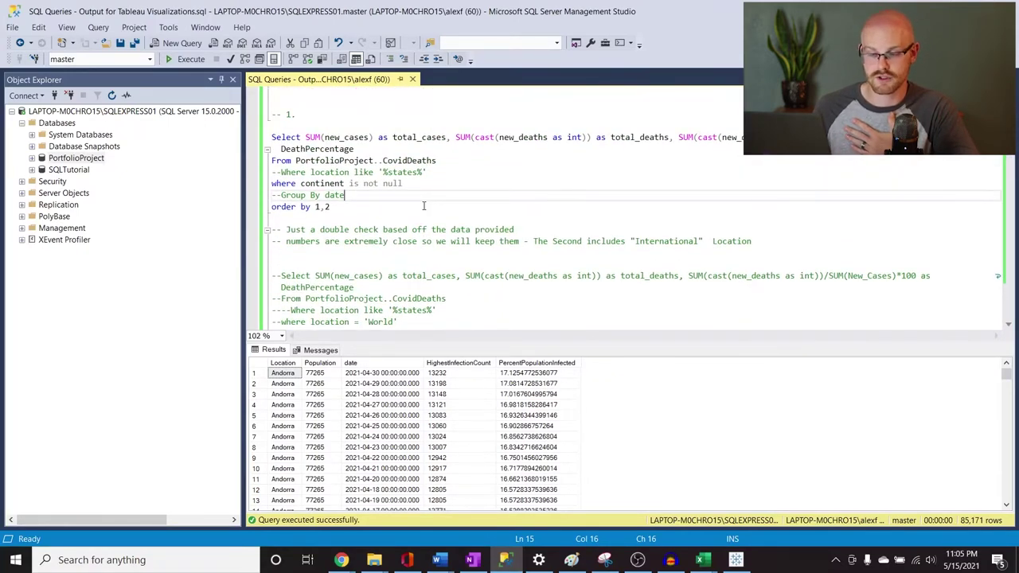
{"action": "left_click_drag", "start_coordinate": [331, 207], "coordinate": [236, 144]}
{"action": "key", "text": "F5"}
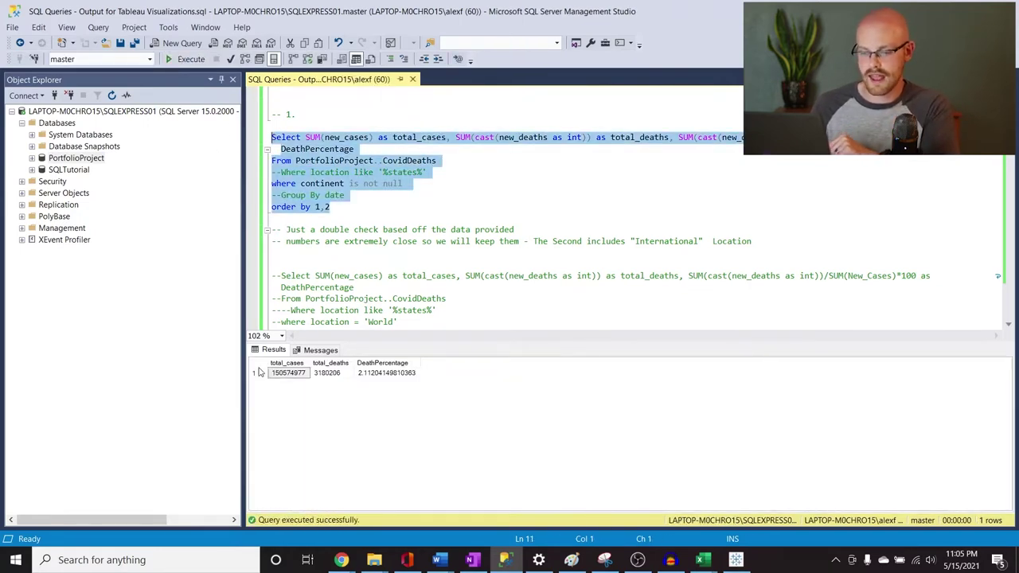
{"action": "left_click", "coordinate": [254, 373]}
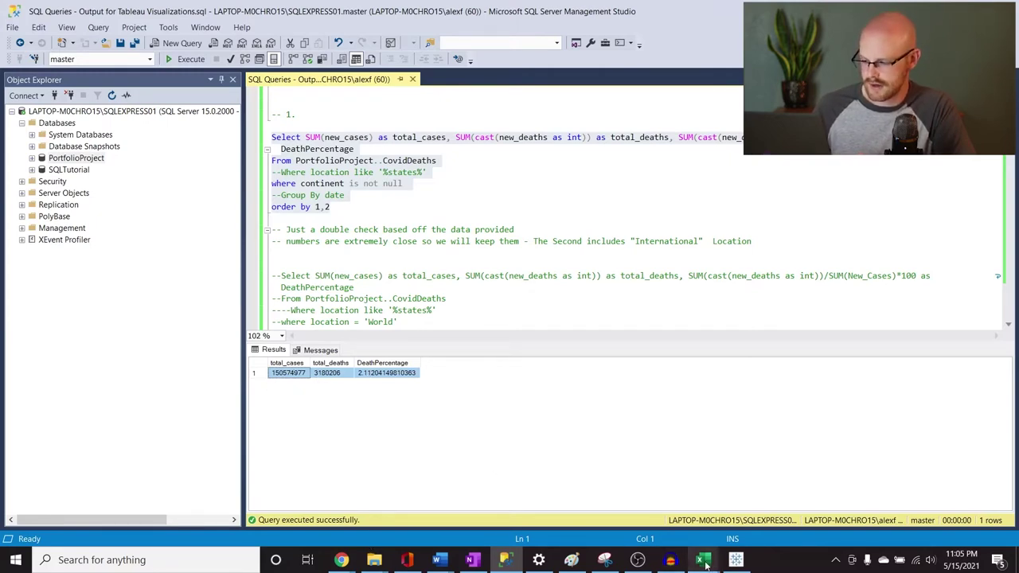
Close all the open Tableau Table workbooks, relaunch Excel and create a blank workbook.
{"action": "mouse_move", "coordinate": [706, 564]}
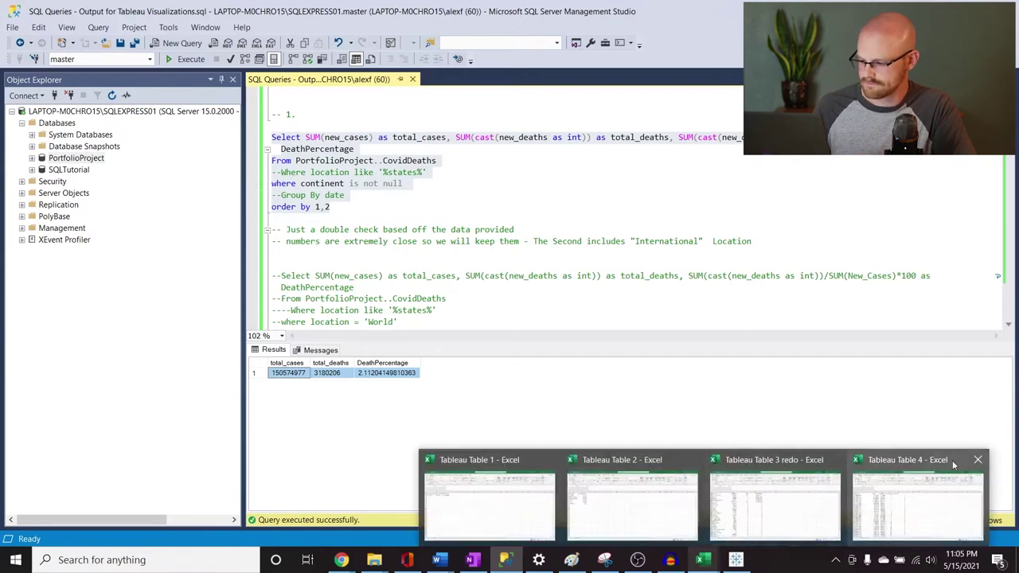
{"action": "right_click", "coordinate": [705, 559]}
{"action": "left_click", "coordinate": [705, 559]}
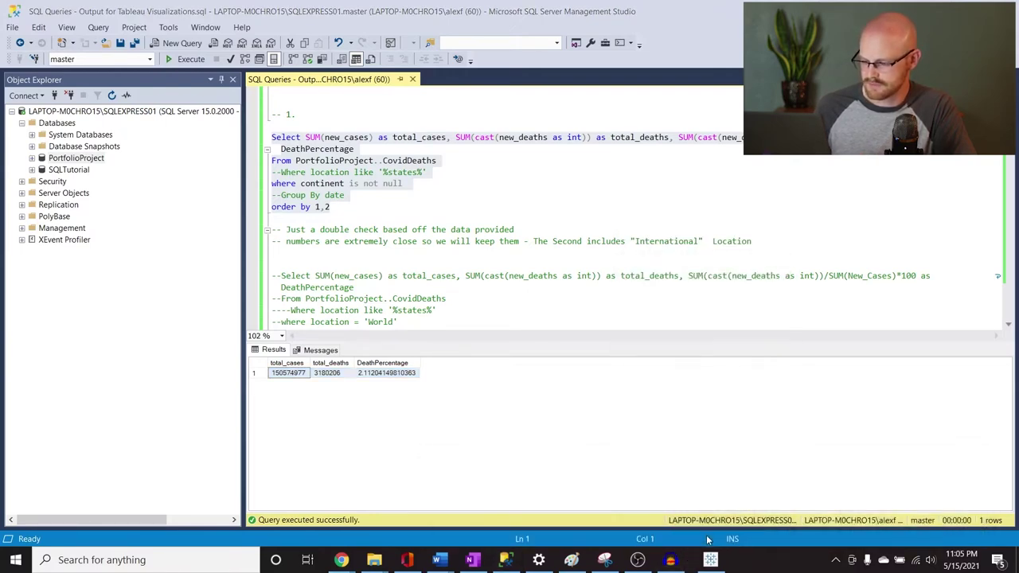
{"action": "left_click", "coordinate": [239, 561]}
{"action": "type", "text": "excel"}
{"action": "key", "text": "Return"}
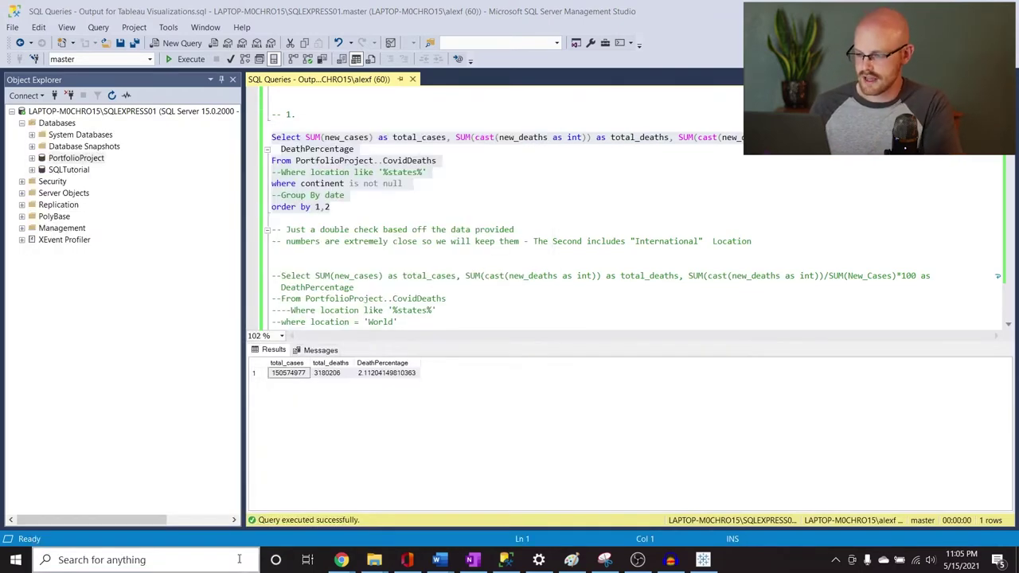
{"action": "left_click", "coordinate": [178, 155]}
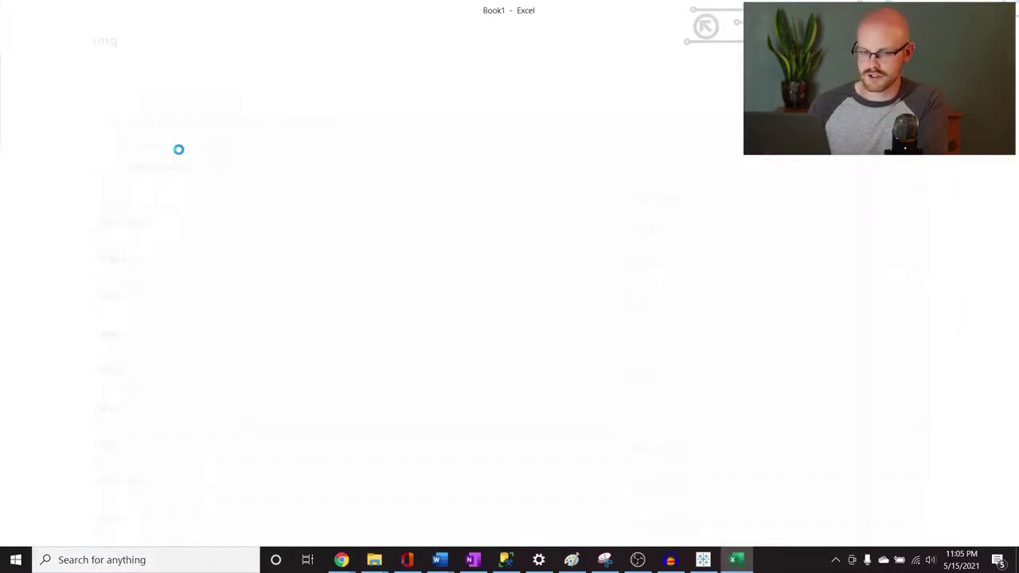
Paste the copied query result with its headers at cell A1 and widen the columns to fit their contents.
{"action": "type", "text": "total_cases\ttotal_deaths\tDeathPercentage 1.51E+08\t3180206\t2.112041"}
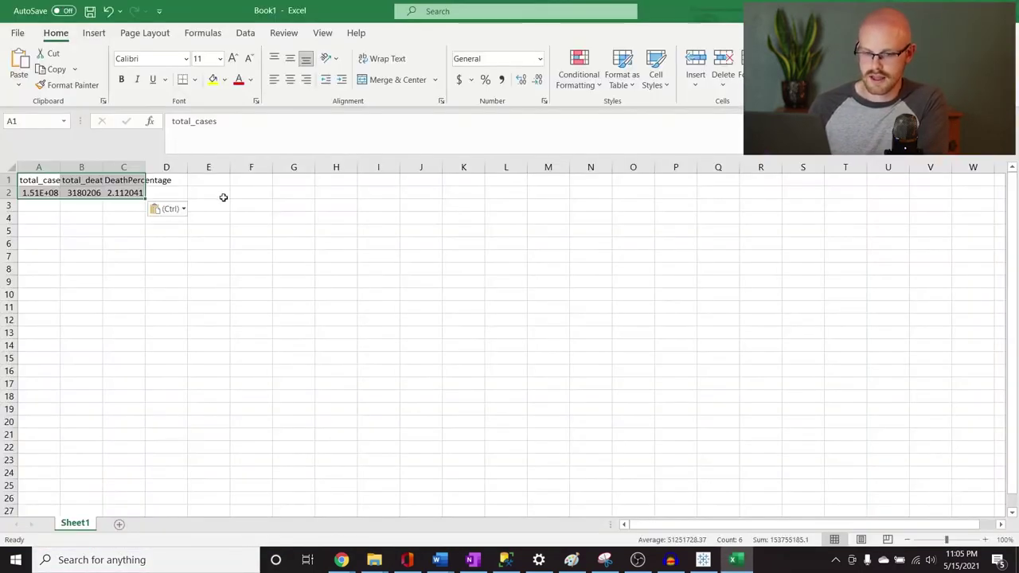
{"action": "left_click", "coordinate": [11, 167]}
{"action": "left_click", "coordinate": [94, 243]}
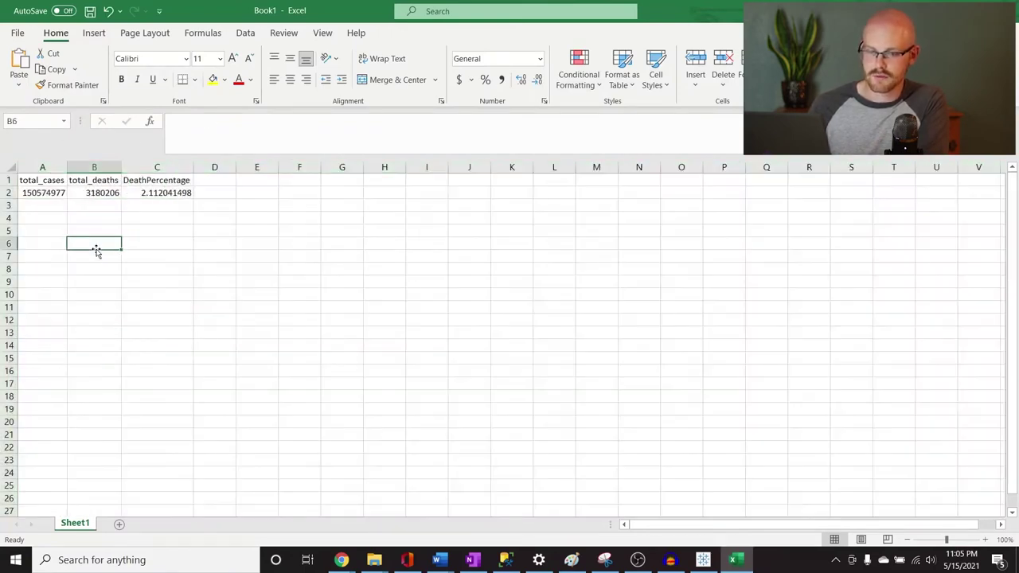
Save the workbook in Downloads as "Tableau Table 1" in Excel Workbook format, replacing the existing file.
{"action": "left_click", "coordinate": [17, 32]}
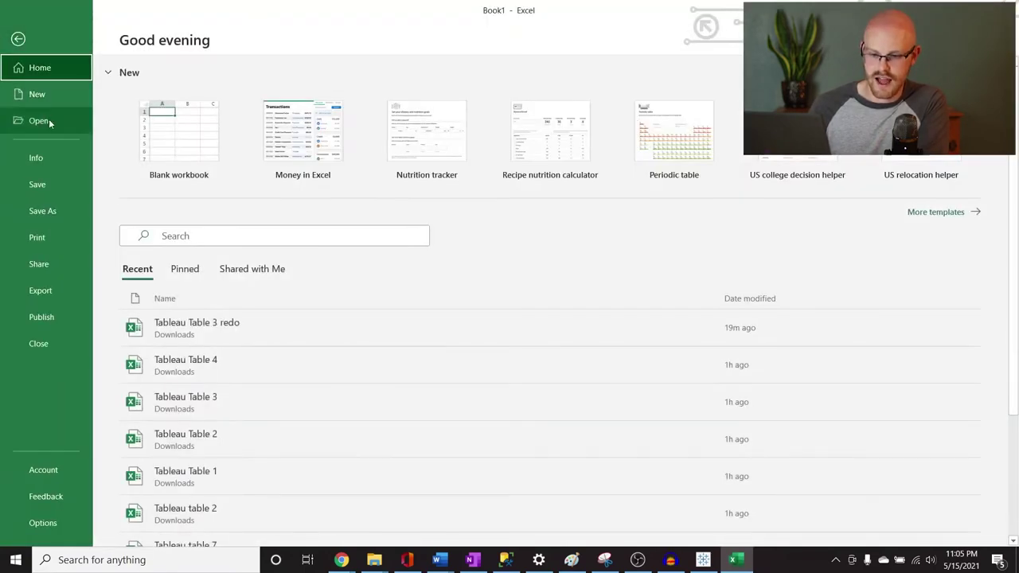
{"action": "left_click", "coordinate": [40, 210]}
{"action": "left_click", "coordinate": [440, 154]}
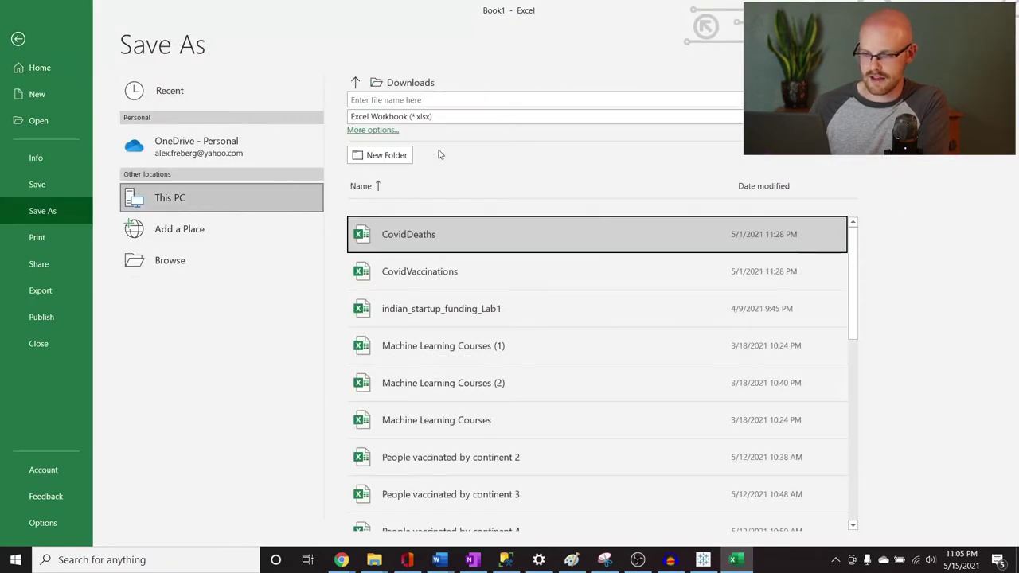
{"action": "left_click", "coordinate": [448, 98]}
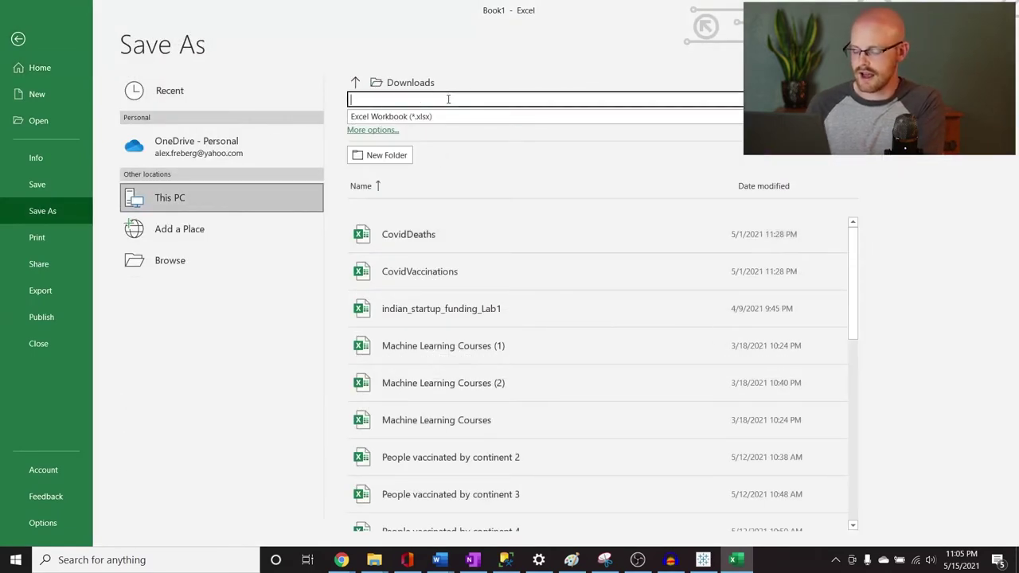
{"action": "type", "text": "Tableau Table 1"}
{"action": "key", "text": "Return"}
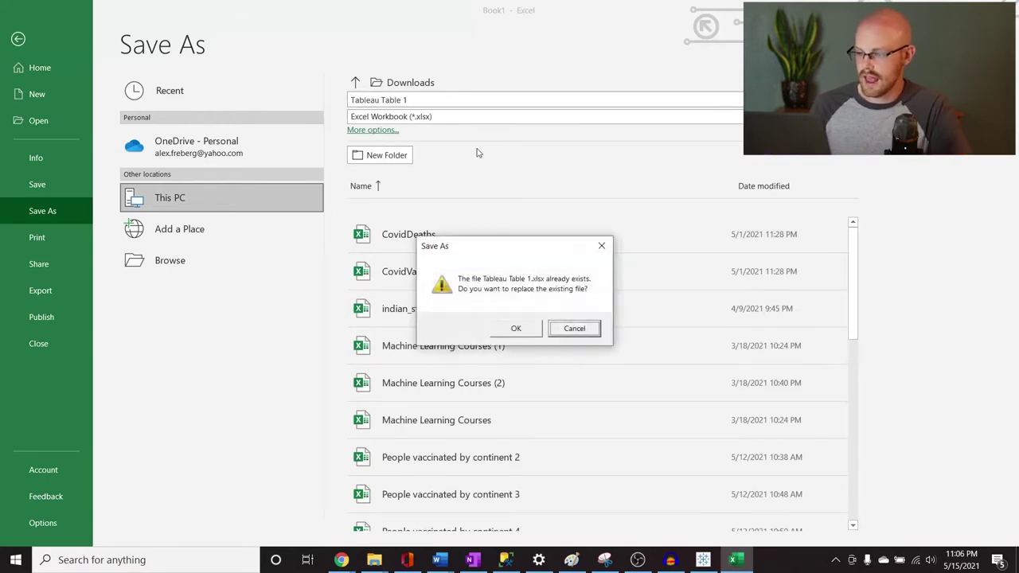
{"action": "left_click", "coordinate": [537, 333]}
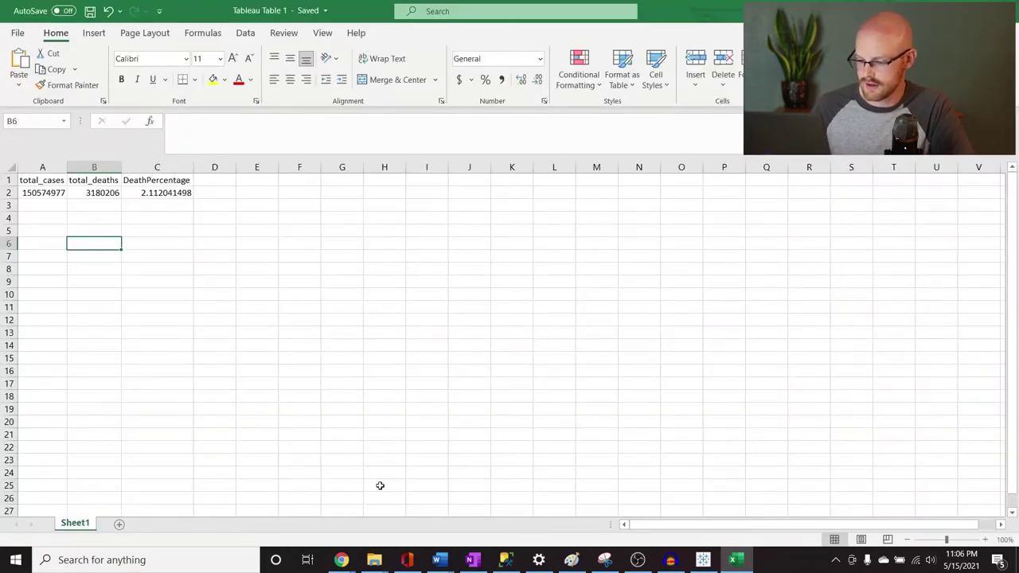
{"action": "mouse_move", "coordinate": [342, 561]}
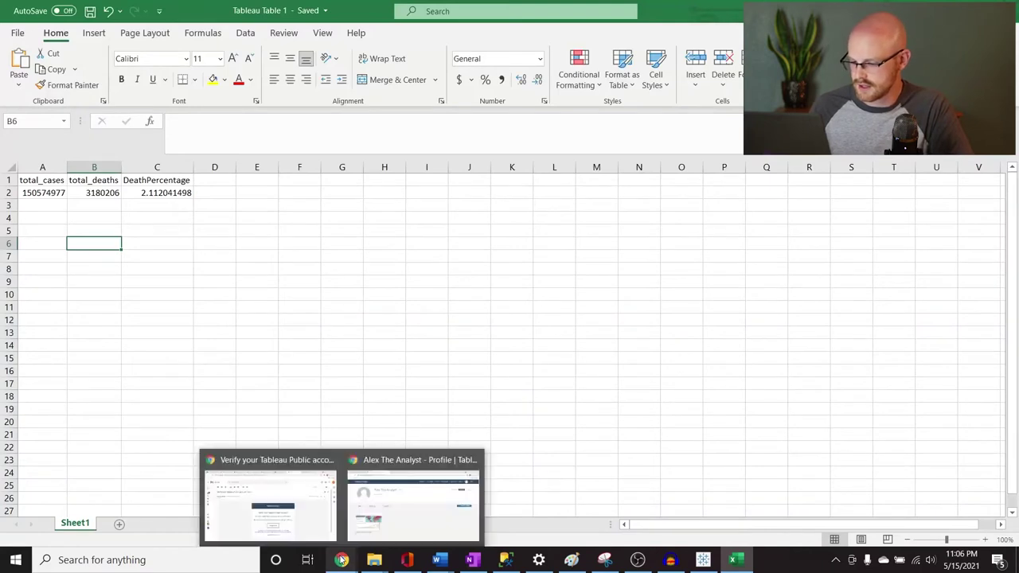
Switch to SQL Server Management Studio, run query 2 for TotalDeathCount by location, and copy its full result with headers.
{"action": "left_click", "coordinate": [449, 478]}
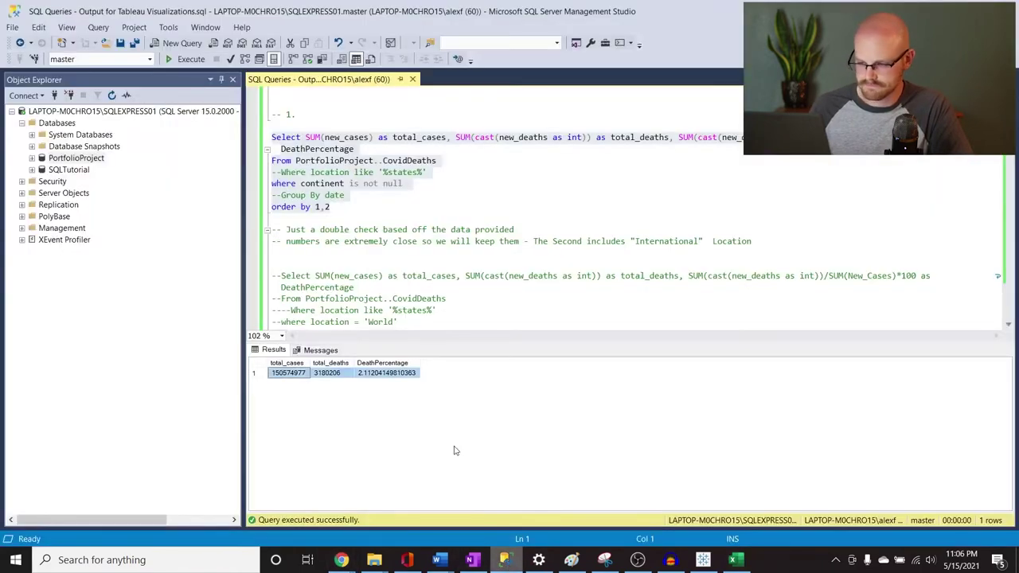
{"action": "left_click", "coordinate": [434, 263]}
{"action": "scroll", "coordinate": [434, 264], "scroll_direction": "down", "scroll_amount": 2}
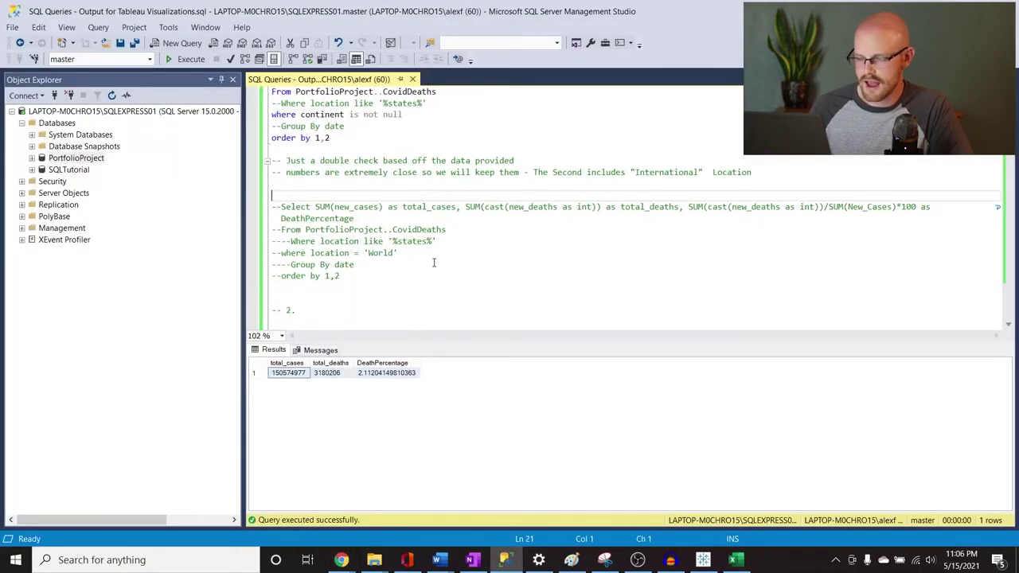
{"action": "scroll", "coordinate": [428, 287], "scroll_direction": "down", "scroll_amount": 3}
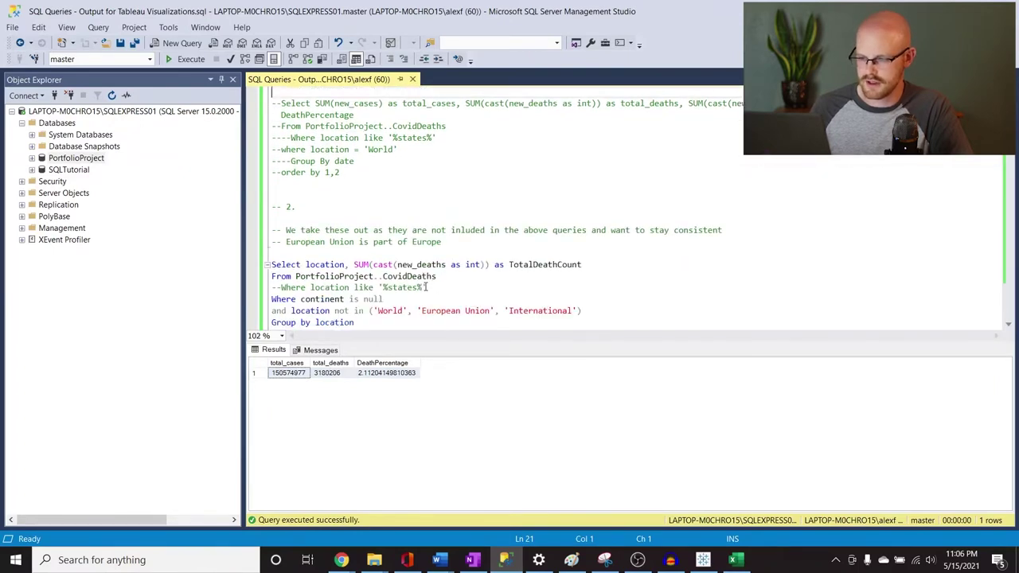
{"action": "scroll", "coordinate": [428, 287], "scroll_direction": "up", "scroll_amount": 2}
{"action": "left_click_drag", "start_coordinate": [393, 231], "coordinate": [272, 160]}
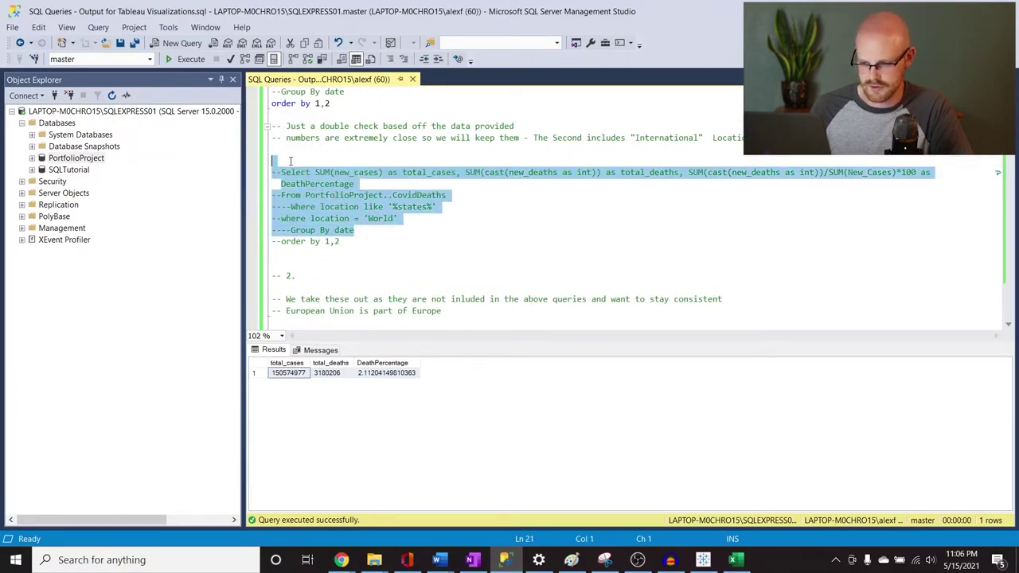
{"action": "left_click", "coordinate": [352, 208]}
{"action": "scroll", "coordinate": [409, 289], "scroll_direction": "down", "scroll_amount": 4}
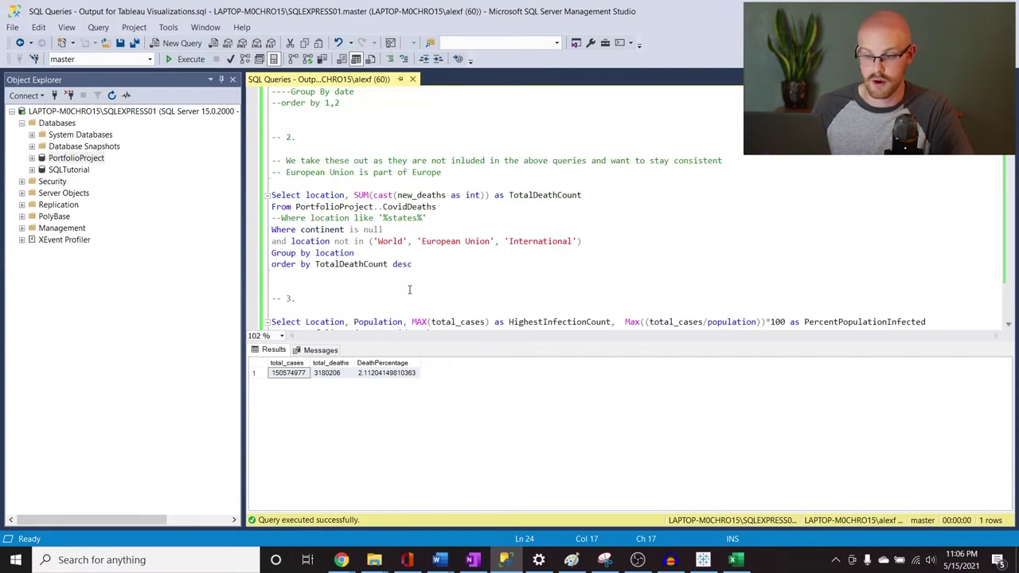
{"action": "left_click_drag", "start_coordinate": [425, 265], "coordinate": [263, 196]}
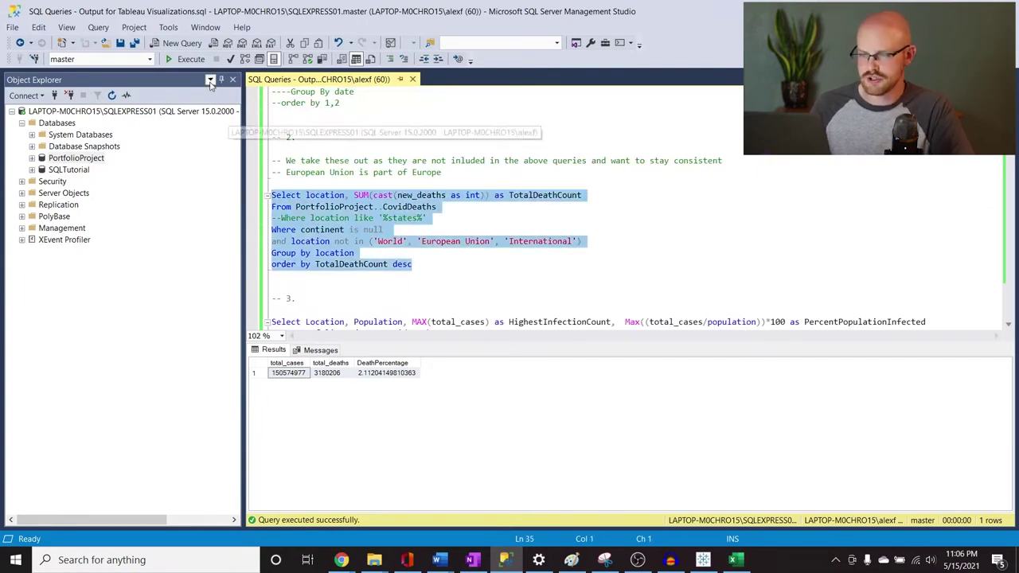
{"action": "left_click", "coordinate": [195, 61]}
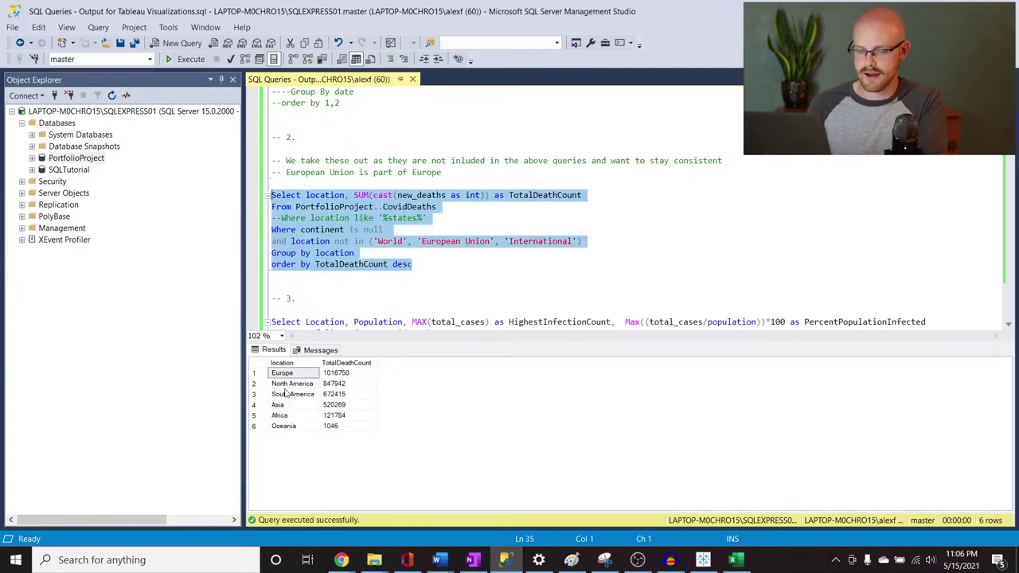
{"action": "left_click", "coordinate": [261, 366]}
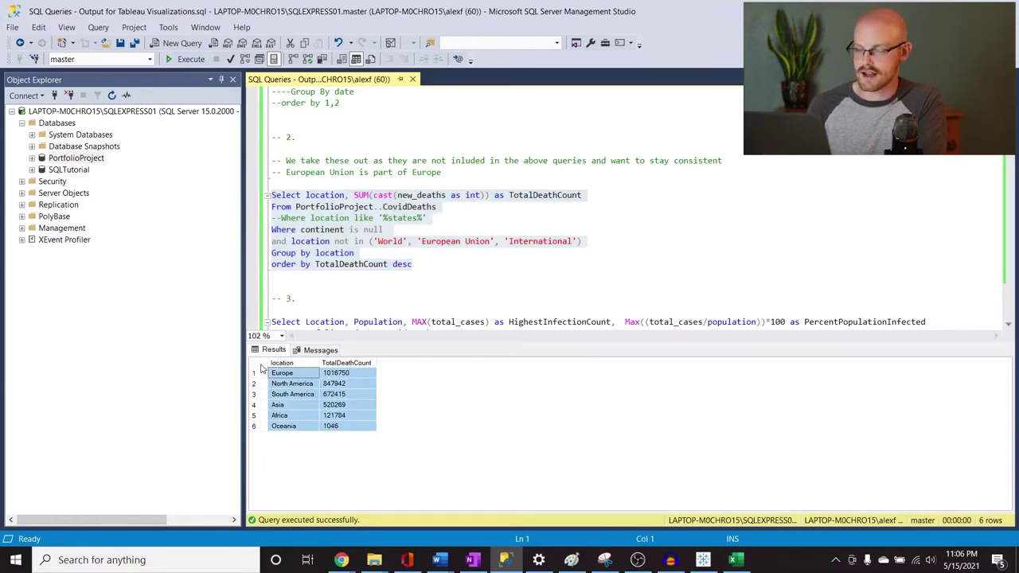
Switch back to Excel and create another blank workbook.
{"action": "left_click", "coordinate": [734, 559]}
{"action": "left_click", "coordinate": [21, 37]}
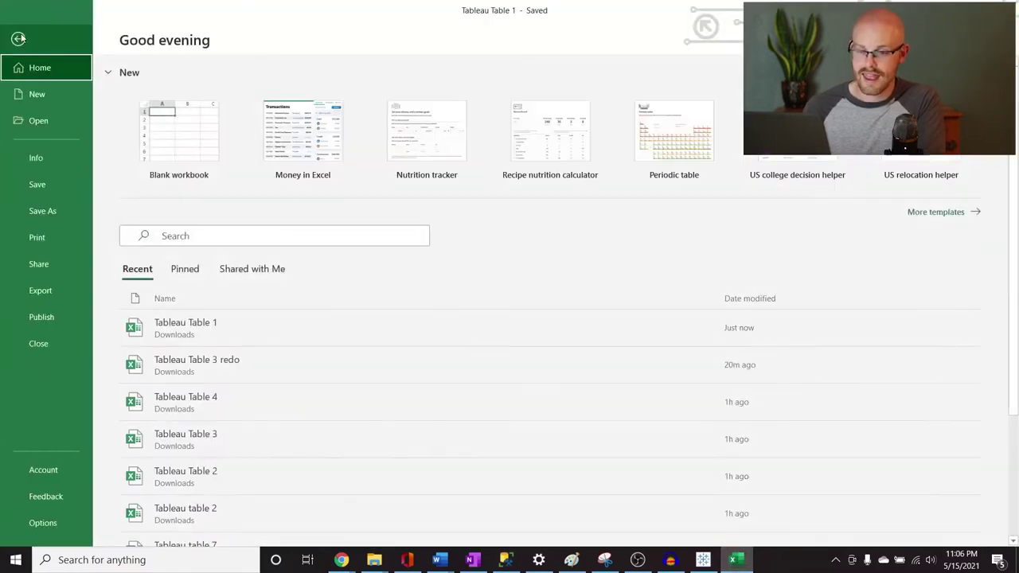
{"action": "left_click", "coordinate": [52, 97]}
{"action": "left_click", "coordinate": [175, 118]}
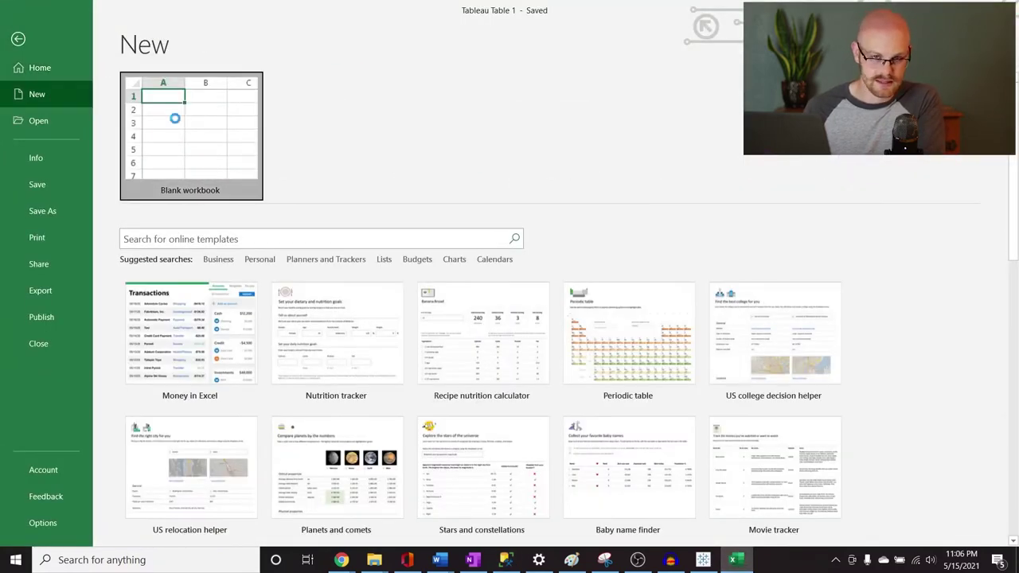
Paste the location and TotalDeathCount results at cell A1 and fit the column widths to their contents.
{"action": "type", "text": "location\tTotalDeathCount Europe\t1016750 North America\t847942 South America\t672415 Asia\t520269 Africa\t121784 Oceania\t1046"}
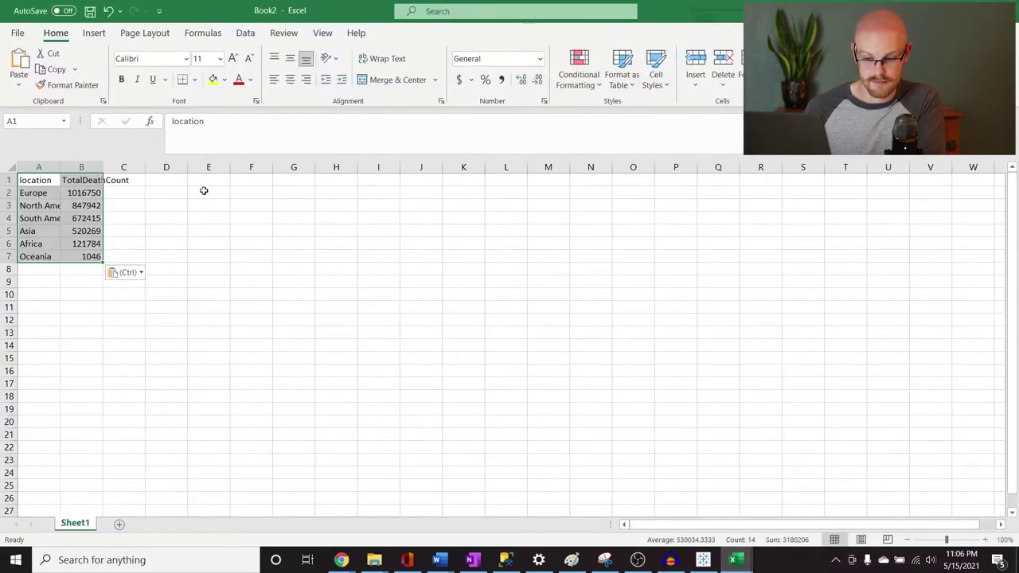
{"action": "left_click", "coordinate": [9, 168]}
{"action": "double_click", "coordinate": [61, 168]}
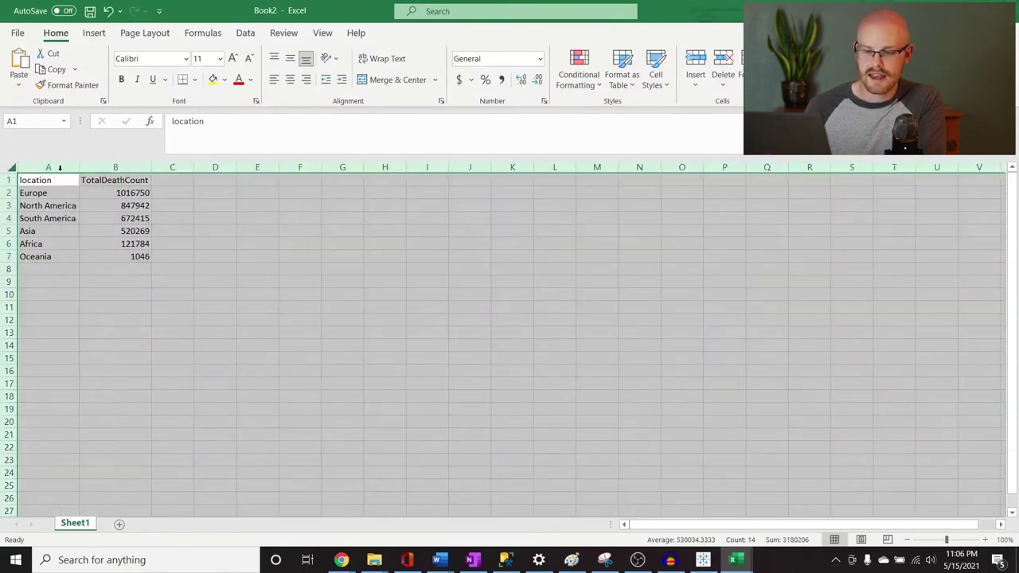
{"action": "left_click", "coordinate": [180, 308]}
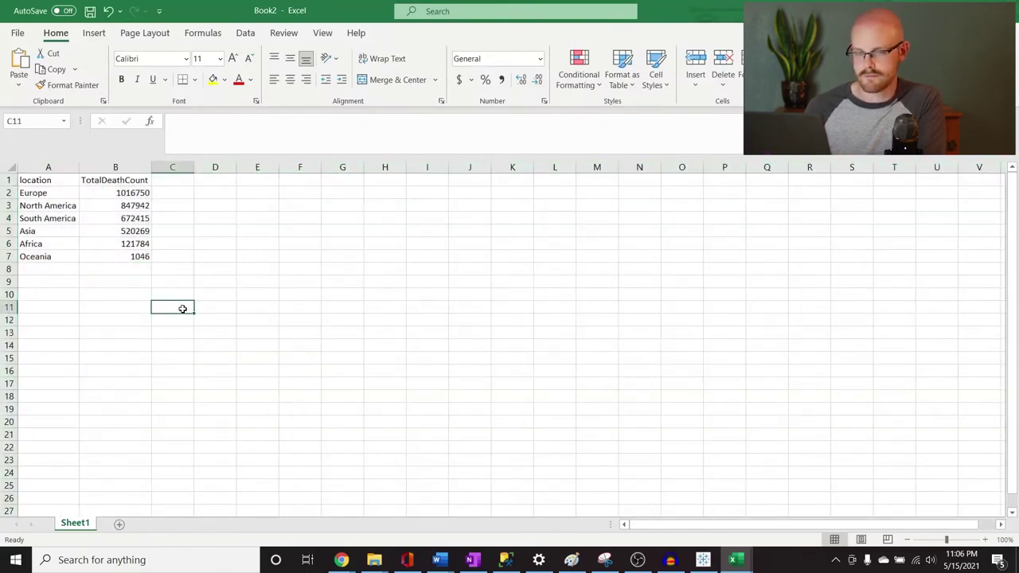
Save the workbook in Downloads as "Tableau Table 2", replacing the existing file.
{"action": "left_click", "coordinate": [17, 33]}
{"action": "left_click", "coordinate": [52, 207]}
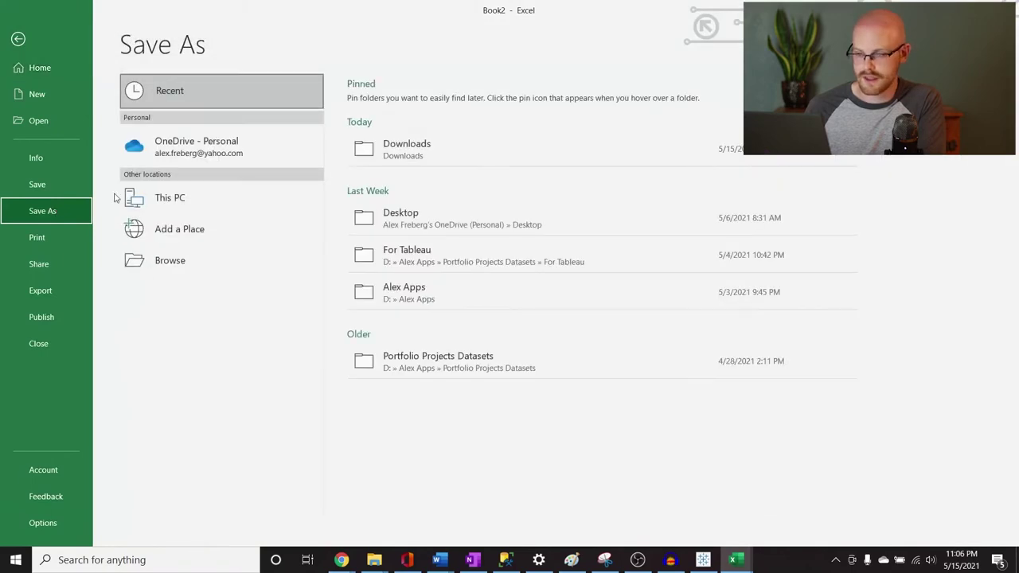
{"action": "left_click", "coordinate": [452, 157]}
{"action": "left_click", "coordinate": [492, 102]}
{"action": "type", "text": "Tableau Table 2"}
{"action": "key", "text": "Return"}
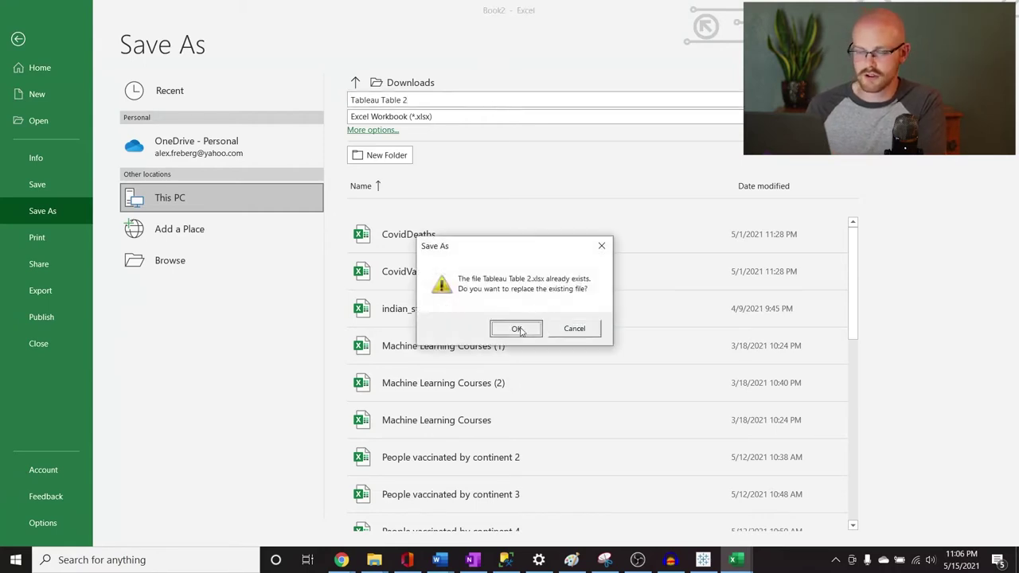
{"action": "left_click", "coordinate": [517, 329]}
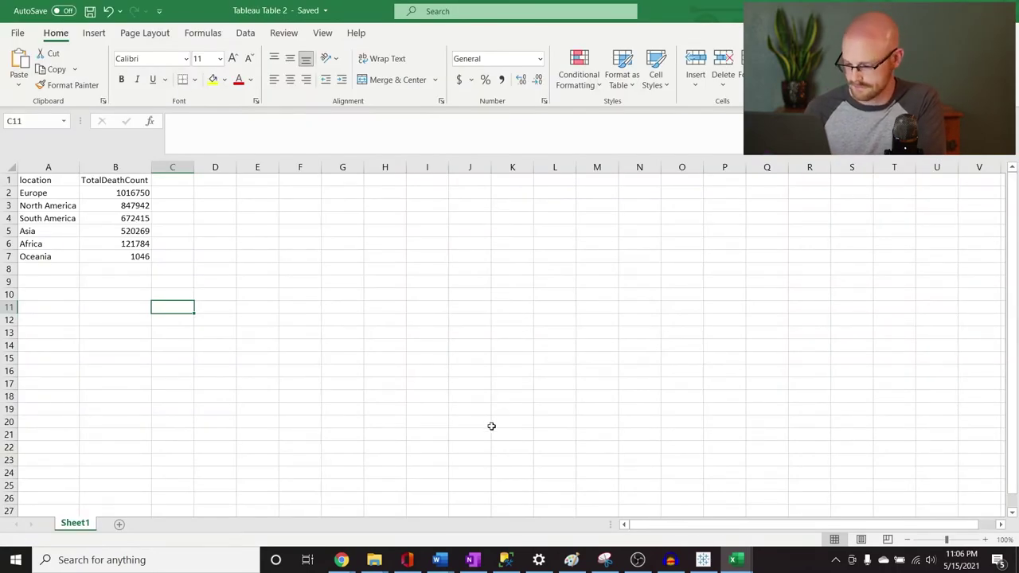
Return to SQL Server Management Studio, run query 3 for PercentPopulationInfected by location and population, and copy the full result with headers.
{"action": "left_click", "coordinate": [505, 560]}
{"action": "left_click", "coordinate": [423, 276]}
{"action": "scroll", "coordinate": [423, 279], "scroll_direction": "down", "scroll_amount": 4}
{"action": "left_click_drag", "start_coordinate": [465, 230], "coordinate": [278, 179]}
{"action": "left_click", "coordinate": [185, 59]}
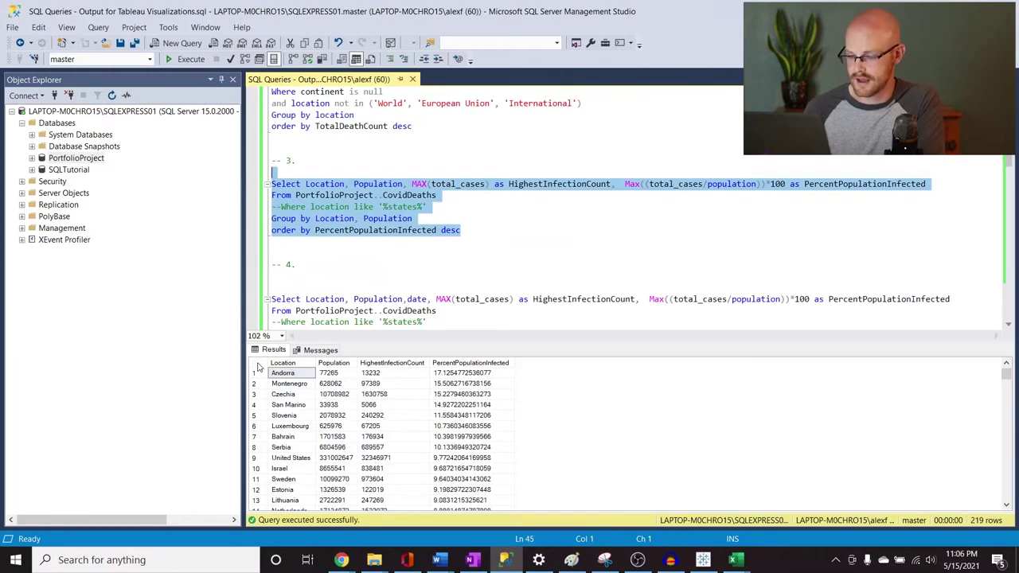
{"action": "left_click", "coordinate": [258, 366]}
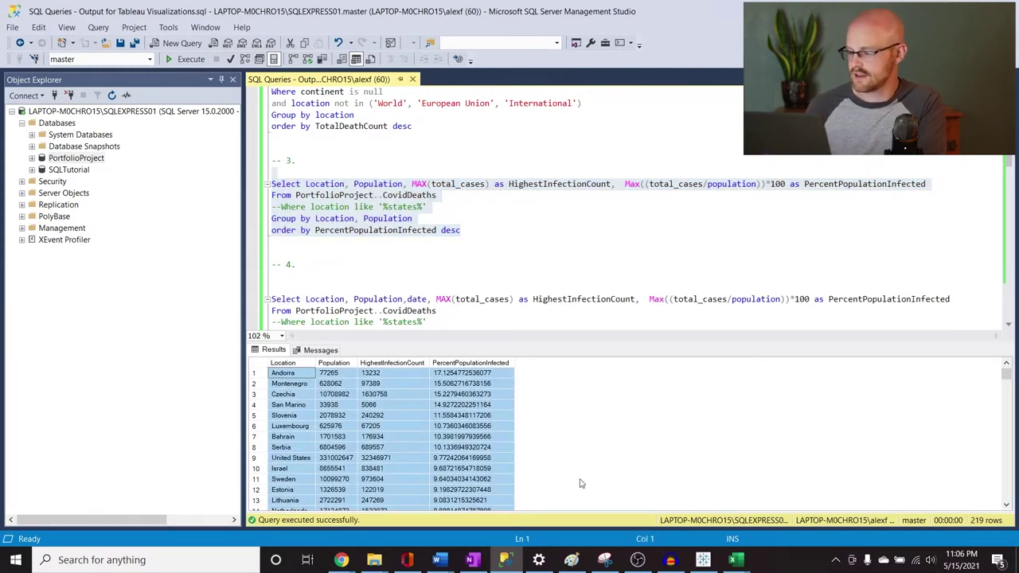
Switch to the Tableau Table 2 workbook in Excel and create a new blank workbook from there.
{"action": "left_click", "coordinate": [737, 560]}
{"action": "left_click", "coordinate": [757, 540]}
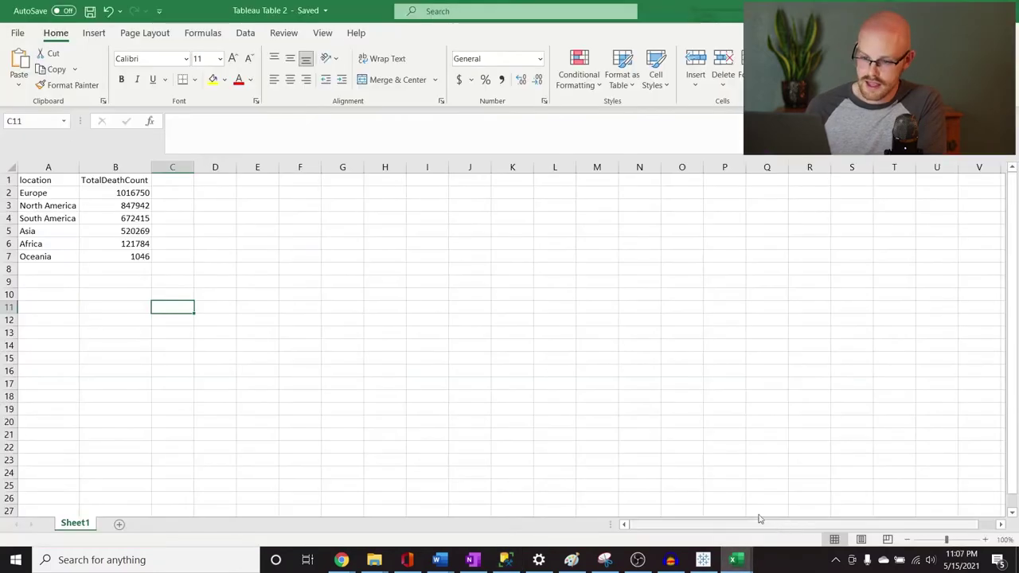
{"action": "left_click", "coordinate": [18, 36]}
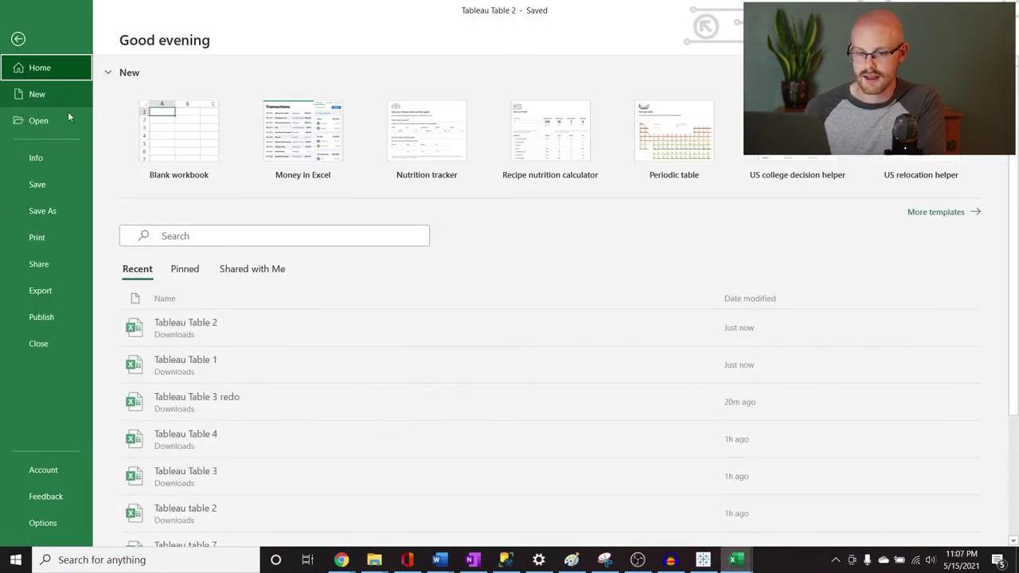
{"action": "left_click", "coordinate": [56, 205]}
{"action": "left_click", "coordinate": [413, 100]}
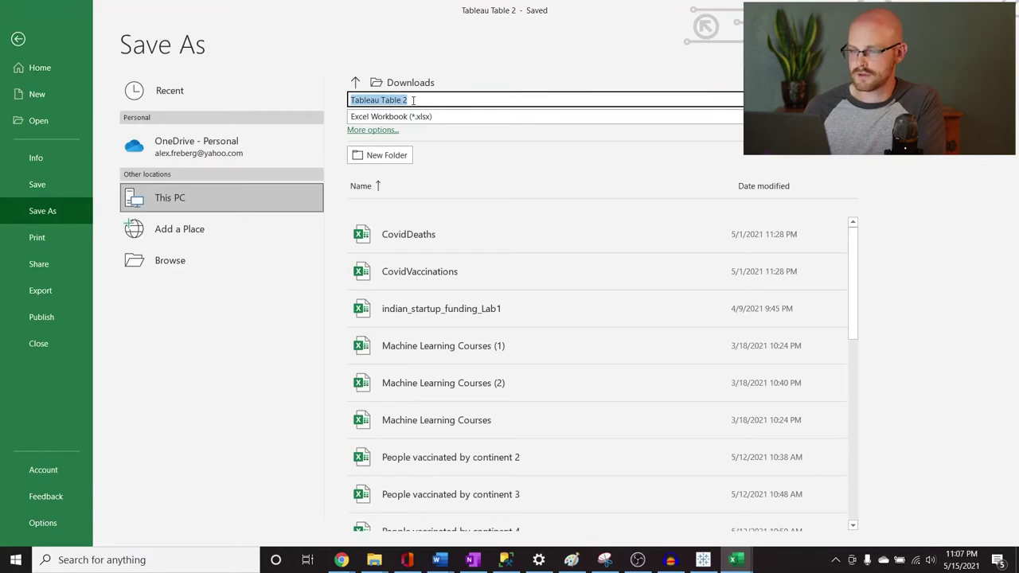
{"action": "left_click", "coordinate": [36, 94]}
{"action": "left_click", "coordinate": [181, 150]}
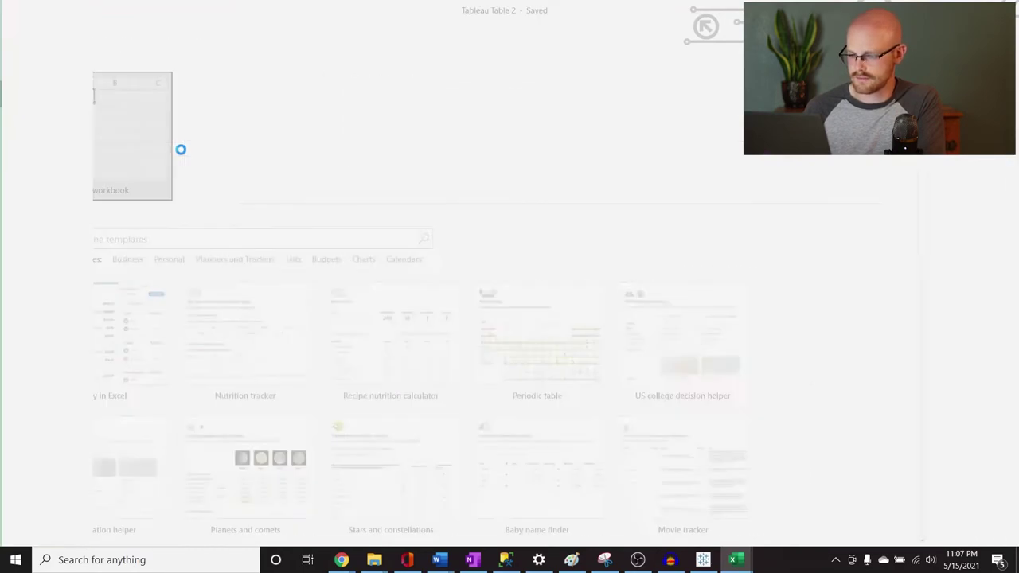
Paste the query 3 results at cell A1 and autofit all columns.
{"action": "key", "text": "ctrl+v"}
{"action": "left_click", "coordinate": [13, 171]}
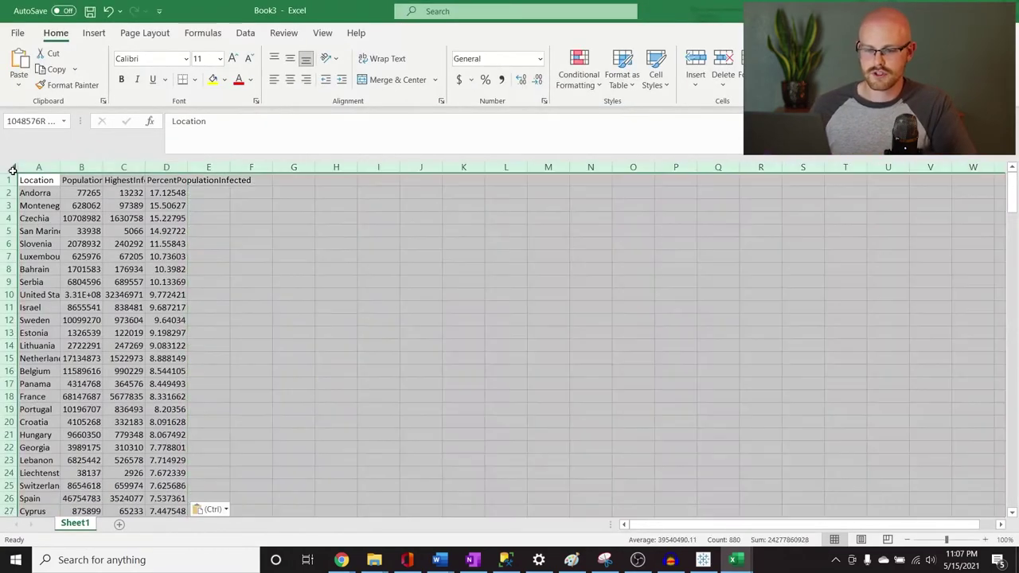
{"action": "double_click", "coordinate": [60, 167]}
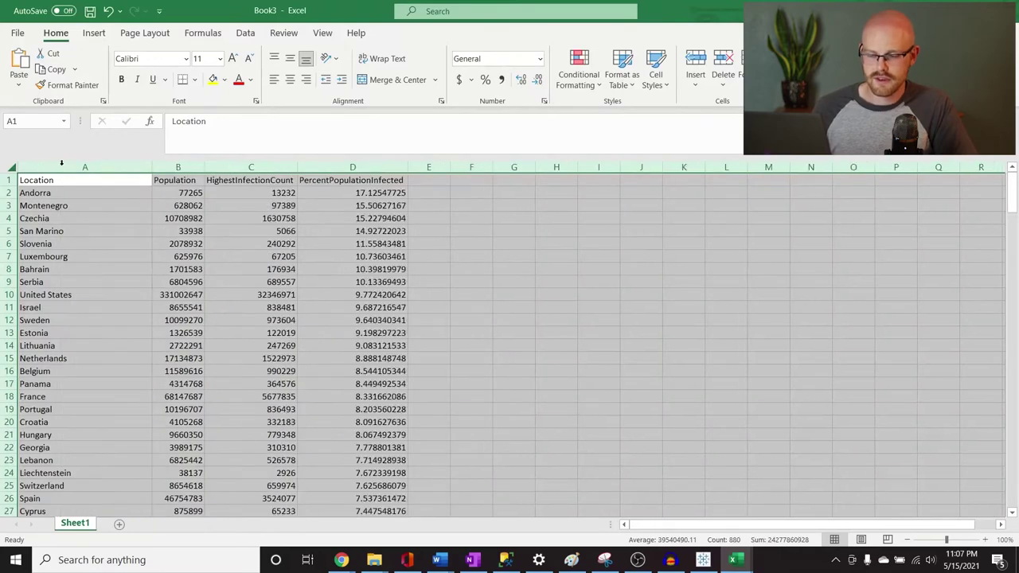
{"action": "left_click", "coordinate": [319, 207]}
{"action": "left_click", "coordinate": [495, 230]}
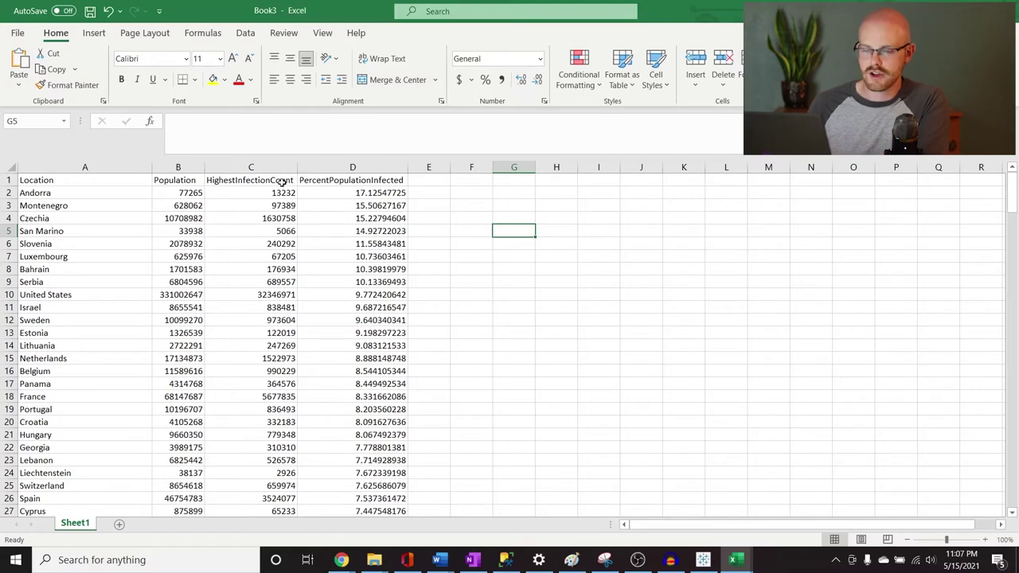
Check the PercentPopulationInfected column down to its last rows for NULL entries.
{"action": "left_click", "coordinate": [353, 167]}
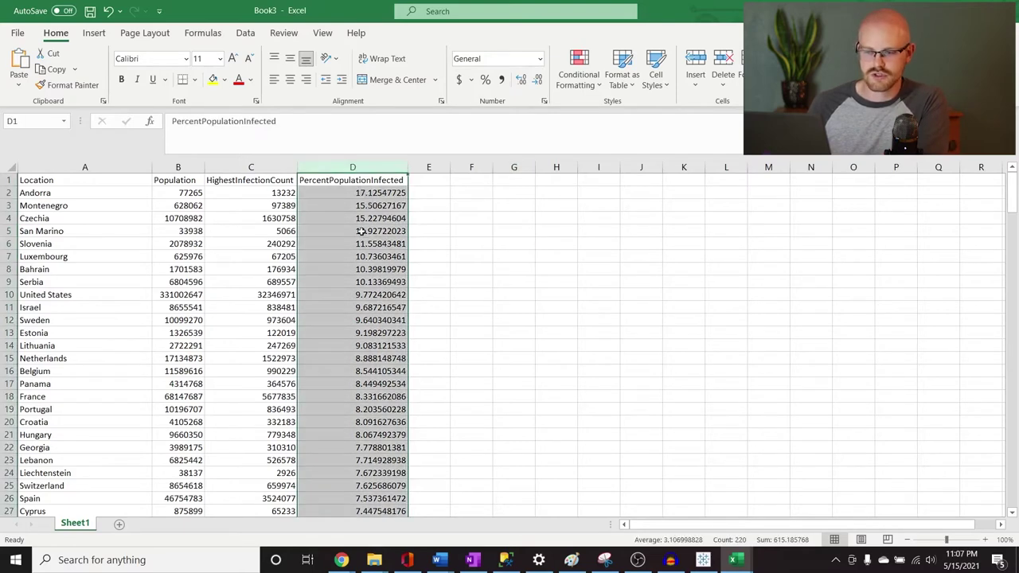
{"action": "left_click", "coordinate": [356, 193]}
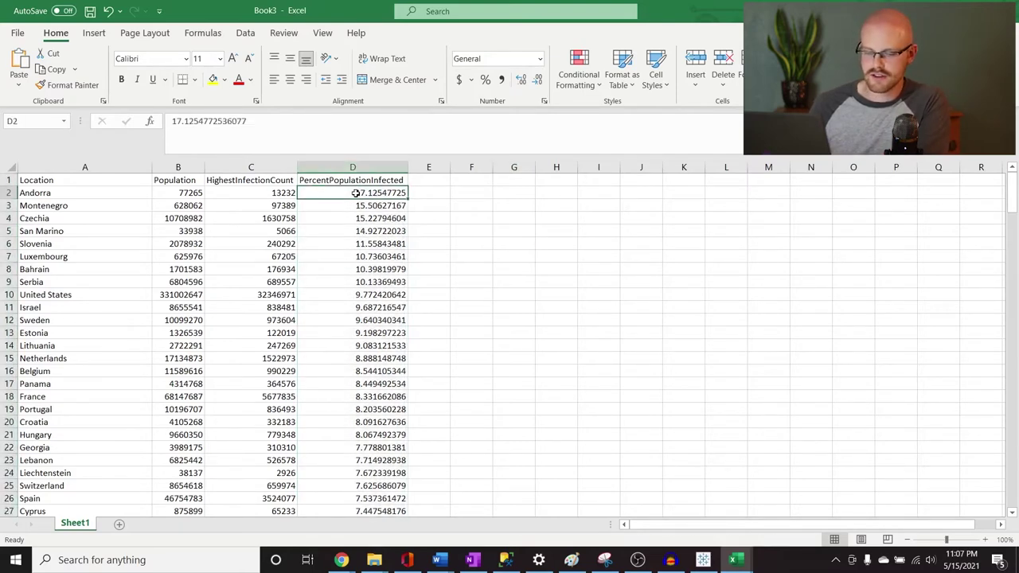
{"action": "key", "text": "ctrl+Down"}
{"action": "left_click_drag", "start_coordinate": [373, 297], "coordinate": [283, 270]}
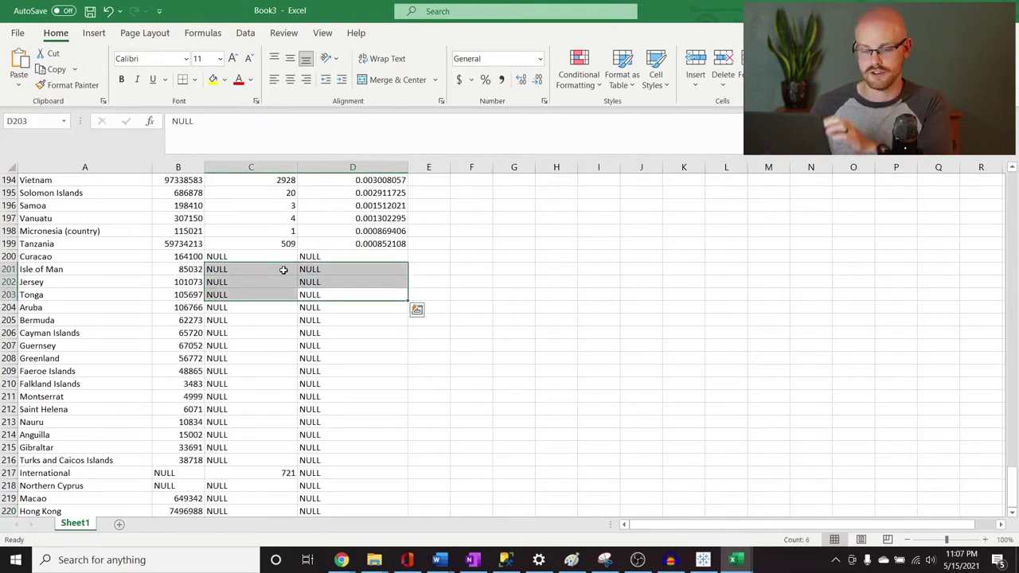
{"action": "left_click", "coordinate": [467, 283]}
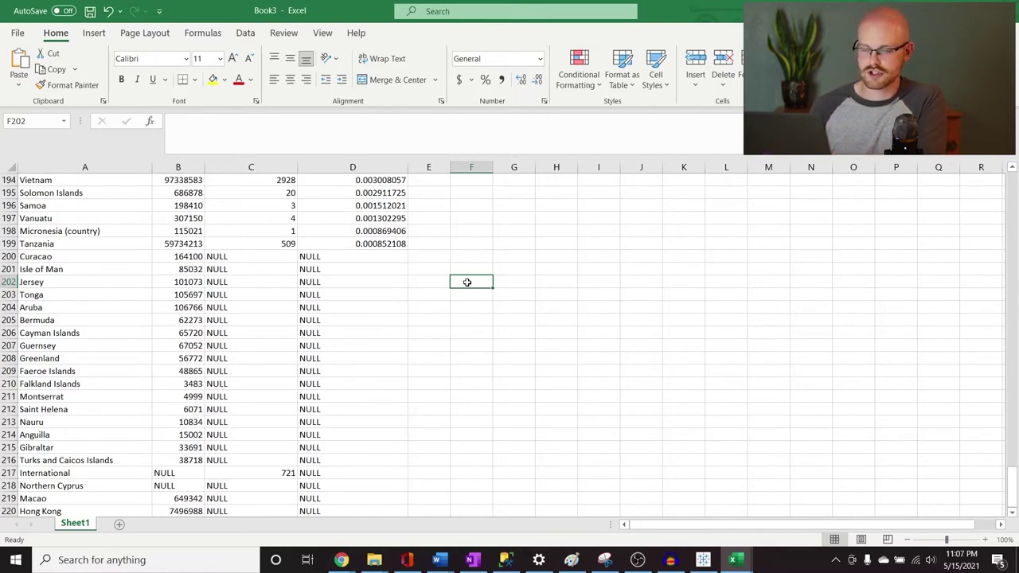
Replace every NULL with 0 using Find and Replace, with the search scope set to Workbook.
{"action": "key", "text": "ctrl+h"}
{"action": "left_click", "coordinate": [641, 311]}
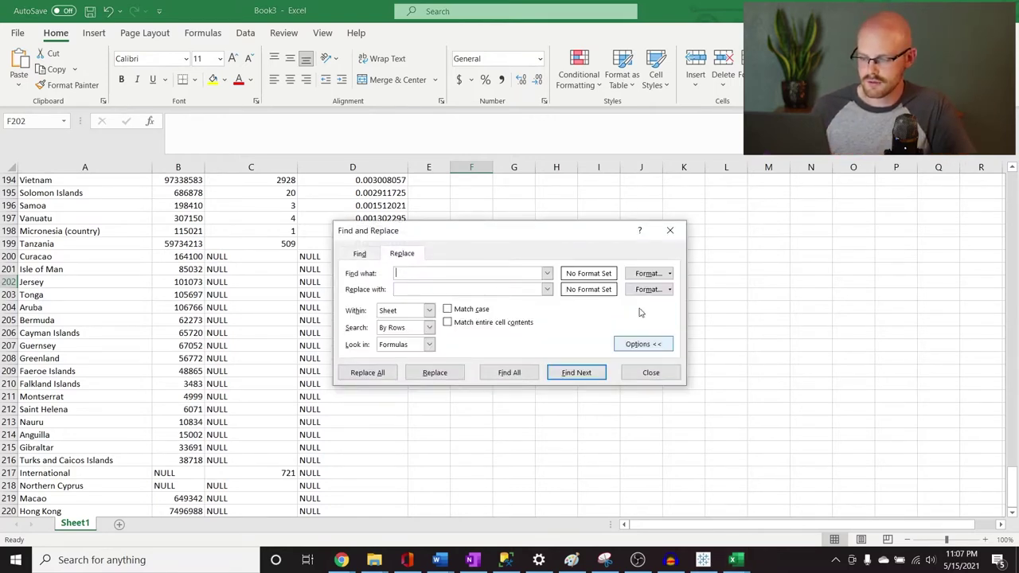
{"action": "left_click", "coordinate": [429, 310]}
{"action": "left_click", "coordinate": [402, 331]}
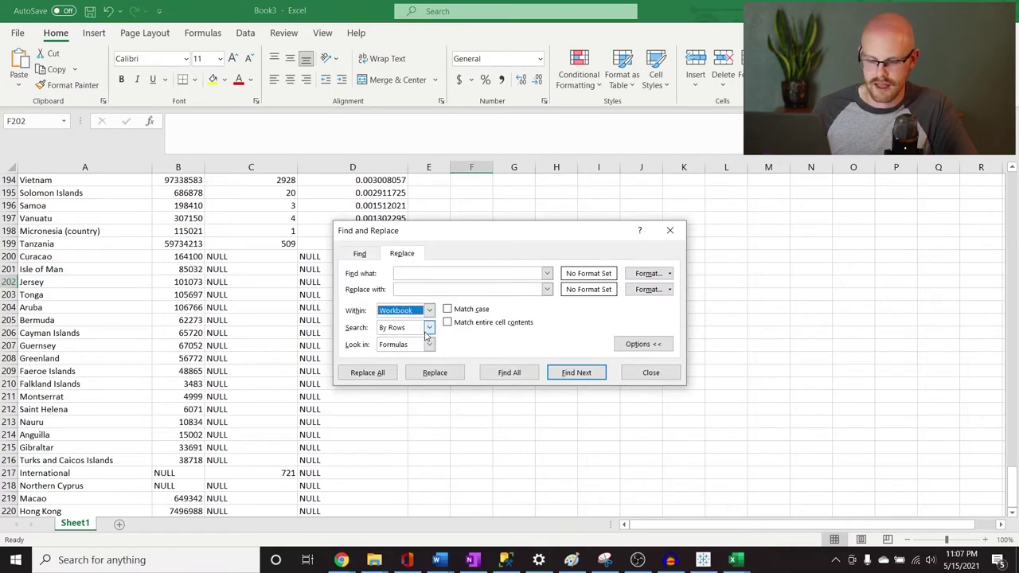
{"action": "left_click", "coordinate": [464, 274]}
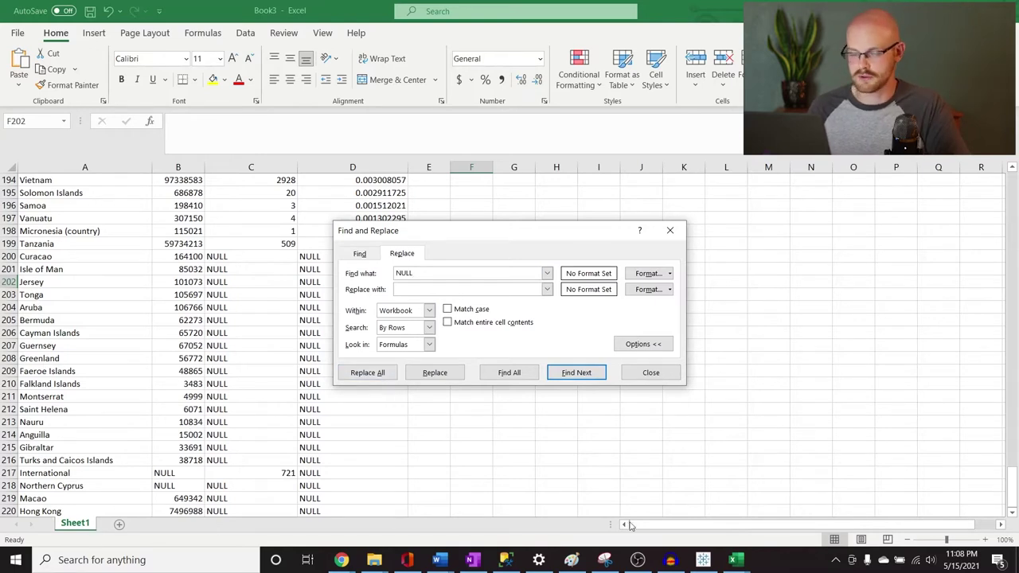
{"action": "left_click", "coordinate": [459, 290]}
{"action": "type", "text": "0"}
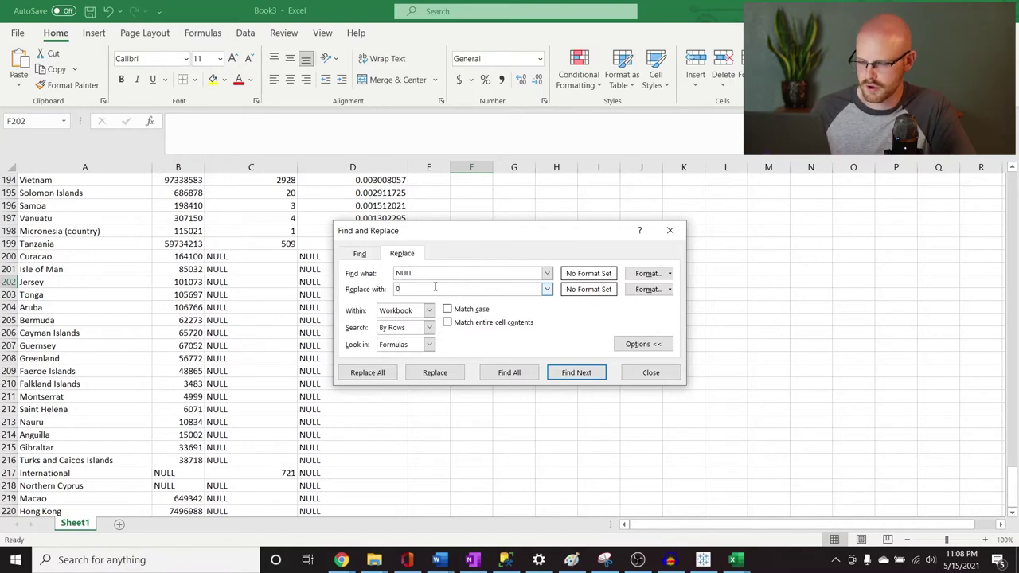
{"action": "left_click", "coordinate": [392, 374]}
{"action": "left_click", "coordinate": [520, 318]}
{"action": "left_click", "coordinate": [670, 230]}
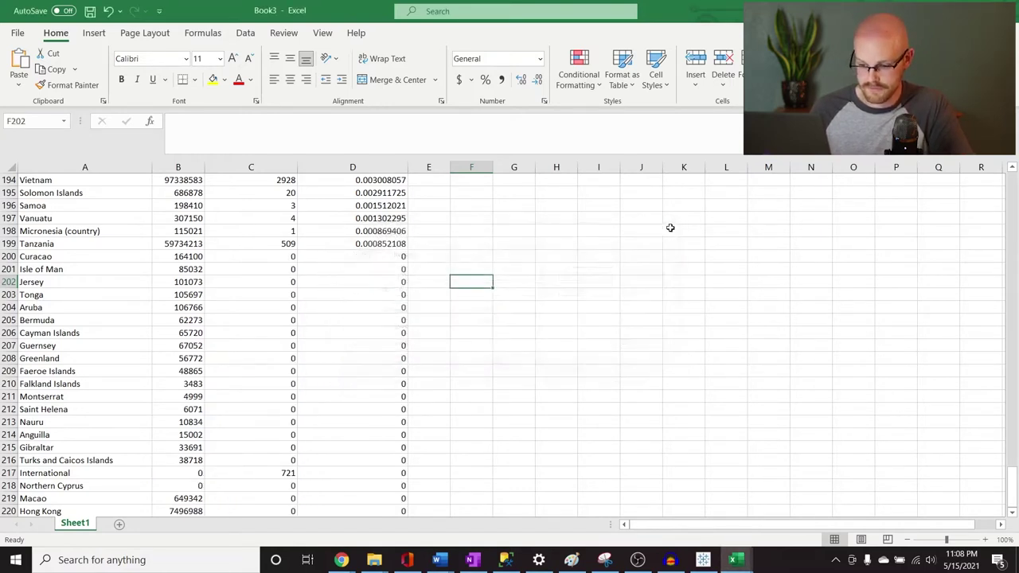
{"action": "left_click", "coordinate": [383, 357]}
{"action": "left_click", "coordinate": [370, 313]}
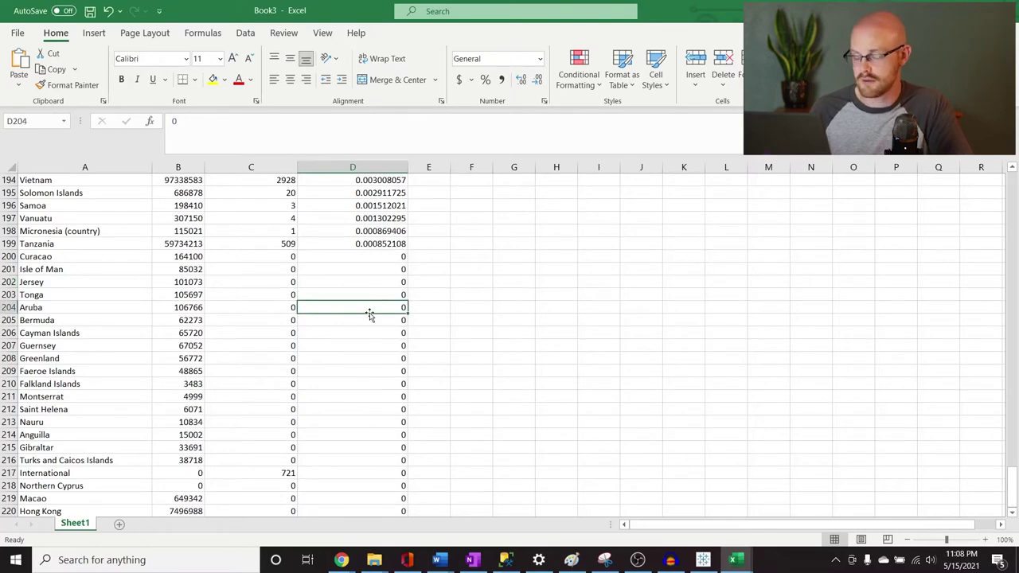
{"action": "left_click_drag", "start_coordinate": [342, 289], "coordinate": [239, 360]}
{"action": "left_click", "coordinate": [277, 398]}
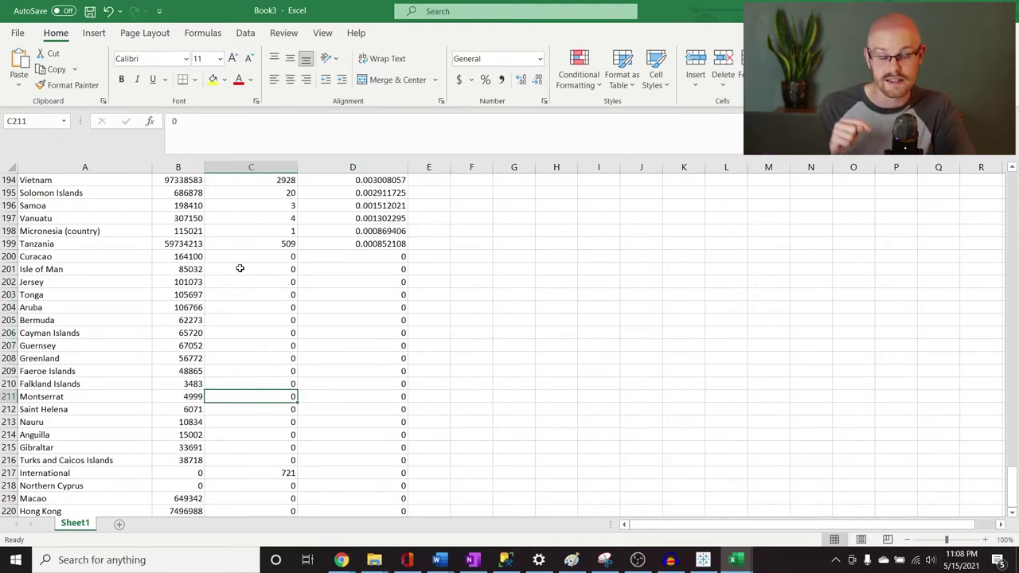
{"action": "left_click_drag", "start_coordinate": [240, 268], "coordinate": [350, 450]}
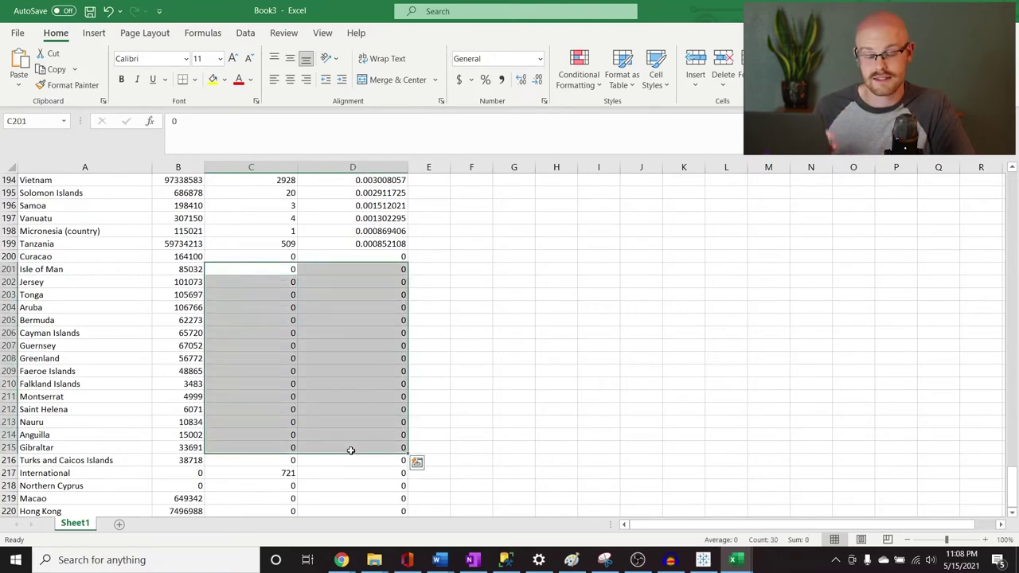
{"action": "left_click", "coordinate": [510, 383]}
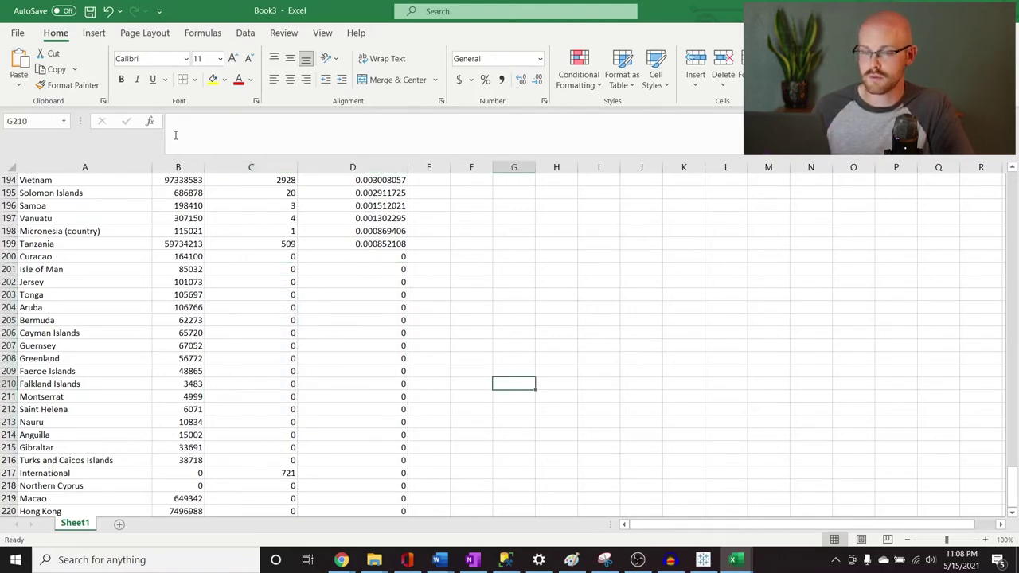
Save the workbook as Tableau Table 3 in the Downloads folder, replacing the existing file of that name.
{"action": "left_click", "coordinate": [17, 32]}
{"action": "left_click", "coordinate": [31, 212]}
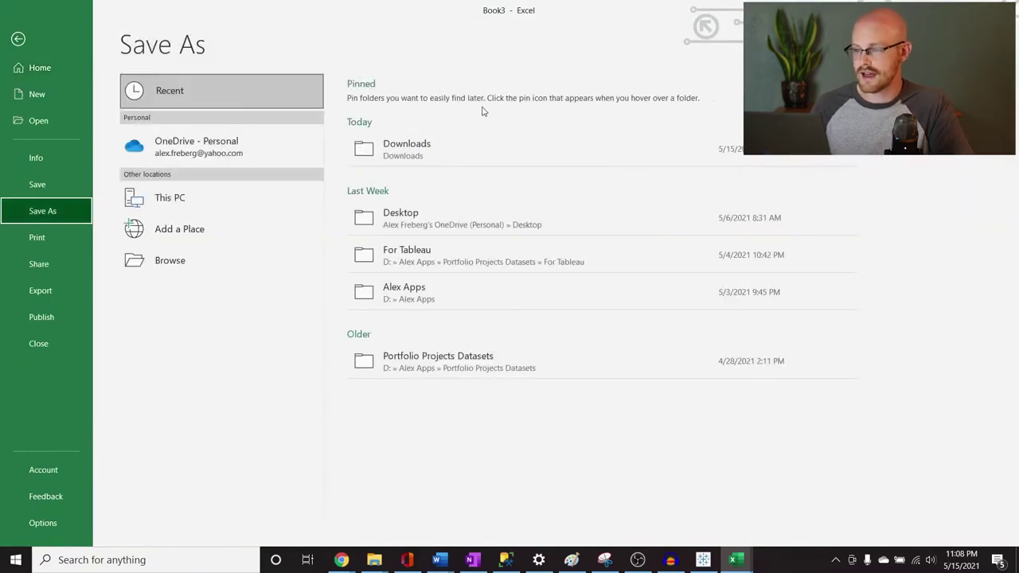
{"action": "left_click", "coordinate": [482, 143]}
{"action": "type", "text": "Tableau Table 3"}
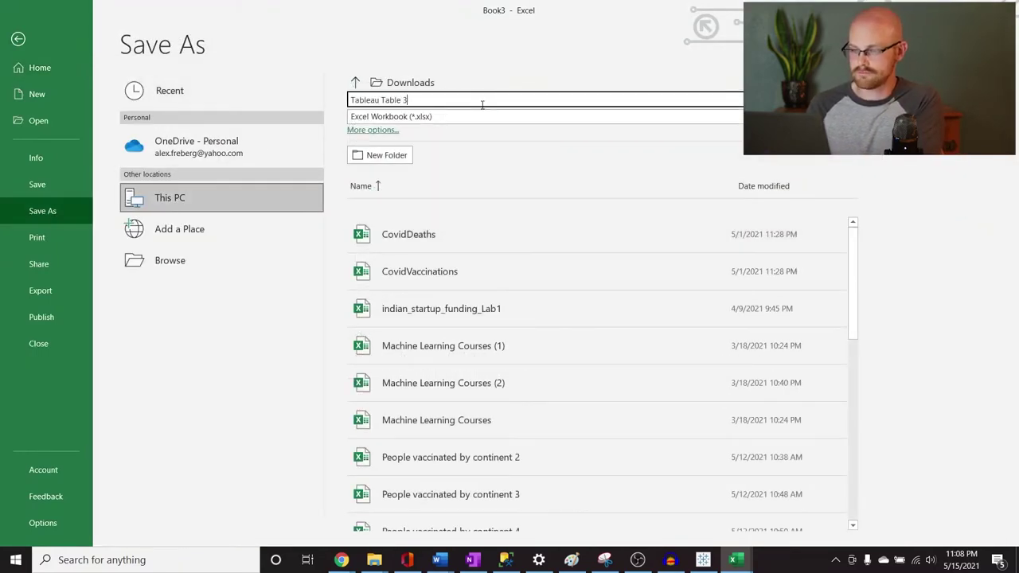
{"action": "key", "text": "Return"}
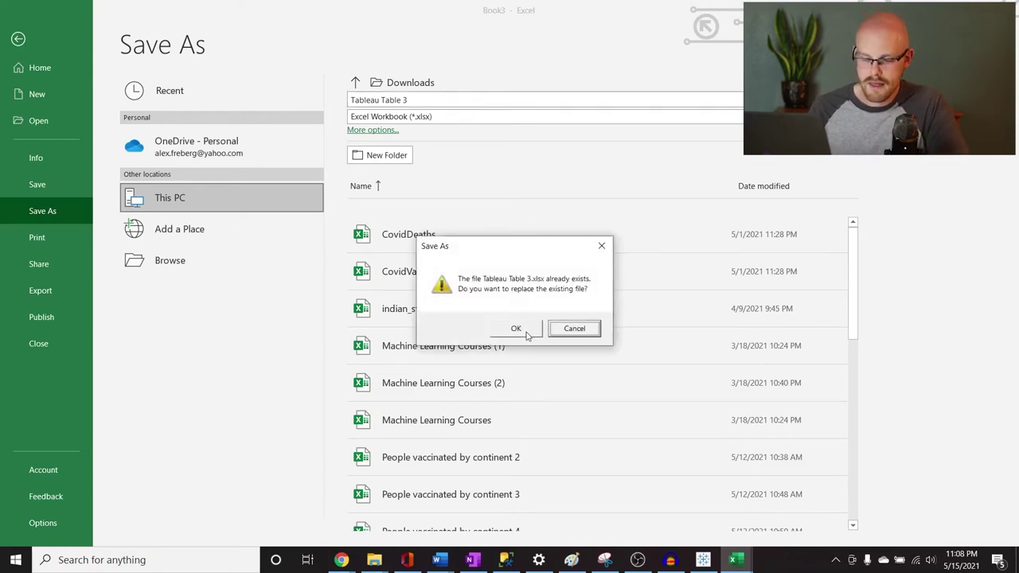
{"action": "left_click", "coordinate": [516, 329]}
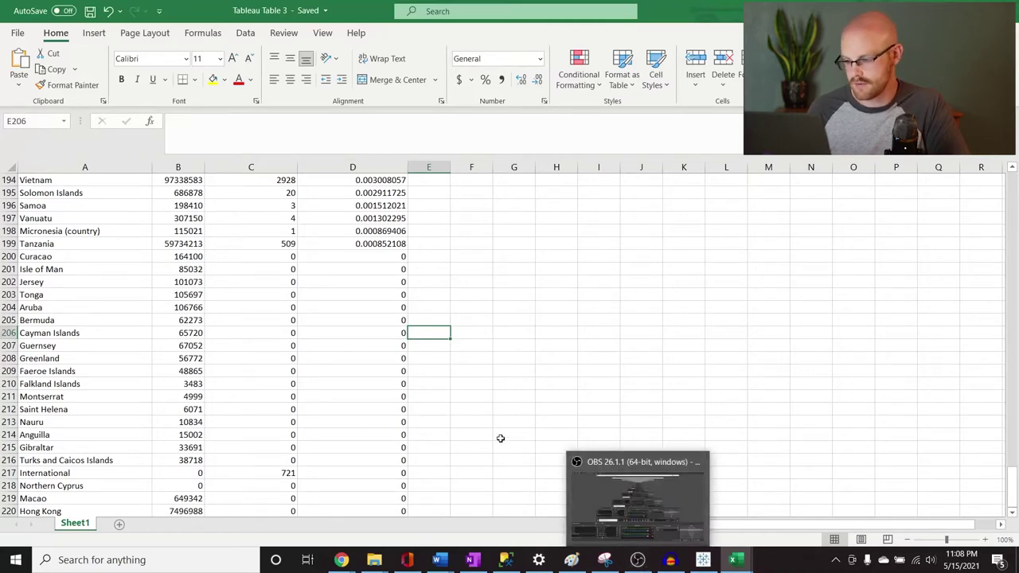
Switch to SQL Server Management Studio, run only query 4, and copy its entire results grid with headers.
{"action": "left_click", "coordinate": [505, 560]}
{"action": "scroll", "coordinate": [486, 254], "scroll_direction": "down", "scroll_amount": 4}
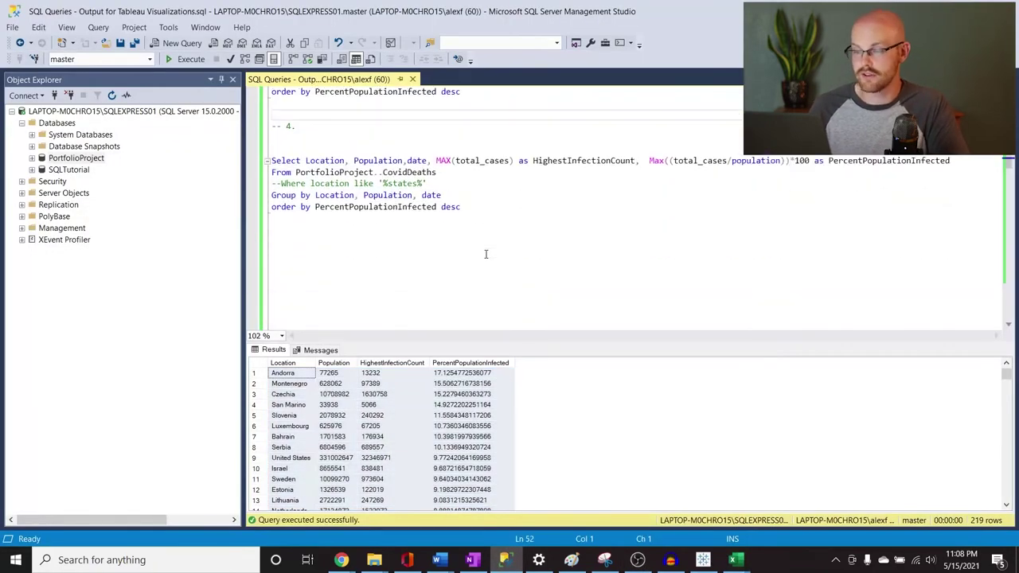
{"action": "left_click_drag", "start_coordinate": [483, 233], "coordinate": [271, 160]}
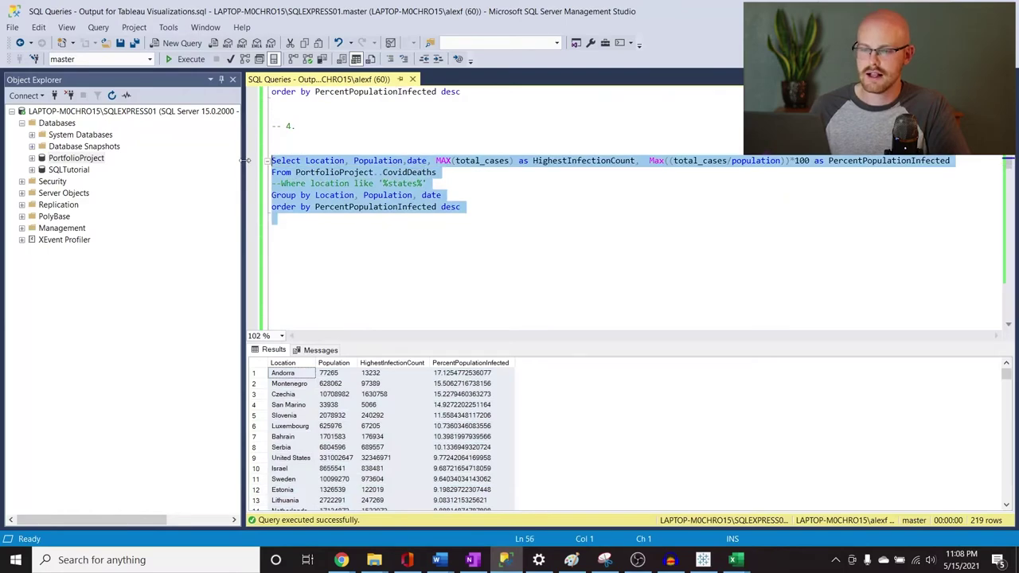
{"action": "left_click", "coordinate": [191, 59]}
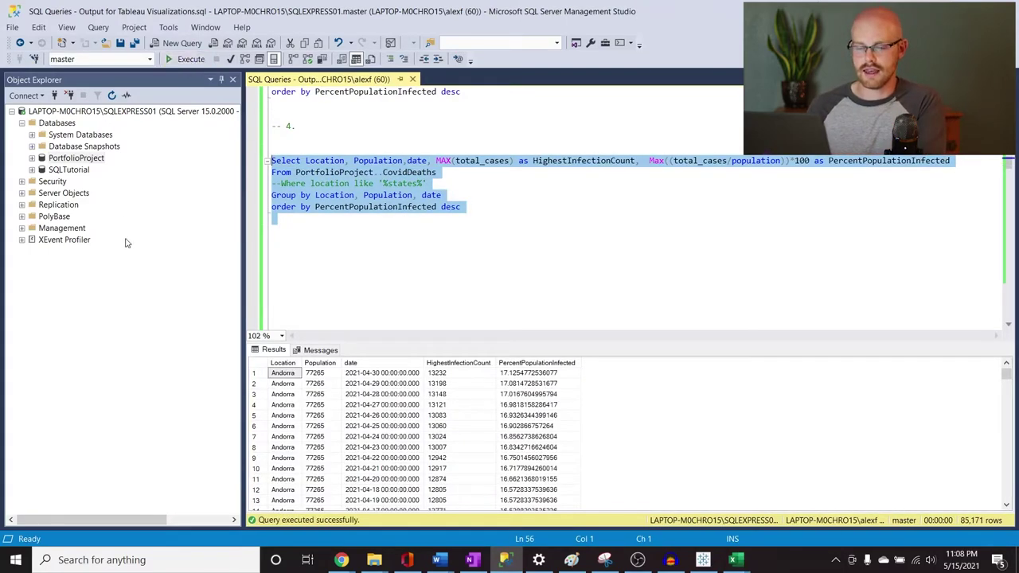
{"action": "left_click", "coordinate": [261, 363]}
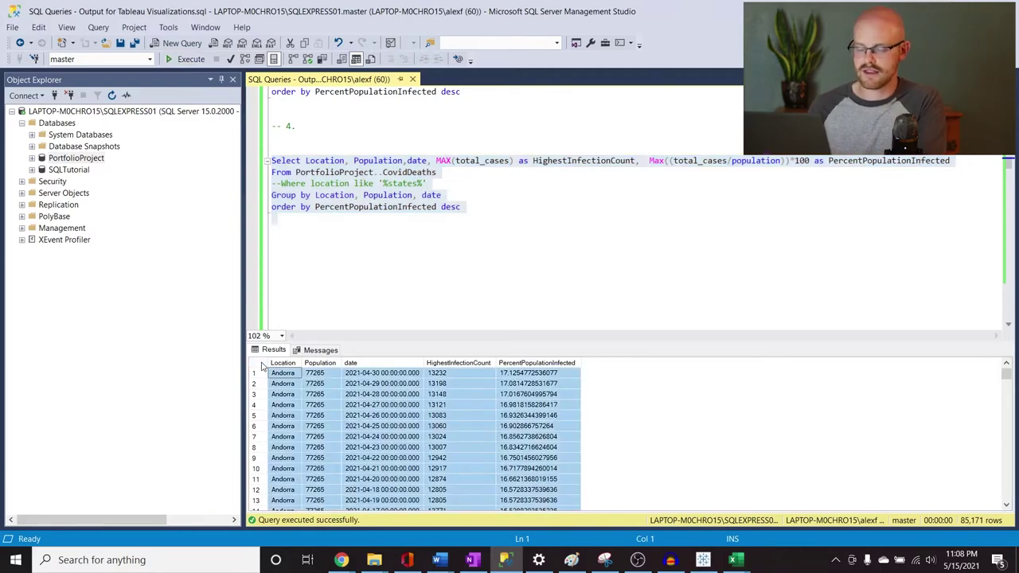
Switch to the Tableau Table 3 workbook in Excel and create a new blank workbook from there.
{"action": "left_click", "coordinate": [736, 560]}
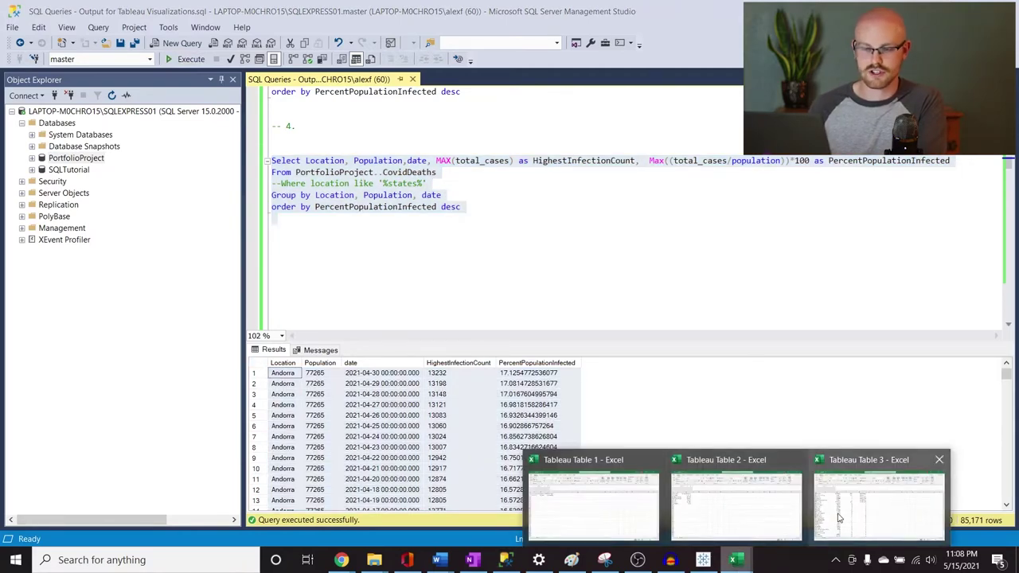
{"action": "left_click", "coordinate": [839, 518]}
{"action": "left_click", "coordinate": [20, 35]}
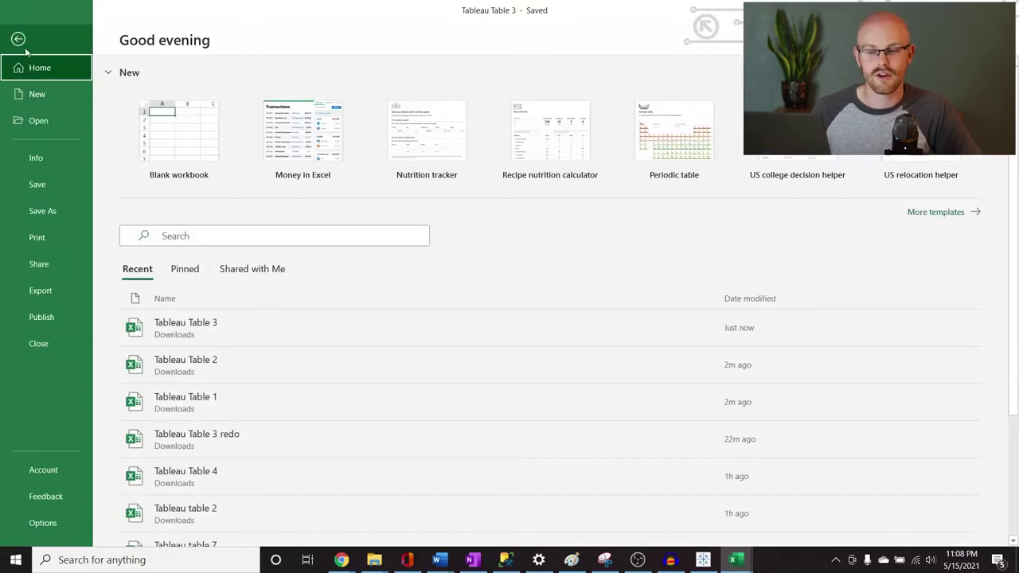
{"action": "left_click", "coordinate": [42, 97]}
{"action": "left_click", "coordinate": [174, 122]}
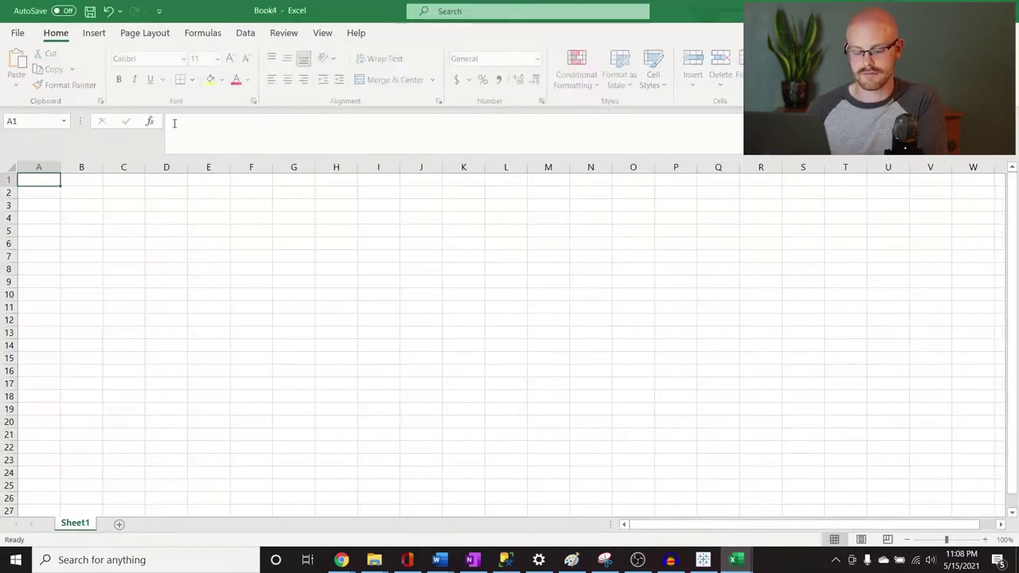
Paste the query 4 results at cell A1 and autofit all columns.
{"action": "key", "text": "ctrl+v"}
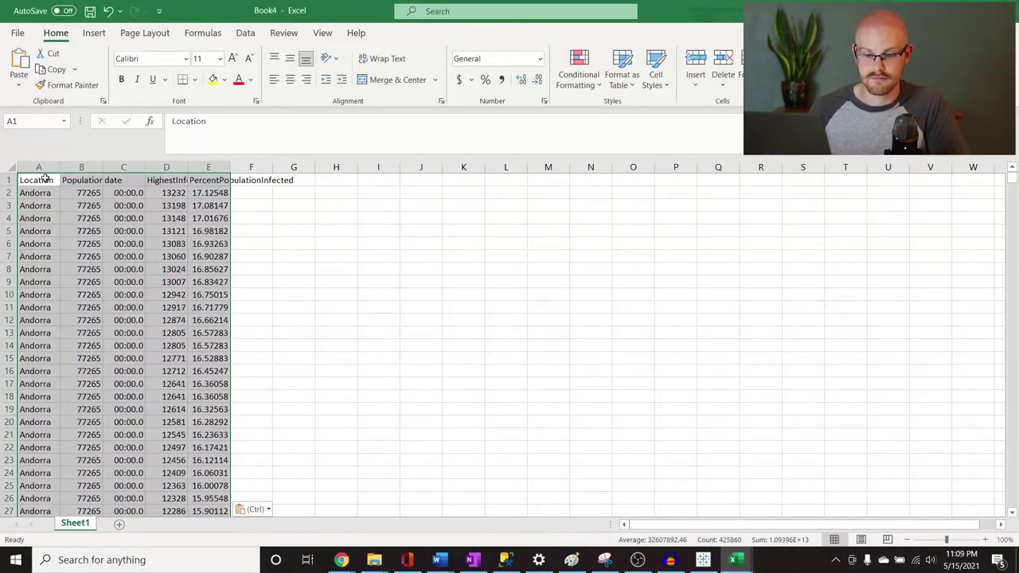
{"action": "left_click", "coordinate": [8, 167]}
{"action": "double_click", "coordinate": [60, 167]}
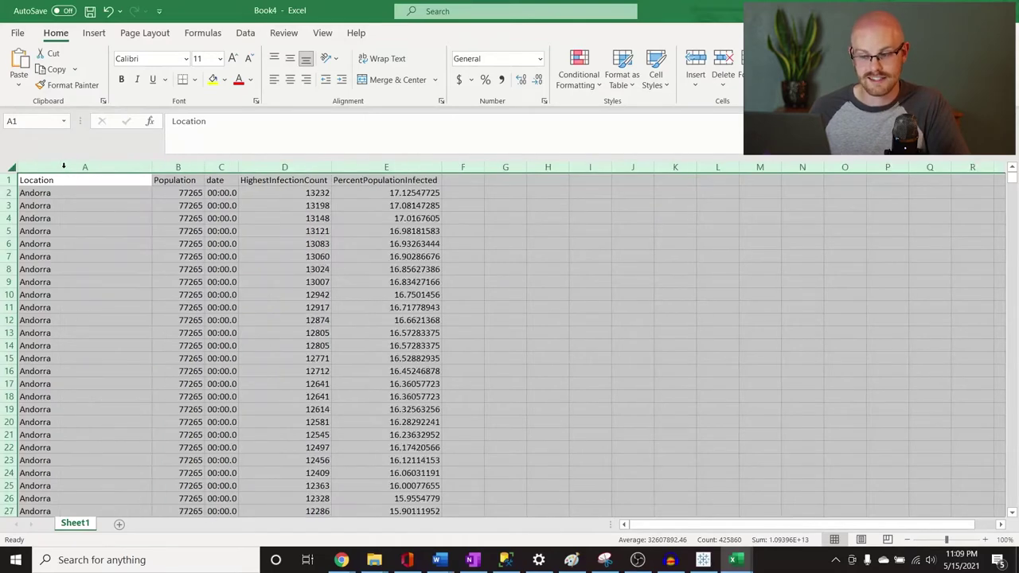
{"action": "left_click", "coordinate": [473, 317]}
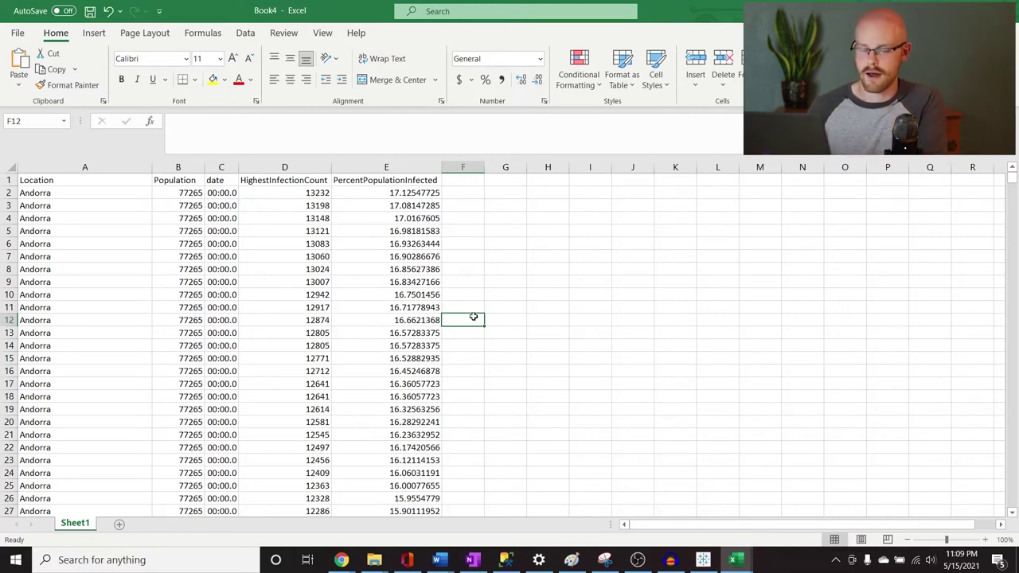
Format the date column as Short Date and widen it so the full dates fit.
{"action": "left_click", "coordinate": [221, 167]}
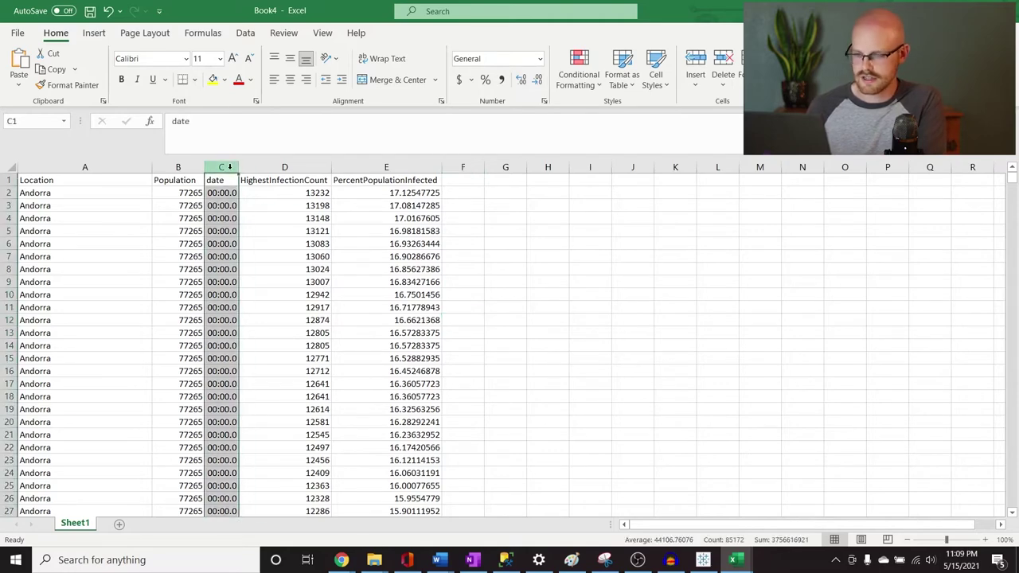
{"action": "left_click", "coordinate": [541, 61]}
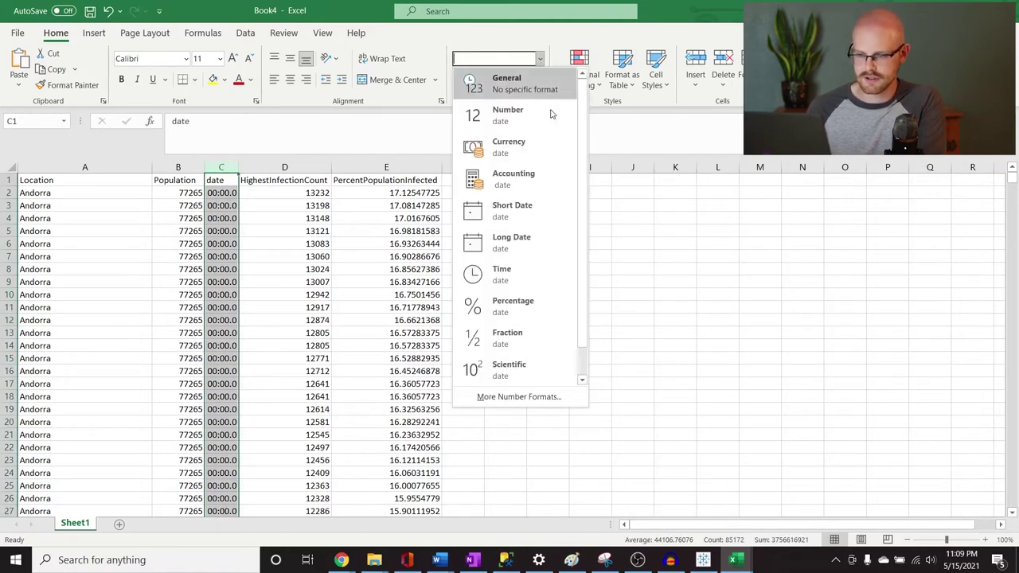
{"action": "left_click", "coordinate": [549, 205]}
{"action": "left_click", "coordinate": [352, 273]}
{"action": "left_click_drag", "start_coordinate": [253, 167], "coordinate": [282, 167]}
{"action": "left_click", "coordinate": [271, 166]}
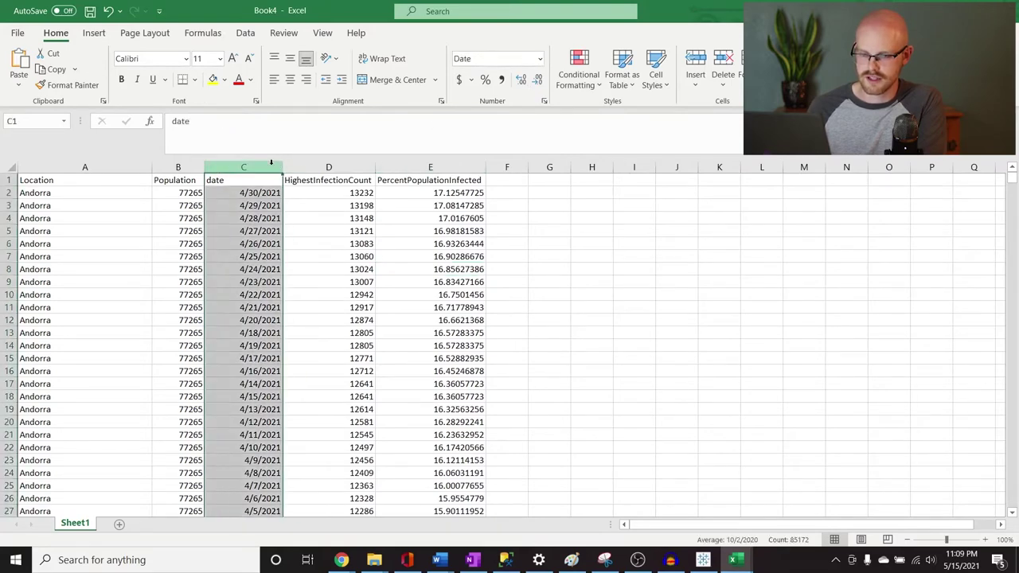
{"action": "left_click", "coordinate": [416, 272]}
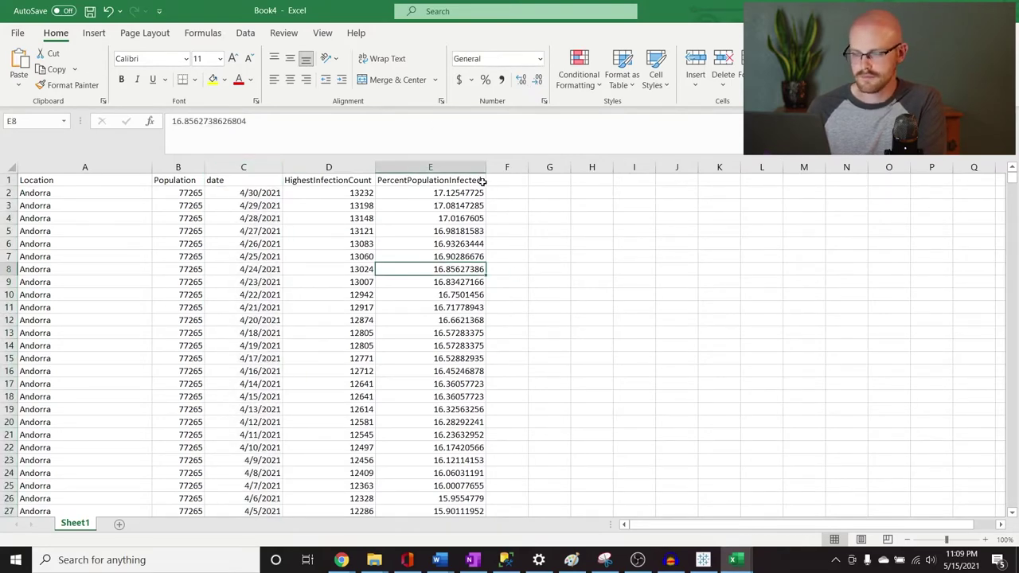
Check the last rows of PercentPopulationInfected for NULL entries and replace every NULL with 0 across the workbook.
{"action": "left_click", "coordinate": [533, 244]}
{"action": "left_click", "coordinate": [410, 207]}
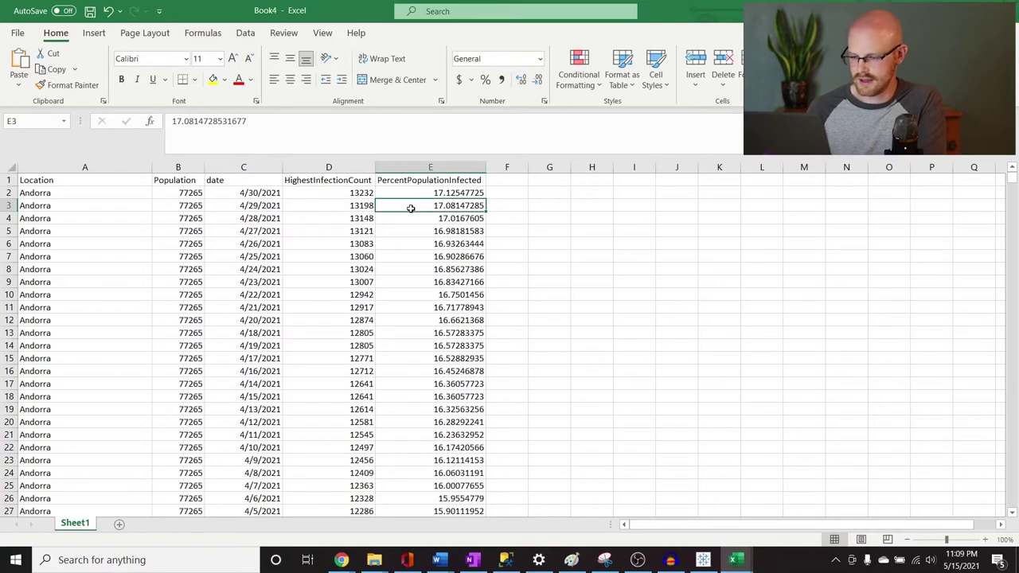
{"action": "key", "text": "ctrl+Down"}
{"action": "key", "text": "Up"}
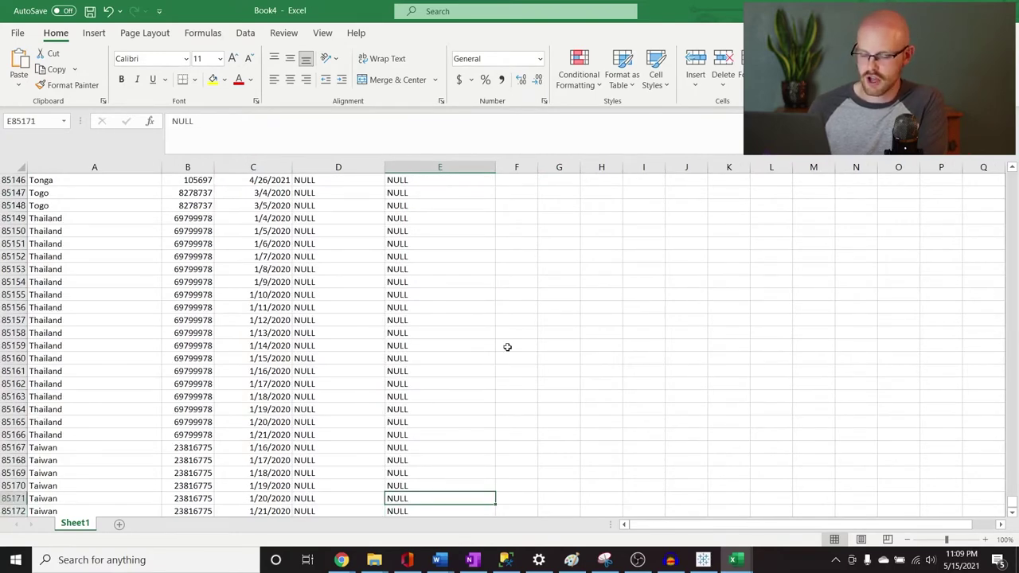
{"action": "left_click", "coordinate": [462, 360]}
{"action": "left_click", "coordinate": [572, 294]}
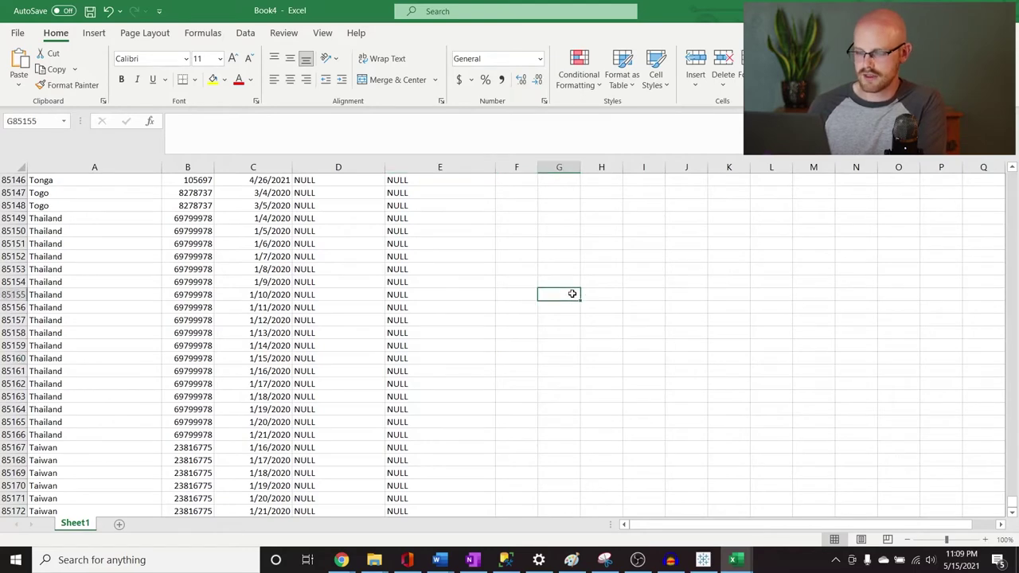
{"action": "key", "text": "ctrl+h"}
{"action": "left_click", "coordinate": [382, 389]}
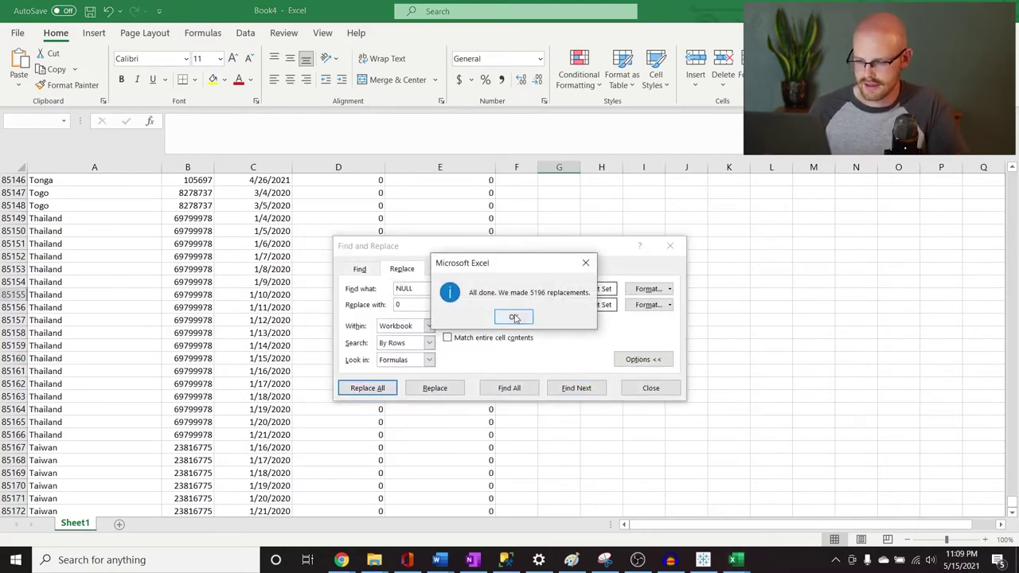
{"action": "left_click", "coordinate": [515, 317]}
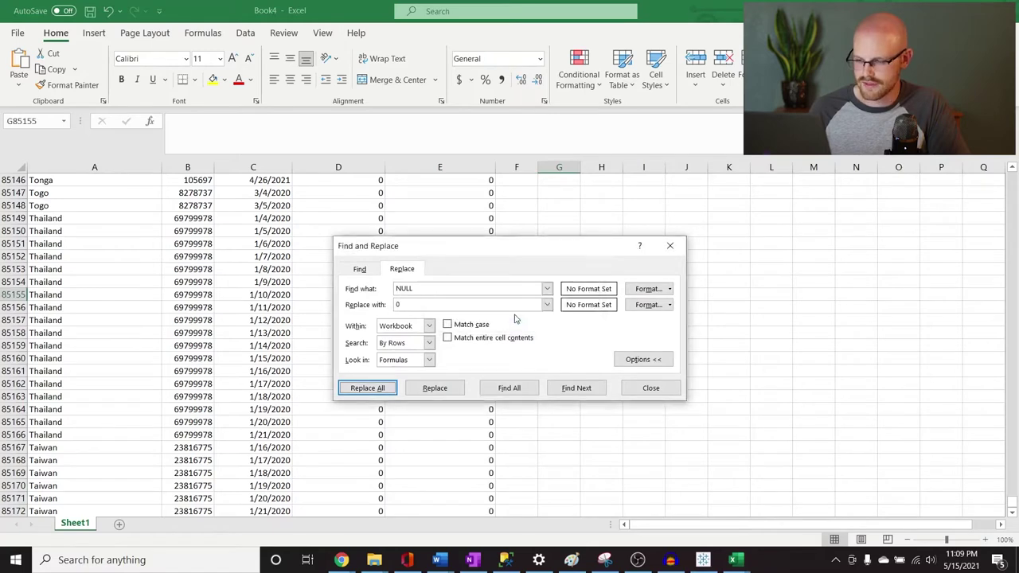
{"action": "left_click", "coordinate": [670, 245]}
Return to the header row and turn on filters for all the data columns.
{"action": "left_click", "coordinate": [518, 305]}
{"action": "key", "text": "ctrl+Up"}
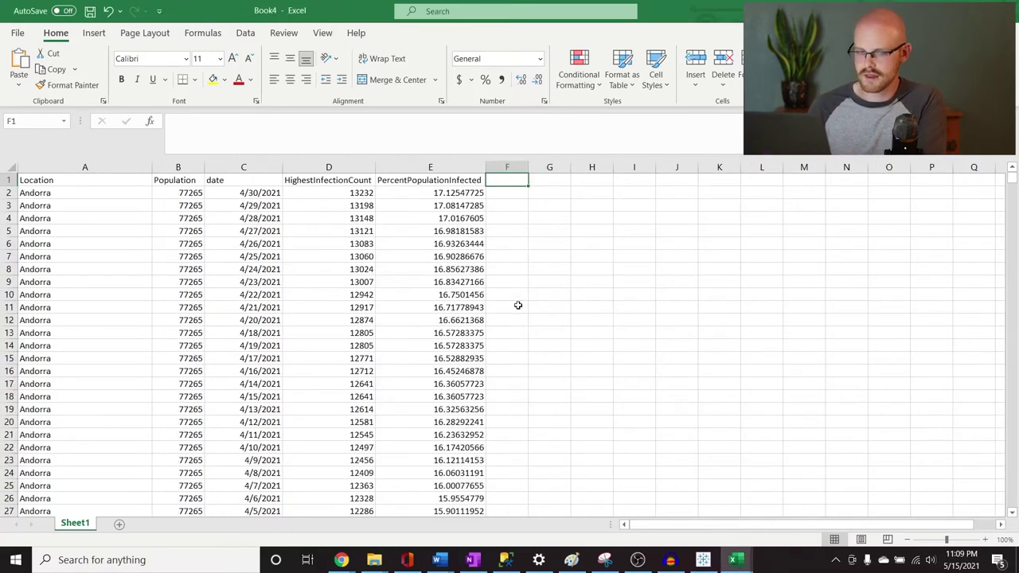
{"action": "left_click", "coordinate": [13, 166]}
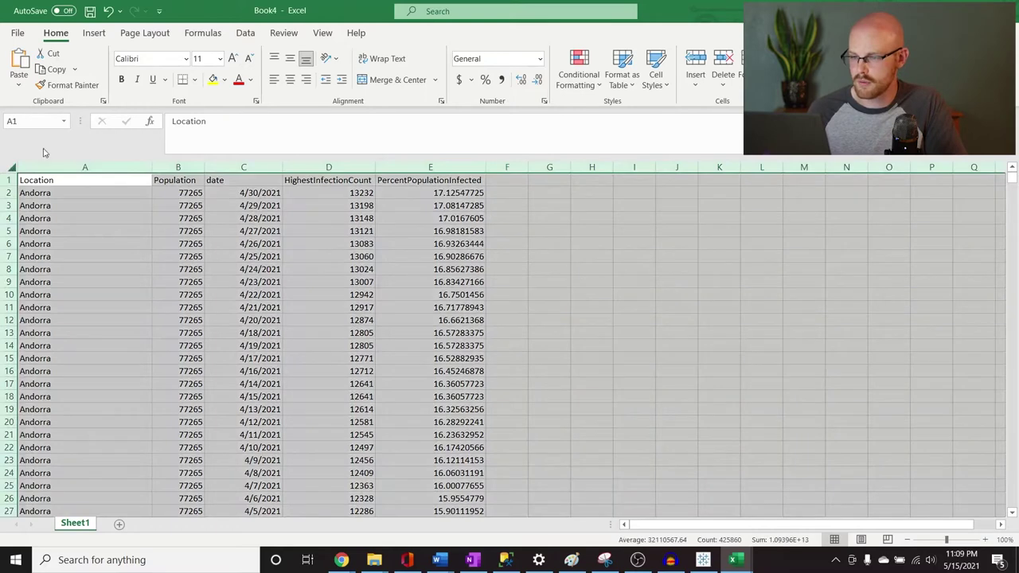
{"action": "left_click", "coordinate": [245, 33]}
{"action": "left_click", "coordinate": [549, 65]}
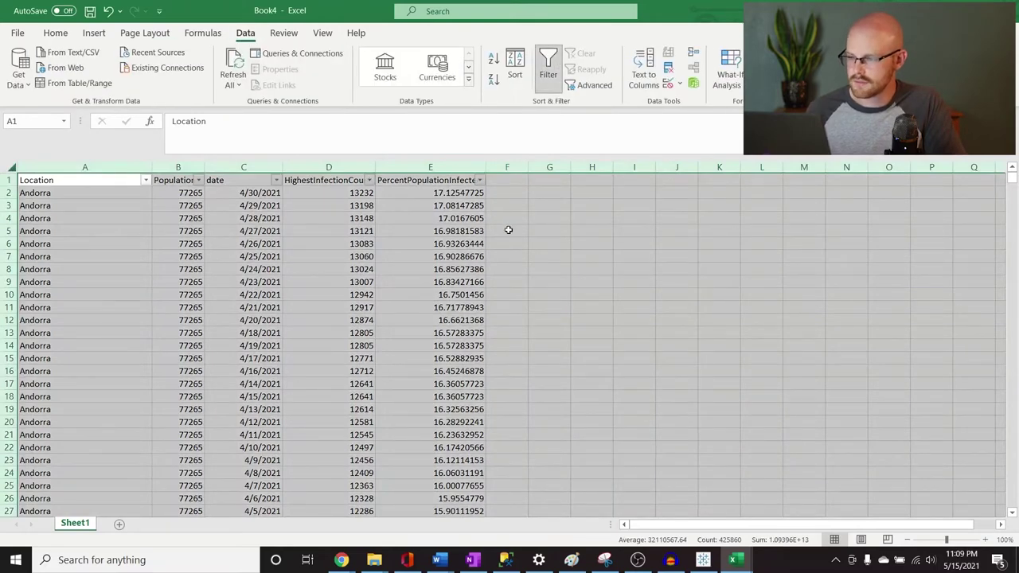
{"action": "left_click", "coordinate": [507, 231]}
Examine the filter value lists of PercentPopulationInfected and HighestInfectionCount without applying a filter.
{"action": "left_click", "coordinate": [480, 181]}
{"action": "mouse_move", "coordinate": [475, 350]}
{"action": "left_mouse_down"}
{"action": "mouse_move", "coordinate": [487, 432]}
{"action": "mouse_move", "coordinate": [476, 347]}
{"action": "left_mouse_up"}
{"action": "left_click", "coordinate": [533, 267]}
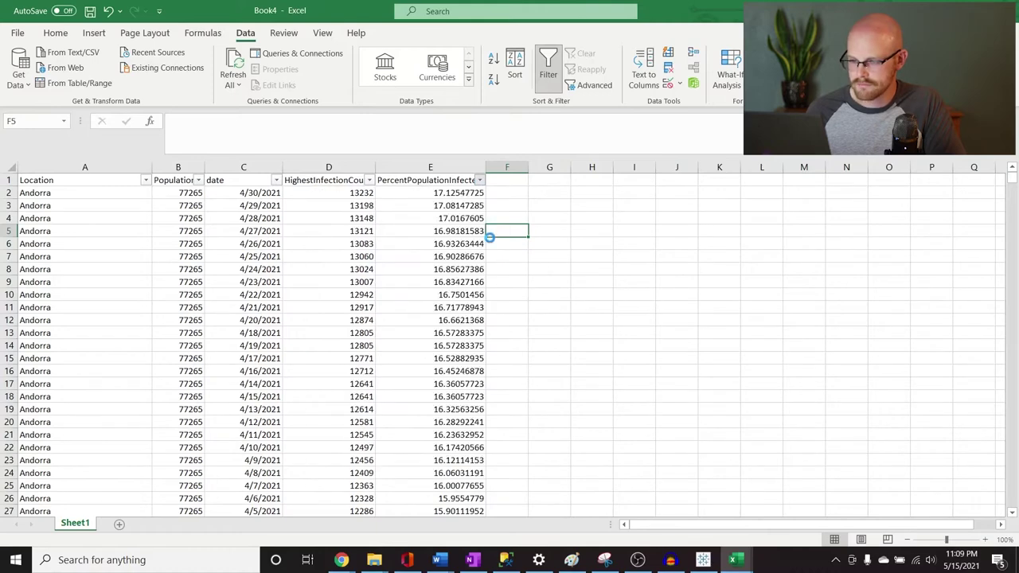
{"action": "left_click", "coordinate": [370, 181]}
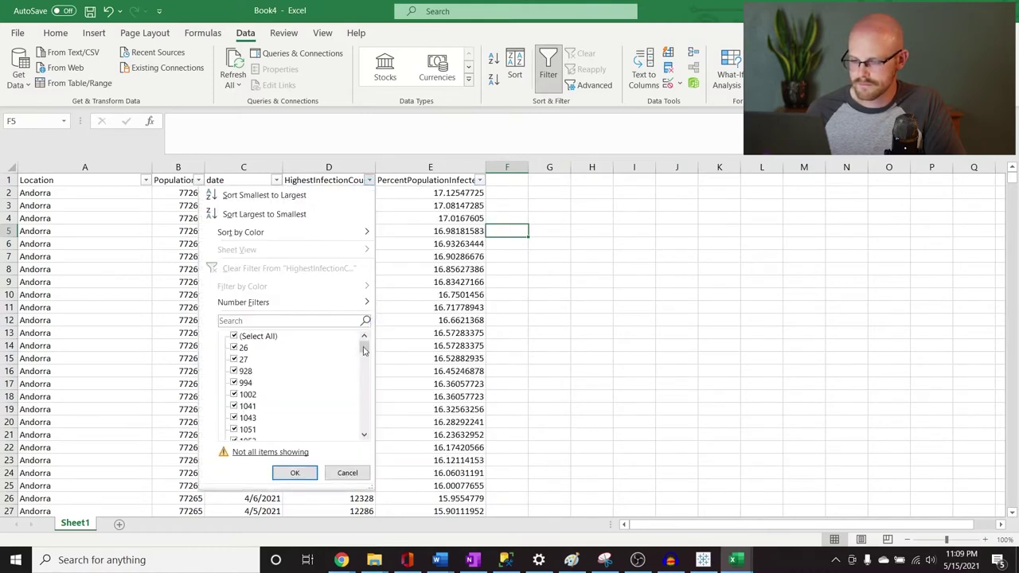
{"action": "left_click", "coordinate": [487, 293]}
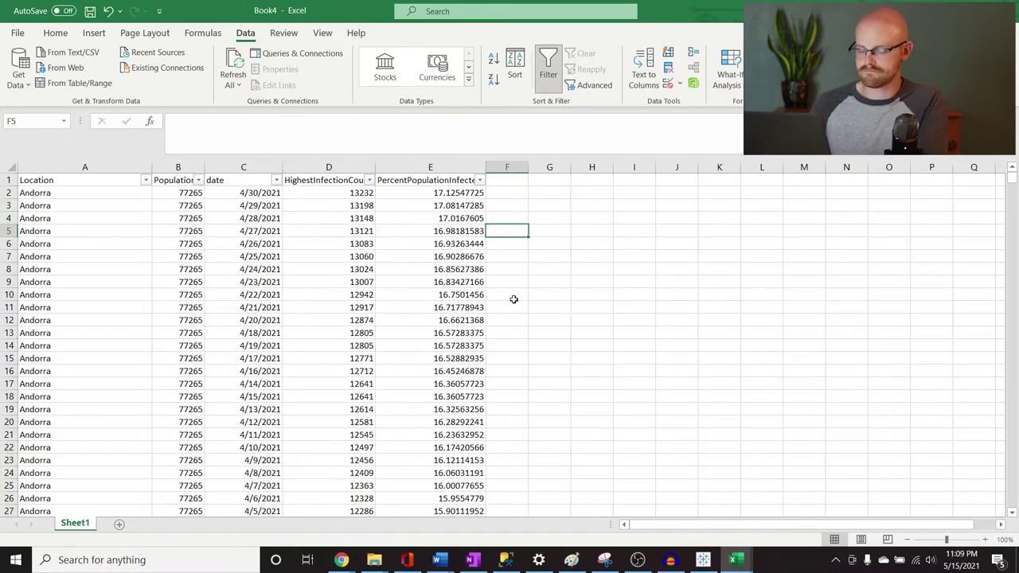
{"action": "left_click", "coordinate": [513, 300]}
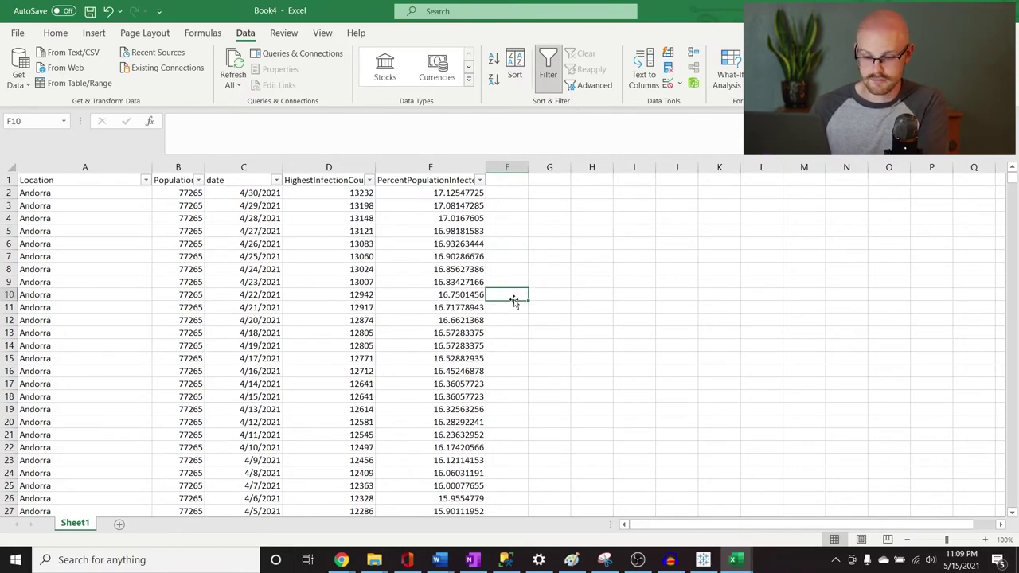
Save the workbook in Downloads as Tableau Table 4, replacing the existing file of that name.
{"action": "left_click", "coordinate": [17, 33]}
{"action": "left_click", "coordinate": [44, 210]}
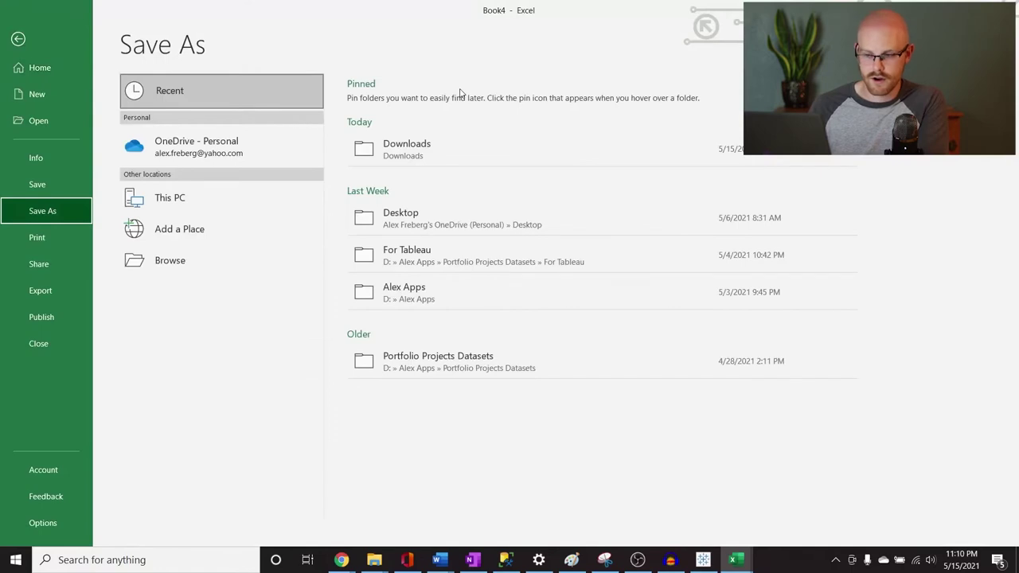
{"action": "left_click", "coordinate": [483, 148]}
{"action": "left_click", "coordinate": [467, 97]}
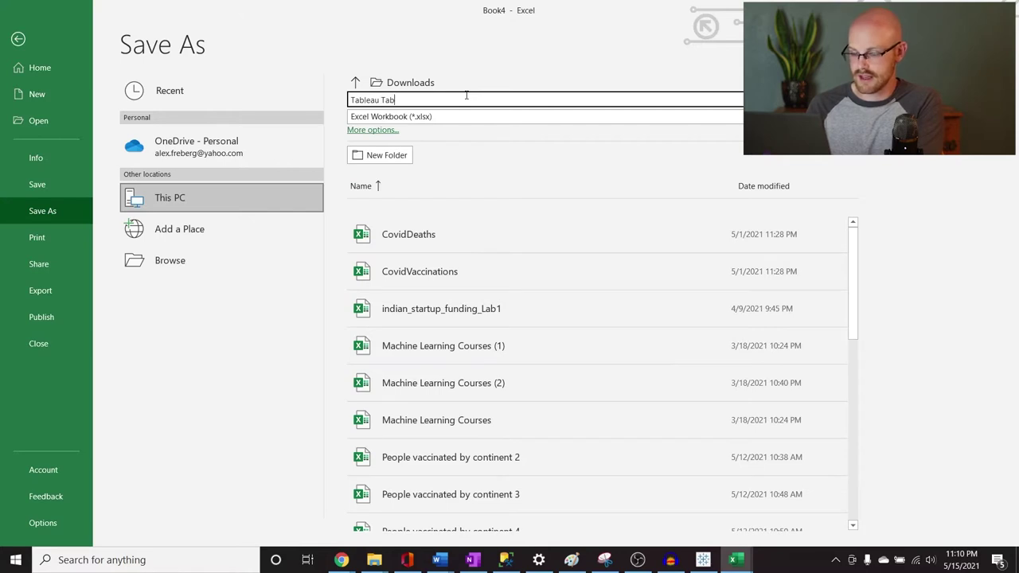
{"action": "type", "text": "Tableau Table 4"}
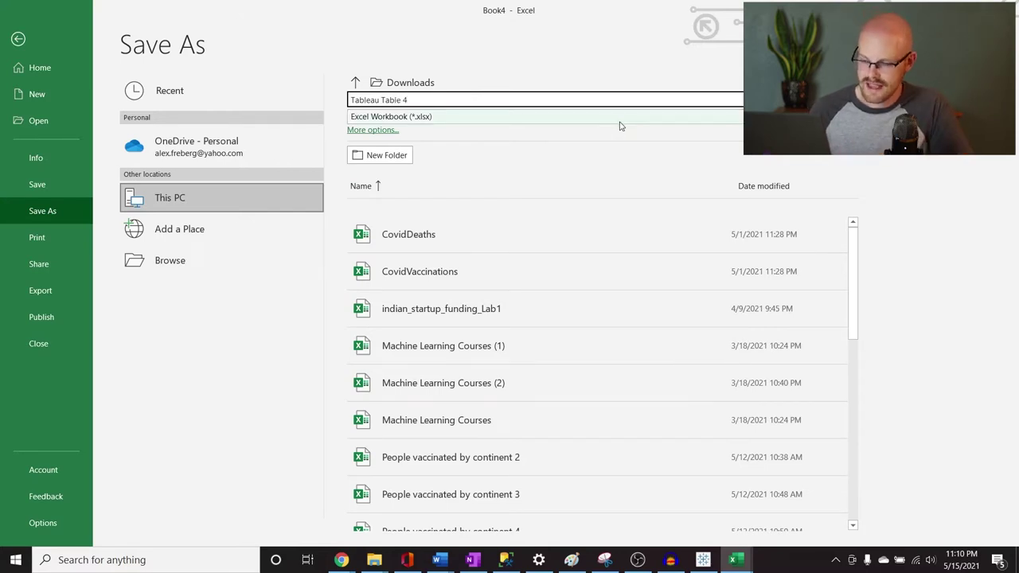
{"action": "key", "text": "Return"}
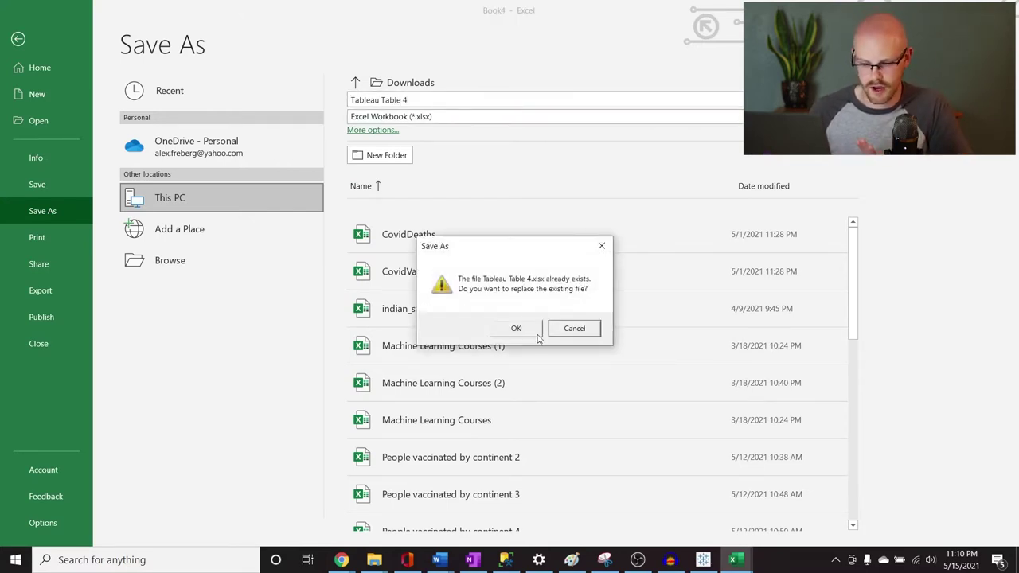
{"action": "left_click", "coordinate": [538, 333]}
{"action": "left_click", "coordinate": [532, 293]}
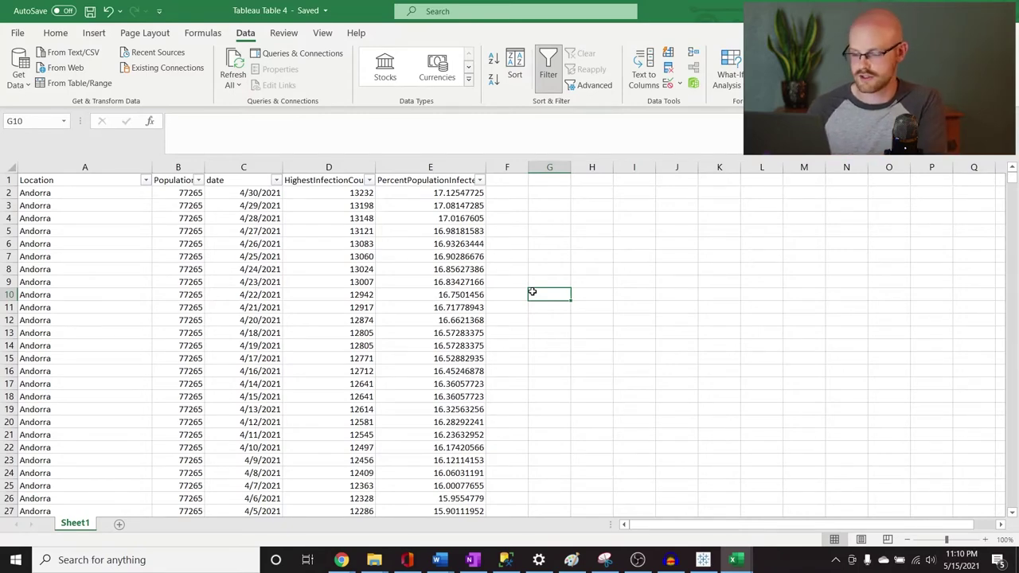
Switch to Tableau Public, connect to the Excel workbook Tableau Table 1 from Downloads, and go to Sheet 1.
{"action": "left_click", "coordinate": [703, 560]}
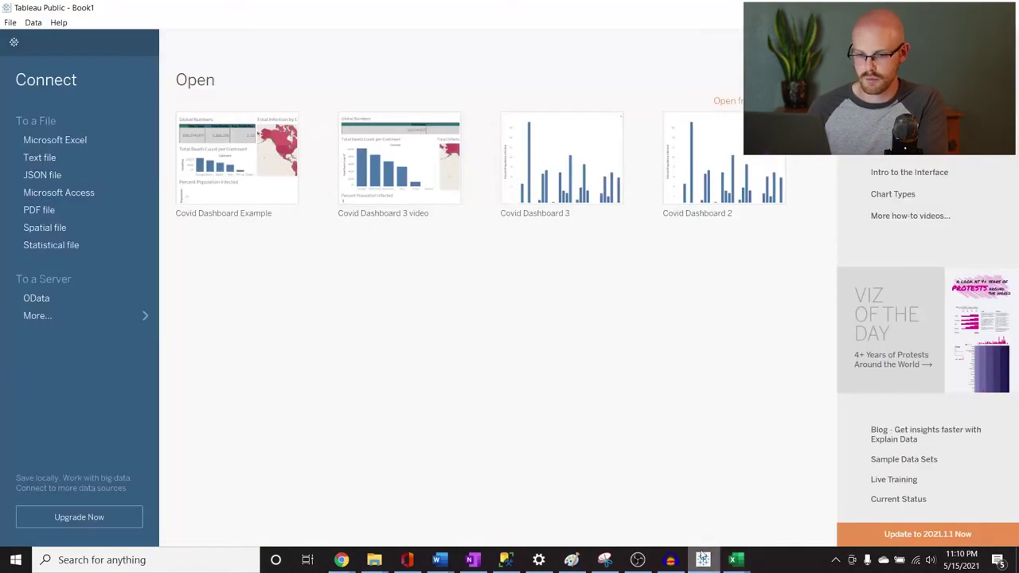
{"action": "left_click", "coordinate": [121, 140]}
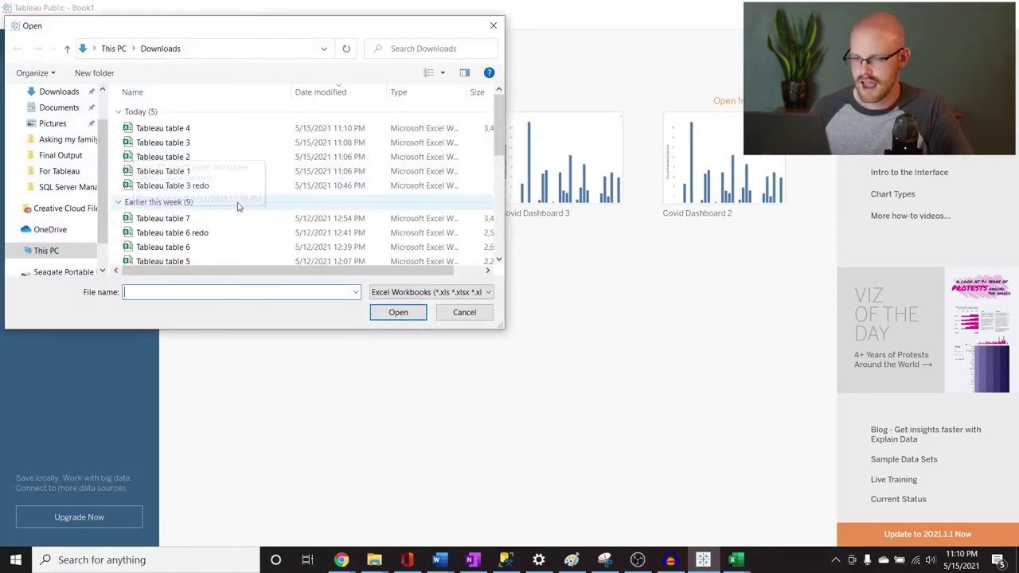
{"action": "left_click", "coordinate": [256, 172]}
{"action": "left_click", "coordinate": [396, 313]}
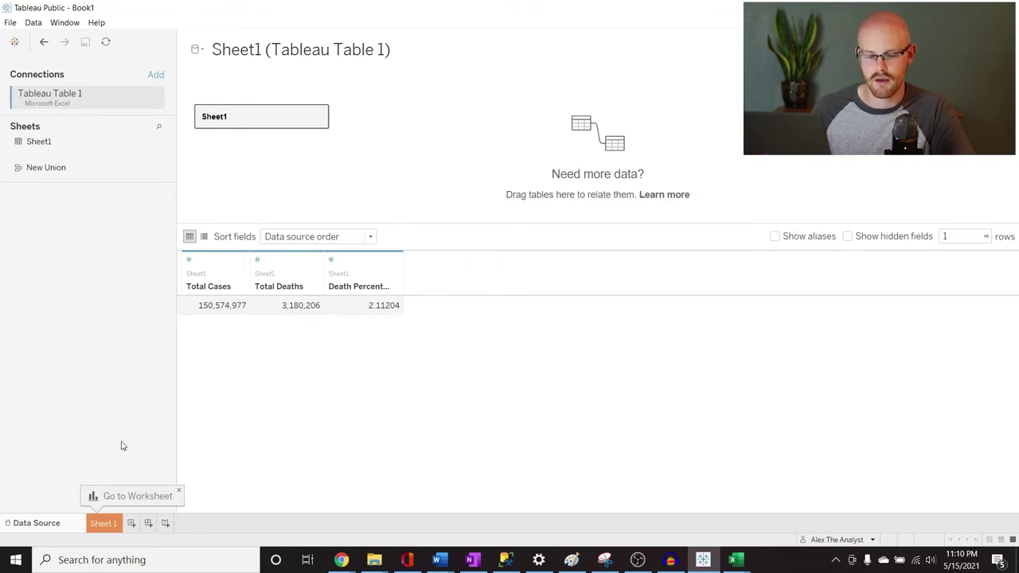
{"action": "left_click", "coordinate": [104, 524]}
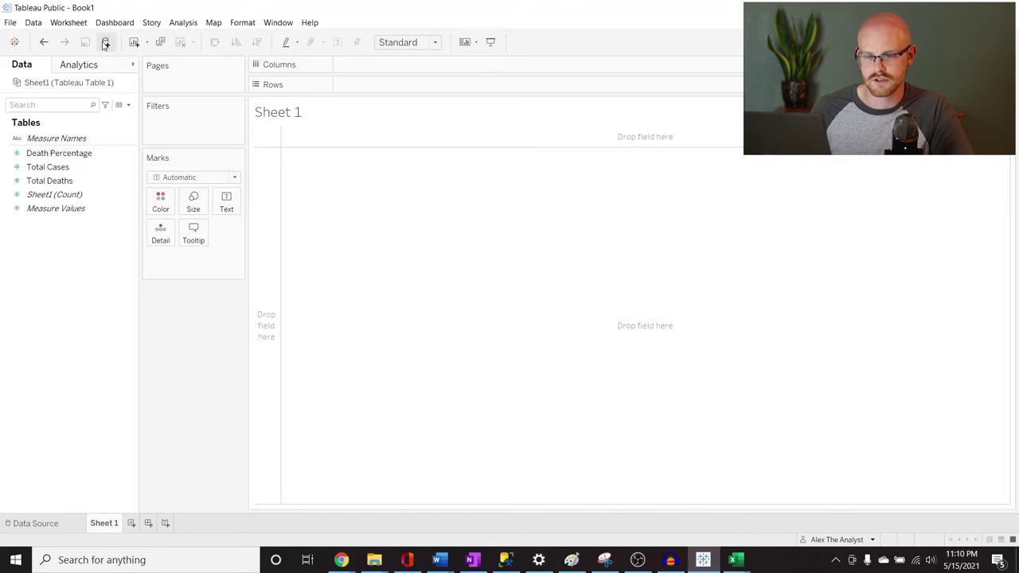
Add a second worksheet, connect the Excel workbook Tableau table 2 as a new data source, and return to Sheet 2.
{"action": "left_click", "coordinate": [131, 524]}
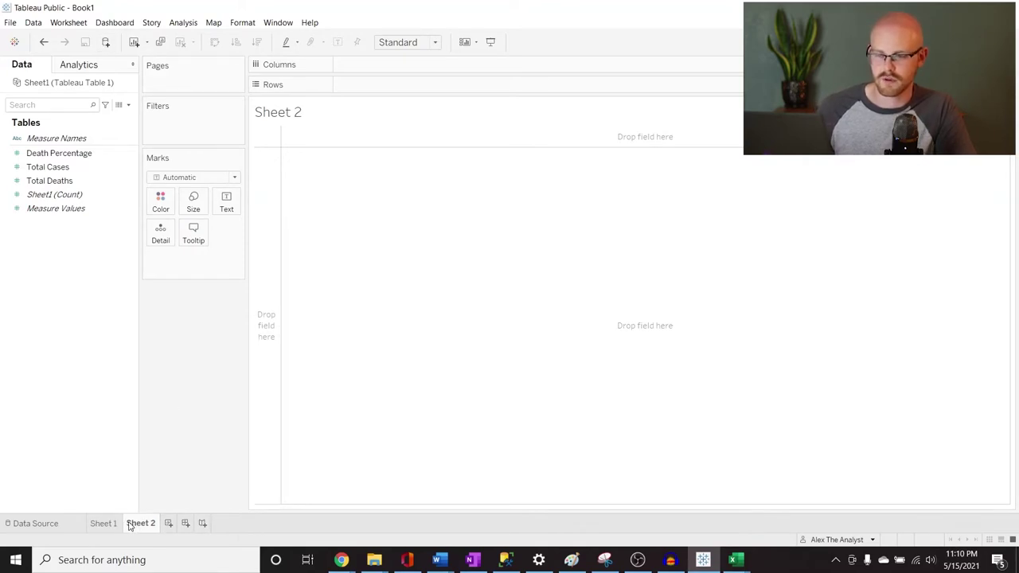
{"action": "left_click", "coordinate": [106, 43]}
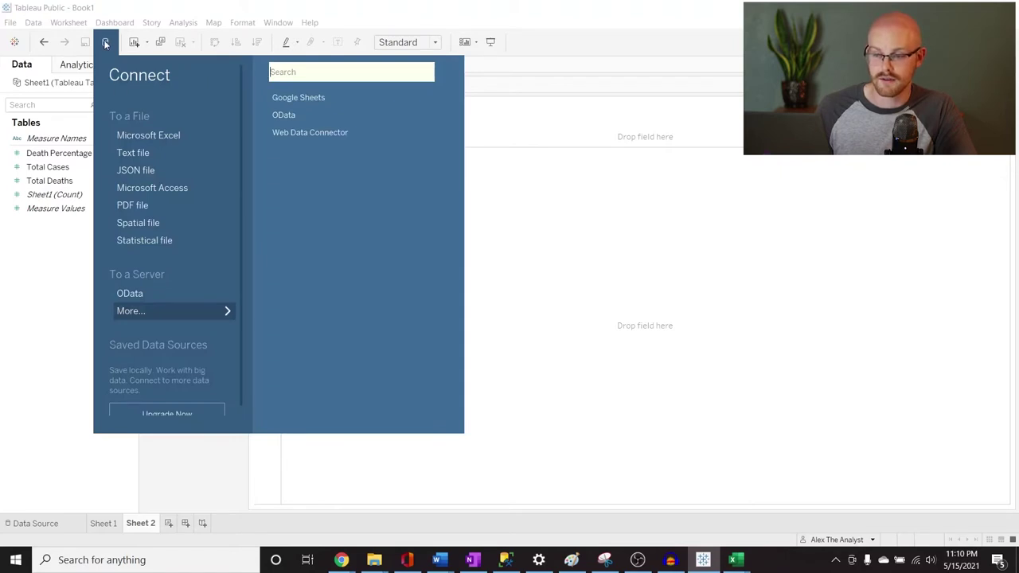
{"action": "left_click", "coordinate": [62, 318]}
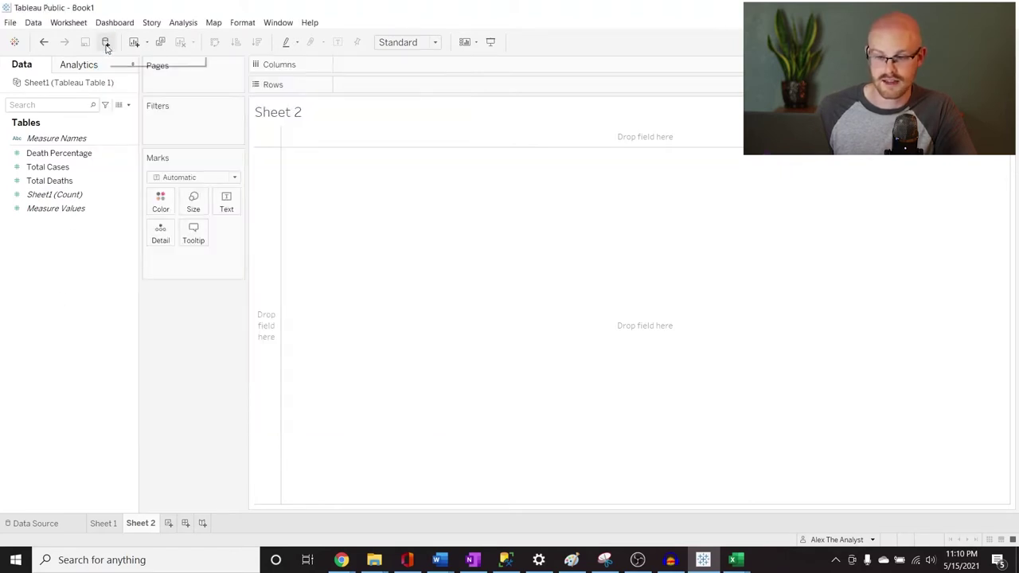
{"action": "left_click", "coordinate": [106, 43]}
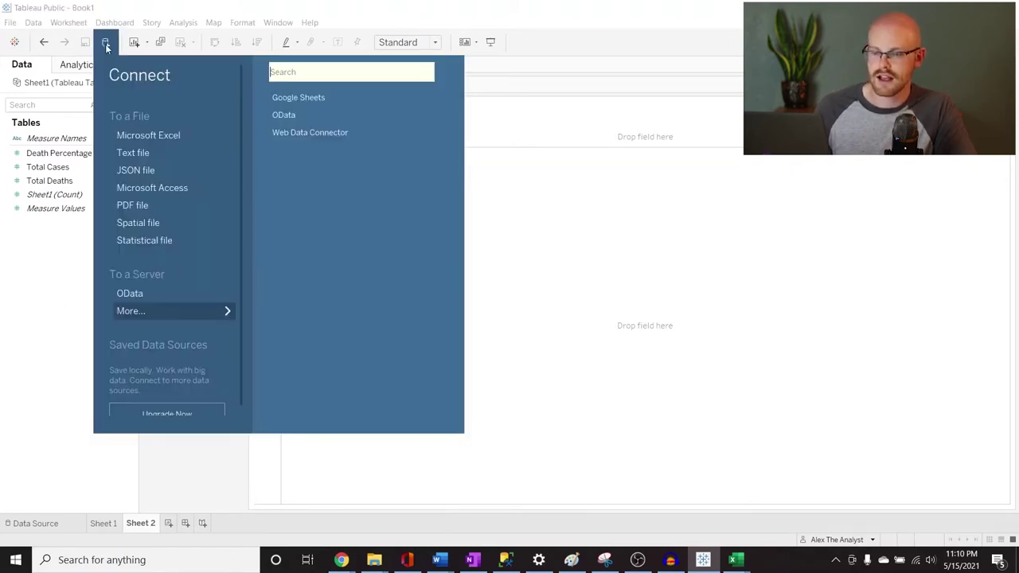
{"action": "left_click", "coordinate": [148, 135]}
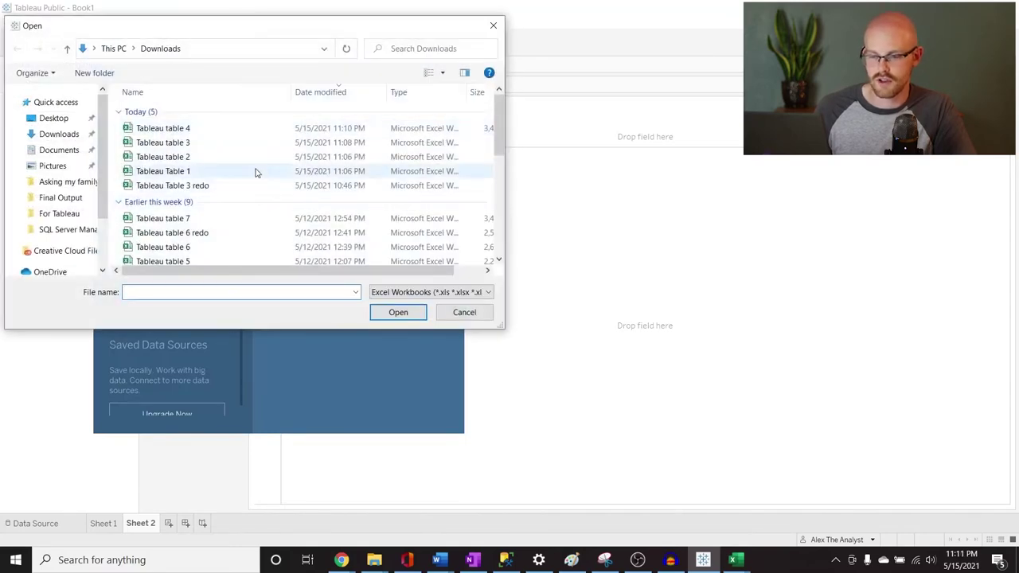
{"action": "left_click", "coordinate": [258, 160]}
{"action": "left_click", "coordinate": [386, 311]}
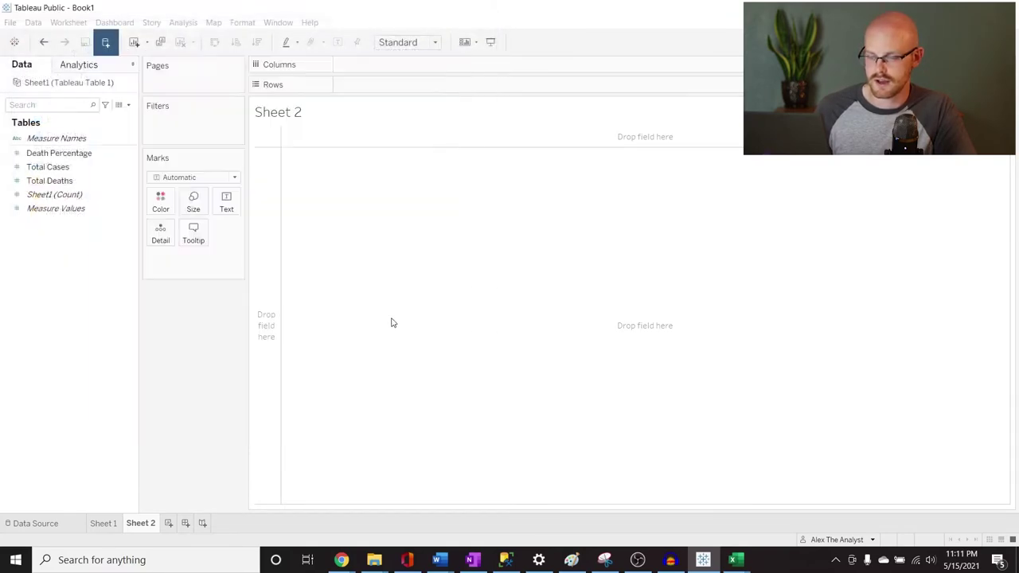
{"action": "left_click", "coordinate": [140, 523]}
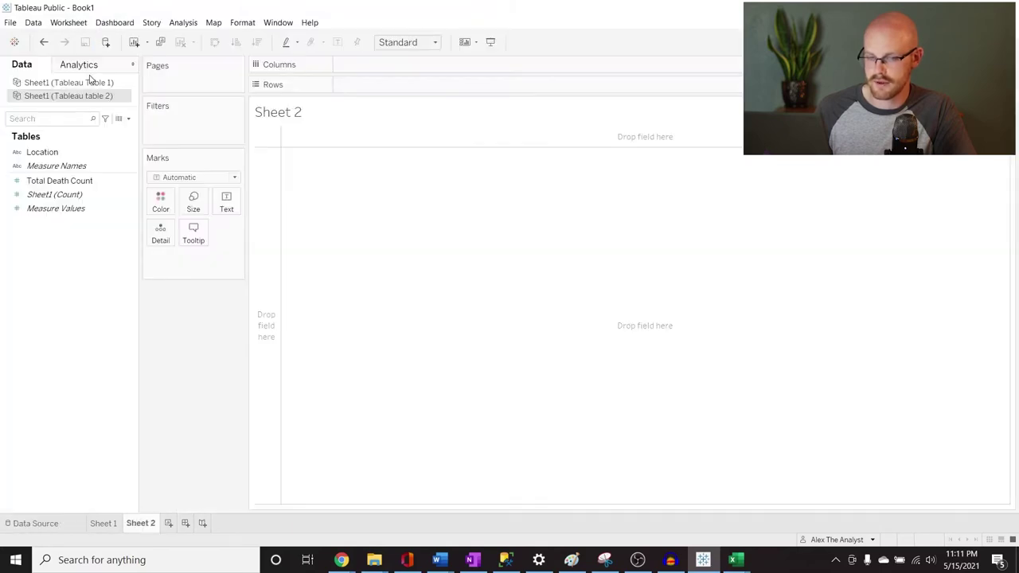
Add a third worksheet and connect the Excel workbook Tableau table 3 as another data source.
{"action": "left_click", "coordinate": [168, 523]}
{"action": "left_click", "coordinate": [106, 42]}
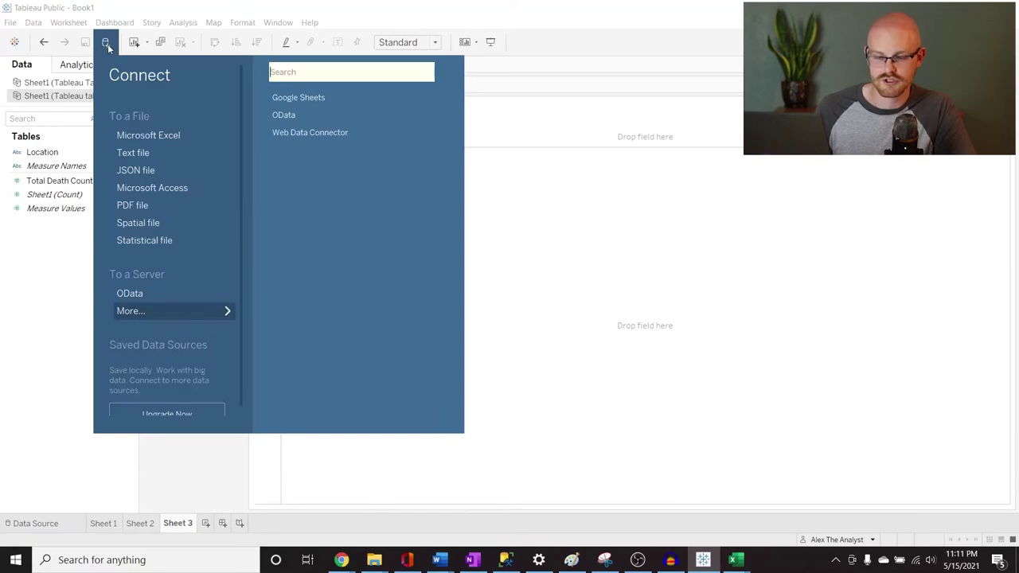
{"action": "left_click", "coordinate": [150, 135]}
{"action": "left_click", "coordinate": [163, 142]}
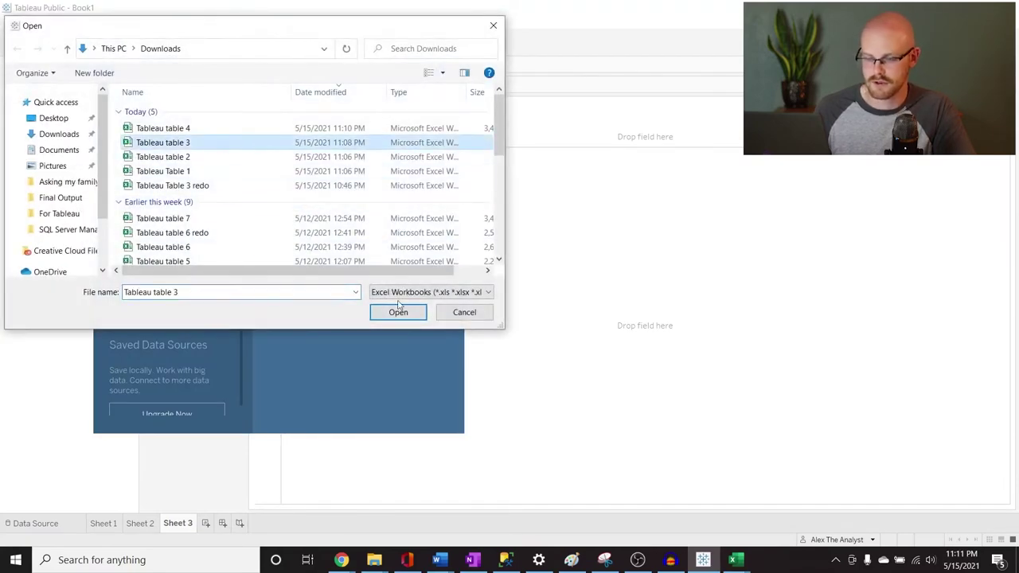
{"action": "left_click", "coordinate": [400, 313]}
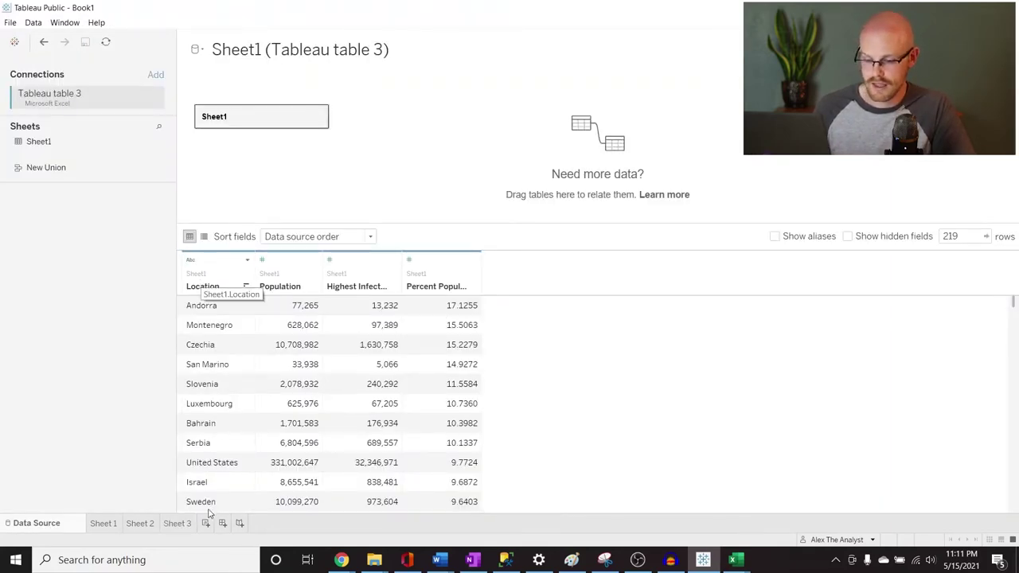
Add a fourth worksheet, connect the Excel workbook Tableau table 4 as another data source, and return to Sheet 1.
{"action": "left_click", "coordinate": [210, 525]}
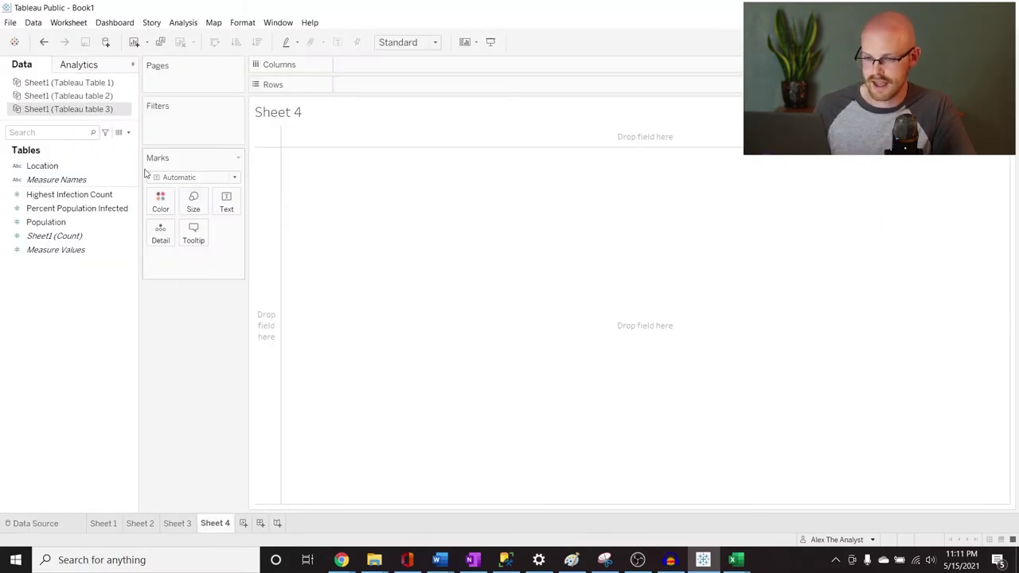
{"action": "left_click", "coordinate": [106, 43]}
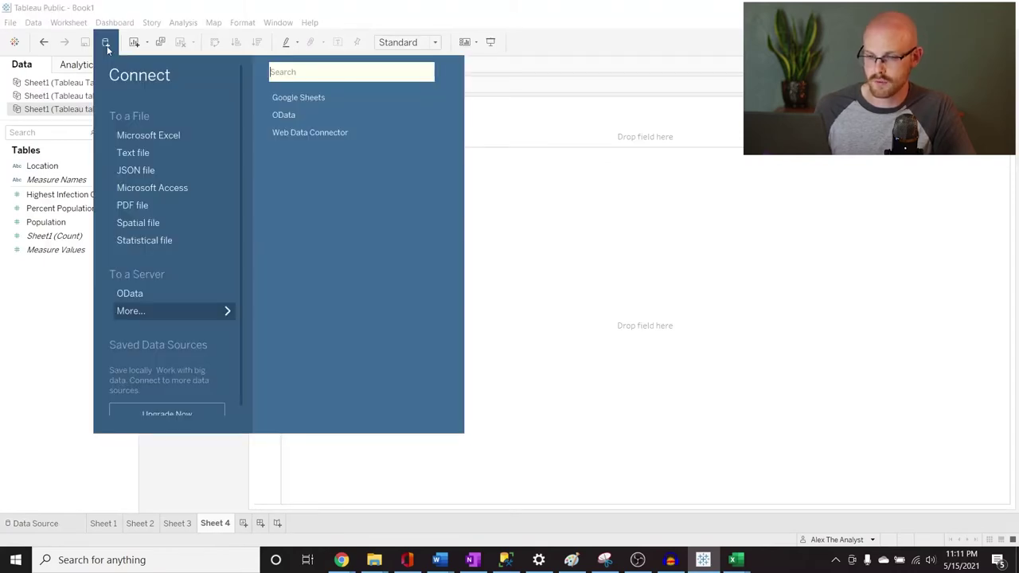
{"action": "left_click", "coordinate": [168, 137]}
{"action": "left_click", "coordinate": [189, 129]}
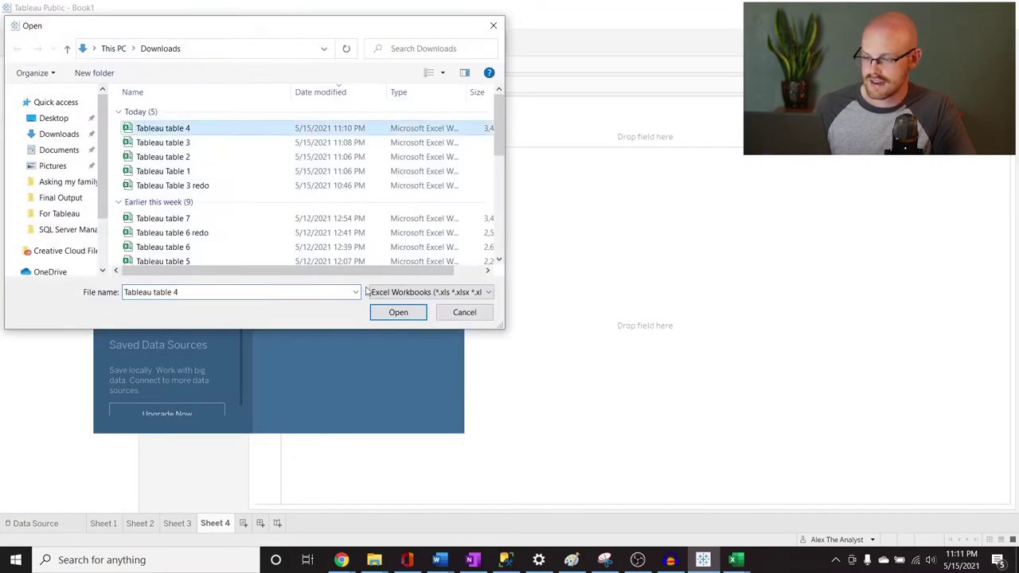
{"action": "left_click", "coordinate": [384, 314]}
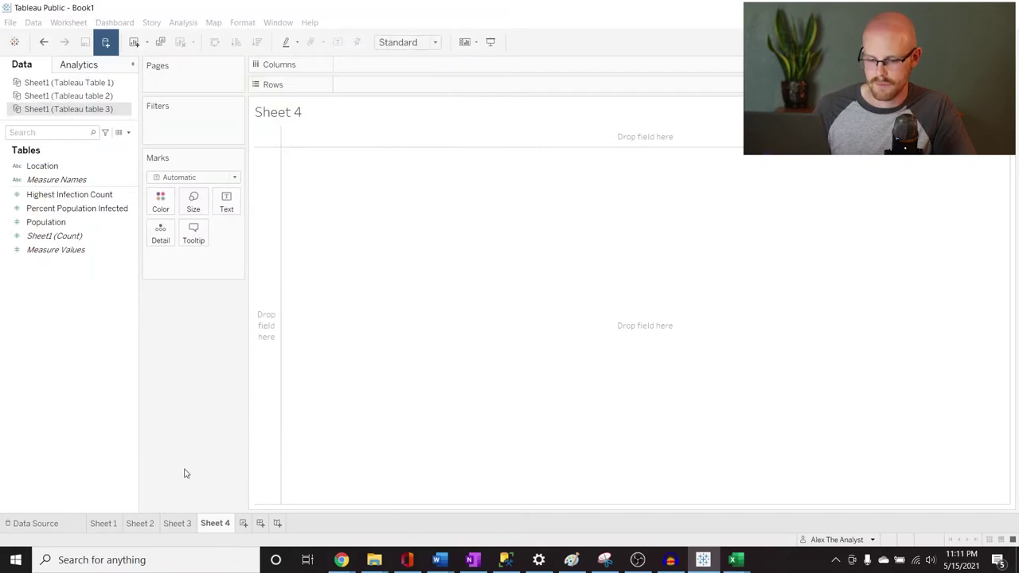
{"action": "mouse_move", "coordinate": [106, 523]}
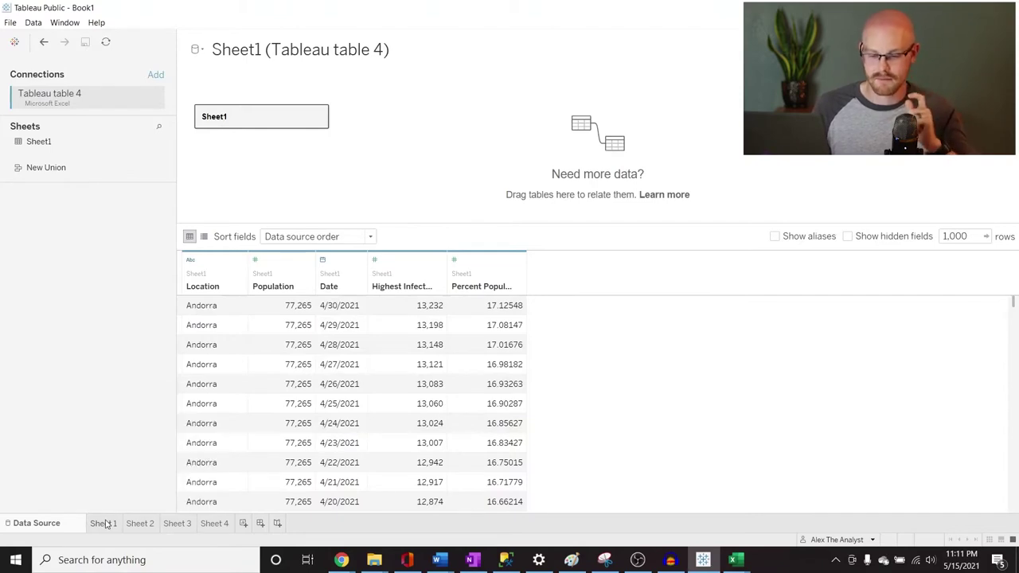
{"action": "left_click", "coordinate": [106, 524]}
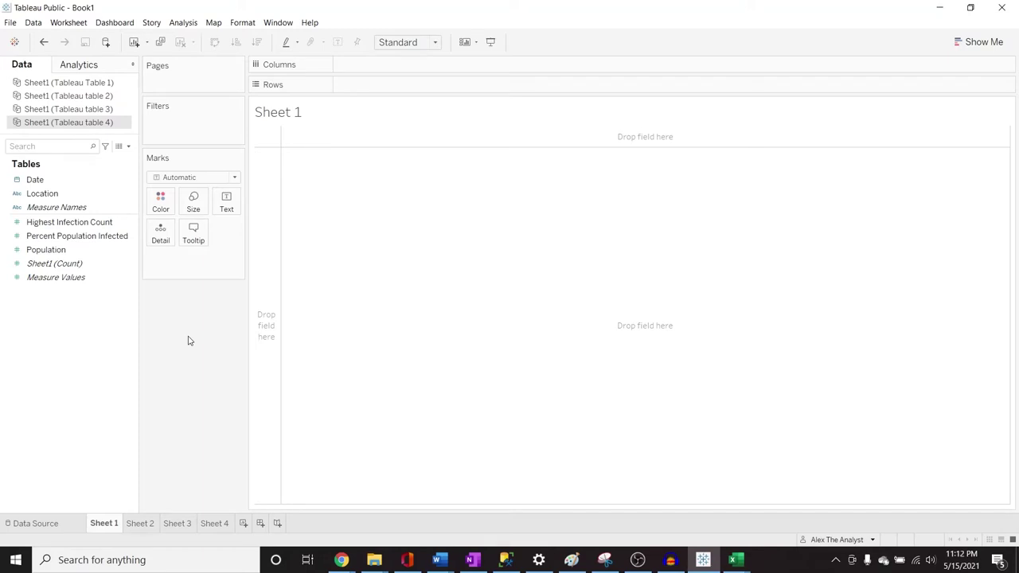
Look at the published Covid Dashboard Example in the Chrome browser, including its Global Numbers table, and return to Tableau Public.
{"action": "left_click", "coordinate": [341, 560]}
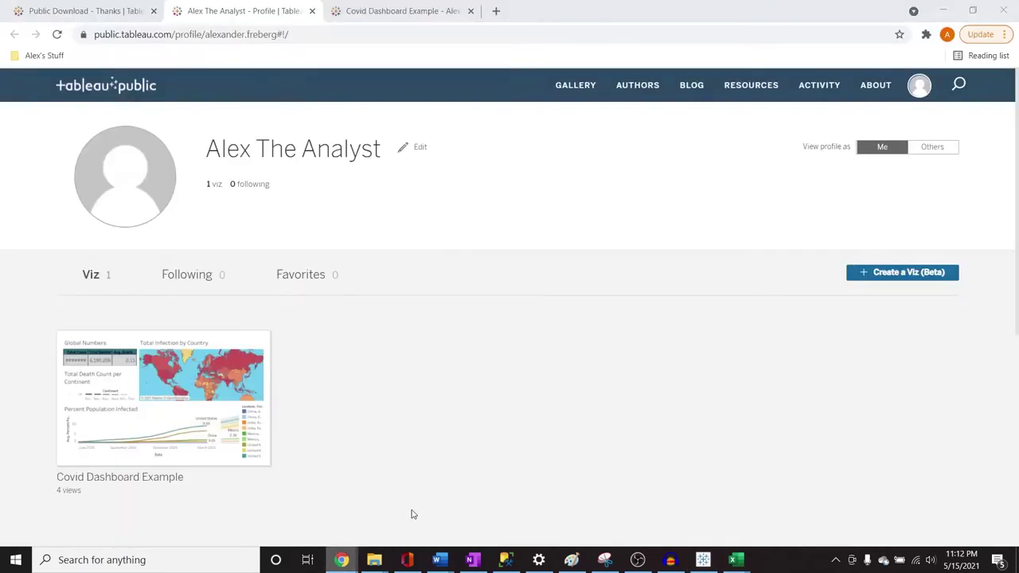
{"action": "left_click", "coordinate": [394, 11]}
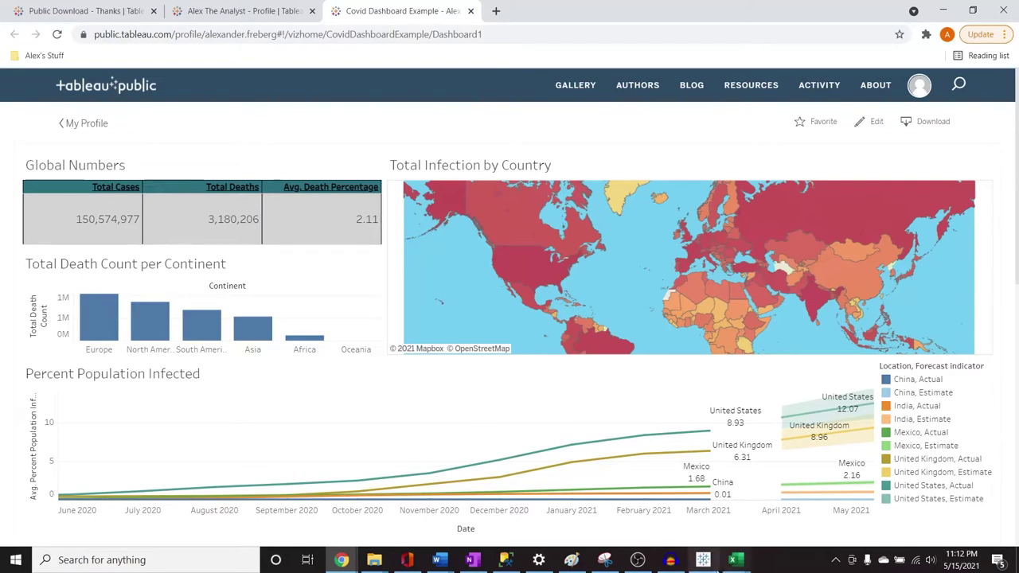
{"action": "key", "text": "alt+Tab"}
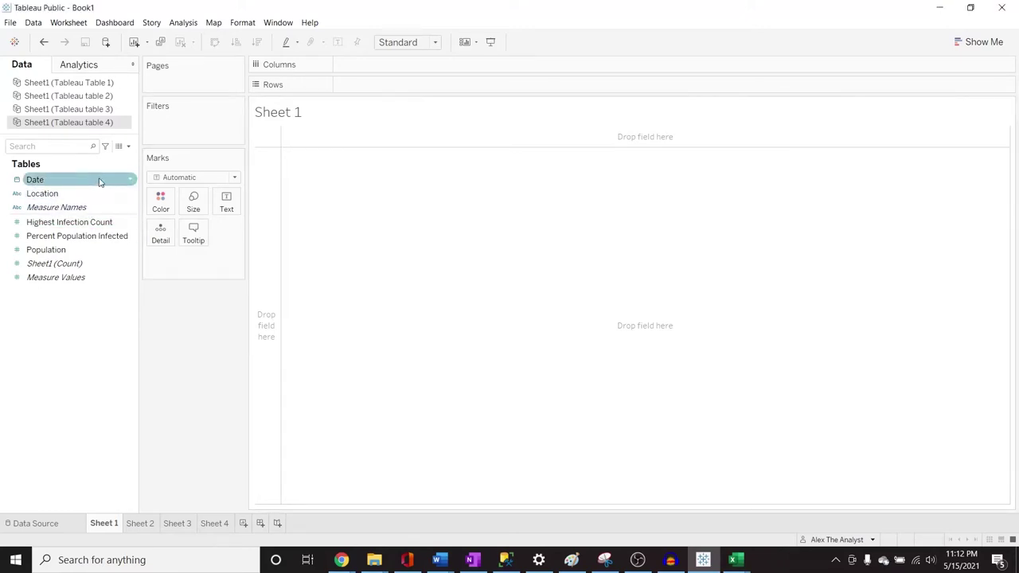
Place Total Cases, Total Deaths and Death Percentage from Tableau Table 1 on the Columns shelf of Sheet 1, in that order.
{"action": "left_click", "coordinate": [99, 85]}
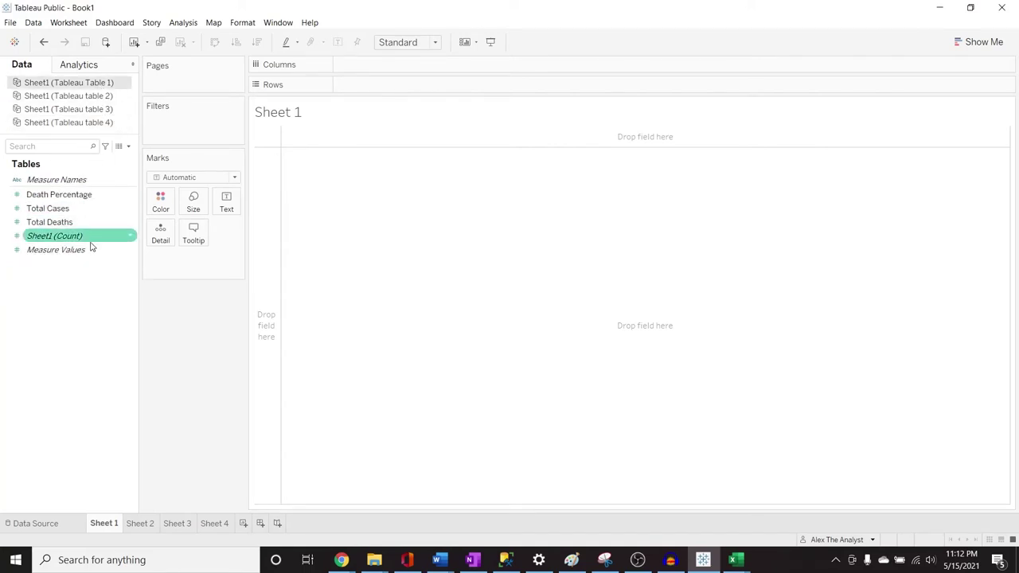
{"action": "left_click_drag", "start_coordinate": [71, 208], "coordinate": [379, 73]}
{"action": "left_click_drag", "start_coordinate": [376, 72], "coordinate": [376, 66]}
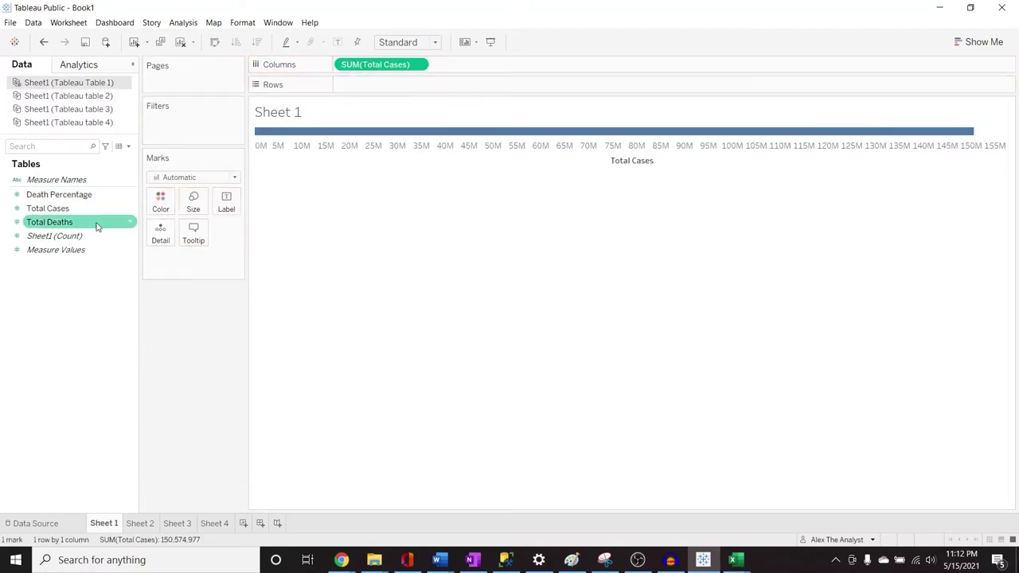
{"action": "left_click_drag", "start_coordinate": [96, 227], "coordinate": [472, 69]}
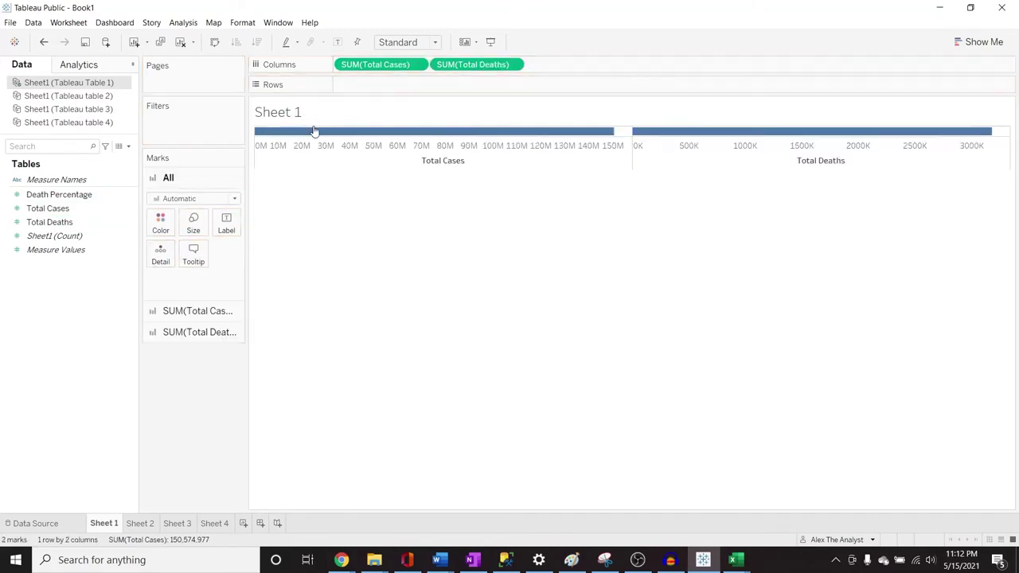
{"action": "left_click_drag", "start_coordinate": [60, 197], "coordinate": [616, 62]}
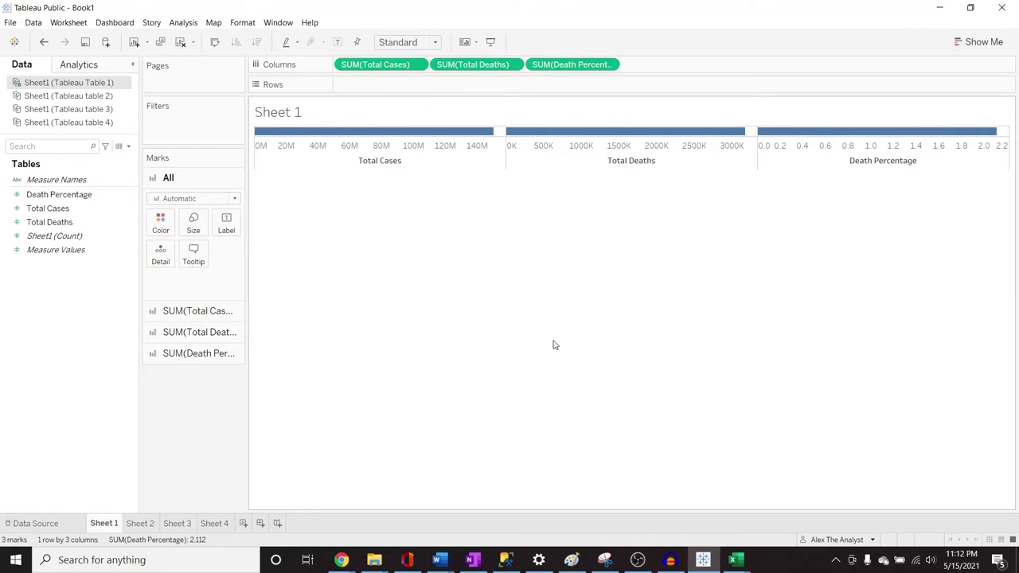
Convert the three-measure bar chart on Sheet 1 to a text table.
{"action": "left_click", "coordinate": [976, 42]}
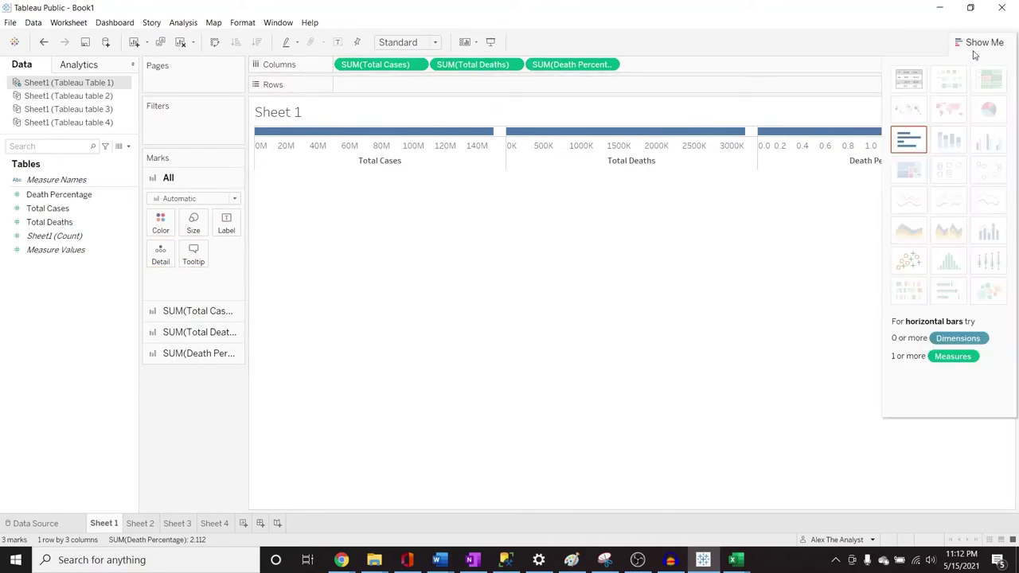
{"action": "left_click", "coordinate": [909, 79]}
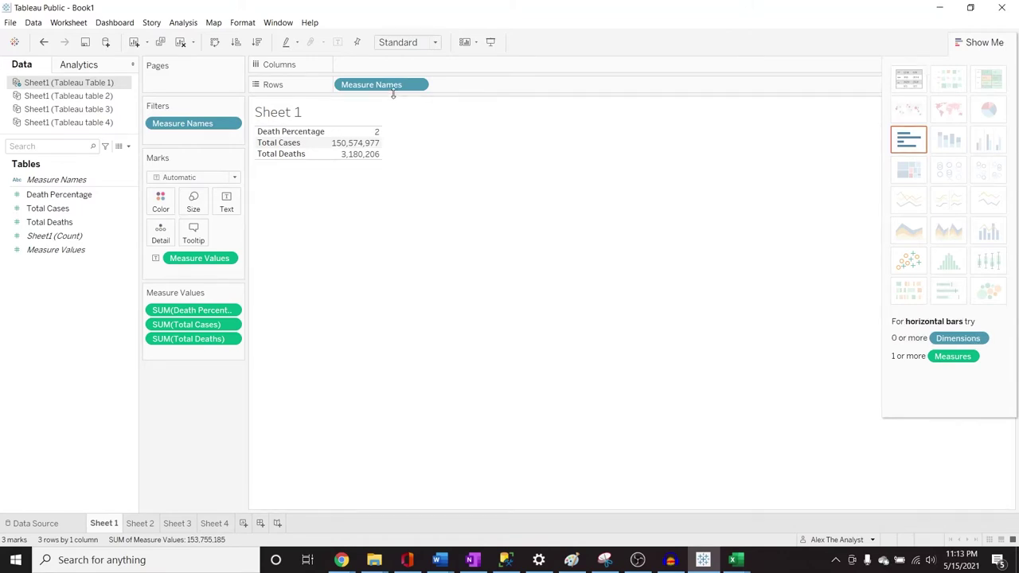
{"action": "left_click_drag", "start_coordinate": [394, 86], "coordinate": [393, 89]}
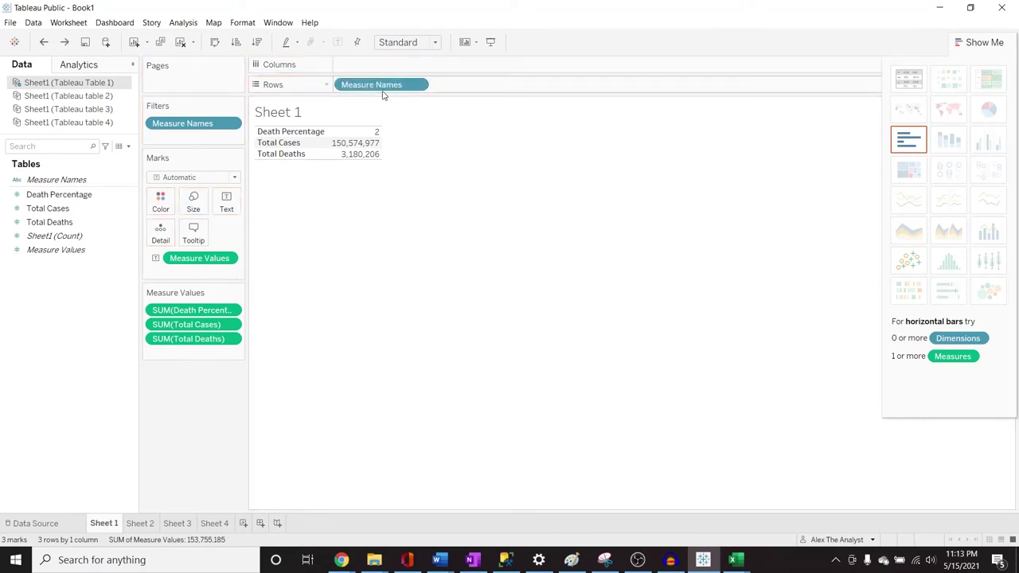
Lay out the table horizontally with Measure Names on Columns and Death Percentage last, widening the columns to show full headers.
{"action": "left_click_drag", "start_coordinate": [383, 91], "coordinate": [387, 70]}
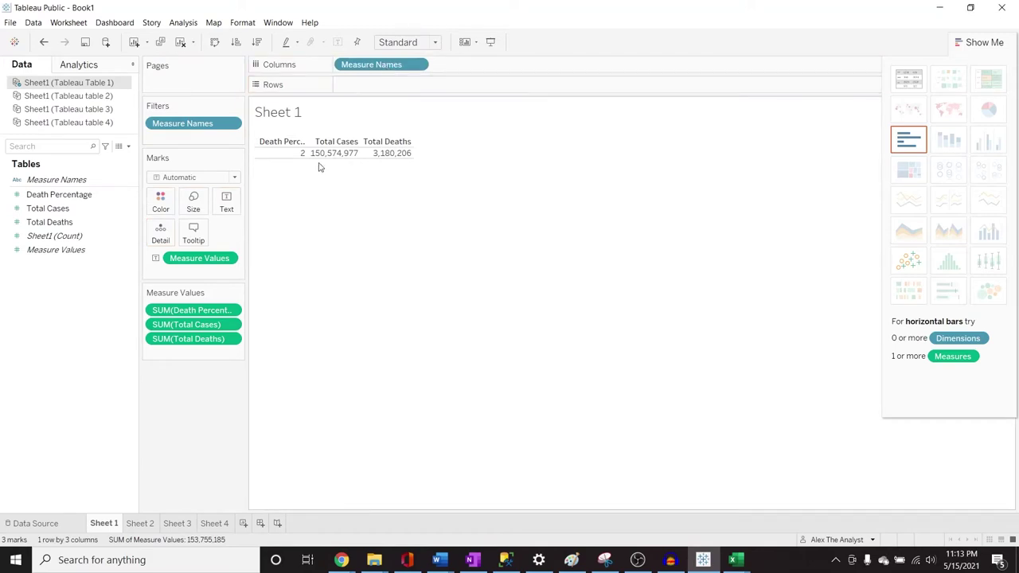
{"action": "left_click_drag", "start_coordinate": [263, 140], "coordinate": [410, 133]}
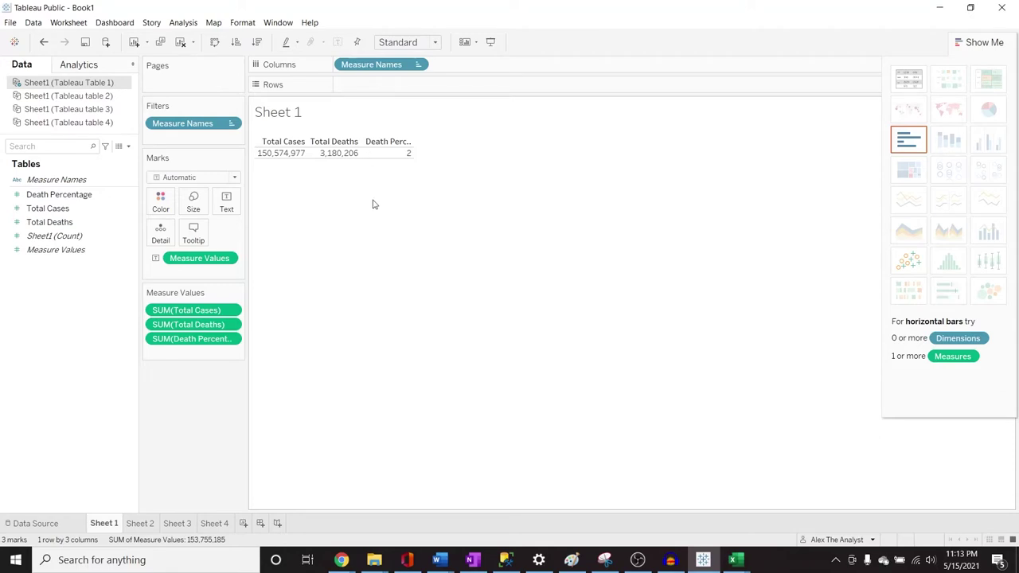
{"action": "left_click_drag", "start_coordinate": [414, 145], "coordinate": [449, 143]}
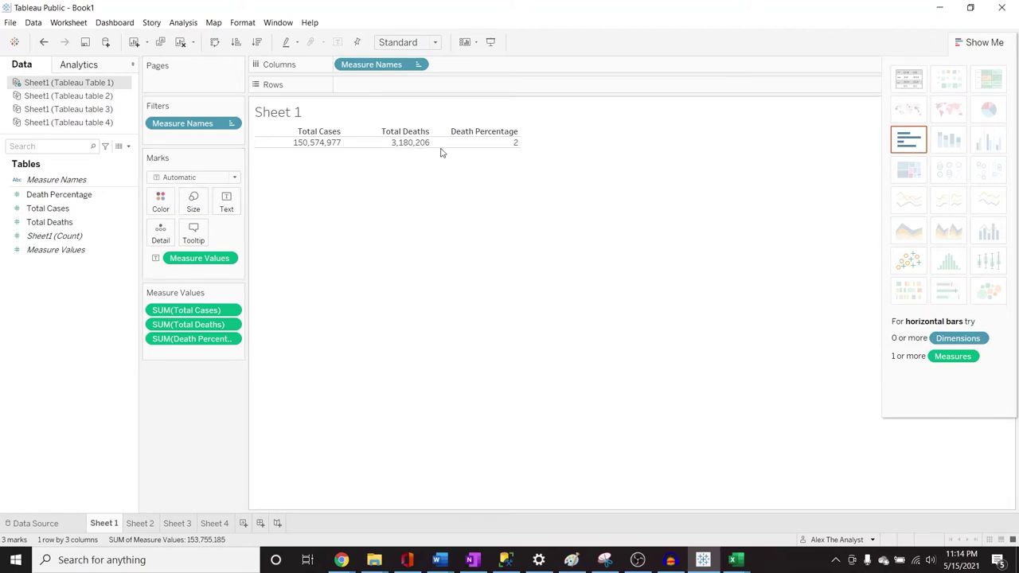
Set the text color of the table values to black and enlarge their text size slightly.
{"action": "left_click", "coordinate": [160, 203]}
{"action": "left_click", "coordinate": [191, 241]}
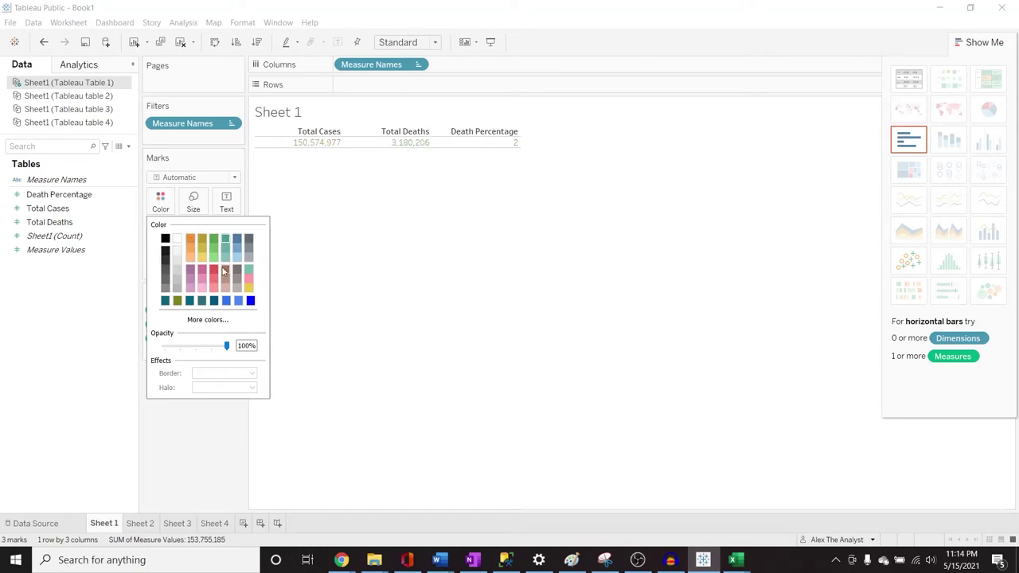
{"action": "left_click", "coordinate": [164, 240]}
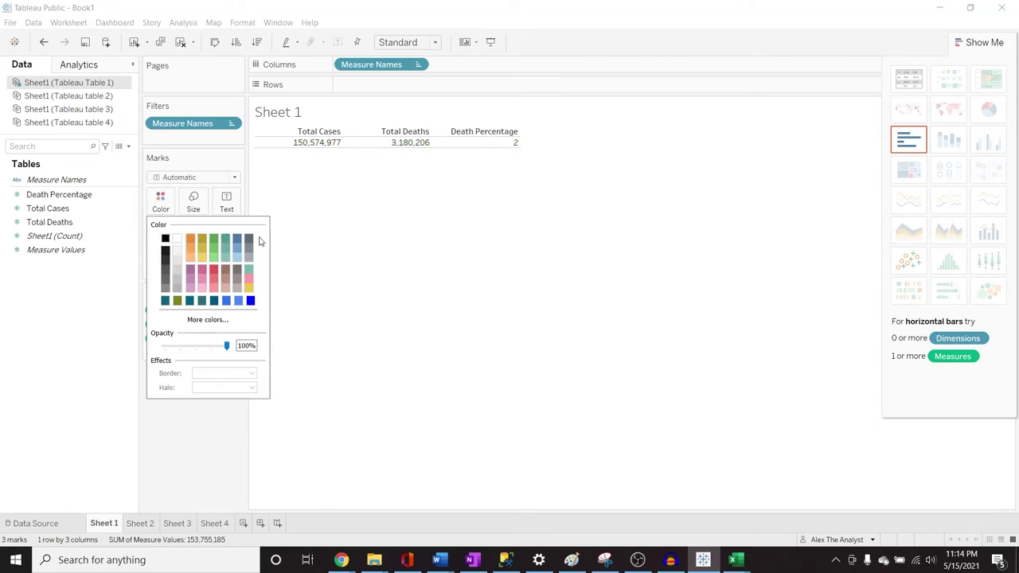
{"action": "left_click", "coordinate": [296, 241]}
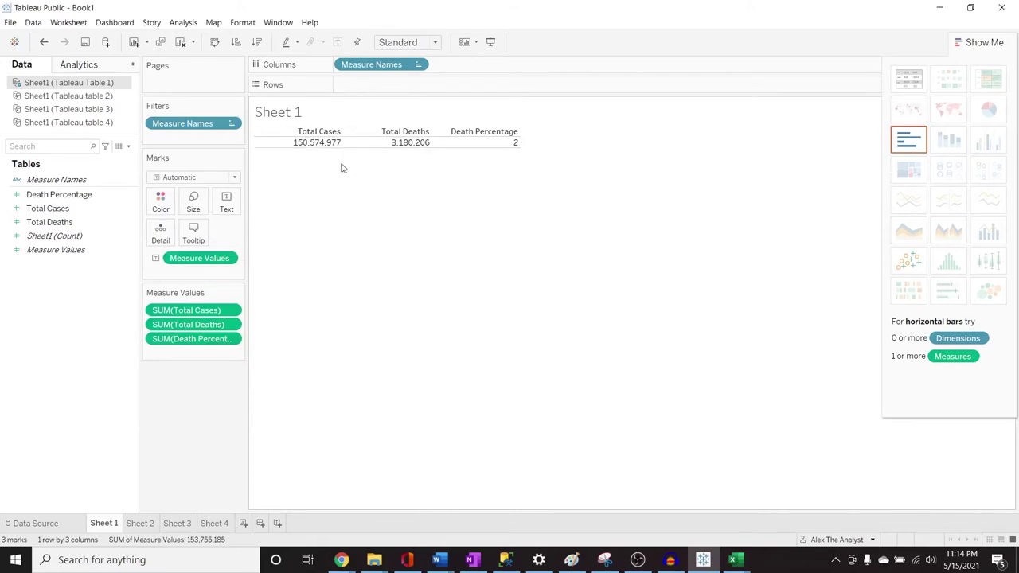
{"action": "left_click", "coordinate": [194, 203]}
{"action": "mouse_move", "coordinate": [219, 238]}
{"action": "left_mouse_down"}
{"action": "mouse_move", "coordinate": [262, 231]}
{"action": "mouse_move", "coordinate": [234, 236]}
{"action": "left_mouse_up"}
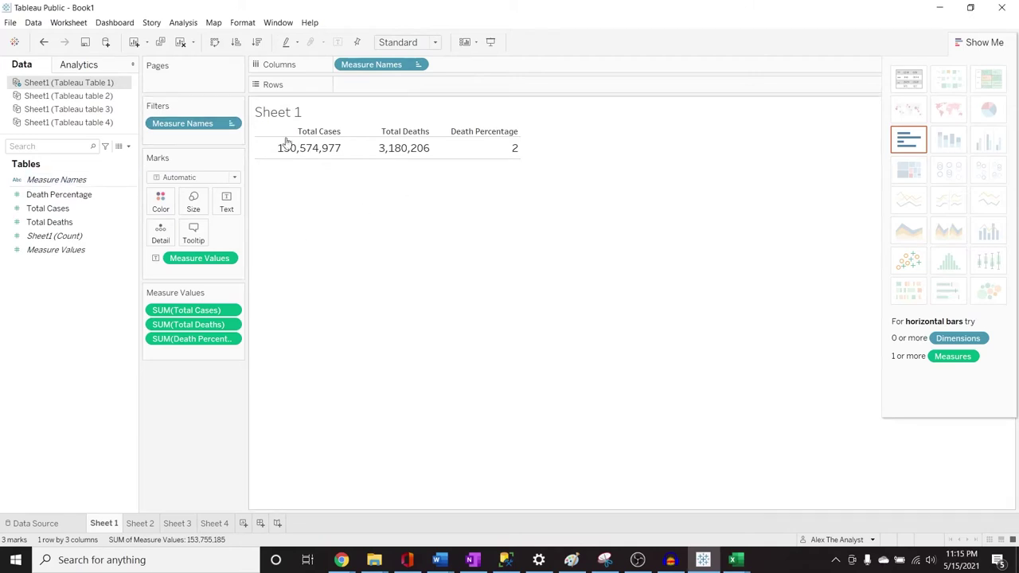
Shade the column headers of the Sheet 1 table in dark teal.
{"action": "left_click", "coordinate": [242, 23]}
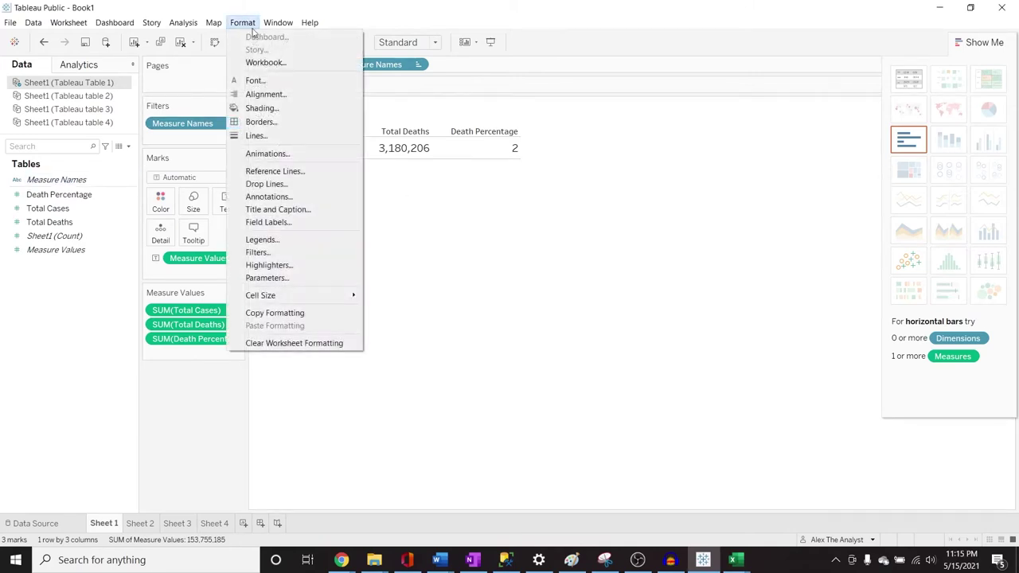
{"action": "left_click", "coordinate": [309, 110]}
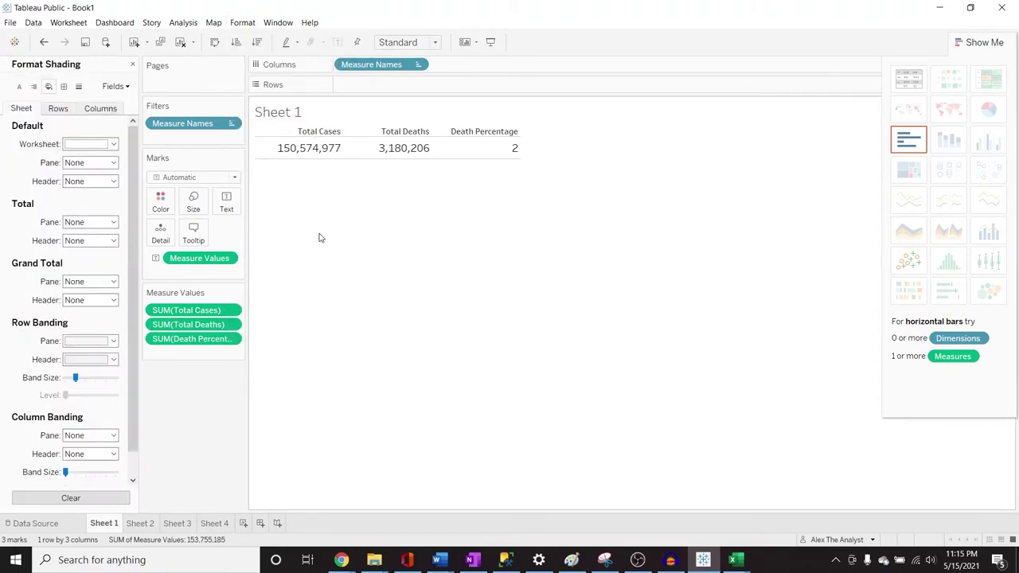
{"action": "left_click", "coordinate": [97, 110]}
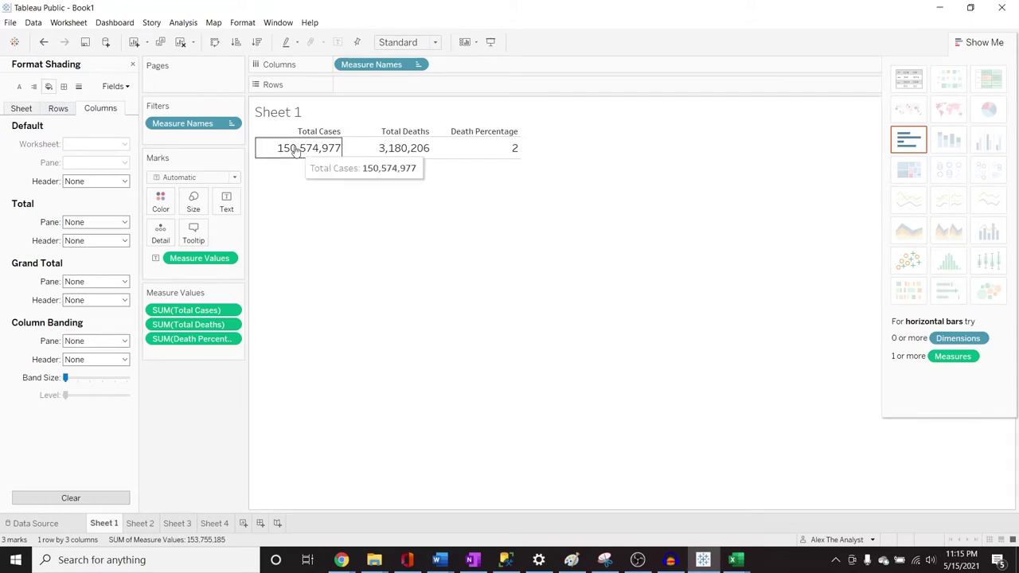
{"action": "left_click", "coordinate": [125, 182]}
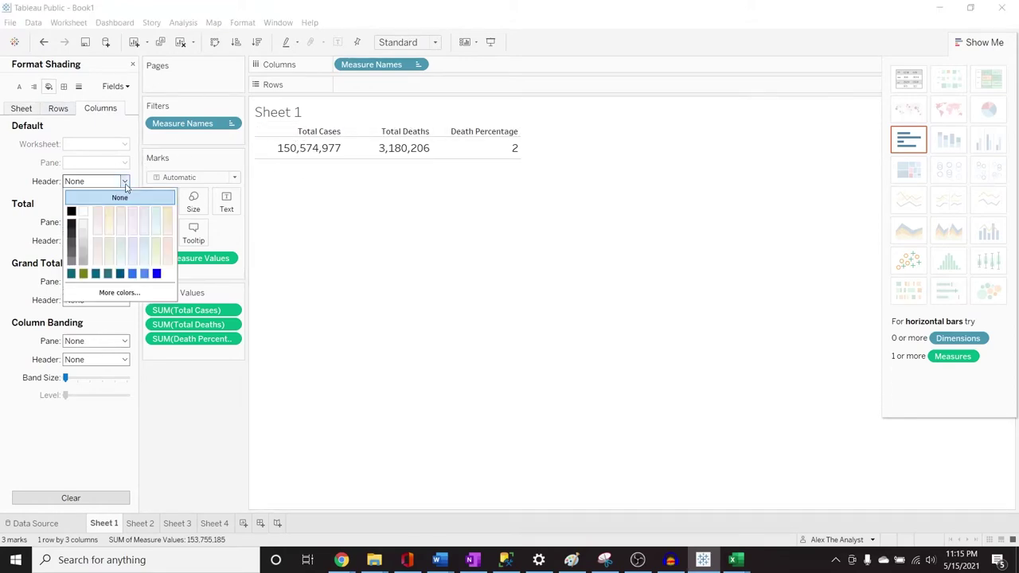
{"action": "left_click", "coordinate": [71, 274]}
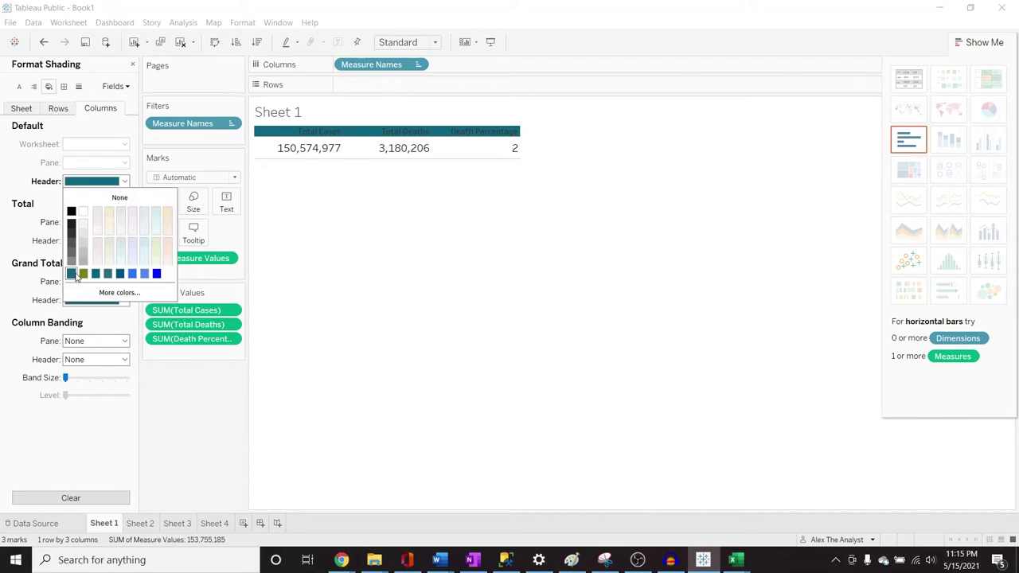
{"action": "left_click", "coordinate": [331, 251]}
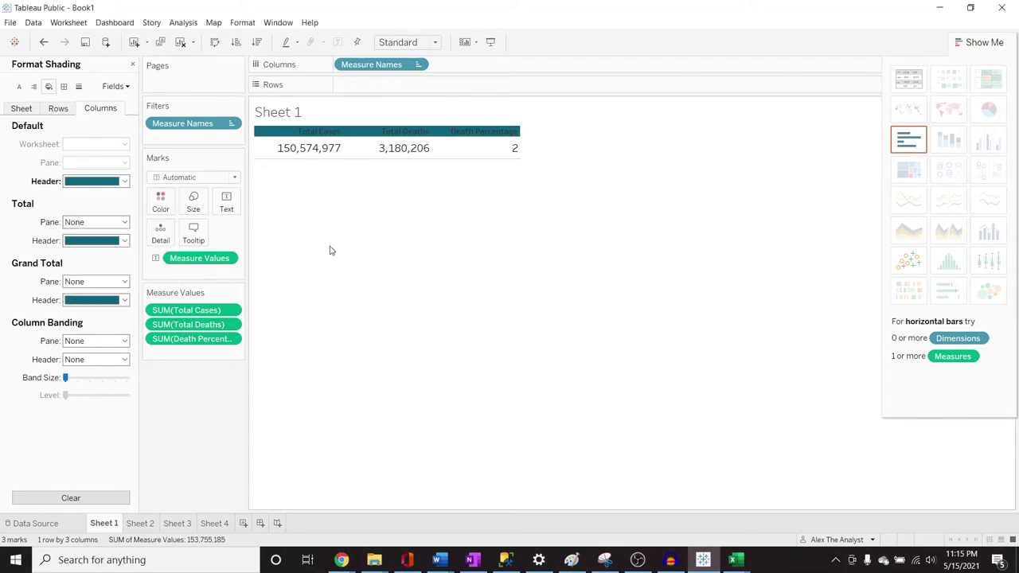
Set the column Total pane font to bold, size 12.
{"action": "left_click", "coordinate": [20, 88]}
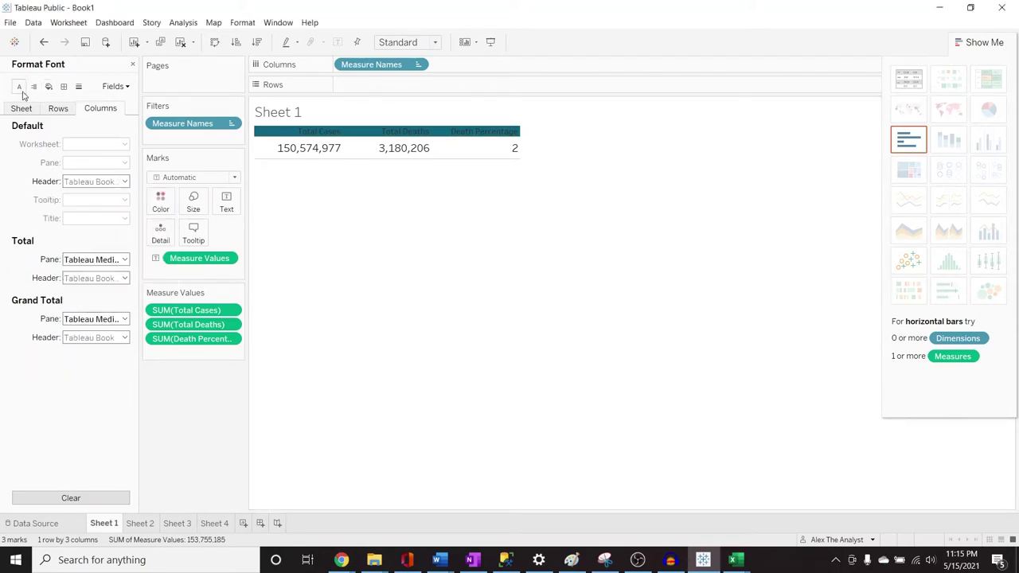
{"action": "left_click", "coordinate": [125, 260]}
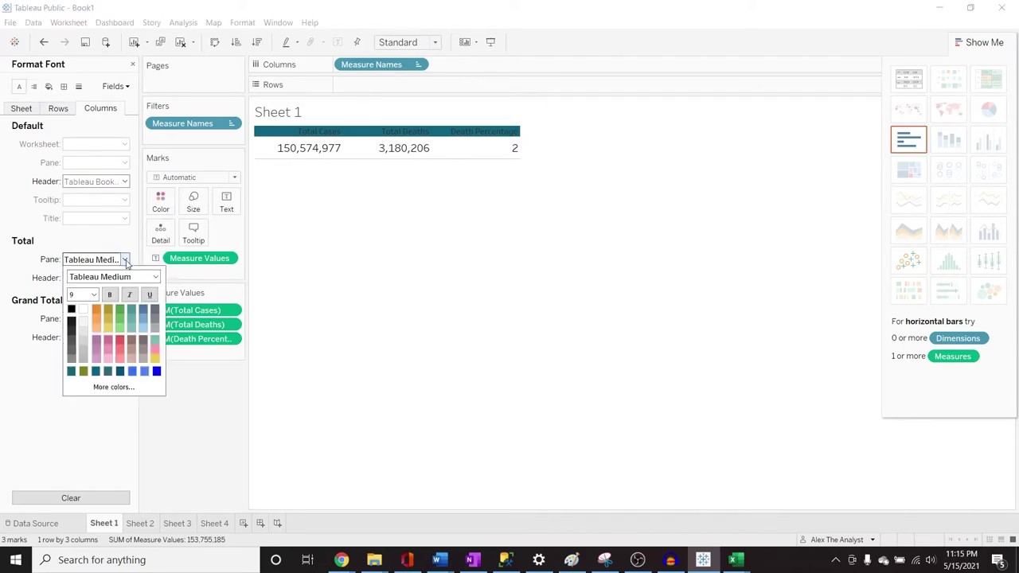
{"action": "left_click", "coordinate": [109, 295]}
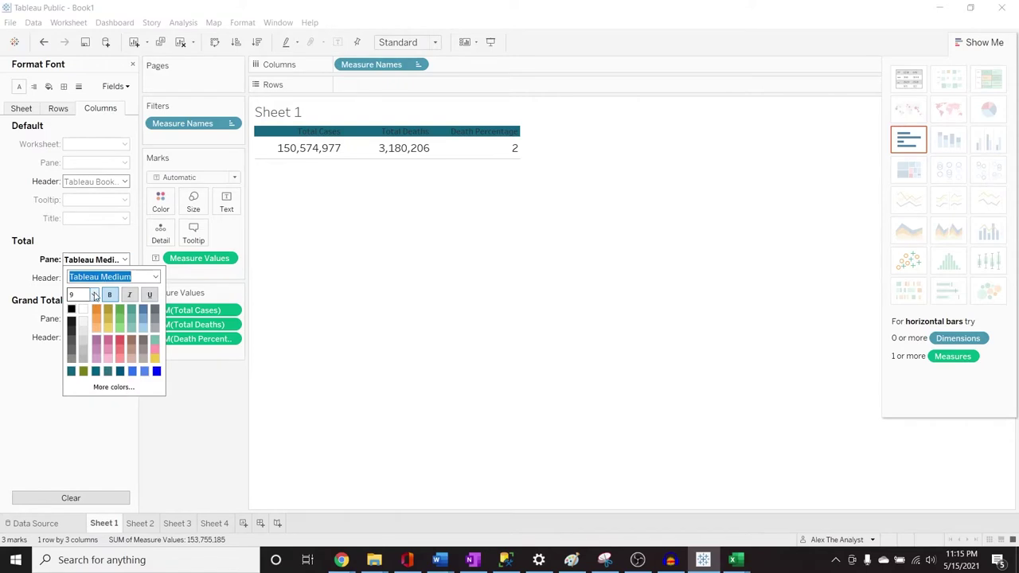
{"action": "left_click", "coordinate": [95, 296]}
{"action": "left_click", "coordinate": [90, 343]}
{"action": "left_click", "coordinate": [58, 308]}
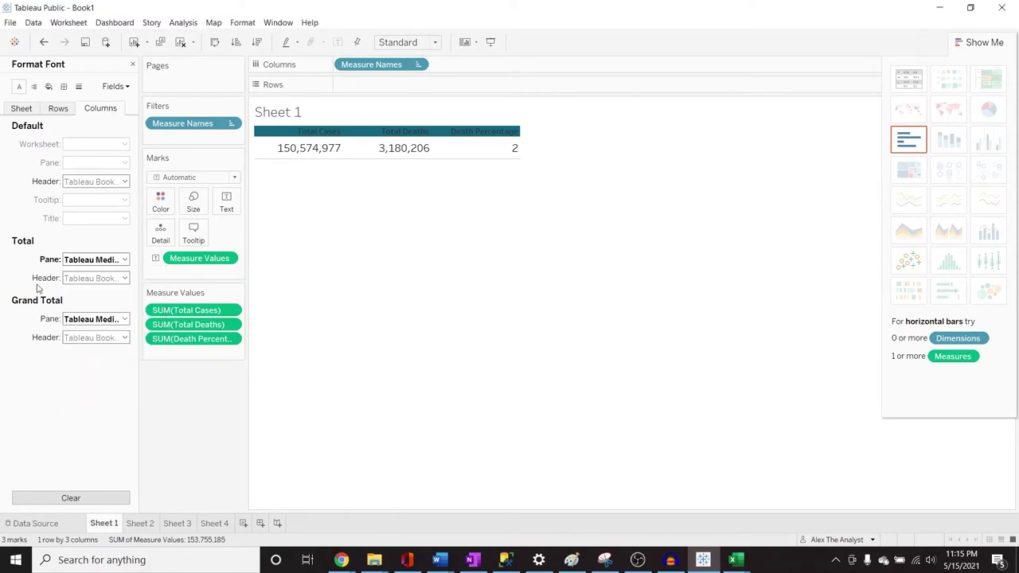
{"action": "left_click", "coordinate": [124, 319]}
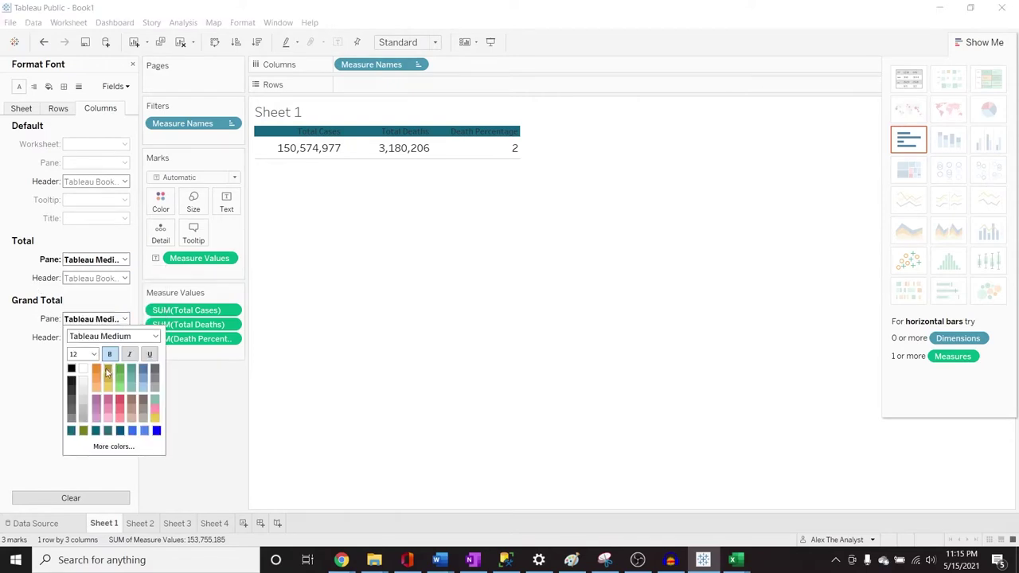
{"action": "left_click", "coordinate": [84, 237]}
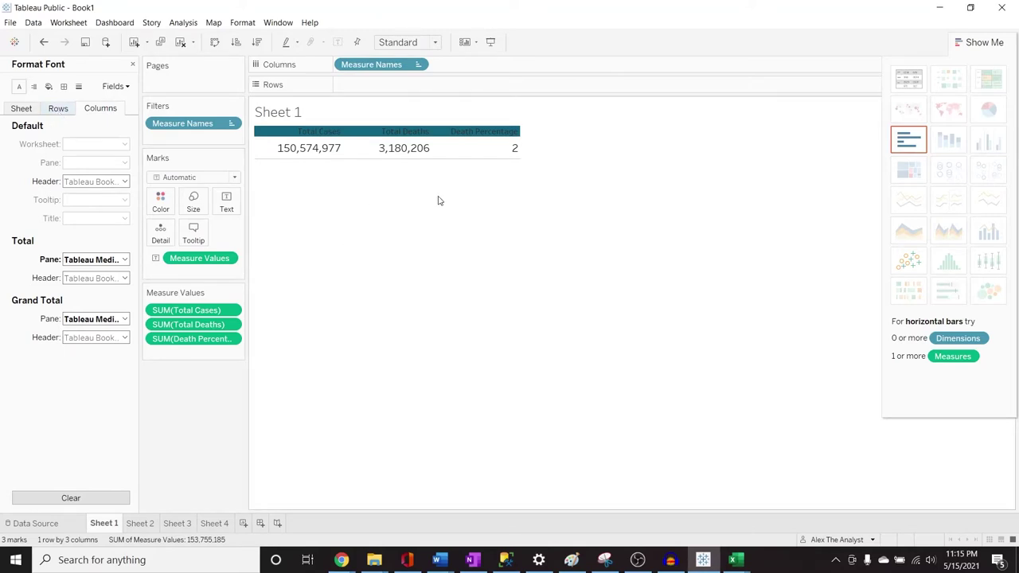
Set the default worksheet shading for the whole sheet to white.
{"action": "left_click", "coordinate": [48, 86]}
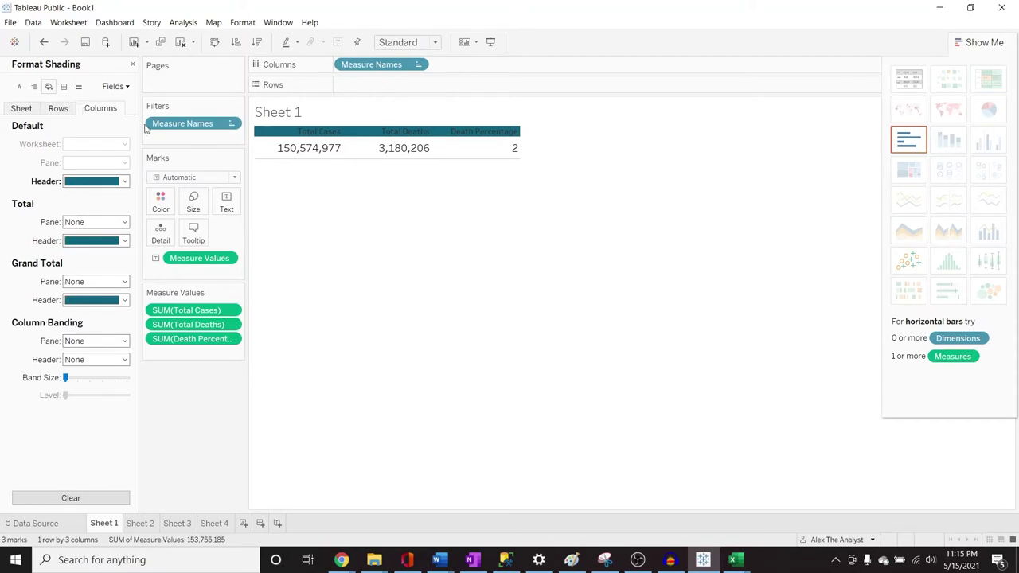
{"action": "left_click", "coordinate": [19, 110]}
{"action": "left_click", "coordinate": [114, 144]}
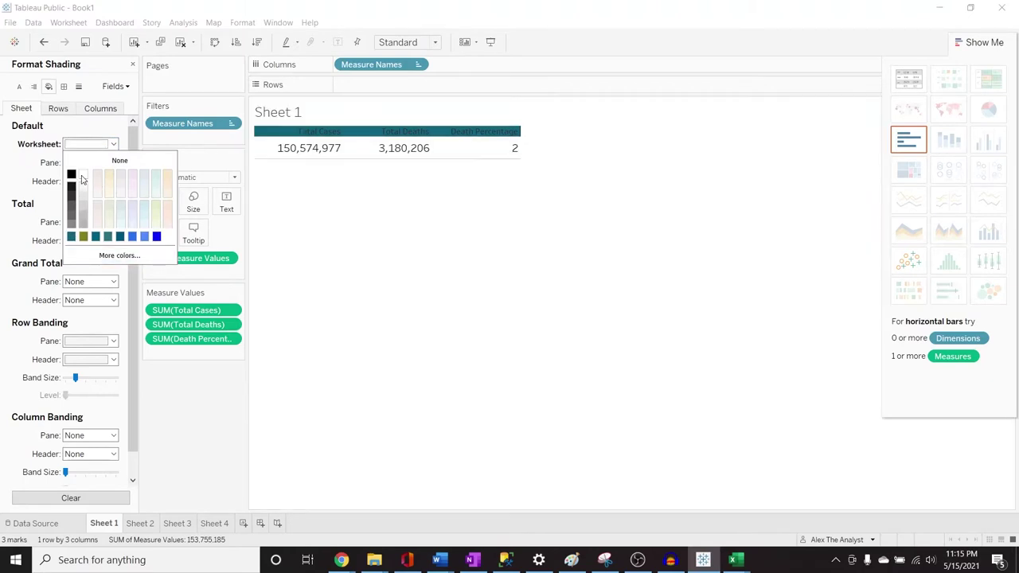
{"action": "left_click", "coordinate": [83, 177]}
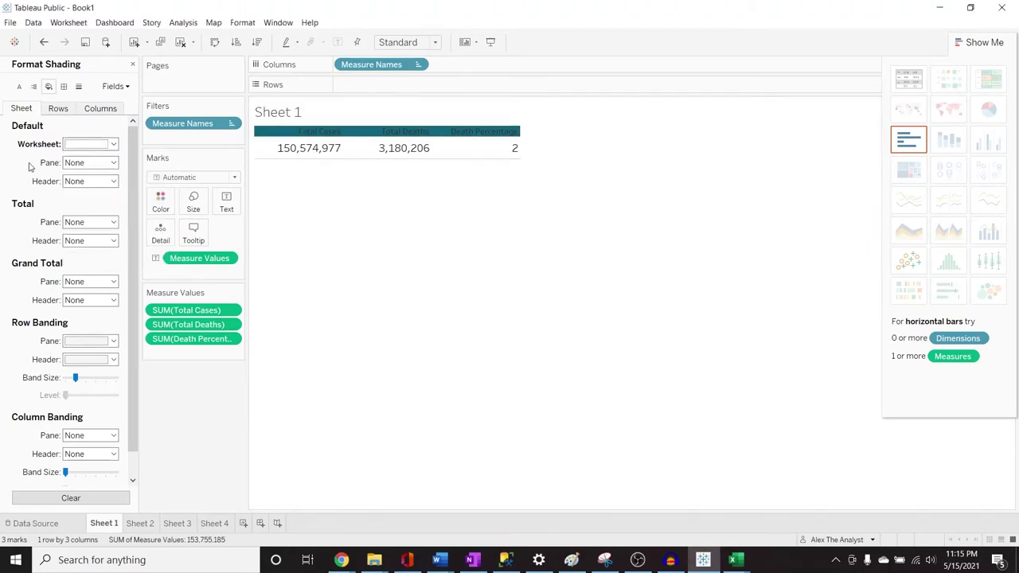
Shade the sheet's default pane behind the table values in light gray.
{"action": "left_click", "coordinate": [114, 162]}
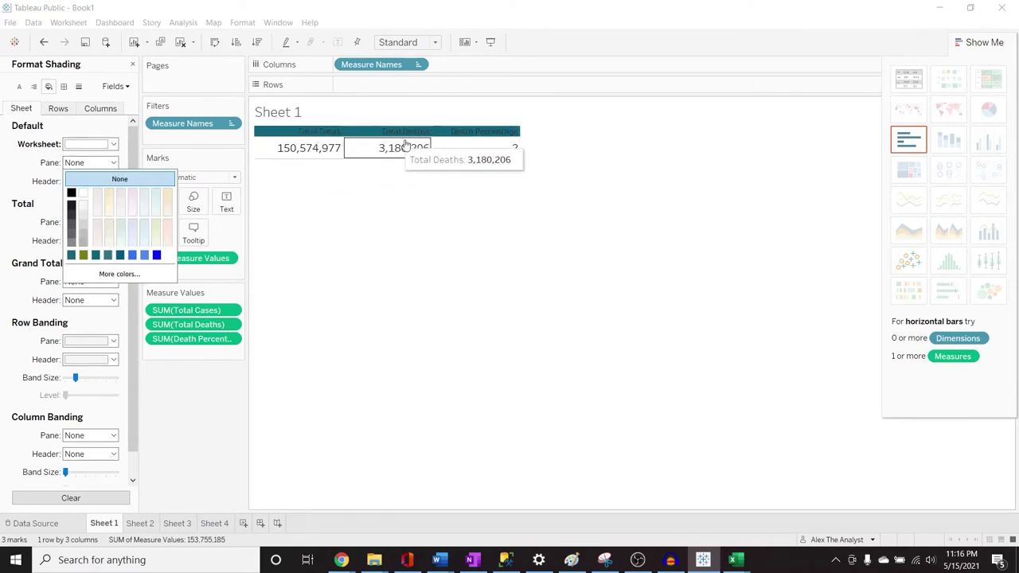
{"action": "left_click", "coordinate": [71, 230]}
{"action": "left_click", "coordinate": [73, 235]}
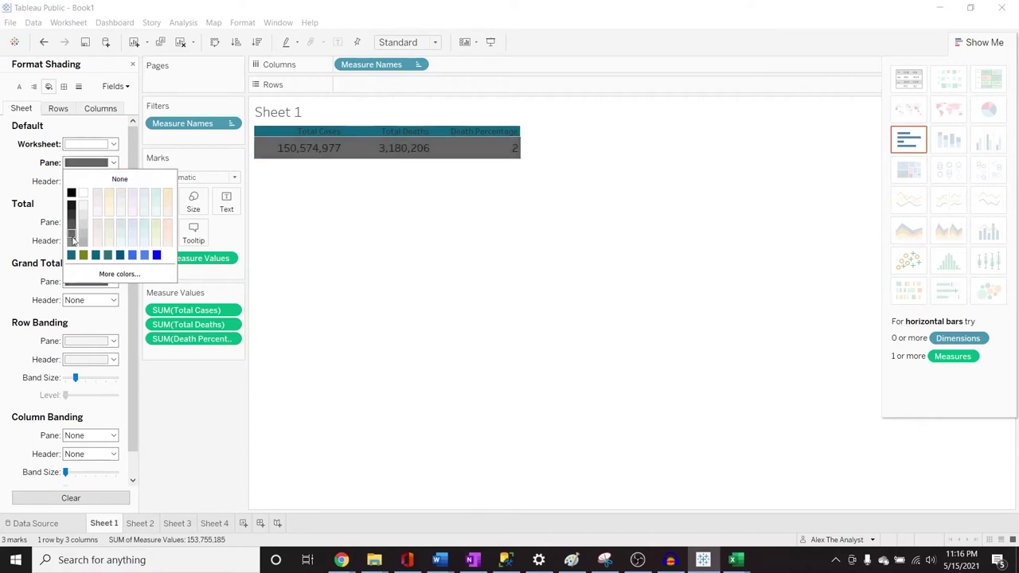
{"action": "left_click", "coordinate": [73, 242]}
{"action": "left_click", "coordinate": [86, 248]}
{"action": "left_click", "coordinate": [82, 235]}
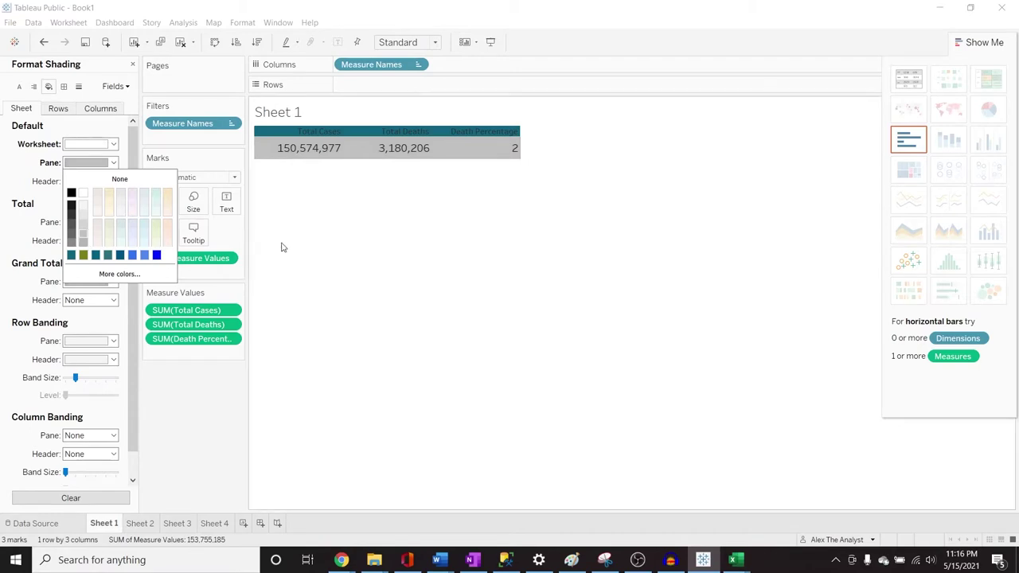
{"action": "left_click", "coordinate": [293, 263]}
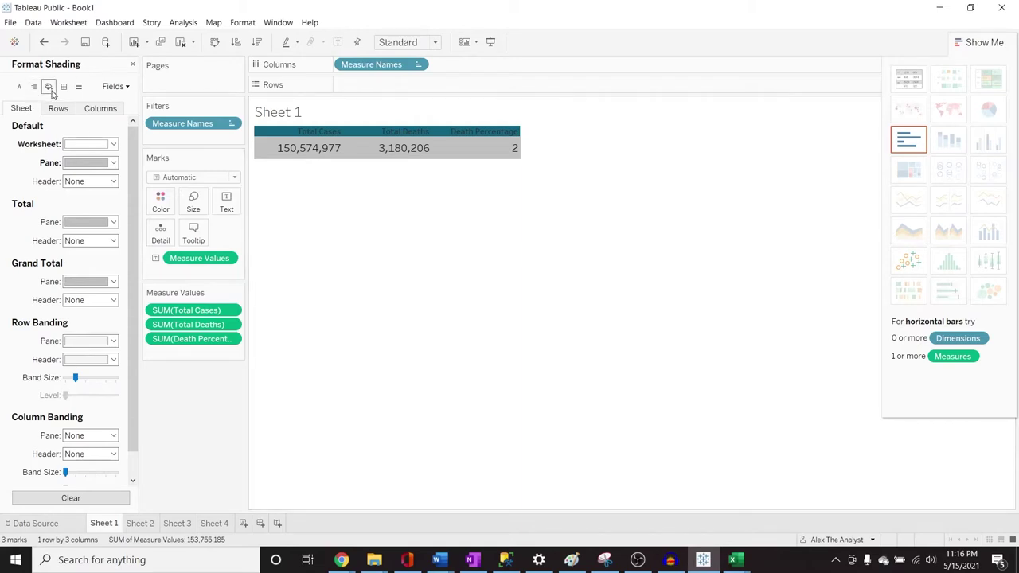
{"action": "left_click", "coordinate": [78, 87]}
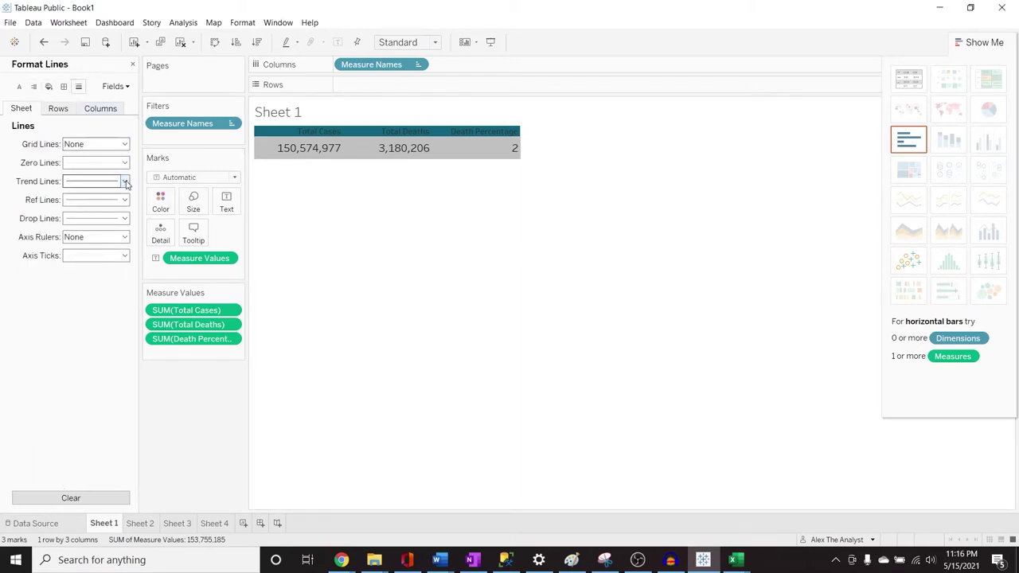
{"action": "left_click", "coordinate": [100, 108]}
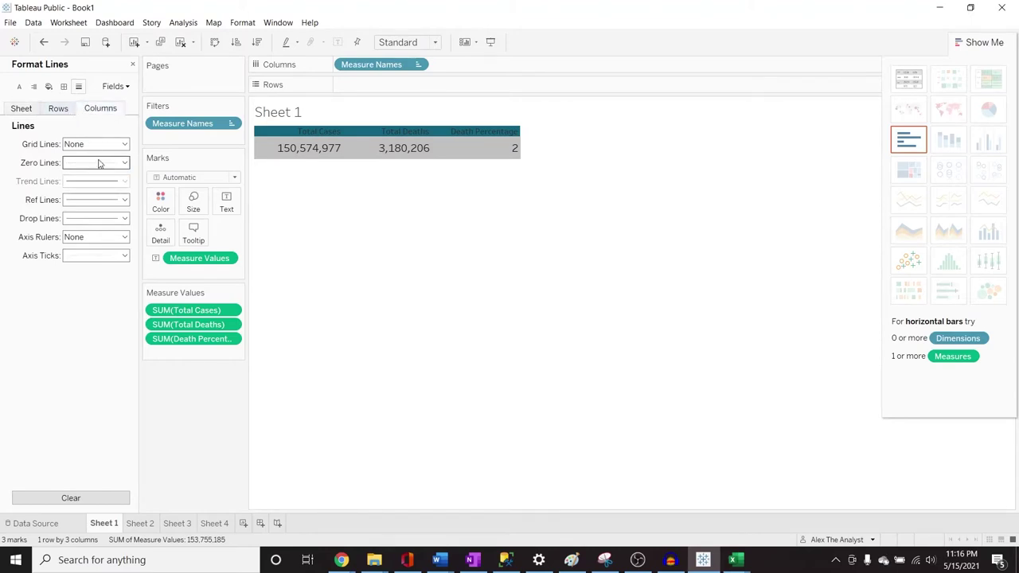
{"action": "left_click", "coordinate": [56, 109]}
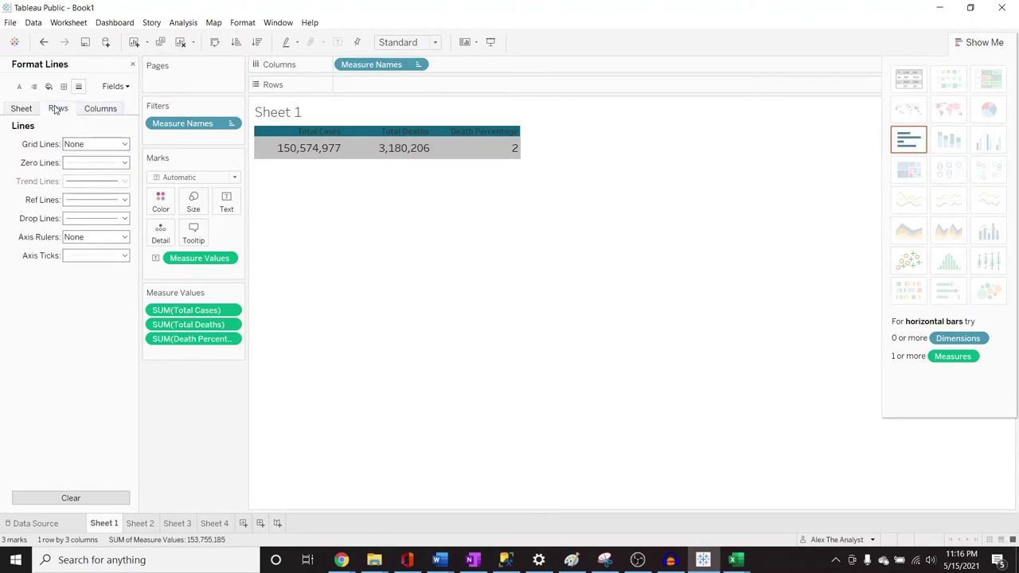
{"action": "left_click", "coordinate": [100, 109]}
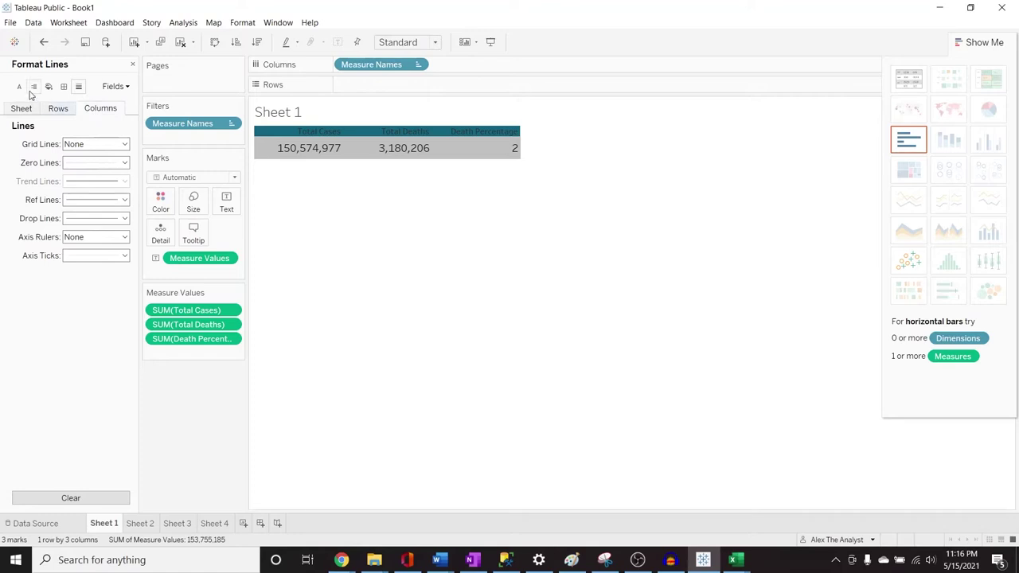
{"action": "left_click", "coordinate": [65, 88]}
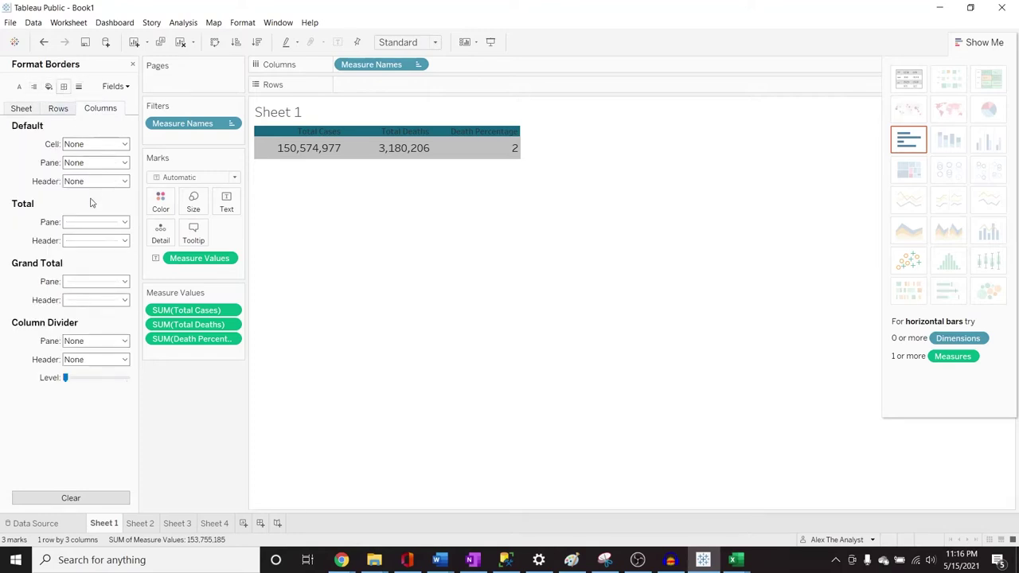
{"action": "left_click", "coordinate": [23, 109]}
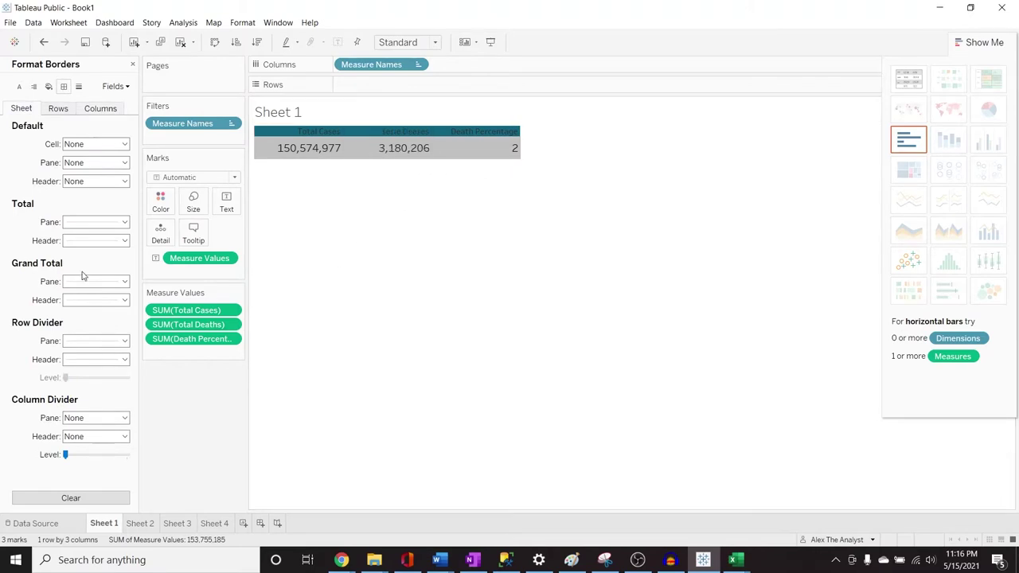
Add solid black grid lines of the thinnest width to the whole sheet and make the table's value row taller.
{"action": "left_click", "coordinate": [79, 87]}
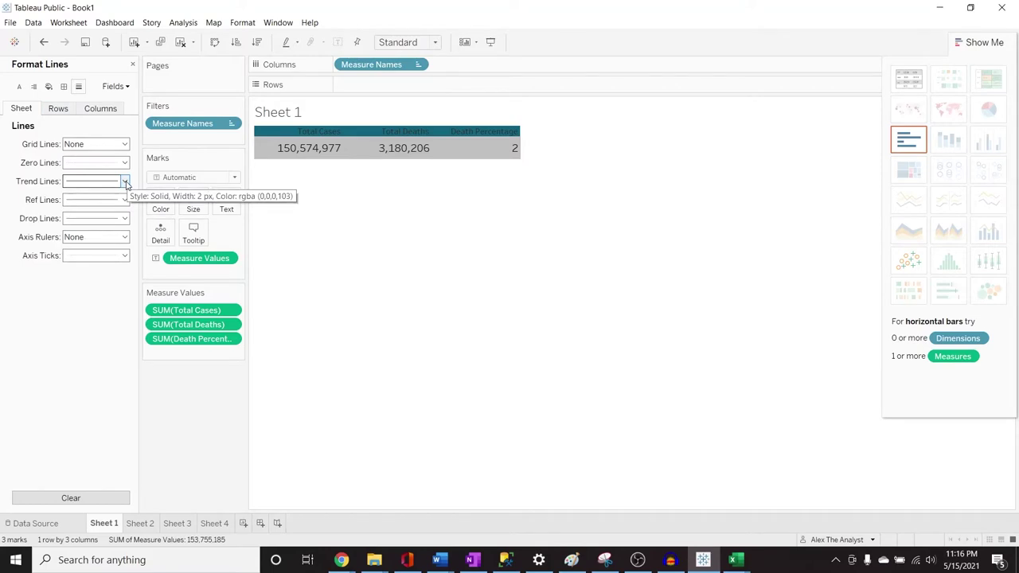
{"action": "left_click", "coordinate": [124, 144]}
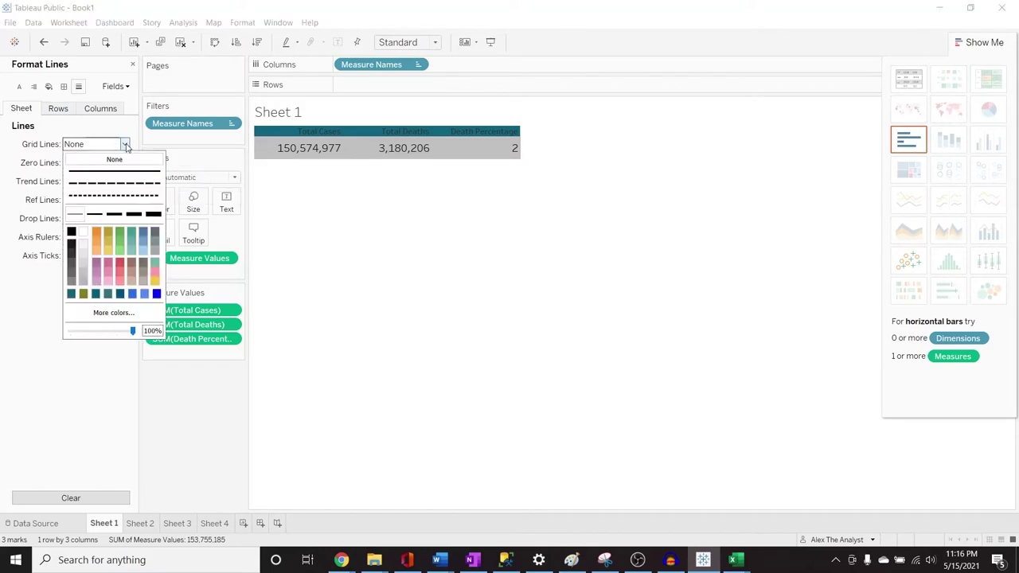
{"action": "left_click", "coordinate": [94, 211]}
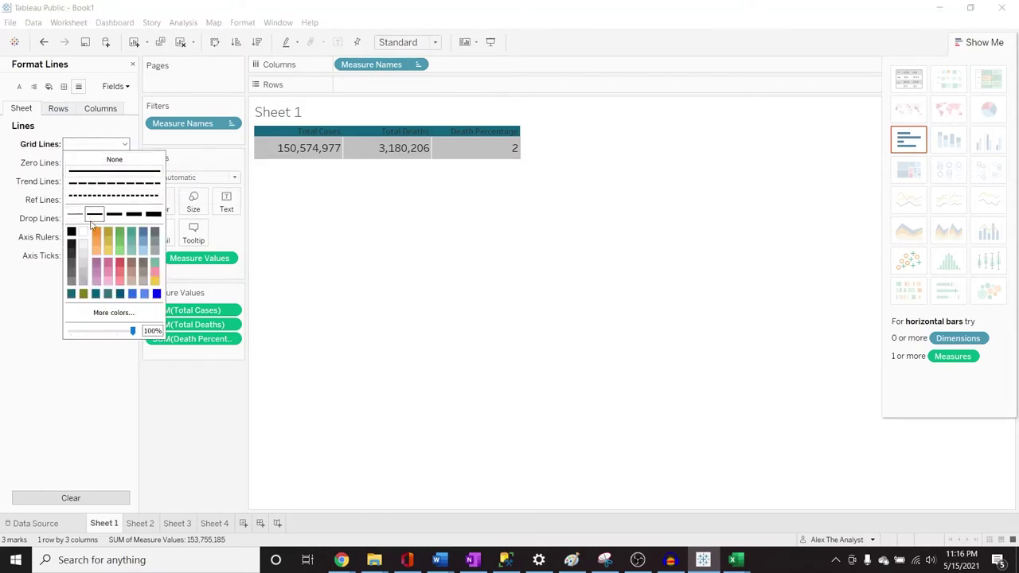
{"action": "left_click", "coordinate": [72, 234]}
{"action": "left_click", "coordinate": [352, 263]}
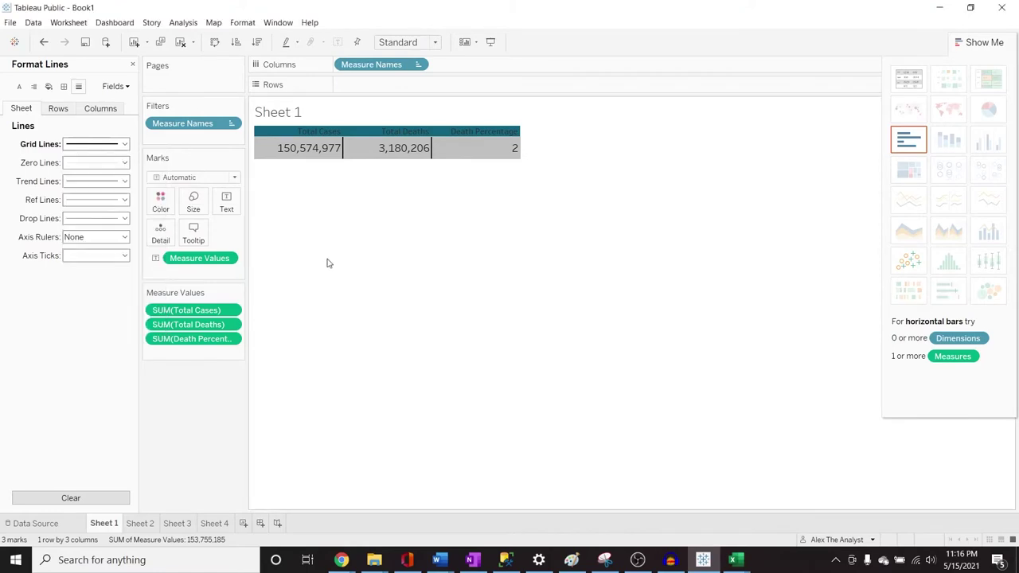
{"action": "left_click", "coordinate": [124, 144]}
{"action": "left_click", "coordinate": [77, 212]}
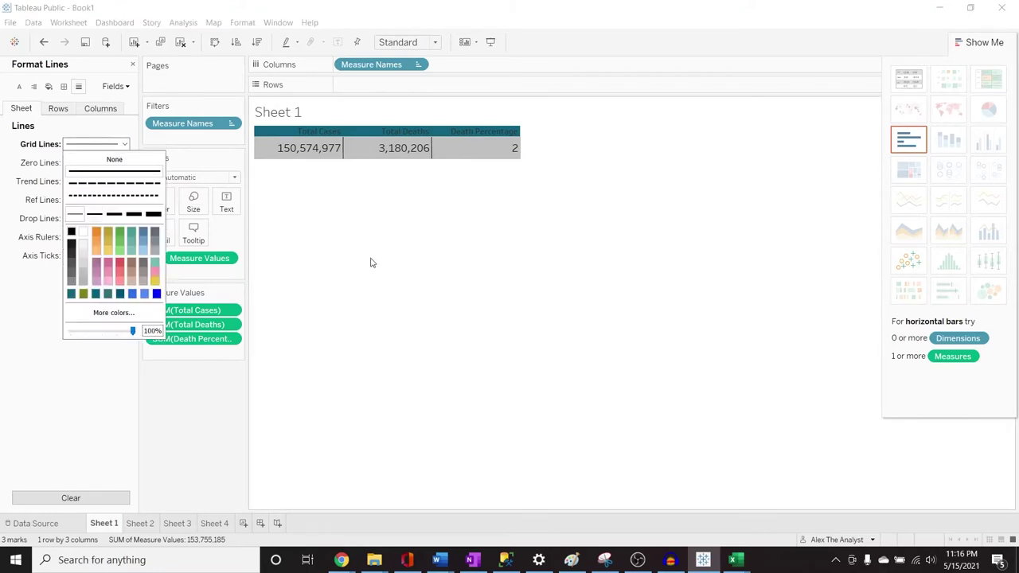
{"action": "left_click", "coordinate": [371, 263]}
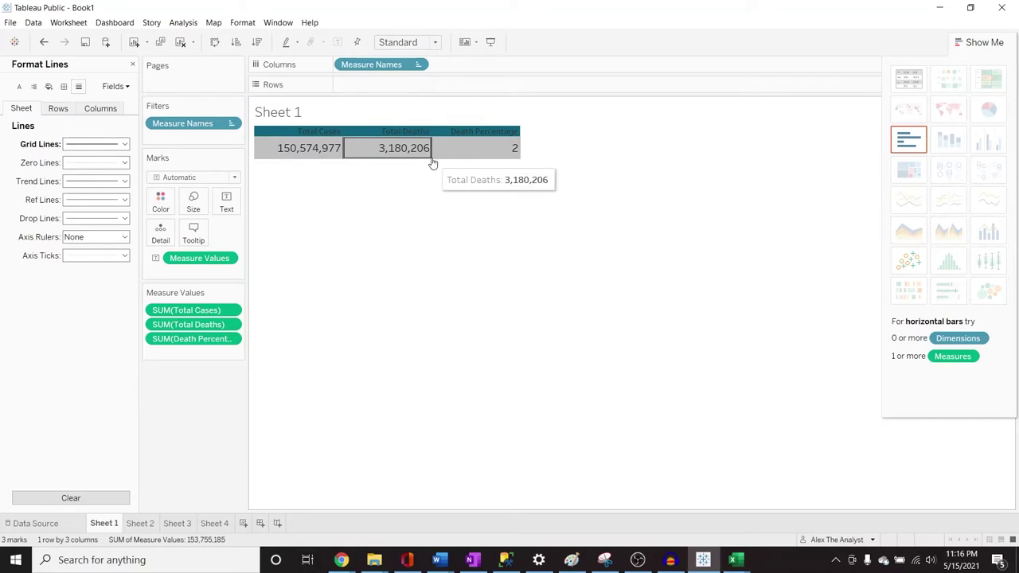
{"action": "left_click_drag", "start_coordinate": [435, 160], "coordinate": [437, 168]}
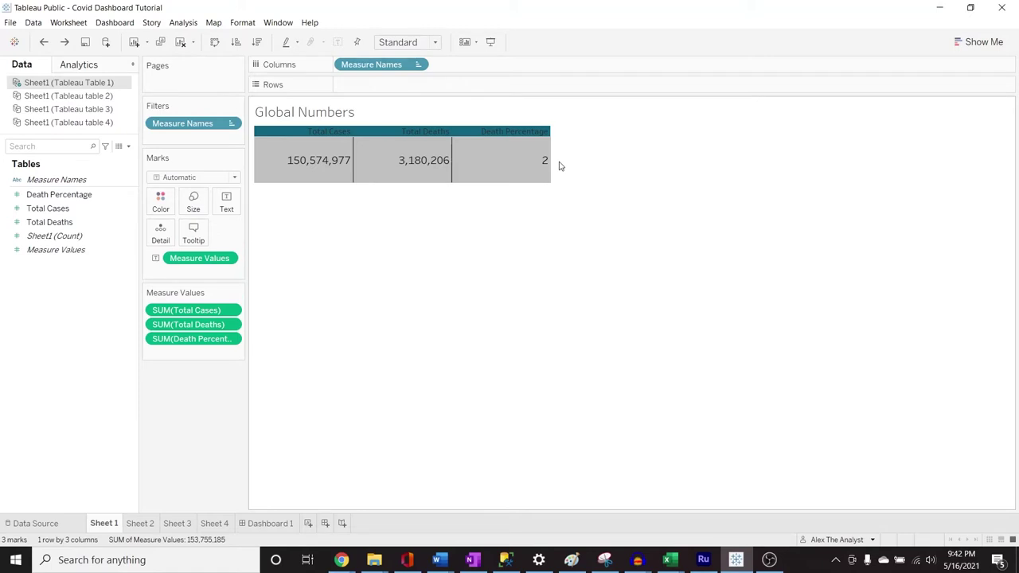
Open the formatting options for the Death Percentage value and look through the sheet, row and column font settings.
{"action": "mouse_move", "coordinate": [498, 161]}
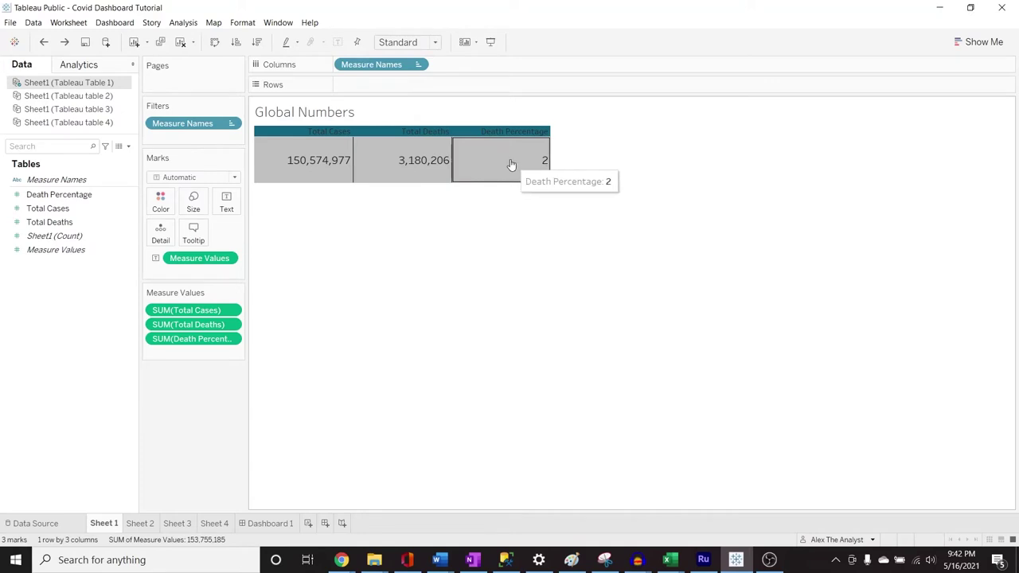
{"action": "right_click", "coordinate": [511, 165]}
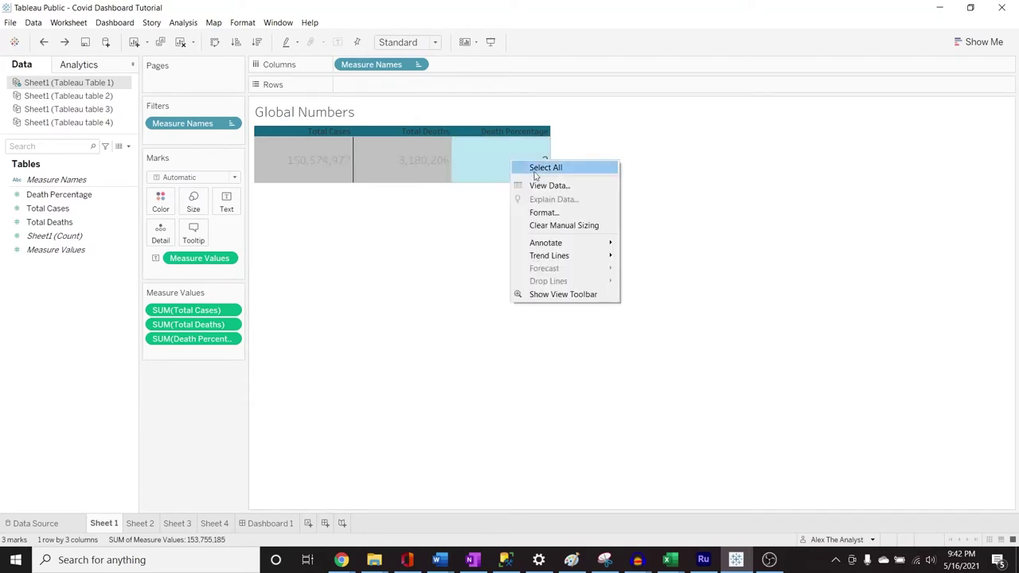
{"action": "left_click", "coordinate": [562, 212]}
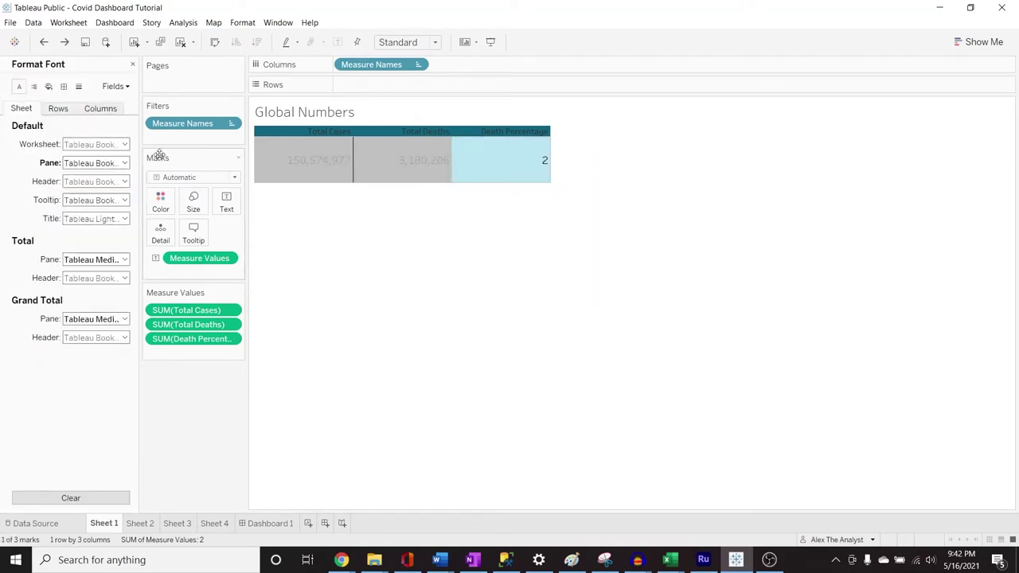
{"action": "left_click", "coordinate": [63, 111]}
{"action": "left_click", "coordinate": [81, 111]}
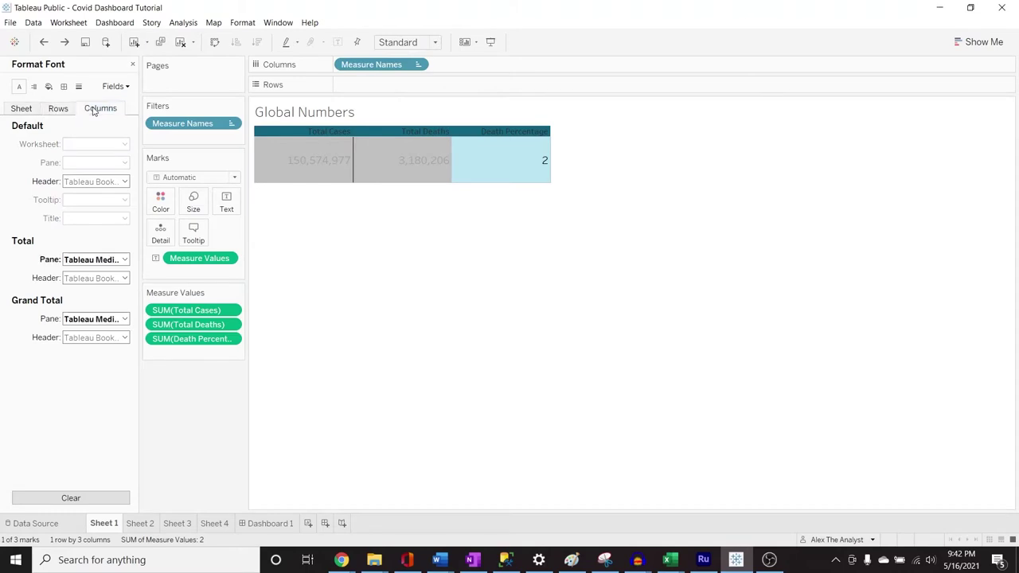
{"action": "left_click", "coordinate": [32, 114]}
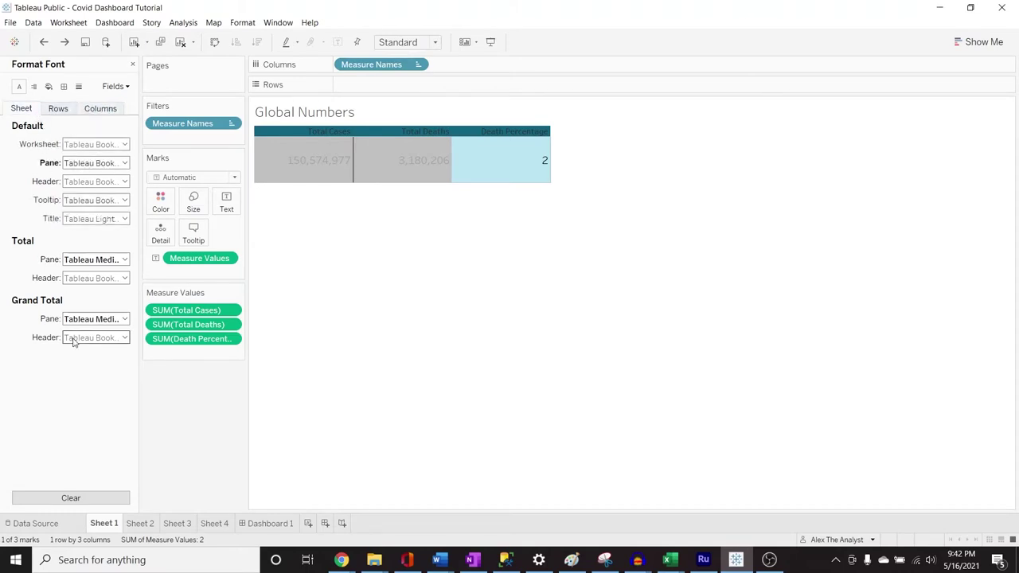
{"action": "left_click", "coordinate": [66, 112]}
{"action": "left_click", "coordinate": [94, 110]}
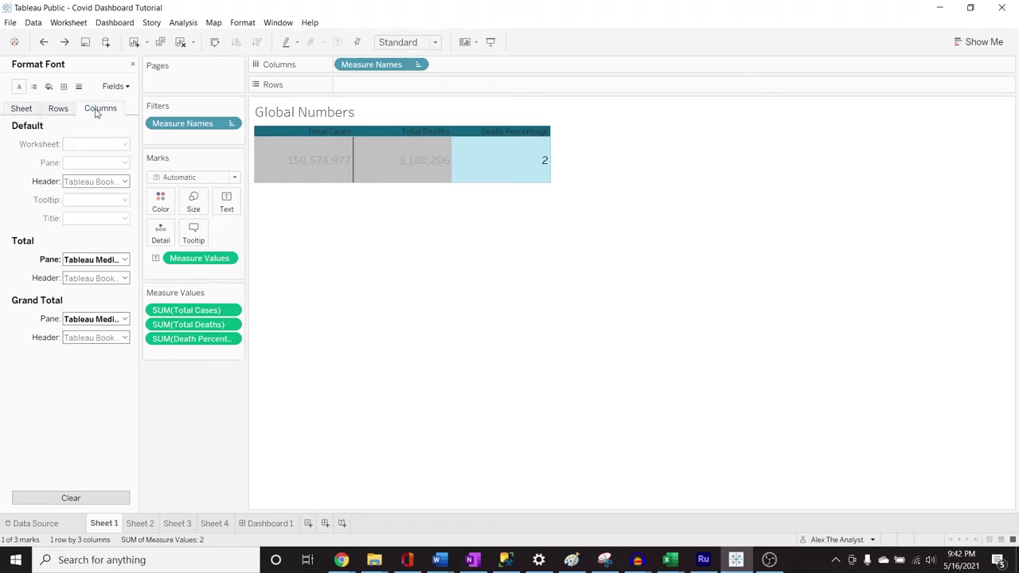
Try formatting the Measure Values of the Global Numbers table as custom numbers with five decimal places.
{"action": "left_click", "coordinate": [133, 64]}
{"action": "left_click", "coordinate": [382, 252]}
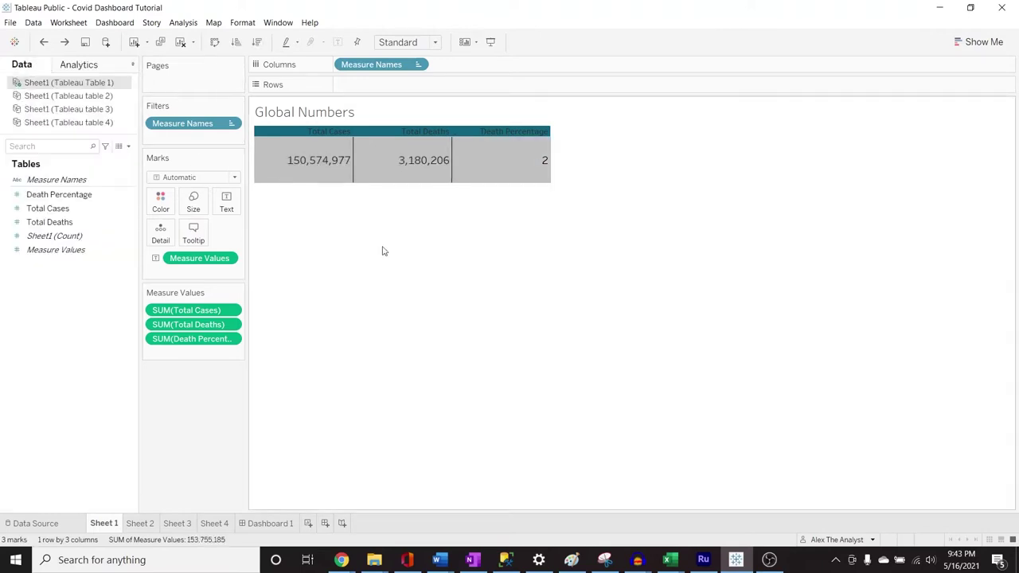
{"action": "left_click", "coordinate": [227, 260]}
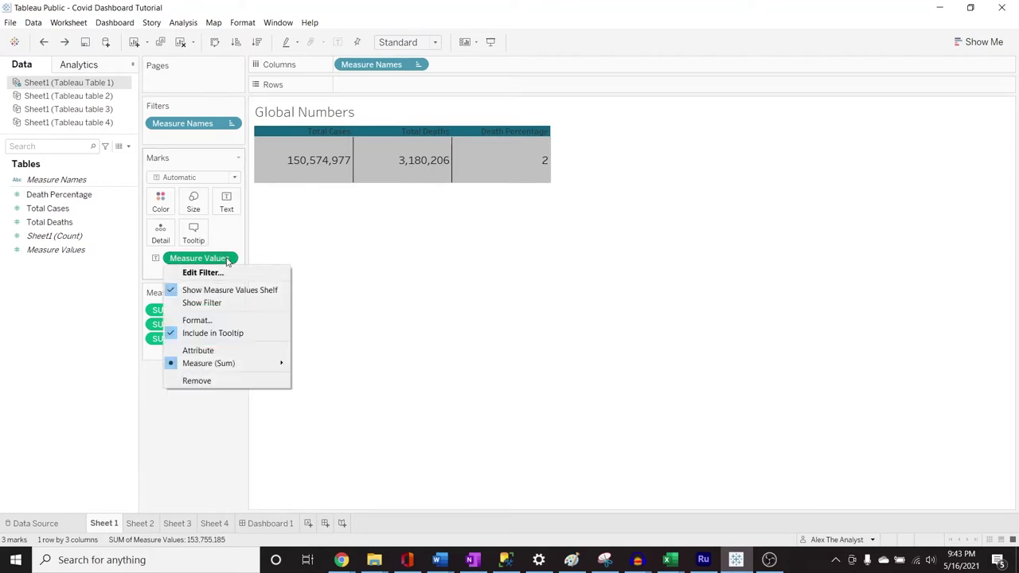
{"action": "left_click", "coordinate": [225, 321]}
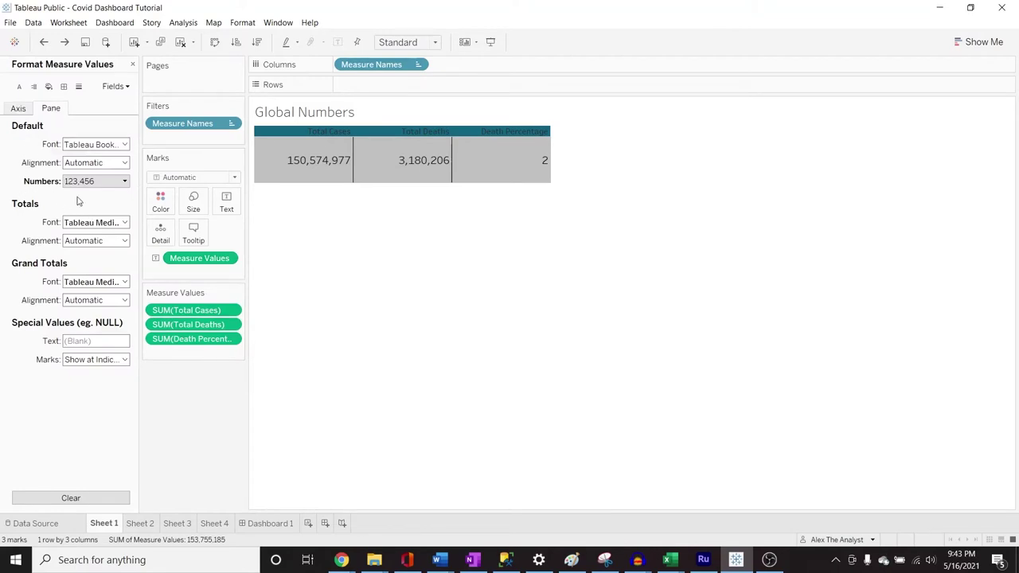
{"action": "left_click", "coordinate": [120, 184]}
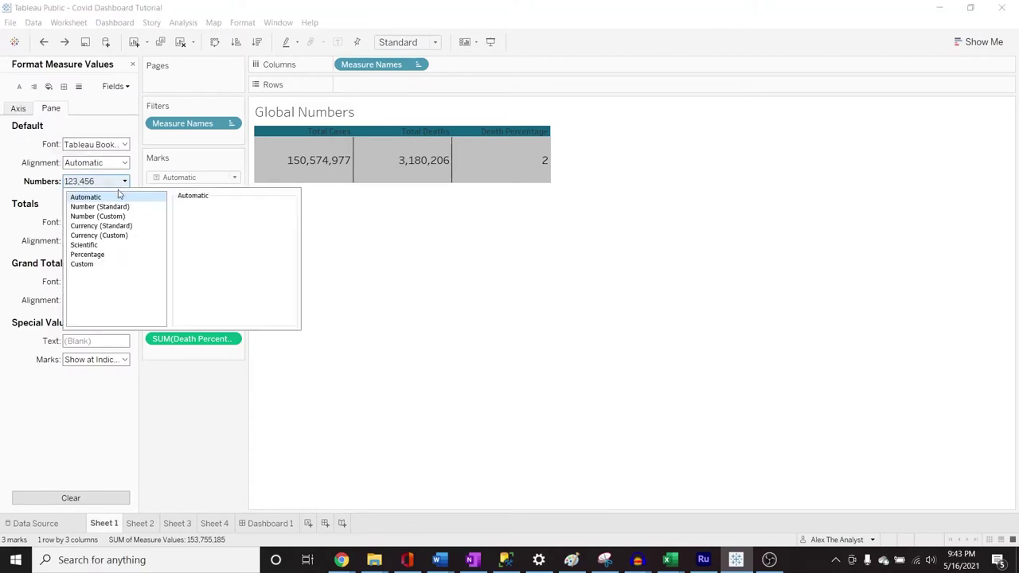
{"action": "left_click", "coordinate": [117, 217]}
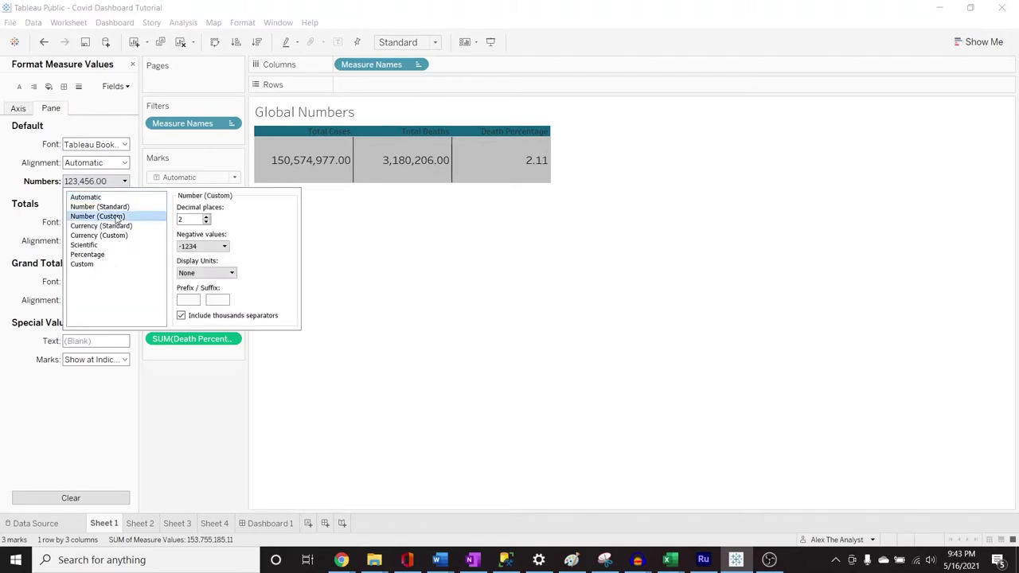
{"action": "left_click", "coordinate": [206, 217]}
{"action": "left_click", "coordinate": [207, 218]}
{"action": "left_click", "coordinate": [206, 218]}
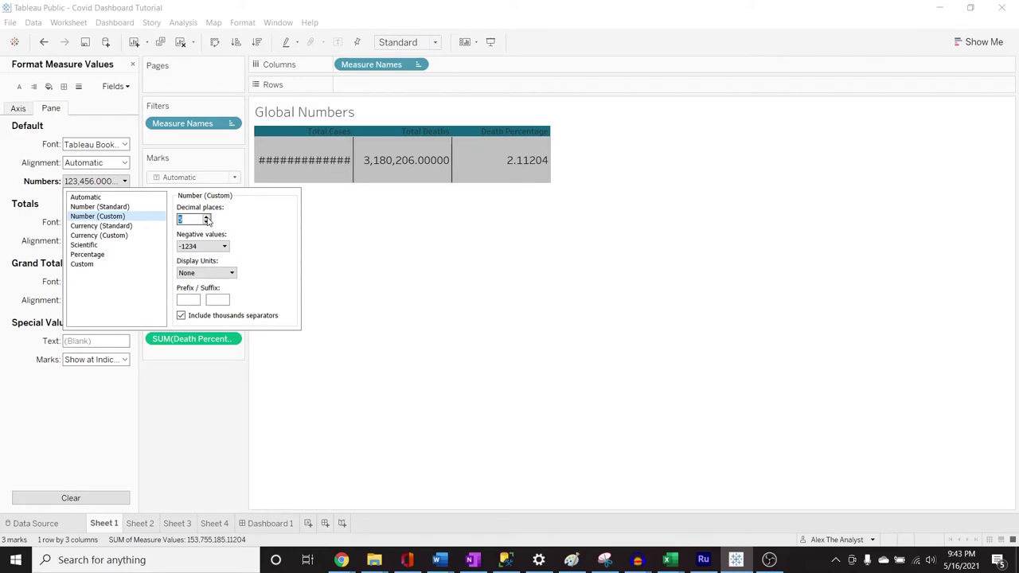
Return the Measure Values number format to zero decimal places.
{"action": "left_click", "coordinate": [206, 222]}
{"action": "left_click", "coordinate": [206, 222]}
{"action": "left_click", "coordinate": [206, 222]}
{"action": "left_click", "coordinate": [206, 223]}
{"action": "left_click", "coordinate": [206, 222]}
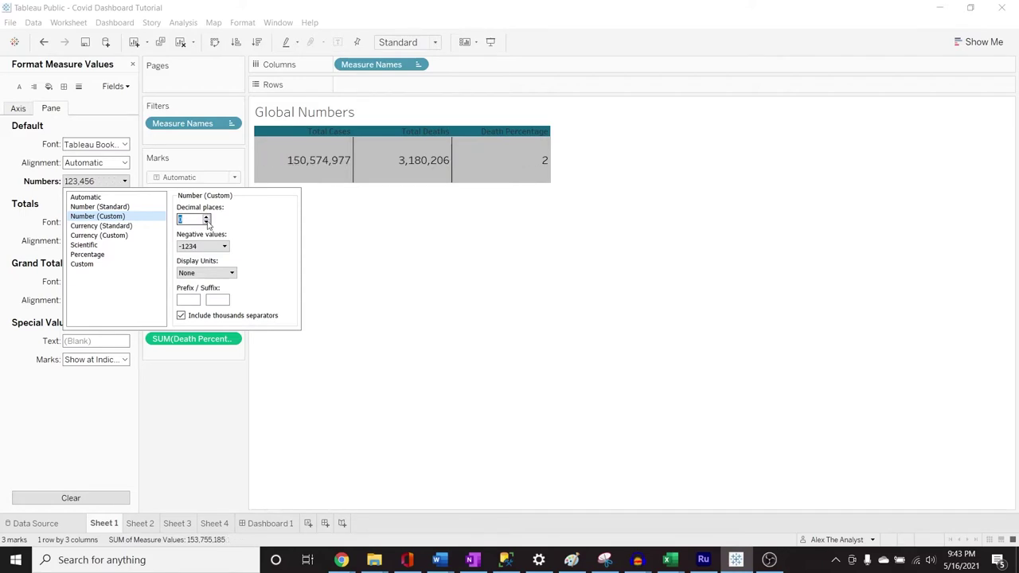
{"action": "left_click", "coordinate": [12, 168]}
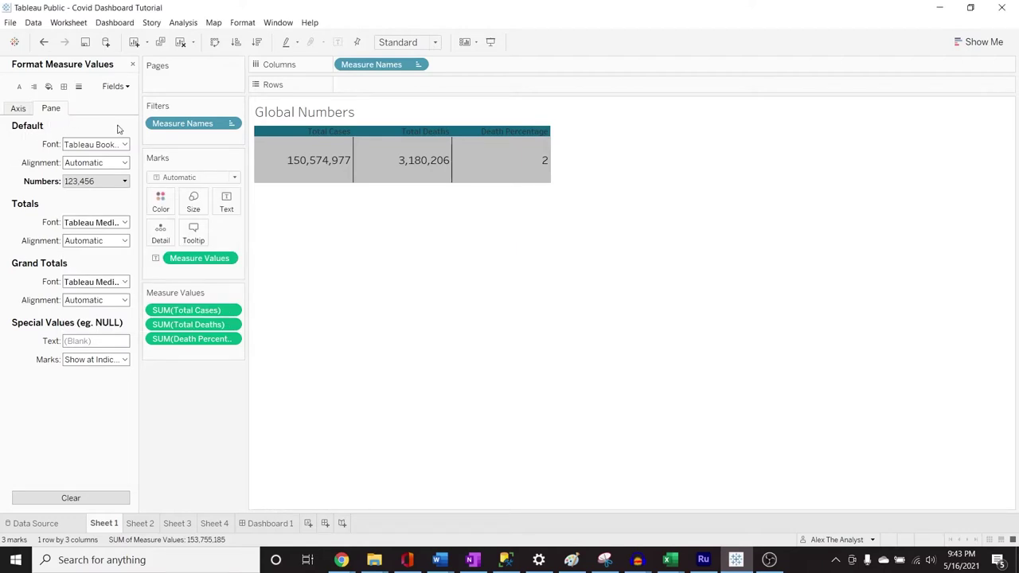
Format only the SUM(Death Percentage) field as a custom number with two decimal places.
{"action": "left_click", "coordinate": [124, 87]}
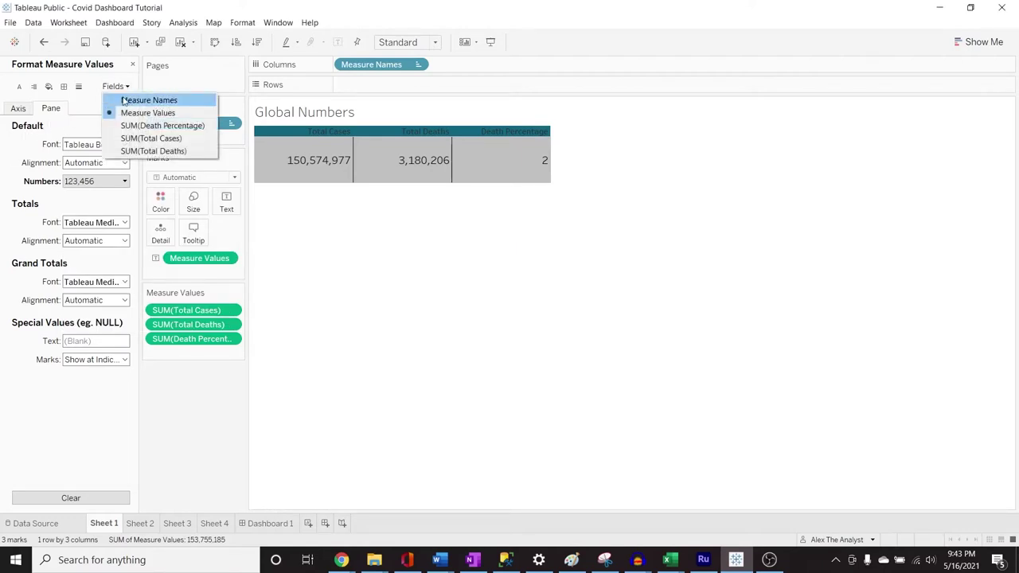
{"action": "left_click", "coordinate": [131, 125]}
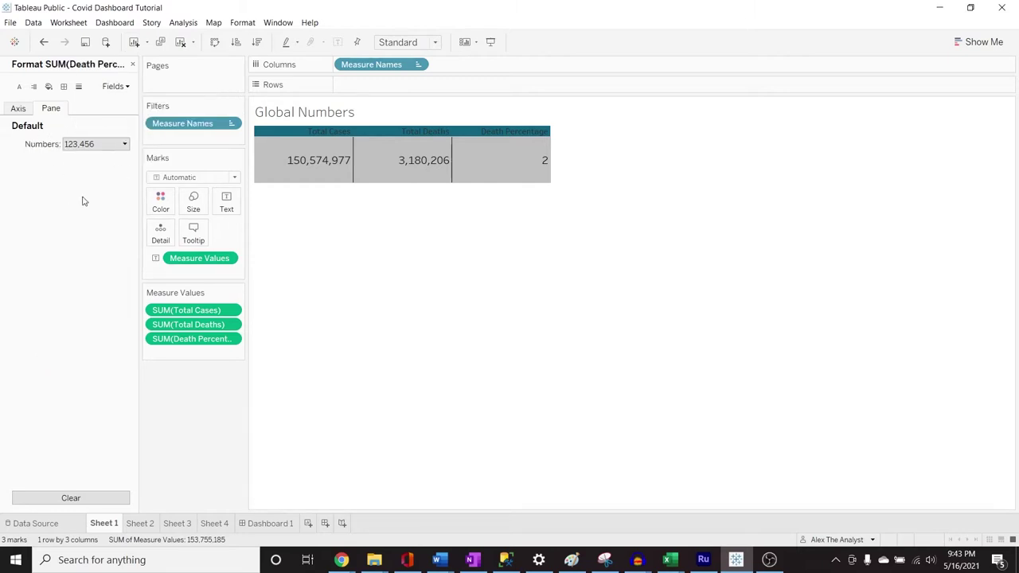
{"action": "left_click", "coordinate": [123, 145]}
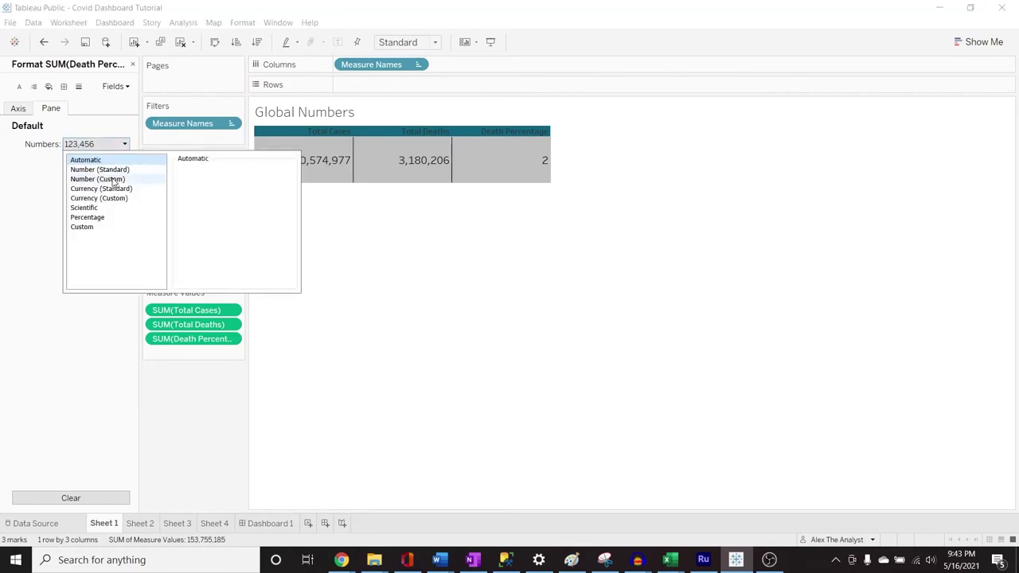
{"action": "left_click", "coordinate": [114, 181]}
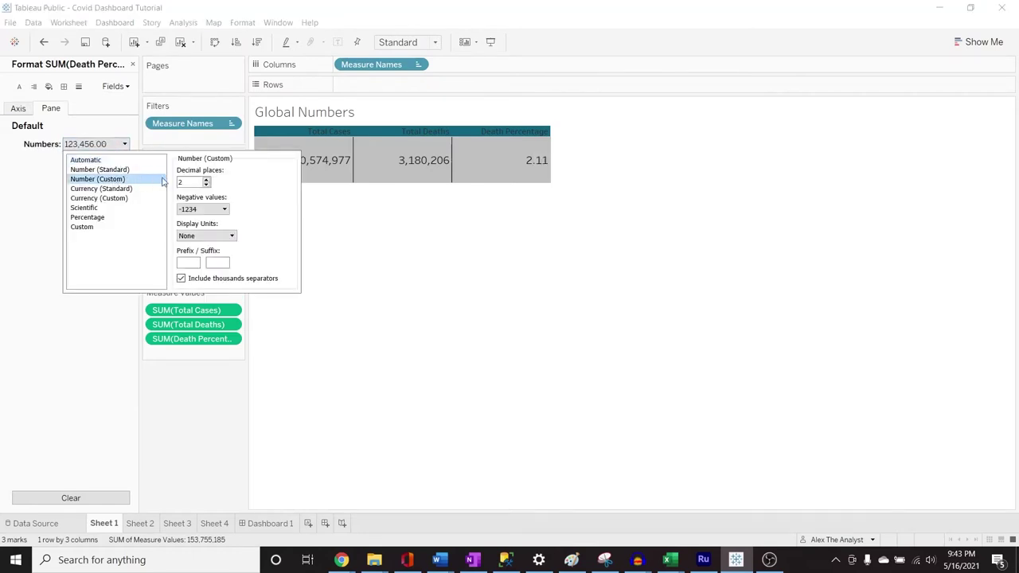
{"action": "left_click", "coordinate": [207, 180]}
{"action": "left_click", "coordinate": [206, 180]}
{"action": "left_click", "coordinate": [207, 180]}
{"action": "left_click", "coordinate": [207, 180]}
{"action": "left_click", "coordinate": [207, 180]}
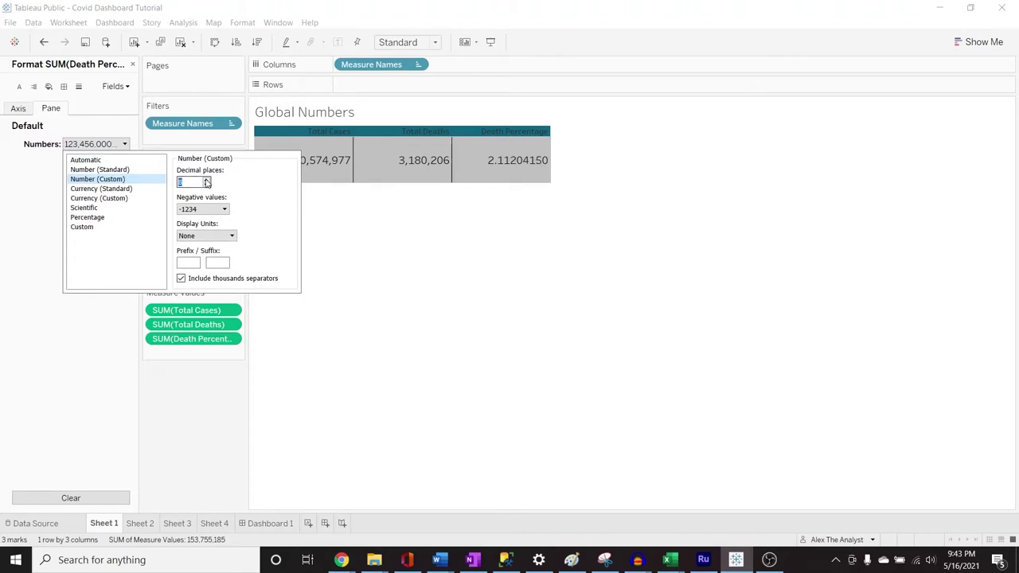
{"action": "left_click", "coordinate": [206, 185]}
{"action": "left_click", "coordinate": [206, 185]}
{"action": "left_click", "coordinate": [206, 185]}
{"action": "left_click", "coordinate": [206, 185]}
{"action": "left_click", "coordinate": [206, 185]}
{"action": "left_click", "coordinate": [206, 185]}
{"action": "left_click", "coordinate": [386, 232]}
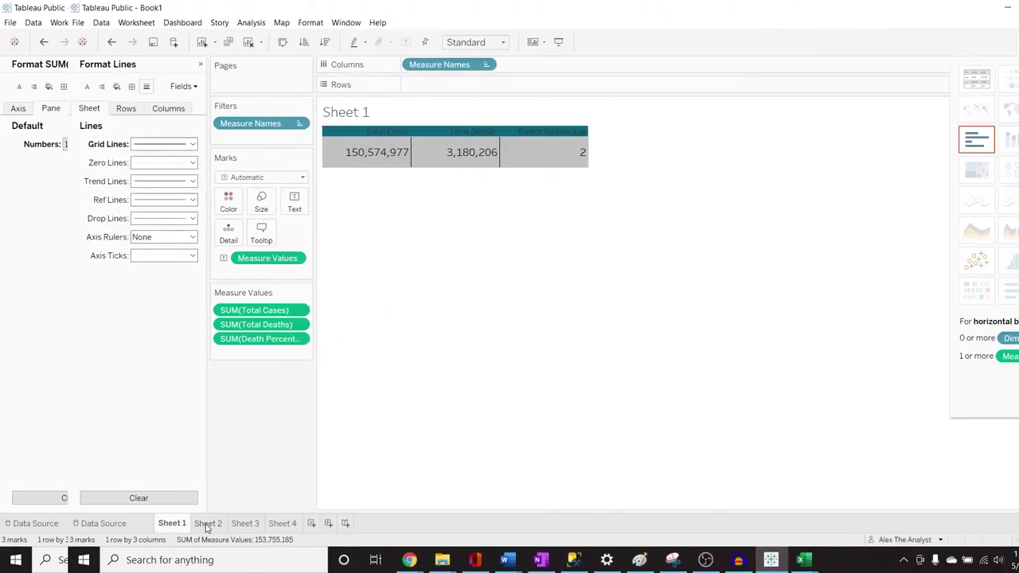
Open Sheet 2, close its line formatting and select the Sheet1 (Tableau table 2) data source.
{"action": "left_click", "coordinate": [205, 523]}
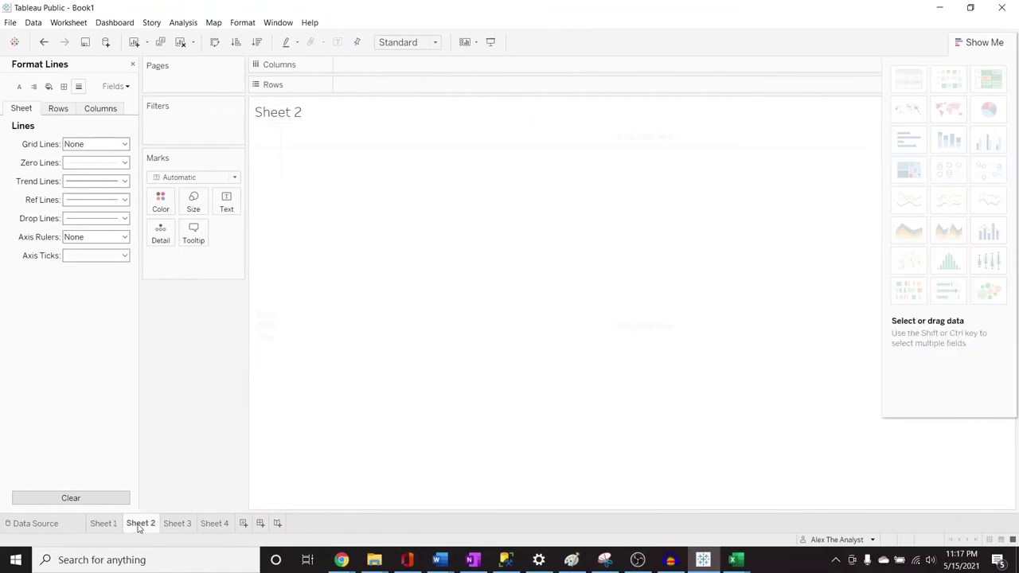
{"action": "left_click", "coordinate": [133, 65]}
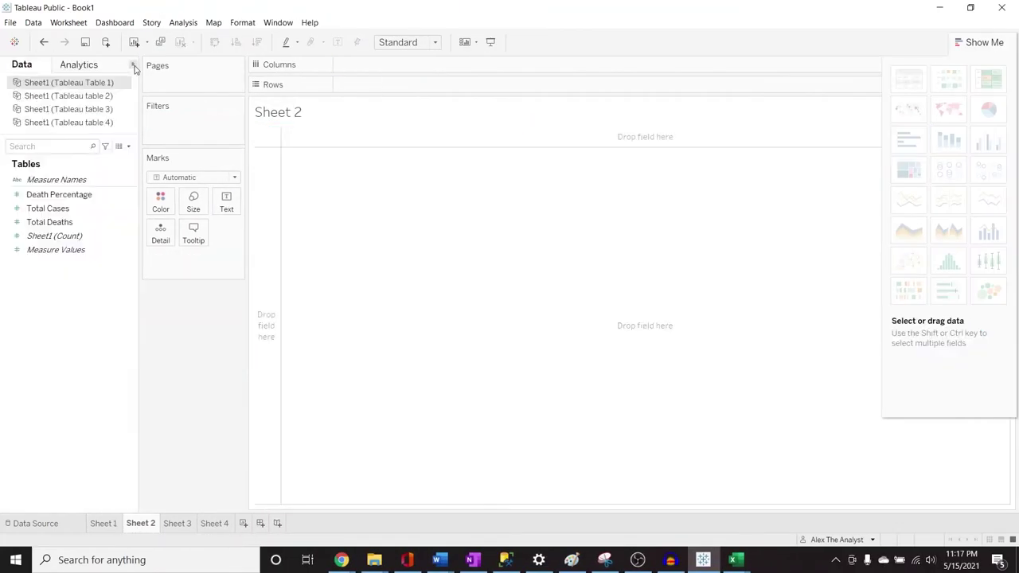
{"action": "left_click", "coordinate": [102, 96]}
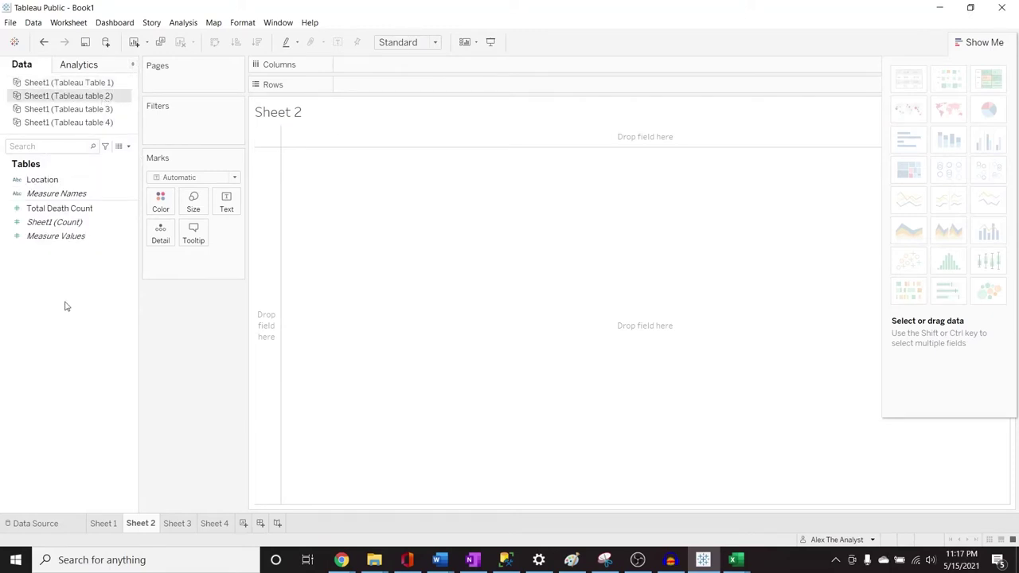
Switch to Chrome and examine the published Covid Dashboard Example as a reference, and return to Tableau Public.
{"action": "mouse_move", "coordinate": [340, 560]}
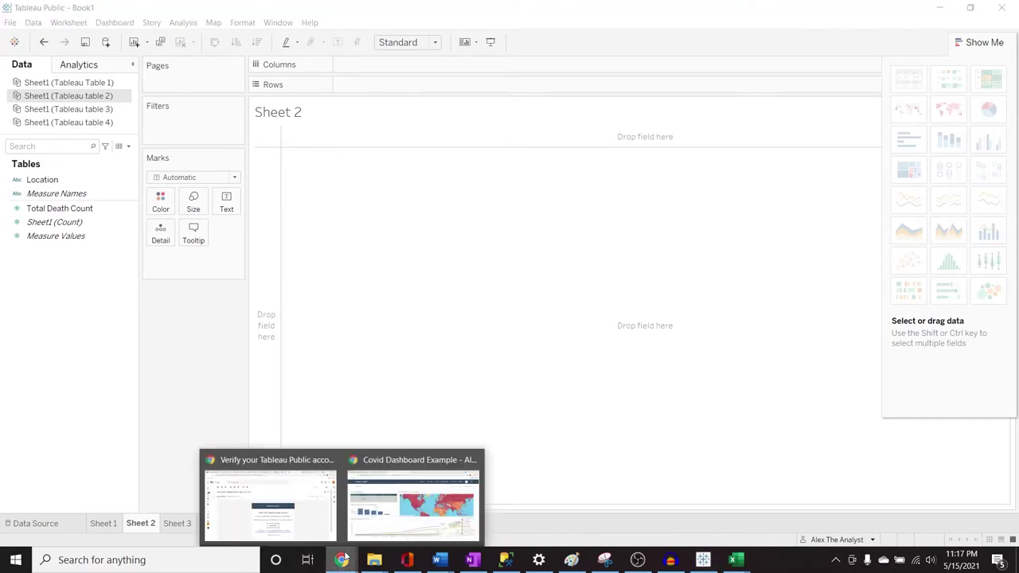
{"action": "left_click", "coordinate": [383, 514]}
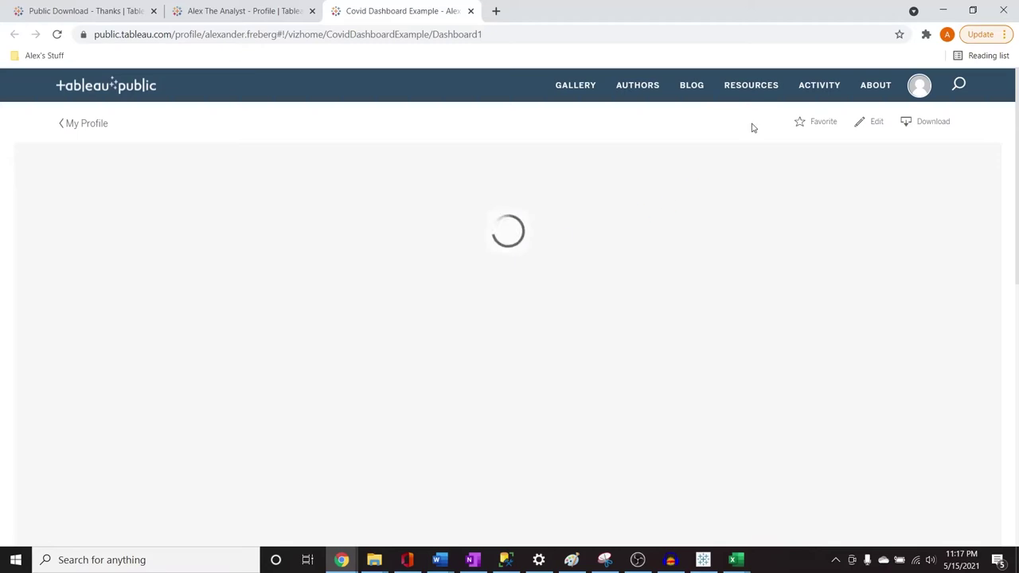
{"action": "left_click", "coordinate": [285, 7]}
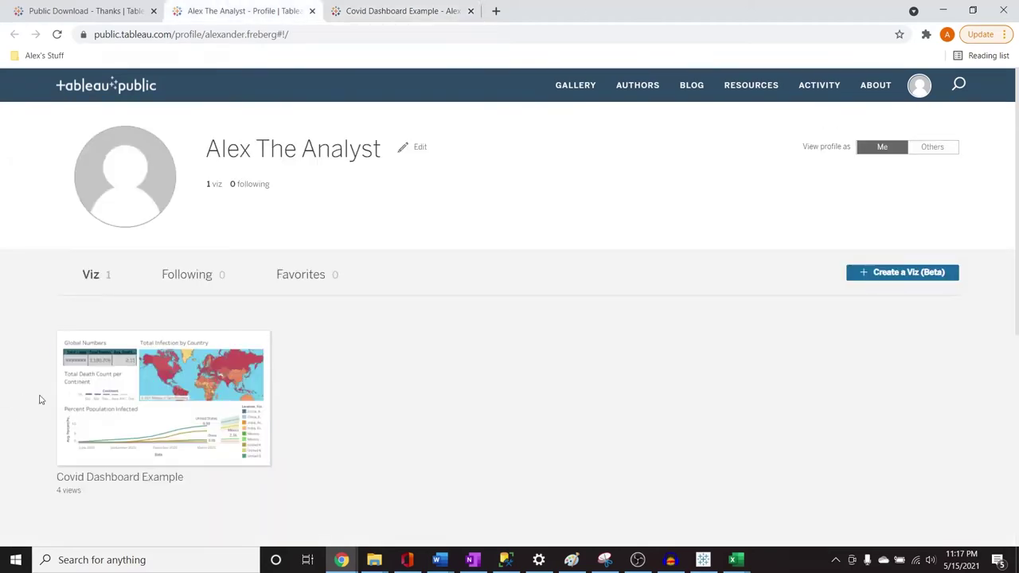
{"action": "left_click", "coordinate": [427, 8]}
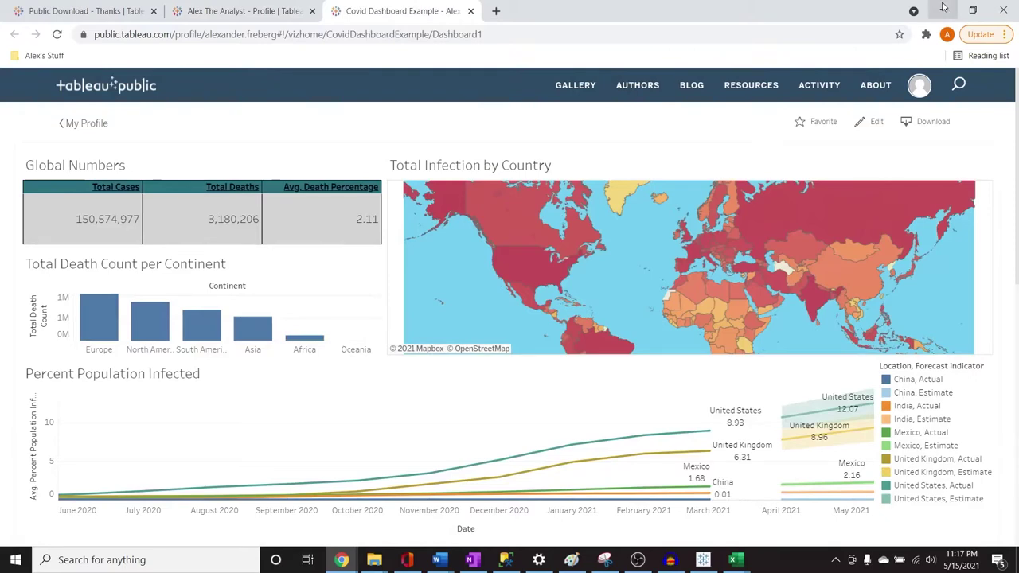
{"action": "left_click", "coordinate": [943, 9]}
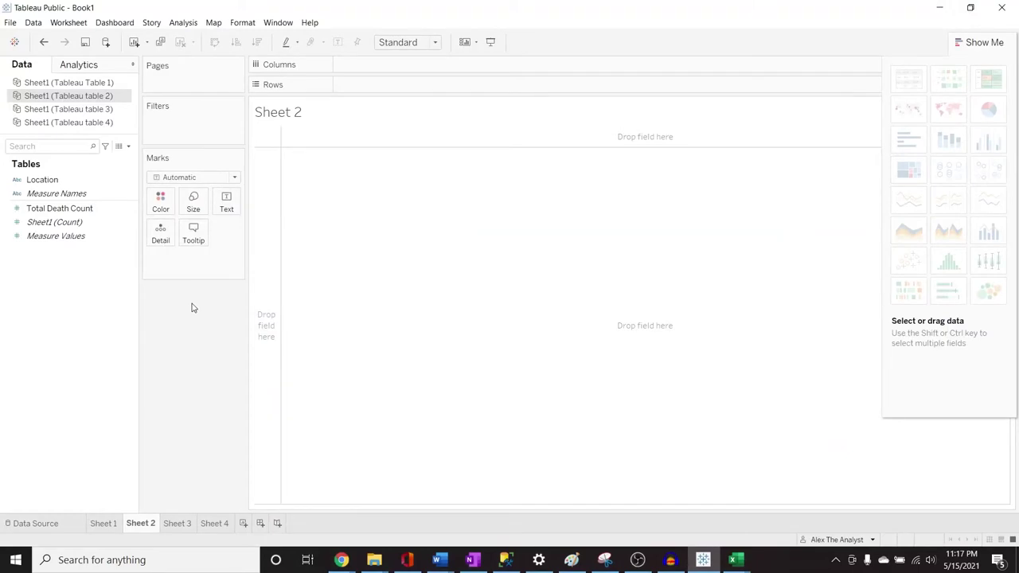
Build a bar chart with Location as columns, widened to fit the full continent names, and Total Death Count as rows.
{"action": "left_click", "coordinate": [58, 181]}
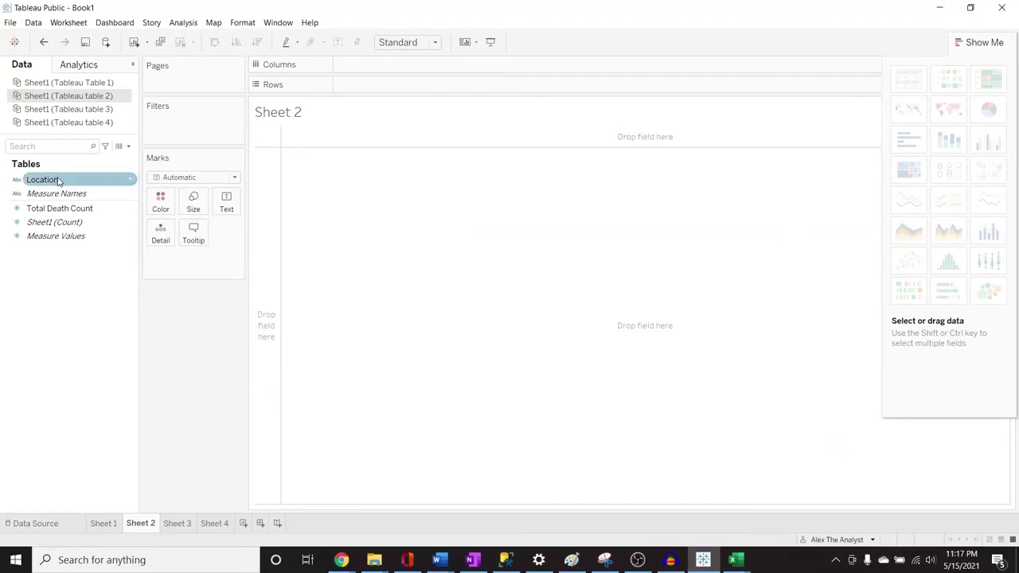
{"action": "left_click_drag", "start_coordinate": [58, 181], "coordinate": [399, 134]}
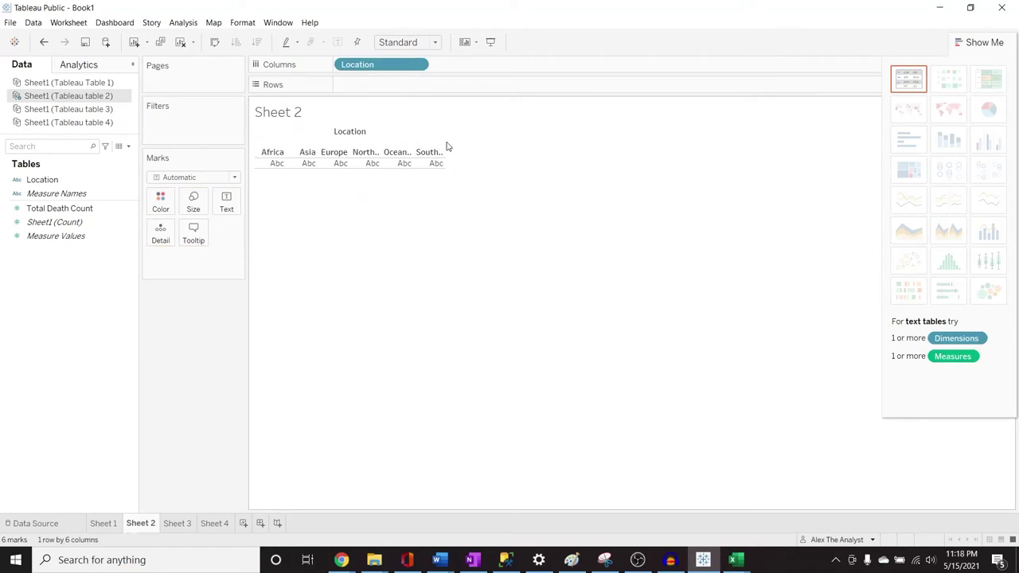
{"action": "left_click_drag", "start_coordinate": [448, 146], "coordinate": [523, 146]}
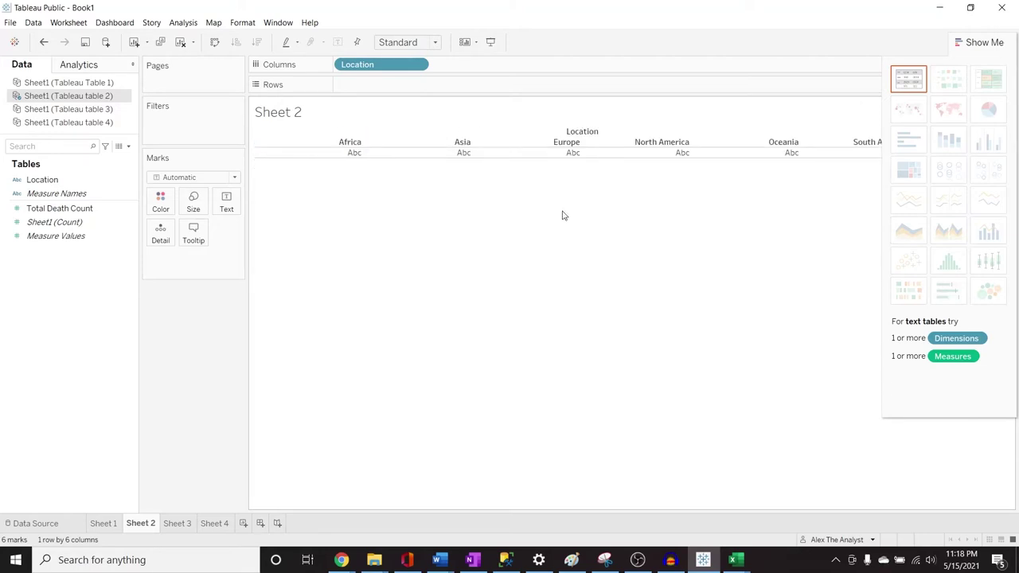
{"action": "key", "text": "ctrl+z"}
{"action": "left_click_drag", "start_coordinate": [445, 141], "coordinate": [494, 144]}
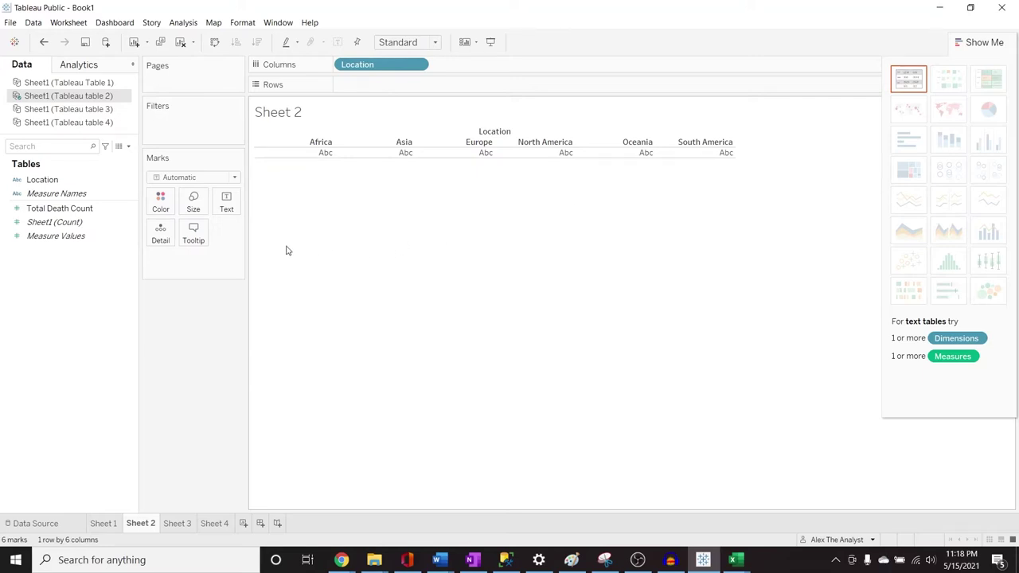
{"action": "left_click", "coordinate": [90, 210]}
{"action": "left_click_drag", "start_coordinate": [92, 214], "coordinate": [399, 93]}
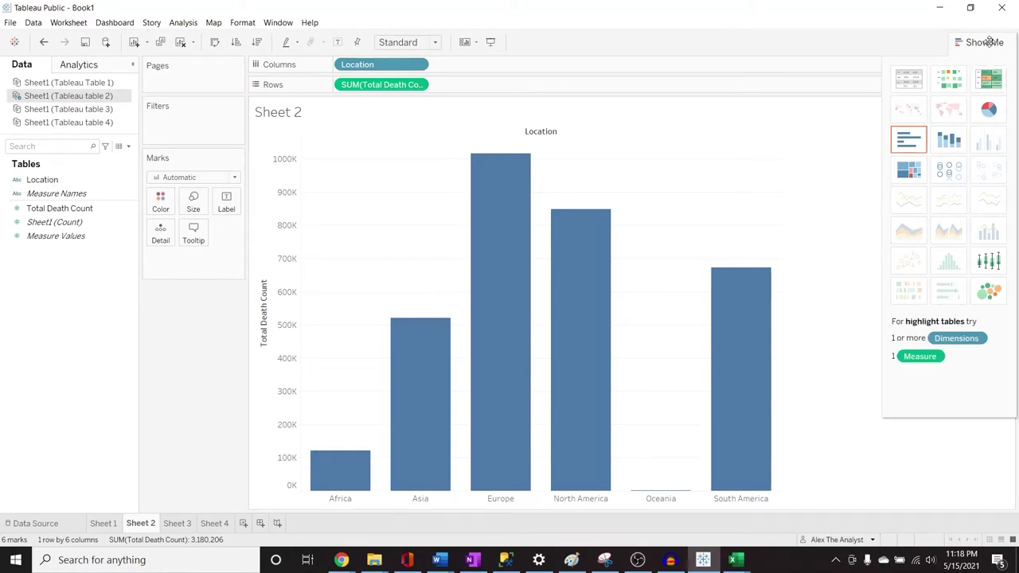
Try the death count chart as a pie chart and as horizontal bars, and undo both changes.
{"action": "left_click", "coordinate": [989, 110]}
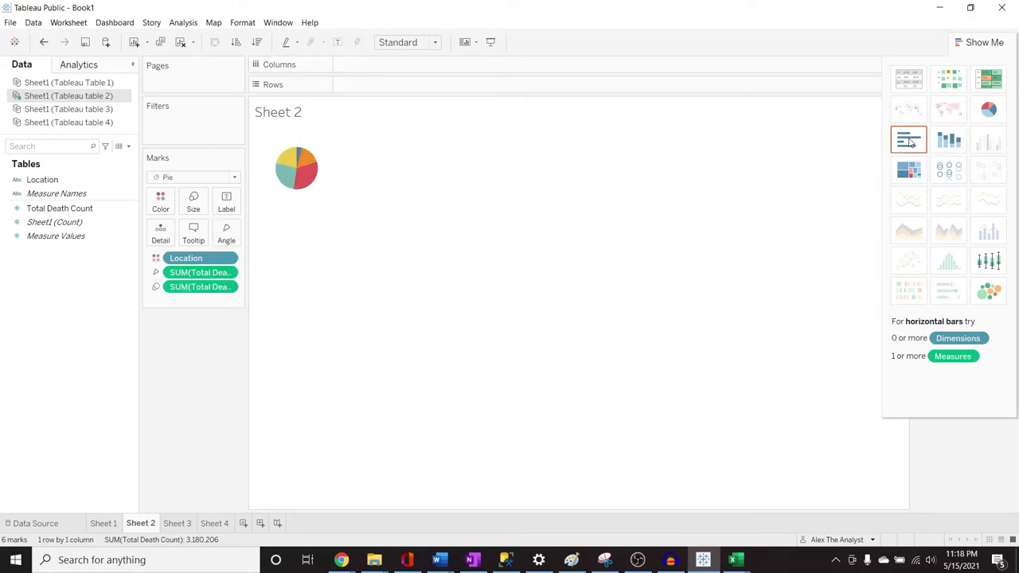
{"action": "left_click", "coordinate": [909, 141]}
{"action": "key", "text": "ctrl+z"}
{"action": "key", "text": "ctrl+z"}
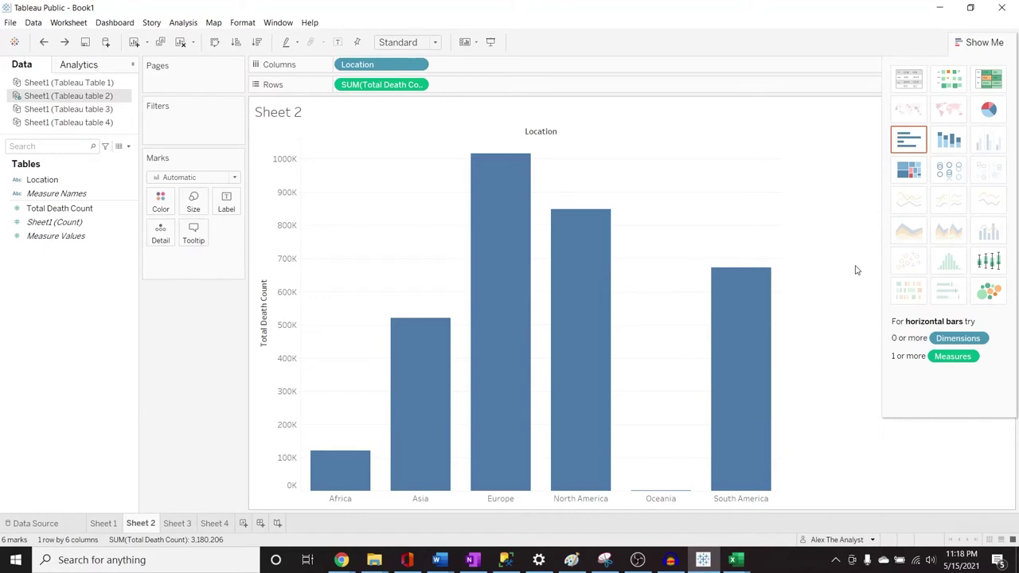
Close the chart-type suggestions and set the sort of the Location column field to Manual.
{"action": "mouse_move", "coordinate": [579, 288]}
{"action": "left_click", "coordinate": [994, 43]}
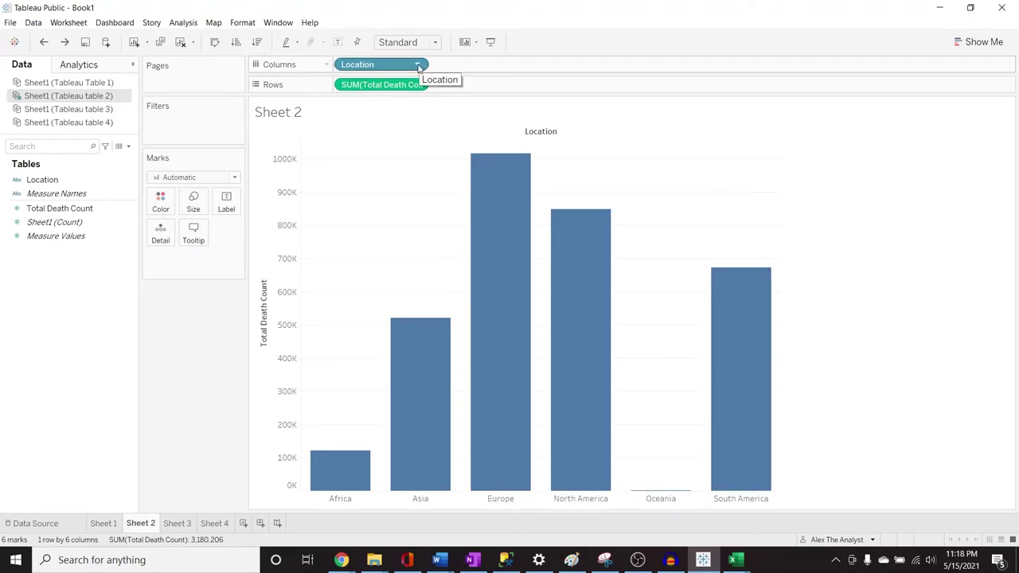
{"action": "mouse_move", "coordinate": [504, 225]}
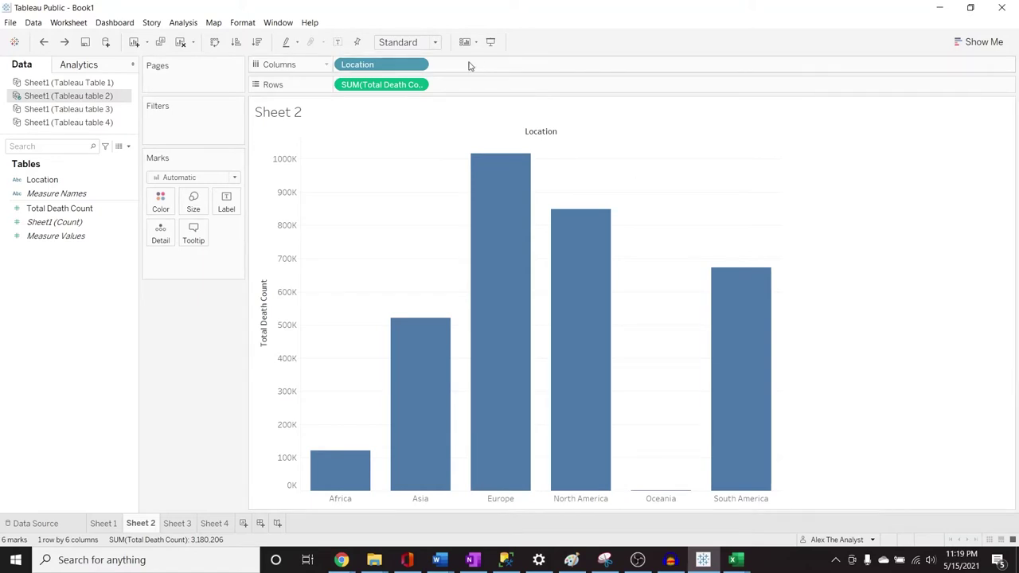
{"action": "left_click", "coordinate": [418, 66]}
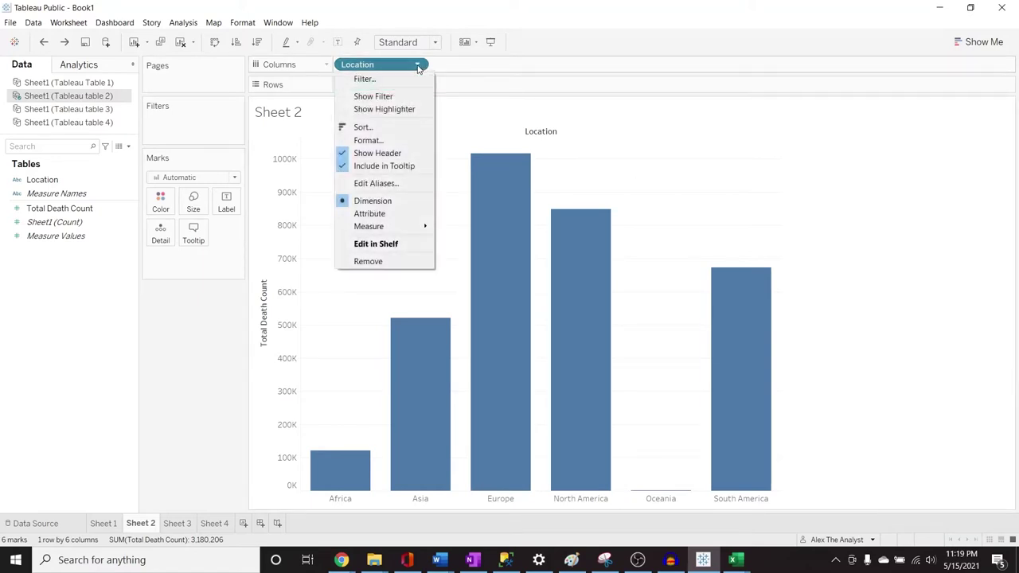
{"action": "left_click", "coordinate": [403, 128]}
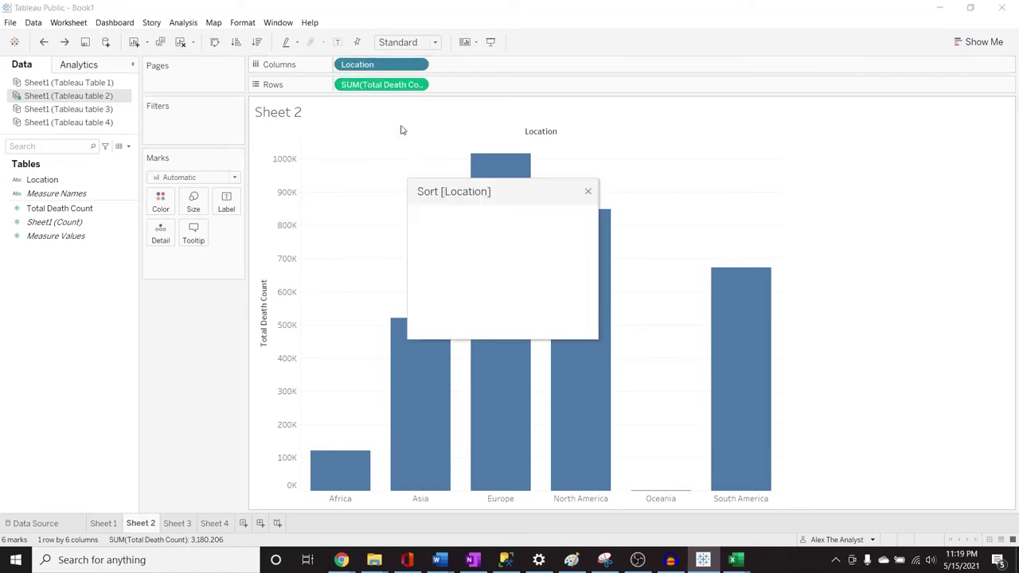
{"action": "left_click", "coordinate": [535, 242]}
{"action": "left_click", "coordinate": [535, 242]}
{"action": "left_click", "coordinate": [535, 242]}
{"action": "left_click", "coordinate": [530, 289]}
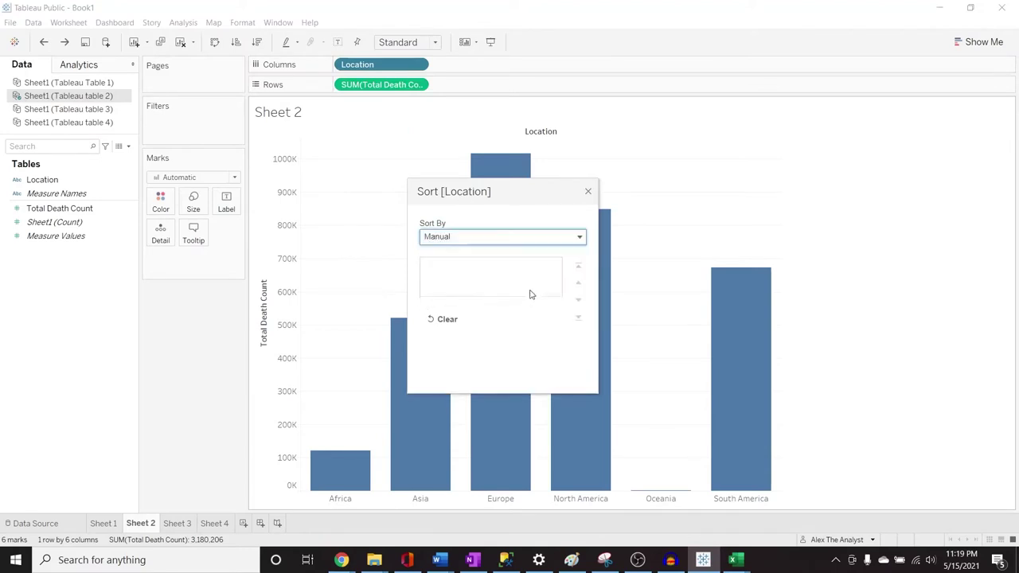
Manually order the continents as Europe, North America, South America, Asia, Africa, Oceania, and close the Sort dialog.
{"action": "left_click_drag", "start_coordinate": [530, 200], "coordinate": [920, 141]}
{"action": "left_click_drag", "start_coordinate": [857, 231], "coordinate": [868, 207]}
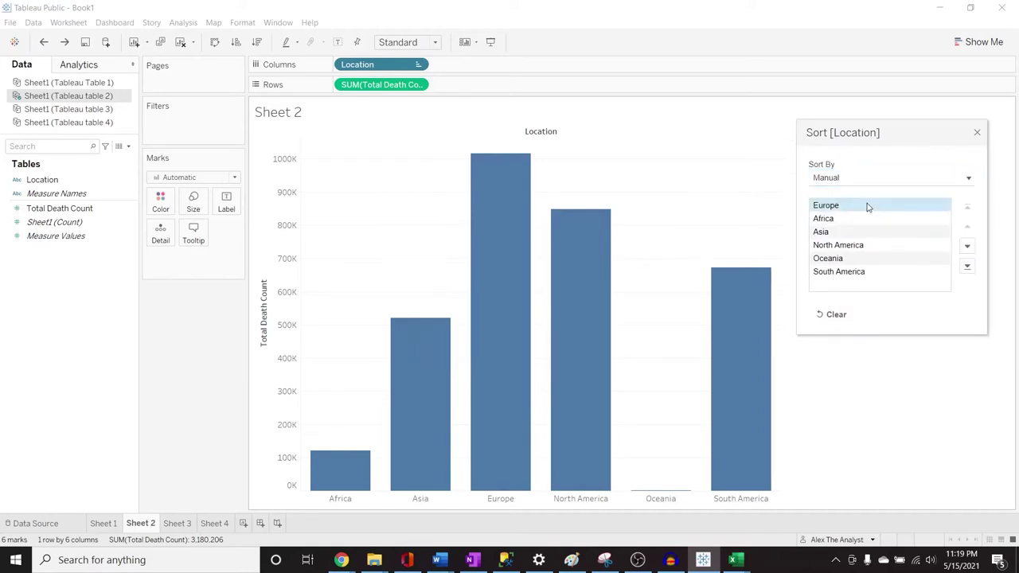
{"action": "left_click", "coordinate": [870, 250]}
{"action": "mouse_move", "coordinate": [869, 250]}
{"action": "left_mouse_down"}
{"action": "mouse_move", "coordinate": [866, 218]}
{"action": "mouse_move", "coordinate": [864, 247]}
{"action": "mouse_move", "coordinate": [866, 232]}
{"action": "left_mouse_up"}
{"action": "left_click_drag", "start_coordinate": [864, 274], "coordinate": [865, 239]}
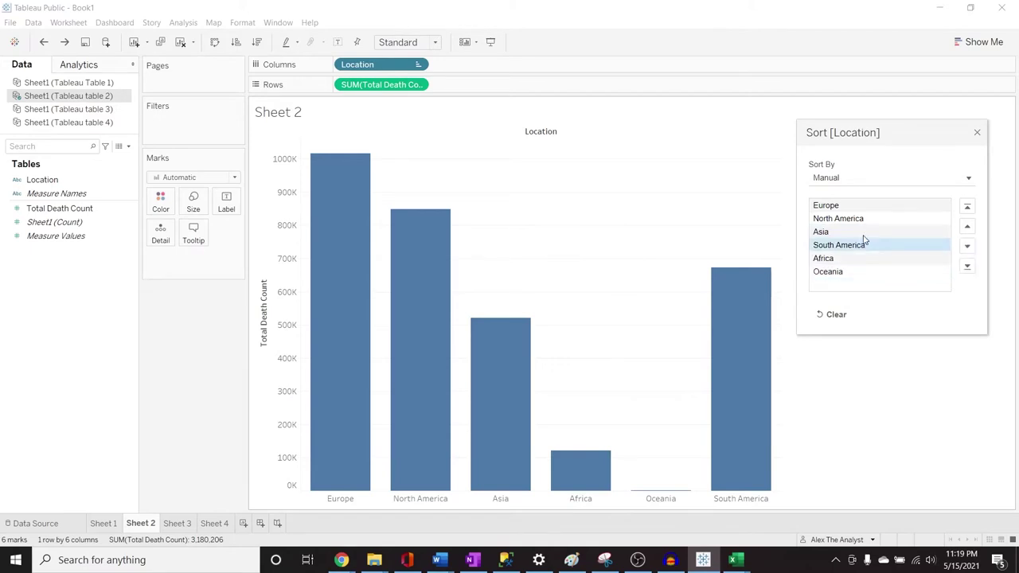
{"action": "left_click_drag", "start_coordinate": [865, 246], "coordinate": [869, 235]}
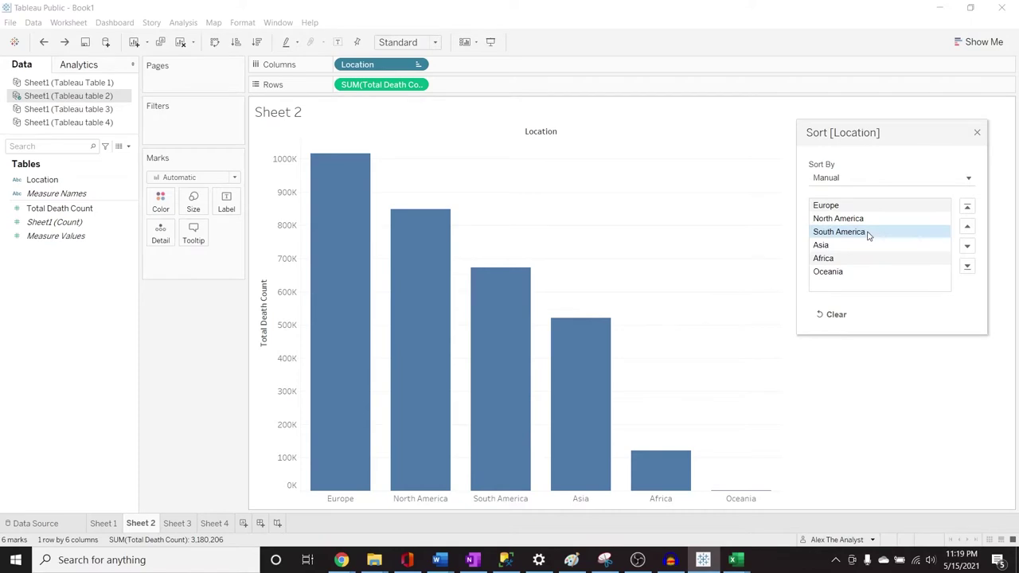
{"action": "left_click", "coordinate": [978, 133]}
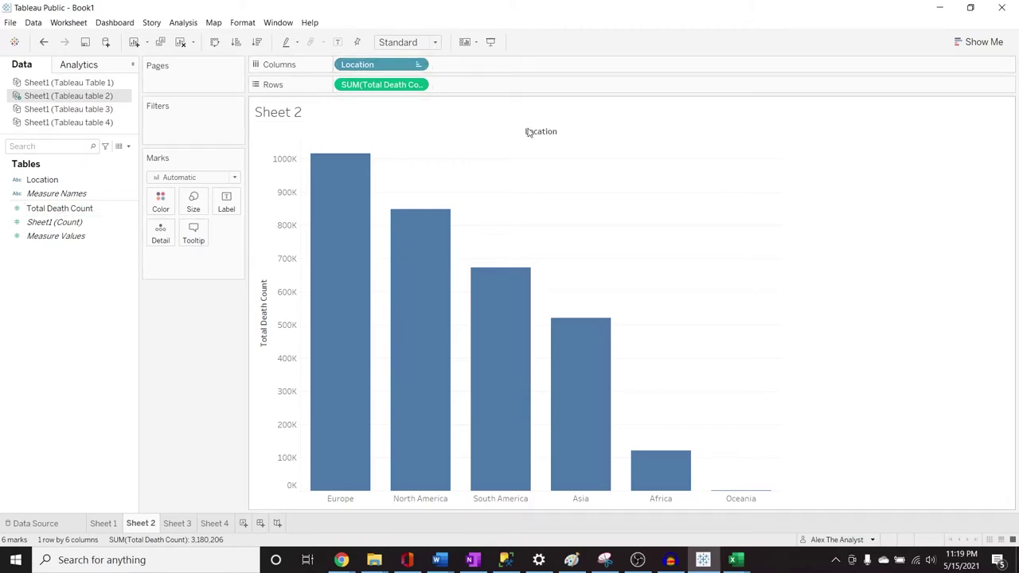
{"action": "left_click", "coordinate": [418, 65]}
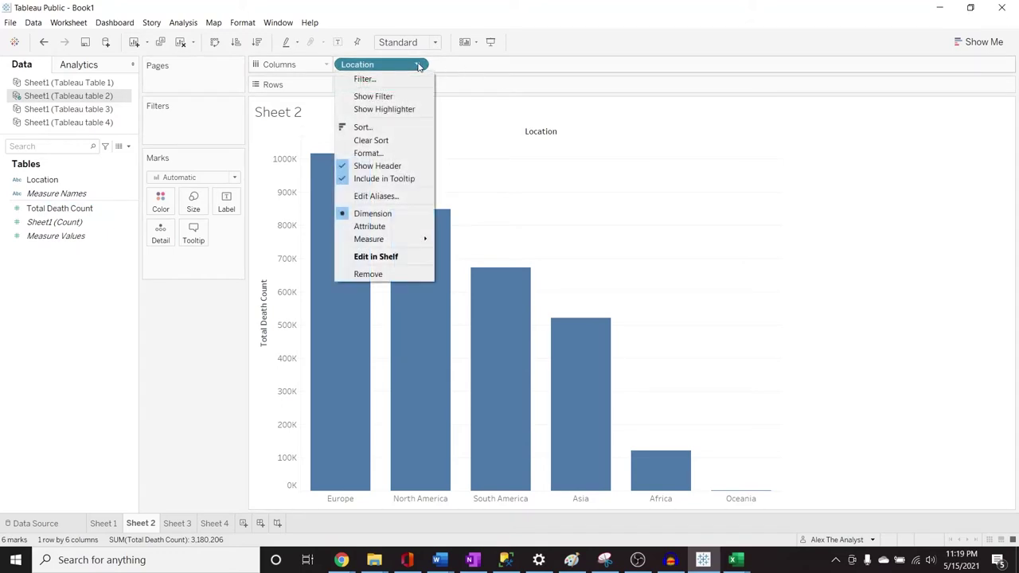
{"action": "left_click", "coordinate": [412, 152]}
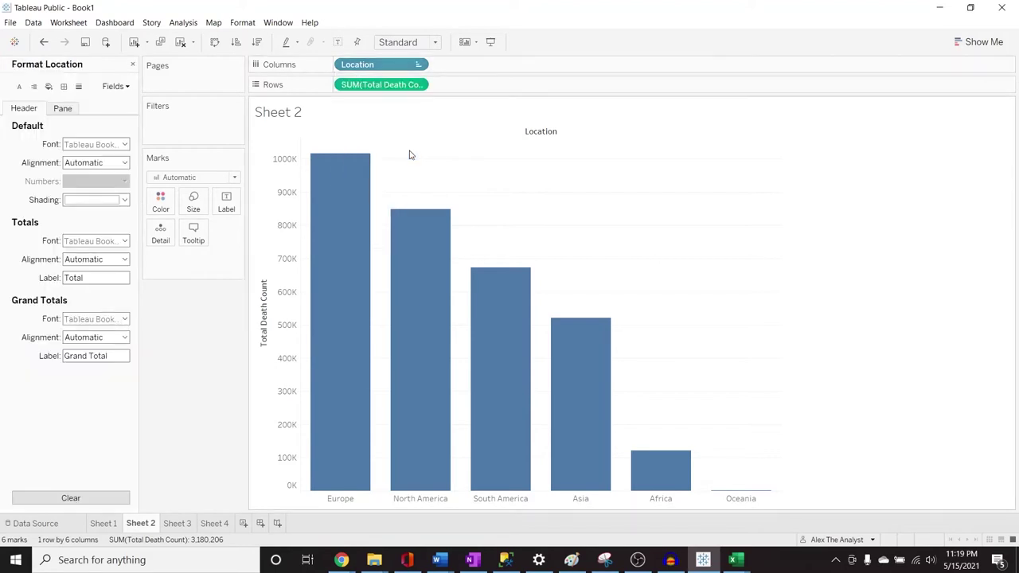
{"action": "left_click", "coordinate": [132, 64]}
Rename the Location field of the data source to Continent.
{"action": "right_click", "coordinate": [132, 181]}
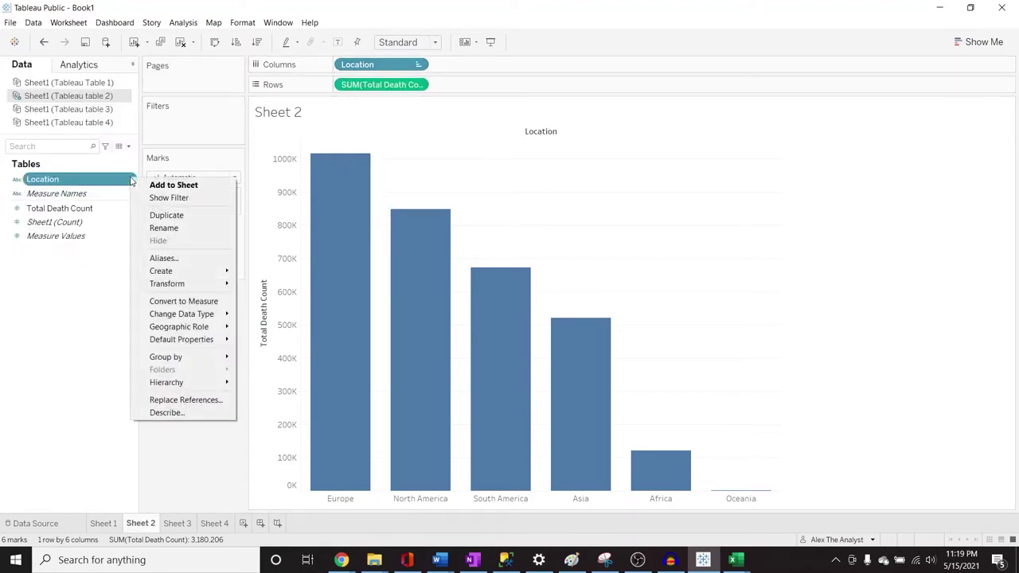
{"action": "left_click", "coordinate": [165, 227]}
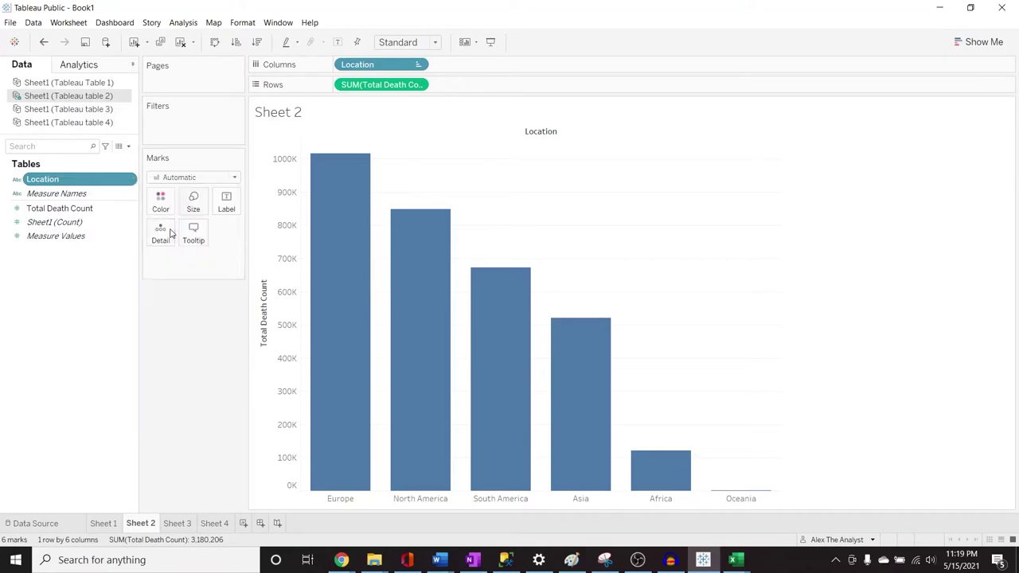
{"action": "type", "text": "Con"}
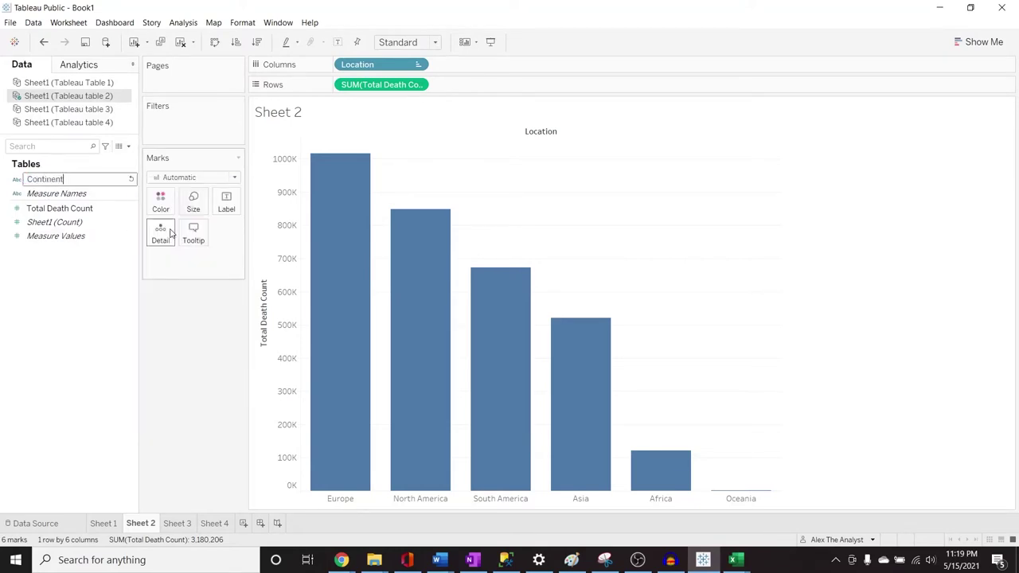
{"action": "key", "text": "Return"}
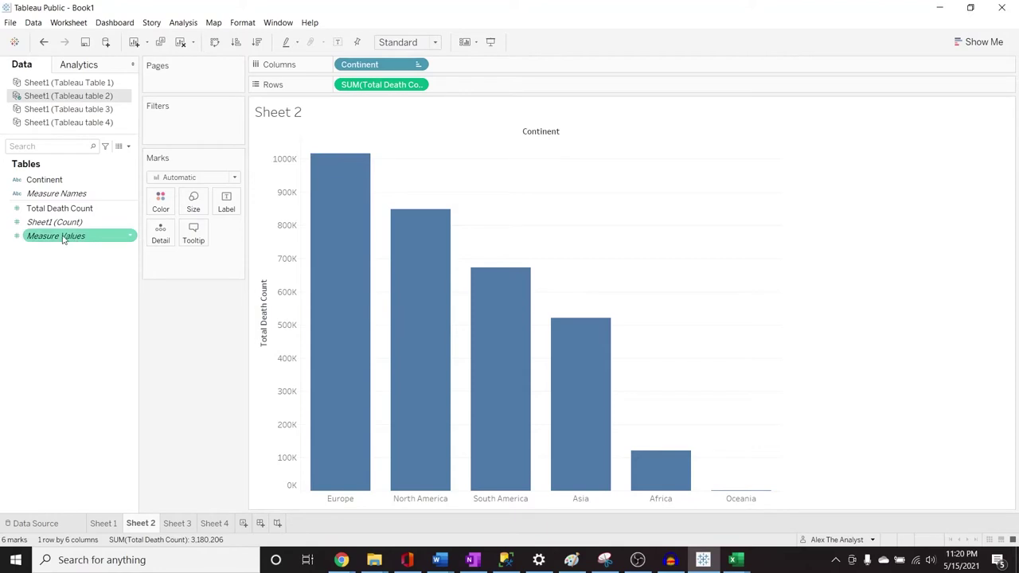
Add Continent to the marks and assign it to color so each bar has its own color.
{"action": "left_click_drag", "start_coordinate": [68, 178], "coordinate": [201, 265]}
{"action": "left_click", "coordinate": [171, 209]}
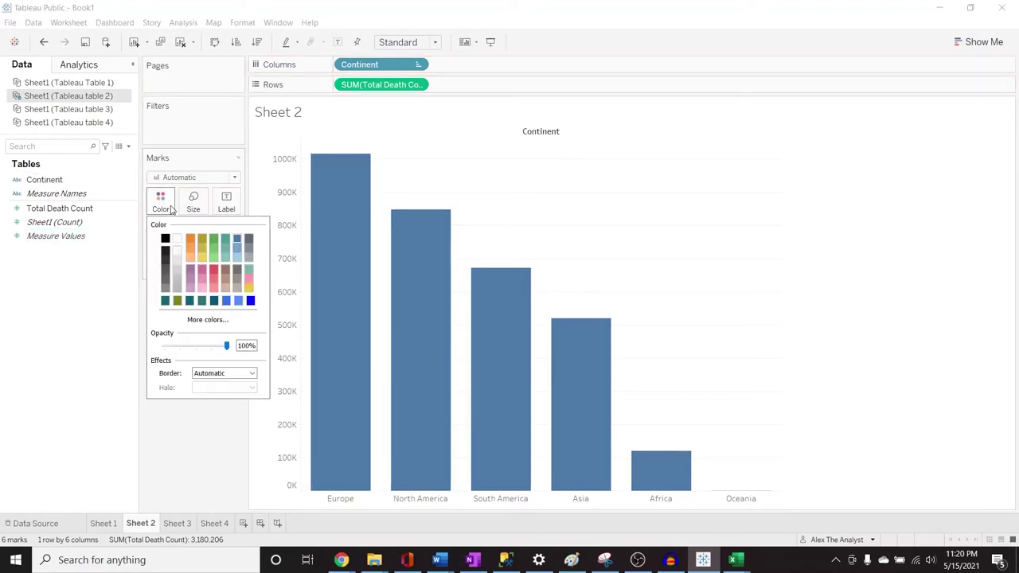
{"action": "left_click", "coordinate": [127, 362]}
{"action": "left_click", "coordinate": [156, 259]}
{"action": "left_click", "coordinate": [160, 271]}
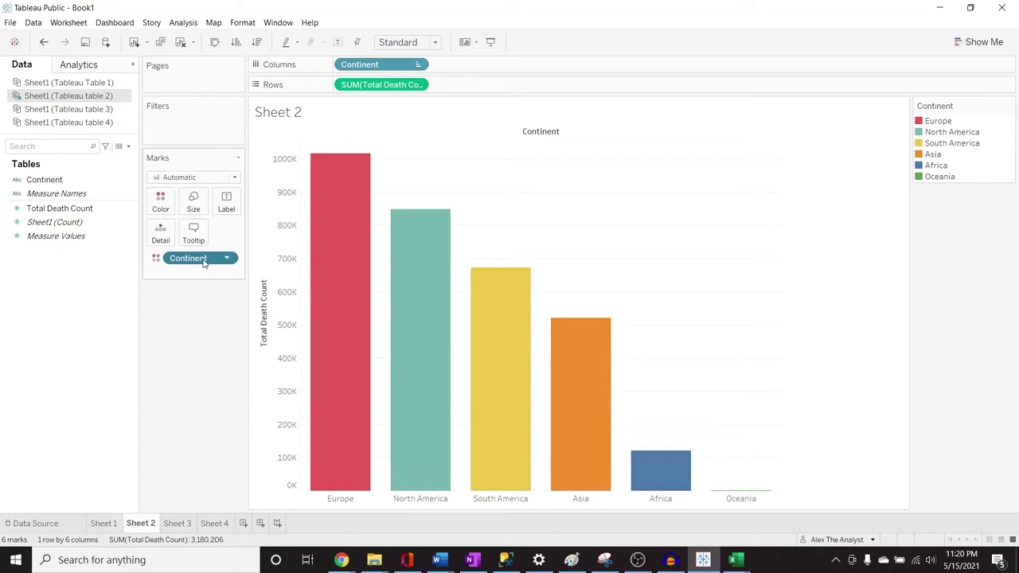
Reduce the mark size to make the death count bars narrower, about half of the available width.
{"action": "left_click", "coordinate": [193, 203]}
{"action": "mouse_move", "coordinate": [252, 231]}
{"action": "left_mouse_down"}
{"action": "mouse_move", "coordinate": [212, 239]}
{"action": "mouse_move", "coordinate": [259, 241]}
{"action": "mouse_move", "coordinate": [242, 237]}
{"action": "left_mouse_up"}
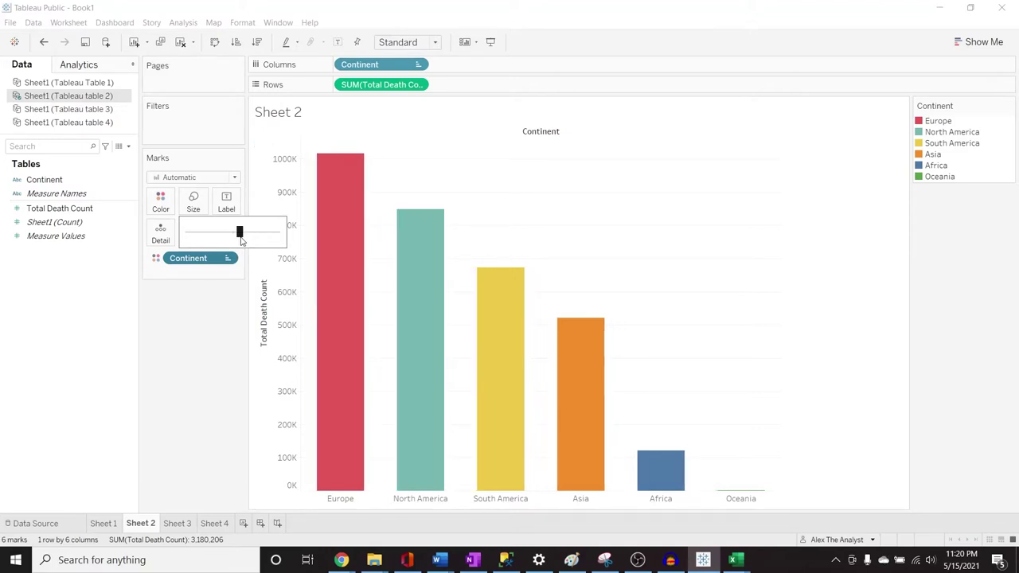
{"action": "left_click_drag", "start_coordinate": [242, 239], "coordinate": [235, 240]}
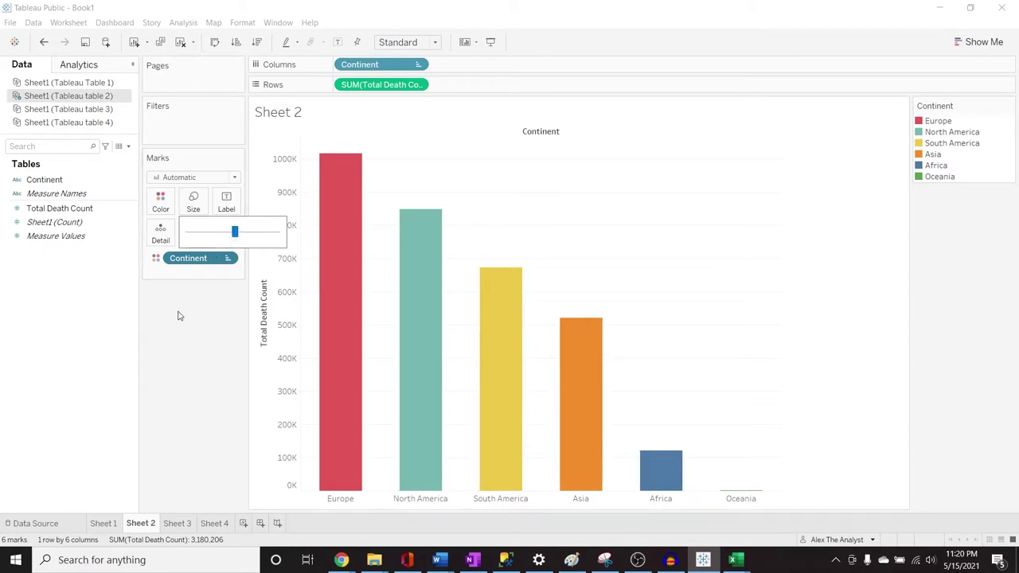
{"action": "left_click", "coordinate": [175, 278]}
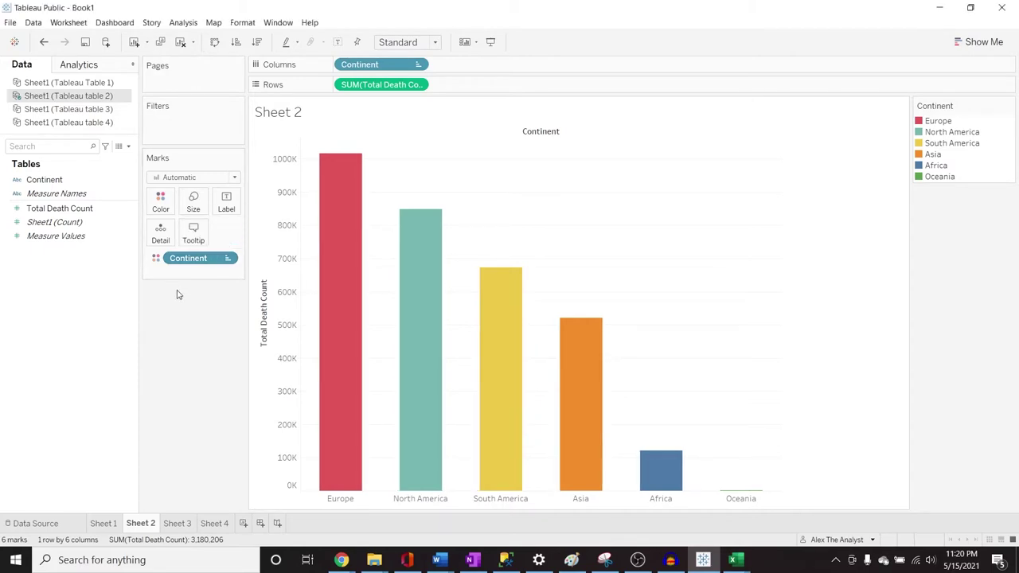
Try to recolor the continent bars by selecting the Orange palette without assigning it.
{"action": "left_click", "coordinate": [227, 260]}
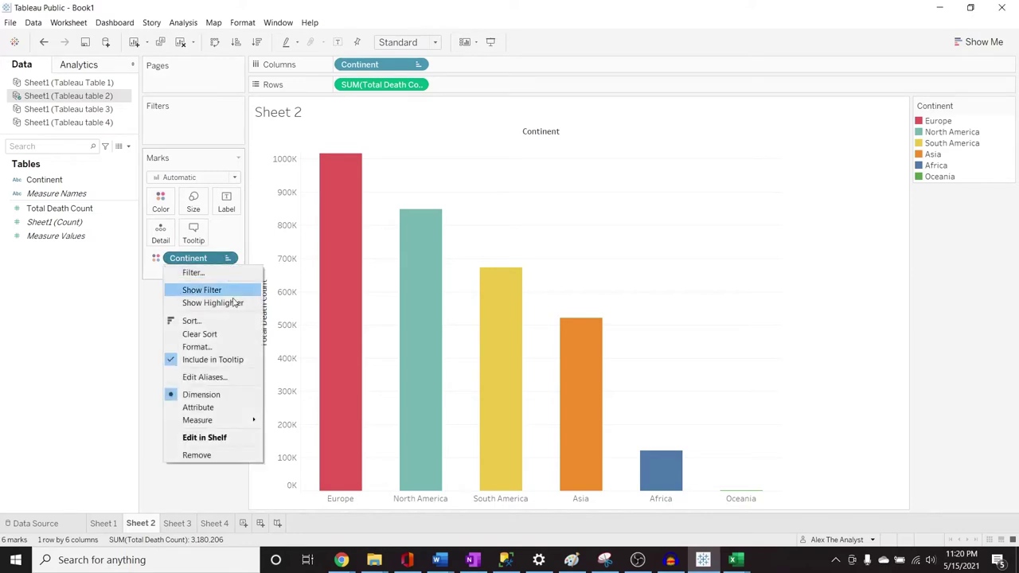
{"action": "left_click", "coordinate": [168, 203]}
{"action": "left_click", "coordinate": [195, 241]}
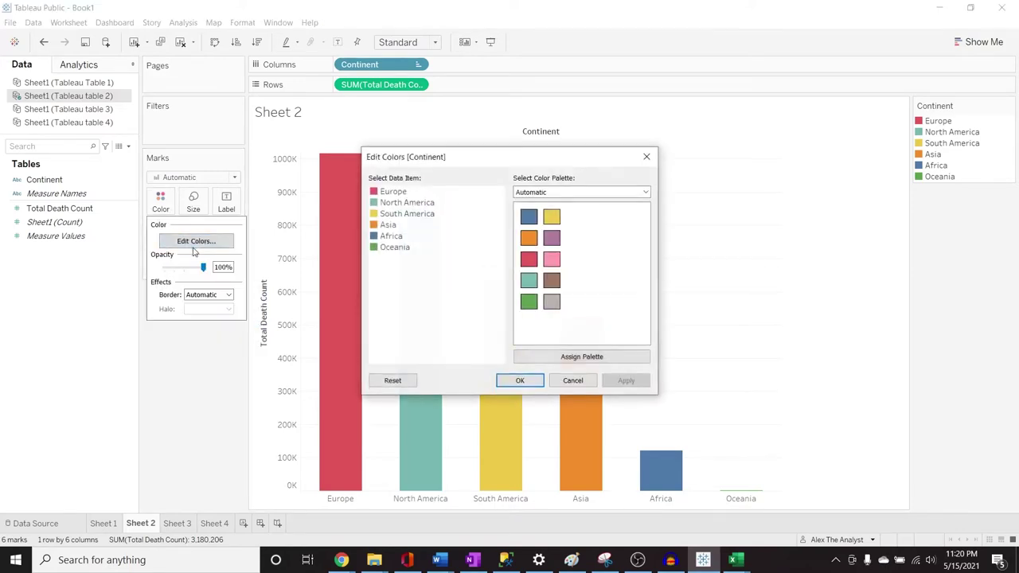
{"action": "left_click", "coordinate": [565, 193]}
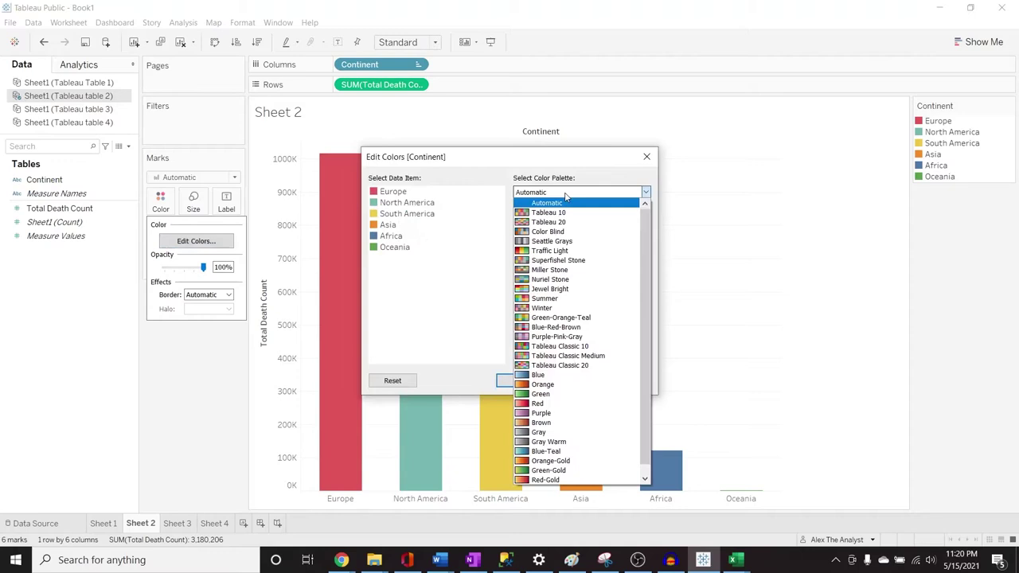
{"action": "left_click", "coordinate": [577, 386]}
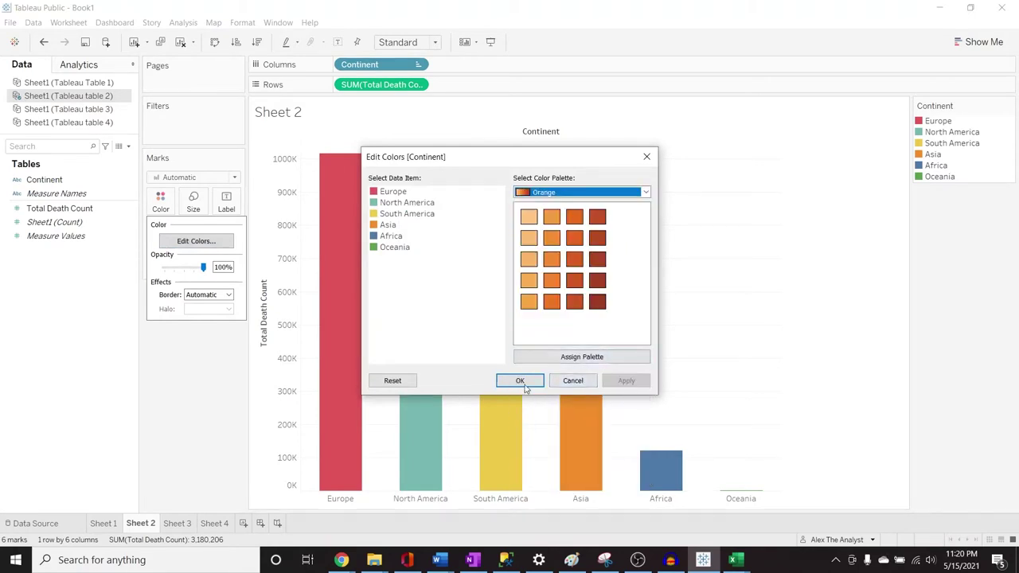
{"action": "left_click", "coordinate": [522, 381]}
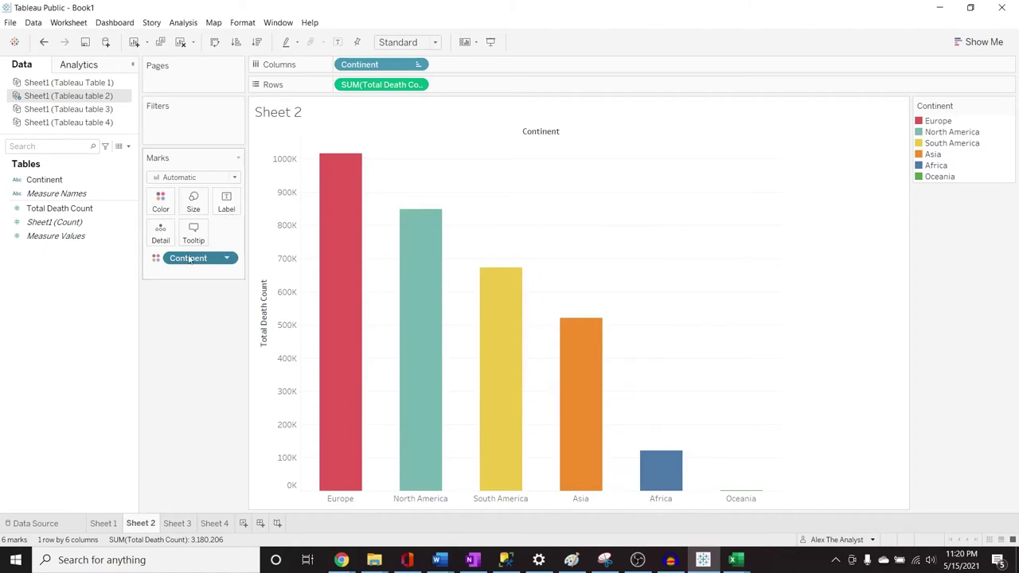
Edit the Continent colors, assign the Orange palette to all continents and accept the change.
{"action": "left_click", "coordinate": [160, 202]}
{"action": "left_click", "coordinate": [196, 241]}
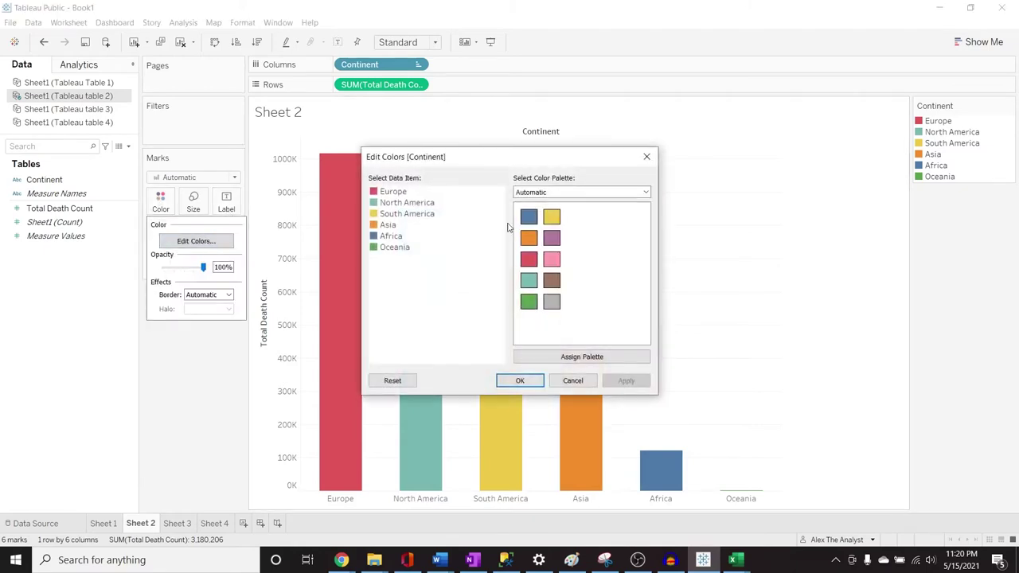
{"action": "left_click", "coordinate": [572, 193]}
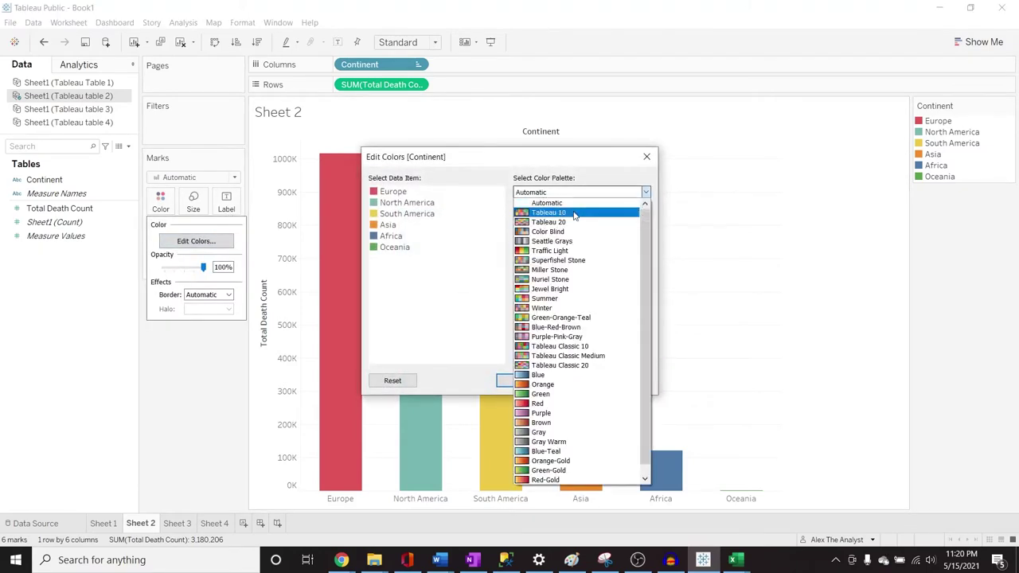
{"action": "left_click", "coordinate": [575, 385]}
{"action": "left_click", "coordinate": [589, 357]}
{"action": "left_click", "coordinate": [520, 381]}
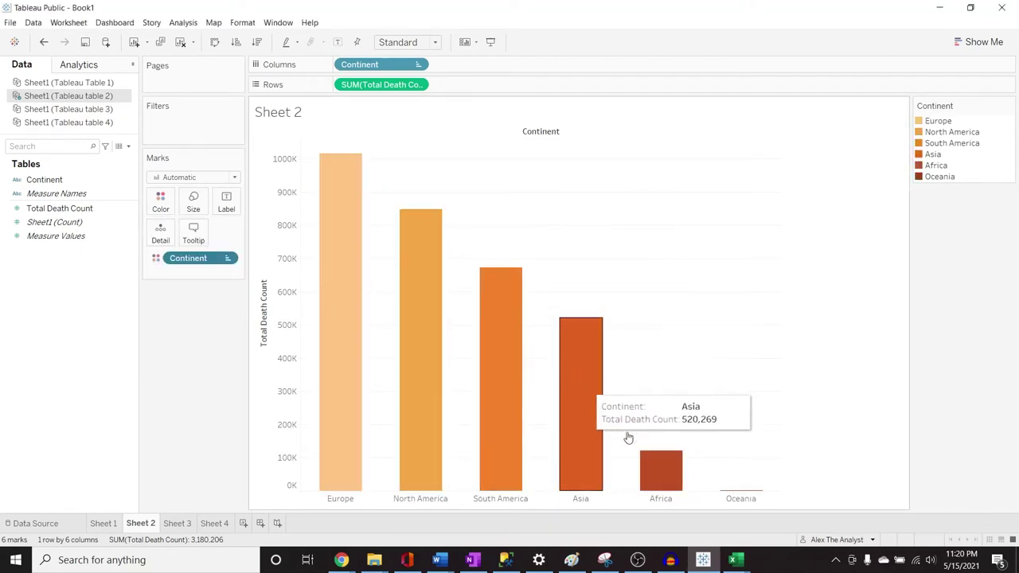
{"action": "left_click", "coordinate": [160, 203]}
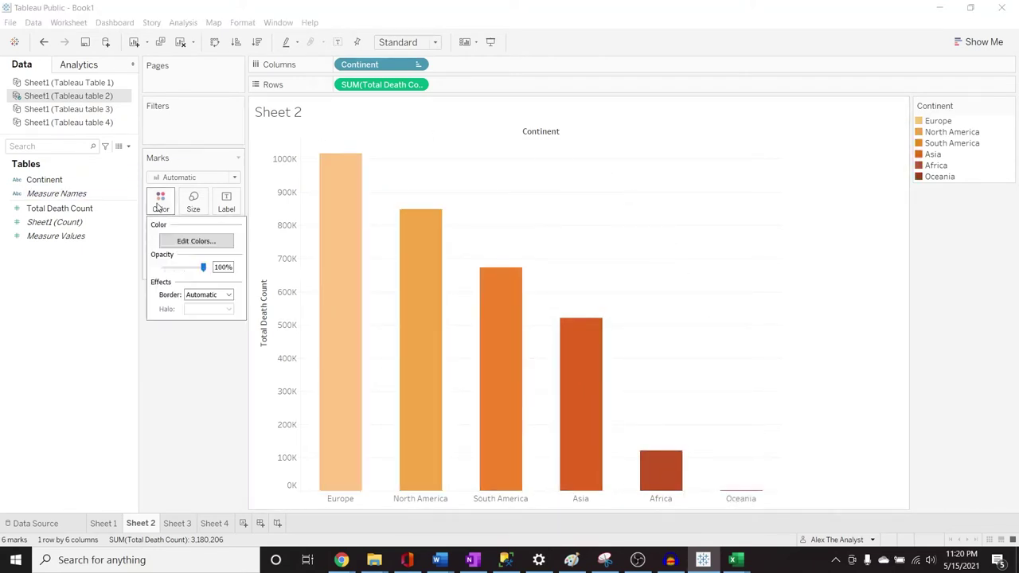
{"action": "left_click", "coordinate": [196, 243]}
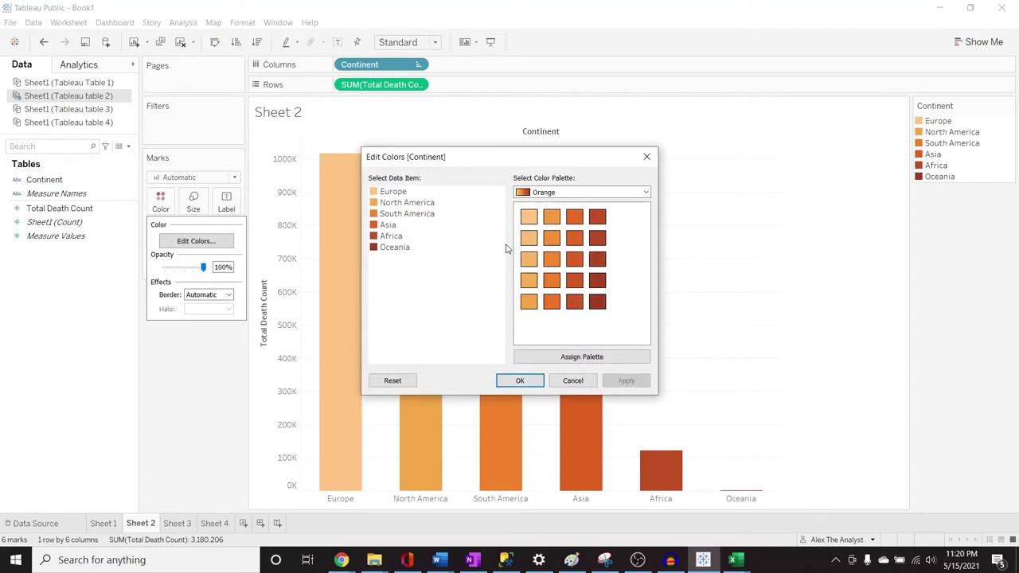
{"action": "left_click", "coordinate": [645, 157]}
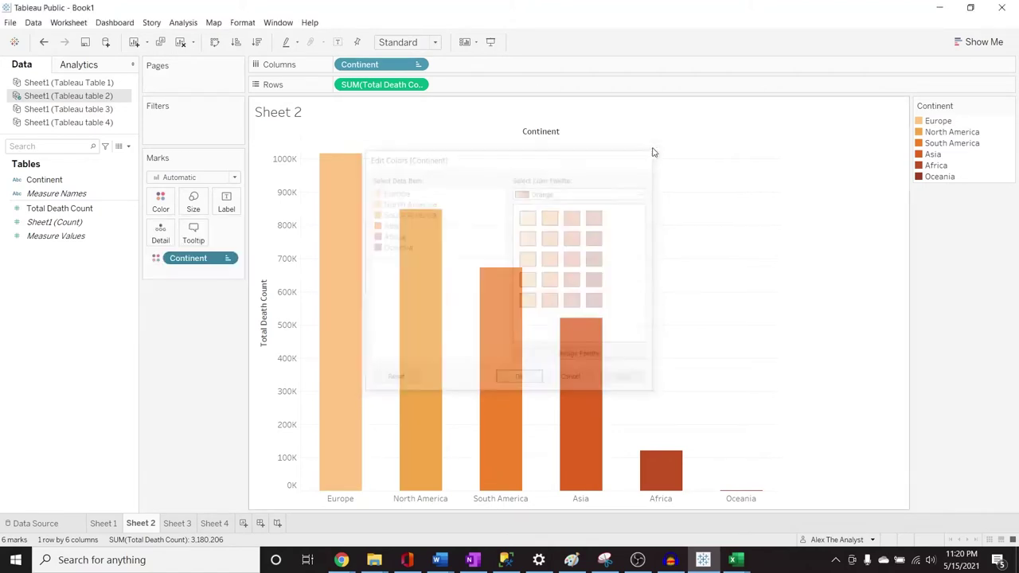
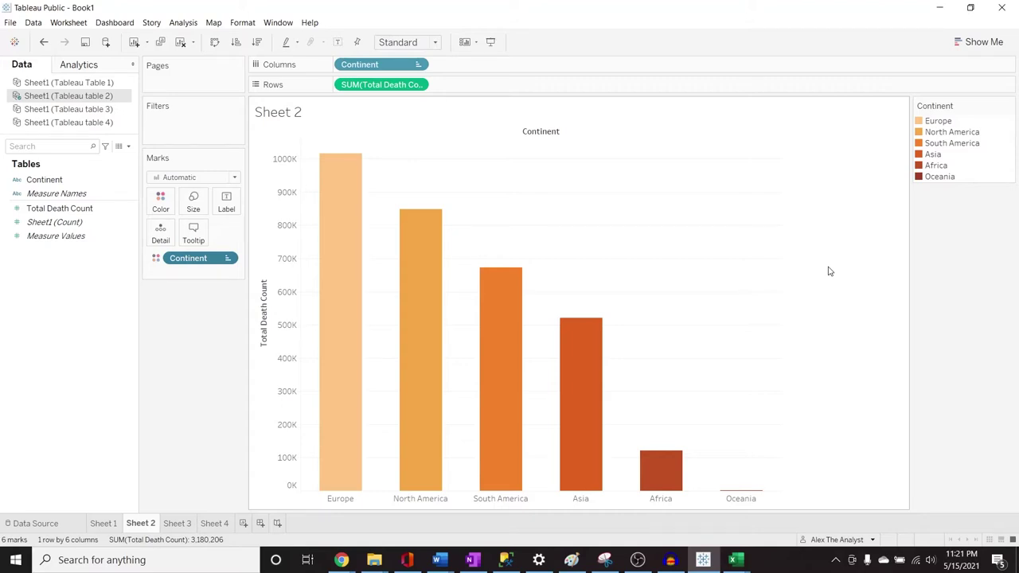
{"action": "left_click", "coordinate": [160, 203]}
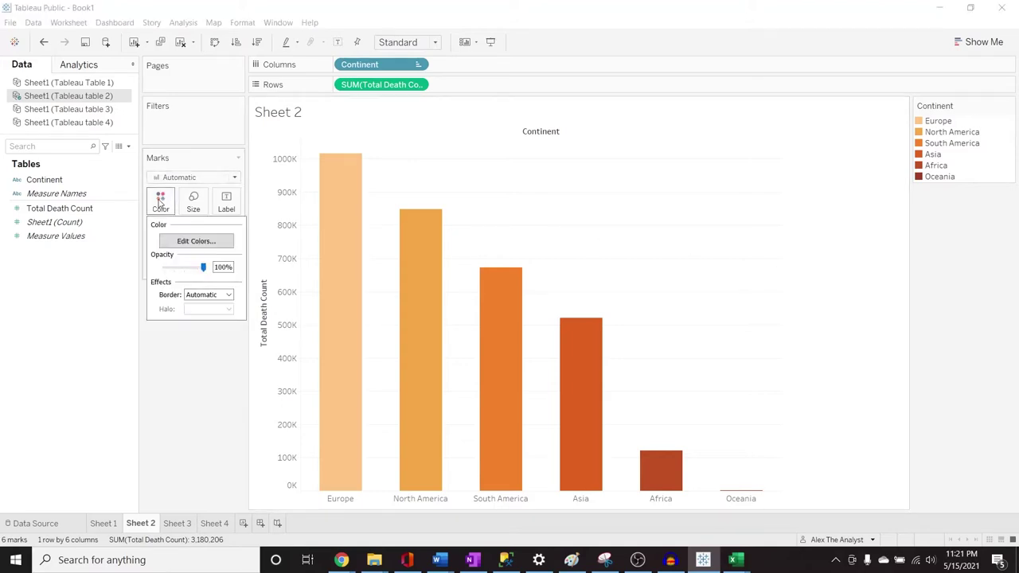
{"action": "left_click", "coordinate": [208, 240]}
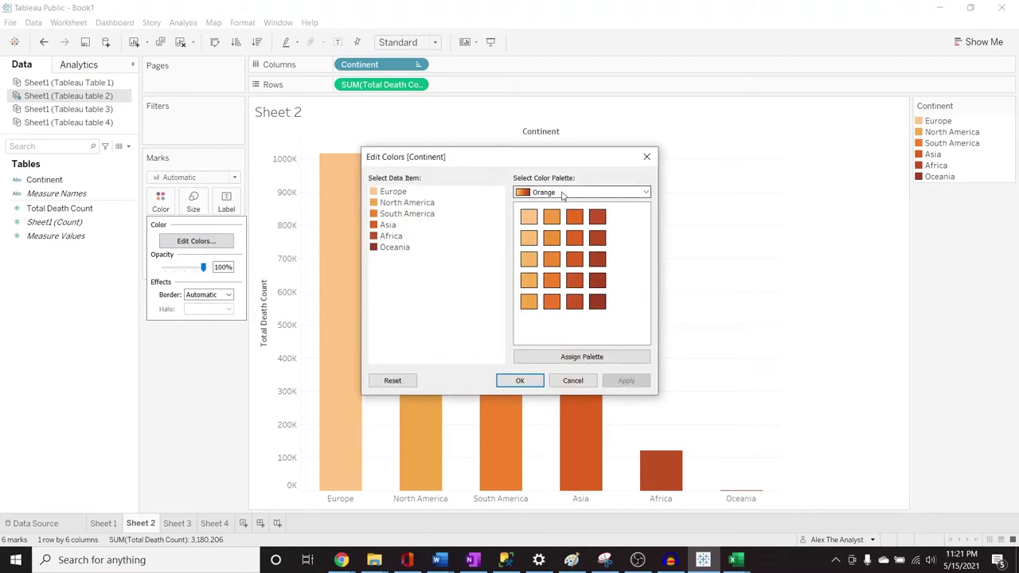
{"action": "left_click", "coordinate": [562, 195]}
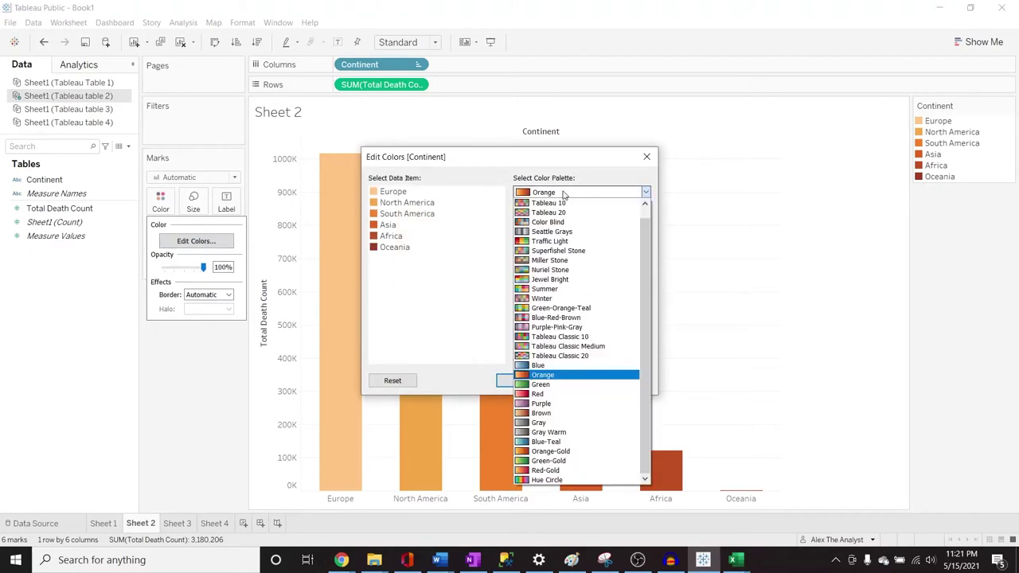
{"action": "left_click", "coordinate": [576, 374]}
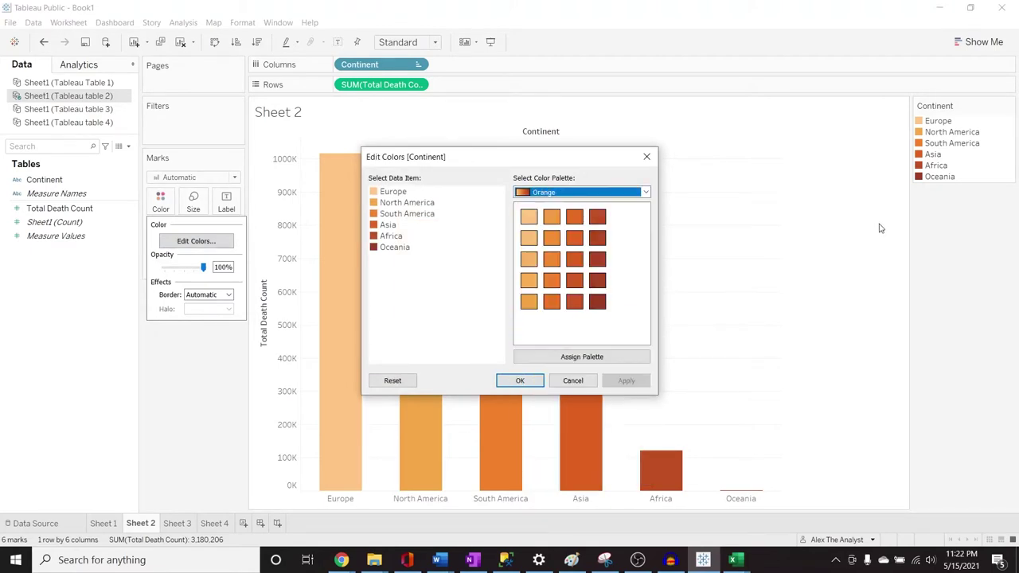
{"action": "left_click", "coordinate": [572, 380]}
Undo the recoloring and narrowing of the continent bars to return to the uniform default color and width.
{"action": "key", "text": "ctrl+shift+b"}
{"action": "key", "text": "ctrl+shift+b"}
{"action": "key", "text": "ctrl+shift+b"}
{"action": "key", "text": "ctrl+z"}
{"action": "key", "text": "ctrl+z"}
{"action": "key", "text": "ctrl+z"}
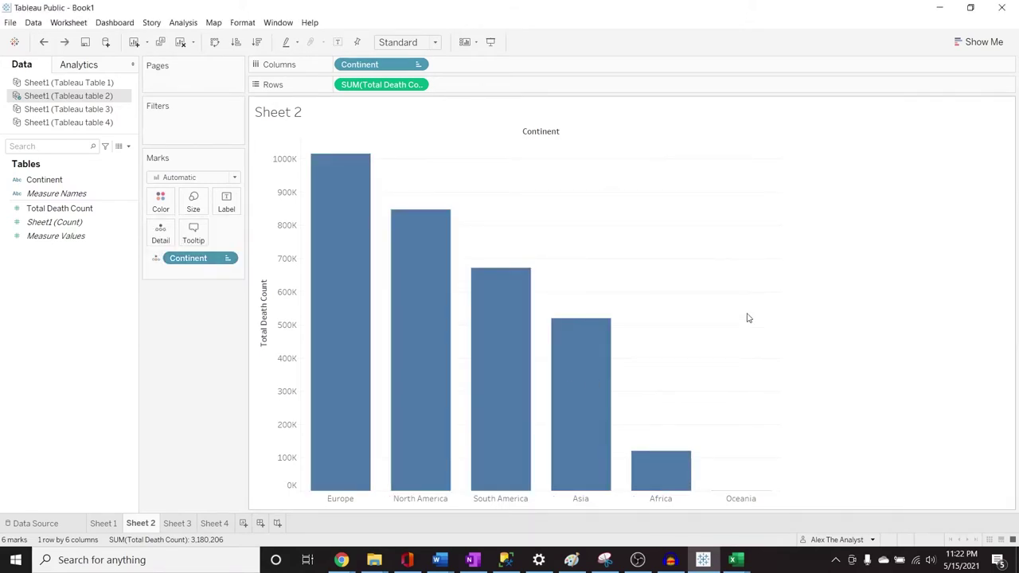
Edit the Total Death Count axis and try a fixed range with an end value of 1200000.
{"action": "left_click", "coordinate": [988, 42]}
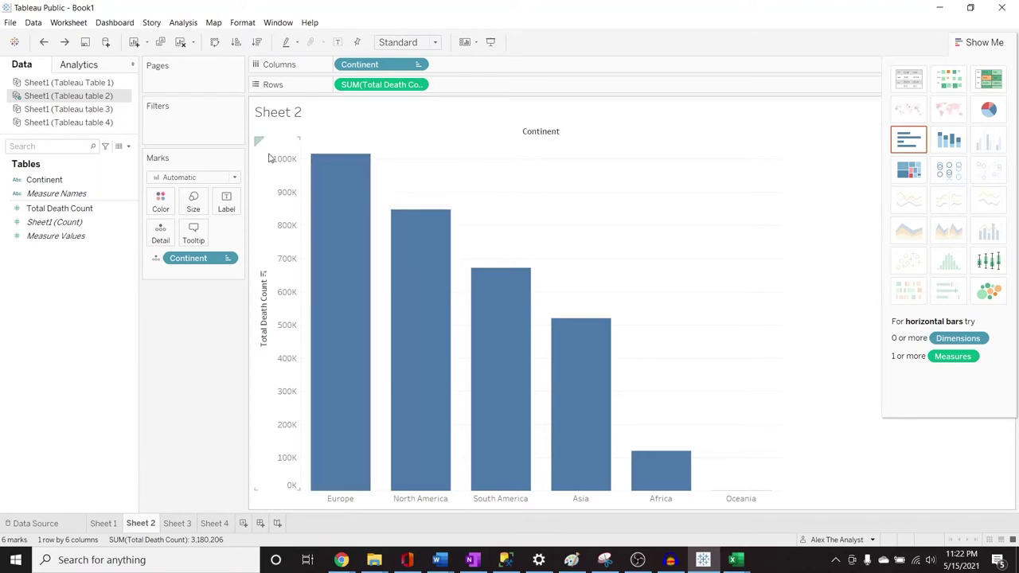
{"action": "double_click", "coordinate": [273, 181]}
{"action": "left_click_drag", "start_coordinate": [517, 56], "coordinate": [876, 53]}
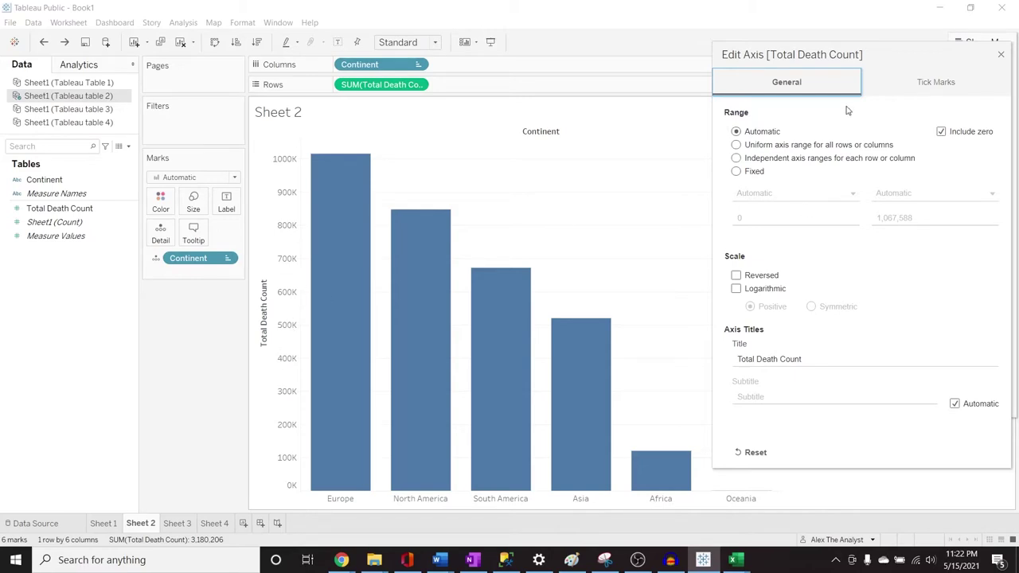
{"action": "left_click", "coordinate": [737, 173]}
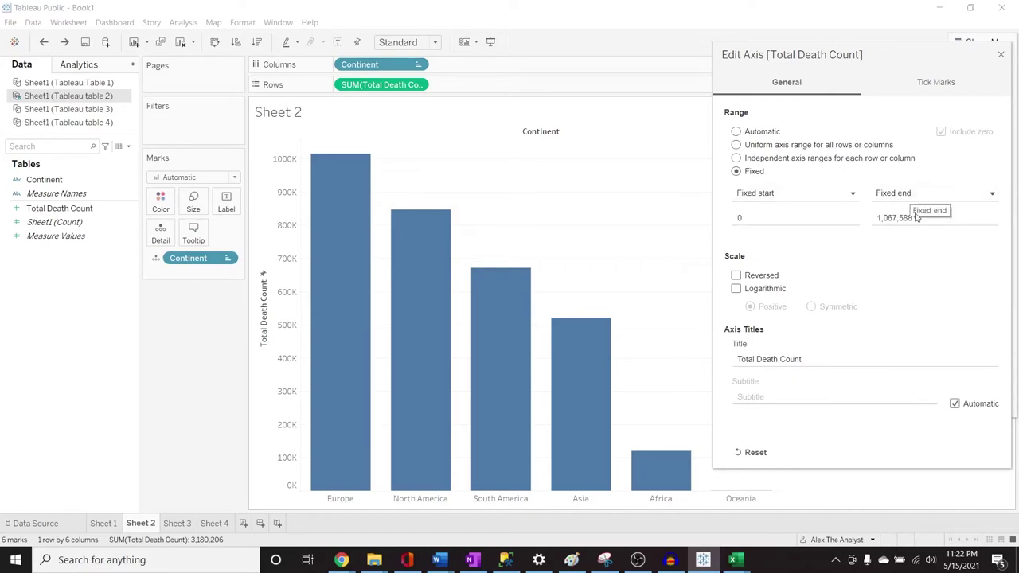
{"action": "left_click", "coordinate": [917, 216]}
{"action": "type", "text": "1200000"}
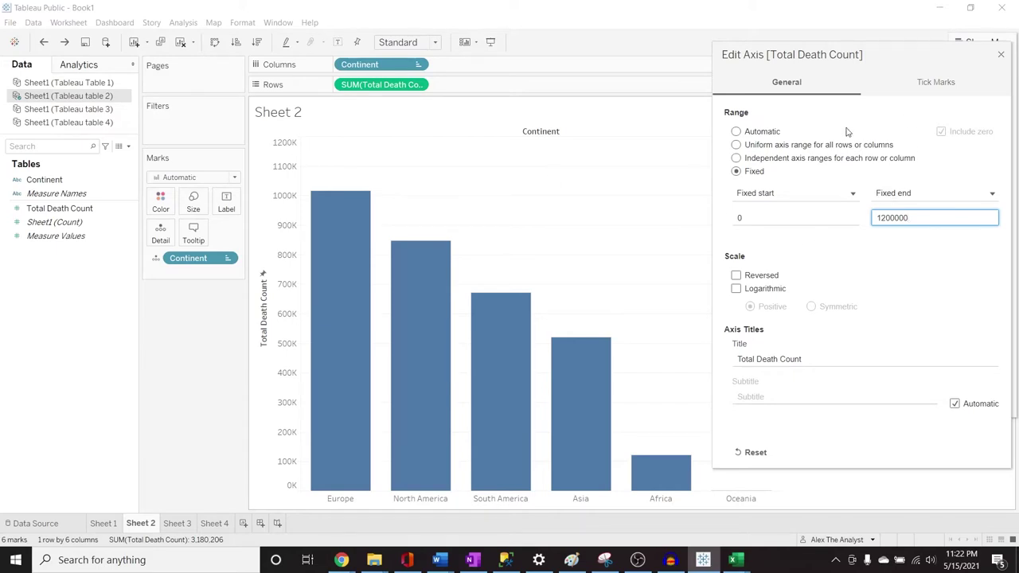
Try fixed major tick marks with an interval of 1,000 on the Total Death Count axis.
{"action": "left_click", "coordinate": [889, 93]}
{"action": "left_click", "coordinate": [737, 158]}
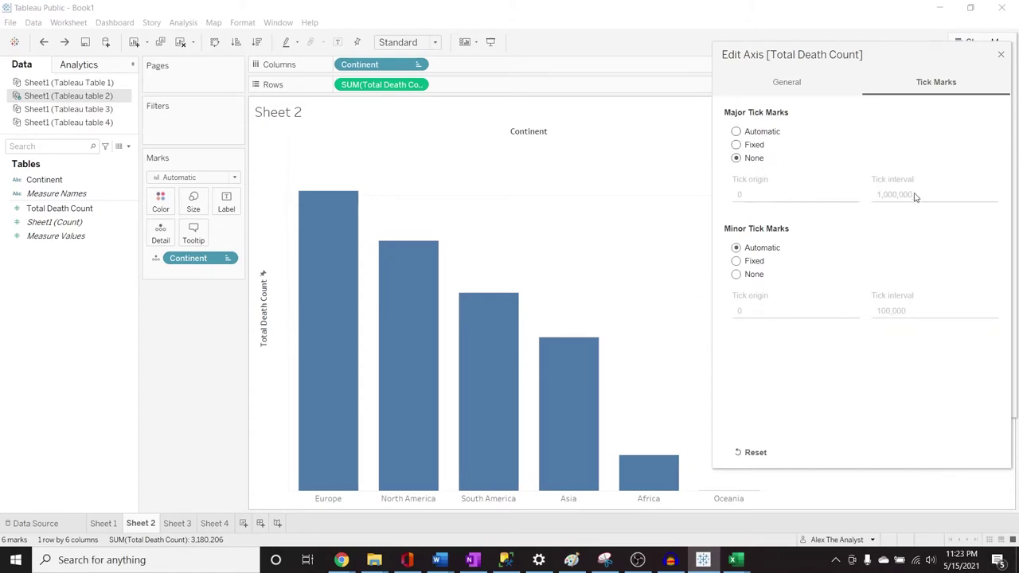
{"action": "left_click", "coordinate": [752, 147]}
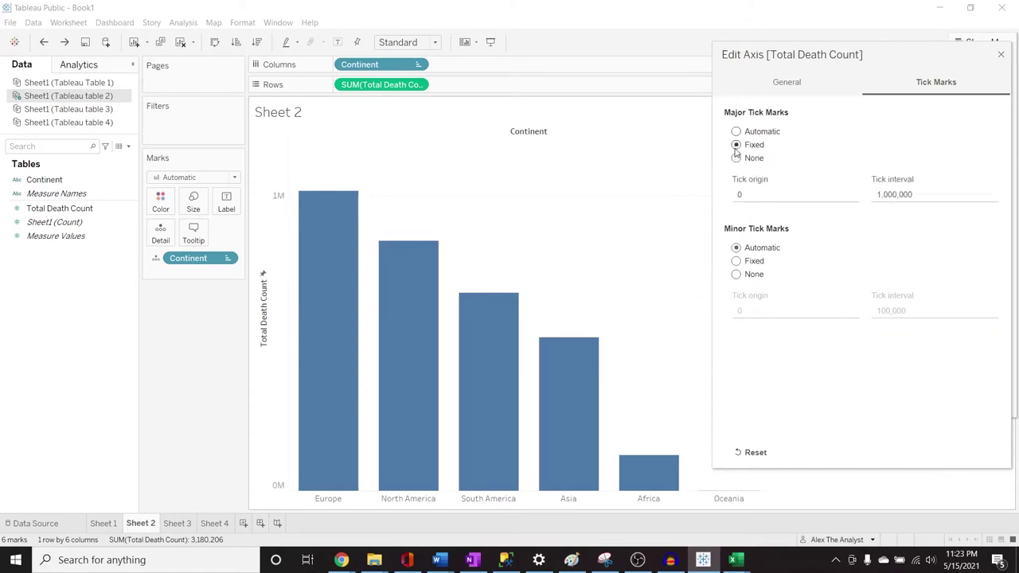
{"action": "left_click", "coordinate": [901, 198]}
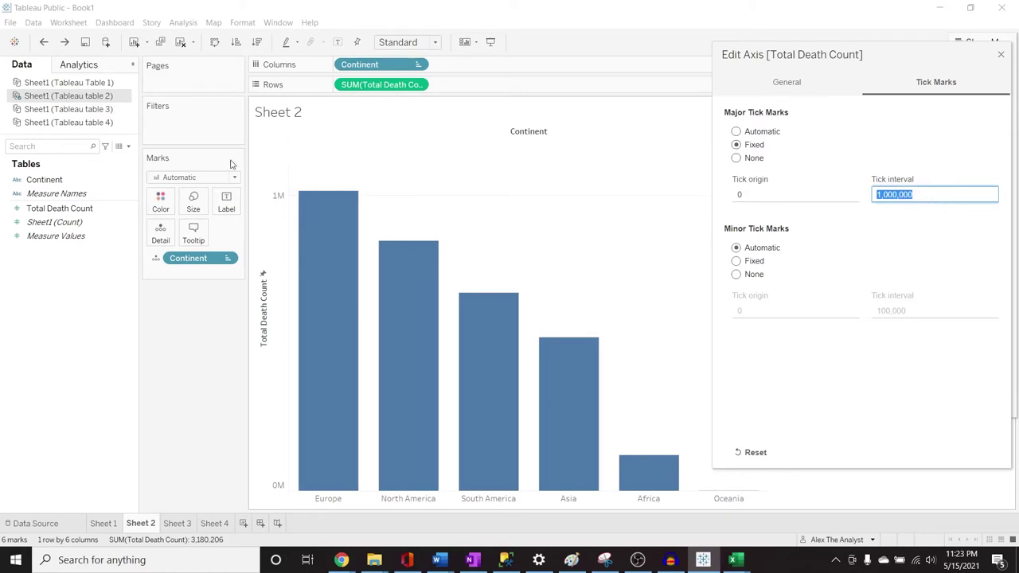
{"action": "left_click", "coordinate": [924, 194]}
{"action": "key", "text": "BackSpace"}
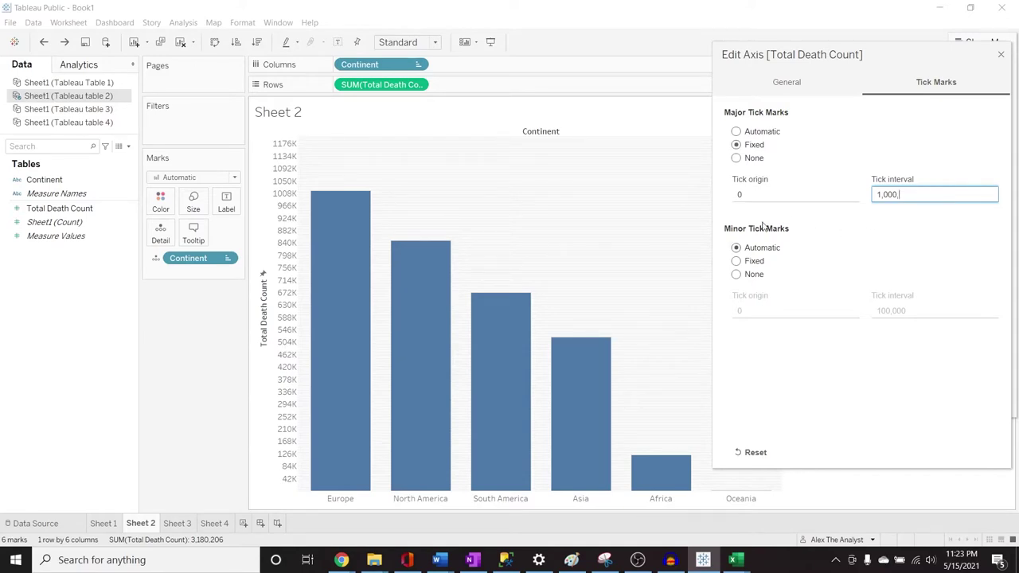
Return the Total Death Count axis range to automatic and close the axis settings.
{"action": "left_click", "coordinate": [736, 132]}
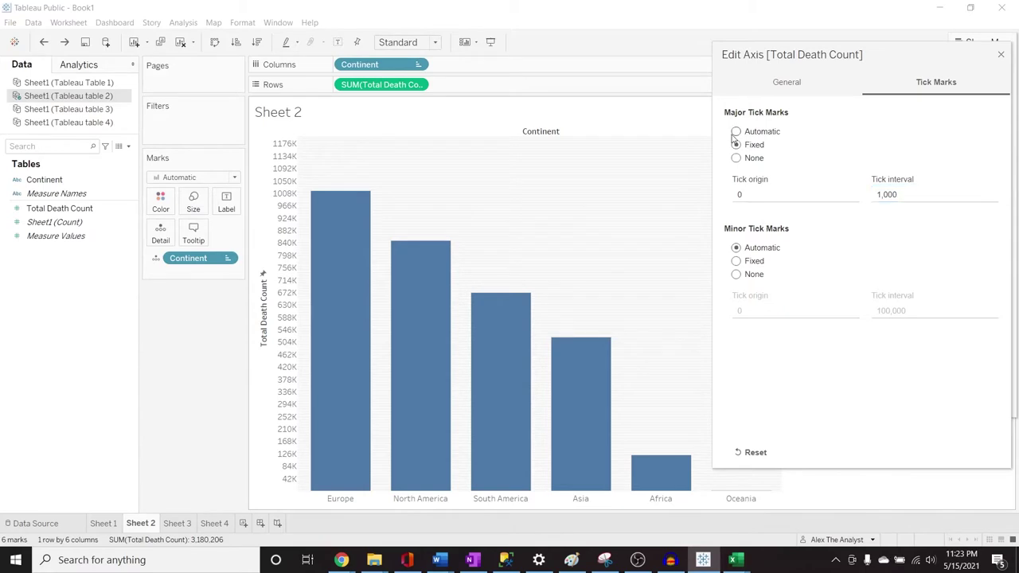
{"action": "left_click", "coordinate": [789, 92]}
{"action": "left_click", "coordinate": [736, 132]}
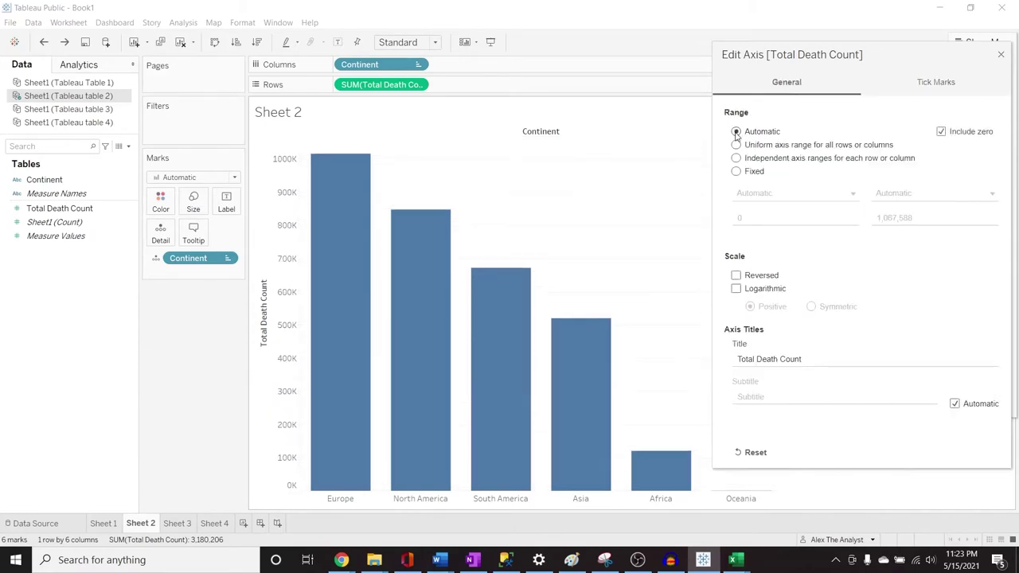
{"action": "left_click", "coordinate": [1002, 55]}
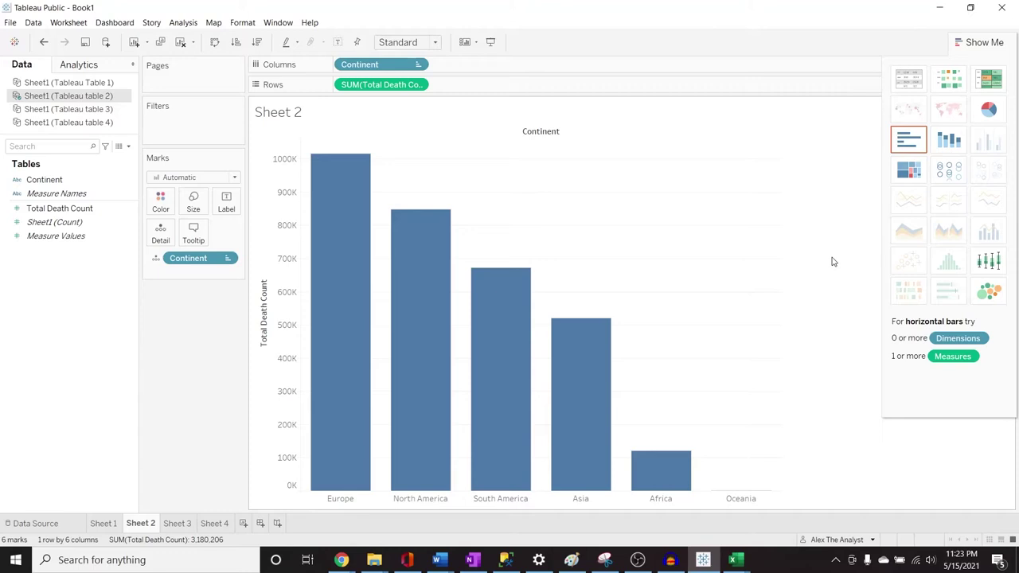
Select the Tableau table 3 data source on Sheet 3 and consult the infection map of the Covid Dashboard Example in Chrome.
{"action": "left_click", "coordinate": [178, 523]}
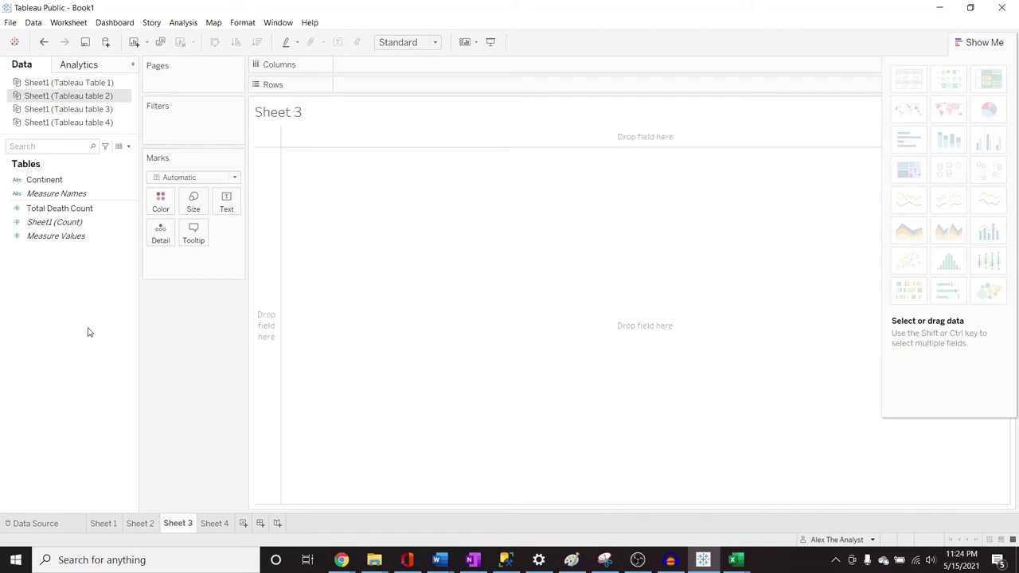
{"action": "left_click", "coordinate": [100, 109]}
{"action": "mouse_move", "coordinate": [341, 559]}
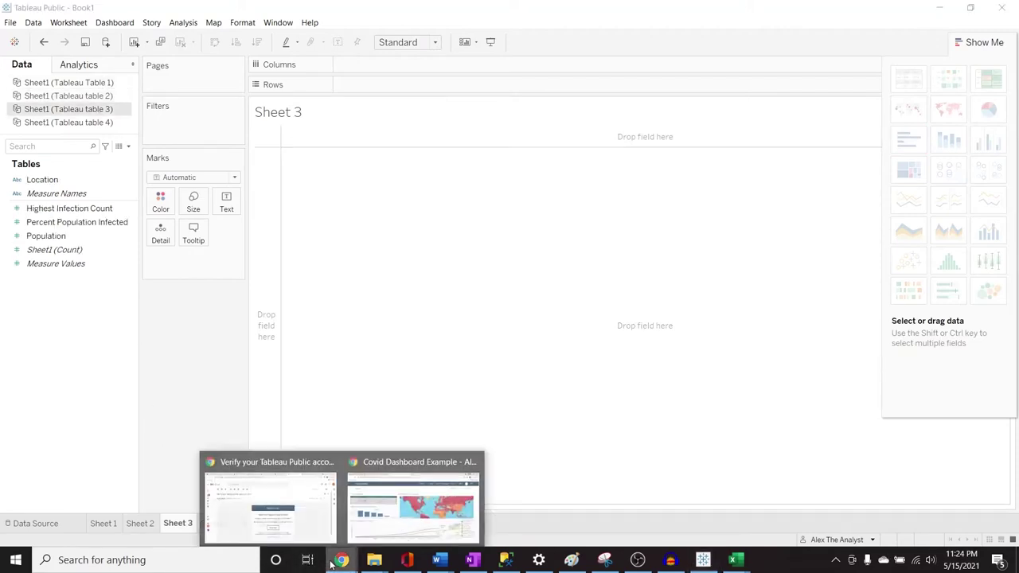
{"action": "left_click", "coordinate": [398, 512]}
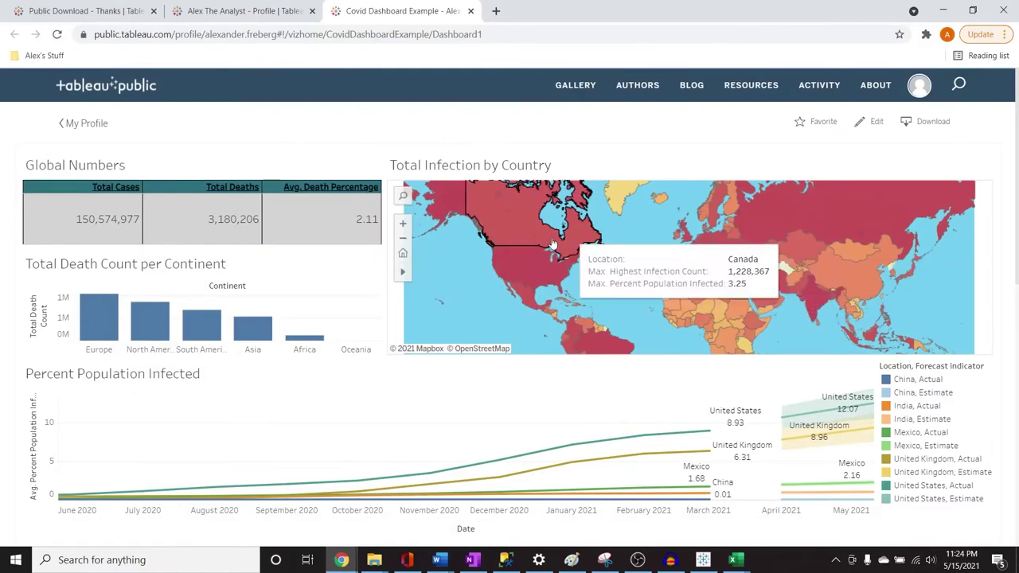
{"action": "mouse_move", "coordinate": [503, 273]}
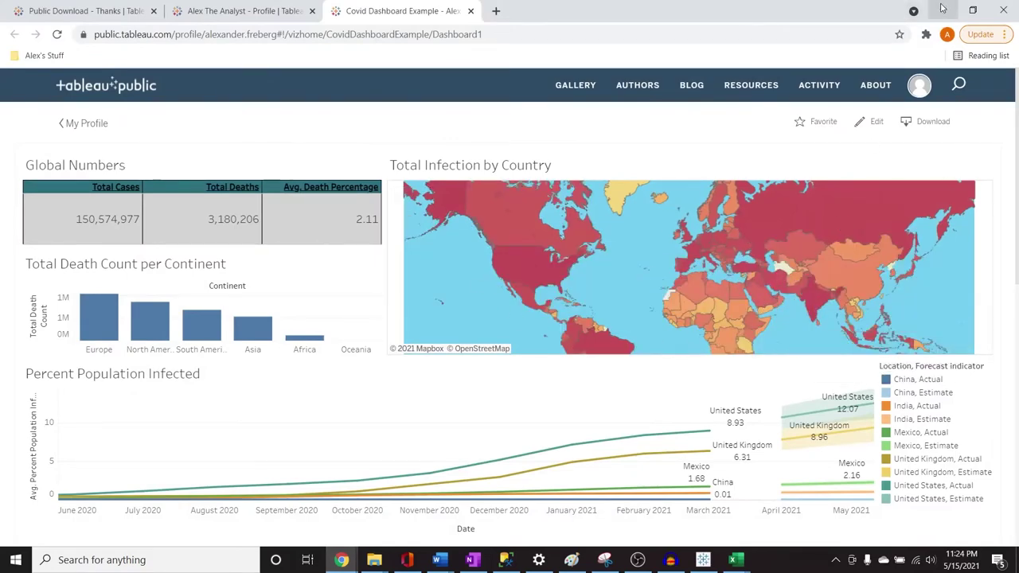
{"action": "left_click", "coordinate": [942, 10]}
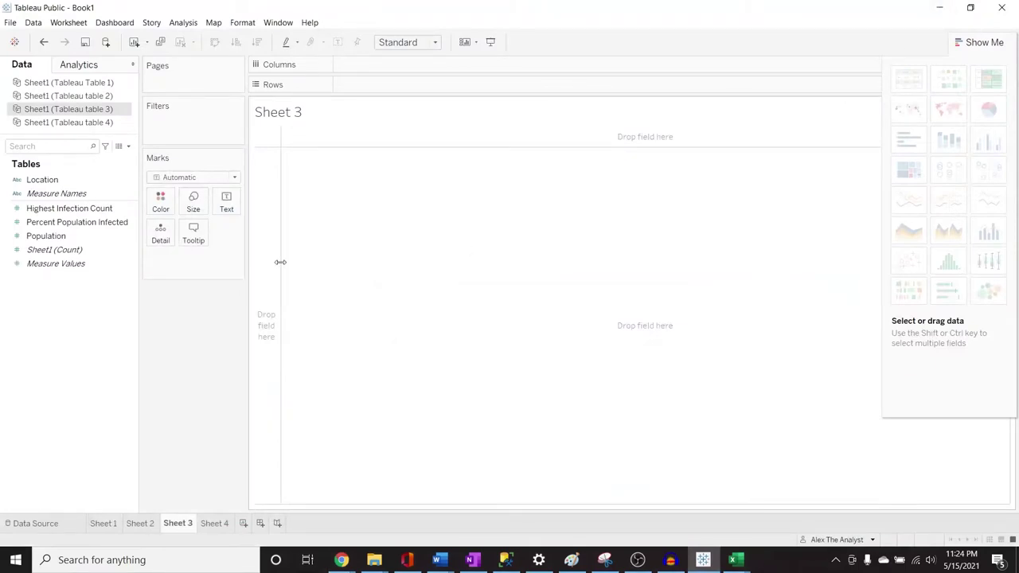
Try Location as the column field on Sheet 3 and remove it again from the view.
{"action": "left_click", "coordinate": [66, 181]}
{"action": "left_click_drag", "start_coordinate": [65, 181], "coordinate": [372, 71]}
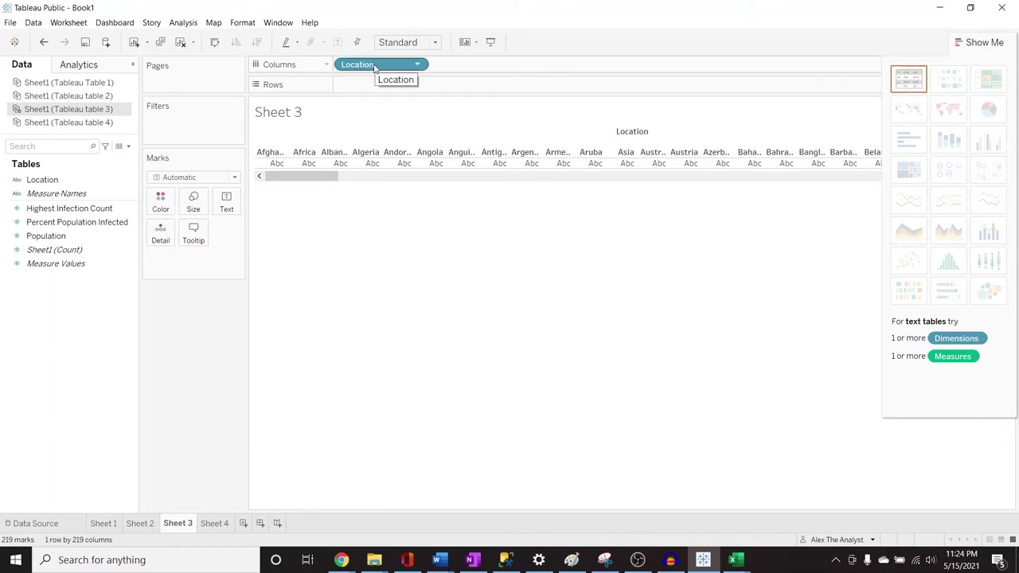
{"action": "left_click_drag", "start_coordinate": [383, 65], "coordinate": [87, 179]}
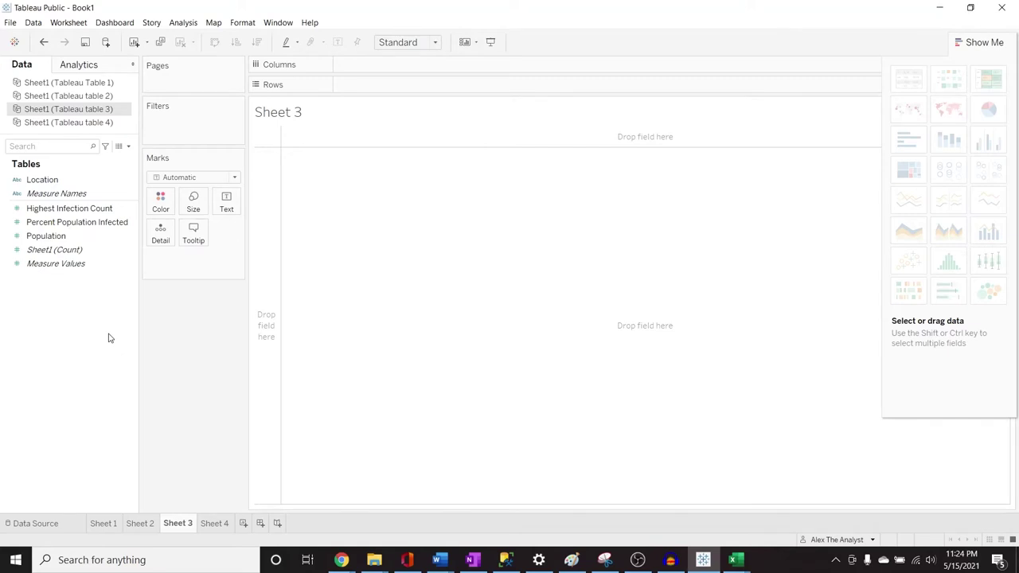
Assign the Country/Region geographic role to the Location field.
{"action": "right_click", "coordinate": [132, 182]}
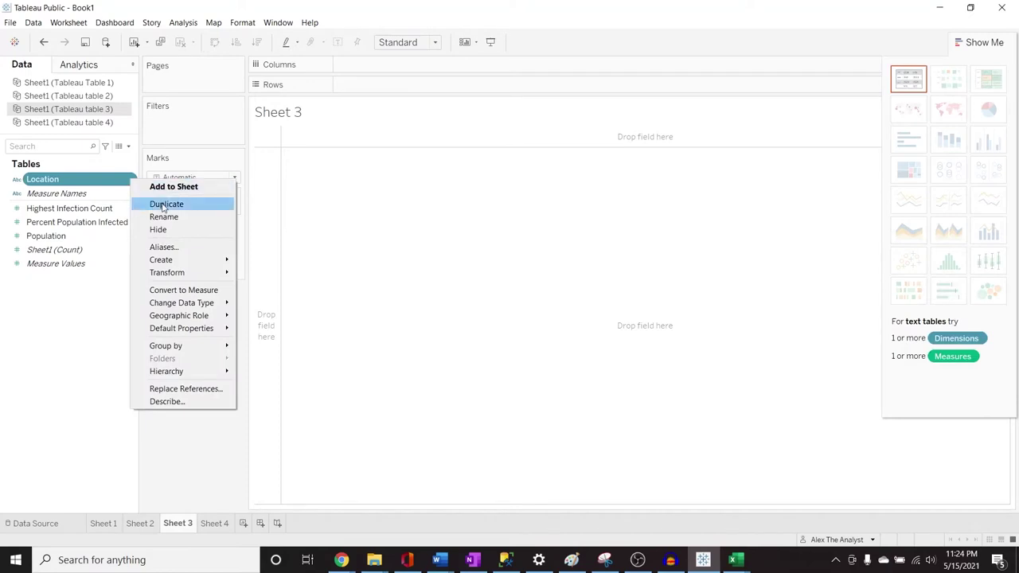
{"action": "left_click", "coordinate": [133, 181]}
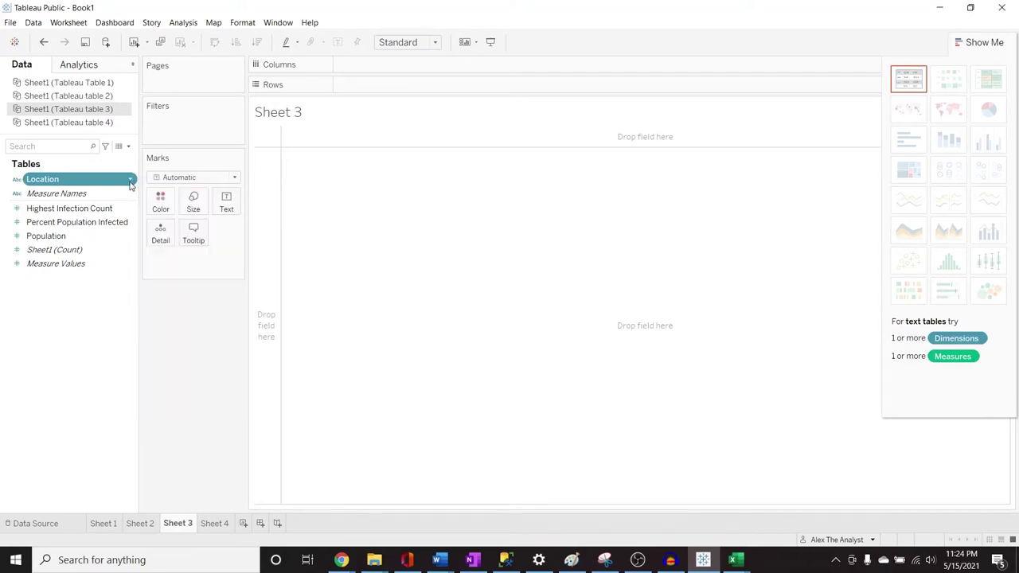
{"action": "right_click", "coordinate": [132, 184]}
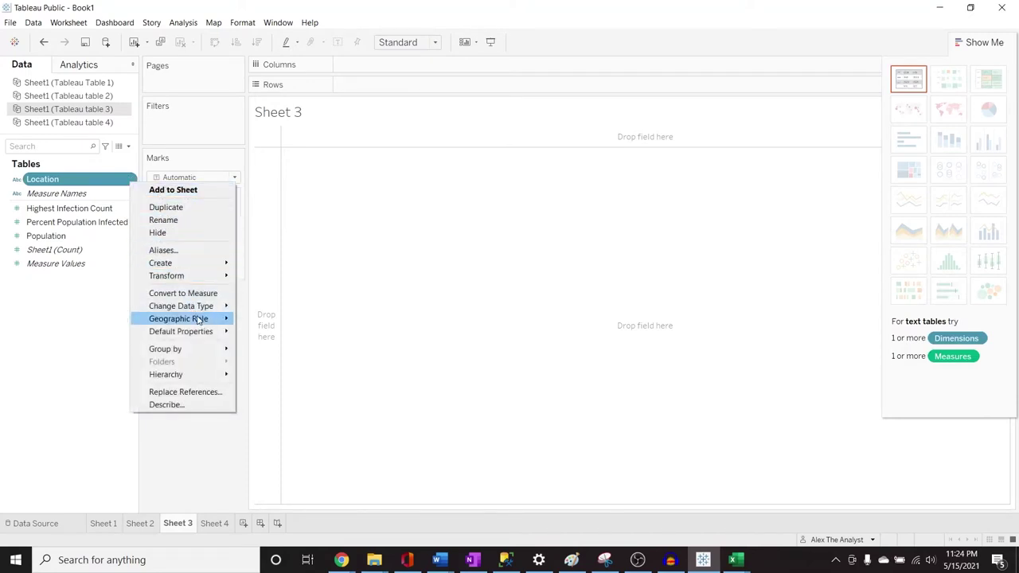
{"action": "mouse_move", "coordinate": [198, 319]}
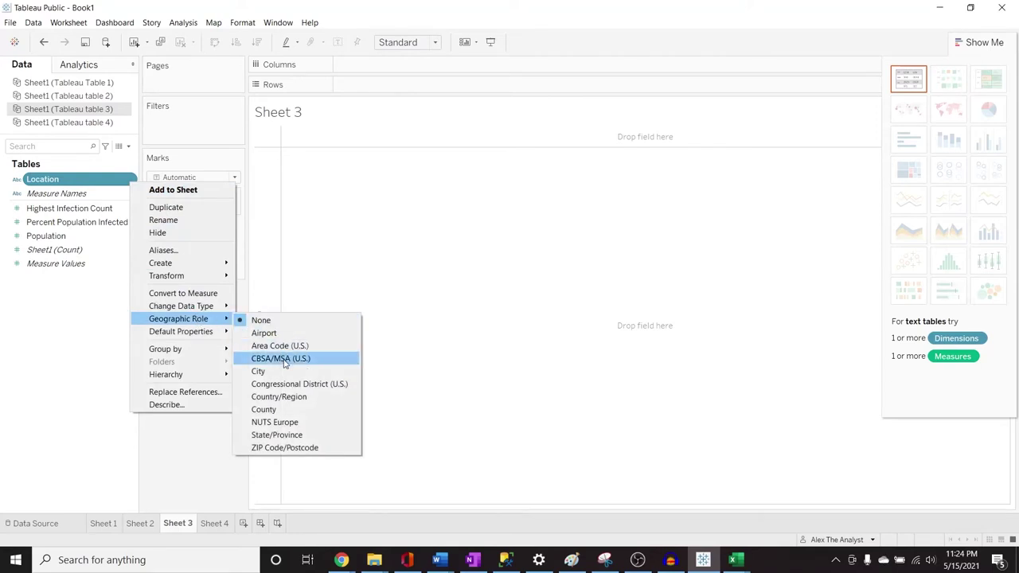
{"action": "left_click", "coordinate": [314, 399]}
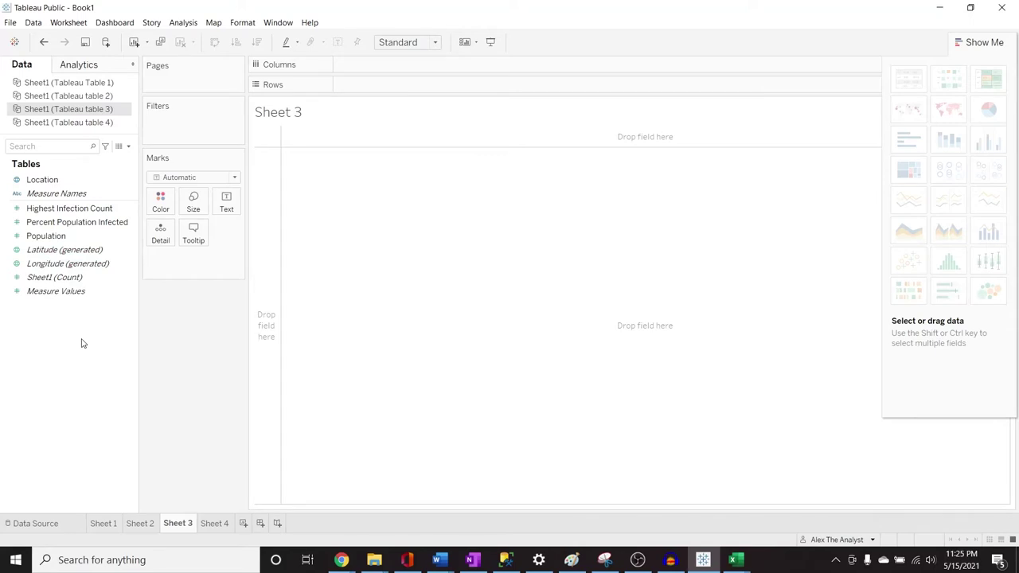
Build a world map with Longitude (generated) as columns and Latitude (generated) as rows.
{"action": "left_click_drag", "start_coordinate": [67, 264], "coordinate": [400, 72]}
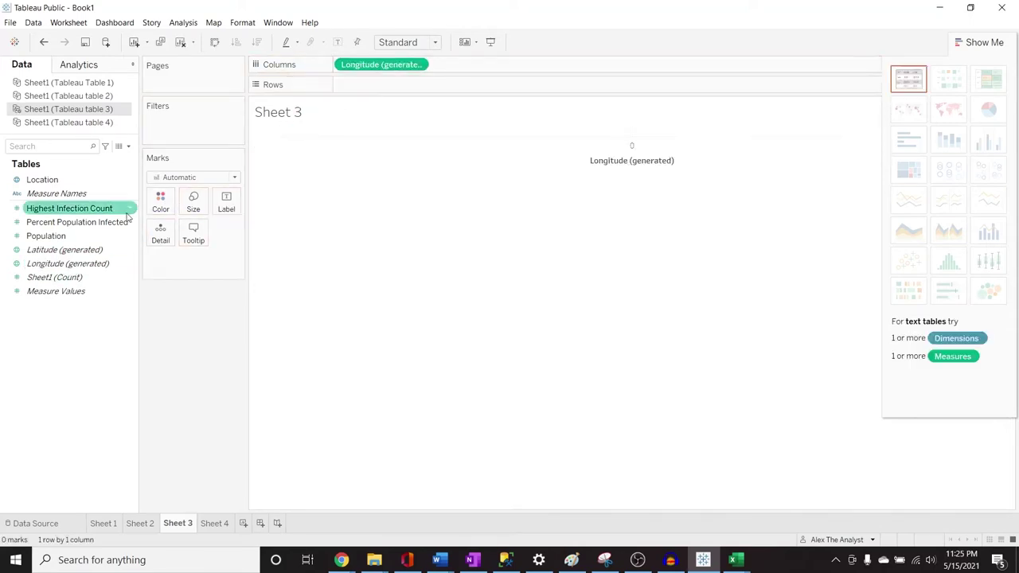
{"action": "left_click_drag", "start_coordinate": [64, 250], "coordinate": [411, 86]}
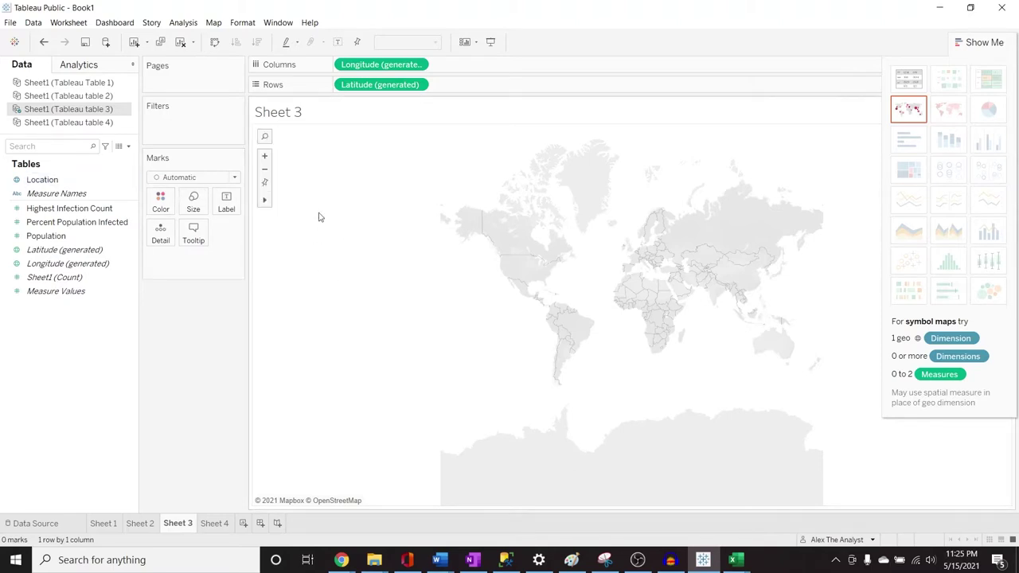
Enlarge and reposition the world map so the inhabited continents fill the sheet, and hide the Show Me chart suggestions.
{"action": "left_click", "coordinate": [265, 156]}
{"action": "mouse_move", "coordinate": [263, 203]}
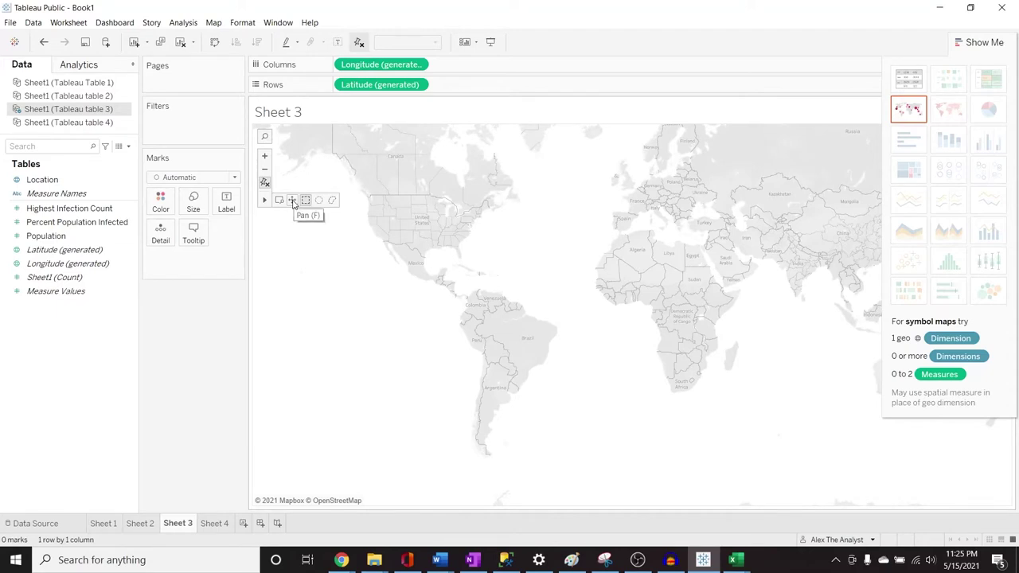
{"action": "left_click", "coordinate": [292, 202]}
{"action": "left_click_drag", "start_coordinate": [341, 264], "coordinate": [314, 324]}
{"action": "left_click_drag", "start_coordinate": [455, 289], "coordinate": [428, 263]}
{"action": "mouse_move", "coordinate": [265, 199]}
{"action": "left_click", "coordinate": [305, 202]}
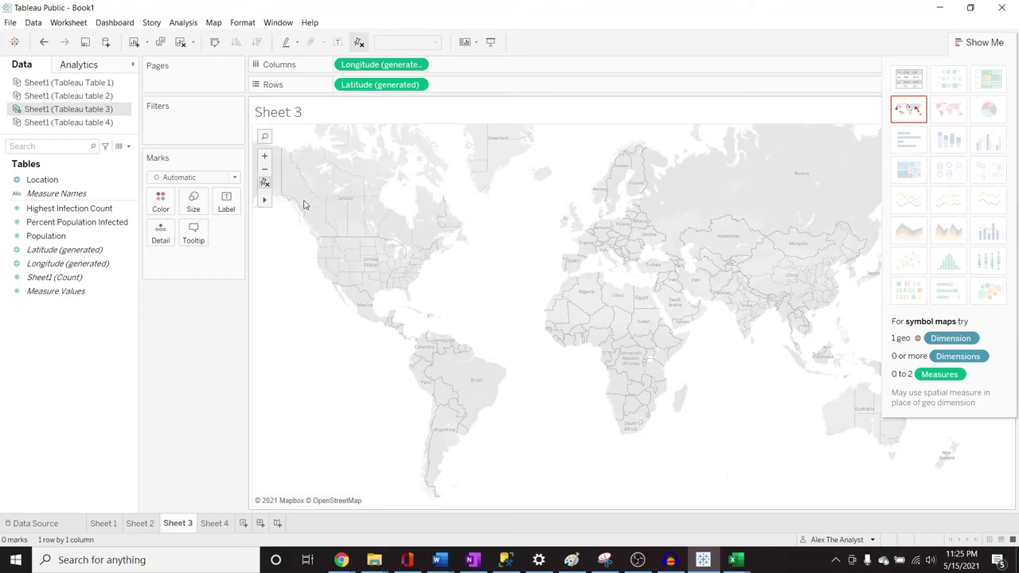
{"action": "left_click_drag", "start_coordinate": [276, 242], "coordinate": [471, 298]}
{"action": "mouse_move", "coordinate": [264, 198]}
{"action": "left_click", "coordinate": [978, 42]}
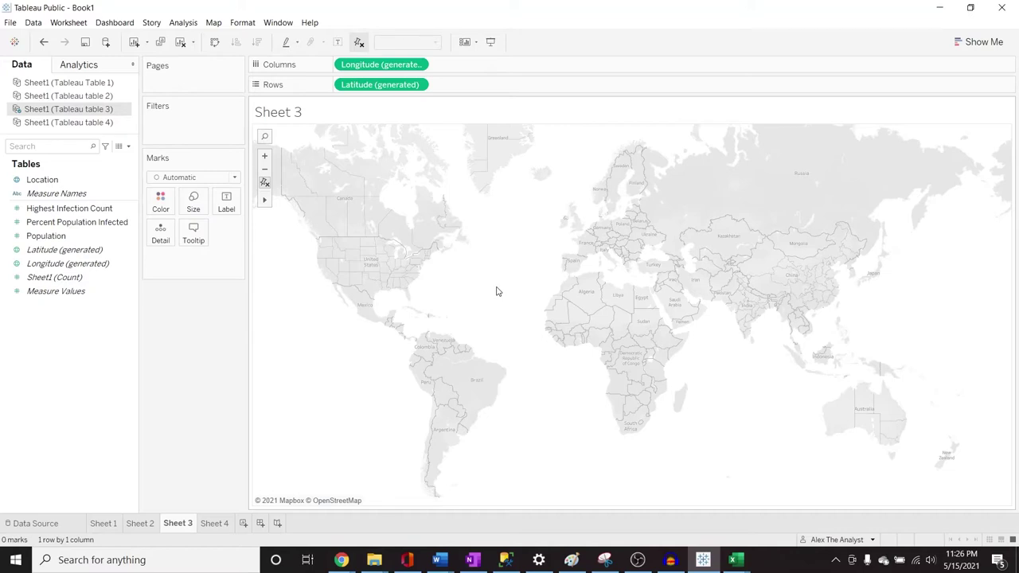
Add Location to the map marks as detail and add Percent Population Infected to the rows after Latitude (generated).
{"action": "left_click_drag", "start_coordinate": [42, 179], "coordinate": [187, 272]}
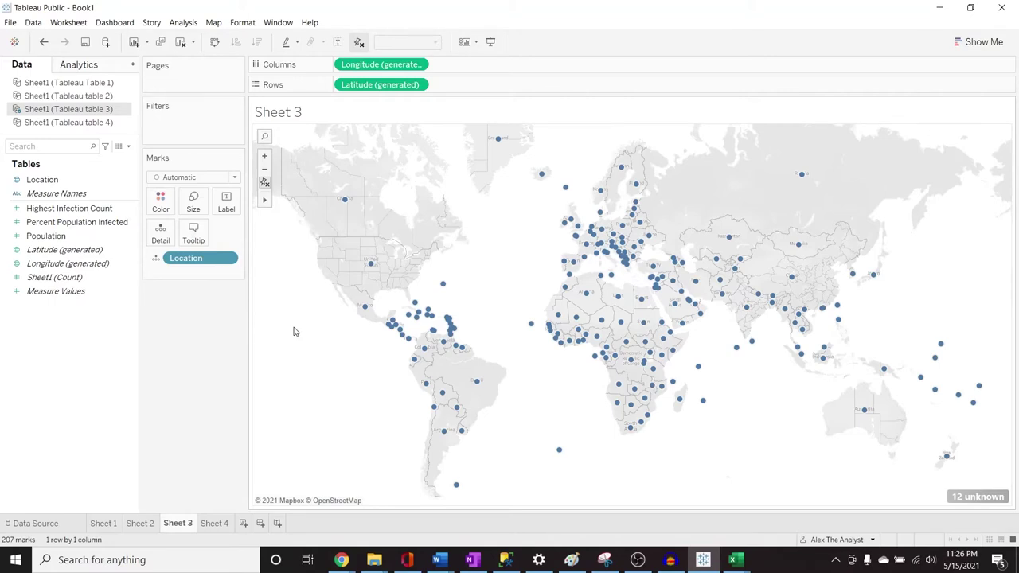
{"action": "left_click", "coordinate": [94, 226]}
{"action": "left_click_drag", "start_coordinate": [94, 226], "coordinate": [499, 93]}
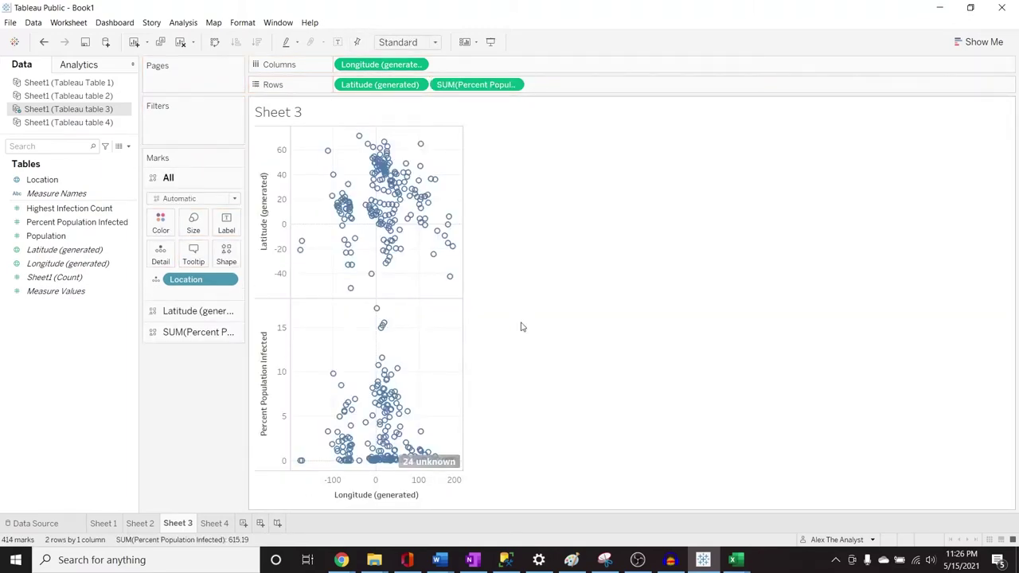
Undo adding Percent Population Infected to the rows, and color the map's countries by Percent Population Infected instead.
{"action": "key", "text": "ctrl+z"}
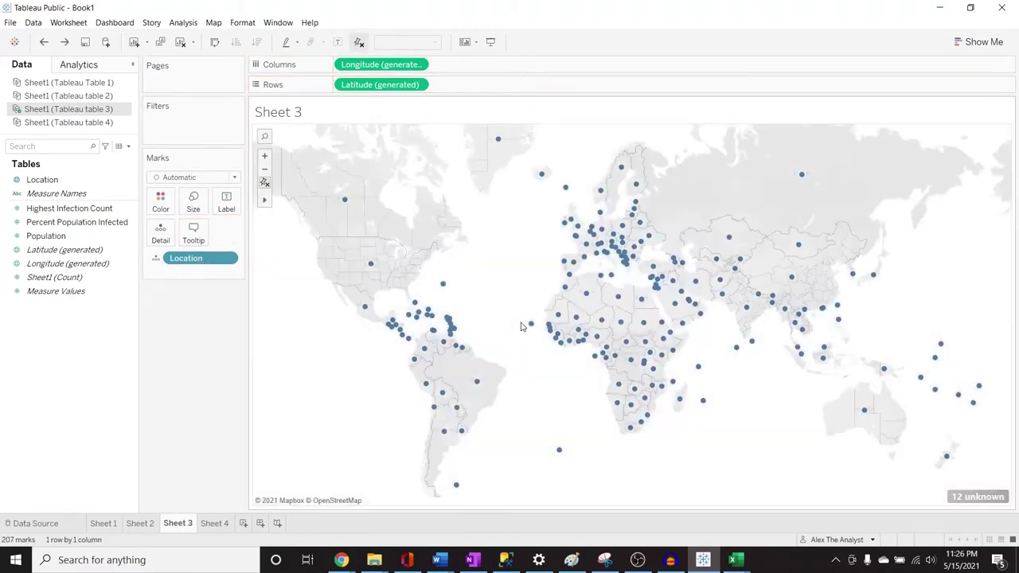
{"action": "left_click_drag", "start_coordinate": [86, 226], "coordinate": [193, 274]}
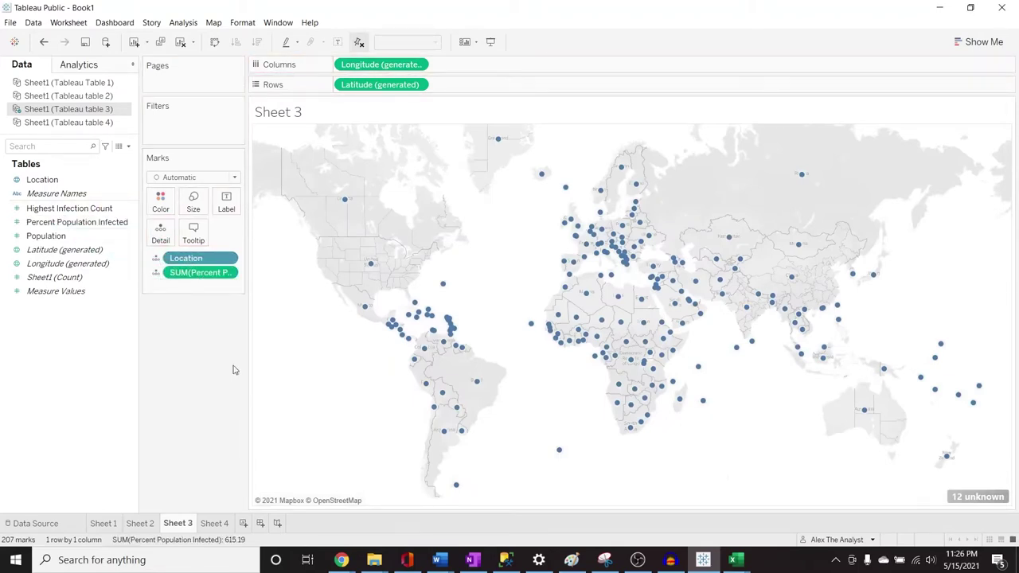
{"action": "left_click", "coordinate": [156, 274]}
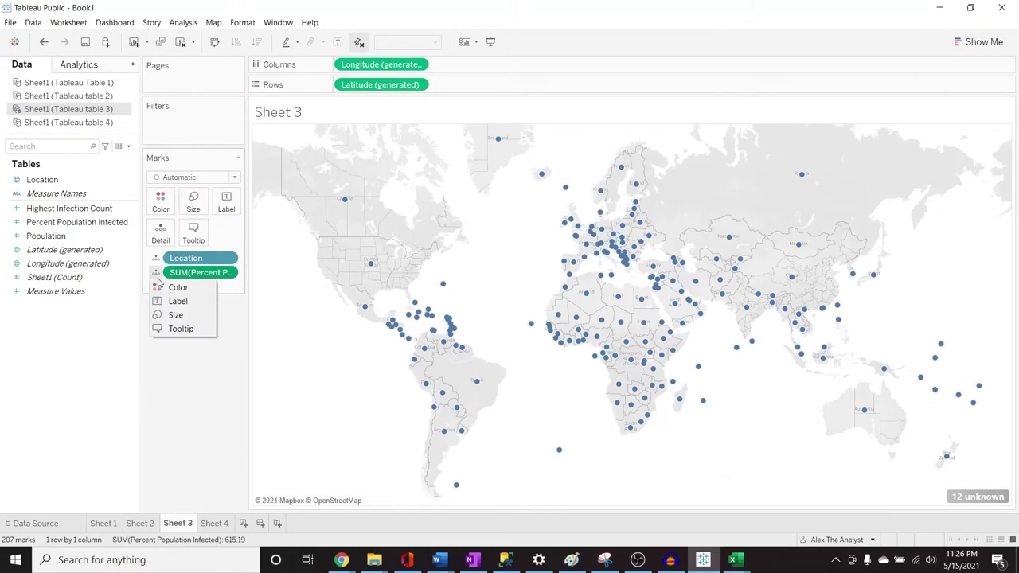
{"action": "left_click", "coordinate": [158, 288]}
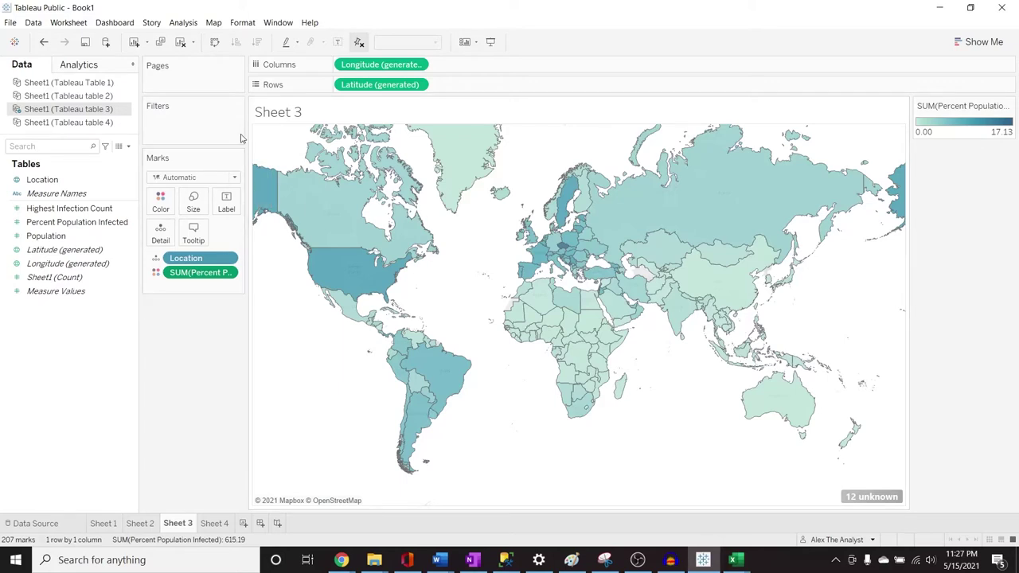
Try the Normal background map style on the world map, followed by the Dark style.
{"action": "left_click", "coordinate": [214, 23]}
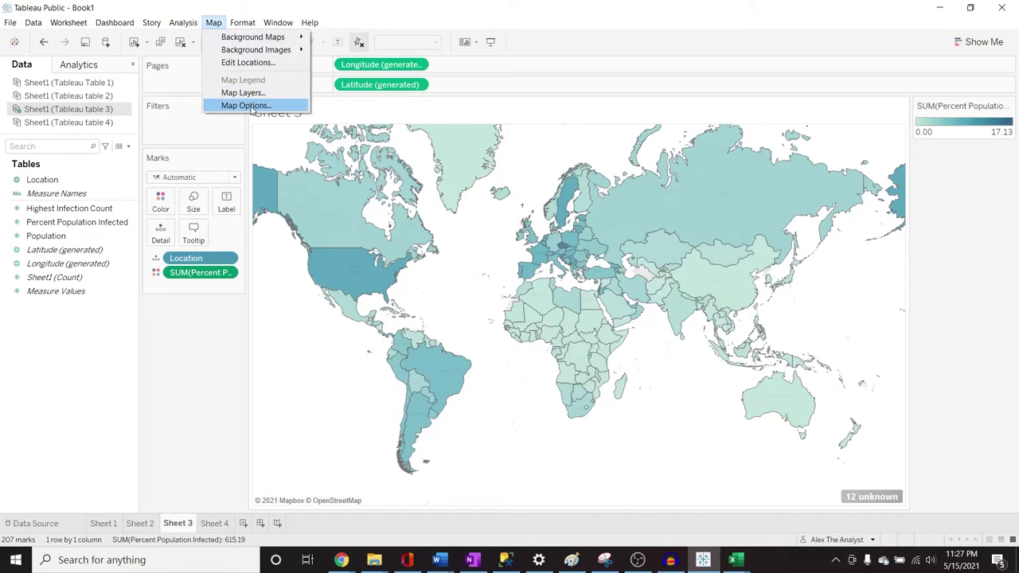
{"action": "mouse_move", "coordinate": [296, 38]}
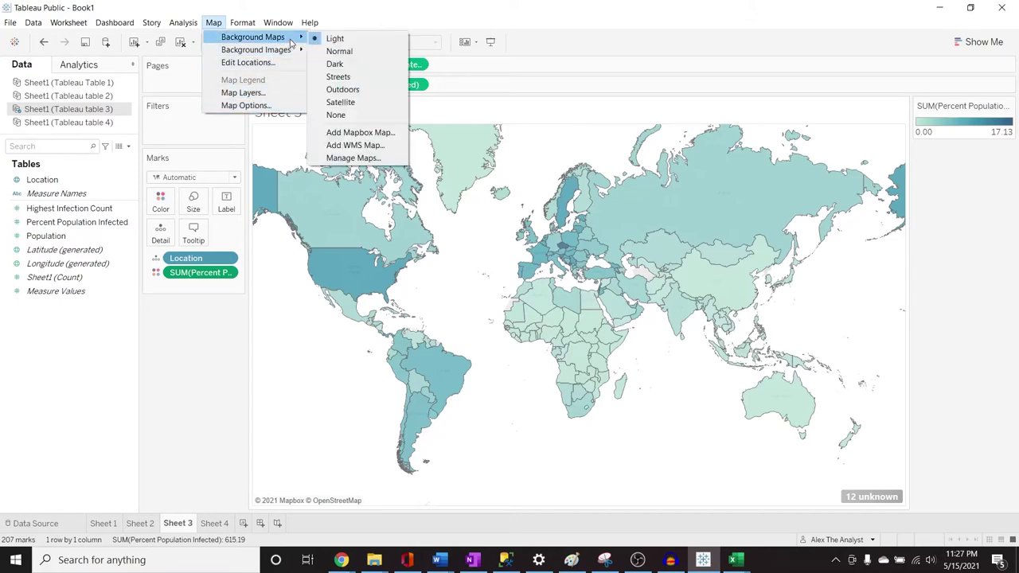
{"action": "left_click", "coordinate": [356, 53]}
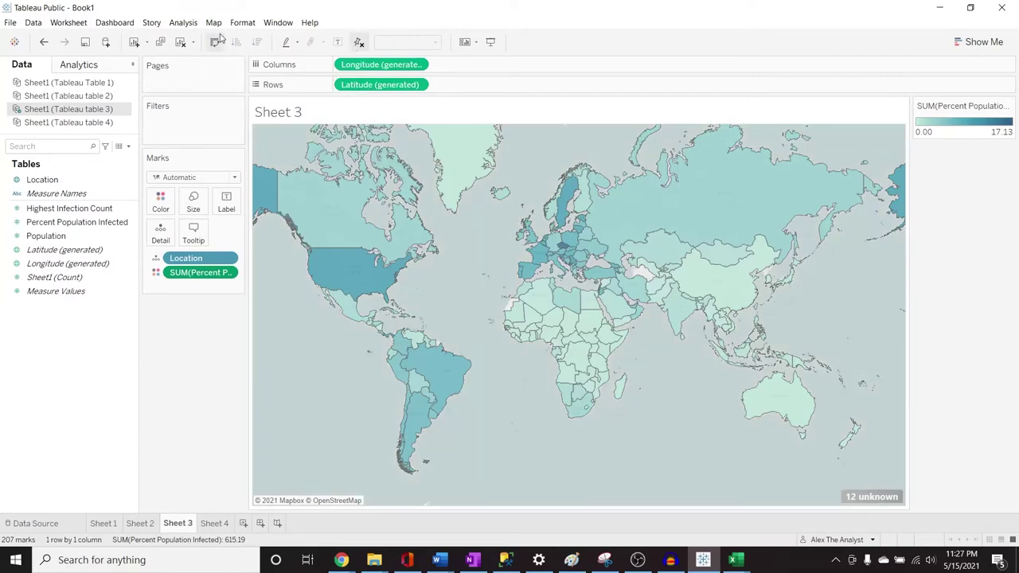
{"action": "left_click", "coordinate": [185, 23]}
{"action": "left_click", "coordinate": [185, 23]}
{"action": "left_click", "coordinate": [213, 23]}
{"action": "mouse_move", "coordinate": [270, 37]}
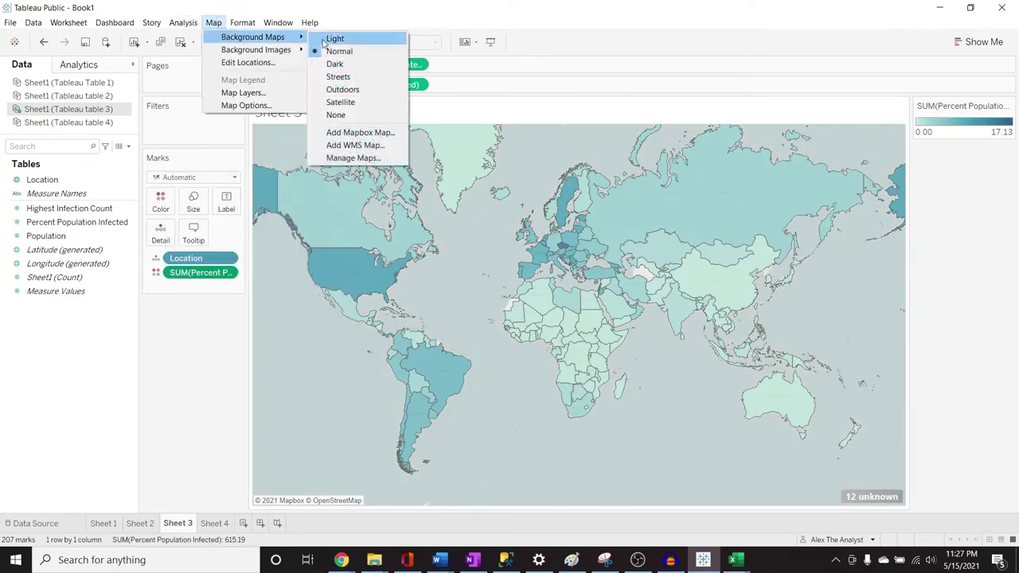
{"action": "left_click", "coordinate": [336, 64]}
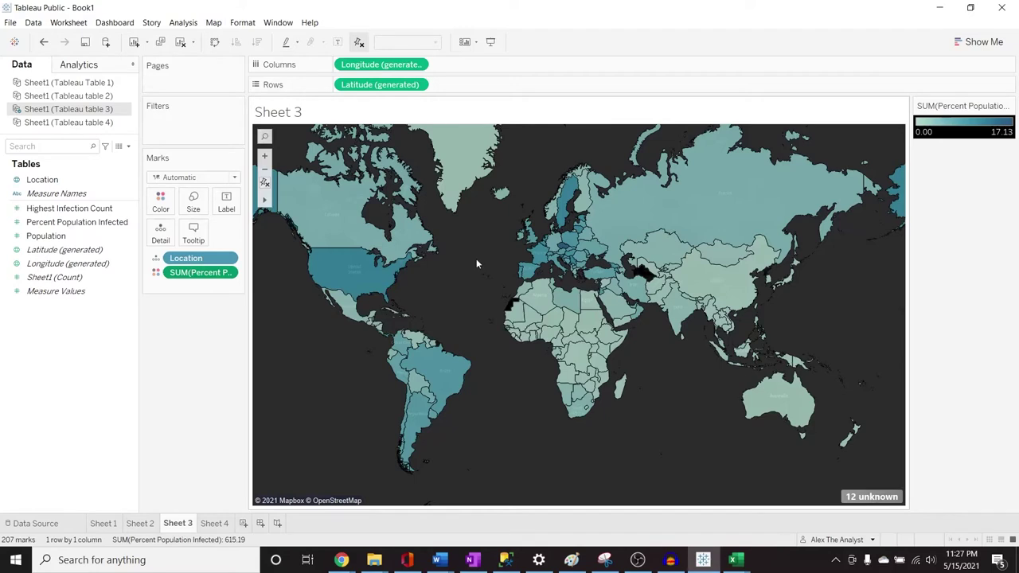
Set the background map style to Outdoors and label the countries with Location.
{"action": "left_click", "coordinate": [214, 23]}
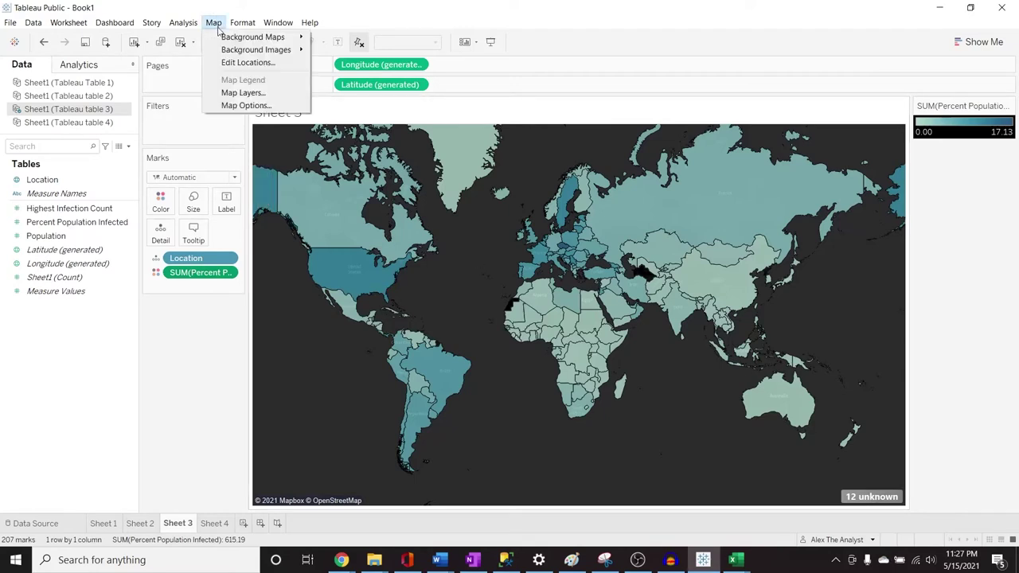
{"action": "mouse_move", "coordinate": [270, 37]}
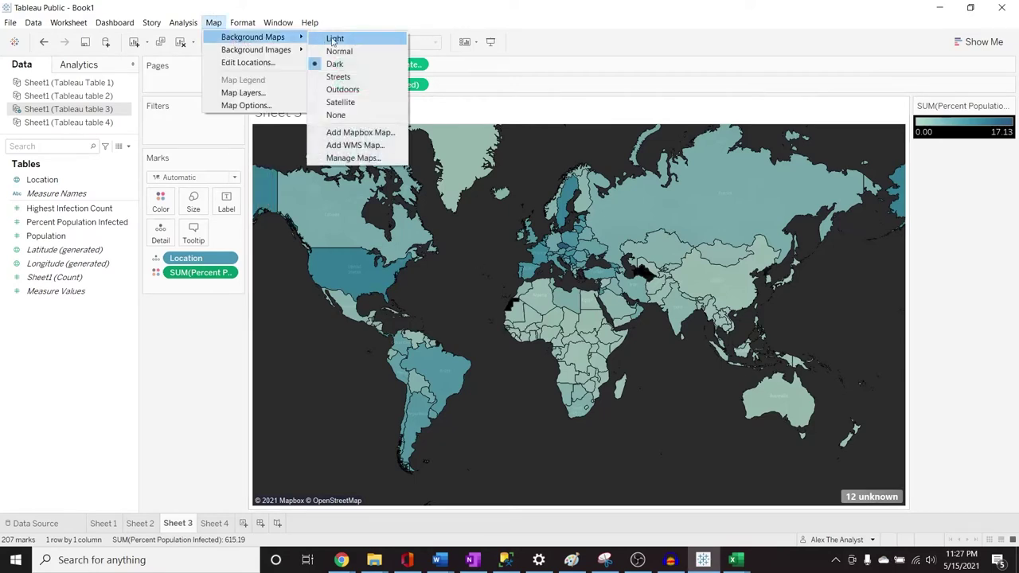
{"action": "left_click", "coordinate": [344, 89]}
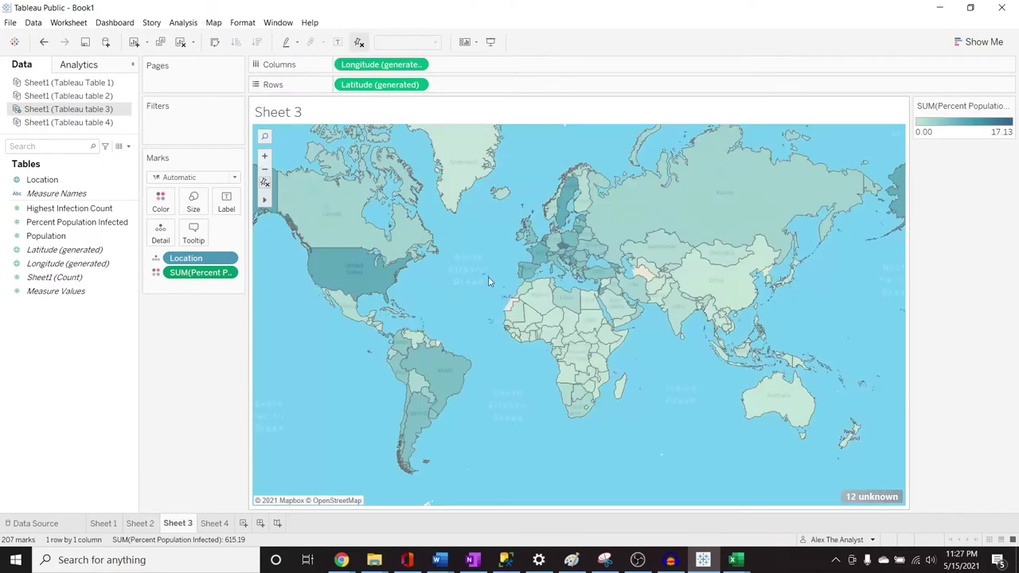
{"action": "mouse_move", "coordinate": [364, 273]}
{"action": "left_click", "coordinate": [156, 259]}
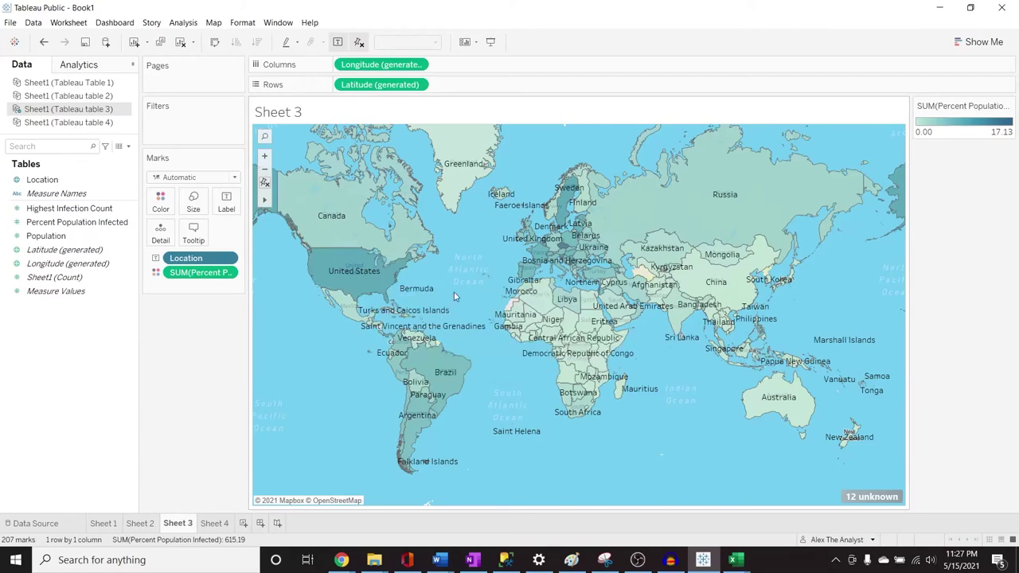
Set the background map style to Light and inspect the tooltip of the United States.
{"action": "left_click", "coordinate": [214, 22]}
{"action": "mouse_move", "coordinate": [253, 36]}
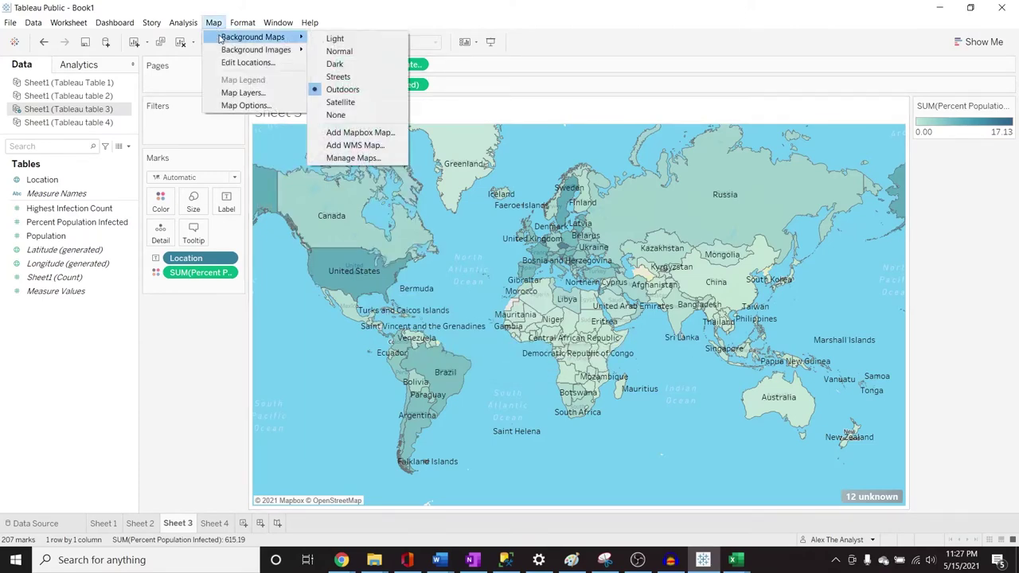
{"action": "left_click", "coordinate": [353, 38]}
{"action": "mouse_move", "coordinate": [359, 271]}
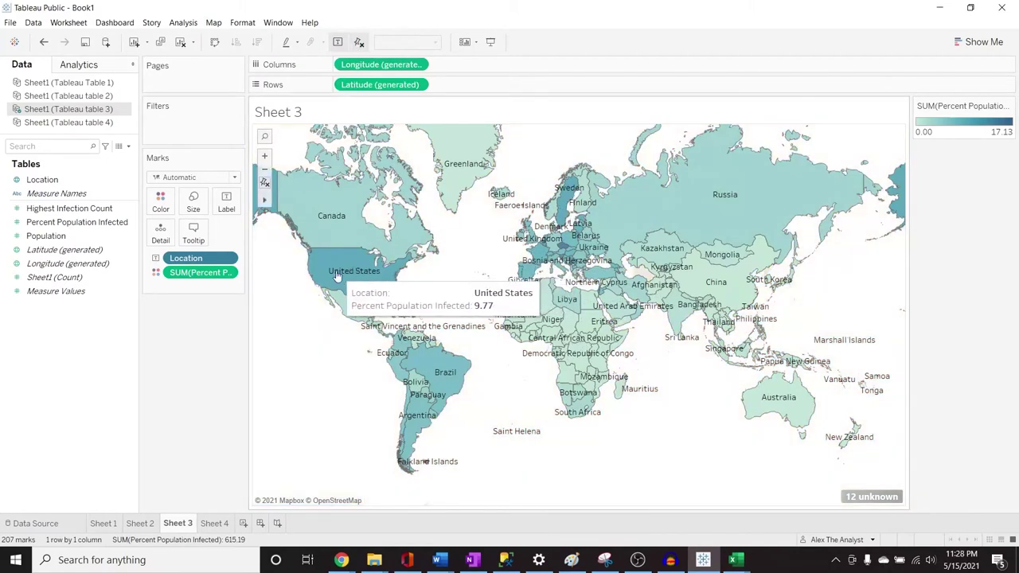
{"action": "mouse_move", "coordinate": [431, 299]}
{"action": "mouse_move", "coordinate": [446, 316]}
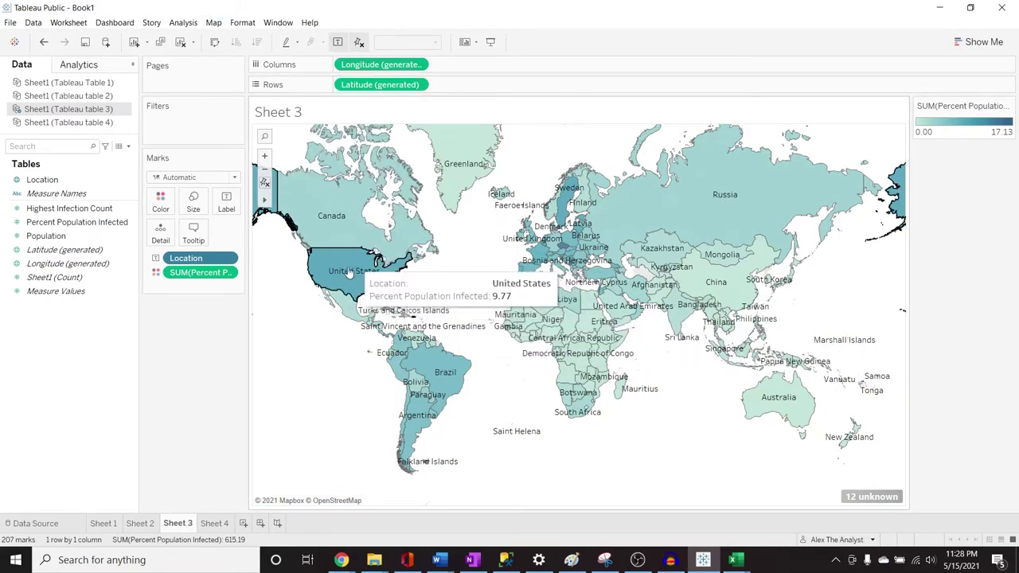
Set the background map style to Outdoors and change Location on the marks from label to detail.
{"action": "left_click", "coordinate": [231, 259]}
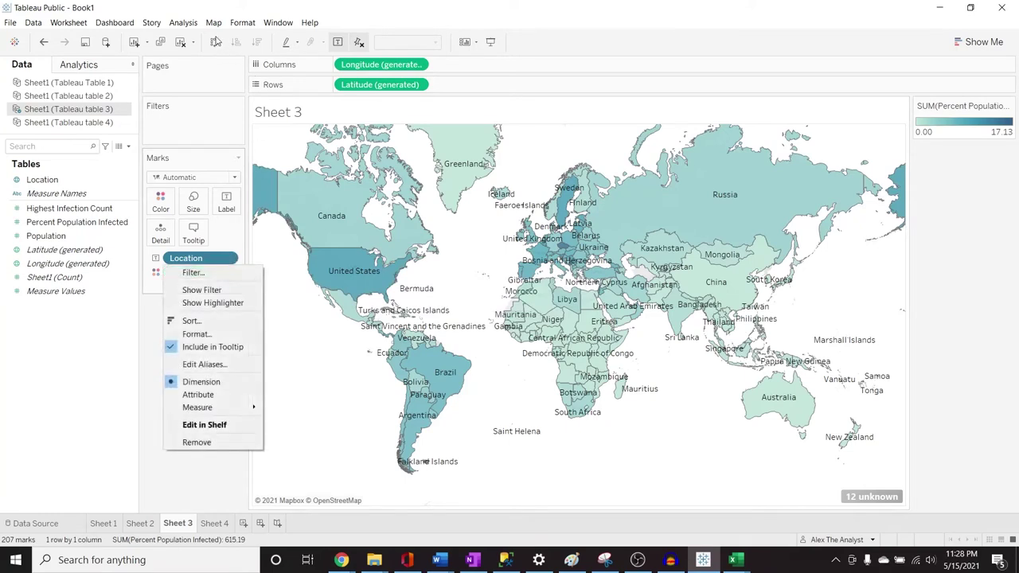
{"action": "left_click", "coordinate": [213, 23]}
{"action": "mouse_move", "coordinate": [232, 40]}
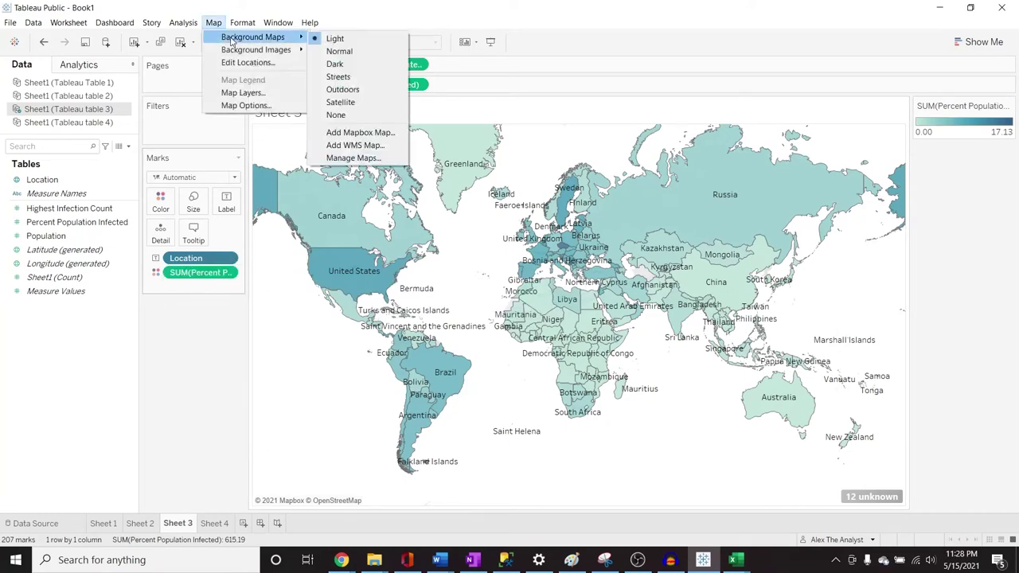
{"action": "left_click", "coordinate": [343, 89]}
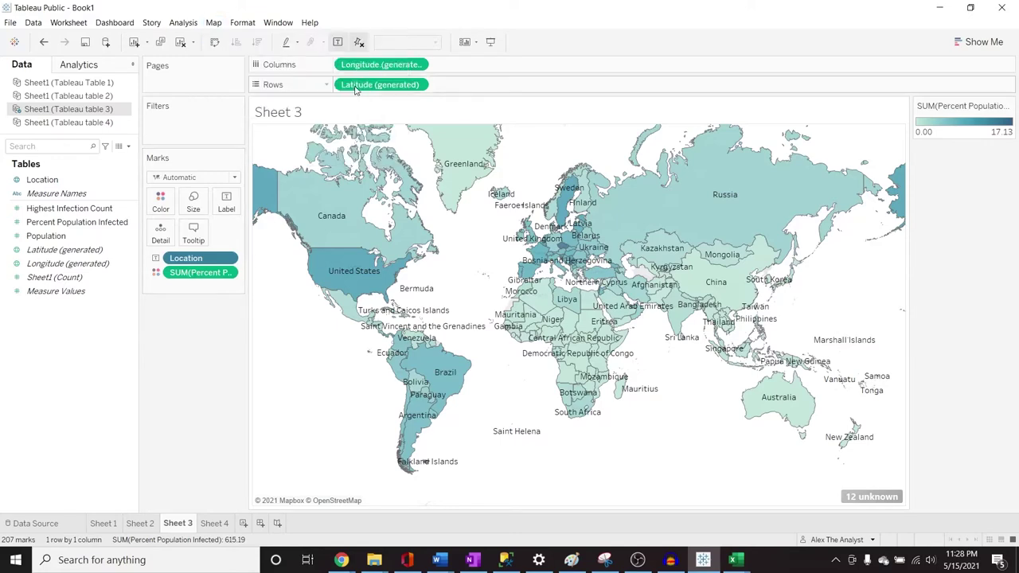
{"action": "left_click", "coordinate": [156, 258]}
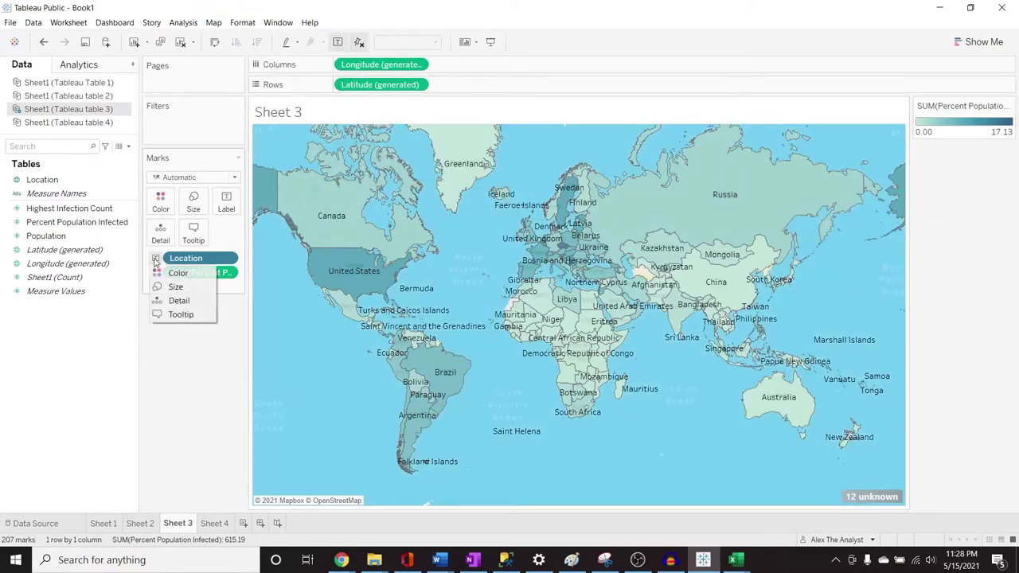
{"action": "left_click", "coordinate": [175, 301]}
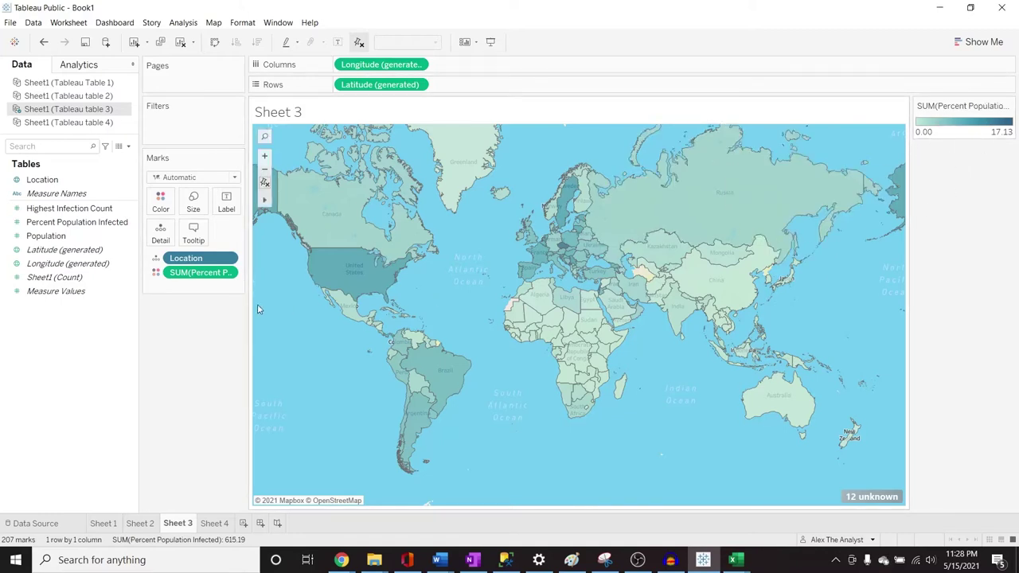
{"action": "left_click", "coordinate": [157, 277]}
{"action": "left_click", "coordinate": [160, 201]}
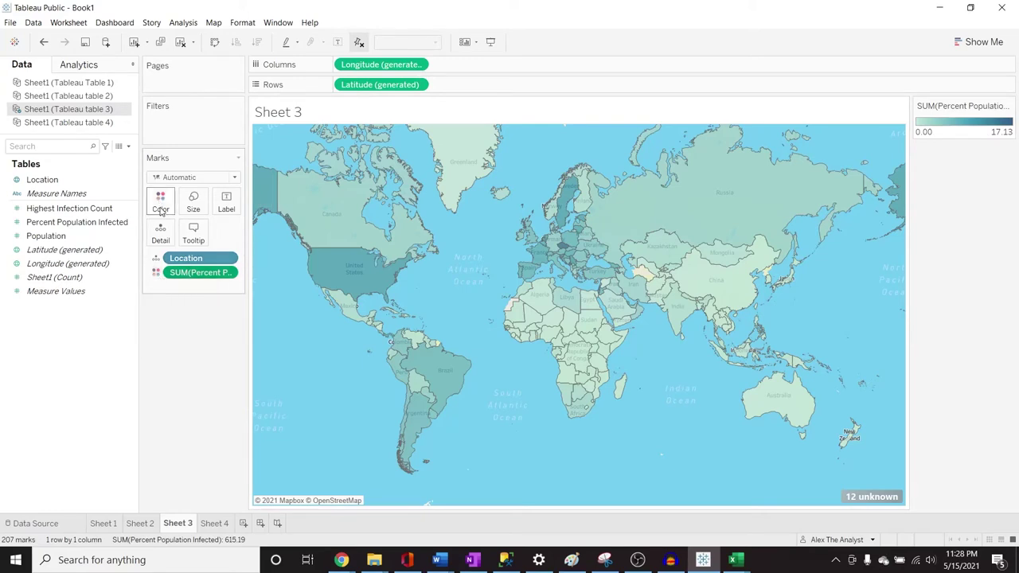
{"action": "left_click", "coordinate": [201, 240]}
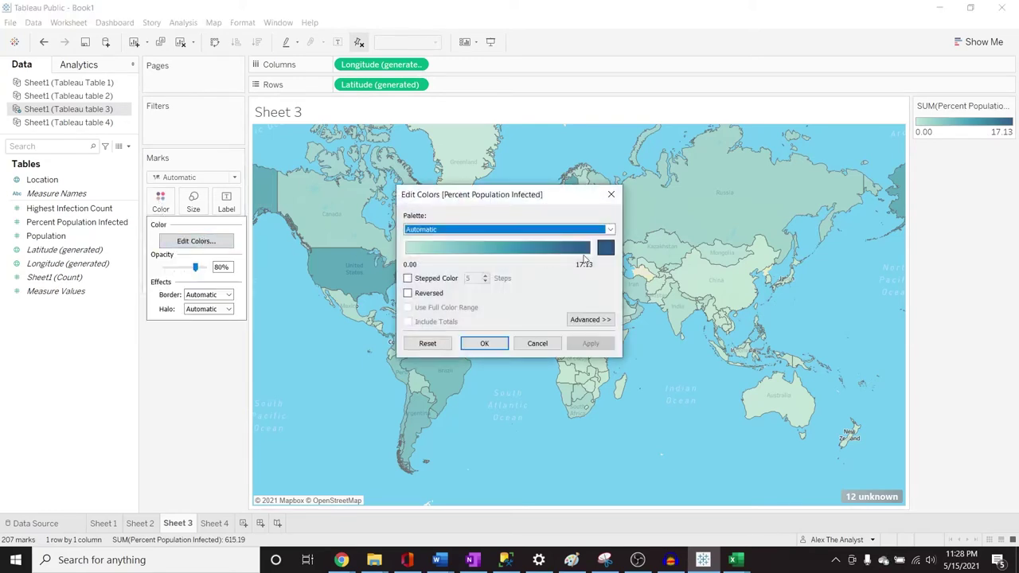
{"action": "left_click", "coordinate": [610, 194]}
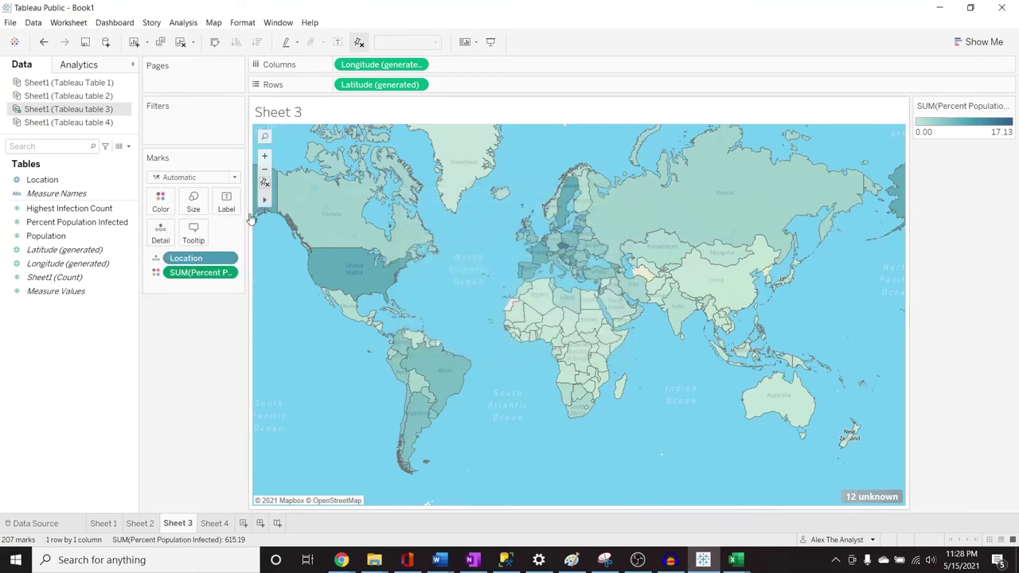
Apply the Orange color palette to Percent Population Infected on the map.
{"action": "left_click", "coordinate": [161, 203]}
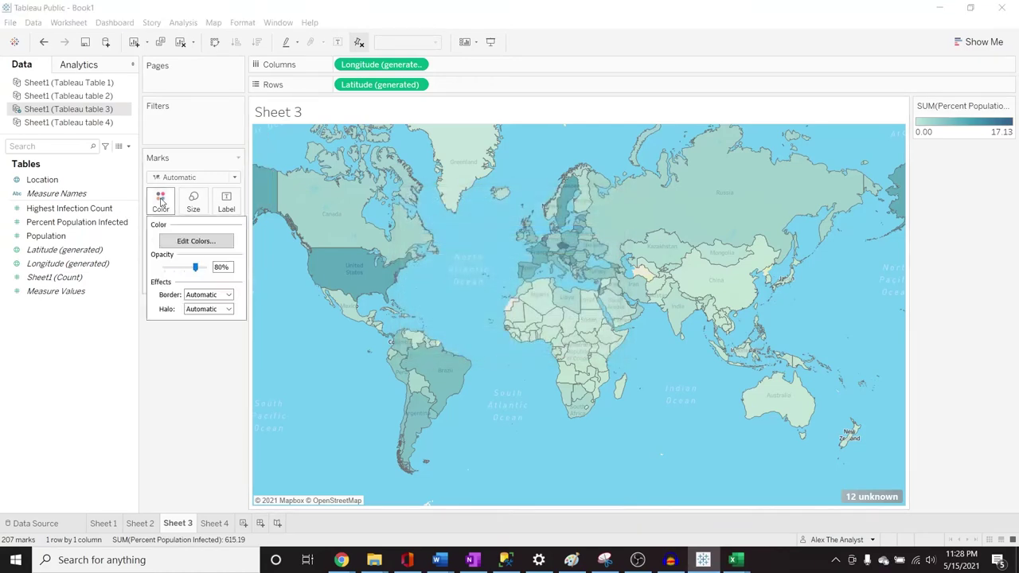
{"action": "left_click", "coordinate": [193, 243]}
{"action": "left_click_drag", "start_coordinate": [551, 196], "coordinate": [924, 219]}
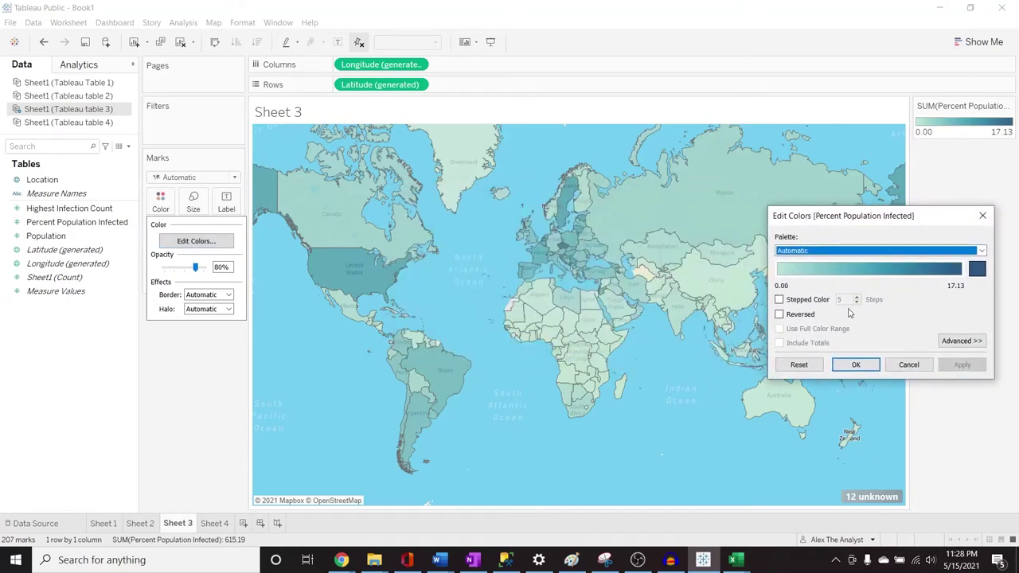
{"action": "left_click_drag", "start_coordinate": [868, 217], "coordinate": [522, 191]}
{"action": "left_click", "coordinate": [635, 222]}
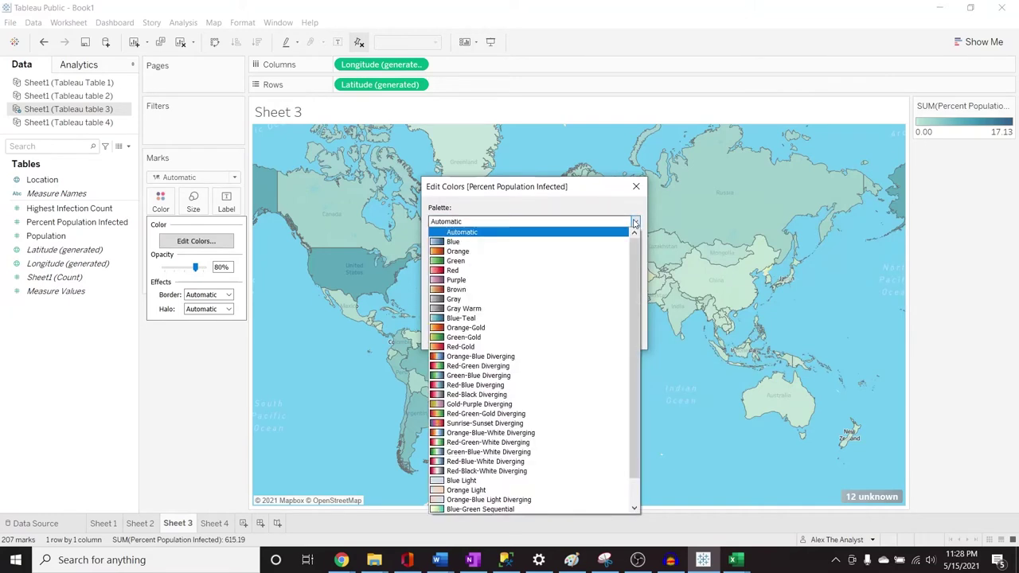
{"action": "mouse_move", "coordinate": [635, 254]}
{"action": "left_mouse_down"}
{"action": "mouse_move", "coordinate": [637, 281]}
{"action": "mouse_move", "coordinate": [639, 240]}
{"action": "left_mouse_up"}
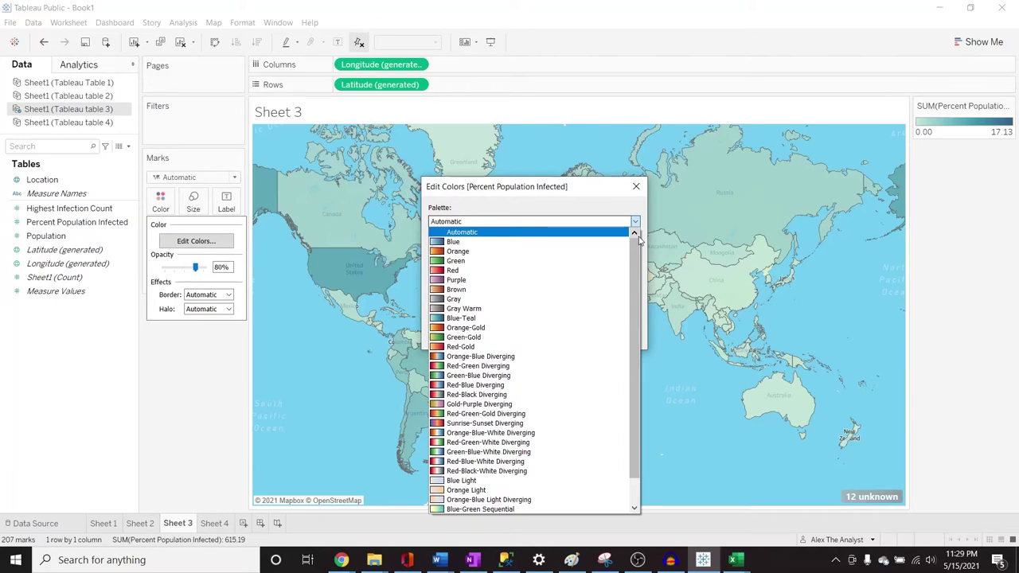
{"action": "left_click", "coordinate": [577, 253]}
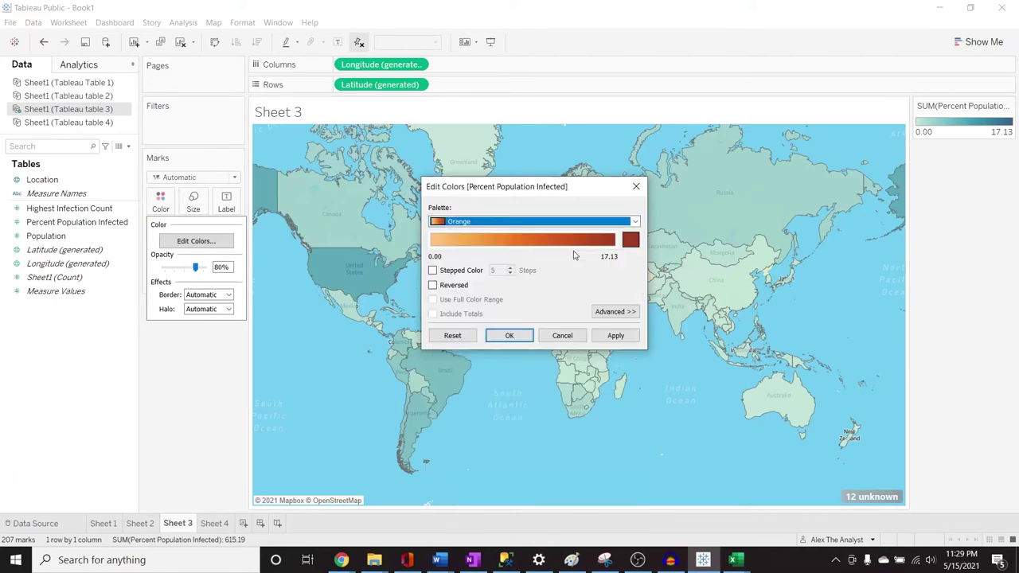
{"action": "left_click", "coordinate": [625, 338]}
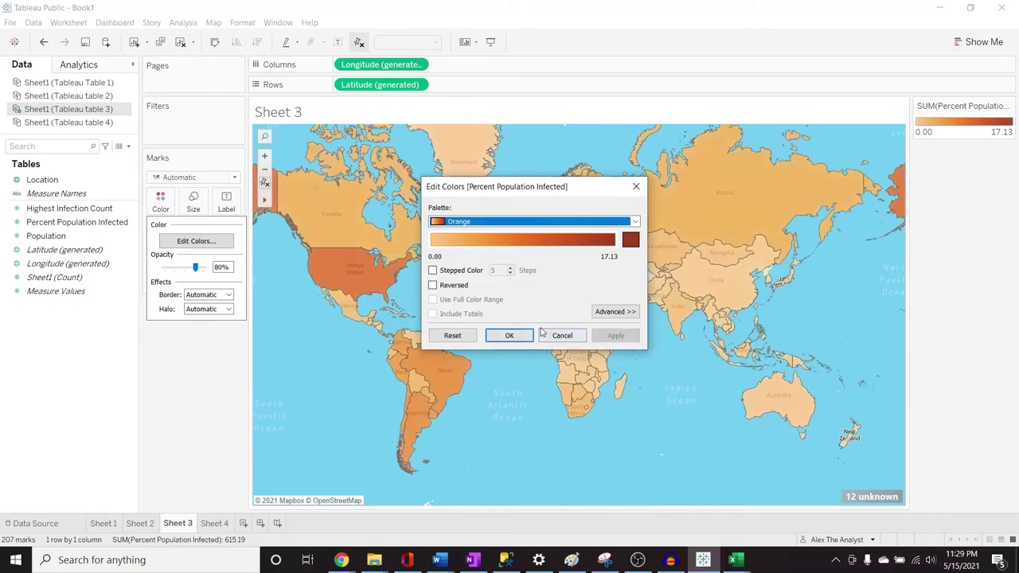
{"action": "left_click", "coordinate": [509, 335]}
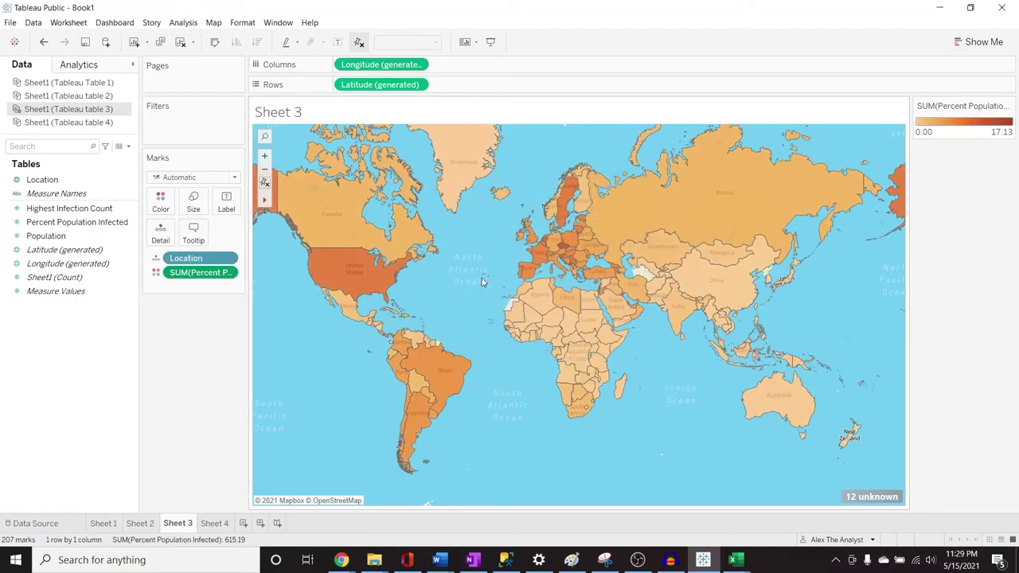
Apply the Sunrise-Sunset Diverging color palette to Percent Population Infected on the map.
{"action": "left_click", "coordinate": [160, 201]}
{"action": "left_click", "coordinate": [196, 243]}
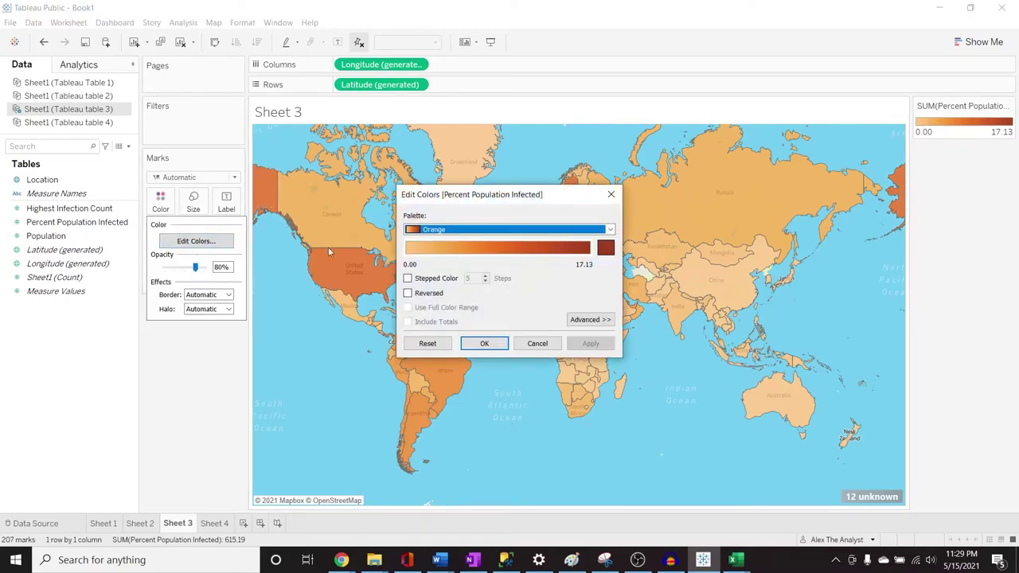
{"action": "left_click", "coordinate": [610, 229]}
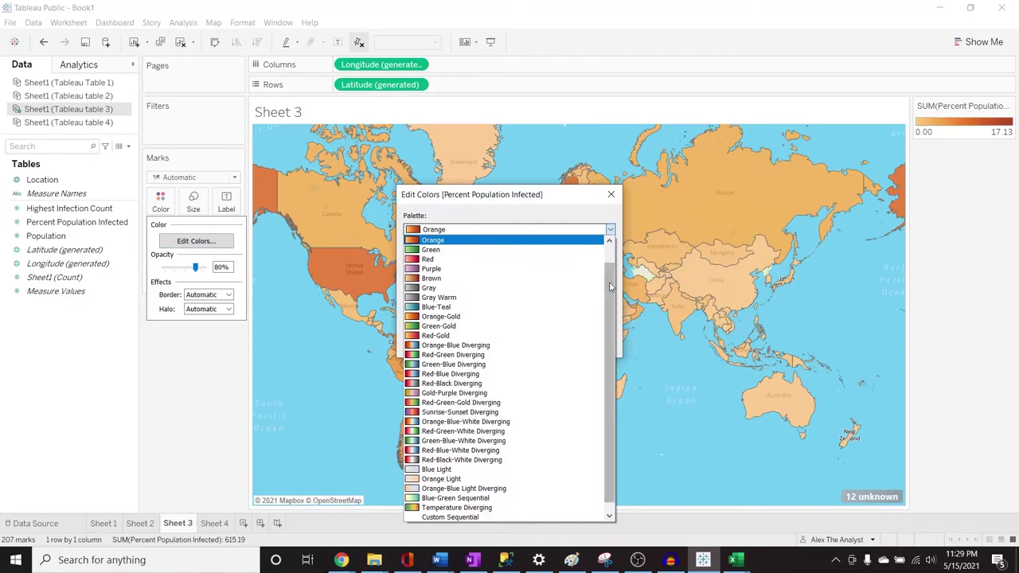
{"action": "left_click", "coordinate": [553, 412]}
{"action": "left_click", "coordinate": [591, 344]}
{"action": "left_click", "coordinate": [485, 343]}
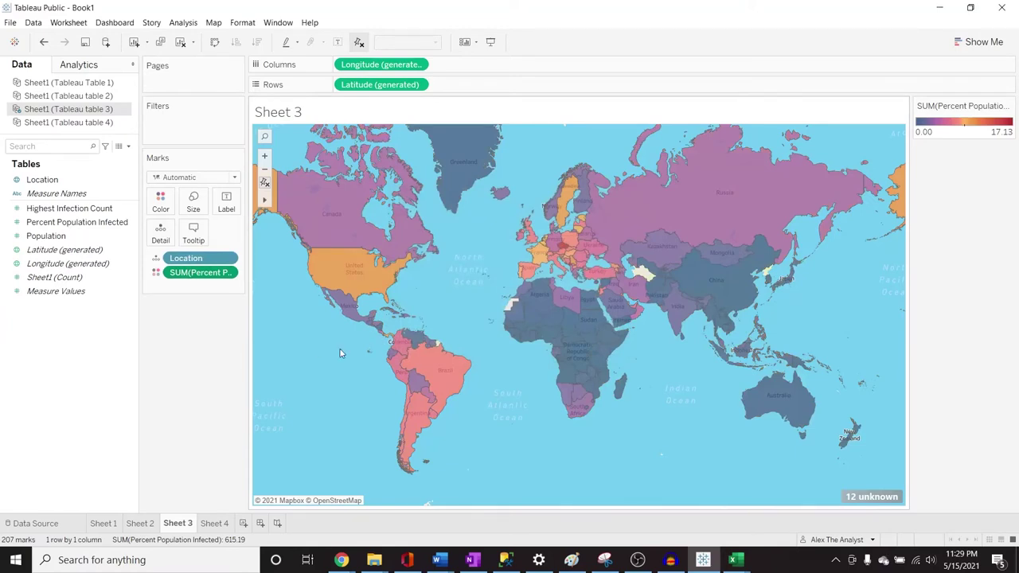
Apply the Red-Gold color palette to Percent Population Infected on the map.
{"action": "left_click", "coordinate": [162, 204]}
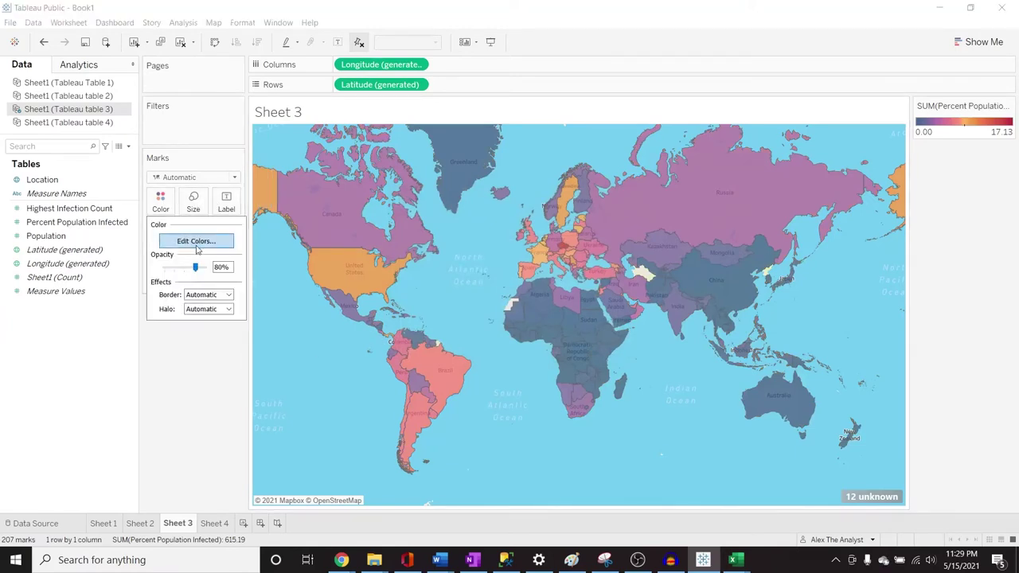
{"action": "left_click", "coordinate": [195, 241]}
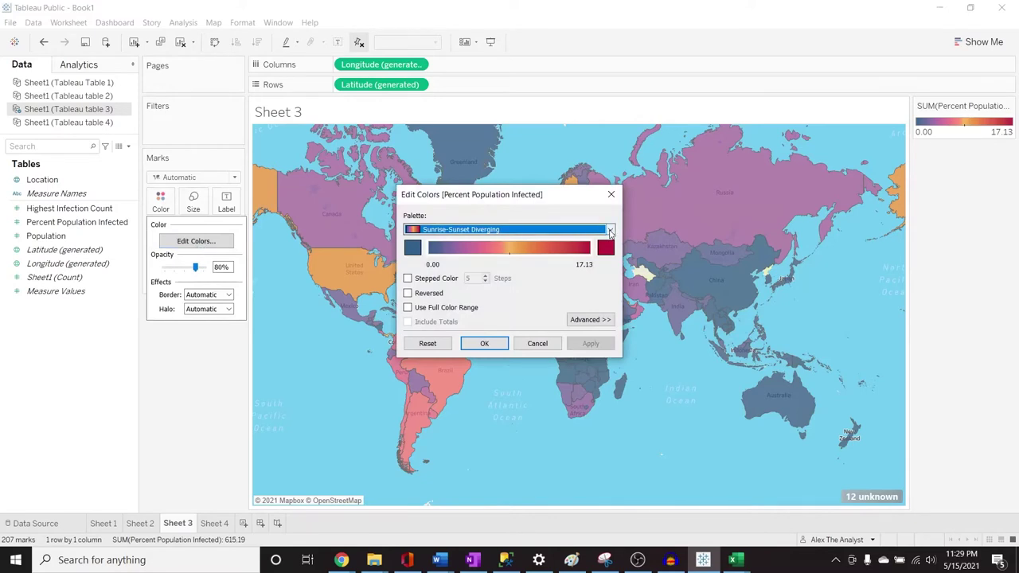
{"action": "left_click", "coordinate": [611, 231]}
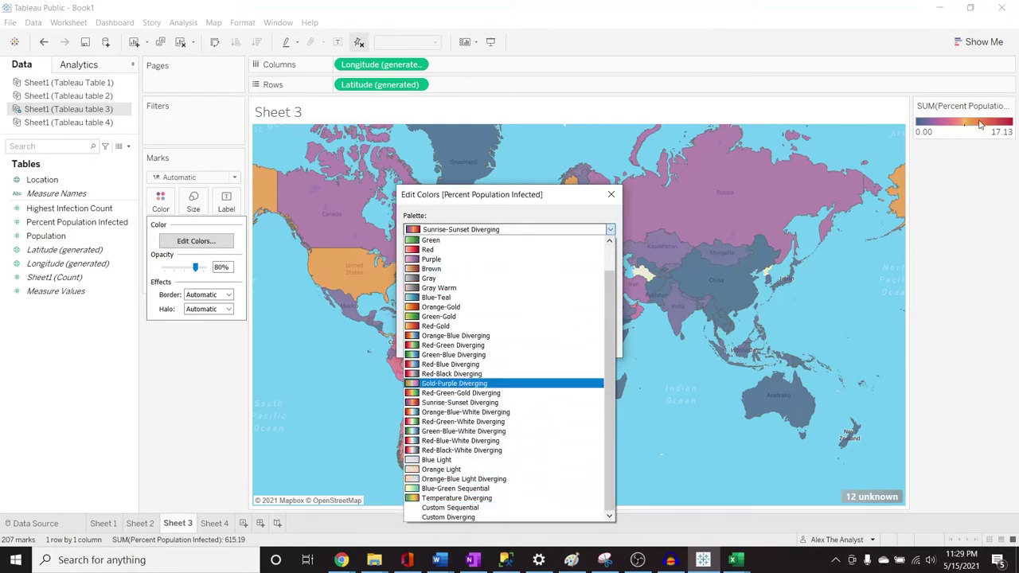
{"action": "left_click", "coordinate": [529, 327]}
{"action": "left_click", "coordinate": [572, 344]}
{"action": "left_click", "coordinate": [484, 344]}
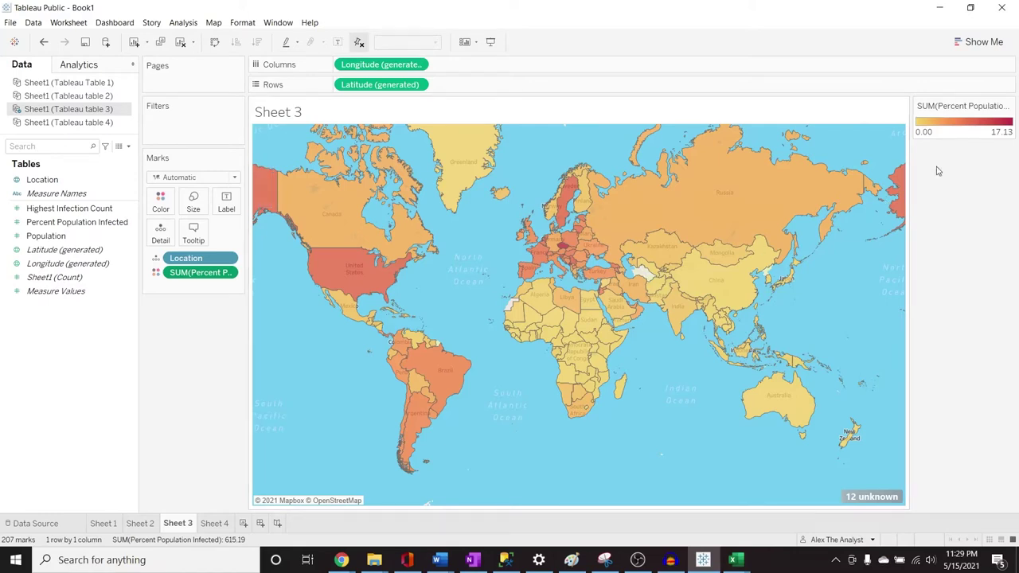
Change the color legend's title to Percent Population Infected by removing the SUM wrapper.
{"action": "left_click", "coordinate": [1009, 106]}
{"action": "left_click", "coordinate": [1009, 107]}
{"action": "left_click", "coordinate": [1009, 107]}
{"action": "left_click", "coordinate": [949, 243]}
{"action": "left_click", "coordinate": [1009, 107]}
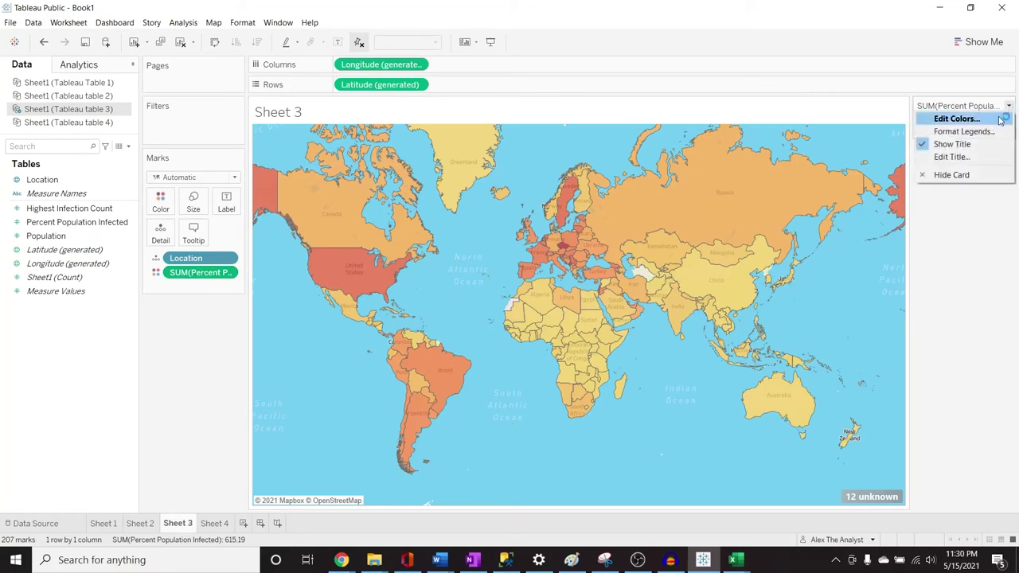
{"action": "left_click", "coordinate": [973, 160]}
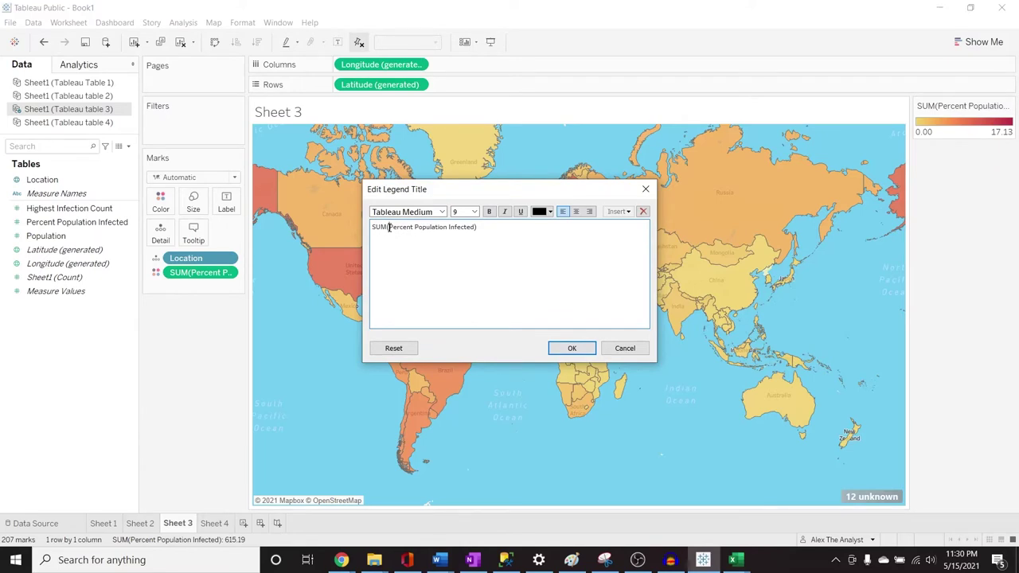
{"action": "key", "text": "BackSpace"}
{"action": "key", "text": "BackSpace"}
{"action": "key", "text": "BackSpace"}
{"action": "key", "text": "BackSpace"}
{"action": "left_click", "coordinate": [574, 348]}
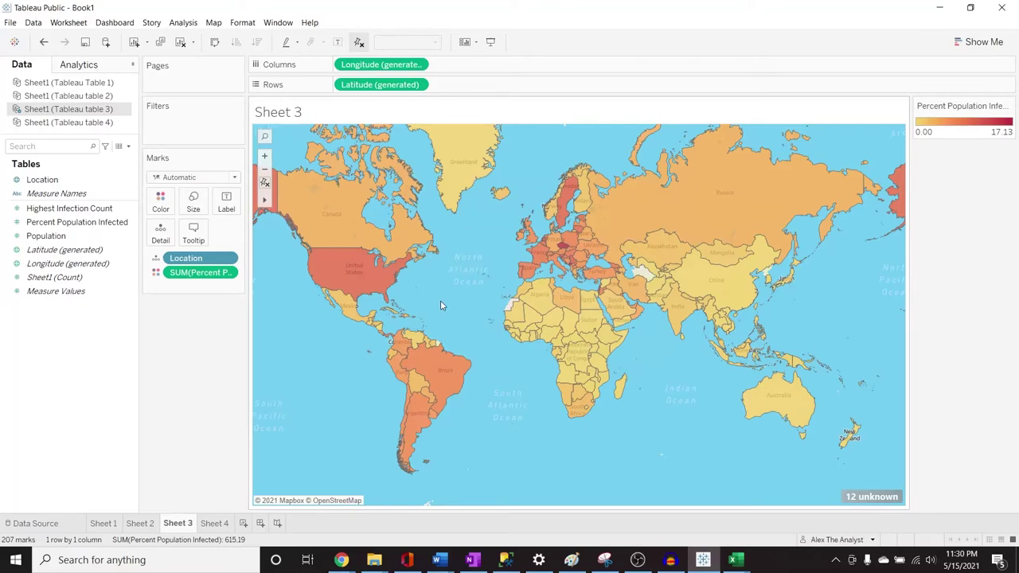
Replace the map's sheet-name title with "Percent Population Infected Per Country".
{"action": "double_click", "coordinate": [291, 111]}
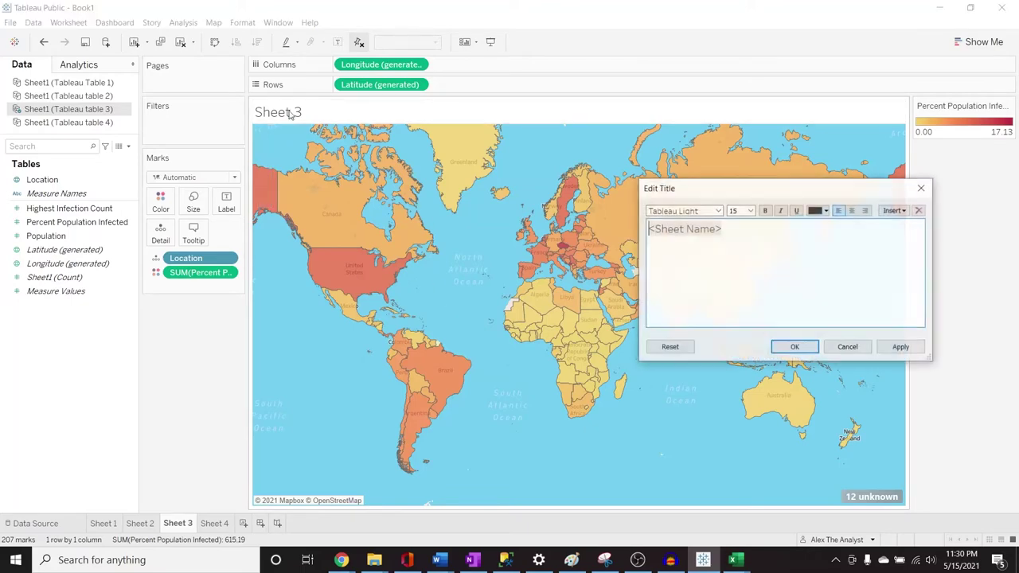
{"action": "left_click", "coordinate": [745, 238]}
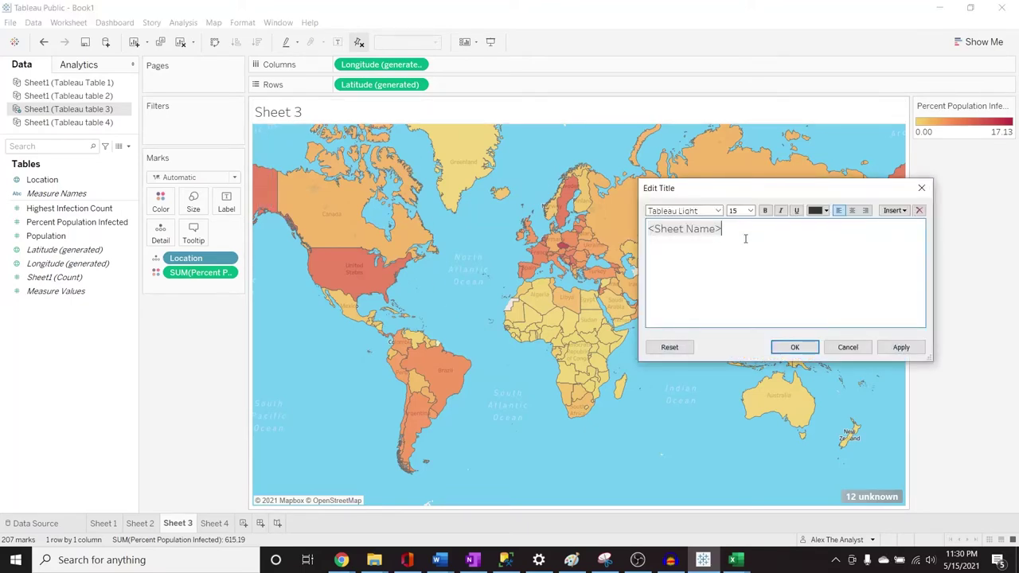
{"action": "key", "text": "BackSpace"}
{"action": "key", "text": "BackSpace"}
{"action": "key", "text": "BackSpace"}
{"action": "key", "text": "BackSpace"}
{"action": "key", "text": "BackSpace"}
{"action": "key", "text": "BackSpace"}
{"action": "key", "text": "BackSpace"}
{"action": "key", "text": "BackSpace"}
{"action": "key", "text": "BackSpace"}
{"action": "key", "text": "BackSpace"}
{"action": "key", "text": "BackSpace"}
{"action": "key", "text": "BackSpace"}
{"action": "type", "text": "Percent Population Inf"}
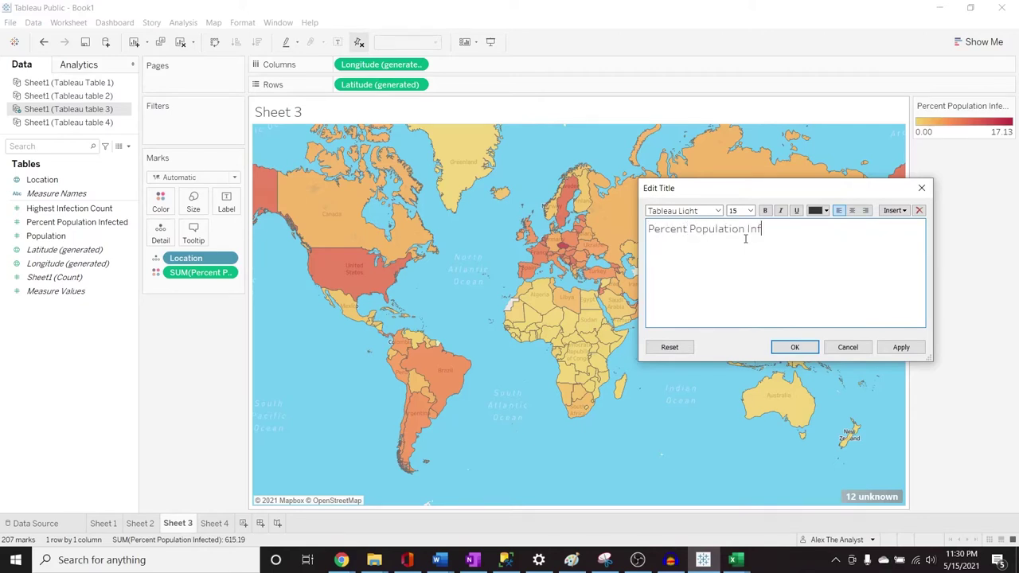
{"action": "type", "text": "ected Per Country"}
{"action": "key", "text": "Return"}
{"action": "left_click", "coordinate": [901, 348]}
{"action": "left_click", "coordinate": [794, 347]}
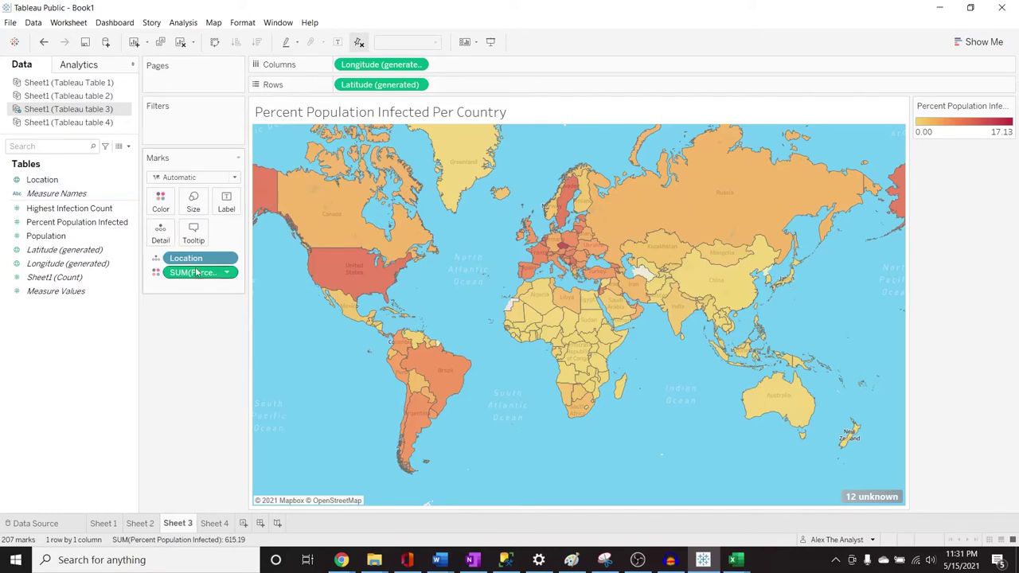
Add Location to the marks a second time, try it as size, and undo the size change.
{"action": "left_click_drag", "start_coordinate": [86, 177], "coordinate": [193, 286]}
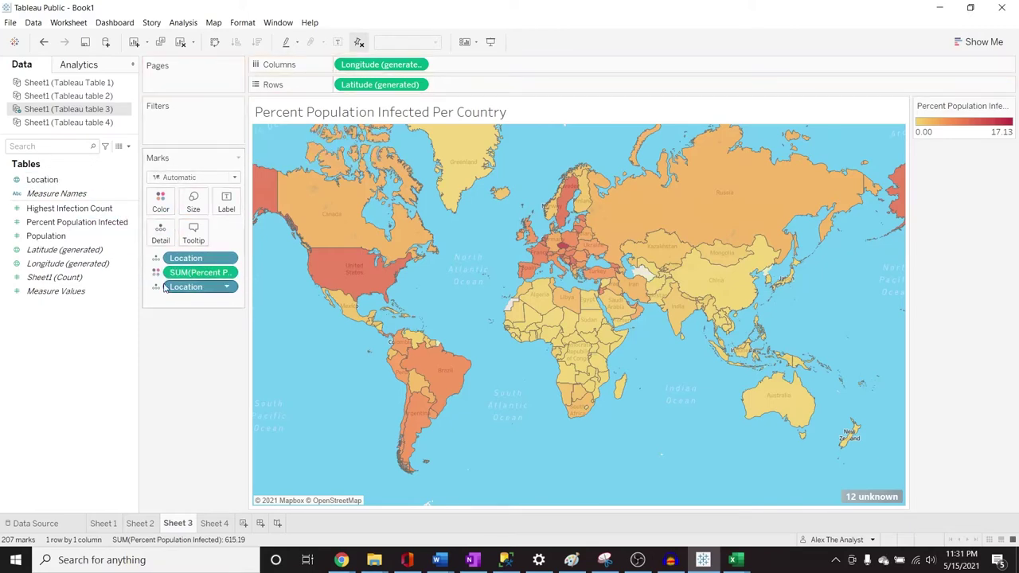
{"action": "left_click", "coordinate": [156, 286]}
{"action": "left_click", "coordinate": [175, 329]}
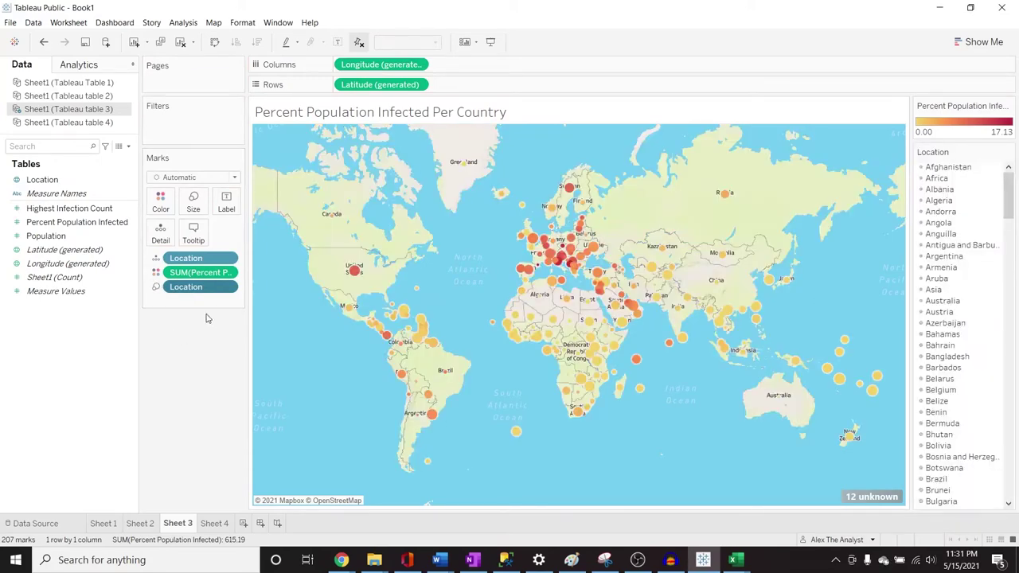
{"action": "key", "text": "ctrl+z"}
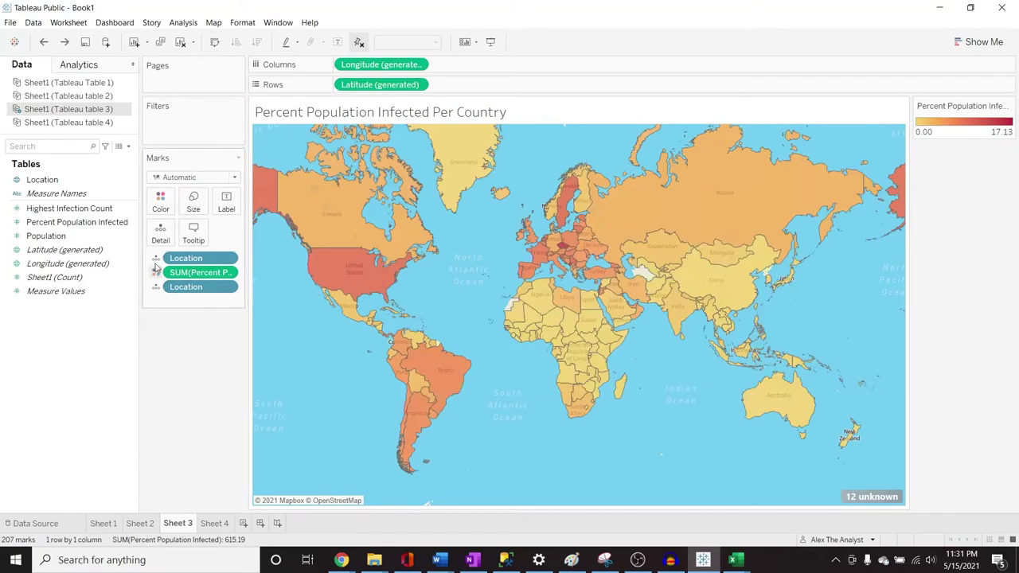
Try the first Location as label and the second as color, and undo back to a single Location on detail.
{"action": "left_click", "coordinate": [156, 259]}
{"action": "left_click", "coordinate": [177, 288]}
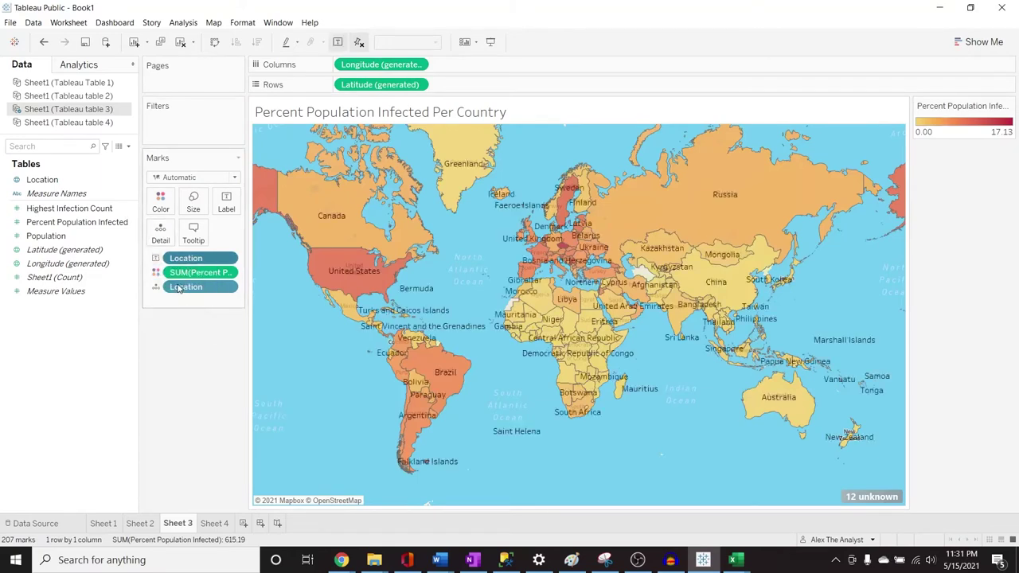
{"action": "left_click", "coordinate": [157, 287]}
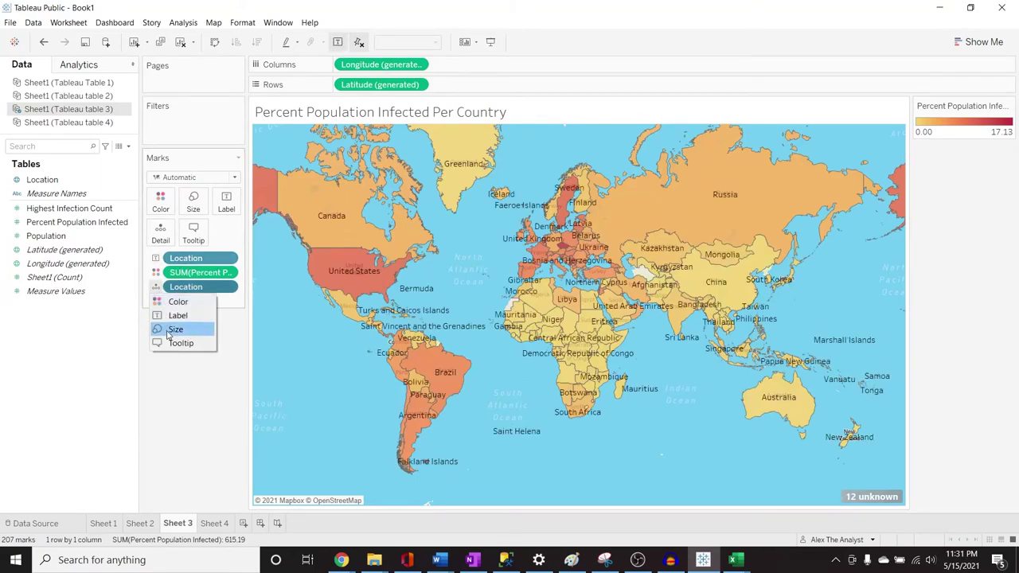
{"action": "left_click", "coordinate": [180, 303]}
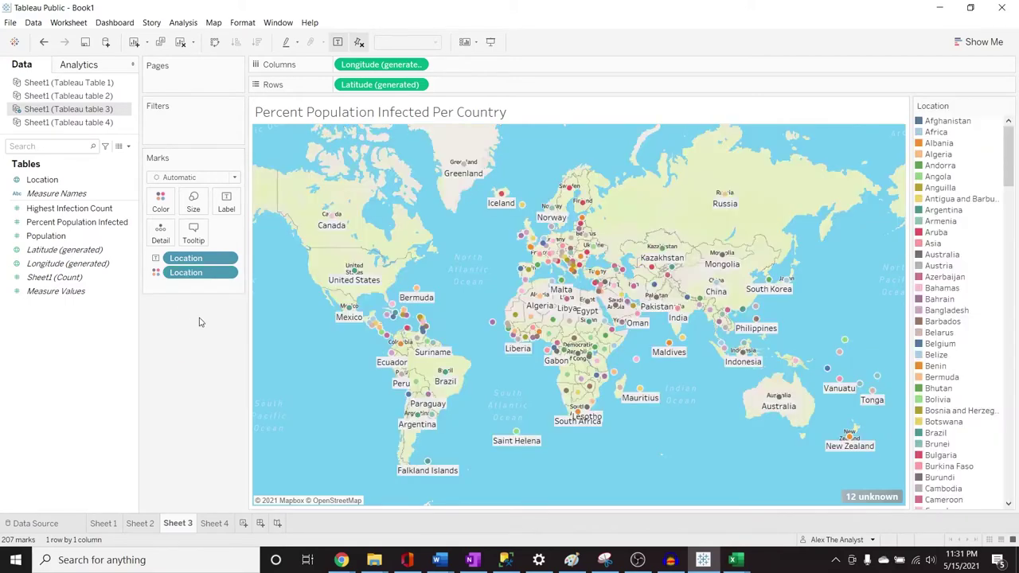
{"action": "key", "text": "ctrl+z"}
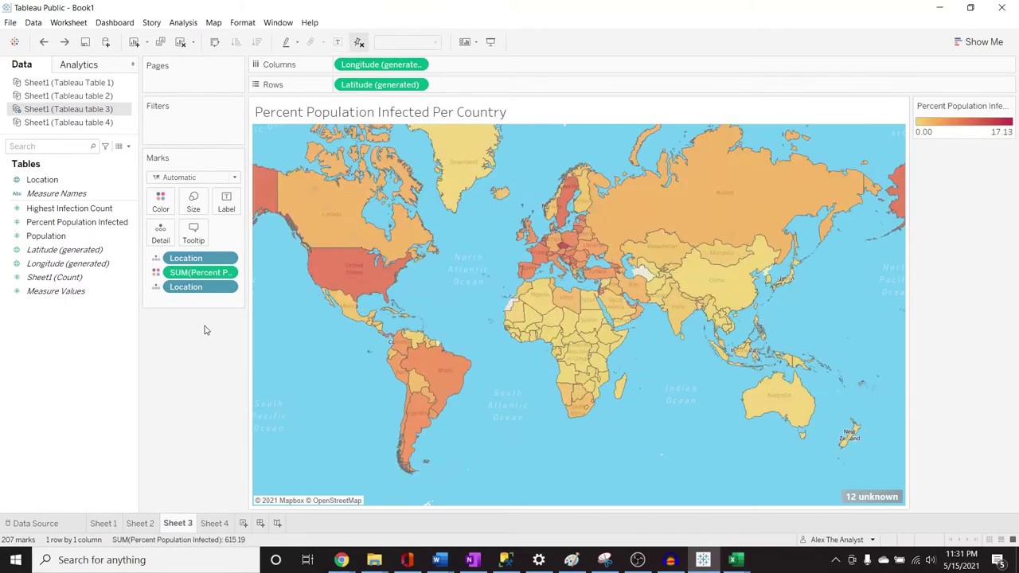
{"action": "key", "text": "ctrl+z"}
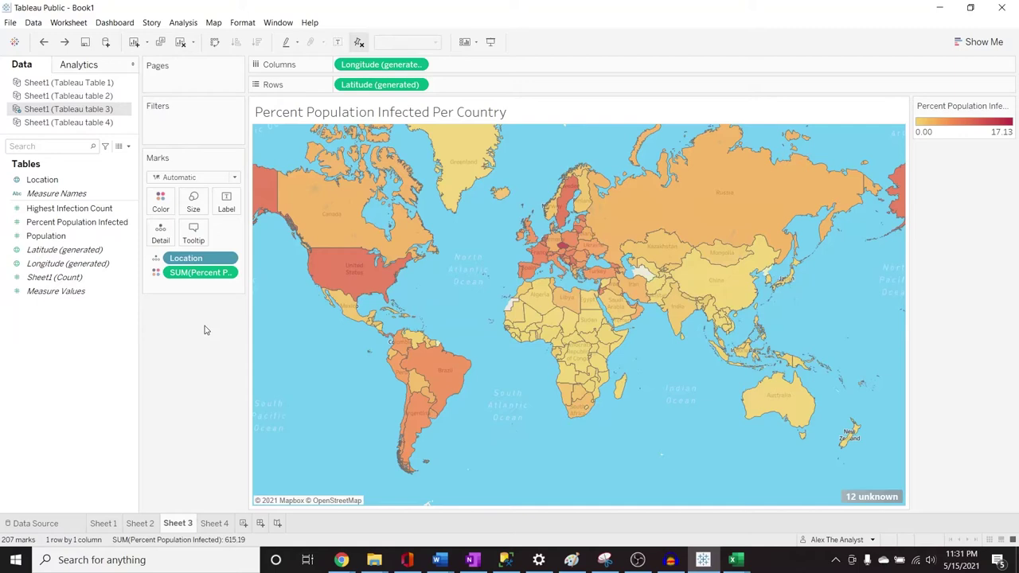
{"action": "left_click", "coordinate": [156, 258]}
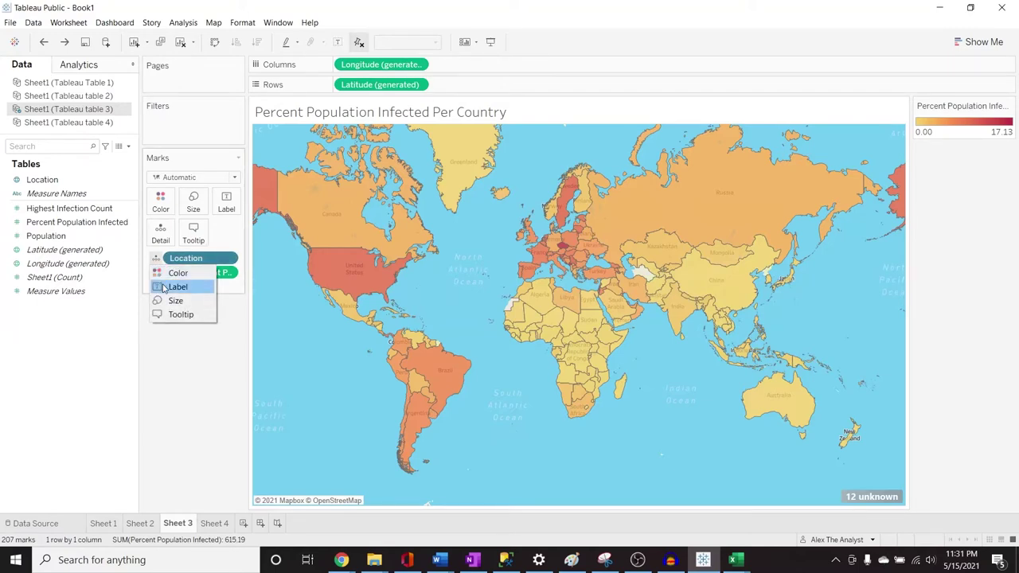
{"action": "left_click", "coordinate": [192, 369]}
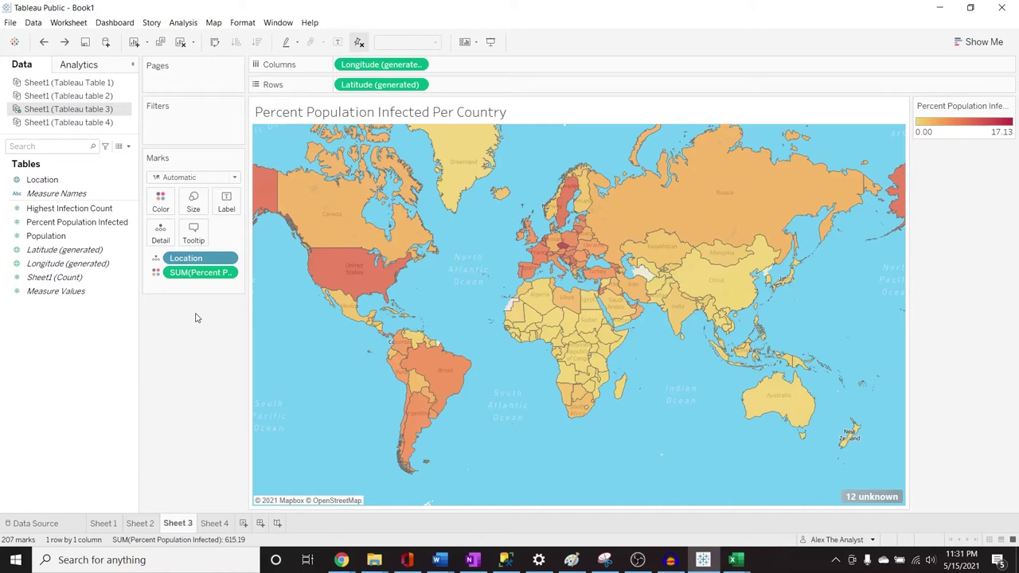
On Sheet 4, use the Tableau table 4 data source to plot Percent Population Infected on rows against Date on columns.
{"action": "left_click", "coordinate": [218, 524]}
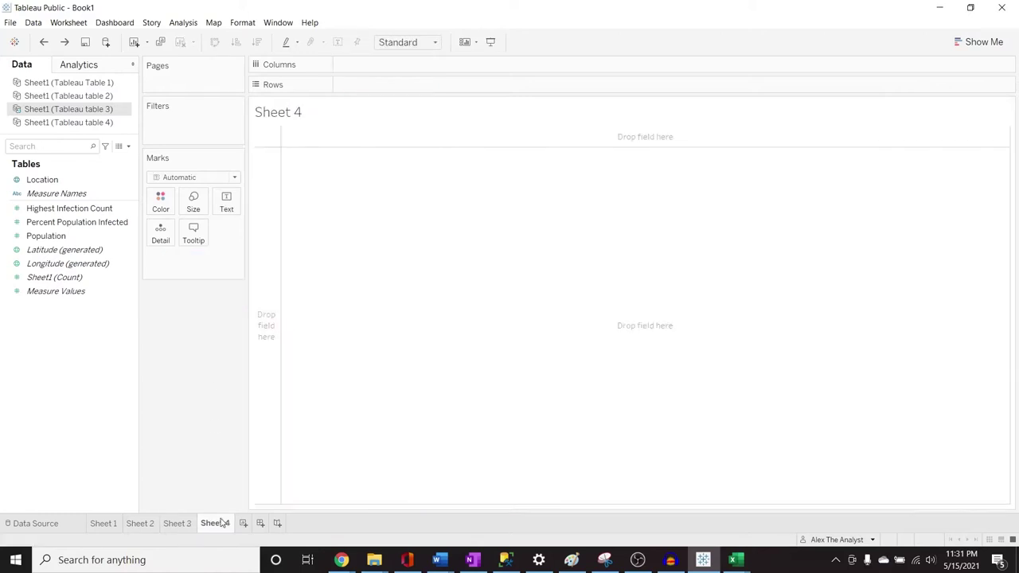
{"action": "left_click", "coordinate": [86, 123]}
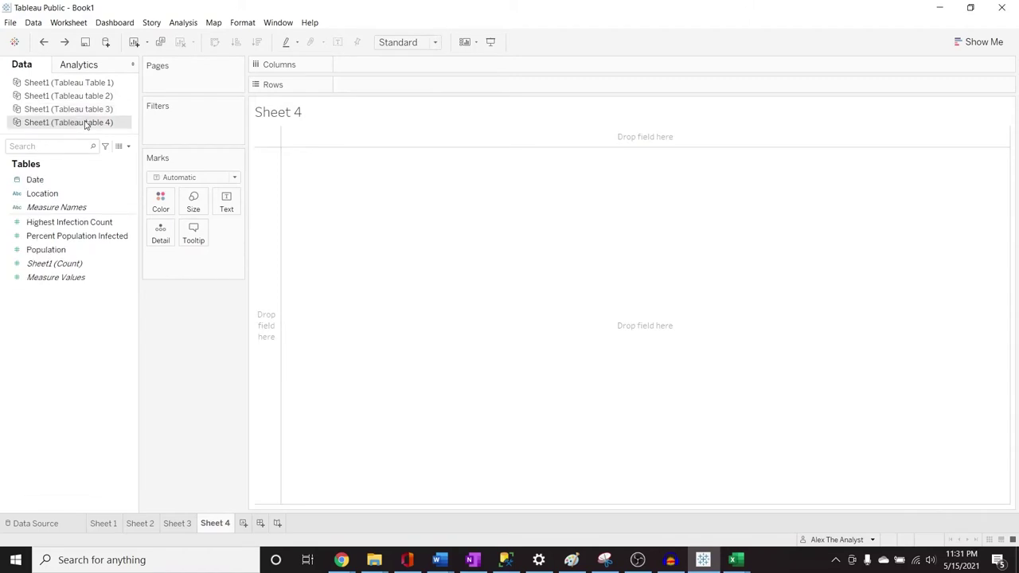
{"action": "left_click", "coordinate": [69, 341]}
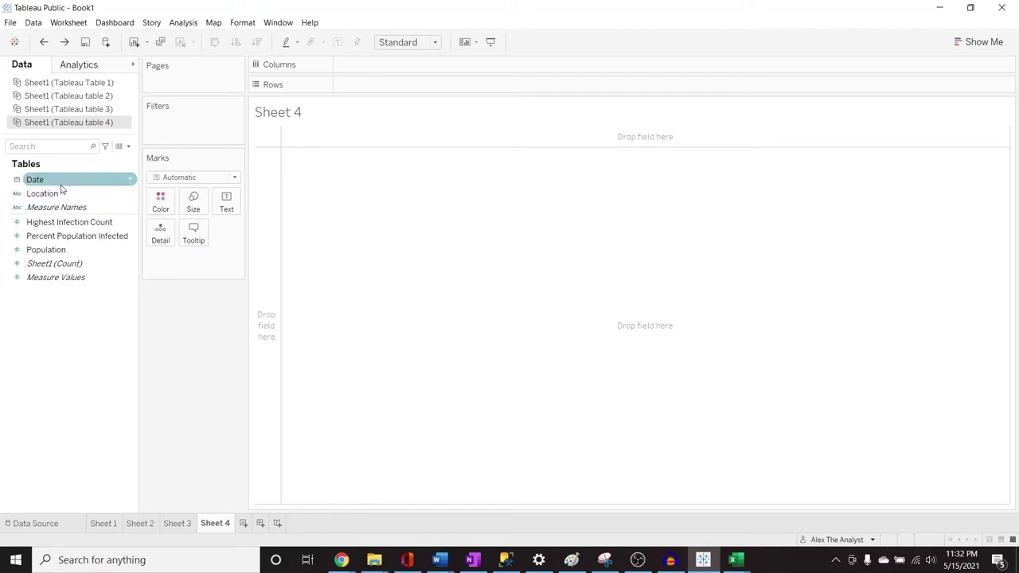
{"action": "left_click_drag", "start_coordinate": [69, 179], "coordinate": [386, 65]}
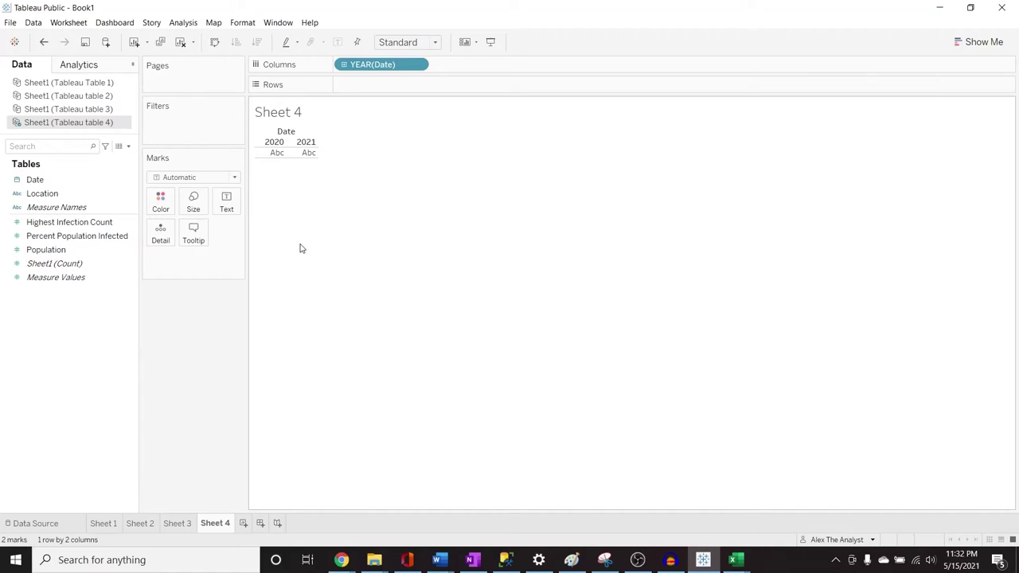
{"action": "left_click_drag", "start_coordinate": [120, 236], "coordinate": [419, 85]}
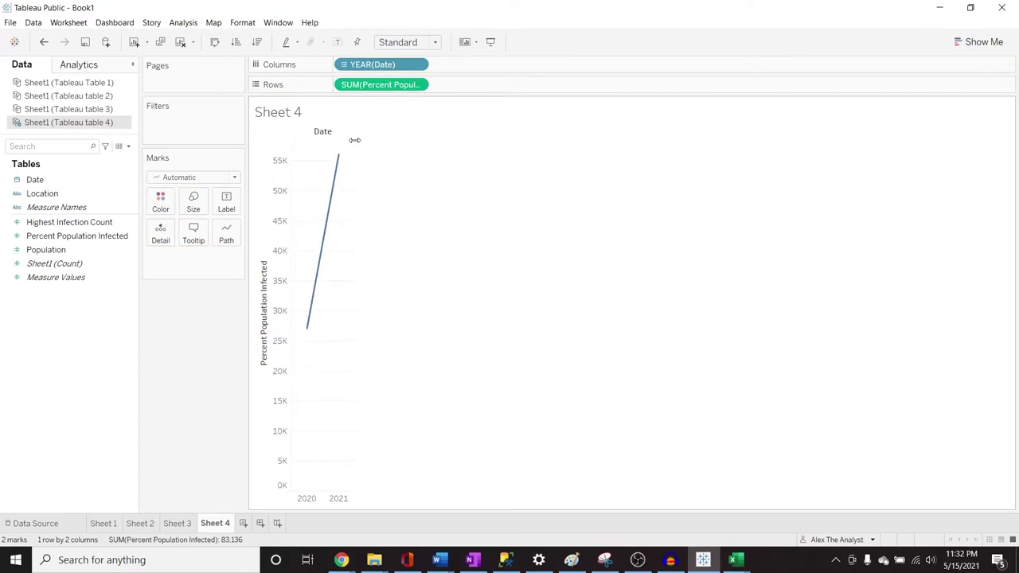
Widen the Sheet 4 line chart to fill most of the available view.
{"action": "left_click_drag", "start_coordinate": [354, 142], "coordinate": [518, 159]}
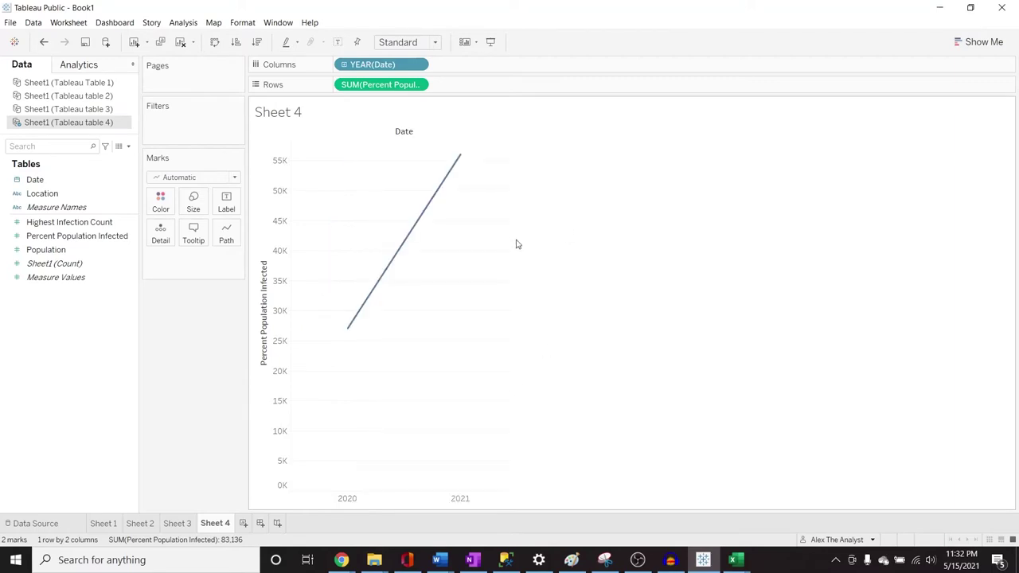
{"action": "left_click_drag", "start_coordinate": [516, 239], "coordinate": [637, 242]}
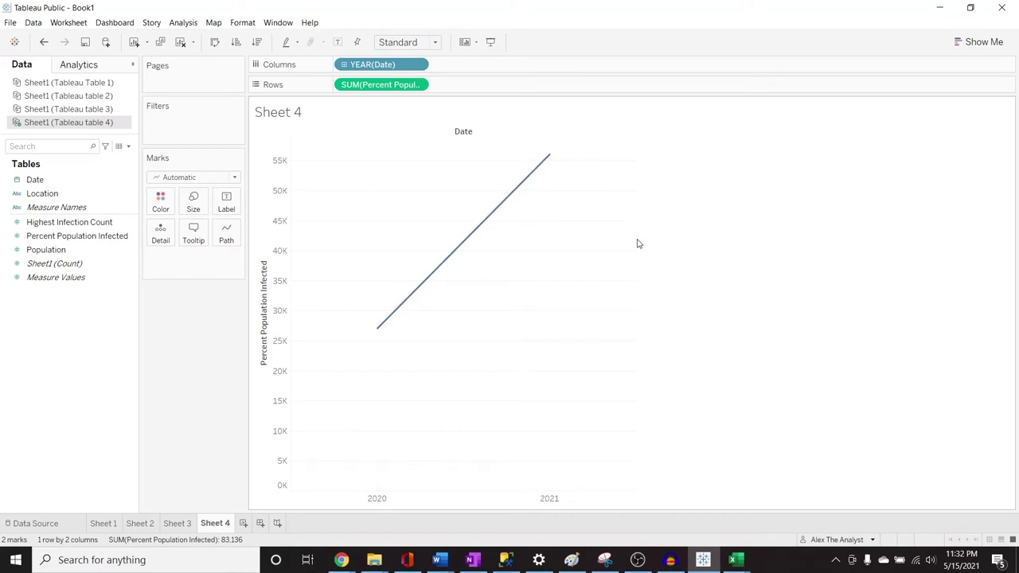
{"action": "left_click_drag", "start_coordinate": [637, 244], "coordinate": [948, 223]}
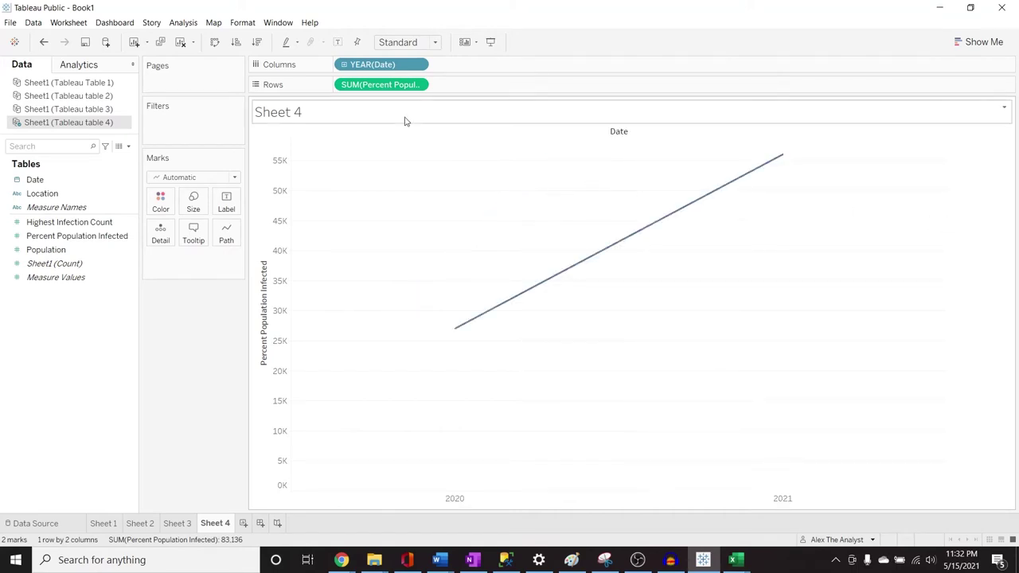
Try grouping Date on columns by month, and undo that change together with the chart widening.
{"action": "left_click", "coordinate": [418, 64]}
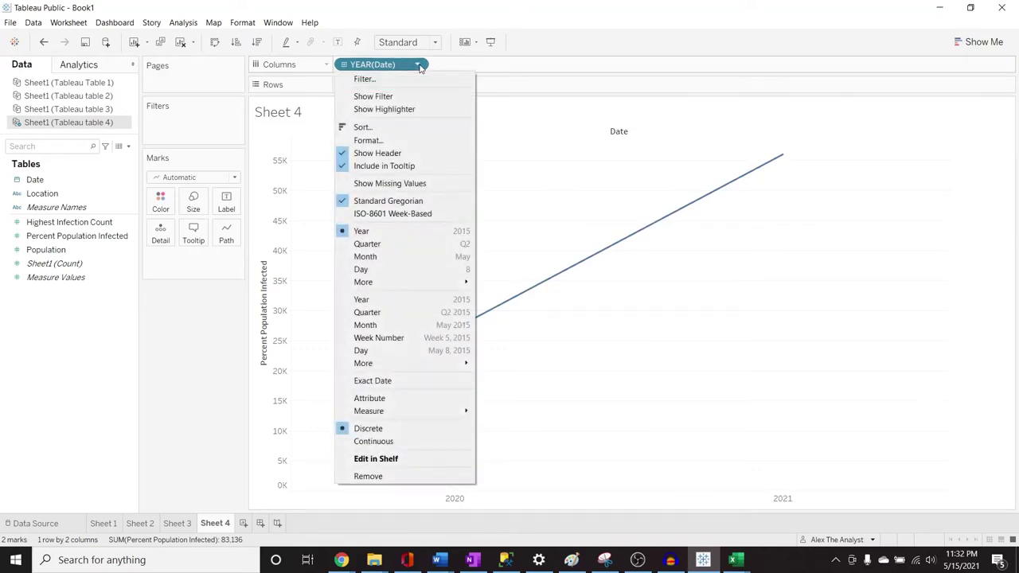
{"action": "left_click", "coordinate": [418, 65]}
{"action": "left_click", "coordinate": [418, 65]}
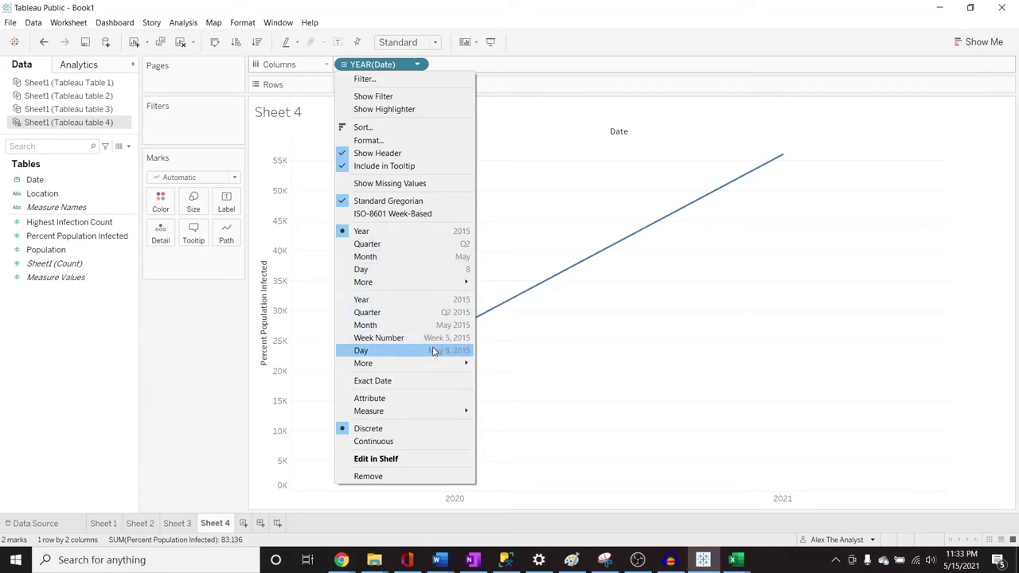
{"action": "left_click", "coordinate": [629, 319]}
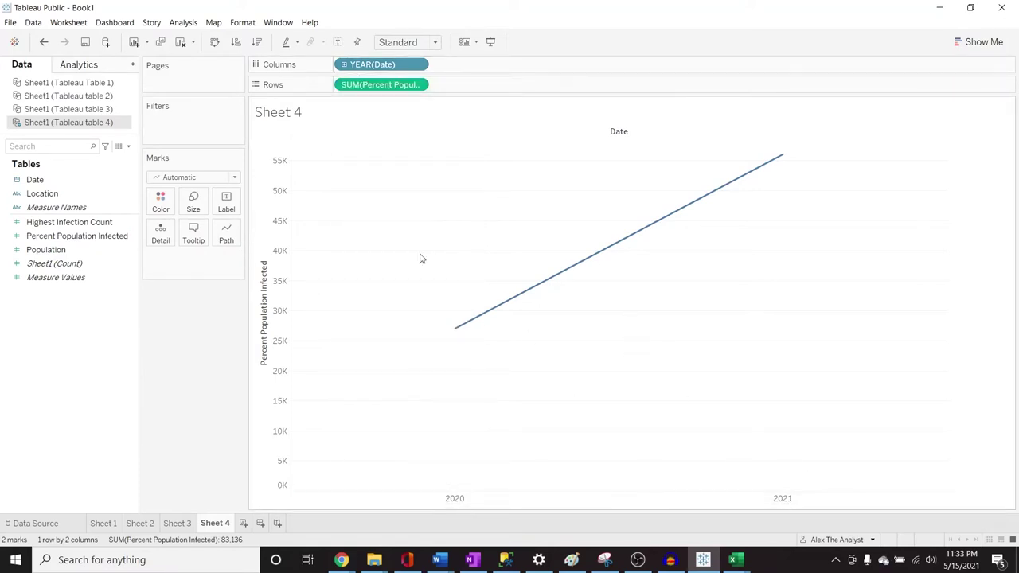
{"action": "left_click", "coordinate": [417, 66]}
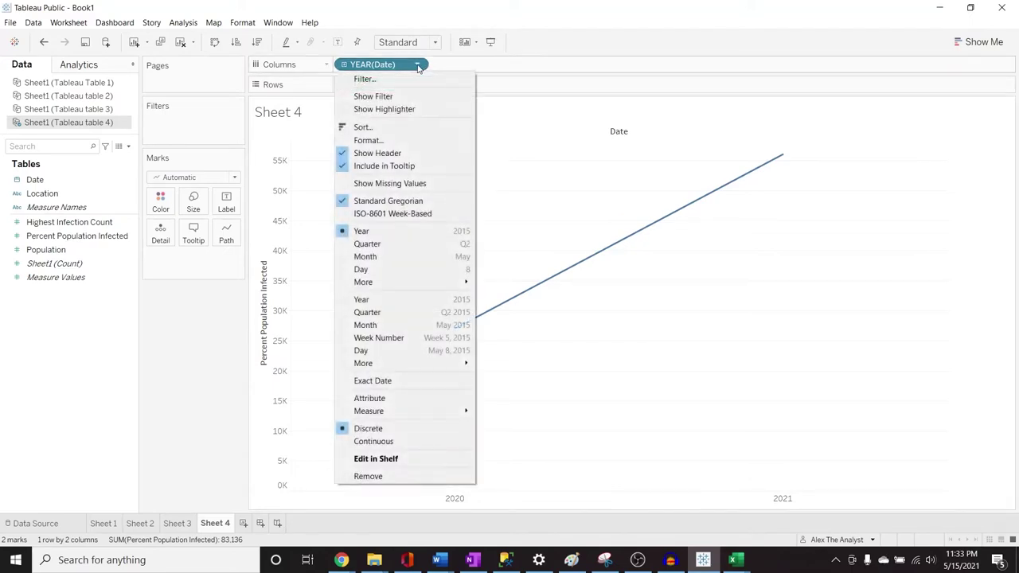
{"action": "left_click", "coordinate": [410, 257]}
{"action": "mouse_move", "coordinate": [379, 503]}
{"action": "left_mouse_down"}
{"action": "mouse_move", "coordinate": [506, 497]}
{"action": "mouse_move", "coordinate": [541, 510]}
{"action": "mouse_move", "coordinate": [712, 513]}
{"action": "mouse_move", "coordinate": [969, 505]}
{"action": "mouse_move", "coordinate": [399, 532]}
{"action": "mouse_move", "coordinate": [366, 525]}
{"action": "mouse_move", "coordinate": [405, 488]}
{"action": "mouse_move", "coordinate": [687, 464]}
{"action": "mouse_move", "coordinate": [781, 488]}
{"action": "mouse_move", "coordinate": [957, 500]}
{"action": "mouse_move", "coordinate": [370, 501]}
{"action": "left_mouse_up"}
{"action": "key", "text": "ctrl+z"}
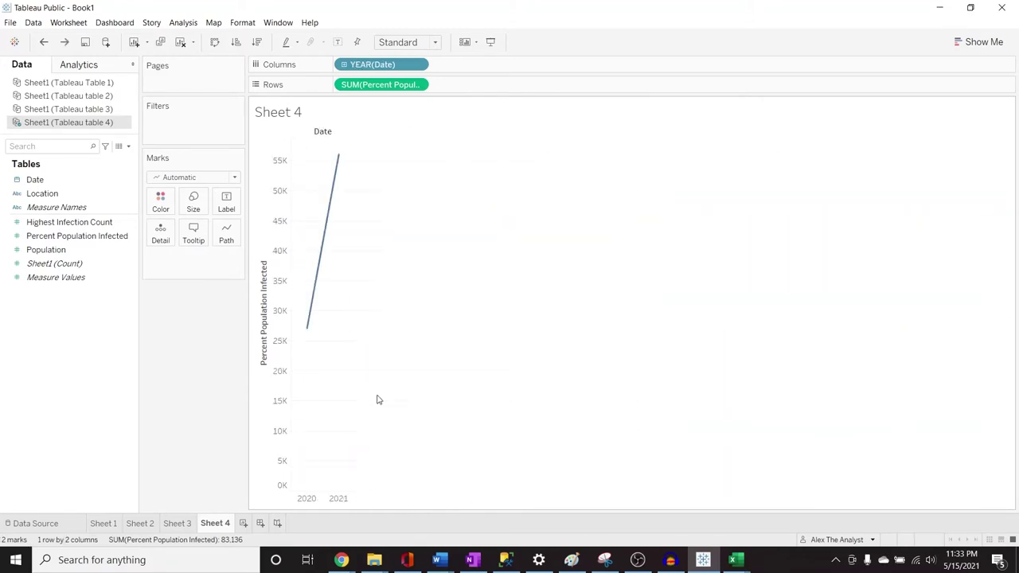
Group Date on columns by quarter in the Sheet 4 line chart.
{"action": "left_click", "coordinate": [418, 65]}
{"action": "left_click", "coordinate": [411, 246]}
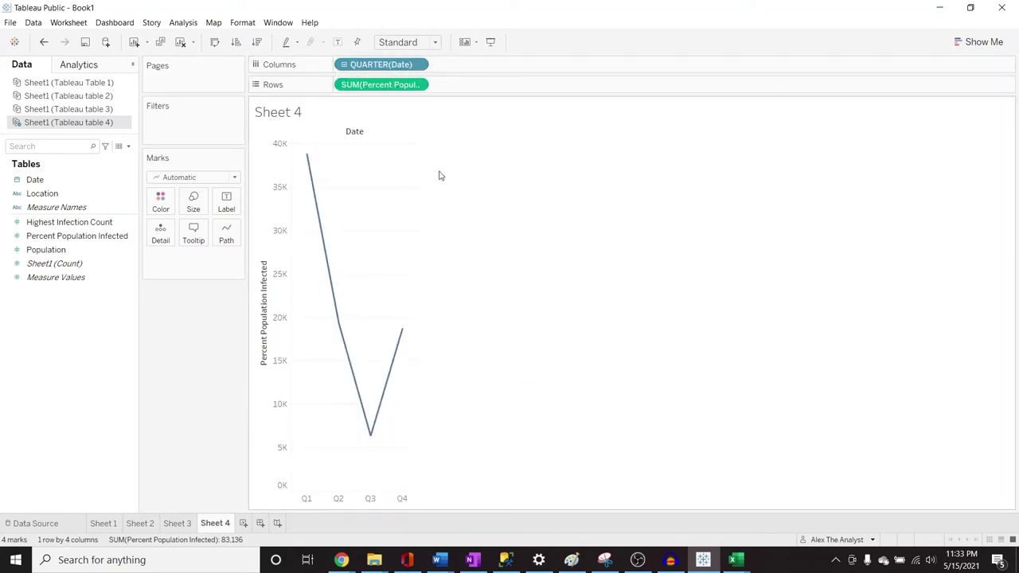
Try grouping Date on columns by year and by continuous day in the Sheet 4 line chart.
{"action": "left_click", "coordinate": [417, 64]}
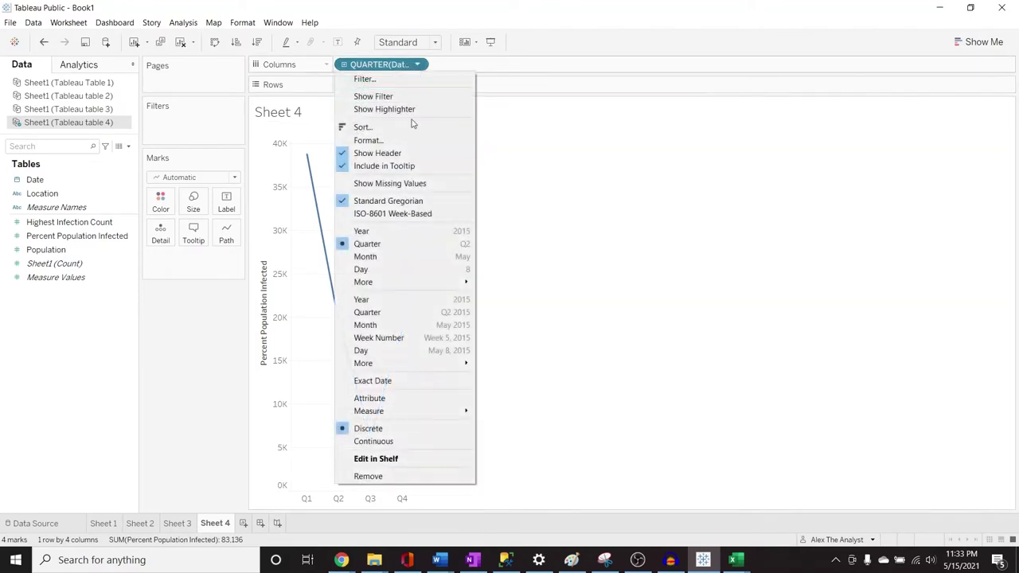
{"action": "left_click", "coordinate": [407, 234]}
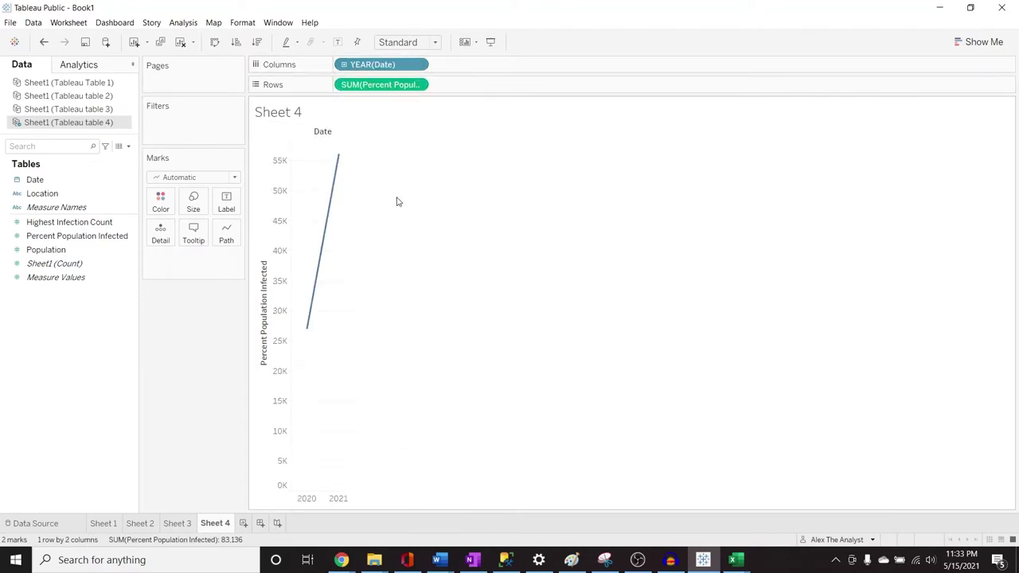
{"action": "left_click", "coordinate": [418, 66]}
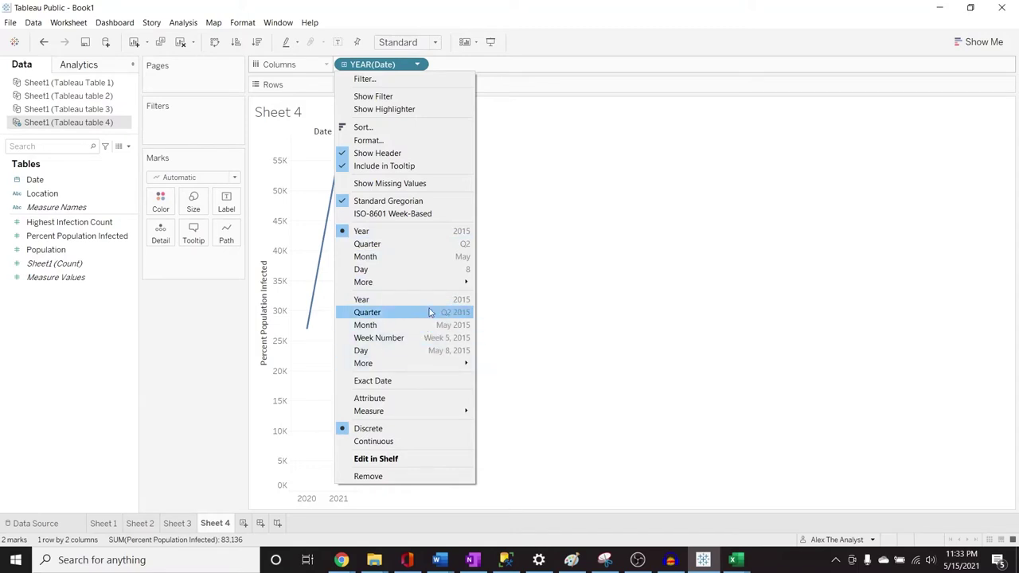
{"action": "left_click", "coordinate": [423, 351]}
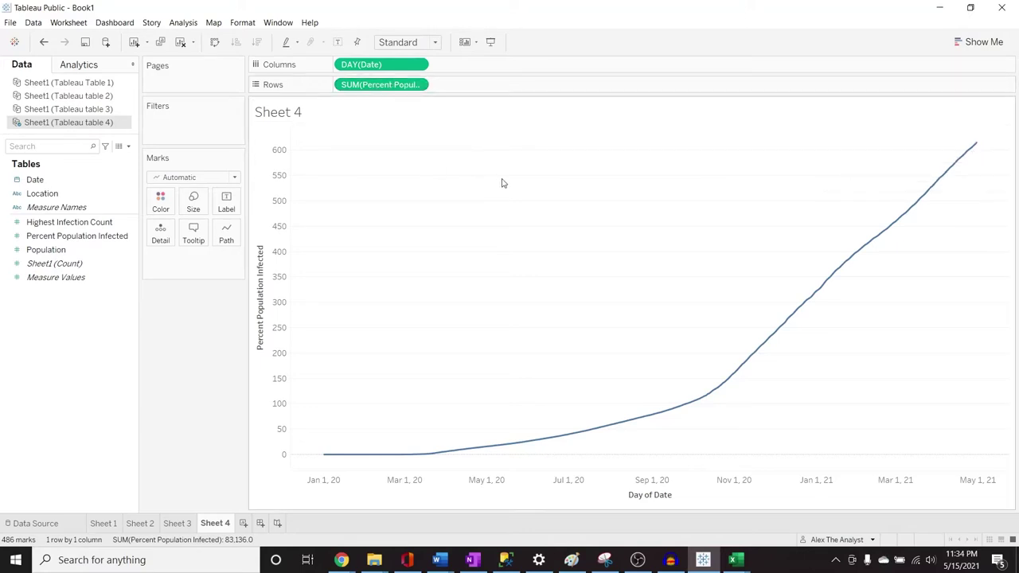
Group Date on columns by continuous month (the month-and-year form) in the Sheet 4 line chart.
{"action": "left_click", "coordinate": [417, 85]}
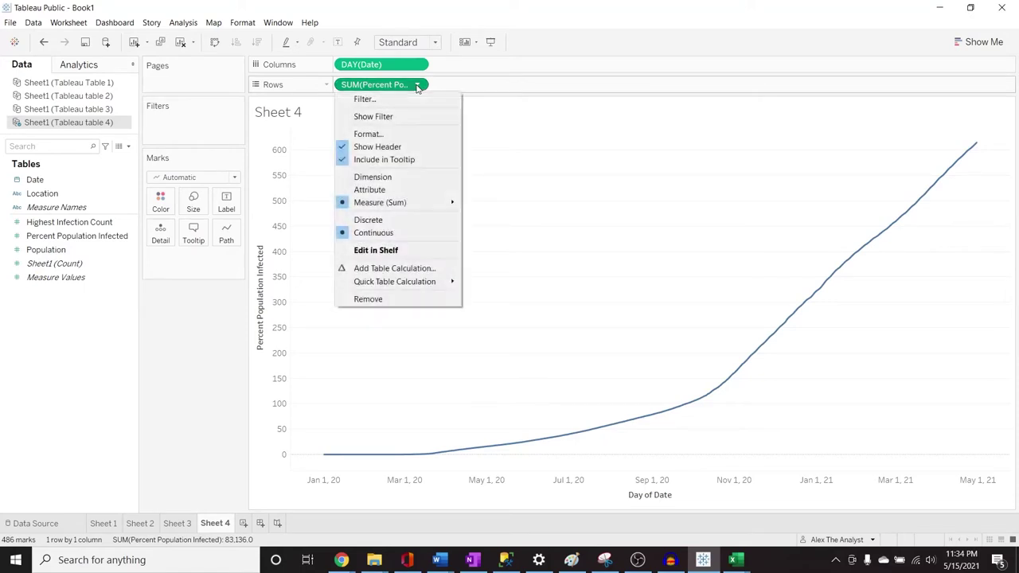
{"action": "left_click", "coordinate": [419, 67]}
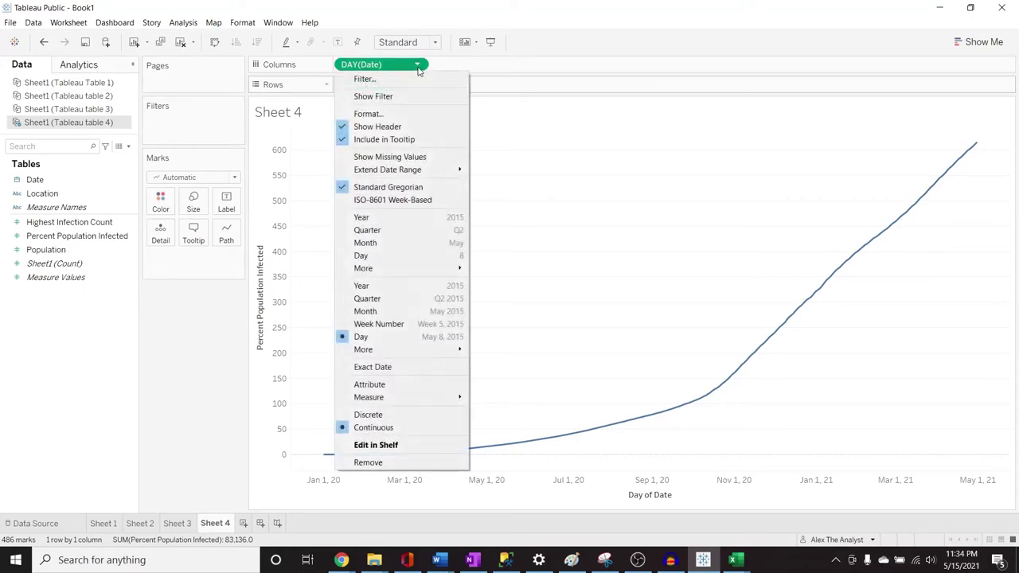
{"action": "left_click", "coordinate": [365, 311]}
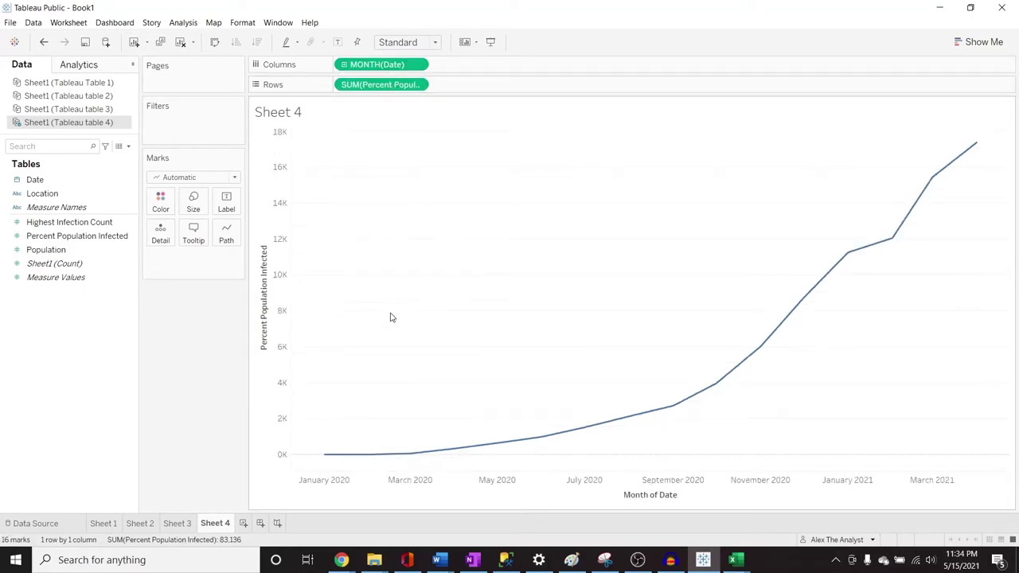
Try drilling the chart's month axis down to the next date level, and undo that change.
{"action": "mouse_move", "coordinate": [631, 419]}
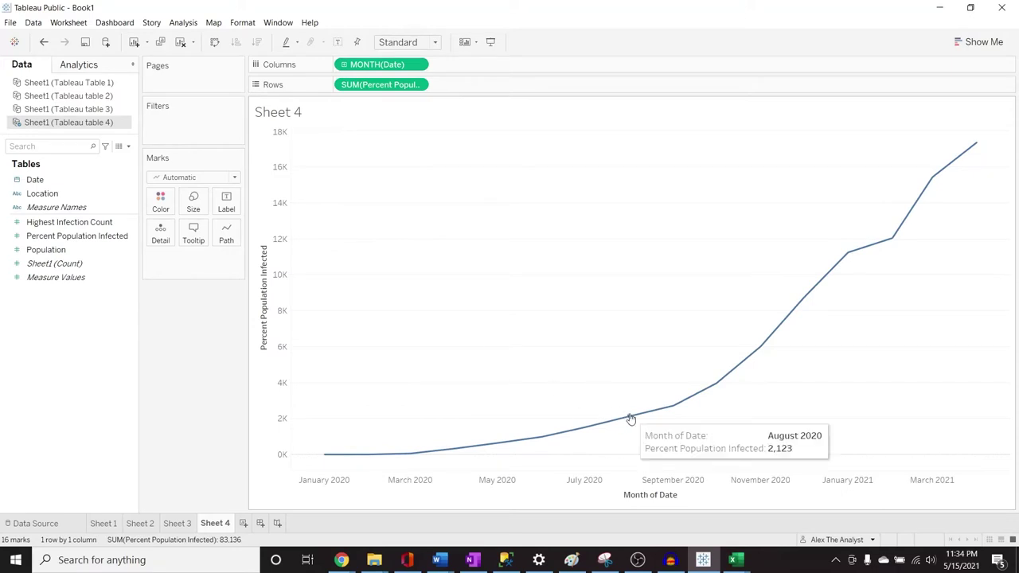
{"action": "left_click", "coordinate": [285, 485]}
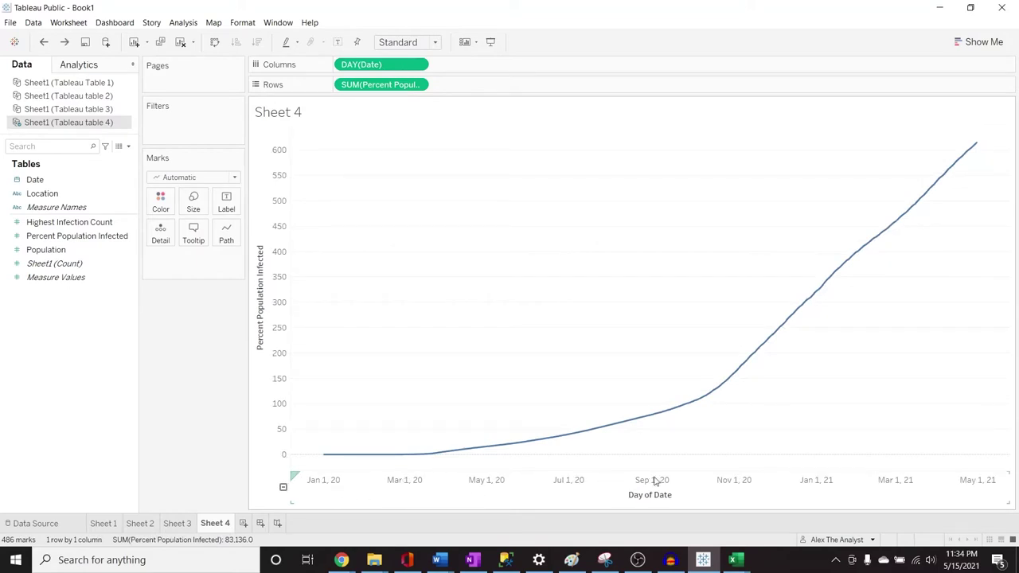
{"action": "key", "text": "ctrl+z"}
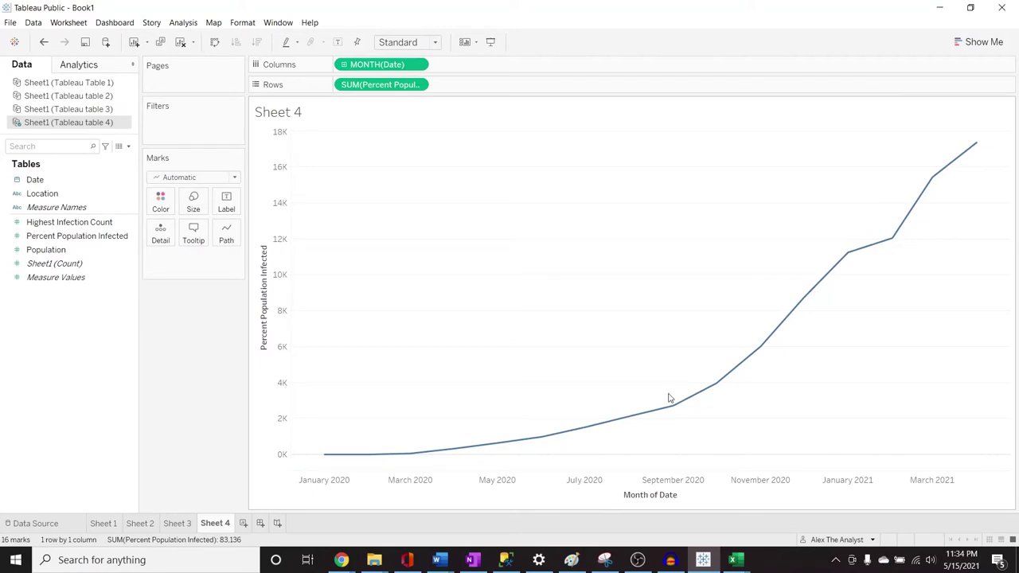
Try converting Percent Population Infected on rows to discrete, and undo the conversion.
{"action": "left_click", "coordinate": [419, 85]}
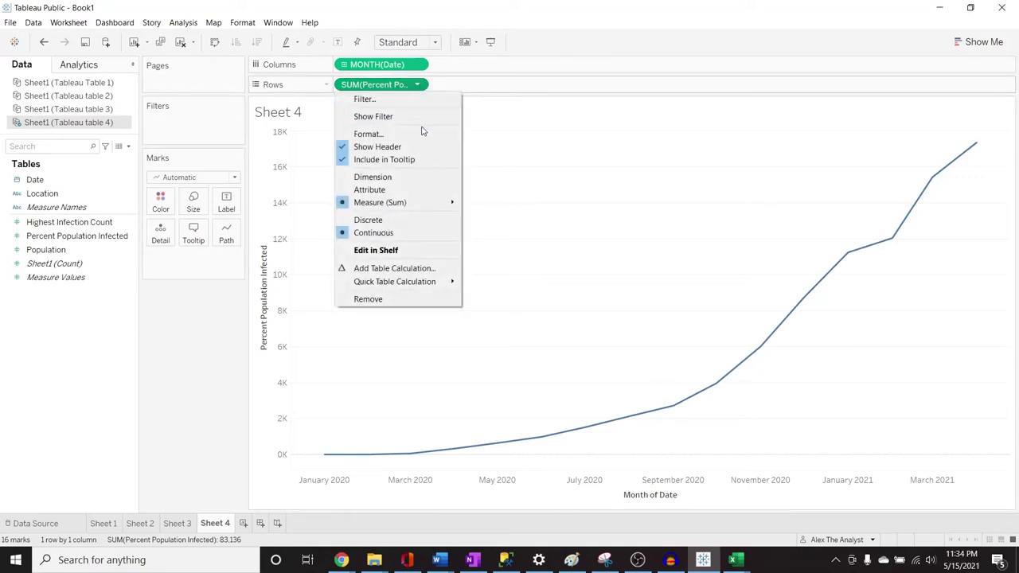
{"action": "left_click", "coordinate": [388, 220]}
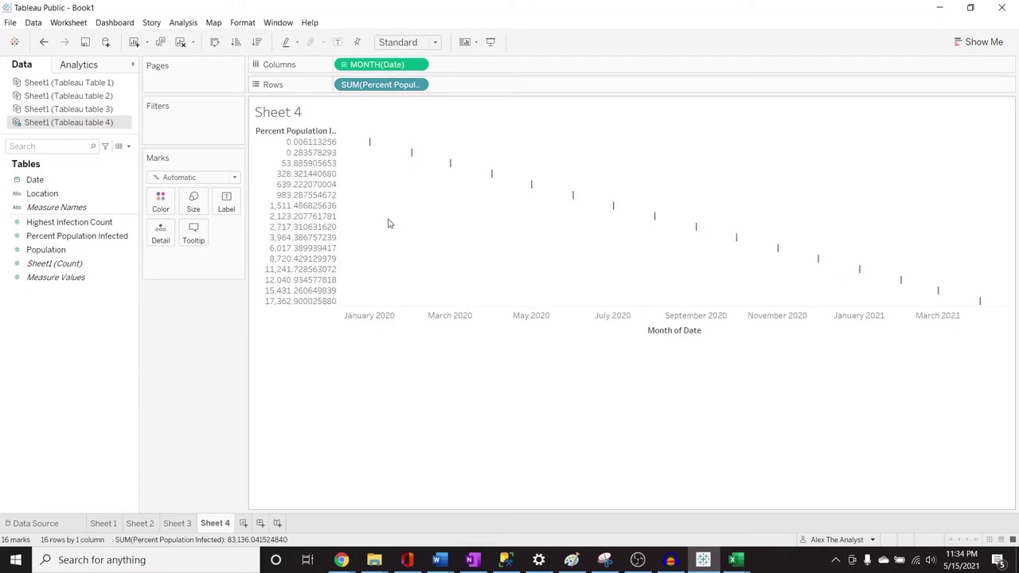
{"action": "key", "text": "ctrl+z"}
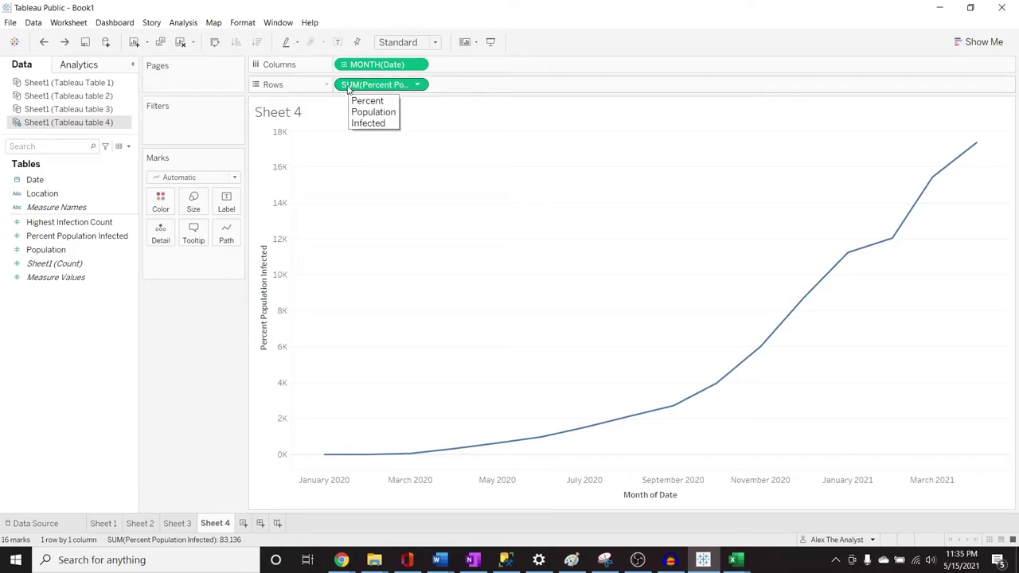
Try aggregating Percent Population Infected on rows as an average, and undo the change.
{"action": "left_click", "coordinate": [418, 85]}
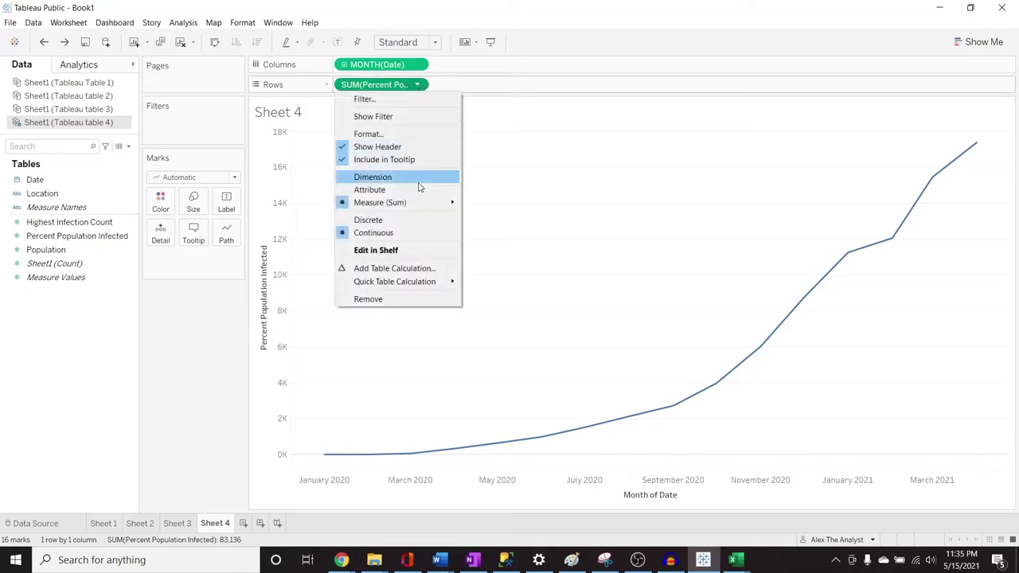
{"action": "mouse_move", "coordinate": [421, 204]}
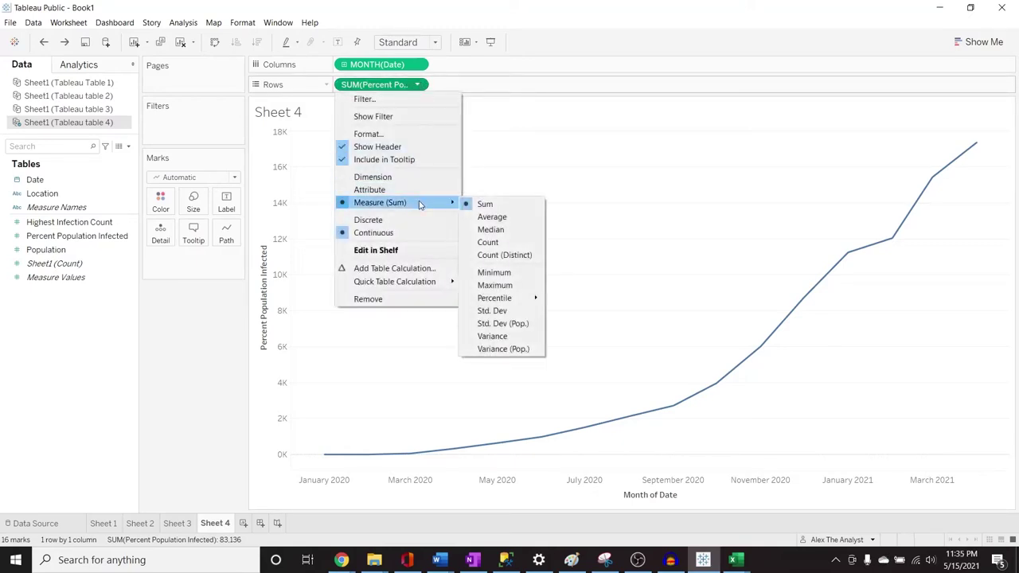
{"action": "left_click", "coordinate": [492, 217]}
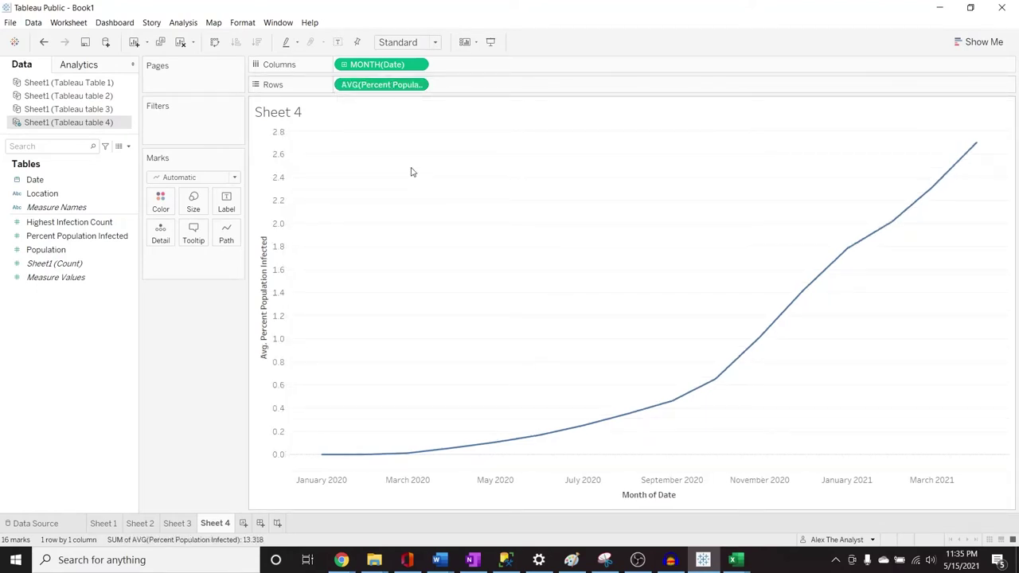
{"action": "key", "text": "ctrl+z"}
{"action": "left_click", "coordinate": [416, 85]}
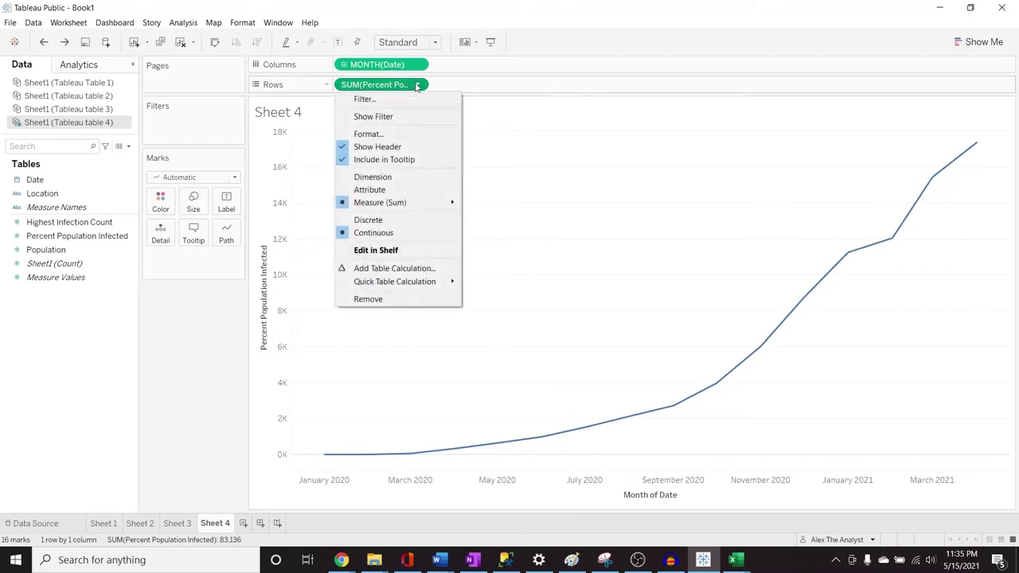
{"action": "left_click", "coordinate": [167, 277]}
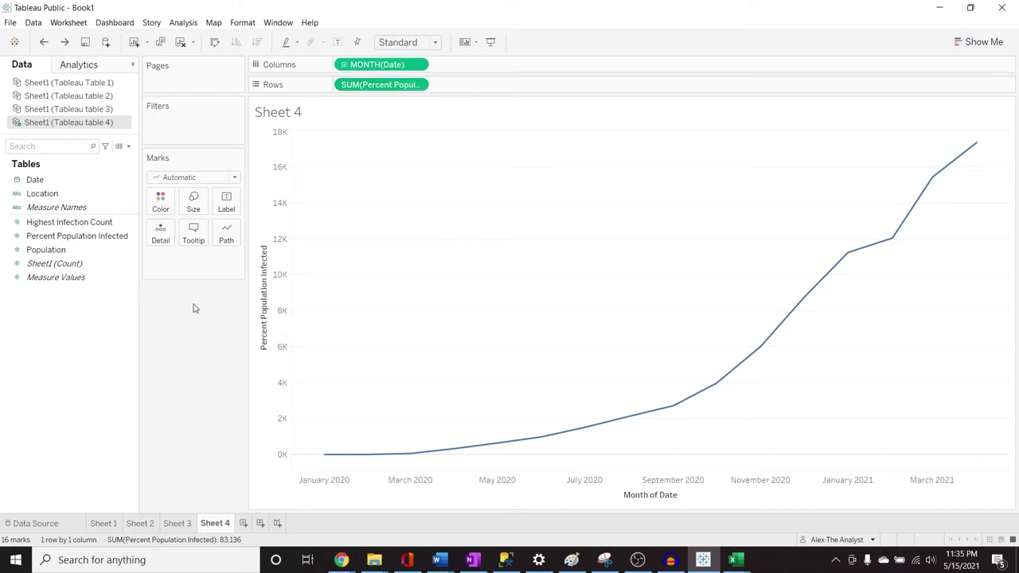
Add the Location field to the marks and color the chart's lines by location.
{"action": "left_click", "coordinate": [85, 193]}
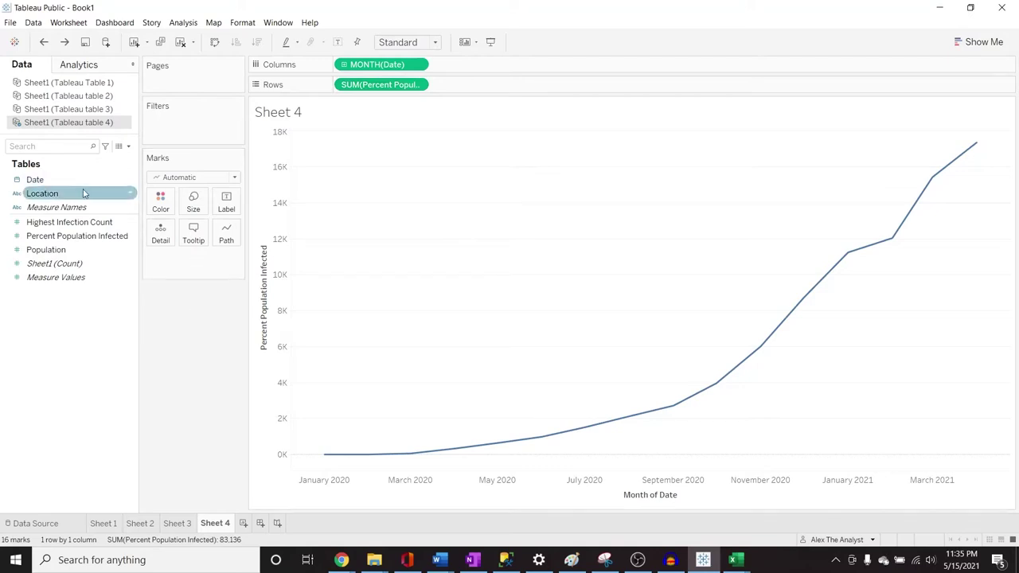
{"action": "left_click_drag", "start_coordinate": [85, 194], "coordinate": [193, 257]}
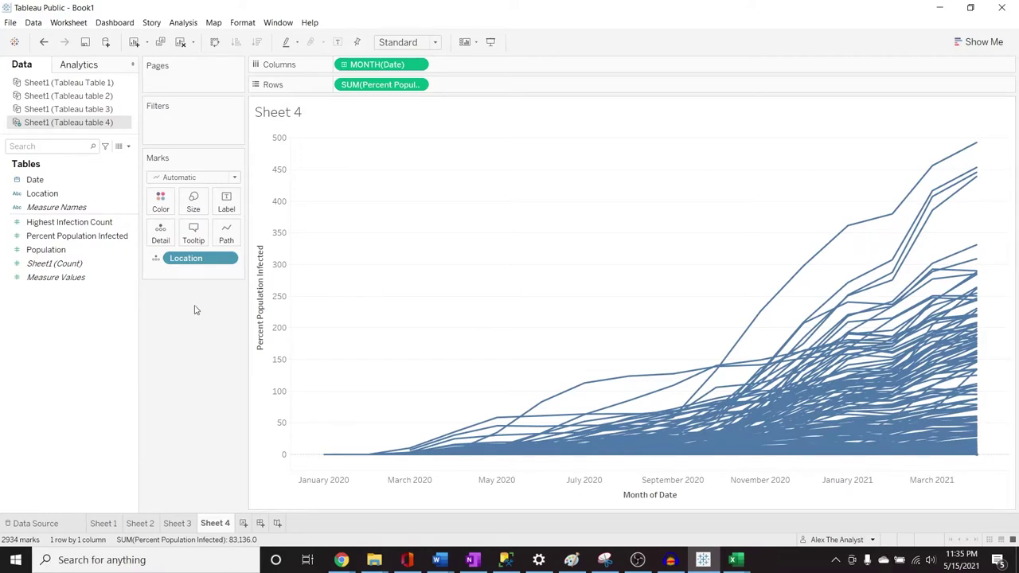
{"action": "left_click", "coordinate": [156, 261]}
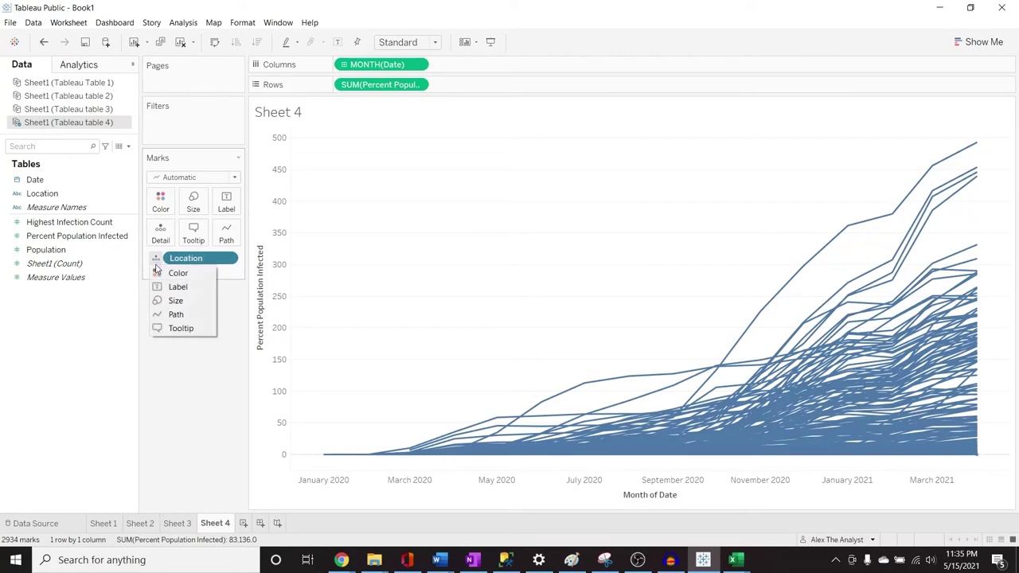
{"action": "left_click", "coordinate": [160, 201]}
{"action": "left_click", "coordinate": [163, 201]}
{"action": "left_click", "coordinate": [163, 219]}
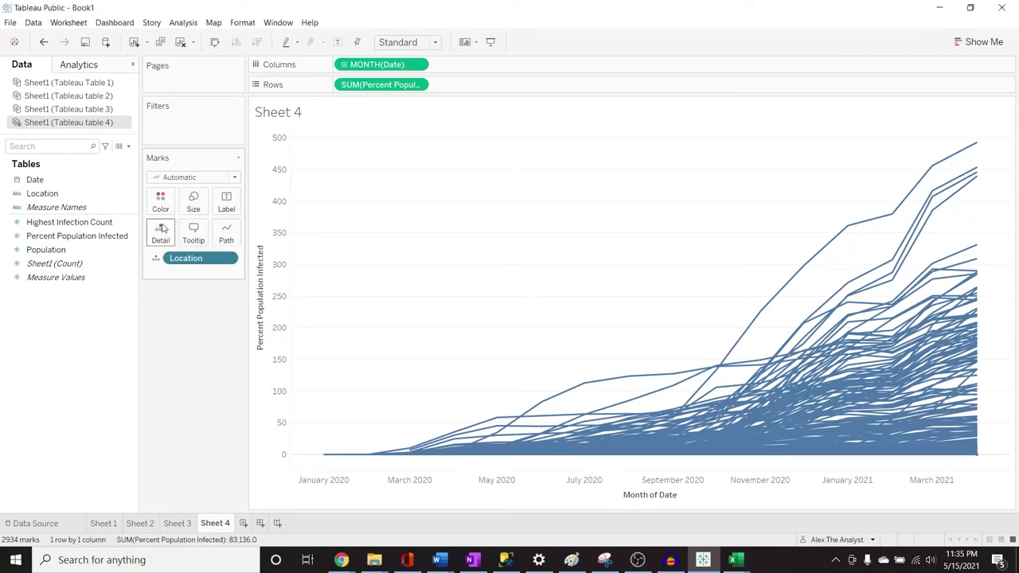
{"action": "left_click", "coordinate": [157, 259]}
{"action": "left_click", "coordinate": [159, 272]}
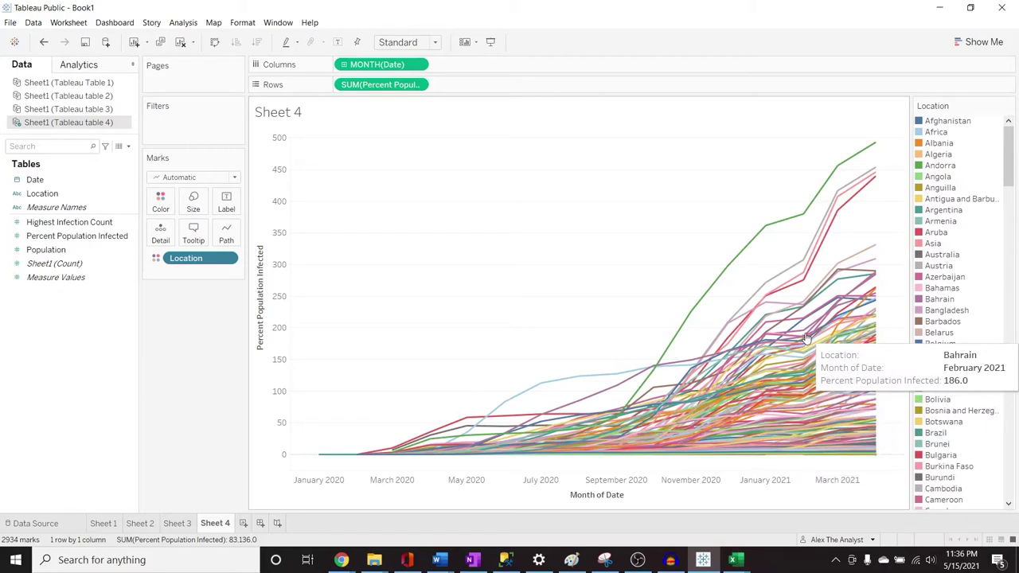
{"action": "left_click", "coordinate": [987, 106]}
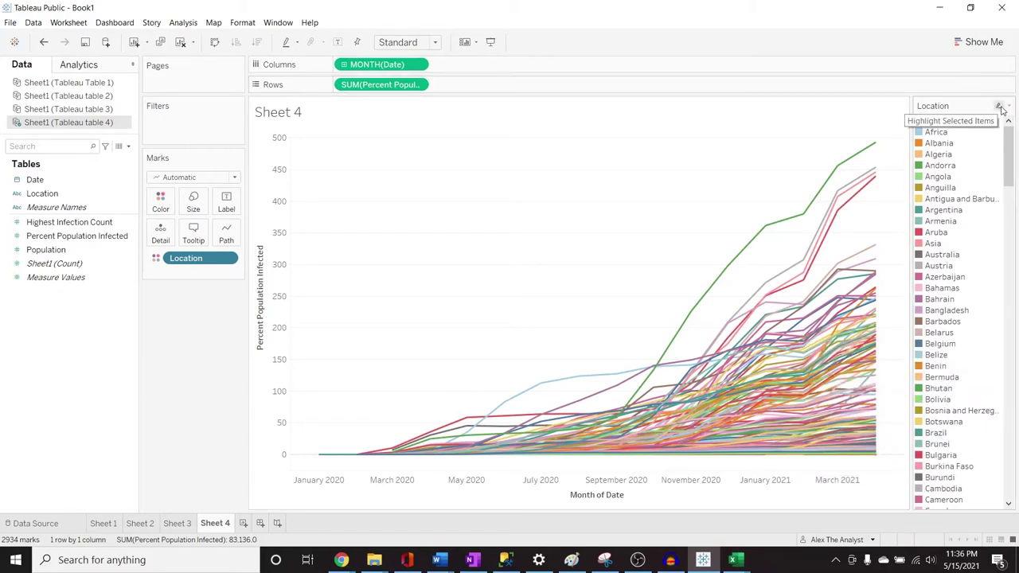
{"action": "left_click", "coordinate": [1009, 108]}
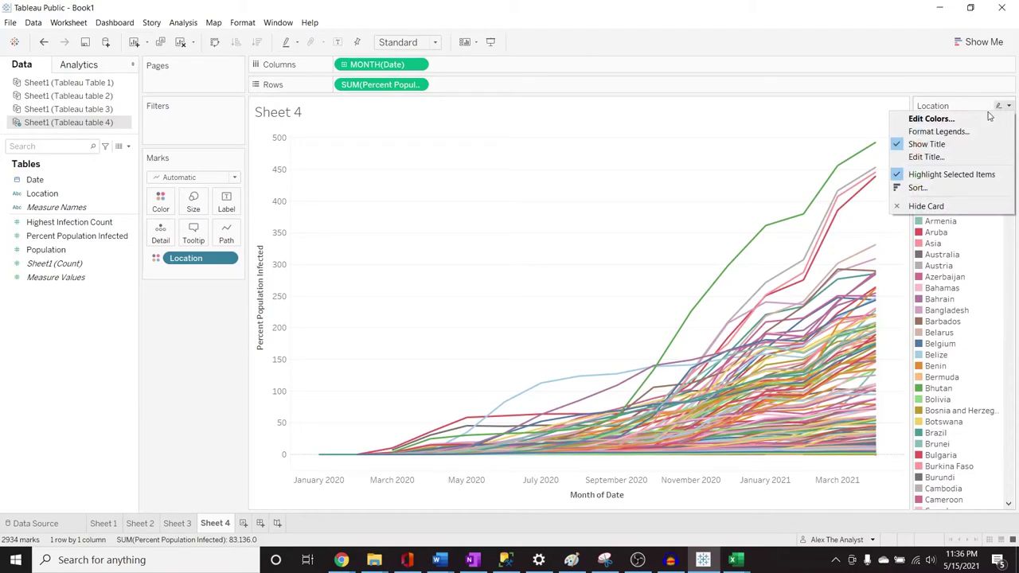
{"action": "left_click", "coordinate": [960, 189]}
{"action": "left_click", "coordinate": [580, 237]}
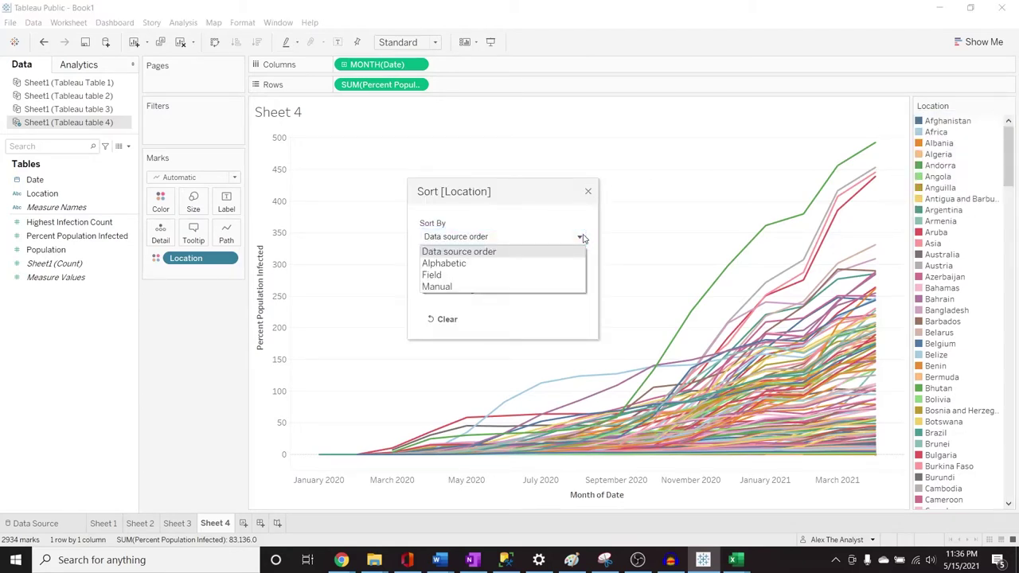
{"action": "left_click", "coordinate": [588, 192]}
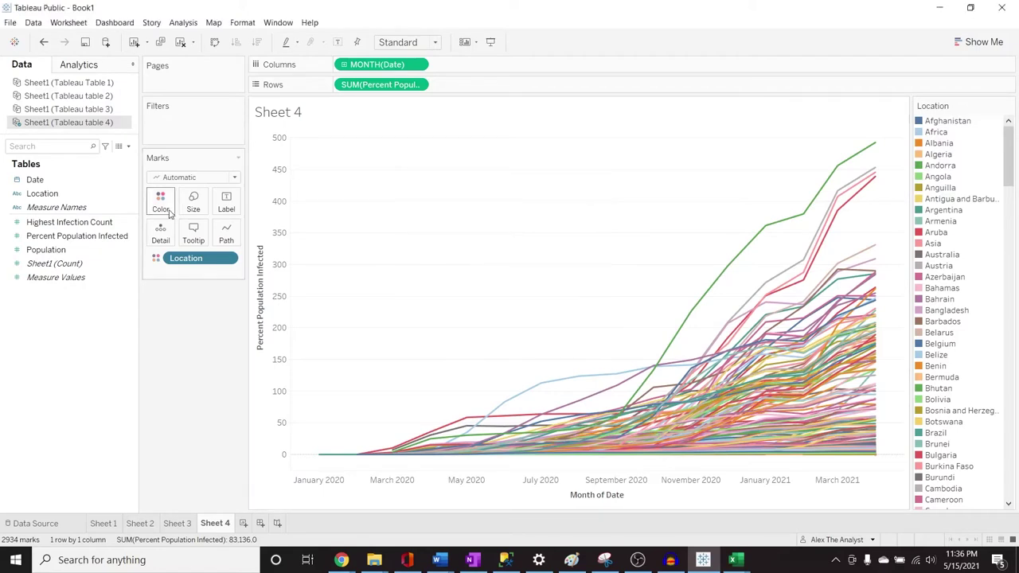
{"action": "left_click", "coordinate": [227, 258]}
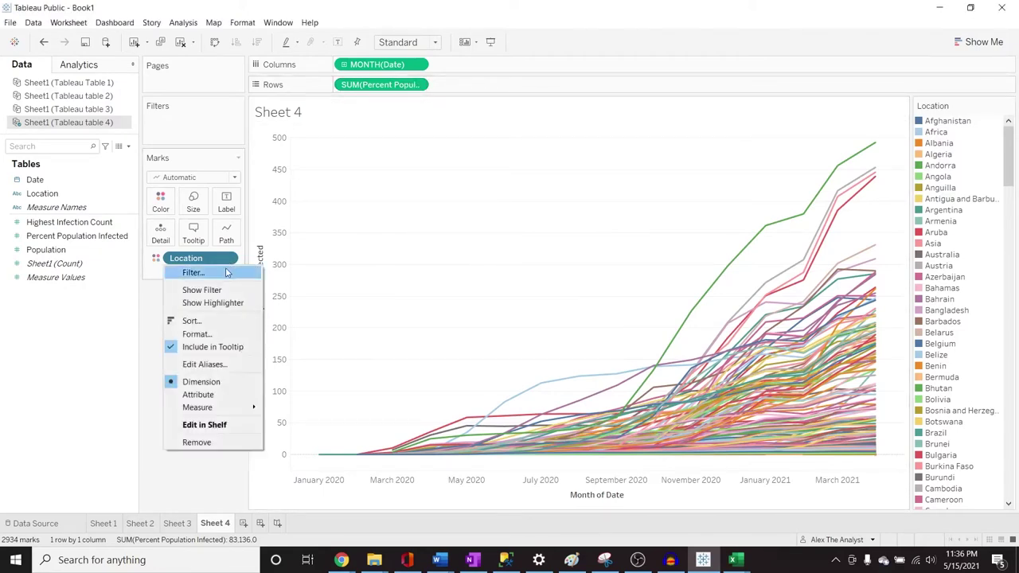
{"action": "left_click", "coordinate": [193, 272]}
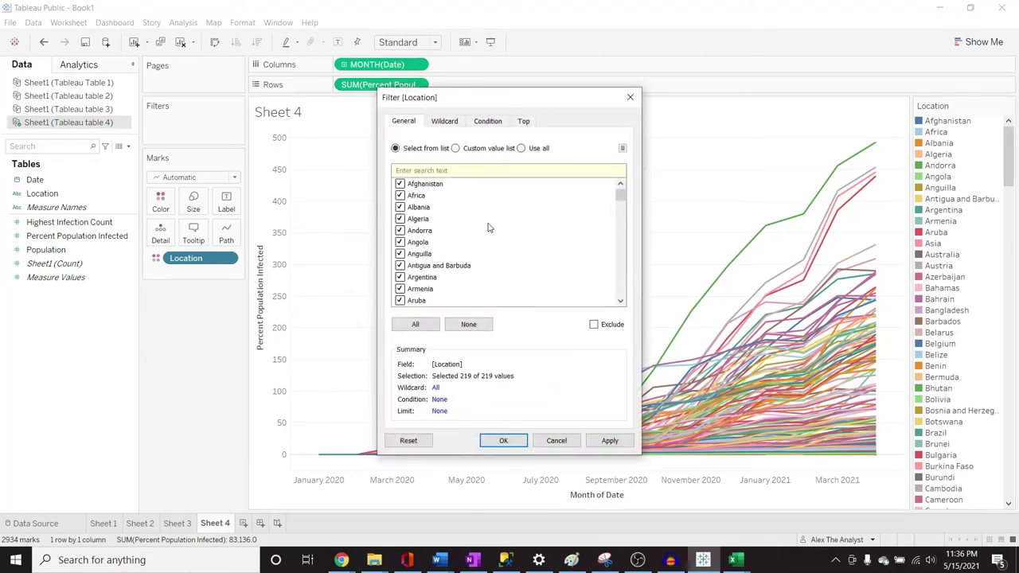
{"action": "left_click", "coordinate": [630, 97]}
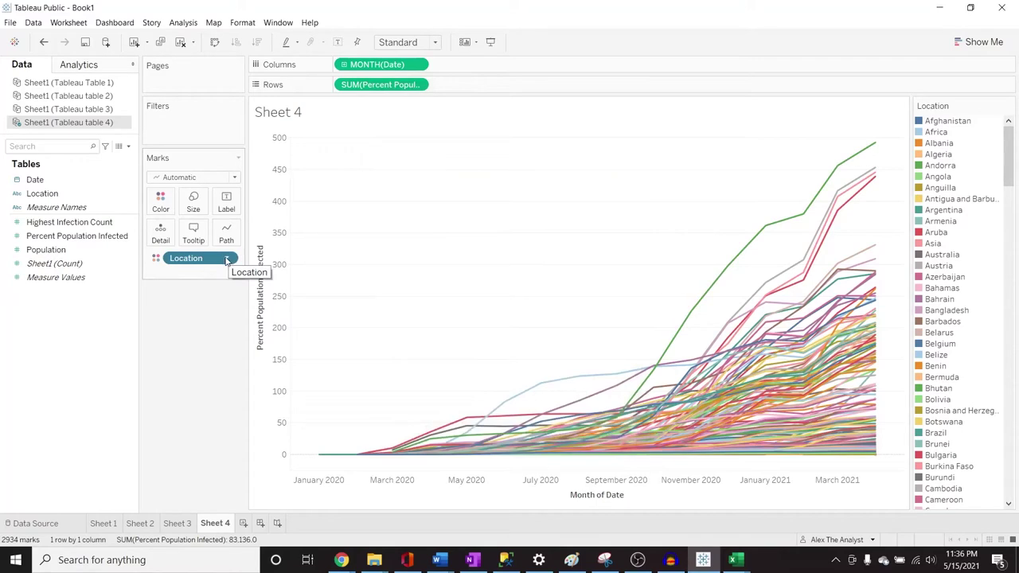
Start a Location filter for the chart, deselect all locations, and include United States and United Kingdom.
{"action": "left_click", "coordinate": [228, 260]}
{"action": "left_click", "coordinate": [192, 273]}
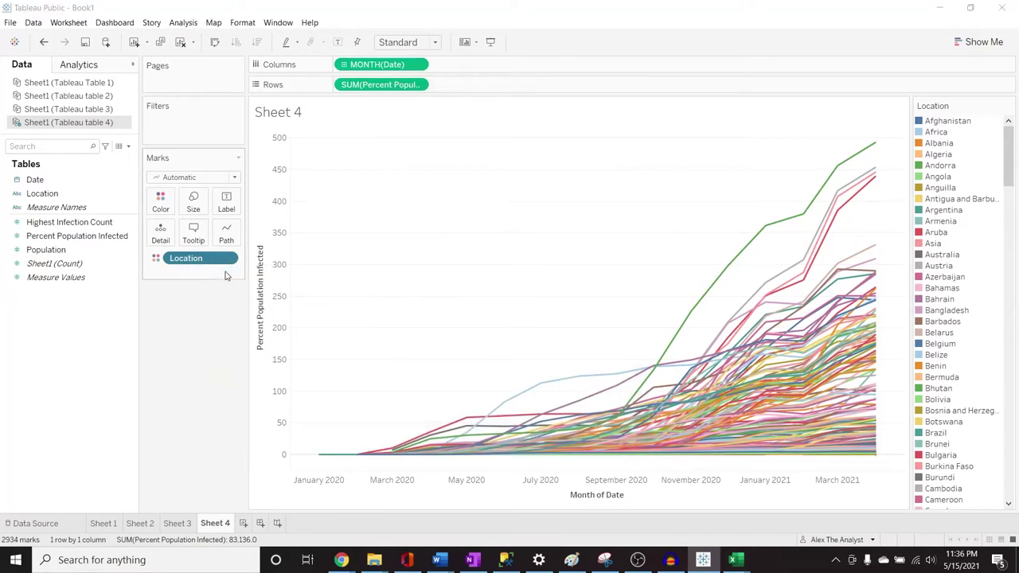
{"action": "left_click_drag", "start_coordinate": [568, 101], "coordinate": [281, 118]}
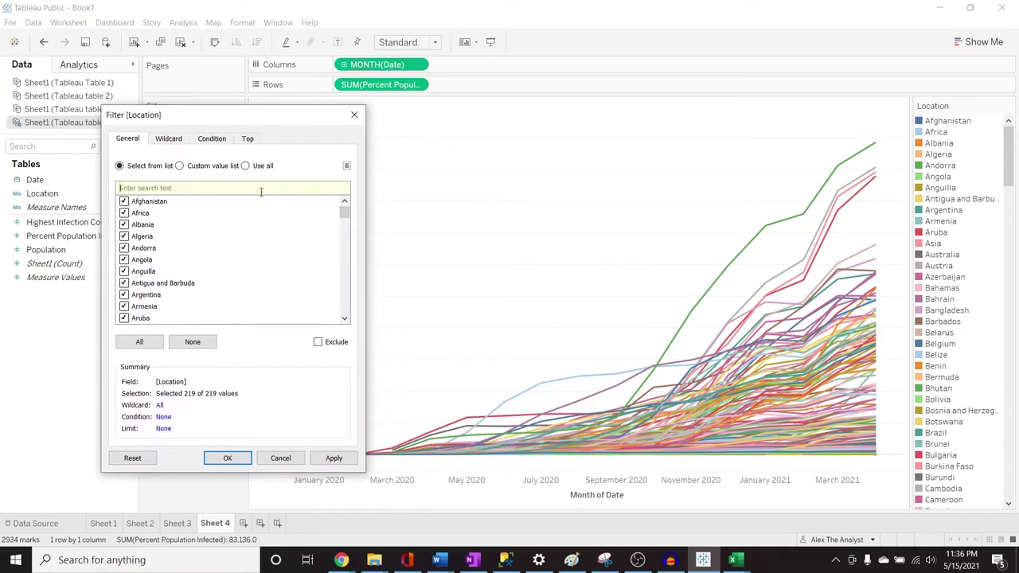
{"action": "left_click", "coordinate": [194, 342]}
{"action": "left_click", "coordinate": [199, 187]}
{"action": "type", "text": "Unite"}
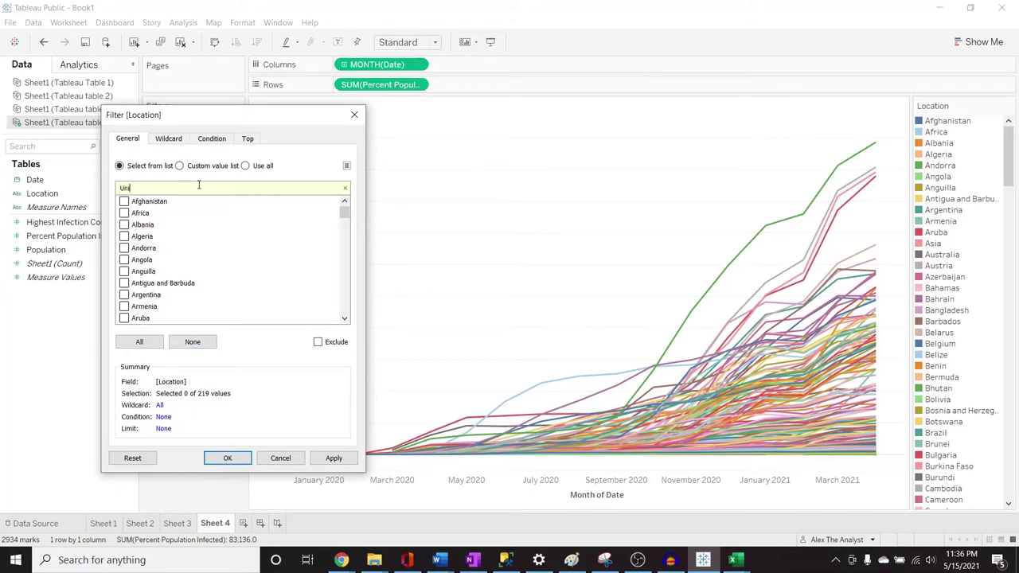
{"action": "left_click", "coordinate": [125, 224]}
{"action": "left_click", "coordinate": [125, 213]}
Include Mexico, India and China in the Location filter as well, and apply the filter to the chart.
{"action": "double_click", "coordinate": [160, 186]}
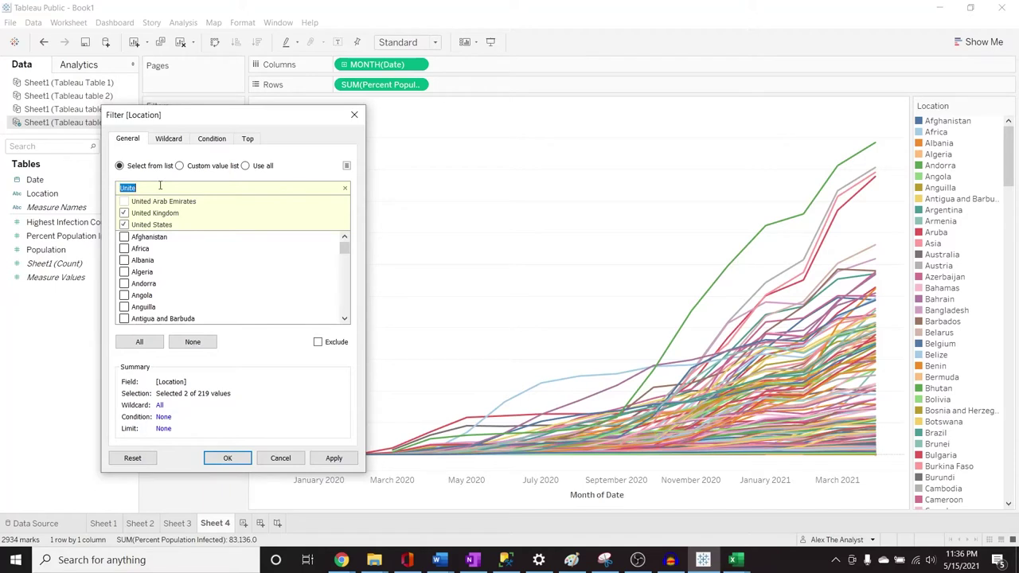
{"action": "type", "text": "Mexi"}
{"action": "left_click", "coordinate": [124, 201]}
{"action": "double_click", "coordinate": [154, 186]}
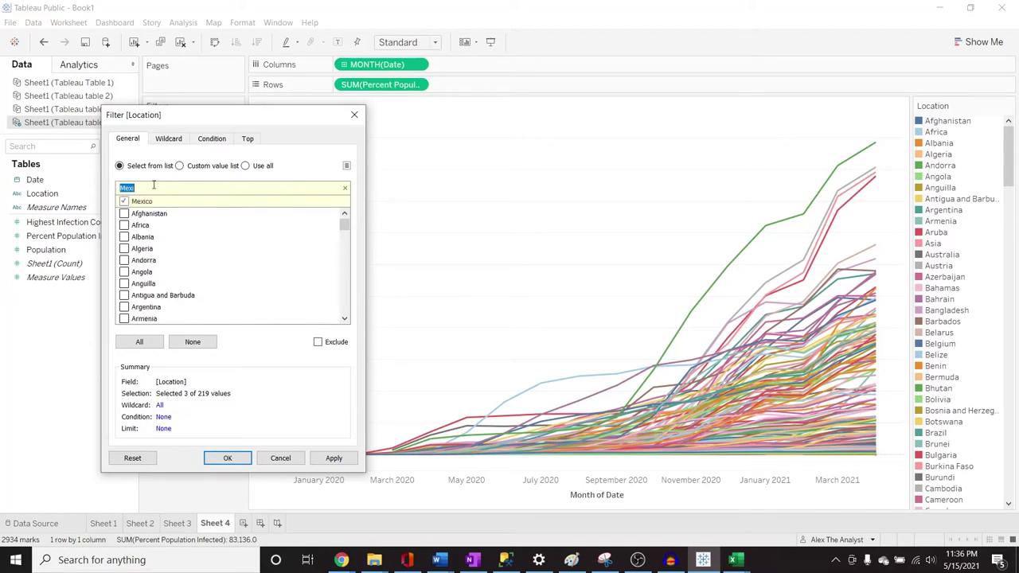
{"action": "type", "text": "indi"}
{"action": "key", "text": "Return"}
{"action": "double_click", "coordinate": [158, 188]}
{"action": "type", "text": "china"}
{"action": "key", "text": "Return"}
{"action": "double_click", "coordinate": [146, 190]}
{"action": "left_click", "coordinate": [333, 460]}
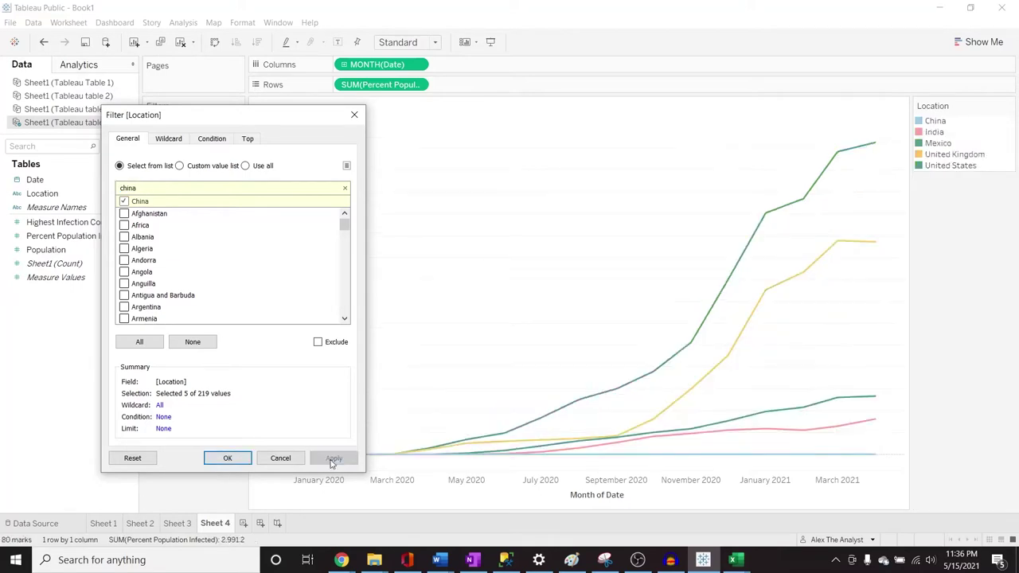
{"action": "left_click", "coordinate": [228, 459]}
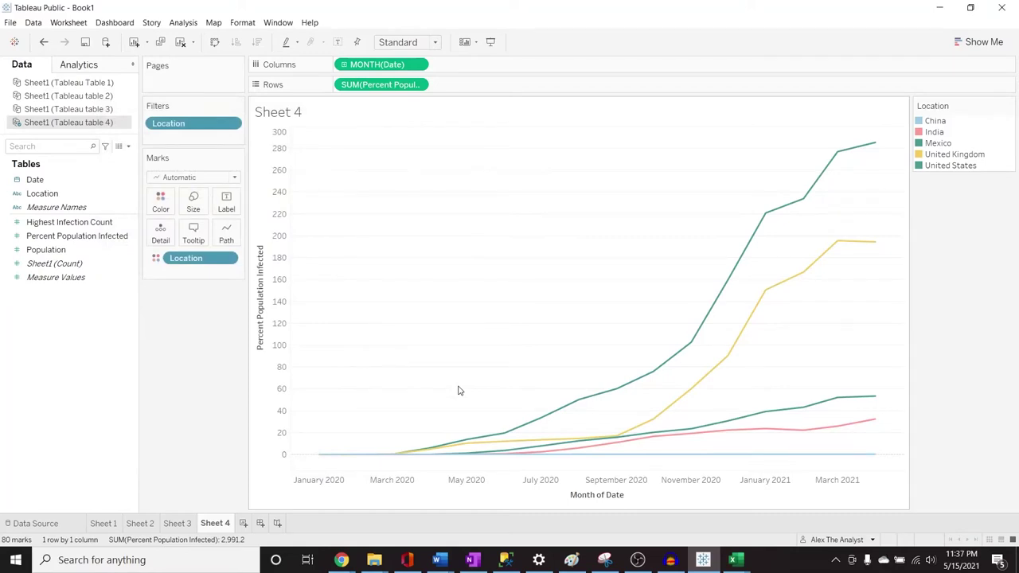
Try aggregating Percent Population Infected on rows as a maximum.
{"action": "left_click", "coordinate": [417, 86]}
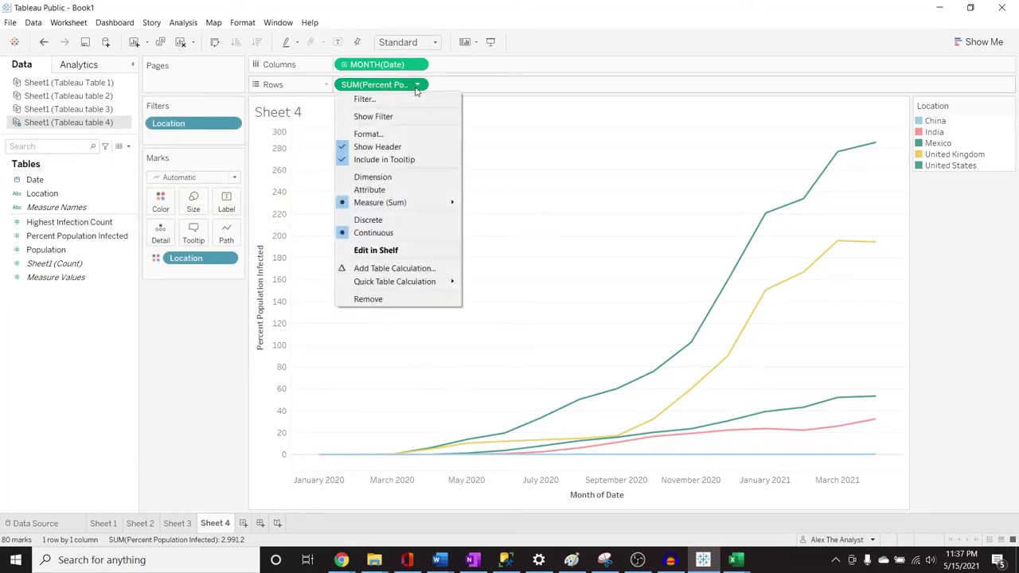
{"action": "mouse_move", "coordinate": [422, 201]}
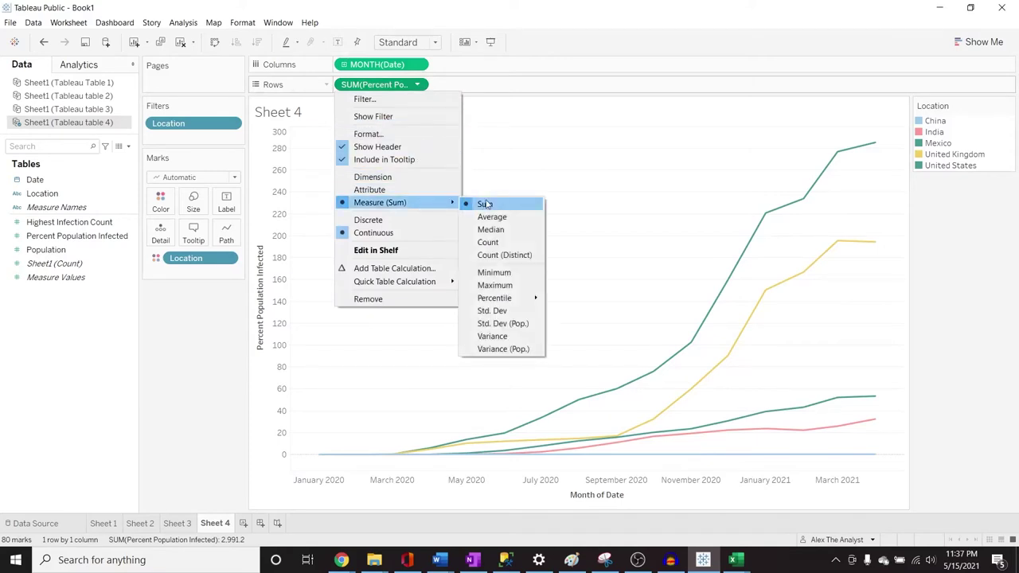
{"action": "left_click", "coordinate": [513, 285]}
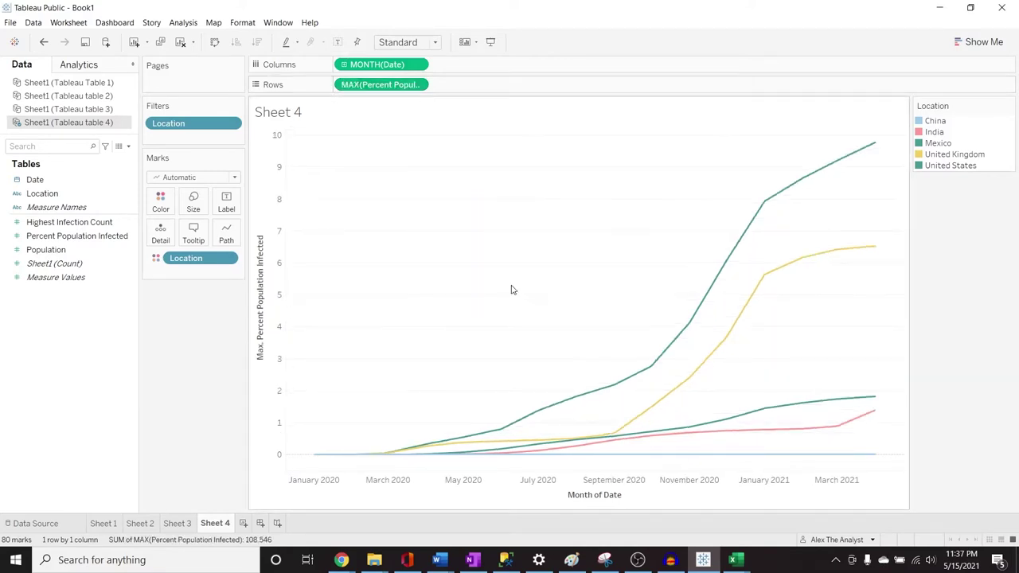
{"action": "mouse_move", "coordinate": [858, 158]}
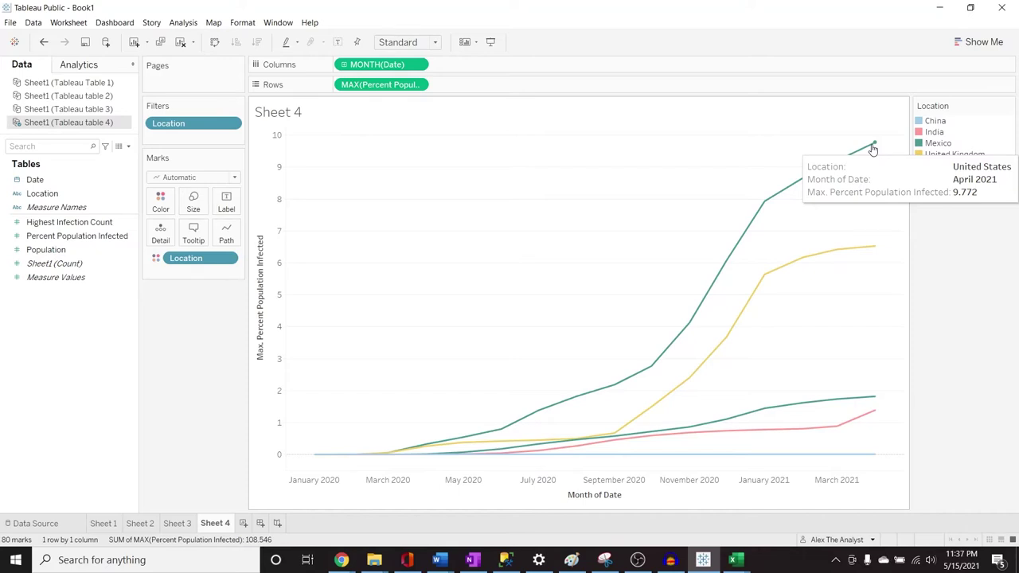
Aggregate Percent Population Infected on rows as an average.
{"action": "left_click", "coordinate": [422, 85]}
{"action": "mouse_move", "coordinate": [436, 208]}
{"action": "left_click", "coordinate": [516, 217]}
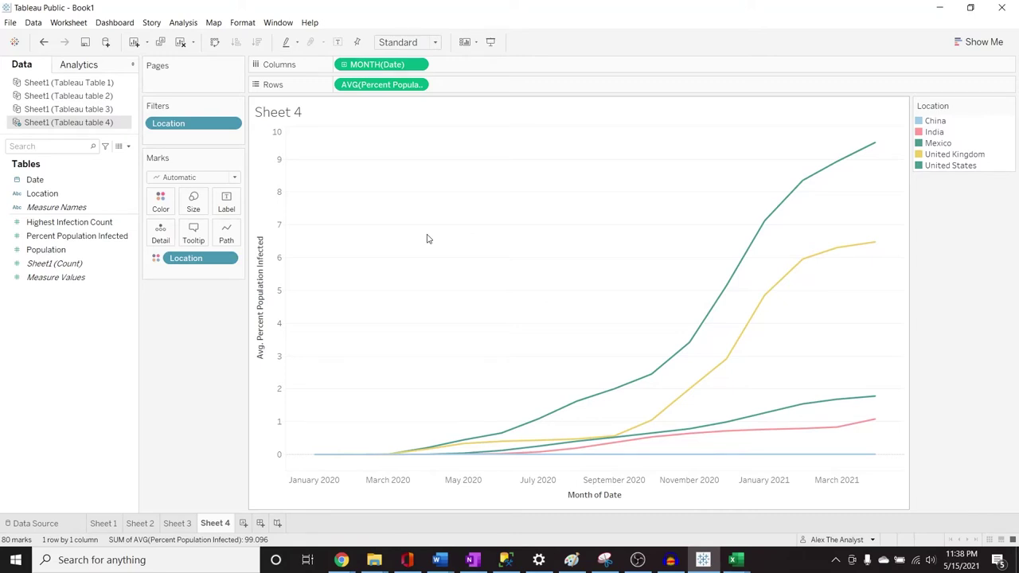
Add the Location field to the marks a second time and use it to label the chart's lines.
{"action": "left_click", "coordinate": [231, 204]}
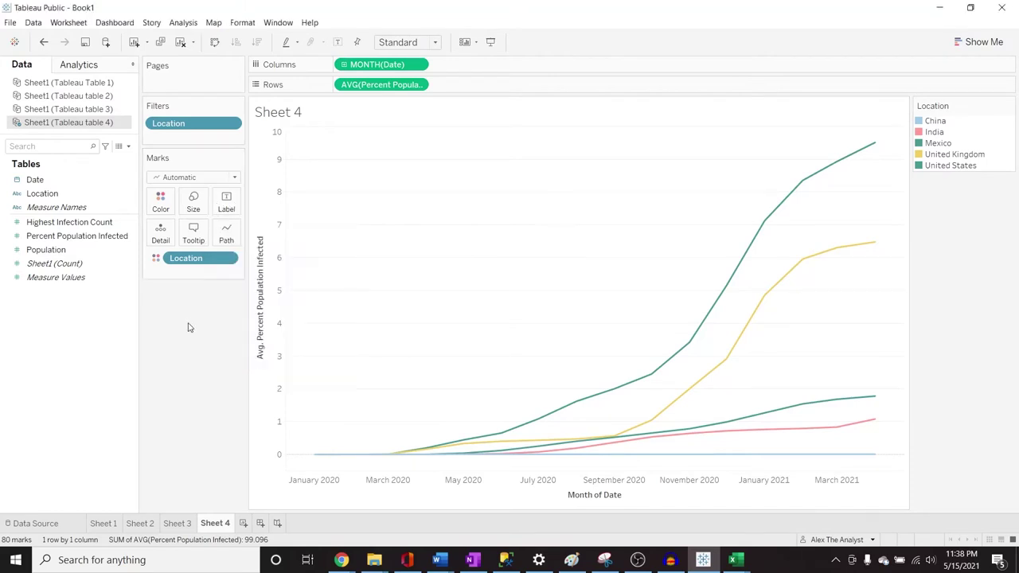
{"action": "left_click", "coordinate": [61, 183]}
{"action": "left_click_drag", "start_coordinate": [42, 193], "coordinate": [194, 277]}
{"action": "left_click", "coordinate": [156, 273]}
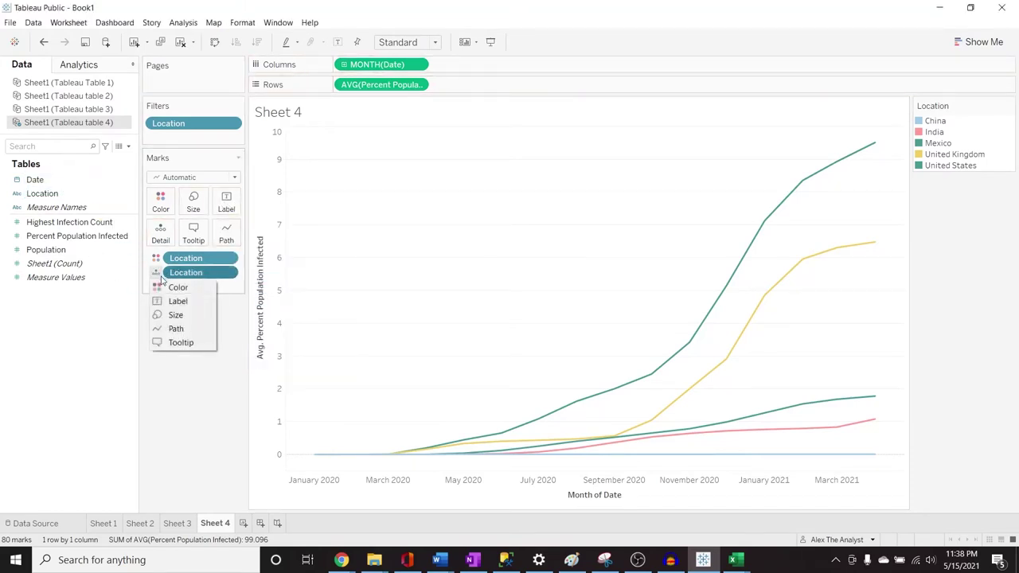
{"action": "left_click", "coordinate": [171, 301]}
{"action": "mouse_move", "coordinate": [876, 145]}
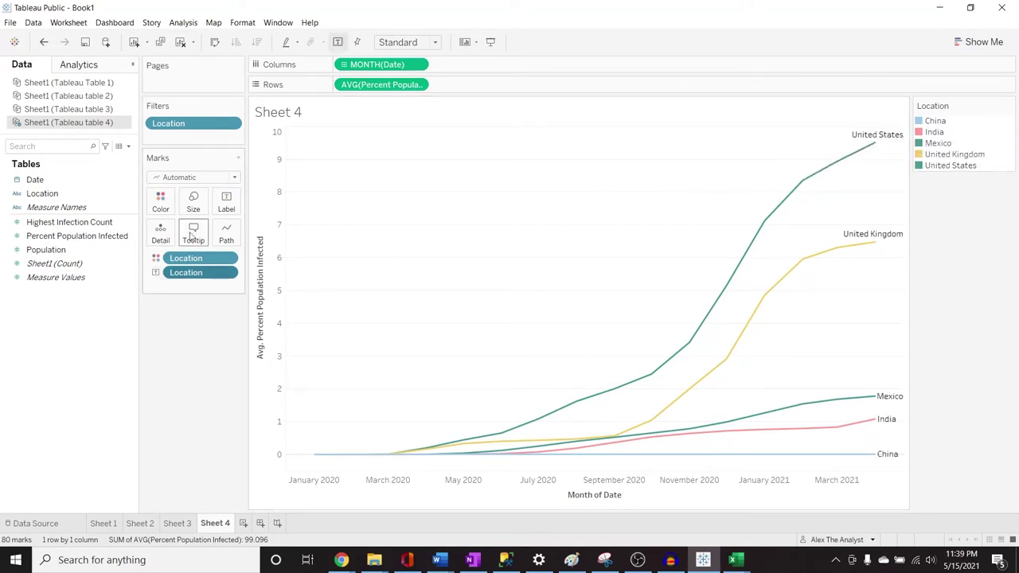
Try adding another Location field to the marks as the line path, and undo its move onto the label field.
{"action": "left_click", "coordinate": [194, 232]}
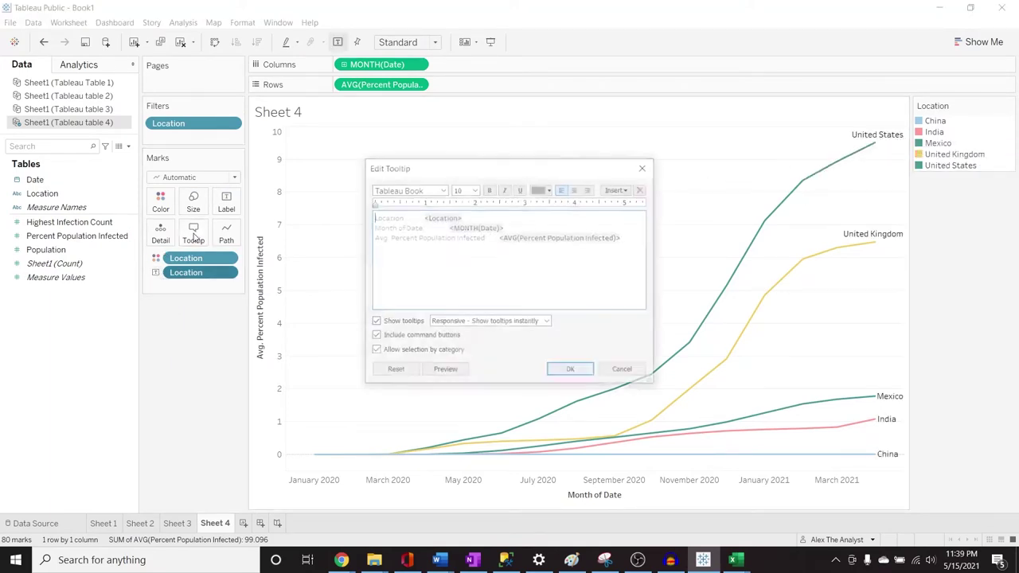
{"action": "left_click", "coordinate": [621, 370]}
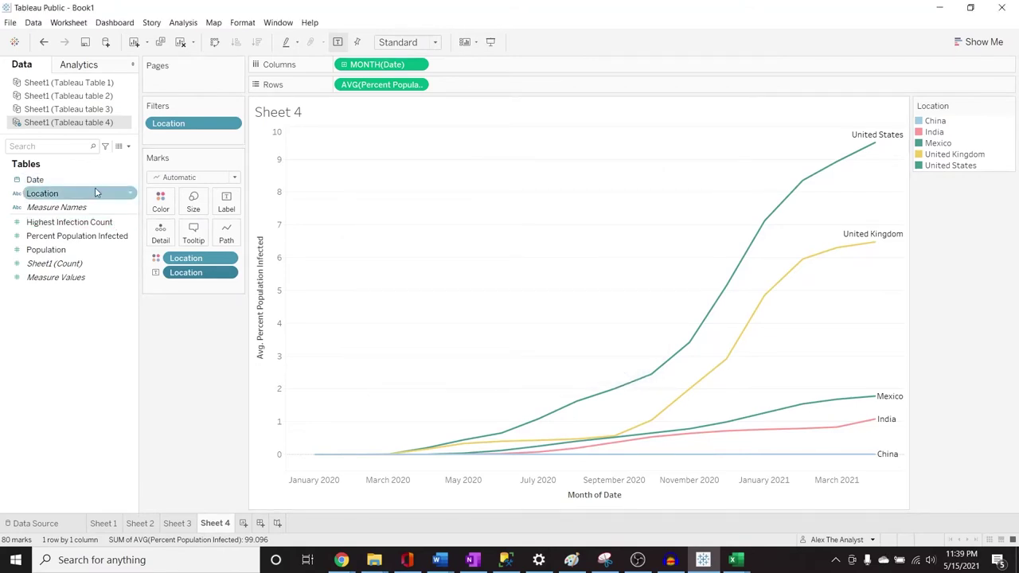
{"action": "left_click_drag", "start_coordinate": [96, 193], "coordinate": [229, 239]}
{"action": "left_click", "coordinate": [228, 239]}
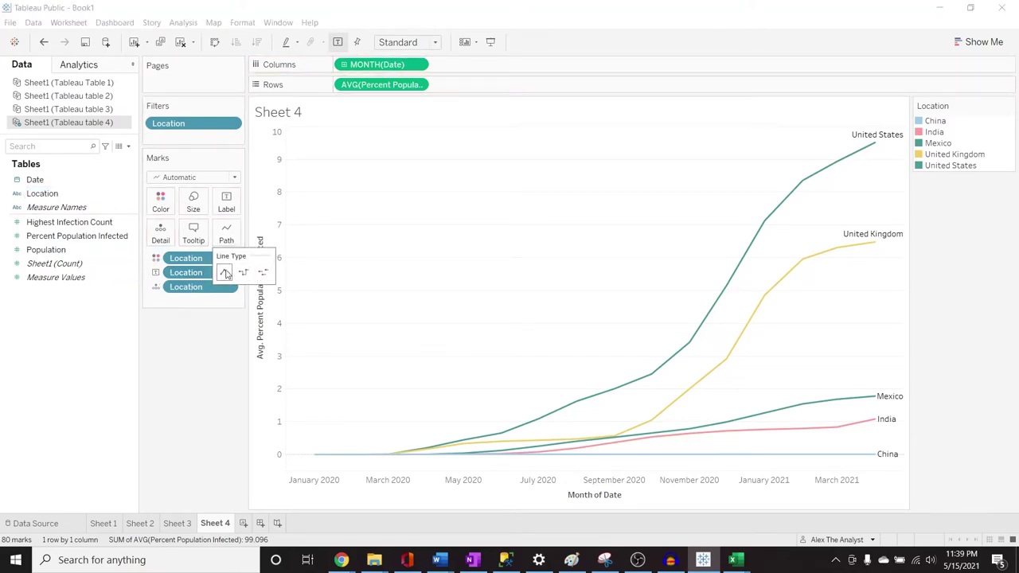
{"action": "left_click", "coordinate": [156, 289]}
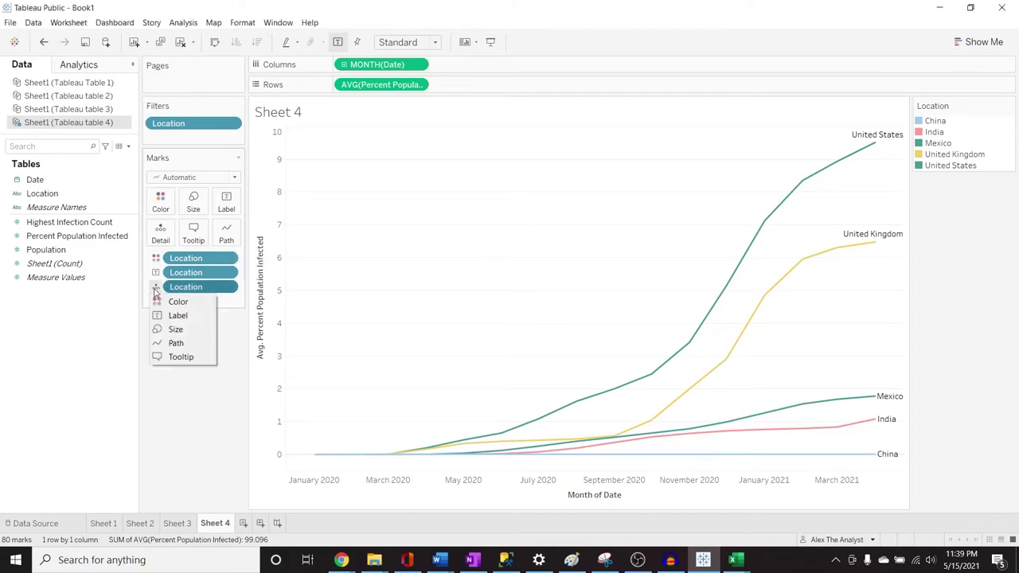
{"action": "left_click", "coordinate": [177, 342]}
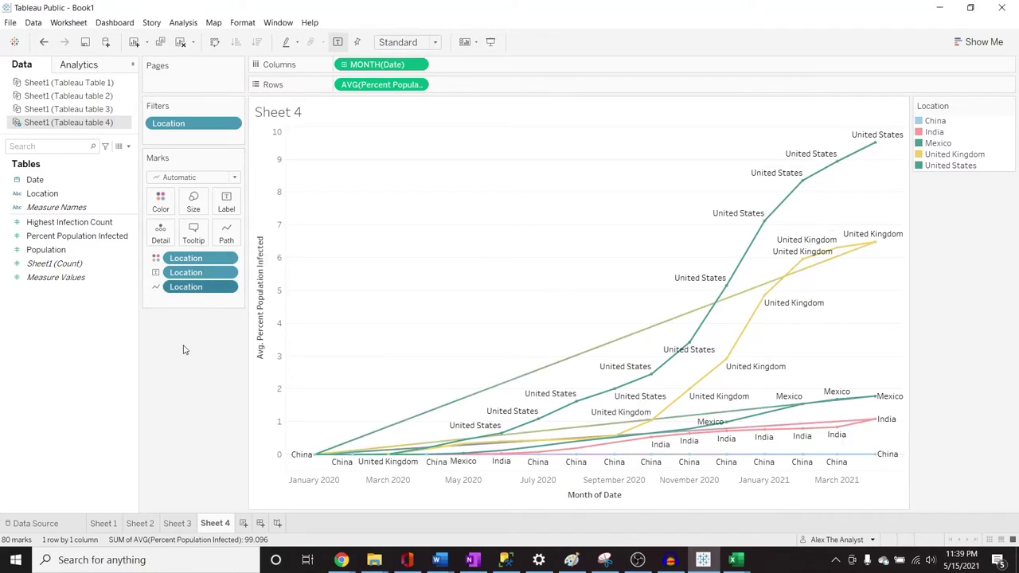
{"action": "mouse_move", "coordinate": [193, 288]}
{"action": "left_mouse_down"}
{"action": "mouse_move", "coordinate": [199, 276]}
{"action": "mouse_move", "coordinate": [187, 276]}
{"action": "left_mouse_up"}
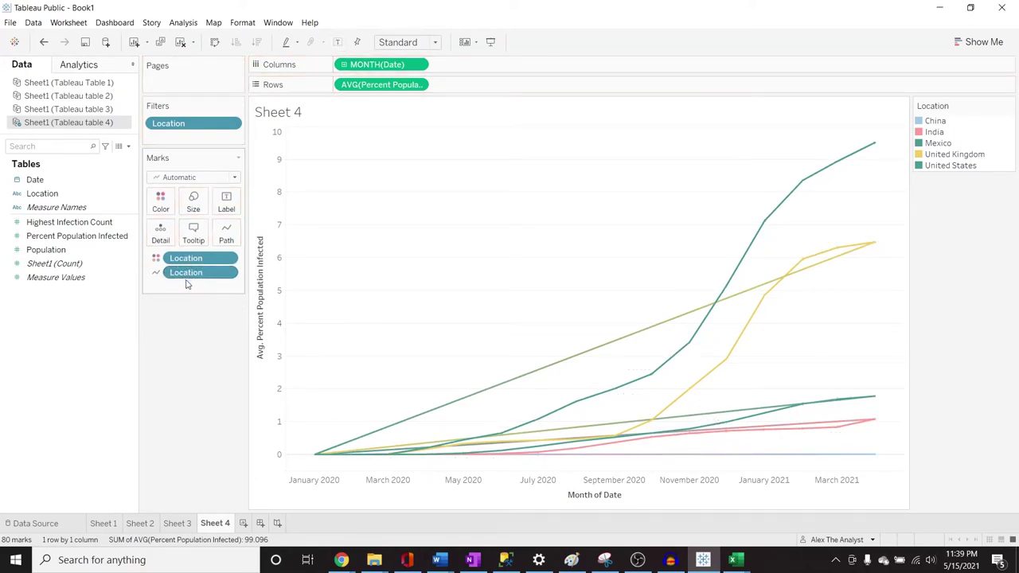
{"action": "key", "text": "ctrl+z"}
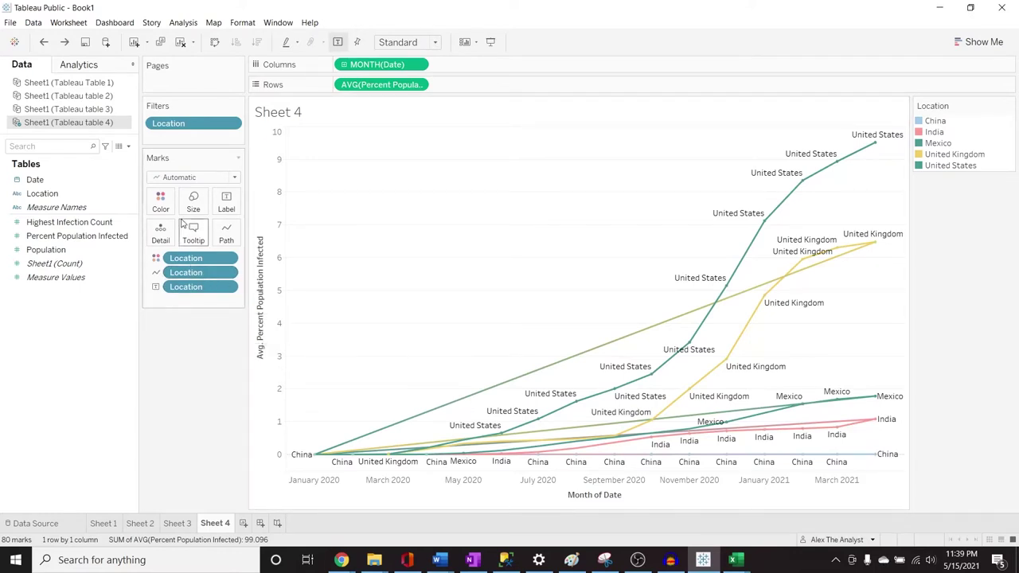
Try converting the path's Location field to an attribute, and remove that field from the marks.
{"action": "right_click", "coordinate": [229, 276]}
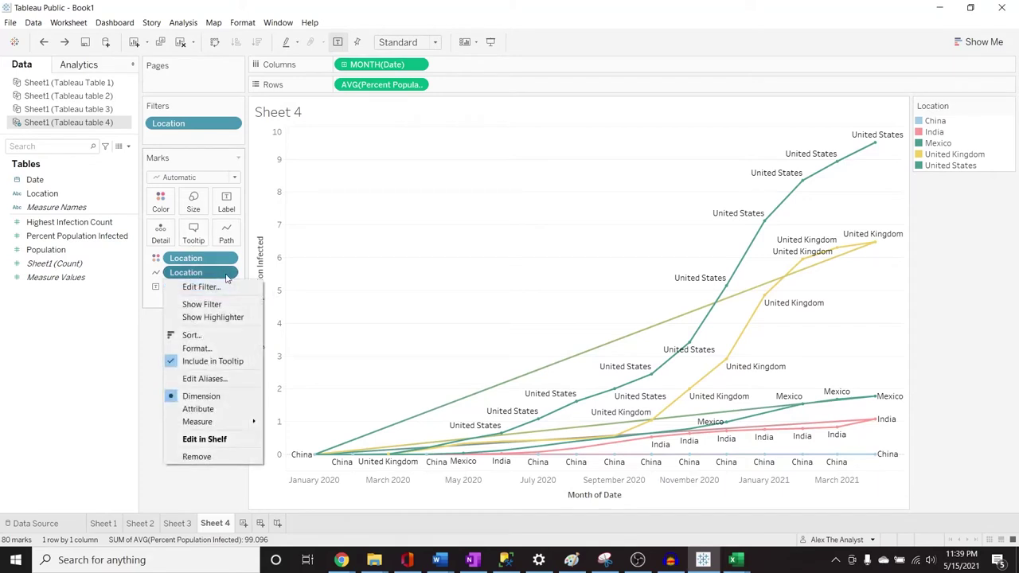
{"action": "left_click", "coordinate": [225, 410]}
{"action": "left_click_drag", "start_coordinate": [199, 273], "coordinate": [227, 292]}
{"action": "left_click", "coordinate": [230, 290]}
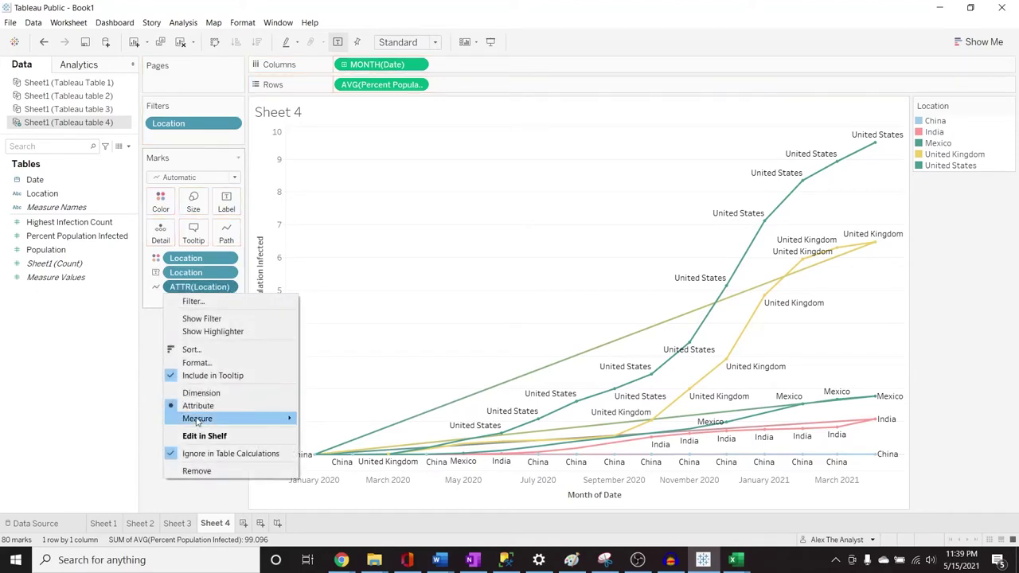
{"action": "left_click", "coordinate": [231, 363]}
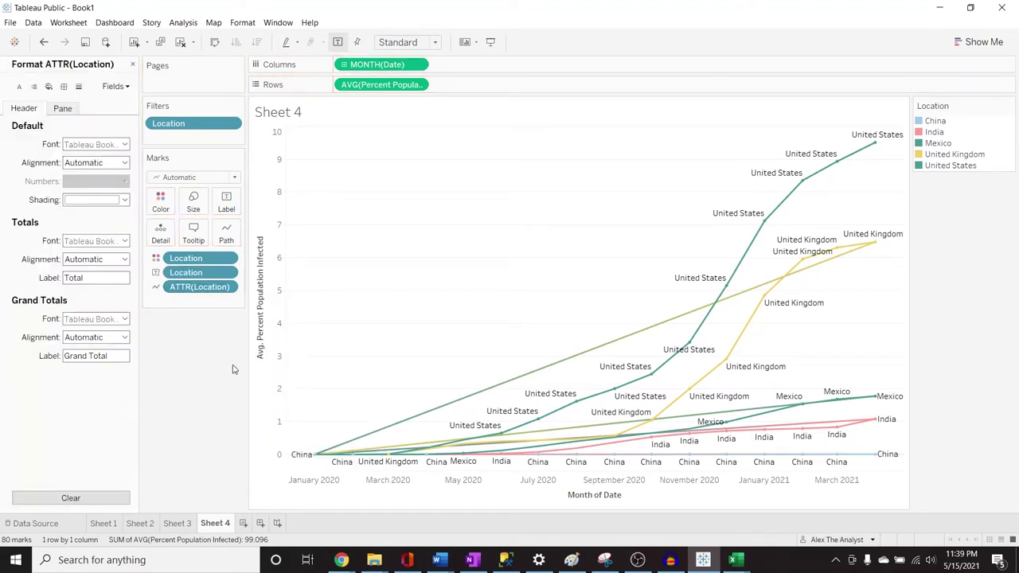
{"action": "left_click", "coordinate": [132, 64]}
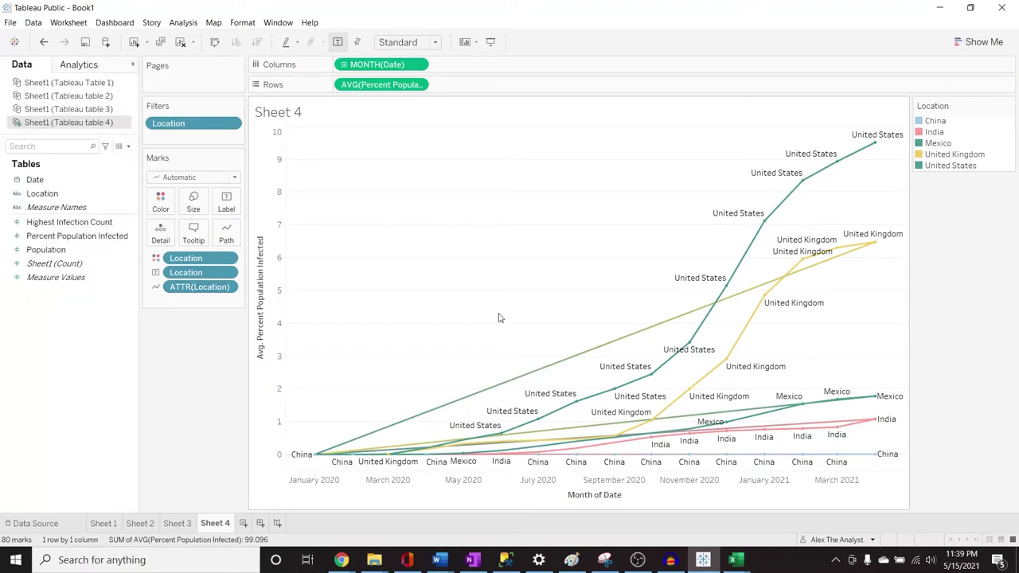
{"action": "left_click", "coordinate": [230, 288]}
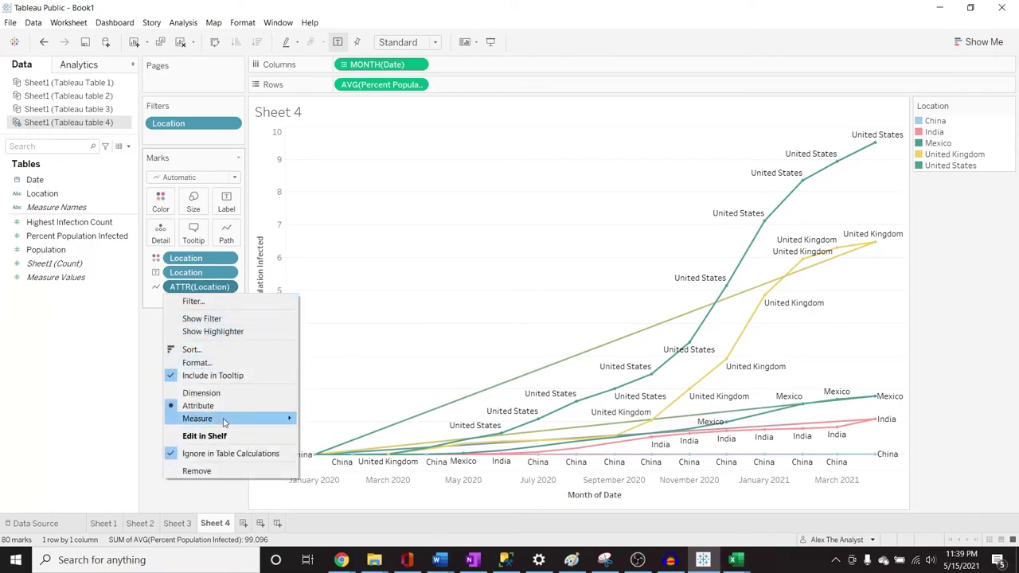
{"action": "left_click", "coordinate": [199, 471]}
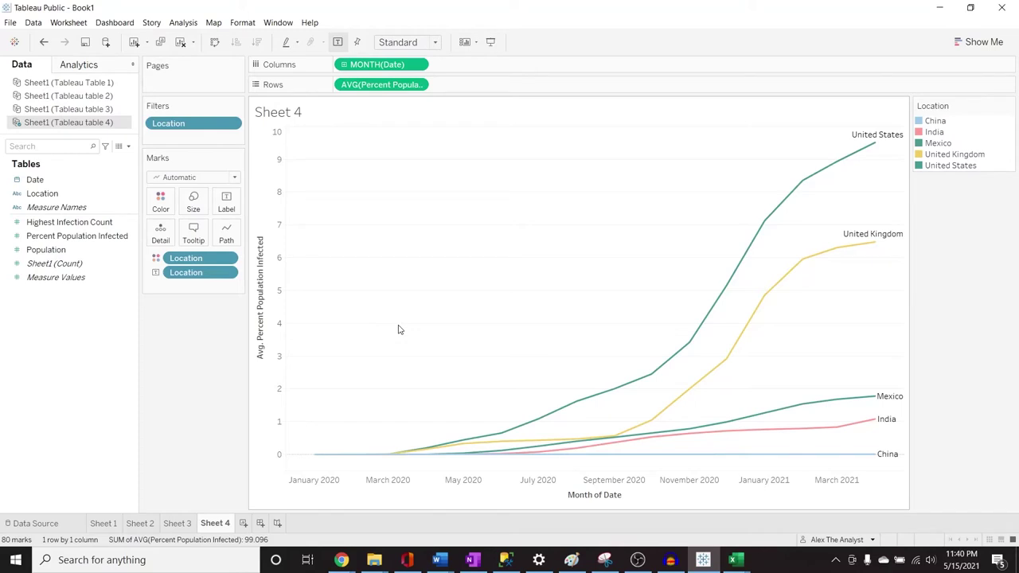
Show a forecast on the line chart and widen the color legend to fit its full entries.
{"action": "left_click", "coordinate": [184, 22]}
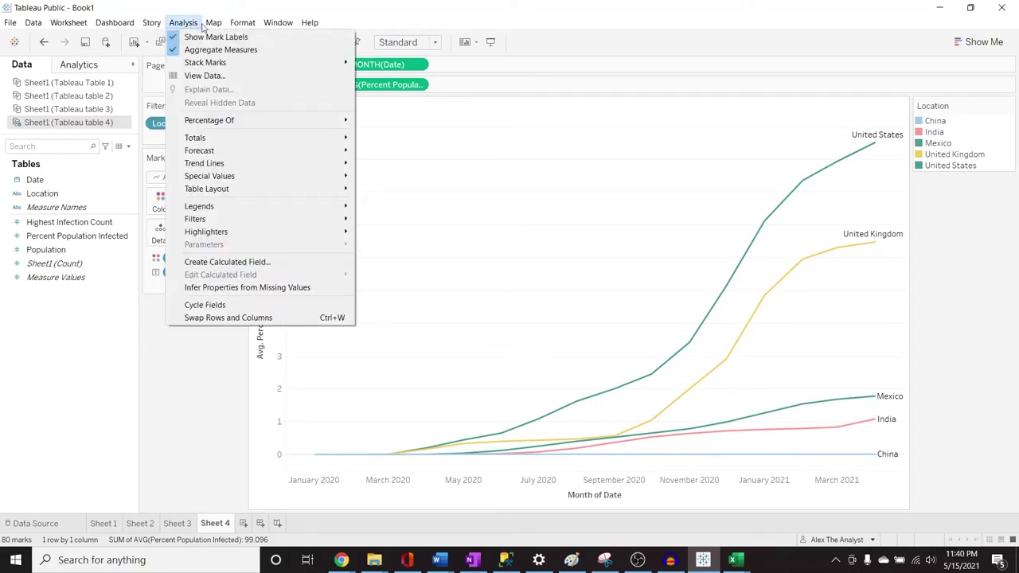
{"action": "mouse_move", "coordinate": [215, 152]}
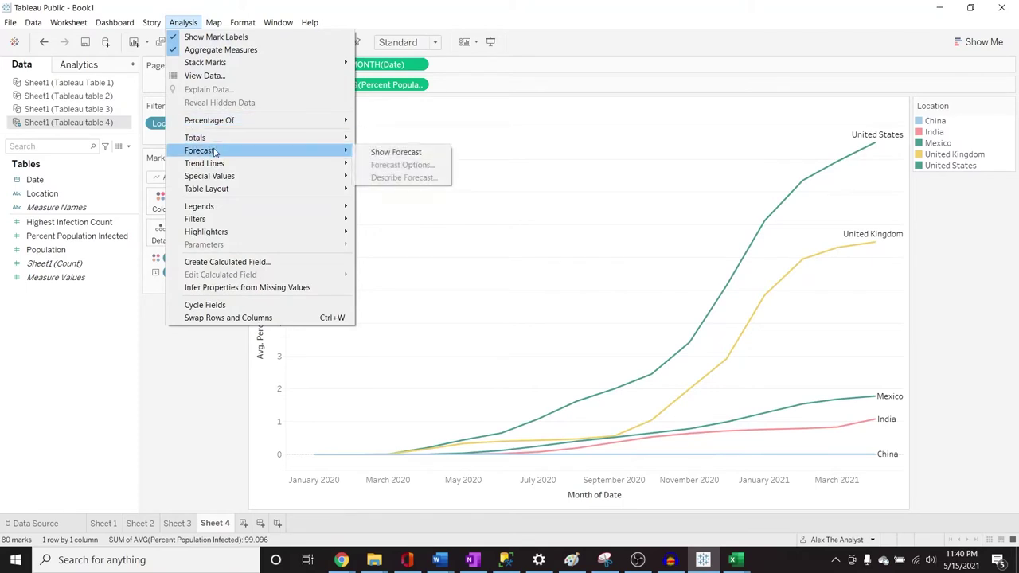
{"action": "left_click", "coordinate": [374, 152]}
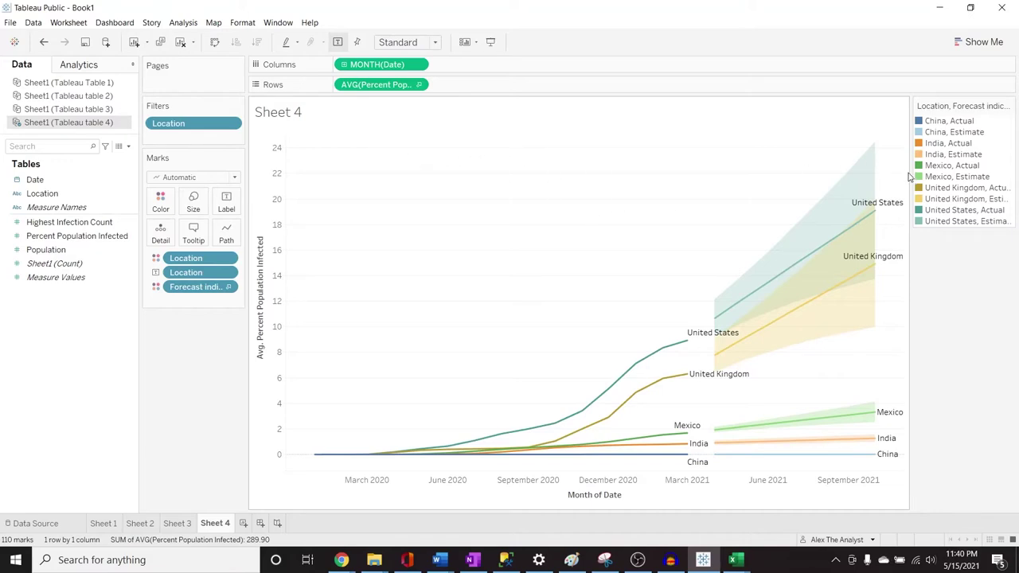
{"action": "left_click_drag", "start_coordinate": [910, 174], "coordinate": [893, 174]}
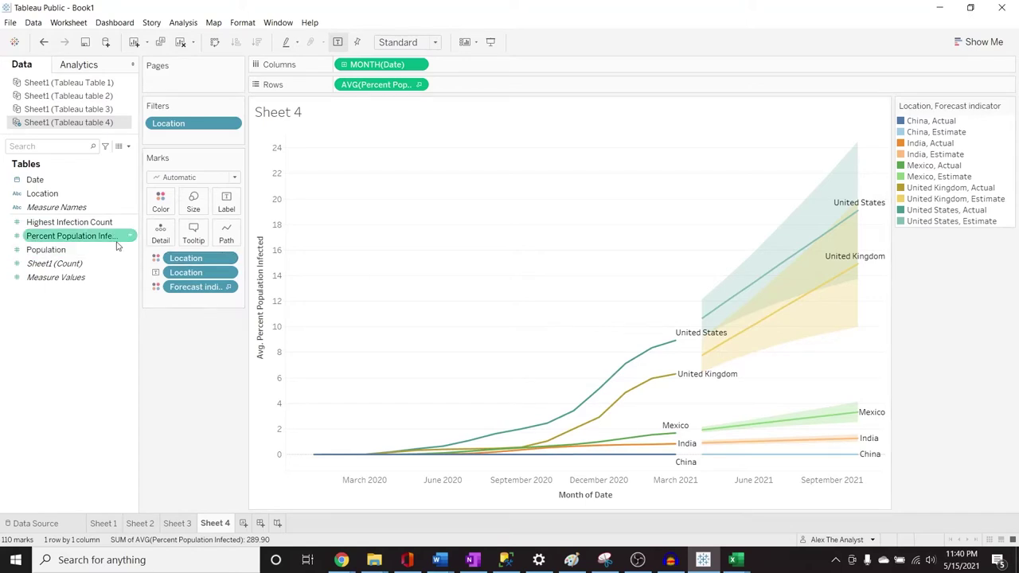
{"action": "mouse_move", "coordinate": [694, 340]}
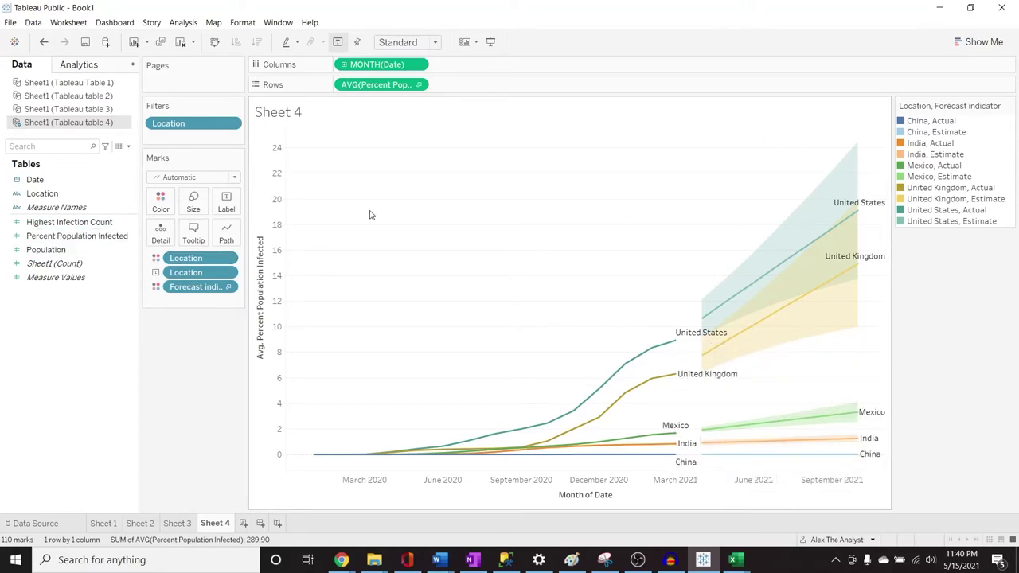
Add Percent Population Infected to the marks as a label on the chart's lines.
{"action": "left_click_drag", "start_coordinate": [88, 237], "coordinate": [191, 305]}
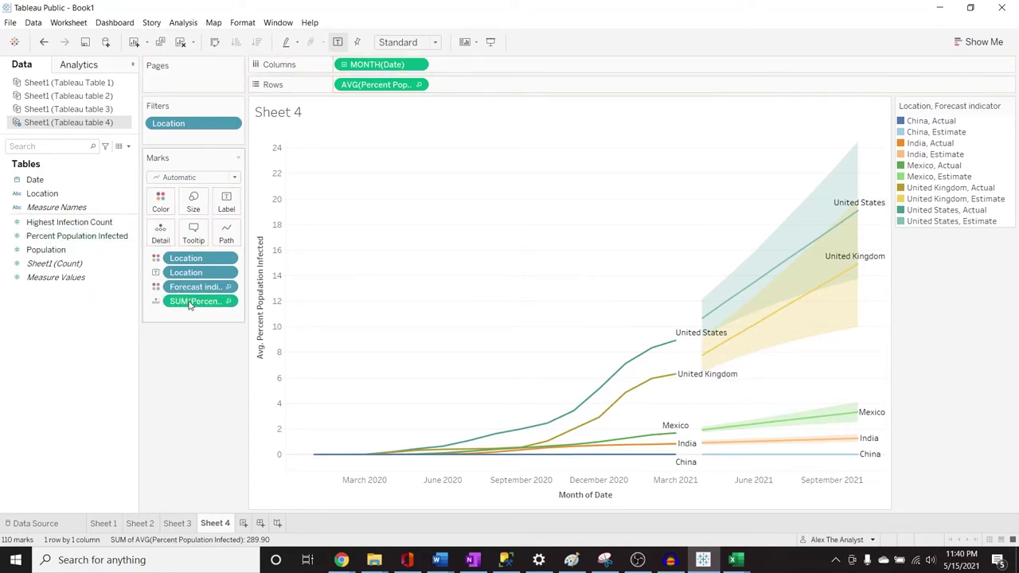
{"action": "left_click", "coordinate": [157, 302]}
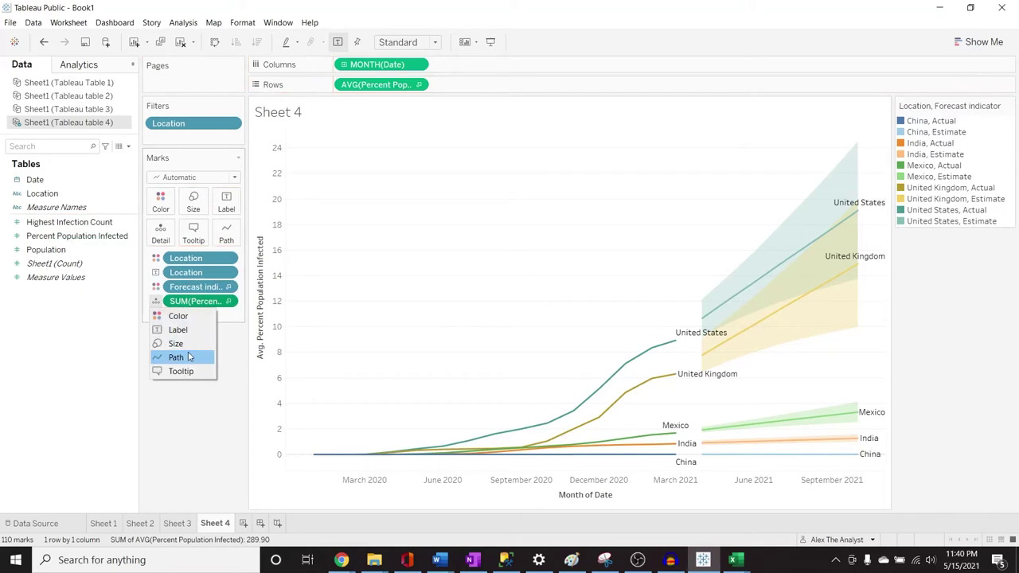
{"action": "left_click", "coordinate": [191, 330]}
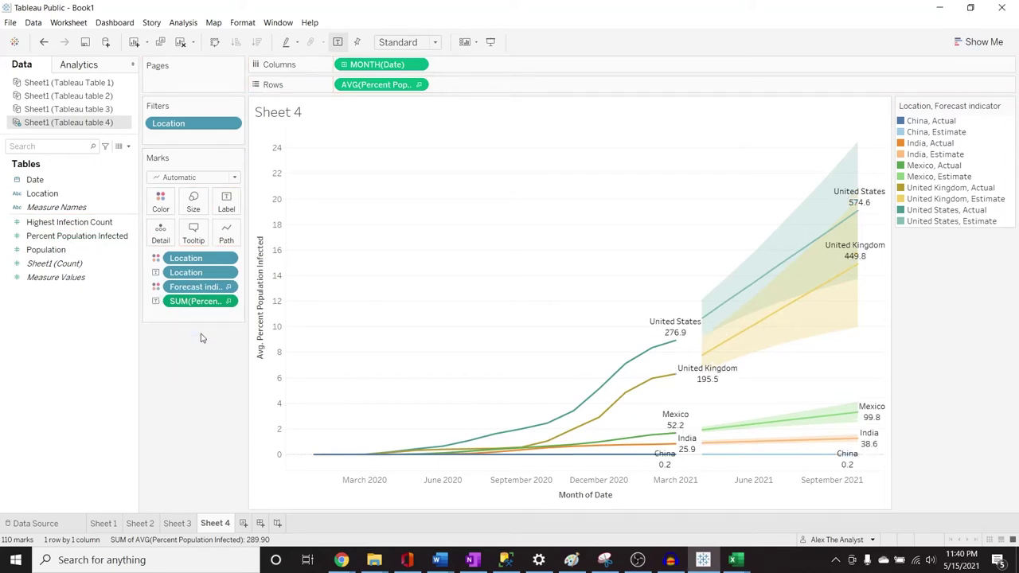
{"action": "mouse_move", "coordinate": [676, 345]}
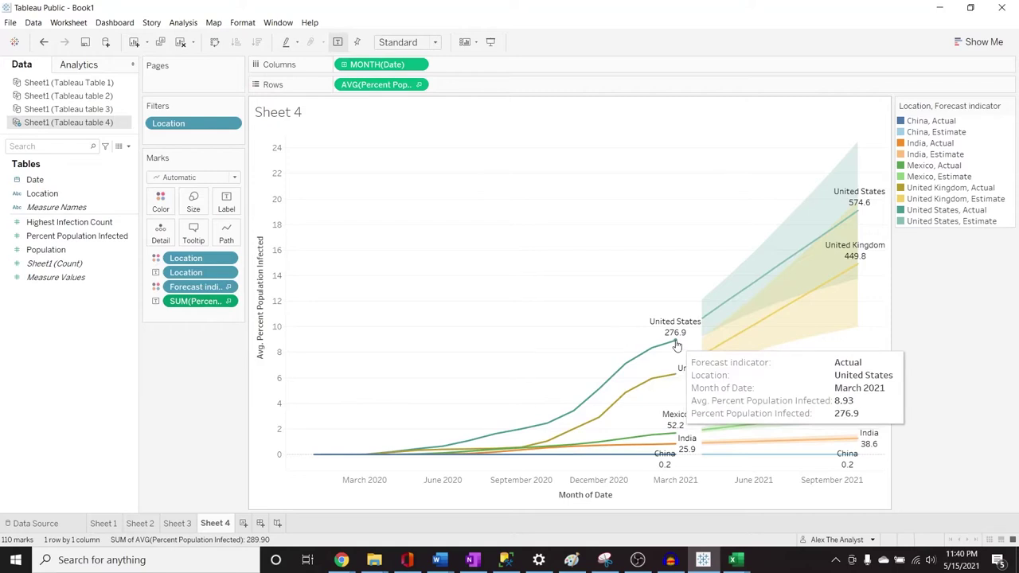
Change the Percent Population Infected label on the chart's lines to use the average.
{"action": "left_click", "coordinate": [227, 303]}
{"action": "mouse_move", "coordinate": [231, 371]}
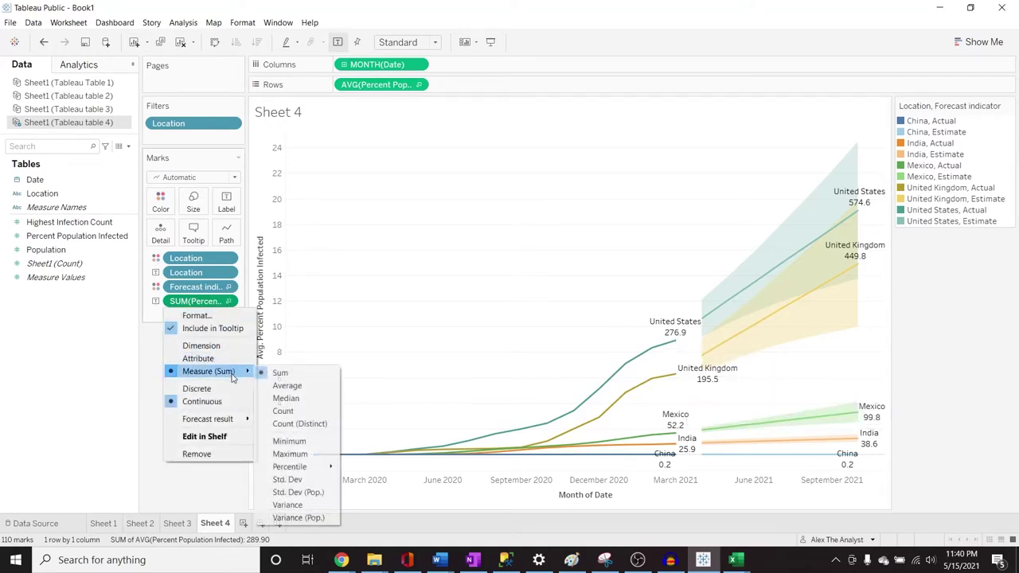
{"action": "left_click", "coordinate": [285, 387]}
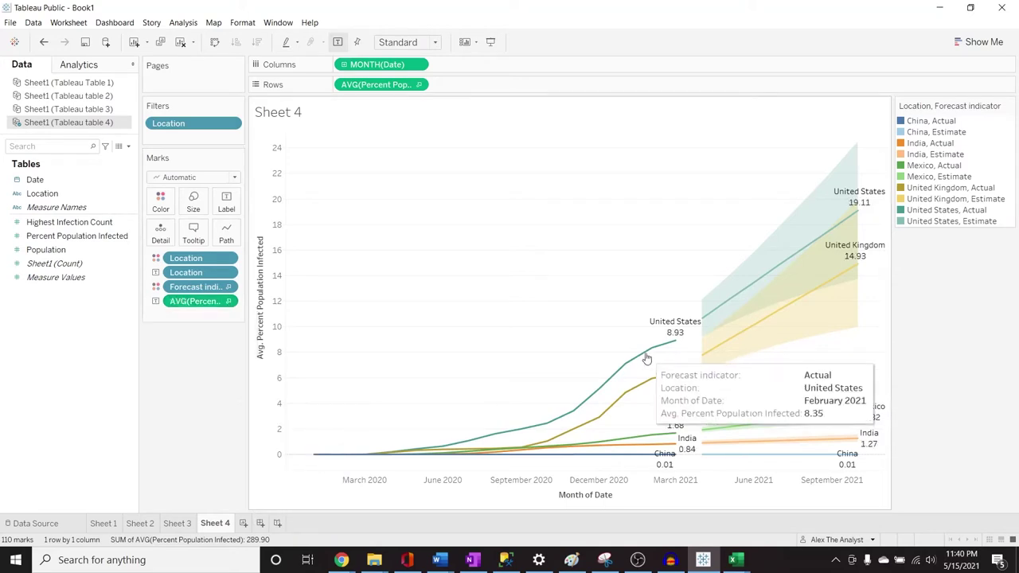
{"action": "mouse_move", "coordinate": [679, 340]}
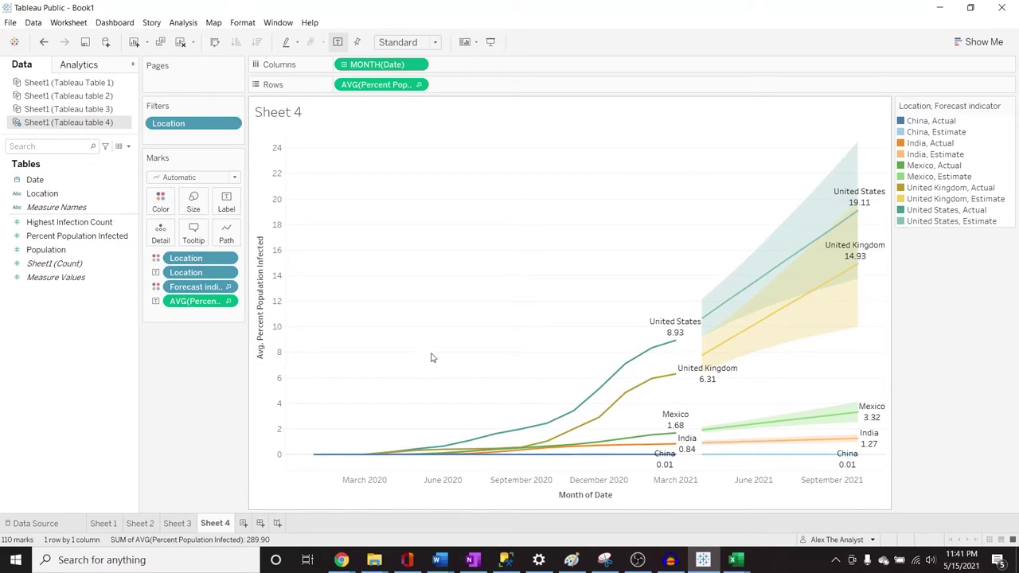
Try converting the Date column field to exact dates, undo it, and view the custom date settings without changing them.
{"action": "left_click", "coordinate": [418, 67]}
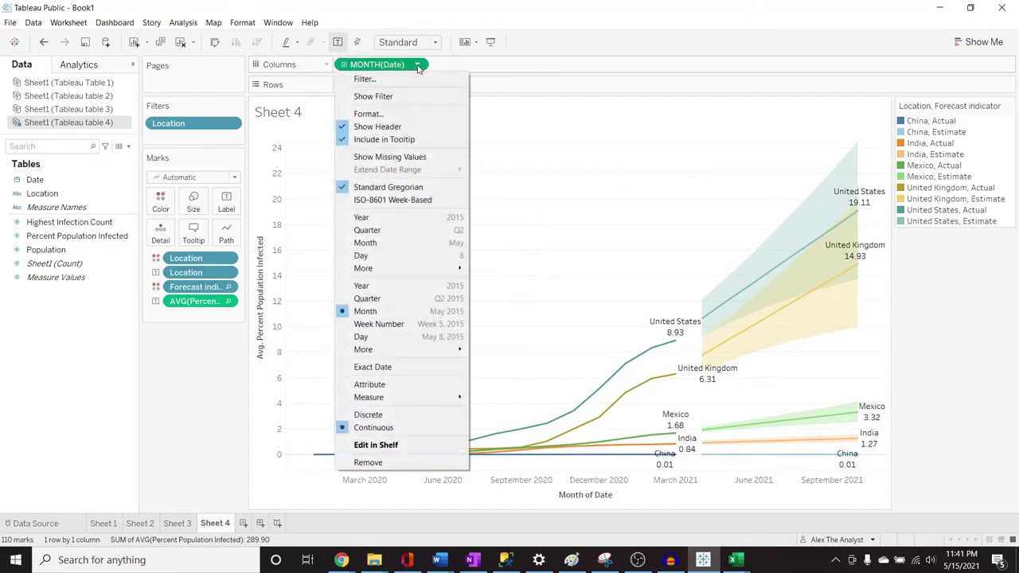
{"action": "left_click", "coordinate": [403, 367]}
{"action": "key", "text": "ctrl+z"}
{"action": "left_click", "coordinate": [415, 66]}
{"action": "mouse_move", "coordinate": [454, 351]}
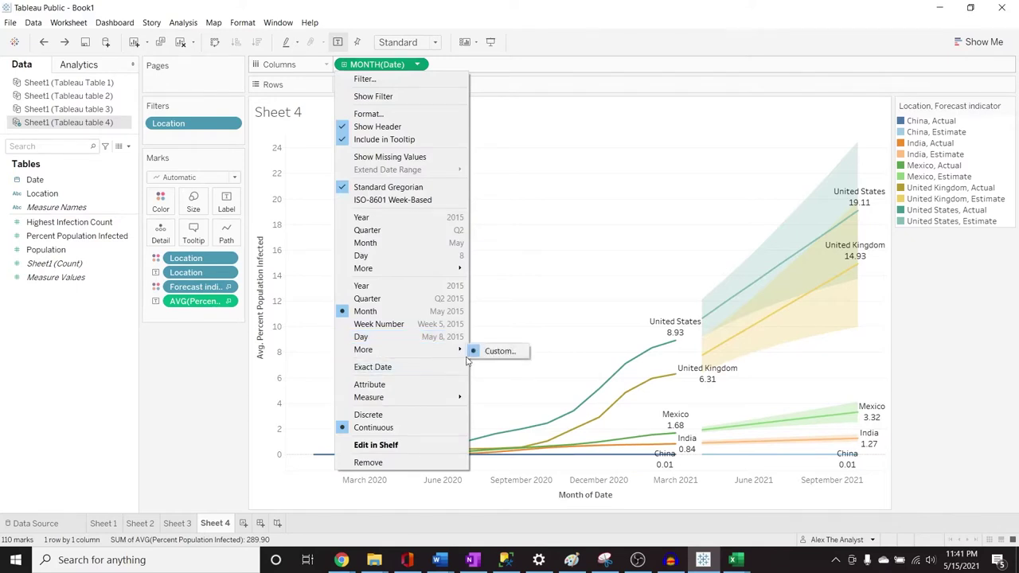
{"action": "left_click", "coordinate": [506, 352]}
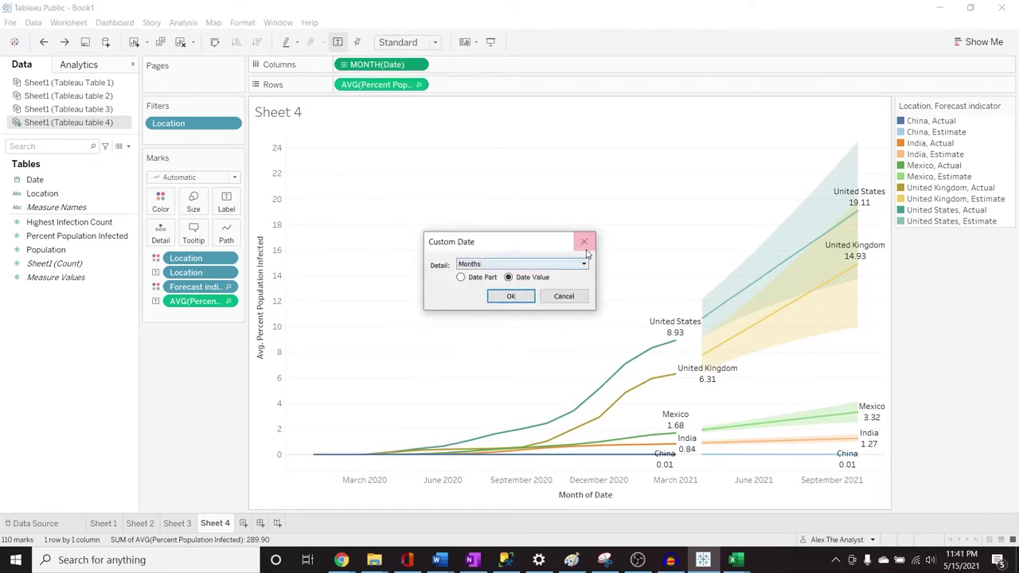
{"action": "left_click", "coordinate": [583, 242]}
{"action": "left_click", "coordinate": [418, 65]}
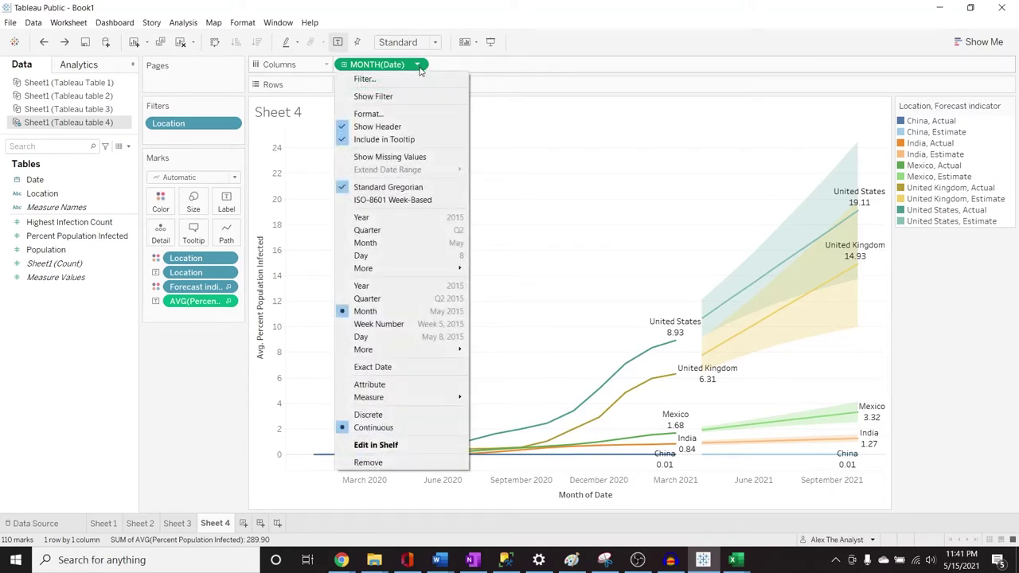
{"action": "left_click", "coordinate": [421, 114]}
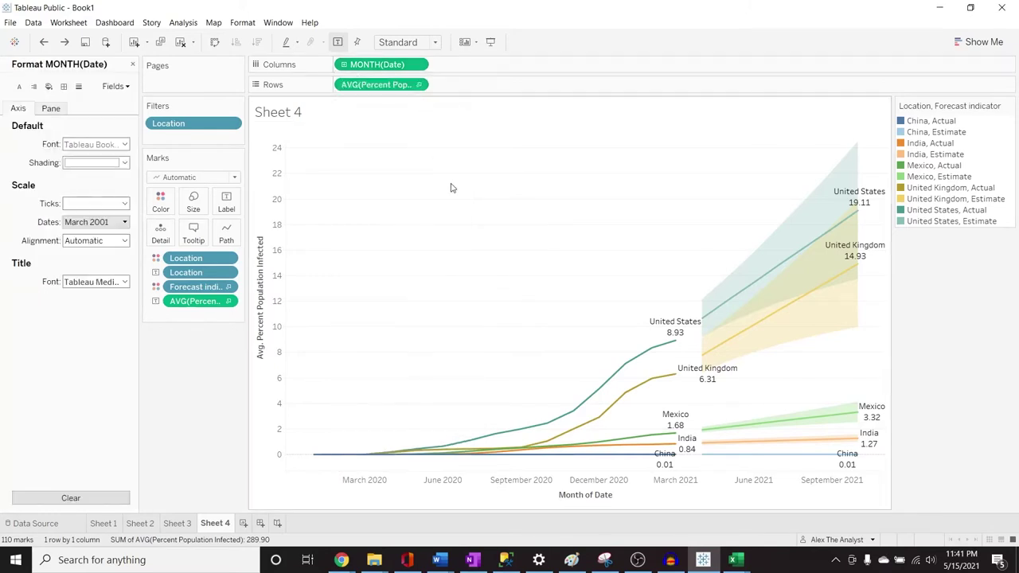
{"action": "left_click", "coordinate": [121, 224]}
{"action": "left_click", "coordinate": [121, 224]}
{"action": "left_click", "coordinate": [121, 224]}
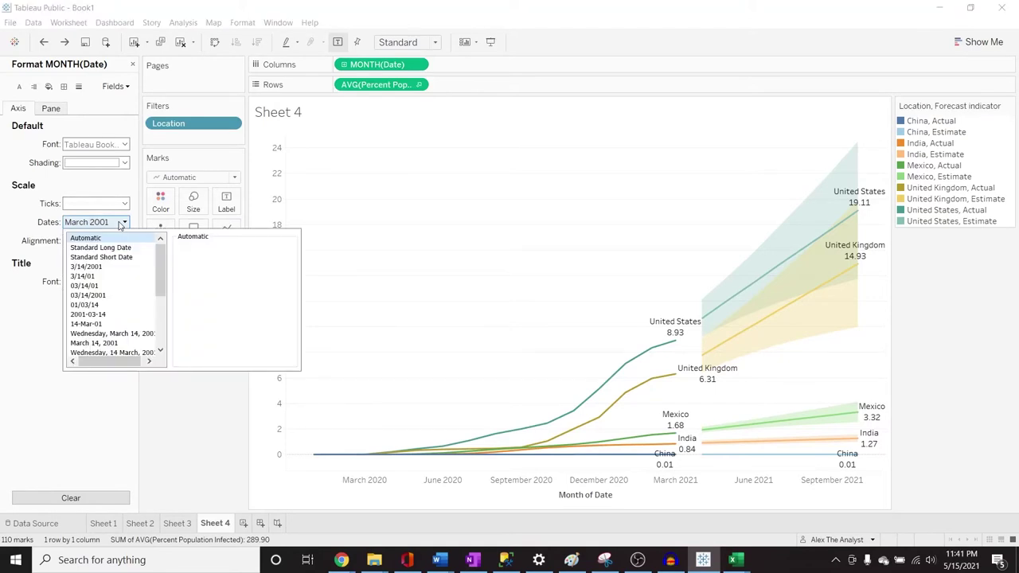
{"action": "left_click", "coordinate": [259, 161]}
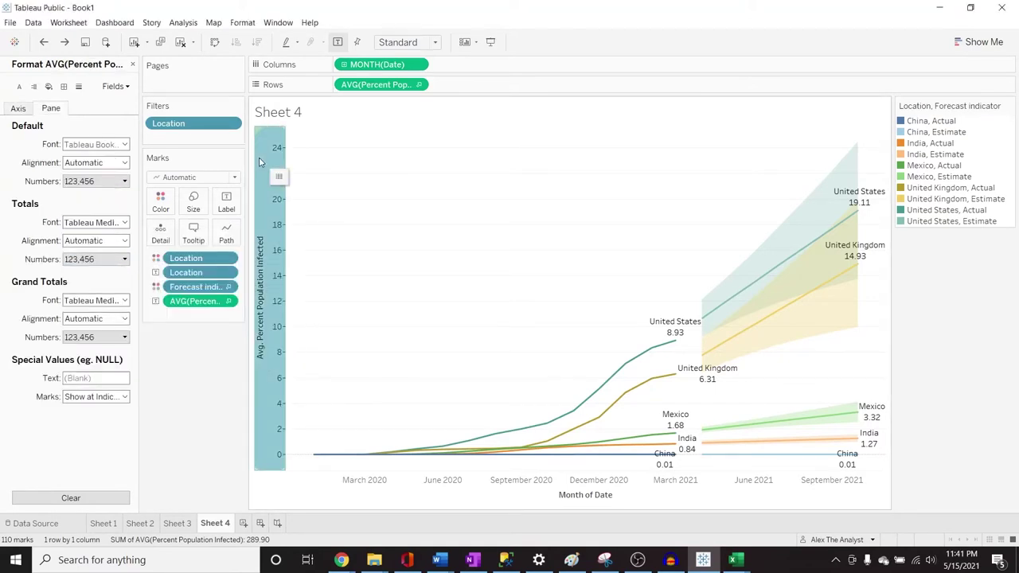
{"action": "left_click", "coordinate": [370, 176]}
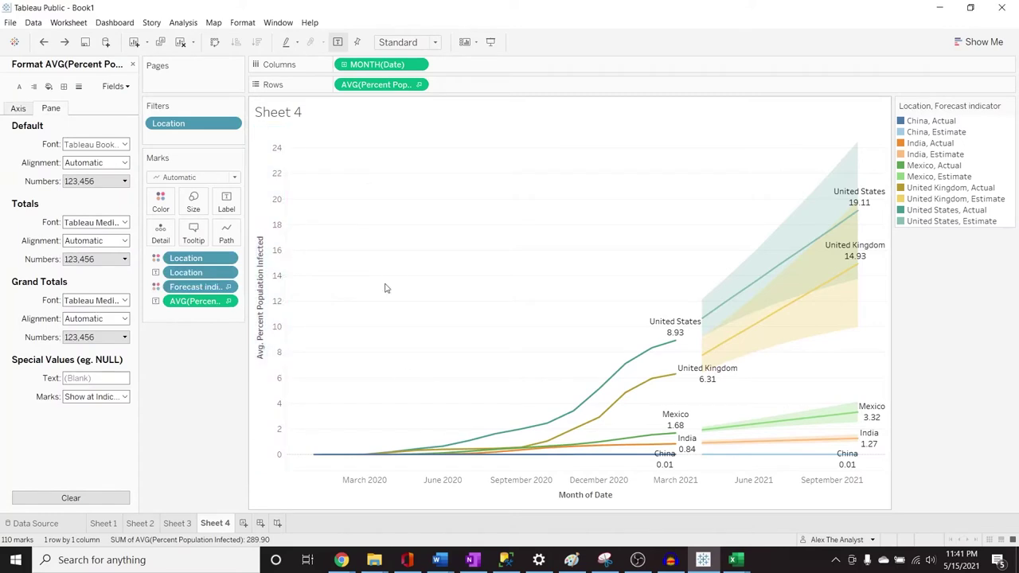
{"action": "mouse_move", "coordinate": [360, 461]}
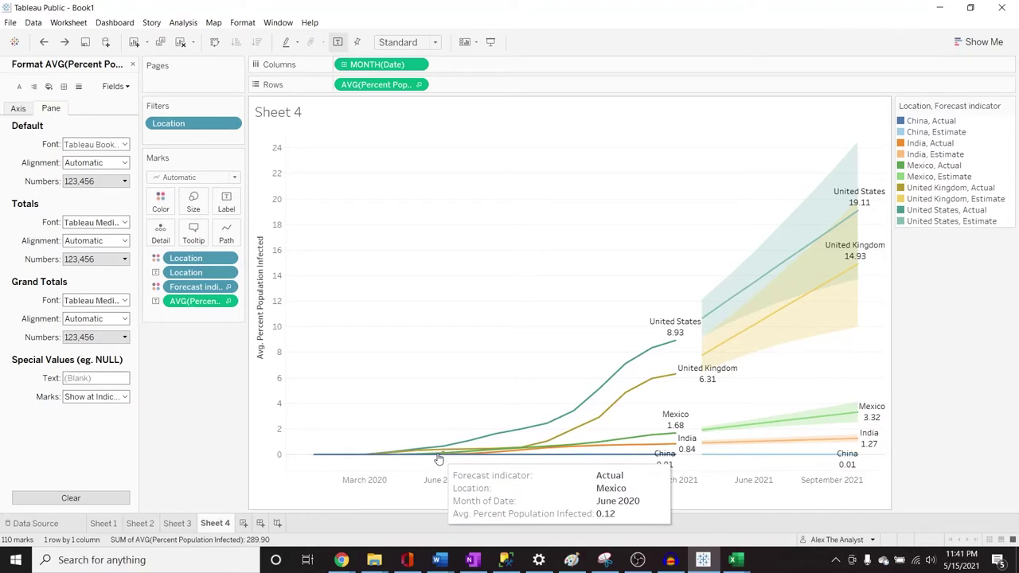
{"action": "left_click", "coordinate": [416, 64]}
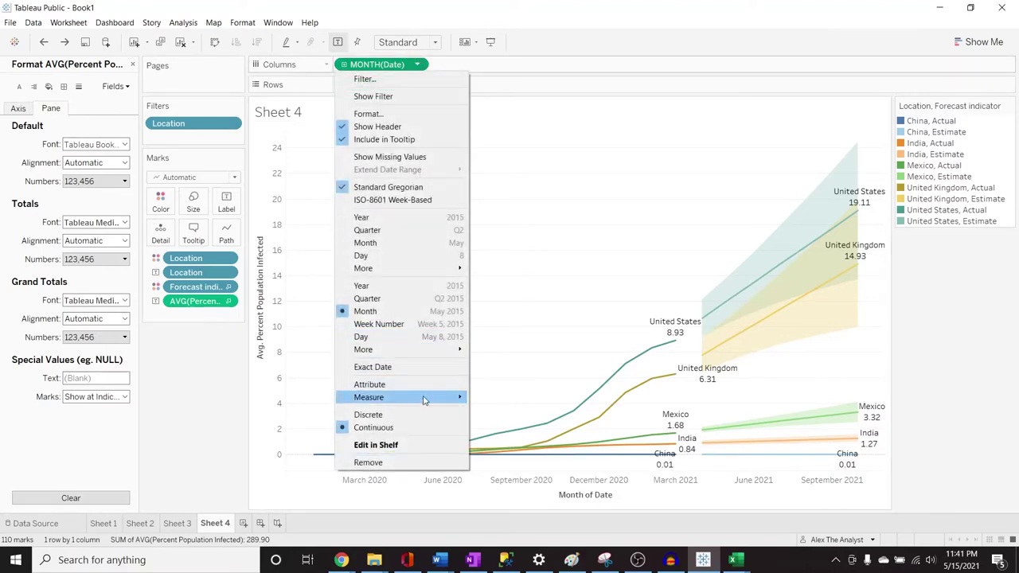
{"action": "mouse_move", "coordinate": [424, 400]}
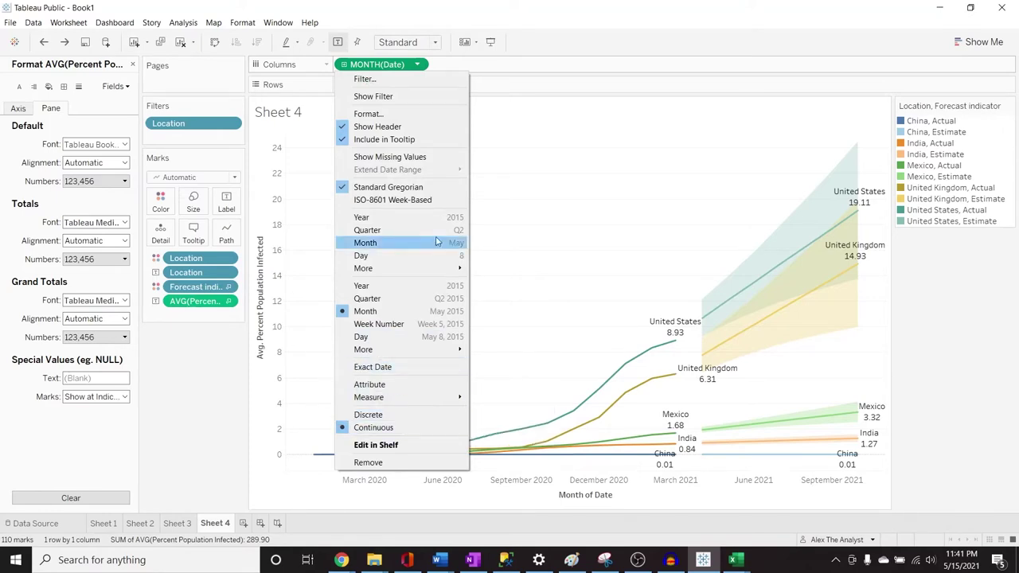
{"action": "left_click", "coordinate": [181, 403]}
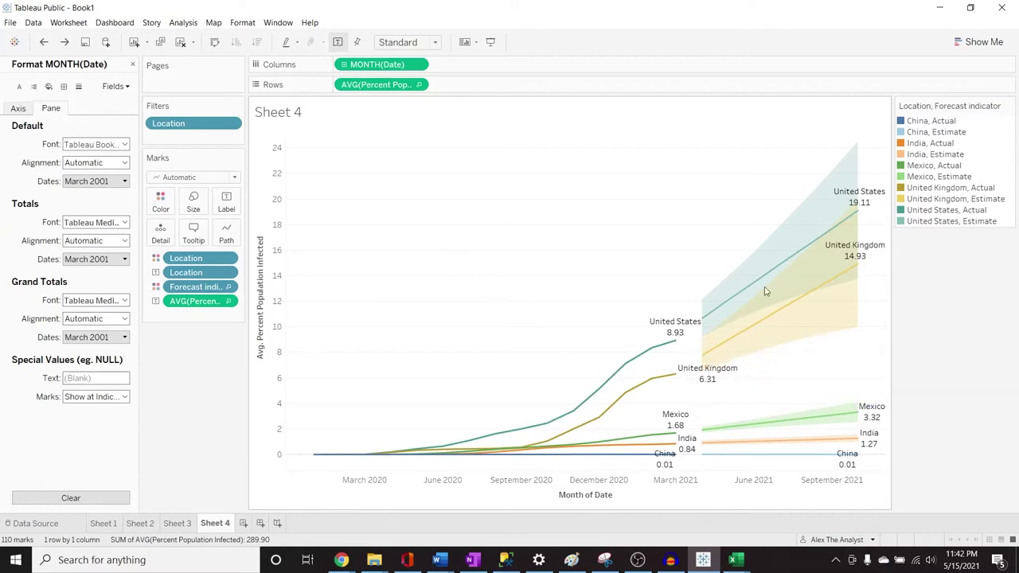
Replace the line chart's sheet title with "Percent Population Infected".
{"action": "mouse_move", "coordinate": [858, 222]}
{"action": "double_click", "coordinate": [291, 115]}
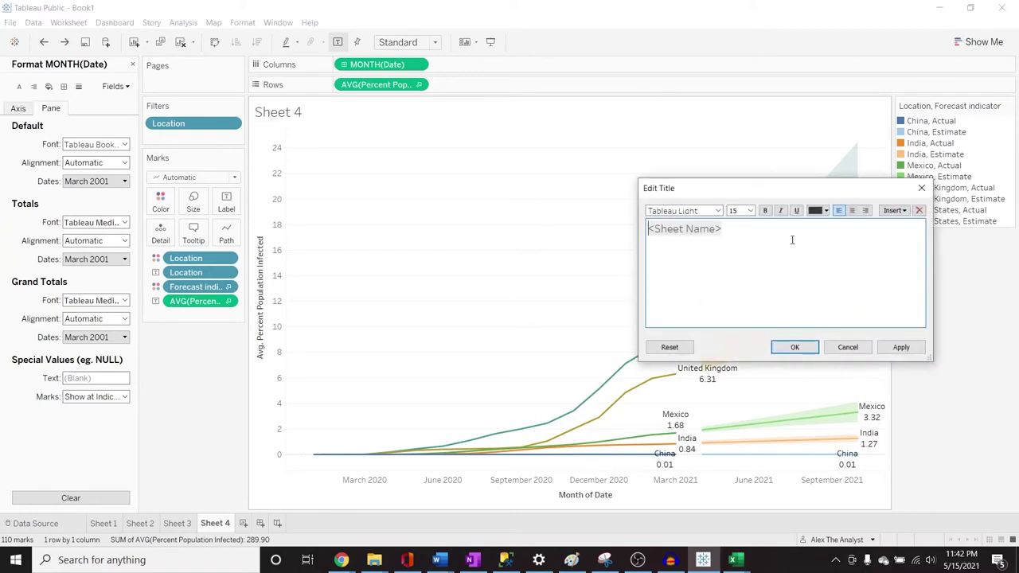
{"action": "left_click_drag", "start_coordinate": [792, 239], "coordinate": [565, 207]}
{"action": "type", "text": "Percen"}
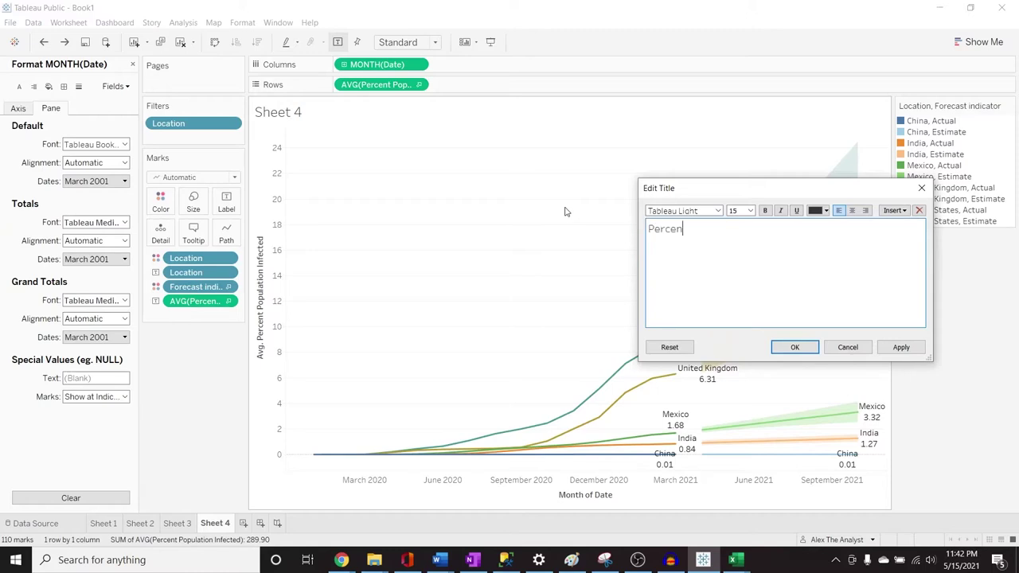
{"action": "type", "text": "t Population Infected"}
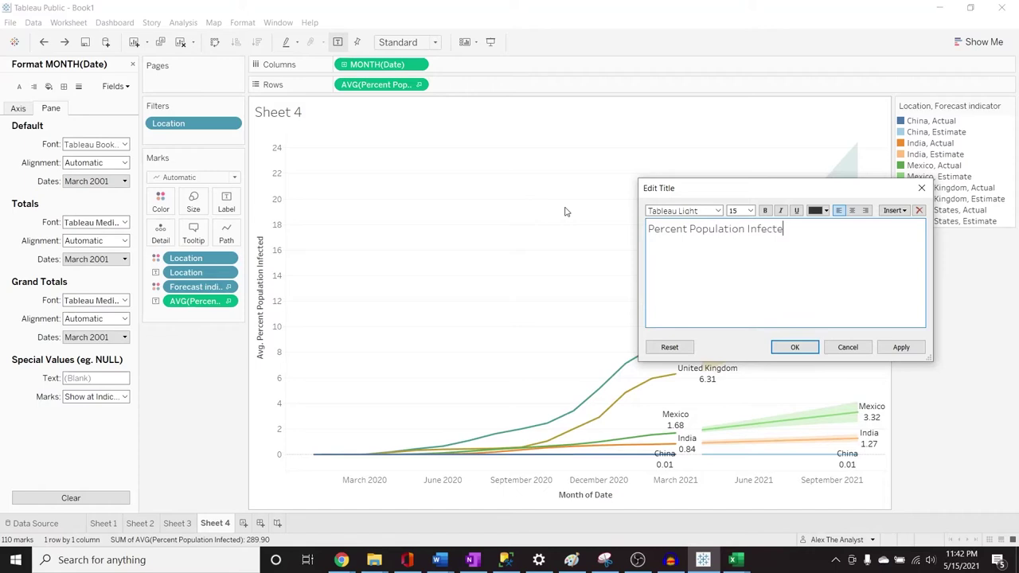
{"action": "left_click", "coordinate": [897, 347]}
{"action": "left_click", "coordinate": [795, 348]}
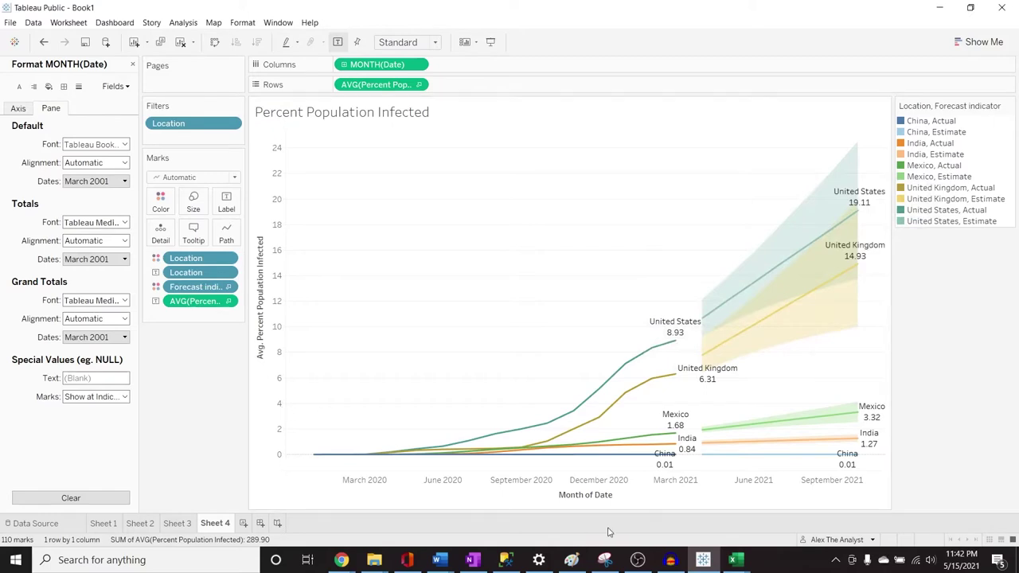
Shorten the line chart's date axis title to "Month".
{"action": "double_click", "coordinate": [593, 495]}
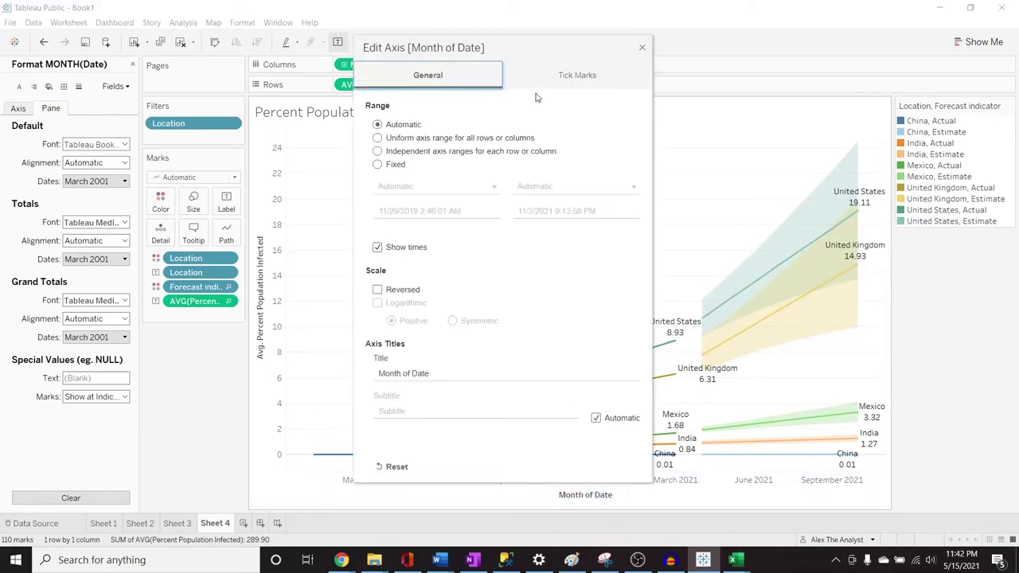
{"action": "left_click_drag", "start_coordinate": [524, 46], "coordinate": [388, 47]}
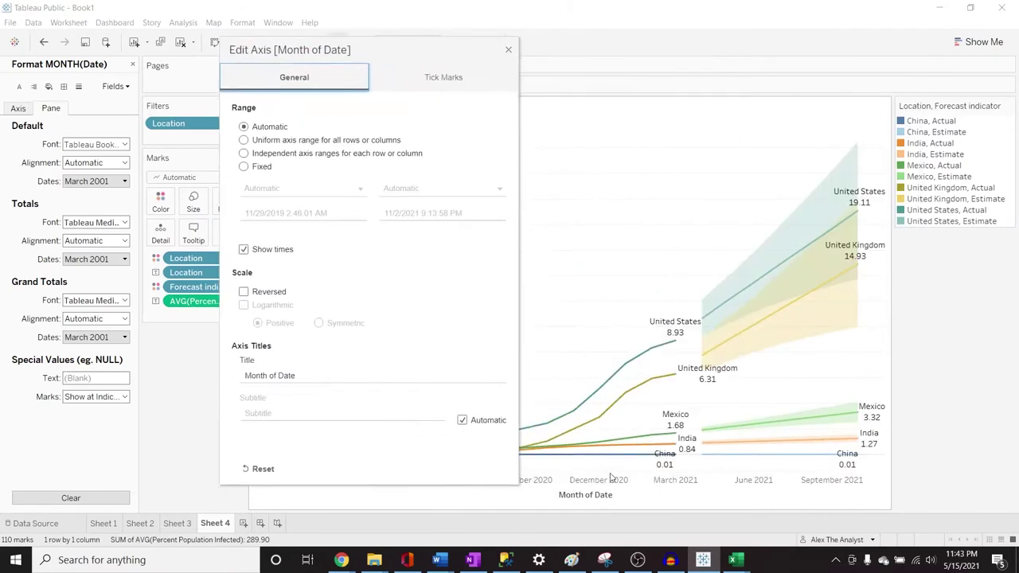
{"action": "left_click", "coordinate": [482, 75]}
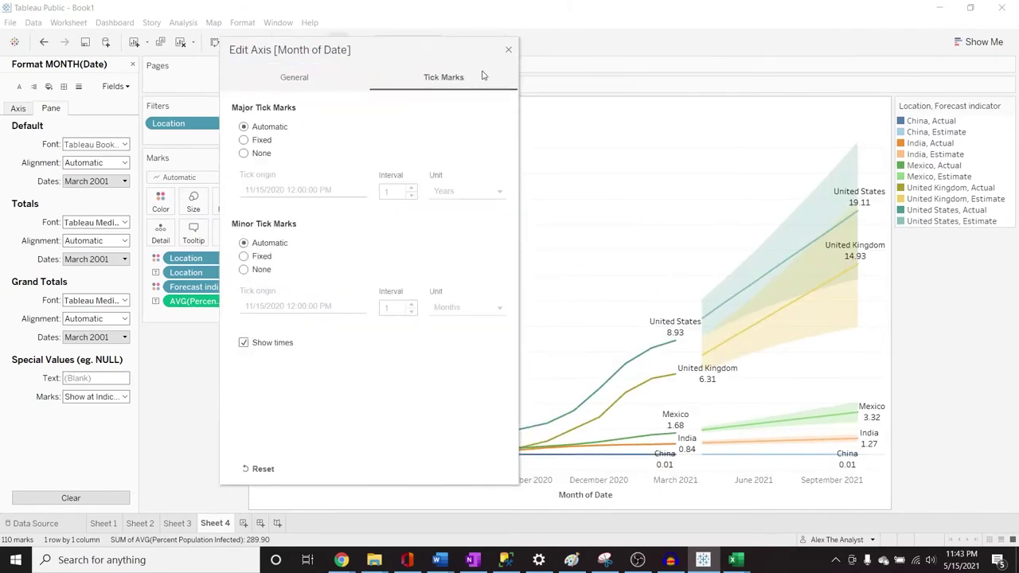
{"action": "left_click", "coordinate": [313, 77]}
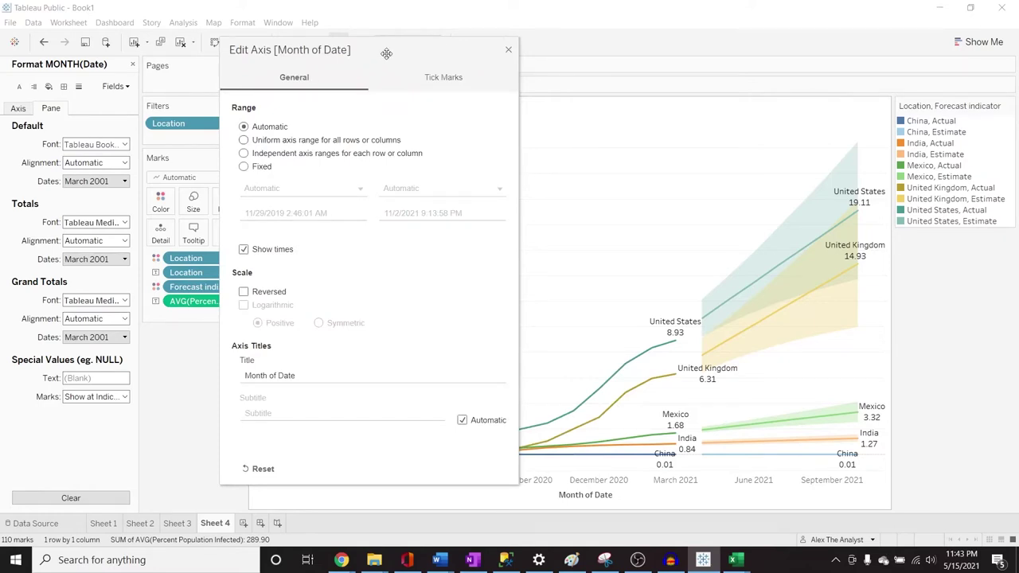
{"action": "left_click", "coordinate": [349, 372]}
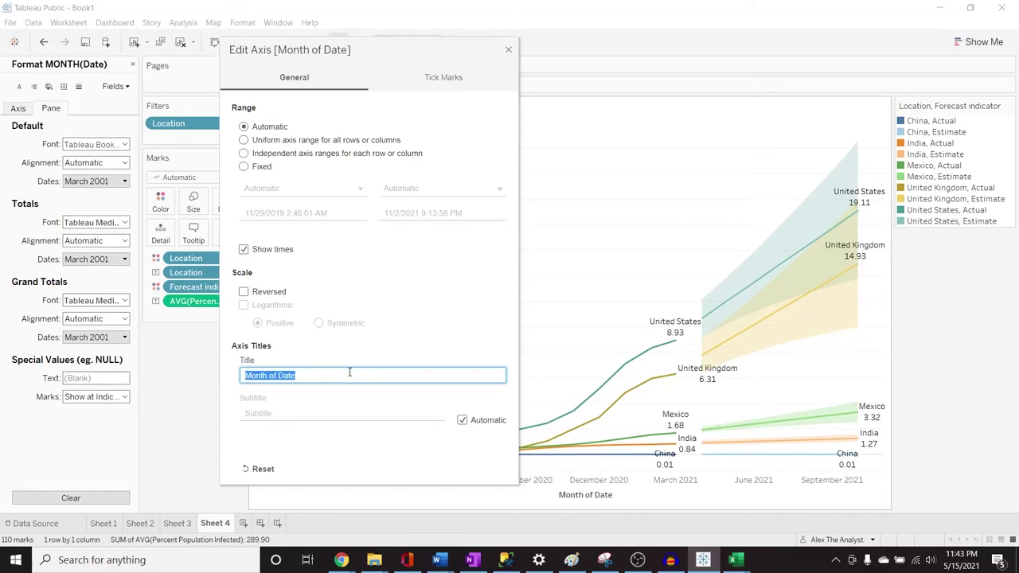
{"action": "left_click", "coordinate": [349, 372]}
{"action": "type", "text": "Mon"}
{"action": "key", "text": "BackSpace"}
{"action": "key", "text": "BackSpace"}
{"action": "key", "text": "BackSpace"}
{"action": "key", "text": "BackSpace"}
{"action": "key", "text": "BackSpace"}
{"action": "key", "text": "BackSpace"}
{"action": "key", "text": "BackSpace"}
{"action": "key", "text": "BackSpace"}
{"action": "key", "text": "BackSpace"}
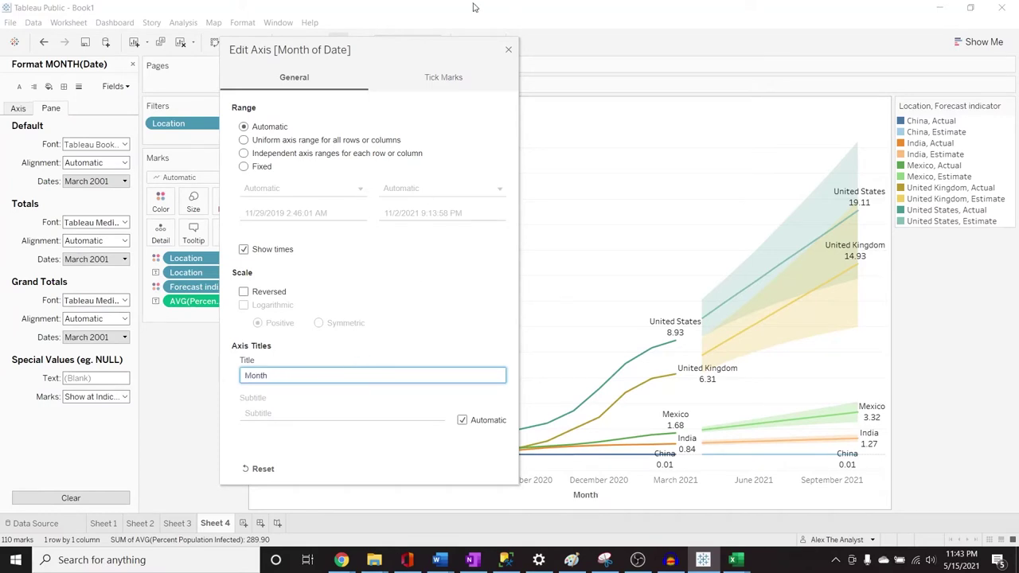
{"action": "left_click", "coordinate": [508, 51]}
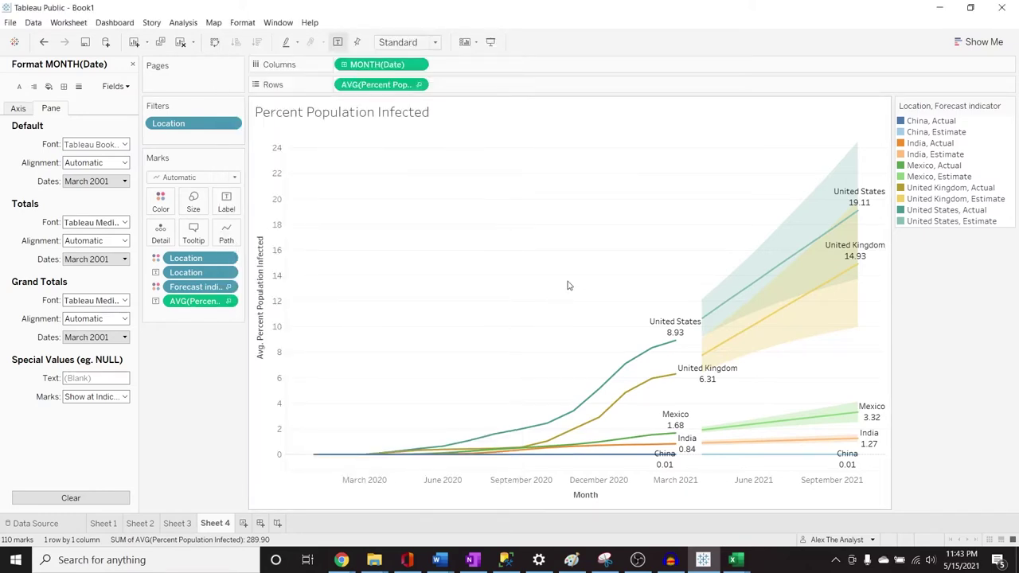
Create a new dashboard and set its size to Automatic.
{"action": "left_click", "coordinate": [260, 523]}
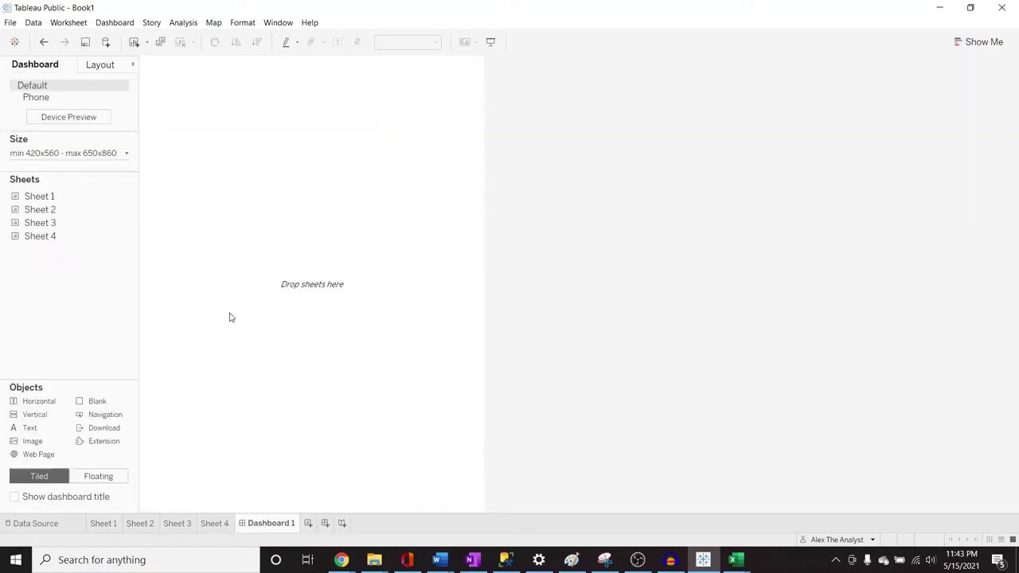
{"action": "left_click", "coordinate": [124, 153]}
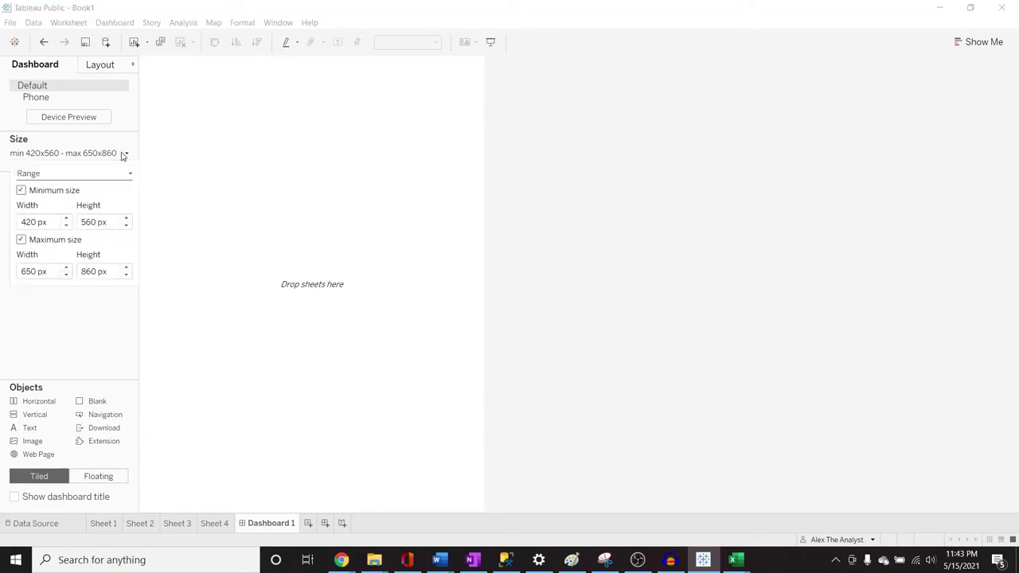
{"action": "left_click", "coordinate": [64, 177]}
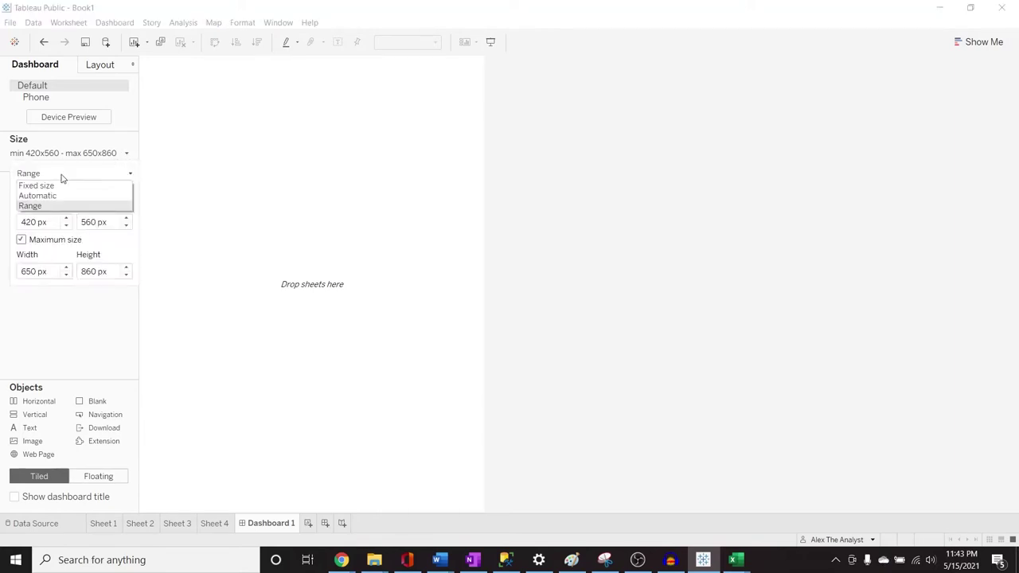
{"action": "left_click", "coordinate": [59, 196]}
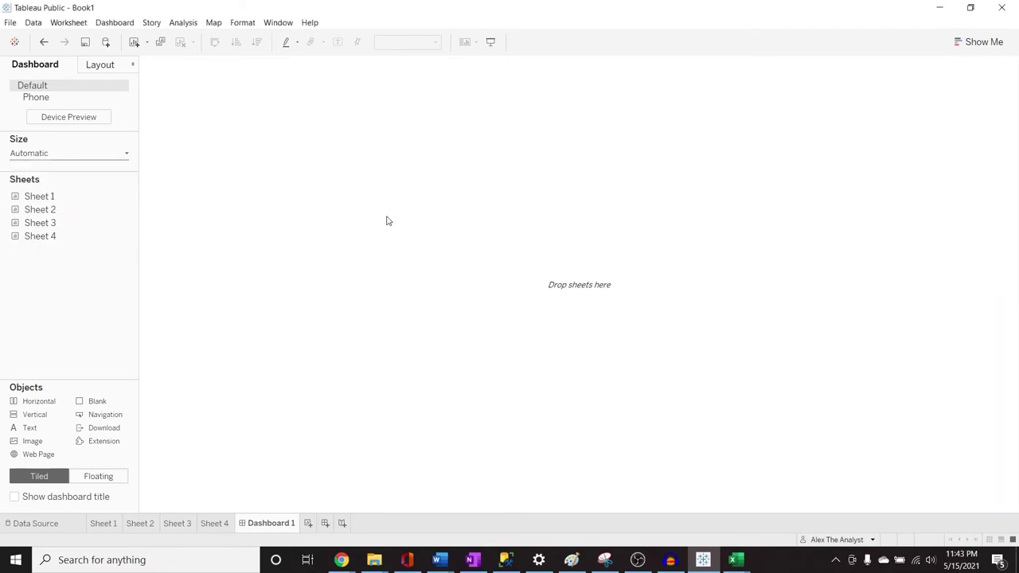
Add Sheet 1 and Sheet 2 to the dashboard, with Sheet 1 spanning the full width above Sheet 2.
{"action": "double_click", "coordinate": [70, 196]}
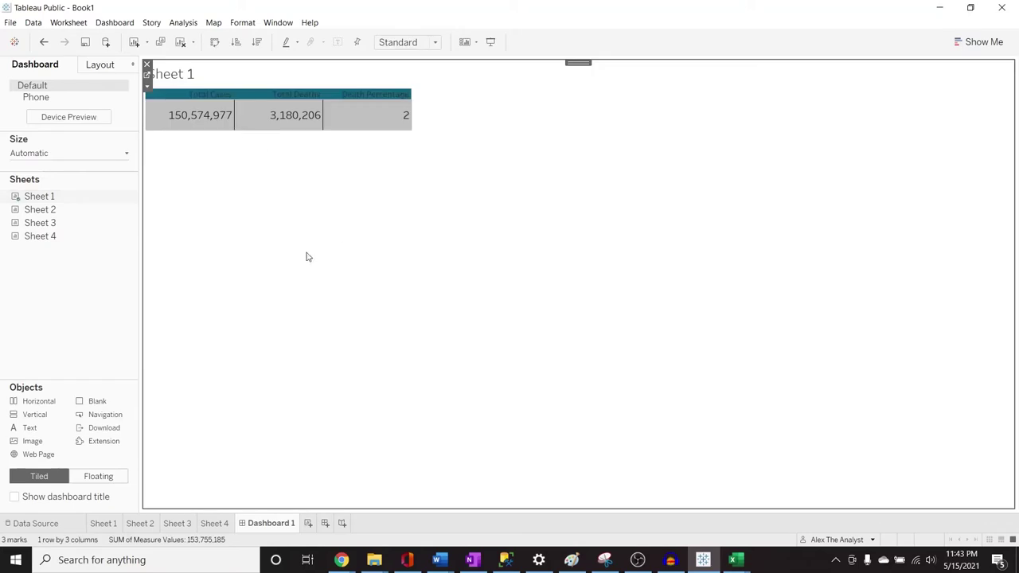
{"action": "double_click", "coordinate": [76, 223]}
{"action": "double_click", "coordinate": [76, 210]}
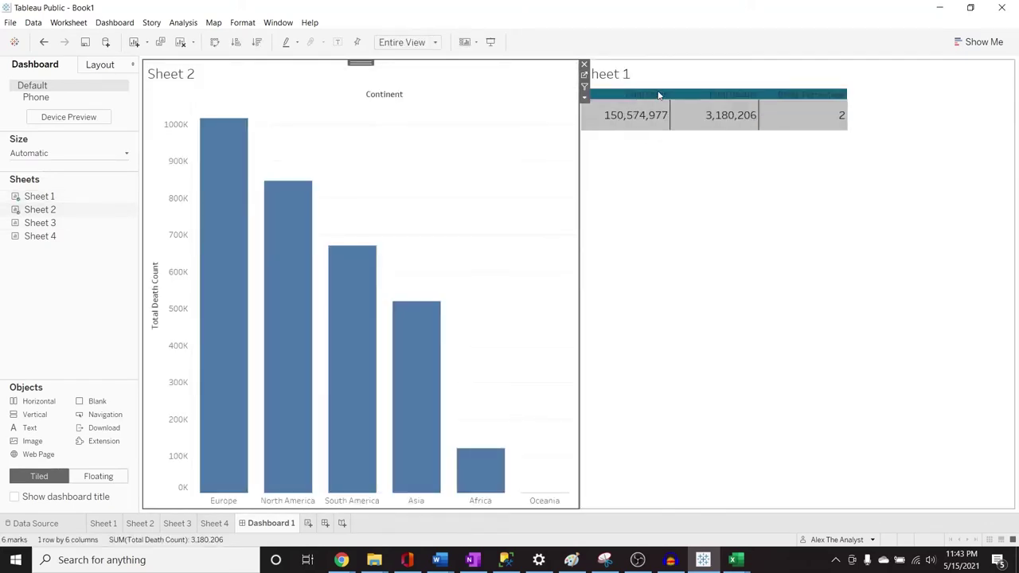
{"action": "left_click", "coordinate": [691, 70]}
{"action": "left_click_drag", "start_coordinate": [797, 62], "coordinate": [492, 86]}
Place the Sheet 3 map to the right of Sheet 1 and the Sheet 4 line chart to the right of Sheet 2.
{"action": "mouse_move", "coordinate": [88, 225]}
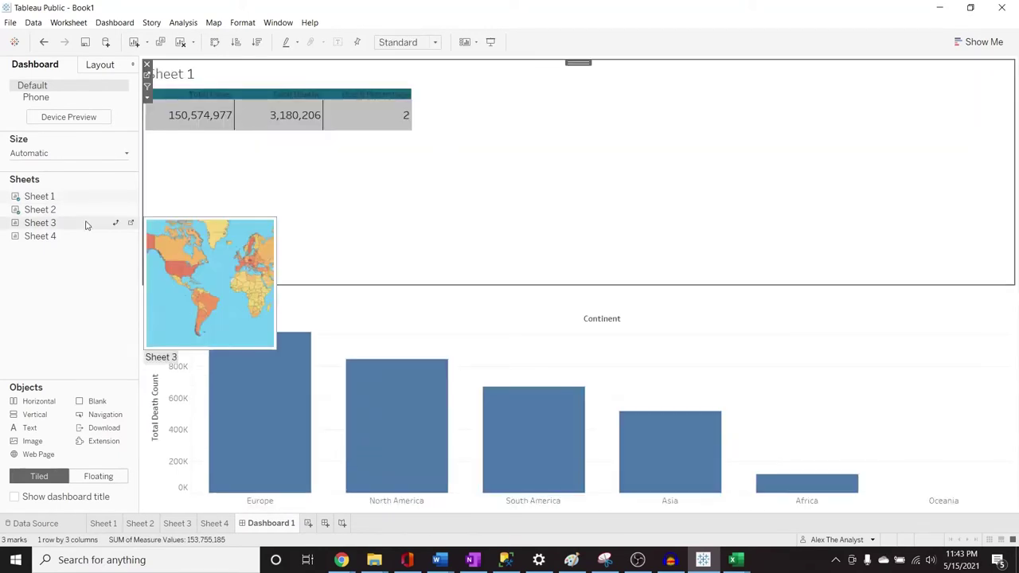
{"action": "left_click_drag", "start_coordinate": [82, 224], "coordinate": [737, 175]}
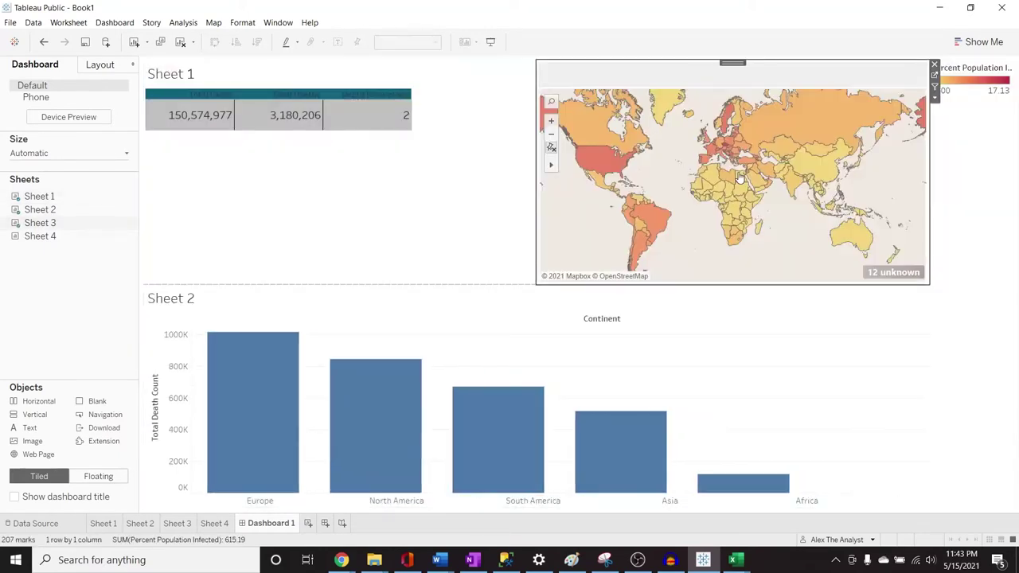
{"action": "left_click_drag", "start_coordinate": [55, 236], "coordinate": [721, 395]}
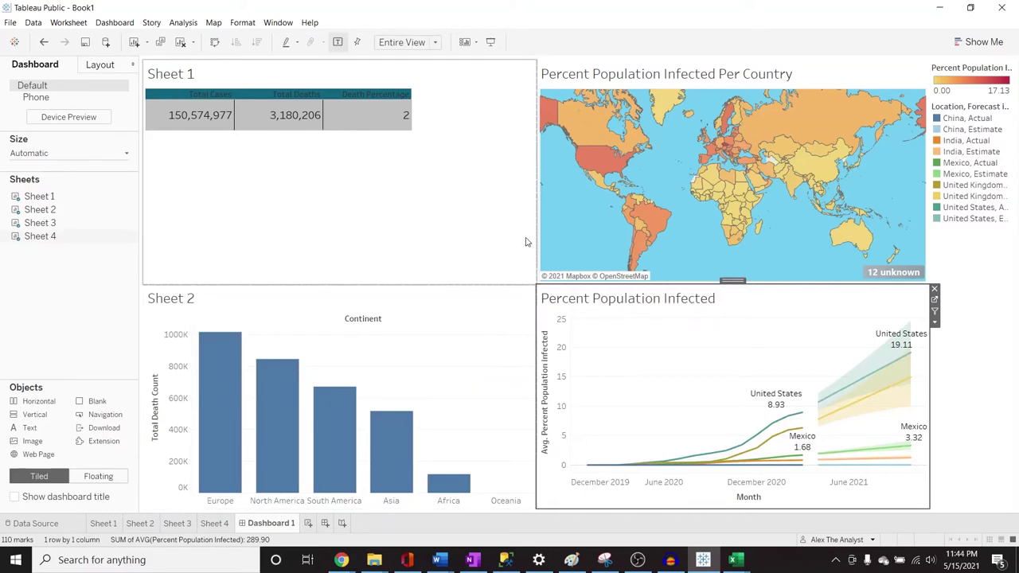
Move the Location, Forecast color legend from the side column to directly beside the line chart.
{"action": "left_click", "coordinate": [968, 118]}
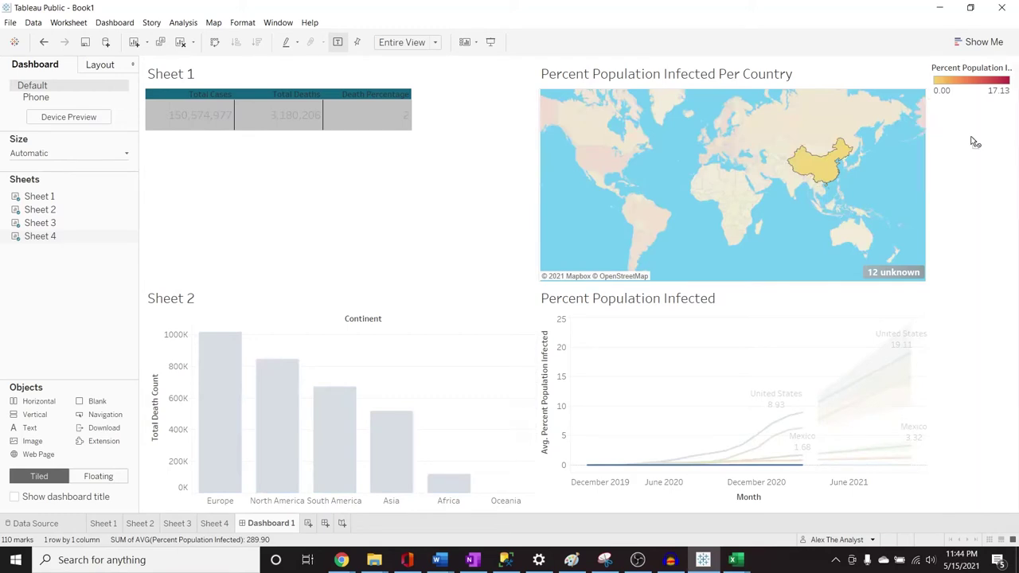
{"action": "left_click", "coordinate": [969, 107]}
{"action": "left_click_drag", "start_coordinate": [976, 97], "coordinate": [924, 316]}
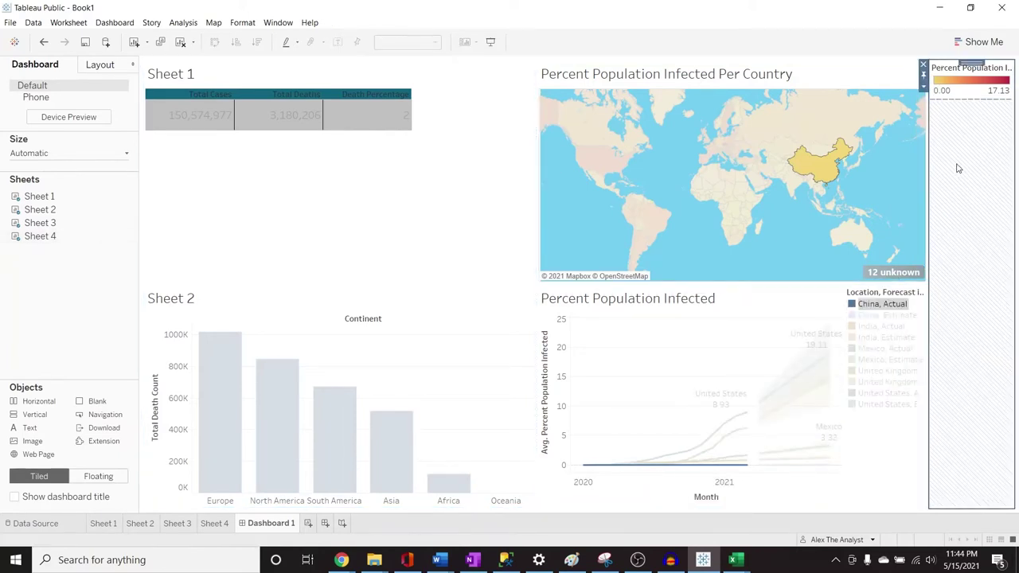
{"action": "left_click_drag", "start_coordinate": [972, 62], "coordinate": [906, 88]}
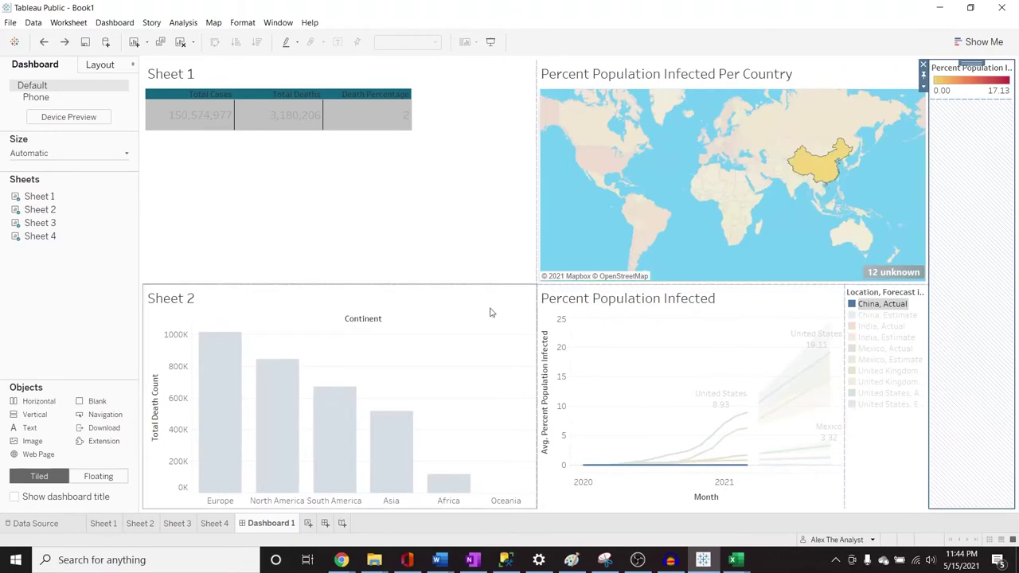
Move the Sheet 2 bar chart above the Sheet 1 table on the dashboard.
{"action": "left_click", "coordinate": [471, 308]}
{"action": "left_click_drag", "start_coordinate": [339, 279], "coordinate": [349, 196]}
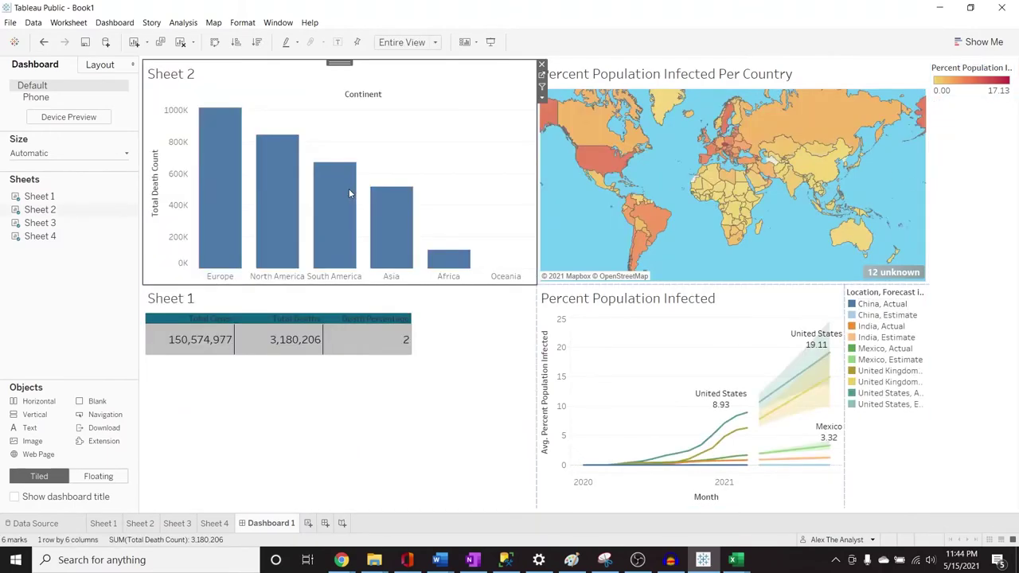
{"action": "left_click", "coordinate": [295, 298]}
{"action": "left_click_drag", "start_coordinate": [335, 284], "coordinate": [341, 307]}
Place the line chart beneath Sheet 1 so it spans both columns, and move the Sheet 1 table above Sheet 2.
{"action": "left_click", "coordinate": [698, 297]}
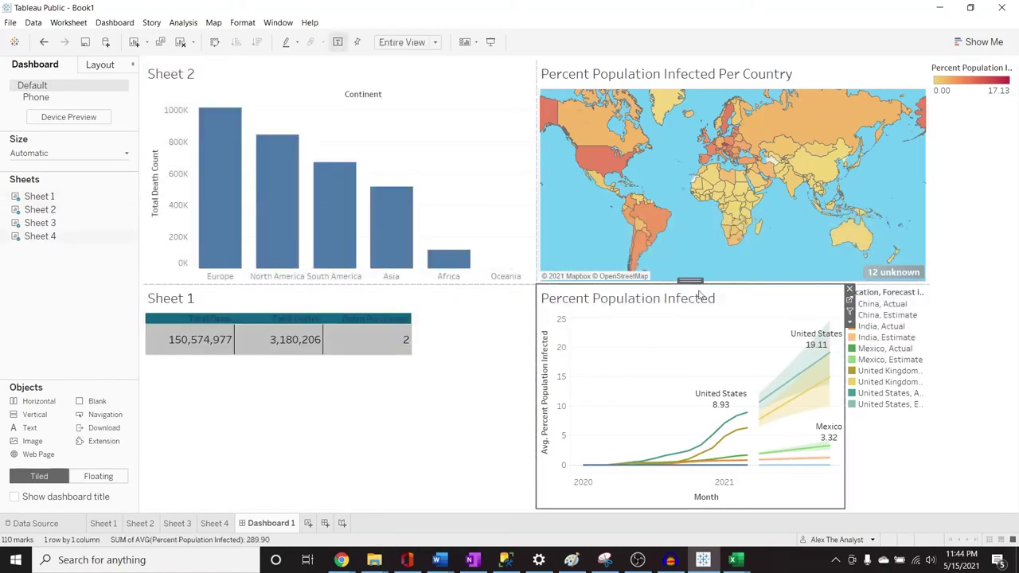
{"action": "mouse_move", "coordinate": [691, 281]}
{"action": "left_mouse_down"}
{"action": "mouse_move", "coordinate": [667, 329]}
{"action": "mouse_move", "coordinate": [569, 357]}
{"action": "mouse_move", "coordinate": [526, 455]}
{"action": "mouse_move", "coordinate": [535, 472]}
{"action": "mouse_move", "coordinate": [368, 439]}
{"action": "left_mouse_up"}
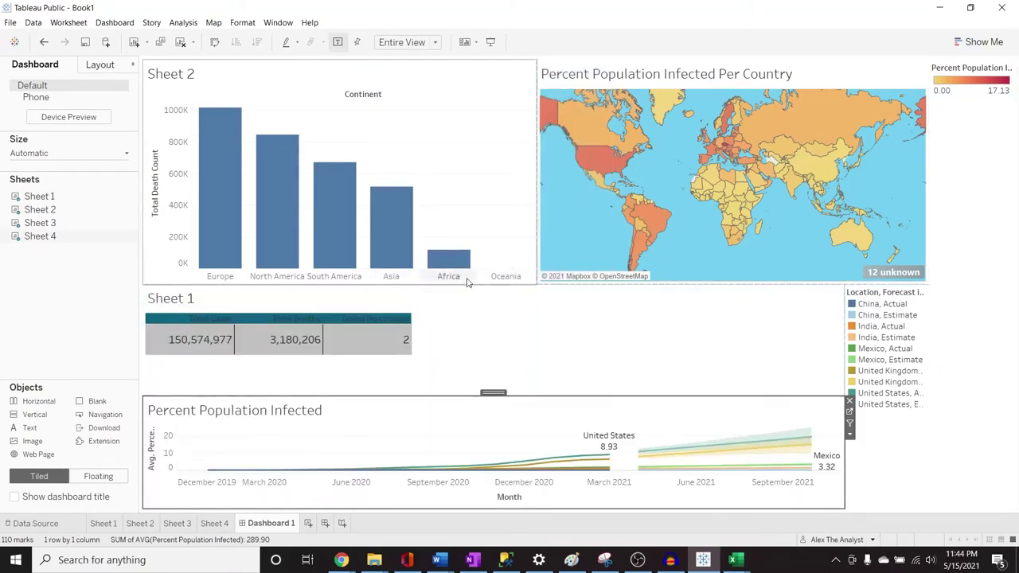
{"action": "left_click", "coordinate": [391, 340]}
{"action": "left_click_drag", "start_coordinate": [506, 280], "coordinate": [408, 82]}
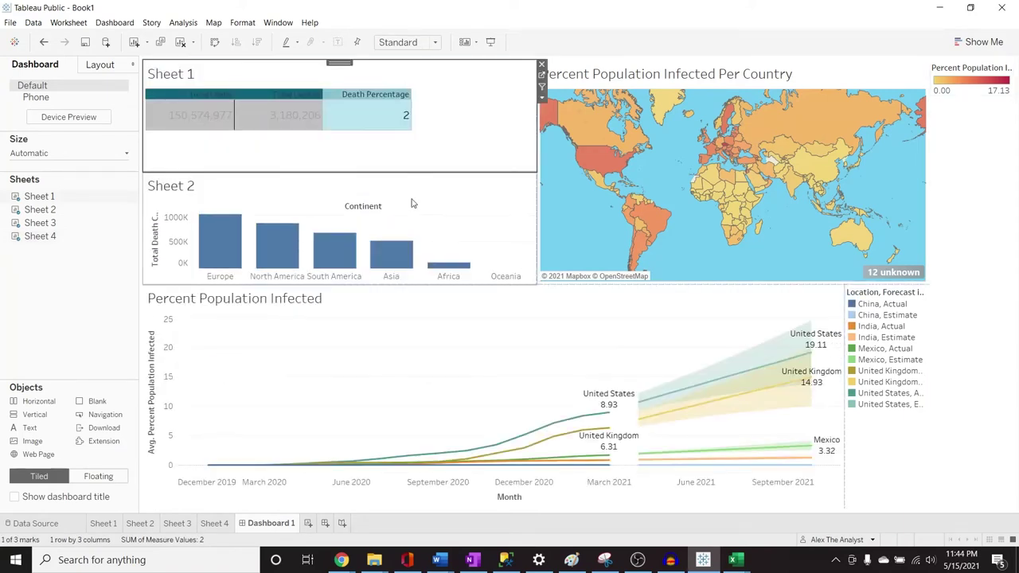
{"action": "left_click", "coordinate": [442, 123]}
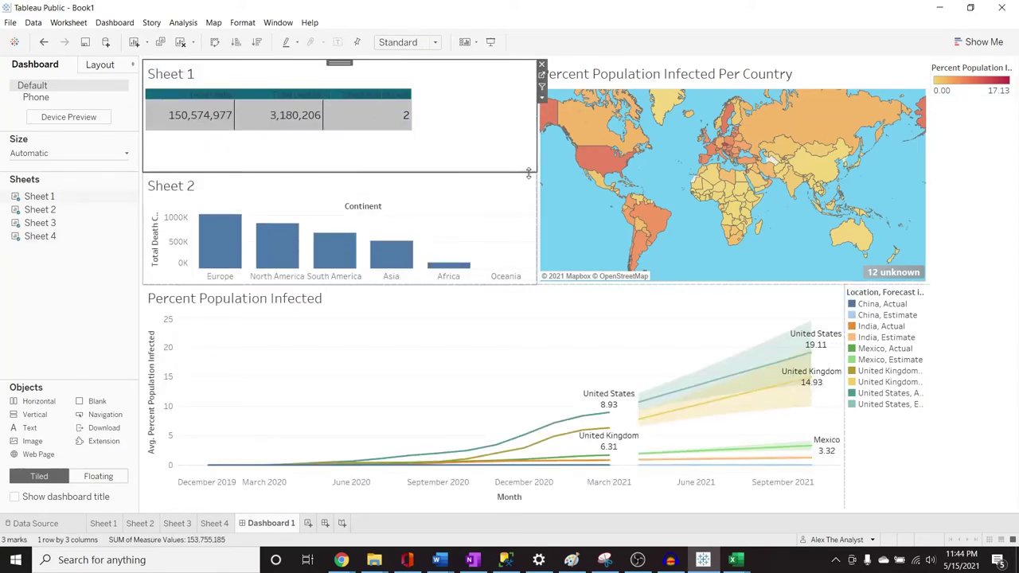
Narrow the map legend's column slightly to give the charts more width.
{"action": "left_click", "coordinate": [538, 340]}
{"action": "left_click", "coordinate": [876, 343]}
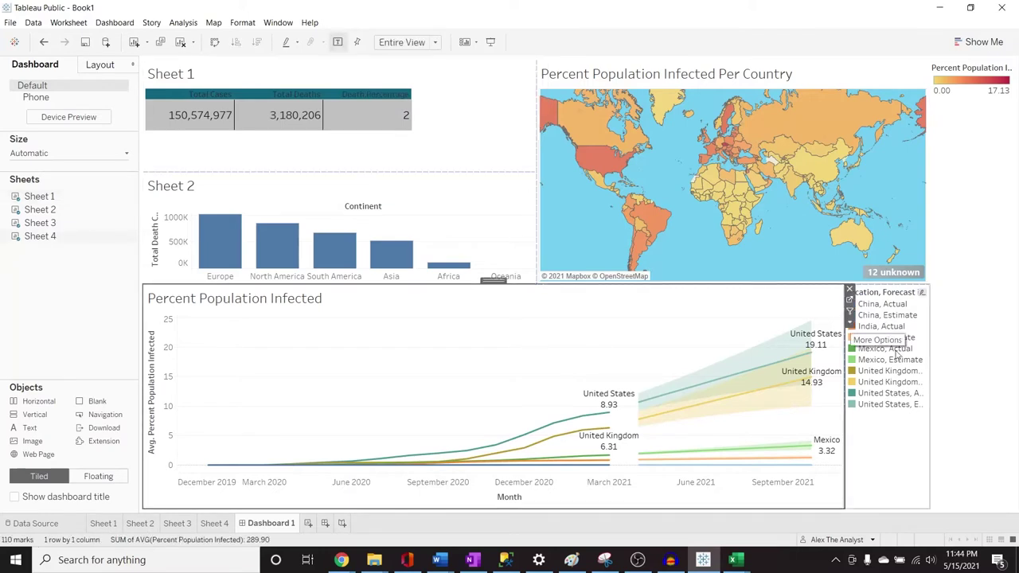
{"action": "mouse_move", "coordinate": [876, 338]}
{"action": "left_mouse_down"}
{"action": "mouse_move", "coordinate": [866, 333]}
{"action": "mouse_move", "coordinate": [957, 344]}
{"action": "mouse_move", "coordinate": [881, 344]}
{"action": "left_mouse_up"}
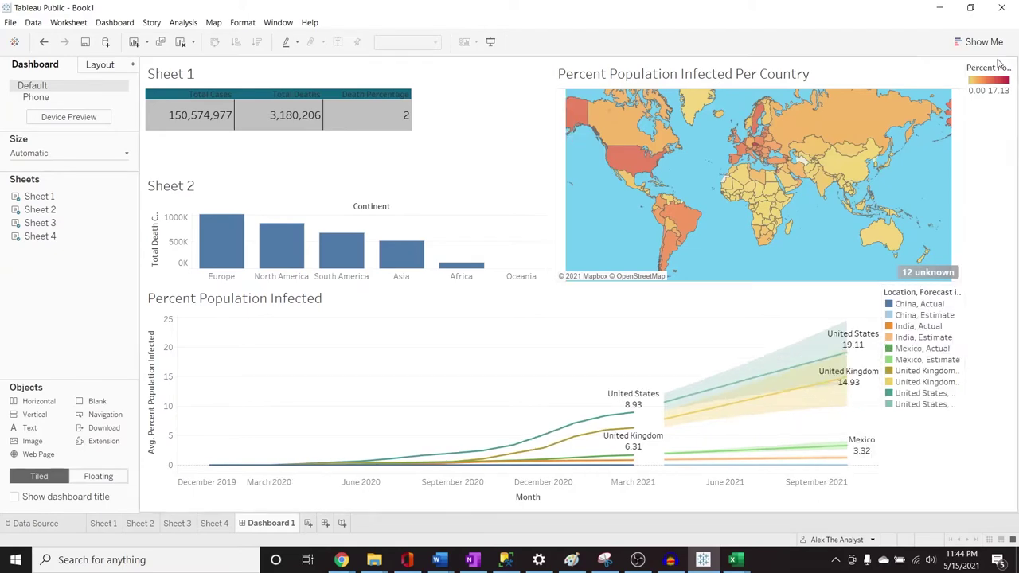
{"action": "left_click_drag", "start_coordinate": [965, 119], "coordinate": [933, 125]}
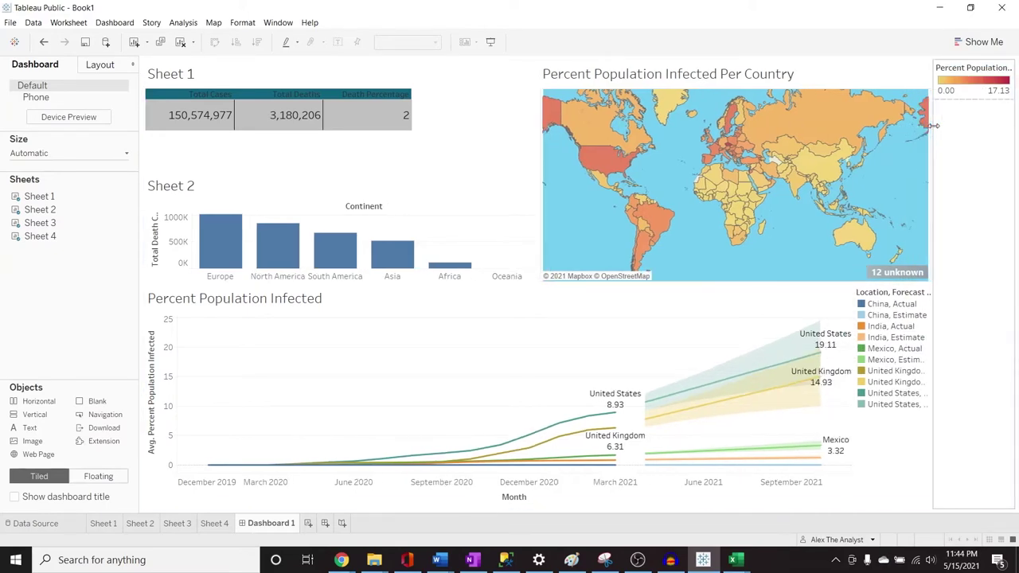
Zoom the infection map in and pan it to frame the United States, the Atlantic, Europe and Africa.
{"action": "mouse_move", "coordinate": [607, 169]}
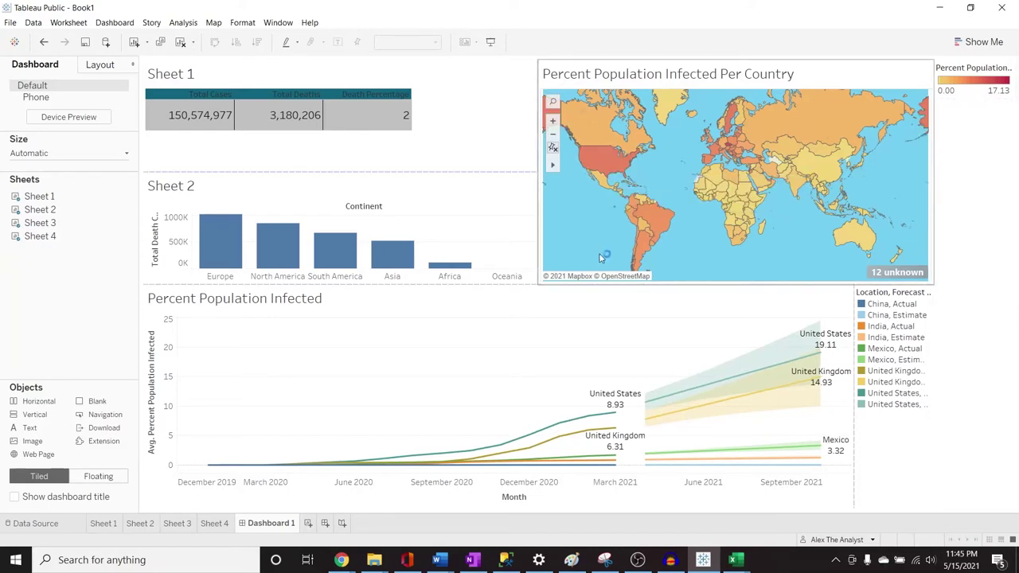
{"action": "left_click", "coordinate": [554, 122]}
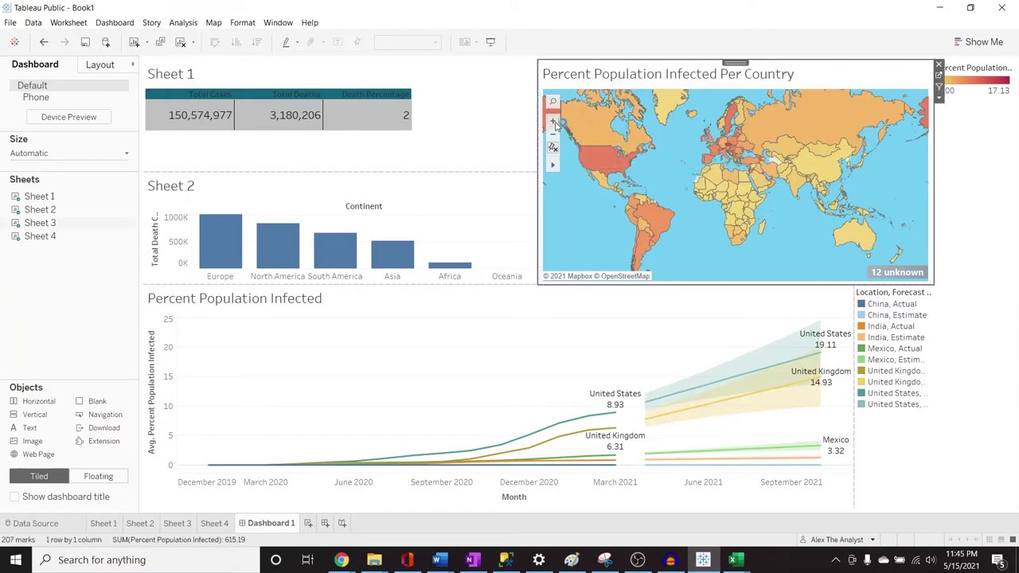
{"action": "left_click_drag", "start_coordinate": [617, 193], "coordinate": [665, 206]}
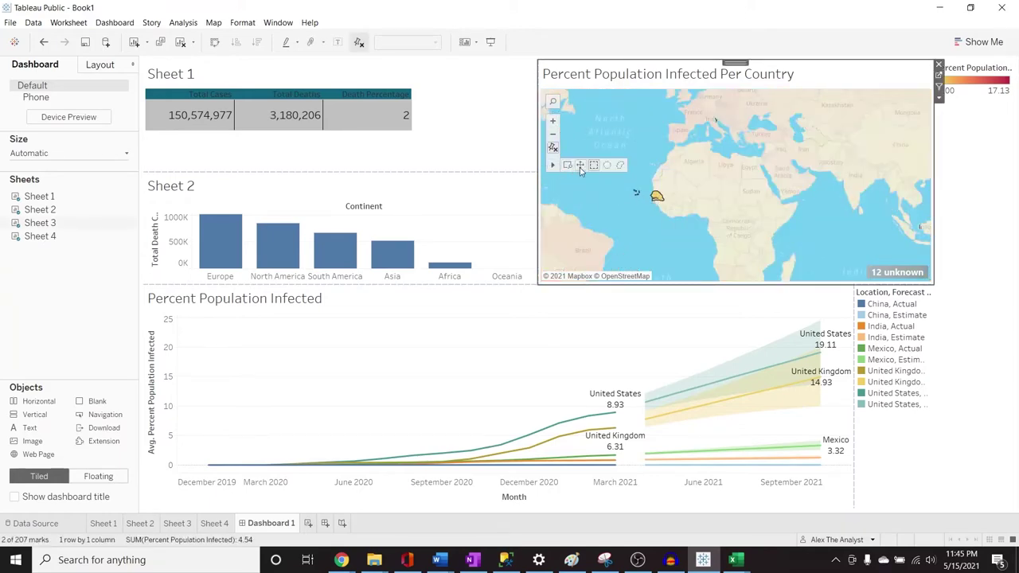
{"action": "left_click", "coordinate": [581, 165]}
{"action": "left_click", "coordinate": [602, 172]}
{"action": "left_click_drag", "start_coordinate": [602, 179], "coordinate": [718, 201]}
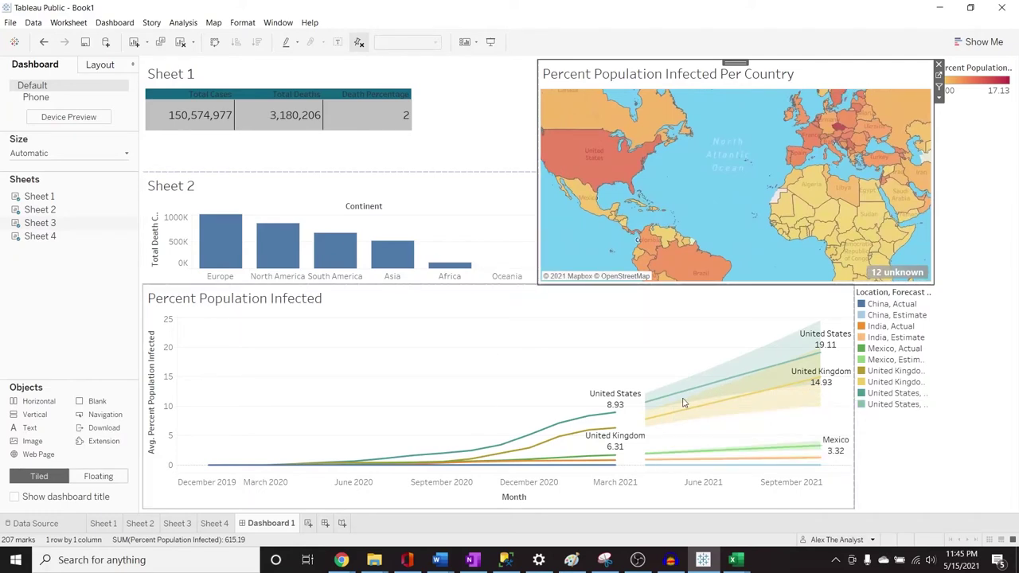
Enlarge the Sheet 1 table by widening its columns and increasing its row height to better fill its area.
{"action": "left_click", "coordinate": [494, 136]}
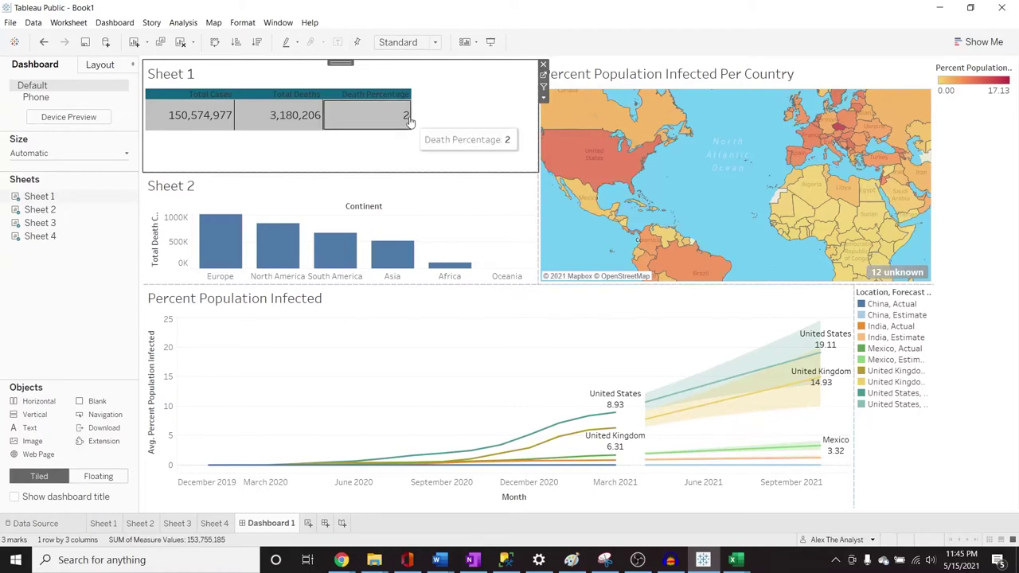
{"action": "left_click_drag", "start_coordinate": [411, 116], "coordinate": [426, 159]}
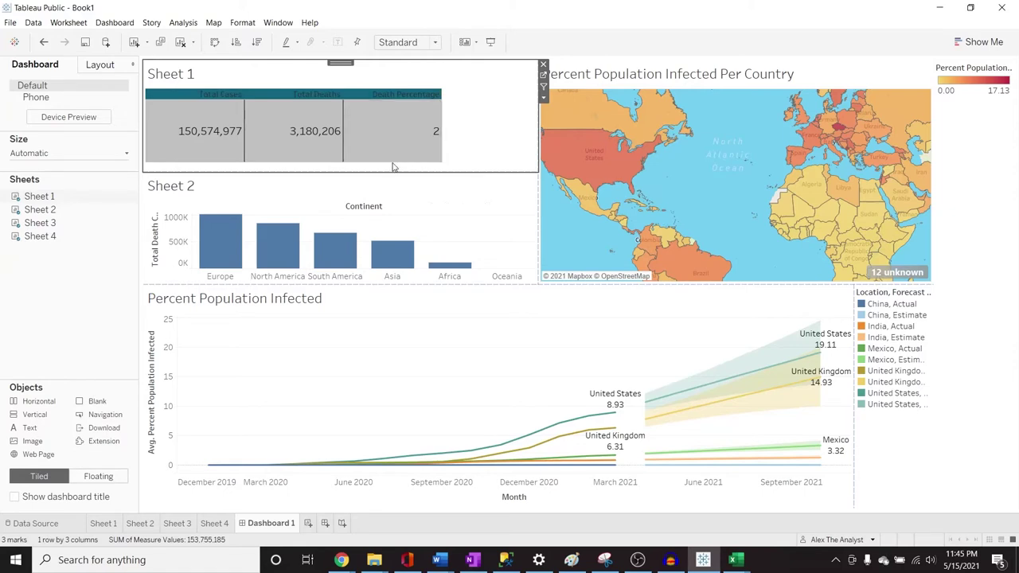
{"action": "left_click_drag", "start_coordinate": [394, 162], "coordinate": [395, 145]}
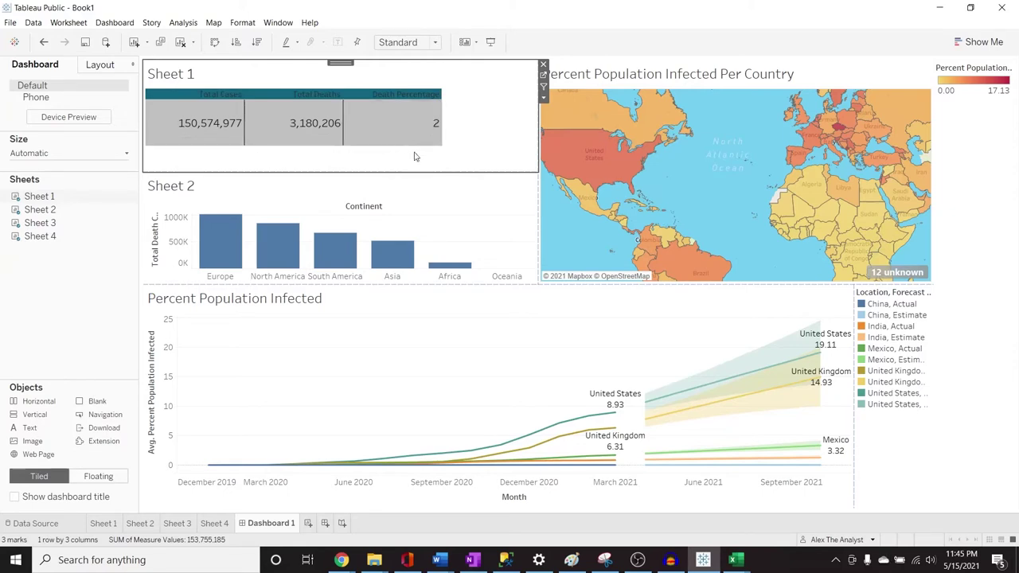
{"action": "left_click", "coordinate": [971, 289]}
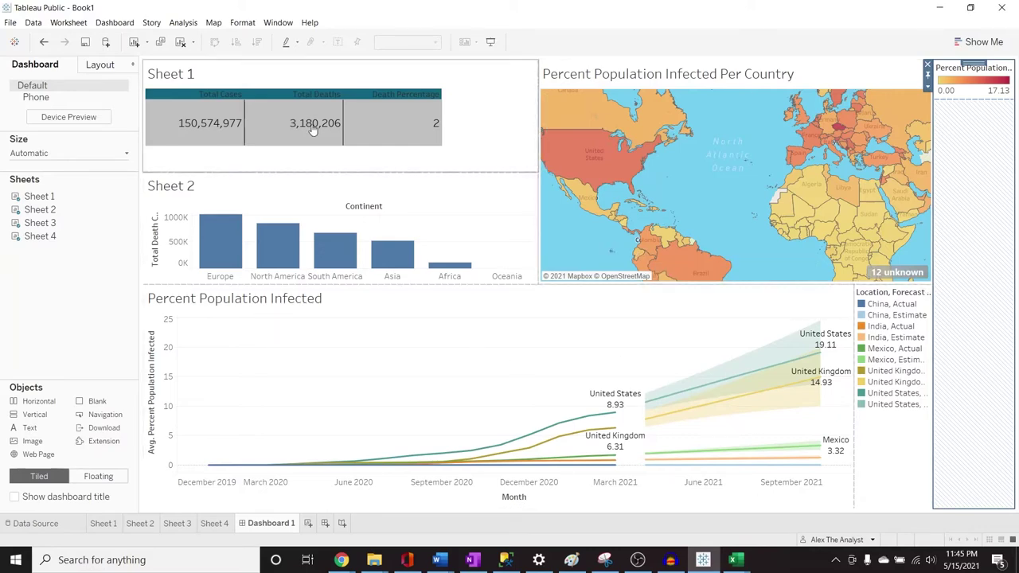
Replace the Sheet 1 table's title with "Global Numbers".
{"action": "double_click", "coordinate": [191, 77]}
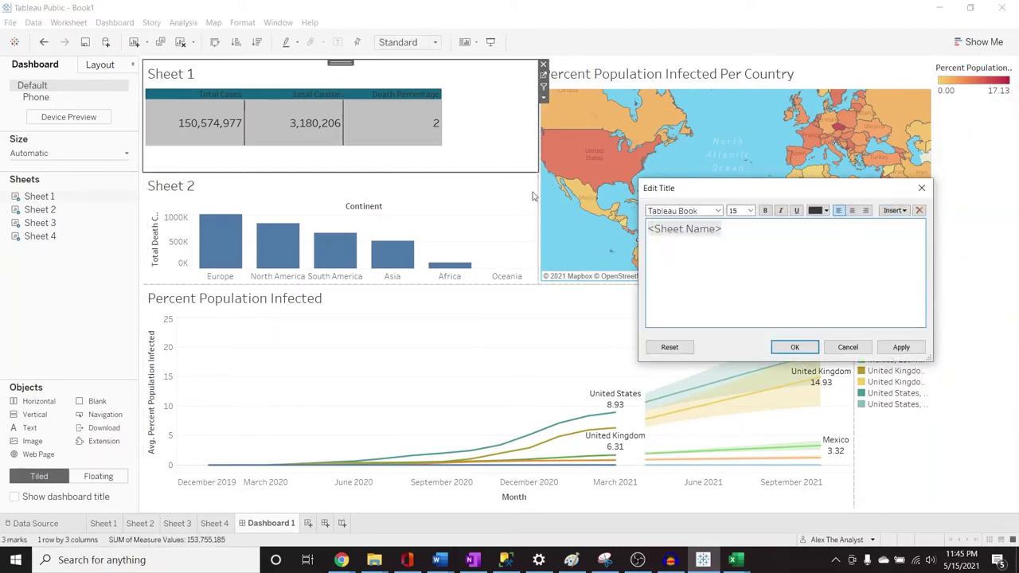
{"action": "type", "text": "G"}
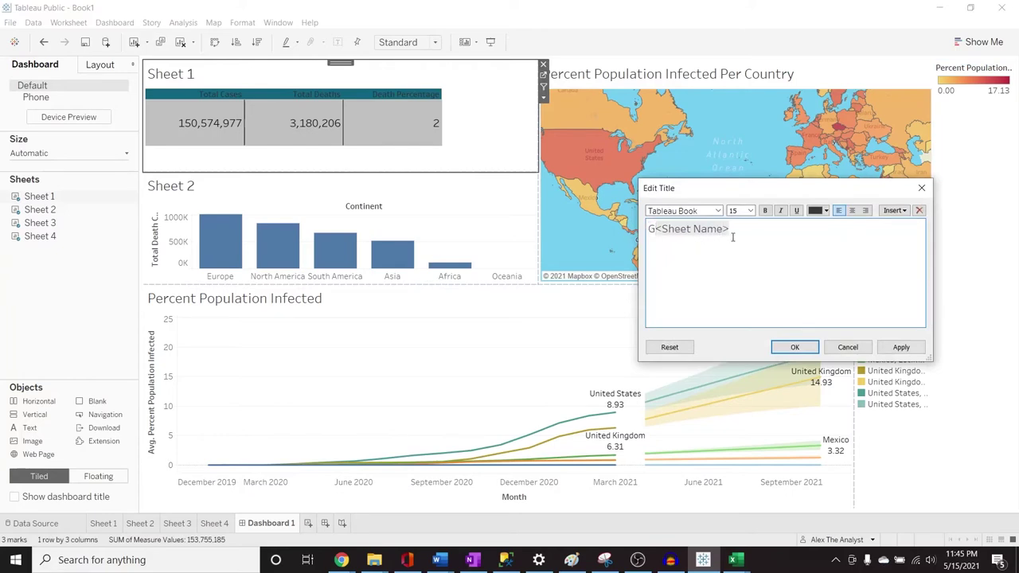
{"action": "type", "text": "lobal Numb"}
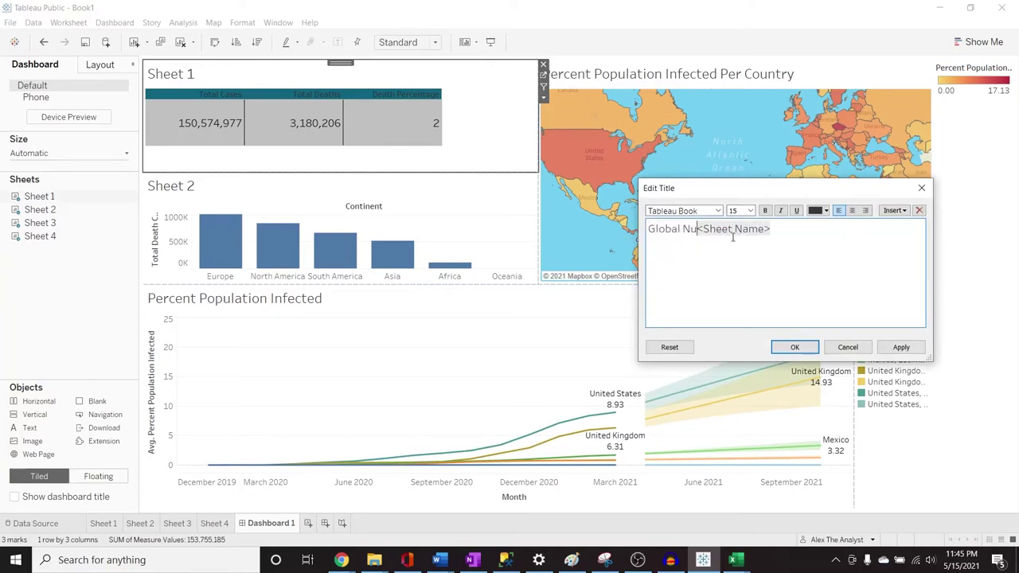
{"action": "type", "text": "ers"}
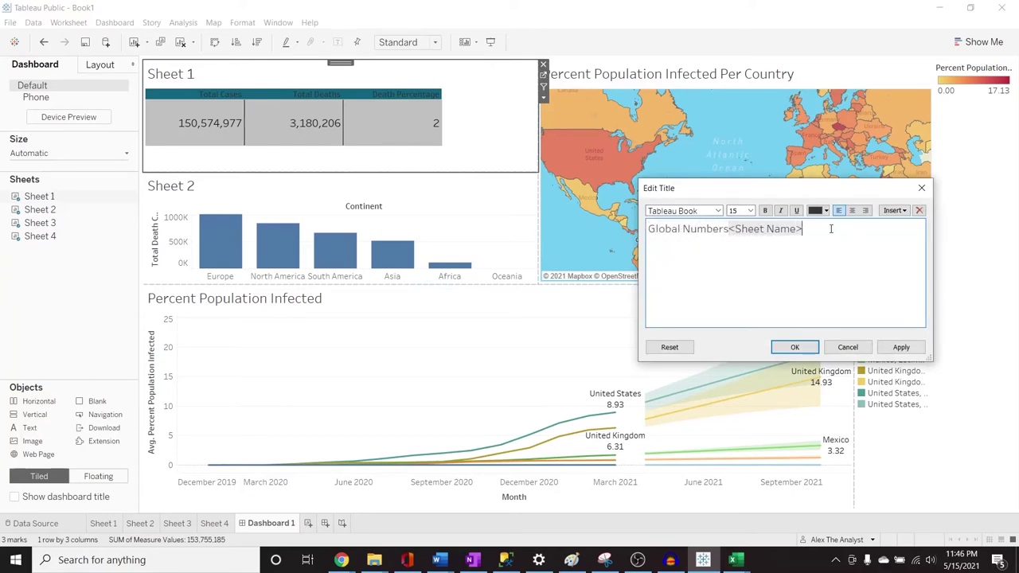
{"action": "left_click_drag", "start_coordinate": [830, 229], "coordinate": [730, 232]}
{"action": "key", "text": "BackSpace"}
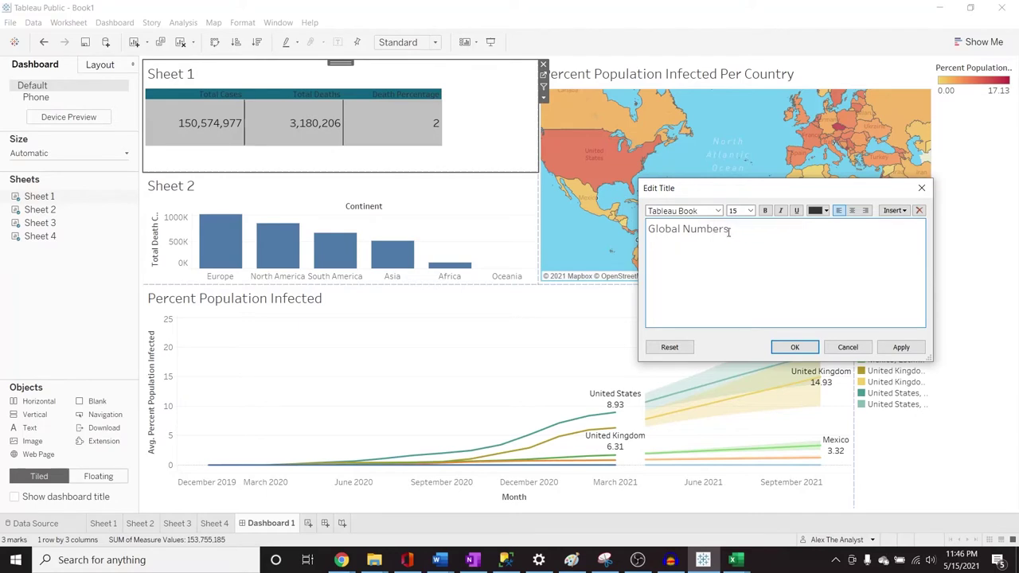
{"action": "left_click", "coordinate": [900, 348]}
{"action": "left_click", "coordinate": [795, 348]}
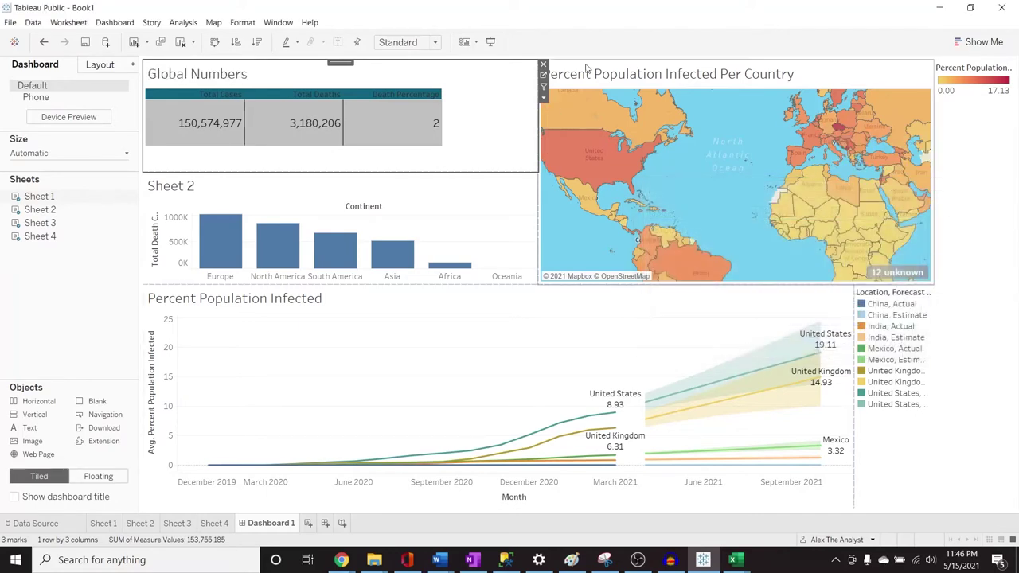
Replace the Sheet 2 bar chart's title with "Total Deaths Per Continent".
{"action": "left_click", "coordinate": [183, 187]}
{"action": "double_click", "coordinate": [183, 186]}
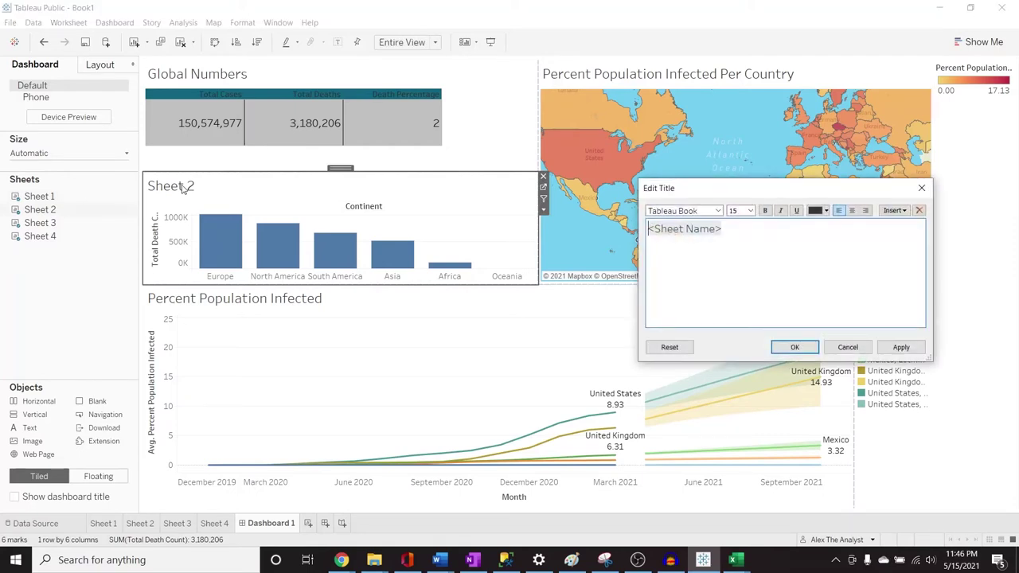
{"action": "left_click_drag", "start_coordinate": [749, 241], "coordinate": [591, 231]}
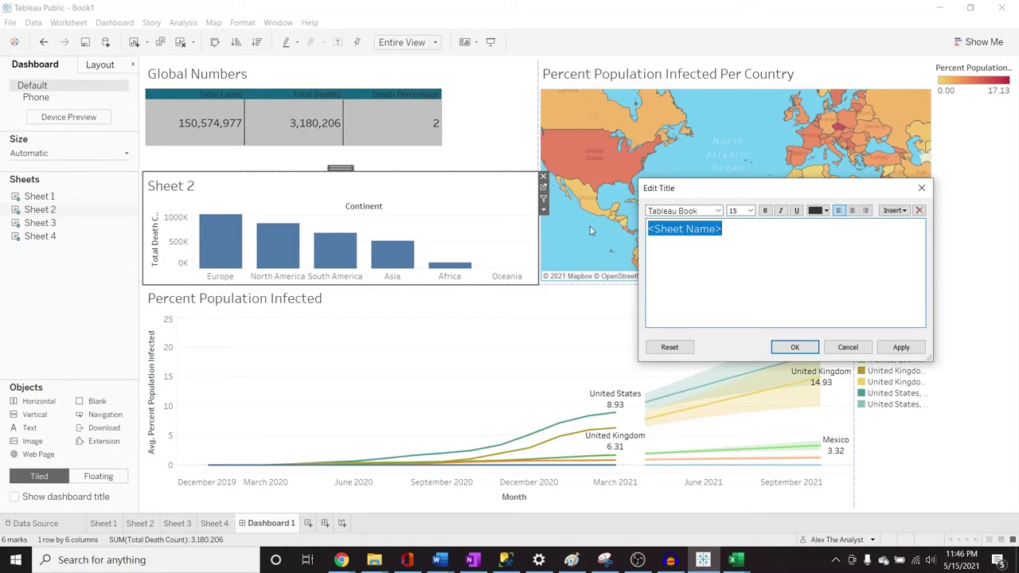
{"action": "type", "text": "Total Deaths P"}
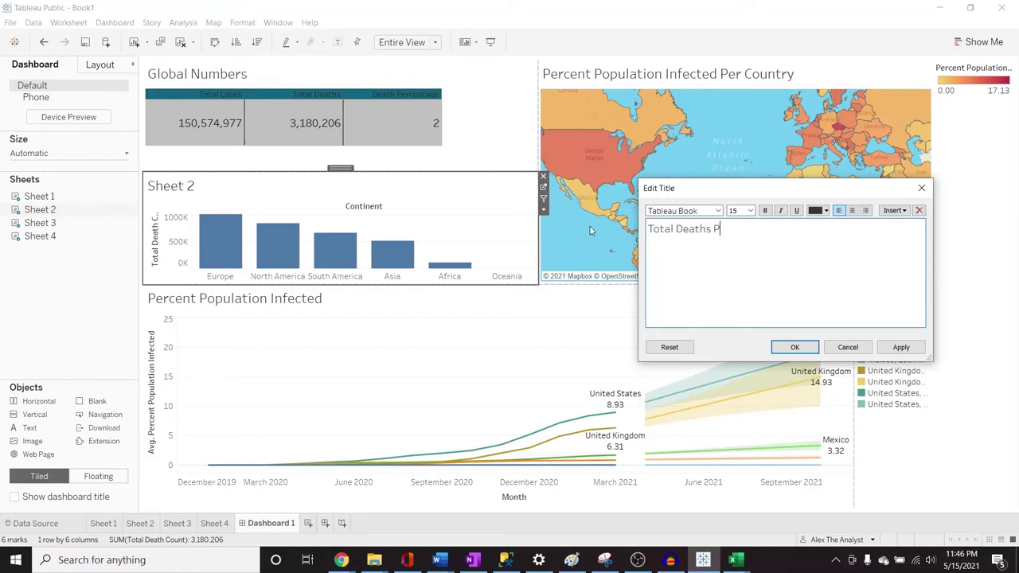
{"action": "type", "text": "er Continent"}
{"action": "key", "text": "Return"}
{"action": "left_click", "coordinate": [903, 348]}
{"action": "left_click", "coordinate": [795, 347]}
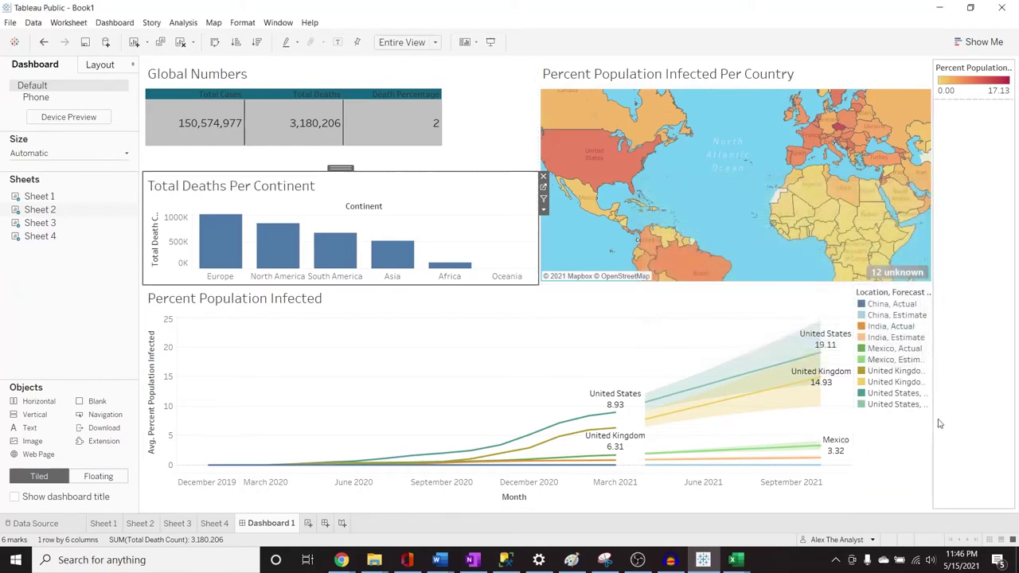
Increase the height of the area above the line chart to give the bar chart and map more room.
{"action": "left_click", "coordinate": [964, 324]}
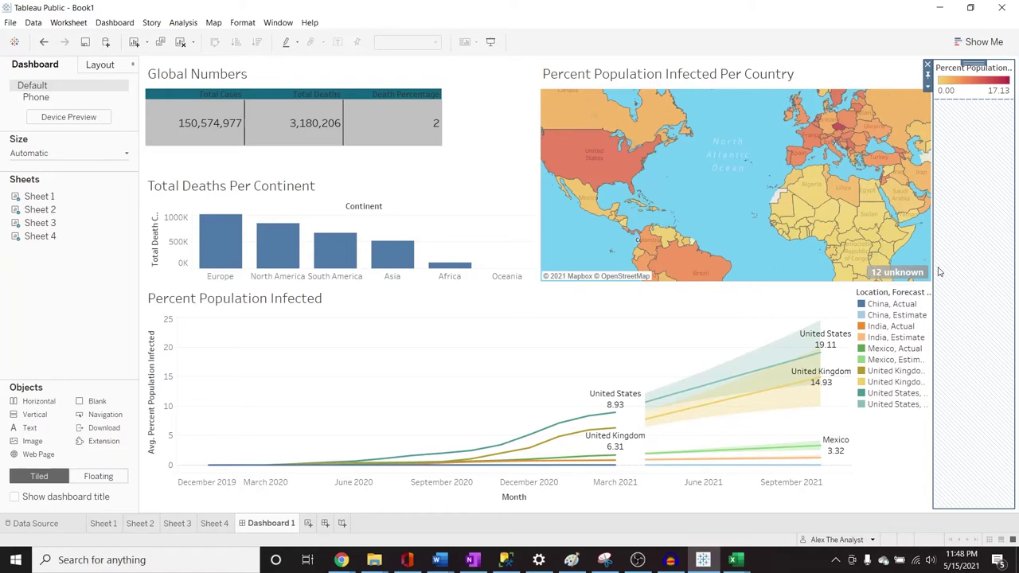
{"action": "mouse_move", "coordinate": [354, 238]}
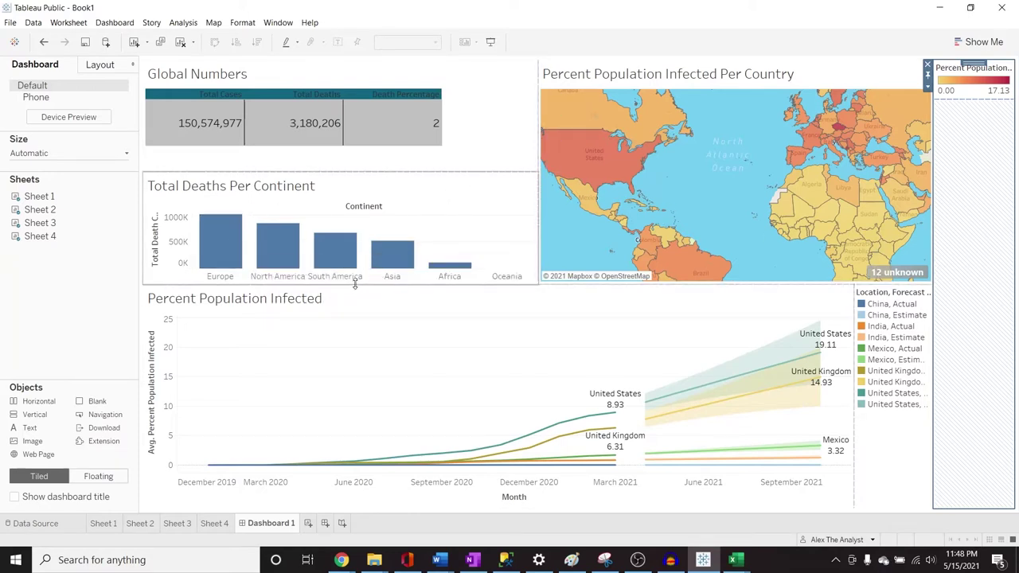
{"action": "left_click_drag", "start_coordinate": [541, 284], "coordinate": [541, 324]}
{"action": "left_click", "coordinate": [981, 277]}
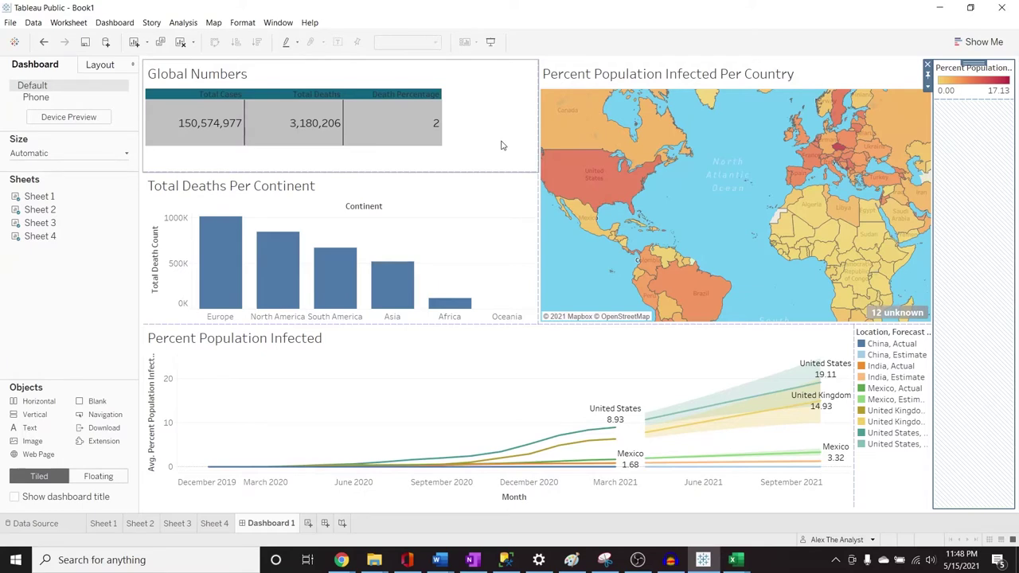
Save the workbook to Tableau Public under the title "Covid Dashboard Tutorial".
{"action": "left_click", "coordinate": [11, 22]}
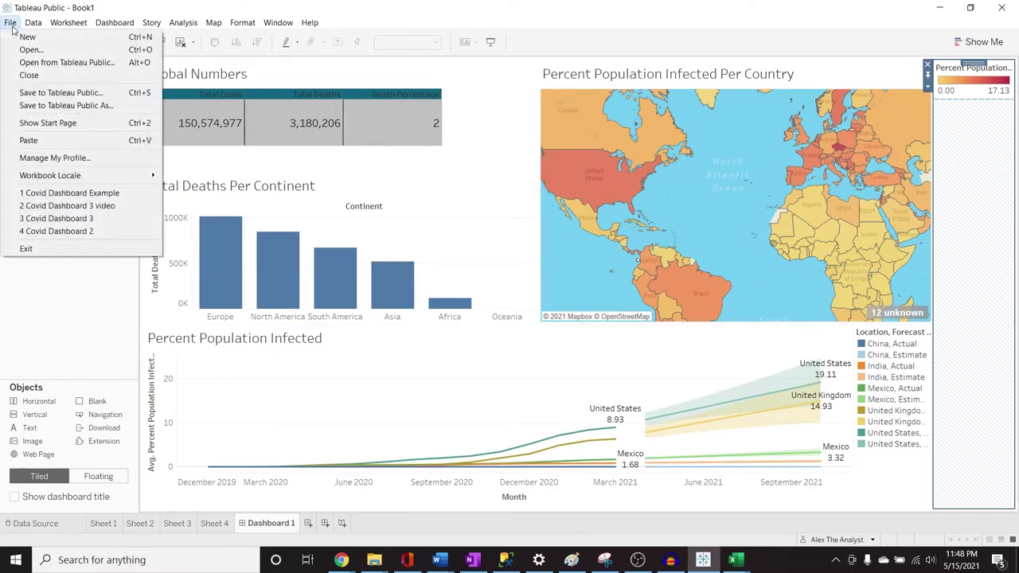
{"action": "left_click", "coordinate": [25, 107]}
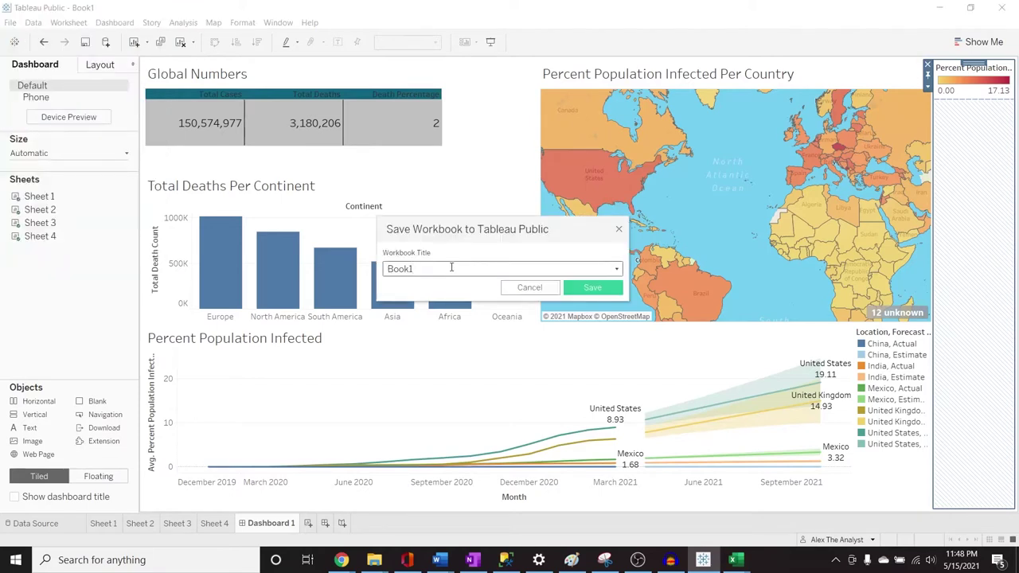
{"action": "key", "text": "ctrl+a"}
{"action": "type", "text": "Co"}
{"action": "key", "text": "BackSpace"}
{"action": "key", "text": "BackSpace"}
{"action": "type", "text": "Covid Dashboard Tutorai"}
{"action": "key", "text": "BackSpace"}
{"action": "key", "text": "BackSpace"}
{"action": "key", "text": "BackSpace"}
{"action": "type", "text": "rial"}
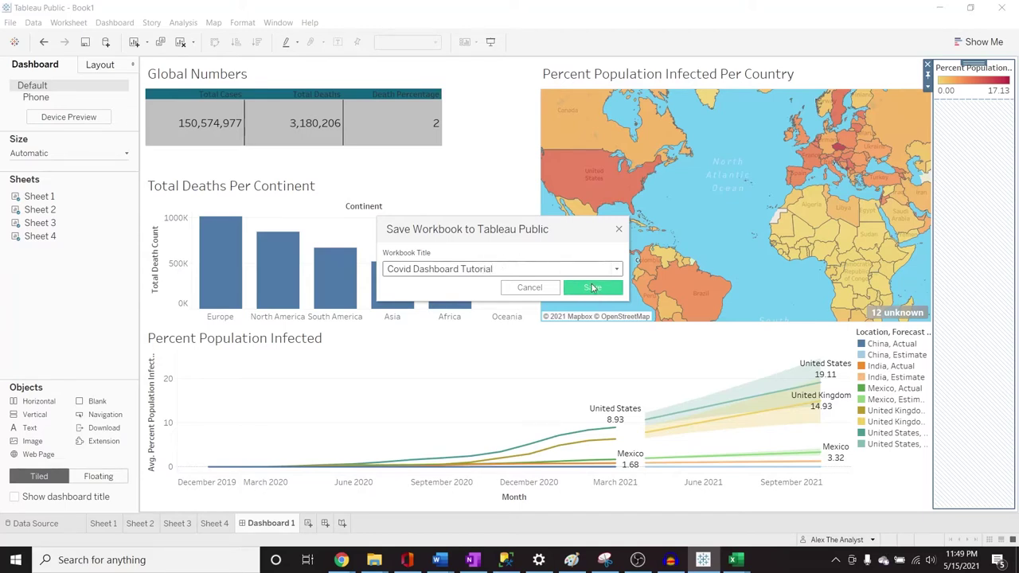
{"action": "left_click", "coordinate": [592, 288]}
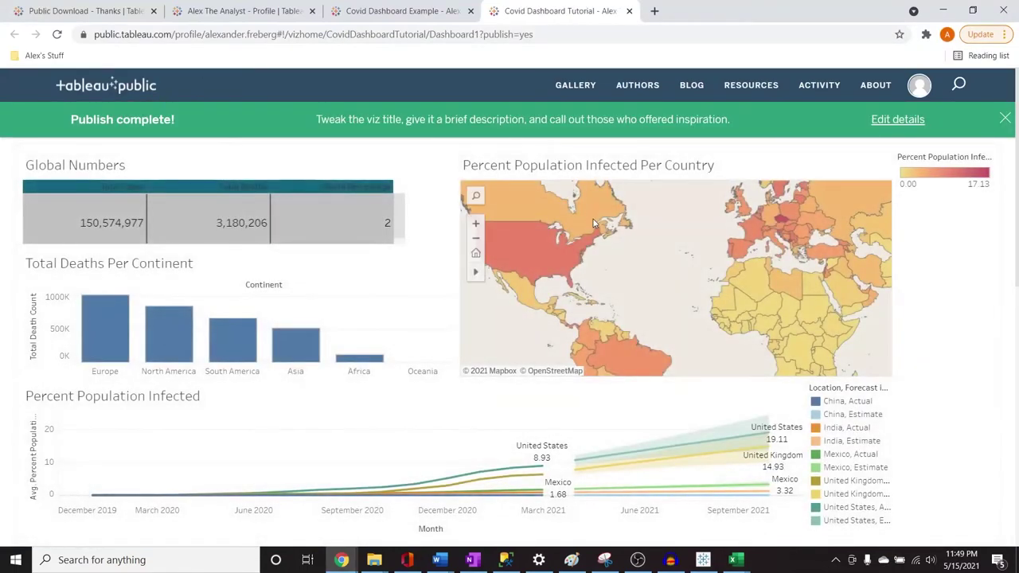
Copy the published dashboard's full web address and open it in a new browser tab.
{"action": "left_click", "coordinate": [597, 35]}
{"action": "double_click", "coordinate": [593, 35]}
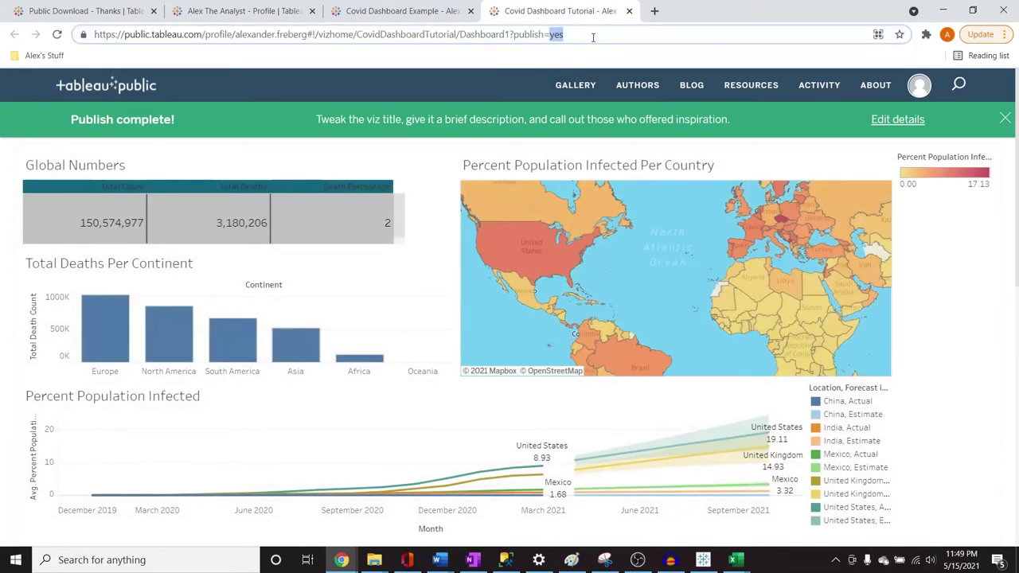
{"action": "left_click", "coordinate": [593, 35]}
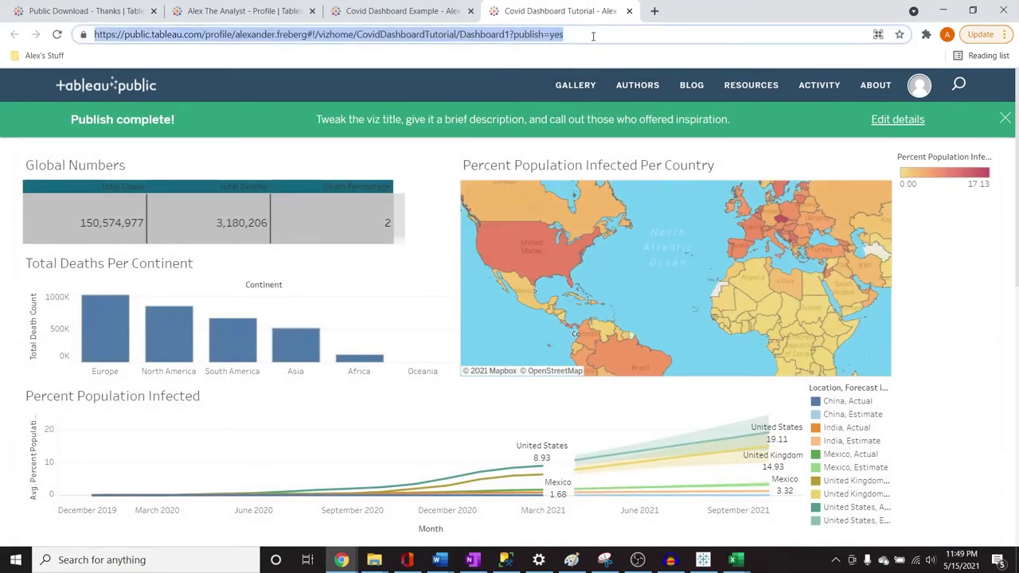
{"action": "key", "text": "ctrl+c"}
{"action": "left_click", "coordinate": [654, 11]}
{"action": "key", "text": "ctrl+v"}
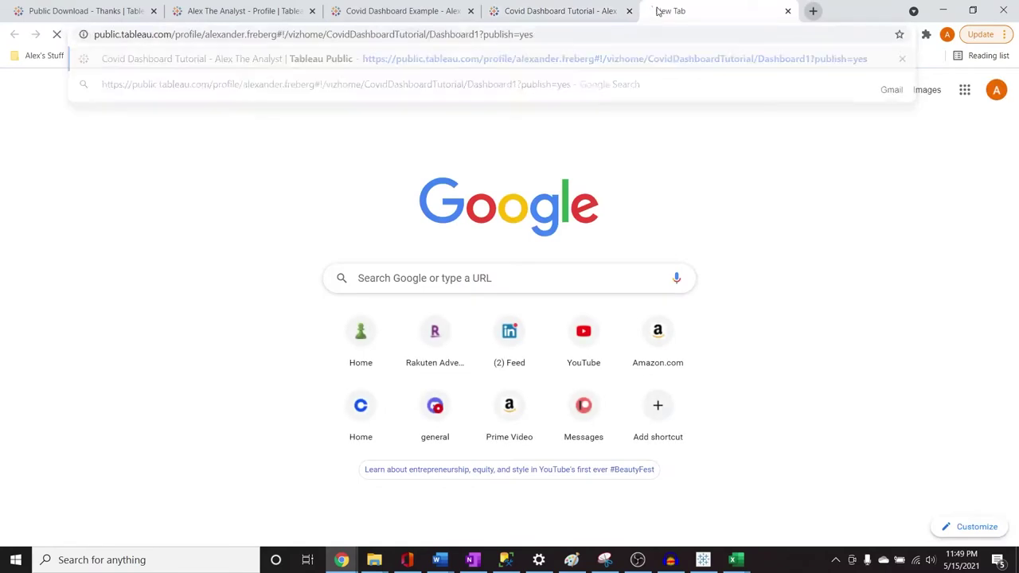
{"action": "key", "text": "Return"}
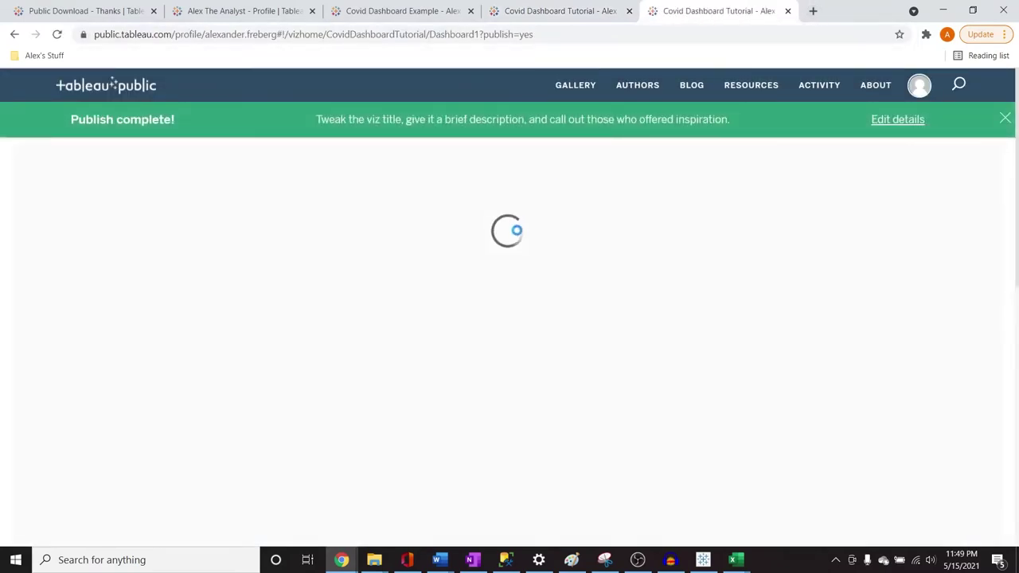
Dismiss the publish-complete notice on the original published dashboard page and go to the author's Tableau Public profile page.
{"action": "left_click", "coordinate": [556, 11]}
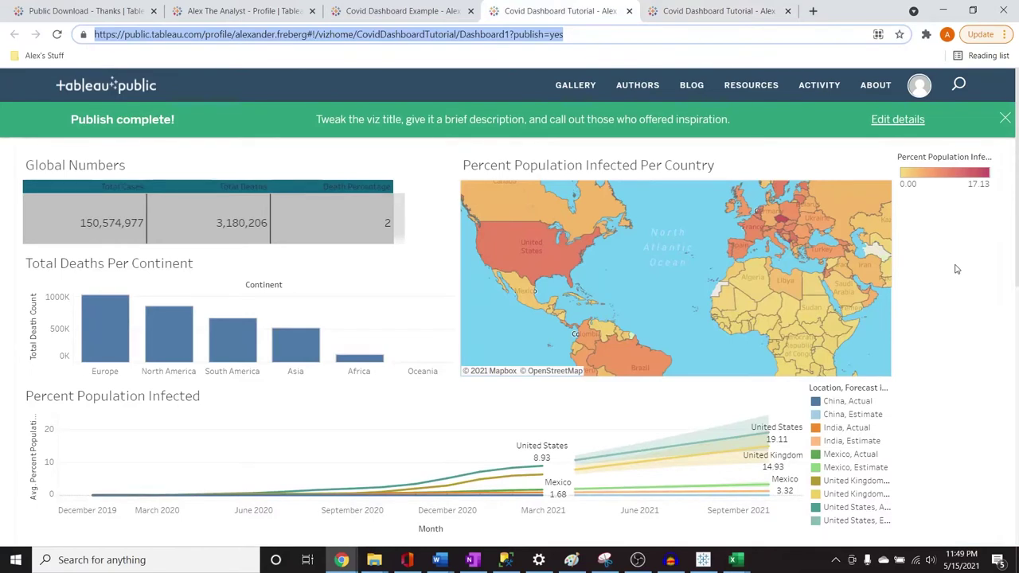
{"action": "mouse_move", "coordinate": [810, 241]}
{"action": "left_click", "coordinate": [1005, 119]}
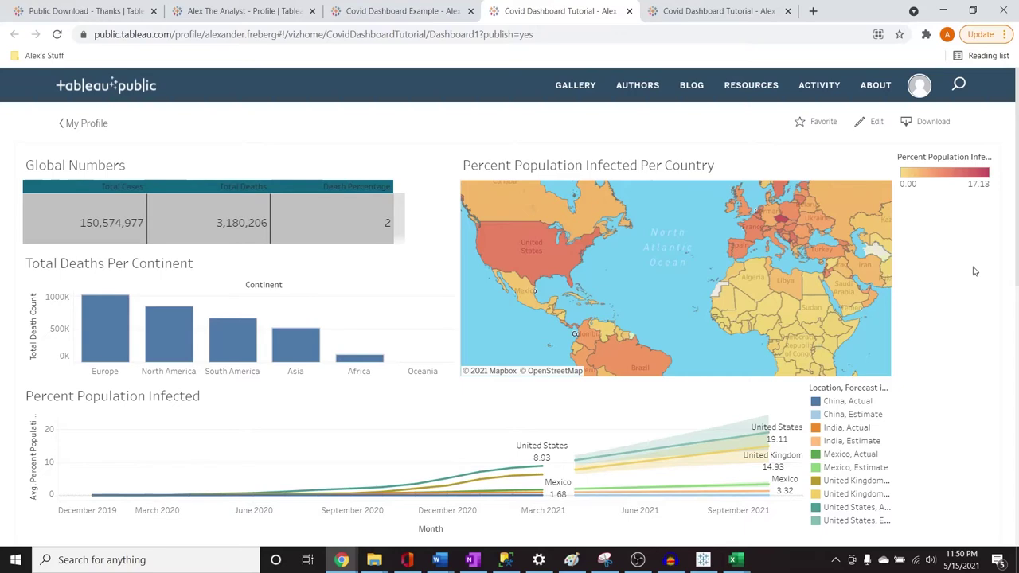
{"action": "left_click", "coordinate": [292, 8]}
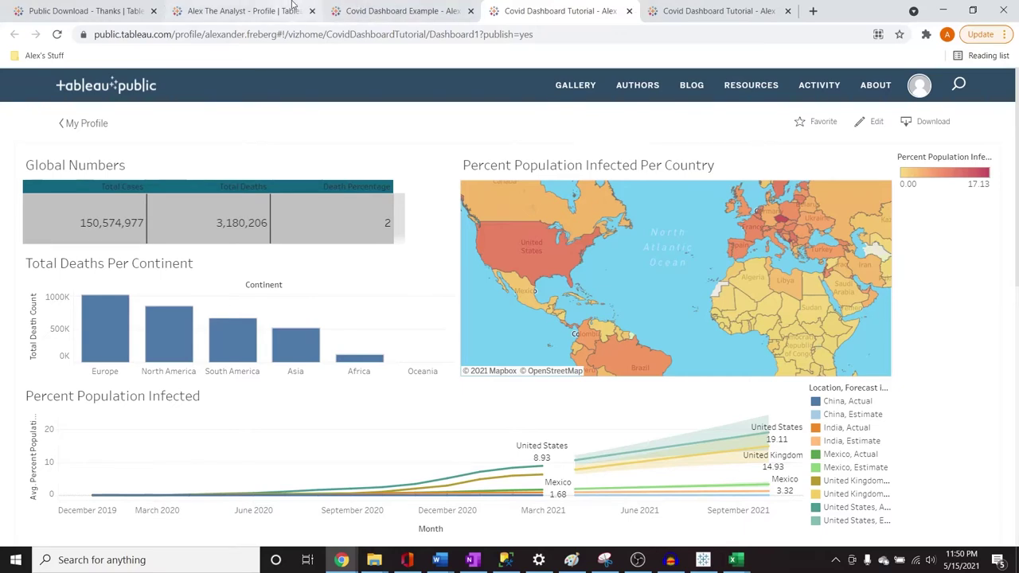
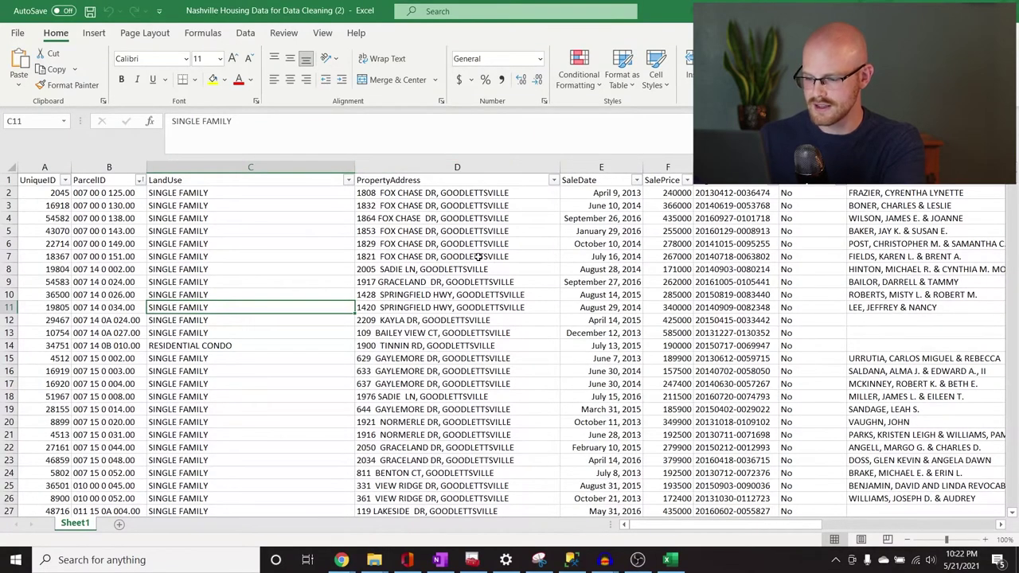
Look through the columns of the Nashville housing workbook in Excel, from the property address across to the bedroom data.
{"action": "left_click_drag", "start_coordinate": [667, 526], "coordinate": [726, 529]}
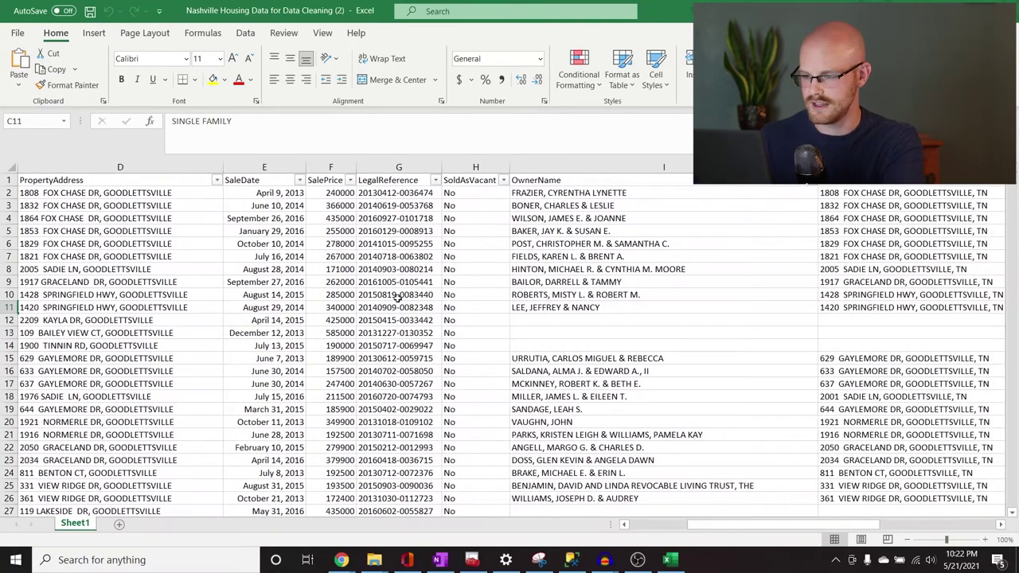
{"action": "scroll", "coordinate": [587, 326], "scroll_direction": "right", "scroll_amount": 1}
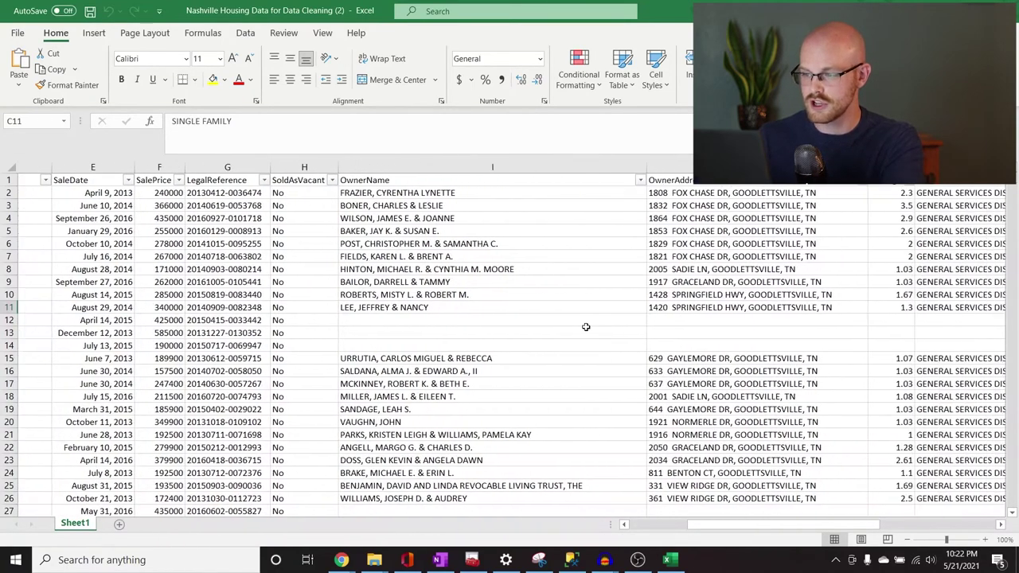
{"action": "scroll", "coordinate": [608, 380], "scroll_direction": "right", "scroll_amount": 3}
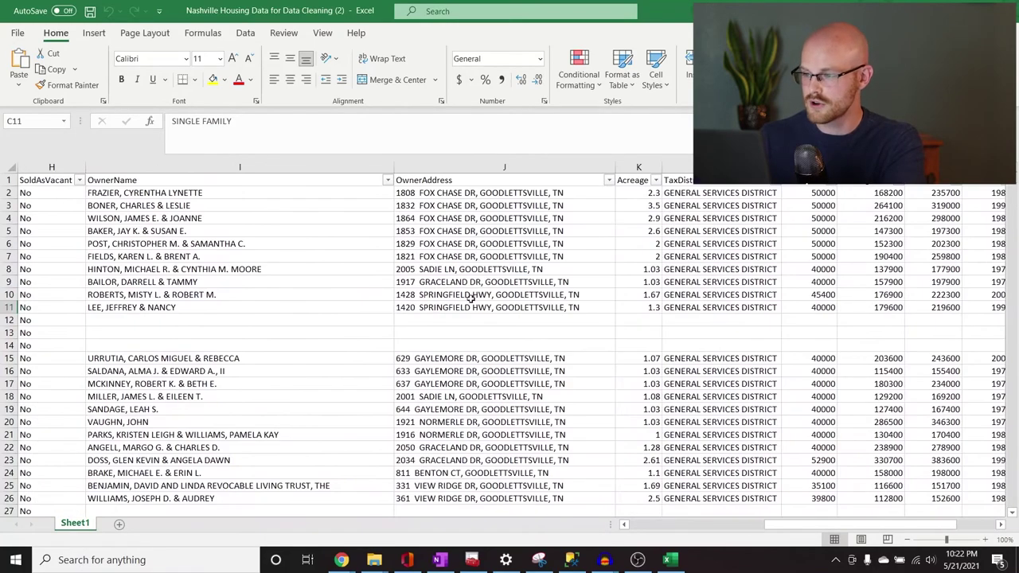
{"action": "scroll", "coordinate": [518, 331], "scroll_direction": "right", "scroll_amount": 2}
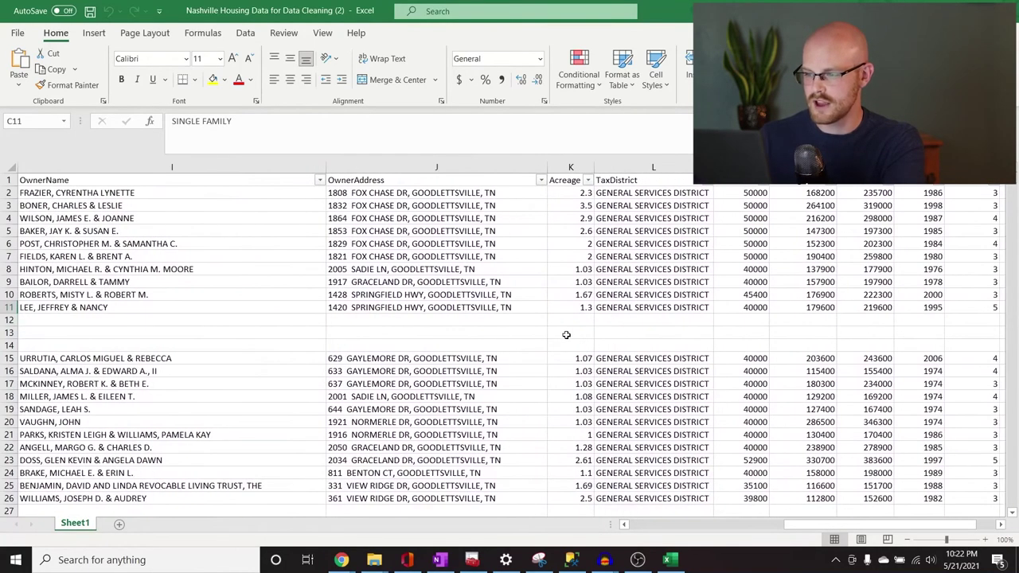
{"action": "scroll", "coordinate": [566, 334], "scroll_direction": "right", "scroll_amount": 1}
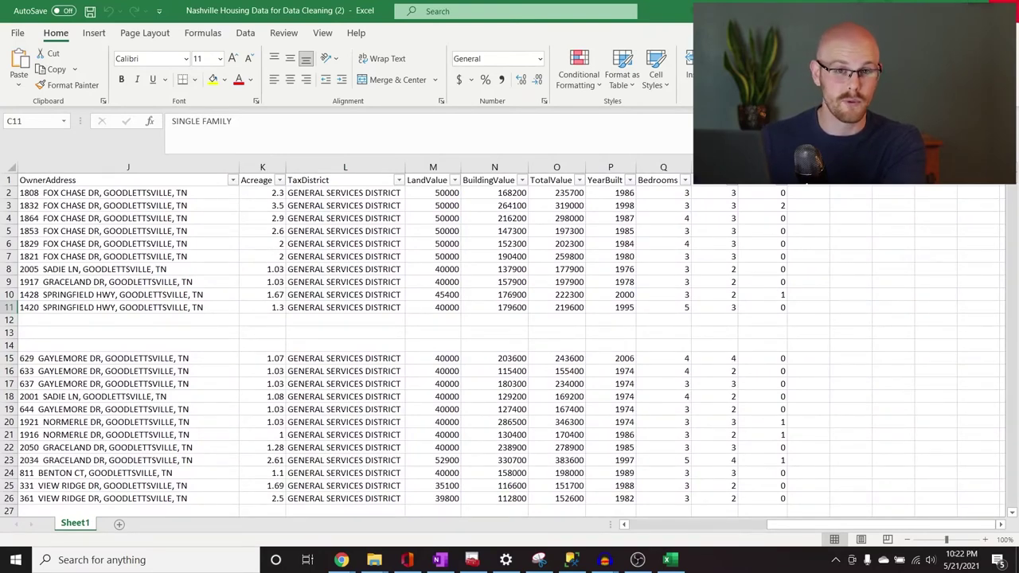
Leave the Excel workbook and launch the SQL Server 2019 Import and Export Wizard from the Microsoft SQL Server 2019 program group.
{"action": "key", "text": "alt+Tab"}
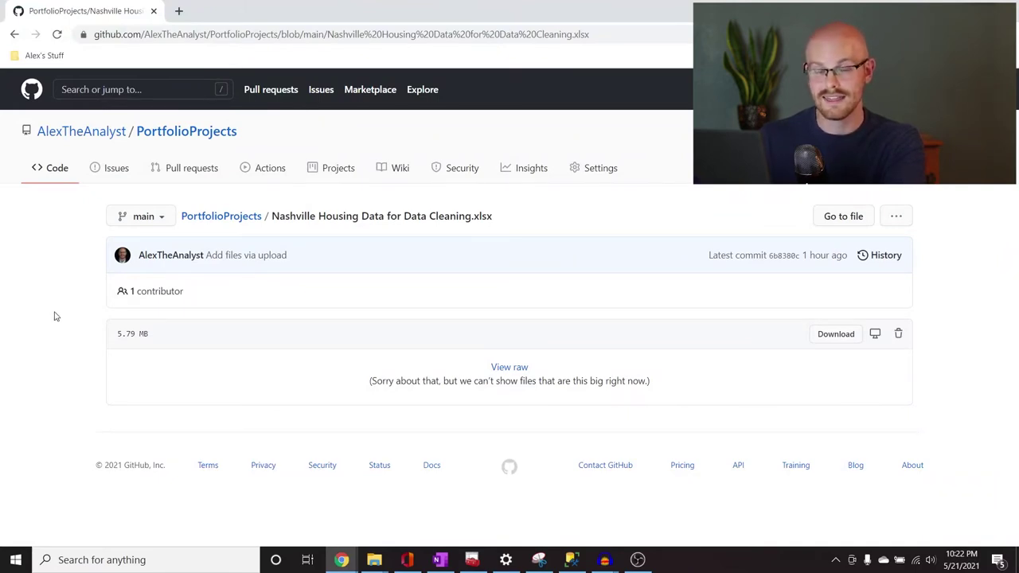
{"action": "left_click", "coordinate": [16, 560]}
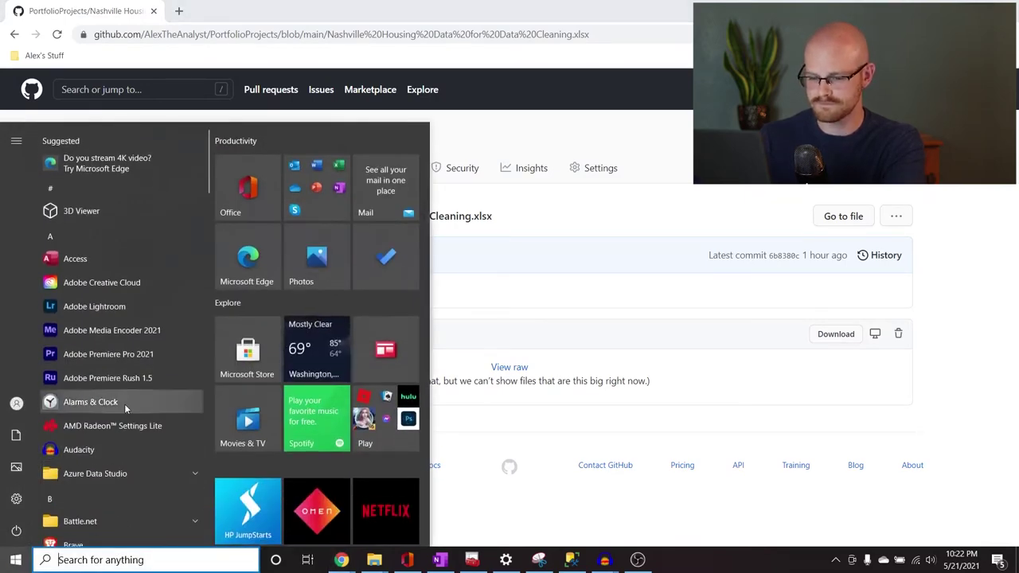
{"action": "scroll", "coordinate": [124, 404], "scroll_direction": "down", "scroll_amount": 5}
{"action": "scroll", "coordinate": [124, 404], "scroll_direction": "down", "scroll_amount": 8}
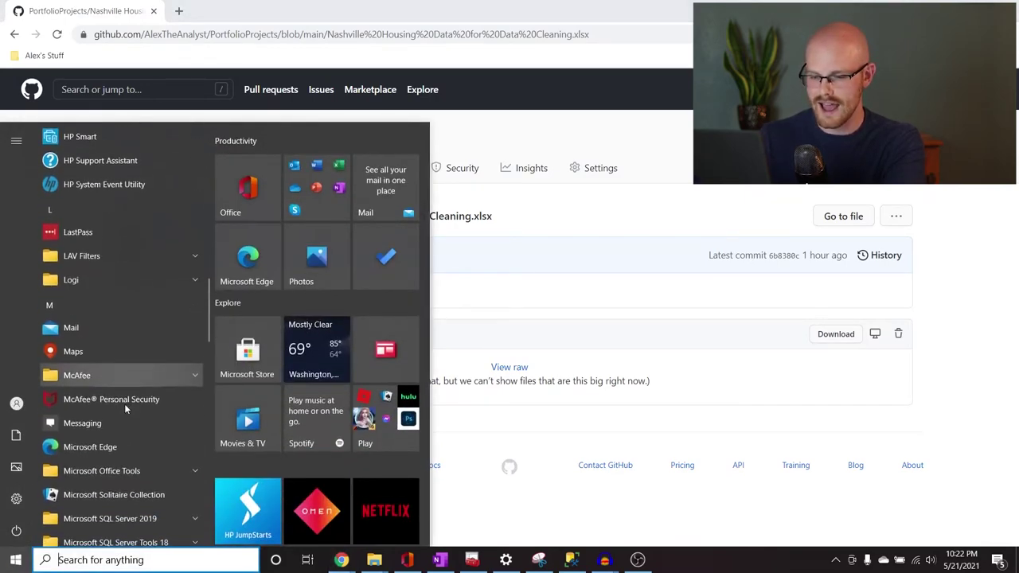
{"action": "left_click", "coordinate": [164, 299]}
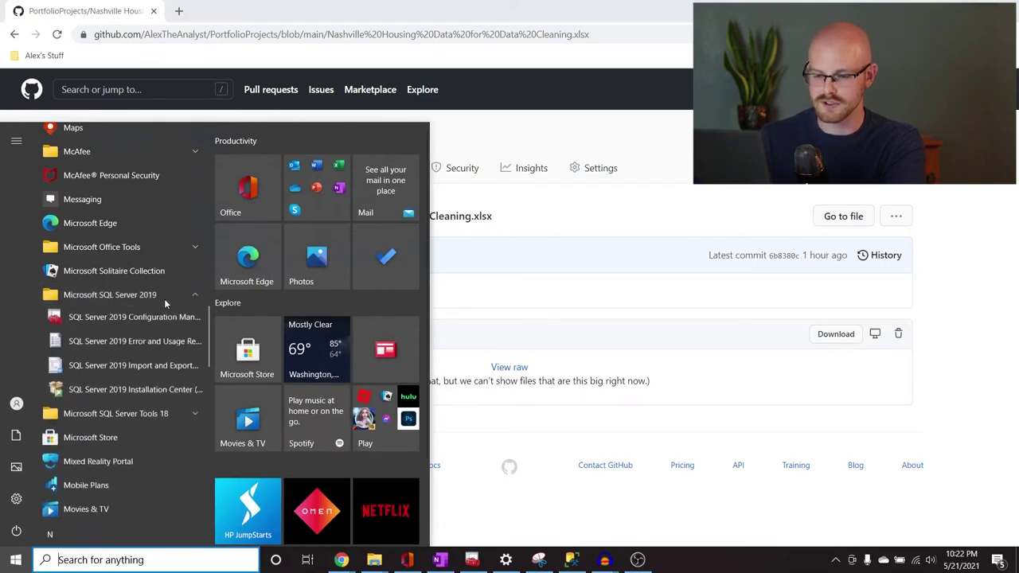
{"action": "left_click", "coordinate": [156, 366]}
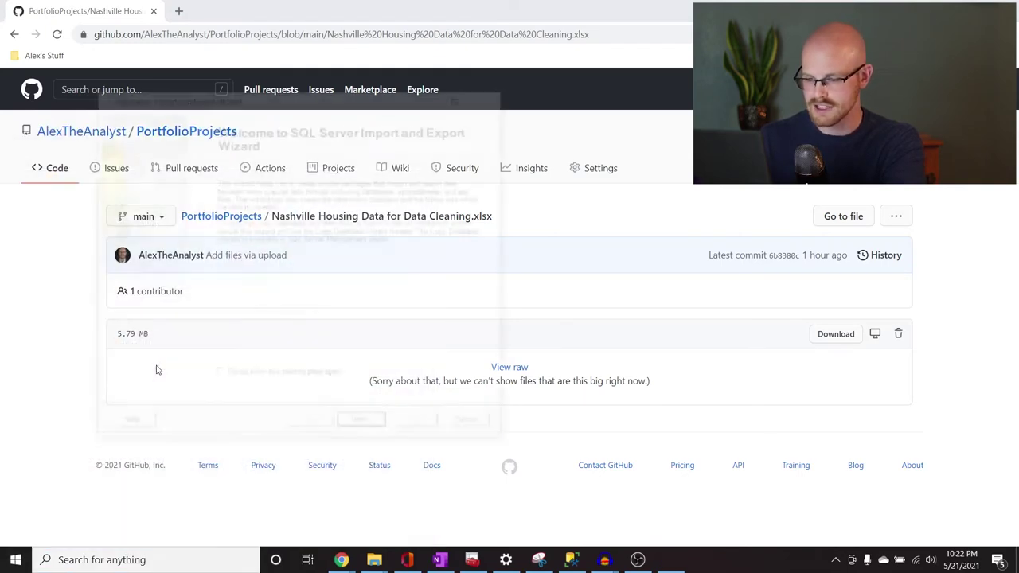
Set the import source to Microsoft Excel using "Nashville Housing Data for Data Cleaning (2).xlsx" from Downloads.
{"action": "left_click", "coordinate": [366, 427]}
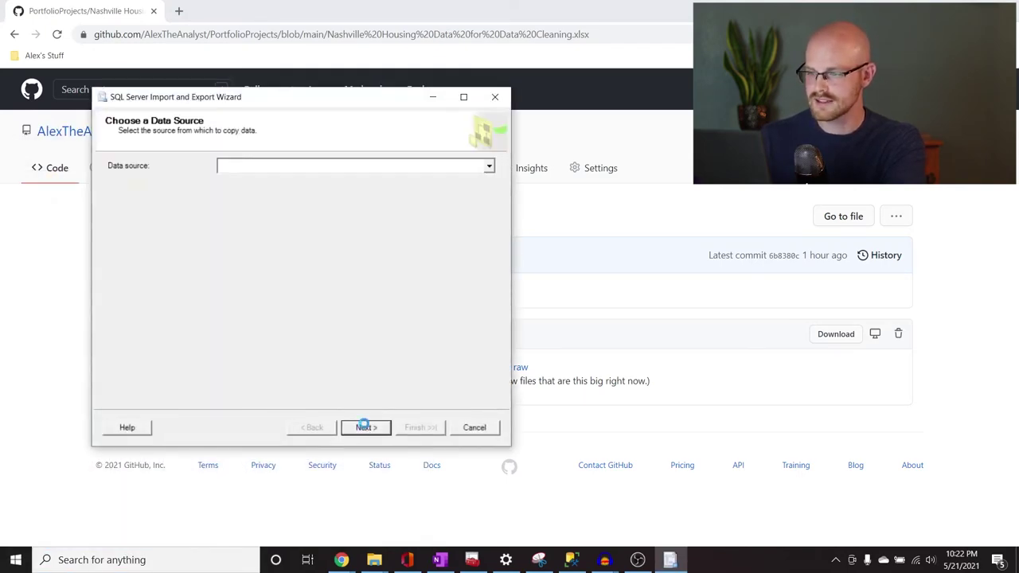
{"action": "left_click", "coordinate": [490, 167]}
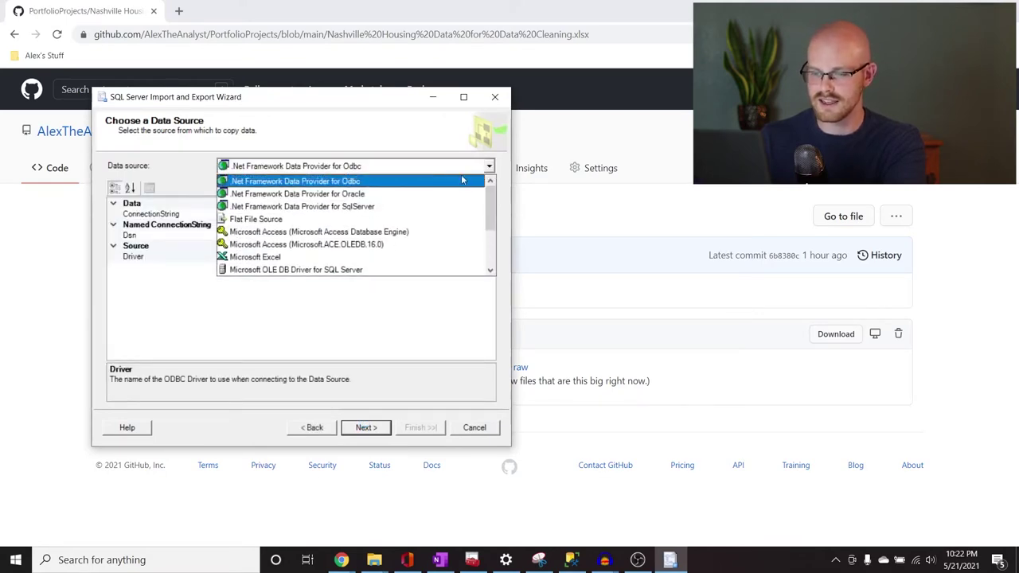
{"action": "left_click", "coordinate": [408, 258]}
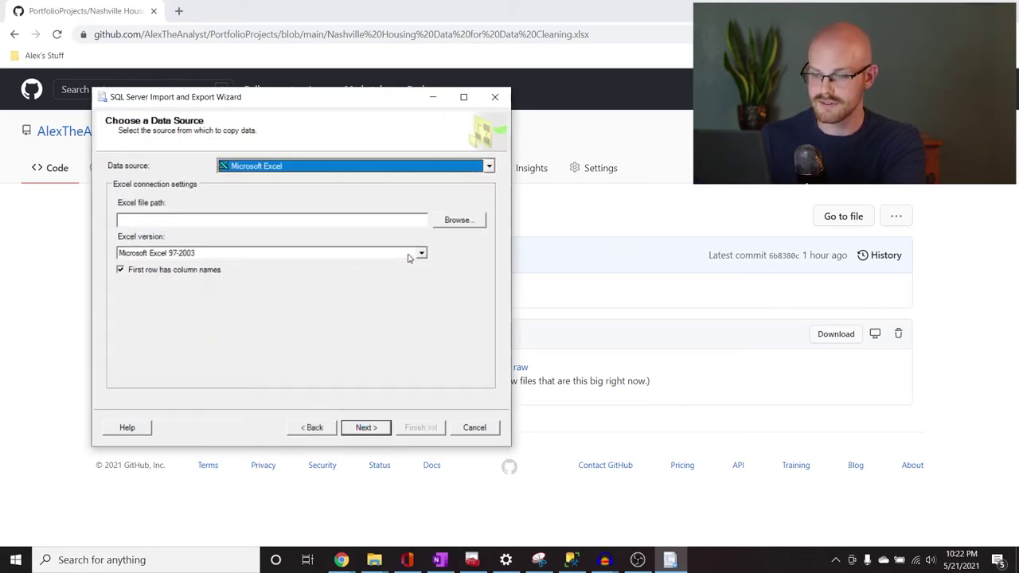
{"action": "left_click", "coordinate": [472, 222]}
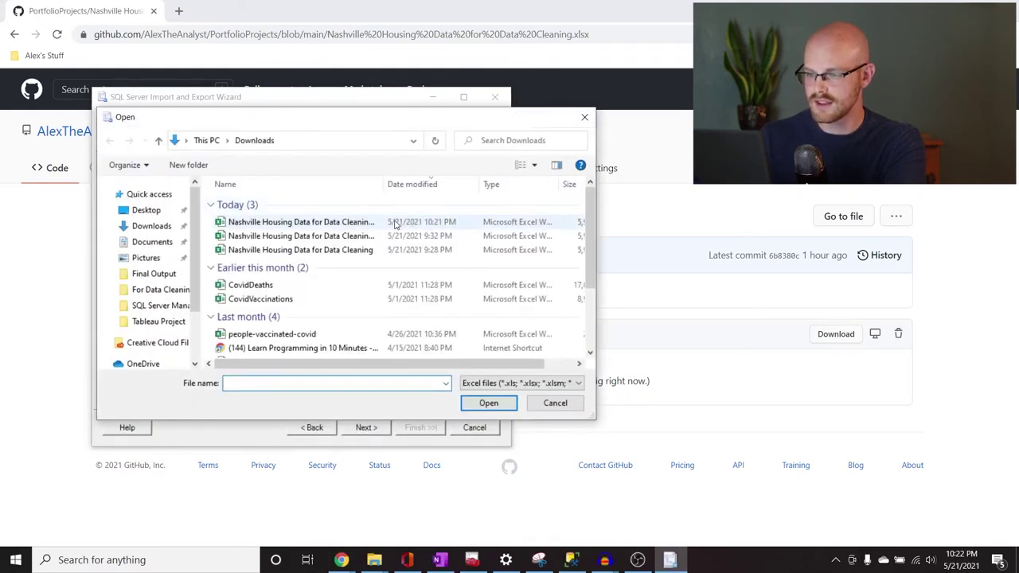
{"action": "double_click", "coordinate": [375, 223]}
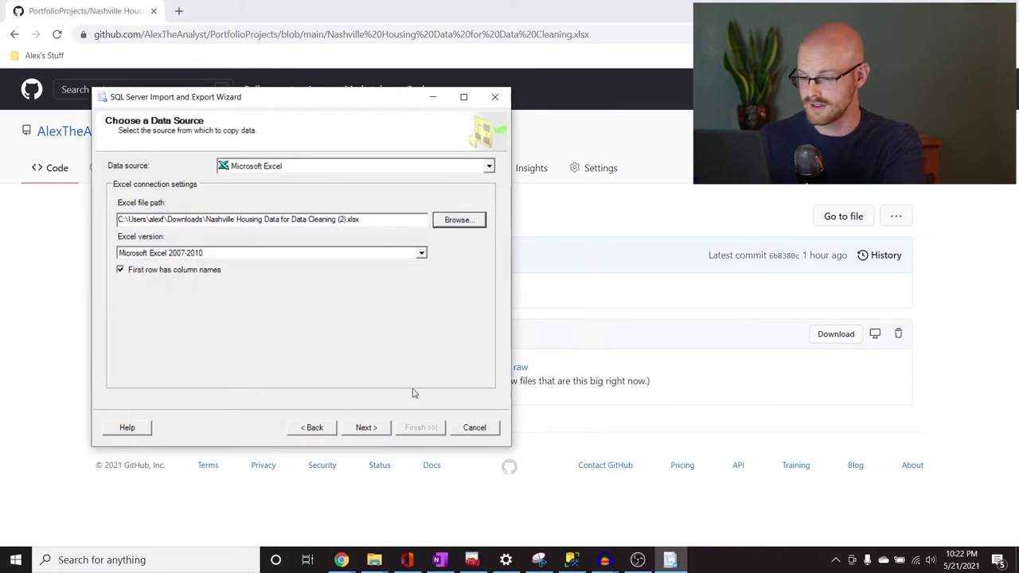
{"action": "left_click", "coordinate": [371, 427]}
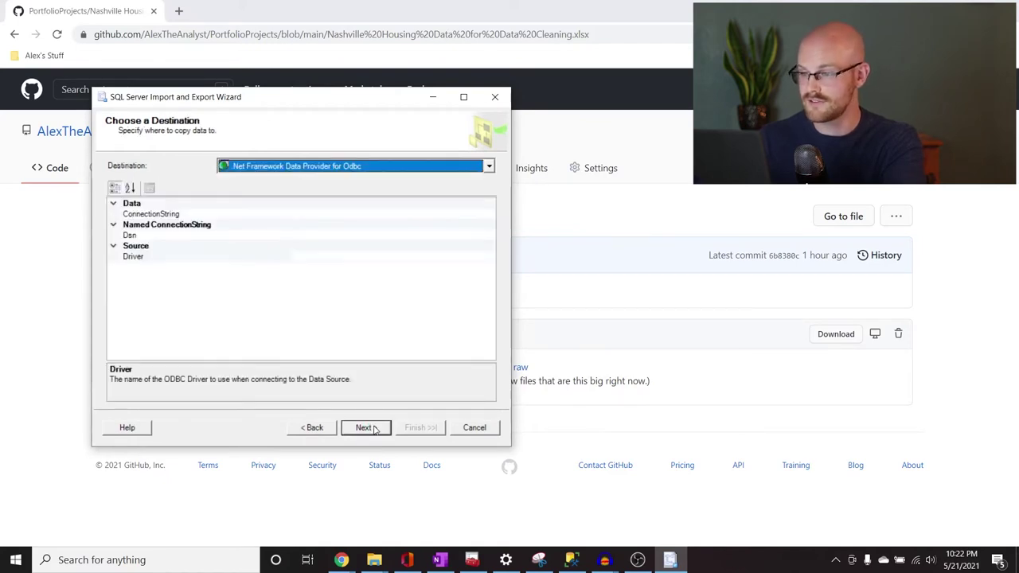
Set the destination to SQL Server Native Client 11.0 on server LAPTOP-M0CHRO15\SQLEXPRESS01 with the PortfolioProject database.
{"action": "left_click", "coordinate": [489, 166]}
{"action": "scroll", "coordinate": [443, 223], "scroll_direction": "down", "scroll_amount": 2}
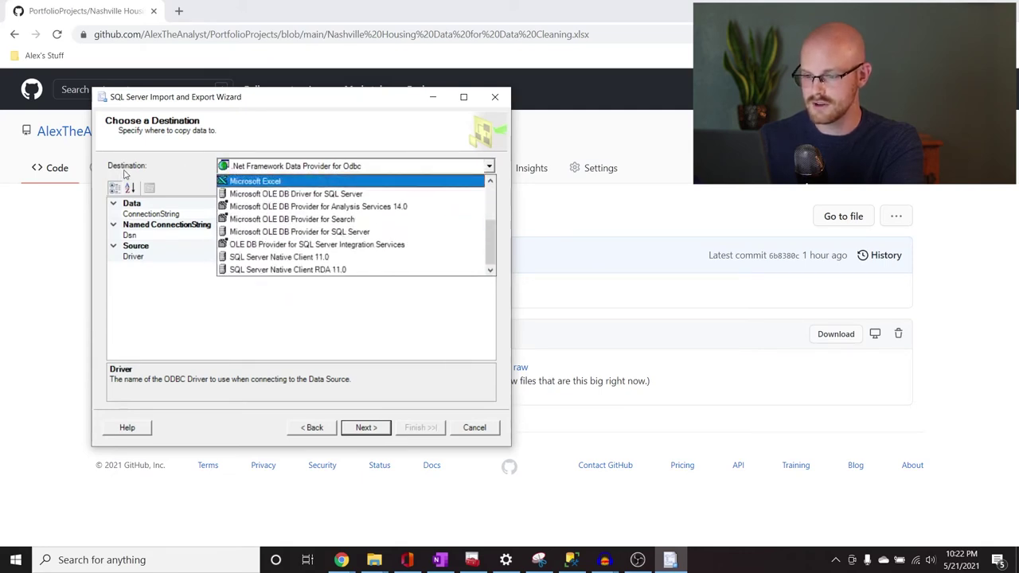
{"action": "left_click", "coordinate": [342, 258]}
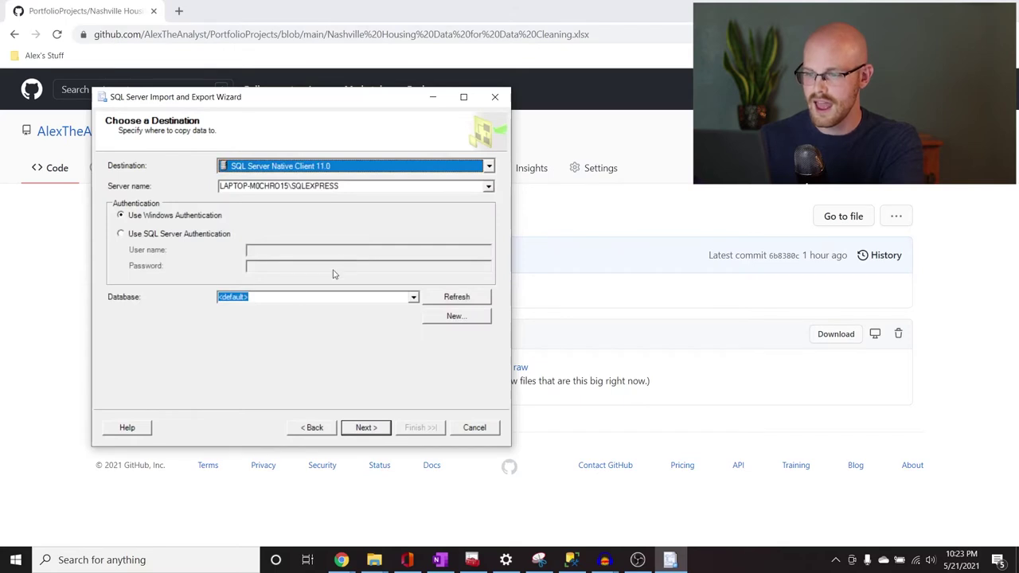
{"action": "left_click", "coordinate": [351, 186]}
{"action": "left_click", "coordinate": [351, 186]}
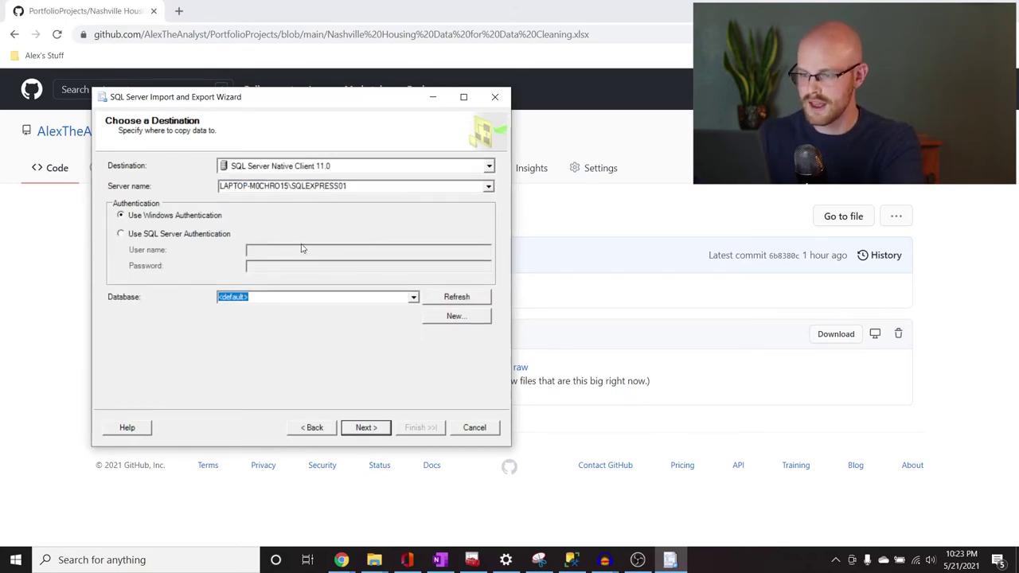
{"action": "left_click", "coordinate": [413, 299]}
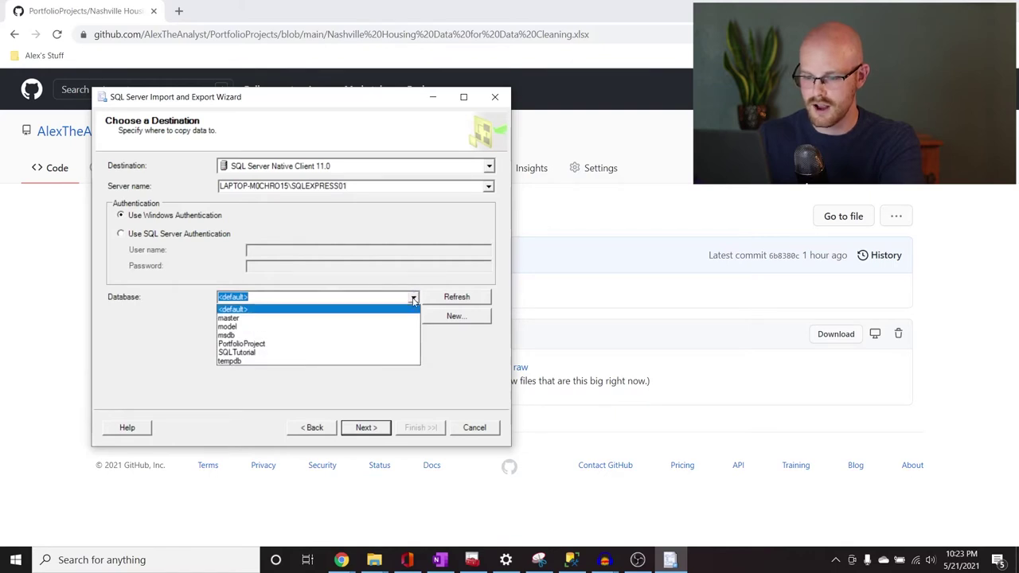
{"action": "left_click", "coordinate": [333, 344]}
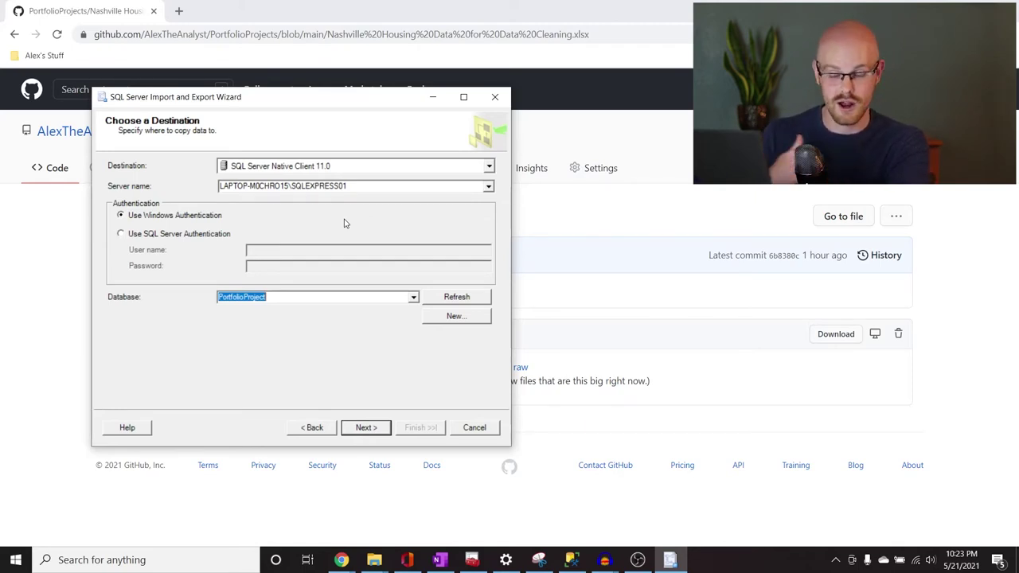
{"action": "left_click", "coordinate": [365, 428]}
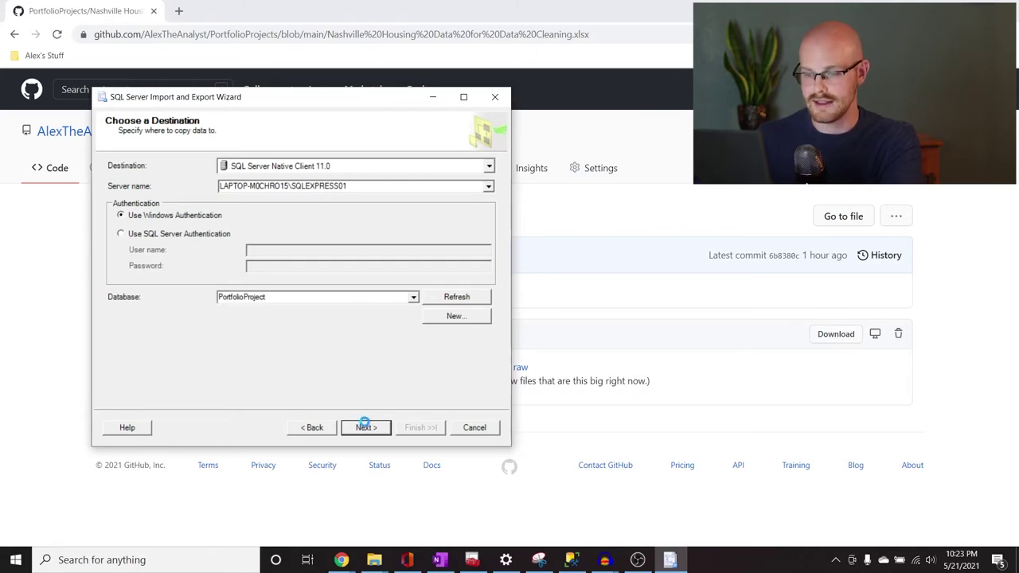
Accept the default copy method and select Sheet1$ as the source table to import.
{"action": "left_click", "coordinate": [366, 428]}
{"action": "left_click", "coordinate": [113, 189]}
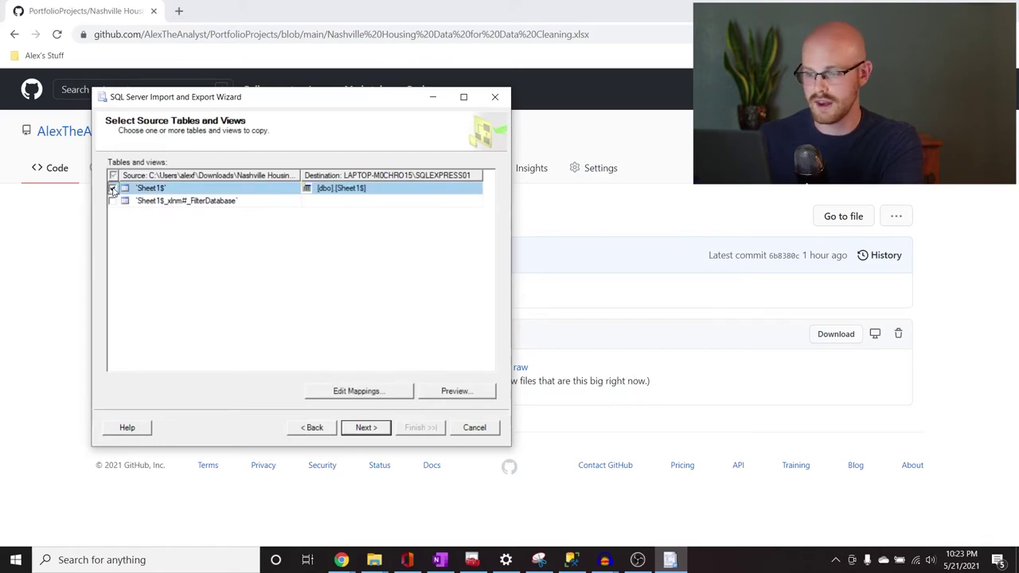
Run the import package immediately without saving it as an SSIS package and close the wizard once it completes.
{"action": "left_click", "coordinate": [371, 429]}
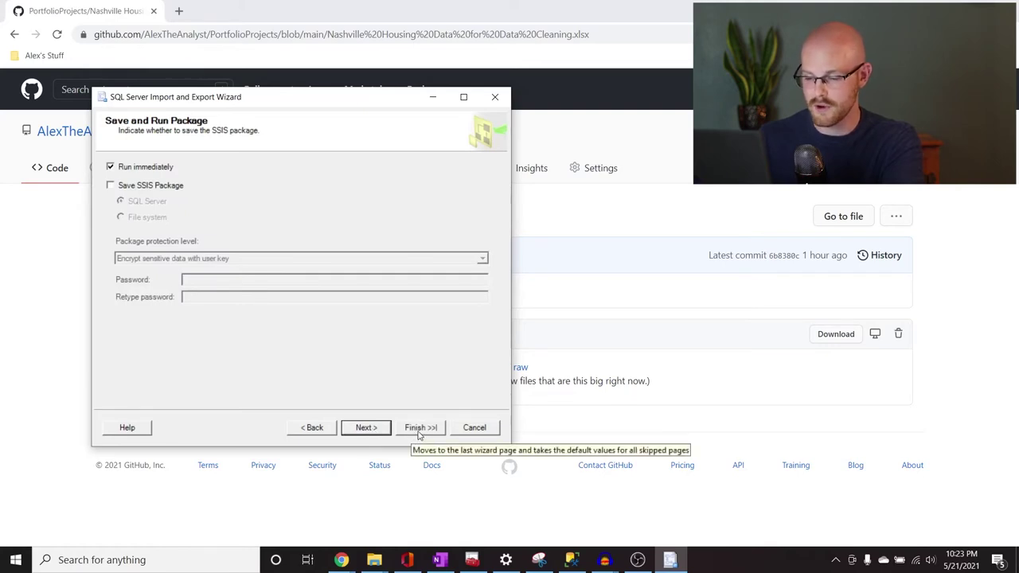
{"action": "left_click", "coordinate": [420, 428]}
{"action": "left_click", "coordinate": [419, 428]}
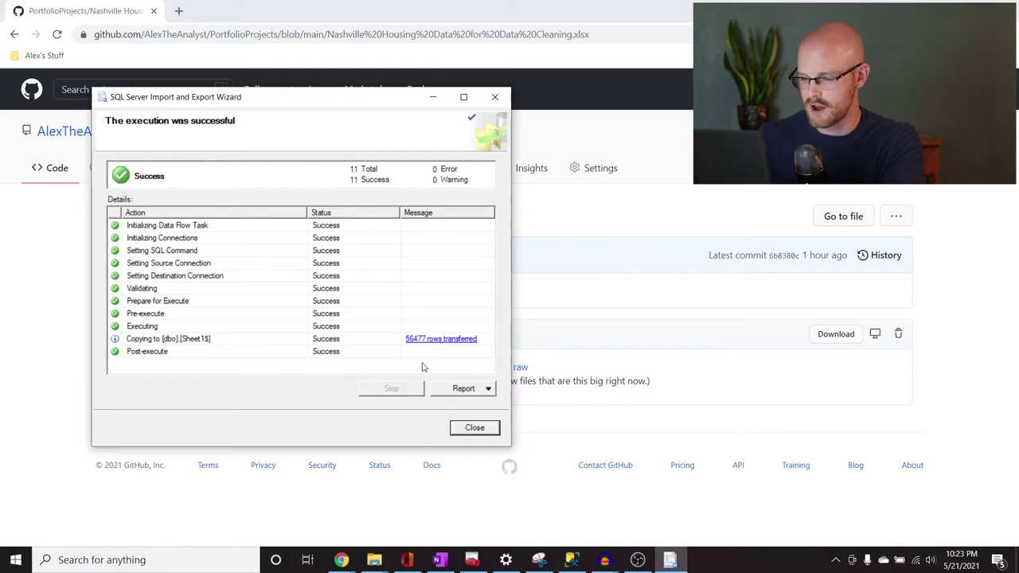
{"action": "left_click", "coordinate": [474, 428]}
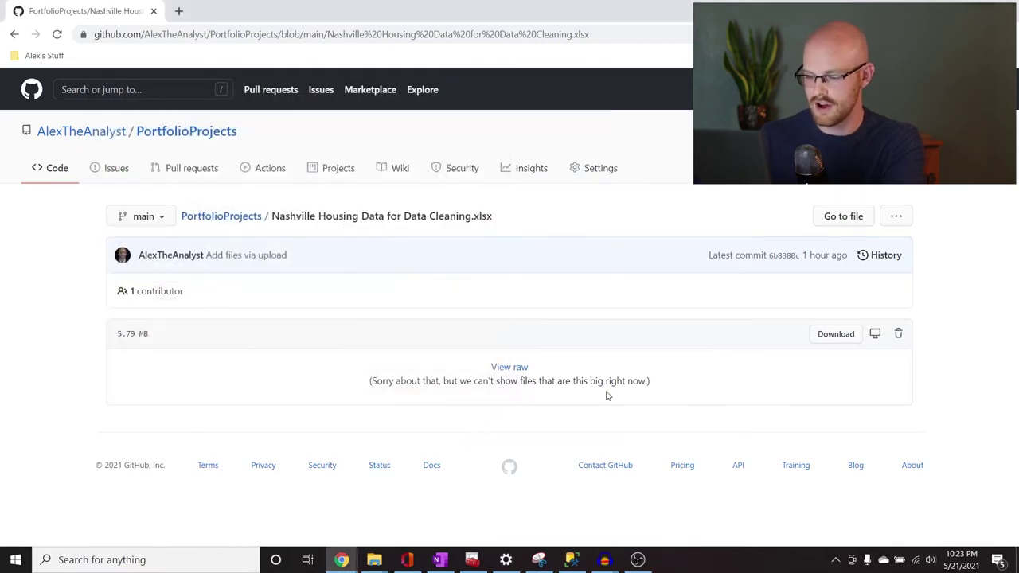
Switch to SQL Server Management Studio and expand the PortfolioProject database to show its tables.
{"action": "mouse_move", "coordinate": [575, 562]}
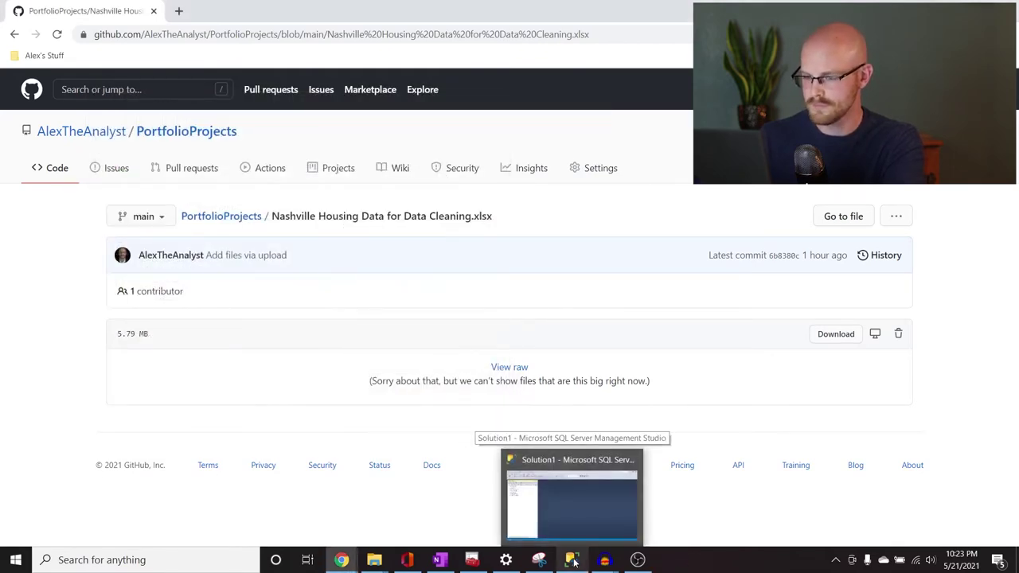
{"action": "left_click", "coordinate": [564, 506]}
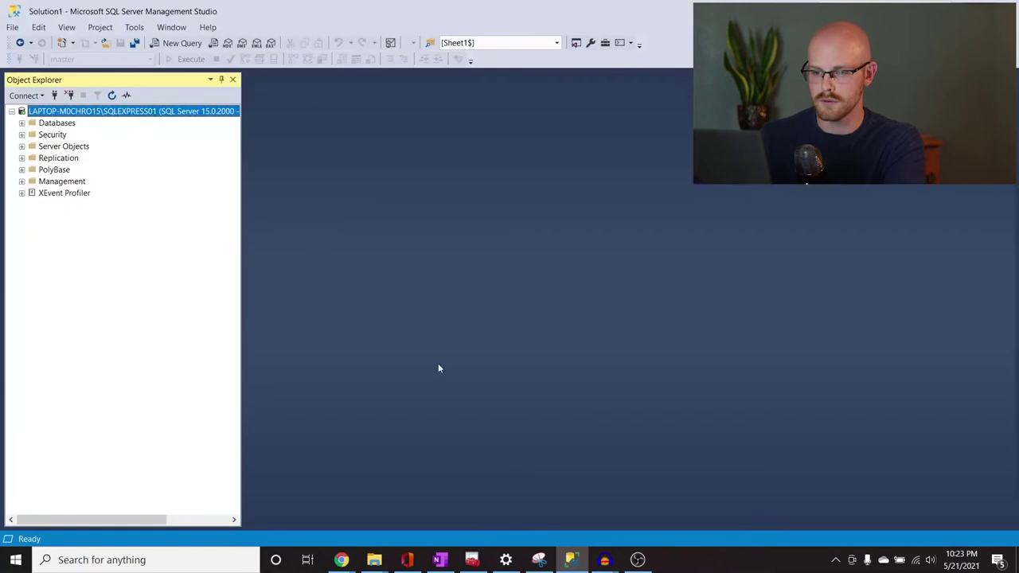
{"action": "left_click", "coordinate": [22, 124]}
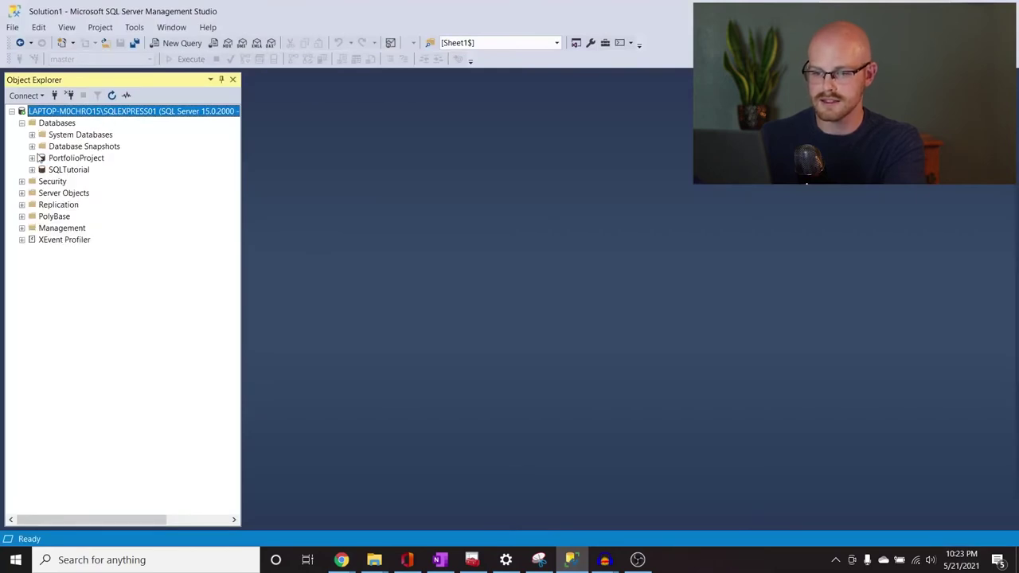
{"action": "left_click", "coordinate": [32, 159]}
{"action": "left_click", "coordinate": [42, 181]}
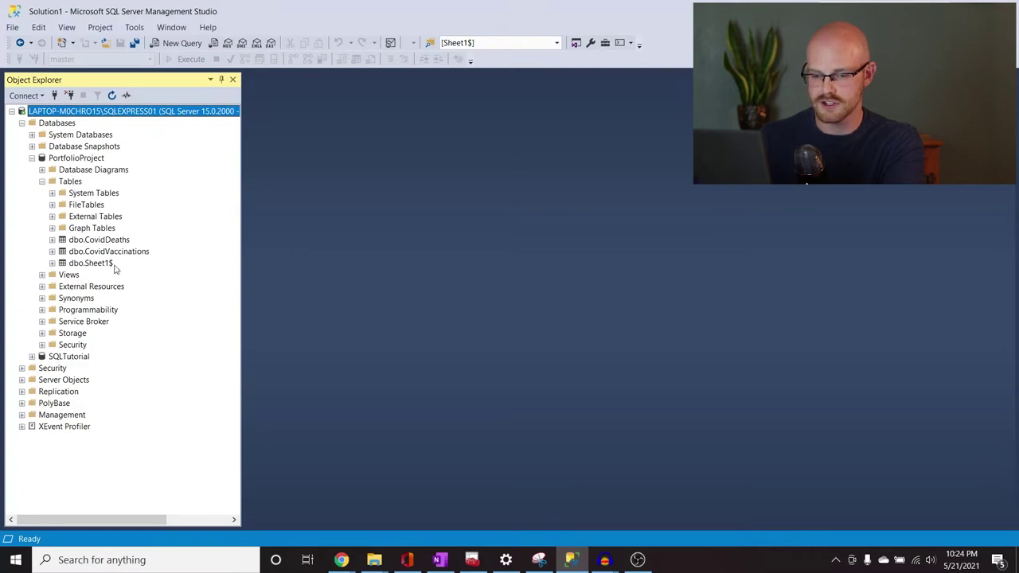
Rename the imported table dbo.Sheet1$ as NashvilleHousing.
{"action": "left_click", "coordinate": [103, 264]}
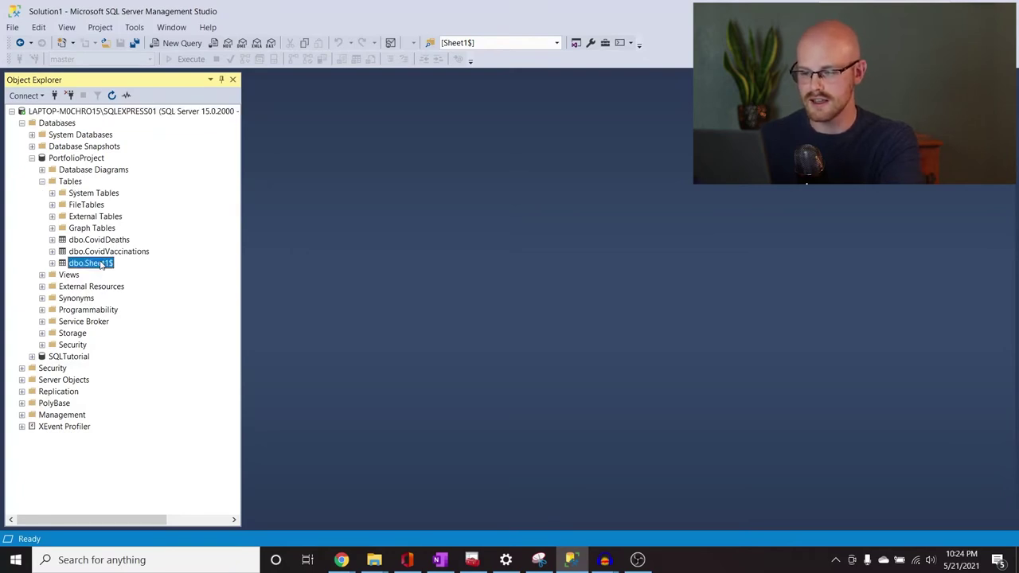
{"action": "left_click", "coordinate": [103, 264]}
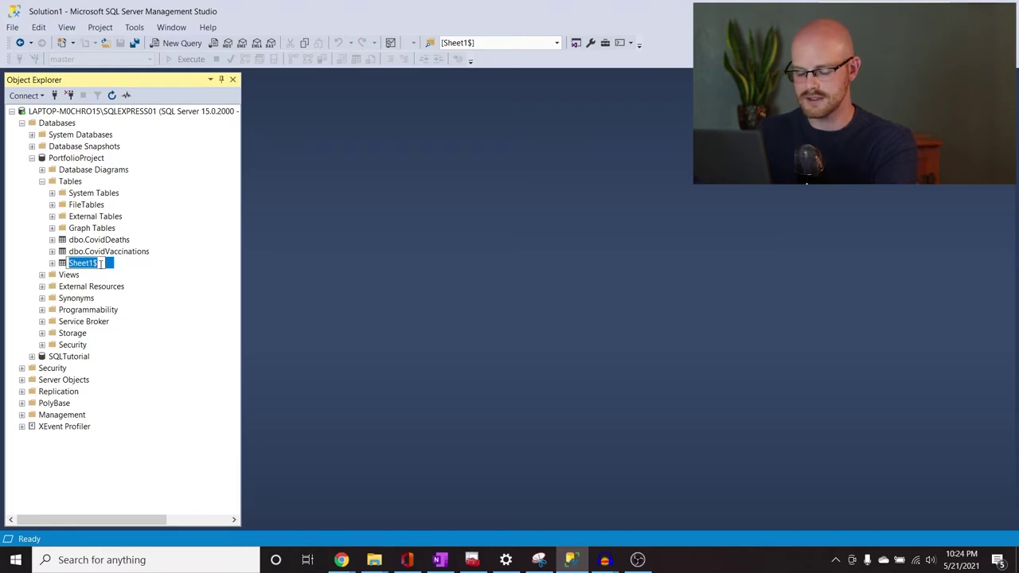
{"action": "type", "text": "NashvilleHousing"}
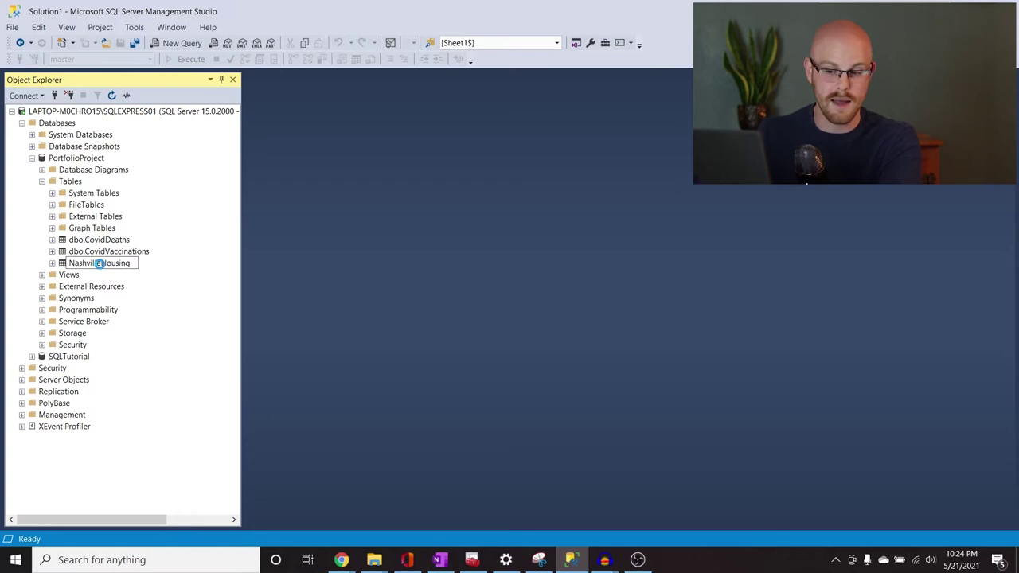
{"action": "key", "text": "Return"}
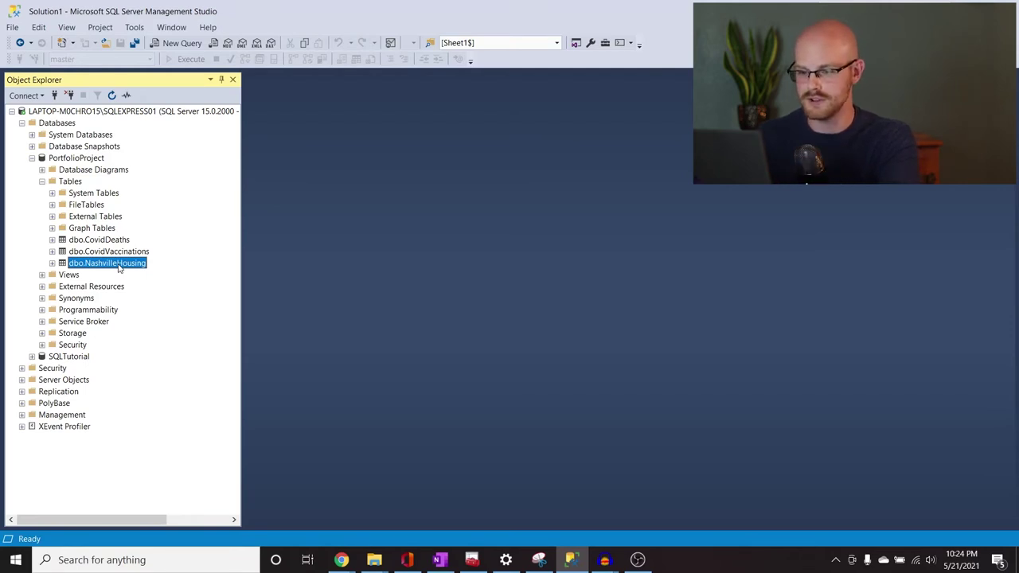
Query the top 1000 rows of the NashvilleHousing table and look across the returned columns.
{"action": "right_click", "coordinate": [119, 268]}
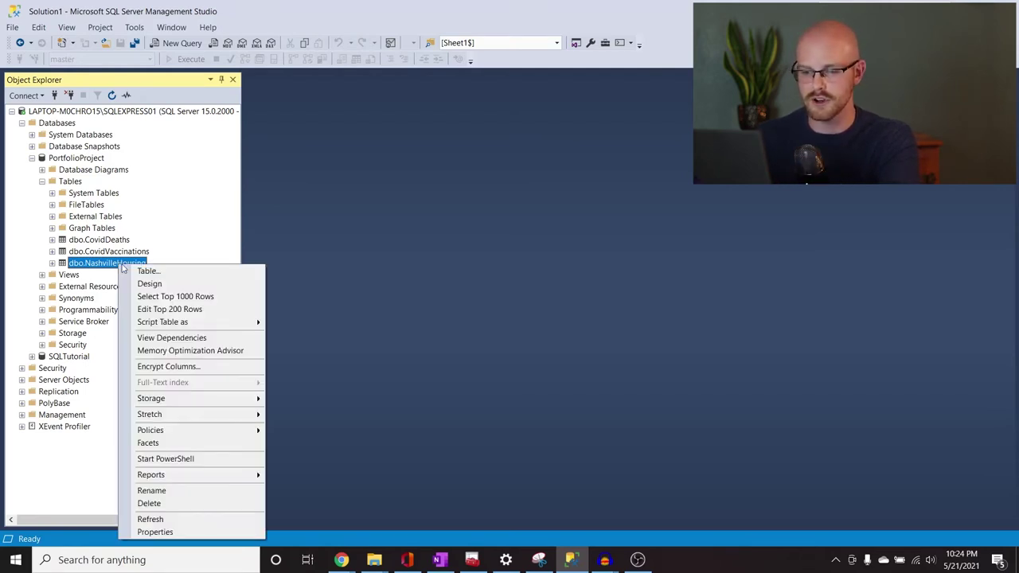
{"action": "left_click", "coordinate": [150, 297]}
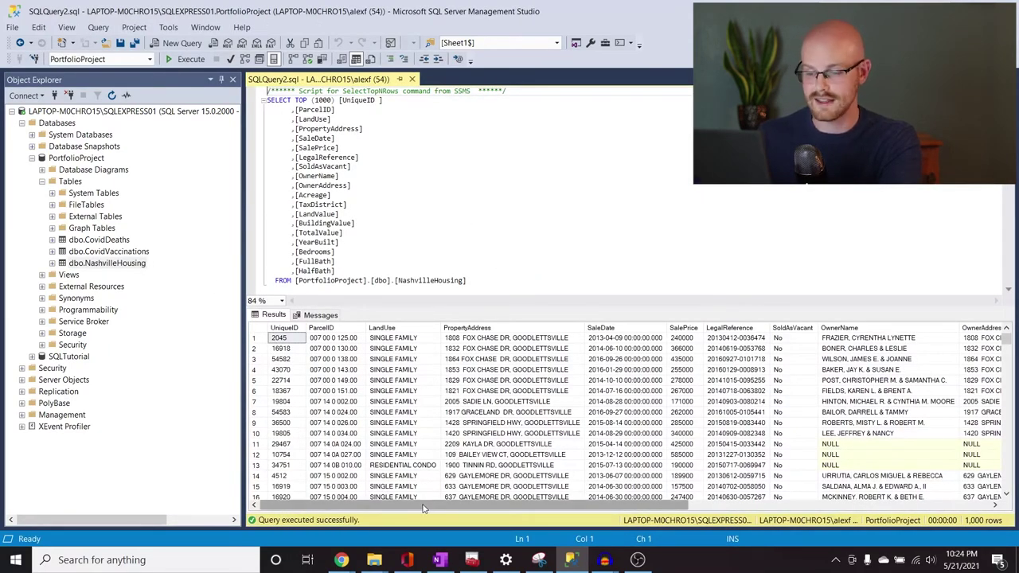
{"action": "mouse_move", "coordinate": [423, 508]}
{"action": "left_mouse_down"}
{"action": "mouse_move", "coordinate": [433, 508]}
{"action": "mouse_move", "coordinate": [409, 510]}
{"action": "mouse_move", "coordinate": [443, 510]}
{"action": "left_mouse_up"}
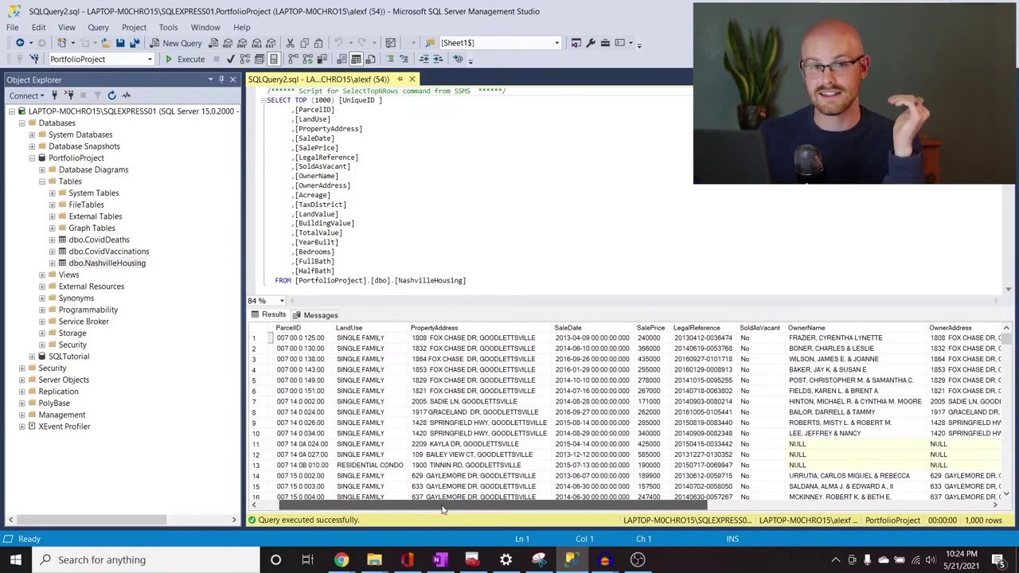
{"action": "left_click_drag", "start_coordinate": [443, 511], "coordinate": [405, 492]}
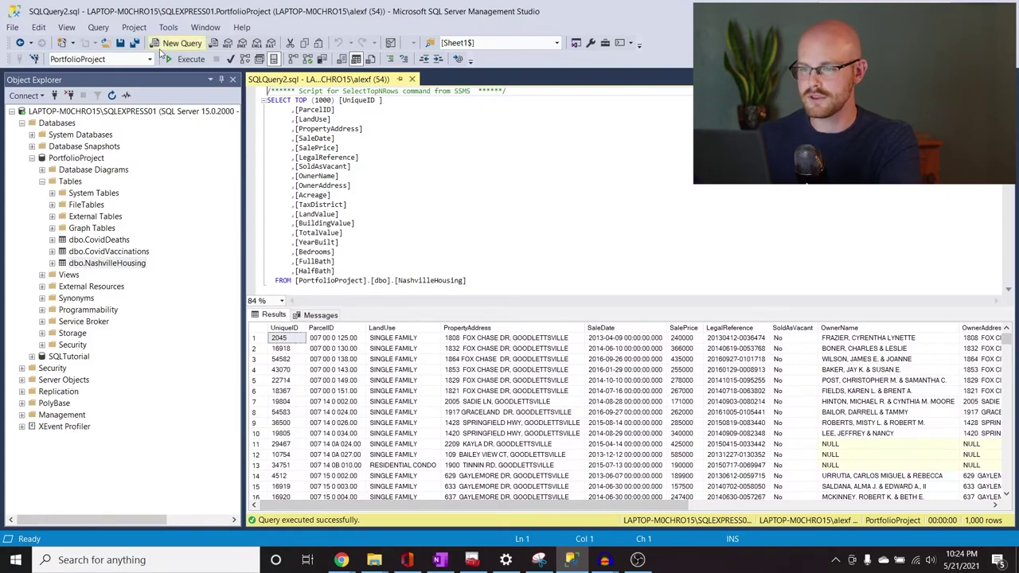
Open the script file "Data Cleaning Portfolio Project Walkthrough" and look over its first cleaning sections.
{"action": "left_click", "coordinate": [106, 43]}
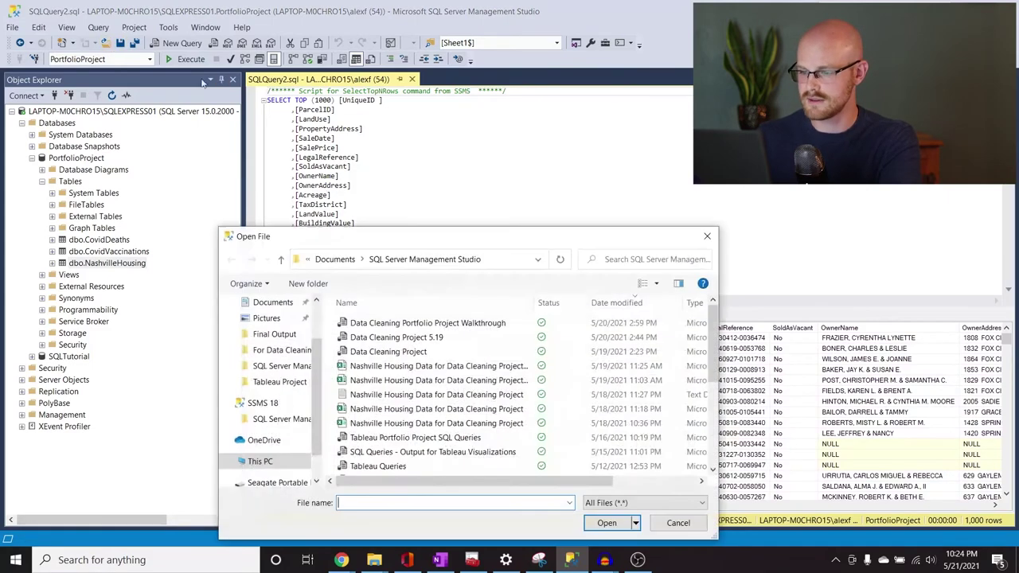
{"action": "double_click", "coordinate": [464, 325]}
{"action": "left_click", "coordinate": [427, 205]}
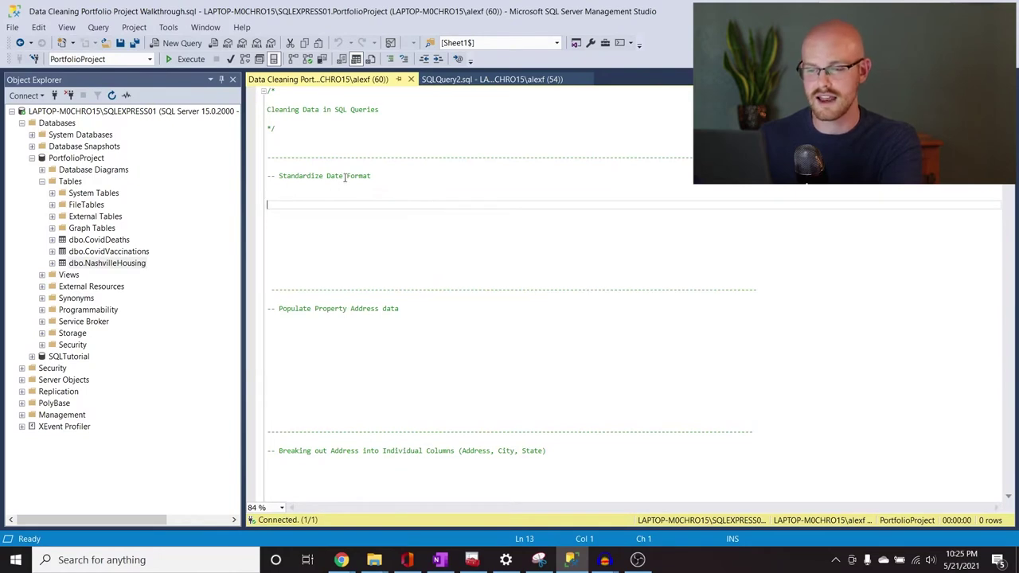
{"action": "scroll", "coordinate": [443, 252], "scroll_direction": "down", "scroll_amount": 6}
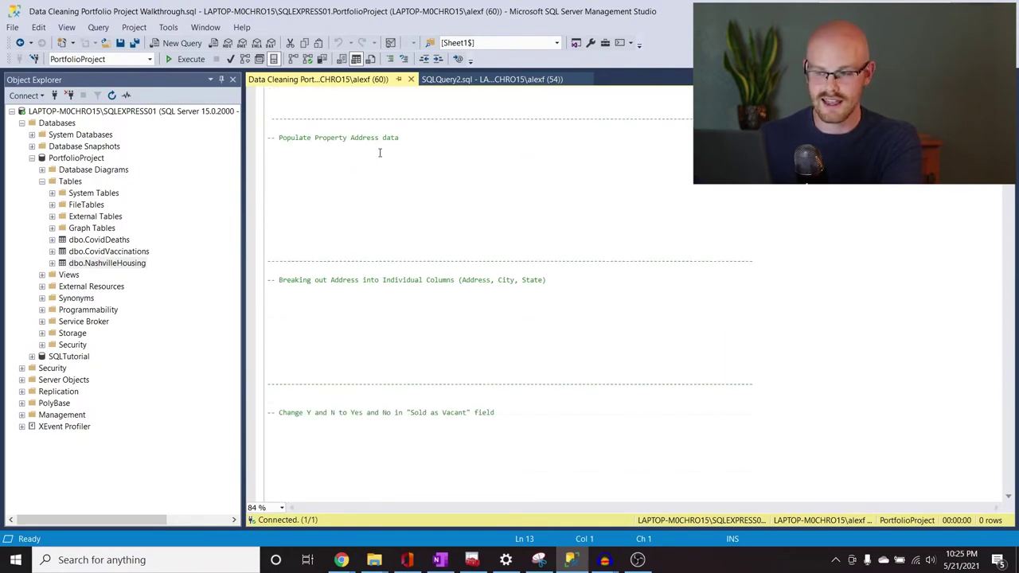
Examine how the PropertyAddress and OwnerAddress columns are formatted in the NashvilleHousing query results.
{"action": "left_click", "coordinate": [486, 78]}
{"action": "left_click", "coordinate": [492, 327]}
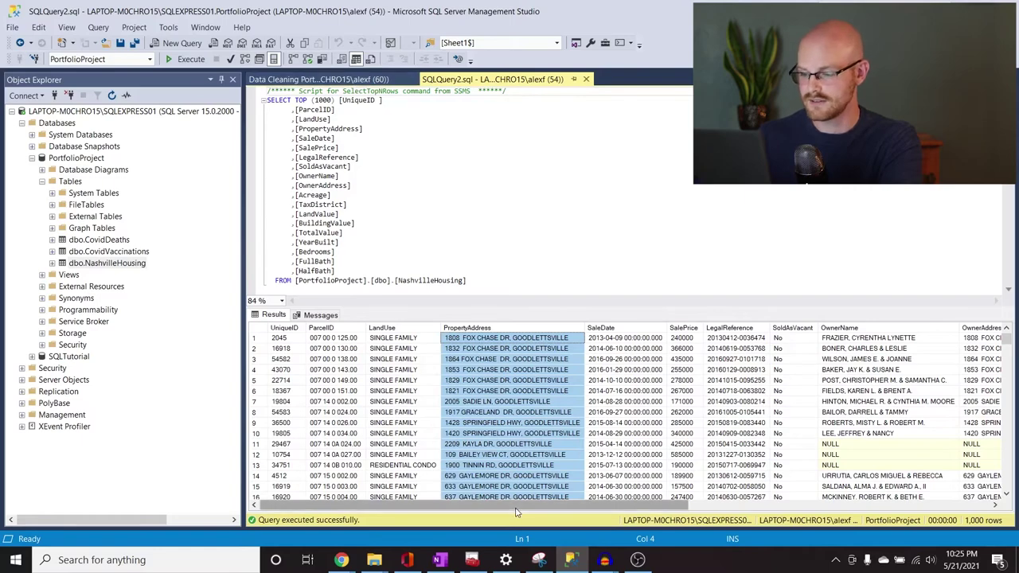
{"action": "left_click_drag", "start_coordinate": [522, 512], "coordinate": [567, 506]}
{"action": "left_click_drag", "start_coordinate": [632, 502], "coordinate": [681, 502]}
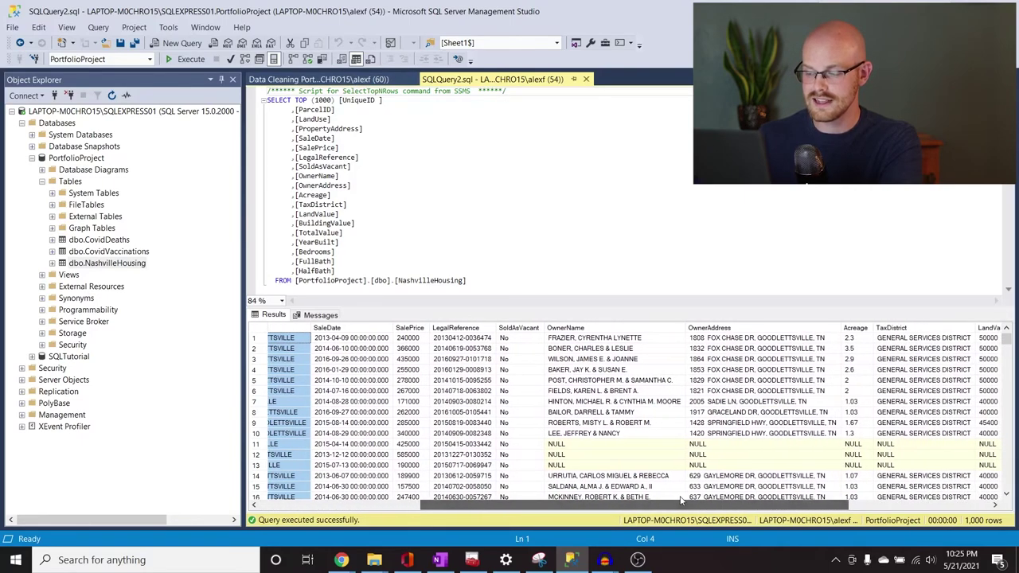
{"action": "left_click", "coordinate": [771, 329]}
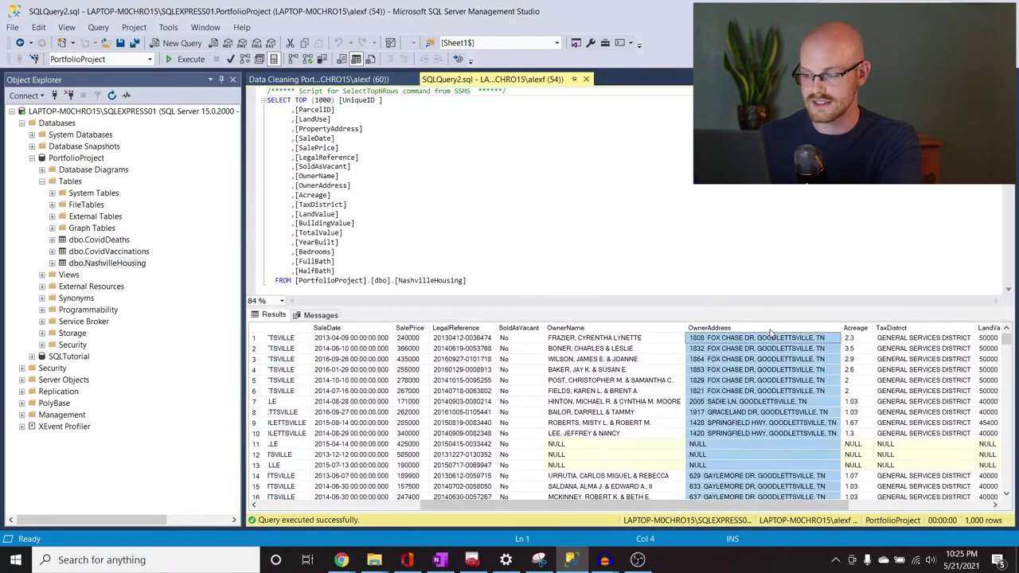
{"action": "left_click", "coordinate": [766, 350]}
{"action": "left_click", "coordinate": [737, 341]}
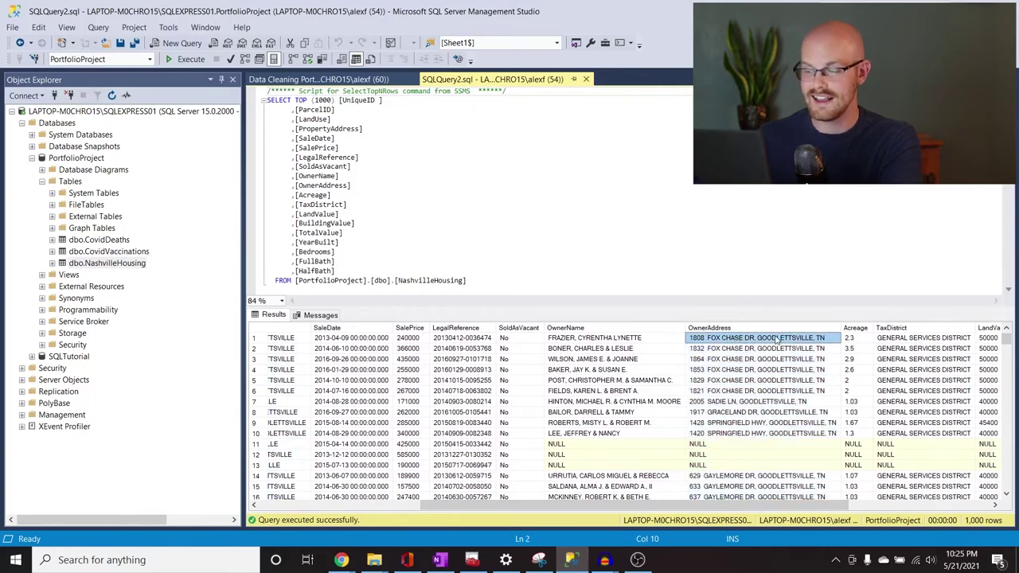
{"action": "left_click", "coordinate": [823, 348]}
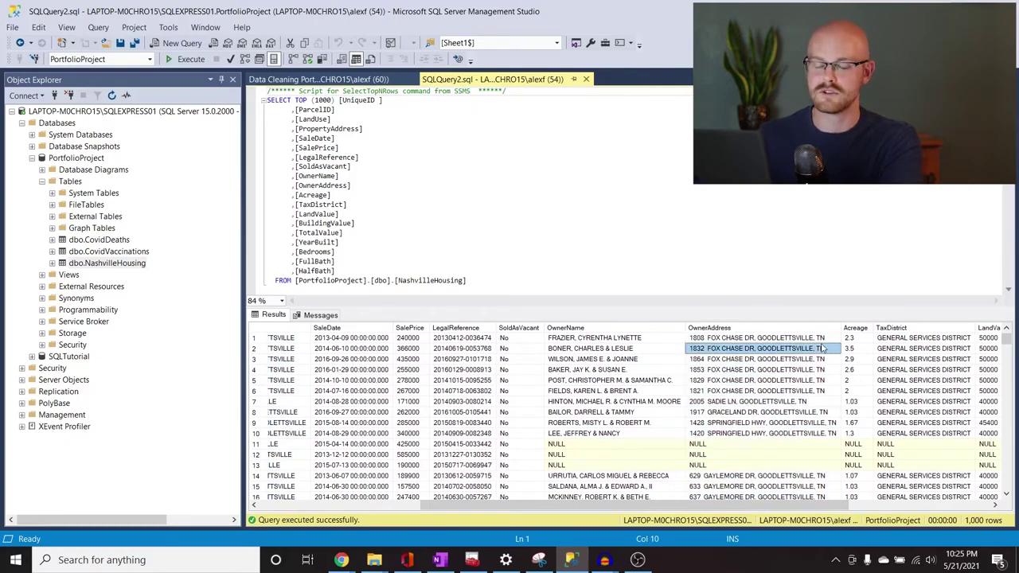
{"action": "left_click", "coordinate": [440, 257]}
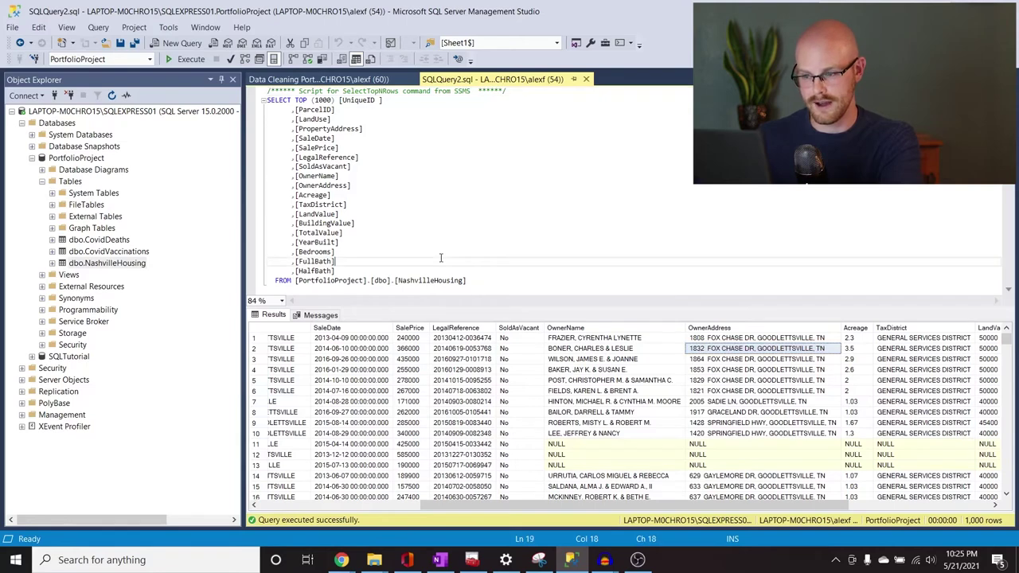
Compare the walkthrough script's sections on populating and breaking out addresses with the PropertyAddress column in the query results.
{"action": "left_click", "coordinate": [354, 79]}
{"action": "scroll", "coordinate": [484, 315], "scroll_direction": "down", "scroll_amount": 2}
{"action": "scroll", "coordinate": [412, 271], "scroll_direction": "up", "scroll_amount": 3}
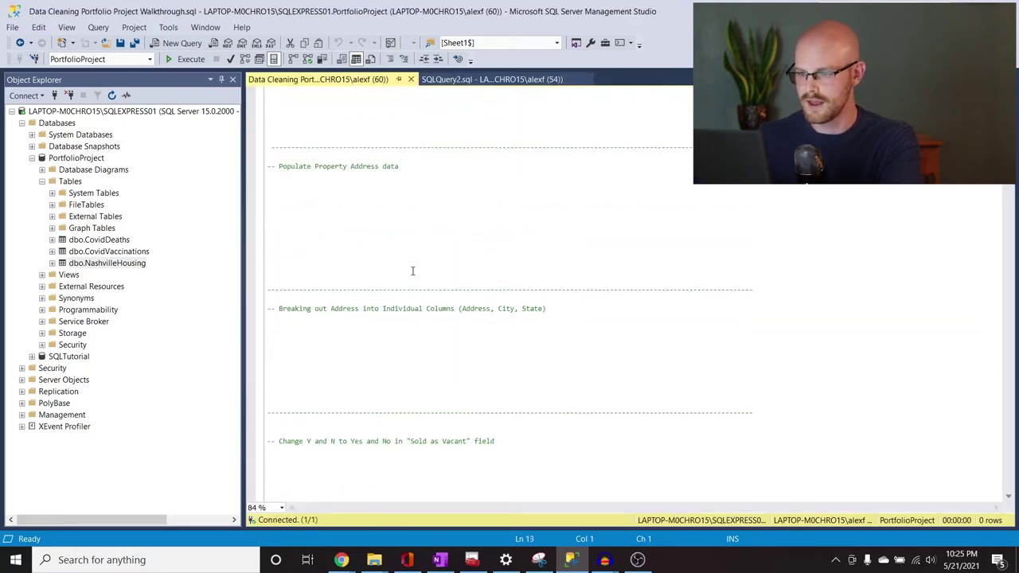
{"action": "scroll", "coordinate": [412, 271], "scroll_direction": "down", "scroll_amount": 2}
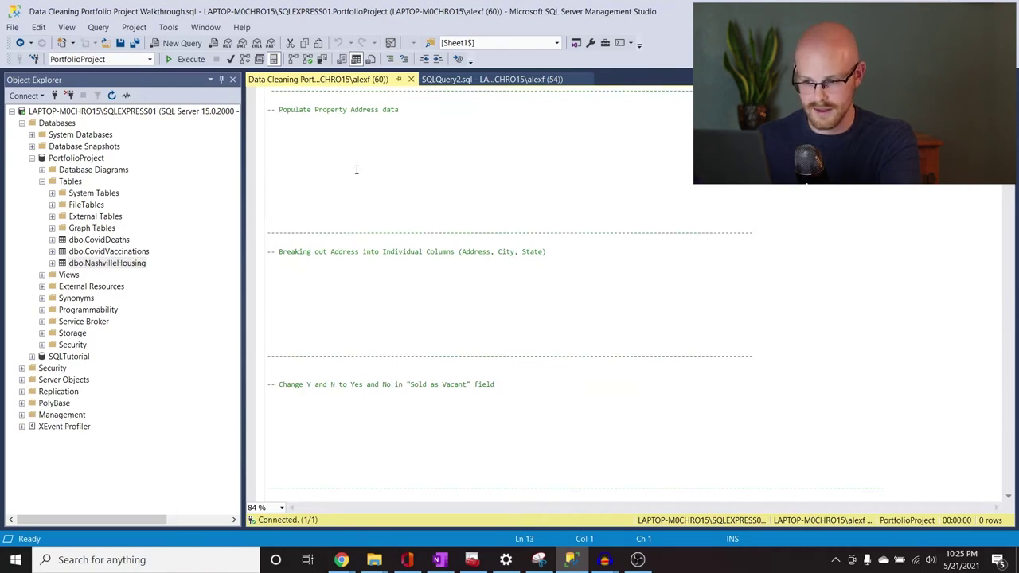
{"action": "left_click_drag", "start_coordinate": [558, 251], "coordinate": [313, 249]}
{"action": "left_click", "coordinate": [279, 251]}
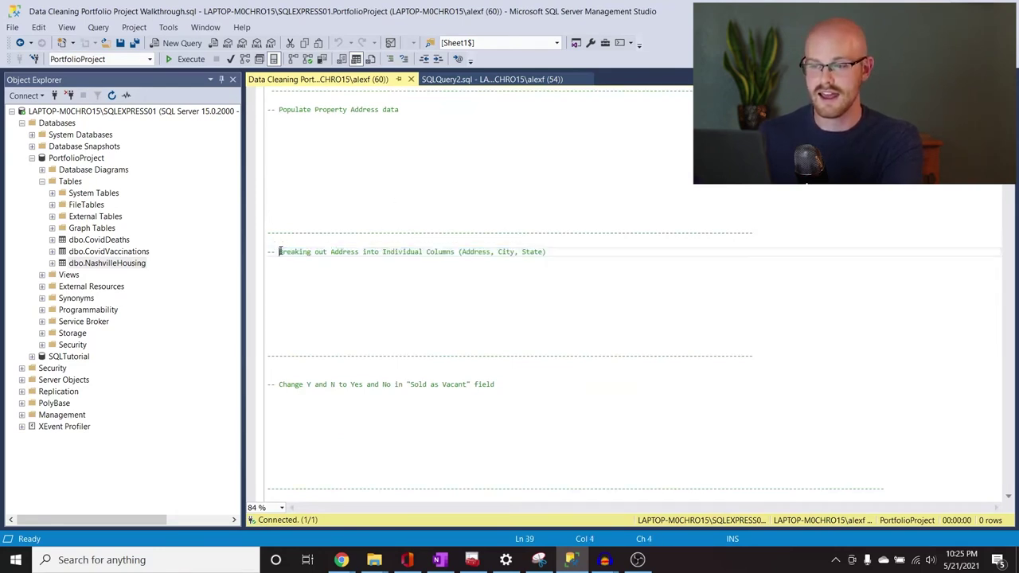
{"action": "left_click", "coordinate": [342, 109]}
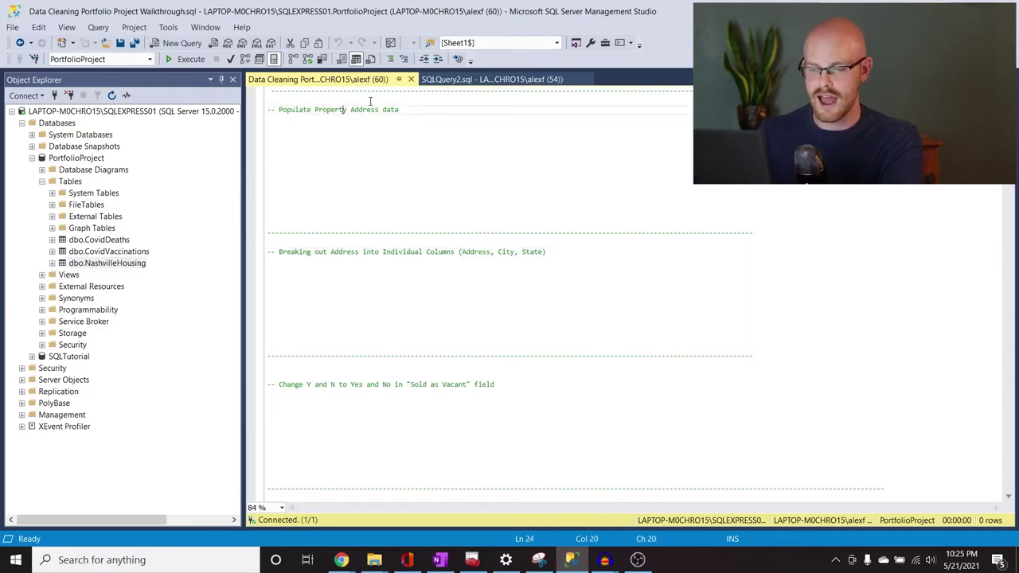
{"action": "left_click", "coordinate": [483, 79]}
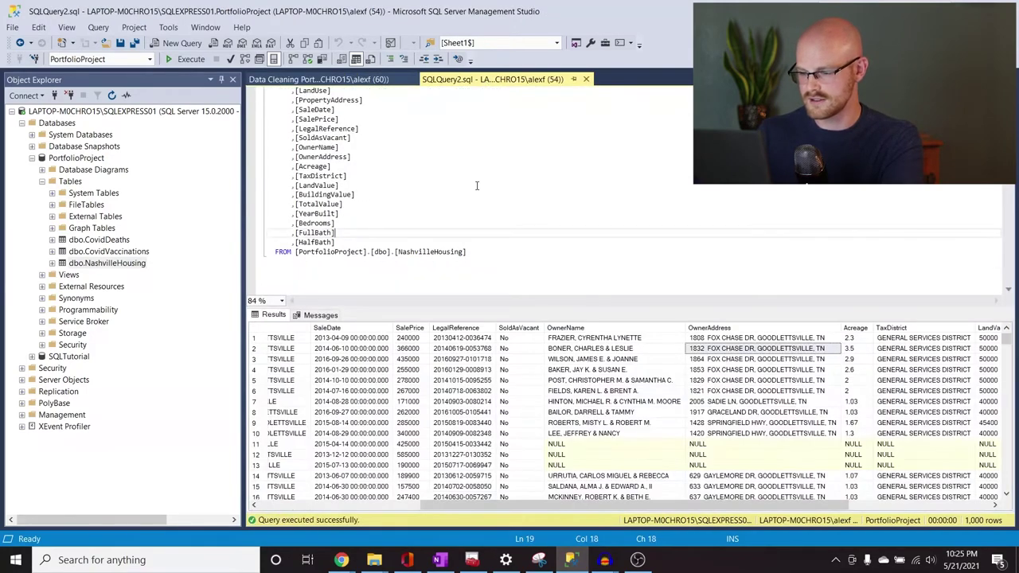
{"action": "scroll", "coordinate": [503, 387], "scroll_direction": "left", "scroll_amount": 5}
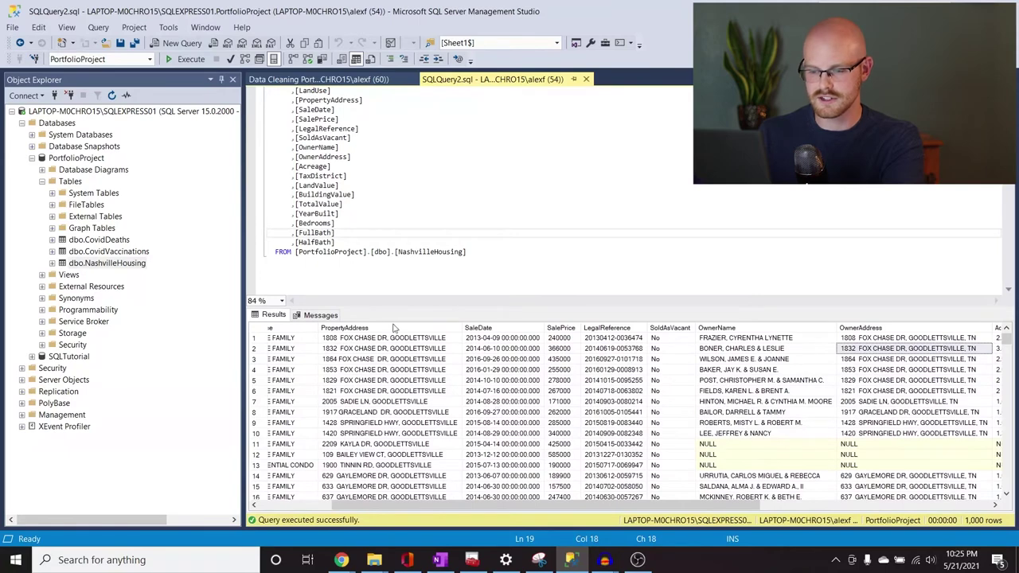
{"action": "left_click", "coordinate": [386, 329]}
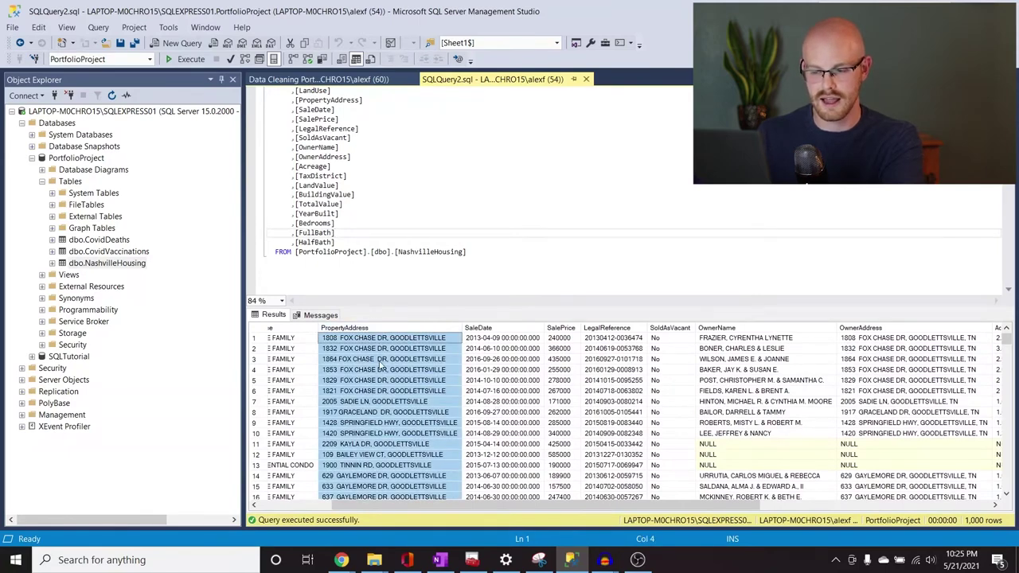
{"action": "left_click", "coordinate": [382, 360]}
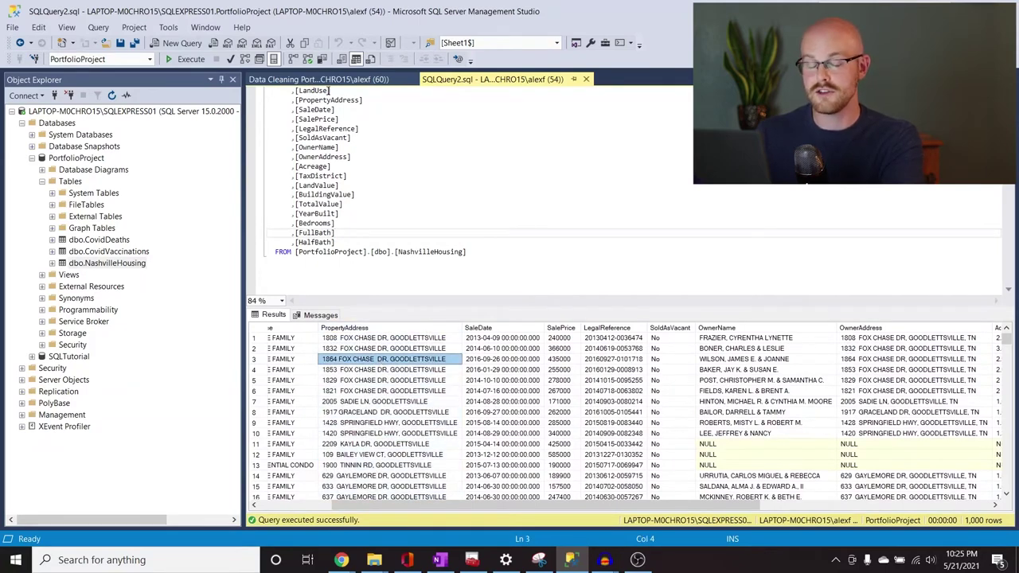
Review the walkthrough script's sections on the "Sold as Vacant" field, removing duplicates and deleting unused columns.
{"action": "left_click", "coordinate": [331, 83]}
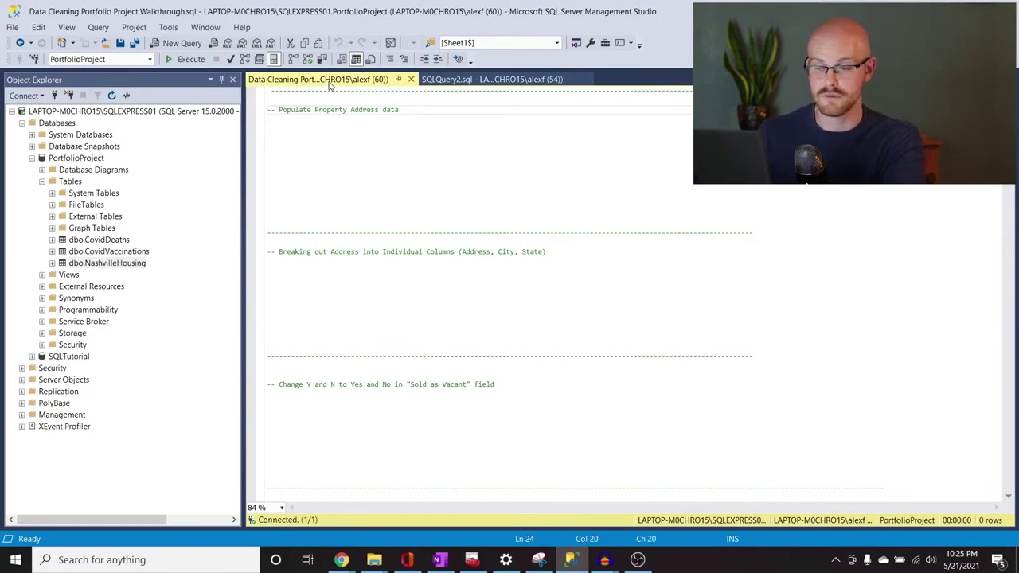
{"action": "scroll", "coordinate": [417, 292], "scroll_direction": "down", "scroll_amount": 7}
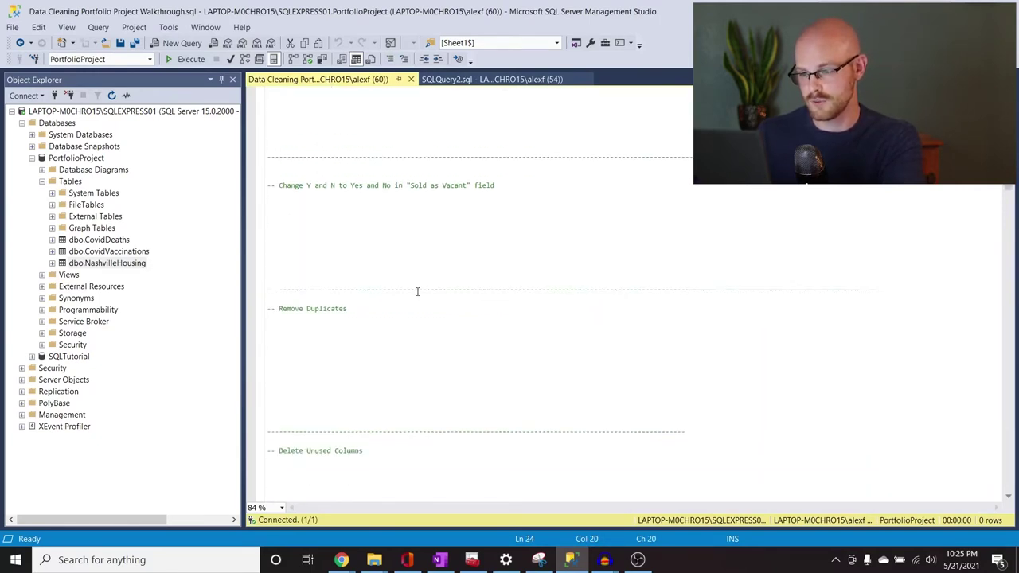
{"action": "scroll", "coordinate": [417, 292], "scroll_direction": "down", "scroll_amount": 2}
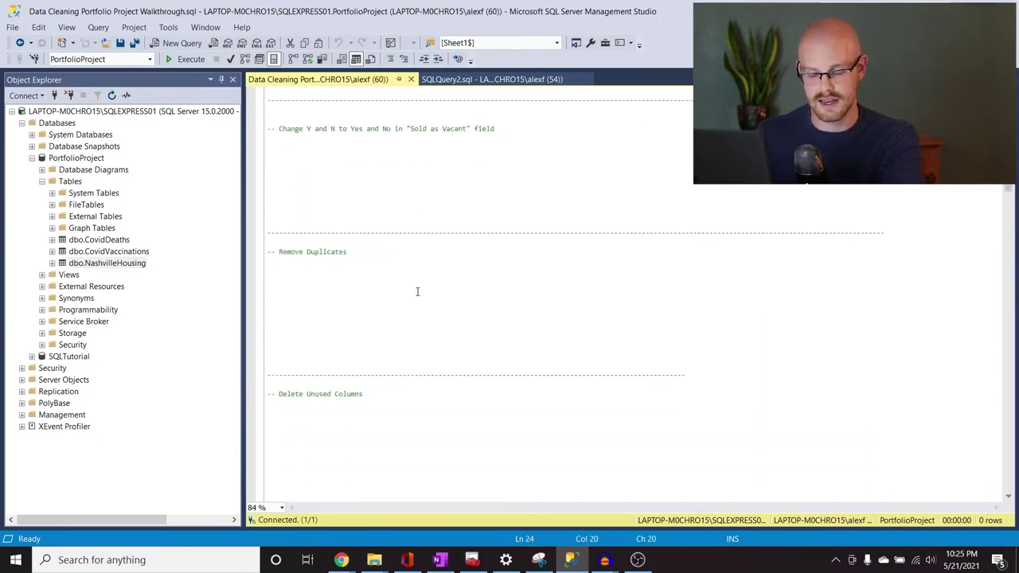
Examine the walkthrough script's commented section on importing data using OPENROWSET and BULK INSERT, including its server configuration commands.
{"action": "left_click", "coordinate": [369, 160]}
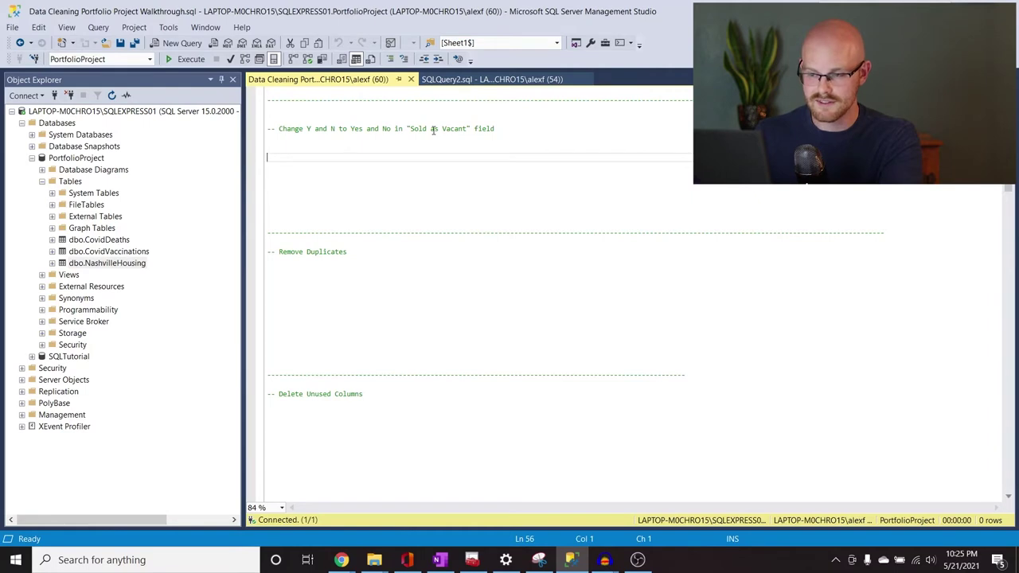
{"action": "type", "text": "S"}
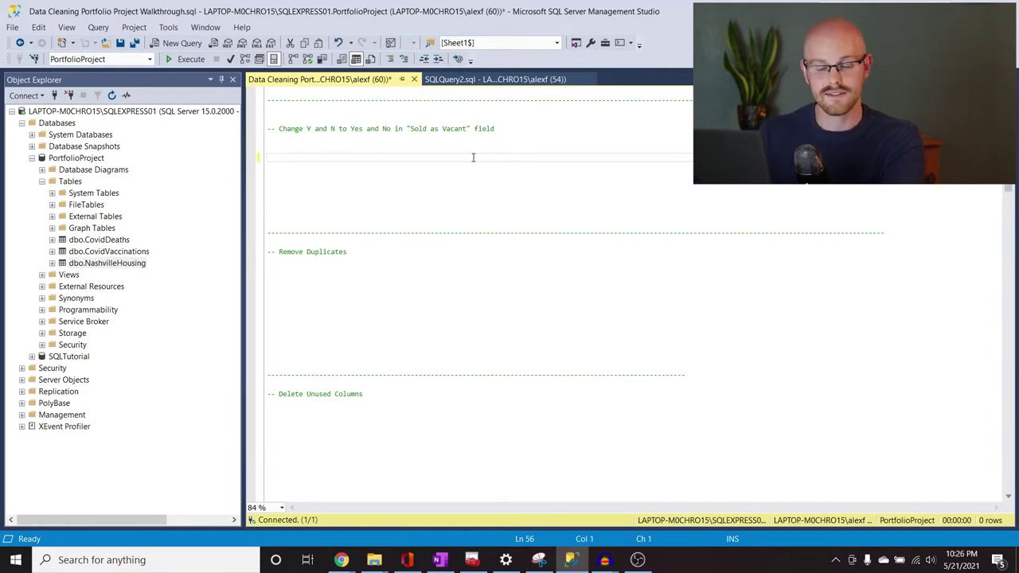
{"action": "scroll", "coordinate": [473, 158], "scroll_direction": "down", "scroll_amount": 3}
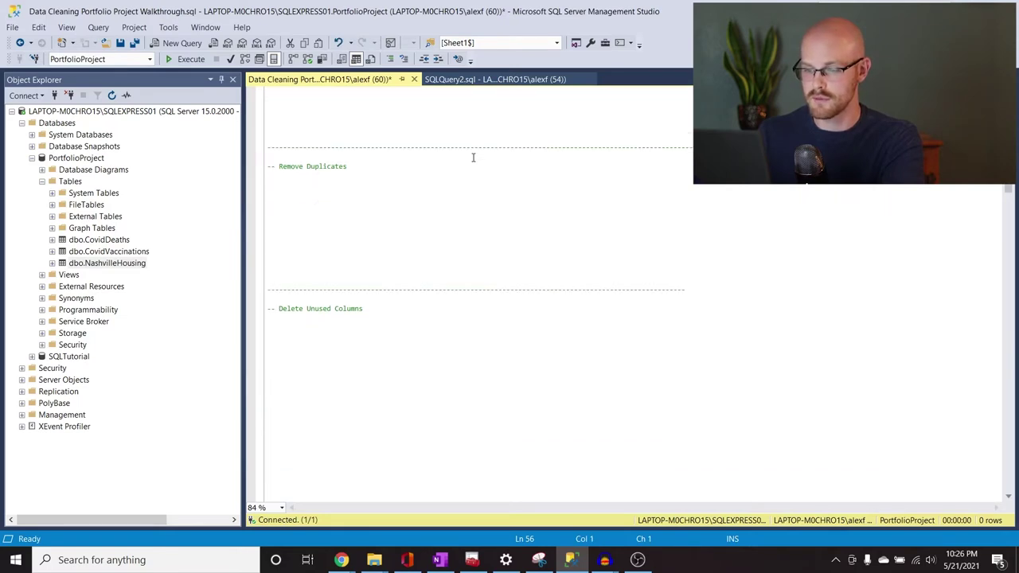
{"action": "scroll", "coordinate": [349, 192], "scroll_direction": "down", "scroll_amount": 3}
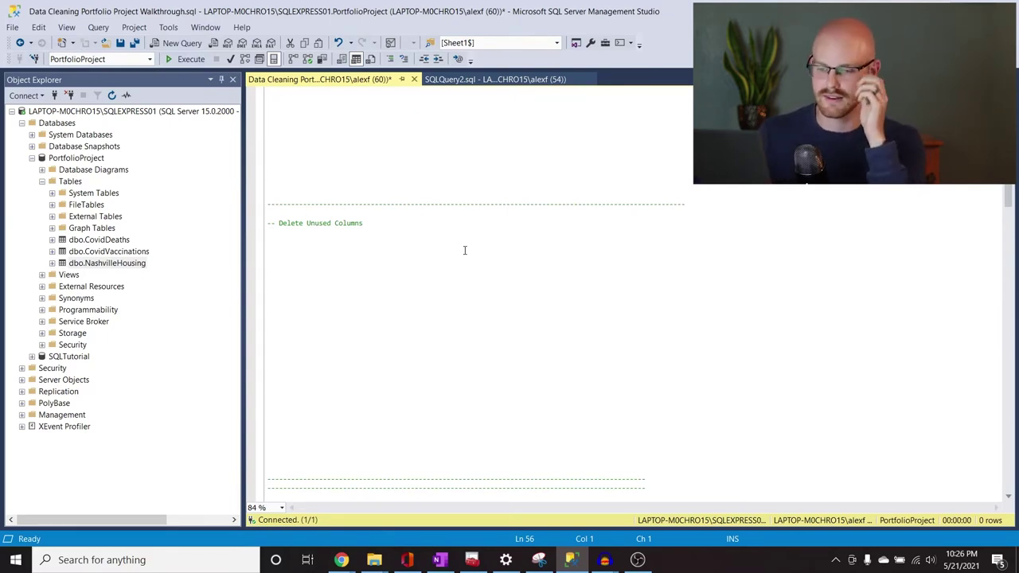
{"action": "scroll", "coordinate": [464, 250], "scroll_direction": "down", "scroll_amount": 4}
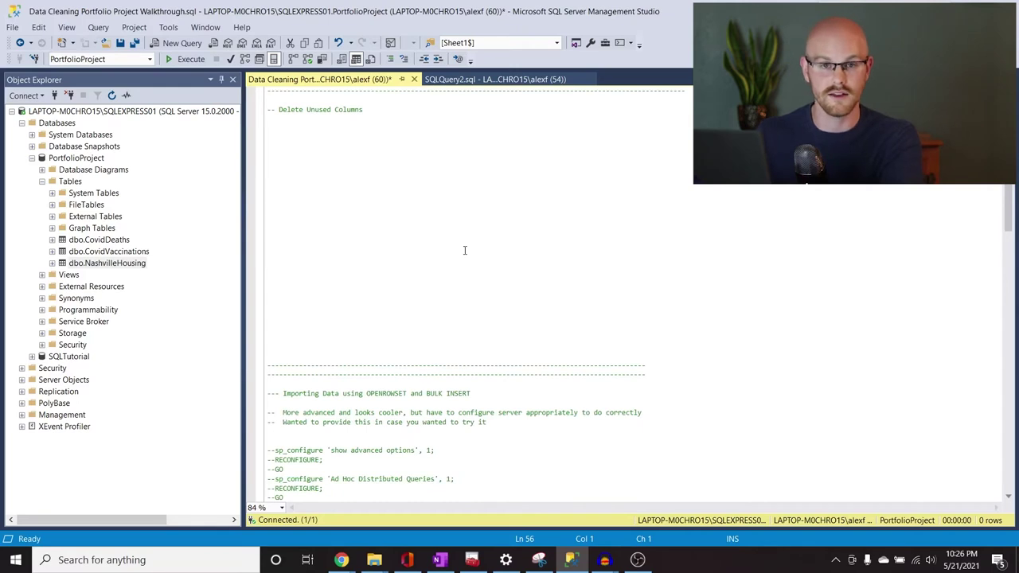
{"action": "scroll", "coordinate": [464, 250], "scroll_direction": "down", "scroll_amount": 8}
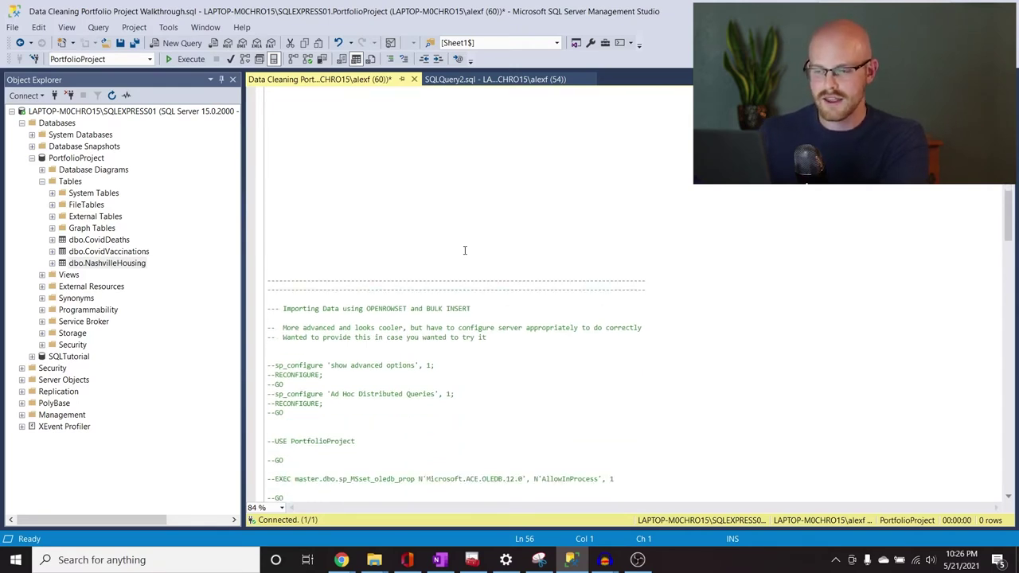
{"action": "scroll", "coordinate": [465, 250], "scroll_direction": "down", "scroll_amount": 2}
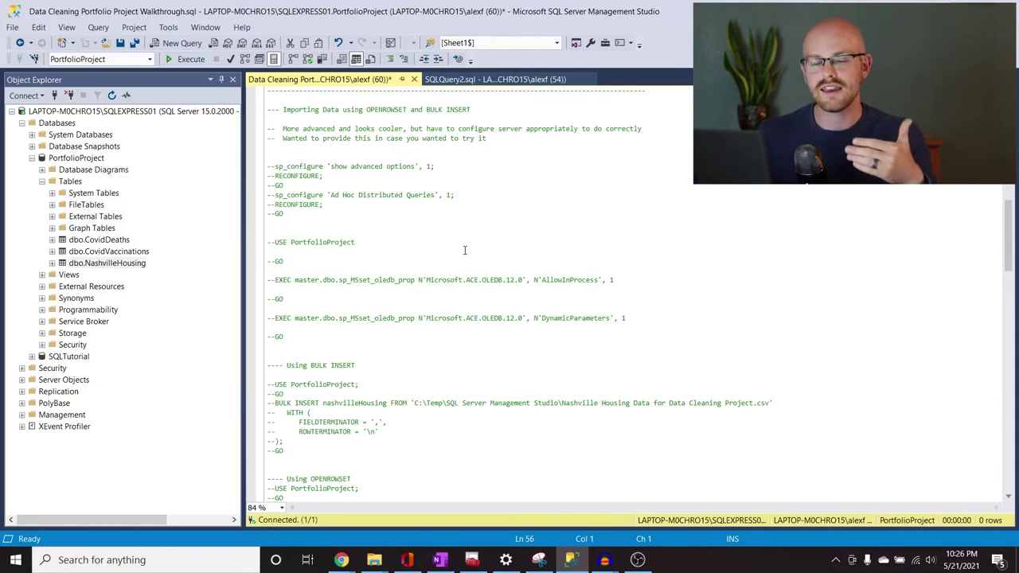
{"action": "scroll", "coordinate": [464, 250], "scroll_direction": "up", "scroll_amount": 1}
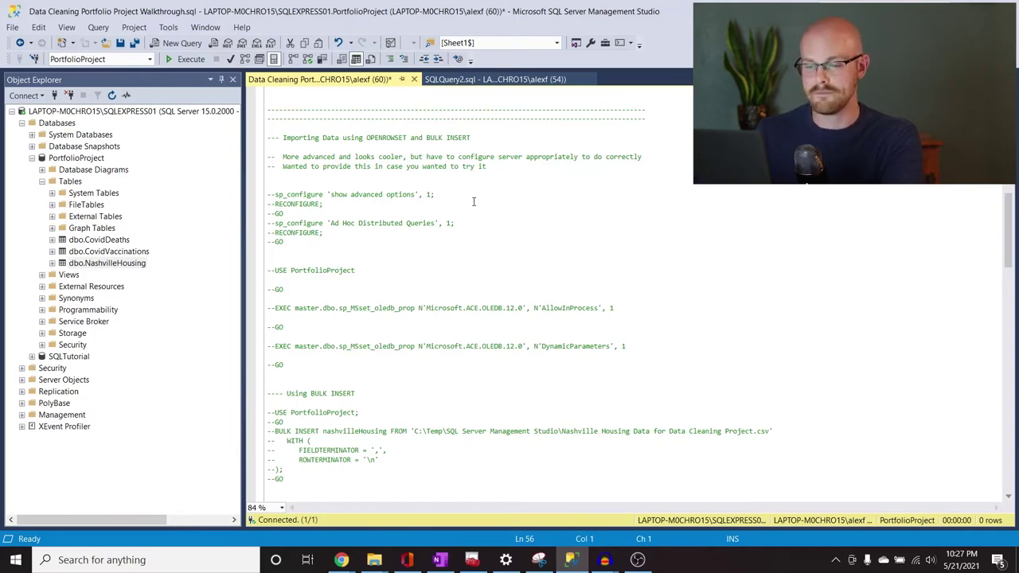
{"action": "scroll", "coordinate": [474, 201], "scroll_direction": "down", "scroll_amount": 4}
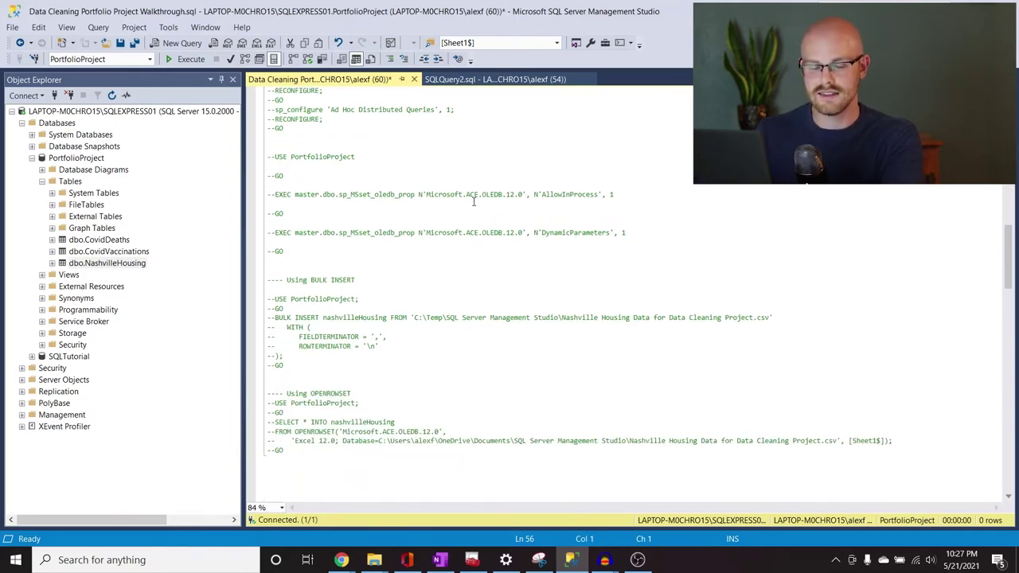
{"action": "scroll", "coordinate": [474, 201], "scroll_direction": "up", "scroll_amount": 1}
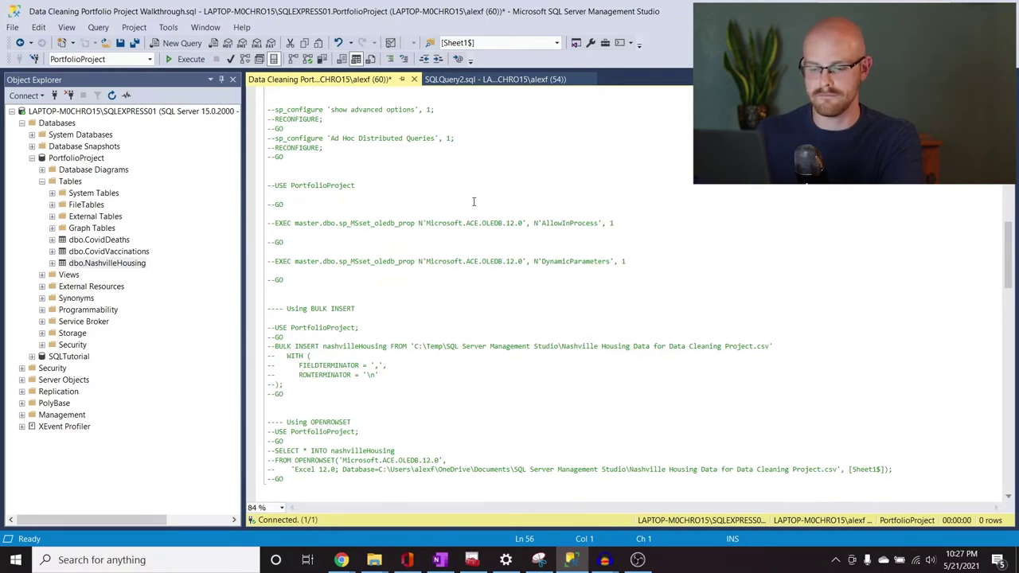
{"action": "scroll", "coordinate": [474, 202], "scroll_direction": "up", "scroll_amount": 1}
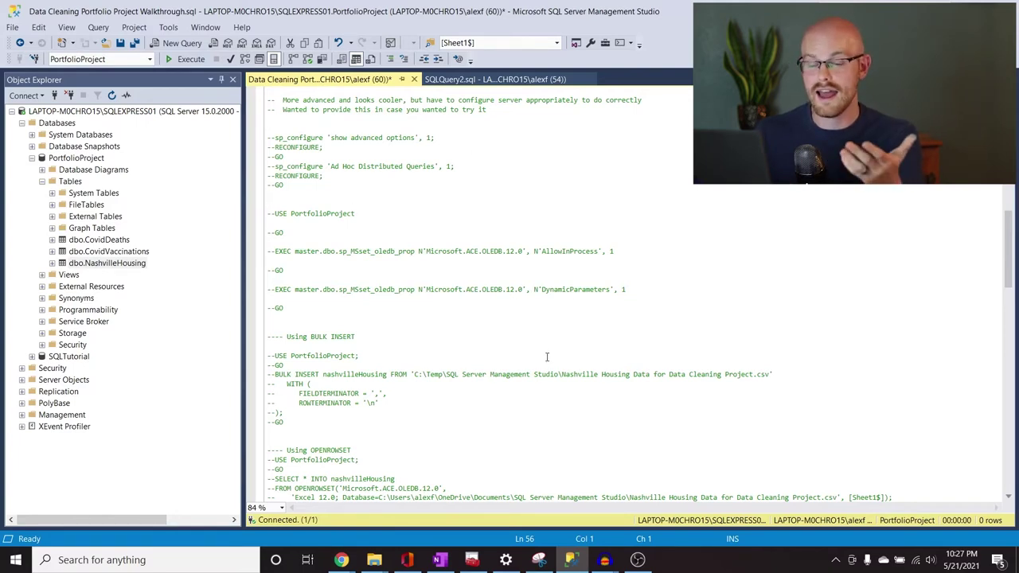
{"action": "scroll", "coordinate": [547, 357], "scroll_direction": "down", "scroll_amount": 1}
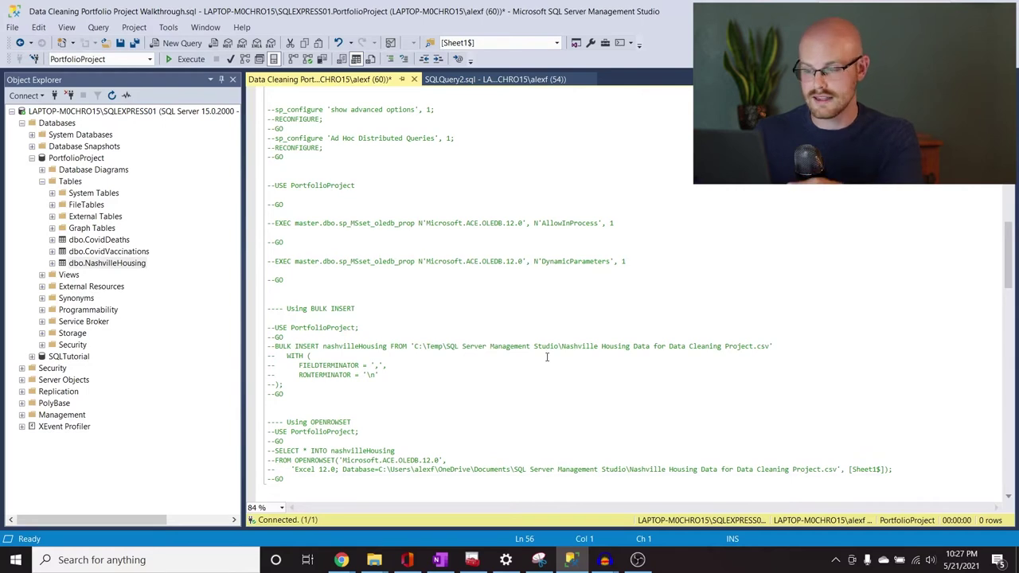
{"action": "scroll", "coordinate": [547, 357], "scroll_direction": "up", "scroll_amount": 2}
{"action": "scroll", "coordinate": [526, 303], "scroll_direction": "up", "scroll_amount": 2}
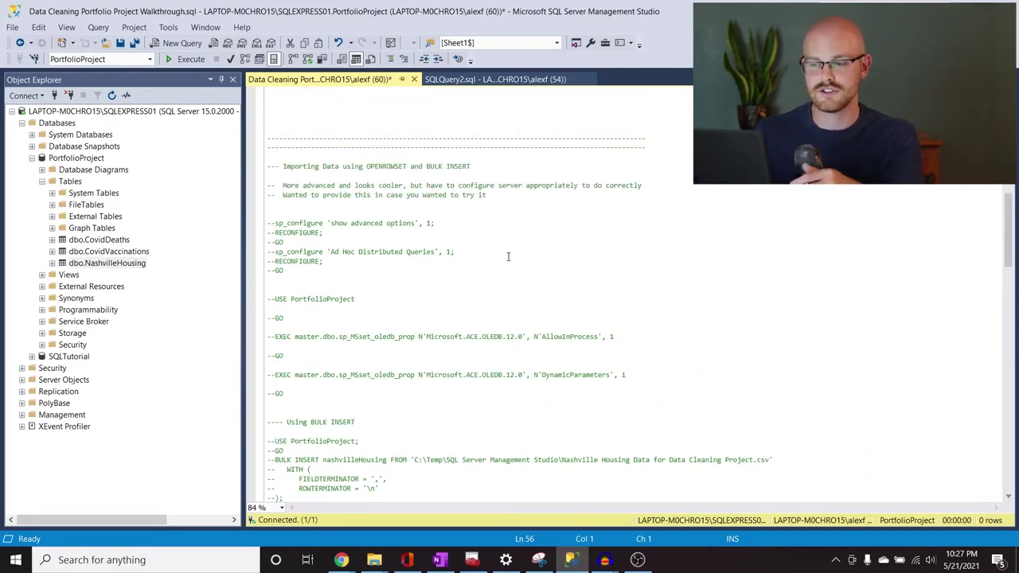
{"action": "left_click", "coordinate": [500, 204]}
{"action": "left_click_drag", "start_coordinate": [500, 203], "coordinate": [269, 166]}
{"action": "left_click", "coordinate": [304, 158]}
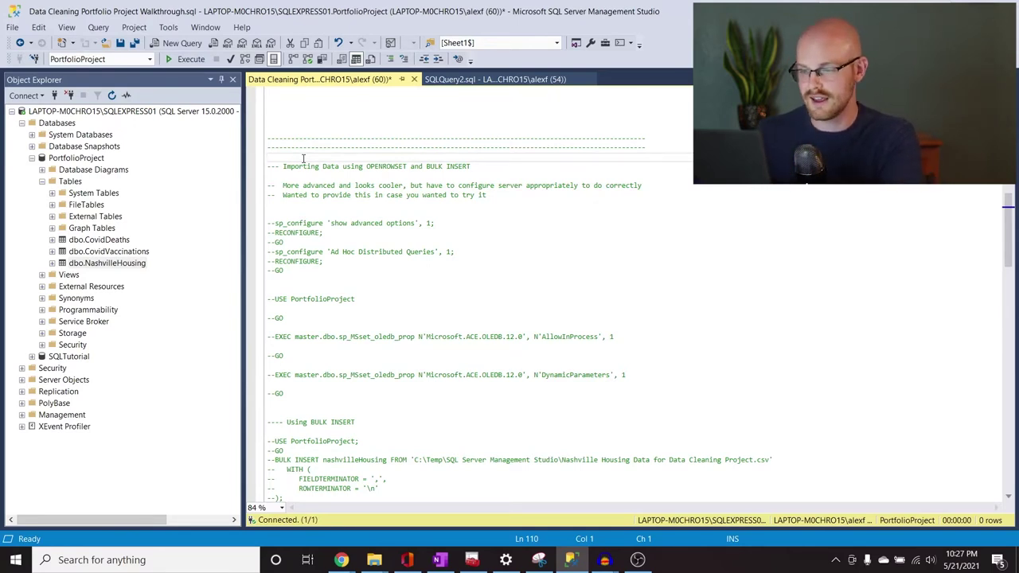
Below the script's opening "Cleaning Data in SQL Queries" comment, start a query that selects all columns from a table in PortfolioProject.
{"action": "scroll", "coordinate": [303, 159], "scroll_direction": "up", "scroll_amount": 2}
{"action": "scroll", "coordinate": [303, 158], "scroll_direction": "up", "scroll_amount": 9}
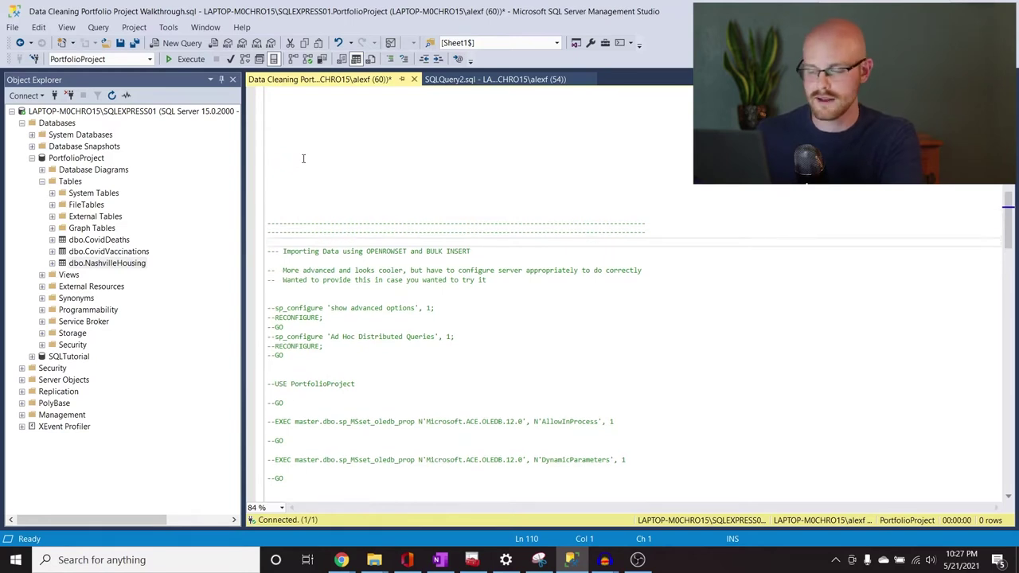
{"action": "scroll", "coordinate": [303, 159], "scroll_direction": "up", "scroll_amount": 15}
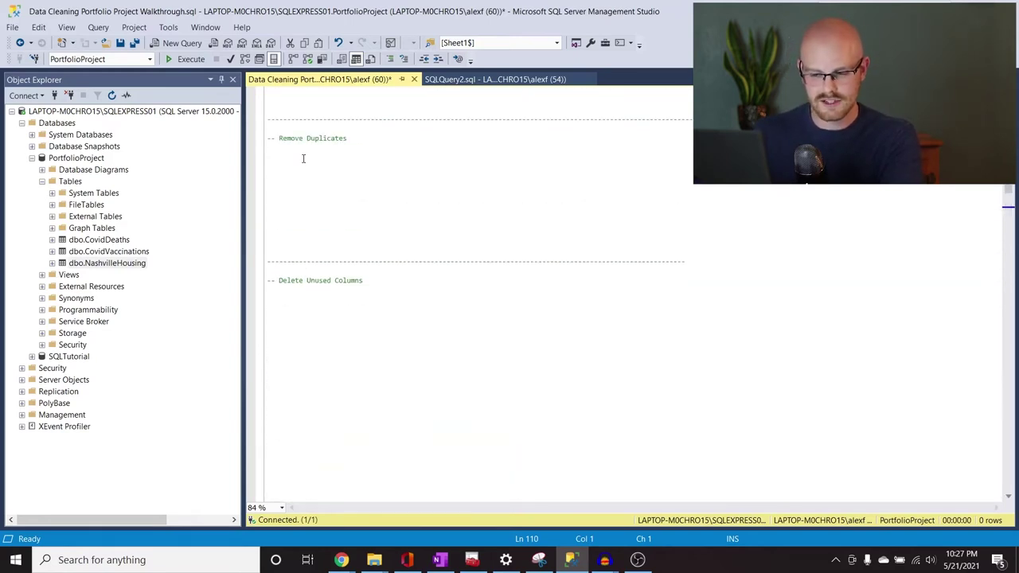
{"action": "scroll", "coordinate": [303, 158], "scroll_direction": "up", "scroll_amount": 6}
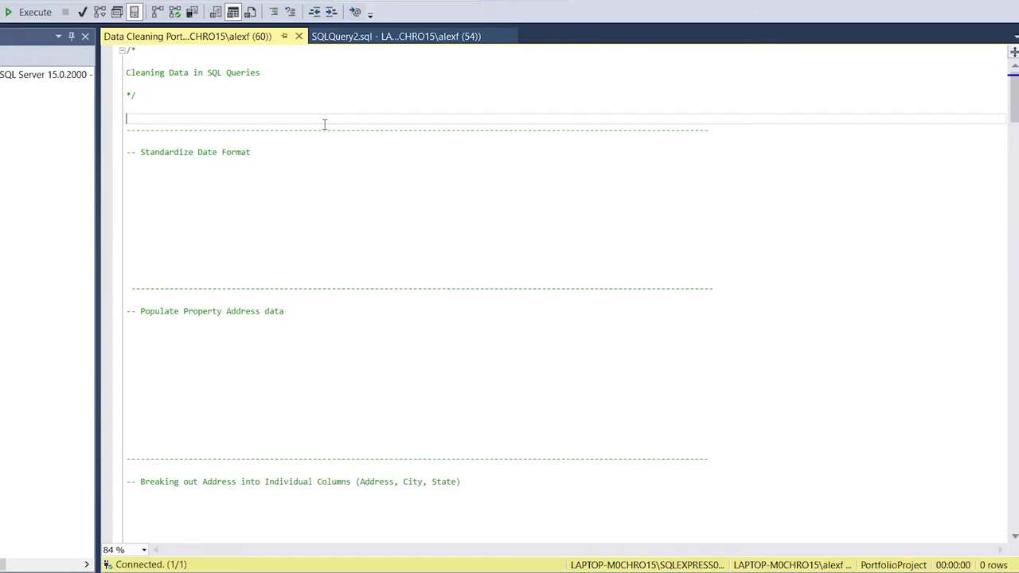
{"action": "key", "text": "Return"}
{"action": "key", "text": "Return"}
{"action": "type", "text": "Select *"}
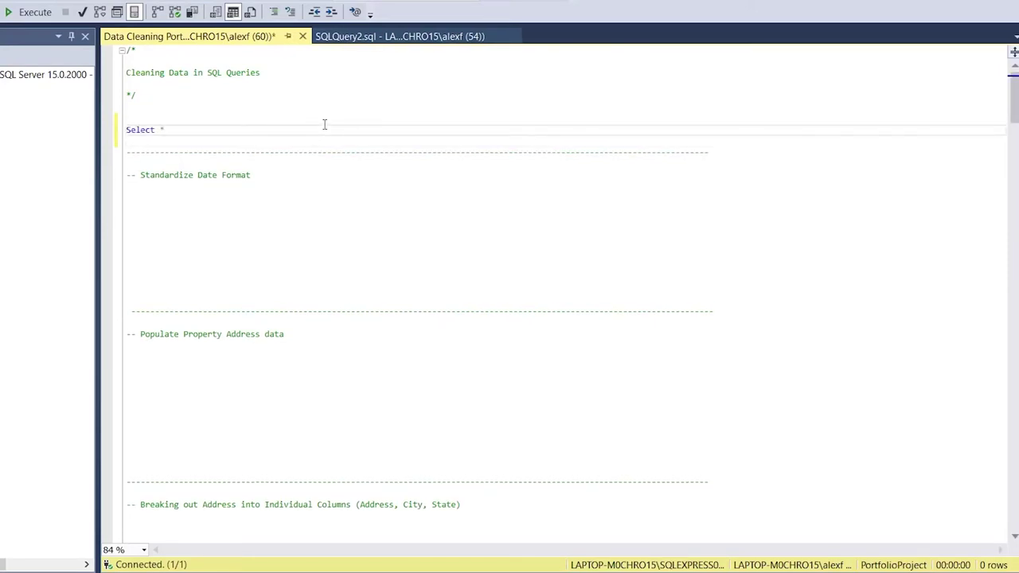
{"action": "key", "text": "Return"}
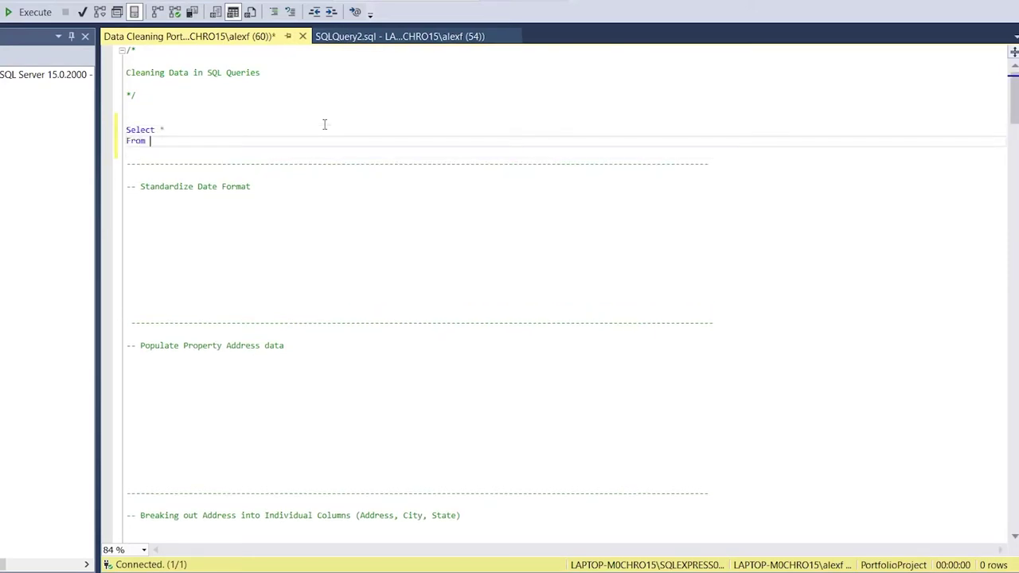
{"action": "type", "text": "port"}
{"action": "key", "text": "Tab"}
{"action": "type", "text": "."}
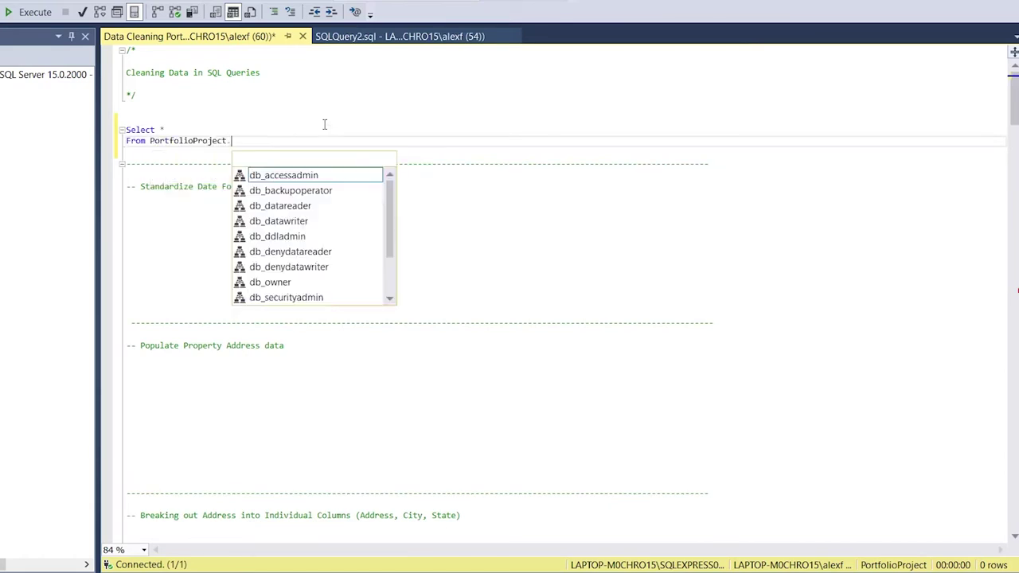
Complete the query to select everything from PortfolioProject.dbo.NashvilleHousing, run it and highlight the SaleDate column in the results.
{"action": "type", "text": "dbo.na"}
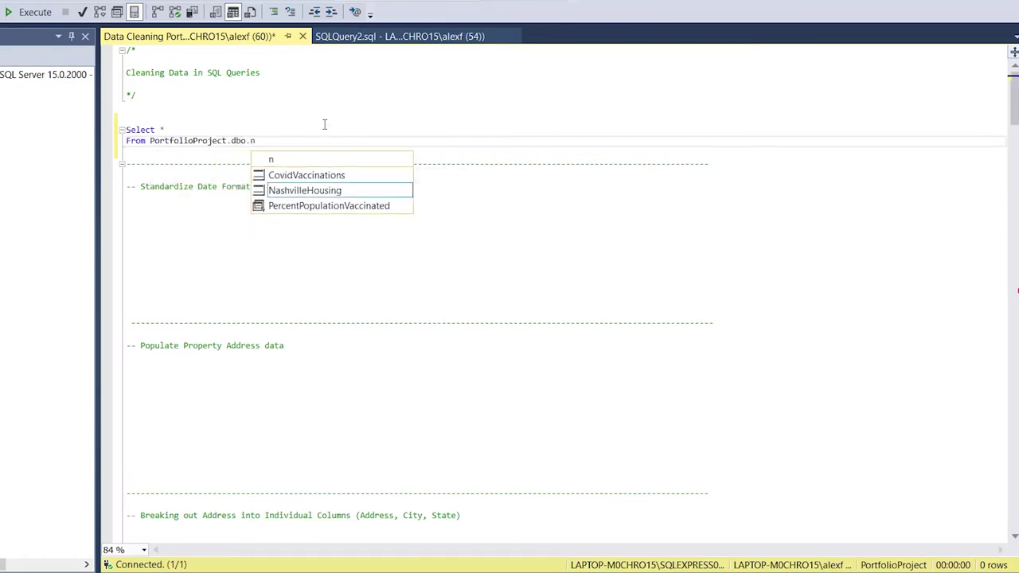
{"action": "key", "text": "Tab"}
{"action": "left_click_drag", "start_coordinate": [371, 151], "coordinate": [128, 118]}
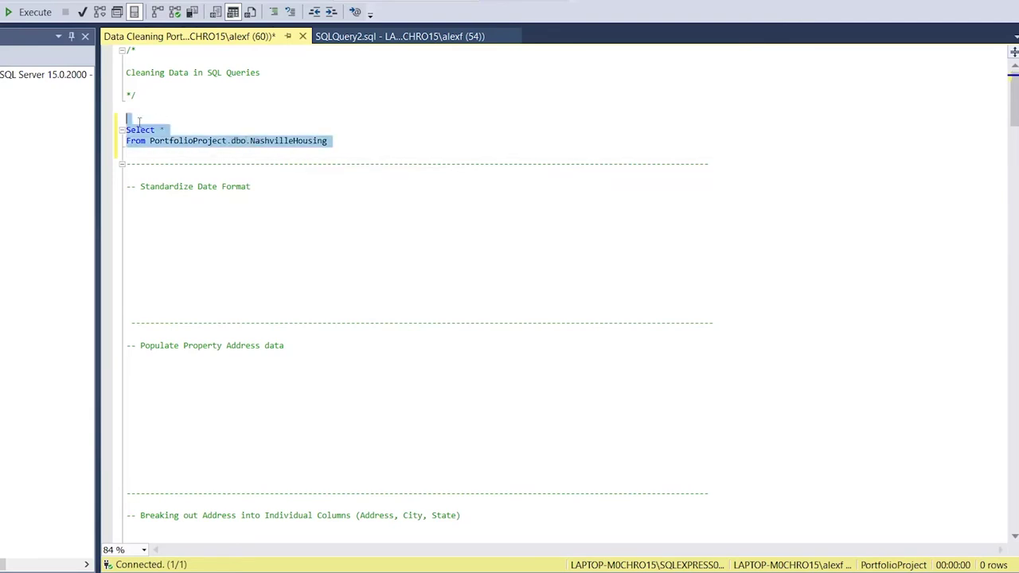
{"action": "left_click", "coordinate": [29, 12]}
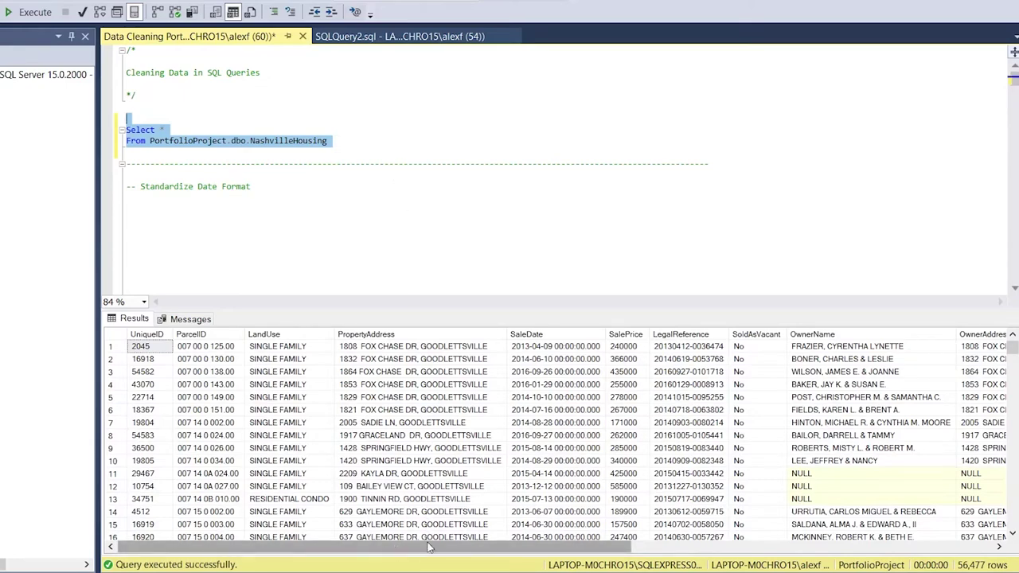
{"action": "mouse_move", "coordinate": [478, 549]}
{"action": "left_mouse_down"}
{"action": "mouse_move", "coordinate": [848, 548]}
{"action": "mouse_move", "coordinate": [482, 544]}
{"action": "left_mouse_up"}
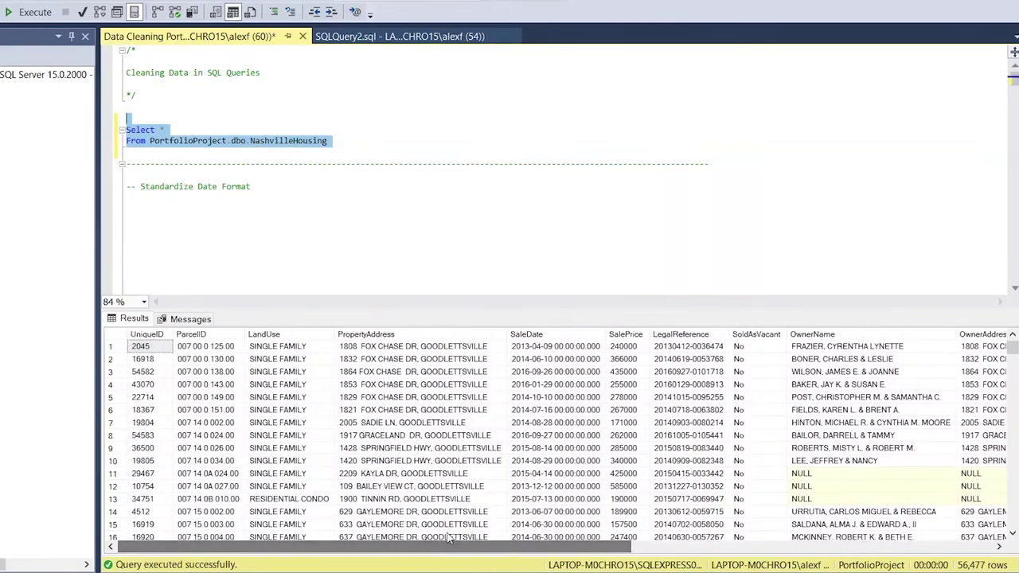
{"action": "left_click", "coordinate": [557, 334]}
Duplicate the NashvilleHousing query under the "Standardize Date Format" comment and make it select only SaleDate.
{"action": "left_click", "coordinate": [270, 222]}
{"action": "scroll", "coordinate": [269, 221], "scroll_direction": "down", "scroll_amount": 2}
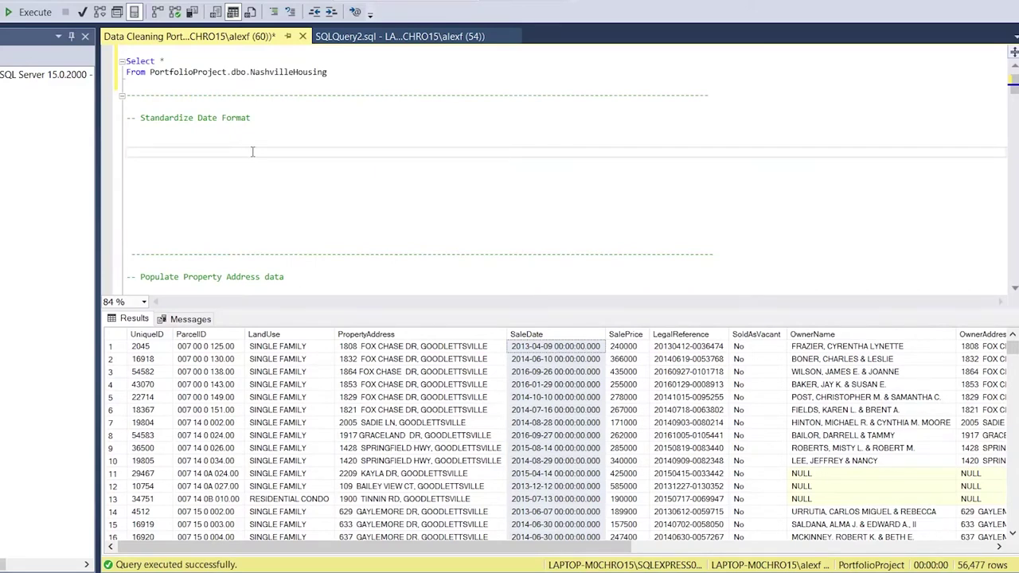
{"action": "left_click_drag", "start_coordinate": [333, 76], "coordinate": [125, 59]}
{"action": "key", "text": "ctrl+c"}
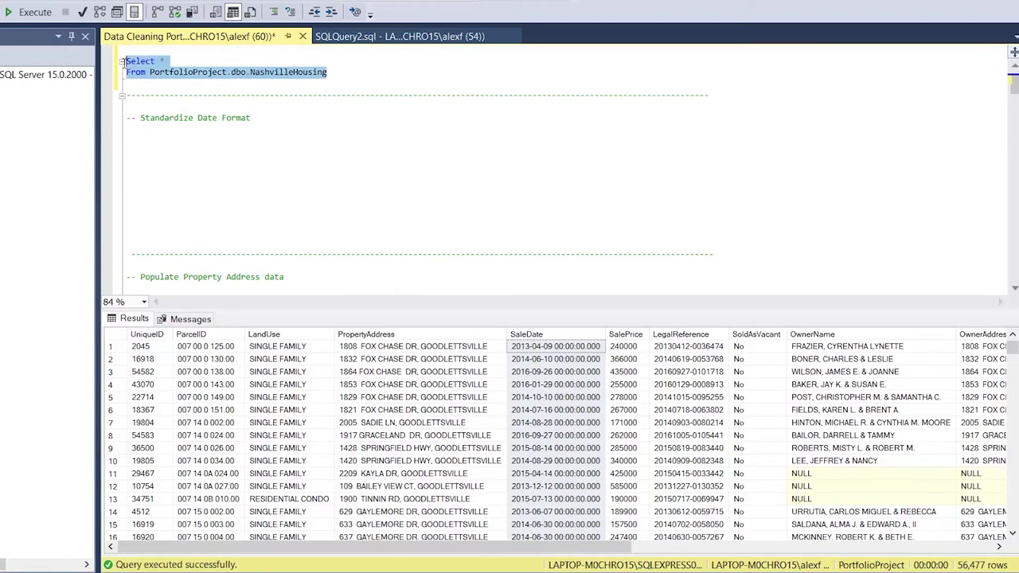
{"action": "left_click", "coordinate": [181, 162]}
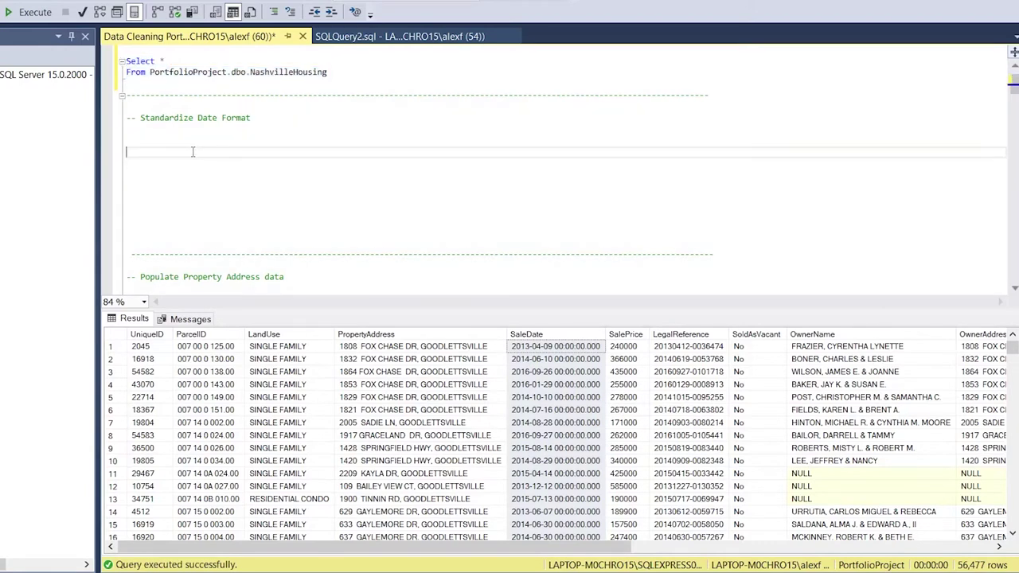
{"action": "key", "text": "ctrl+v"}
{"action": "left_click", "coordinate": [189, 152]}
{"action": "key", "text": "BackSpace"}
{"action": "type", "text": "Sale"}
{"action": "key", "text": "Tab"}
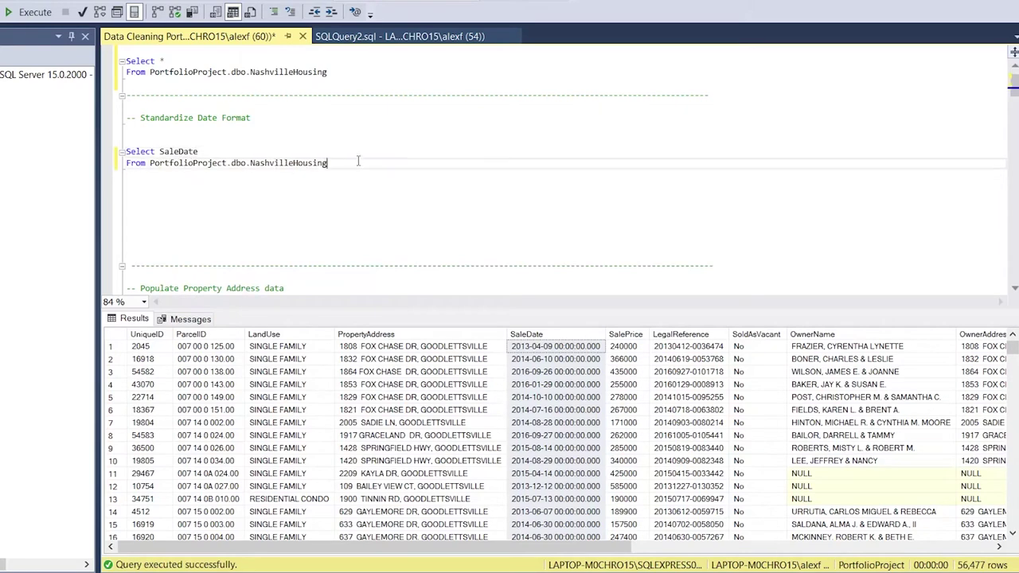
Run the SaleDate query and look through the returned date values.
{"action": "left_click_drag", "start_coordinate": [327, 163], "coordinate": [126, 151]}
{"action": "left_click", "coordinate": [35, 14]}
{"action": "left_click", "coordinate": [219, 151]}
{"action": "scroll", "coordinate": [201, 414], "scroll_direction": "down", "scroll_amount": 7}
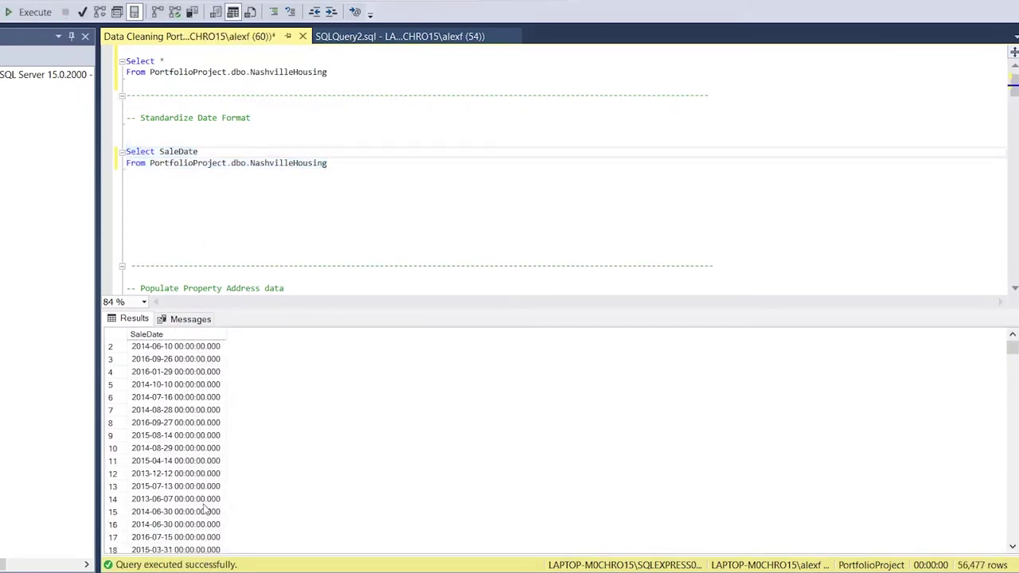
{"action": "scroll", "coordinate": [206, 502], "scroll_direction": "up", "scroll_amount": 7}
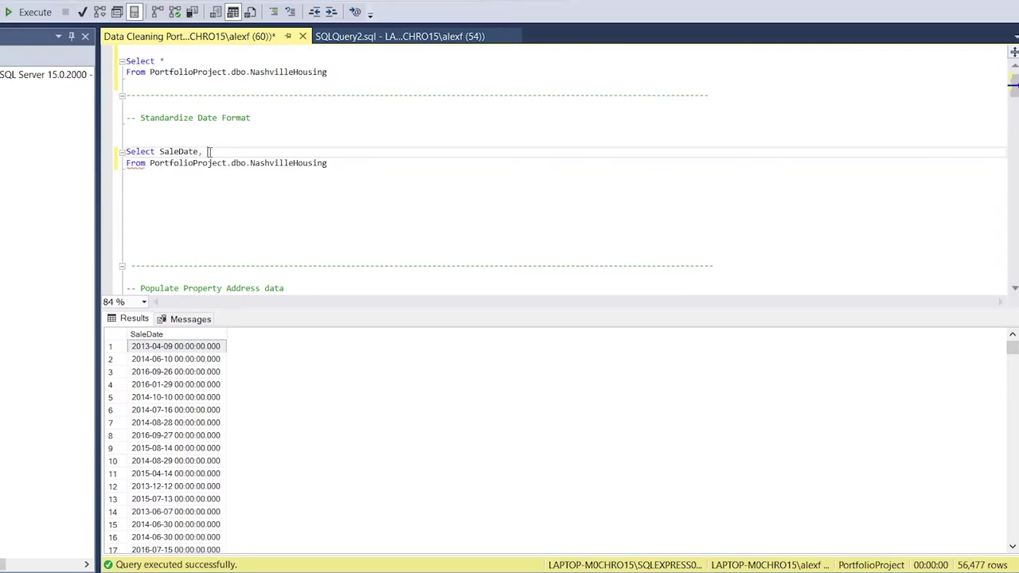
Add CONVERT(Date,SaleDate) as a second column in the SaleDate query.
{"action": "type", "text": "CONVERT("}
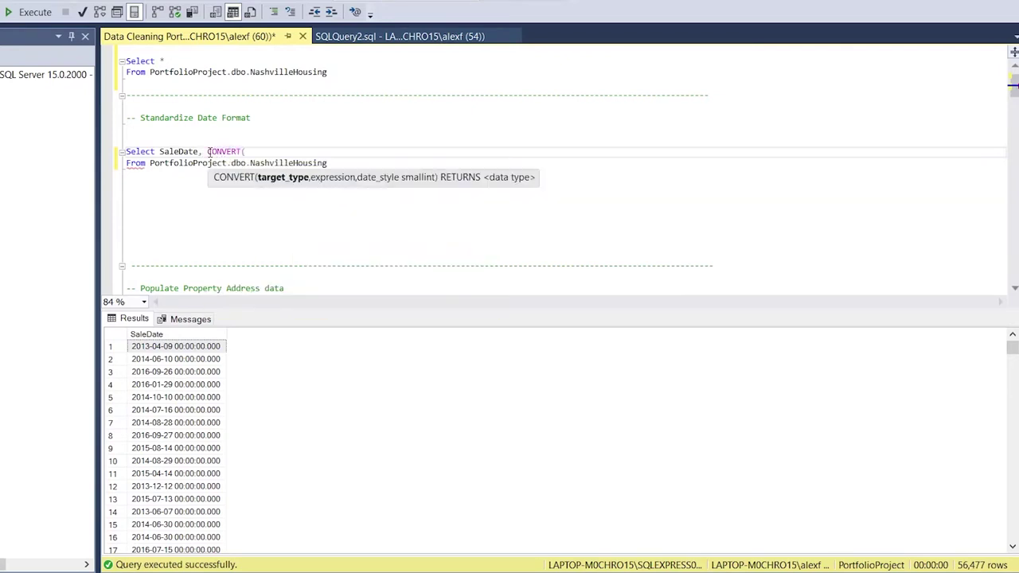
{"action": "type", "text": "Date,"}
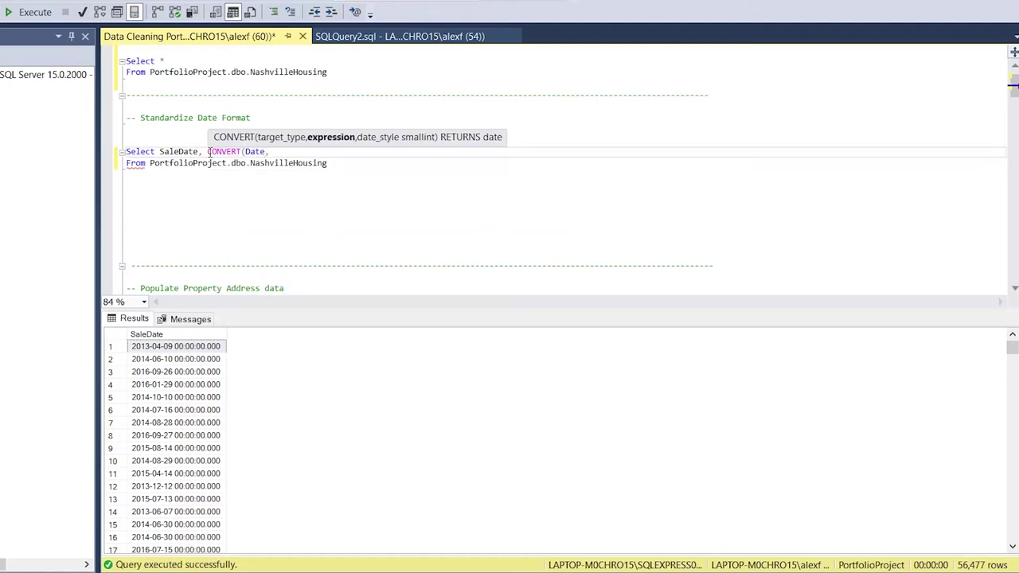
{"action": "type", "text": "sal"}
{"action": "key", "text": "BackSpace"}
{"action": "key", "text": "BackSpace"}
{"action": "key", "text": "BackSpace"}
{"action": "type", "text": "aleDate)"}
Run the SaleDate and CONVERT query and widen the result columns to compare the two date formats.
{"action": "left_click_drag", "start_coordinate": [341, 166], "coordinate": [124, 152]}
{"action": "left_click", "coordinate": [35, 12]}
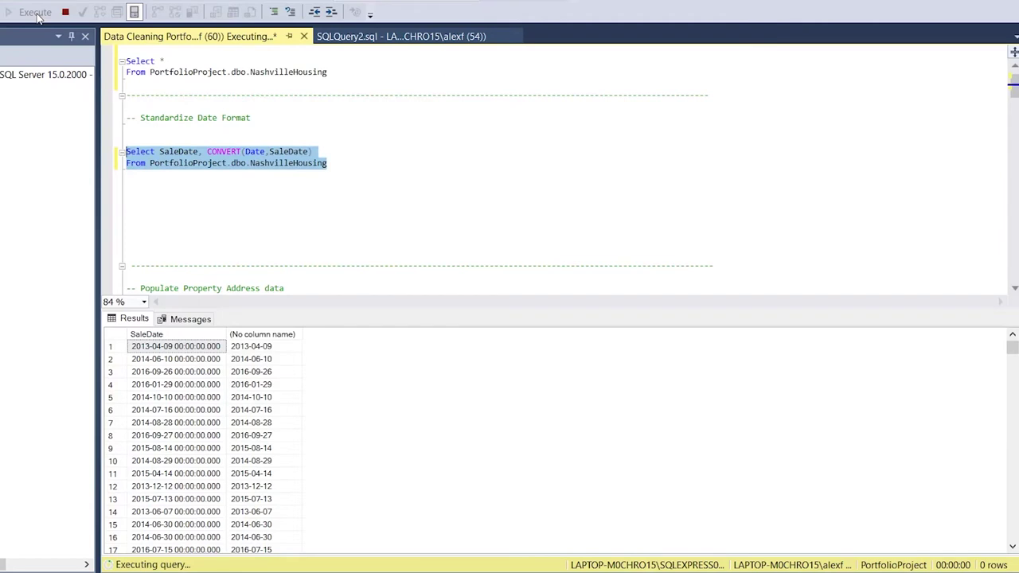
{"action": "left_click", "coordinate": [326, 333]}
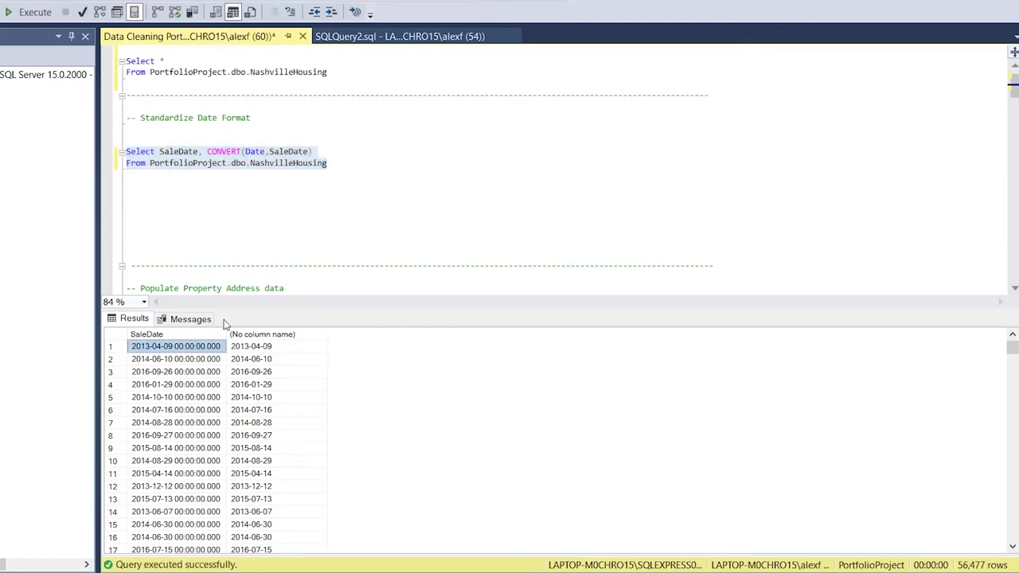
{"action": "left_click_drag", "start_coordinate": [227, 335], "coordinate": [248, 334]}
Write and run an Update statement on NashvilleHousing that sets SaleDate = CONVERT(Date,SaleDate).
{"action": "left_click", "coordinate": [338, 174]}
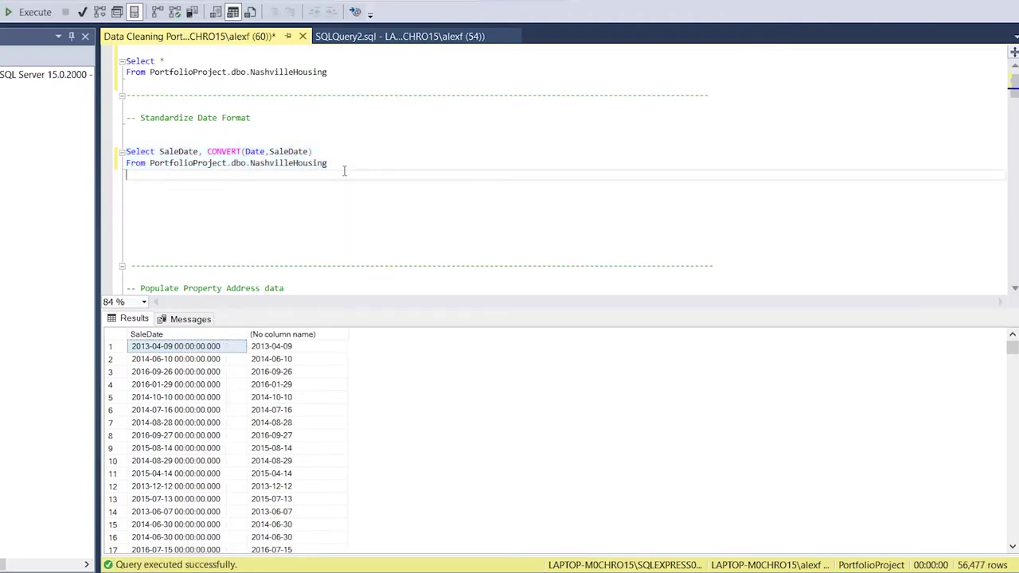
{"action": "left_click", "coordinate": [311, 197]}
{"action": "type", "text": "Update"}
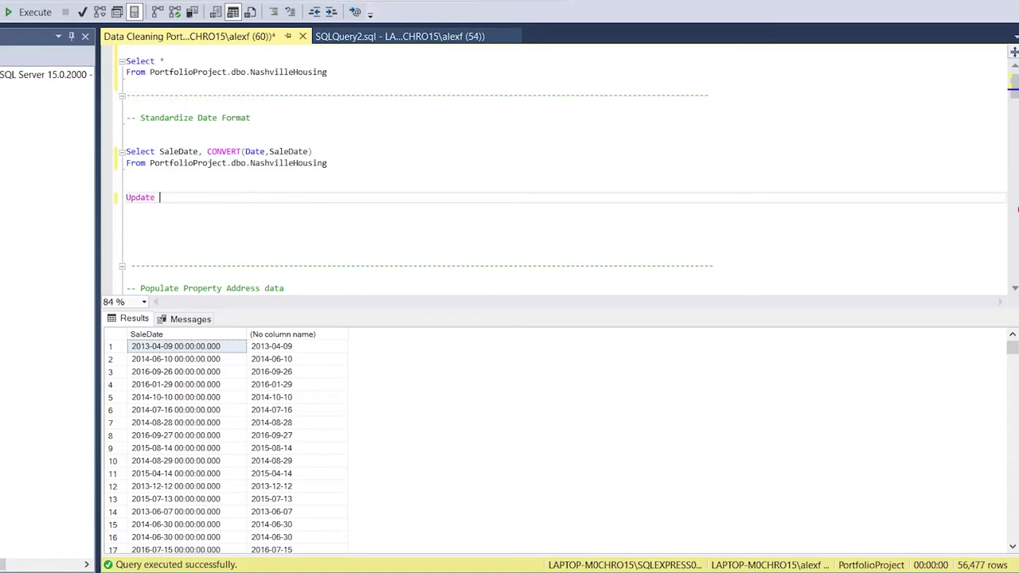
{"action": "type", "text": " NashvilleHousing"}
{"action": "key", "text": "Return"}
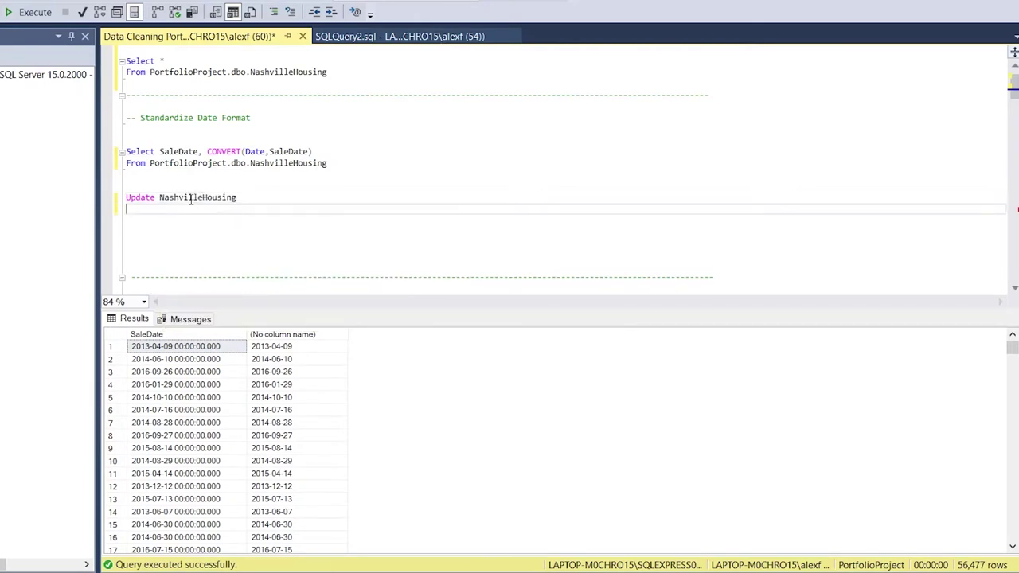
{"action": "type", "text": "SET SaleDate ="}
{"action": "left_click_drag", "start_coordinate": [314, 151], "coordinate": [212, 151]}
{"action": "key", "text": "ctrl+c"}
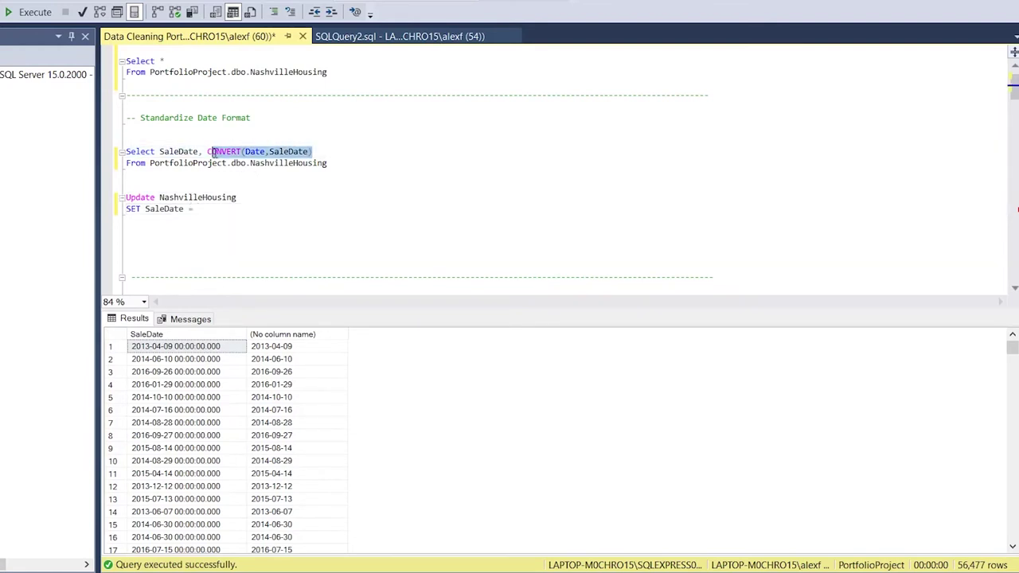
{"action": "left_click", "coordinate": [222, 211]}
{"action": "key", "text": "ctrl+v"}
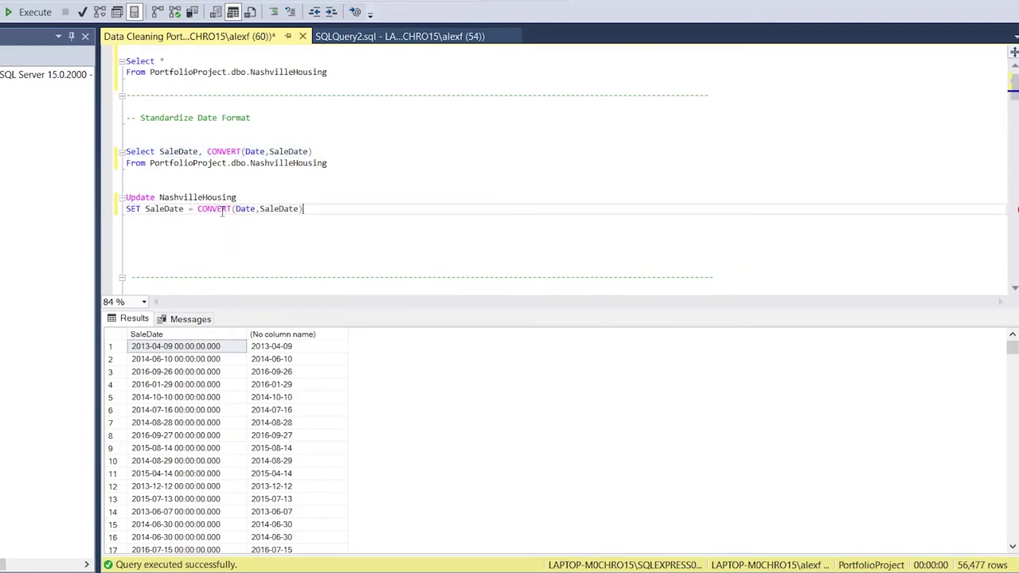
{"action": "left_click_drag", "start_coordinate": [323, 209], "coordinate": [126, 199]}
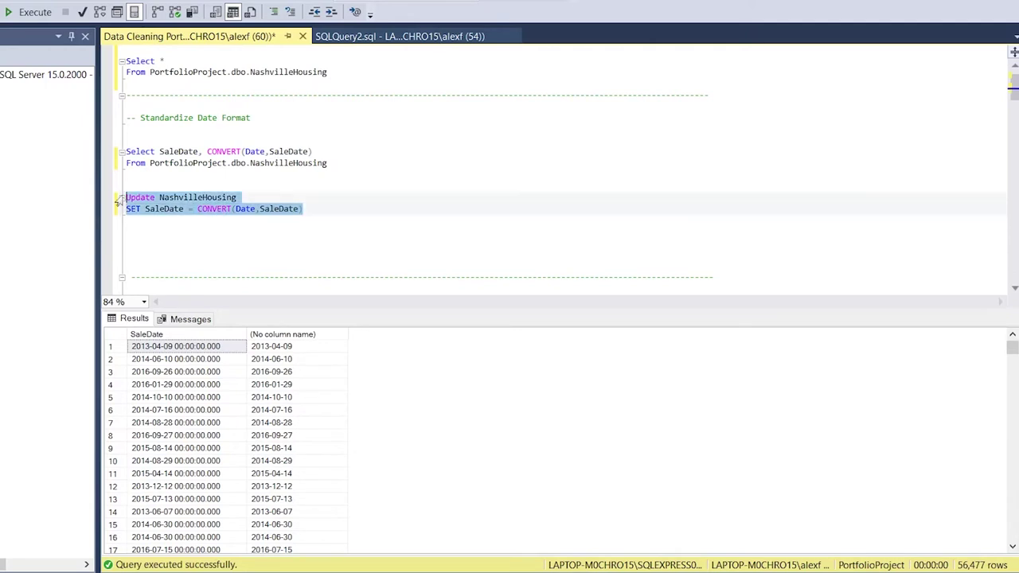
{"action": "left_click", "coordinate": [33, 16]}
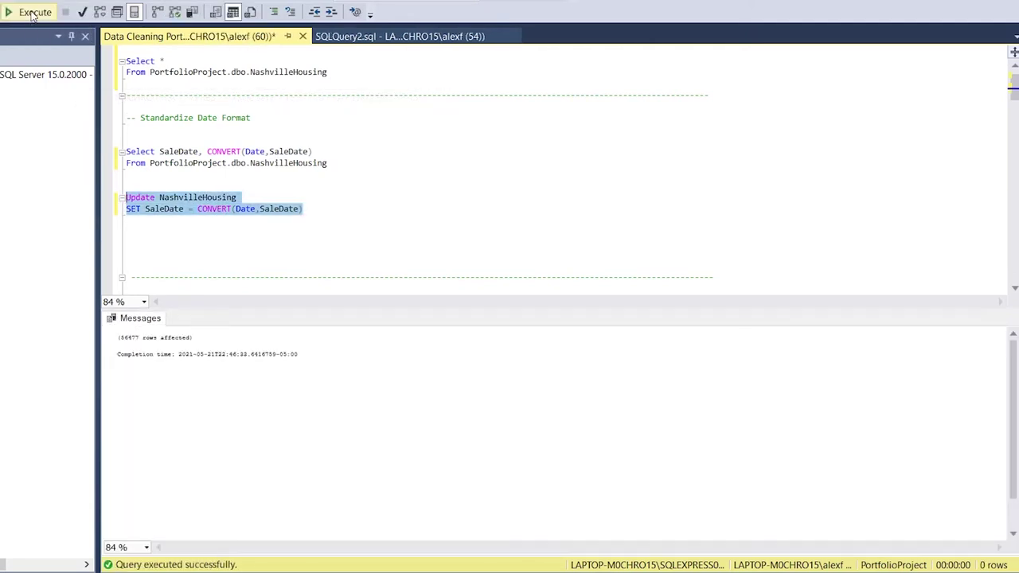
Rerun the SaleDate and CONVERT query and widen its result columns to check whether the update took effect.
{"action": "left_click", "coordinate": [217, 175]}
{"action": "left_click_drag", "start_coordinate": [217, 175], "coordinate": [126, 151]}
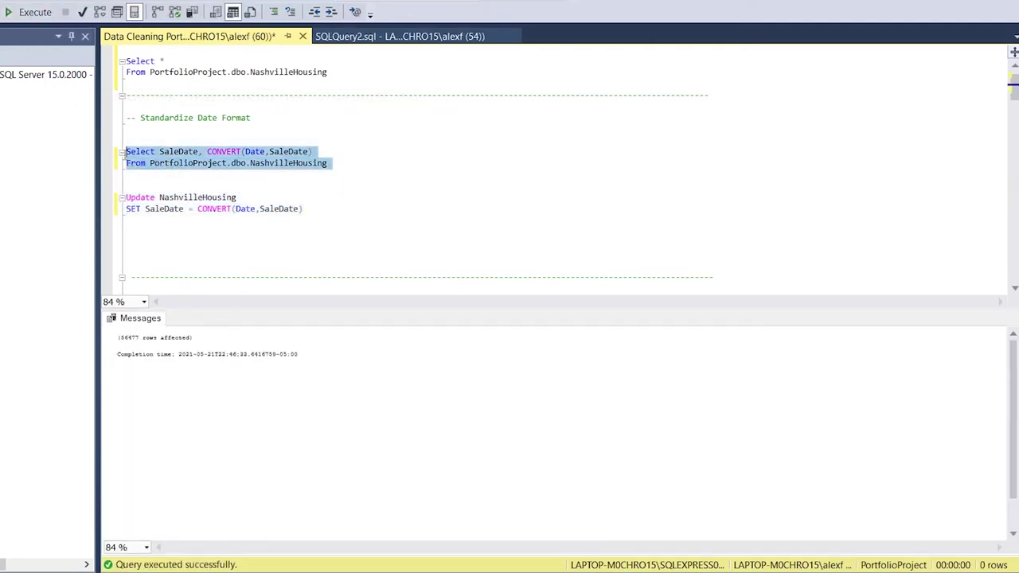
{"action": "left_click", "coordinate": [32, 14]}
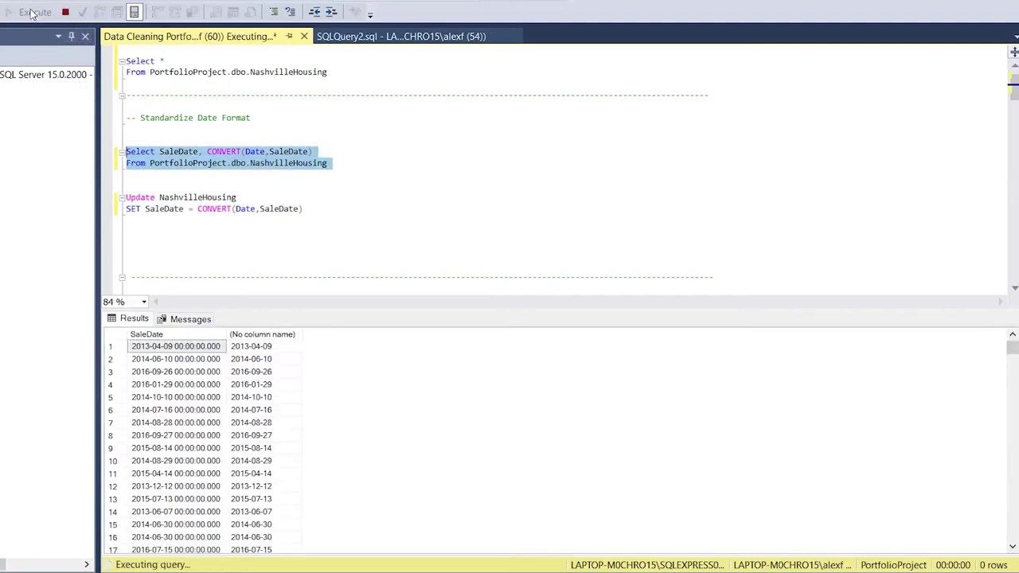
{"action": "left_click_drag", "start_coordinate": [226, 335], "coordinate": [243, 334]}
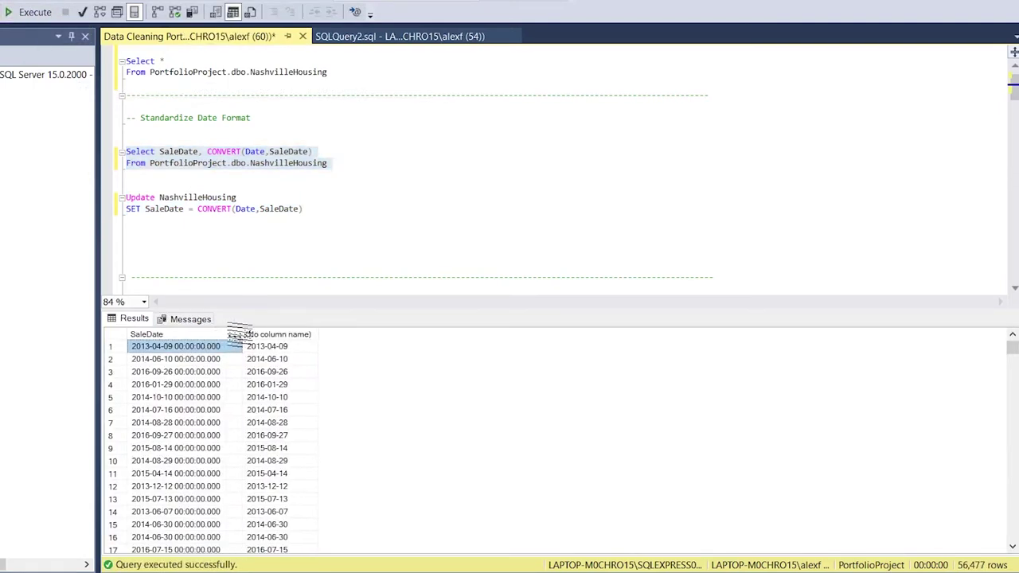
{"action": "left_click_drag", "start_coordinate": [318, 335], "coordinate": [375, 334]}
{"action": "left_click", "coordinate": [304, 209]}
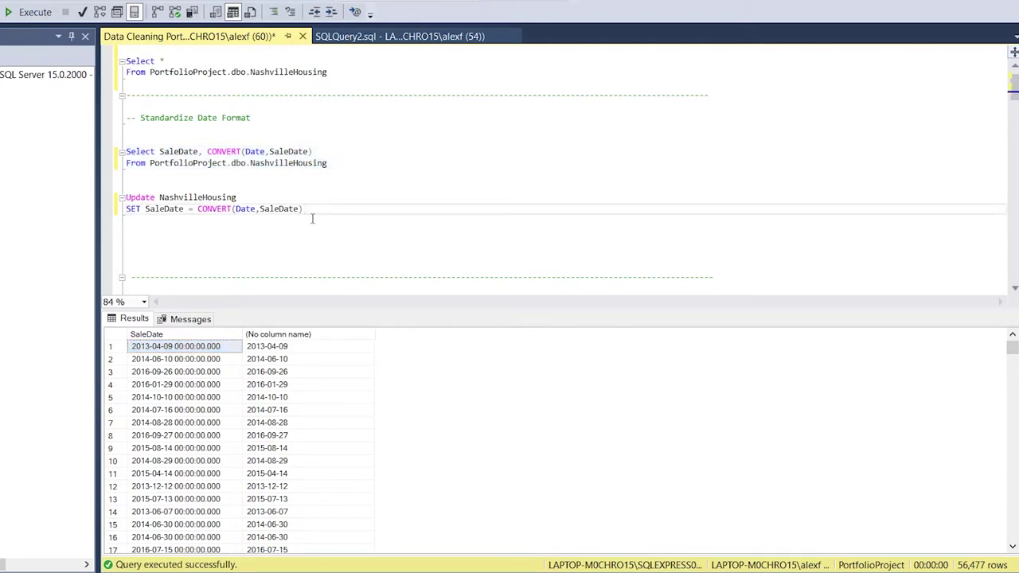
{"action": "left_click_drag", "start_coordinate": [305, 209], "coordinate": [124, 210]}
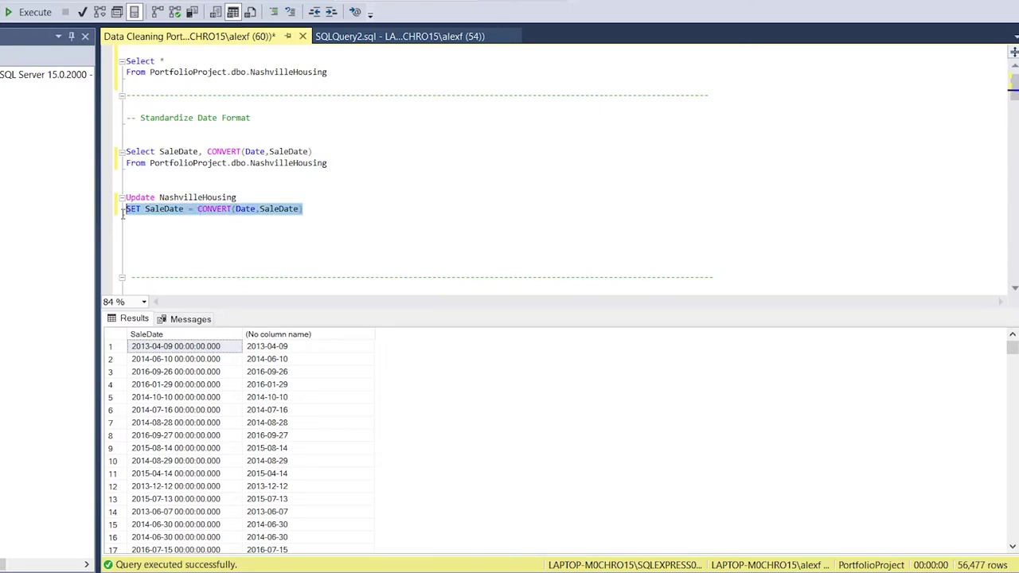
{"action": "left_click", "coordinate": [321, 209]}
{"action": "left_click_drag", "start_coordinate": [302, 209], "coordinate": [129, 201]}
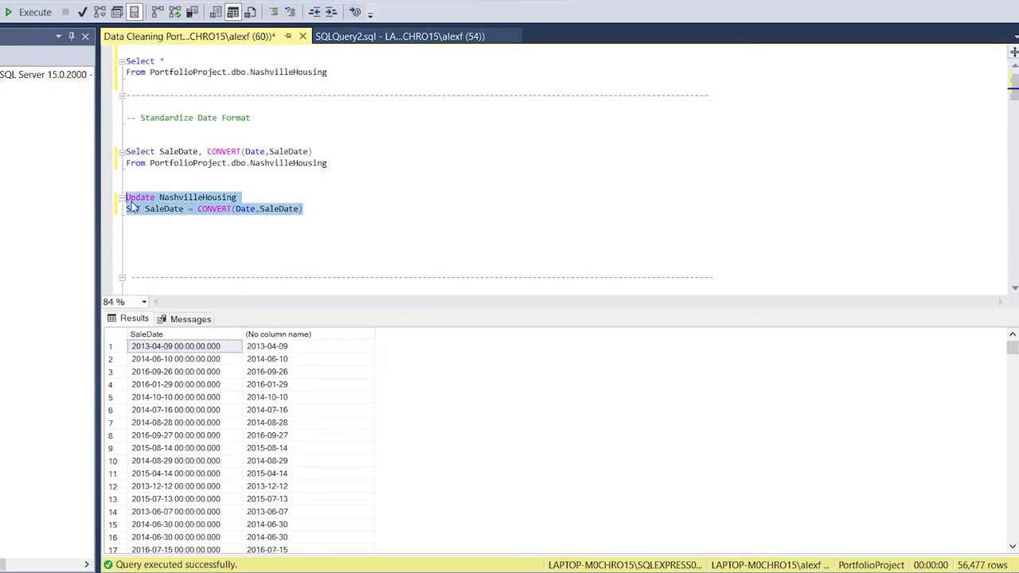
{"action": "left_click", "coordinate": [336, 211]}
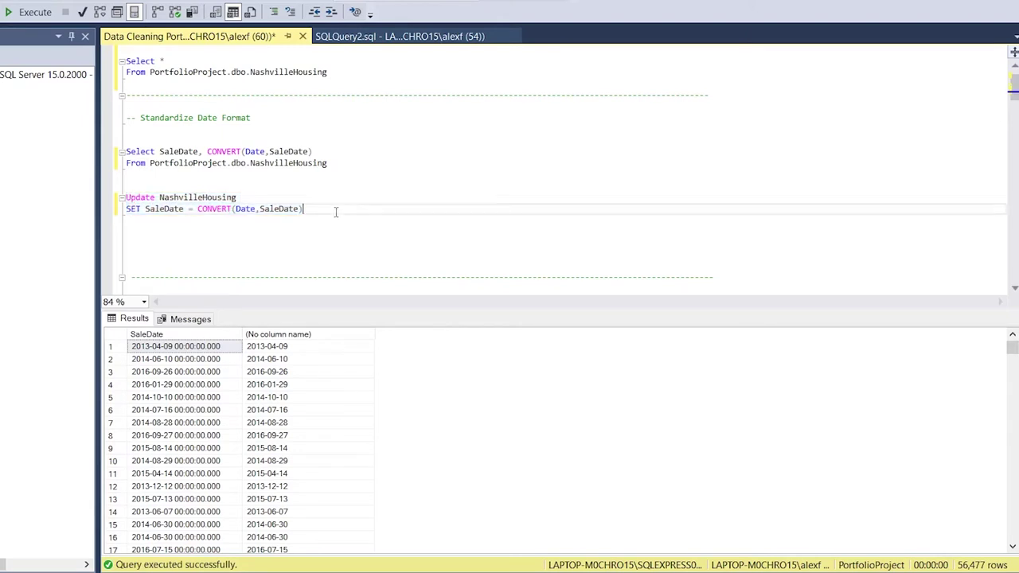
Write an ALTER TABLE statement below the update that adds a SaleDateConverted column of type Date to NashvilleHousing.
{"action": "left_click", "coordinate": [272, 239]}
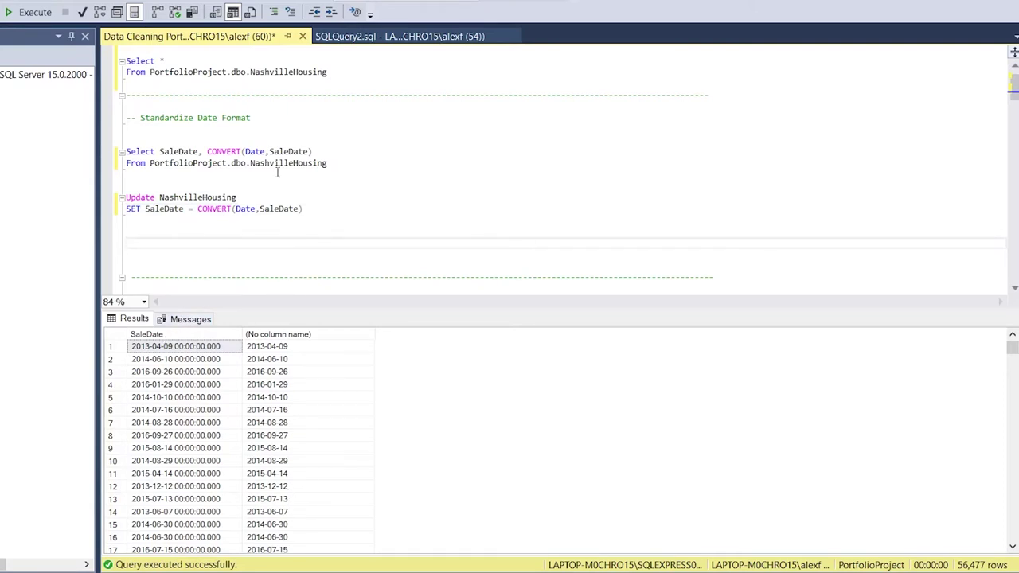
{"action": "type", "text": "ALTER TABLE"}
{"action": "double_click", "coordinate": [208, 199]}
{"action": "key", "text": "ctrl+c"}
{"action": "left_click", "coordinate": [199, 241]}
{"action": "key", "text": "ctrl+v"}
{"action": "key", "text": "Return"}
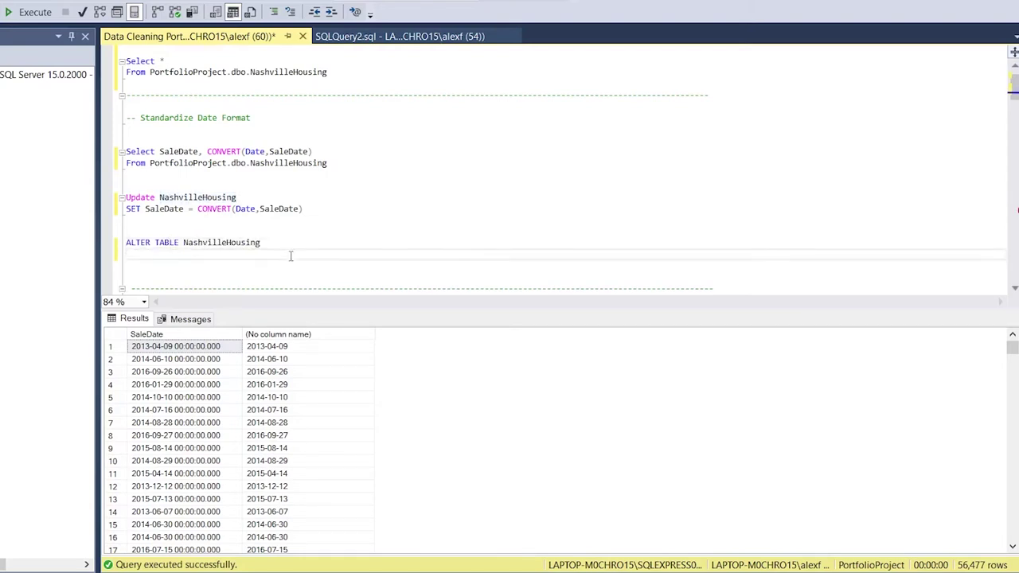
{"action": "type", "text": "NE"}
{"action": "key", "text": "BackSpace"}
{"action": "key", "text": "BackSpace"}
{"action": "type", "text": "SaleDateConverted"}
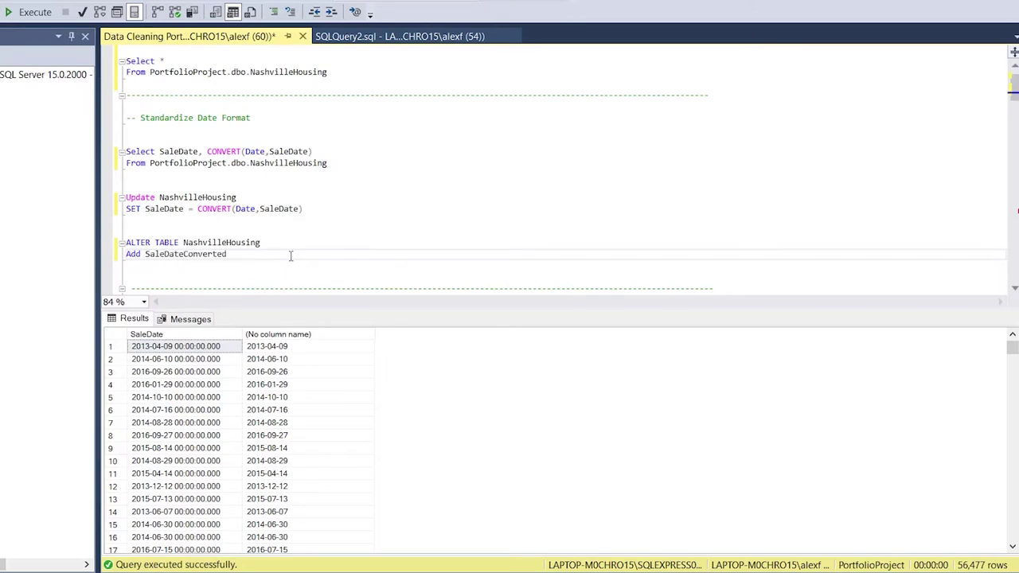
{"action": "type", "text": " Date;"}
Copy the Update statement below the ALTER TABLE statement and make it set SaleDateConverted instead of SaleDate.
{"action": "left_click_drag", "start_coordinate": [305, 209], "coordinate": [120, 201]}
{"action": "key", "text": "ctrl+c"}
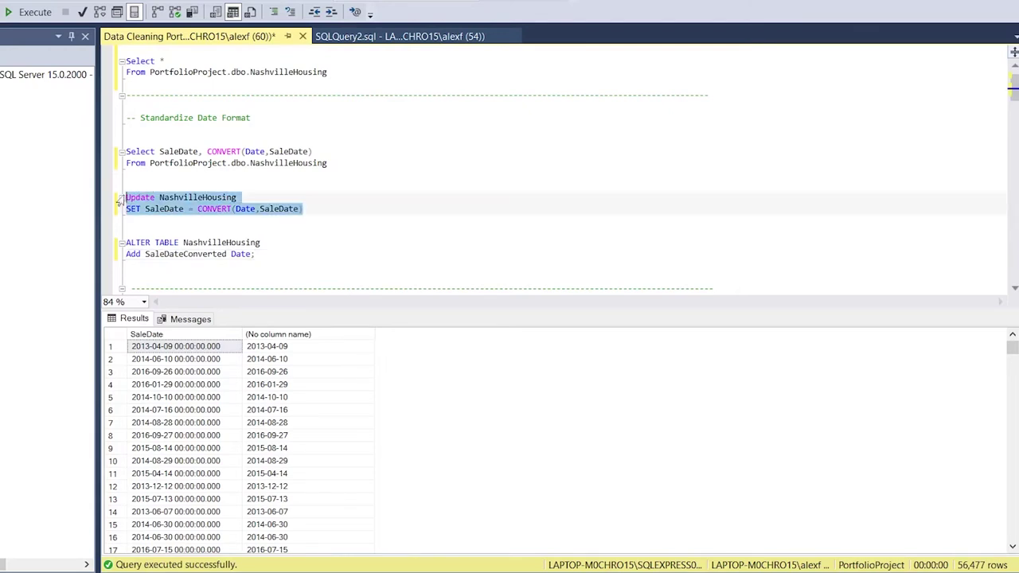
{"action": "left_click", "coordinate": [278, 256]}
{"action": "key", "text": "Return"}
{"action": "key", "text": "Return"}
{"action": "key", "text": "ctrl+v"}
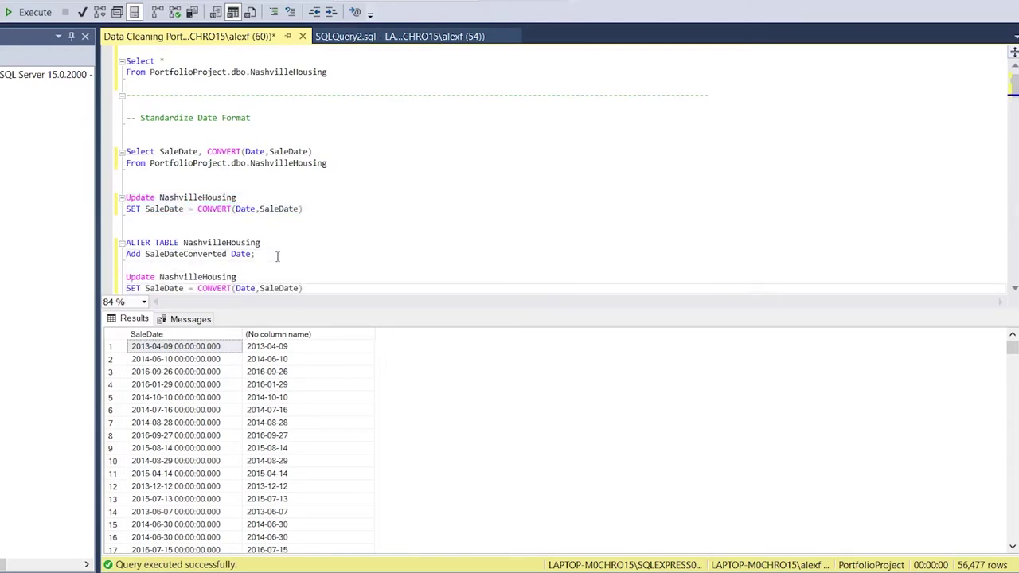
{"action": "double_click", "coordinate": [204, 253]}
{"action": "key", "text": "ctrl+c"}
{"action": "double_click", "coordinate": [168, 289]}
{"action": "key", "text": "ctrl+v"}
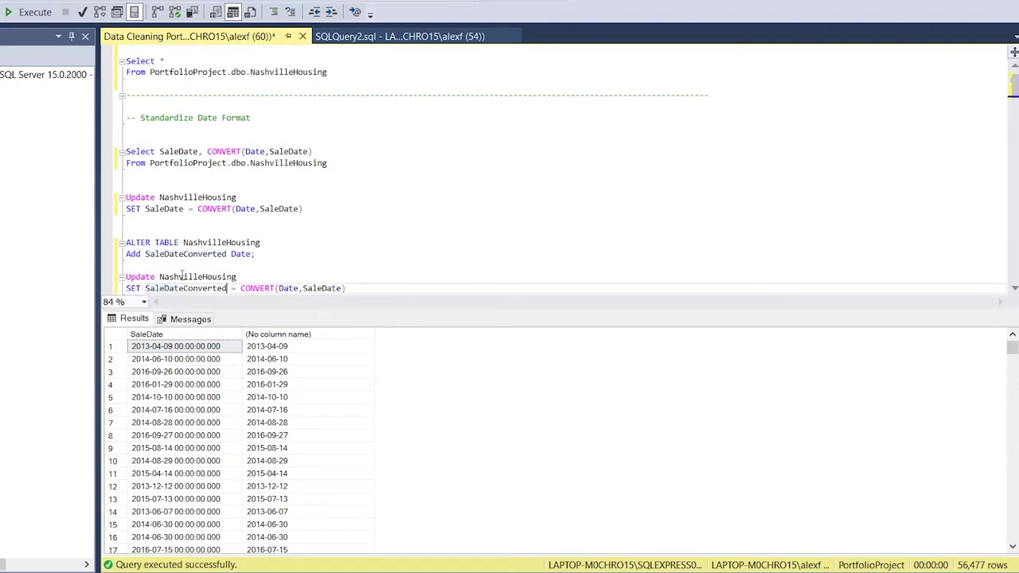
Run the ALTER TABLE statement that adds SaleDateConverted, followed by the Update statement that fills it with the converted SaleDate.
{"action": "scroll", "coordinate": [182, 276], "scroll_direction": "down", "scroll_amount": 1}
{"action": "left_click_drag", "start_coordinate": [278, 223], "coordinate": [111, 213]}
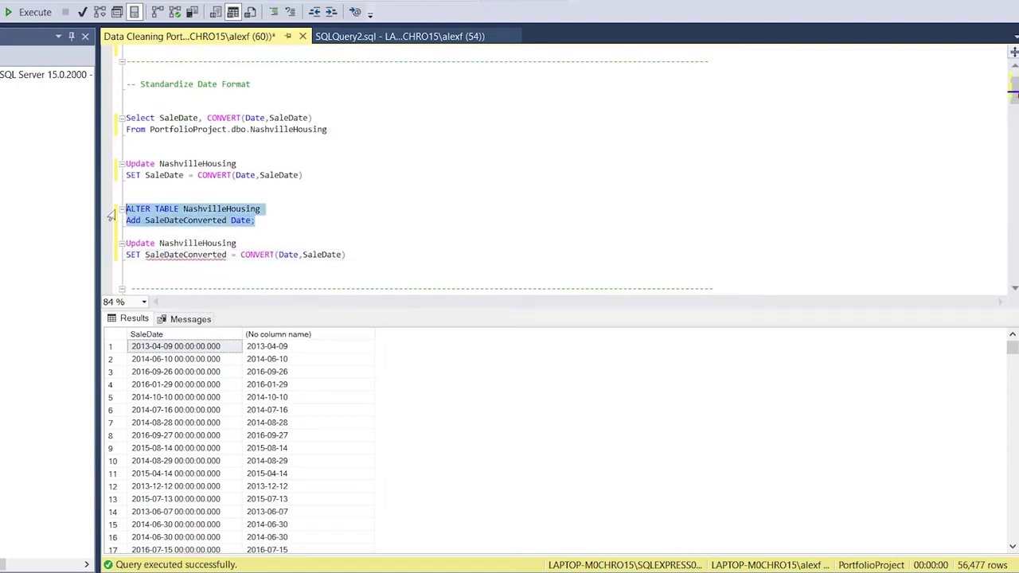
{"action": "left_click", "coordinate": [32, 12]}
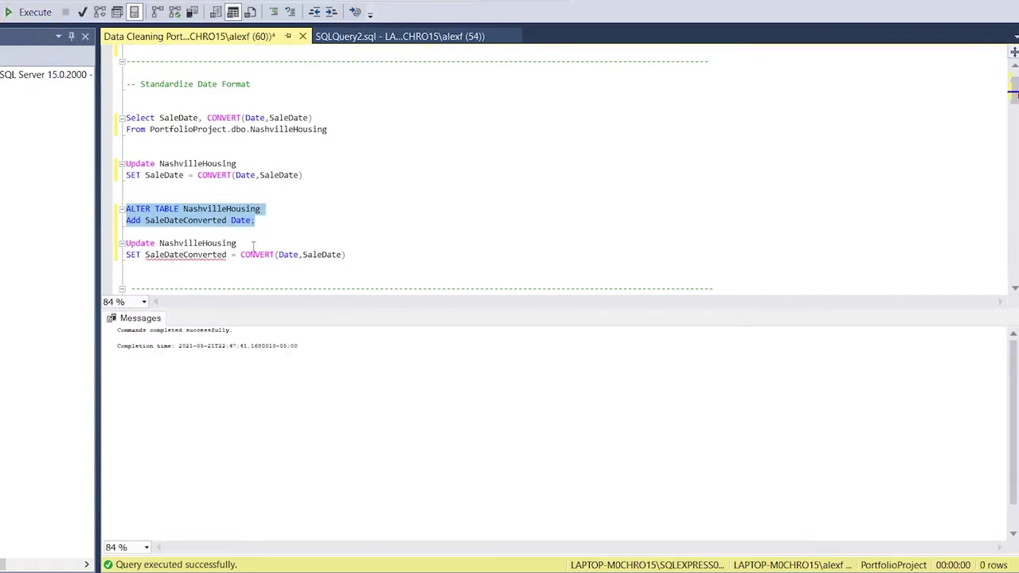
{"action": "left_click_drag", "start_coordinate": [348, 255], "coordinate": [125, 243]}
{"action": "left_click", "coordinate": [32, 12]}
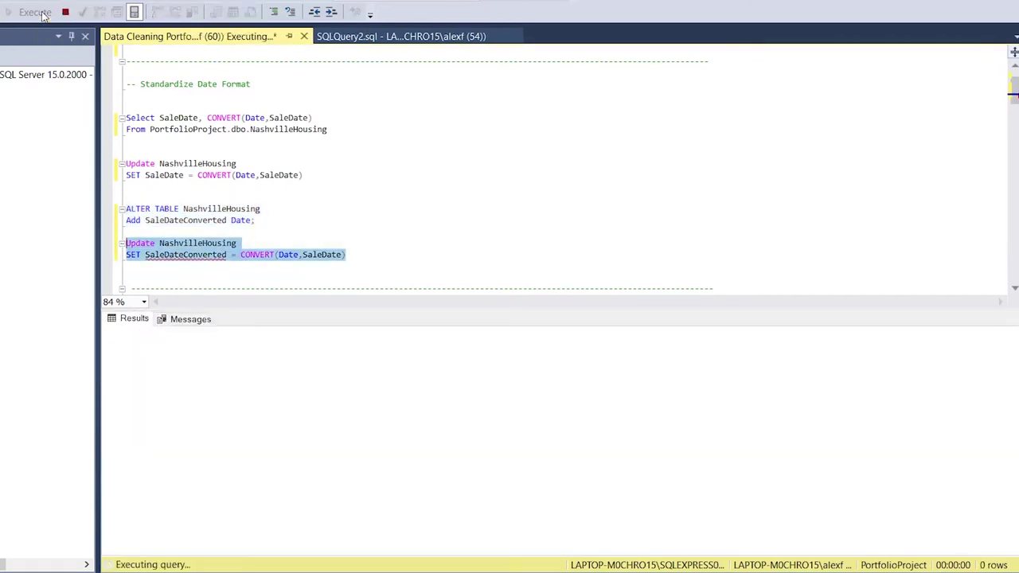
{"action": "left_click", "coordinate": [272, 218]}
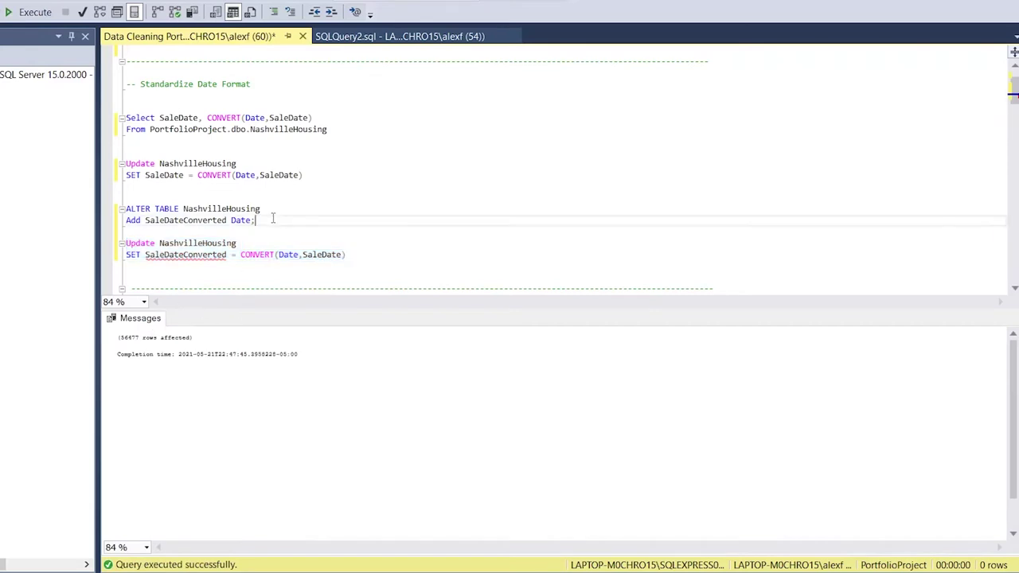
Replace SaleDate with saleDateConverted as the first column of the date-format Select query and run that query.
{"action": "double_click", "coordinate": [176, 118]}
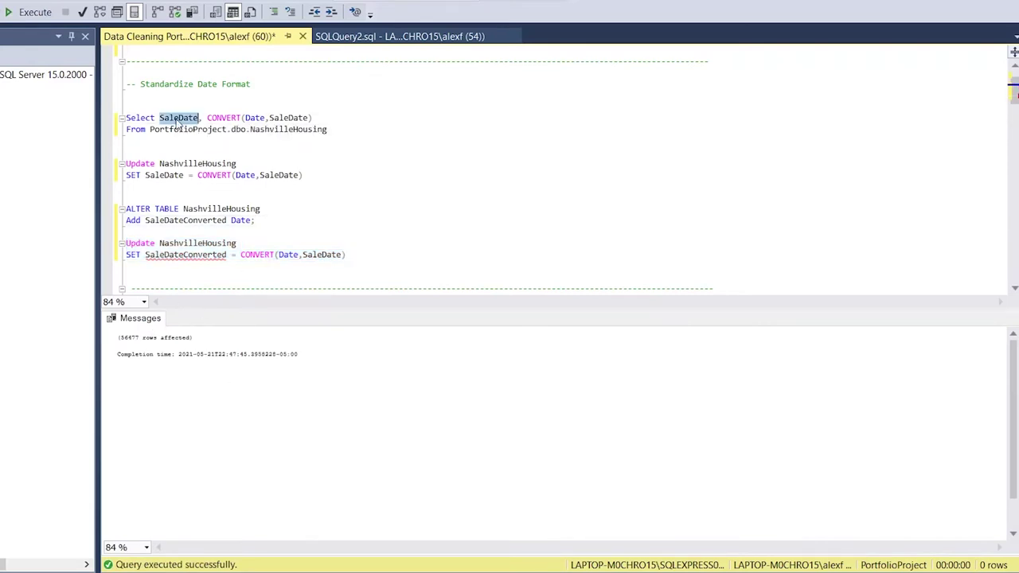
{"action": "type", "text": "sale"}
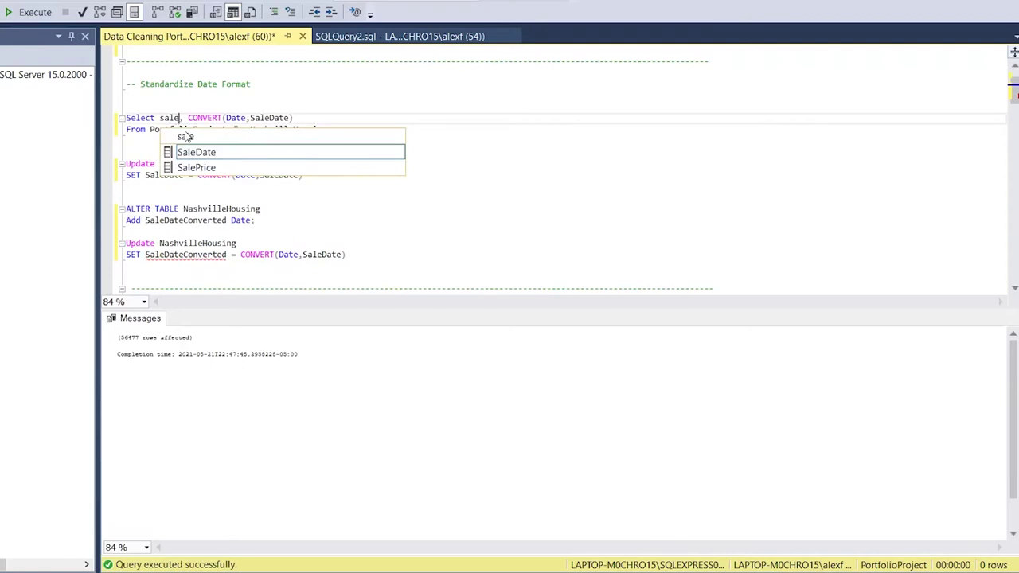
{"action": "type", "text": "Conver"}
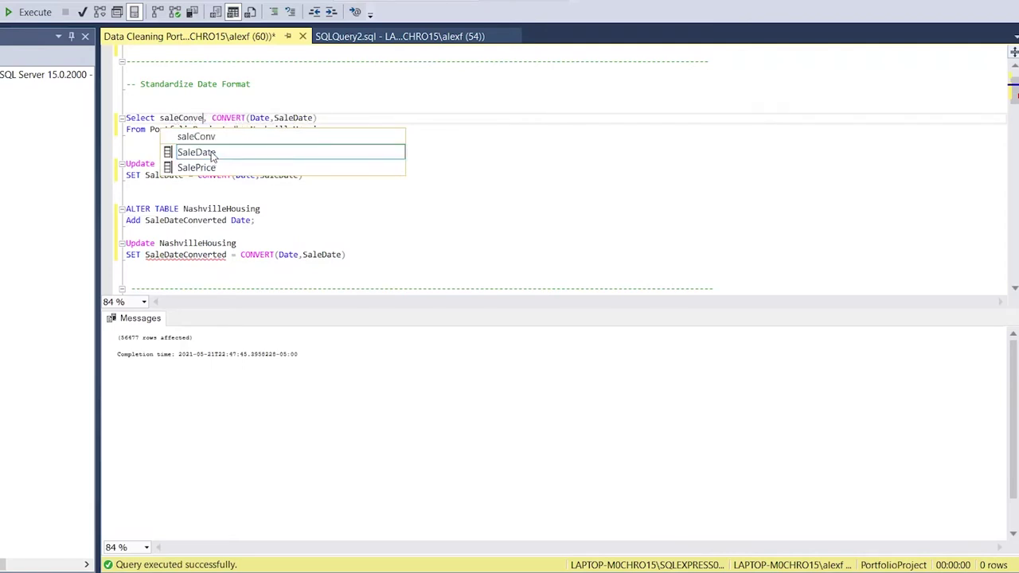
{"action": "key", "text": "BackSpace"}
{"action": "key", "text": "BackSpace"}
{"action": "key", "text": "BackSpace"}
{"action": "key", "text": "BackSpace"}
{"action": "key", "text": "BackSpace"}
{"action": "key", "text": "BackSpace"}
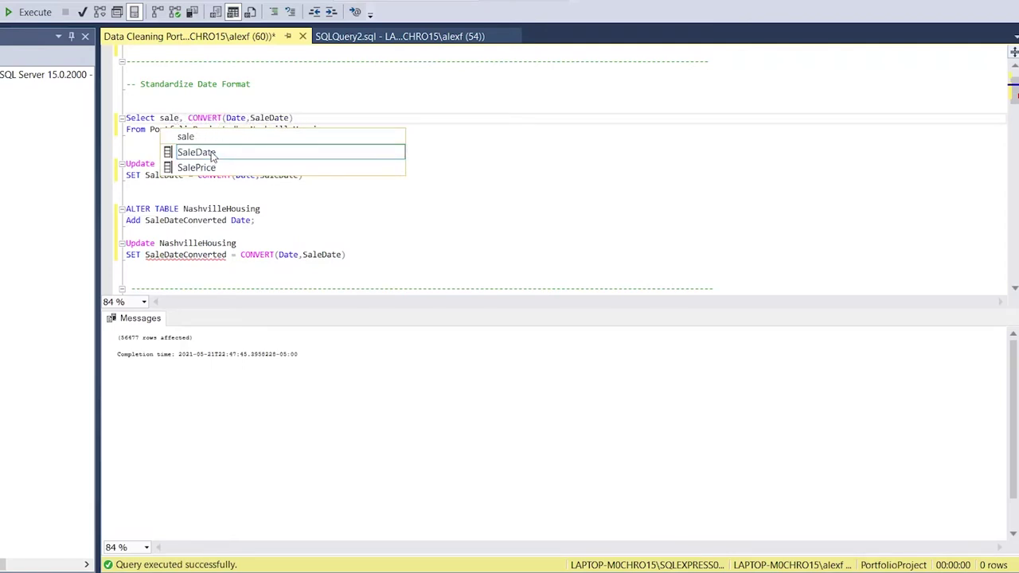
{"action": "type", "text": "DateConverted"}
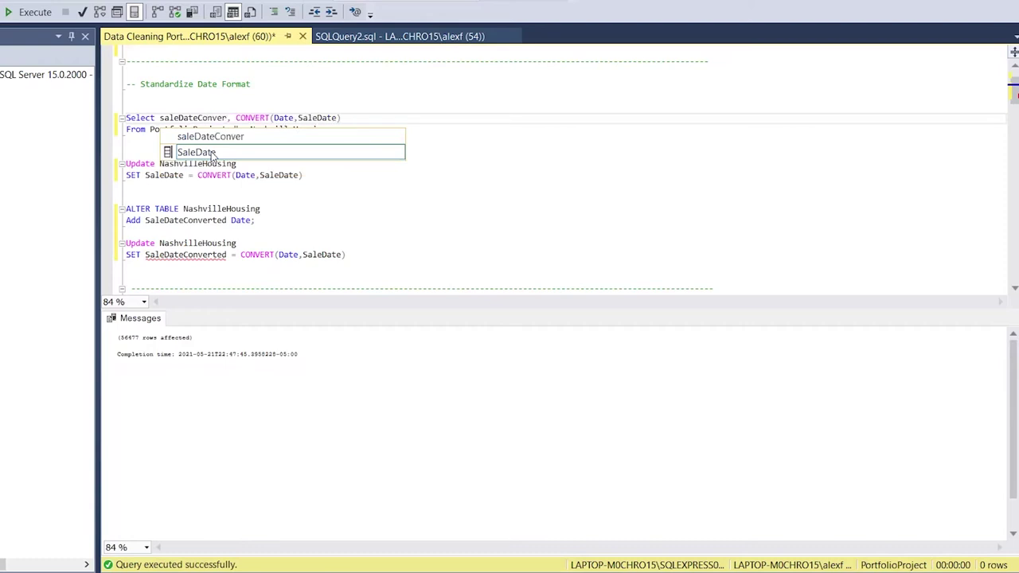
{"action": "left_click", "coordinate": [298, 95]}
{"action": "left_click_drag", "start_coordinate": [332, 155], "coordinate": [111, 107]}
{"action": "left_click", "coordinate": [32, 12]}
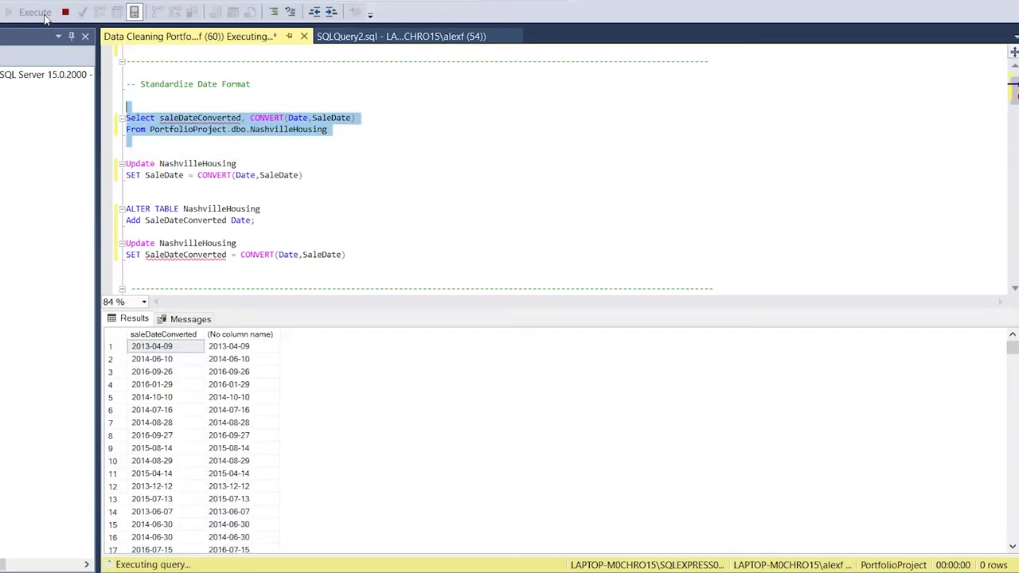
{"action": "left_click", "coordinate": [274, 243]}
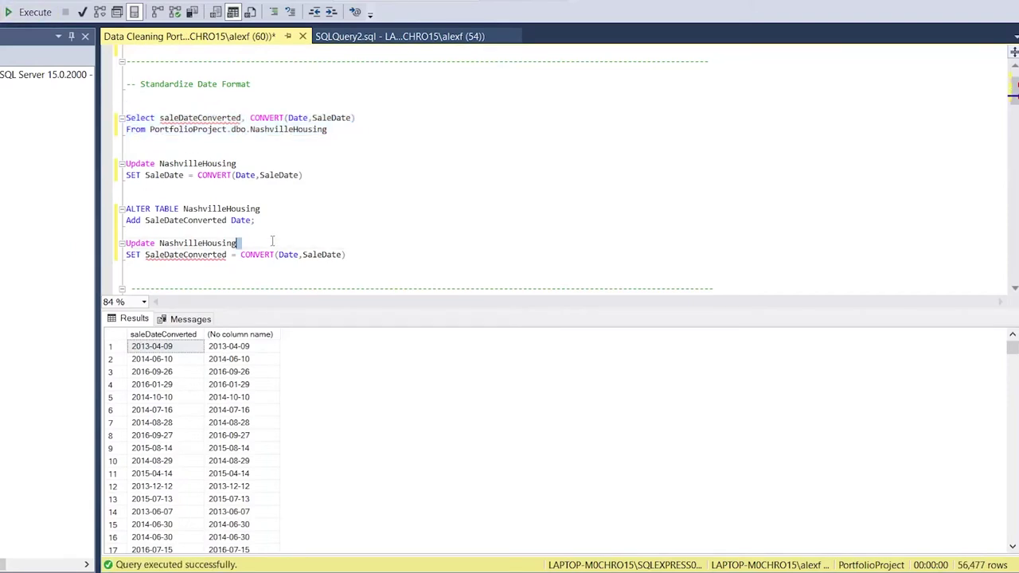
{"action": "double_click", "coordinate": [205, 119]}
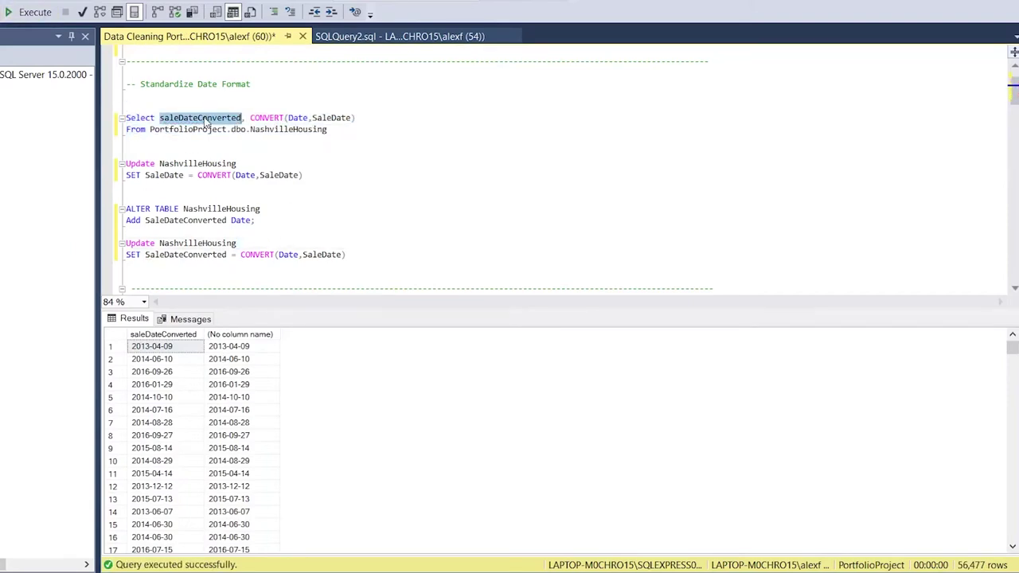
{"action": "left_click", "coordinate": [206, 120]}
{"action": "double_click", "coordinate": [168, 176]}
{"action": "left_click", "coordinate": [280, 210]}
{"action": "left_click", "coordinate": [280, 221]}
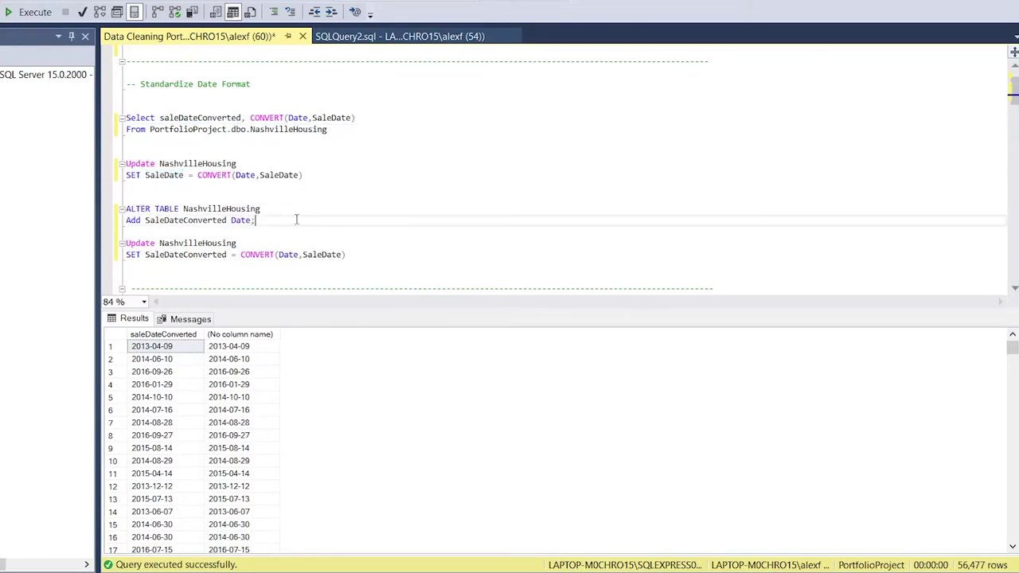
Copy the saleDateConverted Select query and paste it under the Populate Property Address data comment.
{"action": "scroll", "coordinate": [312, 219], "scroll_direction": "down", "scroll_amount": 1}
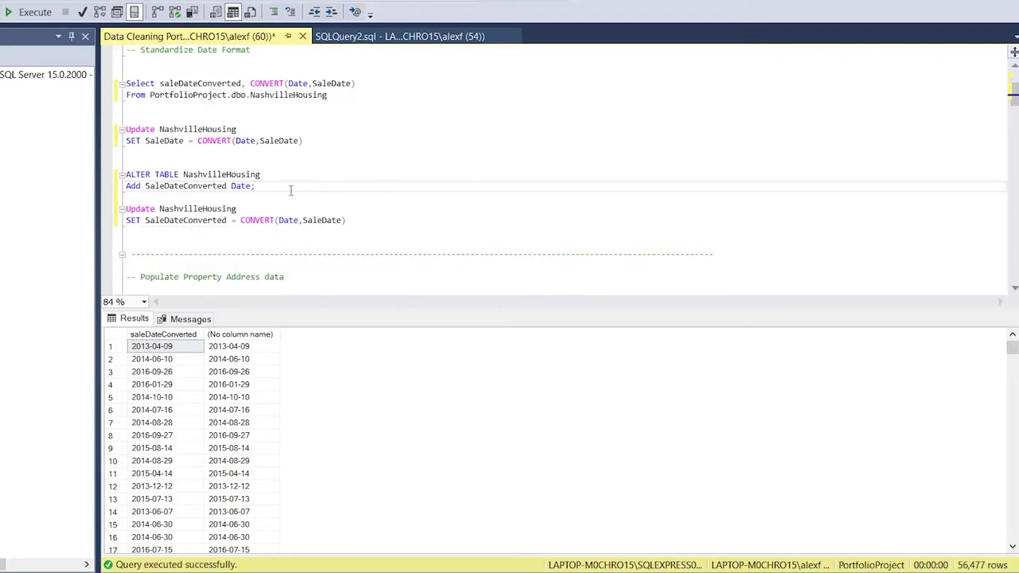
{"action": "scroll", "coordinate": [289, 190], "scroll_direction": "down", "scroll_amount": 2}
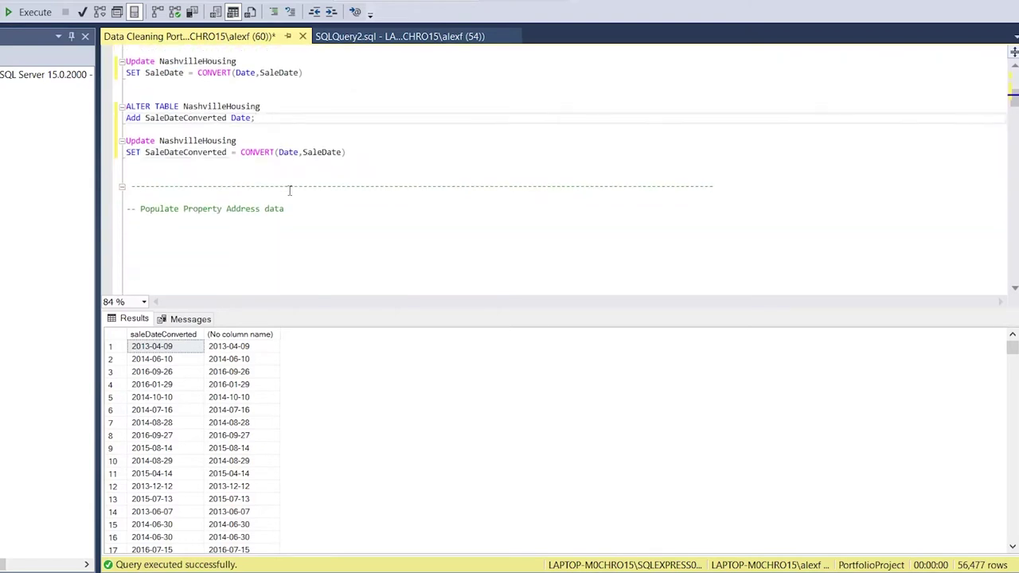
{"action": "scroll", "coordinate": [289, 191], "scroll_direction": "down", "scroll_amount": 2}
{"action": "left_click", "coordinate": [266, 180]}
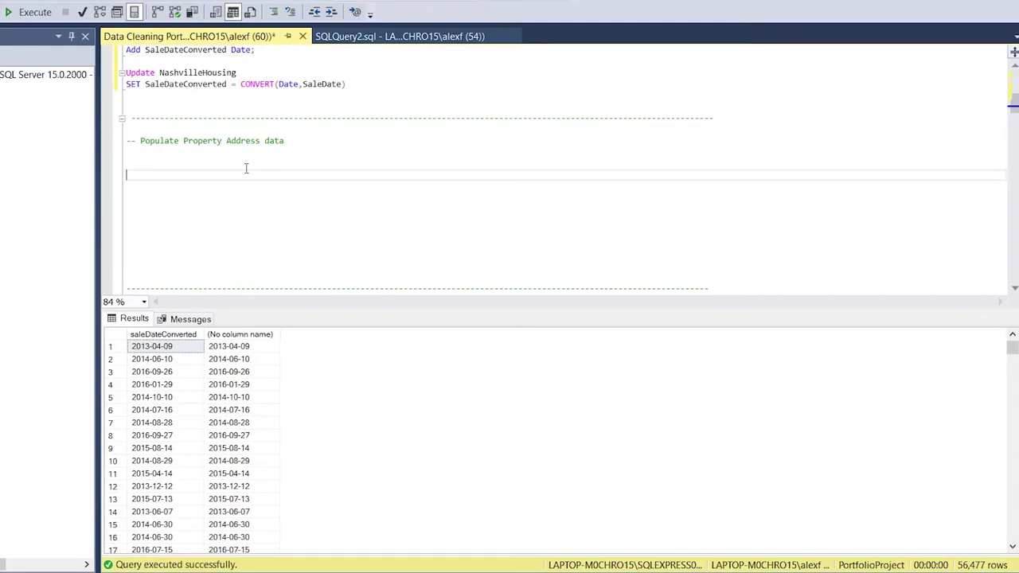
{"action": "scroll", "coordinate": [246, 168], "scroll_direction": "up", "scroll_amount": 4}
{"action": "left_click_drag", "start_coordinate": [335, 95], "coordinate": [124, 83]}
{"action": "key", "text": "ctrl+c"}
{"action": "scroll", "coordinate": [249, 193], "scroll_direction": "down", "scroll_amount": 3}
{"action": "left_click", "coordinate": [212, 198]}
{"action": "key", "text": "ctrl+v"}
Make the pasted query select only PropertyAddress from PortfolioProject.dbo.NashvilleHousing and run it.
{"action": "left_click", "coordinate": [367, 199]}
{"action": "left_click_drag", "start_coordinate": [367, 199], "coordinate": [159, 198]}
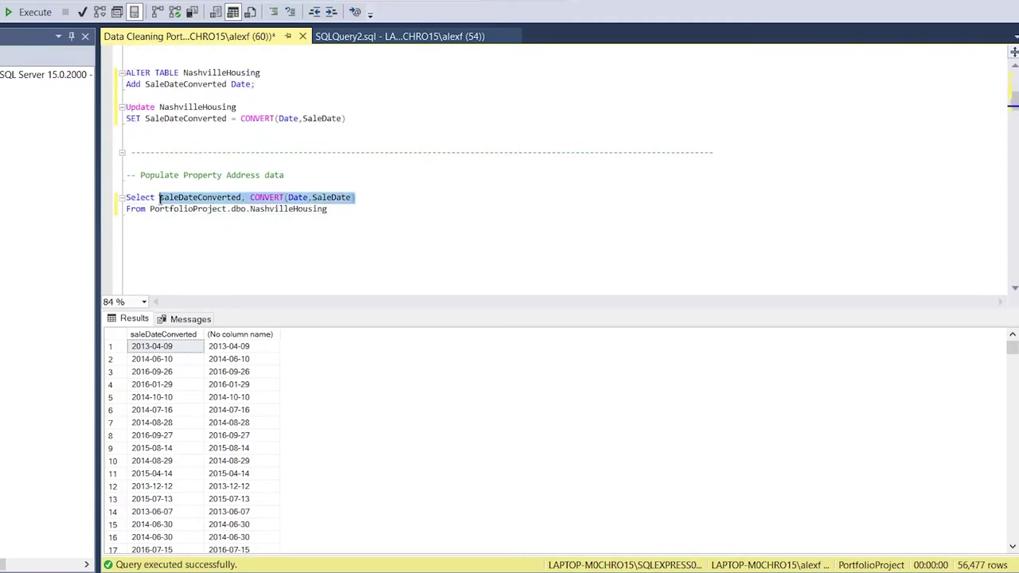
{"action": "type", "text": "Por"}
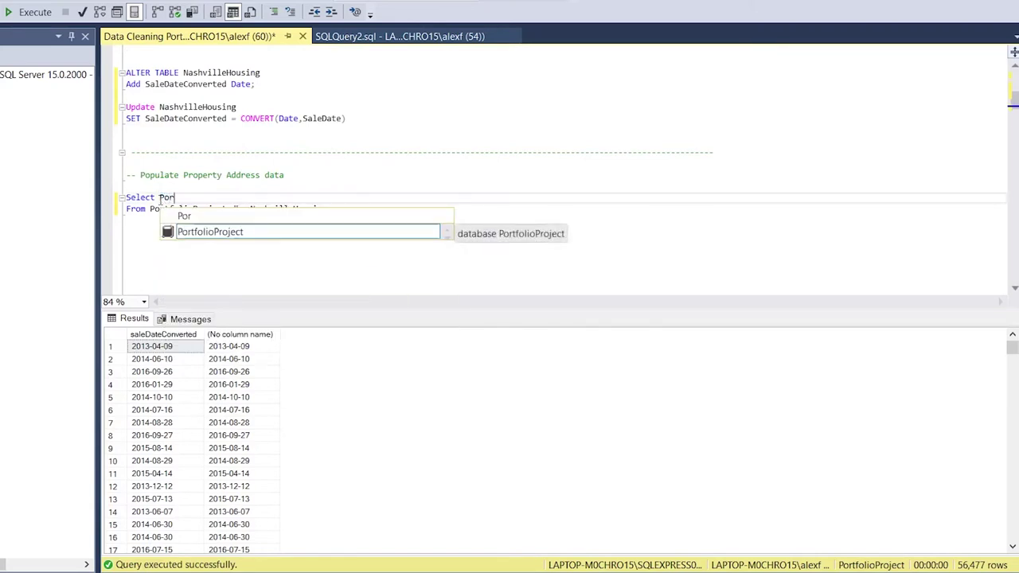
{"action": "key", "text": "BackSpace"}
{"action": "key", "text": "BackSpace"}
{"action": "type", "text": "rop"}
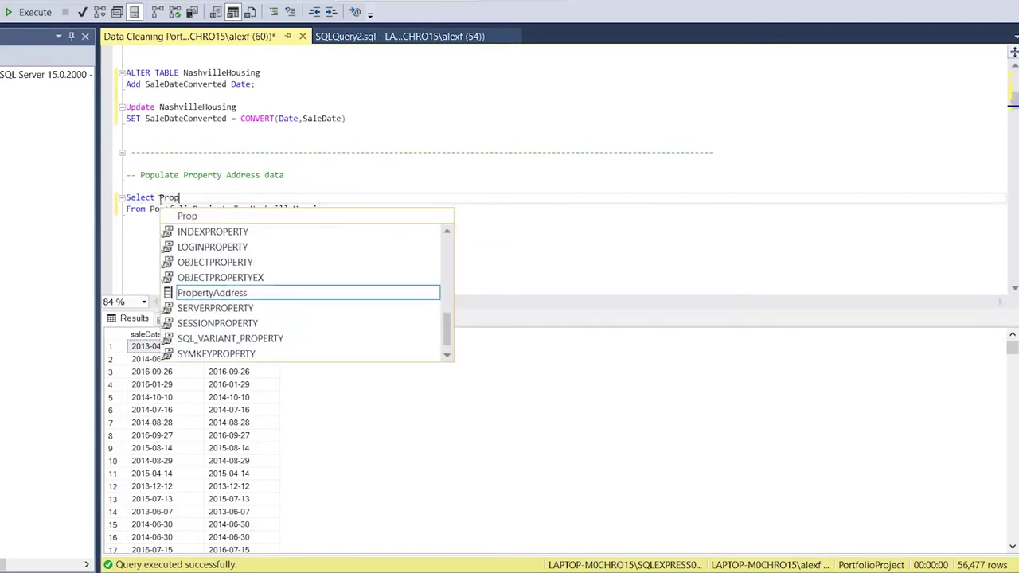
{"action": "key", "text": "Tab"}
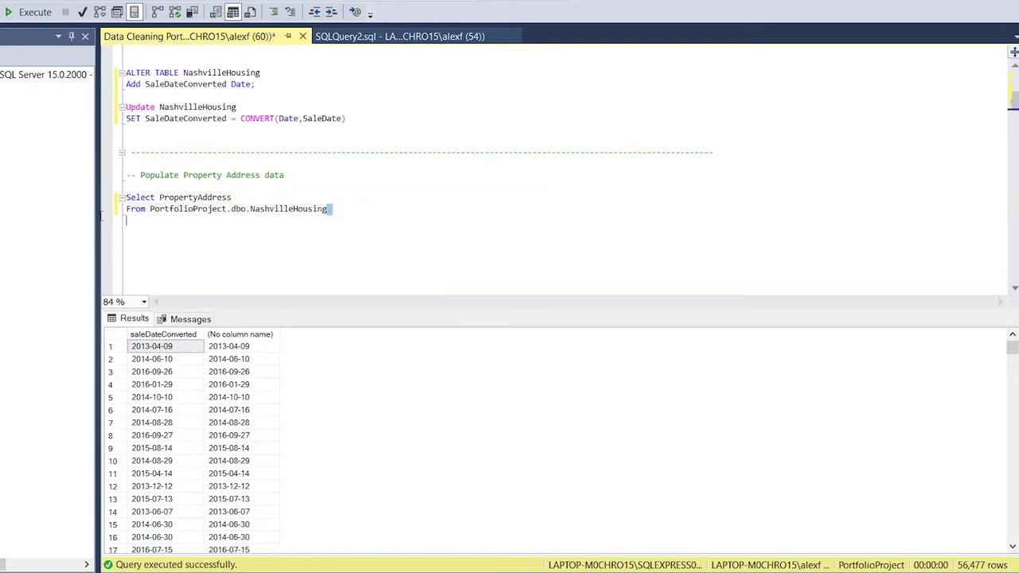
{"action": "left_click_drag", "start_coordinate": [338, 209], "coordinate": [125, 198]}
{"action": "left_click", "coordinate": [37, 15]}
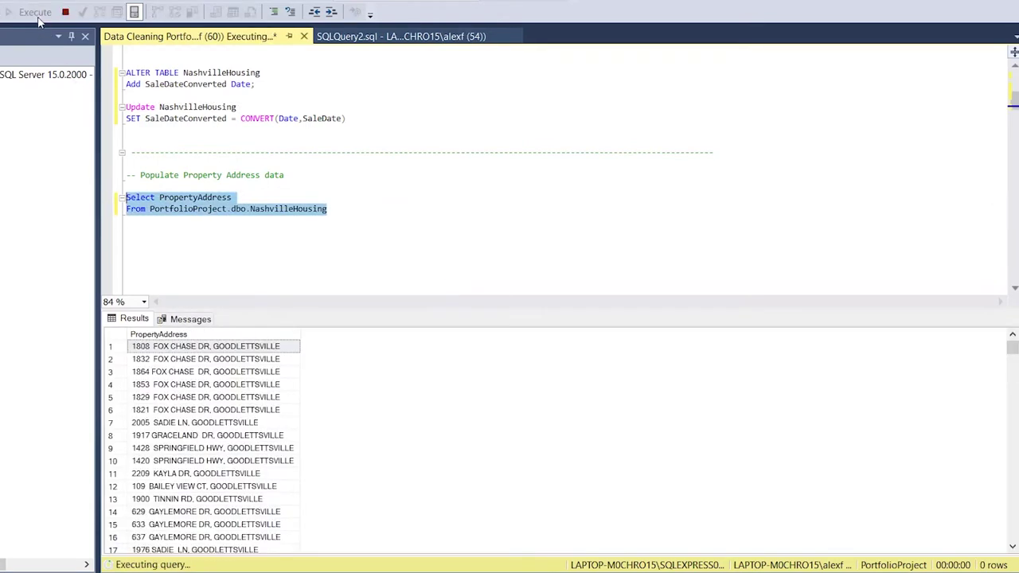
Add the condition Where PropertyAddress is null to the query, run it and look through the returned rows.
{"action": "left_click", "coordinate": [336, 212]}
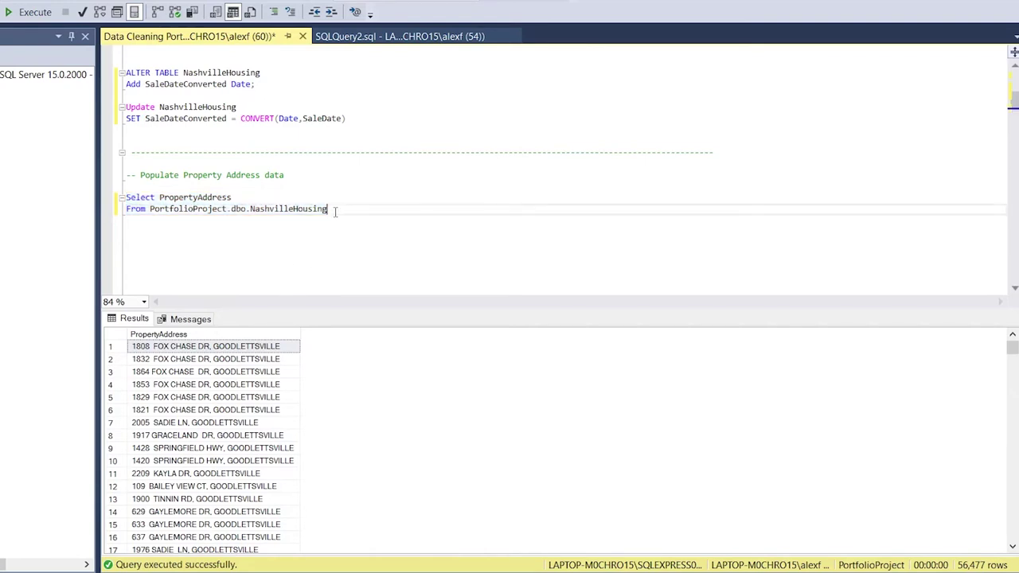
{"action": "type", "text": "Whe"}
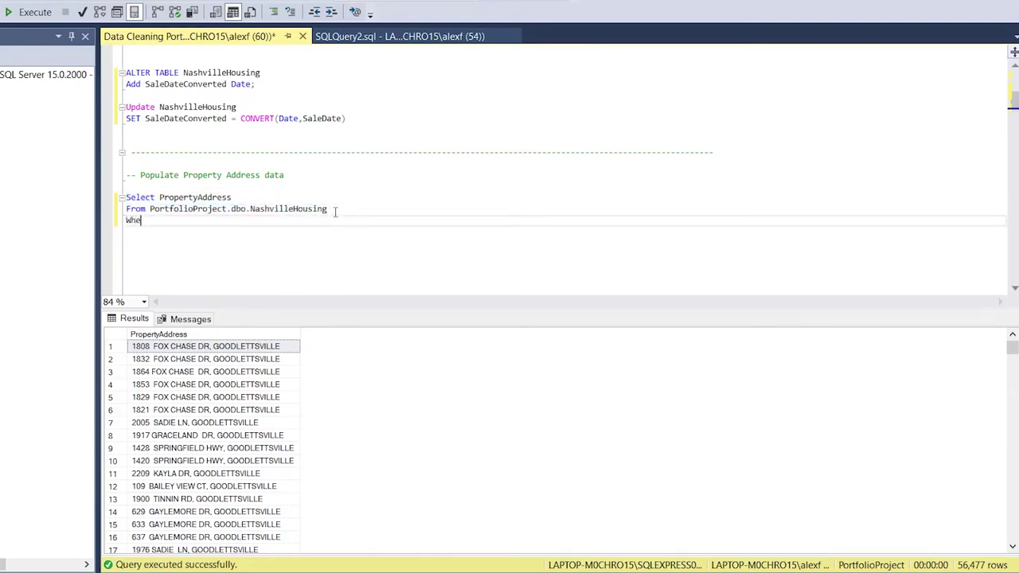
{"action": "type", "text": "re prop"}
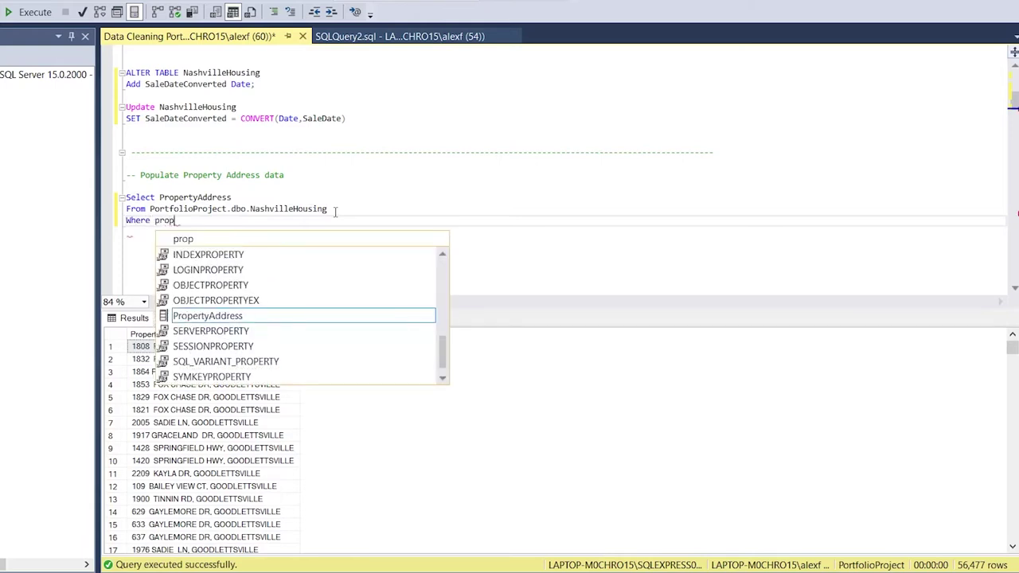
{"action": "type", "text": "ertyAddress is null"}
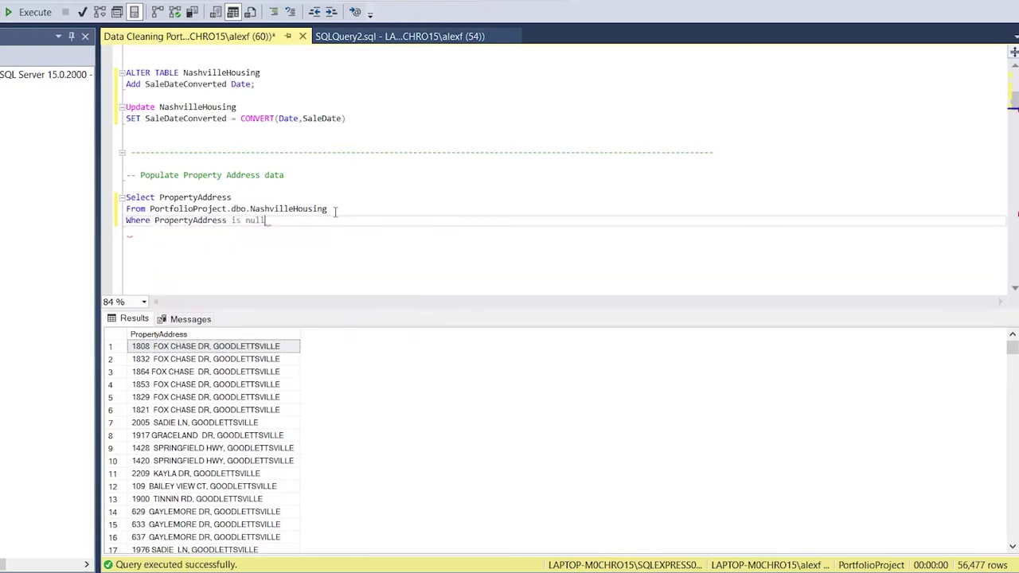
{"action": "left_click_drag", "start_coordinate": [289, 227], "coordinate": [125, 197]}
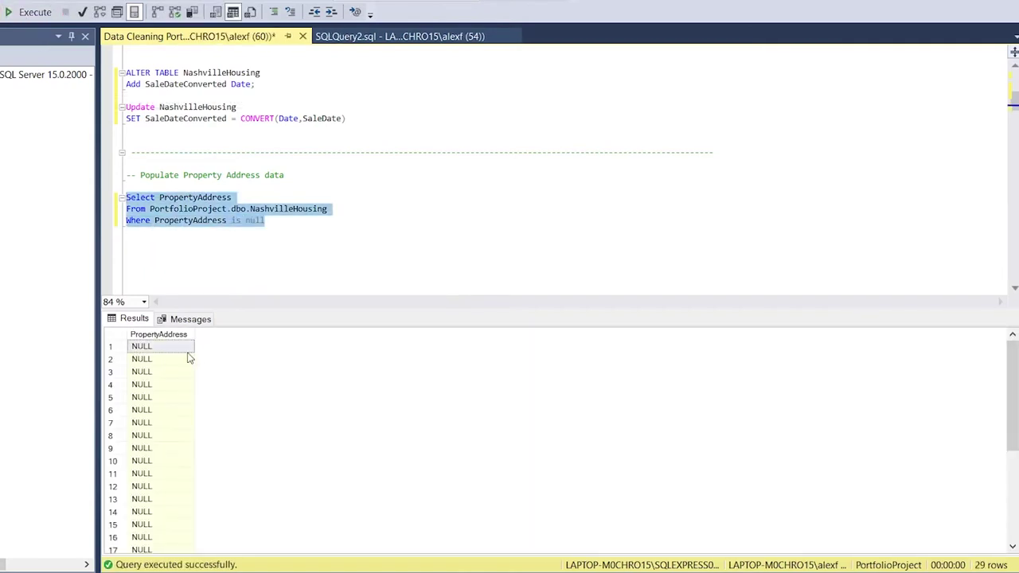
{"action": "left_click_drag", "start_coordinate": [194, 339], "coordinate": [270, 339]}
{"action": "left_click", "coordinate": [227, 465]}
{"action": "scroll", "coordinate": [228, 470], "scroll_direction": "down", "scroll_amount": 4}
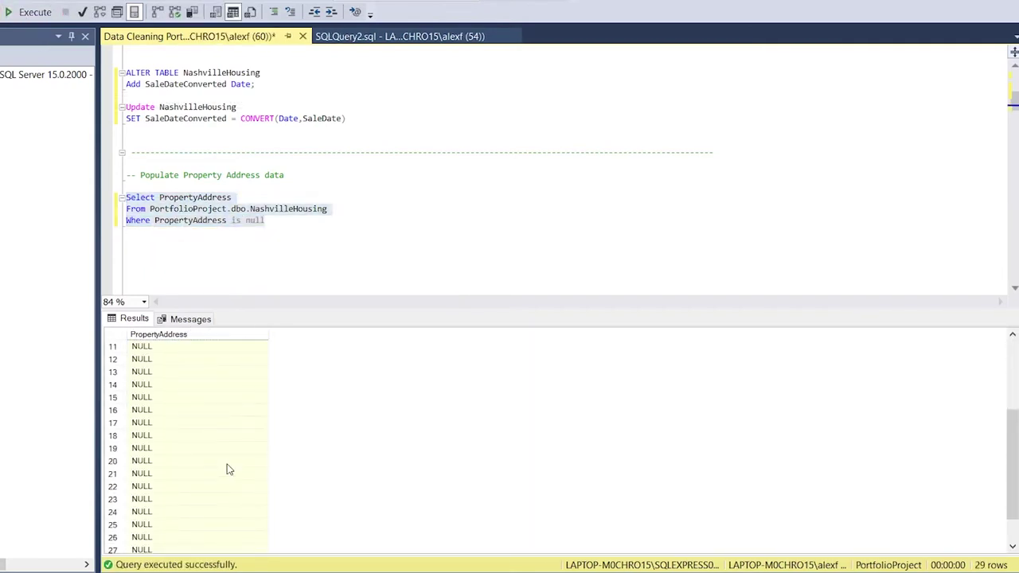
{"action": "scroll", "coordinate": [227, 470], "scroll_direction": "up", "scroll_amount": 4}
Change the null-address query to select all columns with * and run it.
{"action": "left_click", "coordinate": [249, 197]}
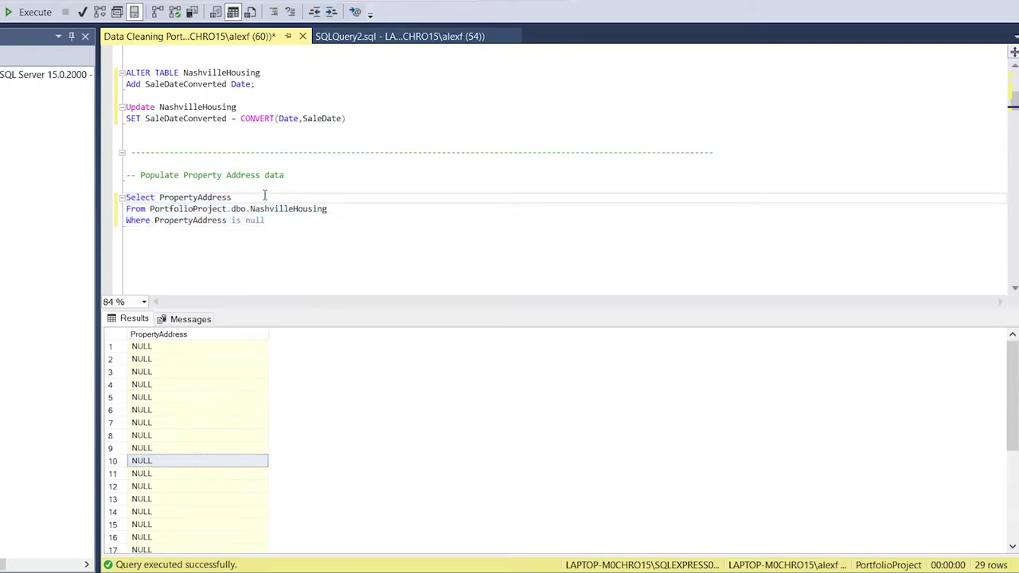
{"action": "key", "text": "BackSpace"}
{"action": "key", "text": "BackSpace"}
{"action": "key", "text": "BackSpace"}
{"action": "key", "text": "BackSpace"}
{"action": "key", "text": "BackSpace"}
{"action": "key", "text": "BackSpace"}
{"action": "key", "text": "BackSpace"}
{"action": "key", "text": "BackSpace"}
{"action": "key", "text": "BackSpace"}
{"action": "key", "text": "BackSpace"}
{"action": "key", "text": "BackSpace"}
{"action": "key", "text": "BackSpace"}
{"action": "key", "text": "BackSpace"}
{"action": "left_click_drag", "start_coordinate": [279, 222], "coordinate": [125, 199]}
{"action": "left_click", "coordinate": [32, 11]}
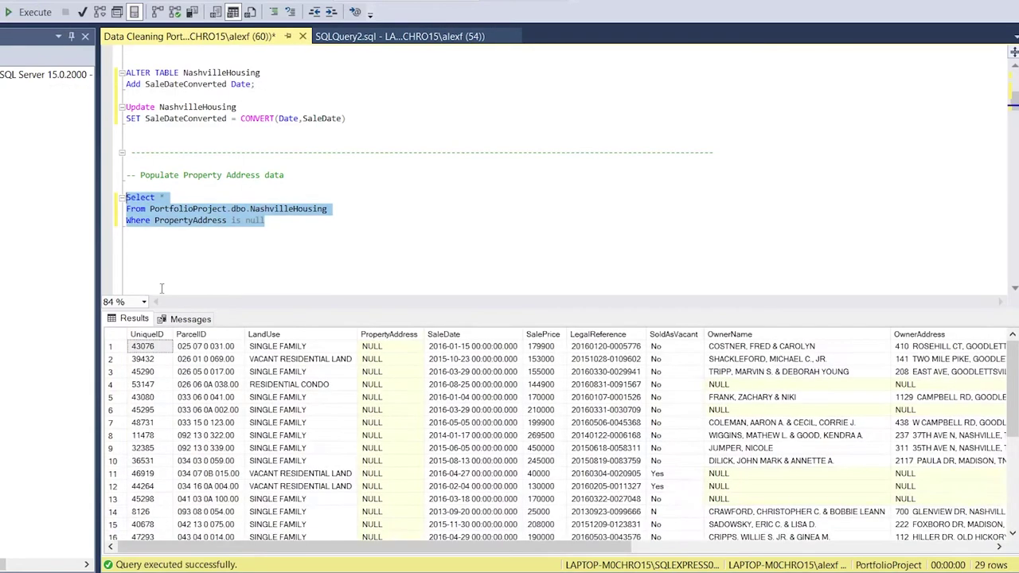
Examine the rows with null PropertyAddress, comparing their UniqueID, ParcelID, LandUse, SaleDate, SalePrice and LegalReference values.
{"action": "left_click", "coordinate": [370, 266]}
{"action": "left_click", "coordinate": [403, 335]}
{"action": "left_click", "coordinate": [475, 348]}
{"action": "left_click", "coordinate": [546, 374]}
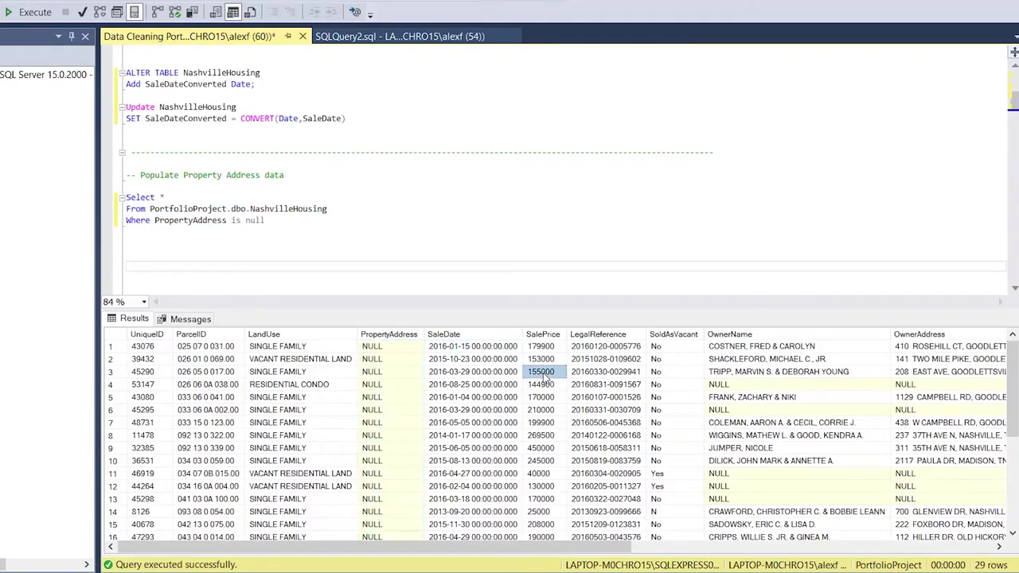
{"action": "left_click", "coordinate": [607, 374]}
{"action": "left_click", "coordinate": [274, 374]}
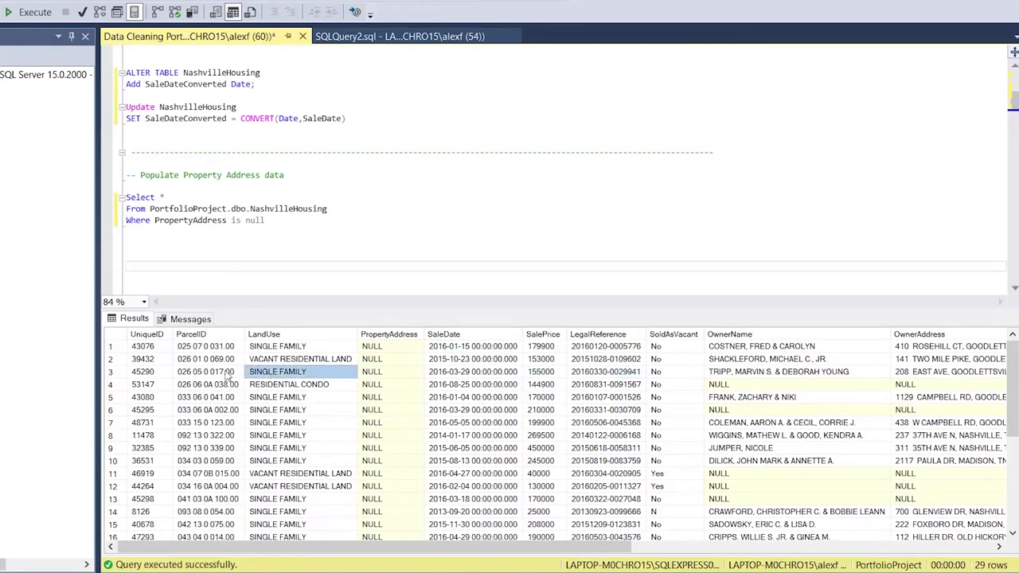
{"action": "left_click", "coordinate": [223, 374]}
{"action": "left_click", "coordinate": [151, 360]}
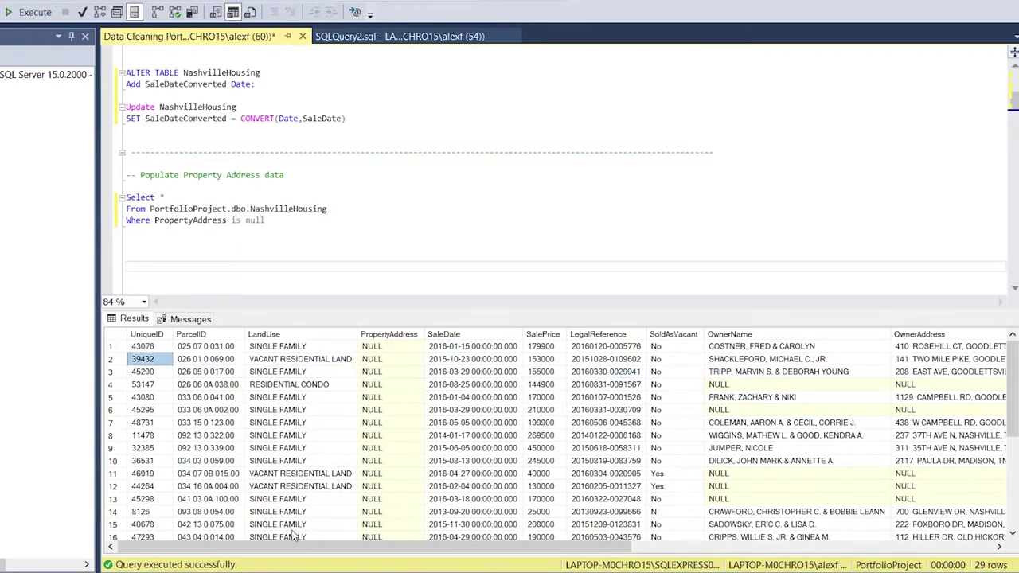
{"action": "mouse_move", "coordinate": [295, 547]}
{"action": "left_mouse_down"}
{"action": "mouse_move", "coordinate": [672, 548]}
{"action": "mouse_move", "coordinate": [278, 549]}
{"action": "left_mouse_up"}
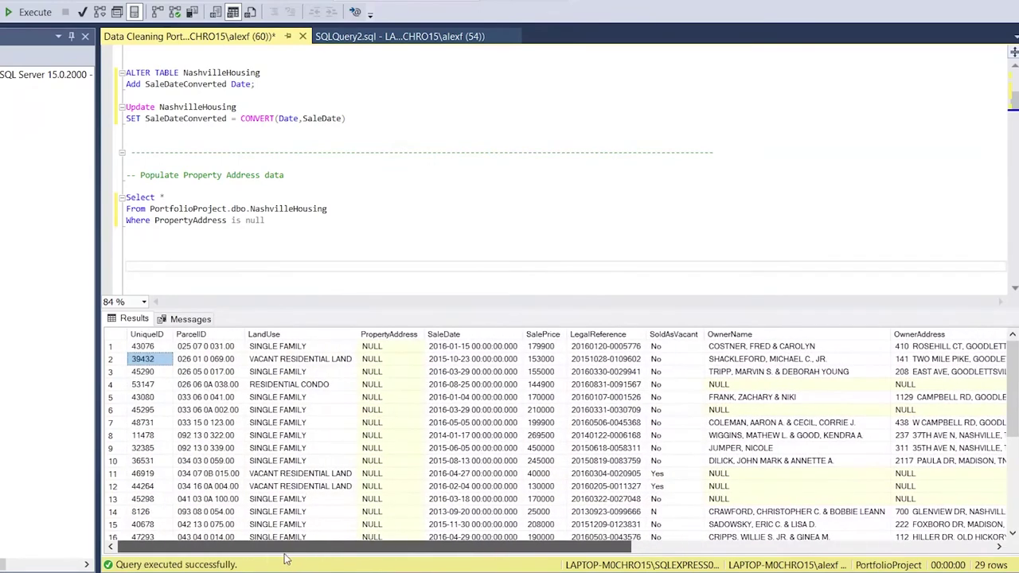
{"action": "left_click", "coordinate": [402, 336]}
{"action": "left_click", "coordinate": [393, 360]}
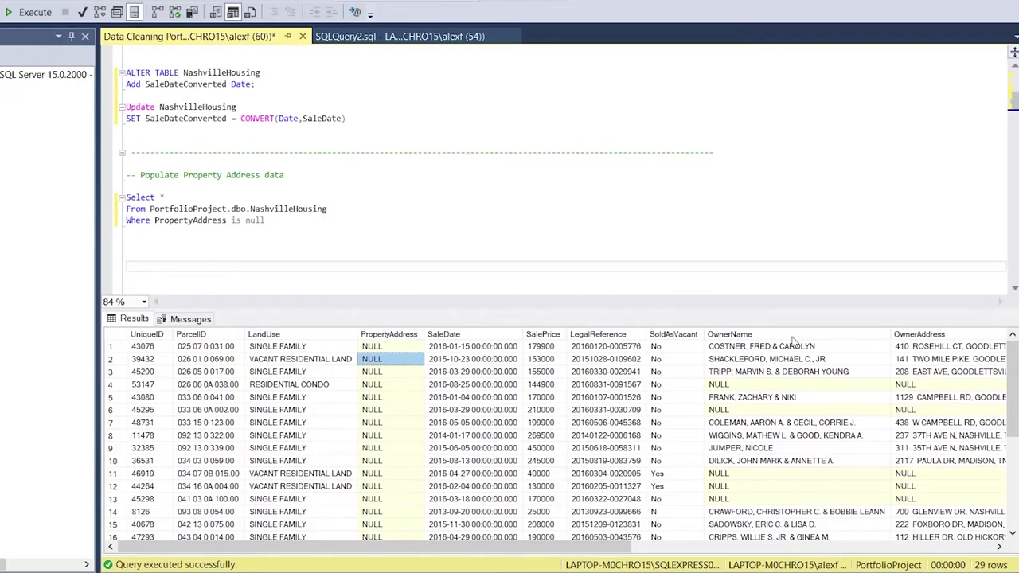
{"action": "left_click", "coordinate": [392, 369]}
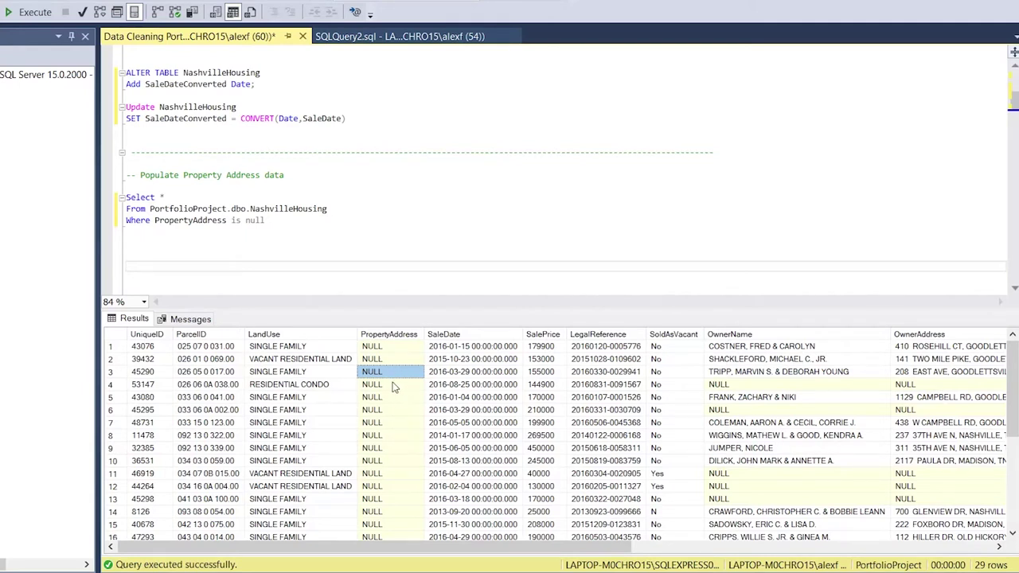
Comment out the Where PropertyAddress is null line in the query on PortfolioProject.dbo.NashvilleHousing.
{"action": "left_click", "coordinate": [304, 221]}
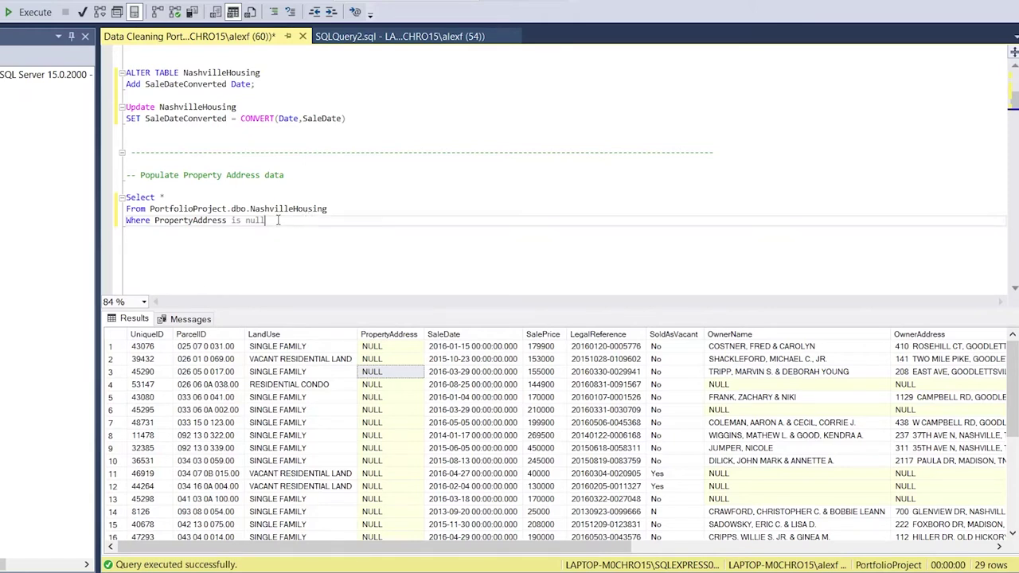
{"action": "left_click", "coordinate": [127, 221]}
{"action": "type", "text": "--"}
{"action": "left_click", "coordinate": [172, 198]}
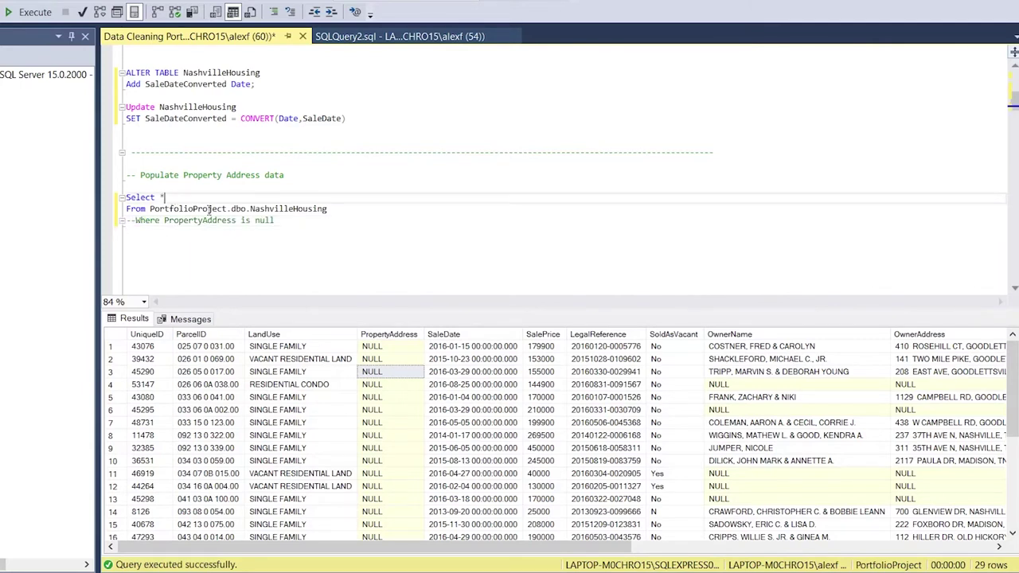
Add order by ParcelID below the commented condition and run the query.
{"action": "left_click", "coordinate": [331, 220]}
{"action": "key", "text": "Return"}
{"action": "type", "text": "order by"}
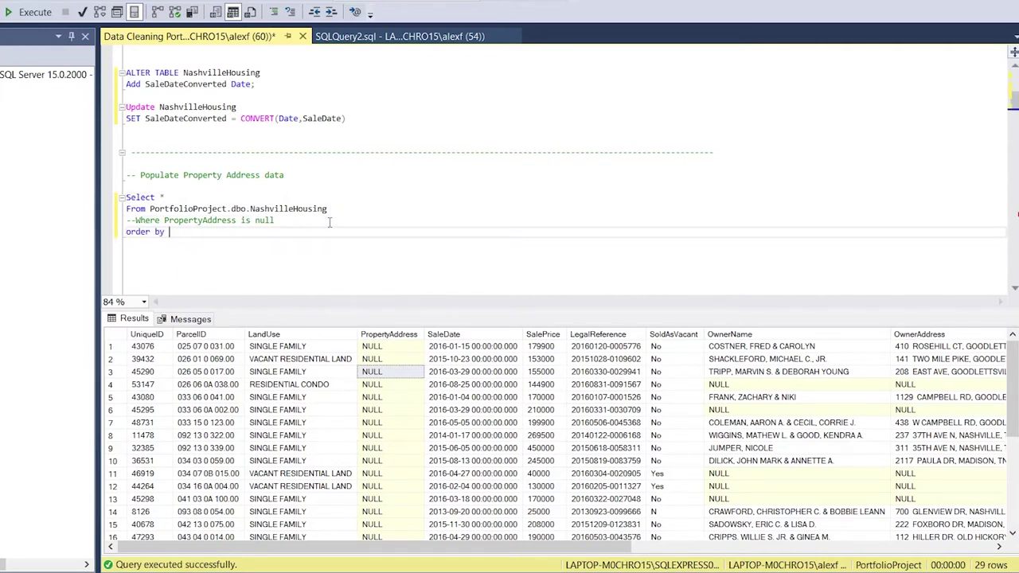
{"action": "type", "text": "ParcelID"}
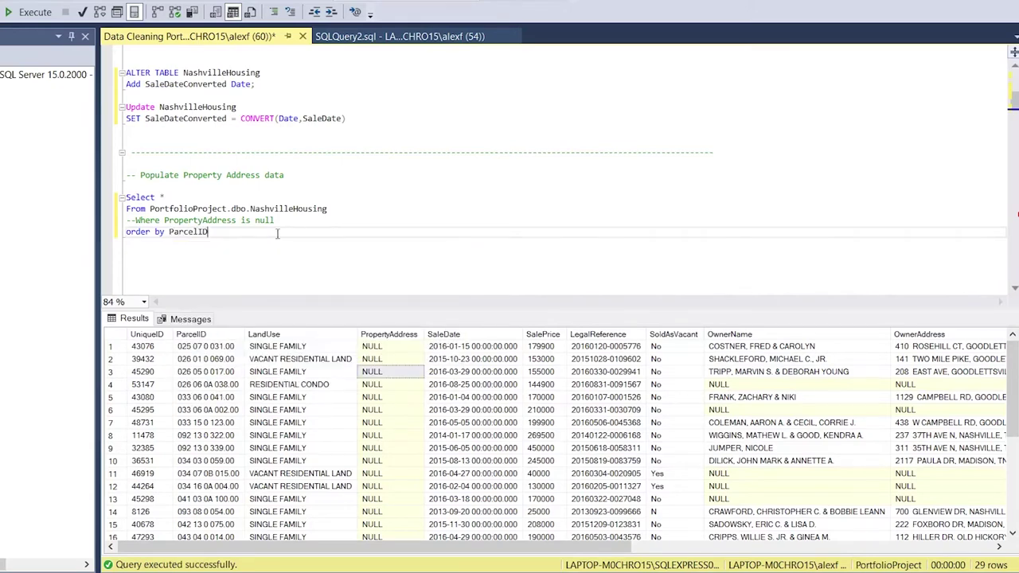
{"action": "left_click_drag", "start_coordinate": [277, 233], "coordinate": [126, 198]}
{"action": "key", "text": "F5"}
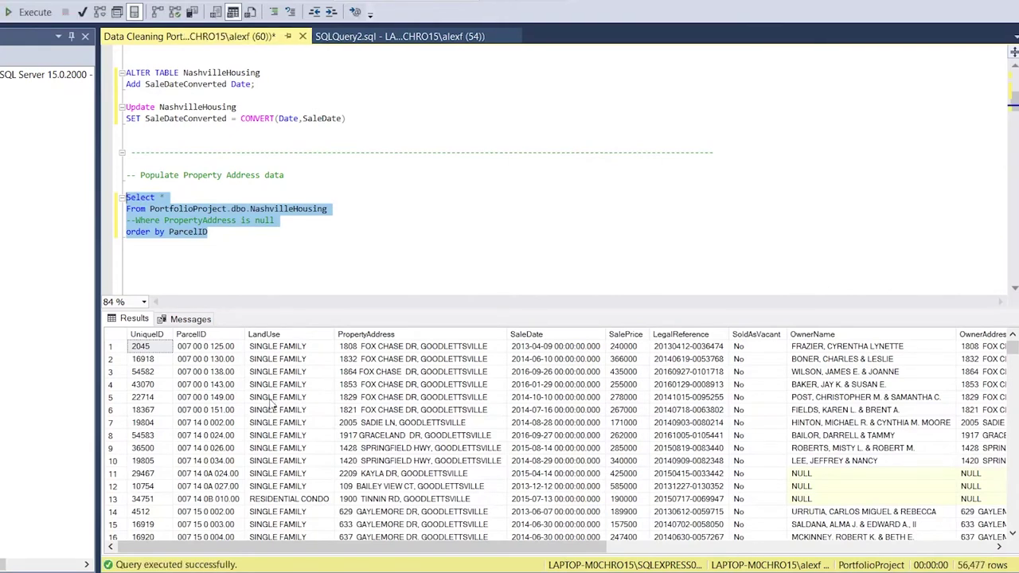
Look through the rows ordered by ParcelID for a repeated ParcelID and compare the PropertyAddress values of rows 44 and 45.
{"action": "scroll", "coordinate": [273, 404], "scroll_direction": "down", "scroll_amount": 4}
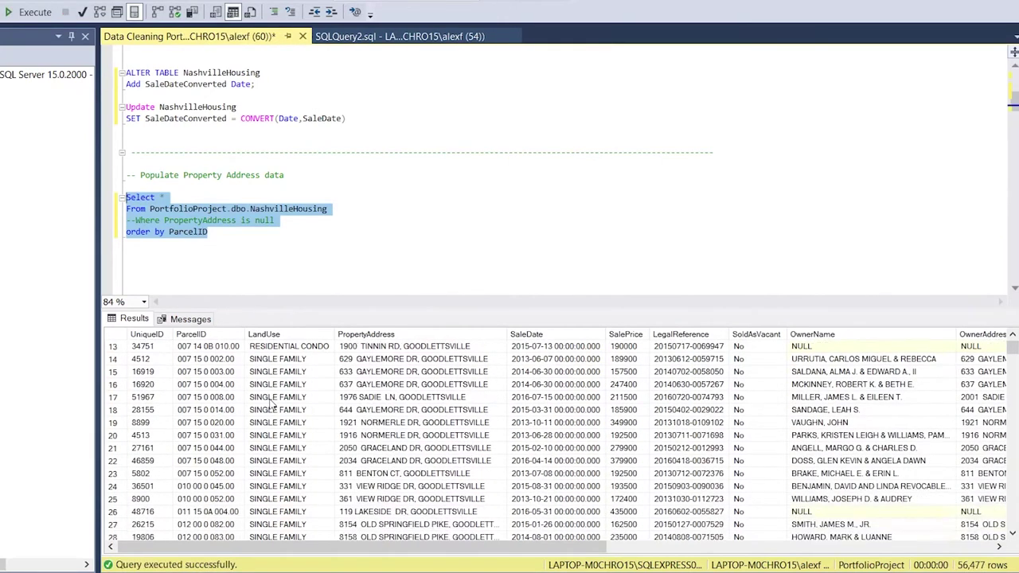
{"action": "scroll", "coordinate": [272, 405], "scroll_direction": "down", "scroll_amount": 3}
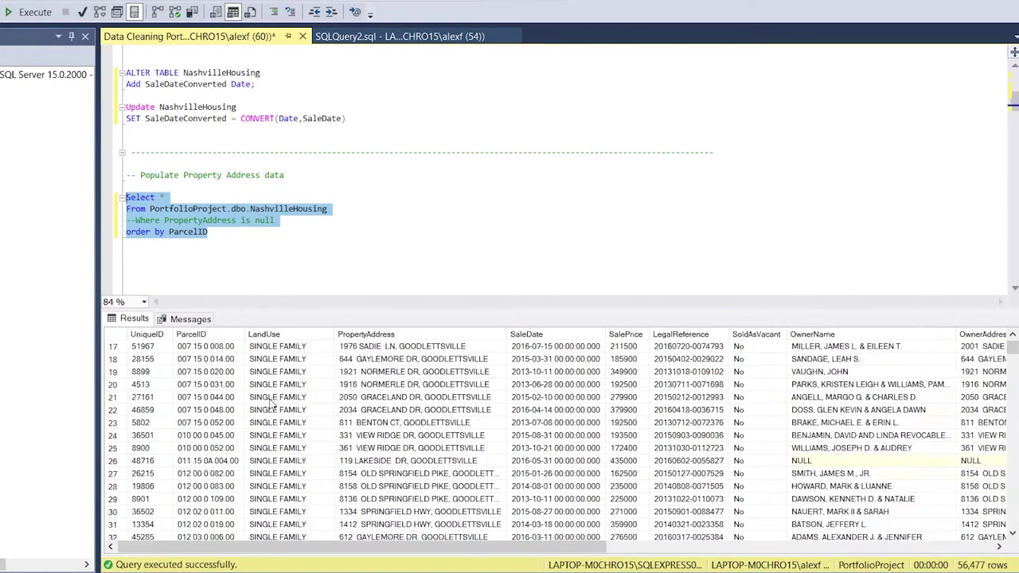
{"action": "scroll", "coordinate": [272, 404], "scroll_direction": "up", "scroll_amount": 3}
{"action": "scroll", "coordinate": [272, 404], "scroll_direction": "down", "scroll_amount": 4}
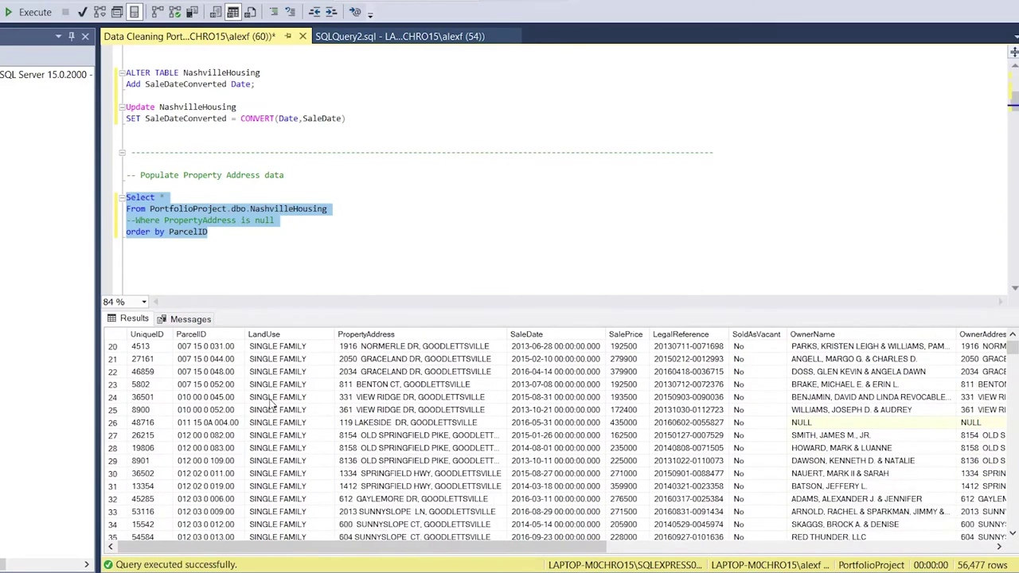
{"action": "scroll", "coordinate": [272, 404], "scroll_direction": "down", "scroll_amount": 3}
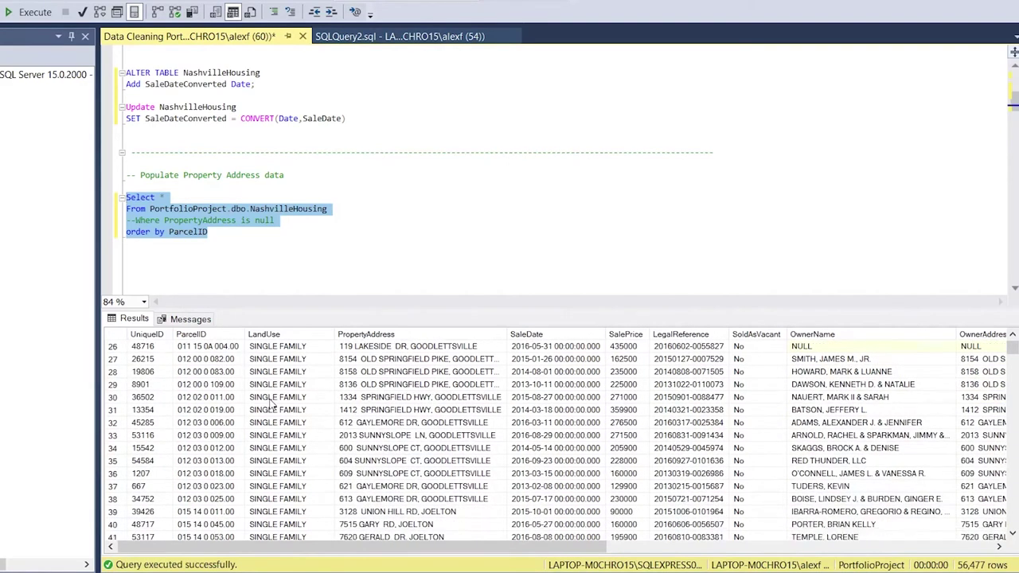
{"action": "scroll", "coordinate": [272, 403], "scroll_direction": "down", "scroll_amount": 2}
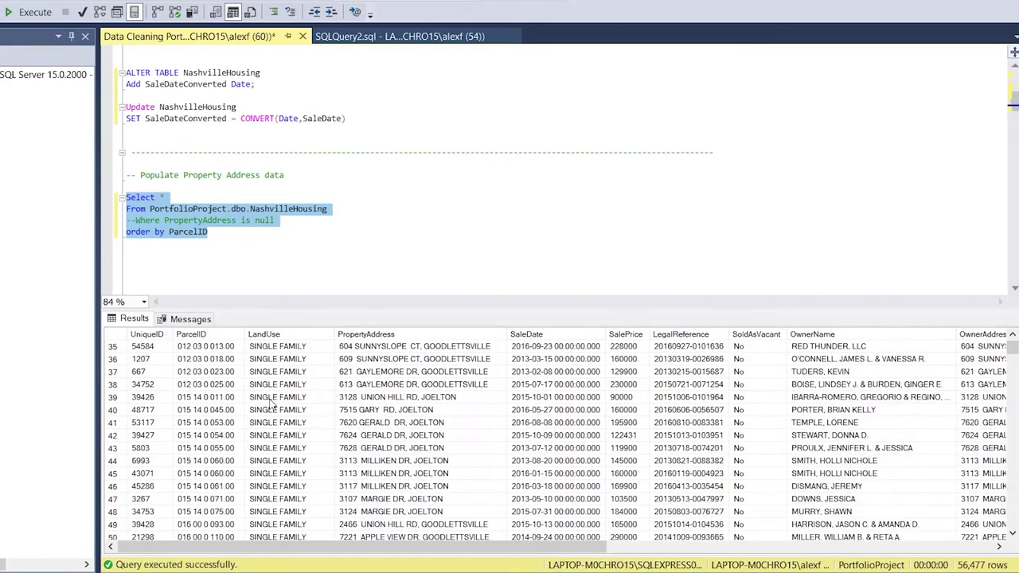
{"action": "left_click_drag", "start_coordinate": [230, 451], "coordinate": [228, 464]}
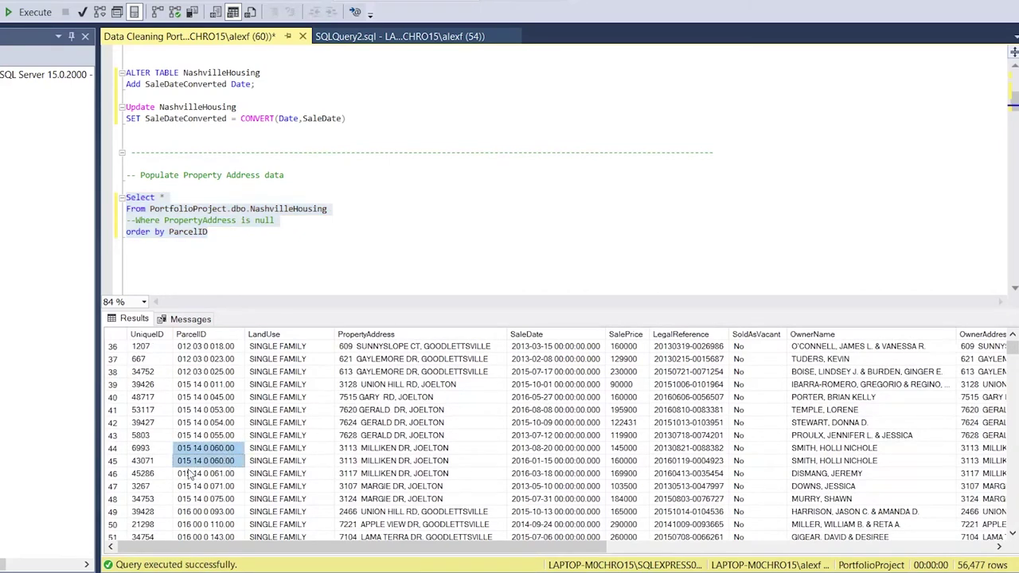
{"action": "left_click_drag", "start_coordinate": [365, 449], "coordinate": [362, 462]}
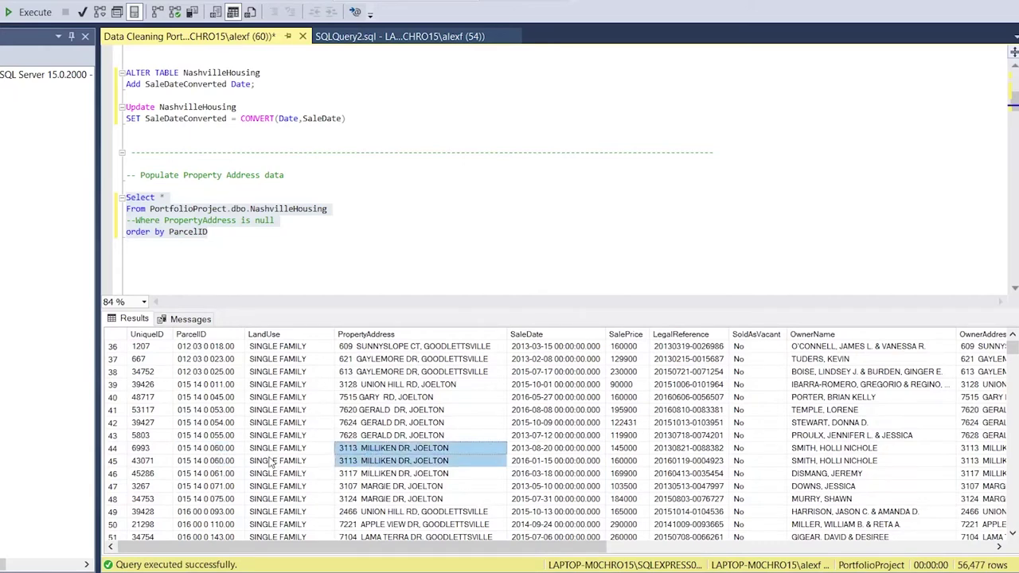
Look further down the results for more repeated ParcelIDs, comparing the ParcelID and PropertyAddress columns.
{"action": "scroll", "coordinate": [362, 464], "scroll_direction": "down", "scroll_amount": 2}
{"action": "scroll", "coordinate": [255, 470], "scroll_direction": "down", "scroll_amount": 2}
{"action": "scroll", "coordinate": [251, 470], "scroll_direction": "down", "scroll_amount": 1}
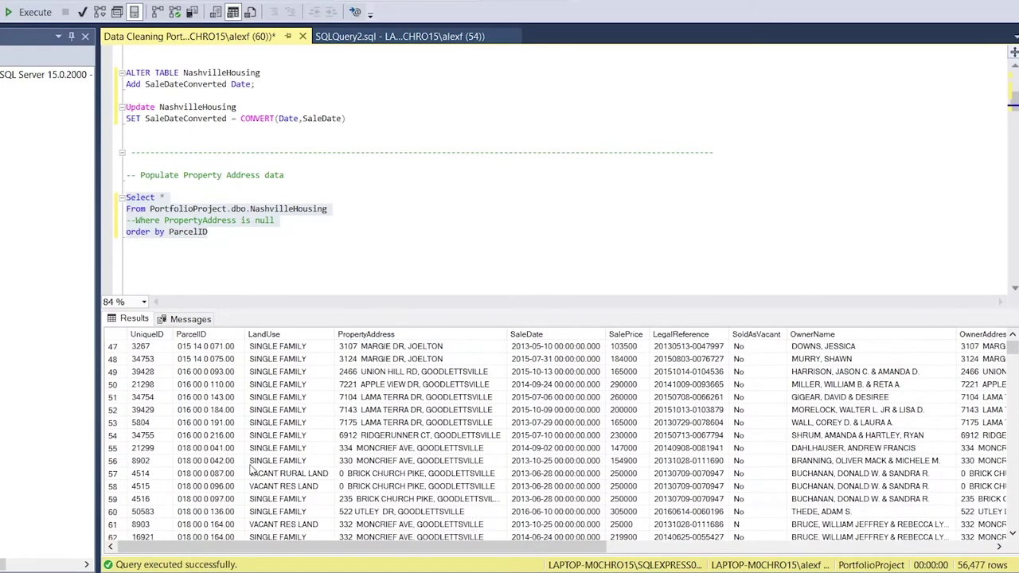
{"action": "scroll", "coordinate": [249, 472], "scroll_direction": "down", "scroll_amount": 1}
{"action": "left_click_drag", "start_coordinate": [228, 486], "coordinate": [229, 499]}
{"action": "left_click_drag", "start_coordinate": [371, 488], "coordinate": [372, 500]}
{"action": "scroll", "coordinate": [371, 500], "scroll_direction": "down", "scroll_amount": 5}
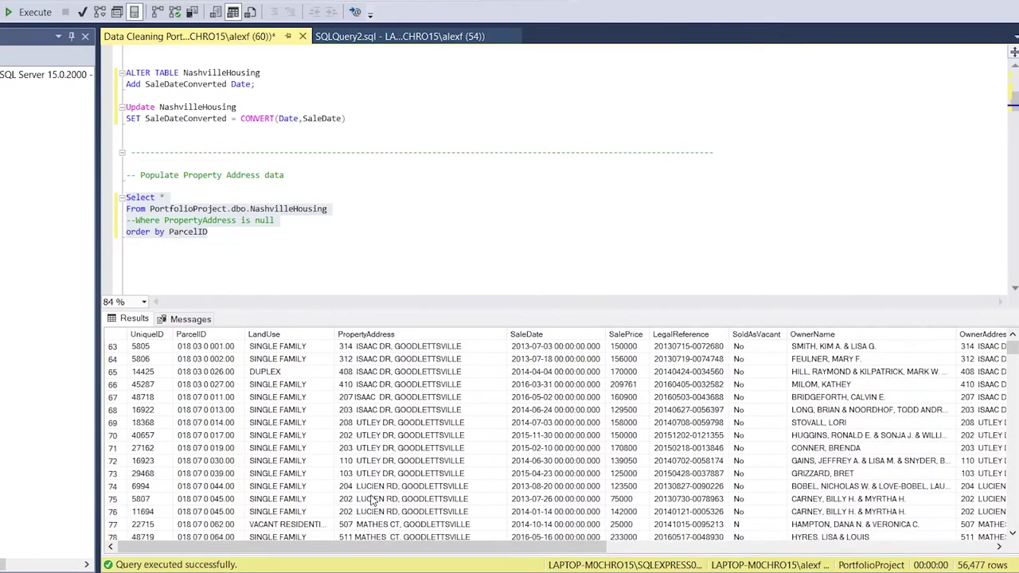
{"action": "scroll", "coordinate": [235, 450], "scroll_direction": "down", "scroll_amount": 4}
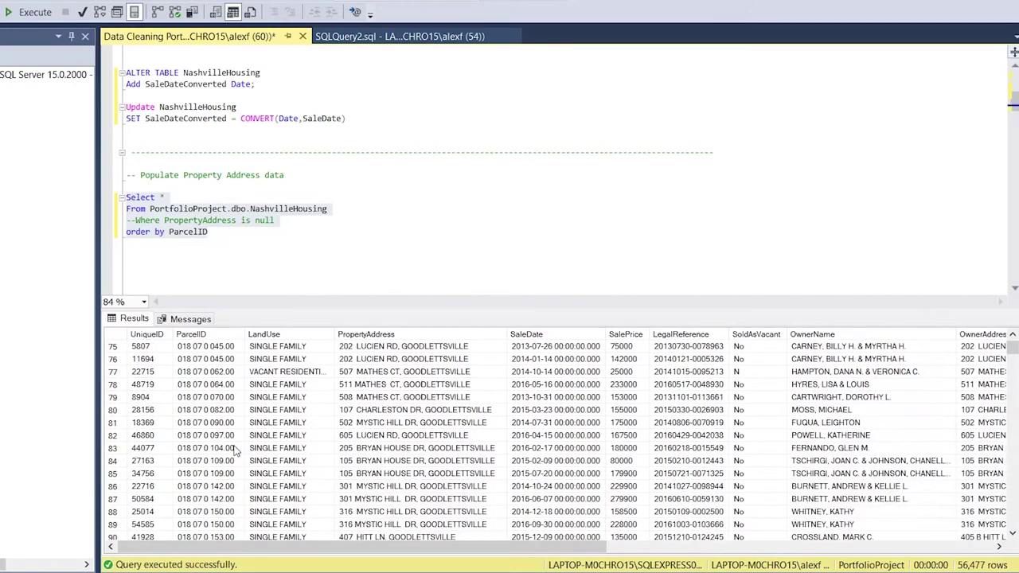
{"action": "left_click", "coordinate": [204, 335]}
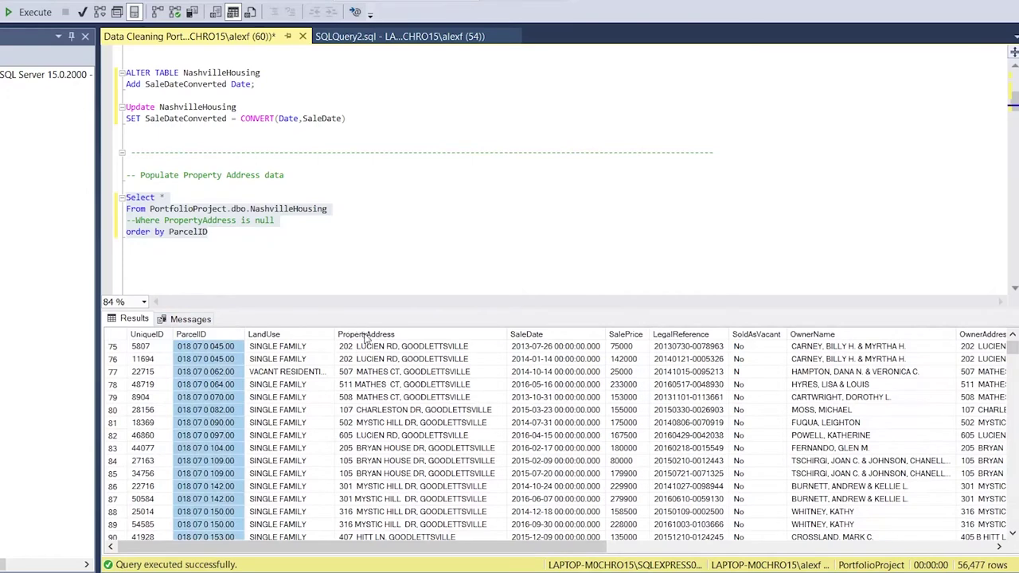
{"action": "left_click", "coordinate": [366, 335]}
{"action": "left_click", "coordinate": [360, 374]}
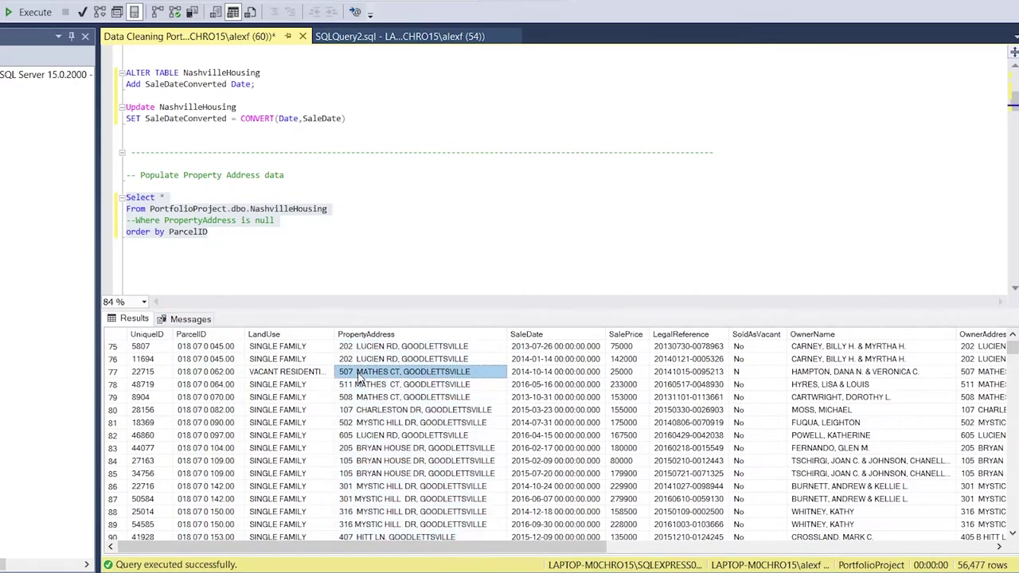
Compare ParcelID and PropertyAddress between rows 86 and 87 of the results.
{"action": "left_click", "coordinate": [240, 234]}
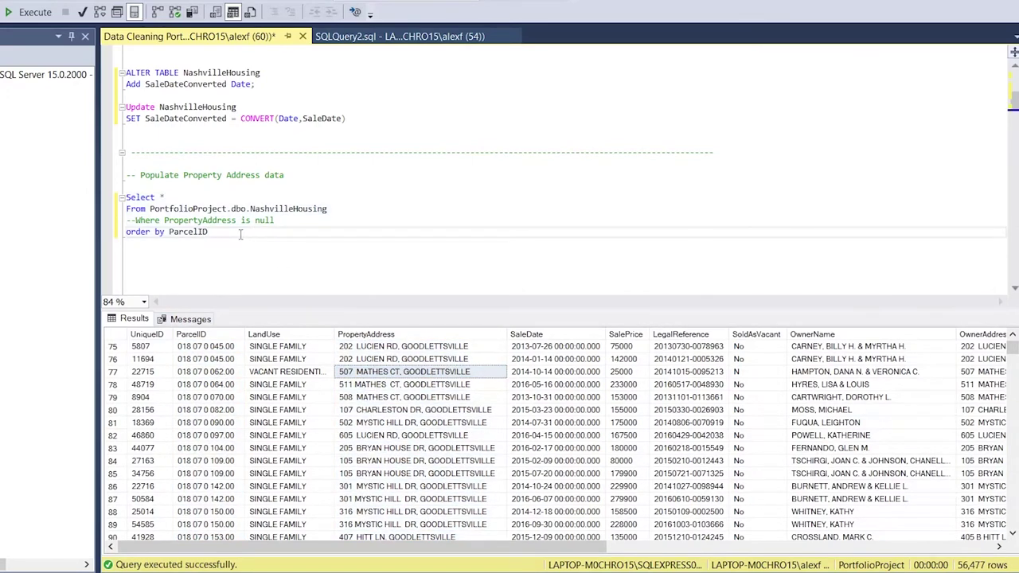
{"action": "scroll", "coordinate": [220, 464], "scroll_direction": "down", "scroll_amount": 1}
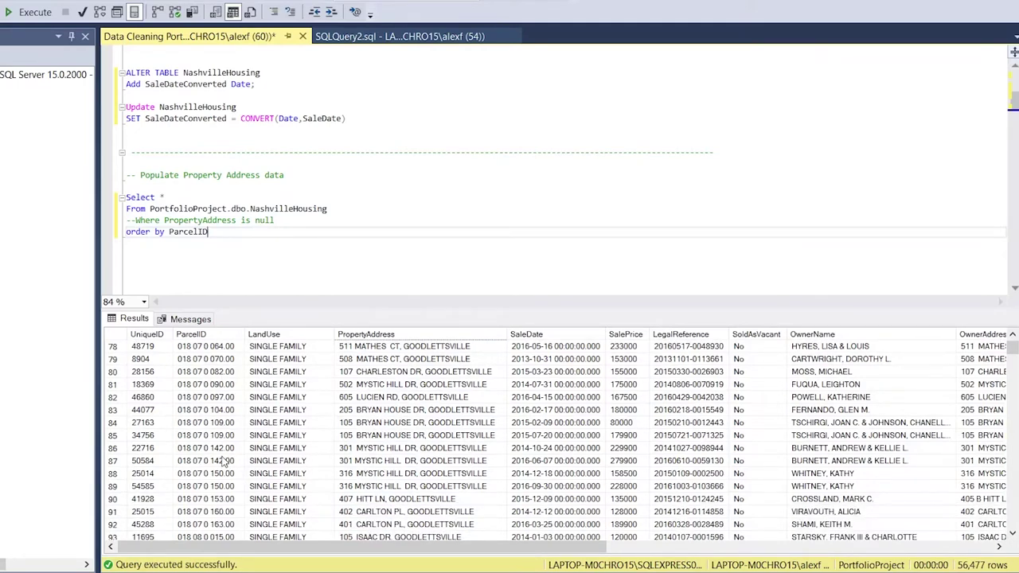
{"action": "left_click", "coordinate": [221, 452]}
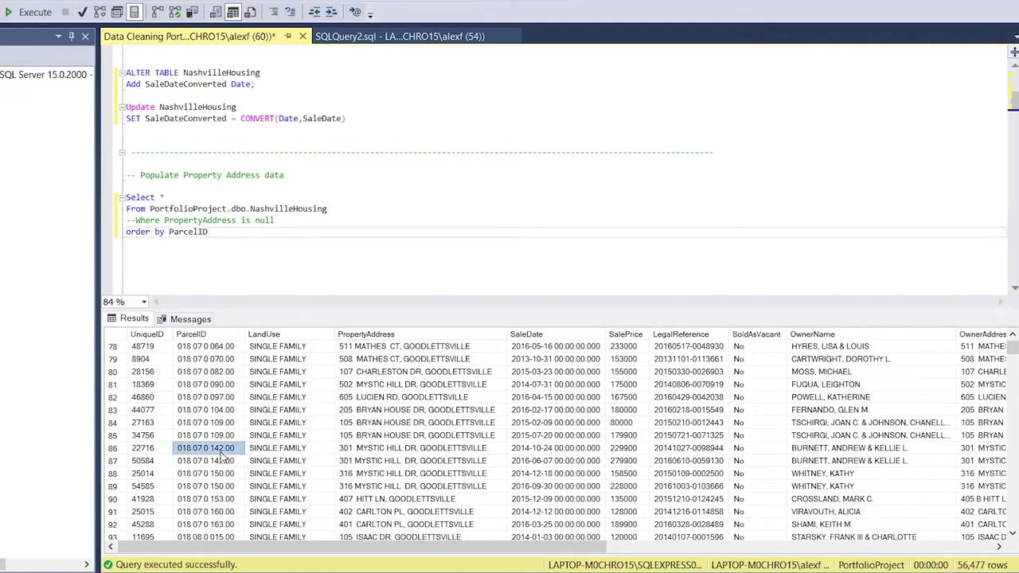
{"action": "left_click", "coordinate": [389, 453], "text": "ctrl"}
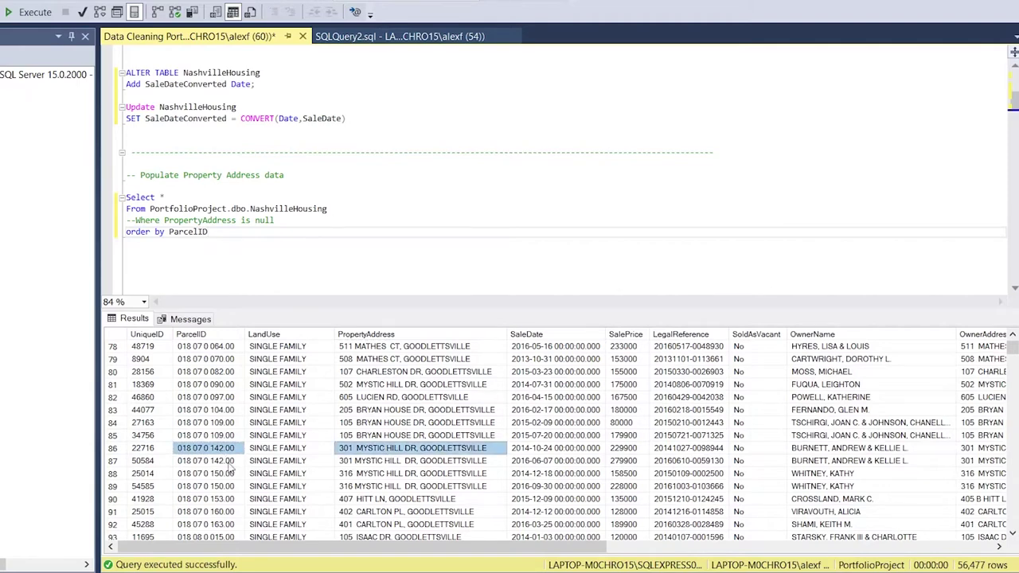
{"action": "left_click", "coordinate": [226, 462]}
{"action": "left_click", "coordinate": [399, 462], "text": "ctrl"}
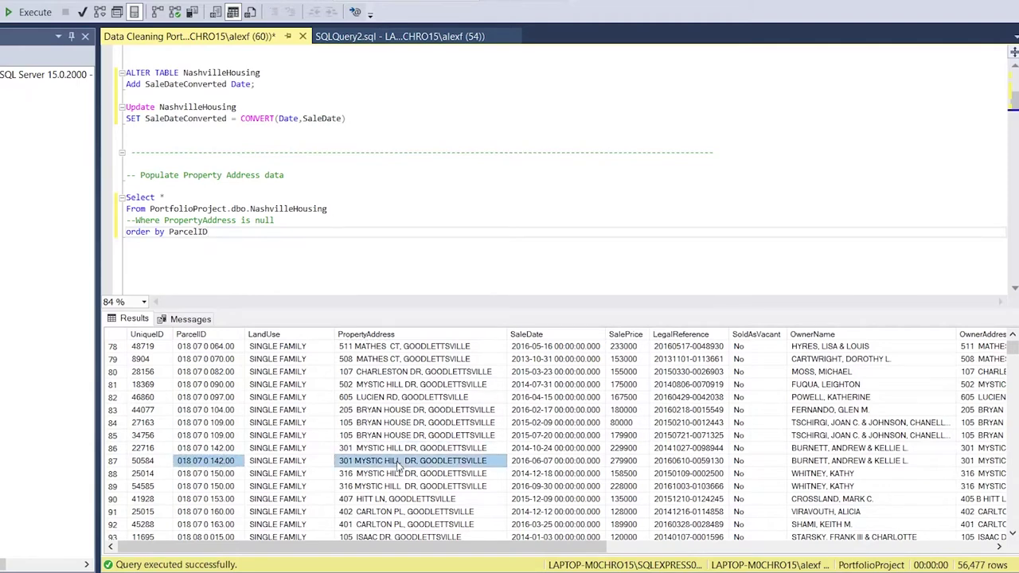
{"action": "left_click", "coordinate": [231, 450]}
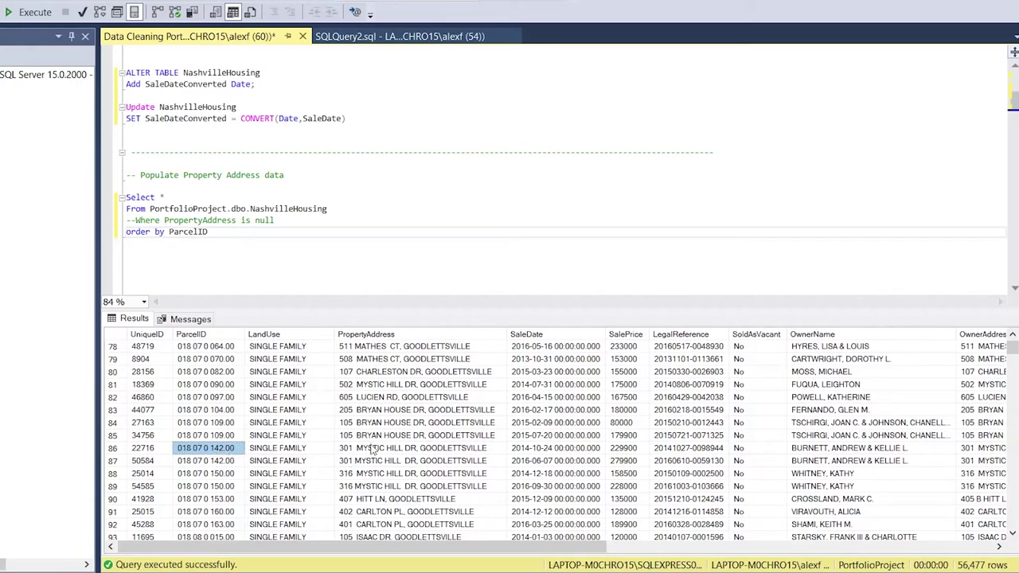
{"action": "left_click", "coordinate": [374, 450]}
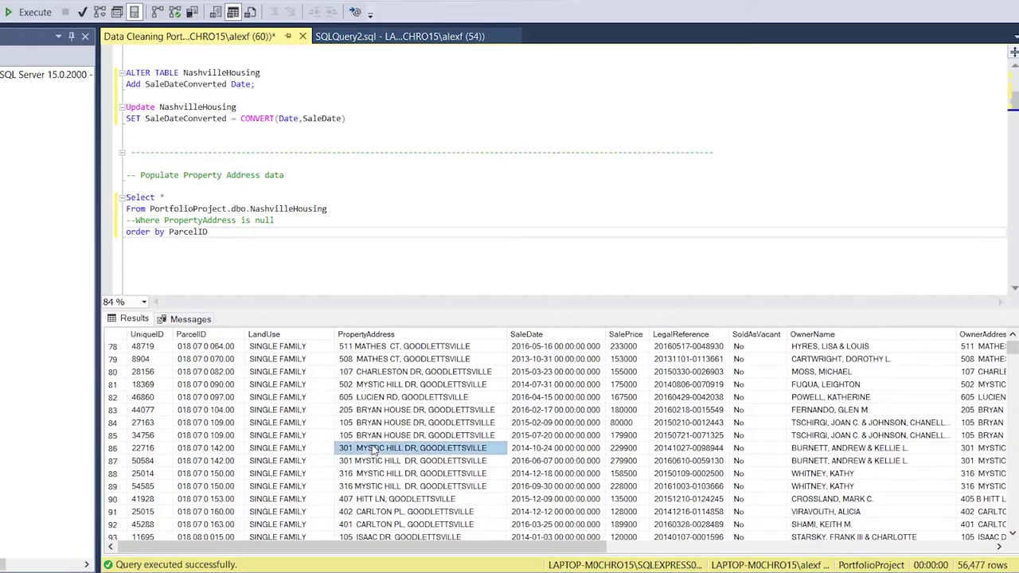
{"action": "left_click", "coordinate": [229, 462]}
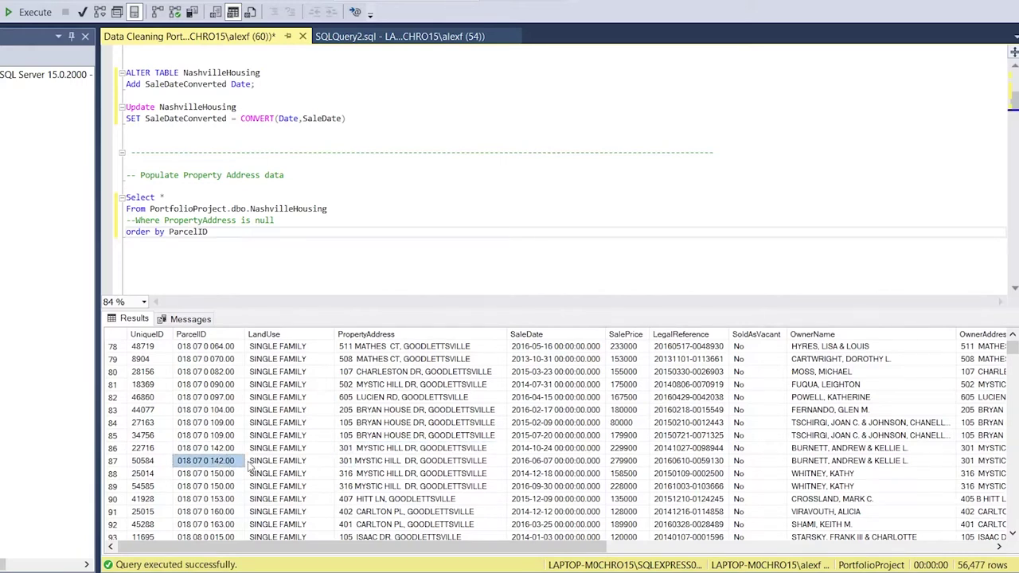
{"action": "left_click", "coordinate": [350, 467]}
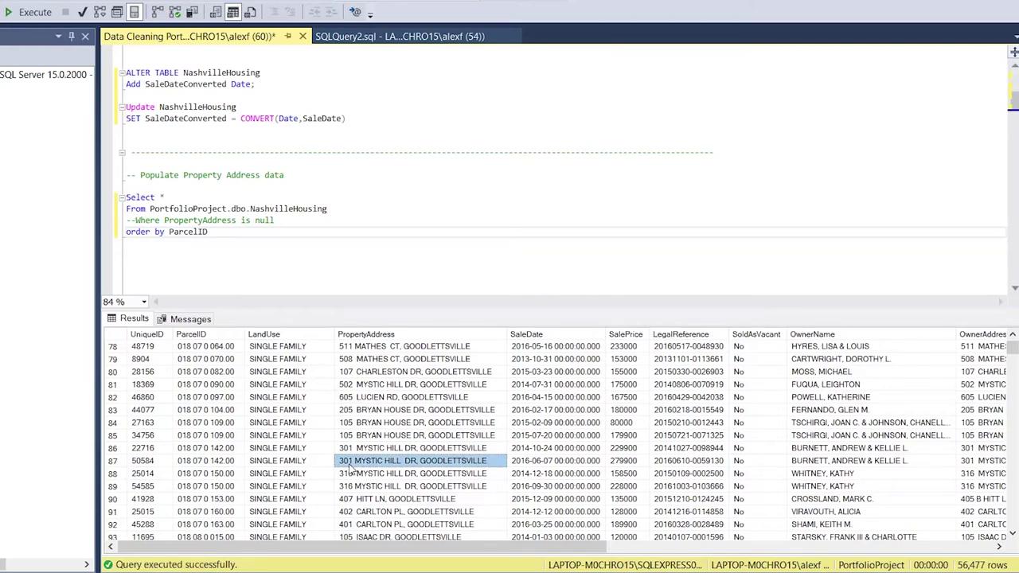
{"action": "scroll", "coordinate": [417, 254], "scroll_direction": "down", "scroll_amount": 1}
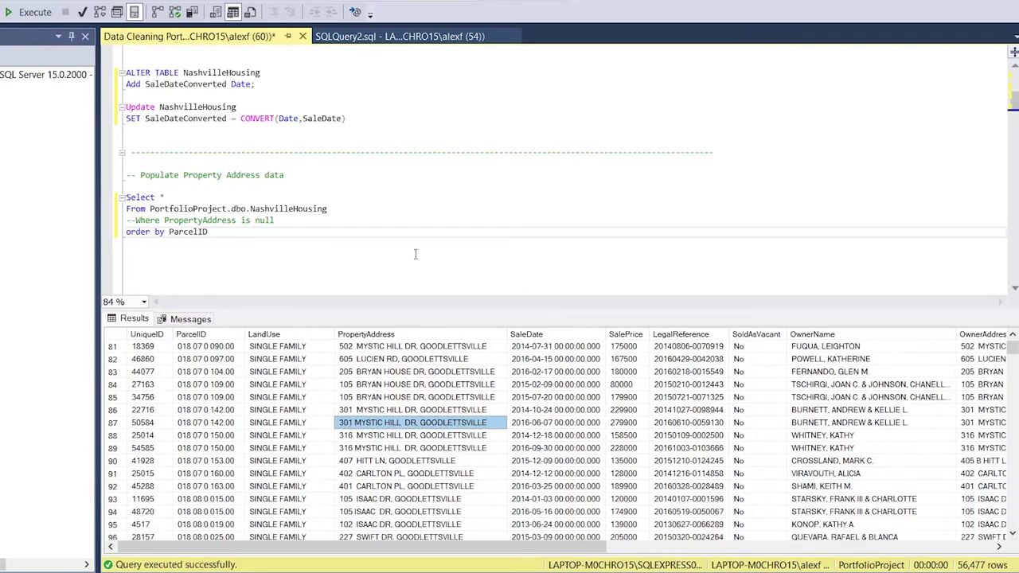
Copy the Select * and From PortfolioProject.dbo.NashvilleHousing lines into a second query below the first.
{"action": "left_click", "coordinate": [348, 219]}
{"action": "scroll", "coordinate": [349, 218], "scroll_direction": "down", "scroll_amount": 1}
{"action": "left_click_drag", "start_coordinate": [344, 174], "coordinate": [126, 163]}
{"action": "key", "text": "ctrl+c"}
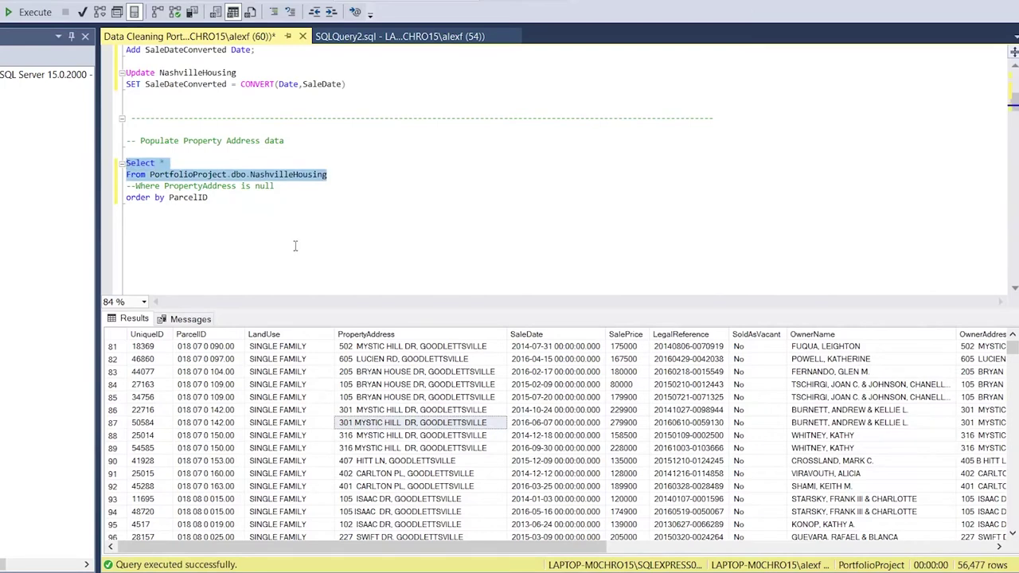
{"action": "left_click", "coordinate": [295, 242]}
{"action": "key", "text": "ctrl+v"}
{"action": "scroll", "coordinate": [345, 207], "scroll_direction": "down", "scroll_amount": 2}
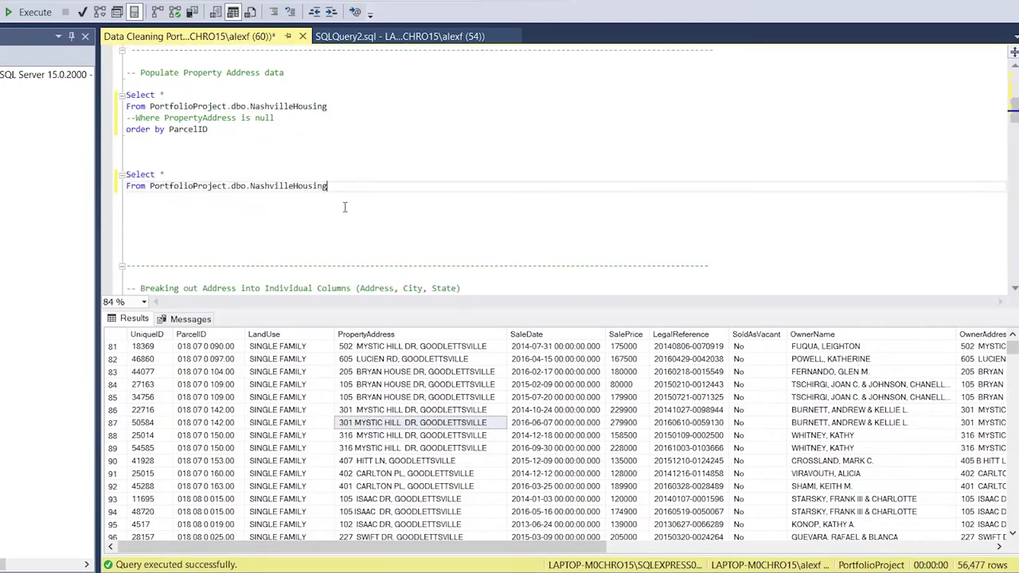
Recheck the ParcelID and PropertyAddress pairs in rows 86 and 87 as the basis for matching records.
{"action": "left_click", "coordinate": [249, 175]}
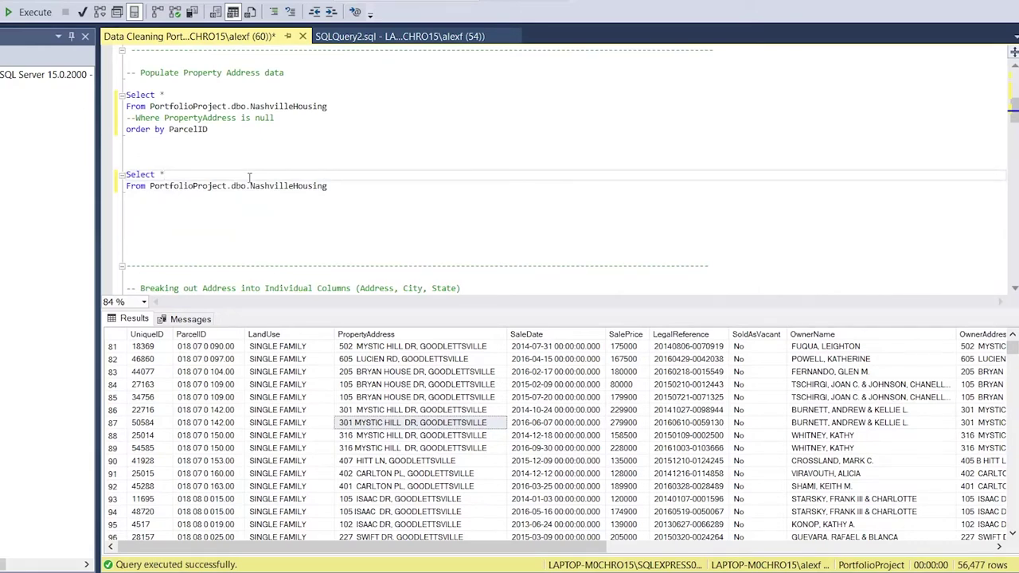
{"action": "left_click", "coordinate": [229, 412]}
{"action": "left_click", "coordinate": [229, 424]}
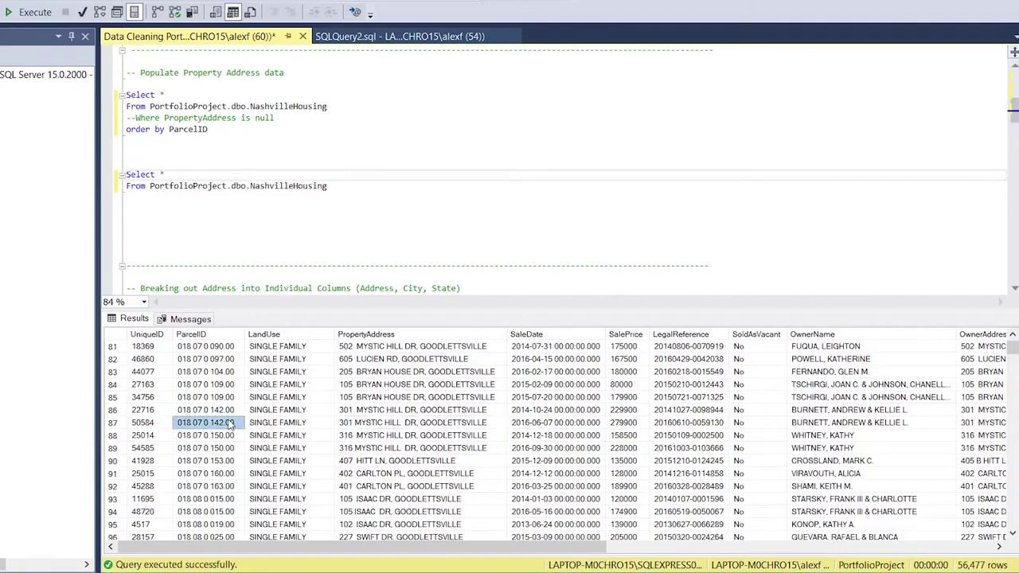
{"action": "left_click", "coordinate": [234, 415]}
{"action": "left_click", "coordinate": [236, 424]}
{"action": "left_click", "coordinate": [368, 412]}
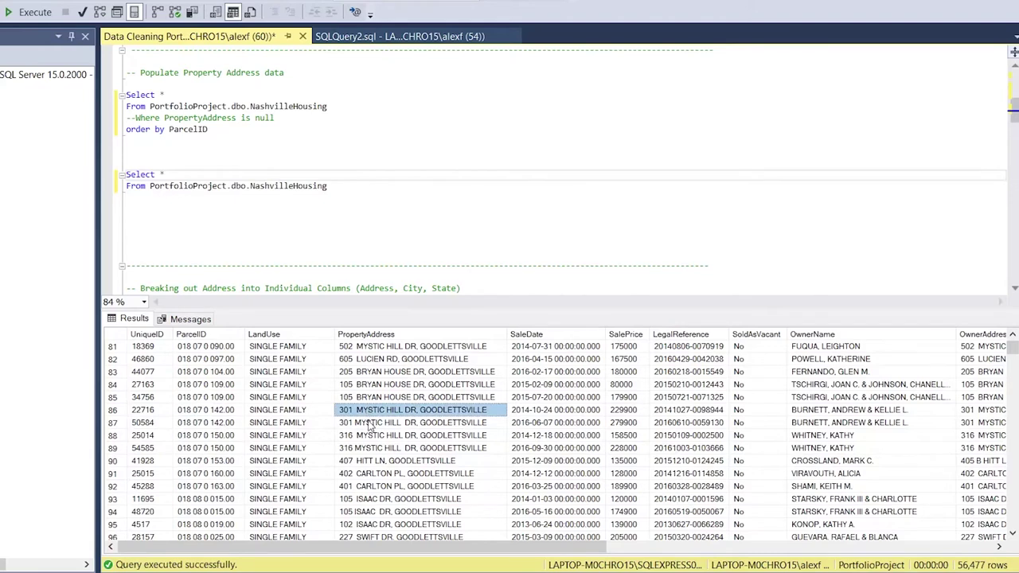
{"action": "left_click", "coordinate": [370, 425]}
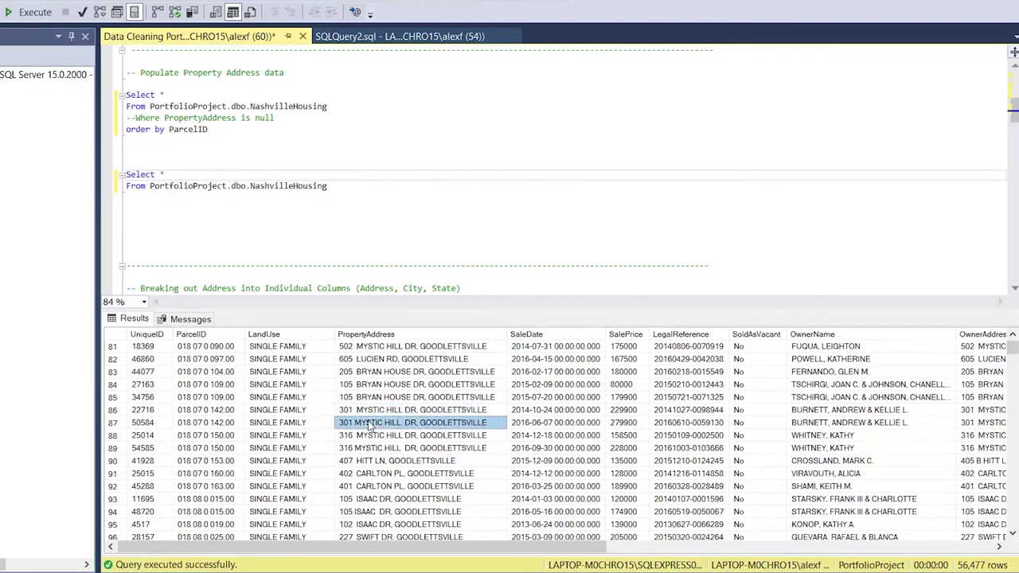
Add a JOIN of PortfolioProject.dbo.NashvilleHousing to itself beneath the From line of the second query.
{"action": "left_click", "coordinate": [338, 186]}
{"action": "left_click_drag", "start_coordinate": [337, 187], "coordinate": [150, 191]}
{"action": "left_click", "coordinate": [347, 185]}
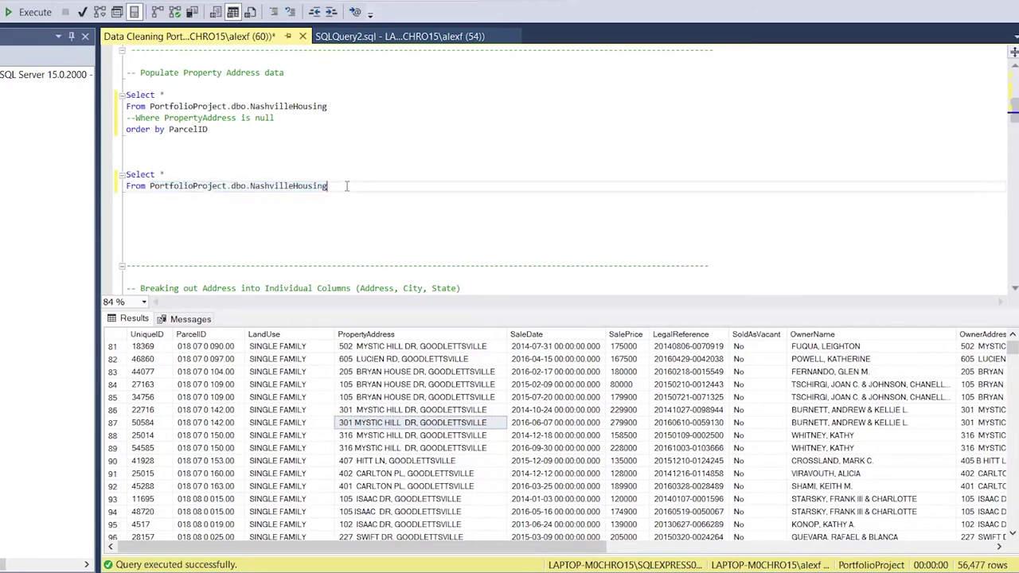
{"action": "key", "text": "Return"}
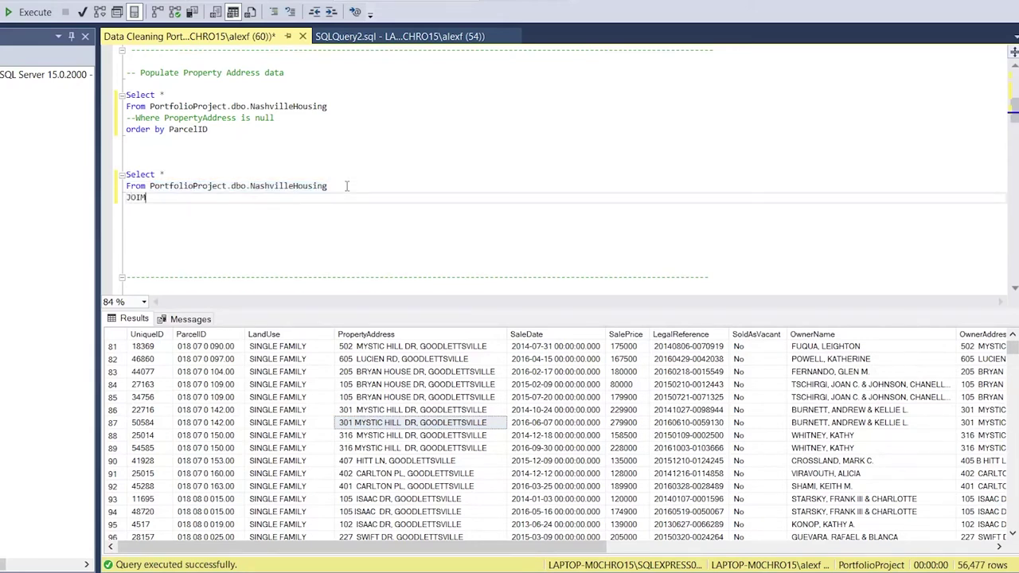
{"action": "type", "text": "JOIN"}
{"action": "key", "text": "ctrl+v"}
{"action": "key", "text": "Return"}
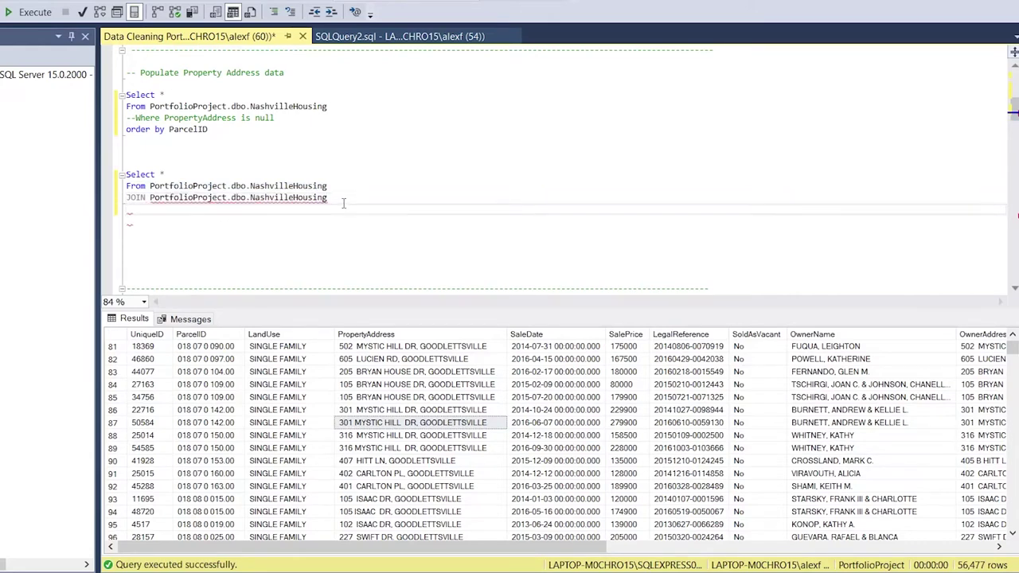
Alias the two joined tables as a and b and add the join condition on a.ParcelID = b.ParcelID.
{"action": "type", "text": "on a.par"}
{"action": "key", "text": "BackSpace"}
{"action": "key", "text": "BackSpace"}
{"action": "key", "text": "BackSpace"}
{"action": "left_click", "coordinate": [359, 185]}
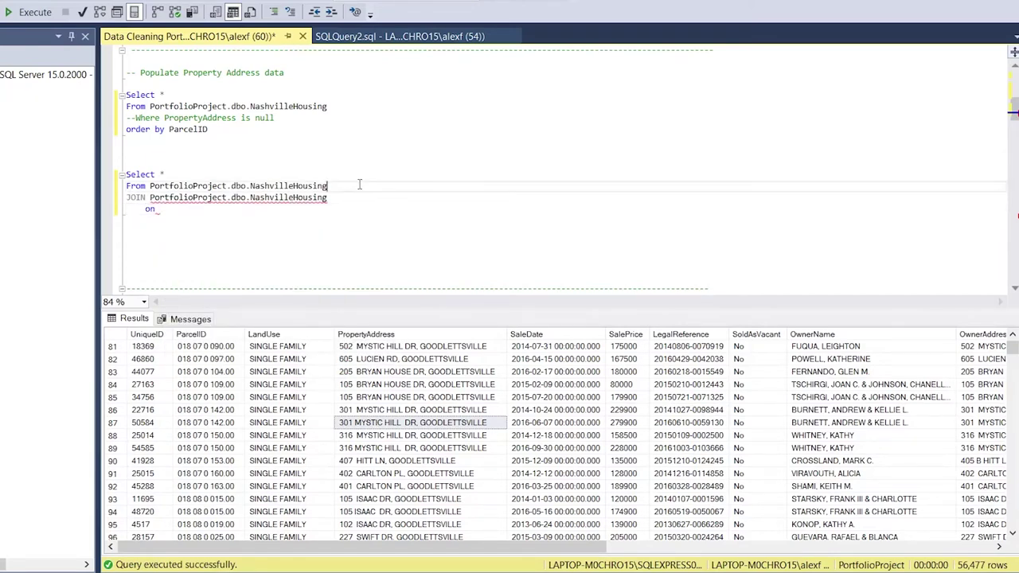
{"action": "left_click", "coordinate": [357, 200]}
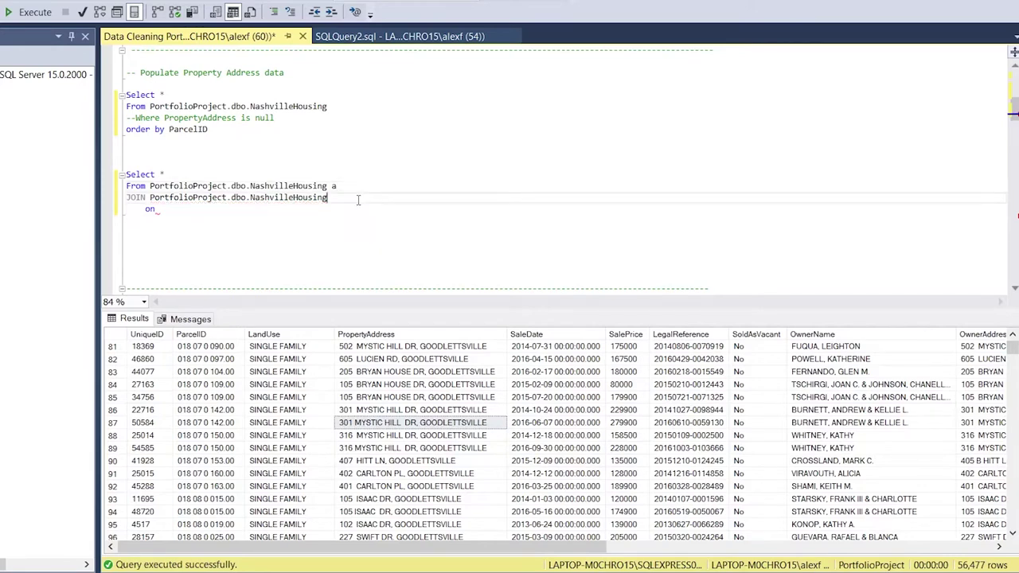
{"action": "left_click", "coordinate": [310, 211]}
{"action": "type", "text": "a.ParcelID = b.pac"}
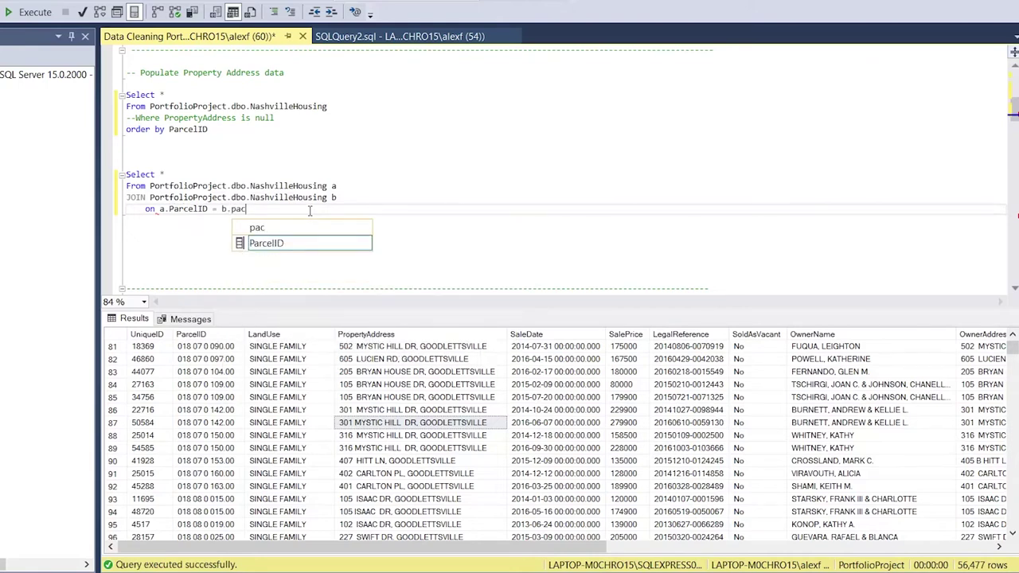
{"action": "key", "text": "Tab"}
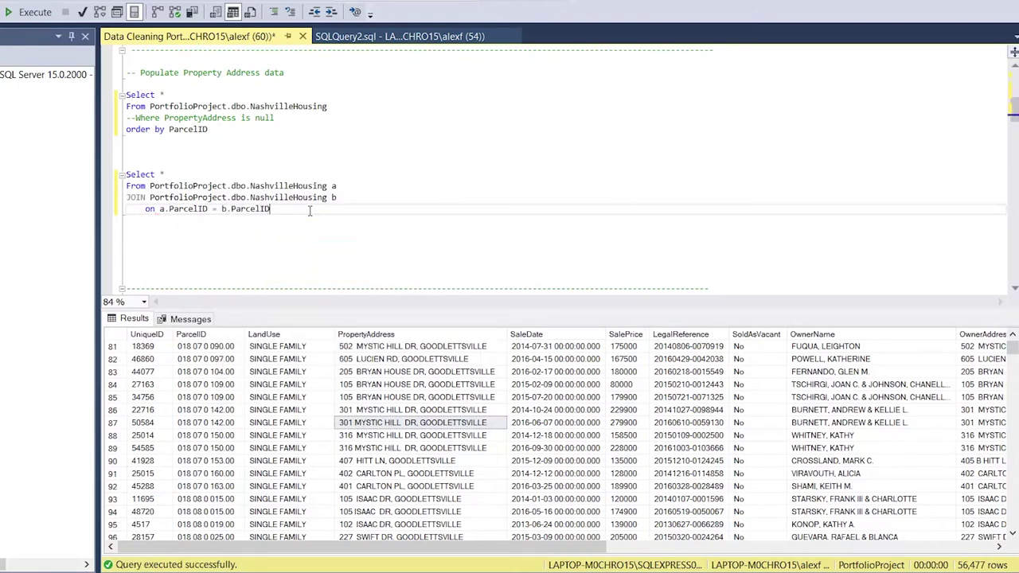
{"action": "key", "text": "Return"}
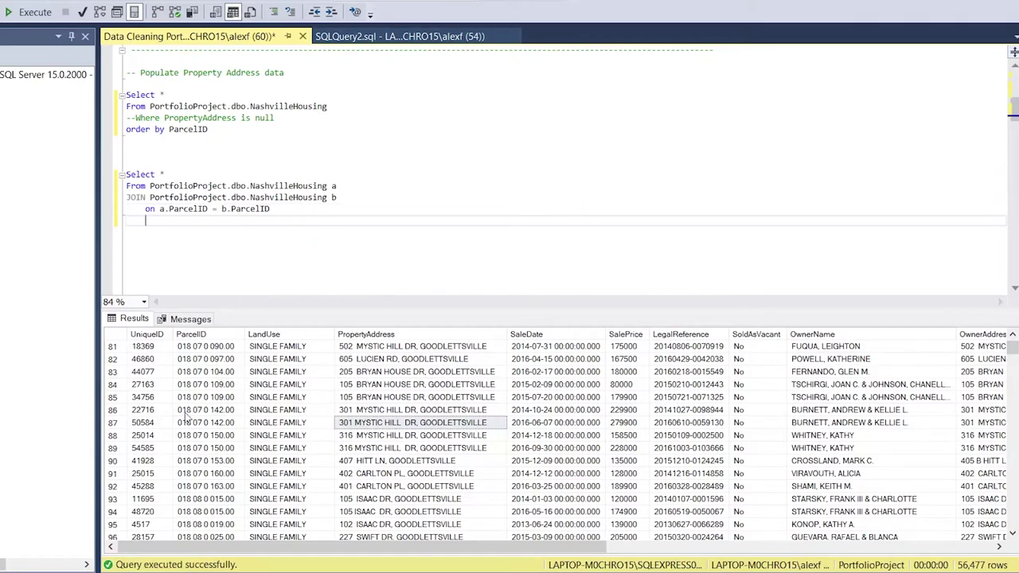
Check the UniqueIDs of the repeated parcel in rows 86 and 87, and add the join condition AND a.[UniqueID ] <> b.[UniqueID ].
{"action": "left_click_drag", "start_coordinate": [238, 410], "coordinate": [528, 430]}
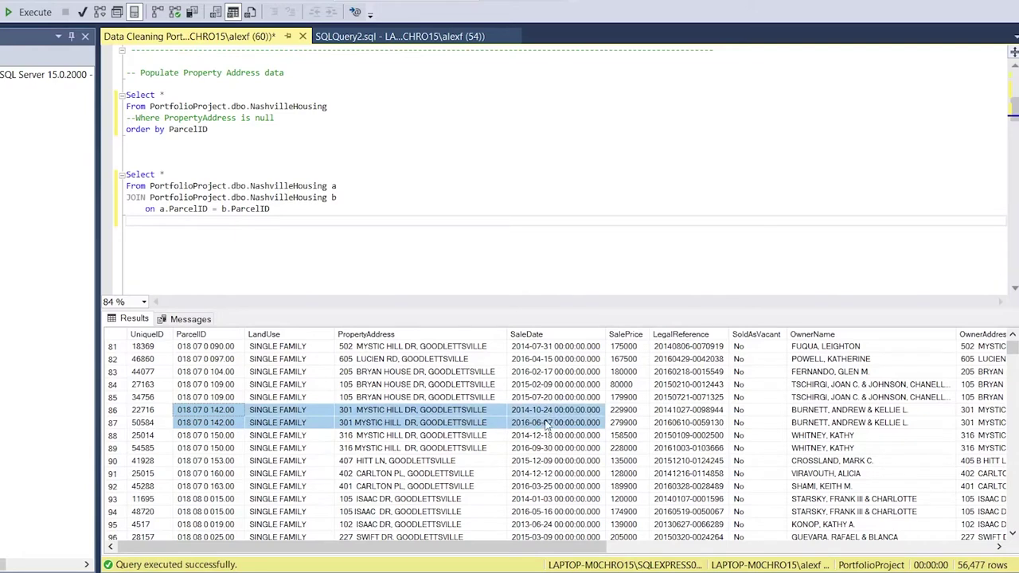
{"action": "left_click", "coordinate": [546, 423]}
{"action": "left_click_drag", "start_coordinate": [162, 411], "coordinate": [163, 350]}
{"action": "left_click", "coordinate": [158, 335]}
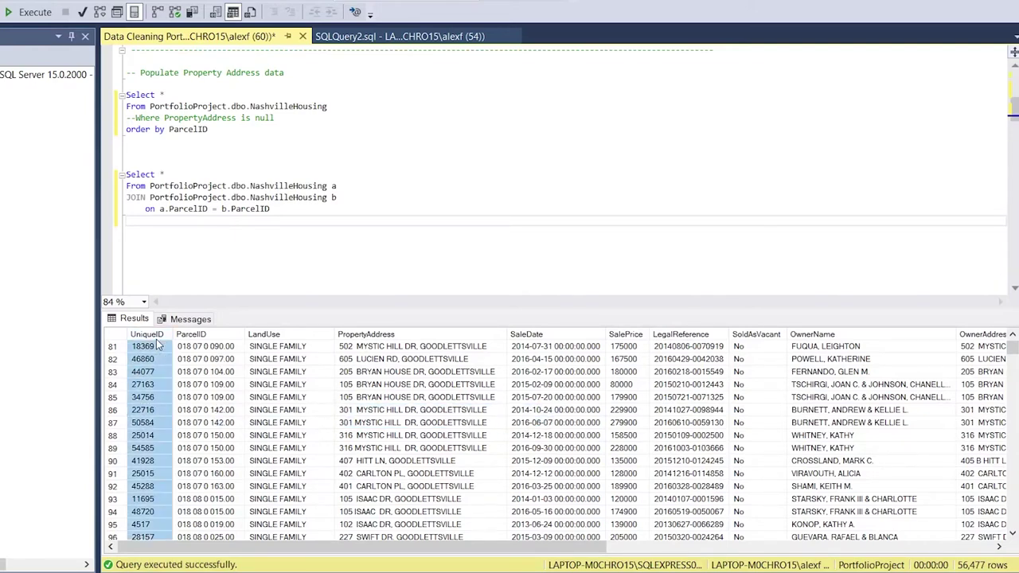
{"action": "left_click", "coordinate": [154, 411]}
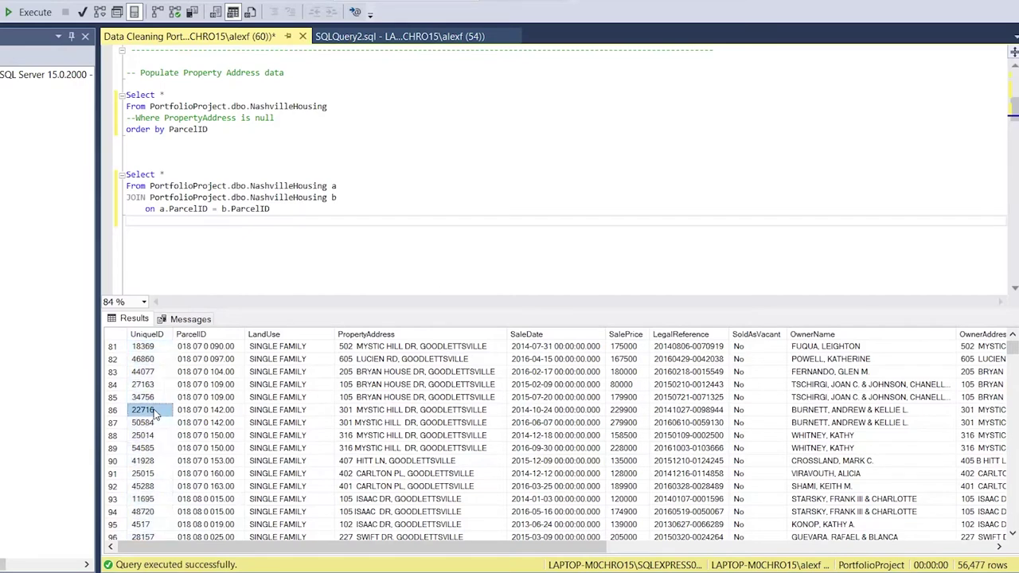
{"action": "left_click", "coordinate": [277, 225]}
{"action": "type", "text": "A"}
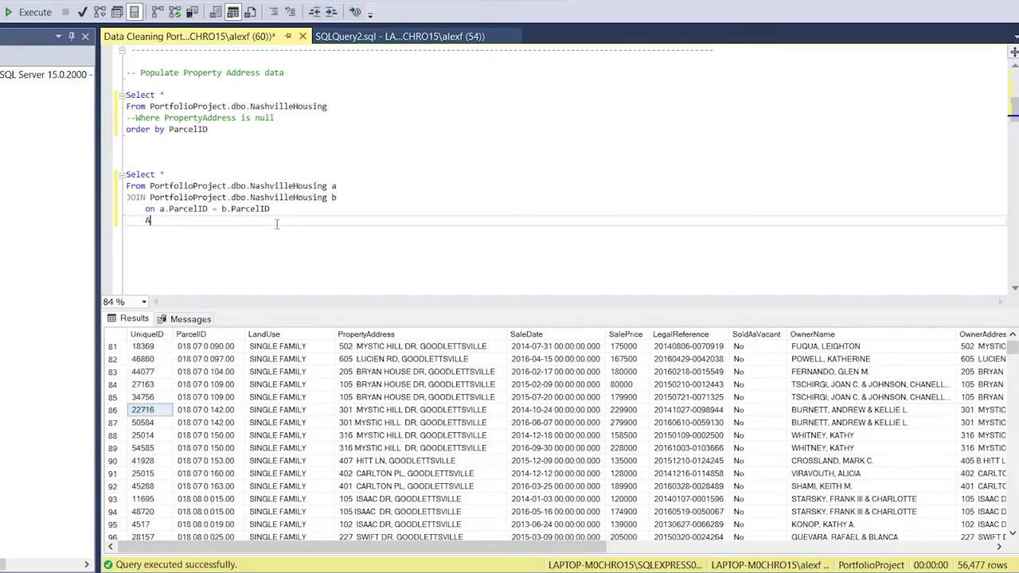
{"action": "type", "text": "ND a.[Uniqu"}
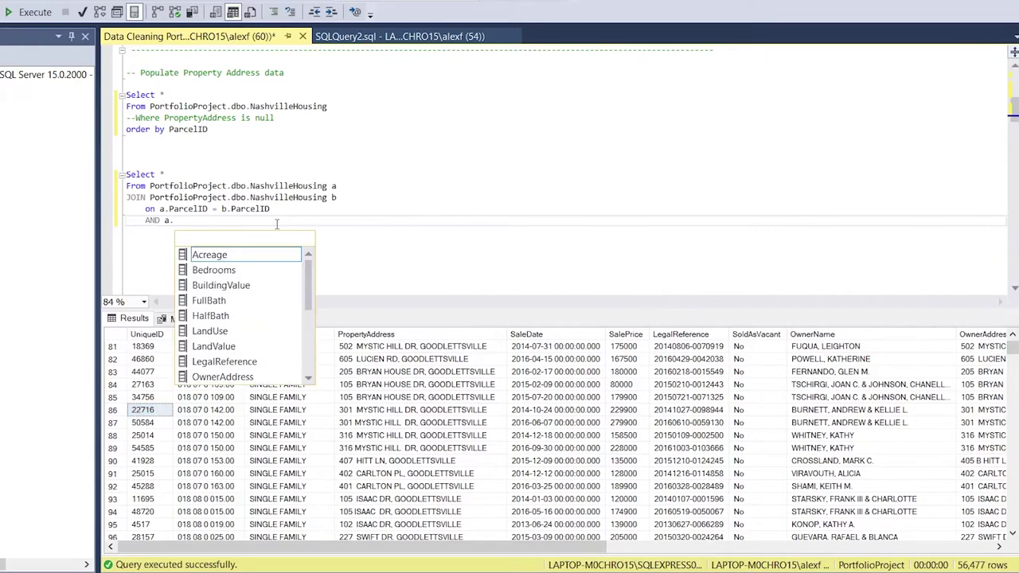
{"action": "key", "text": "Tab"}
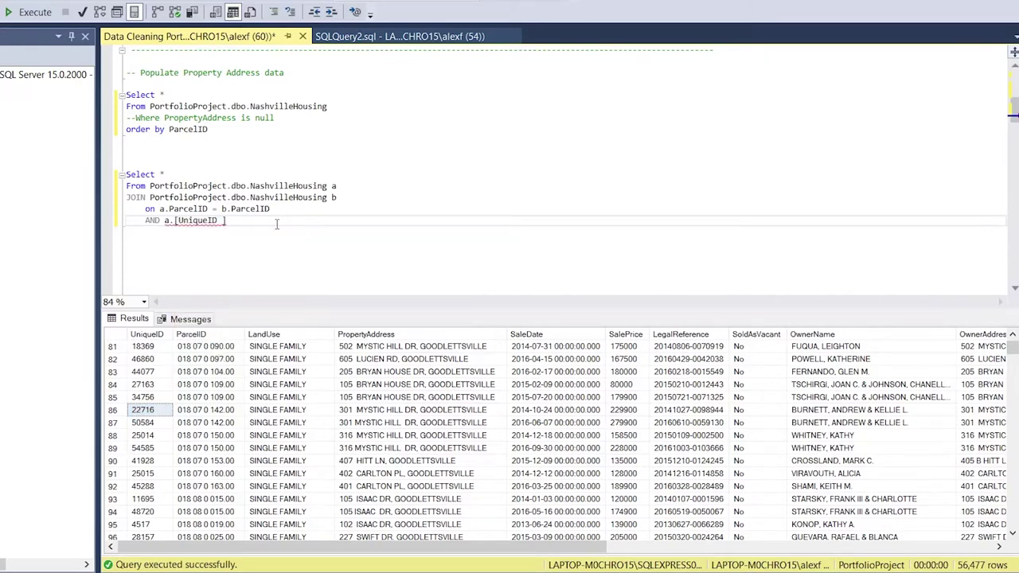
{"action": "type", "text": "<> b.[Uniqu"}
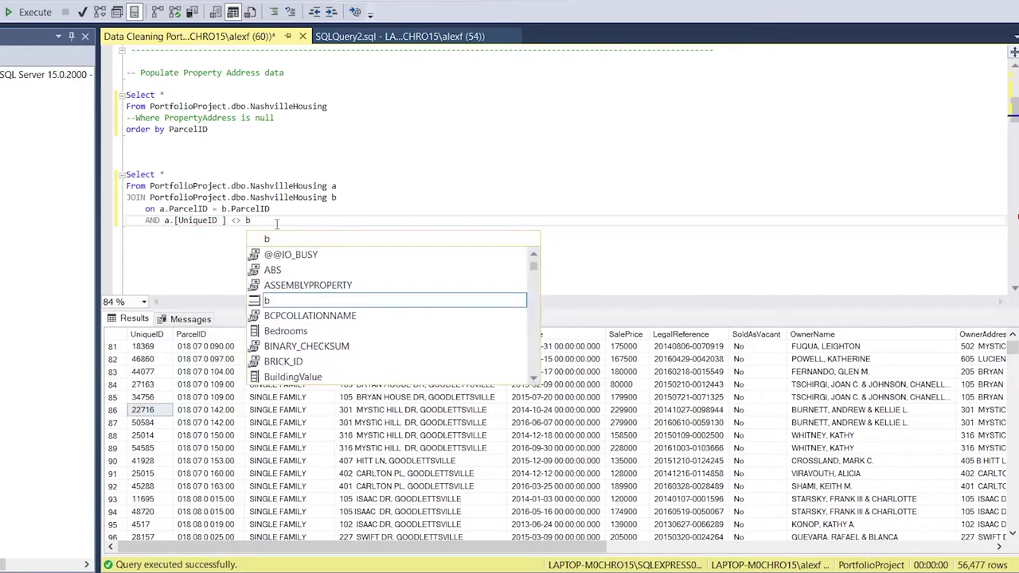
{"action": "key", "text": "Tab"}
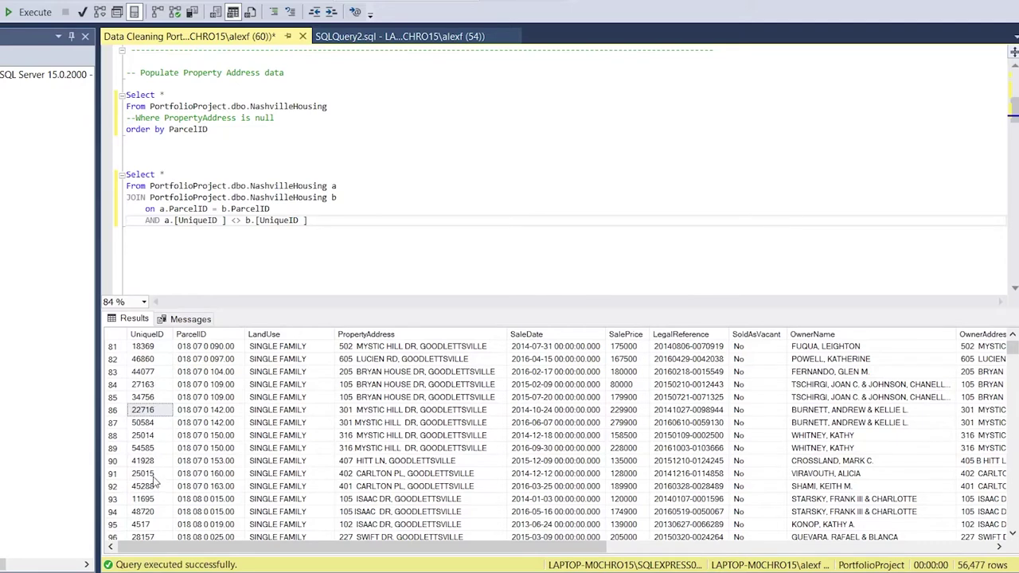
Compare the ParcelID, UniqueID and PropertyAddress values of rows 86 and 87 against the join conditions.
{"action": "left_click", "coordinate": [230, 413]}
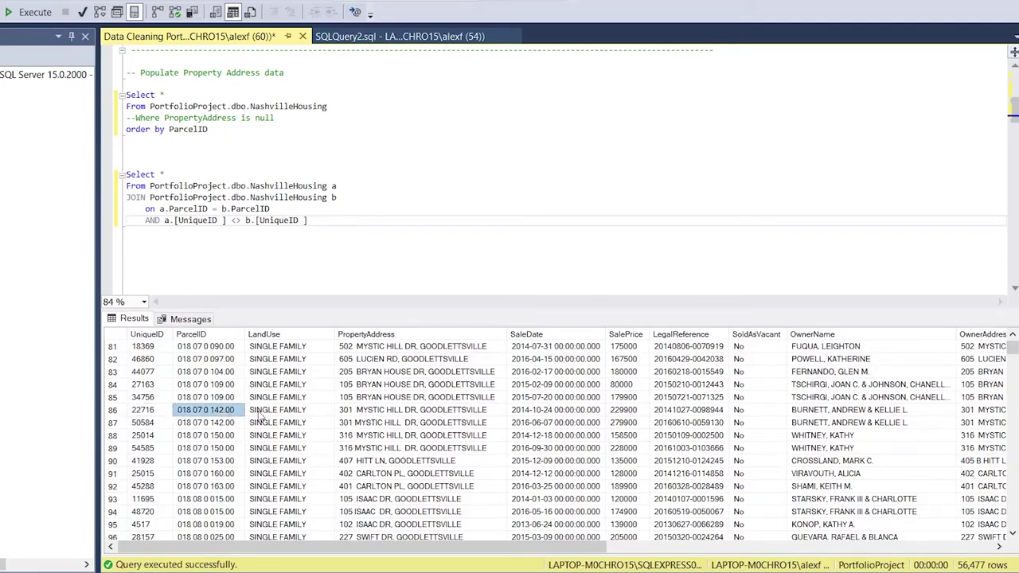
{"action": "left_click", "coordinate": [233, 423]}
{"action": "left_click_drag", "start_coordinate": [162, 413], "coordinate": [158, 426]}
{"action": "left_click", "coordinate": [158, 426]}
{"action": "left_click", "coordinate": [379, 423]}
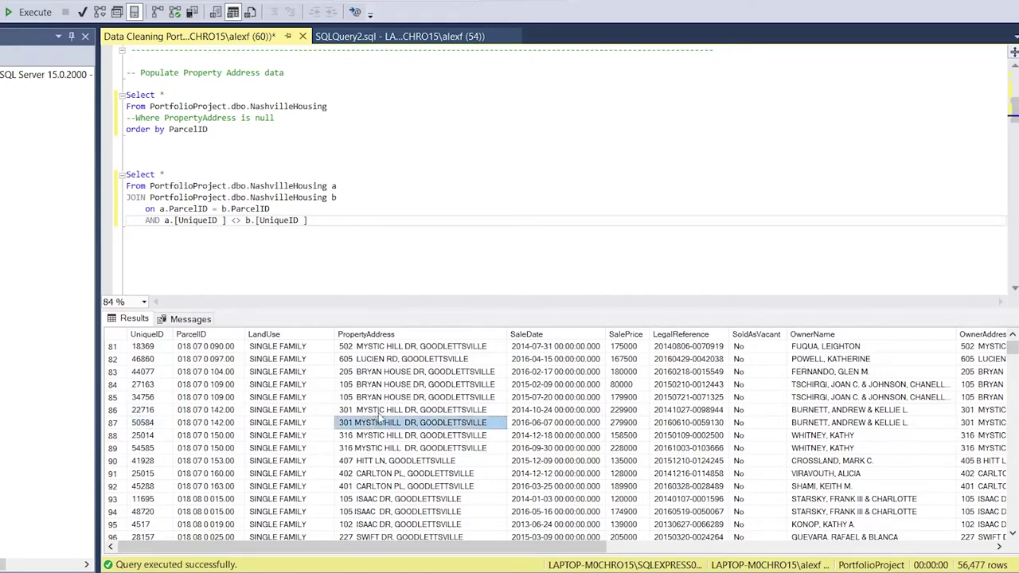
{"action": "left_click", "coordinate": [381, 413]}
{"action": "left_click", "coordinate": [380, 423]}
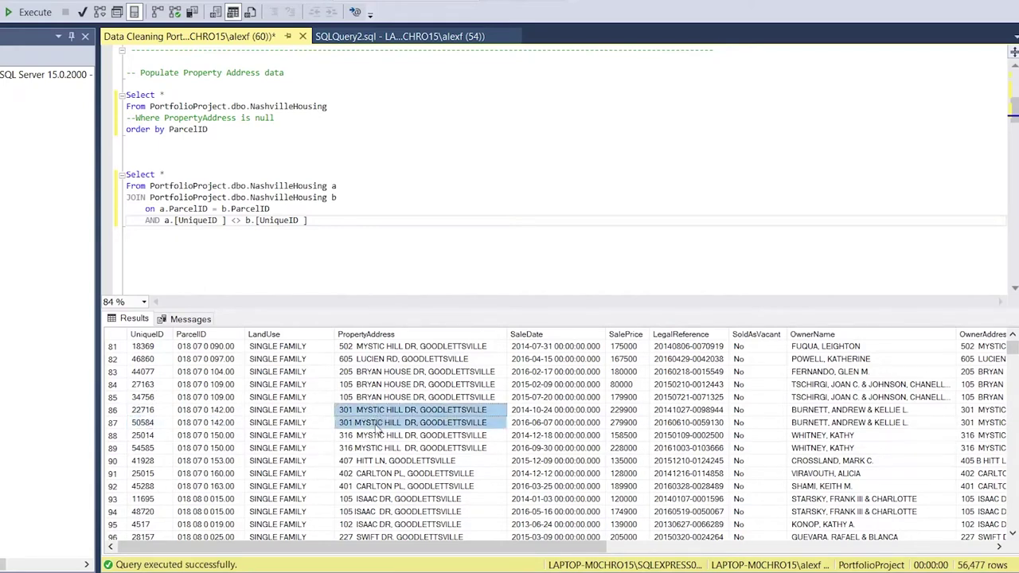
Replace the asterisk in the join query with a.ParcelID, a.PropertyAddress, b.ParcelID, b.PropertyAddress and run that query.
{"action": "left_click", "coordinate": [287, 174]}
{"action": "type", "text": "a.ParcelID"}
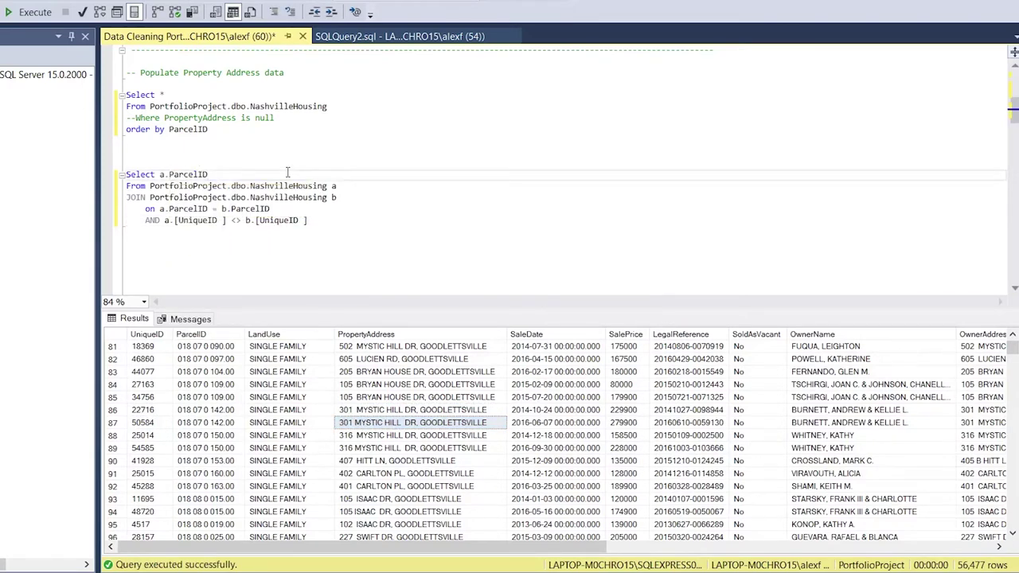
{"action": "type", "text": ", a.PropertyAddress, b.ParcelID"}
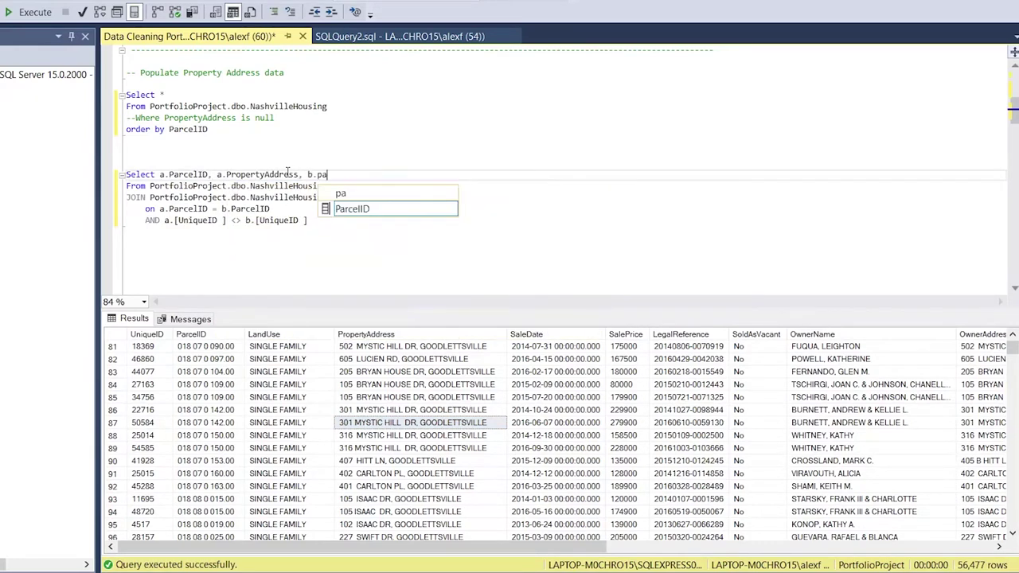
{"action": "type", "text": ", b.PropertyAddress"}
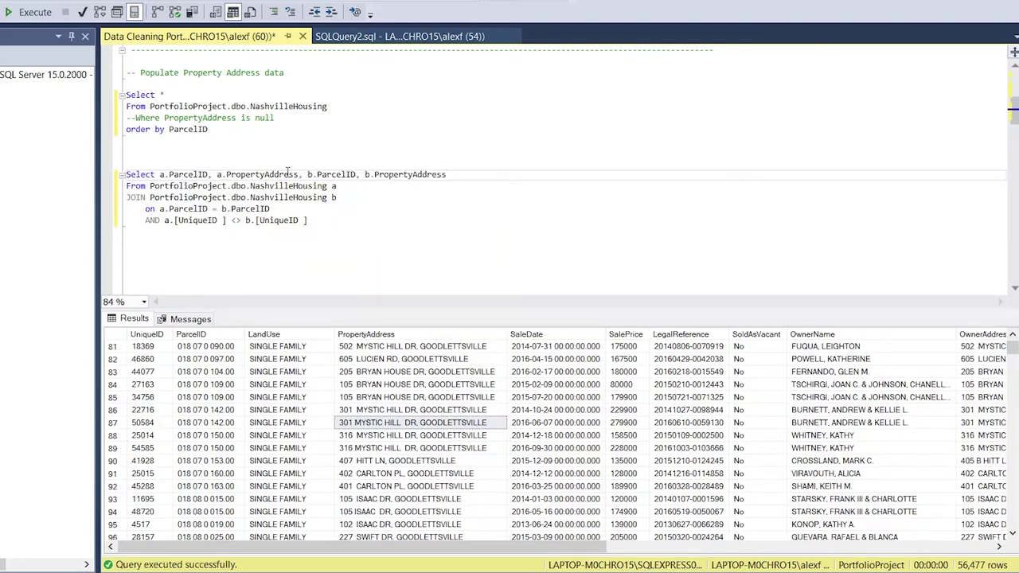
{"action": "left_click_drag", "start_coordinate": [329, 225], "coordinate": [125, 174]}
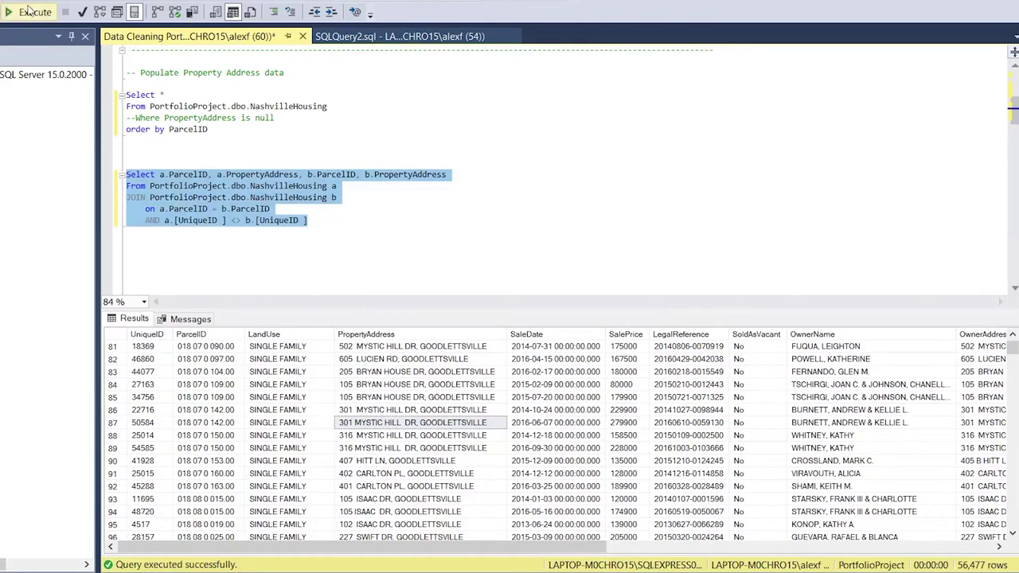
{"action": "left_click", "coordinate": [27, 11]}
Add the filter Where a.PropertyAddress is null to the join query and run it.
{"action": "left_click", "coordinate": [340, 223]}
{"action": "key", "text": "Return"}
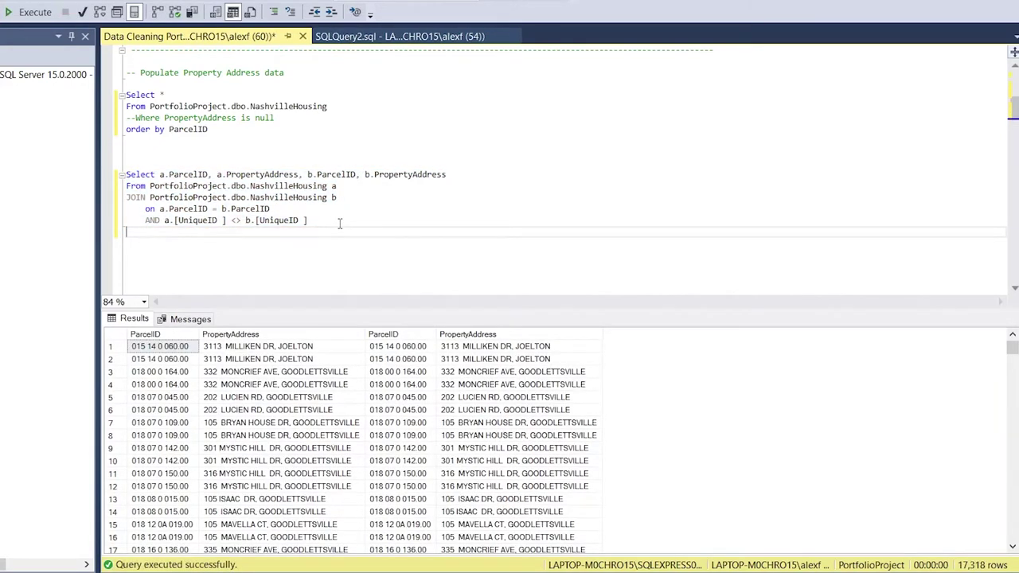
{"action": "type", "text": "Where a.pro"}
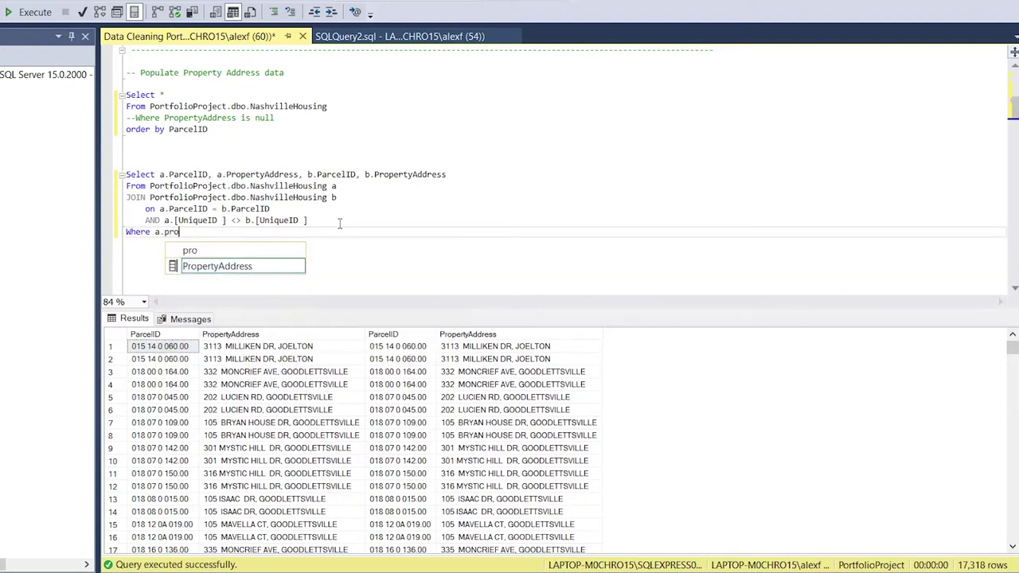
{"action": "key", "text": "Tab"}
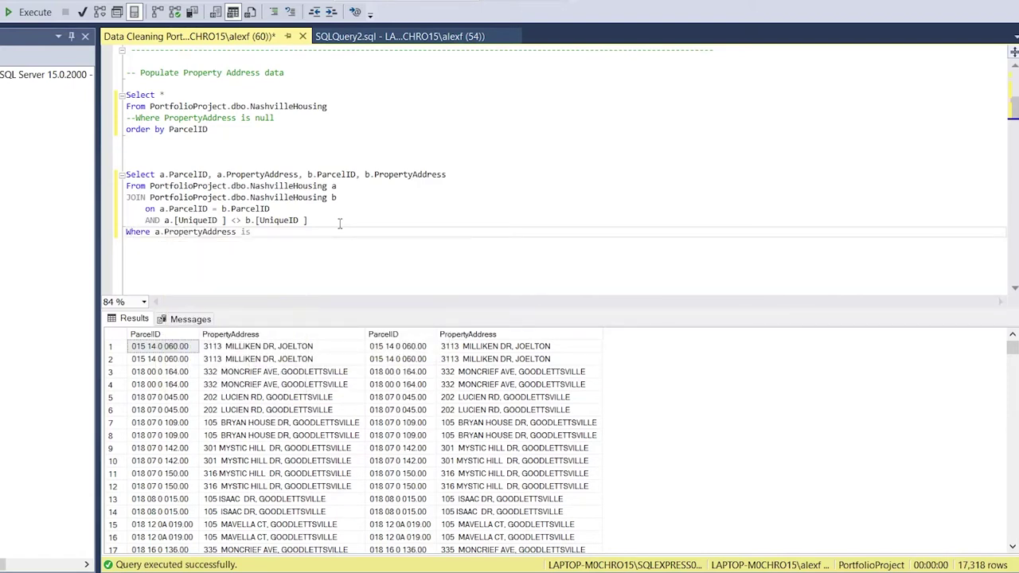
{"action": "type", "text": "null"}
{"action": "left_click_drag", "start_coordinate": [321, 234], "coordinate": [118, 170]}
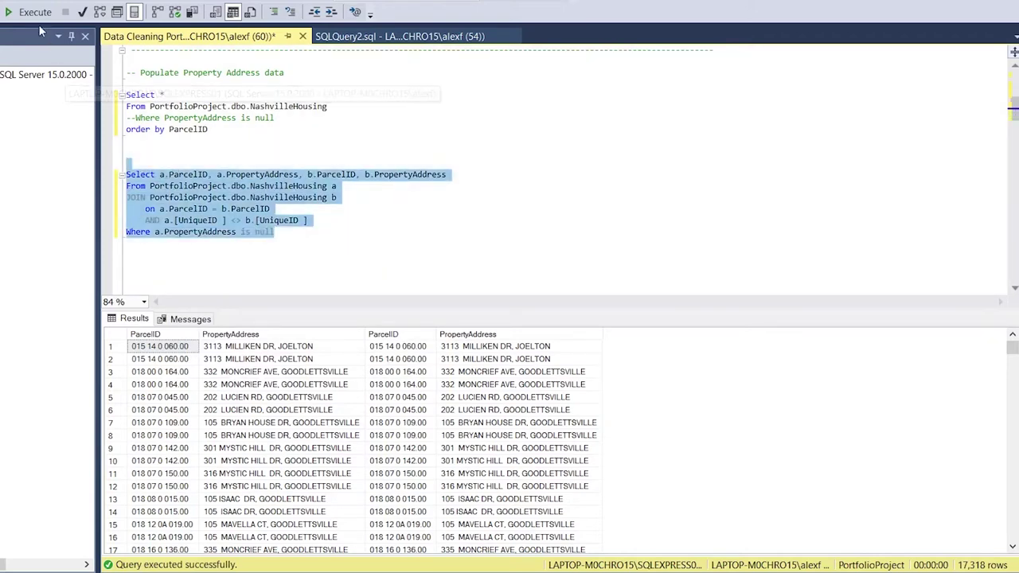
{"action": "left_click", "coordinate": [27, 12]}
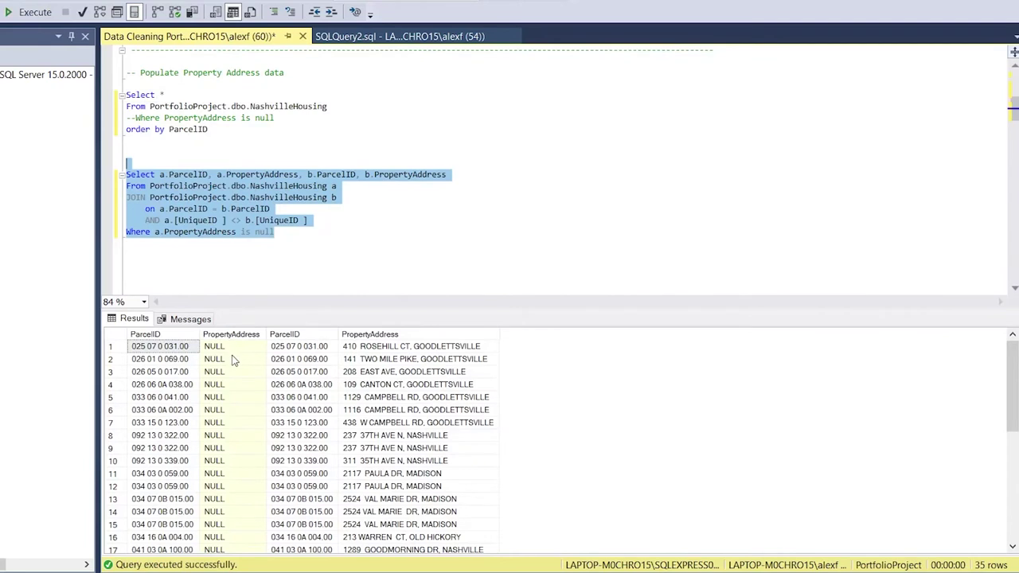
Widen the first ParcelID column and examine the null addresses beside the matching ParcelID and PropertyAddress values from table b.
{"action": "left_click_drag", "start_coordinate": [199, 335], "coordinate": [231, 341]}
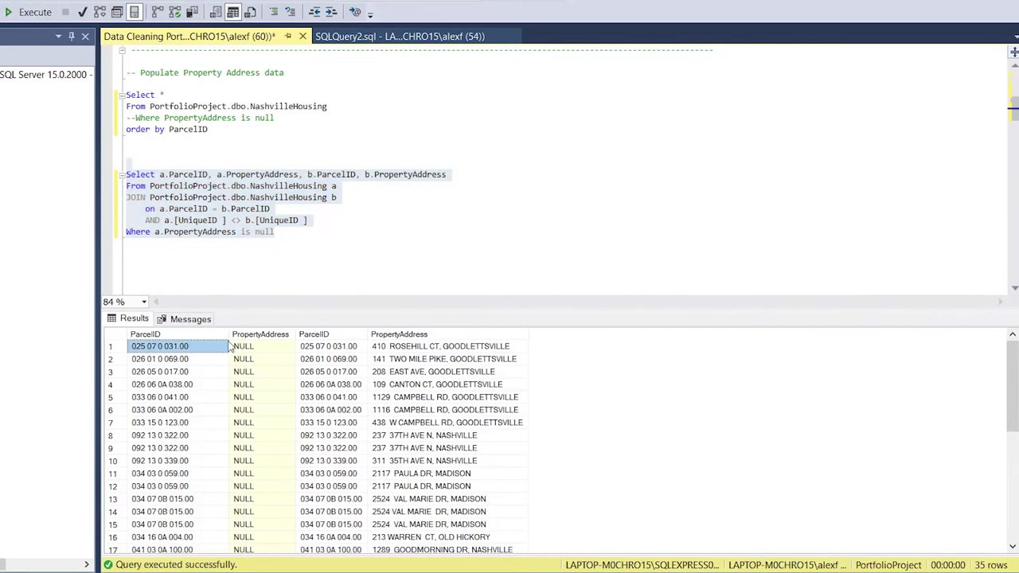
{"action": "left_click", "coordinate": [204, 359]}
{"action": "left_click", "coordinate": [118, 350]}
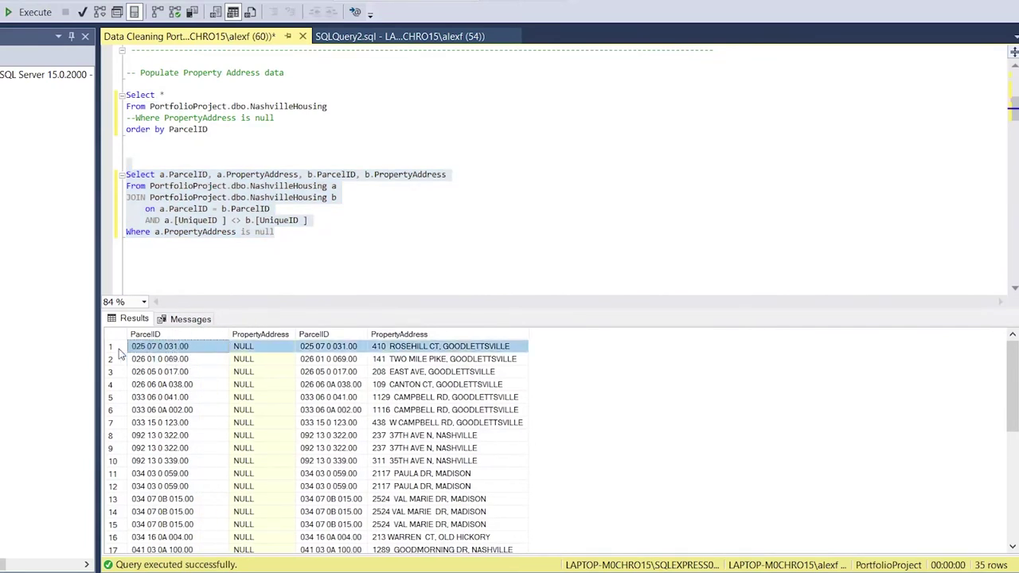
{"action": "left_click", "coordinate": [145, 348]}
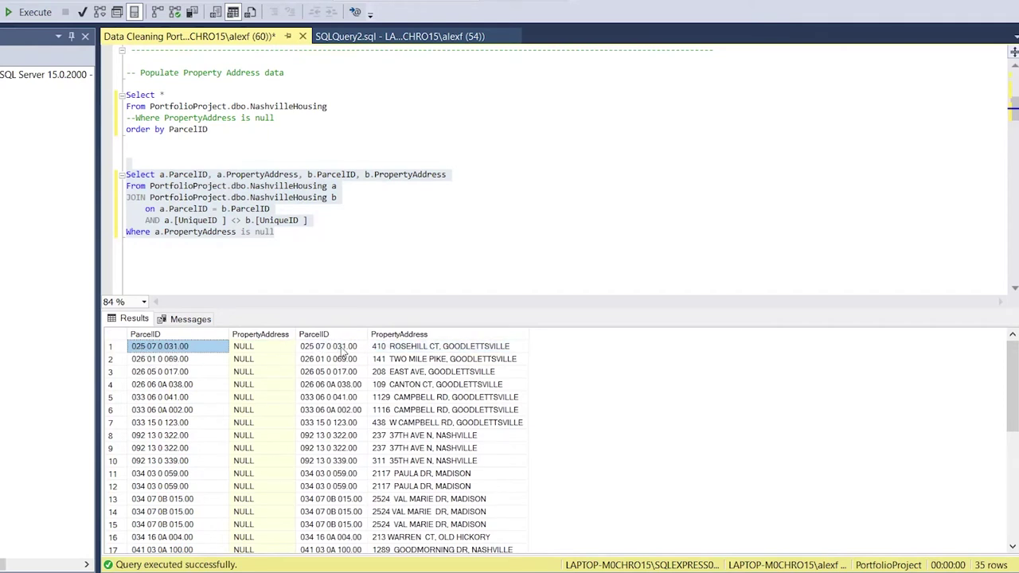
{"action": "left_click", "coordinate": [340, 351]}
{"action": "left_click", "coordinate": [390, 349]}
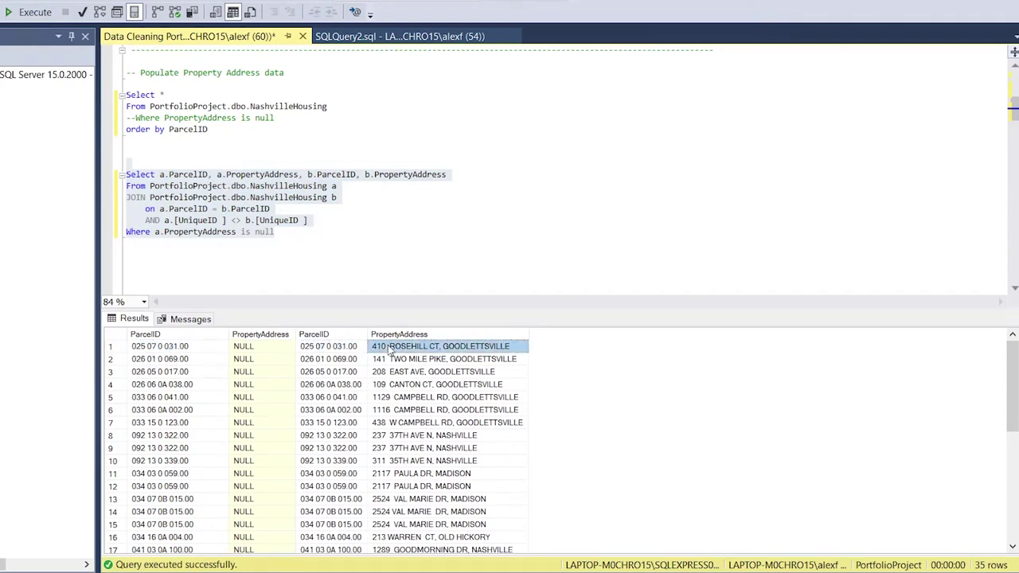
{"action": "left_click", "coordinate": [267, 349]}
{"action": "scroll", "coordinate": [269, 350], "scroll_direction": "down", "scroll_amount": 6}
{"action": "scroll", "coordinate": [268, 350], "scroll_direction": "up", "scroll_amount": 6}
{"action": "scroll", "coordinate": [447, 422], "scroll_direction": "down", "scroll_amount": 6}
{"action": "scroll", "coordinate": [448, 422], "scroll_direction": "up", "scroll_amount": 6}
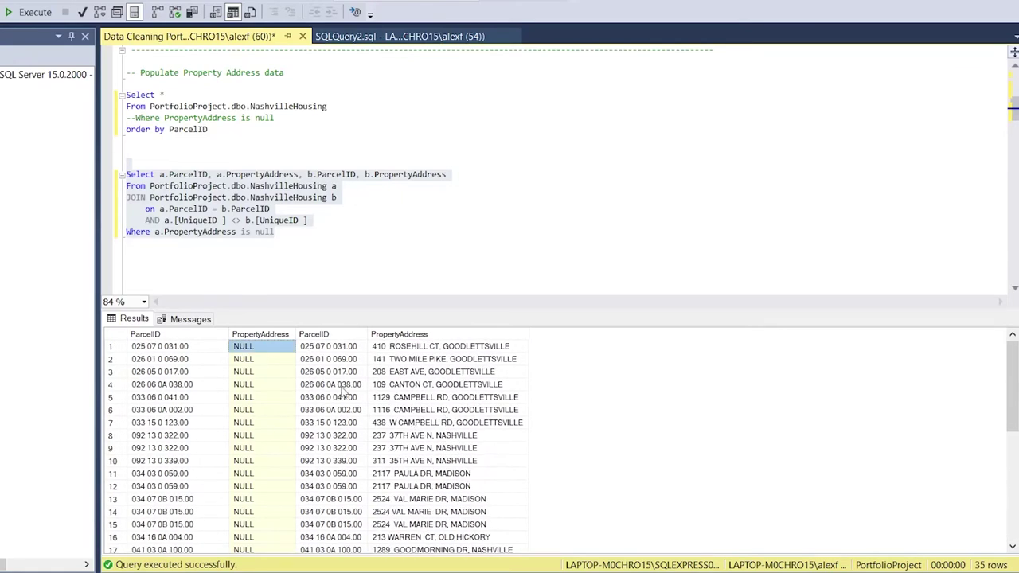
Append an ISNULL expression with a.PropertyAddress as its first argument to the join query's select list.
{"action": "left_click", "coordinate": [302, 231]}
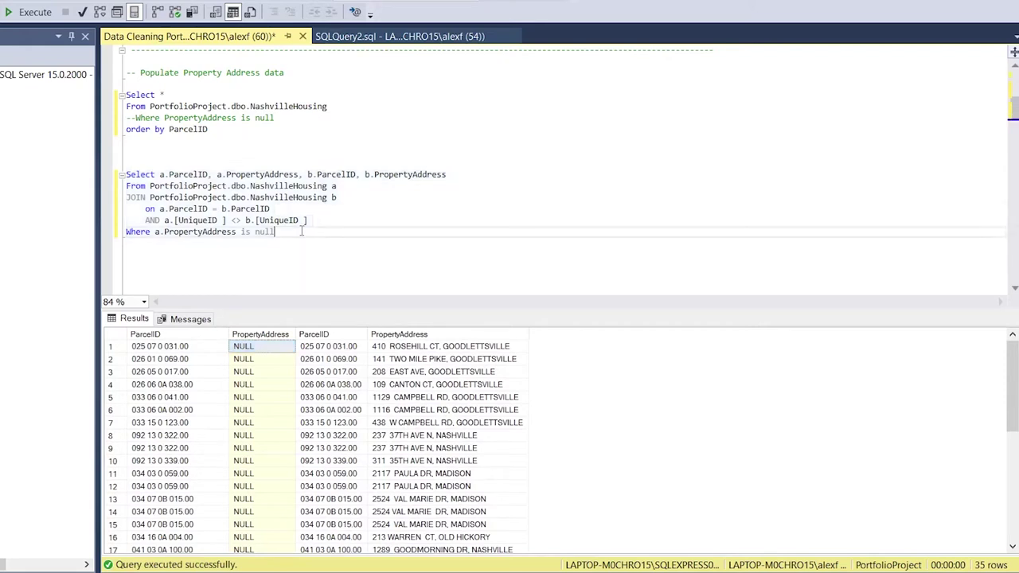
{"action": "left_click", "coordinate": [479, 173]}
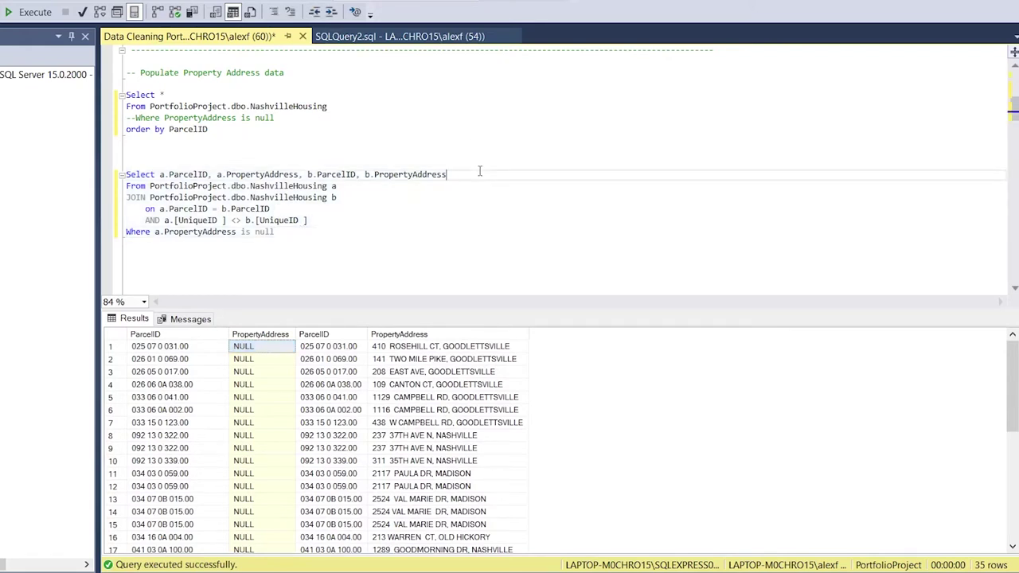
{"action": "type", "text": "ISNULL(a.pro"}
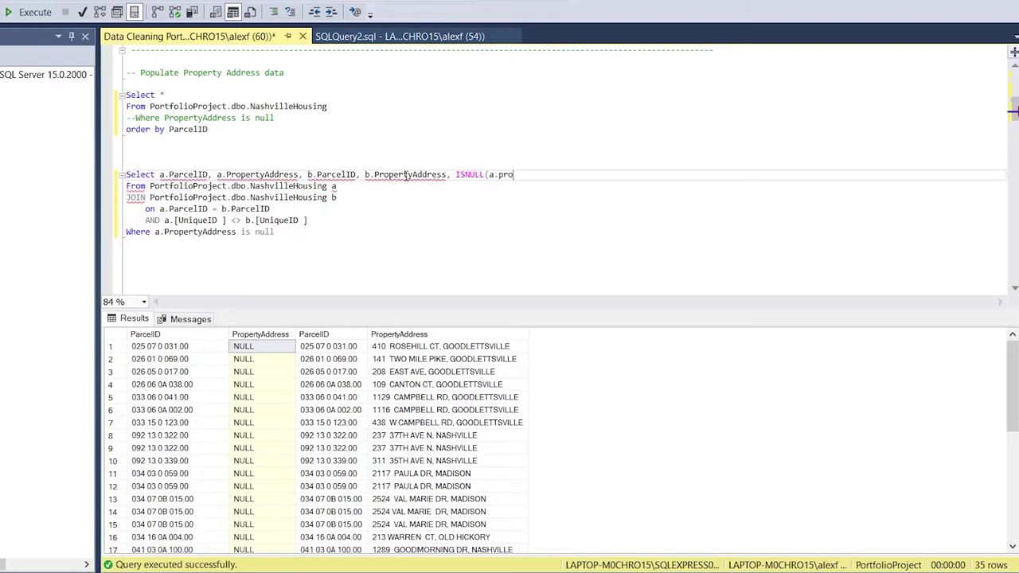
{"action": "double_click", "coordinate": [285, 175]}
{"action": "key", "text": "ctrl+c"}
{"action": "double_click", "coordinate": [507, 175]}
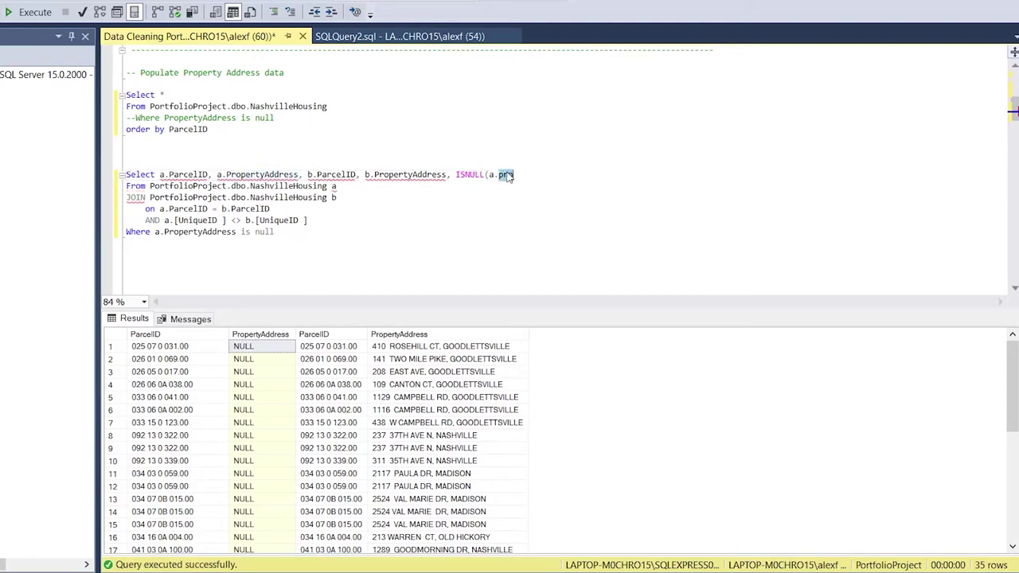
{"action": "key", "text": "ctrl+v"}
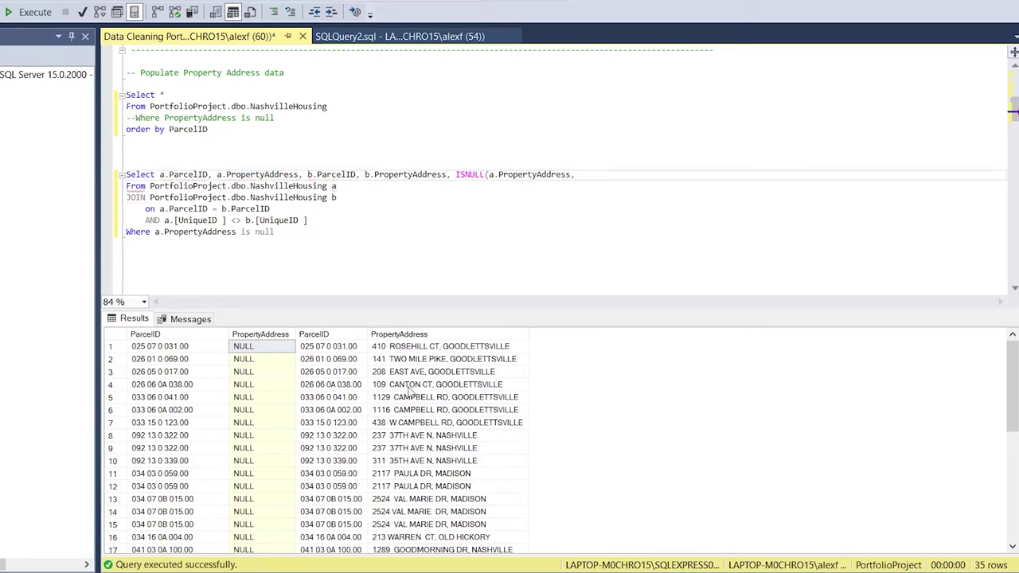
Complete the ISNULL expression with b.PropertyAddress as its replacement value and run the join query.
{"action": "left_click", "coordinate": [421, 348]}
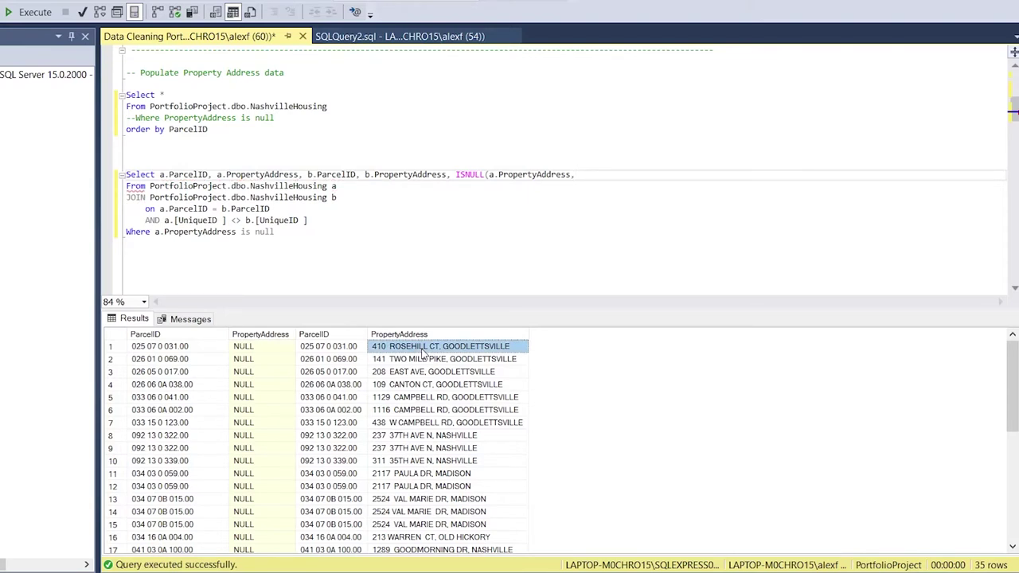
{"action": "left_click_drag", "start_coordinate": [447, 174], "coordinate": [365, 175]}
{"action": "key", "text": "ctrl+c"}
{"action": "left_click", "coordinate": [610, 177]}
{"action": "key", "text": "ctrl+v"}
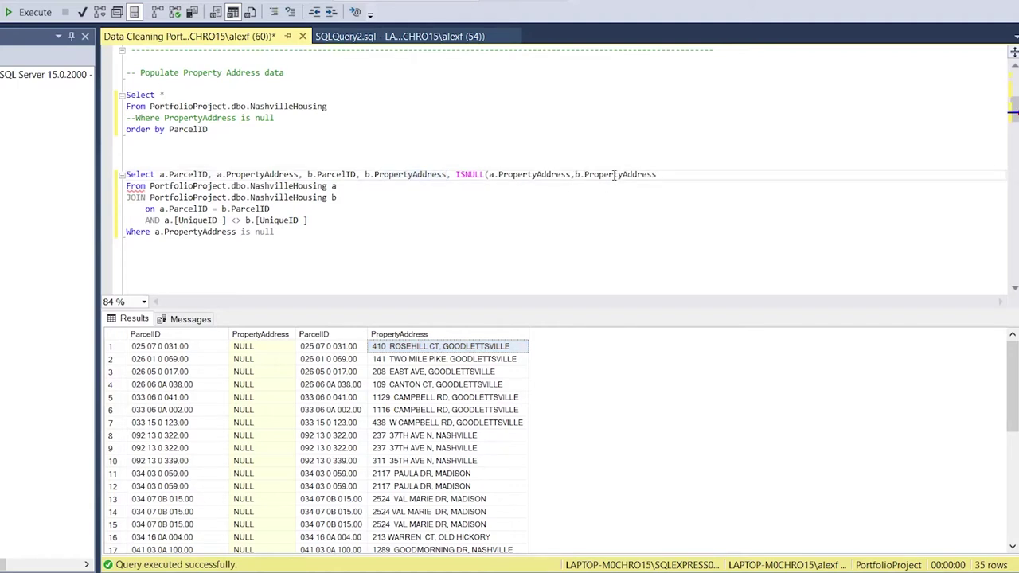
{"action": "type", "text": ")"}
{"action": "left_click_drag", "start_coordinate": [275, 232], "coordinate": [121, 177]}
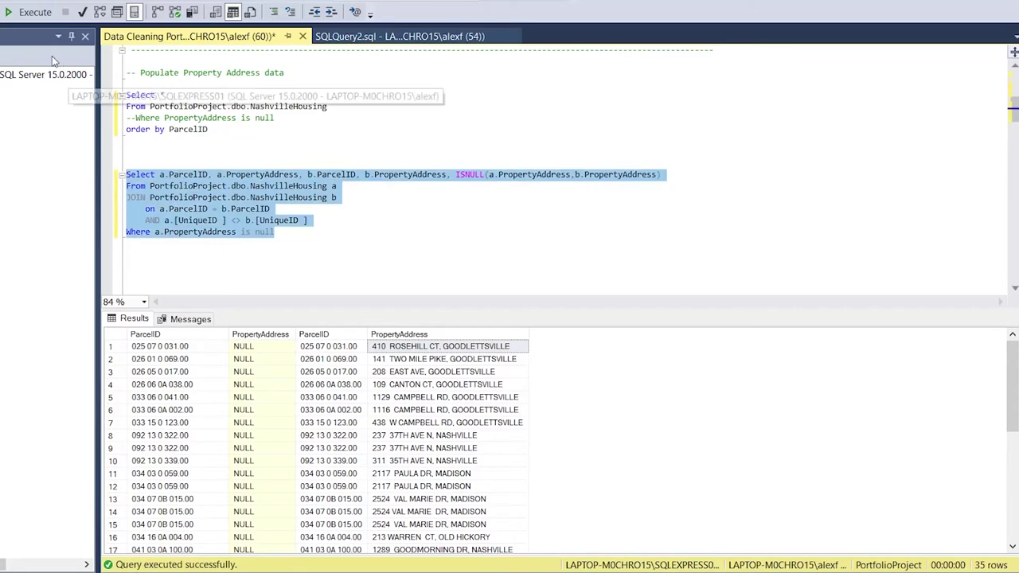
{"action": "left_click", "coordinate": [34, 12]}
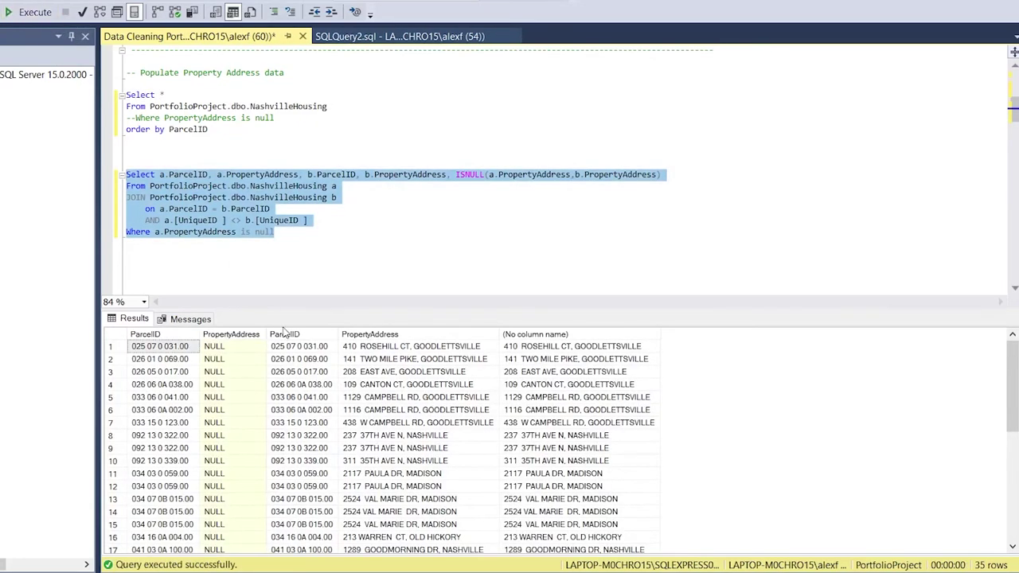
Compare the unnamed ISNULL column with the null PropertyAddress column throughout the result rows.
{"action": "left_click", "coordinate": [567, 335]}
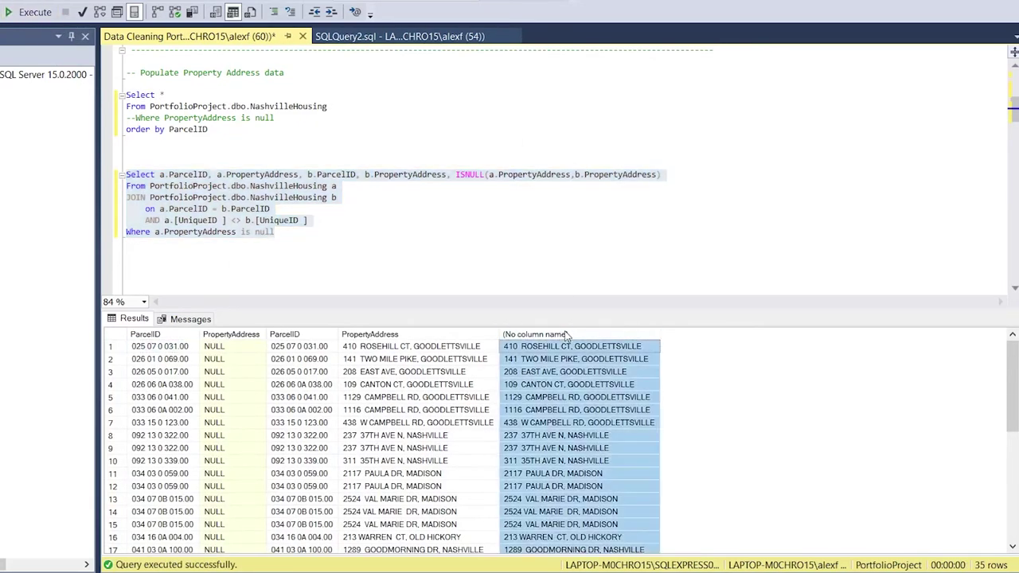
{"action": "left_click", "coordinate": [237, 336]}
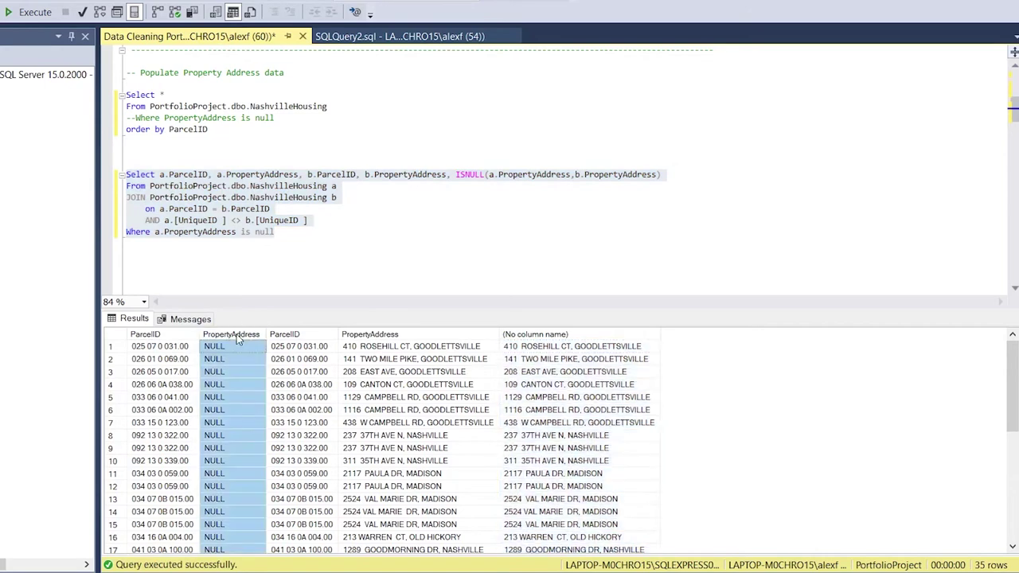
{"action": "left_click", "coordinate": [575, 347]}
{"action": "scroll", "coordinate": [575, 352], "scroll_direction": "down", "scroll_amount": 4}
{"action": "scroll", "coordinate": [575, 353], "scroll_direction": "down", "scroll_amount": 2}
{"action": "scroll", "coordinate": [575, 353], "scroll_direction": "up", "scroll_amount": 7}
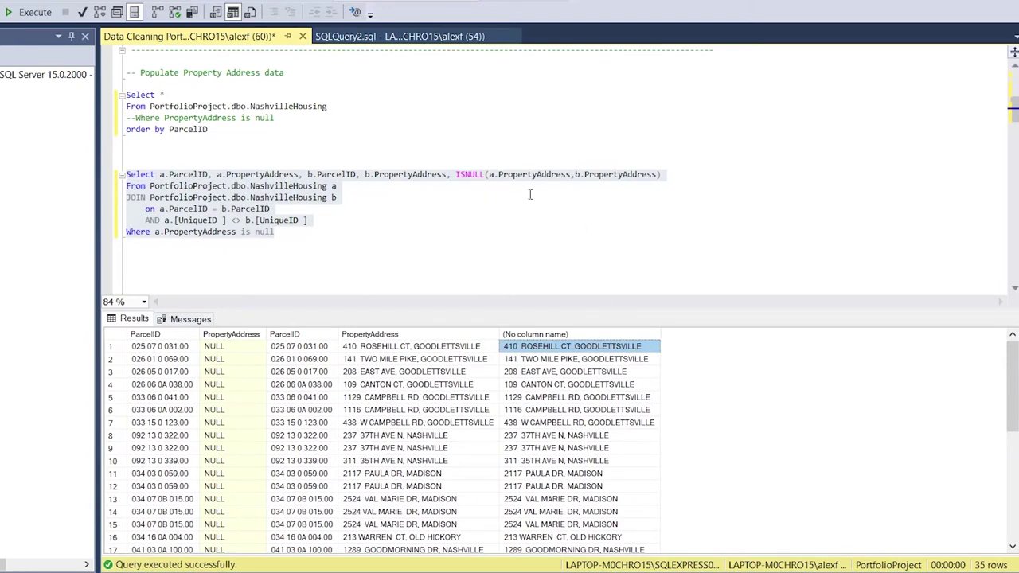
Start an Update statement a few lines below the join query.
{"action": "left_click", "coordinate": [438, 234]}
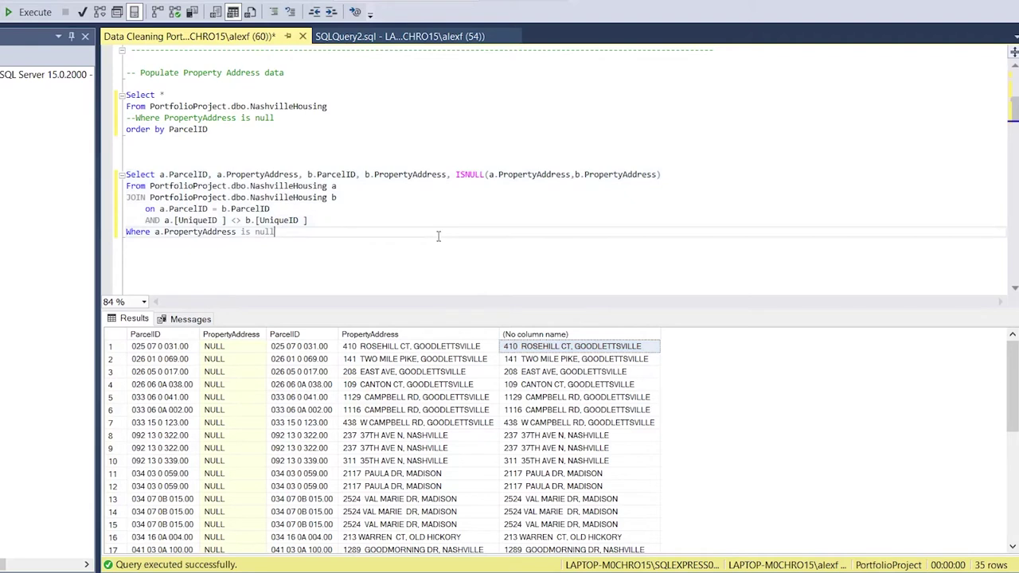
{"action": "key", "text": "Return"}
{"action": "key", "text": "Return"}
{"action": "key", "text": "Return"}
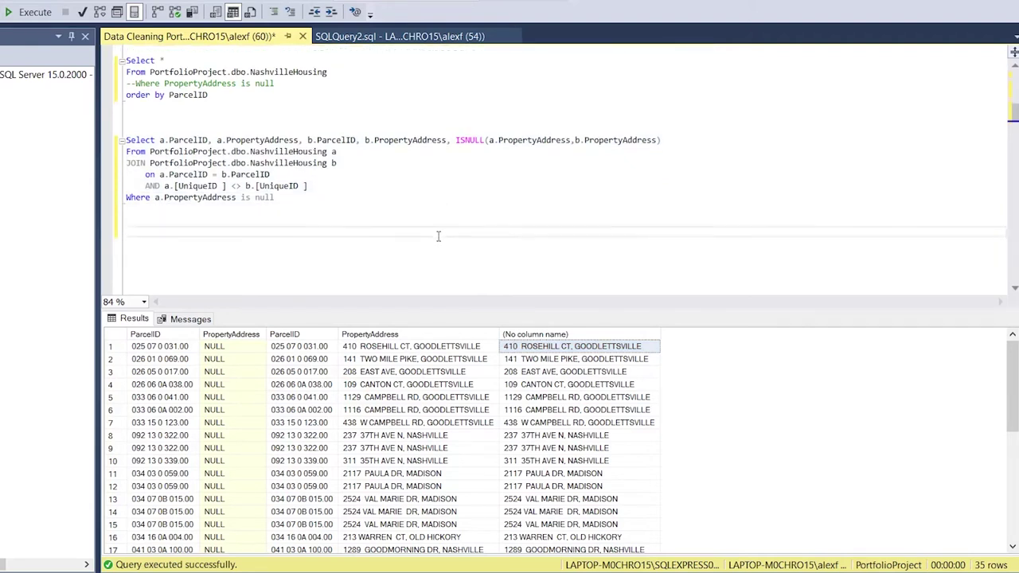
{"action": "scroll", "coordinate": [438, 236], "scroll_direction": "down", "scroll_amount": 2}
{"action": "type", "text": "Update"}
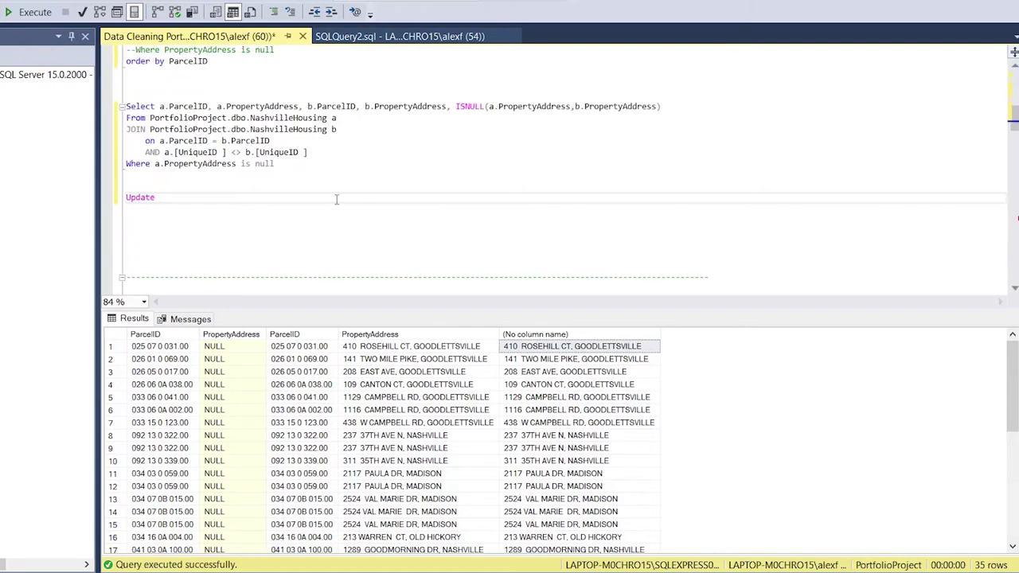
Add a SET line under Update and copy the join query's From, JOIN, on and AND lines beneath it.
{"action": "left_click", "coordinate": [301, 167]}
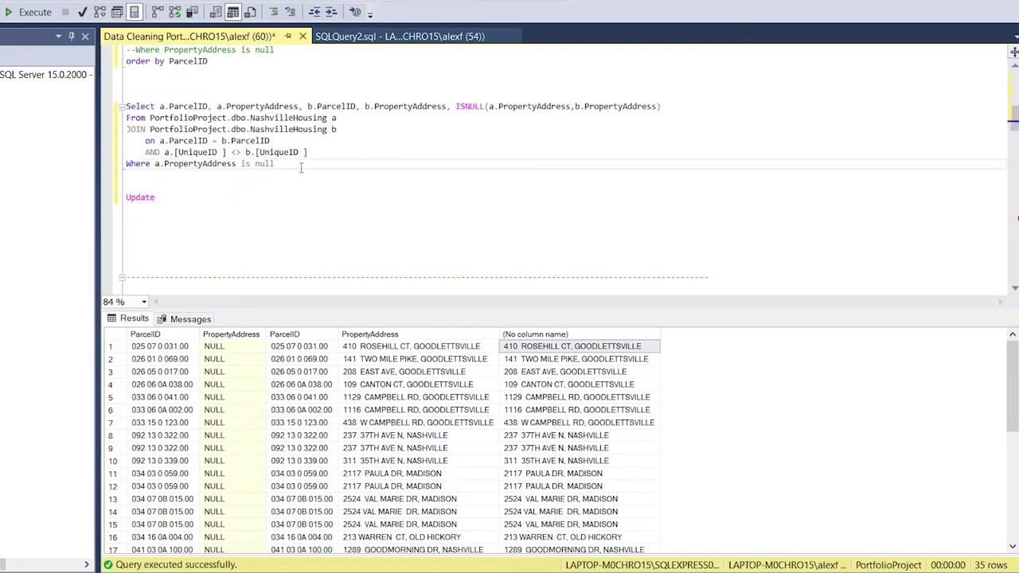
{"action": "left_click_drag", "start_coordinate": [314, 151], "coordinate": [125, 118]}
{"action": "key", "text": "ctrl+c"}
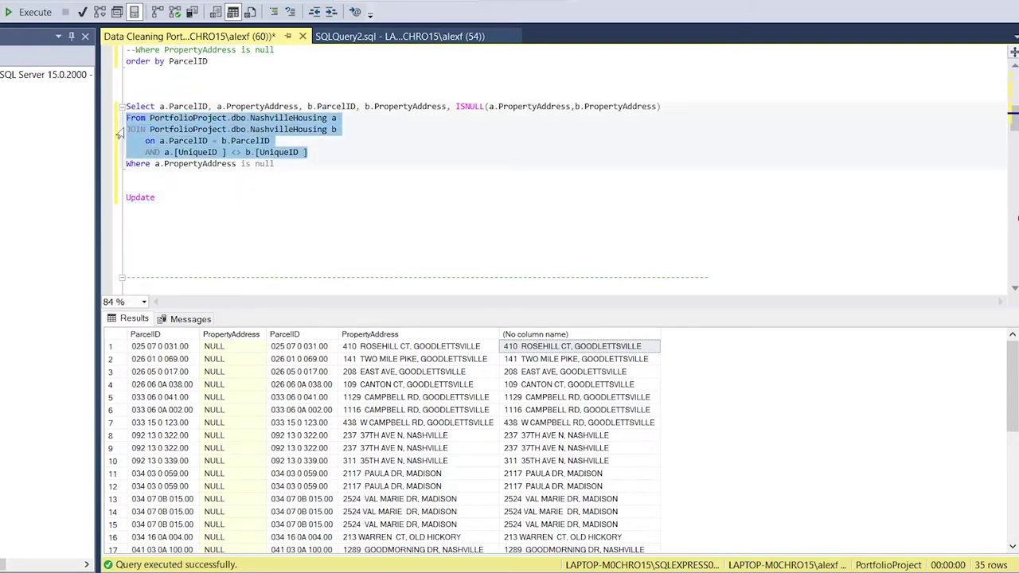
{"action": "left_click", "coordinate": [169, 207]}
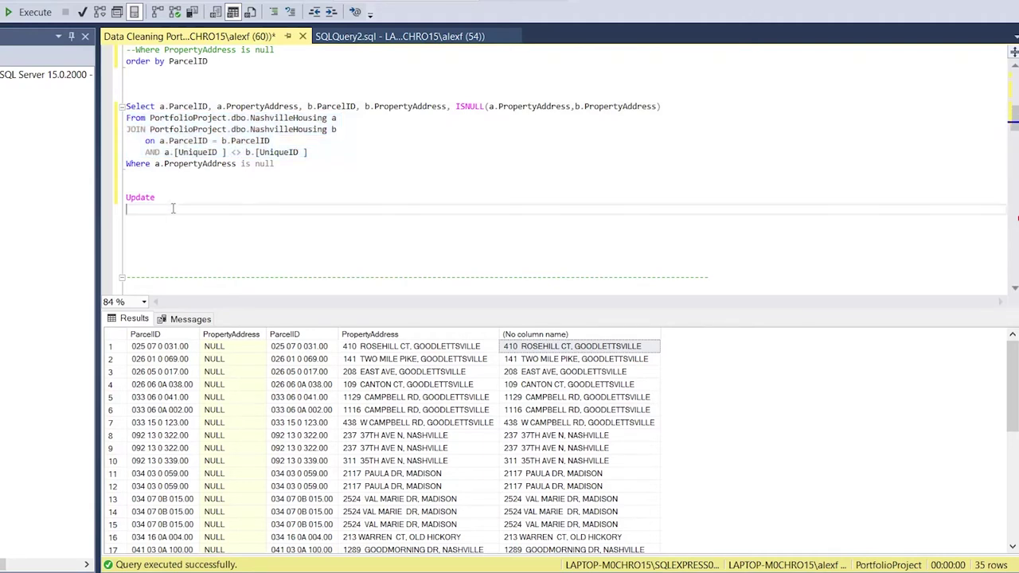
{"action": "type", "text": "SET"}
{"action": "key", "text": "ctrl+v"}
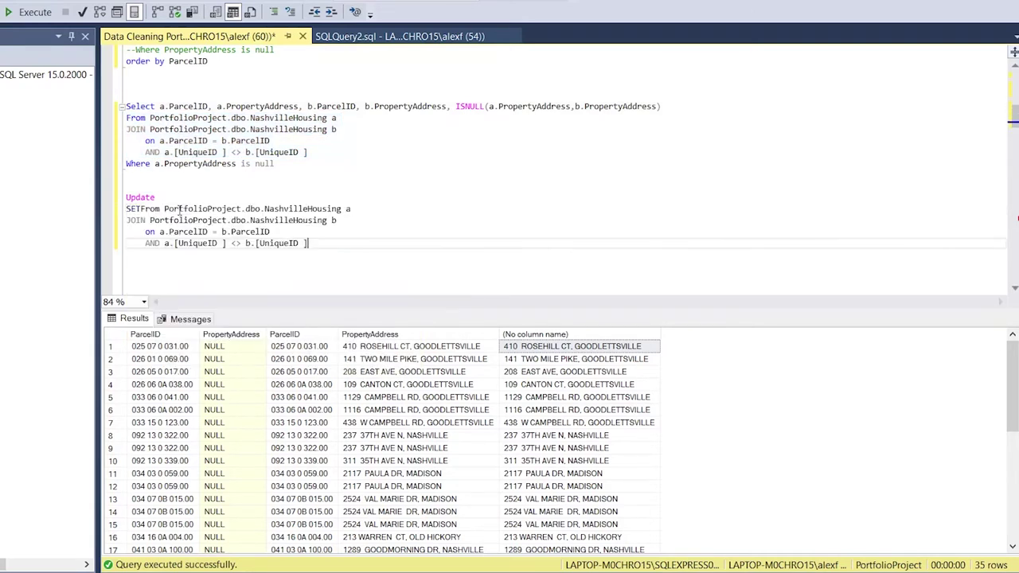
{"action": "key", "text": "ctrl+z"}
{"action": "key", "text": "Return"}
{"action": "key", "text": "ctrl+v"}
{"action": "left_click", "coordinate": [172, 209]}
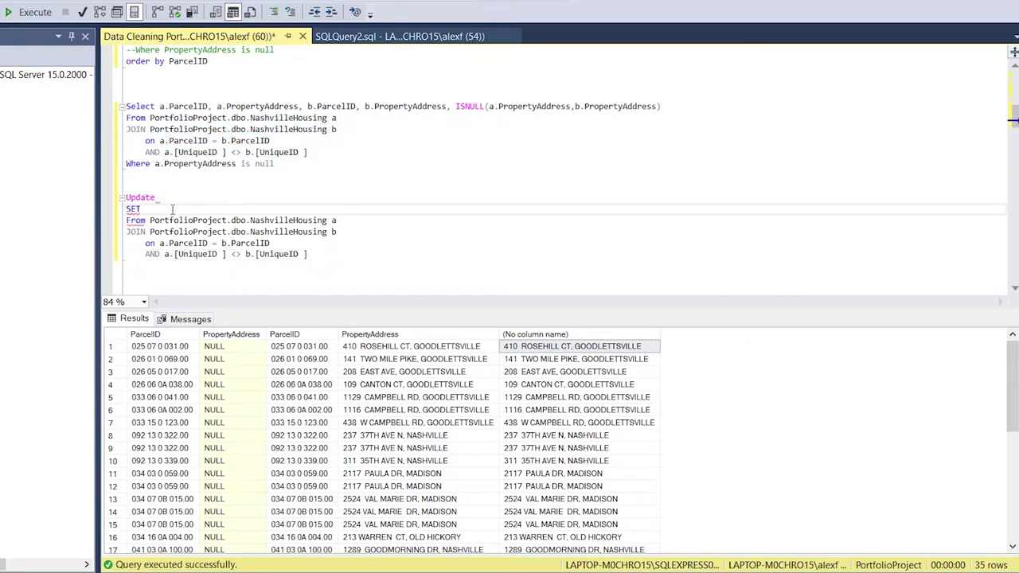
{"action": "type", "text": "property"}
{"action": "left_click", "coordinate": [183, 197]}
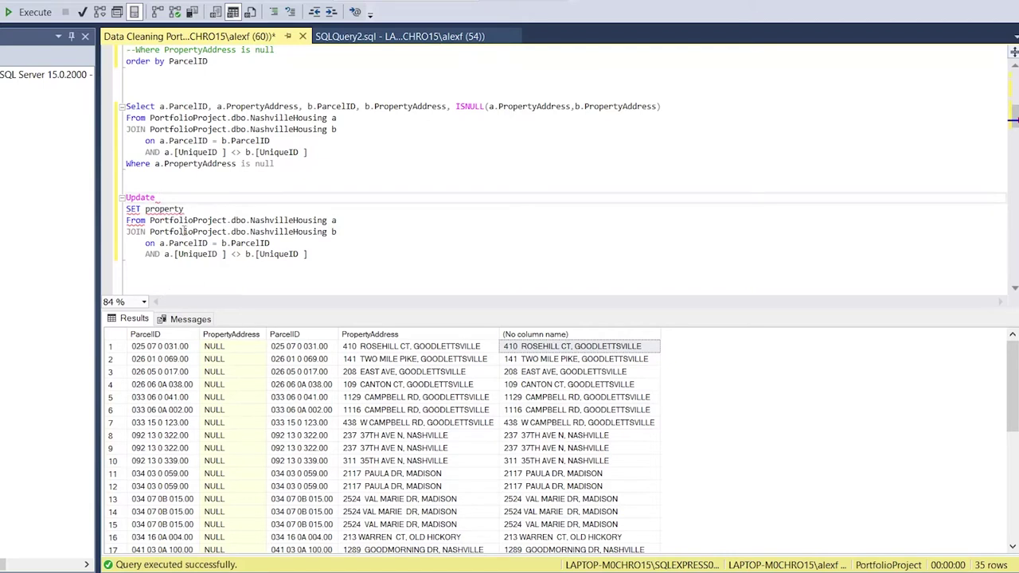
{"action": "double_click", "coordinate": [289, 220]}
{"action": "key", "text": "ctrl+c"}
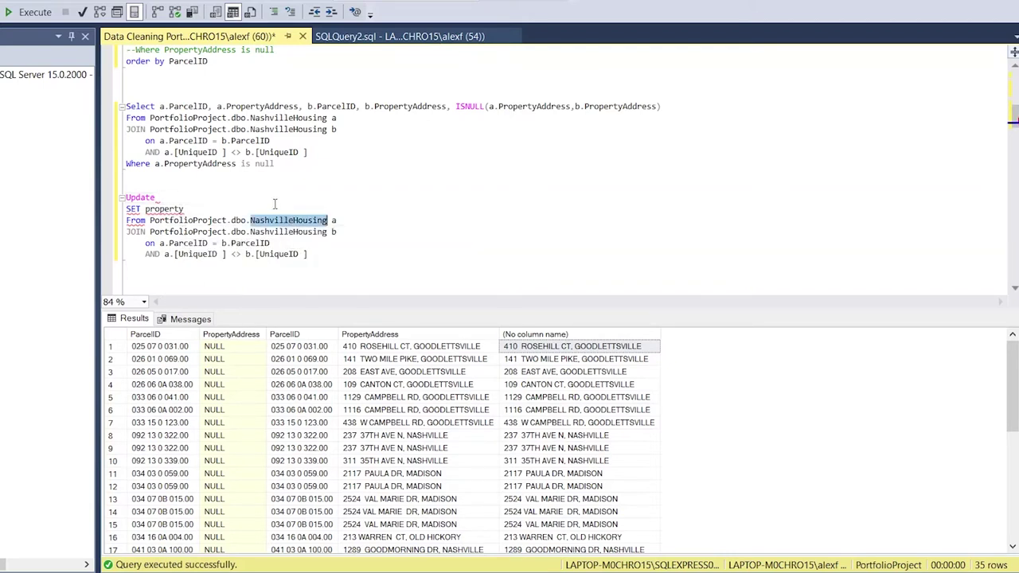
{"action": "left_click", "coordinate": [274, 198]}
{"action": "key", "text": "ctrl+v"}
{"action": "left_click", "coordinate": [360, 208]}
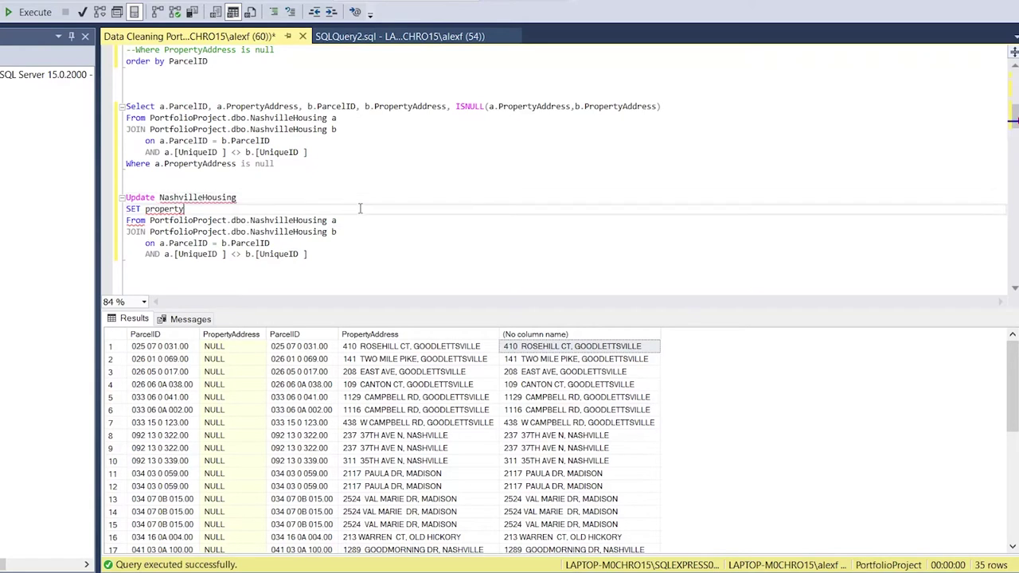
Make alias a the target of the Update statement and write its assignment as SET PropertyAddress =.
{"action": "double_click", "coordinate": [206, 197]}
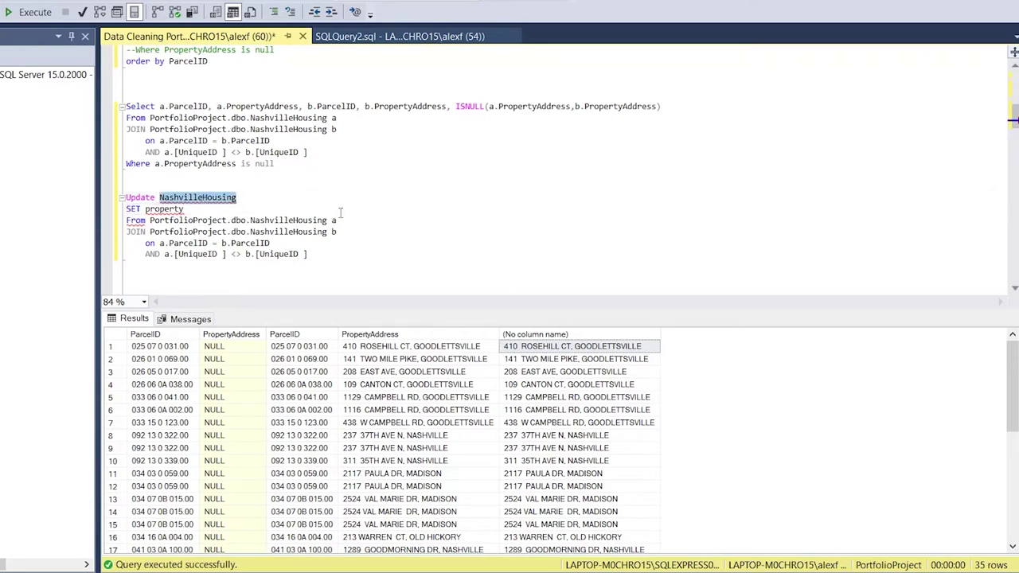
{"action": "type", "text": "ate a"}
{"action": "left_click", "coordinate": [274, 196]}
{"action": "left_click", "coordinate": [188, 211]}
{"action": "double_click", "coordinate": [175, 209]}
{"action": "type", "text": "PropertyAddress ="}
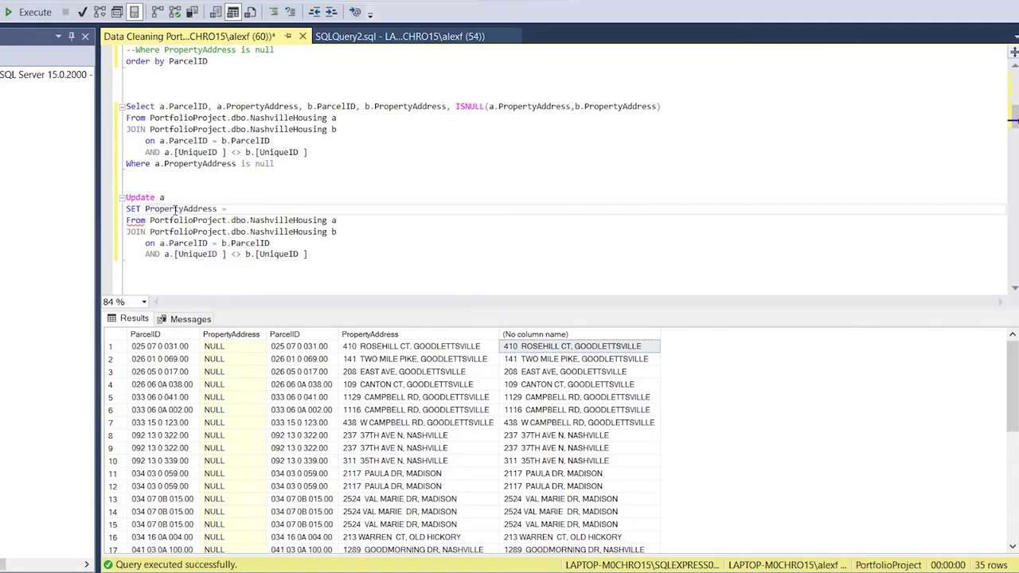
Assign ISNULL(a.PropertyAddress,b.PropertyAddress) to PropertyAddress by copying the expression from the join query.
{"action": "left_click_drag", "start_coordinate": [661, 106], "coordinate": [455, 107]}
{"action": "key", "text": "ctrl+c"}
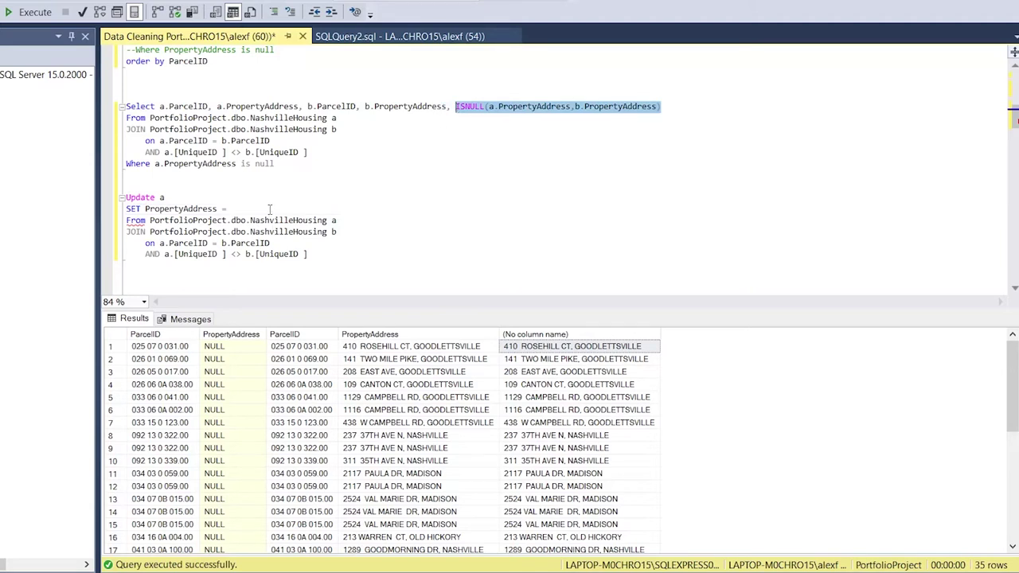
{"action": "left_click", "coordinate": [269, 208]}
{"action": "key", "text": "ctrl+v"}
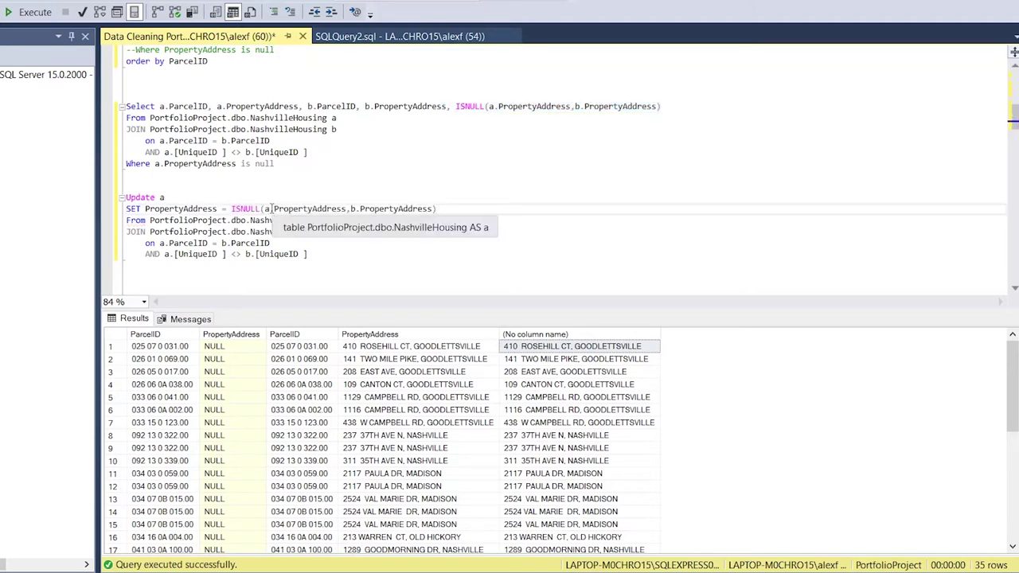
Copy the filter Where a.PropertyAddress is null to the end of the Update statement and run that statement.
{"action": "left_click_drag", "start_coordinate": [279, 164], "coordinate": [127, 164]}
{"action": "key", "text": "ctrl+c"}
{"action": "left_click", "coordinate": [143, 263]}
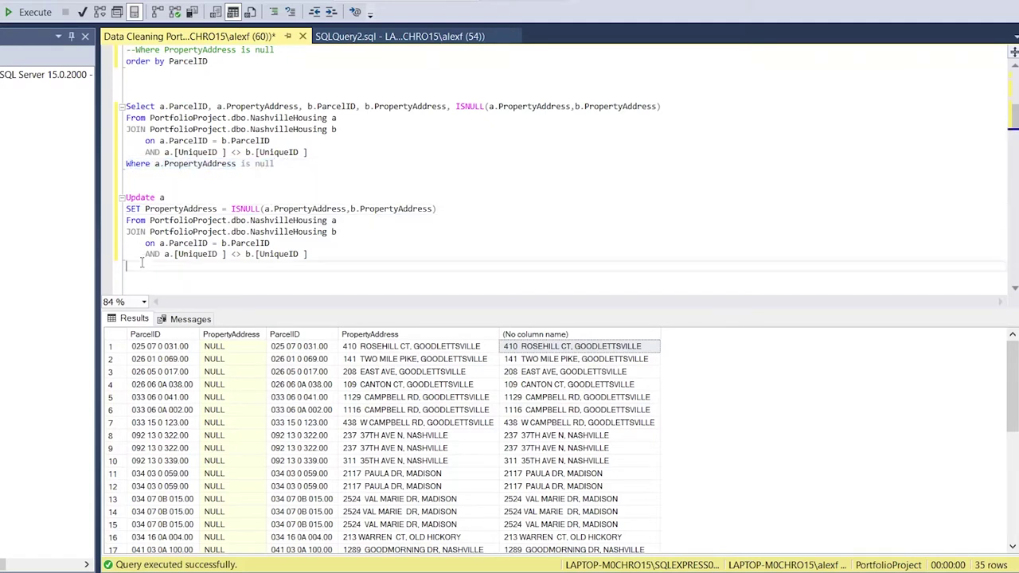
{"action": "key", "text": "ctrl+v"}
{"action": "left_click_drag", "start_coordinate": [288, 269], "coordinate": [125, 199]}
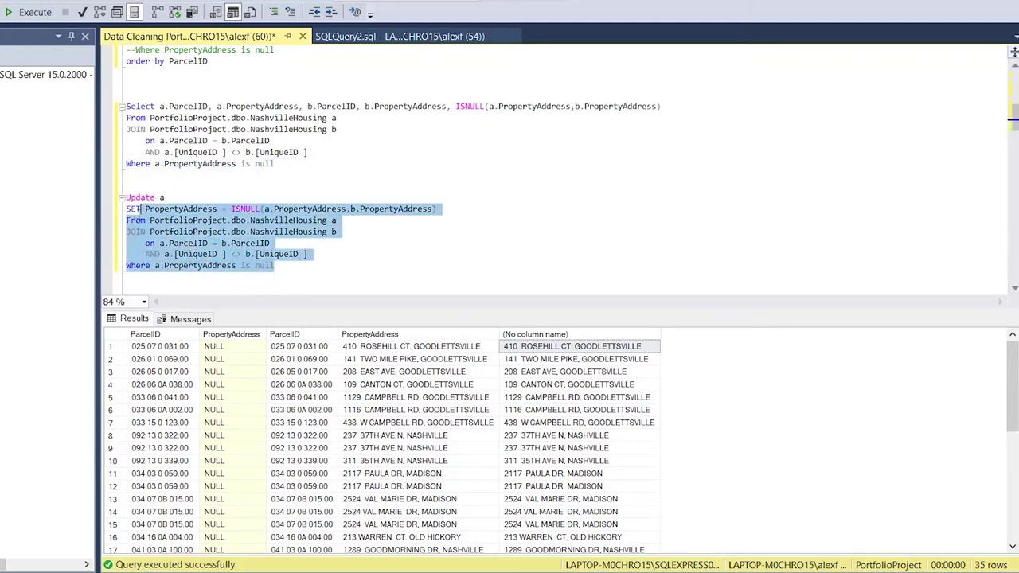
{"action": "left_click", "coordinate": [32, 11]}
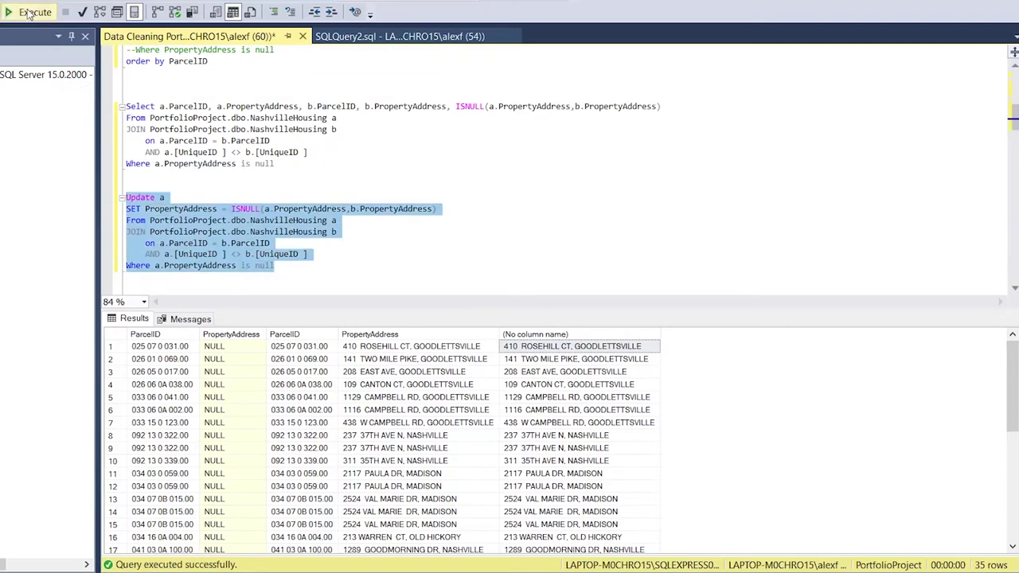
Rerun the join query to check for remaining null addresses and review the ISNULL expression in the Update statement.
{"action": "left_click_drag", "start_coordinate": [298, 164], "coordinate": [120, 112]}
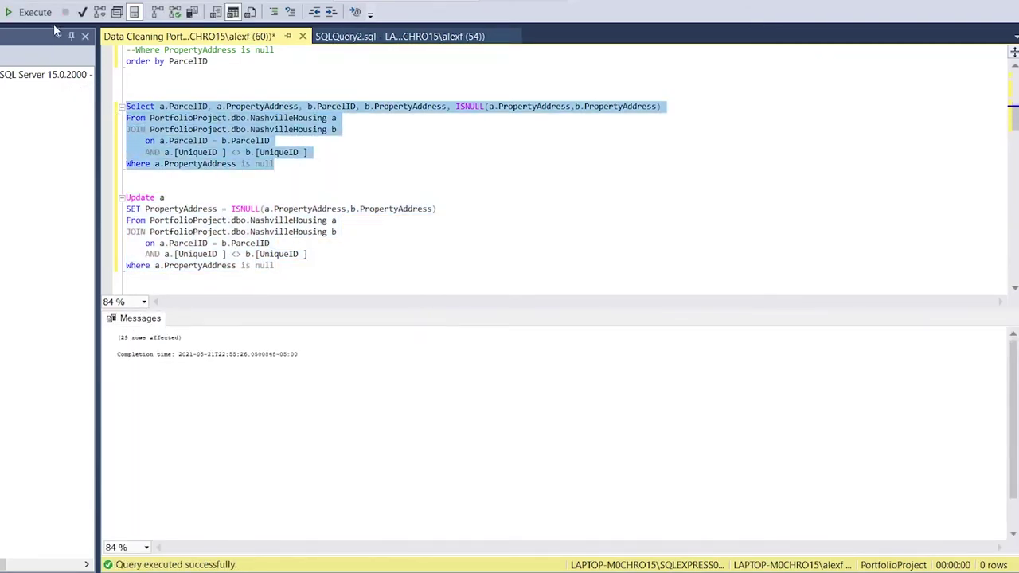
{"action": "left_click", "coordinate": [32, 11]}
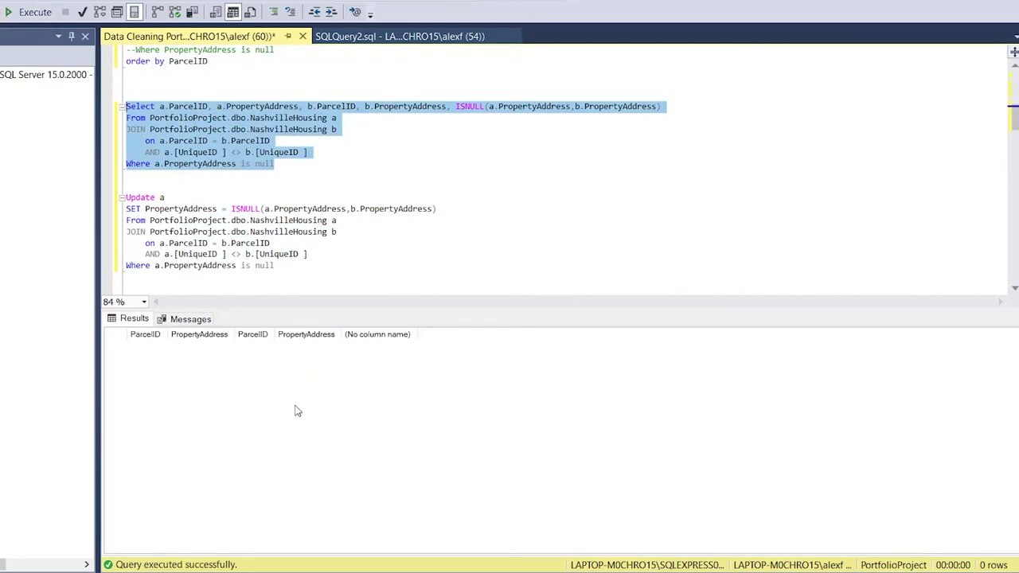
{"action": "left_click", "coordinate": [277, 162]}
{"action": "left_click_drag", "start_coordinate": [274, 163], "coordinate": [126, 163]}
{"action": "left_click_drag", "start_coordinate": [126, 129], "coordinate": [123, 86]}
{"action": "left_click", "coordinate": [275, 163]}
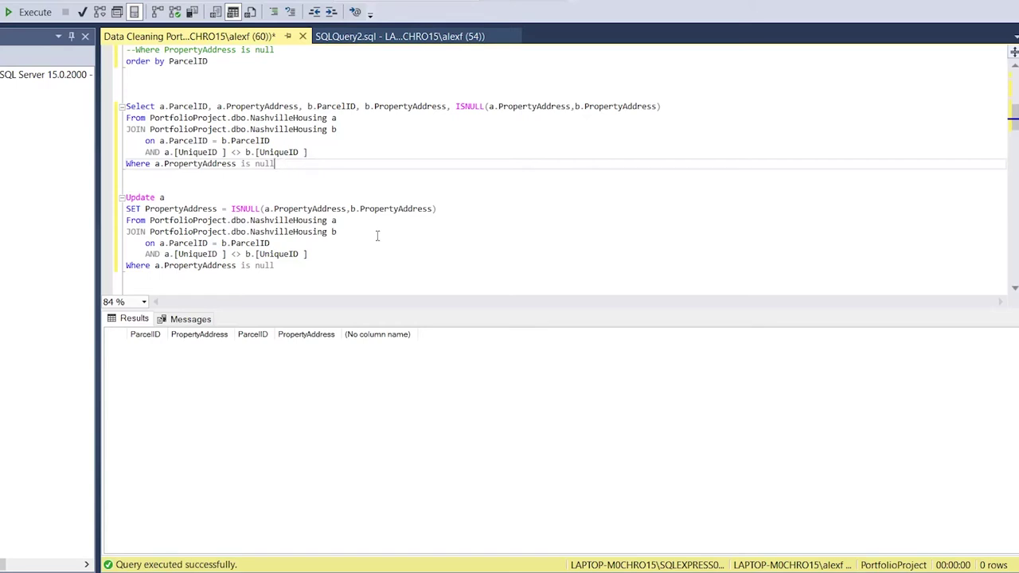
{"action": "scroll", "coordinate": [359, 209], "scroll_direction": "down", "scroll_amount": 1}
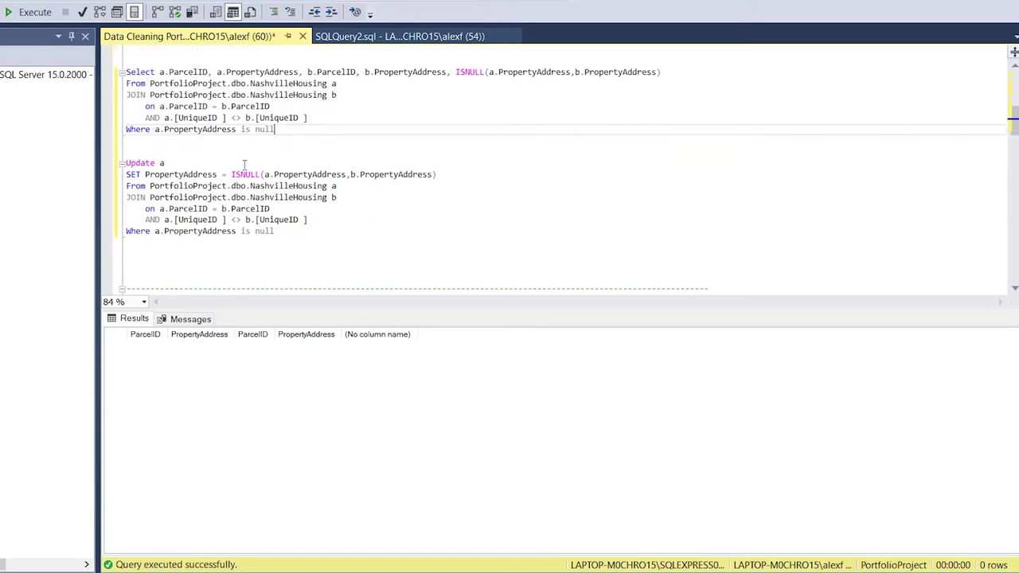
{"action": "double_click", "coordinate": [292, 174]}
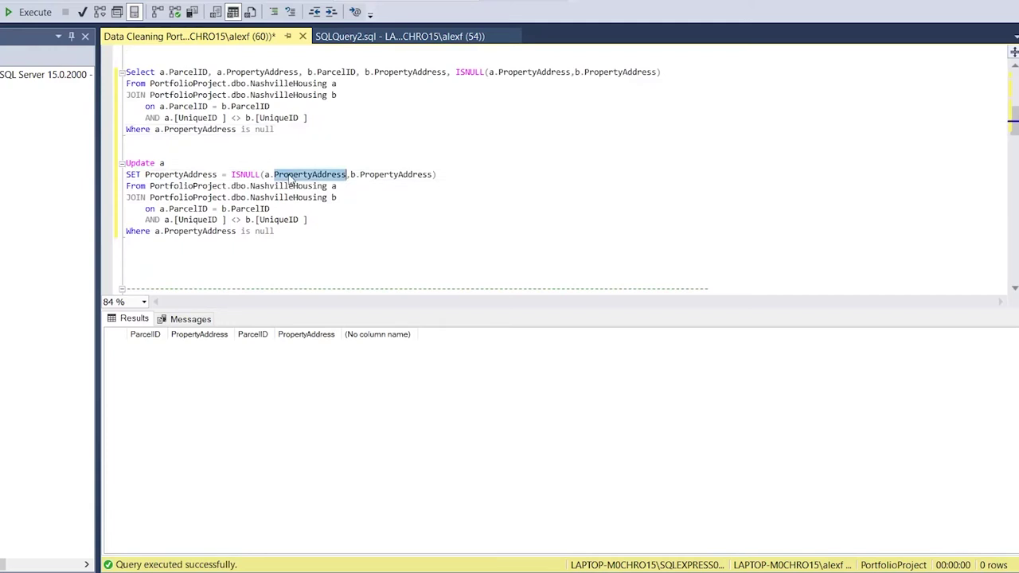
Try 'No Address' as the ISNULL replacement for b.PropertyAddress in the Update statement, and undo that edit.
{"action": "double_click", "coordinate": [400, 176]}
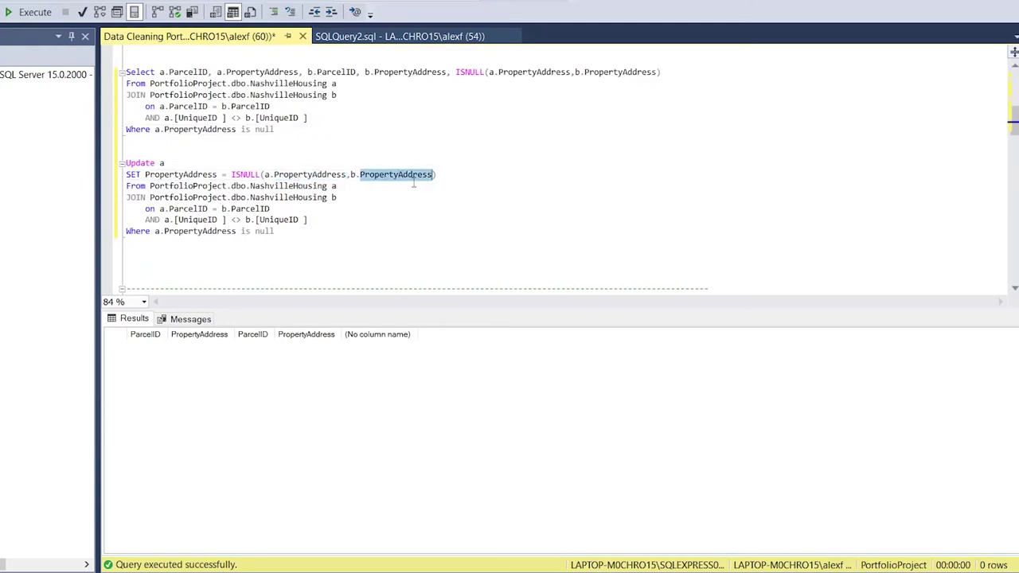
{"action": "left_click_drag", "start_coordinate": [351, 174], "coordinate": [432, 175]}
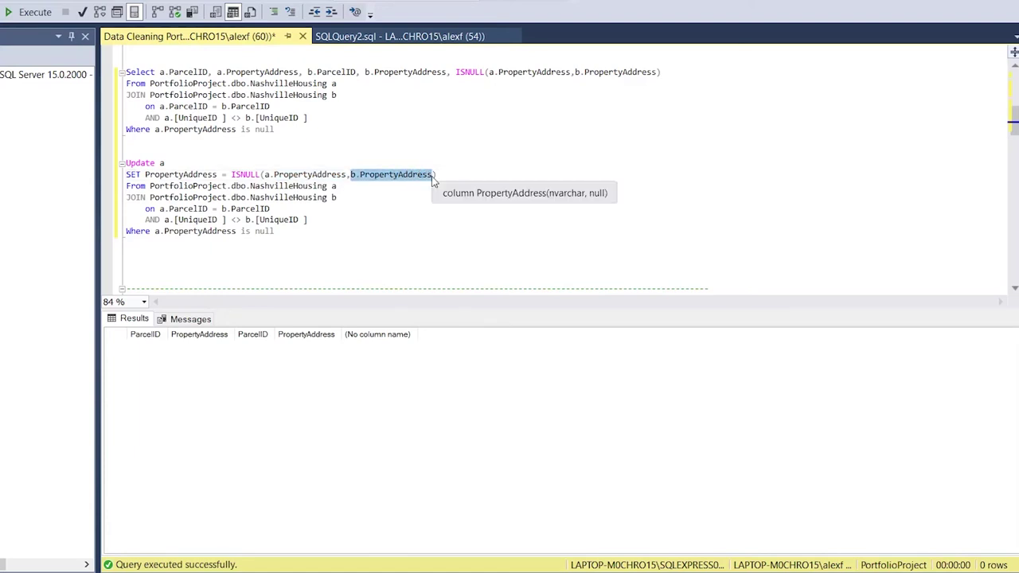
{"action": "key", "text": "BackSpace"}
{"action": "type", "text": "'No Address"}
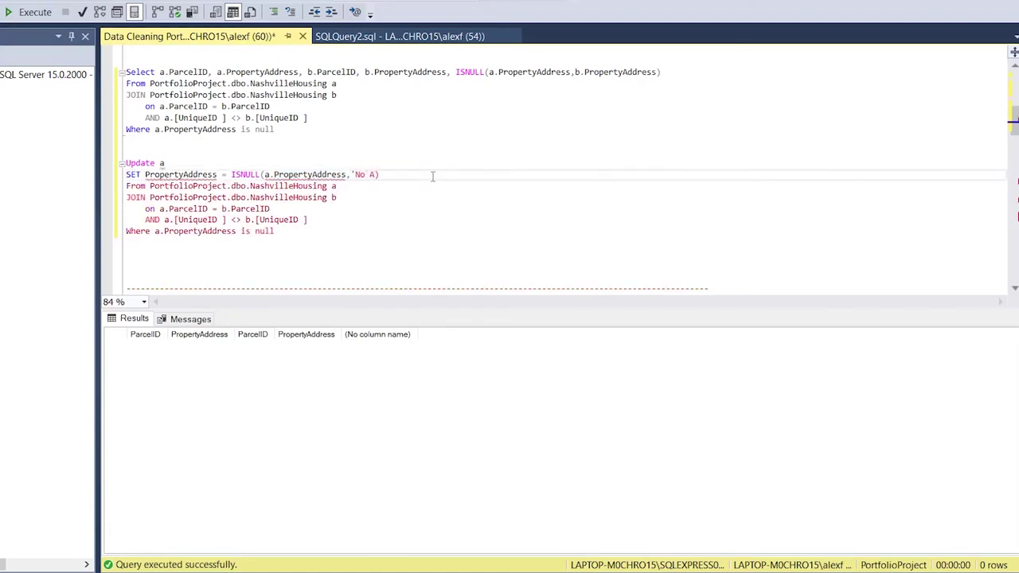
{"action": "type", "text": "'"}
{"action": "key", "text": "ctrl+z"}
{"action": "key", "text": "ctrl+z"}
{"action": "key", "text": "ctrl+z"}
{"action": "left_click", "coordinate": [405, 206]}
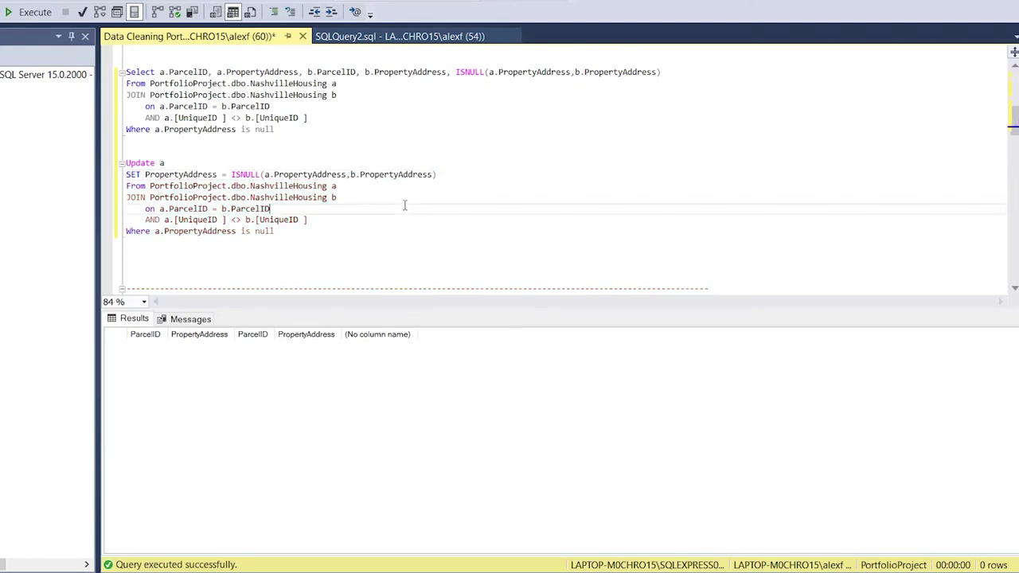
Insert five blank lines under the comment "Breaking out Address into Individual Columns (Address, City, State)" to make room for queries.
{"action": "scroll", "coordinate": [392, 229], "scroll_direction": "down", "scroll_amount": 3}
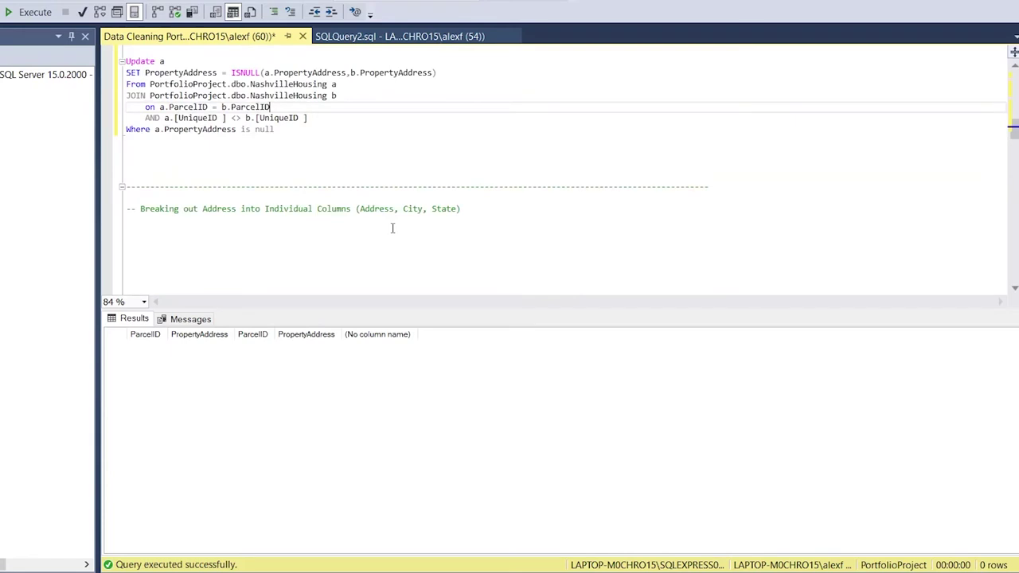
{"action": "scroll", "coordinate": [393, 229], "scroll_direction": "down", "scroll_amount": 1}
{"action": "scroll", "coordinate": [392, 228], "scroll_direction": "down", "scroll_amount": 1}
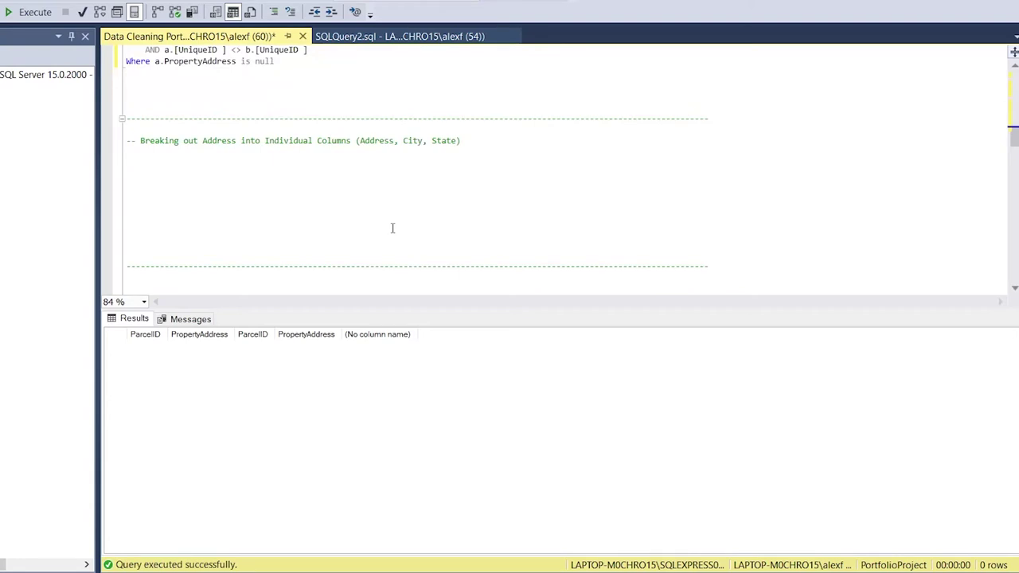
{"action": "left_click", "coordinate": [336, 177]}
{"action": "key", "text": "Return"}
{"action": "key", "text": "Return"}
{"action": "key", "text": "Return"}
{"action": "key", "text": "Return"}
{"action": "key", "text": "Return"}
{"action": "left_click", "coordinate": [336, 177]}
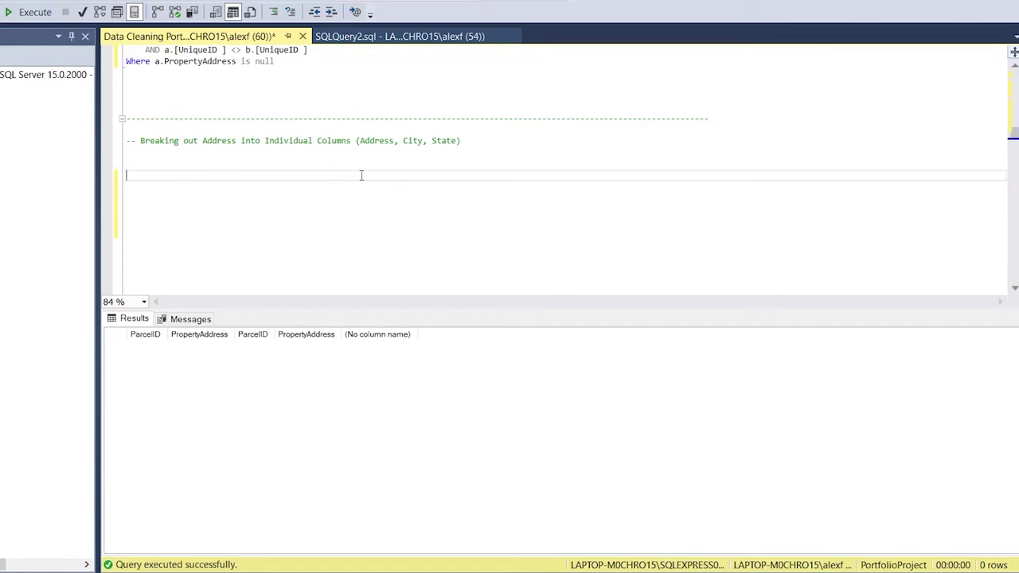
Copy the Select * query from the Populate Property Address data section into the Breaking out Address section.
{"action": "scroll", "coordinate": [361, 176], "scroll_direction": "up", "scroll_amount": 6}
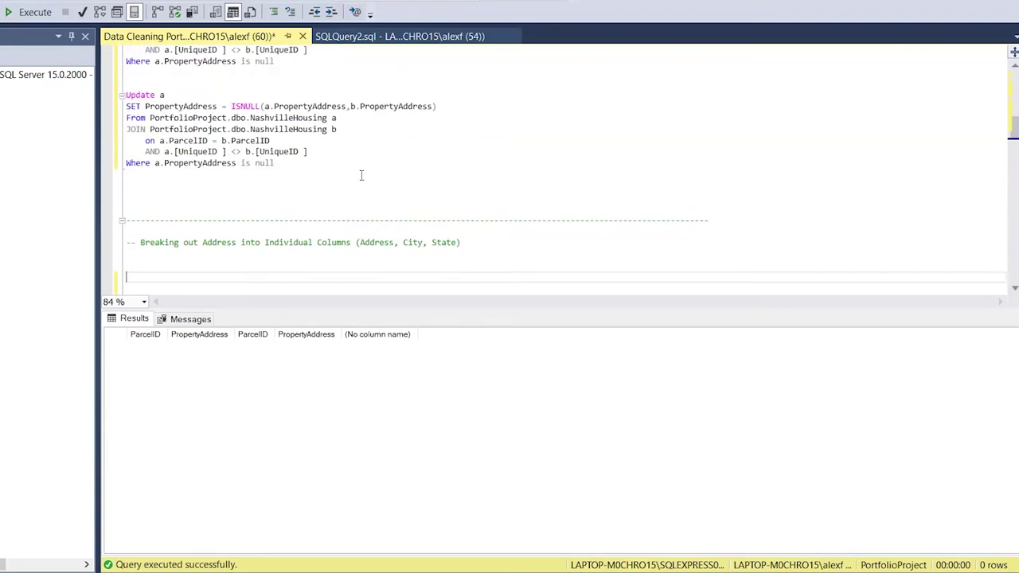
{"action": "left_click", "coordinate": [268, 163]}
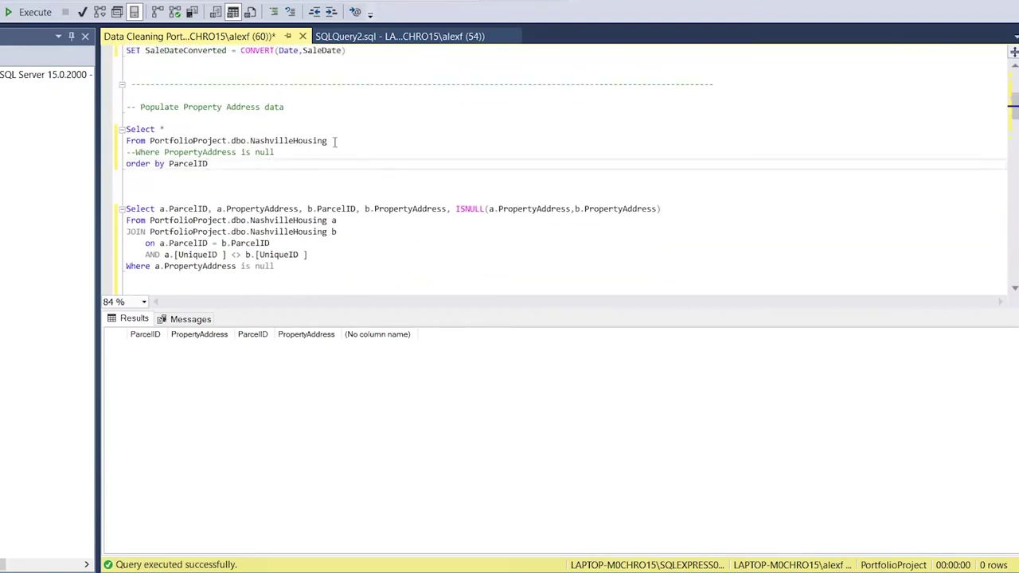
{"action": "left_click", "coordinate": [150, 119], "text": "shift"}
{"action": "key", "text": "ctrl+c"}
{"action": "scroll", "coordinate": [183, 159], "scroll_direction": "down", "scroll_amount": 10}
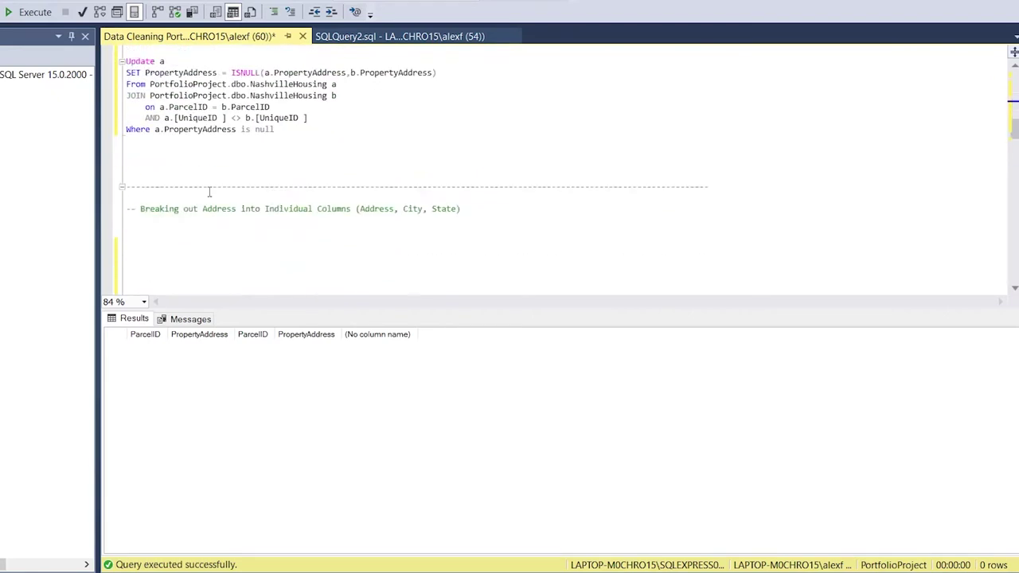
{"action": "left_click", "coordinate": [219, 133]}
{"action": "key", "text": "ctrl+v"}
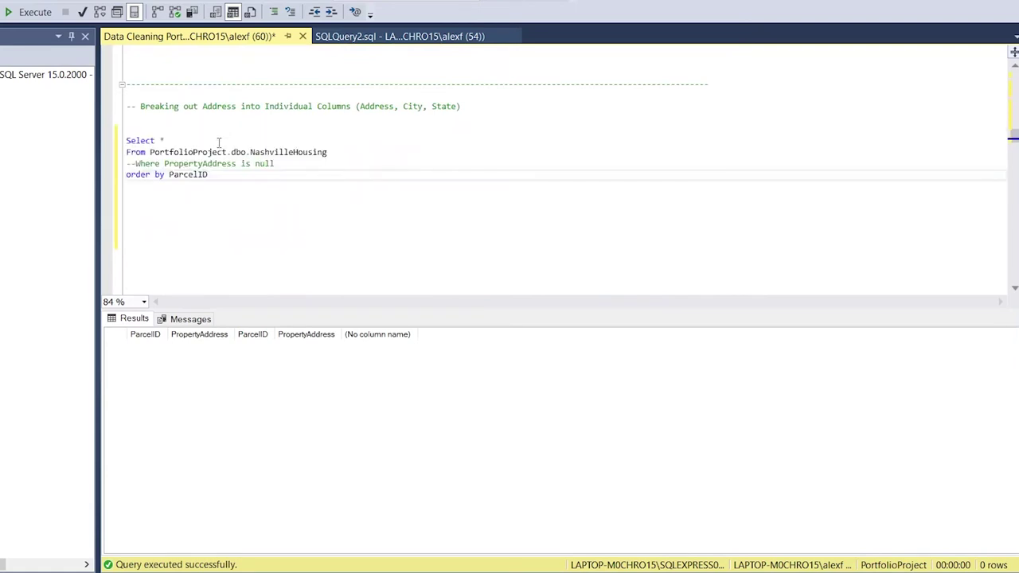
Make the copied query select PropertyAddress instead of all columns and comment out its order by ParcelID line.
{"action": "left_click", "coordinate": [170, 141]}
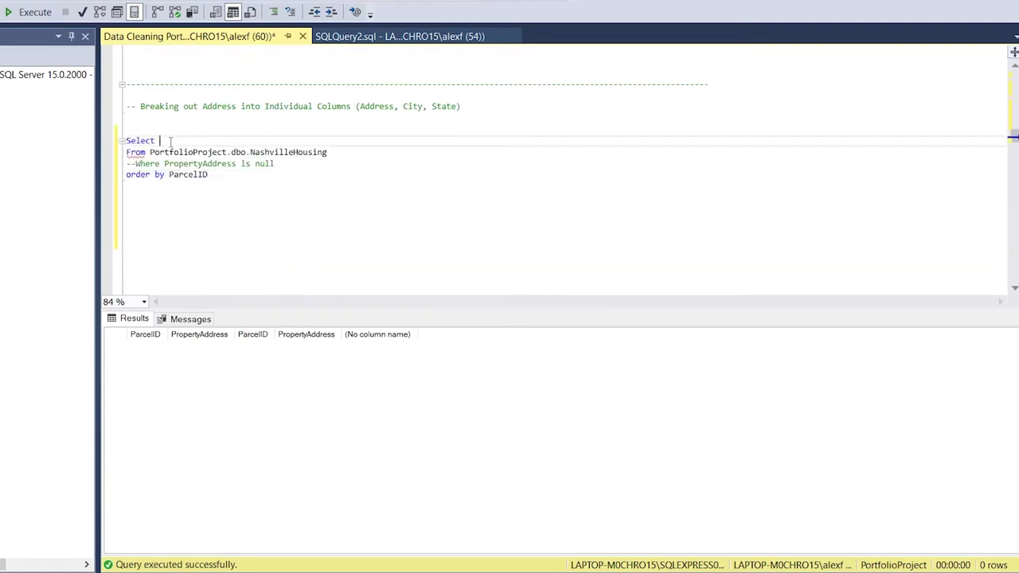
{"action": "type", "text": "PropertyAddress"}
{"action": "double_click", "coordinate": [223, 175]}
{"action": "left_click", "coordinate": [126, 175]}
{"action": "type", "text": "--"}
Run the PropertyAddress query and widen the PropertyAddress column in the results.
{"action": "left_click_drag", "start_coordinate": [257, 178], "coordinate": [120, 141]}
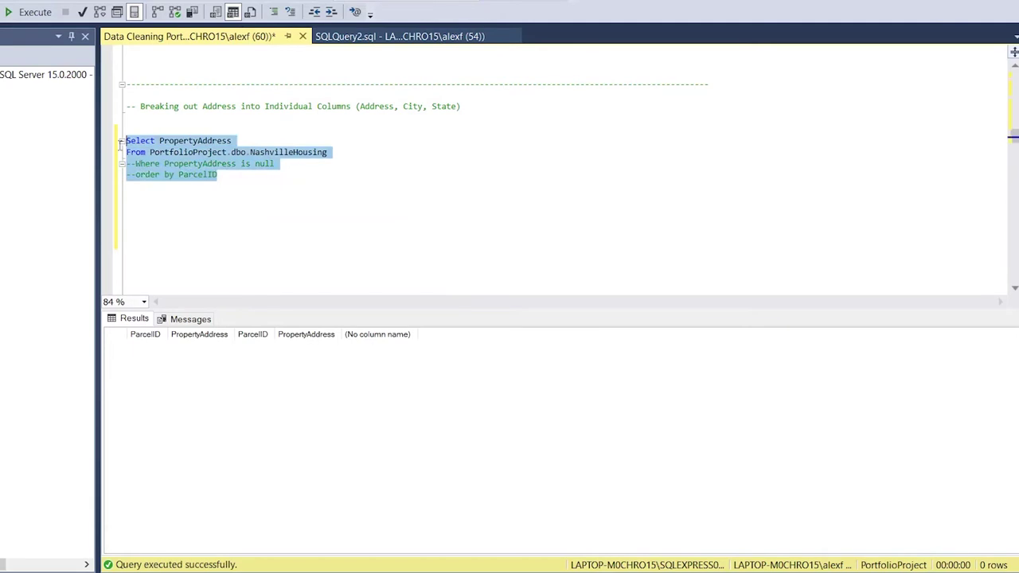
{"action": "left_click", "coordinate": [43, 14]}
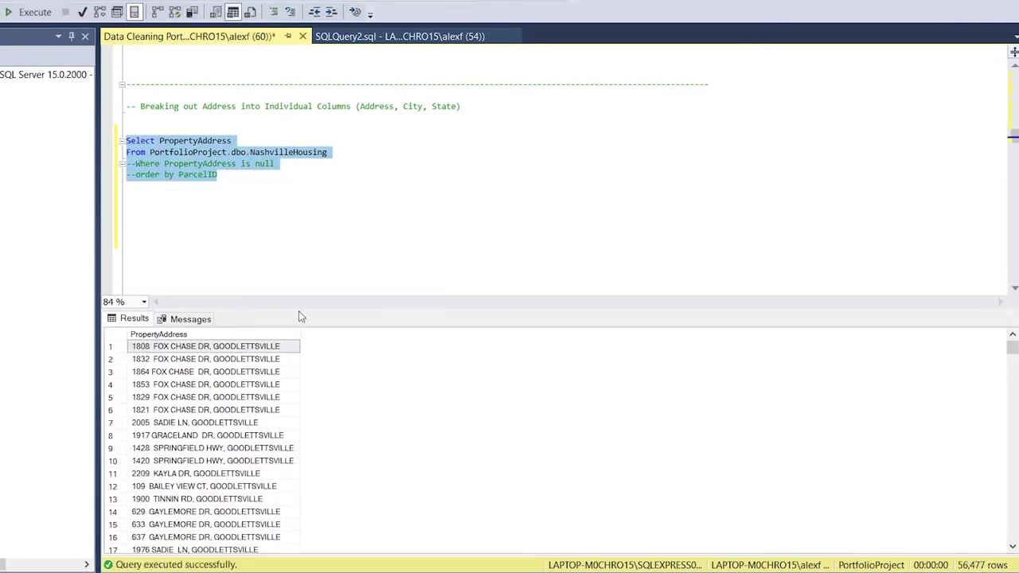
{"action": "left_click_drag", "start_coordinate": [300, 335], "coordinate": [399, 336]}
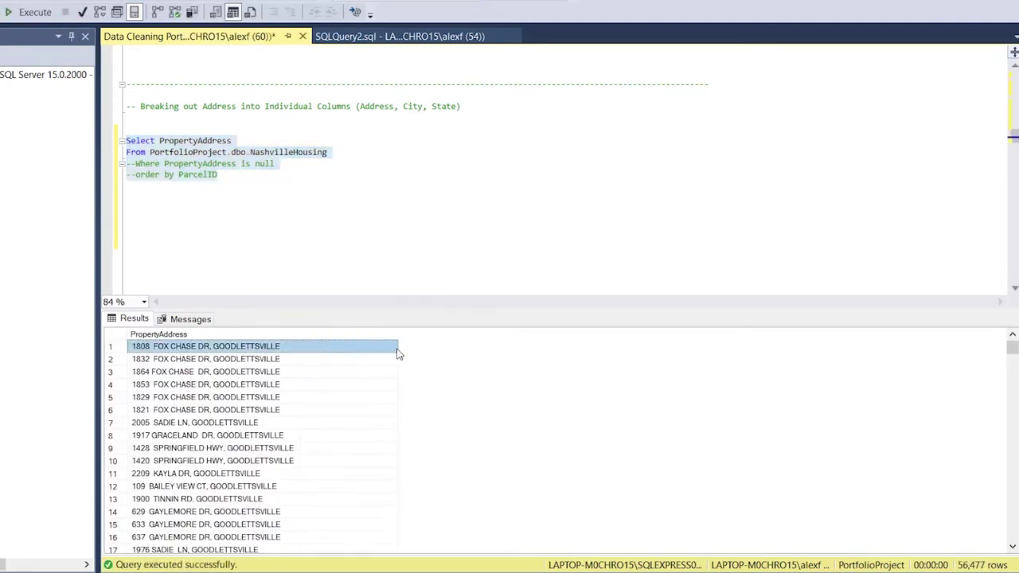
Examine the PropertyAddress results for the delimiter that separates the street address from the city.
{"action": "left_click", "coordinate": [329, 363]}
{"action": "left_click", "coordinate": [315, 386]}
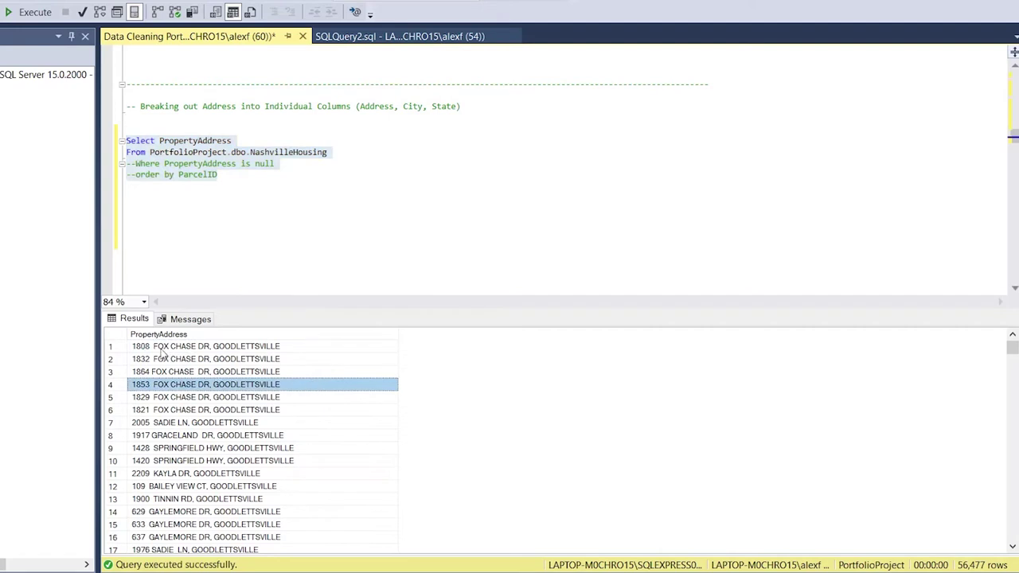
{"action": "left_click", "coordinate": [233, 348]}
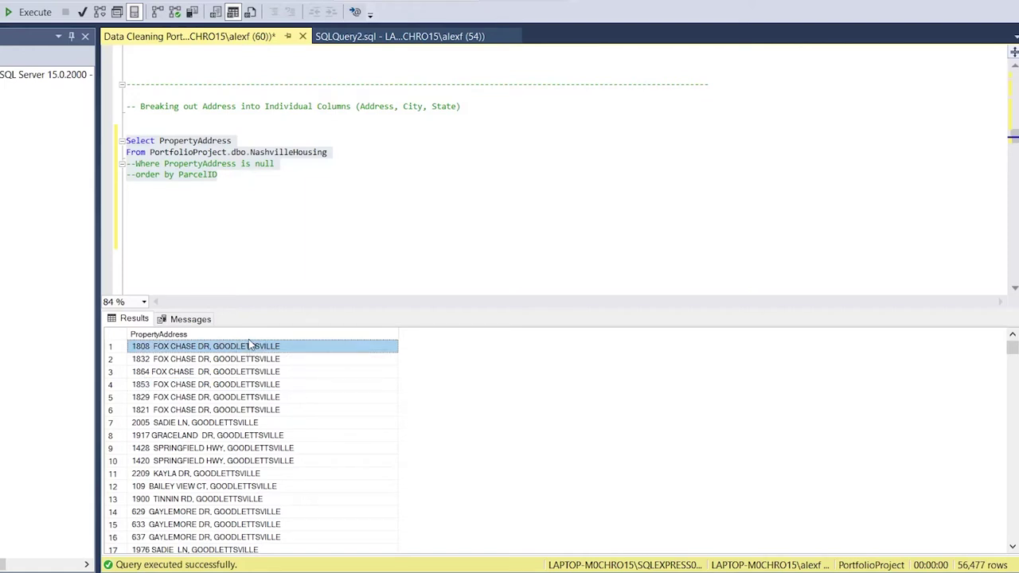
{"action": "left_click", "coordinate": [232, 372]}
{"action": "scroll", "coordinate": [232, 372], "scroll_direction": "down", "scroll_amount": 7}
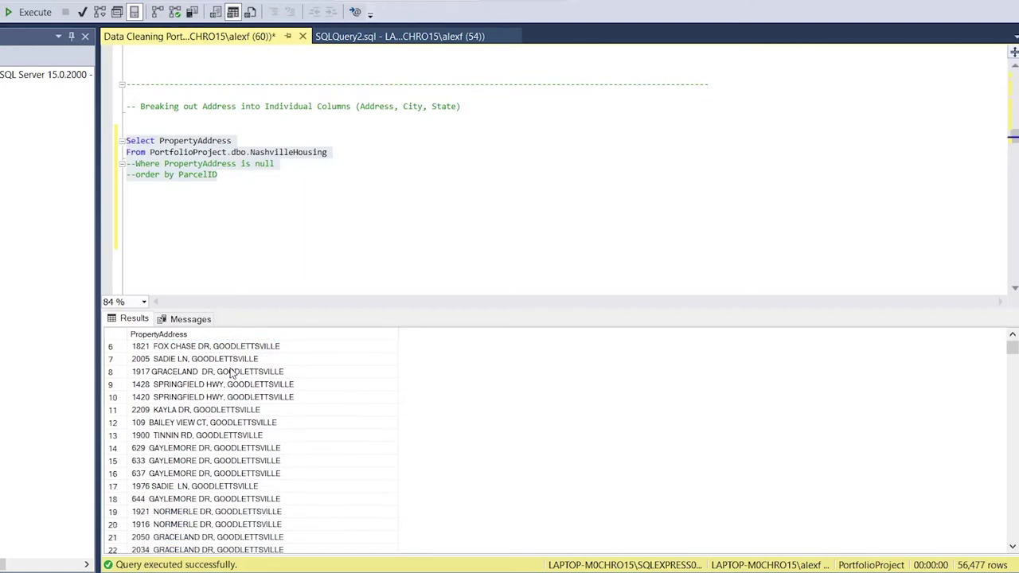
{"action": "scroll", "coordinate": [232, 372], "scroll_direction": "down", "scroll_amount": 2}
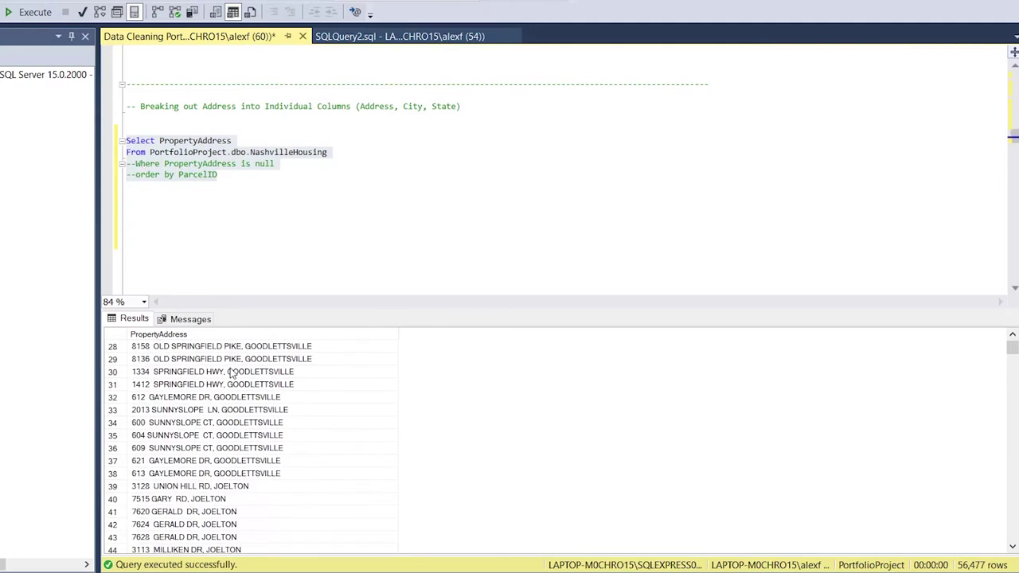
{"action": "scroll", "coordinate": [231, 372], "scroll_direction": "down", "scroll_amount": 5}
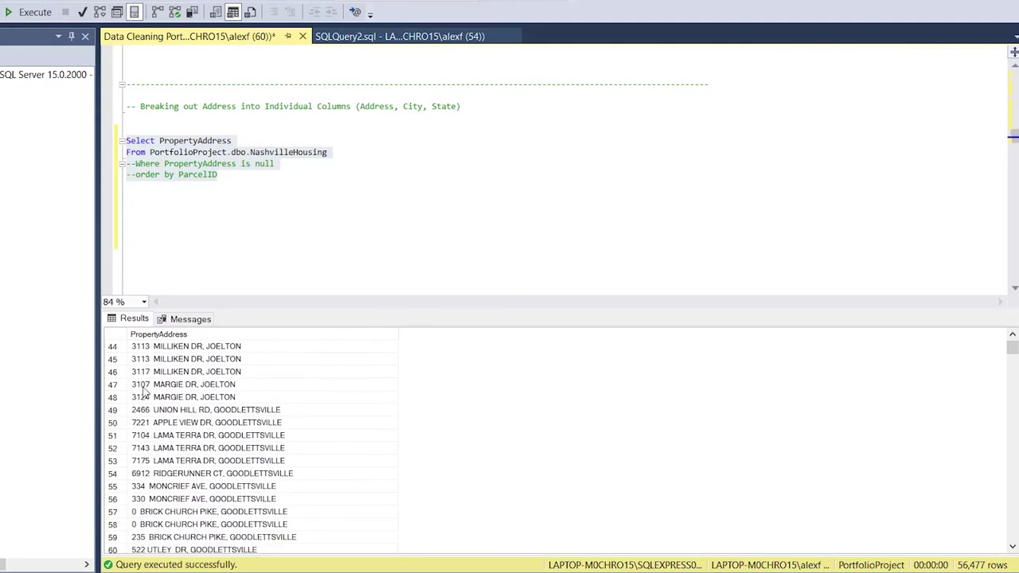
{"action": "left_click", "coordinate": [142, 387]}
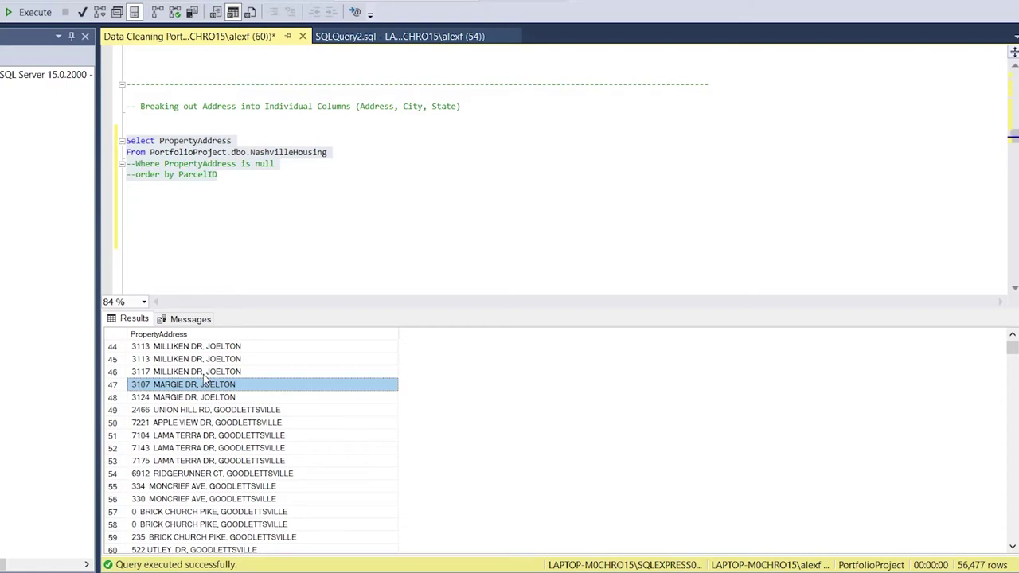
{"action": "left_click", "coordinate": [204, 372]}
{"action": "scroll", "coordinate": [207, 374], "scroll_direction": "up", "scroll_amount": 14}
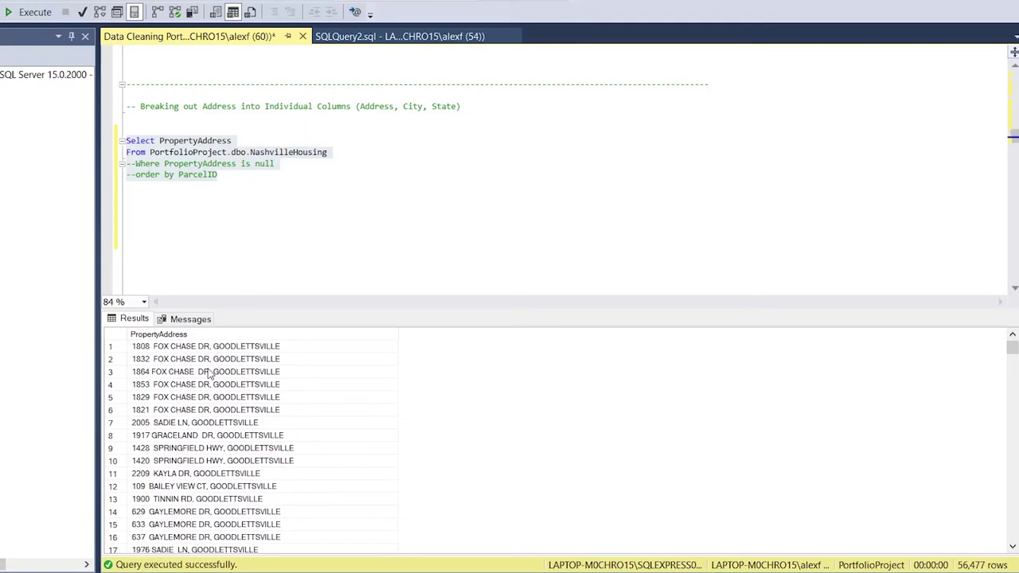
Start a second query below the PropertyAddress query with SELECT and an opening SUBSTRING( on its own line.
{"action": "left_click", "coordinate": [245, 184]}
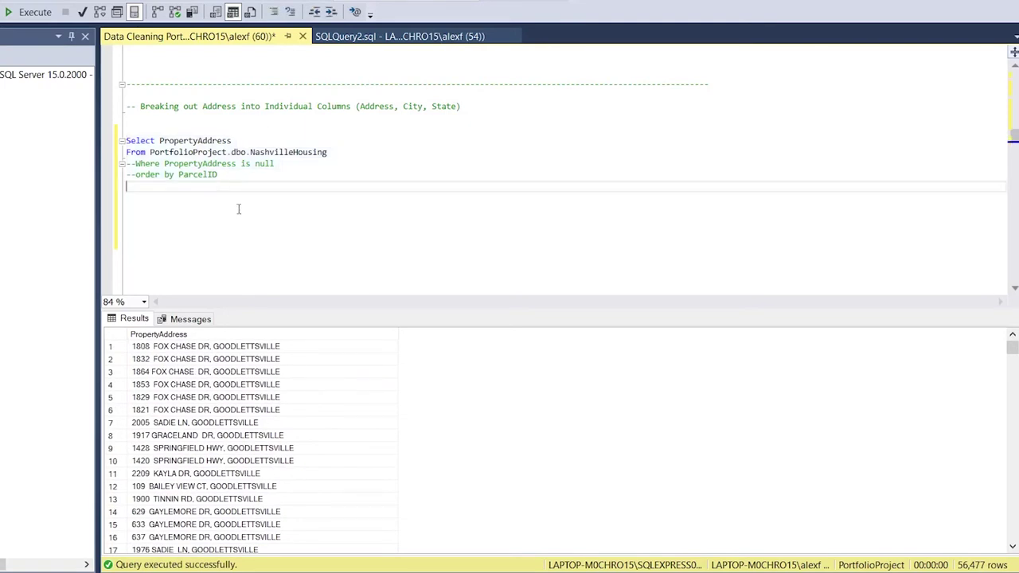
{"action": "left_click", "coordinate": [235, 198]}
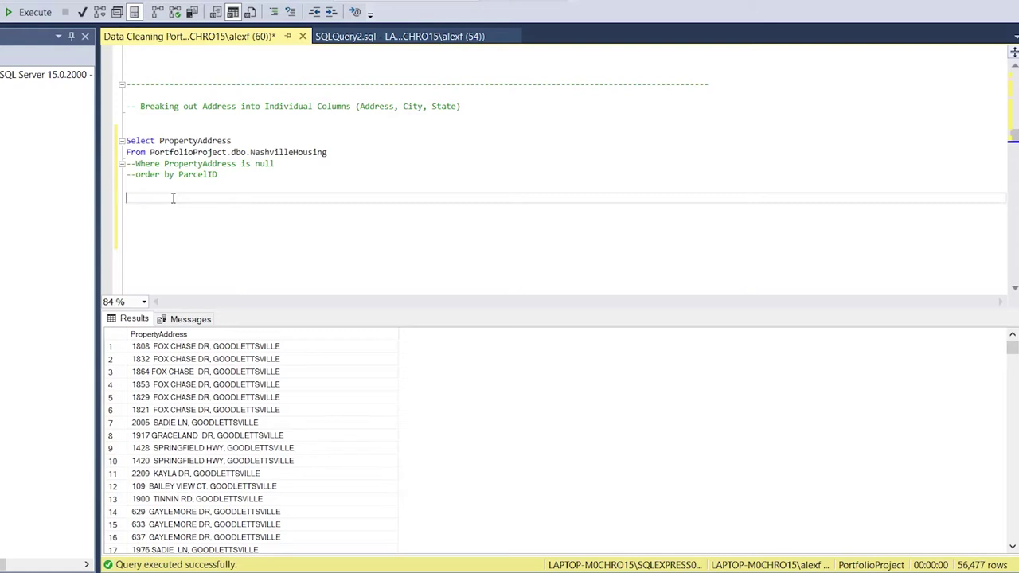
{"action": "type", "text": "SELECT"}
{"action": "key", "text": "Return"}
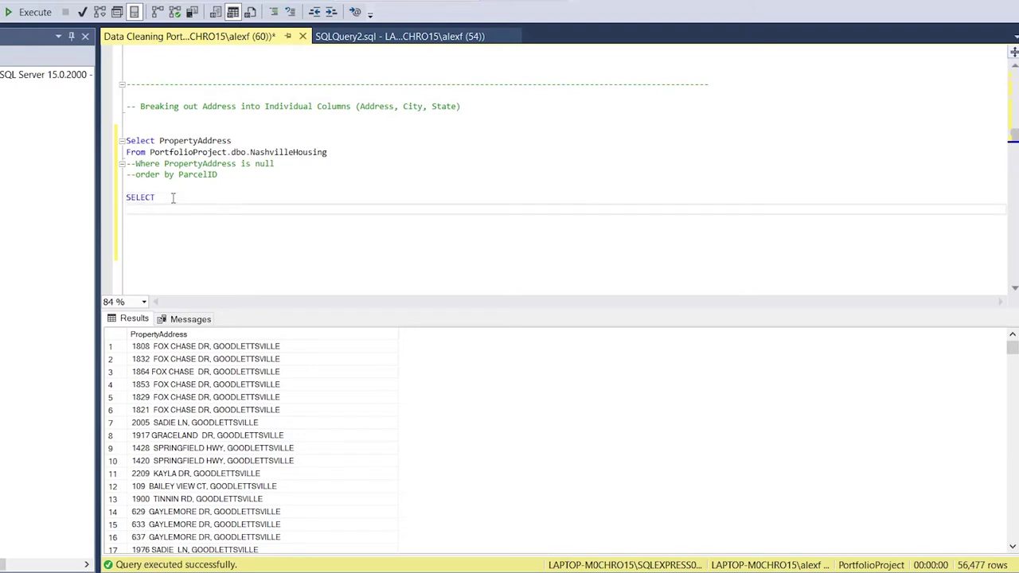
{"action": "type", "text": "SUBSTRING"}
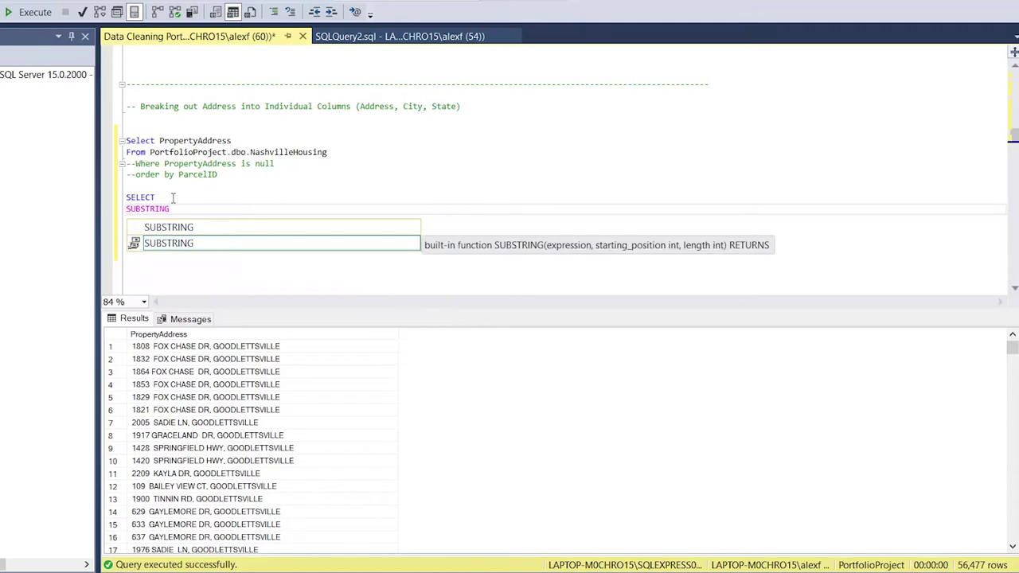
{"action": "type", "text": "("}
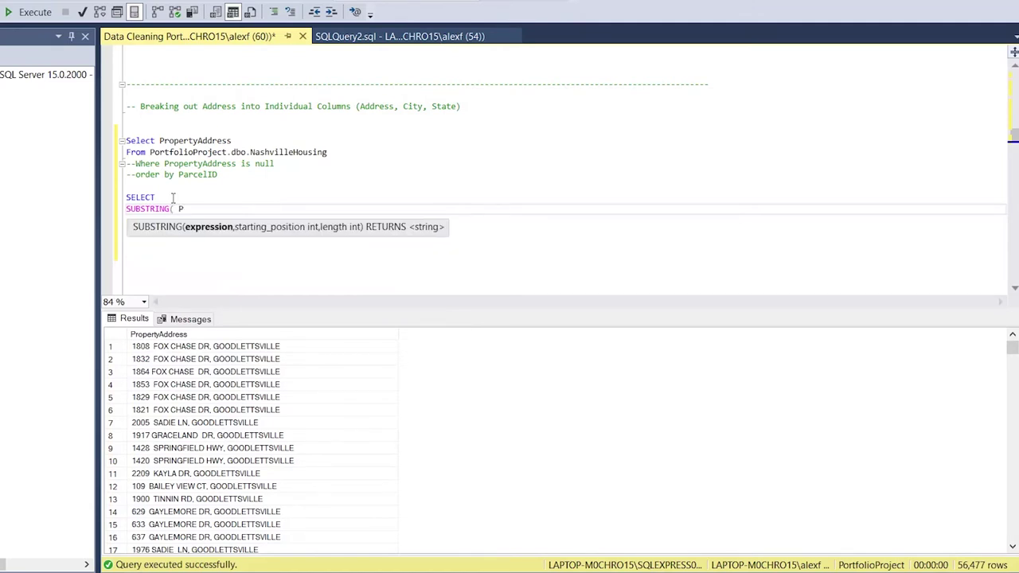
{"action": "key", "text": "Escape"}
Copy the line From PortfolioProject.dbo.NashvilleHousing below the SUBSTRING line, leaving one blank line between them.
{"action": "left_click_drag", "start_coordinate": [328, 152], "coordinate": [102, 159]}
{"action": "key", "text": "ctrl+c"}
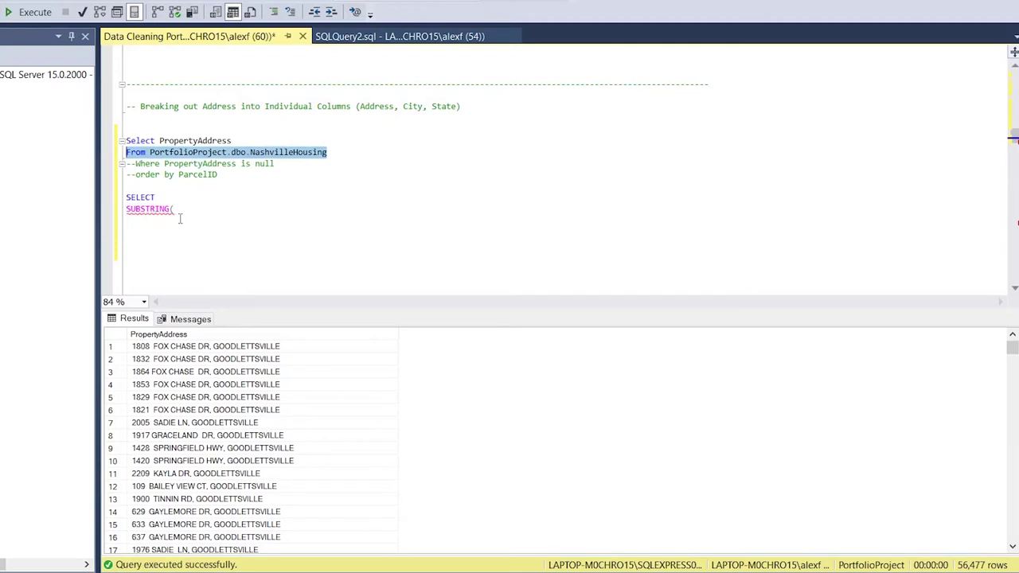
{"action": "left_click", "coordinate": [182, 220]}
{"action": "key", "text": "ctrl+v"}
{"action": "left_click", "coordinate": [180, 209]}
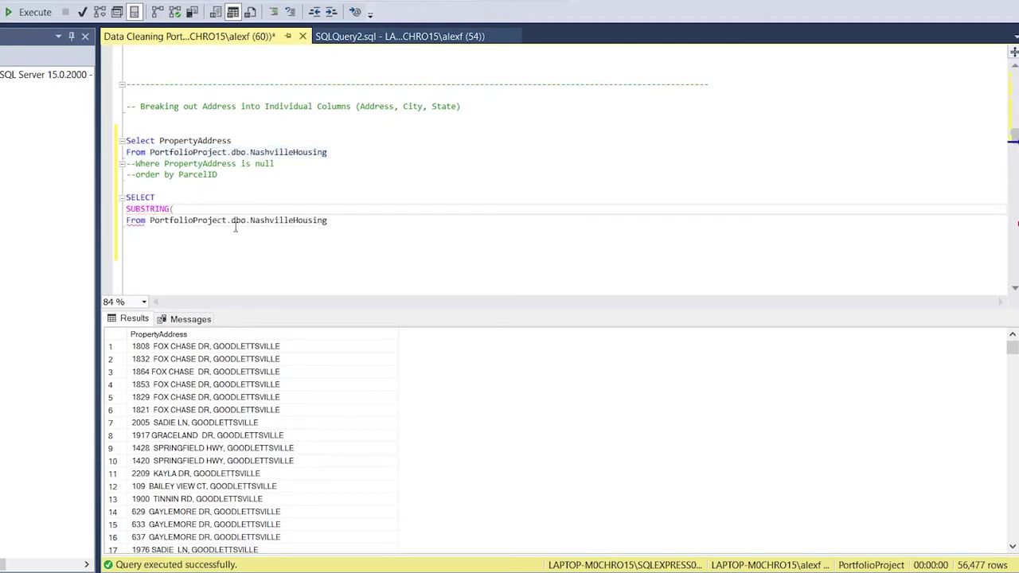
{"action": "key", "text": "Return"}
{"action": "left_click", "coordinate": [239, 212]}
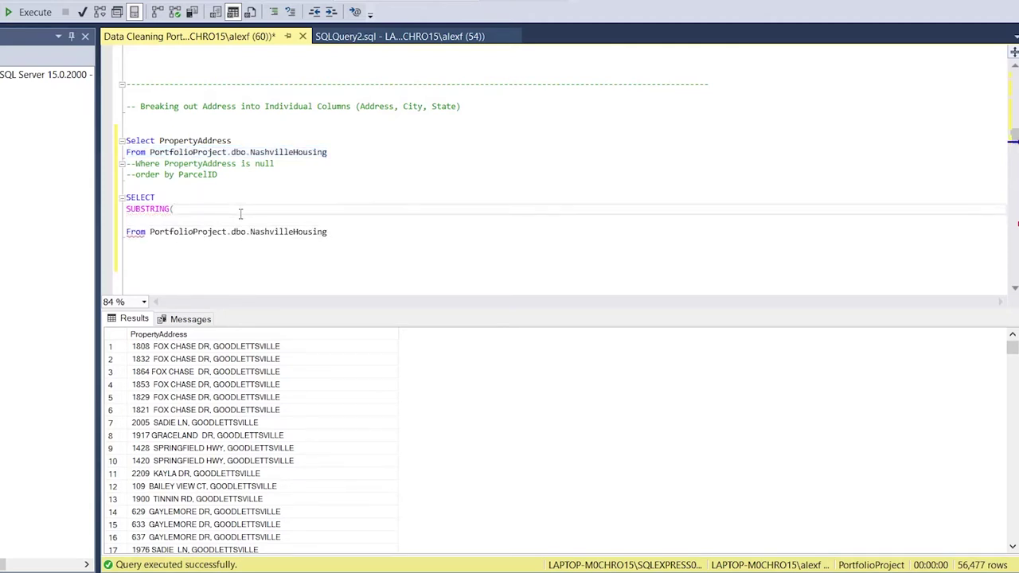
Give the open SUBSTRING the arguments PropertyAddress and 1, and start its third argument with CHARINDEX(.
{"action": "type", "text": "PropertyAddress, 1"}
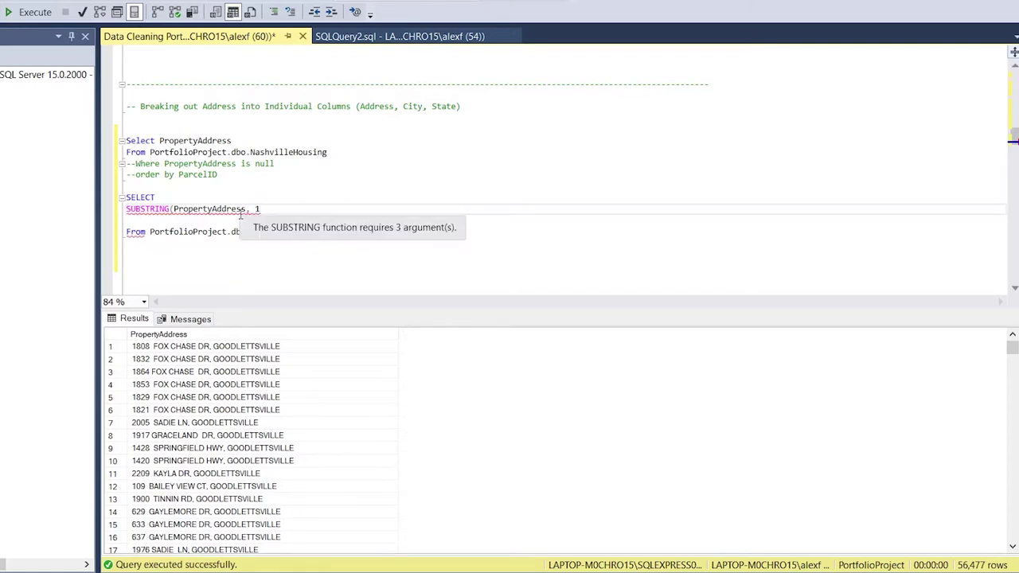
{"action": "type", "text": ", C"}
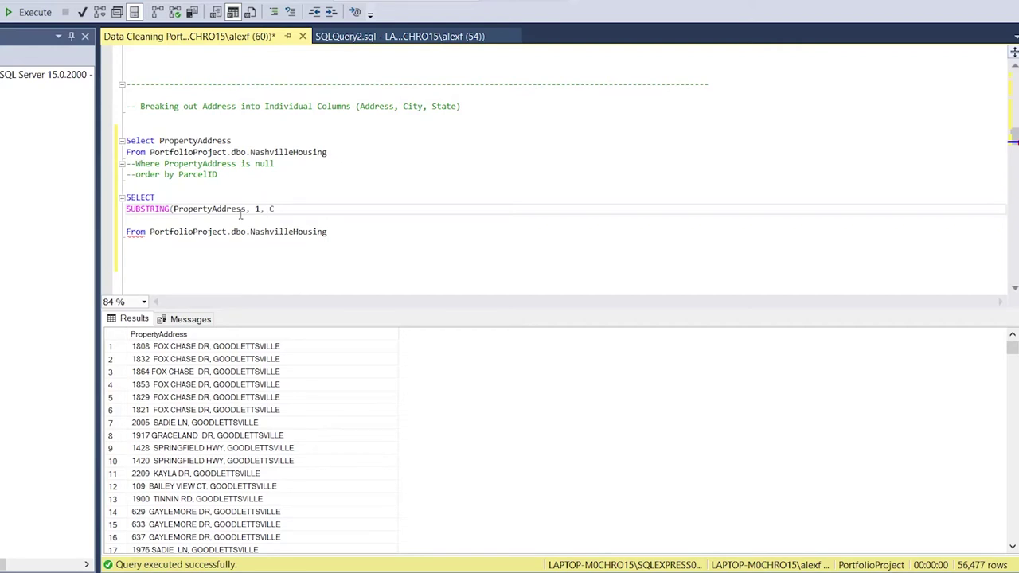
{"action": "type", "text": "HAR"}
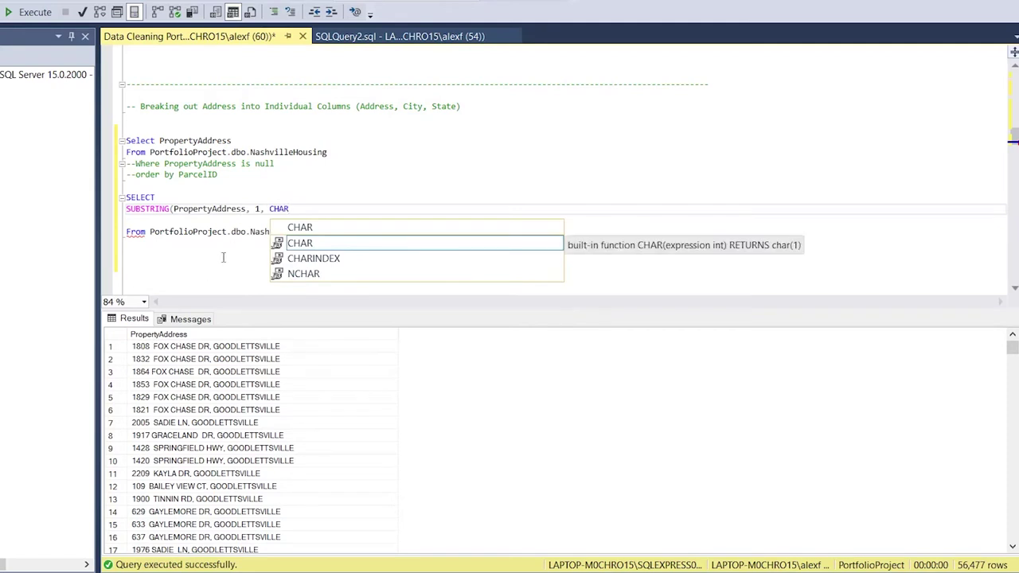
{"action": "double_click", "coordinate": [310, 258]}
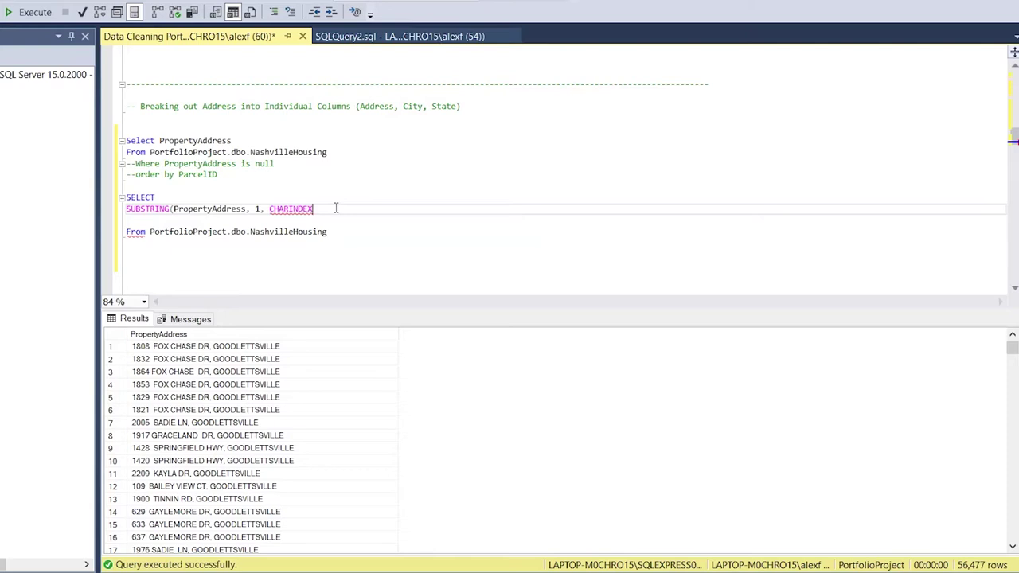
{"action": "type", "text": "("}
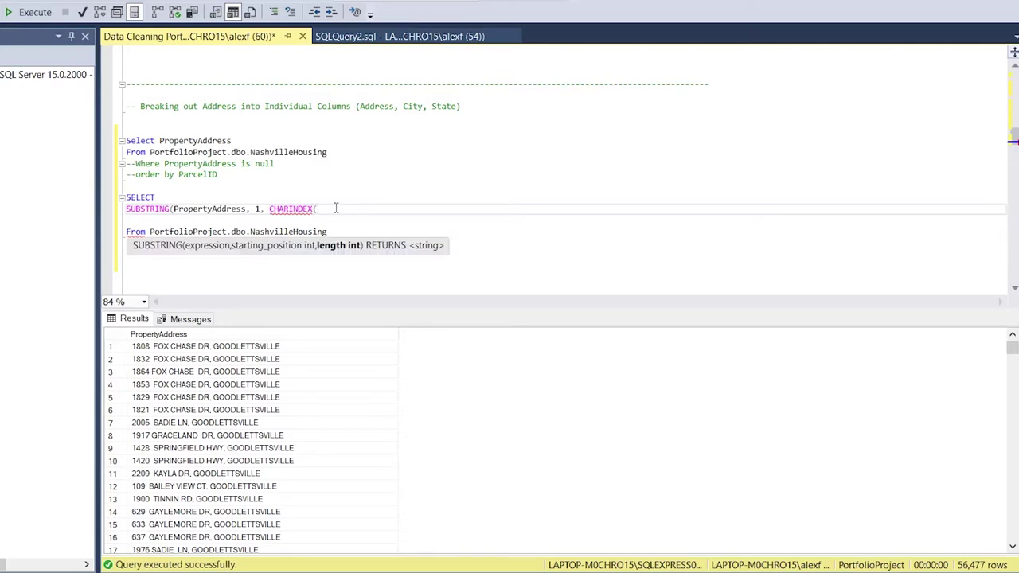
Try a quoted sample name as the search value of CHARINDEX.
{"action": "type", "text": "',"}
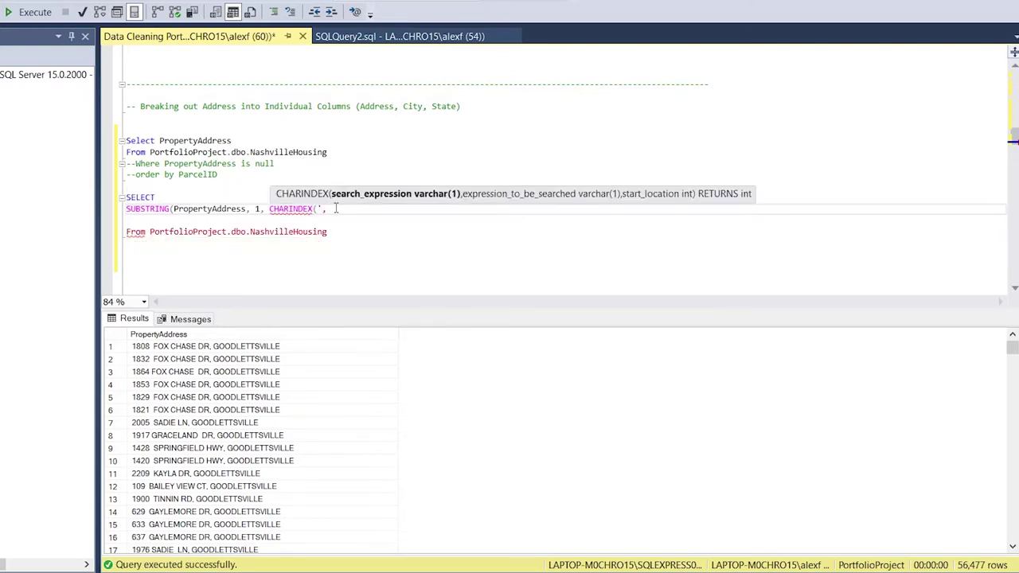
{"action": "type", "text": "'"}
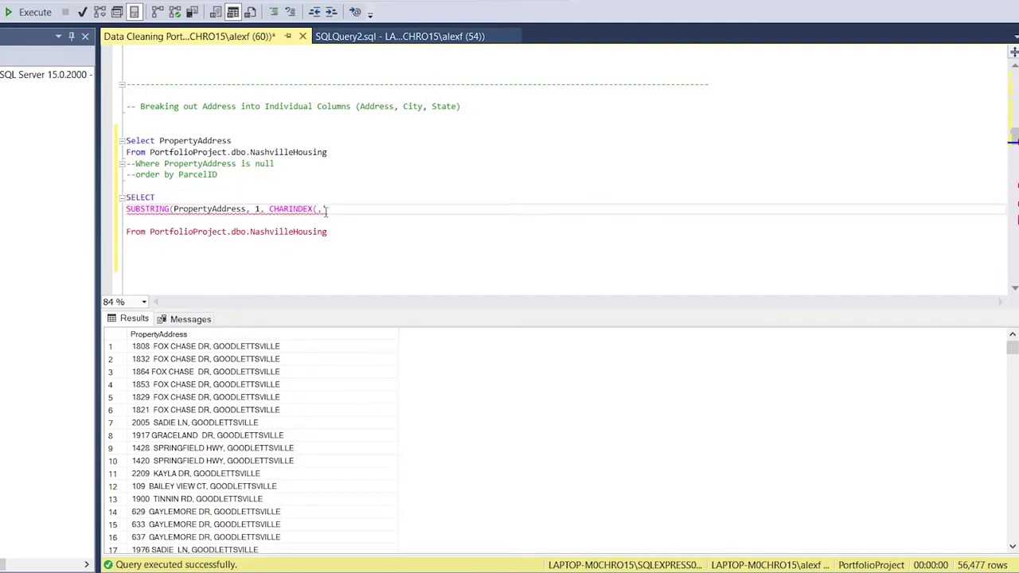
{"action": "key", "text": "ctrl+space"}
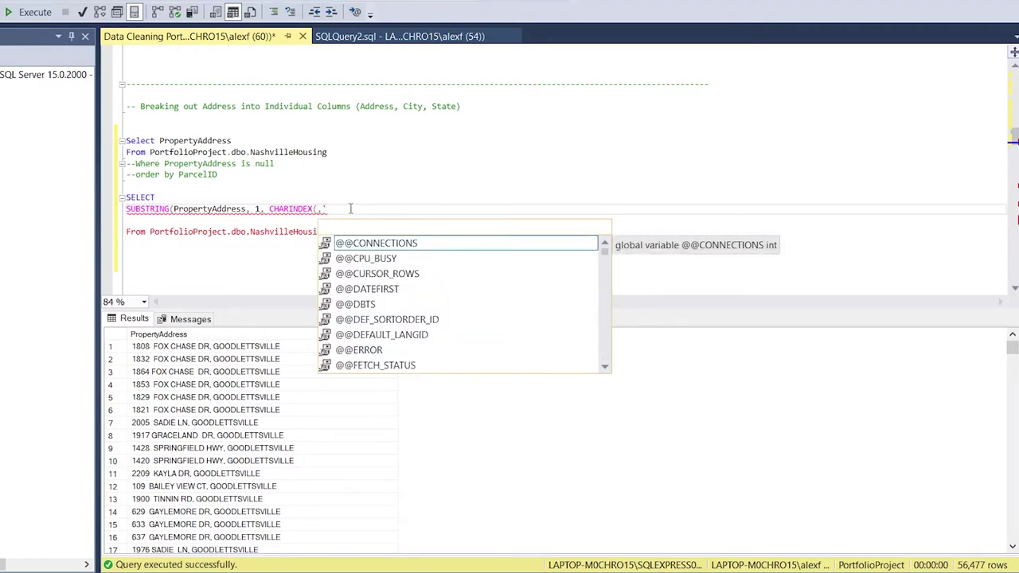
{"action": "key", "text": "BackSpace"}
{"action": "key", "text": "BackSpace"}
{"action": "type", "text": "tom'"}
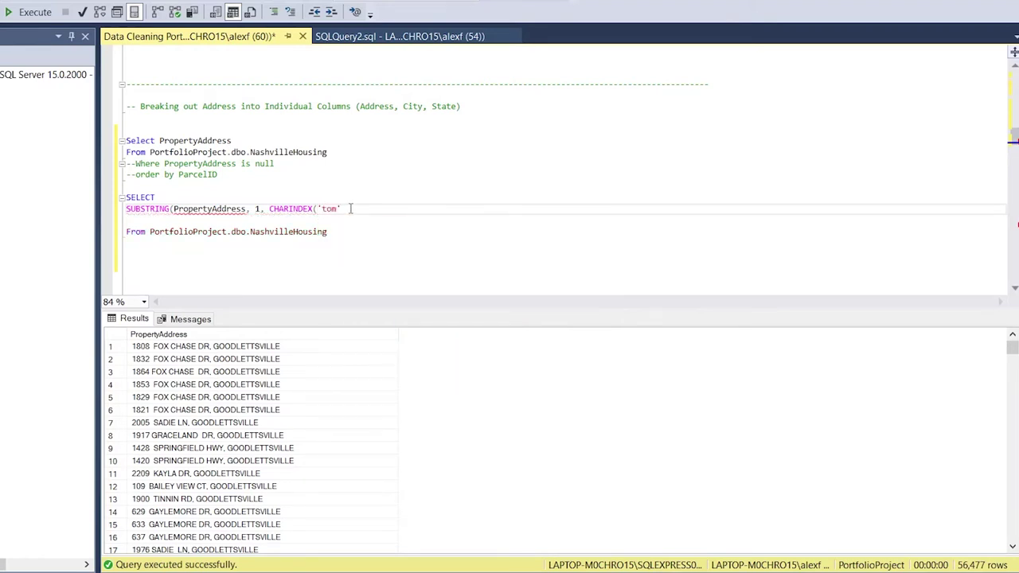
{"action": "key", "text": "BackSpace"}
{"action": "key", "text": "BackSpace"}
{"action": "key", "text": "BackSpace"}
{"action": "key", "text": "BackSpace"}
{"action": "type", "text": "tom'"}
{"action": "key", "text": "BackSpace"}
{"action": "key", "text": "BackSpace"}
{"action": "key", "text": "BackSpace"}
{"action": "key", "text": "BackSpace"}
Complete CHARINDEX with ',' and PropertyAddress, alias the SUBSTRING column as Address, and run this query.
{"action": "type", "text": ",',"}
{"action": "type", "text": "PropertyAddress"}
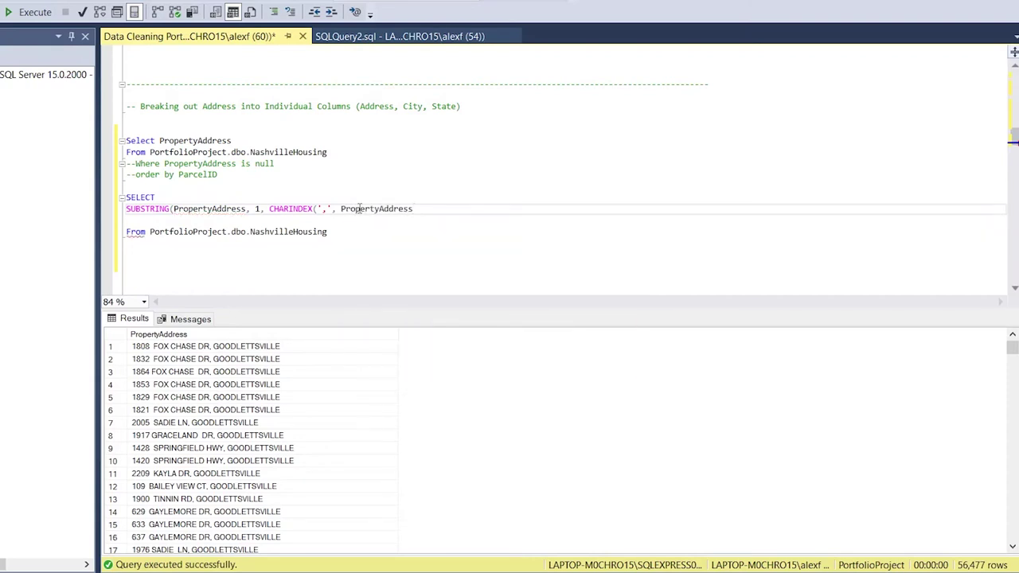
{"action": "type", "text": ")) as Address"}
{"action": "left_click_drag", "start_coordinate": [355, 230], "coordinate": [137, 187]}
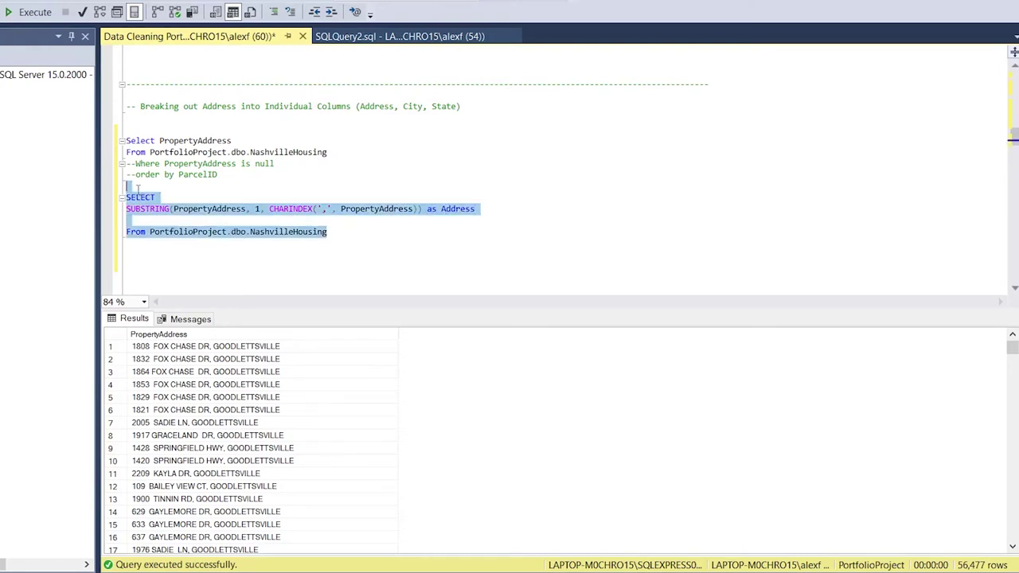
{"action": "left_click", "coordinate": [32, 11]}
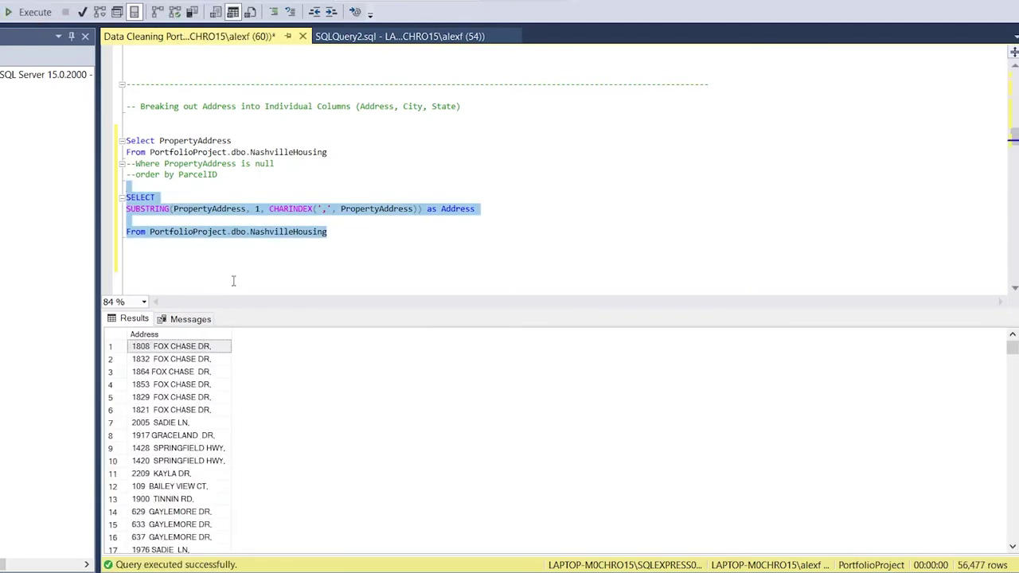
Examine the SUBSTRING line's source column, its start position, and the comma that CHARINDEX searches for.
{"action": "left_click", "coordinate": [353, 230]}
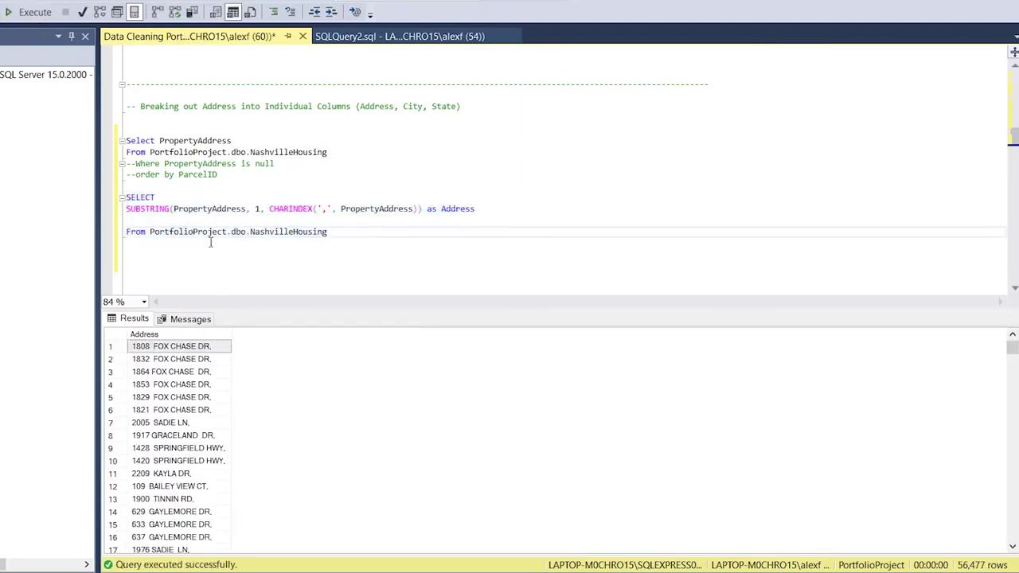
{"action": "left_click", "coordinate": [262, 208]}
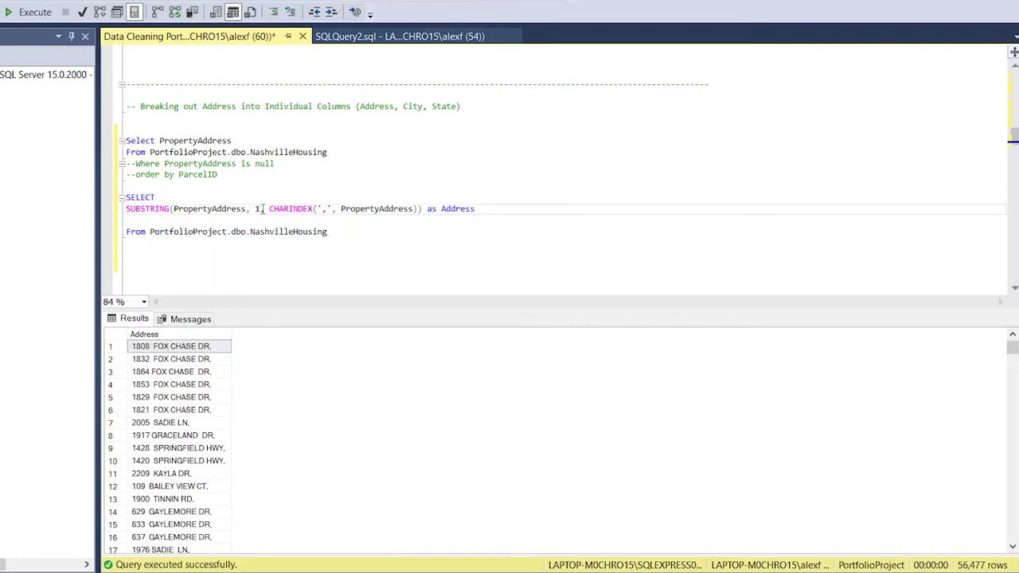
{"action": "triple_click", "coordinate": [198, 209]}
{"action": "left_click", "coordinate": [260, 209]}
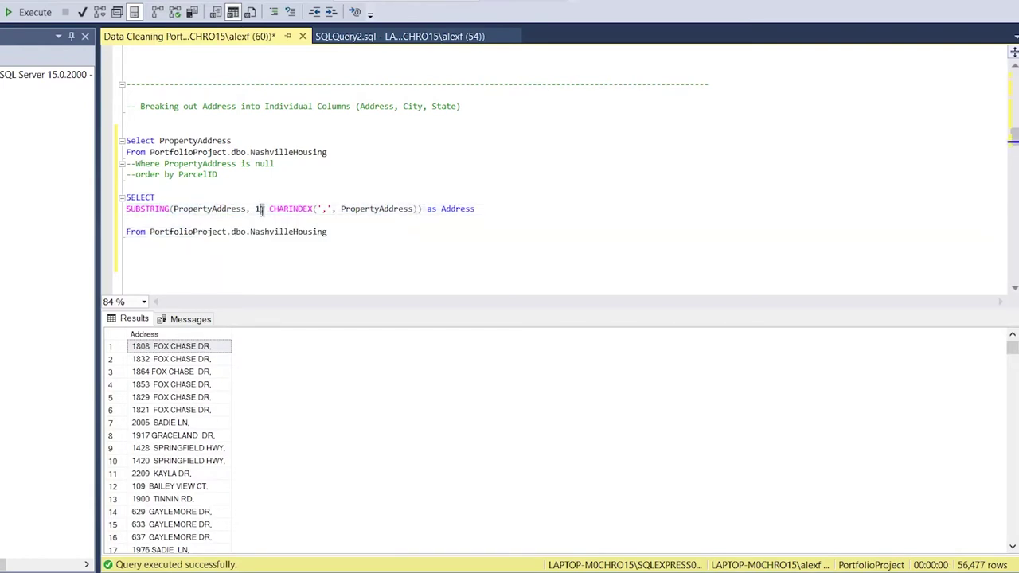
{"action": "double_click", "coordinate": [256, 209]}
{"action": "left_click", "coordinate": [324, 210]}
{"action": "double_click", "coordinate": [323, 210]}
{"action": "left_click", "coordinate": [329, 218]}
{"action": "left_click", "coordinate": [325, 208]}
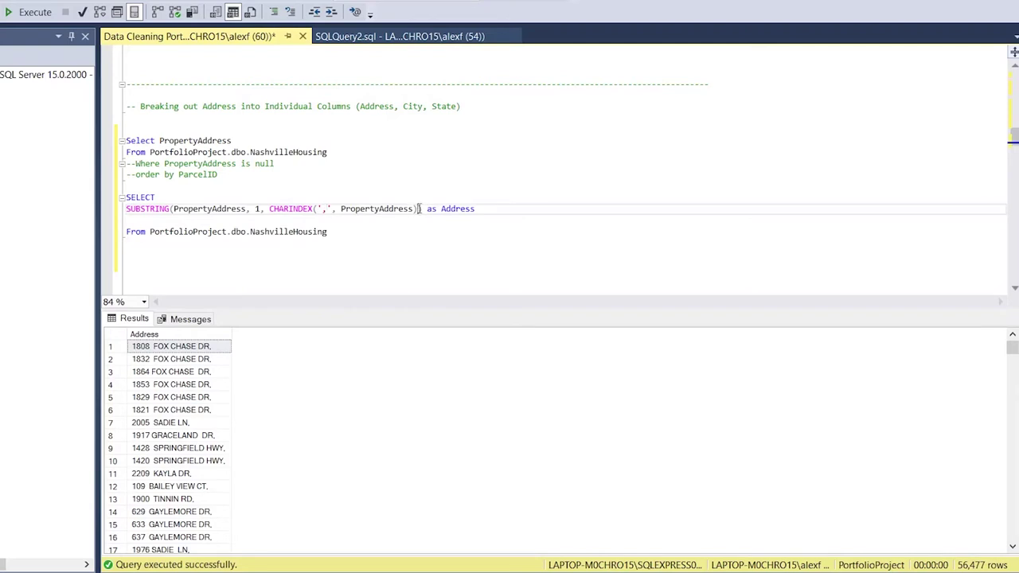
Copy CHARINDEX(',', PropertyAddress) into a second column below the Address line and run the query.
{"action": "left_click_drag", "start_coordinate": [267, 210], "coordinate": [418, 217]}
{"action": "key", "text": "ctrl+c"}
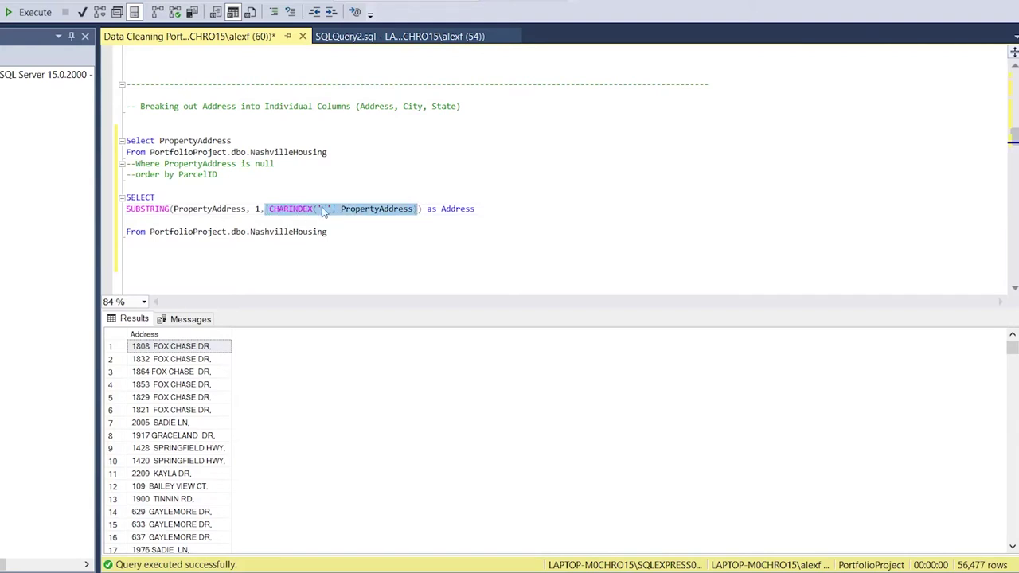
{"action": "left_click", "coordinate": [483, 209]}
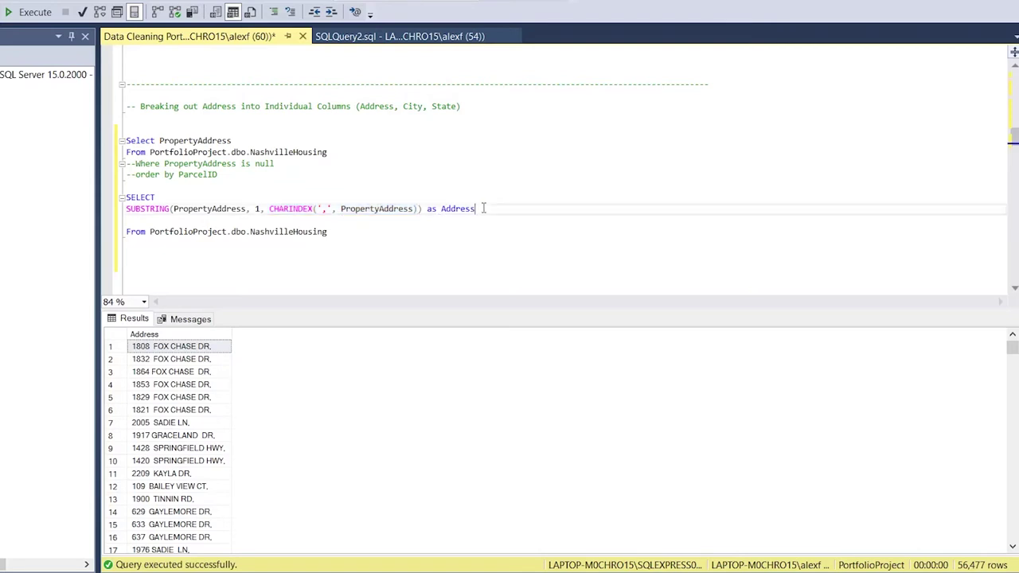
{"action": "type", "text": ","}
{"action": "key", "text": "Return"}
{"action": "key", "text": "ctrl+v"}
{"action": "left_click_drag", "start_coordinate": [366, 241], "coordinate": [110, 185]}
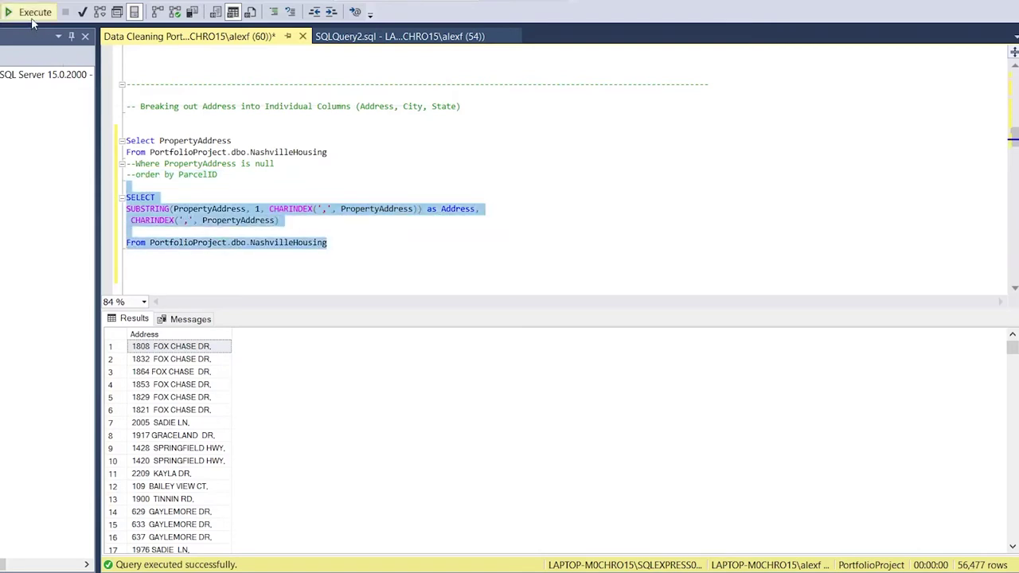
{"action": "left_click", "coordinate": [32, 11]}
Compare the comma positions returned for several addresses in the unnamed results column.
{"action": "left_click", "coordinate": [268, 348]}
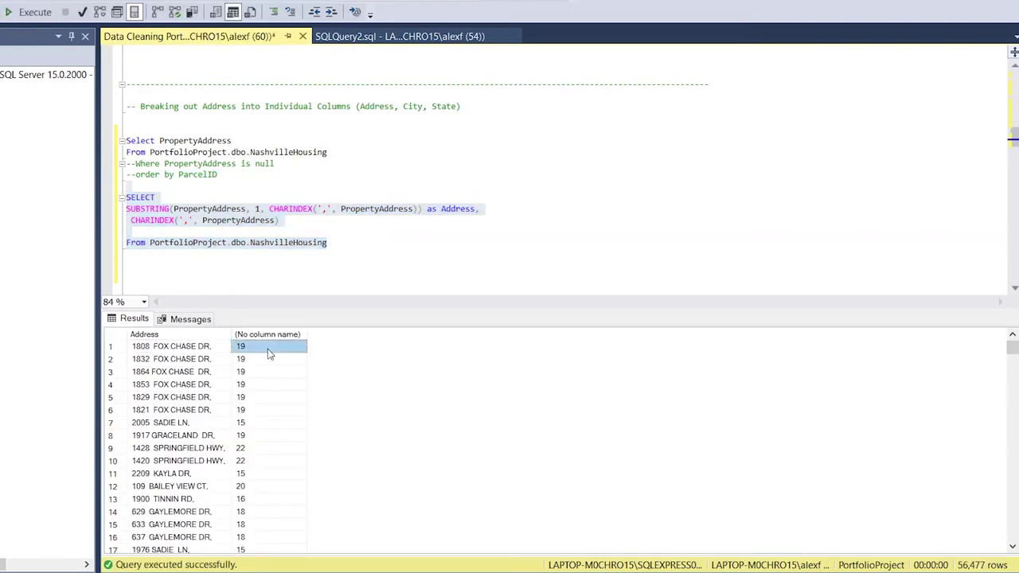
{"action": "left_click", "coordinate": [266, 364]}
{"action": "left_click", "coordinate": [249, 437]}
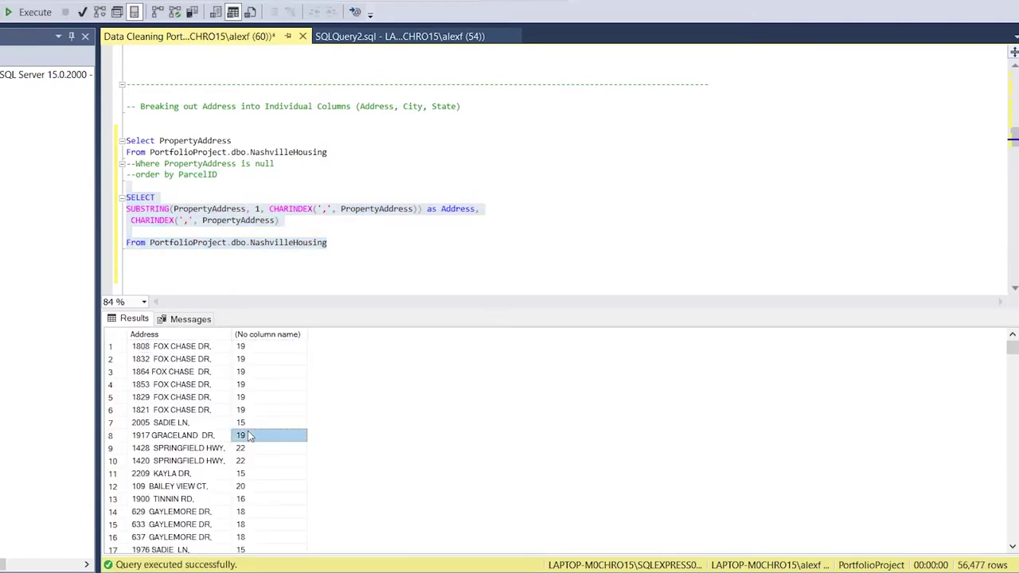
{"action": "left_click", "coordinate": [257, 450]}
{"action": "left_click", "coordinate": [258, 461]}
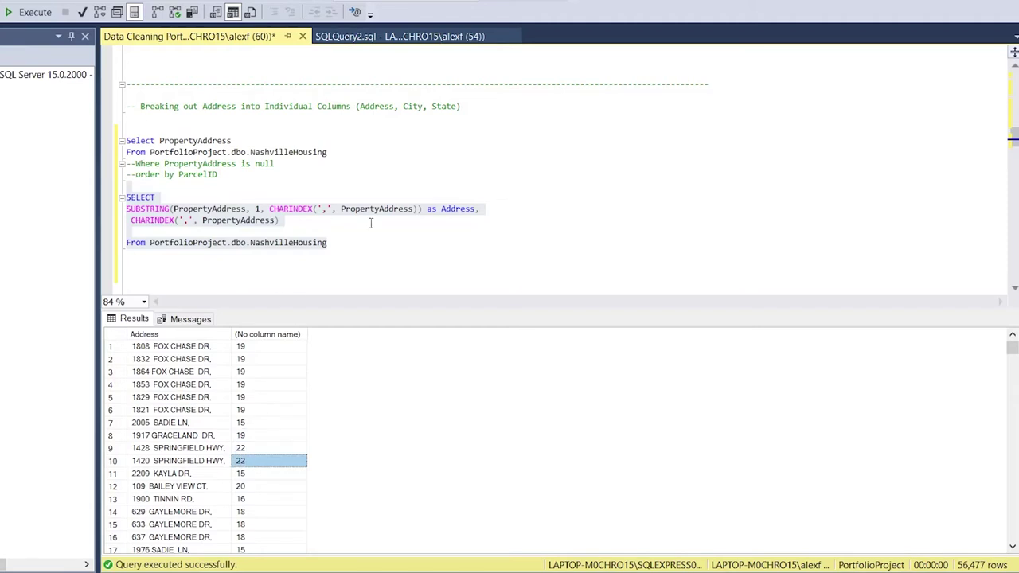
Delete the separate CHARINDEX column and the comma after the Address alias.
{"action": "left_click", "coordinate": [348, 249]}
{"action": "left_click_drag", "start_coordinate": [355, 225], "coordinate": [503, 213]}
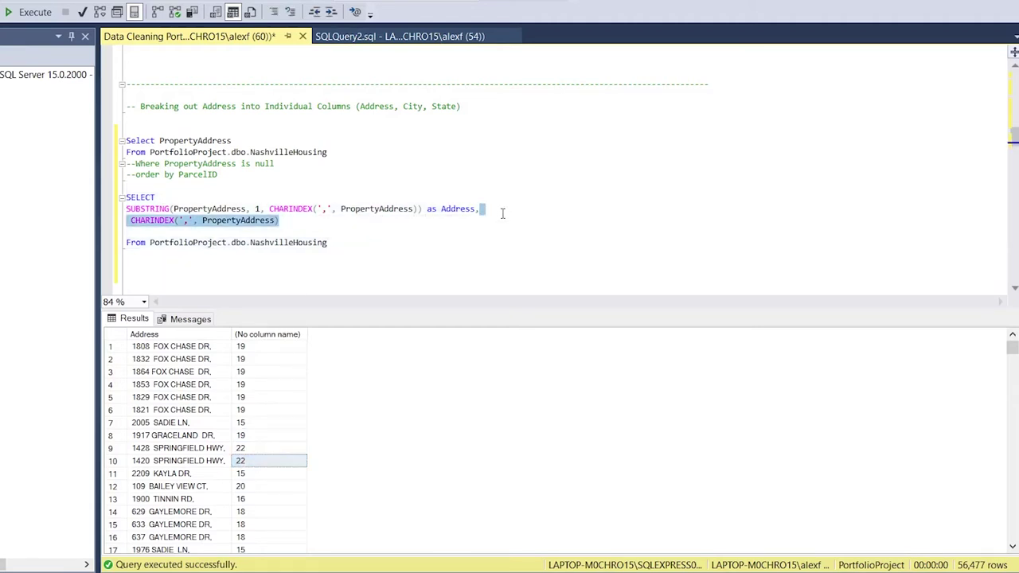
{"action": "key", "text": "BackSpace"}
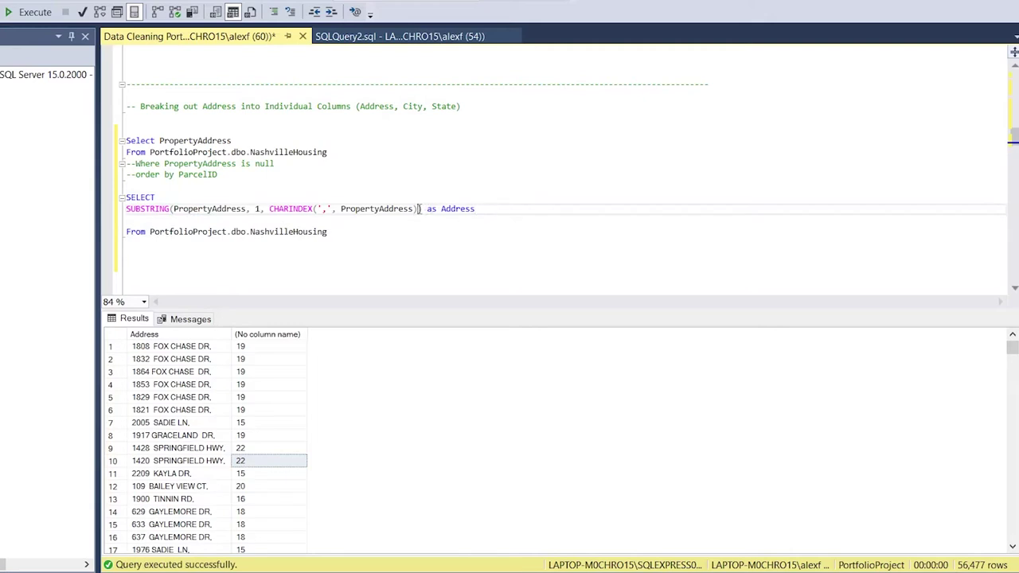
Subtract 1 from the CHARINDEX length in the SUBSTRING and rerun the query.
{"action": "type", "text": "-1"}
{"action": "left_click_drag", "start_coordinate": [391, 237], "coordinate": [128, 185]}
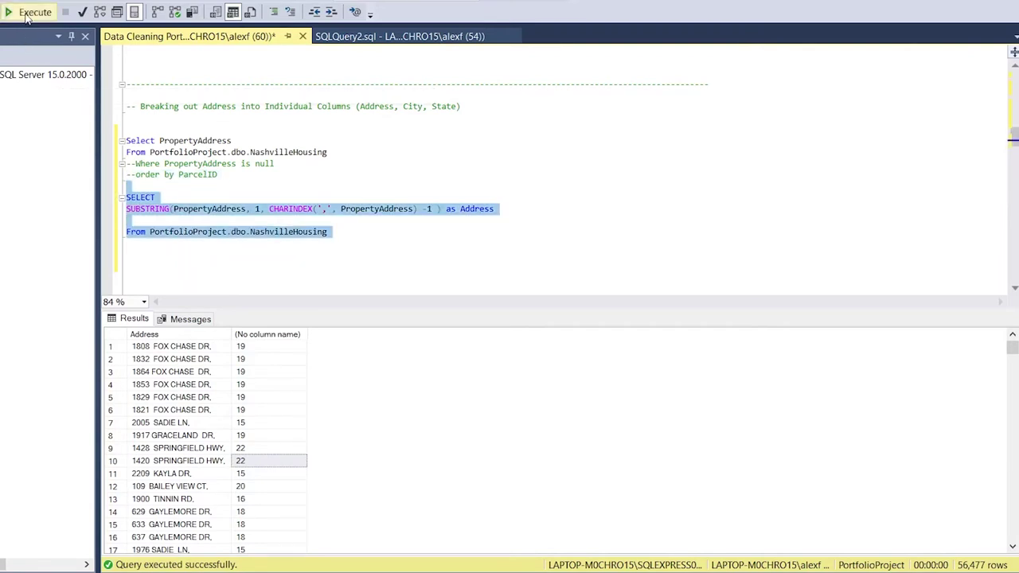
{"action": "left_click", "coordinate": [30, 12]}
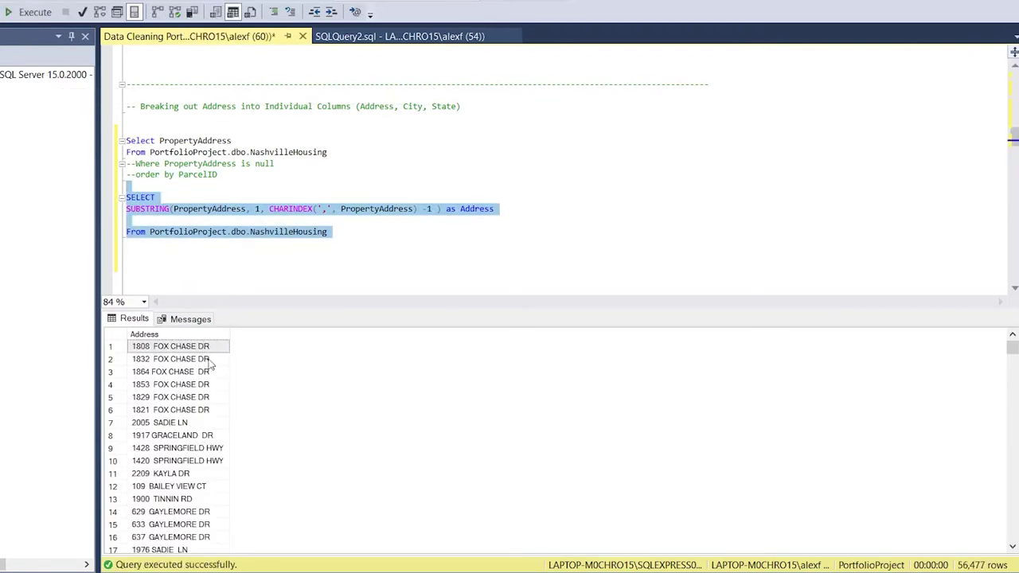
{"action": "left_click", "coordinate": [434, 209]}
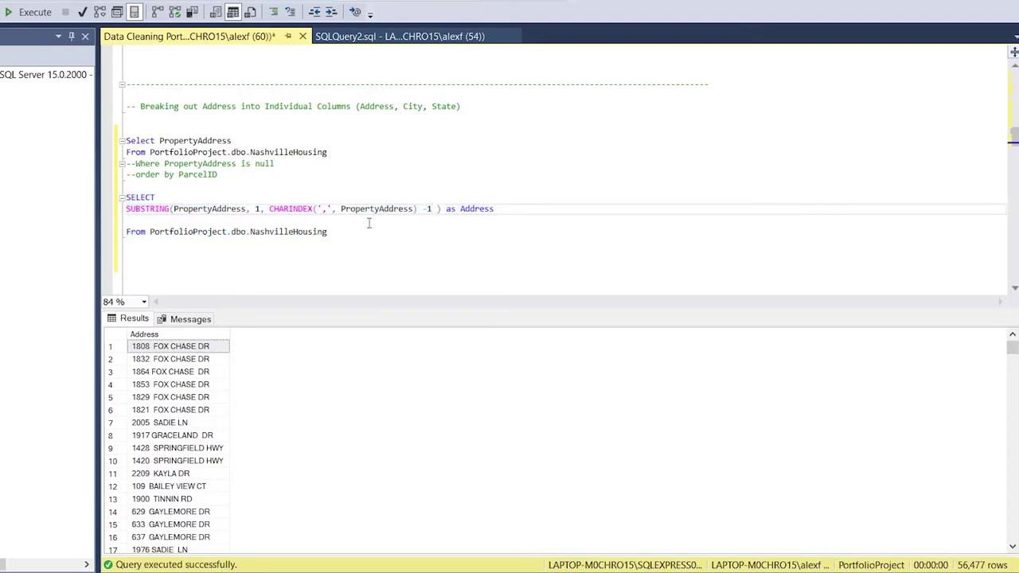
{"action": "double_click", "coordinate": [324, 210]}
{"action": "left_click", "coordinate": [325, 209]}
{"action": "left_click", "coordinate": [509, 210]}
{"action": "triple_click", "coordinate": [500, 209]}
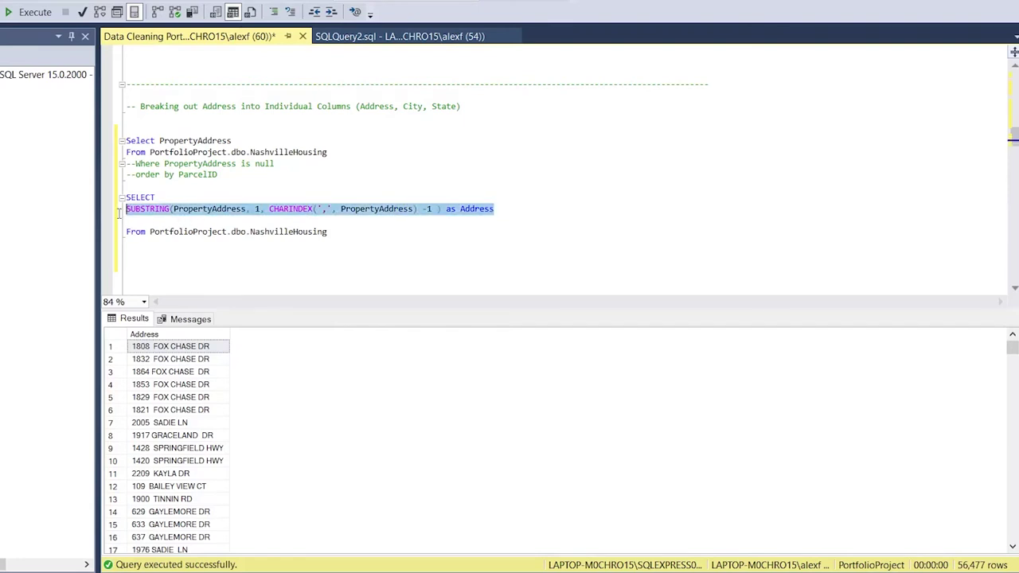
{"action": "left_click", "coordinate": [520, 209]}
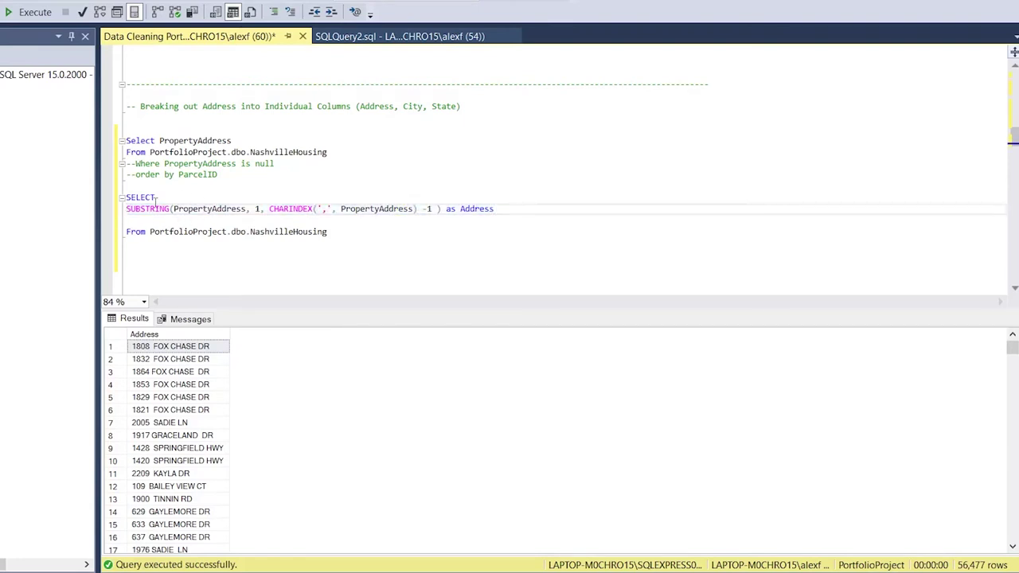
Duplicate the SUBSTRING ... as Address expression onto a new line below it, preceded by a comma.
{"action": "left_click", "coordinate": [411, 217]}
{"action": "left_click_drag", "start_coordinate": [411, 216], "coordinate": [126, 209]}
{"action": "key", "text": "ctrl+c"}
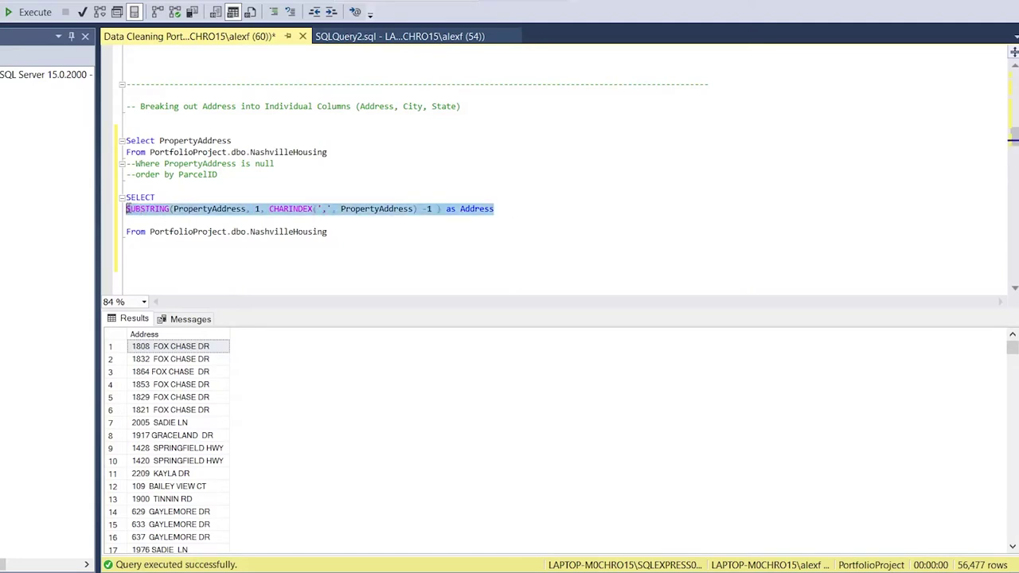
{"action": "left_click", "coordinate": [557, 210]}
{"action": "key", "text": "Return"}
{"action": "type", "text": ","}
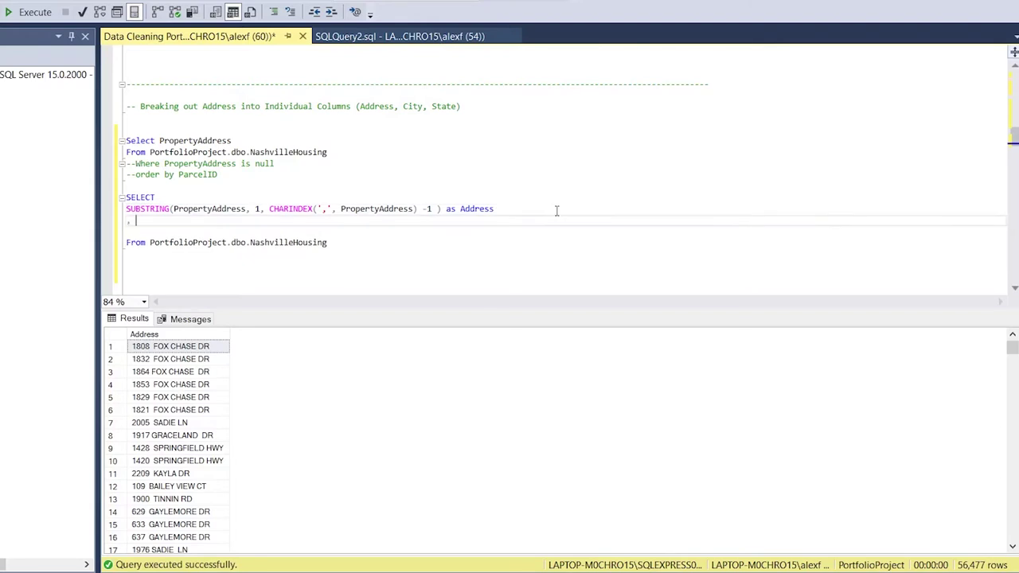
{"action": "key", "text": "ctrl+v"}
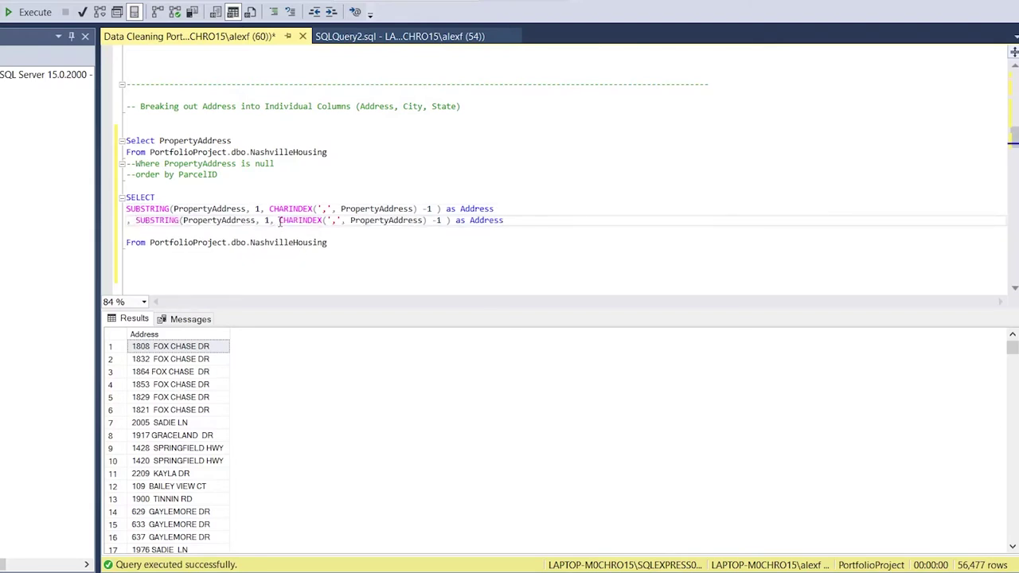
Replace the start position 1 in the second SUBSTRING with a copy of CHARINDEX(',', PropertyAddress) -1 ).
{"action": "left_click_drag", "start_coordinate": [279, 221], "coordinate": [454, 229]}
{"action": "key", "text": "ctrl+c"}
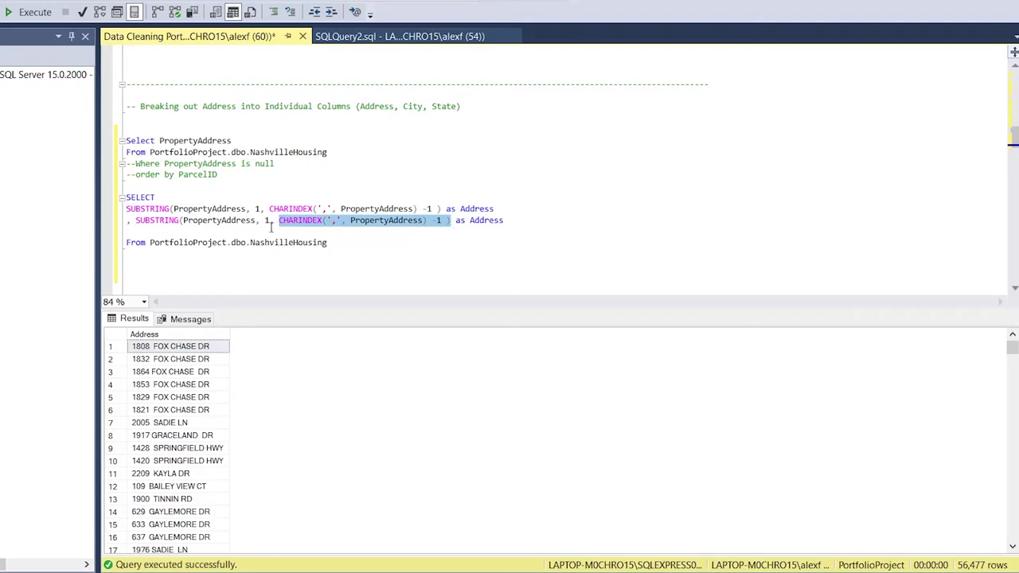
{"action": "left_click", "coordinate": [270, 223]}
{"action": "key", "text": "BackSpace"}
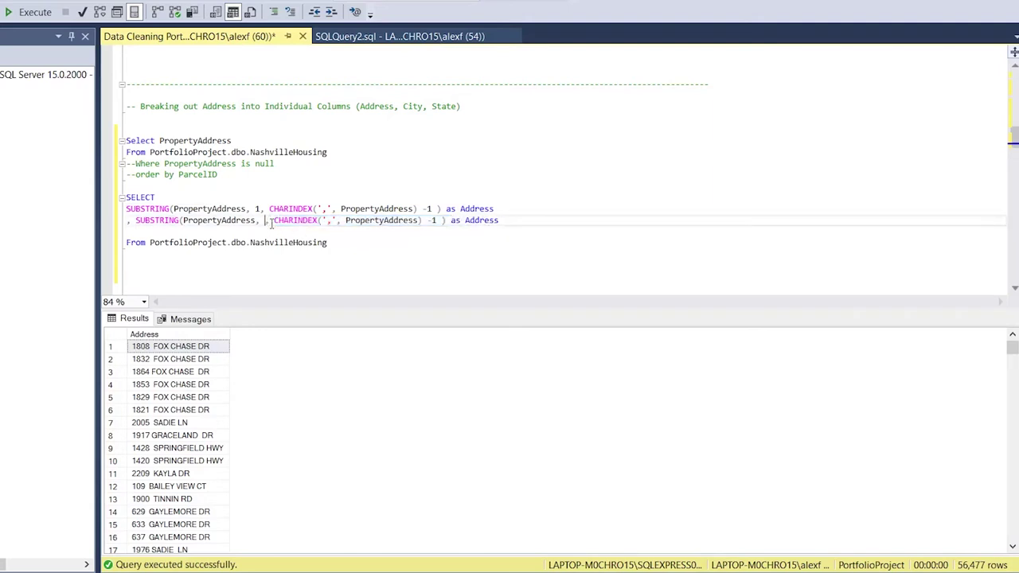
{"action": "key", "text": "ctrl+v"}
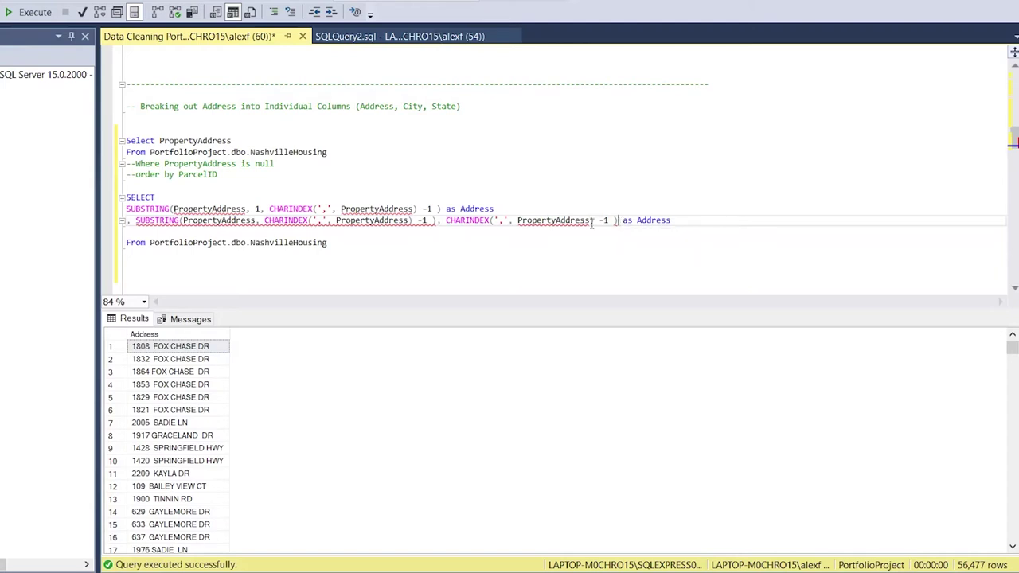
Delete the repeated CHARINDEX expression and the trailing comma before the alias in the second SUBSTRING.
{"action": "left_click_drag", "start_coordinate": [437, 225], "coordinate": [619, 227]}
{"action": "left_click", "coordinate": [448, 225]}
{"action": "key", "text": "BackSpace"}
{"action": "key", "text": "BackSpace"}
{"action": "key", "text": "BackSpace"}
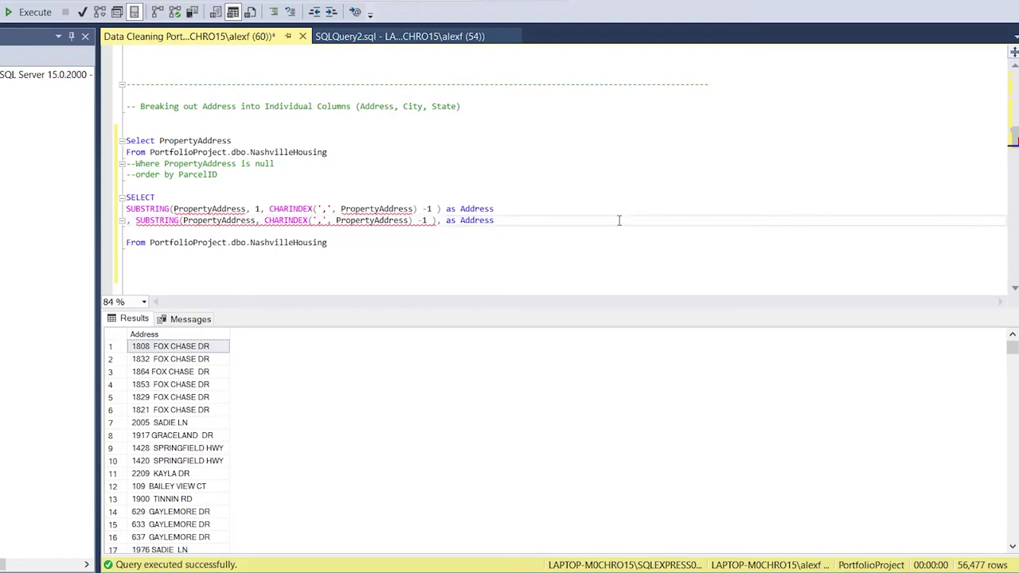
{"action": "left_click", "coordinate": [433, 236]}
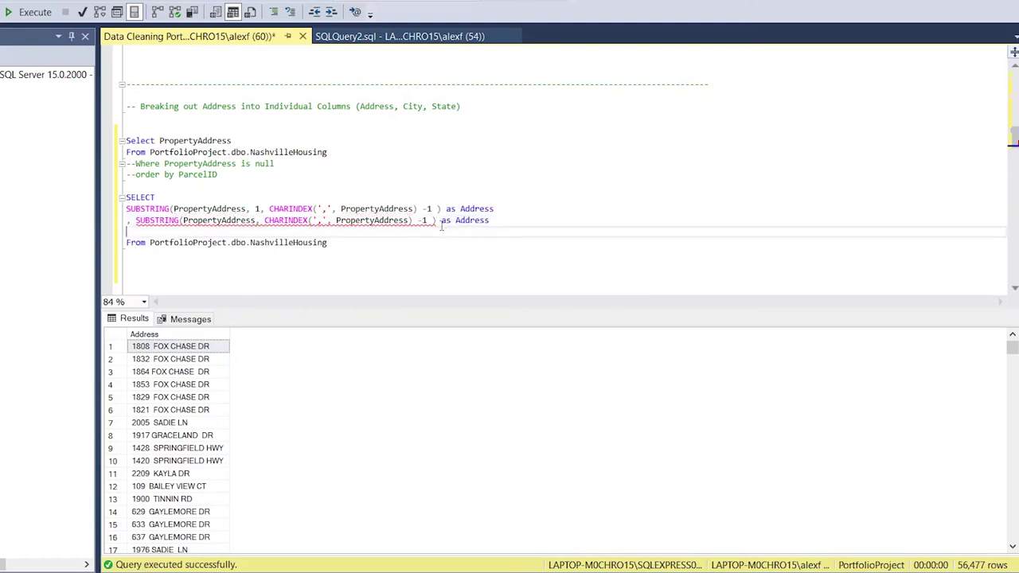
{"action": "left_click", "coordinate": [263, 223]}
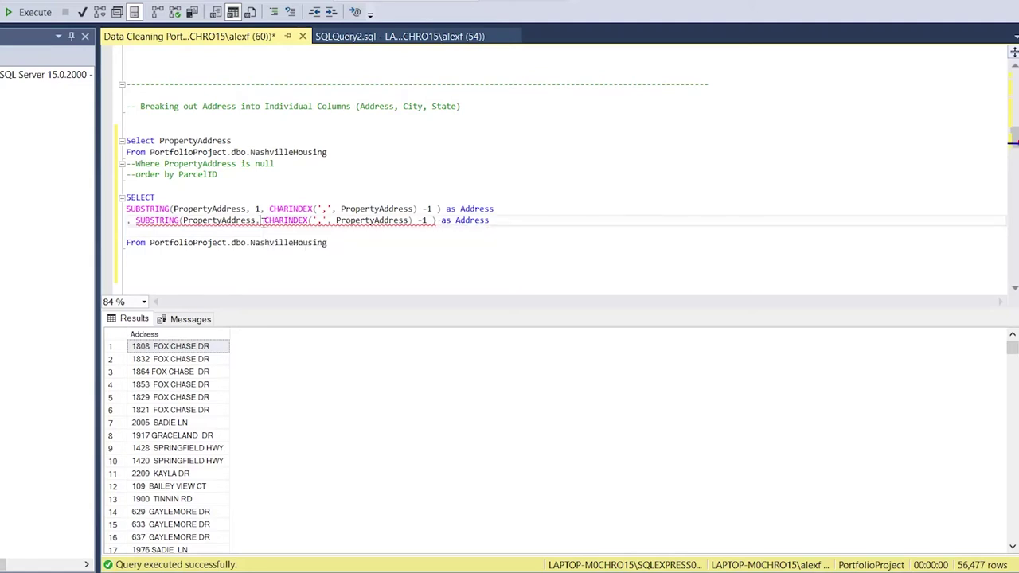
{"action": "left_click", "coordinate": [432, 221]}
{"action": "type", "text": "),"}
{"action": "left_click", "coordinate": [416, 232]}
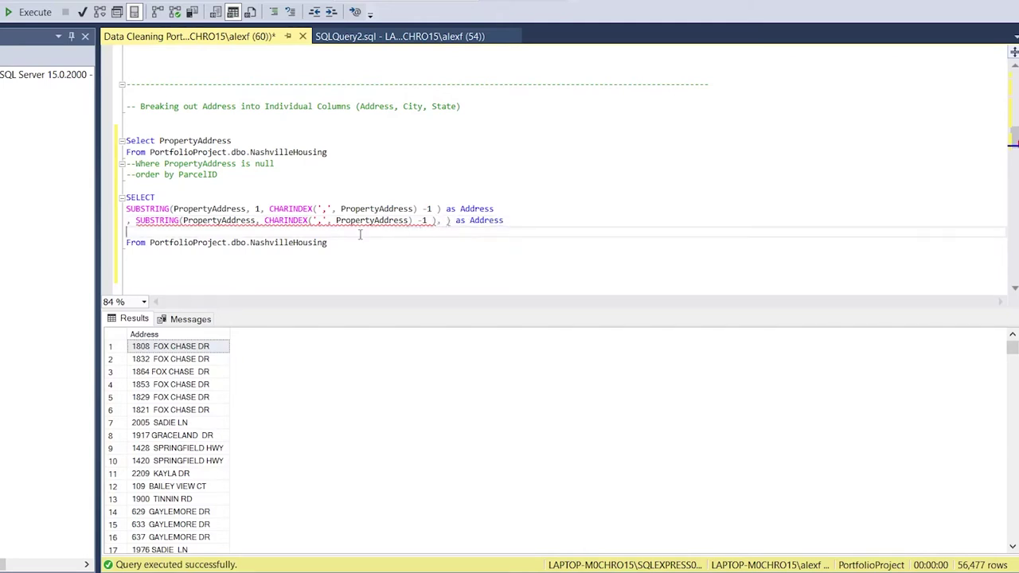
{"action": "left_click", "coordinate": [443, 221]}
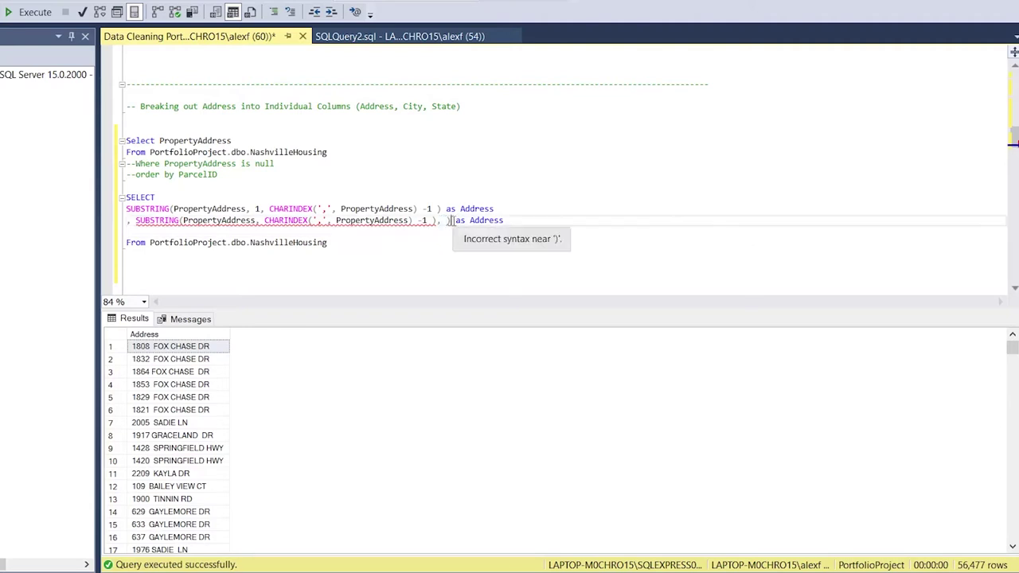
{"action": "key", "text": "BackSpace"}
{"action": "key", "text": "BackSpace"}
{"action": "key", "text": "BackSpace"}
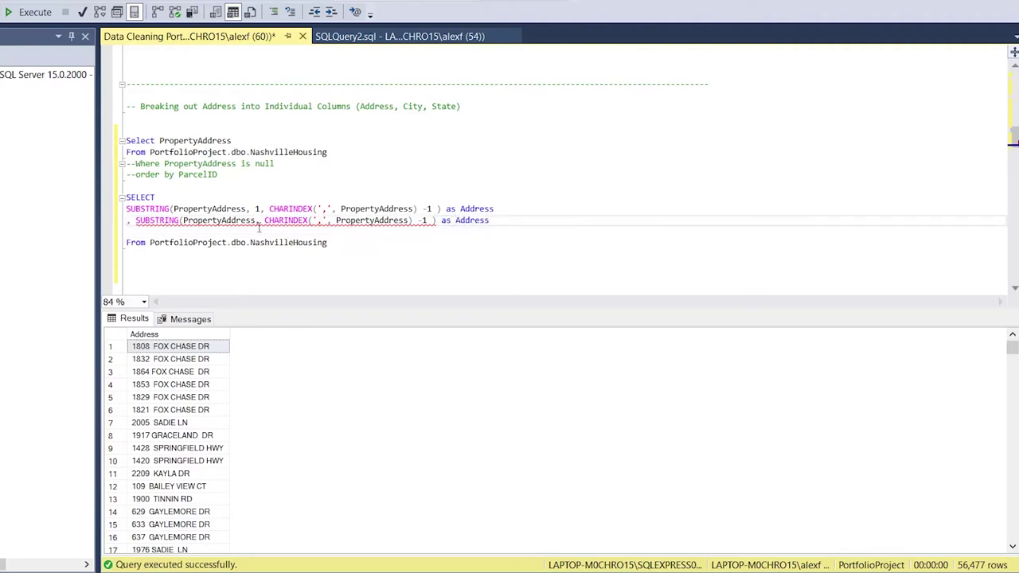
Change the CHARINDEX offset in the second SUBSTRING to + 1.
{"action": "left_click_drag", "start_coordinate": [265, 222], "coordinate": [443, 226]}
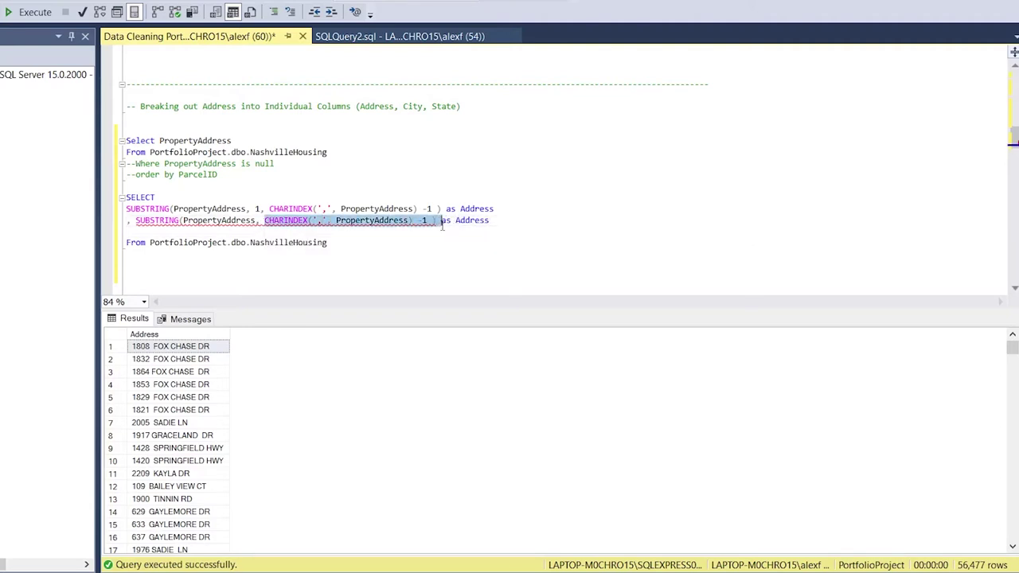
{"action": "left_click", "coordinate": [410, 223]}
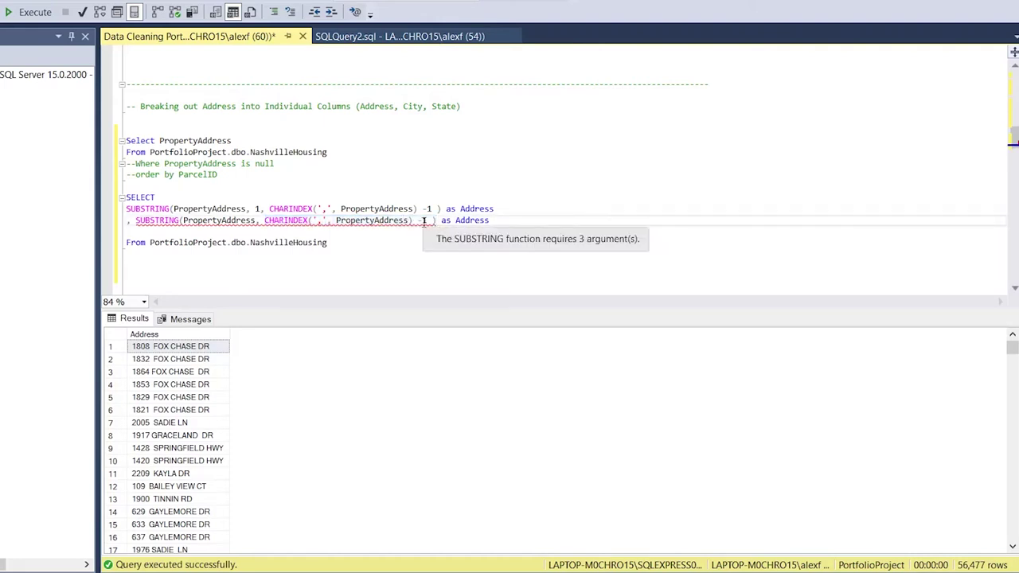
{"action": "key", "text": "BackSpace"}
{"action": "type", "text": "+"}
{"action": "left_click", "coordinate": [323, 222]}
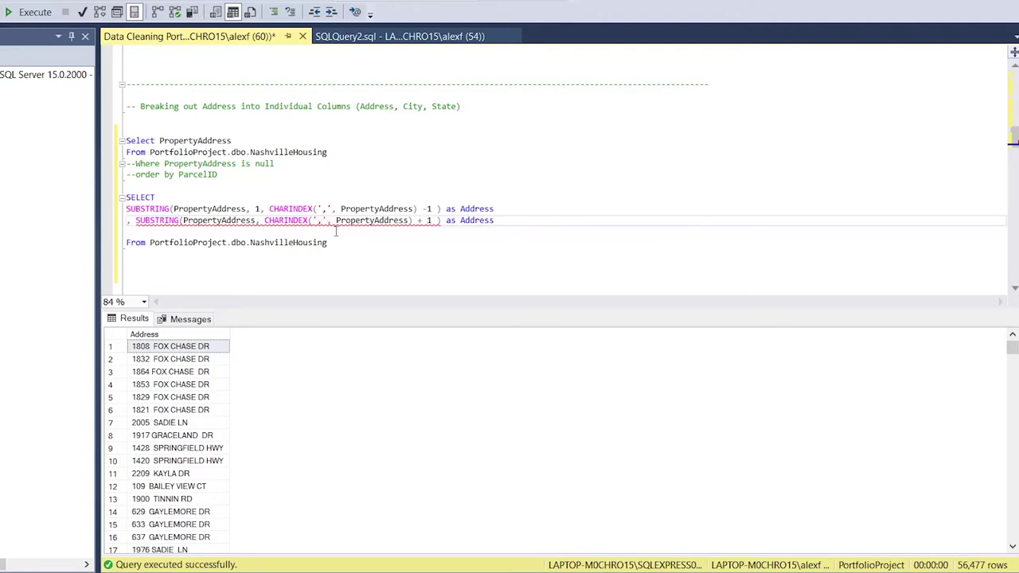
Add LEN(PropertyAddress) as the length argument of the second SUBSTRING and close the function's parenthesis.
{"action": "left_click", "coordinate": [442, 222]}
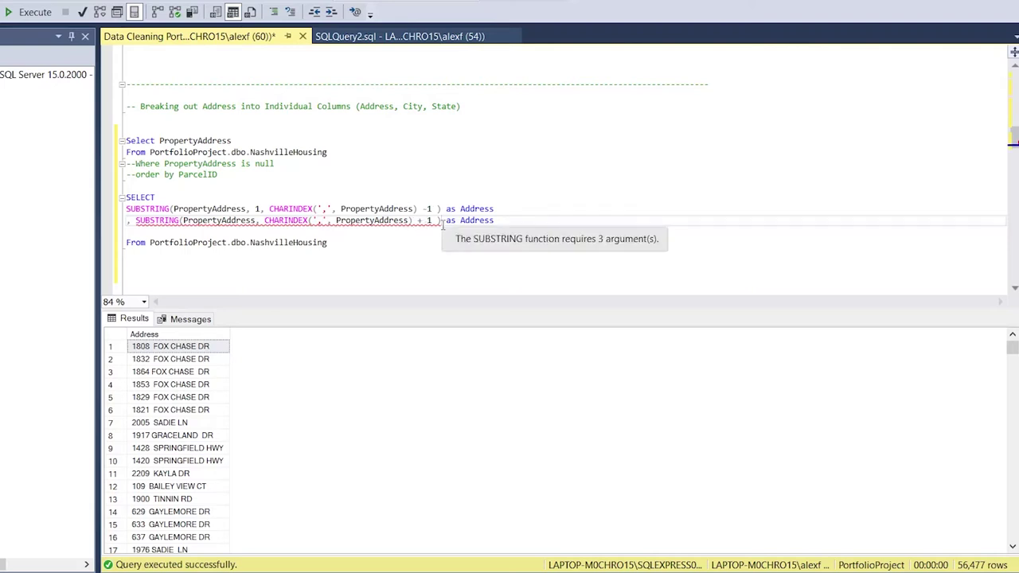
{"action": "type", "text": ","}
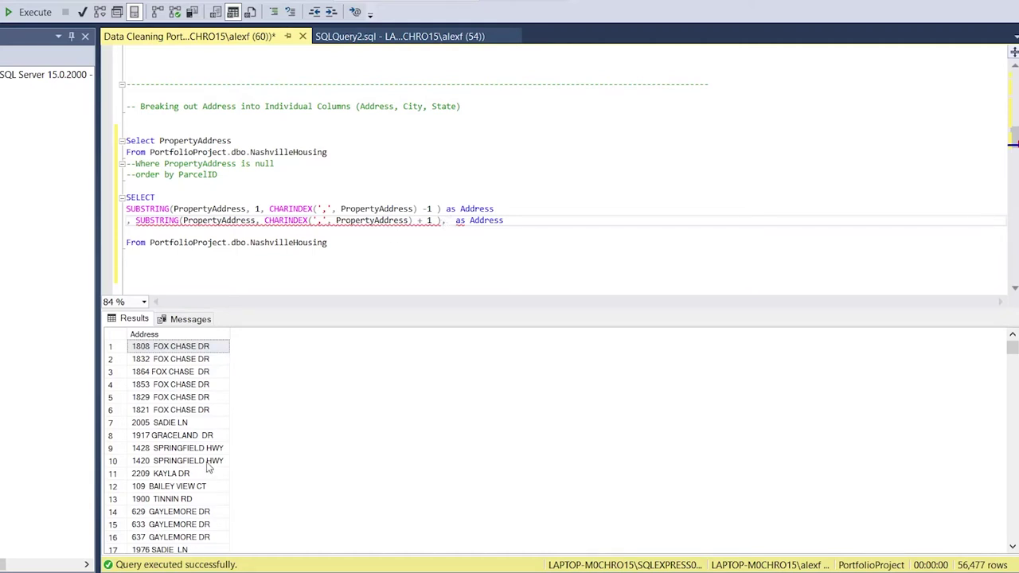
{"action": "type", "text": "LEN("}
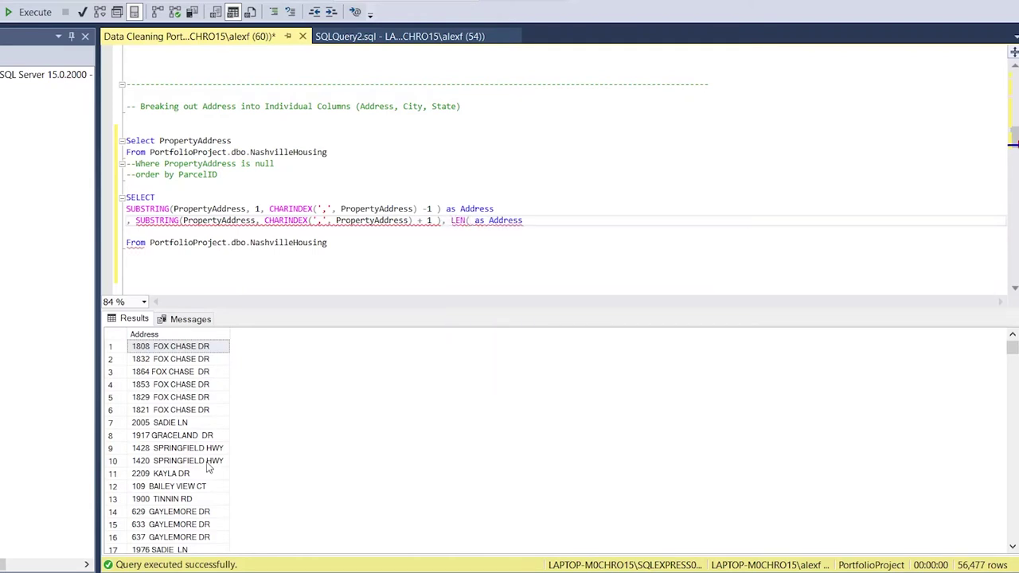
{"action": "type", "text": ")"}
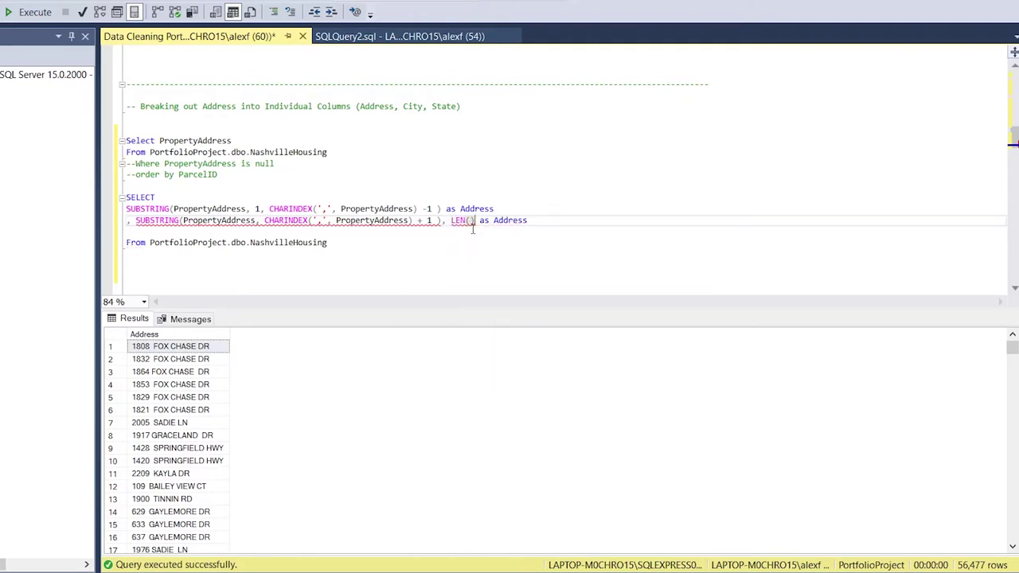
{"action": "left_click", "coordinate": [470, 220]}
{"action": "type", "text": "PropertyAddress"}
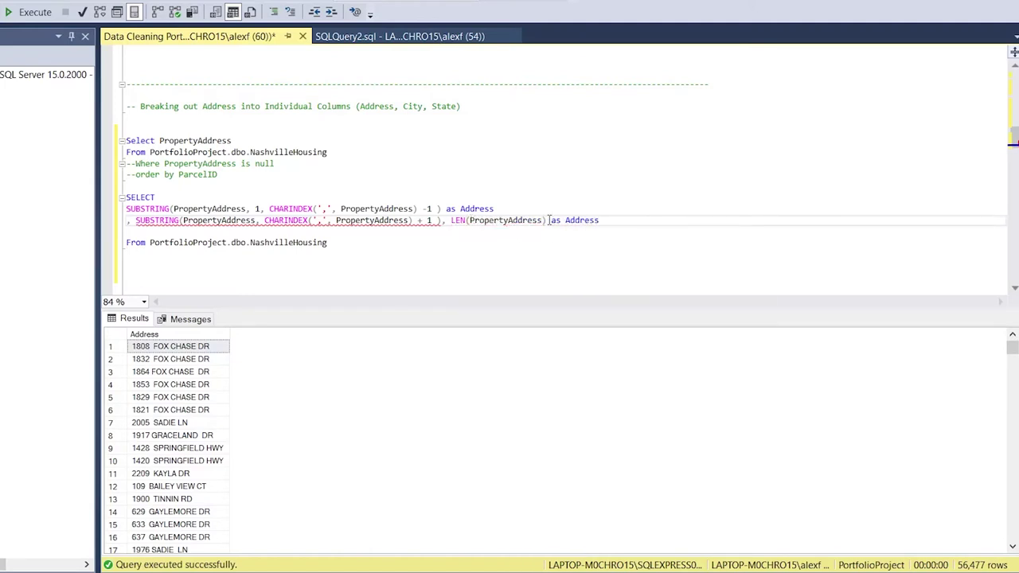
{"action": "type", "text": ")"}
{"action": "left_click", "coordinate": [495, 256]}
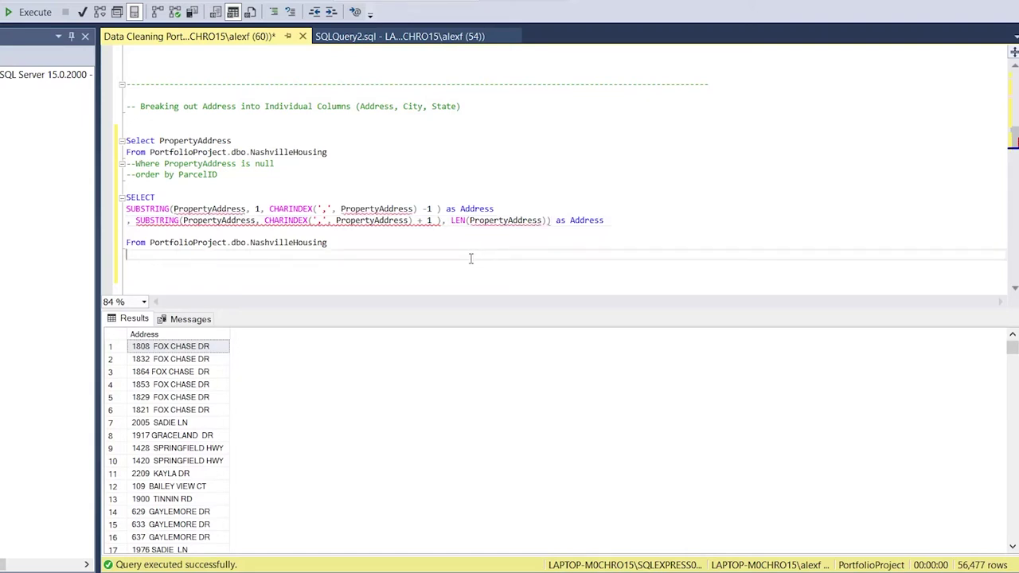
Check the arguments of the second SUBSTRING and remove the extra closing parenthesis after + 1.
{"action": "double_click", "coordinate": [235, 223]}
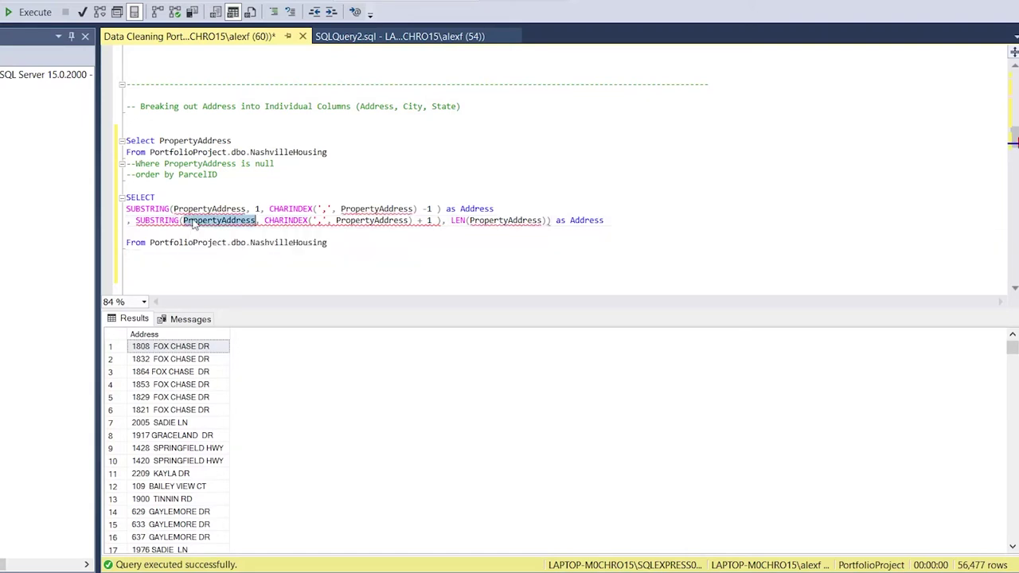
{"action": "double_click", "coordinate": [165, 222]}
{"action": "double_click", "coordinate": [212, 210]}
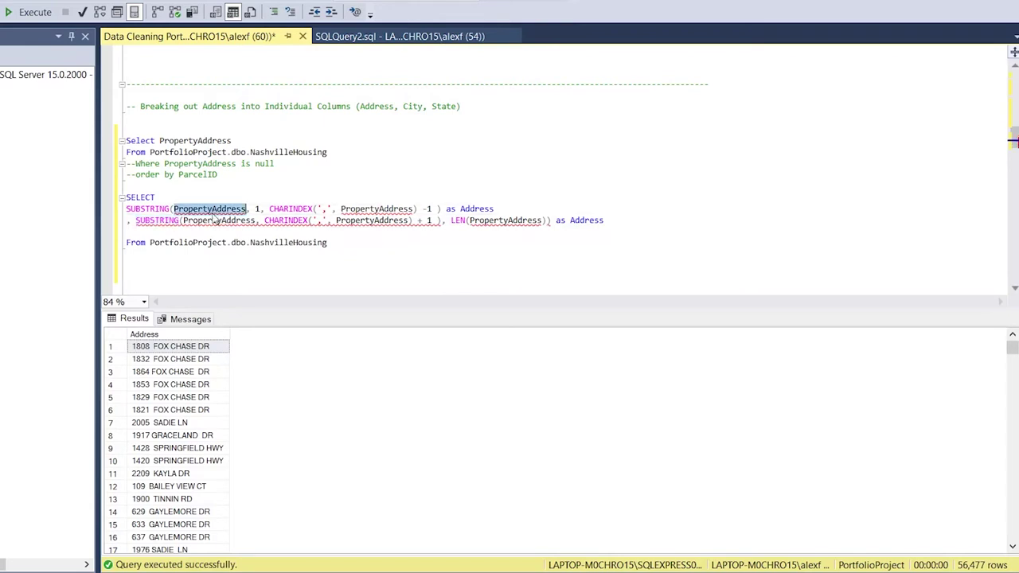
{"action": "double_click", "coordinate": [226, 223]}
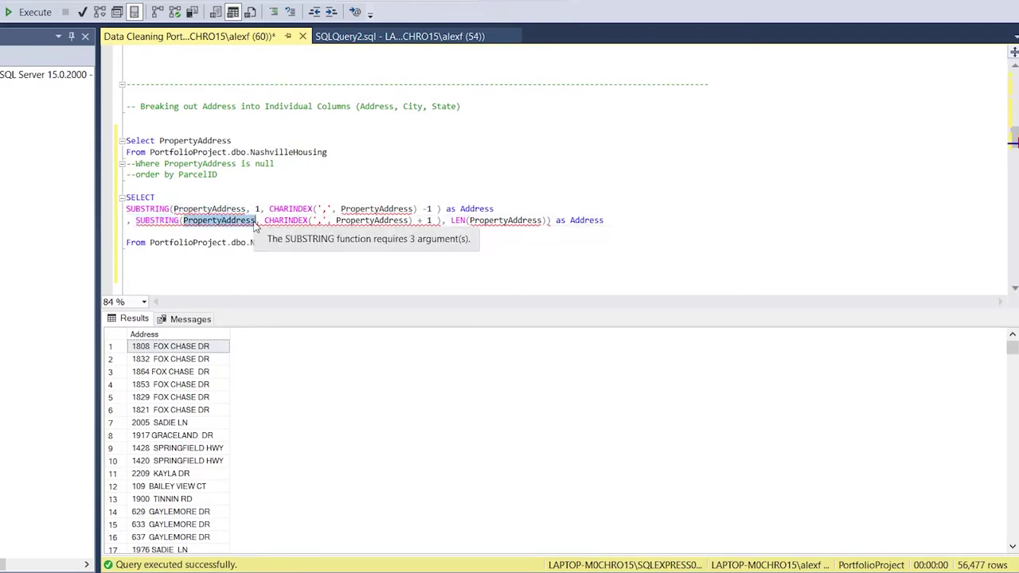
{"action": "double_click", "coordinate": [281, 223]}
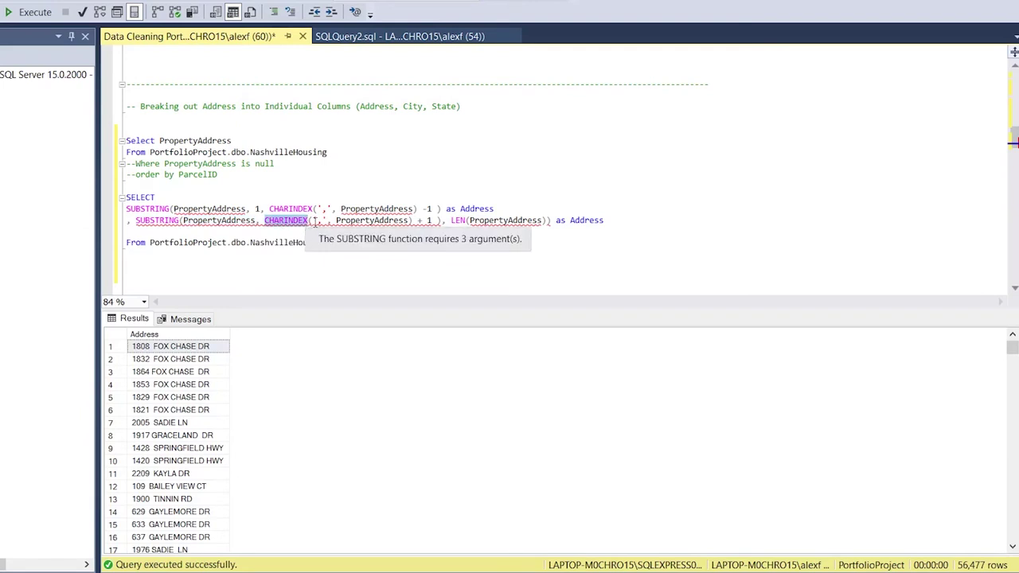
{"action": "left_click_drag", "start_coordinate": [313, 221], "coordinate": [326, 221]}
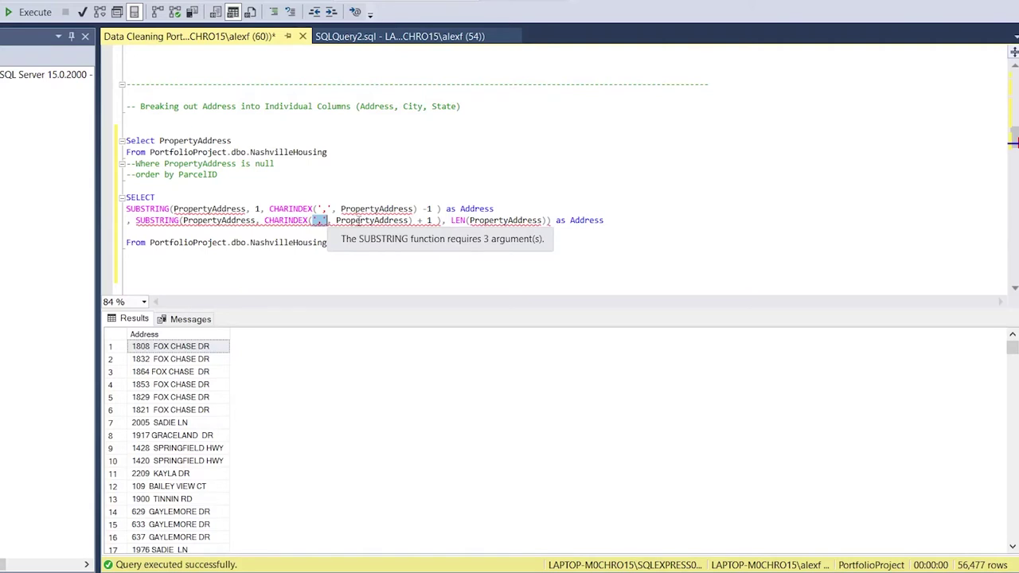
{"action": "double_click", "coordinate": [360, 221]}
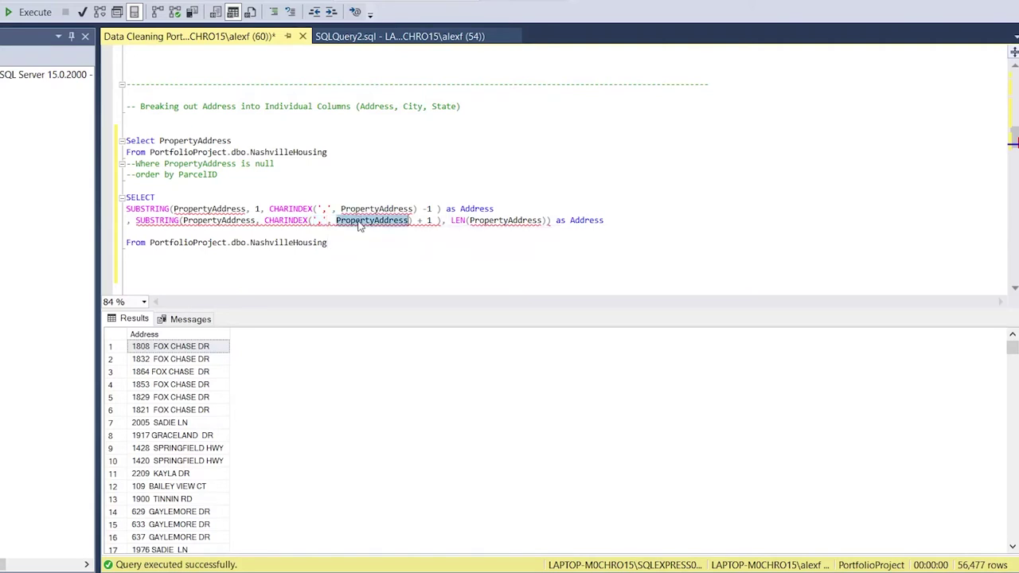
{"action": "left_click", "coordinate": [443, 222]}
{"action": "key", "text": "BackSpace"}
{"action": "left_click", "coordinate": [436, 240]}
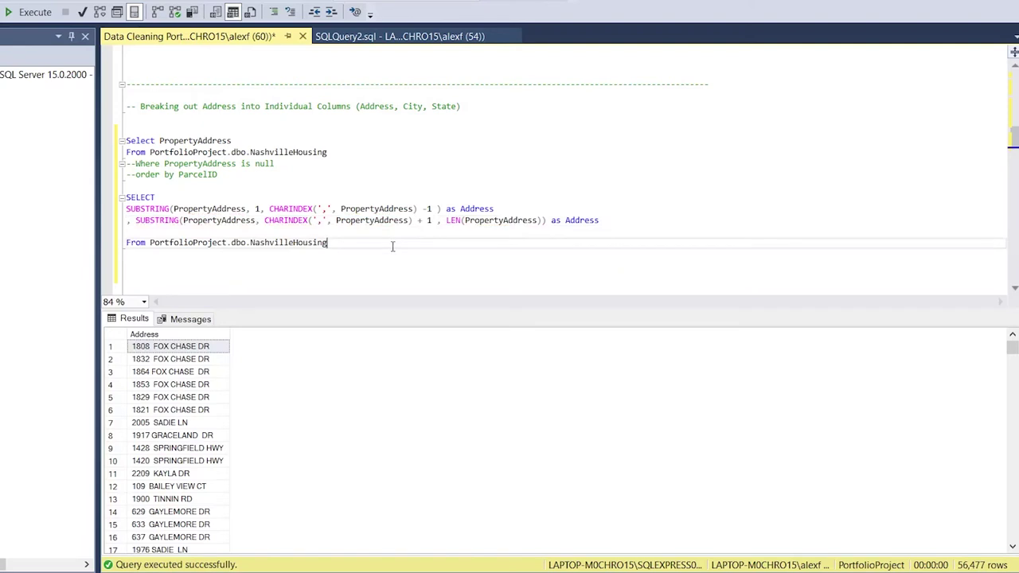
Run the SELECT query with both SUBSTRING columns and widen the two Address columns in the results.
{"action": "left_click", "coordinate": [338, 231]}
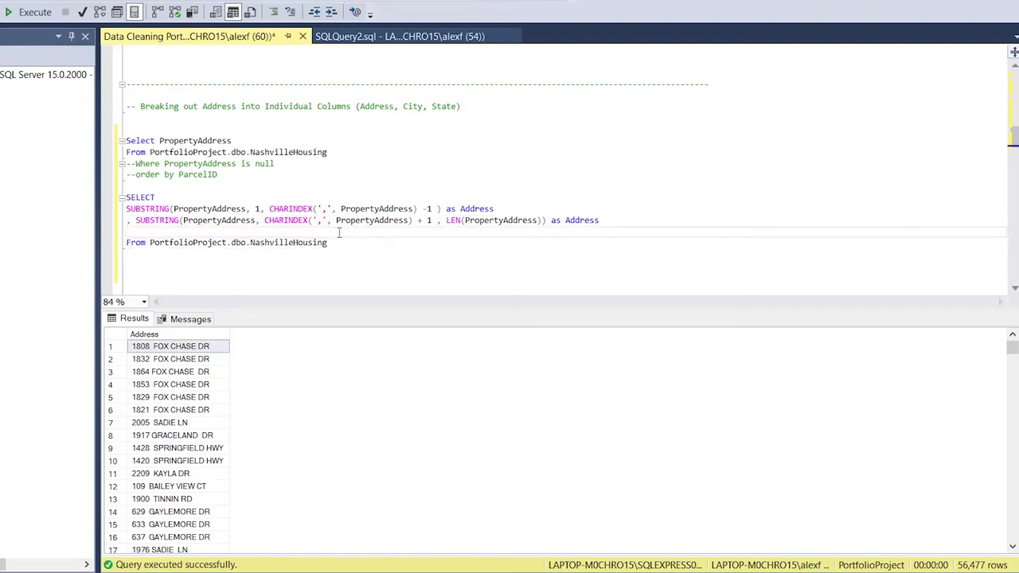
{"action": "left_click_drag", "start_coordinate": [328, 243], "coordinate": [126, 197]}
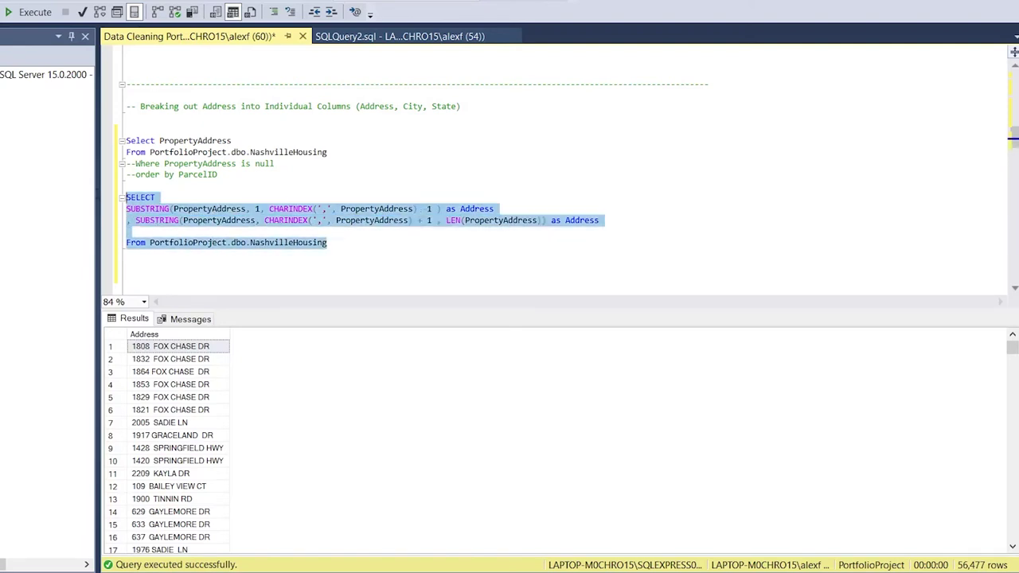
{"action": "left_click", "coordinate": [42, 13]}
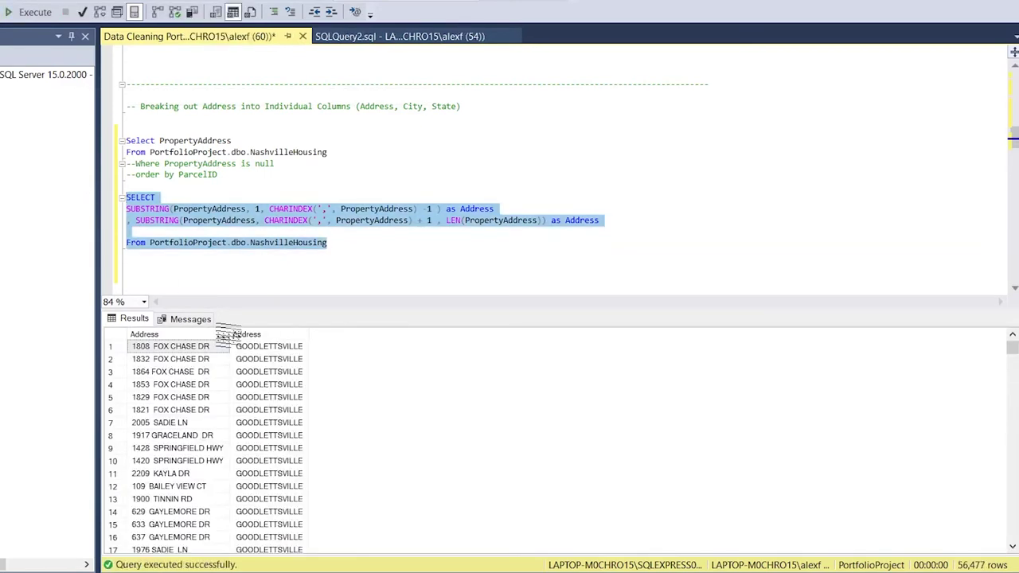
{"action": "left_click_drag", "start_coordinate": [230, 335], "coordinate": [246, 335]}
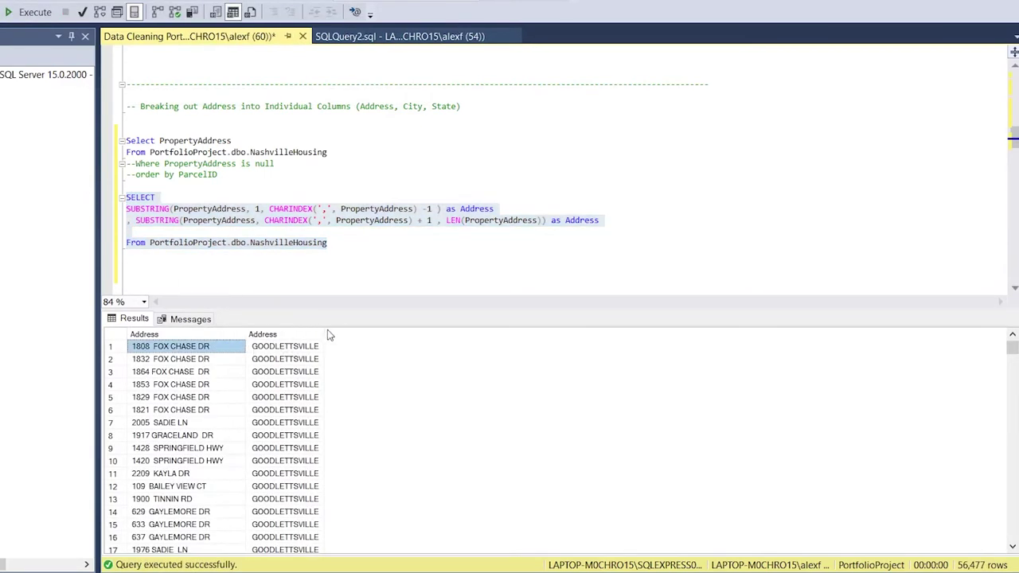
{"action": "left_click_drag", "start_coordinate": [325, 335], "coordinate": [393, 335]}
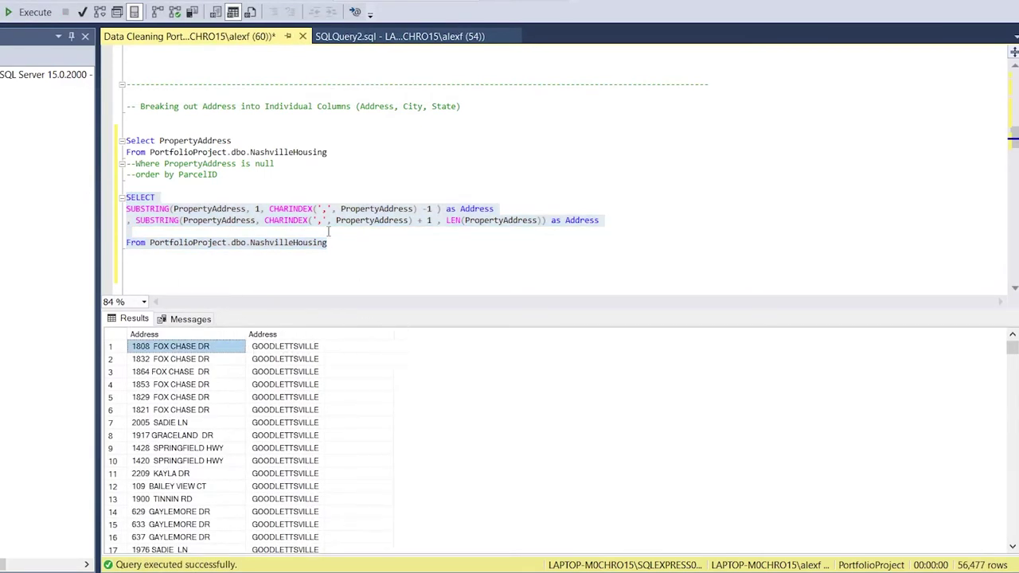
Remove + 1 from the second SUBSTRING's start position and rerun the query to compare the output.
{"action": "double_click", "coordinate": [298, 220]}
{"action": "left_click", "coordinate": [306, 220]}
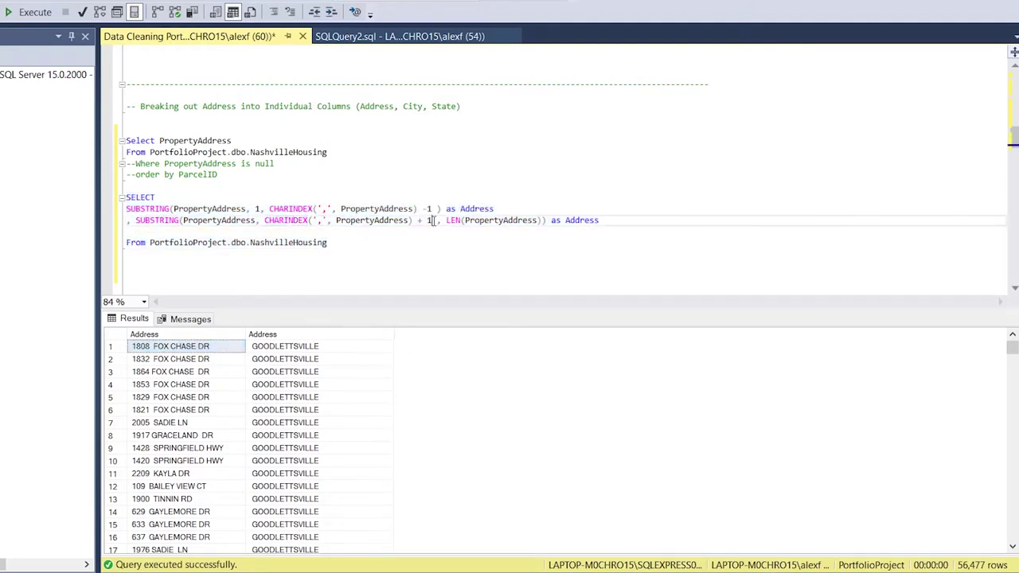
{"action": "left_click_drag", "start_coordinate": [433, 221], "coordinate": [416, 220]}
{"action": "key", "text": "BackSpace"}
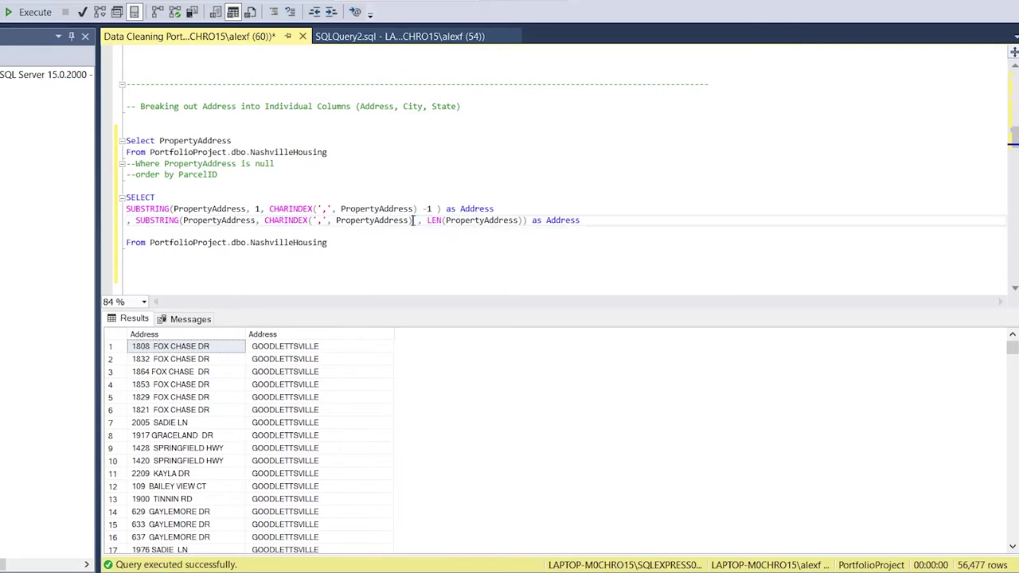
{"action": "left_click_drag", "start_coordinate": [367, 254], "coordinate": [126, 196]}
{"action": "left_click", "coordinate": [35, 12]}
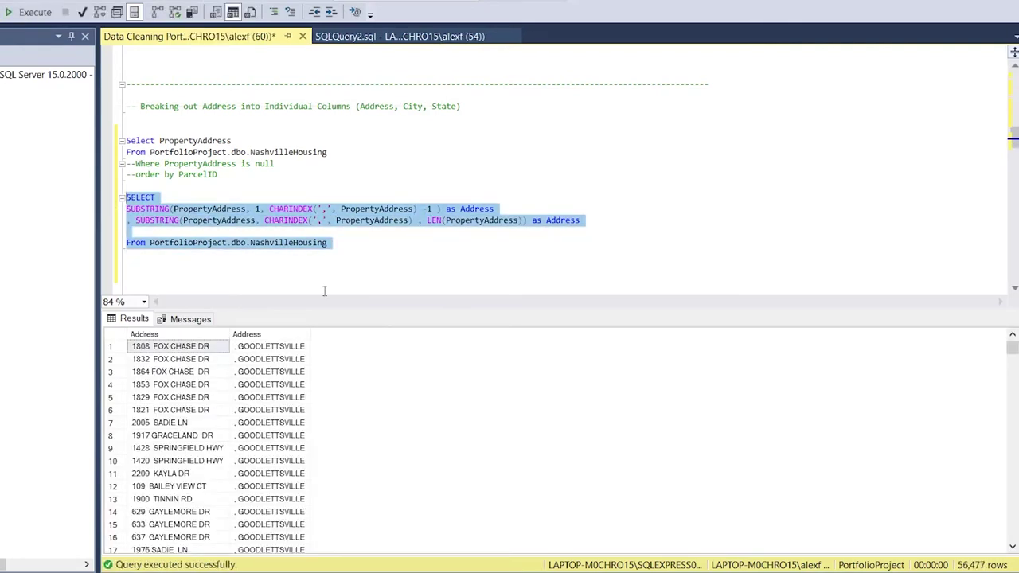
Put + 1 back after the CHARINDEX in the second SUBSTRING and rerun the query.
{"action": "left_click", "coordinate": [412, 221]}
{"action": "type", "text": "+"}
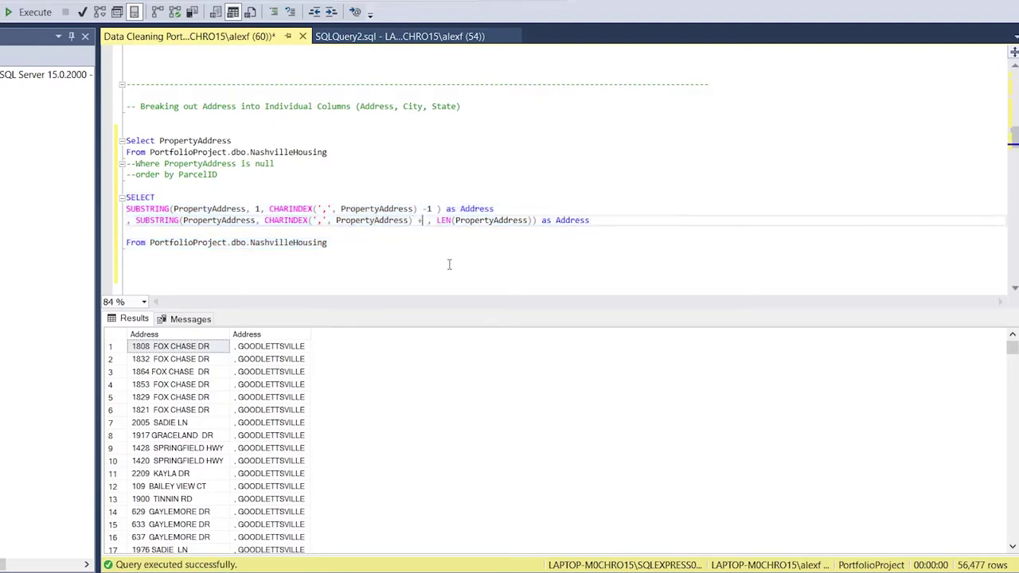
{"action": "type", "text": " 1"}
{"action": "left_click_drag", "start_coordinate": [394, 266], "coordinate": [126, 196]}
{"action": "key", "text": "F5"}
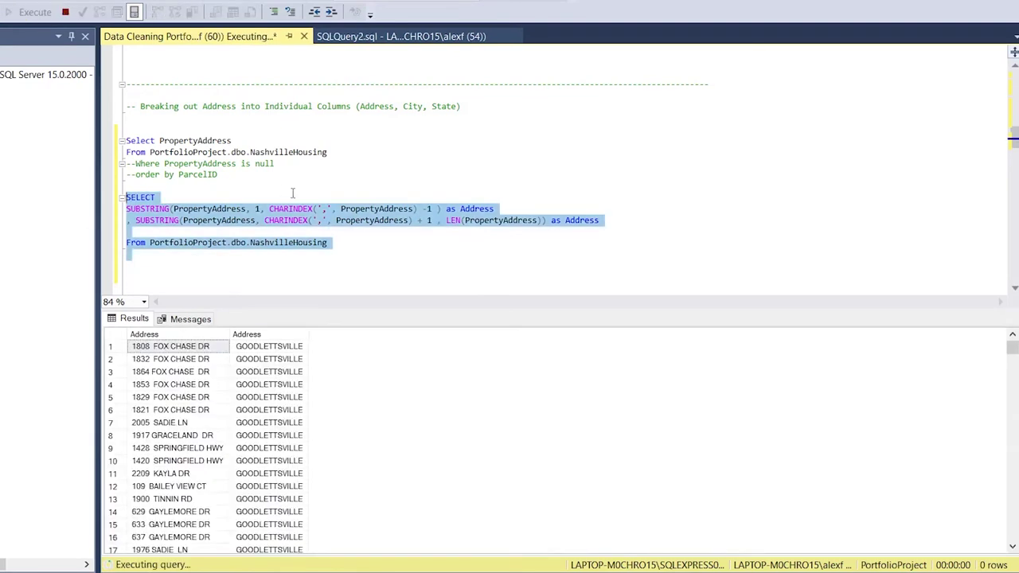
Copy the SaleDateConverted ALTER TABLE and Update statements and paste them twice below the SUBSTRING SELECT query.
{"action": "scroll", "coordinate": [292, 193], "scroll_direction": "down", "scroll_amount": 3}
{"action": "left_click", "coordinate": [293, 166]}
{"action": "left_click", "coordinate": [272, 176]}
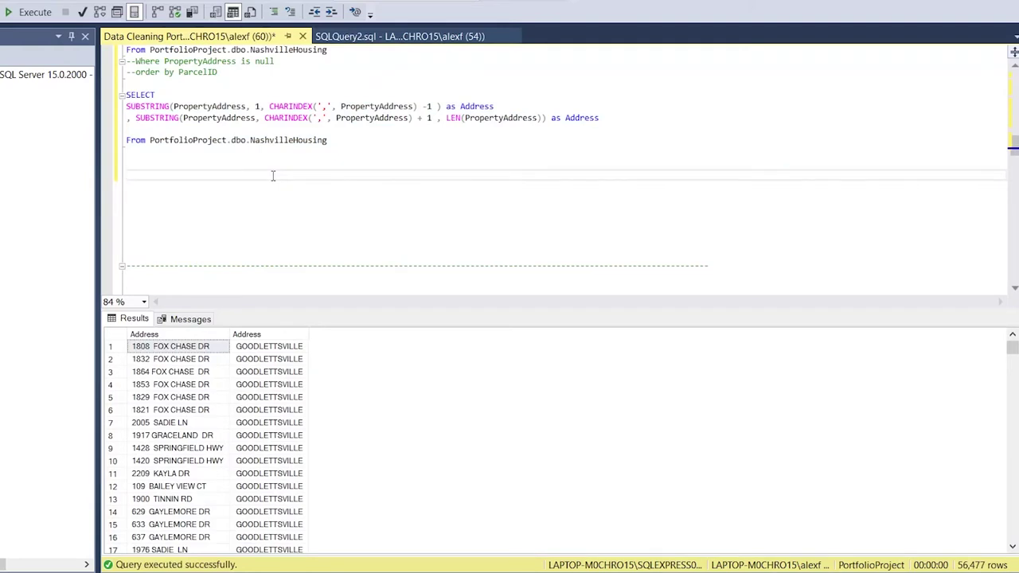
{"action": "scroll", "coordinate": [272, 175], "scroll_direction": "up", "scroll_amount": 15}
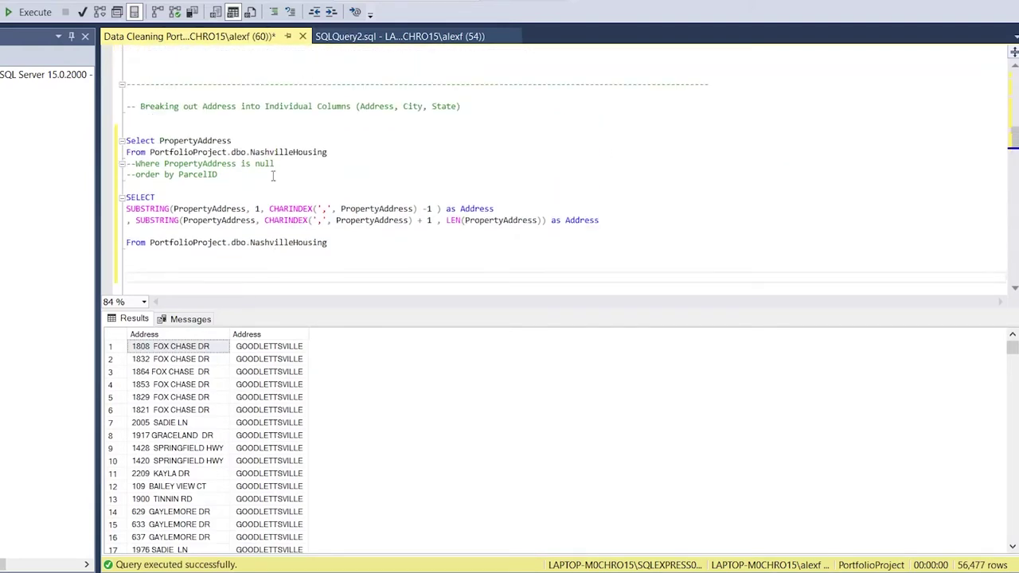
{"action": "scroll", "coordinate": [273, 175], "scroll_direction": "up", "scroll_amount": 3}
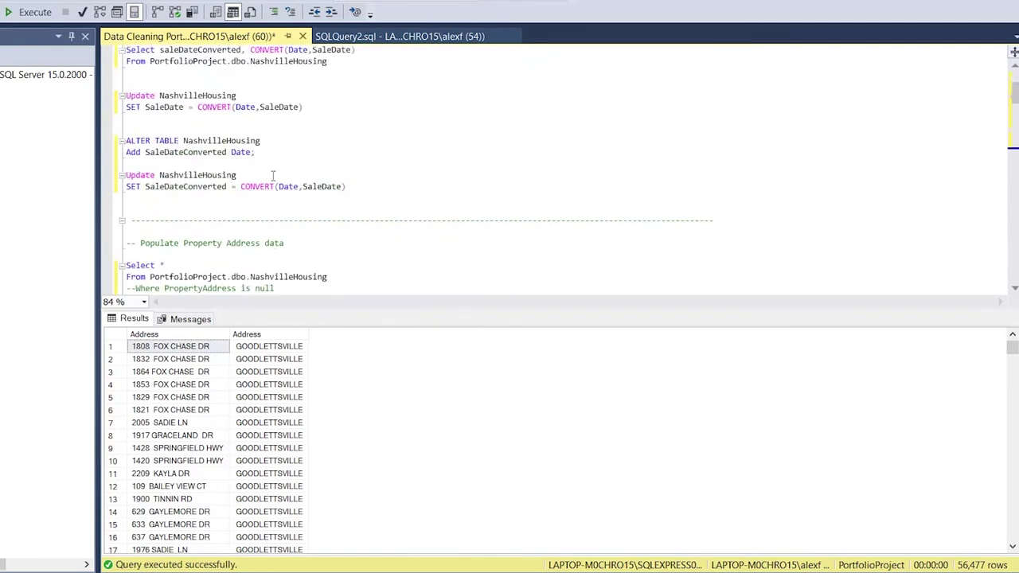
{"action": "left_click_drag", "start_coordinate": [263, 152], "coordinate": [145, 152]}
{"action": "left_click_drag", "start_coordinate": [368, 196], "coordinate": [126, 141]}
{"action": "key", "text": "ctrl+c"}
{"action": "left_click", "coordinate": [242, 202]}
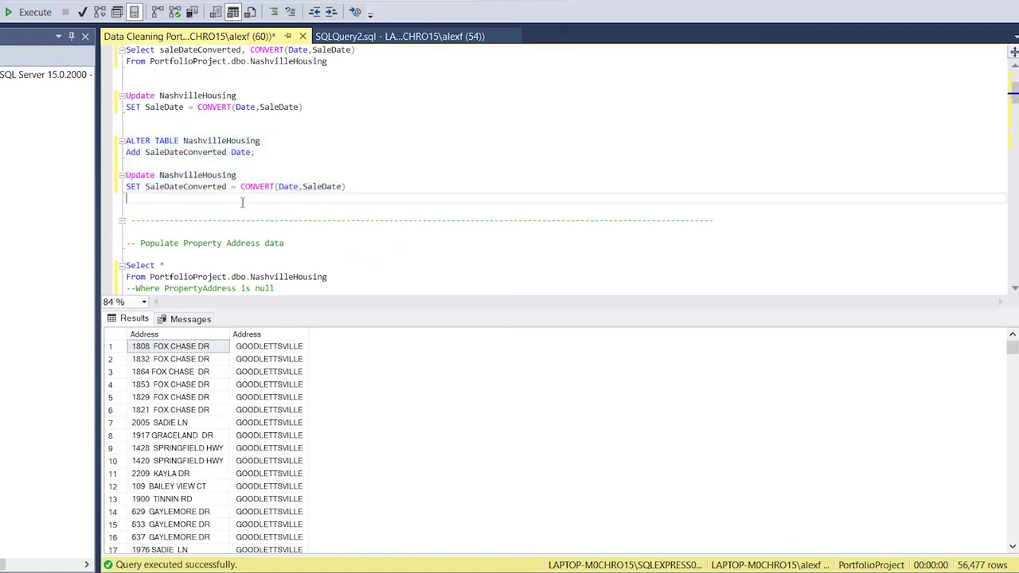
{"action": "scroll", "coordinate": [243, 202], "scroll_direction": "down", "scroll_amount": 15}
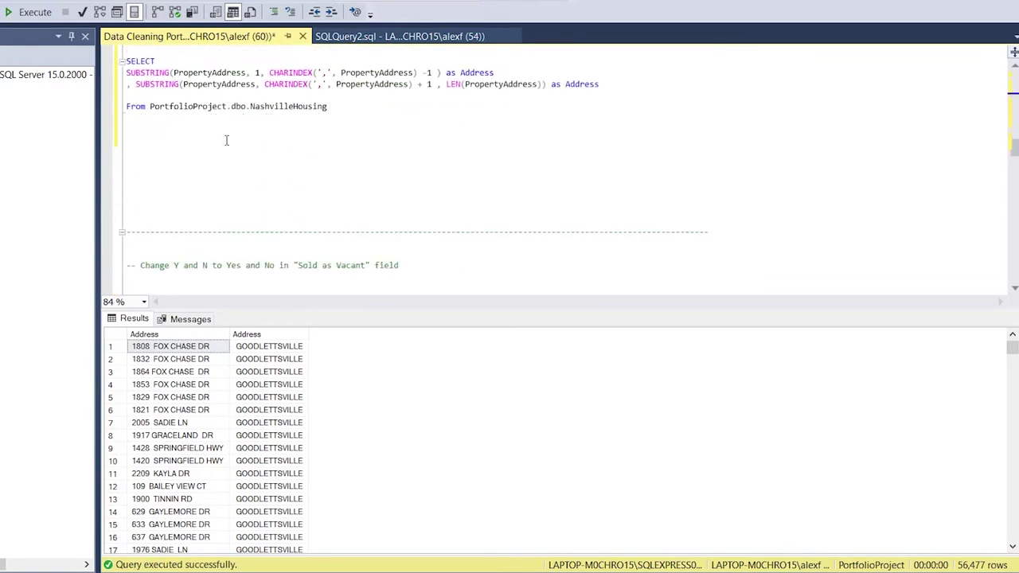
{"action": "left_click", "coordinate": [227, 141]}
{"action": "key", "text": "ctrl+v"}
{"action": "key", "text": "Return"}
{"action": "key", "text": "ctrl+v"}
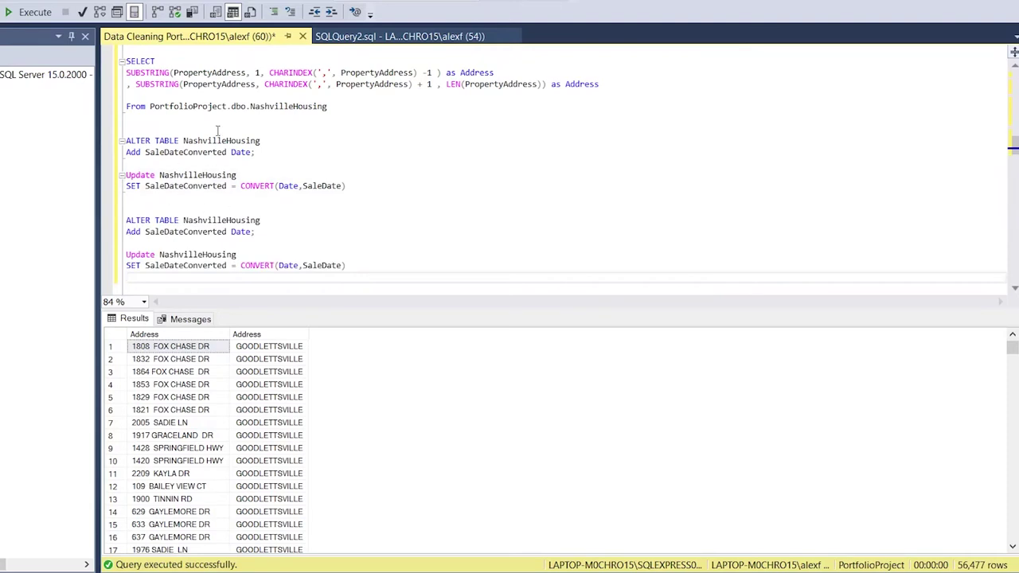
Rename the column added by the first pasted ALTER TABLE statement to PropertySplitAddress.
{"action": "double_click", "coordinate": [176, 153]}
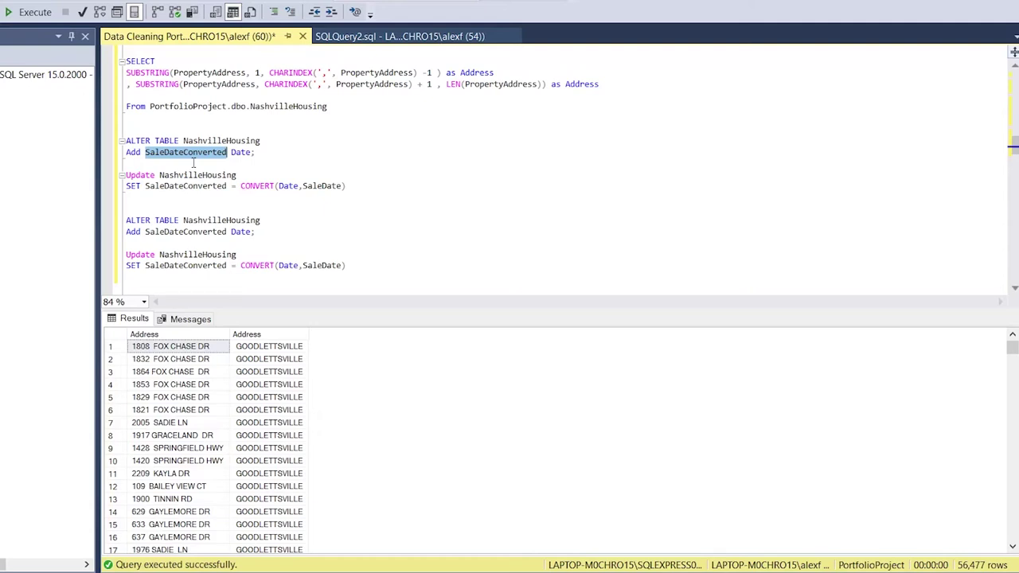
{"action": "type", "text": "Prop"}
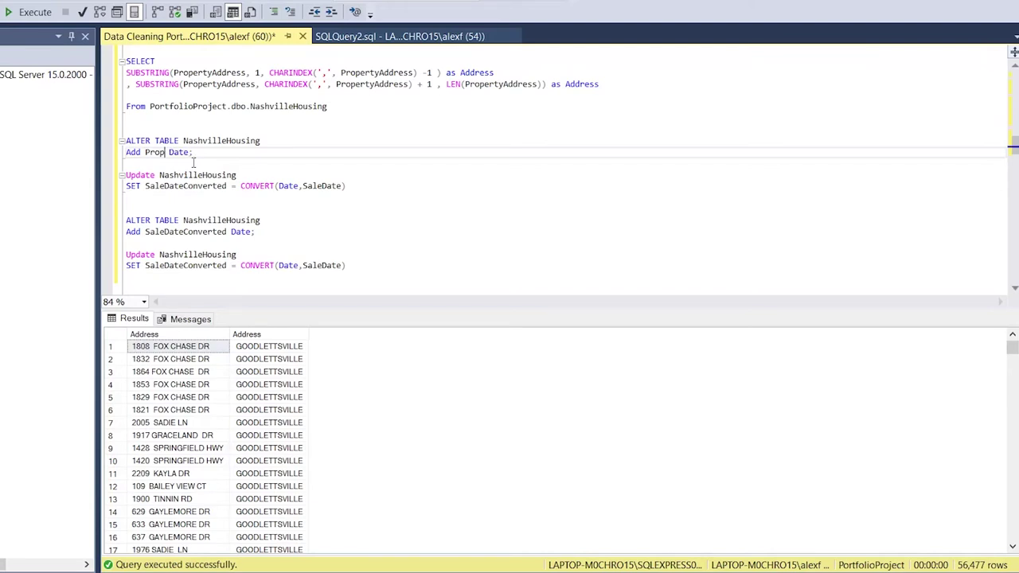
{"action": "type", "text": "ertySplitAddress"}
Rename the column added by the second pasted ALTER TABLE statement to PropertySplitCity, reusing the PropertySplitAddress name.
{"action": "double_click", "coordinate": [209, 152]}
{"action": "key", "text": "ctrl+c"}
{"action": "double_click", "coordinate": [203, 231]}
{"action": "key", "text": "ctrl+v"}
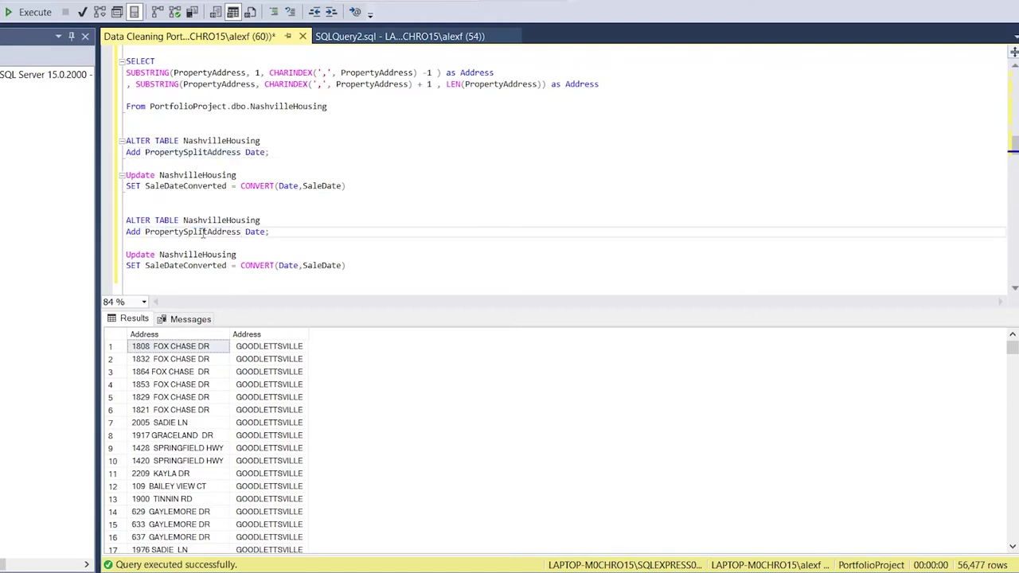
{"action": "double_click", "coordinate": [203, 232]}
{"action": "left_click", "coordinate": [201, 239]}
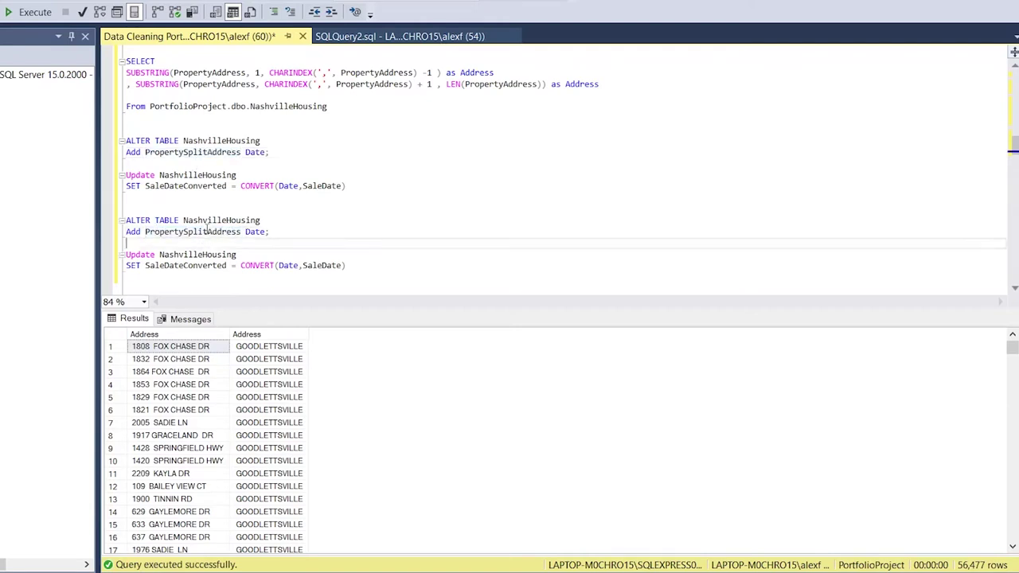
{"action": "left_click", "coordinate": [245, 232]}
{"action": "key", "text": "BackSpace"}
{"action": "key", "text": "BackSpace"}
{"action": "key", "text": "BackSpace"}
{"action": "key", "text": "BackSpace"}
{"action": "key", "text": "BackSpace"}
{"action": "key", "text": "BackSpace"}
{"action": "key", "text": "BackSpace"}
{"action": "key", "text": "BackSpace"}
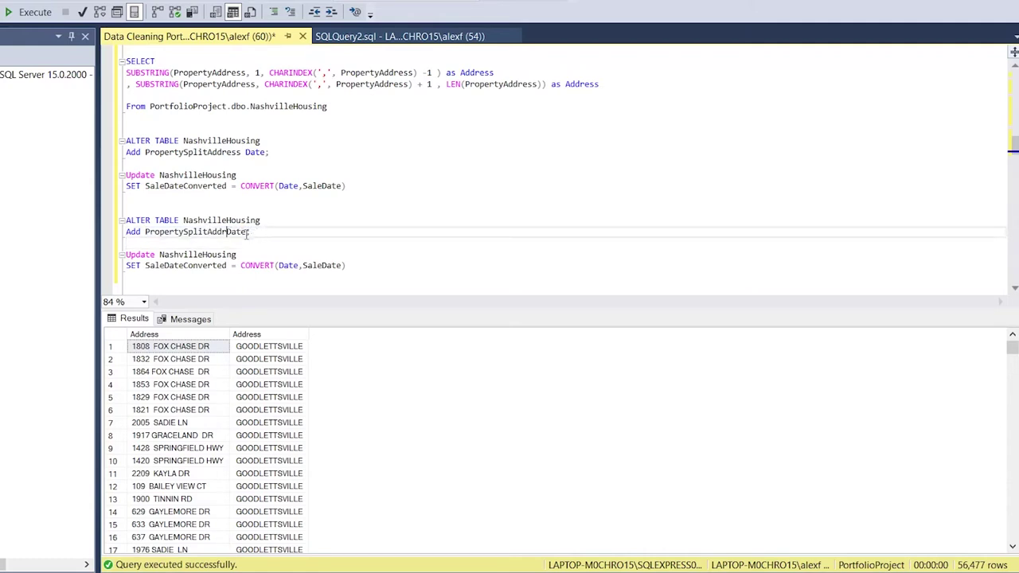
{"action": "type", "text": "City"}
Change the data type of both PropertySplitAddress and PropertySplitCity from Date to Nvarchar(255) in the ALTER TABLE statements.
{"action": "double_click", "coordinate": [255, 153]}
{"action": "type", "text": "Nvarcha"}
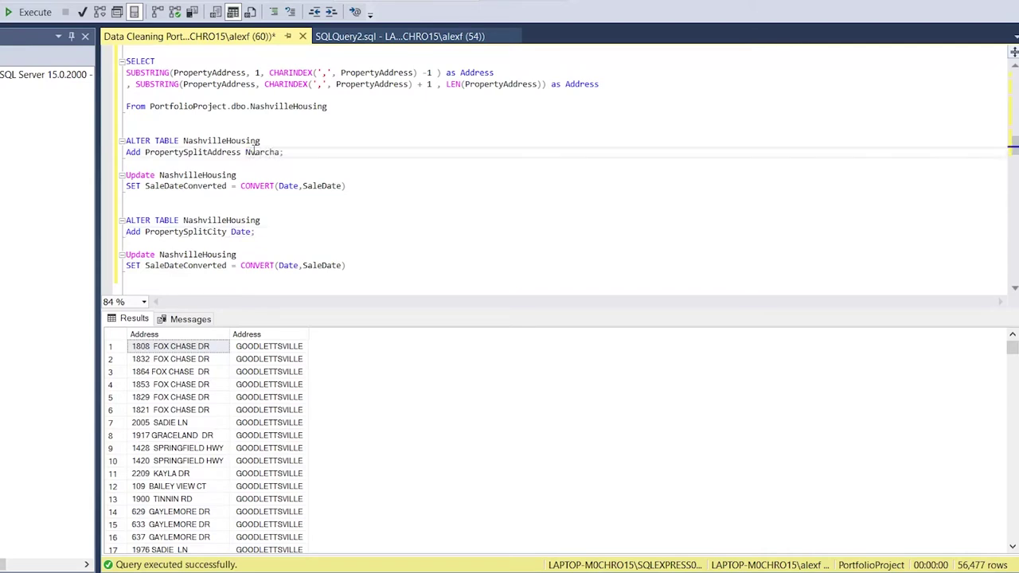
{"action": "type", "text": "r(255)"}
{"action": "left_click_drag", "start_coordinate": [246, 154], "coordinate": [312, 154]}
{"action": "key", "text": "ctrl+c"}
{"action": "double_click", "coordinate": [242, 232]}
{"action": "key", "text": "ctrl+v"}
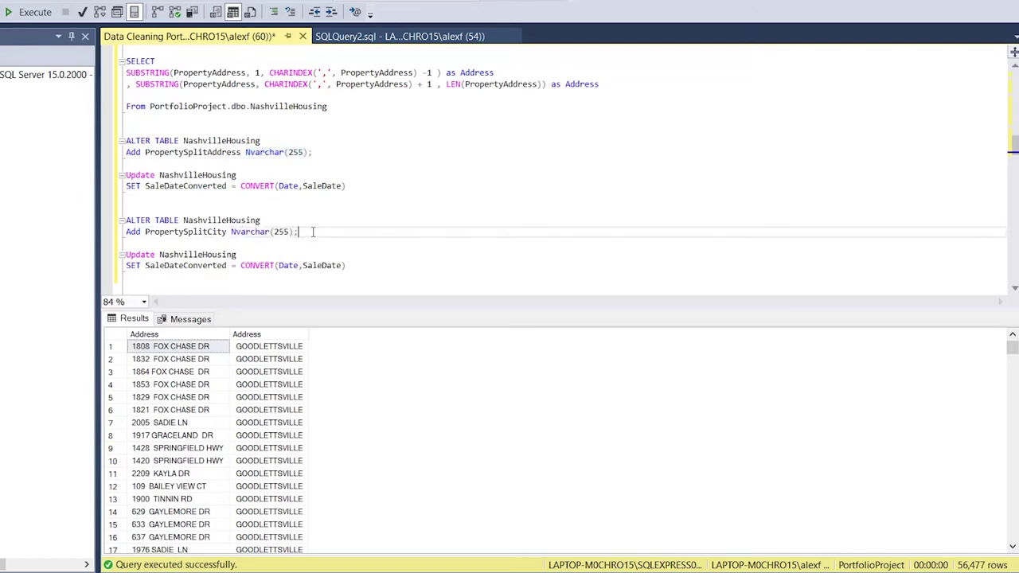
Replace SaleDateConverted in the two pasted SET clauses with PropertySplitAddress in the first and PropertySplitCity in the second.
{"action": "double_click", "coordinate": [223, 154]}
{"action": "key", "text": "ctrl+c"}
{"action": "double_click", "coordinate": [197, 185]}
{"action": "key", "text": "ctrl+v"}
{"action": "double_click", "coordinate": [198, 232]}
{"action": "key", "text": "ctrl+c"}
{"action": "double_click", "coordinate": [199, 265]}
{"action": "key", "text": "ctrl+v"}
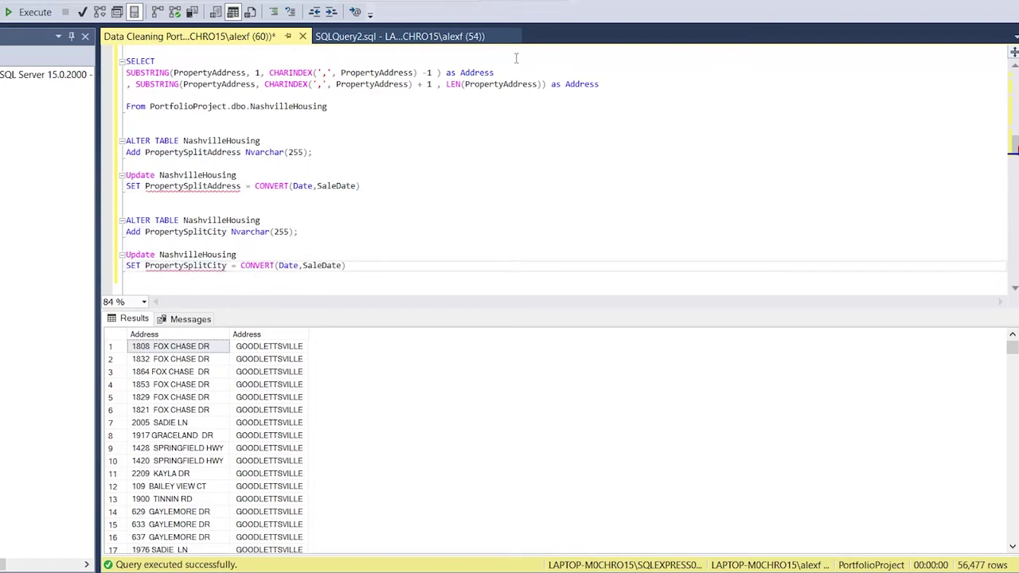
Replace the CONVERT expression for PropertySplitAddress with the first SUBSTRING expression from the SELECT query.
{"action": "left_click_drag", "start_coordinate": [441, 72], "coordinate": [117, 78]}
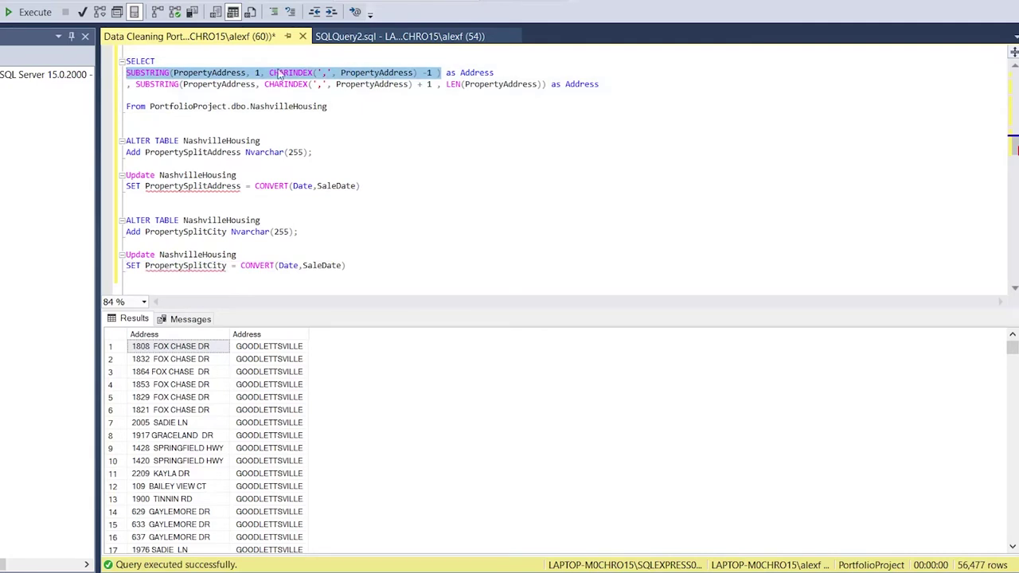
{"action": "key", "text": "ctrl+c"}
{"action": "left_click_drag", "start_coordinate": [360, 186], "coordinate": [256, 186]}
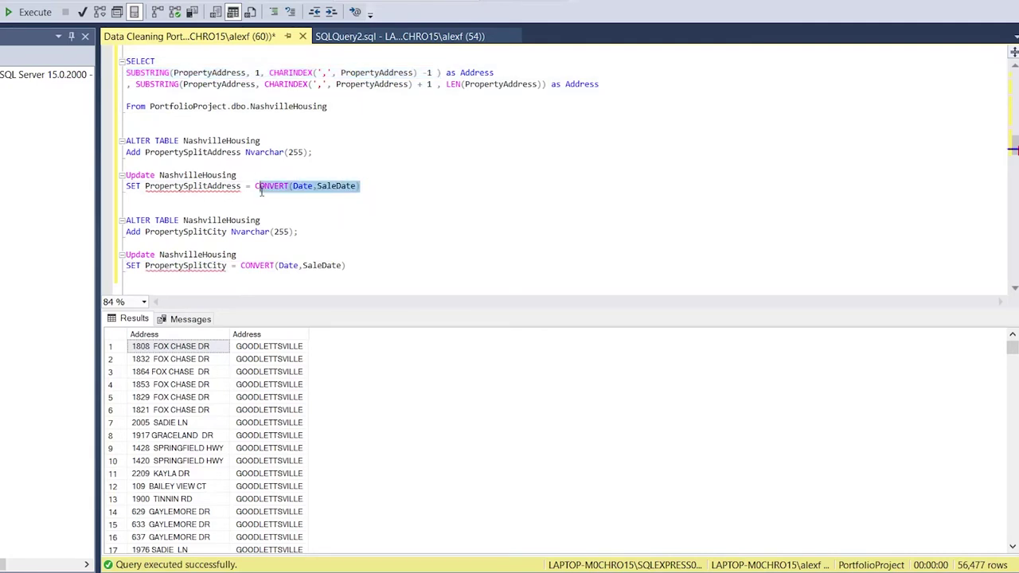
{"action": "key", "text": "ctrl+v"}
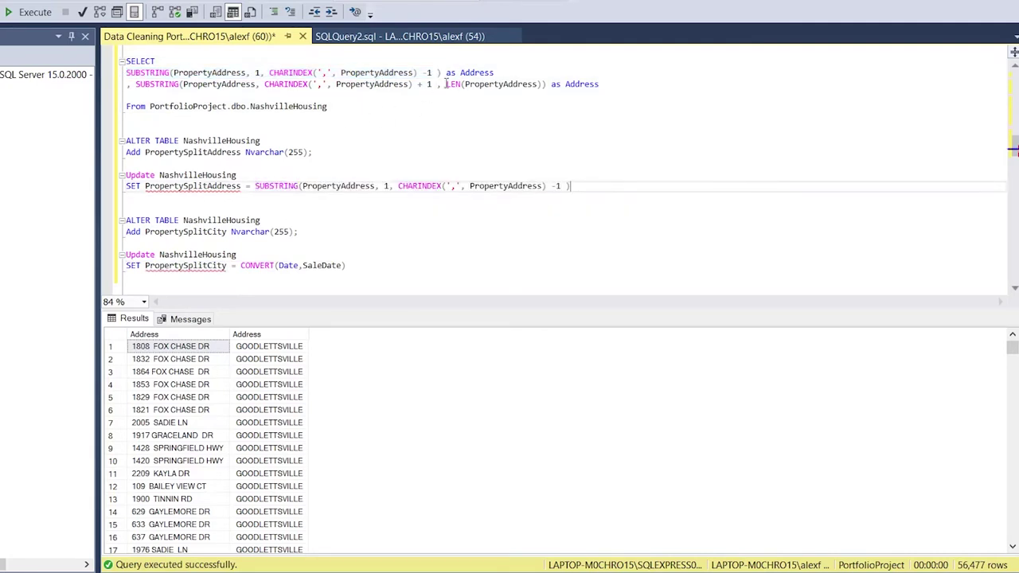
Replace the CONVERT expression for PropertySplitCity with the second SUBSTRING expression, keeping the SELECT query intact.
{"action": "left_click_drag", "start_coordinate": [547, 83], "coordinate": [140, 84]}
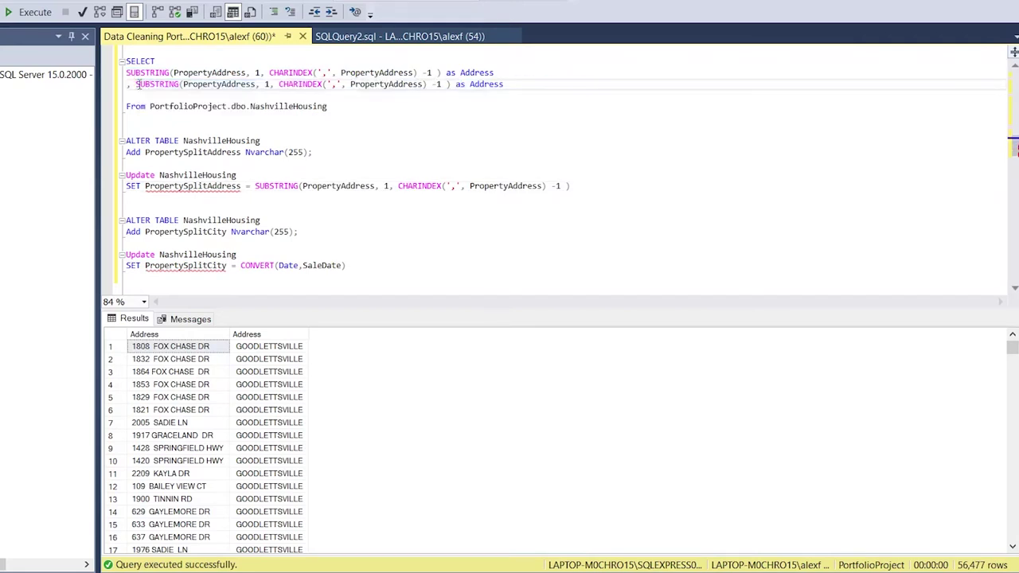
{"action": "left_click", "coordinate": [172, 86]}
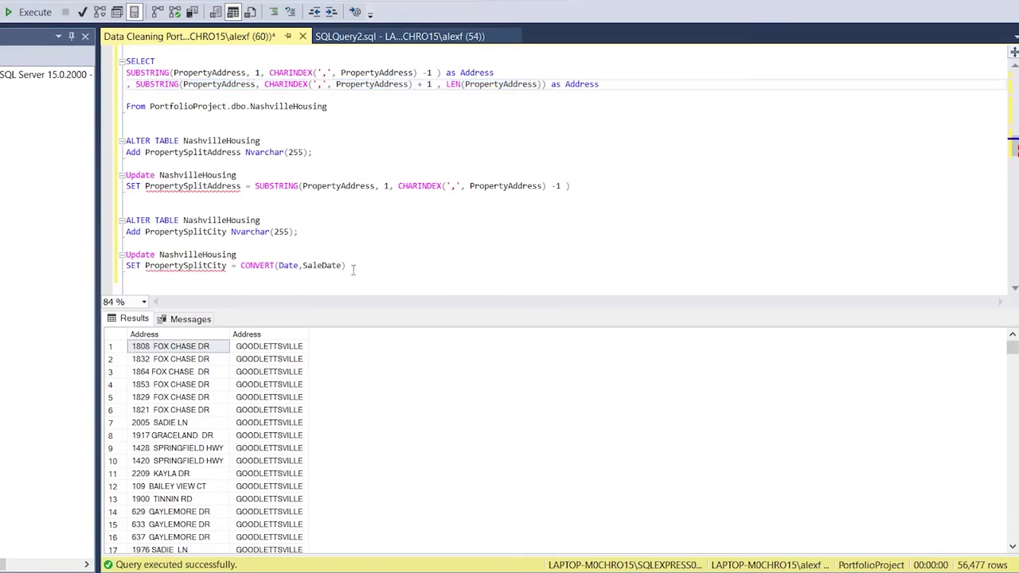
{"action": "left_click_drag", "start_coordinate": [353, 268], "coordinate": [242, 265]}
{"action": "key", "text": "ctrl+v"}
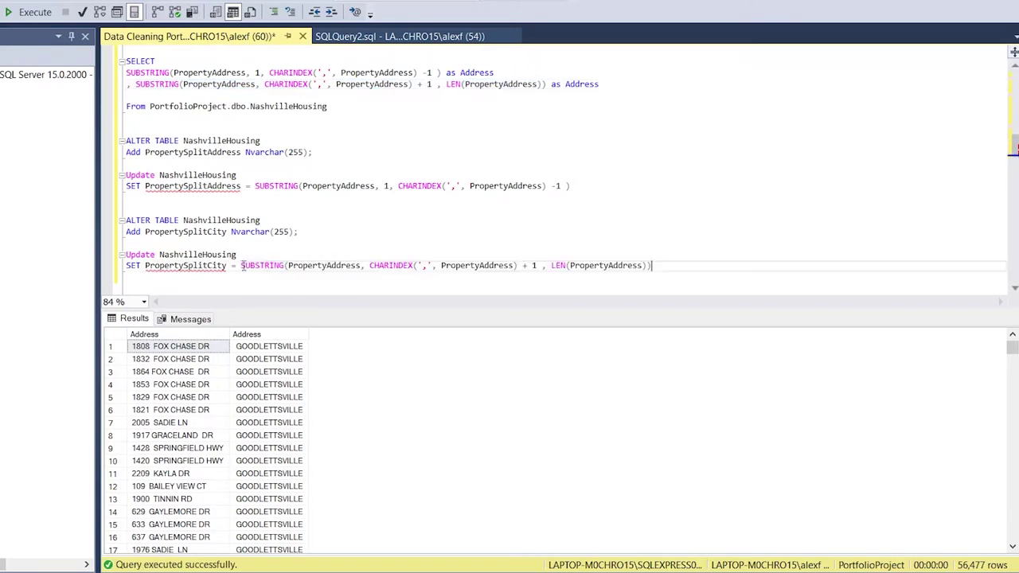
{"action": "scroll", "coordinate": [285, 217], "scroll_direction": "down", "scroll_amount": 2}
{"action": "left_click", "coordinate": [255, 220]}
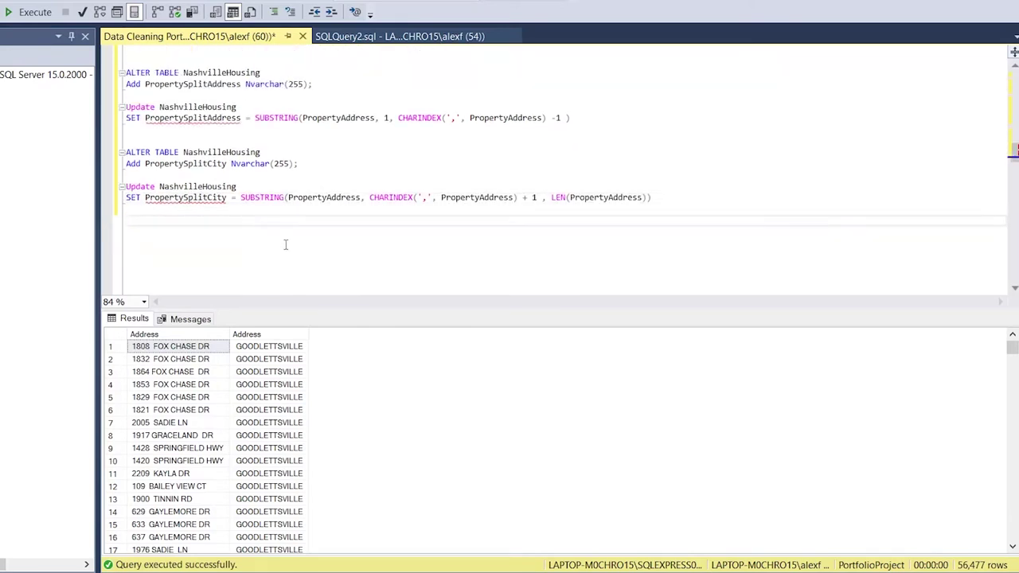
Run the ALTER TABLE statement that adds PropertySplitAddress, followed by the Update that fills it.
{"action": "scroll", "coordinate": [286, 244], "scroll_direction": "up", "scroll_amount": 1}
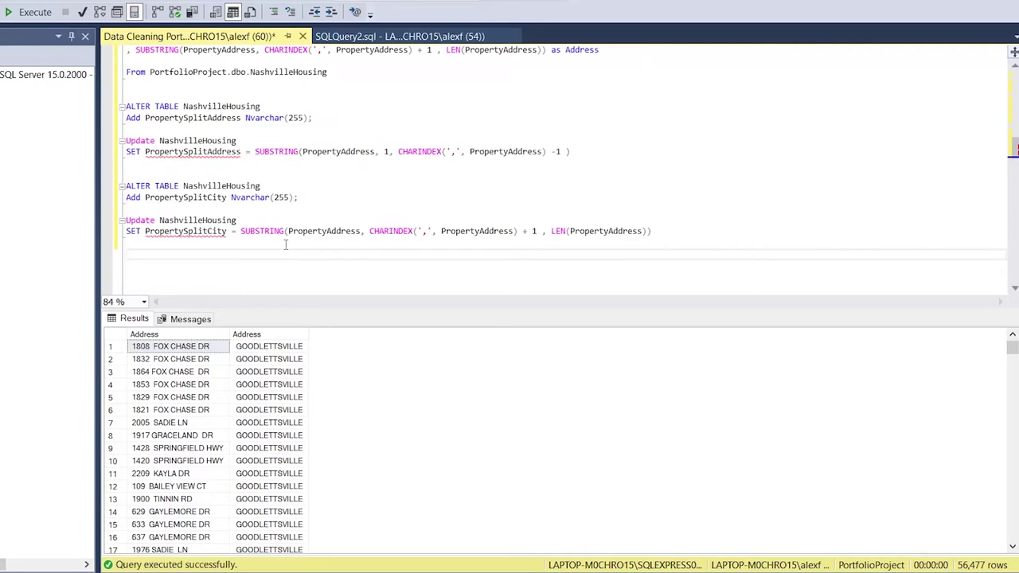
{"action": "left_click", "coordinate": [593, 157]}
{"action": "left_click_drag", "start_coordinate": [337, 120], "coordinate": [125, 105]}
{"action": "key", "text": "F5"}
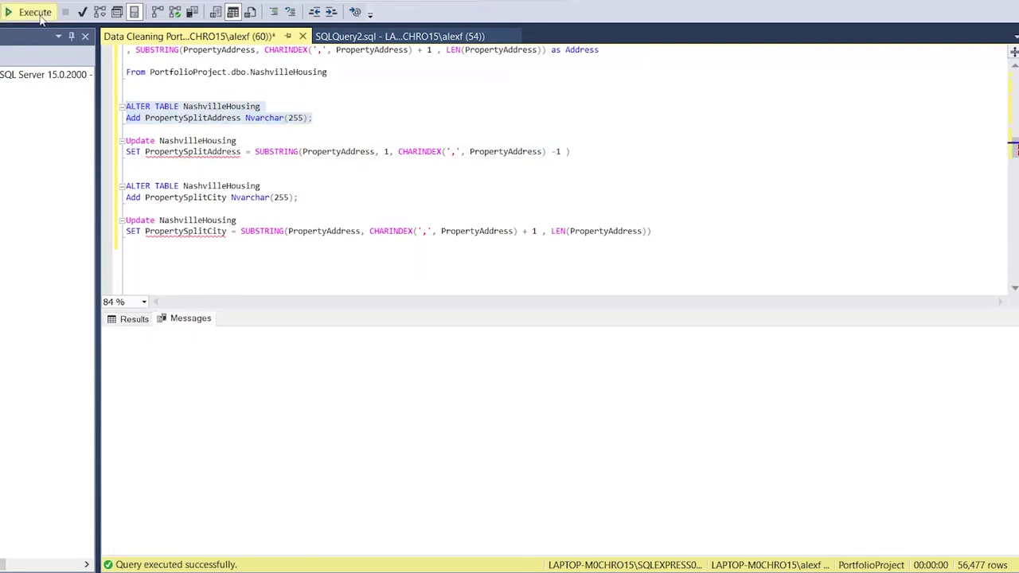
{"action": "left_click_drag", "start_coordinate": [574, 151], "coordinate": [126, 140]}
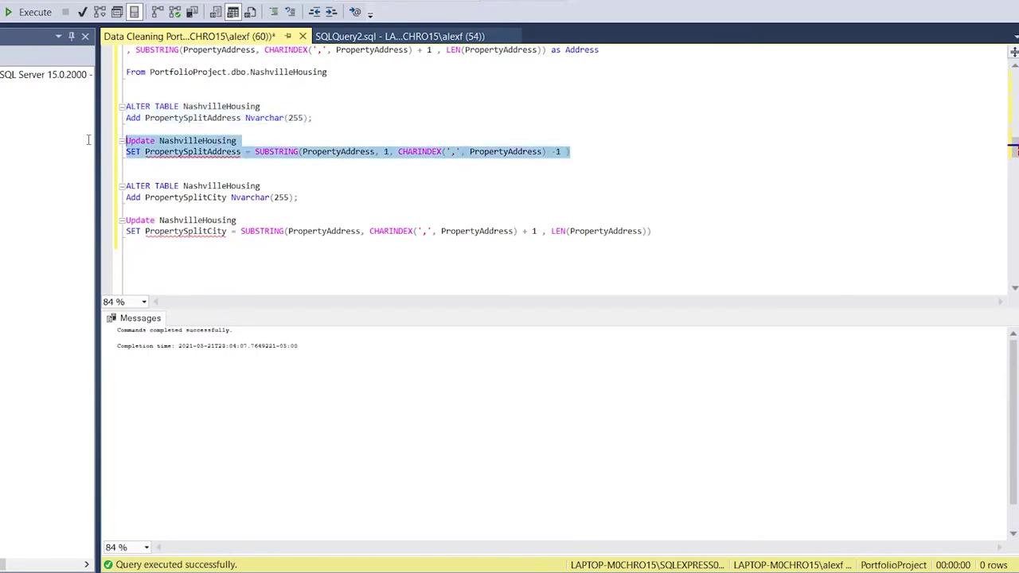
{"action": "left_click", "coordinate": [31, 12]}
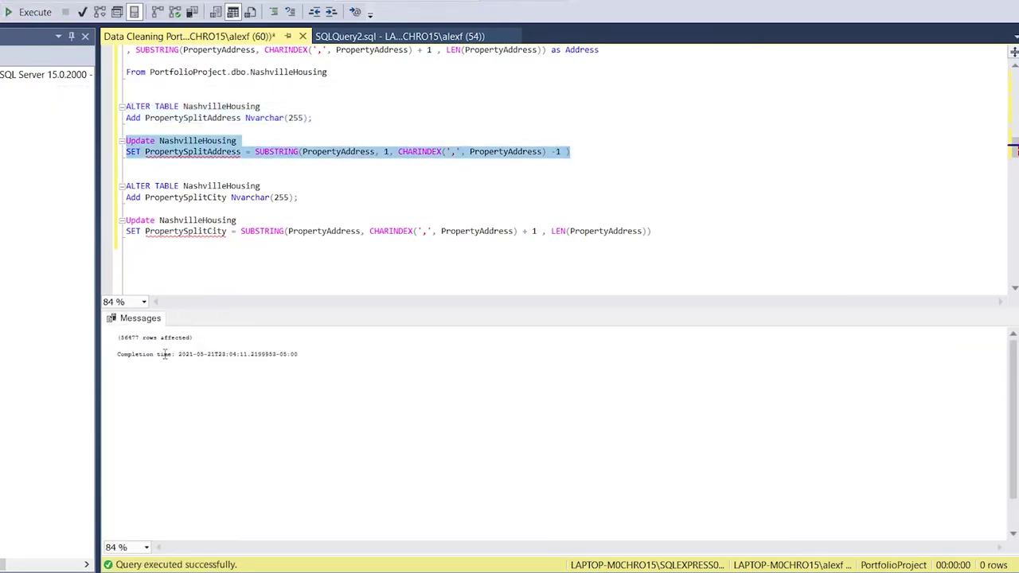
Run the ALTER TABLE statement that adds PropertySplitCity, followed by the Update that fills it.
{"action": "left_click_drag", "start_coordinate": [315, 195], "coordinate": [121, 191]}
{"action": "left_click", "coordinate": [32, 11]}
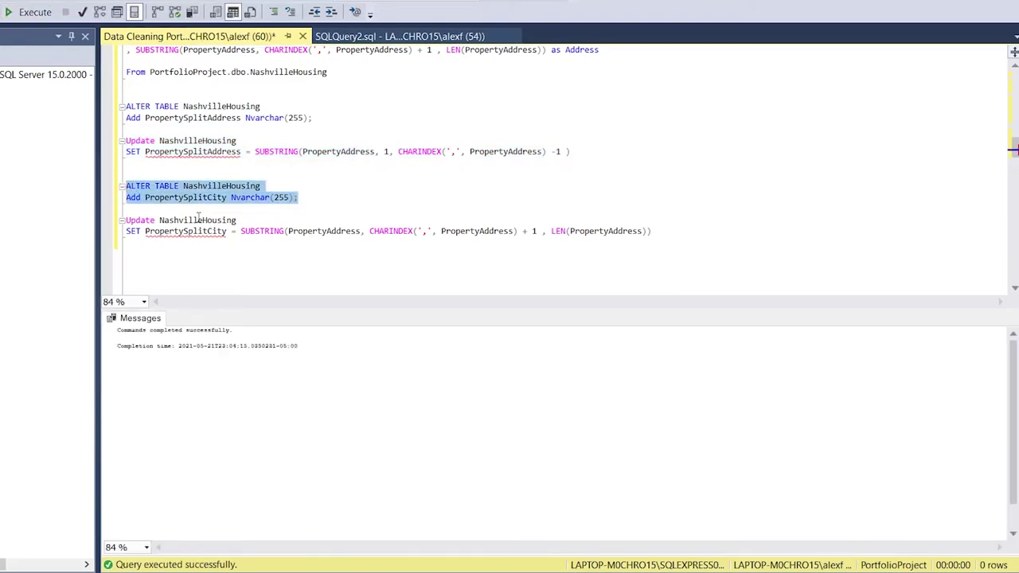
{"action": "left_click_drag", "start_coordinate": [655, 232], "coordinate": [126, 219]}
{"action": "left_click", "coordinate": [35, 12]}
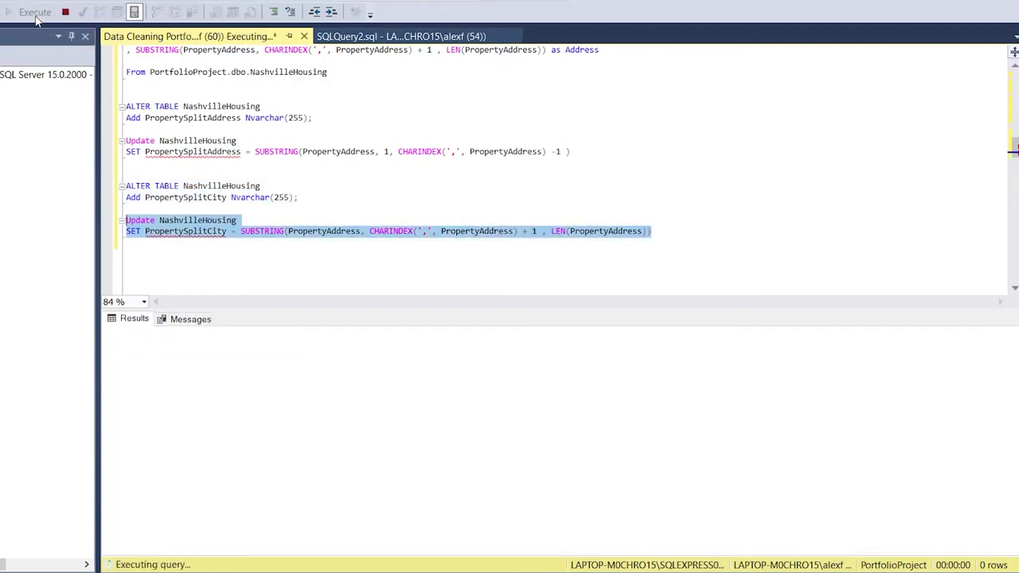
{"action": "left_click", "coordinate": [308, 224]}
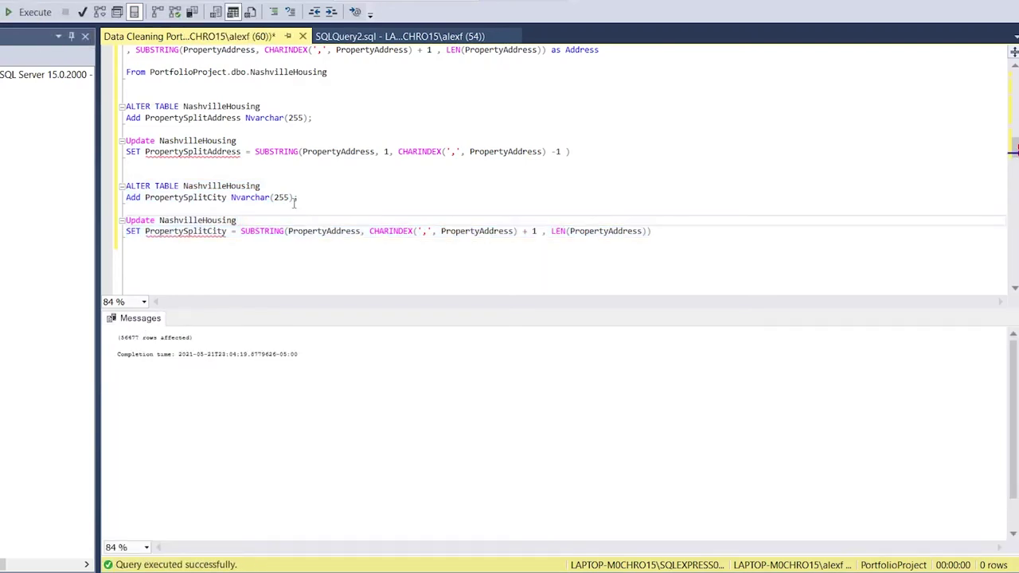
Write a Select * query on PortfolioProject.dbo.NashvilleHousing below the update statements, reusing the existing From line.
{"action": "scroll", "coordinate": [252, 176], "scroll_direction": "up", "scroll_amount": 1}
{"action": "left_click_drag", "start_coordinate": [293, 97], "coordinate": [351, 111]}
{"action": "key", "text": "ctrl+c"}
{"action": "scroll", "coordinate": [351, 111], "scroll_direction": "down", "scroll_amount": 2}
{"action": "left_click", "coordinate": [256, 251]}
{"action": "type", "text": "Select"}
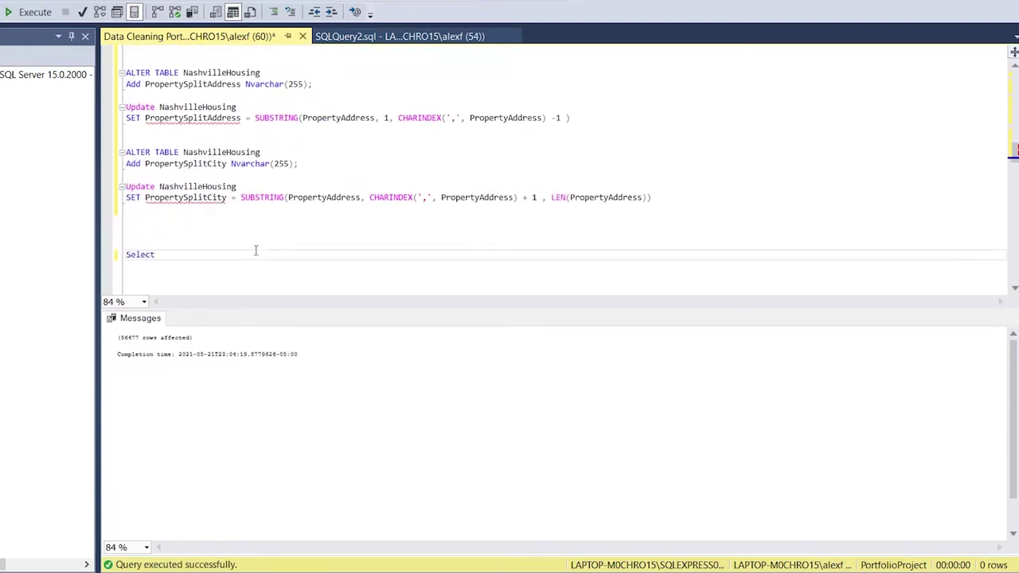
{"action": "type", "text": " *"}
{"action": "key", "text": "ctrl+v"}
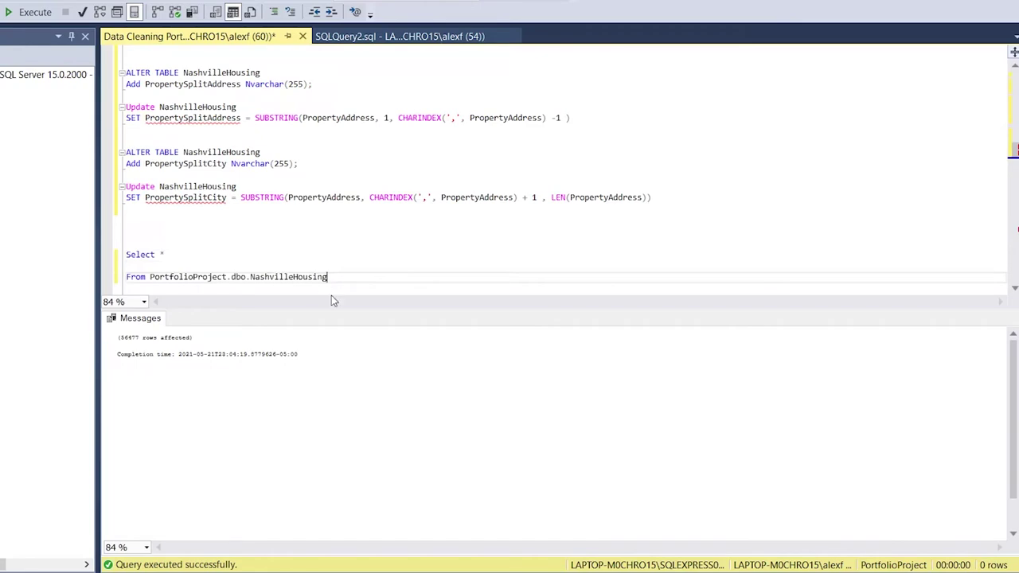
Run the Select * query and check the PropertySplitAddress and PropertySplitCity columns at the end of the results.
{"action": "key", "text": "shift+Up"}
{"action": "key", "text": "shift+Up"}
{"action": "key", "text": "shift+Up"}
{"action": "left_click", "coordinate": [30, 12]}
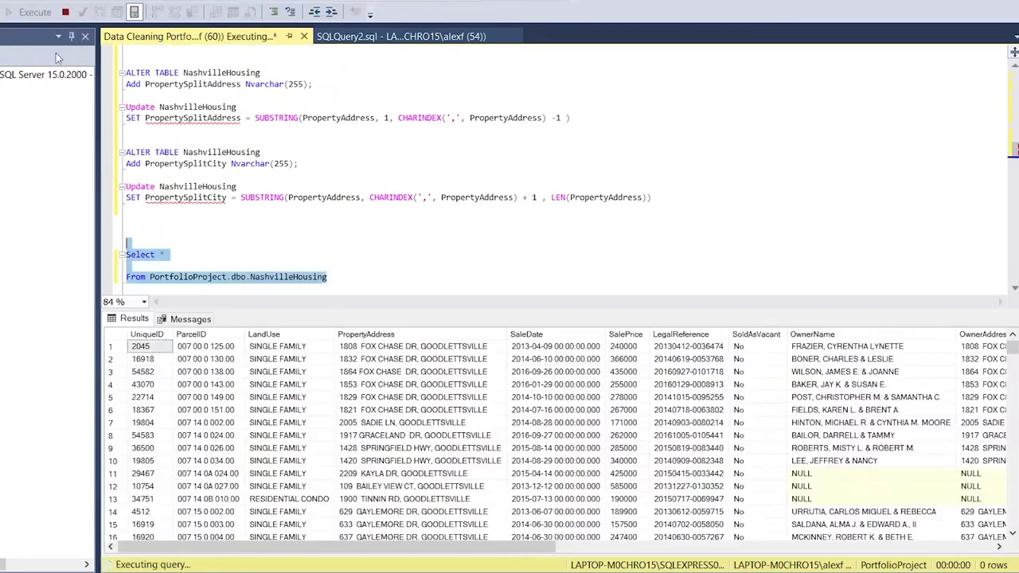
{"action": "left_click_drag", "start_coordinate": [376, 546], "coordinate": [814, 547]}
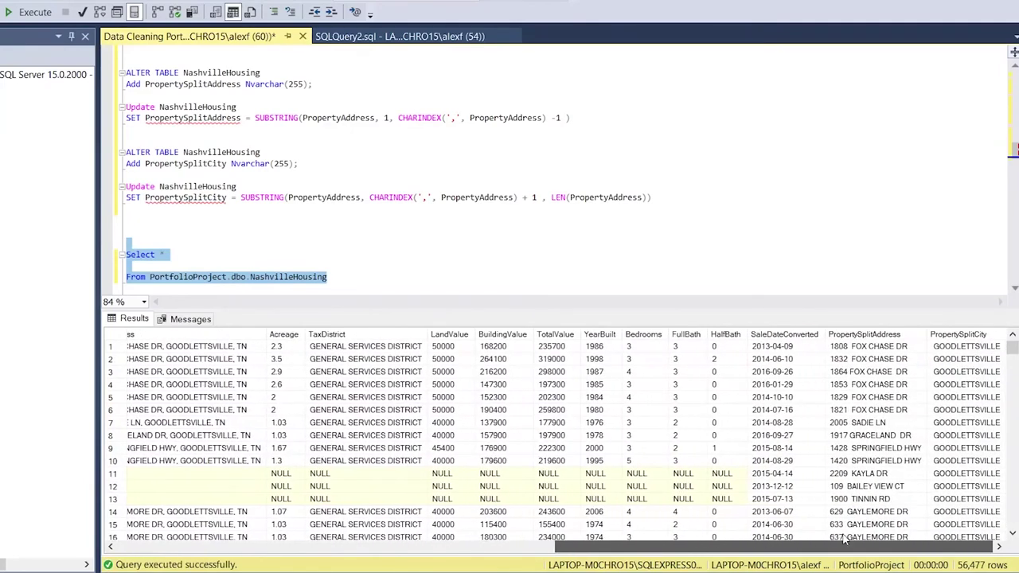
{"action": "left_click", "coordinate": [887, 335]}
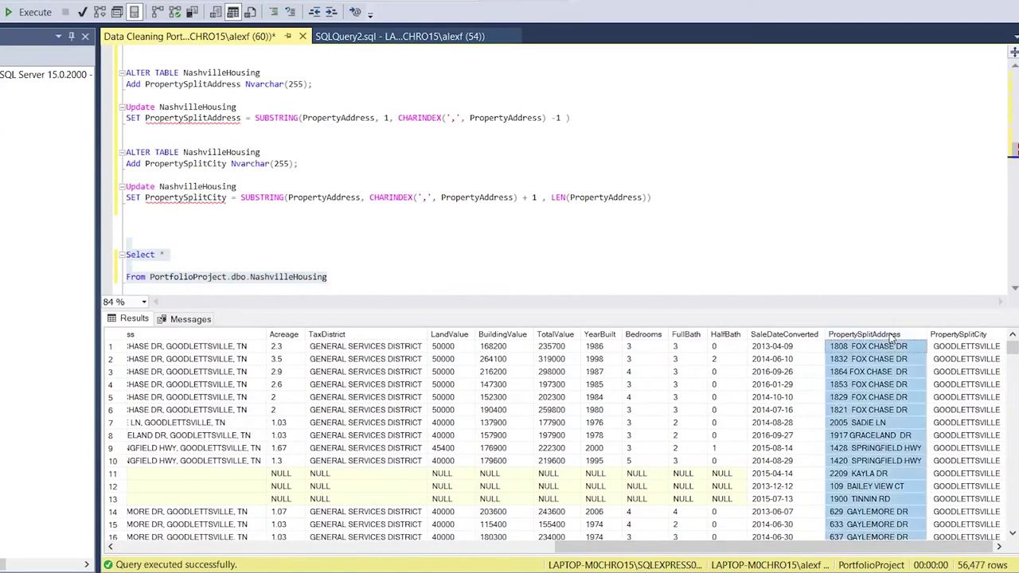
{"action": "left_click", "coordinate": [958, 335]}
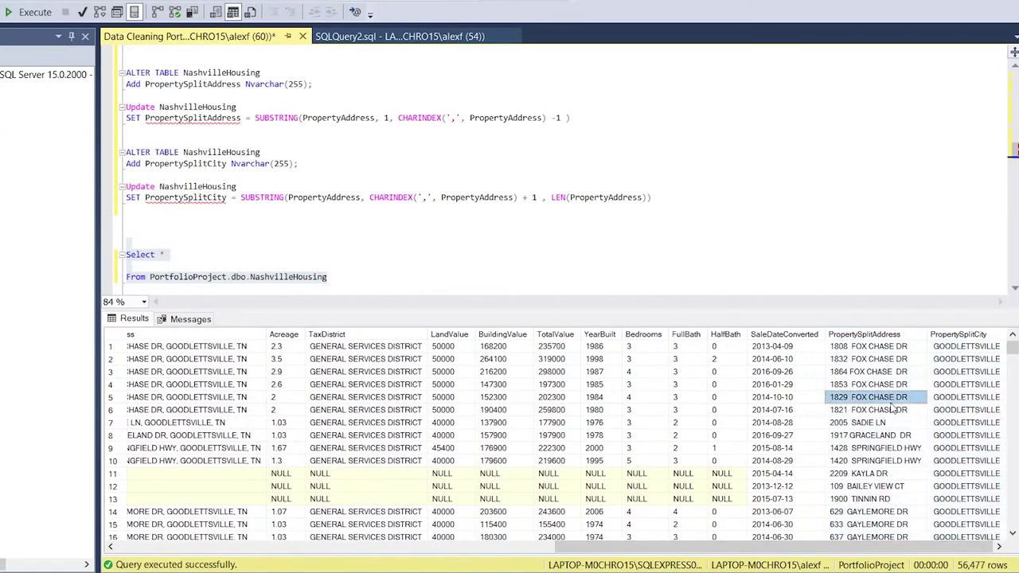
{"action": "scroll", "coordinate": [667, 419], "scroll_direction": "left", "scroll_amount": 10}
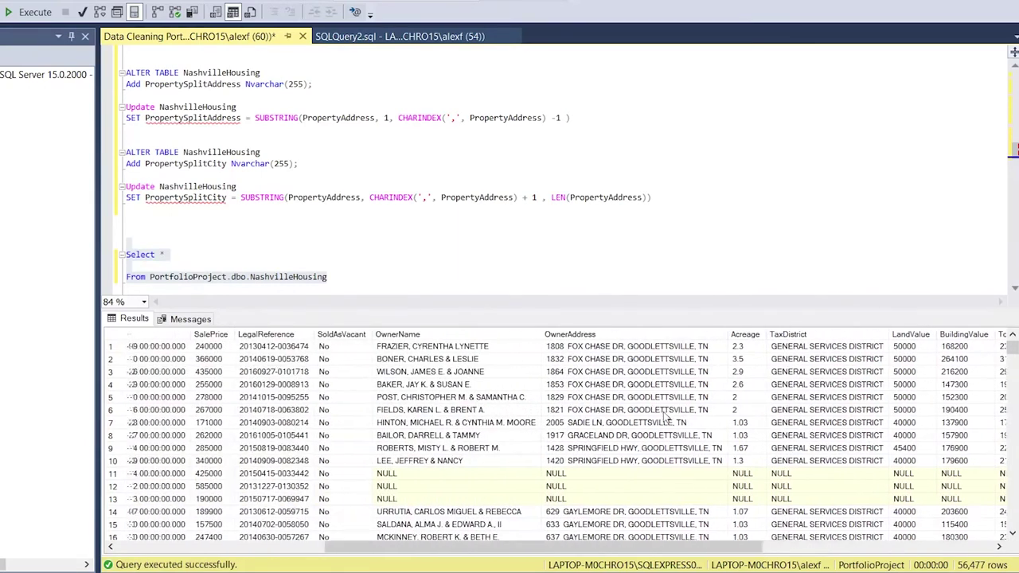
Examine the original PropertyAddress column in the query results.
{"action": "scroll", "coordinate": [668, 419], "scroll_direction": "left", "scroll_amount": 10}
{"action": "left_click", "coordinate": [350, 348]}
{"action": "left_click", "coordinate": [362, 338]}
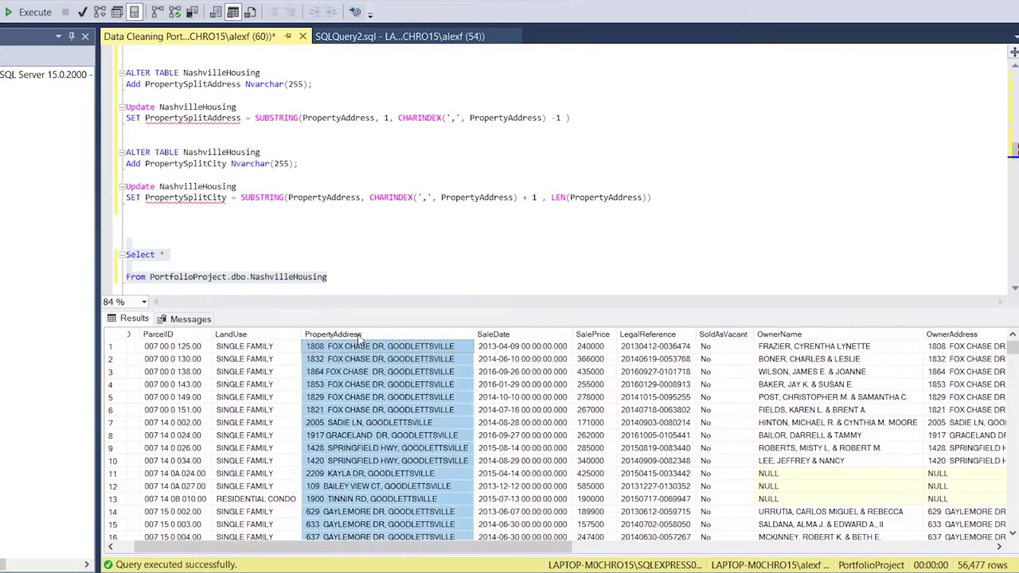
{"action": "left_click", "coordinate": [411, 398]}
{"action": "left_click", "coordinate": [401, 338]}
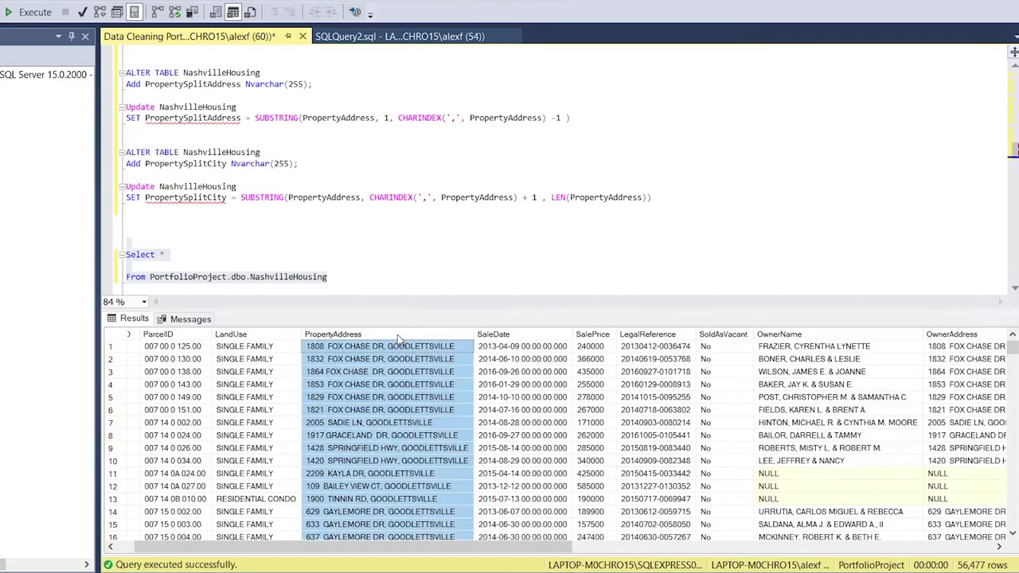
Remove the blank line between Select * and its From line in the last query.
{"action": "left_click", "coordinate": [350, 257]}
{"action": "left_click", "coordinate": [348, 266]}
{"action": "key", "text": "BackSpace"}
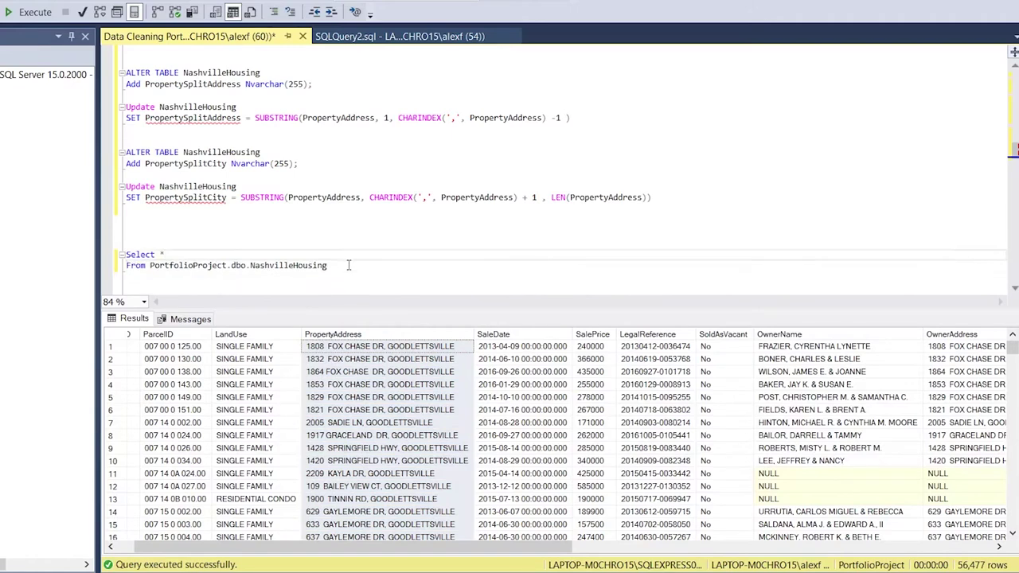
Compare the split property columns at the end of the results with the OwnerAddress column.
{"action": "left_click", "coordinate": [640, 546]}
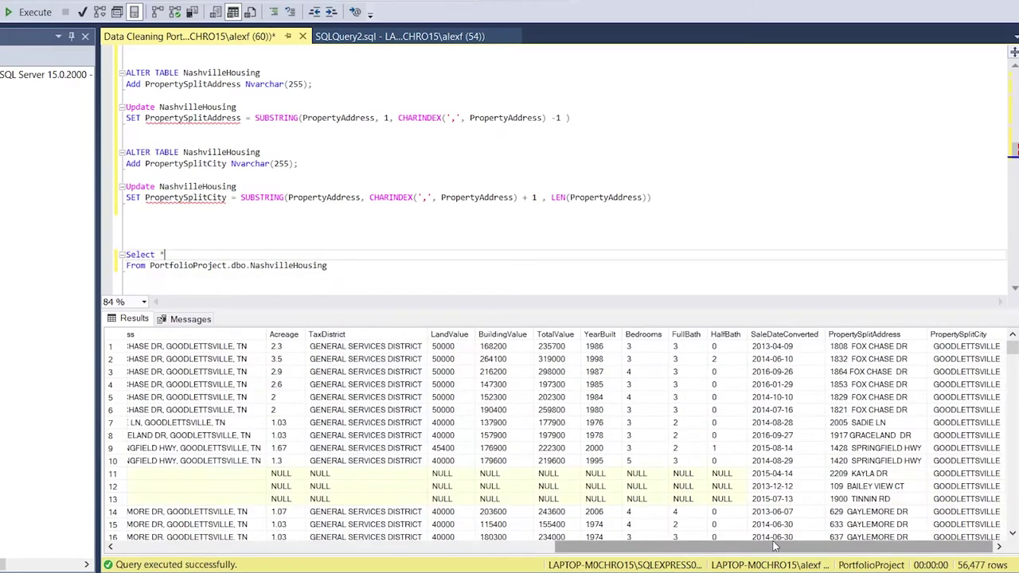
{"action": "left_click_drag", "start_coordinate": [787, 550], "coordinate": [548, 542]}
{"action": "left_click", "coordinate": [629, 335]}
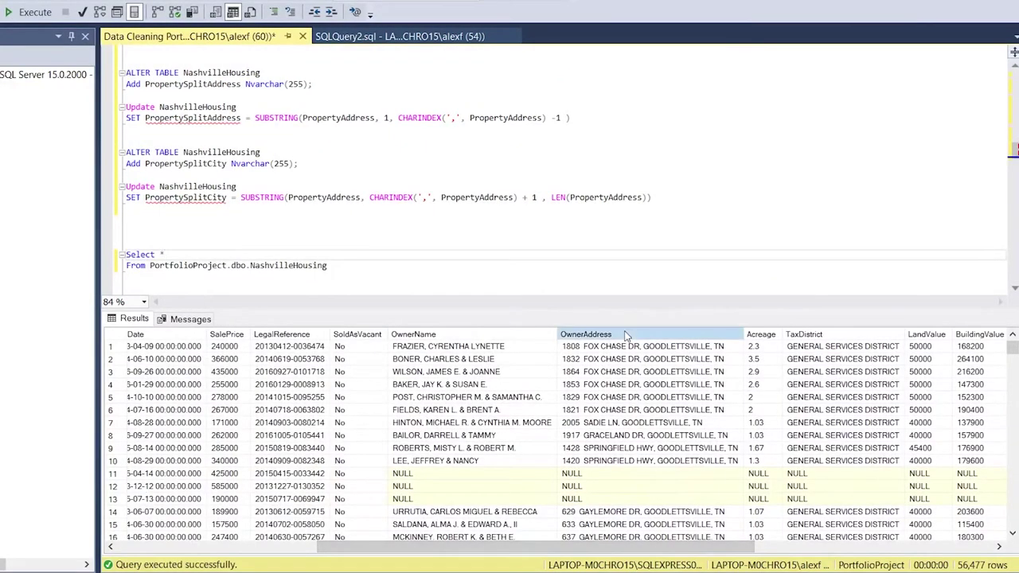
{"action": "left_click_drag", "start_coordinate": [554, 548], "coordinate": [651, 548]}
Review the SUBSTRING expression in the PropertySplitCity update against the format of the OwnerAddress values.
{"action": "left_click", "coordinate": [379, 236]}
{"action": "left_click", "coordinate": [656, 197]}
{"action": "triple_click", "coordinate": [656, 197]}
{"action": "left_click", "coordinate": [657, 197]}
{"action": "left_click_drag", "start_coordinate": [656, 197], "coordinate": [277, 206]}
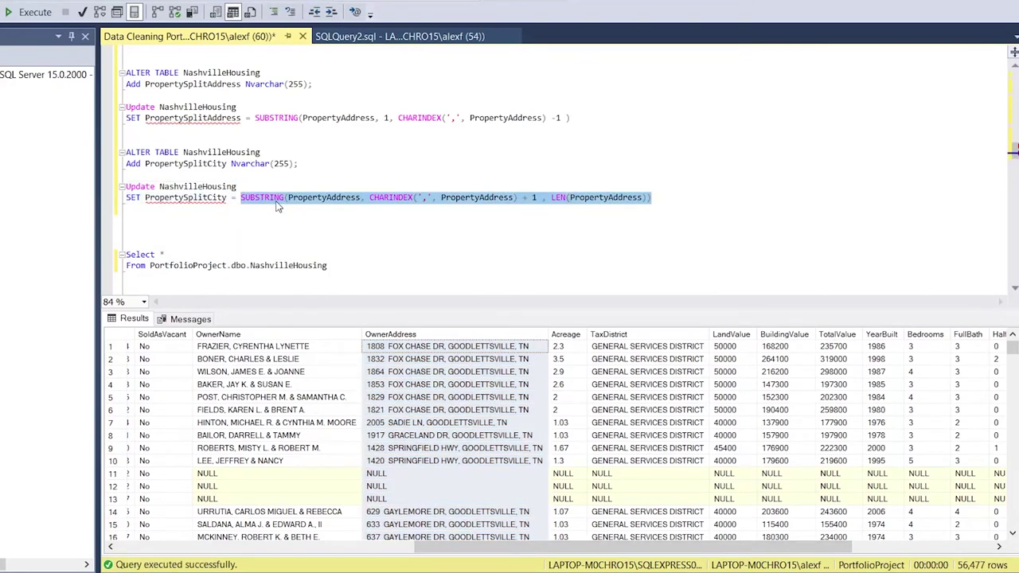
{"action": "left_click", "coordinate": [265, 220]}
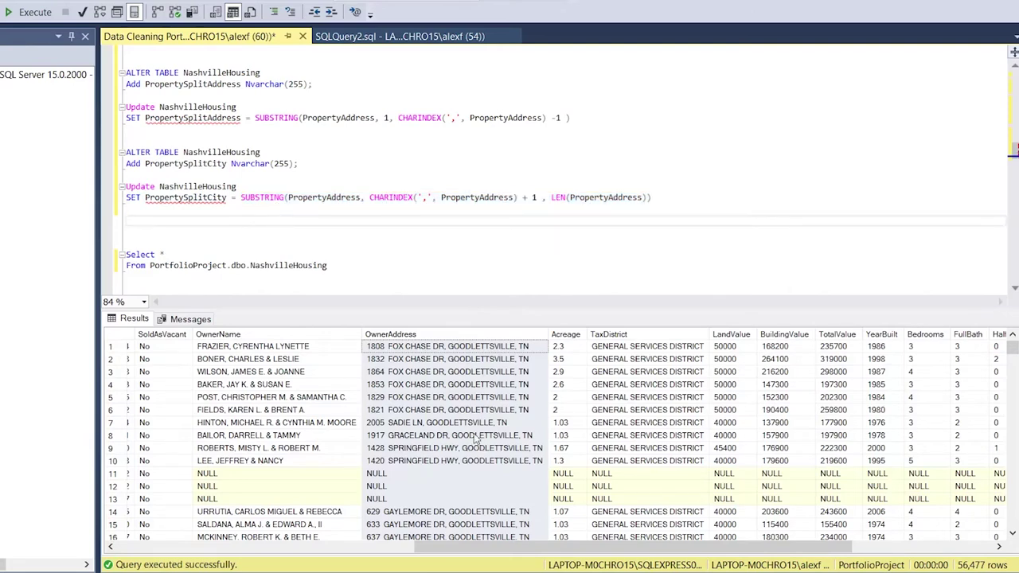
{"action": "left_click", "coordinate": [478, 422]}
{"action": "scroll", "coordinate": [239, 224], "scroll_direction": "down", "scroll_amount": 2}
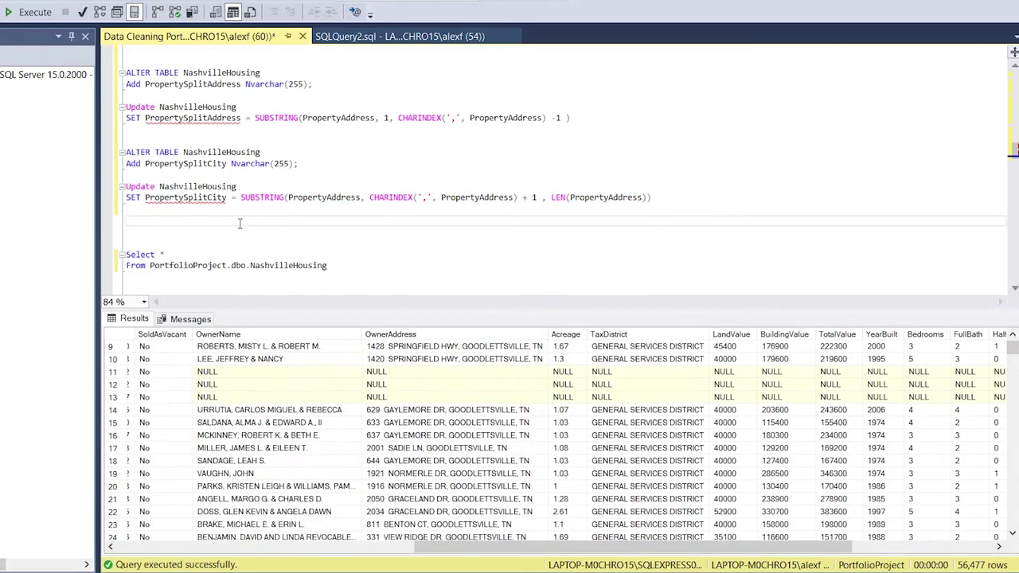
Insert a block of blank lines below the Select * query to make room for new code.
{"action": "scroll", "coordinate": [239, 223], "scroll_direction": "down", "scroll_amount": 5}
{"action": "left_click", "coordinate": [254, 107]}
{"action": "key", "text": "Return"}
{"action": "key", "text": "Return"}
{"action": "key", "text": "Return"}
{"action": "key", "text": "Return"}
{"action": "key", "text": "Return"}
{"action": "key", "text": "Return"}
{"action": "key", "text": "Return"}
{"action": "key", "text": "Return"}
{"action": "key", "text": "Return"}
{"action": "key", "text": "Return"}
{"action": "key", "text": "Return"}
{"action": "key", "text": "Return"}
{"action": "key", "text": "Return"}
{"action": "key", "text": "Return"}
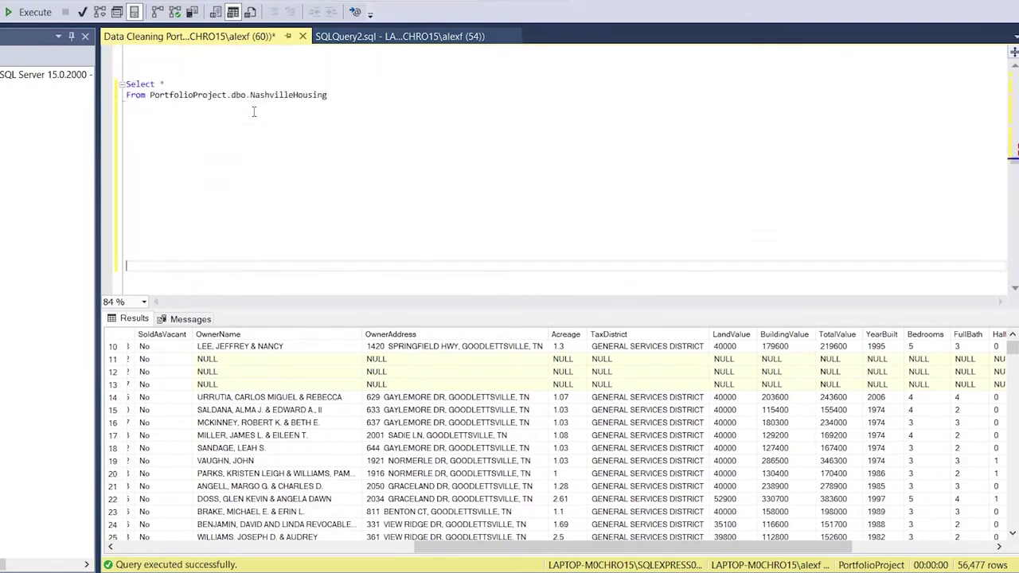
{"action": "left_click", "coordinate": [247, 131]}
{"action": "left_click", "coordinate": [229, 152]}
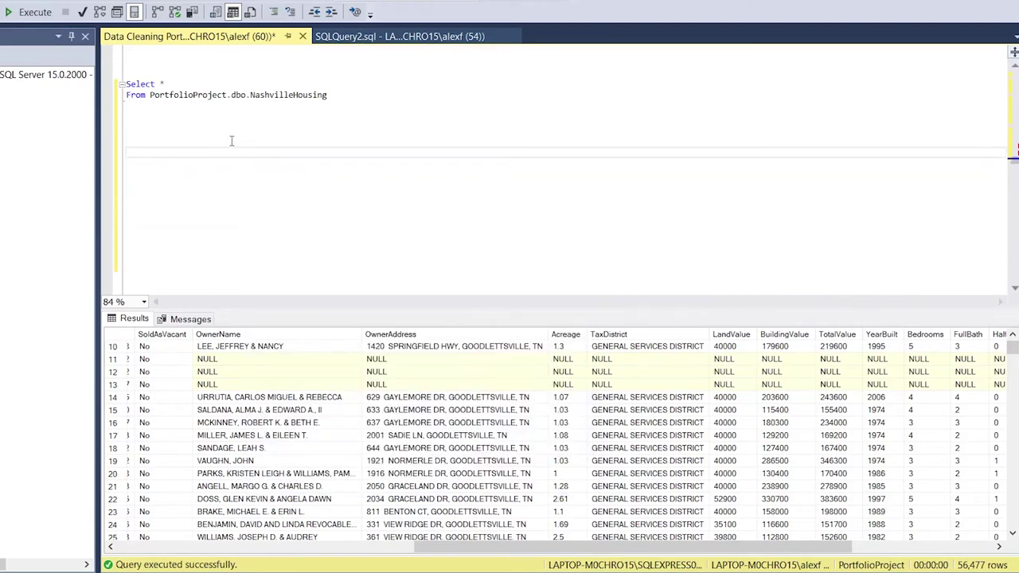
Duplicate the Select * query a few lines further down, selecting OwnerAddress instead of all columns.
{"action": "left_click_drag", "start_coordinate": [338, 94], "coordinate": [125, 81]}
{"action": "key", "text": "ctrl+c"}
{"action": "left_click", "coordinate": [166, 153]}
{"action": "key", "text": "ctrl+v"}
{"action": "left_click", "coordinate": [174, 160]}
{"action": "type", "text": "prop"}
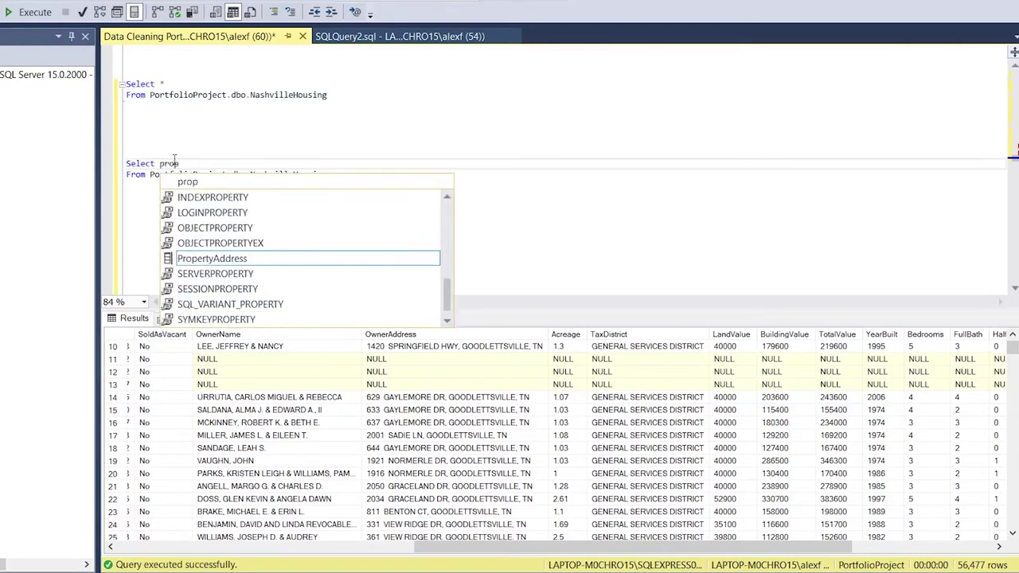
{"action": "key", "text": "BackSpace"}
{"action": "key", "text": "BackSpace"}
{"action": "key", "text": "BackSpace"}
{"action": "key", "text": "BackSpace"}
{"action": "type", "text": "owen"}
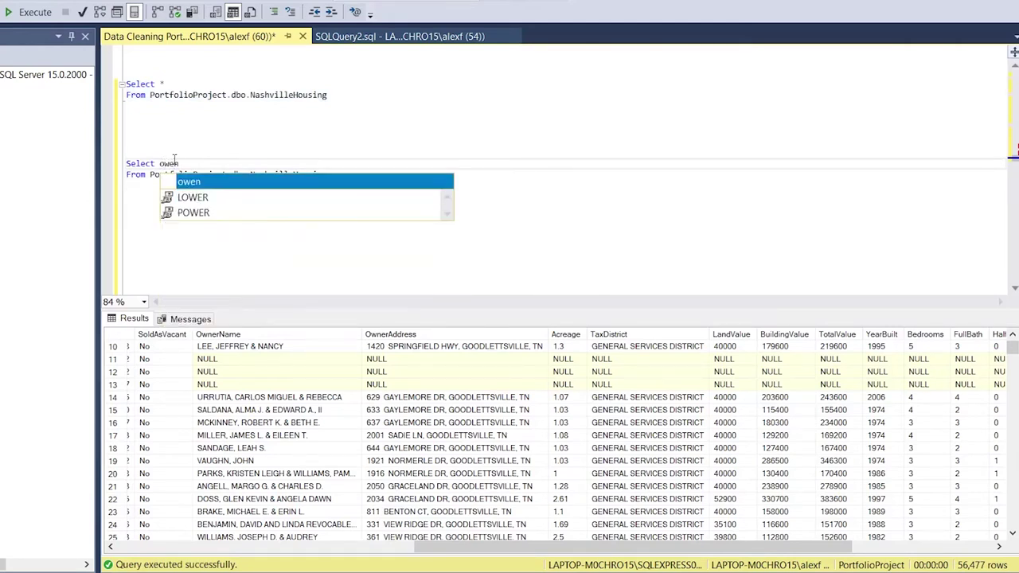
{"action": "key", "text": "BackSpace"}
{"action": "key", "text": "BackSpace"}
{"action": "type", "text": "ner"}
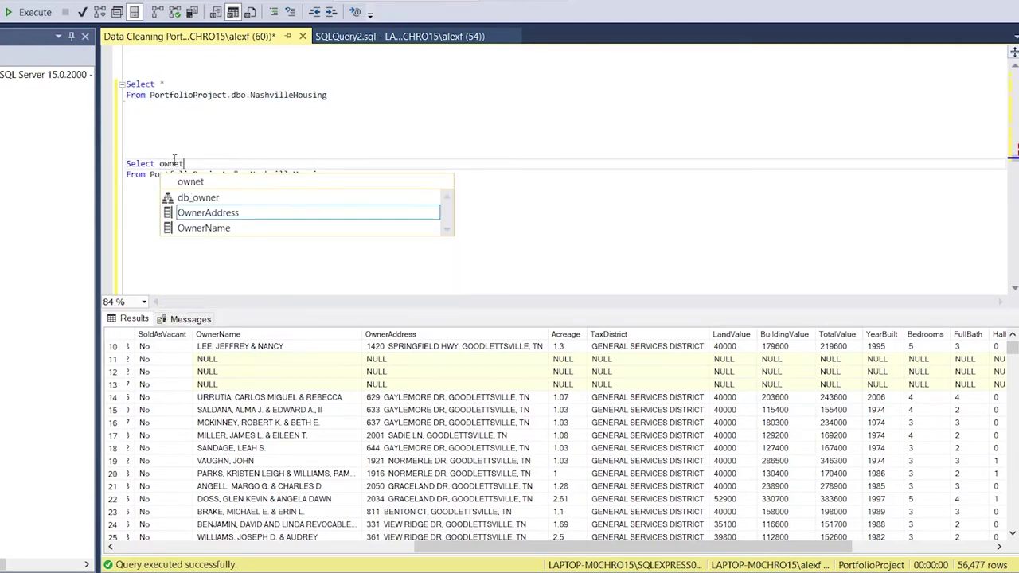
{"action": "key", "text": "Tab"}
Run the Select OwnerAddress query and inspect the first address in the results.
{"action": "left_click_drag", "start_coordinate": [364, 193], "coordinate": [161, 157]}
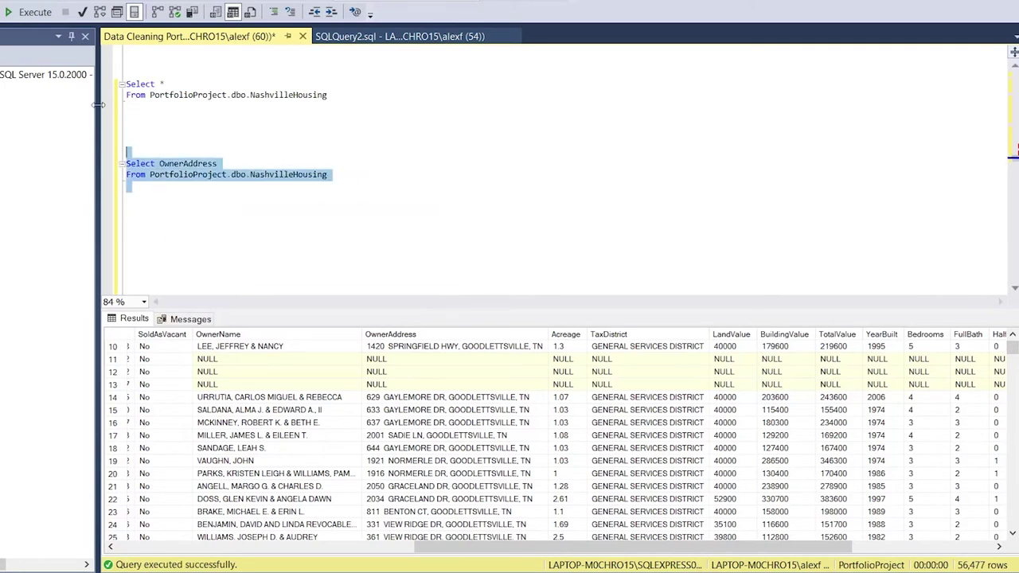
{"action": "left_click", "coordinate": [35, 12]}
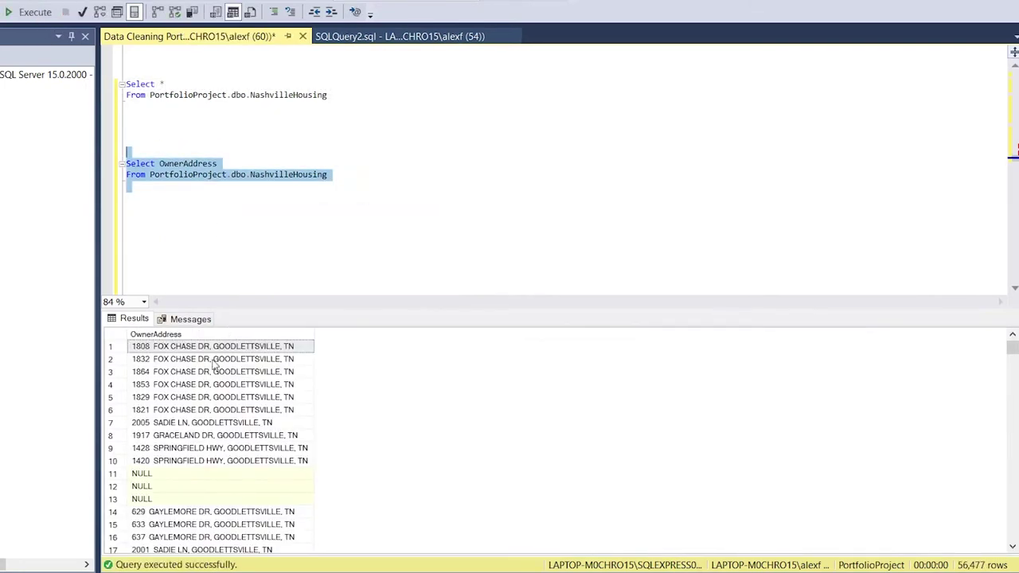
{"action": "left_click", "coordinate": [157, 349]}
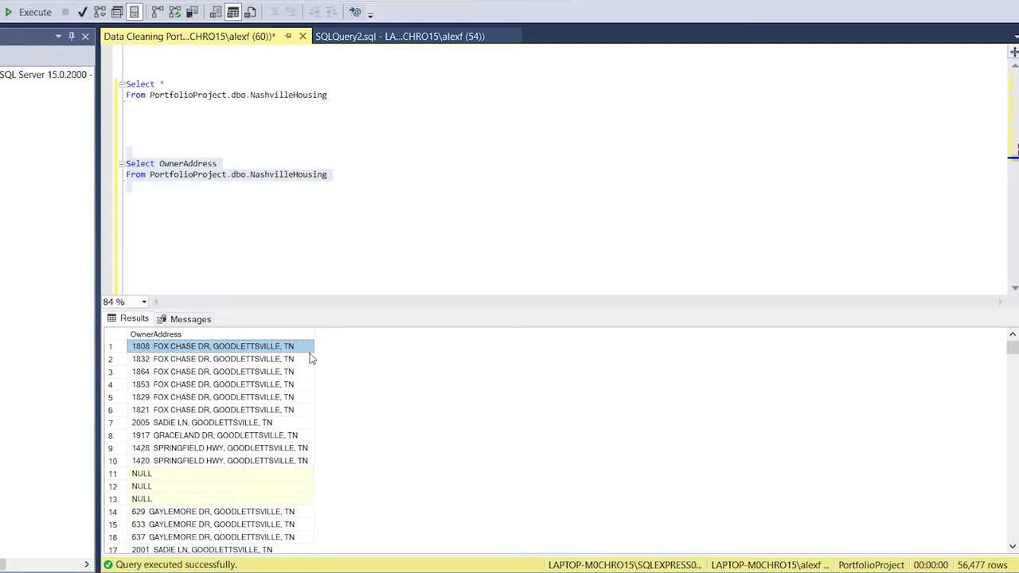
Start a new Select statement below the OwnerAddress query, opening a PARSENAME function on its second line.
{"action": "left_click", "coordinate": [339, 236]}
{"action": "left_click", "coordinate": [335, 208]}
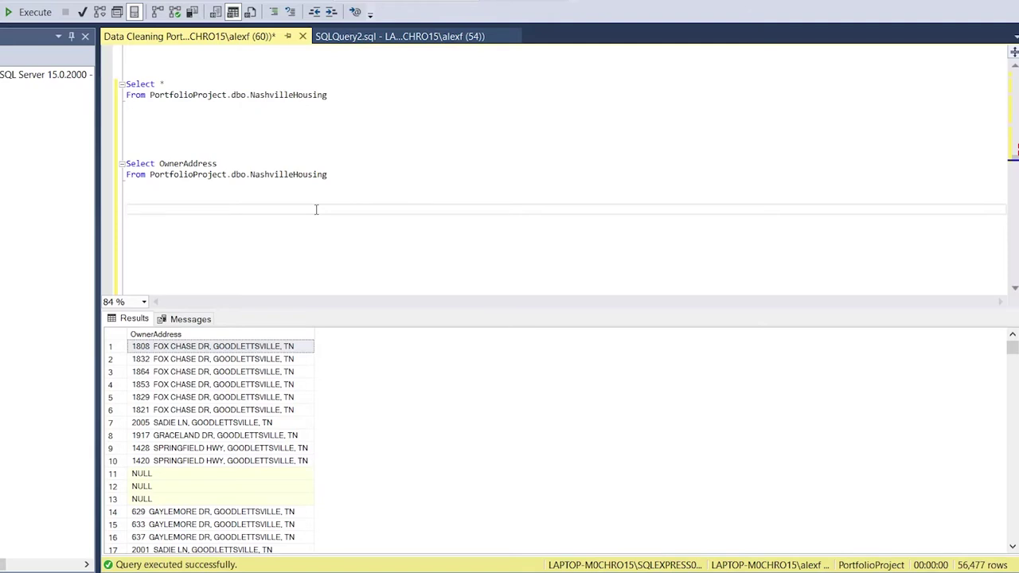
{"action": "type", "text": "Select"}
{"action": "key", "text": "Return"}
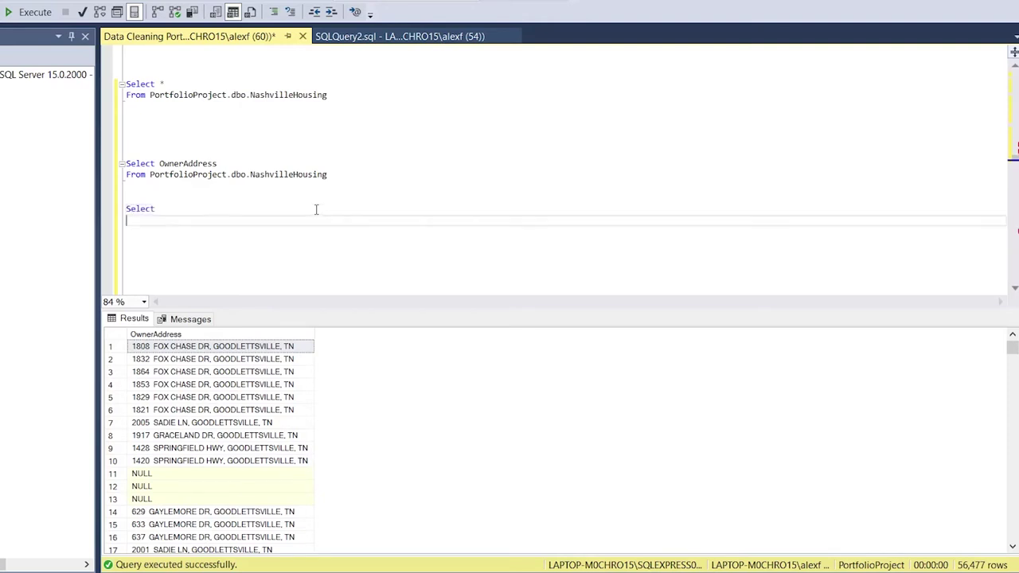
{"action": "type", "text": "Par"}
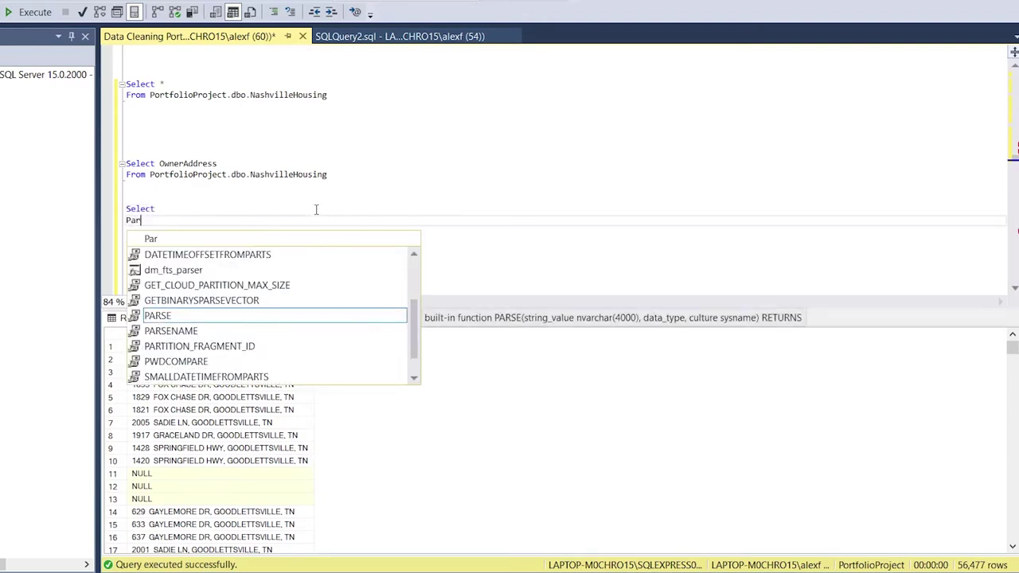
{"action": "type", "text": "sena"}
{"action": "key", "text": "Tab"}
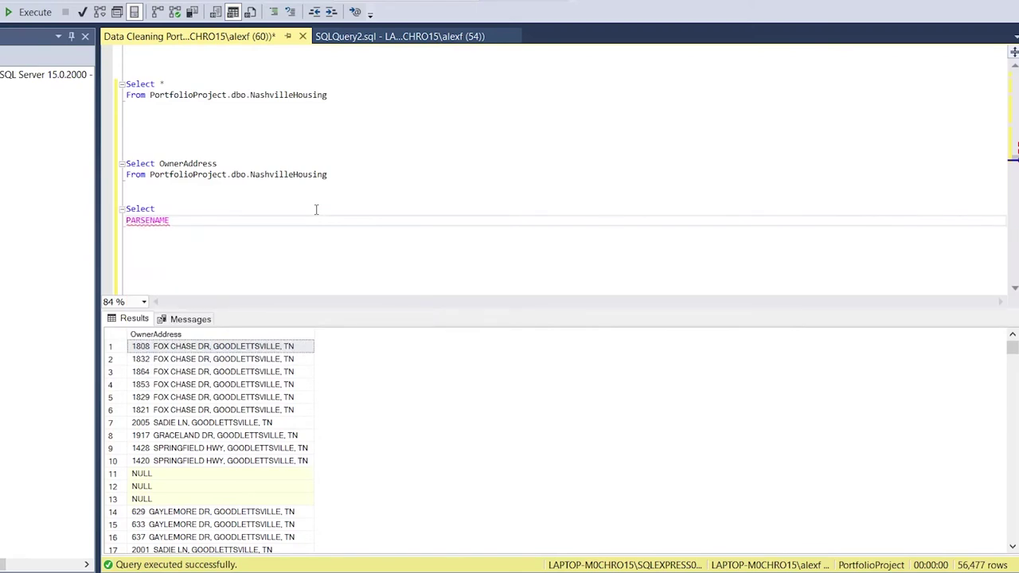
{"action": "type", "text": "(Owner"}
{"action": "key", "text": "BackSpace"}
{"action": "key", "text": "BackSpace"}
{"action": "key", "text": "BackSpace"}
{"action": "key", "text": "BackSpace"}
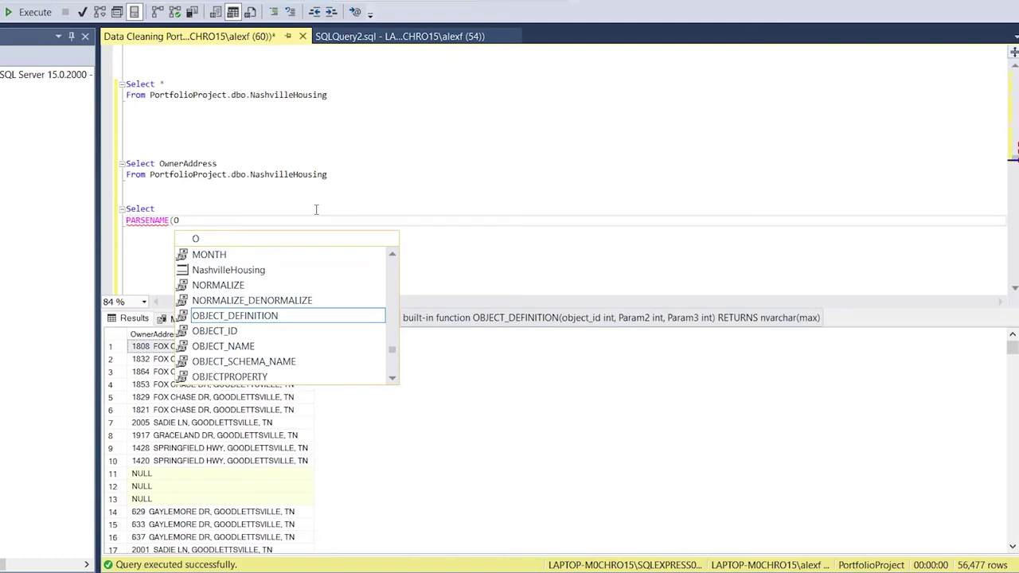
{"action": "key", "text": "BackSpace"}
Complete the expression as PARSENAME(OwnerAddress,1) and add From PortfolioProject.dbo.NashvilleHousing below it, reusing text from the query above.
{"action": "double_click", "coordinate": [194, 165]}
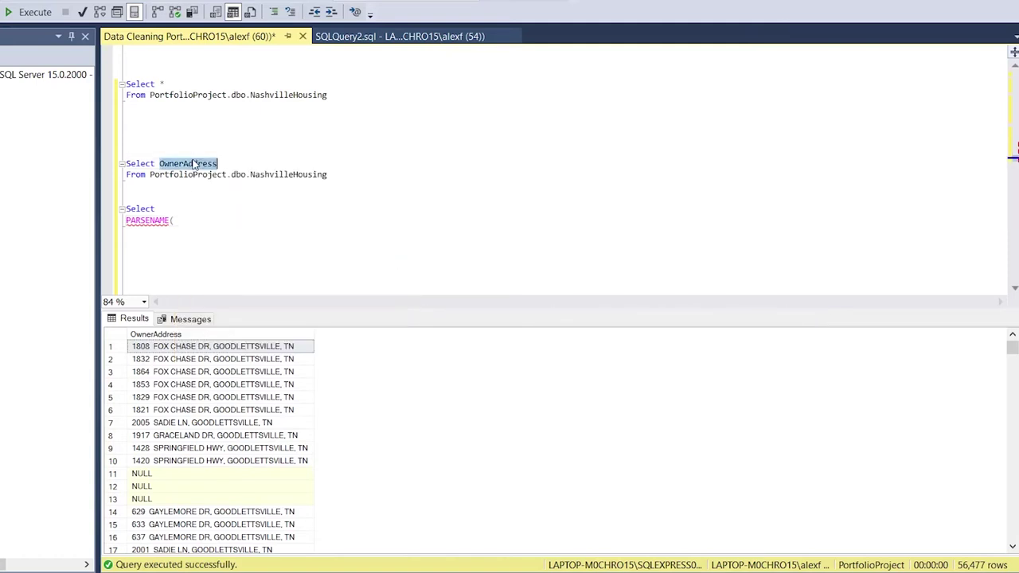
{"action": "key", "text": "ctrl+c"}
{"action": "left_click", "coordinate": [198, 219]}
{"action": "key", "text": "ctrl+v"}
{"action": "left_click", "coordinate": [111, 177]}
{"action": "key", "text": "ctrl+c"}
{"action": "left_click", "coordinate": [168, 233]}
{"action": "key", "text": "ctrl+v"}
{"action": "left_click", "coordinate": [292, 223]}
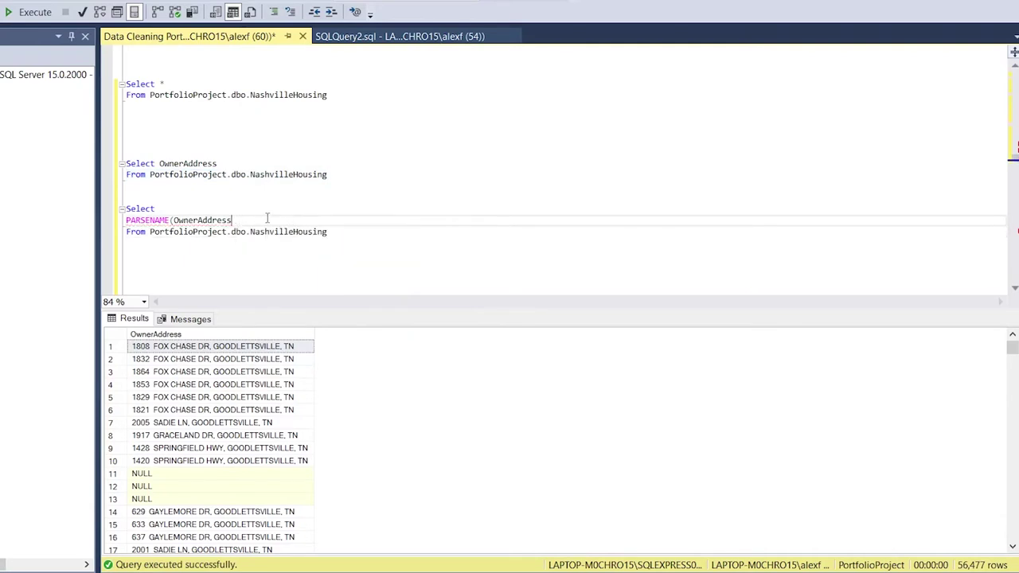
{"action": "type", "text": ",1)"}
Run the PARSENAME(OwnerAddress,1) query and check its output.
{"action": "left_click_drag", "start_coordinate": [328, 232], "coordinate": [126, 205]}
{"action": "left_click", "coordinate": [35, 12]}
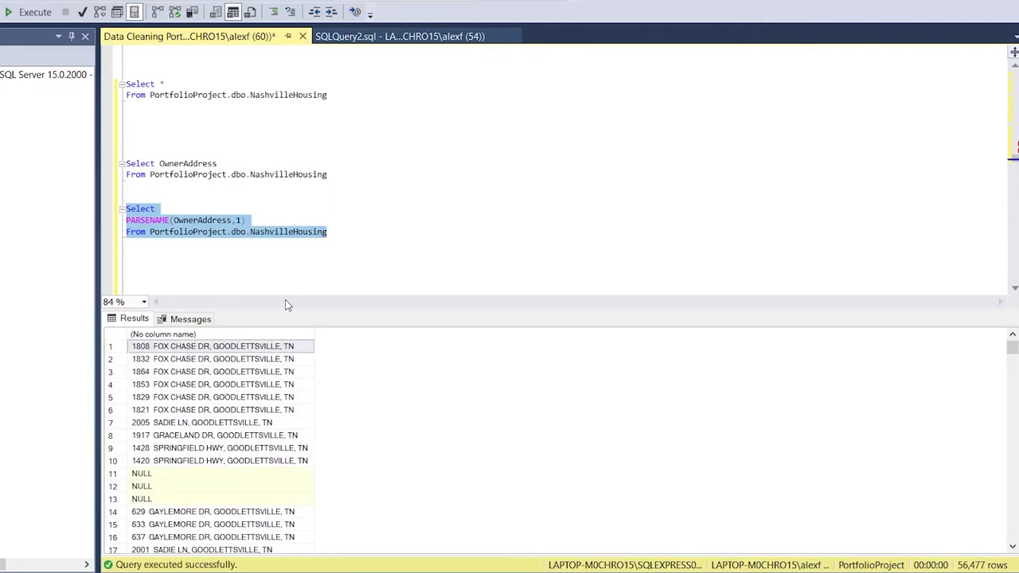
{"action": "left_click", "coordinate": [234, 227]}
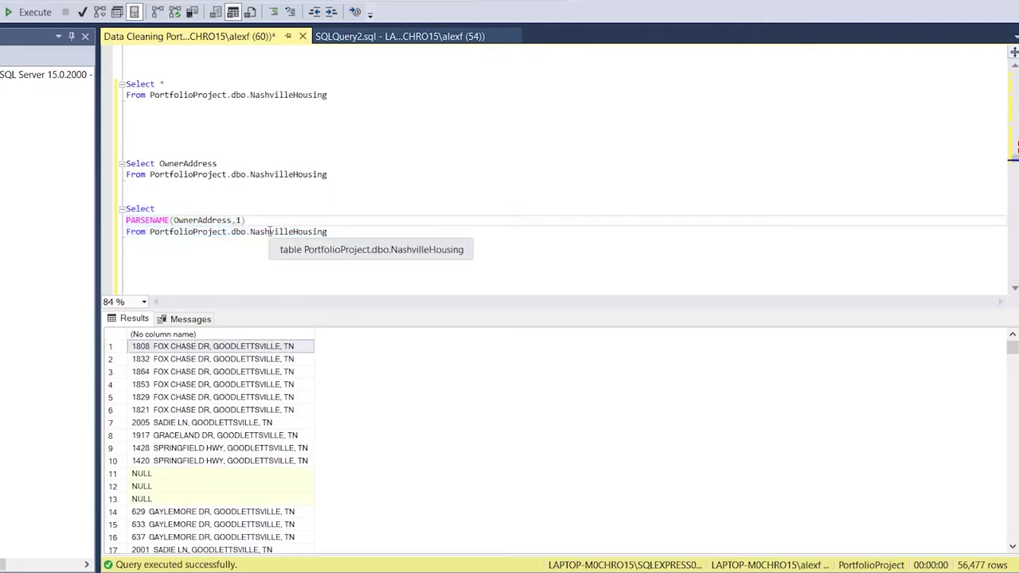
{"action": "left_click", "coordinate": [347, 233]}
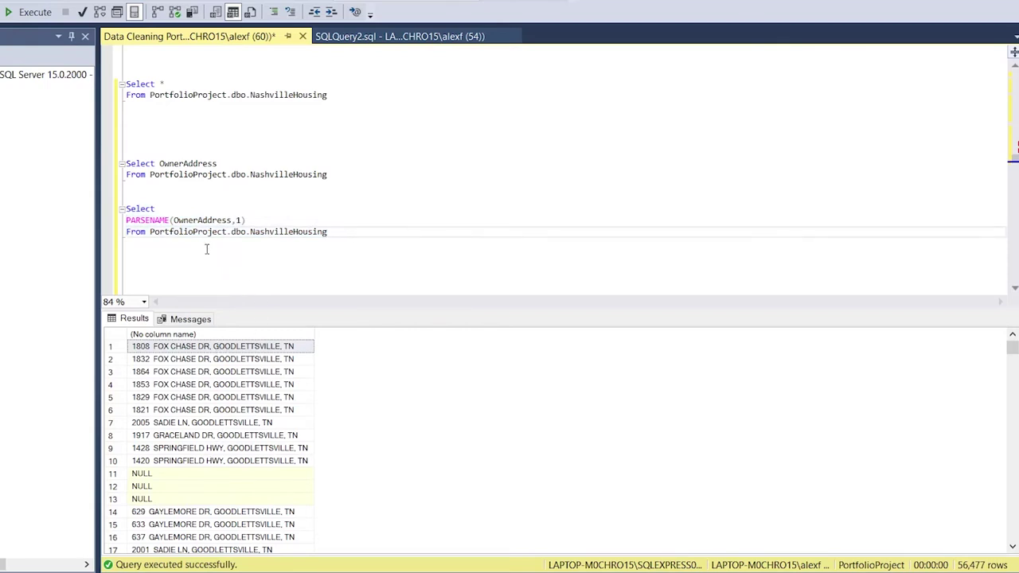
Wrap OwnerAddress inside PARSENAME in a REPLACE that swaps commas for periods: REPLACE(OwnerAddress, ',', '.').
{"action": "left_click", "coordinate": [175, 222]}
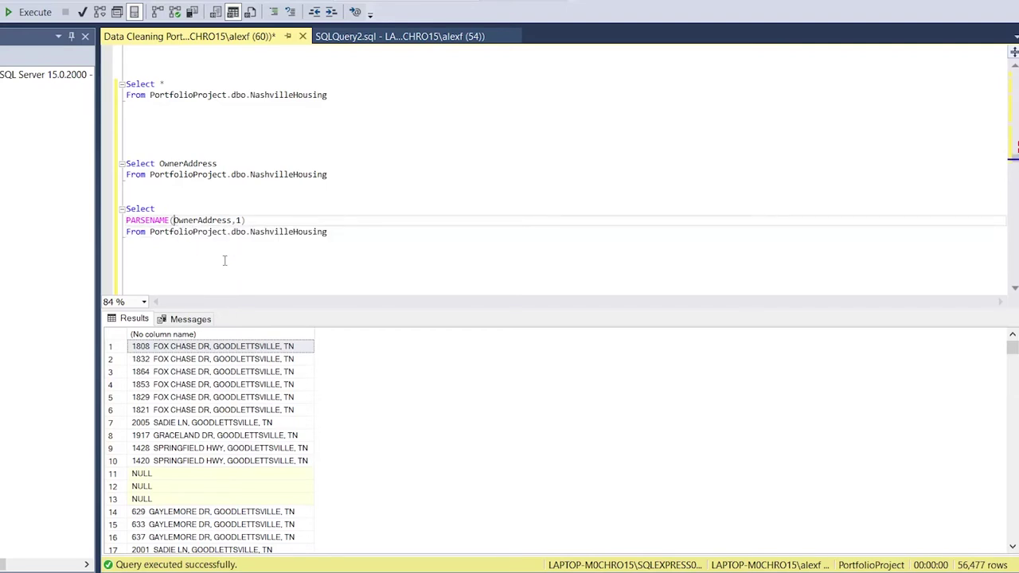
{"action": "type", "text": "REPLACE("}
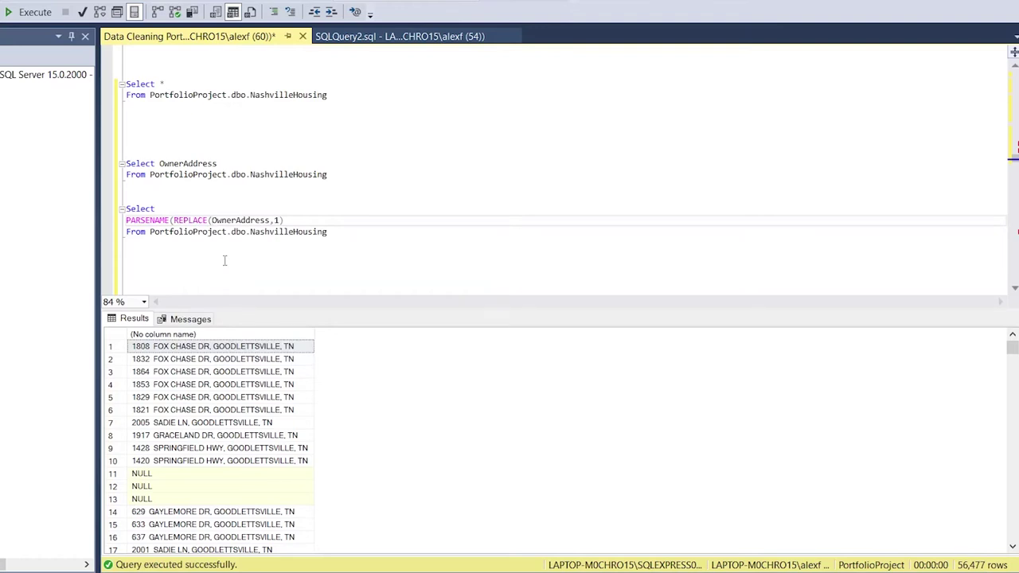
{"action": "left_click", "coordinate": [271, 220]}
{"action": "type", "text": ","}
{"action": "type", "text": " '"}
{"action": "type", "text": ",'"}
{"action": "type", "text": " '"}
{"action": "type", "text": " '.'"}
{"action": "type", "text": ")"}
Run the PARSENAME query with the REPLACE and check the part of the owner address it returns.
{"action": "left_click", "coordinate": [360, 224]}
{"action": "left_click_drag", "start_coordinate": [360, 225], "coordinate": [126, 208]}
{"action": "left_click", "coordinate": [357, 230]}
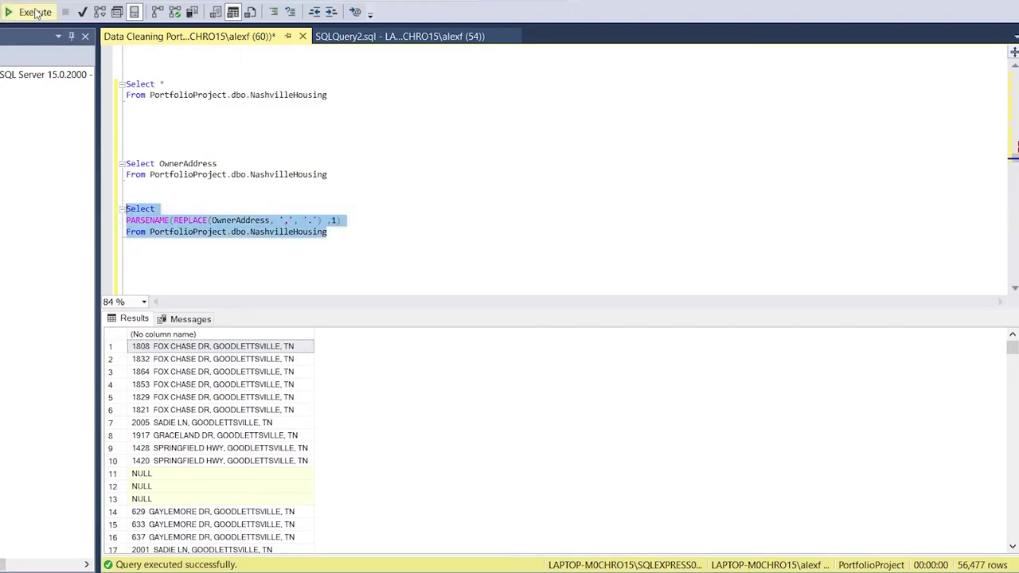
{"action": "left_click", "coordinate": [30, 12]}
{"action": "left_click", "coordinate": [167, 371]}
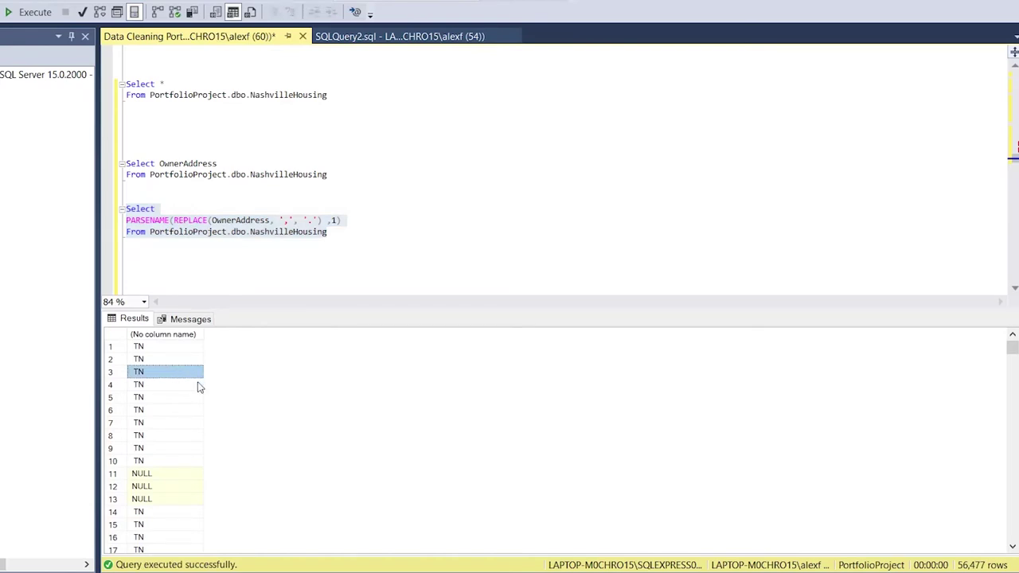
{"action": "left_click", "coordinate": [163, 361]}
{"action": "left_click", "coordinate": [170, 422]}
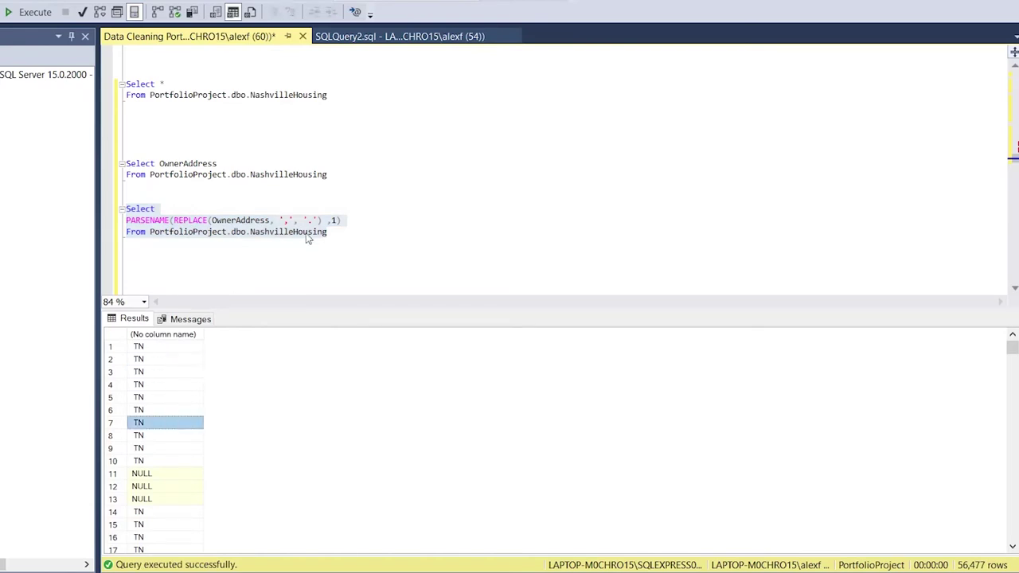
Duplicate the PARSENAME(REPLACE(OwnerAddress, ',', '.') , 1) expression on two new lines above the From clause, each starting with a comma.
{"action": "left_click", "coordinate": [339, 221]}
{"action": "left_click", "coordinate": [332, 220]}
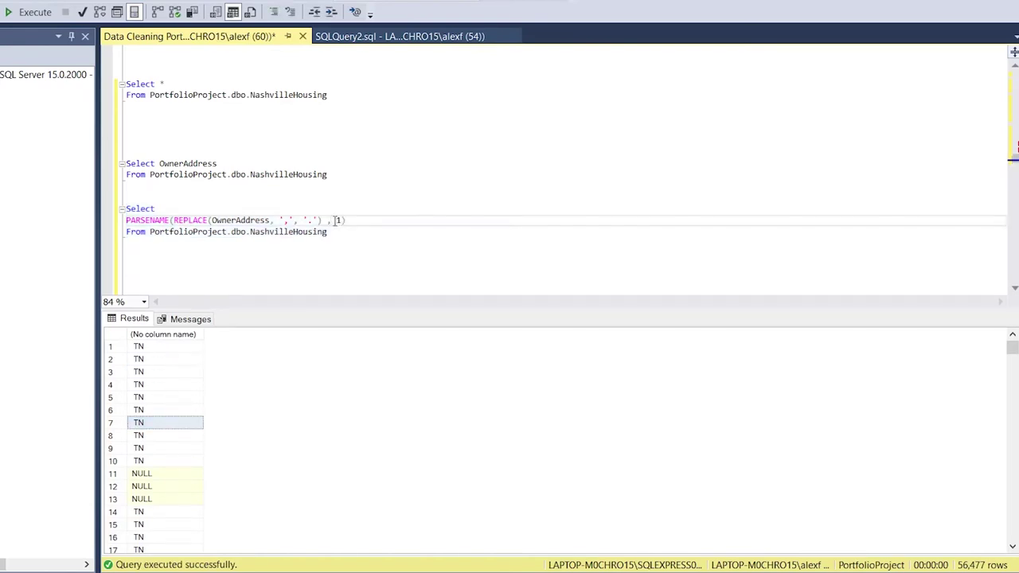
{"action": "double_click", "coordinate": [137, 222]}
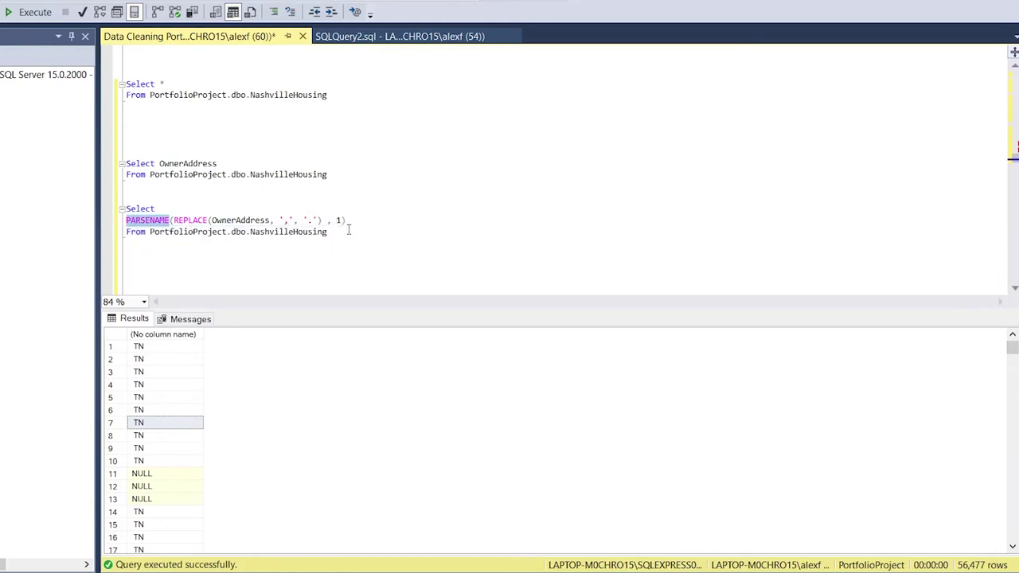
{"action": "left_click_drag", "start_coordinate": [348, 221], "coordinate": [127, 223]}
{"action": "key", "text": "ctrl+c"}
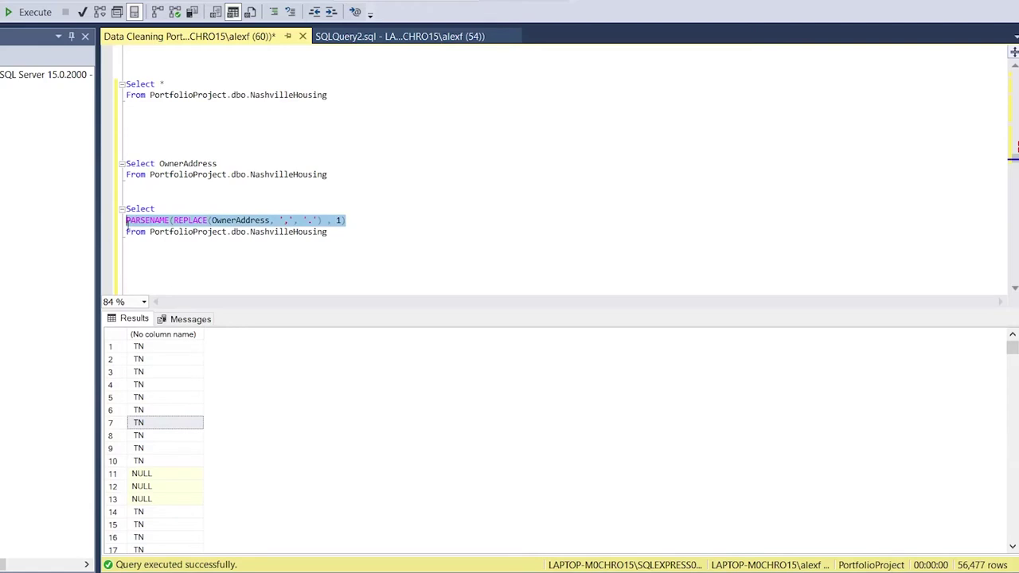
{"action": "left_click", "coordinate": [391, 221]}
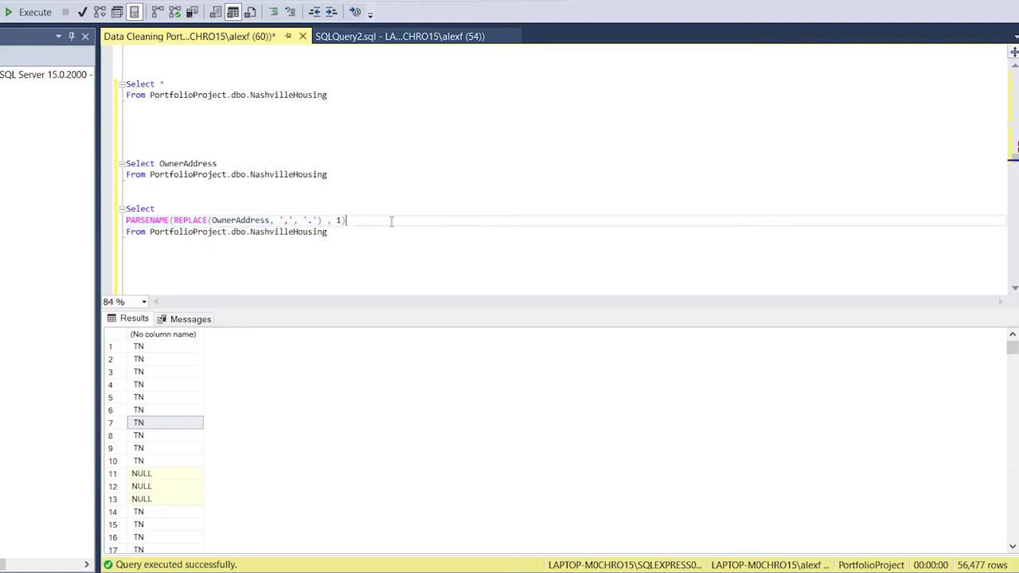
{"action": "key", "text": "Return"}
{"action": "type", "text": ","}
{"action": "key", "text": "Return"}
{"action": "left_click", "coordinate": [371, 232]}
{"action": "key", "text": "ctrl+v"}
{"action": "left_click", "coordinate": [348, 241]}
{"action": "key", "text": "ctrl+v"}
Set the part number to 2 in the second PARSENAME line and 3 in the third.
{"action": "left_click", "coordinate": [348, 232]}
{"action": "key", "text": "BackSpace"}
{"action": "type", "text": "2"}
{"action": "left_click", "coordinate": [348, 243]}
{"action": "key", "text": "BackSpace"}
{"action": "type", "text": "3"}
Run the three-column PARSENAME query and check the order in which the address parts are returned.
{"action": "left_click_drag", "start_coordinate": [328, 254], "coordinate": [135, 198]}
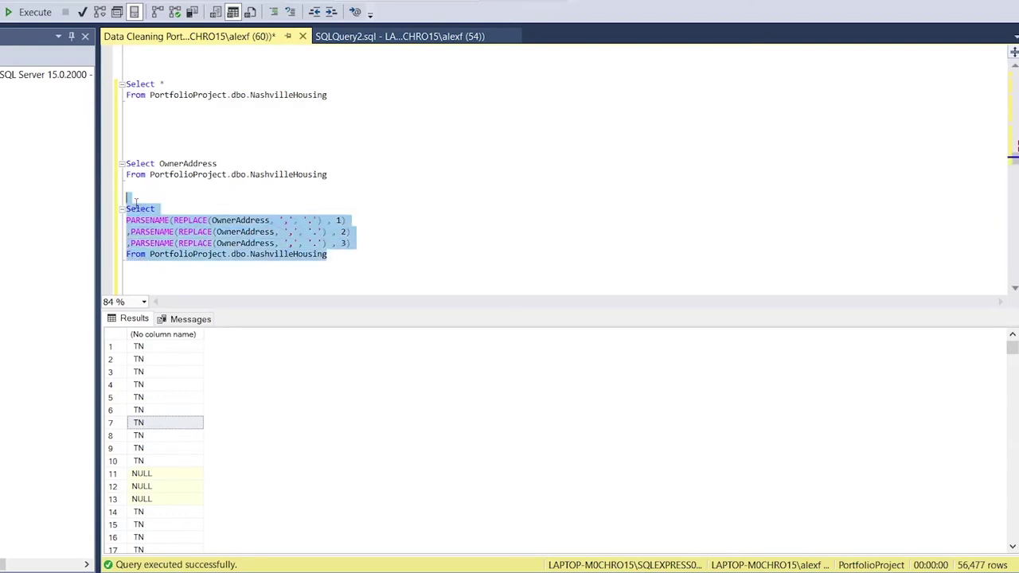
{"action": "left_click", "coordinate": [35, 12]}
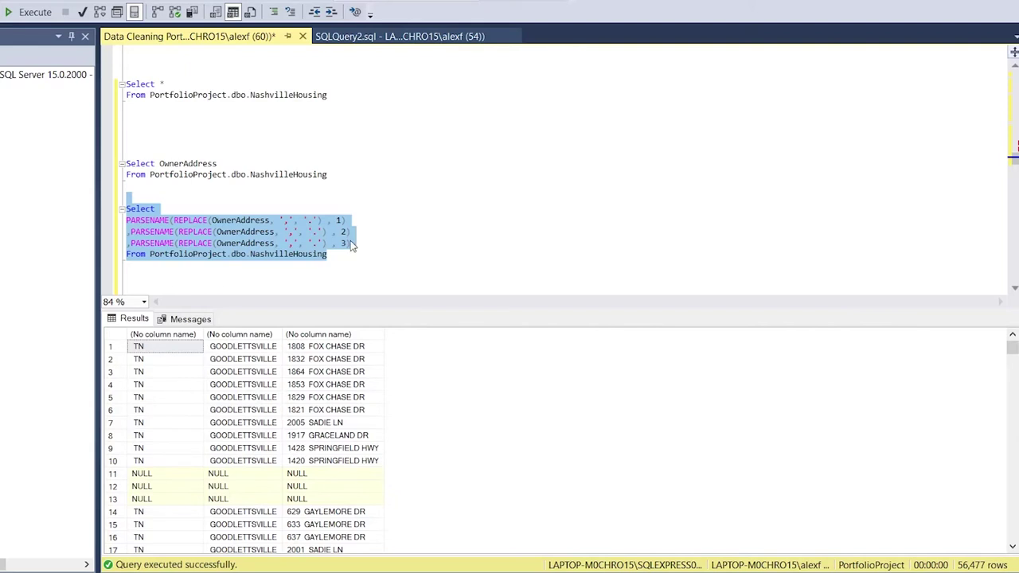
{"action": "left_click", "coordinate": [317, 354]}
{"action": "left_click", "coordinate": [269, 353]}
{"action": "left_click", "coordinate": [195, 352]}
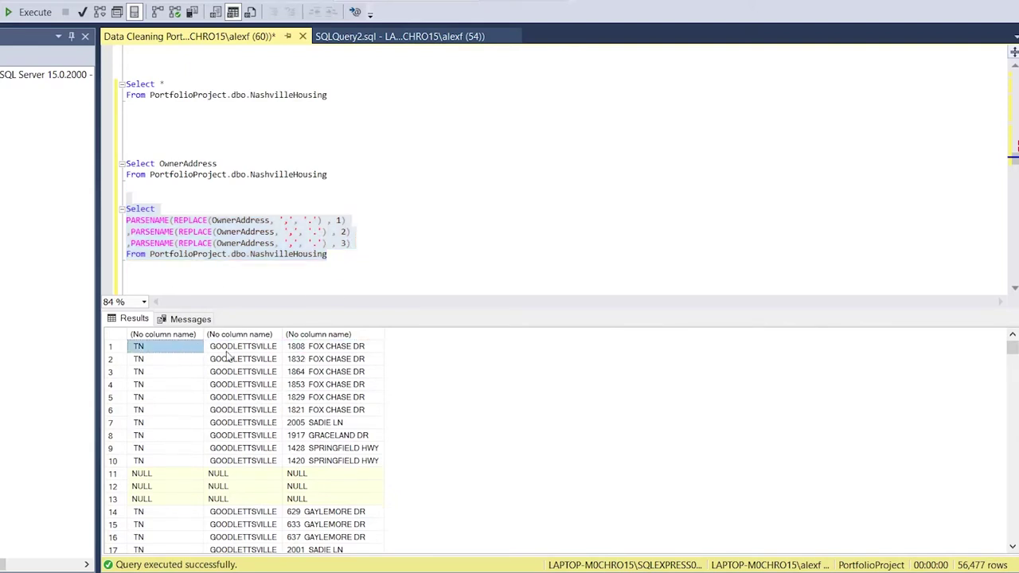
{"action": "left_click", "coordinate": [375, 360]}
Reverse the PARSENAME order by setting the first line's part number to 3 and the last line's to 1.
{"action": "left_click", "coordinate": [348, 243]}
{"action": "left_click", "coordinate": [339, 220]}
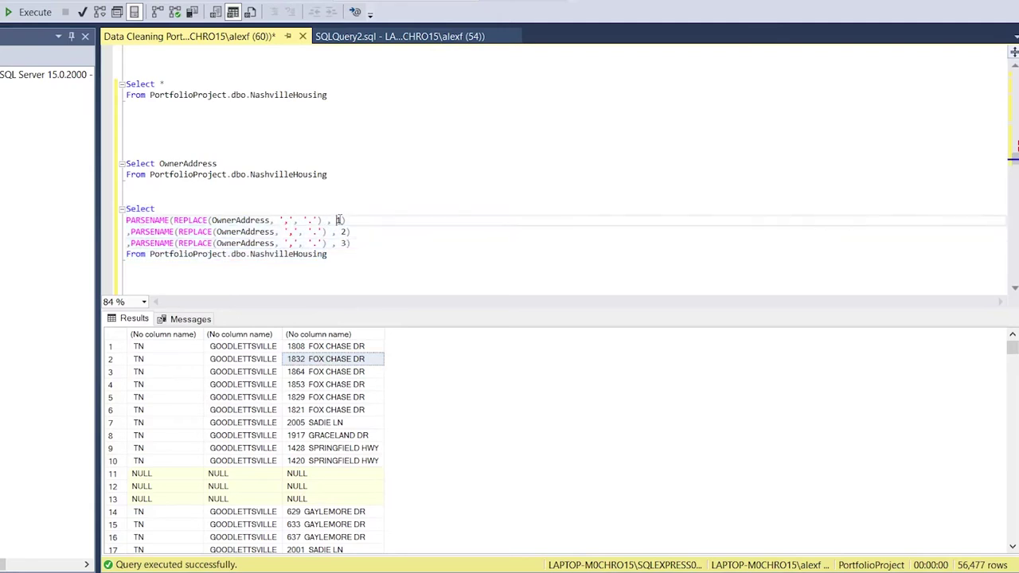
{"action": "key", "text": "BackSpace"}
{"action": "type", "text": "3"}
{"action": "left_click", "coordinate": [350, 242]}
{"action": "key", "text": "BackSpace"}
{"action": "type", "text": "1"}
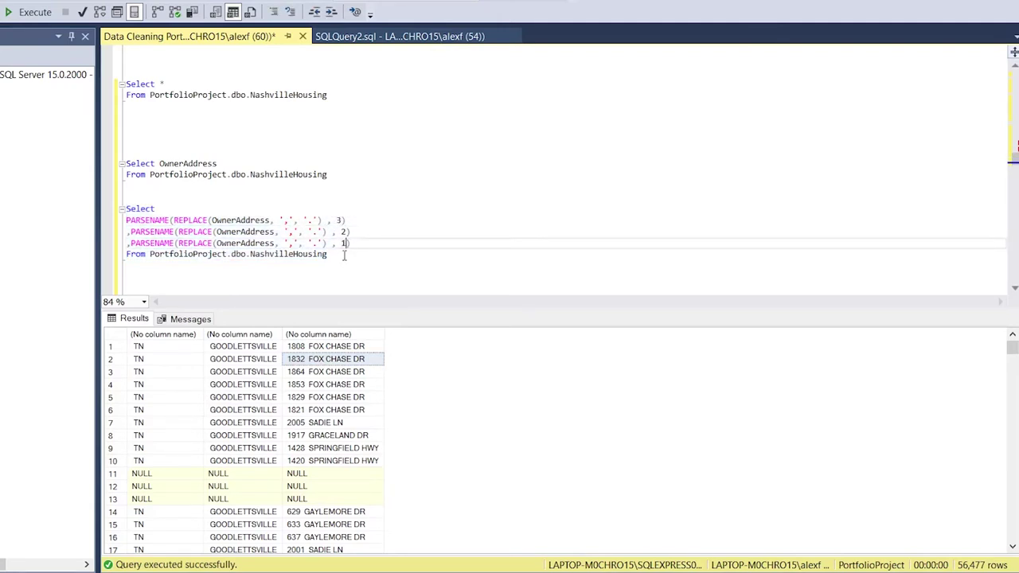
Run the reordered PARSENAME query and check the address, city and state columns.
{"action": "left_click_drag", "start_coordinate": [328, 254], "coordinate": [125, 196]}
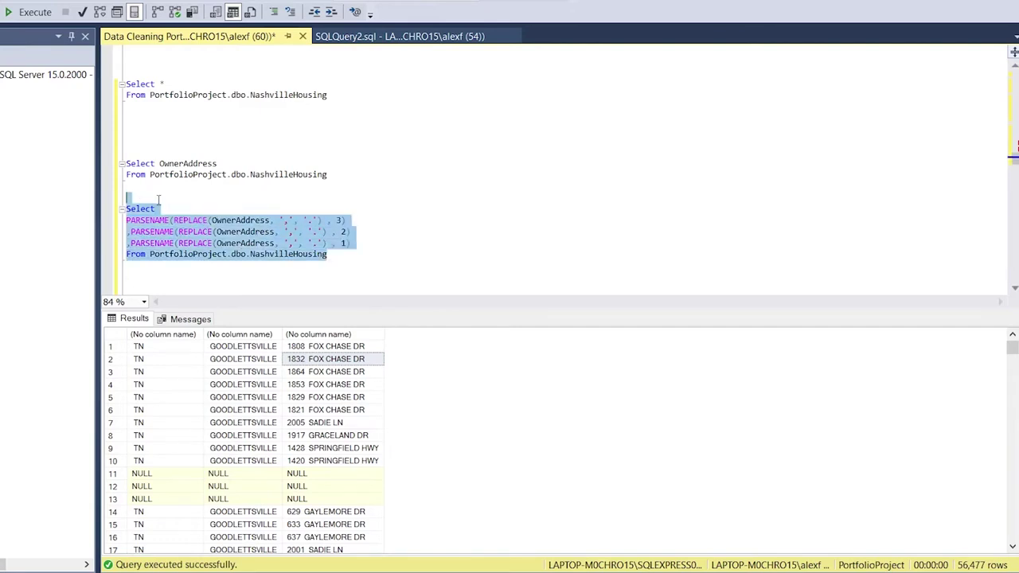
{"action": "left_click", "coordinate": [28, 11]}
{"action": "left_click", "coordinate": [225, 228]}
{"action": "scroll", "coordinate": [225, 229], "scroll_direction": "down", "scroll_amount": 2}
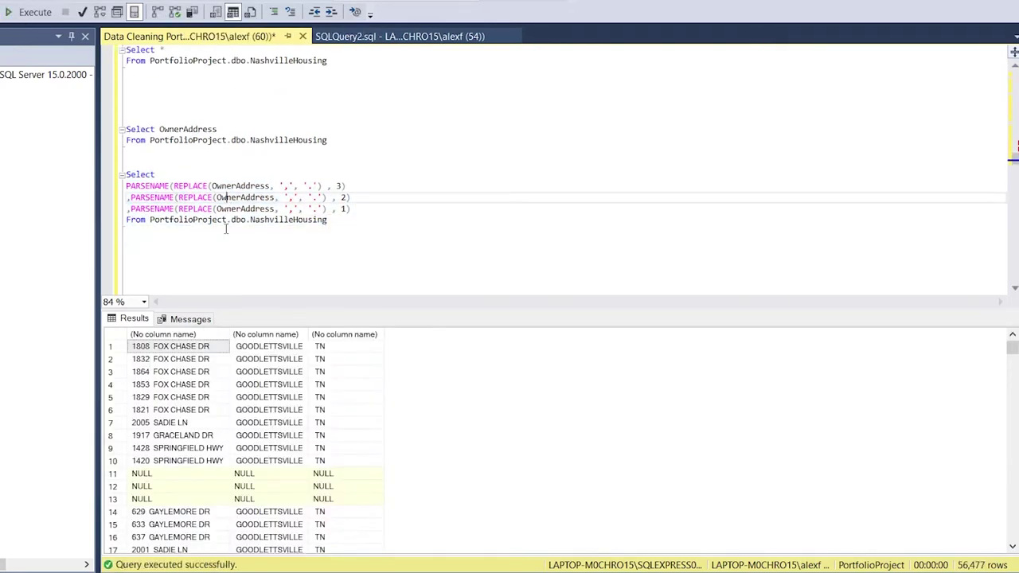
{"action": "left_click", "coordinate": [185, 364]}
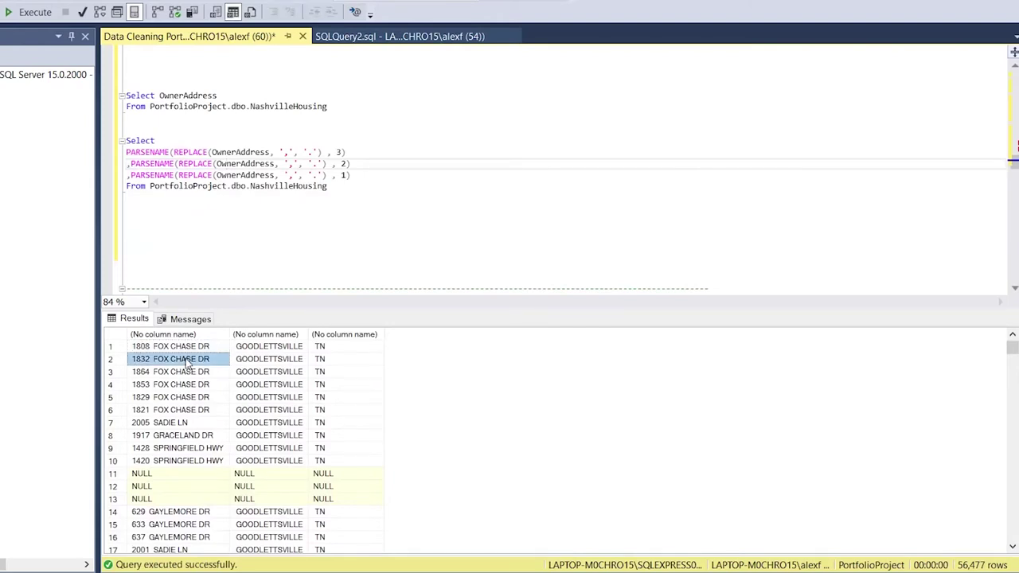
{"action": "left_click", "coordinate": [290, 374]}
{"action": "left_click", "coordinate": [333, 364]}
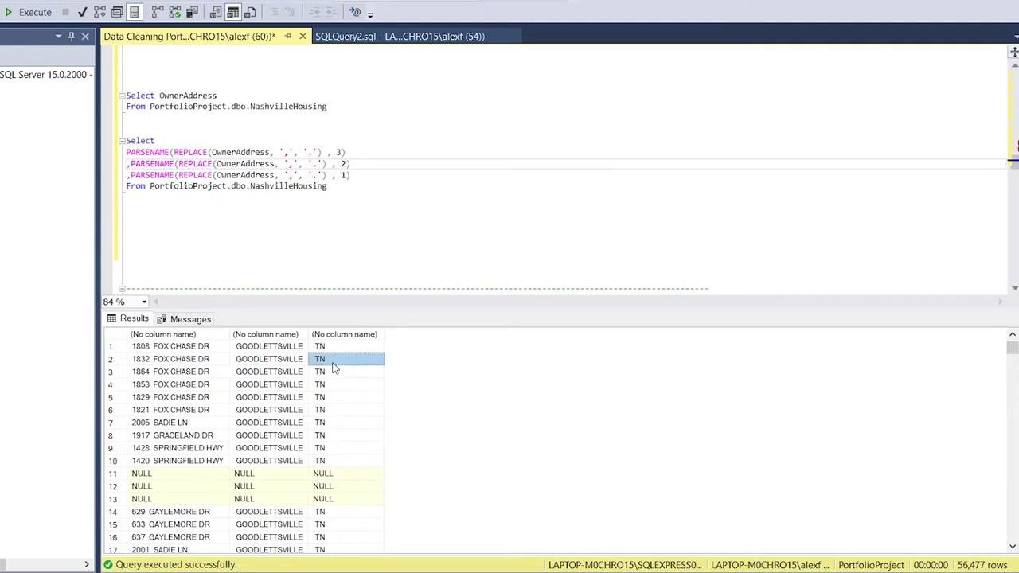
Copy the PropertySplitAddress and PropertySplitCity ALTER TABLE and Update statements and paste them twice below the PARSENAME query.
{"action": "left_click", "coordinate": [280, 225]}
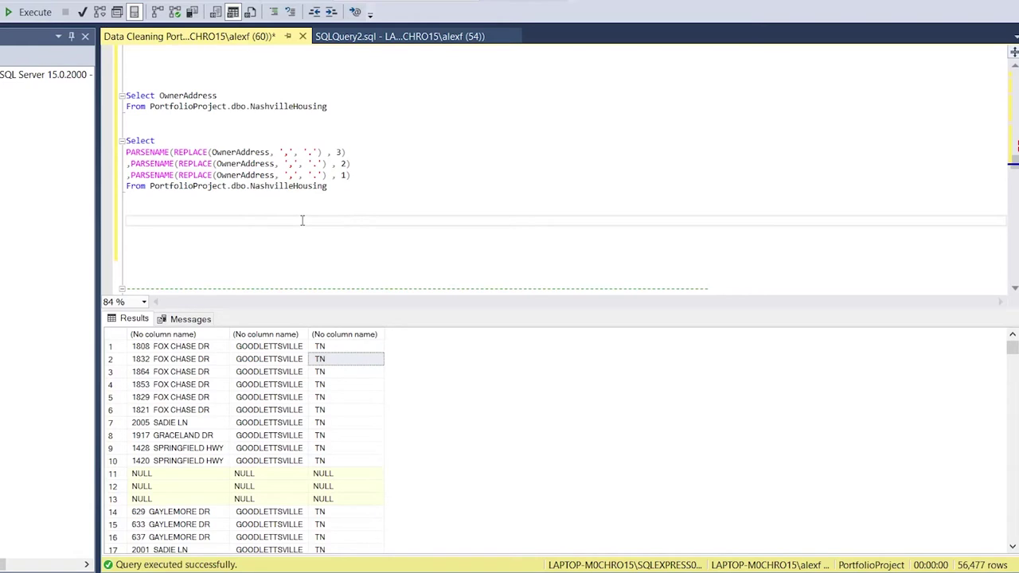
{"action": "scroll", "coordinate": [303, 220], "scroll_direction": "up", "scroll_amount": 8}
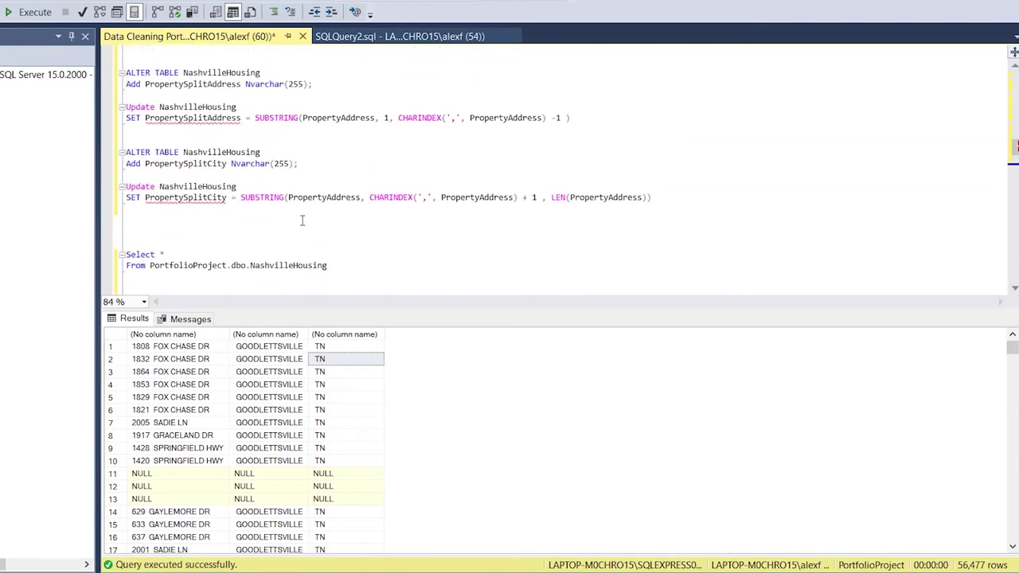
{"action": "left_click_drag", "start_coordinate": [653, 231], "coordinate": [116, 114]}
{"action": "key", "text": "ctrl+c"}
{"action": "scroll", "coordinate": [212, 194], "scroll_direction": "down", "scroll_amount": 10}
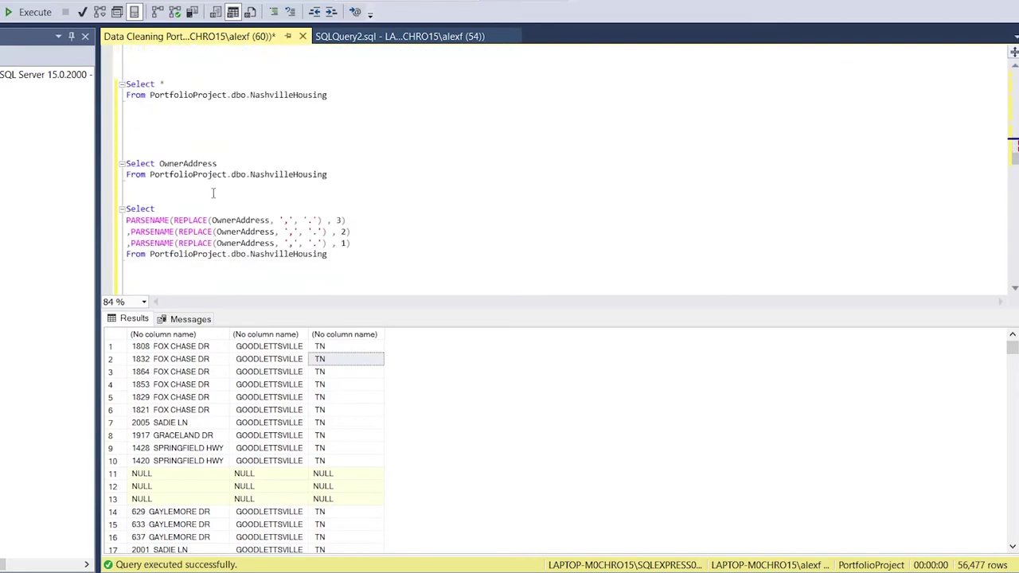
{"action": "left_click", "coordinate": [214, 131]}
{"action": "key", "text": "Return"}
{"action": "key", "text": "Return"}
{"action": "key", "text": "Return"}
{"action": "key", "text": "Return"}
{"action": "key", "text": "Return"}
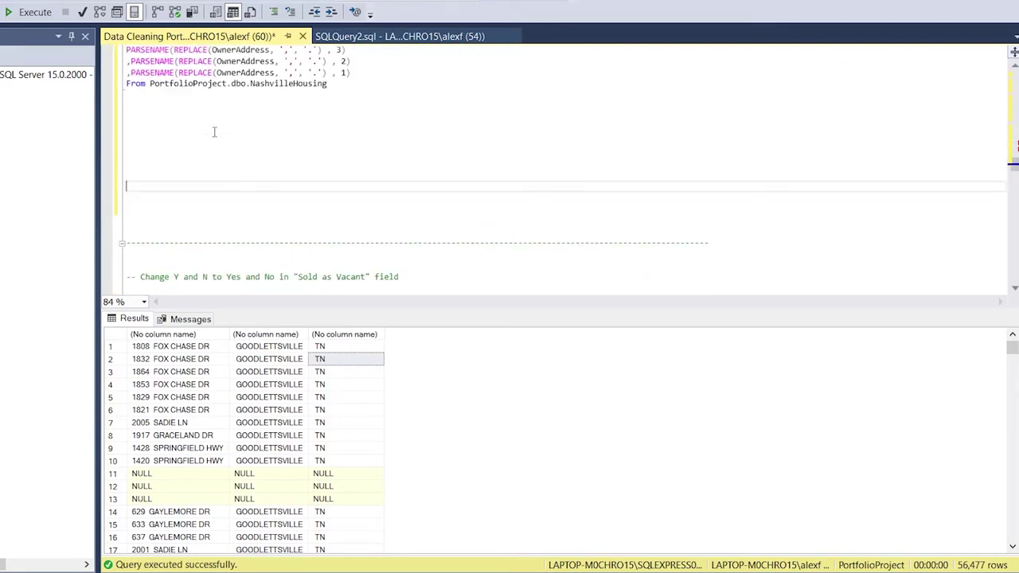
{"action": "left_click", "coordinate": [215, 130]}
{"action": "key", "text": "ctrl+v"}
{"action": "key", "text": "ctrl+v"}
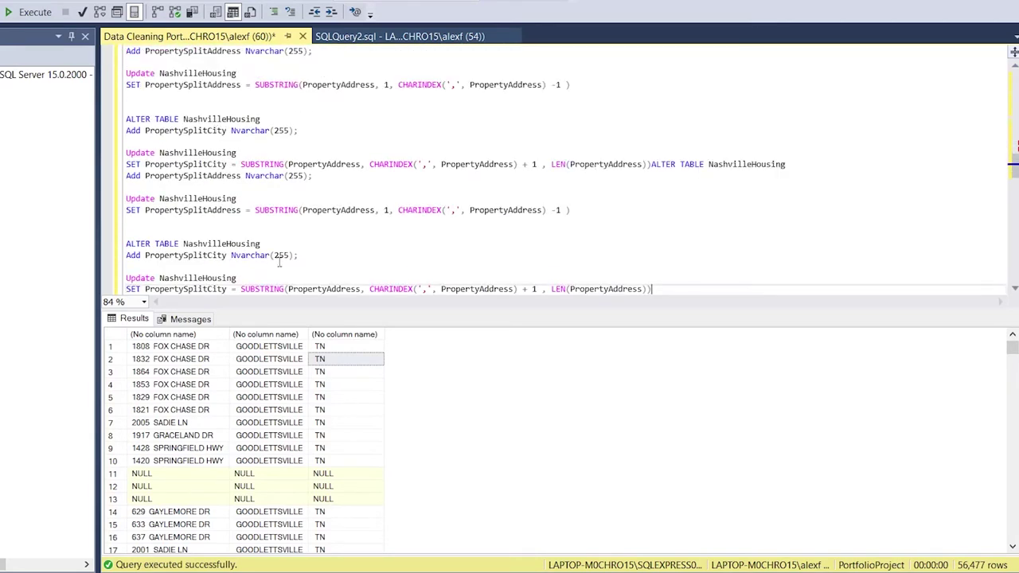
{"action": "left_click", "coordinate": [259, 235], "text": "shift"}
{"action": "key", "text": "Delete"}
{"action": "scroll", "coordinate": [260, 235], "scroll_direction": "up", "scroll_amount": 1}
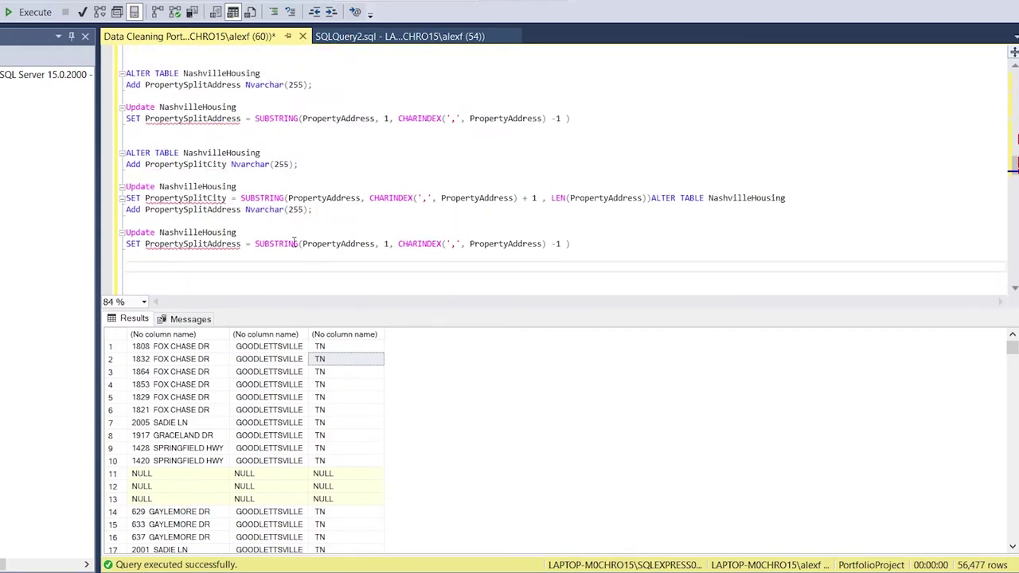
{"action": "key", "text": "ctrl+z"}
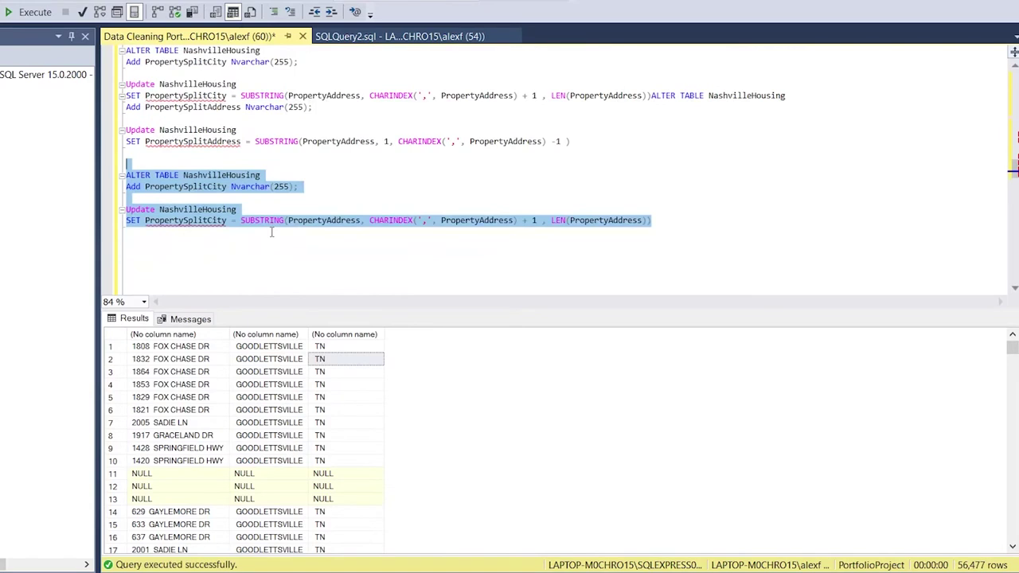
Delete the duplicate Update statement that sets PropertySplitAddress in the second pasted copy.
{"action": "scroll", "coordinate": [270, 232], "scroll_direction": "up", "scroll_amount": 2}
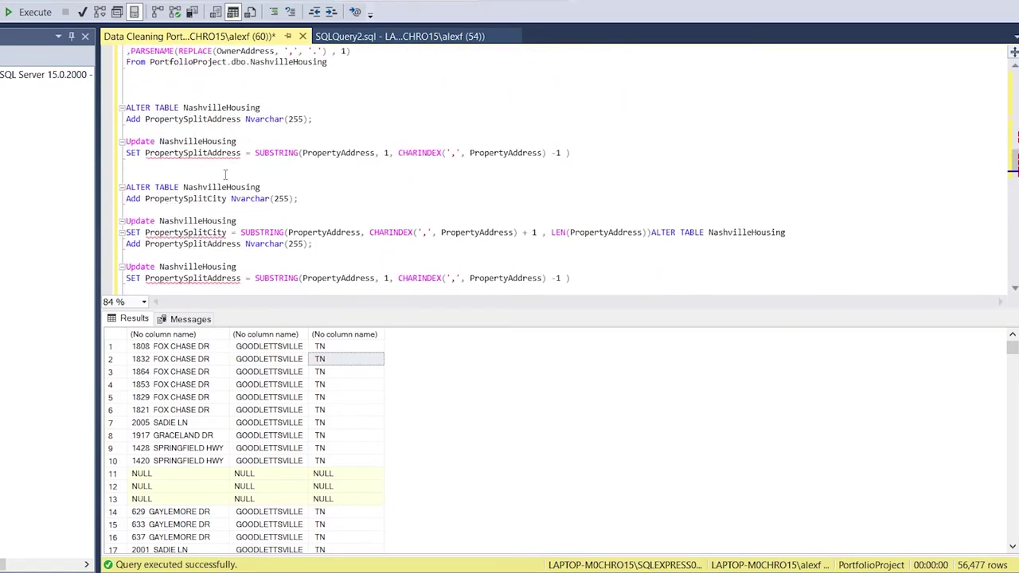
{"action": "scroll", "coordinate": [226, 175], "scroll_direction": "down", "scroll_amount": 3}
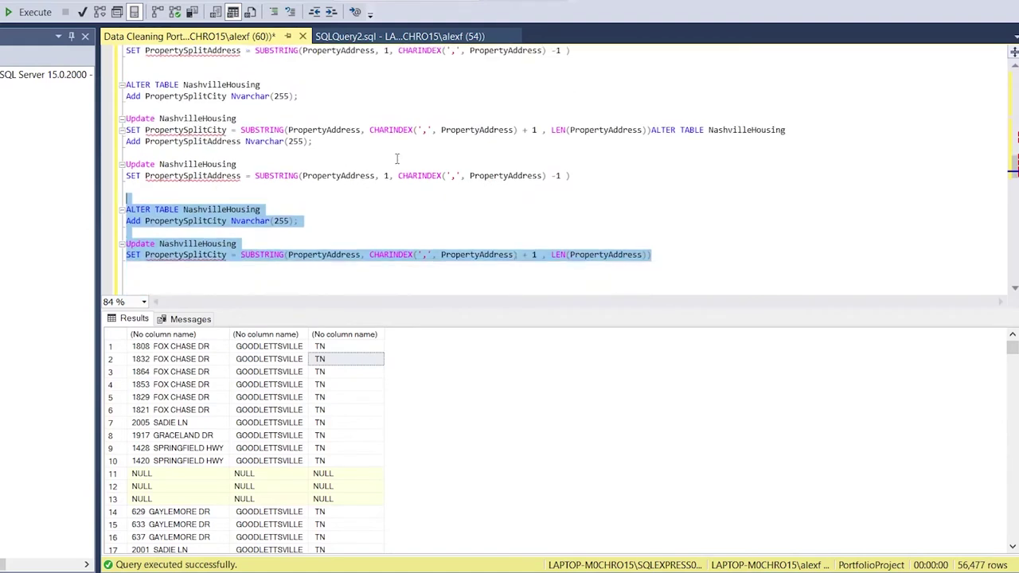
{"action": "left_click", "coordinate": [335, 189]}
{"action": "left_click_drag", "start_coordinate": [336, 189], "coordinate": [117, 170]}
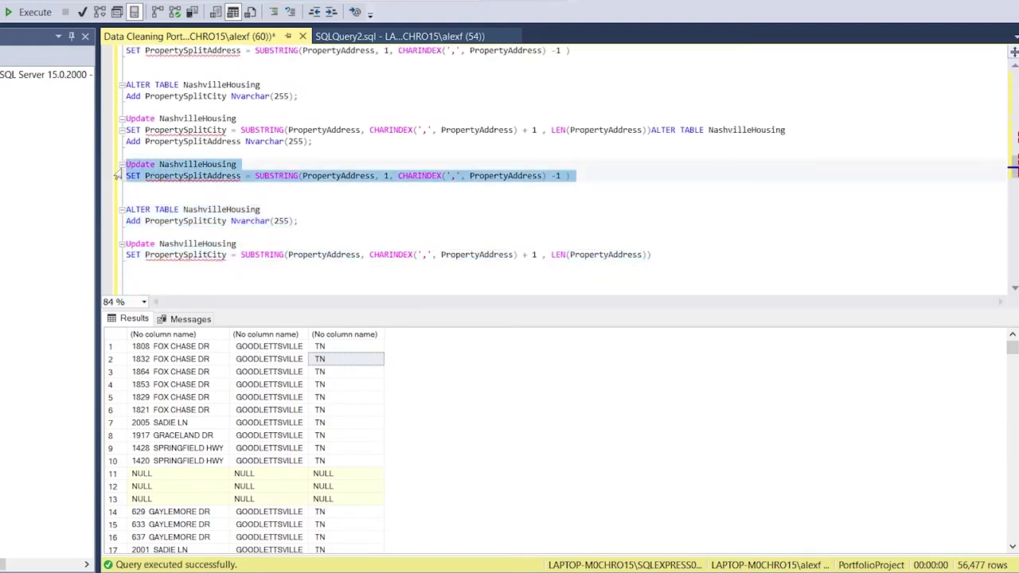
{"action": "key", "text": "BackSpace"}
Rename the column in the first pasted ALTER TABLE statement to OwnerSplitAddress.
{"action": "scroll", "coordinate": [188, 186], "scroll_direction": "up", "scroll_amount": 4}
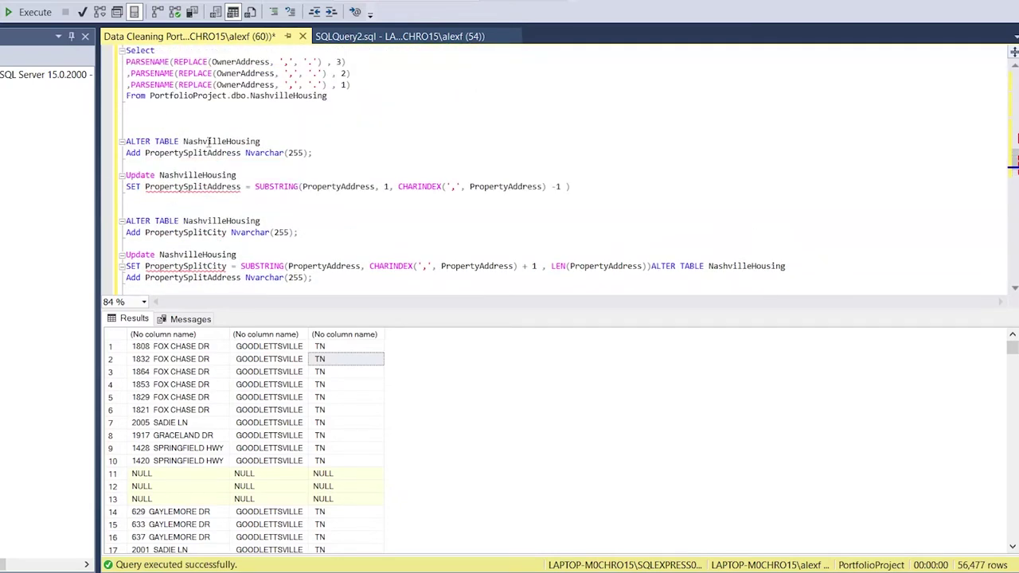
{"action": "double_click", "coordinate": [191, 152]}
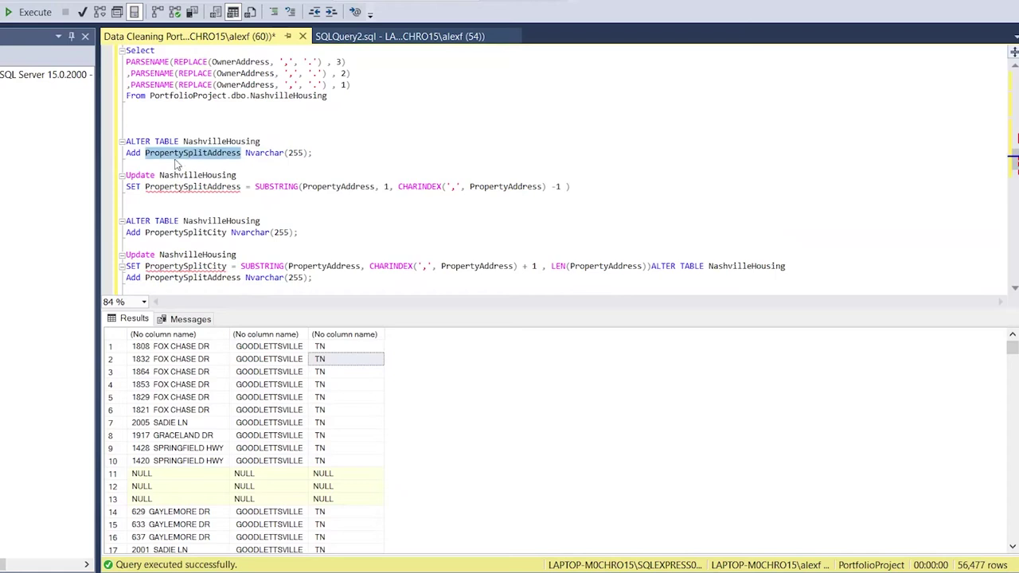
{"action": "left_click", "coordinate": [191, 155]}
{"action": "left_click_drag", "start_coordinate": [184, 153], "coordinate": [149, 154]}
{"action": "type", "text": "Owner"}
{"action": "key", "text": "BackSpace"}
{"action": "key", "text": "BackSpace"}
{"action": "type", "text": "ner"}
{"action": "double_click", "coordinate": [182, 155]}
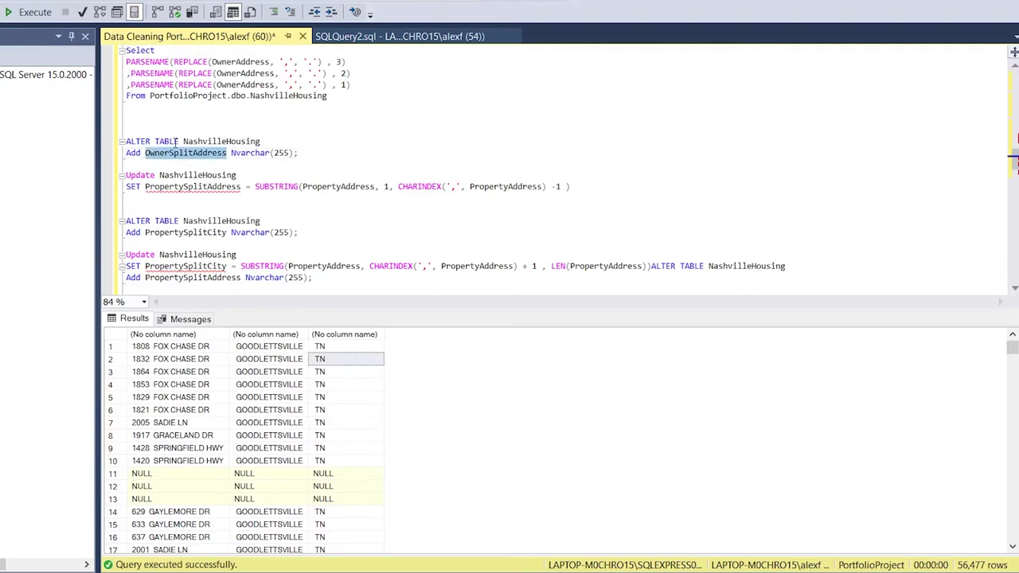
Rename the column in the second pasted ALTER TABLE statement to OwnerSplitCity, reusing the Owner prefix from the first.
{"action": "left_click", "coordinate": [176, 142]}
{"action": "left_click_drag", "start_coordinate": [170, 152], "coordinate": [145, 154]}
{"action": "key", "text": "ctrl+c"}
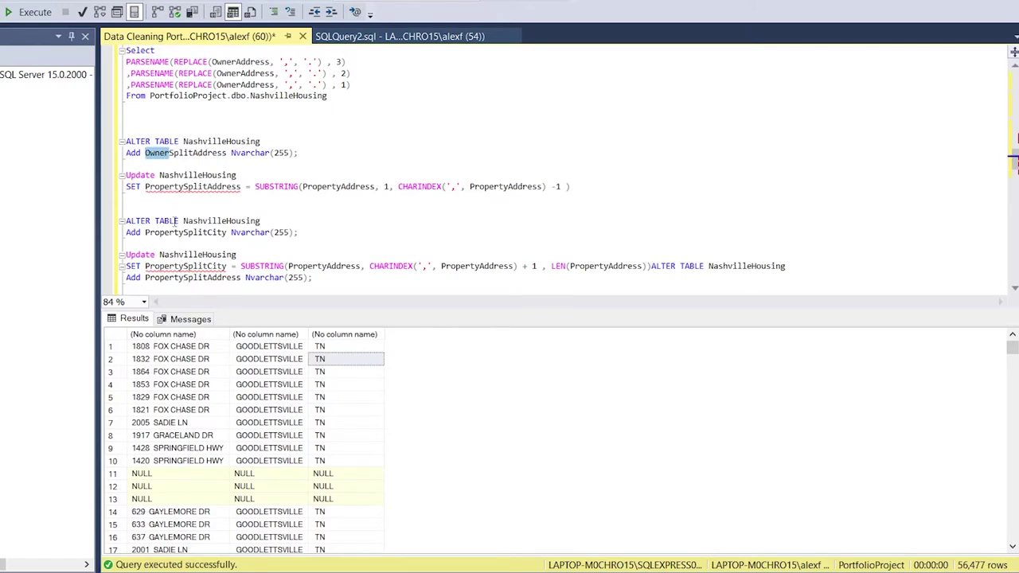
{"action": "left_click_drag", "start_coordinate": [184, 232], "coordinate": [145, 233]}
{"action": "key", "text": "ctrl+v"}
{"action": "scroll", "coordinate": [146, 233], "scroll_direction": "down", "scroll_amount": 3}
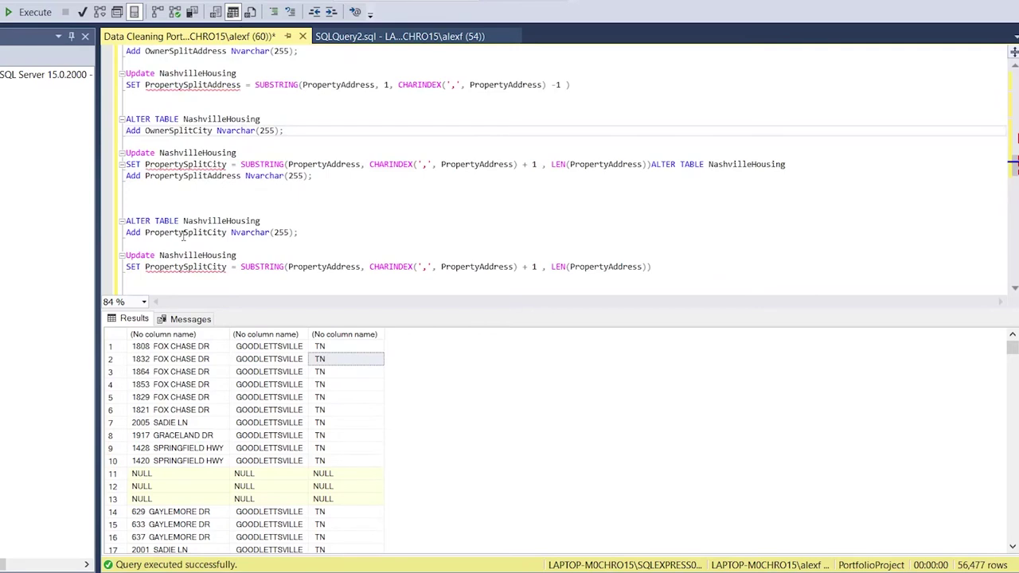
Rename the column set by the last pasted Update statement to OwnerSplitState.
{"action": "scroll", "coordinate": [185, 236], "scroll_direction": "down", "scroll_amount": 5}
{"action": "scroll", "coordinate": [185, 236], "scroll_direction": "up", "scroll_amount": 3}
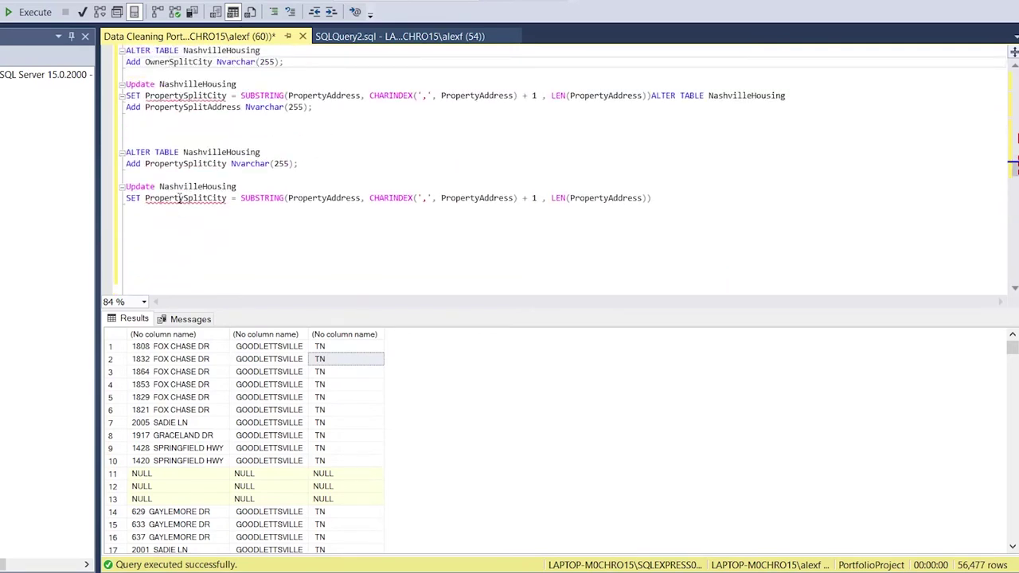
{"action": "left_click_drag", "start_coordinate": [184, 198], "coordinate": [145, 198]}
{"action": "key", "text": "ctrl+v"}
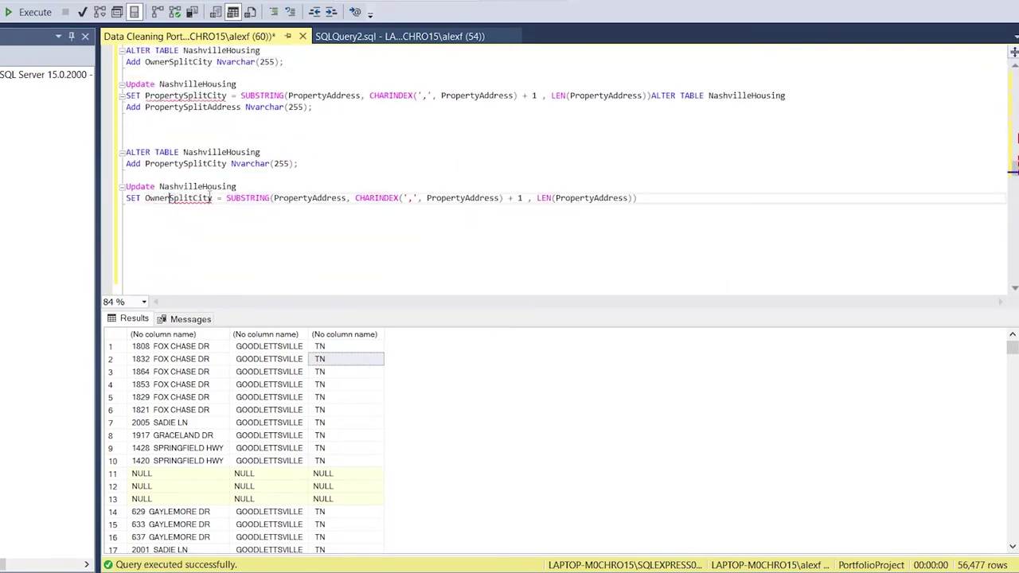
{"action": "left_click", "coordinate": [213, 198]}
{"action": "key", "text": "BackSpace"}
{"action": "key", "text": "BackSpace"}
{"action": "key", "text": "BackSpace"}
{"action": "key", "text": "BackSpace"}
{"action": "type", "text": "State"}
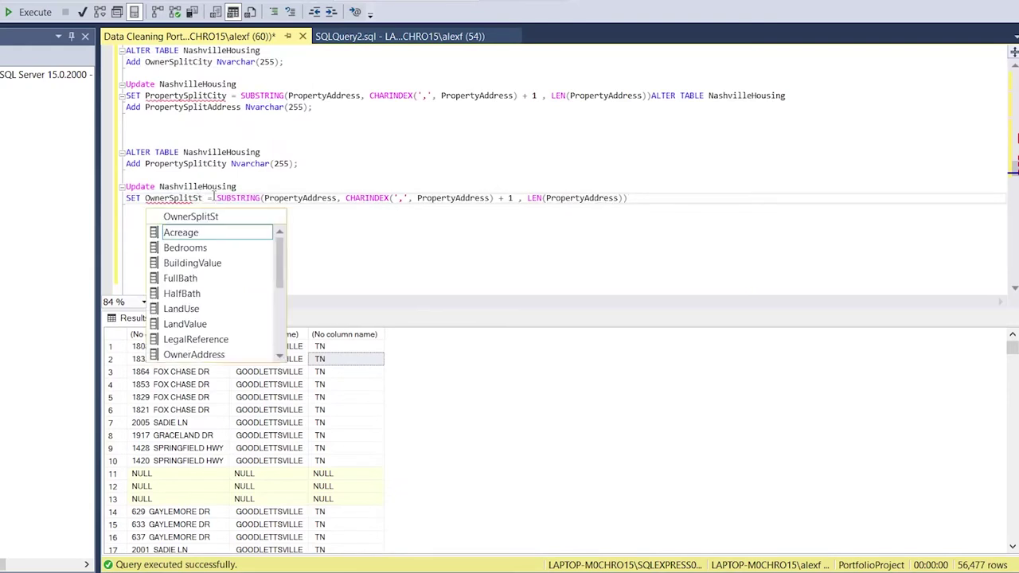
Copy the OwnerSplitState name into the last ALTER TABLE statement in place of PropertySplitCity.
{"action": "double_click", "coordinate": [191, 199]}
{"action": "key", "text": "ctrl+c"}
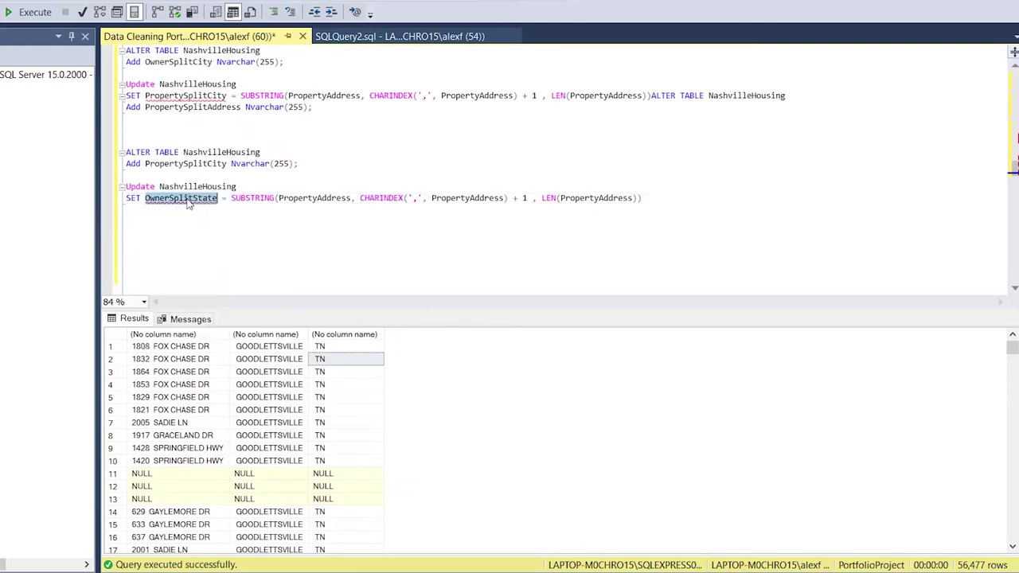
{"action": "double_click", "coordinate": [206, 163]}
{"action": "key", "text": "ctrl+v"}
Replace PropertySplitCity in the second pasted Update statement with OwnerSplitCity, copied from the ALTER TABLE statement above it.
{"action": "double_click", "coordinate": [209, 95]}
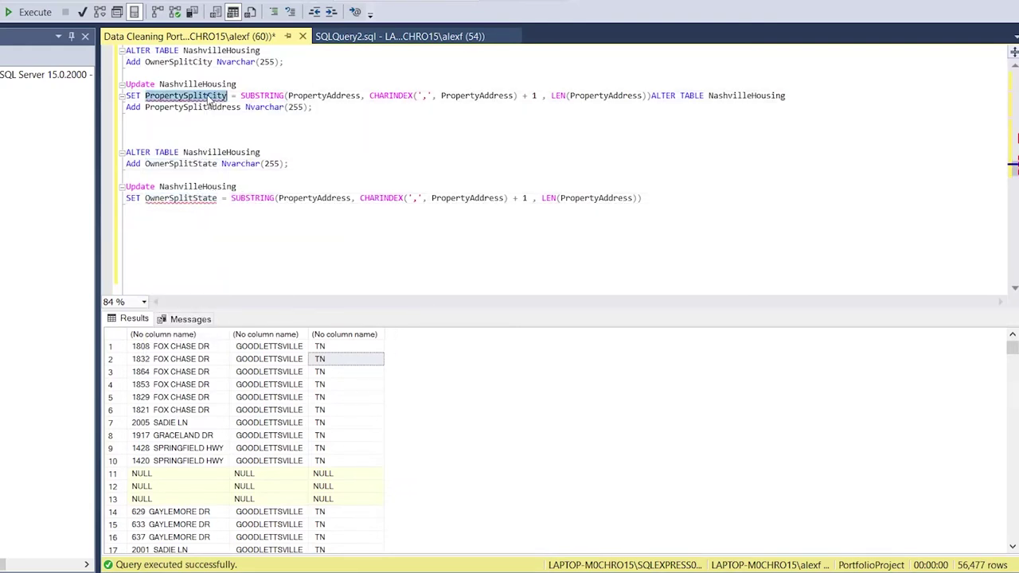
{"action": "scroll", "coordinate": [208, 95], "scroll_direction": "up", "scroll_amount": 3}
{"action": "double_click", "coordinate": [189, 163]}
{"action": "key", "text": "ctrl+c"}
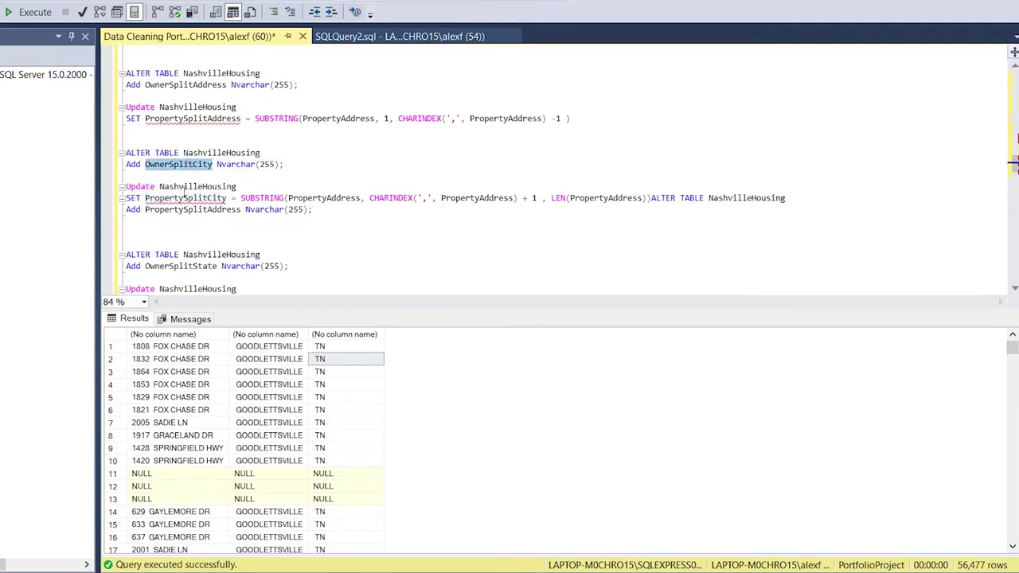
{"action": "double_click", "coordinate": [184, 198]}
{"action": "key", "text": "ctrl+v"}
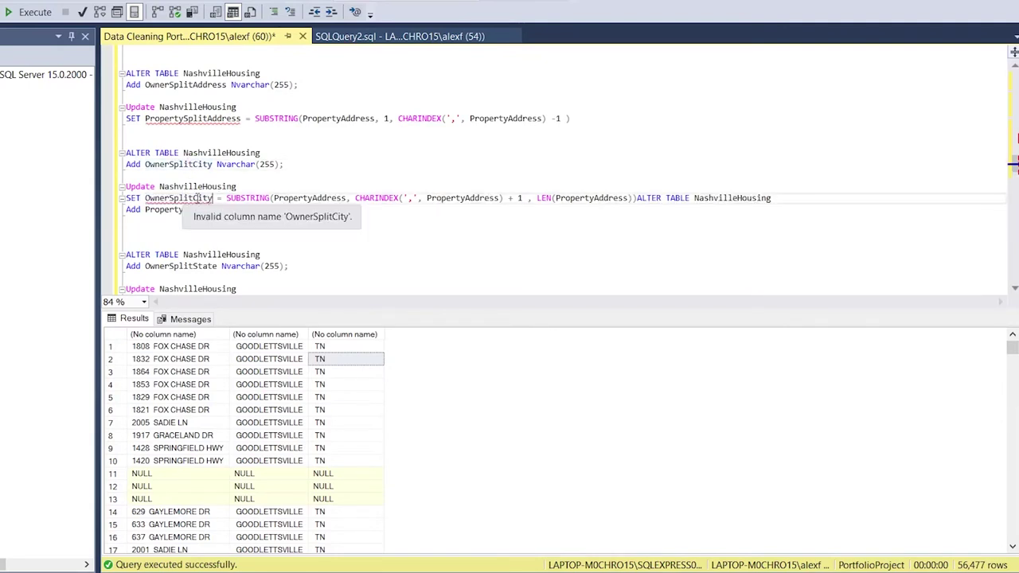
Replace PropertySplitAddress in the first pasted Update statement with OwnerSplitAddress, copied from the ALTER TABLE statement above it.
{"action": "scroll", "coordinate": [197, 198], "scroll_direction": "up", "scroll_amount": 1}
{"action": "double_click", "coordinate": [186, 120]}
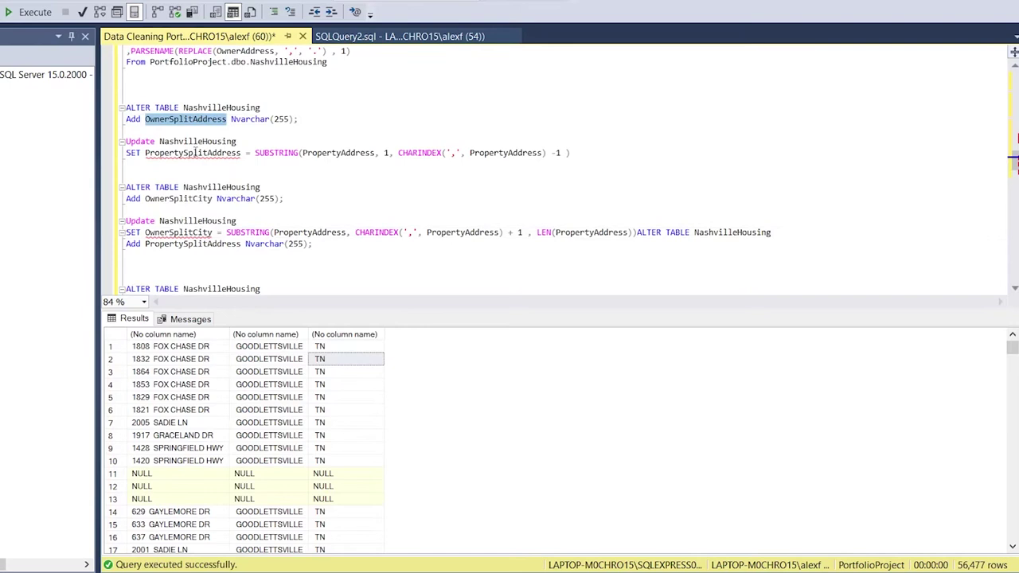
{"action": "double_click", "coordinate": [195, 153]}
{"action": "key", "text": "ctrl+v"}
{"action": "double_click", "coordinate": [184, 153]}
{"action": "double_click", "coordinate": [177, 121]}
{"action": "left_click", "coordinate": [324, 119]}
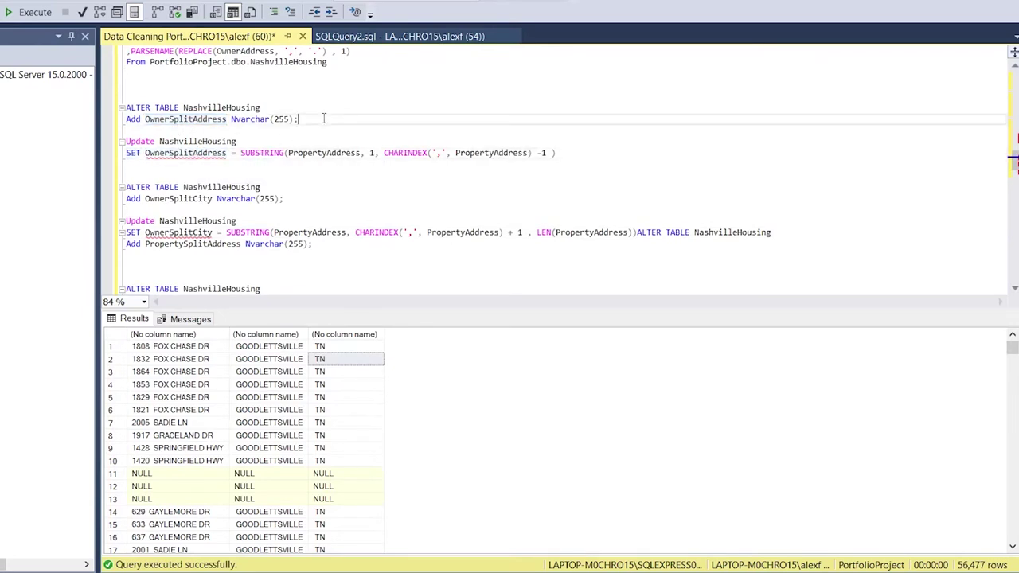
Replace the SUBSTRING expression assigned to OwnerSplitAddress with PARSENAME(REPLACE(OwnerAddress, ',', '.') , 3), copied from the Select query.
{"action": "scroll", "coordinate": [323, 118], "scroll_direction": "up", "scroll_amount": 2}
{"action": "left_click_drag", "start_coordinate": [353, 95], "coordinate": [127, 96]}
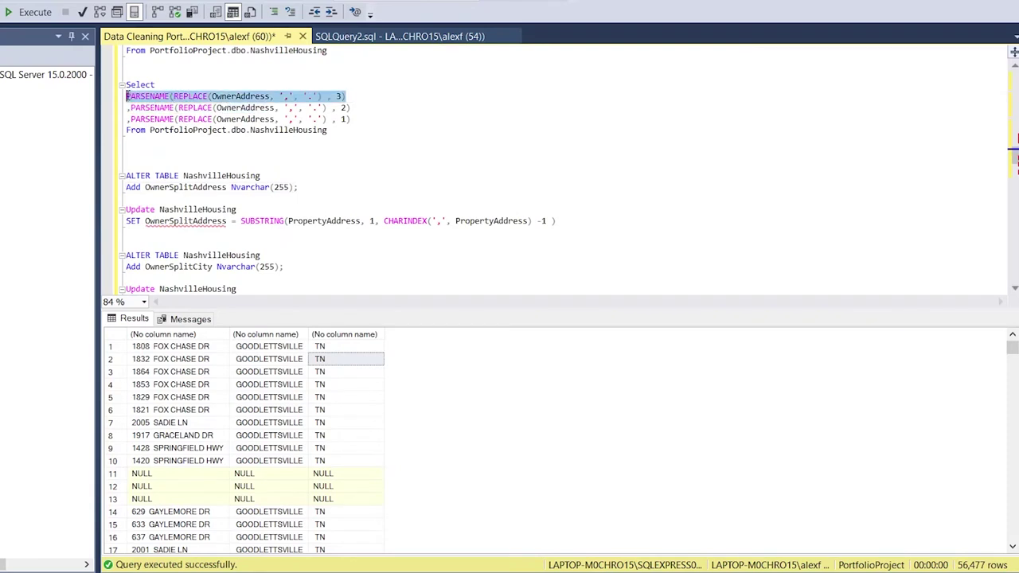
{"action": "left_click_drag", "start_coordinate": [555, 221], "coordinate": [242, 221]}
{"action": "key", "text": "ctrl+v"}
Remove the stray ALTER TABLE and Add PropertySplitAddress text after the OwnerSplitCity Update, and set that column to PARSENAME(REPLACE(OwnerAddress, ',', '.') , 2).
{"action": "left_click_drag", "start_coordinate": [358, 107], "coordinate": [127, 112]}
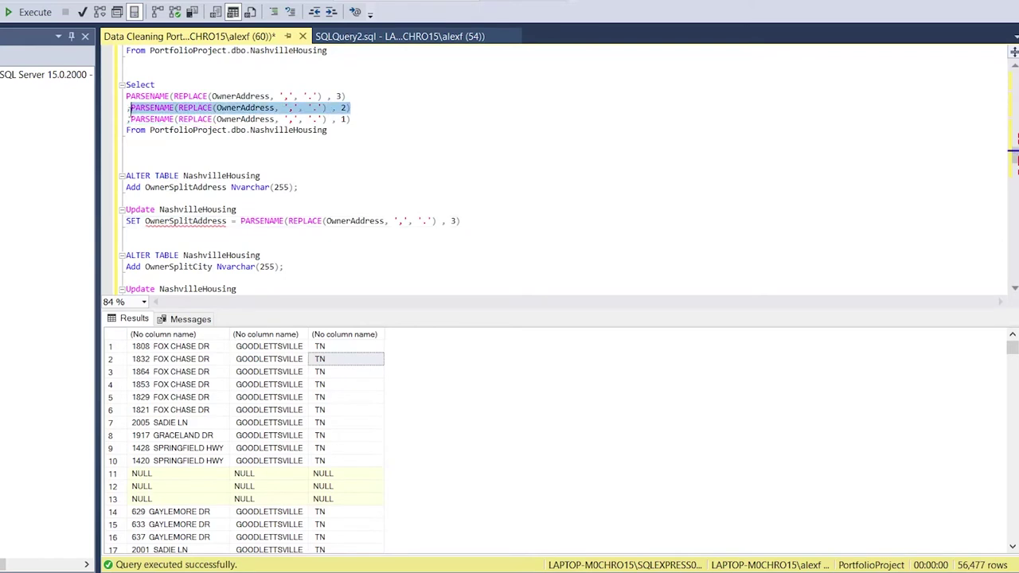
{"action": "scroll", "coordinate": [261, 198], "scroll_direction": "down", "scroll_amount": 2}
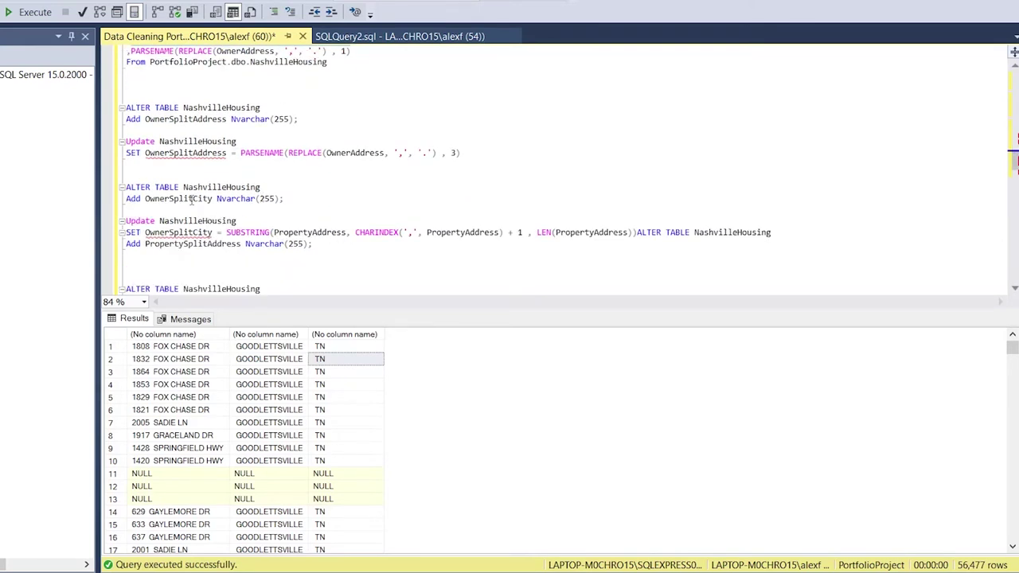
{"action": "left_click_drag", "start_coordinate": [786, 233], "coordinate": [641, 238]}
{"action": "left_click", "coordinate": [637, 234]}
{"action": "key", "text": "Return"}
{"action": "left_click", "coordinate": [347, 263]}
{"action": "left_click_drag", "start_coordinate": [103, 273], "coordinate": [99, 247]}
{"action": "key", "text": "Delete"}
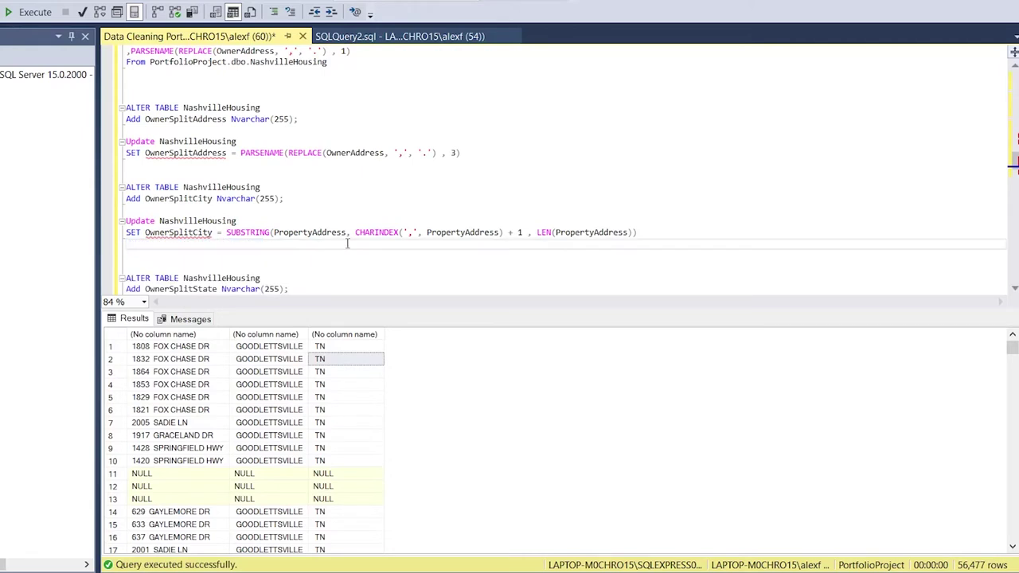
{"action": "left_click_drag", "start_coordinate": [647, 232], "coordinate": [227, 235]}
{"action": "key", "text": "ctrl+v"}
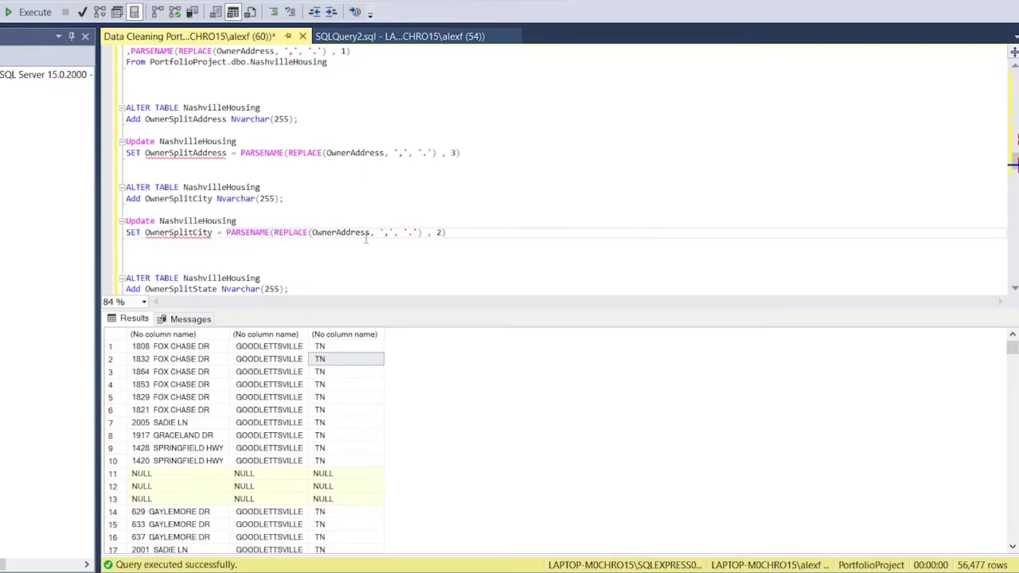
Replace the SUBSTRING expression assigned to OwnerSplitState with PARSENAME(REPLACE(OwnerAddress, ',', '.') , 1), copied from the Select query.
{"action": "scroll", "coordinate": [302, 237], "scroll_direction": "up", "scroll_amount": 2}
{"action": "left_click_drag", "start_coordinate": [350, 119], "coordinate": [132, 121]}
{"action": "key", "text": "ctrl+c"}
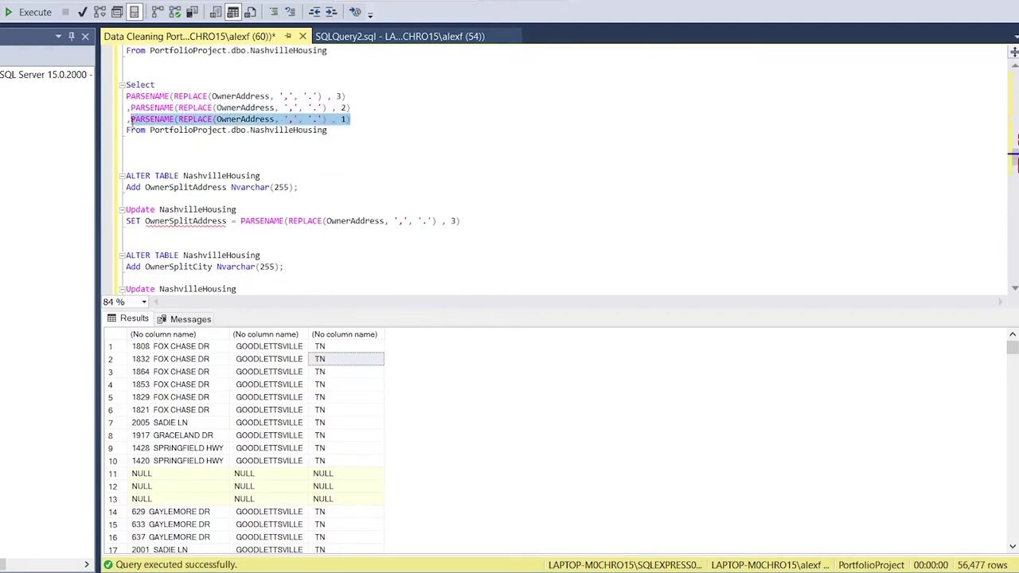
{"action": "left_click", "coordinate": [305, 221]}
{"action": "scroll", "coordinate": [305, 223], "scroll_direction": "down", "scroll_amount": 7}
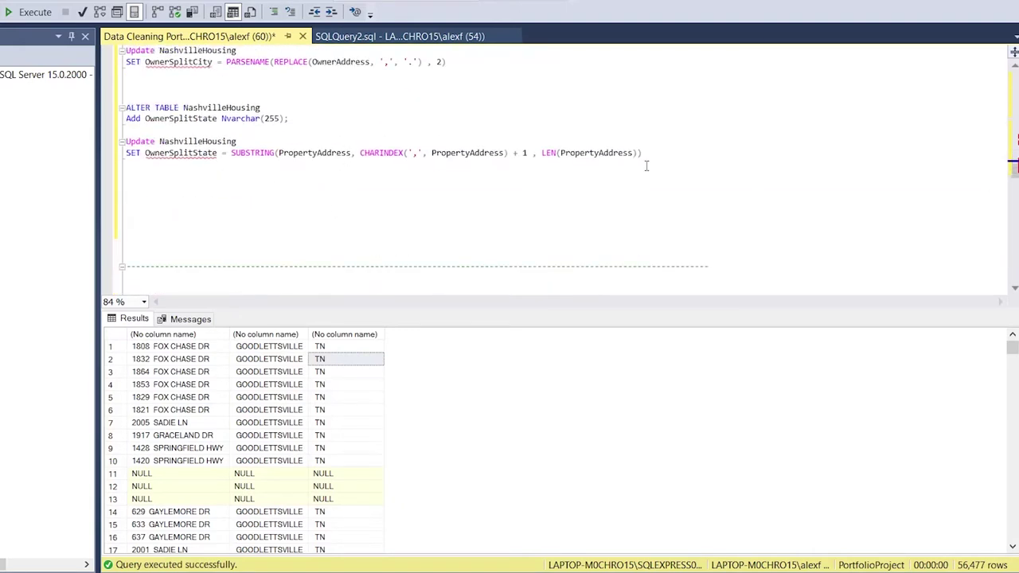
{"action": "left_click_drag", "start_coordinate": [651, 153], "coordinate": [232, 153]}
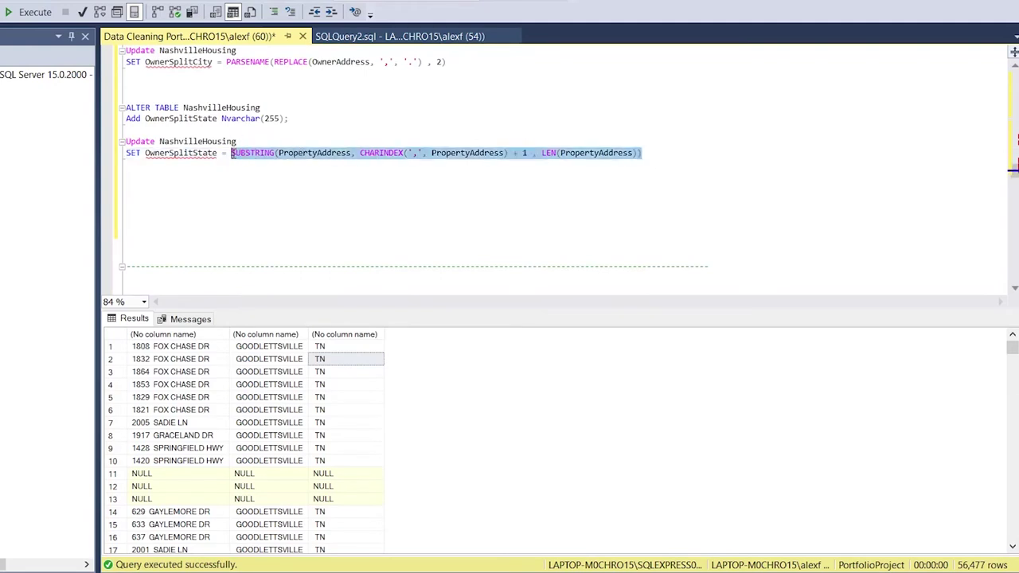
{"action": "key", "text": "ctrl+v"}
Try to run the OwnerSplitAddress ALTER TABLE and Update statements together in one execution.
{"action": "scroll", "coordinate": [259, 188], "scroll_direction": "up", "scroll_amount": 6}
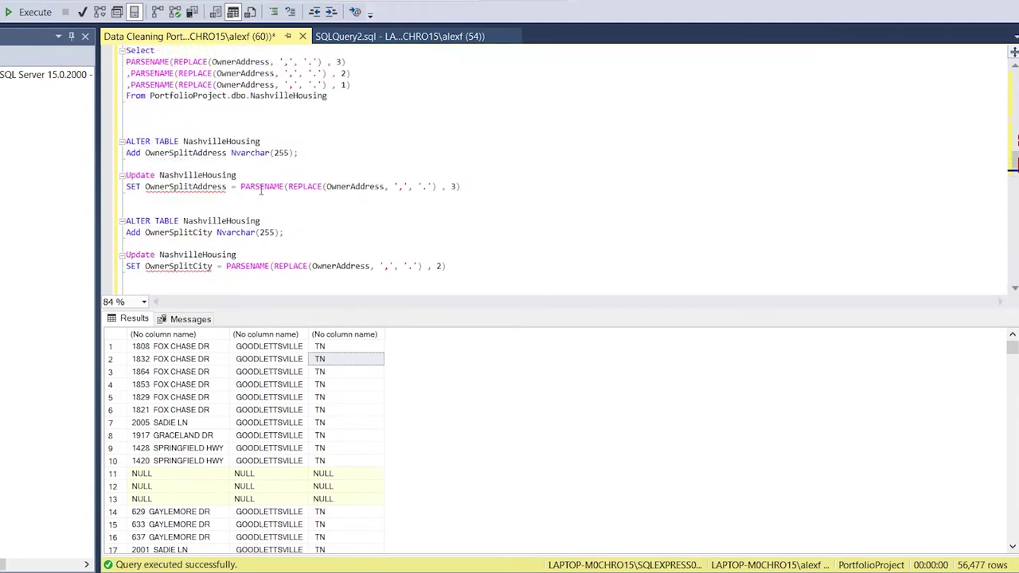
{"action": "left_click_drag", "start_coordinate": [484, 189], "coordinate": [121, 141]}
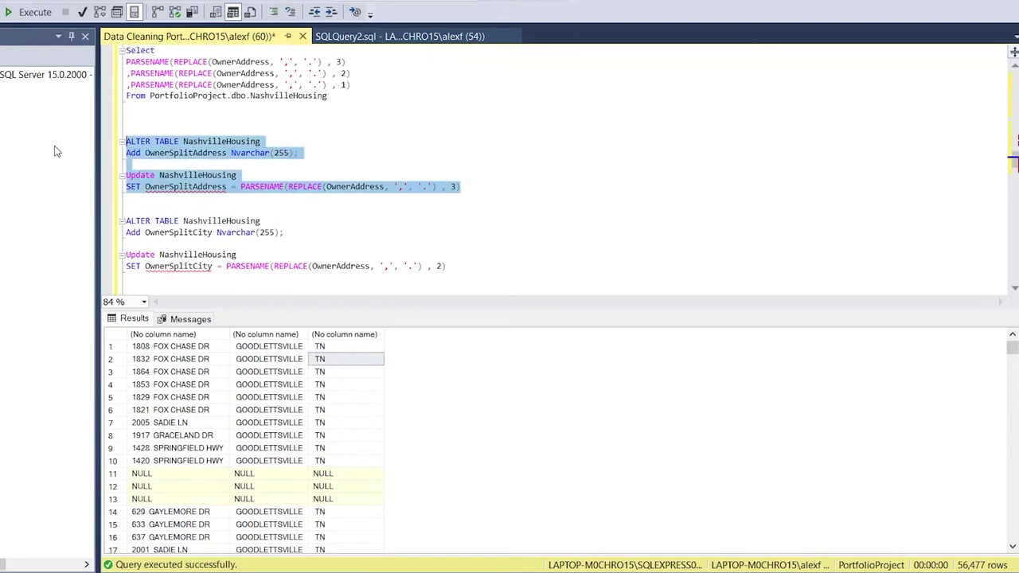
{"action": "left_click", "coordinate": [28, 10]}
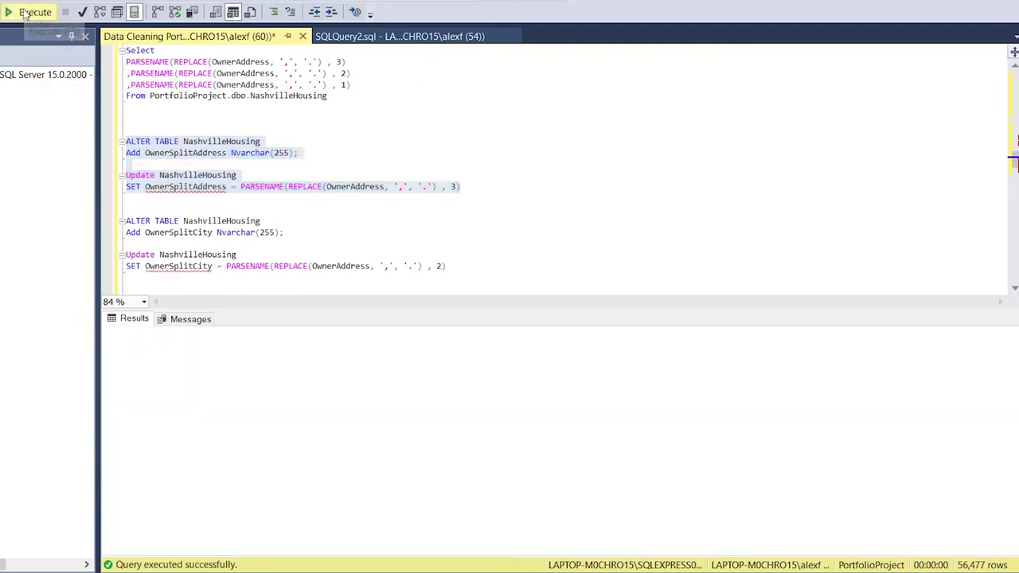
{"action": "left_click", "coordinate": [288, 176]}
{"action": "mouse_move", "coordinate": [195, 190]}
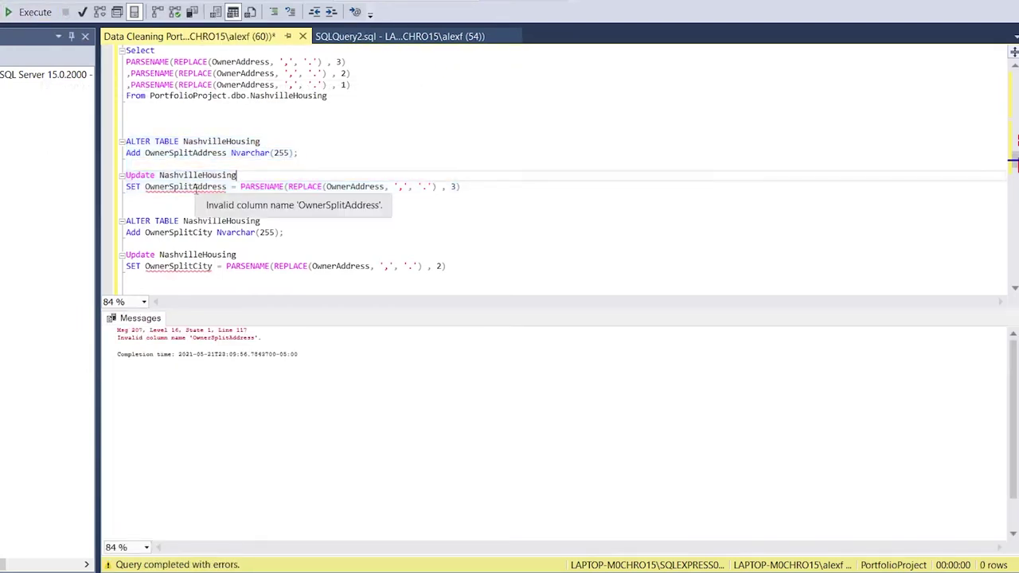
Run the ALTER TABLE statement that adds OwnerSplitAddress on its own, followed by a separate run of its Update statement.
{"action": "mouse_move", "coordinate": [210, 163]}
{"action": "left_mouse_down"}
{"action": "mouse_move", "coordinate": [247, 153]}
{"action": "mouse_move", "coordinate": [210, 162]}
{"action": "left_mouse_up"}
{"action": "left_click", "coordinate": [174, 125], "text": "shift"}
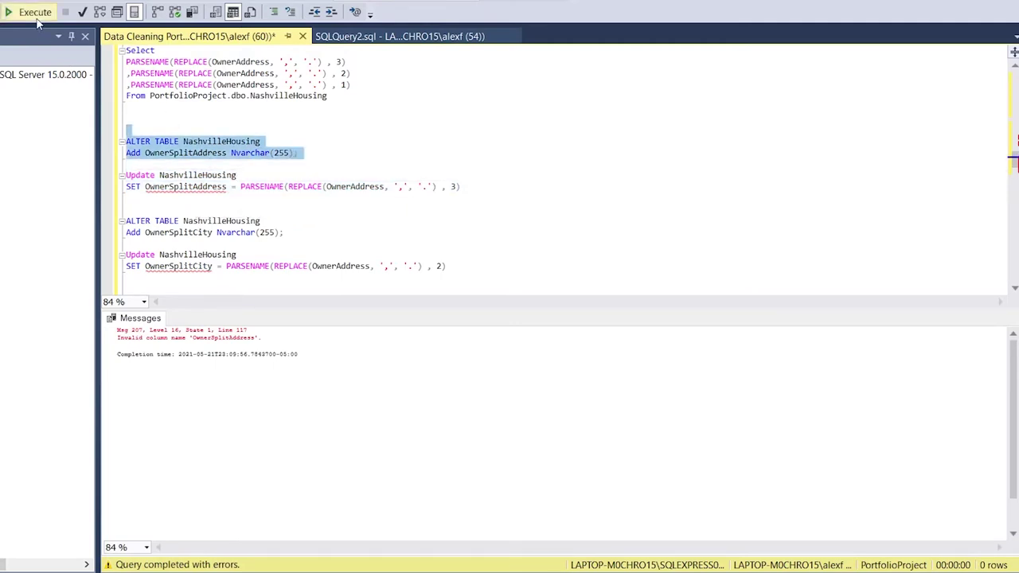
{"action": "left_click", "coordinate": [35, 13]}
{"action": "left_click_drag", "start_coordinate": [478, 186], "coordinate": [116, 169]}
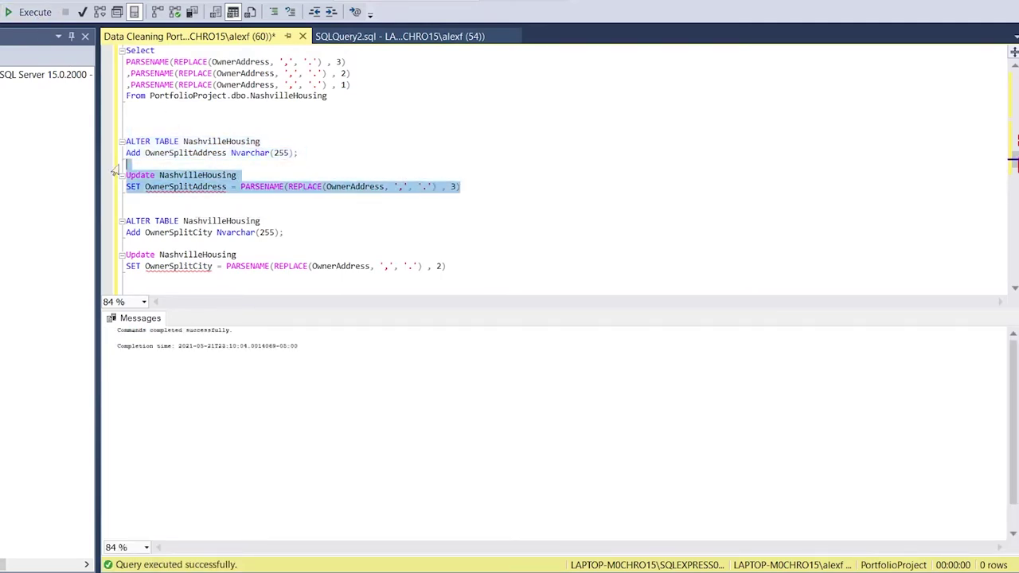
{"action": "left_click", "coordinate": [35, 12]}
Add the OwnerSplitCity column by running its ALTER TABLE statement, and fill it by running its Update statement separately.
{"action": "scroll", "coordinate": [230, 168], "scroll_direction": "down", "scroll_amount": 2}
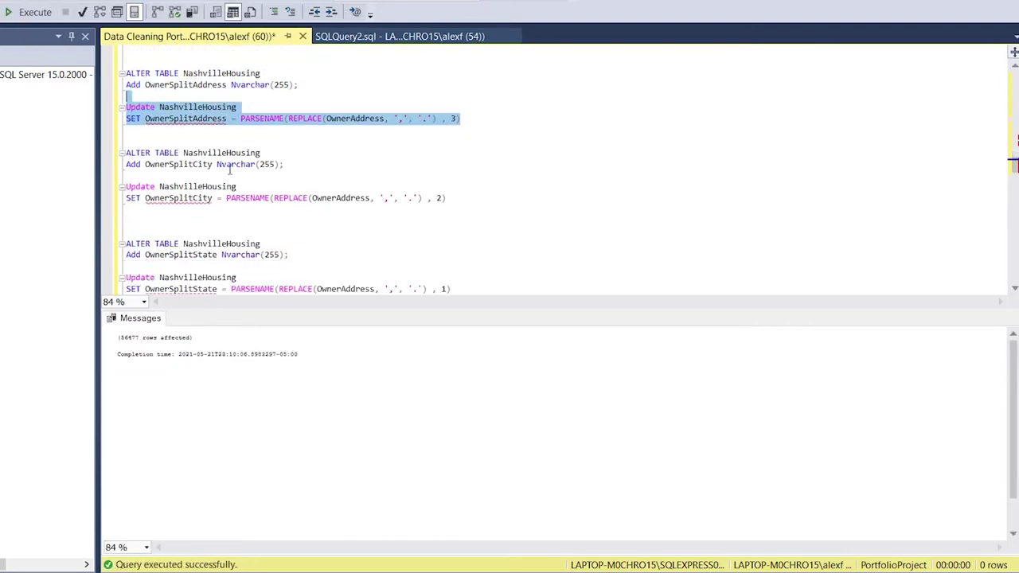
{"action": "left_click_drag", "start_coordinate": [285, 165], "coordinate": [127, 141]}
{"action": "left_click", "coordinate": [35, 13]}
{"action": "scroll", "coordinate": [296, 149], "scroll_direction": "down", "scroll_amount": 3}
{"action": "scroll", "coordinate": [314, 122], "scroll_direction": "up", "scroll_amount": 1}
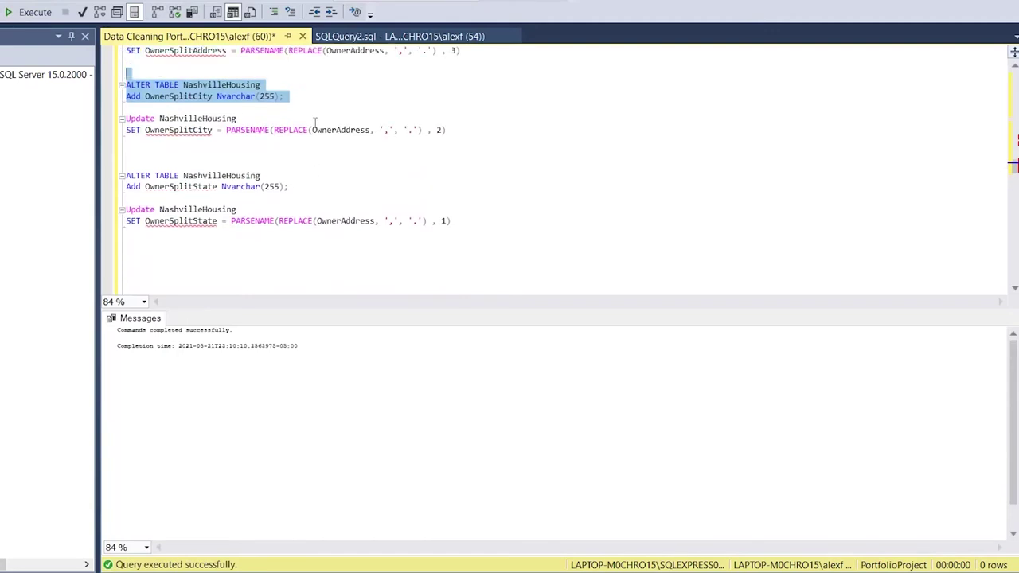
{"action": "left_click_drag", "start_coordinate": [261, 143], "coordinate": [120, 129]}
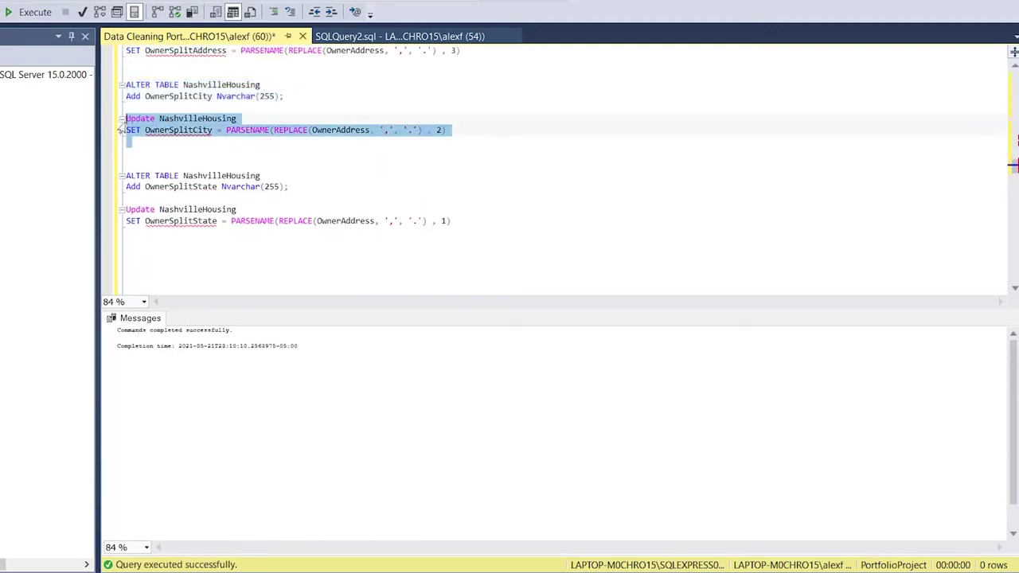
{"action": "left_click", "coordinate": [35, 12]}
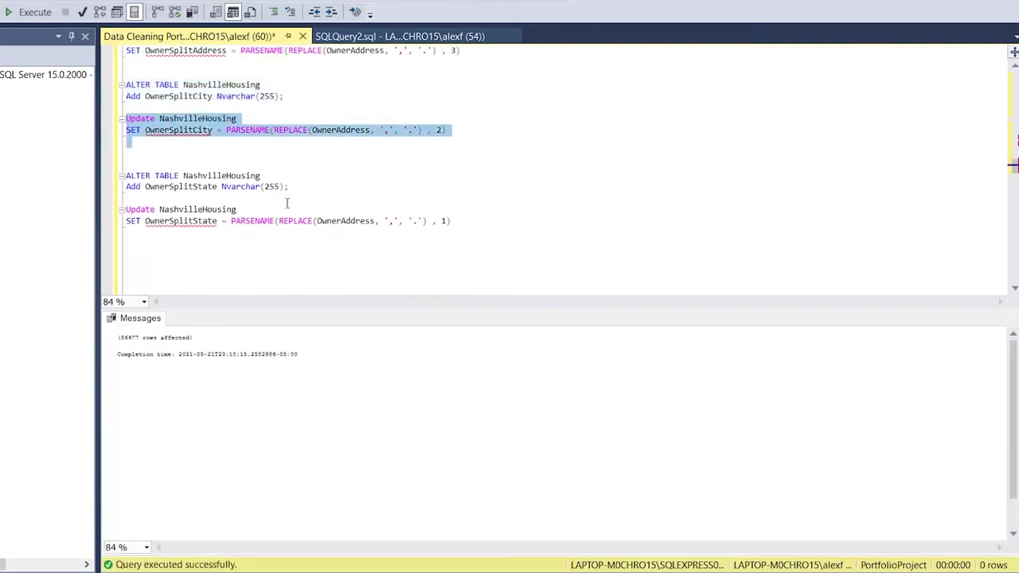
Run only the ALTER TABLE statement that adds the OwnerSplitState Nvarchar(255) column to NashvilleHousing.
{"action": "left_click_drag", "start_coordinate": [260, 188], "coordinate": [221, 188]}
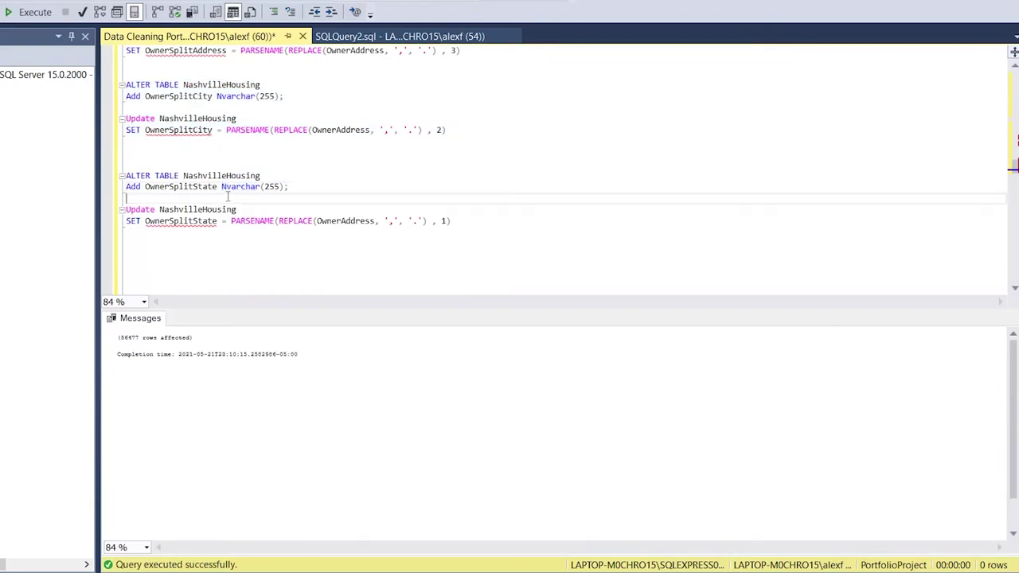
{"action": "left_click_drag", "start_coordinate": [293, 186], "coordinate": [129, 163]}
{"action": "left_click", "coordinate": [39, 14]}
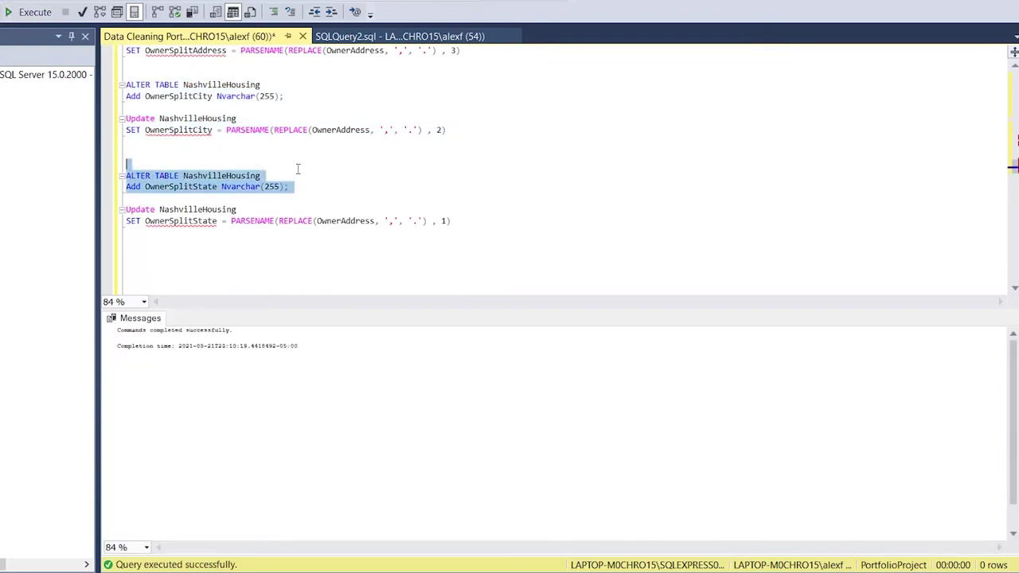
Run the Update statement that sets OwnerSplitState from the parsed OwnerAddress in NashvilleHousing.
{"action": "left_click_drag", "start_coordinate": [451, 221], "coordinate": [127, 200]}
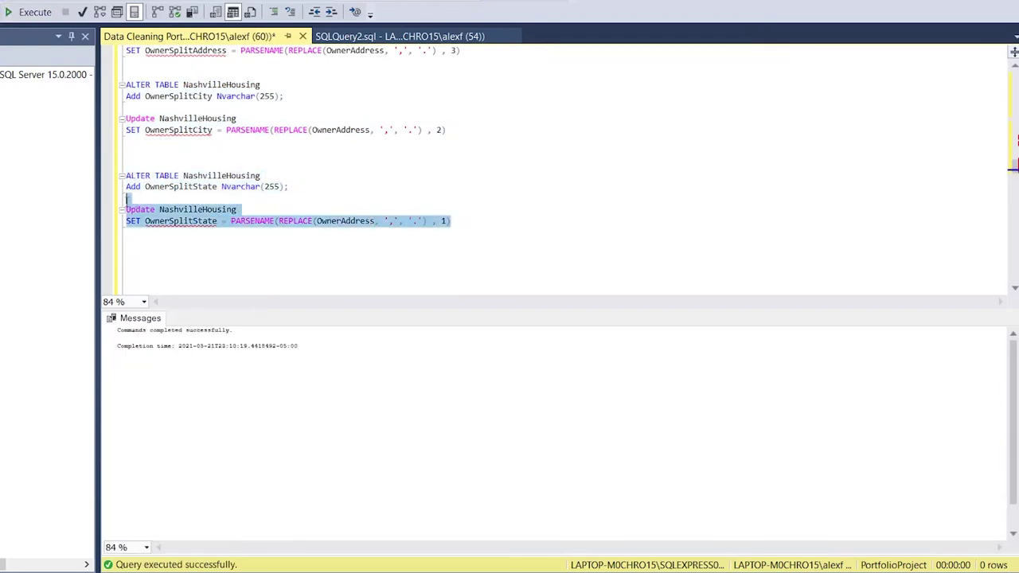
{"action": "left_click", "coordinate": [33, 16]}
{"action": "left_click", "coordinate": [206, 251]}
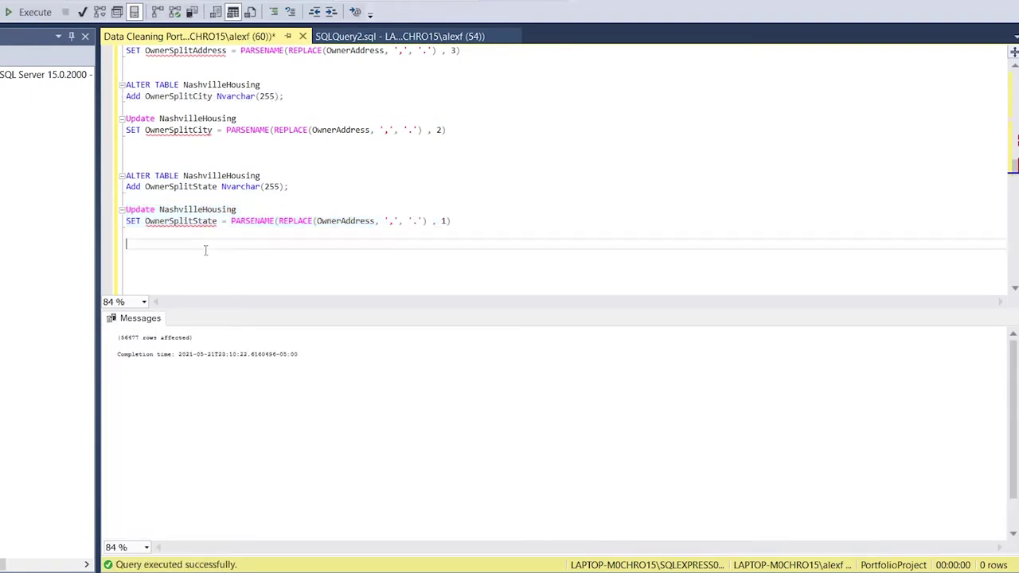
Copy the "Select * From PortfolioProject.dbo.NashvilleHousing" query below the OwnerSplitState update and run it.
{"action": "scroll", "coordinate": [205, 251], "scroll_direction": "up", "scroll_amount": 8}
{"action": "left_click_drag", "start_coordinate": [340, 150], "coordinate": [125, 141]}
{"action": "left_click", "coordinate": [194, 72]}
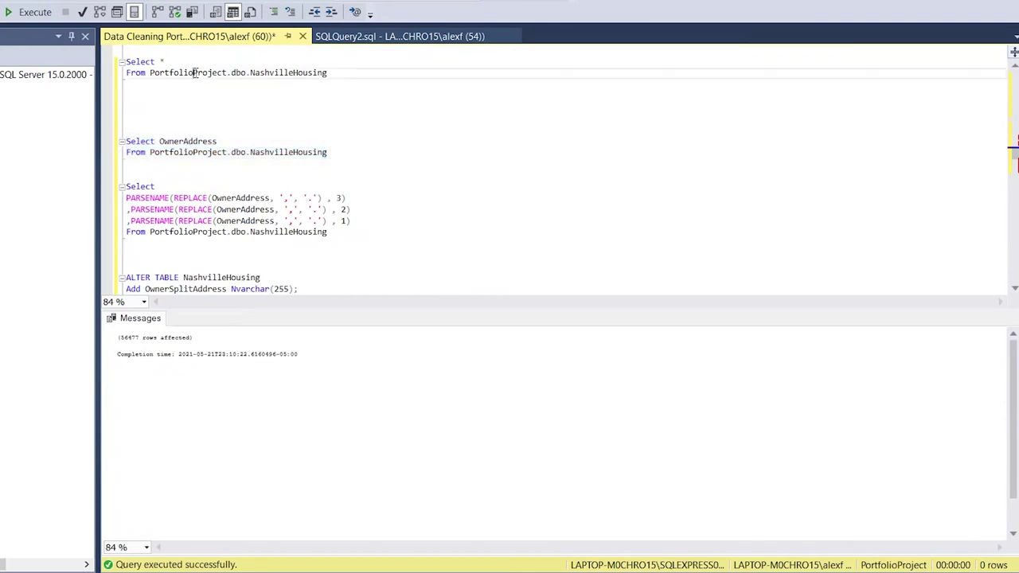
{"action": "left_click_drag", "start_coordinate": [328, 73], "coordinate": [125, 62]}
{"action": "key", "text": "ctrl+c"}
{"action": "scroll", "coordinate": [221, 143], "scroll_direction": "down", "scroll_amount": 5}
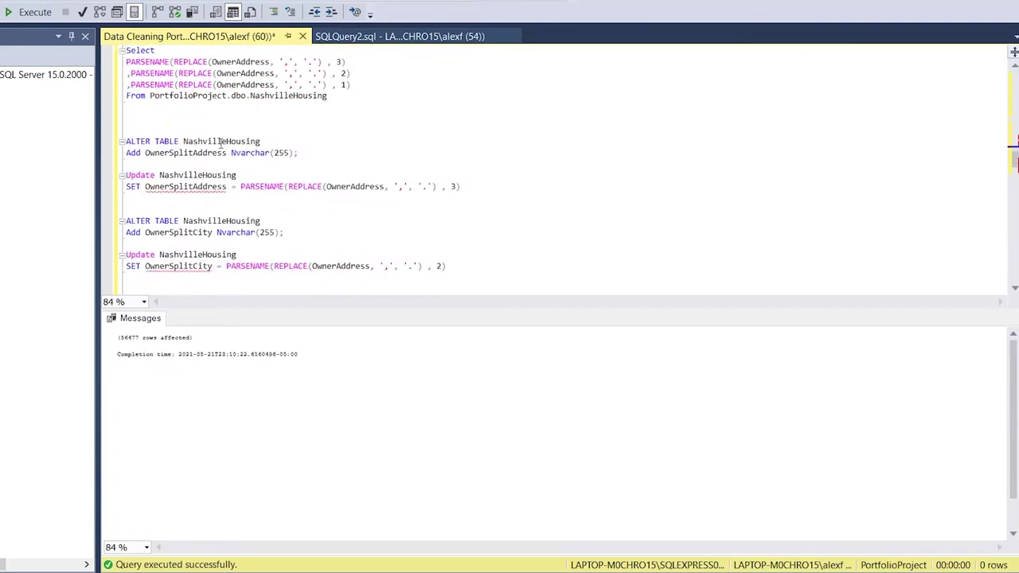
{"action": "left_click", "coordinate": [193, 200]}
{"action": "key", "text": "ctrl+v"}
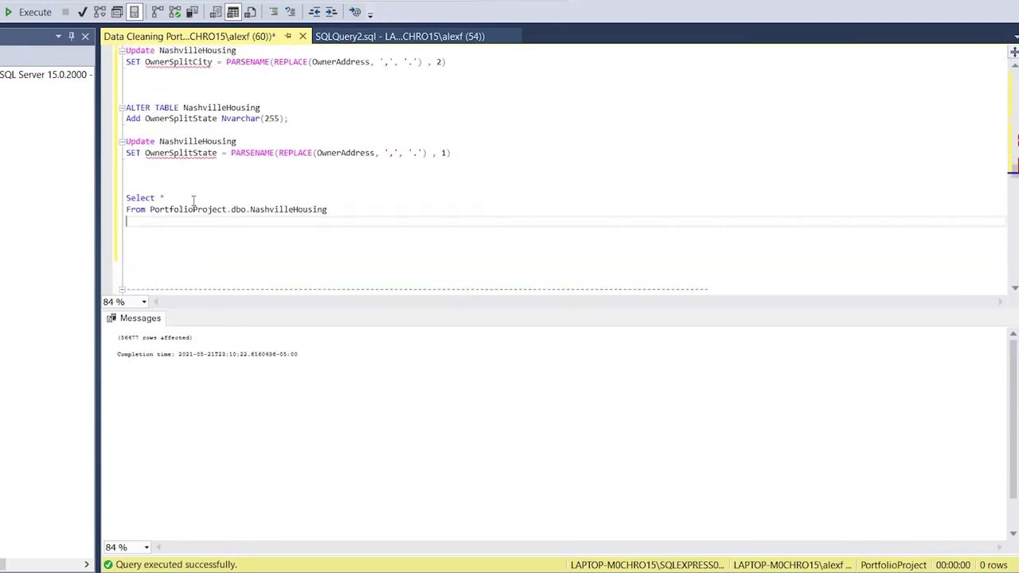
{"action": "left_click", "coordinate": [145, 188], "text": "shift"}
{"action": "left_click", "coordinate": [35, 12]}
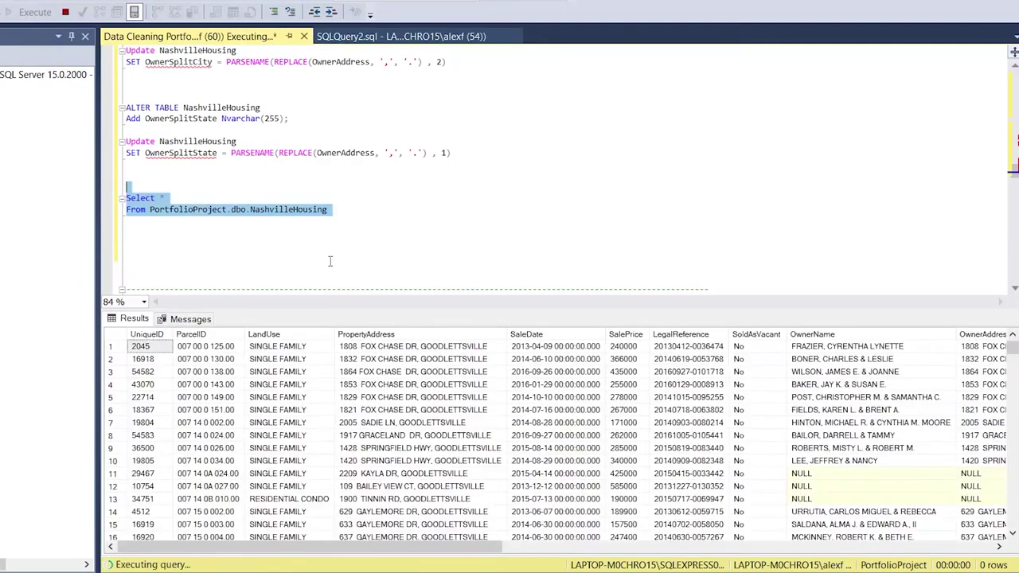
Examine the OwnerSplitAddress, OwnerSplitCity and OwnerSplitState columns at the end of the query results.
{"action": "left_click_drag", "start_coordinate": [289, 549], "coordinate": [804, 511]}
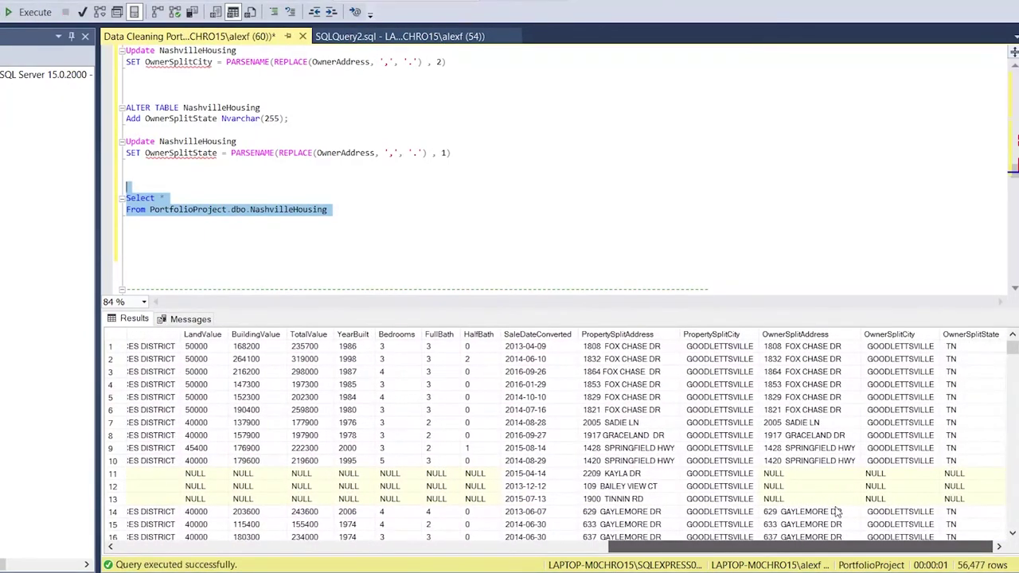
{"action": "left_click", "coordinate": [820, 335]}
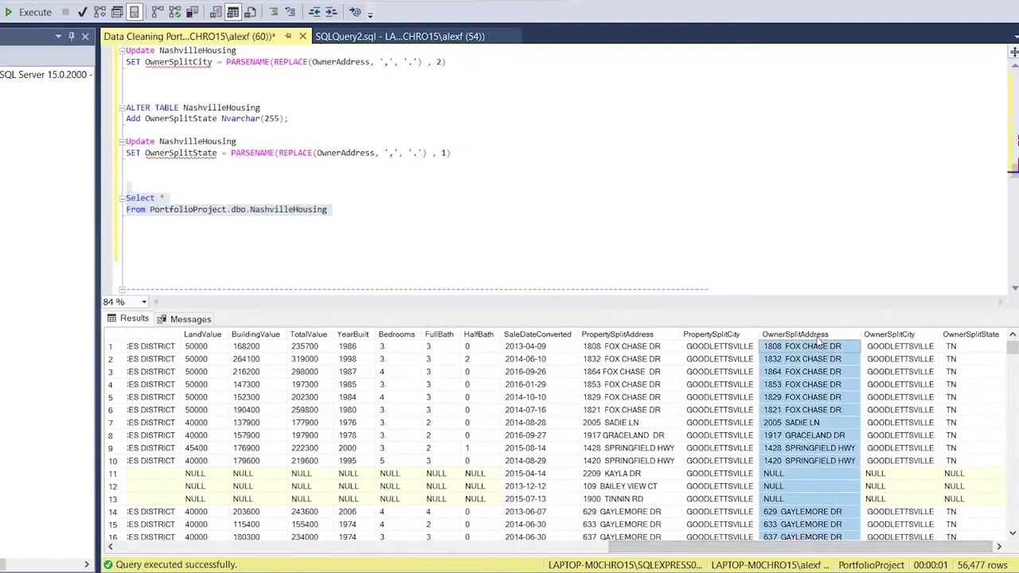
{"action": "left_click", "coordinate": [889, 334]}
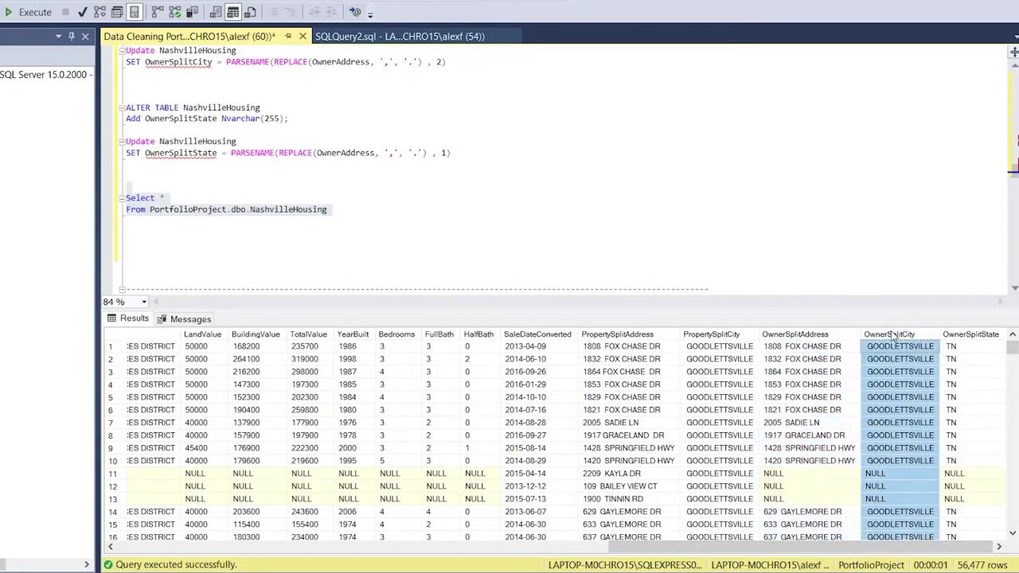
{"action": "left_click", "coordinate": [976, 335]}
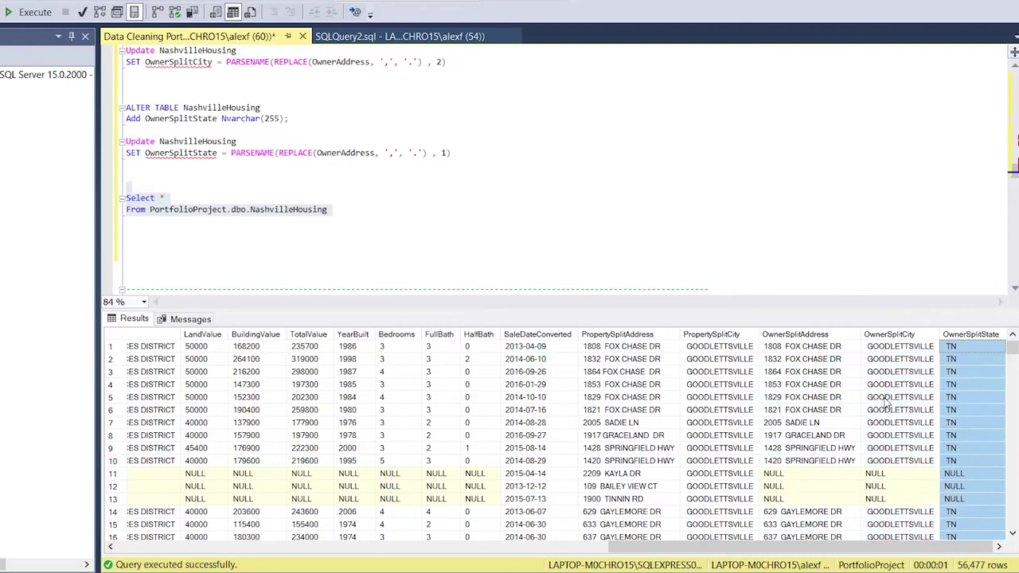
{"action": "left_click", "coordinate": [820, 401]}
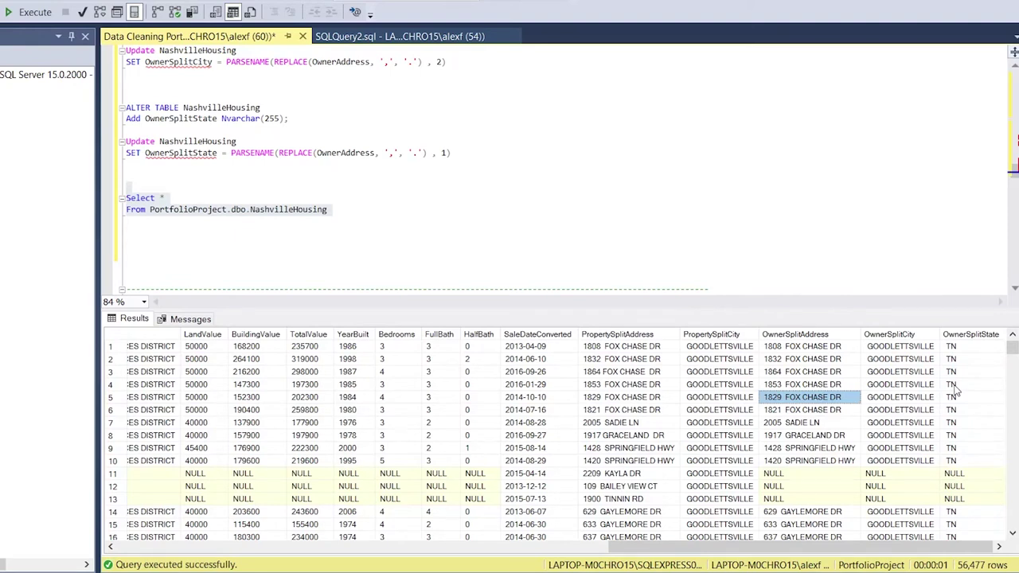
{"action": "left_click", "coordinate": [928, 397]}
Find the "Change Y and N to Yes and No" section of the script and examine the SoldAsVacant column in the results.
{"action": "left_click", "coordinate": [445, 198]}
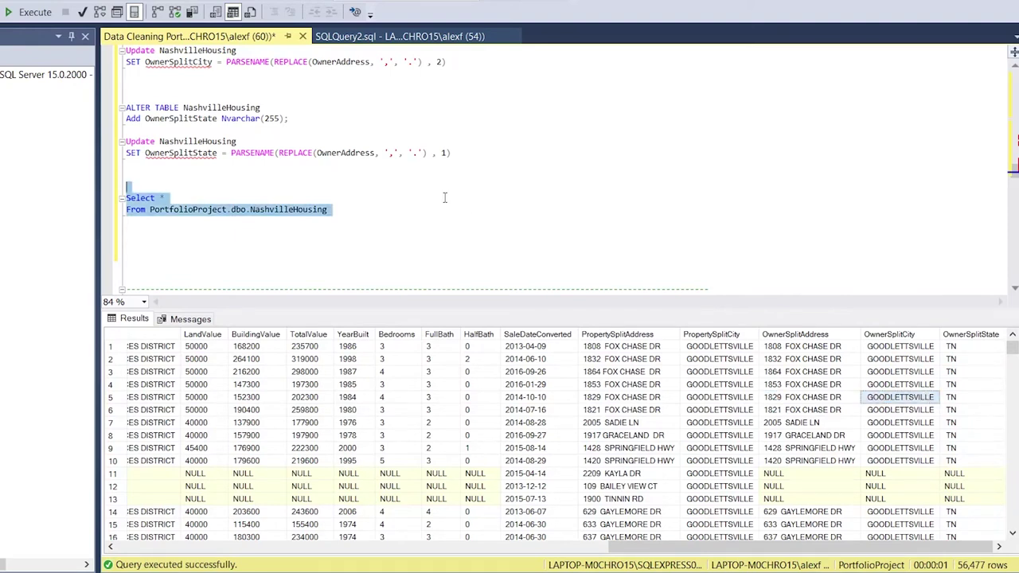
{"action": "scroll", "coordinate": [445, 198], "scroll_direction": "down", "scroll_amount": 3}
{"action": "right_click", "coordinate": [446, 199]}
{"action": "left_click", "coordinate": [372, 100]}
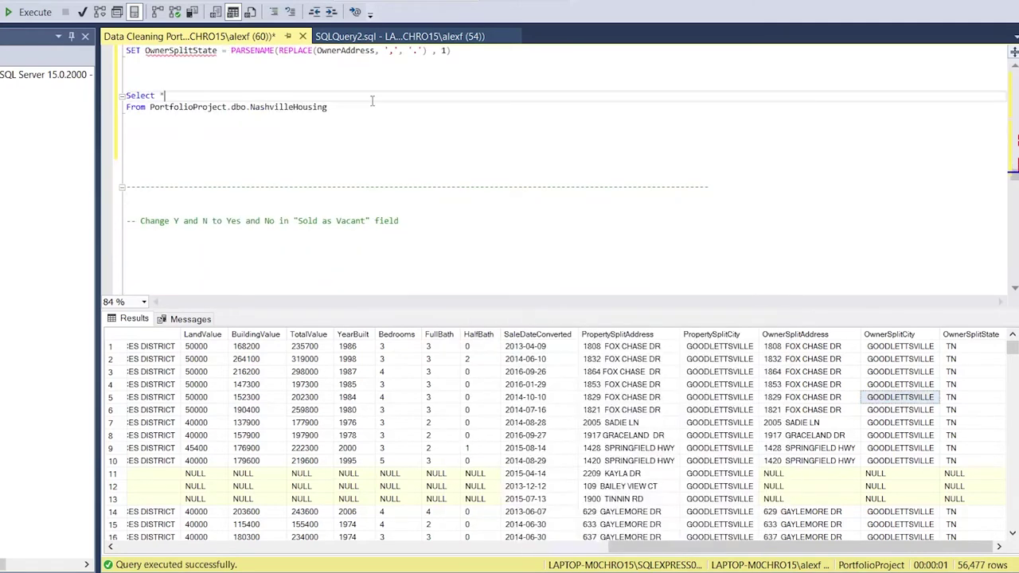
{"action": "scroll", "coordinate": [371, 101], "scroll_direction": "down", "scroll_amount": 3}
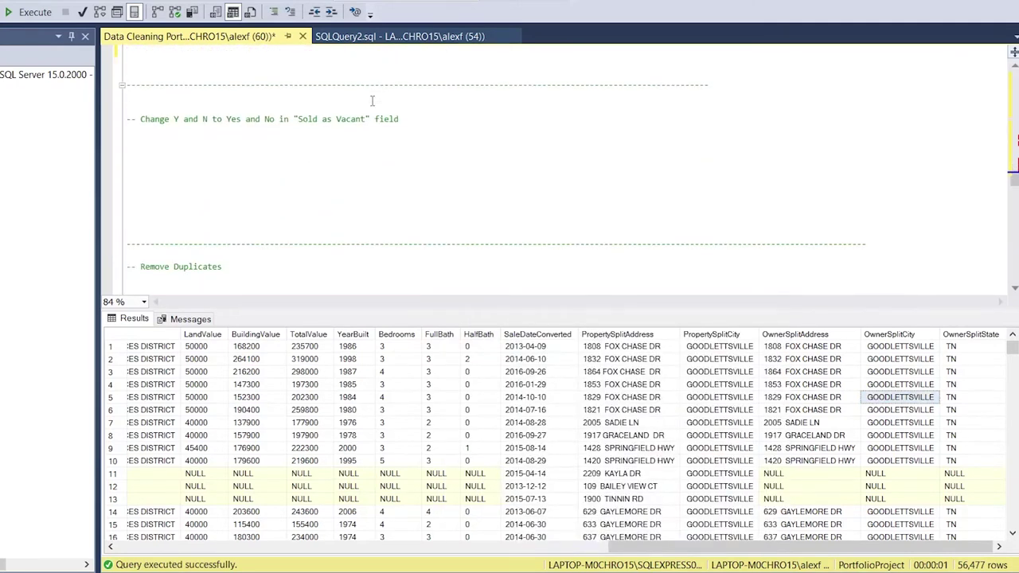
{"action": "scroll", "coordinate": [372, 101], "scroll_direction": "down", "scroll_amount": 3}
{"action": "scroll", "coordinate": [372, 100], "scroll_direction": "up", "scroll_amount": 8}
{"action": "scroll", "coordinate": [372, 100], "scroll_direction": "down", "scroll_amount": 3}
{"action": "scroll", "coordinate": [372, 100], "scroll_direction": "down", "scroll_amount": 3}
{"action": "left_click", "coordinate": [317, 117]}
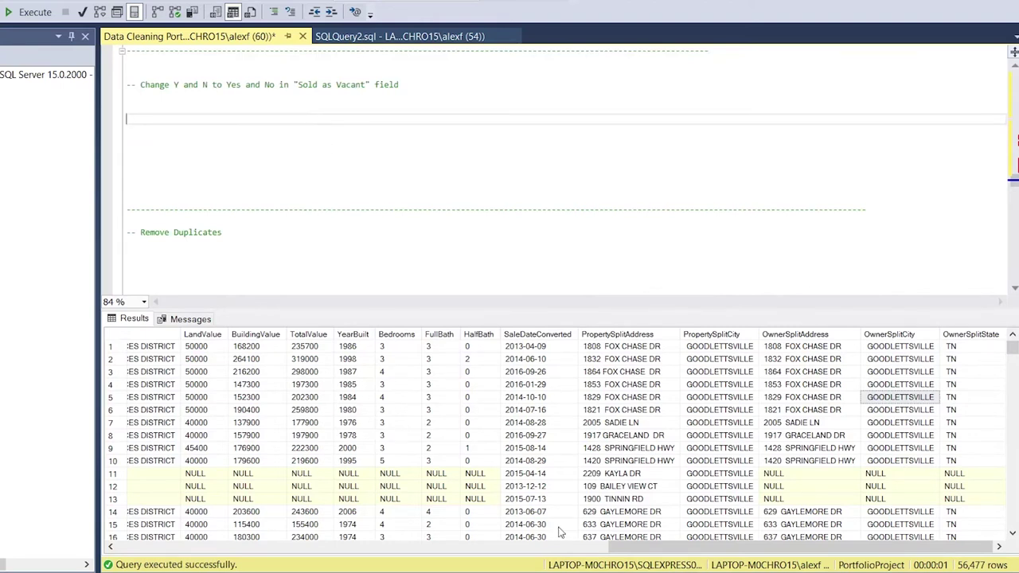
{"action": "left_click_drag", "start_coordinate": [621, 549], "coordinate": [273, 556]}
{"action": "left_click", "coordinate": [424, 341]}
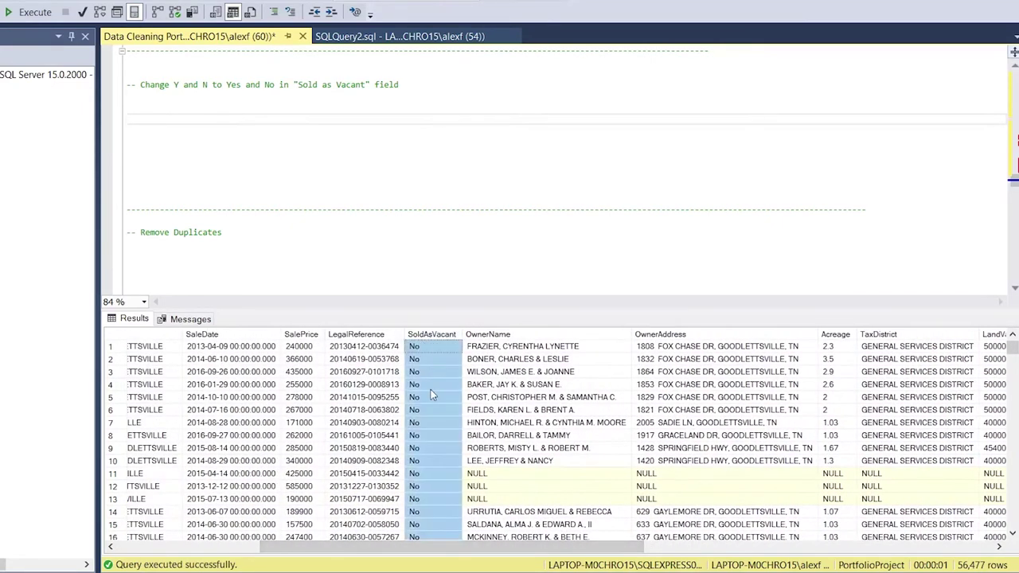
{"action": "scroll", "coordinate": [431, 389], "scroll_direction": "down", "scroll_amount": 8}
{"action": "scroll", "coordinate": [431, 389], "scroll_direction": "up", "scroll_amount": 8}
{"action": "left_click", "coordinate": [431, 387]}
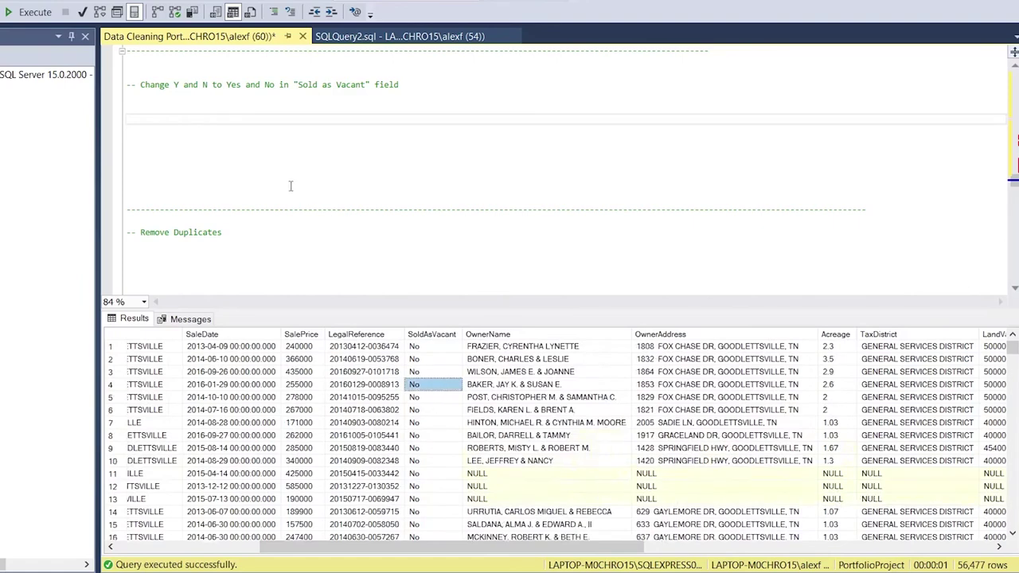
Start a Select Distinct query from PortfolioProject.dbo.NashvilleHousing under the "Sold as Vacant" comment, reusing the existing From line.
{"action": "left_click", "coordinate": [226, 125]}
{"action": "type", "text": "Select Distinc"}
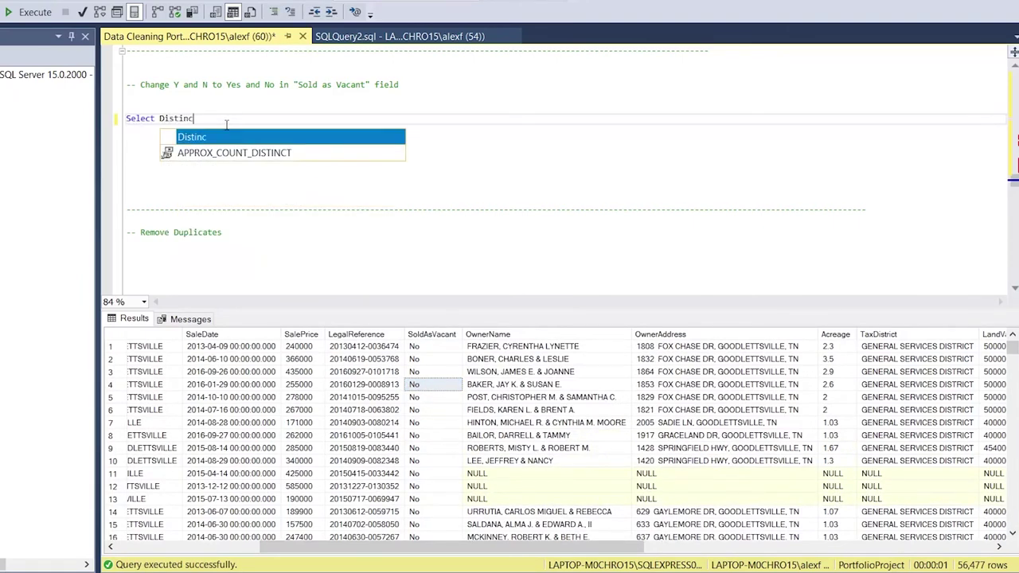
{"action": "type", "text": "t"}
{"action": "scroll", "coordinate": [227, 125], "scroll_direction": "up", "scroll_amount": 3}
{"action": "left_click_drag", "start_coordinate": [327, 75], "coordinate": [111, 75]}
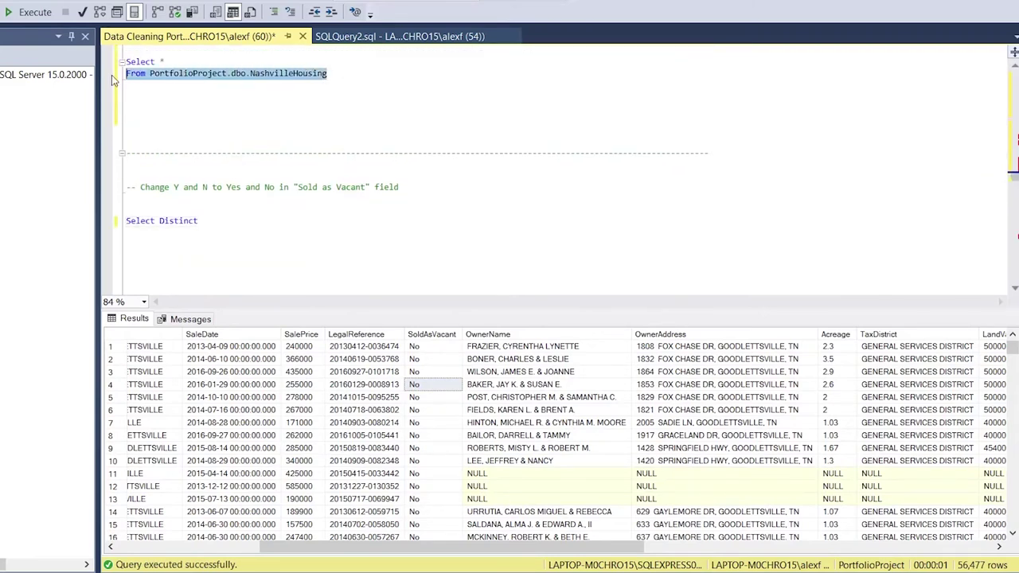
{"action": "key", "text": "ctrl+c"}
{"action": "left_click", "coordinate": [225, 231]}
{"action": "key", "text": "ctrl+v"}
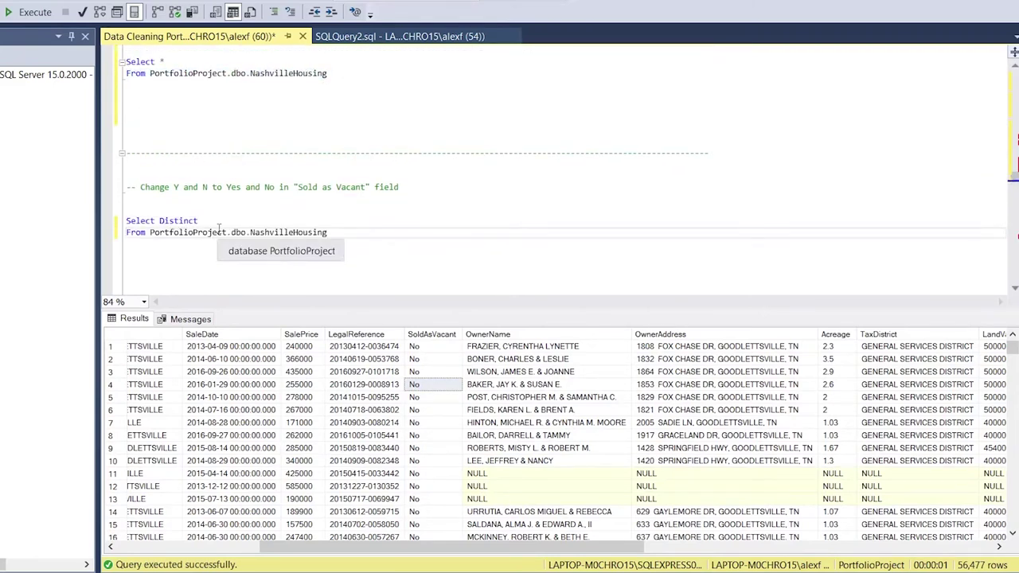
Complete the query as Select Distinct(SoldAsVacant), run it and review each returned value.
{"action": "left_click", "coordinate": [227, 222]}
{"action": "type", "text": "("}
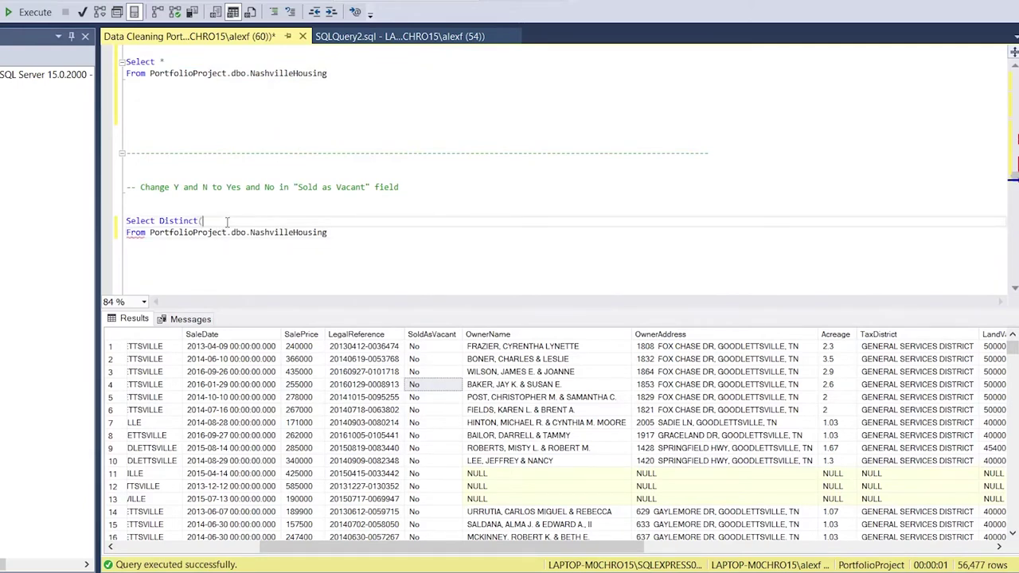
{"action": "type", "text": "spl"}
{"action": "type", "text": "i"}
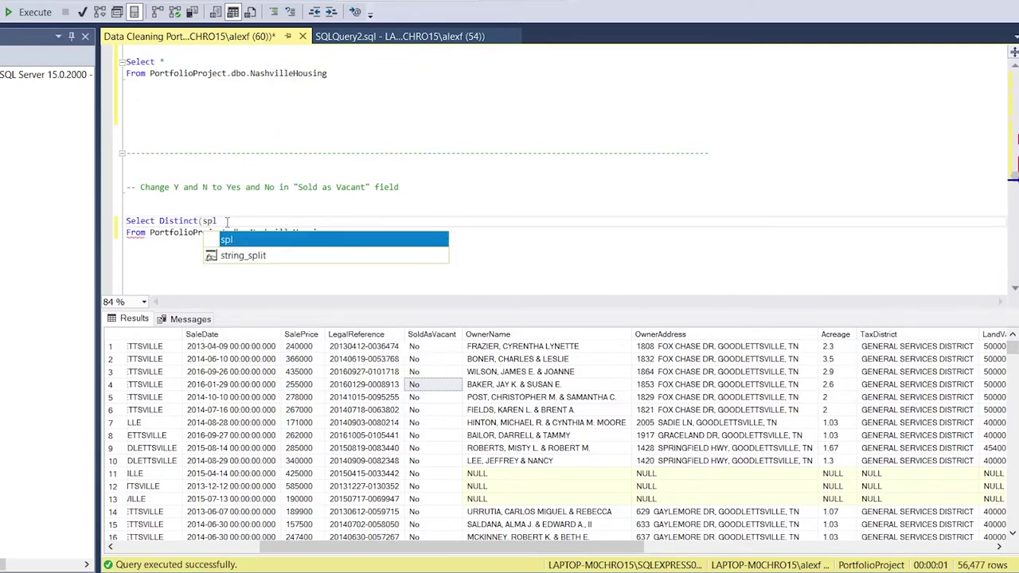
{"action": "key", "text": "BackSpace"}
{"action": "key", "text": "BackSpace"}
{"action": "key", "text": "BackSpace"}
{"action": "type", "text": "ol"}
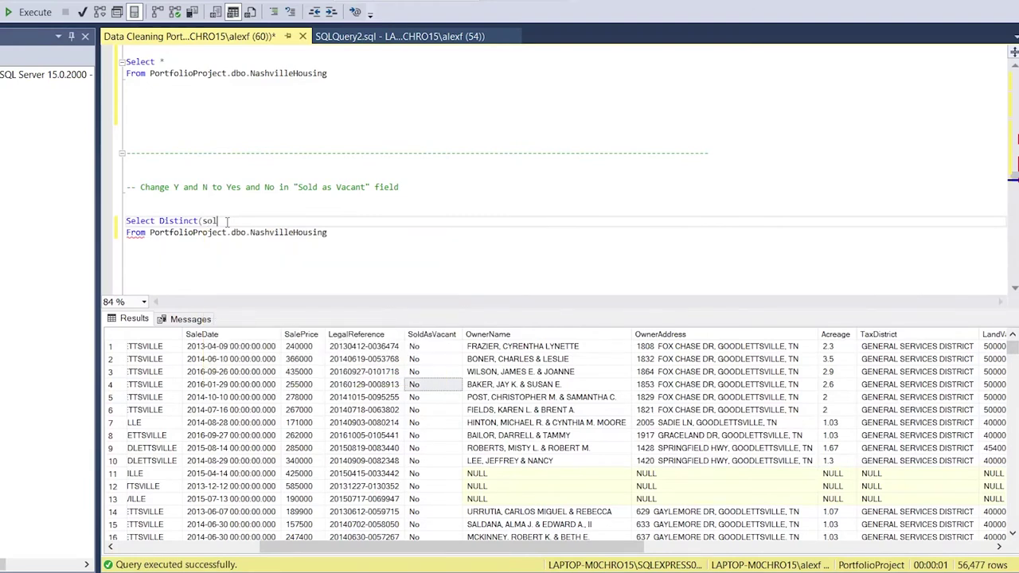
{"action": "key", "text": "Tab"}
{"action": "type", "text": ")"}
{"action": "left_click_drag", "start_coordinate": [342, 232], "coordinate": [126, 221]}
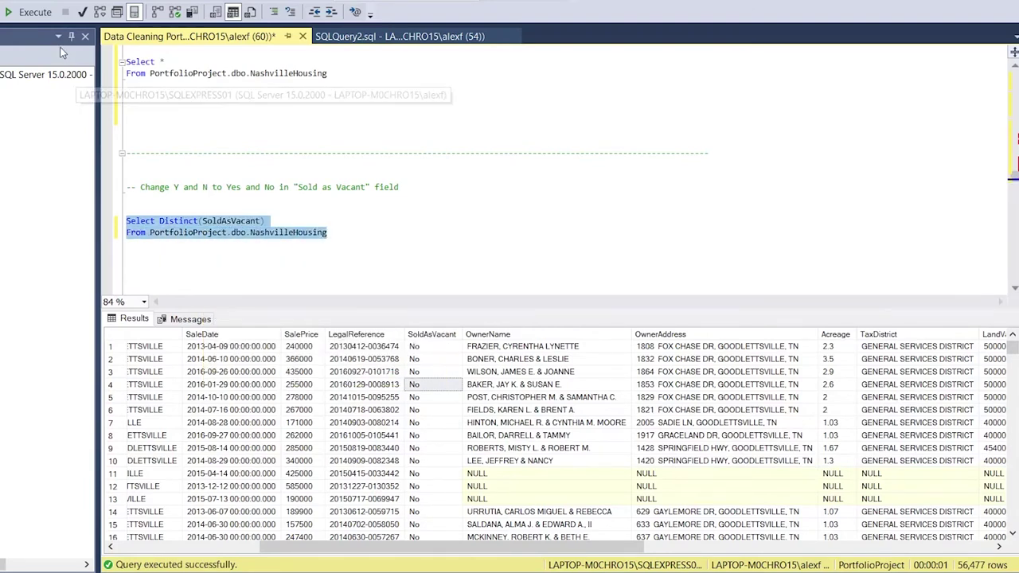
{"action": "left_click", "coordinate": [33, 12]}
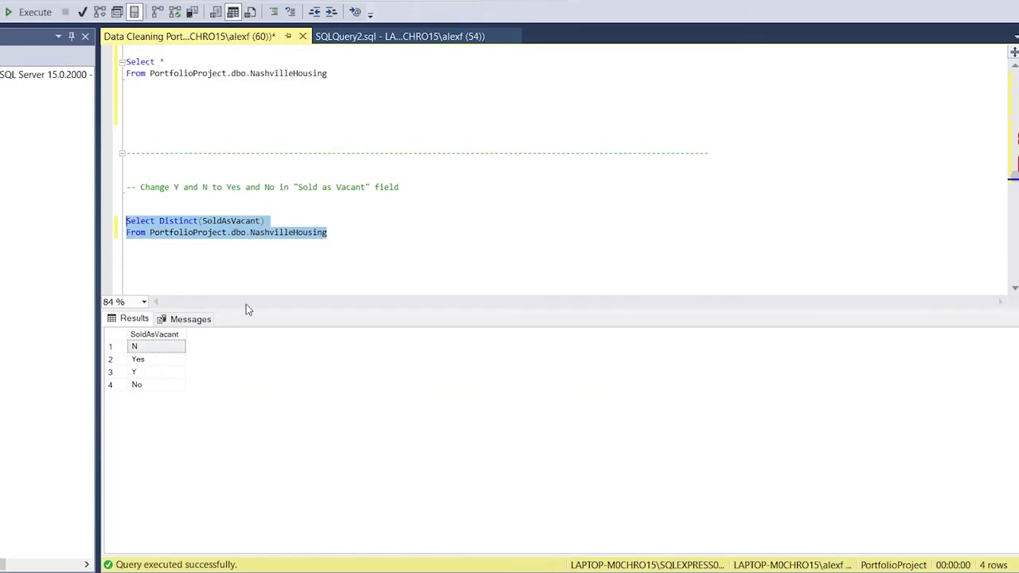
{"action": "left_click", "coordinate": [160, 360]}
{"action": "left_click", "coordinate": [158, 371]}
{"action": "left_click", "coordinate": [160, 348]}
{"action": "left_click", "coordinate": [158, 374]}
{"action": "left_click", "coordinate": [156, 386]}
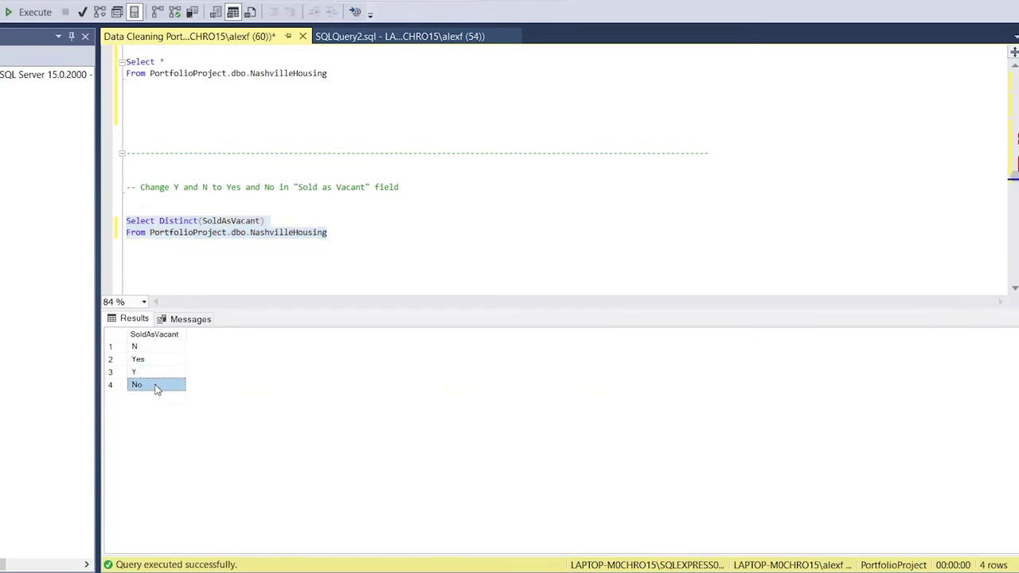
Add Count(SoldAsVacant) as a second column after Distinct(SoldAsVacant) in the query.
{"action": "left_click", "coordinate": [314, 219]}
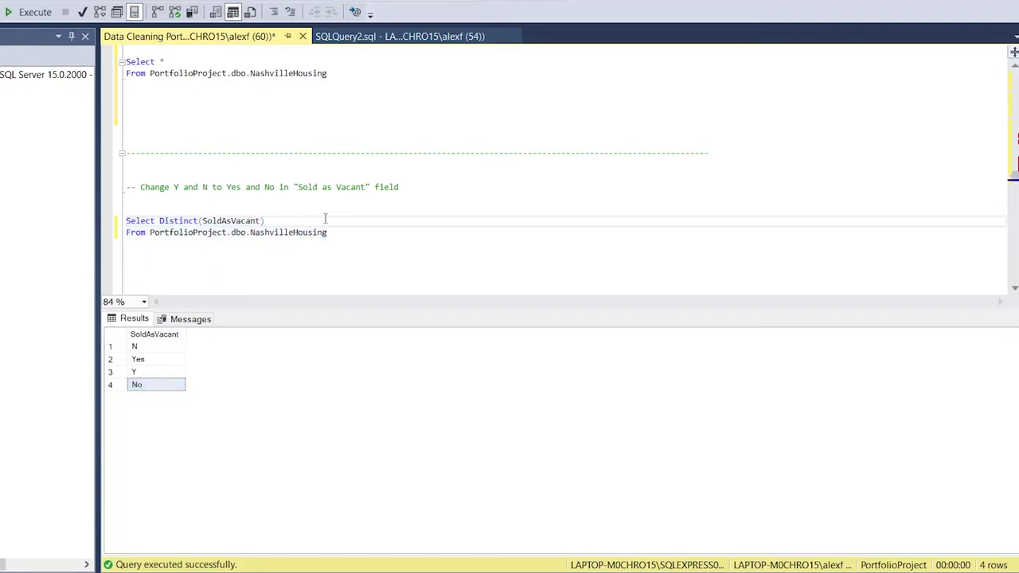
{"action": "double_click", "coordinate": [139, 221]}
{"action": "left_click_drag", "start_coordinate": [159, 220], "coordinate": [262, 221]}
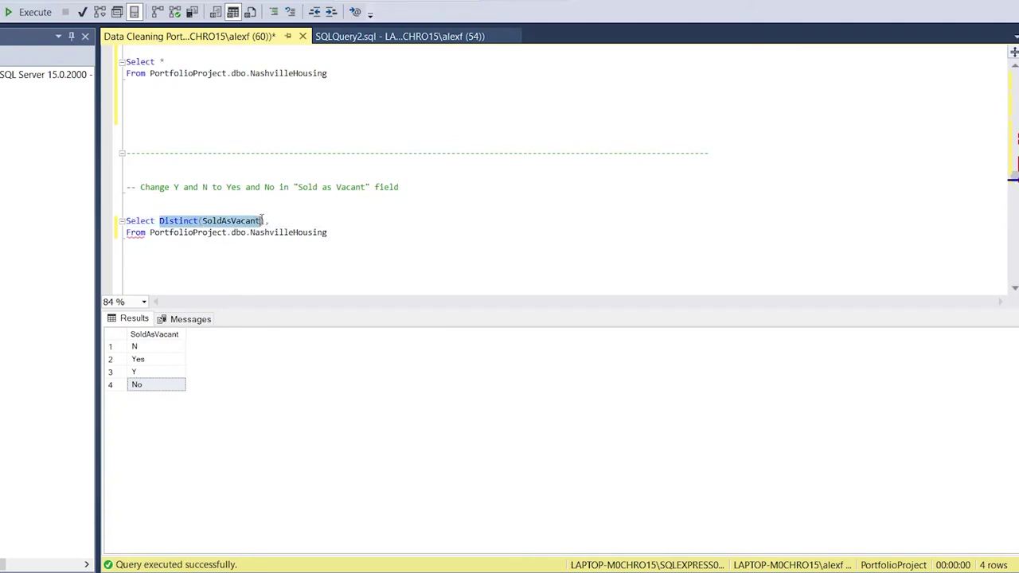
{"action": "left_click", "coordinate": [276, 220]}
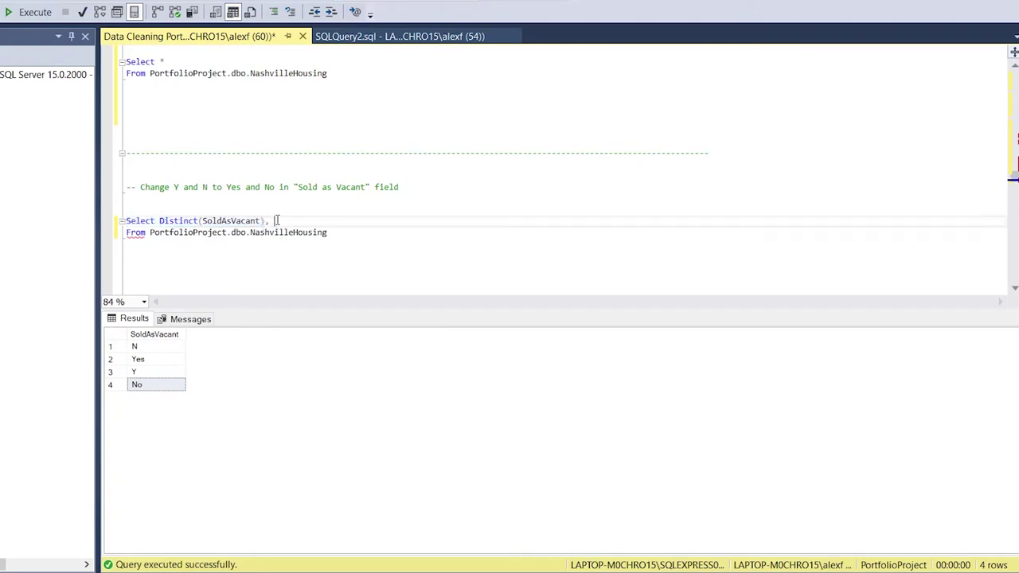
{"action": "type", "text": "Count"}
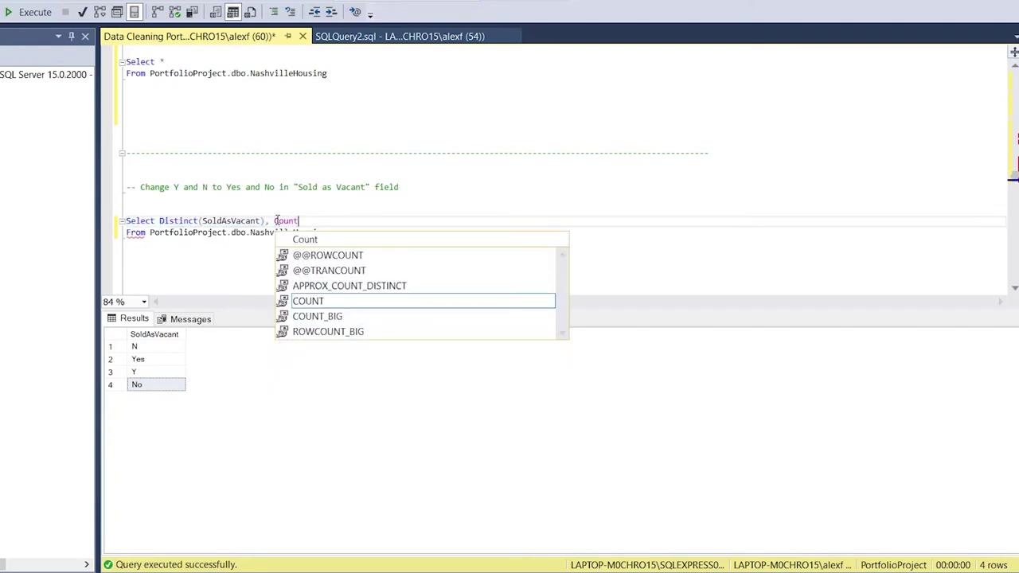
{"action": "type", "text": "("}
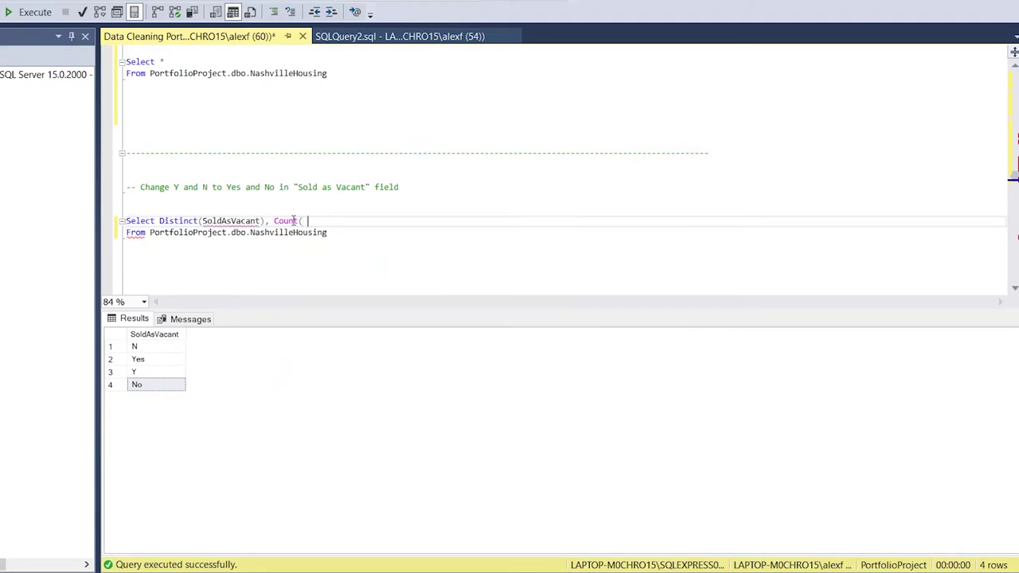
{"action": "double_click", "coordinate": [248, 220]}
{"action": "key", "text": "ctrl+c"}
{"action": "left_click", "coordinate": [316, 221]}
{"action": "key", "text": "ctrl+v"}
Add a "Group by SoldAsVacant" clause below the From line and run the count query.
{"action": "left_click", "coordinate": [342, 233]}
{"action": "key", "text": "Return"}
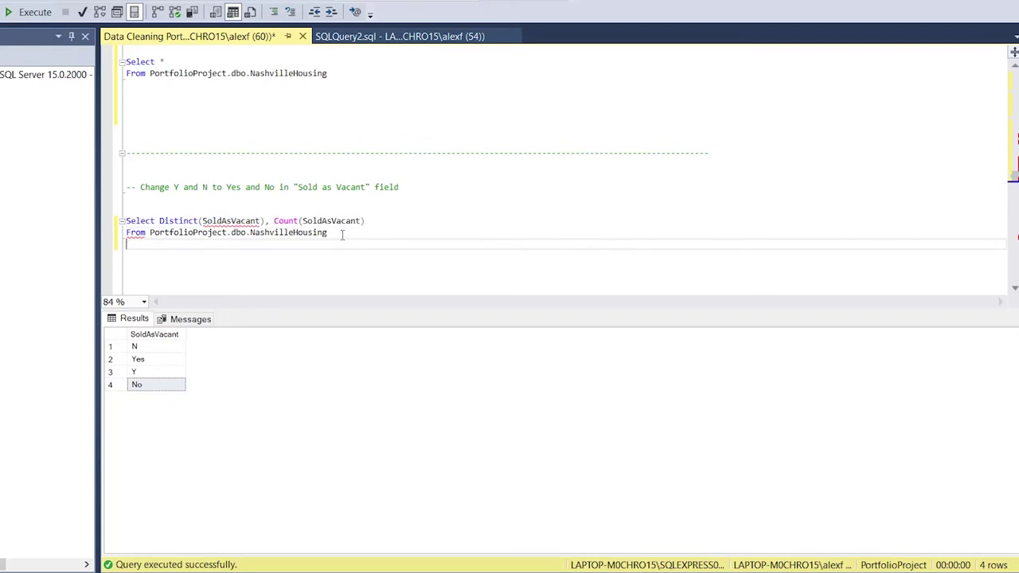
{"action": "type", "text": "Group by soldAsVacant"}
{"action": "left_click_drag", "start_coordinate": [293, 251], "coordinate": [125, 220]}
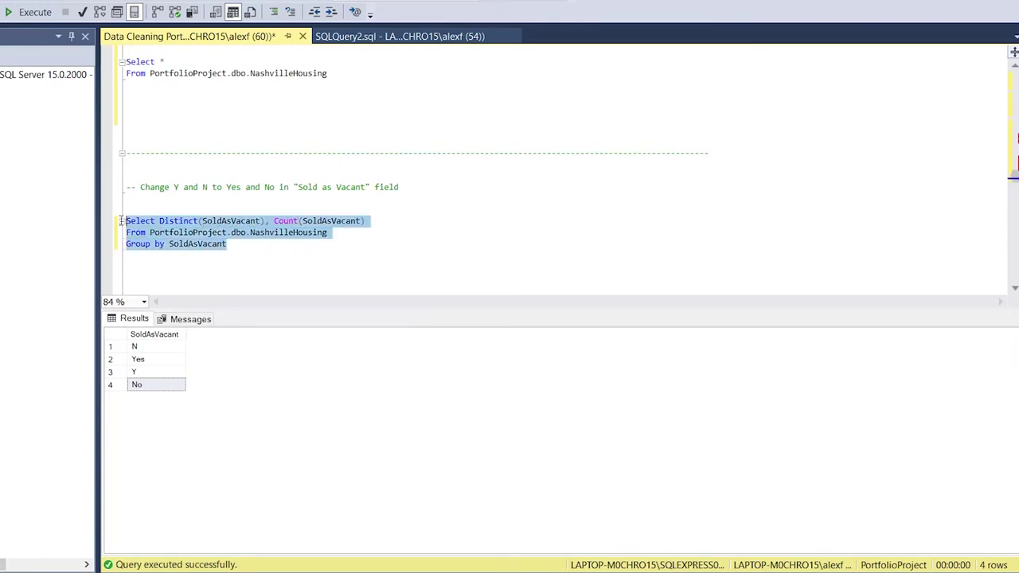
{"action": "key", "text": "F5"}
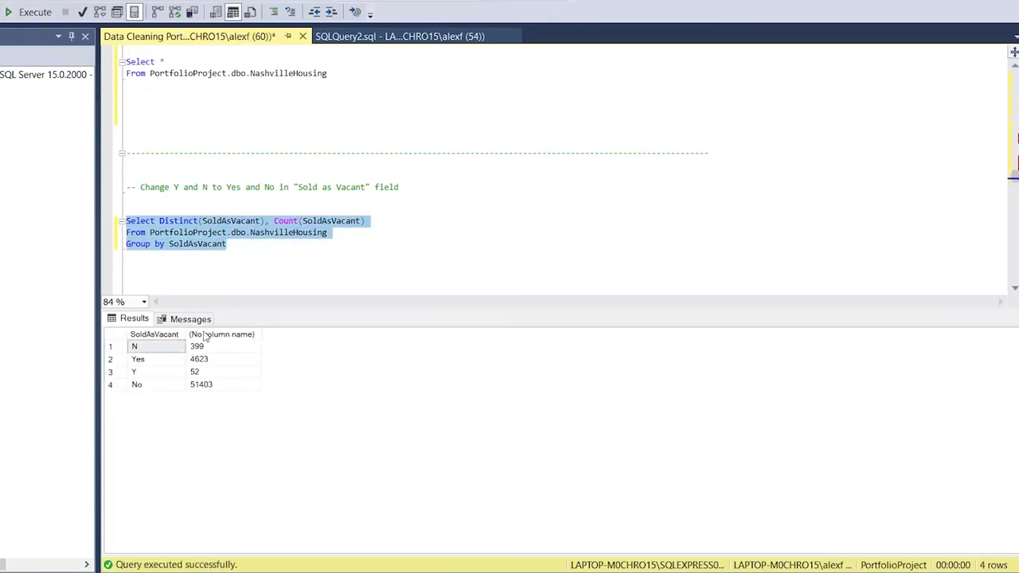
Add "order by SoldAsVacant" below the Group by clause and rerun the whole query.
{"action": "left_click", "coordinate": [237, 245]}
{"action": "double_click", "coordinate": [213, 247]}
{"action": "left_click", "coordinate": [229, 244]}
{"action": "key", "text": "Return"}
{"action": "type", "text": "order by SoldAsVacant"}
{"action": "left_click_drag", "start_coordinate": [253, 261], "coordinate": [124, 222]}
{"action": "left_click", "coordinate": [32, 11]}
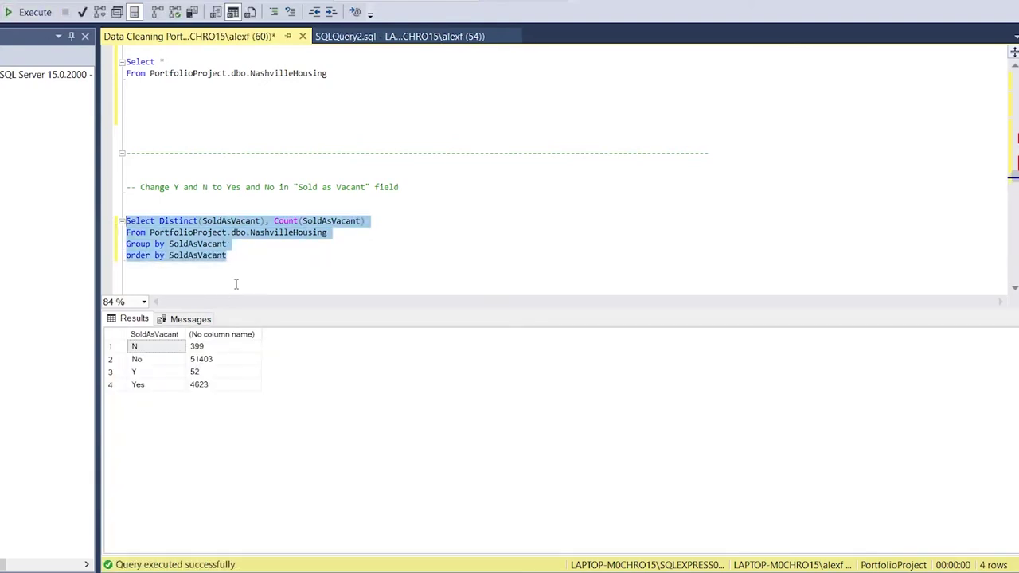
Change the count query's ordering to "order by 2" and rerun the whole query.
{"action": "left_click", "coordinate": [231, 256]}
{"action": "double_click", "coordinate": [204, 256]}
{"action": "type", "text": "2"}
{"action": "left_click", "coordinate": [35, 12]}
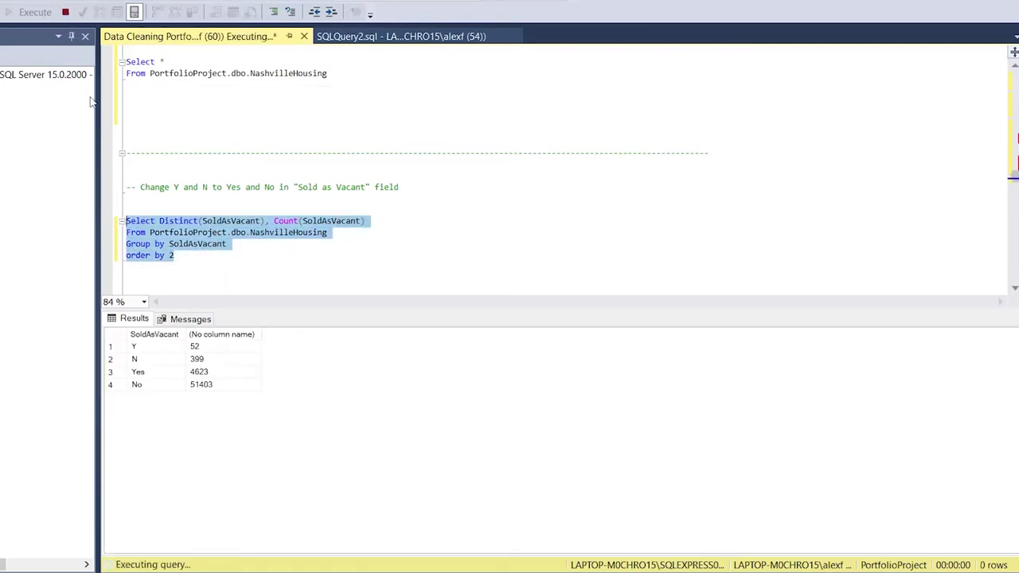
Examine the count for each SoldAsVacant value, comparing the Yes and No rows with the Y and N rows.
{"action": "left_click", "coordinate": [157, 387]}
{"action": "left_click", "coordinate": [200, 387]}
{"action": "left_click", "coordinate": [162, 373]}
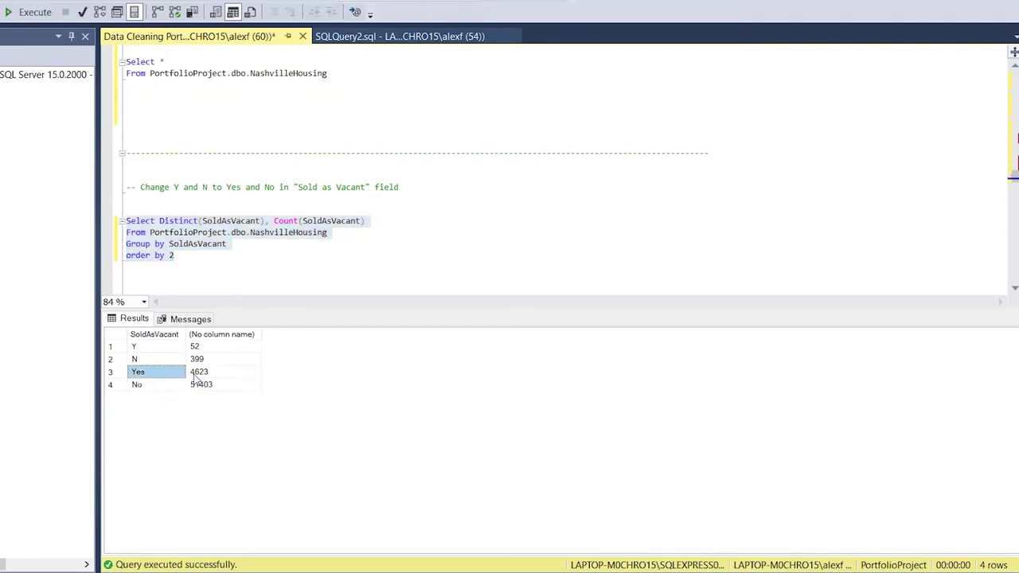
{"action": "left_click", "coordinate": [198, 374]}
{"action": "left_click", "coordinate": [170, 361]}
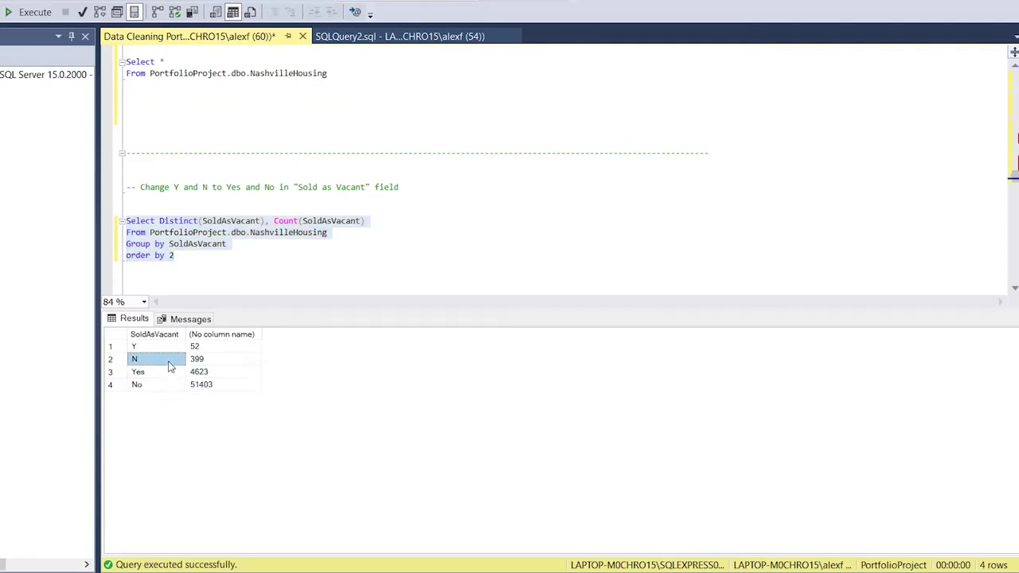
{"action": "left_click_drag", "start_coordinate": [163, 373], "coordinate": [164, 386]}
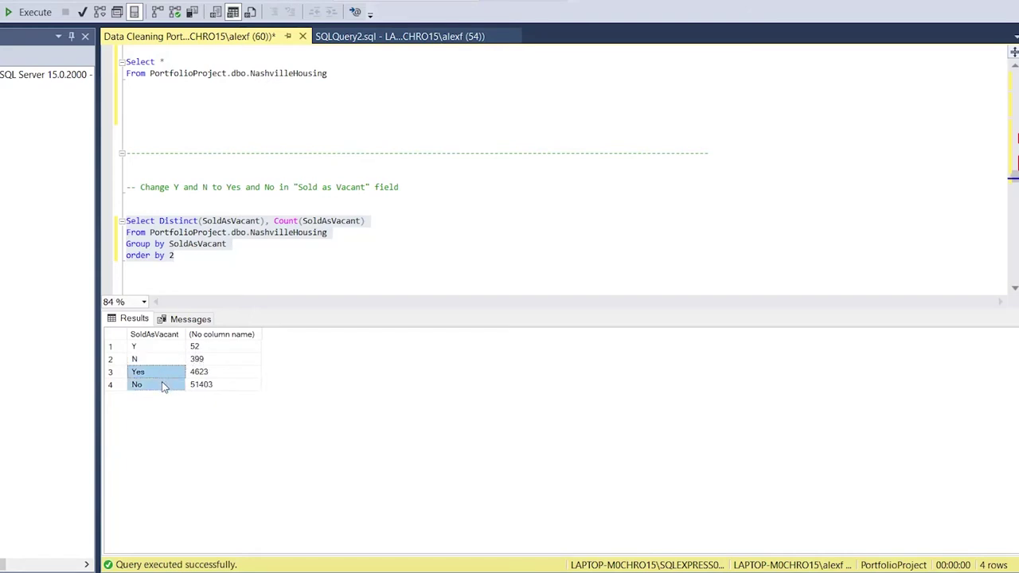
{"action": "left_click_drag", "start_coordinate": [209, 376], "coordinate": [179, 398]}
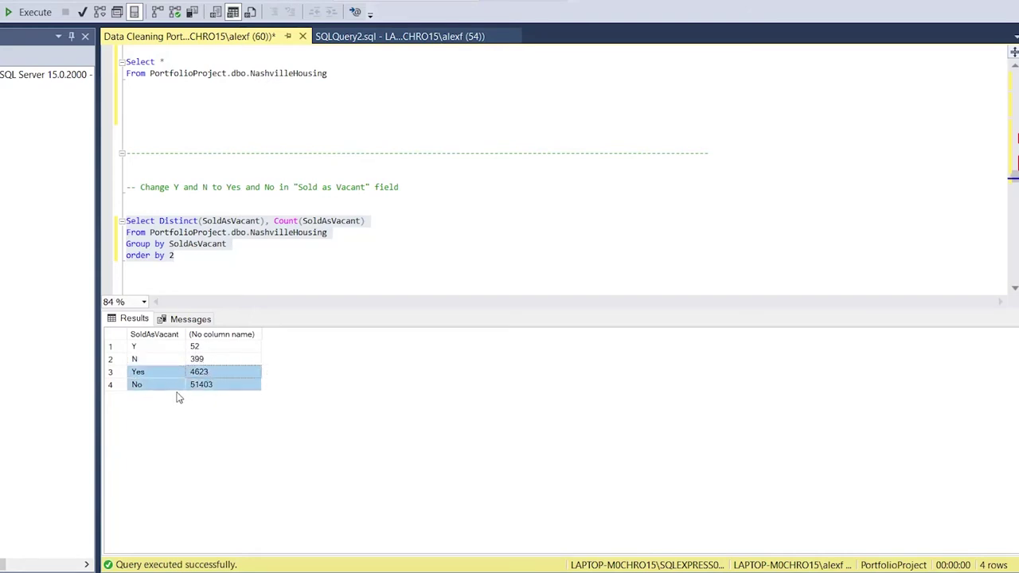
Add several blank lines below the count query to make room for a new query.
{"action": "left_click", "coordinate": [200, 279]}
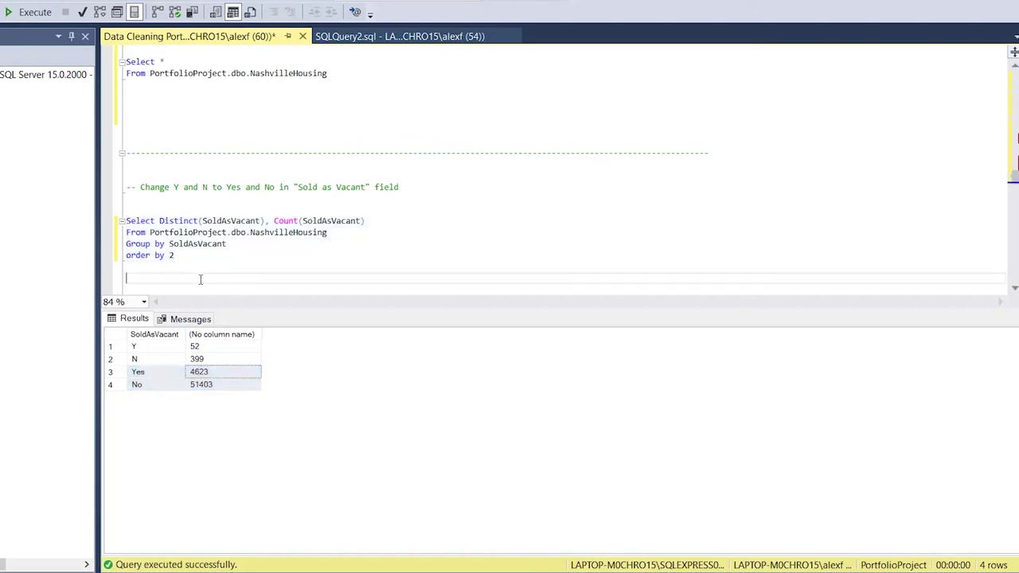
{"action": "scroll", "coordinate": [200, 280], "scroll_direction": "down", "scroll_amount": 3}
{"action": "key", "text": "Return"}
{"action": "key", "text": "Return"}
{"action": "key", "text": "Return"}
{"action": "key", "text": "Return"}
{"action": "key", "text": "Return"}
{"action": "key", "text": "Return"}
{"action": "key", "text": "Return"}
{"action": "key", "text": "Return"}
{"action": "key", "text": "Return"}
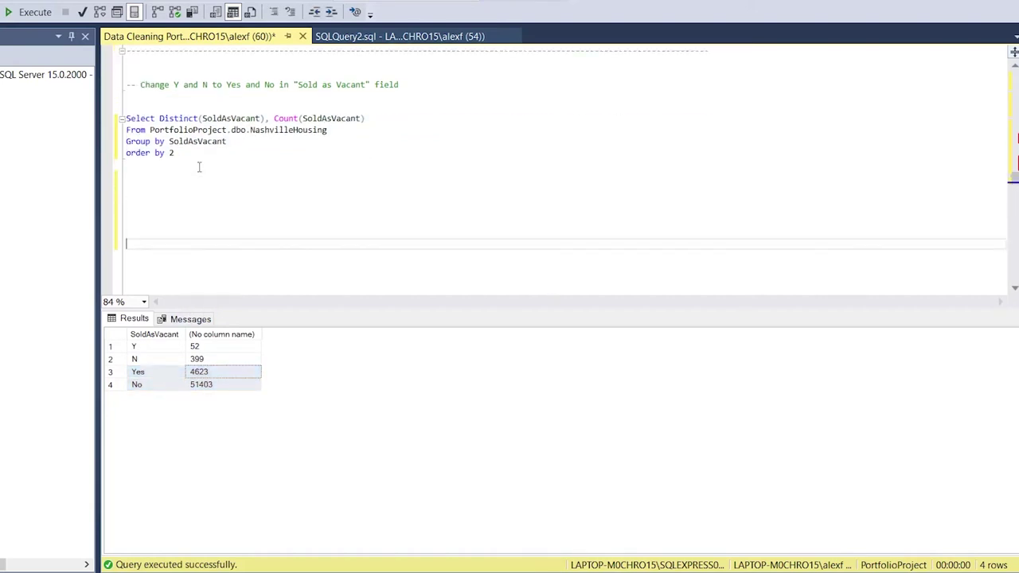
{"action": "left_click", "coordinate": [189, 171]}
{"action": "left_click", "coordinate": [189, 185]}
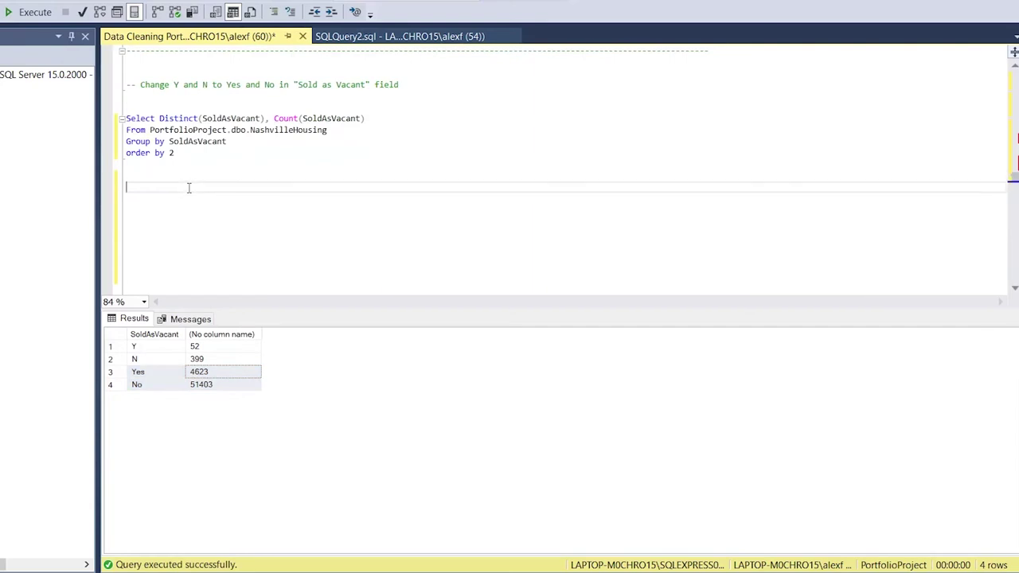
Write a new query below the count query, "Select SoldAsVacant", reusing a copy of its From PortfolioProject.dbo.NashvilleHousing line.
{"action": "left_click_drag", "start_coordinate": [328, 129], "coordinate": [126, 132]}
{"action": "key", "text": "ctrl+c"}
{"action": "left_click", "coordinate": [200, 220]}
{"action": "key", "text": "ctrl+v"}
{"action": "left_click", "coordinate": [199, 209]}
{"action": "type", "text": "Select SoldAsVacant"}
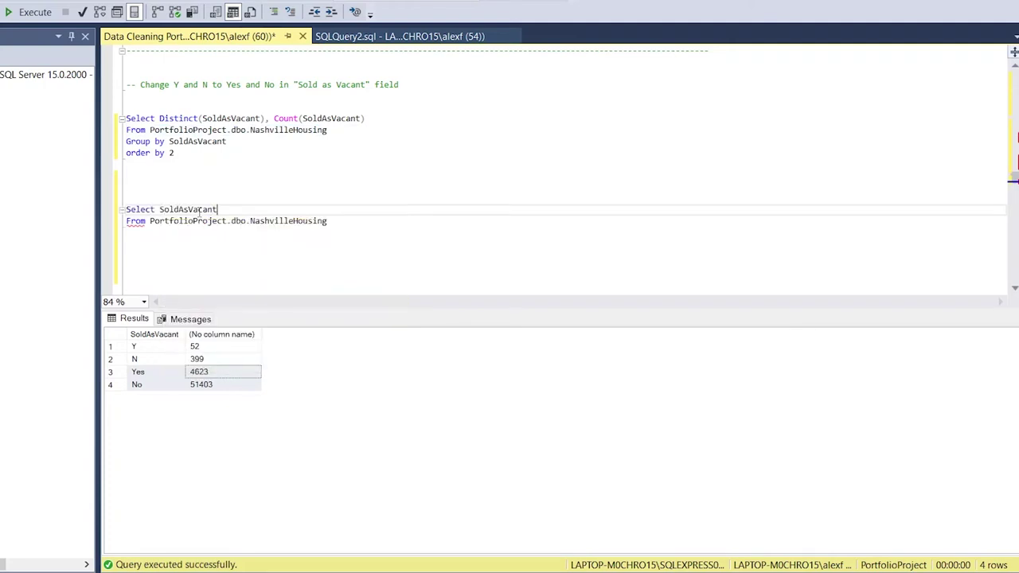
{"action": "key", "text": "Return"}
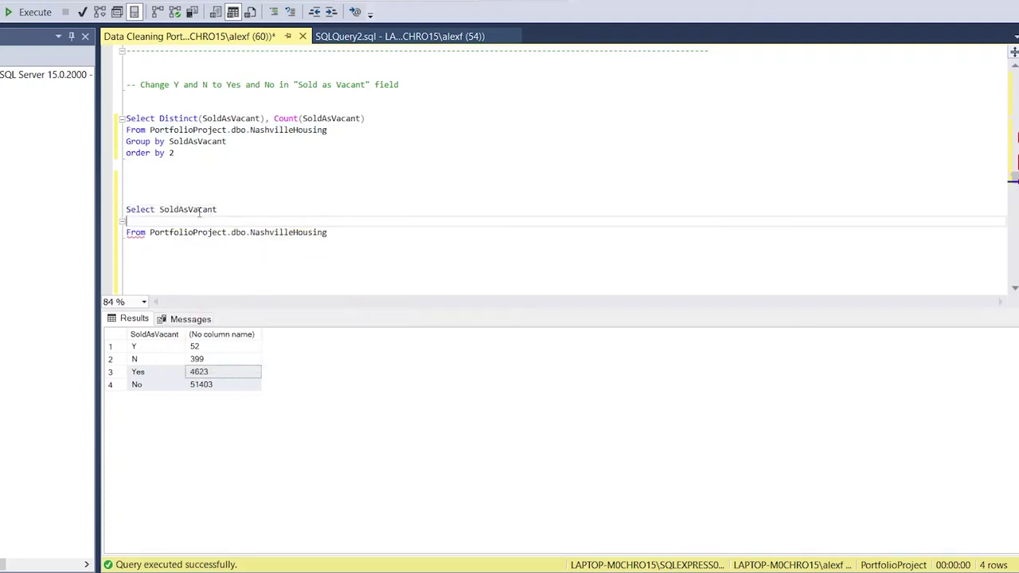
{"action": "key", "text": "BackSpace"}
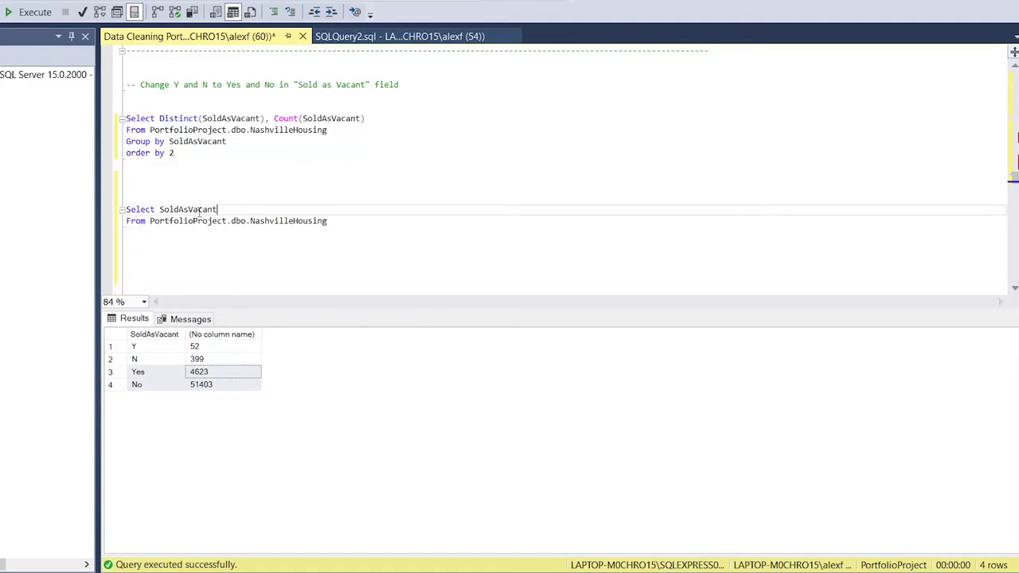
Add a second column starting with ", CASE When SoldAsVacant = 'Y' THEN 'Yes'" above the new query's From line.
{"action": "key", "text": "Return"}
{"action": "type", "text": ", CASE"}
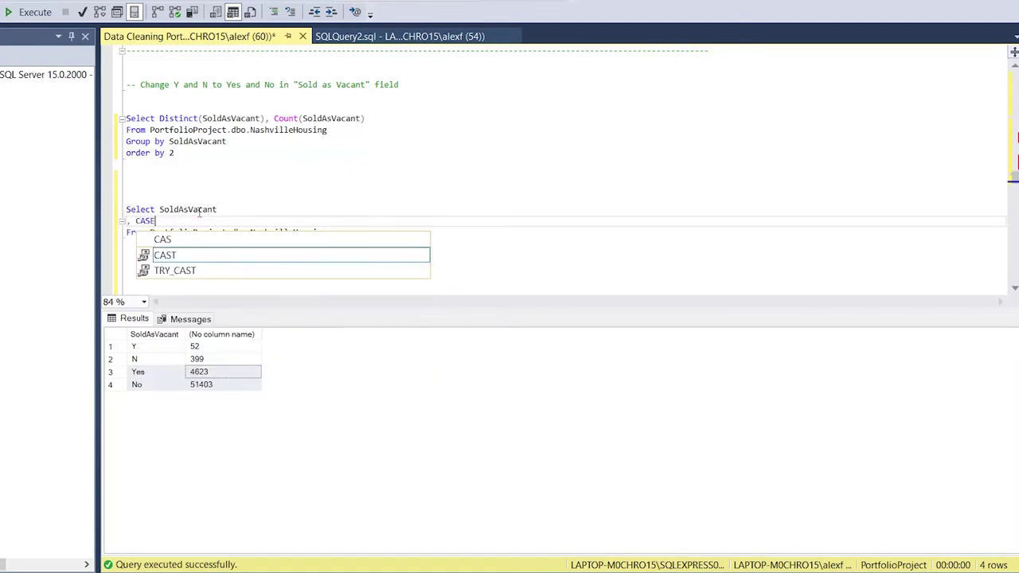
{"action": "type", "text": " When "}
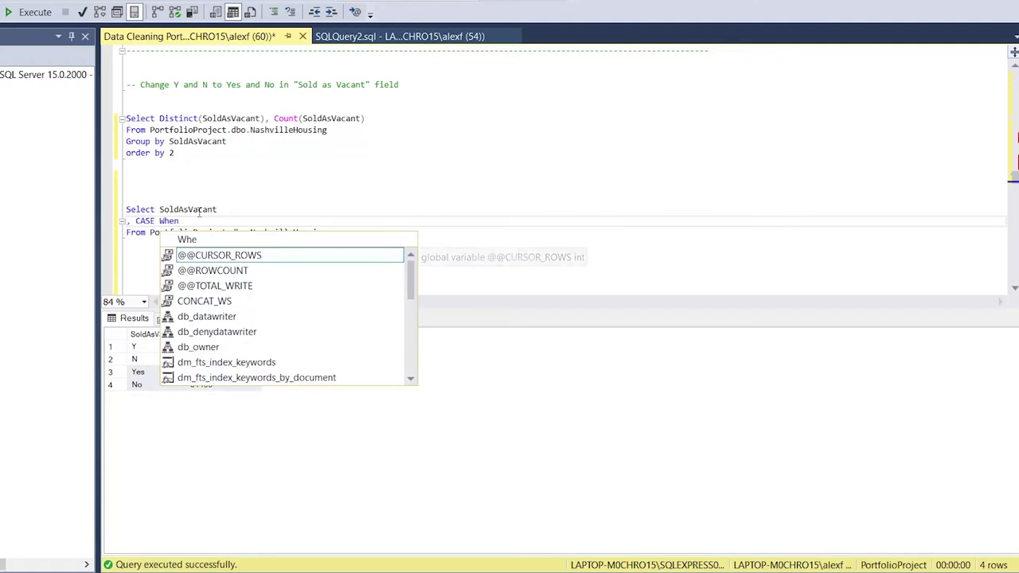
{"action": "type", "text": "SoldAsVacant"}
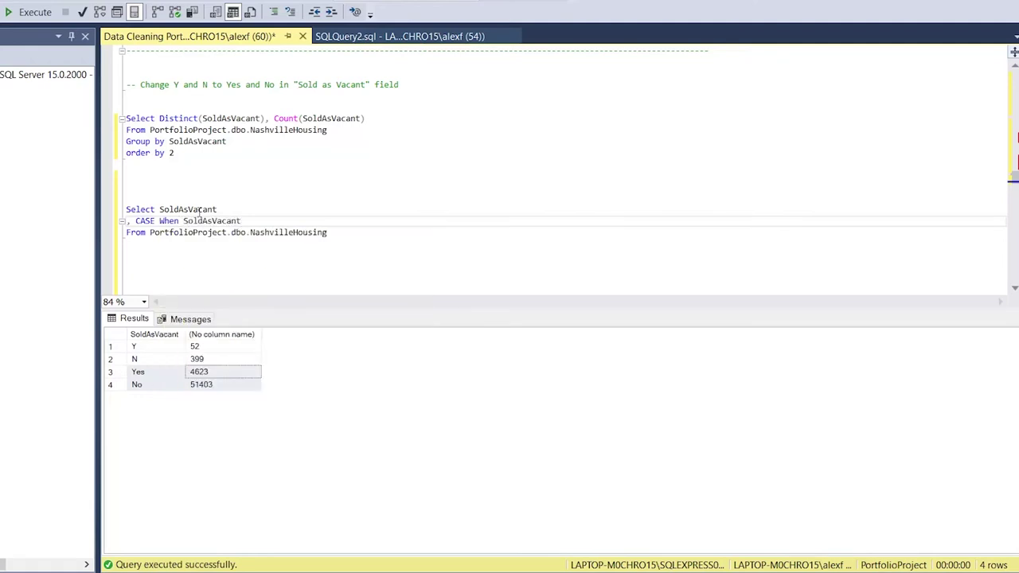
{"action": "type", "text": " = 'Y' THEN"}
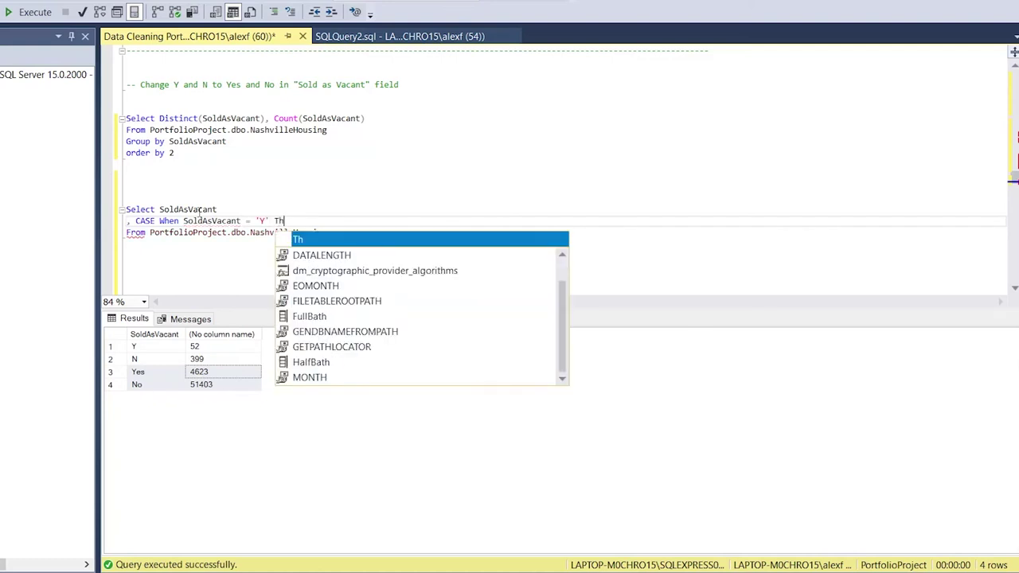
{"action": "type", "text": " '"}
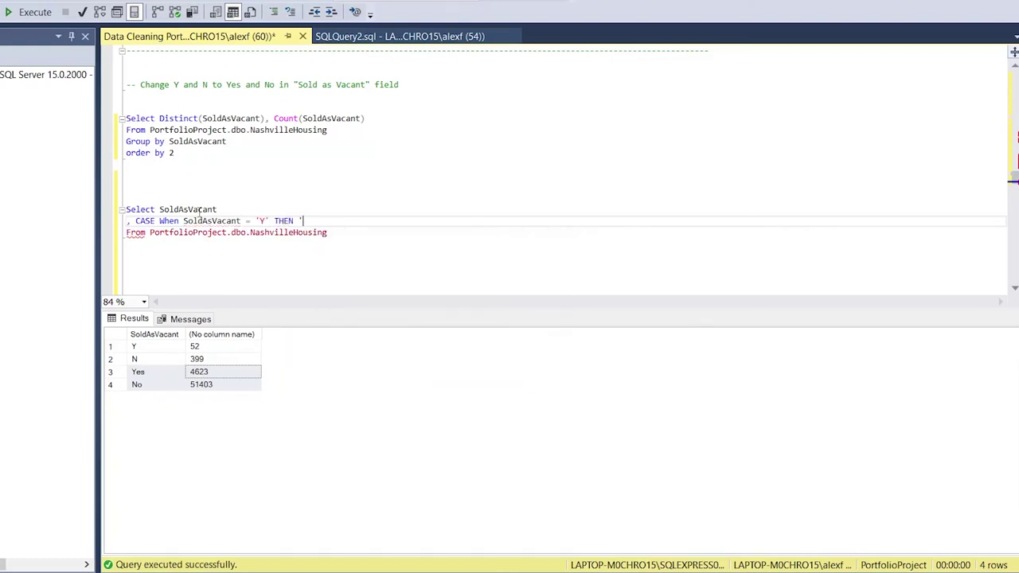
{"action": "type", "text": "Yes"}
{"action": "key", "text": "Return"}
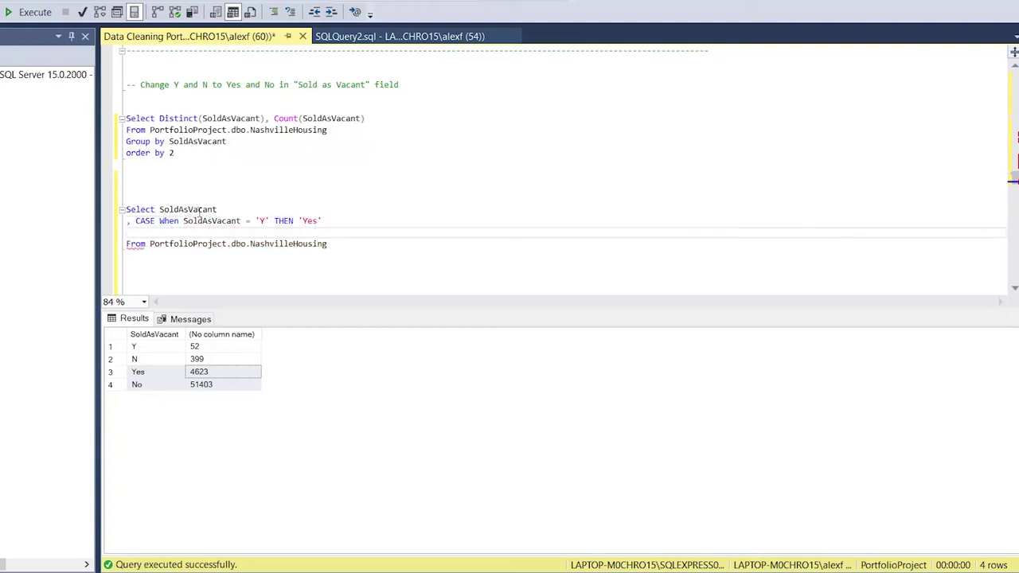
Add the second condition "When SoldAsVacant = 'N' THEN 'No'", indented beneath the first When.
{"action": "key", "text": "ctrl+space"}
{"action": "key", "text": "Tab"}
{"action": "key", "text": "BackSpace"}
{"action": "key", "text": "BackSpace"}
{"action": "key", "text": "BackSpace"}
{"action": "key", "text": "BackSpace"}
{"action": "key", "text": "BackSpace"}
{"action": "key", "text": "BackSpace"}
{"action": "key", "text": "BackSpace"}
{"action": "key", "text": "BackSpace"}
{"action": "key", "text": "BackSpace"}
{"action": "key", "text": "BackSpace"}
{"action": "key", "text": "BackSpace"}
{"action": "key", "text": "BackSpace"}
{"action": "key", "text": "BackSpace"}
{"action": "type", "text": "W"}
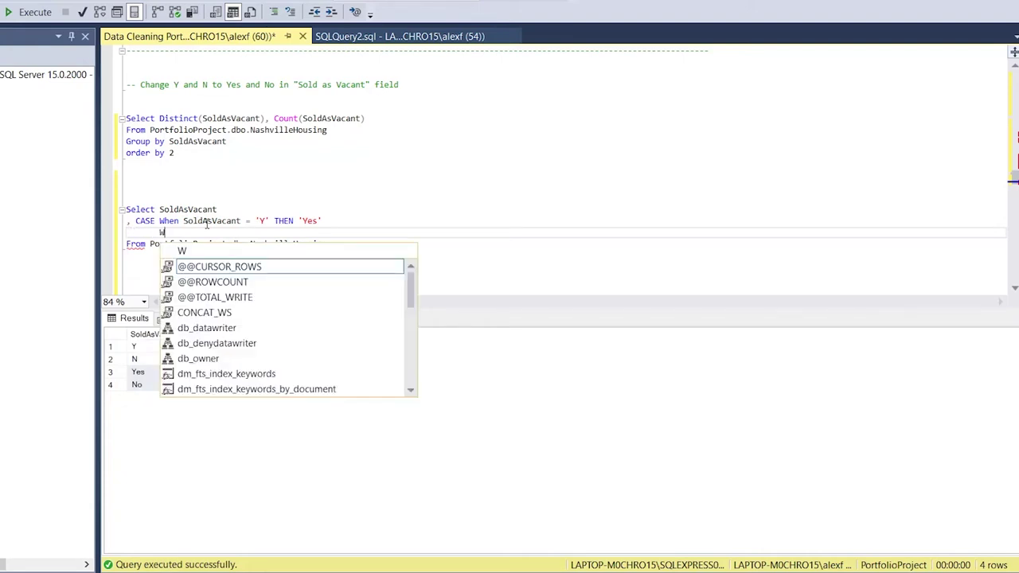
{"action": "type", "text": "hen sol"}
{"action": "key", "text": "Tab"}
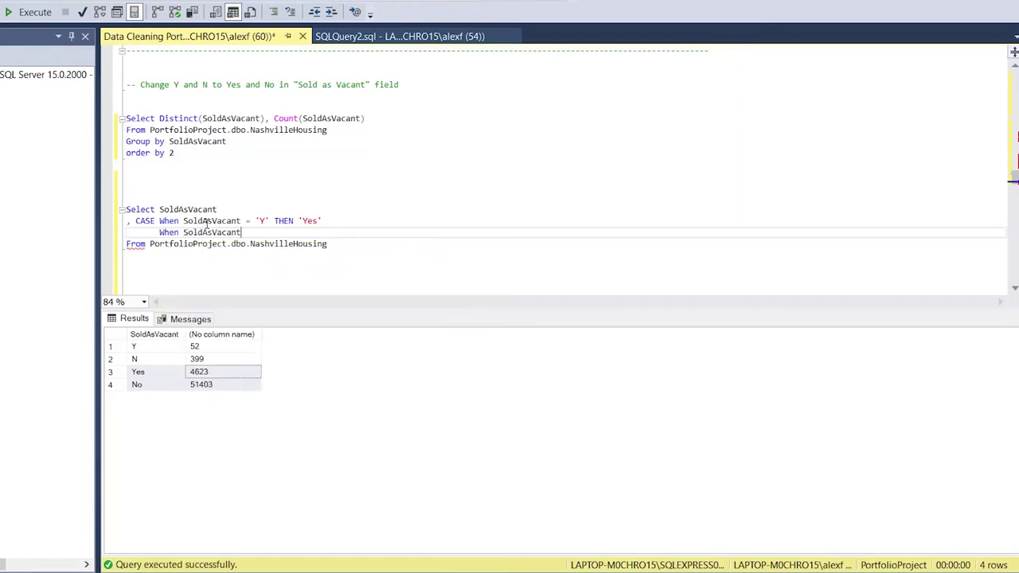
{"action": "type", "text": "= 'N' THEN 'No'"}
Complete the CASE expression with "ELSE SoldAsVacant" and "END", and run the query.
{"action": "key", "text": "Return"}
{"action": "type", "text": "ELSE"}
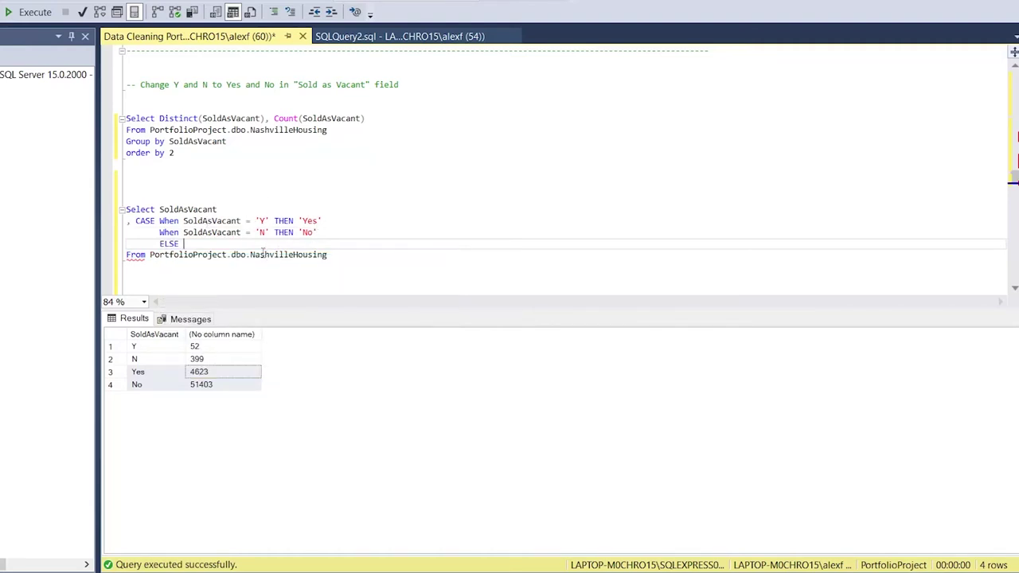
{"action": "double_click", "coordinate": [211, 232]}
{"action": "key", "text": "ctrl+c"}
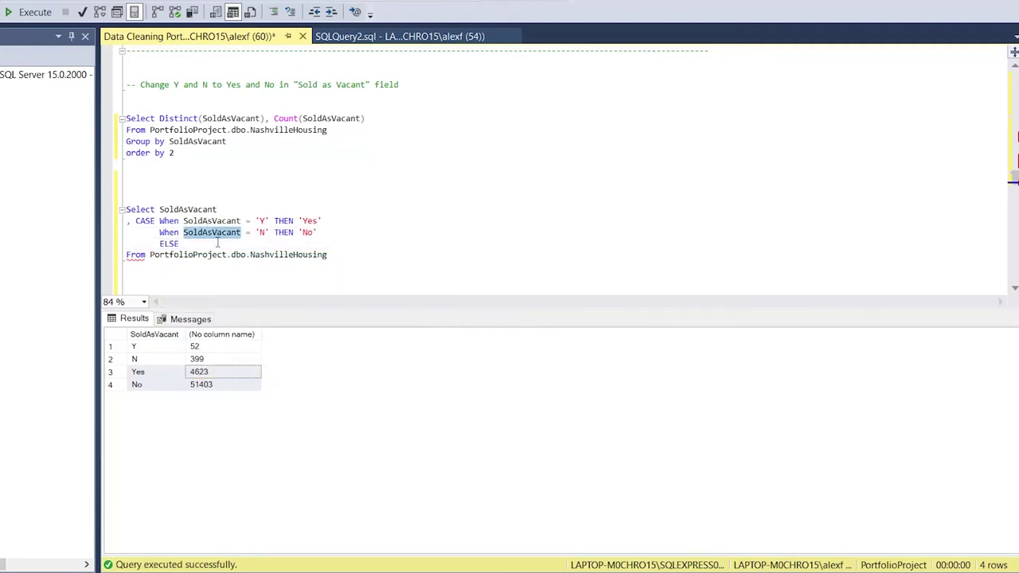
{"action": "left_click", "coordinate": [217, 243]}
{"action": "key", "text": "ctrl+v"}
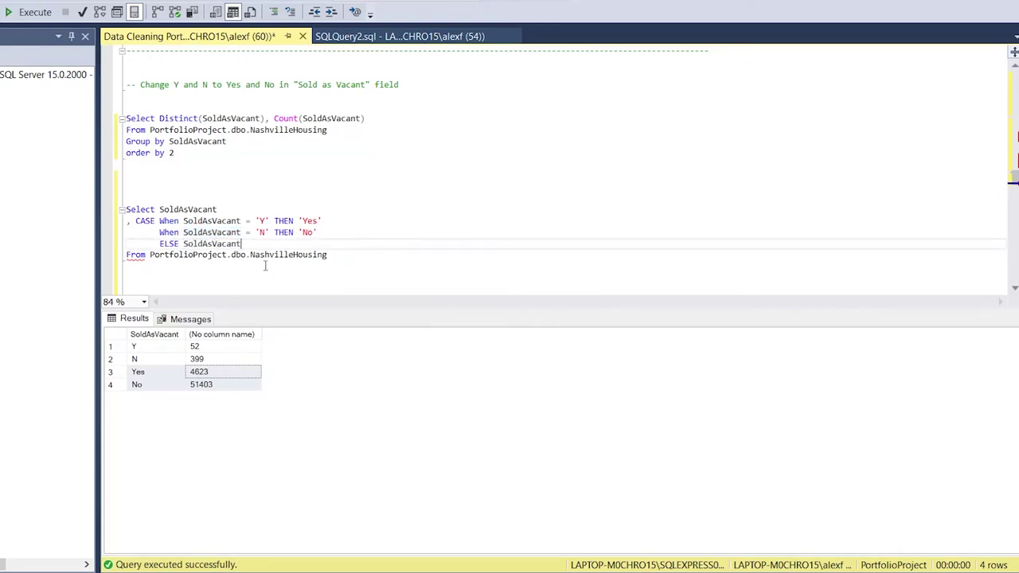
{"action": "key", "text": "Return"}
{"action": "type", "text": "END"}
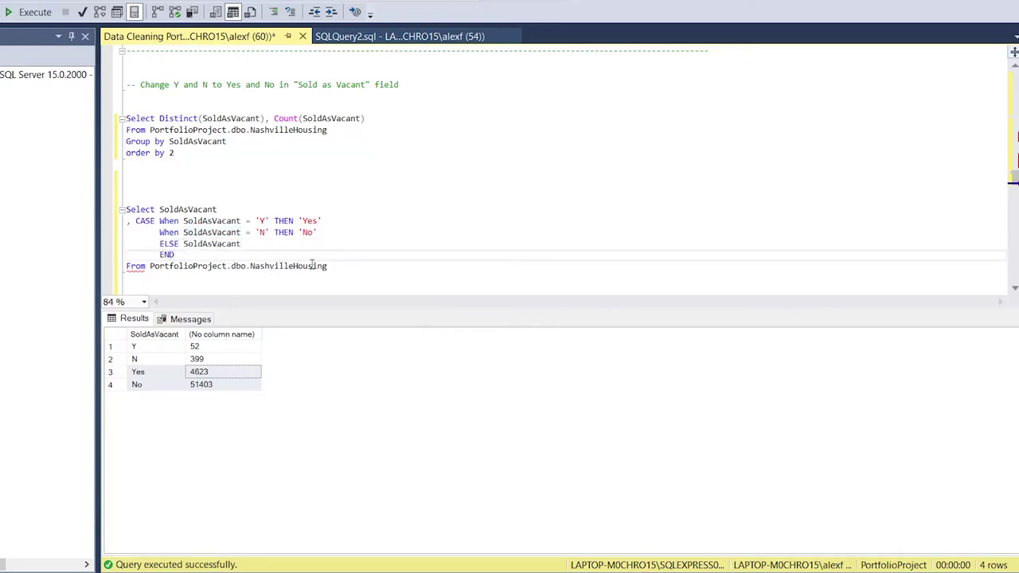
{"action": "left_click_drag", "start_coordinate": [348, 285], "coordinate": [125, 201]}
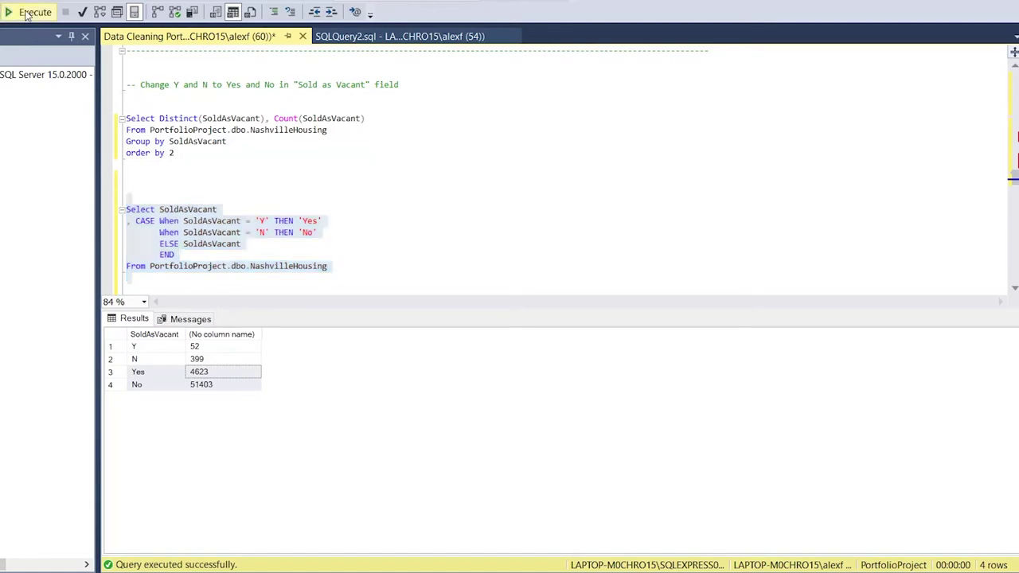
{"action": "left_click", "coordinate": [27, 12]}
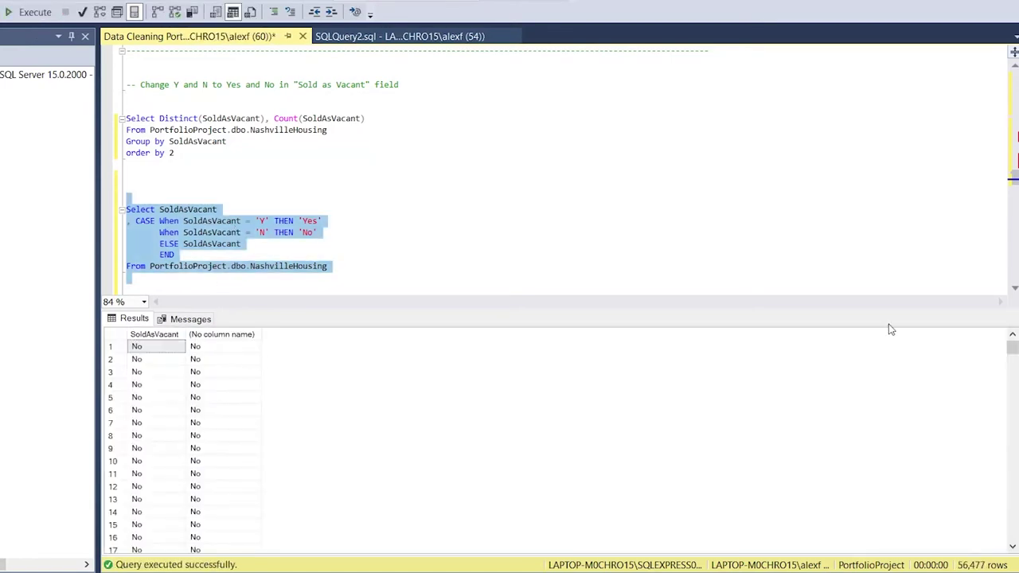
Examine the result rows holding N, comparing the original SoldAsVacant column with the CASE output column.
{"action": "mouse_move", "coordinate": [1013, 349]}
{"action": "left_mouse_down"}
{"action": "mouse_move", "coordinate": [1013, 381]}
{"action": "mouse_move", "coordinate": [1015, 363]}
{"action": "left_mouse_up"}
{"action": "scroll", "coordinate": [737, 390], "scroll_direction": "down", "scroll_amount": 5}
{"action": "scroll", "coordinate": [737, 390], "scroll_direction": "down", "scroll_amount": 15}
{"action": "scroll", "coordinate": [736, 390], "scroll_direction": "up", "scroll_amount": 5}
{"action": "scroll", "coordinate": [737, 391], "scroll_direction": "down", "scroll_amount": 3}
{"action": "left_click", "coordinate": [182, 435]}
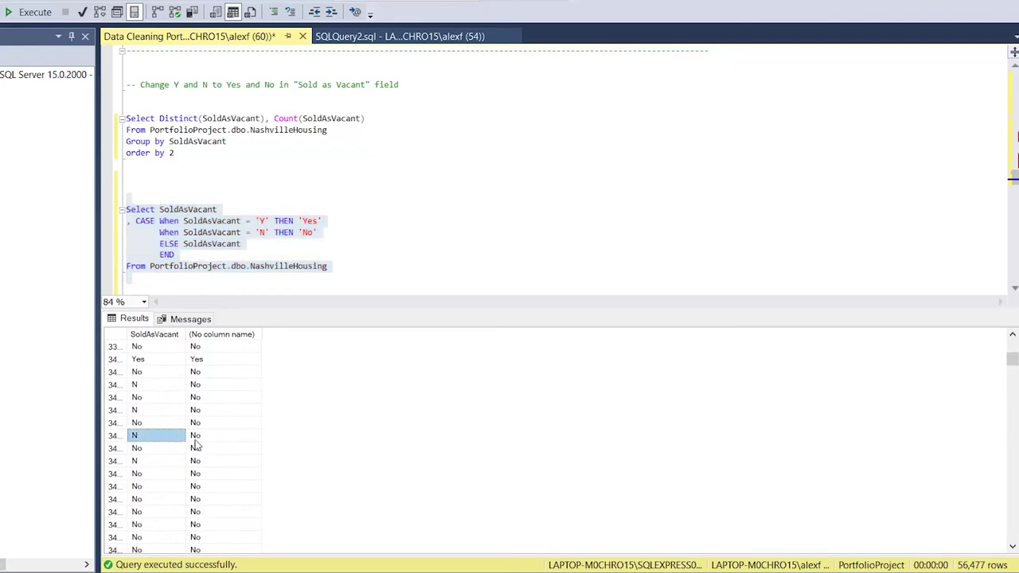
{"action": "left_click", "coordinate": [210, 436]}
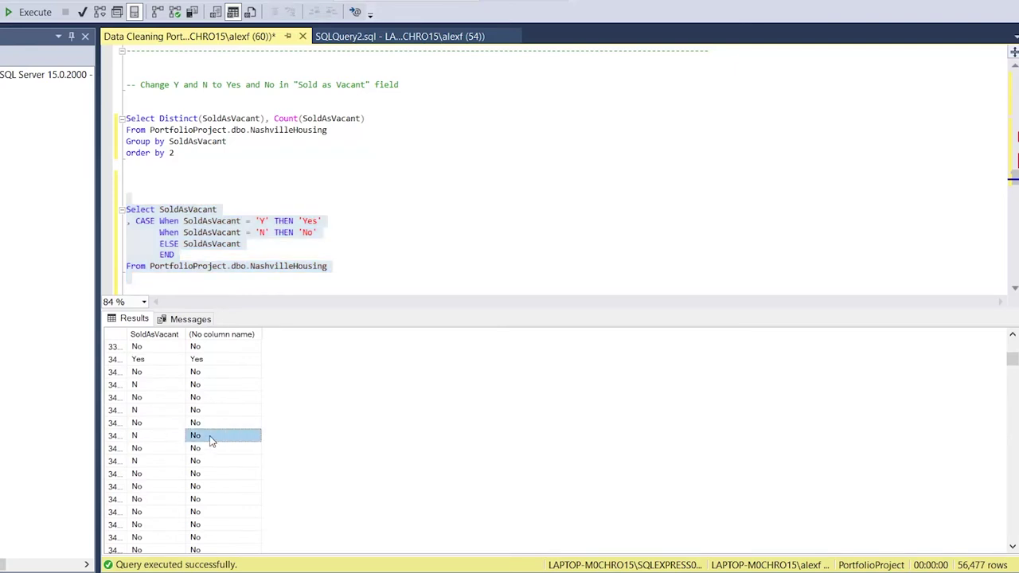
{"action": "left_click", "coordinate": [180, 211]}
{"action": "left_click", "coordinate": [151, 336]}
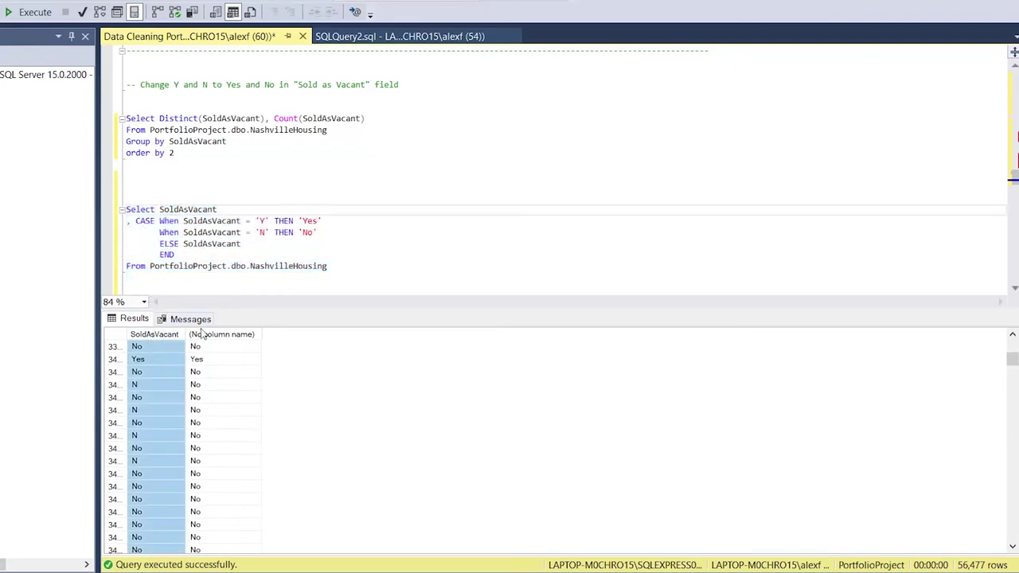
{"action": "left_click", "coordinate": [209, 336]}
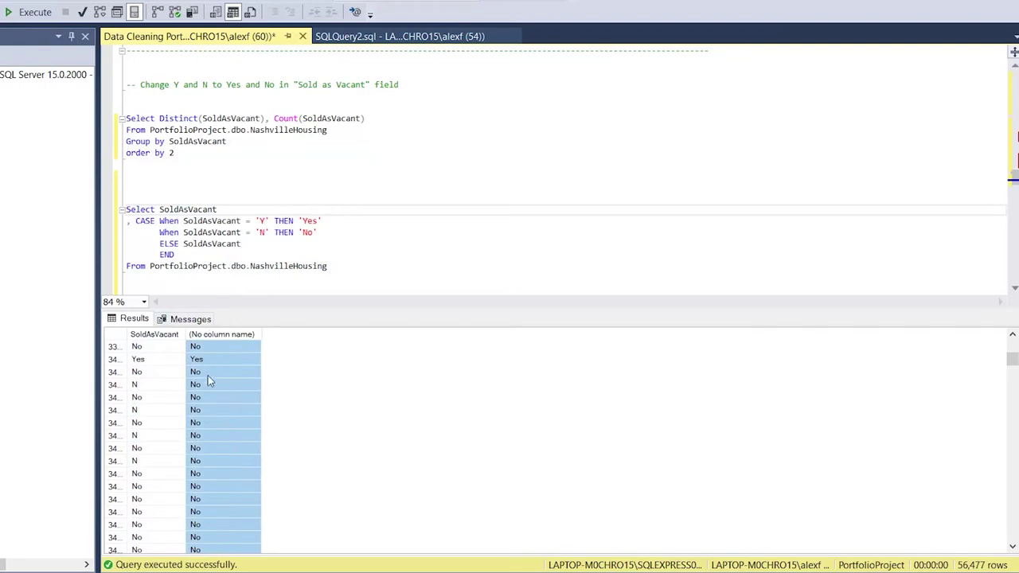
{"action": "left_click", "coordinate": [162, 465]}
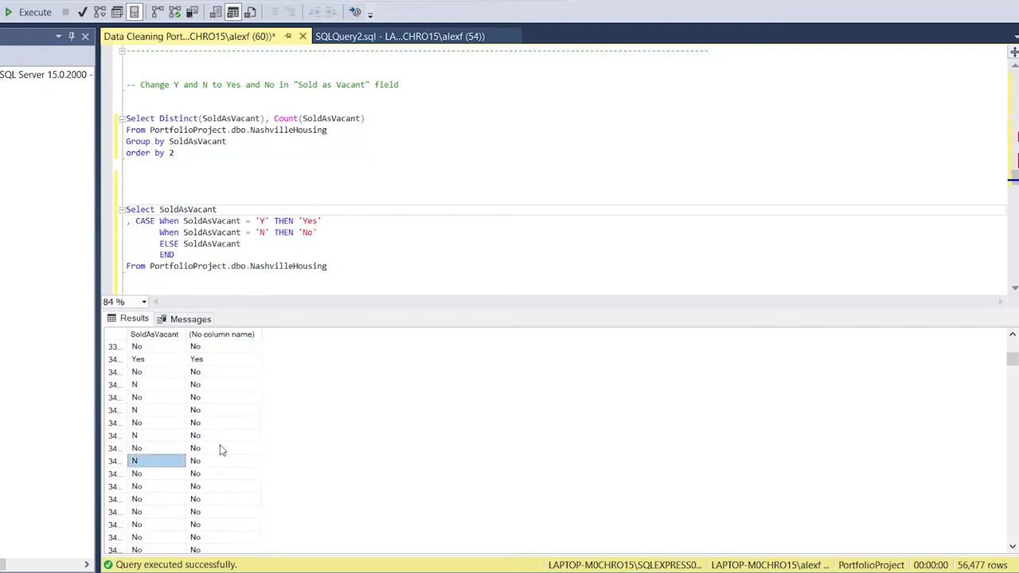
{"action": "left_click", "coordinate": [209, 473]}
{"action": "left_click", "coordinate": [252, 462]}
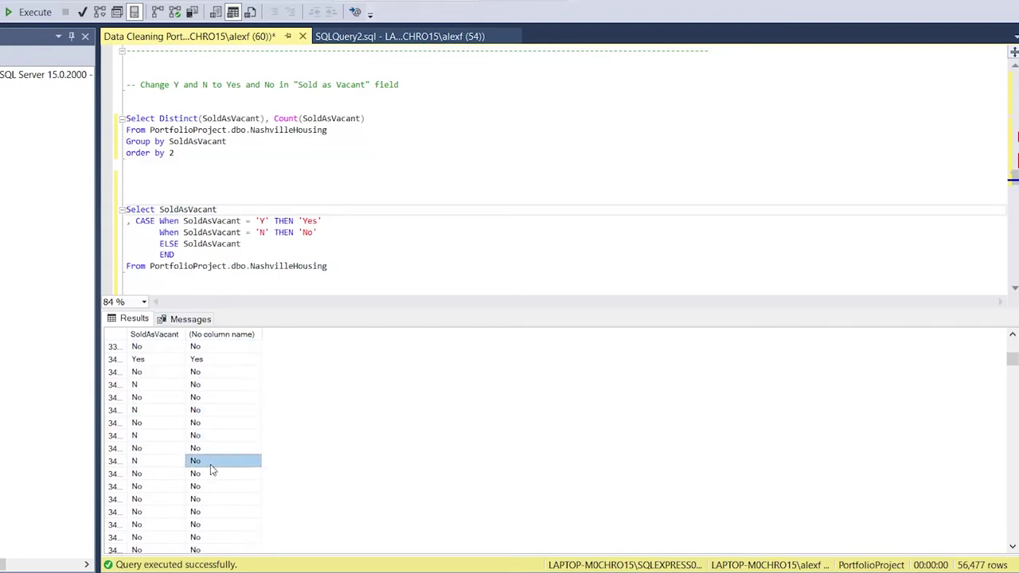
Begin an update statement below the CASE query with the line "Update NashvilleHousing".
{"action": "left_click", "coordinate": [341, 257]}
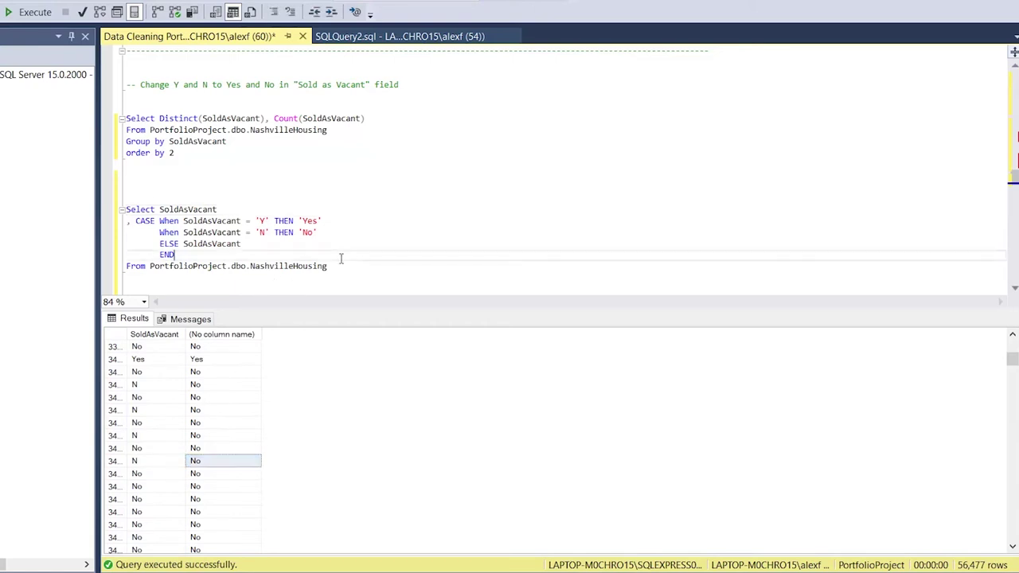
{"action": "scroll", "coordinate": [341, 257], "scroll_direction": "down", "scroll_amount": 3}
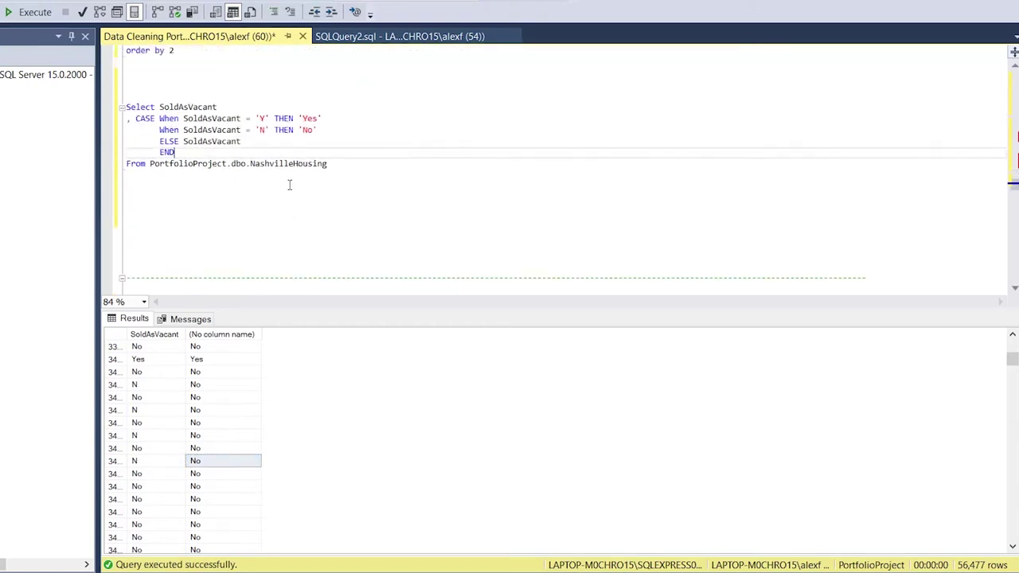
{"action": "scroll", "coordinate": [290, 185], "scroll_direction": "up", "scroll_amount": 1}
{"action": "left_click", "coordinate": [235, 231]}
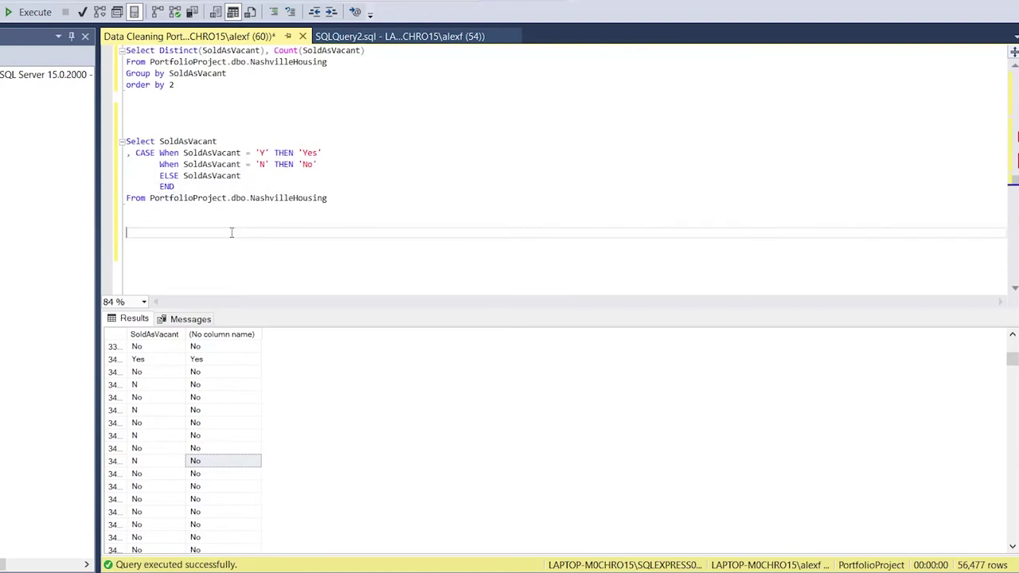
{"action": "type", "text": "Update"}
{"action": "double_click", "coordinate": [288, 198]}
{"action": "key", "text": "ctrl+c"}
{"action": "left_click", "coordinate": [258, 231]}
{"action": "key", "text": "ctrl+v"}
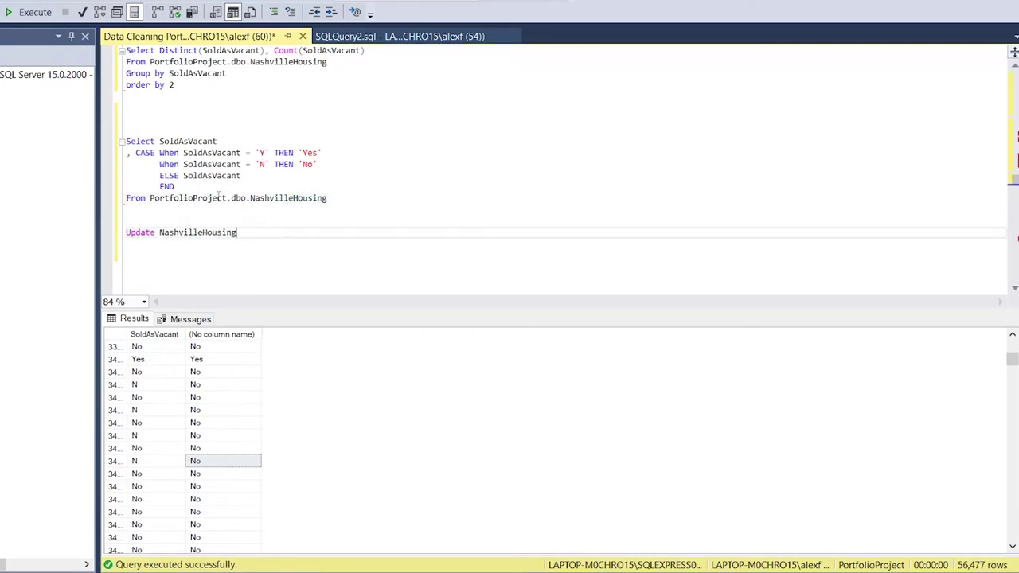
Complete the update statement with "SET SoldAsVacant =" followed by a copy of the CASE expression through END.
{"action": "left_click_drag", "start_coordinate": [256, 182], "coordinate": [140, 158]}
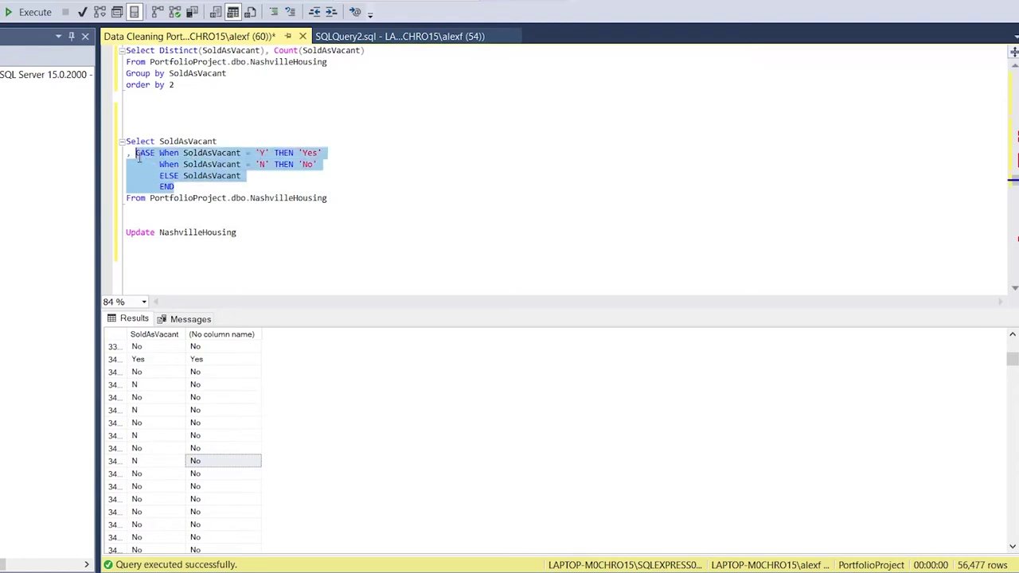
{"action": "left_click", "coordinate": [251, 231]}
{"action": "key", "text": "Return"}
{"action": "type", "text": "SET"}
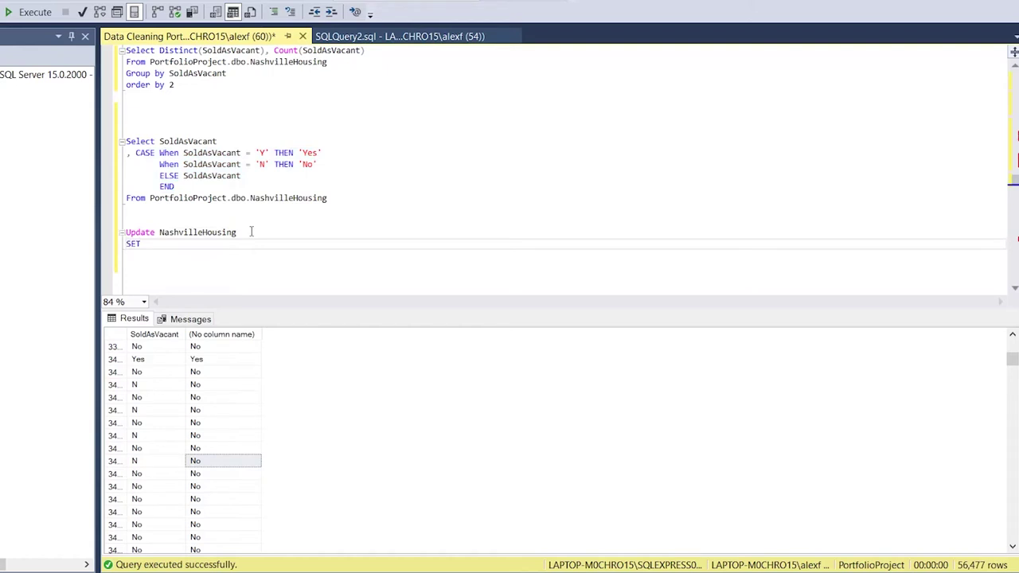
{"action": "type", "text": " SoldAsVacant ="}
{"action": "key", "text": "ctrl+v"}
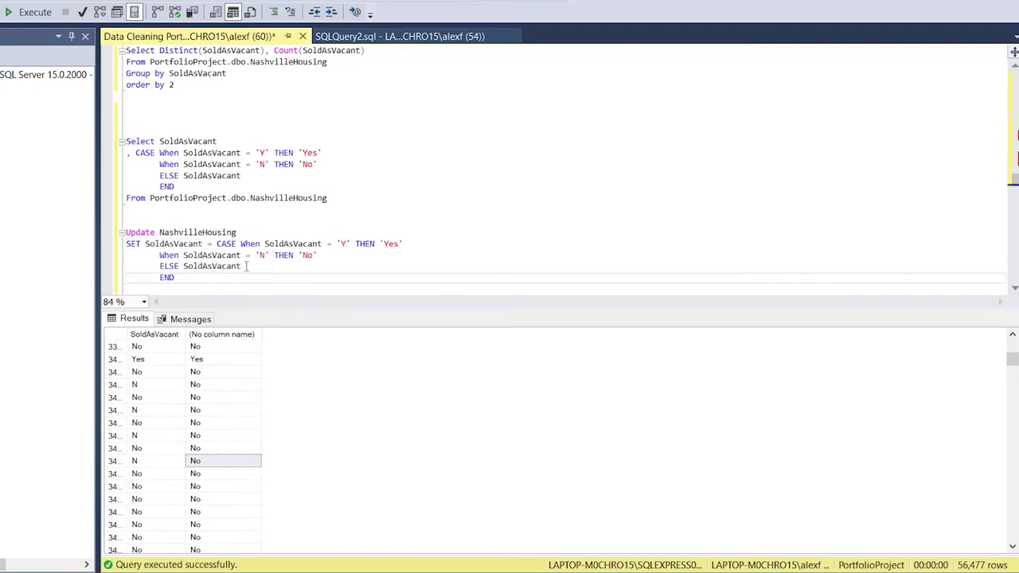
Run only the NashvilleHousing update statement, and check it by rerunning the distinct SoldAsVacant count query.
{"action": "left_click_drag", "start_coordinate": [215, 278], "coordinate": [120, 233]}
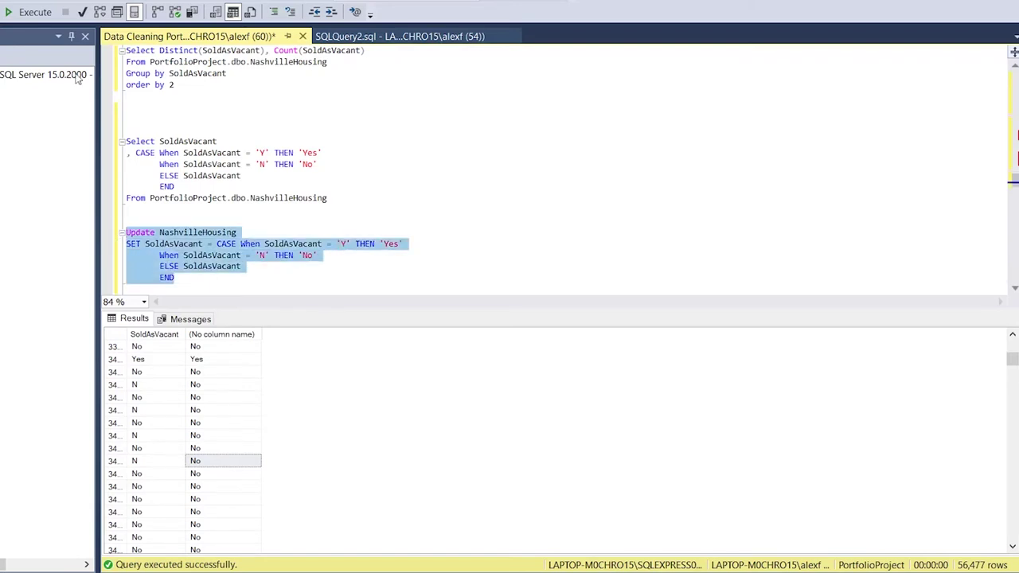
{"action": "left_click", "coordinate": [35, 12]}
{"action": "scroll", "coordinate": [182, 171], "scroll_direction": "up", "scroll_amount": 2}
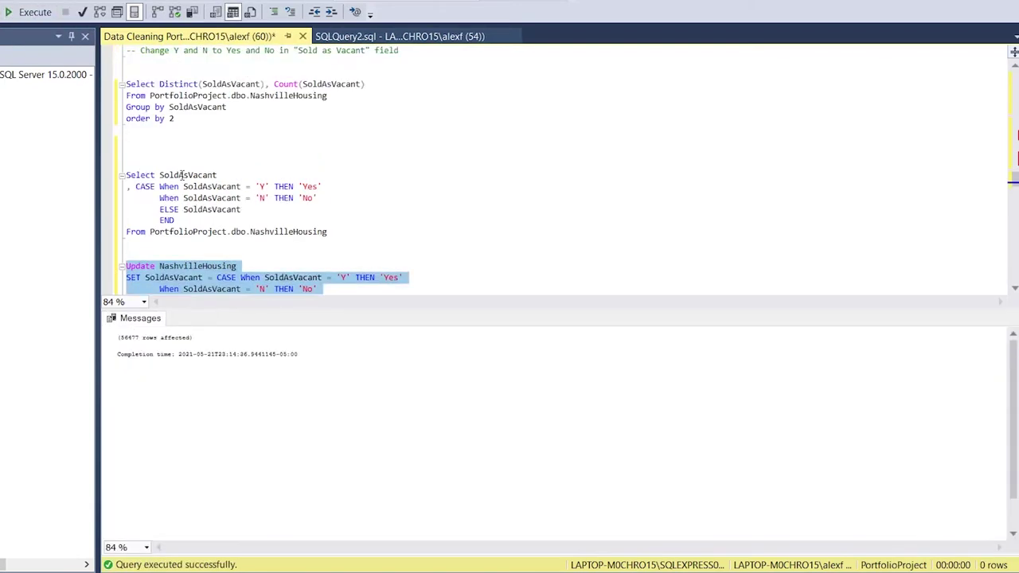
{"action": "left_click_drag", "start_coordinate": [190, 164], "coordinate": [127, 106]}
{"action": "left_click", "coordinate": [35, 12]}
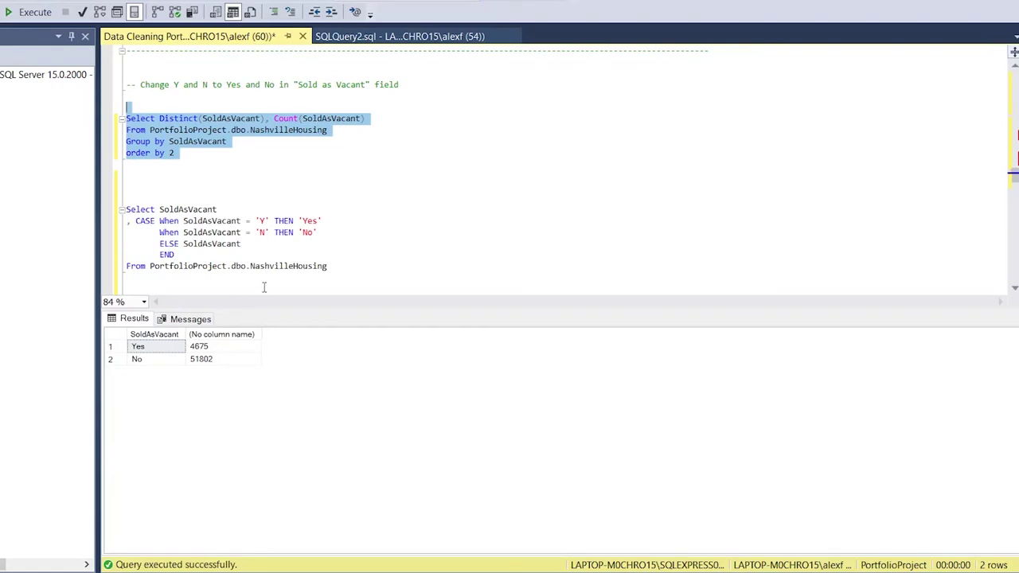
Insert blank lines beneath the "-- Remove Duplicates" comment to make room for a new query.
{"action": "left_click", "coordinate": [348, 266]}
{"action": "scroll", "coordinate": [348, 266], "scroll_direction": "down", "scroll_amount": 6}
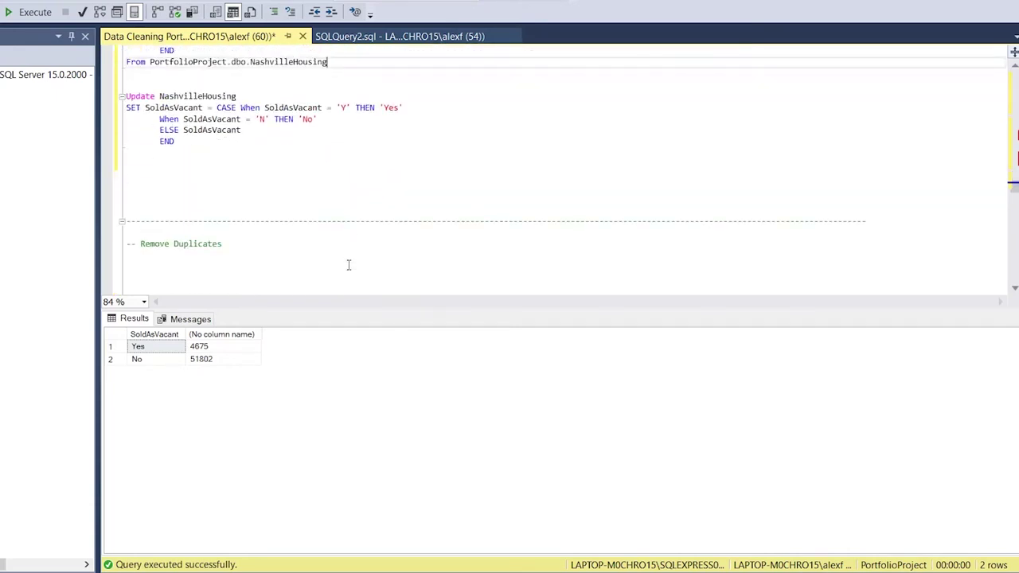
{"action": "scroll", "coordinate": [350, 254], "scroll_direction": "down", "scroll_amount": 3}
{"action": "left_click", "coordinate": [315, 229]}
{"action": "key", "text": "Return"}
{"action": "key", "text": "Return"}
{"action": "key", "text": "Return"}
{"action": "key", "text": "Return"}
{"action": "left_click", "coordinate": [246, 174]}
{"action": "scroll", "coordinate": [245, 173], "scroll_direction": "down", "scroll_amount": 3}
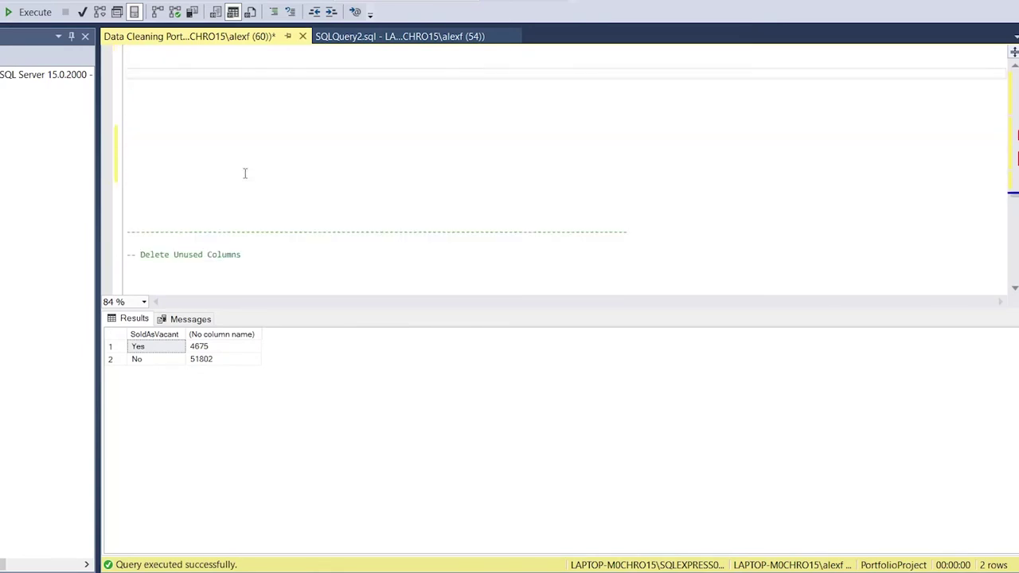
Start a "Select *" query beneath the "-- Remove Duplicates" comment, leaving one blank line between them.
{"action": "scroll", "coordinate": [245, 174], "scroll_direction": "up", "scroll_amount": 1}
{"action": "scroll", "coordinate": [215, 134], "scroll_direction": "down", "scroll_amount": 3}
{"action": "scroll", "coordinate": [266, 212], "scroll_direction": "up", "scroll_amount": 2}
{"action": "scroll", "coordinate": [266, 212], "scroll_direction": "up", "scroll_amount": 3}
{"action": "left_click", "coordinate": [232, 175]}
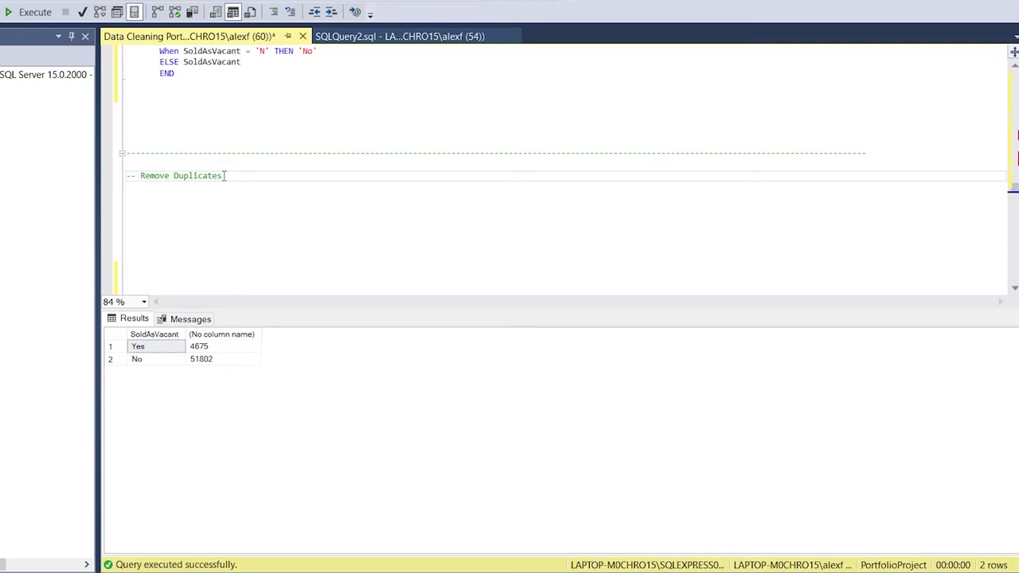
{"action": "key", "text": "Return"}
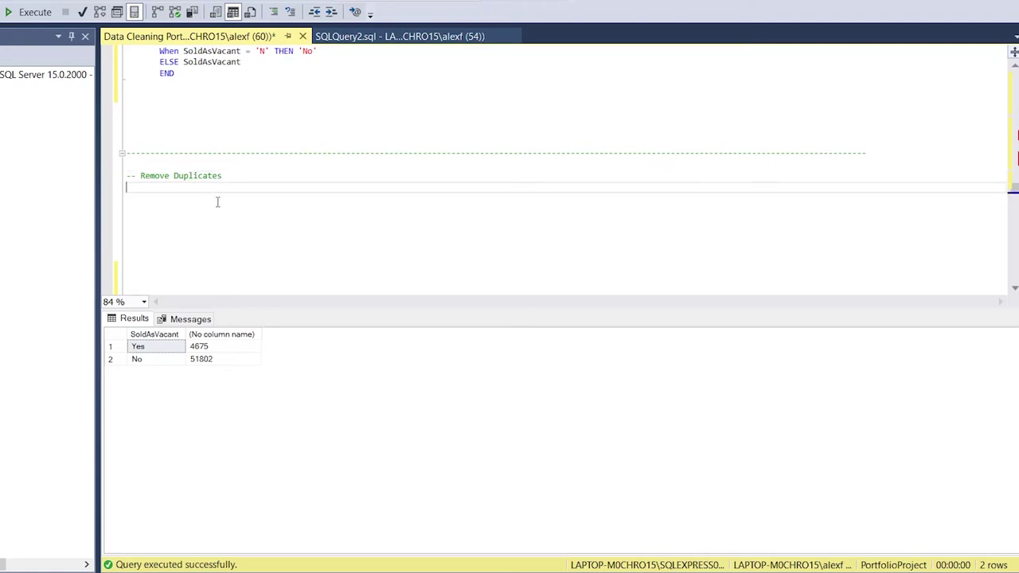
{"action": "key", "text": "Return"}
{"action": "scroll", "coordinate": [216, 202], "scroll_direction": "down", "scroll_amount": 1}
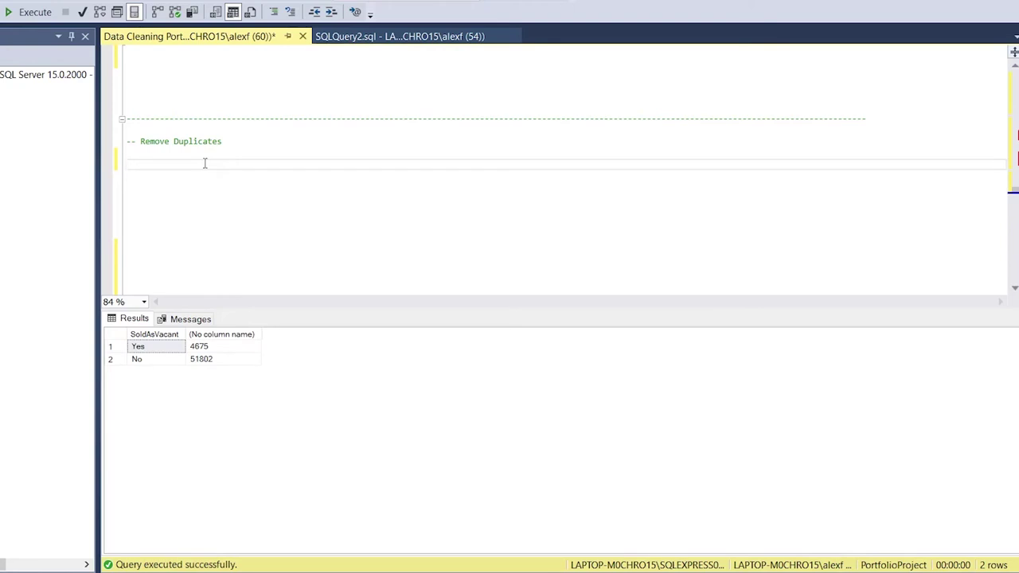
{"action": "type", "text": "Select *"}
Copy the "From PortfolioProject.dbo.NashvilleHousing" line of the CASE query to below the new "Select *".
{"action": "scroll", "coordinate": [205, 163], "scroll_direction": "up", "scroll_amount": 5}
{"action": "left_click", "coordinate": [335, 129]}
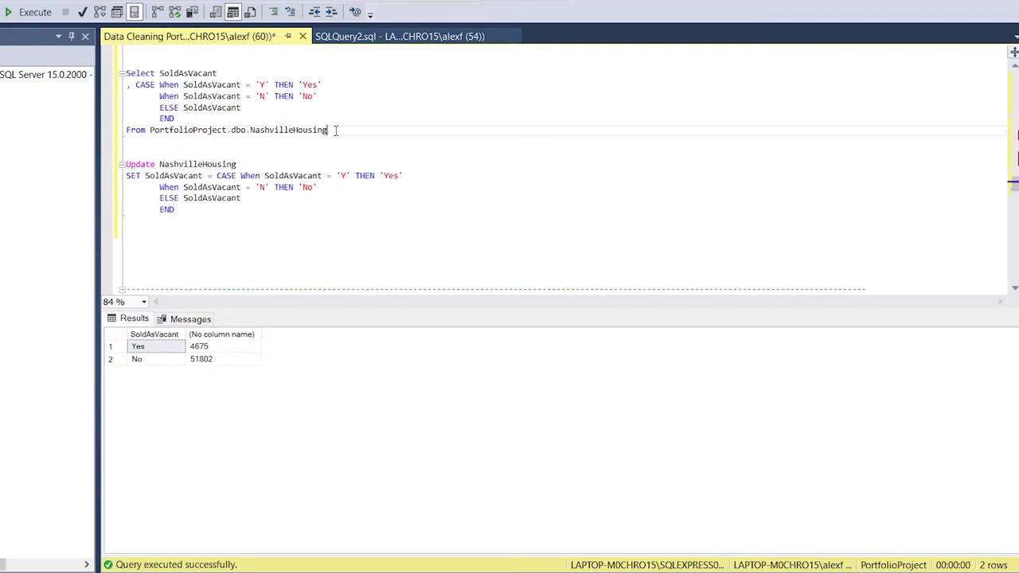
{"action": "left_click_drag", "start_coordinate": [336, 130], "coordinate": [126, 130]}
{"action": "key", "text": "ctrl+c"}
{"action": "left_click", "coordinate": [207, 163]}
{"action": "scroll", "coordinate": [206, 162], "scroll_direction": "down", "scroll_amount": 5}
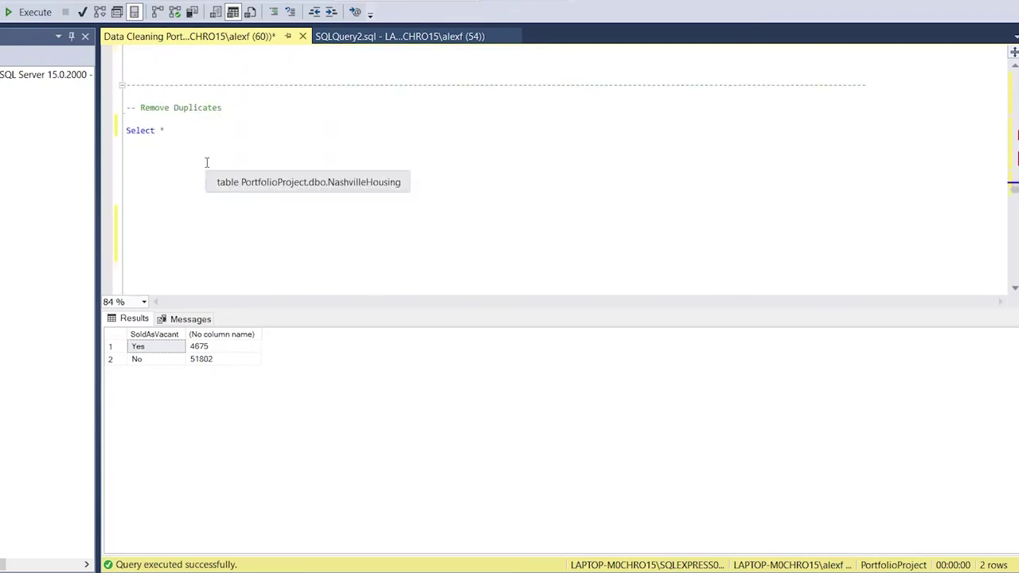
{"action": "left_click", "coordinate": [186, 139]}
{"action": "key", "text": "ctrl+v"}
Add a comma after the asterisk in the duplicates query, and insert blank lines above its From clause.
{"action": "left_click", "coordinate": [209, 130]}
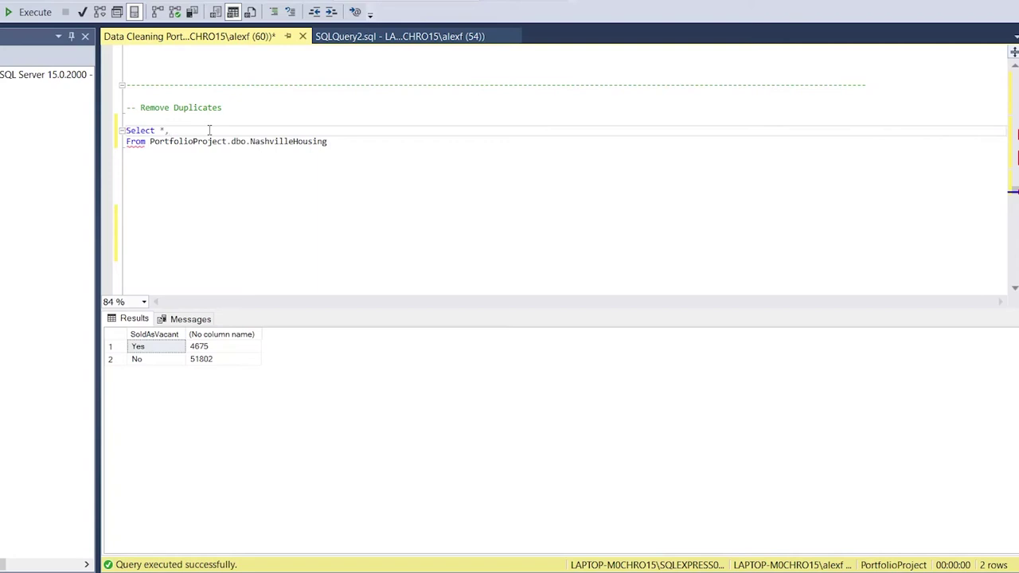
{"action": "key", "text": "Return"}
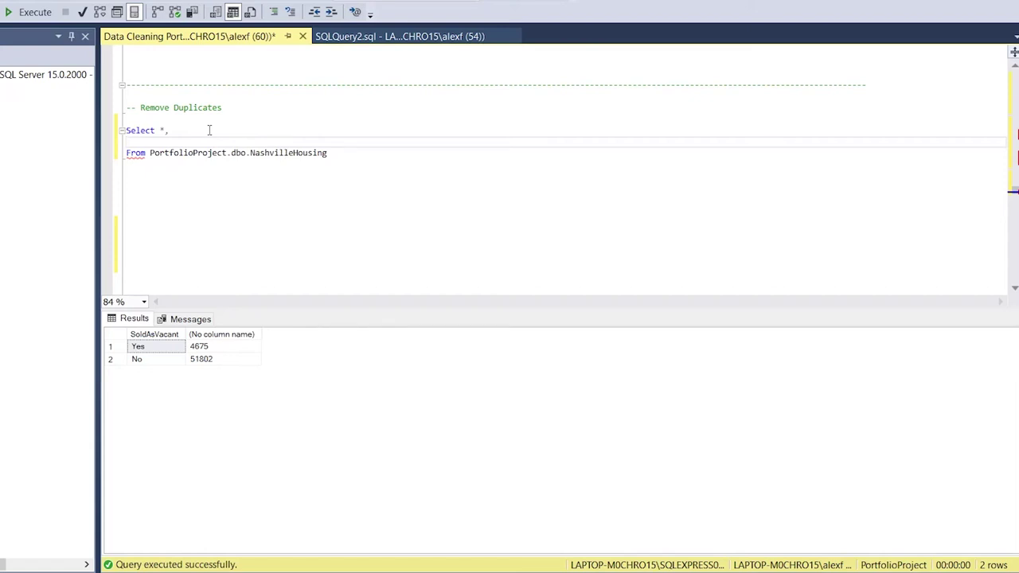
{"action": "key", "text": "Return"}
{"action": "key", "text": "Return"}
{"action": "key", "text": "Up"}
{"action": "key", "text": "Up"}
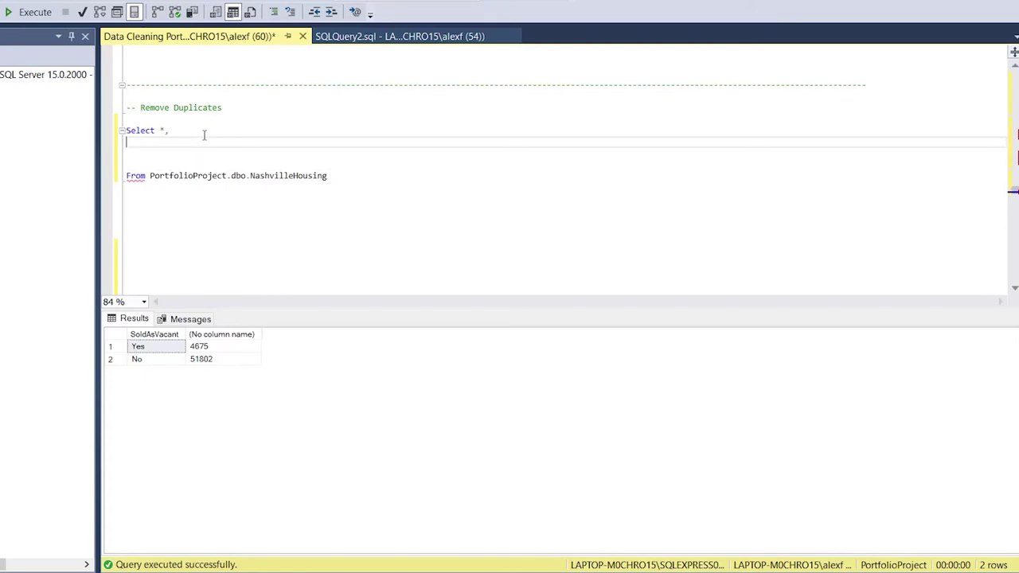
Add an indented "ROW_NUMBER() OVER (" line to the select list, with "PARTITION BY" on the line beneath it.
{"action": "type", "text": "ROW"}
{"action": "key", "text": "Tab"}
{"action": "left_click", "coordinate": [126, 141]}
{"action": "key", "text": "Tab"}
{"action": "left_click", "coordinate": [221, 141]}
{"action": "type", "text": "()"}
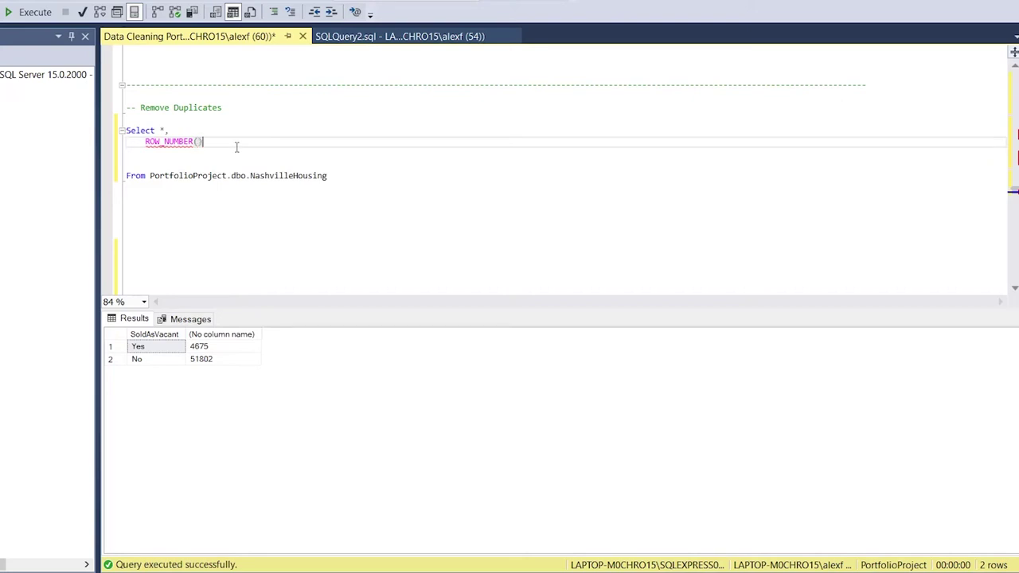
{"action": "type", "text": " OVER ("}
{"action": "key", "text": "Return"}
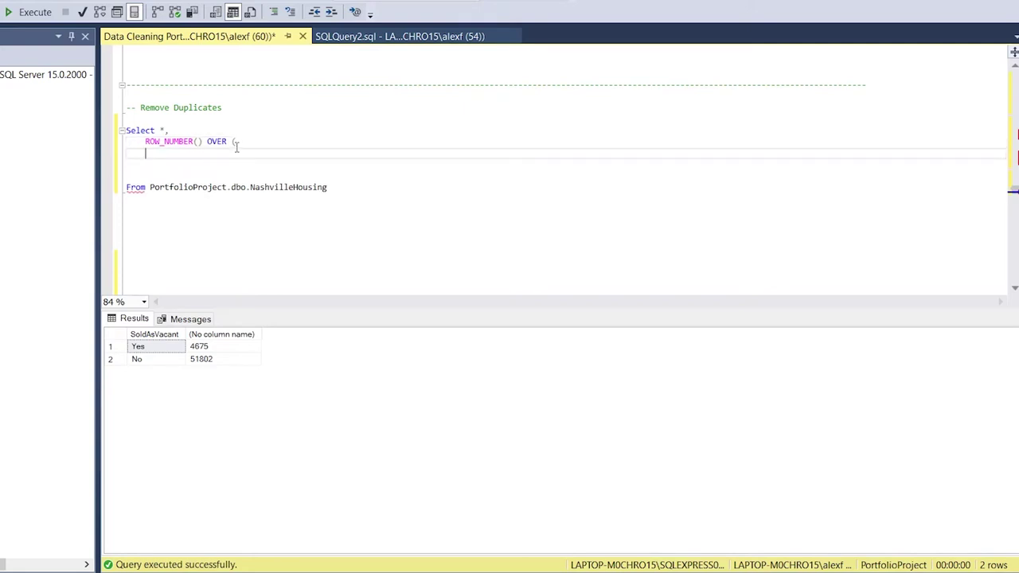
{"action": "type", "text": "PARTITION BY"}
Write a separate "Select * From PortfolioProject.dbo.NashvilleHousing" query below the ROW_NUMBER query, and run only that query.
{"action": "left_click_drag", "start_coordinate": [337, 188], "coordinate": [116, 195]}
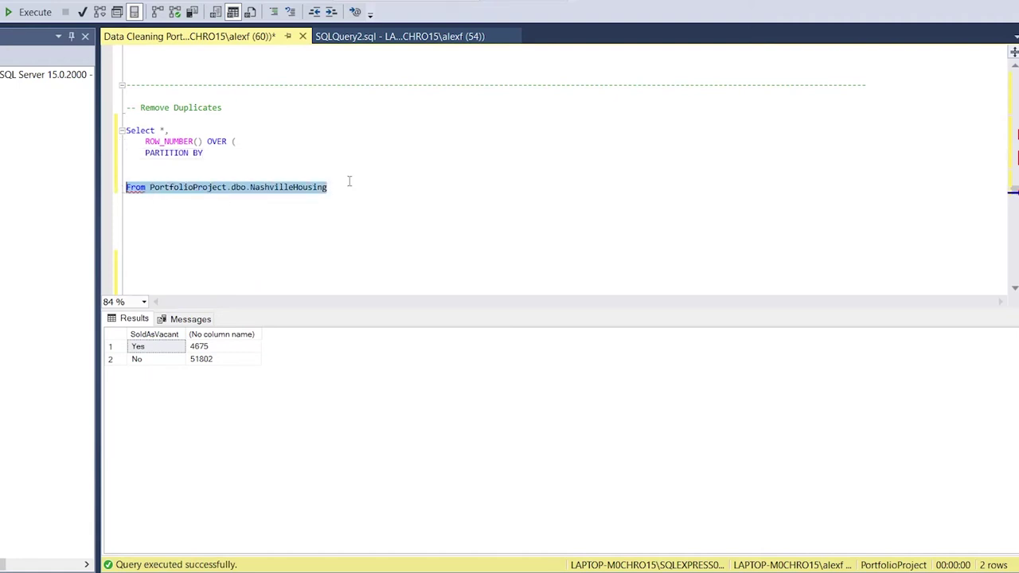
{"action": "key", "text": "ctrl+c"}
{"action": "left_click", "coordinate": [363, 183]}
{"action": "key", "text": "Return"}
{"action": "key", "text": "Return"}
{"action": "key", "text": "ctrl+v"}
{"action": "left_click", "coordinate": [340, 195]}
{"action": "key", "text": "Return"}
{"action": "key", "text": "Return"}
{"action": "key", "text": "Return"}
{"action": "type", "text": "Select"}
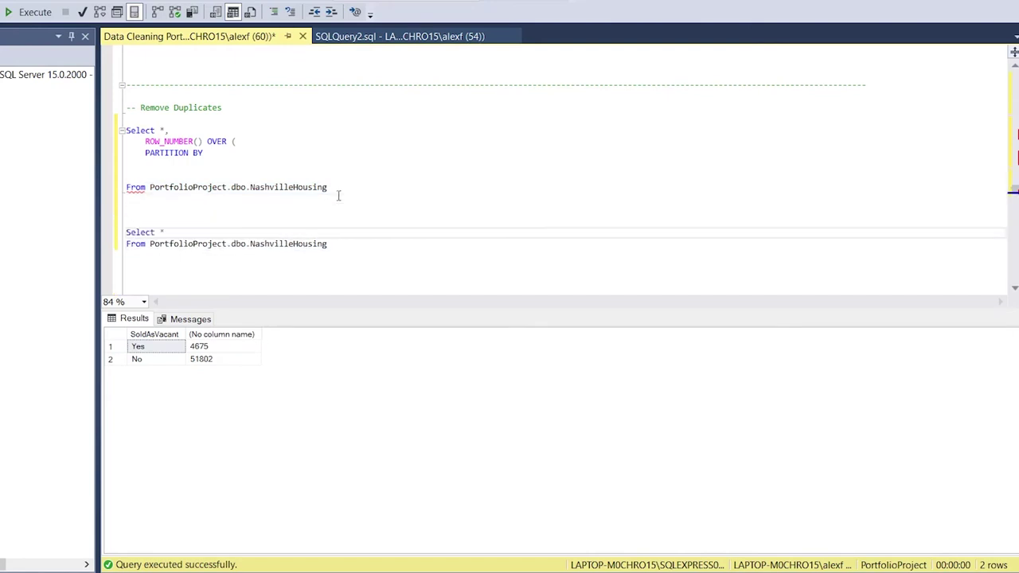
{"action": "left_click_drag", "start_coordinate": [327, 244], "coordinate": [128, 232]}
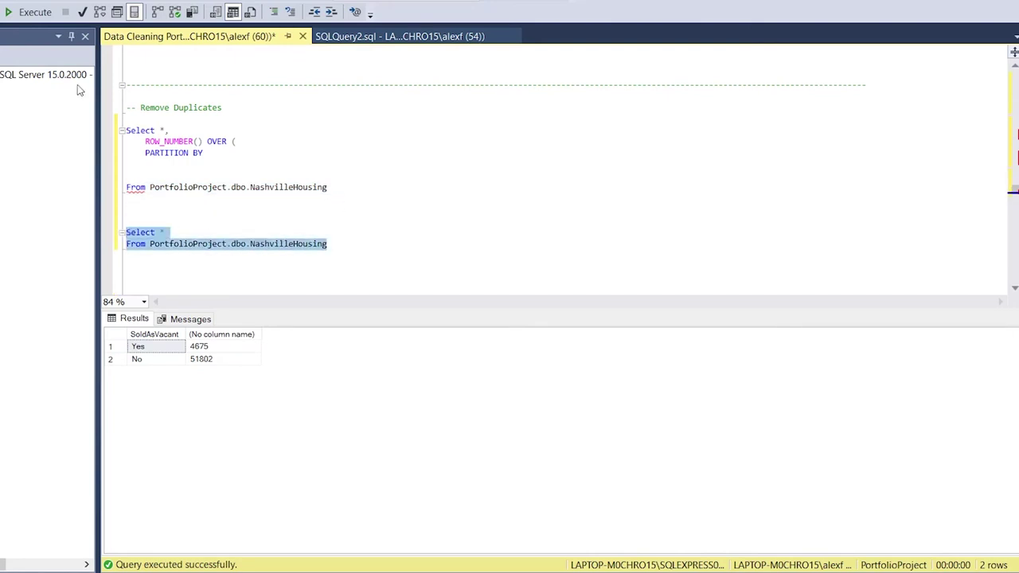
{"action": "left_click", "coordinate": [34, 14]}
Examine the UniqueID and ParcelID columns in the results to judge which identify duplicate rows.
{"action": "left_click", "coordinate": [205, 360]}
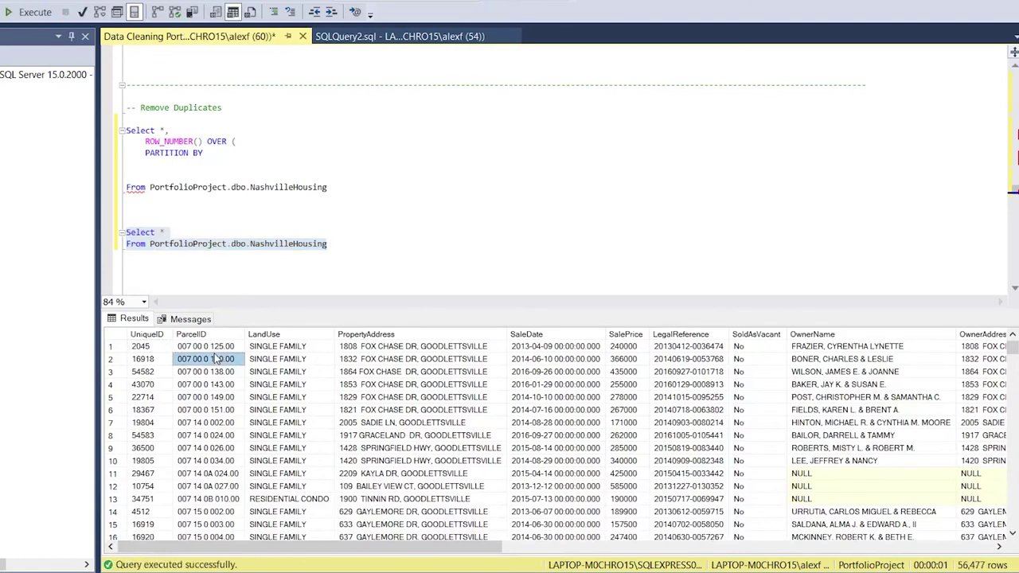
{"action": "left_click", "coordinate": [329, 243]}
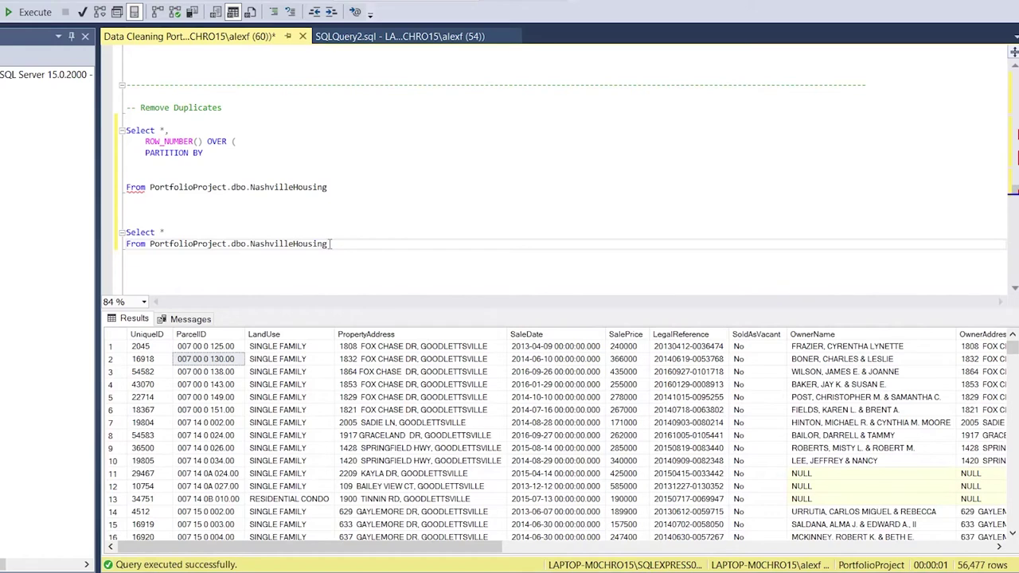
{"action": "left_click", "coordinate": [120, 348]}
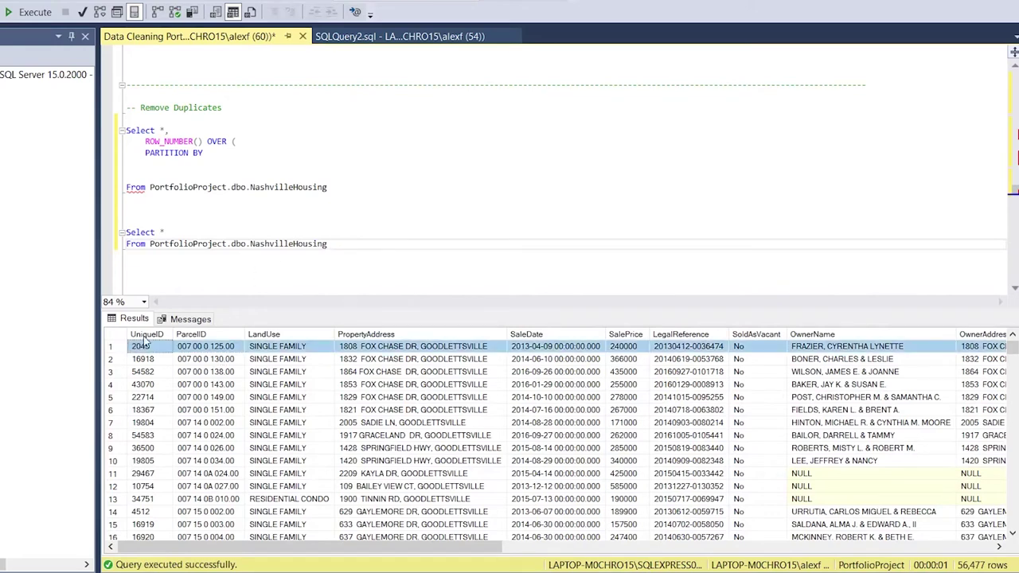
{"action": "left_click", "coordinate": [146, 336]}
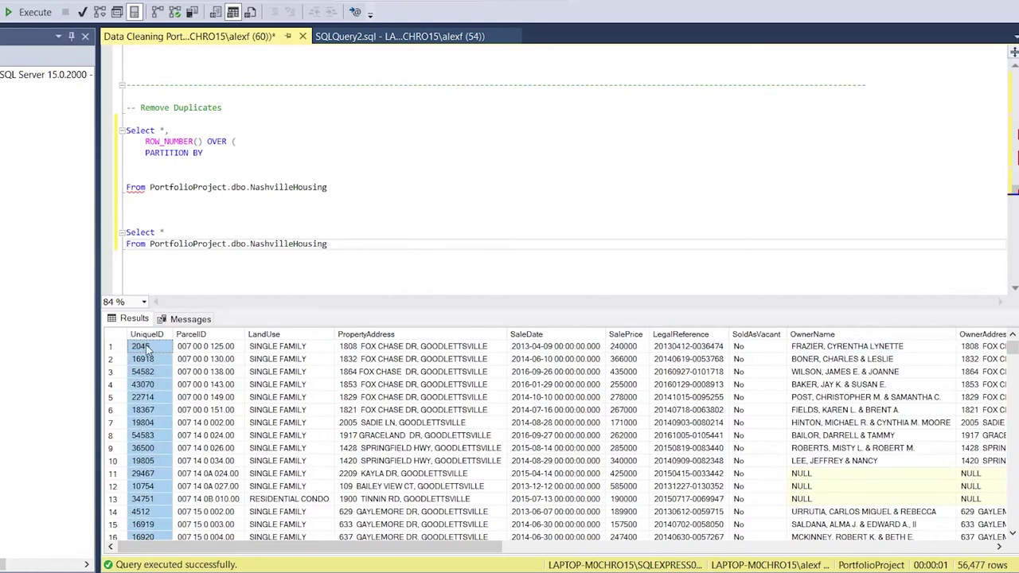
{"action": "left_click", "coordinate": [153, 348]}
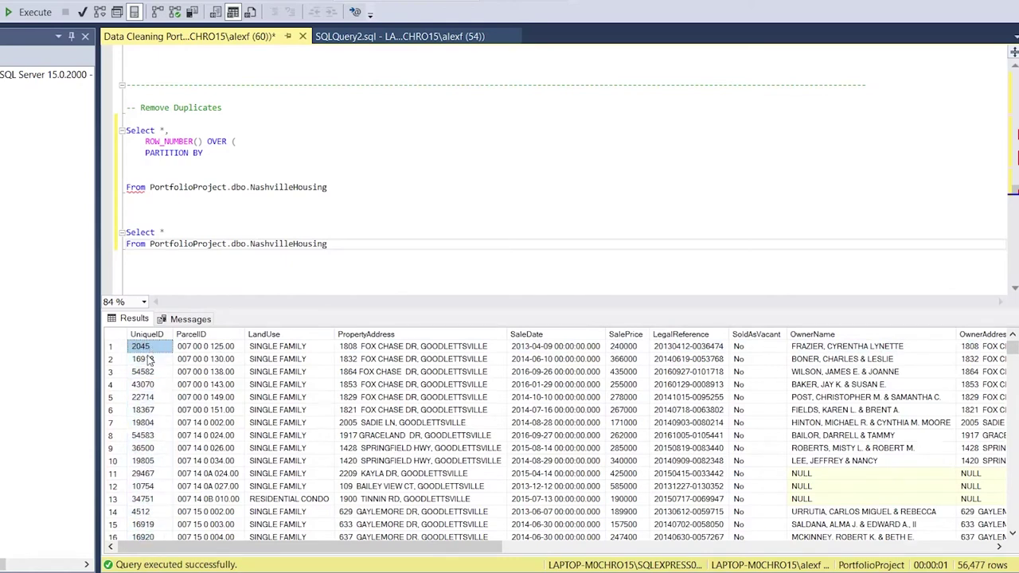
{"action": "left_click", "coordinate": [147, 360]}
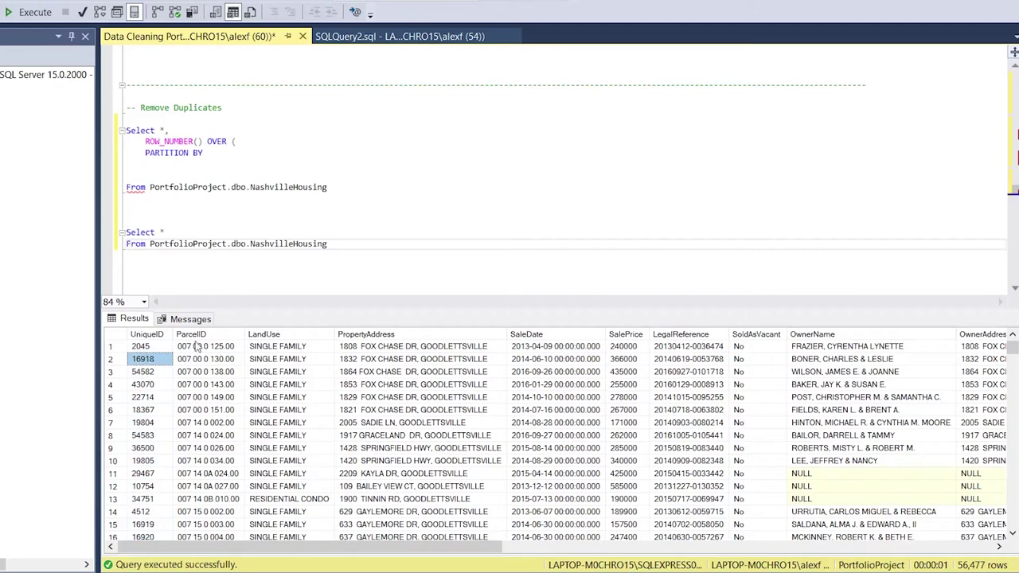
{"action": "left_click", "coordinate": [211, 348]}
{"action": "left_click", "coordinate": [221, 335]}
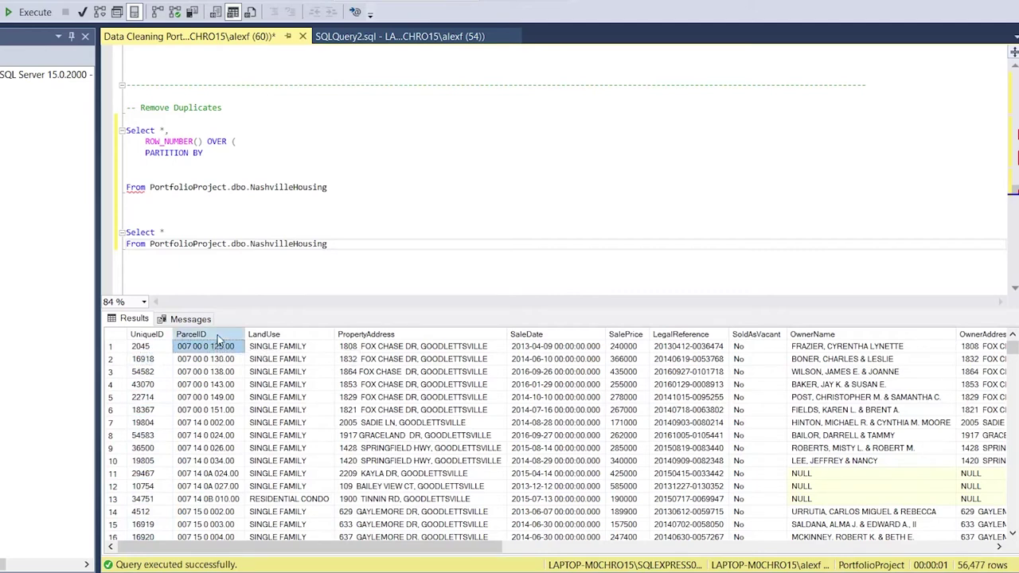
{"action": "left_click", "coordinate": [228, 385]}
Examine the SaleDate, PropertyAddress, SalePrice and LegalReference columns as candidates for the duplicate partition.
{"action": "scroll", "coordinate": [423, 422], "scroll_direction": "right", "scroll_amount": 1}
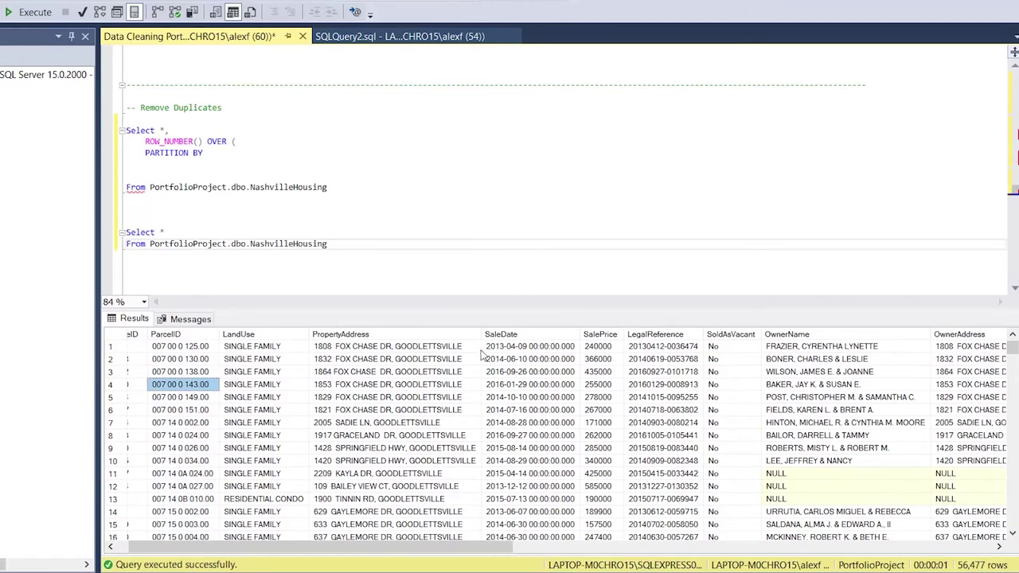
{"action": "left_click", "coordinate": [519, 347]}
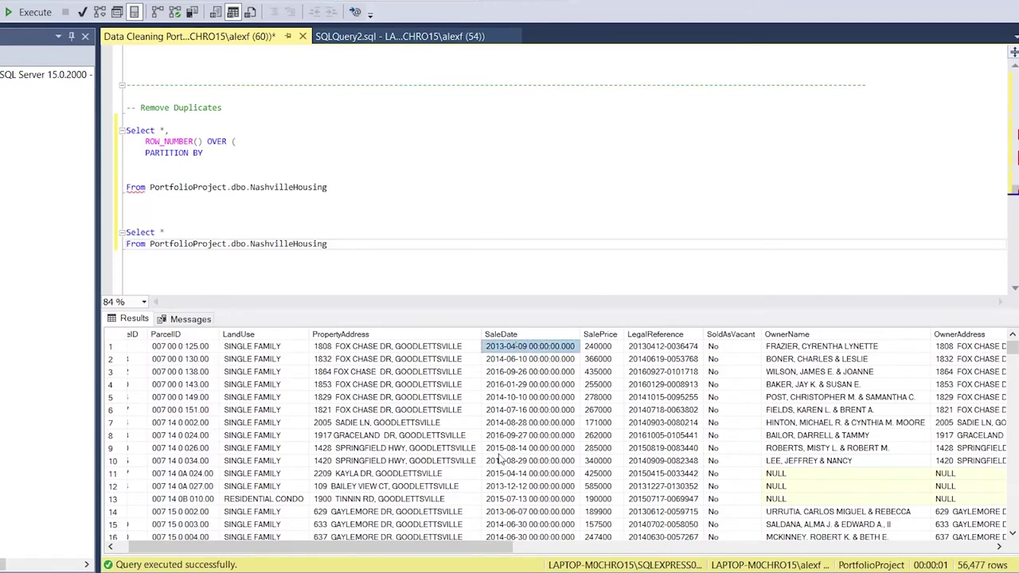
{"action": "scroll", "coordinate": [500, 460], "scroll_direction": "right", "scroll_amount": 2}
{"action": "left_click", "coordinate": [379, 423]}
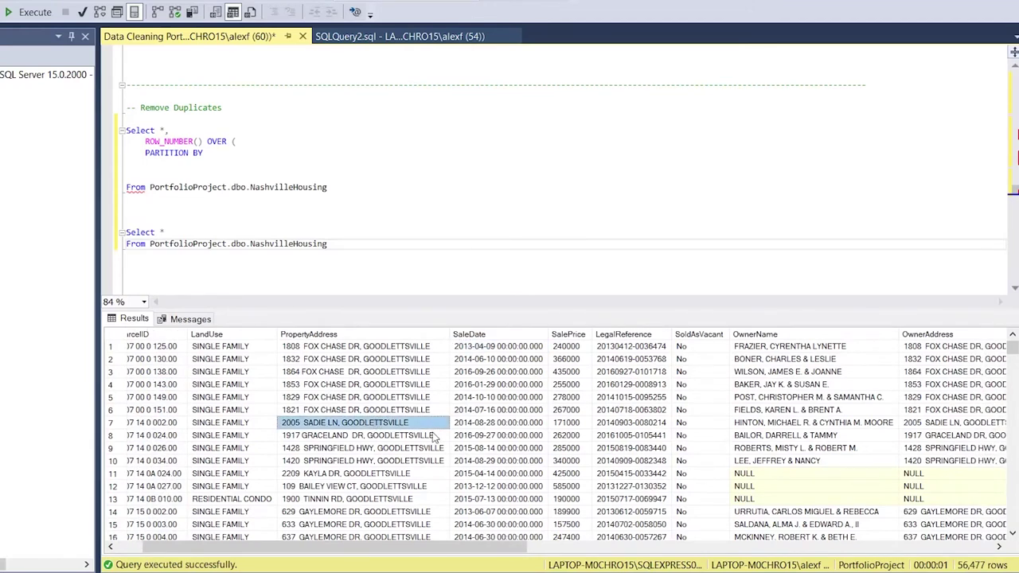
{"action": "scroll", "coordinate": [435, 439], "scroll_direction": "right", "scroll_amount": 5}
{"action": "left_click", "coordinate": [443, 373]}
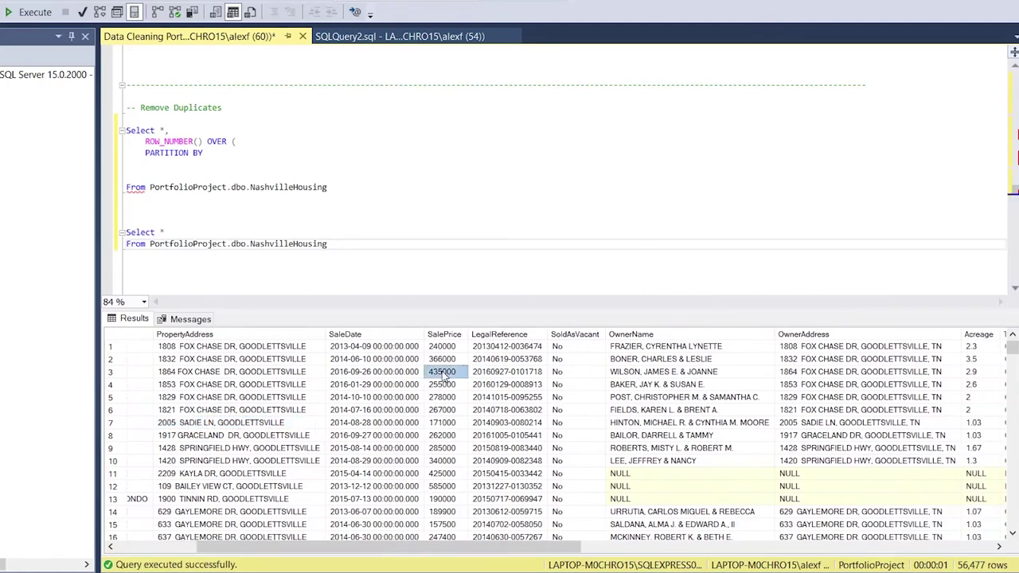
{"action": "scroll", "coordinate": [444, 376], "scroll_direction": "right", "scroll_amount": 6}
{"action": "left_click", "coordinate": [351, 373]}
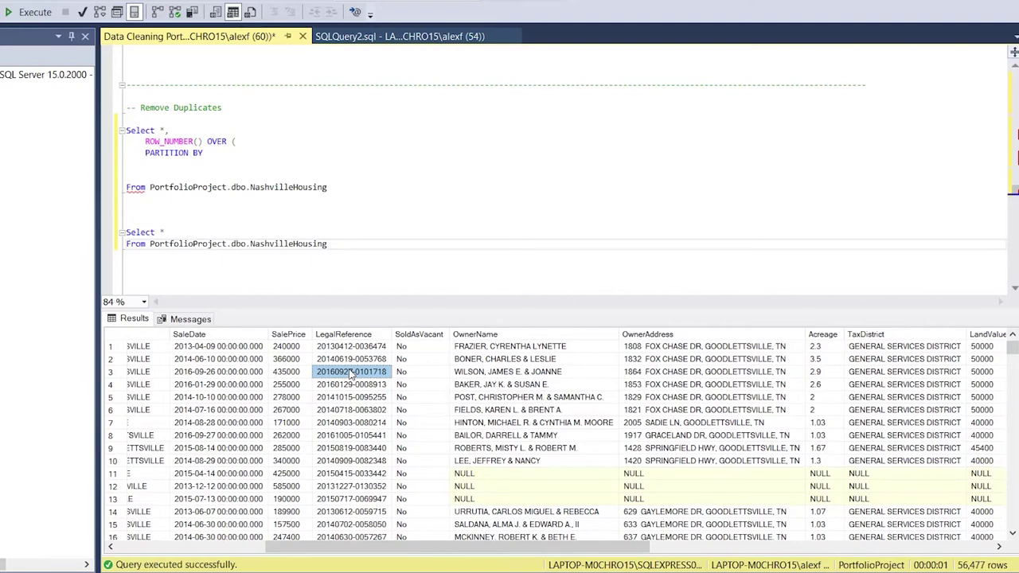
{"action": "scroll", "coordinate": [350, 375], "scroll_direction": "left", "scroll_amount": 5}
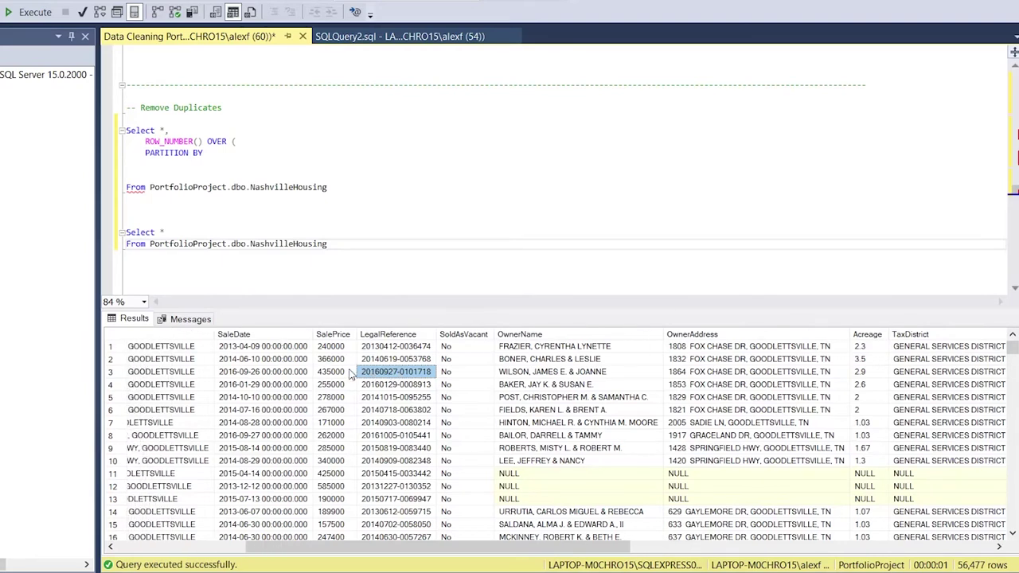
{"action": "scroll", "coordinate": [351, 374], "scroll_direction": "left", "scroll_amount": 4}
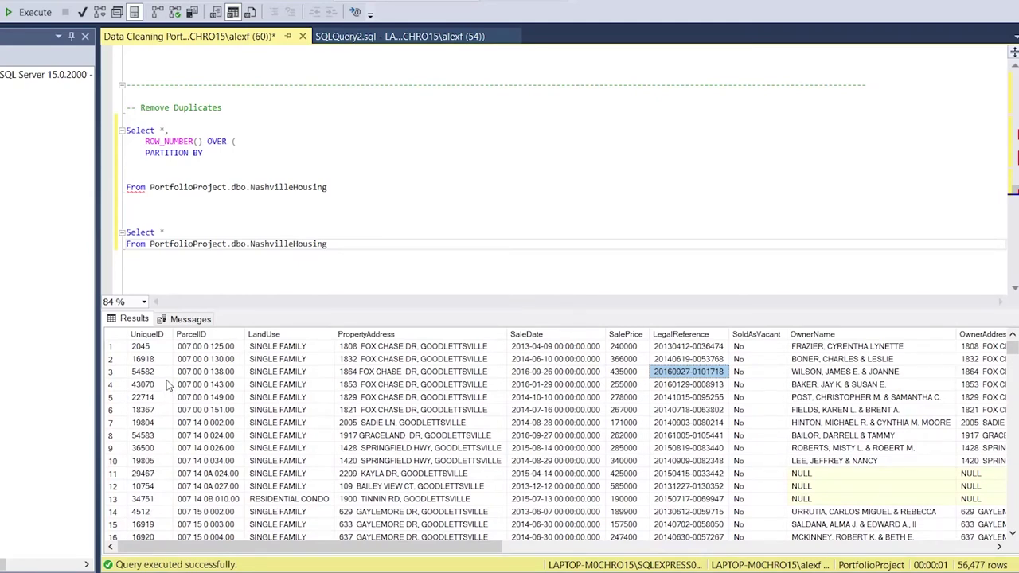
Enter "ParcelID," as the first column after PARTITION BY in the ROW_NUMBER query.
{"action": "left_click", "coordinate": [211, 152]}
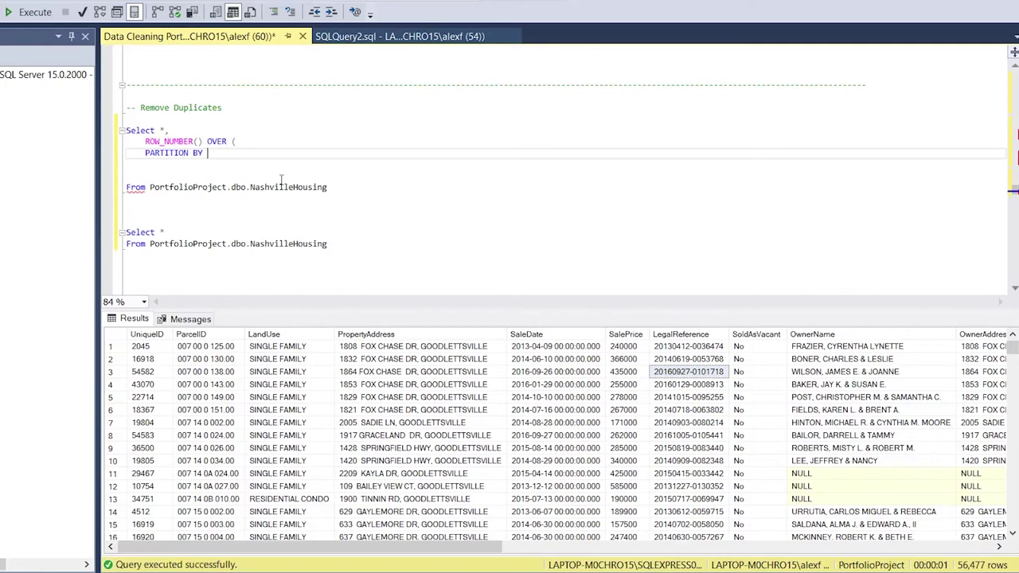
{"action": "type", "text": "Par"}
{"action": "left_click_drag", "start_coordinate": [342, 187], "coordinate": [127, 176]}
{"action": "key", "text": "ctrl+c"}
{"action": "left_click", "coordinate": [185, 164]}
{"action": "key", "text": "ctrl+v"}
{"action": "key", "text": "ctrl+z"}
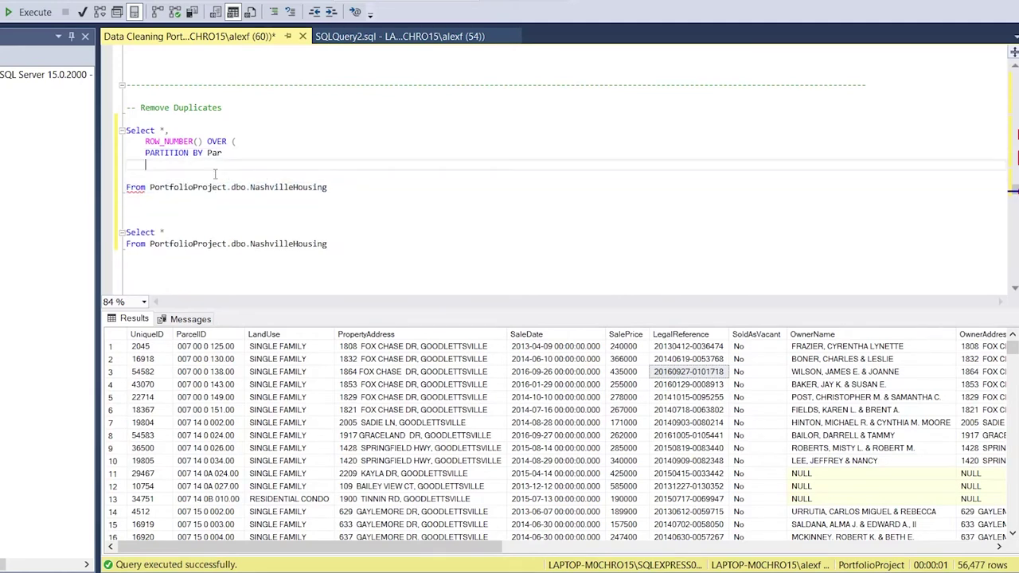
{"action": "left_click", "coordinate": [233, 155]}
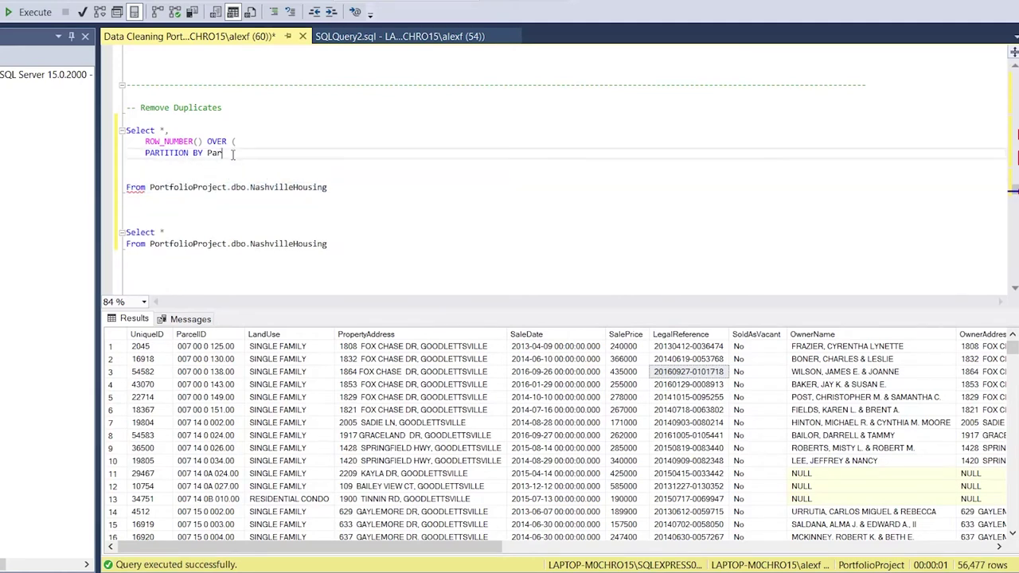
{"action": "type", "text": "t"}
{"action": "key", "text": "BackSpace"}
{"action": "type", "text": "celID,"}
{"action": "key", "text": "Return"}
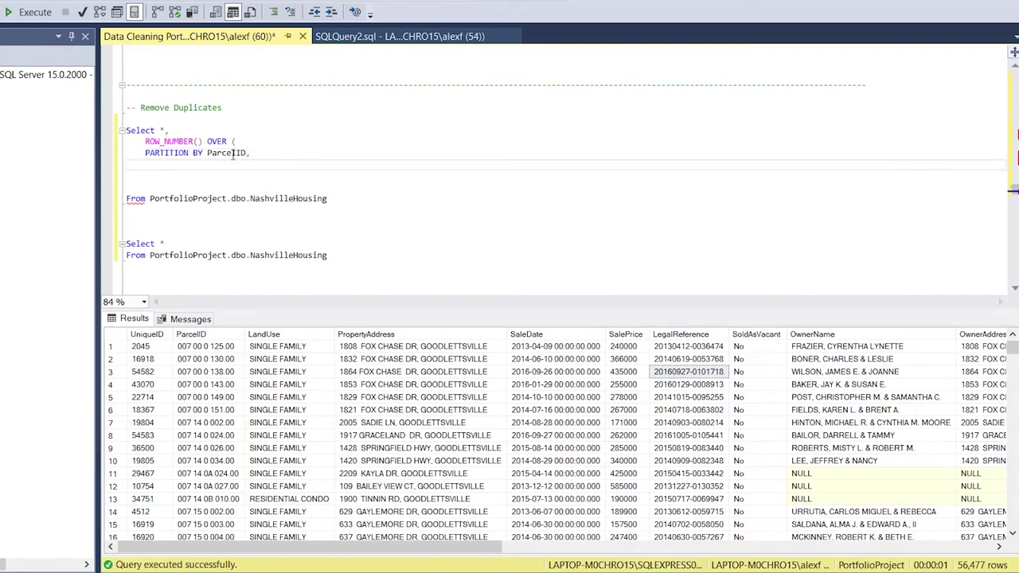
Add PropertyAddress, SalePrice, SaleDate and LegalReference to the PARTITION BY list, each on its own line beneath ParcelID.
{"action": "type", "text": "PropertyAddress,"}
{"action": "key", "text": "Return"}
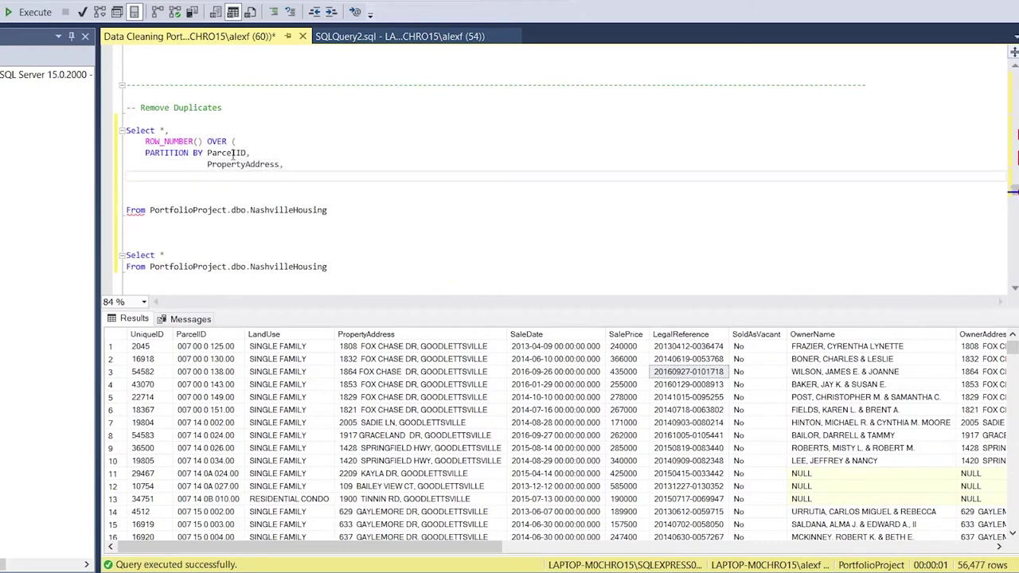
{"action": "type", "text": "SalePrice"}
{"action": "key", "text": "Return"}
{"action": "type", "text": "SaleDate,"}
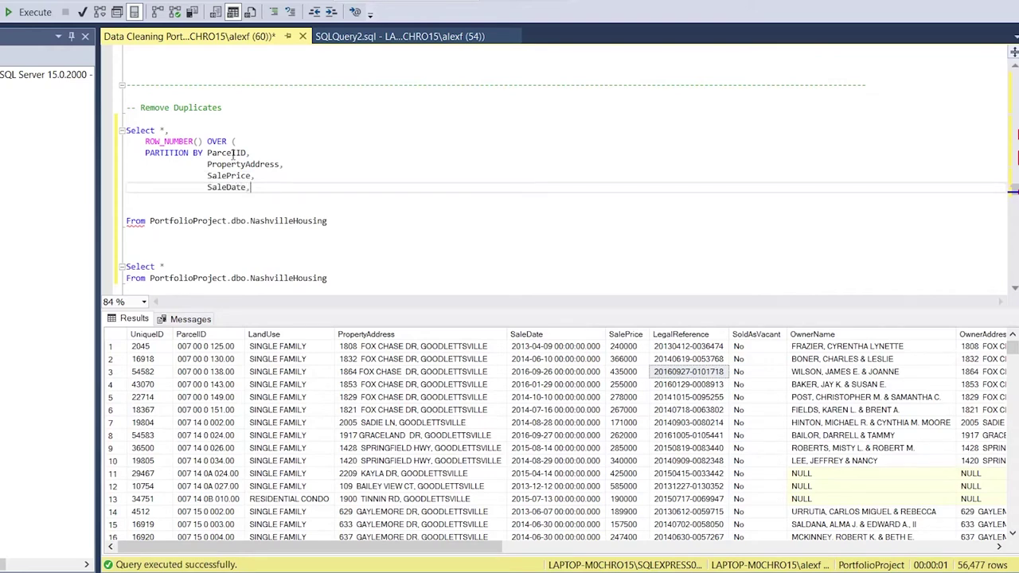
{"action": "key", "text": "Return"}
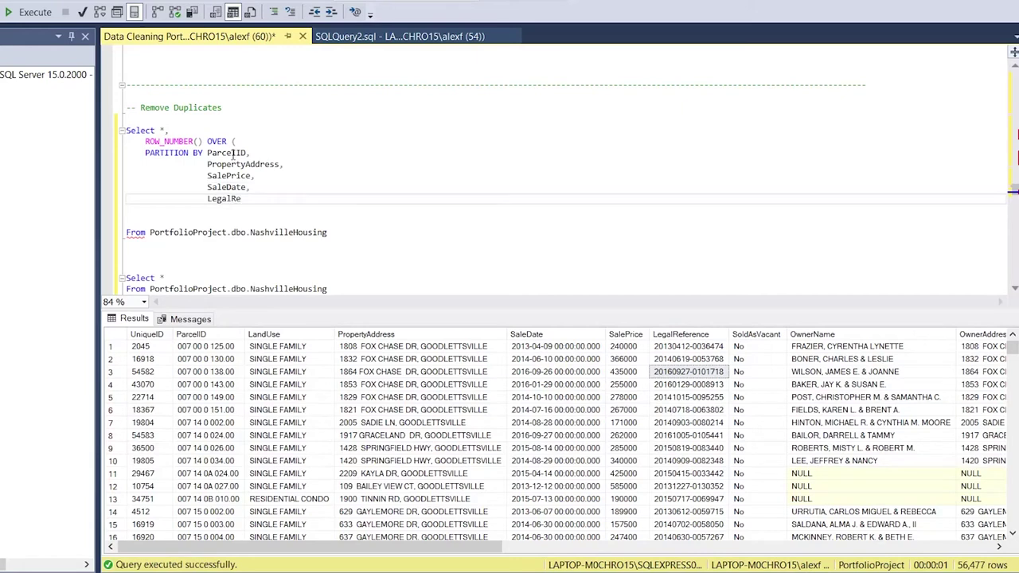
{"action": "type", "text": "LegalReference"}
{"action": "left_click", "coordinate": [277, 199]}
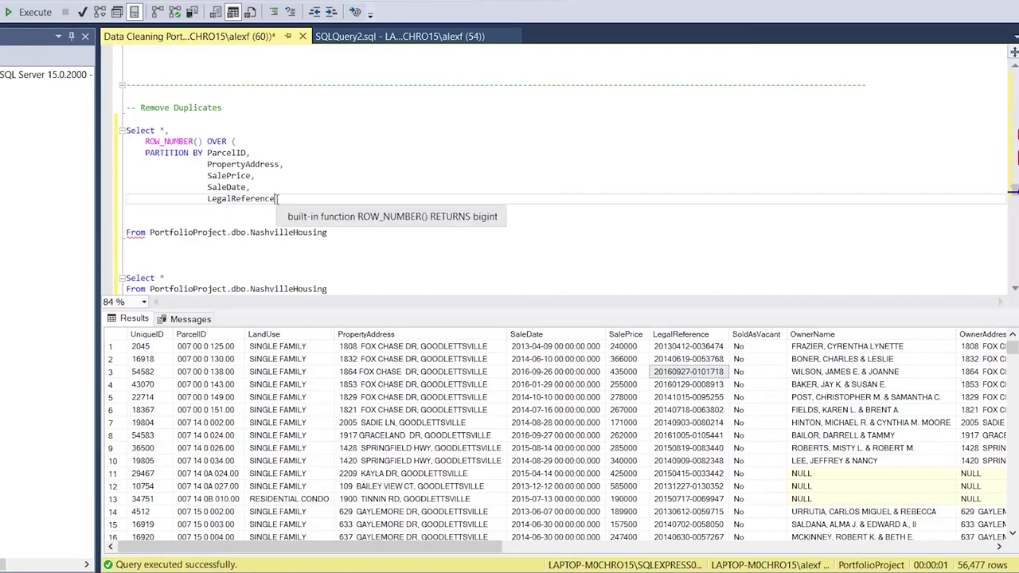
Add "ORDER BY" with "UniqueID" indented beneath it to the window definition, and close the OVER parenthesis on the following line.
{"action": "key", "text": "Return"}
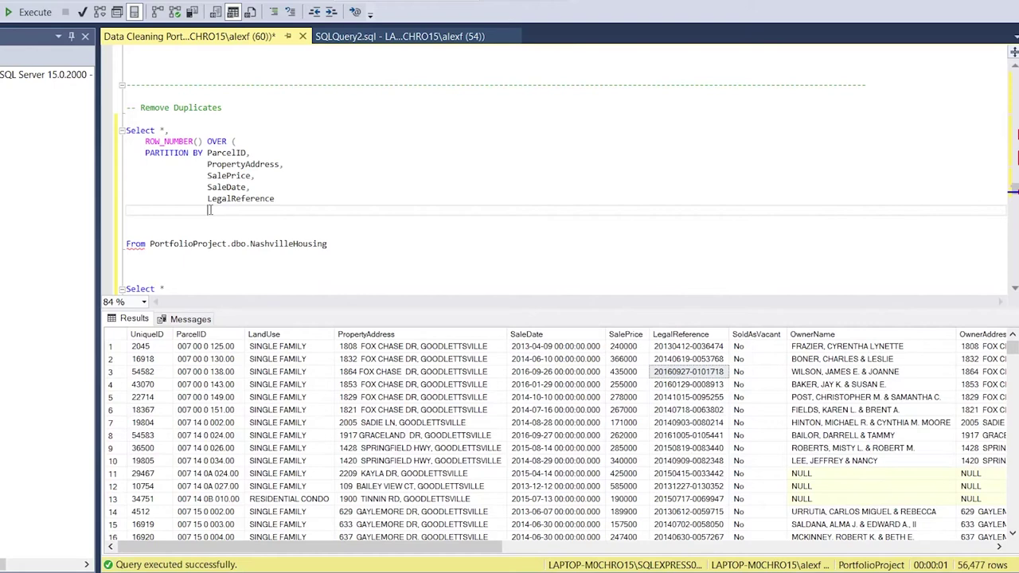
{"action": "type", "text": "ORDER"}
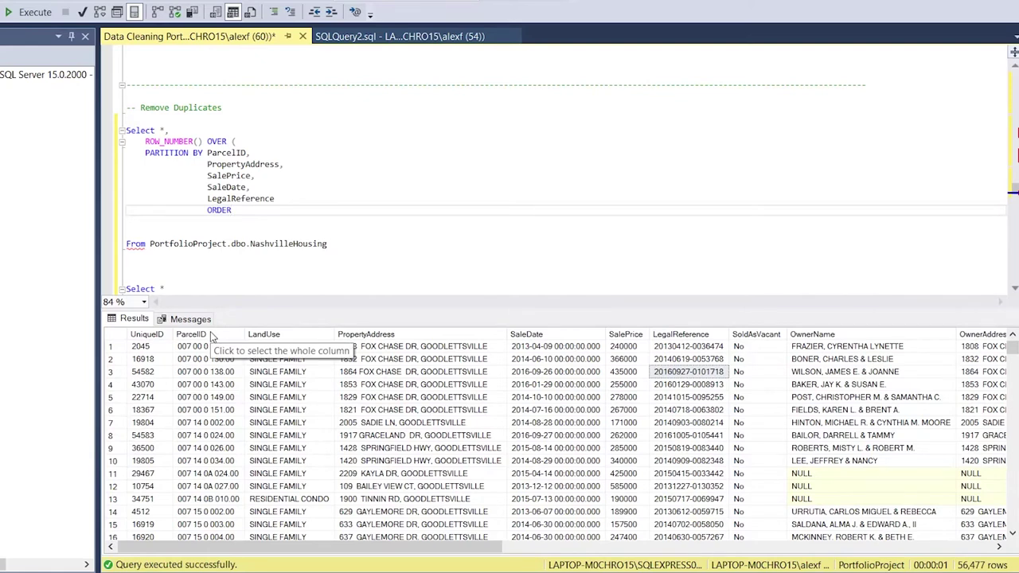
{"action": "left_click", "coordinate": [148, 334]}
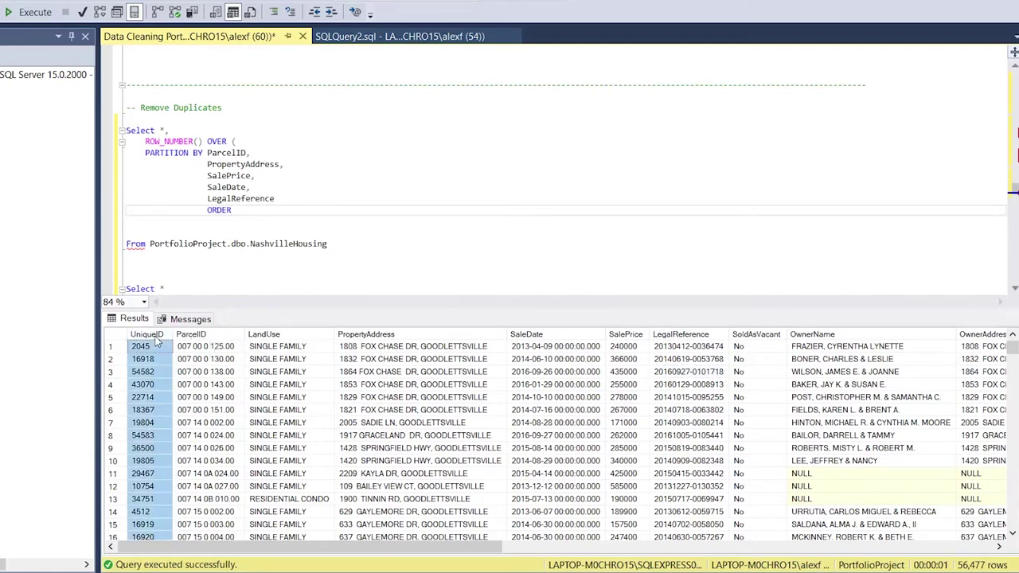
{"action": "left_click", "coordinate": [236, 223]}
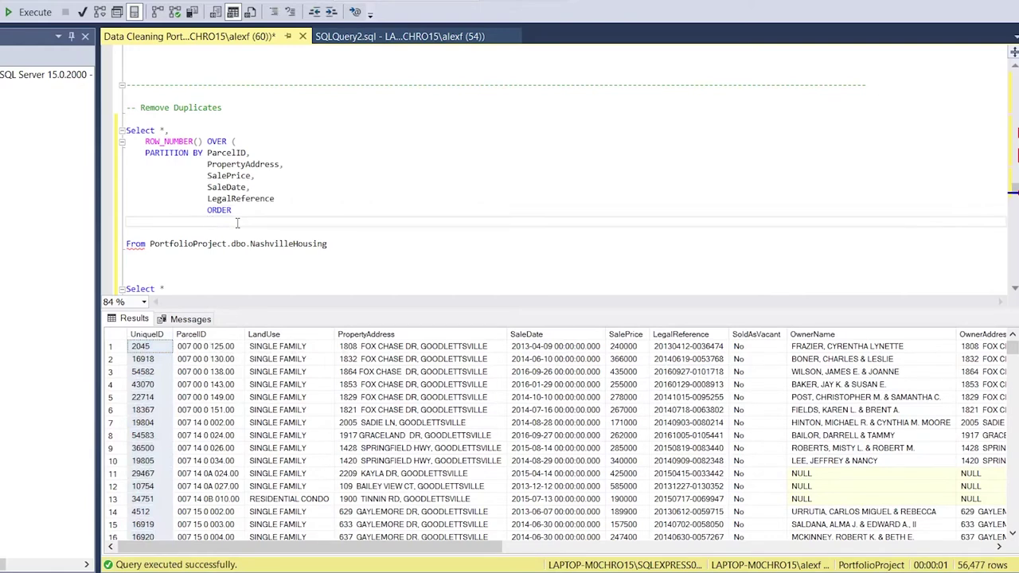
{"action": "key", "text": "BackSpace"}
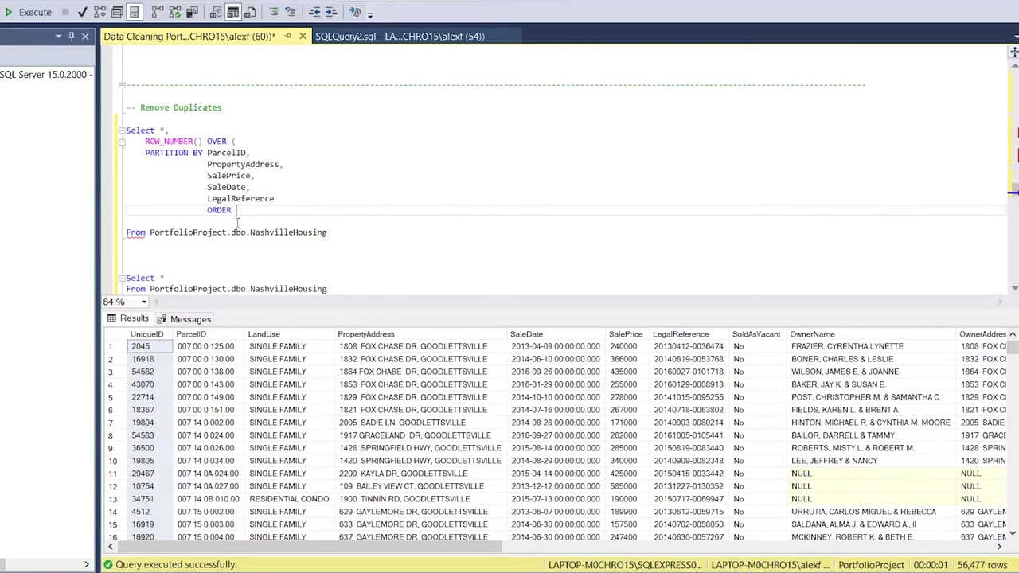
{"action": "type", "text": "BY"}
{"action": "key", "text": "Return"}
{"action": "key", "text": "Tab"}
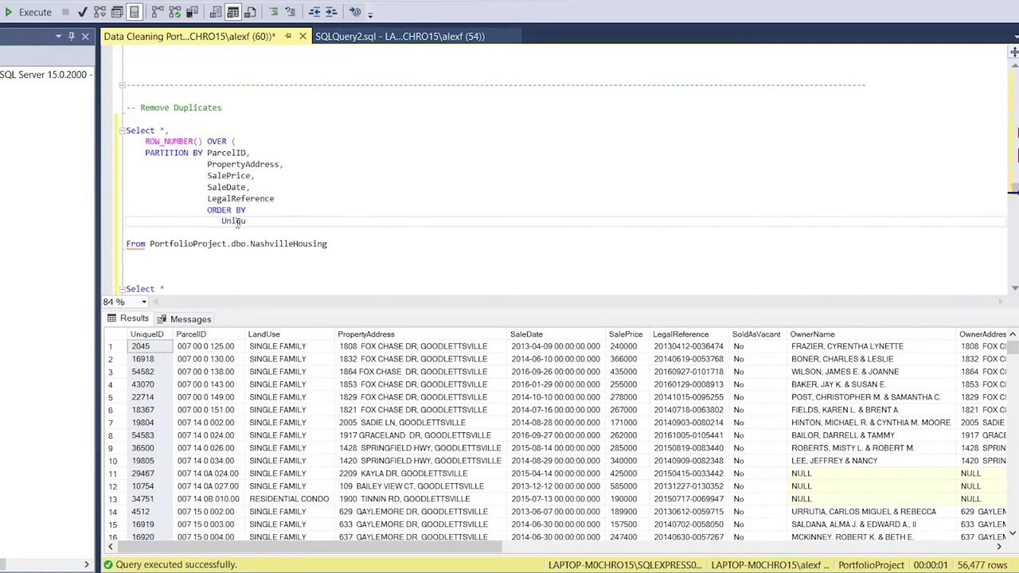
{"action": "type", "text": "UniqueID"}
{"action": "key", "text": "Return"}
{"action": "type", "text": ")"}
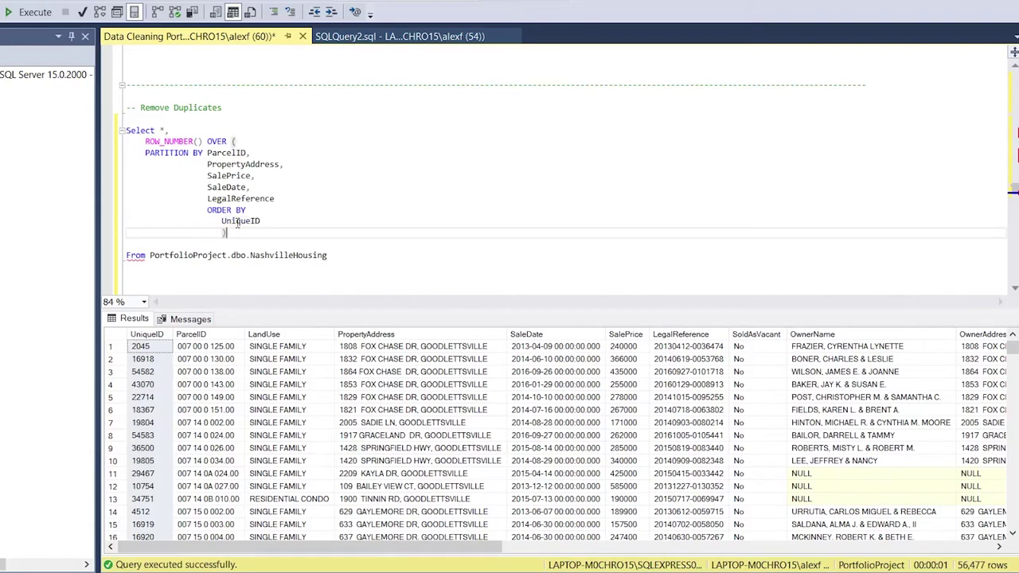
Alias the ROW_NUMBER column as row_num and run only that query.
{"action": "type", "text": " row_num"}
{"action": "left_click_drag", "start_coordinate": [339, 259], "coordinate": [124, 130]}
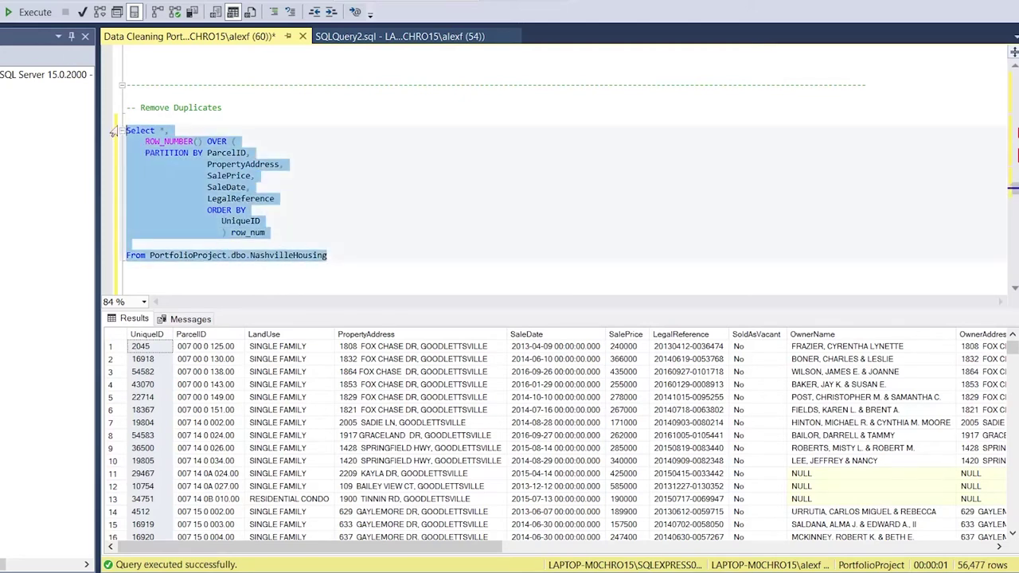
{"action": "left_click", "coordinate": [35, 12]}
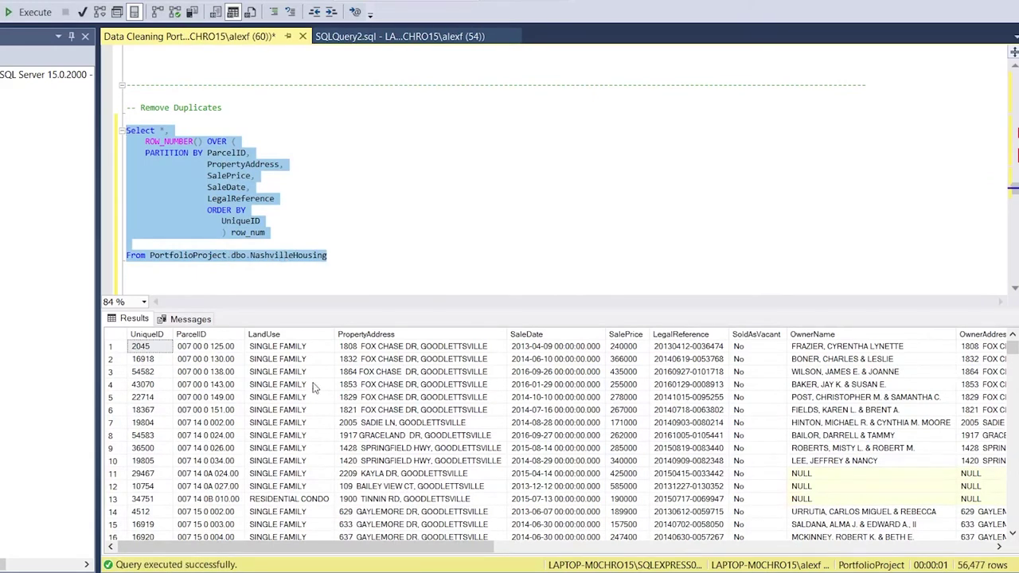
{"action": "left_click_drag", "start_coordinate": [317, 548], "coordinate": [351, 551]}
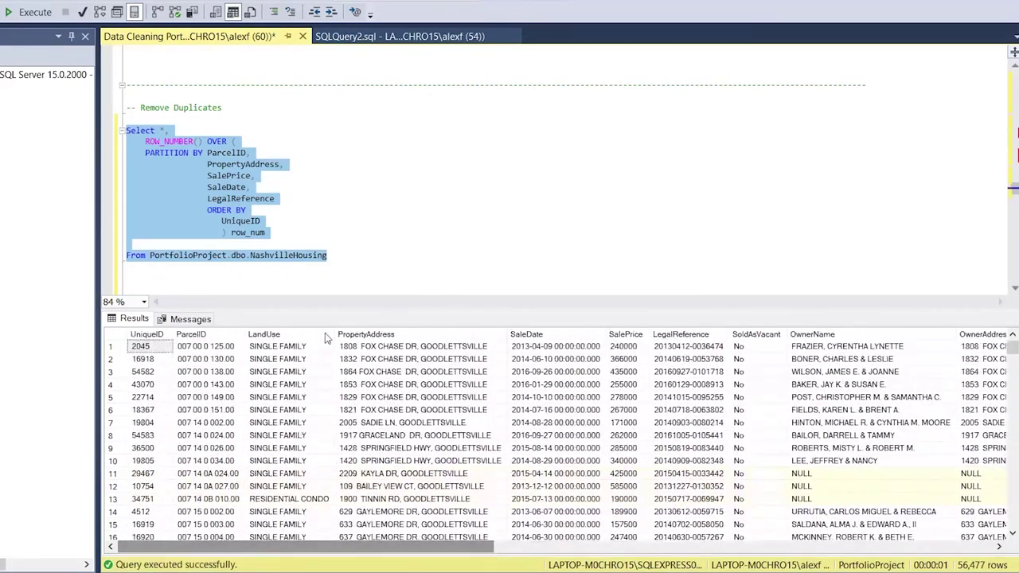
Append "order by ParcelID" below the From line of the ROW_NUMBER query and run only that query.
{"action": "left_click", "coordinate": [341, 255]}
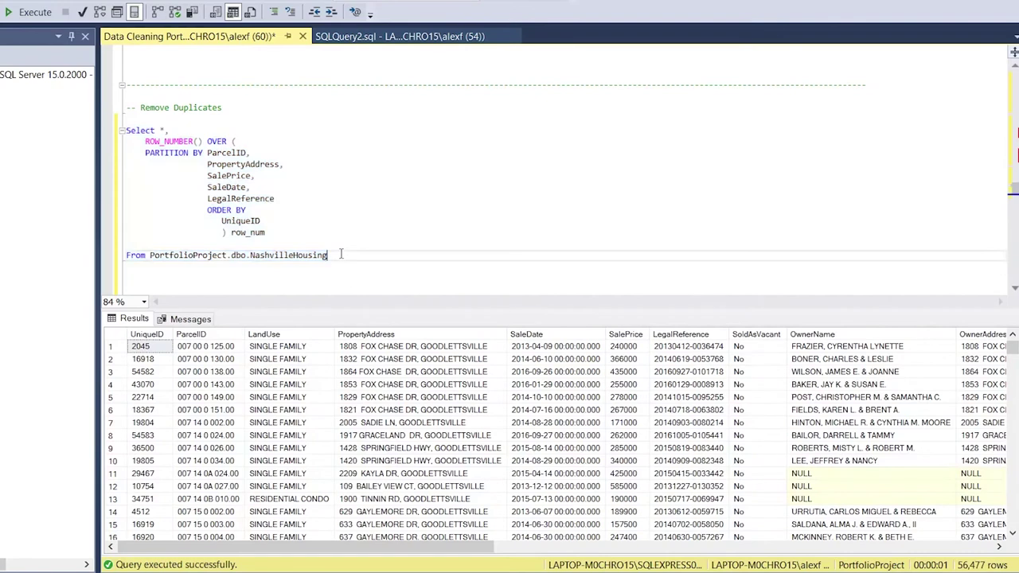
{"action": "key", "text": "Return"}
{"action": "type", "text": "order by parc"}
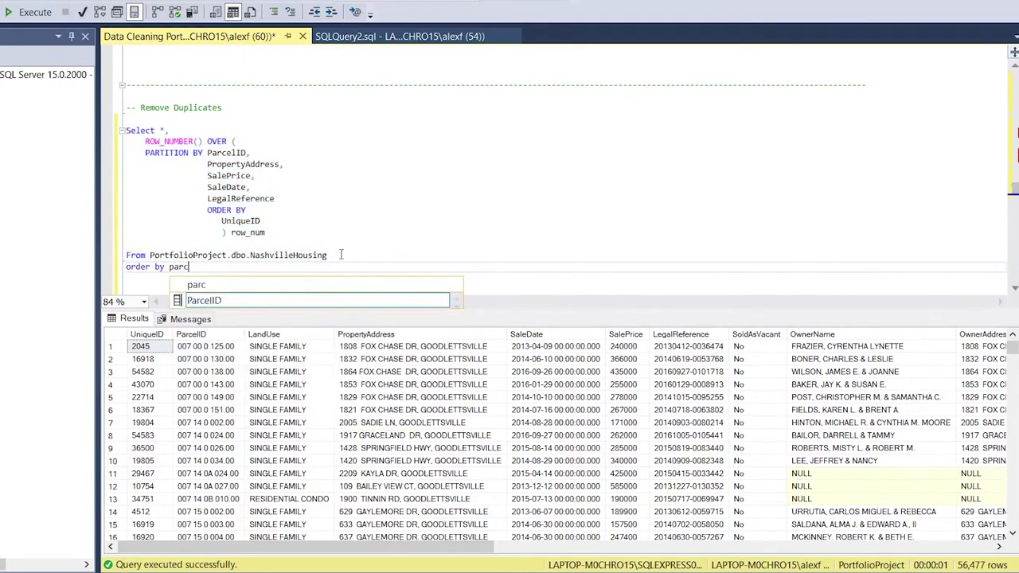
{"action": "key", "text": "Tab"}
{"action": "left_click_drag", "start_coordinate": [301, 267], "coordinate": [103, 120]}
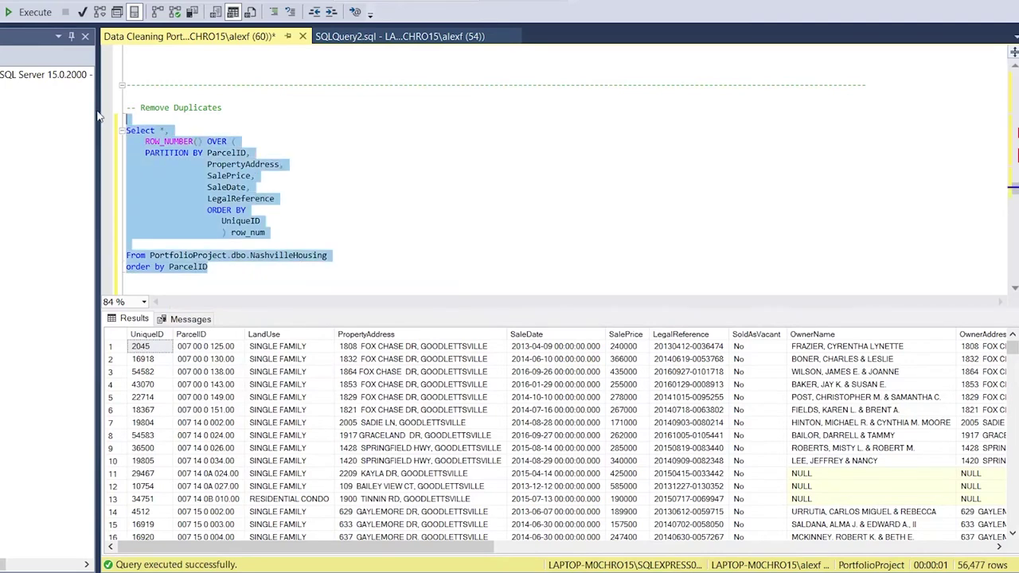
{"action": "left_click", "coordinate": [30, 12]}
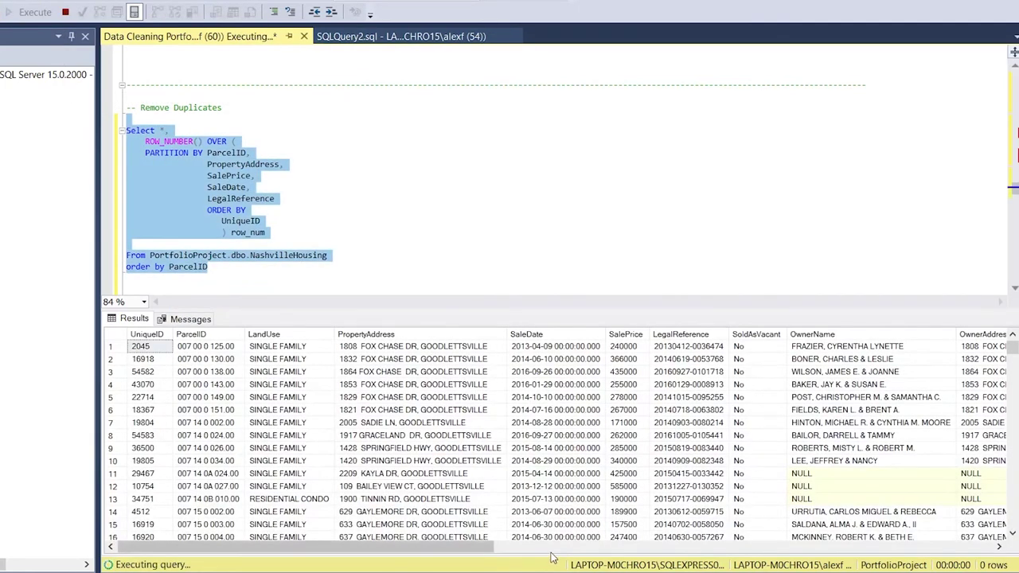
Look through the row_num column in the query results for rows numbered above 1.
{"action": "left_click", "coordinate": [551, 549]}
{"action": "left_click_drag", "start_coordinate": [551, 558], "coordinate": [734, 564]}
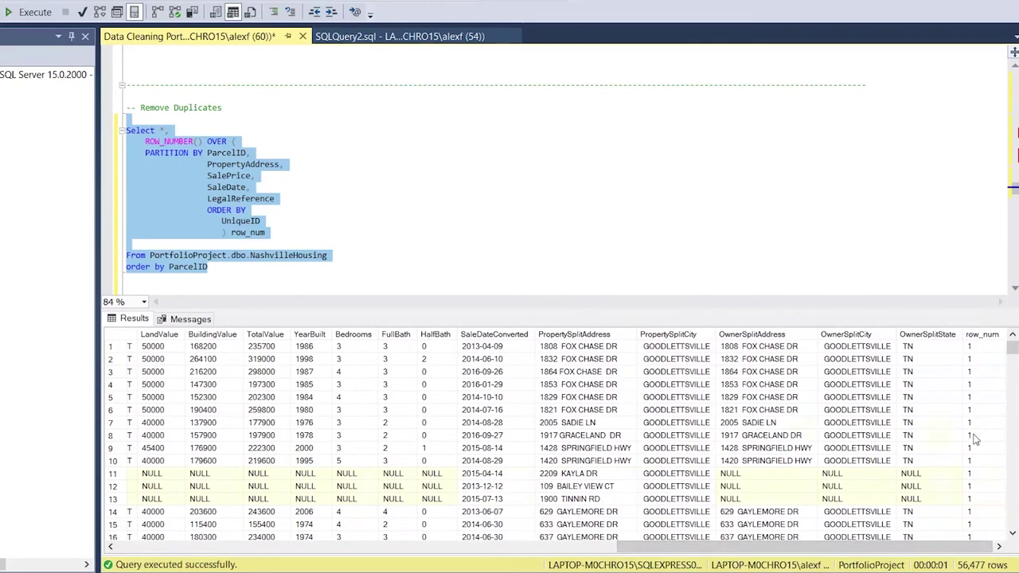
{"action": "scroll", "coordinate": [975, 440], "scroll_direction": "down", "scroll_amount": 20}
{"action": "scroll", "coordinate": [975, 440], "scroll_direction": "down", "scroll_amount": 20}
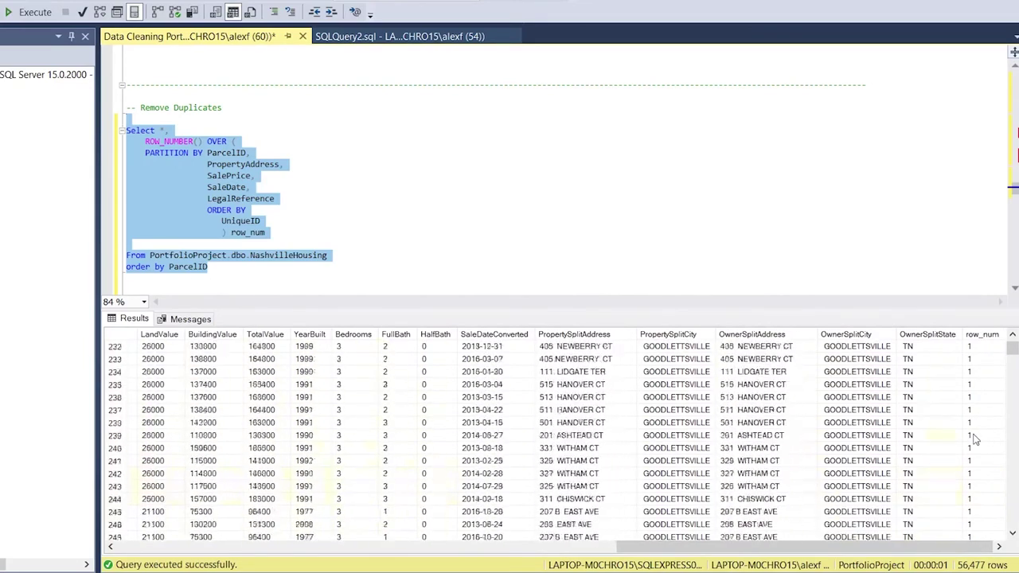
{"action": "scroll", "coordinate": [975, 439], "scroll_direction": "down", "scroll_amount": 20}
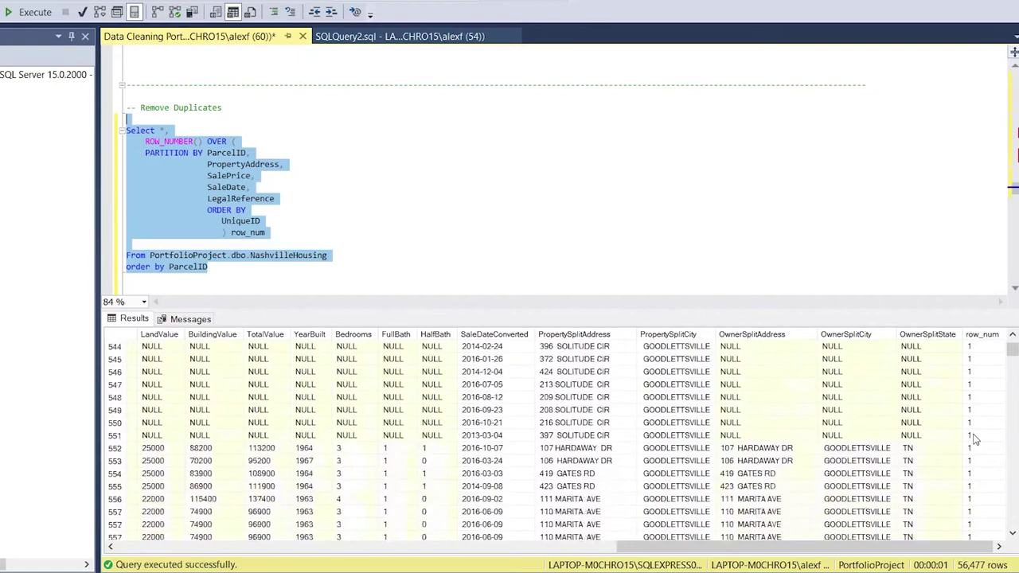
{"action": "scroll", "coordinate": [975, 440], "scroll_direction": "down", "scroll_amount": 20}
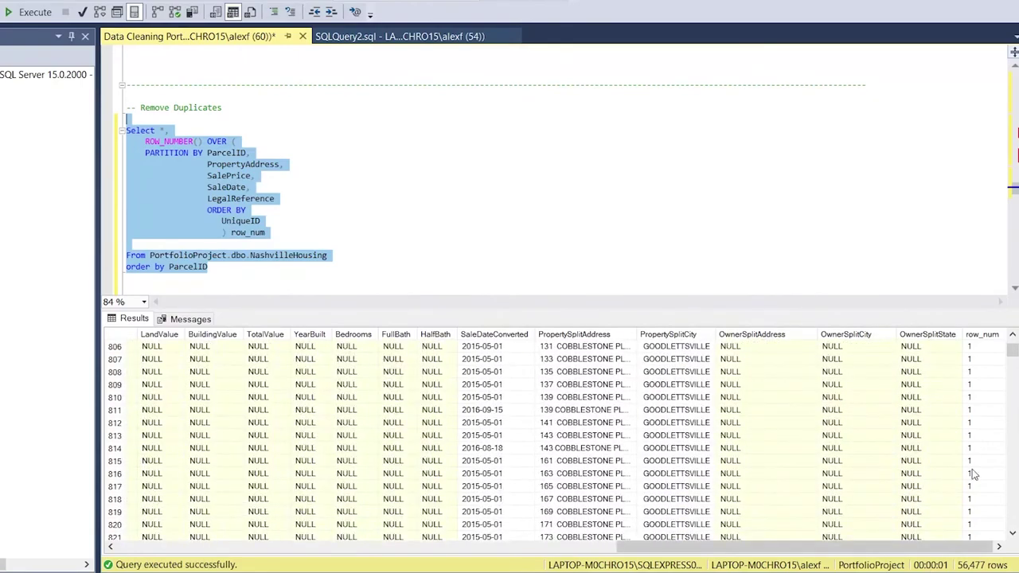
{"action": "left_click_drag", "start_coordinate": [1013, 352], "coordinate": [1013, 389]}
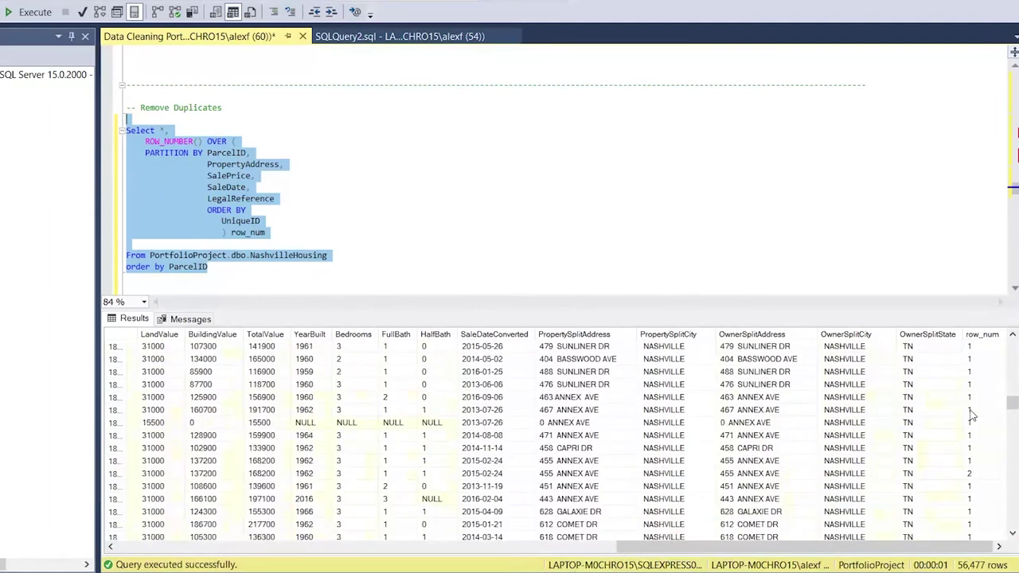
Compare the adjacent rows numbered 1 and 2 in row_num across their other columns to check whether they are duplicates.
{"action": "left_click", "coordinate": [978, 487]}
{"action": "left_click_drag", "start_coordinate": [980, 461], "coordinate": [982, 475]}
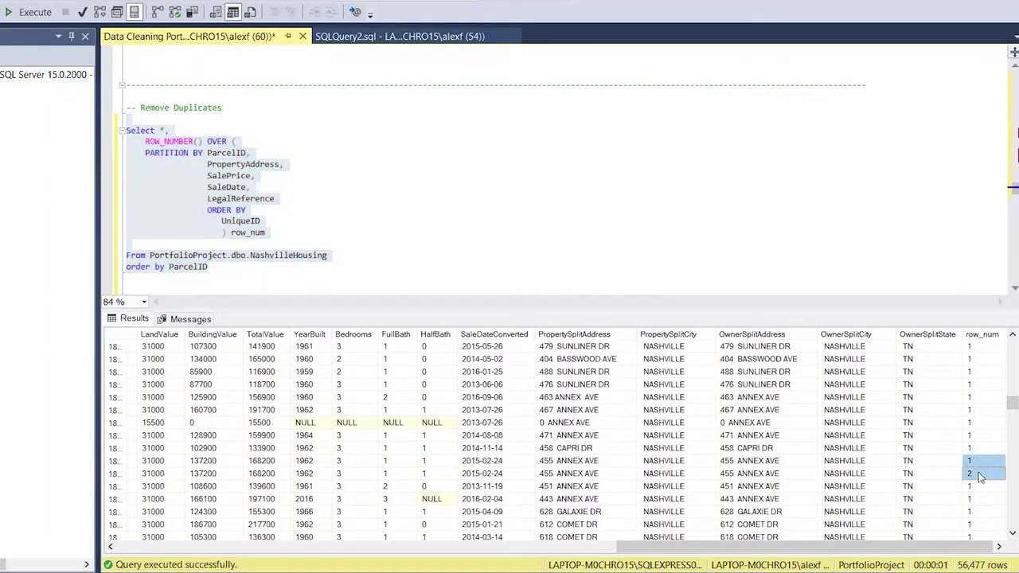
{"action": "left_click", "coordinate": [118, 461]}
{"action": "scroll", "coordinate": [151, 473], "scroll_direction": "left", "scroll_amount": 5}
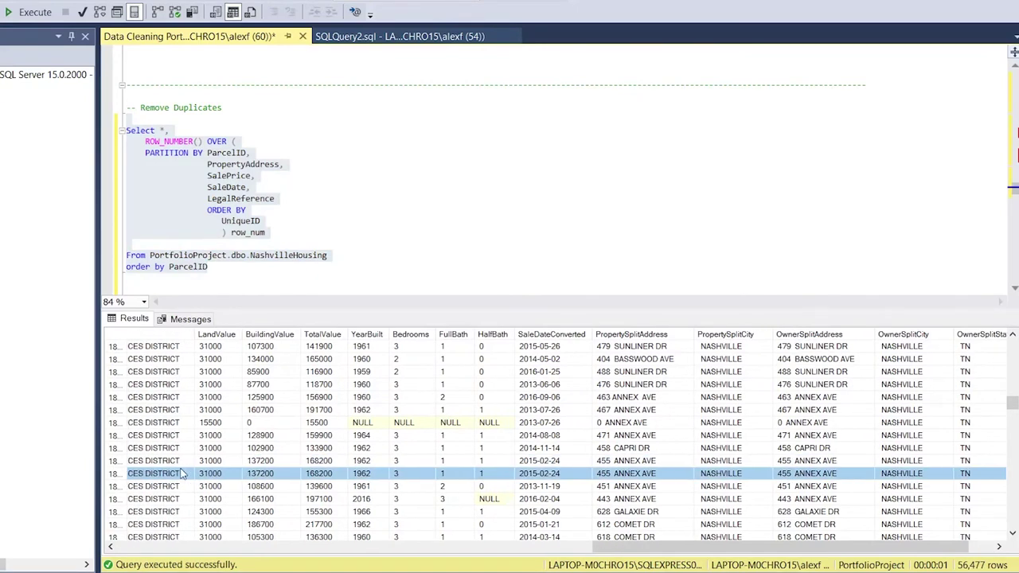
{"action": "key", "text": "alt+Tab"}
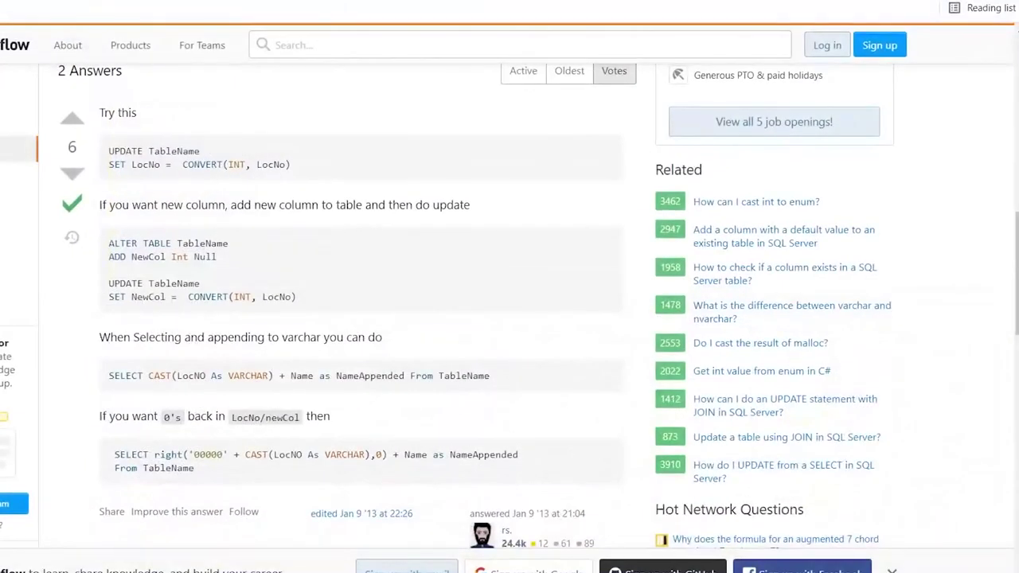
{"action": "key", "text": "alt+Tab"}
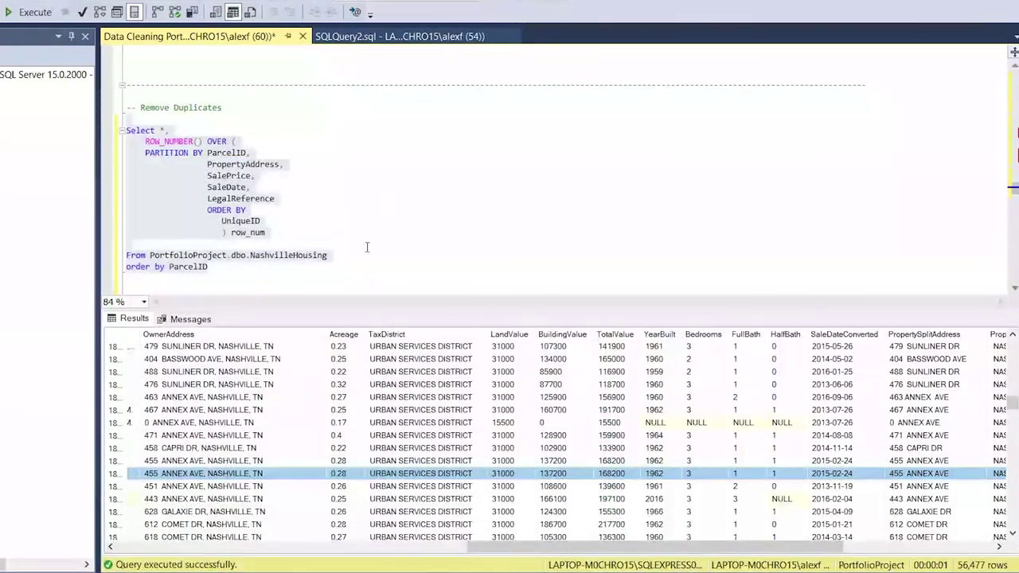
{"action": "scroll", "coordinate": [353, 385], "scroll_direction": "left", "scroll_amount": 2}
{"action": "scroll", "coordinate": [353, 385], "scroll_direction": "left", "scroll_amount": 6}
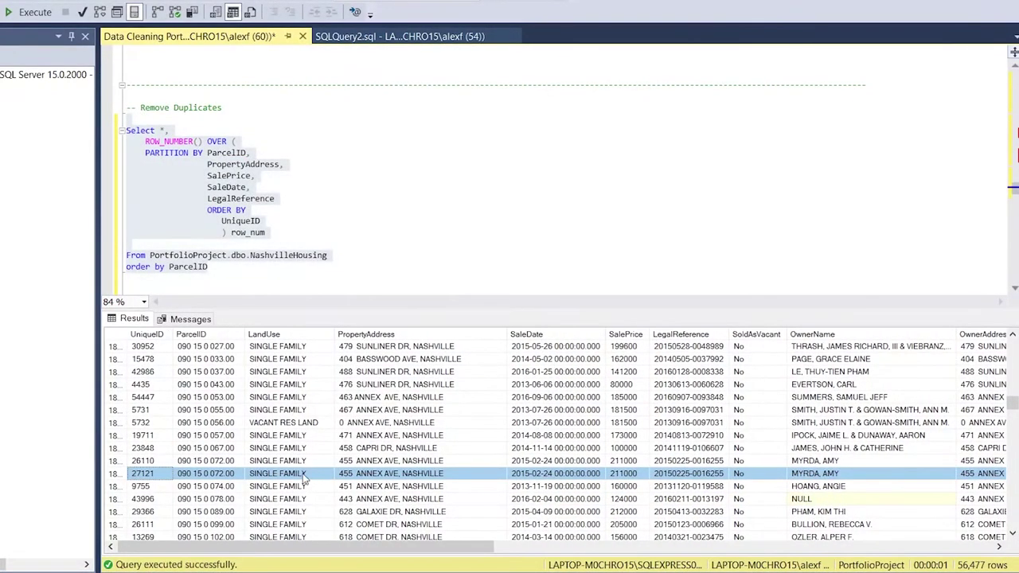
{"action": "scroll", "coordinate": [302, 477], "scroll_direction": "right", "scroll_amount": 3}
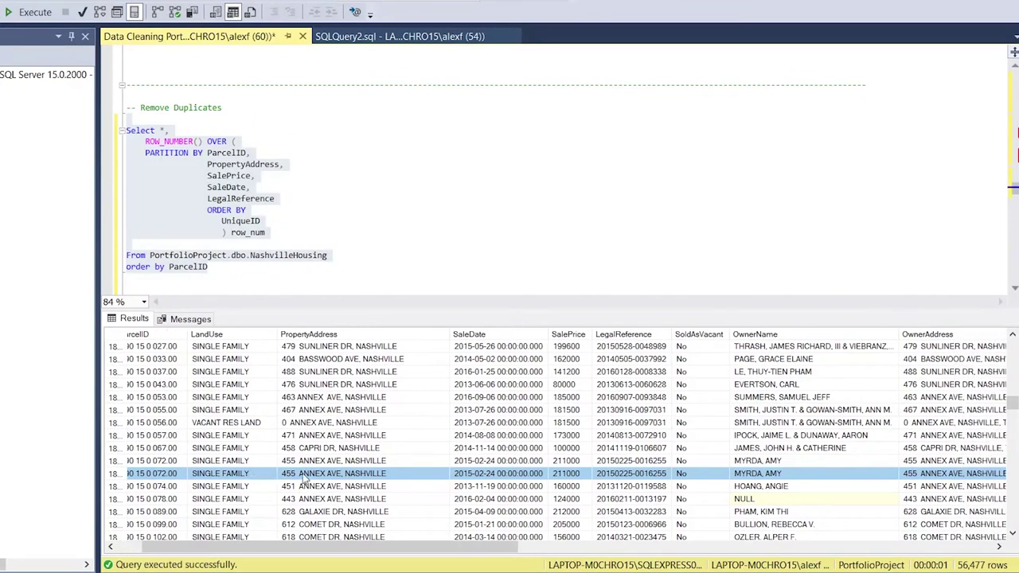
{"action": "scroll", "coordinate": [303, 478], "scroll_direction": "left", "scroll_amount": 3}
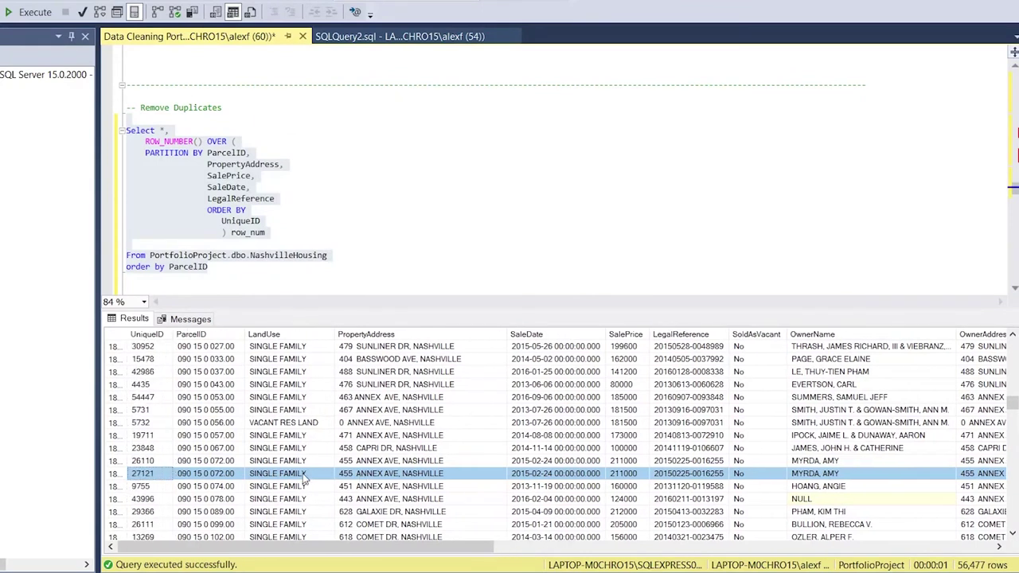
{"action": "left_click", "coordinate": [116, 461]}
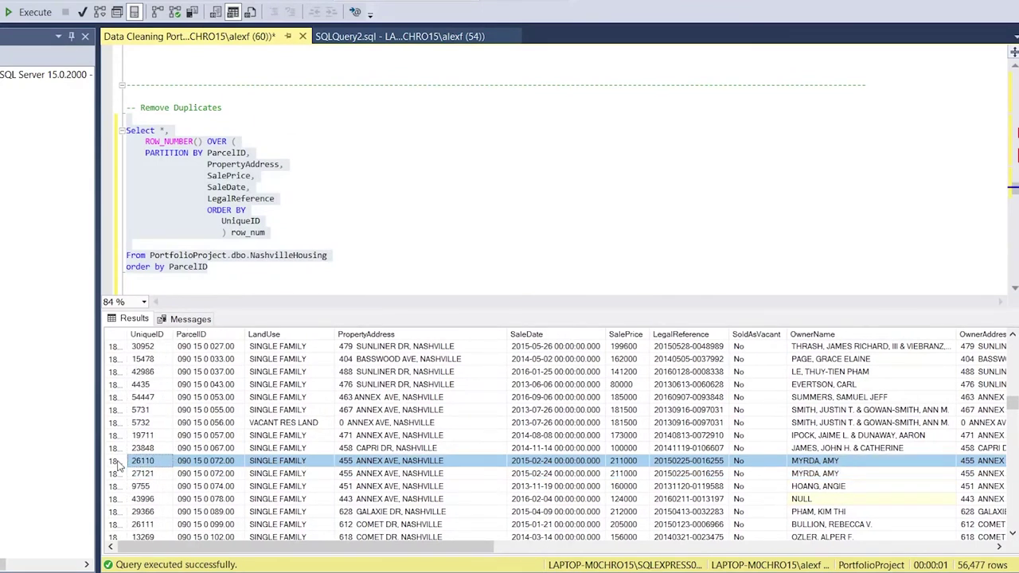
Compare the two adjacent rows with parcel 090 15 0 072.00 on ParcelID, SaleDate, SalePrice and LegalReference.
{"action": "left_click", "coordinate": [116, 474]}
{"action": "left_click", "coordinate": [116, 462]}
{"action": "left_click", "coordinate": [116, 474]}
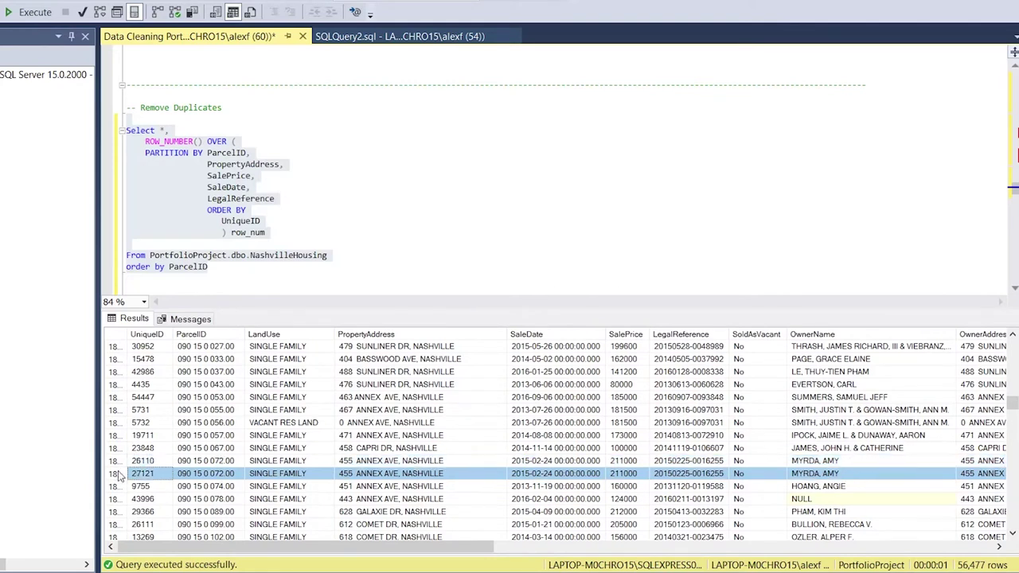
{"action": "left_click", "coordinate": [188, 462]}
{"action": "left_click", "coordinate": [230, 476], "text": "shift"}
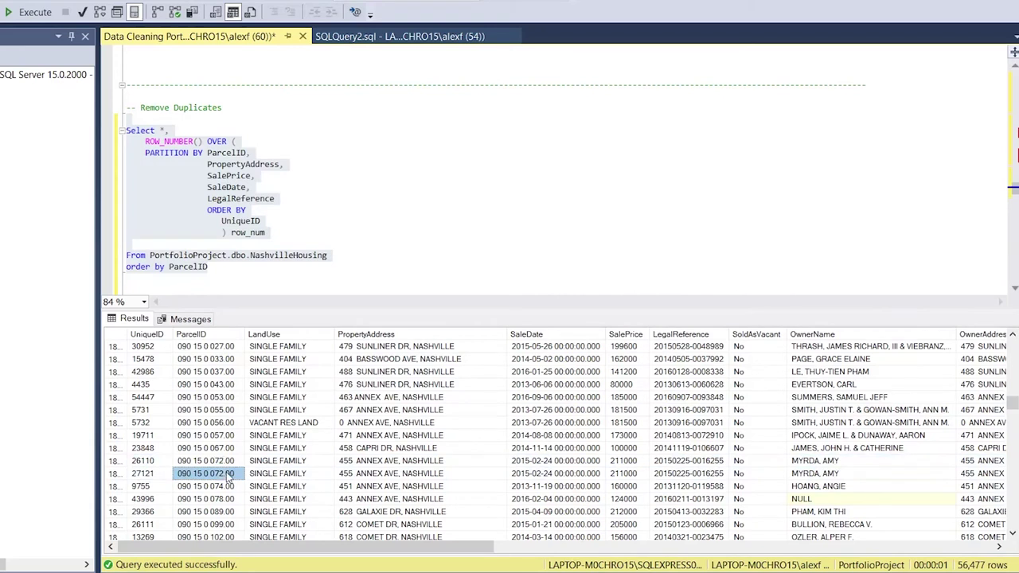
{"action": "left_click", "coordinate": [247, 474], "text": "shift"}
{"action": "scroll", "coordinate": [448, 475], "scroll_direction": "right", "scroll_amount": 1}
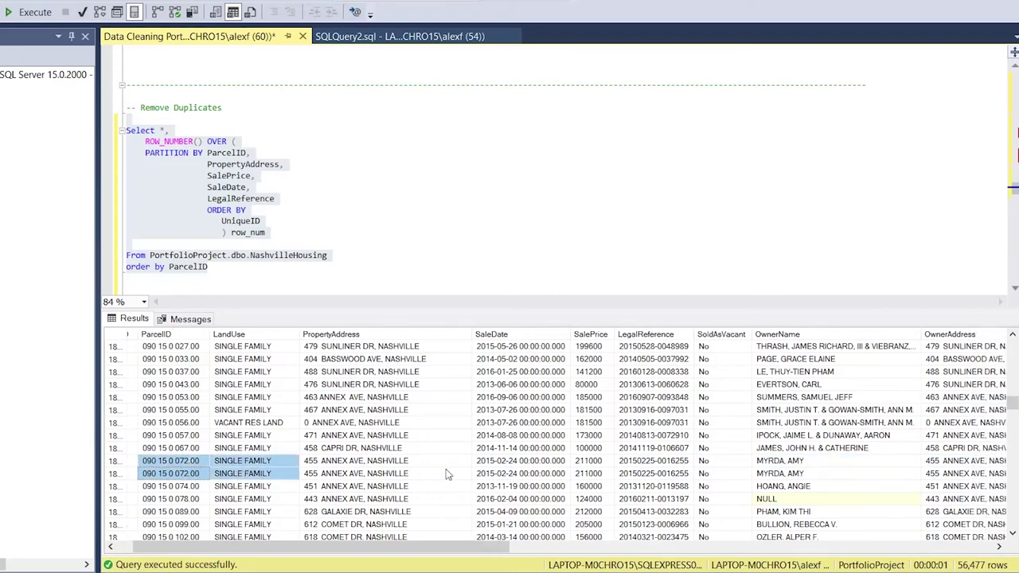
{"action": "left_click", "coordinate": [489, 465]}
{"action": "left_click", "coordinate": [492, 471]}
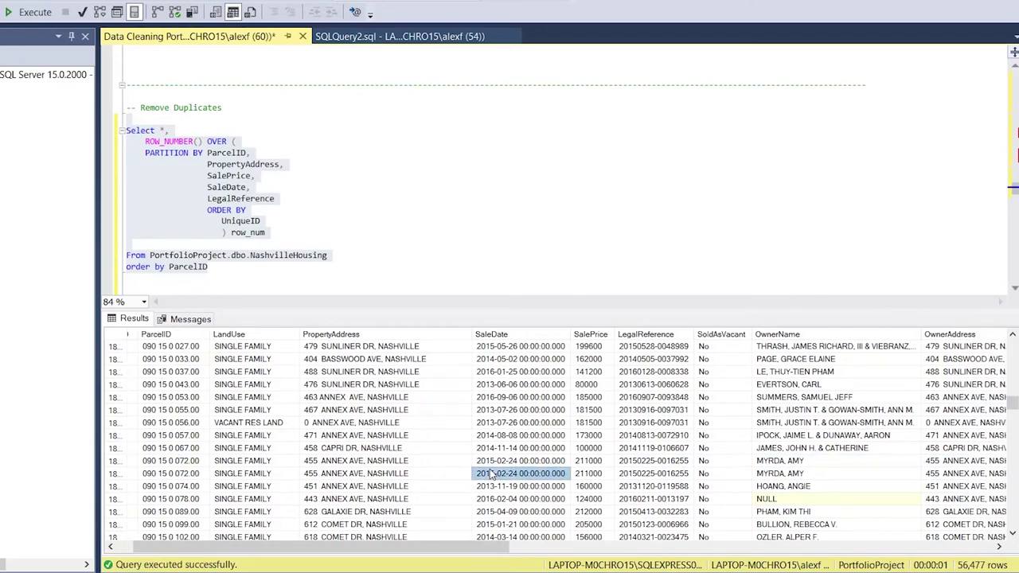
{"action": "left_click", "coordinate": [604, 474]}
{"action": "scroll", "coordinate": [604, 476], "scroll_direction": "right", "scroll_amount": 1}
{"action": "left_click", "coordinate": [613, 475]}
{"action": "scroll", "coordinate": [613, 475], "scroll_direction": "right", "scroll_amount": 3}
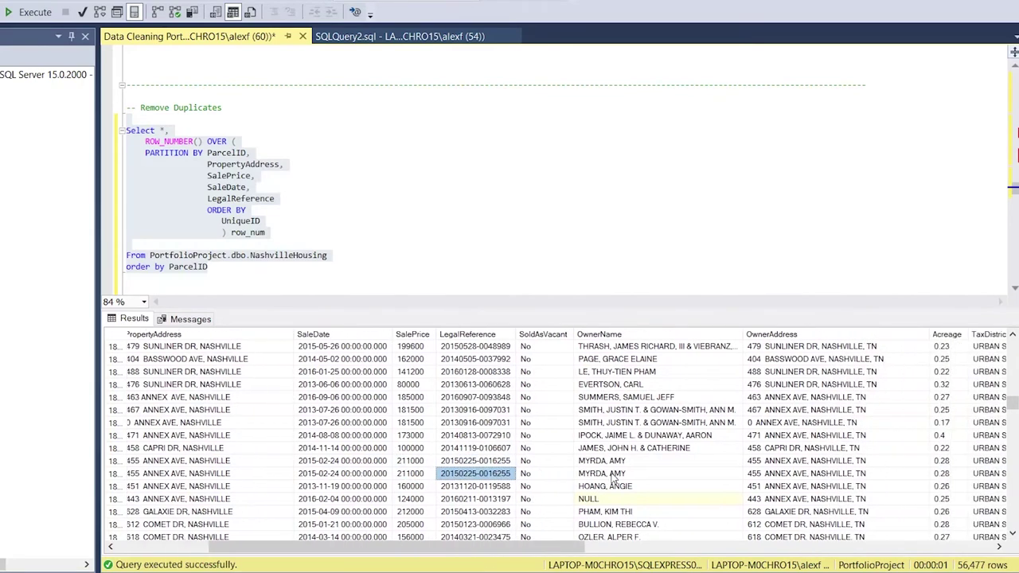
Compare the same two rows on building value, total value, year built and bedrooms, and check their row_num values.
{"action": "scroll", "coordinate": [614, 476], "scroll_direction": "right", "scroll_amount": 4}
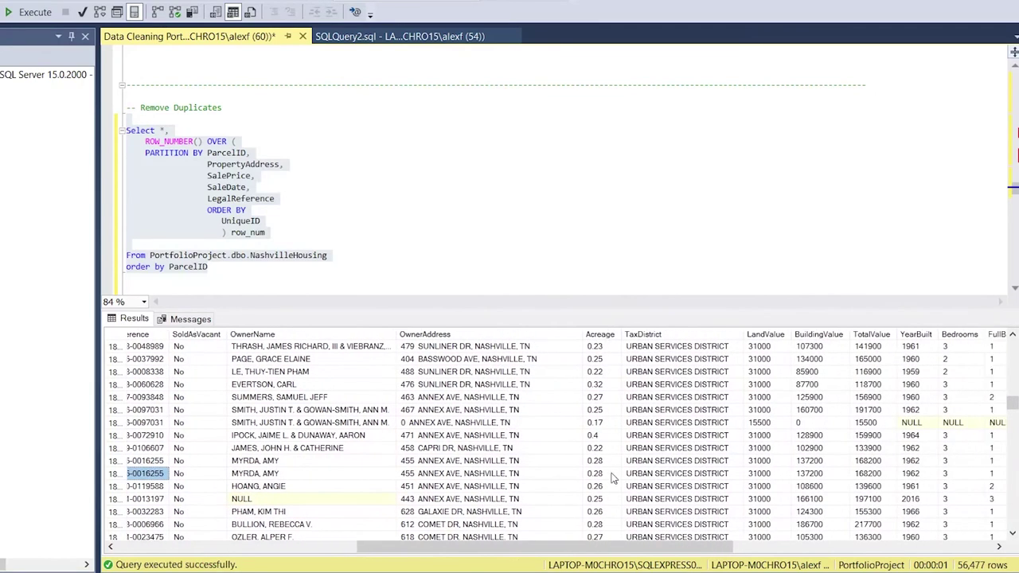
{"action": "left_click_drag", "start_coordinate": [660, 461], "coordinate": [794, 474]}
{"action": "scroll", "coordinate": [669, 476], "scroll_direction": "right", "scroll_amount": 1}
{"action": "scroll", "coordinate": [669, 476], "scroll_direction": "right", "scroll_amount": 1}
{"action": "scroll", "coordinate": [795, 475], "scroll_direction": "right", "scroll_amount": 4}
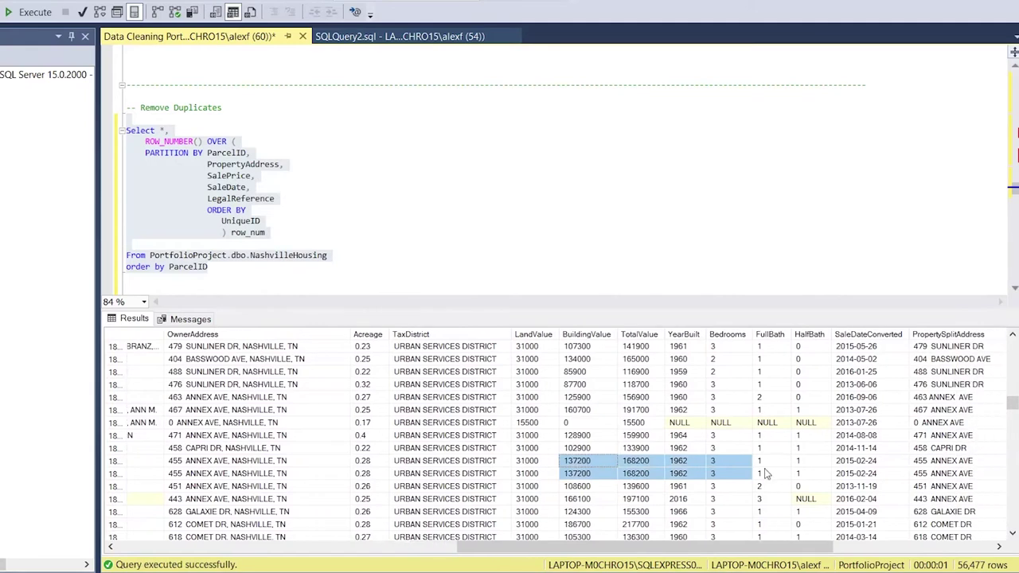
{"action": "scroll", "coordinate": [764, 474], "scroll_direction": "right", "scroll_amount": 5}
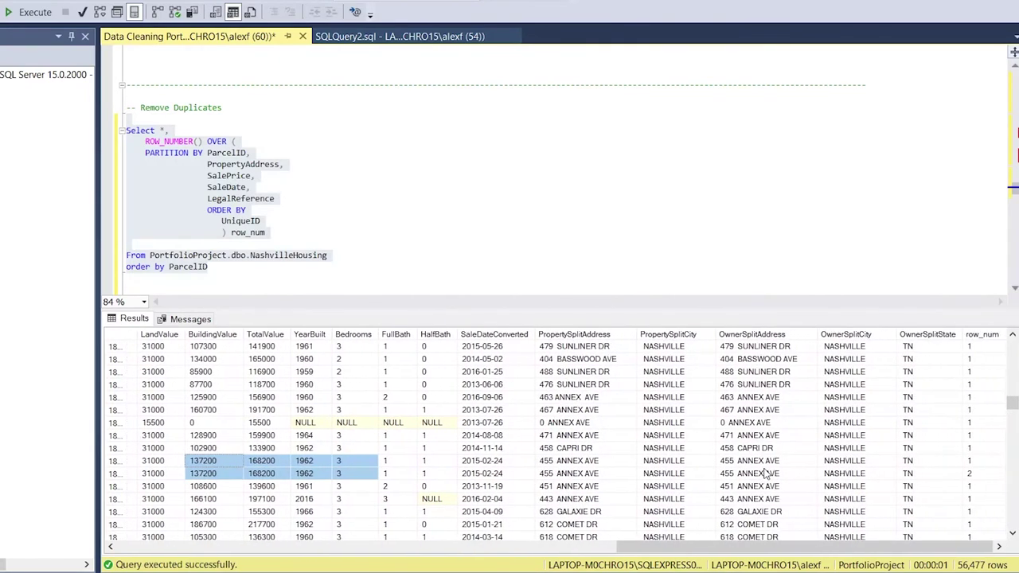
{"action": "left_click", "coordinate": [972, 460]}
{"action": "left_click", "coordinate": [973, 474]}
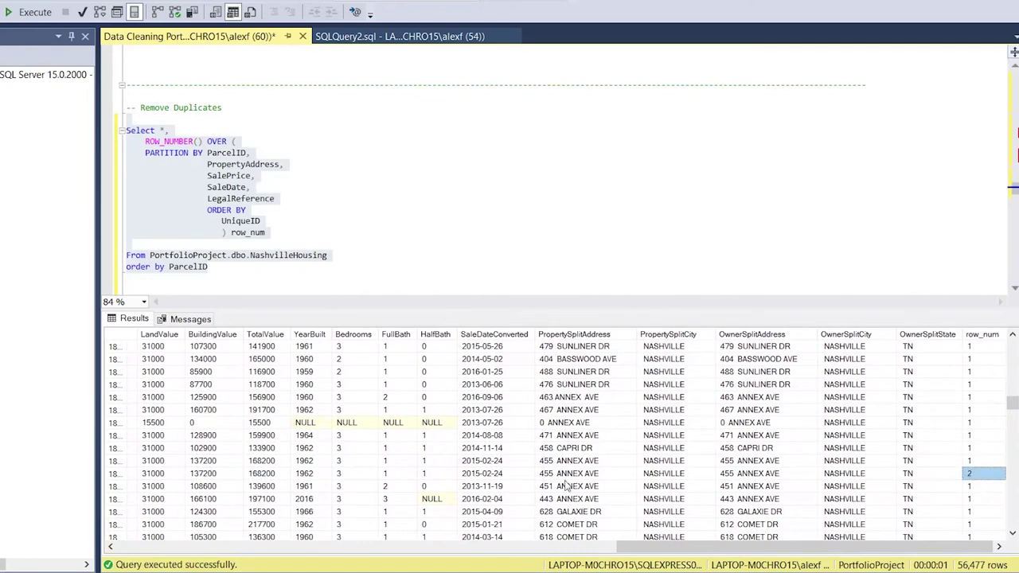
{"action": "scroll", "coordinate": [376, 466], "scroll_direction": "left", "scroll_amount": 1}
{"action": "scroll", "coordinate": [376, 464], "scroll_direction": "left", "scroll_amount": 12}
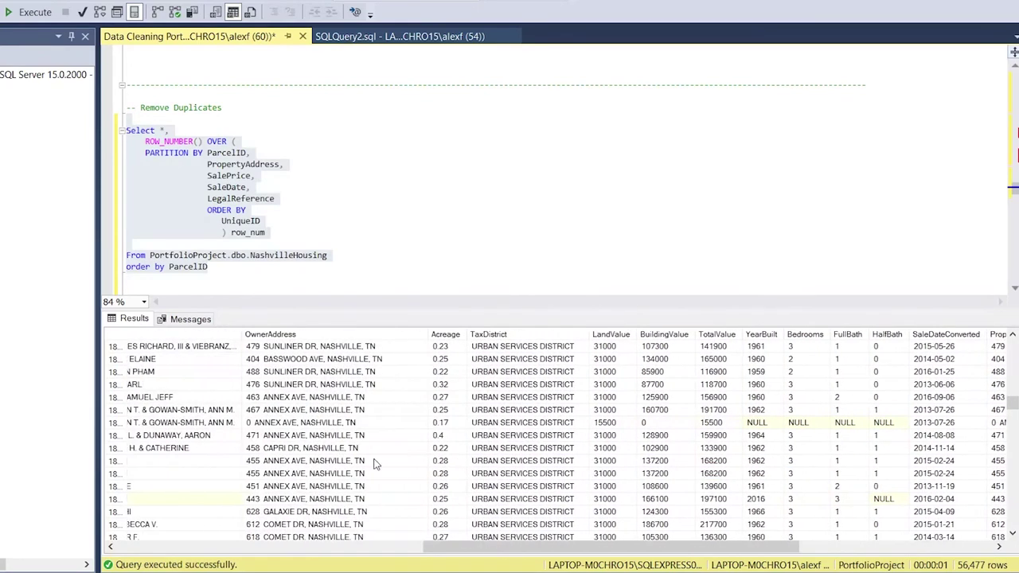
{"action": "scroll", "coordinate": [375, 464], "scroll_direction": "left", "scroll_amount": 10}
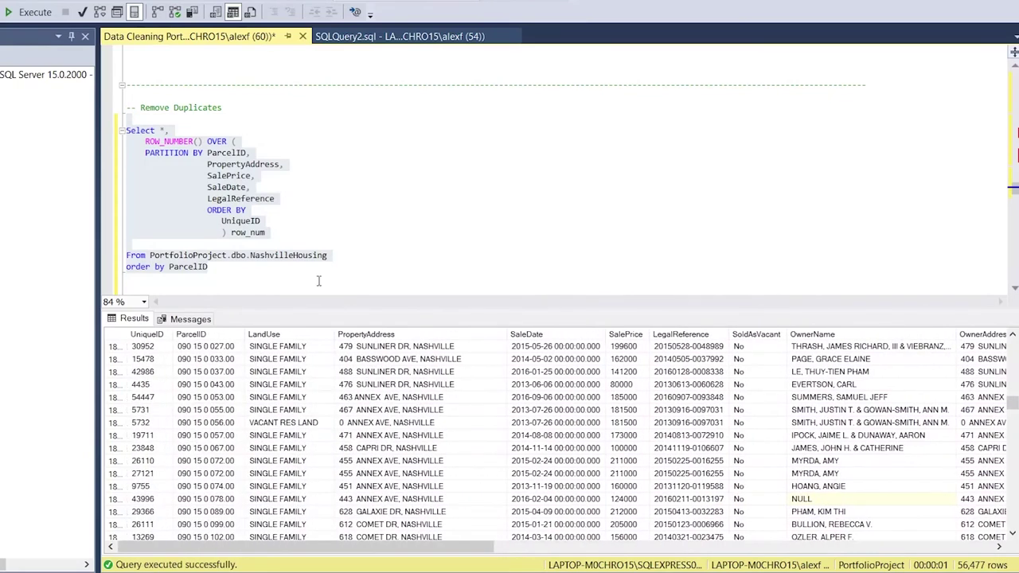
Try to filter the ROW_NUMBER query by running it with "where row_num > 1" below the order by line.
{"action": "left_click_drag", "start_coordinate": [293, 272], "coordinate": [118, 131]}
{"action": "left_click", "coordinate": [222, 269]}
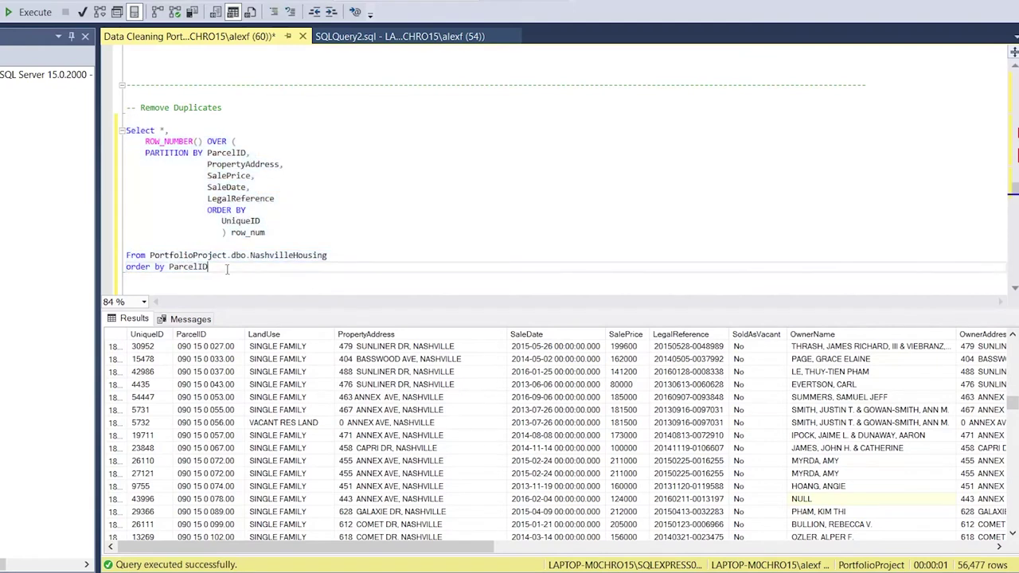
{"action": "key", "text": "Return"}
{"action": "type", "text": "w"}
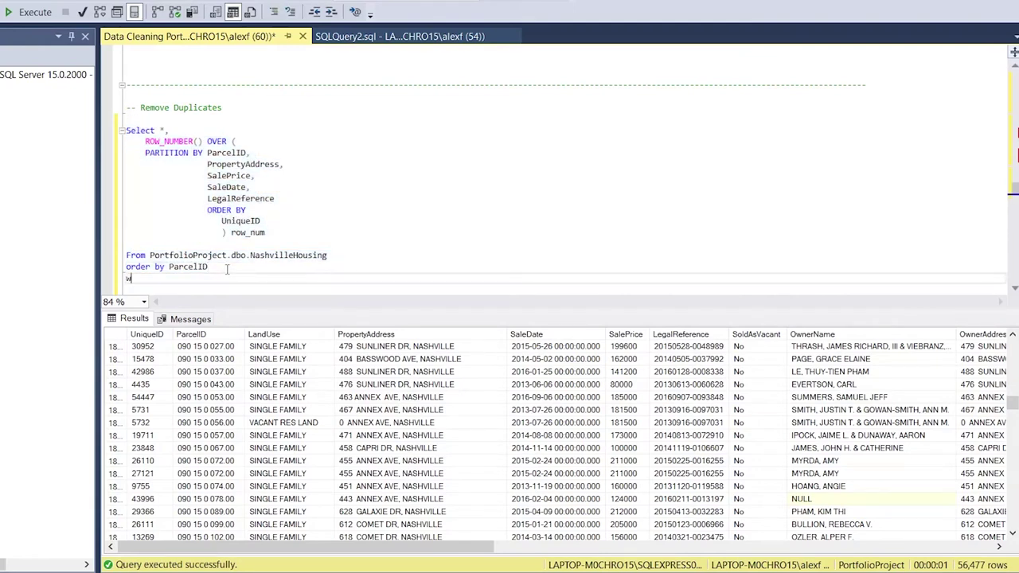
{"action": "type", "text": "here row_num > 1"}
{"action": "left_click_drag", "start_coordinate": [220, 280], "coordinate": [125, 119]}
{"action": "left_click", "coordinate": [48, 12]}
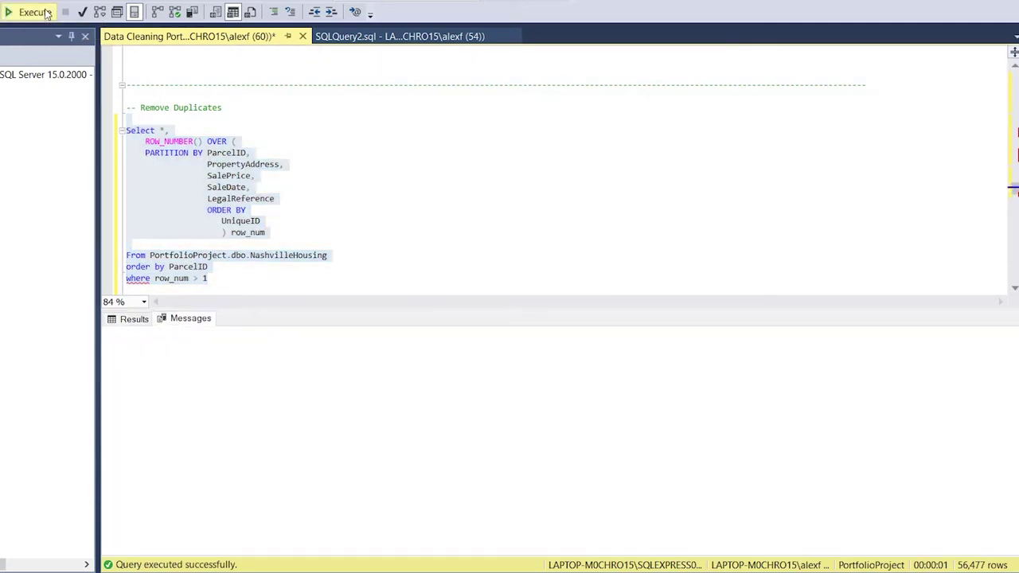
Remove the "where row_num > 1" condition from below the order by line.
{"action": "left_click", "coordinate": [127, 280]}
{"action": "type", "text": "--"}
{"action": "left_click_drag", "start_coordinate": [238, 281], "coordinate": [117, 287]}
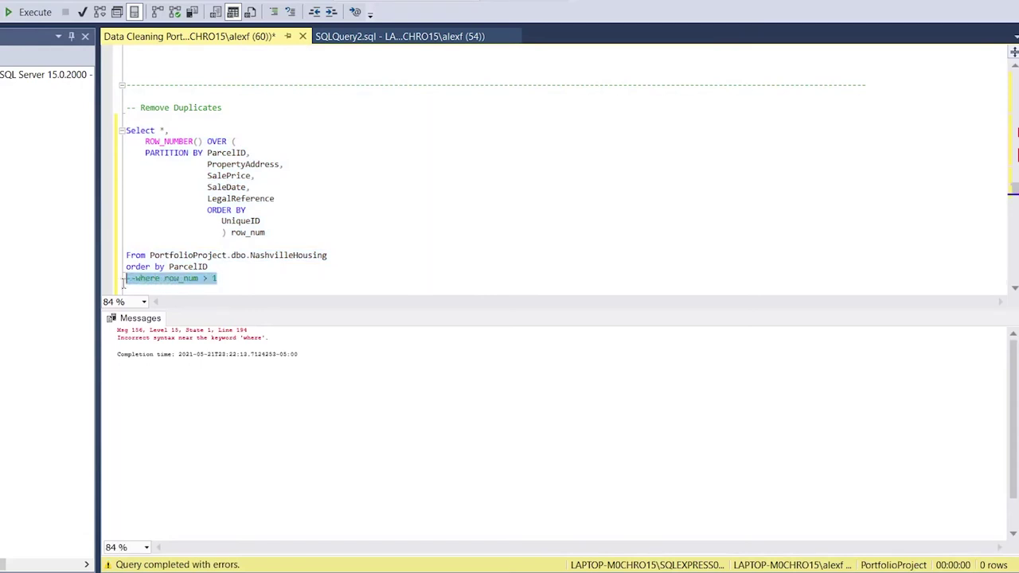
{"action": "key", "text": "BackSpace"}
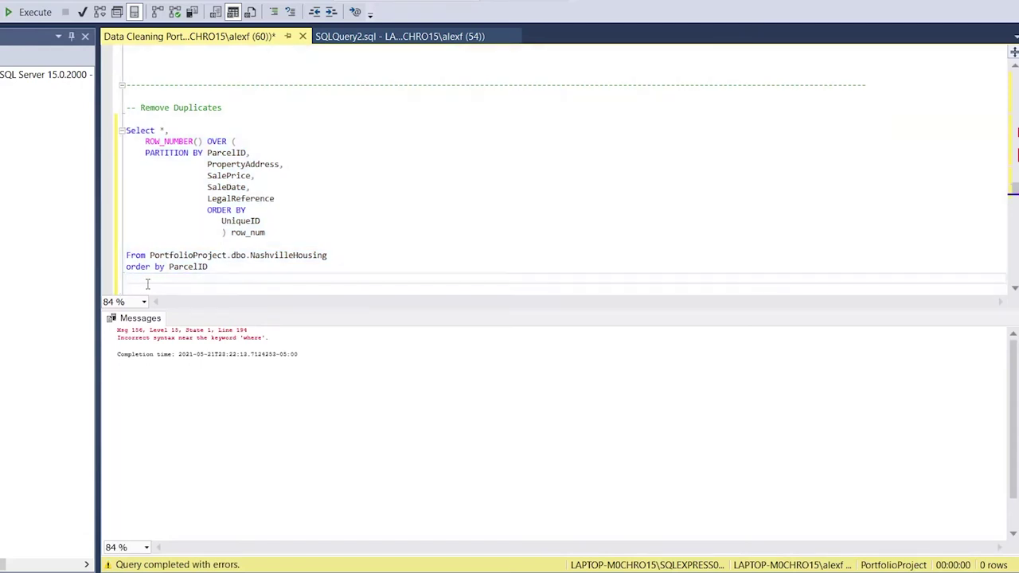
Wrap the ROW_NUMBER query in a CTE named RowNumCTE and comment out its "order by ParcelID" line.
{"action": "left_click", "coordinate": [144, 119]}
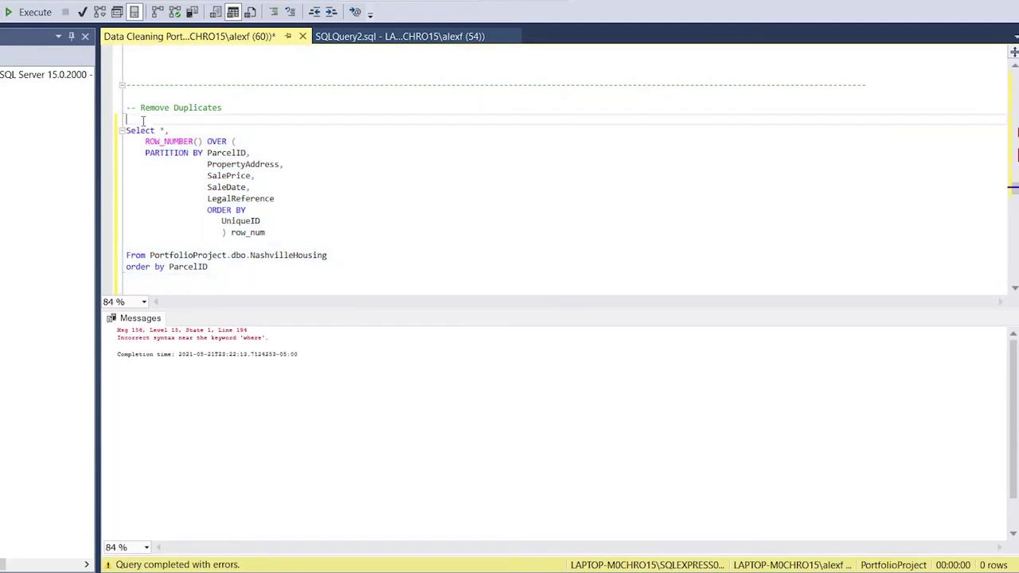
{"action": "key", "text": "Return"}
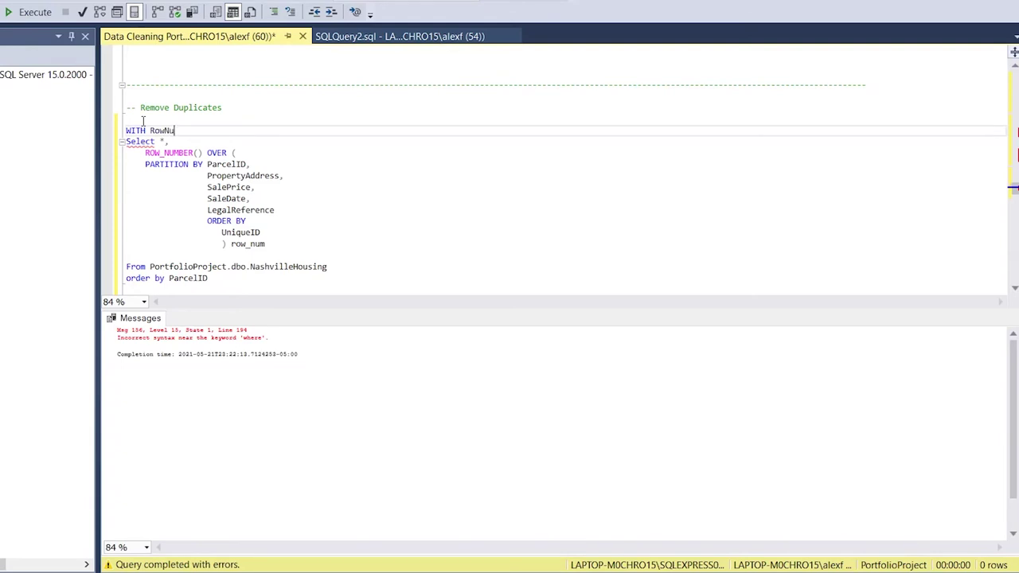
{"action": "key", "text": "BackSpace"}
{"action": "type", "text": "AS("}
{"action": "scroll", "coordinate": [238, 159], "scroll_direction": "down", "scroll_amount": 1}
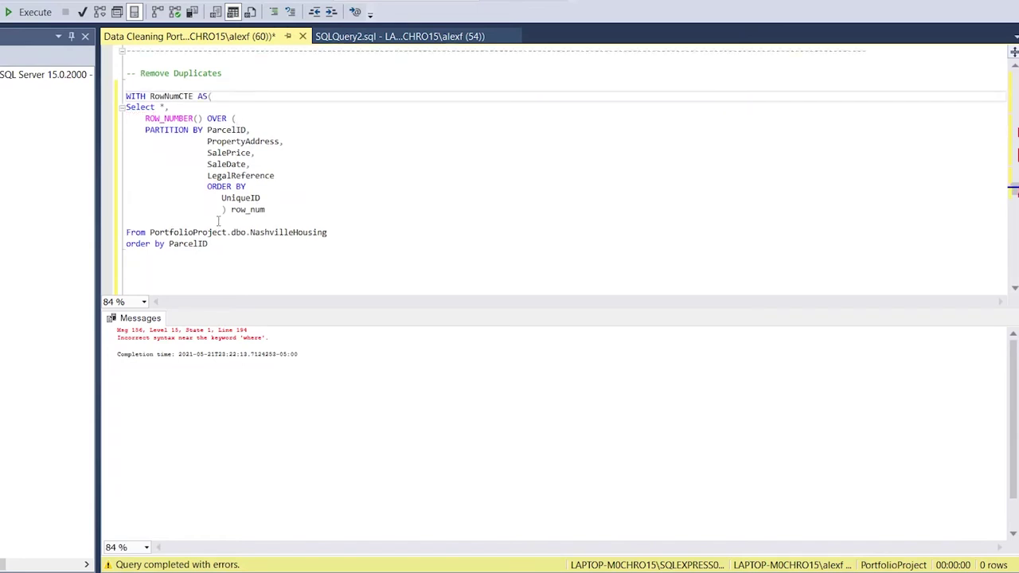
{"action": "left_click", "coordinate": [128, 243]}
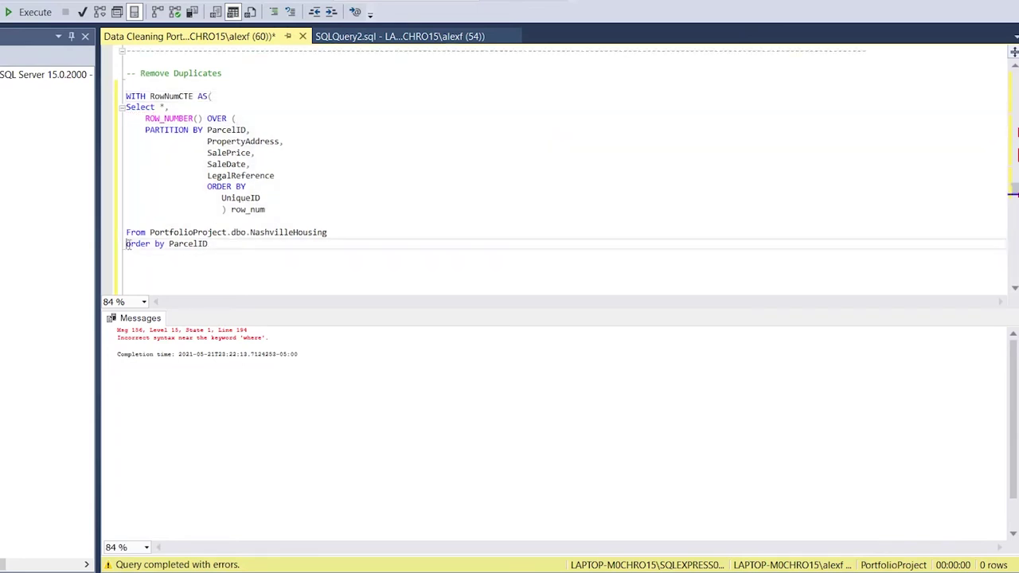
{"action": "left_click", "coordinate": [146, 254]}
{"action": "type", "text": ")"}
Add "Select * From RowNumCTE" beneath the CTE, run the whole statement and view the row_num column.
{"action": "key", "text": "Return"}
{"action": "key", "text": "Return"}
{"action": "key", "text": "BackSpace"}
{"action": "type", "text": "Select *"}
{"action": "key", "text": "Return"}
{"action": "type", "text": "From RowNumCTE"}
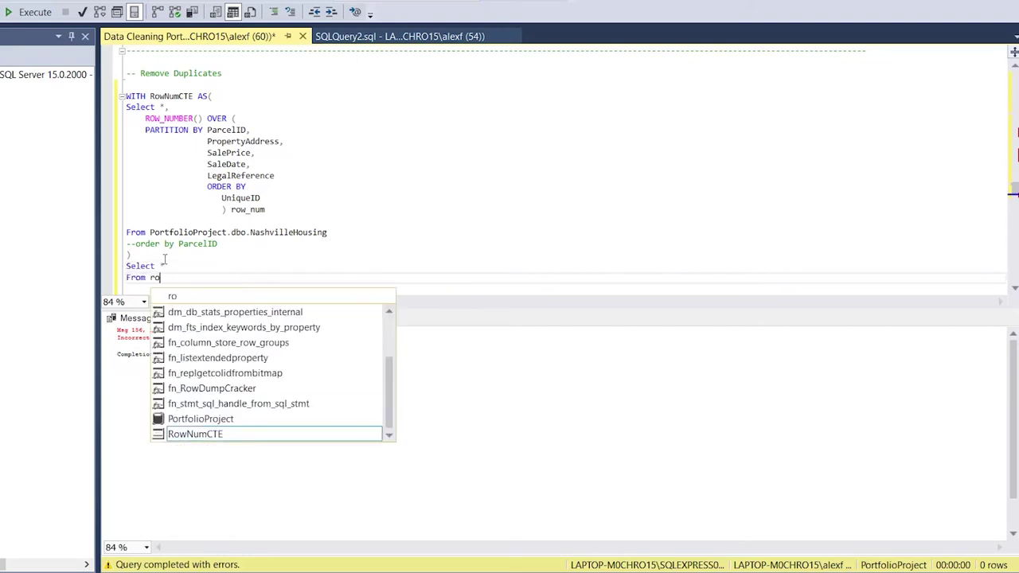
{"action": "left_click_drag", "start_coordinate": [205, 277], "coordinate": [121, 97]}
{"action": "left_click", "coordinate": [30, 11]}
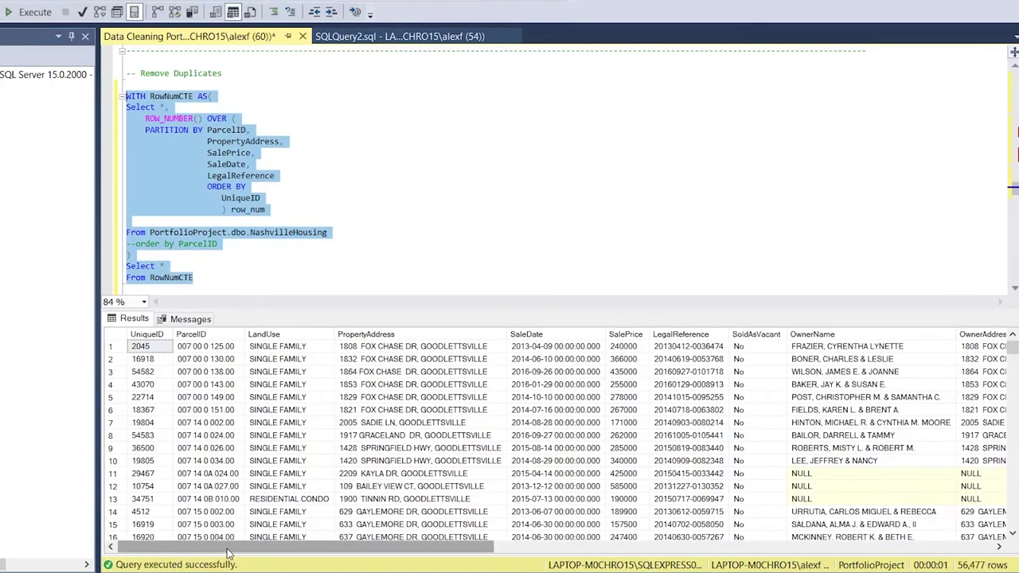
{"action": "left_click_drag", "start_coordinate": [229, 553], "coordinate": [812, 551]}
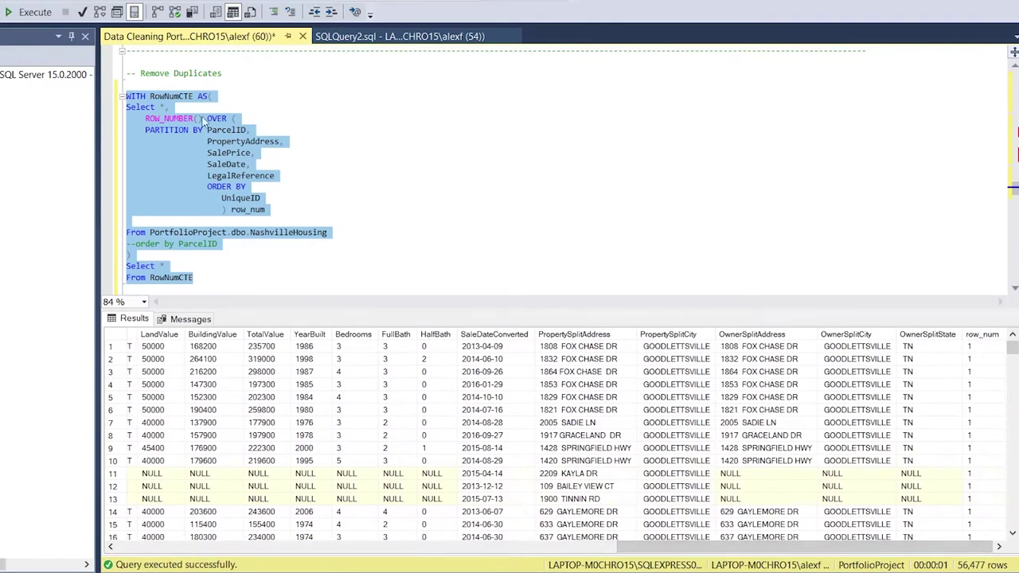
Review the CTE's inner query and outer select, rerun the whole statement and view the first result columns.
{"action": "left_click", "coordinate": [156, 268]}
{"action": "left_click", "coordinate": [199, 276]}
{"action": "left_click_drag", "start_coordinate": [200, 276], "coordinate": [126, 266]}
{"action": "left_click_drag", "start_coordinate": [273, 241], "coordinate": [112, 113]}
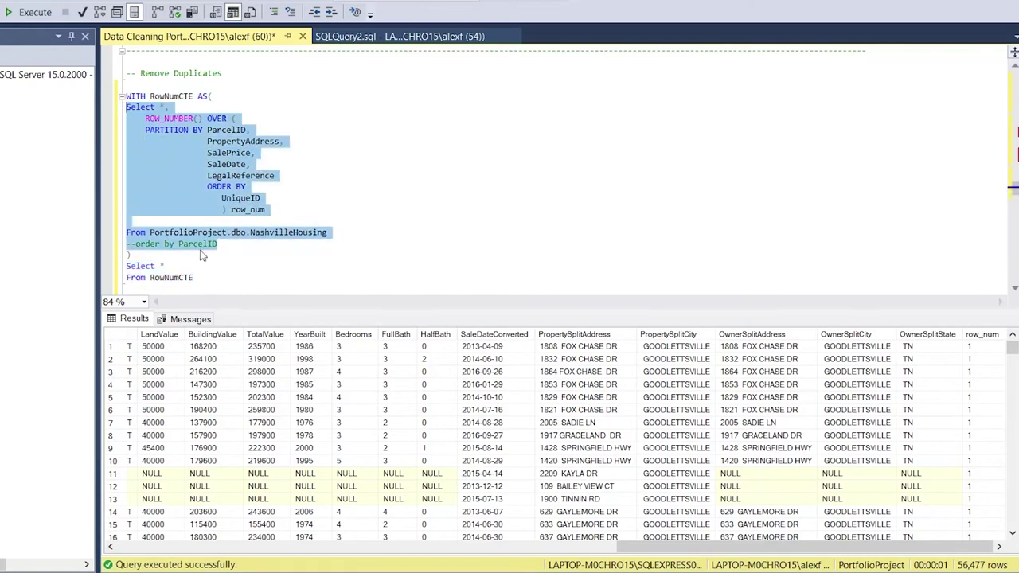
{"action": "left_click", "coordinate": [201, 284]}
{"action": "left_click_drag", "start_coordinate": [200, 285], "coordinate": [112, 97]}
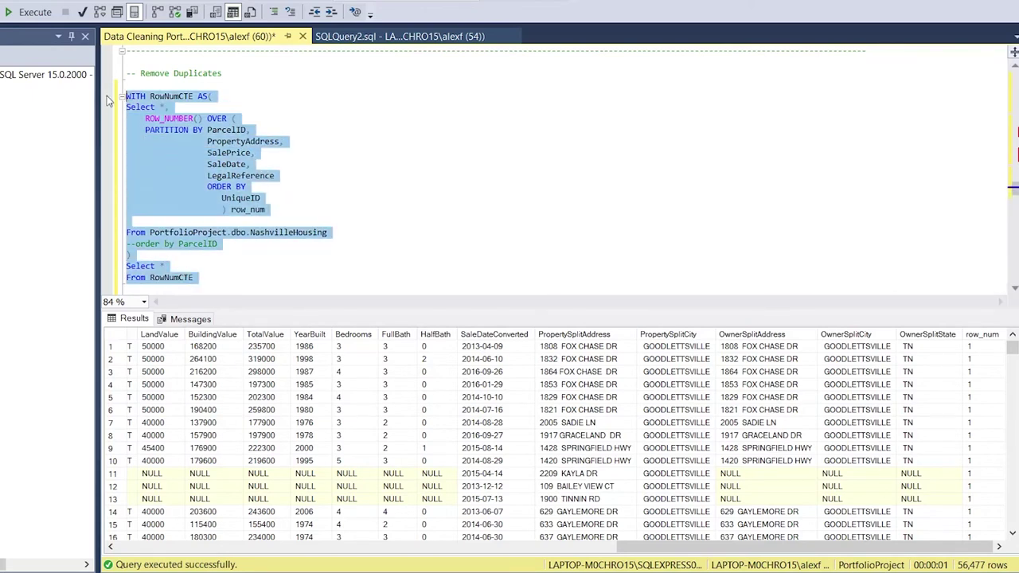
{"action": "left_click", "coordinate": [32, 12]}
{"action": "left_click_drag", "start_coordinate": [534, 547], "coordinate": [239, 549]}
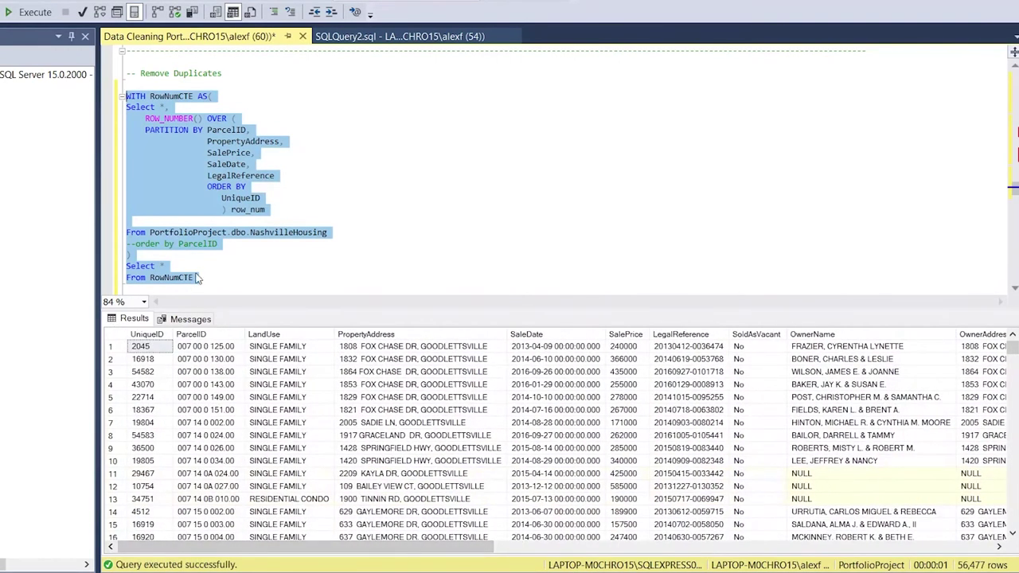
Add "Where row_num > 1" and "Order by PropertyAddress" to the RowNumCTE select and run the whole statement.
{"action": "left_click", "coordinate": [204, 269]}
{"action": "scroll", "coordinate": [212, 267], "scroll_direction": "down", "scroll_amount": 2}
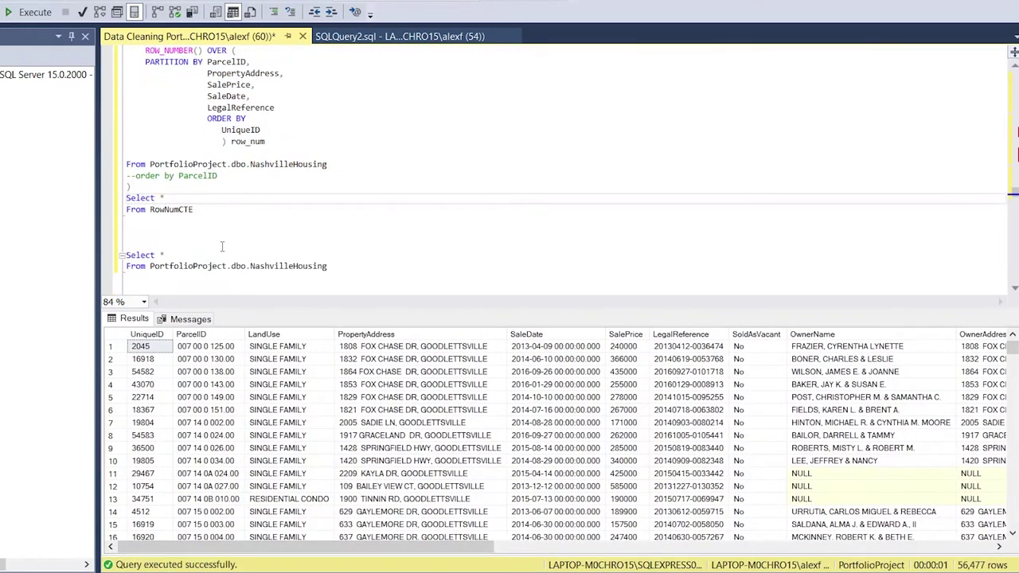
{"action": "left_click", "coordinate": [203, 214]}
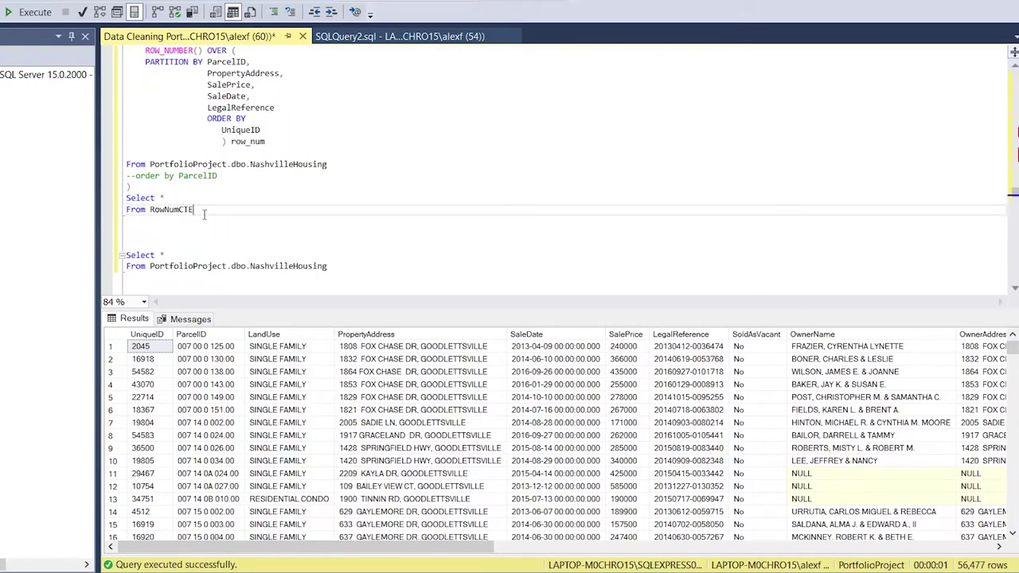
{"action": "key", "text": "Return"}
{"action": "type", "text": "Where row_num > 1"}
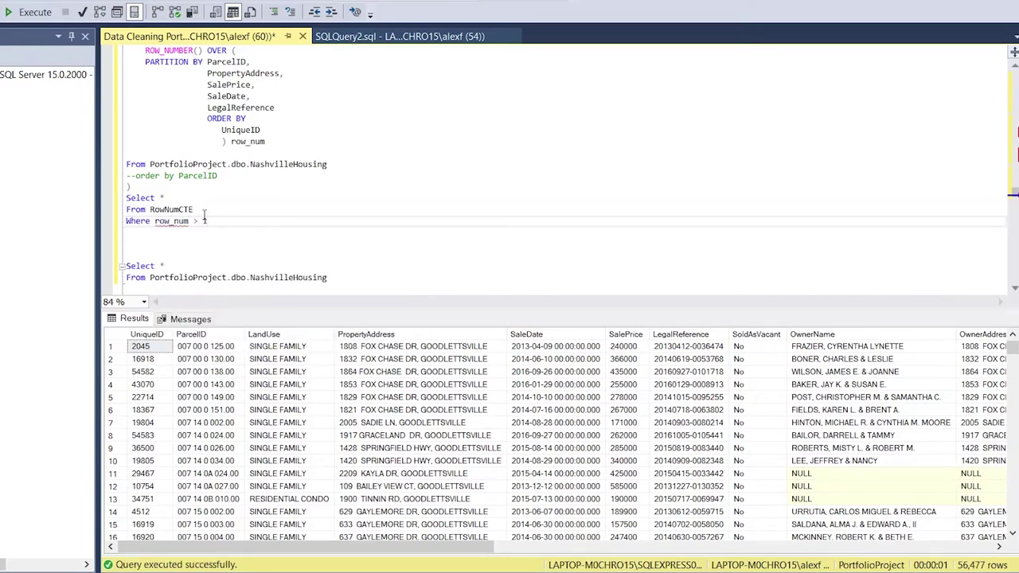
{"action": "key", "text": "Return"}
{"action": "type", "text": "Order"}
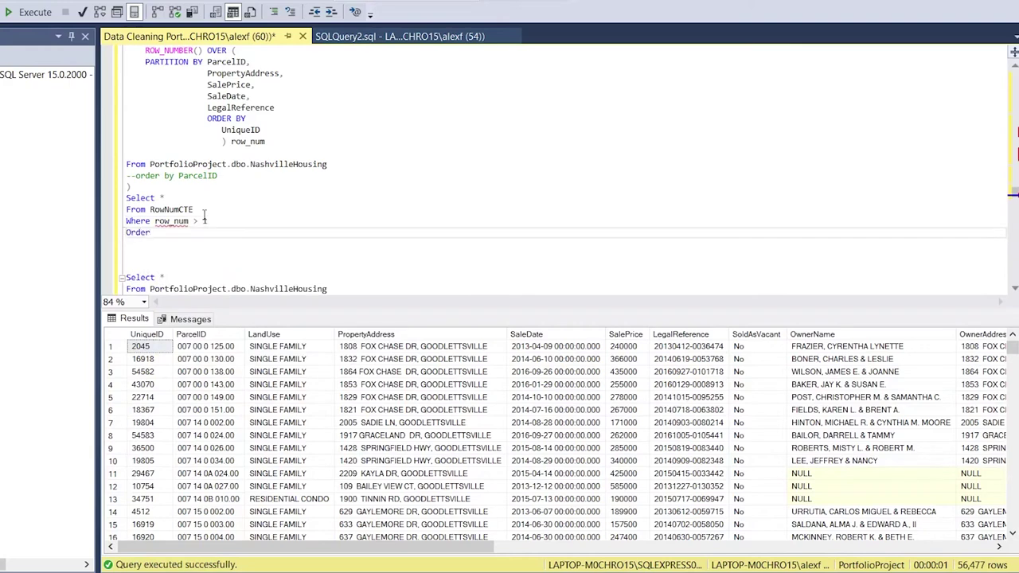
{"action": "type", "text": " by prop"}
{"action": "key", "text": "Tab"}
{"action": "scroll", "coordinate": [255, 238], "scroll_direction": "up", "scroll_amount": 3}
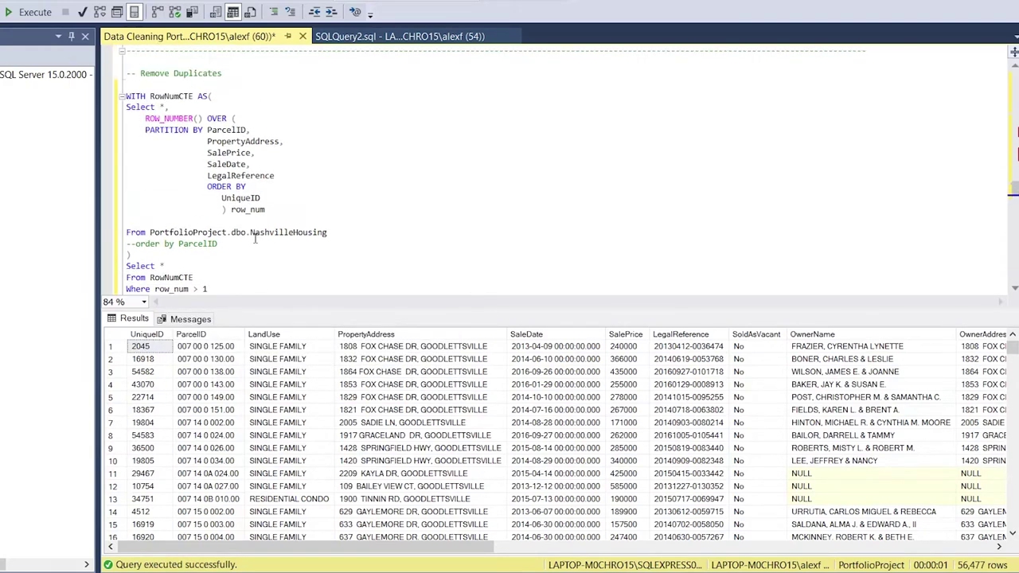
{"action": "left_click", "coordinate": [169, 119], "text": "shift"}
{"action": "left_click", "coordinate": [36, 12]}
Enlarge the query area and look through the filtered duplicate rows across to their row_num column.
{"action": "left_click_drag", "start_coordinate": [317, 309], "coordinate": [318, 371]}
{"action": "left_click", "coordinate": [408, 417]}
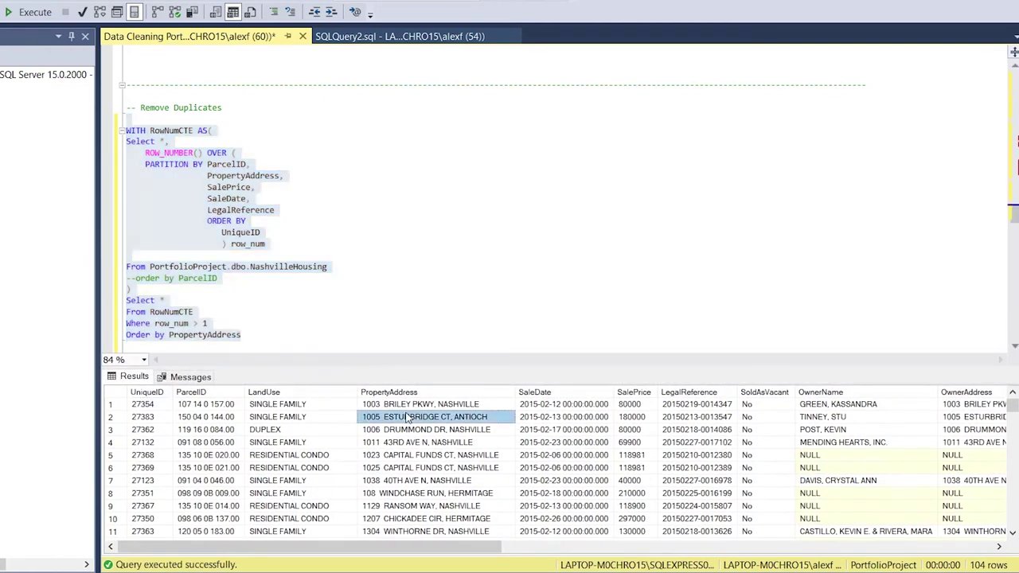
{"action": "left_click_drag", "start_coordinate": [318, 548], "coordinate": [911, 558]}
{"action": "mouse_move", "coordinate": [1012, 408]}
{"action": "left_mouse_down"}
{"action": "mouse_move", "coordinate": [1016, 539]}
{"action": "mouse_move", "coordinate": [1012, 406]}
{"action": "left_mouse_up"}
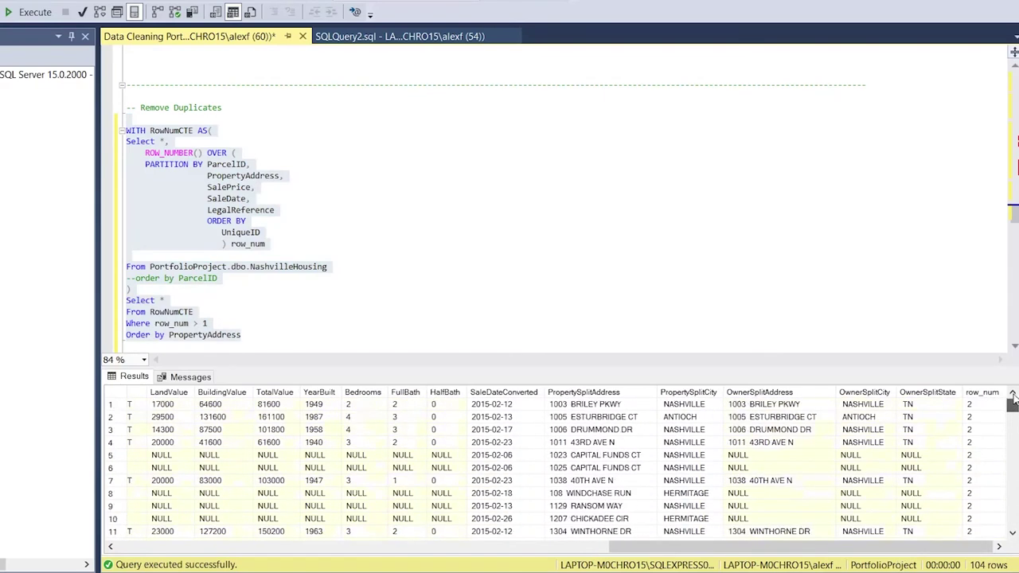
{"action": "left_click_drag", "start_coordinate": [871, 551], "coordinate": [944, 549]}
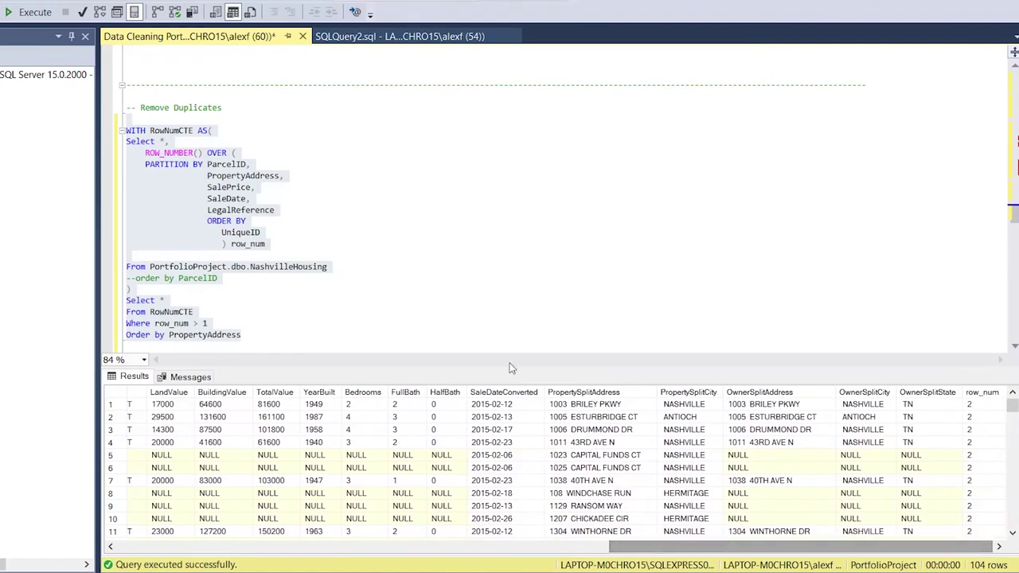
Replace the outer "Select *" below the RowNumCTE definition with DELETE.
{"action": "left_click_drag", "start_coordinate": [244, 335], "coordinate": [126, 118]}
{"action": "left_click", "coordinate": [200, 301]}
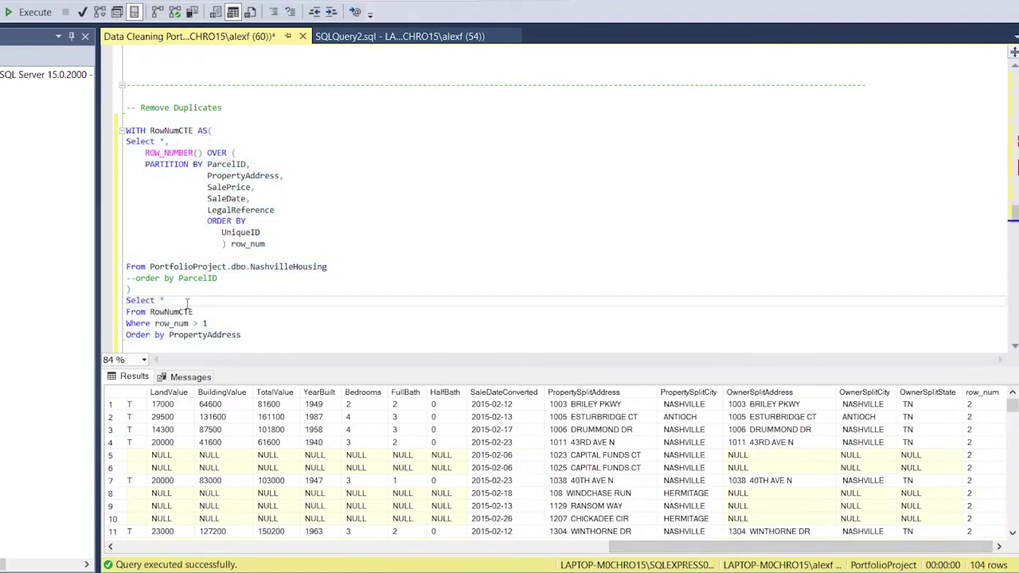
{"action": "double_click", "coordinate": [143, 301]}
{"action": "left_click", "coordinate": [160, 300]}
{"action": "left_click_drag", "start_coordinate": [182, 300], "coordinate": [126, 300]}
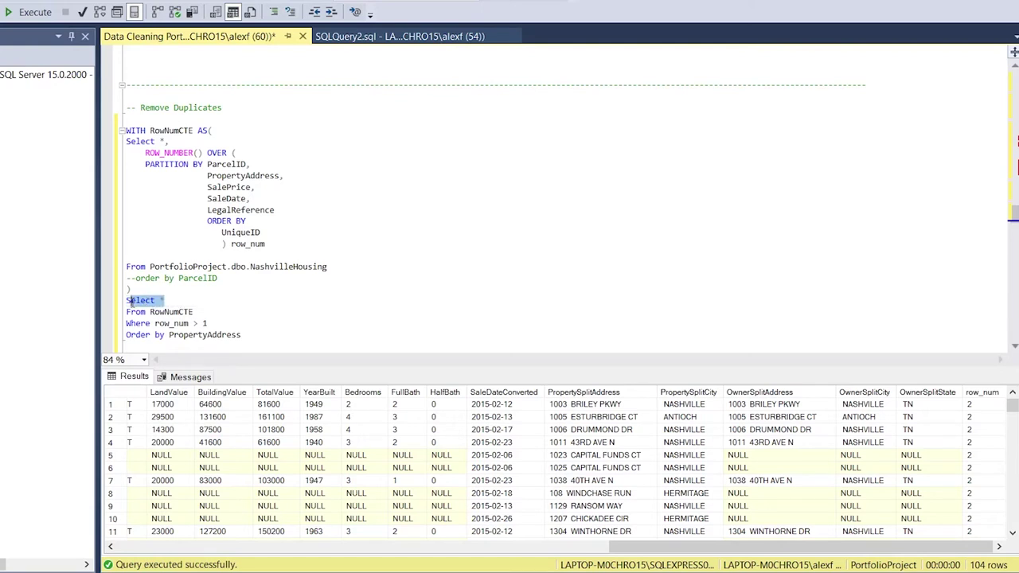
{"action": "type", "text": "DELETE"}
Comment out "Order by PropertyAddress" and run the CTE with its DELETE for row_num > 1.
{"action": "left_click", "coordinate": [274, 334]}
{"action": "left_click", "coordinate": [128, 335]}
{"action": "type", "text": "--"}
{"action": "left_click", "coordinate": [215, 324]}
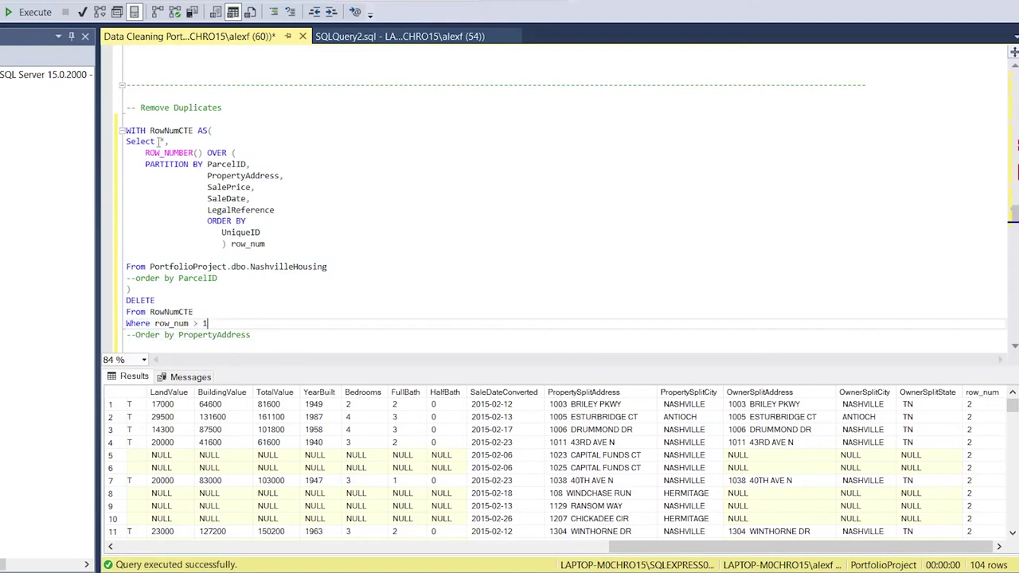
{"action": "left_click", "coordinate": [145, 119], "text": "shift"}
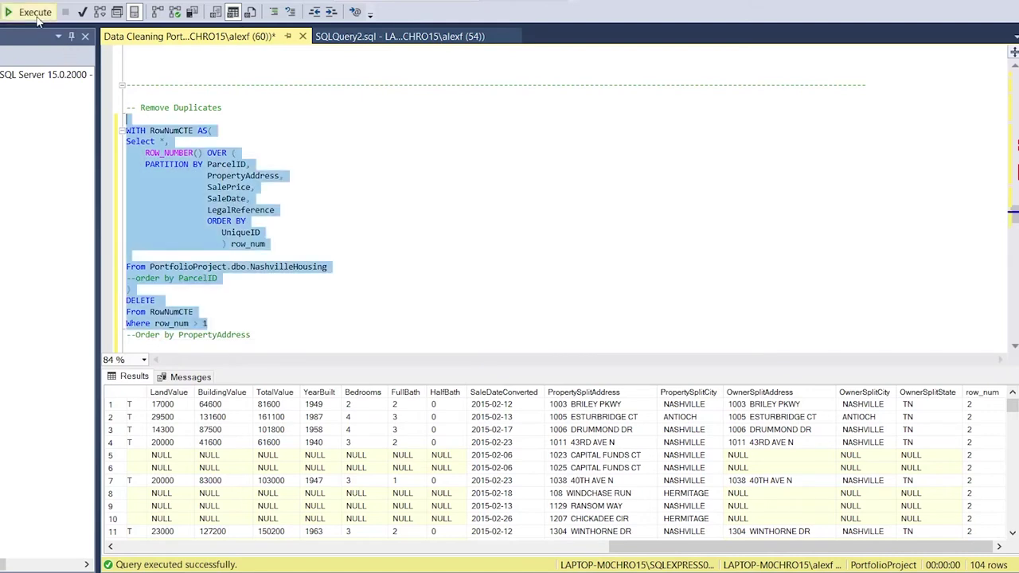
{"action": "left_click", "coordinate": [36, 17]}
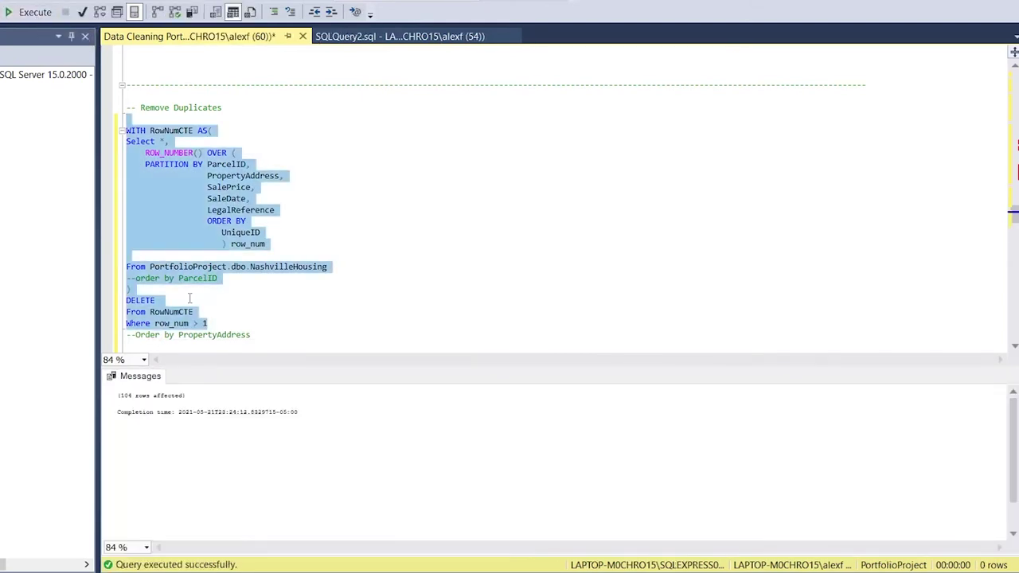
Restore the outer "Select *" and the active "Order by PropertyAddress", and rerun the whole CTE statement to check for duplicates.
{"action": "left_click", "coordinate": [205, 329]}
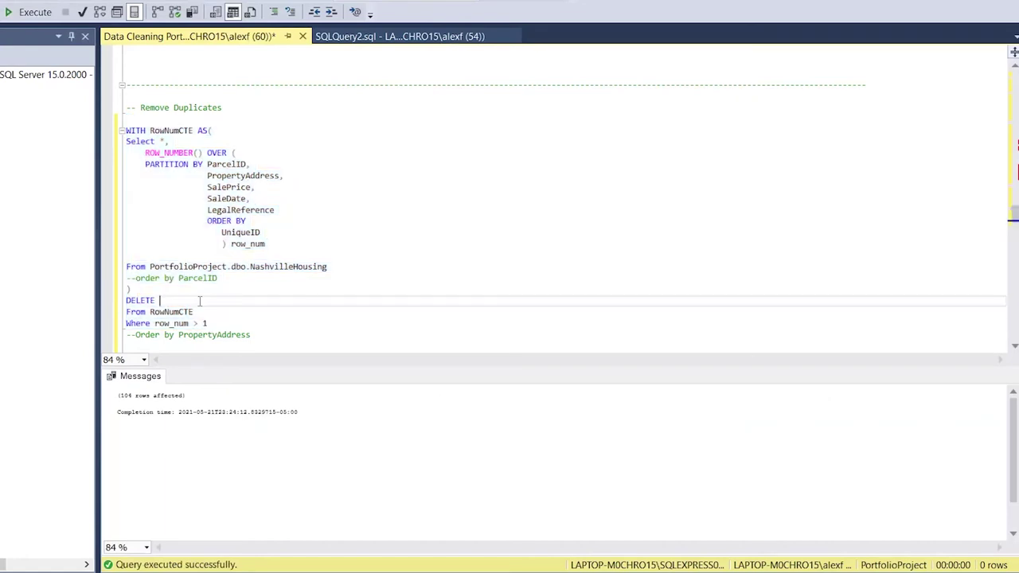
{"action": "triple_click", "coordinate": [199, 300]}
{"action": "key", "text": "ctrl+z"}
{"action": "key", "text": "ctrl+z"}
{"action": "left_click", "coordinate": [257, 336]}
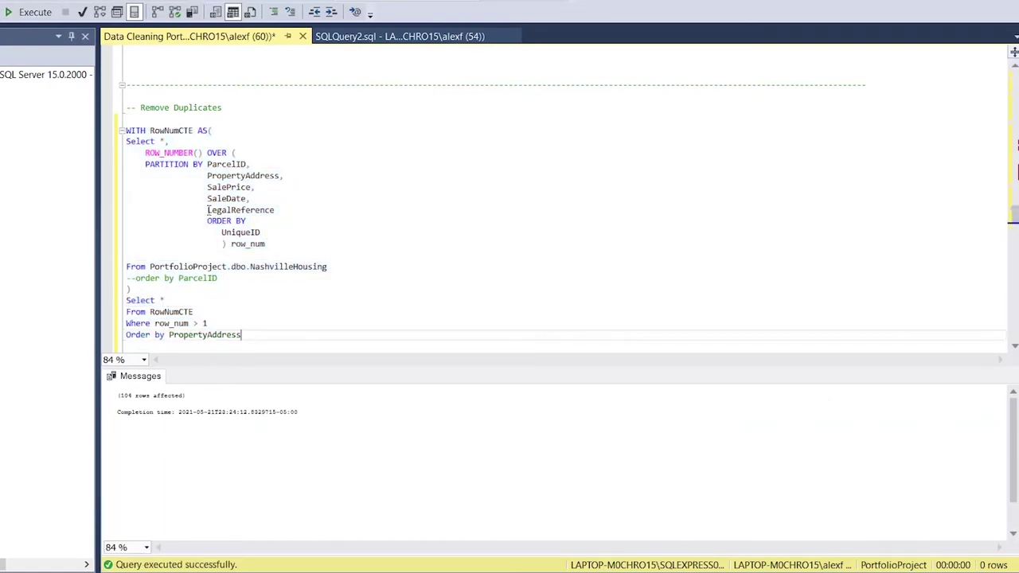
{"action": "left_click", "coordinate": [176, 117], "text": "shift"}
{"action": "left_click", "coordinate": [38, 13]}
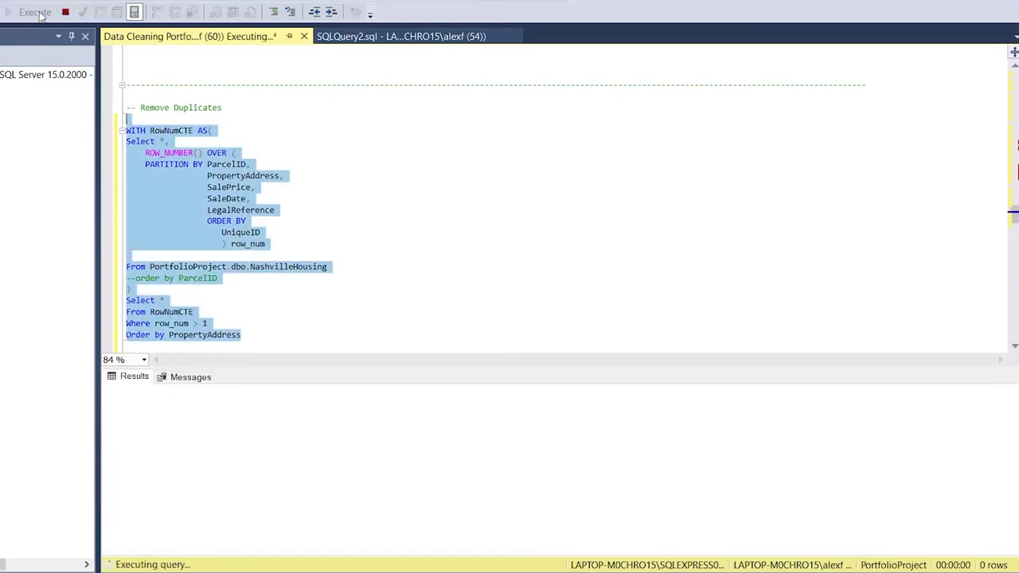
{"action": "left_click", "coordinate": [262, 294]}
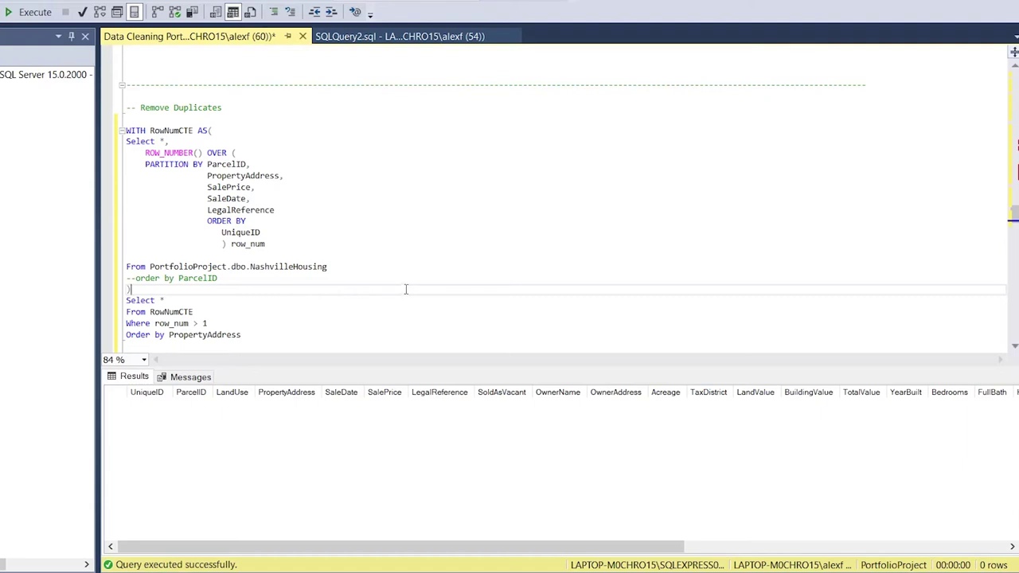
Copy the "Select * From PortfolioProject.dbo.NashvilleHousing" query into the "Delete Unused Columns" section.
{"action": "scroll", "coordinate": [406, 289], "scroll_direction": "down", "scroll_amount": 1}
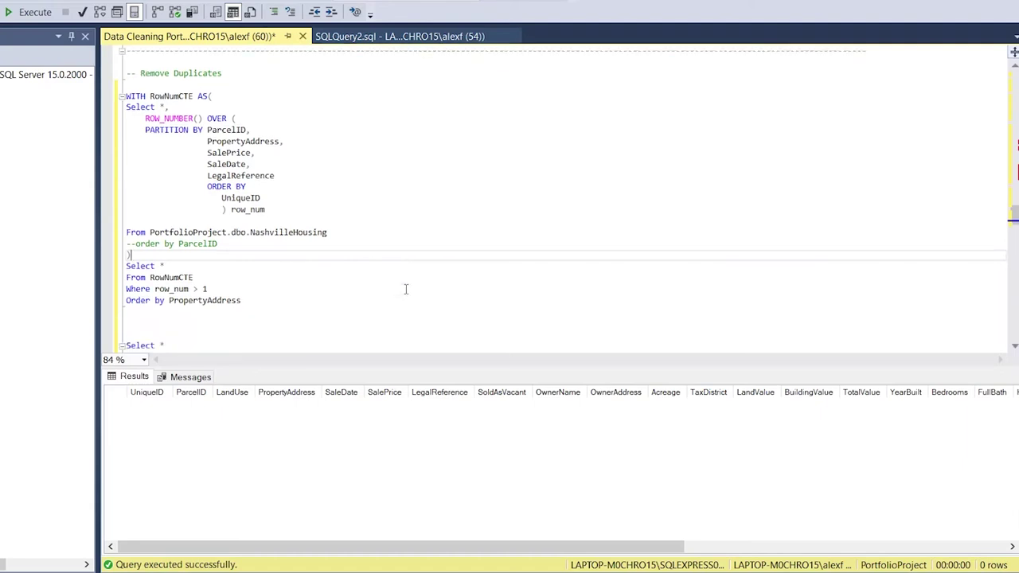
{"action": "scroll", "coordinate": [406, 289], "scroll_direction": "down", "scroll_amount": 1}
{"action": "scroll", "coordinate": [405, 289], "scroll_direction": "down", "scroll_amount": 3}
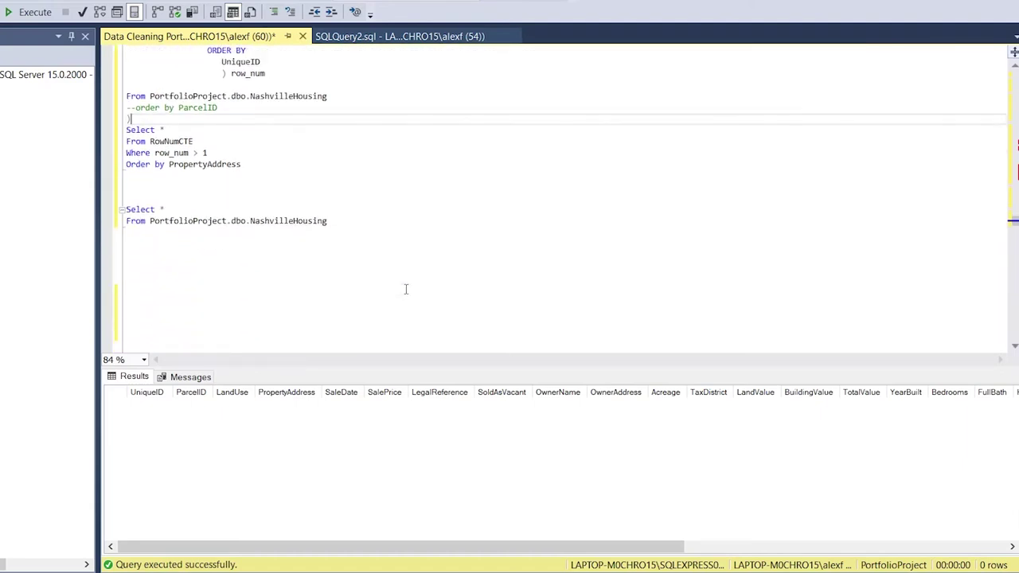
{"action": "scroll", "coordinate": [388, 300], "scroll_direction": "down", "scroll_amount": 4}
{"action": "scroll", "coordinate": [388, 247], "scroll_direction": "down", "scroll_amount": 4}
{"action": "left_click", "coordinate": [302, 200]}
{"action": "scroll", "coordinate": [303, 201], "scroll_direction": "up", "scroll_amount": 6}
{"action": "left_click_drag", "start_coordinate": [316, 167], "coordinate": [191, 125]}
{"action": "key", "text": "ctrl+c"}
{"action": "scroll", "coordinate": [191, 126], "scroll_direction": "down", "scroll_amount": 5}
{"action": "scroll", "coordinate": [190, 126], "scroll_direction": "down", "scroll_amount": 1}
{"action": "left_click", "coordinate": [187, 177]}
{"action": "key", "text": "ctrl+v"}
Run the NashvilleHousing select in the "Delete Unused Columns" section.
{"action": "left_click_drag", "start_coordinate": [346, 213], "coordinate": [126, 186]}
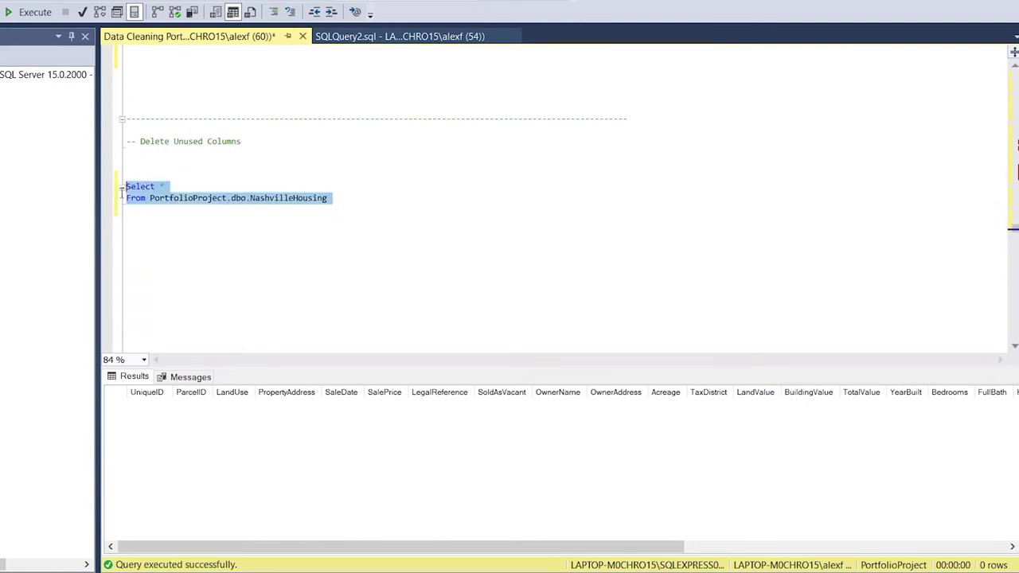
{"action": "left_click", "coordinate": [38, 14]}
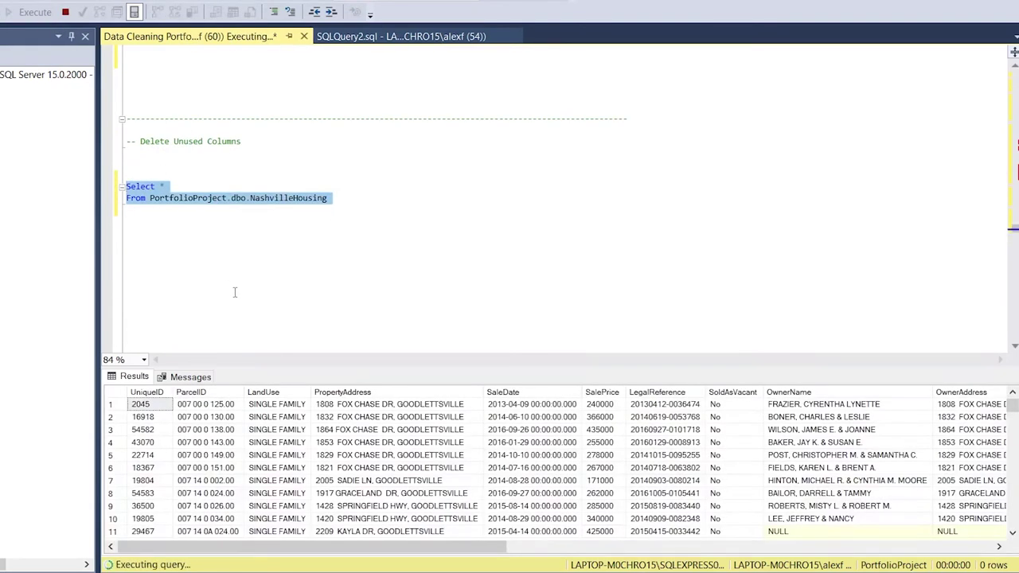
{"action": "left_click", "coordinate": [348, 198]}
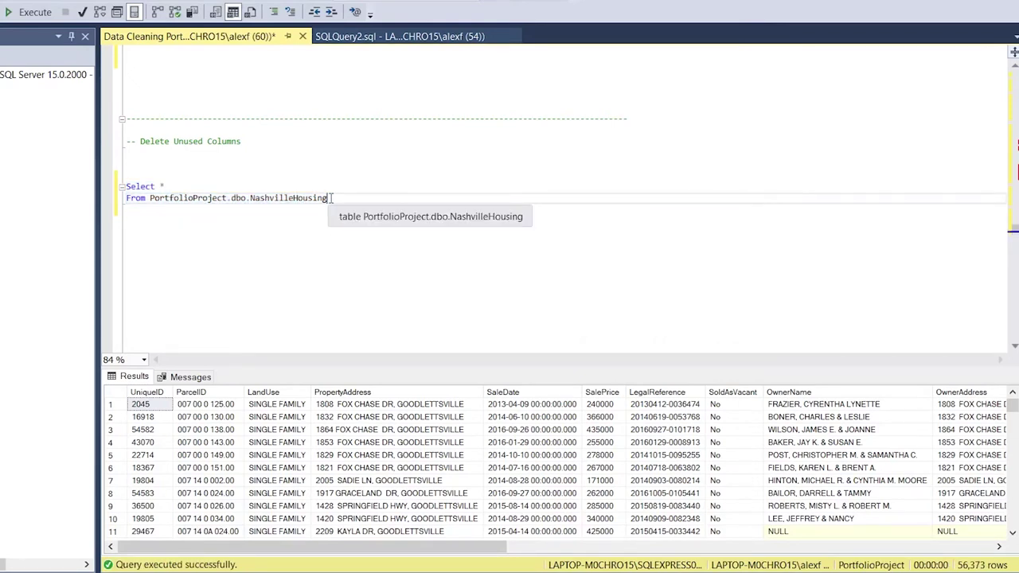
{"action": "left_click_drag", "start_coordinate": [295, 547], "coordinate": [266, 555]}
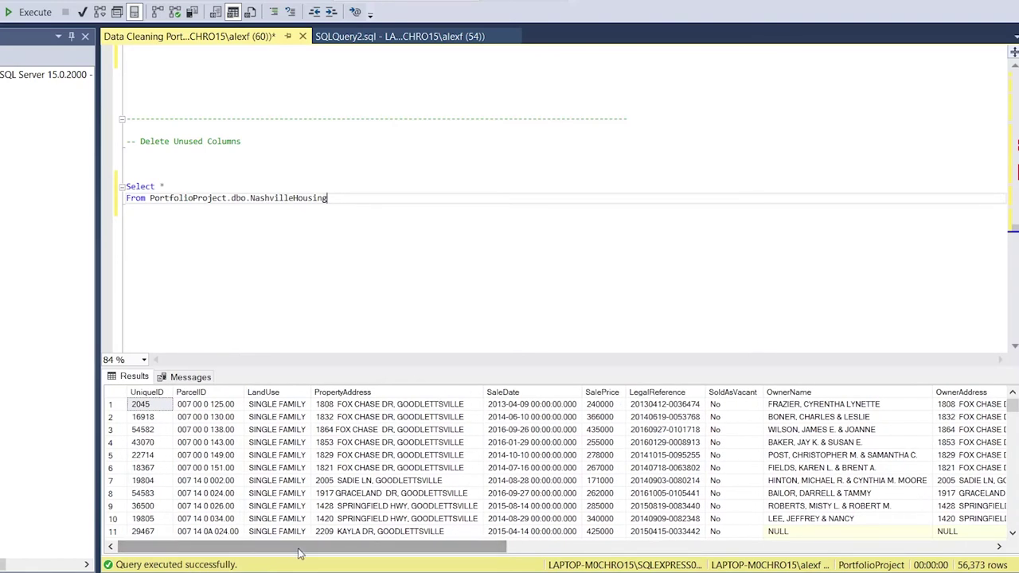
{"action": "key", "text": "Return"}
{"action": "left_click_drag", "start_coordinate": [188, 210], "coordinate": [112, 177]}
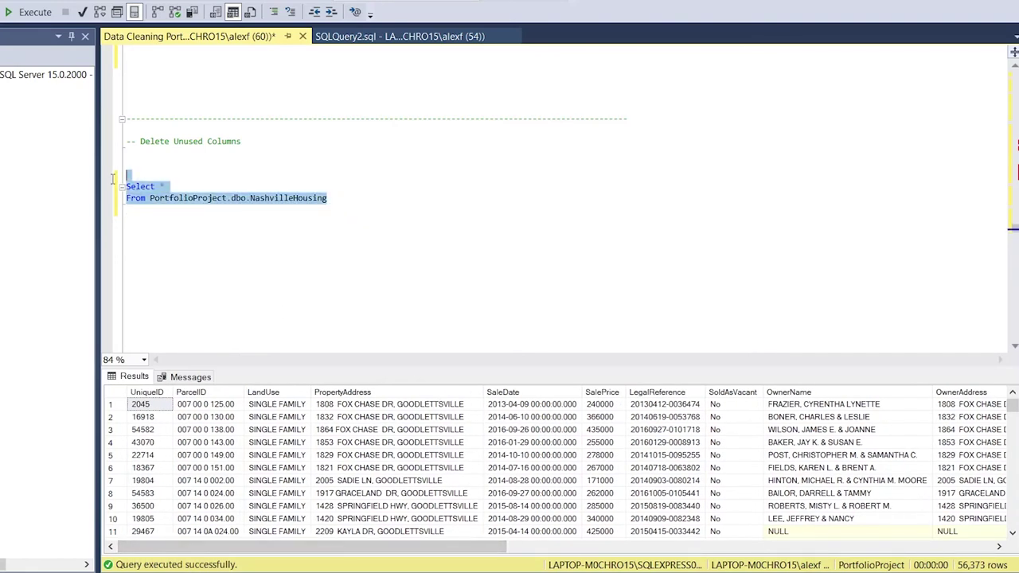
{"action": "left_click", "coordinate": [175, 205]}
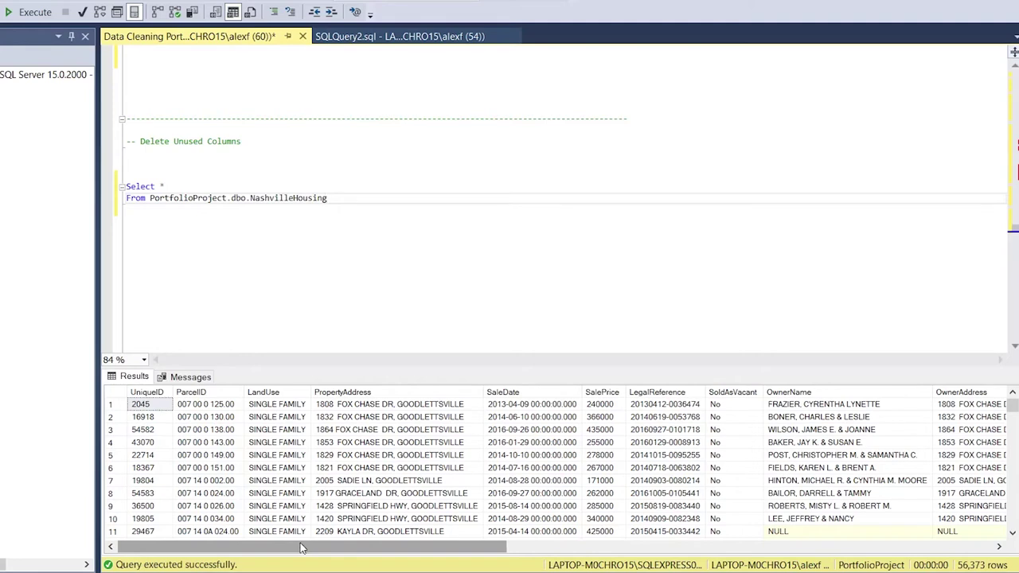
Examine the result columns for unused ones, comparing the split address columns with OwnerAddress and PropertyAddress, and checking LandUse and TaxDistrict.
{"action": "left_click_drag", "start_coordinate": [301, 547], "coordinate": [896, 522]}
{"action": "left_click", "coordinate": [629, 393]}
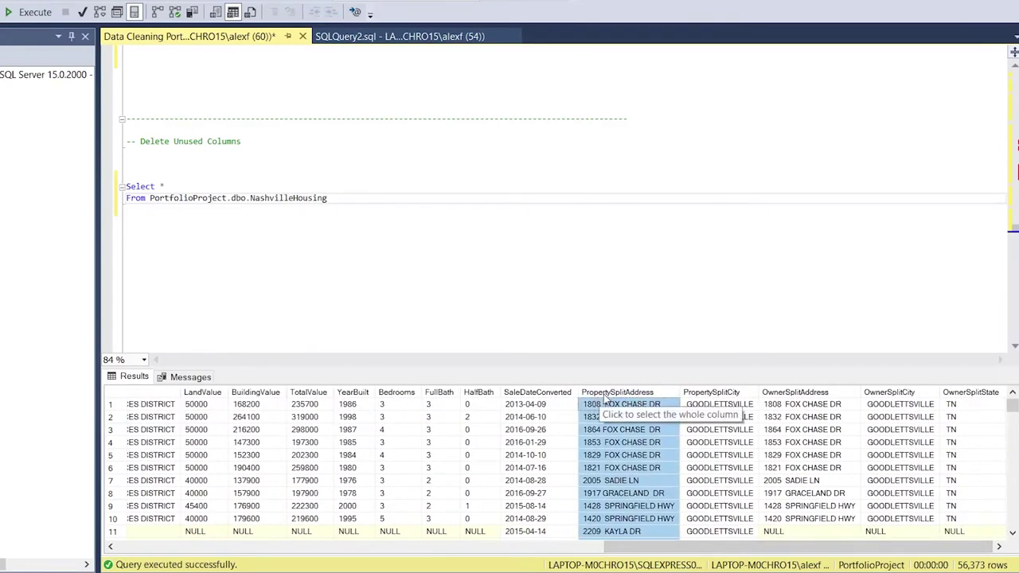
{"action": "left_click", "coordinate": [814, 393]}
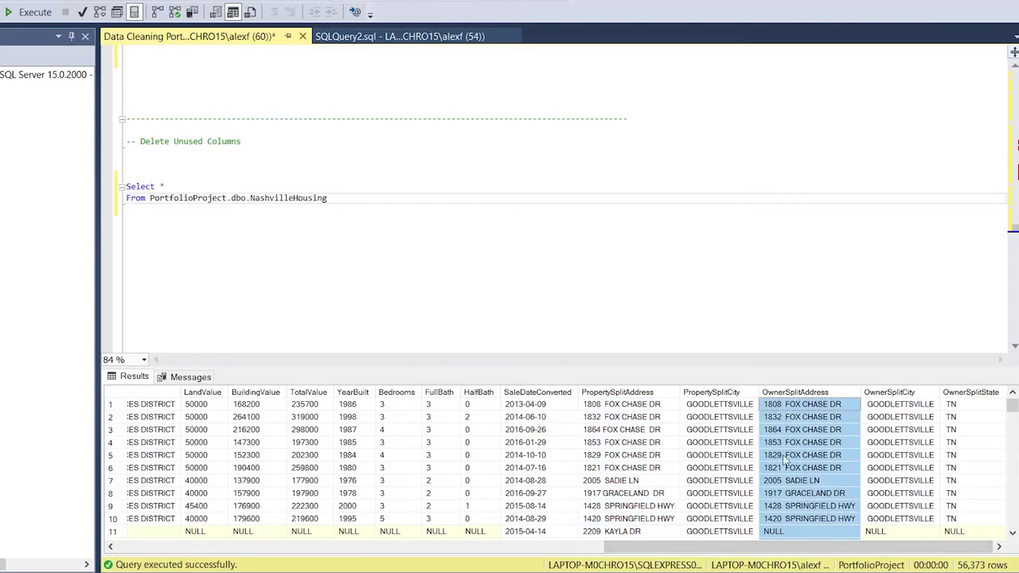
{"action": "left_click_drag", "start_coordinate": [726, 549], "coordinate": [404, 549]}
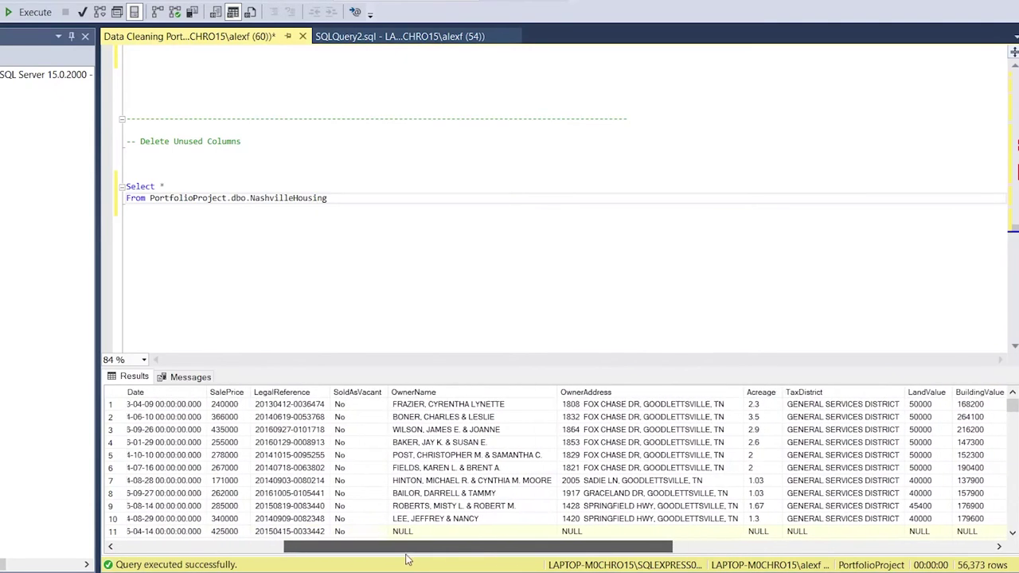
{"action": "left_click", "coordinate": [493, 392]}
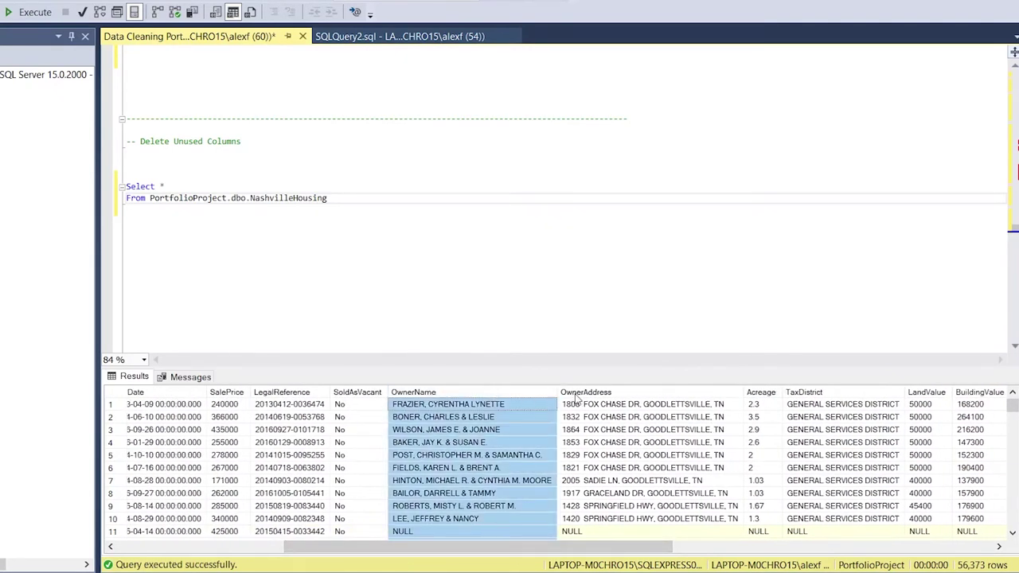
{"action": "left_click", "coordinate": [585, 392]}
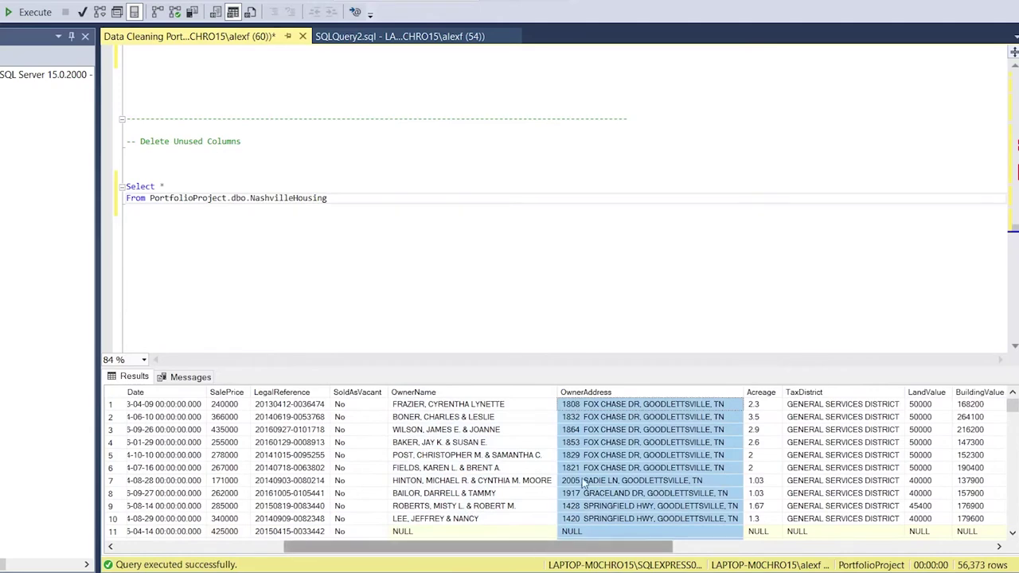
{"action": "left_click_drag", "start_coordinate": [458, 547], "coordinate": [382, 549]}
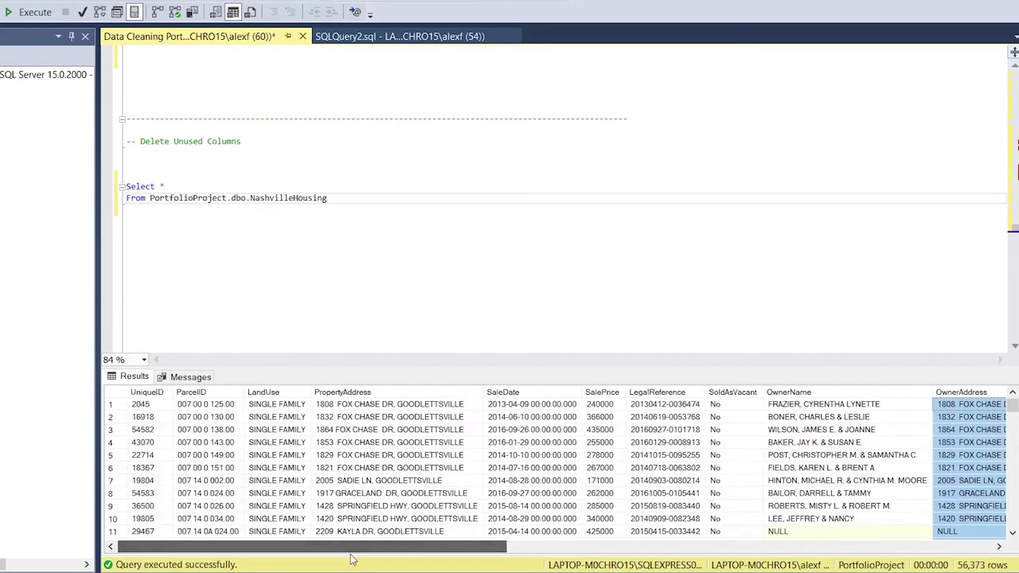
{"action": "left_click", "coordinate": [390, 393]}
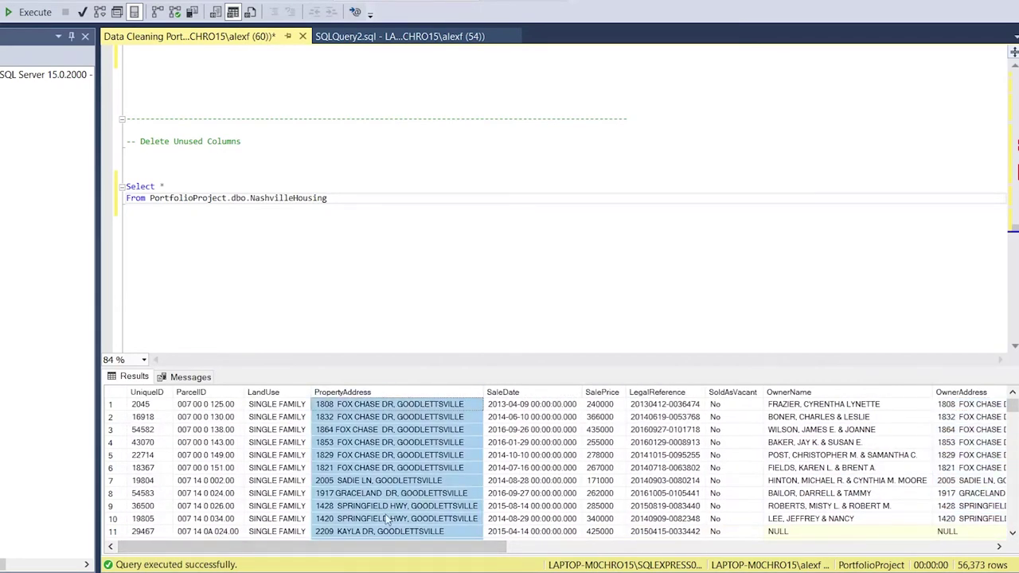
{"action": "left_click", "coordinate": [287, 394]}
{"action": "left_click_drag", "start_coordinate": [357, 548], "coordinate": [547, 548]}
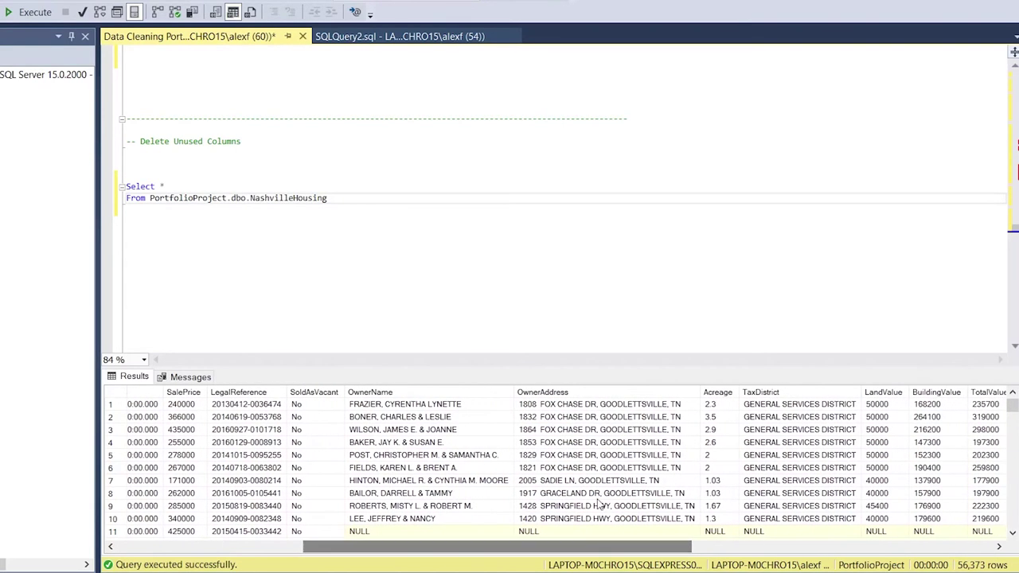
{"action": "left_click", "coordinate": [781, 393]}
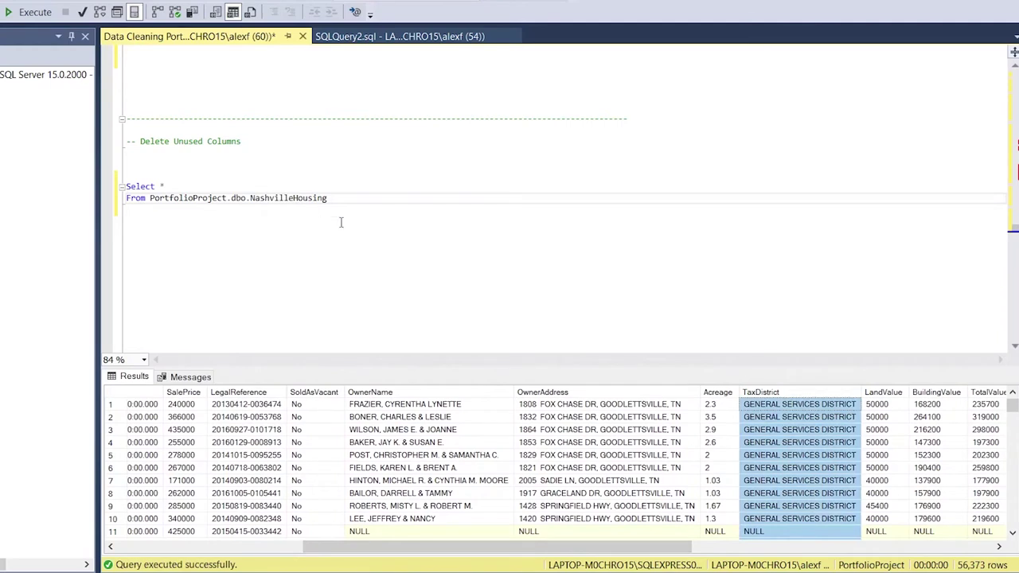
Write "ALTER TABLE PortfolioProject.dbo.NashvilleHousing" below the select query, reusing the table name from its From line.
{"action": "left_click", "coordinate": [369, 214]}
{"action": "key", "text": "Return"}
{"action": "key", "text": "Return"}
{"action": "type", "text": "ALTER TABLE"}
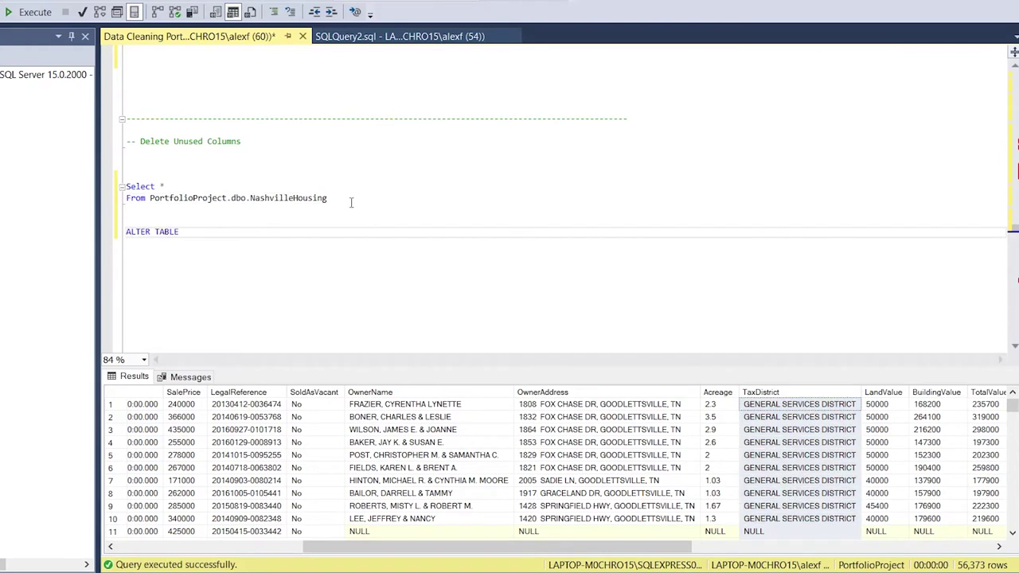
{"action": "left_click_drag", "start_coordinate": [349, 203], "coordinate": [151, 203]}
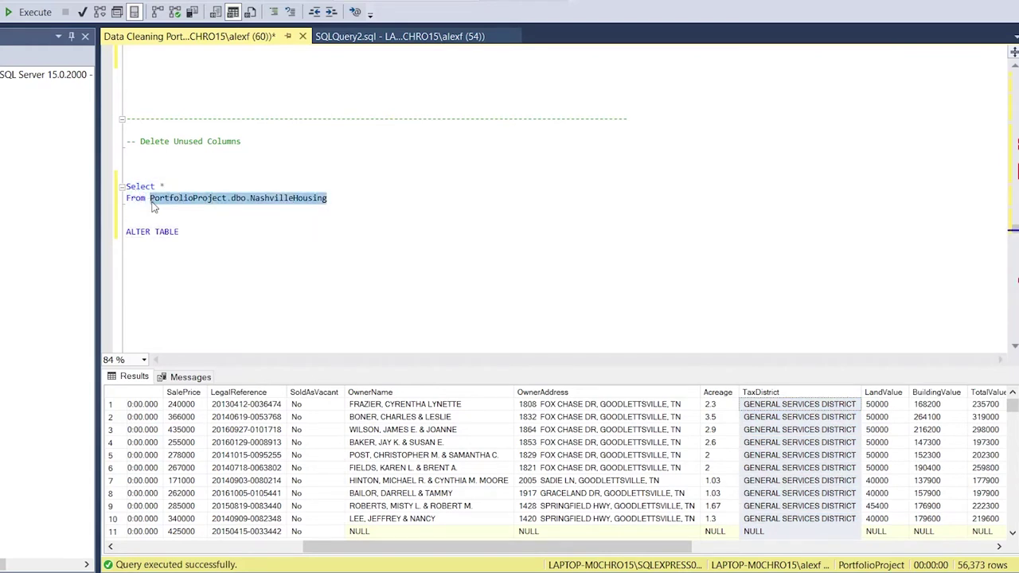
{"action": "key", "text": "ctrl+c"}
{"action": "left_click", "coordinate": [192, 231]}
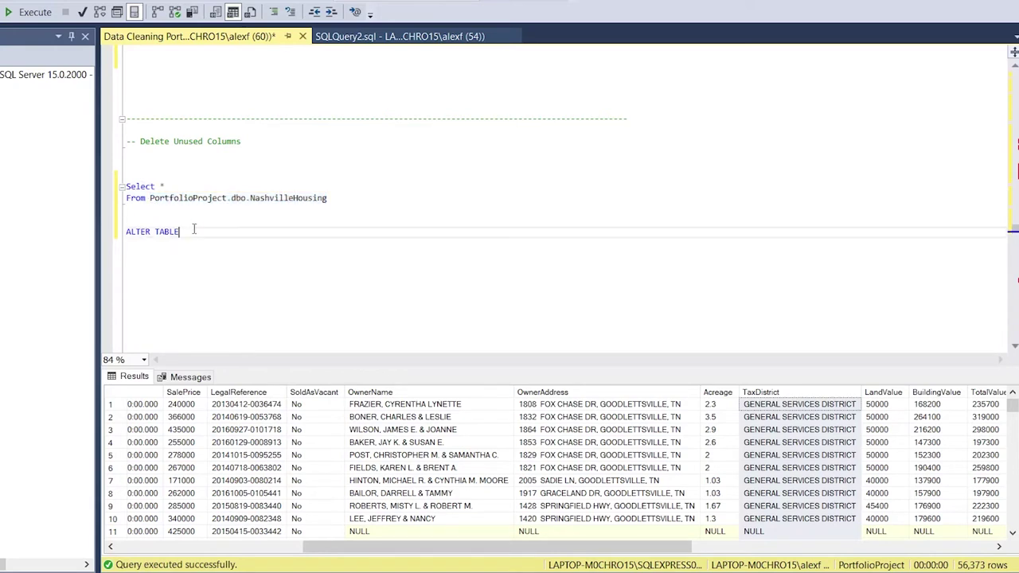
{"action": "key", "text": "ctrl+v"}
{"action": "key", "text": "Return"}
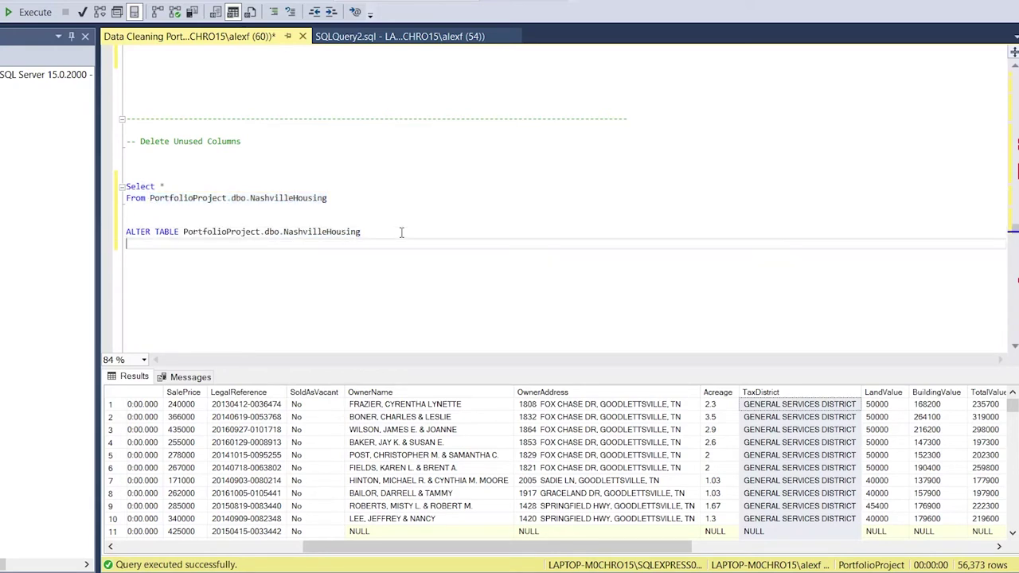
Add "DROP COLUMN OwnerAddress, TaxDistrict, PropertyAddress" to the ALTER TABLE statement and run it.
{"action": "type", "text": "DROP COLUMN OwnerAddress, TaxDistrict"}
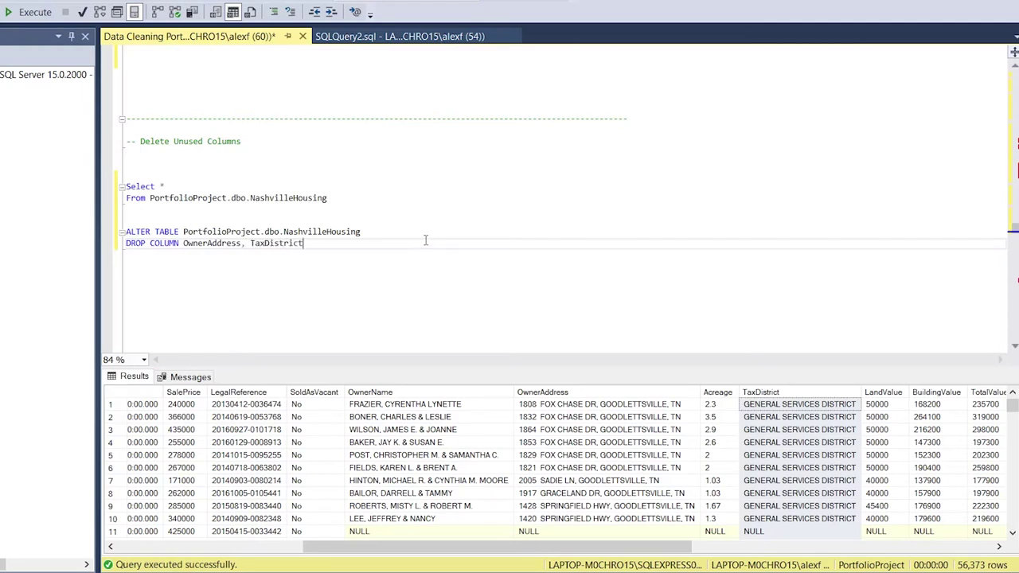
{"action": "left_click_drag", "start_coordinate": [446, 549], "coordinate": [285, 551]}
{"action": "left_click", "coordinate": [332, 249]}
{"action": "type", "text": ", PropertyAddress"}
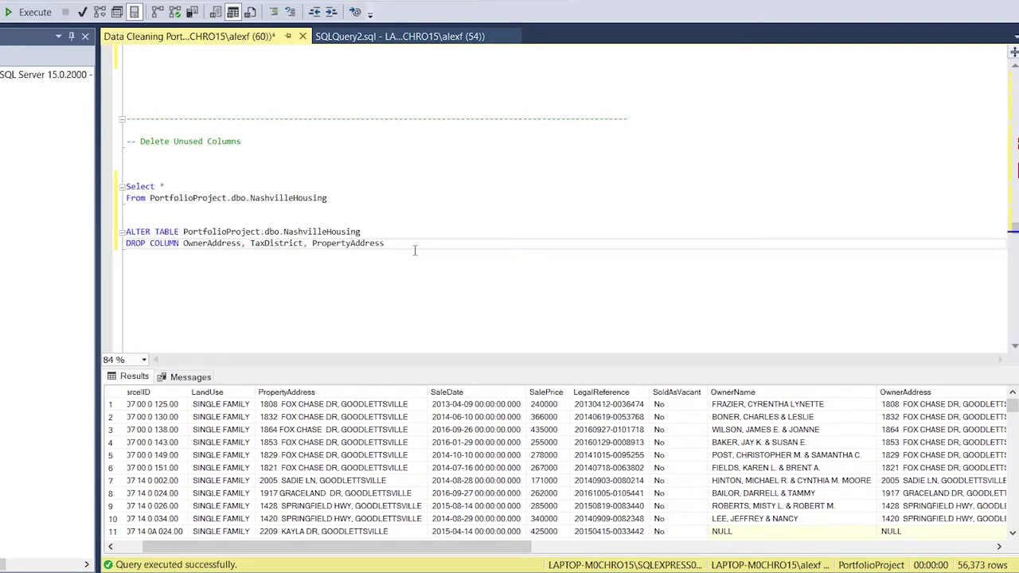
{"action": "left_click_drag", "start_coordinate": [414, 250], "coordinate": [79, 222]}
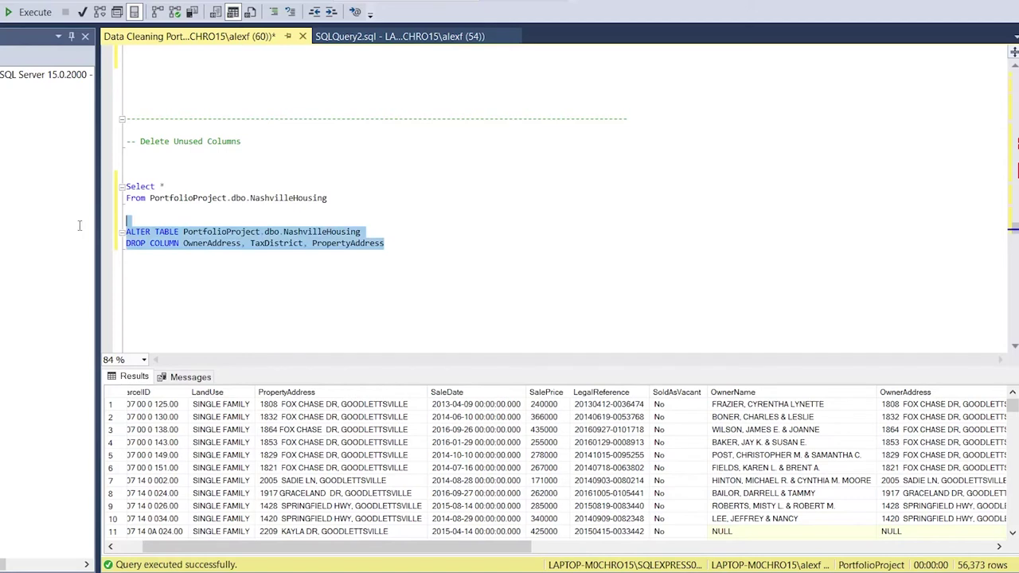
{"action": "left_click", "coordinate": [39, 14]}
Rerun the NashvilleHousing select and look through the table's remaining columns.
{"action": "left_click_drag", "start_coordinate": [235, 212], "coordinate": [135, 177]}
{"action": "left_click", "coordinate": [35, 12]}
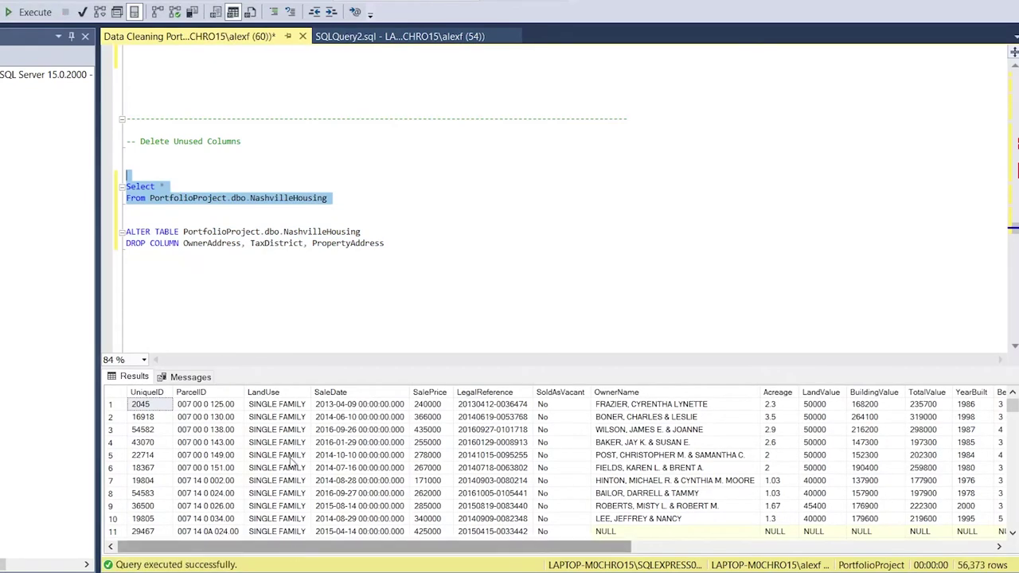
{"action": "left_click_drag", "start_coordinate": [351, 553], "coordinate": [539, 548]}
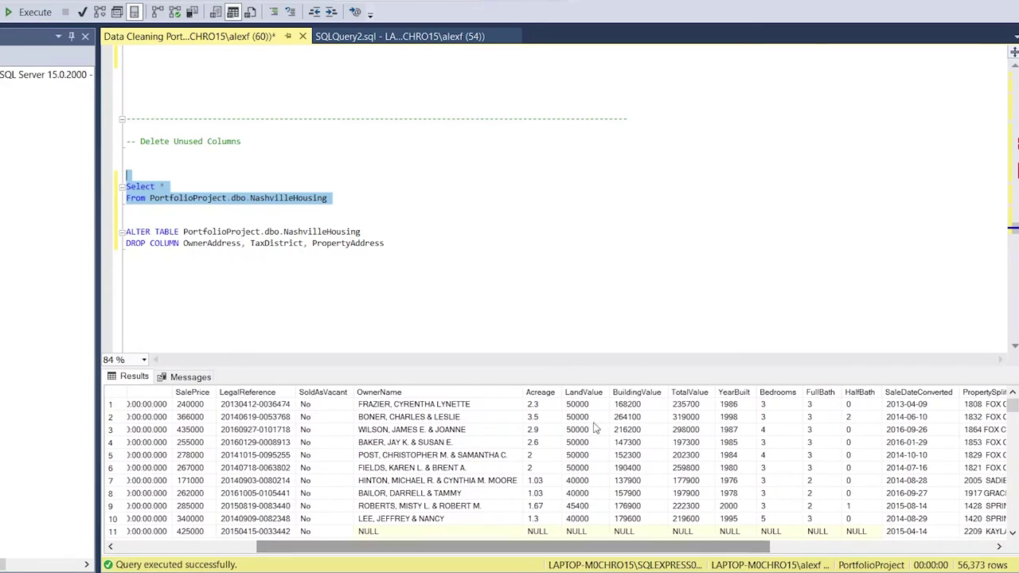
Rerun the NashvilleHousing select and compare the SaleDate column with SaleDateConverted.
{"action": "left_click_drag", "start_coordinate": [553, 548], "coordinate": [820, 547]}
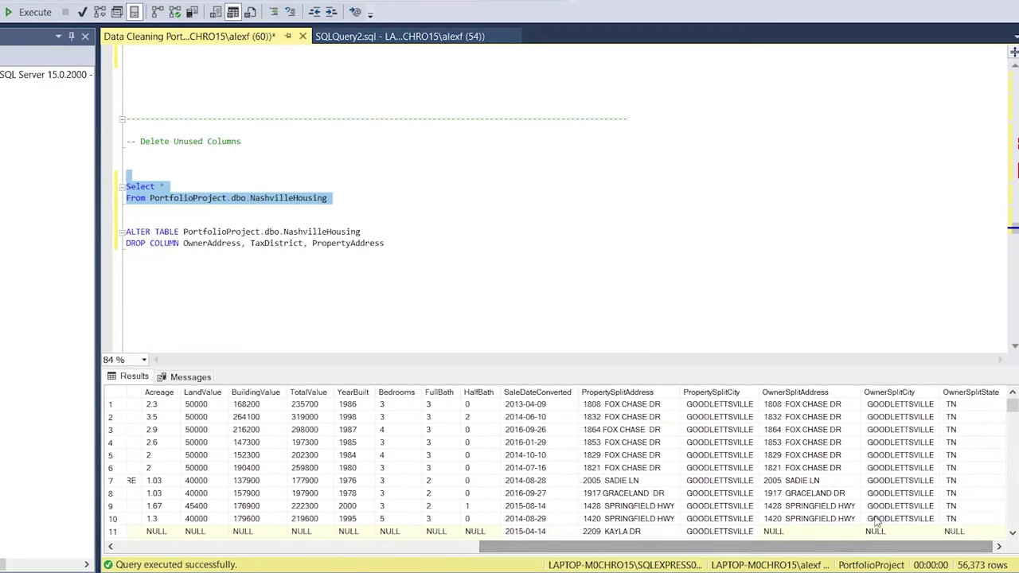
{"action": "left_click", "coordinate": [340, 217]}
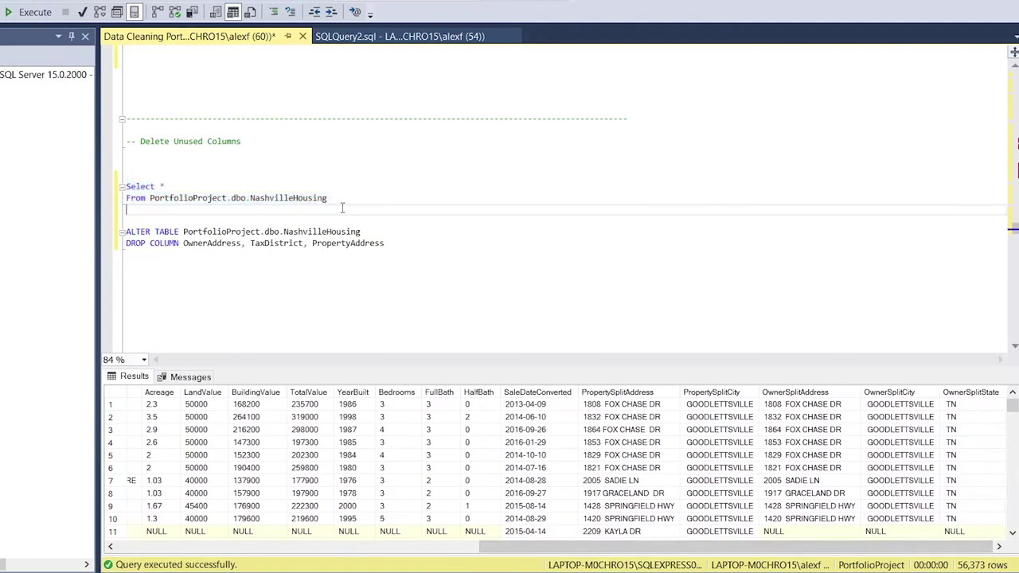
{"action": "left_click_drag", "start_coordinate": [342, 199], "coordinate": [128, 176]}
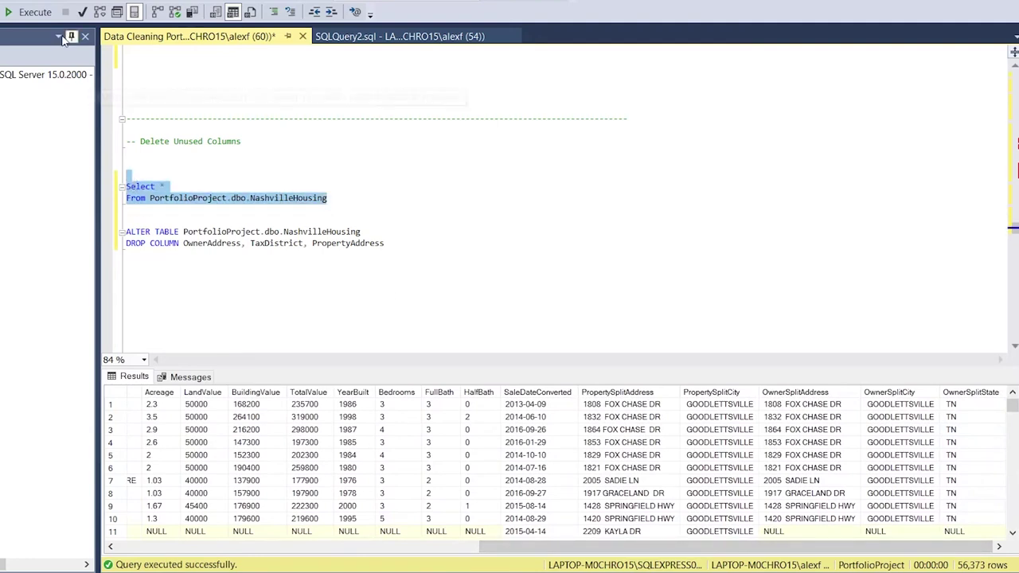
{"action": "left_click", "coordinate": [32, 12]}
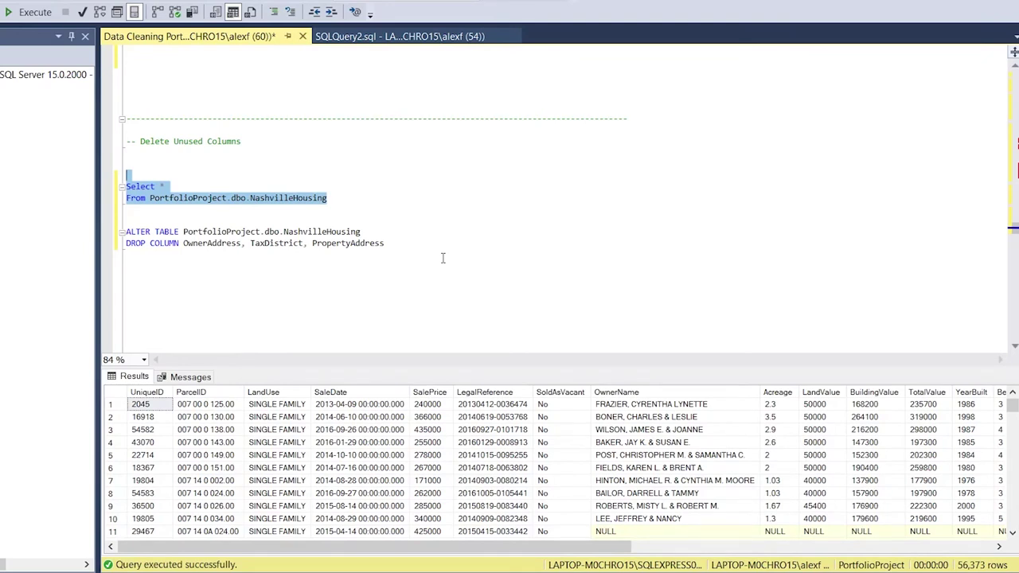
{"action": "left_click_drag", "start_coordinate": [379, 402], "coordinate": [789, 556]}
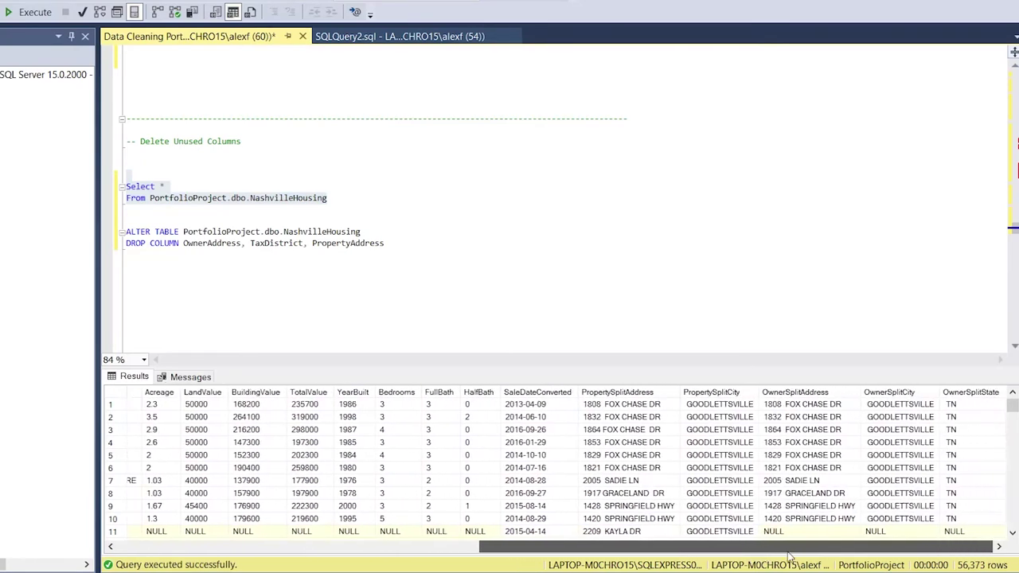
{"action": "left_click", "coordinate": [560, 394]}
{"action": "left_click_drag", "start_coordinate": [558, 546], "coordinate": [211, 546]}
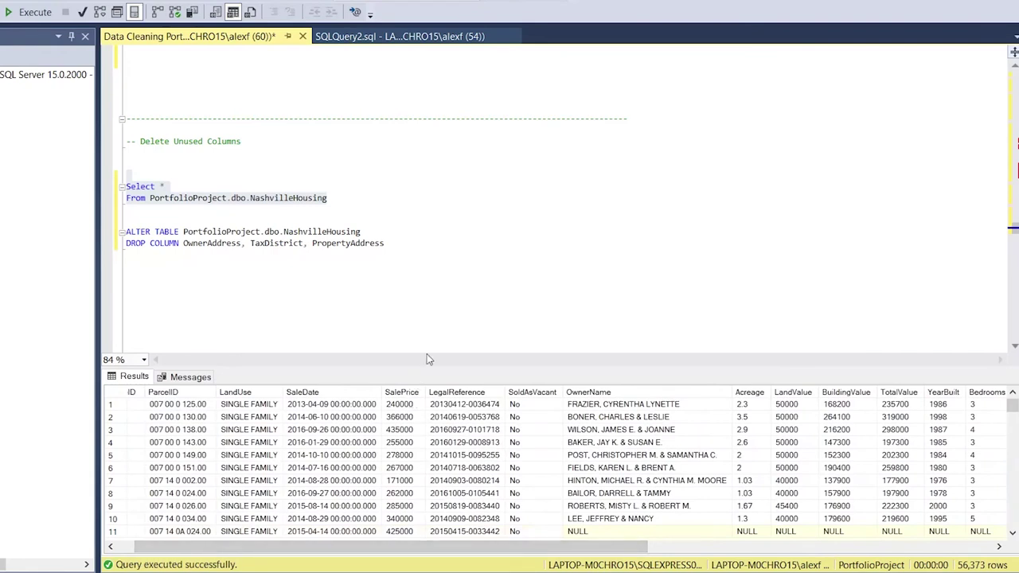
Duplicate the ALTER TABLE / DROP COLUMN statement below the original and replace the copy's column list with SaleDate.
{"action": "left_click_drag", "start_coordinate": [400, 243], "coordinate": [126, 232]}
{"action": "key", "text": "ctrl+c"}
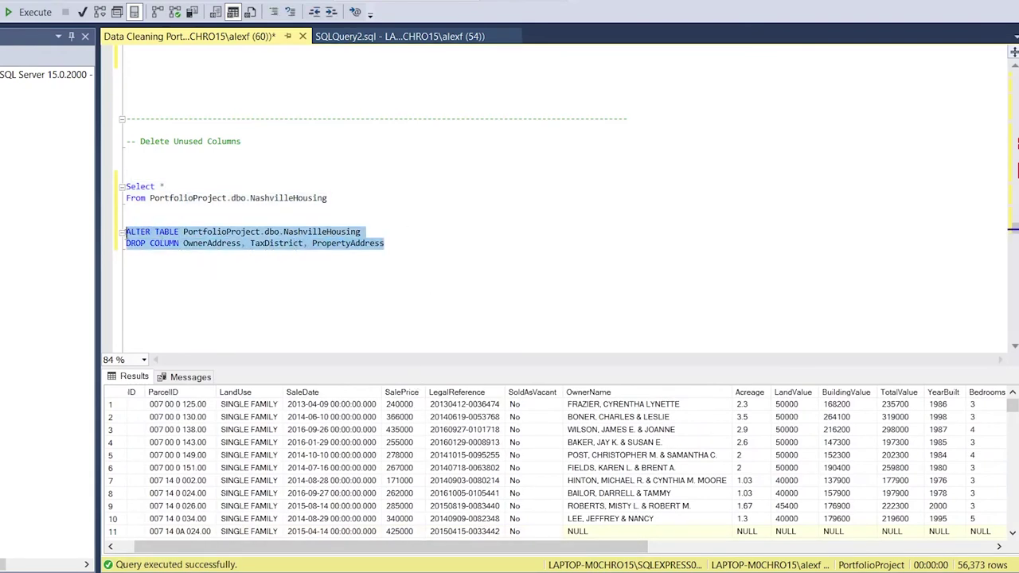
{"action": "left_click", "coordinate": [404, 256]}
{"action": "key", "text": "Return"}
{"action": "key", "text": "ctrl+v"}
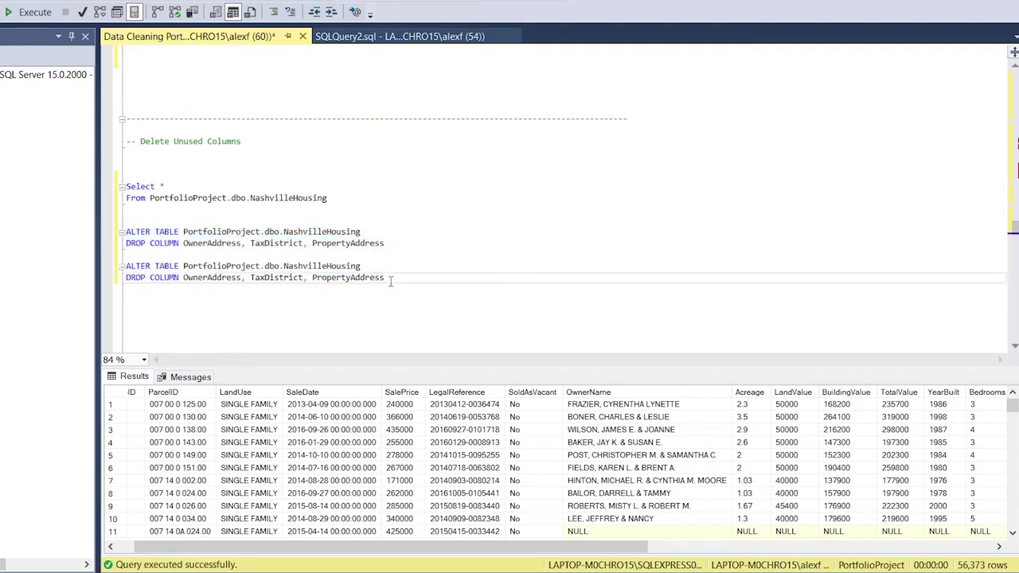
{"action": "left_click_drag", "start_coordinate": [396, 278], "coordinate": [184, 279]}
{"action": "type", "text": "SaleDate"}
Run only the statement dropping SaleDate, and requery NashvilleHousing with the select above it.
{"action": "left_click_drag", "start_coordinate": [239, 278], "coordinate": [126, 266]}
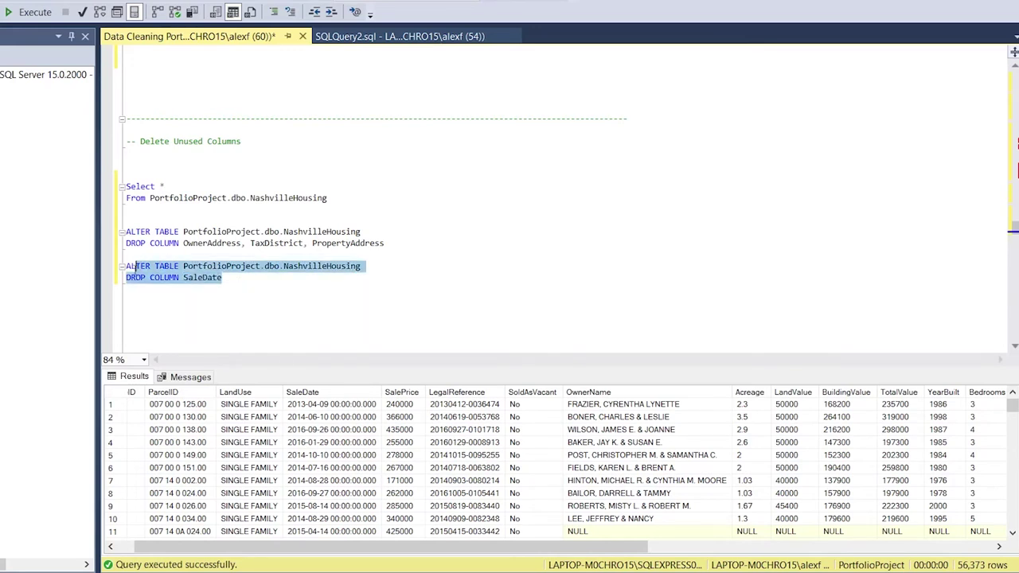
{"action": "left_click", "coordinate": [35, 12]}
{"action": "left_click_drag", "start_coordinate": [328, 199], "coordinate": [126, 174]}
{"action": "left_click", "coordinate": [40, 11]}
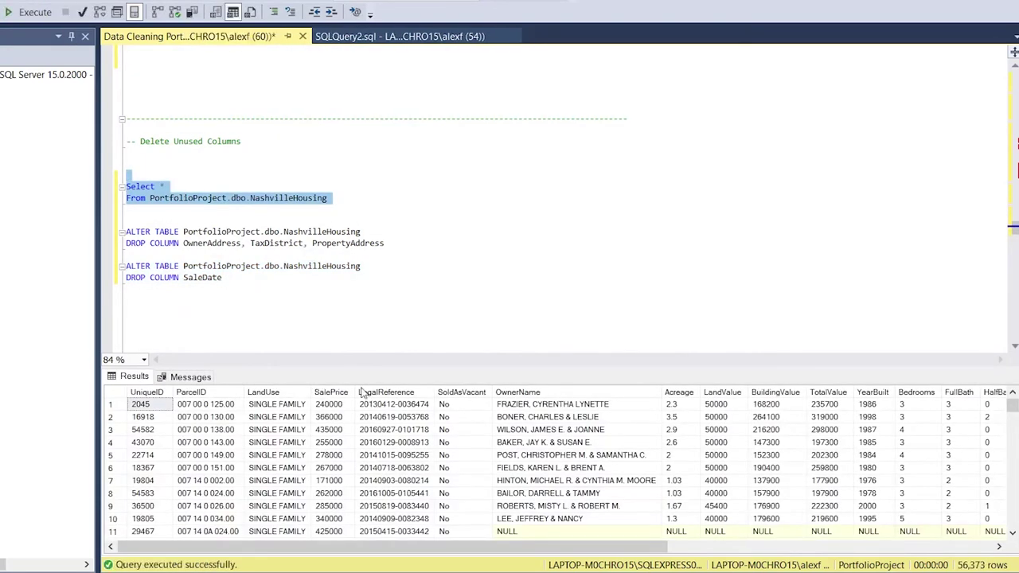
{"action": "left_click", "coordinate": [377, 294]}
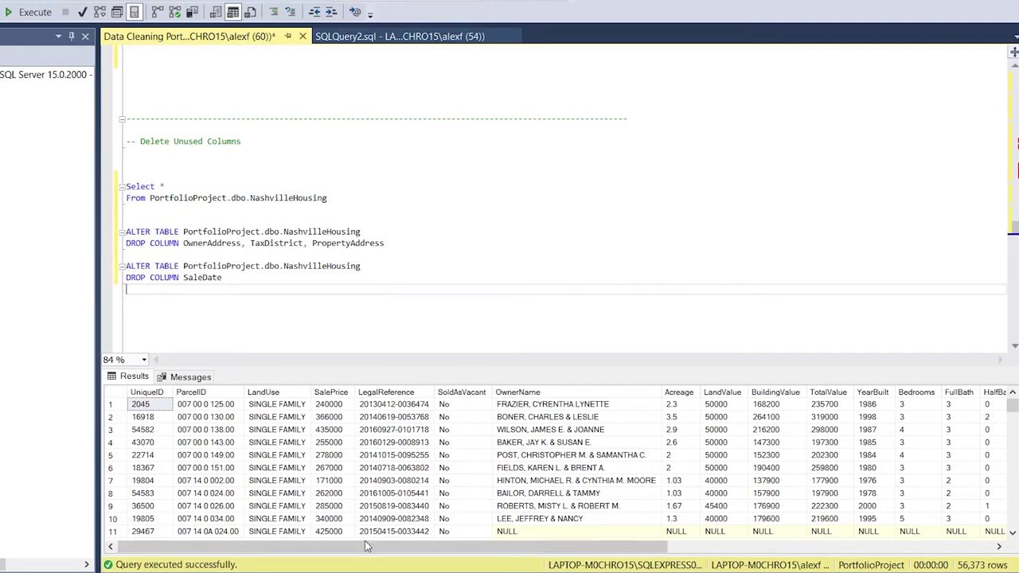
Examine the cleaned table's columns, including SaleDateConverted, the split property and owner address columns, and SoldAsVacant.
{"action": "left_click_drag", "start_coordinate": [366, 548], "coordinate": [387, 549]}
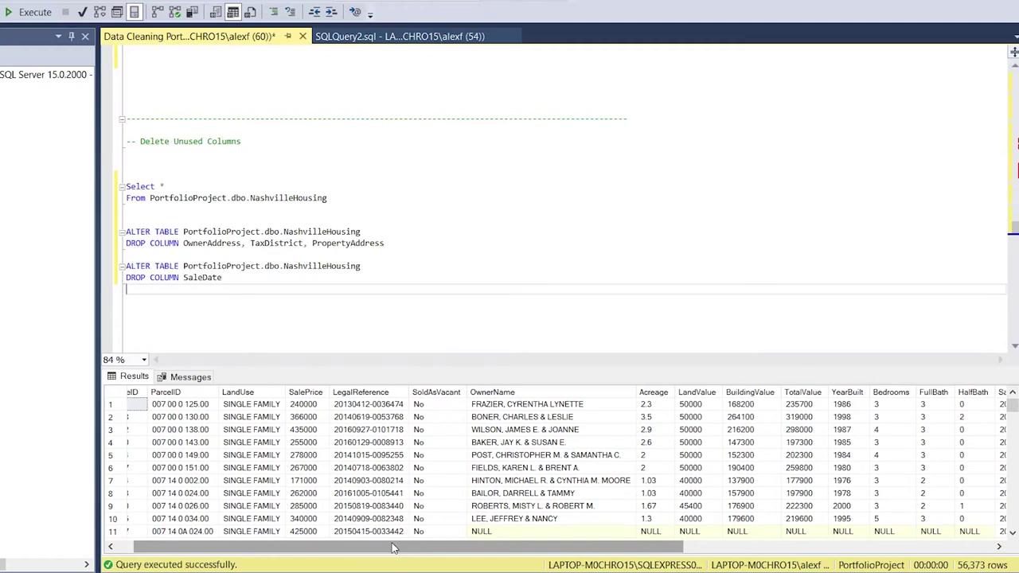
{"action": "left_click_drag", "start_coordinate": [392, 548], "coordinate": [717, 548]}
{"action": "left_click", "coordinate": [545, 403]}
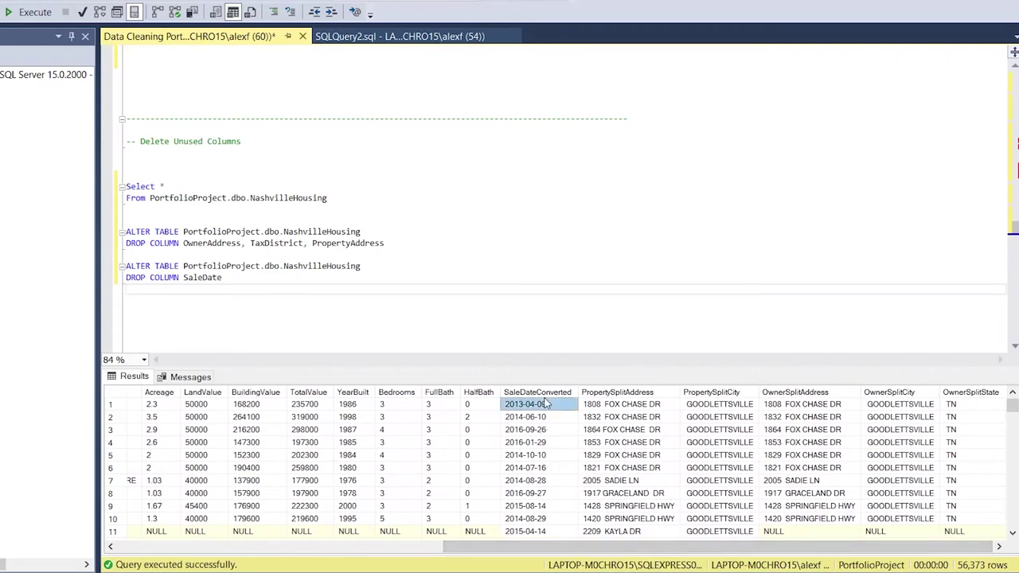
{"action": "left_click", "coordinate": [625, 392]}
{"action": "left_click", "coordinate": [729, 393]}
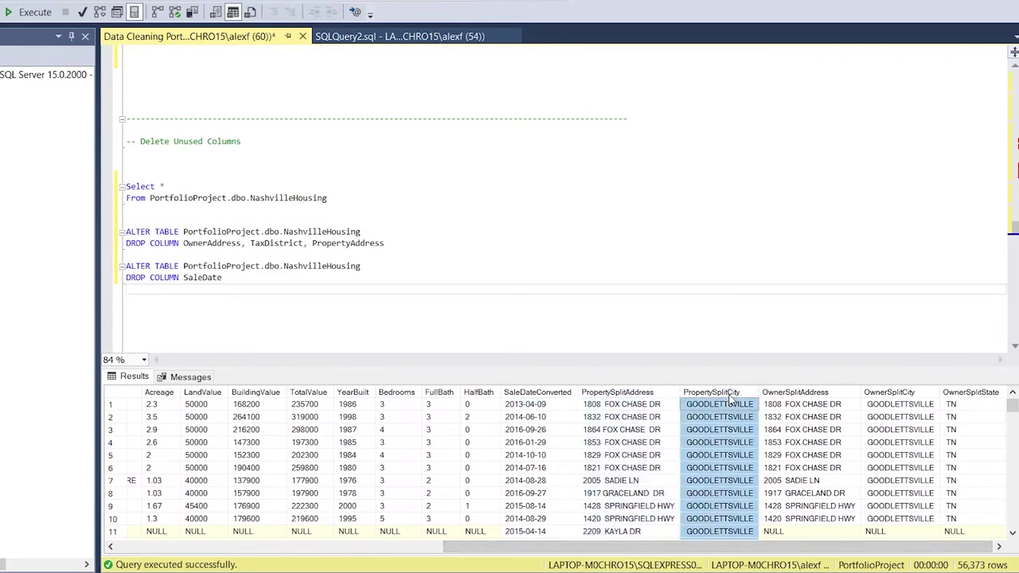
{"action": "left_click", "coordinate": [817, 393]}
{"action": "left_click", "coordinate": [562, 393]}
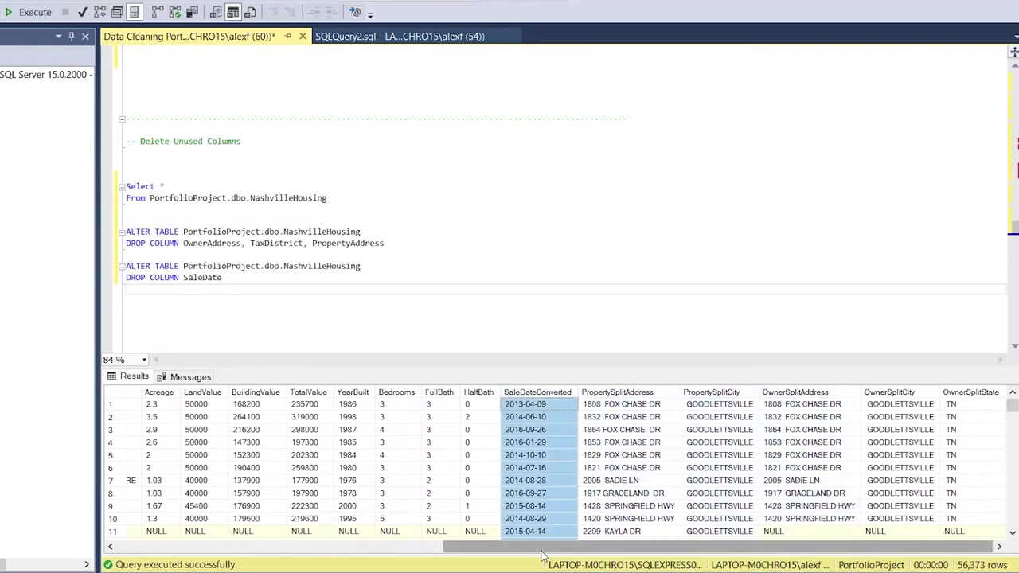
{"action": "left_click_drag", "start_coordinate": [541, 550], "coordinate": [279, 549]}
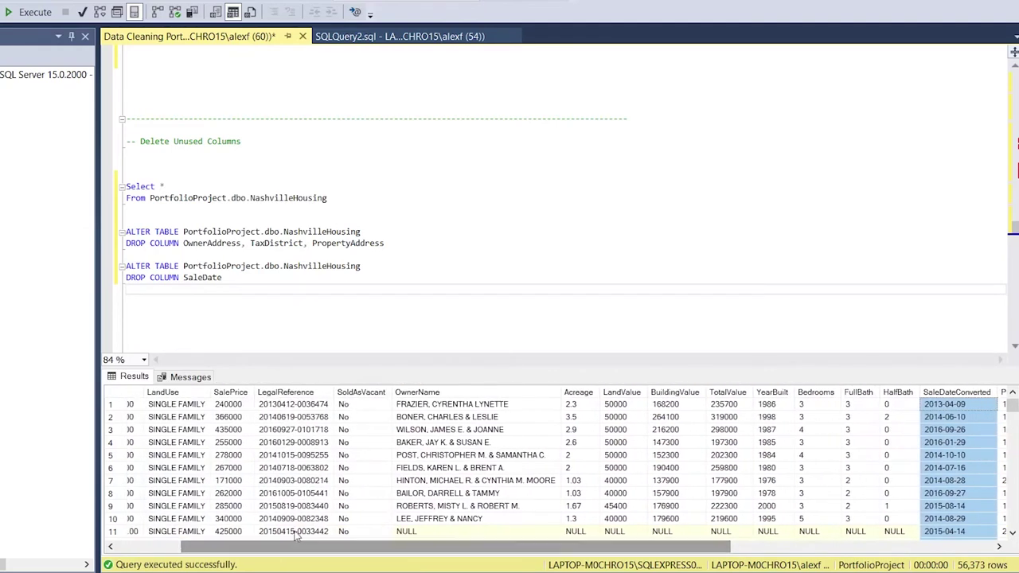
{"action": "left_click", "coordinate": [372, 393]}
{"action": "left_click_drag", "start_coordinate": [340, 549], "coordinate": [267, 549]}
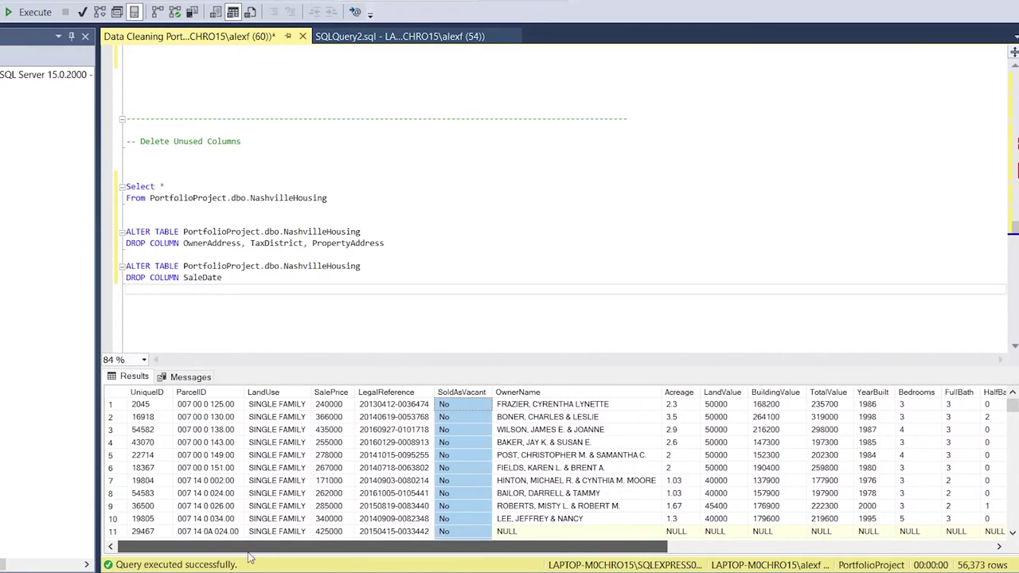
Delete the surplus blank lines between the duplicate-removal queries and the Delete Unused Columns section.
{"action": "left_click", "coordinate": [335, 312]}
{"action": "scroll", "coordinate": [357, 291], "scroll_direction": "up", "scroll_amount": 6}
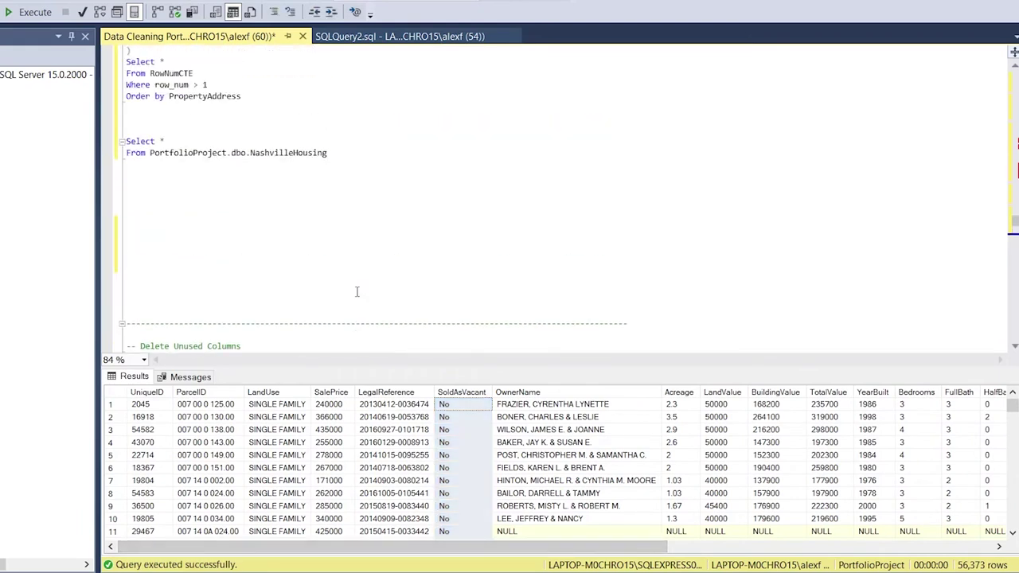
{"action": "scroll", "coordinate": [357, 291], "scroll_direction": "up", "scroll_amount": 1}
{"action": "left_click_drag", "start_coordinate": [297, 334], "coordinate": [212, 237]}
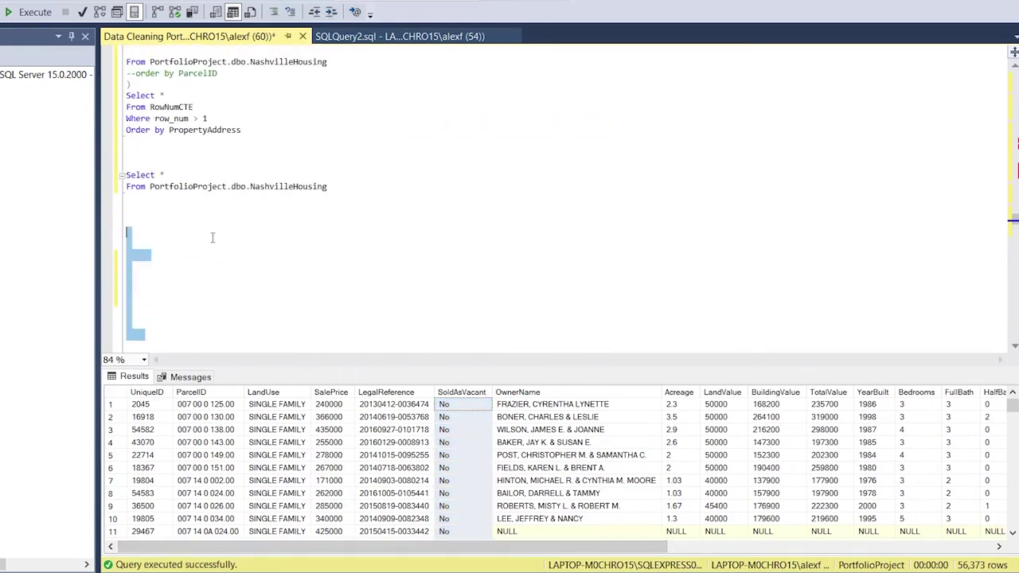
{"action": "key", "text": "Delete"}
Review the script from its beginning through the Standardize Date Format and Populate Property Address sections to the Breaking out Address heading.
{"action": "scroll", "coordinate": [212, 237], "scroll_direction": "up", "scroll_amount": 20}
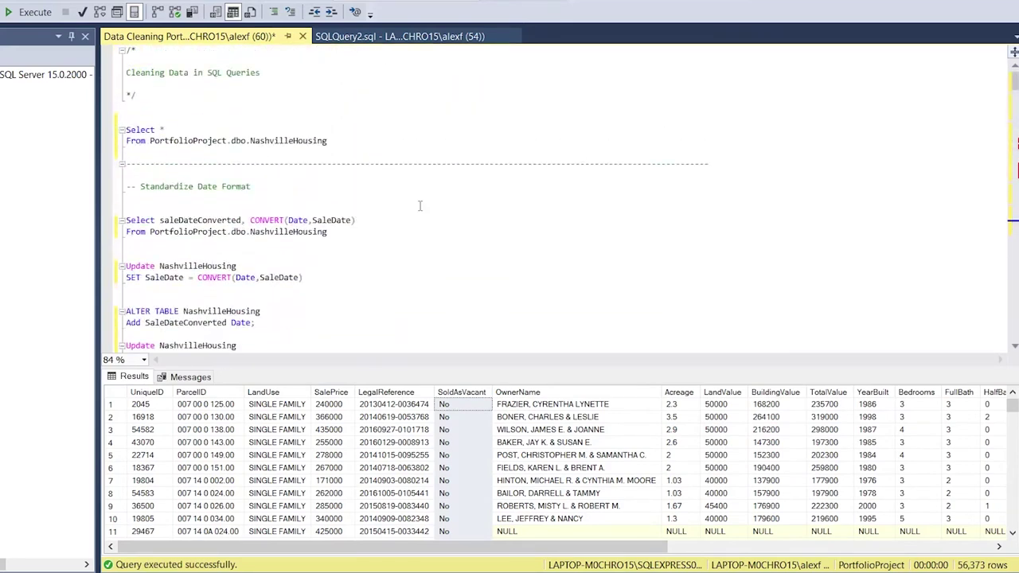
{"action": "scroll", "coordinate": [419, 207], "scroll_direction": "down", "scroll_amount": 2}
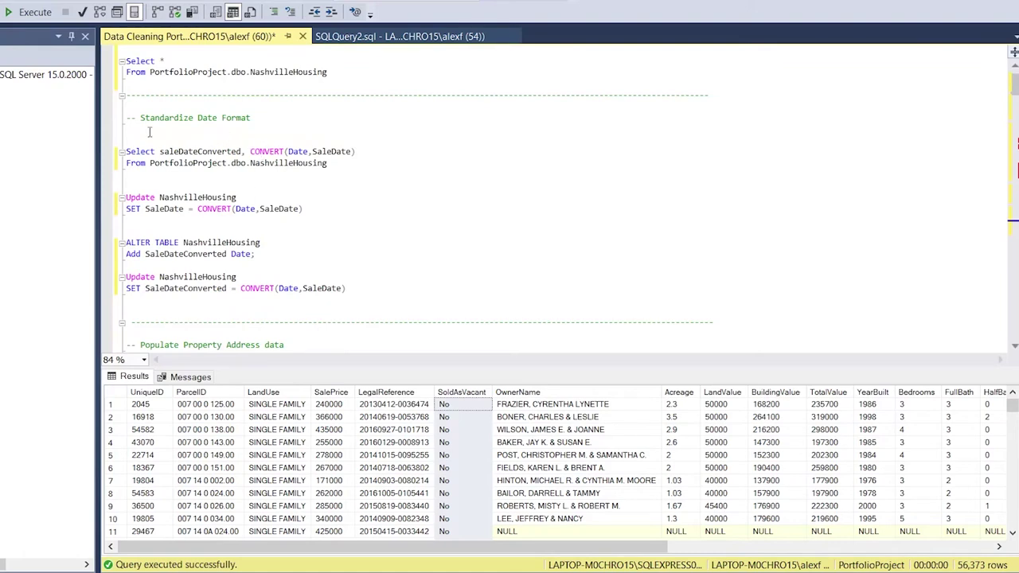
{"action": "scroll", "coordinate": [301, 219], "scroll_direction": "down", "scroll_amount": 5}
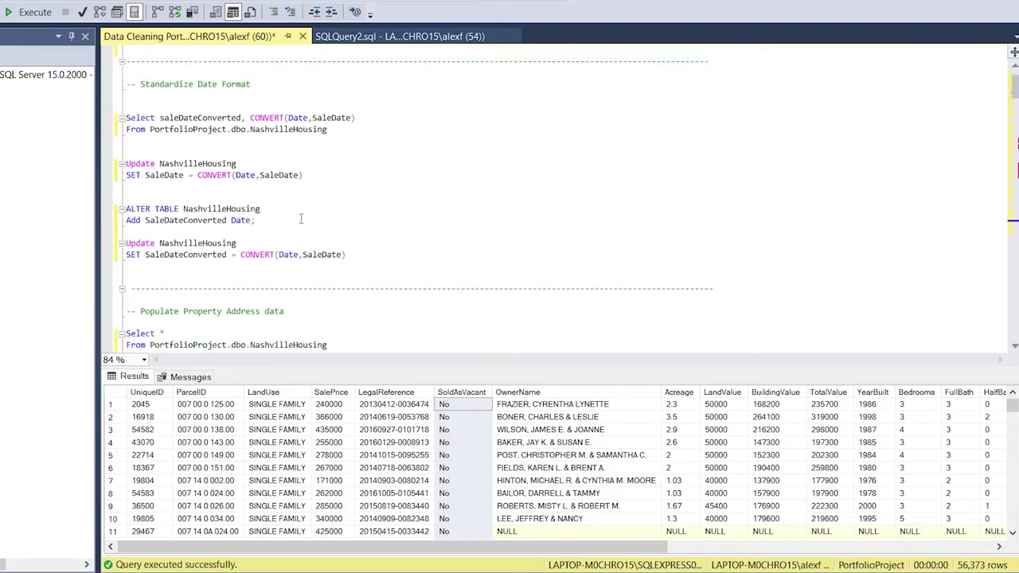
{"action": "scroll", "coordinate": [301, 219], "scroll_direction": "down", "scroll_amount": 2}
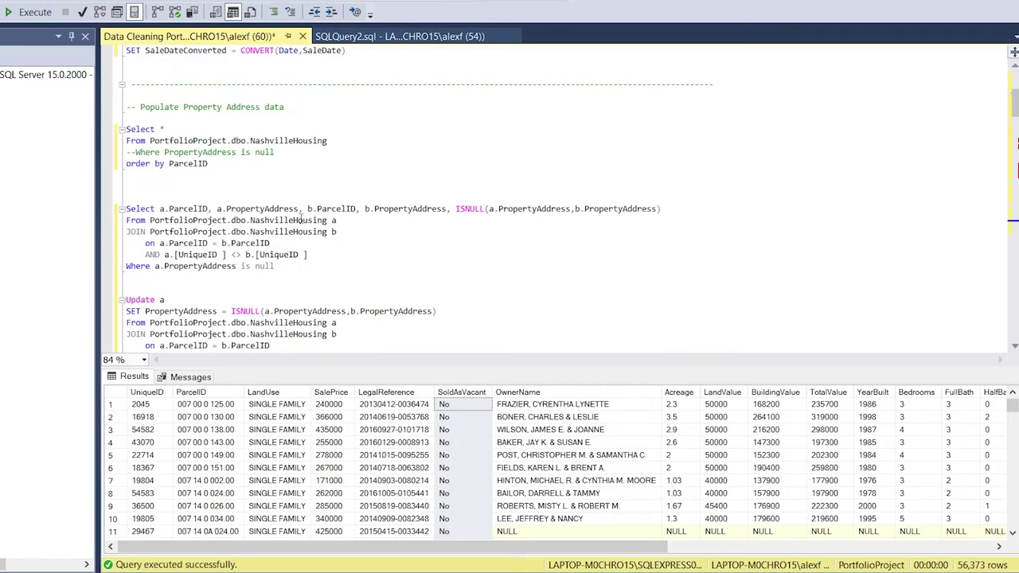
{"action": "scroll", "coordinate": [302, 219], "scroll_direction": "down", "scroll_amount": 1}
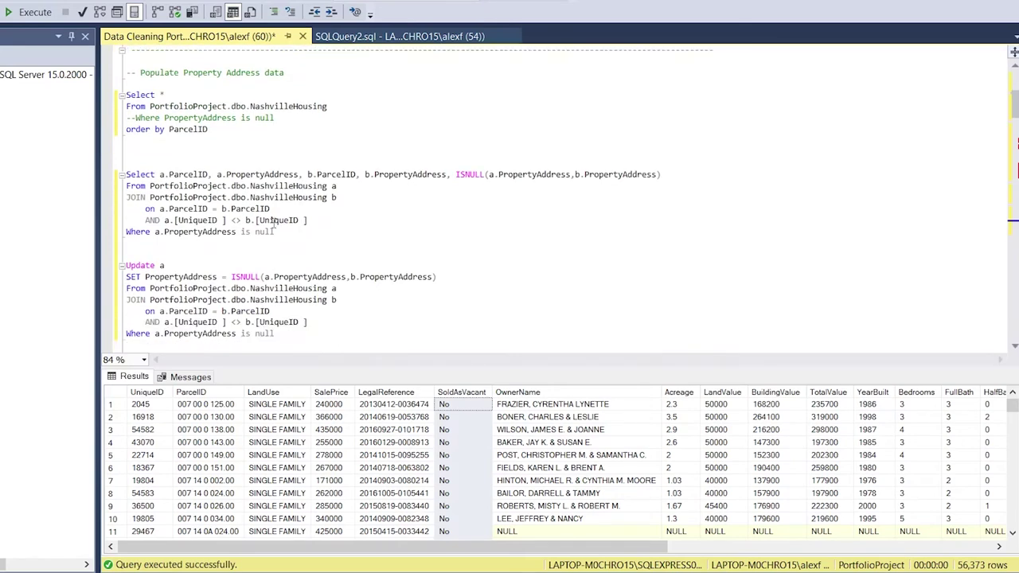
{"action": "mouse_move", "coordinate": [481, 554]}
{"action": "left_mouse_down"}
{"action": "mouse_move", "coordinate": [493, 554]}
{"action": "mouse_move", "coordinate": [480, 553]}
{"action": "left_mouse_up"}
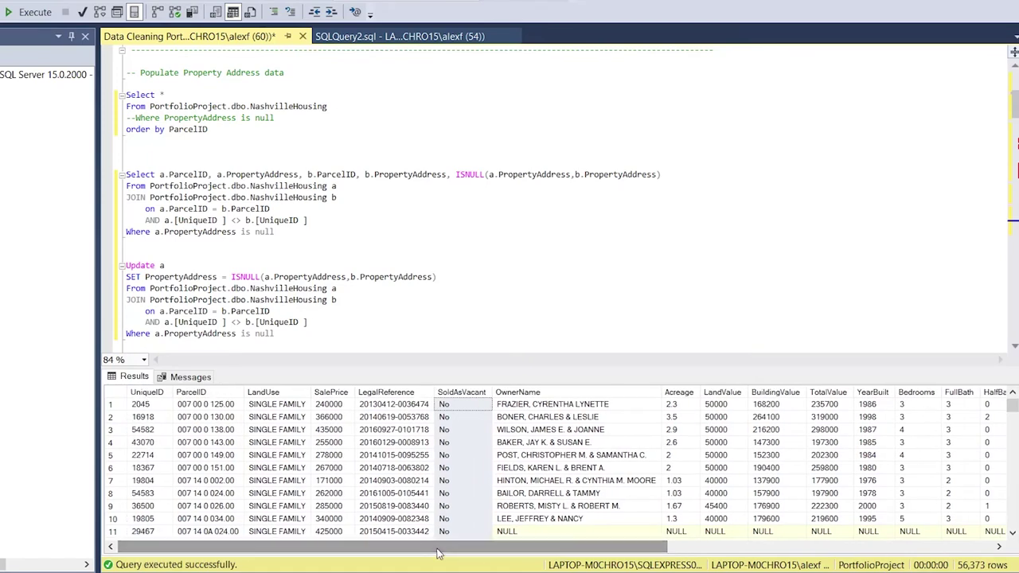
{"action": "scroll", "coordinate": [277, 165], "scroll_direction": "down", "scroll_amount": 8}
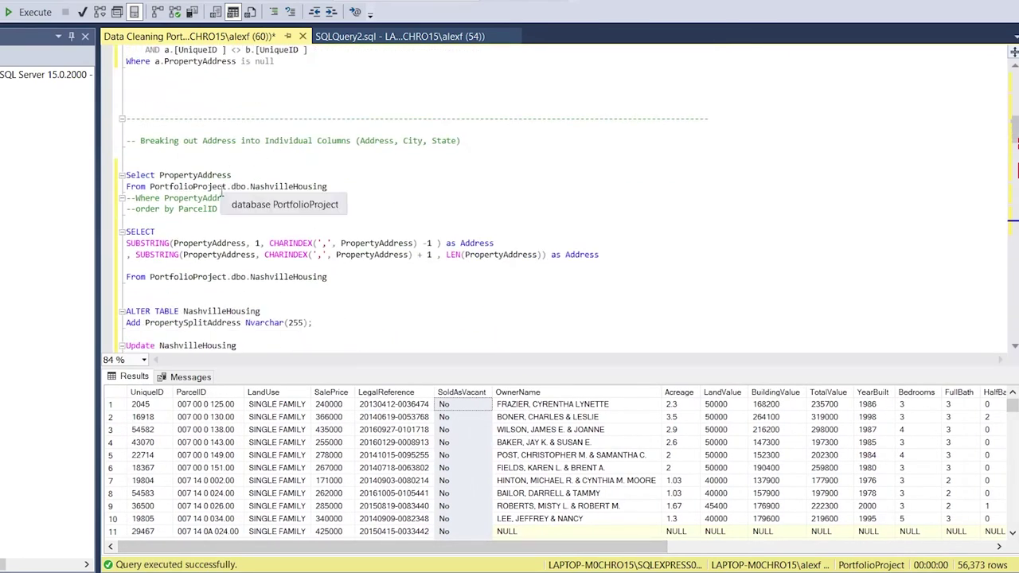
{"action": "left_click_drag", "start_coordinate": [141, 141], "coordinate": [356, 140]}
{"action": "left_click", "coordinate": [356, 140]}
Review the Standardize Date Format and Populate Property Address sections again, including the self-join queries using ISNULL on PropertyAddress.
{"action": "scroll", "coordinate": [357, 140], "scroll_direction": "up", "scroll_amount": 6}
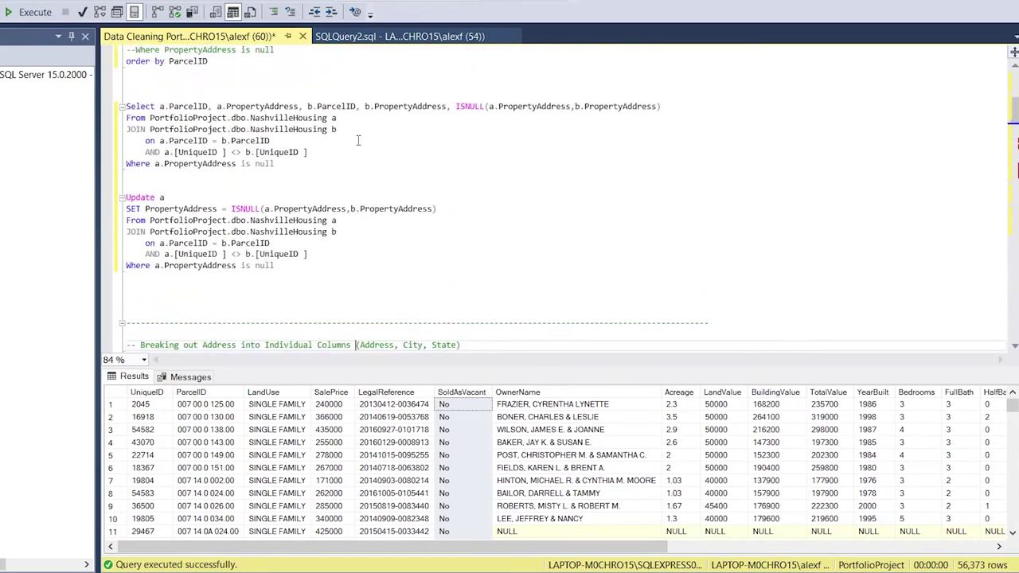
{"action": "scroll", "coordinate": [357, 140], "scroll_direction": "up", "scroll_amount": 3}
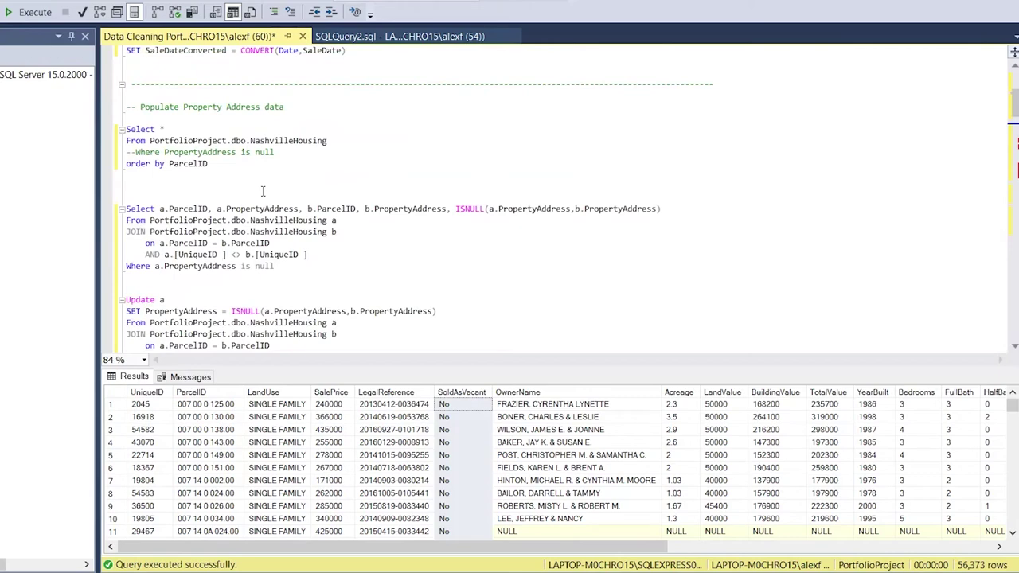
{"action": "scroll", "coordinate": [262, 191], "scroll_direction": "down", "scroll_amount": 1}
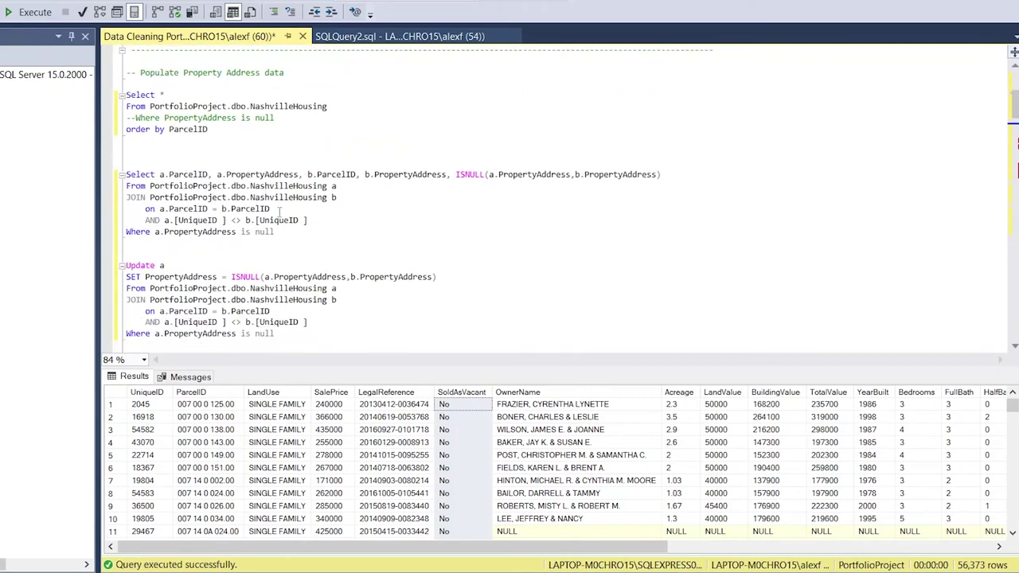
{"action": "scroll", "coordinate": [274, 114], "scroll_direction": "up", "scroll_amount": 1}
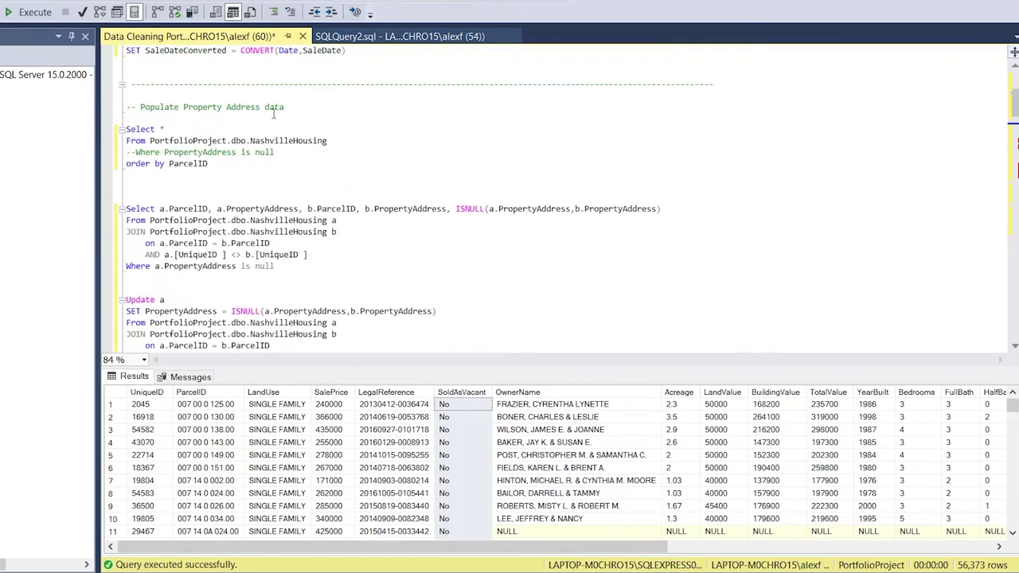
{"action": "scroll", "coordinate": [173, 148], "scroll_direction": "up", "scroll_amount": 5}
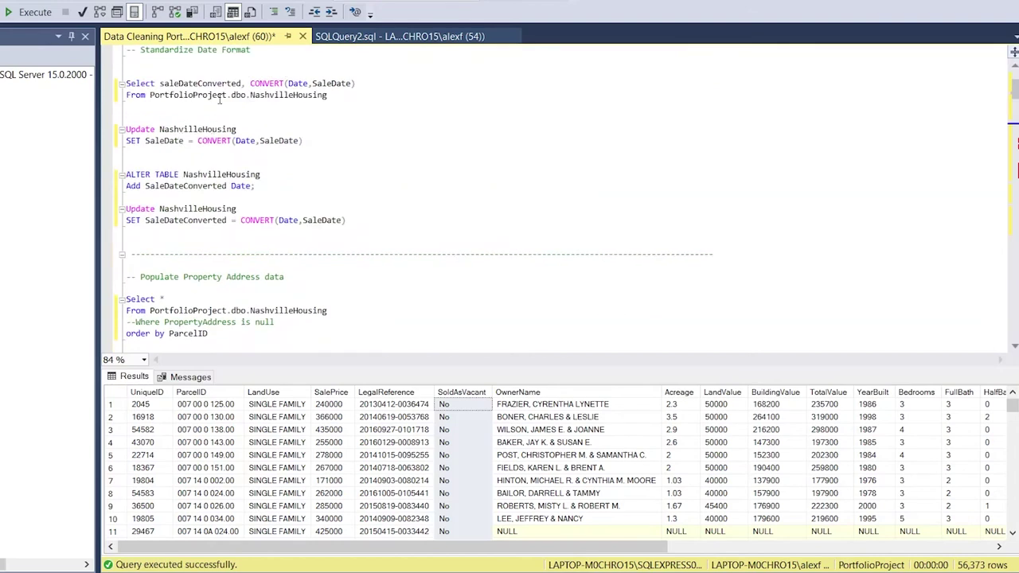
{"action": "scroll", "coordinate": [223, 95], "scroll_direction": "down", "scroll_amount": 6}
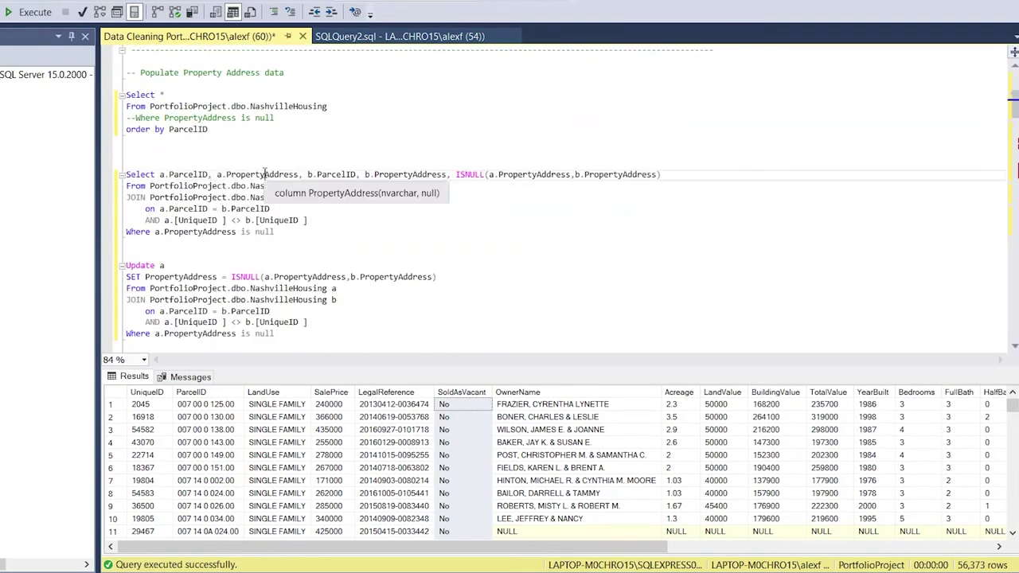
{"action": "double_click", "coordinate": [265, 175]}
{"action": "left_click", "coordinate": [265, 174]}
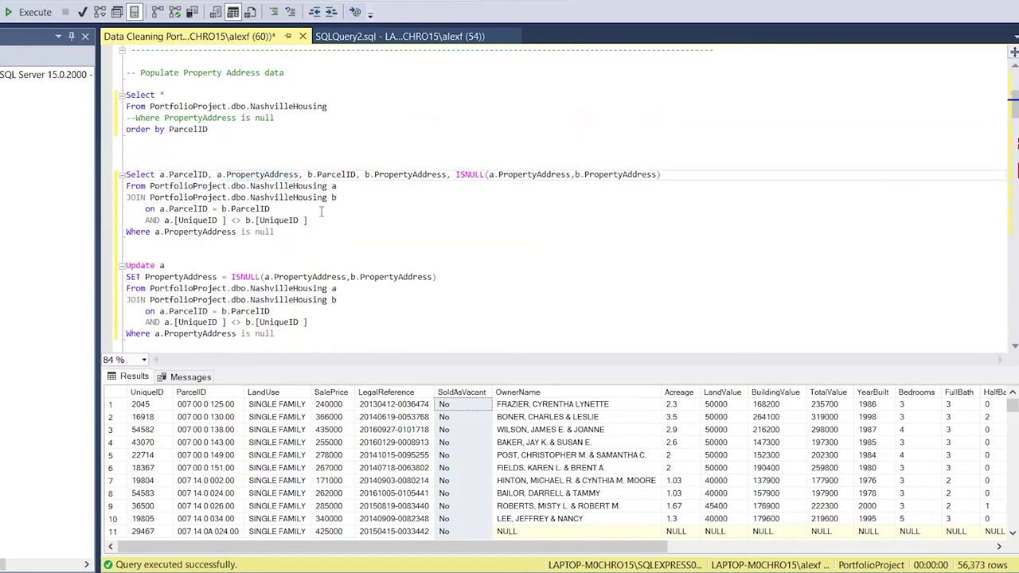
{"action": "scroll", "coordinate": [326, 223], "scroll_direction": "down", "scroll_amount": 7}
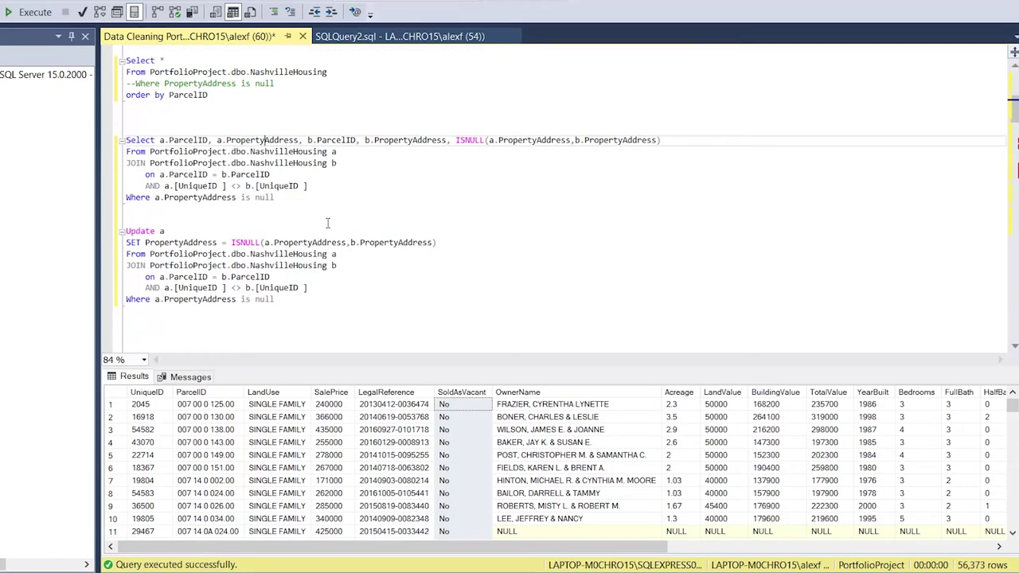
Review the script from the property and owner address splitting through the SoldAsVacant and Remove Duplicates sections to Delete Unused Columns.
{"action": "scroll", "coordinate": [329, 222], "scroll_direction": "down", "scroll_amount": 20}
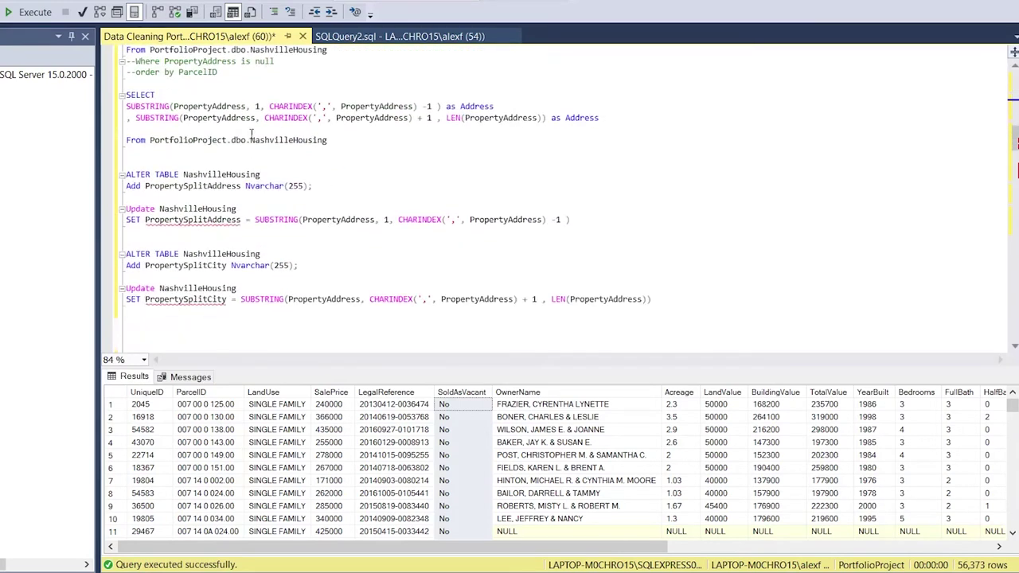
{"action": "scroll", "coordinate": [283, 244], "scroll_direction": "up", "scroll_amount": 18}
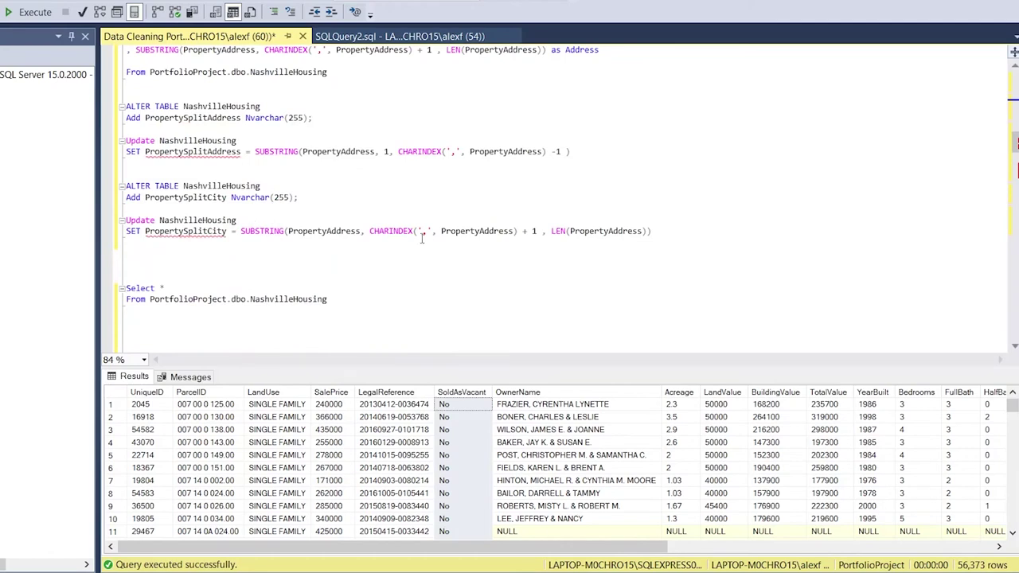
{"action": "scroll", "coordinate": [369, 237], "scroll_direction": "down", "scroll_amount": 9}
{"action": "scroll", "coordinate": [182, 157], "scroll_direction": "down", "scroll_amount": 12}
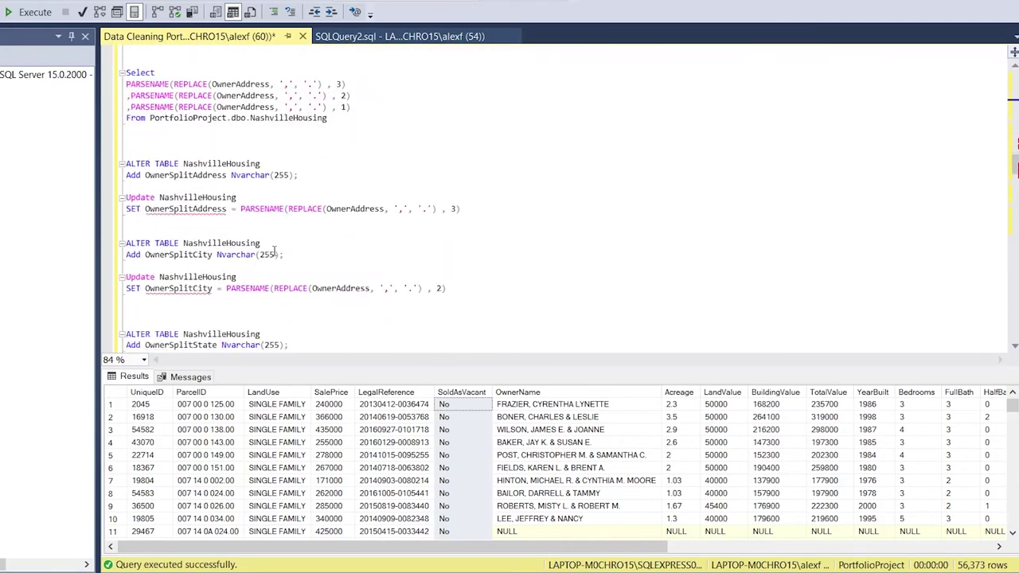
{"action": "scroll", "coordinate": [274, 250], "scroll_direction": "down", "scroll_amount": 3}
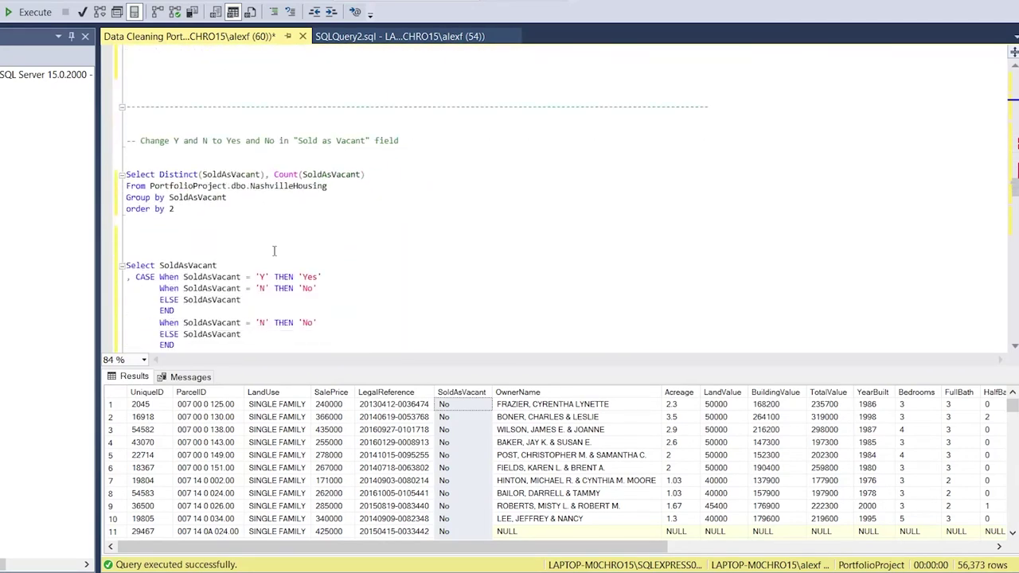
{"action": "scroll", "coordinate": [296, 215], "scroll_direction": "down", "scroll_amount": 2}
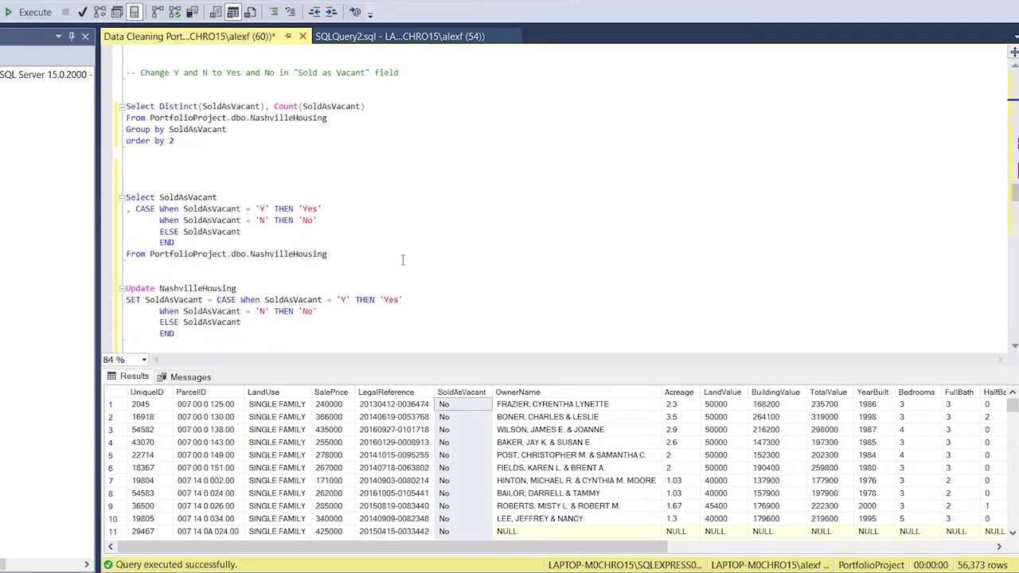
{"action": "scroll", "coordinate": [402, 259], "scroll_direction": "down", "scroll_amount": 7}
{"action": "scroll", "coordinate": [402, 260], "scroll_direction": "down", "scroll_amount": 3}
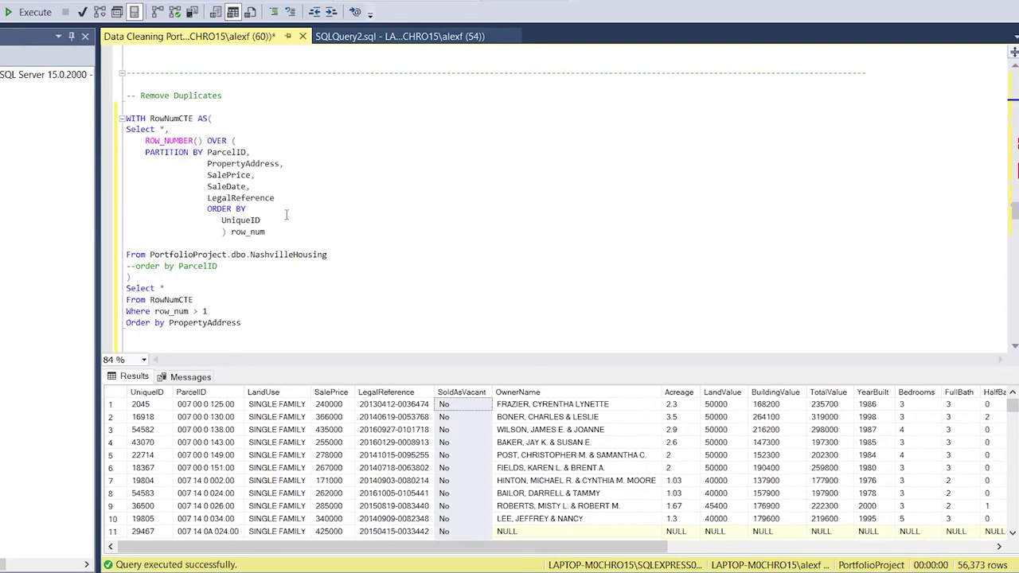
{"action": "scroll", "coordinate": [317, 263], "scroll_direction": "down", "scroll_amount": 9}
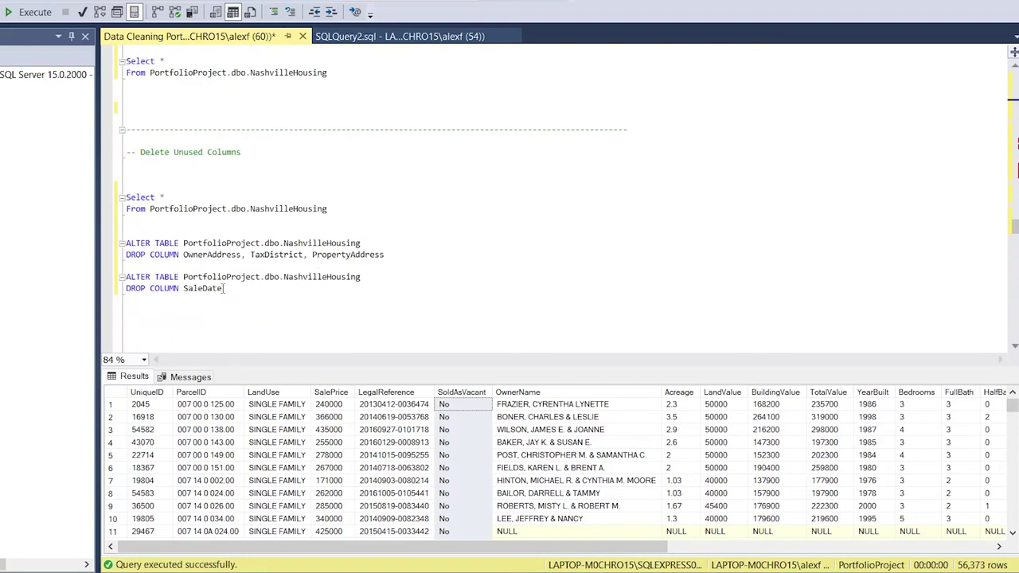
Examine the SaleDate drop statement and the query results' columns from UniqueID to OwnerSplitAddress.
{"action": "left_click", "coordinate": [225, 288]}
{"action": "left_click_drag", "start_coordinate": [225, 288], "coordinate": [183, 289]}
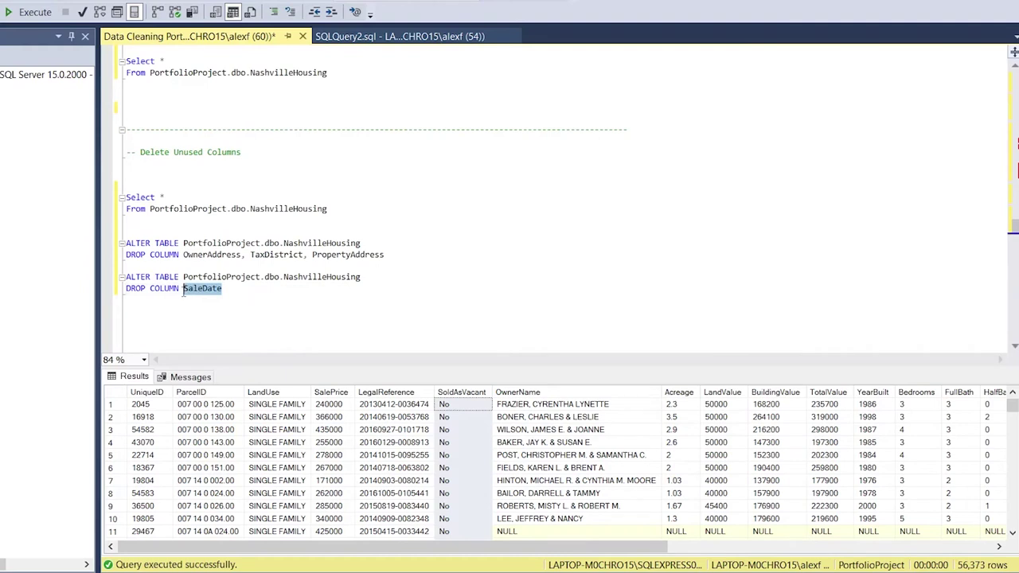
{"action": "left_click", "coordinate": [354, 300]}
{"action": "scroll", "coordinate": [353, 300], "scroll_direction": "down", "scroll_amount": 2}
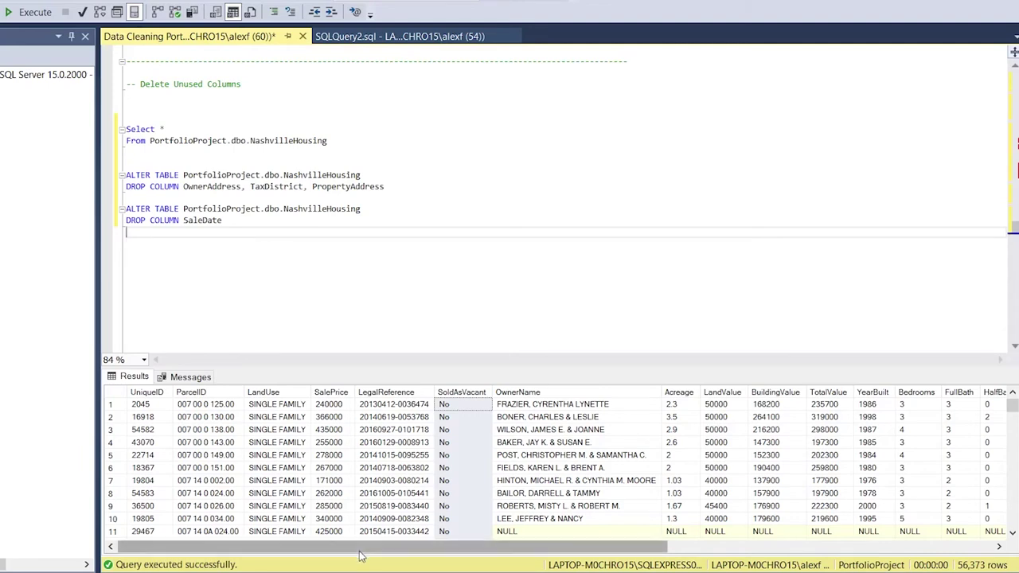
{"action": "left_click_drag", "start_coordinate": [366, 553], "coordinate": [586, 548]}
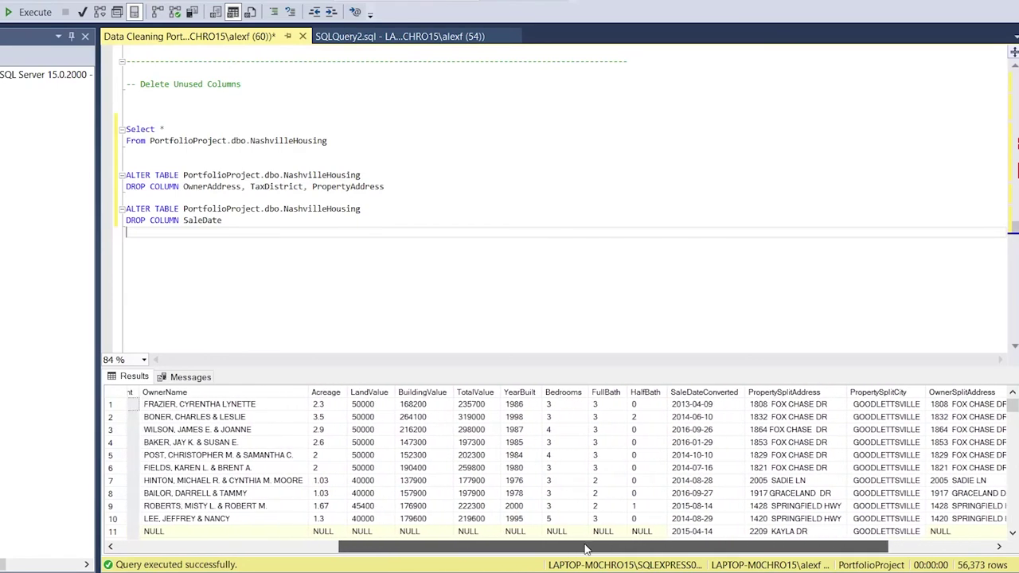
{"action": "left_click_drag", "start_coordinate": [421, 549], "coordinate": [211, 541]}
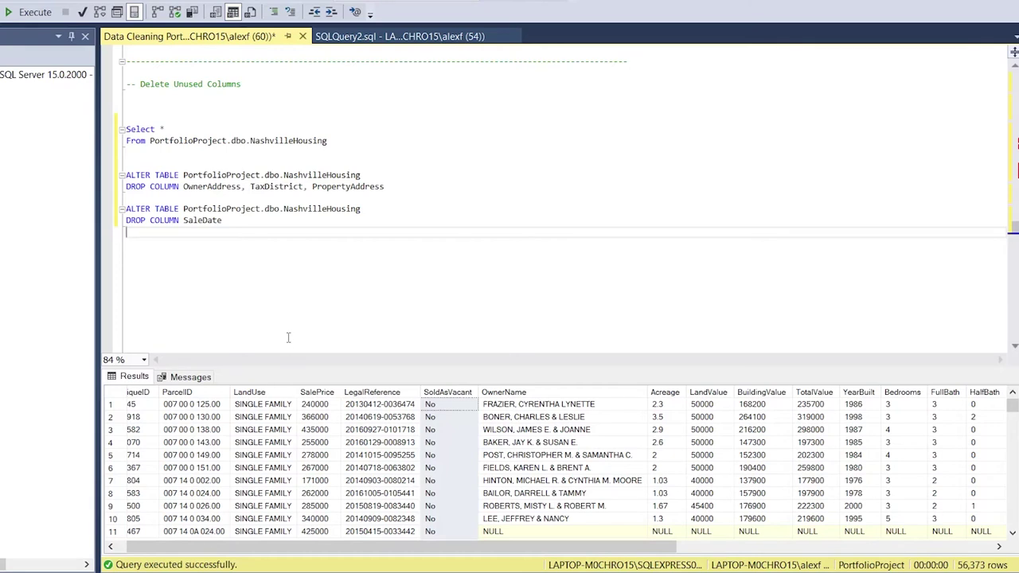
Examine the commented-out section on importing data with OPENROWSET and BULK INSERT, and return to Delete Unused Columns.
{"action": "scroll", "coordinate": [289, 338], "scroll_direction": "down", "scroll_amount": 8}
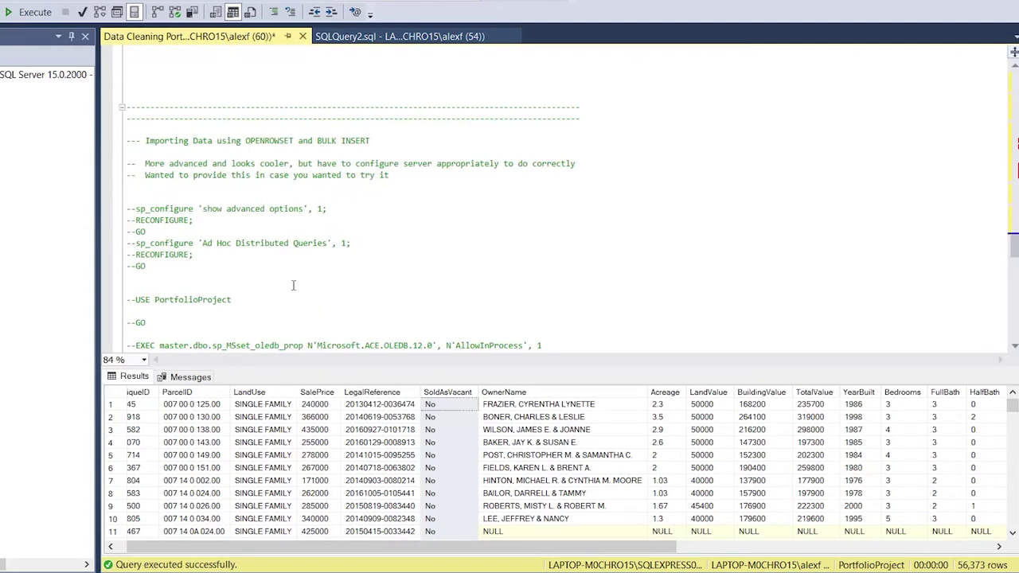
{"action": "scroll", "coordinate": [294, 279], "scroll_direction": "down", "scroll_amount": 4}
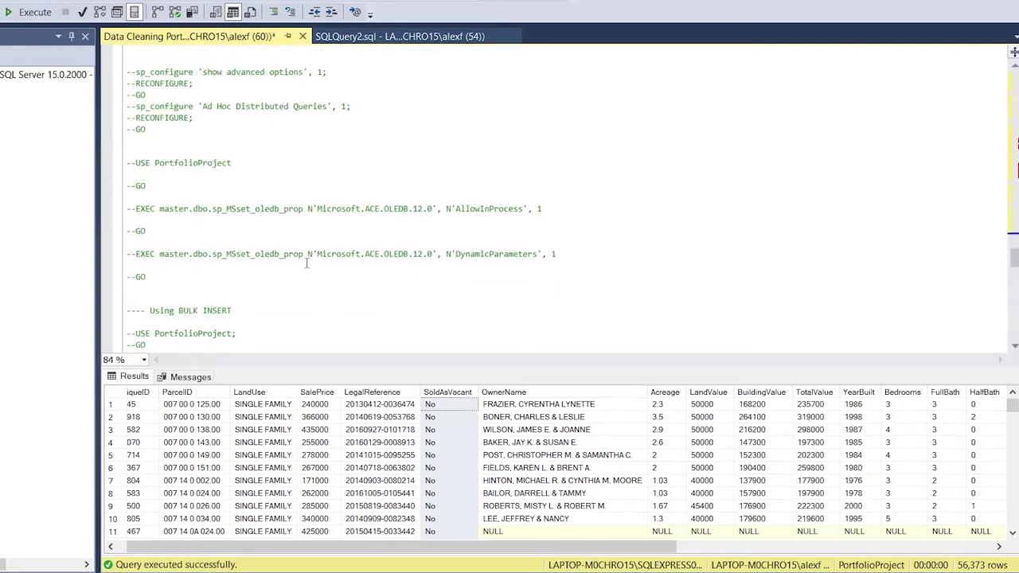
{"action": "left_click", "coordinate": [238, 276]}
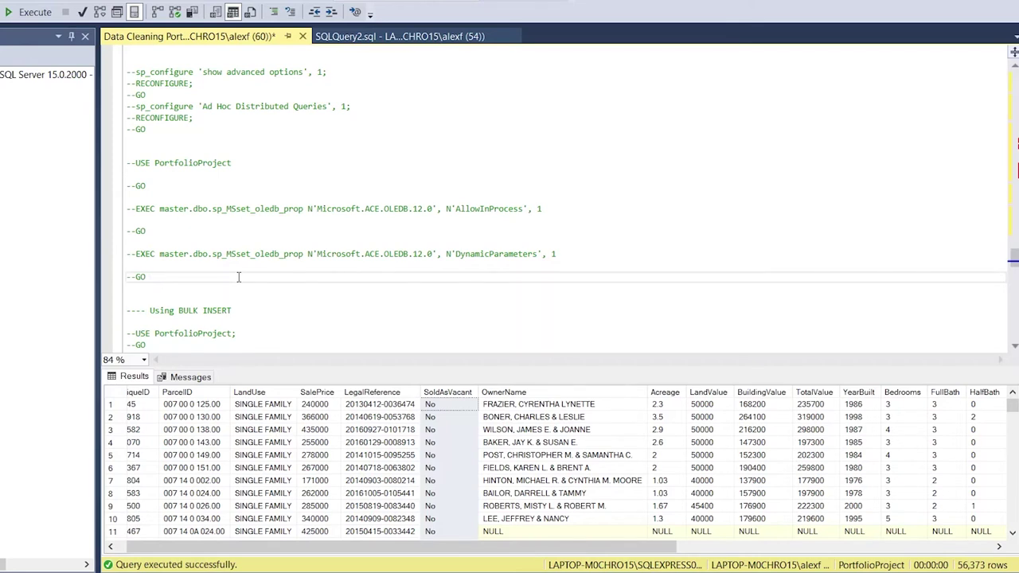
{"action": "scroll", "coordinate": [238, 277], "scroll_direction": "up", "scroll_amount": 7}
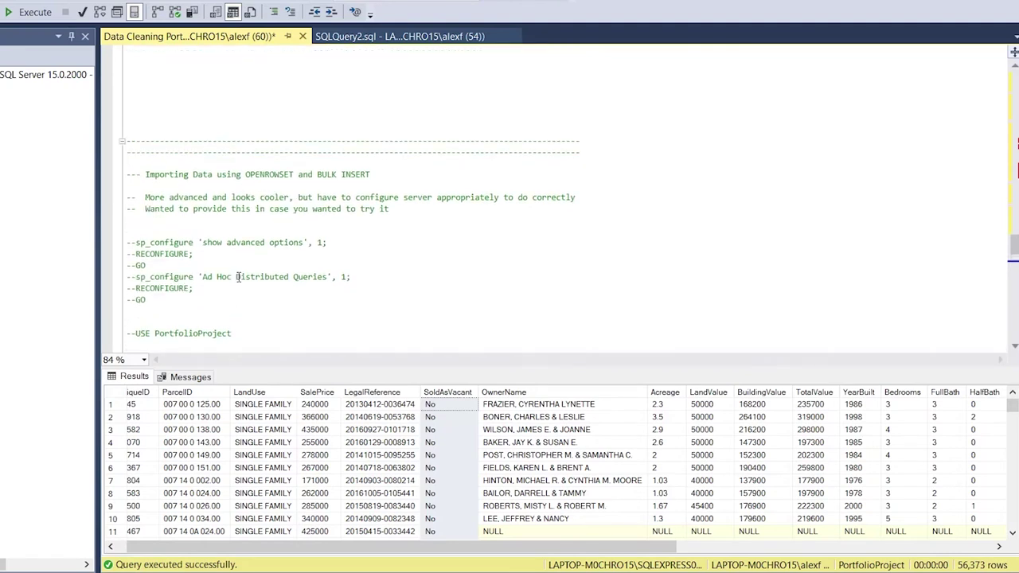
{"action": "scroll", "coordinate": [238, 277], "scroll_direction": "up", "scroll_amount": 4}
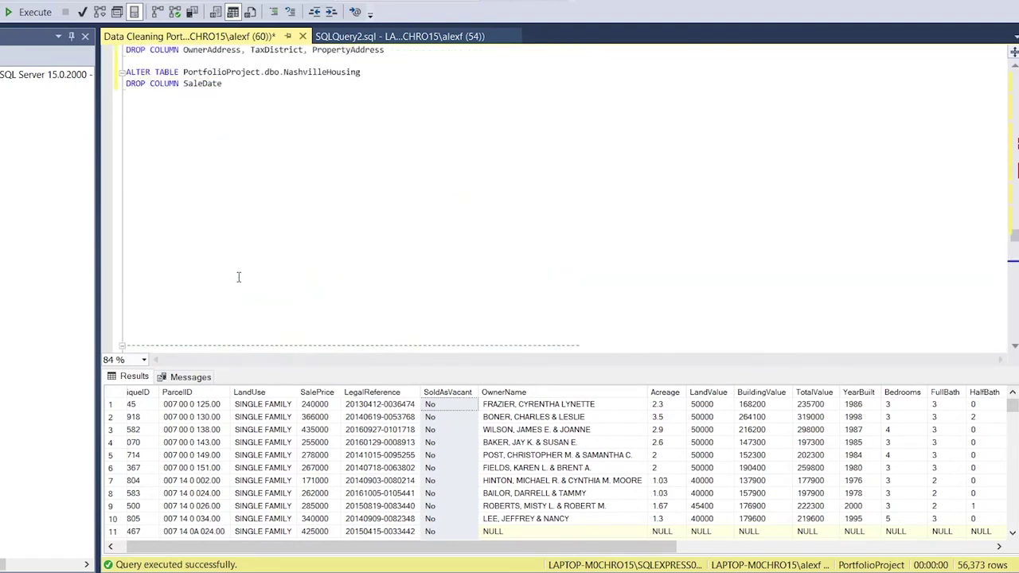
{"action": "scroll", "coordinate": [238, 277], "scroll_direction": "up", "scroll_amount": 5}
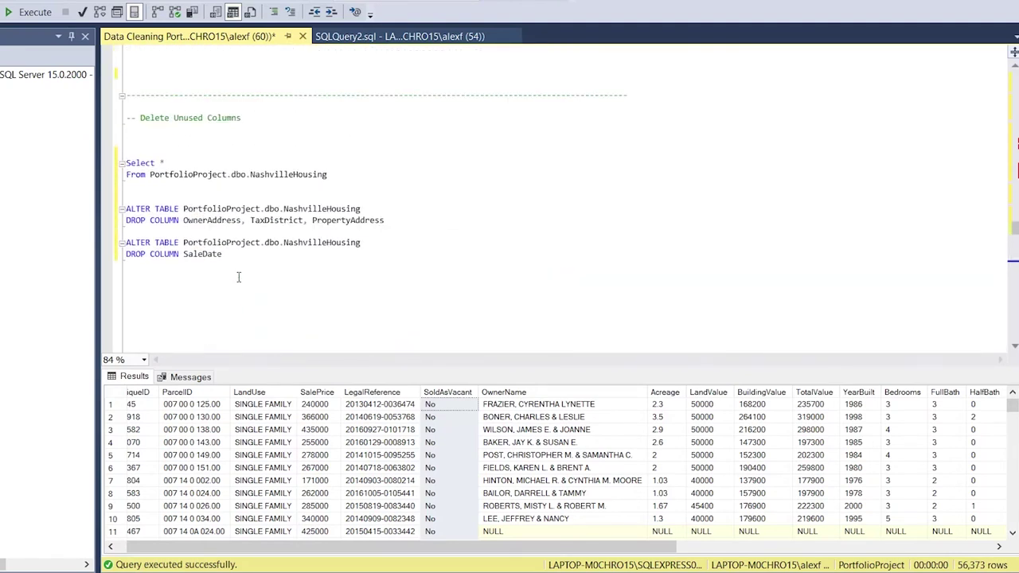
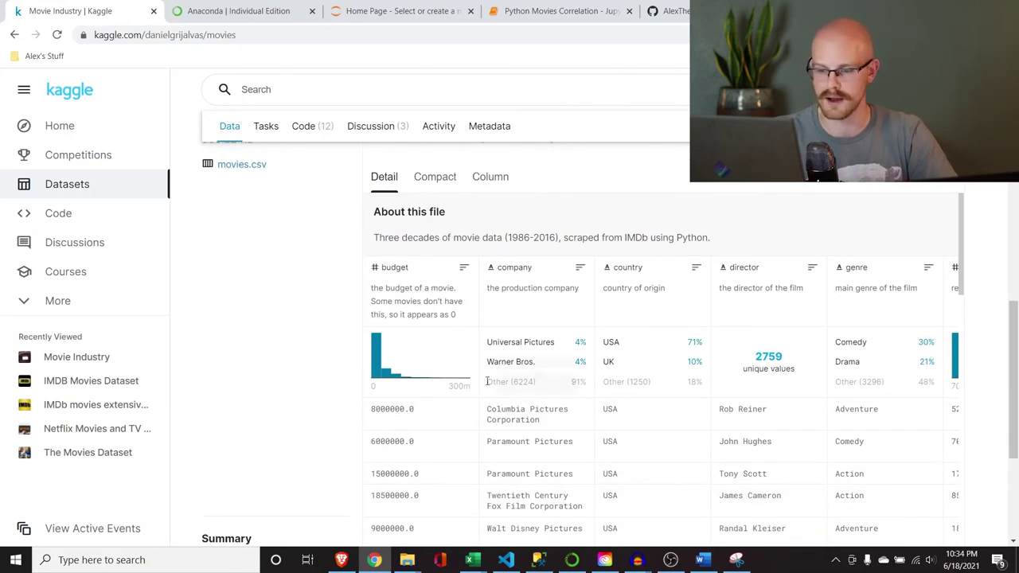
Look through the movies.csv columns from budget to runtime on Kaggle's Movie Industry page and download the file.
{"action": "scroll", "coordinate": [449, 440], "scroll_direction": "down", "scroll_amount": 1}
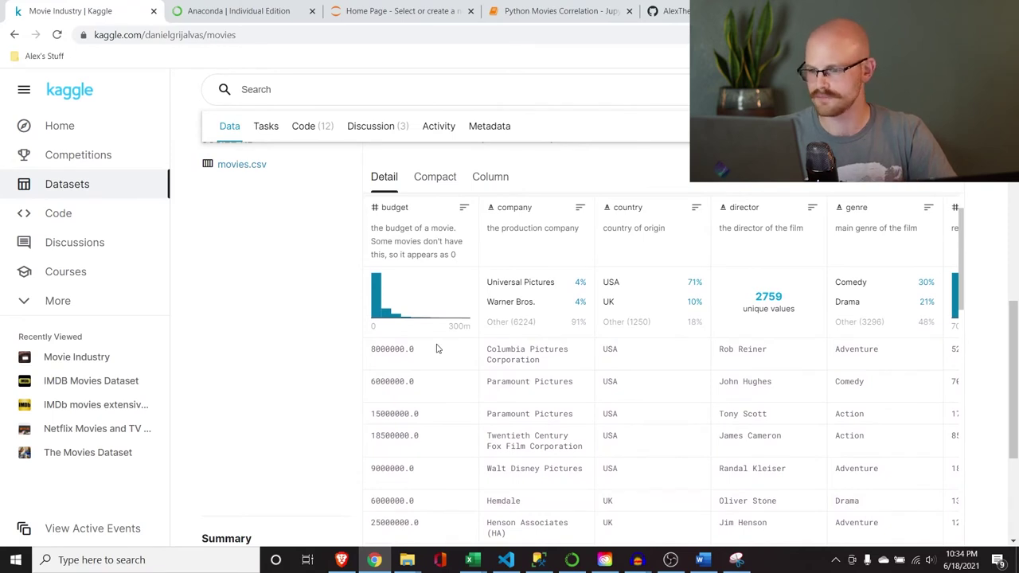
{"action": "scroll", "coordinate": [510, 423], "scroll_direction": "right", "scroll_amount": 3}
{"action": "scroll", "coordinate": [509, 423], "scroll_direction": "right", "scroll_amount": 2}
{"action": "scroll", "coordinate": [549, 383], "scroll_direction": "right", "scroll_amount": 2}
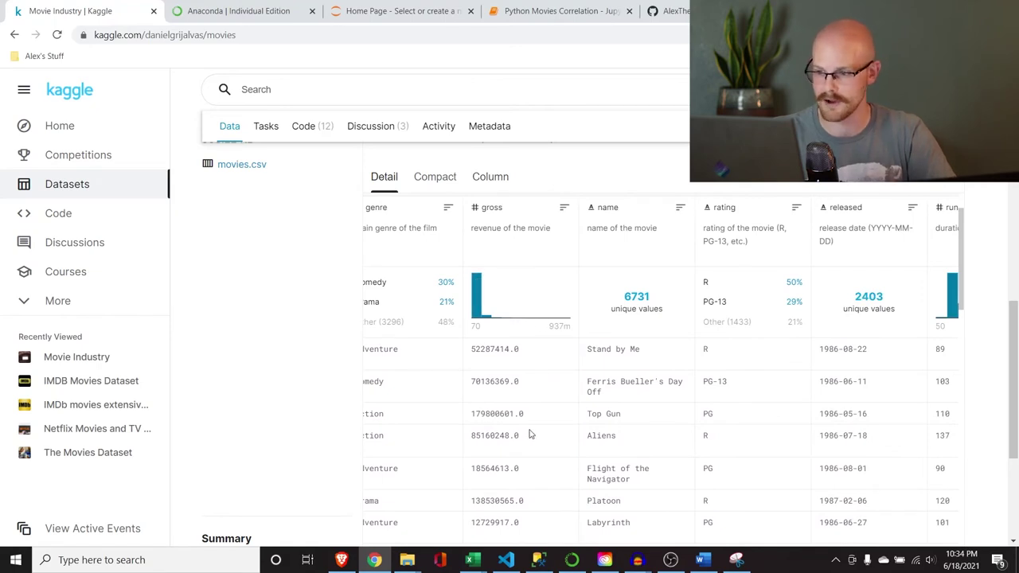
{"action": "scroll", "coordinate": [534, 430], "scroll_direction": "right", "scroll_amount": 2}
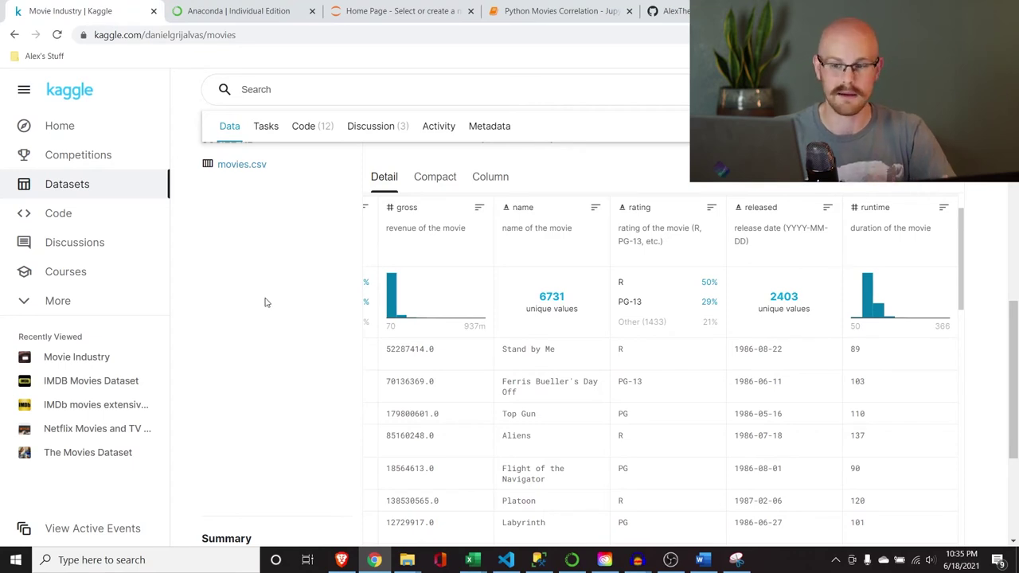
{"action": "scroll", "coordinate": [267, 303], "scroll_direction": "up", "scroll_amount": 2}
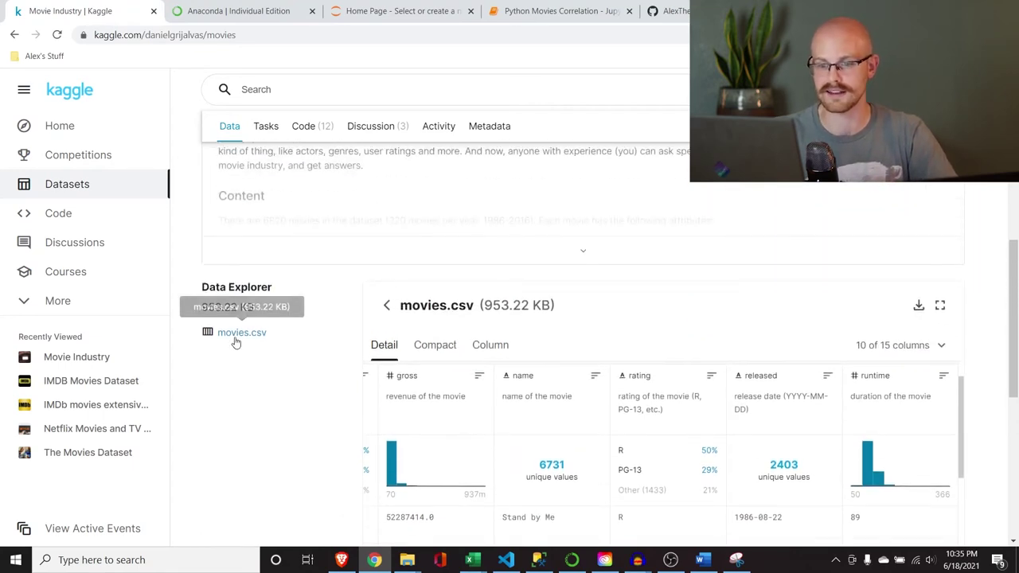
{"action": "left_click", "coordinate": [920, 307]}
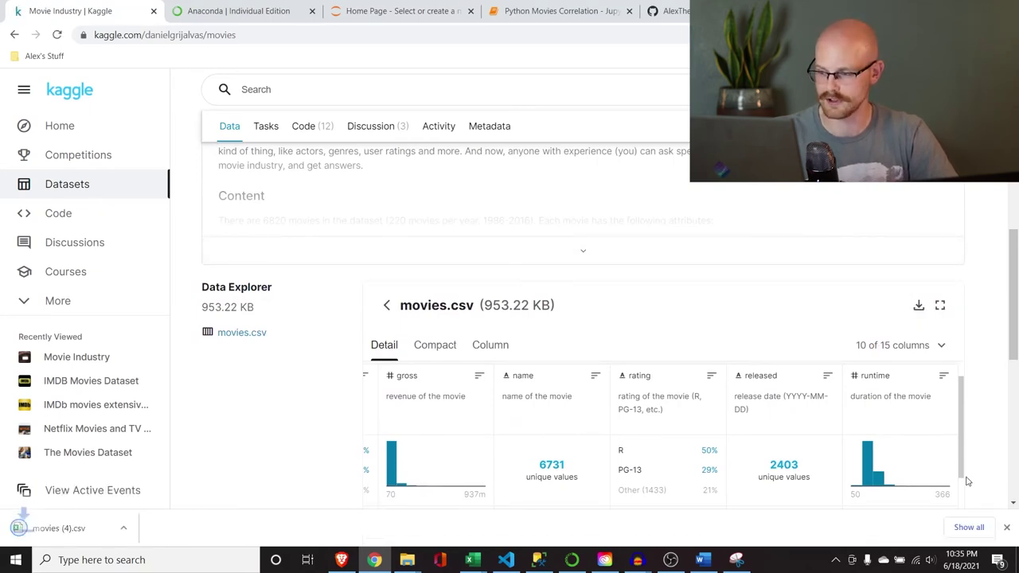
{"action": "left_click", "coordinate": [1008, 528]}
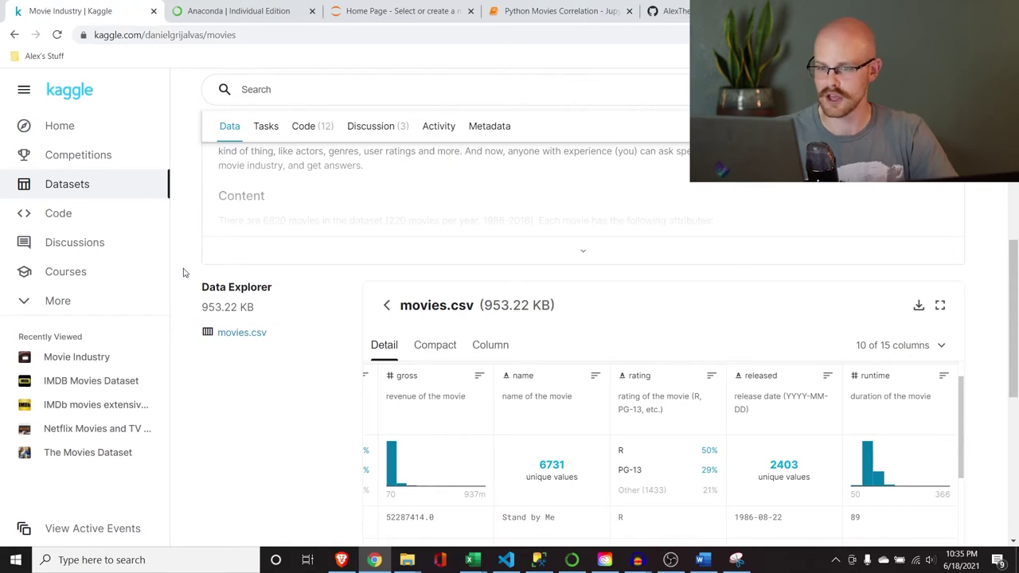
Download the Windows installer of Anaconda Individual Edition from the Anaconda website.
{"action": "left_click", "coordinate": [224, 6]}
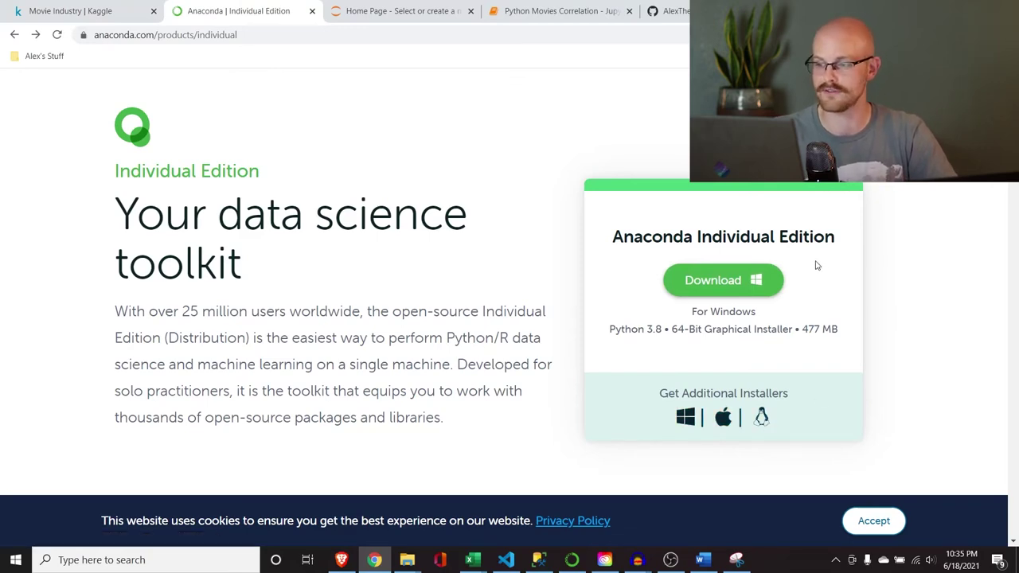
{"action": "left_click", "coordinate": [730, 284]}
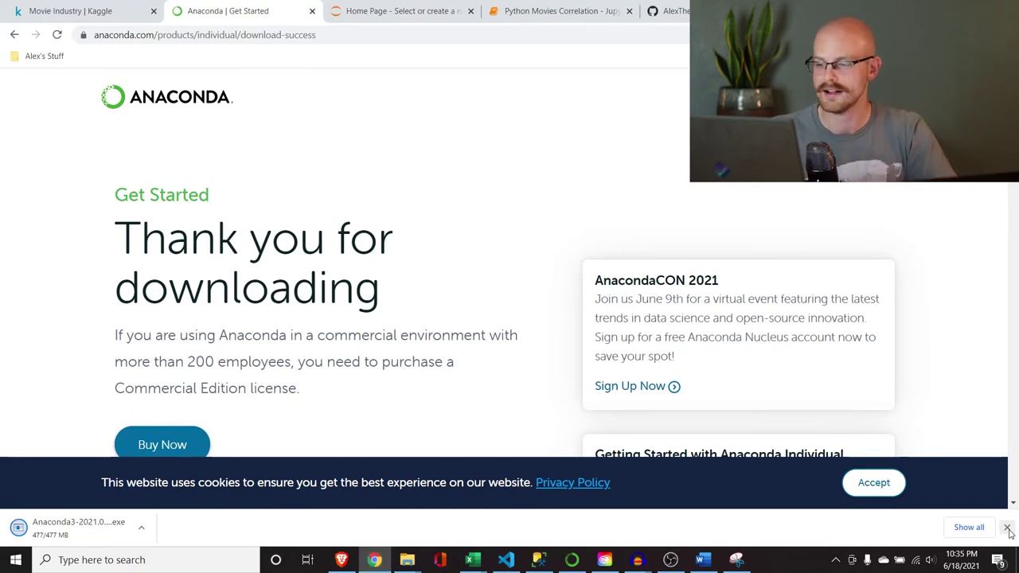
{"action": "left_click", "coordinate": [1007, 529]}
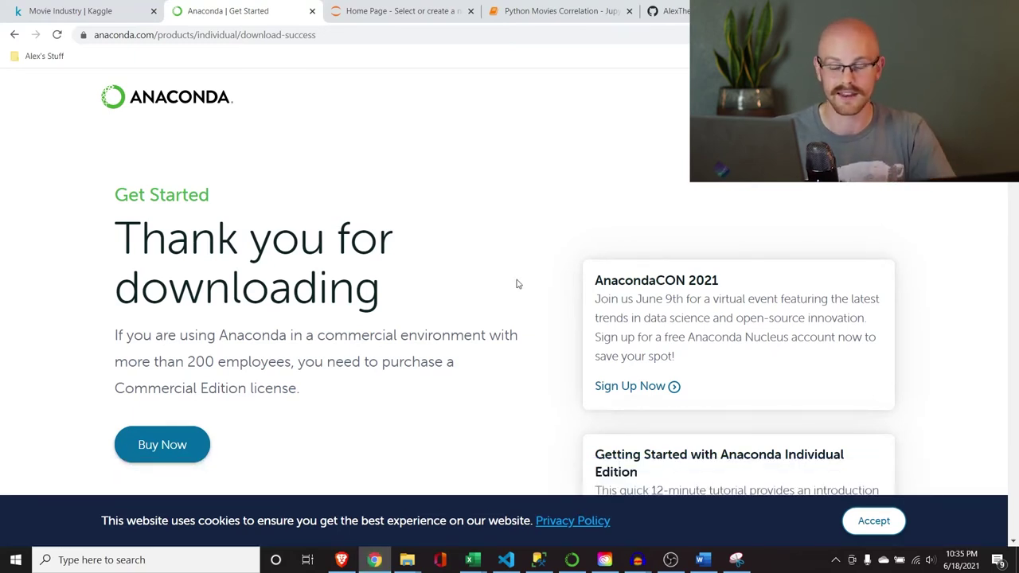
Launch Jupyter Notebook from Anaconda Navigator and create a new Python 3 notebook.
{"action": "left_click", "coordinate": [571, 560]}
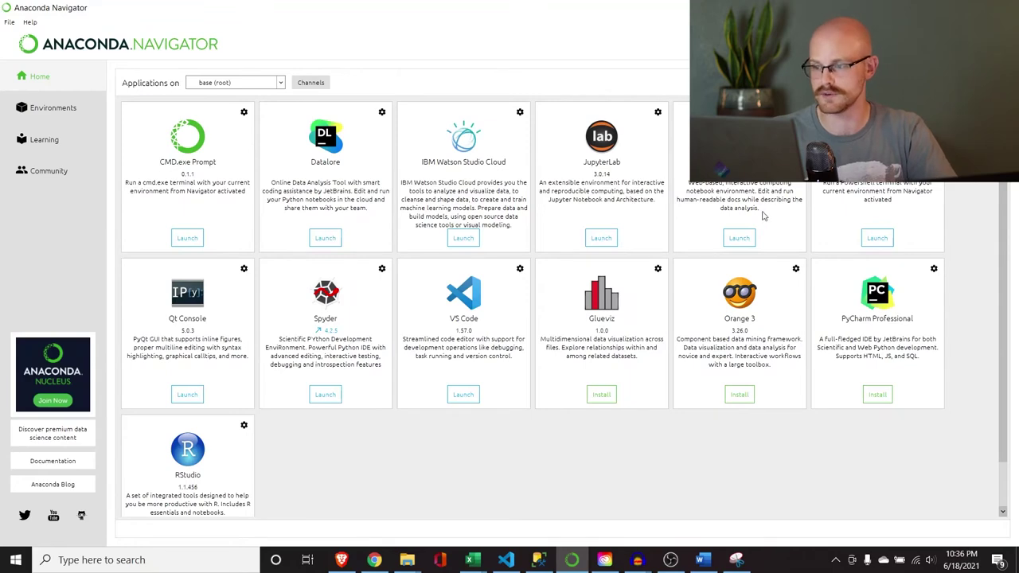
{"action": "left_click", "coordinate": [739, 239]}
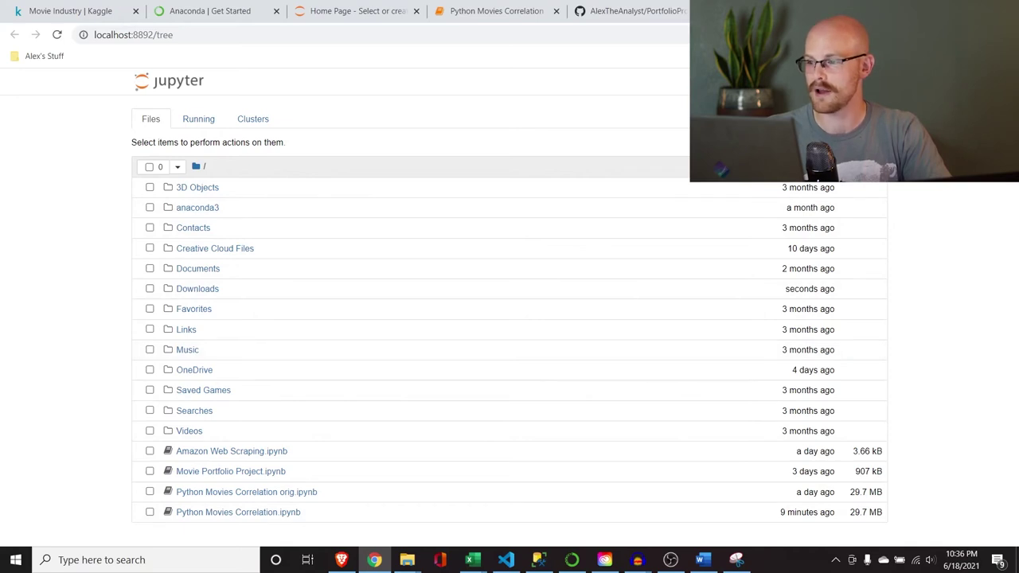
{"action": "left_click", "coordinate": [860, 142]}
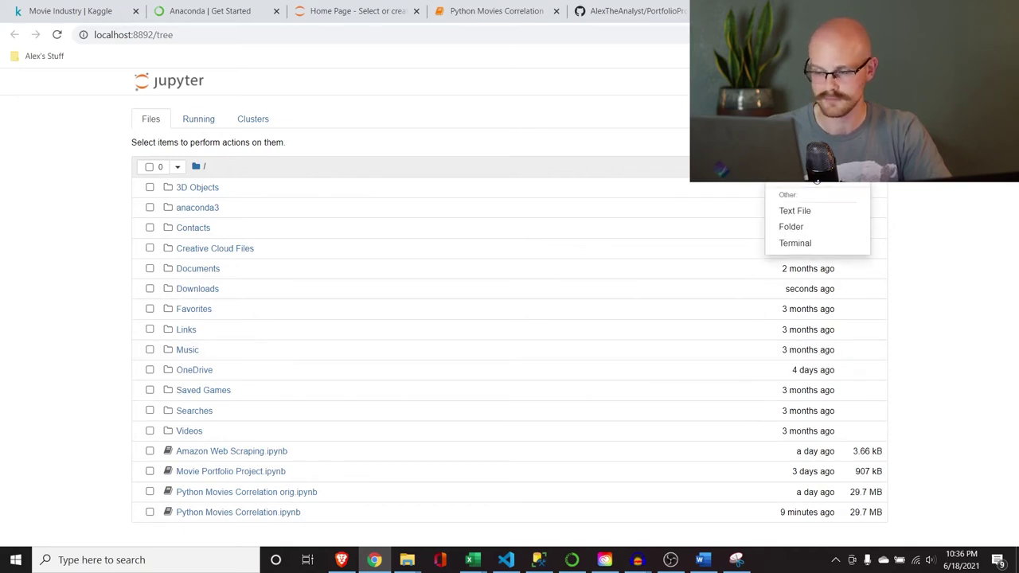
{"action": "left_click", "coordinate": [819, 183]}
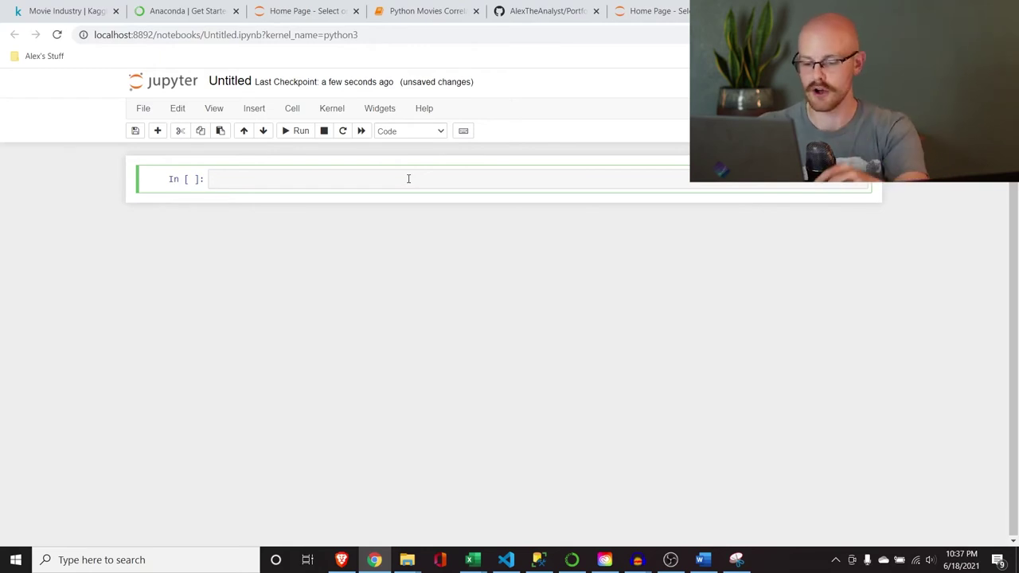
Write the comment "# Import libraries" at the start of the notebook's first cell, followed by a line break.
{"action": "type", "text": "# Imp"}
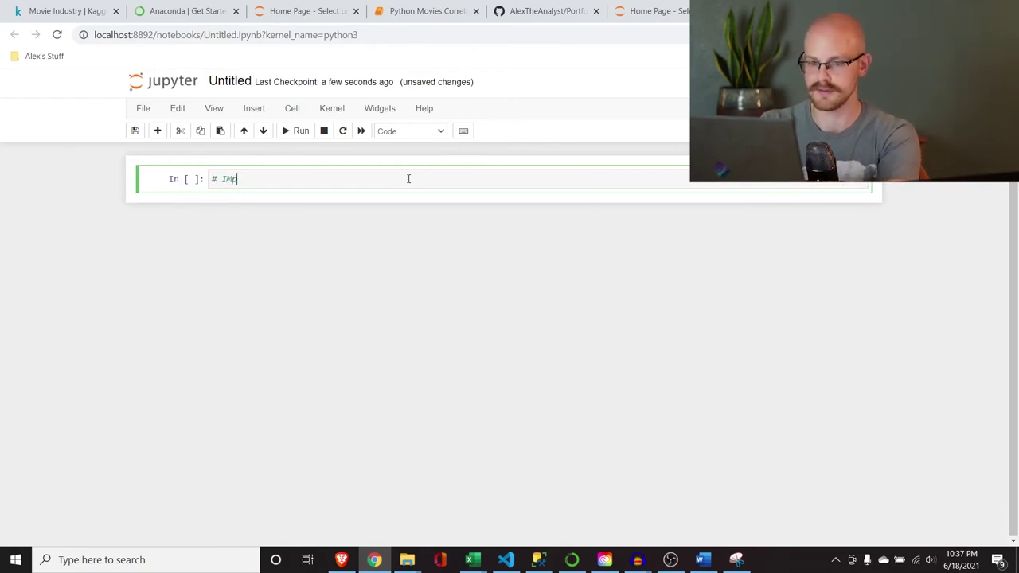
{"action": "key", "text": "BackSpace"}
{"action": "key", "text": "BackSpace"}
{"action": "type", "text": "mport"}
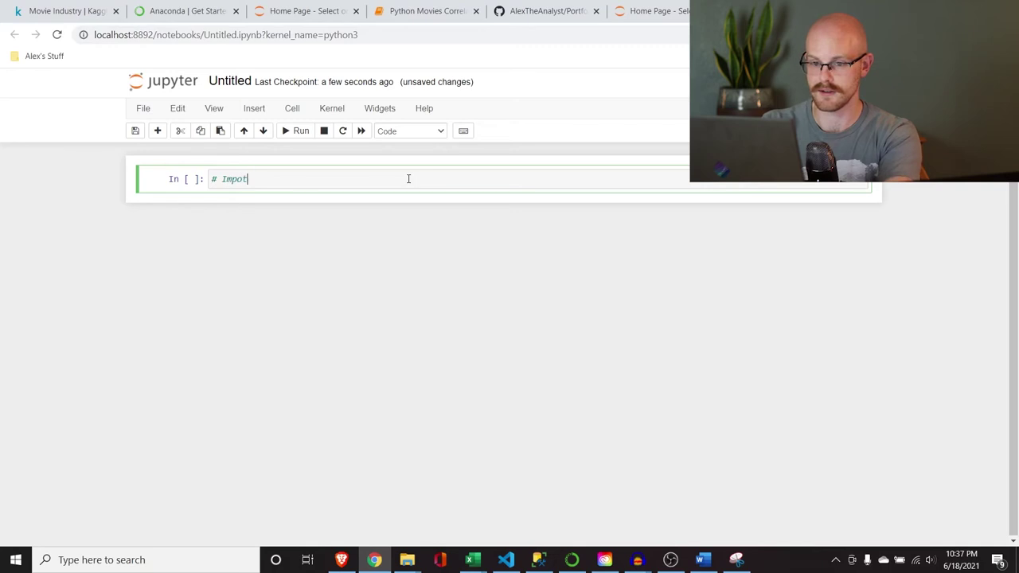
{"action": "type", "text": " libraries"}
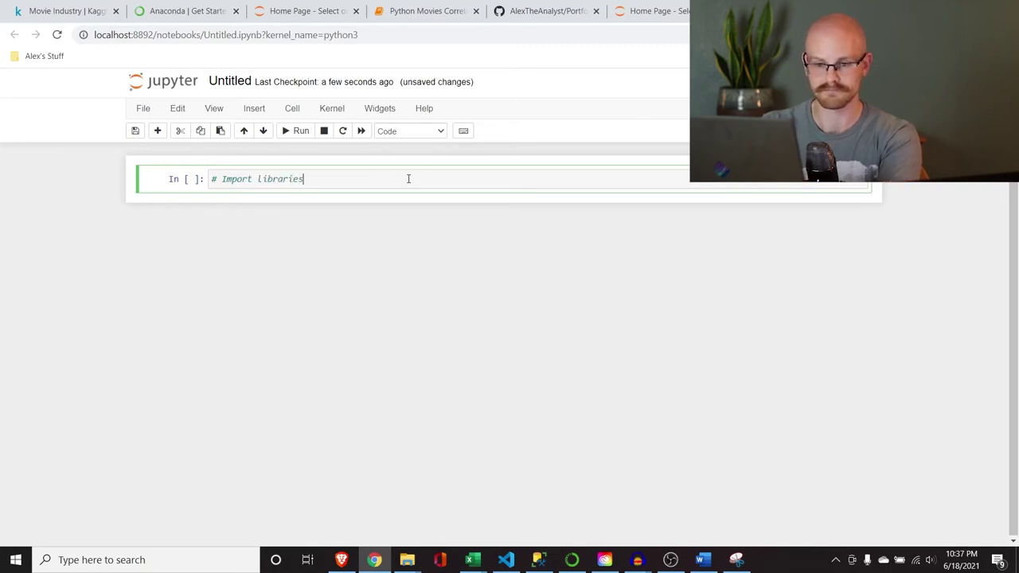
{"action": "key", "text": "Return"}
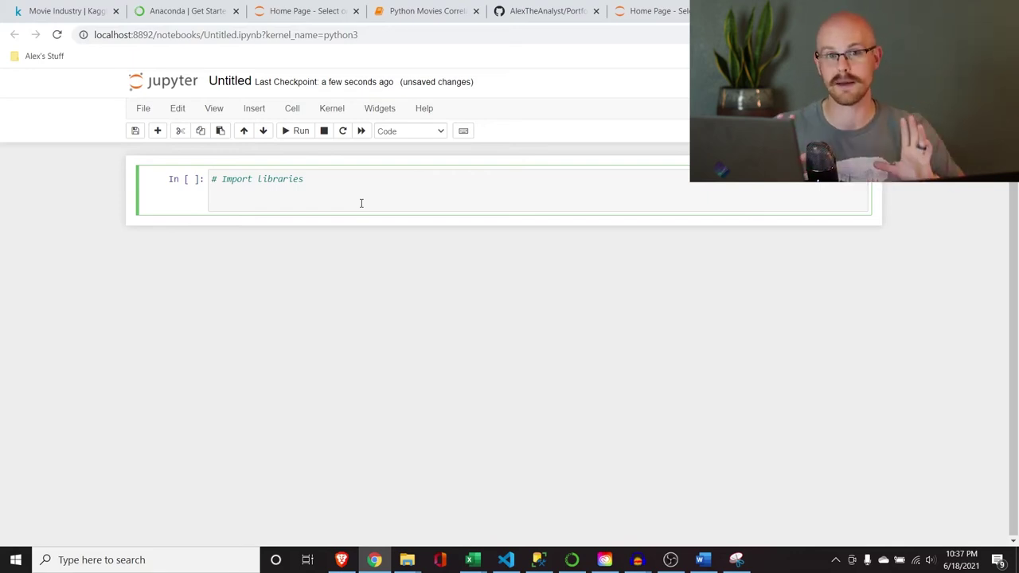
Add imports for pandas as pd, seaborn as sns, matplotlib, pyplot as plt and figure, with ggplot style, inline plotting and a (12,8) figure size.
{"action": "type", "text": "import pandas as pd import seaborn as sns  import matplotlib import matplotlib.pyplot as plt plt.style.use('ggplot') from matplotlib.pyplot import figure  %matplotlib inline matplotlib.rcParams['figure.figsize'] = (12,8) # Adjusts the configuration of the plots we will create"}
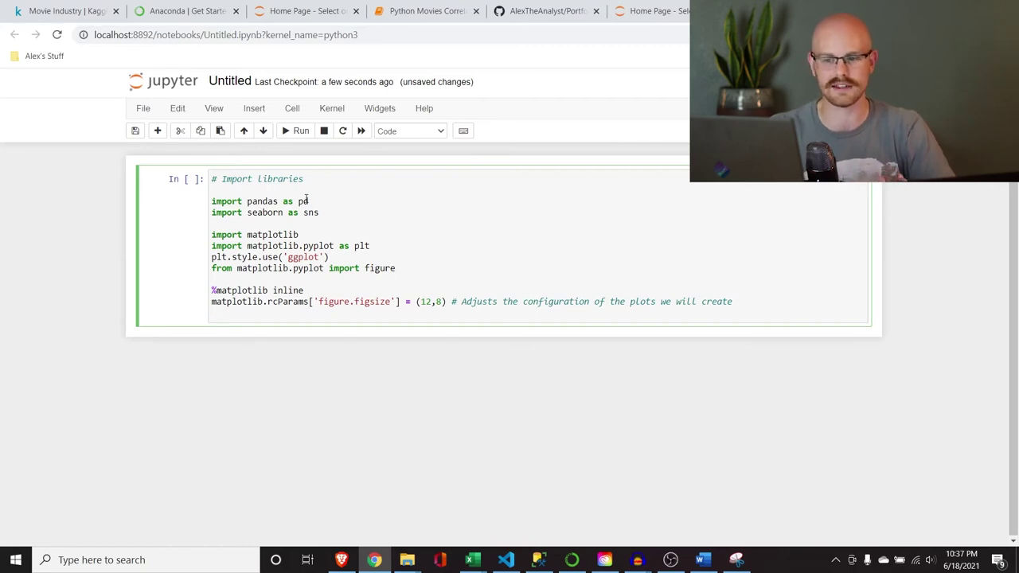
{"action": "left_click", "coordinate": [743, 302]}
{"action": "key", "text": "Return"}
{"action": "key", "text": "Return"}
{"action": "key", "text": "Return"}
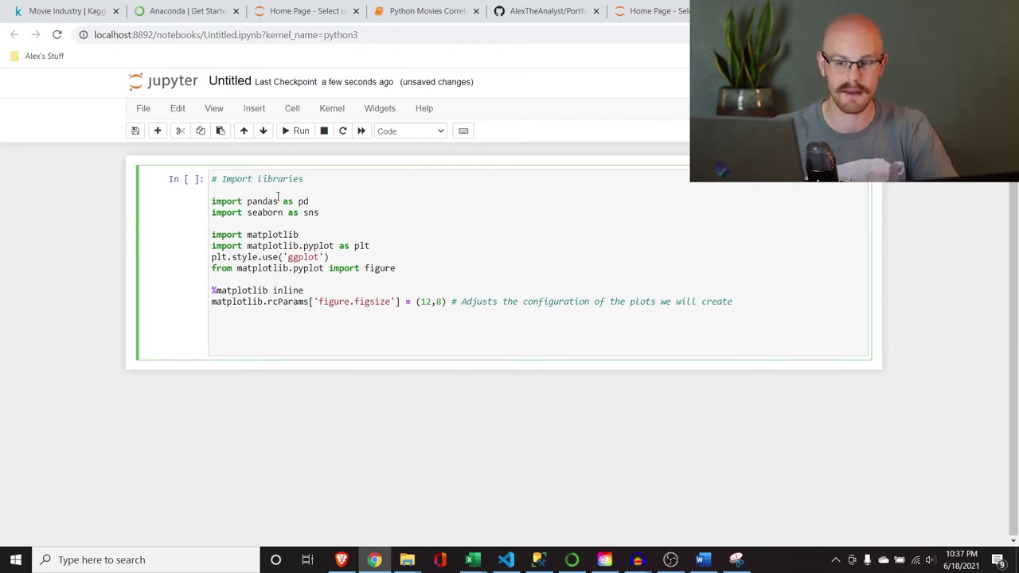
Examine the aliases of the pandas, seaborn and pyplot imports, the matplotlib import and the %matplotlib inline line.
{"action": "left_click_drag", "start_coordinate": [269, 202], "coordinate": [303, 202]}
{"action": "double_click", "coordinate": [304, 202]}
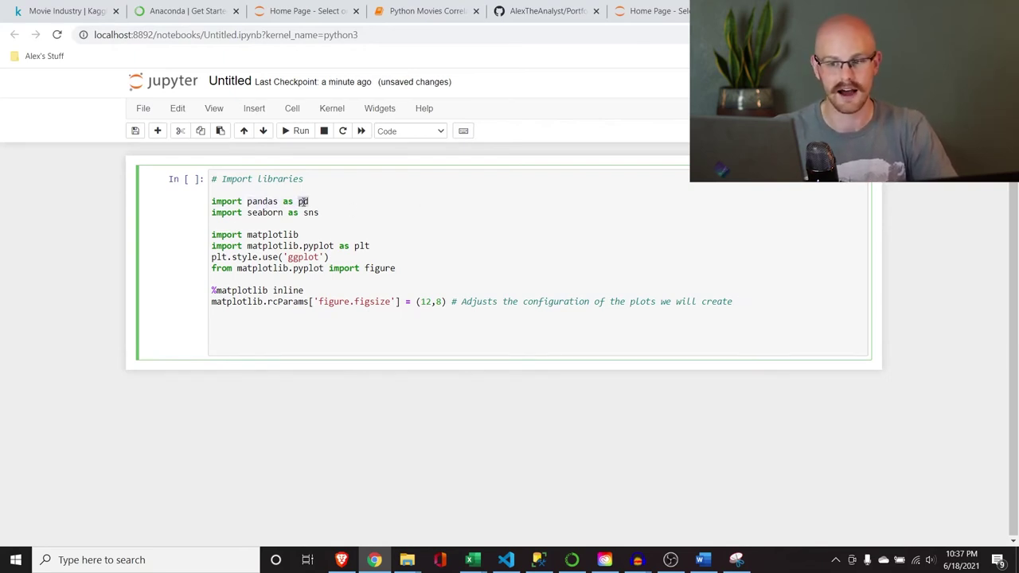
{"action": "double_click", "coordinate": [310, 212]}
{"action": "double_click", "coordinate": [365, 246]}
{"action": "left_click", "coordinate": [388, 246]}
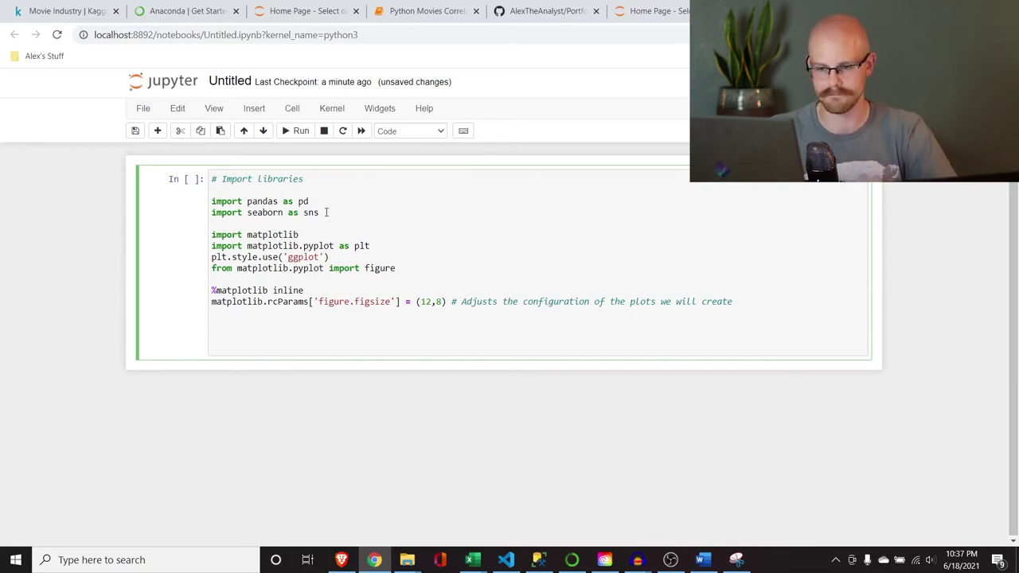
{"action": "left_click_drag", "start_coordinate": [268, 200], "coordinate": [264, 212]}
{"action": "left_click", "coordinate": [262, 213]}
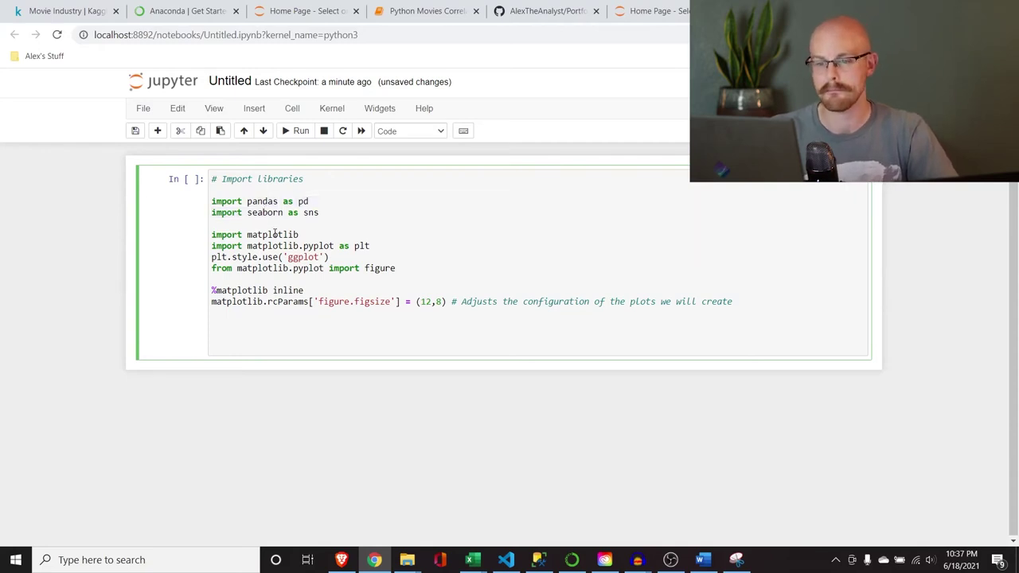
{"action": "double_click", "coordinate": [274, 234]}
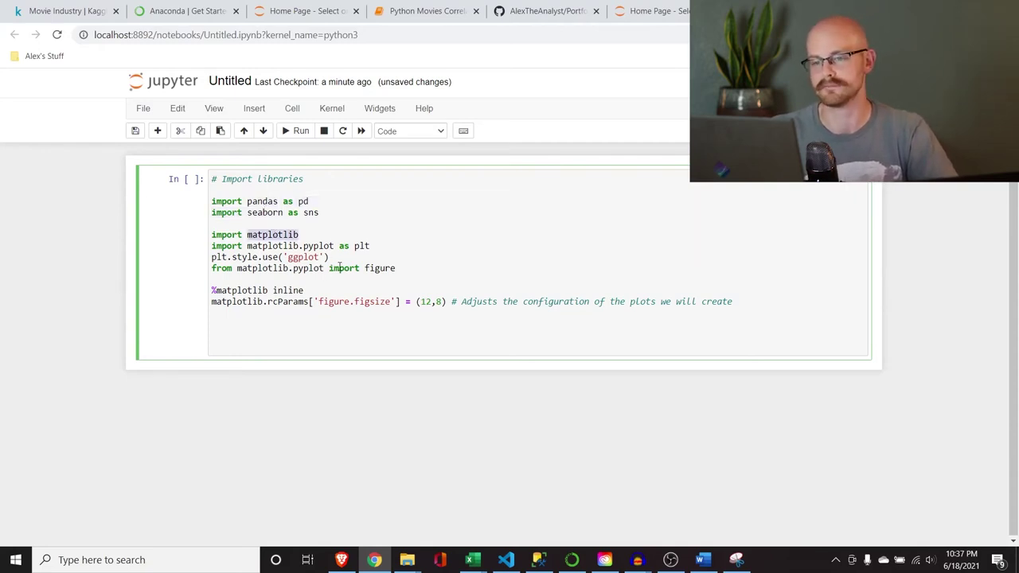
{"action": "left_click_drag", "start_coordinate": [303, 291], "coordinate": [212, 291]}
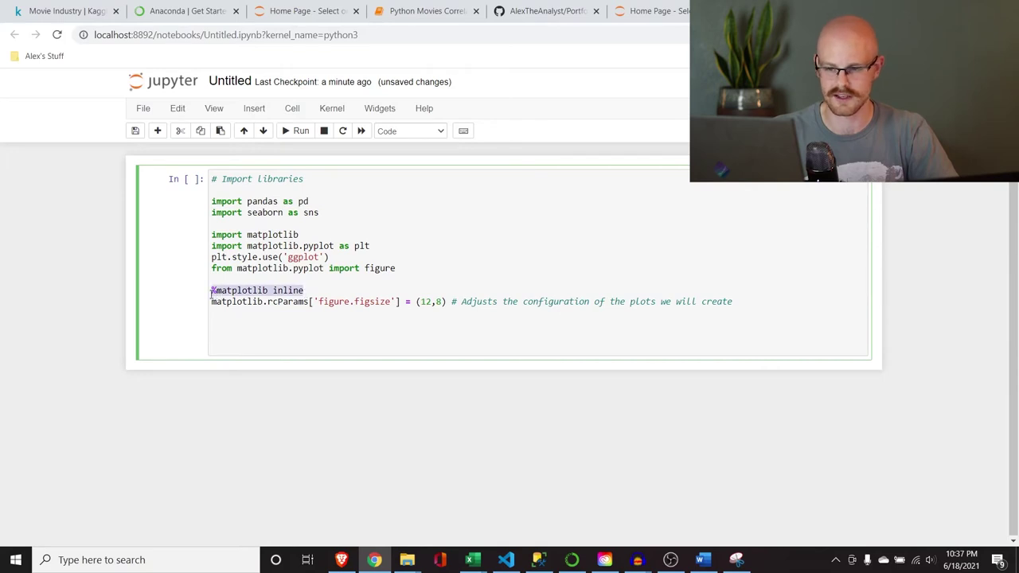
Below the plot configuration line, add the comment "# Read in the data" and a df.read_csv('') call with an empty path.
{"action": "left_click", "coordinate": [356, 330]}
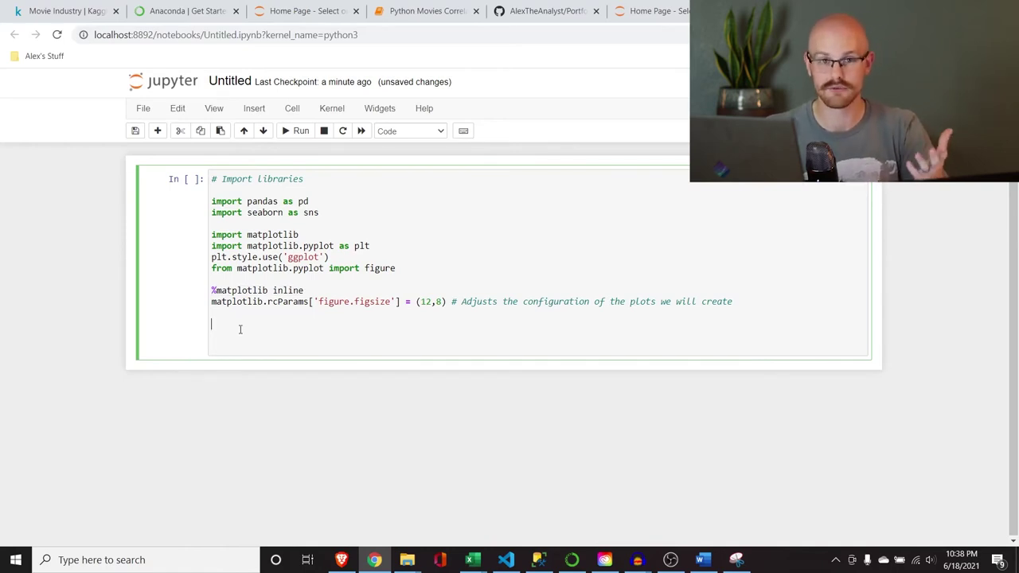
{"action": "key", "text": "Return"}
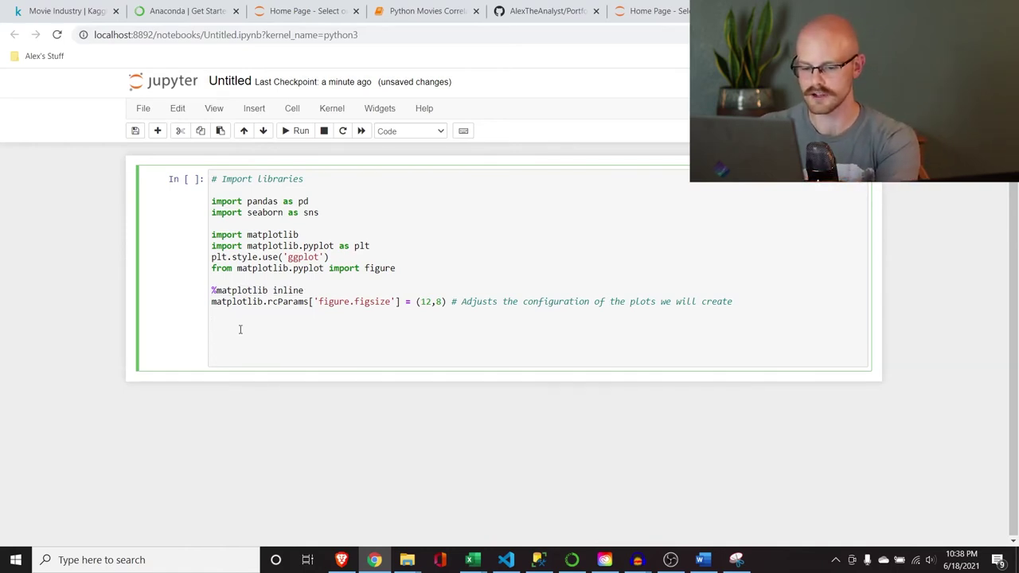
{"action": "type", "text": "# Read in the data"}
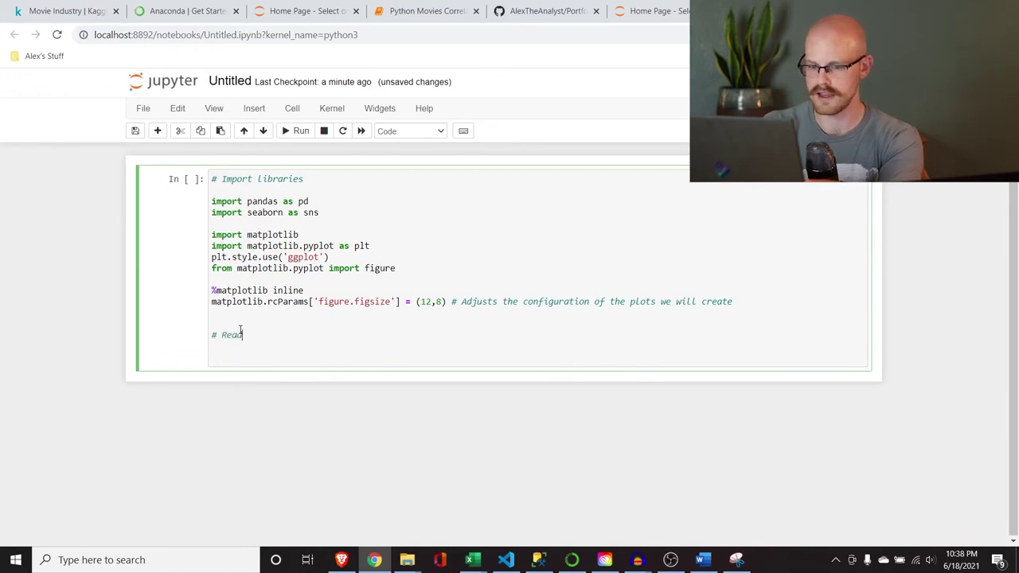
{"action": "key", "text": "Return"}
{"action": "key", "text": "Return"}
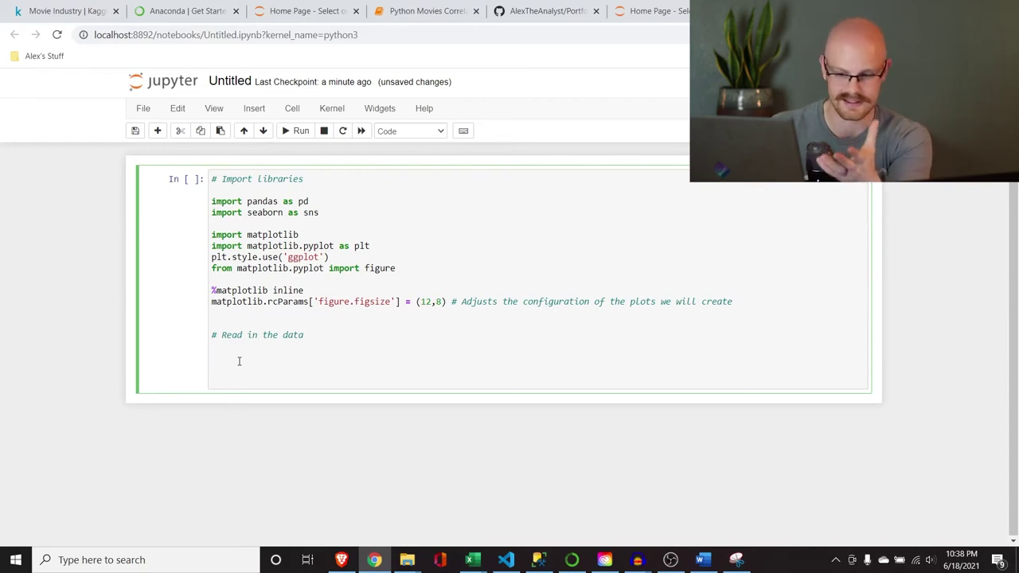
{"action": "type", "text": "df.read"}
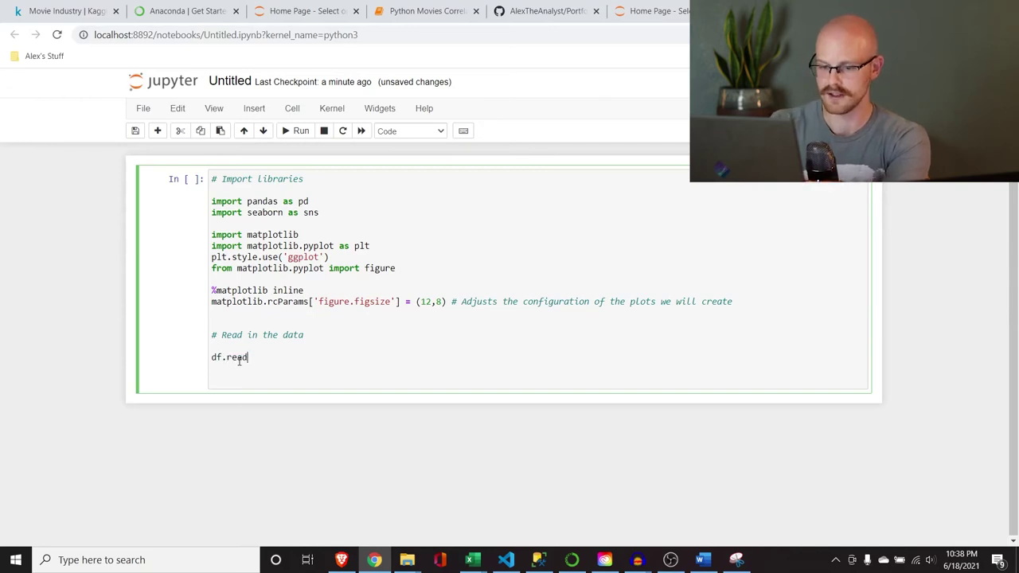
{"action": "type", "text": "_csv"}
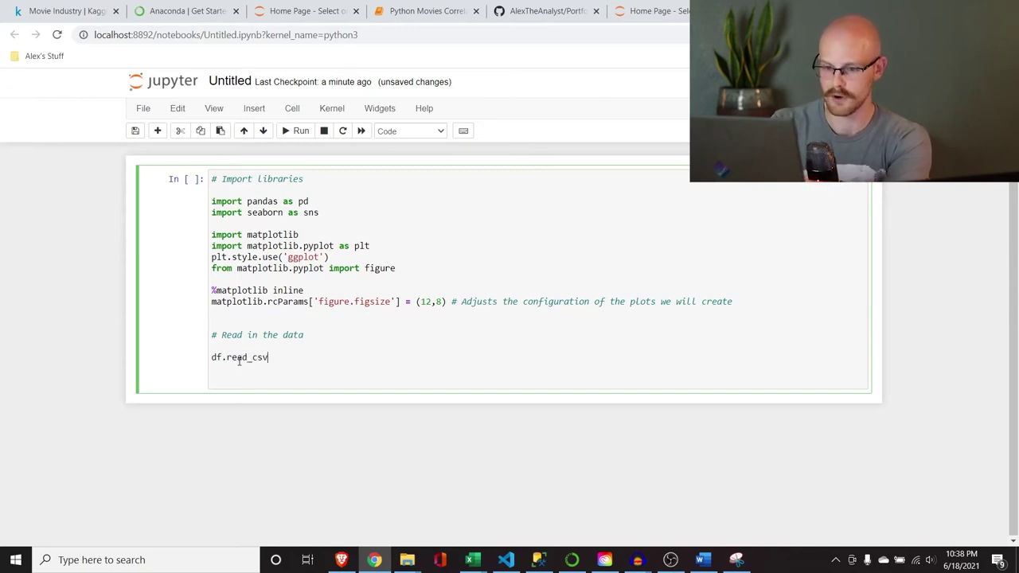
{"action": "type", "text": "('"}
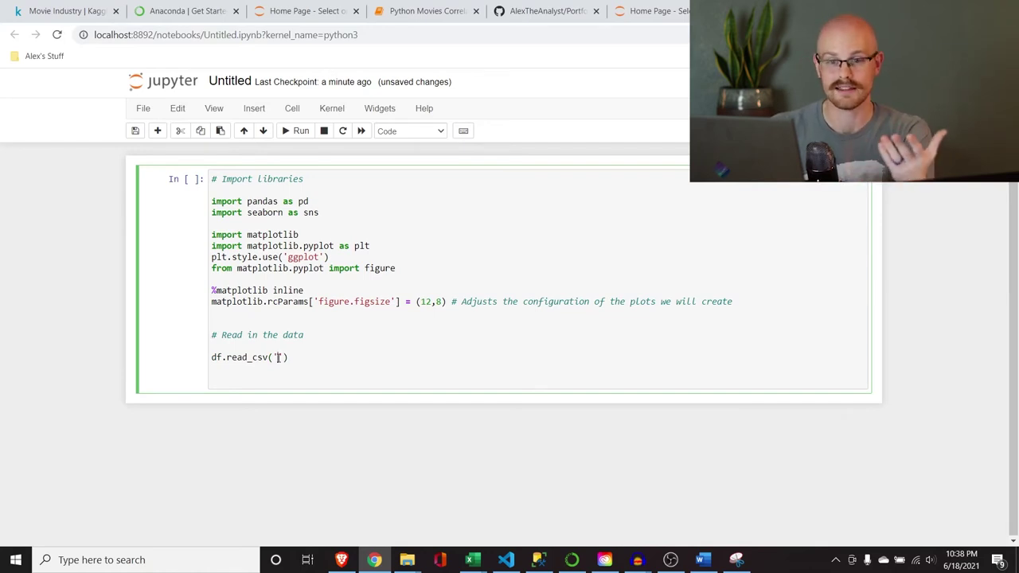
Copy the folder location of the movies CSV file in Downloads from its file properties in File Explorer.
{"action": "mouse_move", "coordinate": [414, 557]}
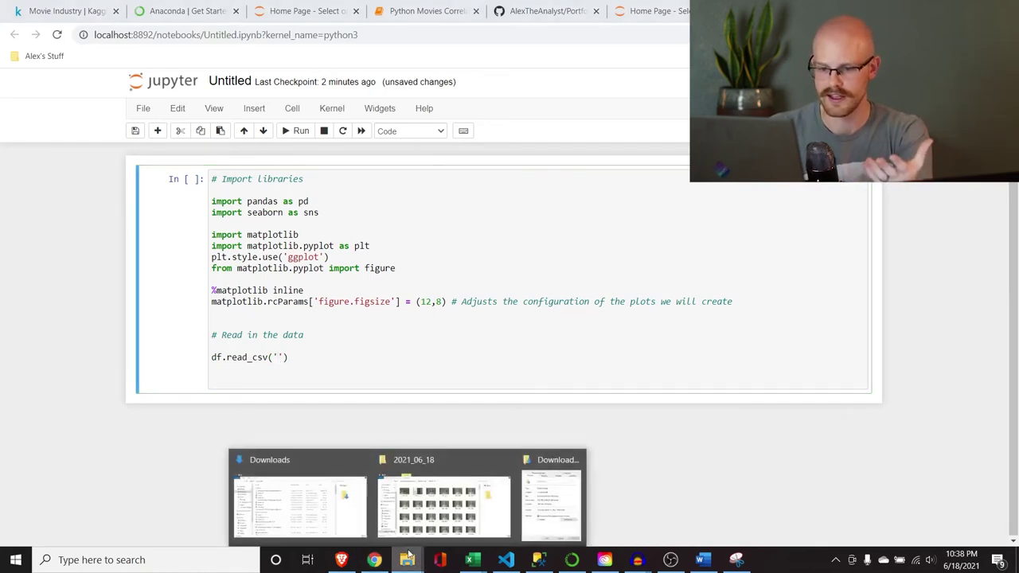
{"action": "left_click", "coordinate": [331, 510]}
{"action": "left_click", "coordinate": [332, 233]}
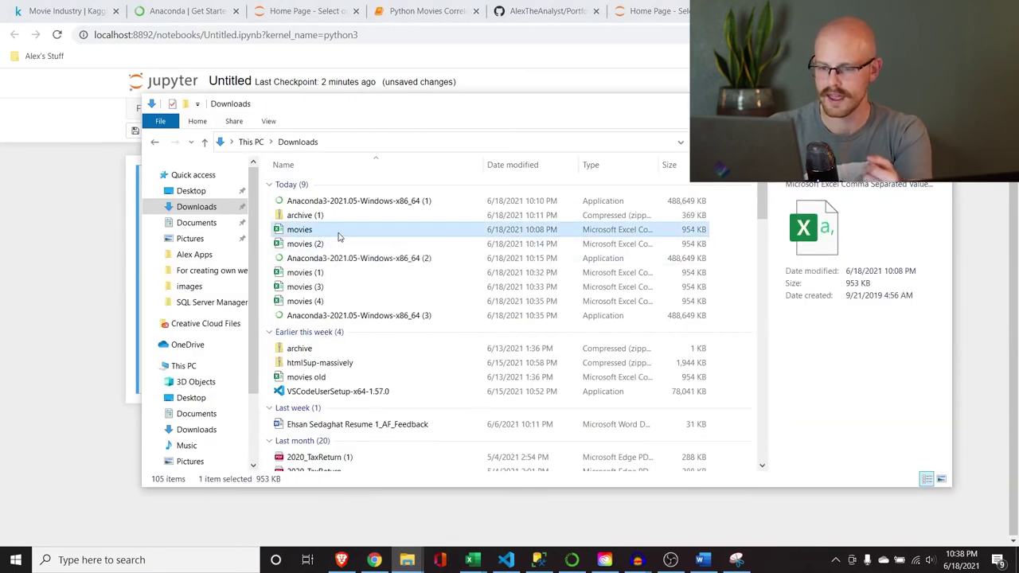
{"action": "right_click", "coordinate": [338, 236]}
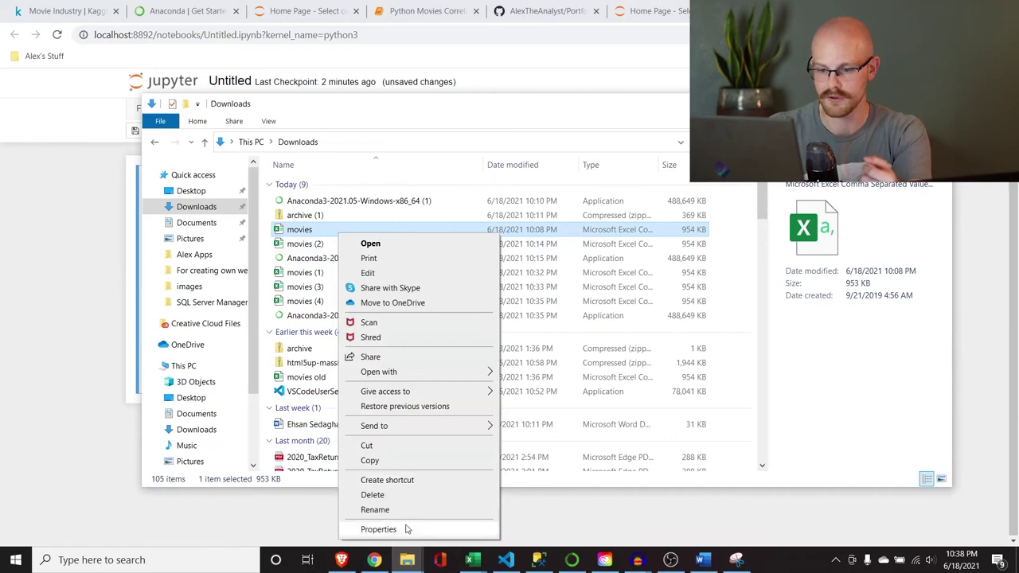
{"action": "left_click", "coordinate": [378, 529]}
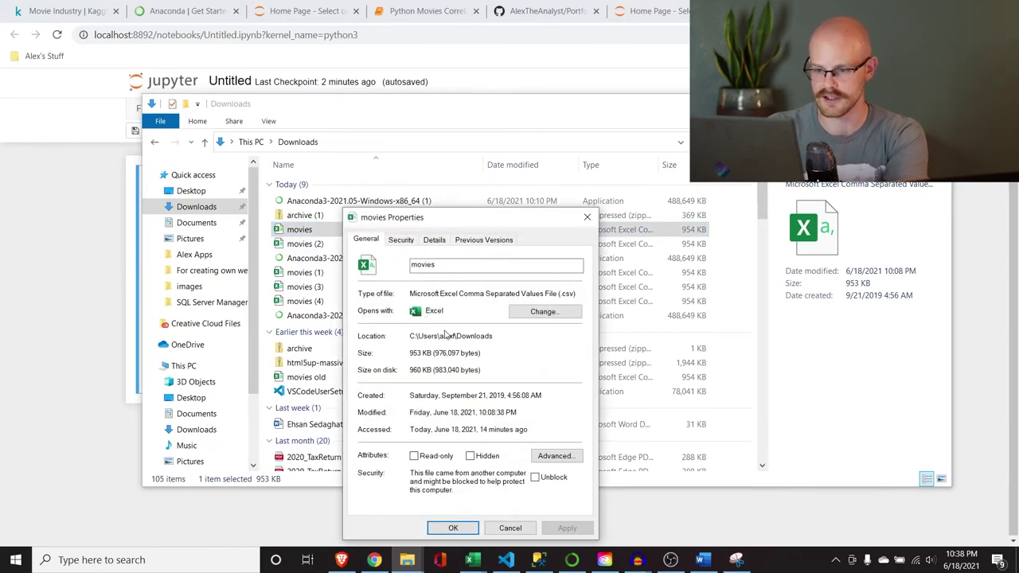
{"action": "left_click_drag", "start_coordinate": [498, 337], "coordinate": [411, 336]}
{"action": "key", "text": "ctrl+c"}
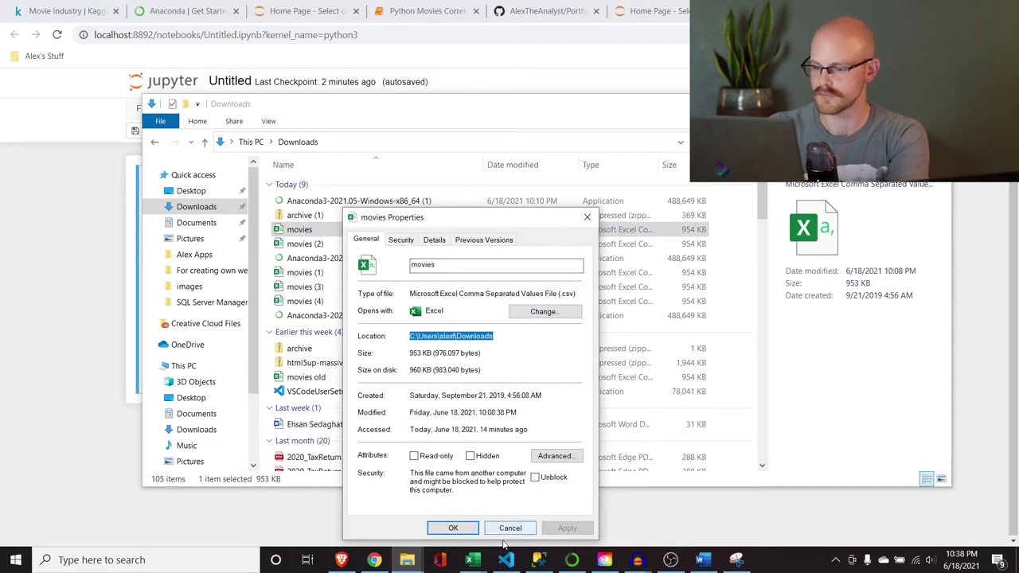
Back in the notebook, paste the copied folder path into the read_csv quotes, append \movies.csv and run the cell.
{"action": "key", "text": "alt+Tab"}
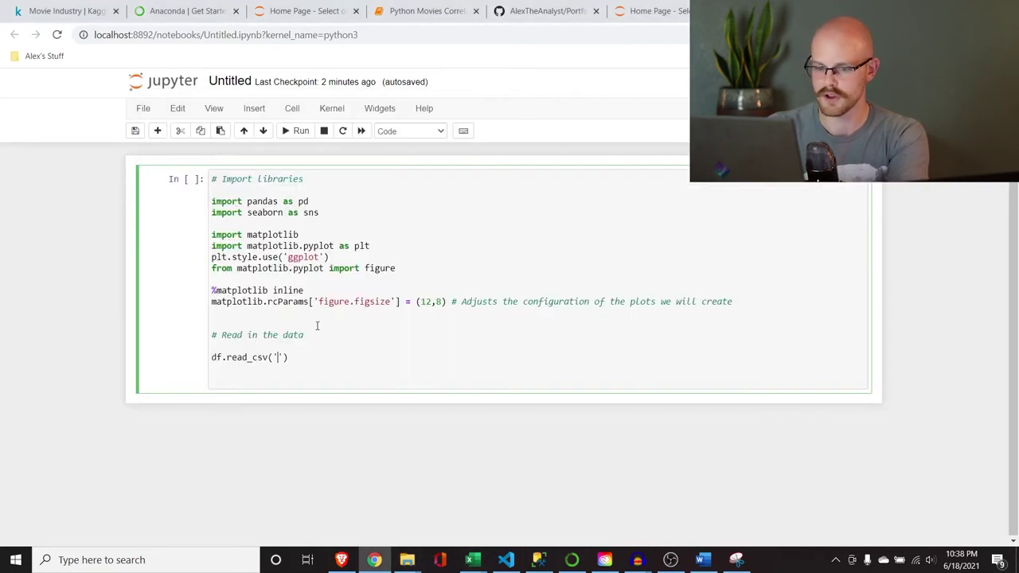
{"action": "left_click", "coordinate": [278, 358]}
{"action": "key", "text": "ctrl+v"}
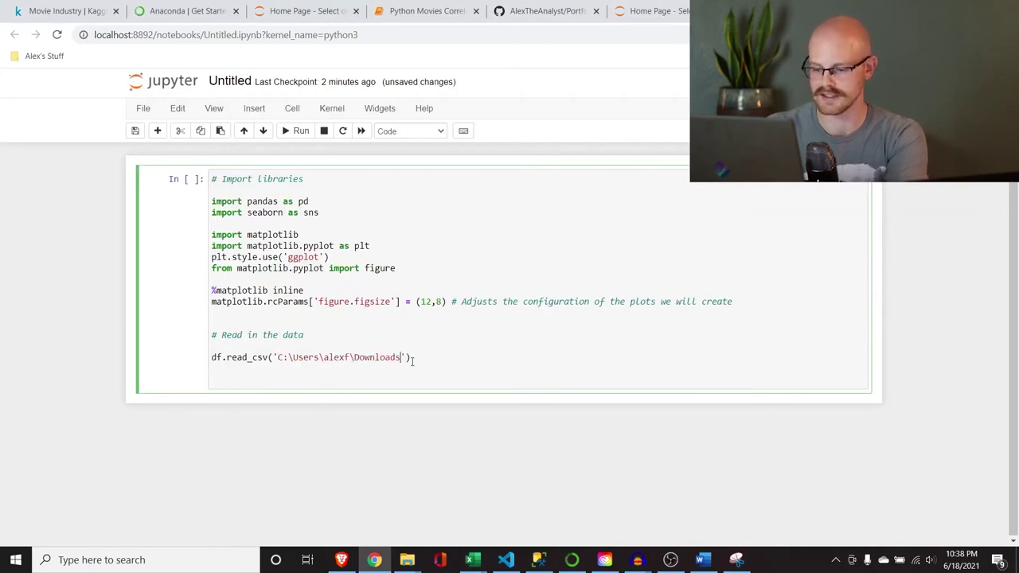
{"action": "type", "text": "\\movies"}
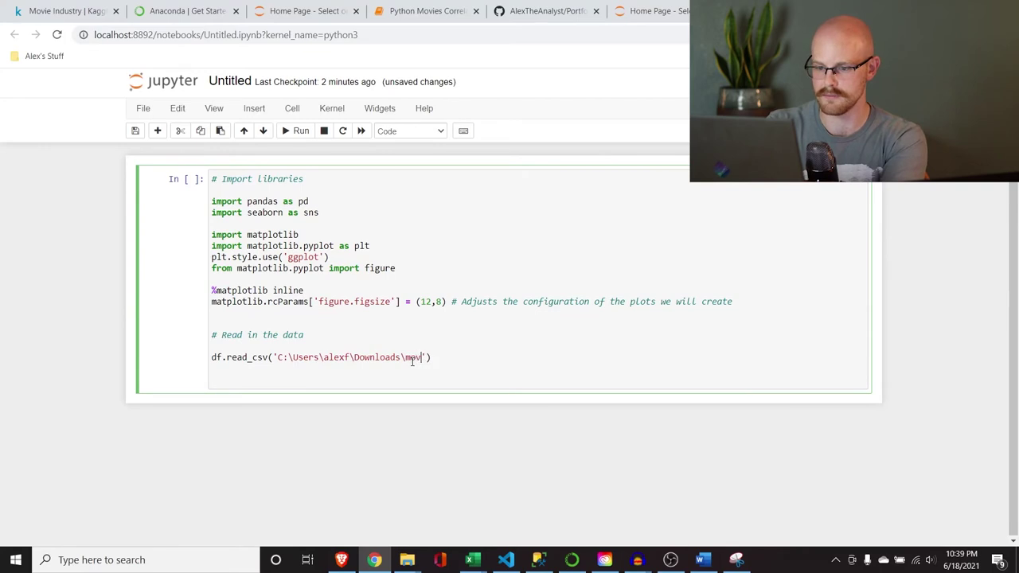
{"action": "type", "text": ".csv"}
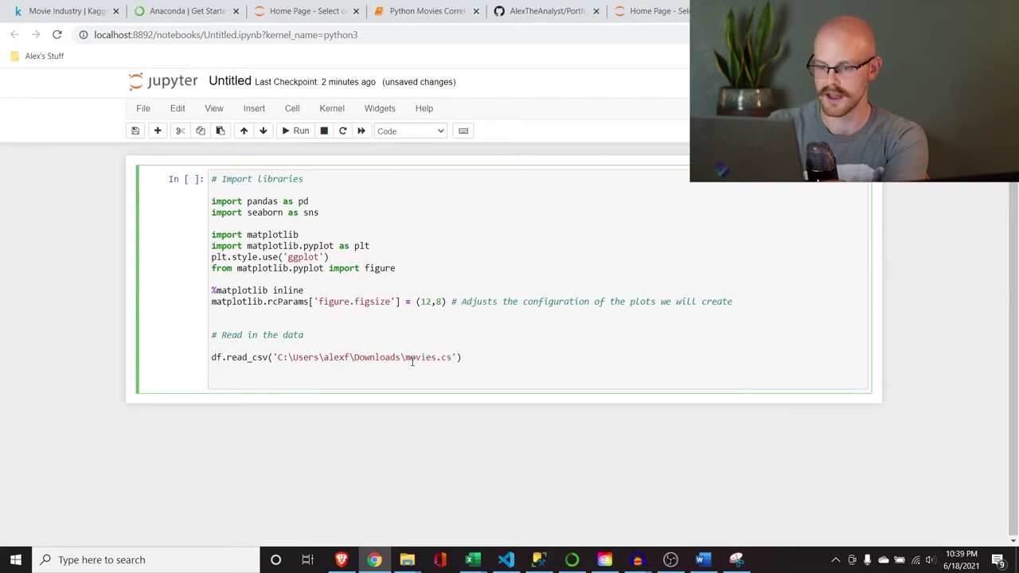
{"action": "left_click", "coordinate": [477, 357]}
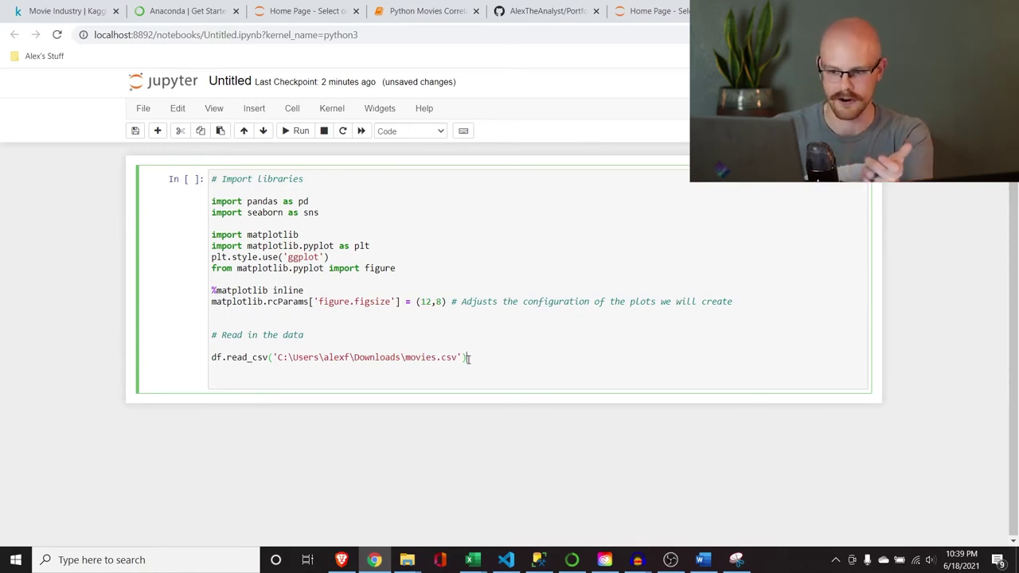
{"action": "key", "text": "shift+Return"}
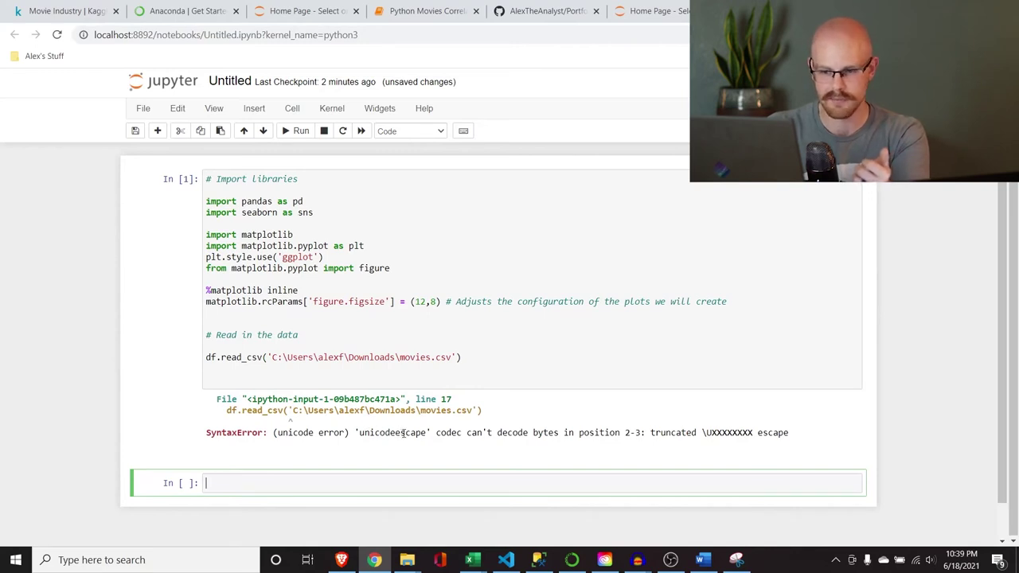
Make the movies.csv path in read_csv a raw string by prefixing it with r.
{"action": "left_click", "coordinate": [267, 357]}
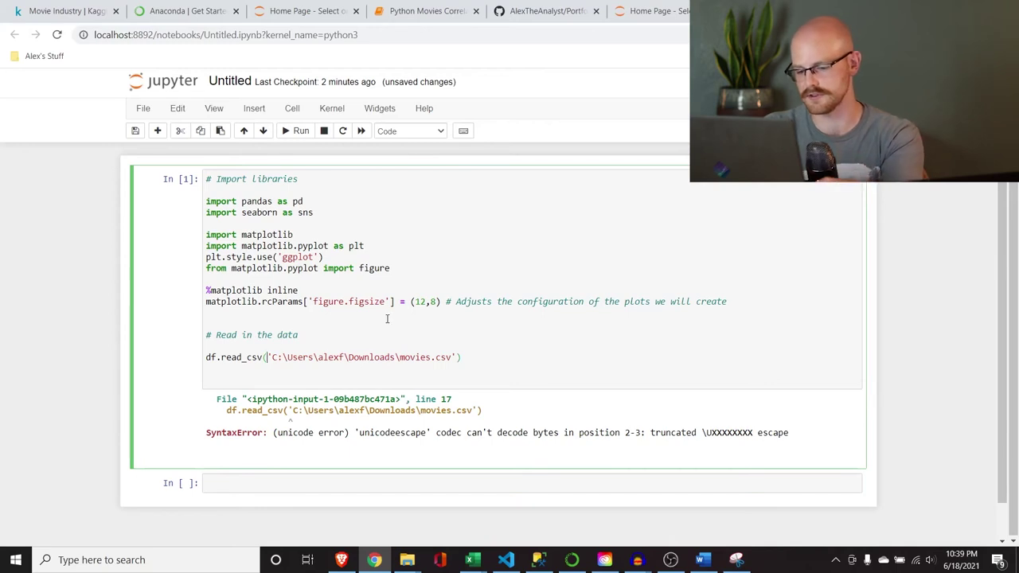
{"action": "type", "text": "r"}
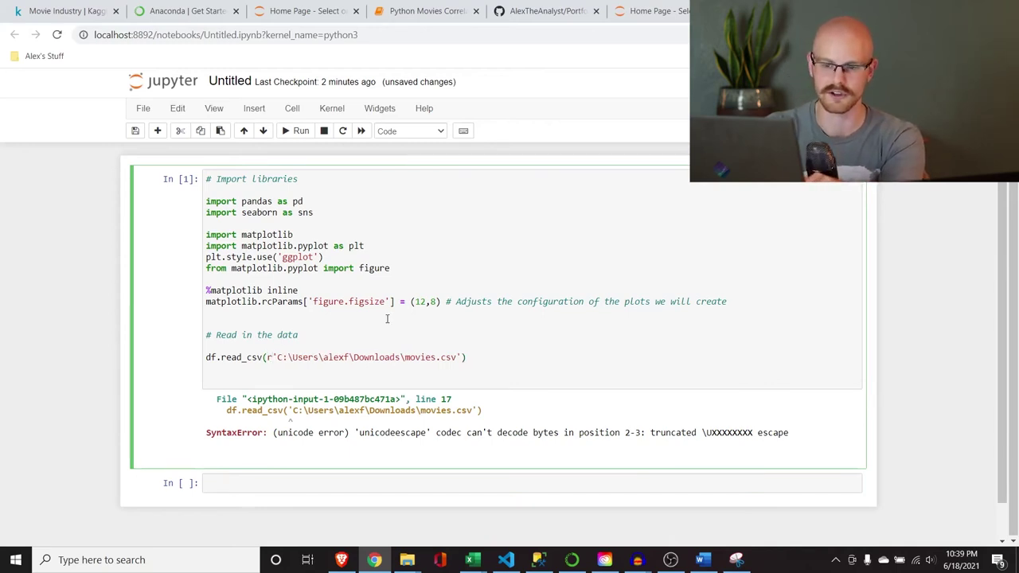
Correct the read line to assign pd.read_csv of the movies.csv raw path to df, and run the cell.
{"action": "key", "text": "shift+Return"}
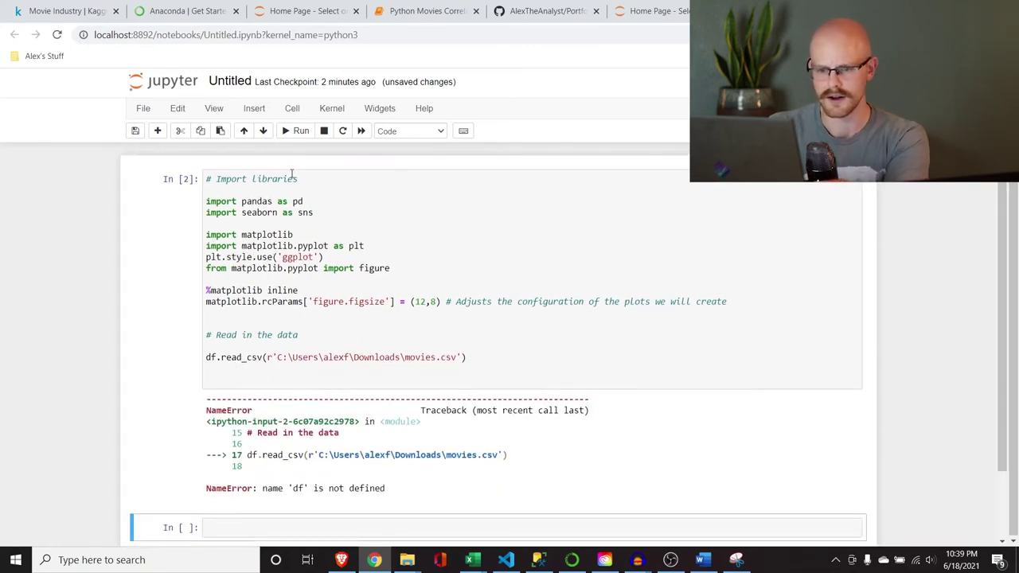
{"action": "double_click", "coordinate": [210, 356]}
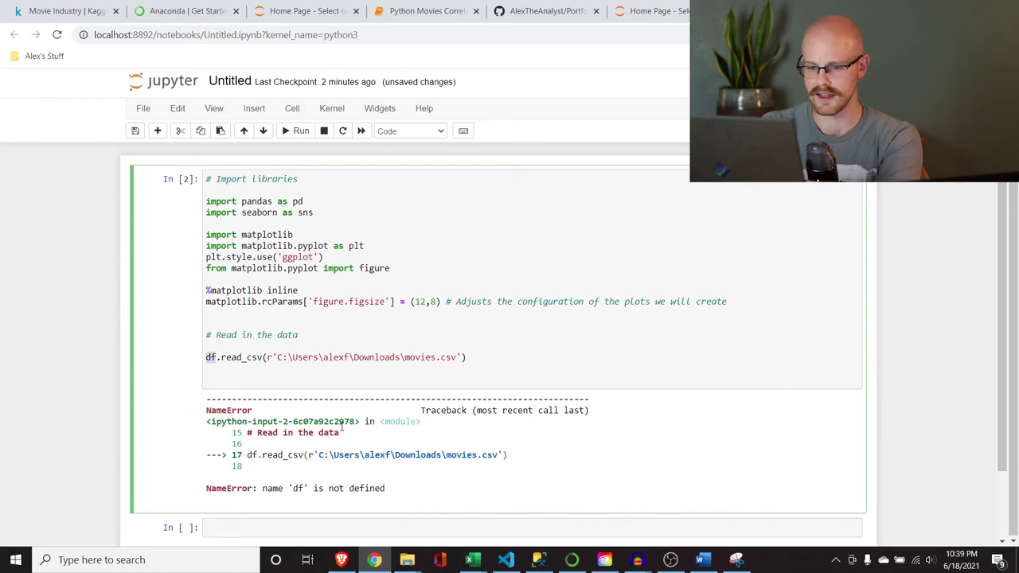
{"action": "type", "text": "pd"}
{"action": "left_click", "coordinate": [207, 357]}
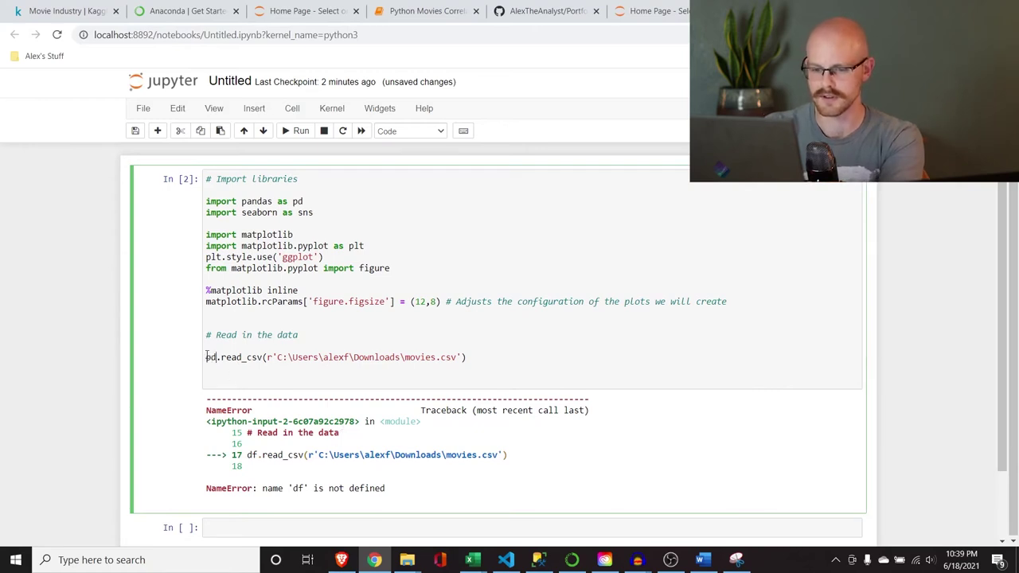
{"action": "type", "text": "df ="}
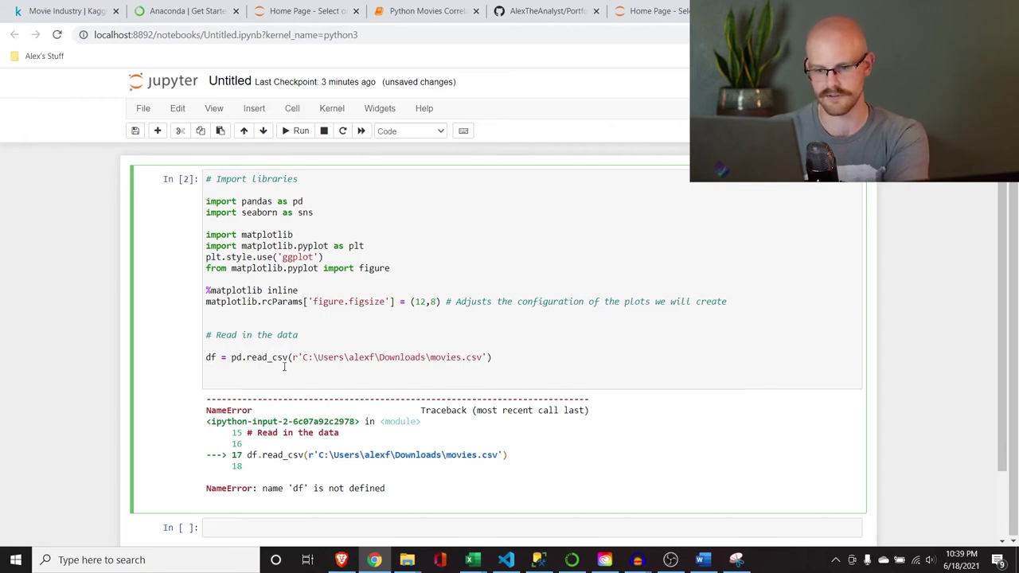
{"action": "double_click", "coordinate": [236, 357]}
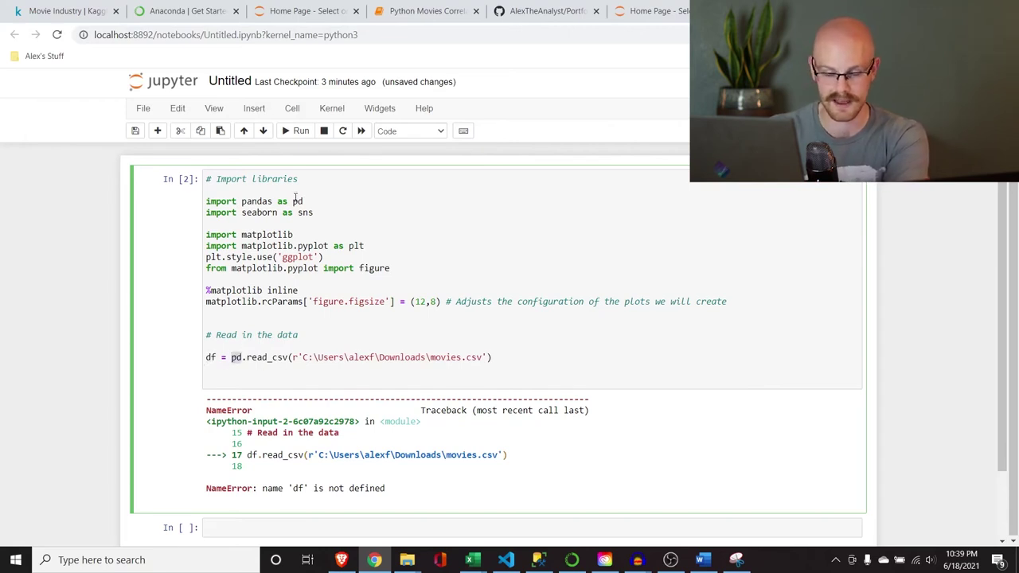
{"action": "left_click", "coordinate": [247, 358]}
{"action": "left_click", "coordinate": [519, 357]}
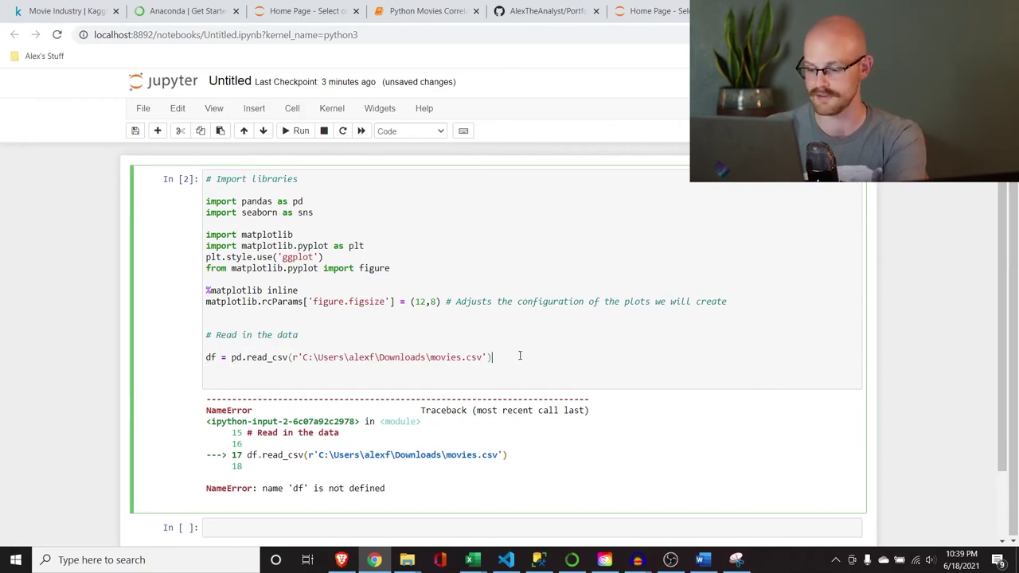
{"action": "key", "text": "shift+Return"}
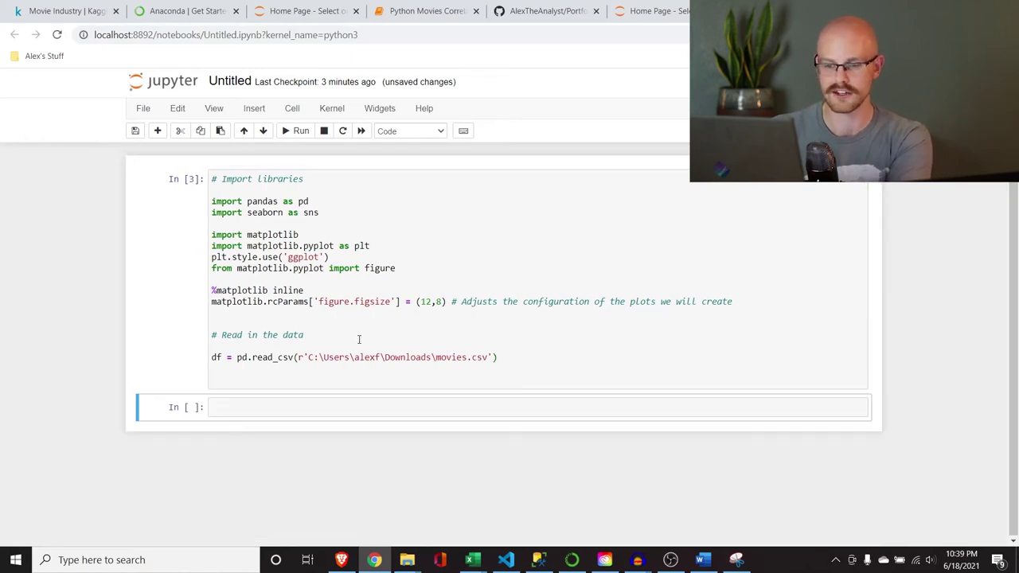
In the empty cell, add the comment "# Let's look at the data" with df.head() below it and run the cell.
{"action": "left_click", "coordinate": [232, 406]}
{"action": "type", "text": "# Let's"}
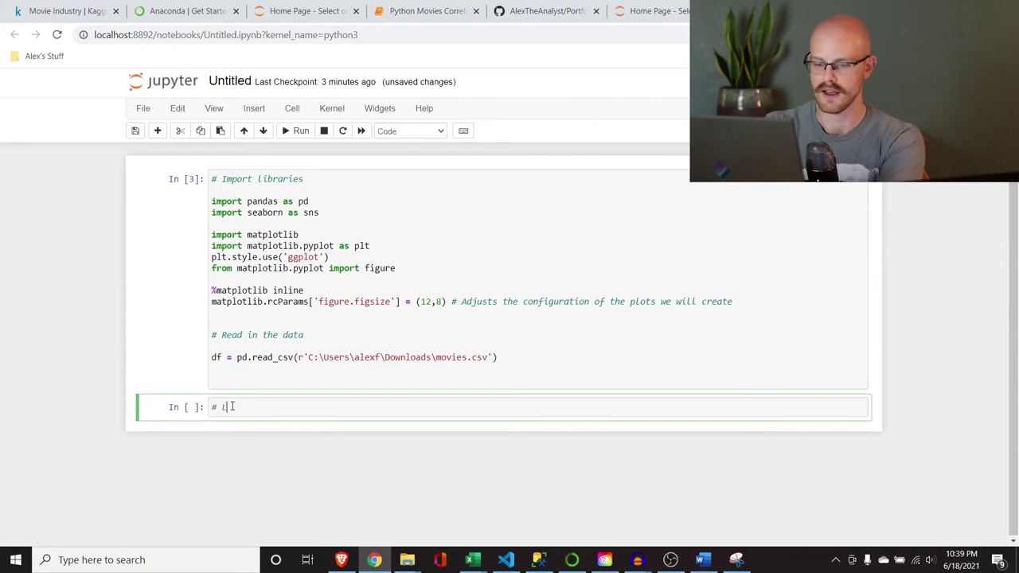
{"action": "key", "text": "BackSpace"}
{"action": "key", "text": "BackSpace"}
{"action": "key", "text": "BackSpace"}
{"action": "key", "text": "BackSpace"}
{"action": "key", "text": "BackSpace"}
{"action": "type", "text": "Let's l"}
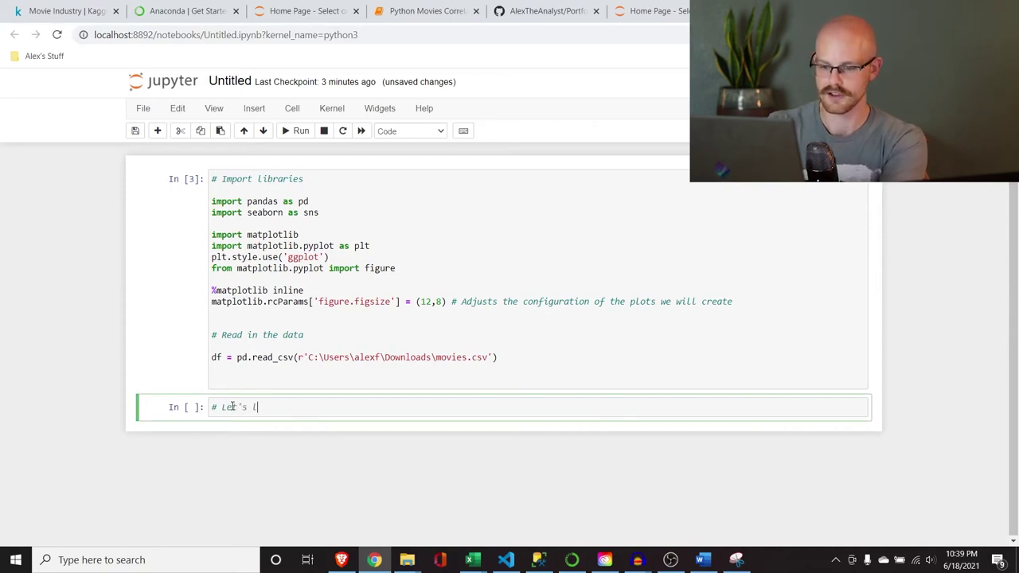
{"action": "type", "text": "ook at the data"}
{"action": "key", "text": "Return"}
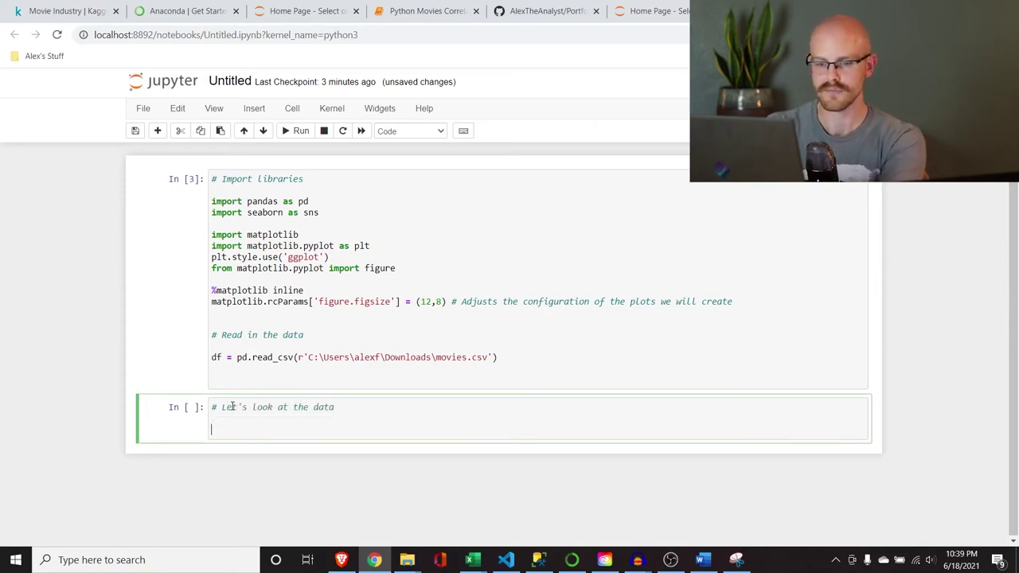
{"action": "type", "text": "df.head()"}
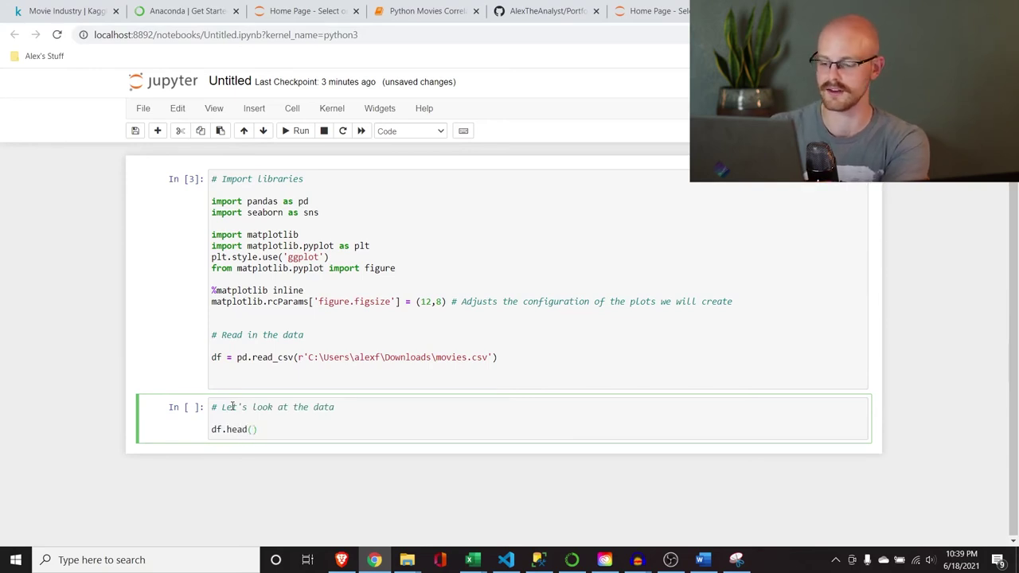
{"action": "key", "text": "shift+Return"}
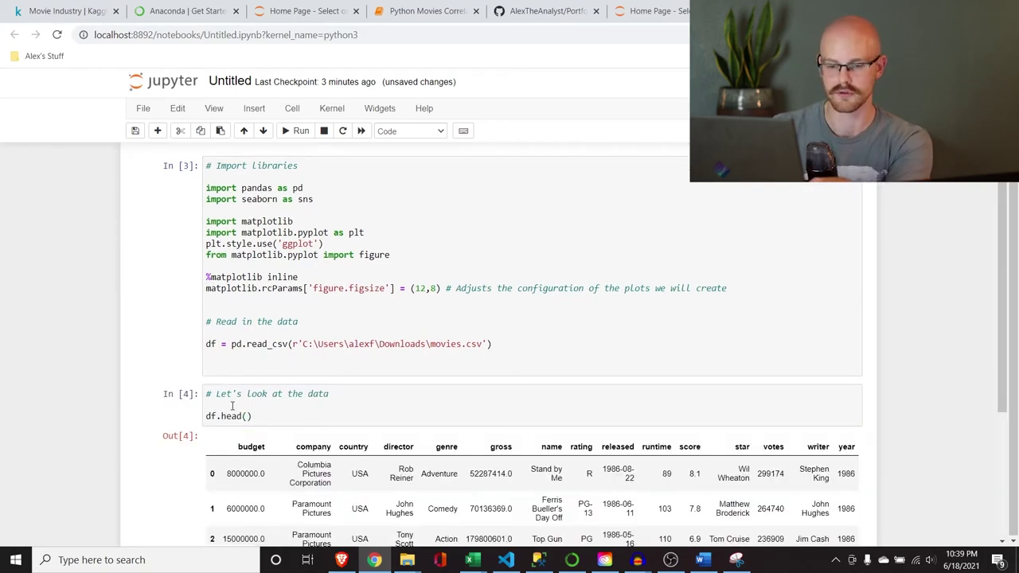
Look over the columns and first rows of the movies dataset in the df.head() output.
{"action": "scroll", "coordinate": [270, 401], "scroll_direction": "down", "scroll_amount": 3}
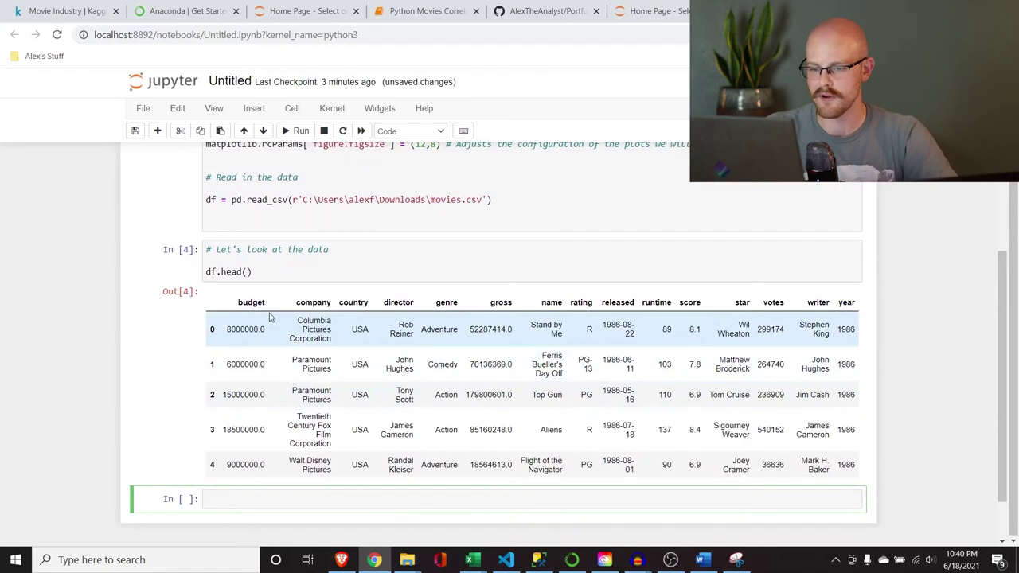
{"action": "left_click", "coordinate": [357, 408]}
{"action": "triple_click", "coordinate": [406, 395]}
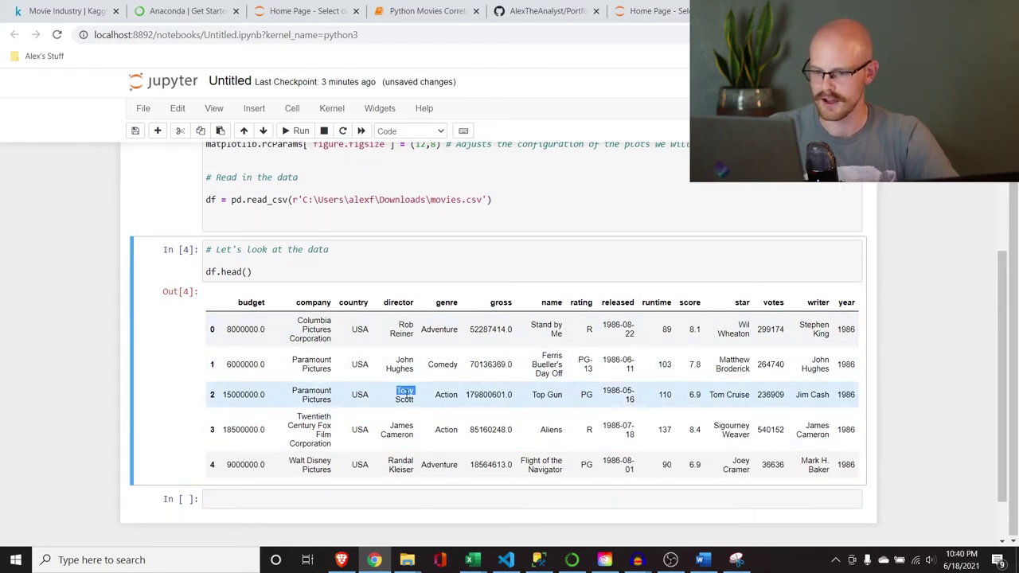
{"action": "left_click", "coordinate": [387, 397]}
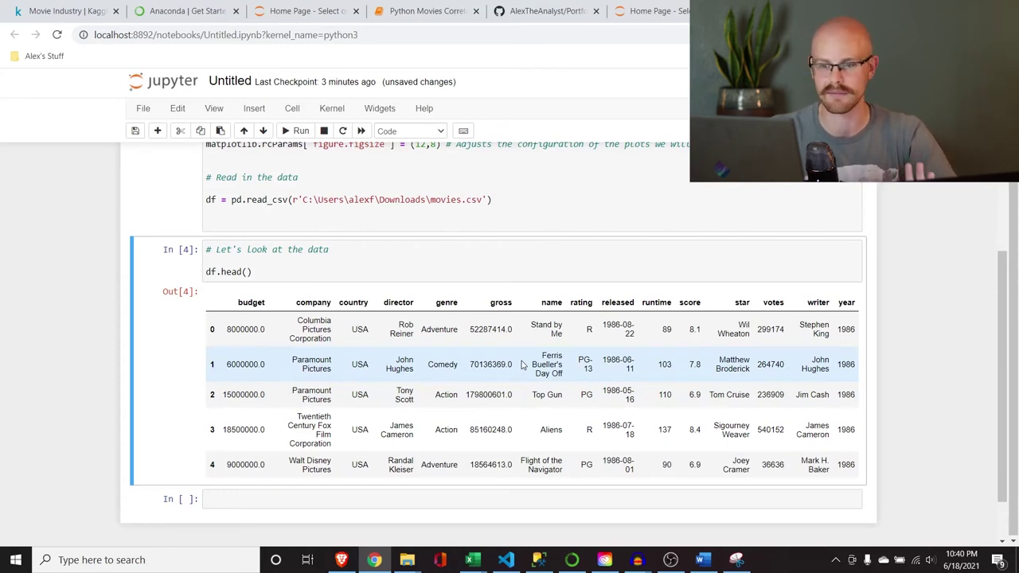
{"action": "scroll", "coordinate": [521, 364], "scroll_direction": "up", "scroll_amount": 1}
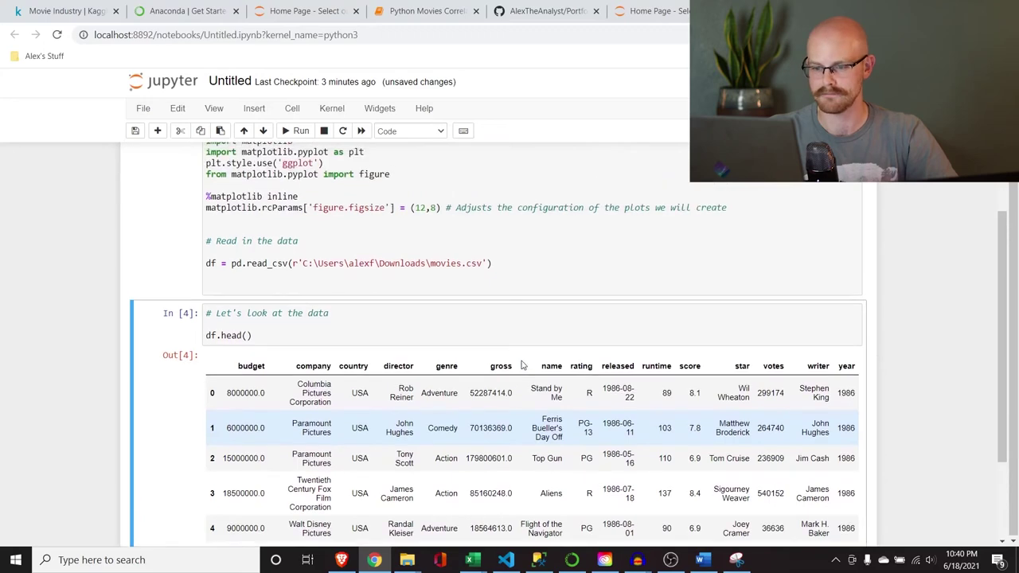
{"action": "left_click", "coordinate": [471, 335]}
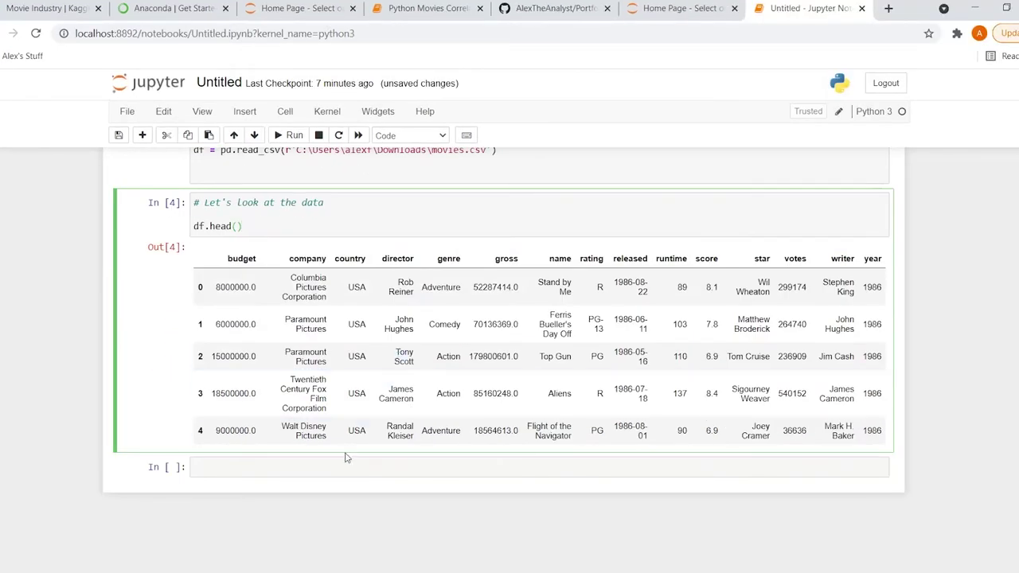
In the next empty cell, write the comment "# Let's see if there is any missing data" and the loop header for col in df.columns:.
{"action": "left_click", "coordinate": [337, 468]}
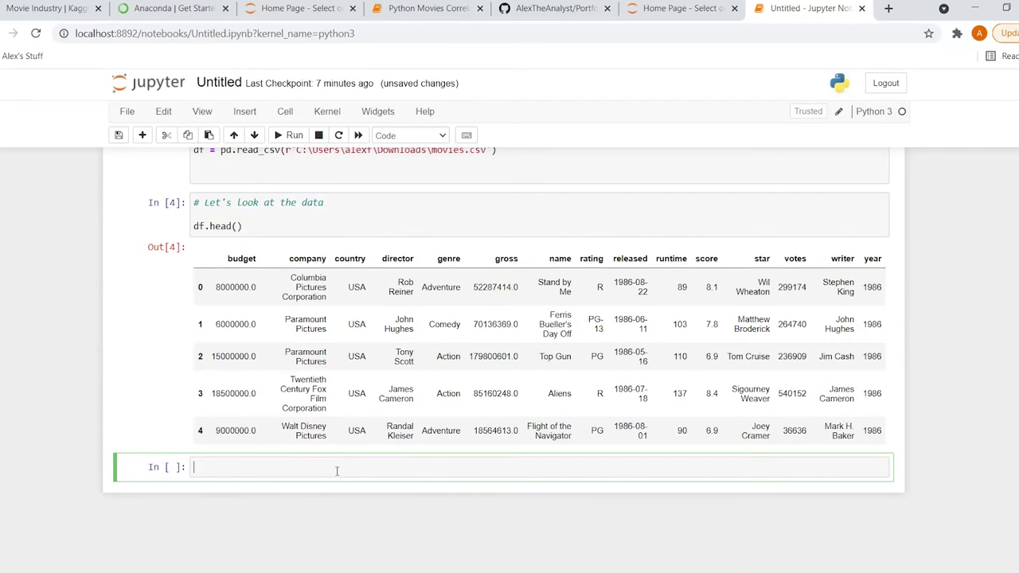
{"action": "type", "text": "# Let's see if there is any missing dt"}
{"action": "key", "text": "BackSpace"}
{"action": "type", "text": "ata"}
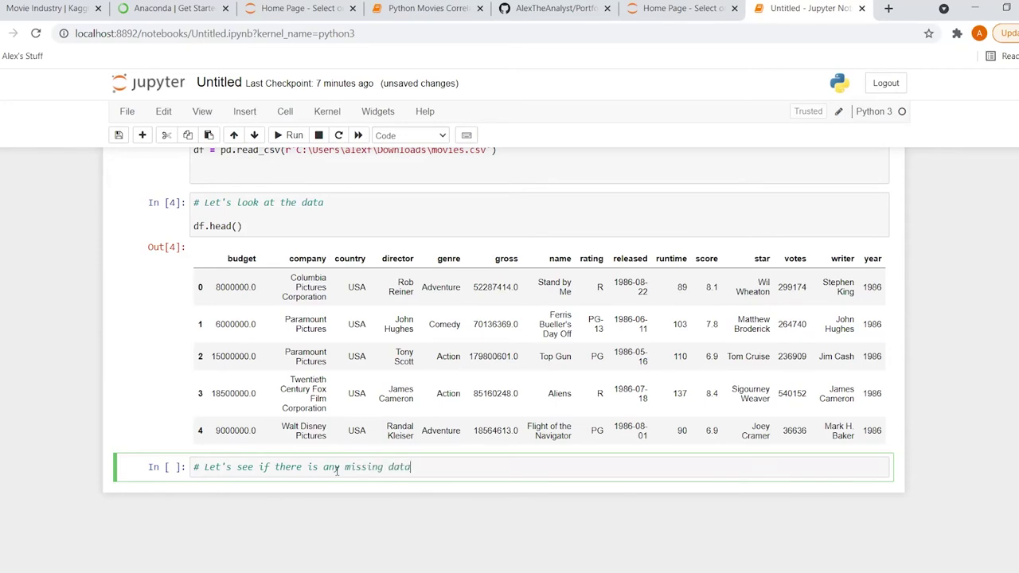
{"action": "key", "text": "Return"}
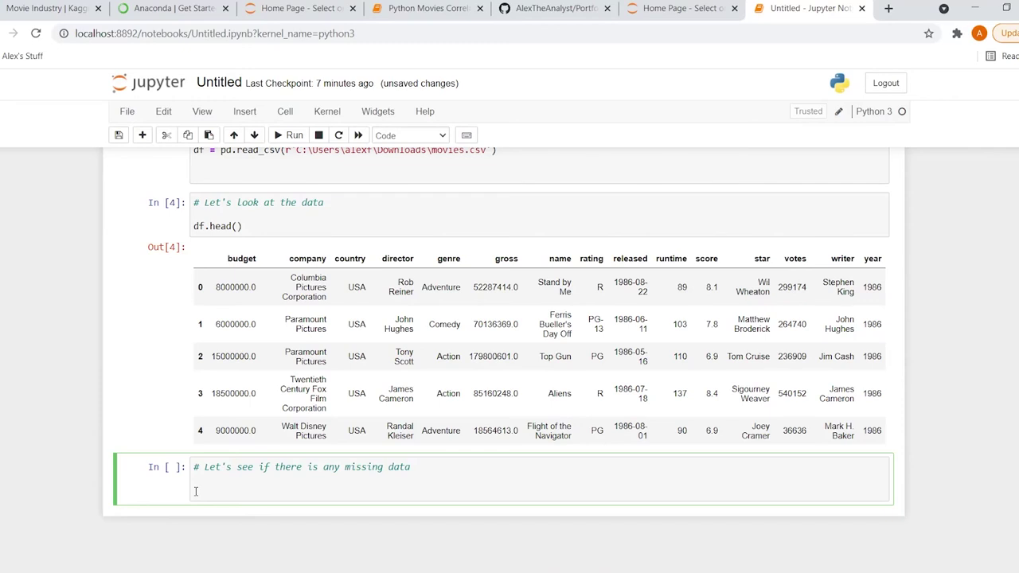
{"action": "type", "text": "for col in df.columns:"}
{"action": "key", "text": "Return"}
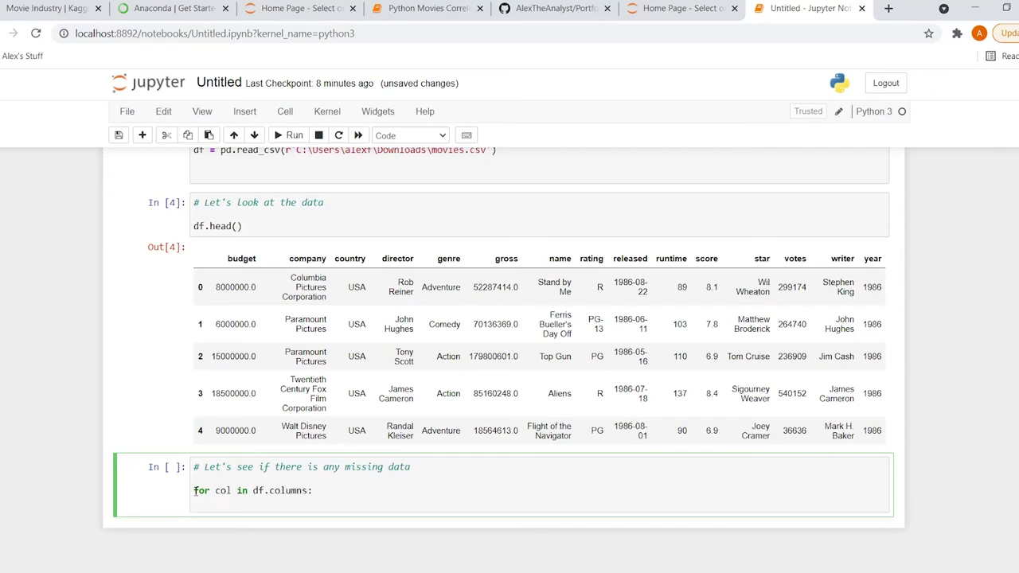
Inside the loop, assign np.mean(df[col].isnull()) to pct_missing.
{"action": "type", "text": "np.mean(df[col"}
{"action": "type", "text": ".isnull()"}
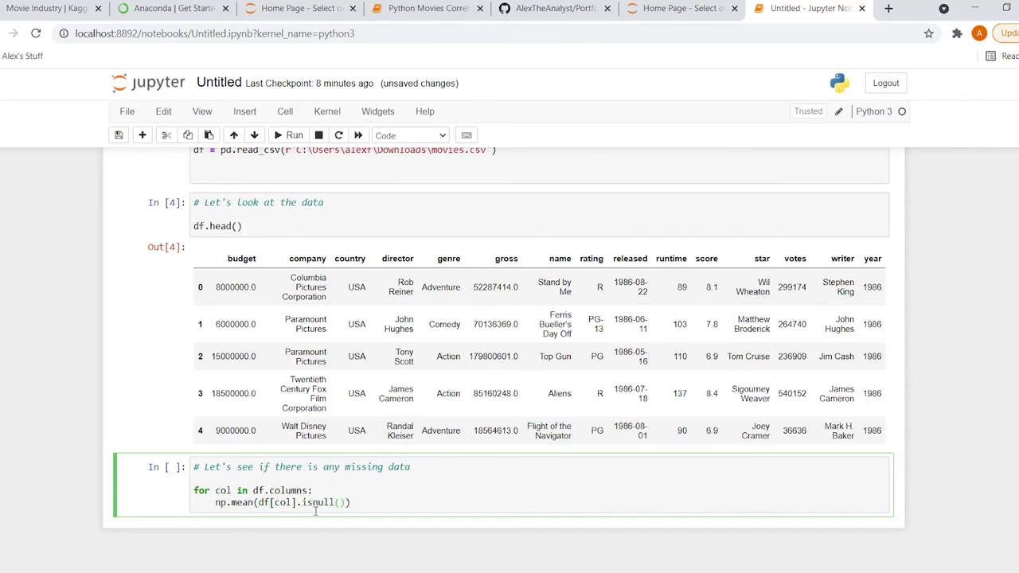
{"action": "left_click", "coordinate": [215, 503]}
{"action": "type", "text": "pct"}
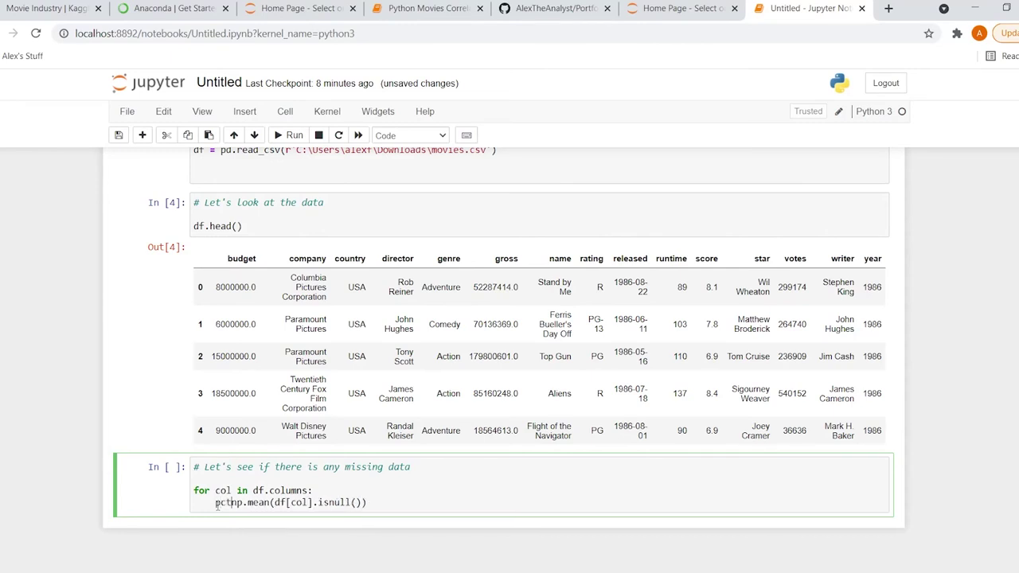
{"action": "type", "text": "_missing"}
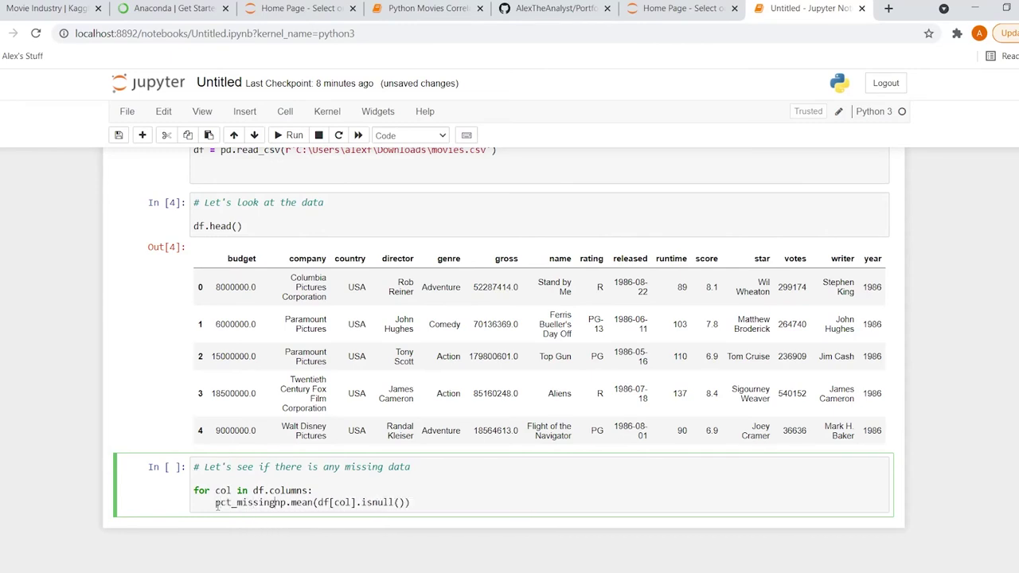
{"action": "type", "text": " ="}
{"action": "left_click", "coordinate": [451, 502]}
{"action": "key", "text": "Return"}
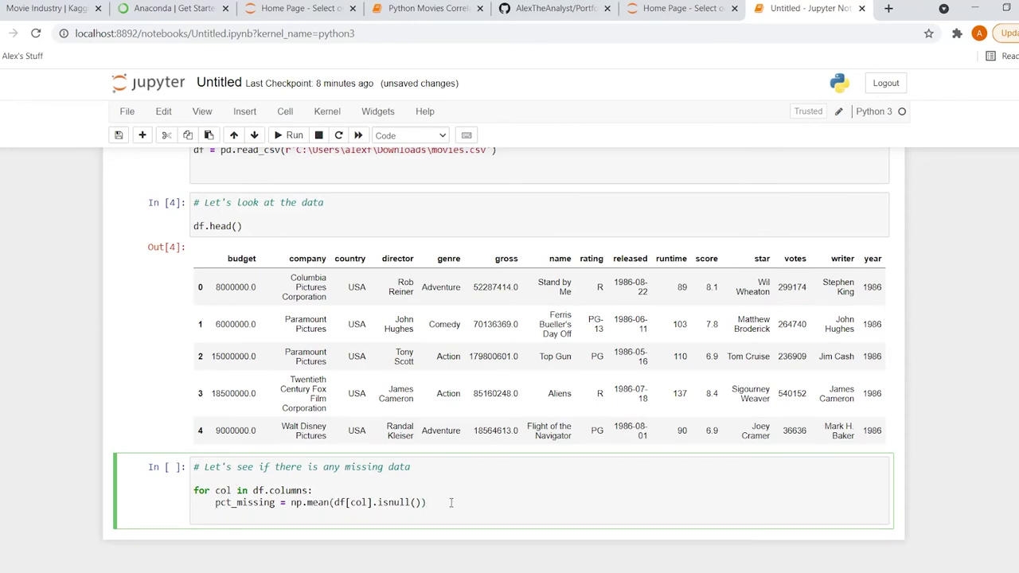
Add print('{} - {}%'.format(col, pct_missing)) to the loop body and run the missing-data cell.
{"action": "type", "text": "print('{"}
{"action": "type", "text": "} - {}'"}
{"action": "left_click", "coordinate": [291, 514]}
{"action": "type", "text": "%"}
{"action": "key", "text": "Right"}
{"action": "type", "text": ".format("}
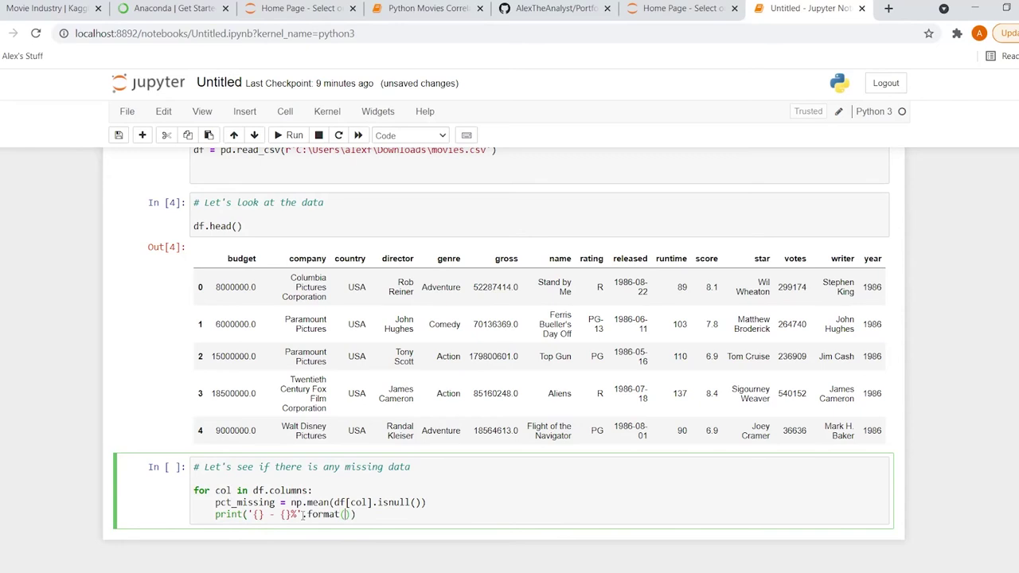
{"action": "type", "text": "col, pct_missing"}
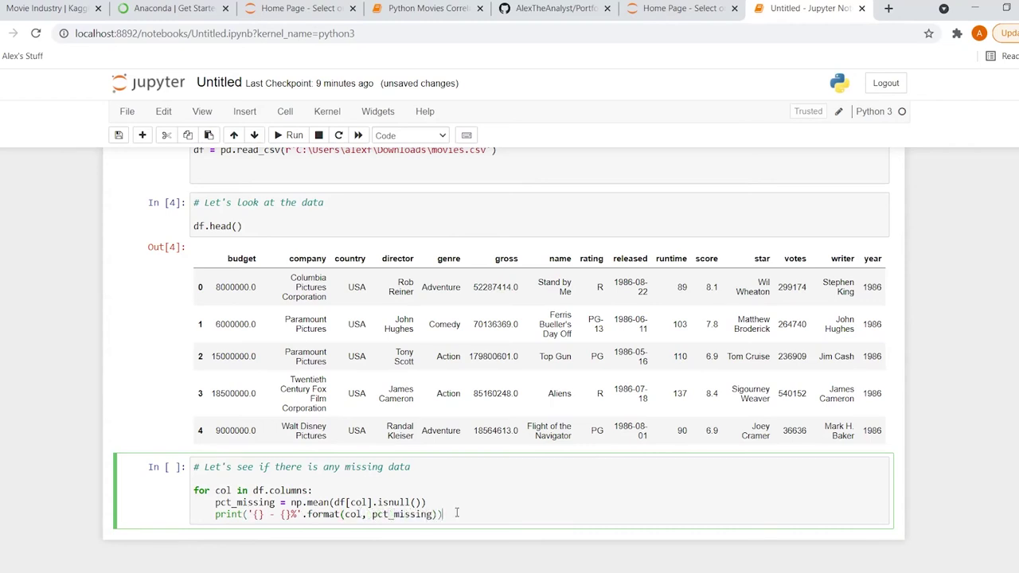
{"action": "key", "text": "shift+Return"}
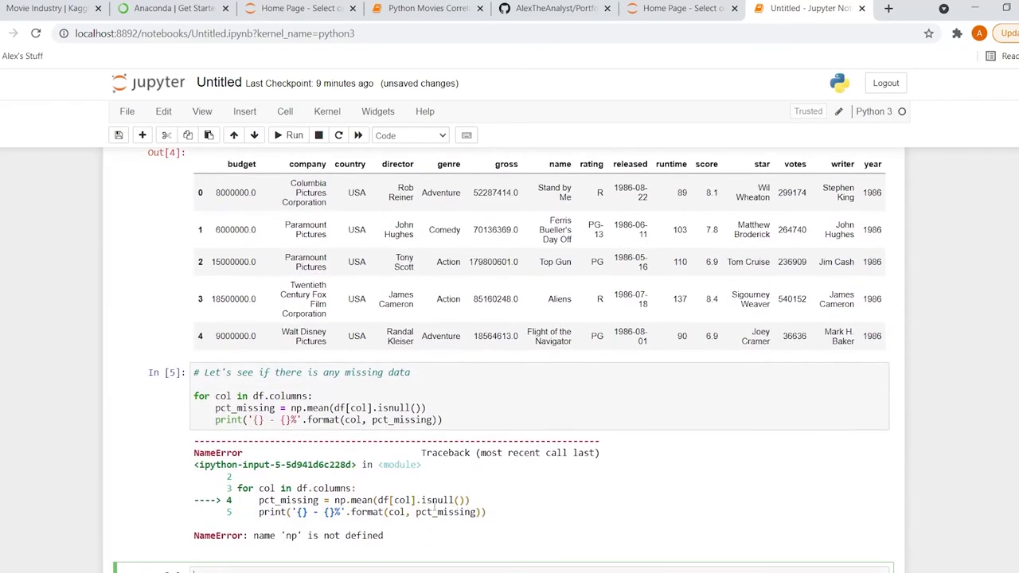
Add import numpy as np below the seaborn import in the libraries cell and rerun that cell.
{"action": "scroll", "coordinate": [336, 535], "scroll_direction": "up", "scroll_amount": 4}
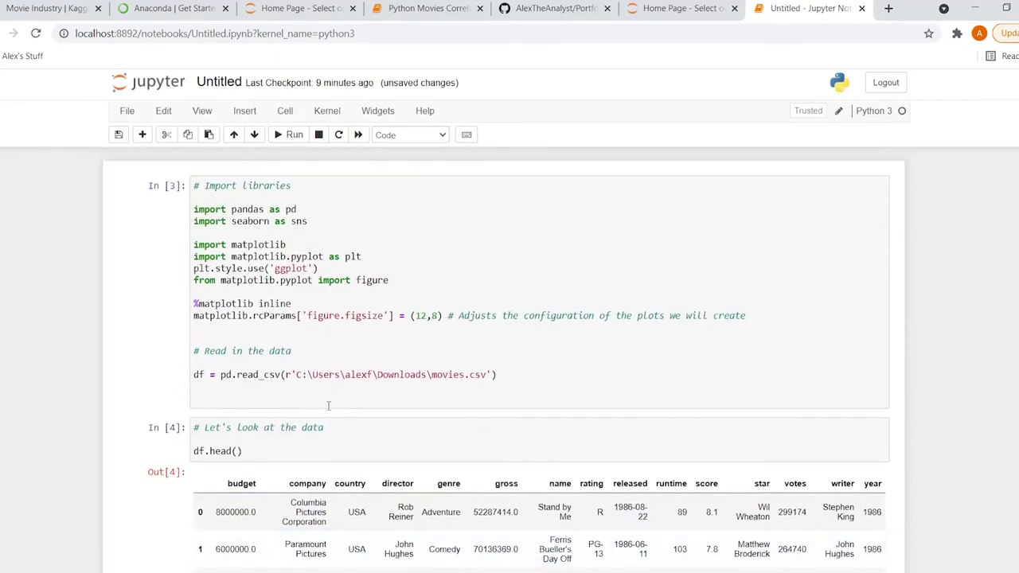
{"action": "left_click", "coordinate": [318, 221]}
{"action": "key", "text": "Return"}
{"action": "type", "text": "impo"}
{"action": "type", "text": "rt nu"}
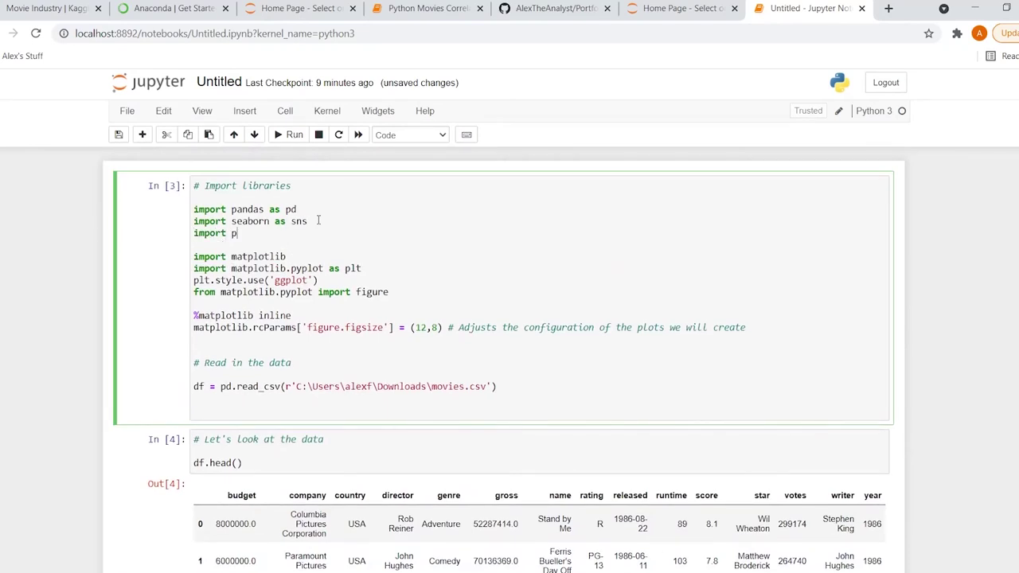
{"action": "type", "text": "mpy as np"}
{"action": "key", "text": "shift+Return"}
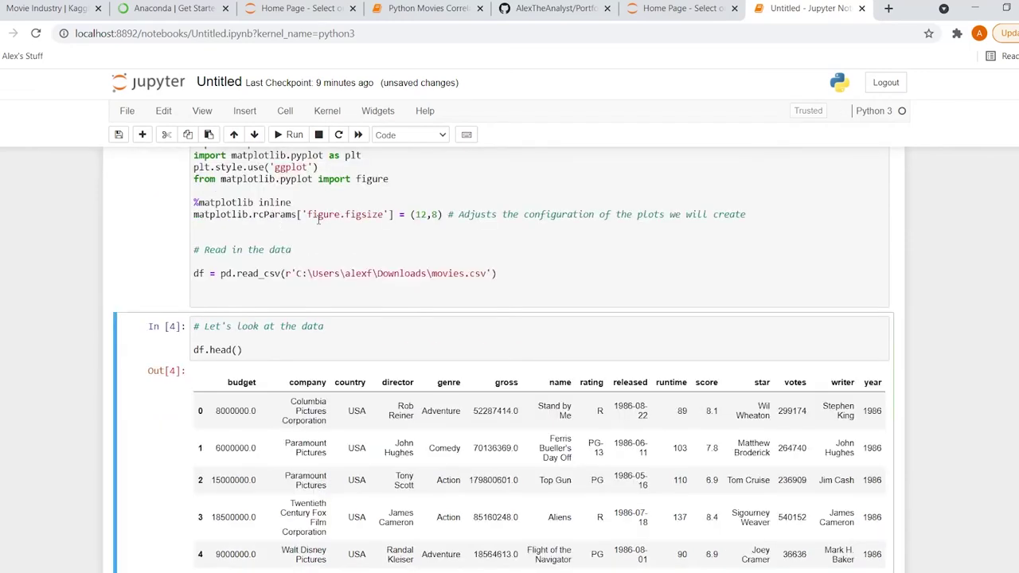
Rerun the df.head() and missing-data cells and review the missing percentage printed for each column.
{"action": "key", "text": "shift+Return"}
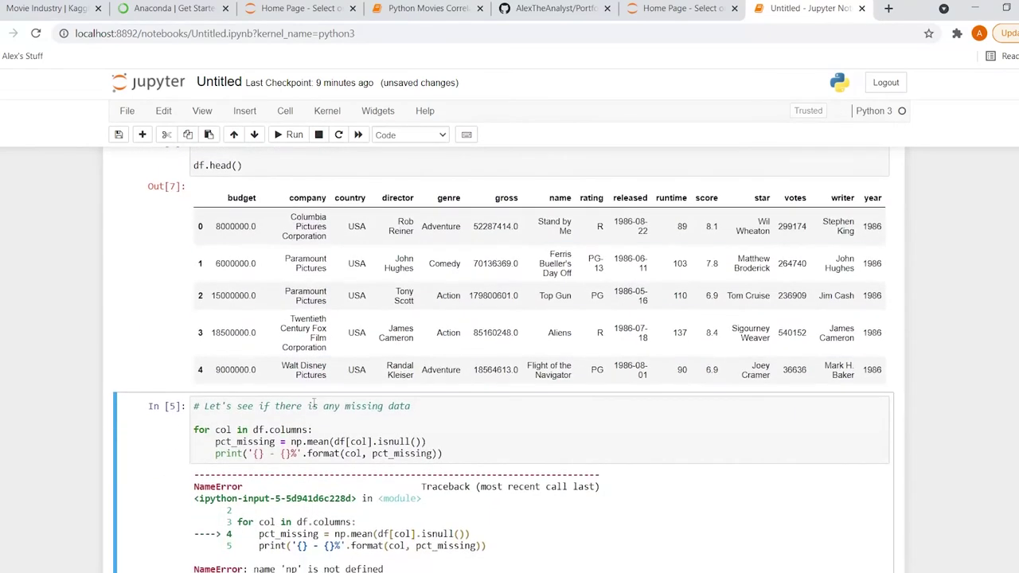
{"action": "key", "text": "shift+Return"}
{"action": "scroll", "coordinate": [329, 423], "scroll_direction": "down", "scroll_amount": 1}
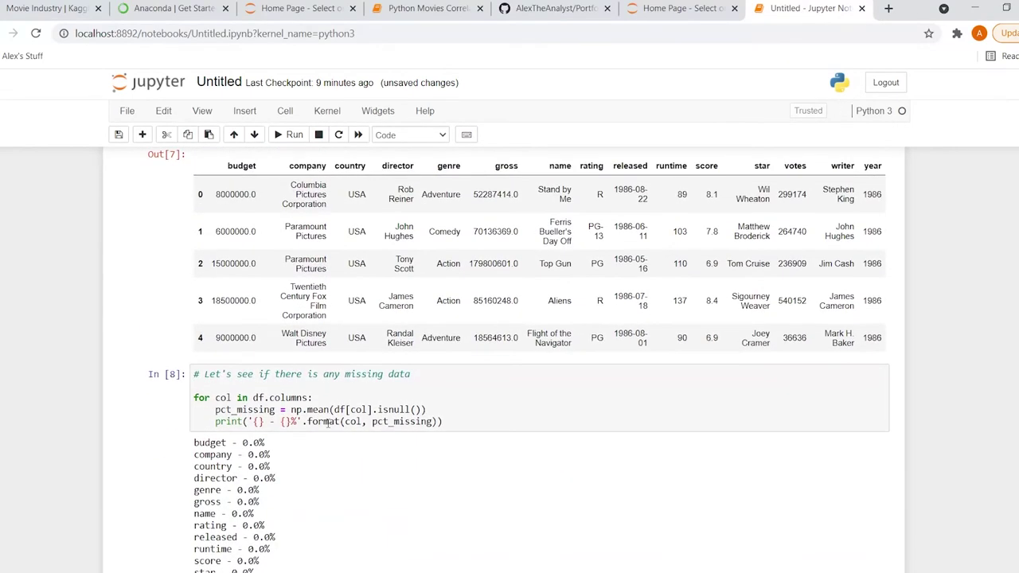
{"action": "scroll", "coordinate": [407, 414], "scroll_direction": "down", "scroll_amount": 3}
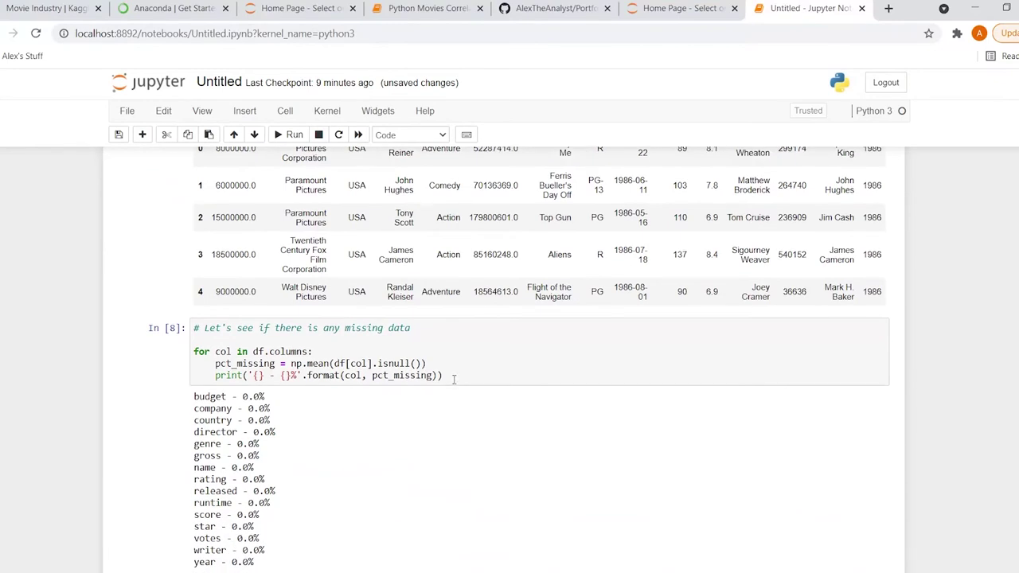
{"action": "left_click", "coordinate": [454, 379]}
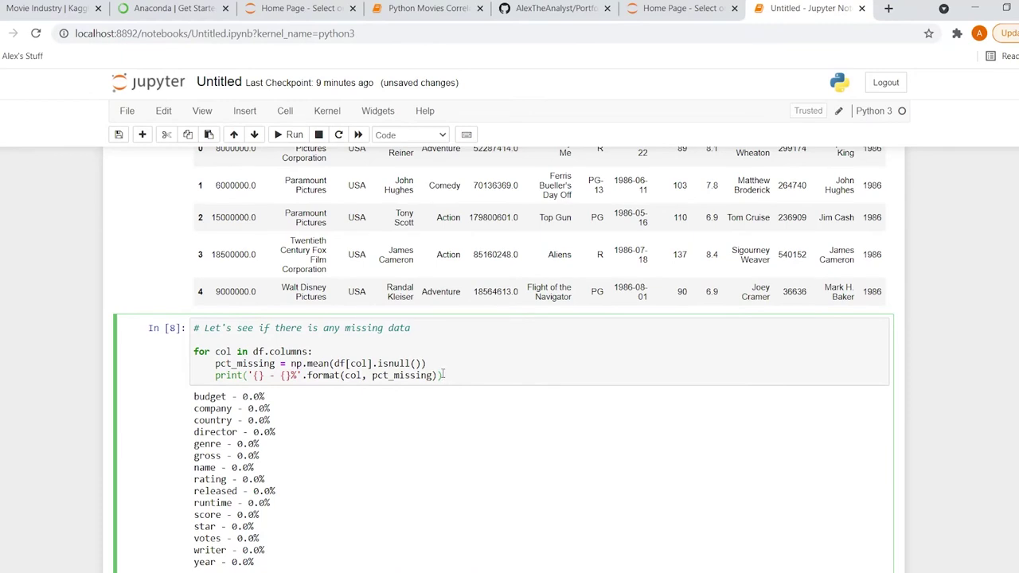
In the empty cell, add the comment # Data types for our columns, enter df.dtypes below it and run the cell.
{"action": "scroll", "coordinate": [446, 377], "scroll_direction": "down", "scroll_amount": 1}
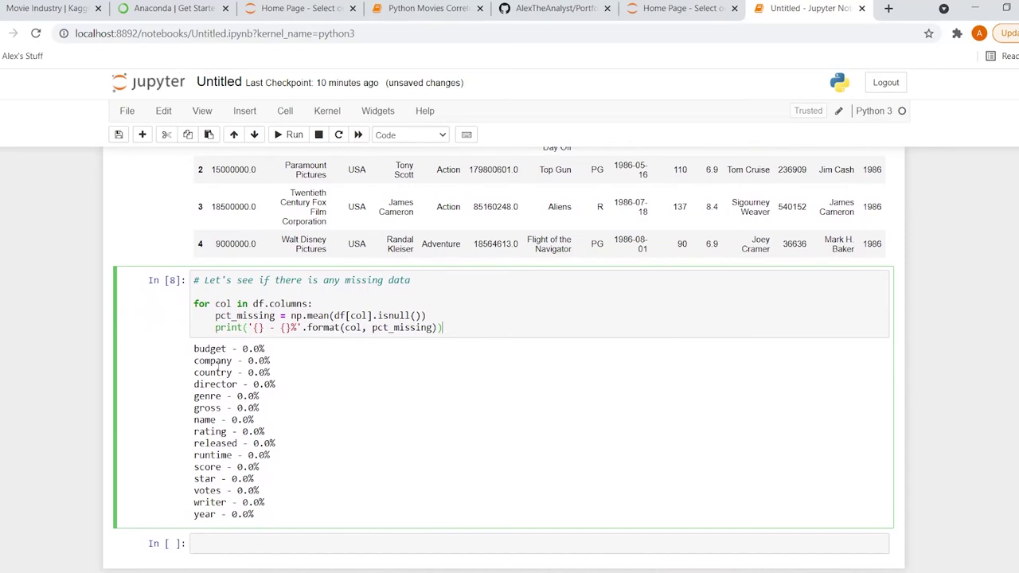
{"action": "double_click", "coordinate": [403, 315]}
{"action": "left_click", "coordinate": [461, 327]}
{"action": "scroll", "coordinate": [452, 328], "scroll_direction": "down", "scroll_amount": 2}
{"action": "left_click", "coordinate": [401, 466]}
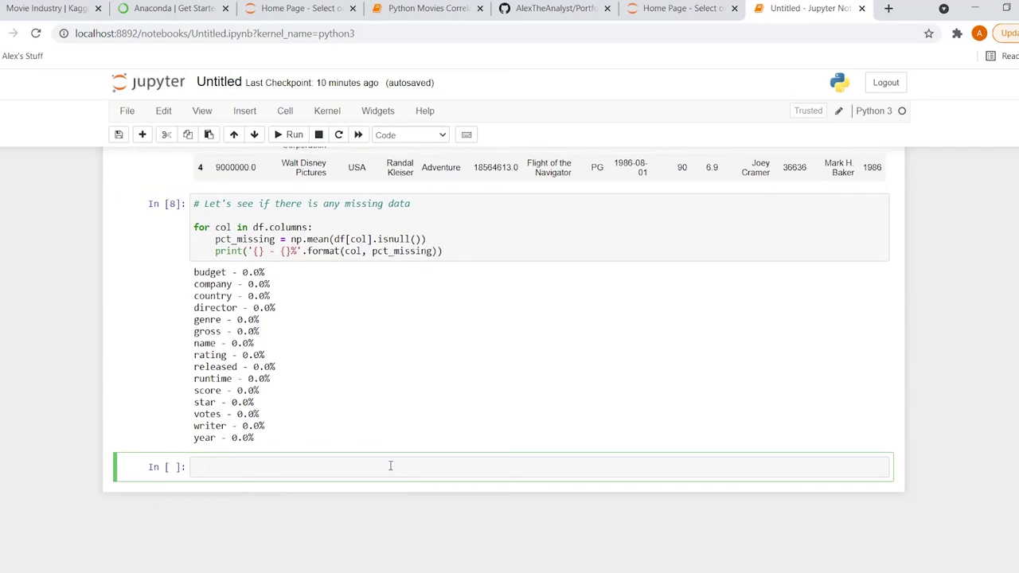
{"action": "type", "text": "# Data typ"}
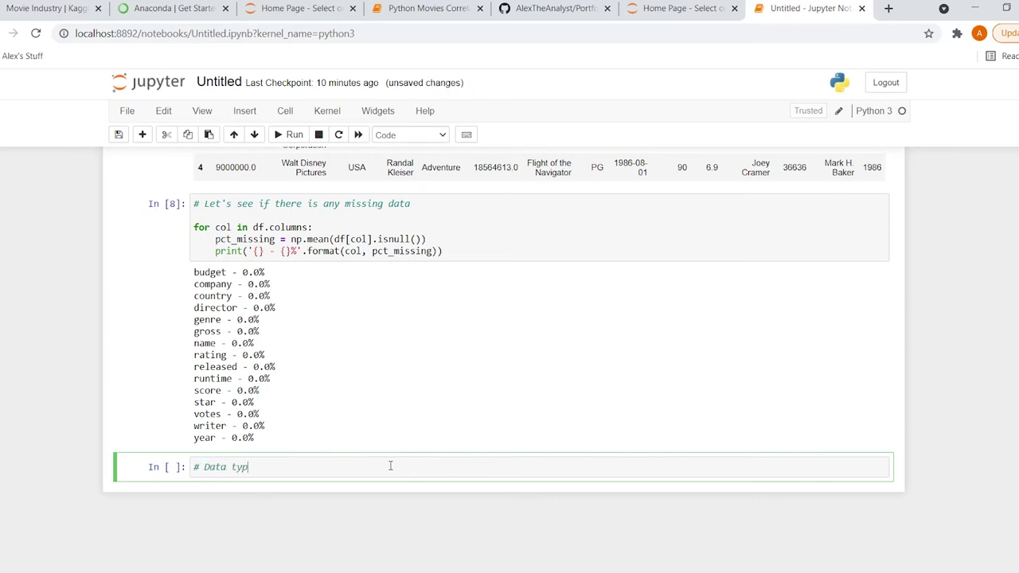
{"action": "type", "text": "es for our columns"}
{"action": "key", "text": "Return"}
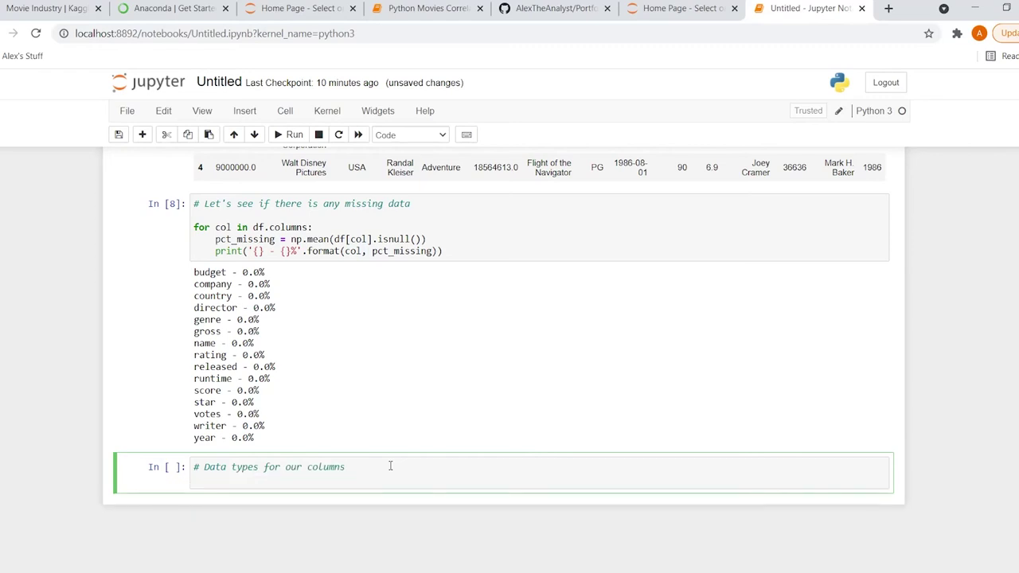
{"action": "key", "text": "Return"}
{"action": "type", "text": "df"}
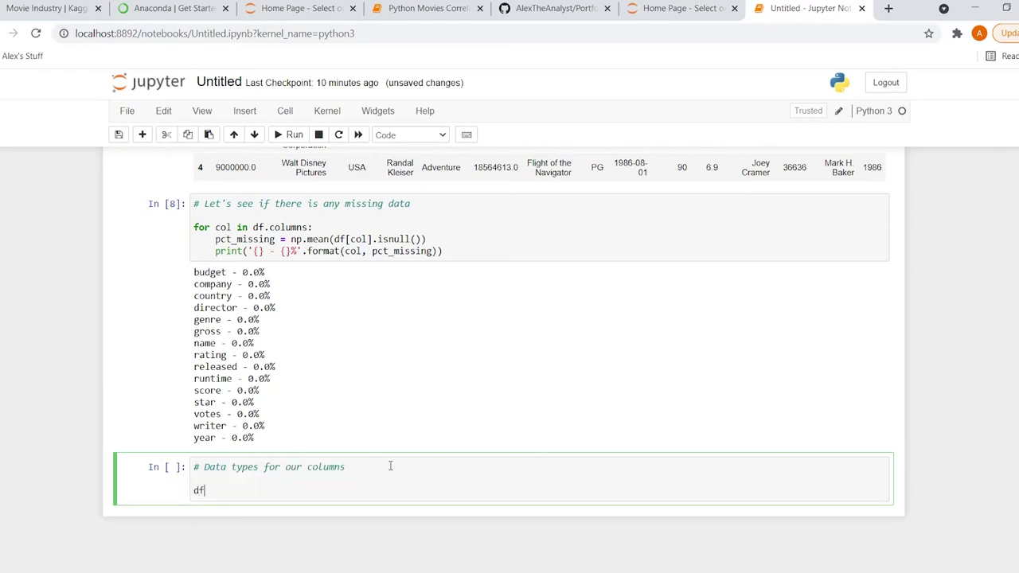
{"action": "type", "text": ".dtypes"}
{"action": "key", "text": "shift+Return"}
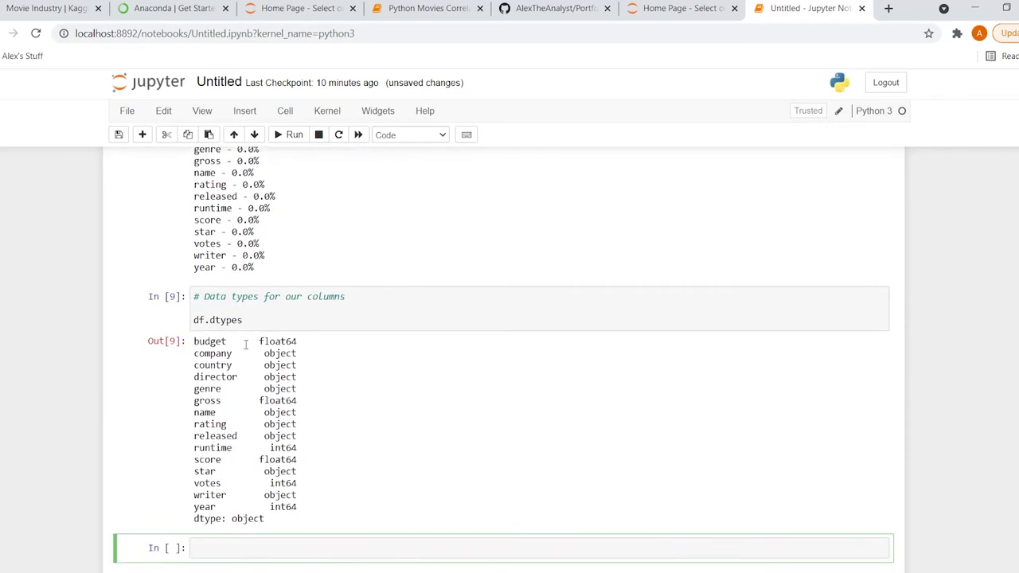
Examine the data type listed for each column and compare it with the budget, gross and released values in the df.head() table.
{"action": "double_click", "coordinate": [277, 340]}
{"action": "double_click", "coordinate": [278, 352]}
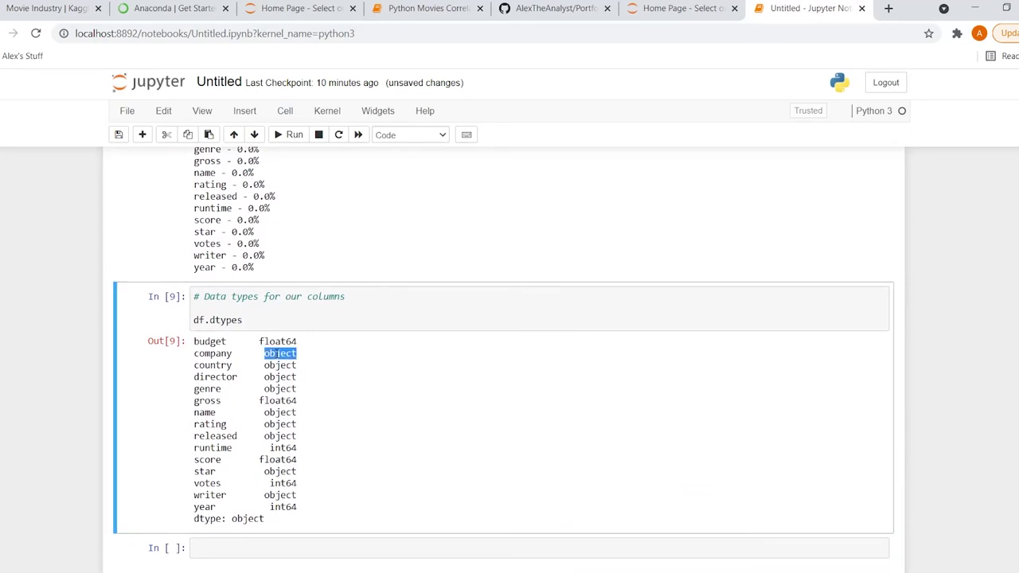
{"action": "double_click", "coordinate": [280, 436]}
{"action": "left_click_drag", "start_coordinate": [280, 436], "coordinate": [283, 448]}
{"action": "left_click", "coordinate": [283, 442]}
{"action": "scroll", "coordinate": [257, 377], "scroll_direction": "up", "scroll_amount": 1}
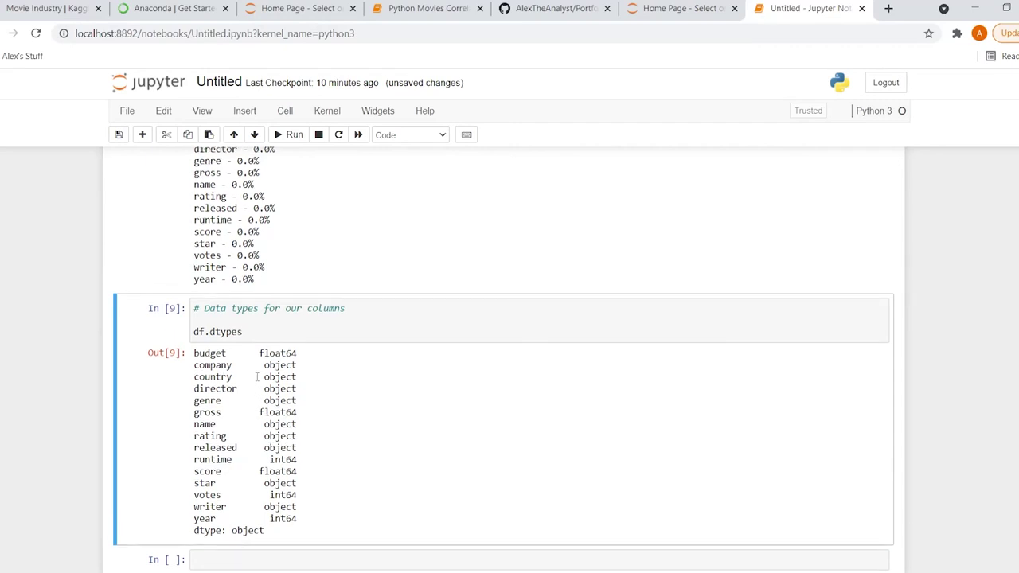
{"action": "scroll", "coordinate": [258, 377], "scroll_direction": "up", "scroll_amount": 5}
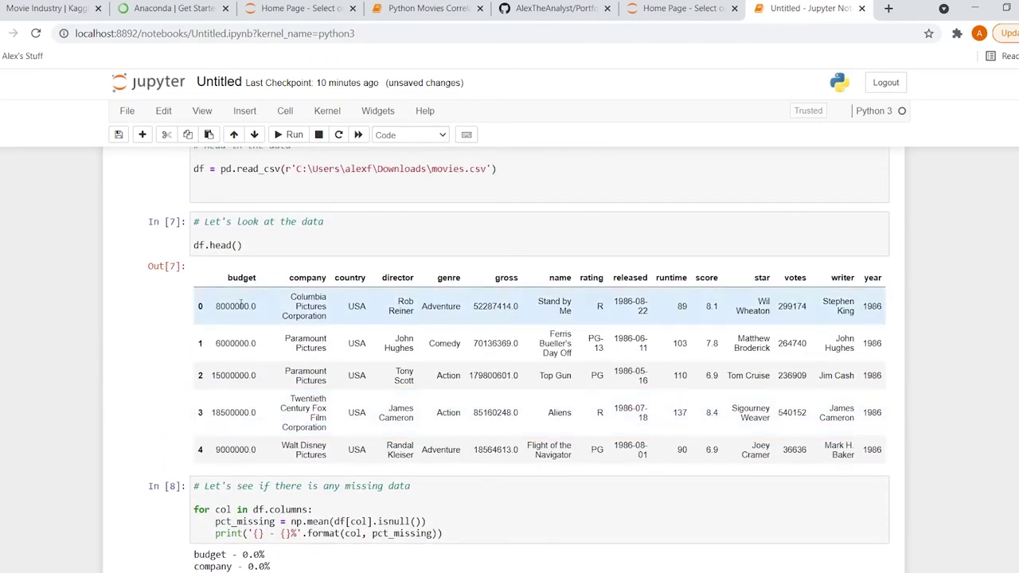
{"action": "left_click_drag", "start_coordinate": [216, 307], "coordinate": [248, 308]}
{"action": "left_click", "coordinate": [249, 307]}
{"action": "left_click", "coordinate": [223, 310]}
{"action": "left_click", "coordinate": [254, 307]}
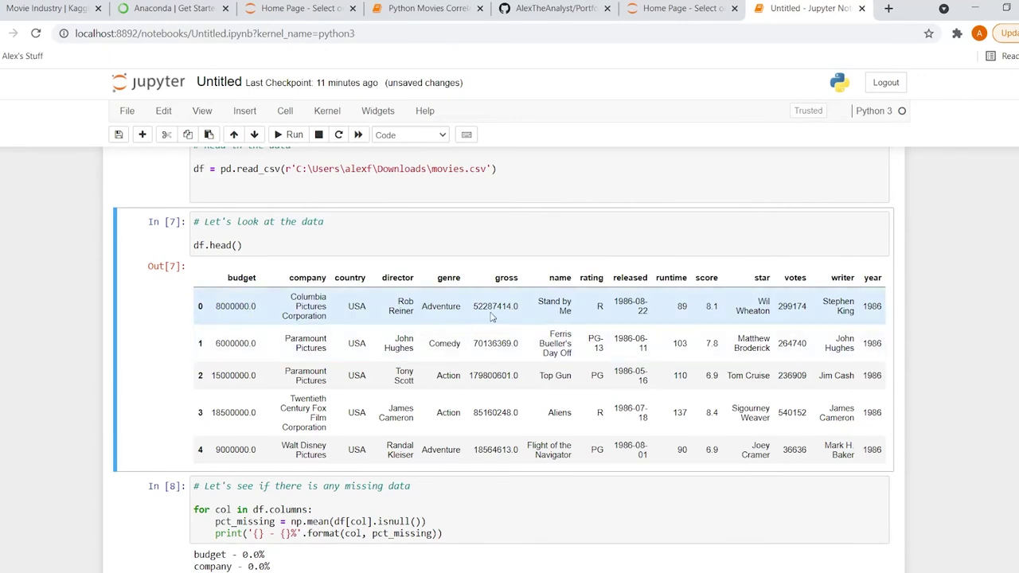
{"action": "left_click_drag", "start_coordinate": [522, 307], "coordinate": [506, 306]}
{"action": "left_click", "coordinate": [627, 343]}
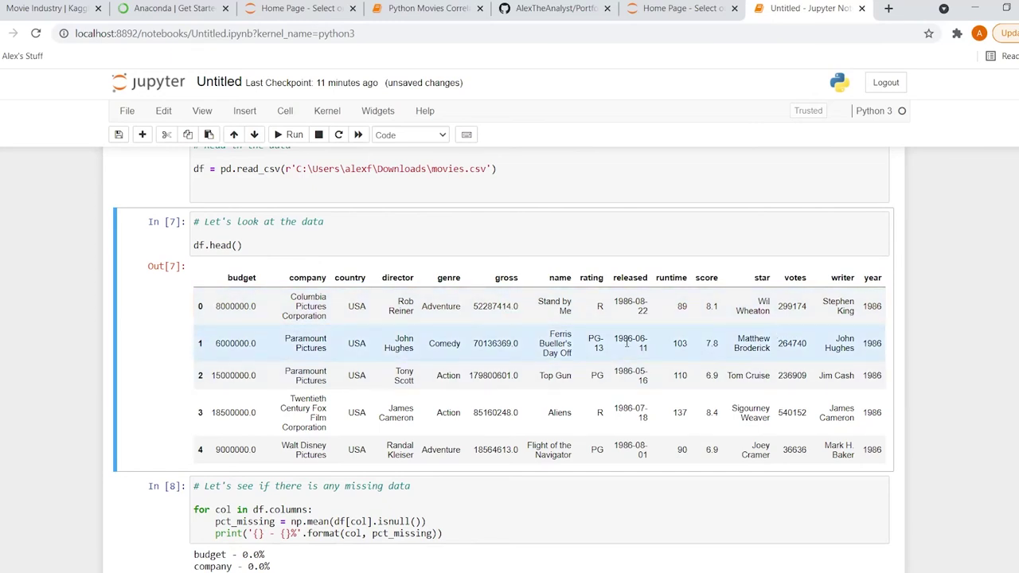
{"action": "scroll", "coordinate": [468, 343], "scroll_direction": "down", "scroll_amount": 5}
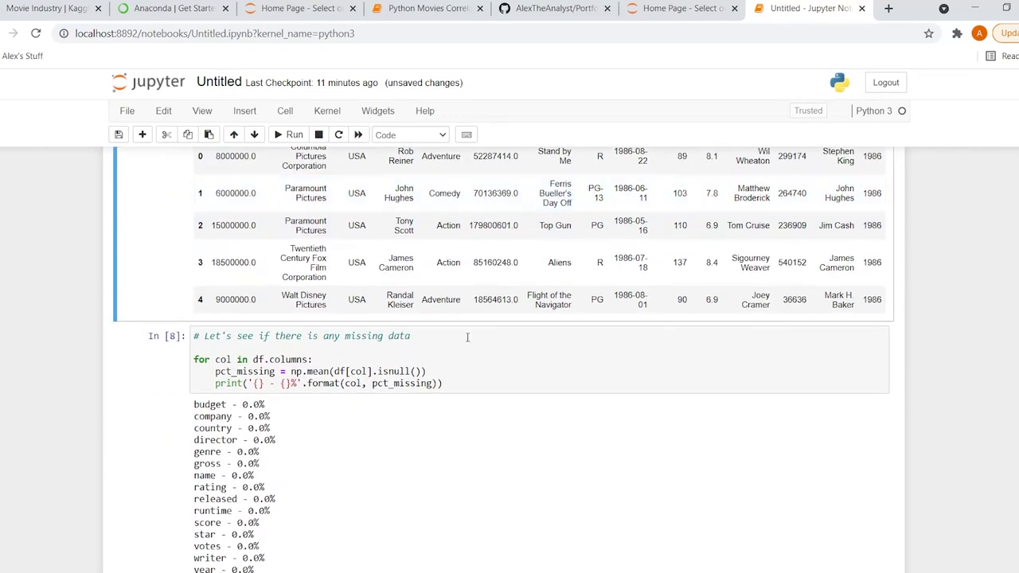
{"action": "scroll", "coordinate": [469, 342], "scroll_direction": "down", "scroll_amount": 2}
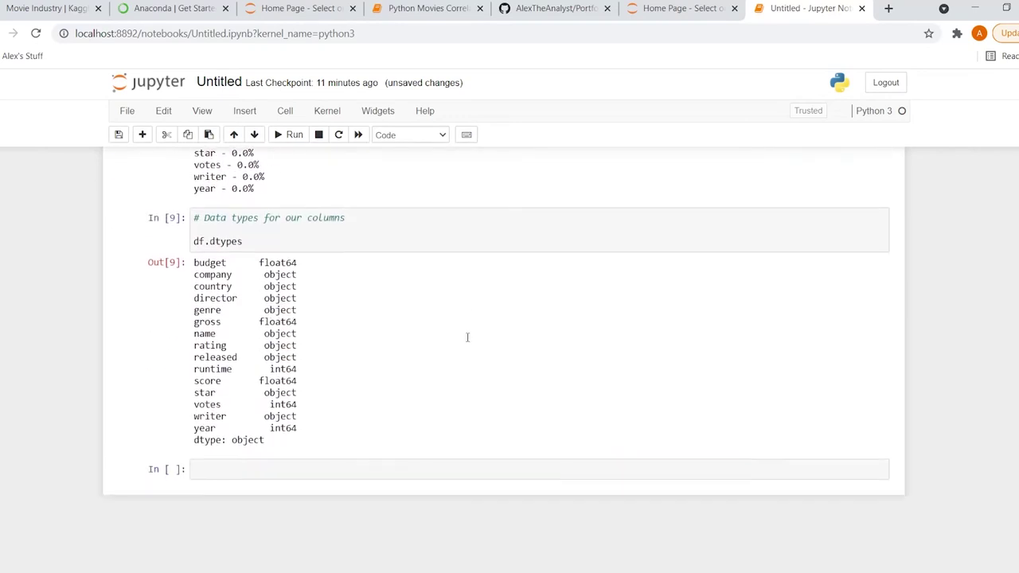
Enter df['budget'].astype('int64') in the empty cell below the data types output.
{"action": "left_click", "coordinate": [419, 467]}
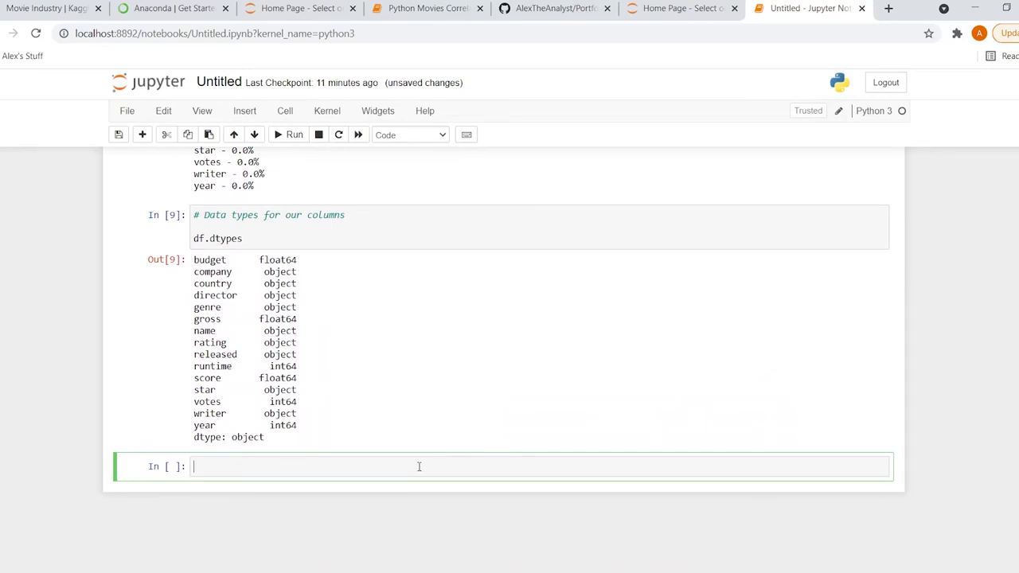
{"action": "scroll", "coordinate": [419, 467], "scroll_direction": "up", "scroll_amount": 6}
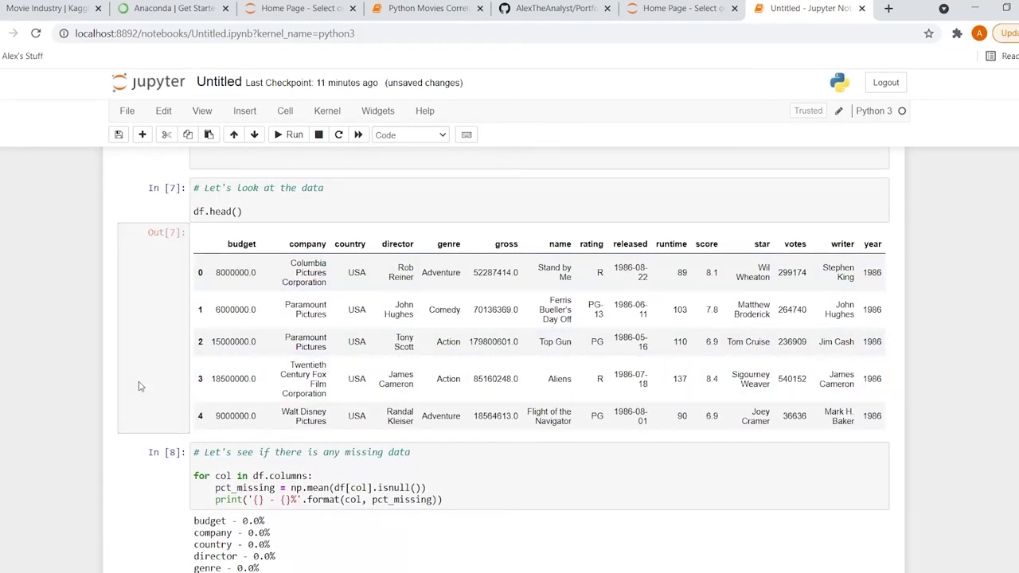
{"action": "scroll", "coordinate": [58, 412], "scroll_direction": "down", "scroll_amount": 6}
{"action": "scroll", "coordinate": [57, 413], "scroll_direction": "down", "scroll_amount": 2}
{"action": "type", "text": "df["}
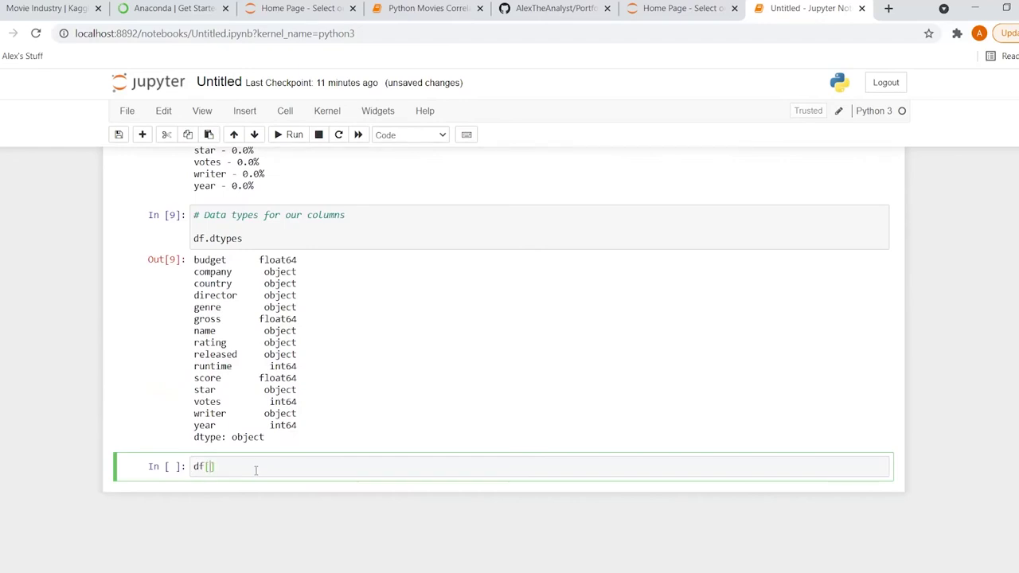
{"action": "type", "text": "'budget"}
{"action": "left_click", "coordinate": [275, 470]}
{"action": "type", "text": ".astype('int64"}
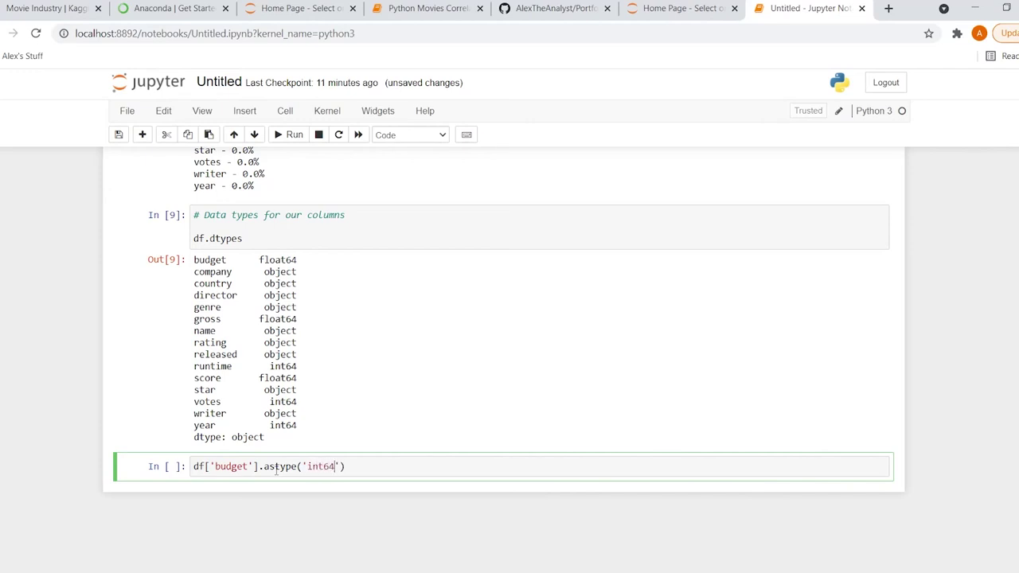
Assign the int64 conversion back to the column by putting df['budget'] = in front of the expression.
{"action": "left_click", "coordinate": [193, 469]}
{"action": "double_click", "coordinate": [321, 467]}
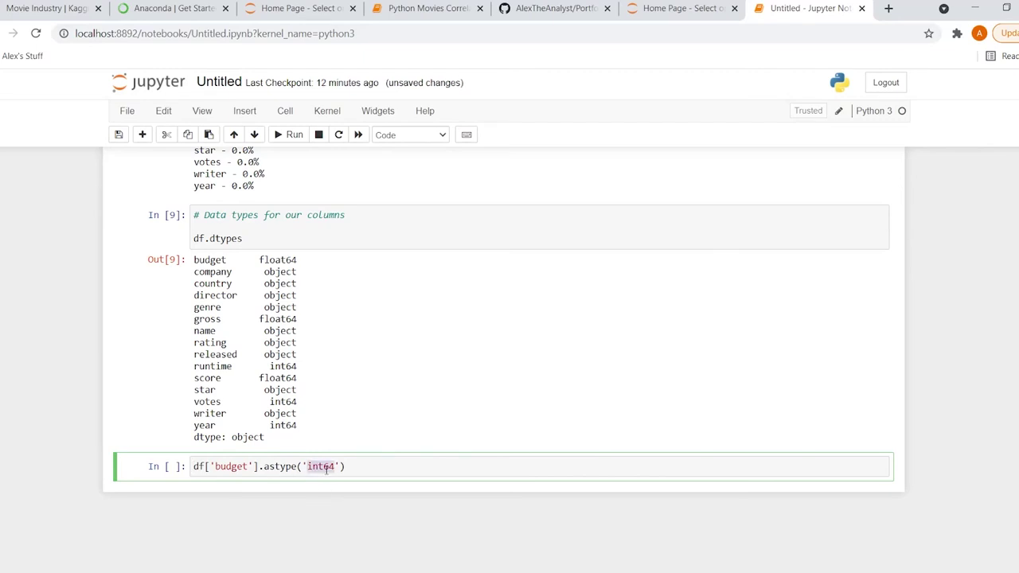
{"action": "key", "text": "Home"}
{"action": "left_click", "coordinate": [256, 466]}
{"action": "left_click_drag", "start_coordinate": [256, 466], "coordinate": [191, 469]}
{"action": "key", "text": "ctrl+c"}
{"action": "left_click", "coordinate": [199, 469]}
{"action": "key", "text": "ctrl+v"}
{"action": "type", "text": "="}
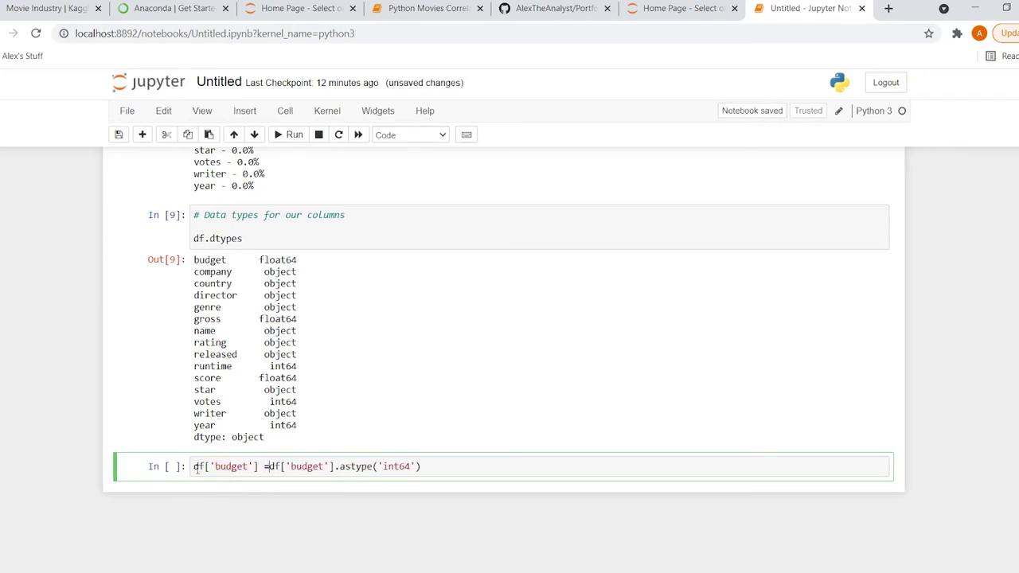
Add the comment # change data type of columns above the budget conversion line.
{"action": "left_click", "coordinate": [191, 468]}
{"action": "key", "text": "Return"}
{"action": "type", "text": "# change data"}
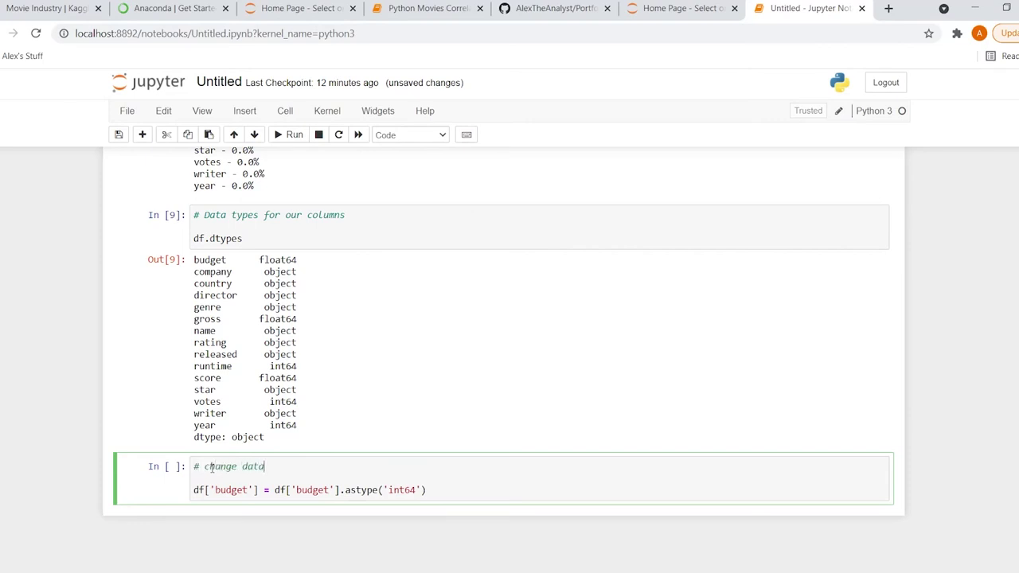
{"action": "type", "text": " type of columns"}
Copy the full budget conversion line and paste the duplicate below it in the same cell.
{"action": "key", "text": "Down"}
{"action": "key", "text": "End"}
{"action": "key", "text": "Return"}
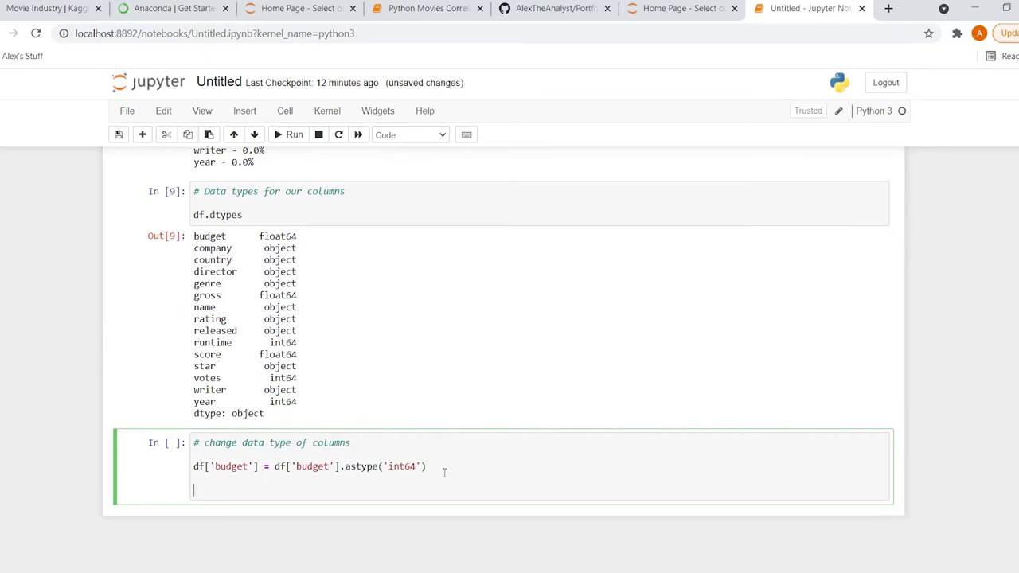
{"action": "left_click_drag", "start_coordinate": [444, 473], "coordinate": [194, 470]}
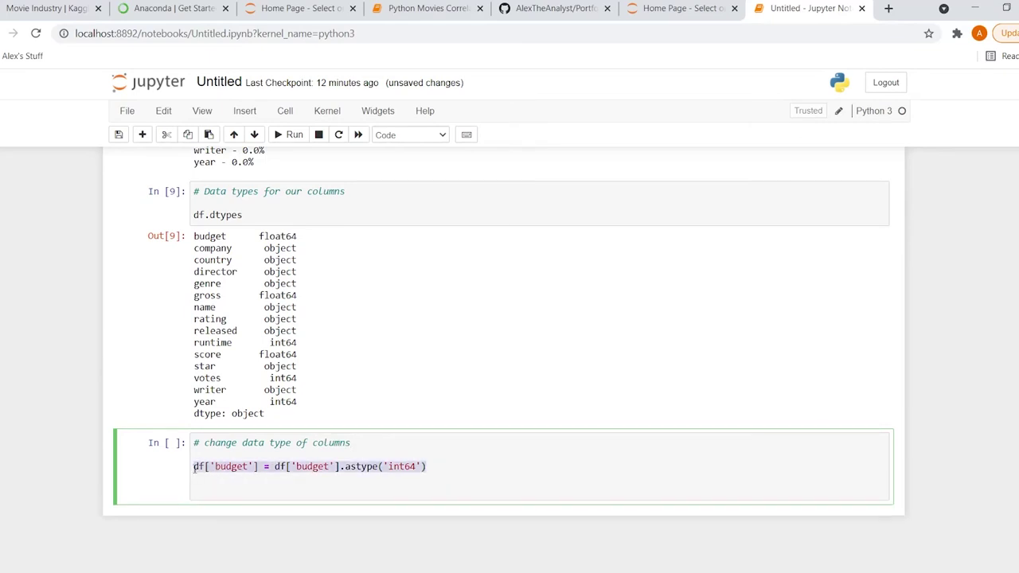
{"action": "key", "text": "ctrl+c"}
{"action": "key", "text": "Down"}
{"action": "key", "text": "Return"}
{"action": "key", "text": "ctrl+v"}
Replace both column names in the duplicated line with gross and run the conversion cell.
{"action": "double_click", "coordinate": [227, 491]}
{"action": "type", "text": "gross"}
{"action": "double_click", "coordinate": [227, 490]}
{"action": "key", "text": "ctrl+c"}
{"action": "double_click", "coordinate": [305, 491]}
{"action": "key", "text": "ctrl+v"}
{"action": "left_click", "coordinate": [366, 506]}
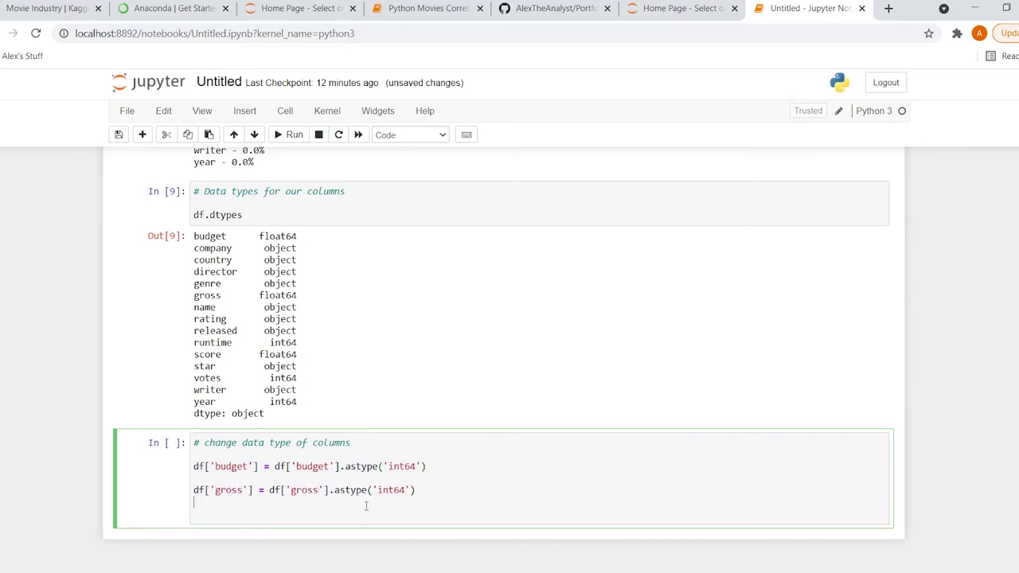
{"action": "key", "text": "shift+Return"}
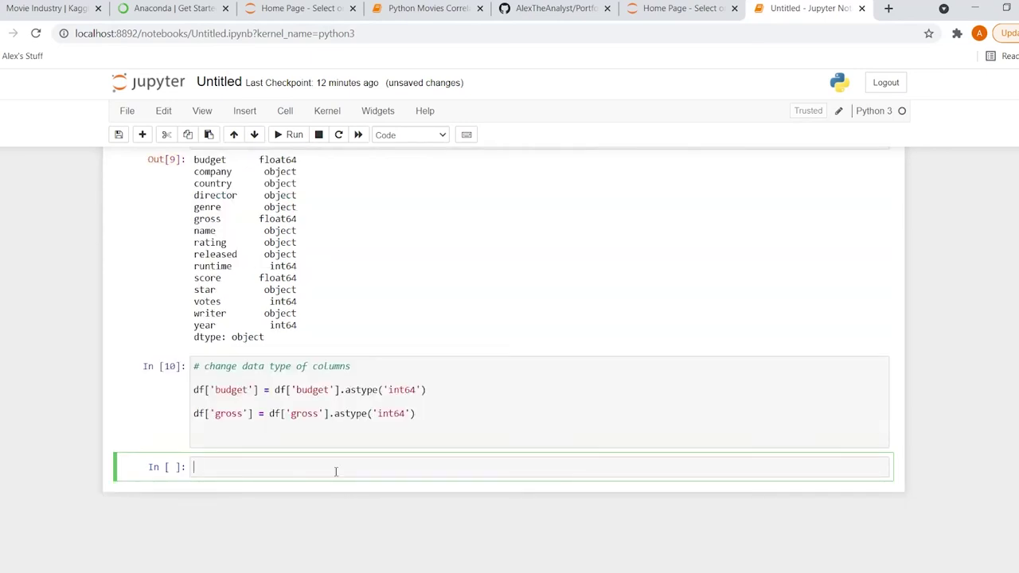
Run df in a new cell to display the dataframe and review the budget, gross, released and year columns.
{"action": "type", "text": "df"}
{"action": "key", "text": "shift+Return"}
{"action": "scroll", "coordinate": [250, 408], "scroll_direction": "down", "scroll_amount": 1}
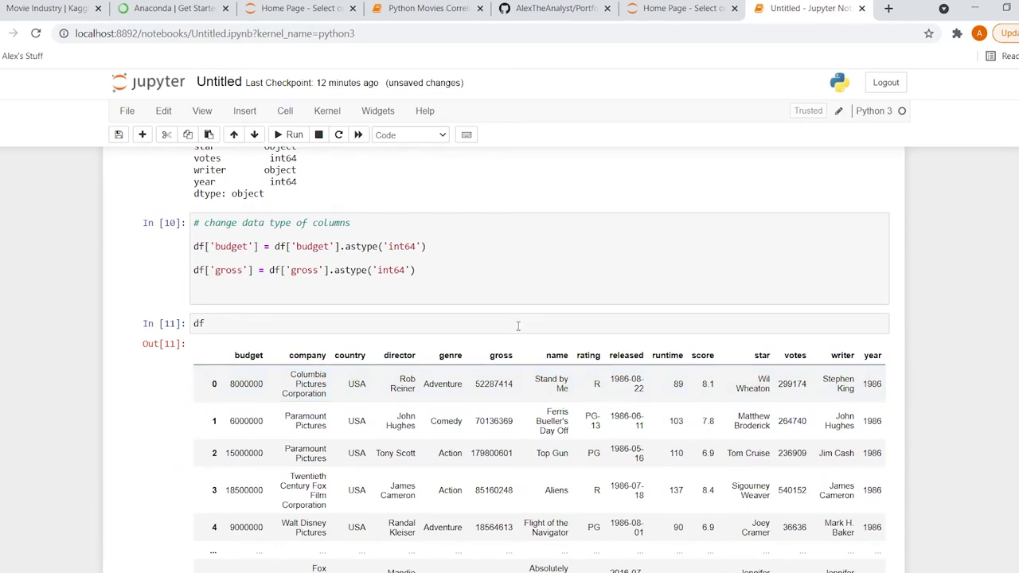
{"action": "scroll", "coordinate": [518, 325], "scroll_direction": "down", "scroll_amount": 1}
{"action": "scroll", "coordinate": [519, 325], "scroll_direction": "down", "scroll_amount": 1}
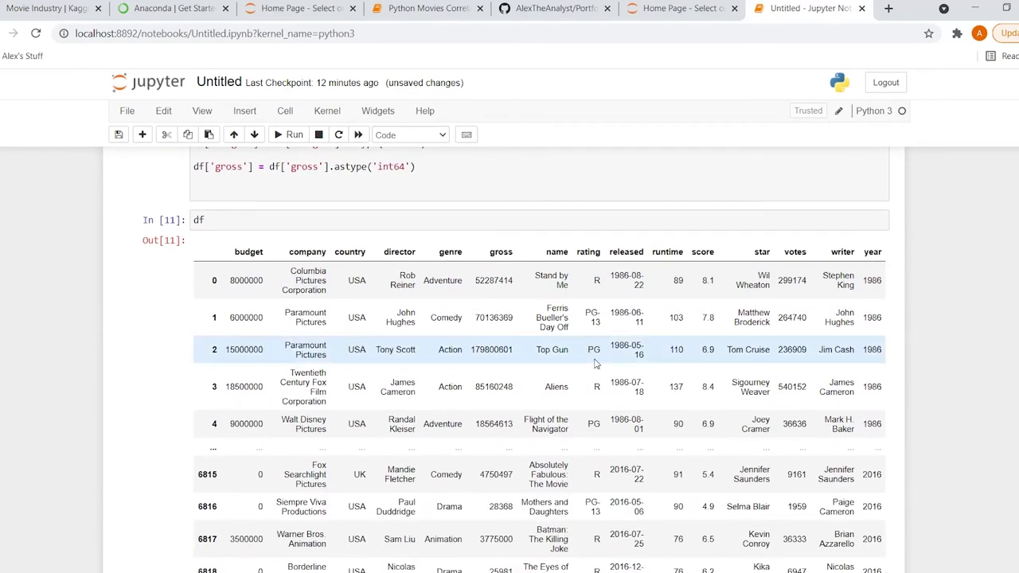
{"action": "scroll", "coordinate": [596, 363], "scroll_direction": "down", "scroll_amount": 1}
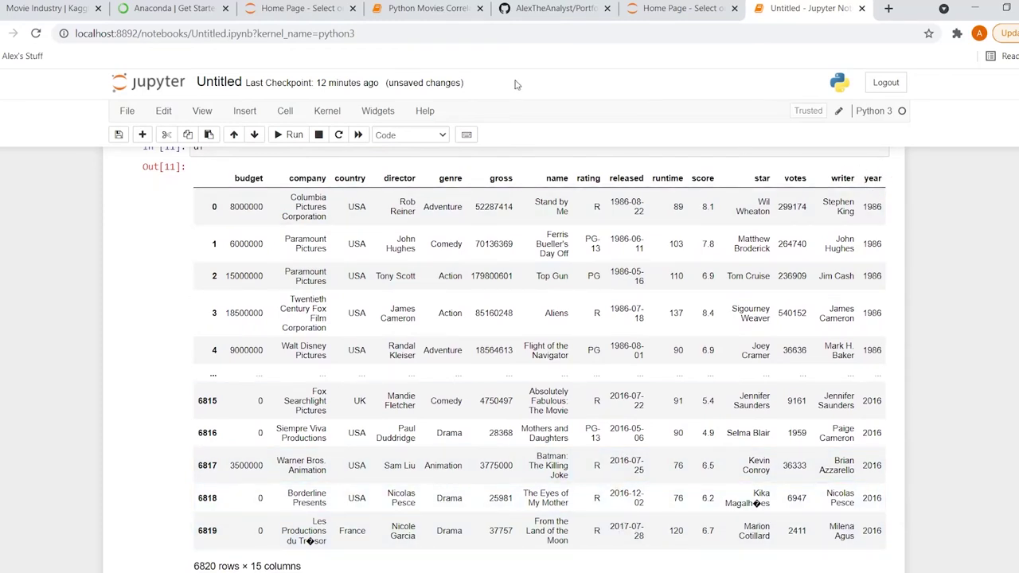
Switch to the Kaggle Movie Industry page and select all 15 columns for the movies.csv data explorer.
{"action": "left_click", "coordinate": [93, 6]}
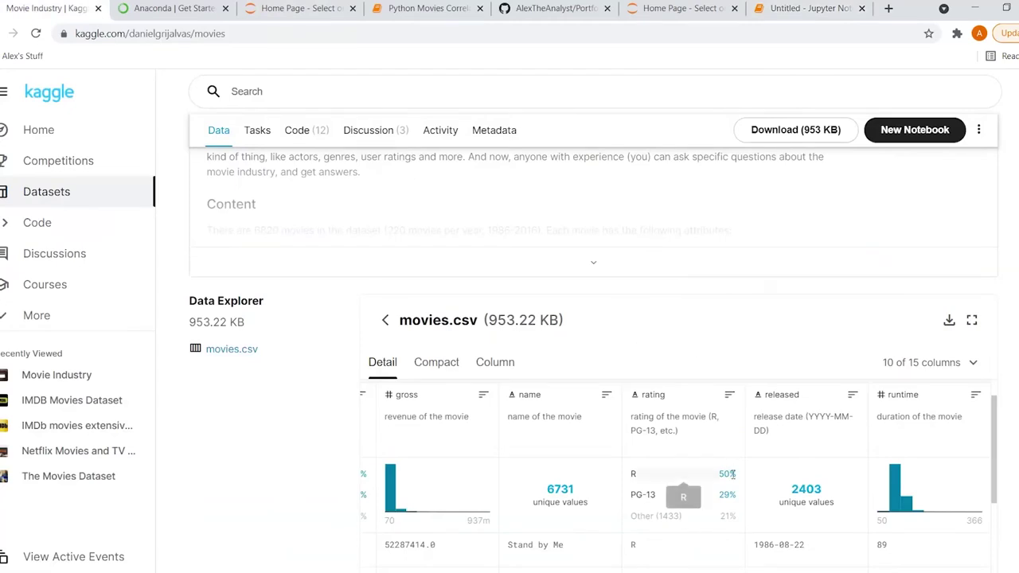
{"action": "left_click", "coordinate": [969, 365]}
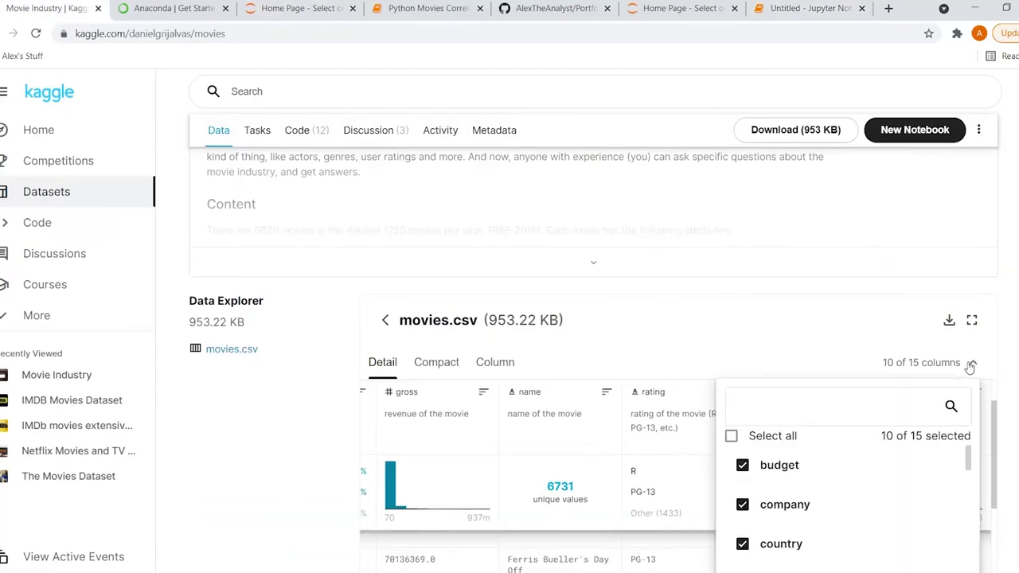
{"action": "scroll", "coordinate": [805, 478], "scroll_direction": "down", "scroll_amount": 5}
{"action": "left_click", "coordinate": [731, 435]}
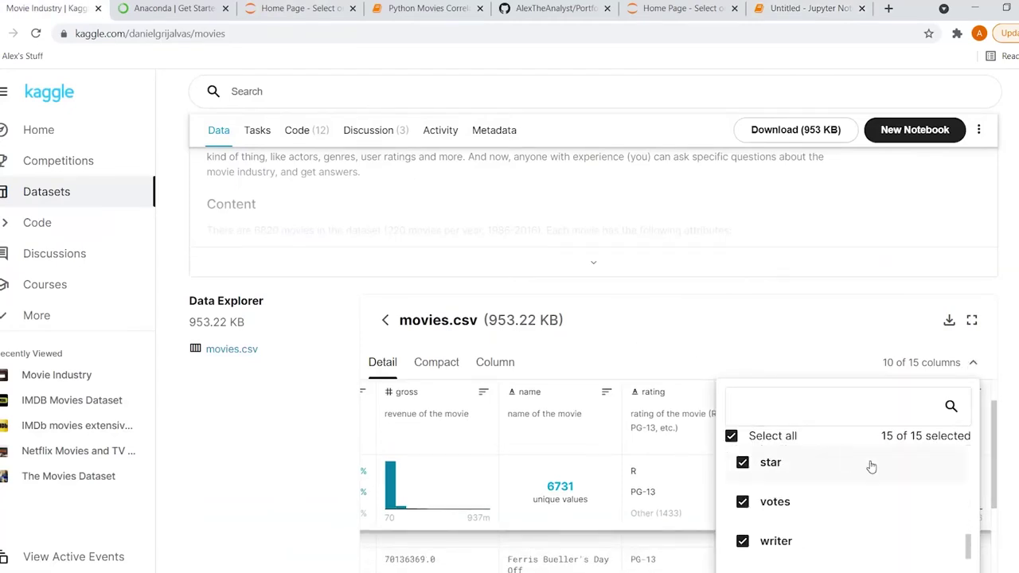
{"action": "scroll", "coordinate": [872, 466], "scroll_direction": "down", "scroll_amount": 2}
{"action": "left_click", "coordinate": [934, 409]}
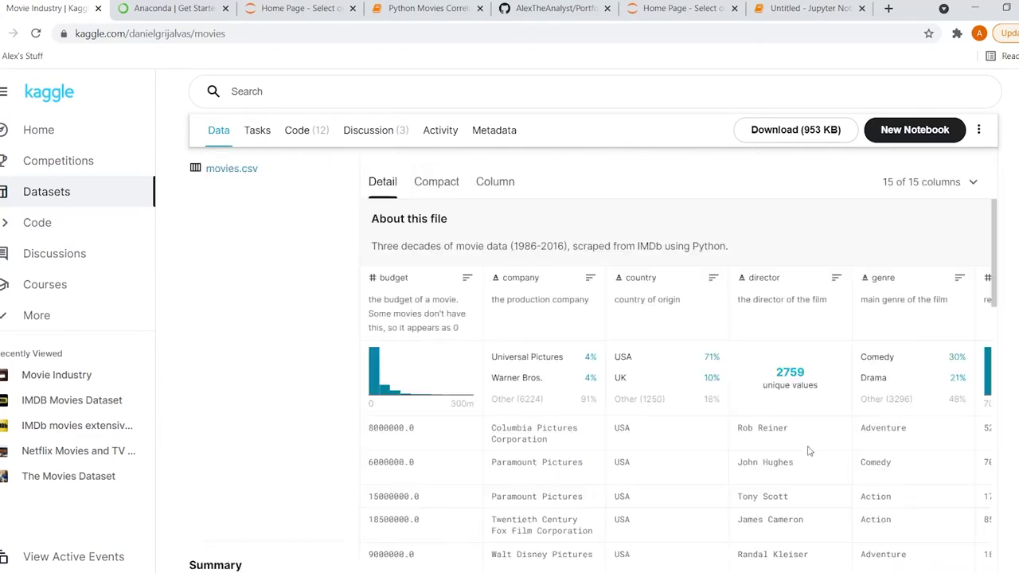
Compare the descriptions of the released and year columns in the Kaggle data explorer and return to the Jupyter notebook.
{"action": "scroll", "coordinate": [794, 450], "scroll_direction": "right", "scroll_amount": 10}
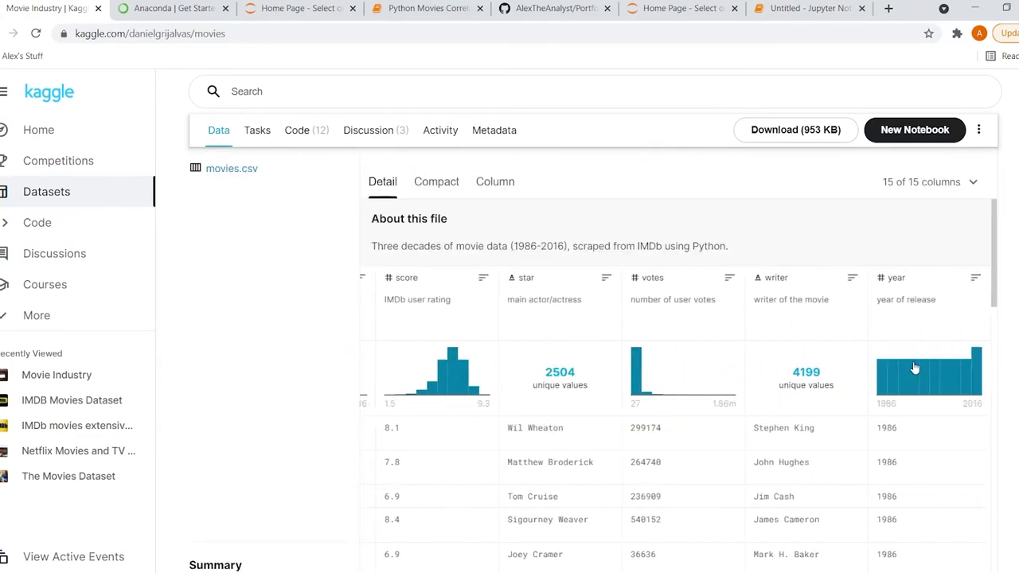
{"action": "scroll", "coordinate": [766, 469], "scroll_direction": "left", "scroll_amount": 5}
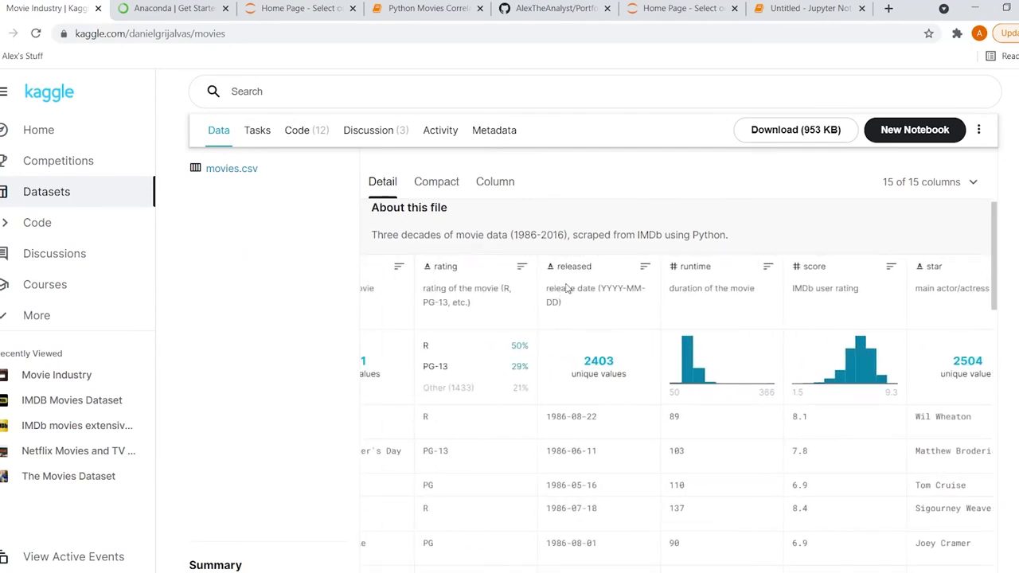
{"action": "scroll", "coordinate": [593, 335], "scroll_direction": "right", "scroll_amount": 5}
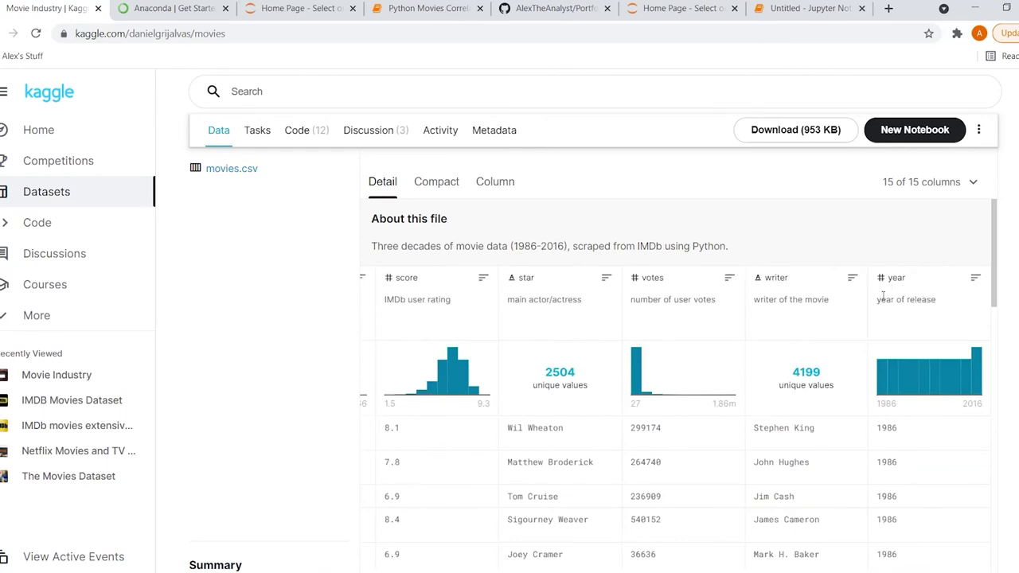
{"action": "left_click", "coordinate": [785, 8]}
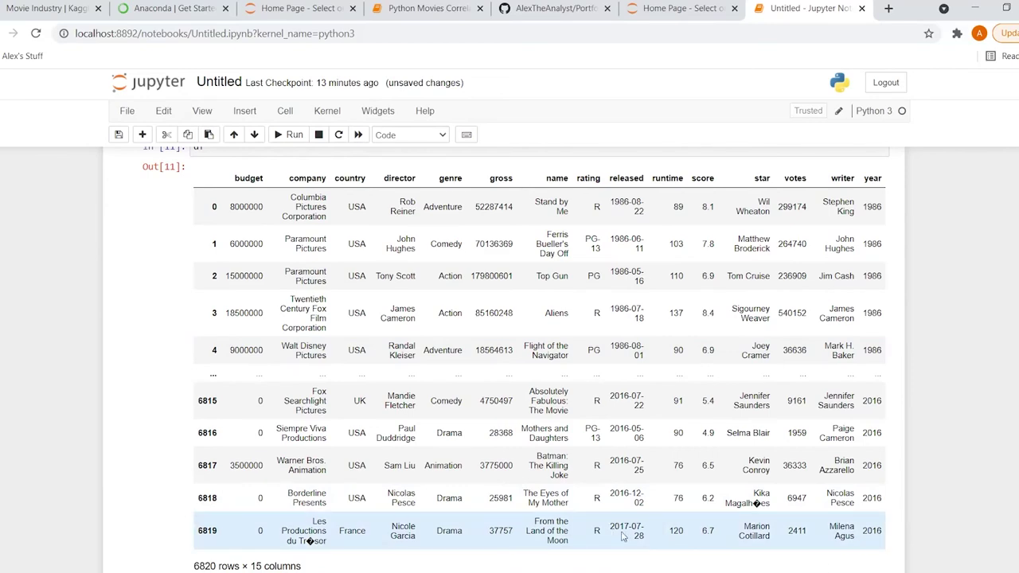
Compare the years in the released dates with the year column across the displayed dataframe rows.
{"action": "scroll", "coordinate": [703, 507], "scroll_direction": "up", "scroll_amount": 1}
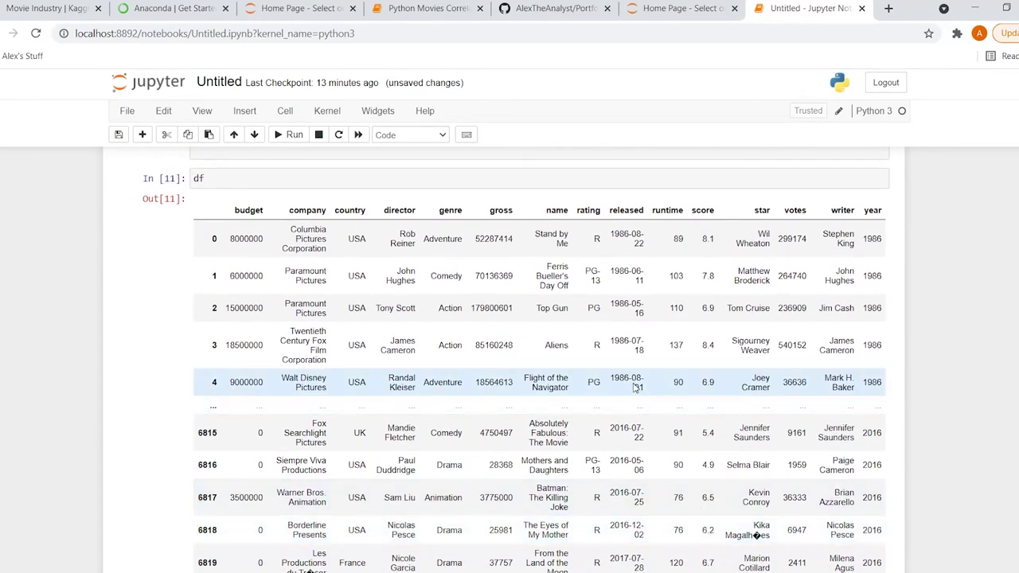
{"action": "scroll", "coordinate": [637, 461], "scroll_direction": "down", "scroll_amount": 2}
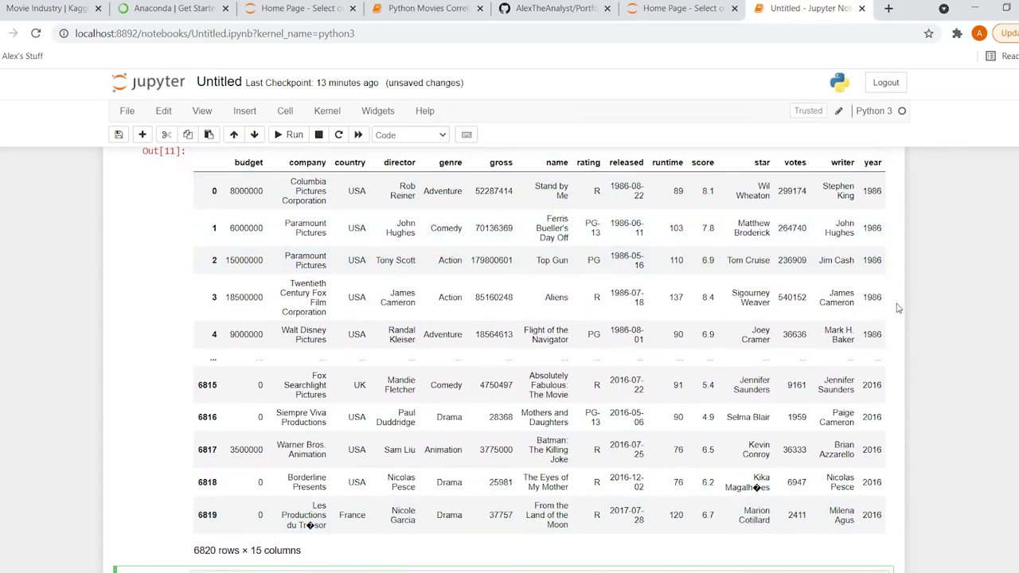
{"action": "scroll", "coordinate": [761, 296], "scroll_direction": "up", "scroll_amount": 2}
{"action": "scroll", "coordinate": [761, 297], "scroll_direction": "up", "scroll_amount": 2}
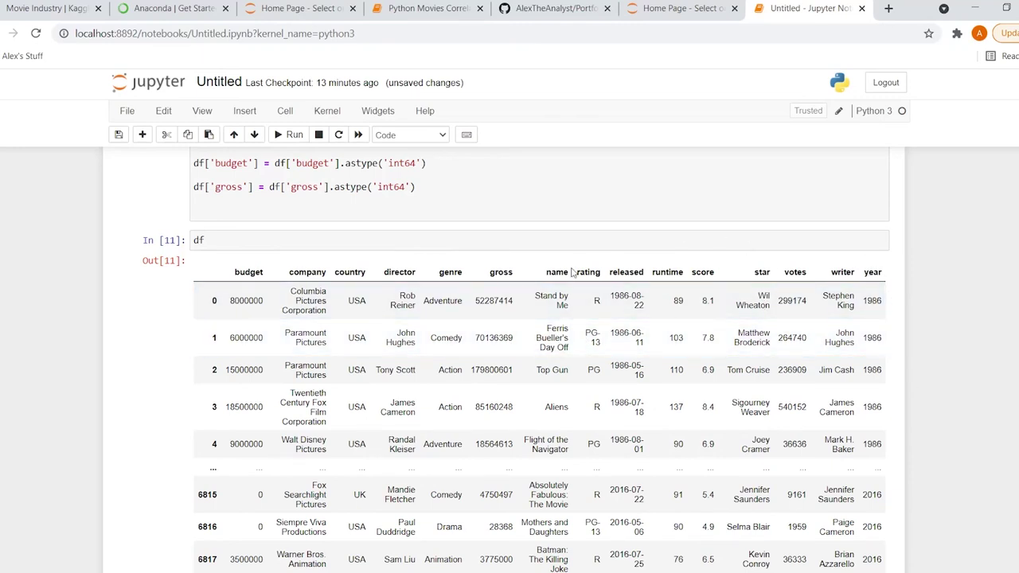
{"action": "scroll", "coordinate": [572, 273], "scroll_direction": "down", "scroll_amount": 2}
{"action": "scroll", "coordinate": [391, 478], "scroll_direction": "down", "scroll_amount": 1}
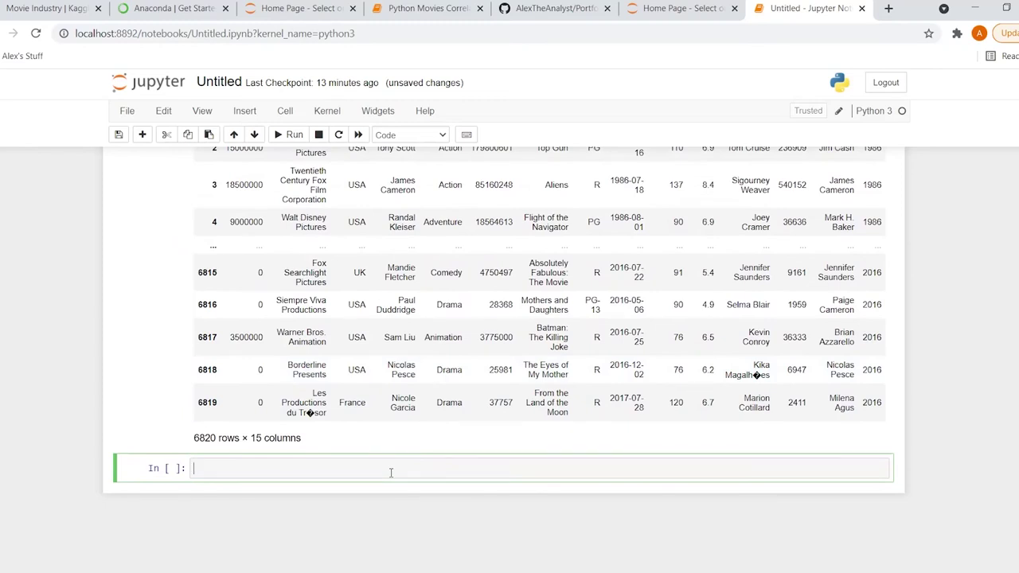
{"action": "scroll", "coordinate": [391, 472], "scroll_direction": "up", "scroll_amount": 1}
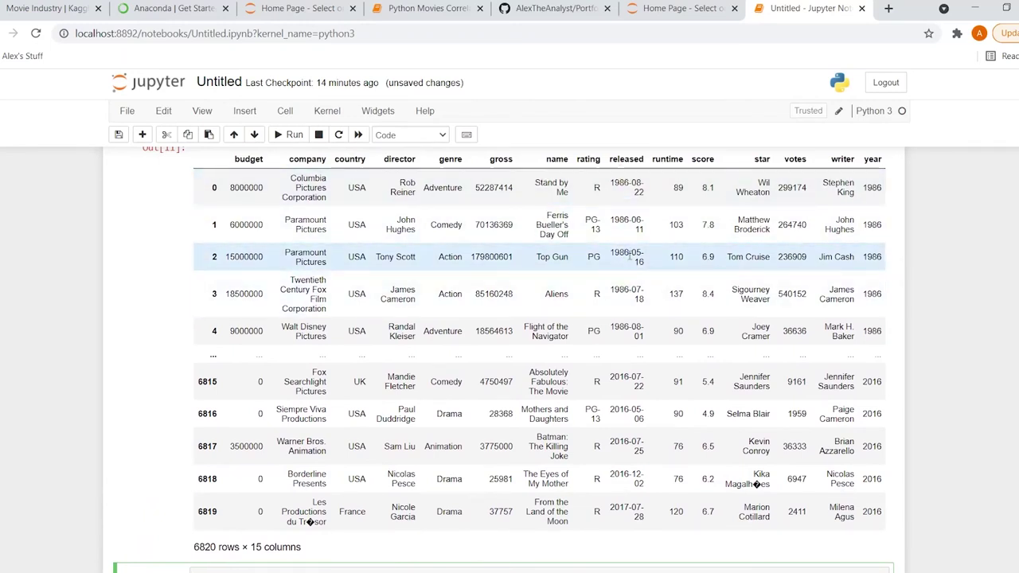
{"action": "left_click_drag", "start_coordinate": [611, 253], "coordinate": [628, 252]}
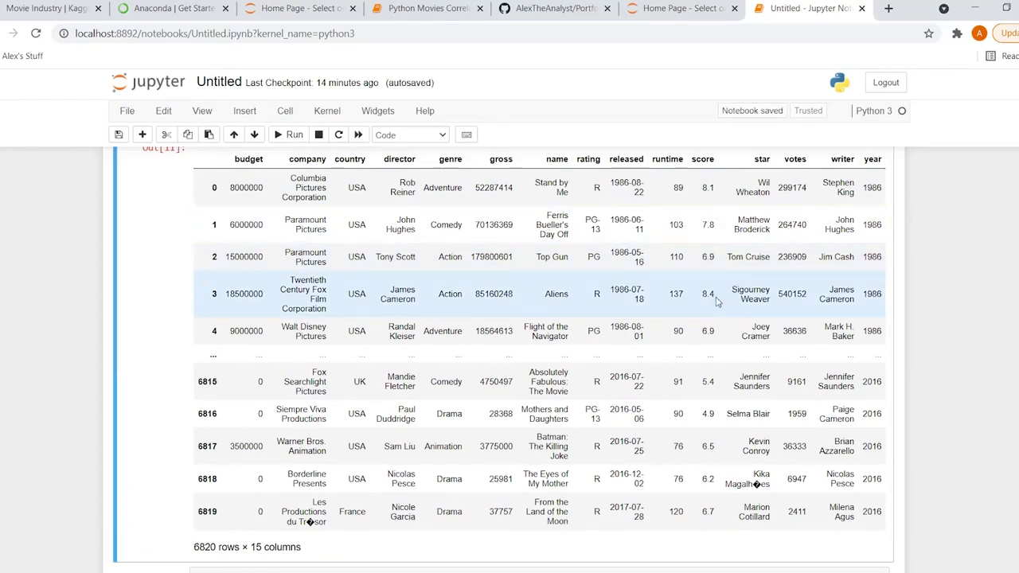
{"action": "scroll", "coordinate": [717, 301], "scroll_direction": "down", "scroll_amount": 1}
{"action": "key", "text": "Return"}
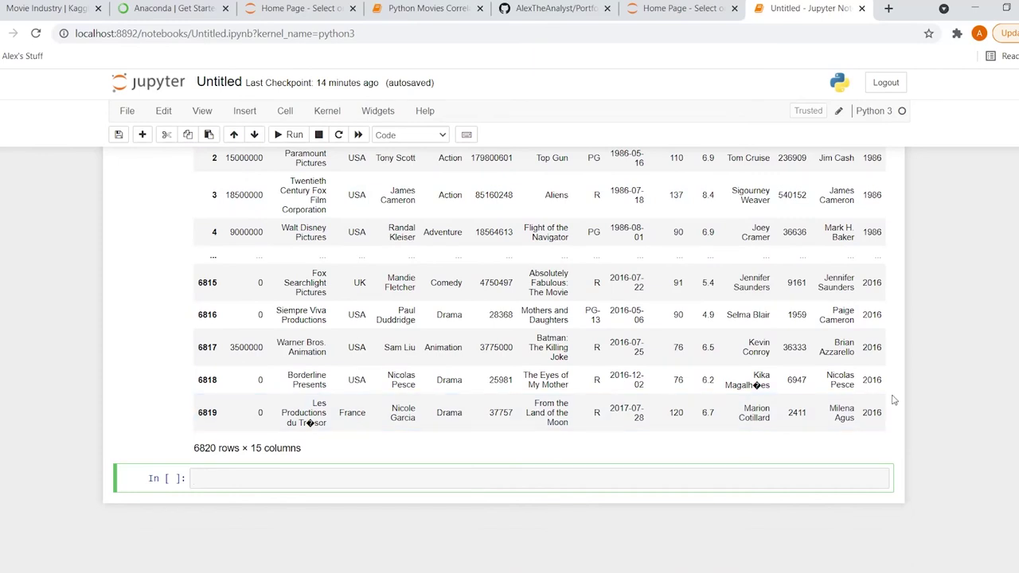
{"action": "scroll", "coordinate": [894, 390], "scroll_direction": "up", "scroll_amount": 2}
{"action": "key", "text": "shift+Return"}
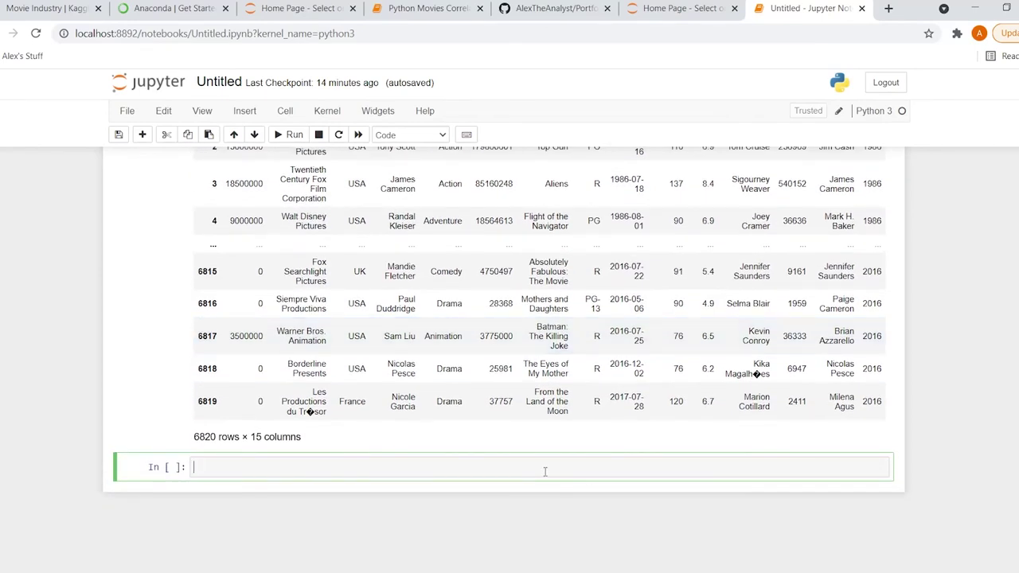
Reference the released column with df['released'] in the empty cell below the dataframe output.
{"action": "type", "text": "df"}
{"action": "type", "text": "["}
{"action": "type", "text": "'"}
{"action": "type", "text": "released"}
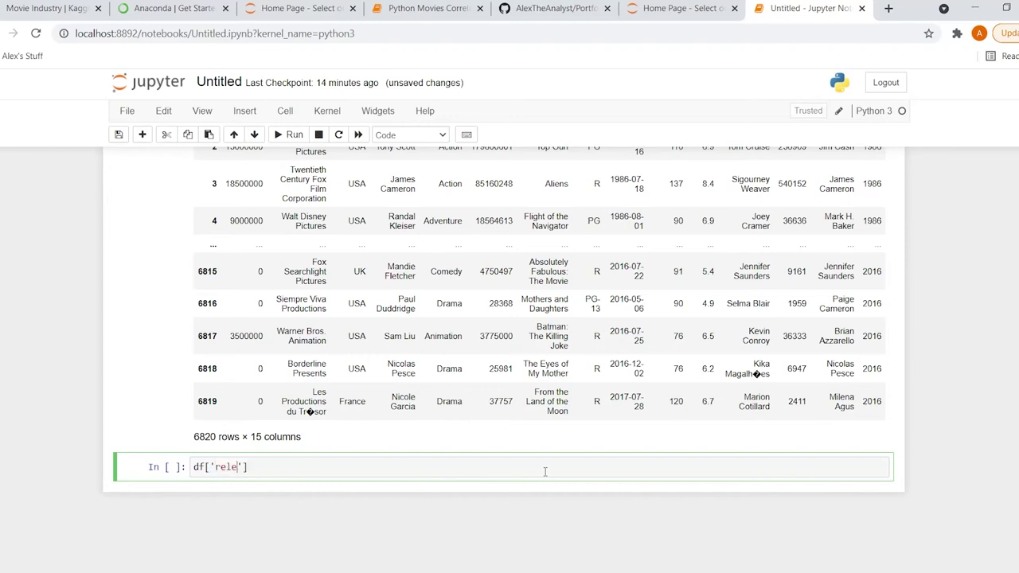
{"action": "scroll", "coordinate": [545, 471], "scroll_direction": "up", "scroll_amount": 2}
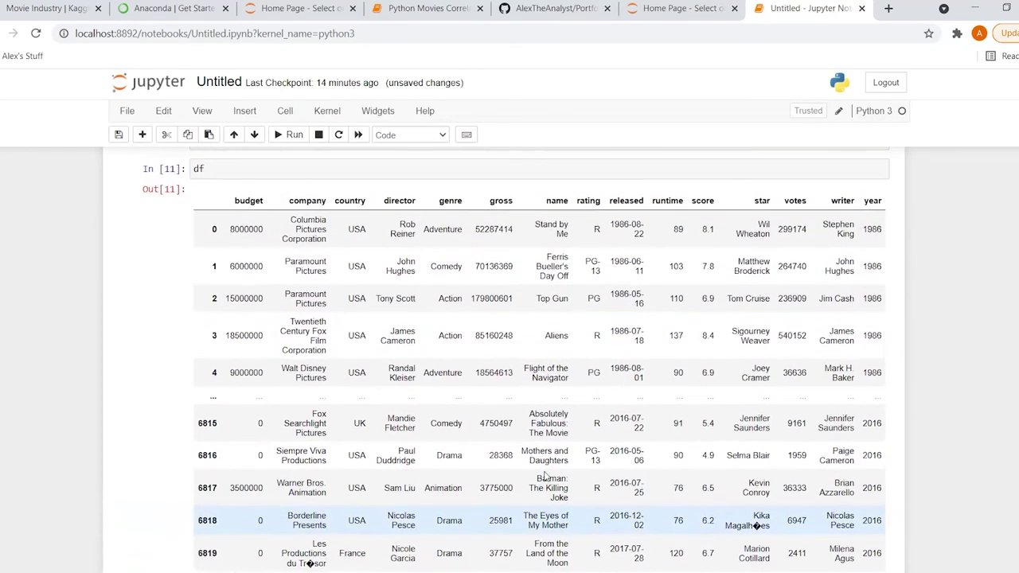
{"action": "scroll", "coordinate": [398, 348], "scroll_direction": "down", "scroll_amount": 3}
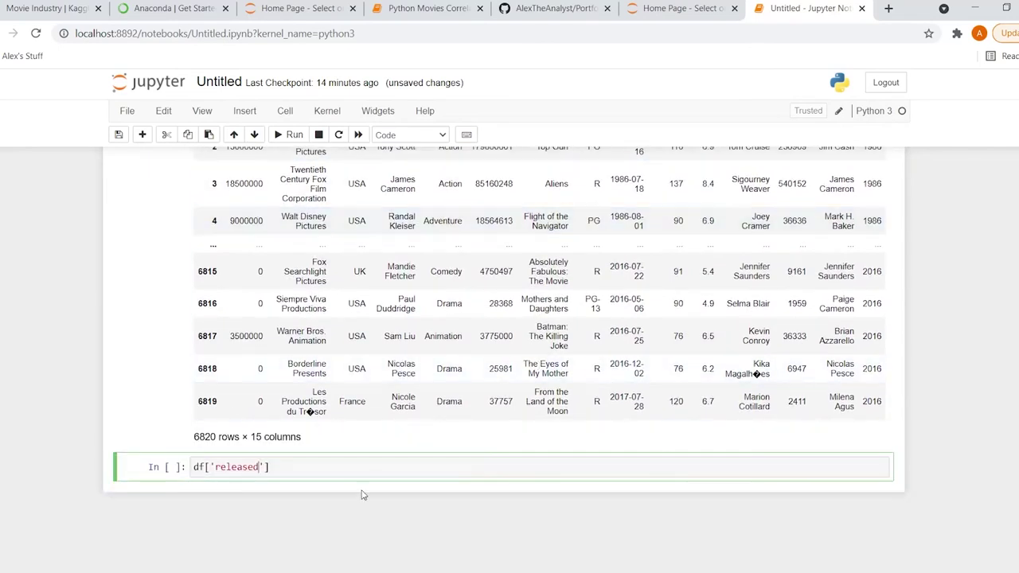
Append .astype(str).str[0:4] to the released column expression to extract the first four characters of each date.
{"action": "type", "text": ".as"}
{"action": "scroll", "coordinate": [327, 472], "scroll_direction": "up", "scroll_amount": 10}
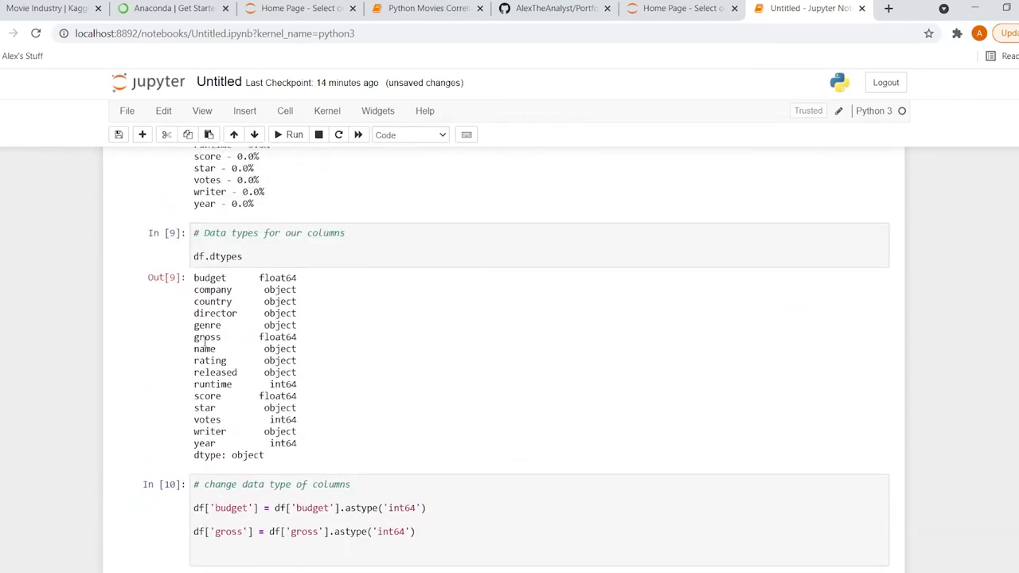
{"action": "scroll", "coordinate": [179, 382], "scroll_direction": "down", "scroll_amount": 10}
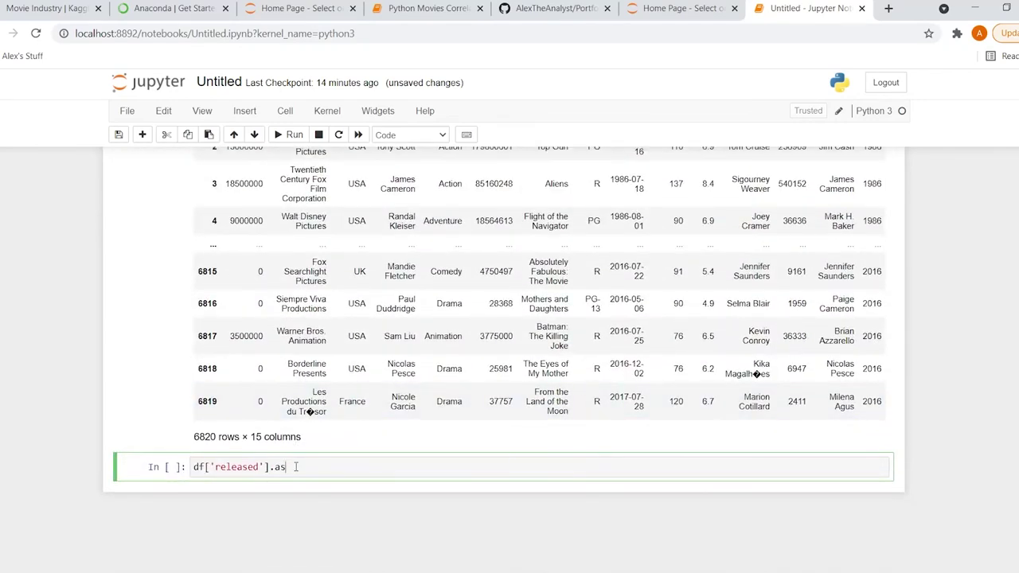
{"action": "type", "text": "t"}
{"action": "type", "text": "ype"}
{"action": "type", "text": "(str"}
{"action": "type", "text": ")."}
{"action": "type", "text": "str"}
{"action": "type", "text": "["}
{"action": "type", "text": ":4"}
{"action": "type", "text": "0"}
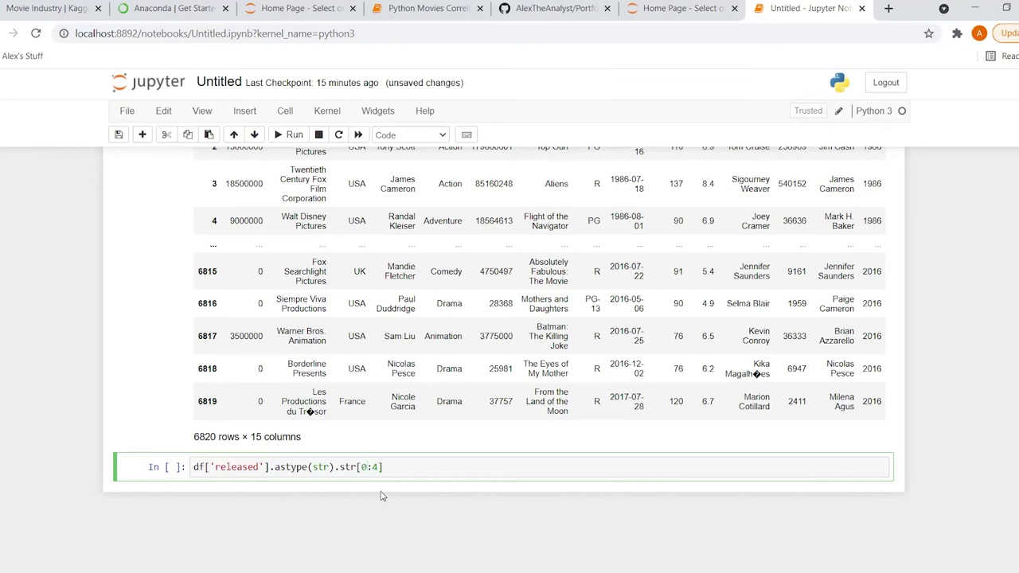
Shorten the slice to [:4] and assign the expression to a copied df['released'] column reference in front of it.
{"action": "key", "text": "BackSpace"}
{"action": "left_click", "coordinate": [193, 467]}
{"action": "left_click_drag", "start_coordinate": [271, 468], "coordinate": [191, 468]}
{"action": "key", "text": "ctrl+c"}
{"action": "left_click", "coordinate": [192, 468]}
{"action": "key", "text": "ctrl+v"}
{"action": "type", "text": "="}
Rename the assignment's target column to 'yearcorrect'.
{"action": "triple_click", "coordinate": [230, 467]}
{"action": "double_click", "coordinate": [230, 468]}
{"action": "type", "text": "Year_"}
{"action": "key", "text": "BackSpace"}
{"action": "key", "text": "BackSpace"}
{"action": "key", "text": "BackSpace"}
{"action": "key", "text": "BackSpace"}
{"action": "key", "text": "BackSpace"}
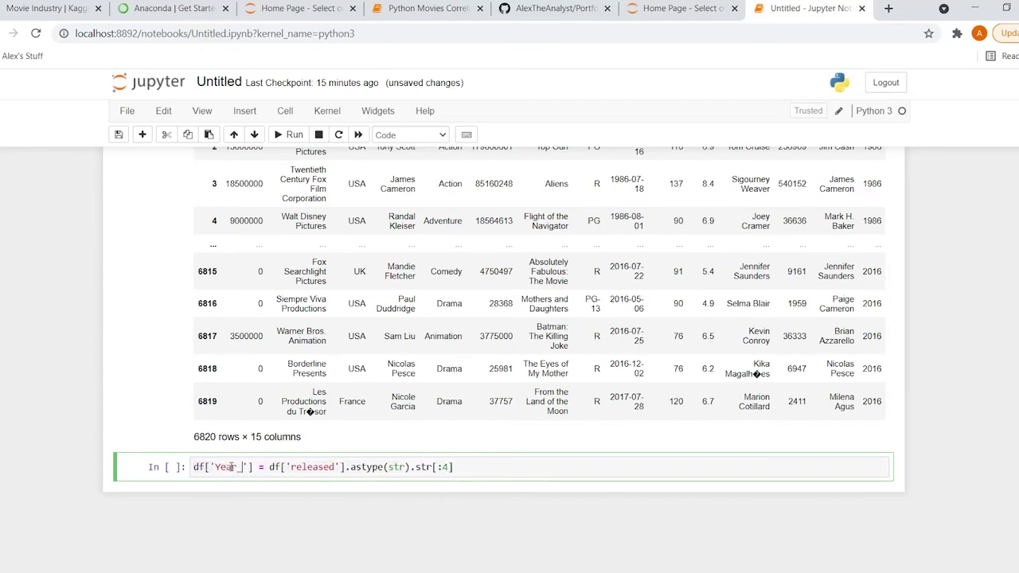
{"action": "type", "text": "yearcorrect"}
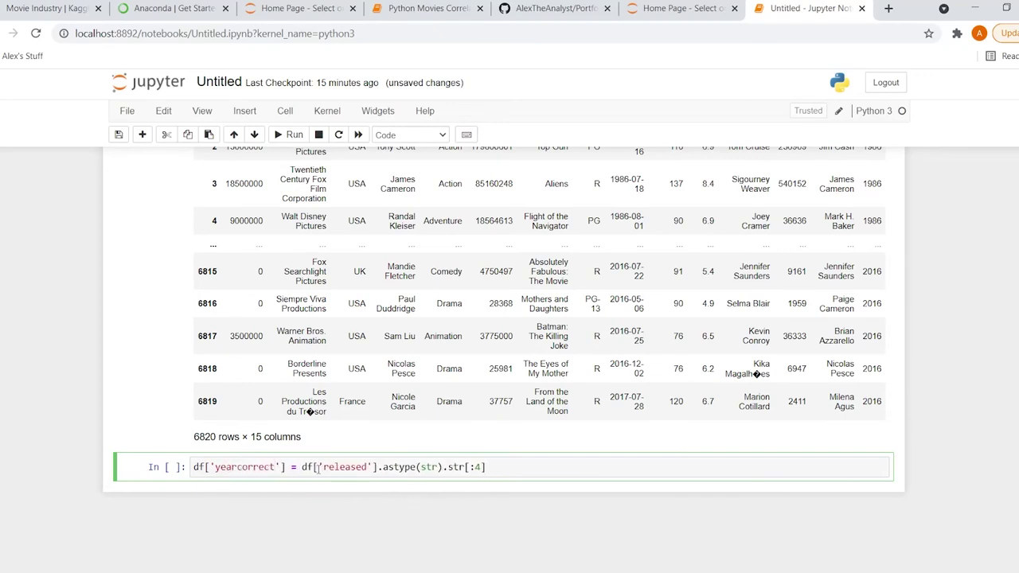
Add the comment "# Create correct Year column" above the yearcorrect assignment.
{"action": "left_click", "coordinate": [195, 467]}
{"action": "key", "text": "Return"}
{"action": "type", "text": "#Cre"}
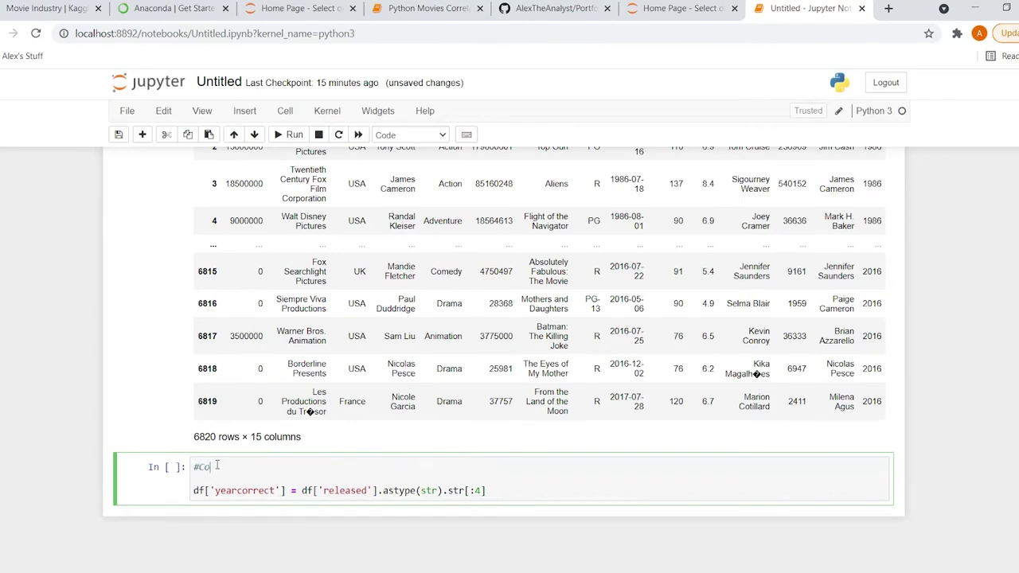
{"action": "key", "text": "BackSpace"}
{"action": "key", "text": "BackSpace"}
{"action": "key", "text": "BackSpace"}
{"action": "type", "text": "Create correct Year column"}
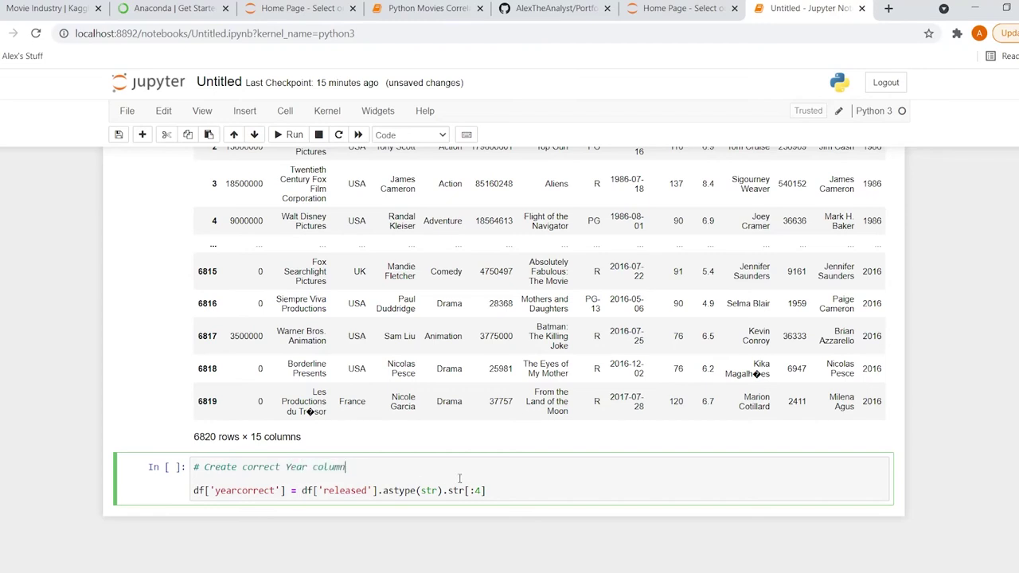
Add a line with df below the yearcorrect assignment and run the cell to display the dataframe.
{"action": "left_click", "coordinate": [497, 492]}
{"action": "key", "text": "Return"}
{"action": "type", "text": "df"}
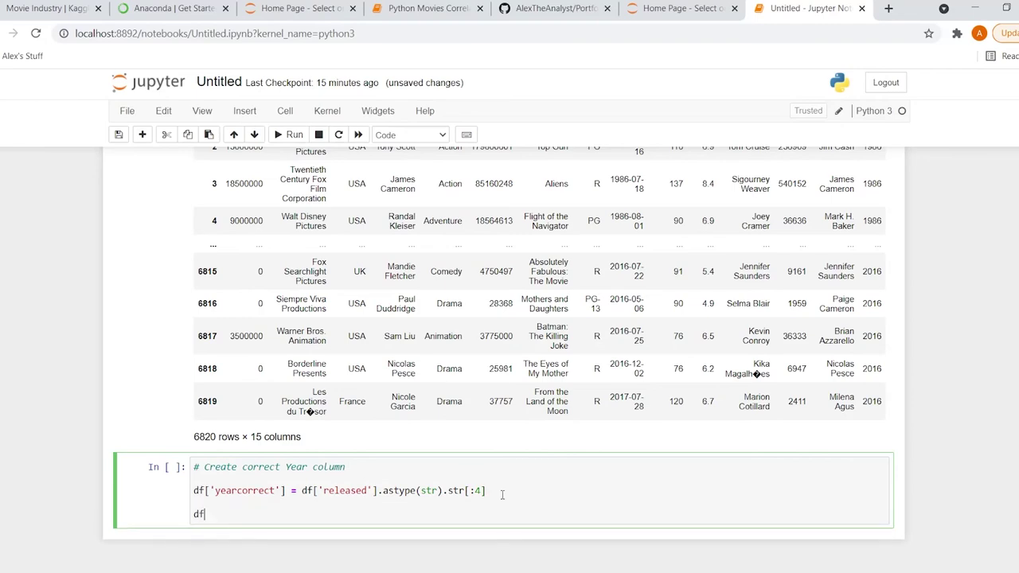
{"action": "key", "text": "ctrl+Return"}
Examine the output table, comparing the yearcorrect column with the year and released columns.
{"action": "scroll", "coordinate": [502, 495], "scroll_direction": "down", "scroll_amount": 5}
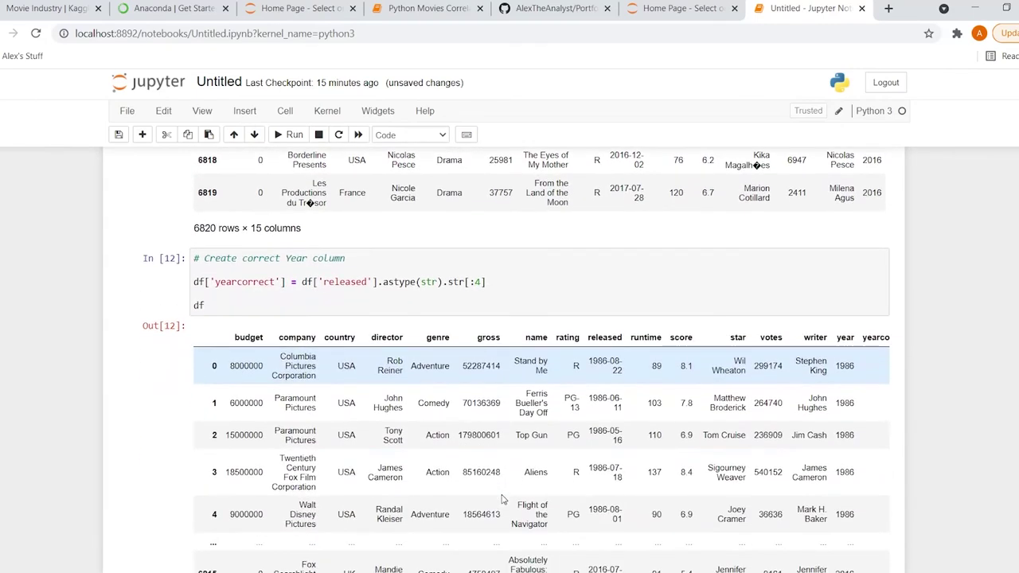
{"action": "scroll", "coordinate": [614, 398], "scroll_direction": "down", "scroll_amount": 3}
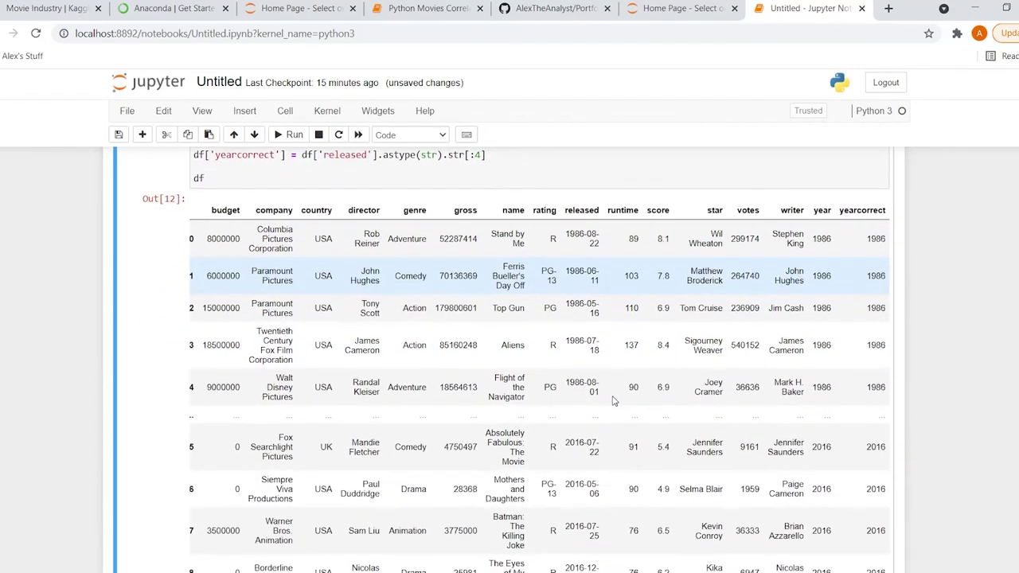
{"action": "scroll", "coordinate": [614, 401], "scroll_direction": "down", "scroll_amount": 1}
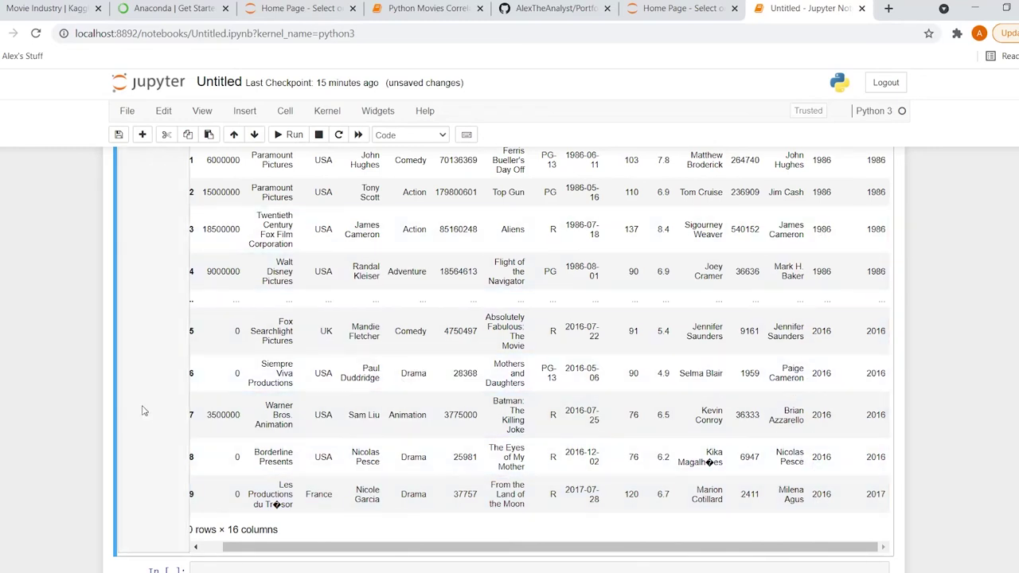
{"action": "scroll", "coordinate": [43, 316], "scroll_direction": "down", "scroll_amount": 1}
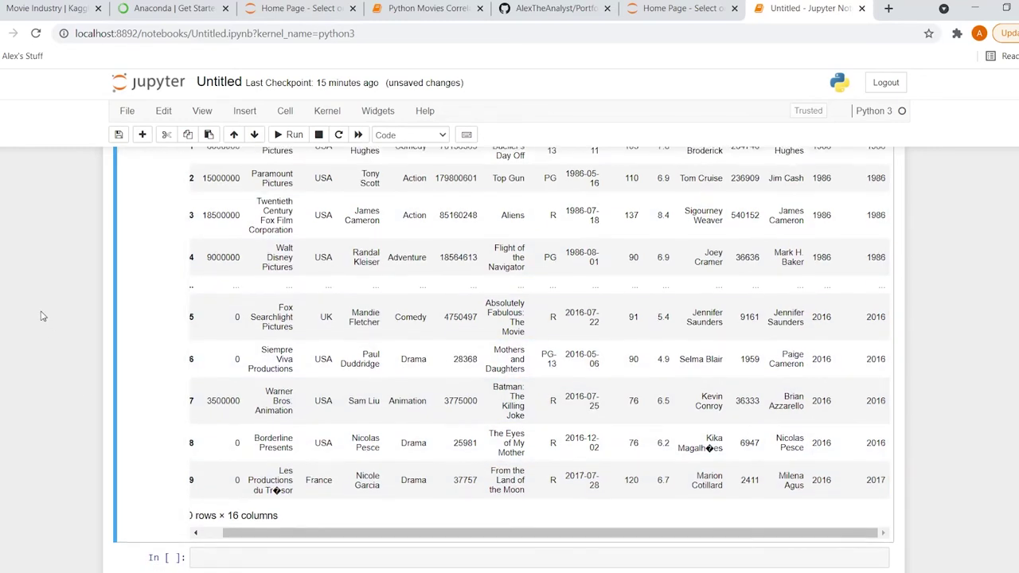
{"action": "scroll", "coordinate": [43, 316], "scroll_direction": "down", "scroll_amount": 2}
{"action": "scroll", "coordinate": [43, 316], "scroll_direction": "down", "scroll_amount": 1}
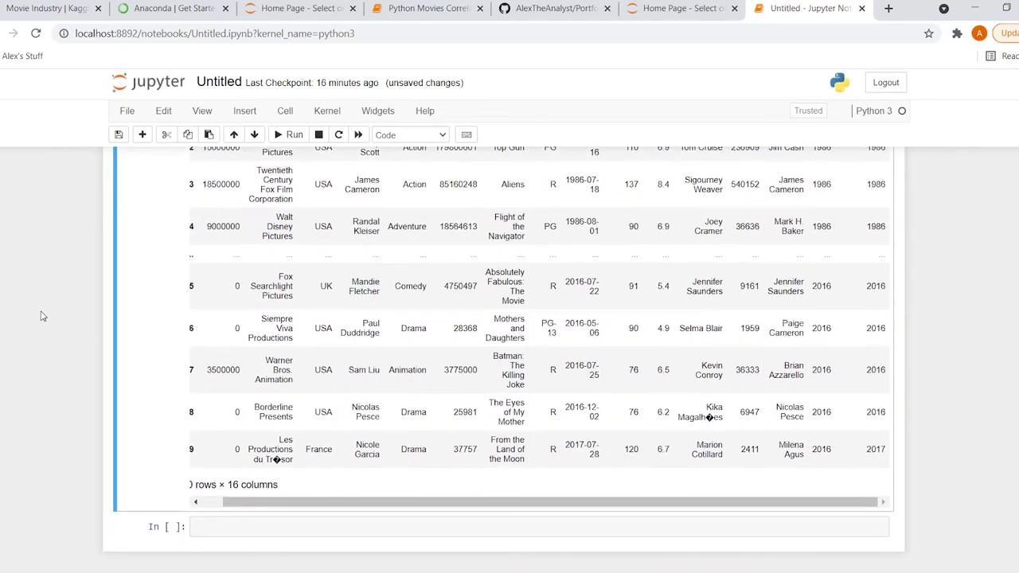
{"action": "scroll", "coordinate": [471, 225], "scroll_direction": "up", "scroll_amount": 3}
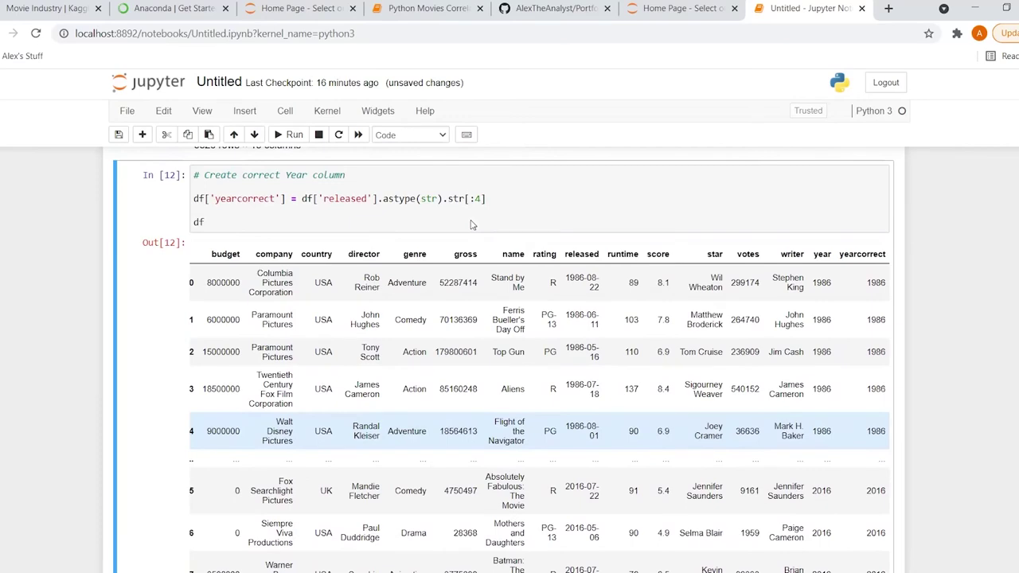
{"action": "scroll", "coordinate": [471, 225], "scroll_direction": "down", "scroll_amount": 2}
{"action": "scroll", "coordinate": [422, 328], "scroll_direction": "up", "scroll_amount": 2}
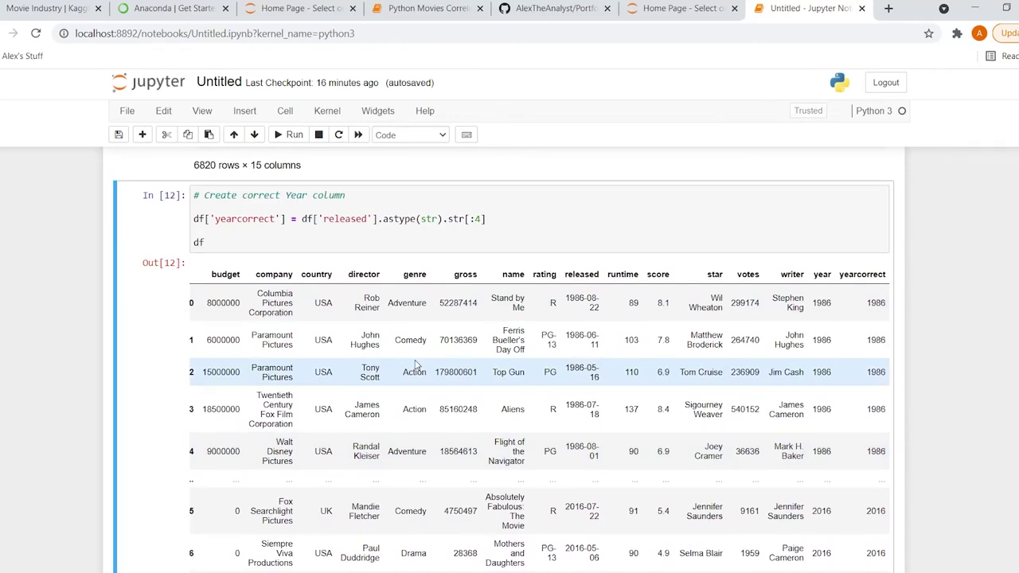
{"action": "scroll", "coordinate": [415, 365], "scroll_direction": "down", "scroll_amount": 2}
{"action": "scroll", "coordinate": [243, 414], "scroll_direction": "down", "scroll_amount": 2}
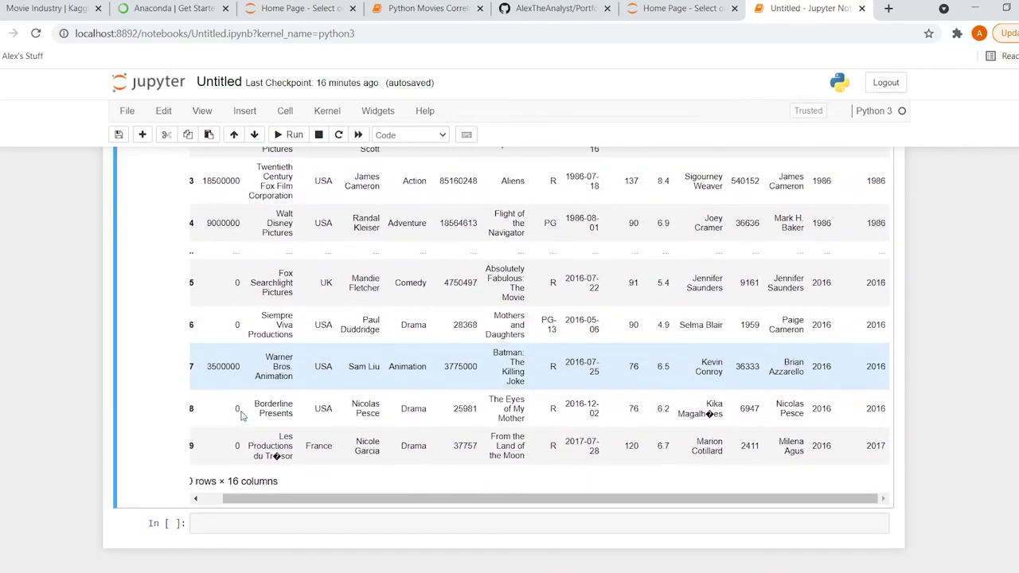
In the empty cell below the output, run df.sort_values(by=['gross'], inplace=False, ascending=False).
{"action": "left_click", "coordinate": [243, 470]}
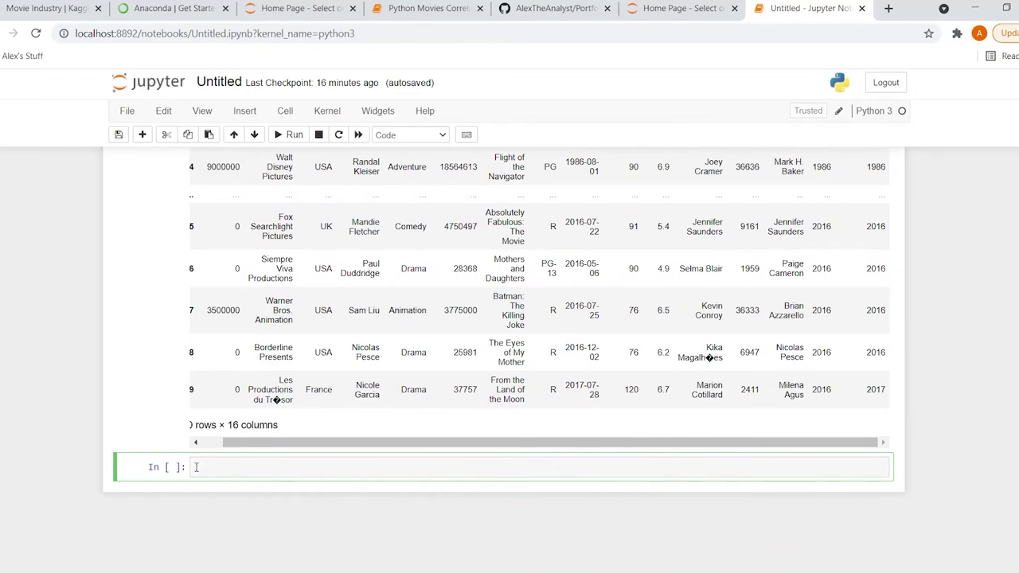
{"action": "scroll", "coordinate": [195, 467], "scroll_direction": "up", "scroll_amount": 3}
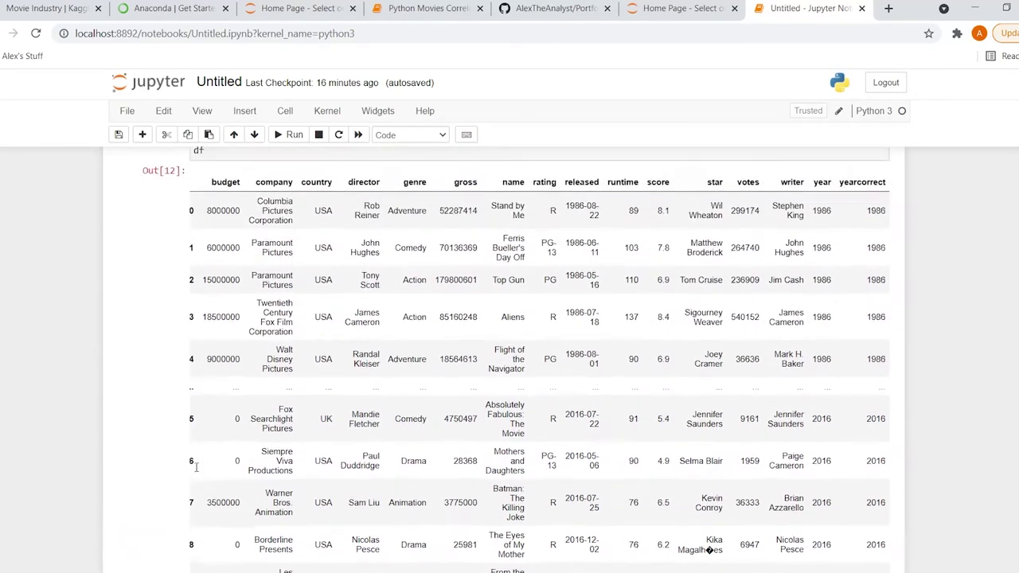
{"action": "scroll", "coordinate": [297, 498], "scroll_direction": "down", "scroll_amount": 1}
{"action": "scroll", "coordinate": [297, 498], "scroll_direction": "down", "scroll_amount": 1}
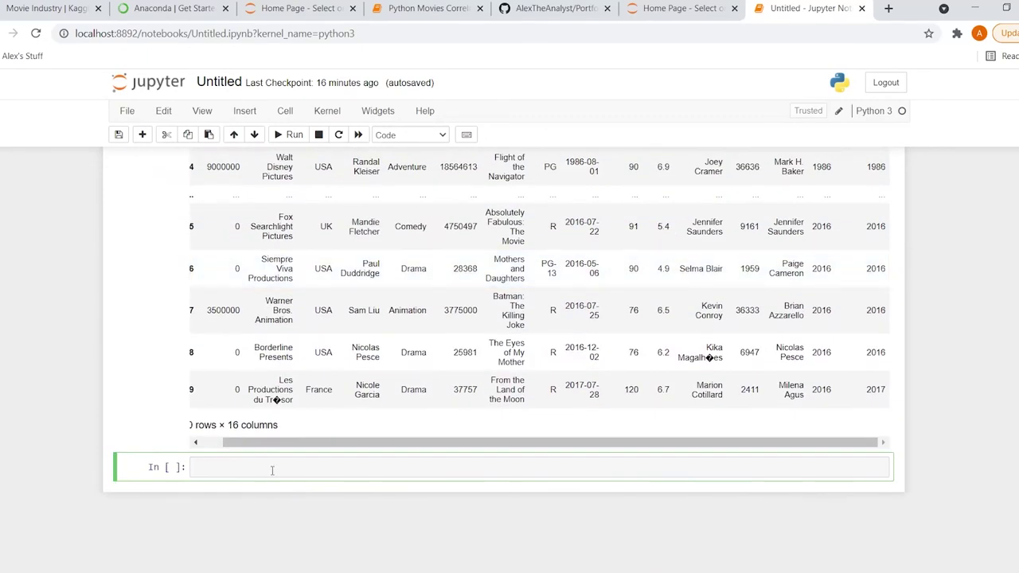
{"action": "type", "text": "df."}
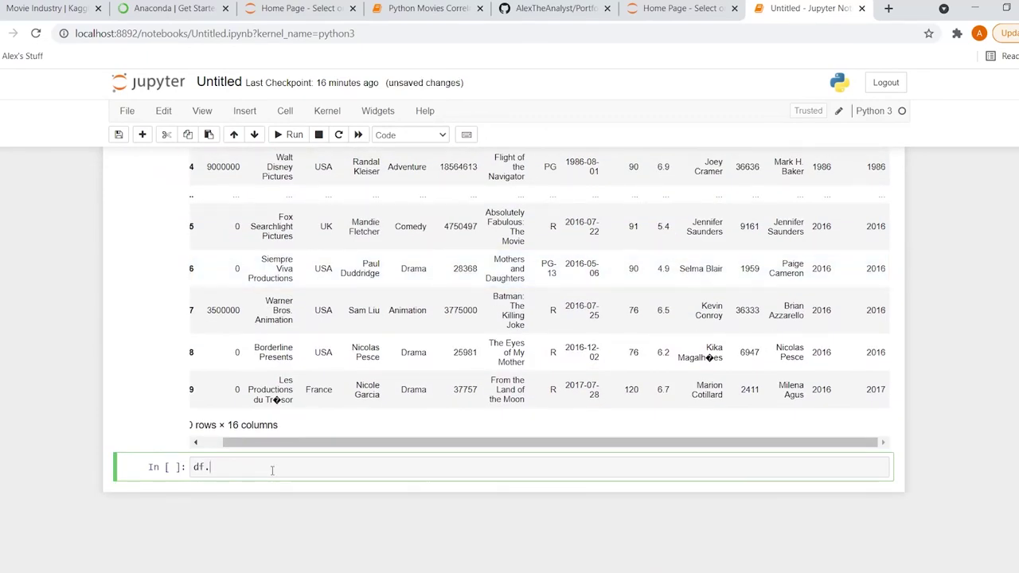
{"action": "type", "text": "sort_value"}
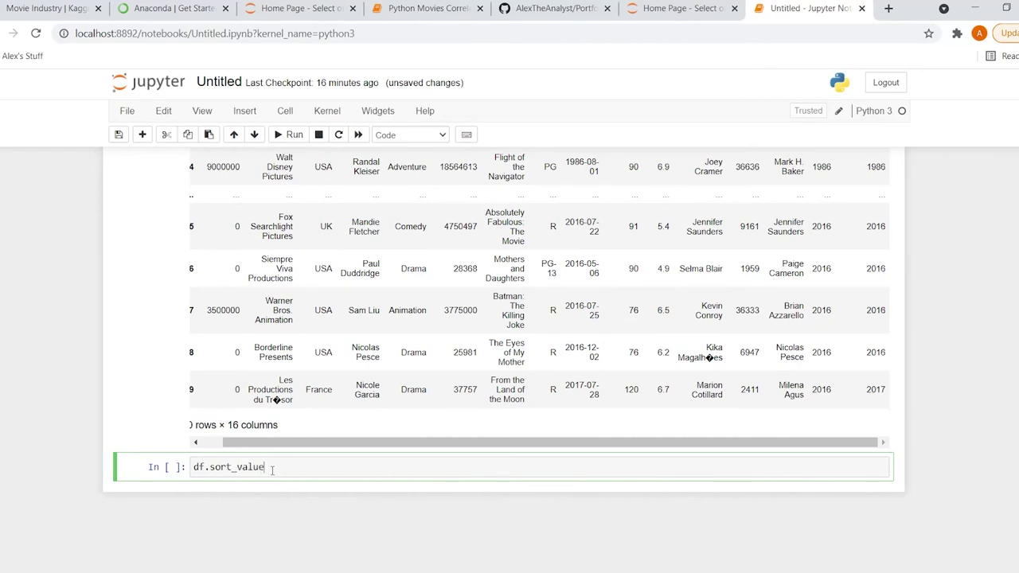
{"action": "type", "text": "s(by"}
{"action": "type", "text": "['gross'], inplace=false"}
{"action": "key", "text": "BackSpace"}
{"action": "key", "text": "BackSpace"}
{"action": "key", "text": "BackSpace"}
{"action": "key", "text": "BackSpace"}
{"action": "key", "text": "BackSpace"}
{"action": "type", "text": "False"}
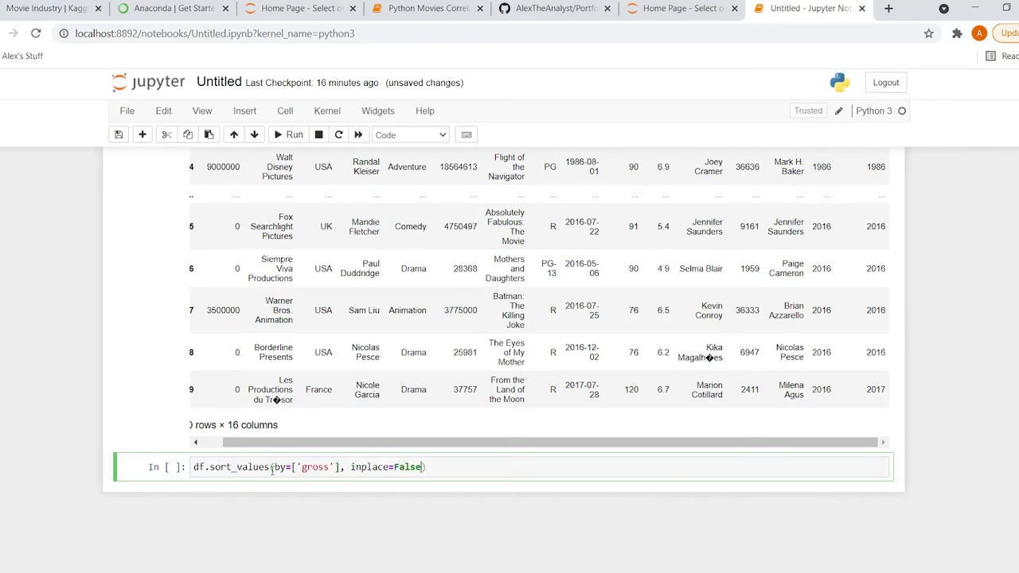
{"action": "type", "text": ", ascending=False"}
{"action": "key", "text": "shift+Return"}
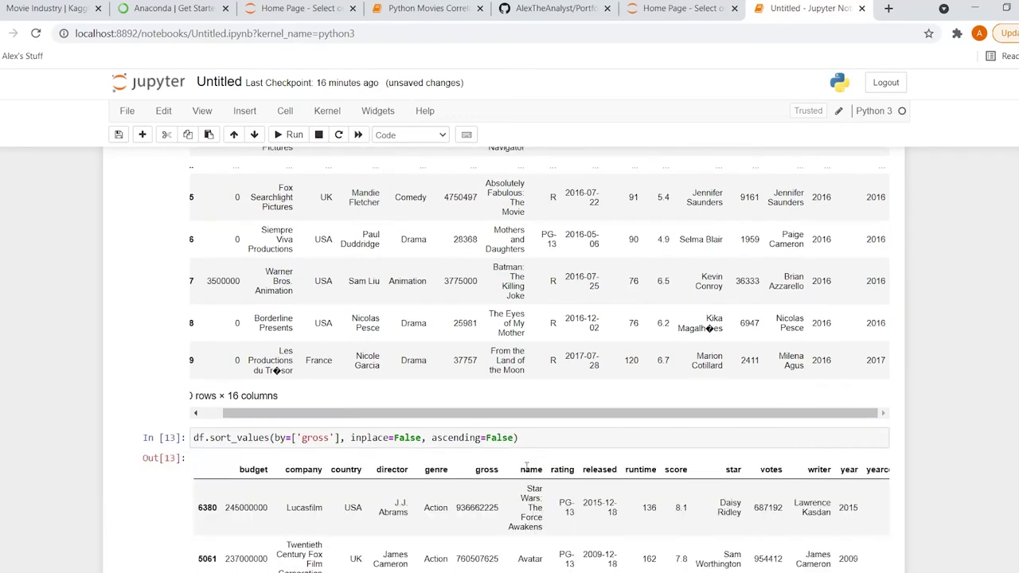
Examine the sorted table's highest-grossing and lowest-grossing movies.
{"action": "scroll", "coordinate": [479, 471], "scroll_direction": "down", "scroll_amount": 1}
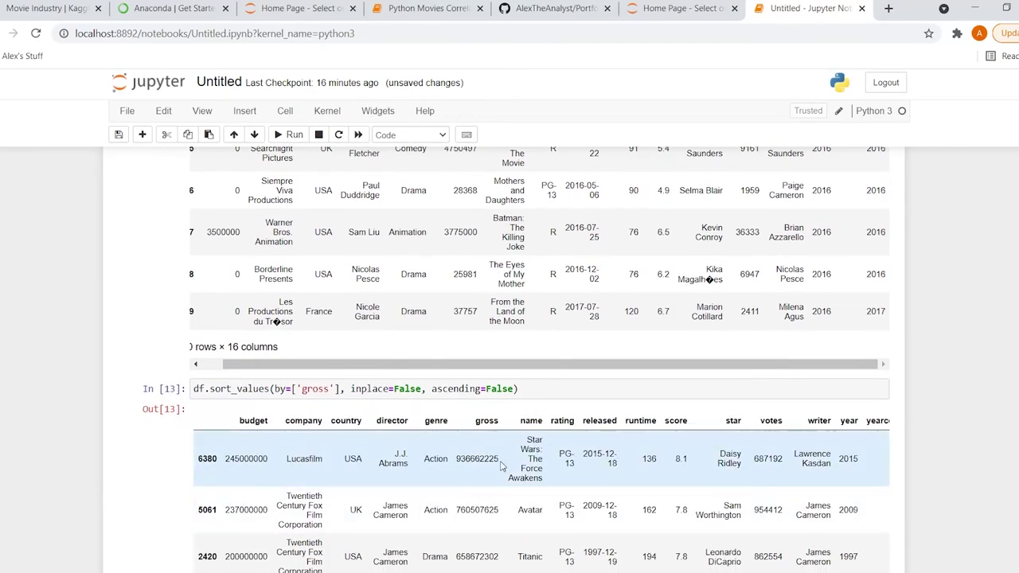
{"action": "scroll", "coordinate": [479, 470], "scroll_direction": "down", "scroll_amount": 2}
{"action": "scroll", "coordinate": [474, 473], "scroll_direction": "up", "scroll_amount": 1}
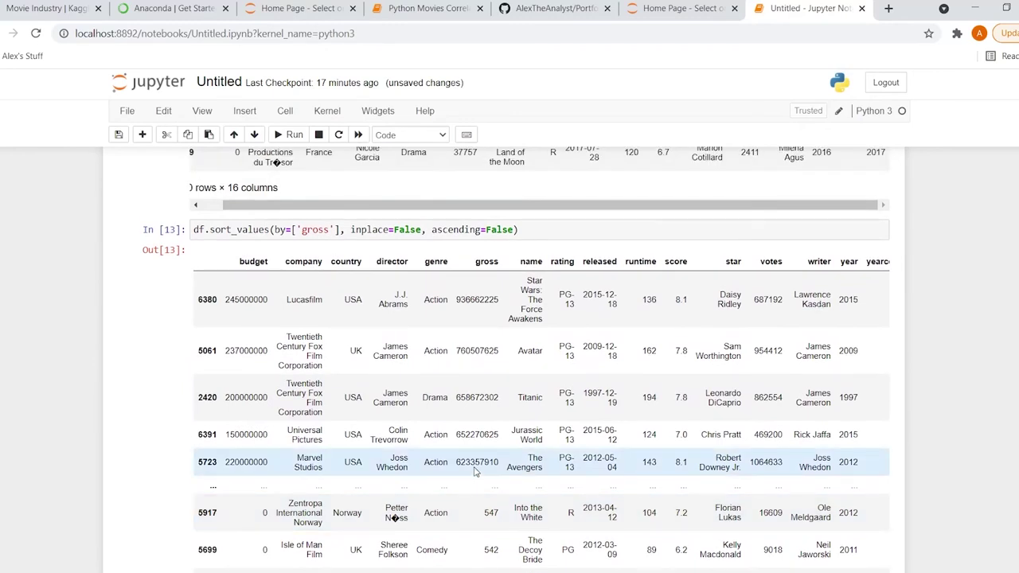
{"action": "scroll", "coordinate": [502, 375], "scroll_direction": "up", "scroll_amount": 1}
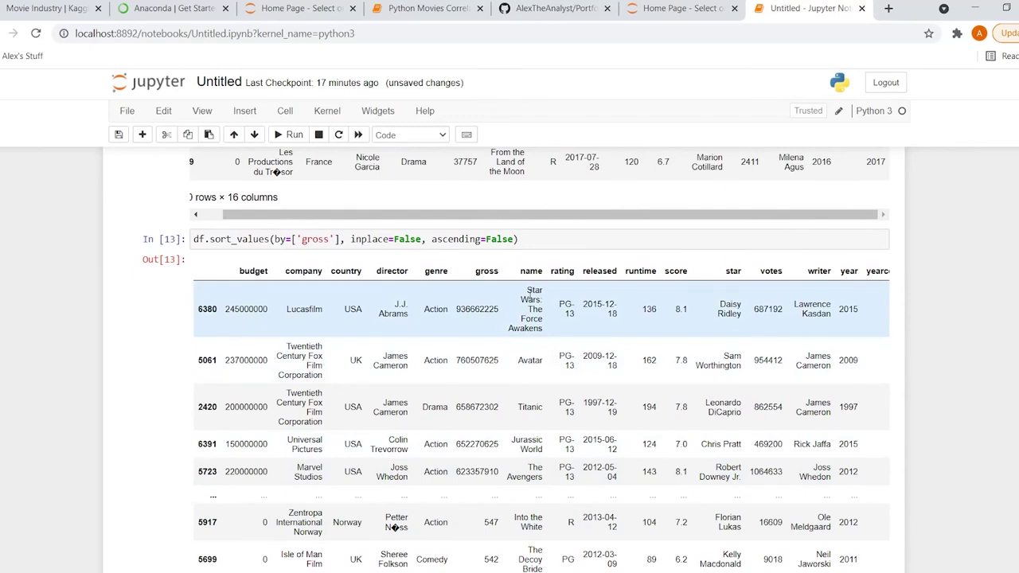
{"action": "scroll", "coordinate": [527, 414], "scroll_direction": "down", "scroll_amount": 1}
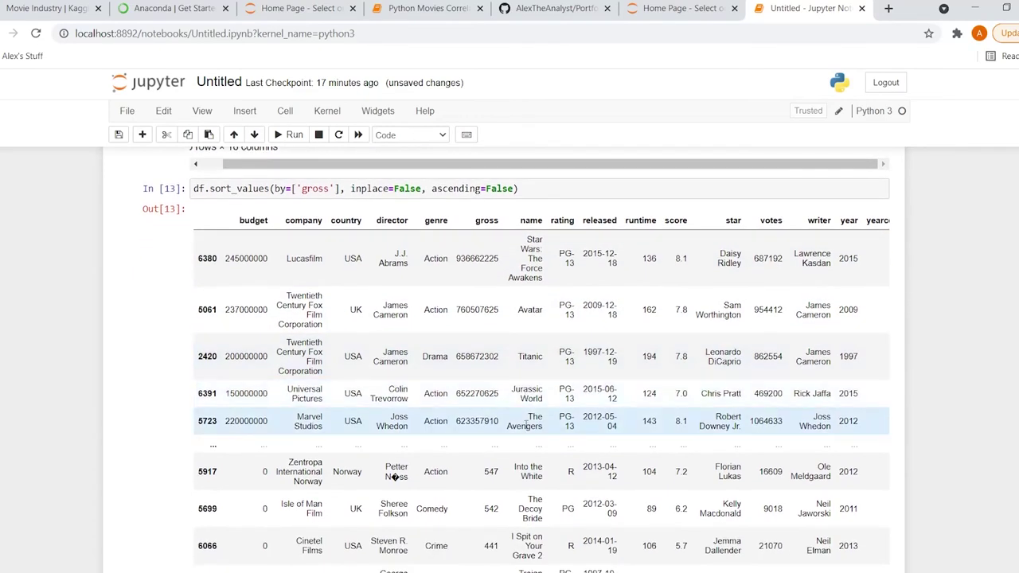
{"action": "scroll", "coordinate": [537, 434], "scroll_direction": "down", "scroll_amount": 3}
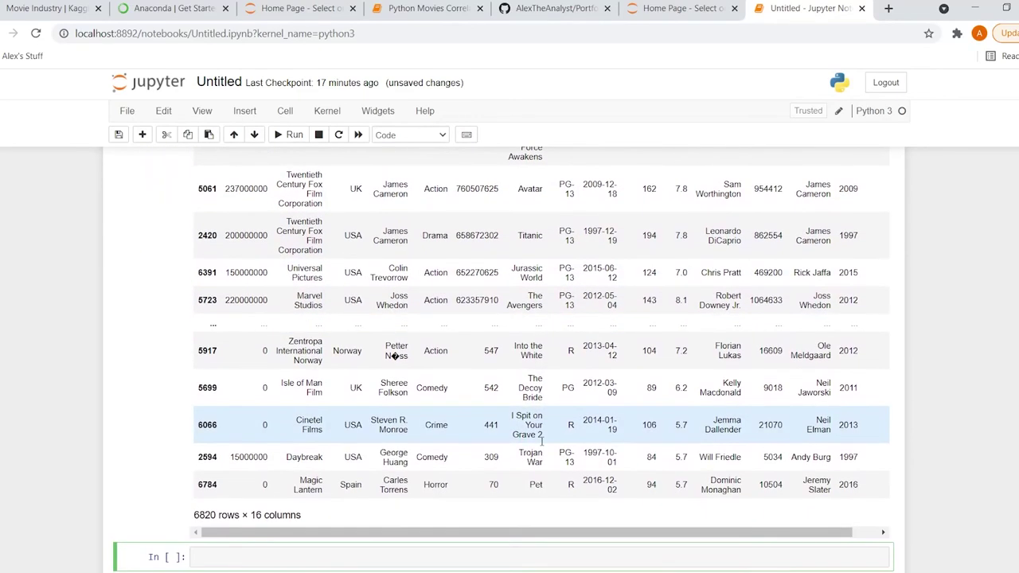
{"action": "scroll", "coordinate": [541, 438], "scroll_direction": "up", "scroll_amount": 1}
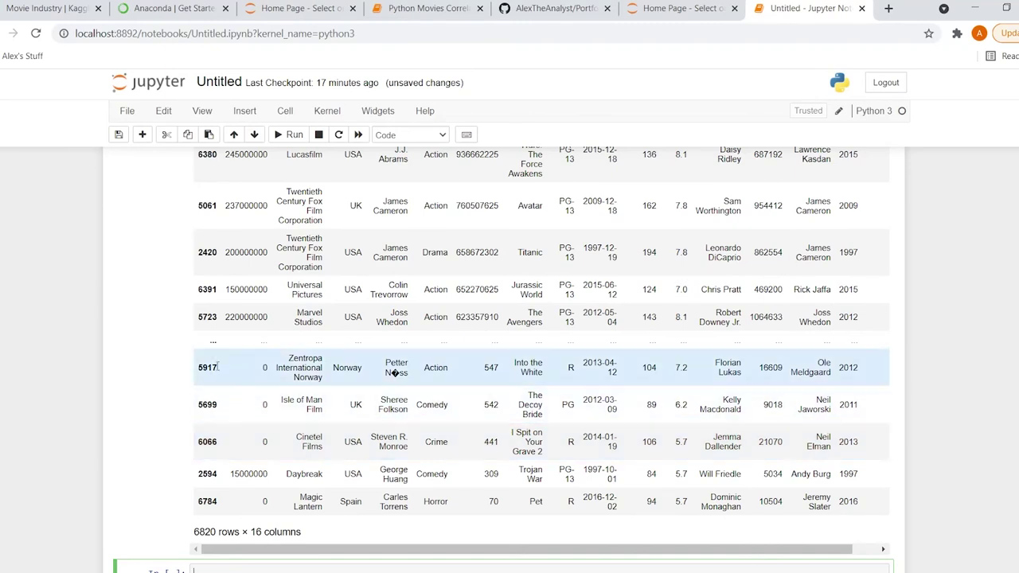
{"action": "scroll", "coordinate": [121, 375], "scroll_direction": "down", "scroll_amount": 1}
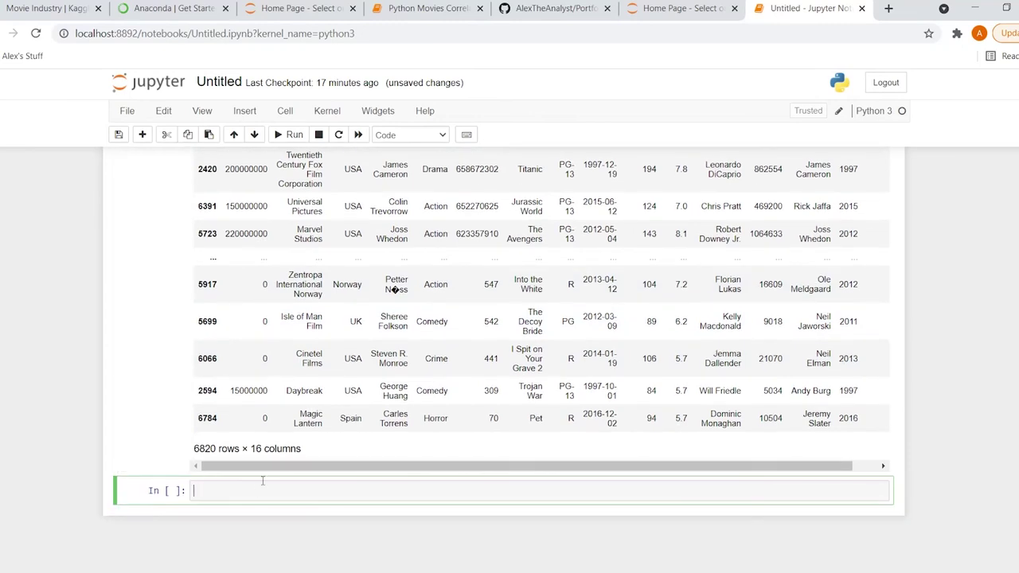
Try to remove the row display limit by running pd.set_options('display.max_rows', None) in the new cell.
{"action": "type", "text": "pd"}
{"action": "scroll", "coordinate": [256, 499], "scroll_direction": "up", "scroll_amount": 1}
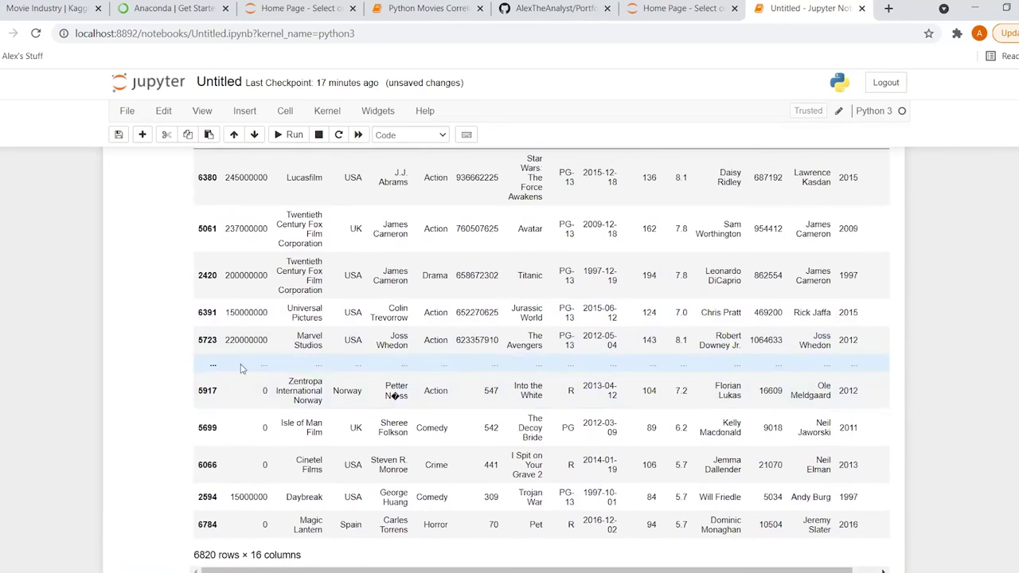
{"action": "scroll", "coordinate": [69, 416], "scroll_direction": "down", "scroll_amount": 2}
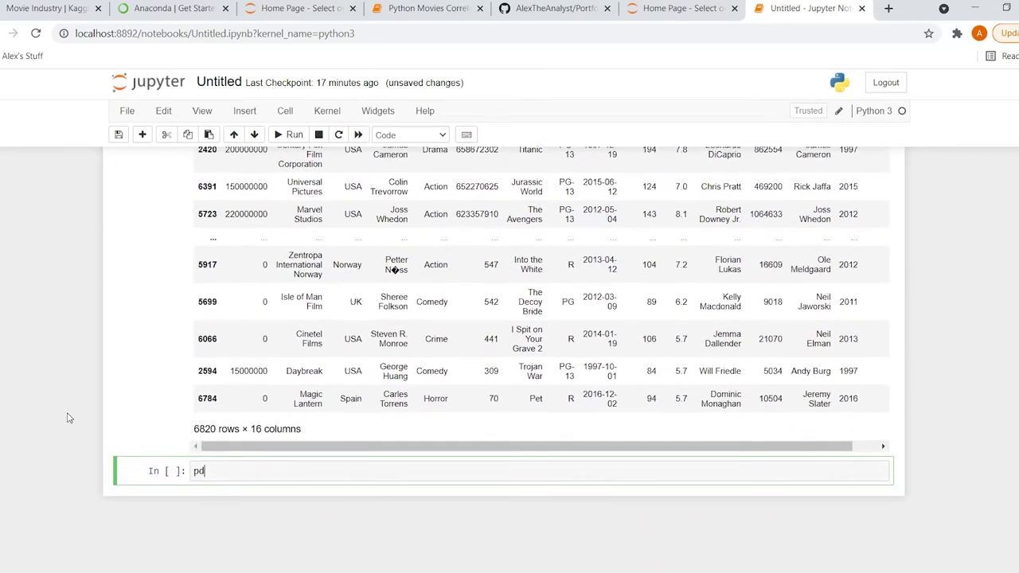
{"action": "left_click", "coordinate": [223, 466]}
{"action": "type", "text": "."}
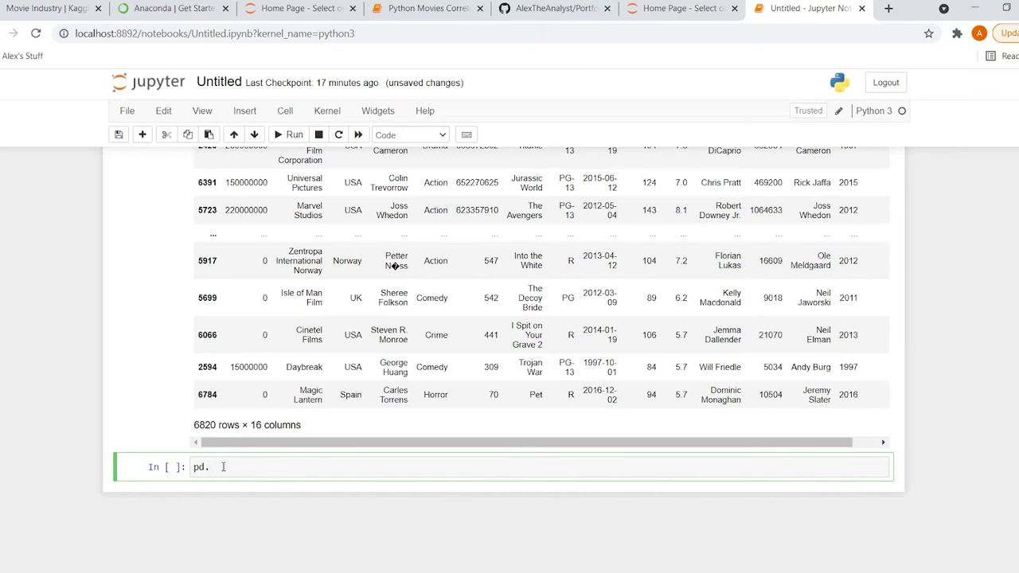
{"action": "type", "text": "set_options('displa"}
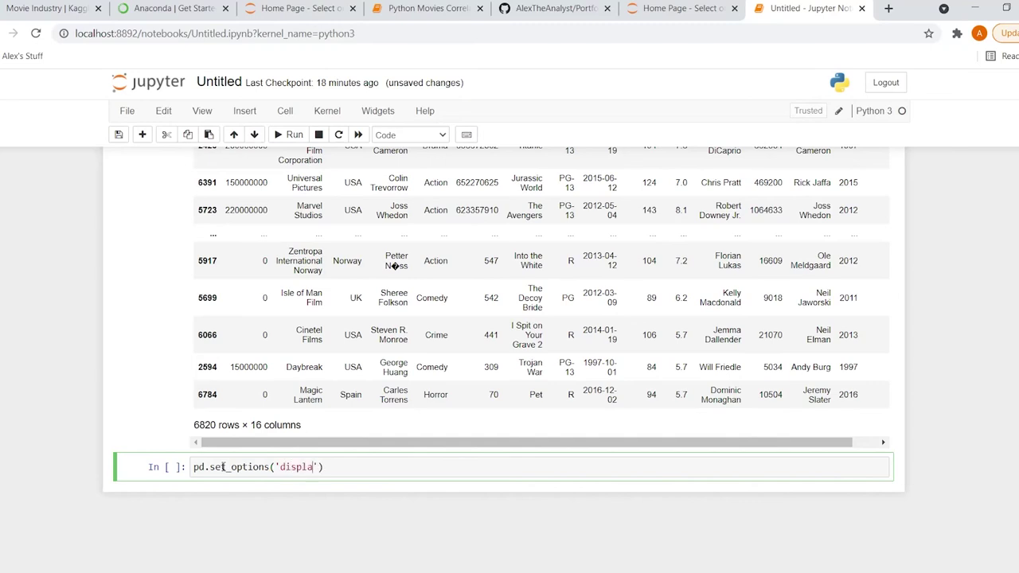
{"action": "type", "text": "y.max_rows"}
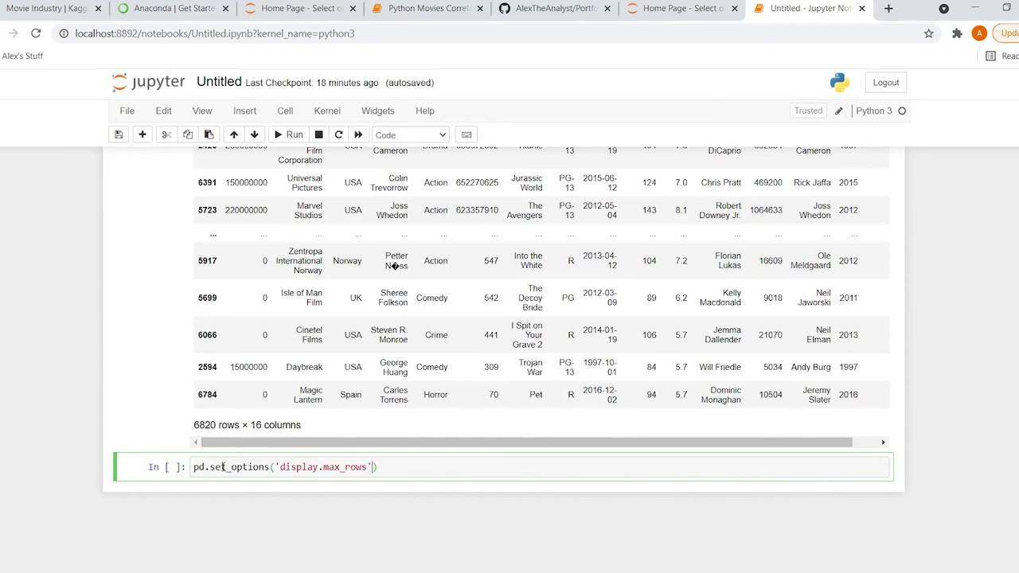
{"action": "type", "text": ", None"}
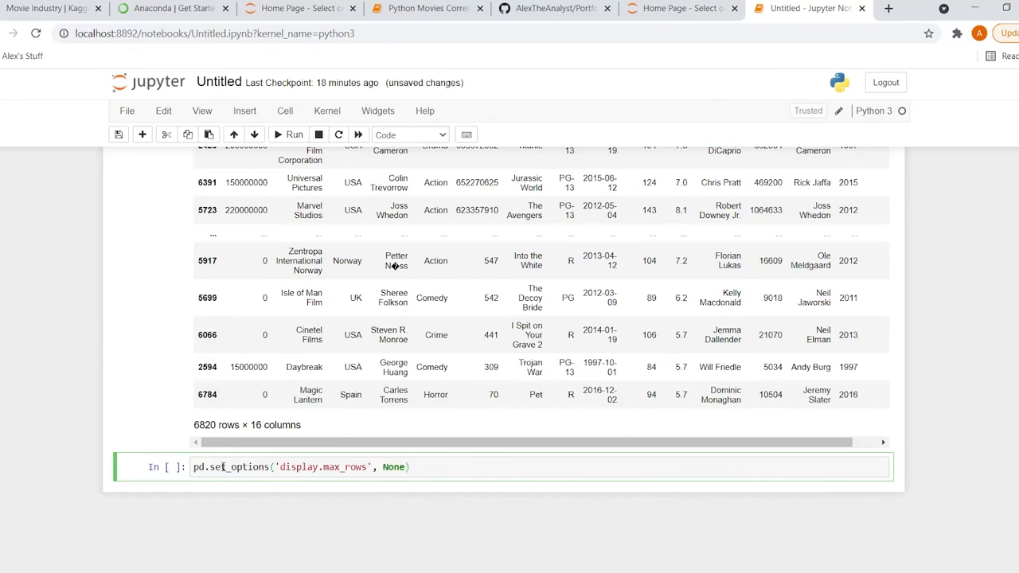
{"action": "key", "text": "shift+Return"}
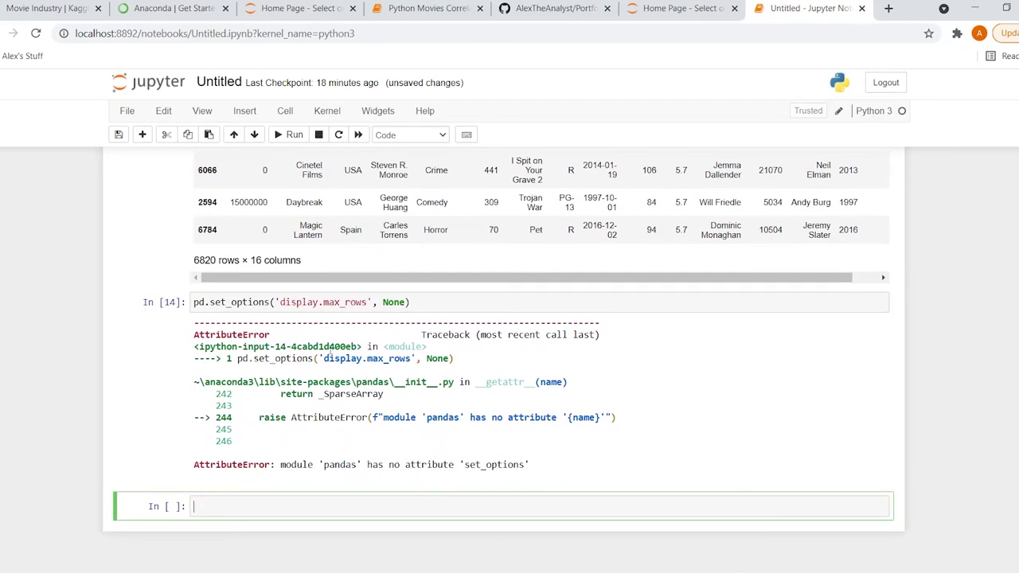
Correct the function name to pd.set_option and rerun the cell.
{"action": "left_click", "coordinate": [271, 303]}
{"action": "key", "text": "BackSpace"}
{"action": "key", "text": "shift+Return"}
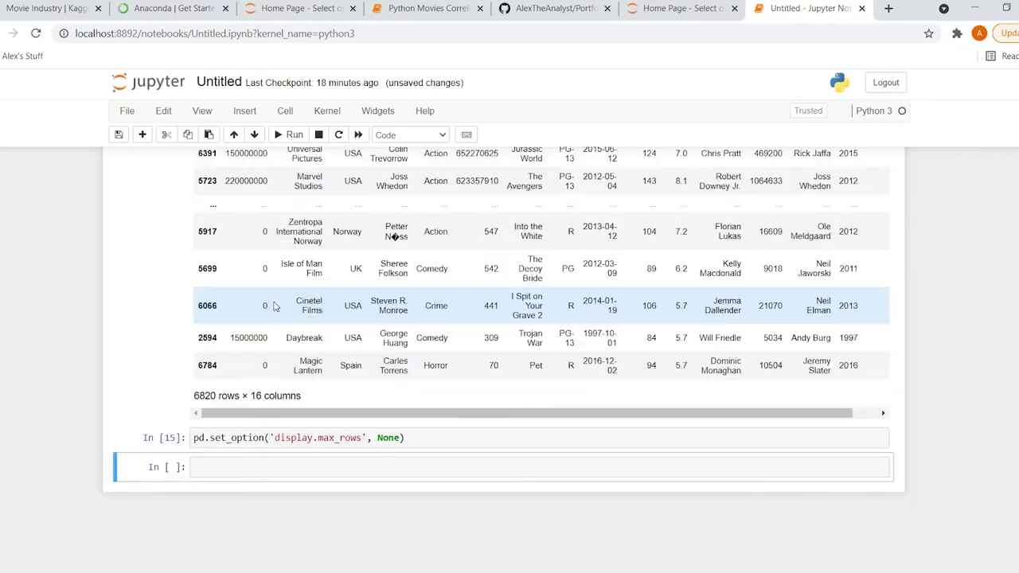
Rerun the df.sort_values cell for gross and look through the rows and columns of its output.
{"action": "left_click", "coordinate": [421, 438]}
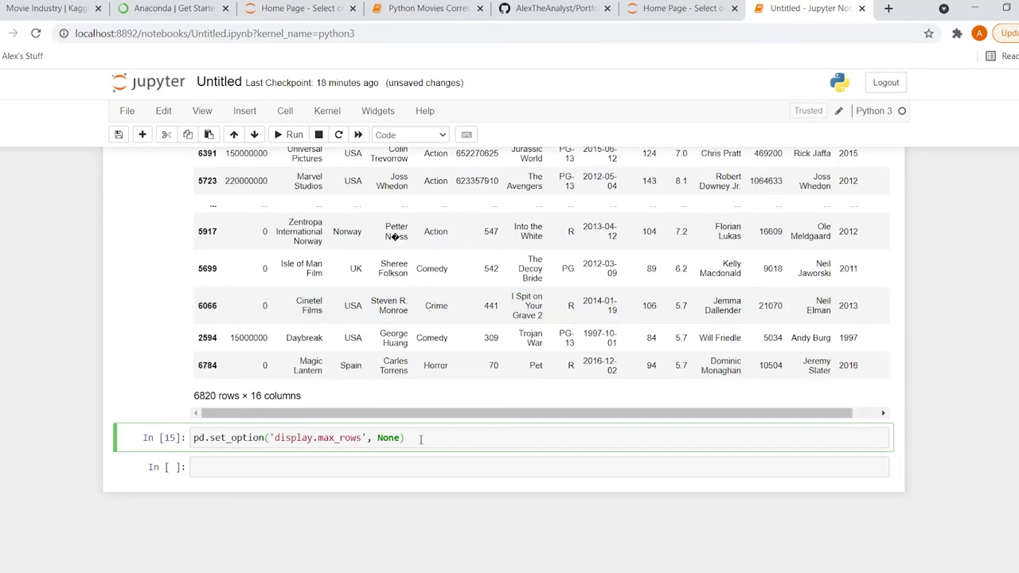
{"action": "scroll", "coordinate": [420, 438], "scroll_direction": "up", "scroll_amount": 4}
{"action": "left_click", "coordinate": [522, 223]}
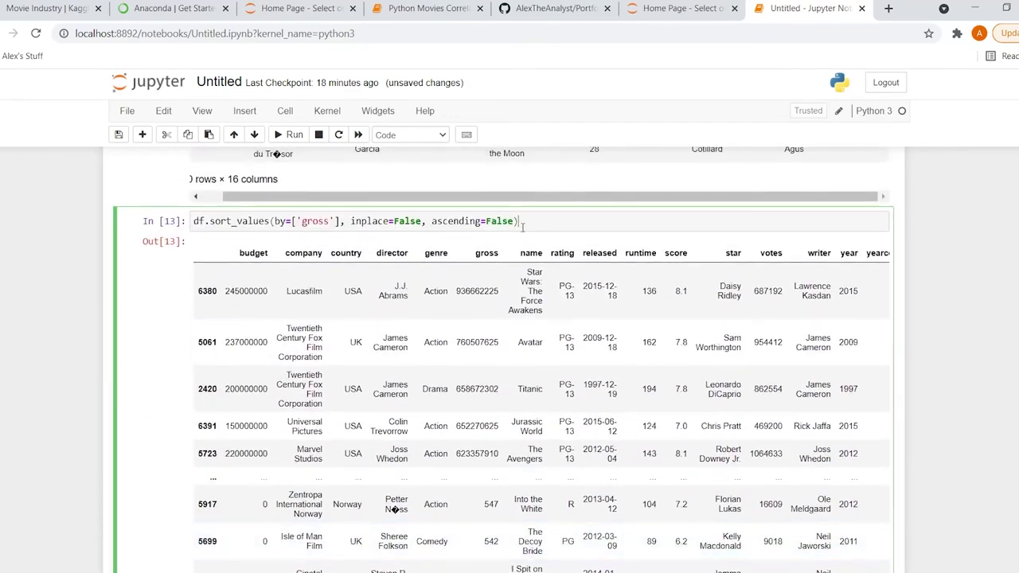
{"action": "key", "text": "shift+Return"}
{"action": "scroll", "coordinate": [426, 371], "scroll_direction": "up", "scroll_amount": 1}
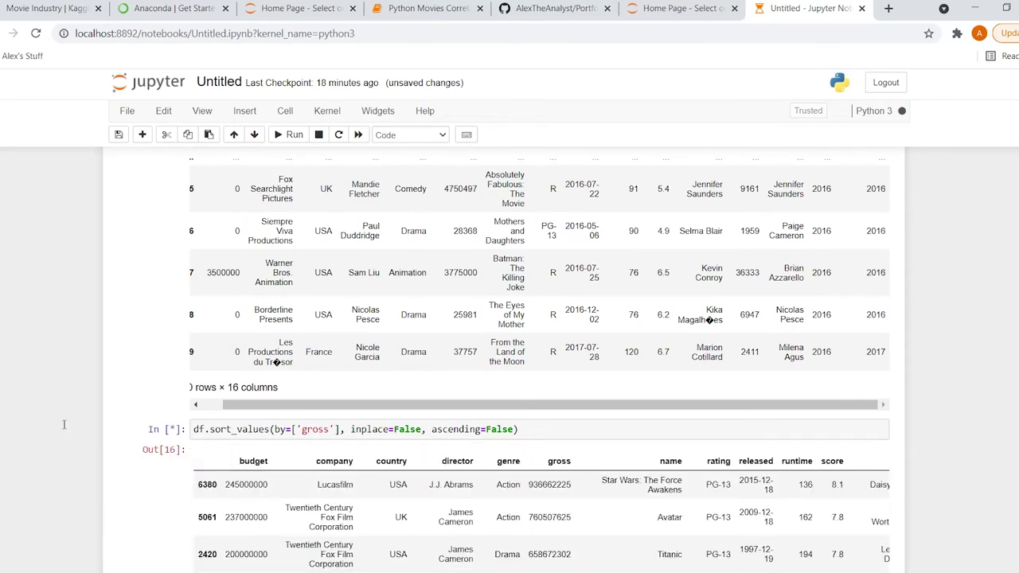
{"action": "scroll", "coordinate": [476, 461], "scroll_direction": "down", "scroll_amount": 3}
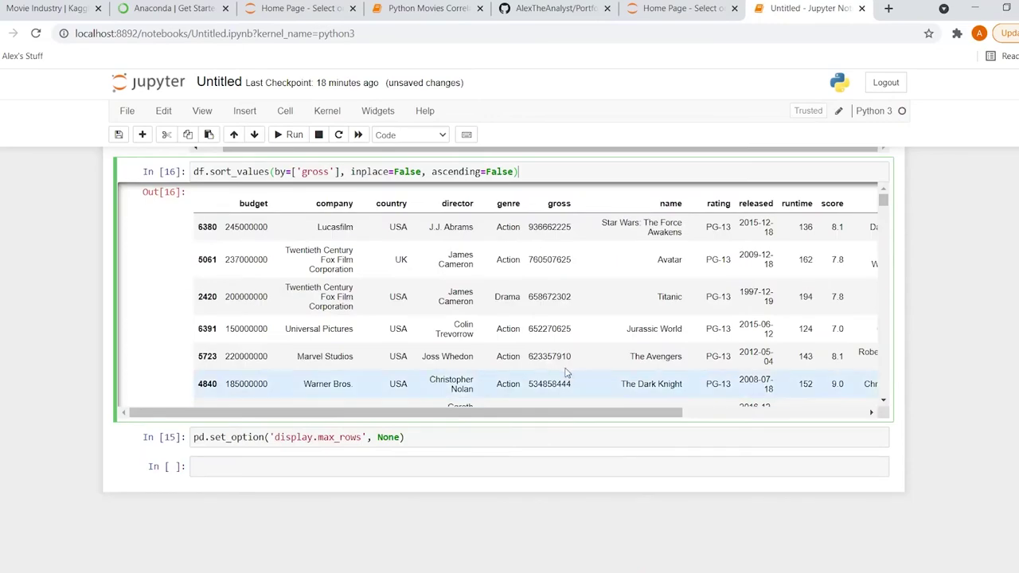
{"action": "left_click", "coordinate": [545, 324]}
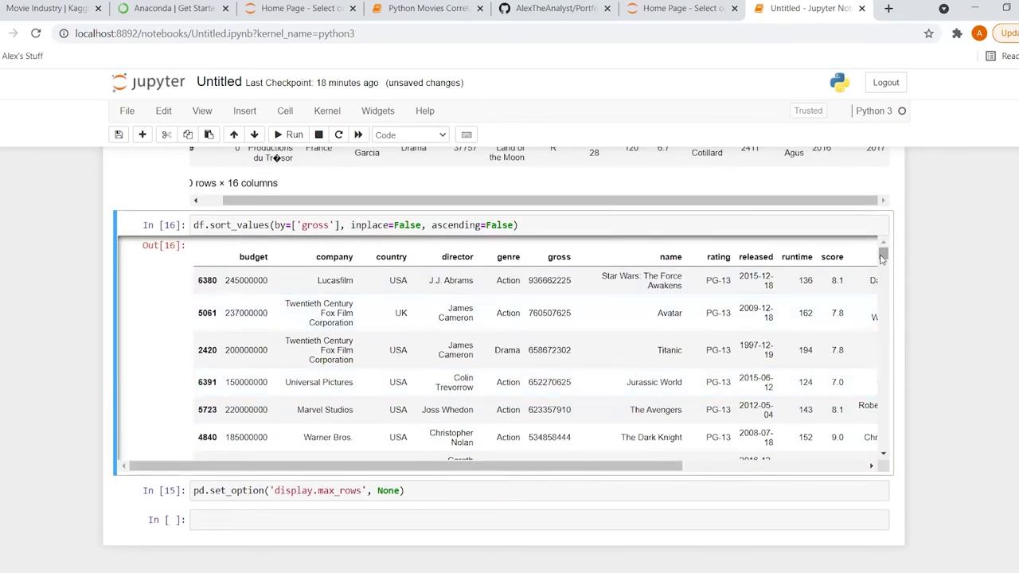
{"action": "mouse_move", "coordinate": [883, 259]}
{"action": "left_mouse_down"}
{"action": "mouse_move", "coordinate": [882, 350]}
{"action": "mouse_move", "coordinate": [883, 253]}
{"action": "left_mouse_up"}
{"action": "left_click", "coordinate": [719, 469]}
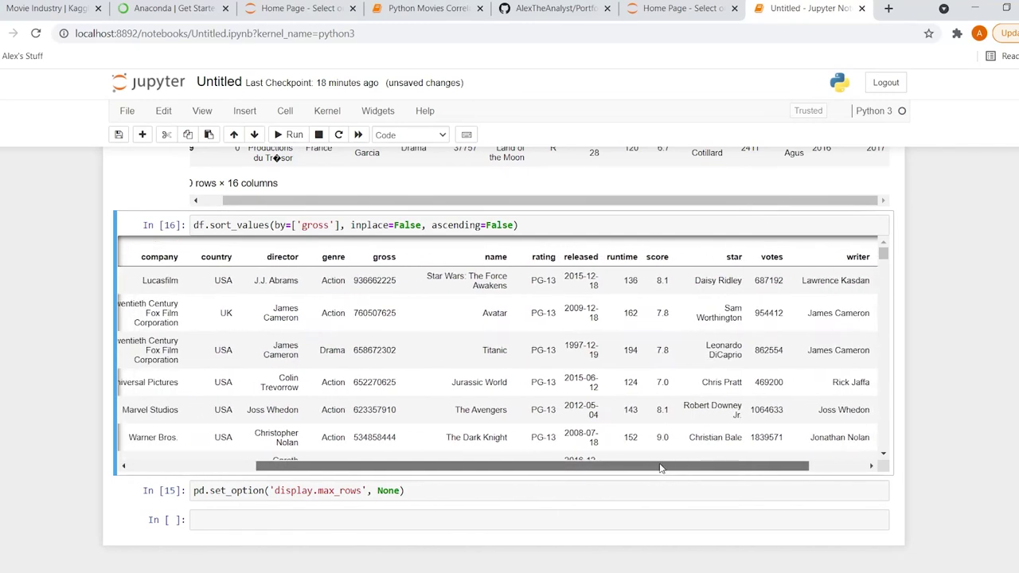
{"action": "left_click_drag", "start_coordinate": [735, 462], "coordinate": [518, 466]}
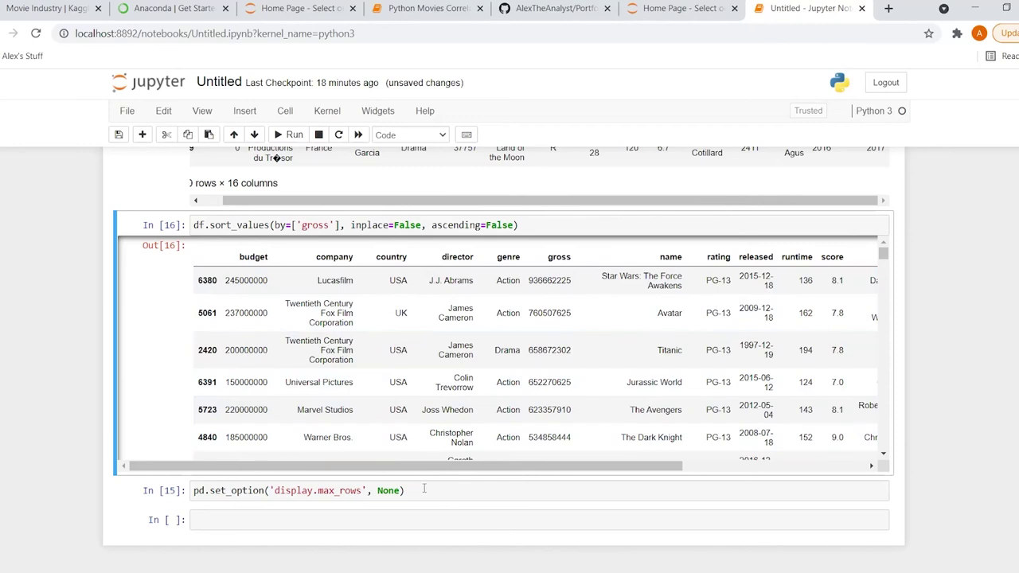
{"action": "scroll", "coordinate": [406, 520], "scroll_direction": "down", "scroll_amount": 1}
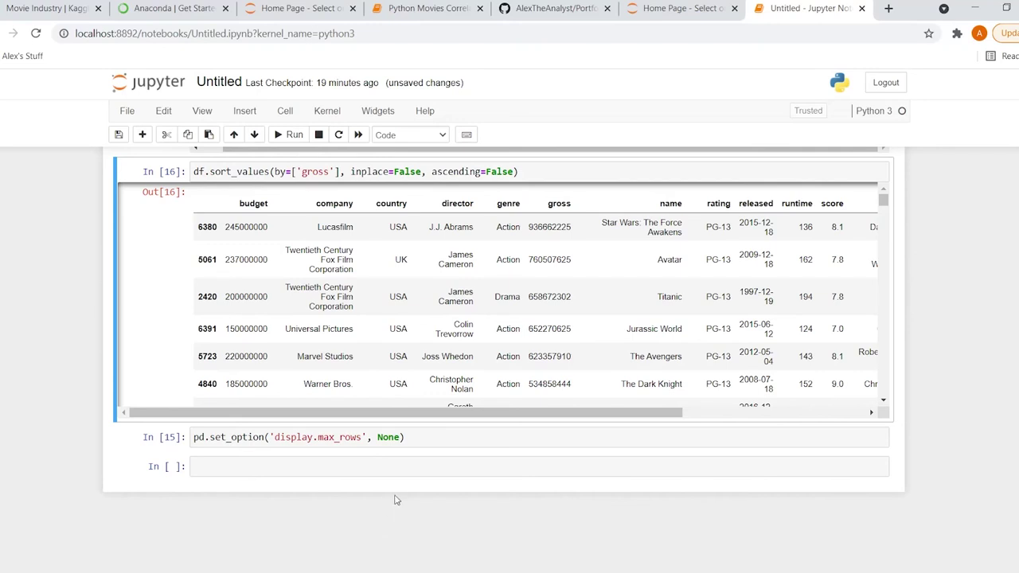
Begin the empty last cell with the comment # Drop any duplicates.
{"action": "left_click", "coordinate": [408, 471]}
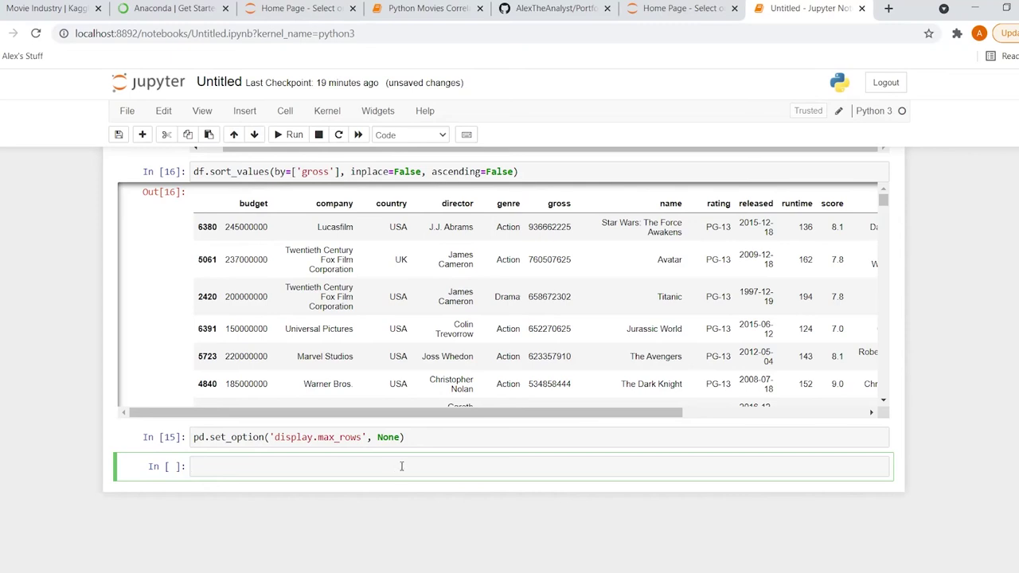
{"action": "type", "text": "df"}
{"action": "key", "text": "BackSpace"}
{"action": "key", "text": "BackSpace"}
{"action": "type", "text": "# Drop any duplicates"}
{"action": "key", "text": "Return"}
Below the comment, enter the expression df['company'].drop_duplicates.
{"action": "type", "text": "df"}
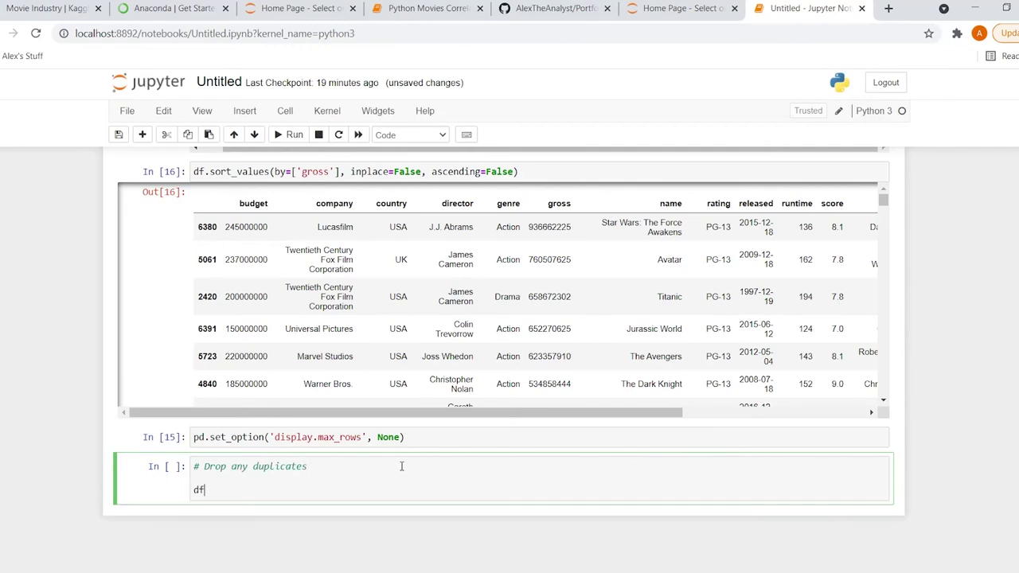
{"action": "type", "text": "["}
{"action": "type", "text": "'Company"}
{"action": "key", "text": "BackSpace"}
{"action": "key", "text": "BackSpace"}
{"action": "key", "text": "BackSpace"}
{"action": "key", "text": "BackSpace"}
{"action": "key", "text": "BackSpace"}
{"action": "key", "text": "BackSpace"}
{"action": "key", "text": "BackSpace"}
{"action": "type", "text": "company"}
{"action": "key", "text": "Right"}
{"action": "key", "text": "Right"}
{"action": "type", "text": ".drop_dup"}
{"action": "type", "text": "tes"}
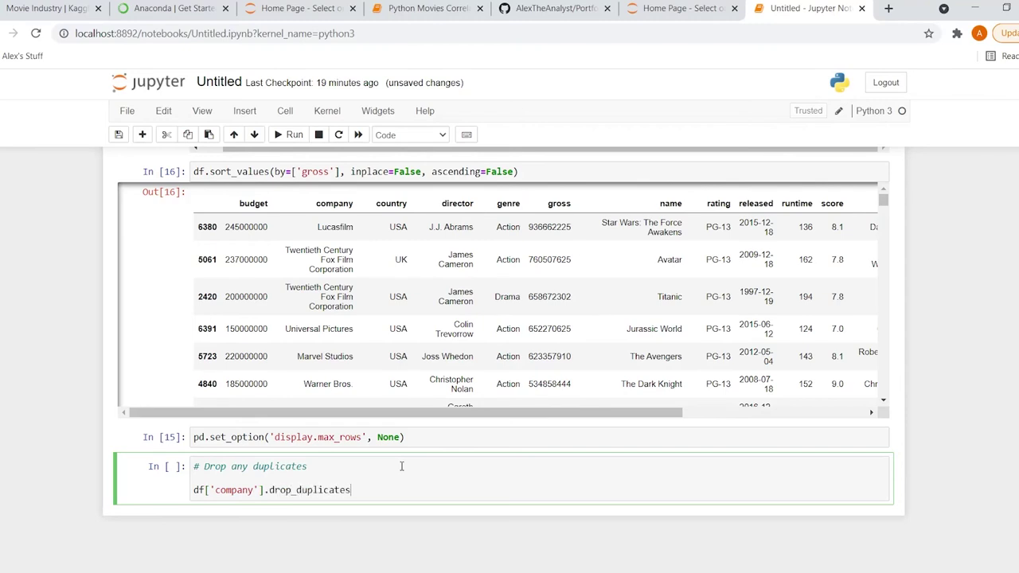
Append .sort_values(ascending=False) to the company expression and run the cell.
{"action": "type", "text": ".sort_values(ascending"}
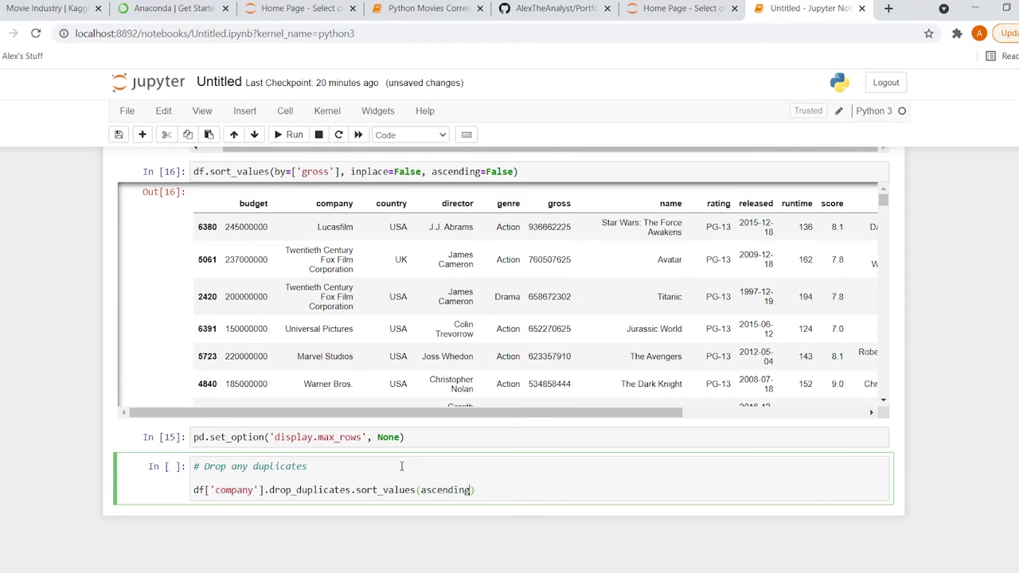
{"action": "type", "text": "=False"}
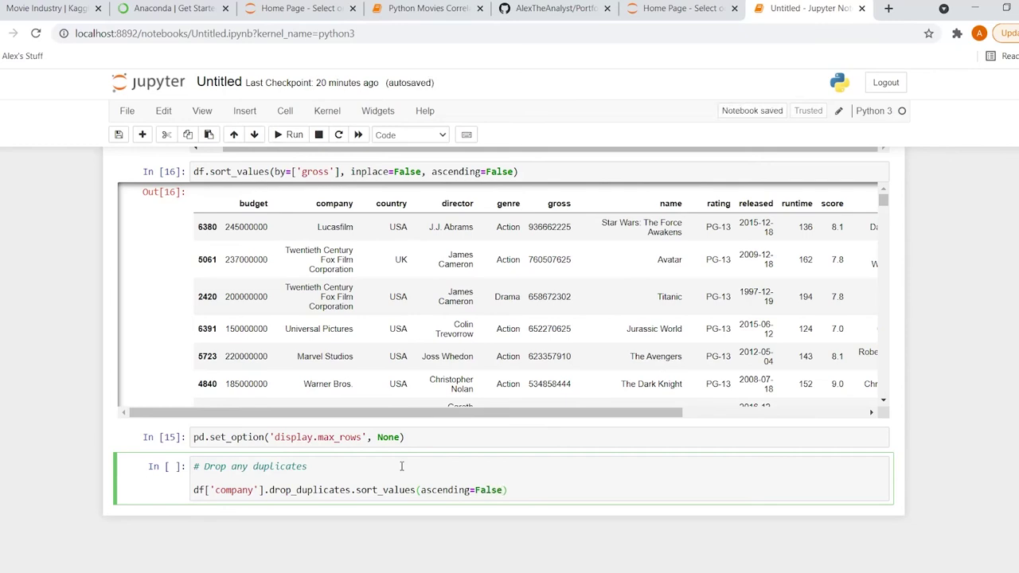
{"action": "key", "text": "shift+Return"}
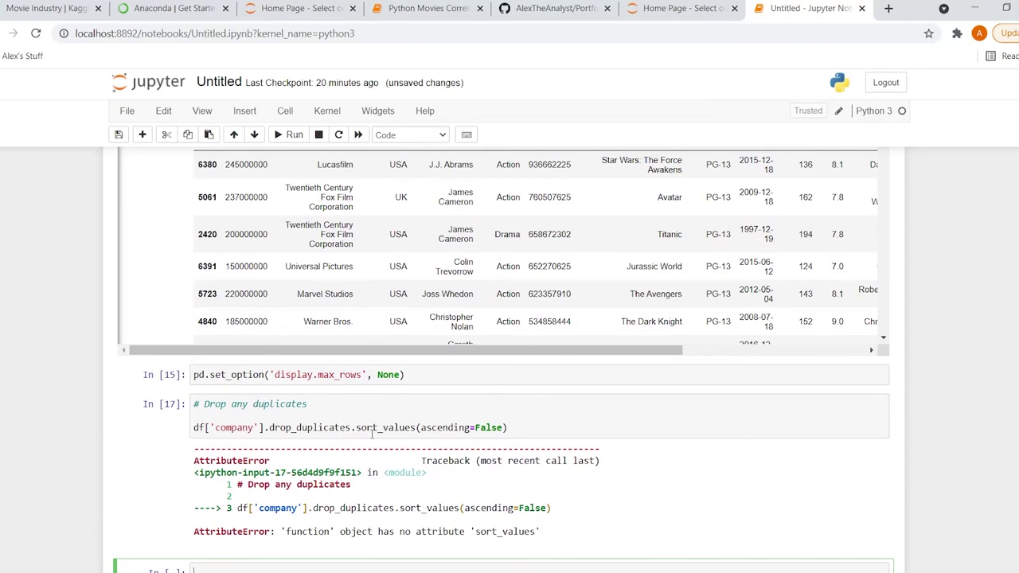
Add the missing parentheses after drop_duplicates, rerun the cell, and look through the listed companies.
{"action": "left_click", "coordinate": [351, 428]}
{"action": "type", "text": "()"}
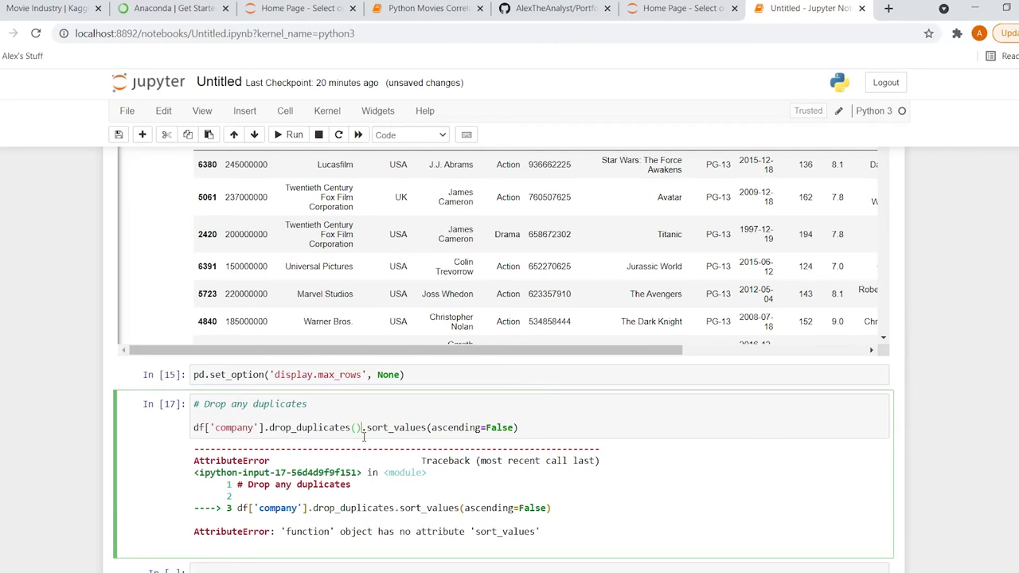
{"action": "key", "text": "shift+Return"}
{"action": "scroll", "coordinate": [363, 437], "scroll_direction": "down", "scroll_amount": 1}
{"action": "scroll", "coordinate": [380, 422], "scroll_direction": "up", "scroll_amount": 1}
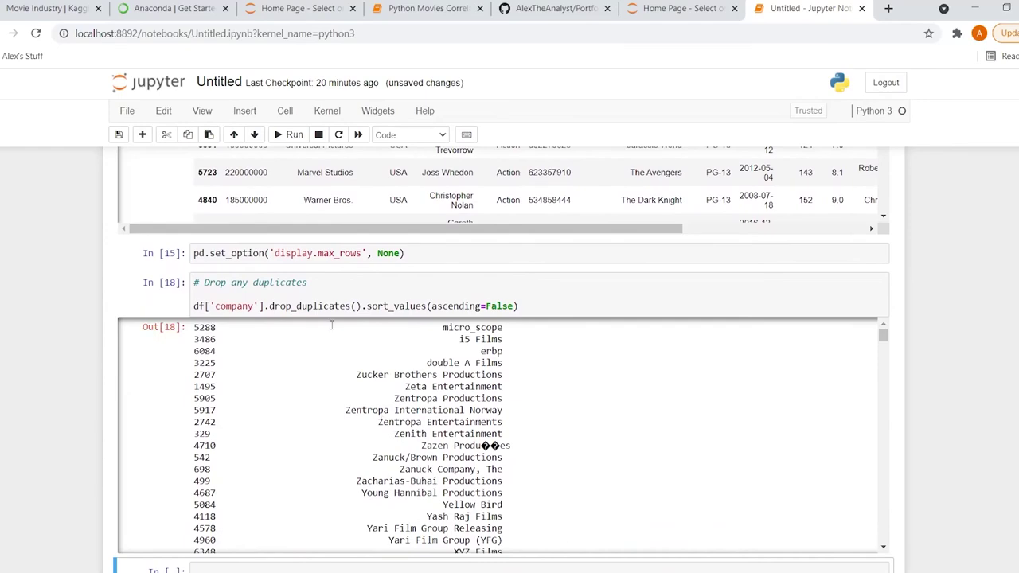
{"action": "scroll", "coordinate": [422, 382], "scroll_direction": "down", "scroll_amount": 12}
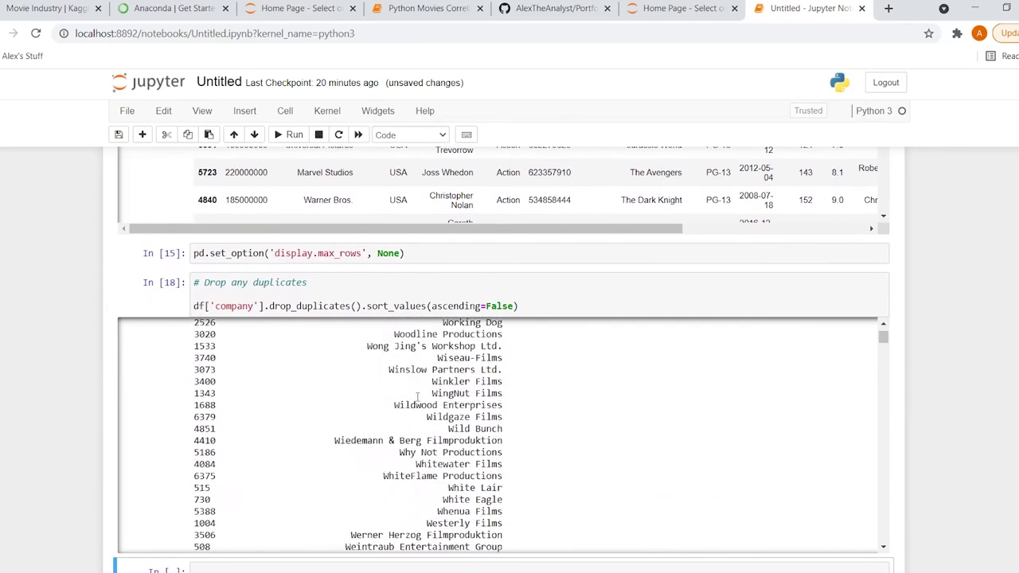
{"action": "scroll", "coordinate": [417, 397], "scroll_direction": "up", "scroll_amount": 12}
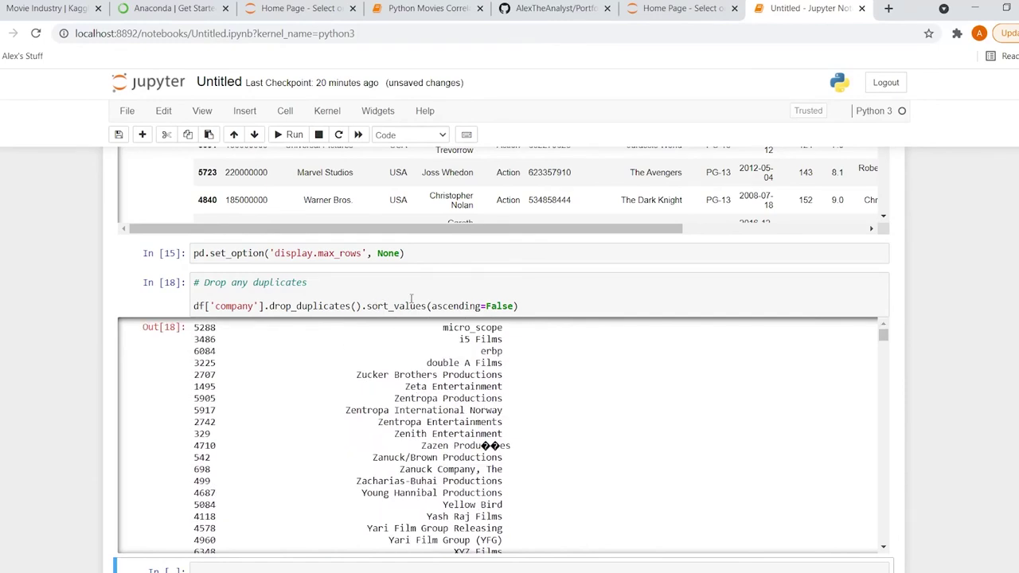
{"action": "left_click_drag", "start_coordinate": [442, 329], "coordinate": [508, 333]}
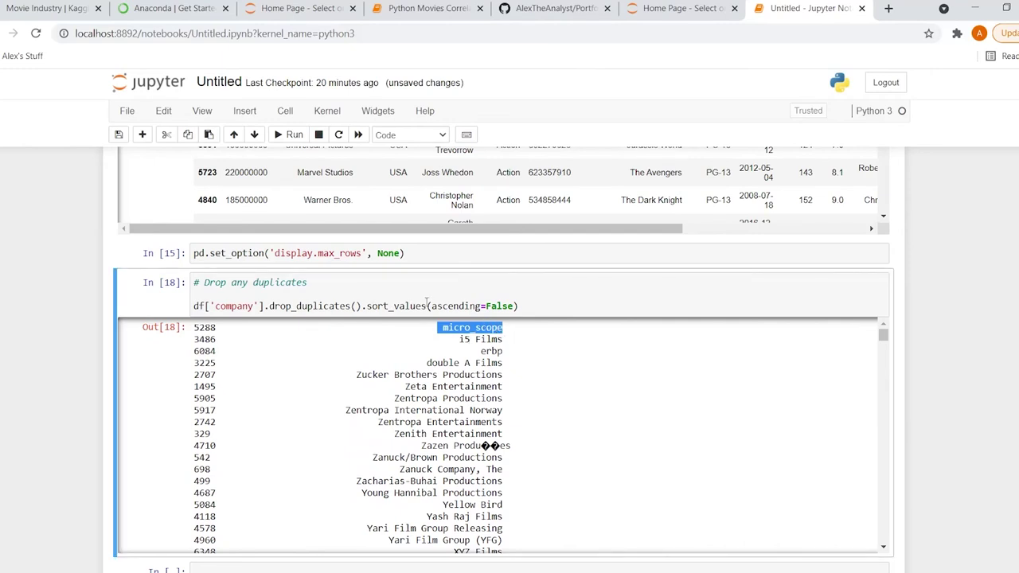
{"action": "double_click", "coordinate": [406, 306]}
{"action": "left_click", "coordinate": [522, 306]}
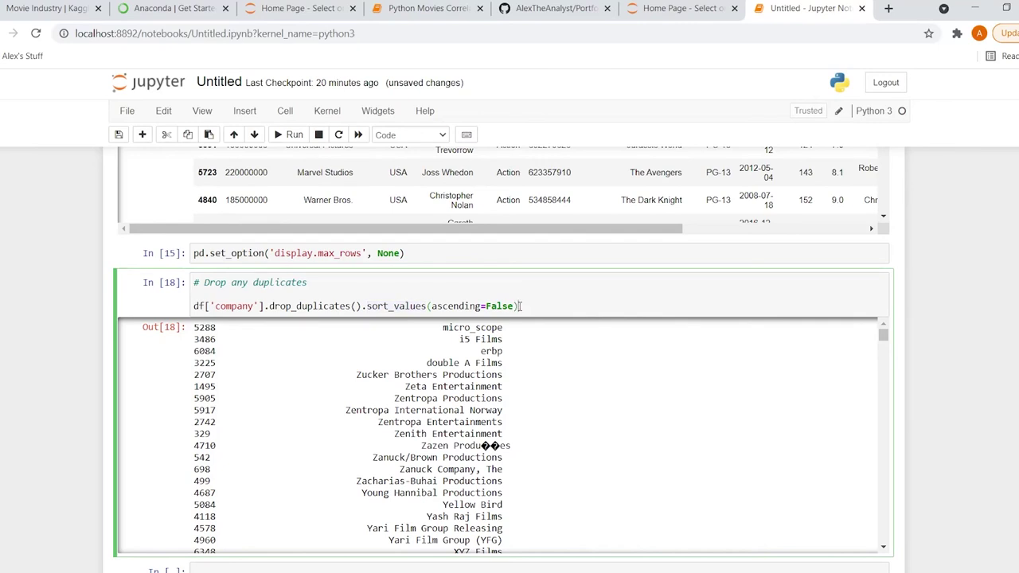
Take drop_duplicates() out of the company expression, keeping it copied, and rerun the cell to inspect repeated company names.
{"action": "left_click_drag", "start_coordinate": [363, 306], "coordinate": [269, 306]}
{"action": "key", "text": "ctrl+c"}
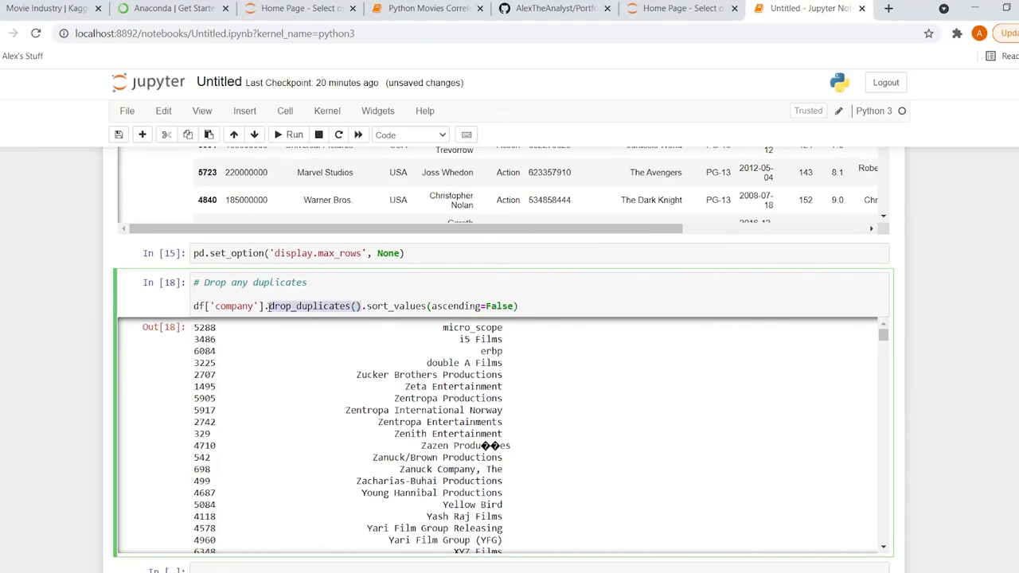
{"action": "key", "text": "BackSpace"}
{"action": "key", "text": "BackSpace"}
{"action": "key", "text": "shift+Return"}
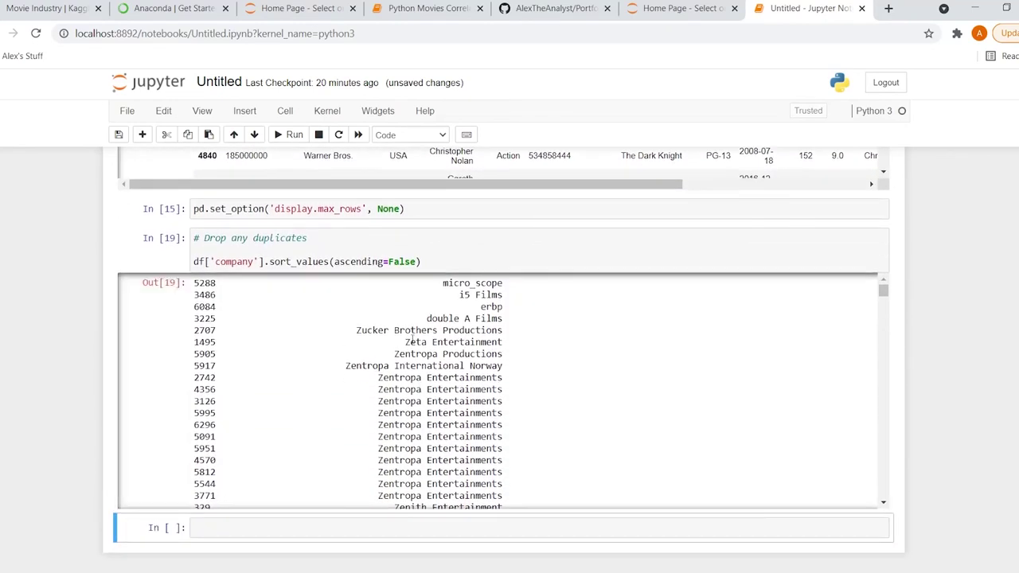
{"action": "left_click_drag", "start_coordinate": [379, 377], "coordinate": [508, 491]}
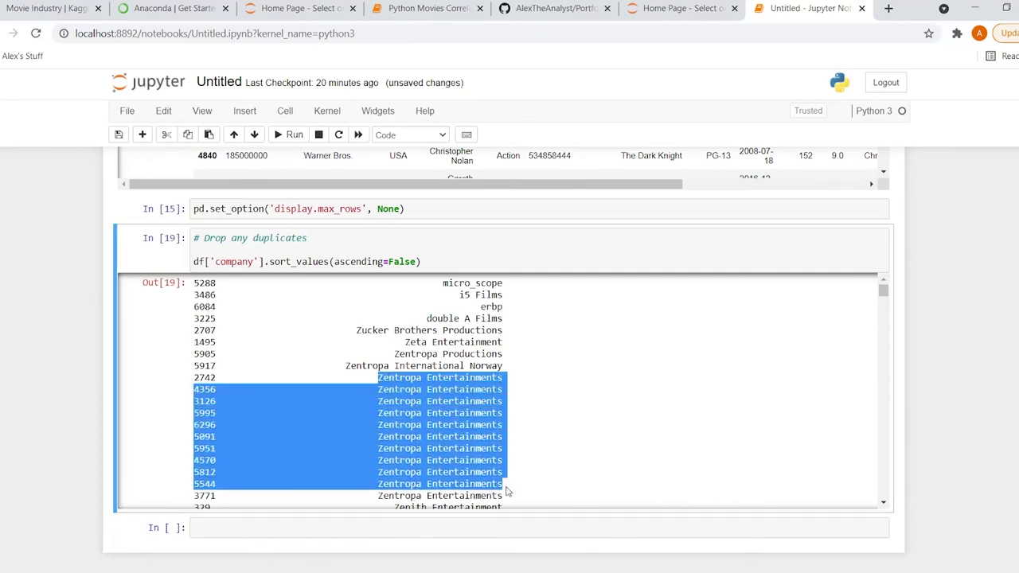
{"action": "left_click", "coordinate": [497, 476]}
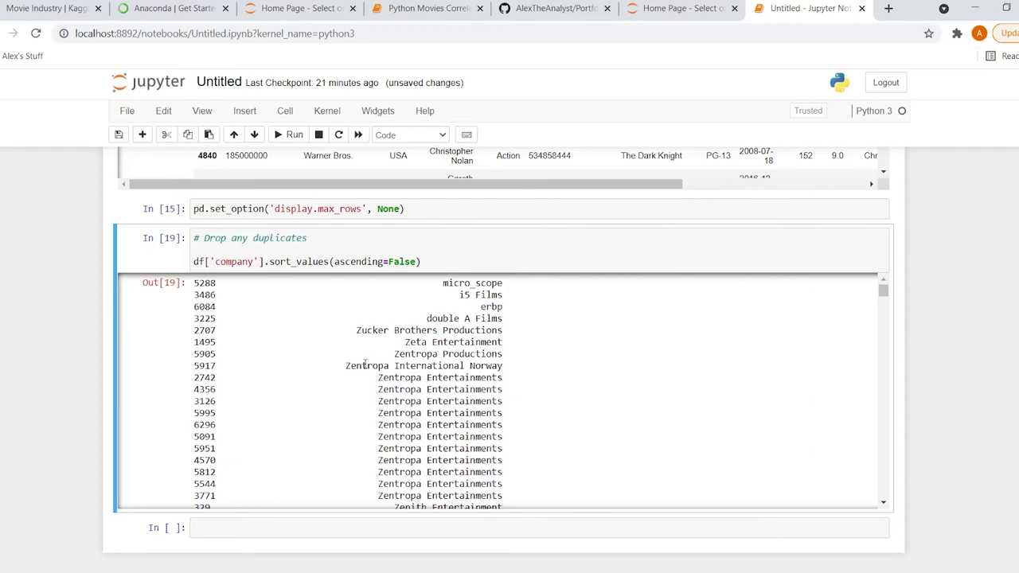
Put drop_duplicates() back before sort_values in the company expression and rerun the cell.
{"action": "left_click", "coordinate": [297, 261]}
{"action": "type", "text": "."}
{"action": "key", "text": "ctrl+v"}
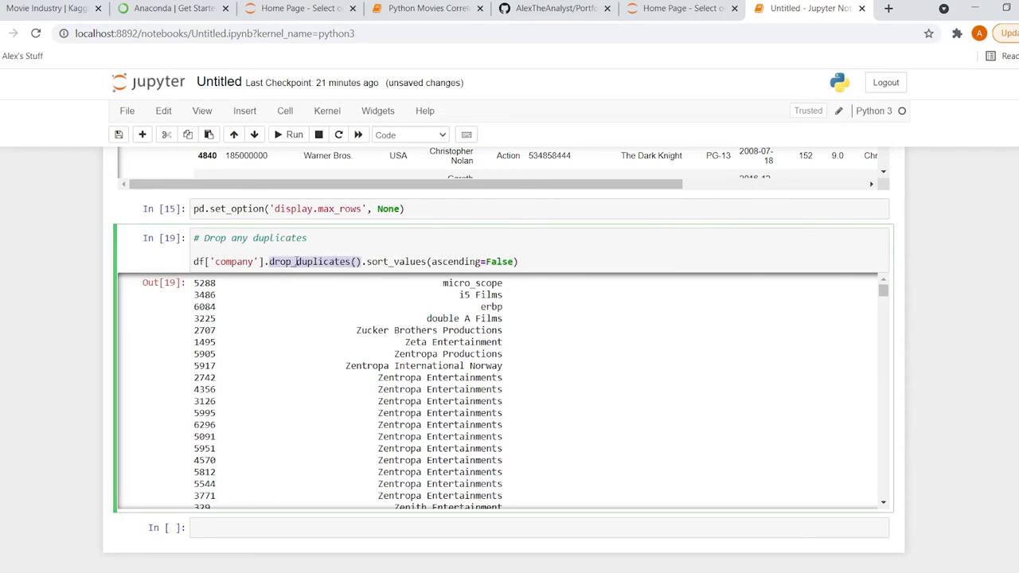
{"action": "left_click", "coordinate": [539, 265]}
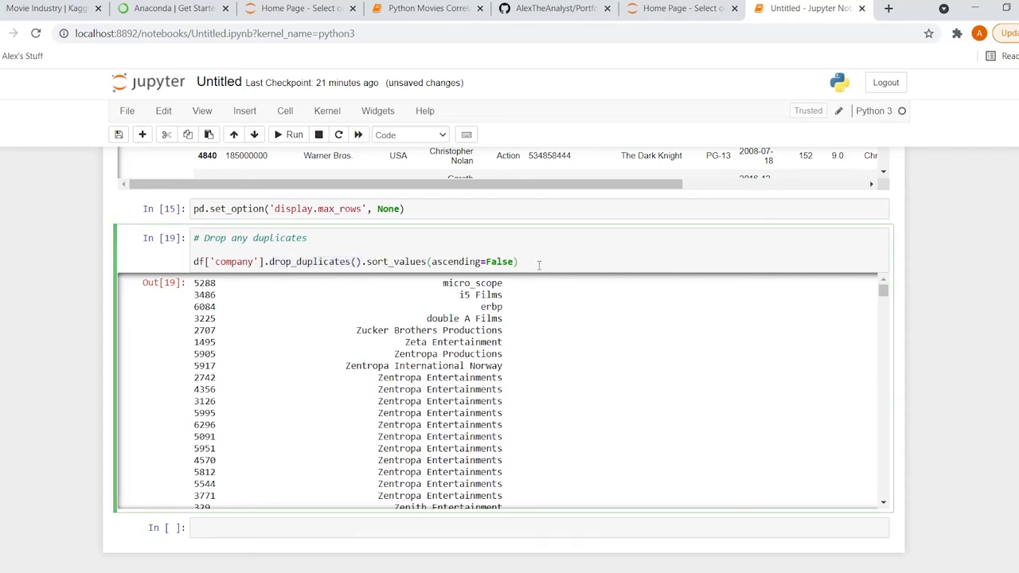
{"action": "scroll", "coordinate": [538, 265], "scroll_direction": "up", "scroll_amount": 2}
{"action": "key", "text": "shift+Return"}
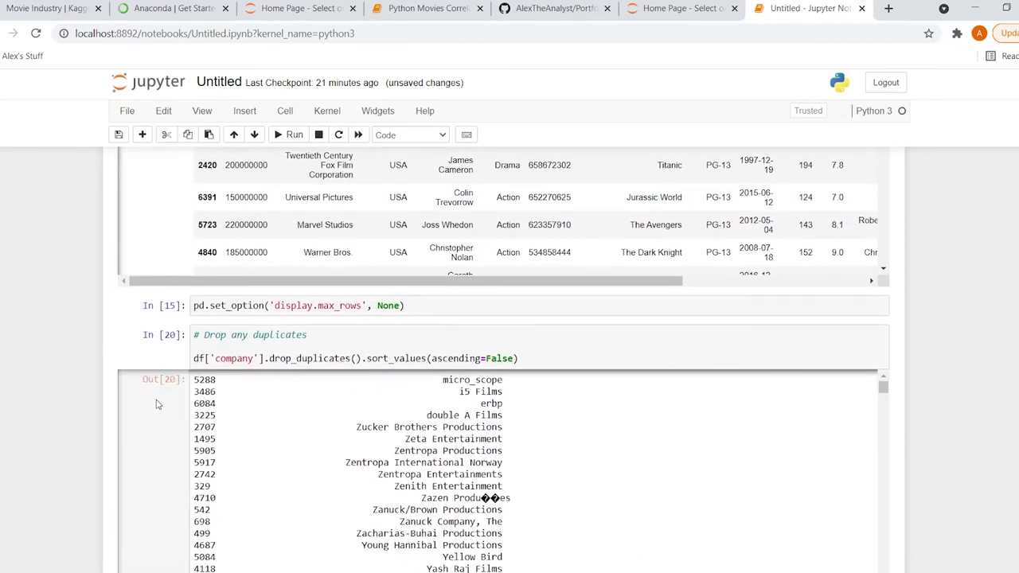
Rewrite the line as the assignment df['company'] = df['company'].drop_duplicates(), without the sorting part.
{"action": "left_click", "coordinate": [194, 359]}
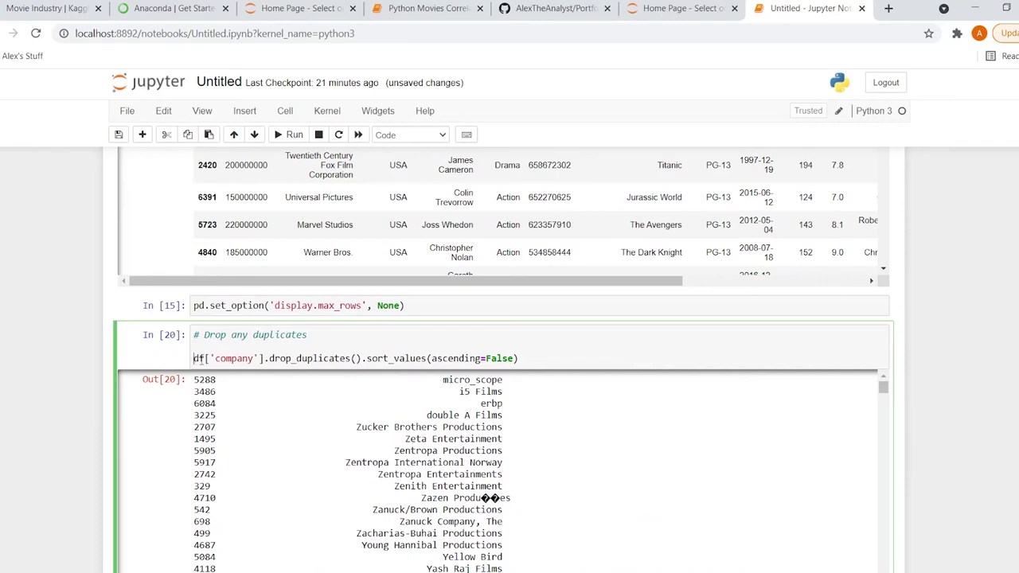
{"action": "left_click_drag", "start_coordinate": [262, 359], "coordinate": [194, 359]}
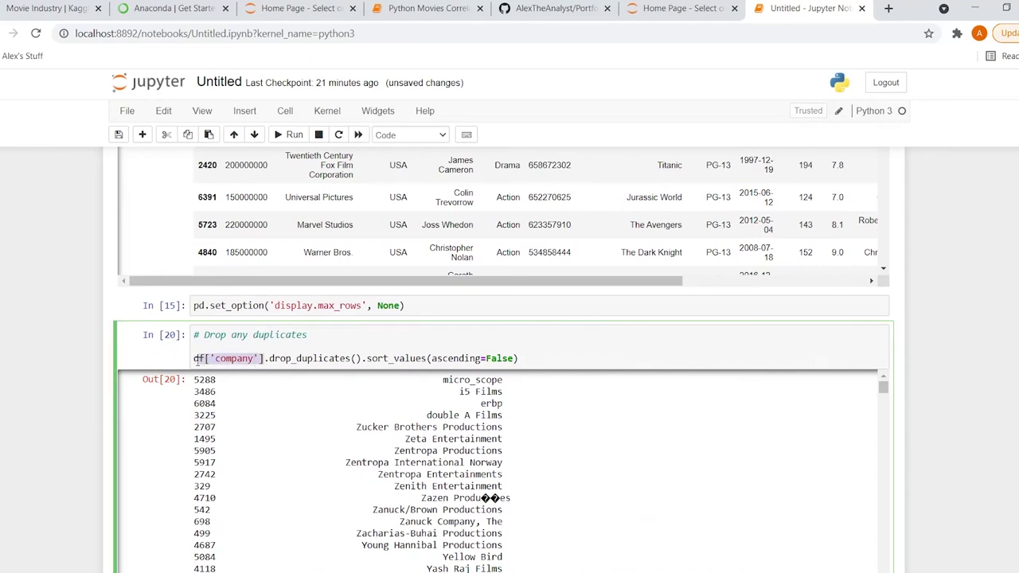
{"action": "left_click", "coordinate": [194, 359]}
{"action": "type", "text": "df['company']"}
{"action": "type", "text": "="}
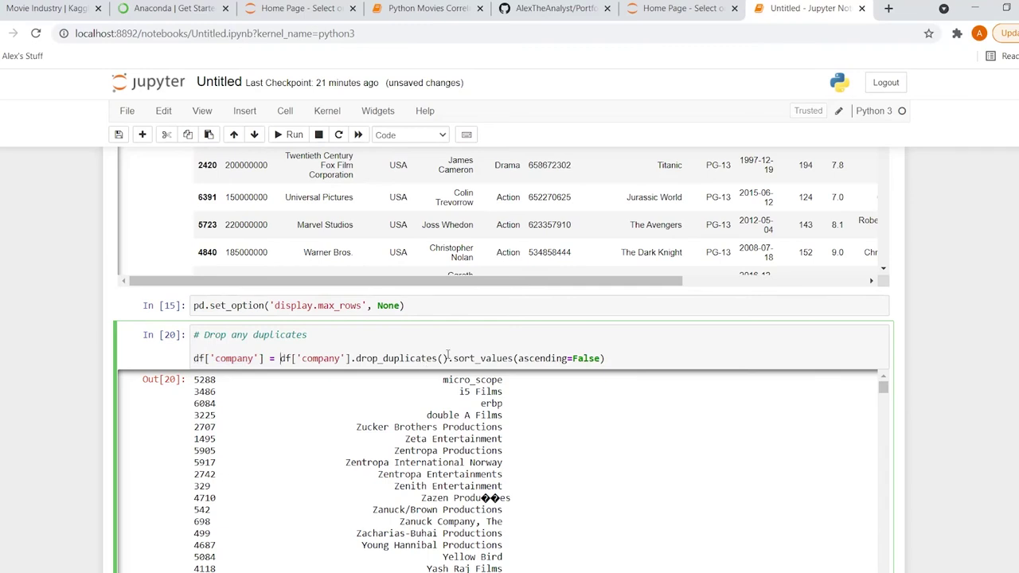
{"action": "left_click_drag", "start_coordinate": [606, 358], "coordinate": [449, 358]}
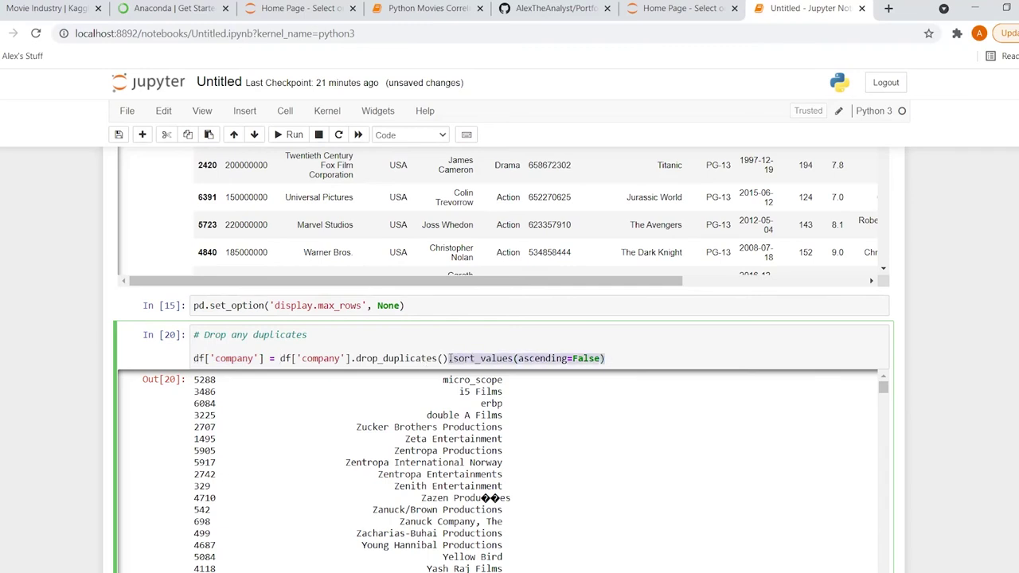
{"action": "key", "text": "BackSpace"}
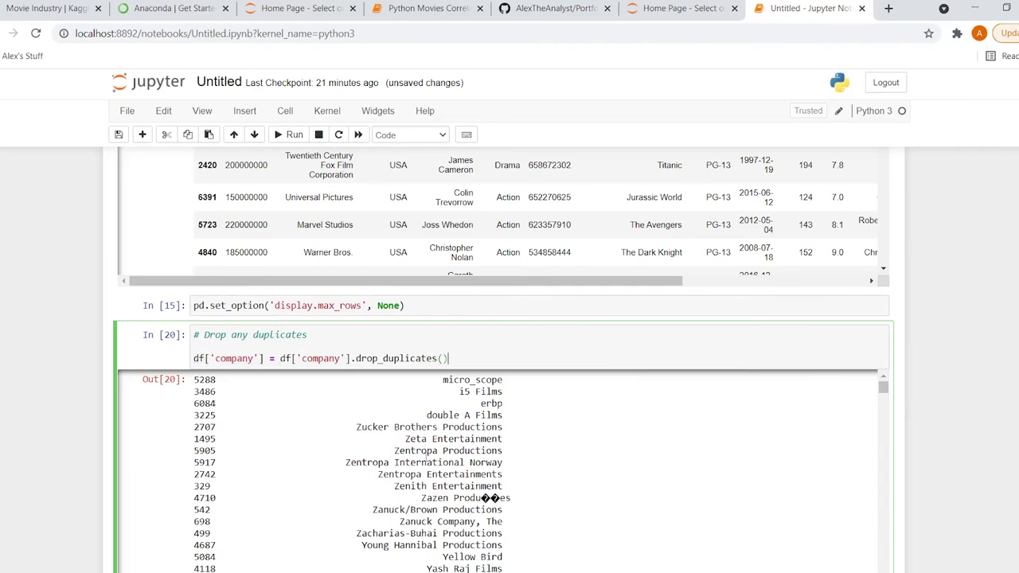
Undo the assignment and the removal of sort_values in the duplicates cell.
{"action": "key", "text": "ctrl+z"}
{"action": "key", "text": "ctrl+z"}
{"action": "key", "text": "ctrl+z"}
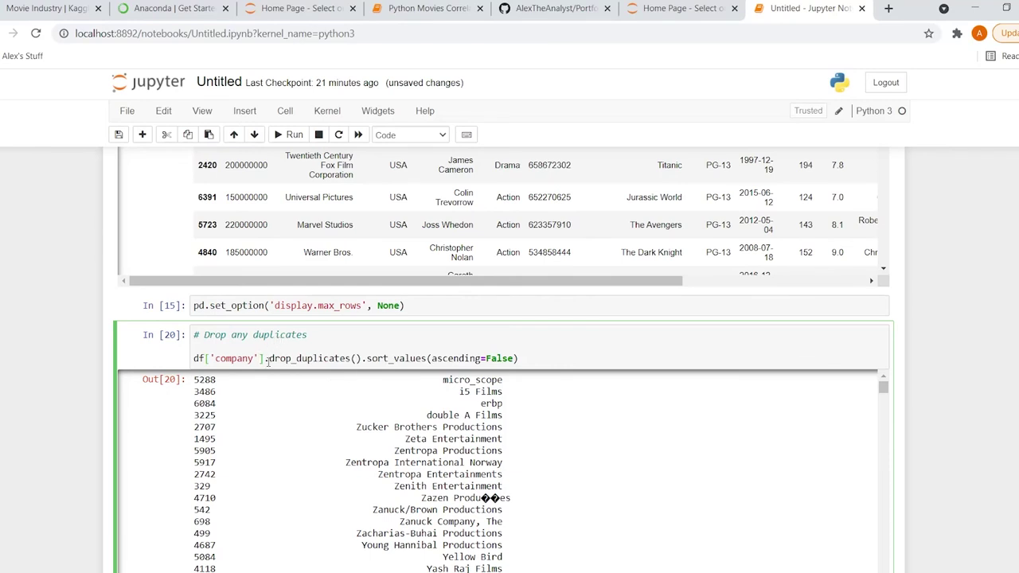
Reduce the duplicates line to df.drop_duplicates(), removing the company column selection and the sort_values call.
{"action": "left_click_drag", "start_coordinate": [264, 359], "coordinate": [205, 360]}
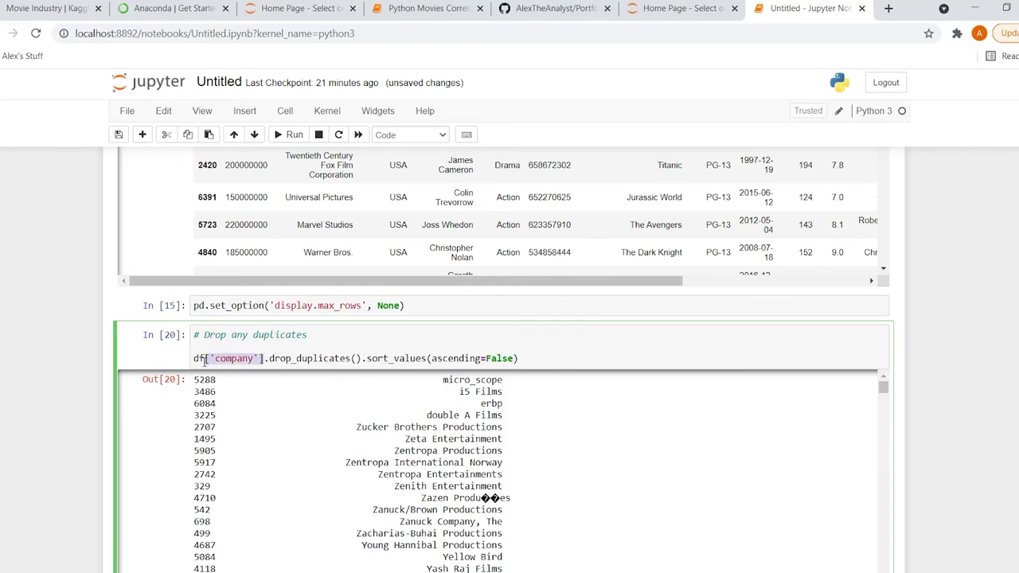
{"action": "key", "text": "BackSpace"}
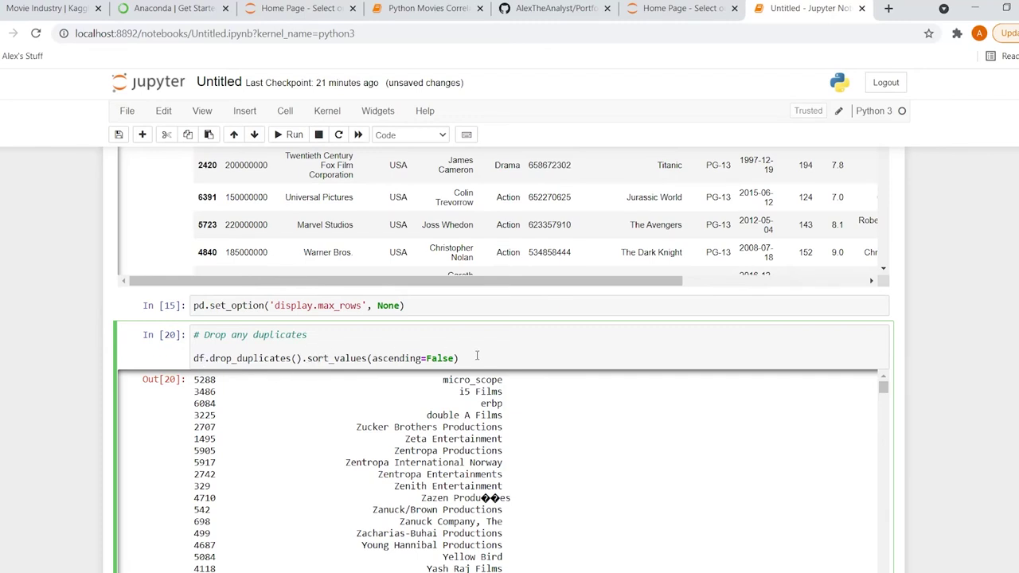
{"action": "left_click_drag", "start_coordinate": [485, 359], "coordinate": [301, 359]}
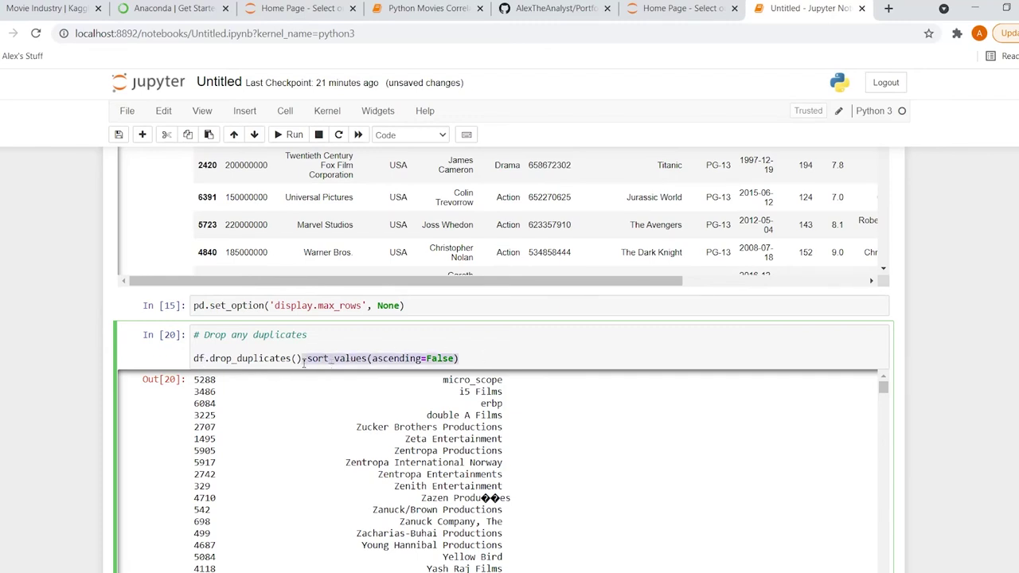
{"action": "key", "text": "BackSpace"}
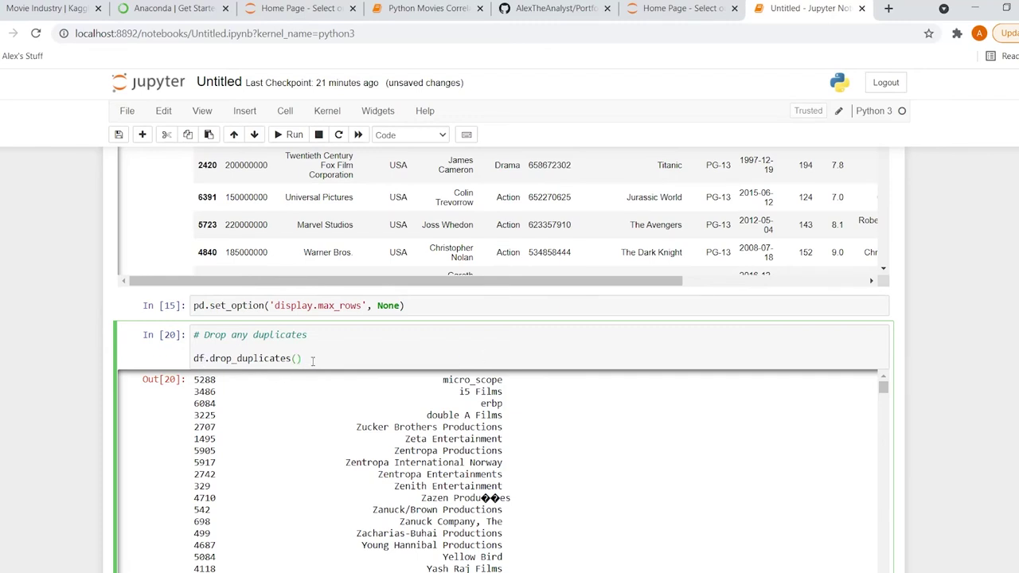
{"action": "scroll", "coordinate": [312, 359], "scroll_direction": "down", "scroll_amount": 1}
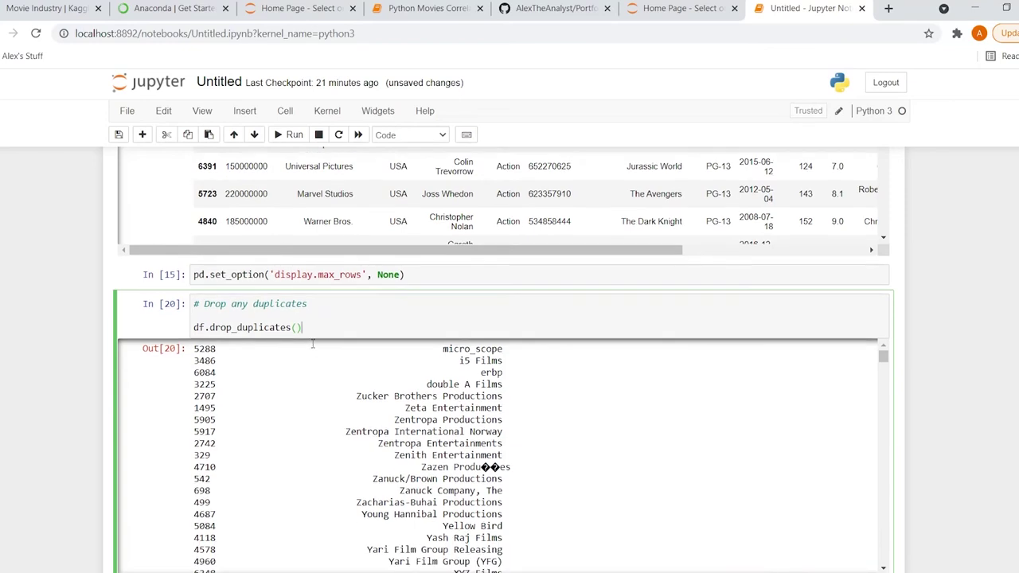
{"action": "scroll", "coordinate": [304, 327], "scroll_direction": "down", "scroll_amount": 1}
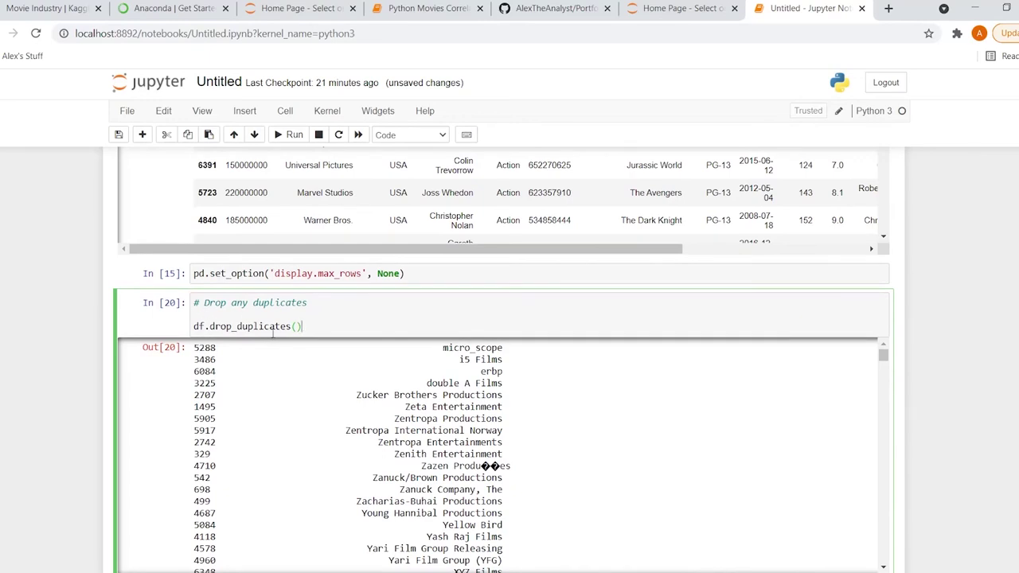
Look through the sorted company list in the output for variants of the same company name.
{"action": "scroll", "coordinate": [273, 333], "scroll_direction": "down", "scroll_amount": 2}
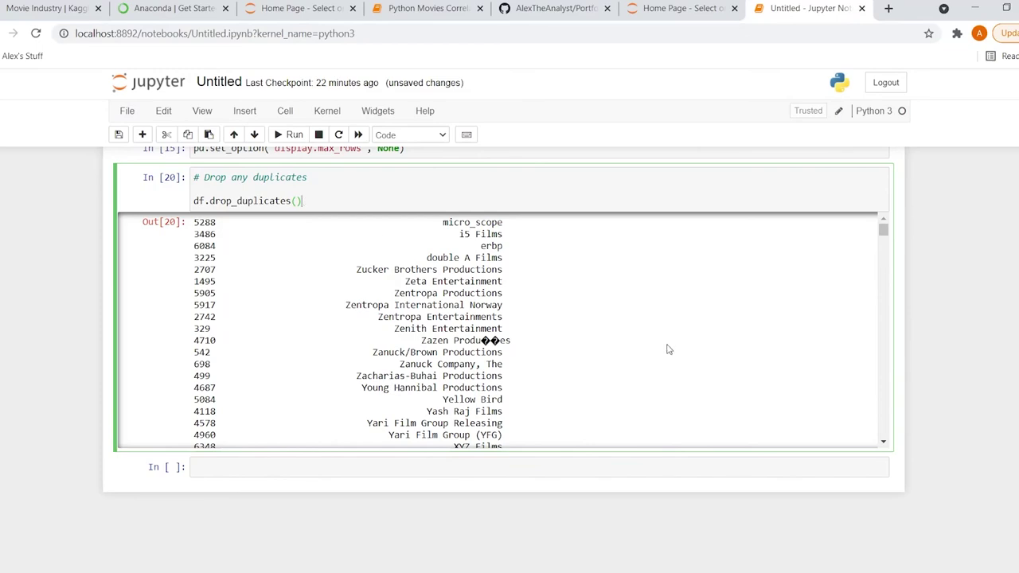
{"action": "left_click_drag", "start_coordinate": [883, 232], "coordinate": [884, 434]}
{"action": "scroll", "coordinate": [704, 355], "scroll_direction": "up", "scroll_amount": 2}
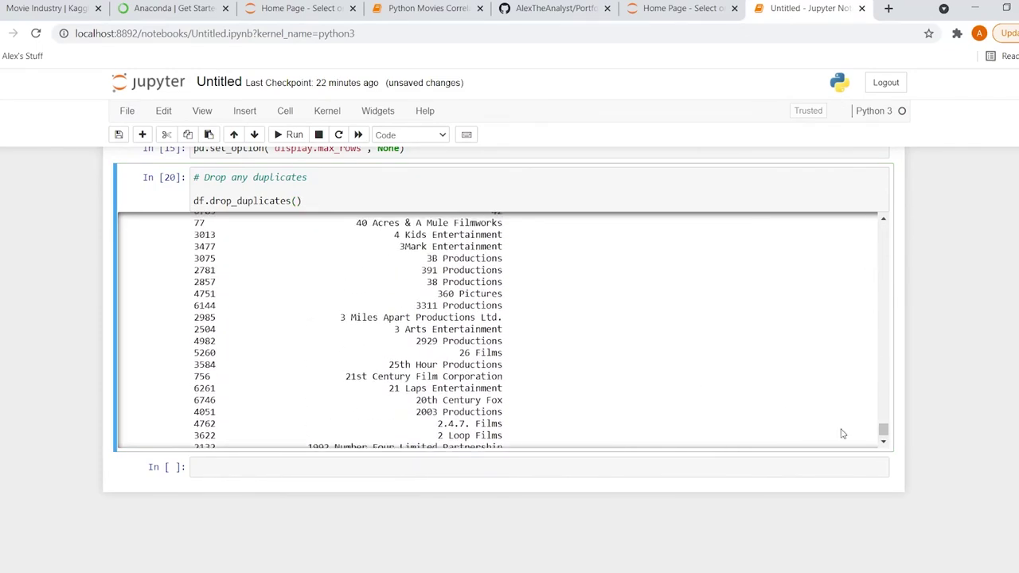
{"action": "left_click_drag", "start_coordinate": [883, 430], "coordinate": [870, 218]}
{"action": "scroll", "coordinate": [872, 247], "scroll_direction": "down", "scroll_amount": 5}
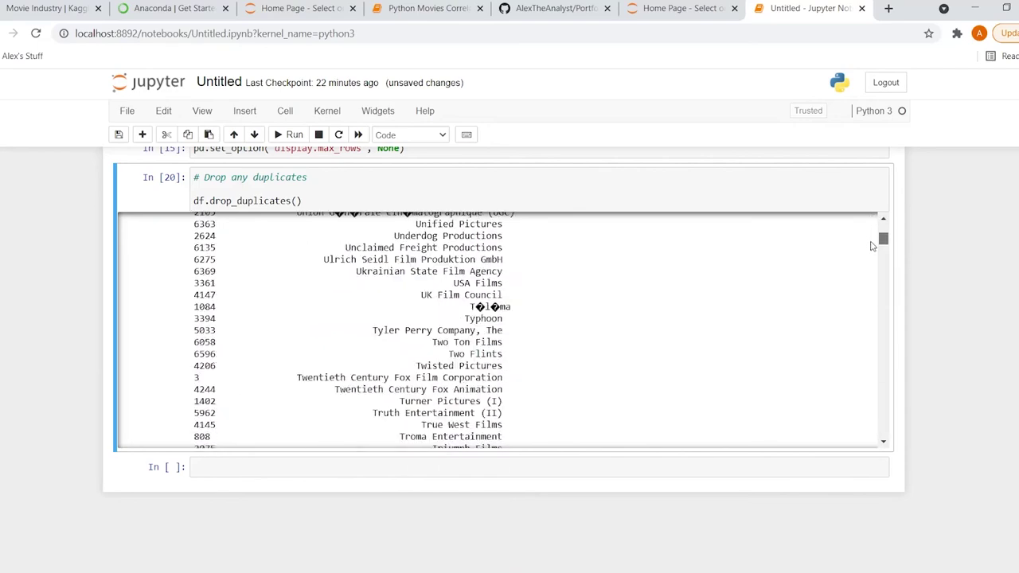
{"action": "scroll", "coordinate": [872, 246], "scroll_direction": "up", "scroll_amount": 3}
{"action": "scroll", "coordinate": [872, 248], "scroll_direction": "down", "scroll_amount": 8}
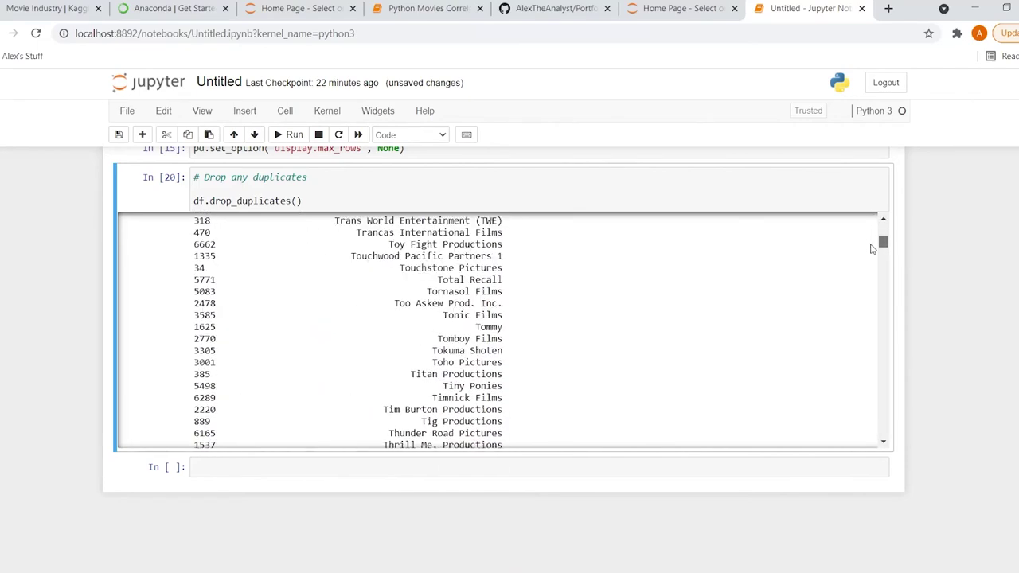
{"action": "scroll", "coordinate": [872, 249], "scroll_direction": "down", "scroll_amount": 5}
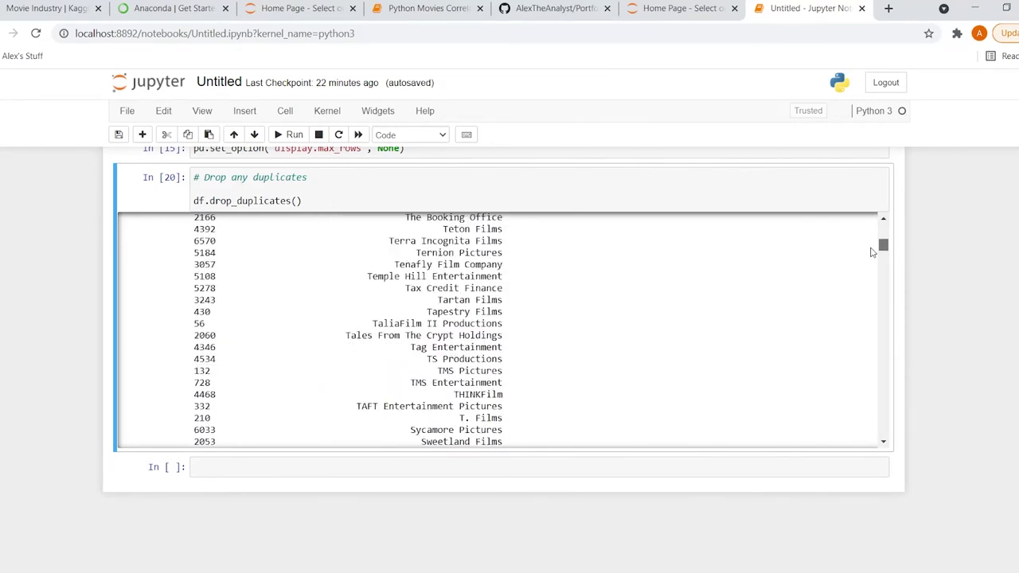
{"action": "scroll", "coordinate": [872, 252], "scroll_direction": "down", "scroll_amount": 15}
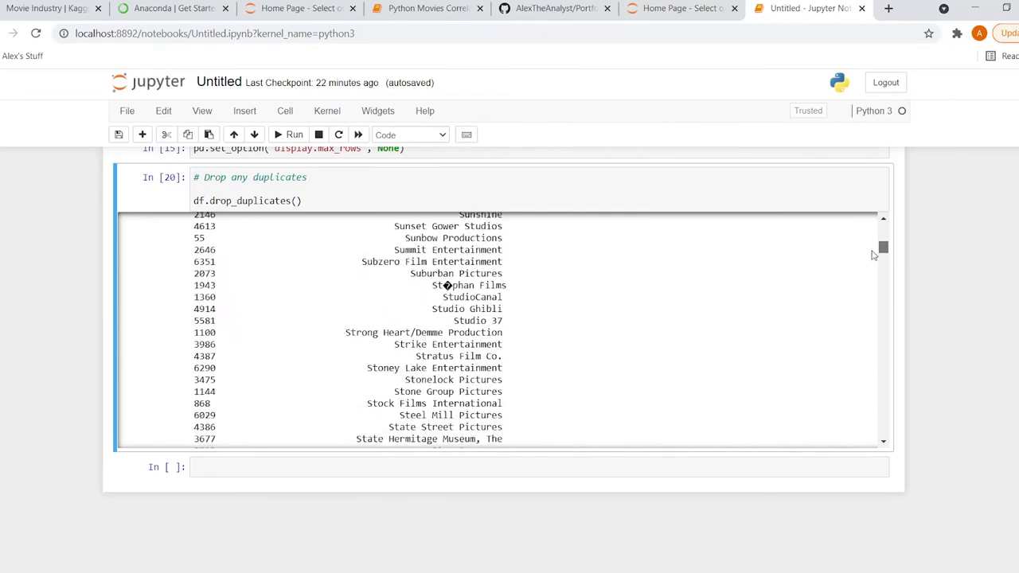
{"action": "scroll", "coordinate": [875, 251], "scroll_direction": "up", "scroll_amount": 15}
{"action": "scroll", "coordinate": [873, 236], "scroll_direction": "down", "scroll_amount": 3}
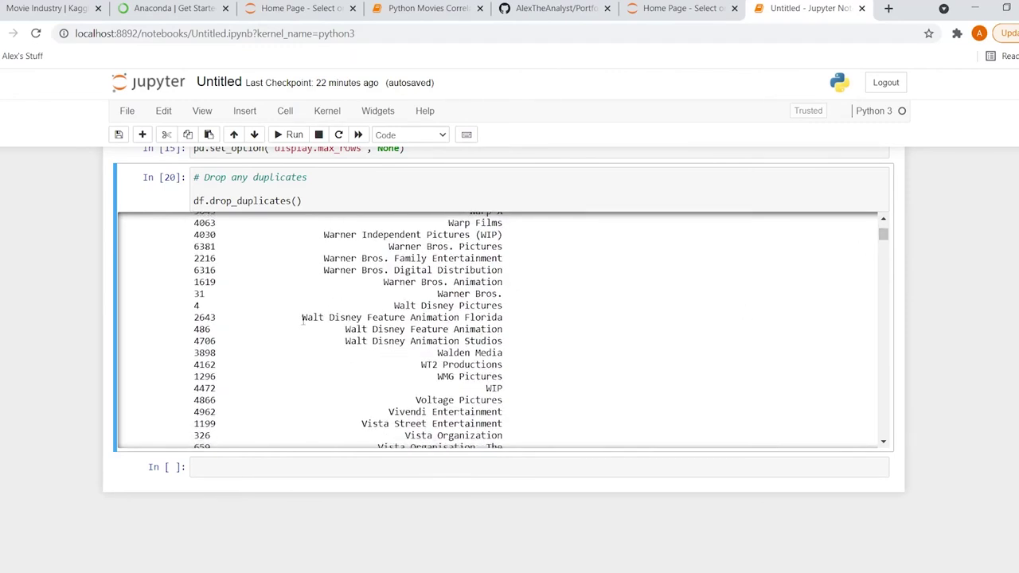
Compare the Walt Disney entries in the company list, especially Feature Animation and Animation Studios.
{"action": "left_click_drag", "start_coordinate": [394, 308], "coordinate": [502, 351]}
{"action": "left_click", "coordinate": [505, 350]}
{"action": "mouse_move", "coordinate": [510, 347]}
{"action": "left_mouse_down"}
{"action": "mouse_move", "coordinate": [394, 306]}
{"action": "mouse_move", "coordinate": [501, 356]}
{"action": "mouse_move", "coordinate": [506, 348]}
{"action": "mouse_move", "coordinate": [395, 306]}
{"action": "mouse_move", "coordinate": [422, 307]}
{"action": "mouse_move", "coordinate": [503, 348]}
{"action": "left_mouse_up"}
{"action": "left_click", "coordinate": [507, 348]}
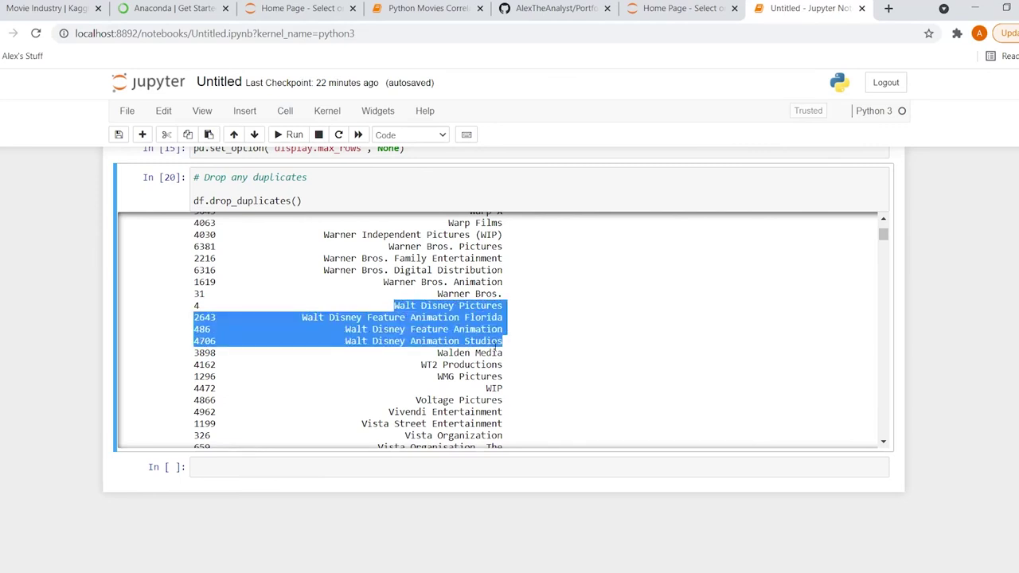
{"action": "left_click", "coordinate": [496, 348]}
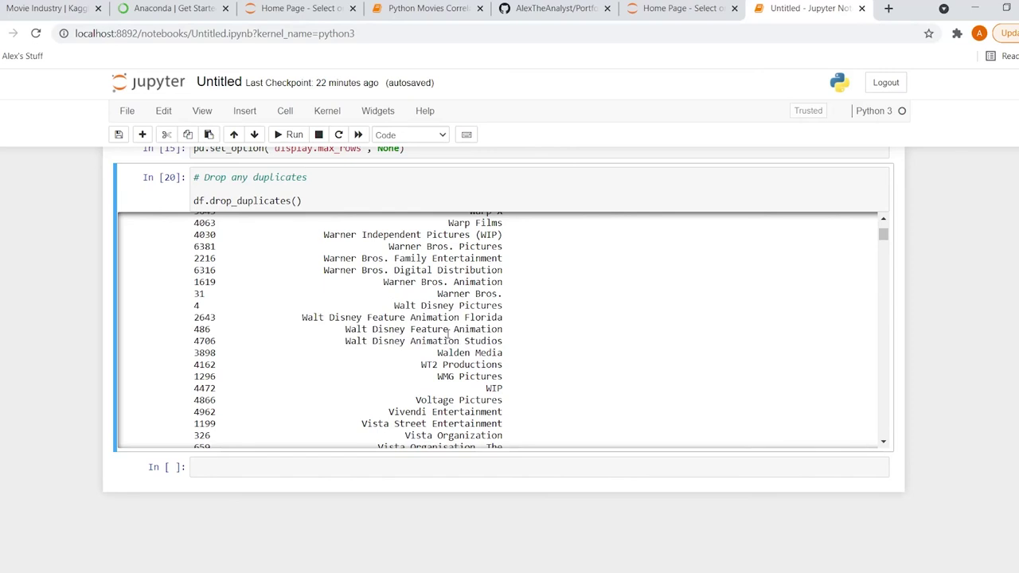
{"action": "left_click_drag", "start_coordinate": [348, 329], "coordinate": [504, 329]}
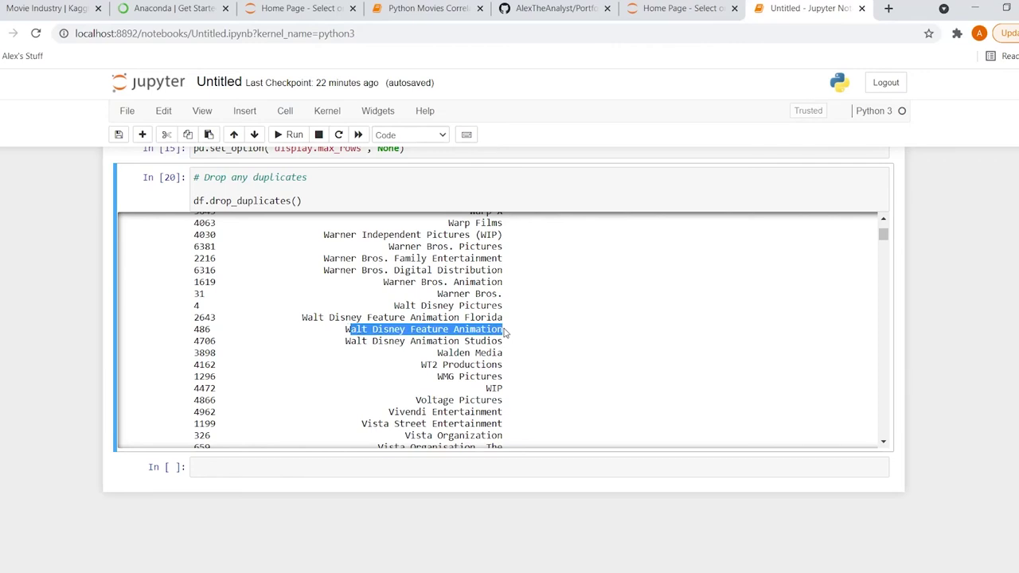
{"action": "left_click_drag", "start_coordinate": [505, 342], "coordinate": [345, 341]}
{"action": "left_click", "coordinate": [347, 341]}
{"action": "left_click_drag", "start_coordinate": [481, 329], "coordinate": [348, 329]}
{"action": "left_click", "coordinate": [349, 329]}
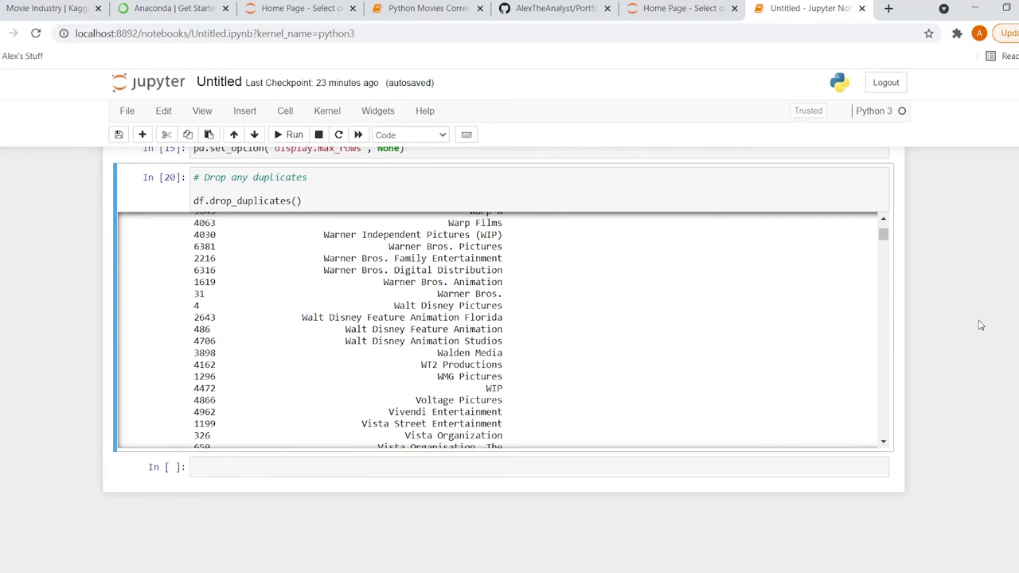
Run df in the empty cell to display the dataframe and view its first rows.
{"action": "left_click", "coordinate": [864, 463]}
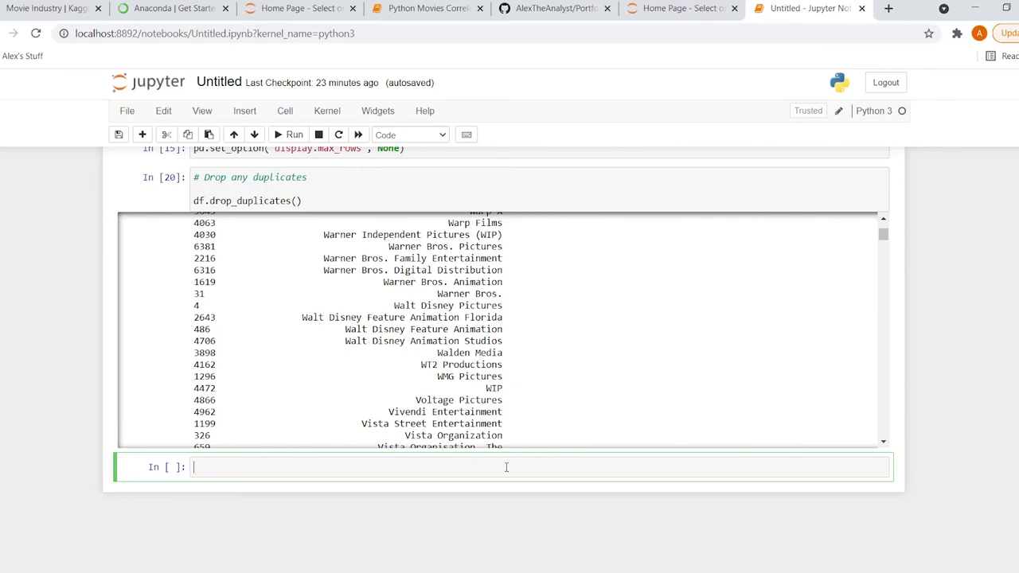
{"action": "type", "text": "df"}
{"action": "key", "text": "shift+Return"}
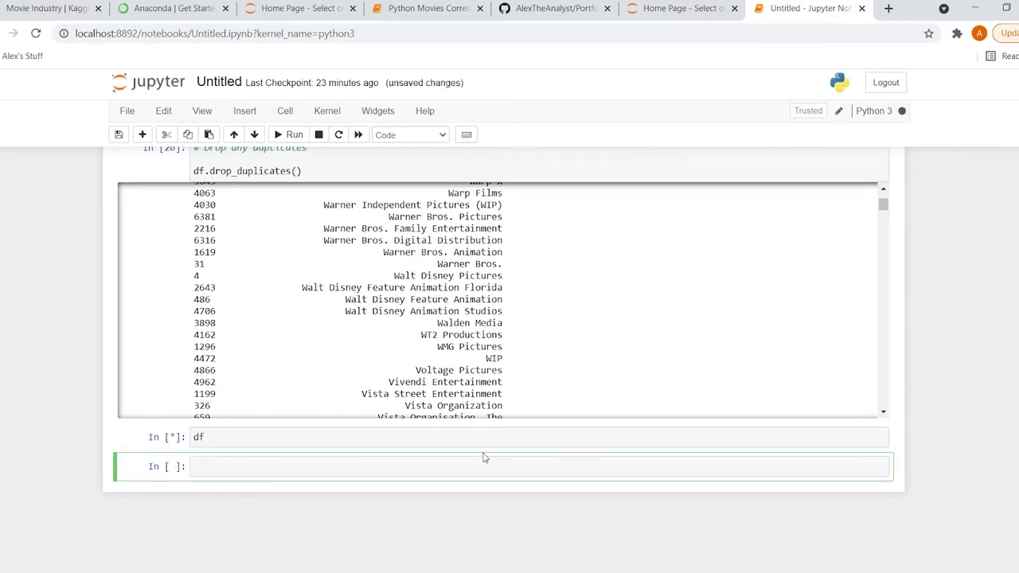
{"action": "left_click", "coordinate": [448, 439]}
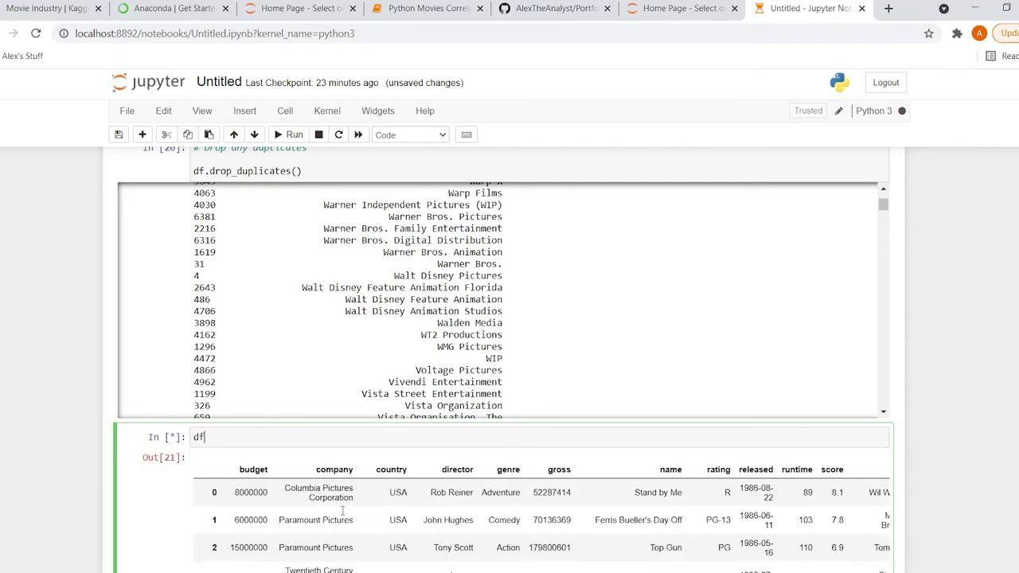
{"action": "left_click", "coordinate": [63, 436]}
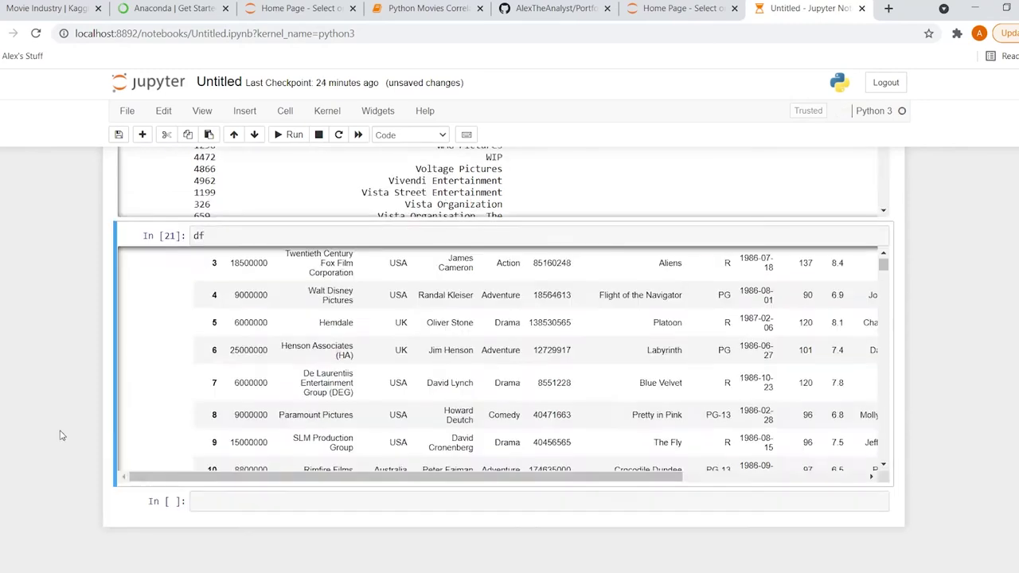
{"action": "scroll", "coordinate": [292, 415], "scroll_direction": "up", "scroll_amount": 3}
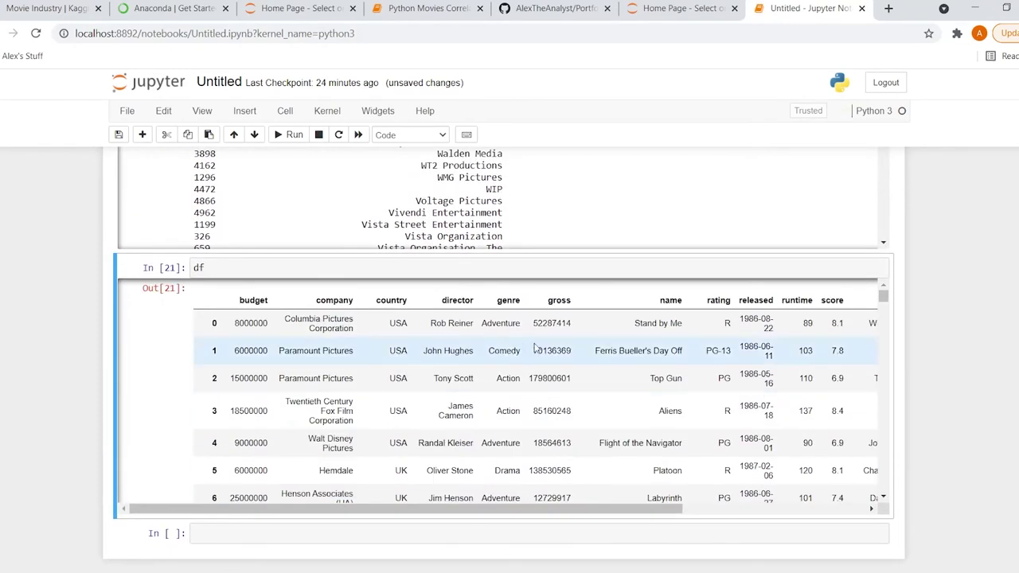
{"action": "left_click", "coordinate": [242, 267]}
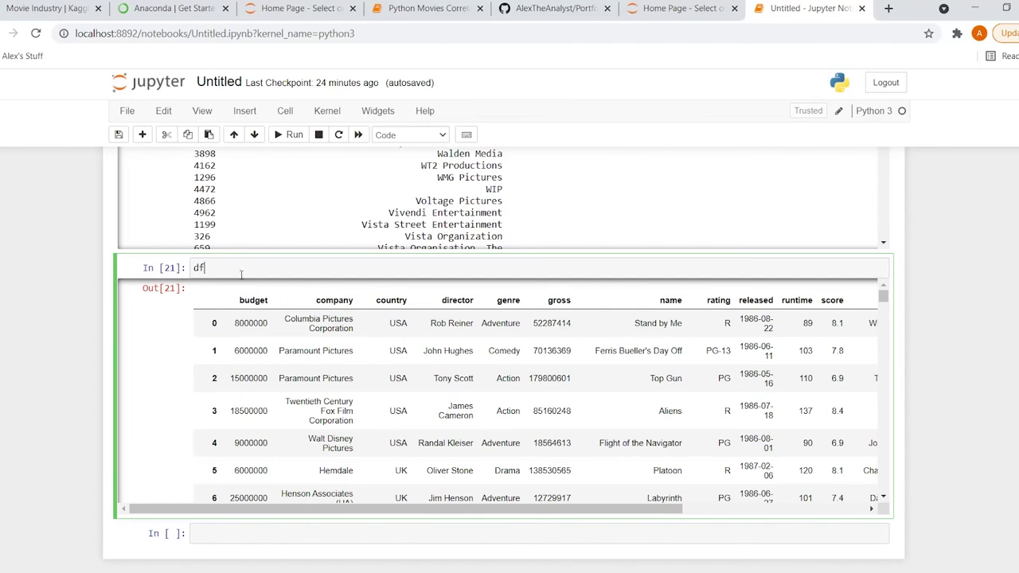
Write the comment "# Budget high correlation" in the empty cell below the dataframe.
{"action": "left_click", "coordinate": [263, 529]}
{"action": "type", "text": "# Budget"}
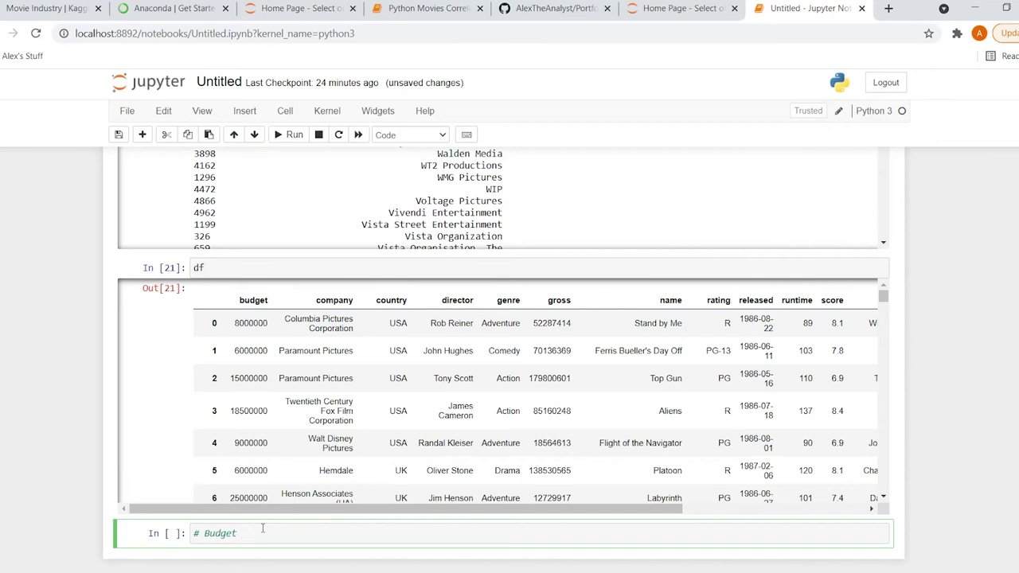
{"action": "type", "text": "high correlation"}
{"action": "key", "text": "Return"}
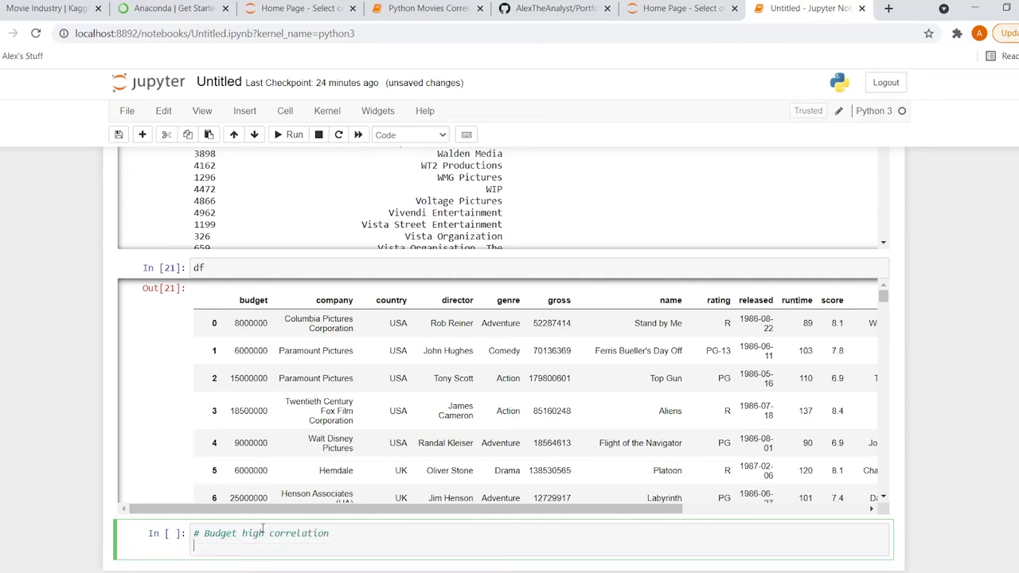
Add the second comment line "# company high correlation" and run the cell.
{"action": "type", "text": "#"}
{"action": "scroll", "coordinate": [327, 434], "scroll_direction": "right", "scroll_amount": 2}
{"action": "scroll", "coordinate": [326, 434], "scroll_direction": "left", "scroll_amount": 2}
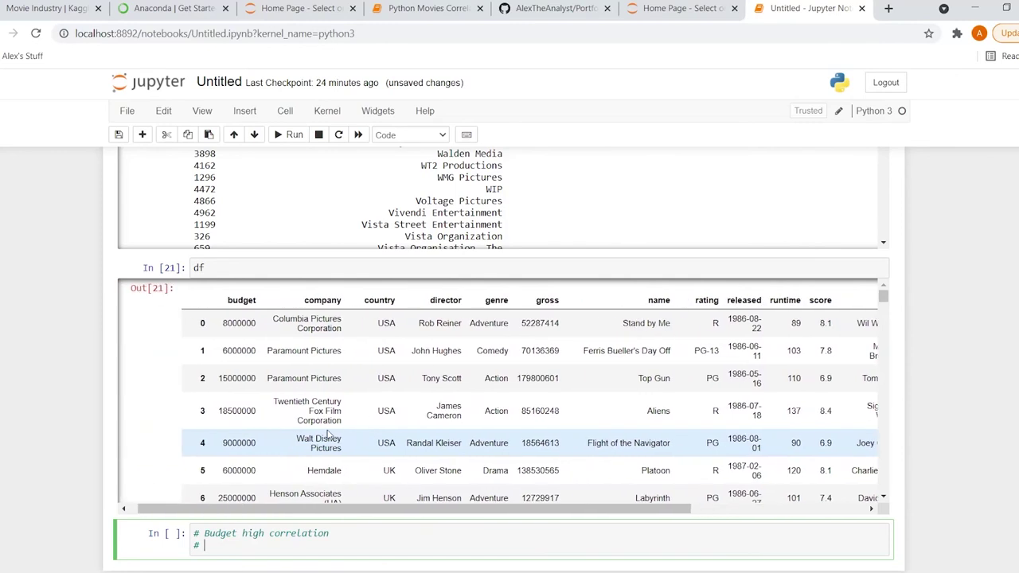
{"action": "scroll", "coordinate": [326, 434], "scroll_direction": "left", "scroll_amount": 1}
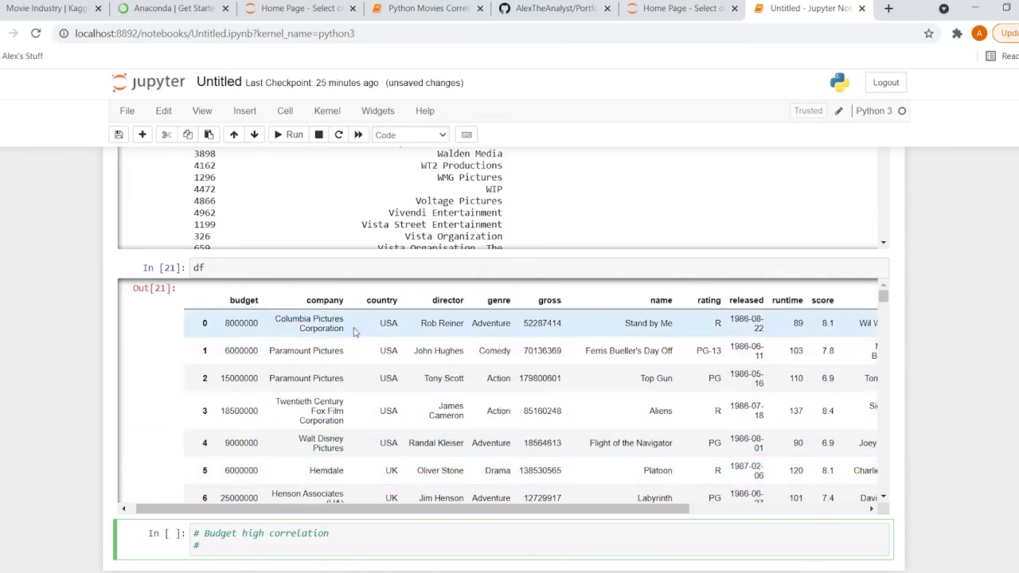
{"action": "scroll", "coordinate": [358, 351], "scroll_direction": "down", "scroll_amount": 1}
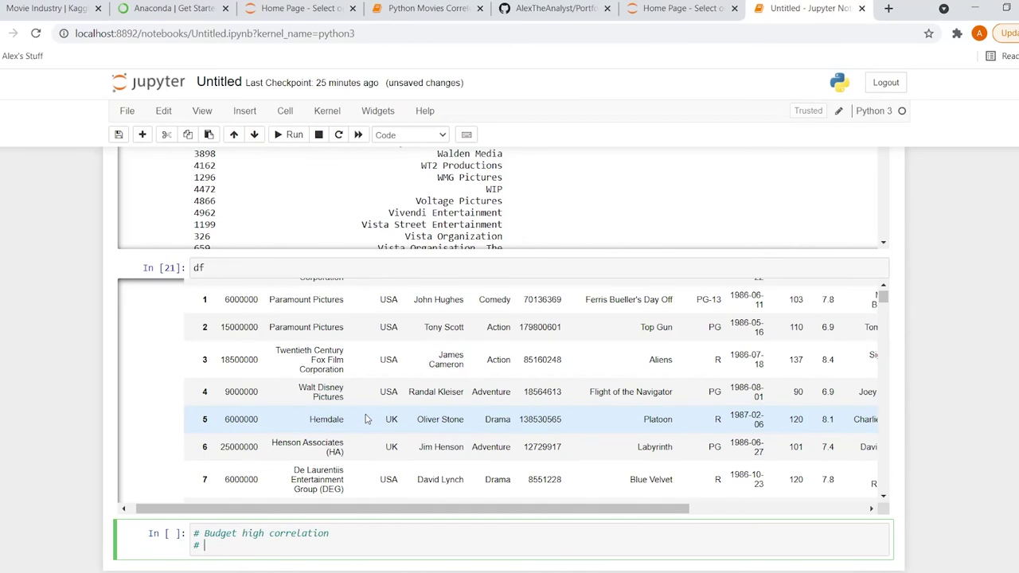
{"action": "type", "text": "company high correlation"}
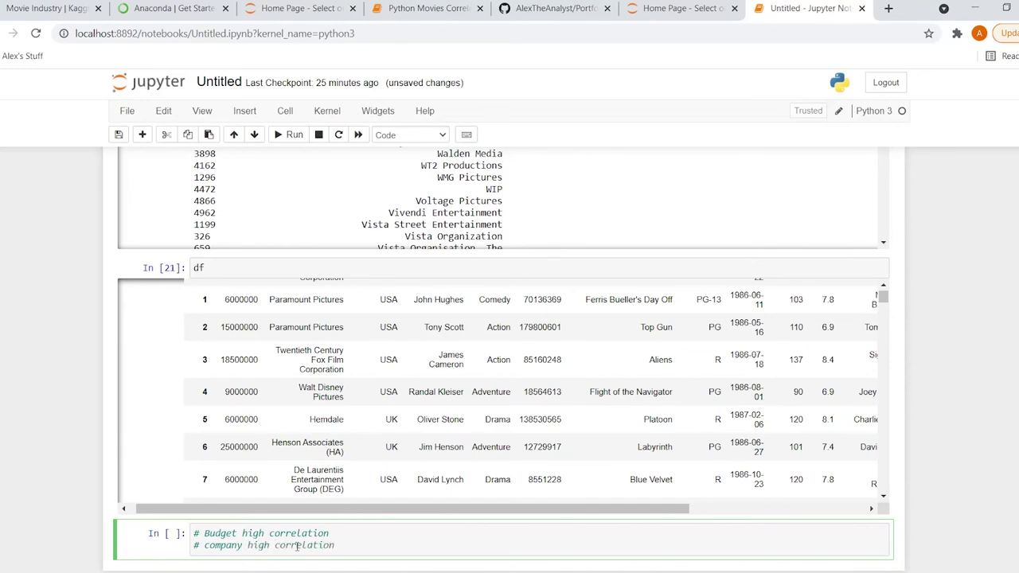
{"action": "scroll", "coordinate": [197, 539], "scroll_direction": "down", "scroll_amount": 1}
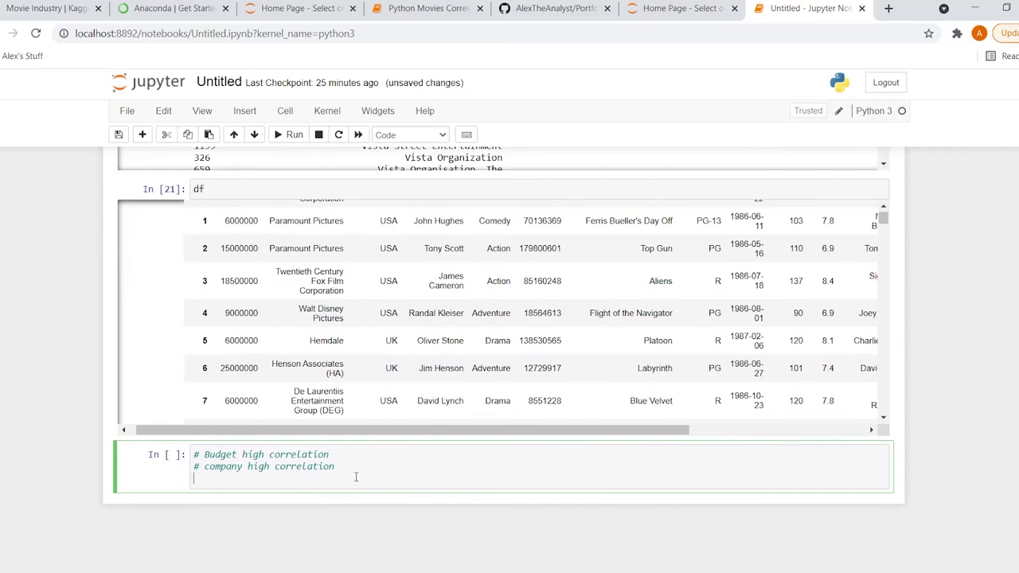
{"action": "key", "text": "shift+Return"}
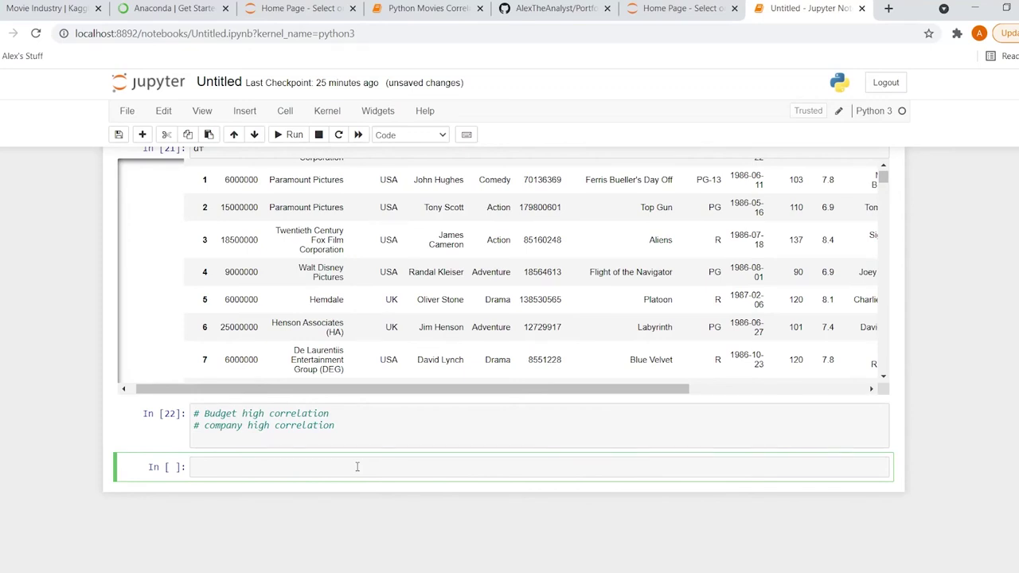
Write the comment "# Scatter plot with budget vs gross" in the new cell and start a new line below it.
{"action": "double_click", "coordinate": [226, 413]}
{"action": "scroll", "coordinate": [540, 209], "scroll_direction": "up", "scroll_amount": 2}
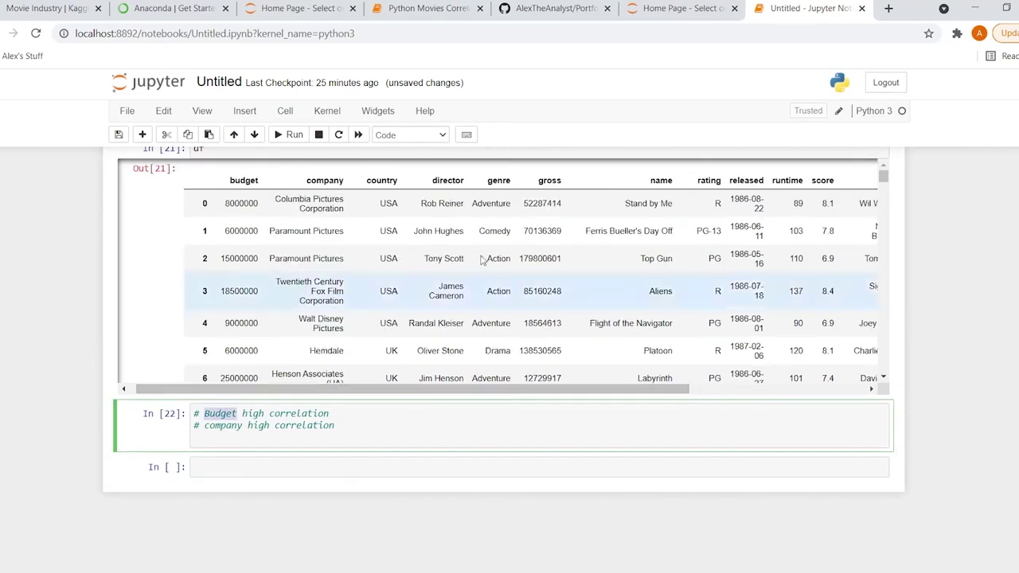
{"action": "left_click", "coordinate": [323, 467]}
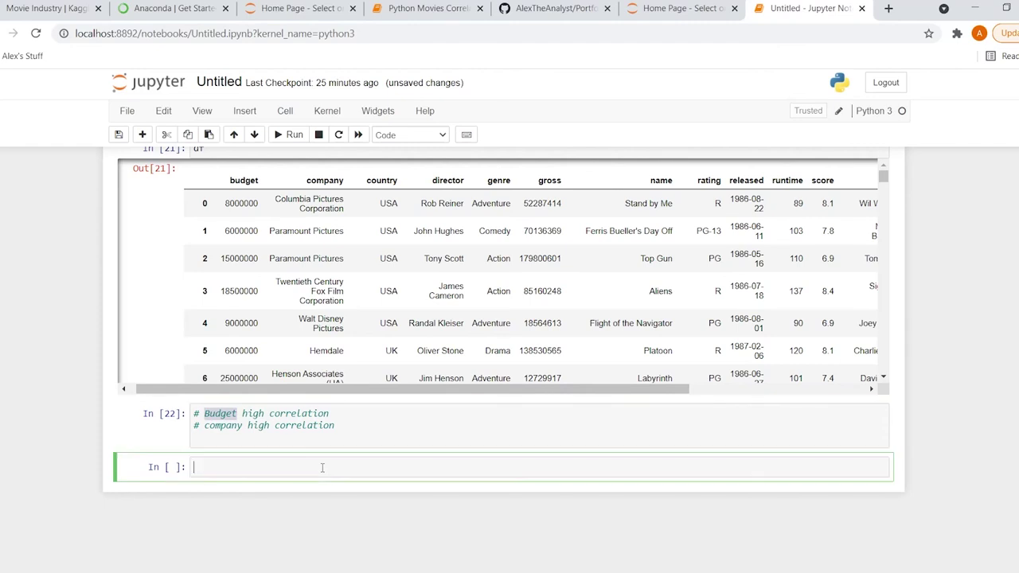
{"action": "type", "text": "#"}
{"action": "type", "text": " Scatter p"}
{"action": "type", "text": "lot compar"}
{"action": "key", "text": "BackSpace"}
{"action": "key", "text": "BackSpace"}
{"action": "key", "text": "BackSpace"}
{"action": "key", "text": "BackSpace"}
{"action": "key", "text": "BackSpace"}
{"action": "key", "text": "BackSpace"}
{"action": "type", "text": "with budget vs gross"}
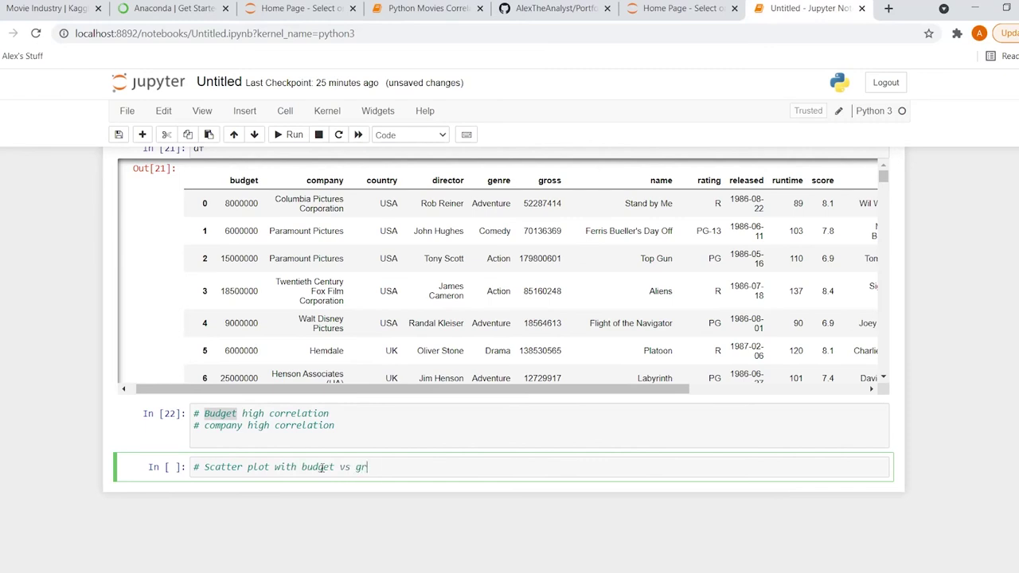
{"action": "key", "text": "Return"}
{"action": "key", "text": "Return"}
{"action": "key", "text": "Return"}
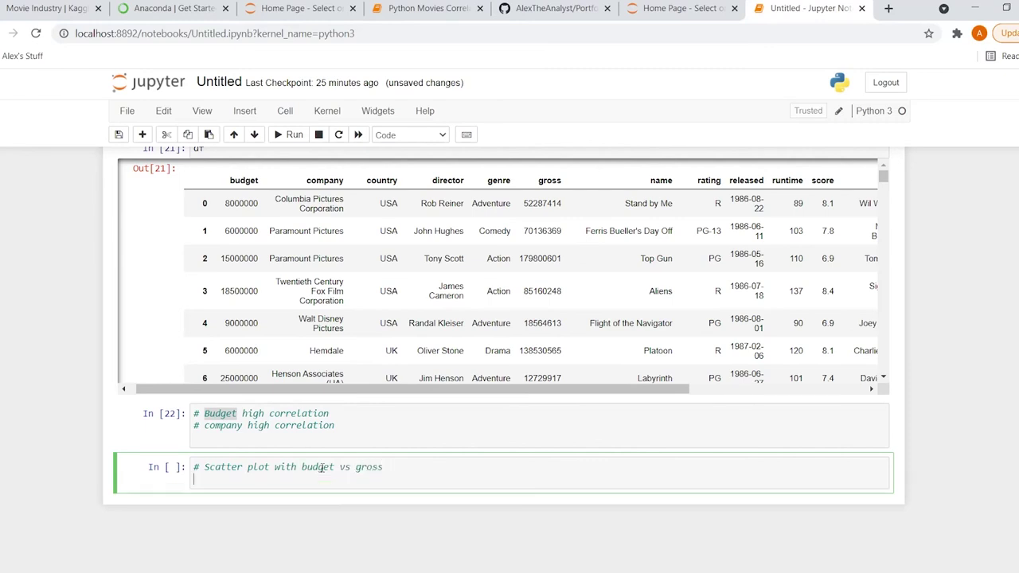
Start a plt.scatter call below the comment with x=df['budget'], leaving blank lines around it.
{"action": "key", "text": "Return"}
{"action": "key", "text": "Return"}
{"action": "key", "text": "Return"}
{"action": "key", "text": "Return"}
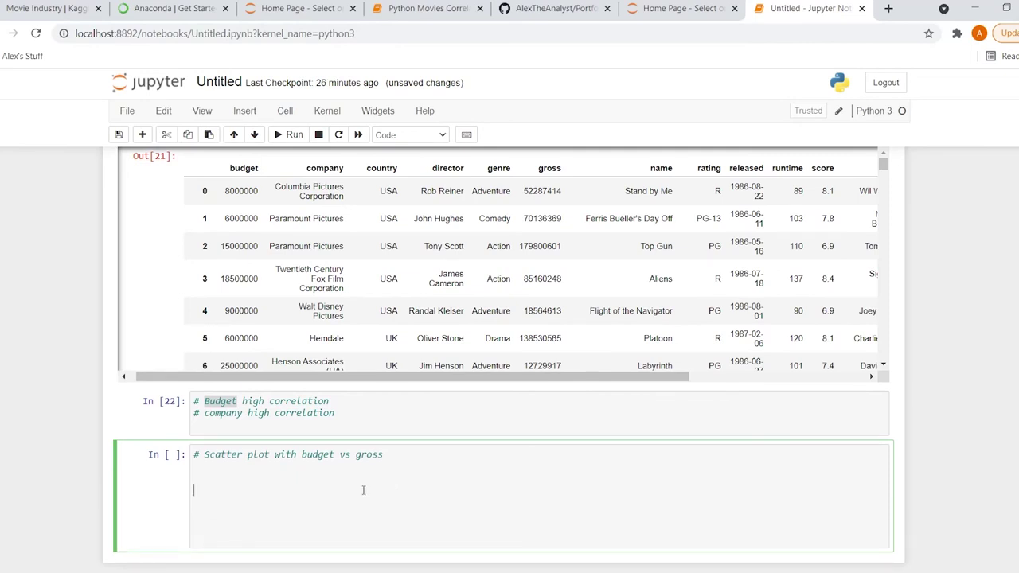
{"action": "type", "text": "plt."}
{"action": "type", "text": "scatetr"}
{"action": "key", "text": "BackSpace"}
{"action": "key", "text": "BackSpace"}
{"action": "type", "text": "tter(x="}
{"action": "key", "text": "BackSpace"}
{"action": "type", "text": "=df['budget"}
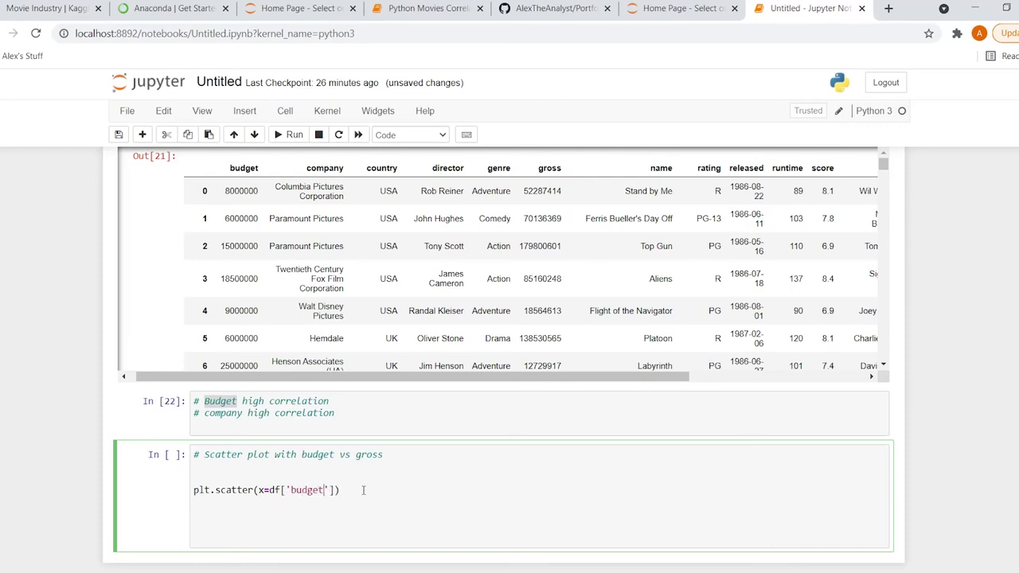
Add y=df['gross'] as the second argument of the plt.scatter call.
{"action": "key", "text": "Right"}
{"action": "key", "text": "Right"}
{"action": "type", "text": "y"}
{"action": "type", "text": "=df"}
{"action": "type", "text": "[]"}
{"action": "type", "text": "'"}
{"action": "key", "text": "BackSpace"}
{"action": "key", "text": "Left"}
{"action": "type", "text": "'gross'"}
Add plt.show() below the scatter call, run the cell and view the resulting plot.
{"action": "left_click", "coordinate": [433, 491]}
{"action": "key", "text": "Return"}
{"action": "key", "text": "Return"}
{"action": "type", "text": "plt.show()"}
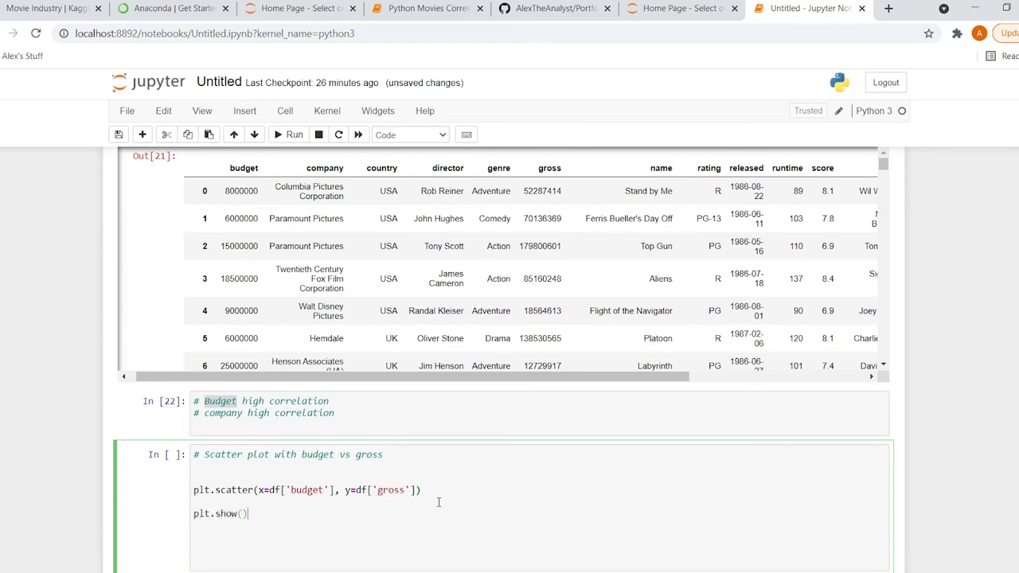
{"action": "key", "text": "shift+Return"}
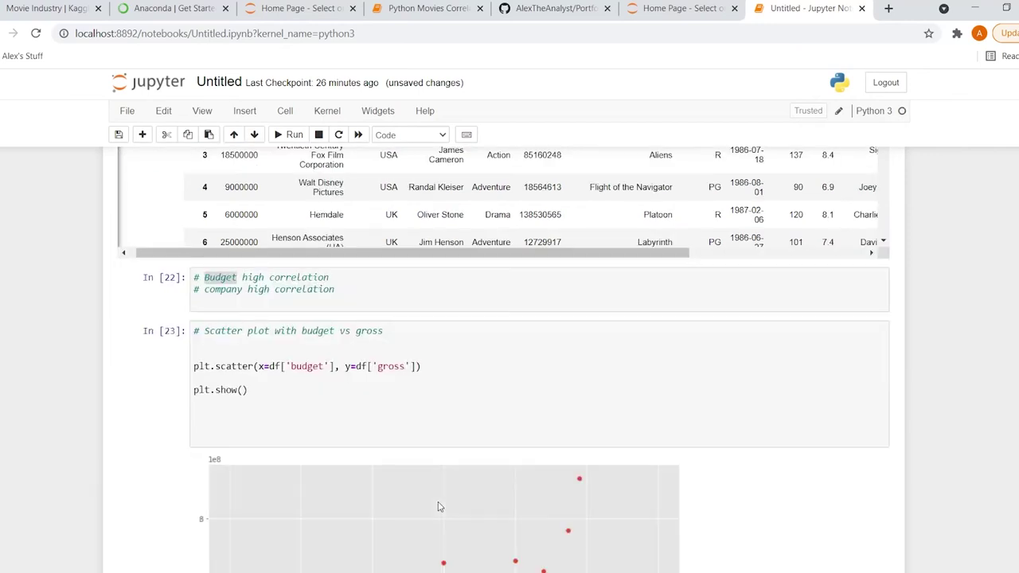
{"action": "scroll", "coordinate": [439, 505], "scroll_direction": "down", "scroll_amount": 4}
{"action": "scroll", "coordinate": [439, 505], "scroll_direction": "down", "scroll_amount": 1}
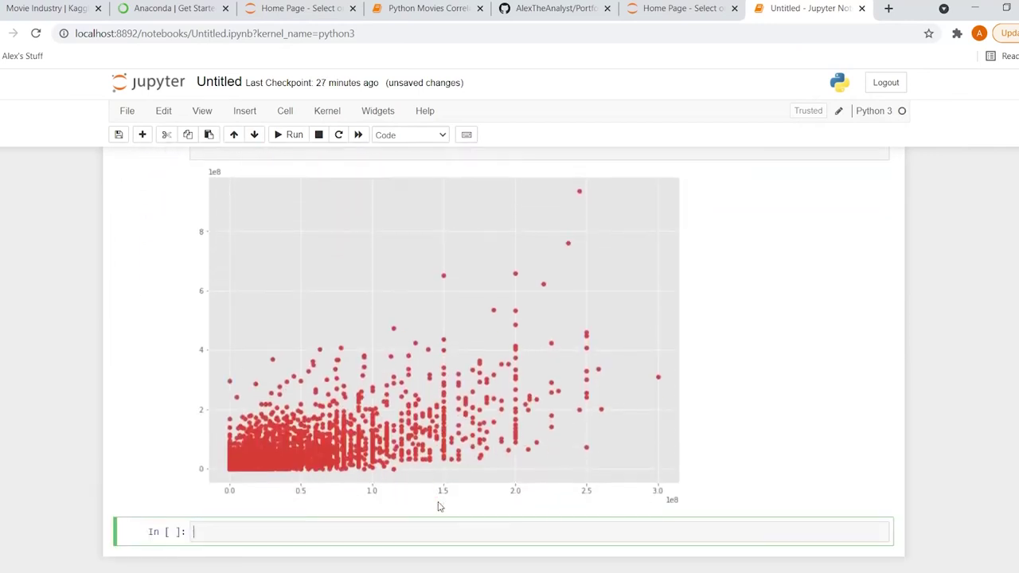
{"action": "scroll", "coordinate": [439, 509], "scroll_direction": "up", "scroll_amount": 1}
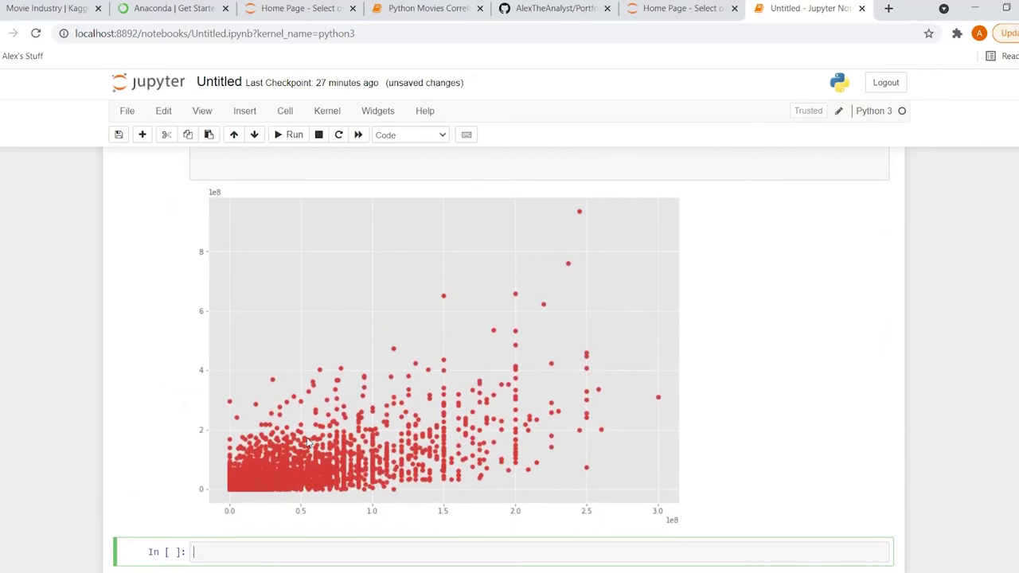
{"action": "scroll", "coordinate": [284, 301], "scroll_direction": "up", "scroll_amount": 1}
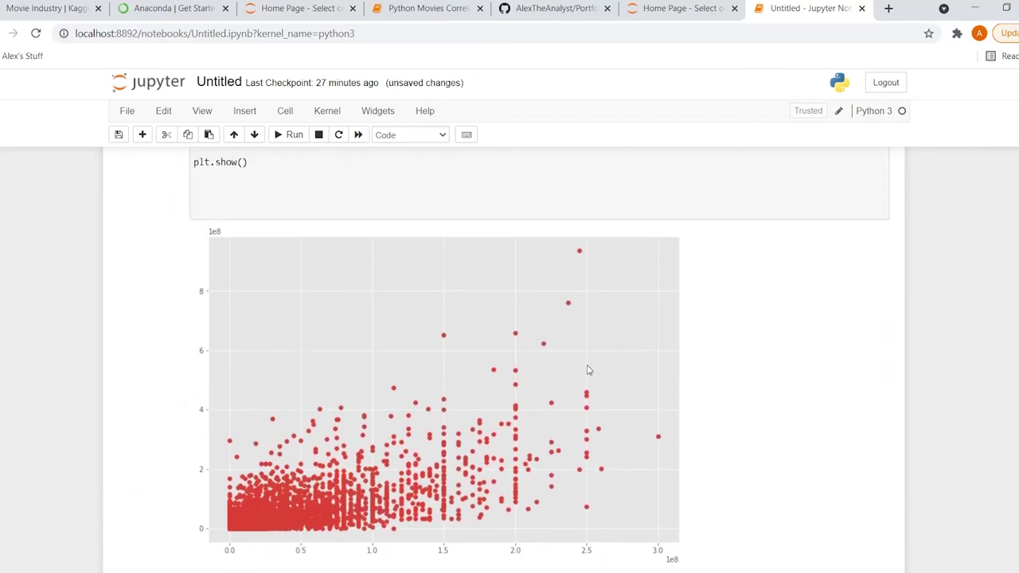
{"action": "scroll", "coordinate": [357, 473], "scroll_direction": "down", "scroll_amount": 3}
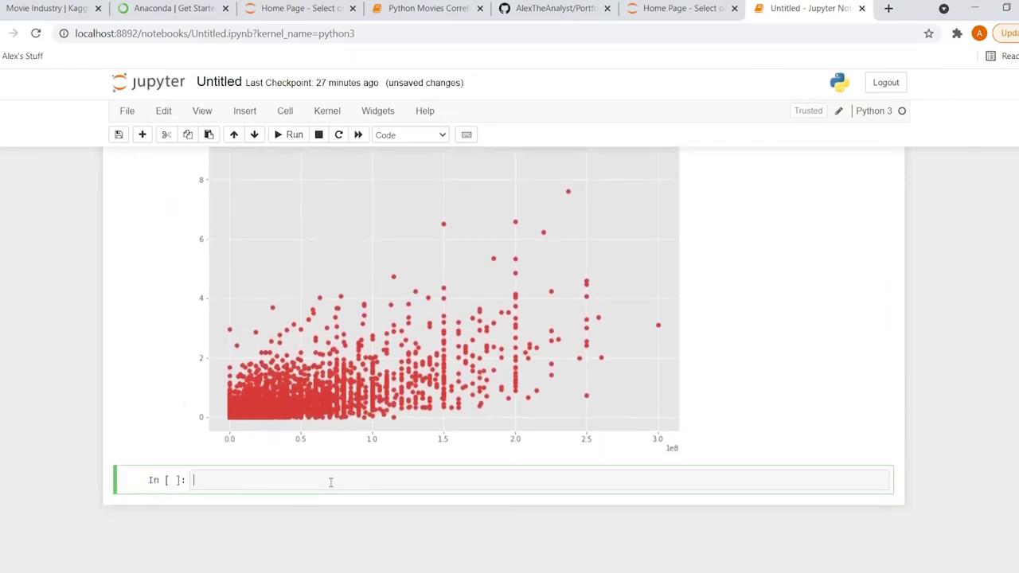
{"action": "type", "text": "df.head"}
{"action": "key", "text": "BackSpace"}
{"action": "key", "text": "BackSpace"}
{"action": "key", "text": "BackSpace"}
{"action": "key", "text": "BackSpace"}
{"action": "key", "text": "BackSpace"}
{"action": "key", "text": "BackSpace"}
{"action": "key", "text": "BackSpace"}
Assign the descending gross sort_values result back to df in its existing cell and rerun that cell.
{"action": "scroll", "coordinate": [333, 487], "scroll_direction": "up", "scroll_amount": 6}
{"action": "scroll", "coordinate": [333, 487], "scroll_direction": "up", "scroll_amount": 10}
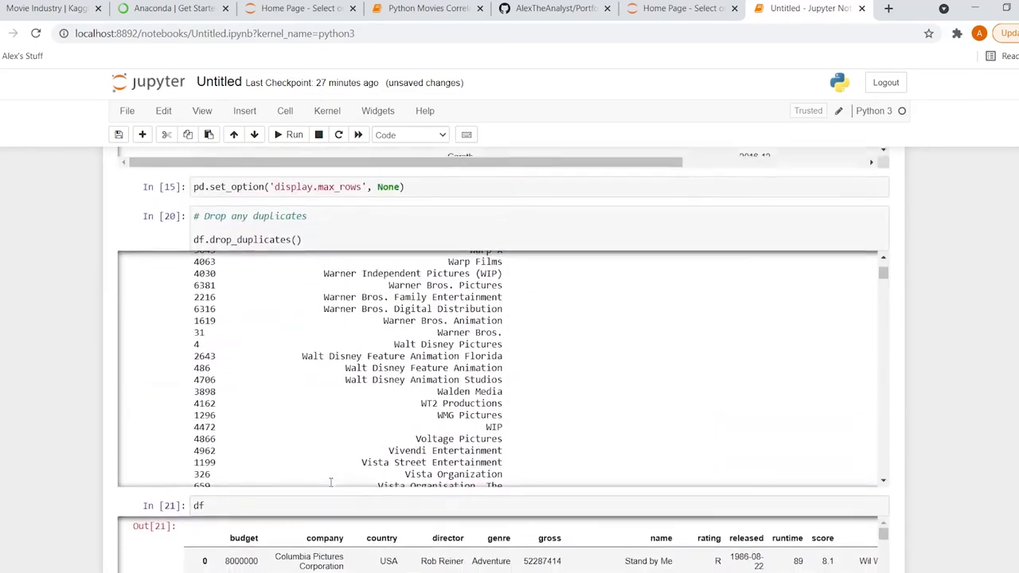
{"action": "scroll", "coordinate": [70, 388], "scroll_direction": "up", "scroll_amount": 10}
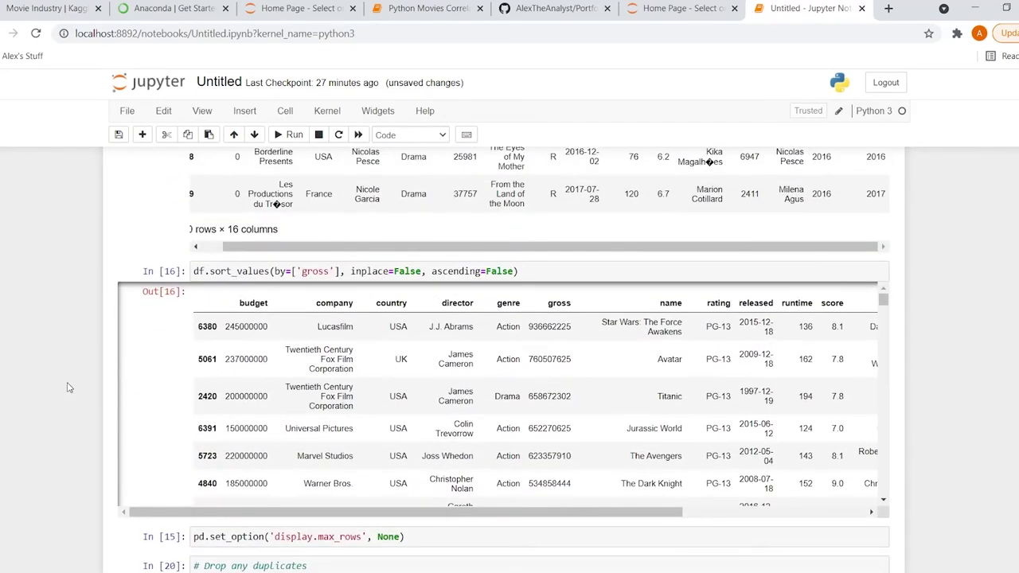
{"action": "left_click", "coordinate": [193, 317]}
{"action": "type", "text": "df ="}
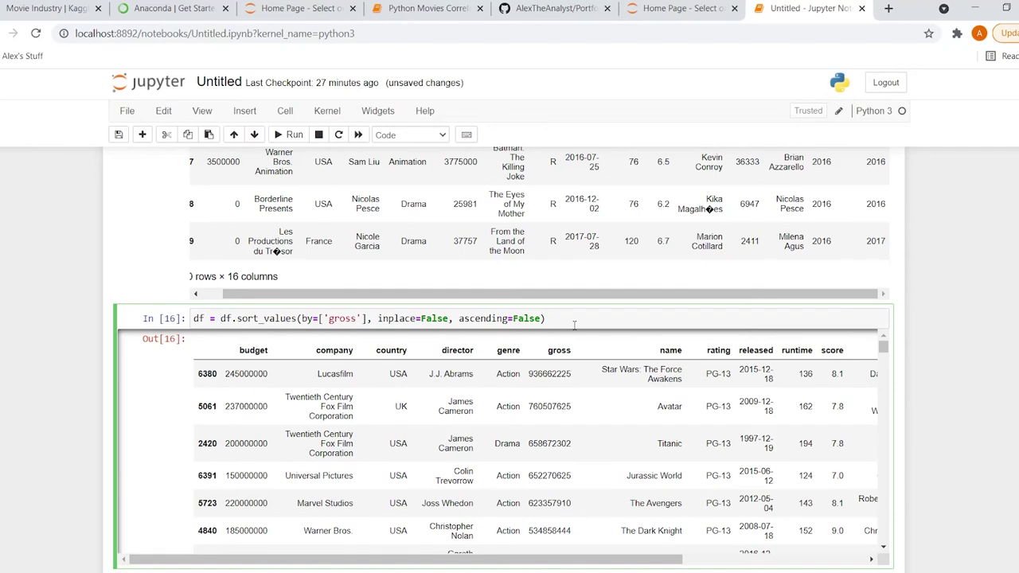
{"action": "key", "text": "shift+Return"}
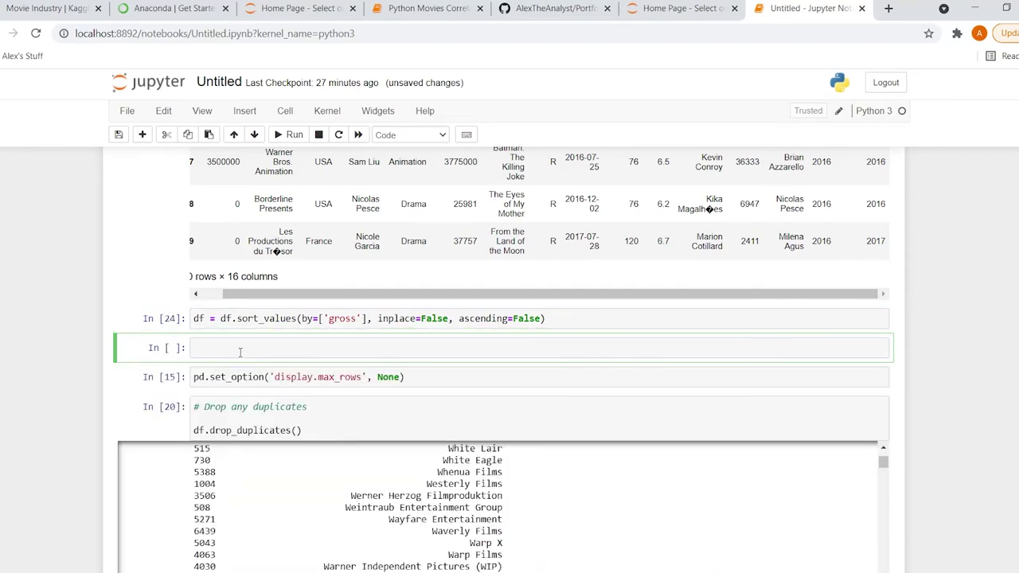
Run df.head() in the empty cell below the scatter plot and view the first rows.
{"action": "scroll", "coordinate": [41, 416], "scroll_direction": "down", "scroll_amount": 15}
{"action": "left_click", "coordinate": [250, 476]}
{"action": "type", "text": "df.head()"}
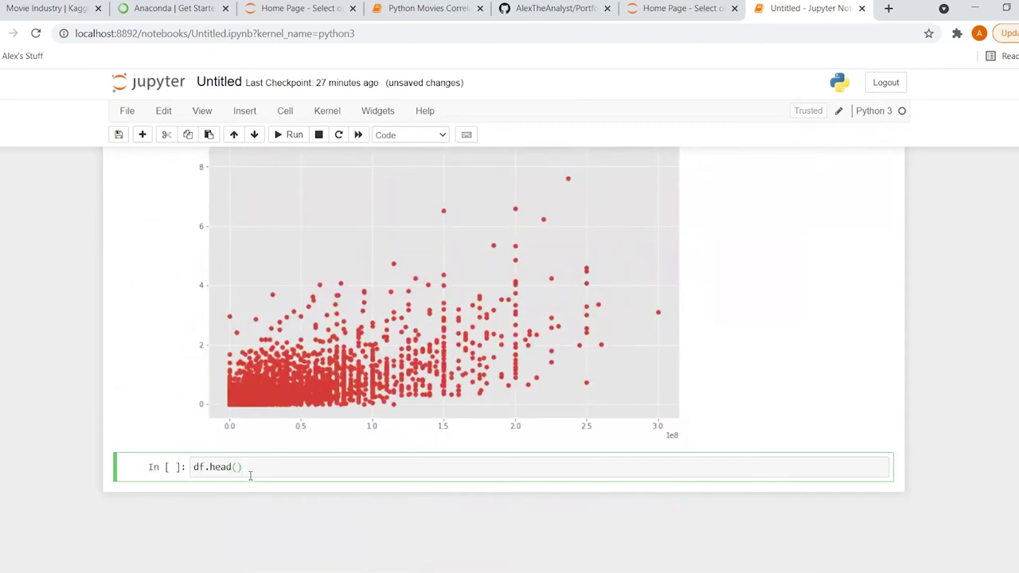
{"action": "key", "text": "shift+Return"}
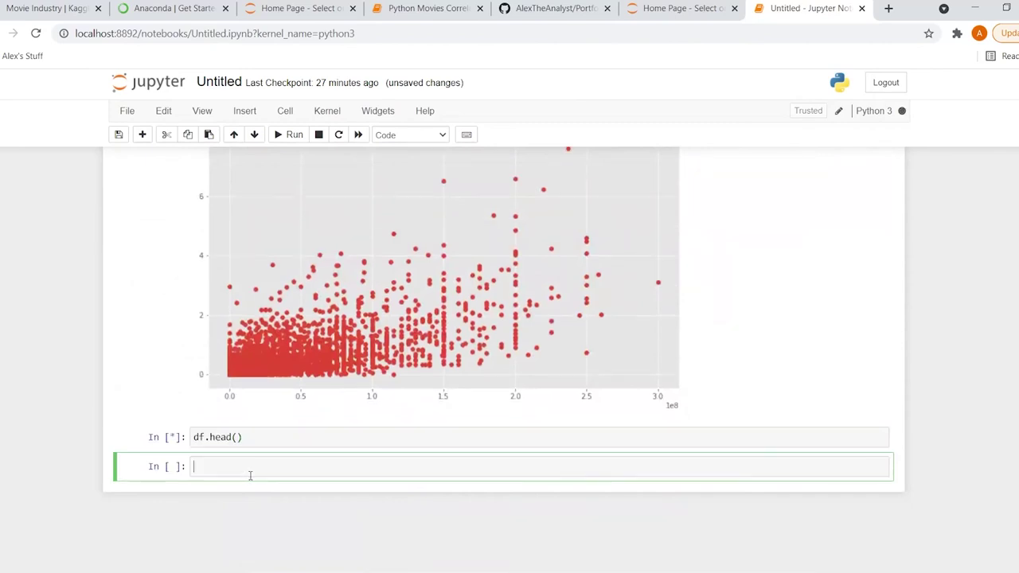
{"action": "scroll", "coordinate": [135, 448], "scroll_direction": "down", "scroll_amount": 1}
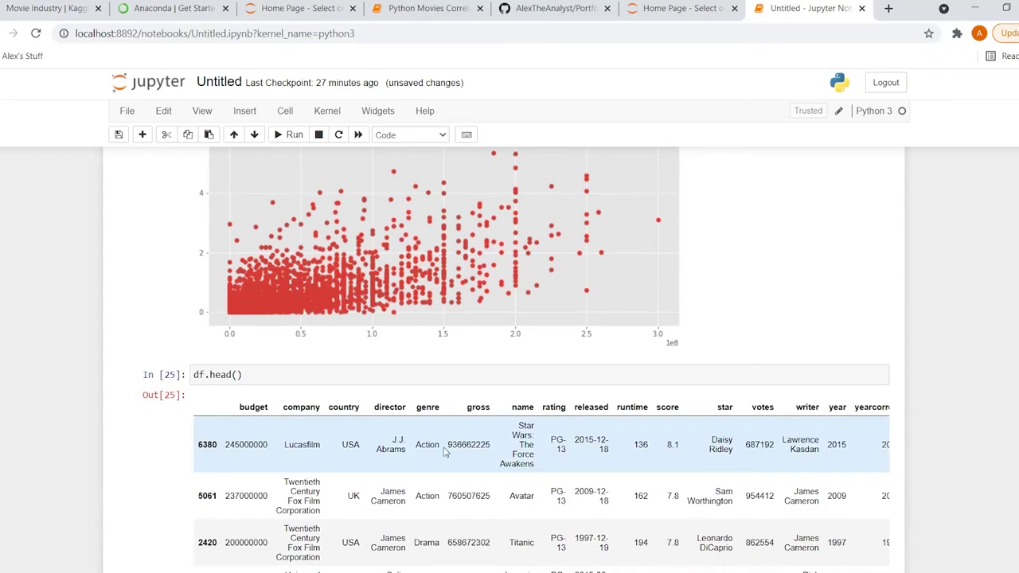
{"action": "scroll", "coordinate": [477, 464], "scroll_direction": "down", "scroll_amount": 1}
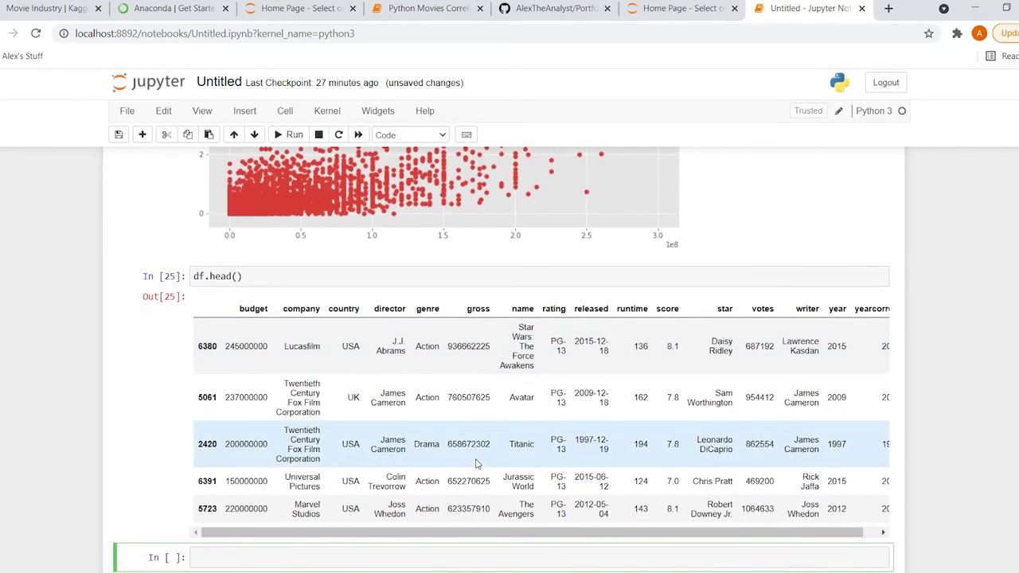
Add plt.title('Budget vs Gross Earnings') between the scatter call and plt.show() in the scatter plot cell.
{"action": "scroll", "coordinate": [37, 387], "scroll_direction": "up", "scroll_amount": 3}
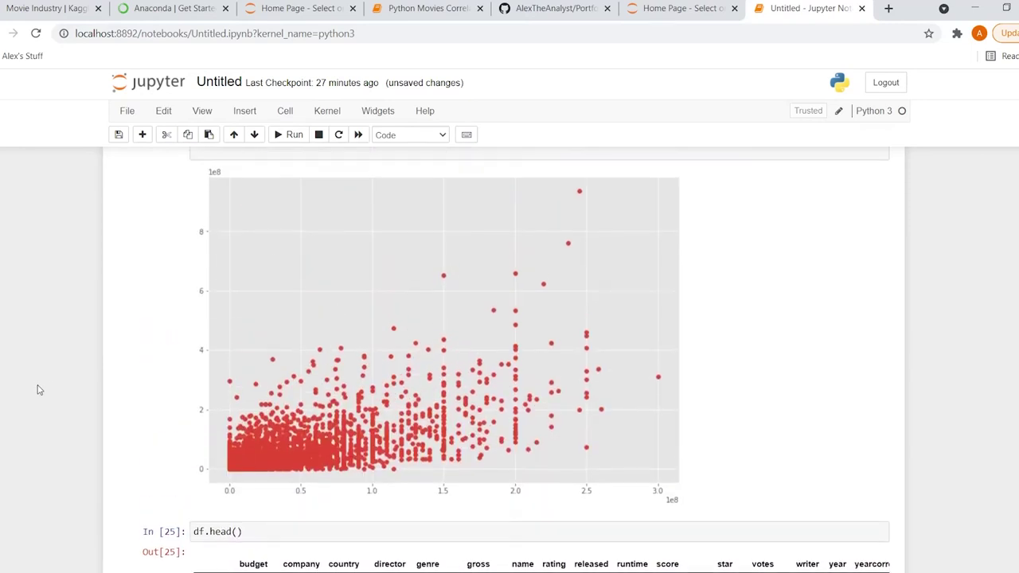
{"action": "scroll", "coordinate": [75, 368], "scroll_direction": "up", "scroll_amount": 2}
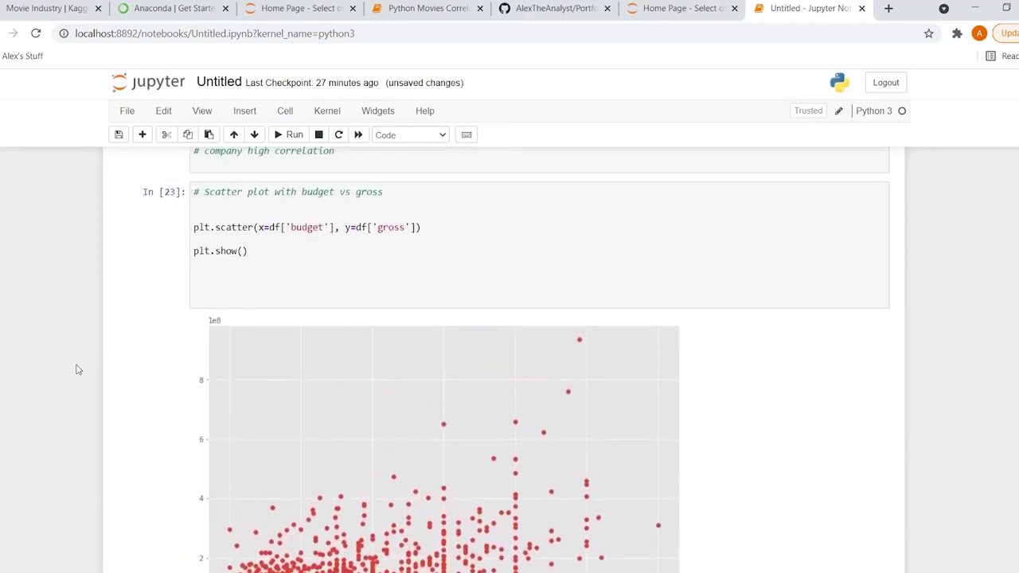
{"action": "left_click", "coordinate": [296, 238]}
{"action": "key", "text": "Return"}
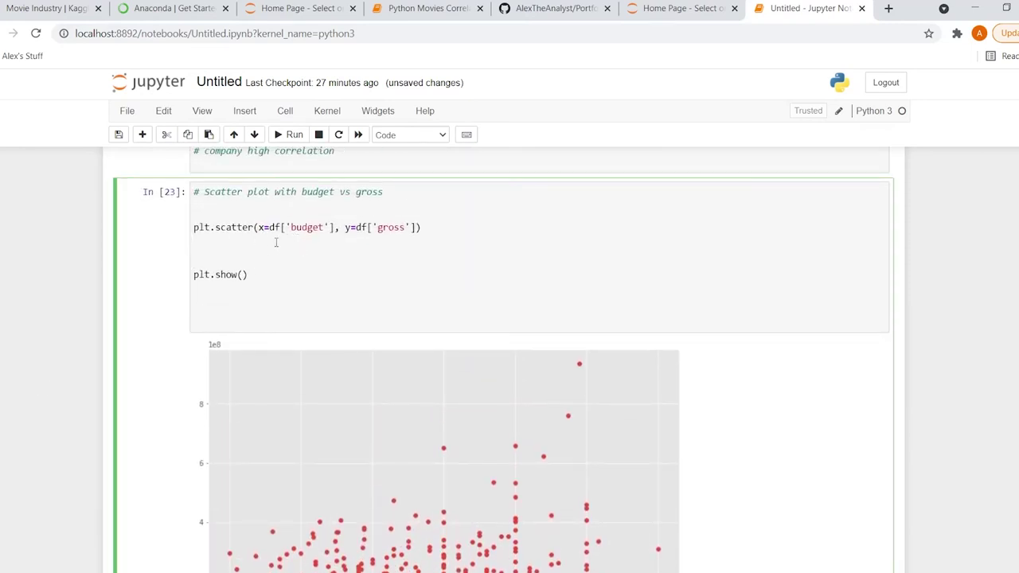
{"action": "key", "text": "Return"}
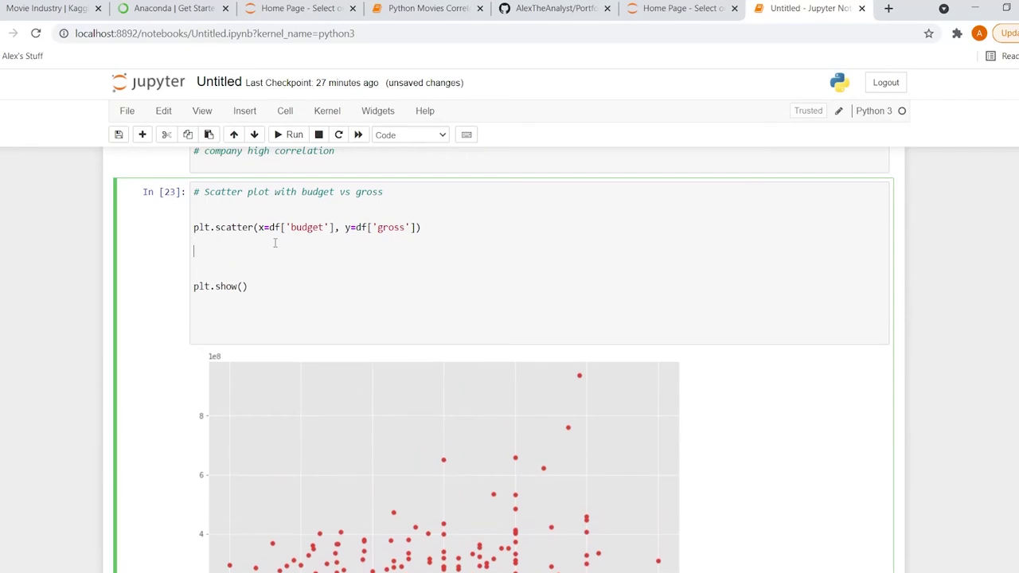
{"action": "type", "text": "plt.title('Budget vs Gross Earnings"}
Add plt.xlabel('Gross Earnings') below the title line in the scatter plot cell.
{"action": "left_click", "coordinate": [309, 271]}
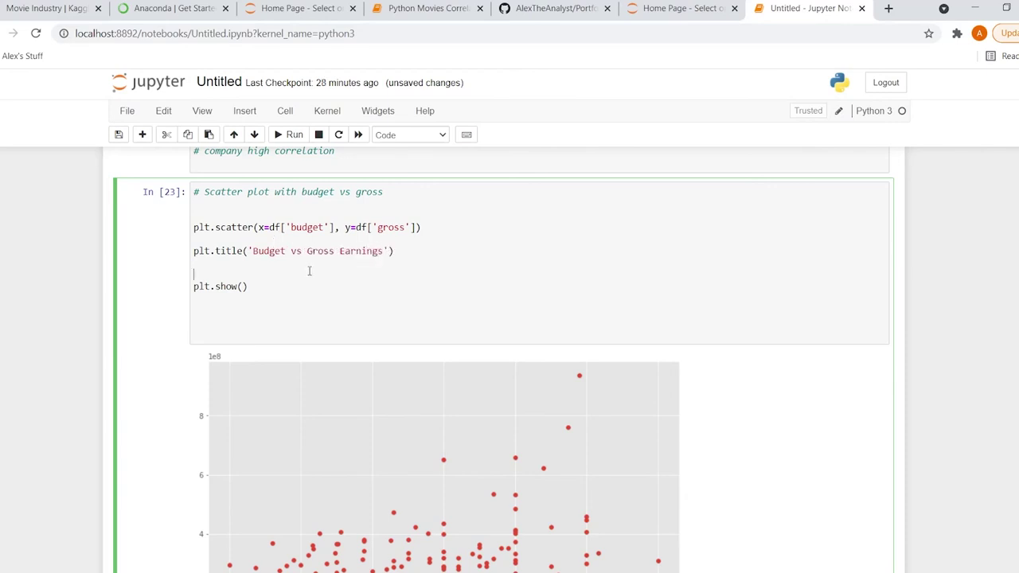
{"action": "type", "text": "plt"}
{"action": "type", "text": ".clabel"}
{"action": "key", "text": "BackSpace"}
{"action": "key", "text": "BackSpace"}
{"action": "key", "text": "BackSpace"}
{"action": "key", "text": "BackSpace"}
{"action": "key", "text": "BackSpace"}
{"action": "key", "text": "BackSpace"}
{"action": "type", "text": "xl"}
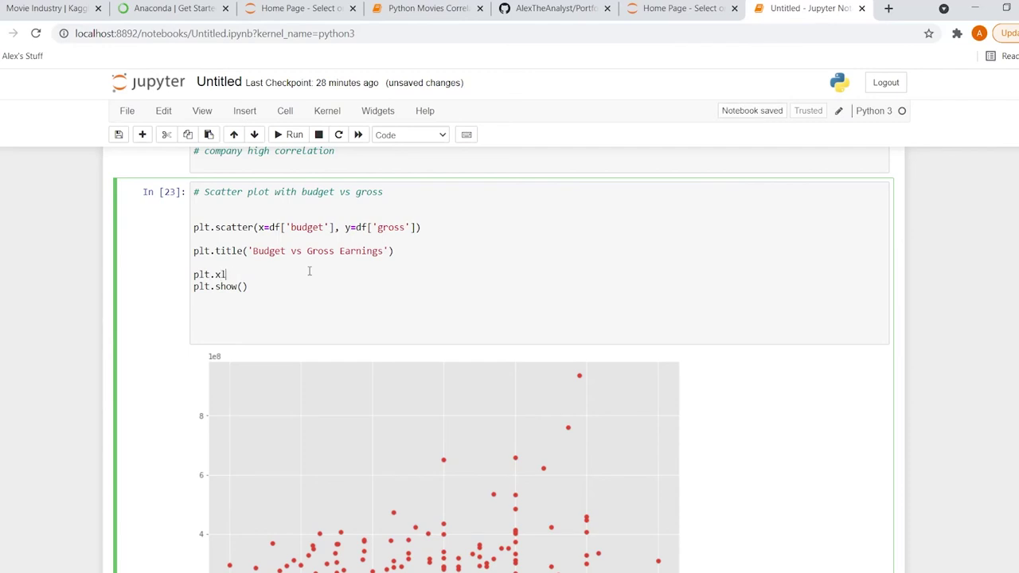
{"action": "type", "text": "abel("}
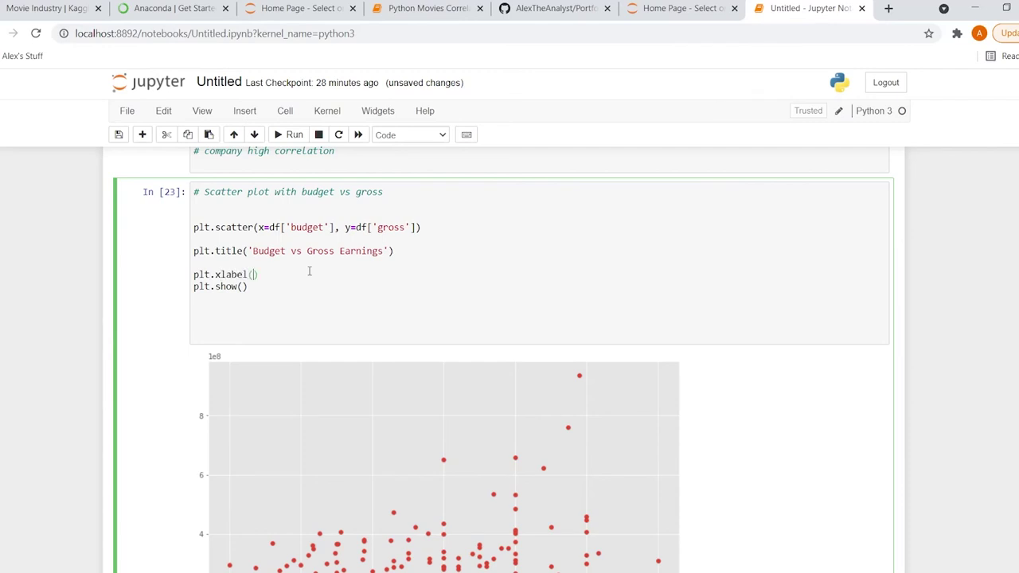
{"action": "type", "text": "'Gross Earnings"}
Add plt.ylabel('Budget for Film') below the x-axis label line and rerun the cell to redraw the plot.
{"action": "left_click", "coordinate": [352, 278]}
{"action": "key", "text": "Return"}
{"action": "key", "text": "Return"}
{"action": "type", "text": "plt."}
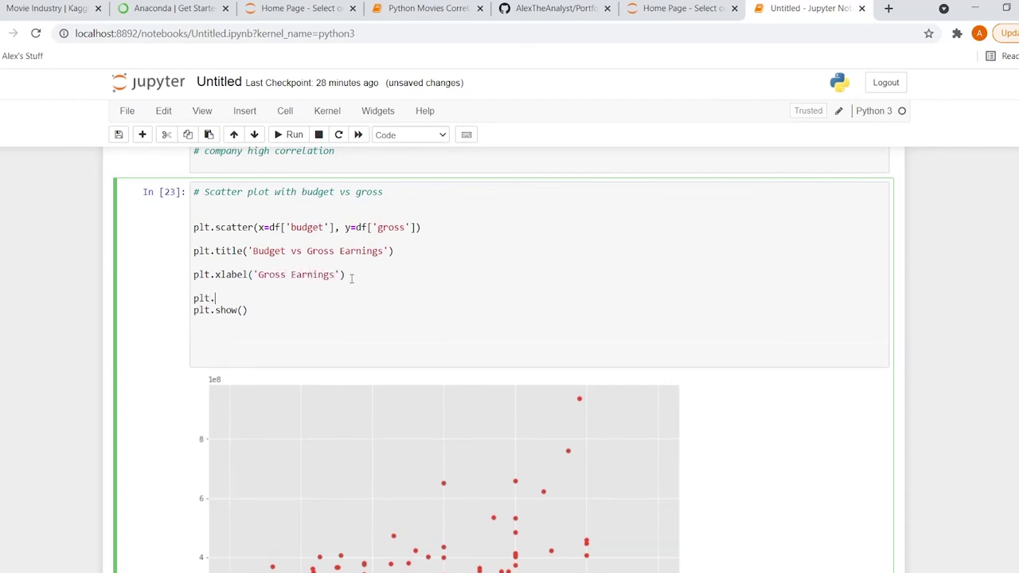
{"action": "type", "text": "ylabel('Budget for Film"}
{"action": "key", "text": "Return"}
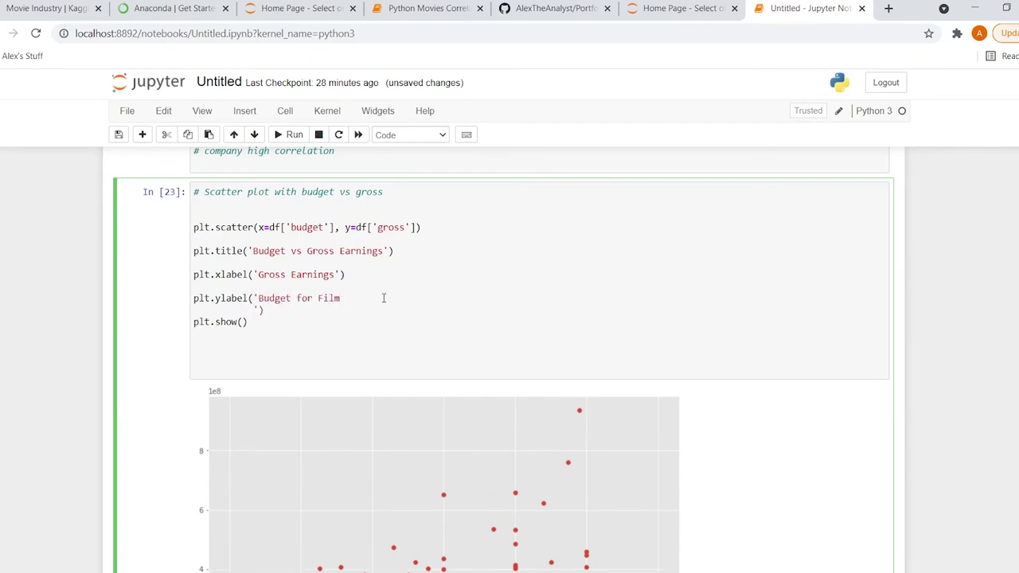
{"action": "key", "text": "BackSpace"}
{"action": "key", "text": "shift+Return"}
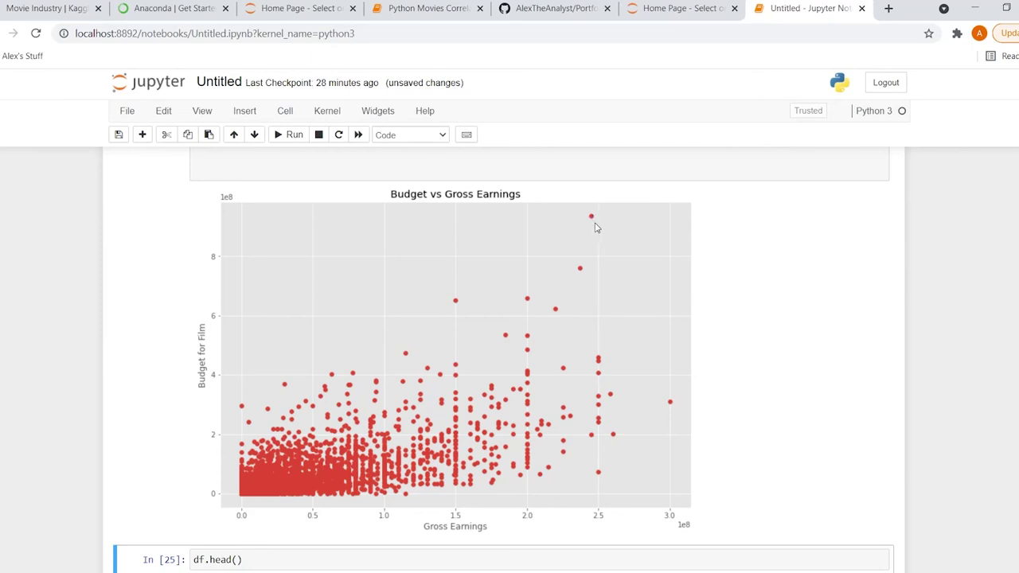
Compare the budget and gross values of the first df.head() rows with the points and axis labels of the scatter plot.
{"action": "scroll", "coordinate": [599, 226], "scroll_direction": "down", "scroll_amount": 2}
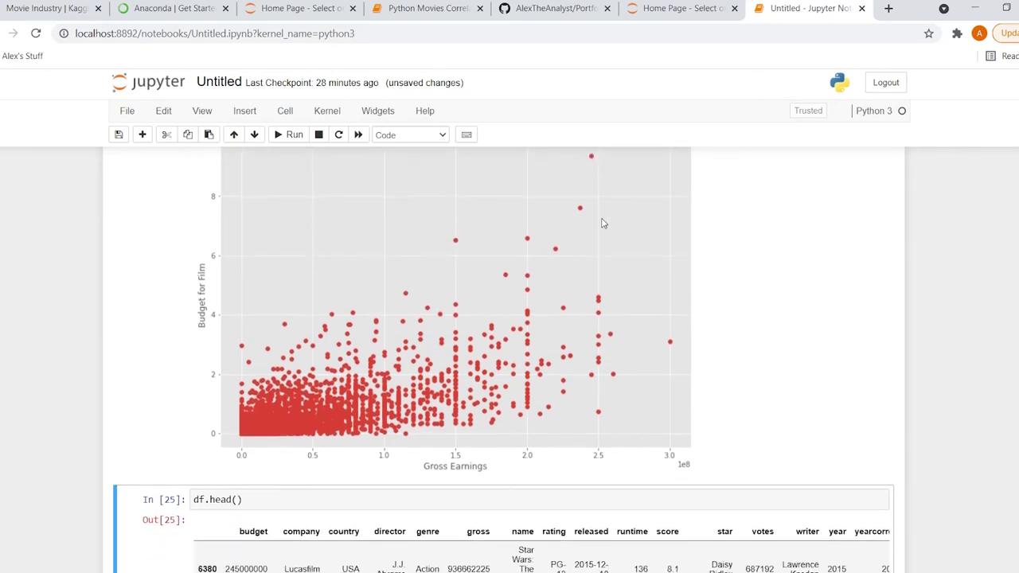
{"action": "scroll", "coordinate": [603, 222], "scroll_direction": "down", "scroll_amount": 1}
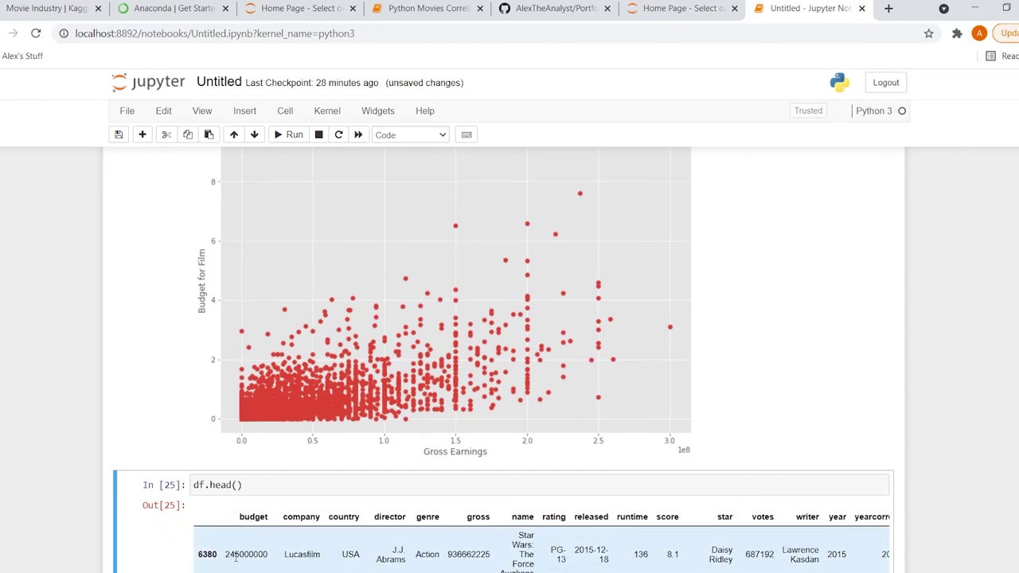
{"action": "scroll", "coordinate": [557, 422], "scroll_direction": "up", "scroll_amount": 2}
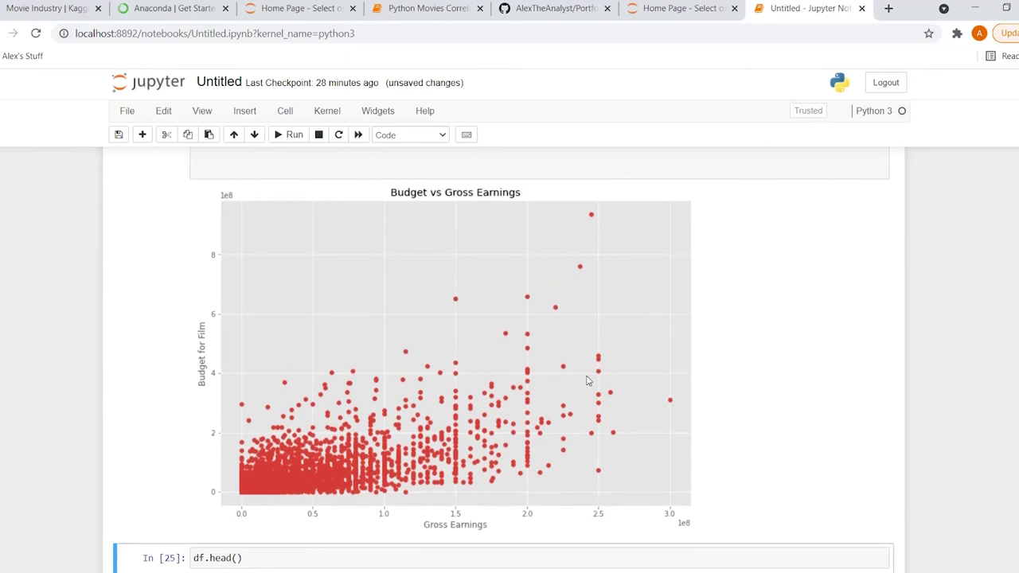
{"action": "scroll", "coordinate": [590, 222], "scroll_direction": "down", "scroll_amount": 2}
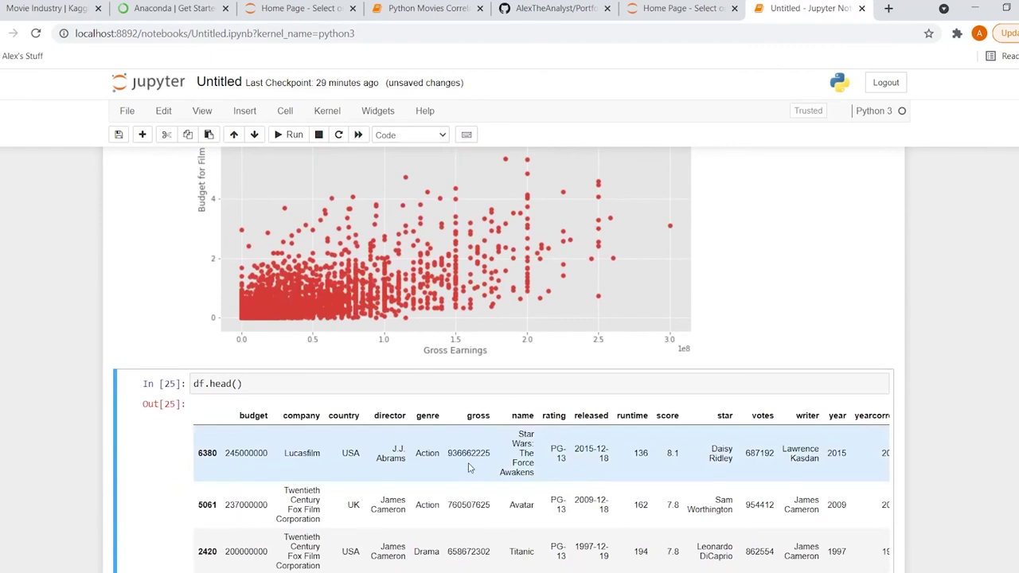
{"action": "scroll", "coordinate": [469, 468], "scroll_direction": "up", "scroll_amount": 2}
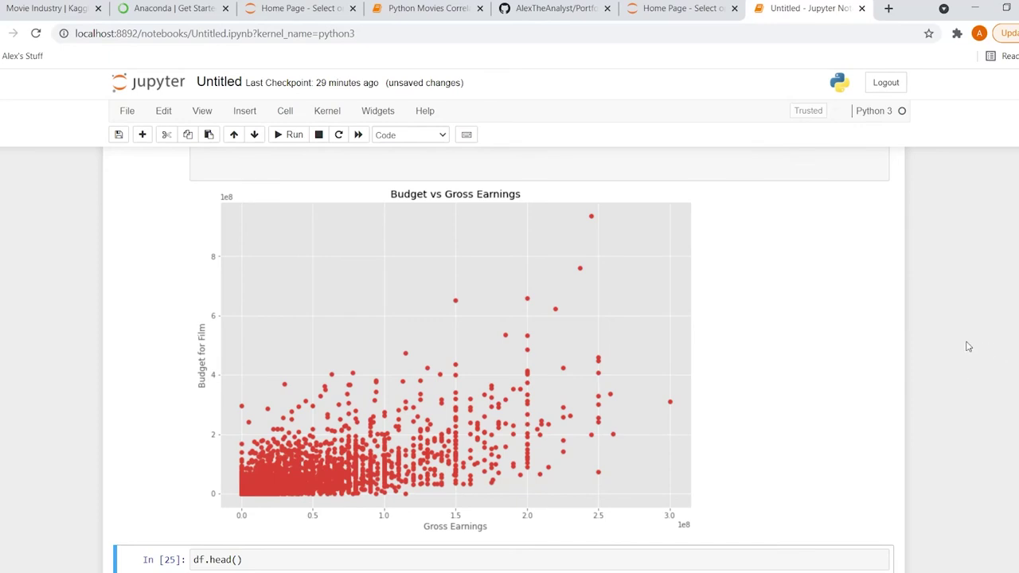
{"action": "scroll", "coordinate": [968, 346], "scroll_direction": "down", "scroll_amount": 2}
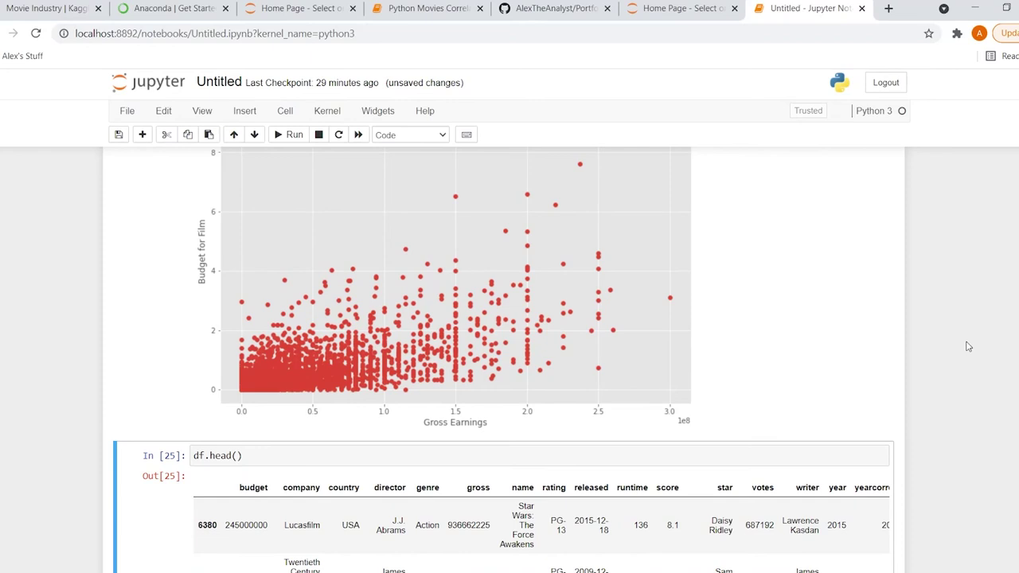
Add the comment "# Plot budget vs gross using seaborn" to the empty cell below df.head(), with an sns. line started two lines below.
{"action": "scroll", "coordinate": [969, 347], "scroll_direction": "down", "scroll_amount": 5}
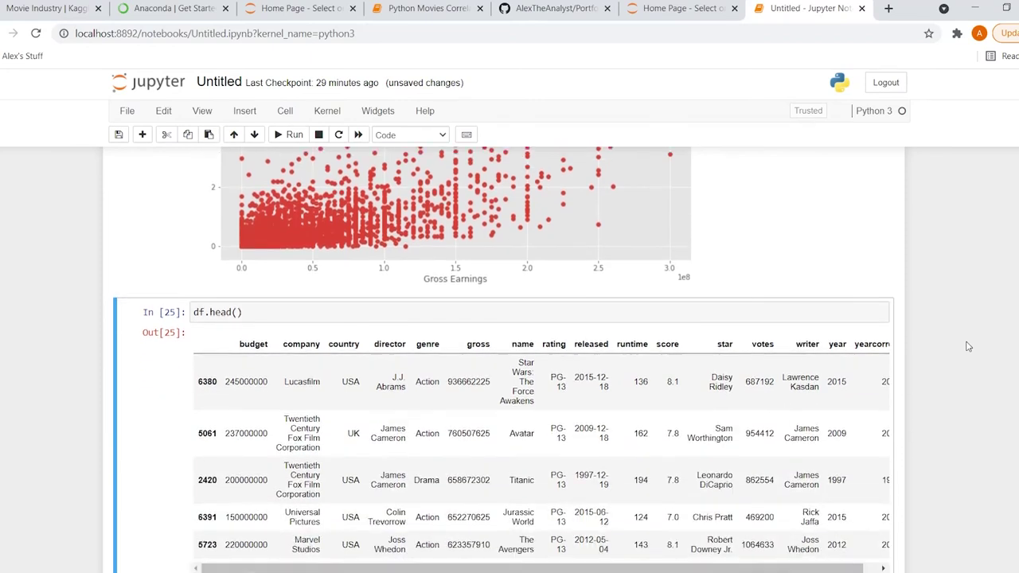
{"action": "left_click", "coordinate": [564, 470]}
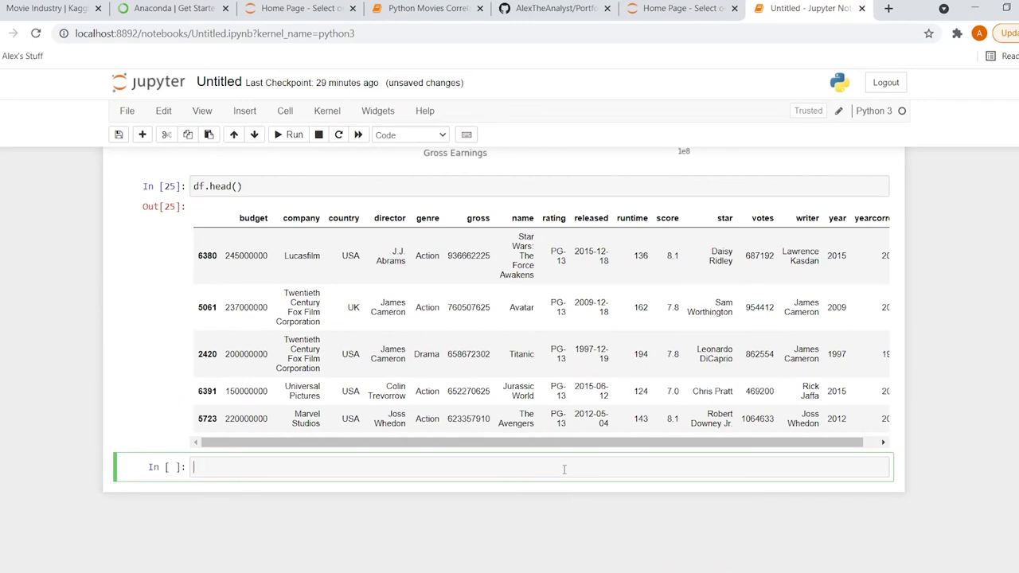
{"action": "key", "text": "Return"}
{"action": "key", "text": "Return"}
{"action": "type", "text": "sd"}
{"action": "key", "text": "BackSpace"}
{"action": "type", "text": "ns."}
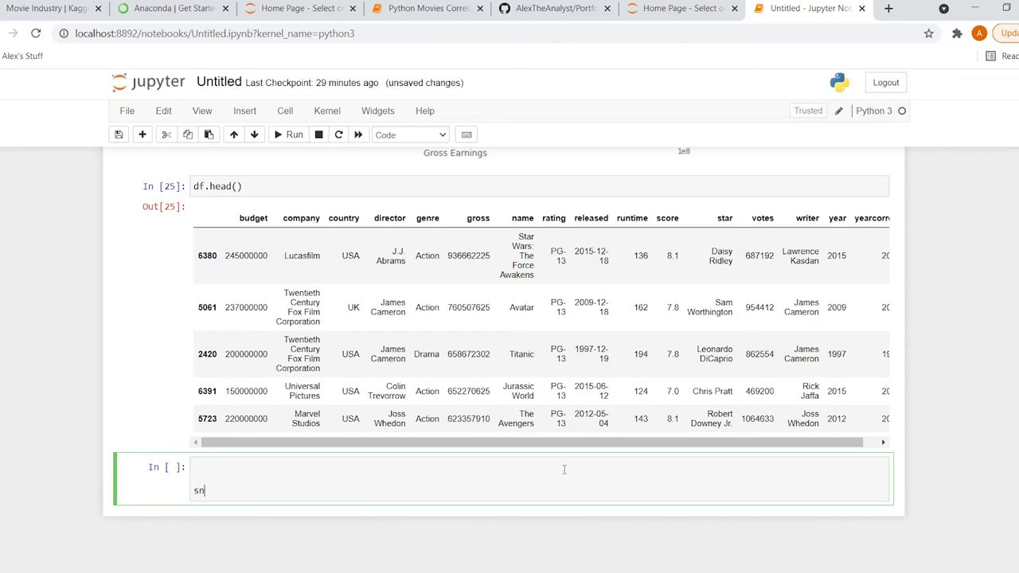
{"action": "left_click", "coordinate": [513, 467]}
{"action": "type", "text": "#"}
{"action": "type", "text": "Plot budget vs gross using seas"}
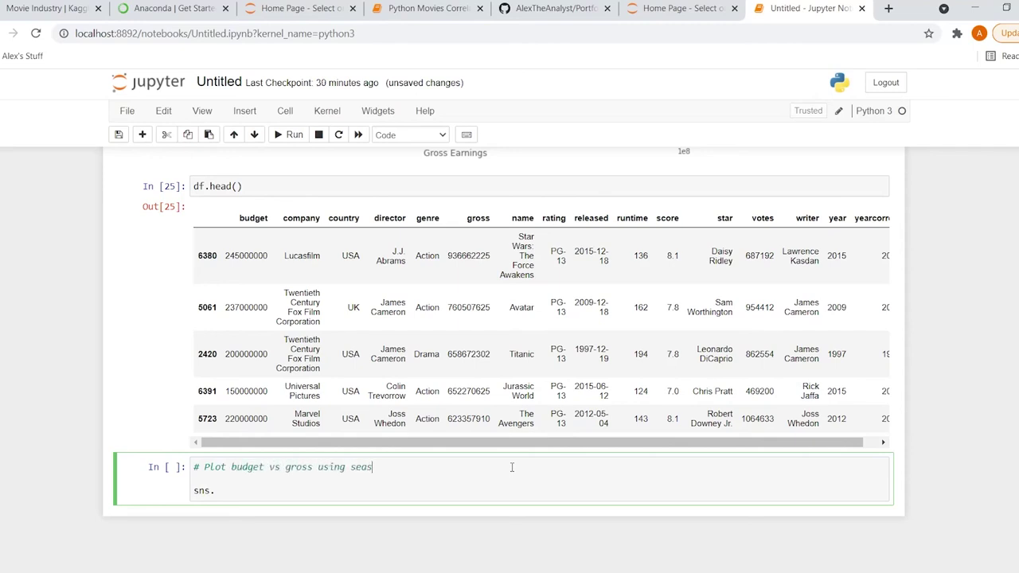
{"action": "type", "text": "born"}
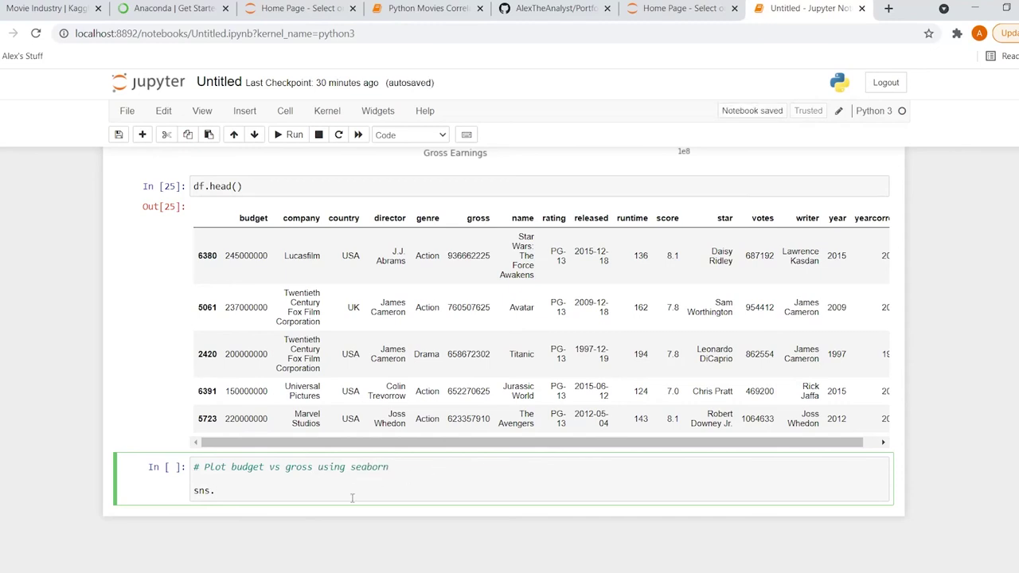
Complete the sns line as a regplot call with x='budget' and y='gross'.
{"action": "type", "text": "reg"}
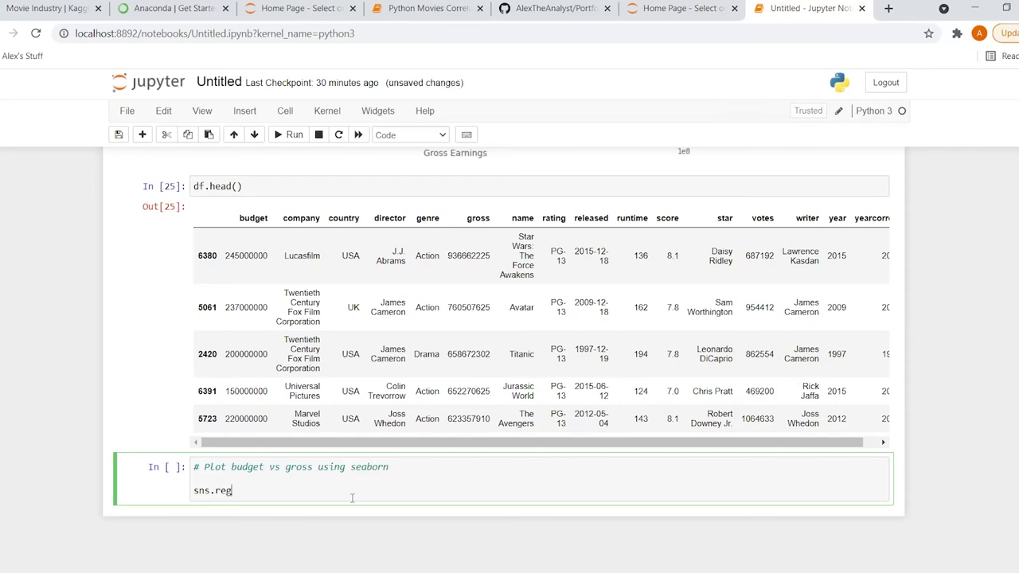
{"action": "type", "text": "plot("}
{"action": "scroll", "coordinate": [352, 499], "scroll_direction": "up", "scroll_amount": 6}
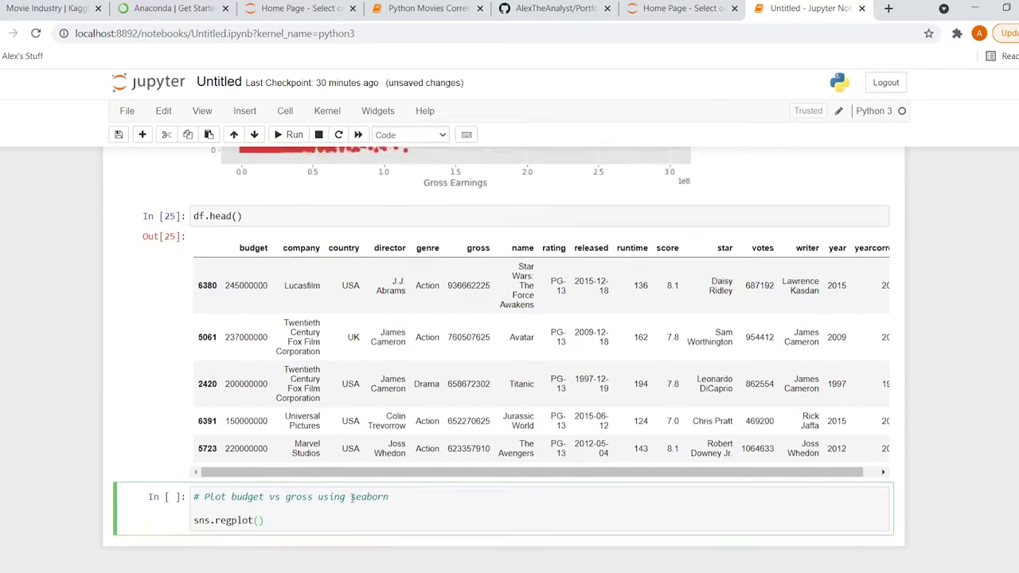
{"action": "scroll", "coordinate": [352, 498], "scroll_direction": "up", "scroll_amount": 2}
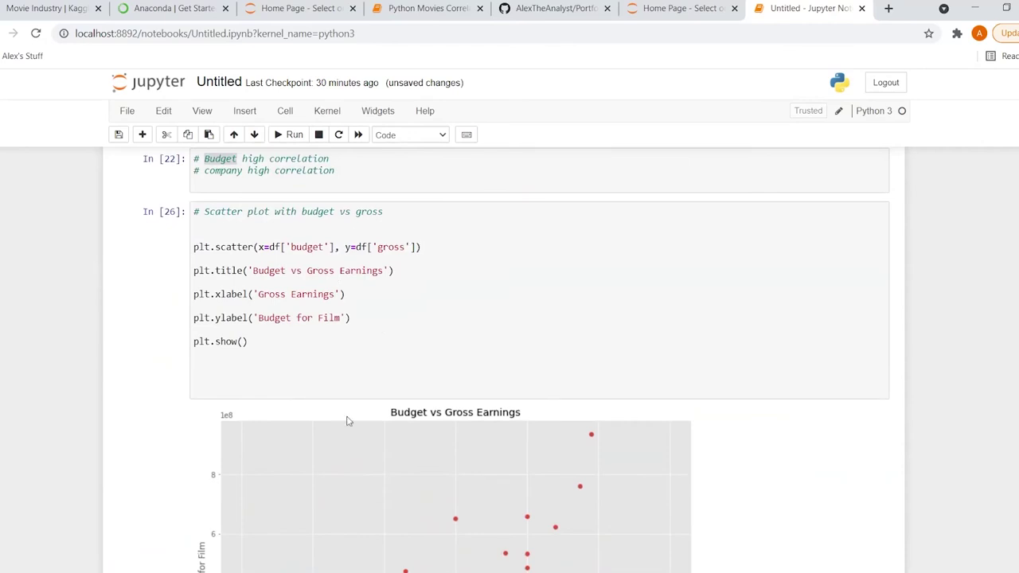
{"action": "scroll", "coordinate": [348, 420], "scroll_direction": "down", "scroll_amount": 8}
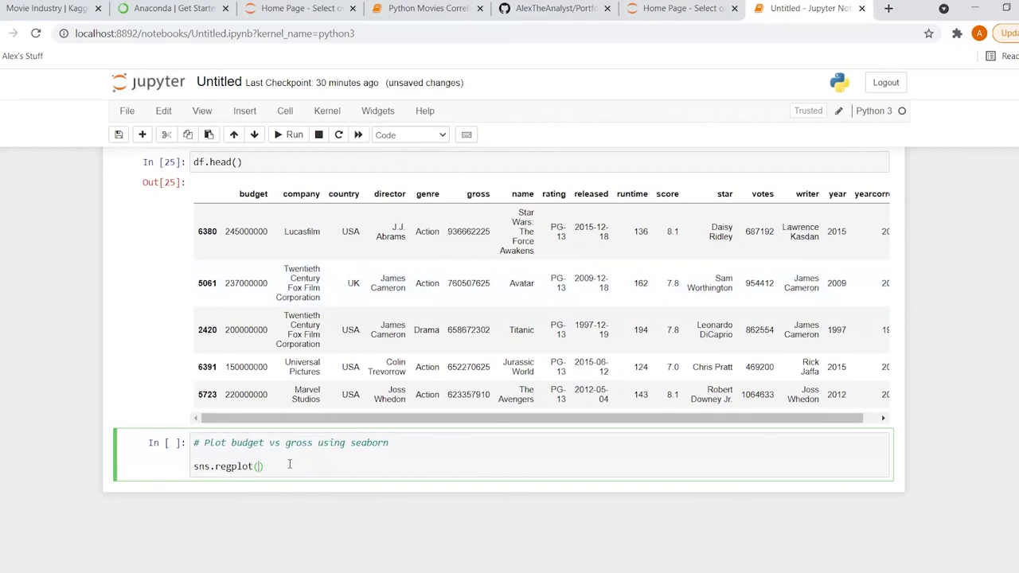
{"action": "type", "text": "x='budget',"}
{"action": "type", "text": " ="}
{"action": "key", "text": "BackSpace"}
{"action": "type", "text": "y='grop"}
{"action": "key", "text": "BackSpace"}
{"action": "type", "text": "ss'"}
{"action": "key", "text": "BackSpace"}
{"action": "key", "text": "BackSpace"}
{"action": "key", "text": "BackSpace"}
{"action": "type", "text": "ss'"}
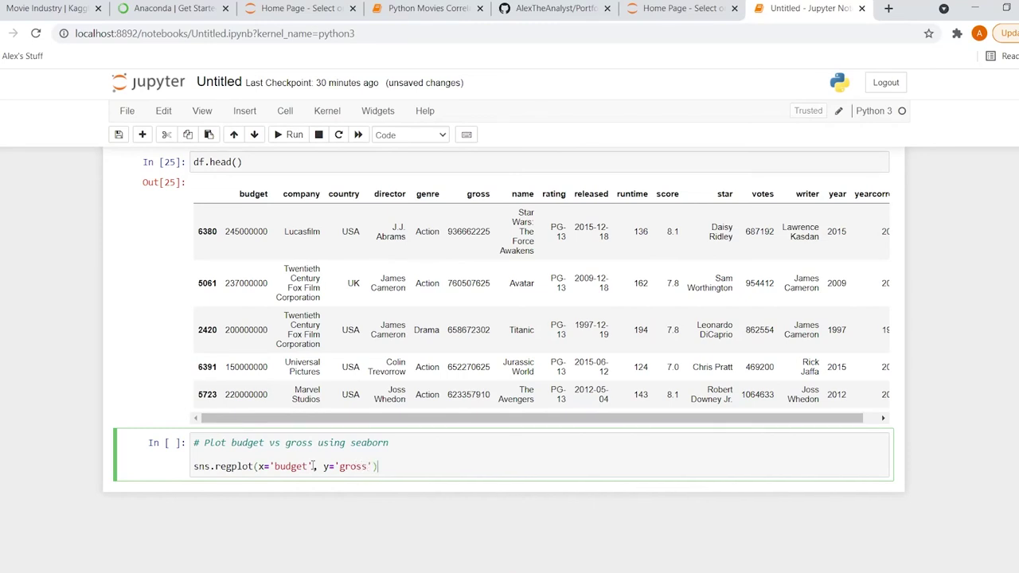
Add data=df to the regplot call and run the cell to draw the regression plot.
{"action": "type", "text": ")"}
{"action": "key", "text": "BackSpace"}
{"action": "type", "text": ", data=df)"}
{"action": "key", "text": "shift+Return"}
{"action": "scroll", "coordinate": [484, 429], "scroll_direction": "down", "scroll_amount": 3}
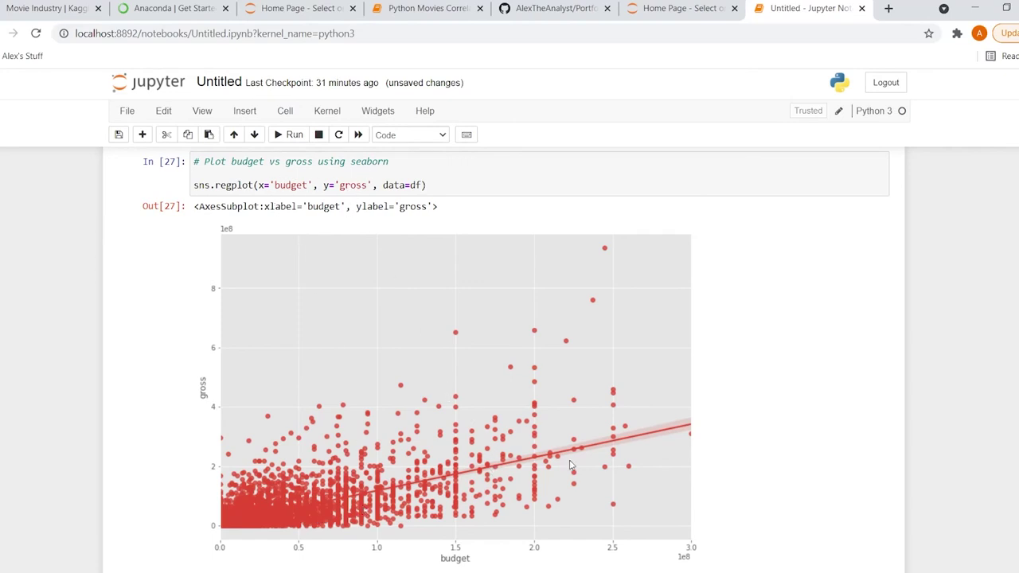
Add scatter_kws={"color": "red"} after data=df in the regplot call.
{"action": "scroll", "coordinate": [632, 371], "scroll_direction": "up", "scroll_amount": 1}
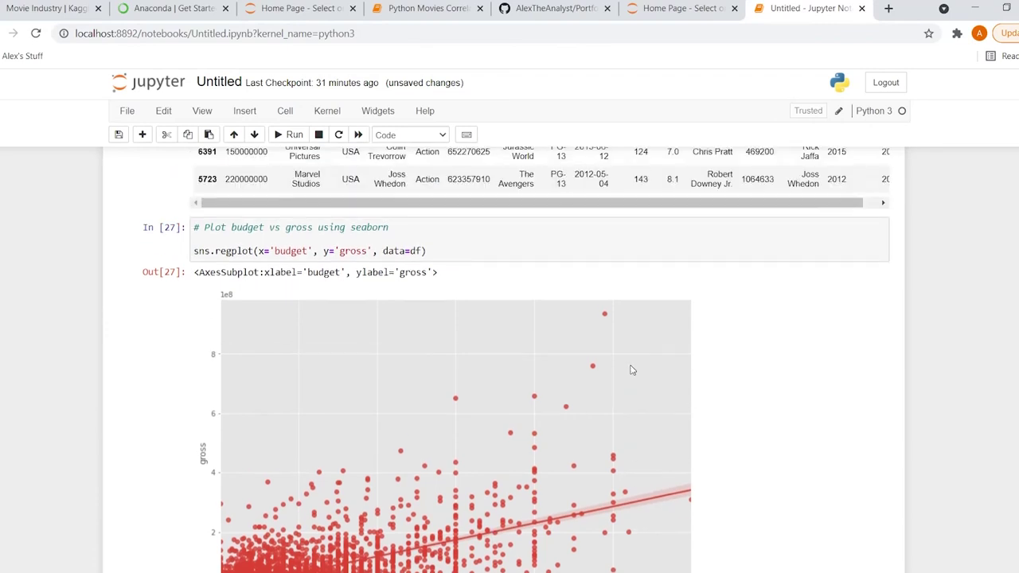
{"action": "left_click", "coordinate": [425, 252]}
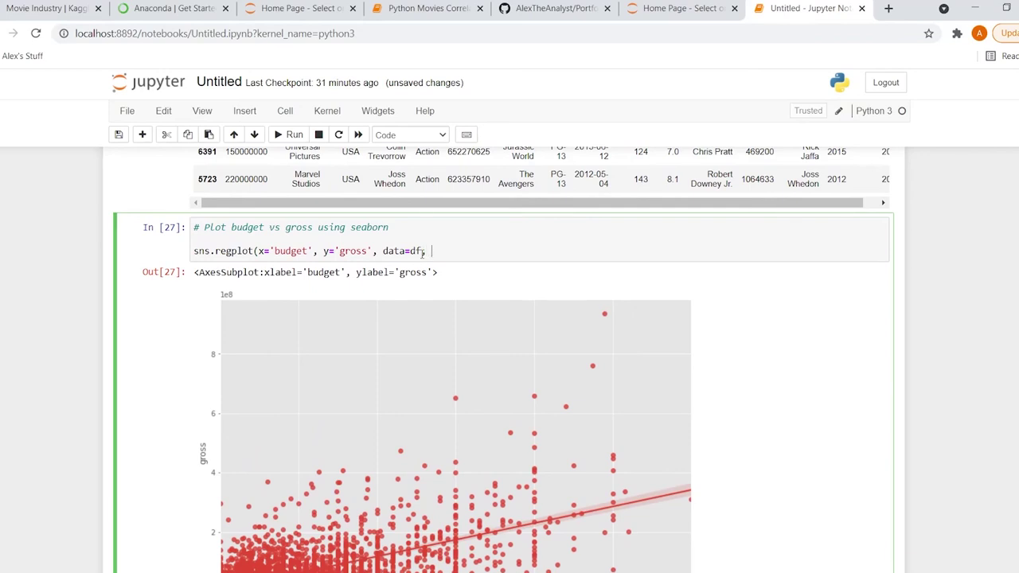
{"action": "type", "text": "scatter_kws="}
{"action": "type", "text": "{"}
{"action": "type", "text": "\"color\""}
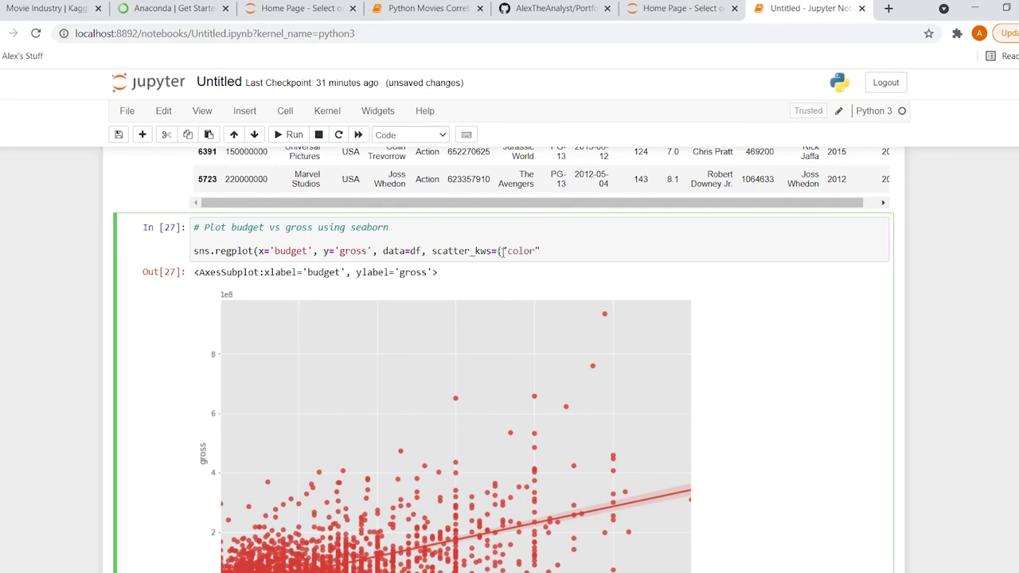
{"action": "type", "text": ":"}
{"action": "type", "text": " \"red\""}
{"action": "type", "text": "})"}
{"action": "type", "text": ","}
Add a line_kws argument with the color blue to the regplot call and run the cell.
{"action": "type", "text": "line_"}
{"action": "type", "text": "kws"}
{"action": "type", "text": "="}
{"action": "type", "text": "{"}
{"action": "type", "text": "\"co"}
{"action": "key", "text": "BackSpace"}
{"action": "key", "text": "BackSpace"}
{"action": "type", "text": "color\""}
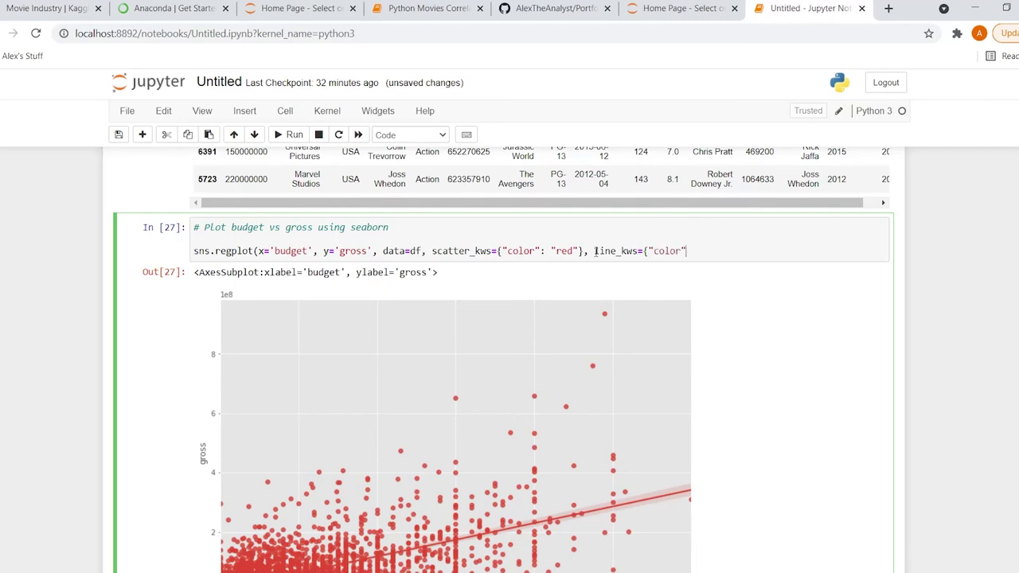
{"action": "type", "text": ":\"blue\"})"}
{"action": "key", "text": "shift+Return"}
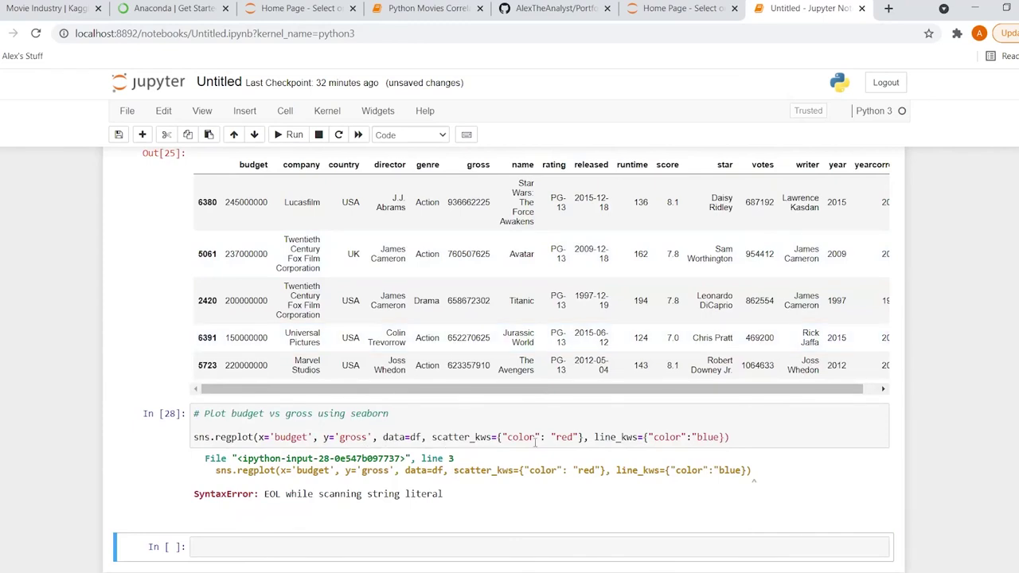
Correct the end of the regplot call to line_kws={"color":"blue"}) by closing the blue string, and rerun the cell.
{"action": "left_click", "coordinate": [744, 439]}
{"action": "key", "text": "BackSpace"}
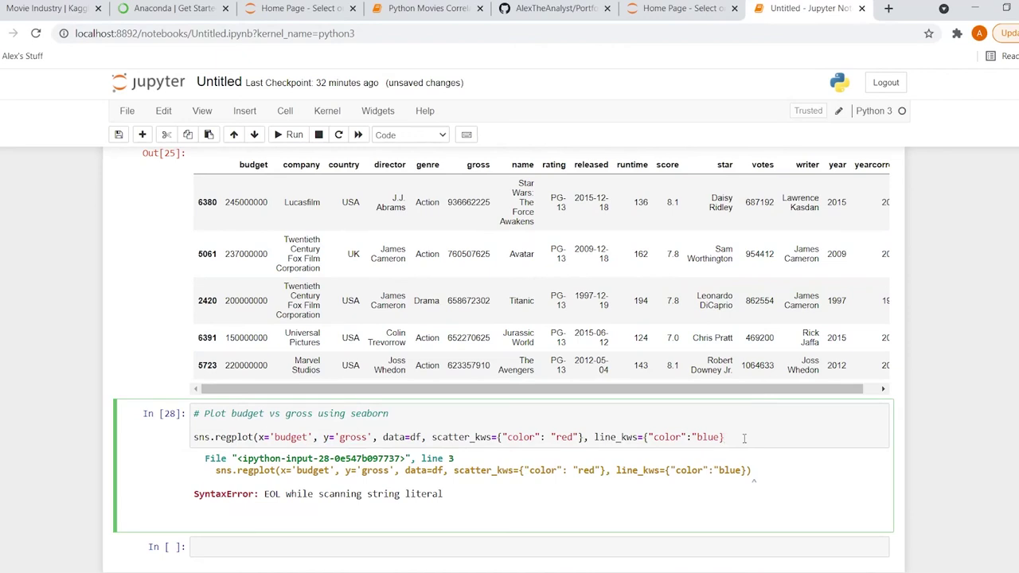
{"action": "left_click", "coordinate": [257, 438]}
{"action": "left_click", "coordinate": [733, 436]}
{"action": "key", "text": "BackSpace"}
{"action": "type", "text": "\"}"}
{"action": "type", "text": ")"}
{"action": "key", "text": "BackSpace"}
{"action": "type", "text": "})"}
{"action": "key", "text": "shift+Return"}
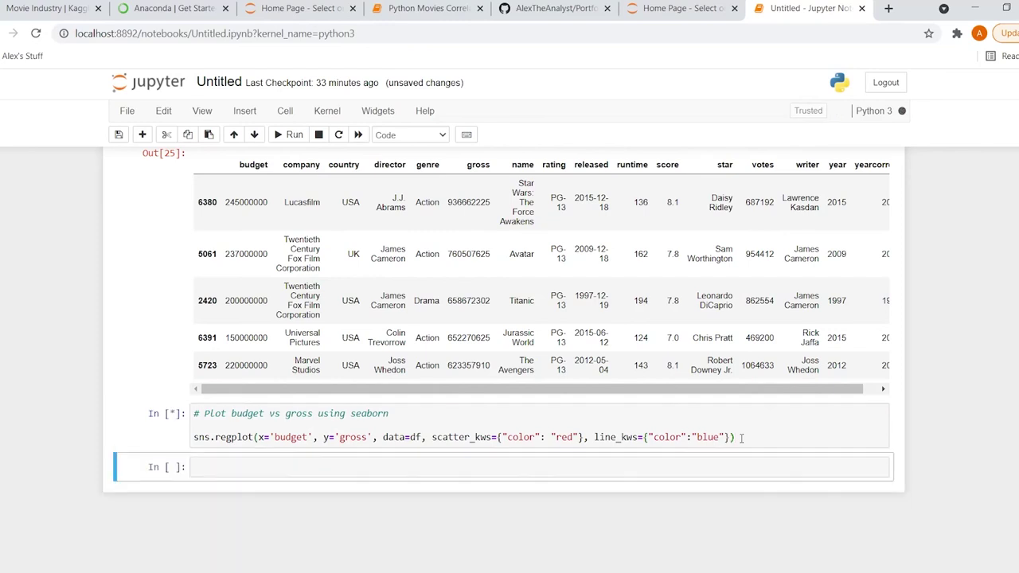
{"action": "scroll", "coordinate": [675, 400], "scroll_direction": "down", "scroll_amount": 3}
{"action": "scroll", "coordinate": [675, 400], "scroll_direction": "down", "scroll_amount": 2}
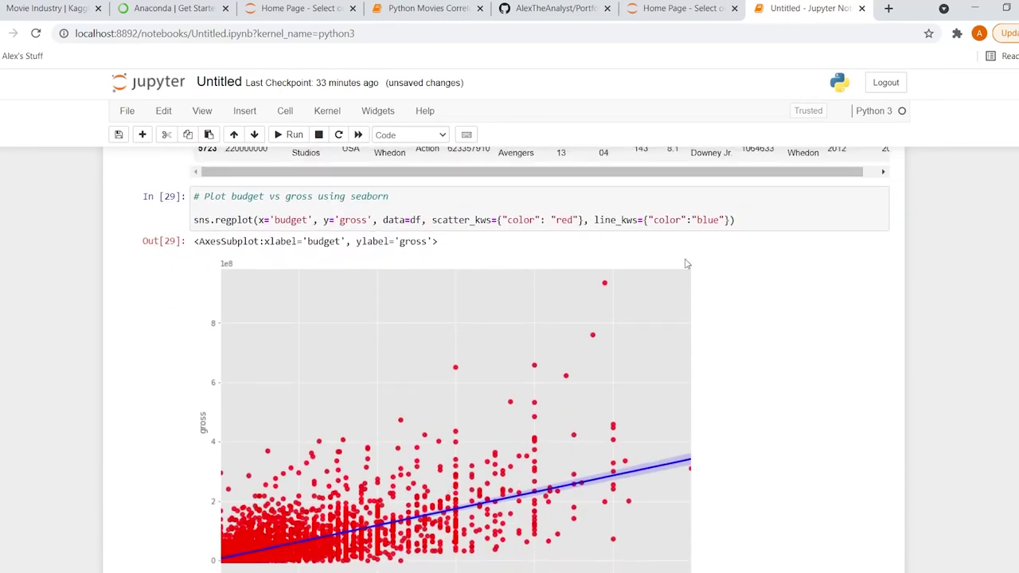
Change the regression line color to red in line_kws and rerun the cell.
{"action": "left_click", "coordinate": [760, 217]}
{"action": "left_click", "coordinate": [758, 219]}
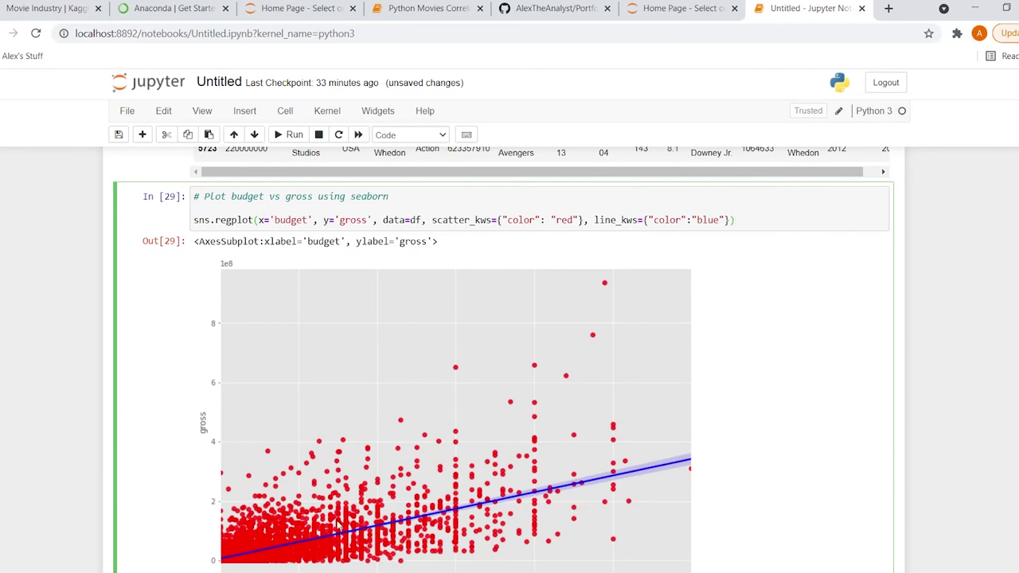
{"action": "double_click", "coordinate": [707, 219]}
{"action": "type", "text": "red"}
{"action": "key", "text": "shift+Return"}
{"action": "scroll", "coordinate": [613, 343], "scroll_direction": "down", "scroll_amount": 5}
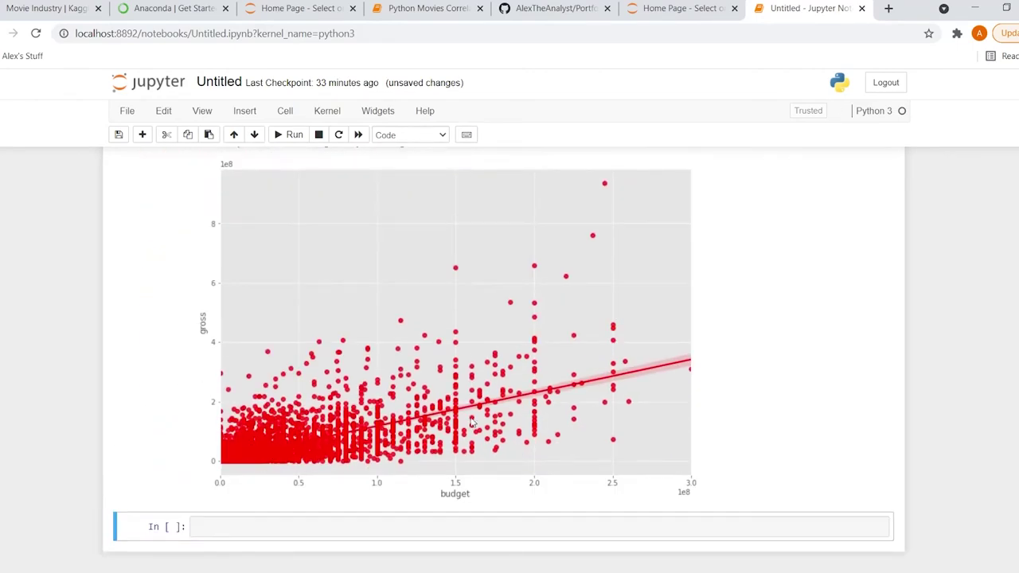
Change the regression line color to purple in line_kws and rerun the cell.
{"action": "scroll", "coordinate": [482, 422], "scroll_direction": "up", "scroll_amount": 1}
{"action": "double_click", "coordinate": [705, 216]}
{"action": "type", "text": "purple"}
{"action": "key", "text": "shift+Return"}
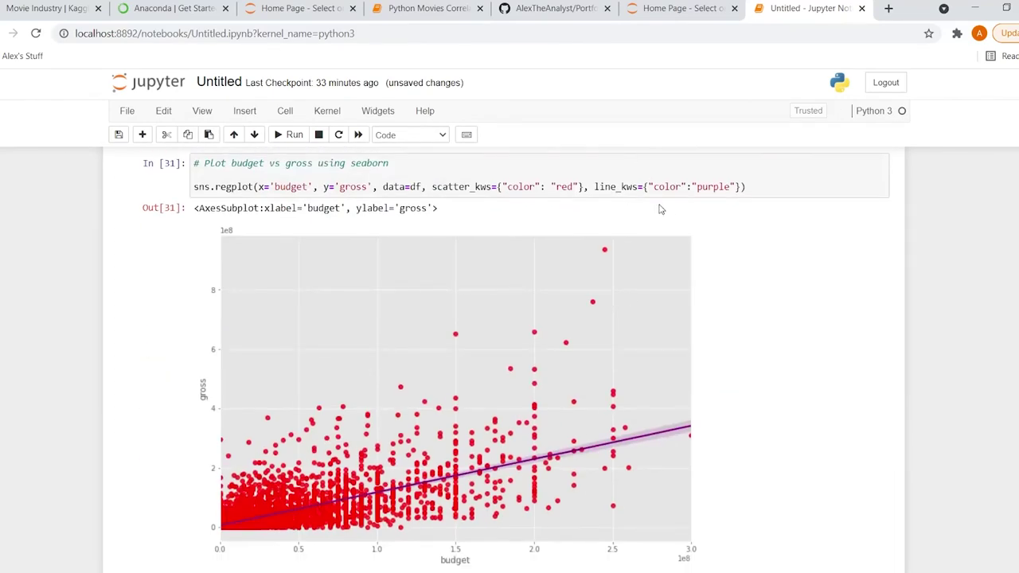
Change the scatter point color to black in scatter_kws and rerun the cell.
{"action": "double_click", "coordinate": [562, 187]}
{"action": "type", "text": "black"}
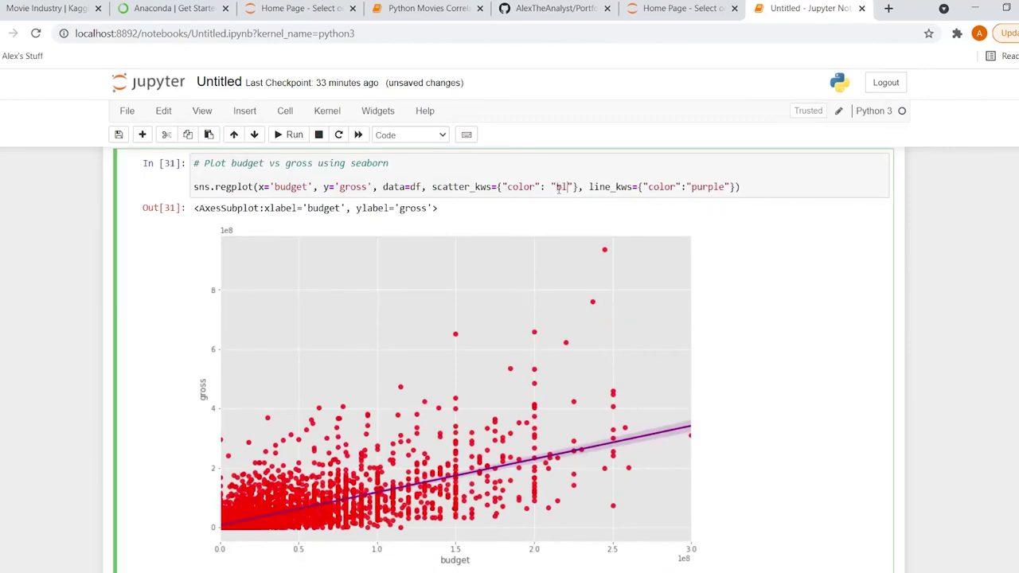
{"action": "key", "text": "shift+Return"}
{"action": "scroll", "coordinate": [526, 398], "scroll_direction": "up", "scroll_amount": 1}
Set the scatter point color back to red and the line color back to blue, and rerun the regplot cell.
{"action": "left_click", "coordinate": [614, 236]}
{"action": "double_click", "coordinate": [567, 254]}
{"action": "type", "text": "red"}
{"action": "double_click", "coordinate": [715, 254]}
{"action": "type", "text": "blue"}
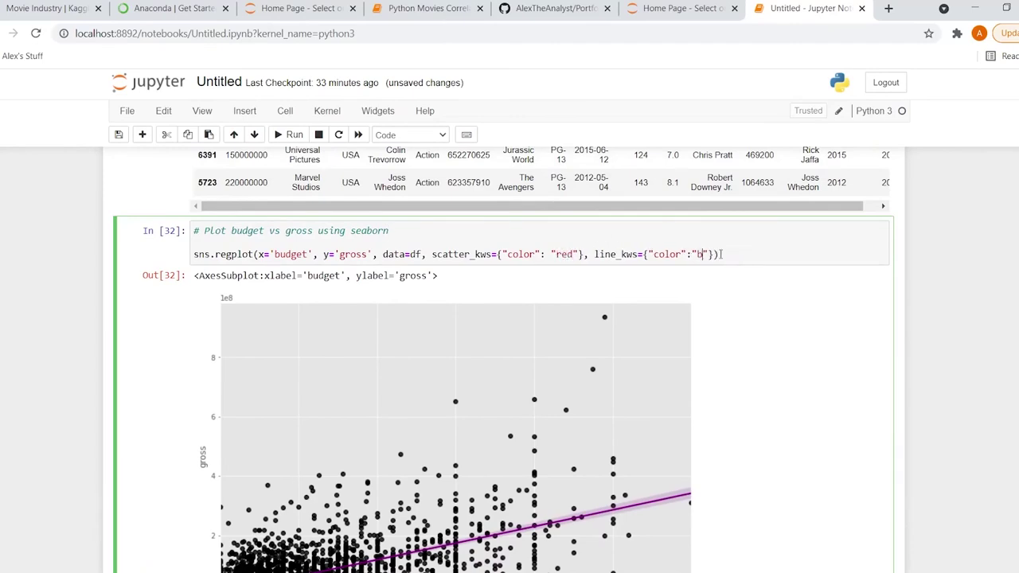
{"action": "key", "text": "shift+Return"}
{"action": "scroll", "coordinate": [701, 318], "scroll_direction": "down", "scroll_amount": 3}
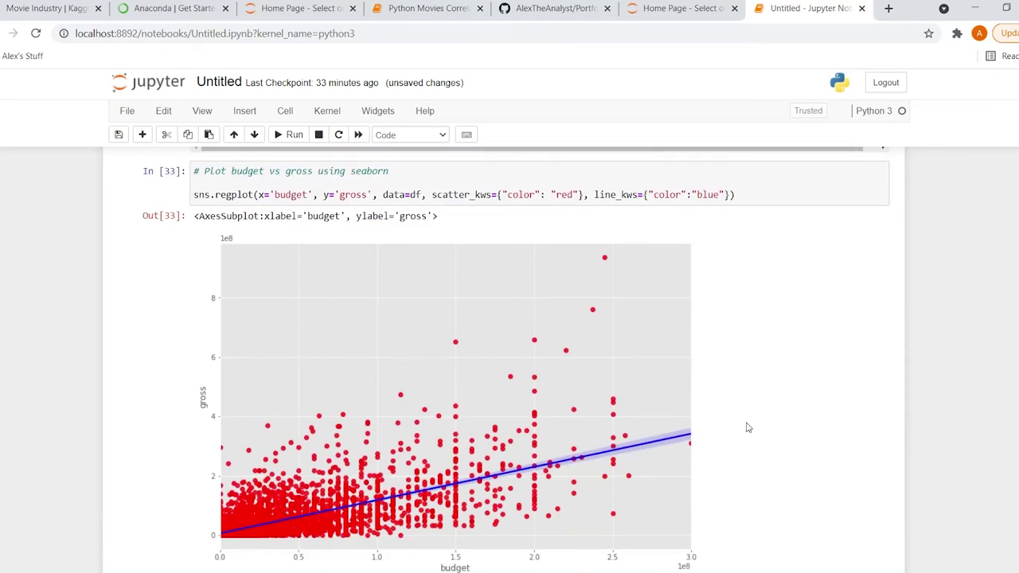
Add the comment "# Let's start looking at correlation" in the empty cell below the regression plot and run it.
{"action": "scroll", "coordinate": [753, 414], "scroll_direction": "down", "scroll_amount": 2}
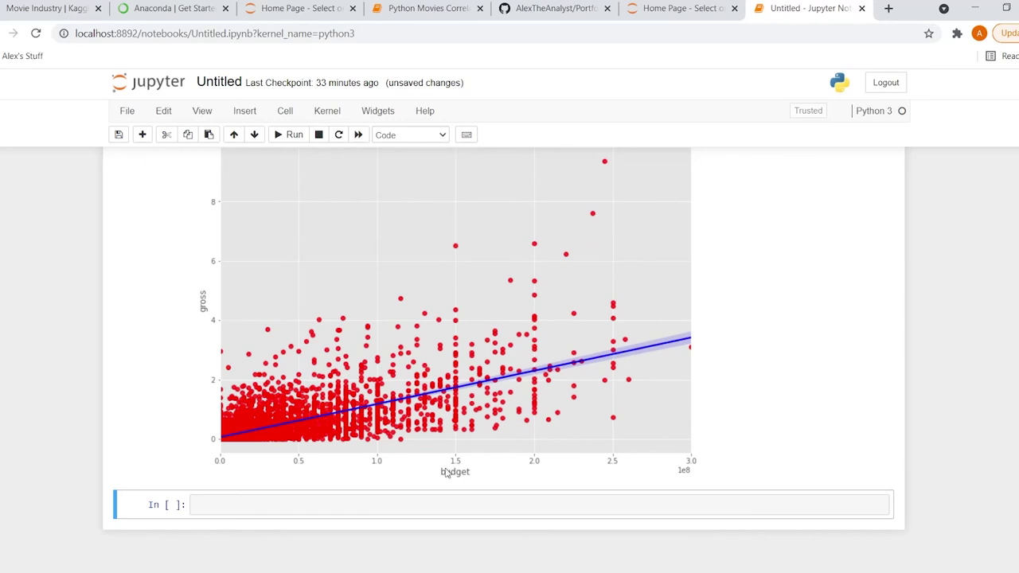
{"action": "scroll", "coordinate": [379, 488], "scroll_direction": "up", "scroll_amount": 1}
{"action": "scroll", "coordinate": [379, 488], "scroll_direction": "up", "scroll_amount": 2}
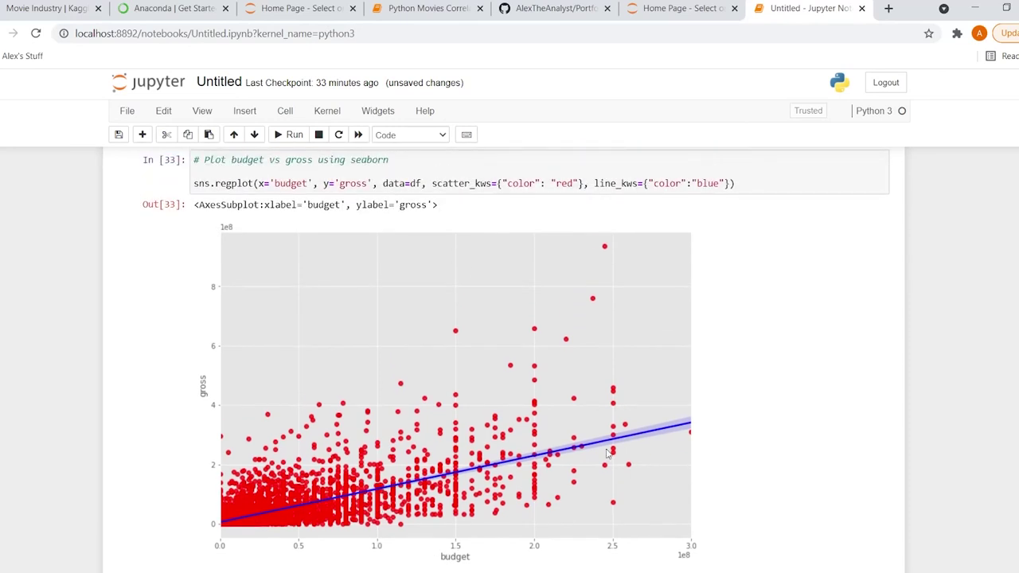
{"action": "scroll", "coordinate": [713, 437], "scroll_direction": "down", "scroll_amount": 1}
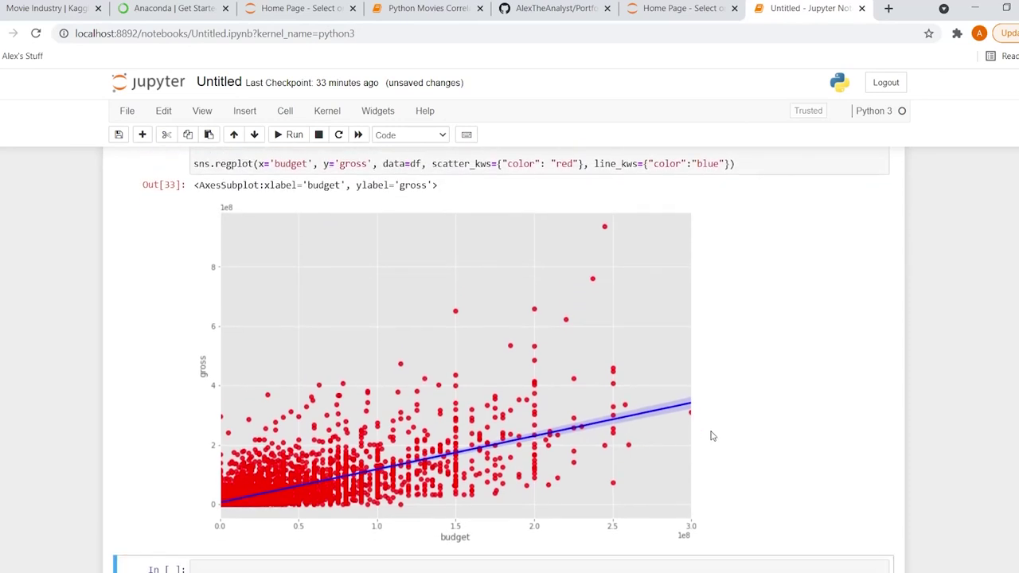
{"action": "scroll", "coordinate": [713, 437], "scroll_direction": "down", "scroll_amount": 3}
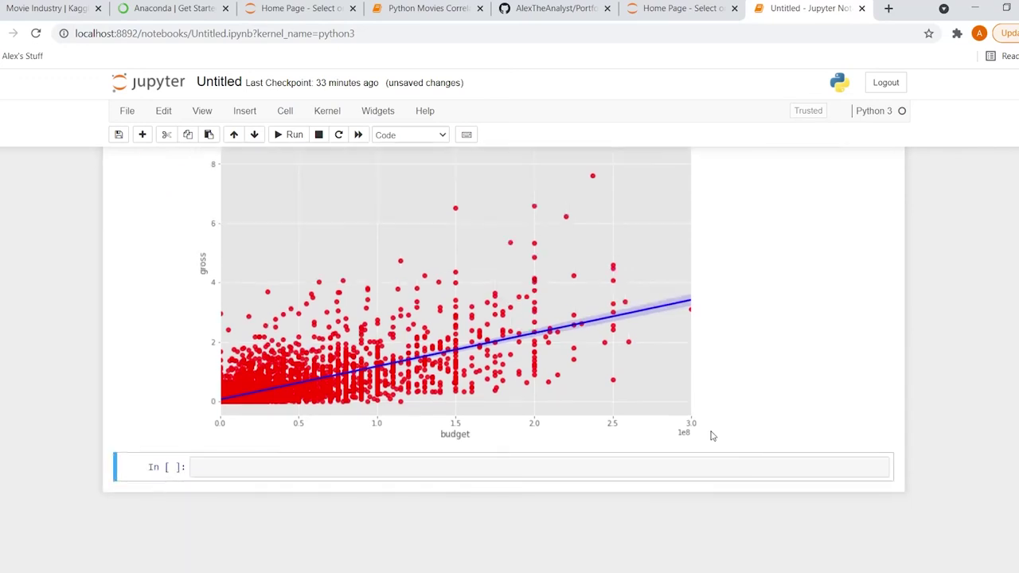
{"action": "left_click", "coordinate": [501, 467]}
{"action": "type", "text": "#"}
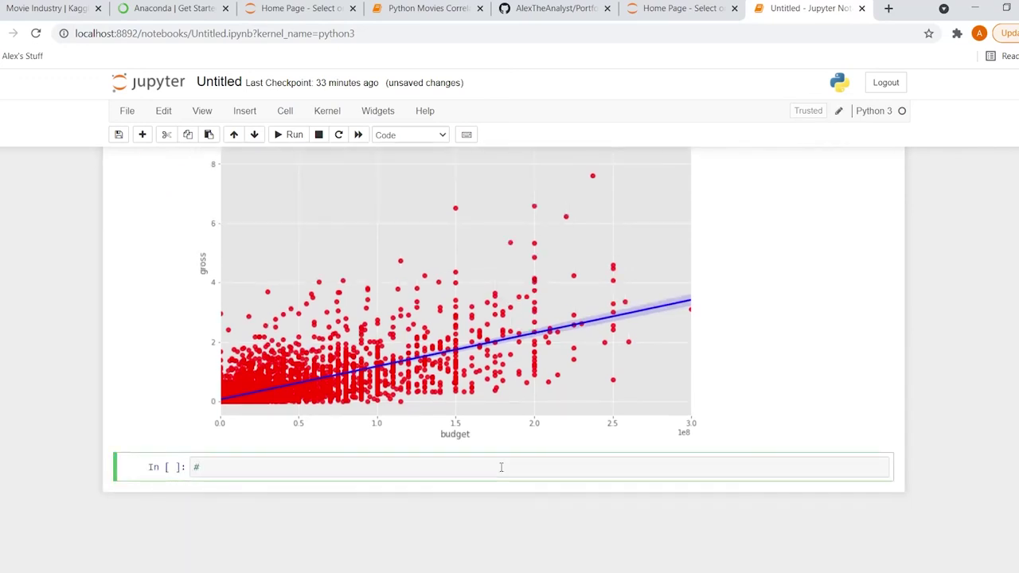
{"action": "type", "text": " Let's start looking at correlation"}
{"action": "key", "text": "Return"}
{"action": "key", "text": "BackSpace"}
{"action": "key", "text": "shift+Return"}
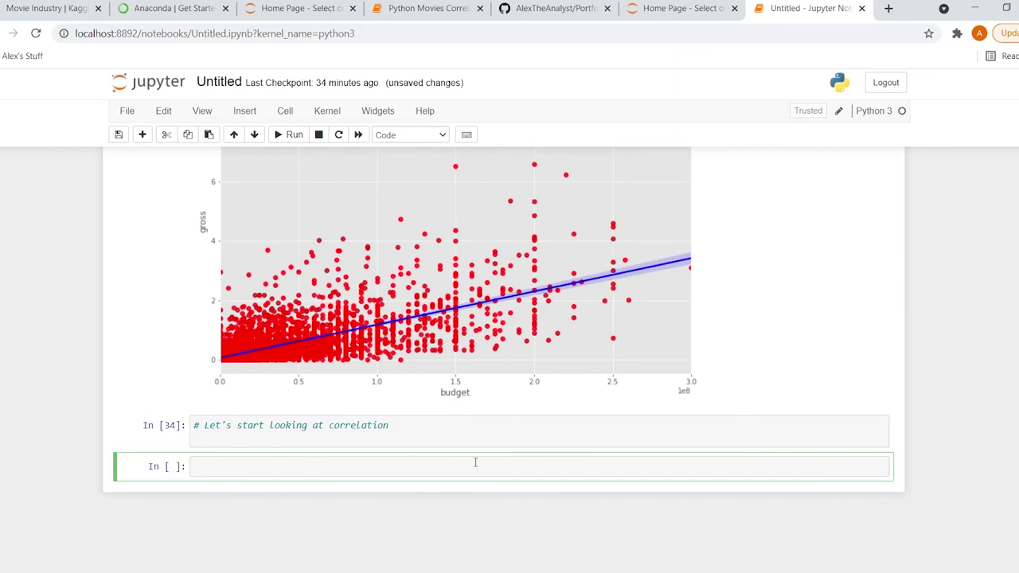
Run df.corr() in the new cell to produce the correlation matrix of the numeric columns.
{"action": "type", "text": "df."}
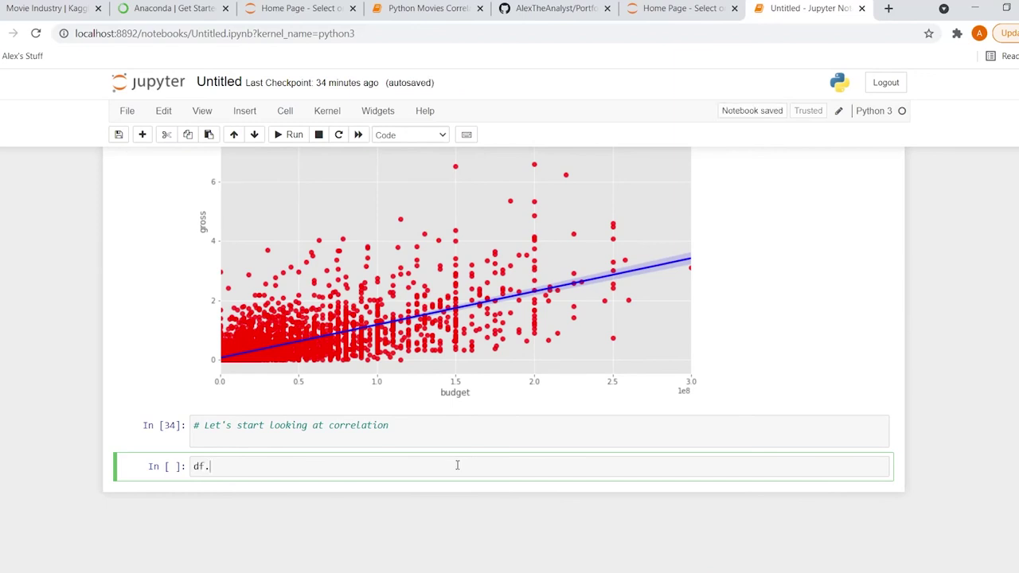
{"action": "type", "text": "corr"}
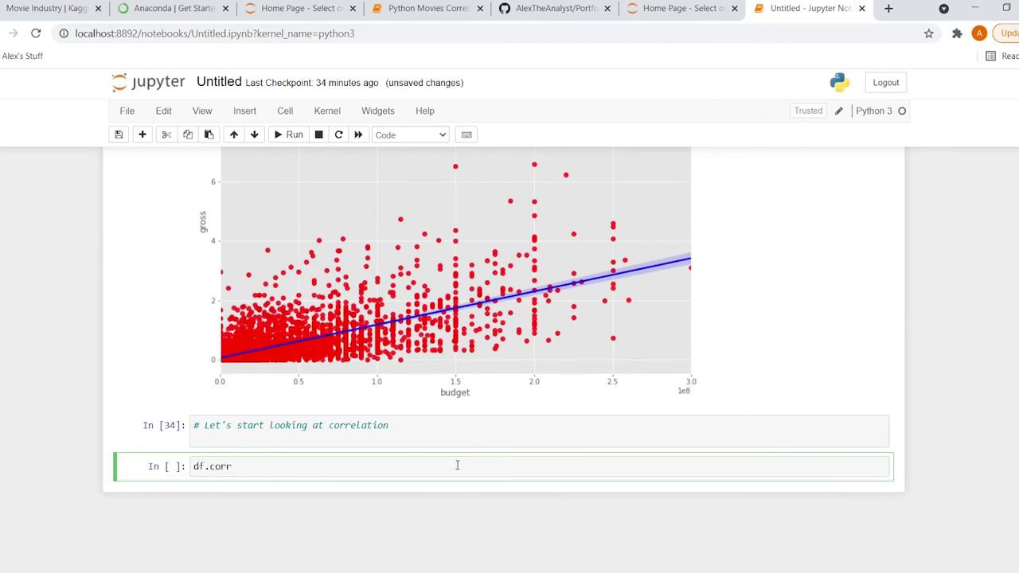
{"action": "type", "text": "()"}
{"action": "key", "text": "shift+Return"}
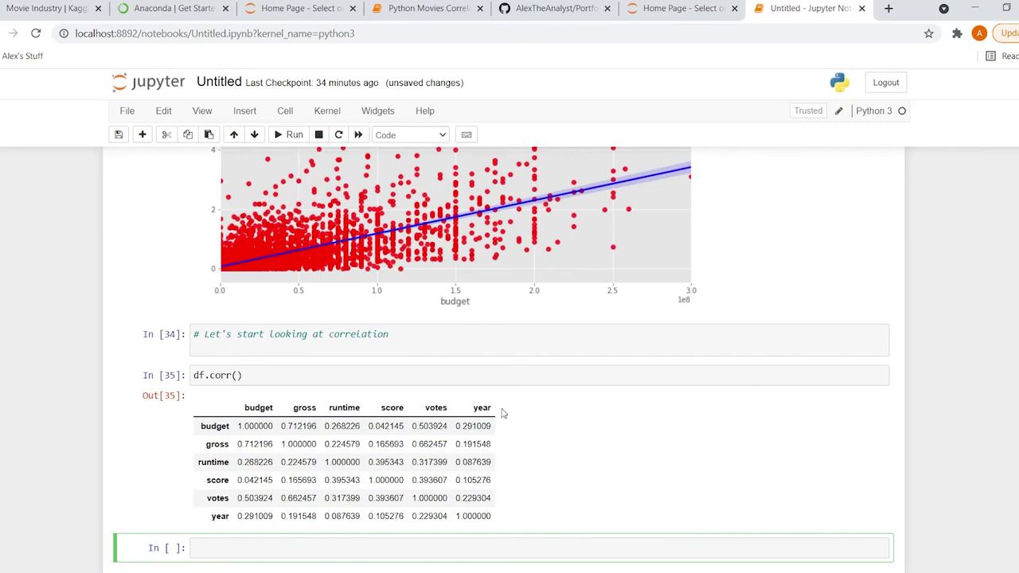
{"action": "scroll", "coordinate": [506, 416], "scroll_direction": "up", "scroll_amount": 1}
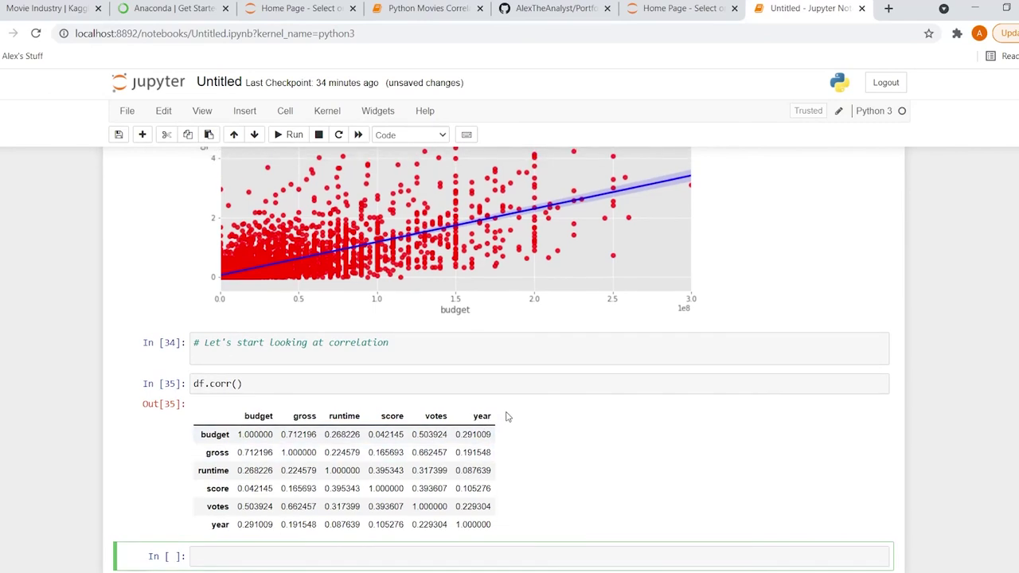
Append the comment "#pearson, kendall, spearman" after df.corr() in the correlation cell.
{"action": "scroll", "coordinate": [506, 416], "scroll_direction": "down", "scroll_amount": 1}
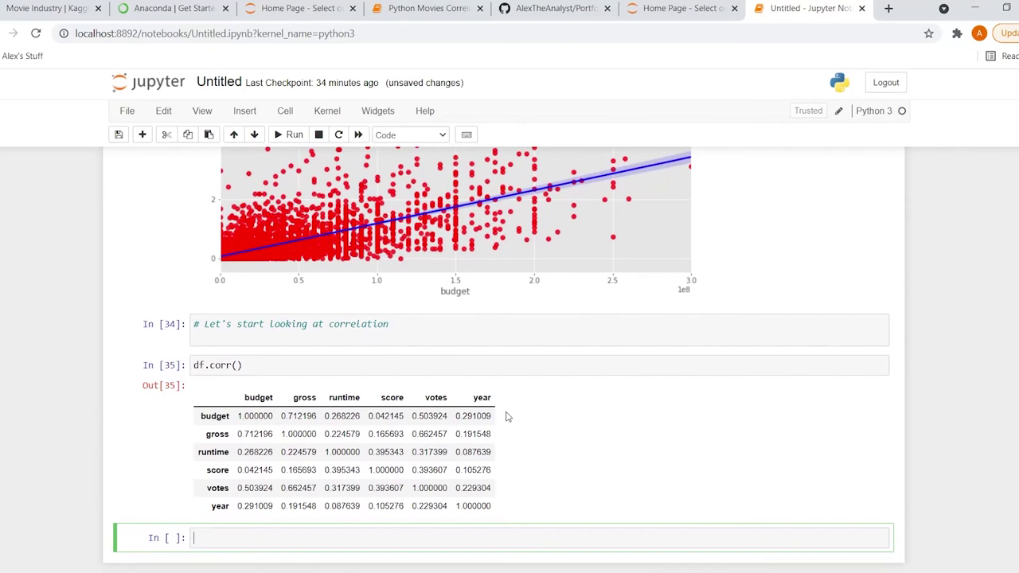
{"action": "double_click", "coordinate": [223, 365]}
{"action": "left_click", "coordinate": [225, 365]}
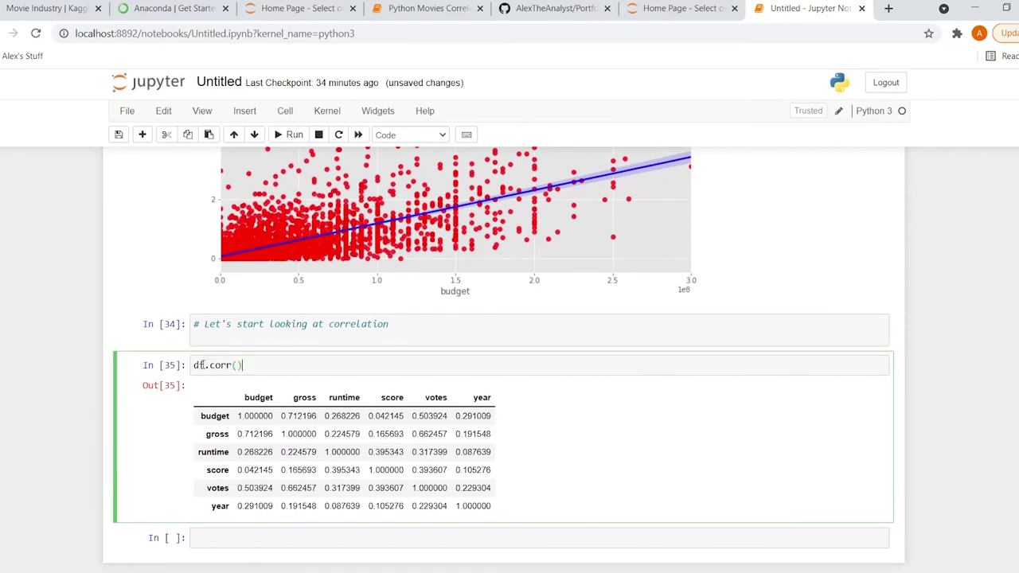
{"action": "key", "text": "End"}
{"action": "scroll", "coordinate": [390, 365], "scroll_direction": "down", "scroll_amount": 1}
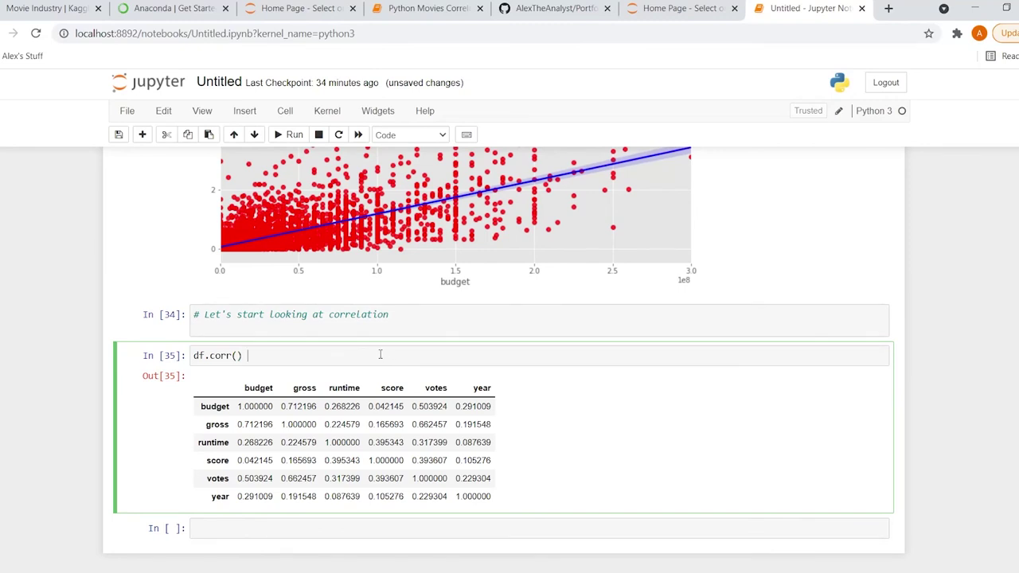
{"action": "type", "text": "#"}
{"action": "type", "text": "Pearson"}
{"action": "key", "text": "BackSpace"}
{"action": "key", "text": "BackSpace"}
{"action": "key", "text": "BackSpace"}
{"action": "key", "text": "BackSpace"}
{"action": "key", "text": "BackSpace"}
{"action": "key", "text": "BackSpace"}
{"action": "key", "text": "BackSpace"}
{"action": "type", "text": "pearson, kendall, spearman"}
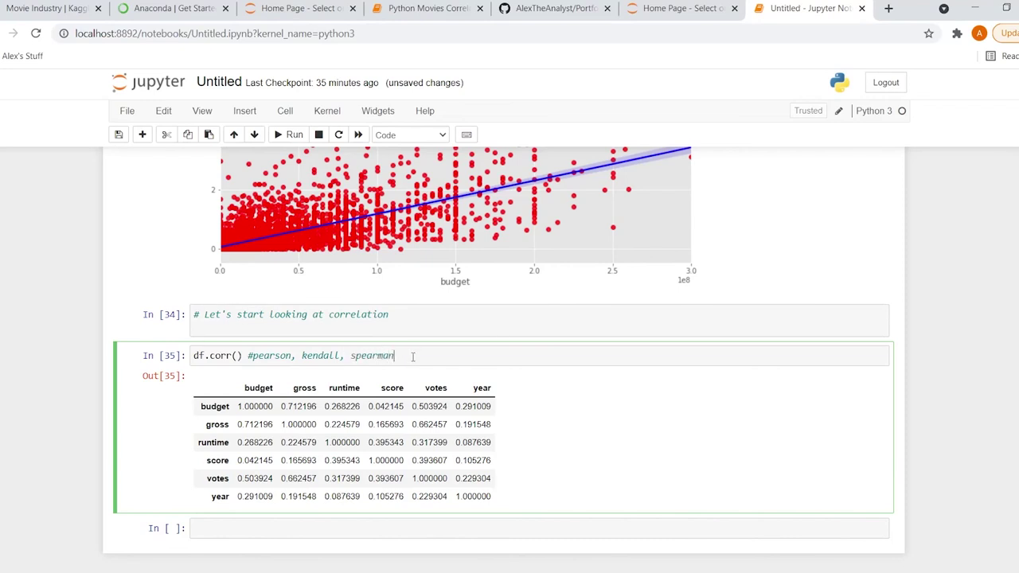
Add the argument method='pearson' to df.corr() and rerun the cell.
{"action": "double_click", "coordinate": [330, 358]}
{"action": "left_click", "coordinate": [427, 358]}
{"action": "left_click", "coordinate": [237, 356]}
{"action": "type", "text": "method ="}
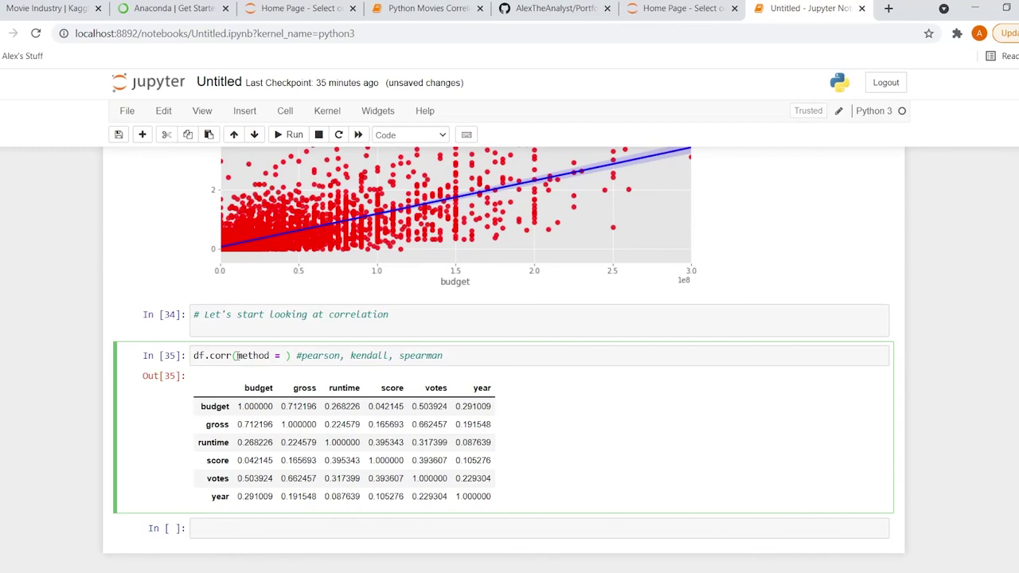
{"action": "key", "text": "BackSpace"}
{"action": "key", "text": "BackSpace"}
{"action": "key", "text": "BackSpace"}
{"action": "type", "text": "="}
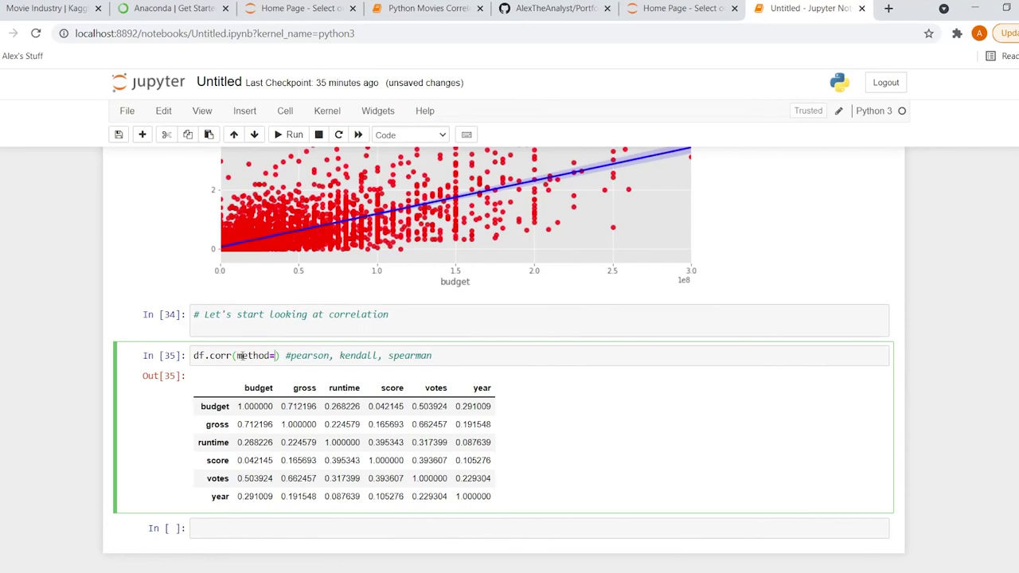
{"action": "left_click", "coordinate": [277, 356]}
{"action": "type", "text": "'pearson"}
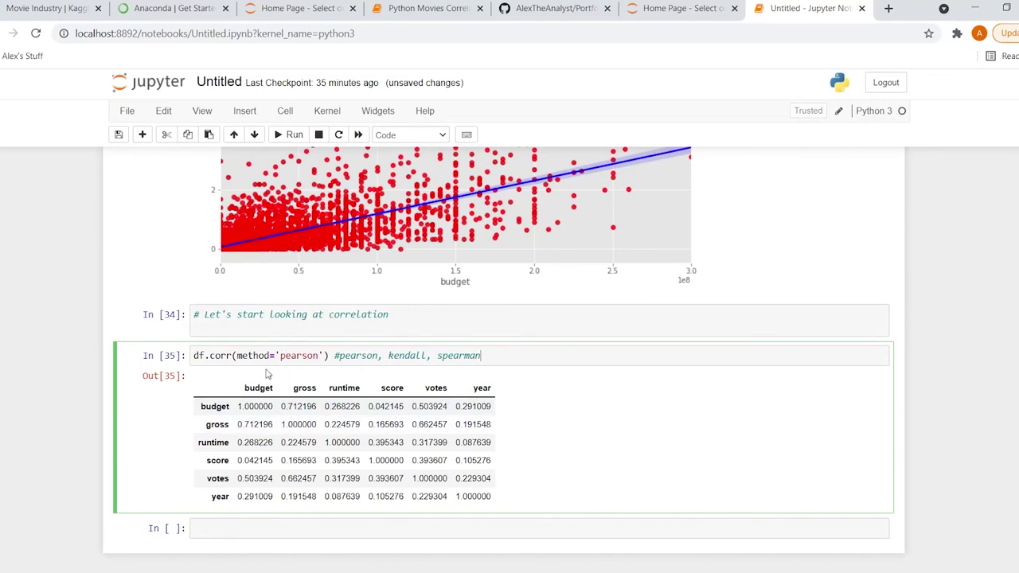
{"action": "mouse_move", "coordinate": [244, 424]}
{"action": "left_mouse_down"}
{"action": "mouse_move", "coordinate": [274, 427]}
{"action": "mouse_move", "coordinate": [239, 428]}
{"action": "left_mouse_up"}
{"action": "left_click", "coordinate": [239, 428]}
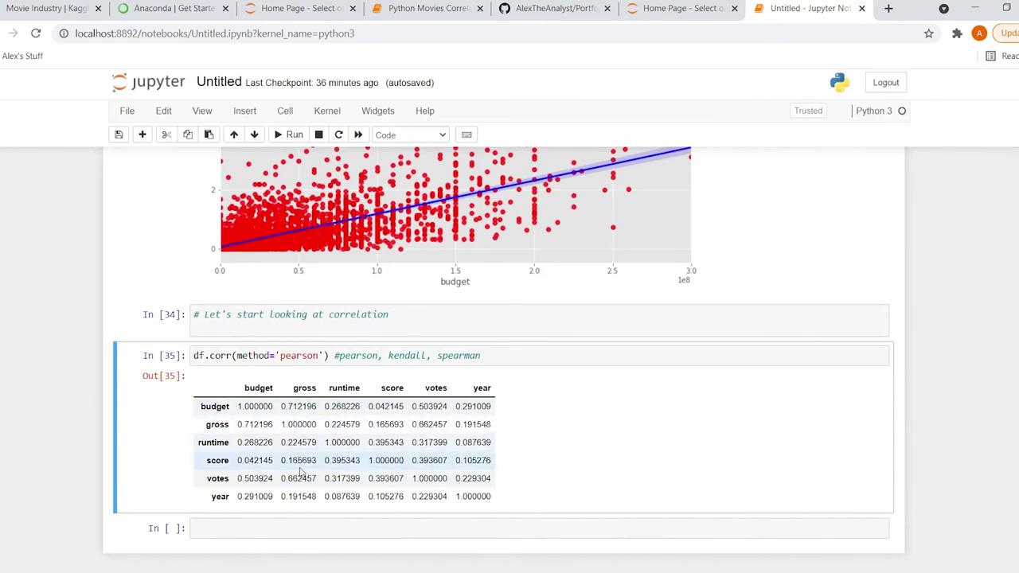
{"action": "left_click", "coordinate": [495, 352]}
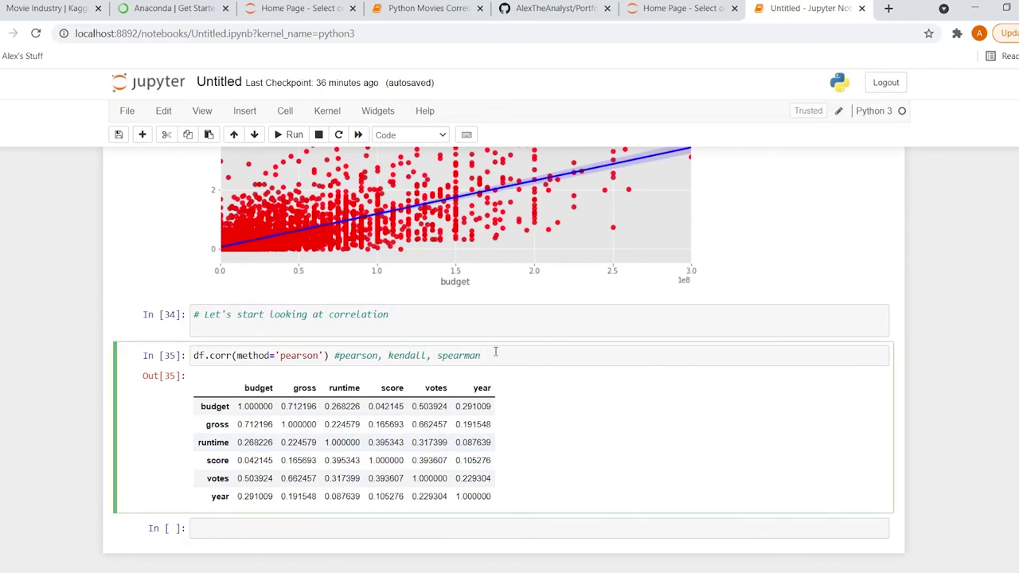
{"action": "key", "text": "shift+Return"}
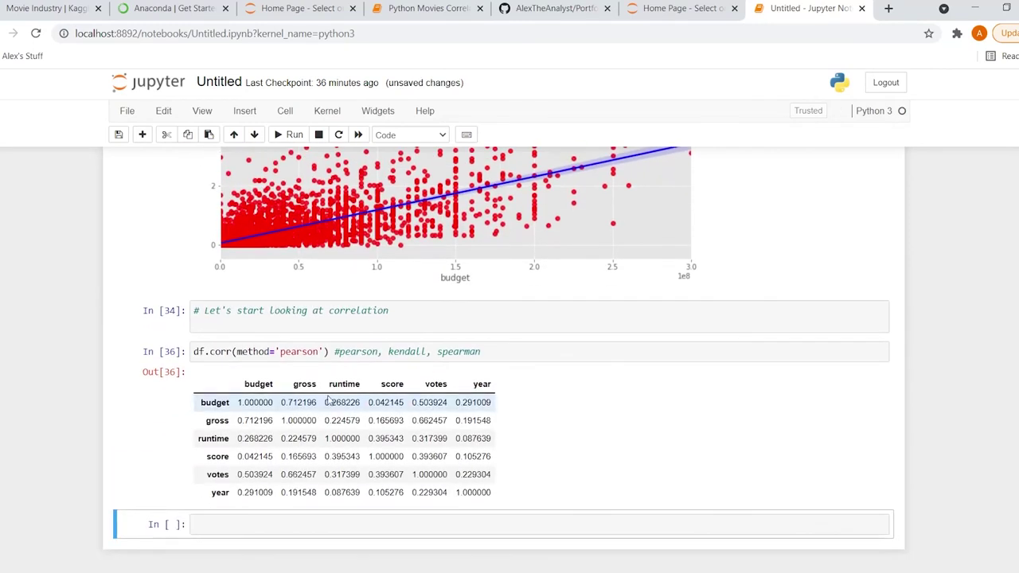
Change the df.corr() method to 'kendall' and rerun the cell.
{"action": "double_click", "coordinate": [407, 351]}
{"action": "key", "text": "ctrl+c"}
{"action": "double_click", "coordinate": [299, 352]}
{"action": "key", "text": "ctrl+v"}
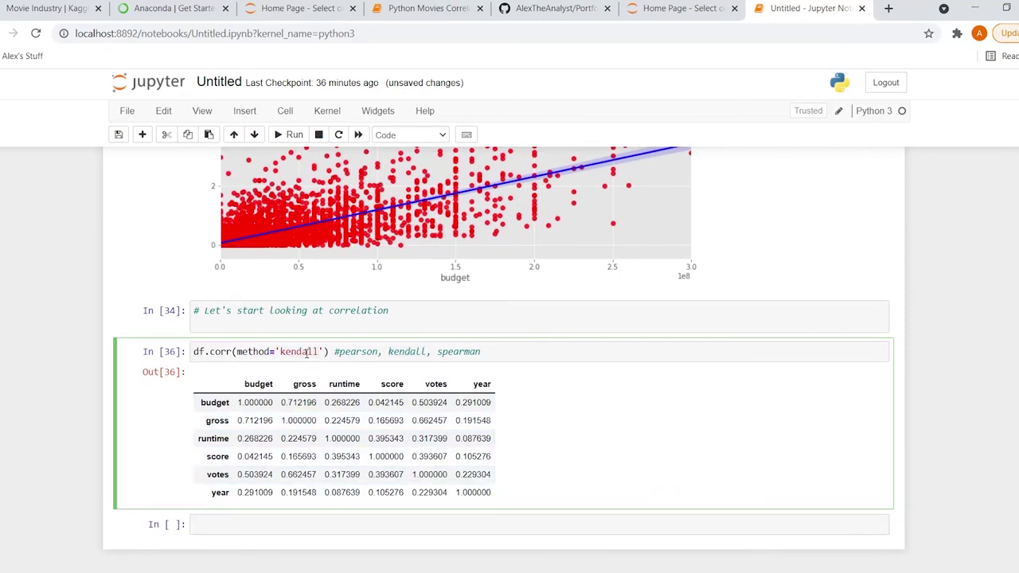
{"action": "key", "text": "shift+Return"}
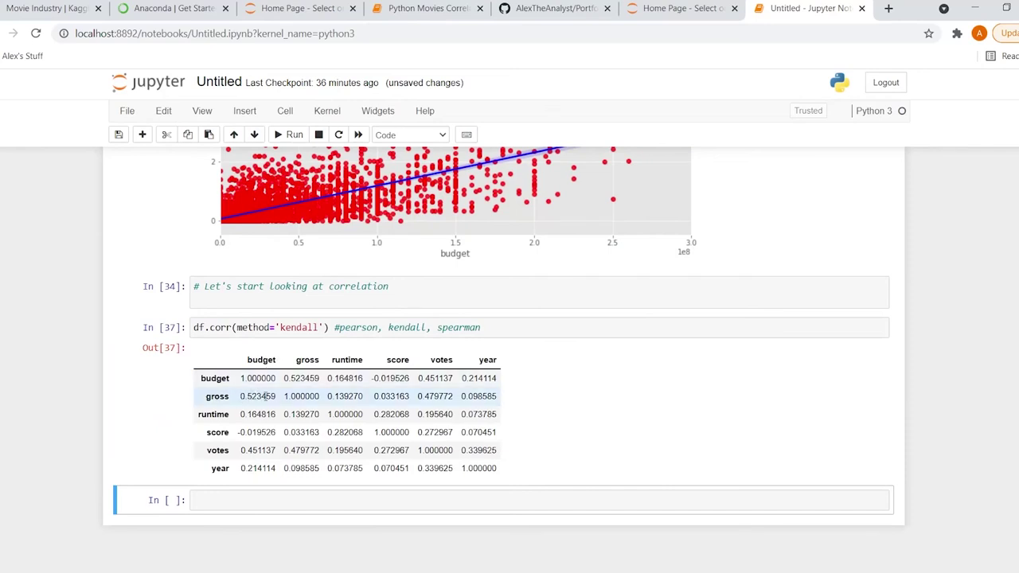
Change the df.corr() method to 'spearman', rerun the cell, and check the correlation between budget and gross.
{"action": "double_click", "coordinate": [299, 328]}
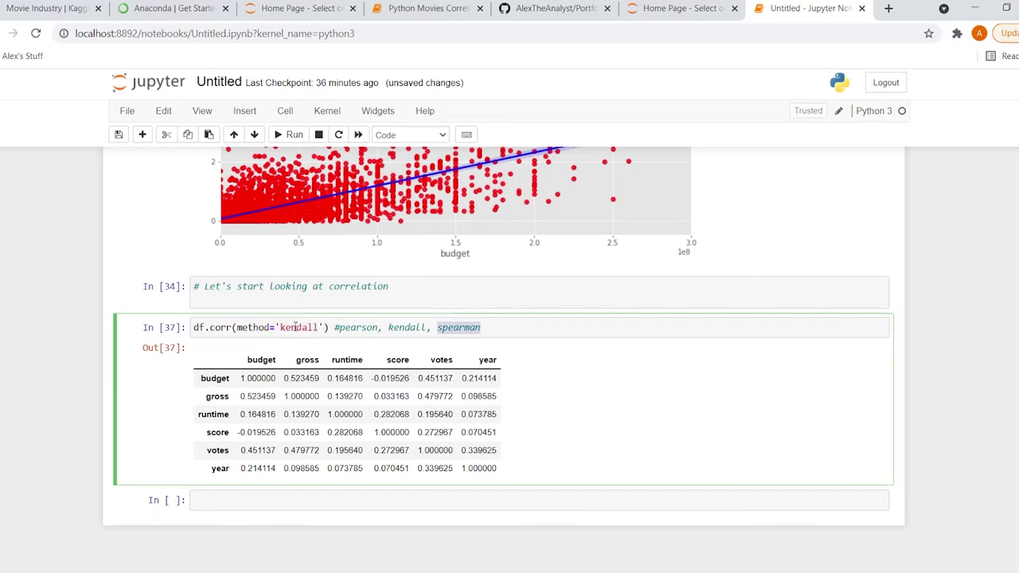
{"action": "double_click", "coordinate": [296, 327]}
{"action": "key", "text": "ctrl+v"}
{"action": "key", "text": "shift+Return"}
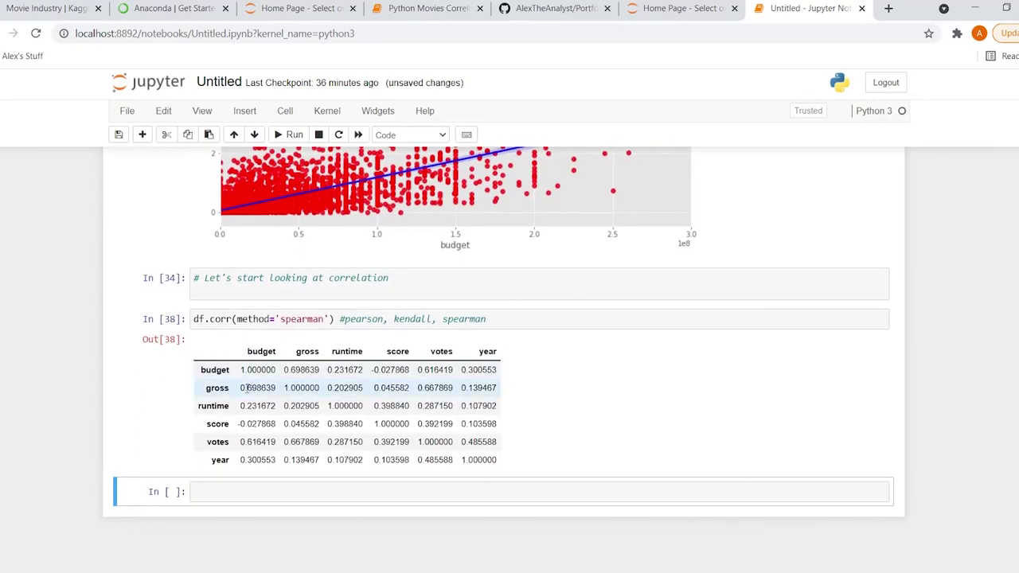
{"action": "left_click_drag", "start_coordinate": [240, 388], "coordinate": [278, 389]}
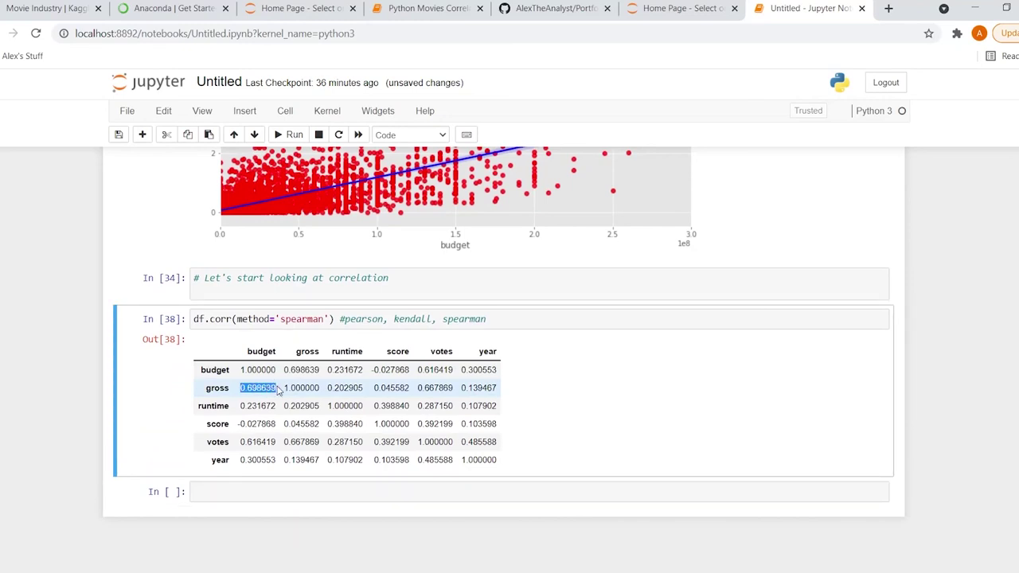
{"action": "left_click", "coordinate": [278, 389]}
Set the df.corr() method back to 'pearson' without rerunning the cell.
{"action": "double_click", "coordinate": [356, 318]}
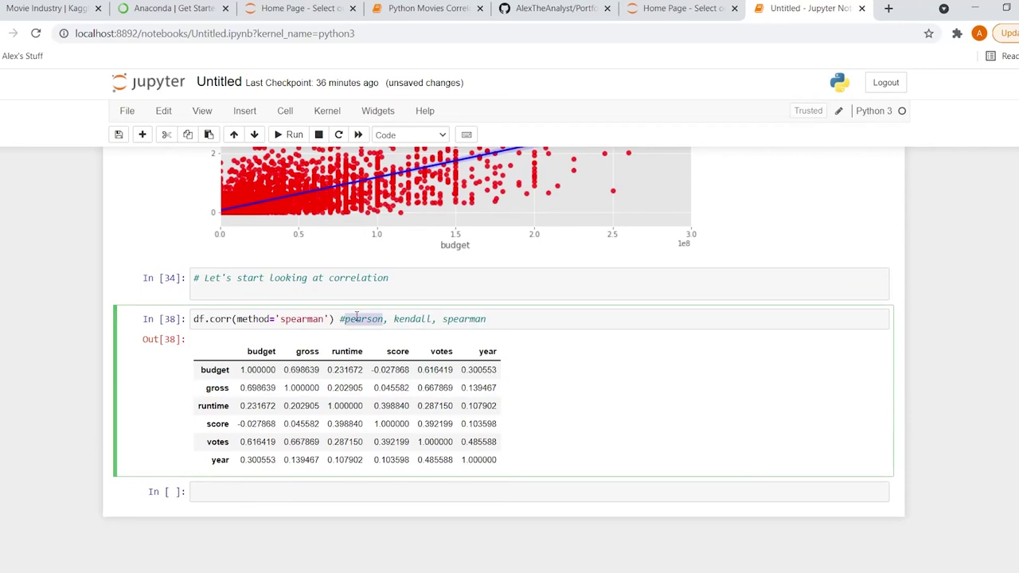
{"action": "key", "text": "ctrl+c"}
{"action": "double_click", "coordinate": [302, 319]}
{"action": "key", "text": "ctrl+v"}
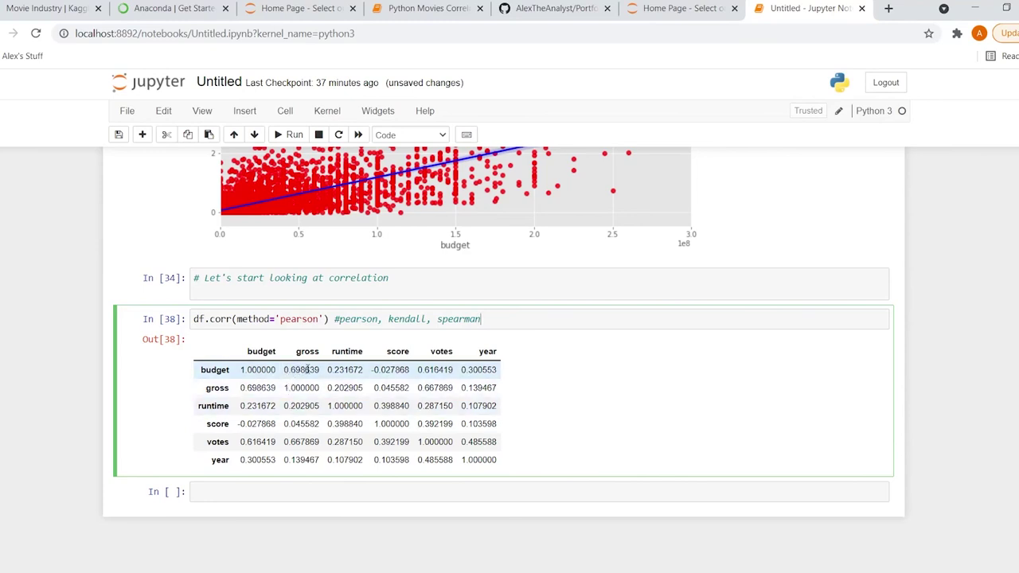
Add the comments "# High correlation between budget and gross" and "# I was right" in the empty cell and run it.
{"action": "left_click", "coordinate": [307, 492]}
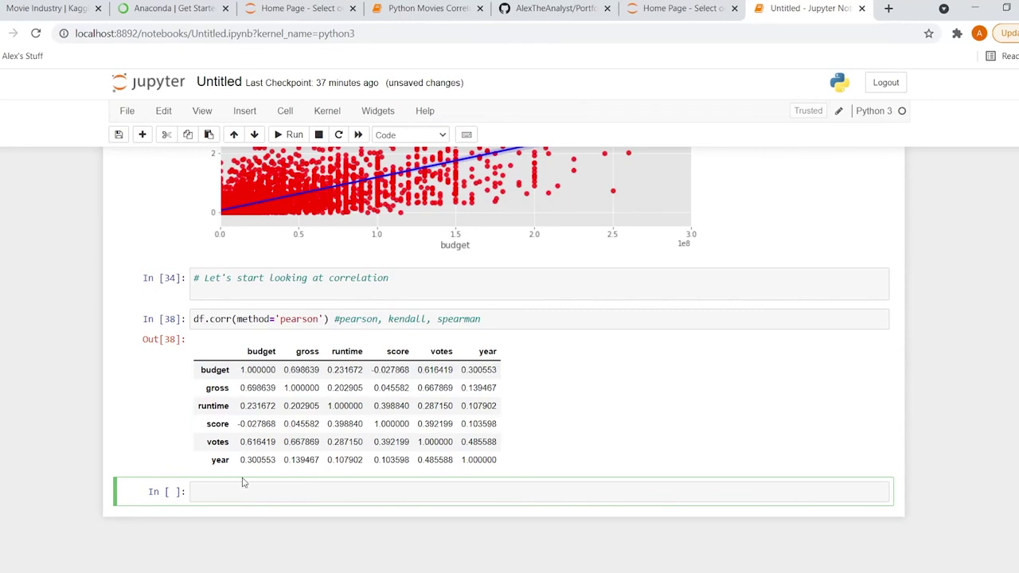
{"action": "type", "text": "# High correlation betwe"}
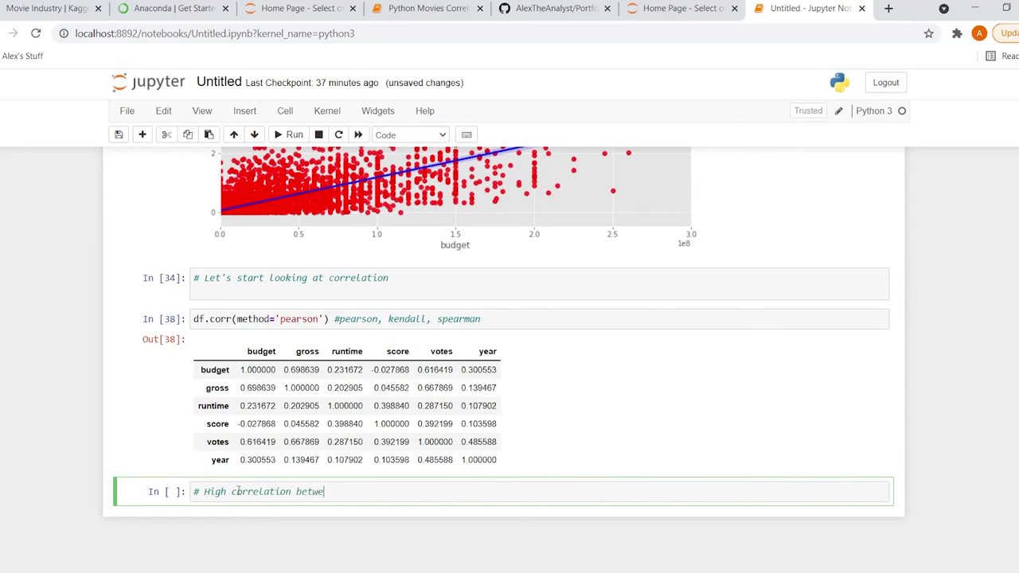
{"action": "type", "text": "en budget and gross"}
{"action": "key", "text": "Return"}
{"action": "type", "text": "# I was right"}
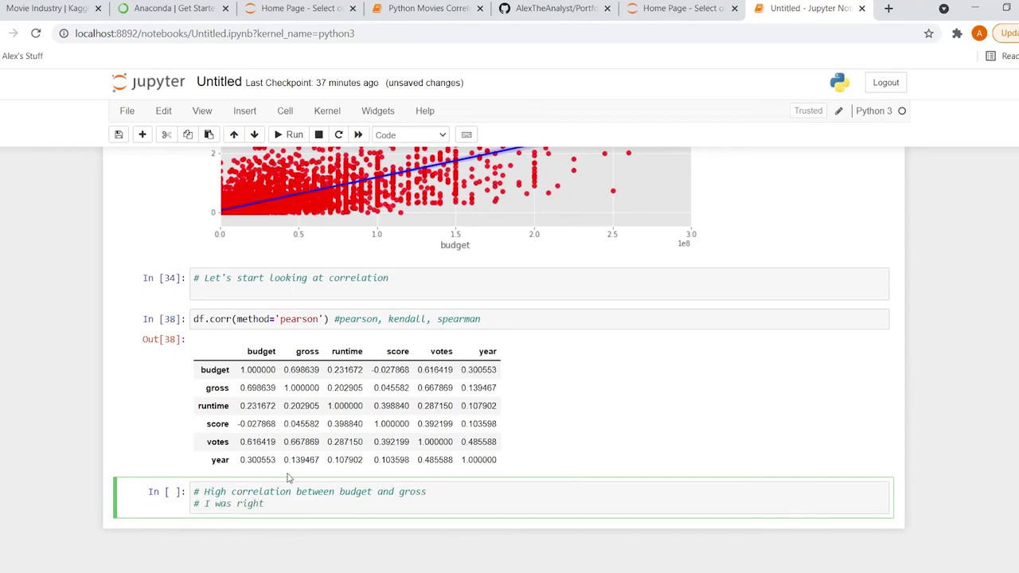
{"action": "key", "text": "shift+Return"}
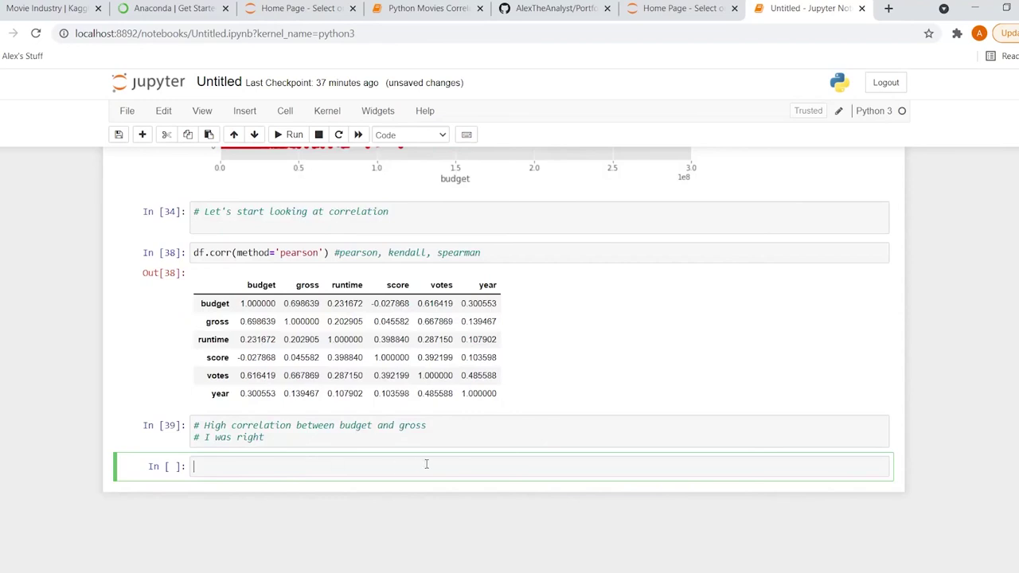
Assign df.corr(method='pearson') to a variable named correlation_matrix in the new cell.
{"action": "key", "text": "Return"}
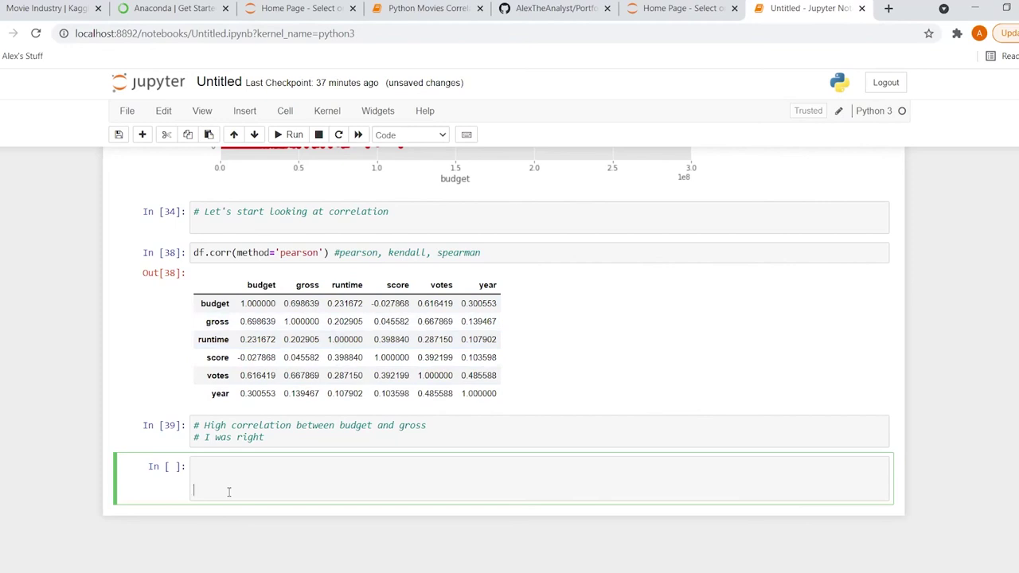
{"action": "left_click_drag", "start_coordinate": [193, 255], "coordinate": [328, 254]}
{"action": "left_click", "coordinate": [272, 471]}
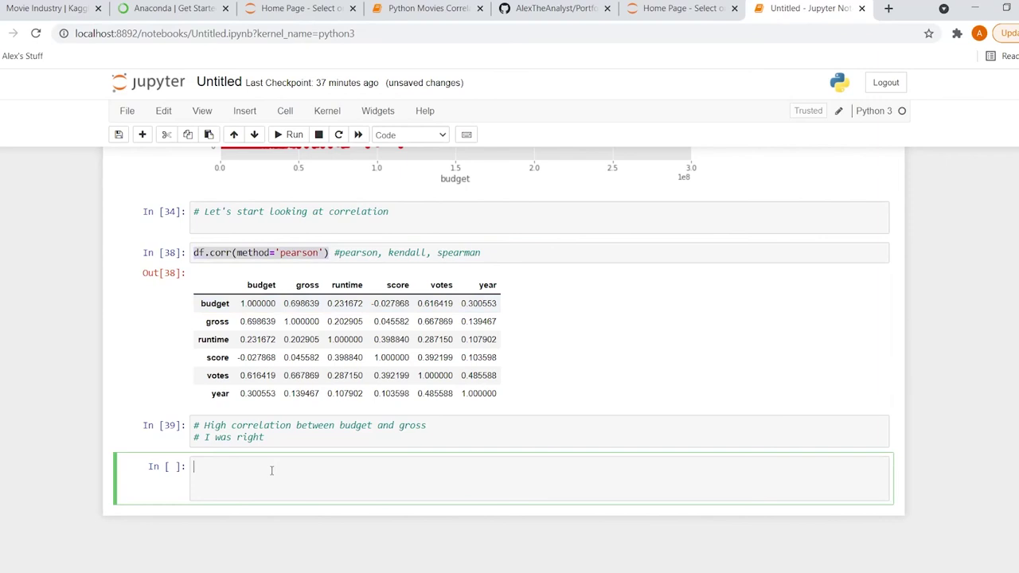
{"action": "type", "text": "correlation_matrix ="}
{"action": "key", "text": "ctrl+v"}
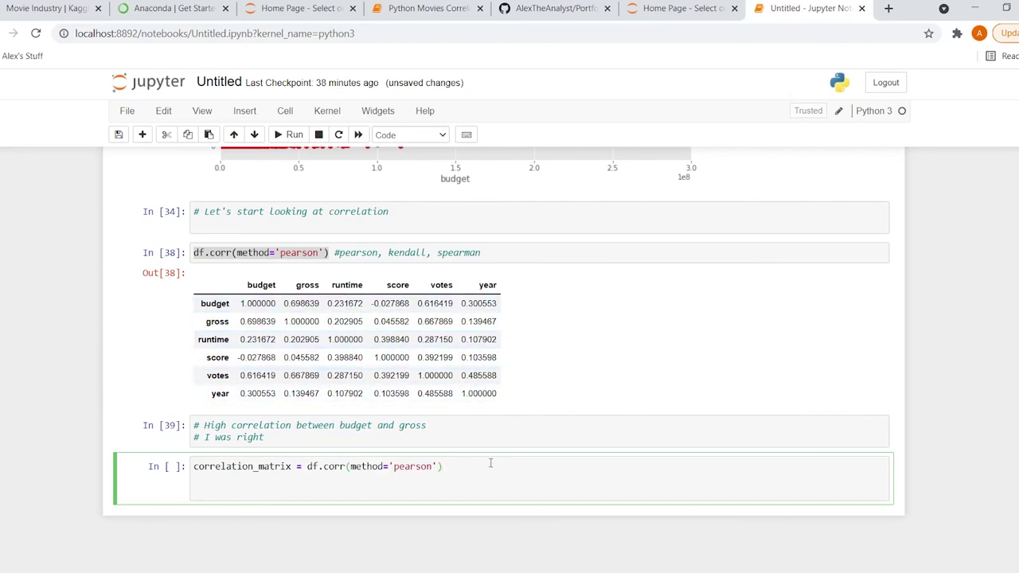
Add the line sns.heatmap(correlation_matrix, annot=True) below the correlation_matrix assignment.
{"action": "key", "text": "Return"}
{"action": "key", "text": "Return"}
{"action": "type", "text": "sns"}
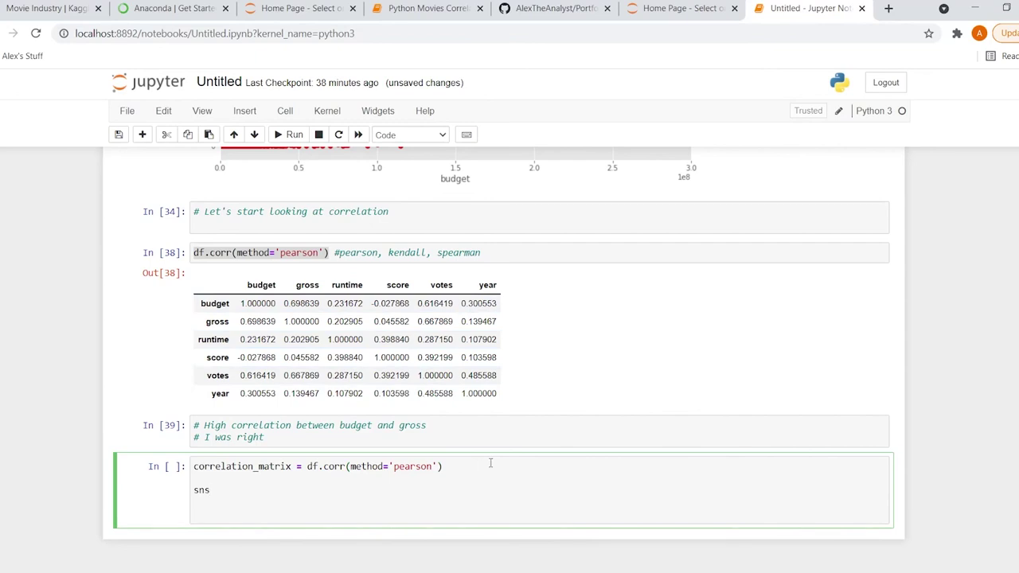
{"action": "type", "text": ".heatmap("}
{"action": "double_click", "coordinate": [236, 464]}
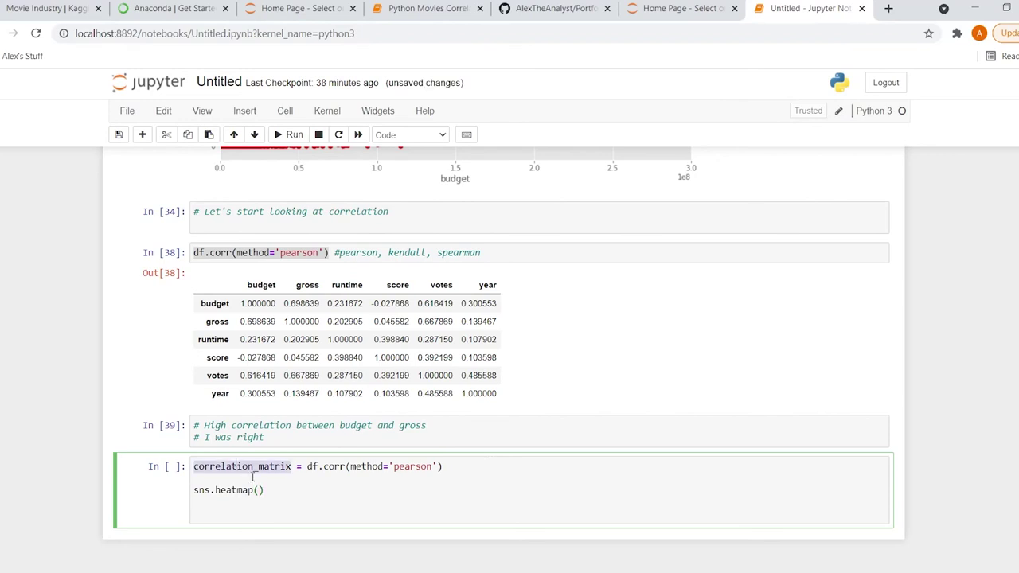
{"action": "left_click", "coordinate": [259, 490]}
{"action": "key", "text": "ctrl+v"}
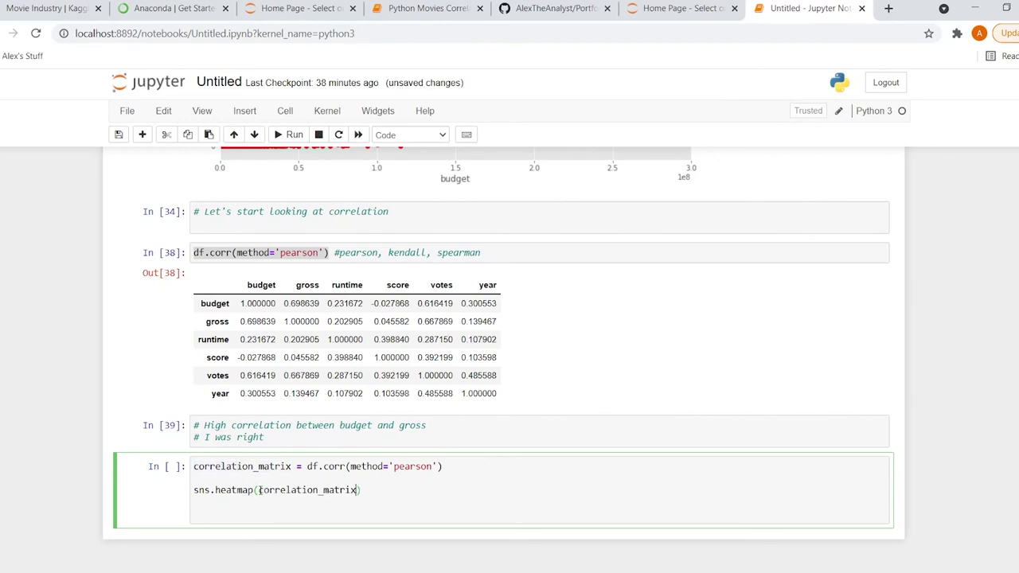
{"action": "type", "text": ", annot ="}
{"action": "key", "text": "BackSpace"}
{"action": "key", "text": "BackSpace"}
{"action": "key", "text": "BackSpace"}
{"action": "type", "text": "=True"}
Add plt.show() below the heatmap line and run the cell to draw the correlation heatmap.
{"action": "left_click", "coordinate": [443, 495]}
{"action": "key", "text": "Return"}
{"action": "key", "text": "Return"}
{"action": "type", "text": "plt.show("}
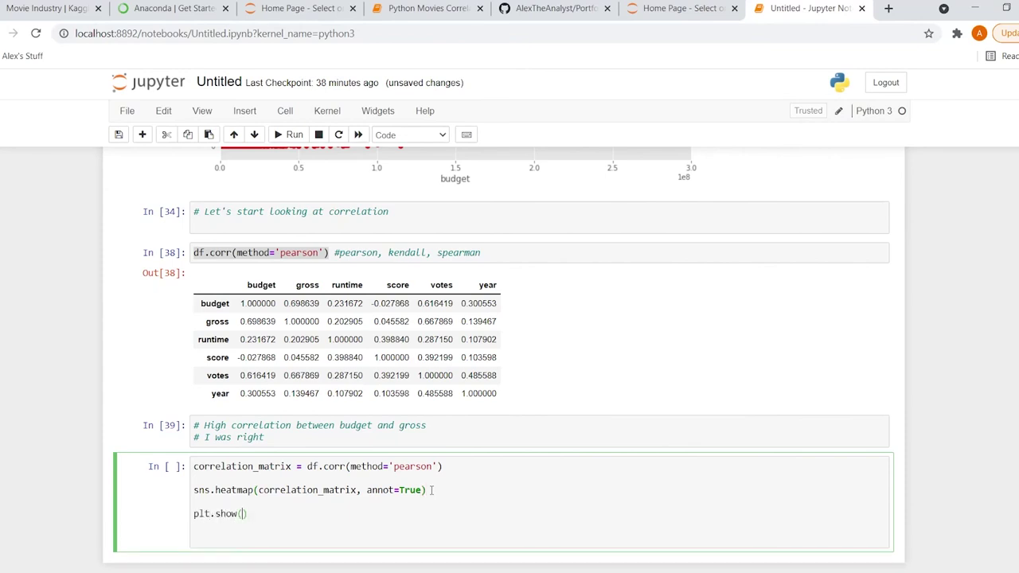
{"action": "key", "text": "shift+Return"}
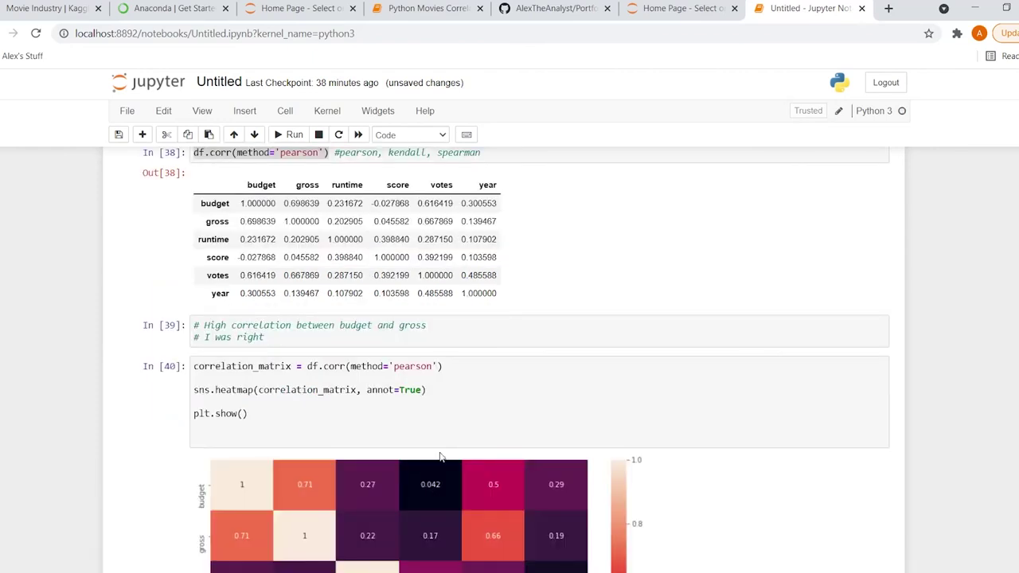
{"action": "scroll", "coordinate": [400, 358], "scroll_direction": "down", "scroll_amount": 3}
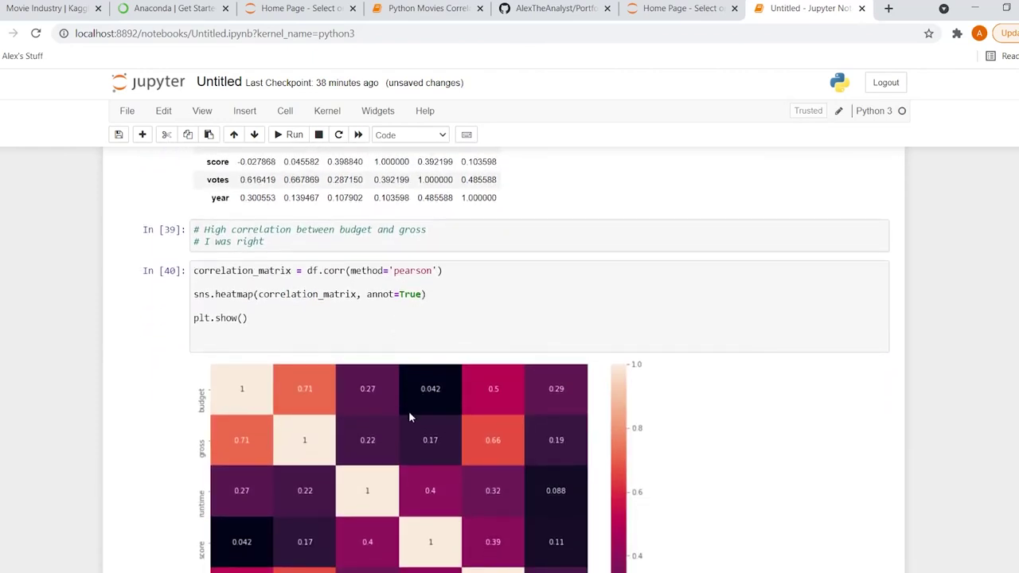
{"action": "scroll", "coordinate": [312, 384], "scroll_direction": "down", "scroll_amount": 1}
Rerun the df.corr(method='pearson') cell and compare its matrix with the annotated heatmap.
{"action": "scroll", "coordinate": [235, 365], "scroll_direction": "up", "scroll_amount": 3}
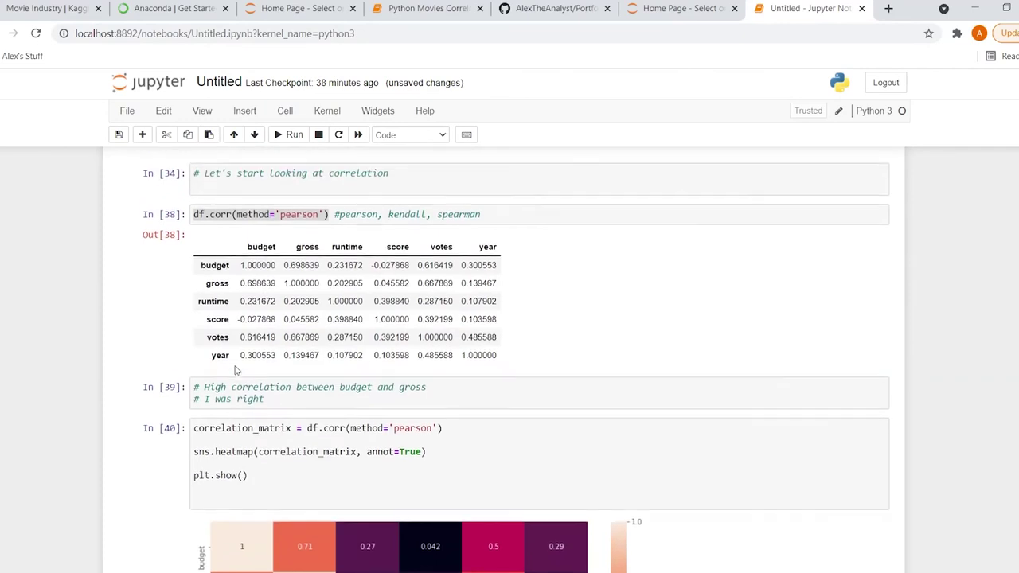
{"action": "left_click", "coordinate": [303, 219]}
{"action": "key", "text": "shift+Return"}
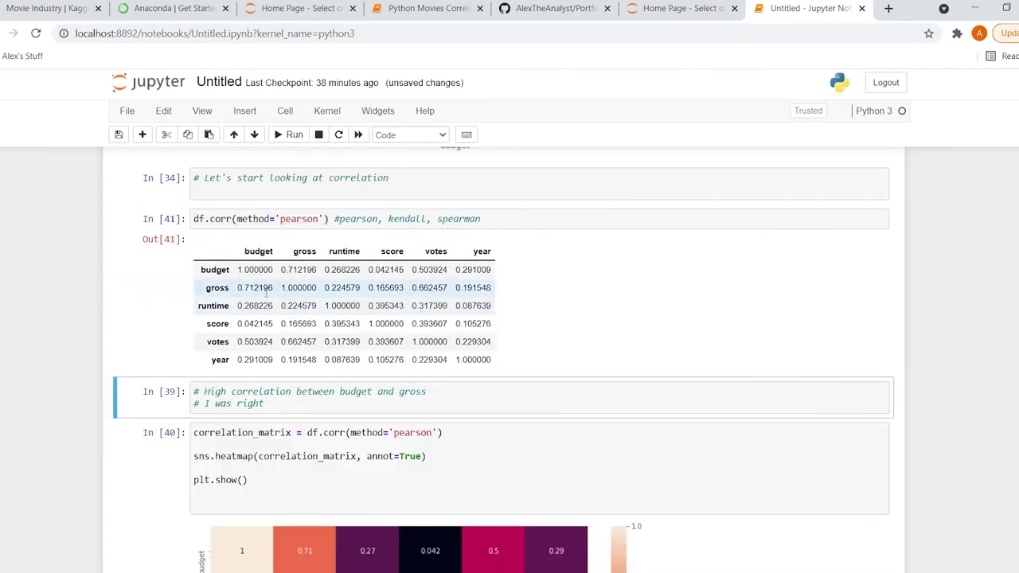
{"action": "scroll", "coordinate": [266, 292], "scroll_direction": "down", "scroll_amount": 2}
{"action": "scroll", "coordinate": [243, 350], "scroll_direction": "up", "scroll_amount": 1}
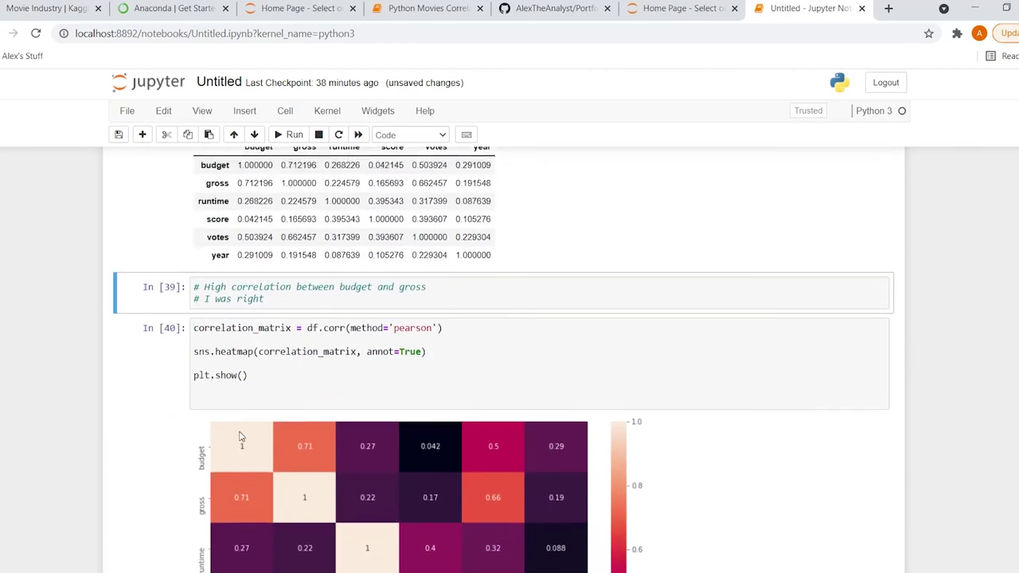
{"action": "scroll", "coordinate": [248, 260], "scroll_direction": "down", "scroll_amount": 3}
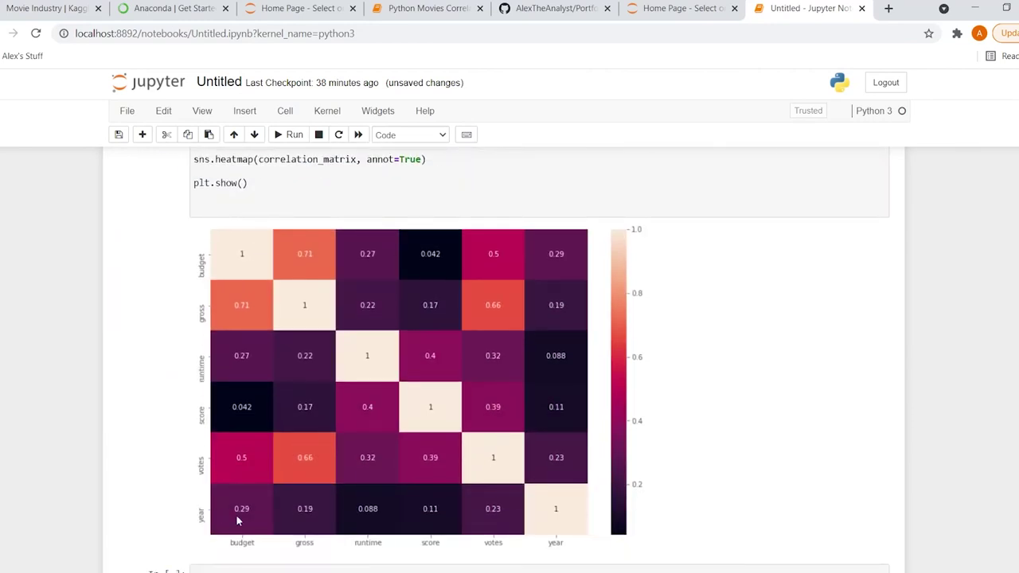
{"action": "scroll", "coordinate": [240, 508], "scroll_direction": "up", "scroll_amount": 1}
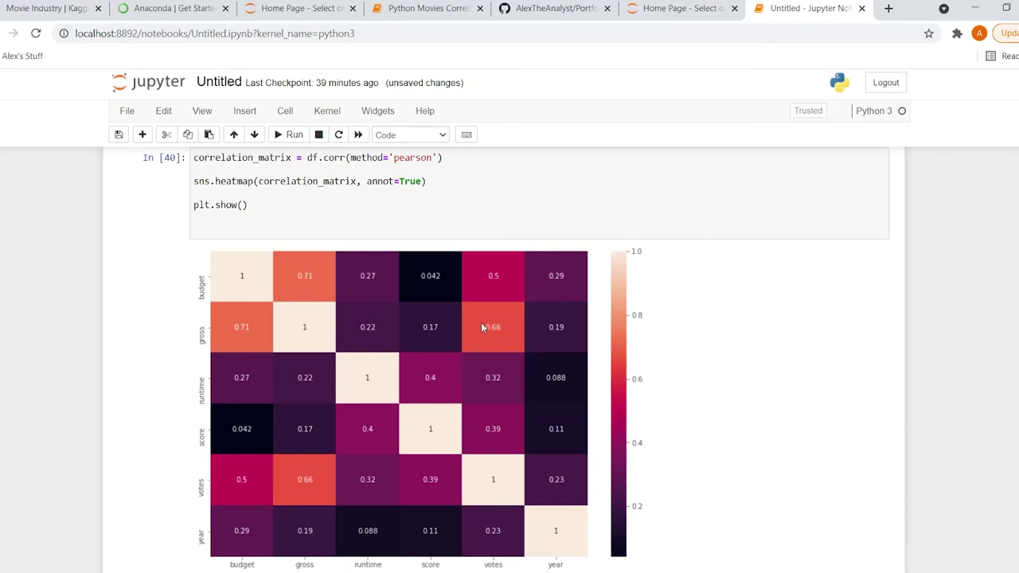
Copy the plt.title, plt.xlabel and plt.ylabel lines from the scatter plot cell into the heatmap cell between sns.heatmap and plt.show().
{"action": "scroll", "coordinate": [481, 327], "scroll_direction": "down", "scroll_amount": 1}
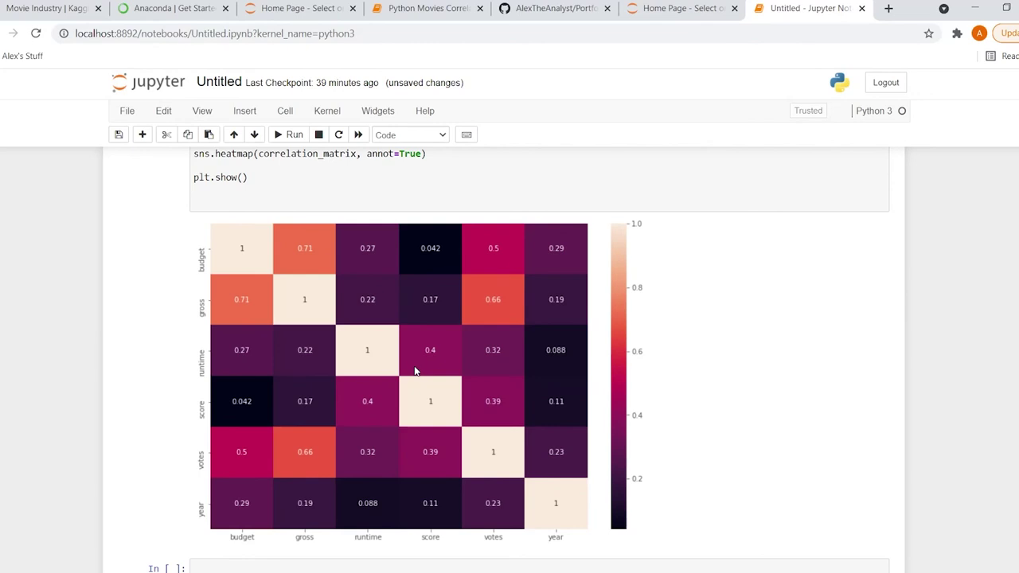
{"action": "scroll", "coordinate": [399, 377], "scroll_direction": "up", "scroll_amount": 2}
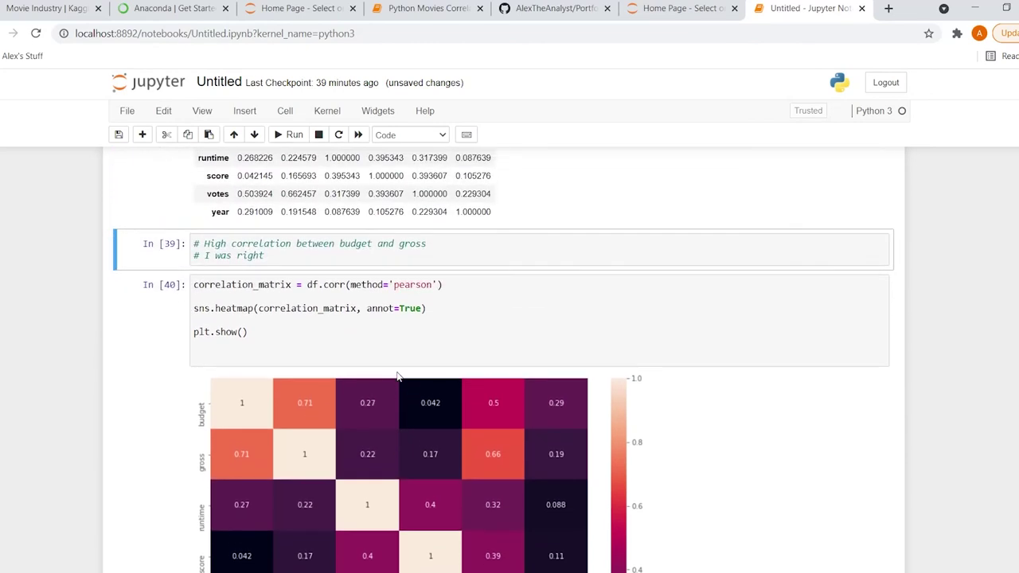
{"action": "left_click", "coordinate": [426, 314]}
{"action": "key", "text": "Return"}
{"action": "key", "text": "Return"}
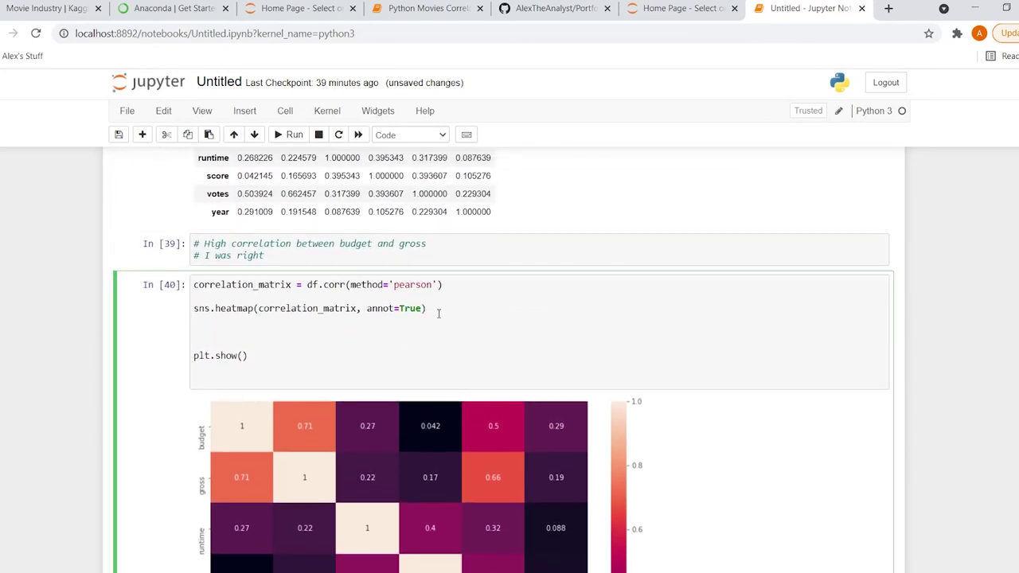
{"action": "scroll", "coordinate": [438, 314], "scroll_direction": "up", "scroll_amount": 15}
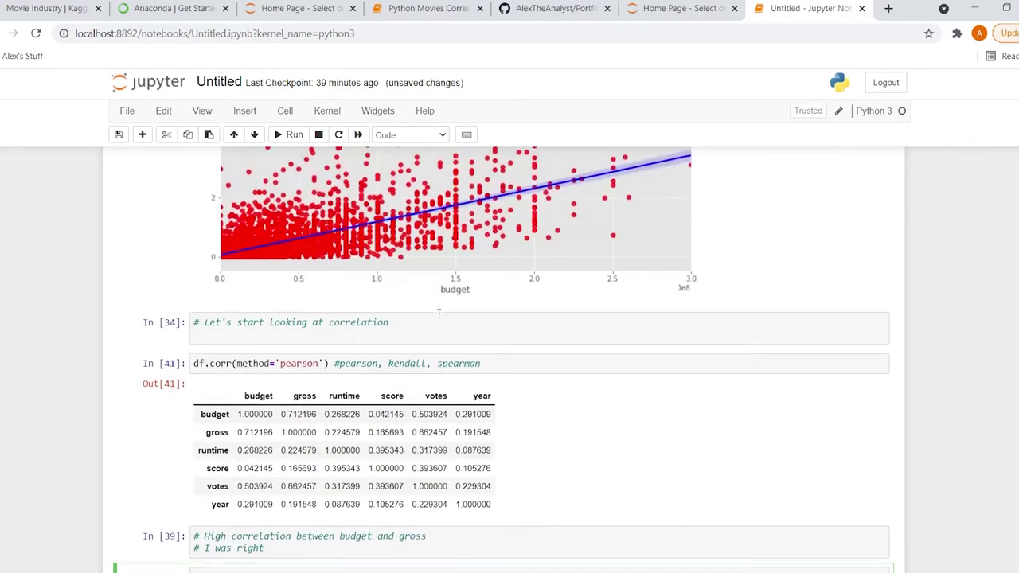
{"action": "scroll", "coordinate": [438, 315], "scroll_direction": "up", "scroll_amount": 12}
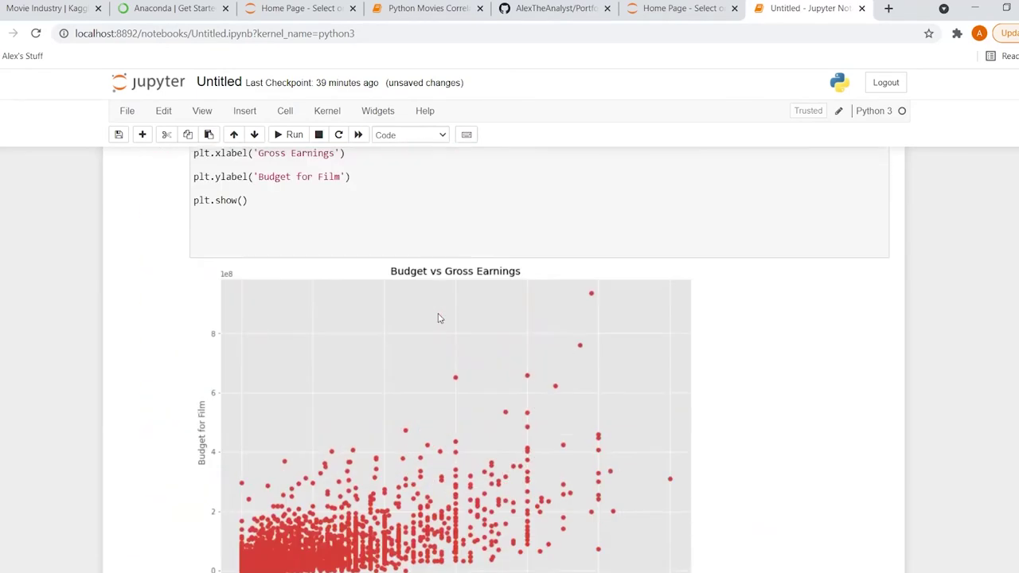
{"action": "left_click", "coordinate": [377, 319]}
{"action": "left_click_drag", "start_coordinate": [377, 319], "coordinate": [195, 273]}
{"action": "key", "text": "ctrl+c"}
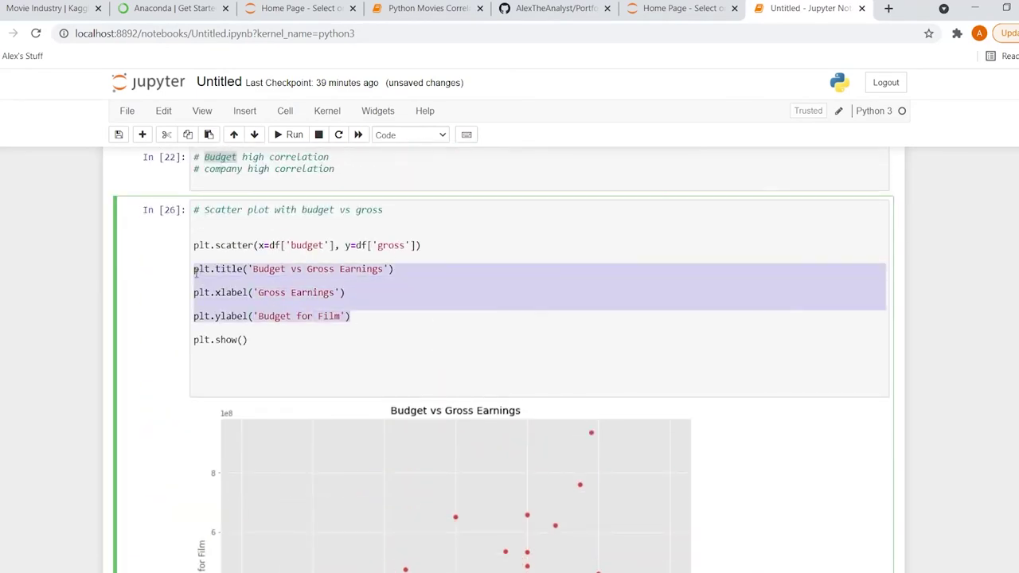
{"action": "scroll", "coordinate": [55, 356], "scroll_direction": "down", "scroll_amount": 20}
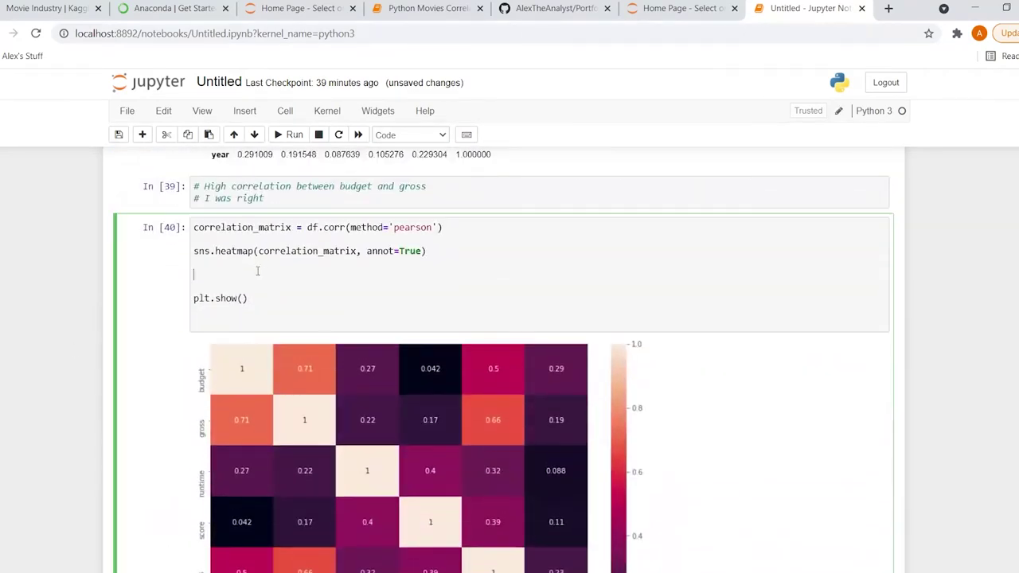
{"action": "left_click", "coordinate": [258, 268]}
{"action": "key", "text": "ctrl+v"}
Set the heatmap's plt.title text to 'Correlation Matric for Numeric Features'.
{"action": "left_click_drag", "start_coordinate": [383, 274], "coordinate": [251, 277]}
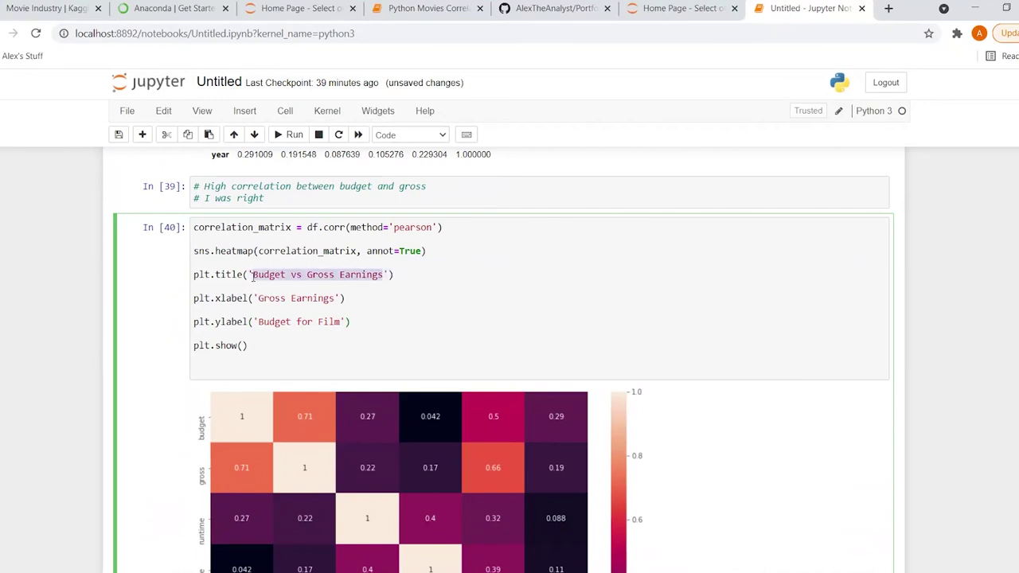
{"action": "type", "text": "Correlation M"}
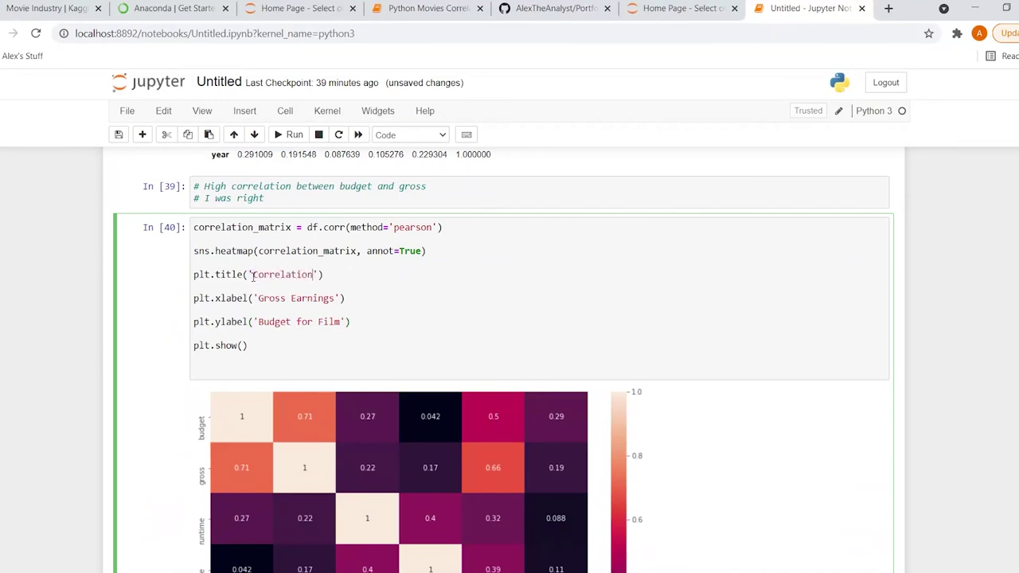
{"action": "type", "text": "atric for Numeric Features"}
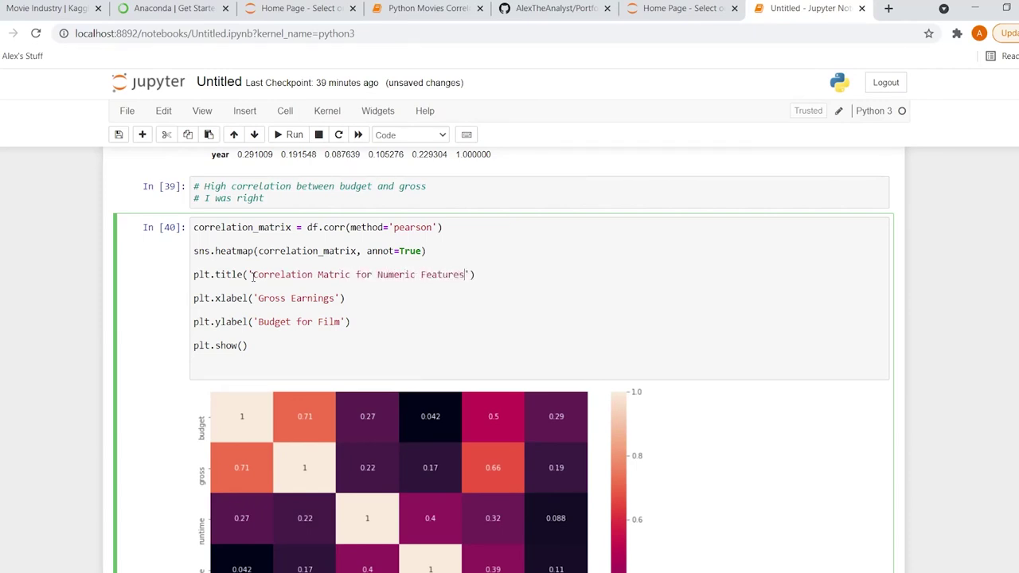
Set both the xlabel and ylabel text to 'Movie Features' and run the heatmap cell.
{"action": "left_click_drag", "start_coordinate": [335, 298], "coordinate": [259, 300]}
{"action": "type", "text": "Movie"}
{"action": "type", "text": "Features"}
{"action": "left_click_drag", "start_coordinate": [259, 298], "coordinate": [259, 328]}
{"action": "type", "text": "Movie Features"}
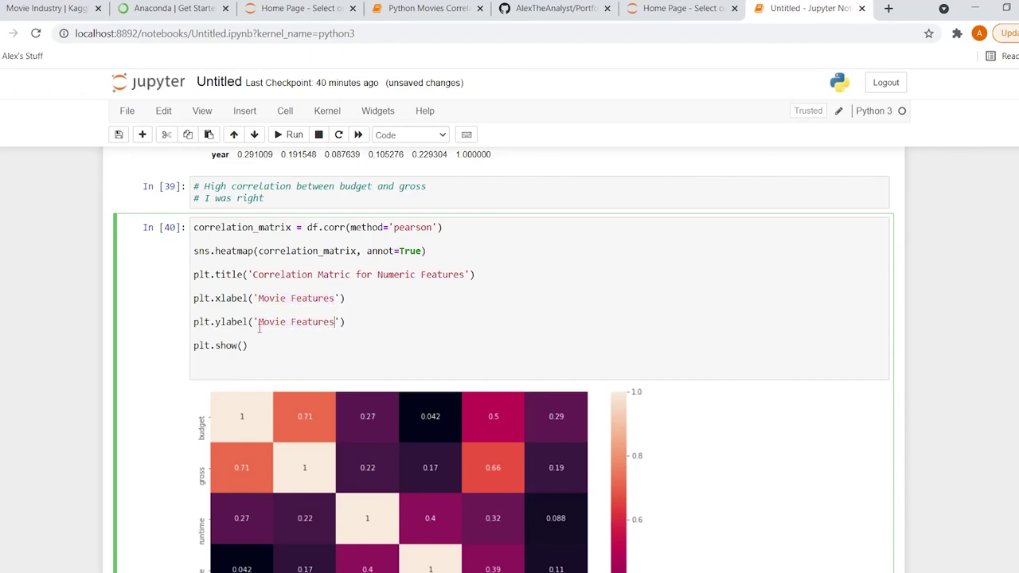
{"action": "key", "text": "shift+Return"}
{"action": "scroll", "coordinate": [258, 327], "scroll_direction": "down", "scroll_amount": 3}
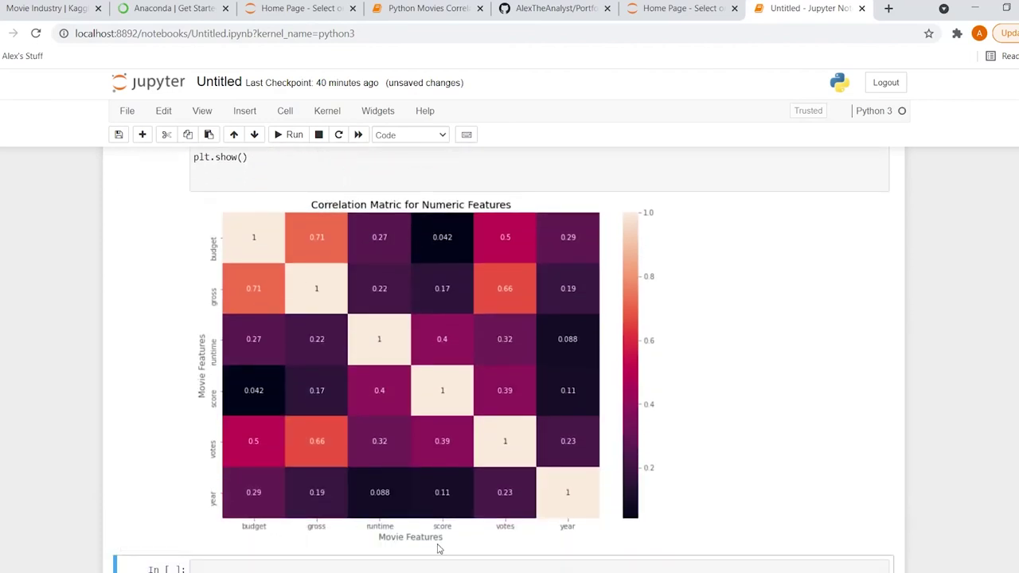
{"action": "scroll", "coordinate": [435, 548], "scroll_direction": "up", "scroll_amount": 3}
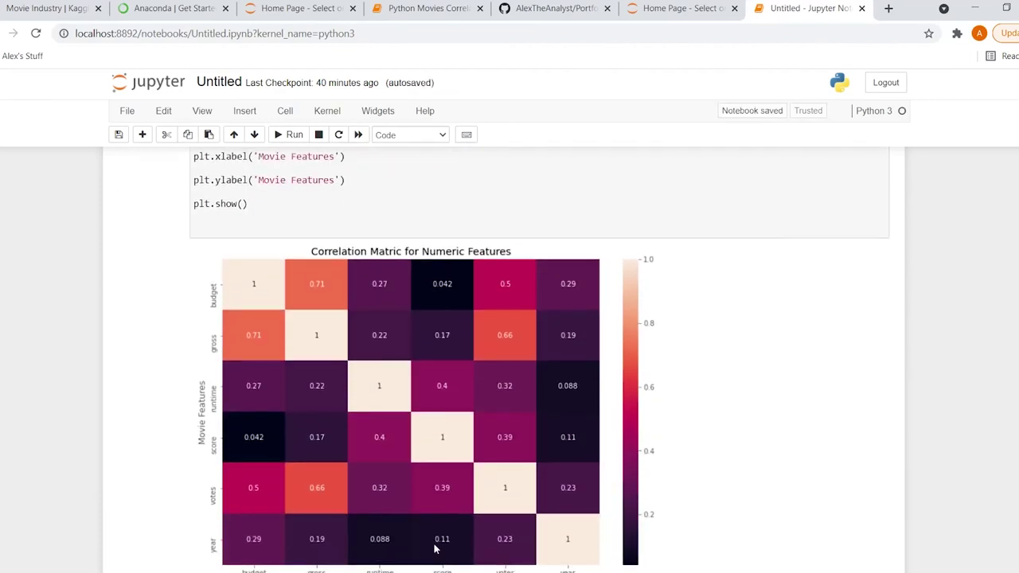
{"action": "scroll", "coordinate": [435, 548], "scroll_direction": "down", "scroll_amount": 2}
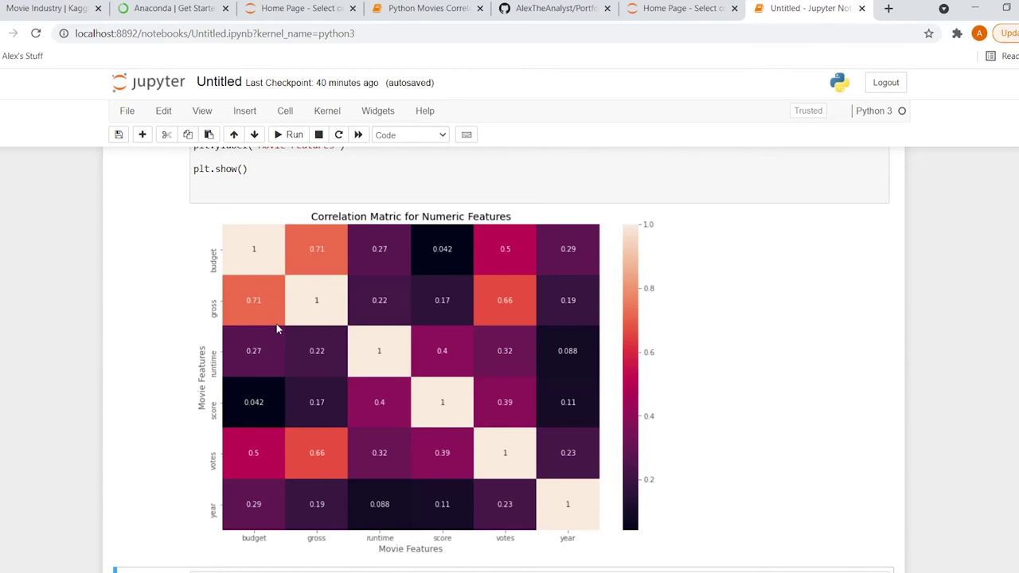
Change the correlation method in the heatmap cell to 'kendall' and rerun the cell.
{"action": "scroll", "coordinate": [405, 326], "scroll_direction": "up", "scroll_amount": 3}
{"action": "double_click", "coordinate": [413, 232]}
{"action": "type", "text": "kendall"}
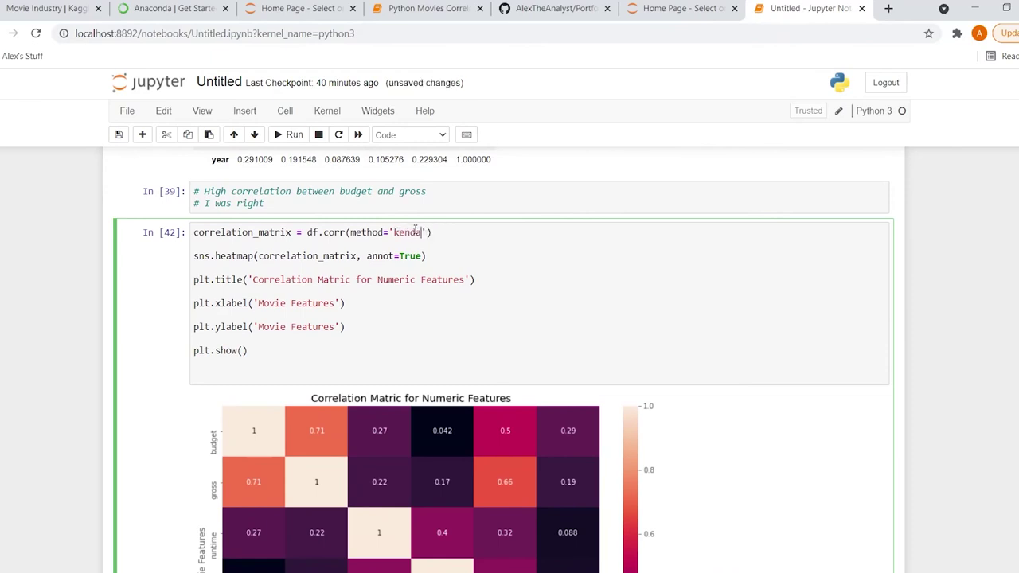
{"action": "key", "text": "shift+Return"}
{"action": "scroll", "coordinate": [443, 348], "scroll_direction": "down", "scroll_amount": 4}
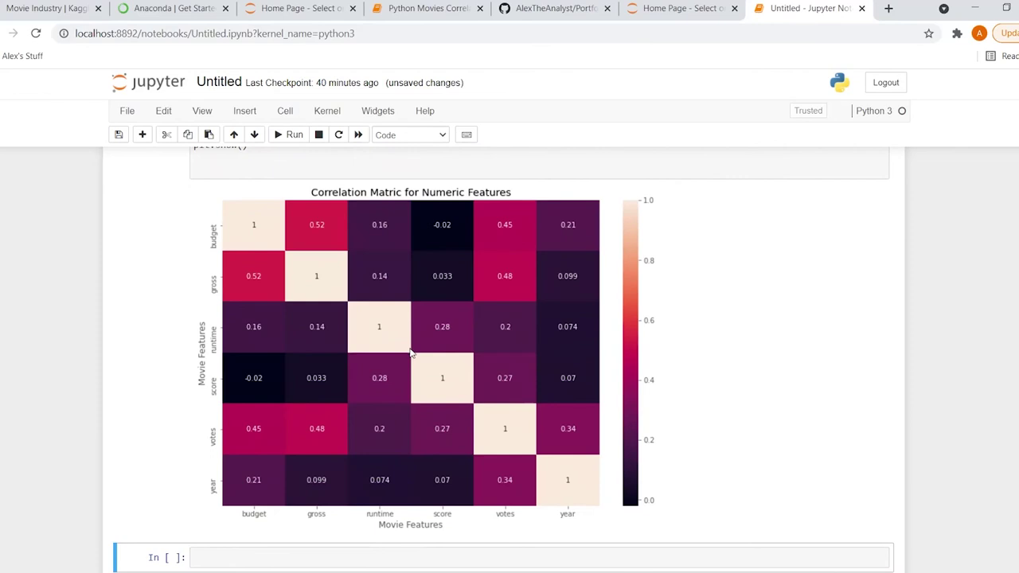
Set the correlation method in the heatmap cell back to 'pearson' and redraw the heatmap.
{"action": "scroll", "coordinate": [411, 353], "scroll_direction": "up", "scroll_amount": 4}
{"action": "left_click", "coordinate": [423, 309]}
{"action": "double_click", "coordinate": [422, 309]}
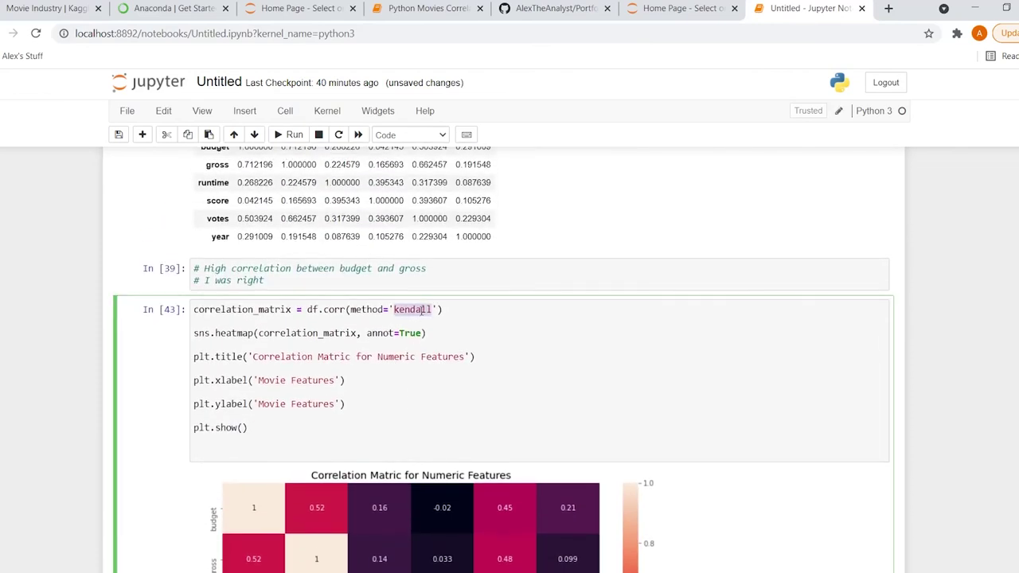
{"action": "type", "text": "pearson"}
{"action": "key", "text": "shift+Return"}
{"action": "scroll", "coordinate": [460, 337], "scroll_direction": "down", "scroll_amount": 3}
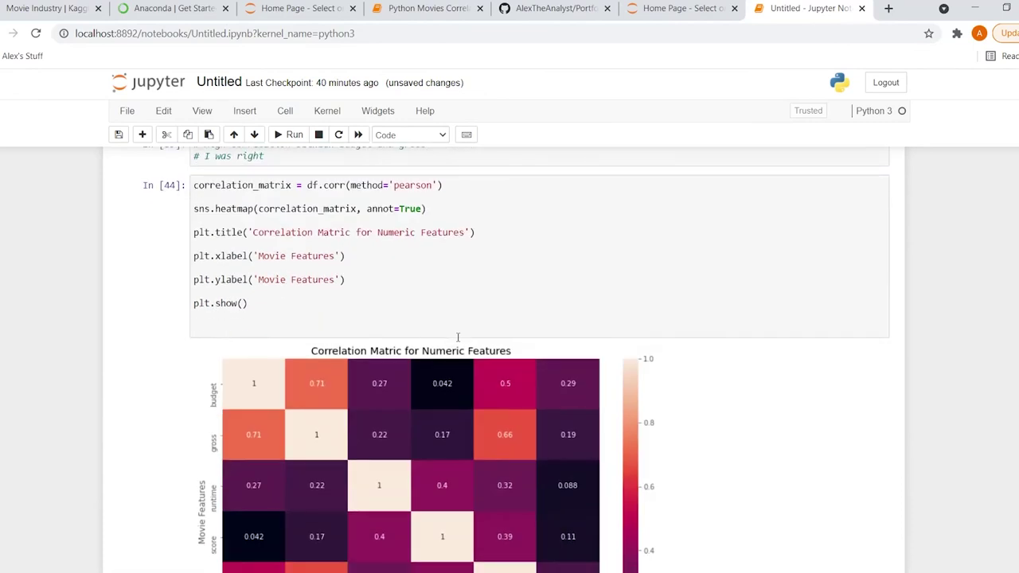
{"action": "scroll", "coordinate": [458, 337], "scroll_direction": "down", "scroll_amount": 5}
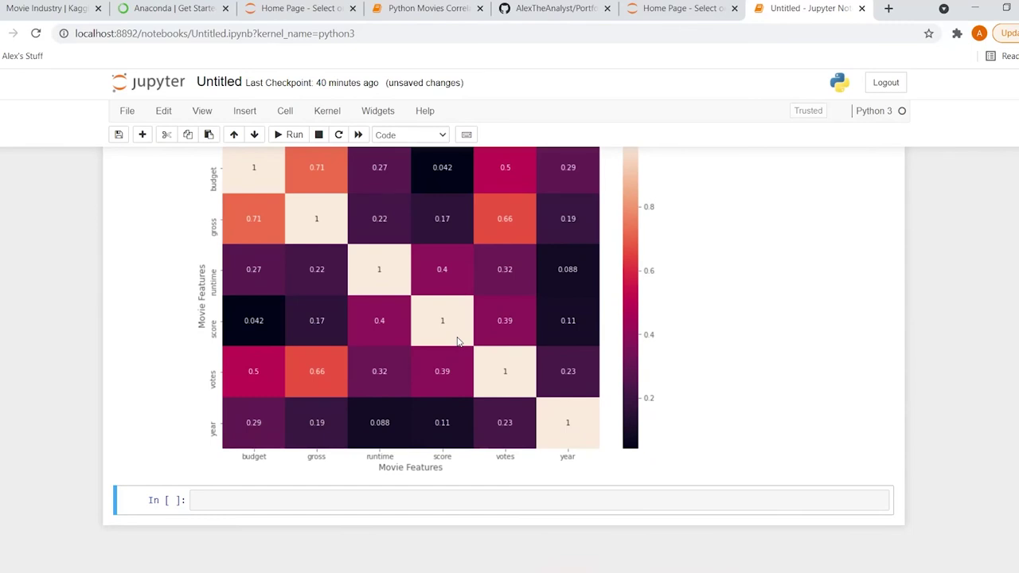
Enter the comment '# Looks at Company' and df.head() in the empty cell below the heatmap and run it.
{"action": "left_click", "coordinate": [521, 498]}
{"action": "type", "text": "# Looks at Company"}
{"action": "key", "text": "Return"}
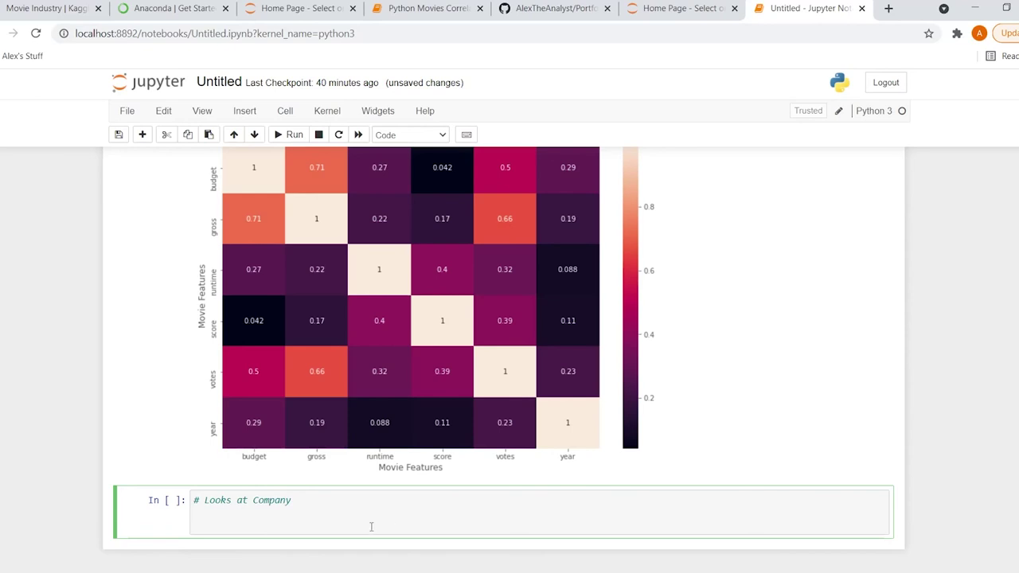
{"action": "type", "text": "df.head()"}
{"action": "key", "text": "shift+Return"}
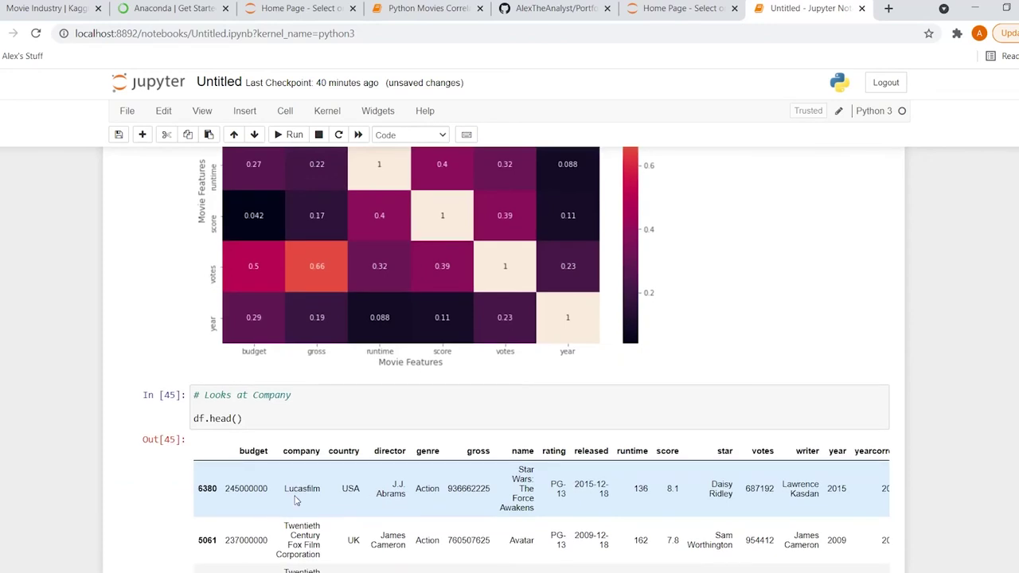
Examine the company column in the df.head() output and compare the table's columns with those in the heatmap.
{"action": "scroll", "coordinate": [301, 494], "scroll_direction": "down", "scroll_amount": 1}
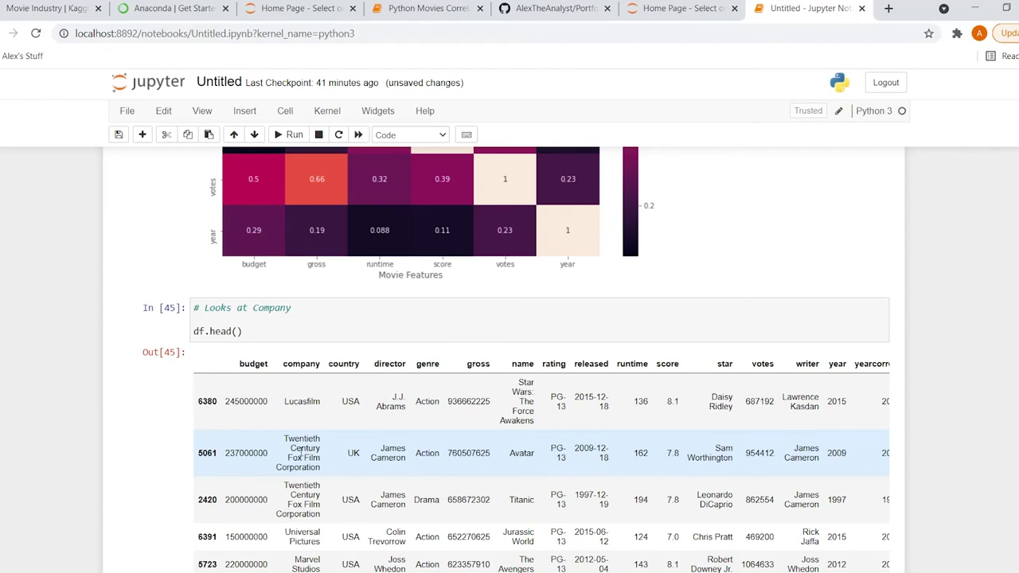
{"action": "scroll", "coordinate": [303, 450], "scroll_direction": "down", "scroll_amount": 1}
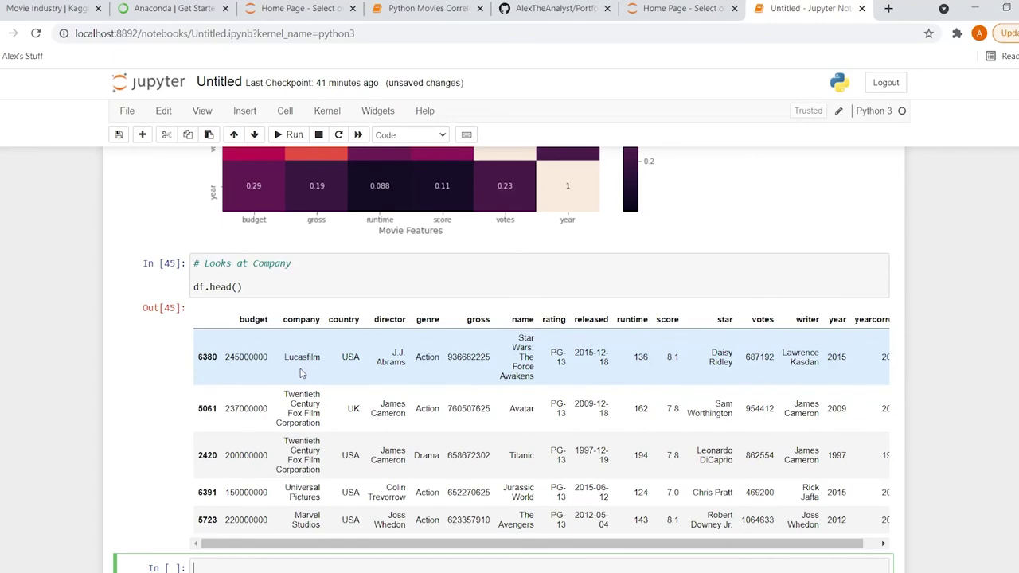
{"action": "scroll", "coordinate": [301, 371], "scroll_direction": "up", "scroll_amount": 5}
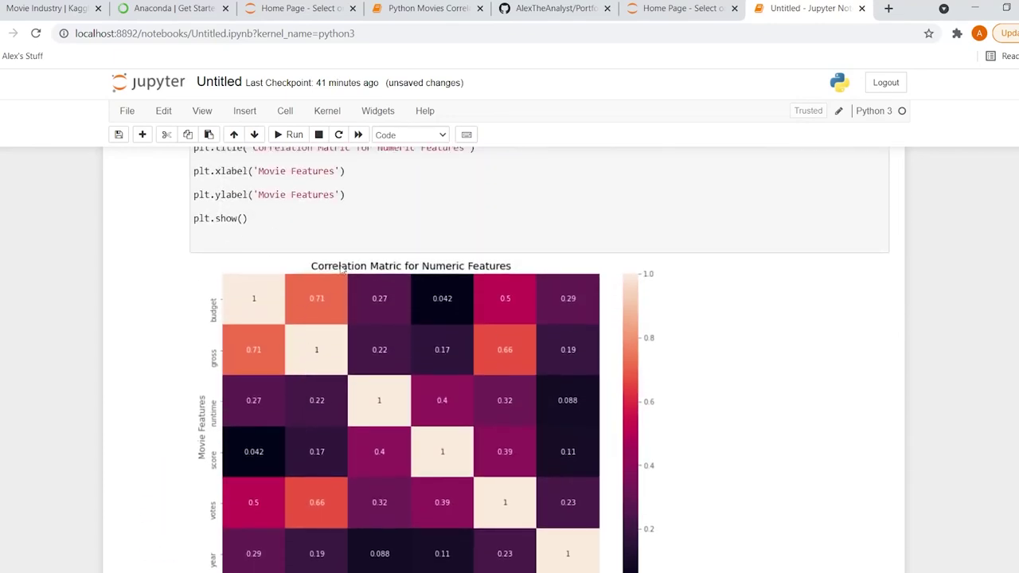
{"action": "scroll", "coordinate": [385, 496], "scroll_direction": "down", "scroll_amount": 5}
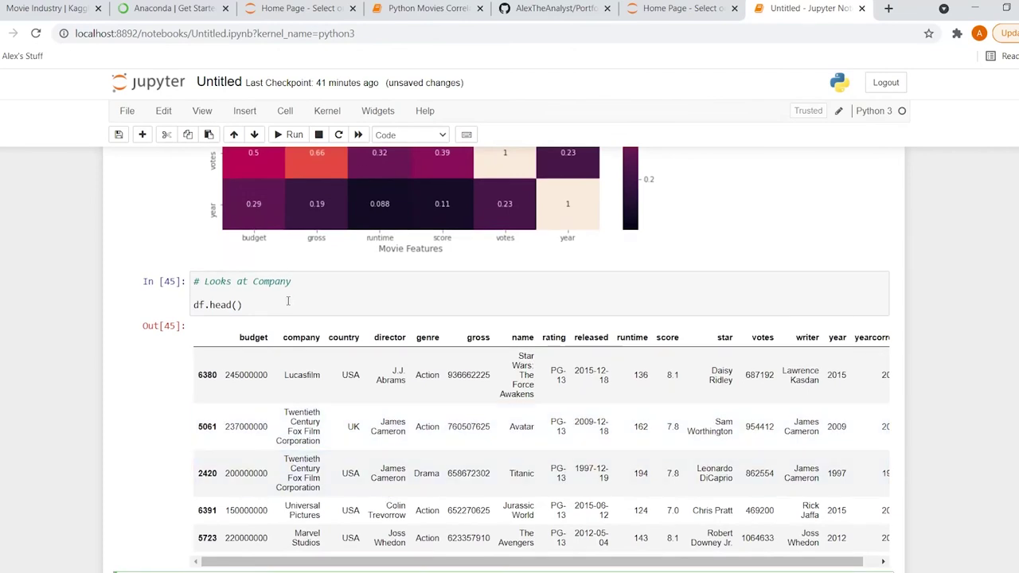
{"action": "scroll", "coordinate": [289, 301], "scroll_direction": "down", "scroll_amount": 2}
{"action": "scroll", "coordinate": [288, 301], "scroll_direction": "up", "scroll_amount": 1}
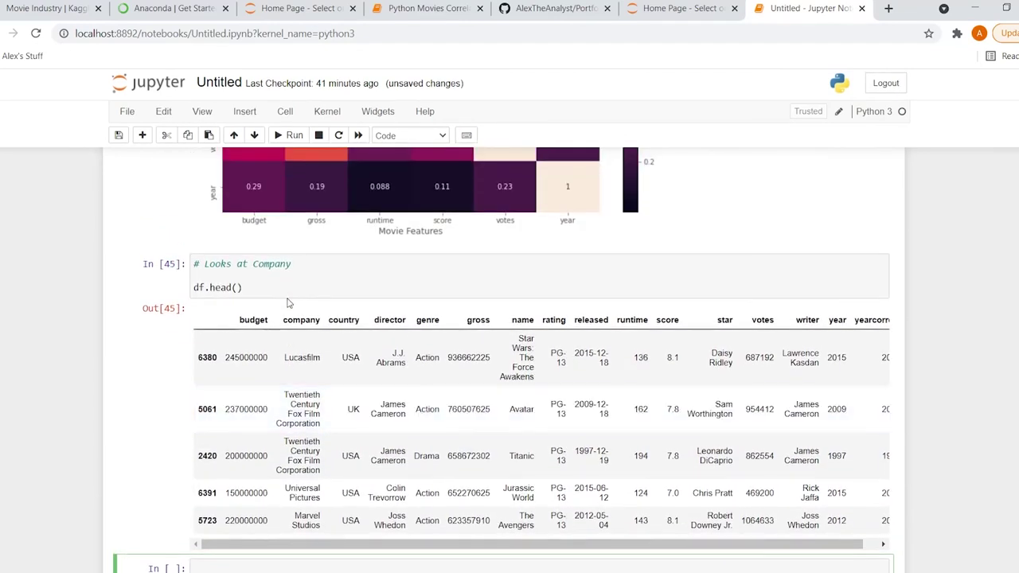
{"action": "scroll", "coordinate": [283, 269], "scroll_direction": "down", "scroll_amount": 1}
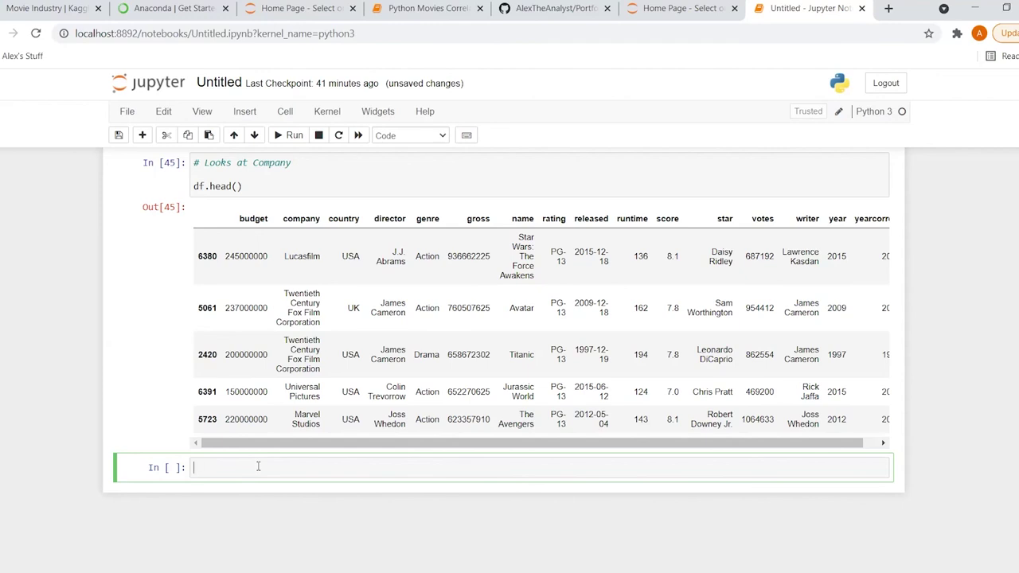
Assign df to a new variable named df_numerized in the empty cell below the df.head() output.
{"action": "type", "text": "df_numerized = df"}
{"action": "key", "text": "Return"}
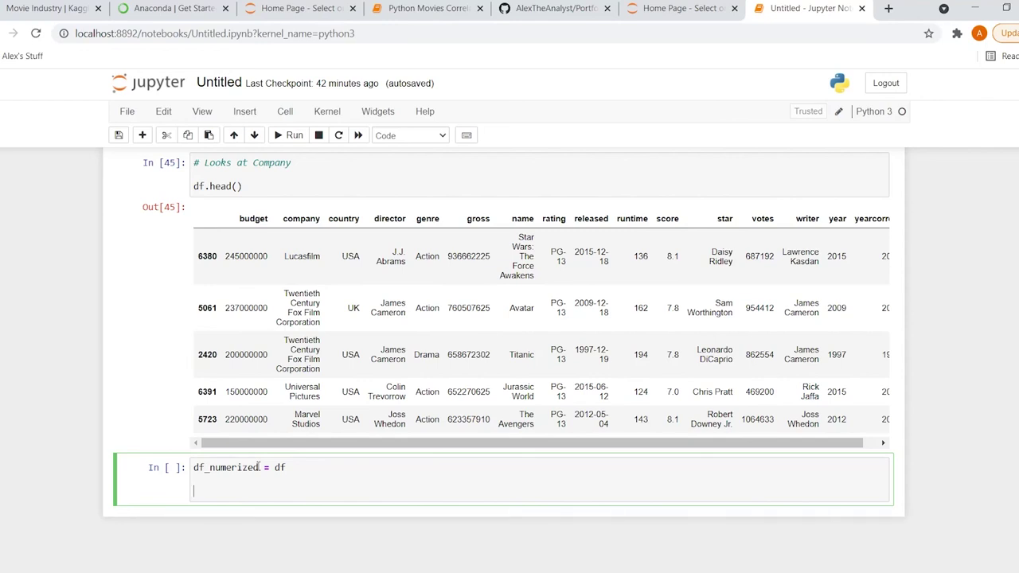
{"action": "scroll", "coordinate": [258, 467], "scroll_direction": "up", "scroll_amount": 3}
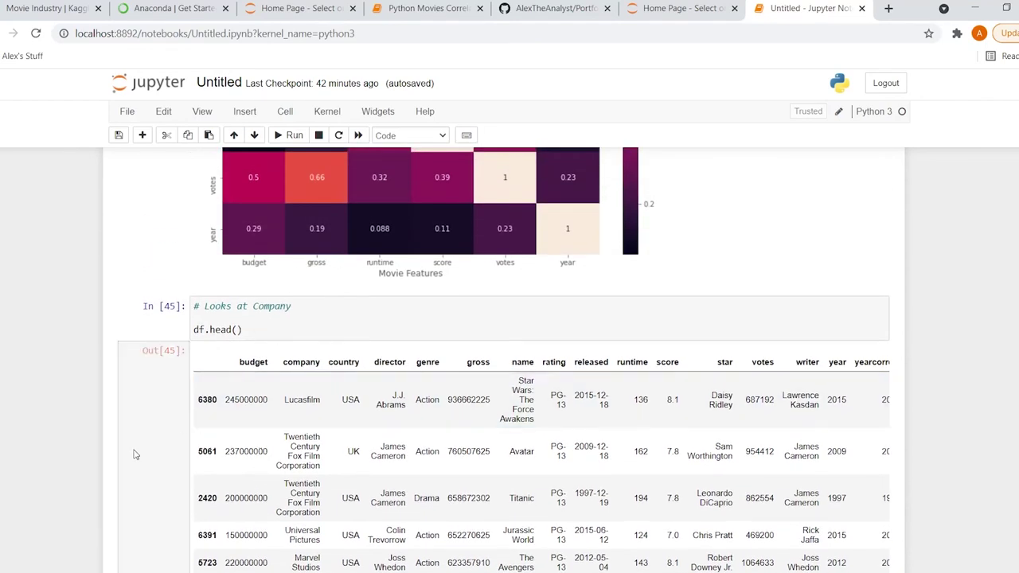
{"action": "scroll", "coordinate": [135, 455], "scroll_direction": "down", "scroll_amount": 4}
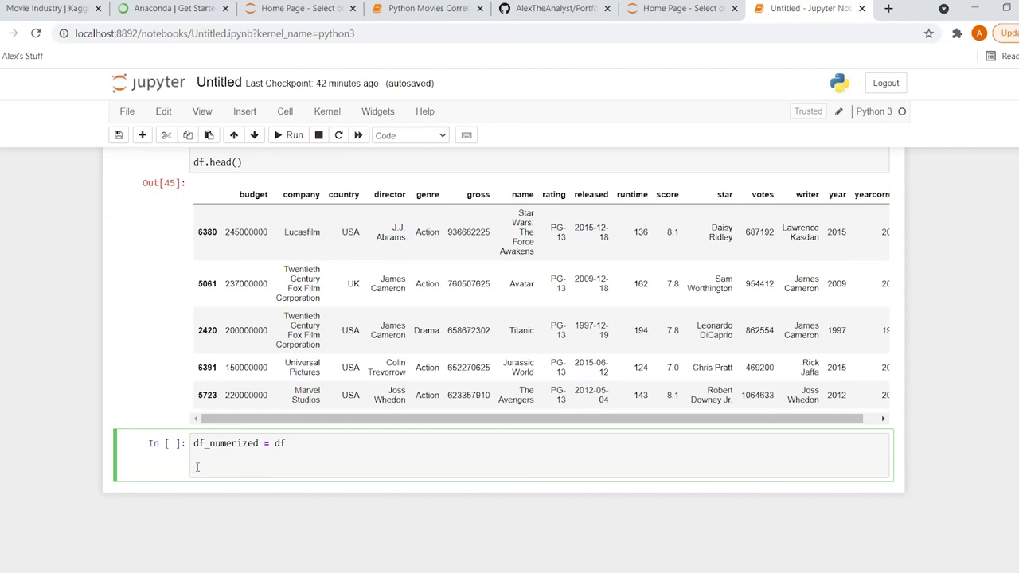
Add the loop header 'for col_name in df_numerized.columns:' below the df_numerized assignment.
{"action": "type", "text": "for col_name"}
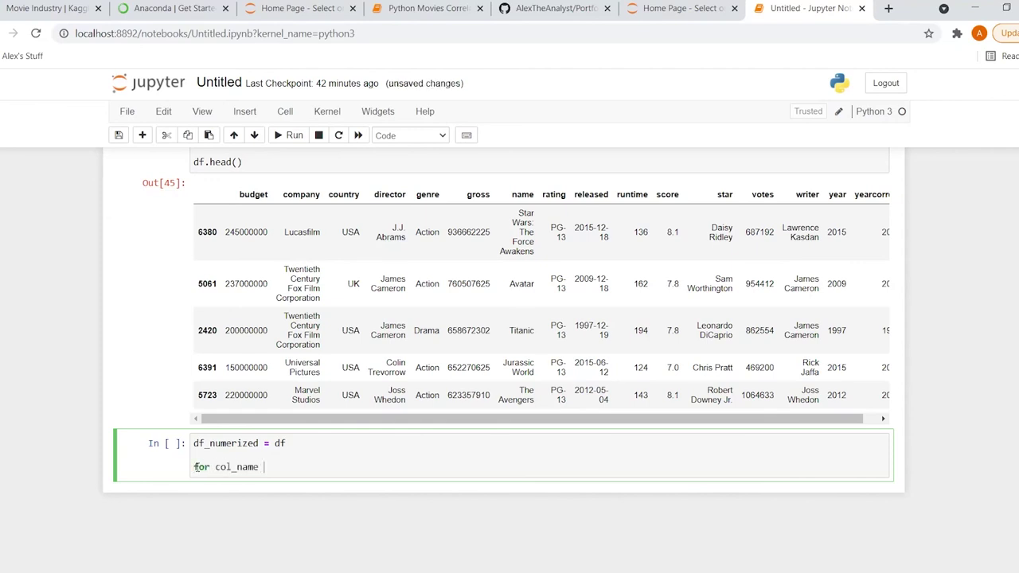
{"action": "type", "text": " in"}
{"action": "double_click", "coordinate": [242, 444]}
{"action": "key", "text": "ctrl+c"}
{"action": "left_click", "coordinate": [290, 469]}
{"action": "key", "text": "ctrl+v"}
{"action": "type", "text": ".columns"}
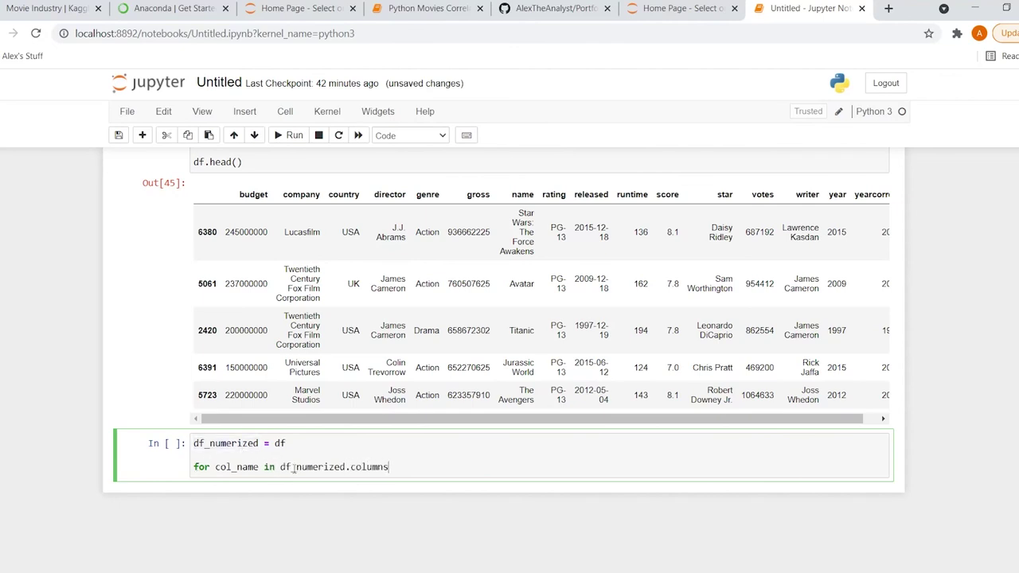
{"action": "type", "text": ":"}
{"action": "key", "text": "Return"}
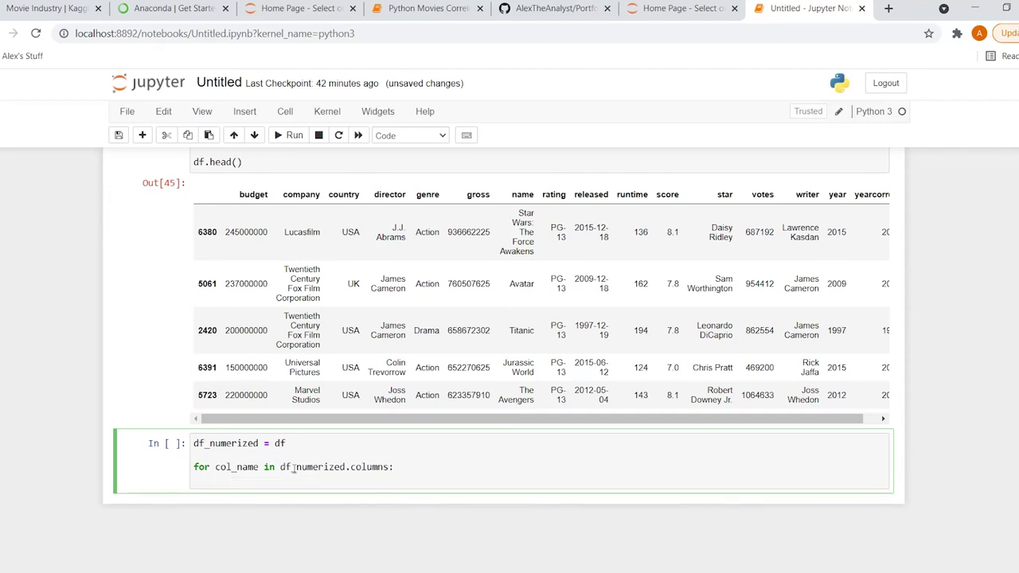
Add the condition if(df_numerized[col_name].dtype == 'object'): inside the for loop.
{"action": "type", "text": "if(df_numerized["}
{"action": "double_click", "coordinate": [236, 468]}
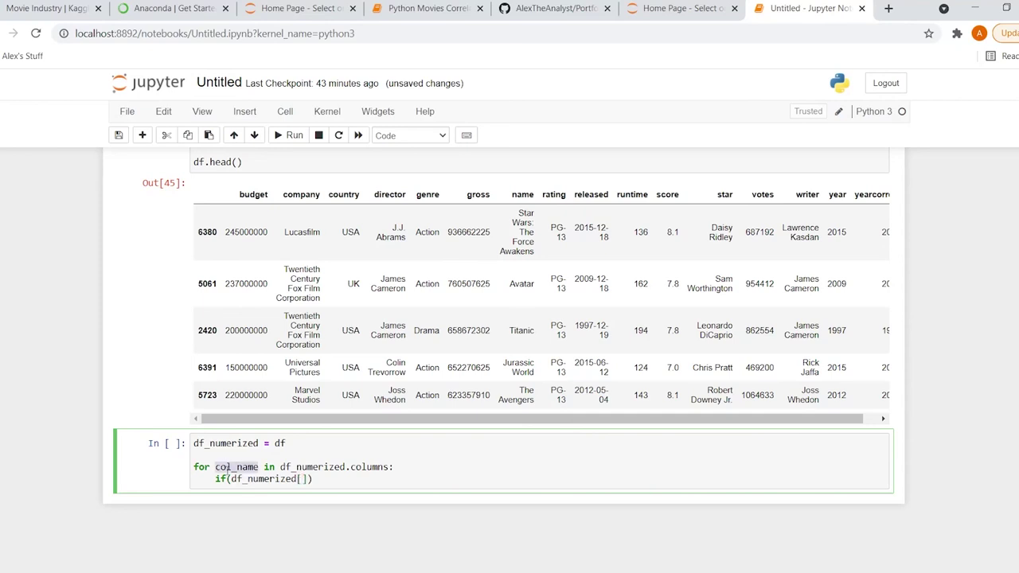
{"action": "key", "text": "ctrl+c"}
{"action": "left_click", "coordinate": [303, 479]}
{"action": "key", "text": "ctrl+v"}
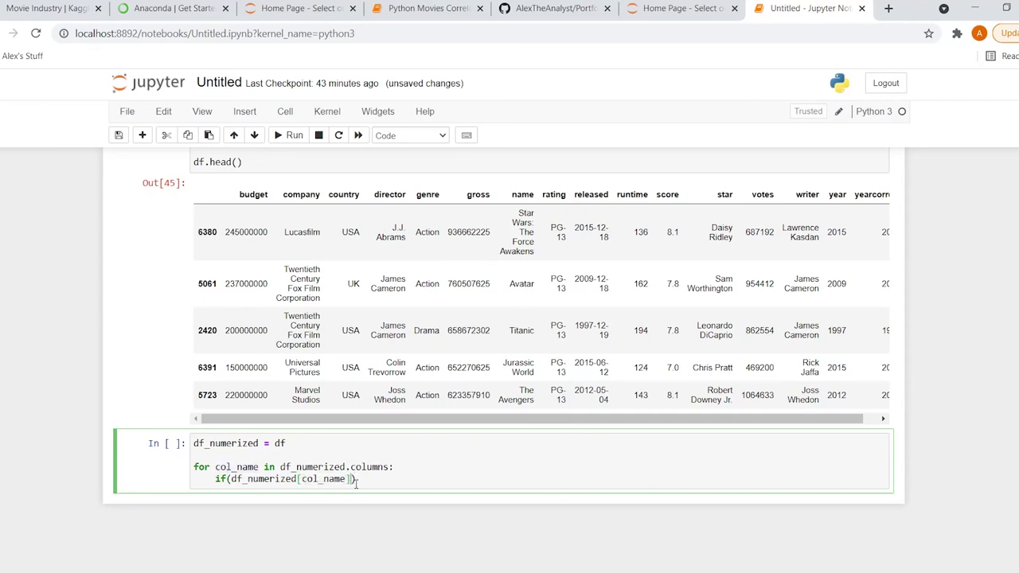
{"action": "type", "text": ".dtype =="}
{"action": "type", "text": "object"}
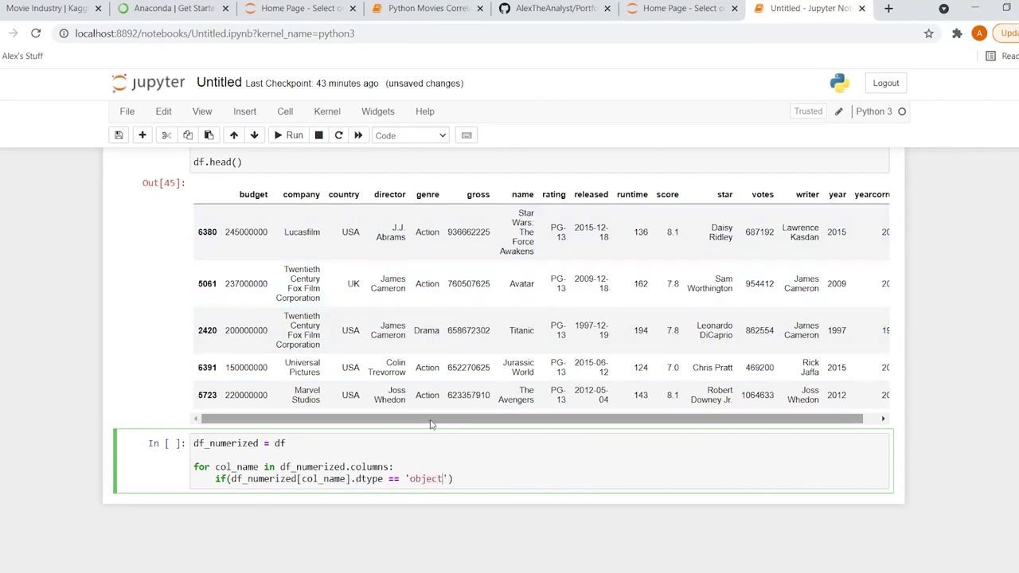
{"action": "left_click", "coordinate": [468, 478]}
{"action": "type", "text": ":"}
{"action": "key", "text": "Return"}
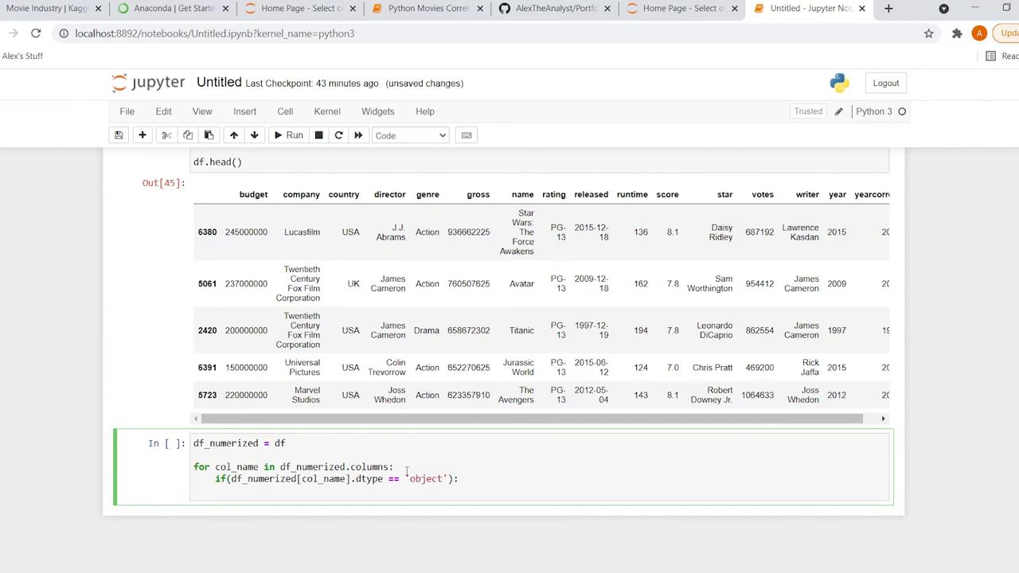
Under the condition, add the line df_numerized[col_name] = df_numerized[col_name].astype('category').
{"action": "left_click_drag", "start_coordinate": [230, 479], "coordinate": [353, 479]}
{"action": "left_click", "coordinate": [351, 493]}
{"action": "key", "text": "ctrl+v"}
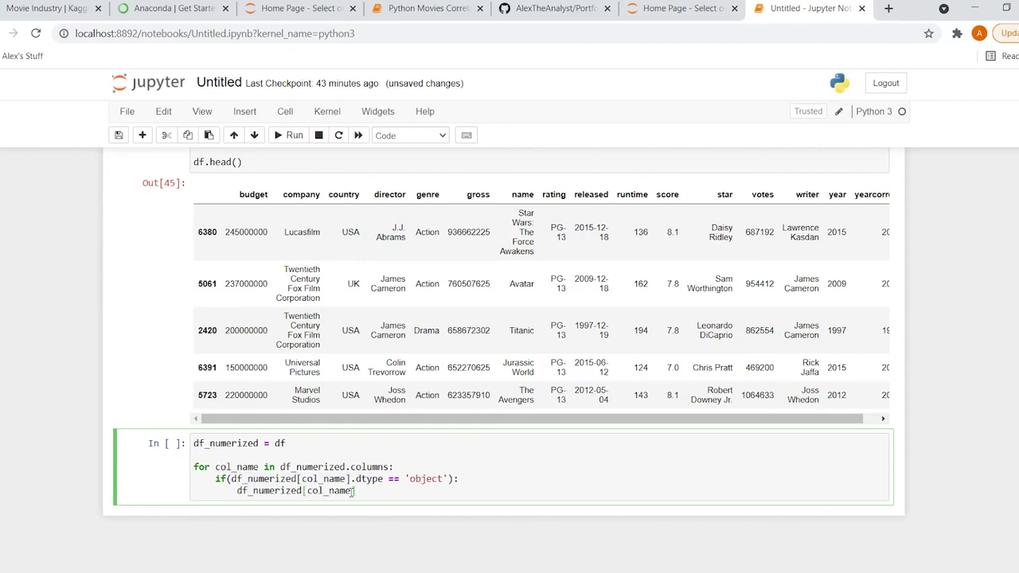
{"action": "type", "text": ".astype("}
{"action": "type", "text": "'category"}
{"action": "left_click_drag", "start_coordinate": [237, 491], "coordinate": [356, 495]}
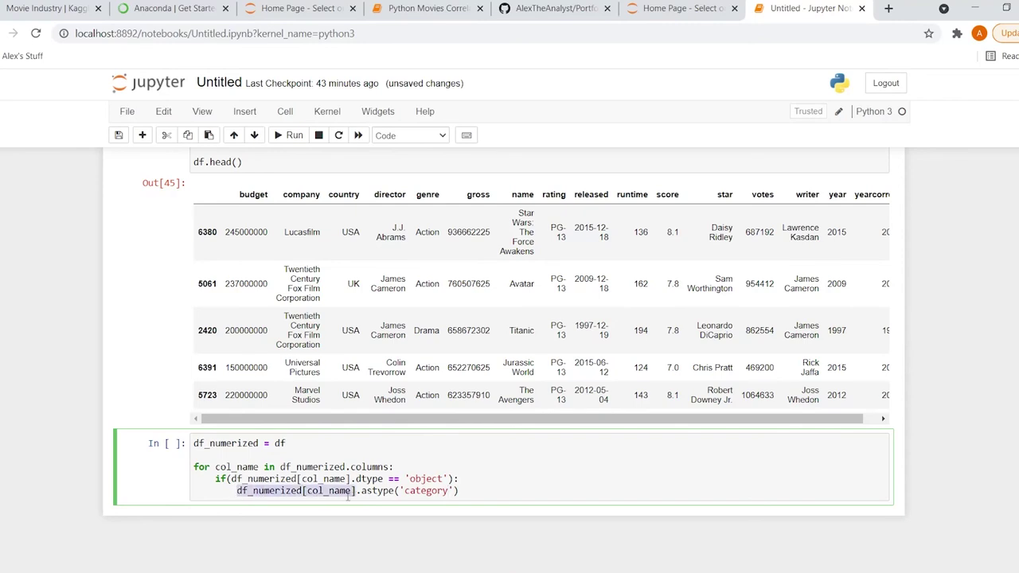
{"action": "key", "text": "ctrl+c"}
{"action": "left_click", "coordinate": [237, 490]}
{"action": "key", "text": "ctrl+v"}
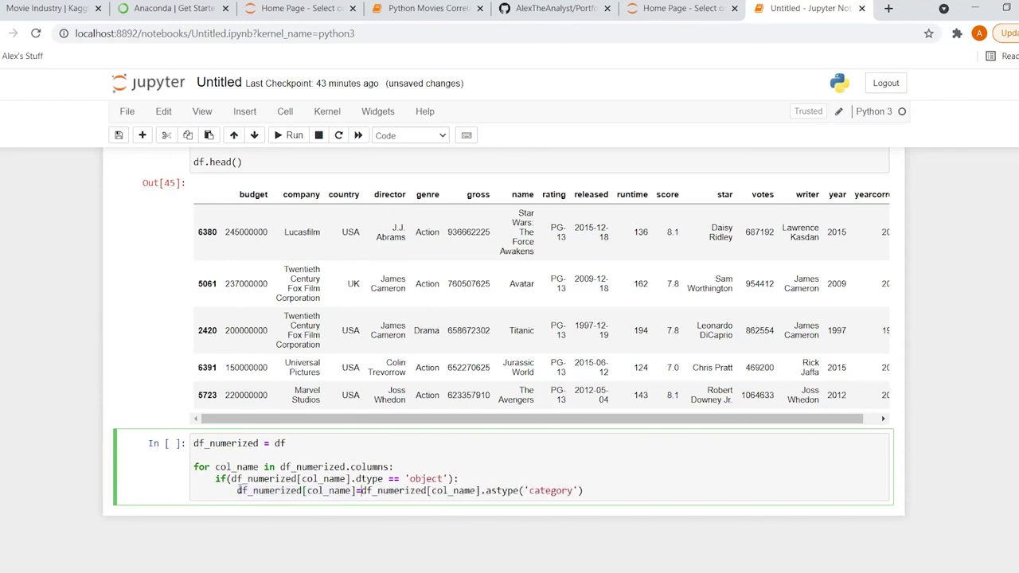
{"action": "type", "text": "="}
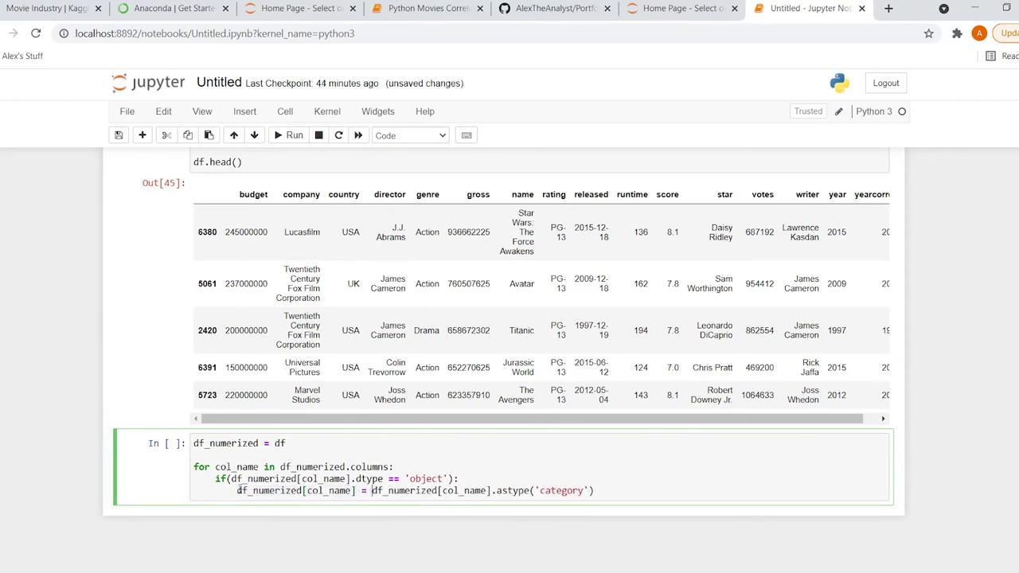
Below the astype line, add df_numerized[col_name] = df_numerized[col_name].cat.codes at the same indentation.
{"action": "left_click", "coordinate": [603, 494]}
{"action": "key", "text": "Return"}
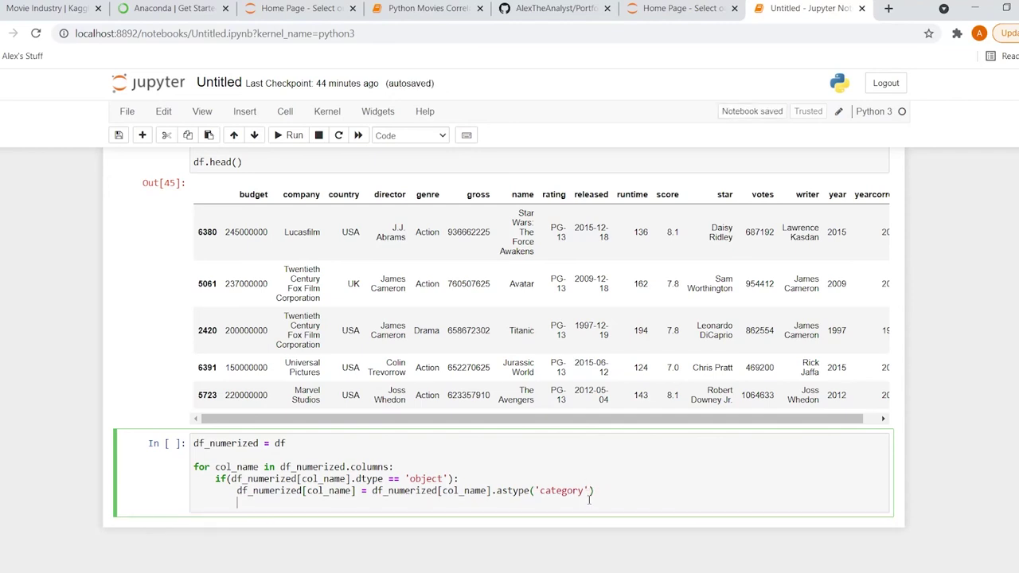
{"action": "key", "text": "ctrl+v"}
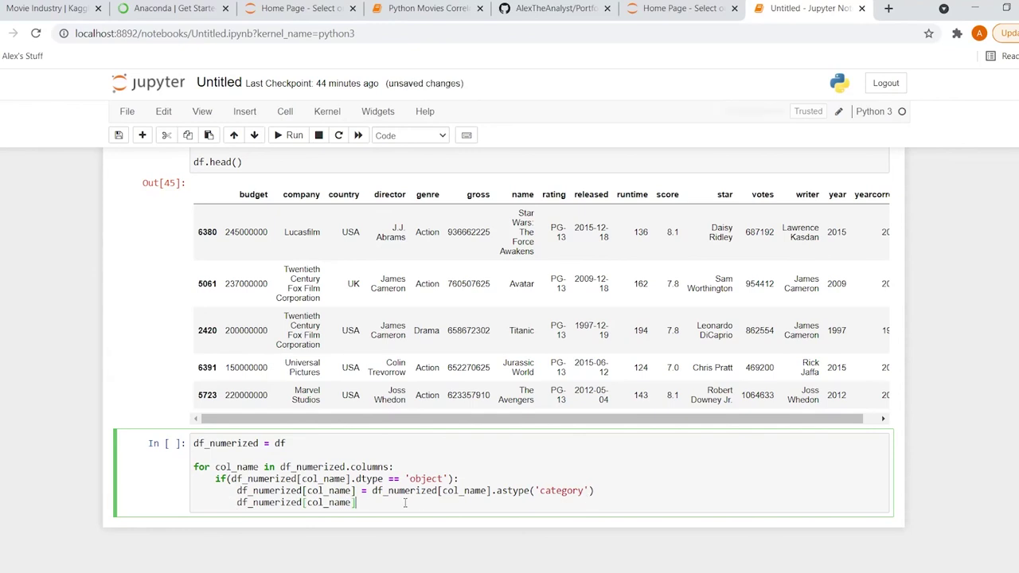
{"action": "type", "text": ".cat.codes"}
{"action": "left_click", "coordinate": [237, 502]}
{"action": "key", "text": "ctrl+v"}
{"action": "type", "text": "="}
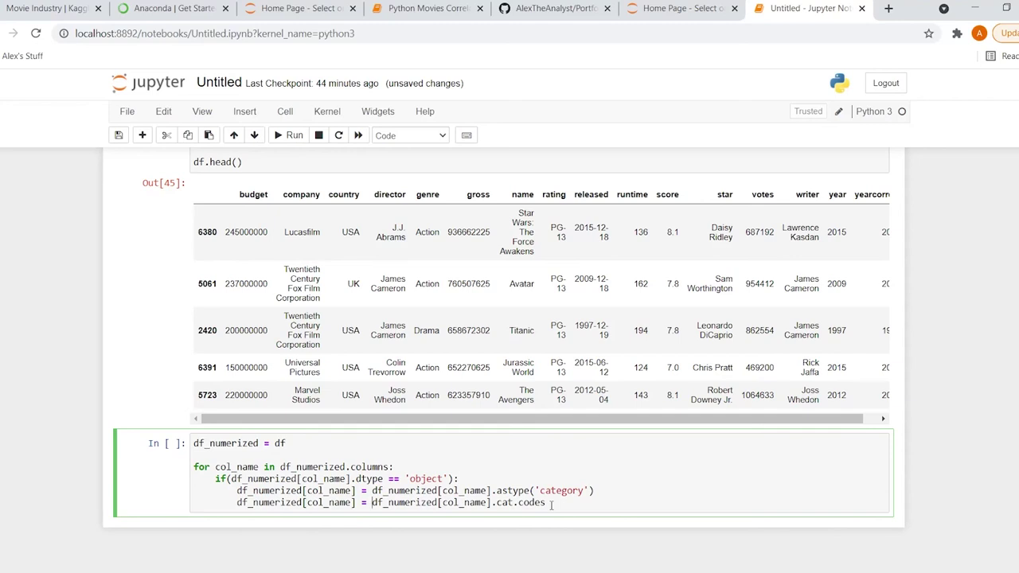
Add df_numerized as the cell's unindented final line, run the cell and switch its output to a scrolling area.
{"action": "double_click", "coordinate": [237, 443]}
{"action": "left_click", "coordinate": [248, 444]}
{"action": "left_click", "coordinate": [572, 500]}
{"action": "key", "text": "Return"}
{"action": "key", "text": "Return"}
{"action": "key", "text": "ctrl+v"}
{"action": "key", "text": "ctrl+z"}
{"action": "scroll", "coordinate": [505, 499], "scroll_direction": "down", "scroll_amount": 1}
{"action": "left_click", "coordinate": [500, 470]}
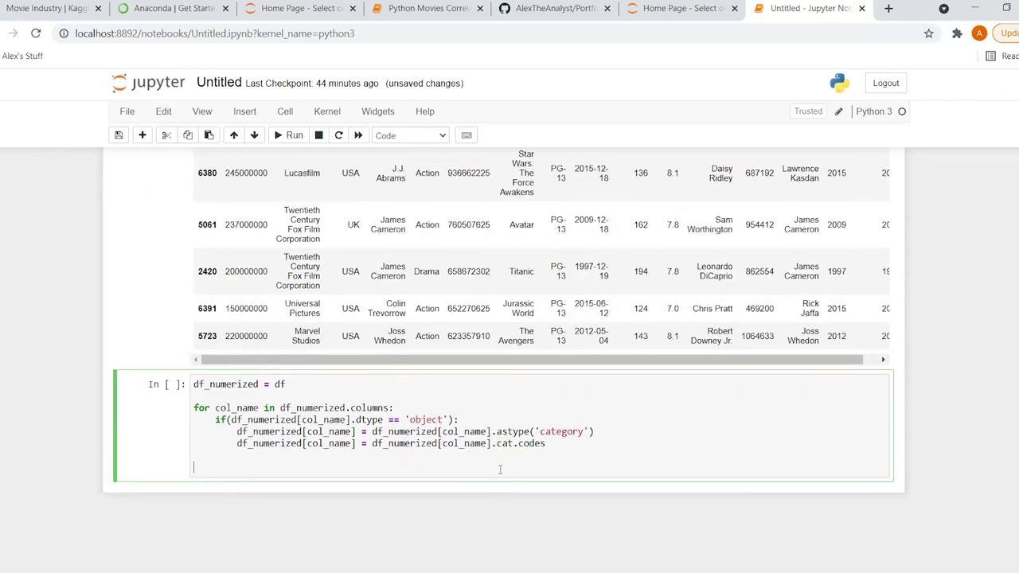
{"action": "key", "text": "ctrl+v"}
{"action": "key", "text": "BackSpace"}
{"action": "key", "text": "BackSpace"}
{"action": "key", "text": "BackSpace"}
{"action": "key", "text": "BackSpace"}
{"action": "key", "text": "BackSpace"}
{"action": "key", "text": "BackSpace"}
{"action": "key", "text": "BackSpace"}
{"action": "key", "text": "BackSpace"}
{"action": "key", "text": "BackSpace"}
{"action": "key", "text": "BackSpace"}
{"action": "key", "text": "shift+Return"}
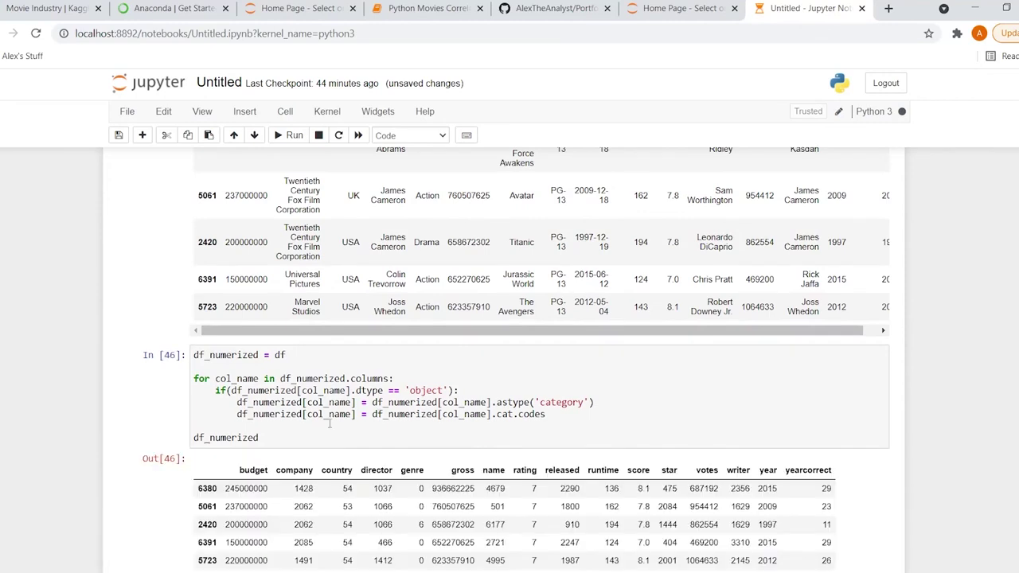
{"action": "left_click", "coordinate": [182, 481]}
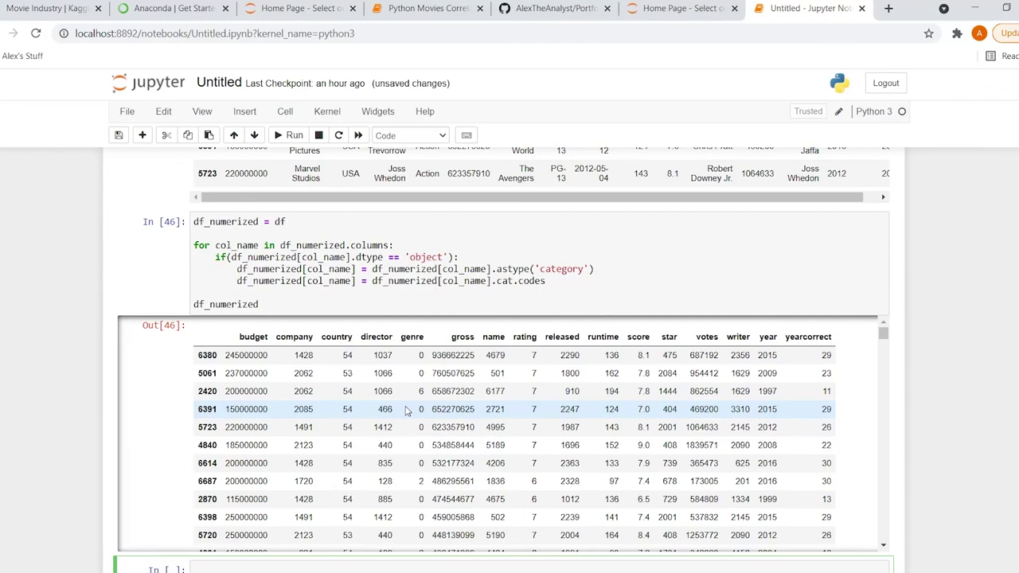
Enter df in the empty cell below the df_numerized output and run it for comparison.
{"action": "scroll", "coordinate": [279, 470], "scroll_direction": "down", "scroll_amount": 1}
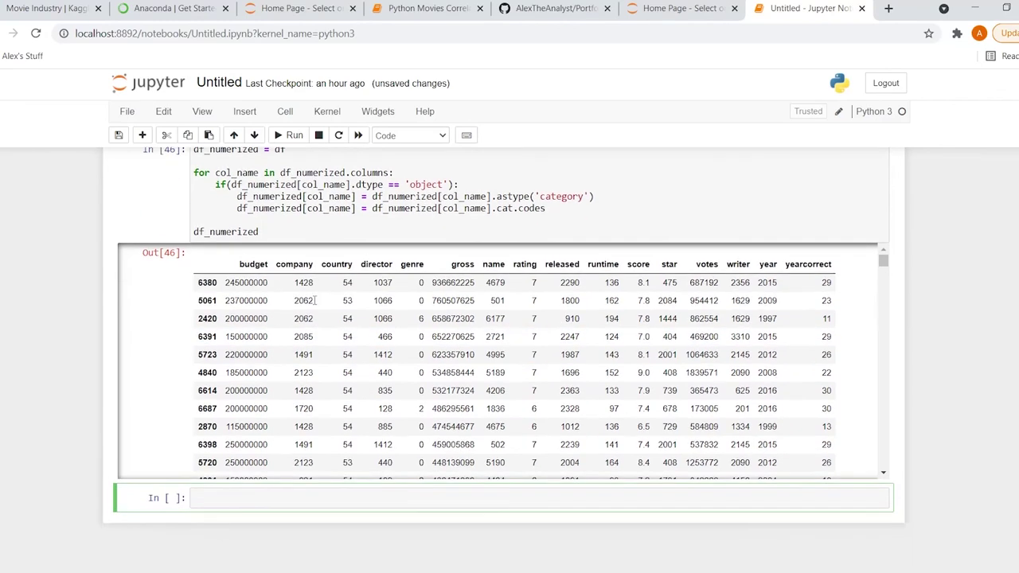
{"action": "type", "text": "df"}
{"action": "key", "text": "shift+Return"}
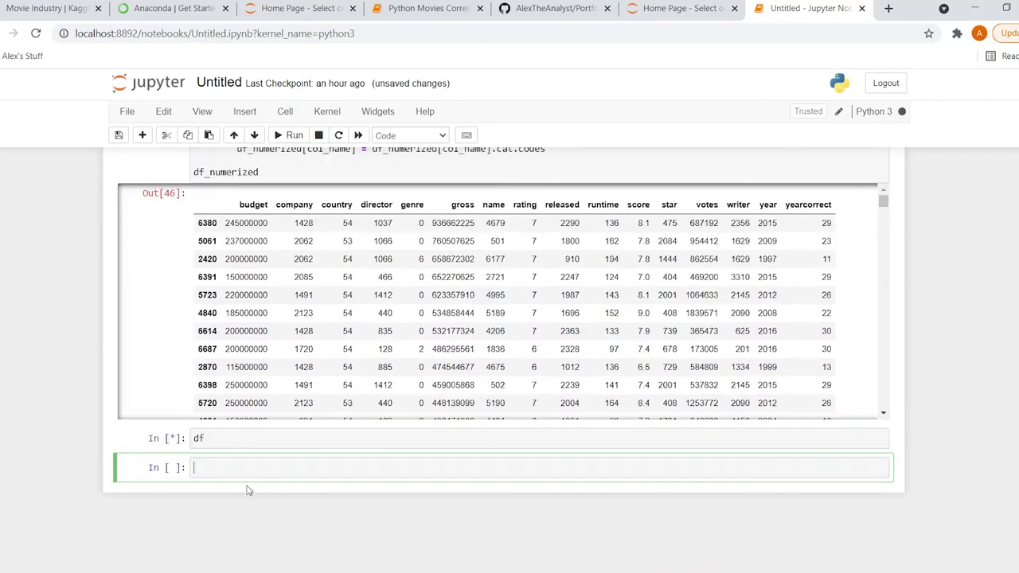
{"action": "scroll", "coordinate": [261, 446], "scroll_direction": "up", "scroll_amount": 1}
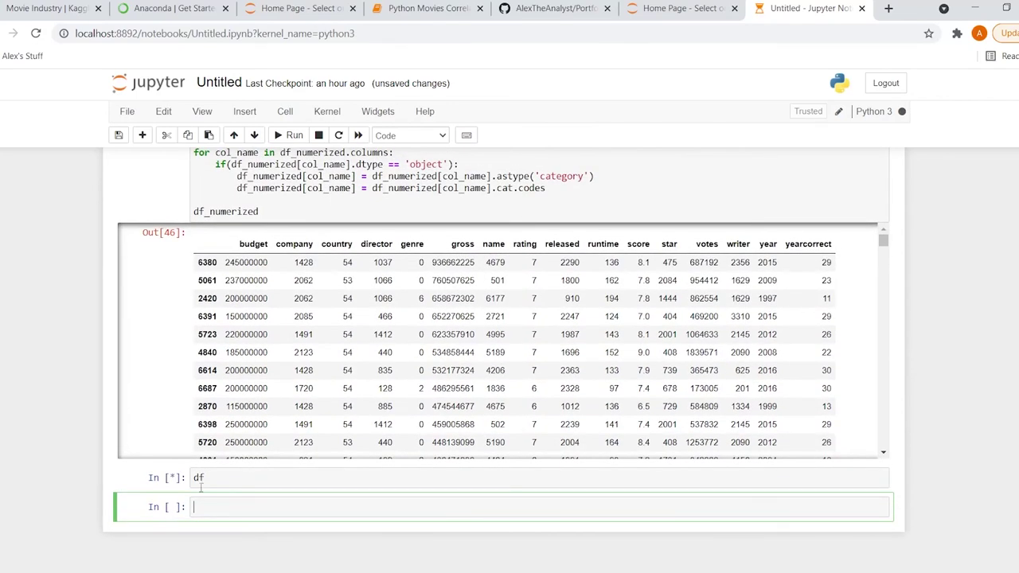
{"action": "scroll", "coordinate": [252, 484], "scroll_direction": "up", "scroll_amount": 1}
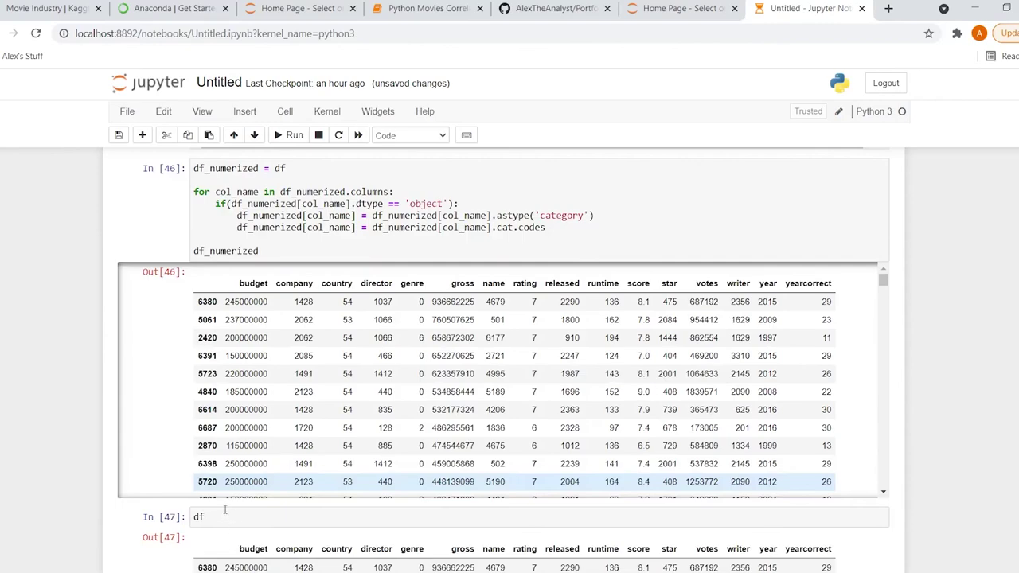
{"action": "left_click", "coordinate": [225, 514]}
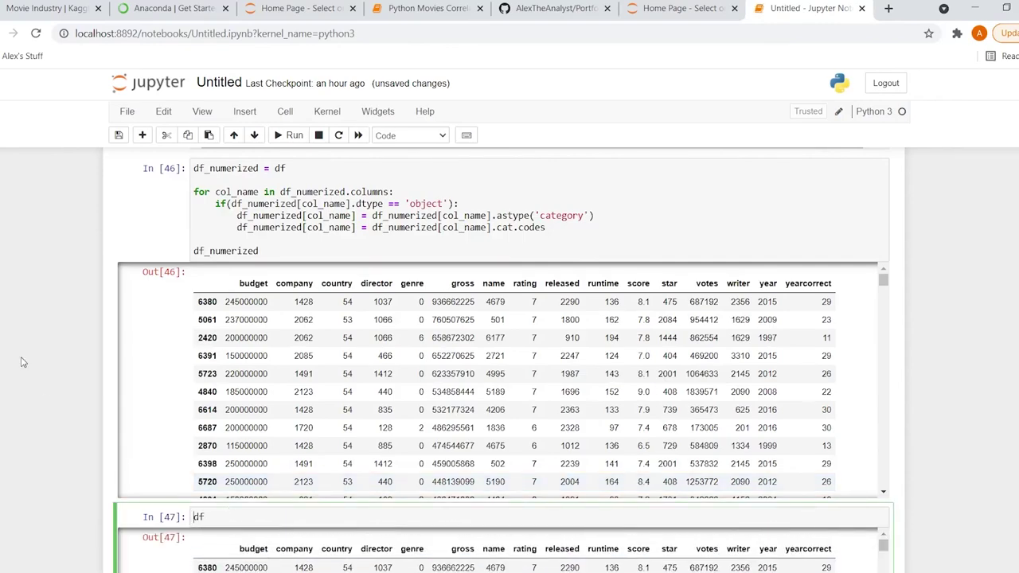
Re-run the notebook's import cell with pd.read_csv to reload movies.csv into df.
{"action": "scroll", "coordinate": [23, 362], "scroll_direction": "up", "scroll_amount": 20}
{"action": "scroll", "coordinate": [21, 360], "scroll_direction": "up", "scroll_amount": 15}
{"action": "scroll", "coordinate": [22, 363], "scroll_direction": "up", "scroll_amount": 15}
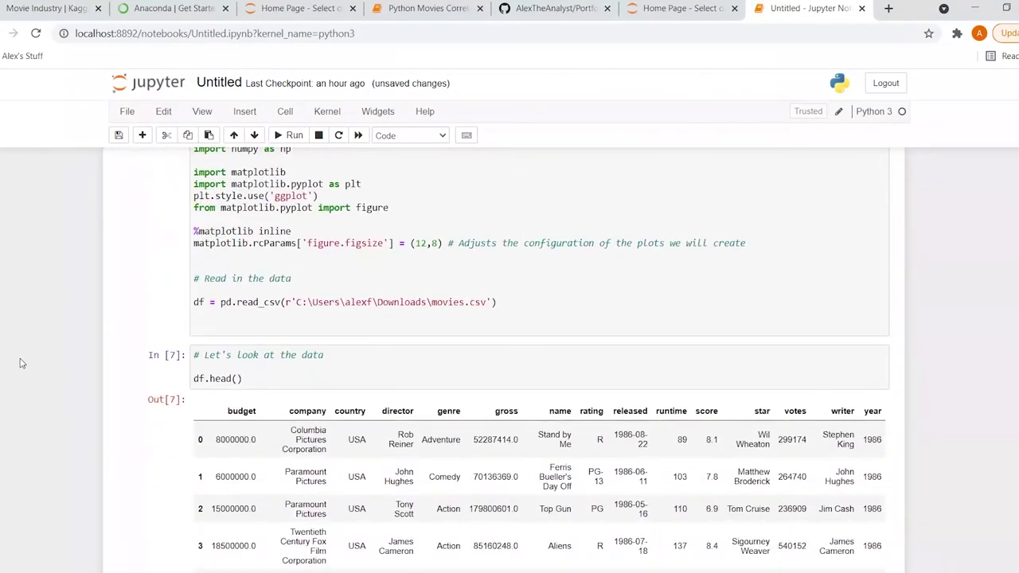
{"action": "left_click", "coordinate": [268, 314]}
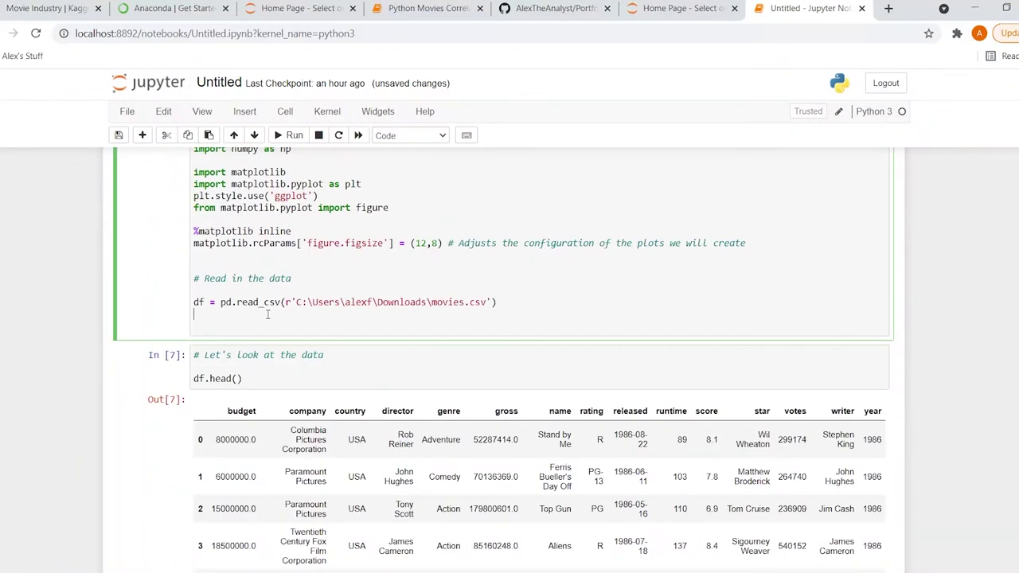
{"action": "key", "text": "shift+Return"}
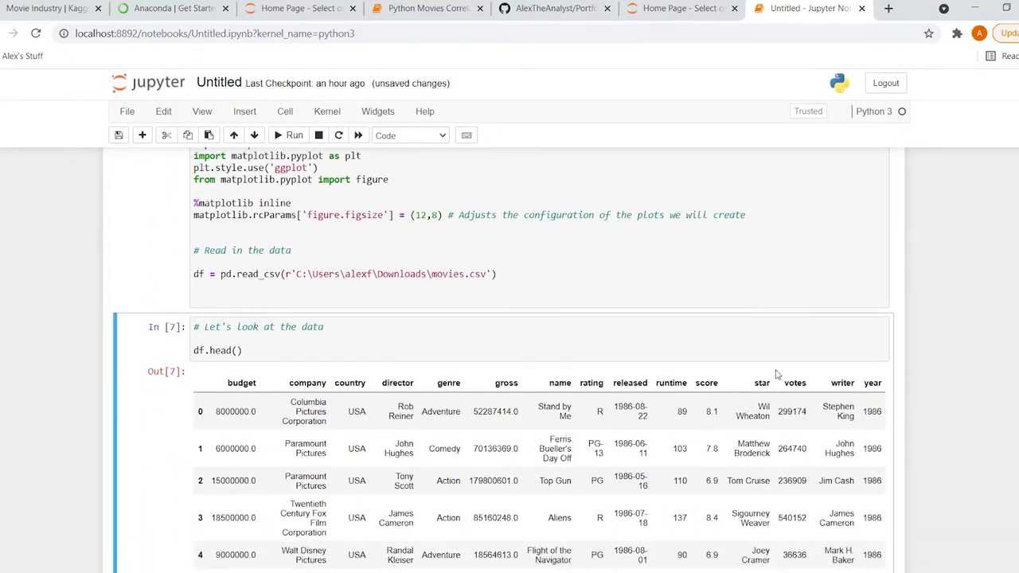
Return to the df cell below the df_numerized output and re-run it to display the reloaded data.
{"action": "key", "text": "shift+Return"}
{"action": "key", "text": "shift+Return"}
{"action": "key", "text": "shift+Return"}
{"action": "key", "text": "shift+Return"}
{"action": "key", "text": "shift+Return"}
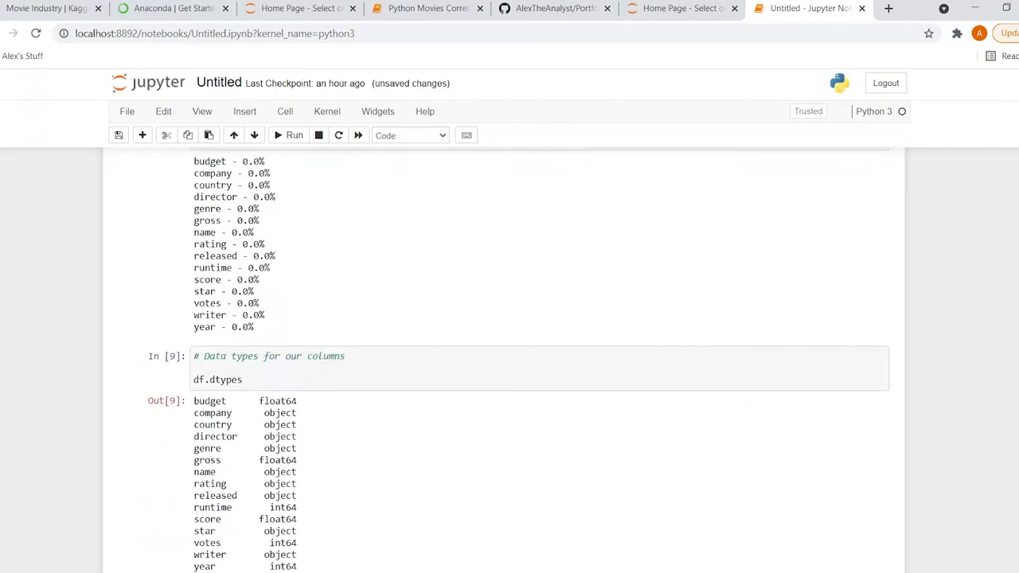
{"action": "key", "text": "shift+Return"}
{"action": "key", "text": "shift+Return"}
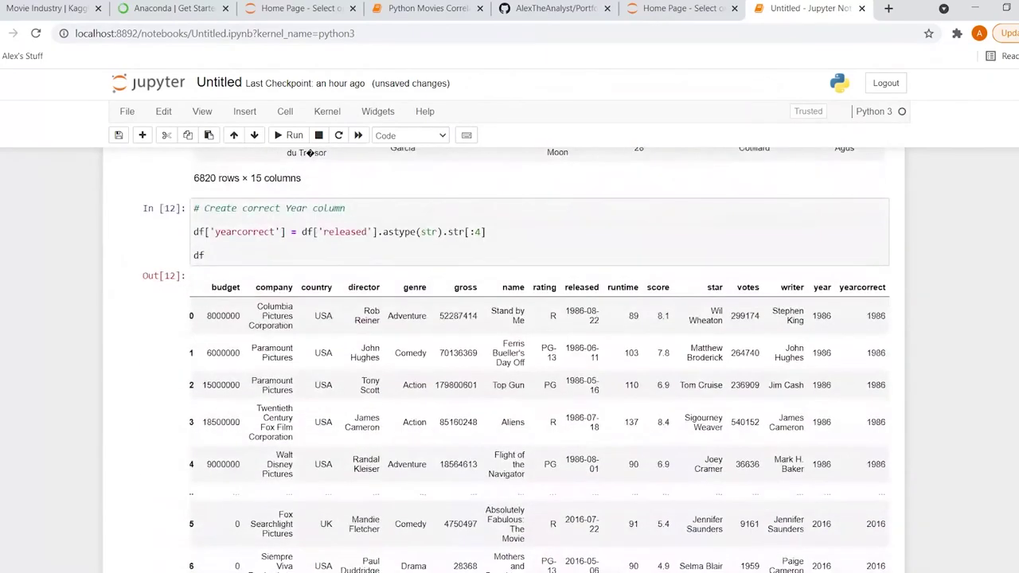
{"action": "key", "text": "shift+Return"}
{"action": "key", "text": "shift+Return"}
{"action": "key", "text": "shift+Return"}
{"action": "key", "text": "shift+Return"}
{"action": "key", "text": "shift+Return"}
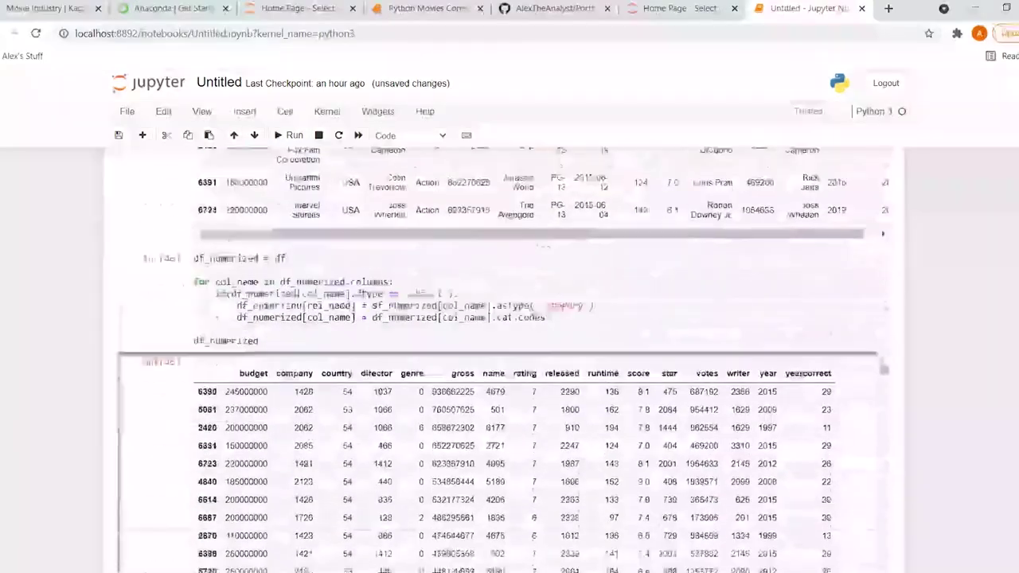
{"action": "scroll", "coordinate": [648, 440], "scroll_direction": "down", "scroll_amount": 1}
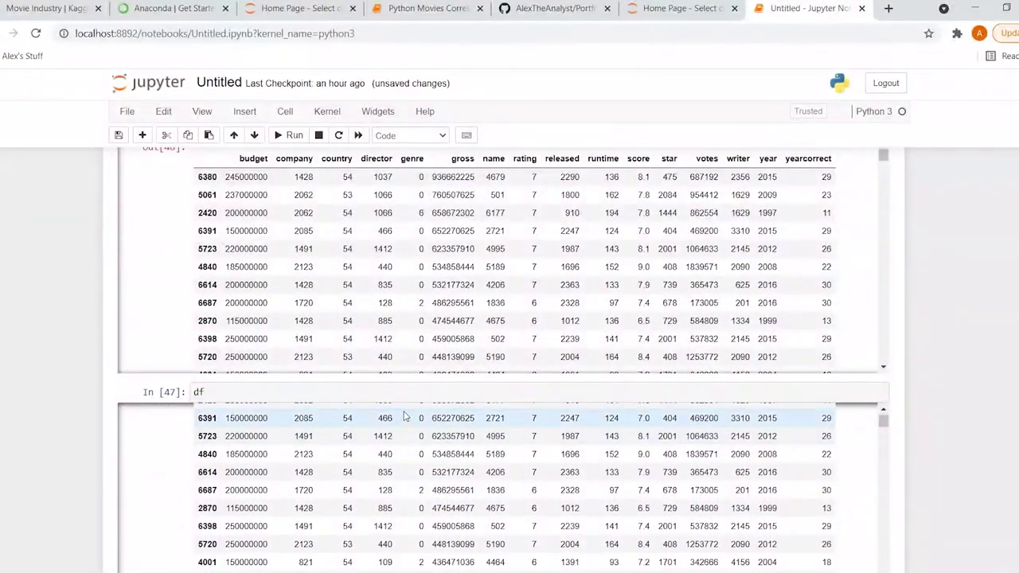
{"action": "left_click", "coordinate": [406, 394]}
{"action": "key", "text": "shift+Return"}
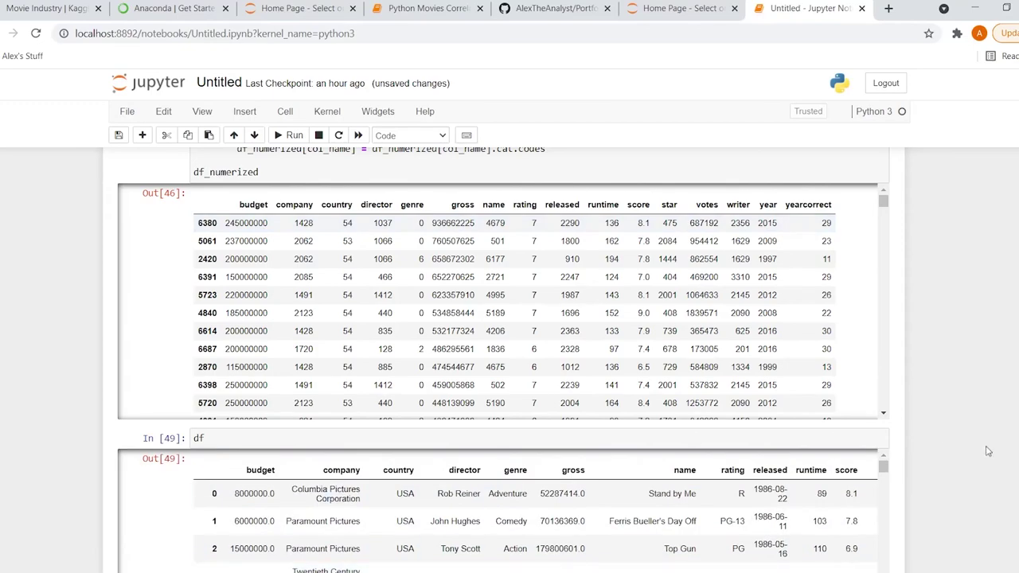
Go back to the column data types section and re-run the data preparation cell below it.
{"action": "scroll", "coordinate": [509, 359], "scroll_direction": "up", "scroll_amount": 20}
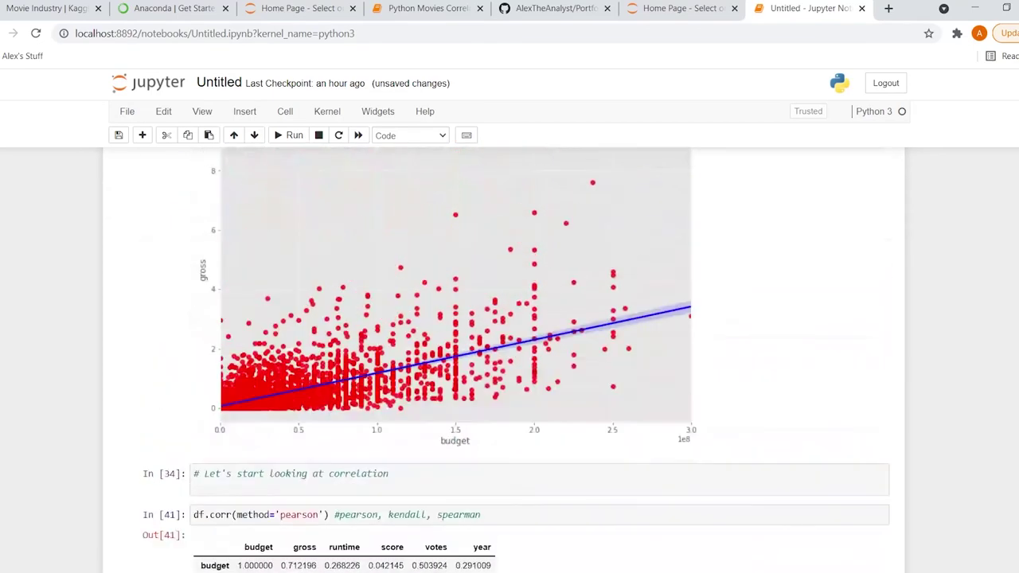
{"action": "scroll", "coordinate": [510, 359], "scroll_direction": "up", "scroll_amount": 20}
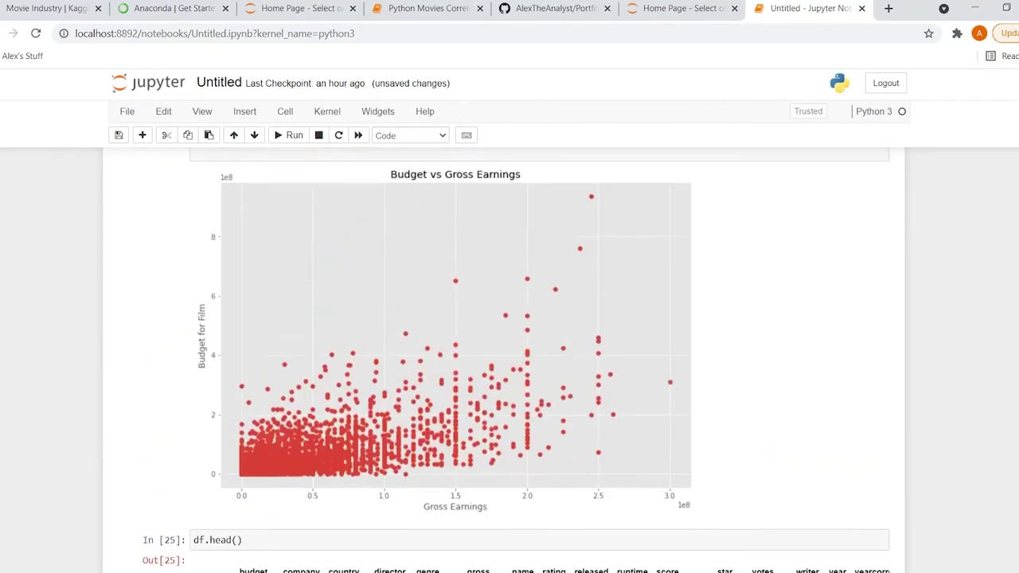
{"action": "scroll", "coordinate": [503, 358], "scroll_direction": "up", "scroll_amount": 20}
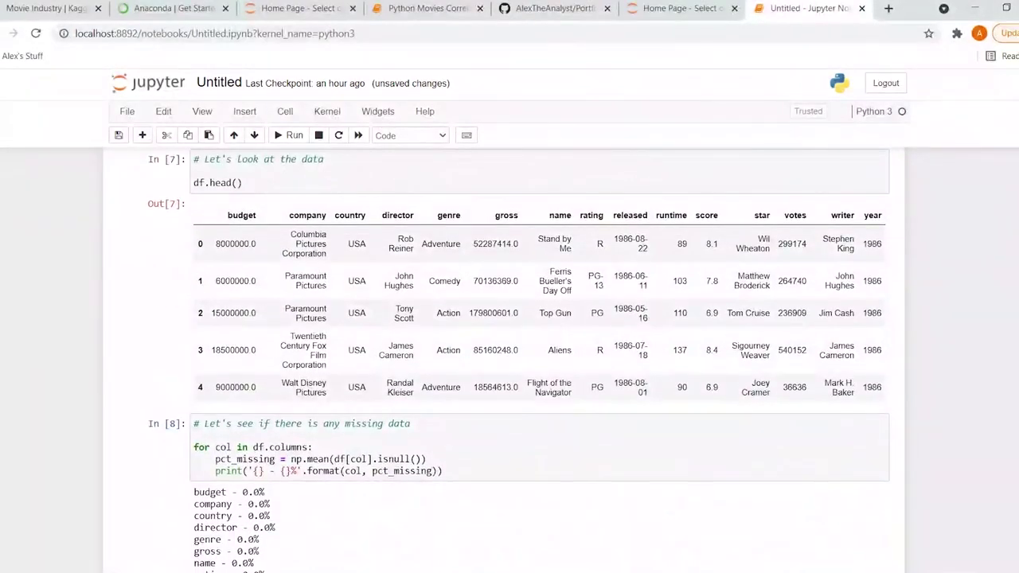
{"action": "scroll", "coordinate": [683, 318], "scroll_direction": "up", "scroll_amount": 1}
{"action": "scroll", "coordinate": [684, 341], "scroll_direction": "down", "scroll_amount": 6}
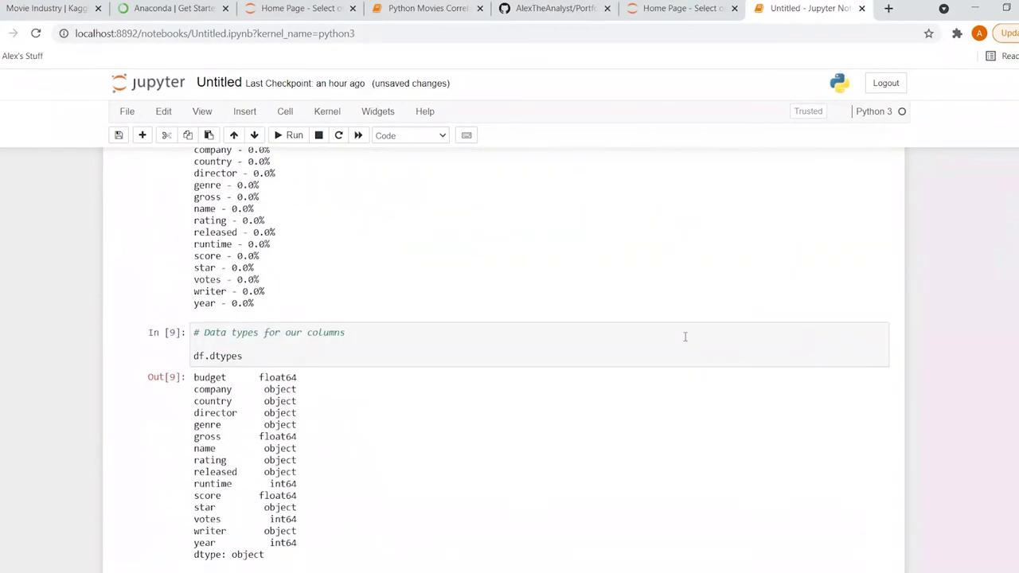
{"action": "left_click", "coordinate": [680, 337]}
{"action": "scroll", "coordinate": [675, 340], "scroll_direction": "down", "scroll_amount": 3}
{"action": "left_click", "coordinate": [558, 410]}
{"action": "key", "text": "shift+Return"}
Re-run the remaining data preparation cells above the duplicates cell so df is sorted by gross again.
{"action": "scroll", "coordinate": [560, 409], "scroll_direction": "up", "scroll_amount": 2}
{"action": "scroll", "coordinate": [560, 413], "scroll_direction": "down", "scroll_amount": 4}
{"action": "scroll", "coordinate": [559, 412], "scroll_direction": "down", "scroll_amount": 2}
{"action": "left_click", "coordinate": [524, 329]}
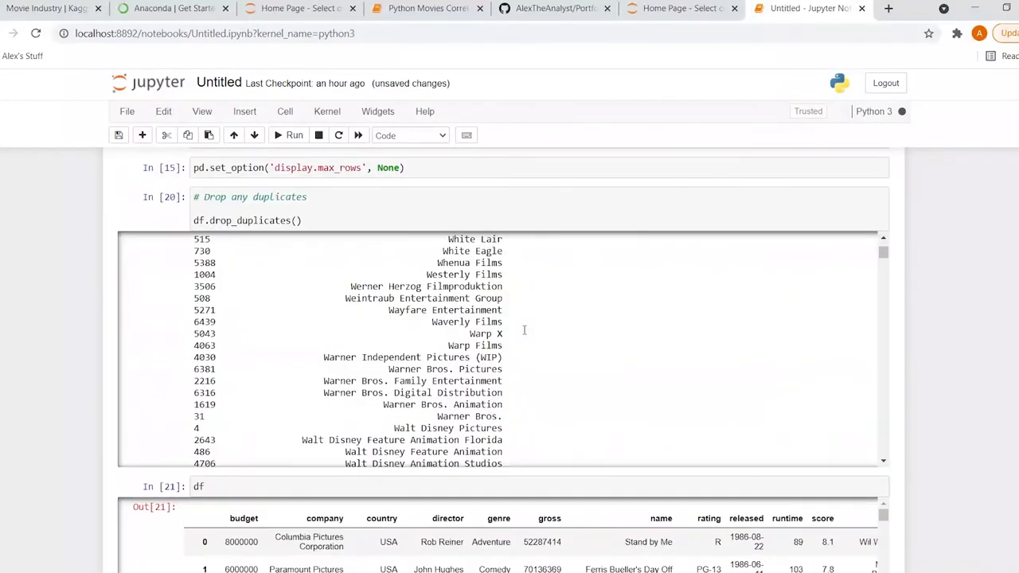
{"action": "scroll", "coordinate": [523, 330], "scroll_direction": "down", "scroll_amount": 10}
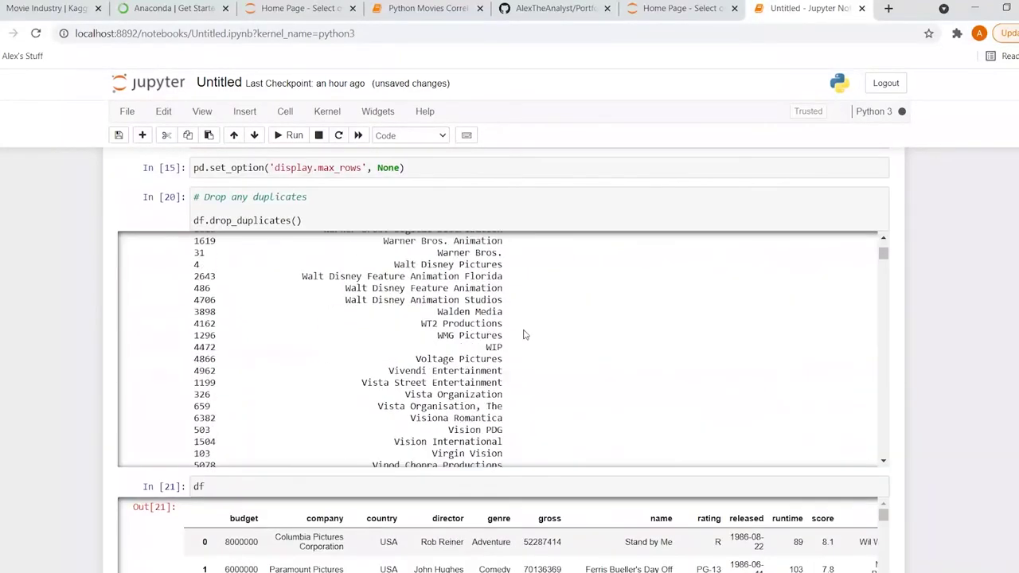
{"action": "scroll", "coordinate": [24, 415], "scroll_direction": "down", "scroll_amount": 5}
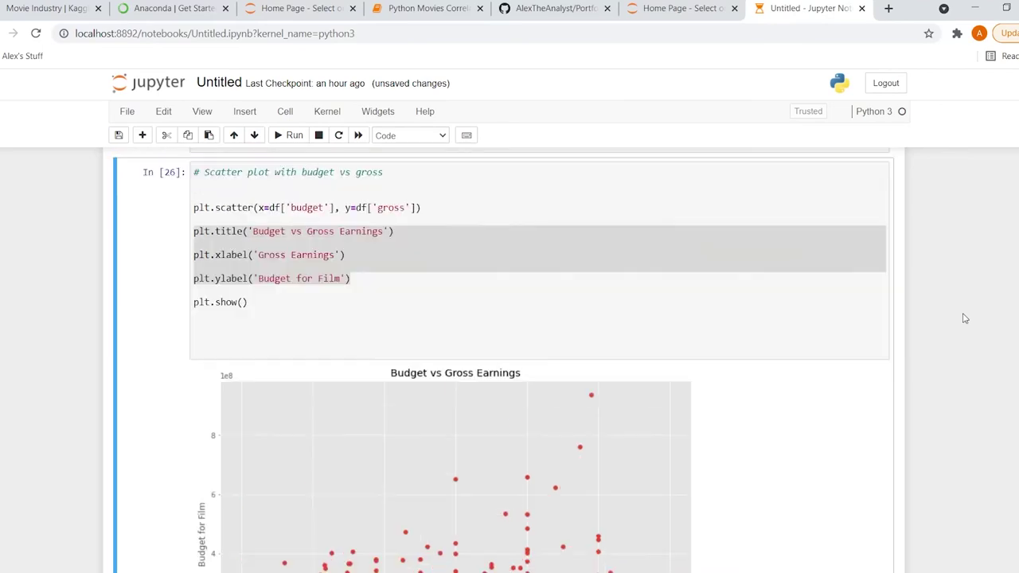
{"action": "scroll", "coordinate": [964, 319], "scroll_direction": "up", "scroll_amount": 2}
{"action": "scroll", "coordinate": [965, 319], "scroll_direction": "up", "scroll_amount": 15}
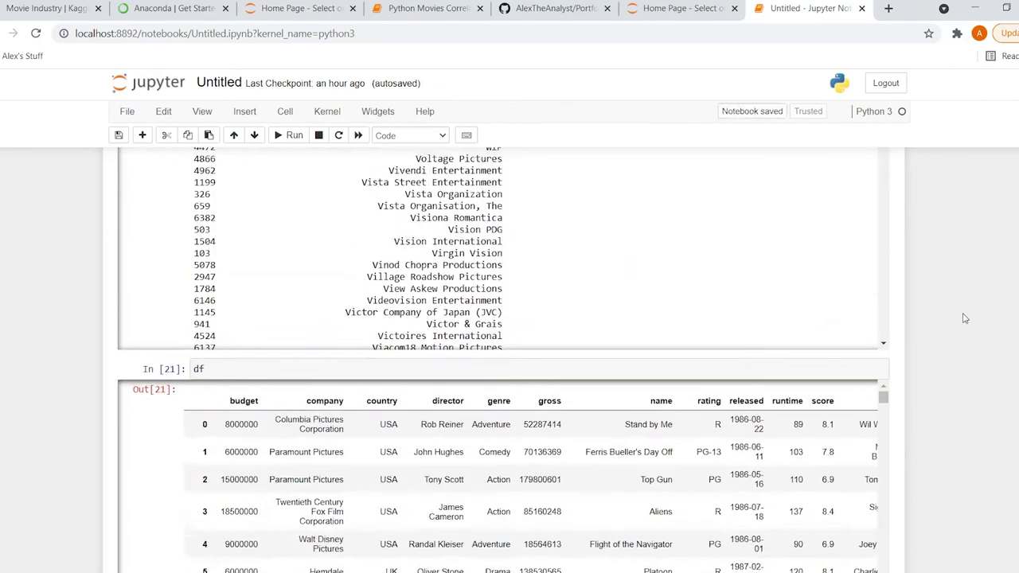
{"action": "left_click", "coordinate": [728, 261]}
{"action": "key", "text": "shift+Return"}
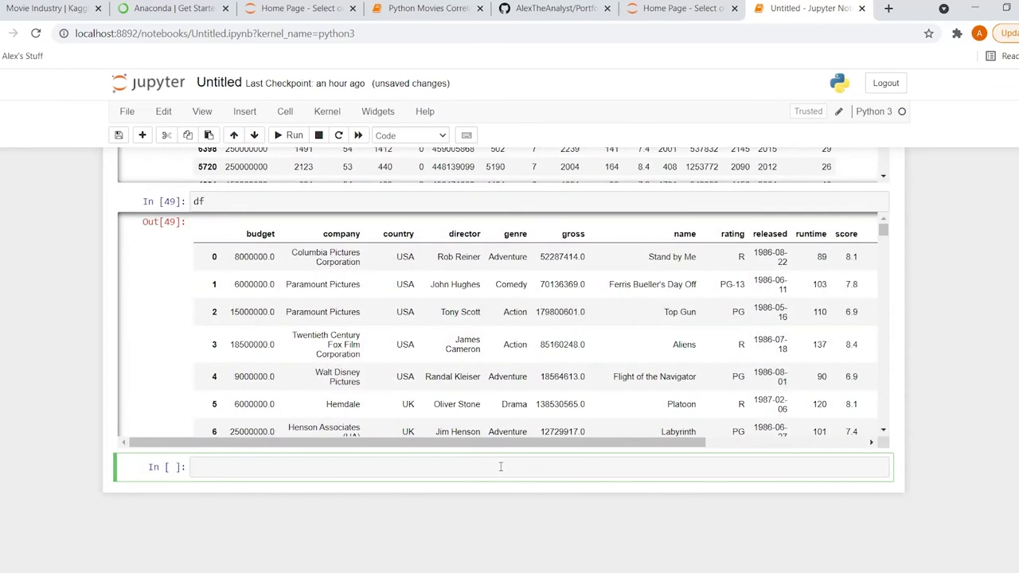
Re-run the df cell below the df_numerized output and compare its rows with the numerized table.
{"action": "scroll", "coordinate": [501, 466], "scroll_direction": "up", "scroll_amount": 1}
{"action": "left_click", "coordinate": [489, 301]}
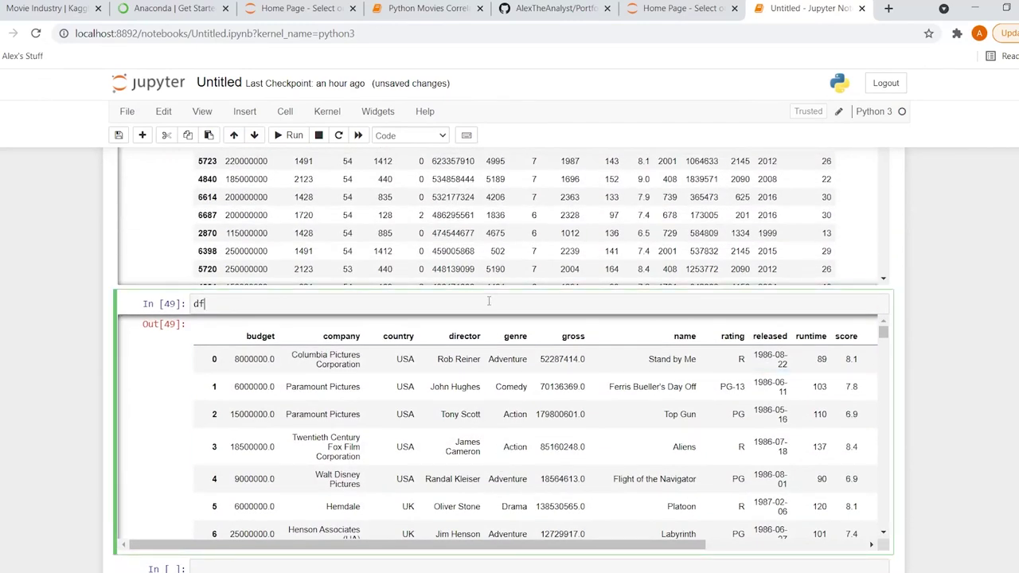
{"action": "key", "text": "shift+Return"}
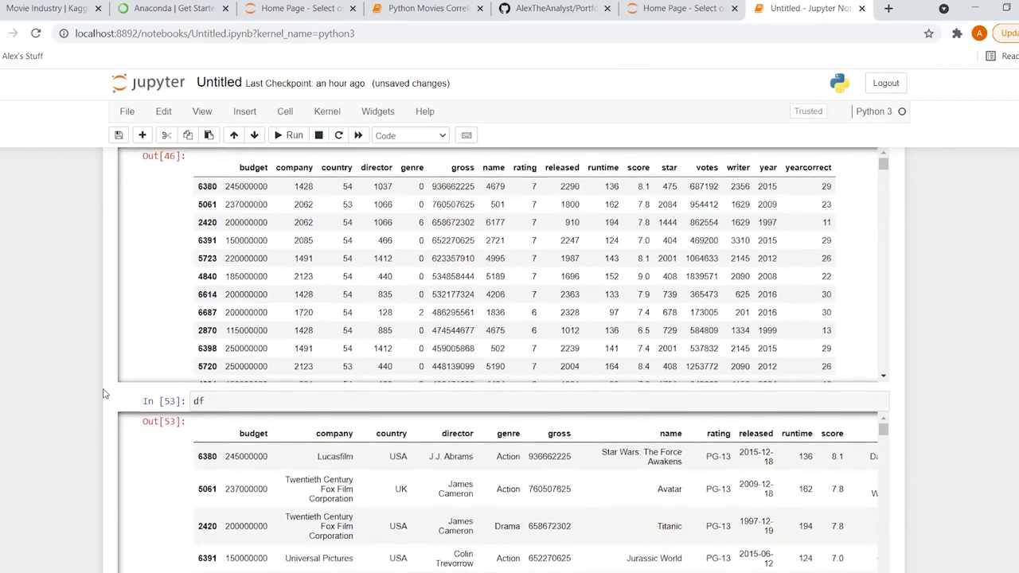
{"action": "scroll", "coordinate": [104, 393], "scroll_direction": "down", "scroll_amount": 1}
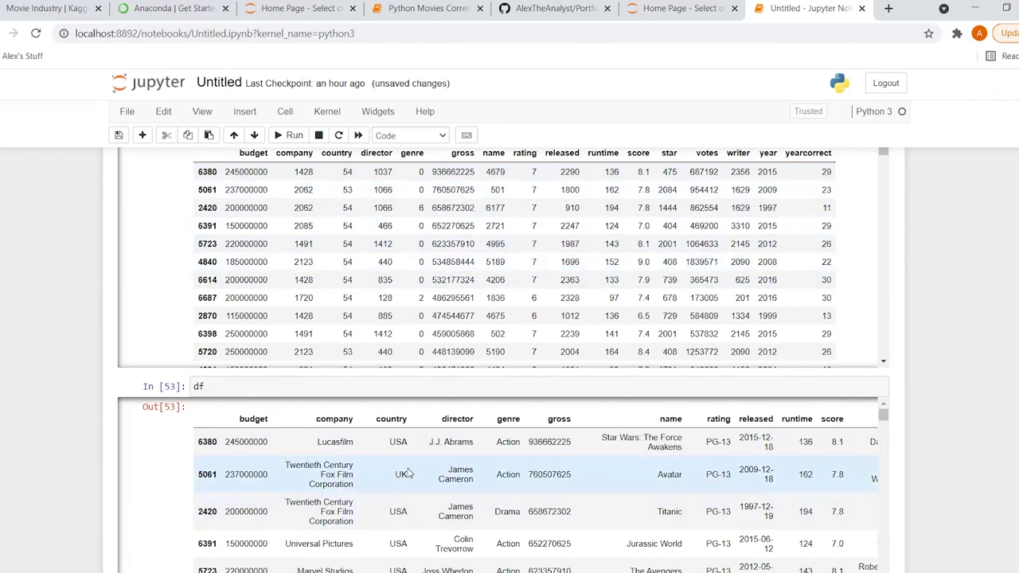
{"action": "scroll", "coordinate": [41, 403], "scroll_direction": "up", "scroll_amount": 2}
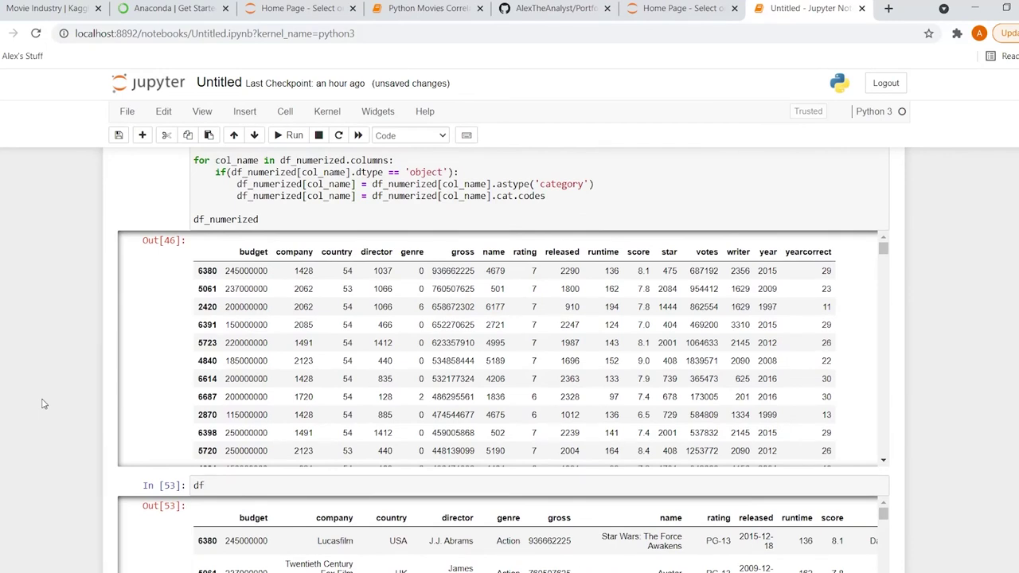
Copy the full correlation matrix heatmap code into the empty cell below the df output.
{"action": "scroll", "coordinate": [41, 403], "scroll_direction": "up", "scroll_amount": 20}
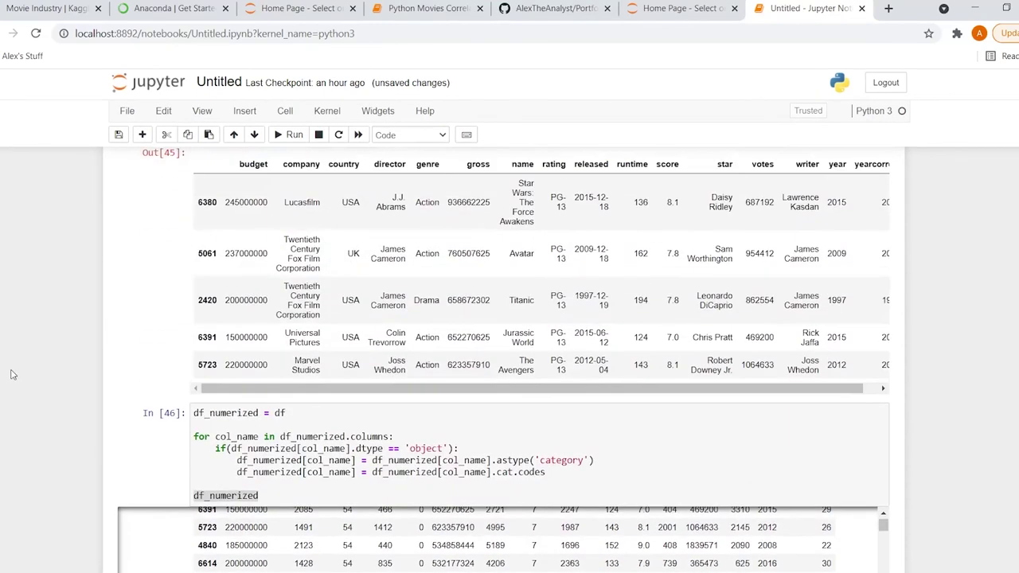
{"action": "scroll", "coordinate": [12, 375], "scroll_direction": "up", "scroll_amount": 3}
{"action": "left_click_drag", "start_coordinate": [265, 350], "coordinate": [154, 236]}
{"action": "key", "text": "ctrl+c"}
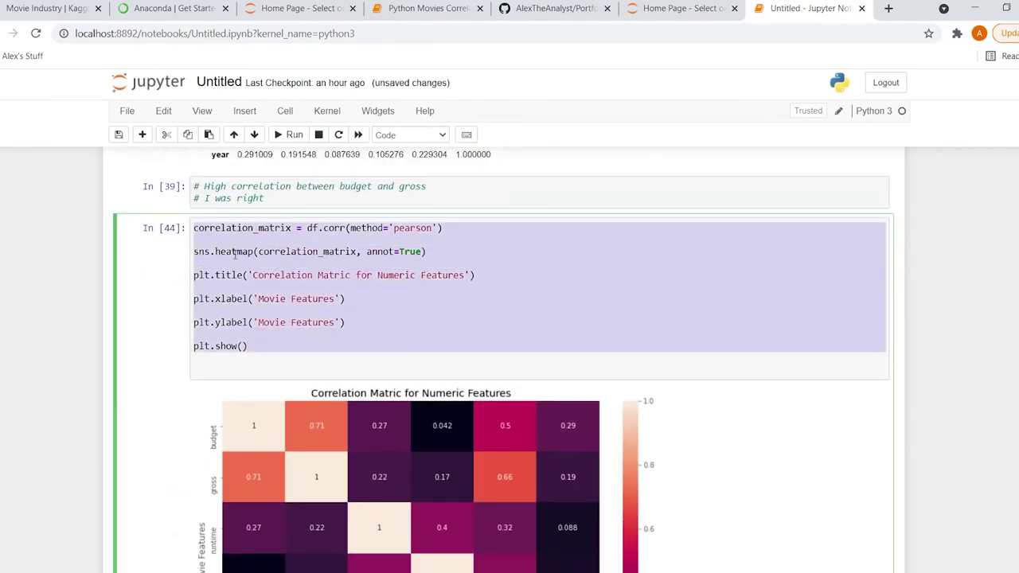
{"action": "left_click", "coordinate": [235, 253]}
{"action": "scroll", "coordinate": [42, 361], "scroll_direction": "down", "scroll_amount": 20}
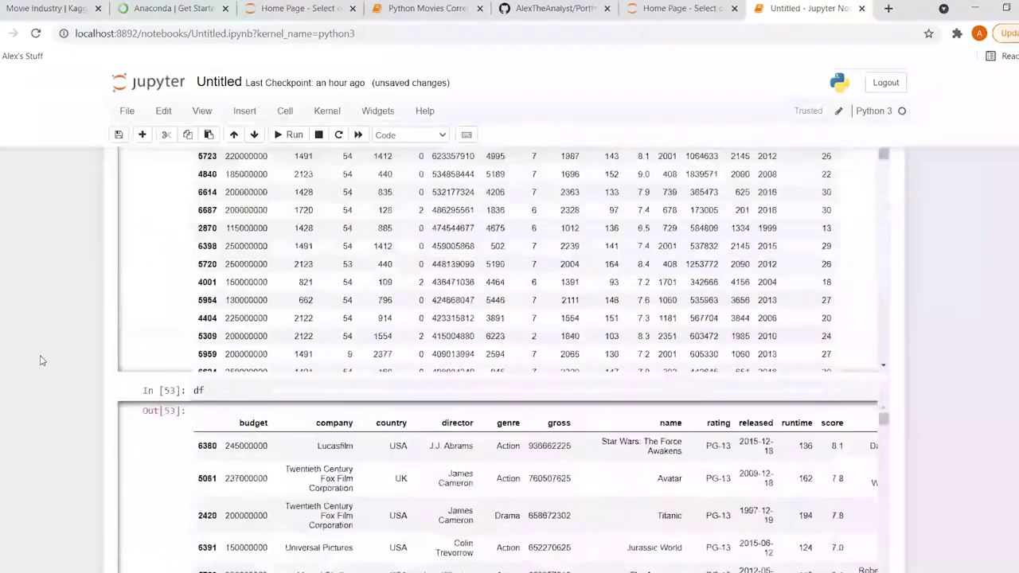
{"action": "left_click", "coordinate": [264, 372]}
{"action": "key", "text": "ctrl+v"}
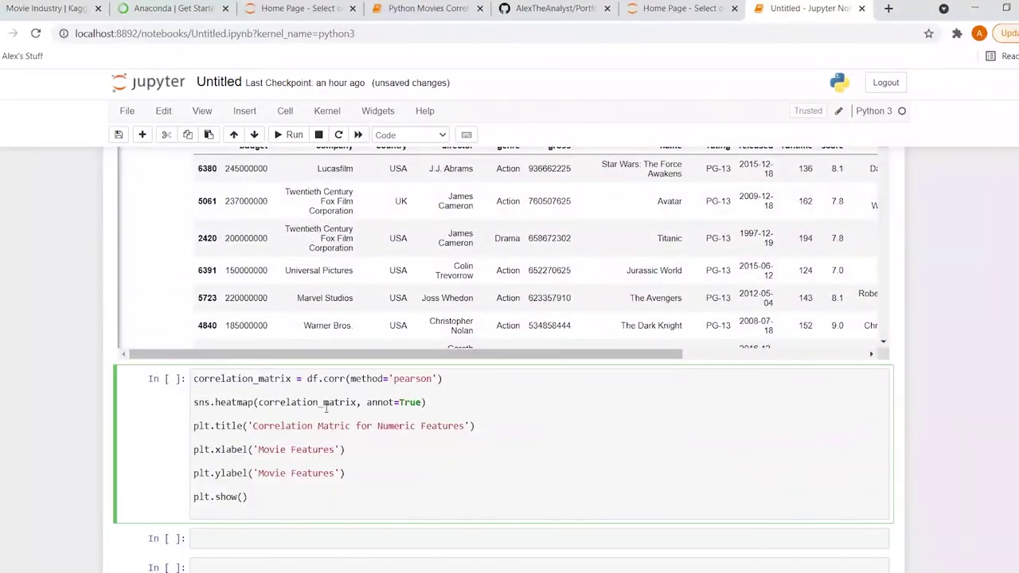
Change df to df_numerized in the copied correlation_matrix line and run the heatmap cell.
{"action": "double_click", "coordinate": [312, 379]}
{"action": "scroll", "coordinate": [231, 287], "scroll_direction": "up", "scroll_amount": 10}
{"action": "double_click", "coordinate": [235, 271]}
{"action": "key", "text": "ctrl+c"}
{"action": "scroll", "coordinate": [236, 274], "scroll_direction": "down", "scroll_amount": 10}
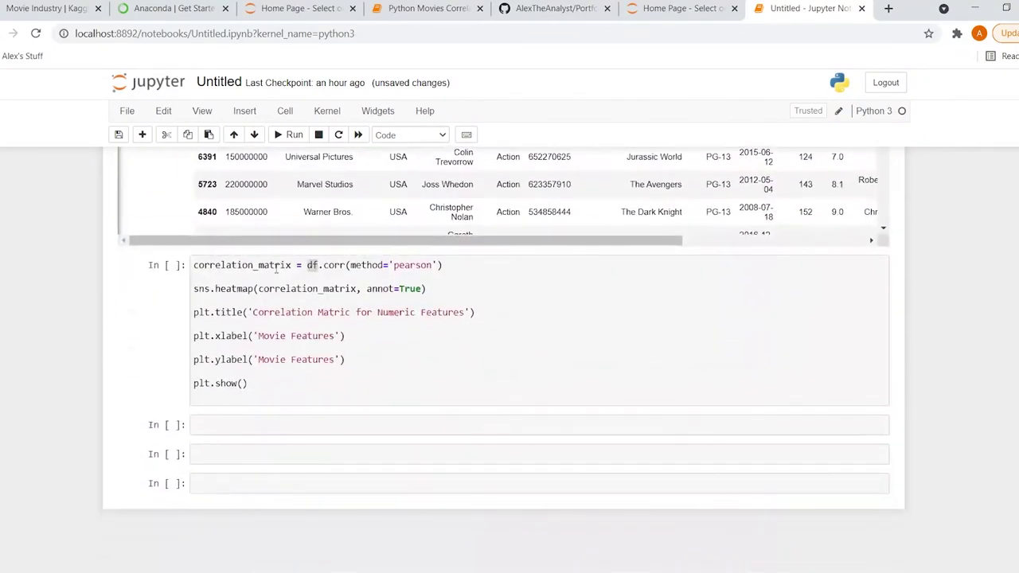
{"action": "double_click", "coordinate": [312, 265]}
{"action": "key", "text": "ctrl+v"}
{"action": "left_click", "coordinate": [370, 385]}
{"action": "key", "text": "shift+Return"}
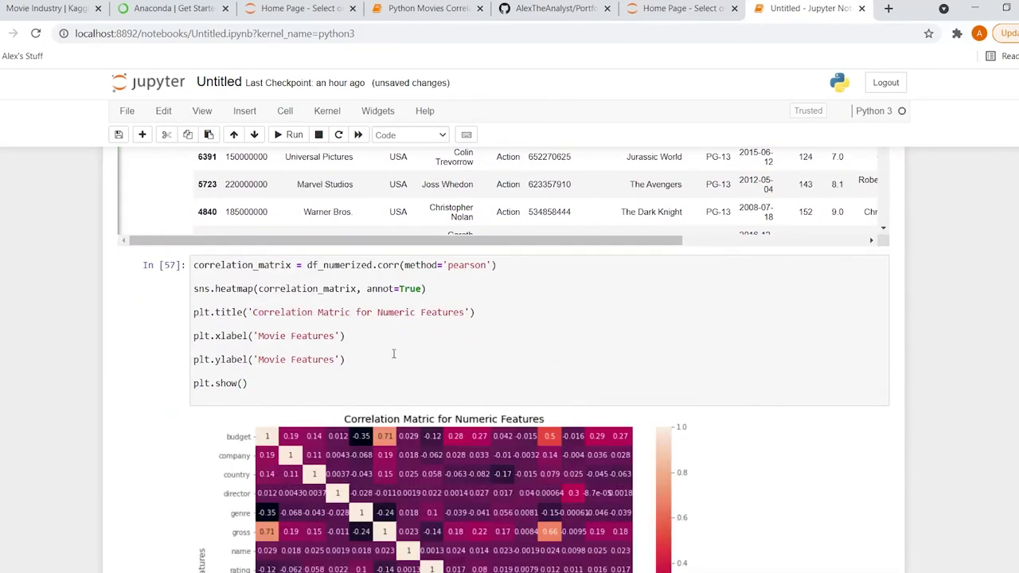
Examine the df_numerized correlation heatmap for features that correlate with gross.
{"action": "scroll", "coordinate": [394, 353], "scroll_direction": "down", "scroll_amount": 1}
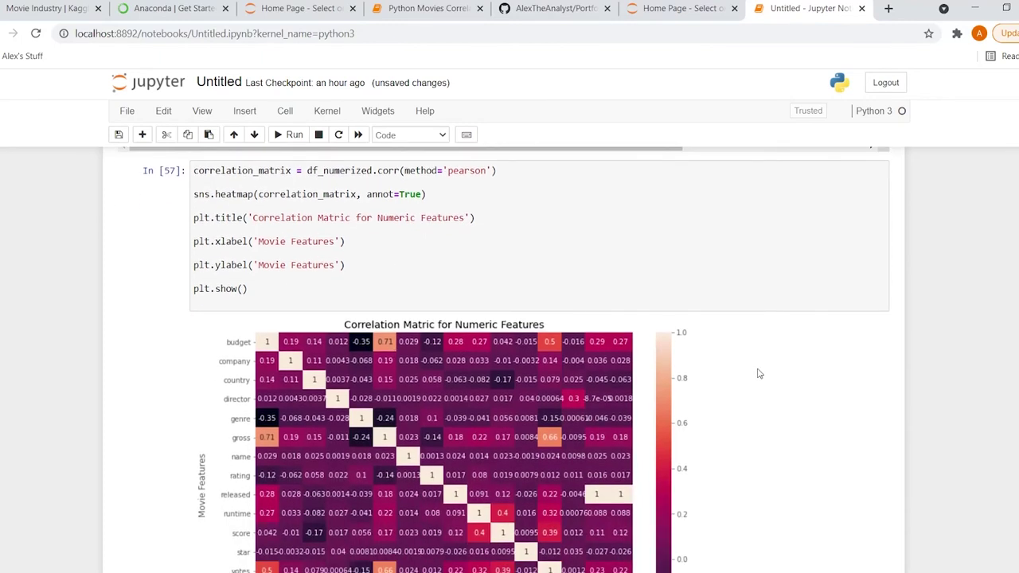
{"action": "scroll", "coordinate": [759, 374], "scroll_direction": "down", "scroll_amount": 1}
{"action": "scroll", "coordinate": [759, 373], "scroll_direction": "down", "scroll_amount": 1}
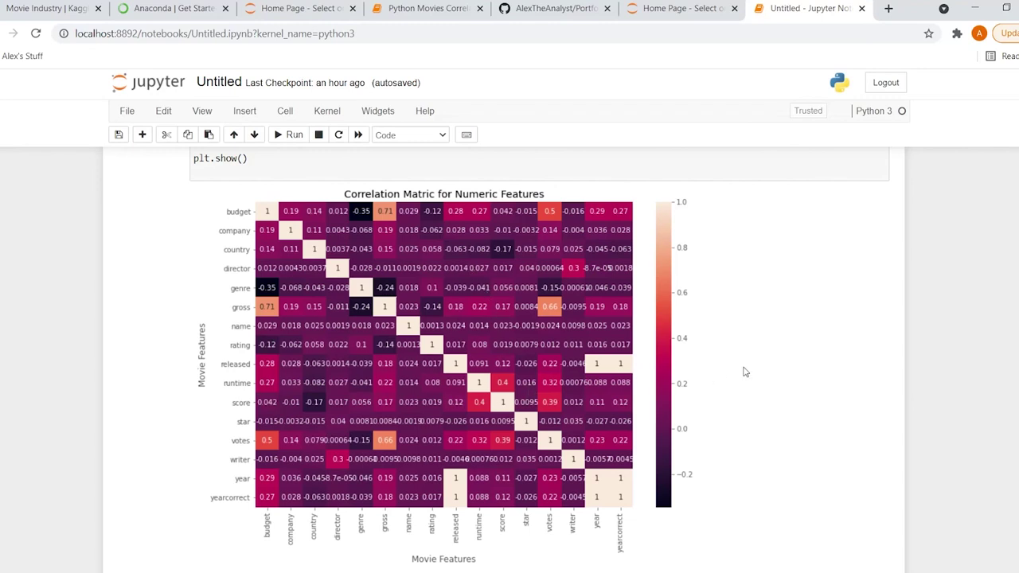
{"action": "scroll", "coordinate": [746, 372], "scroll_direction": "up", "scroll_amount": 1}
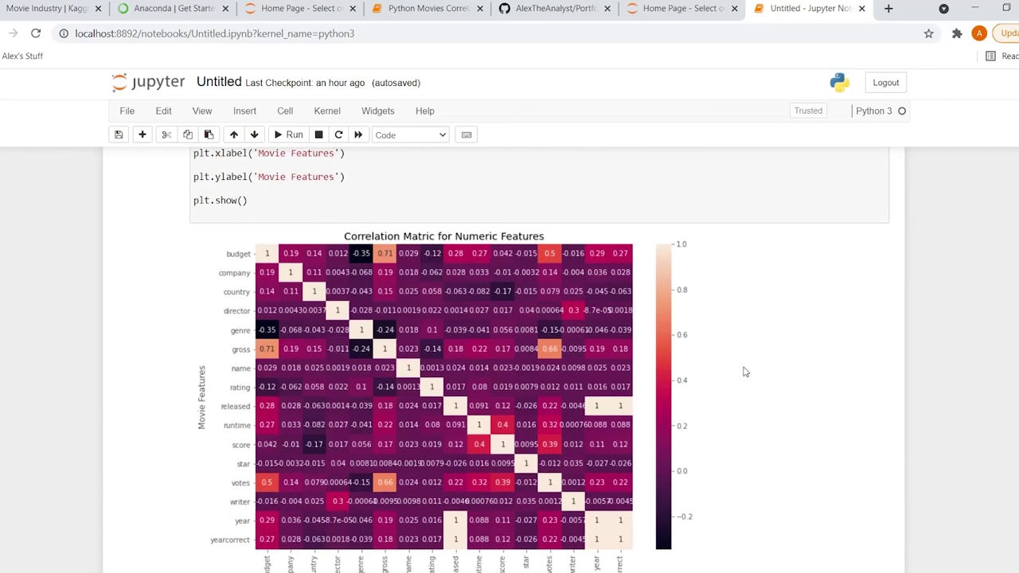
{"action": "scroll", "coordinate": [745, 372], "scroll_direction": "up", "scroll_amount": 3}
{"action": "scroll", "coordinate": [746, 372], "scroll_direction": "down", "scroll_amount": 4}
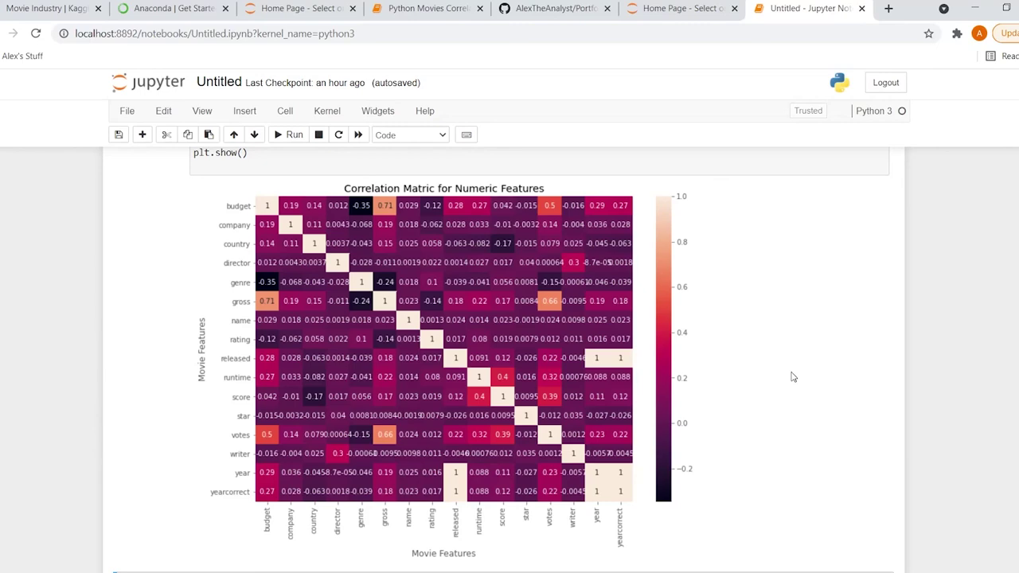
Enter df_numerized.corr() in the empty cell below the heatmap and run it.
{"action": "scroll", "coordinate": [793, 376], "scroll_direction": "down", "scroll_amount": 4}
{"action": "left_click", "coordinate": [608, 411]}
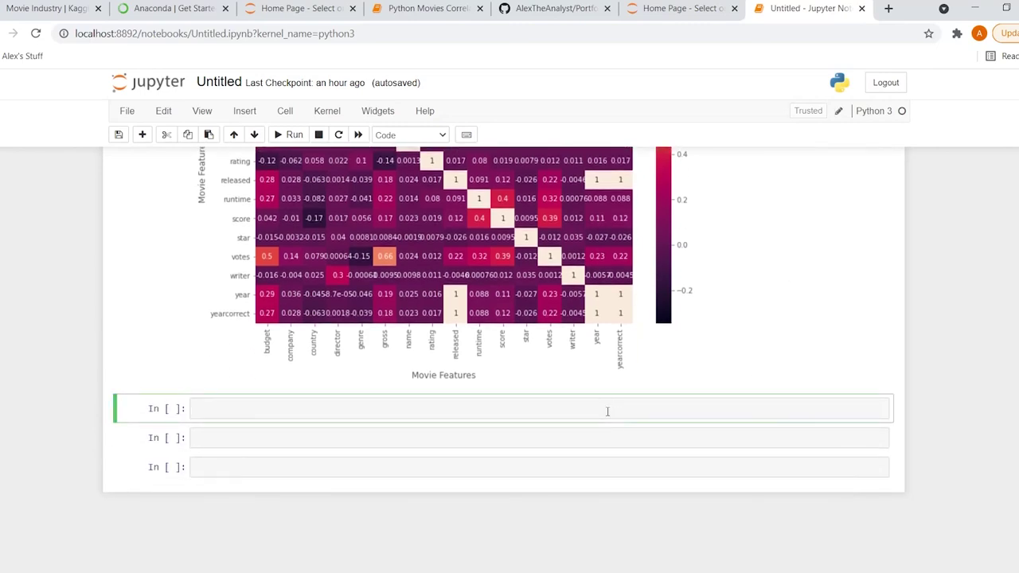
{"action": "scroll", "coordinate": [496, 293], "scroll_direction": "up", "scroll_amount": 3}
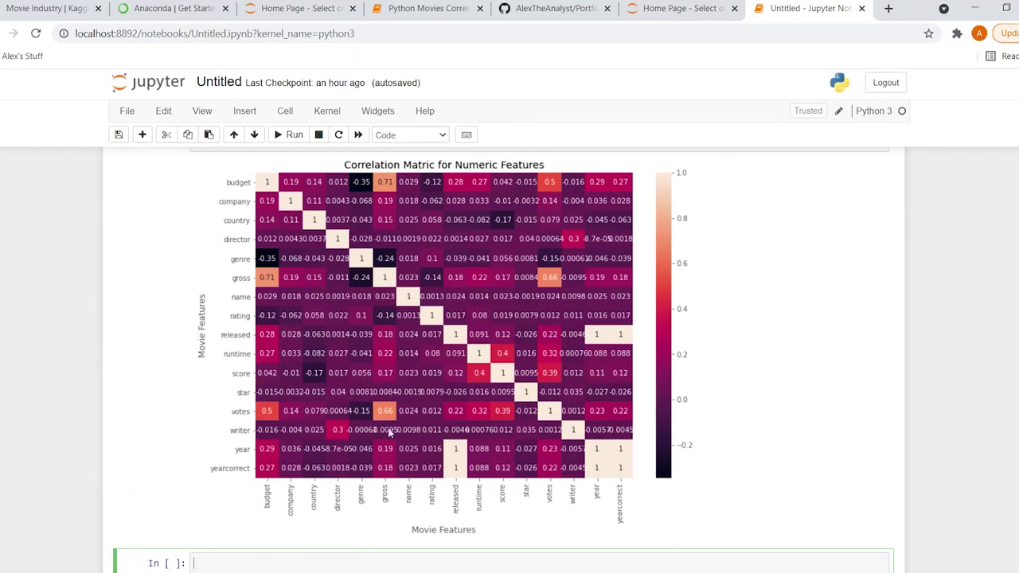
{"action": "scroll", "coordinate": [382, 414], "scroll_direction": "down", "scroll_amount": 2}
{"action": "key", "text": "ctrl+v"}
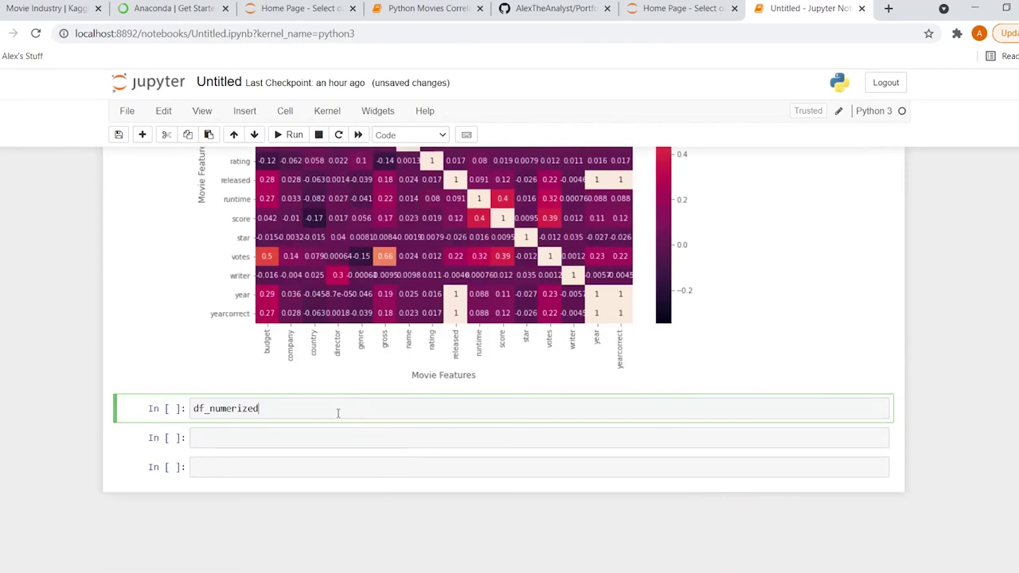
{"action": "type", "text": ".corr()"}
{"action": "key", "text": "shift+Return"}
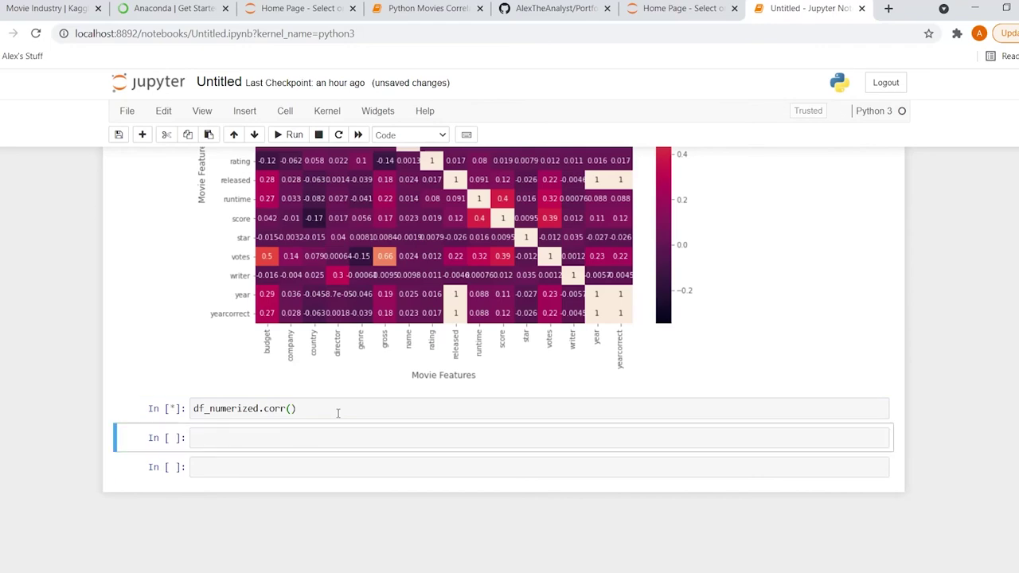
Reuse the df_numerized.corr() expression in the cell below its output, assigning it to correlation_mat.
{"action": "left_click_drag", "start_coordinate": [337, 412], "coordinate": [180, 402]}
{"action": "scroll", "coordinate": [263, 430], "scroll_direction": "down", "scroll_amount": 3}
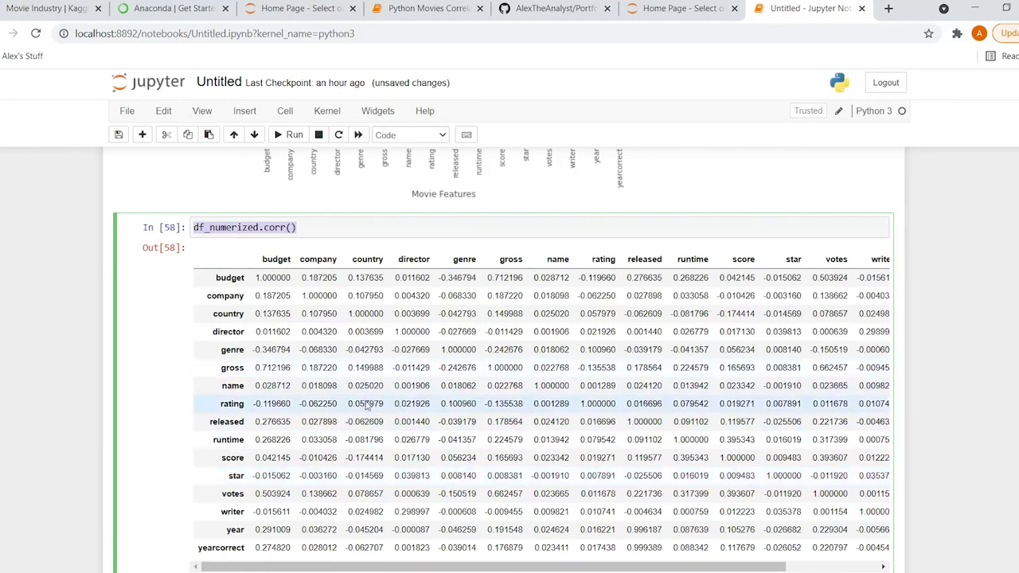
{"action": "scroll", "coordinate": [114, 410], "scroll_direction": "down", "scroll_amount": 3}
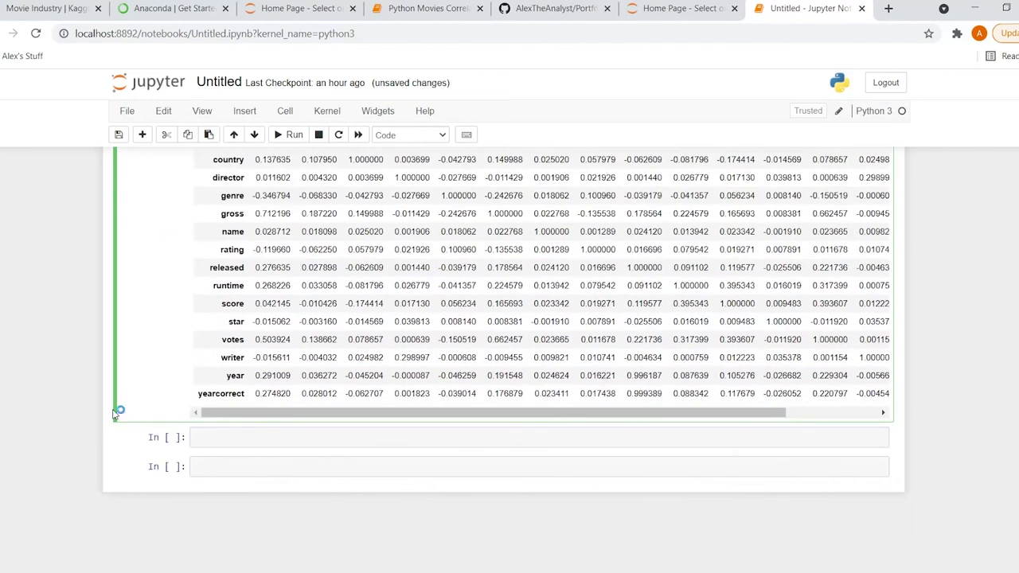
{"action": "left_click", "coordinate": [235, 440]}
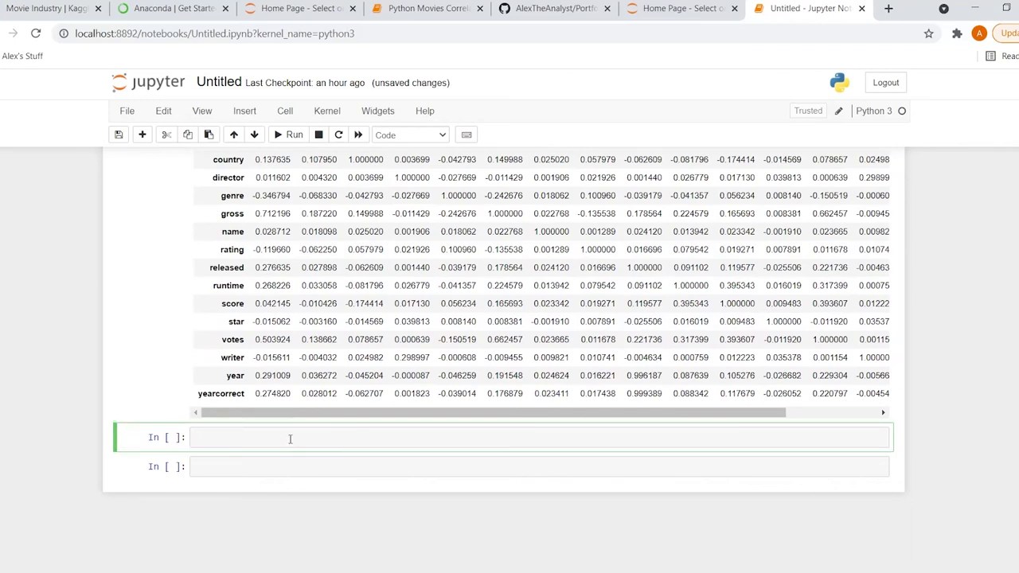
{"action": "type", "text": "df_numerized.corr()"}
{"action": "left_click", "coordinate": [194, 437]}
{"action": "type", "text": "correlation_mat ="}
{"action": "key", "text": "End"}
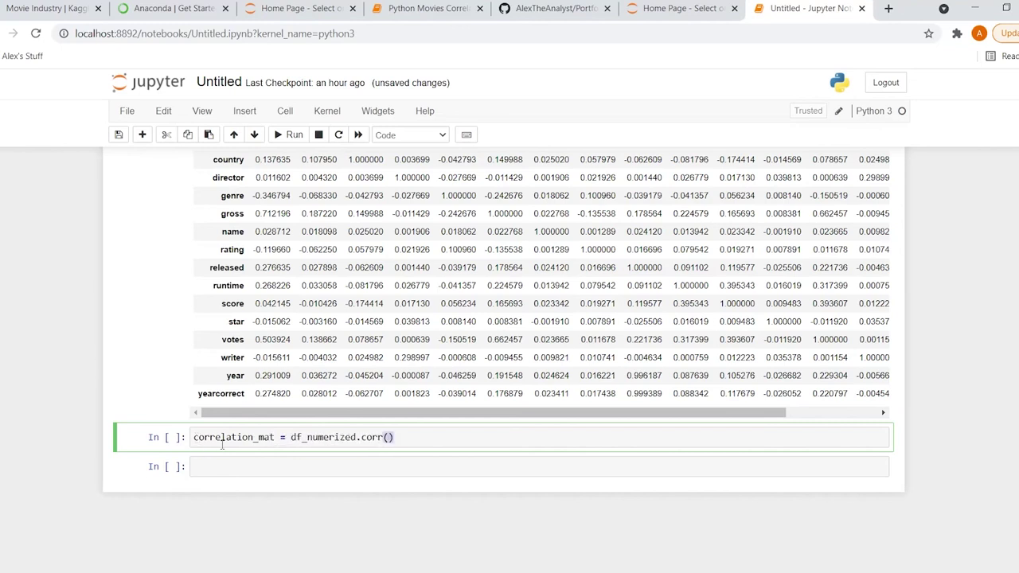
Add the line corr_pairs = correlation_mat.unstack() below the correlation_mat assignment and run the cell.
{"action": "double_click", "coordinate": [230, 437]}
{"action": "key", "text": "ctrl+c"}
{"action": "left_click", "coordinate": [445, 438]}
{"action": "key", "text": "Return"}
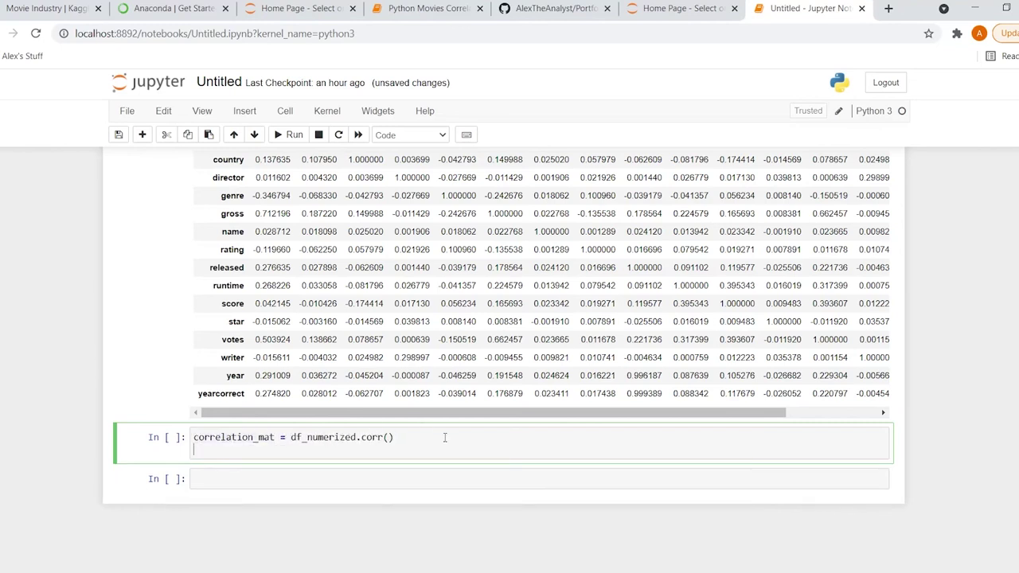
{"action": "key", "text": "Return"}
{"action": "key", "text": "ctrl+v"}
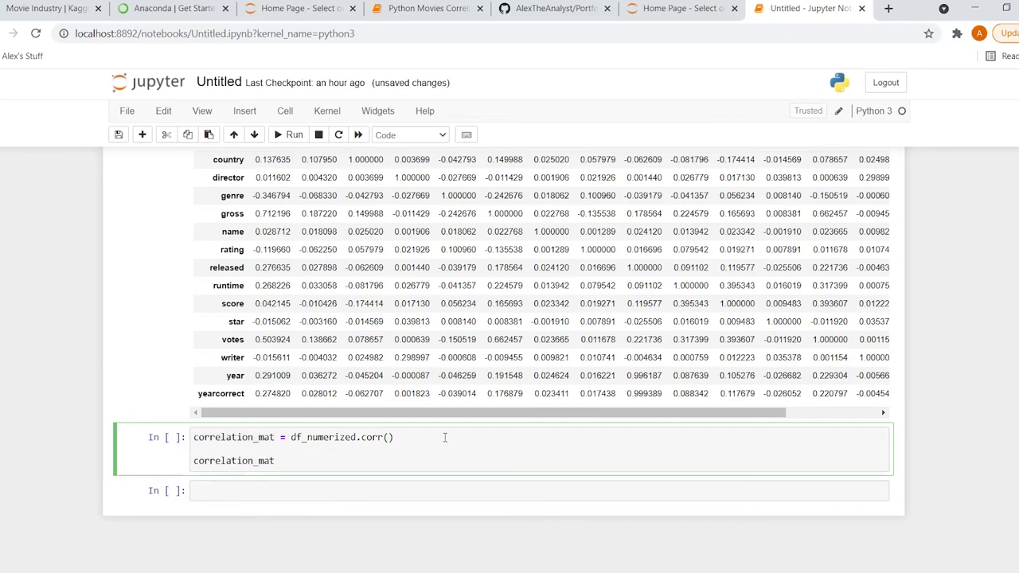
{"action": "type", "text": ".unstack("}
{"action": "left_click", "coordinate": [194, 462]}
{"action": "type", "text": "cor"}
{"action": "type", "text": "pairs ="}
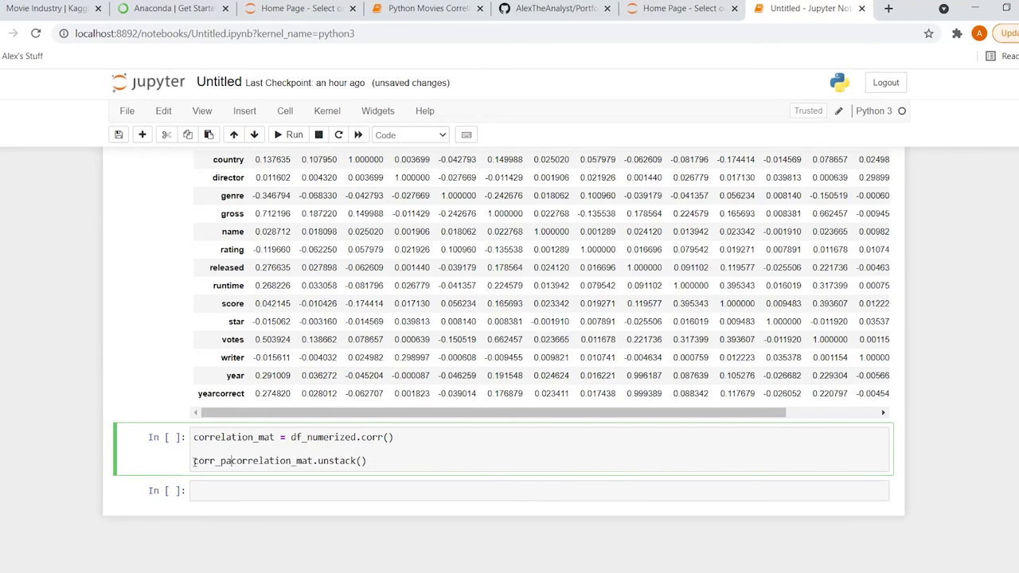
{"action": "key", "text": "shift+Return"}
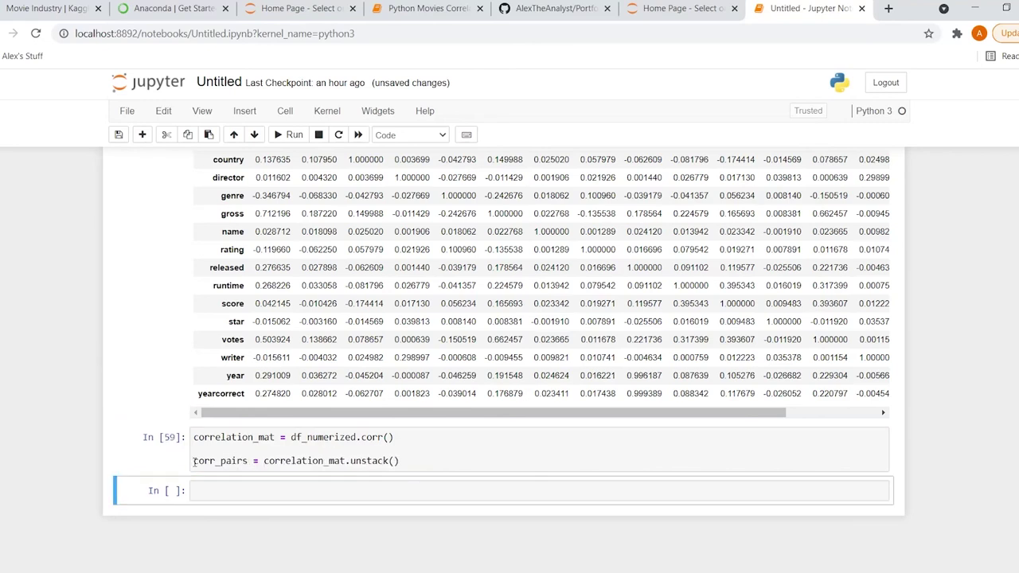
Add corr_pairs as the last line of the unstack cell, re-run it and inspect the first budget pair.
{"action": "left_click", "coordinate": [400, 461]}
{"action": "double_click", "coordinate": [207, 462]}
{"action": "key", "text": "ctrl+c"}
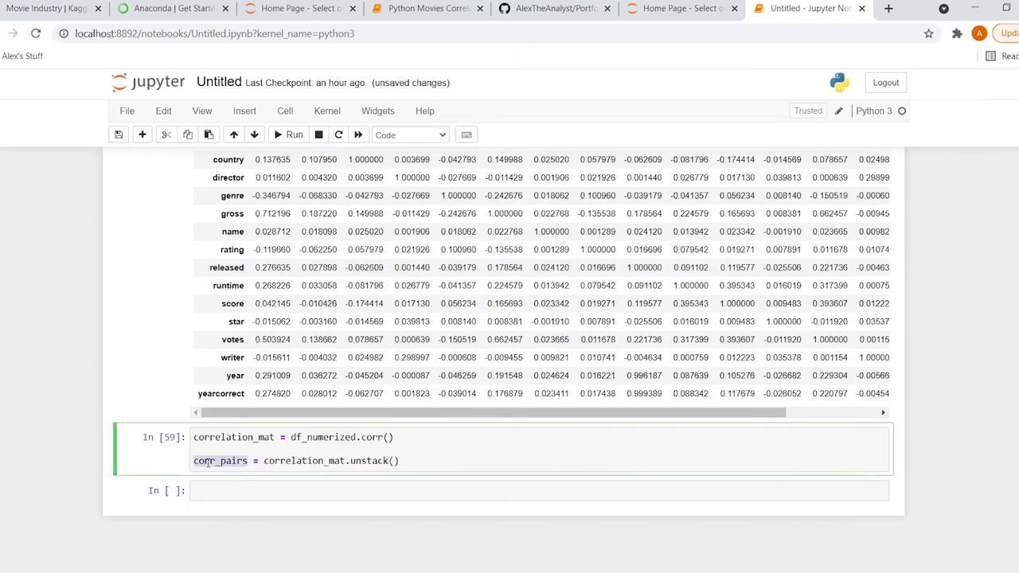
{"action": "left_click", "coordinate": [430, 460]}
{"action": "key", "text": "Return"}
{"action": "key", "text": "Return"}
{"action": "key", "text": "ctrl+v"}
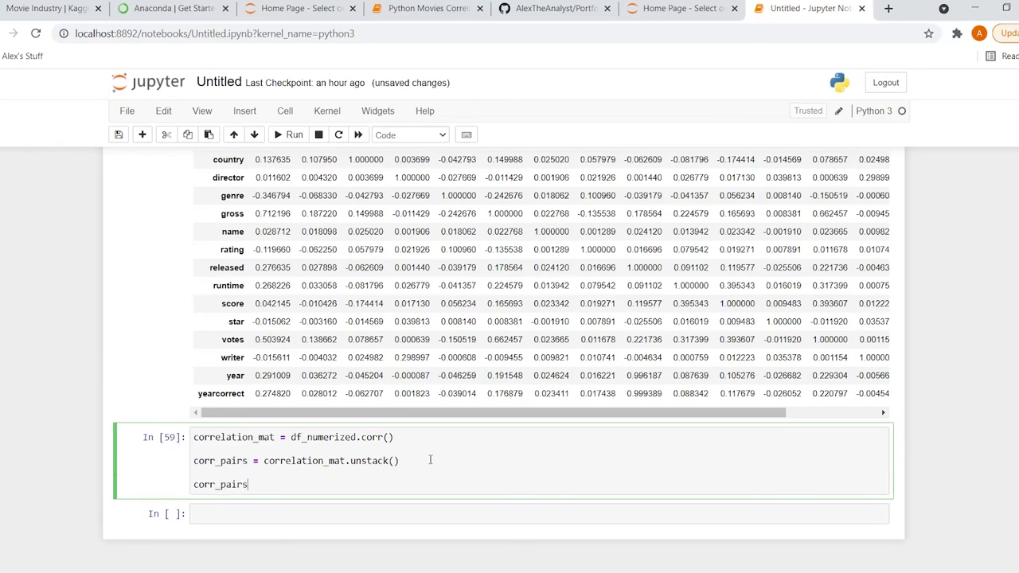
{"action": "key", "text": "shift+Return"}
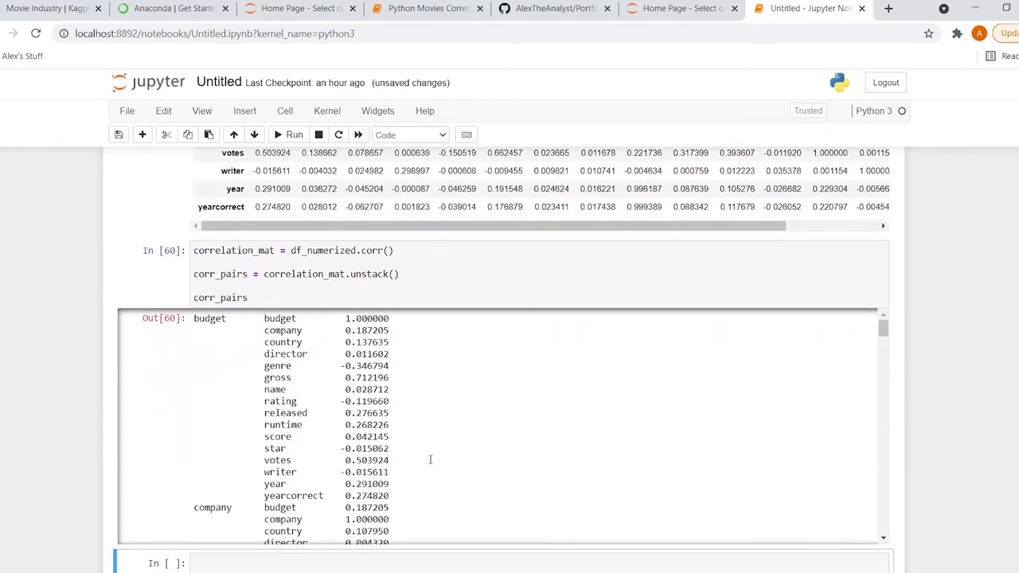
{"action": "double_click", "coordinate": [213, 324]}
{"action": "double_click", "coordinate": [273, 320]}
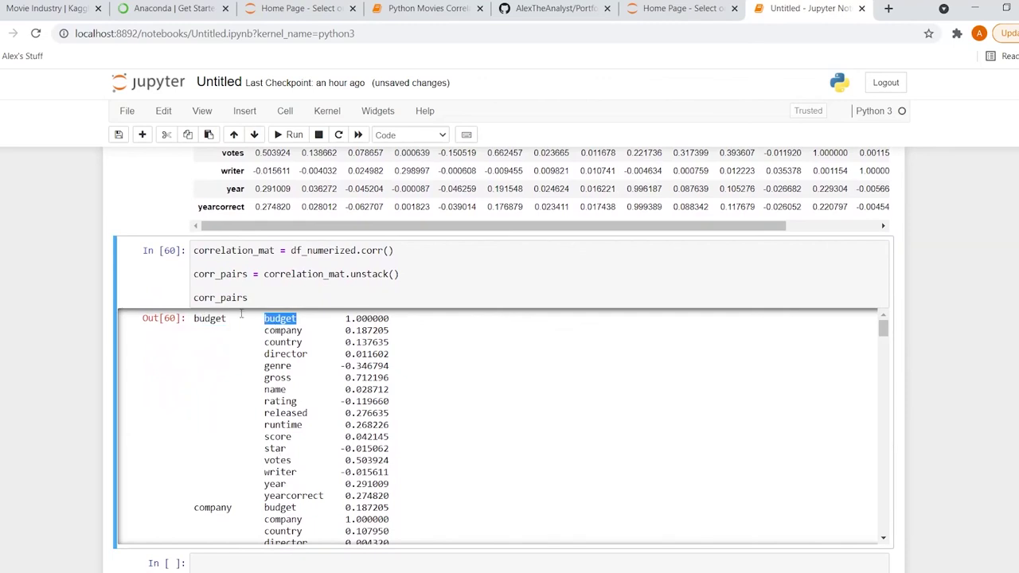
Examine the gross group in the corr_pairs output, checking its correlations with budget, gross and votes.
{"action": "scroll", "coordinate": [211, 424], "scroll_direction": "down", "scroll_amount": 7}
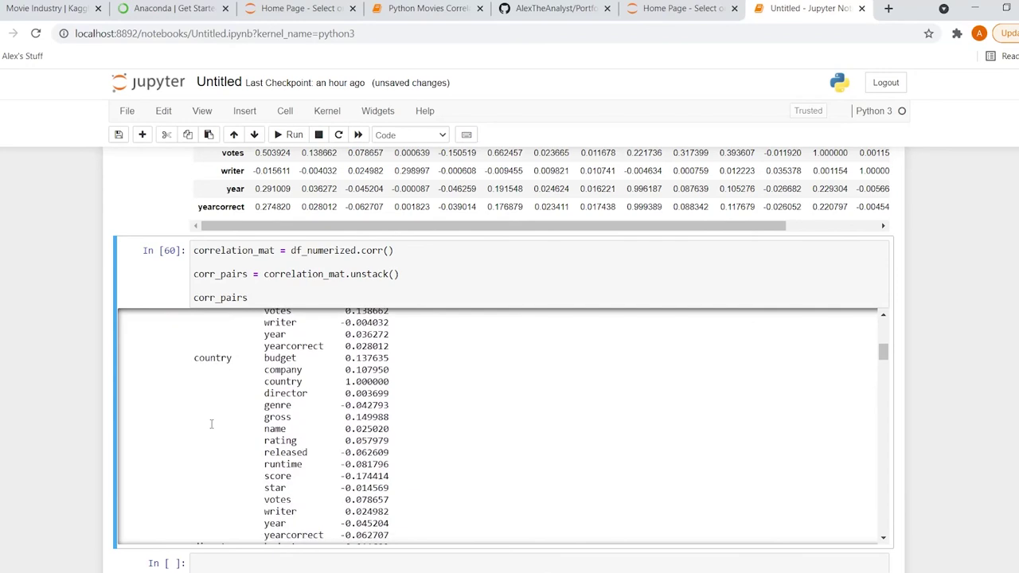
{"action": "scroll", "coordinate": [212, 425], "scroll_direction": "down", "scroll_amount": 6}
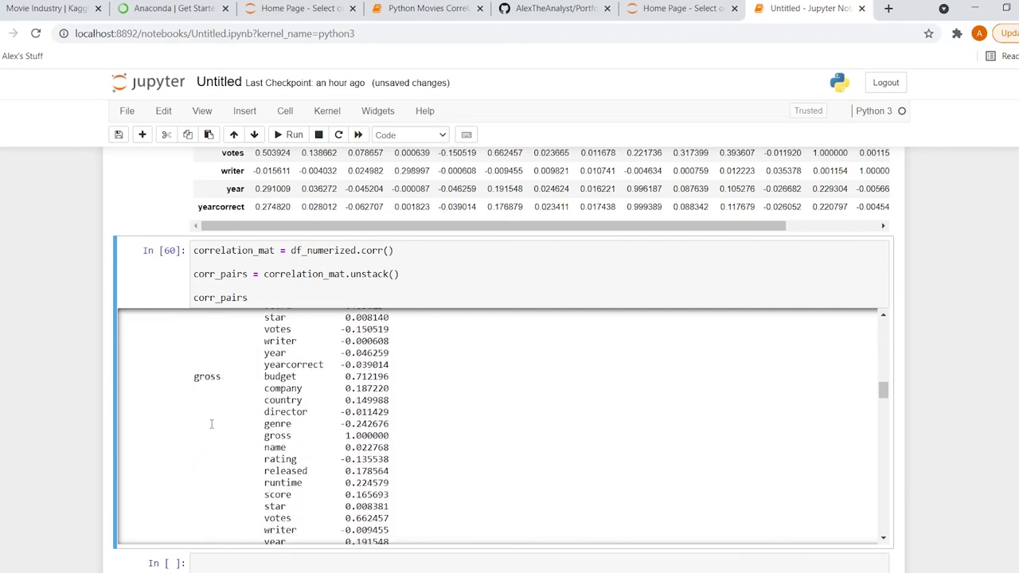
{"action": "scroll", "coordinate": [211, 425], "scroll_direction": "down", "scroll_amount": 1}
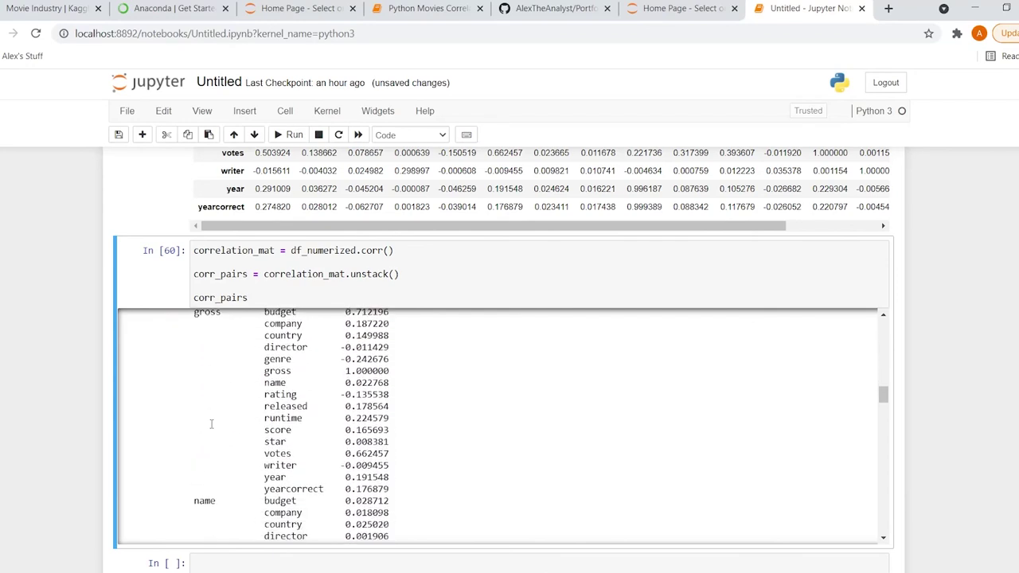
{"action": "double_click", "coordinate": [364, 316]}
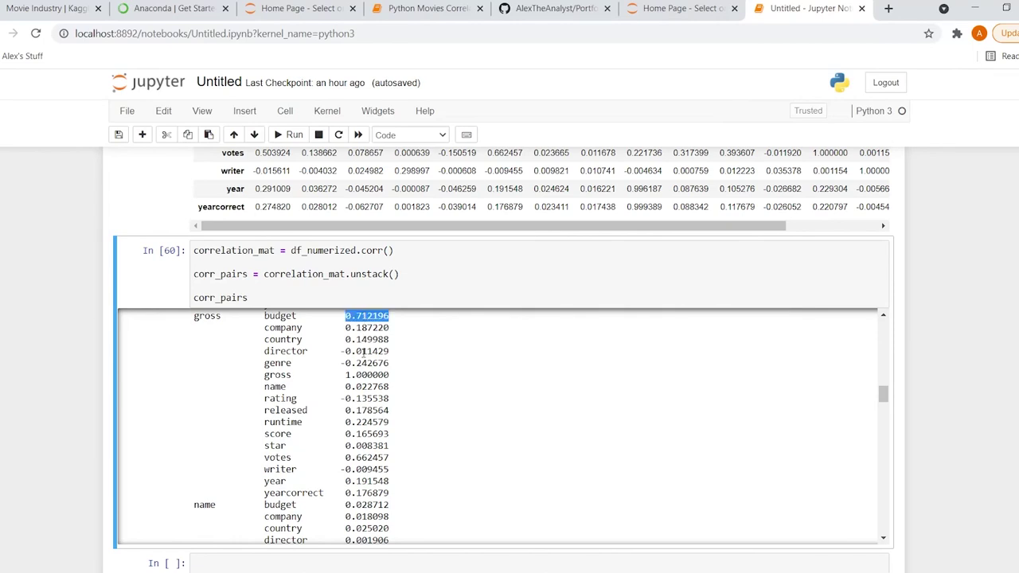
{"action": "double_click", "coordinate": [351, 375]}
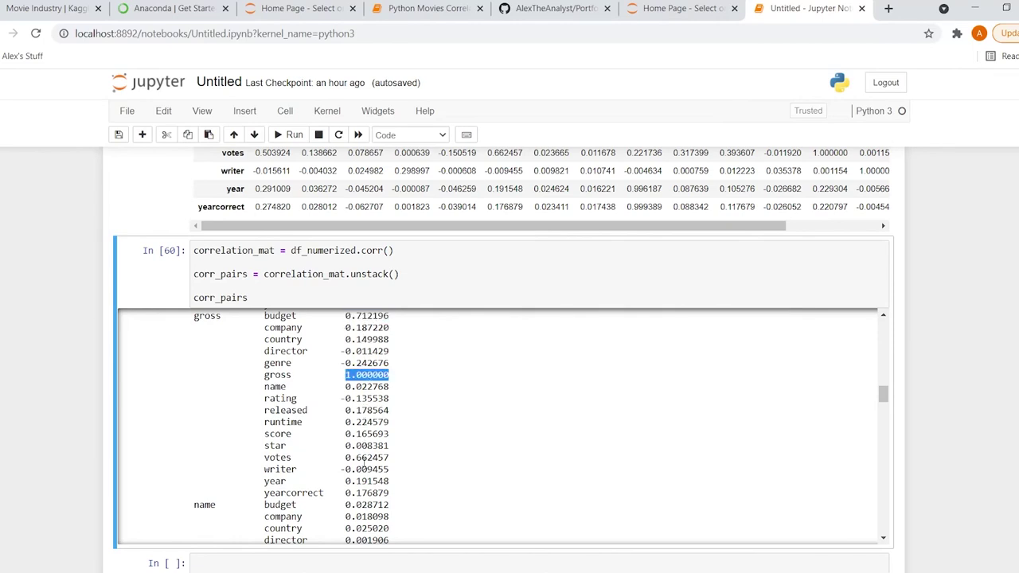
{"action": "double_click", "coordinate": [366, 458]}
{"action": "left_click", "coordinate": [367, 458]}
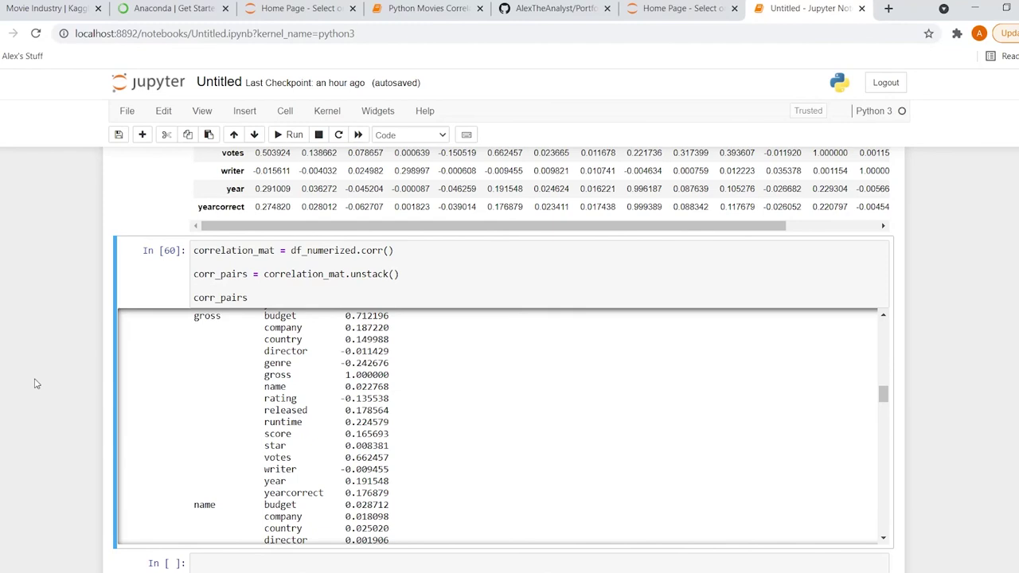
Write sorted_pairs = corr_pairs.sort_values() in the empty cell below the corr_pairs output.
{"action": "scroll", "coordinate": [291, 519], "scroll_direction": "down", "scroll_amount": 2}
{"action": "scroll", "coordinate": [74, 498], "scroll_direction": "down", "scroll_amount": 2}
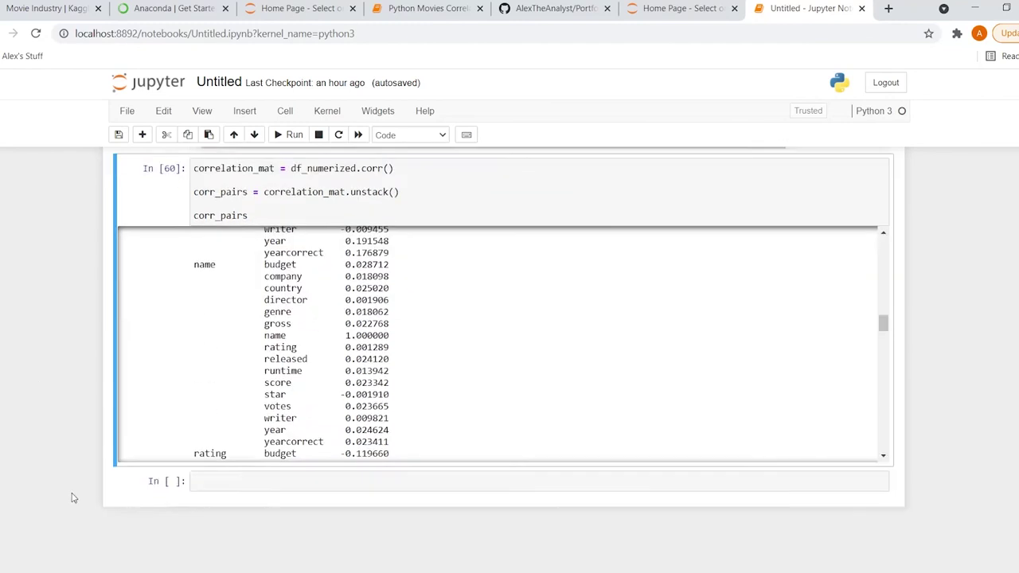
{"action": "left_click", "coordinate": [245, 466]}
{"action": "key", "text": "ctrl+v"}
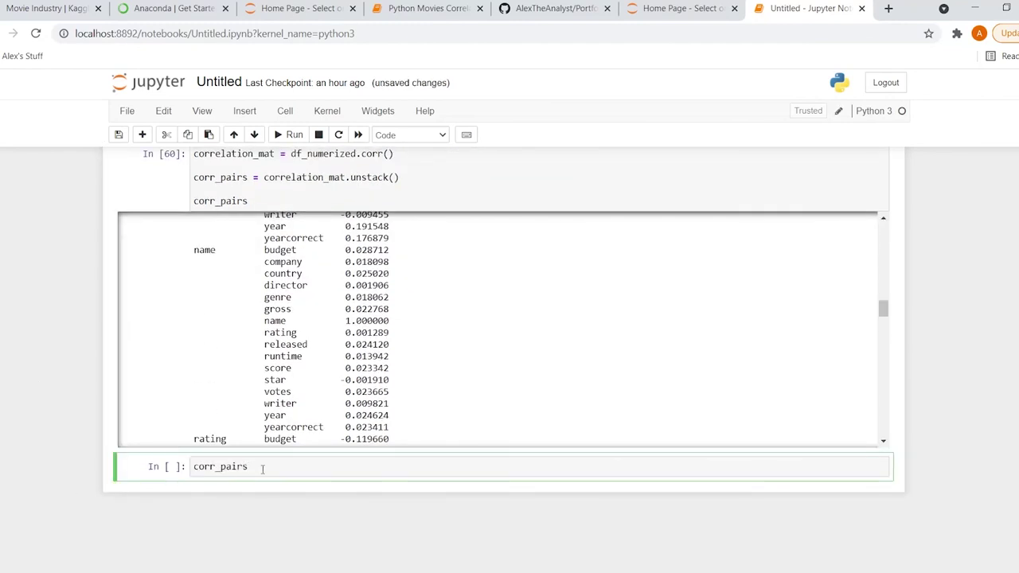
{"action": "type", "text": ".sort_values()"}
{"action": "left_click", "coordinate": [195, 466]}
{"action": "type", "text": "sorted"}
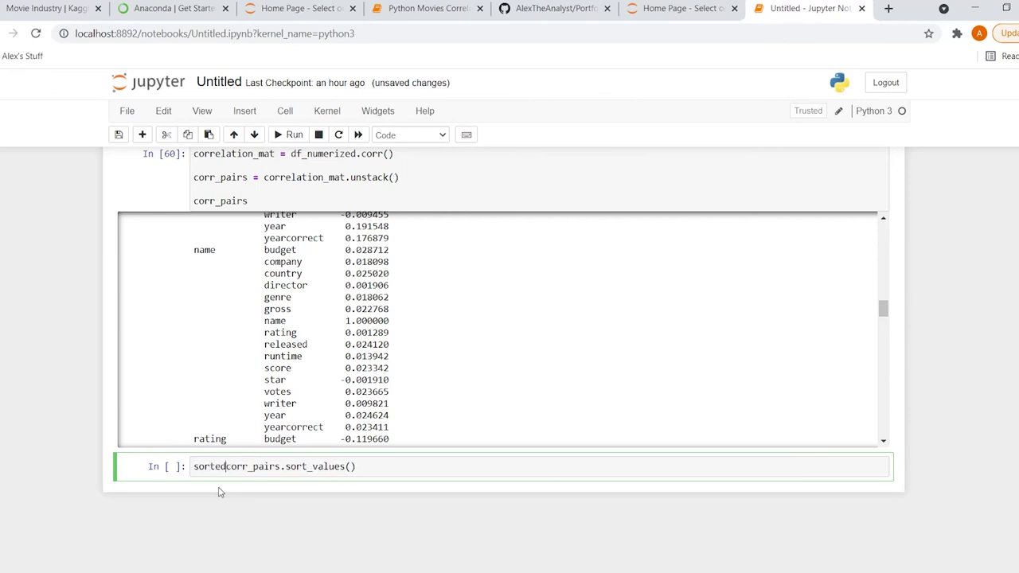
{"action": "type", "text": "_pa"}
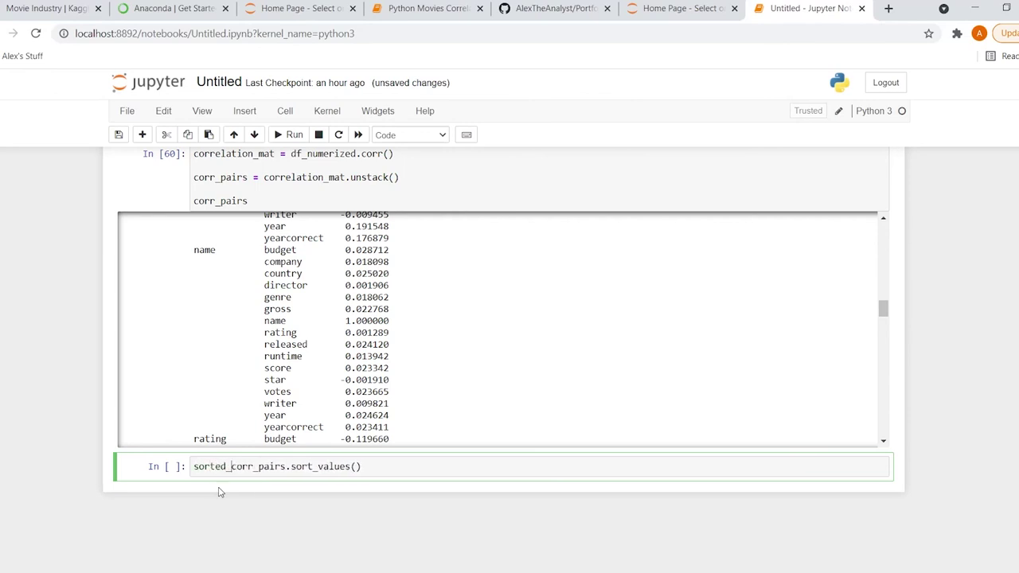
{"action": "type", "text": "irs ="}
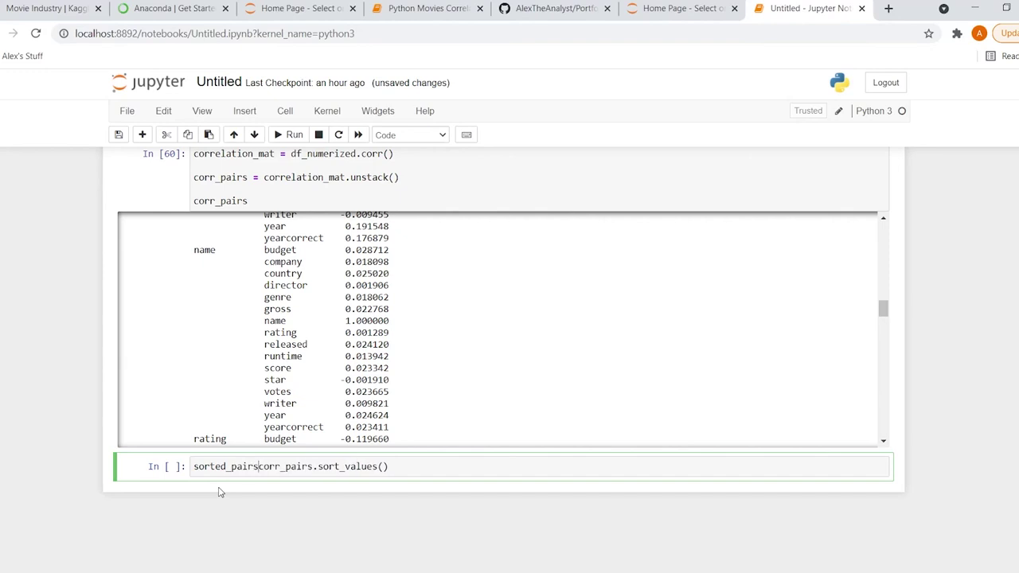
Add sorted_pairs as the last line below its assignment and run the cell.
{"action": "double_click", "coordinate": [242, 468]}
{"action": "key", "text": "ctrl+c"}
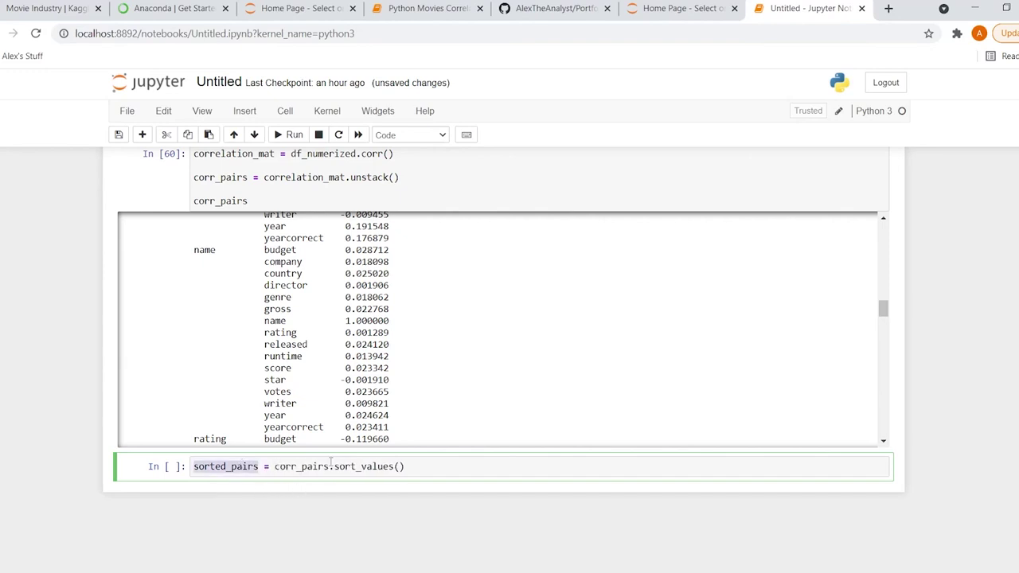
{"action": "left_click", "coordinate": [462, 462]}
{"action": "key", "text": "Return"}
{"action": "key", "text": "Return"}
{"action": "key", "text": "ctrl+v"}
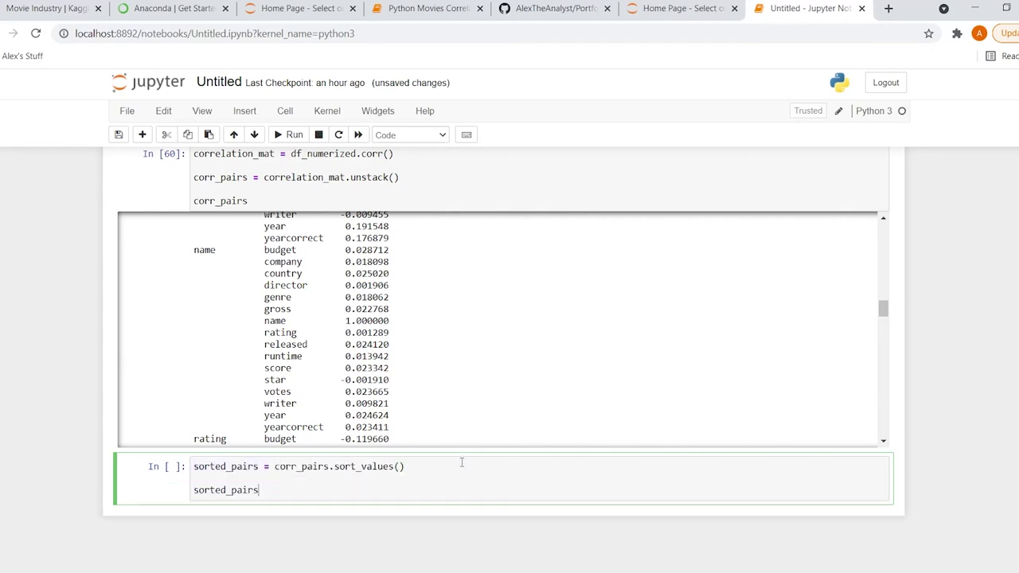
{"action": "key", "text": "shift+Return"}
Inspect the start of the sorted_pairs output, checking the genre and budget pair and its correlation.
{"action": "scroll", "coordinate": [460, 467], "scroll_direction": "down", "scroll_amount": 3}
{"action": "scroll", "coordinate": [91, 462], "scroll_direction": "down", "scroll_amount": 2}
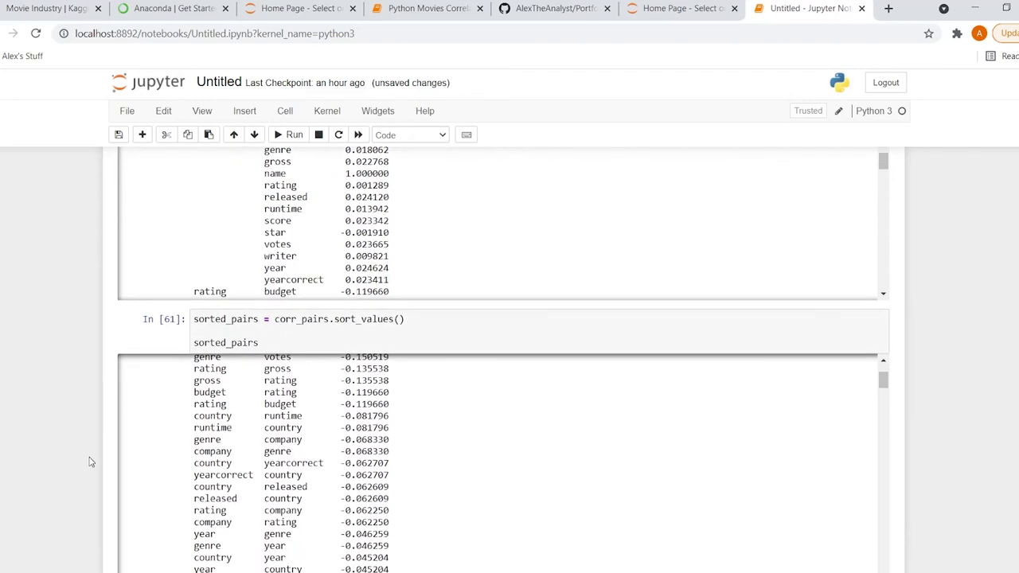
{"action": "scroll", "coordinate": [213, 371], "scroll_direction": "up", "scroll_amount": 3}
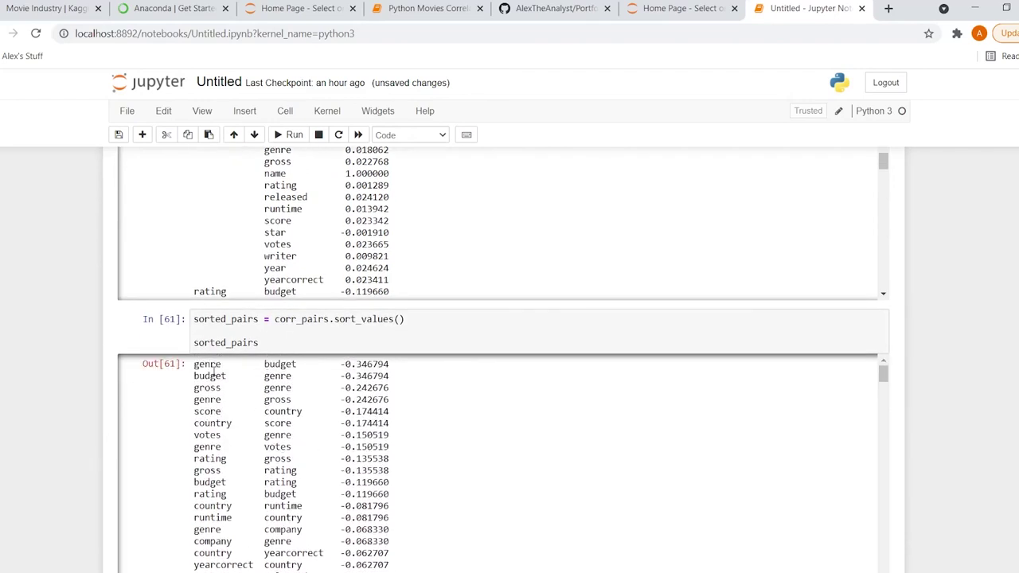
{"action": "double_click", "coordinate": [207, 365]}
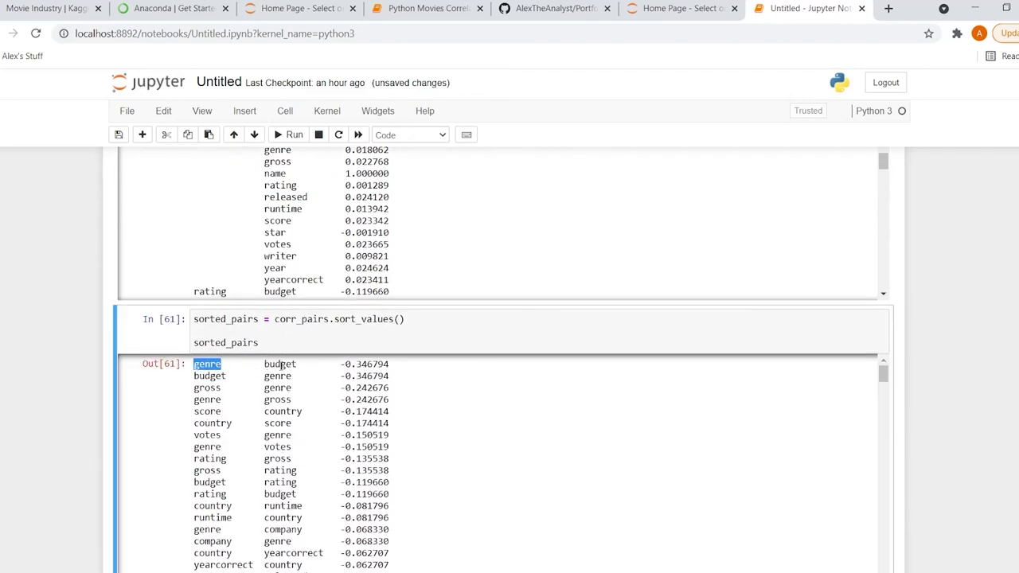
{"action": "double_click", "coordinate": [280, 363]}
{"action": "double_click", "coordinate": [375, 364]}
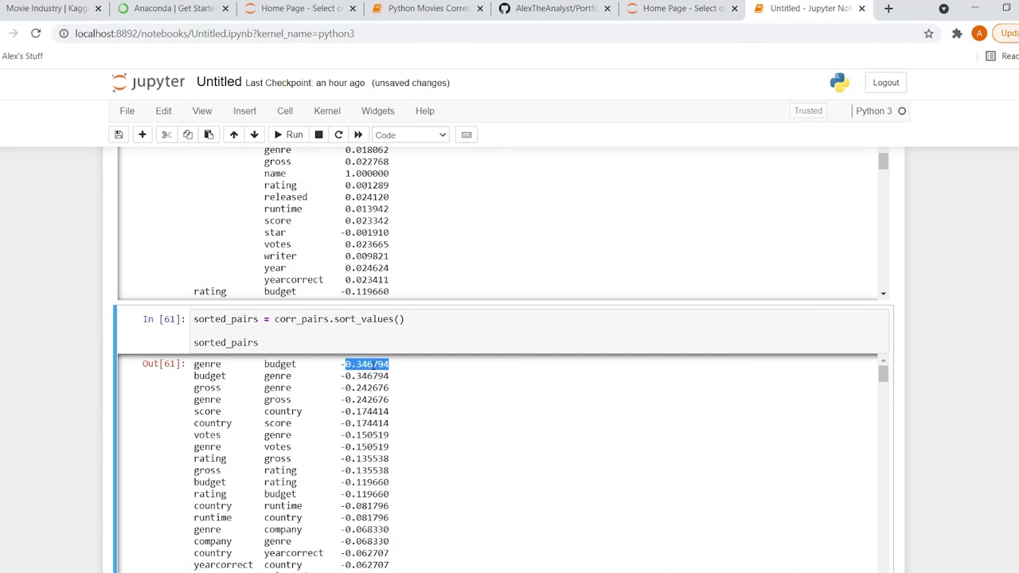
Write high_corr = sorted_pairs[(sorted_pairs) > 0.5] in the empty cell below the sorted output.
{"action": "scroll", "coordinate": [66, 374], "scroll_direction": "down", "scroll_amount": 2}
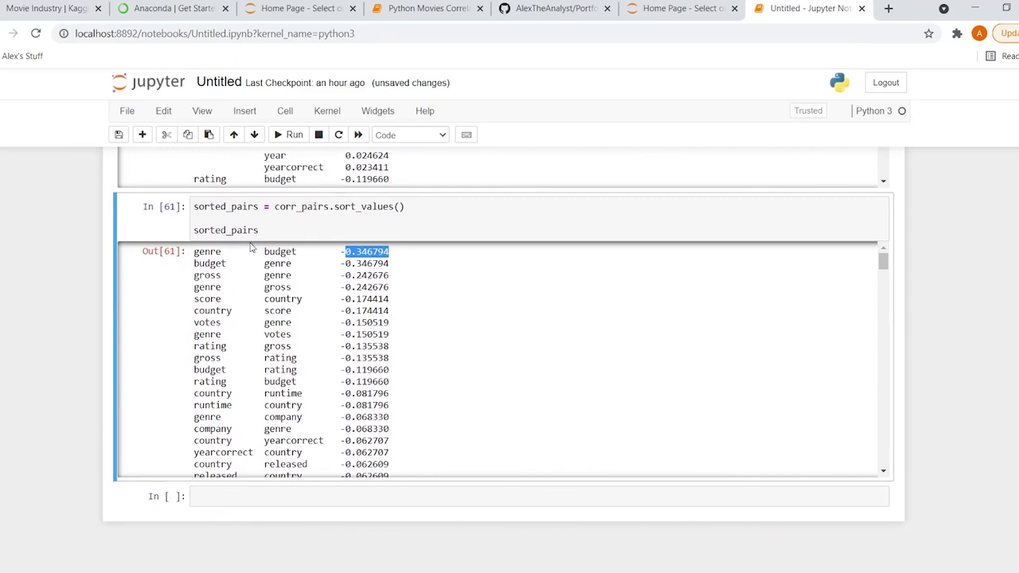
{"action": "left_click", "coordinate": [246, 499]}
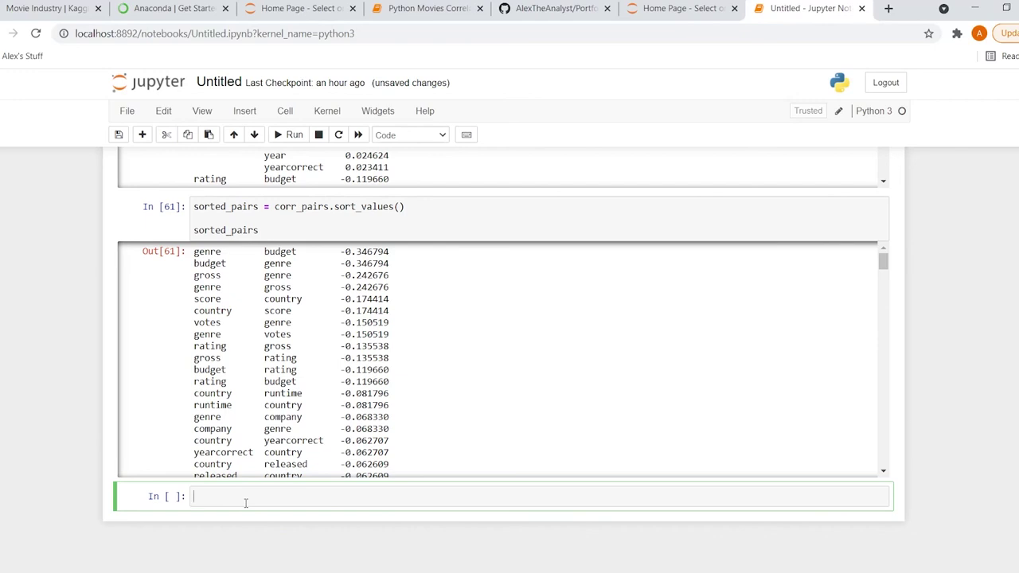
{"action": "key", "text": "ctrl+v"}
{"action": "type", "text": "[("}
{"action": "key", "text": "ctrl+v"}
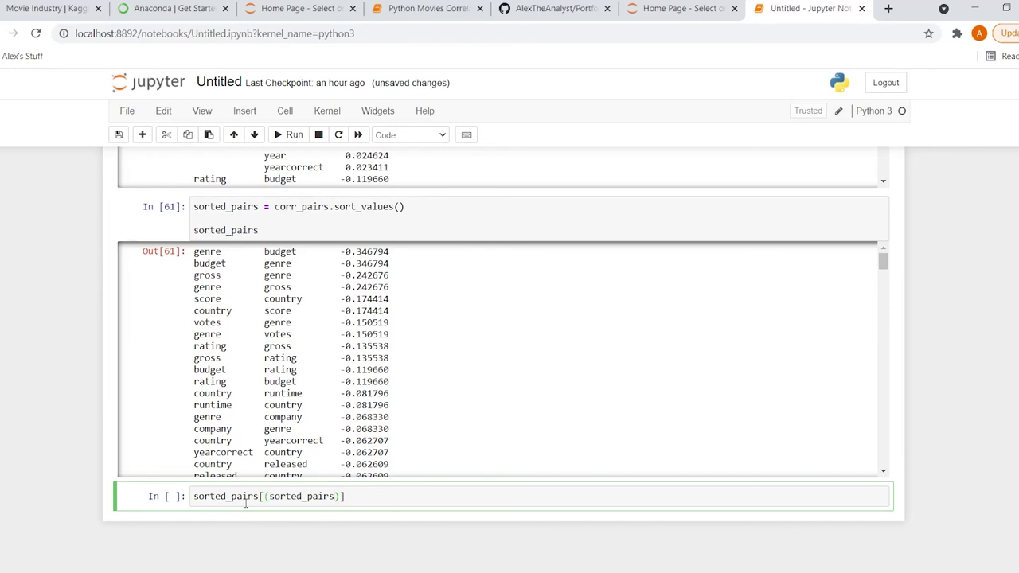
{"action": "type", "text": "> 0.5"}
{"action": "left_click", "coordinate": [195, 498]}
{"action": "type", "text": "high_corr ="}
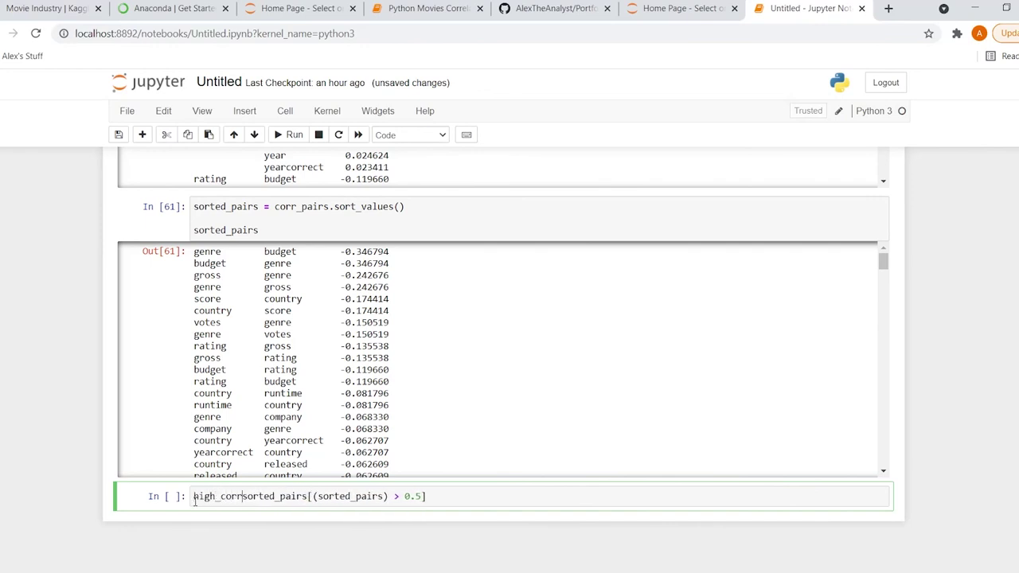
Add high_corr as the last line below its assignment and run the cell.
{"action": "double_click", "coordinate": [195, 498]}
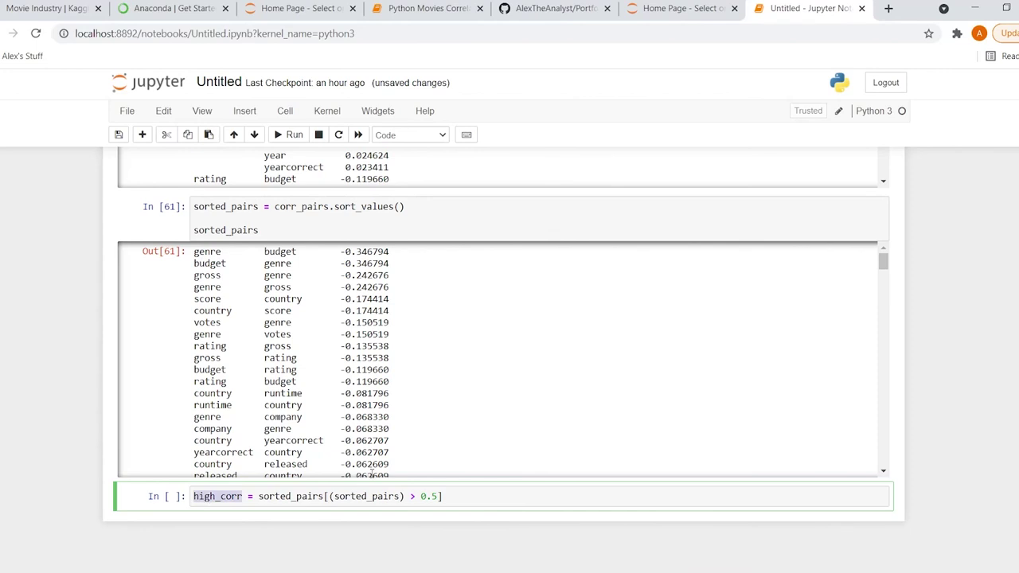
{"action": "key", "text": "Left"}
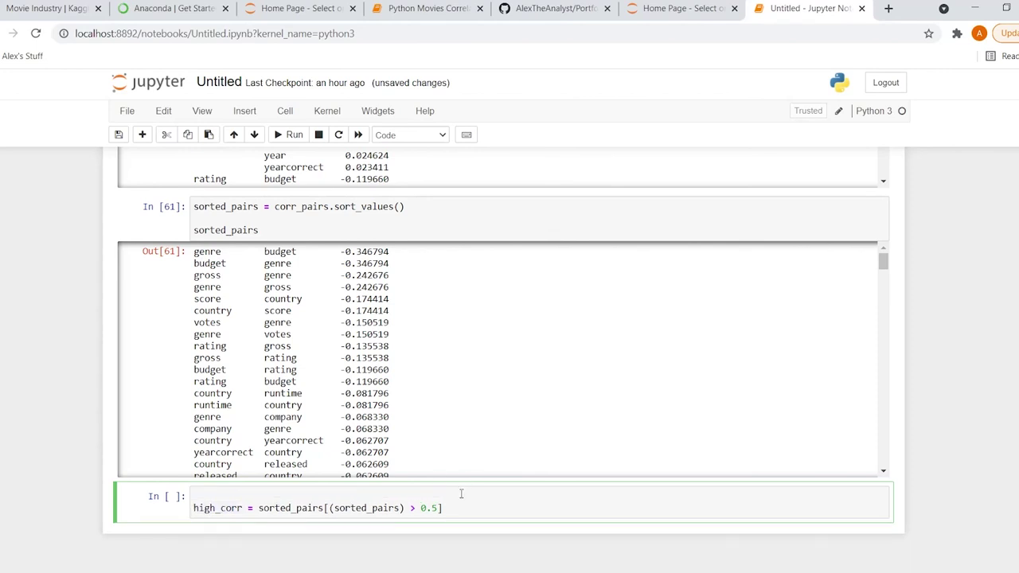
{"action": "left_click", "coordinate": [461, 497]}
{"action": "key", "text": "Return"}
{"action": "key", "text": "Return"}
{"action": "type", "text": "high_corr"}
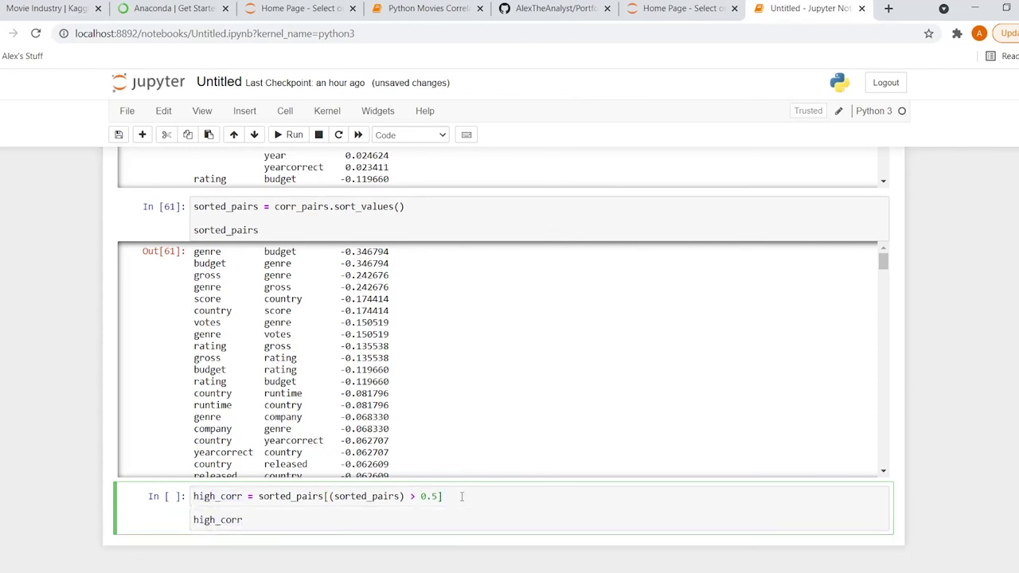
{"action": "key", "text": "shift+Return"}
Review the high_corr output, checking the columns paired with themselves and the released and yearcorrect pair.
{"action": "scroll", "coordinate": [136, 478], "scroll_direction": "down", "scroll_amount": 3}
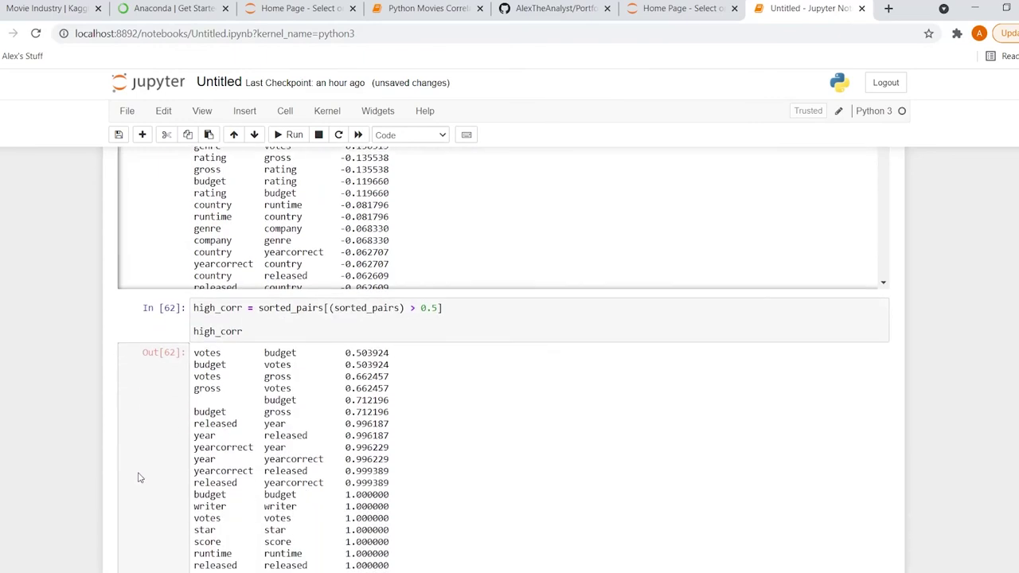
{"action": "scroll", "coordinate": [73, 439], "scroll_direction": "down", "scroll_amount": 2}
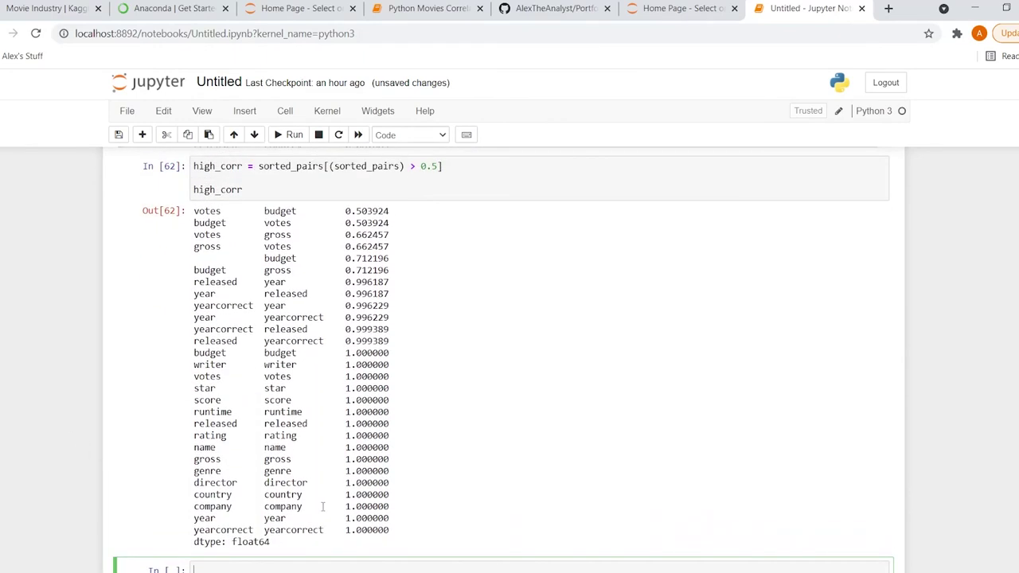
{"action": "left_click_drag", "start_coordinate": [372, 355], "coordinate": [193, 359]}
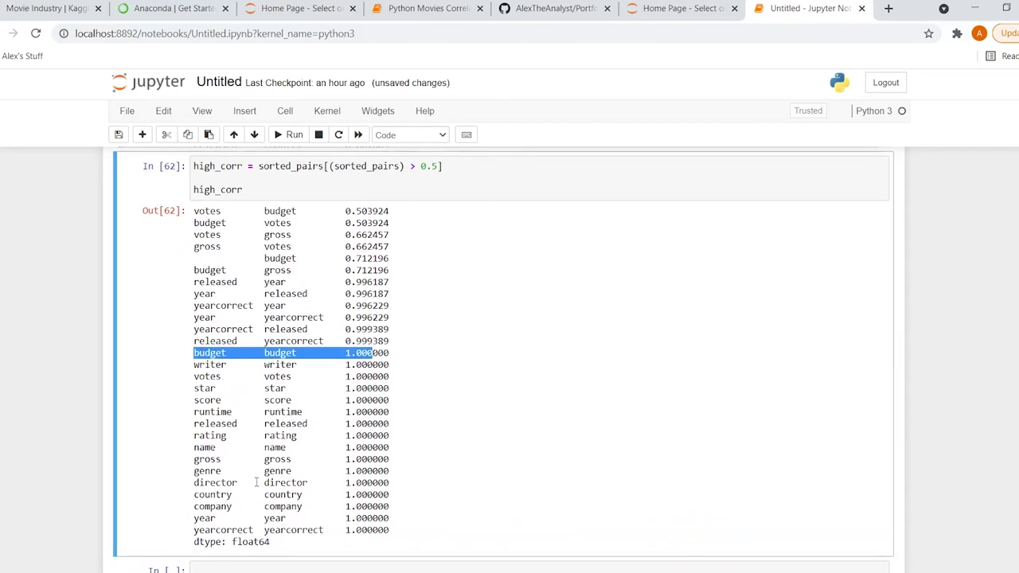
{"action": "left_click_drag", "start_coordinate": [281, 530], "coordinate": [241, 419]}
{"action": "scroll", "coordinate": [337, 526], "scroll_direction": "up", "scroll_amount": 3}
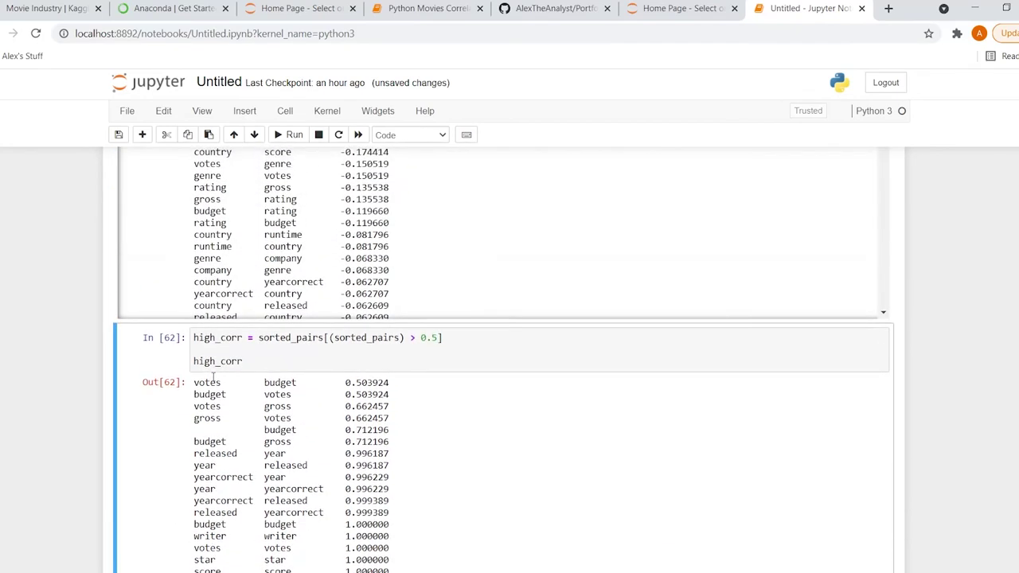
{"action": "double_click", "coordinate": [305, 516]}
{"action": "double_click", "coordinate": [226, 516]}
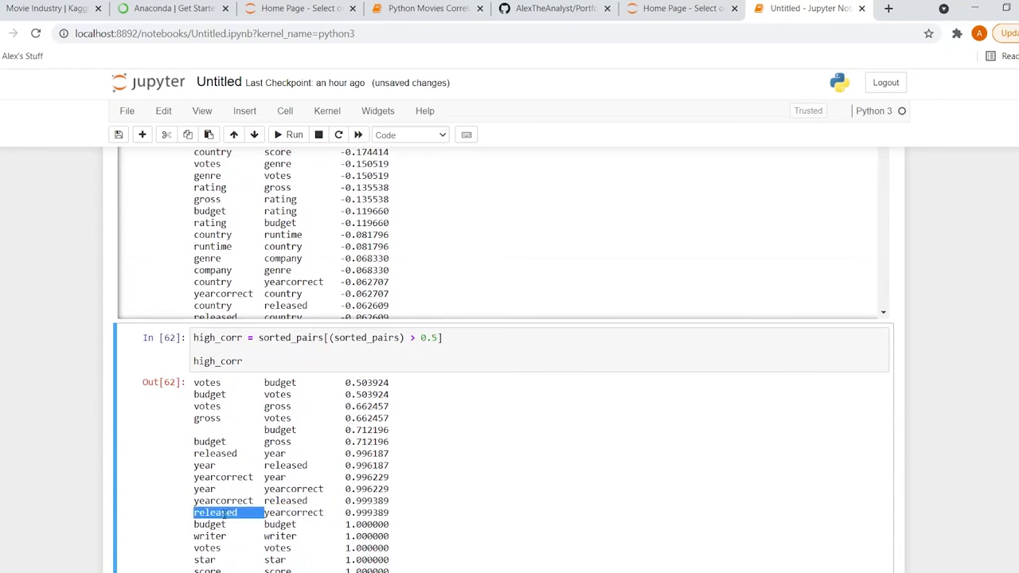
{"action": "double_click", "coordinate": [279, 516]}
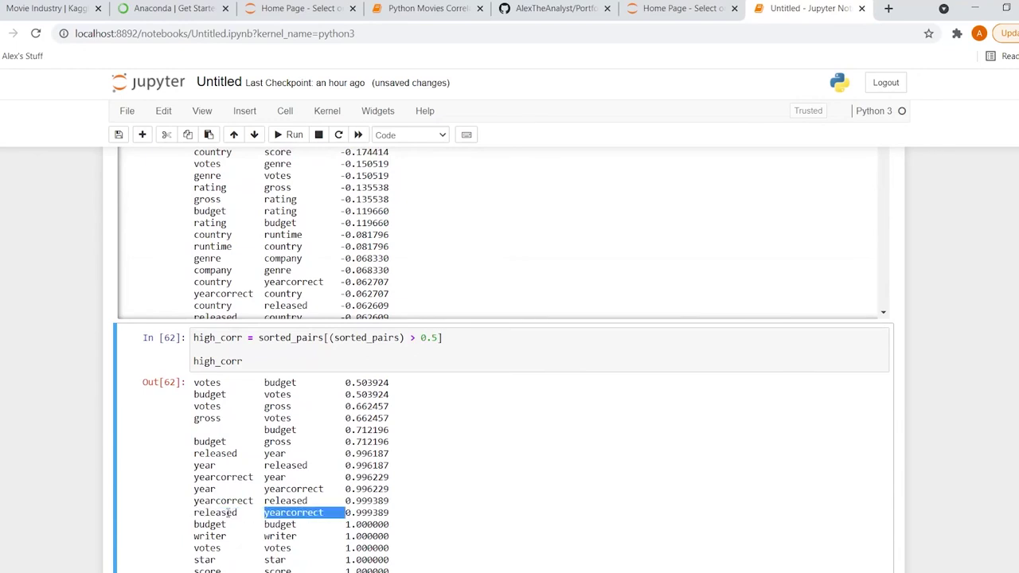
{"action": "double_click", "coordinate": [230, 516]}
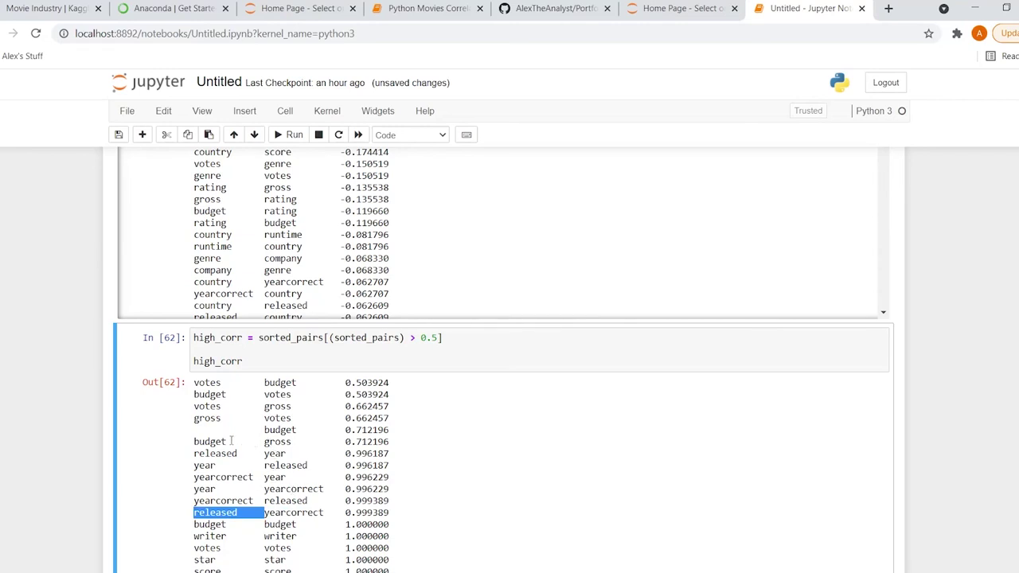
Examine the high_corr rows that pair gross with budget and with votes.
{"action": "double_click", "coordinate": [277, 442]}
{"action": "double_click", "coordinate": [209, 442]}
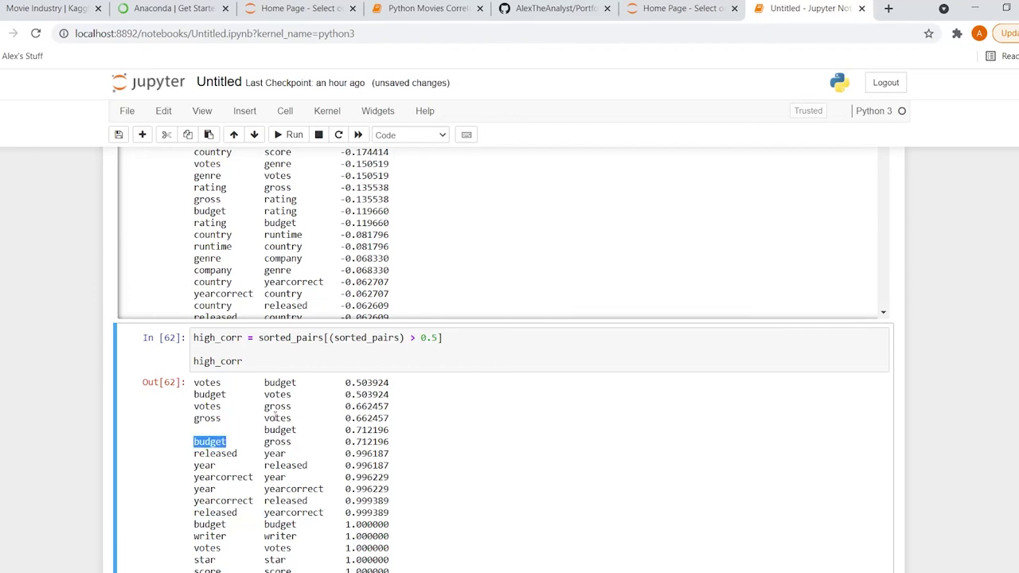
{"action": "double_click", "coordinate": [277, 418]}
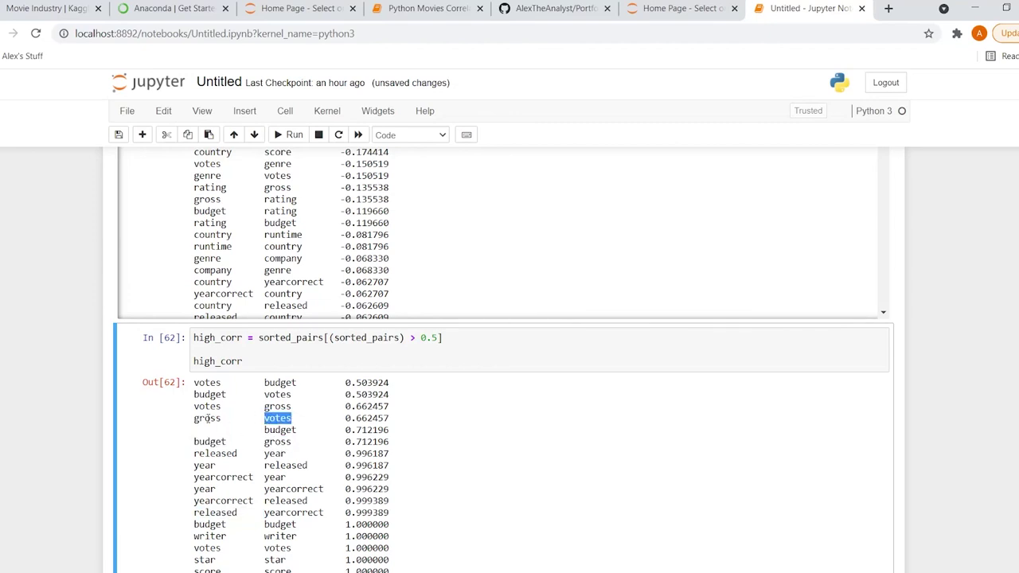
{"action": "double_click", "coordinate": [207, 418]}
{"action": "double_click", "coordinate": [363, 418]}
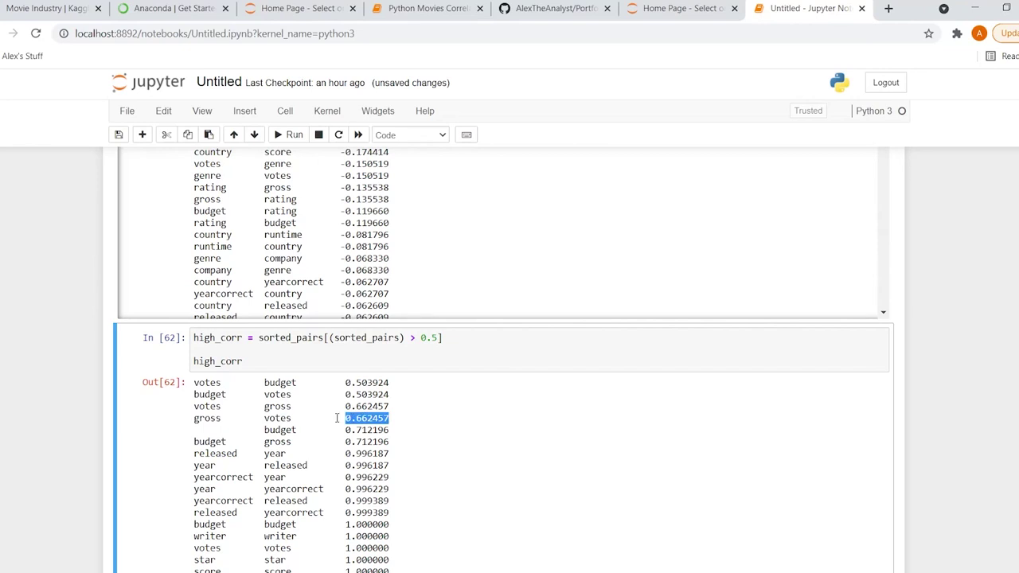
{"action": "double_click", "coordinate": [288, 407]}
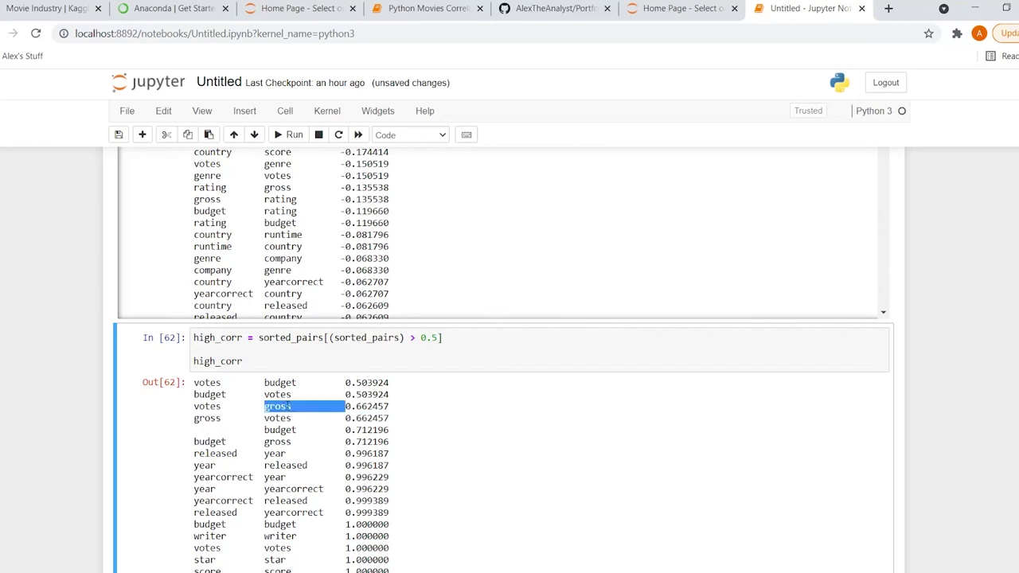
Examine the correlation value of the votes and gross pair in the high_corr output.
{"action": "left_click", "coordinate": [288, 407]}
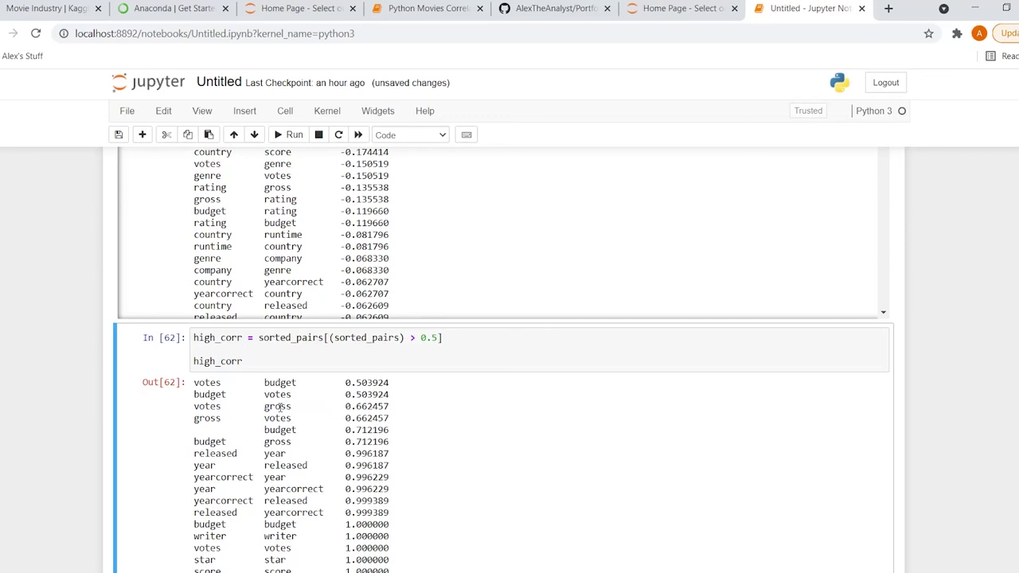
{"action": "double_click", "coordinate": [280, 408]}
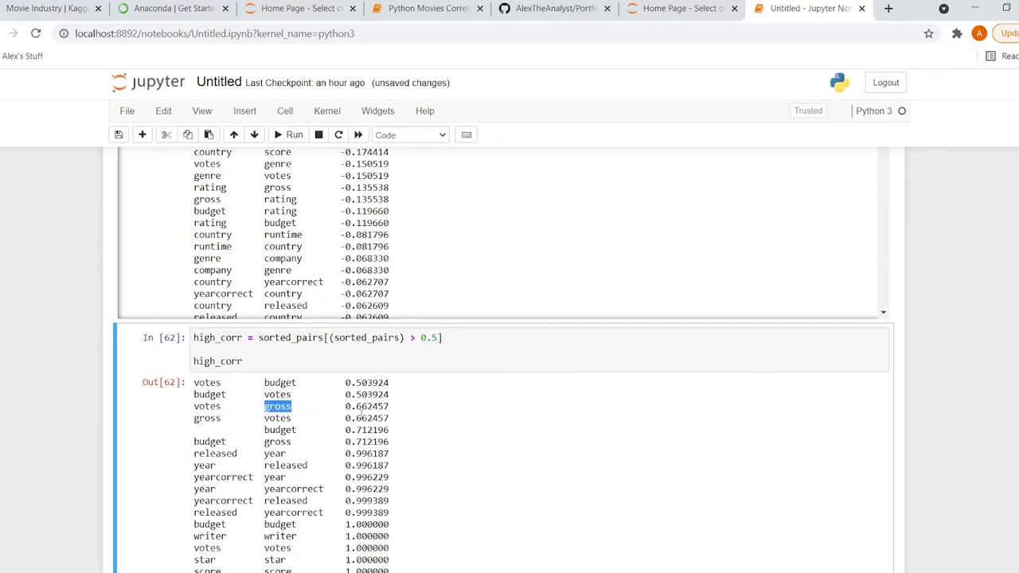
{"action": "double_click", "coordinate": [374, 408]}
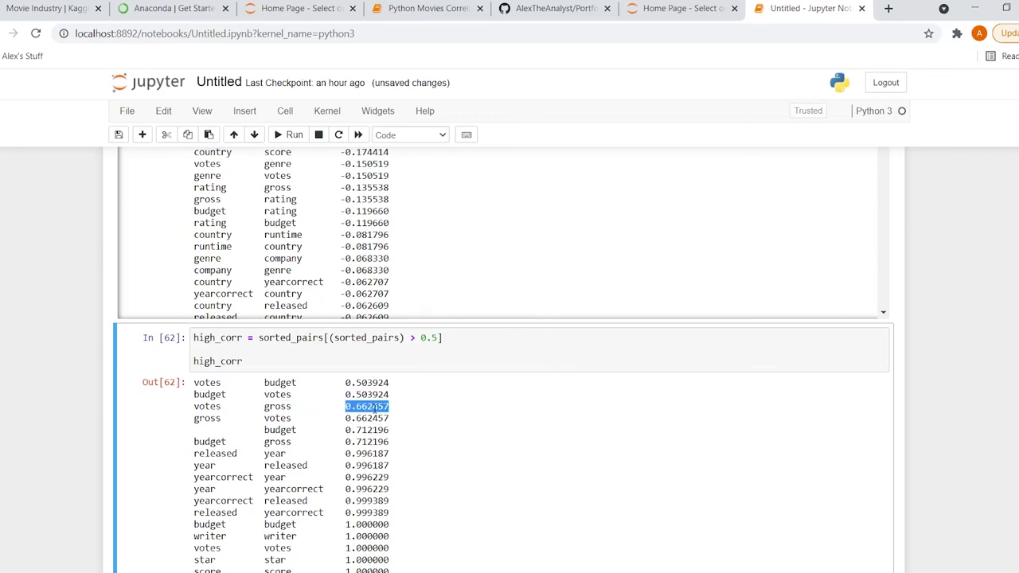
{"action": "scroll", "coordinate": [374, 408], "scroll_direction": "down", "scroll_amount": 5}
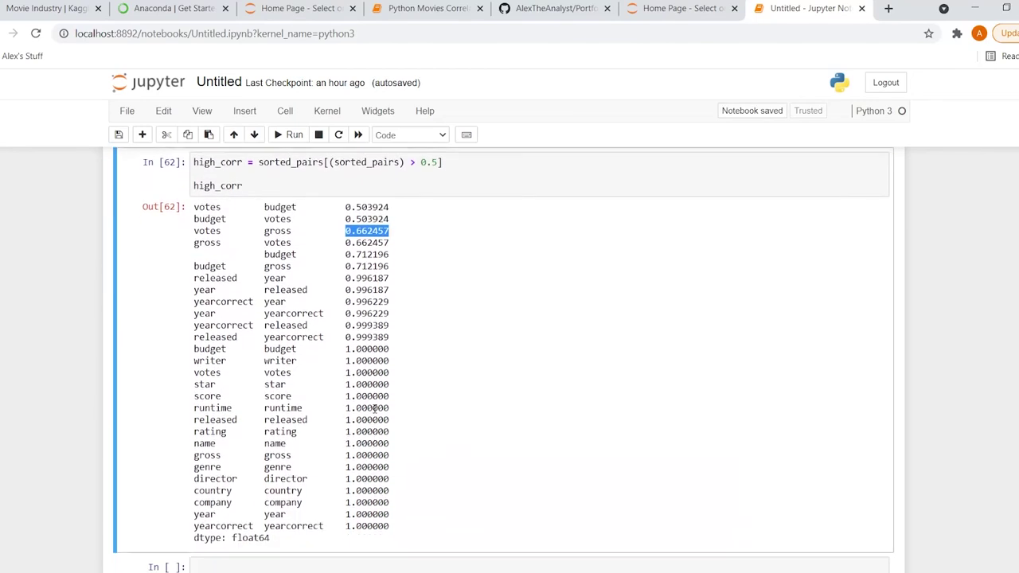
Write the comment "# Votes and budget have the highest correlation to gross earnings" in the empty cell below the high_corr output.
{"action": "left_click", "coordinate": [320, 544]}
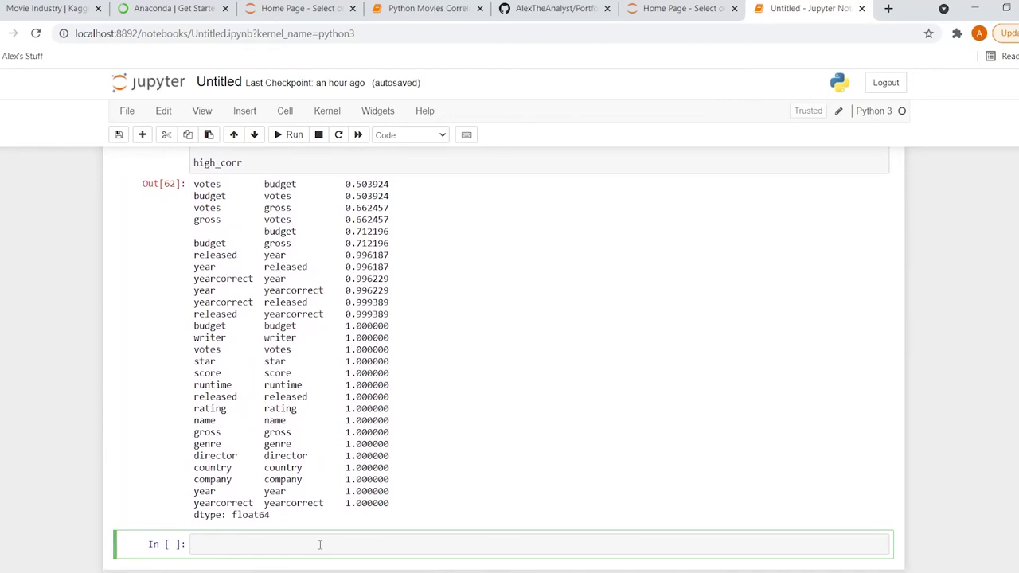
{"action": "type", "text": "# Votes"}
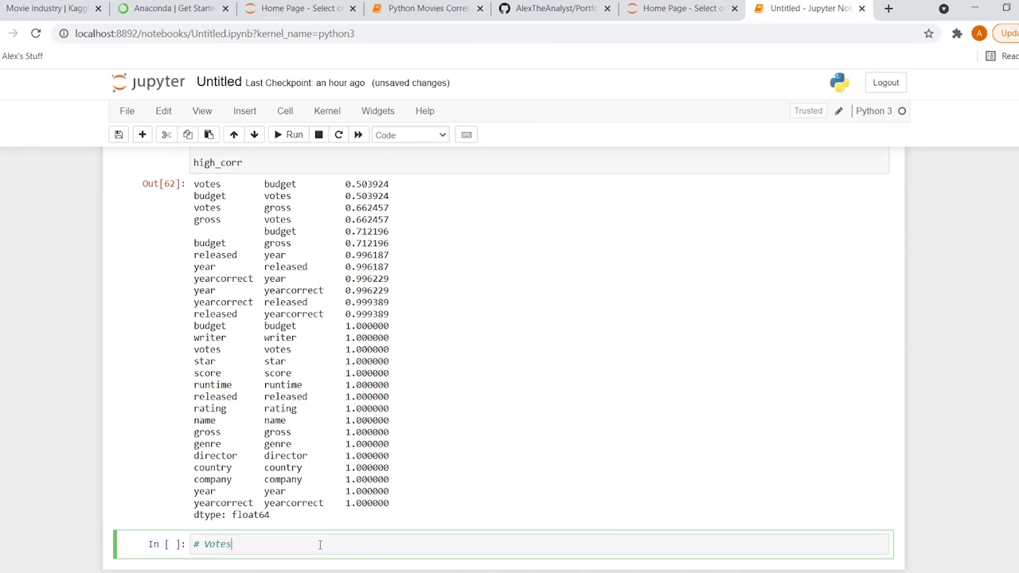
{"action": "type", "text": " and budget have the hi"}
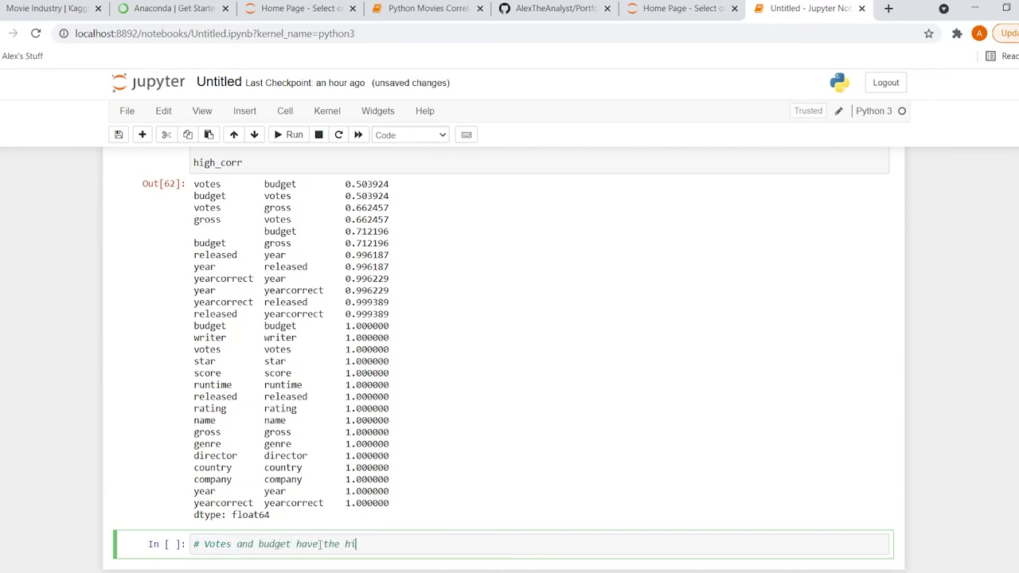
{"action": "type", "text": "ghest oorrelation to gros"}
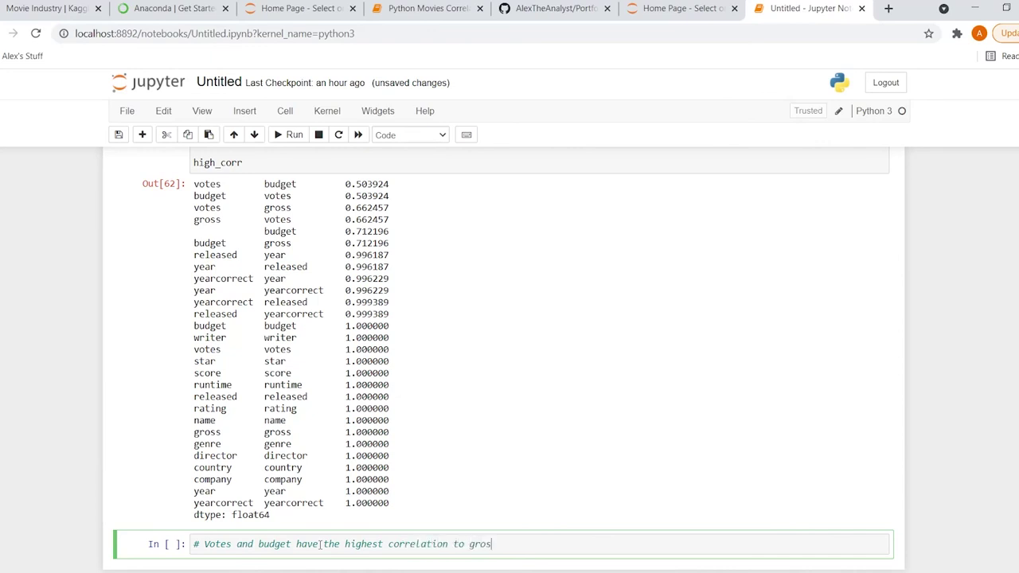
{"action": "type", "text": "s earnings"}
{"action": "scroll", "coordinate": [552, 546], "scroll_direction": "down", "scroll_amount": 1}
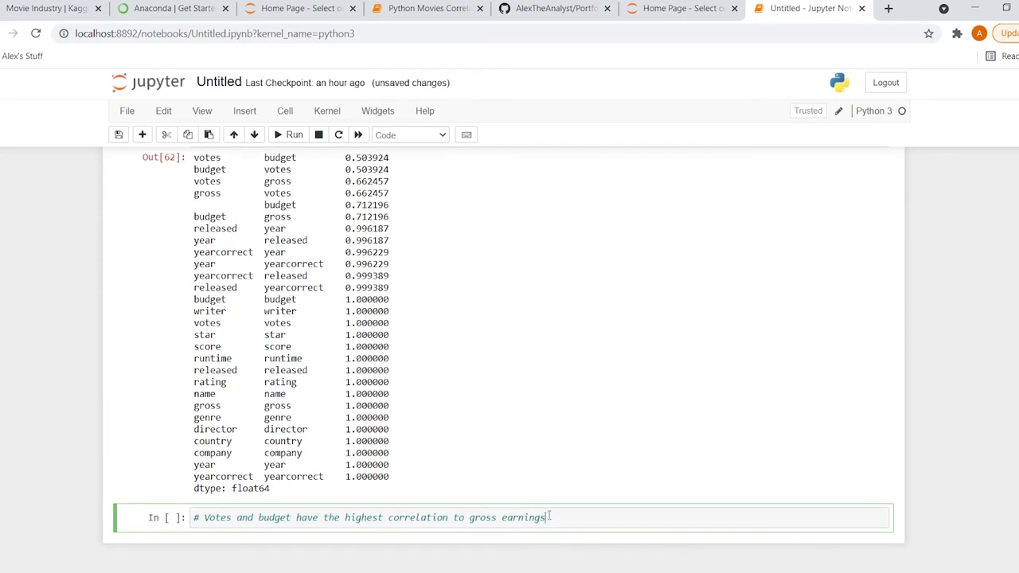
Add the comment lines "# Company has low correlation" and "# I was wrong" beneath the votes and budget comment, separated by a blank line.
{"action": "key", "text": "Return"}
{"action": "key", "text": "Return"}
{"action": "type", "text": "#Company has no"}
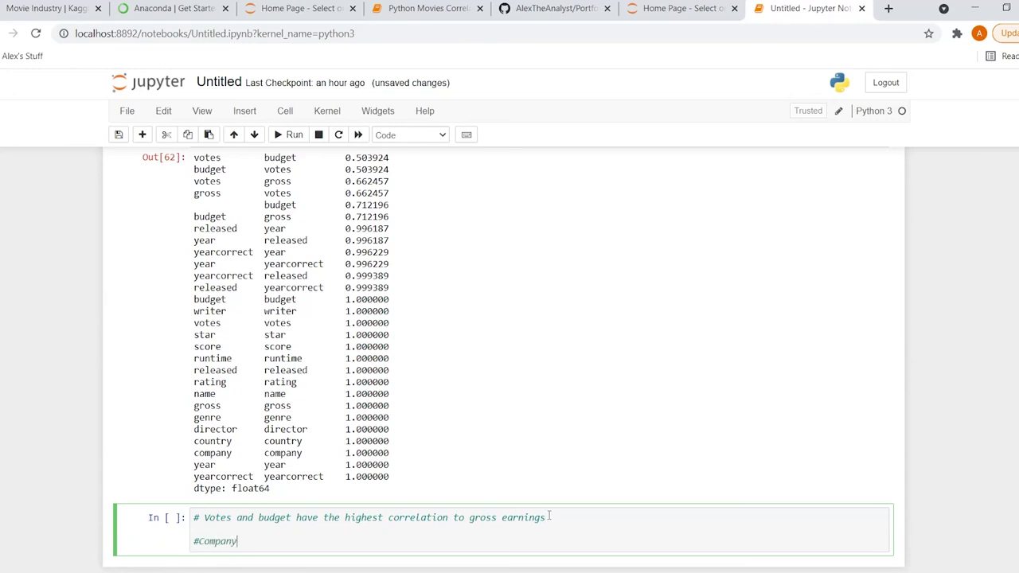
{"action": "key", "text": "BackSpace"}
{"action": "key", "text": "BackSpace"}
{"action": "key", "text": "BackSpace"}
{"action": "type", "text": "low correlation"}
{"action": "key", "text": "Return"}
{"action": "type", "text": "# I"}
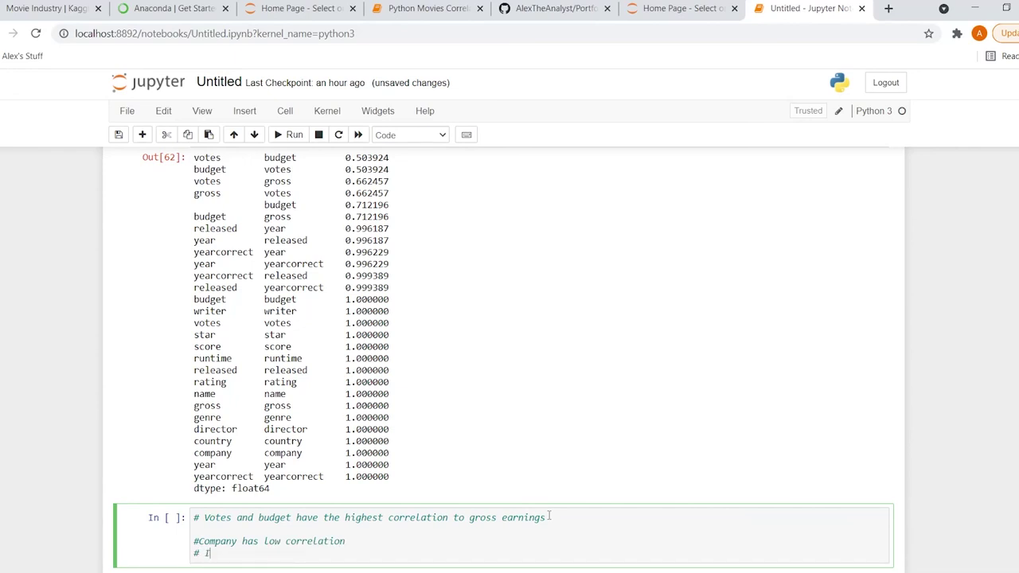
{"action": "type", "text": " was wrong"}
{"action": "left_click", "coordinate": [199, 541]}
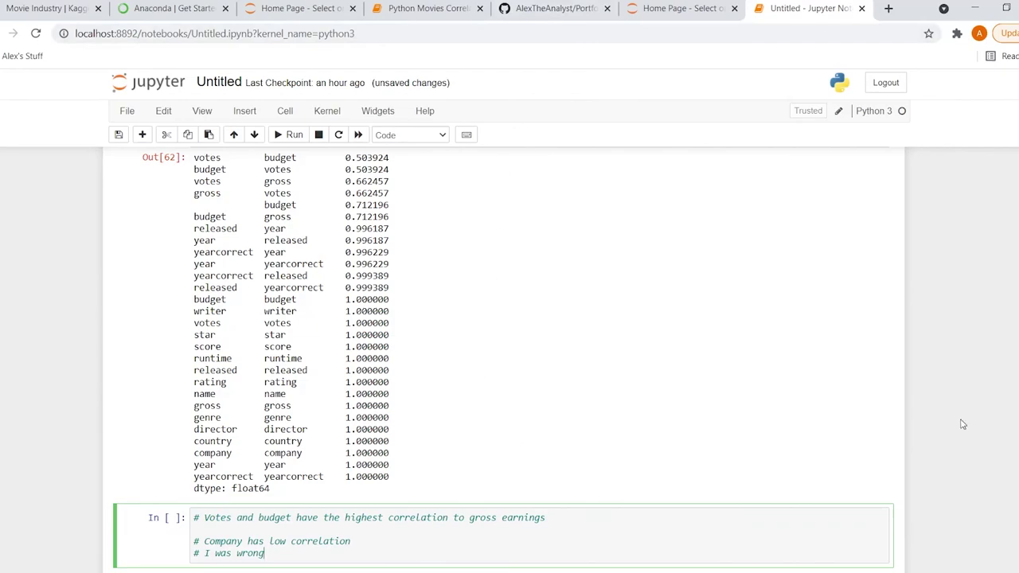
Rename the notebook to "Movie Correlation Project v2" and save it with a checkpoint.
{"action": "scroll", "coordinate": [960, 425], "scroll_direction": "up", "scroll_amount": 20}
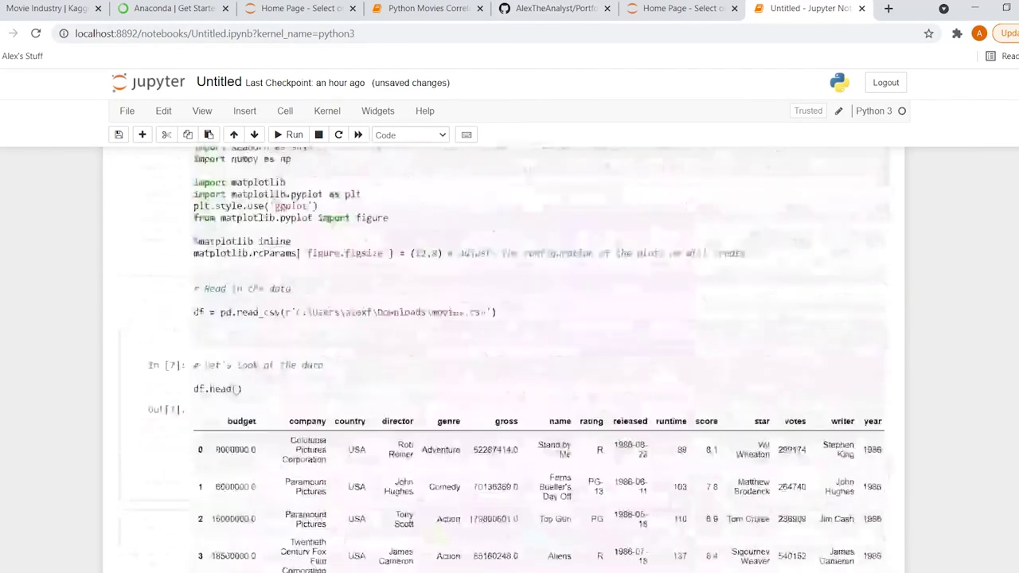
{"action": "left_click", "coordinate": [127, 113]}
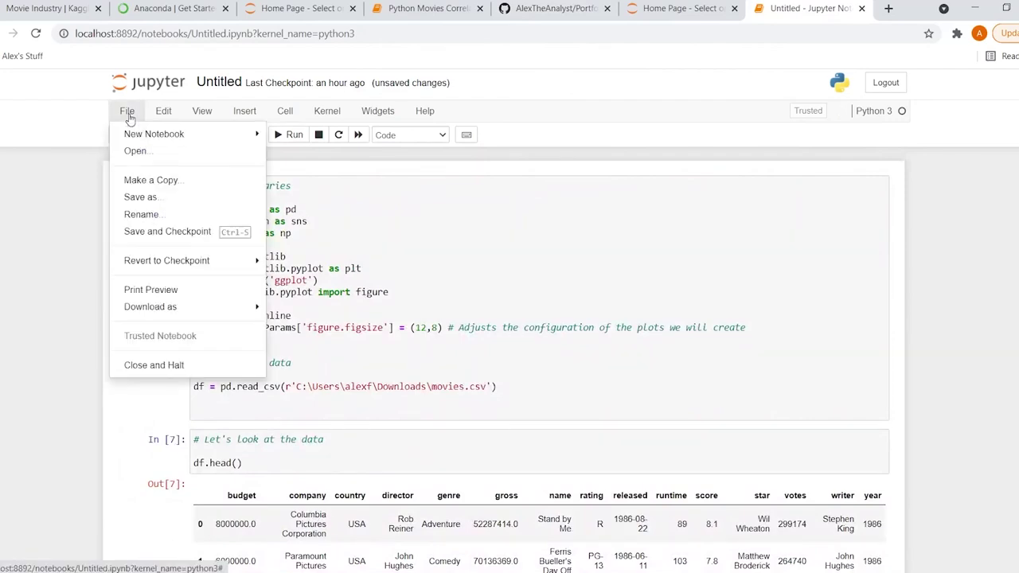
{"action": "left_click", "coordinate": [210, 86]}
{"action": "left_click", "coordinate": [328, 177]}
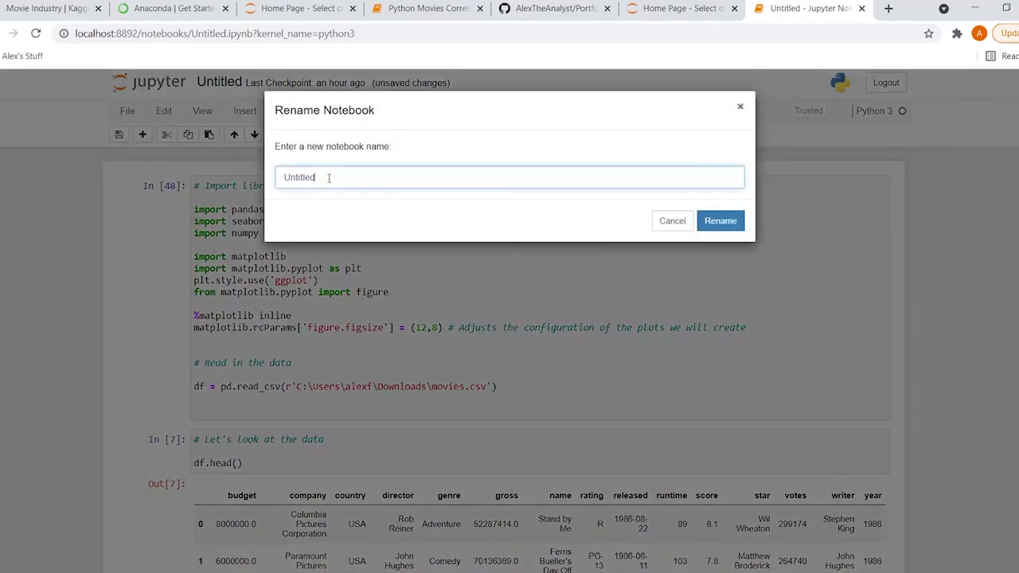
{"action": "double_click", "coordinate": [328, 178]}
{"action": "type", "text": "Movie Correlation Project v2"}
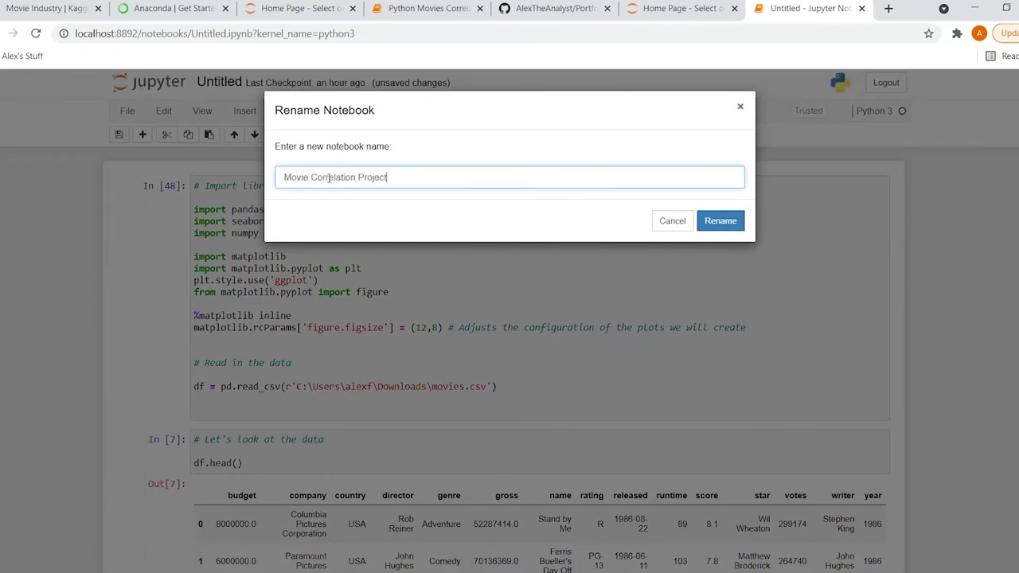
{"action": "left_click", "coordinate": [722, 221]}
{"action": "left_click", "coordinate": [119, 135]}
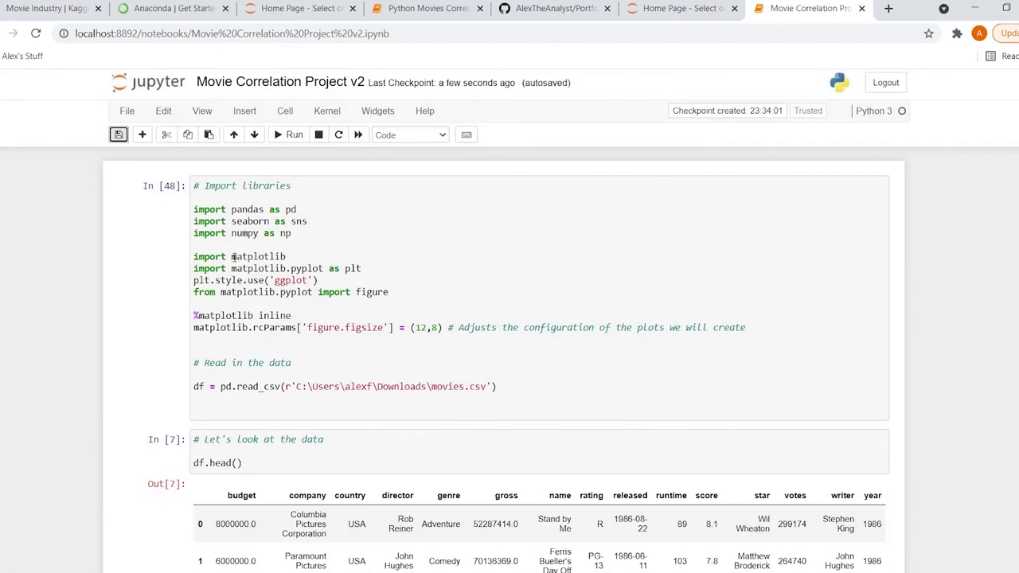
Check the file size of Movie Correlation Project v2.ipynb in the Jupyter file list and view the GitHub PortfolioProjects repository.
{"action": "left_click", "coordinate": [315, 6]}
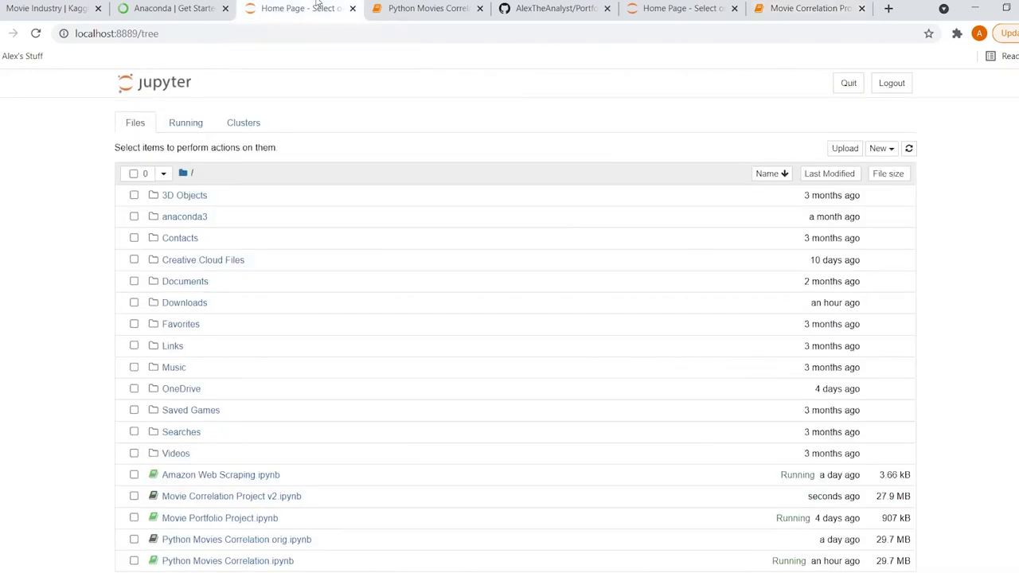
{"action": "left_click", "coordinate": [675, 8]}
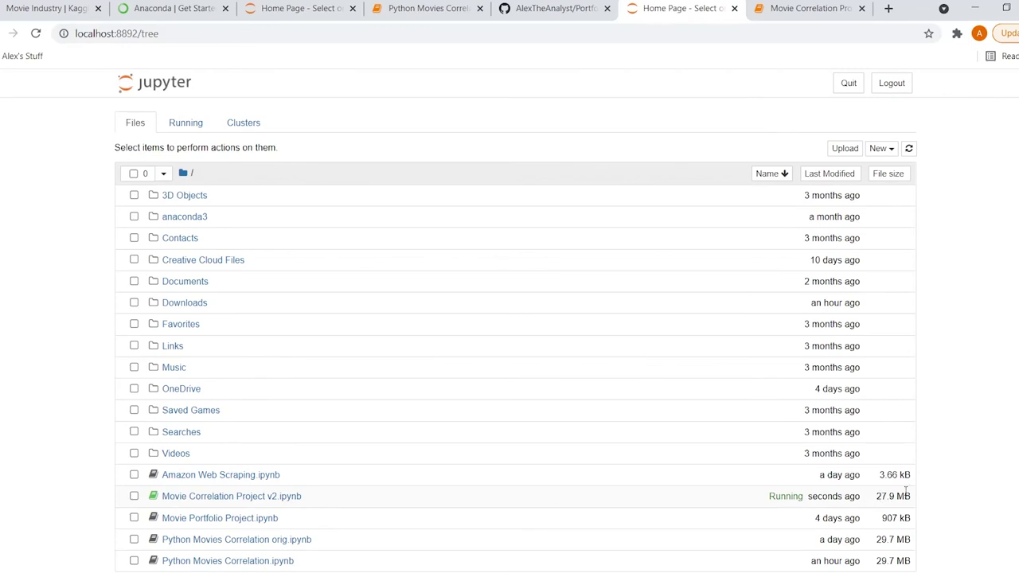
{"action": "double_click", "coordinate": [905, 496]}
{"action": "left_click", "coordinate": [570, 5]}
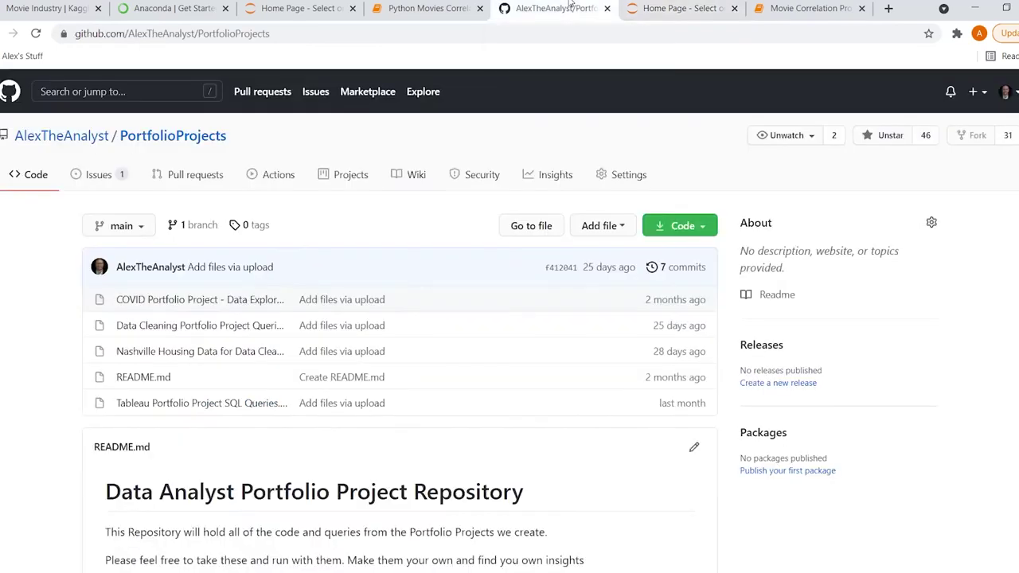
Change the last line of the notebook's "Create correct Year column" cell to df.head() and run the cell.
{"action": "left_click", "coordinate": [763, 7]}
{"action": "scroll", "coordinate": [977, 303], "scroll_direction": "down", "scroll_amount": 3}
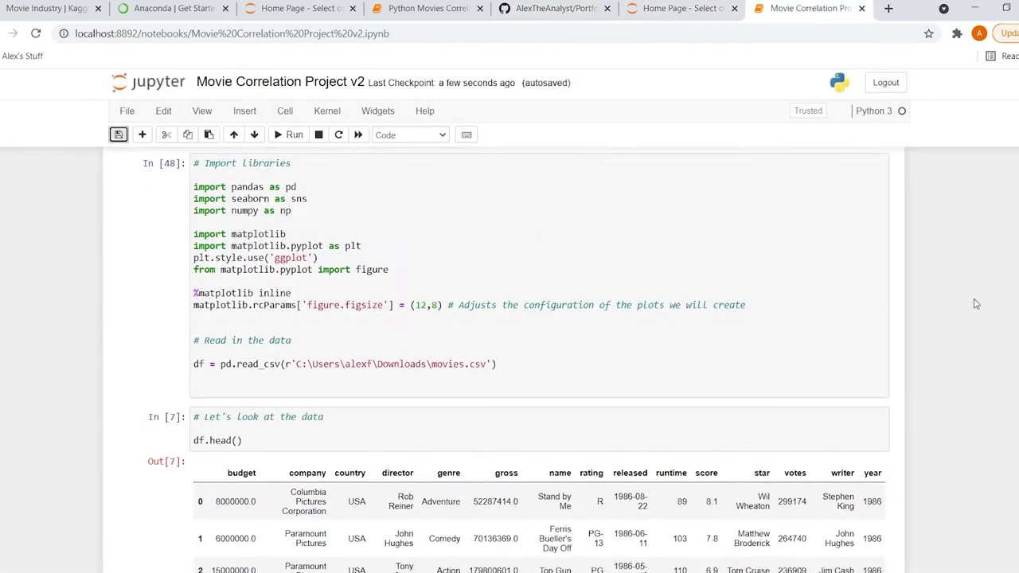
{"action": "scroll", "coordinate": [976, 303], "scroll_direction": "down", "scroll_amount": 1}
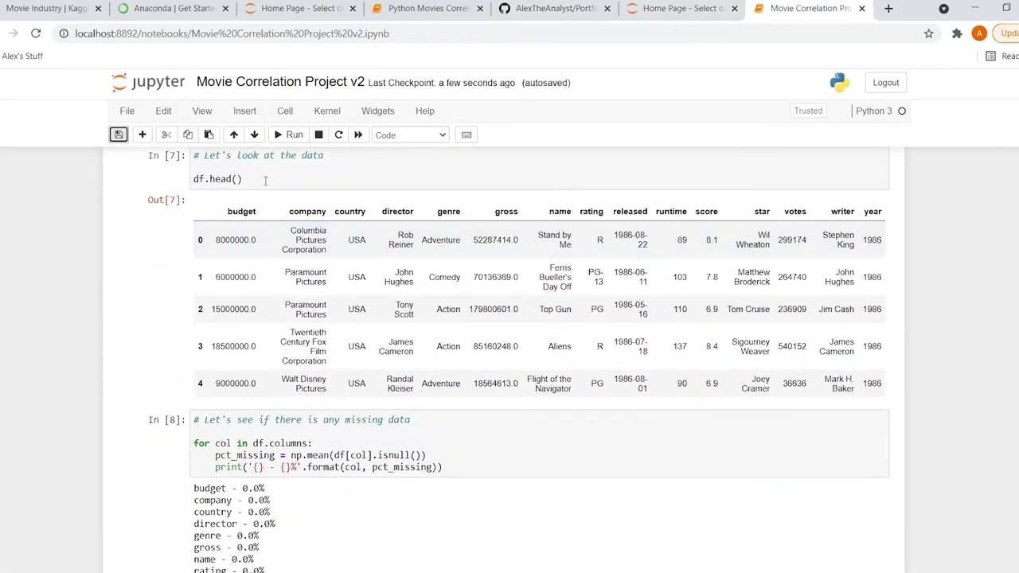
{"action": "left_click_drag", "start_coordinate": [278, 180], "coordinate": [183, 183]}
{"action": "scroll", "coordinate": [265, 250], "scroll_direction": "down", "scroll_amount": 15}
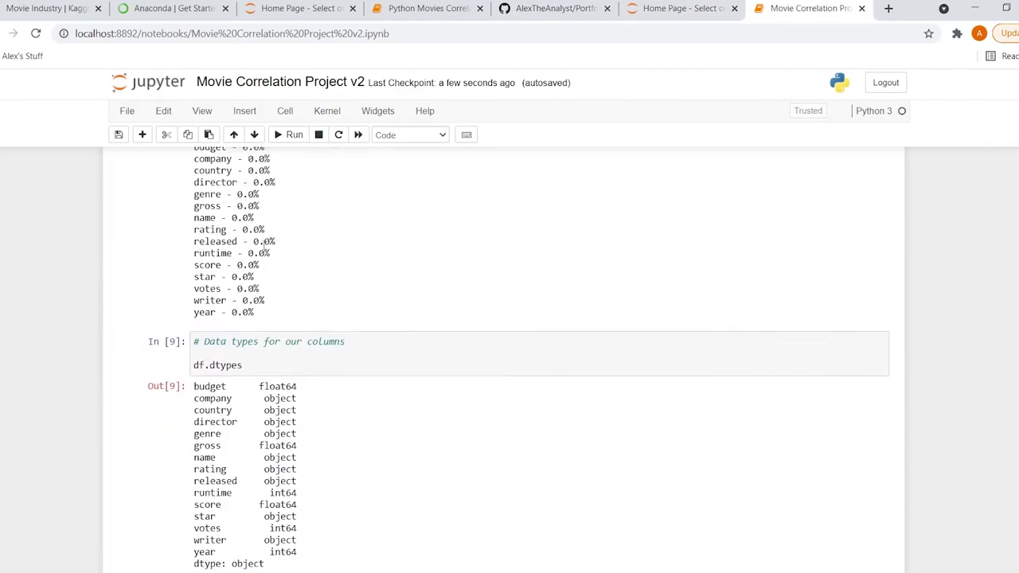
{"action": "scroll", "coordinate": [266, 250], "scroll_direction": "down", "scroll_amount": 5}
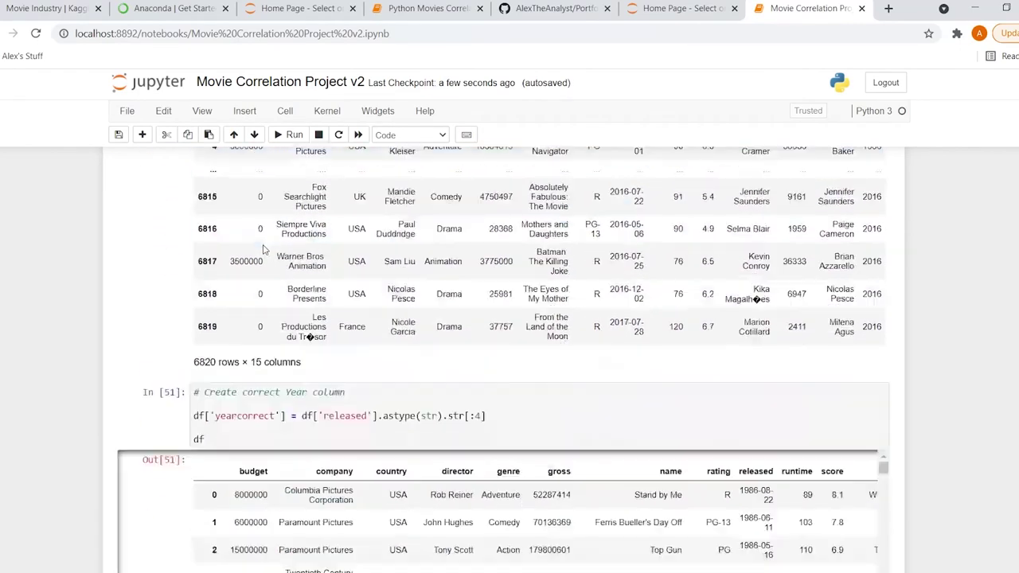
{"action": "left_click", "coordinate": [210, 202]}
{"action": "type", "text": ".head()"}
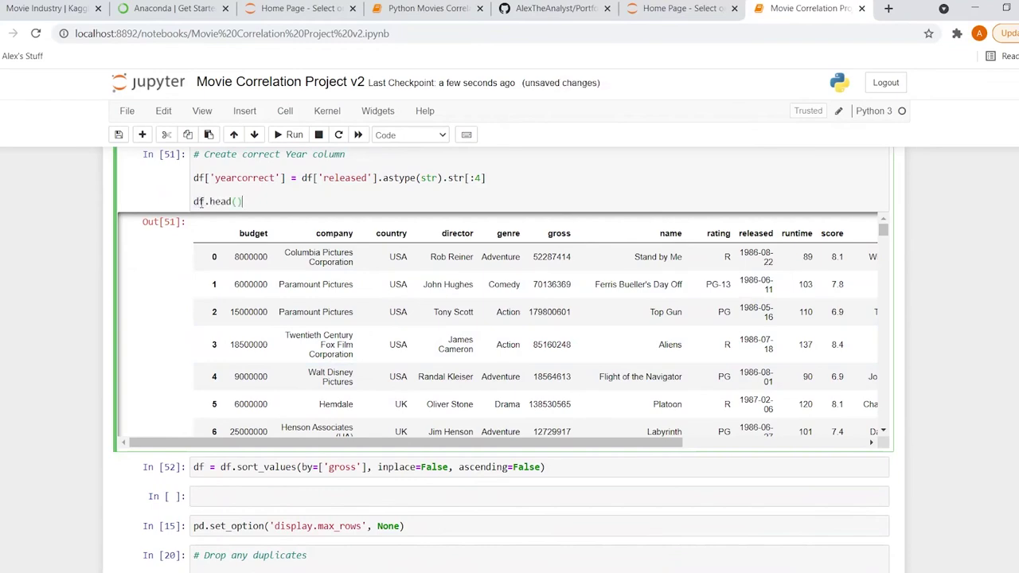
{"action": "key", "text": "shift+Return"}
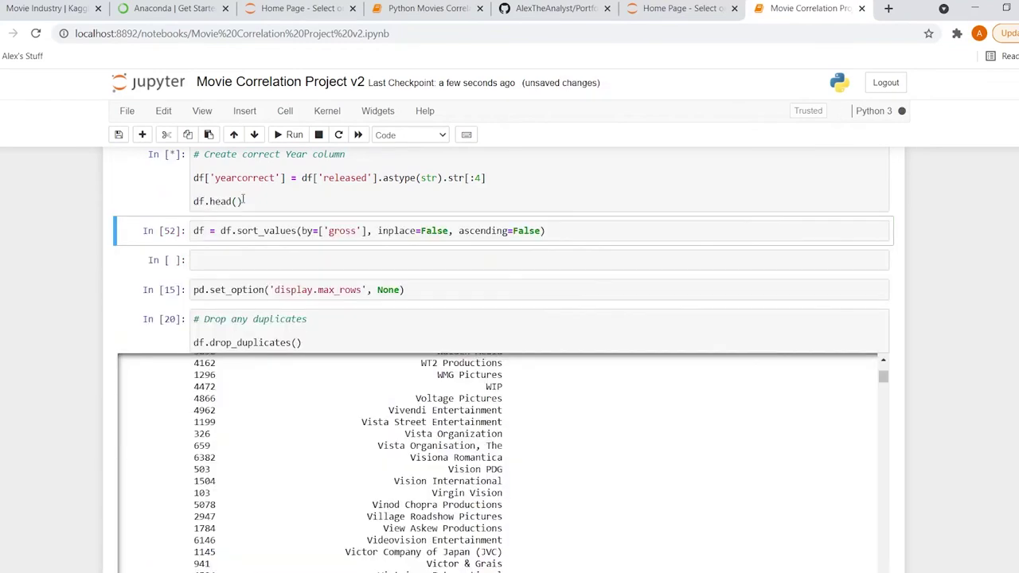
Run df.head() in the cell directly below the long drop-duplicates and company output.
{"action": "scroll", "coordinate": [125, 387], "scroll_direction": "down", "scroll_amount": 3}
{"action": "scroll", "coordinate": [53, 409], "scroll_direction": "down", "scroll_amount": 4}
{"action": "left_click", "coordinate": [207, 277]}
{"action": "double_click", "coordinate": [207, 277]}
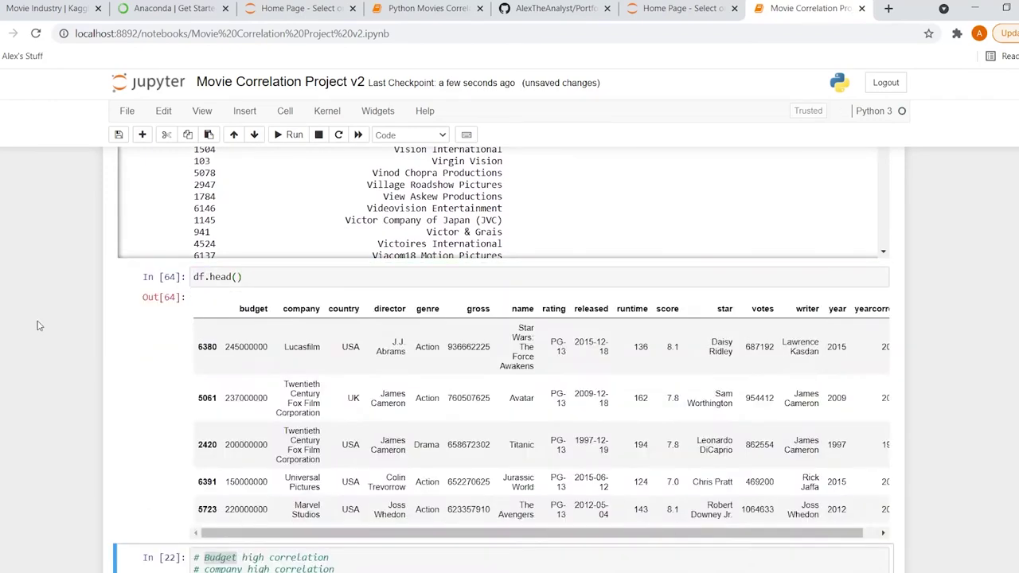
Change the last line of the category-encoding cell to df_numerized.head() and run the cell.
{"action": "scroll", "coordinate": [37, 323], "scroll_direction": "down", "scroll_amount": 10}
{"action": "scroll", "coordinate": [37, 325], "scroll_direction": "down", "scroll_amount": 15}
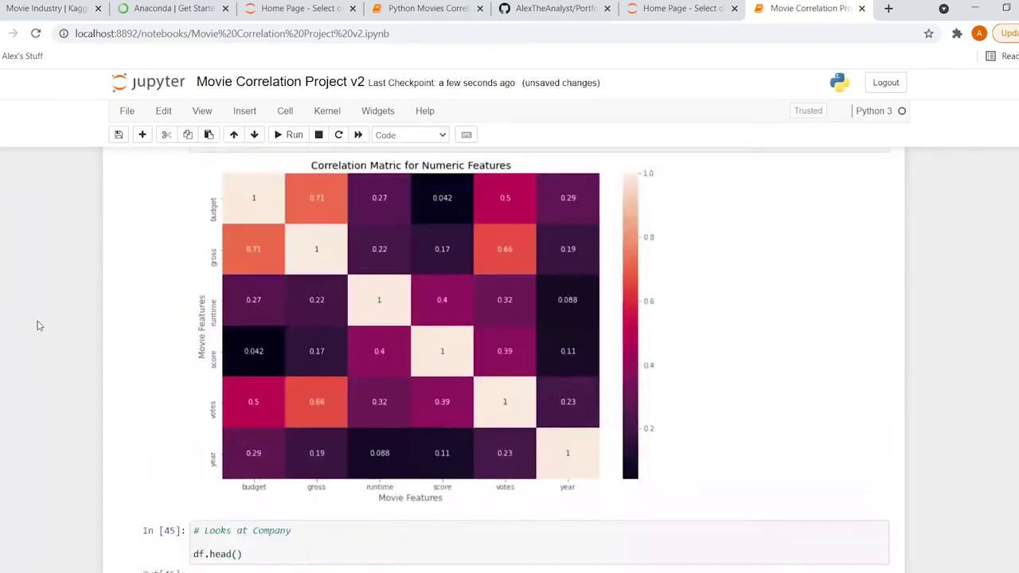
{"action": "scroll", "coordinate": [37, 325], "scroll_direction": "down", "scroll_amount": 10}
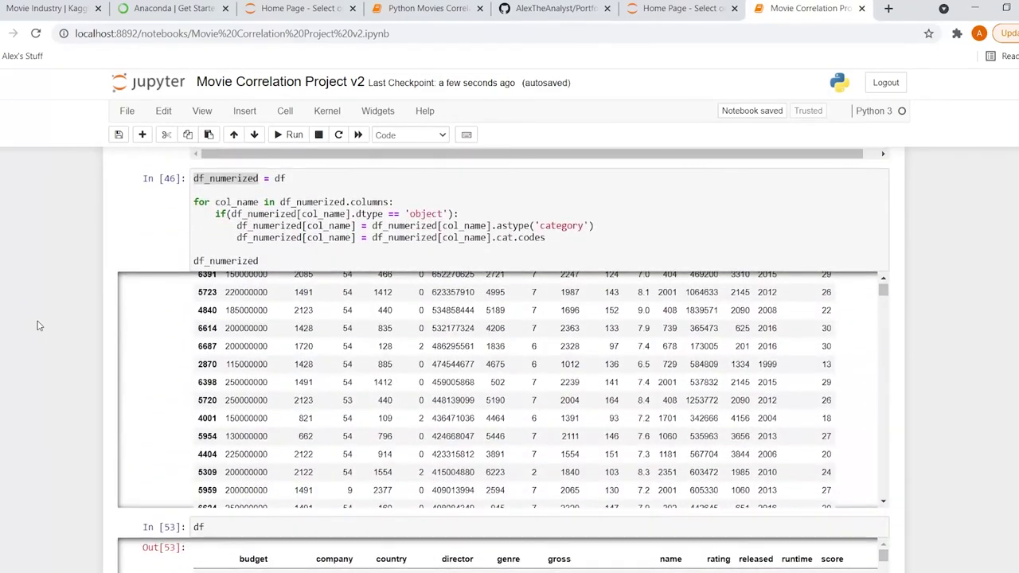
{"action": "left_click", "coordinate": [266, 261]}
{"action": "type", "text": ".heas"}
{"action": "key", "text": "BackSpace"}
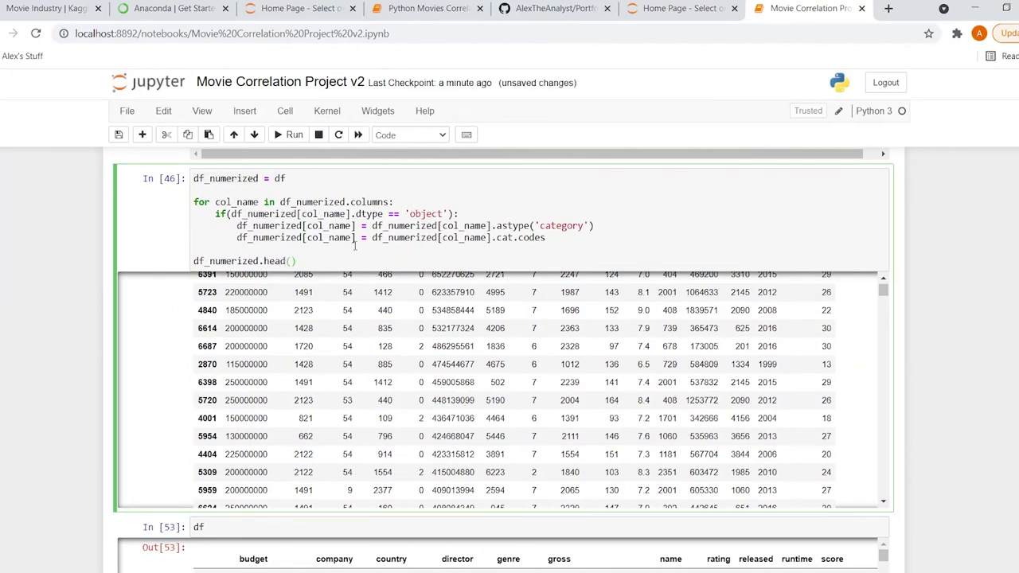
{"action": "type", "text": "d()"}
{"action": "key", "text": "shift+Return"}
Check the earlier cells for long outputs and save the notebook.
{"action": "scroll", "coordinate": [921, 304], "scroll_direction": "up", "scroll_amount": 15}
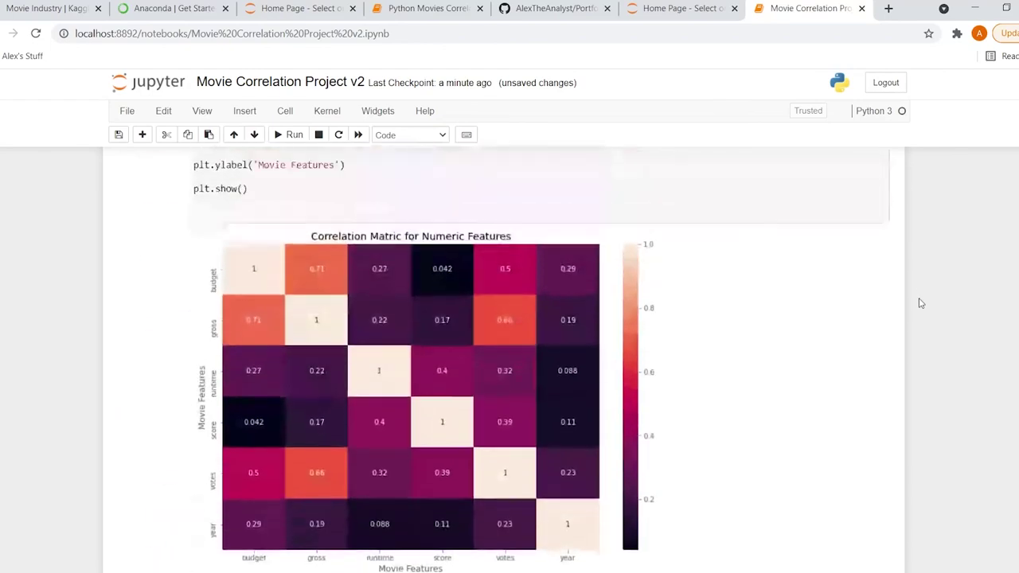
{"action": "scroll", "coordinate": [921, 303], "scroll_direction": "up", "scroll_amount": 6}
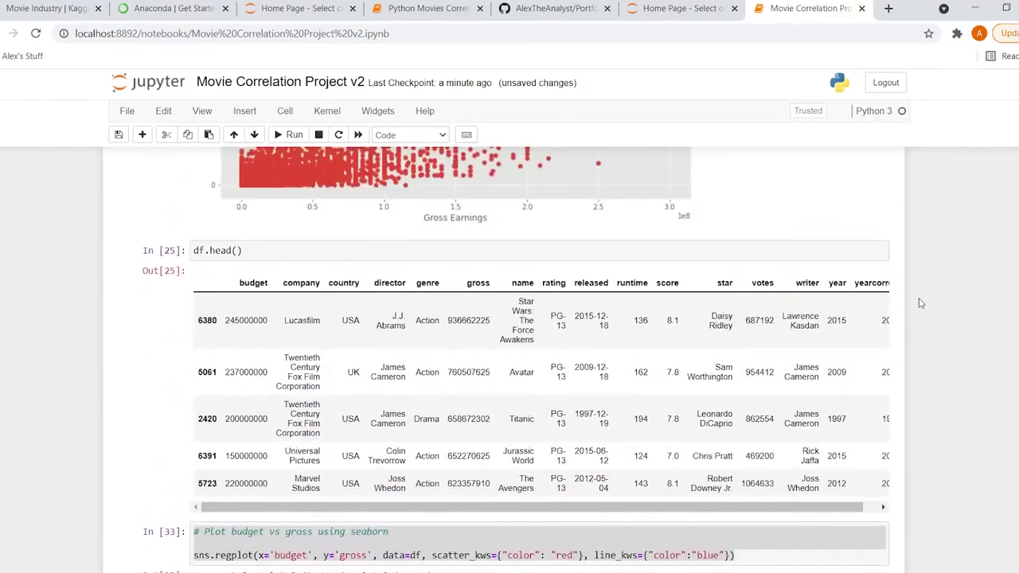
{"action": "scroll", "coordinate": [922, 303], "scroll_direction": "up", "scroll_amount": 1}
{"action": "left_click", "coordinate": [616, 400]}
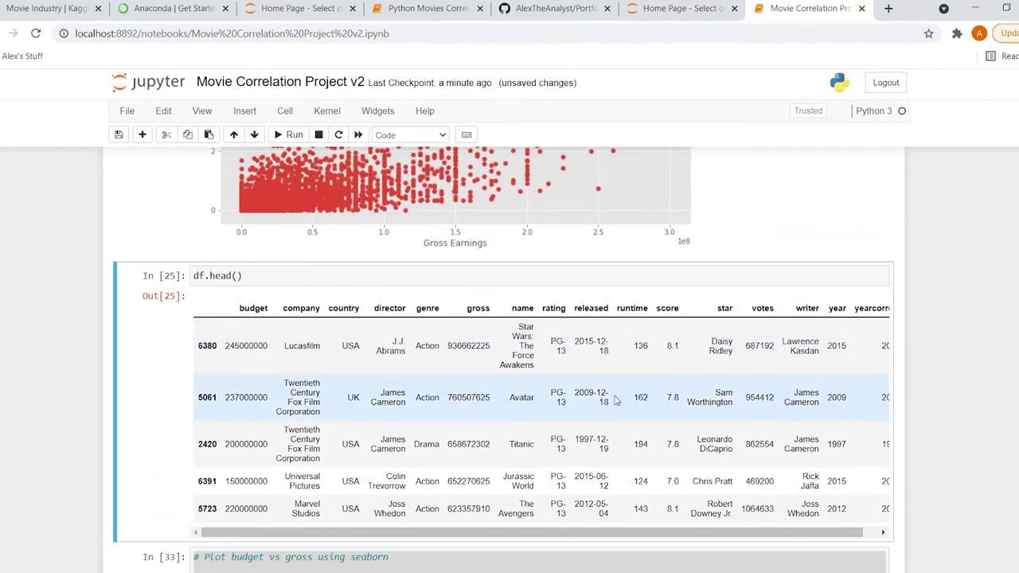
{"action": "scroll", "coordinate": [962, 376], "scroll_direction": "up", "scroll_amount": 1}
{"action": "scroll", "coordinate": [962, 376], "scroll_direction": "down", "scroll_amount": 10}
{"action": "scroll", "coordinate": [962, 376], "scroll_direction": "up", "scroll_amount": 3}
{"action": "scroll", "coordinate": [962, 376], "scroll_direction": "up", "scroll_amount": 15}
{"action": "left_click", "coordinate": [119, 135]}
Recheck the saved notebook's file size in the Jupyter file list and return to the GitHub PortfolioProjects repository.
{"action": "left_click", "coordinate": [677, 8]}
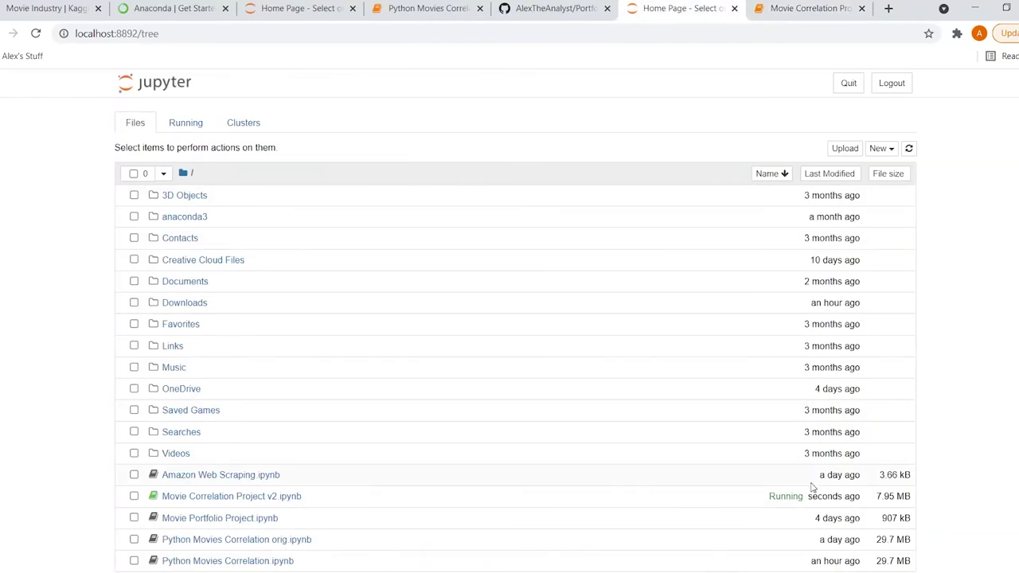
{"action": "left_click_drag", "start_coordinate": [878, 497], "coordinate": [912, 496]}
{"action": "left_click", "coordinate": [912, 496]}
{"action": "left_click", "coordinate": [550, 8]}
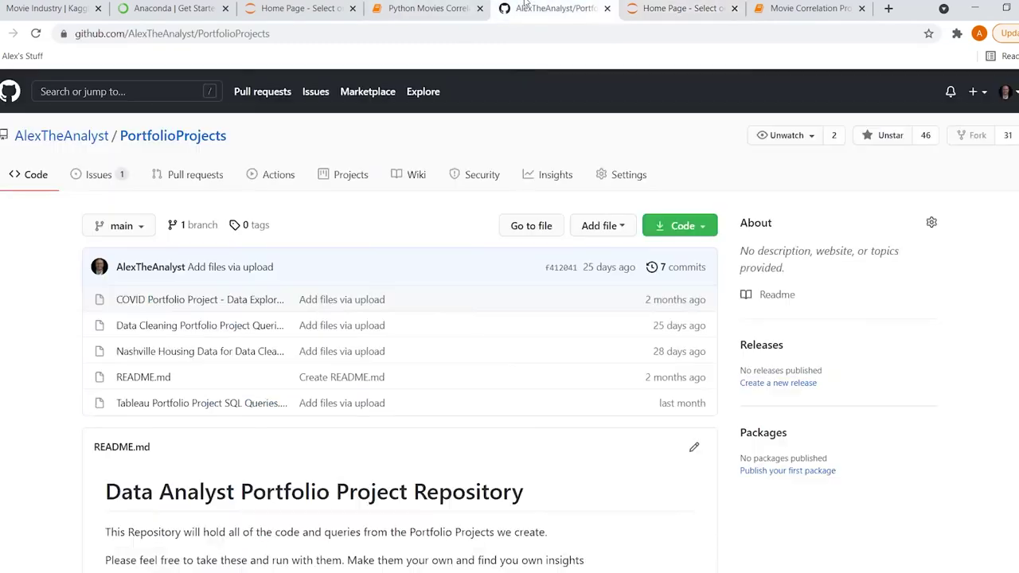
Start a file upload to the PortfolioProjects repository and browse File Explorer to the personal user folder on the C: drive.
{"action": "left_click", "coordinate": [589, 227]}
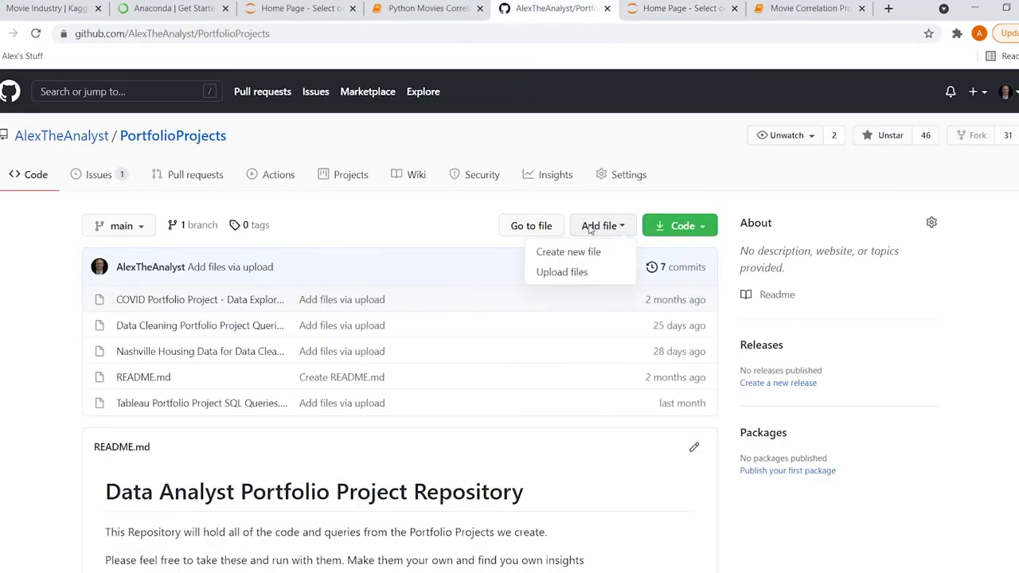
{"action": "left_click", "coordinate": [572, 272]}
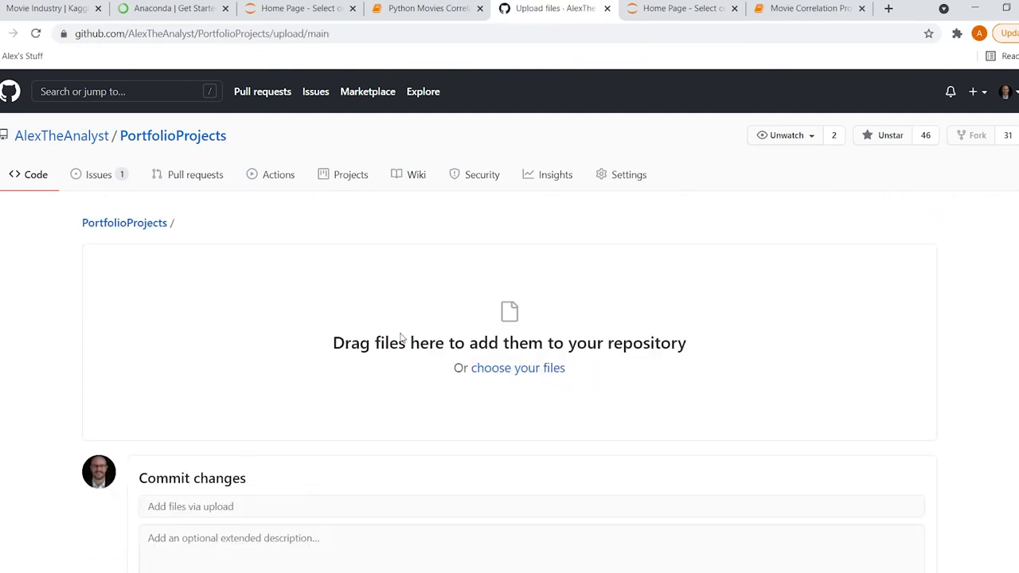
{"action": "mouse_move", "coordinate": [407, 572]}
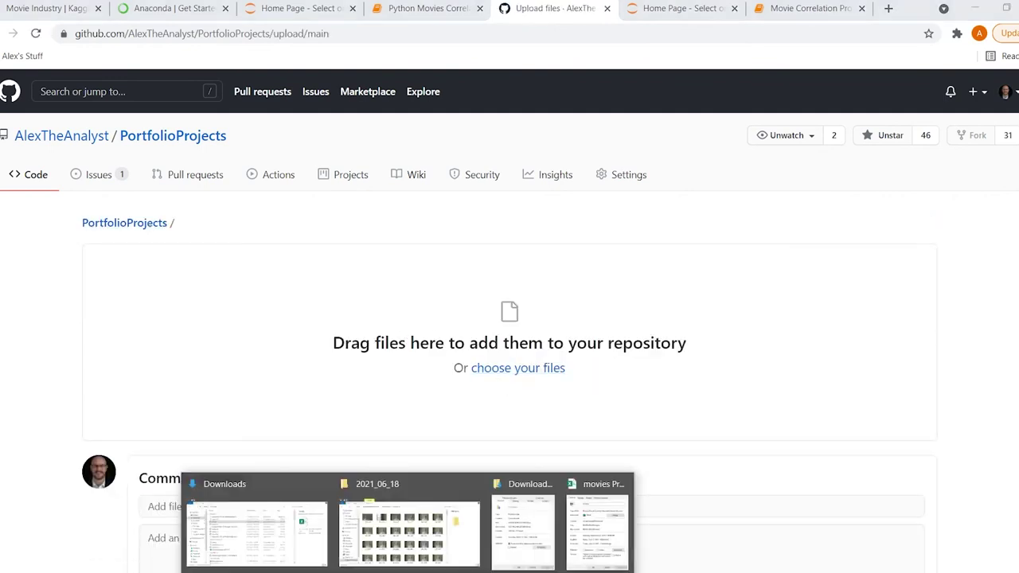
{"action": "left_click", "coordinate": [272, 554]}
{"action": "scroll", "coordinate": [206, 480], "scroll_direction": "down", "scroll_amount": 3}
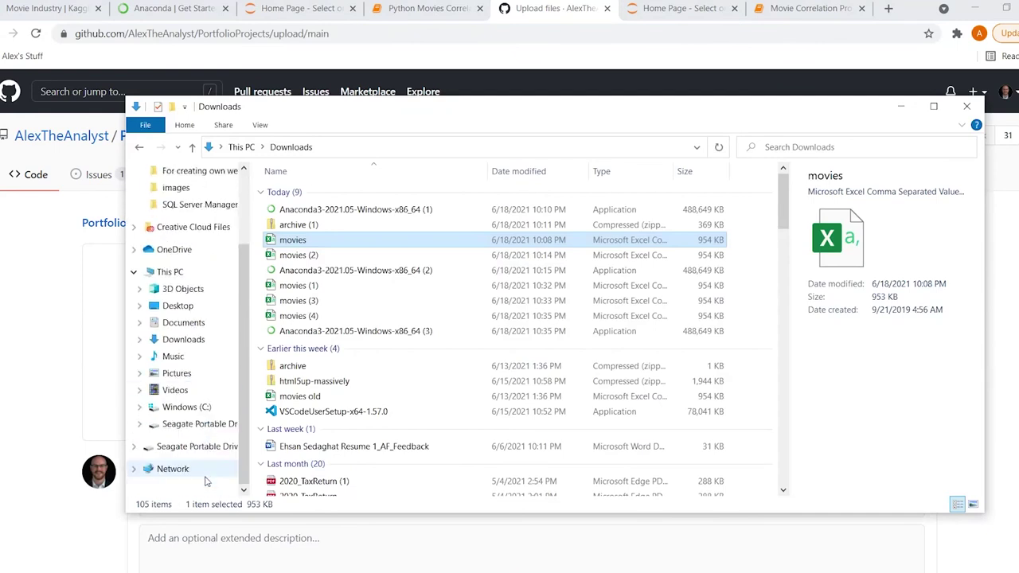
{"action": "left_click", "coordinate": [209, 410]}
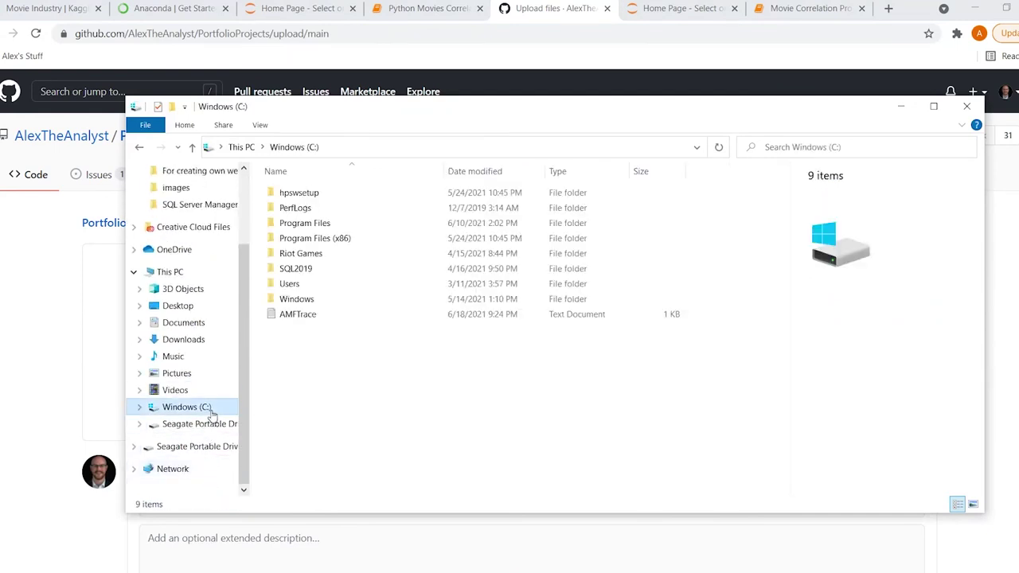
{"action": "double_click", "coordinate": [323, 284]}
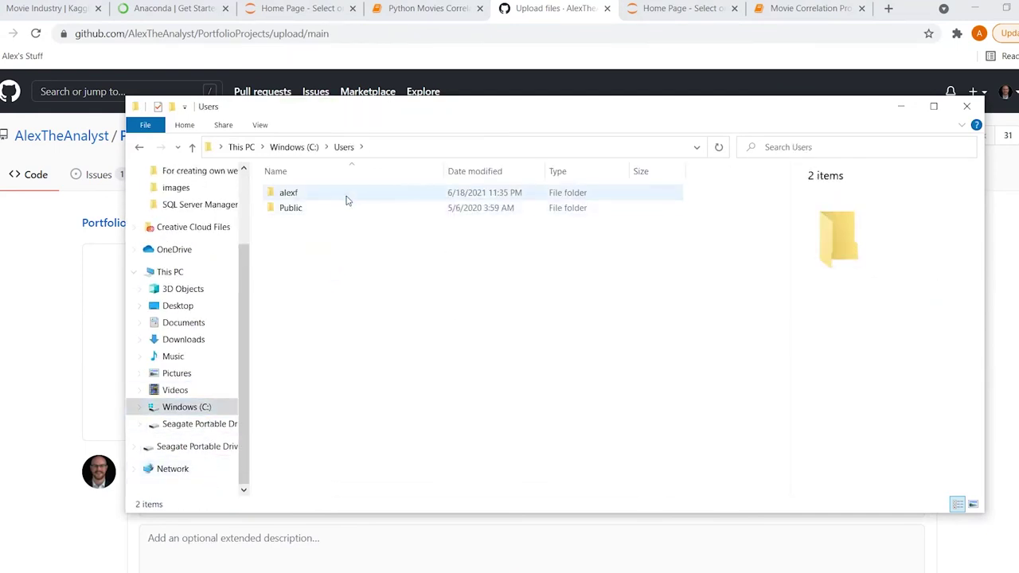
{"action": "double_click", "coordinate": [346, 201]}
{"action": "scroll", "coordinate": [345, 332], "scroll_direction": "down", "scroll_amount": 2}
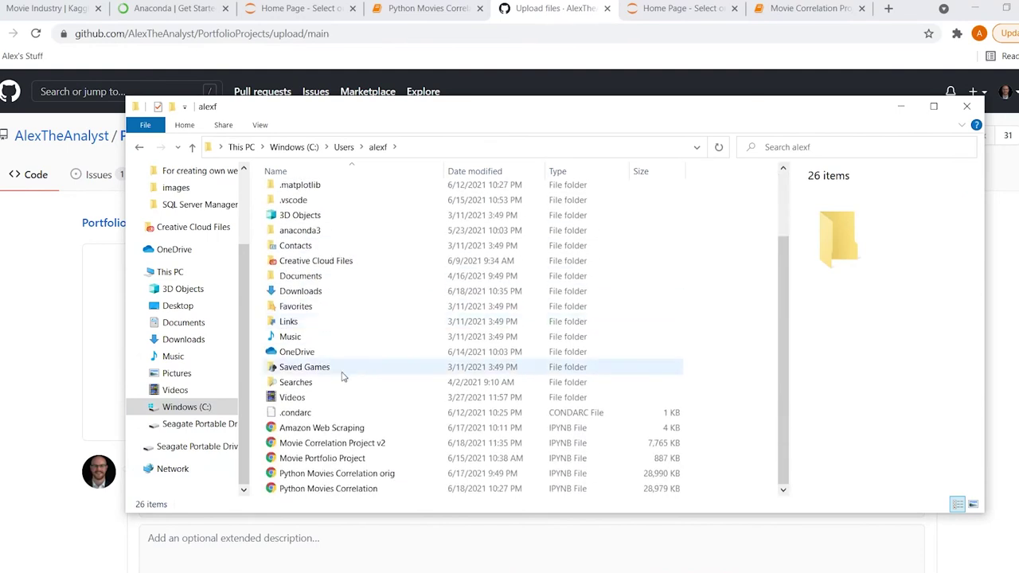
{"action": "double_click", "coordinate": [342, 447]}
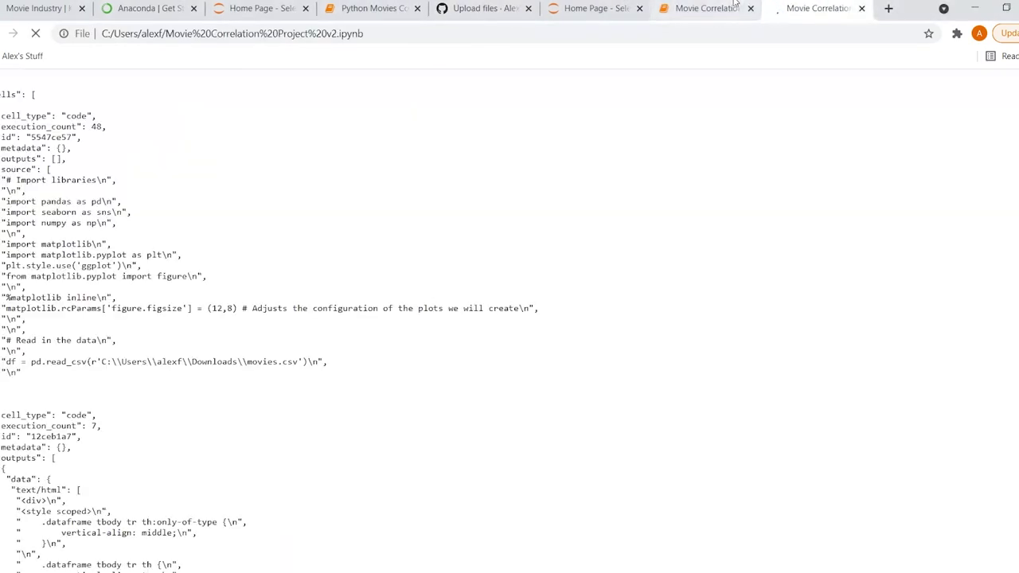
{"action": "left_click", "coordinate": [862, 10]}
{"action": "mouse_move", "coordinate": [438, 544]}
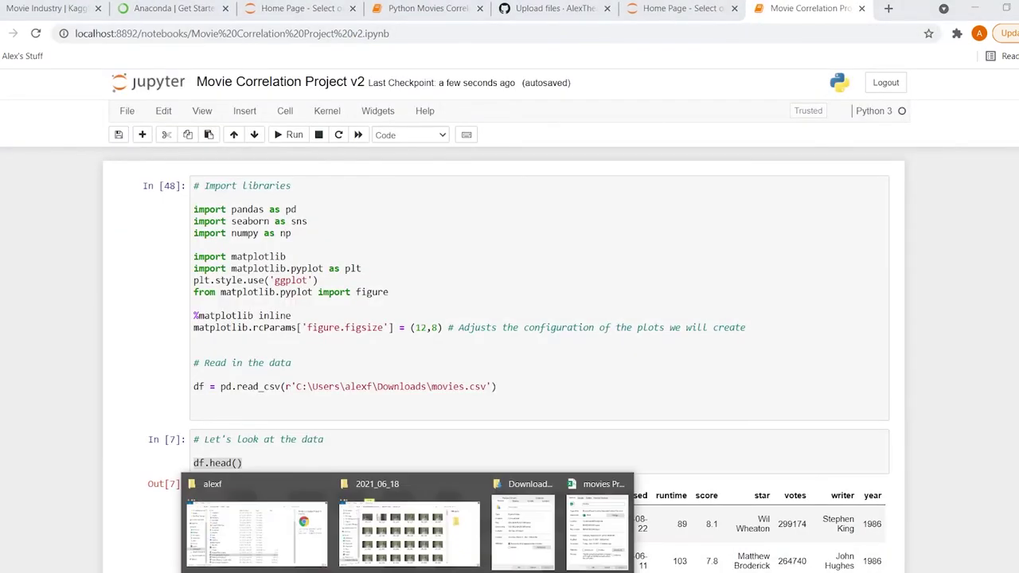
{"action": "left_click", "coordinate": [283, 554]}
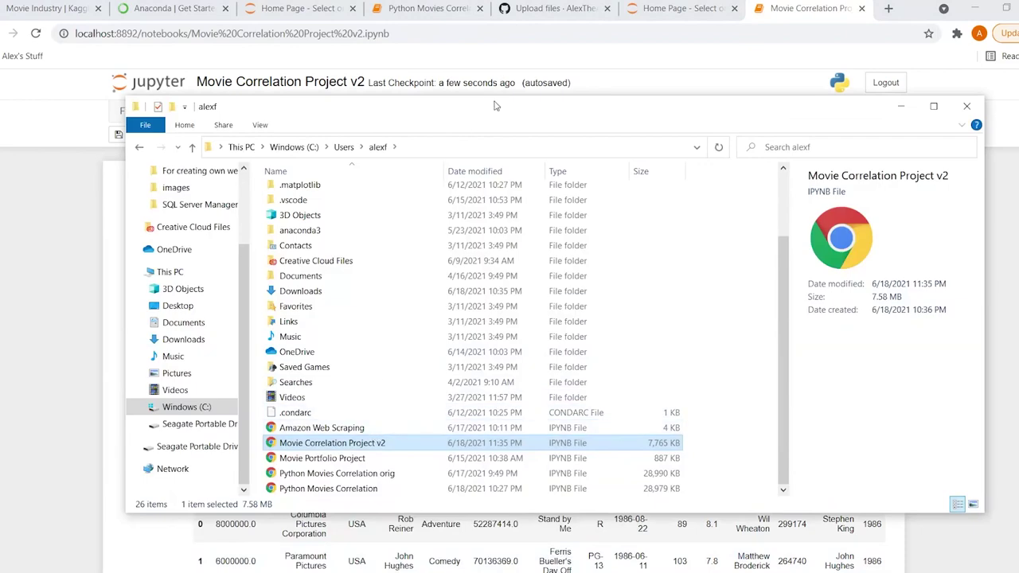
{"action": "left_click", "coordinate": [555, 8]}
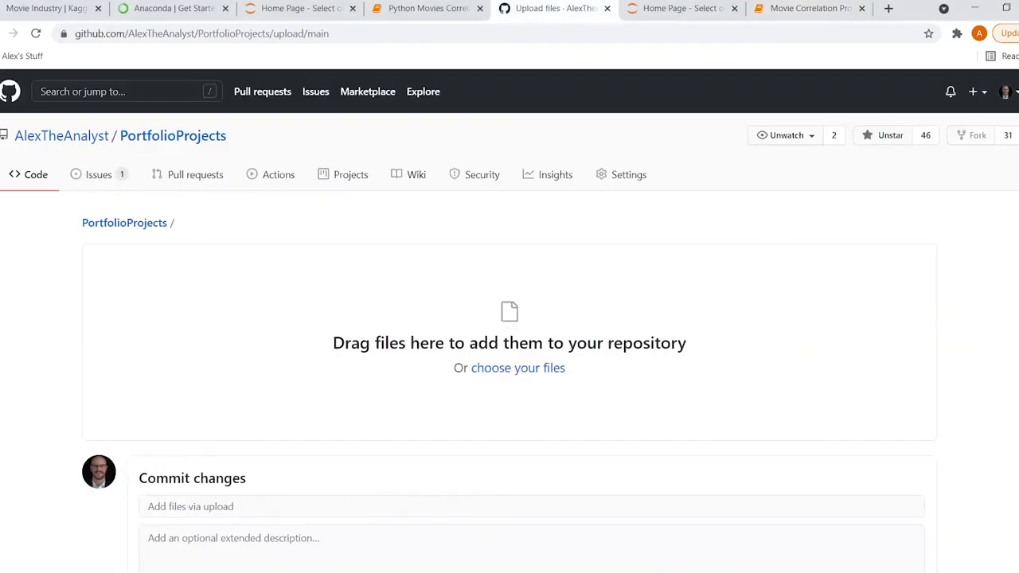
Add Movie Correlation Project v2.ipynb from the File Explorer folder to the GitHub upload area.
{"action": "mouse_move", "coordinate": [406, 569]}
{"action": "left_click", "coordinate": [254, 534]}
{"action": "left_click_drag", "start_coordinate": [482, 112], "coordinate": [885, 90]}
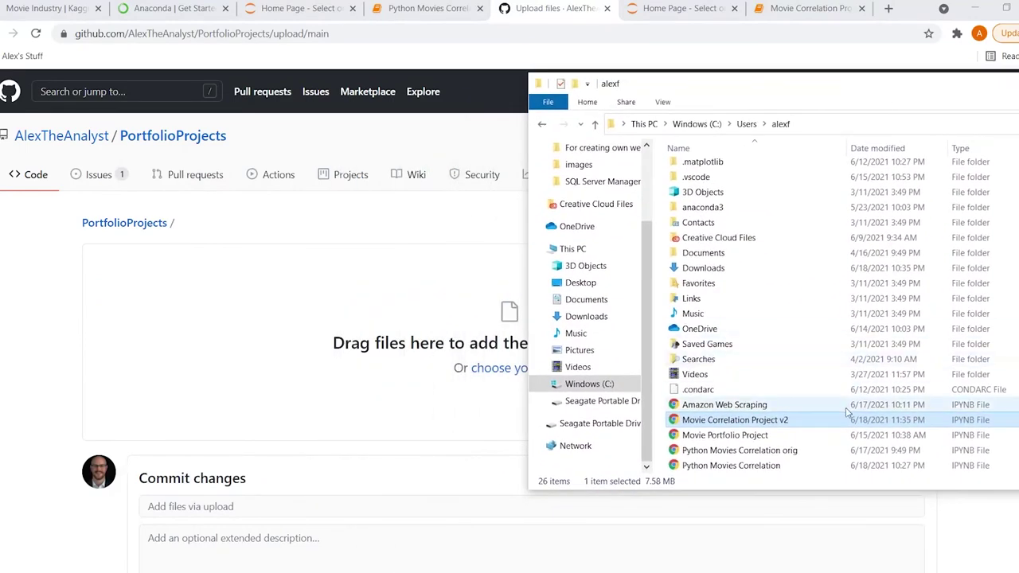
{"action": "left_click_drag", "start_coordinate": [837, 422], "coordinate": [390, 346]}
Enter "Initial Commit" as the extended description and commit the uploaded notebook directly to the main branch.
{"action": "scroll", "coordinate": [14, 428], "scroll_direction": "down", "scroll_amount": 3}
{"action": "left_click", "coordinate": [192, 348]}
{"action": "type", "text": "Ini"}
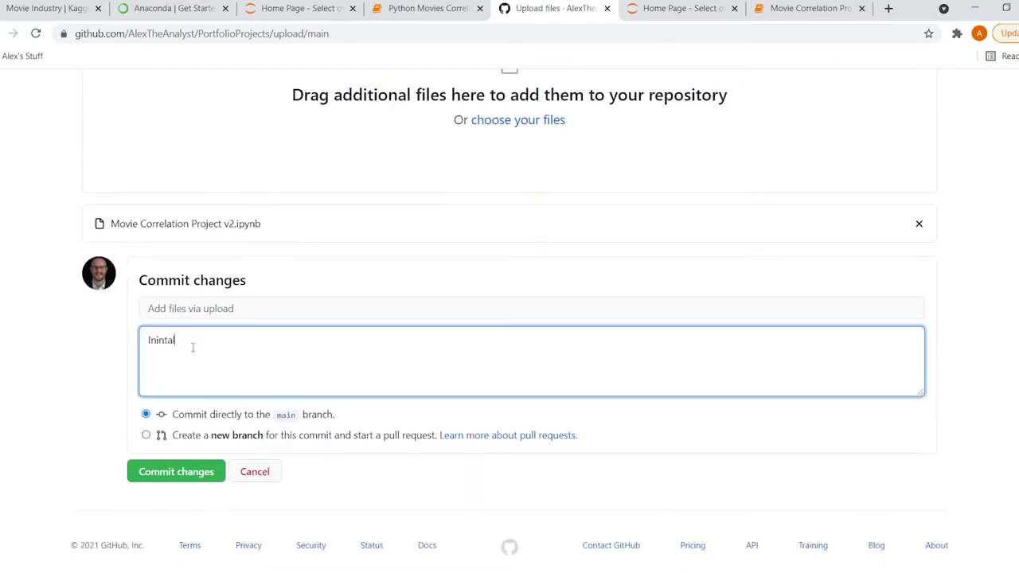
{"action": "type", "text": "tial Commit"}
{"action": "left_click", "coordinate": [197, 472]}
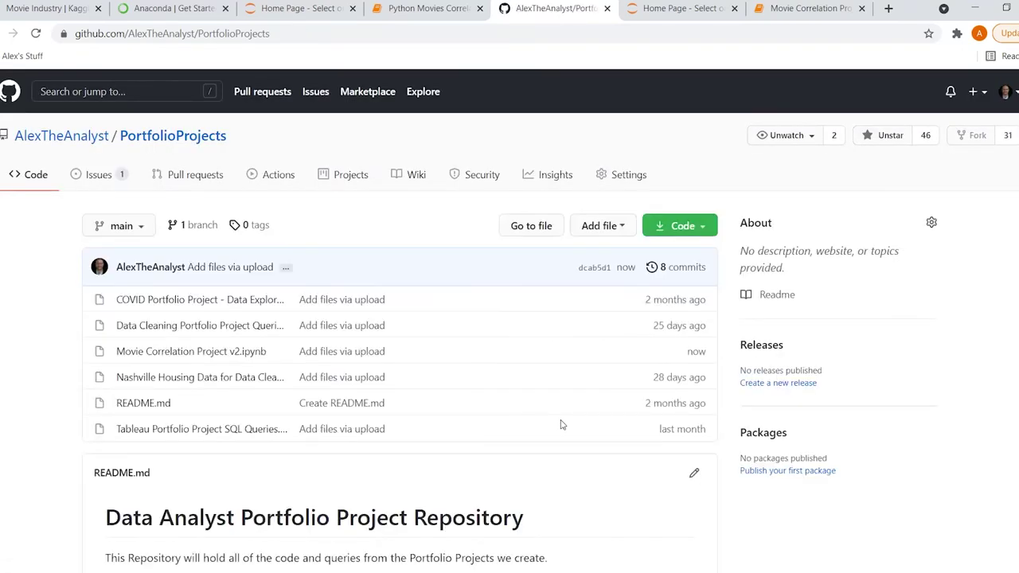
Open Movie Correlation Project v2.ipynb in the repository and reload its preview.
{"action": "left_click", "coordinate": [208, 353]}
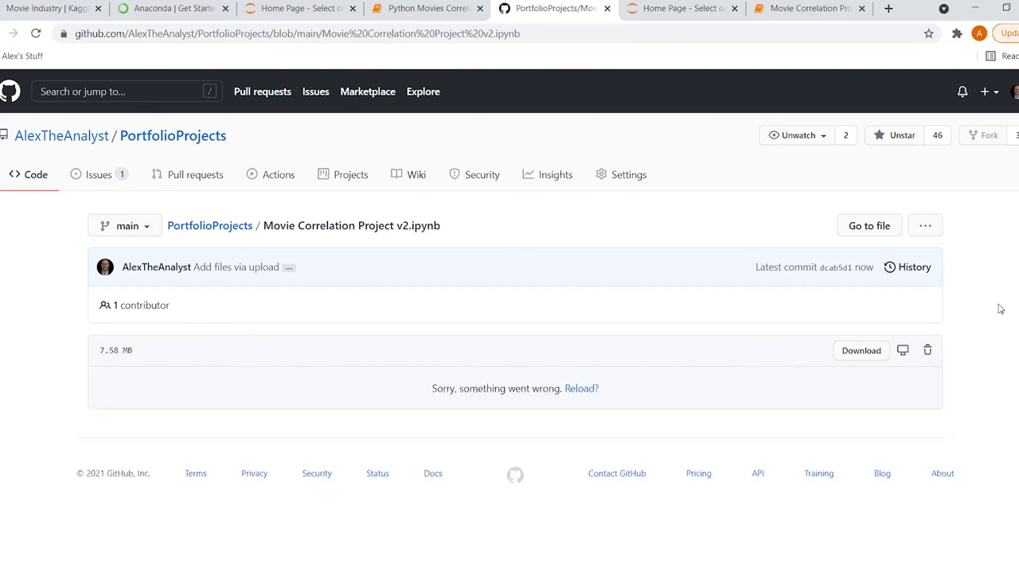
{"action": "left_click", "coordinate": [575, 388]}
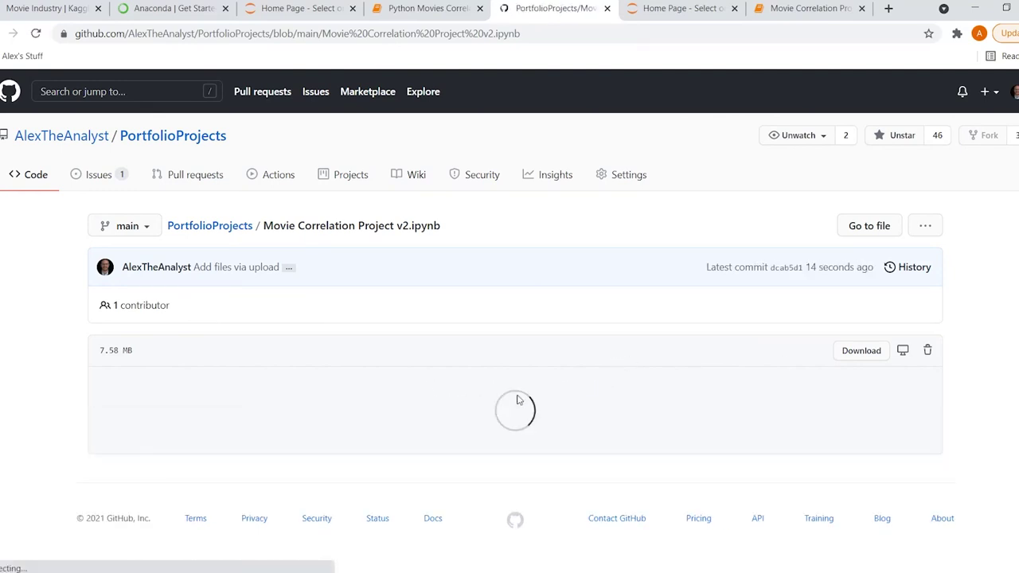